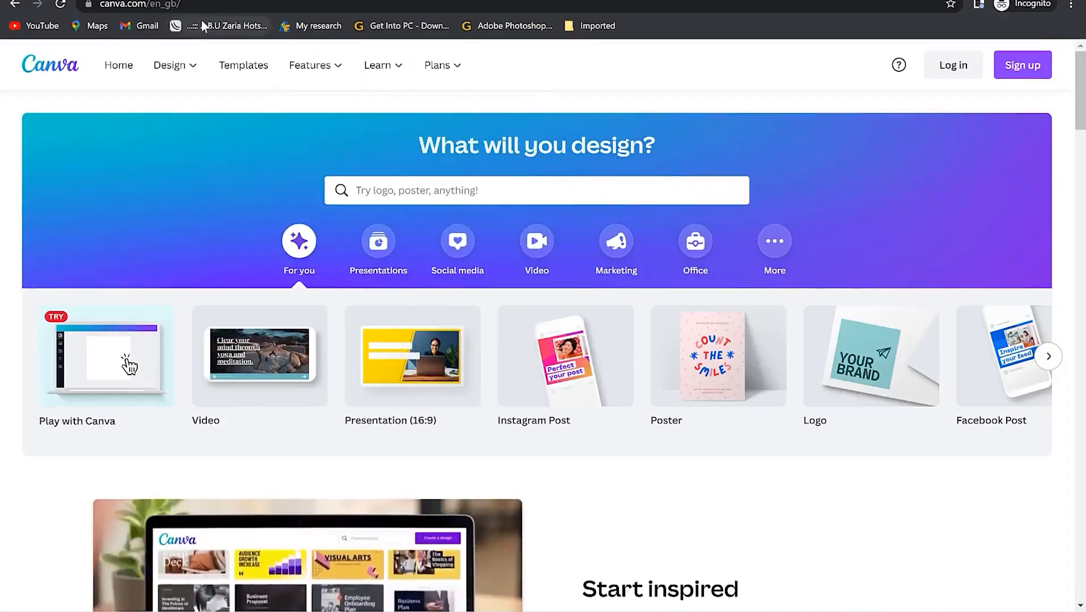
- Advance the home page's design-type row to its end, showing A4 Document, Resume, Infographic and YouTube Thumbnail
click(231, 3)
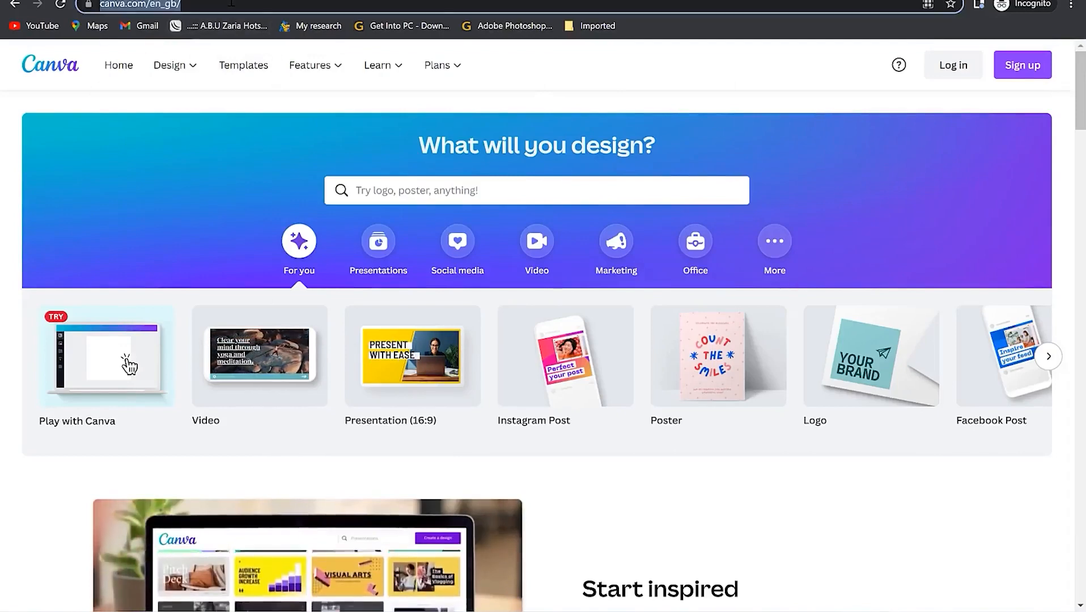
click(231, 3)
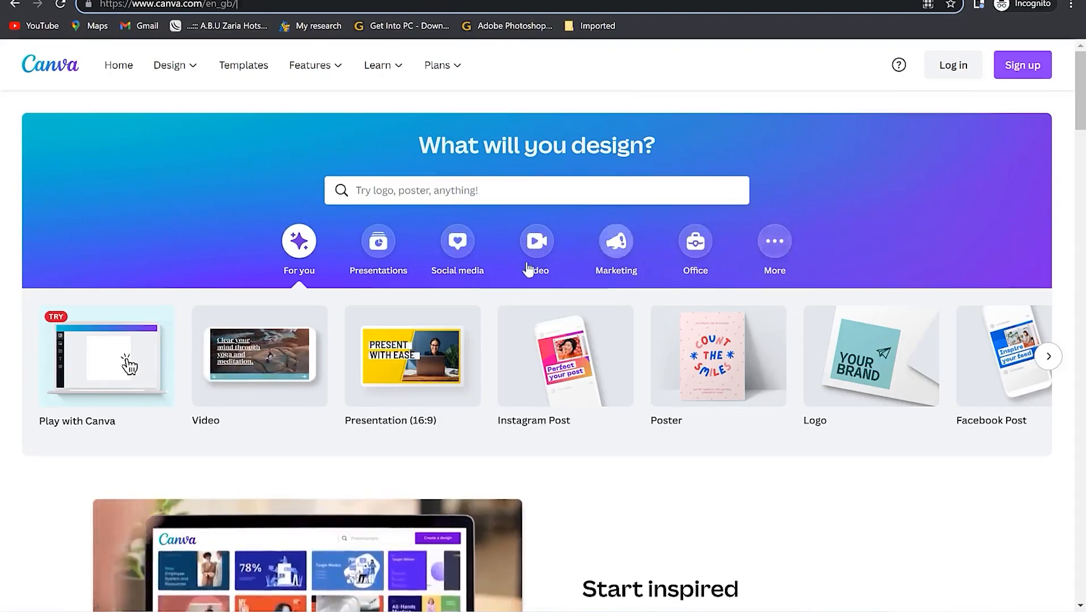
scroll(358, 296, down, 2)
scroll(153, 369, up, 2)
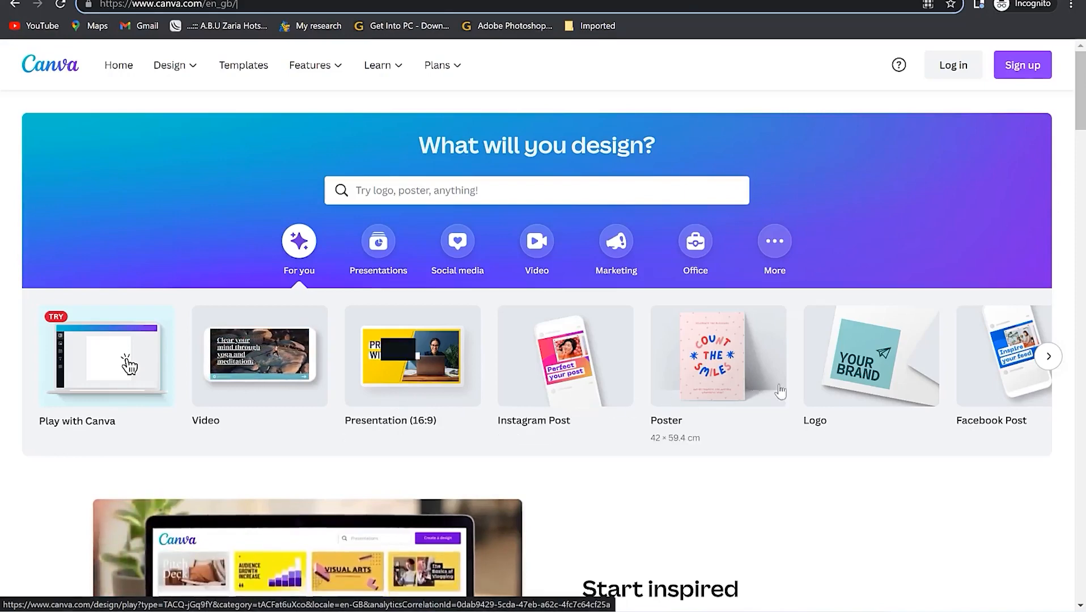
click(1047, 356)
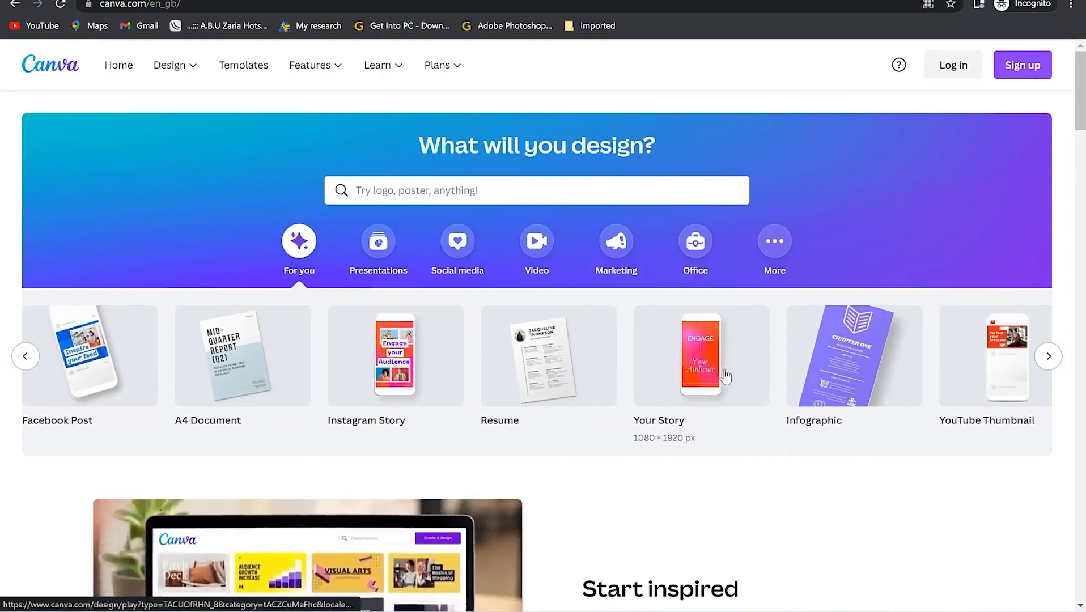
click(1049, 357)
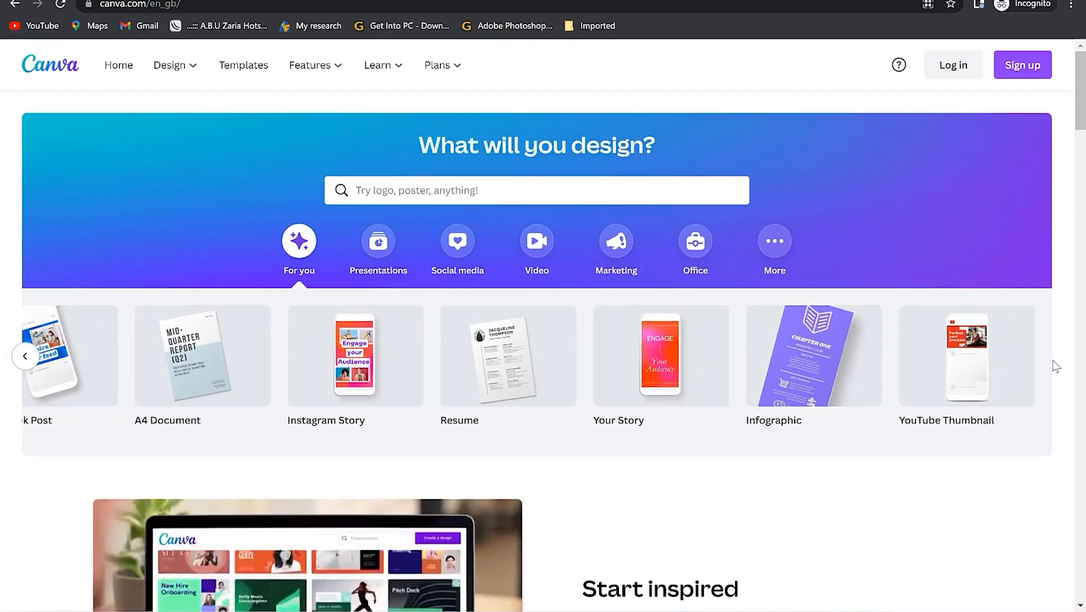
scroll(554, 453, down, 1)
scroll(556, 454, down, 5)
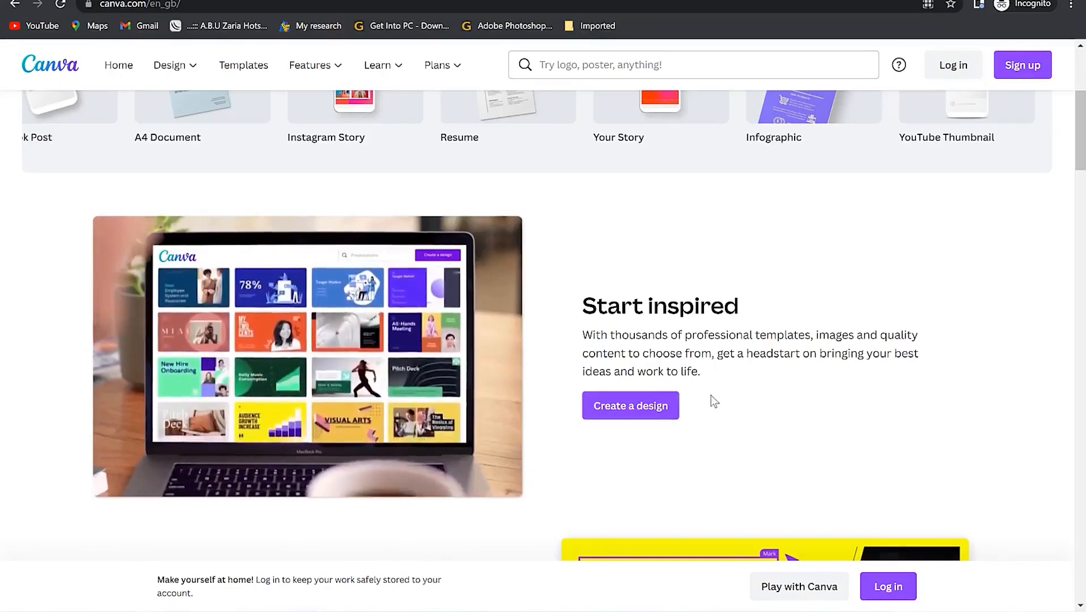
scroll(571, 362, down, 5)
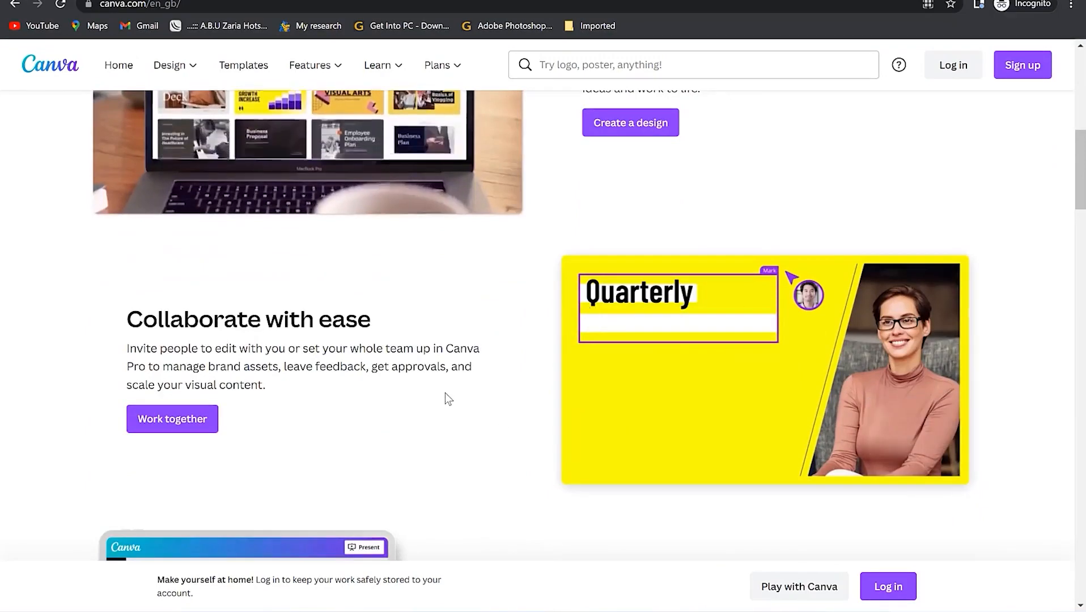
scroll(445, 393, down, 6)
scroll(444, 392, down, 1)
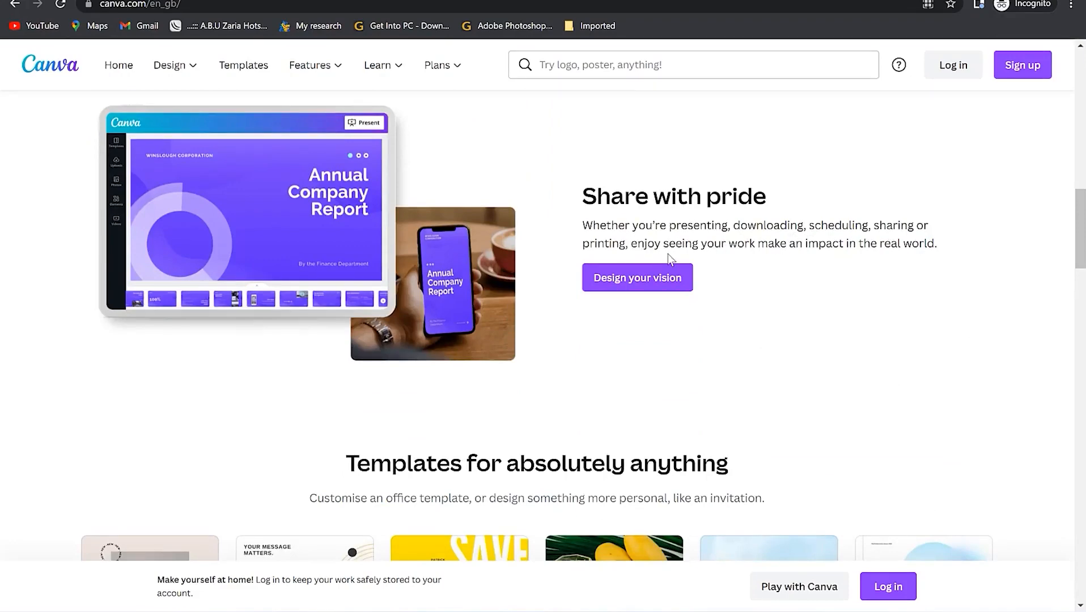
scroll(498, 289, down, 6)
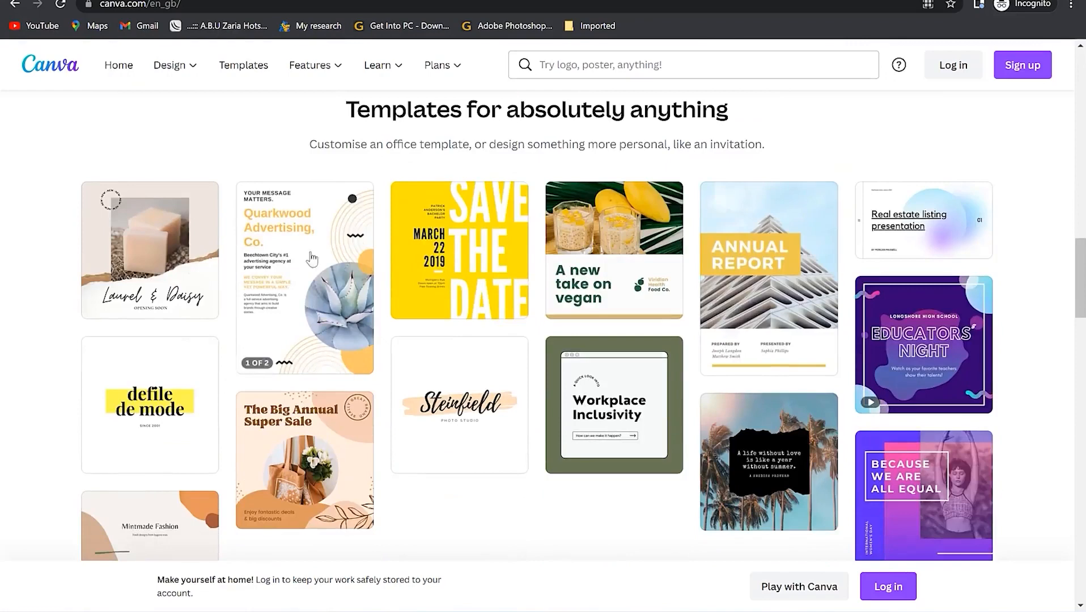
scroll(837, 278, down, 4)
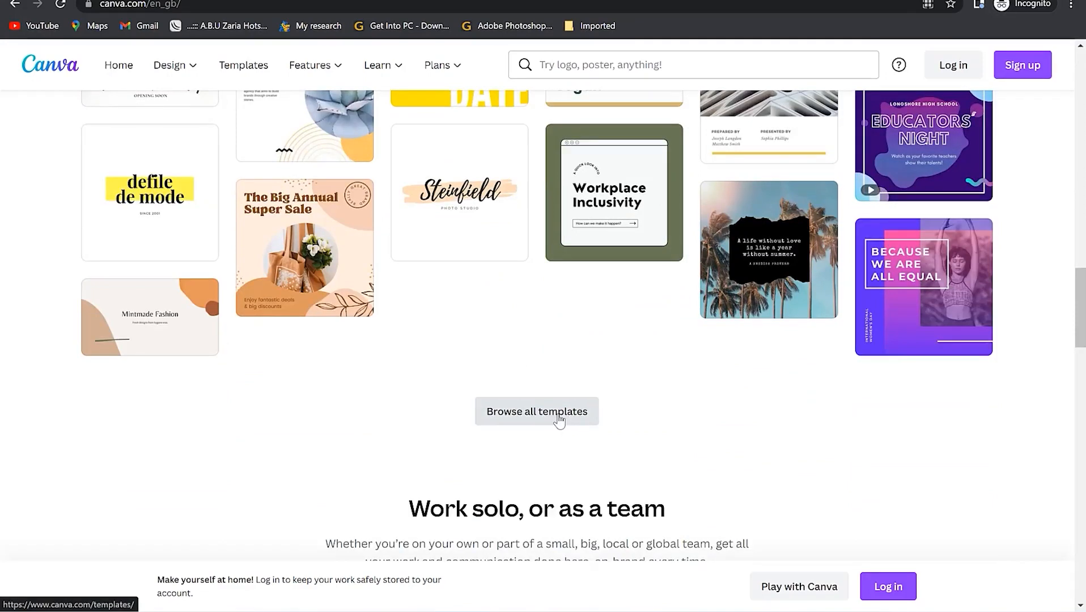
scroll(559, 421, down, 5)
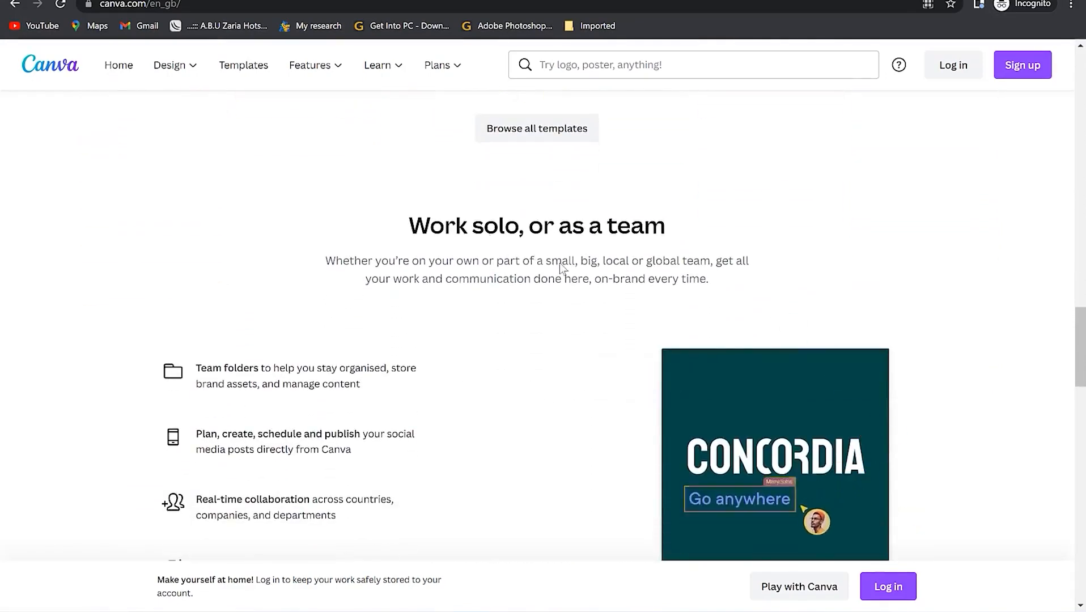
scroll(446, 328, down, 2)
scroll(446, 329, down, 1)
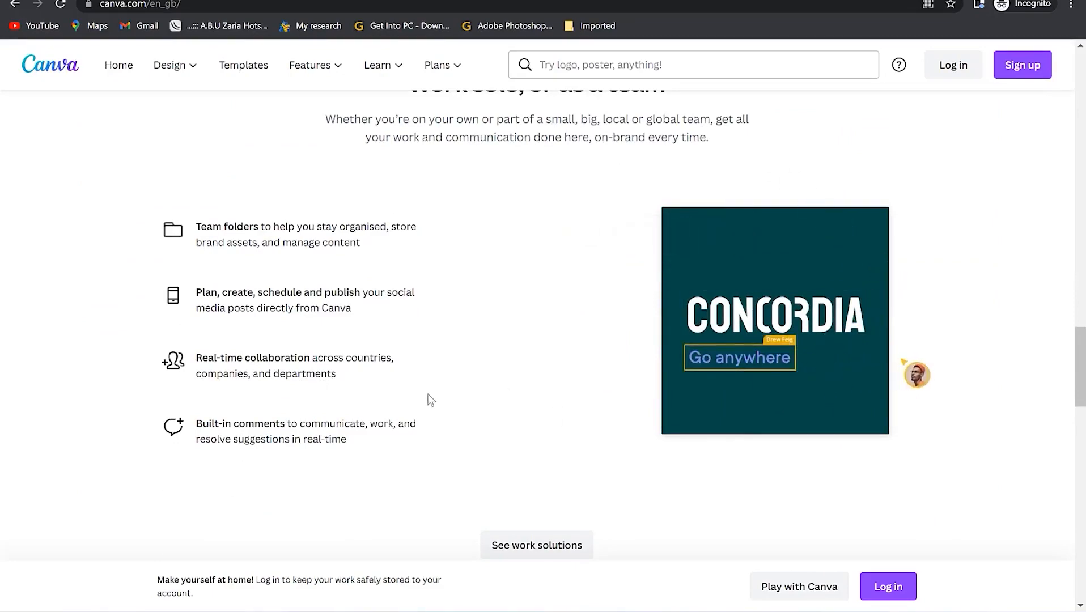
scroll(406, 424, down, 4)
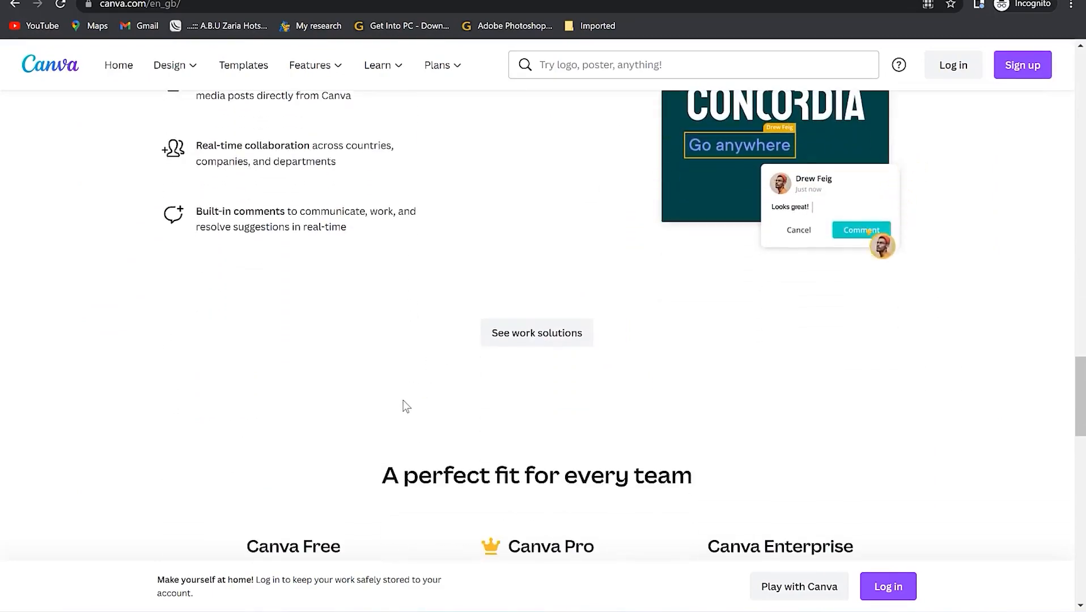
scroll(402, 406, down, 5)
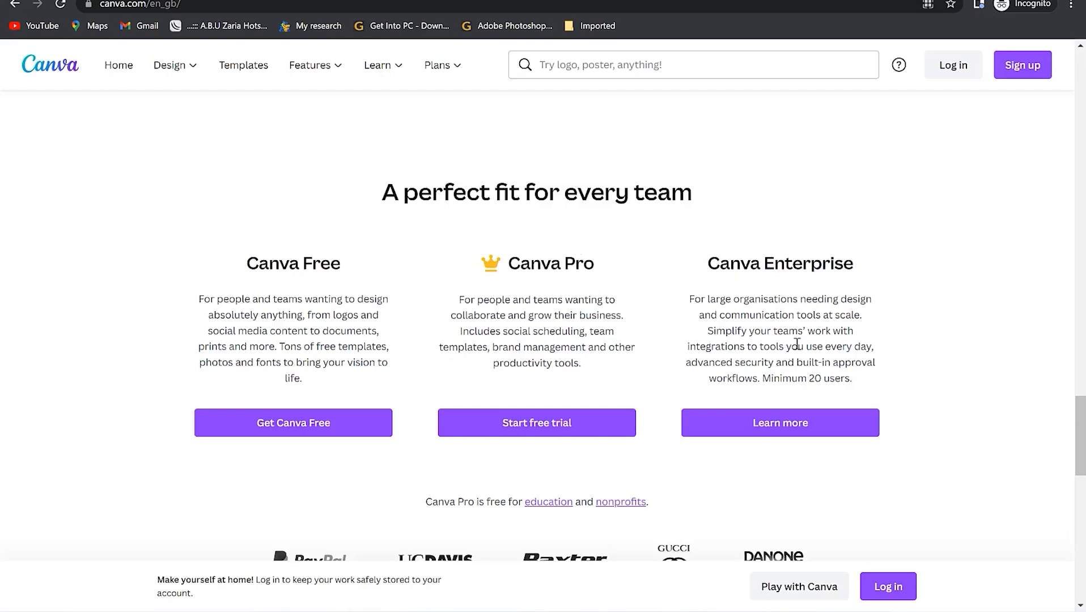
scroll(510, 416, down, 6)
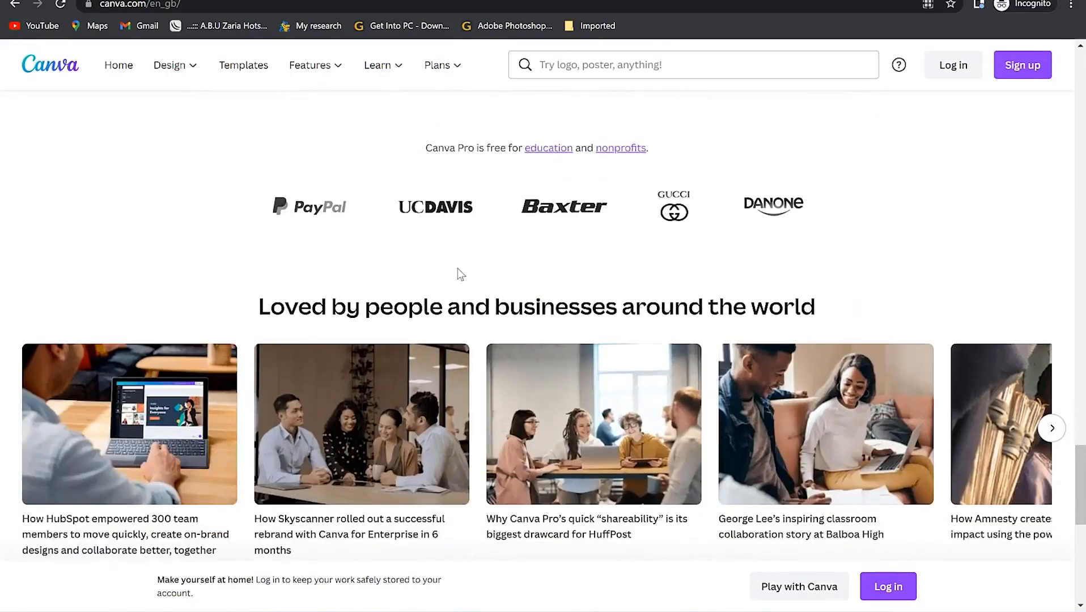
scroll(407, 346, down, 1)
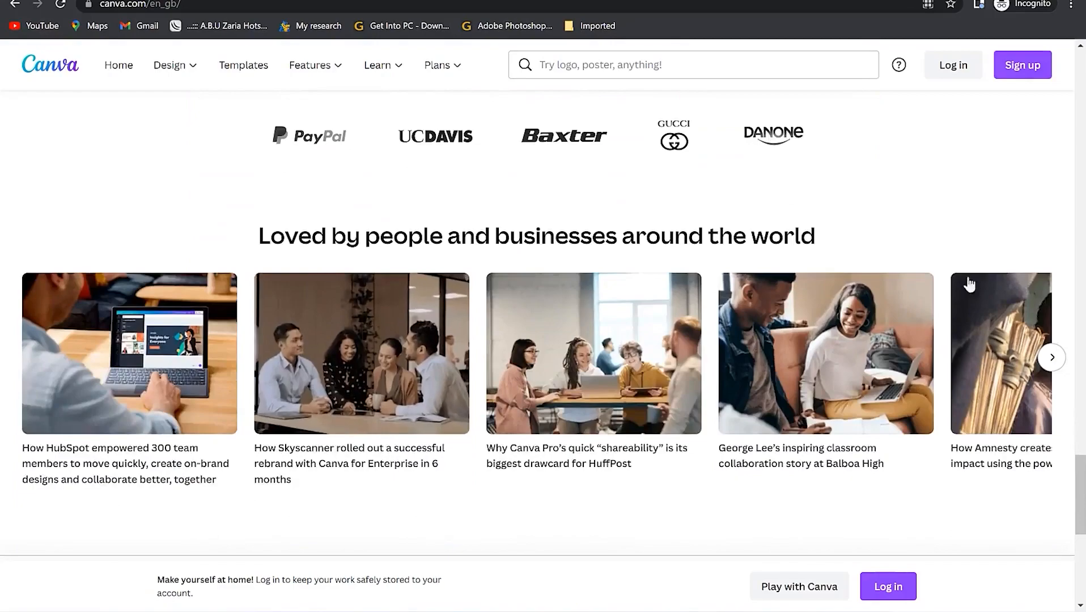
scroll(853, 357, down, 5)
scroll(672, 355, down, 3)
scroll(698, 320, up, 20)
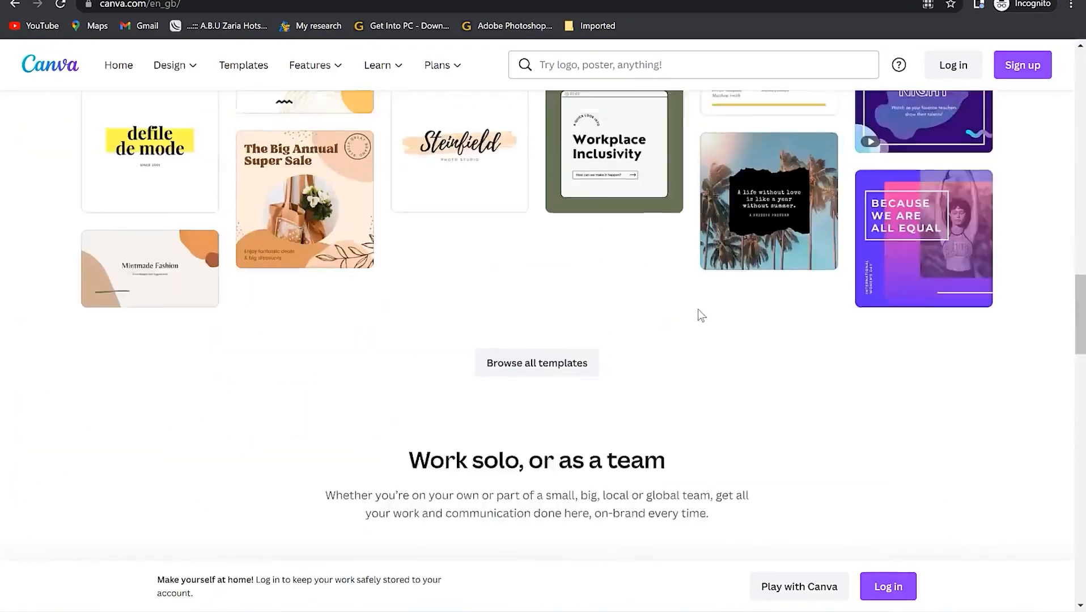
scroll(705, 306, up, 2)
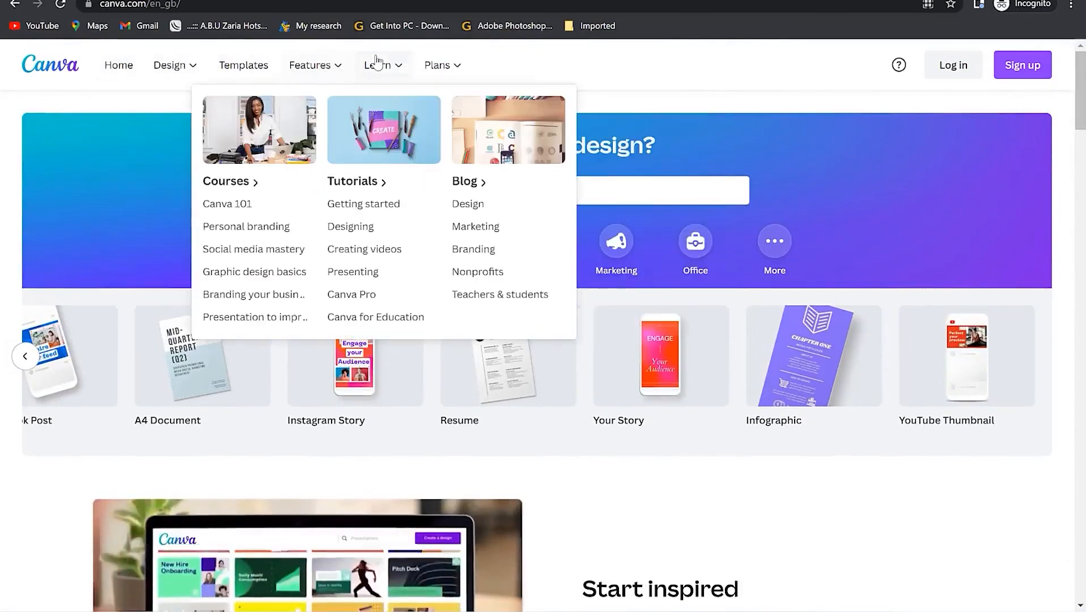
mouse_move(195, 77)
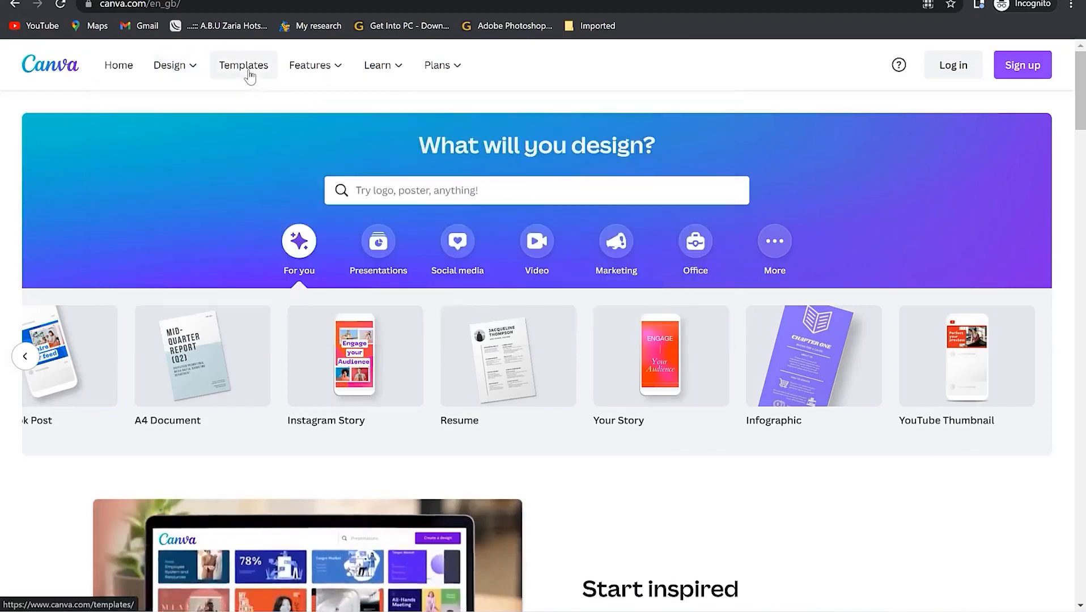
mouse_move(339, 74)
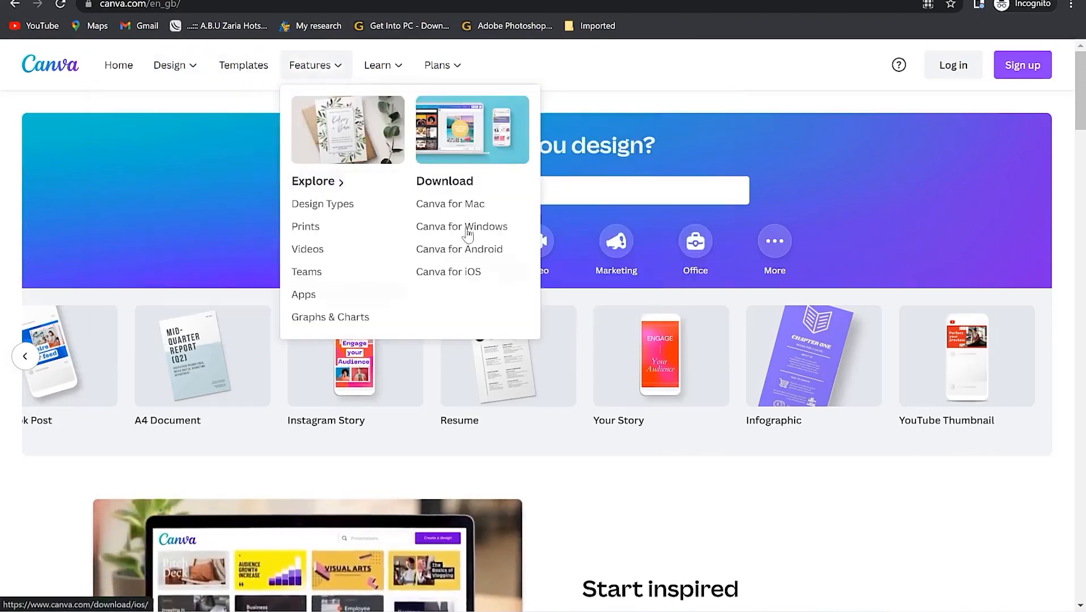
mouse_move(409, 72)
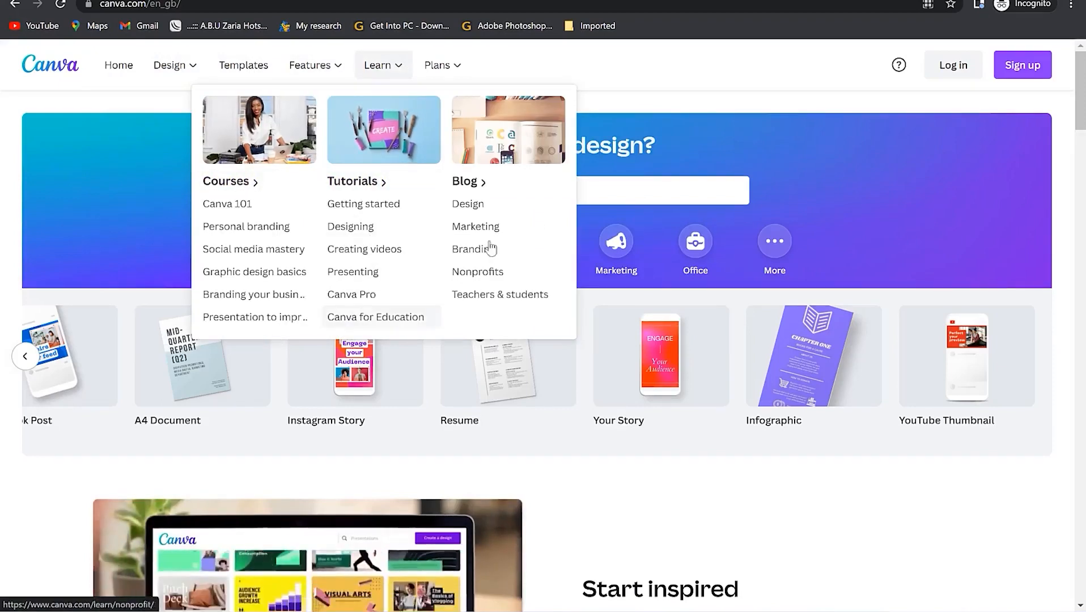
mouse_move(459, 71)
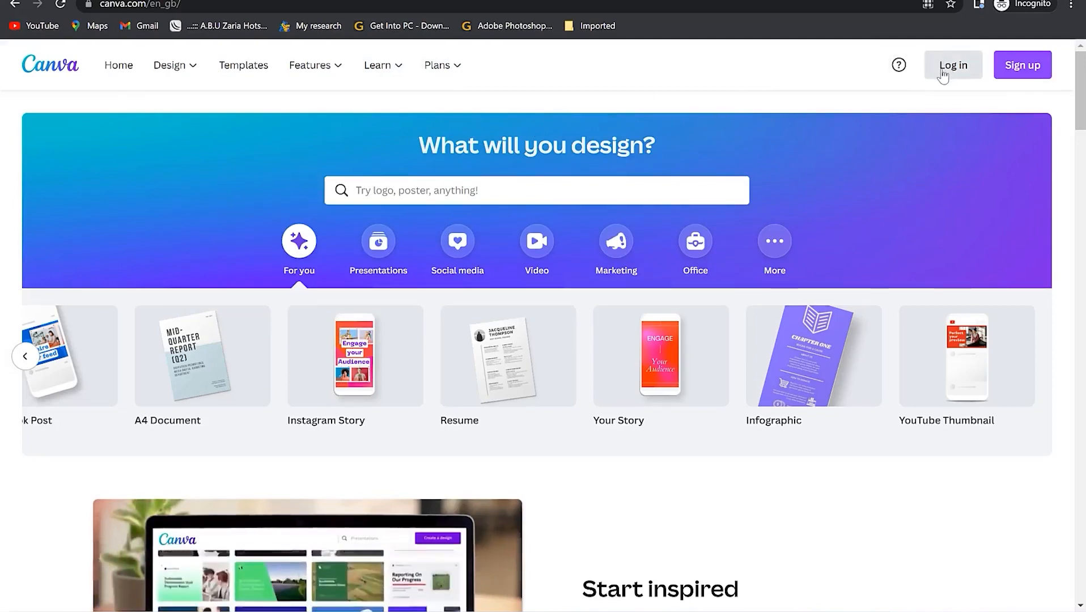
- Sign in to Canva using the Continue with email option
click(1023, 74)
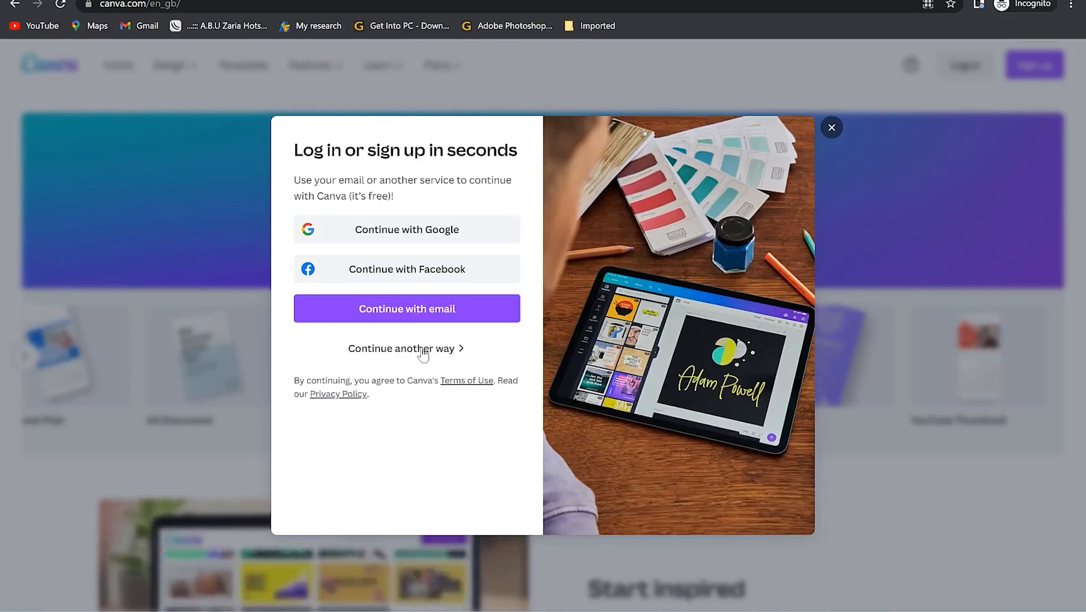
click(428, 318)
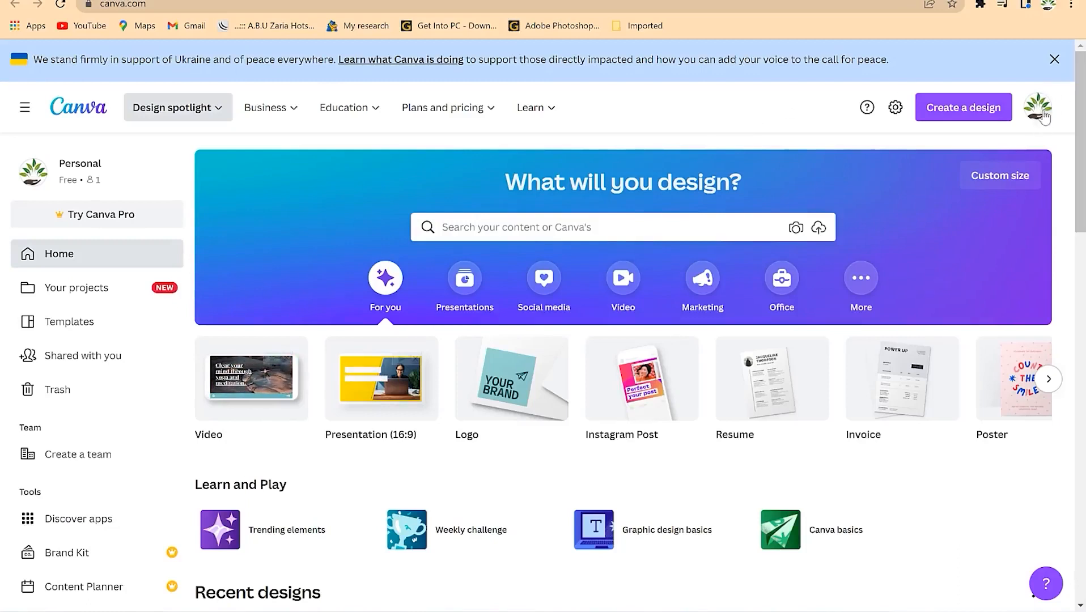
- Dismiss the Ukraine banner, filter Your projects to Folders, and advance the Recent designs row
click(1054, 59)
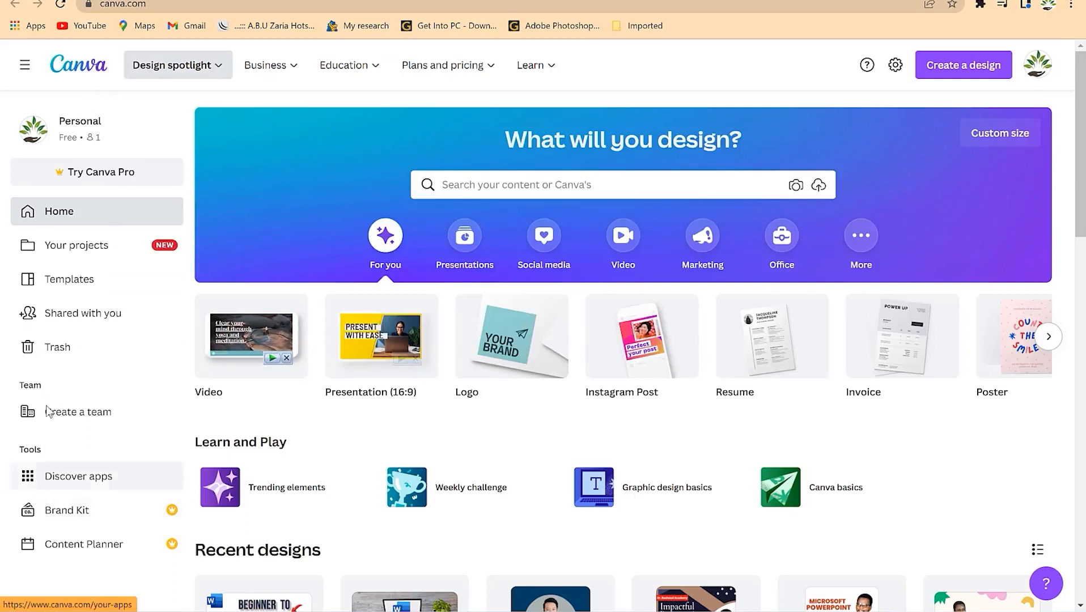
click(85, 245)
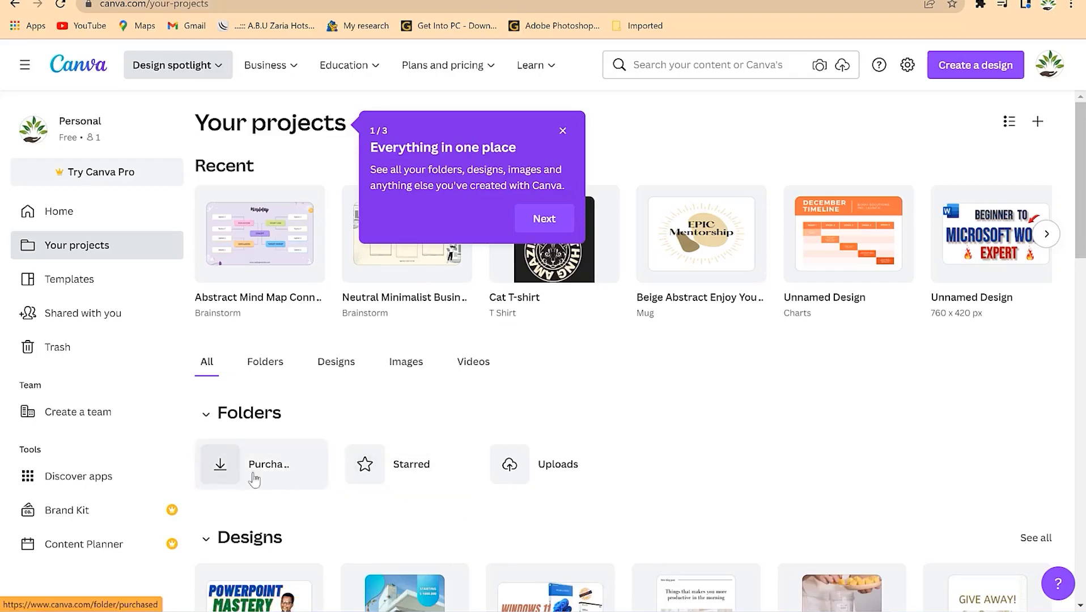
click(265, 371)
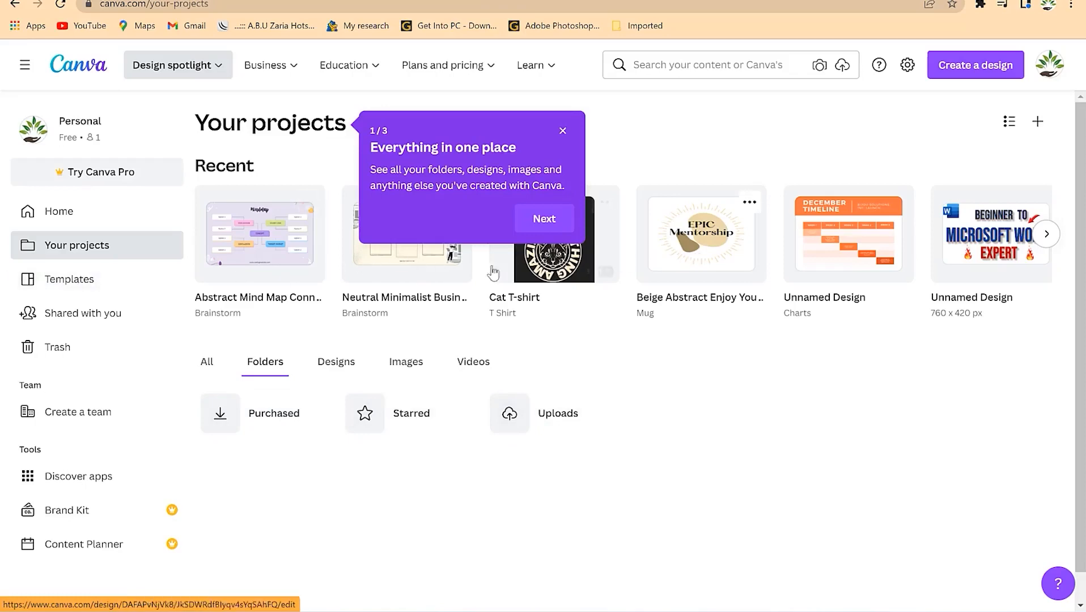
click(1046, 234)
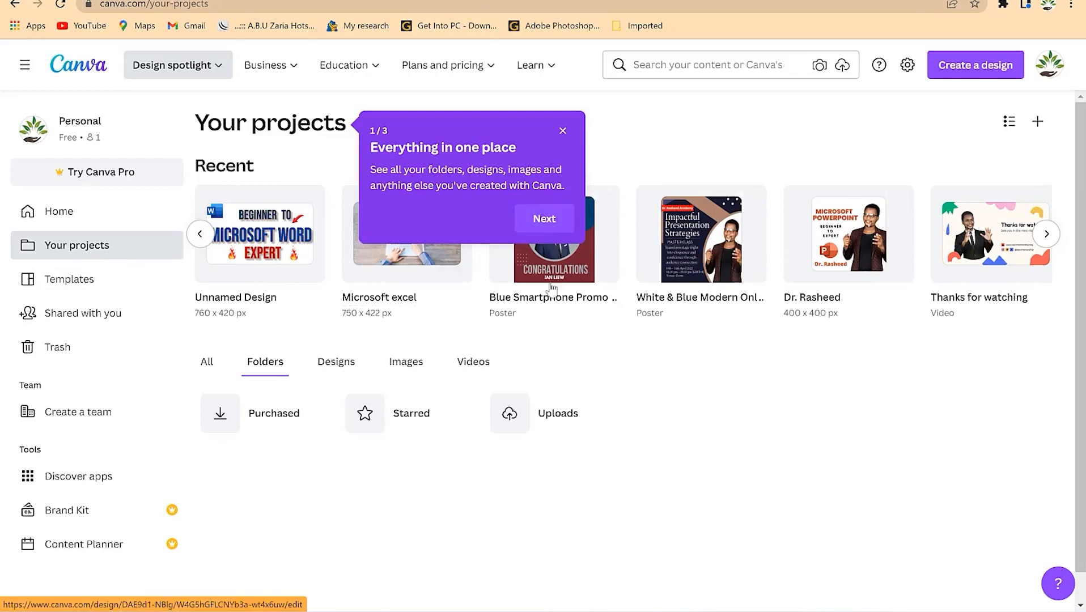
click(77, 286)
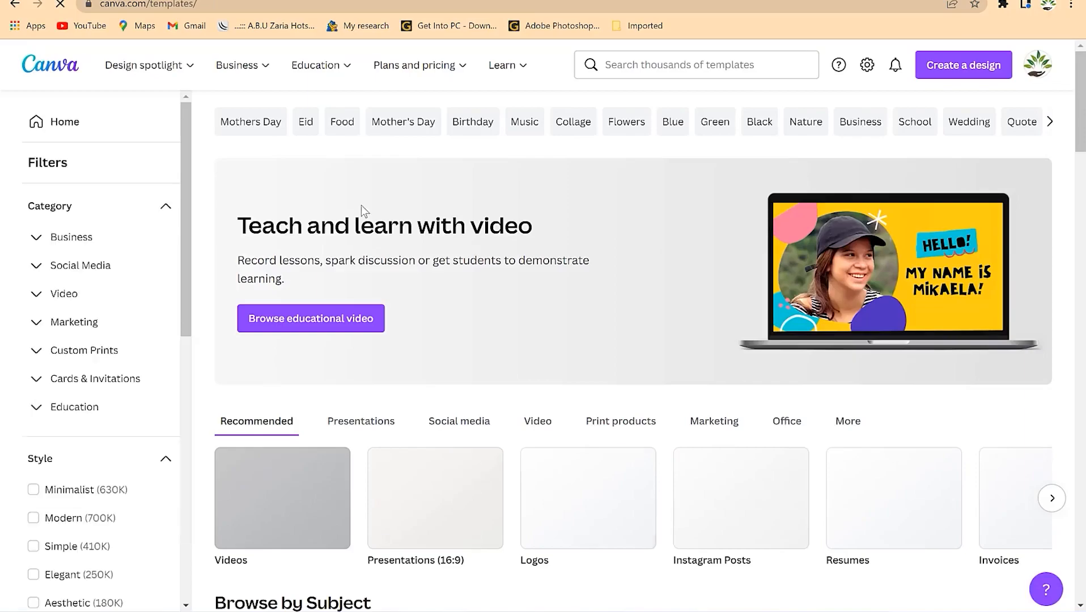
scroll(365, 216, down, 4)
scroll(397, 232, down, 6)
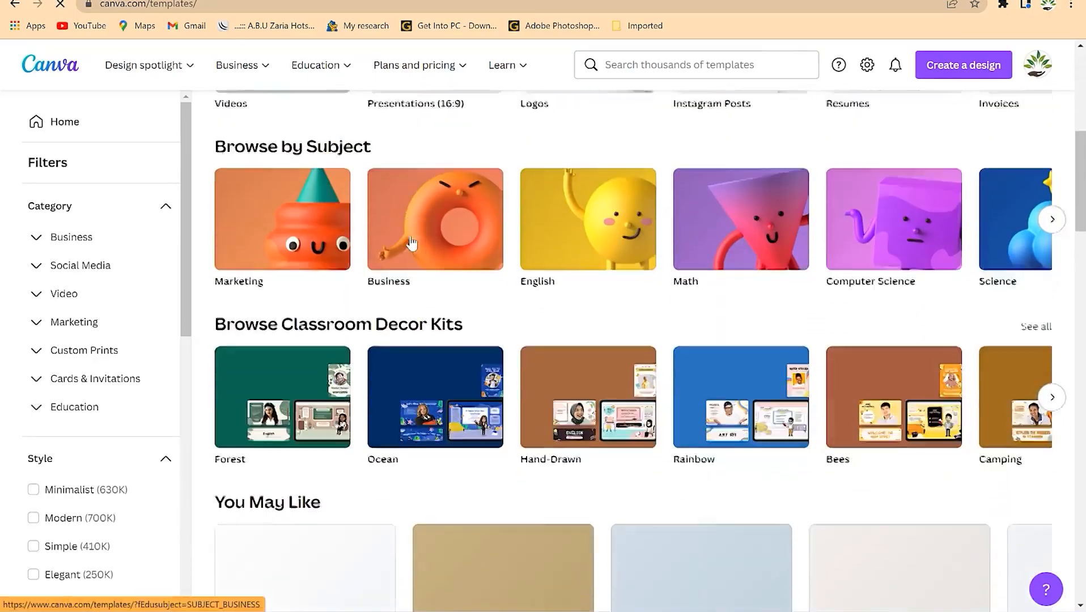
scroll(407, 243, up, 5)
scroll(398, 314, down, 5)
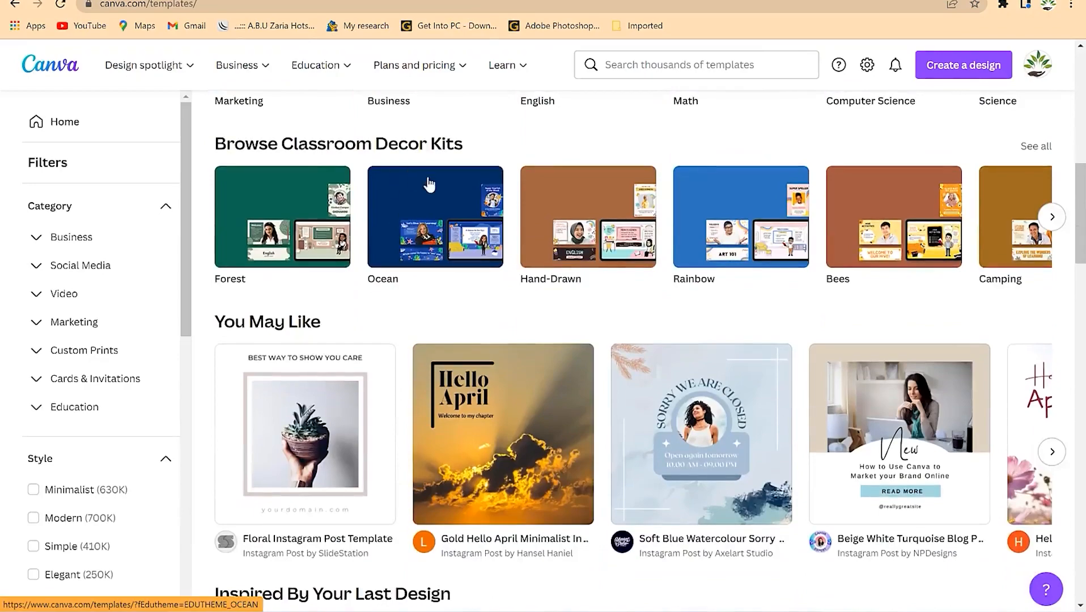
scroll(429, 185, down, 2)
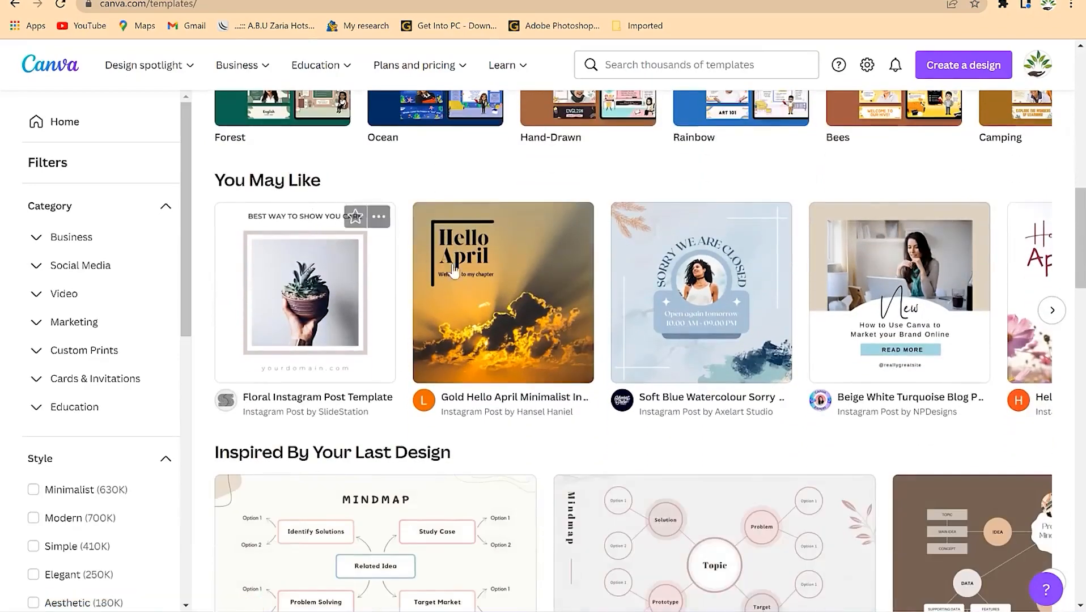
scroll(702, 266, down, 3)
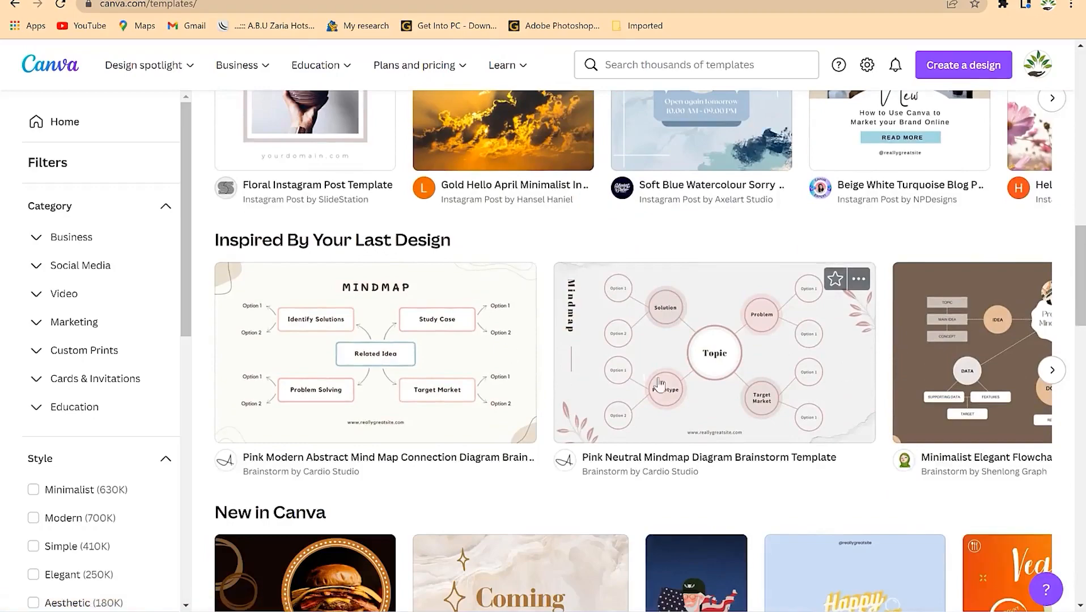
scroll(434, 320, down, 4)
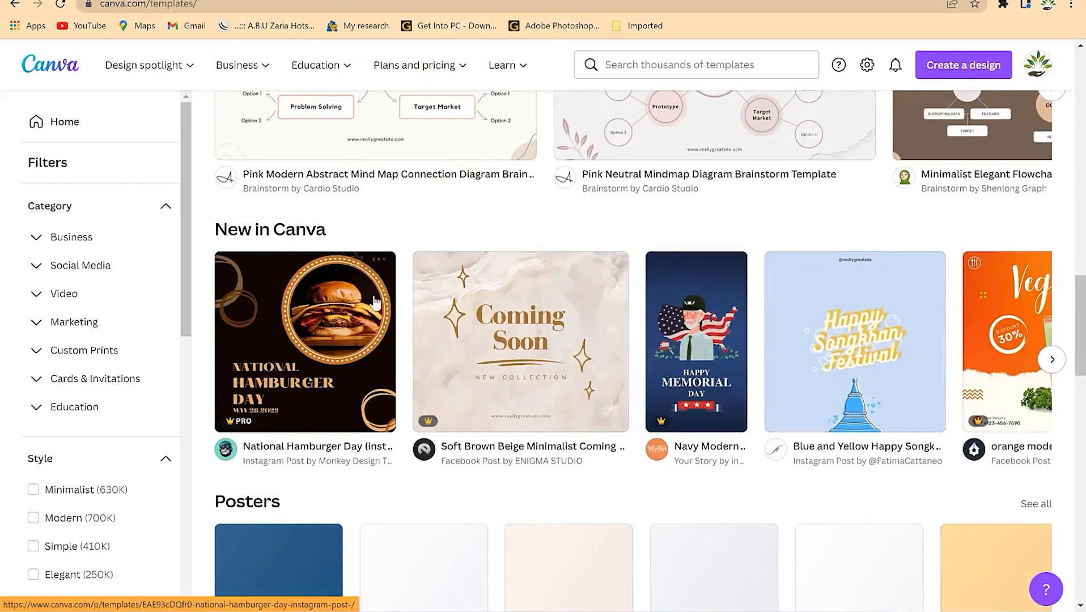
scroll(757, 362, down, 3)
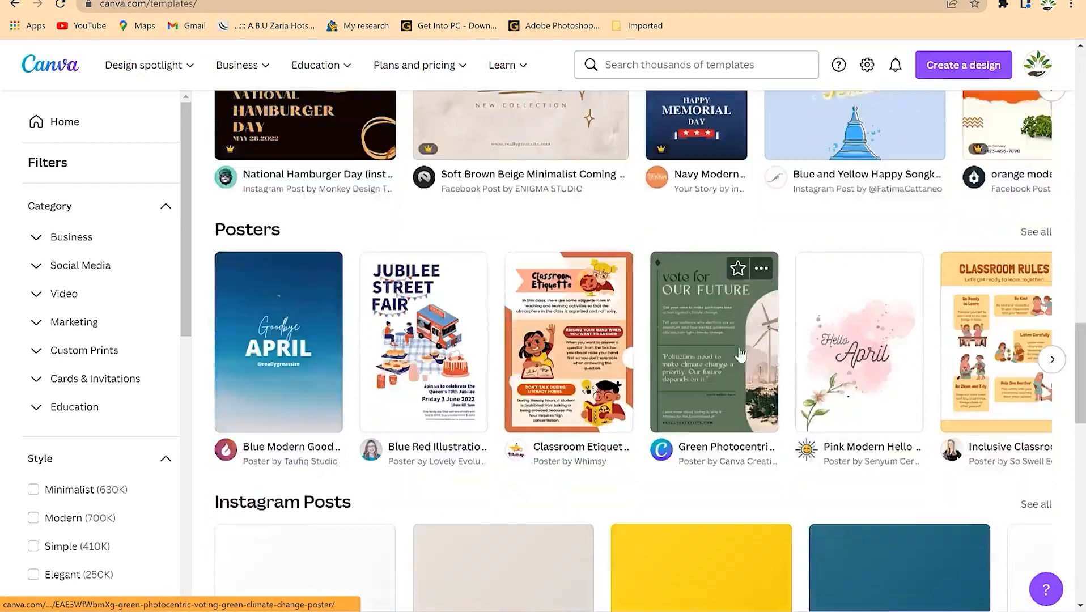
scroll(541, 338, down, 5)
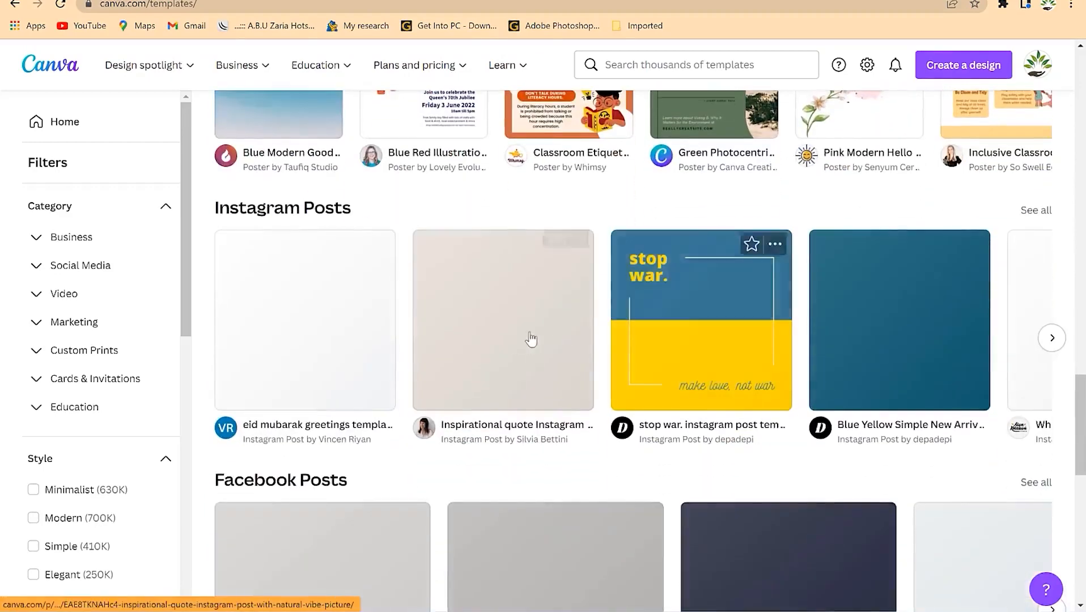
scroll(459, 322, down, 4)
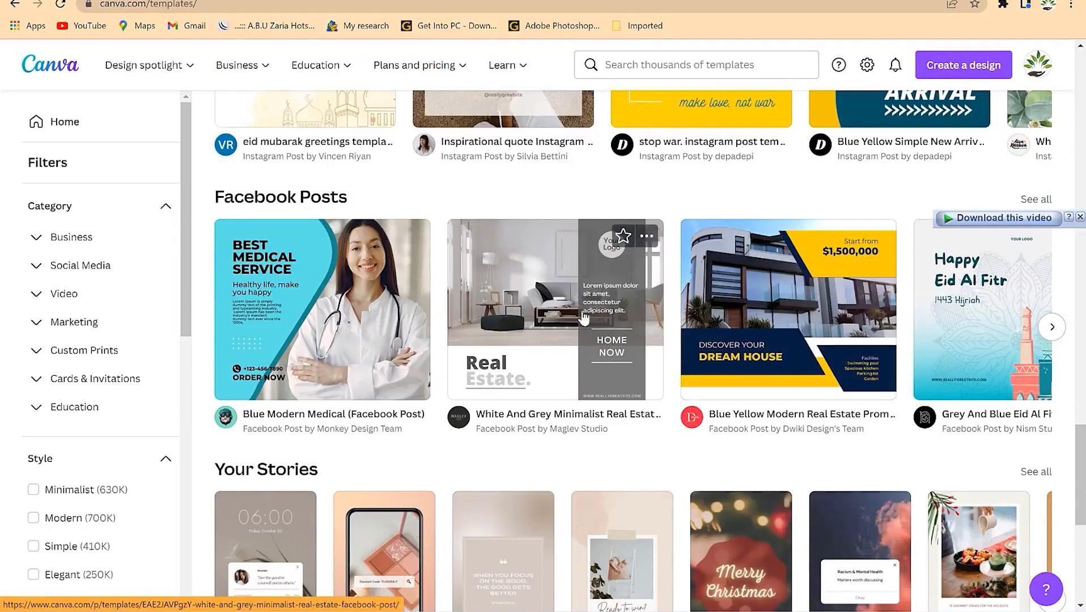
scroll(592, 336, down, 7)
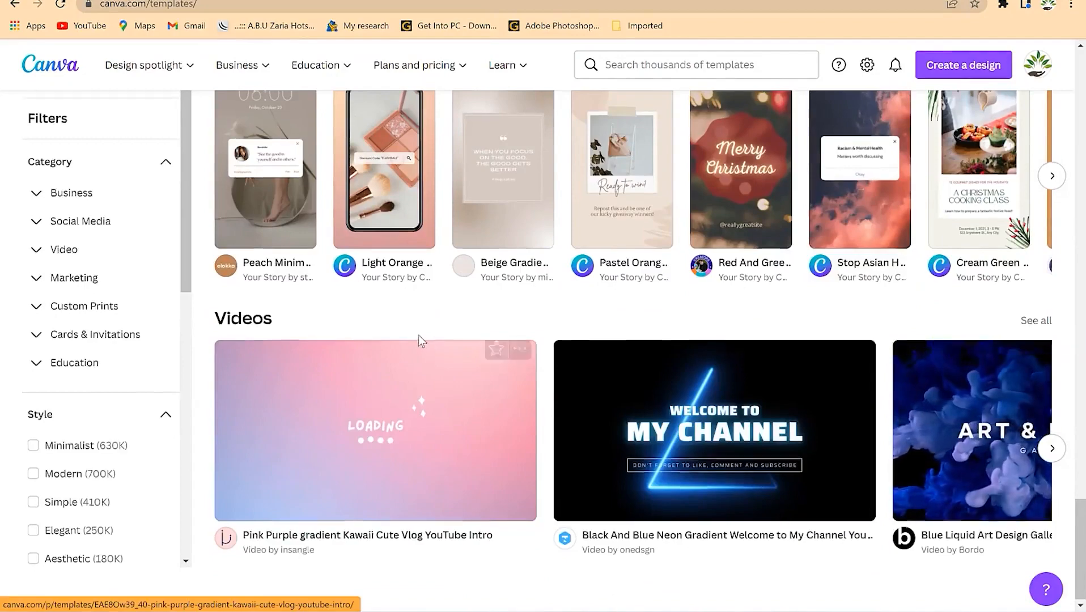
scroll(419, 338, up, 7)
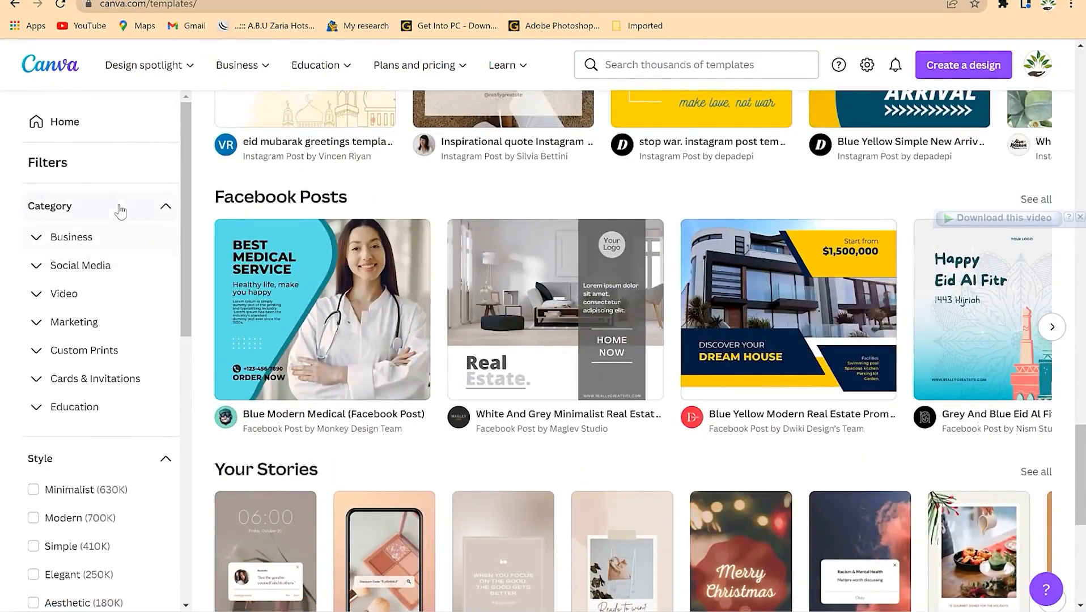
mouse_move(420, 65)
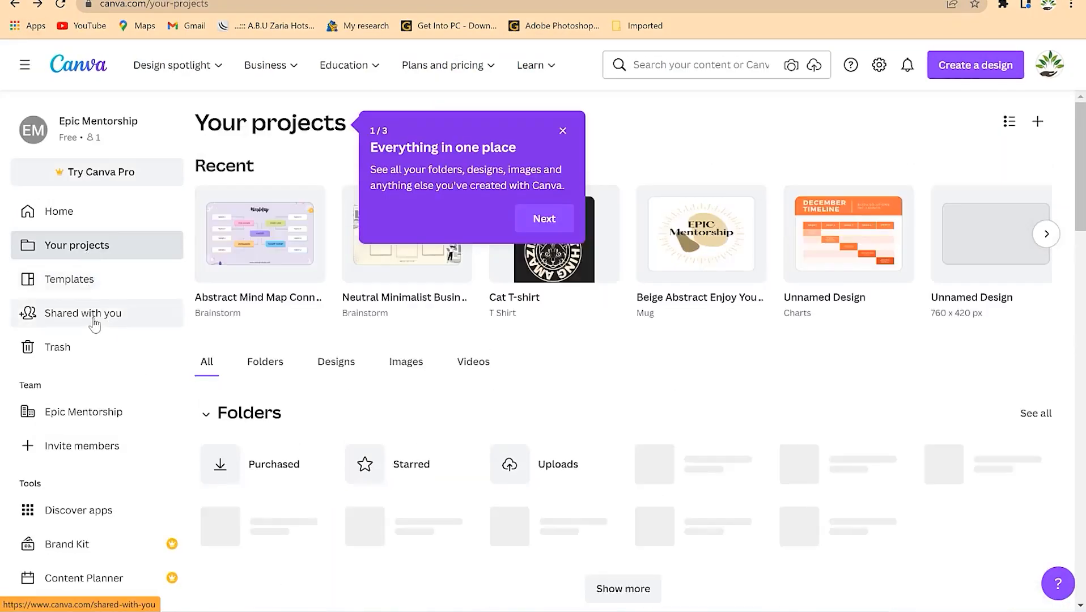
- View Shared with you, then the Trash, which has no designs
click(95, 323)
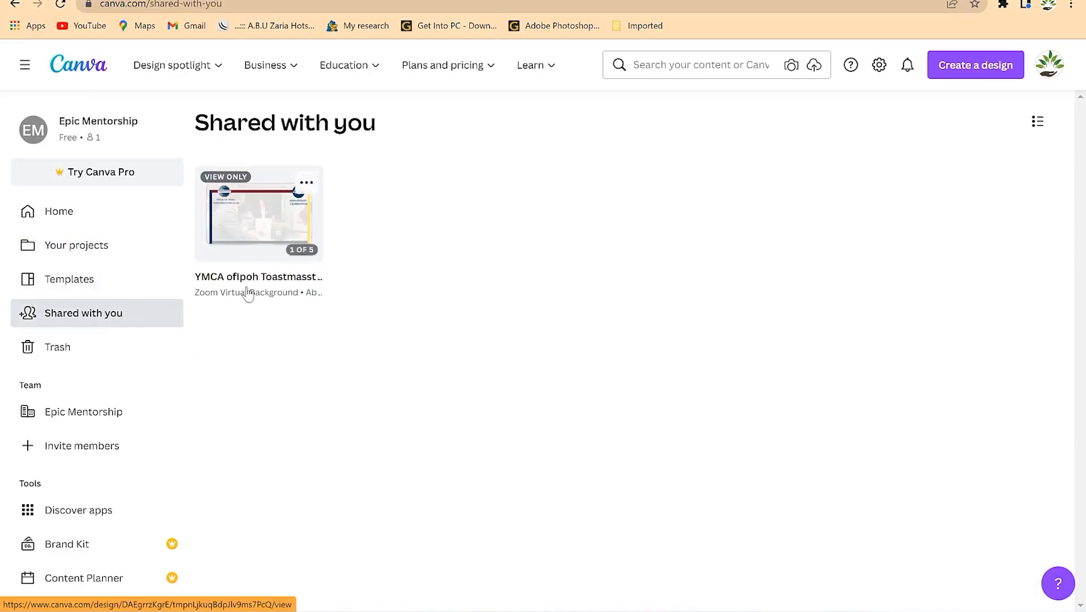
click(67, 348)
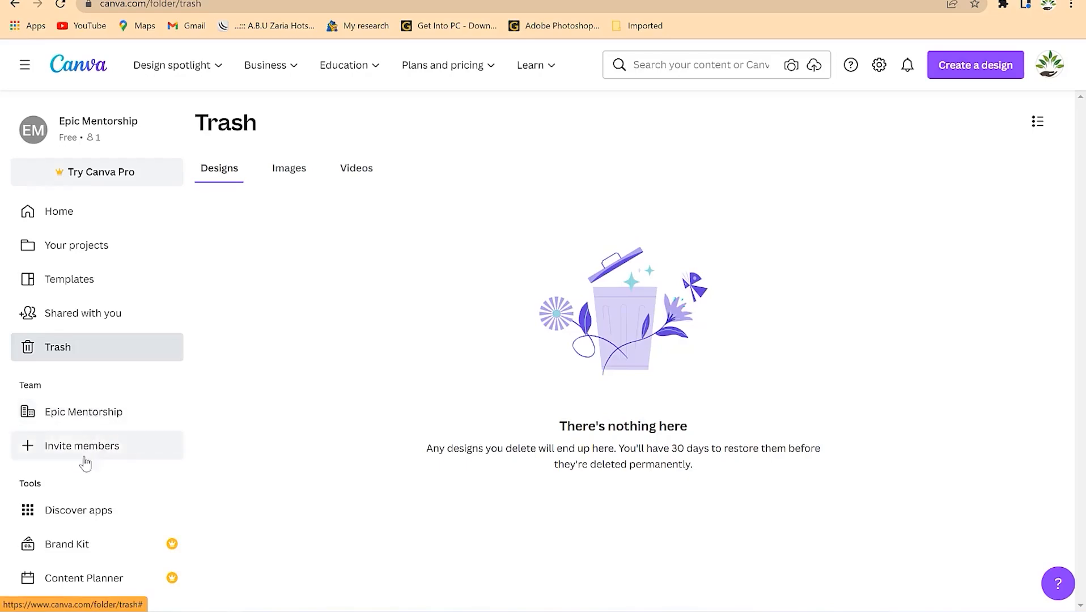
- View the team's People list, then go to the Discover apps directory
click(84, 416)
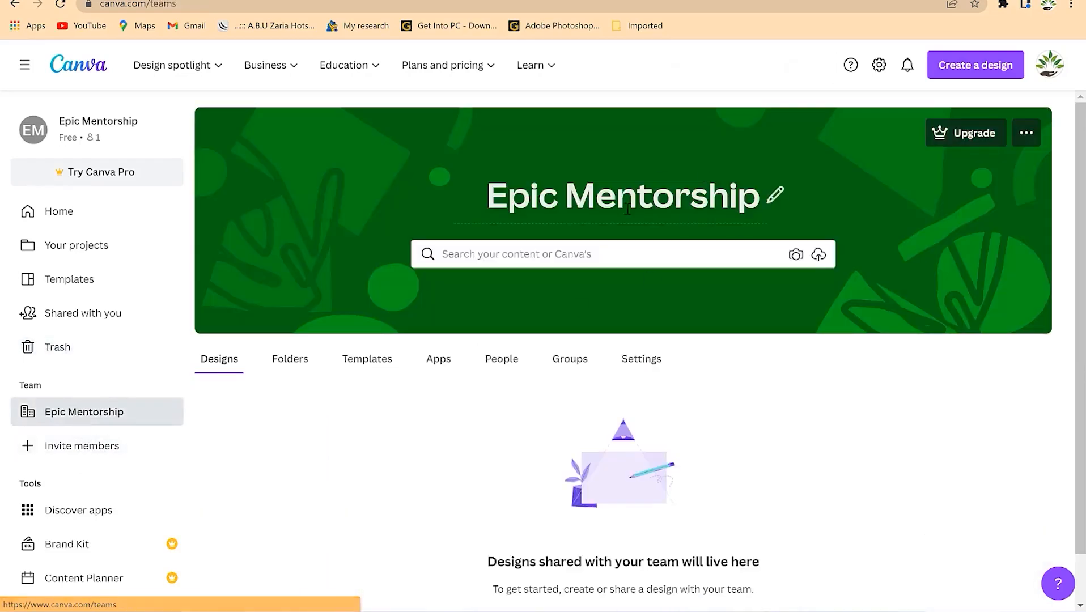
scroll(536, 395, down, 1)
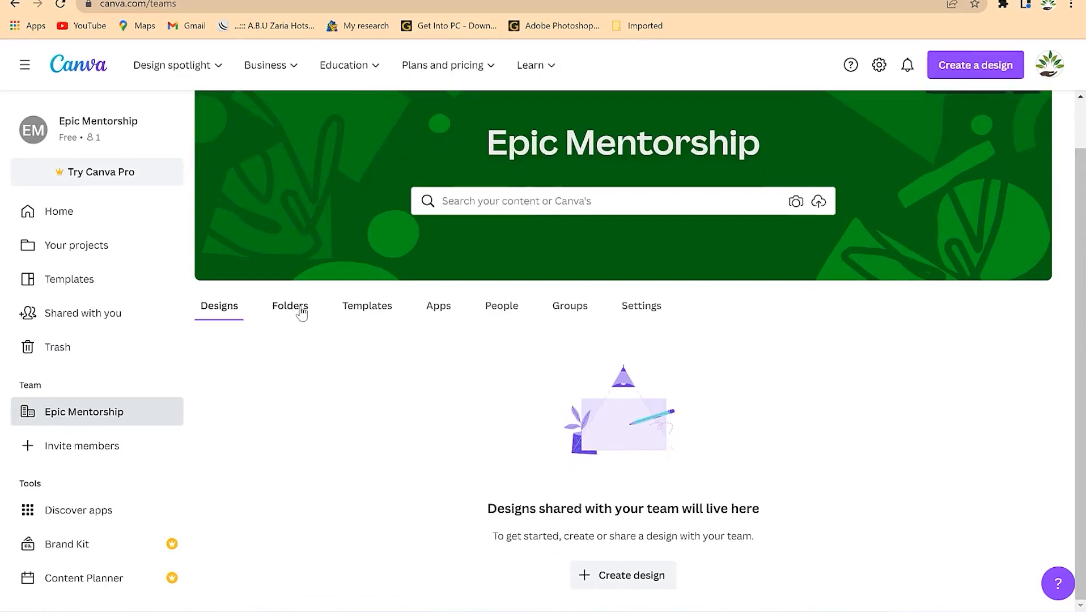
click(502, 306)
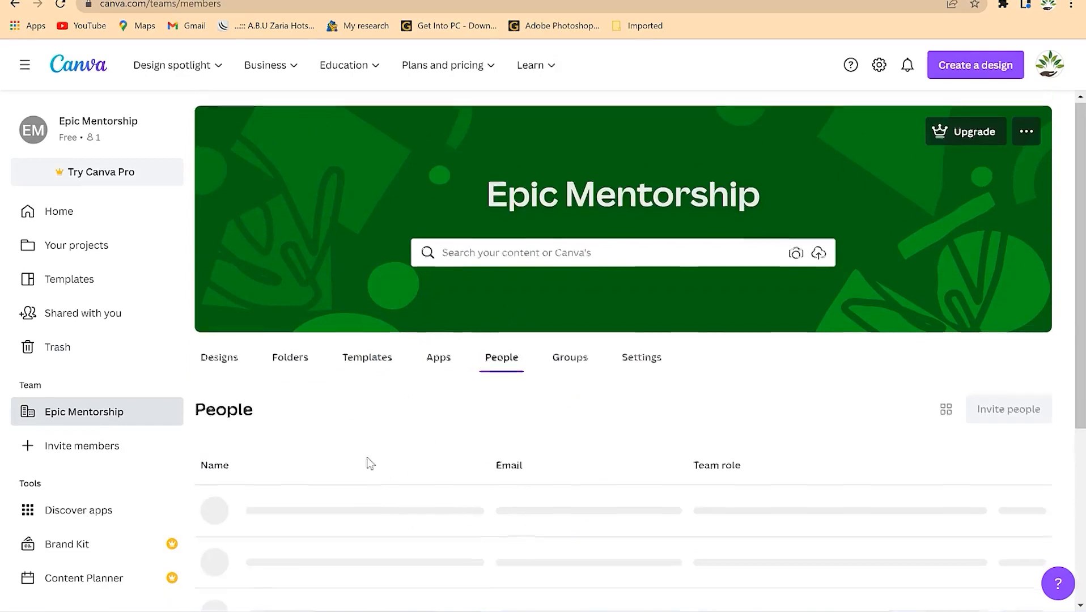
scroll(366, 463, down, 5)
scroll(722, 199, up, 3)
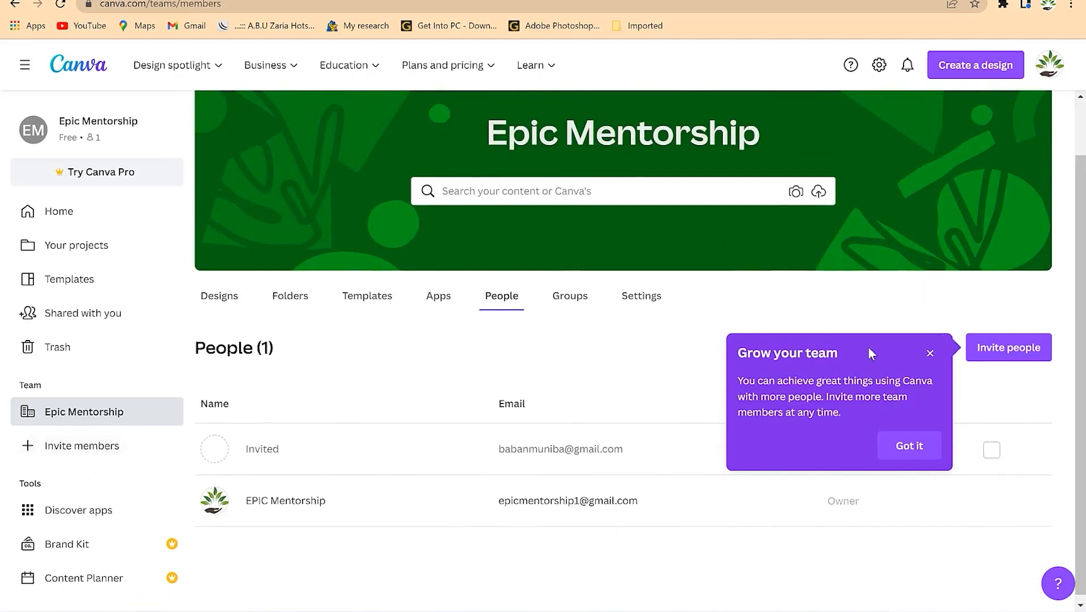
click(81, 520)
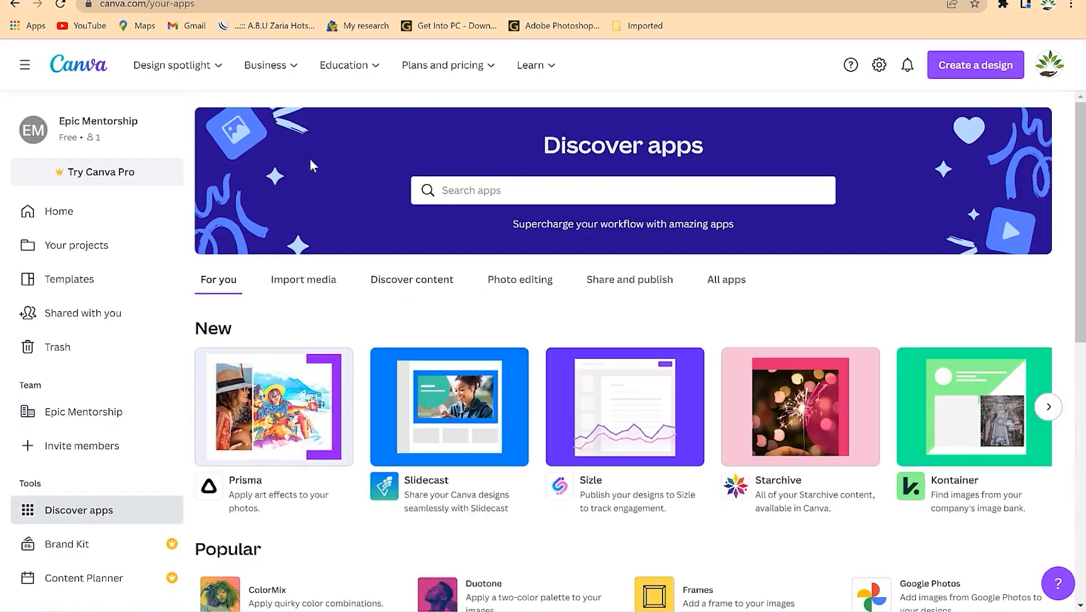
mouse_move(220, 75)
mouse_move(266, 66)
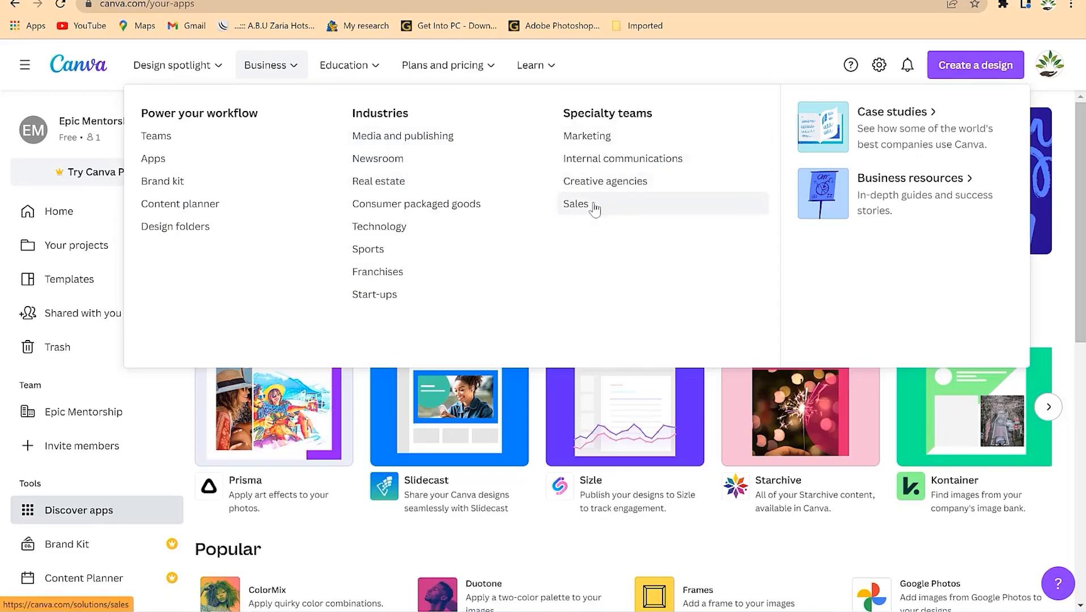
mouse_move(374, 66)
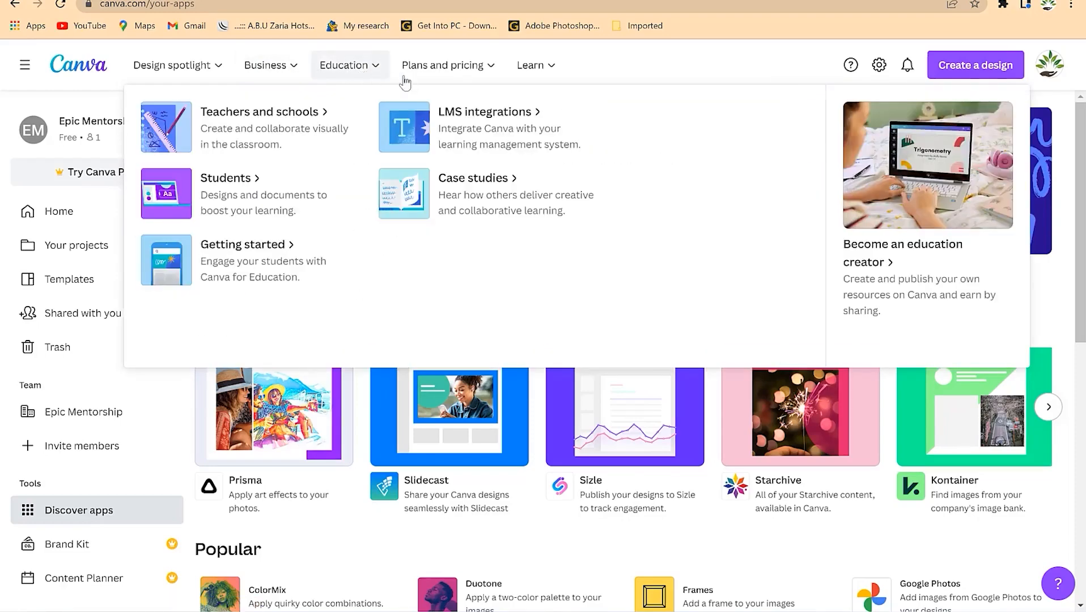
mouse_move(478, 66)
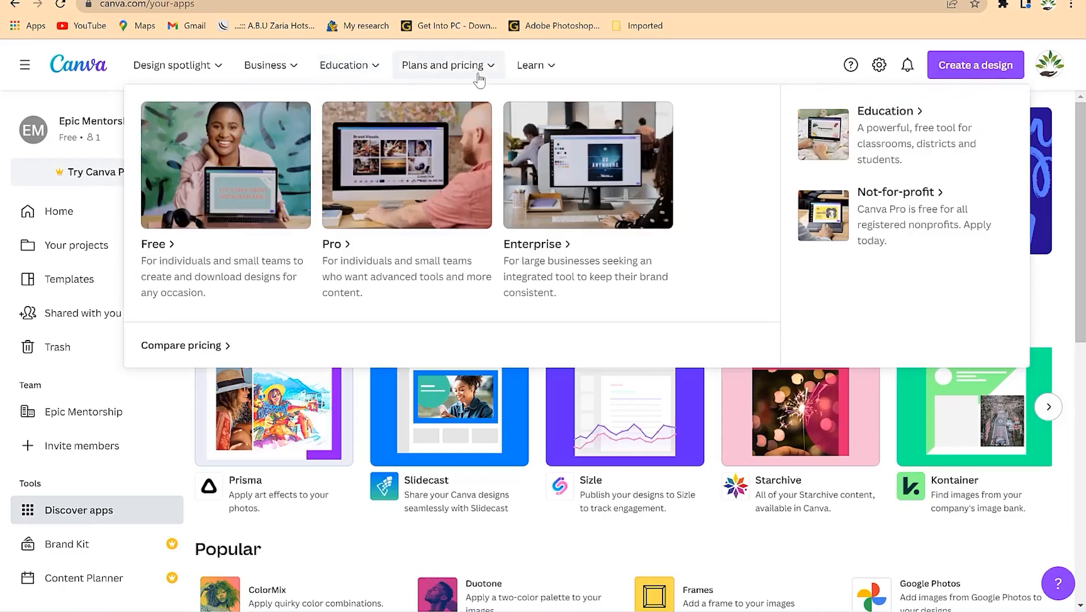
mouse_move(550, 69)
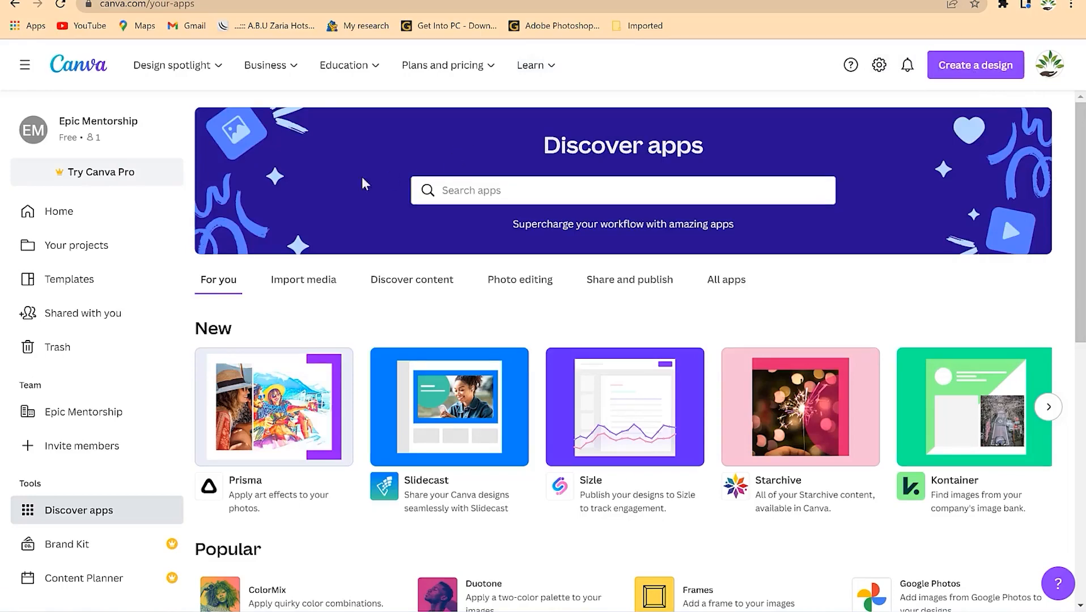
click(62, 212)
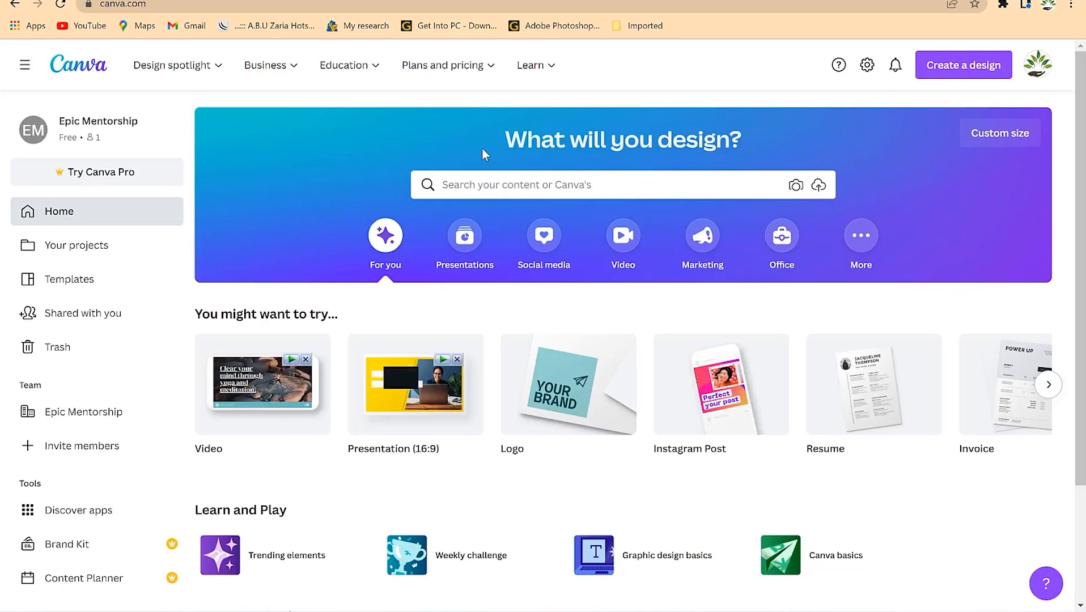
scroll(363, 258, down, 3)
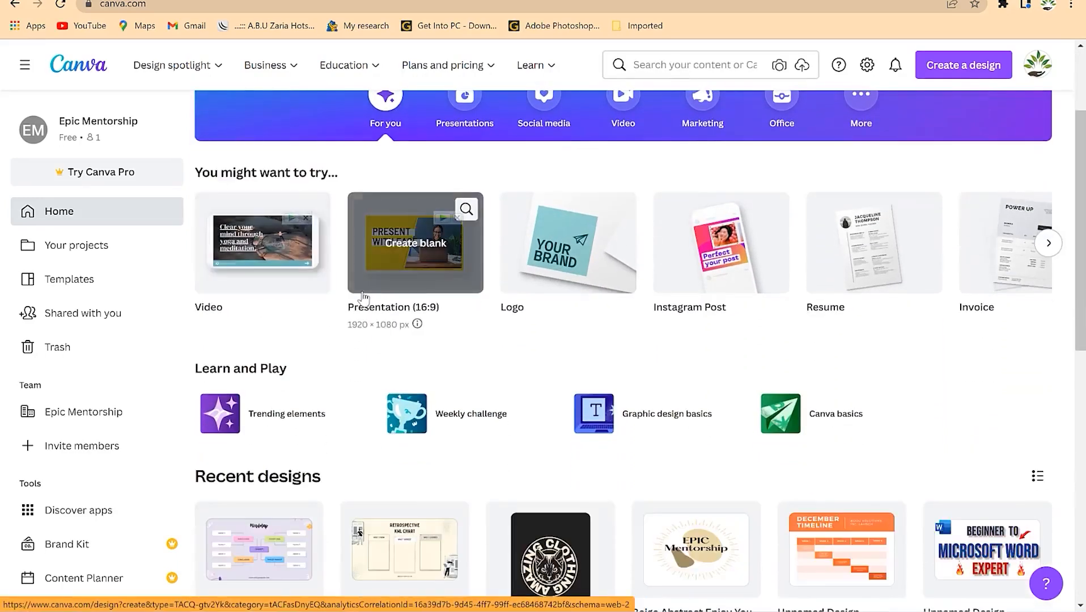
scroll(362, 294, down, 1)
scroll(352, 260, up, 2)
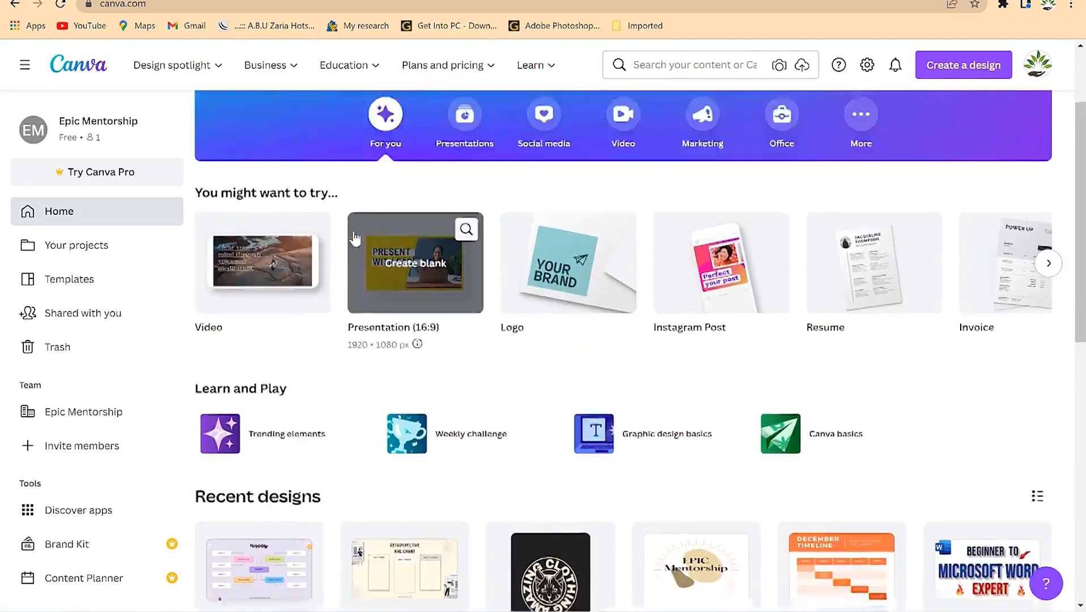
scroll(362, 295, down, 5)
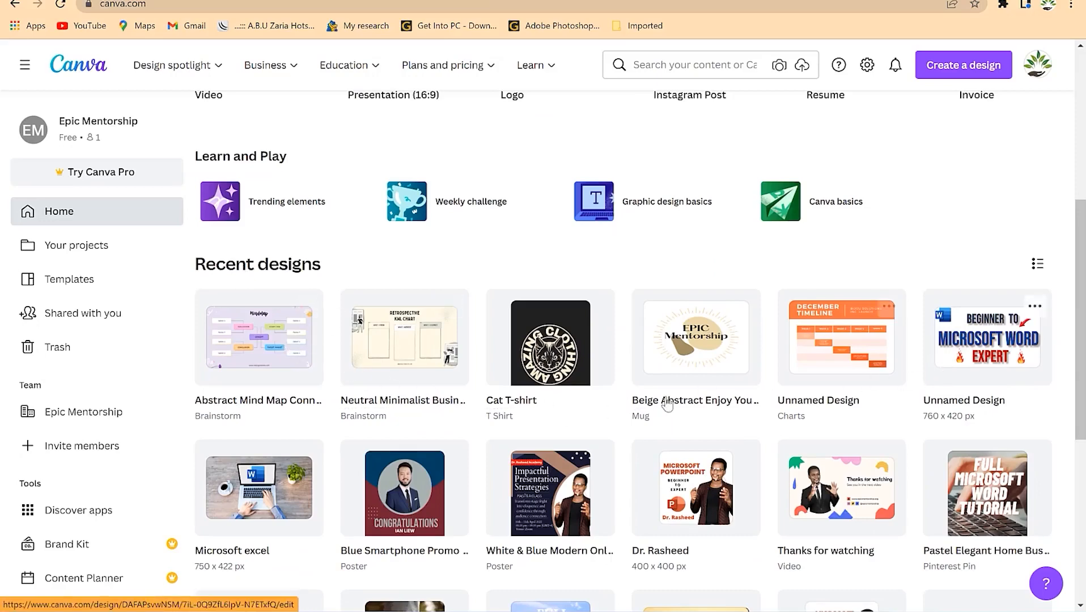
scroll(666, 397, down, 3)
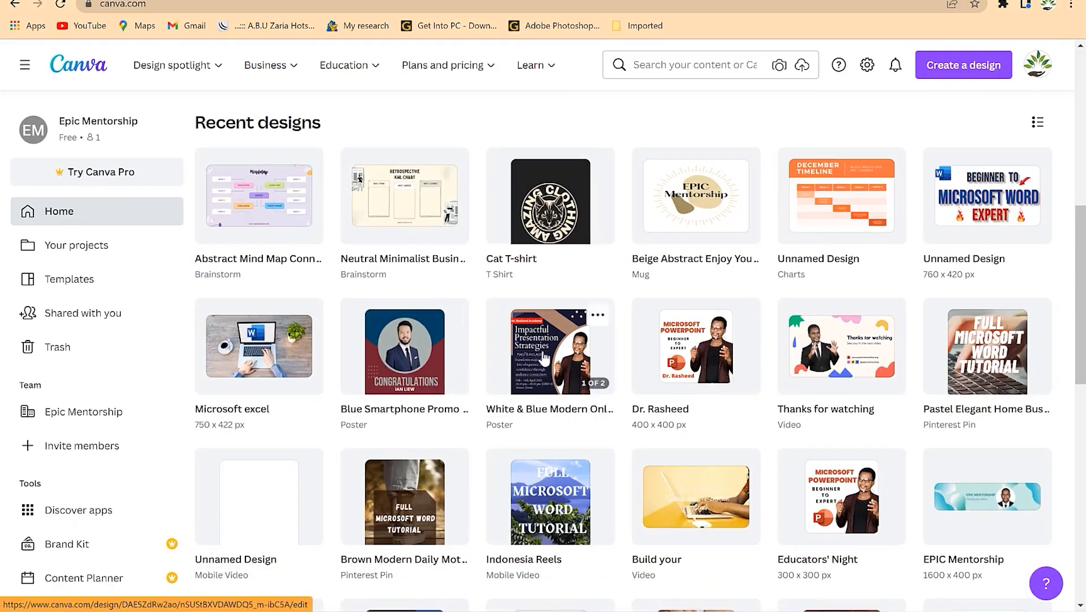
scroll(555, 396, down, 1)
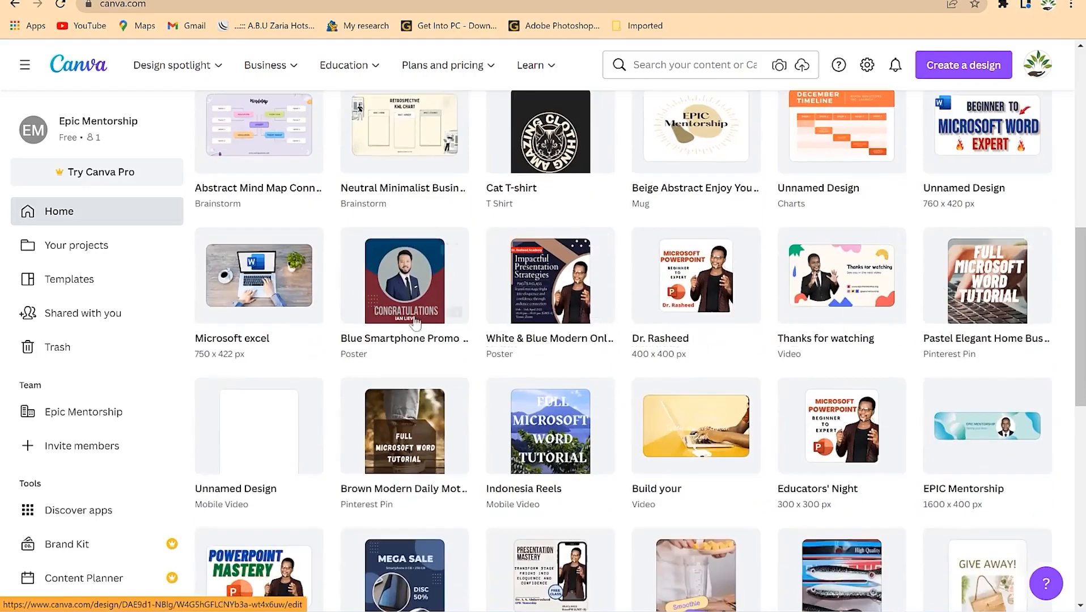
scroll(395, 343, down, 2)
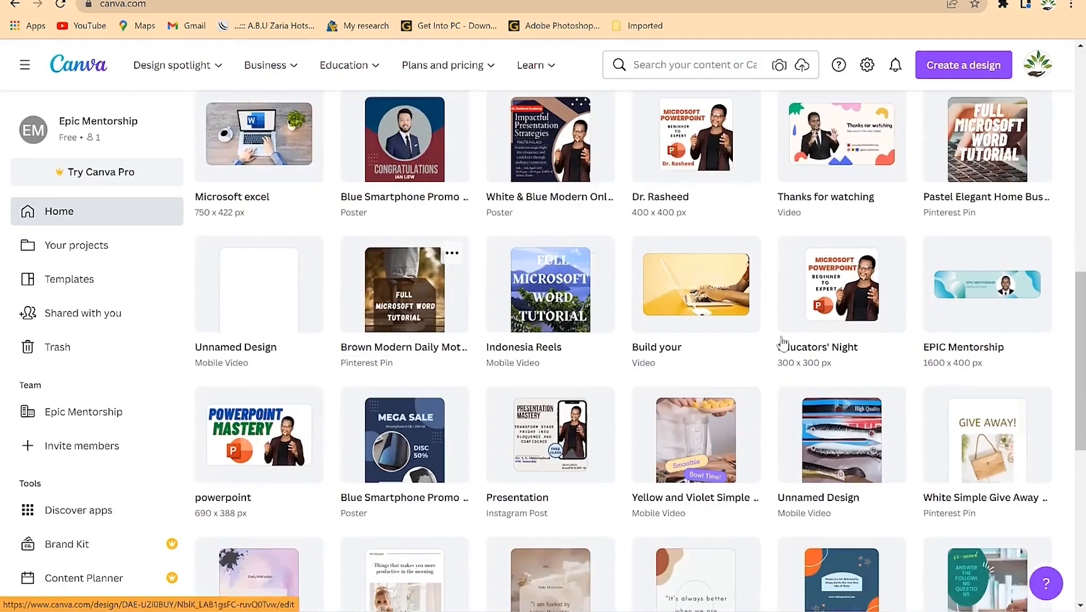
scroll(738, 479, down, 5)
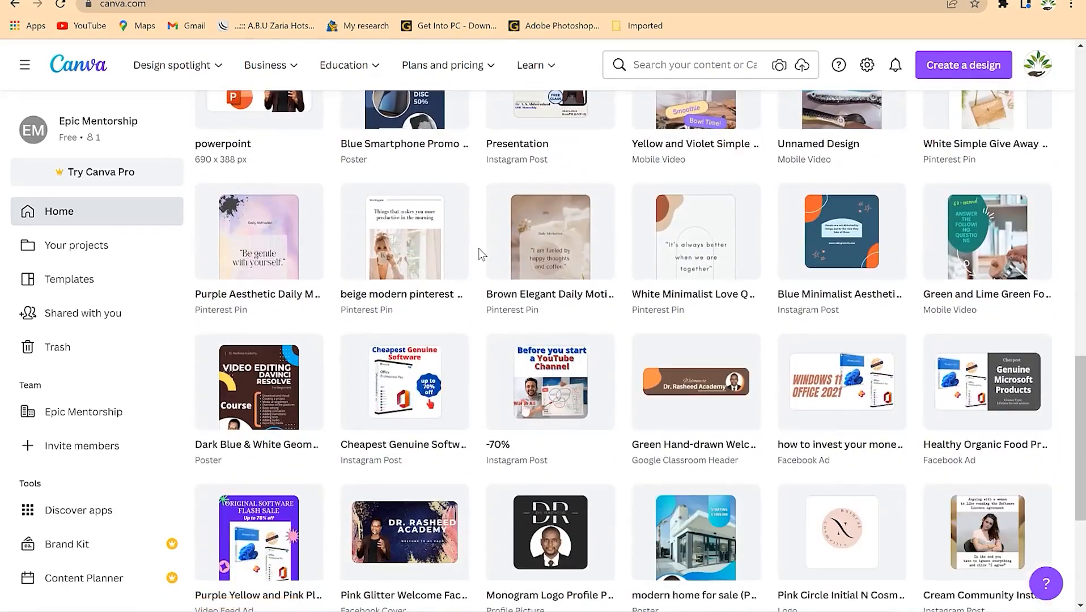
scroll(468, 306, down, 5)
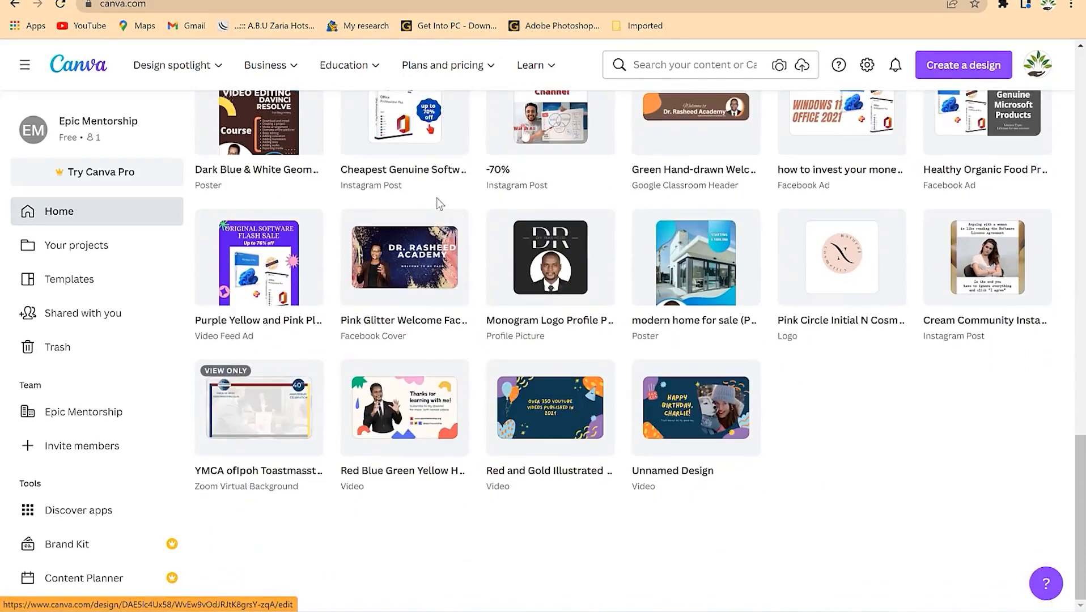
scroll(556, 295, up, 6)
scroll(551, 262, up, 5)
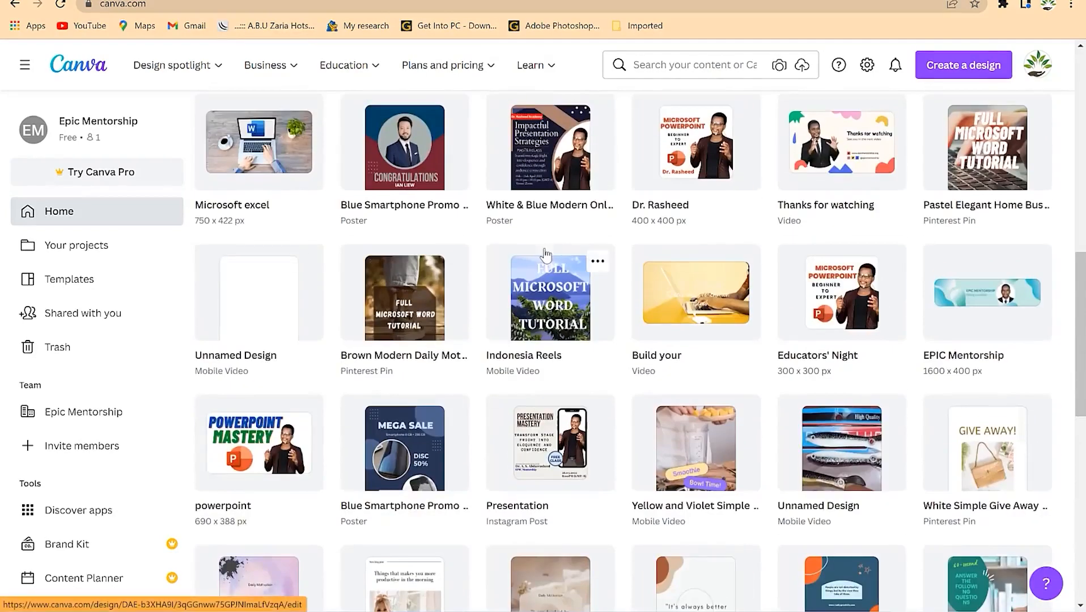
scroll(540, 252, up, 10)
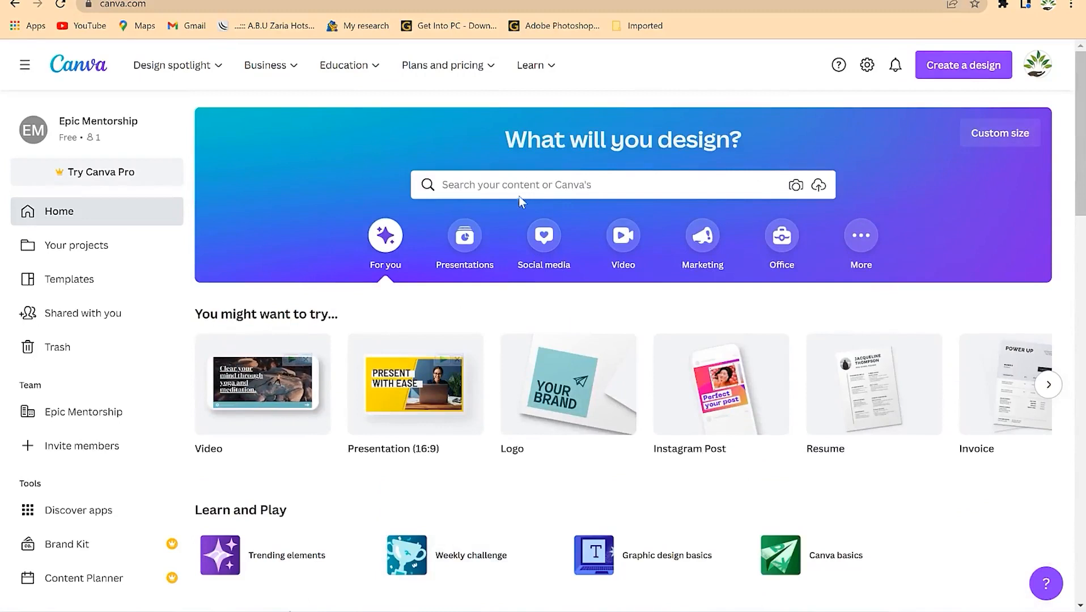
click(531, 182)
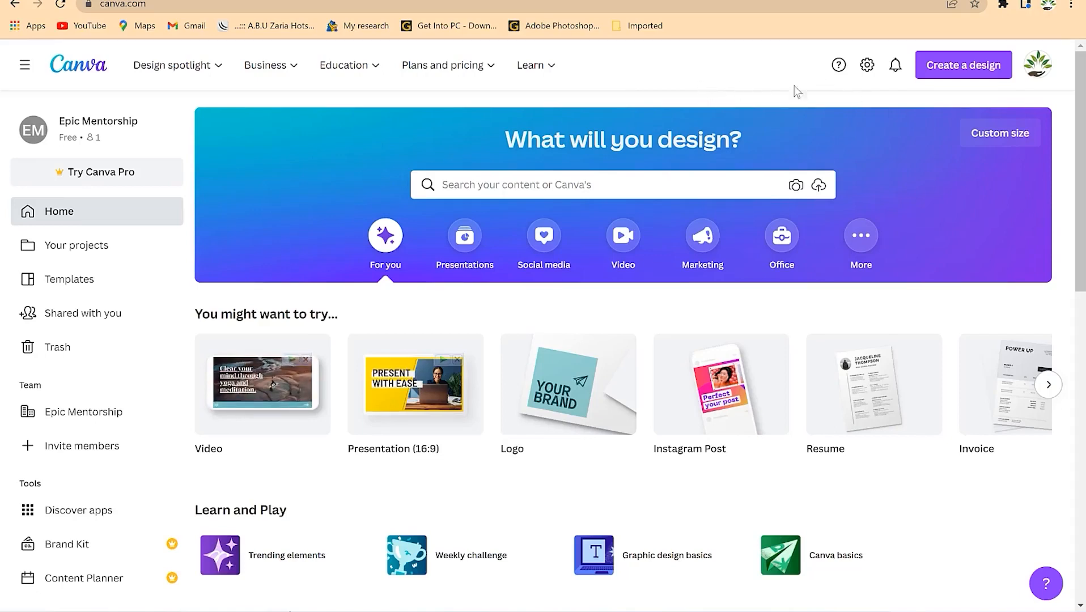
click(967, 71)
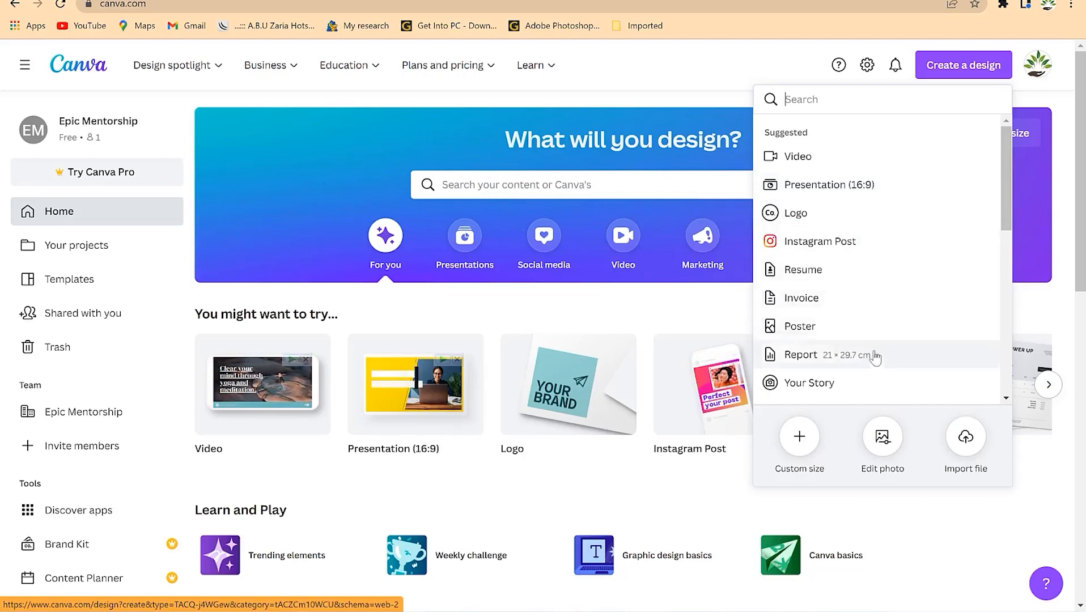
drag(1006, 200, 1000, 388)
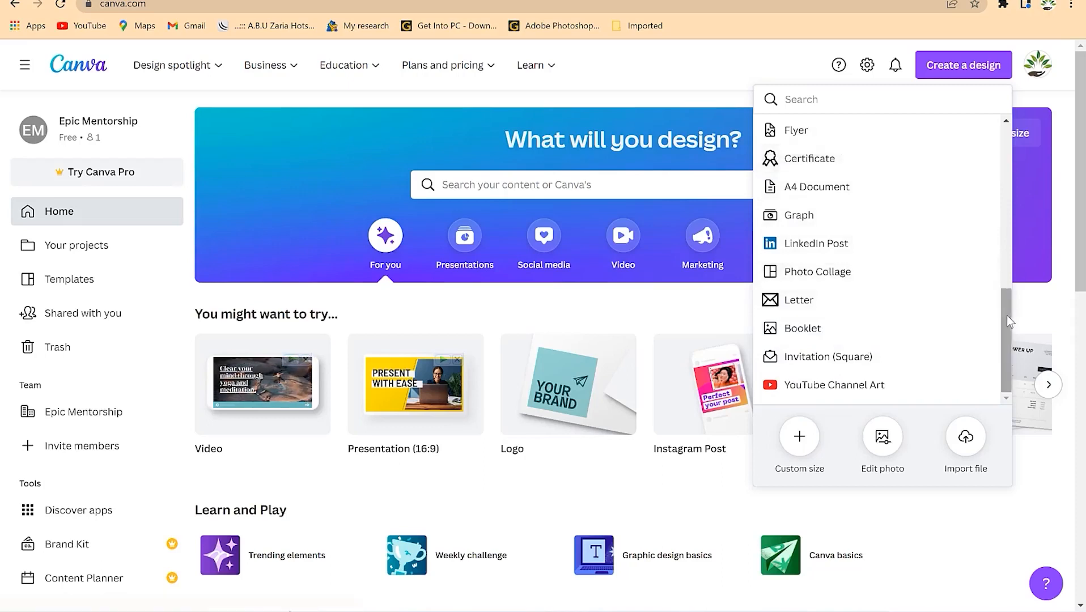
drag(1000, 314, 1000, 129)
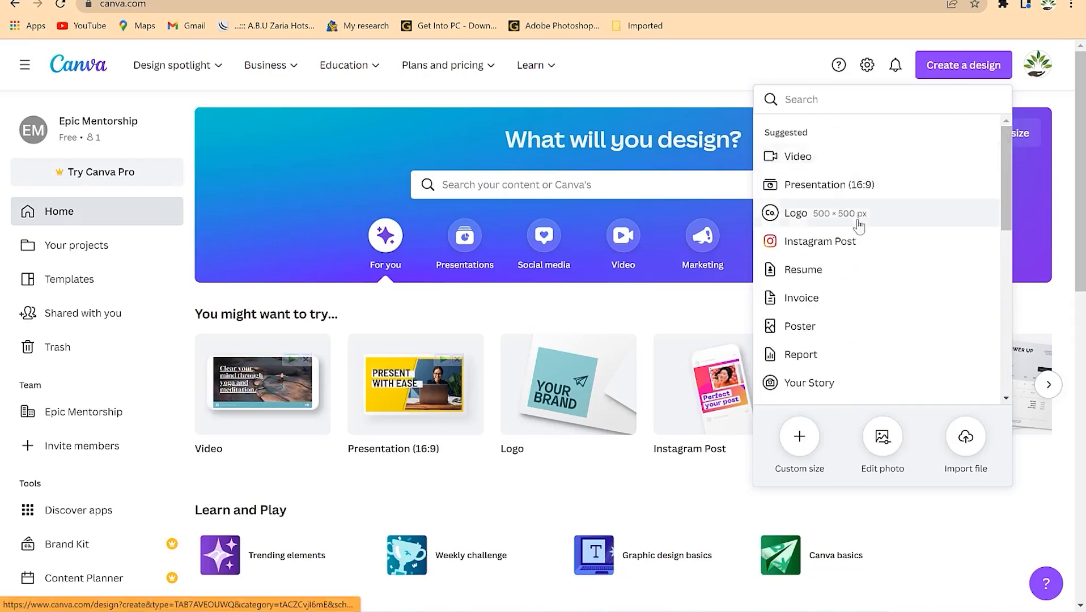
click(715, 58)
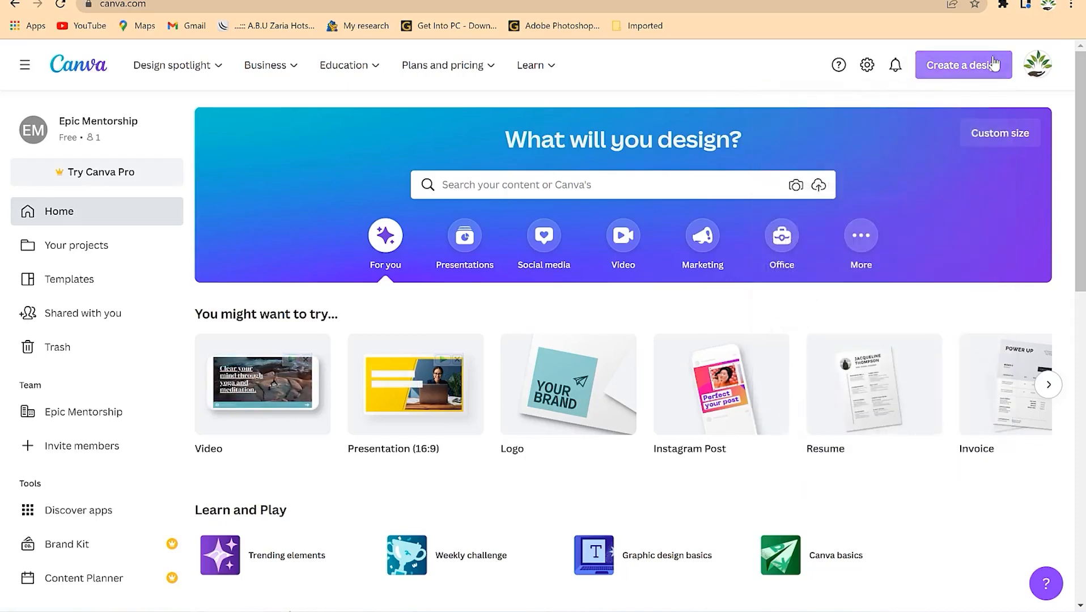
click(1004, 147)
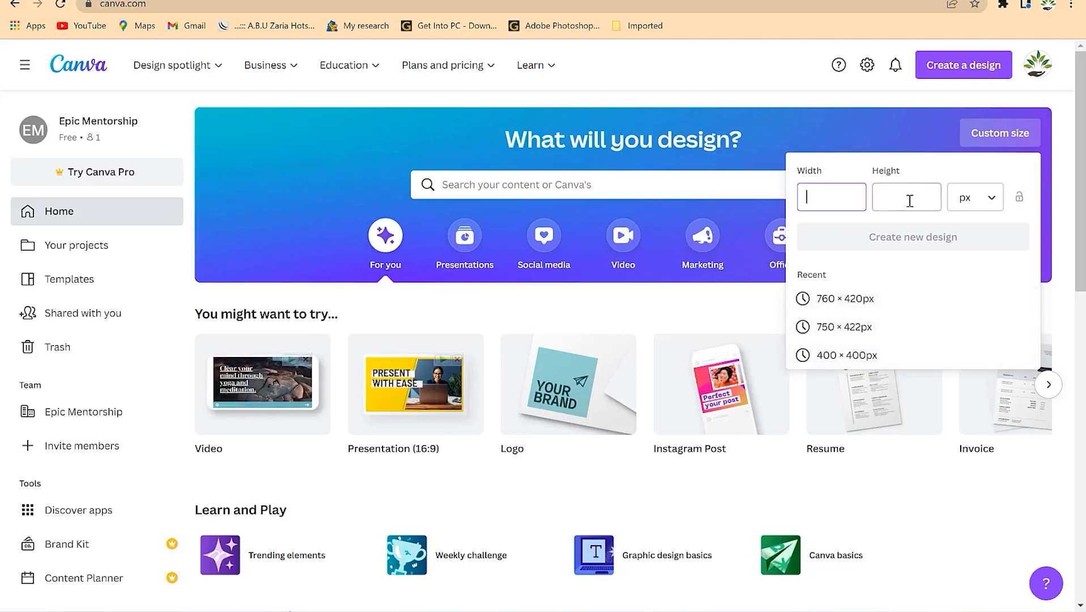
click(992, 203)
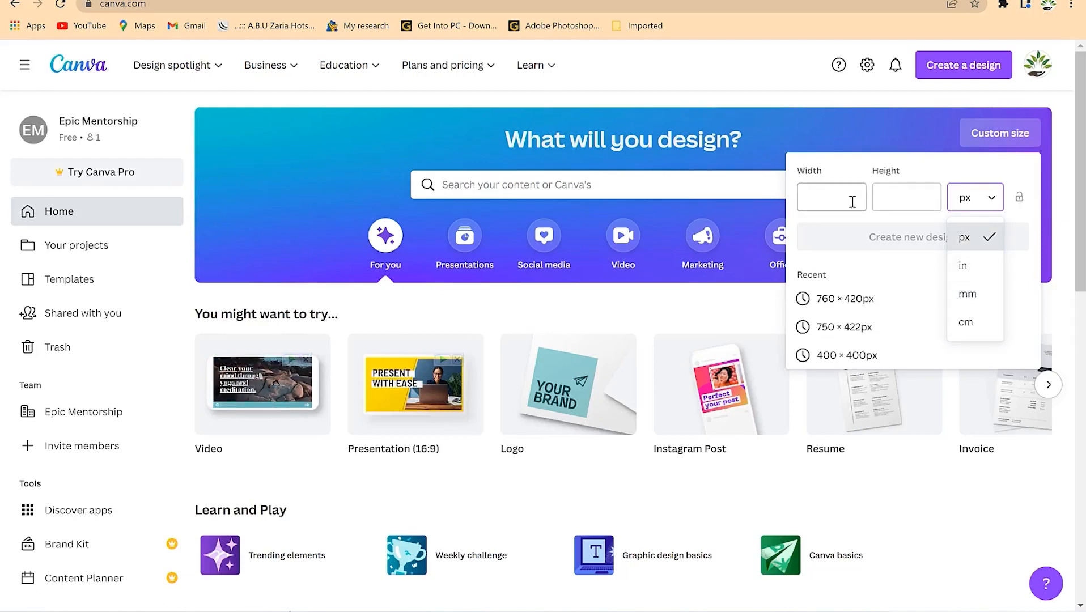
click(816, 197)
click(892, 202)
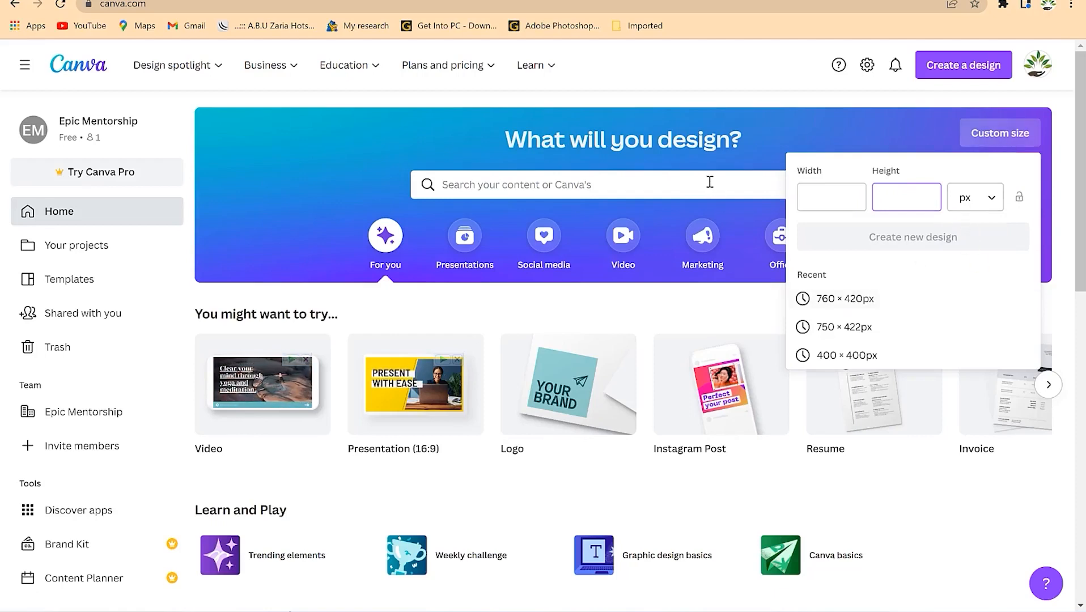
click(822, 102)
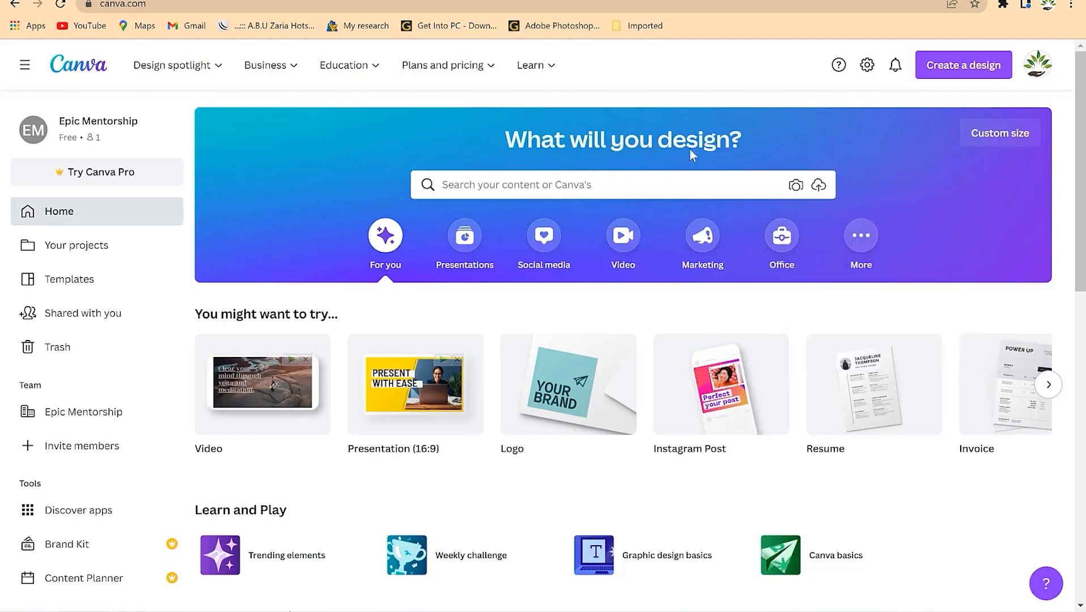
- Search Canva's templates for 'poster'
click(581, 188)
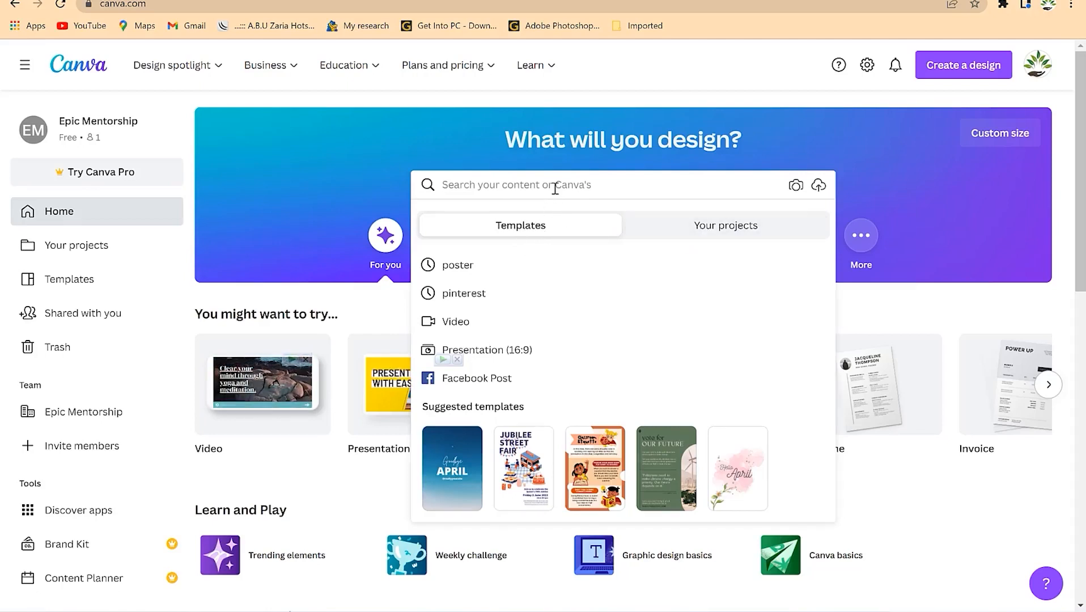
text(poster)
key(Return)
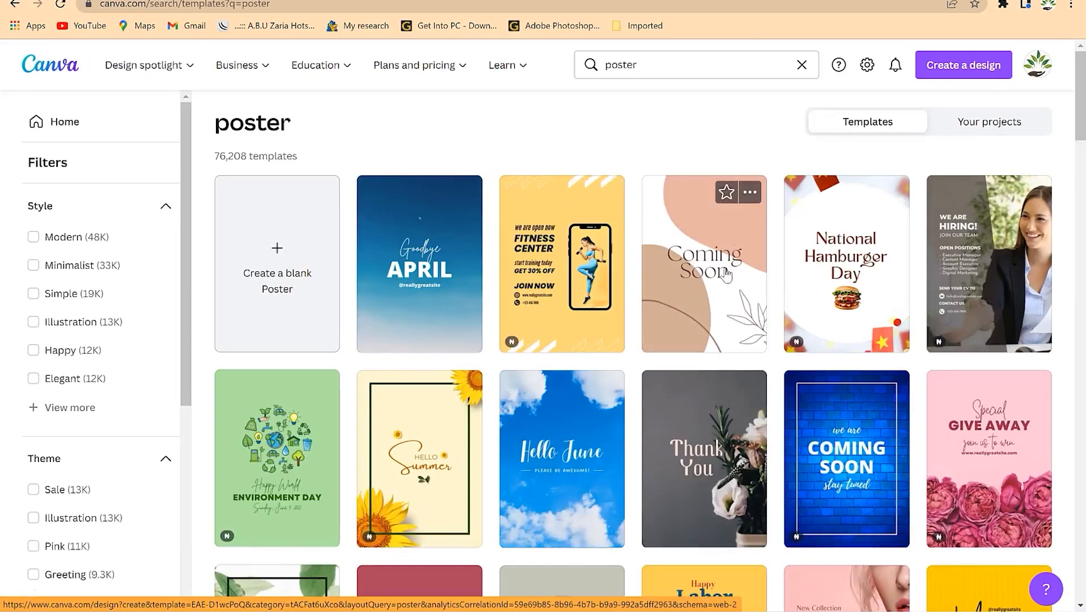
scroll(665, 280, down, 1)
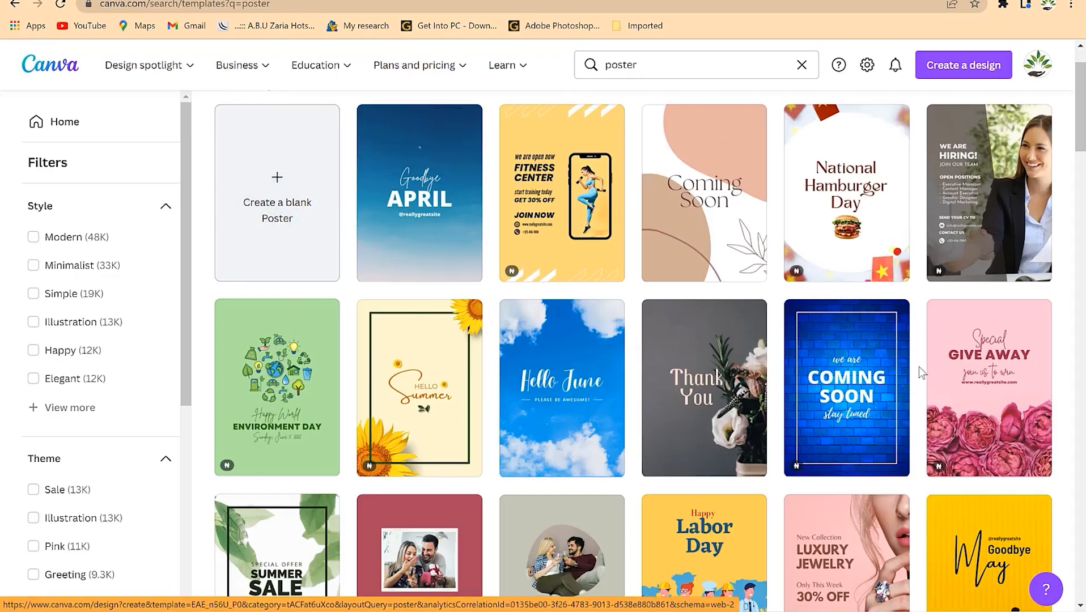
scroll(600, 309, down, 9)
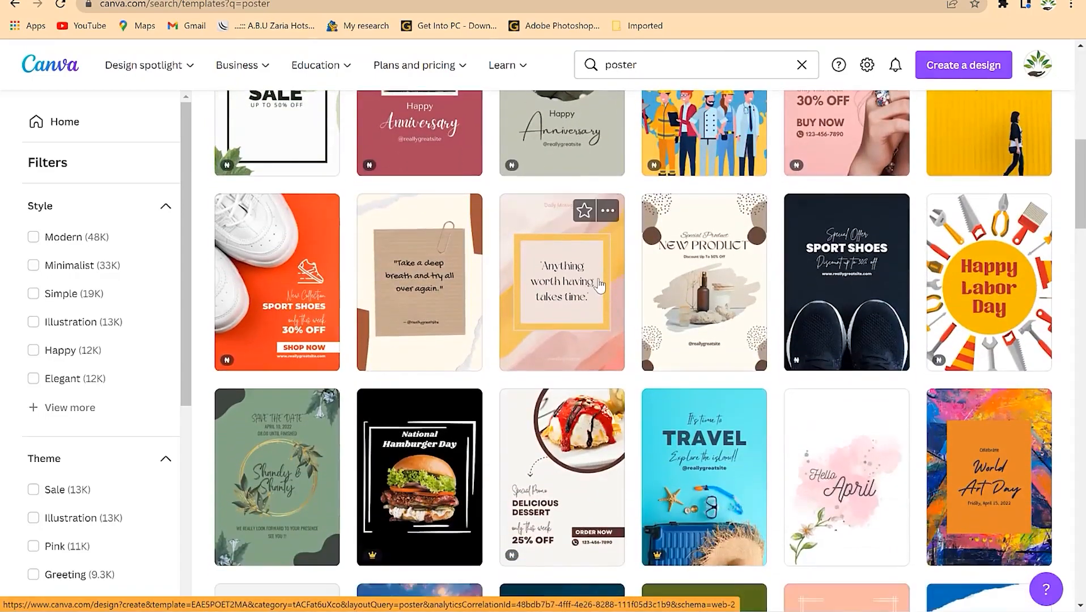
scroll(599, 286, down, 4)
scroll(599, 285, down, 9)
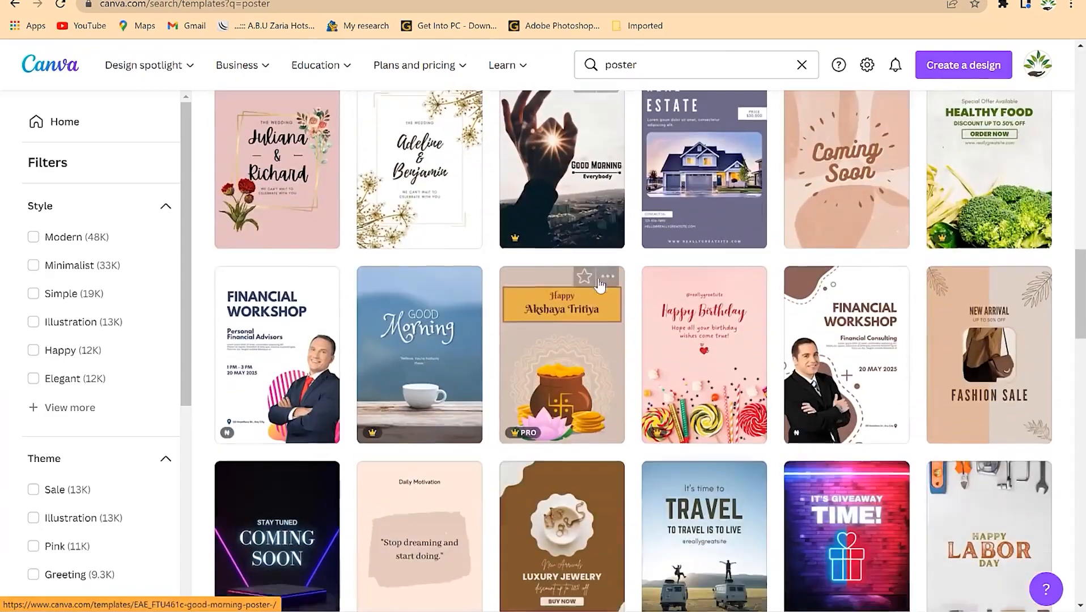
scroll(592, 286, down, 3)
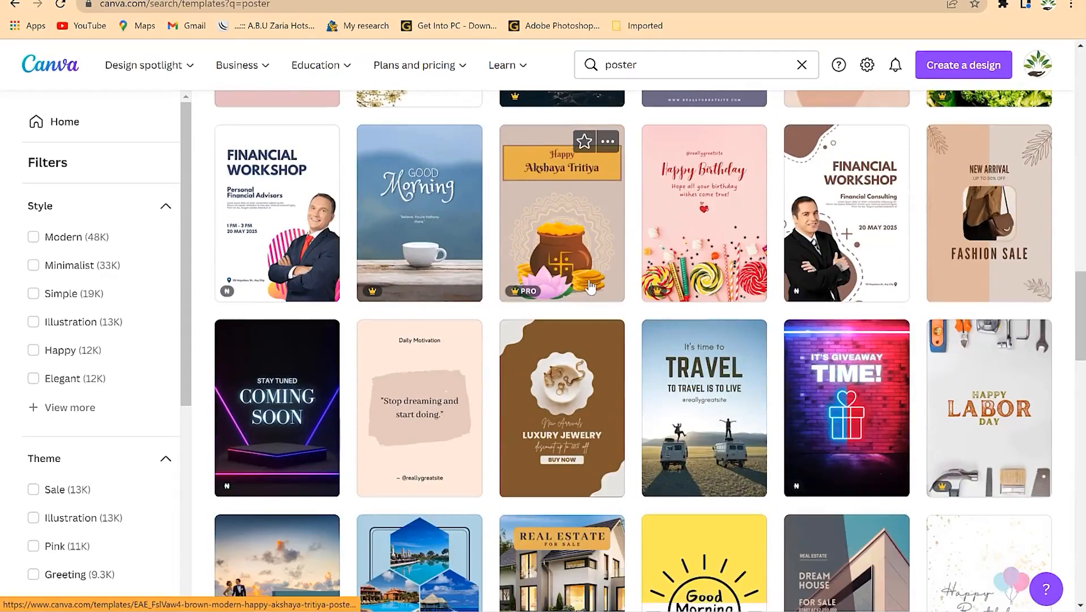
scroll(589, 288, down, 3)
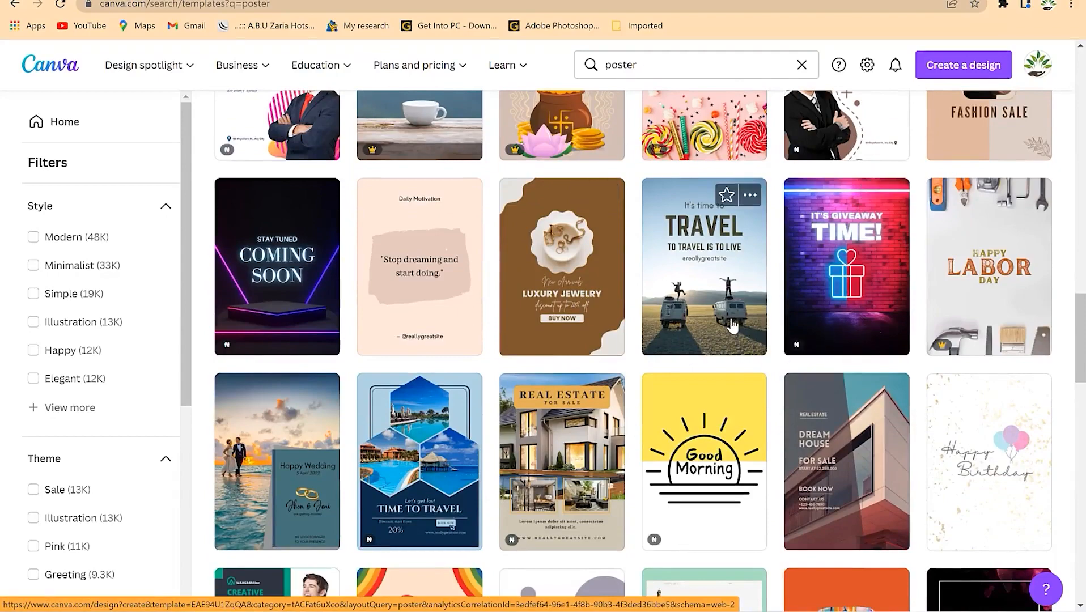
scroll(731, 326, up, 5)
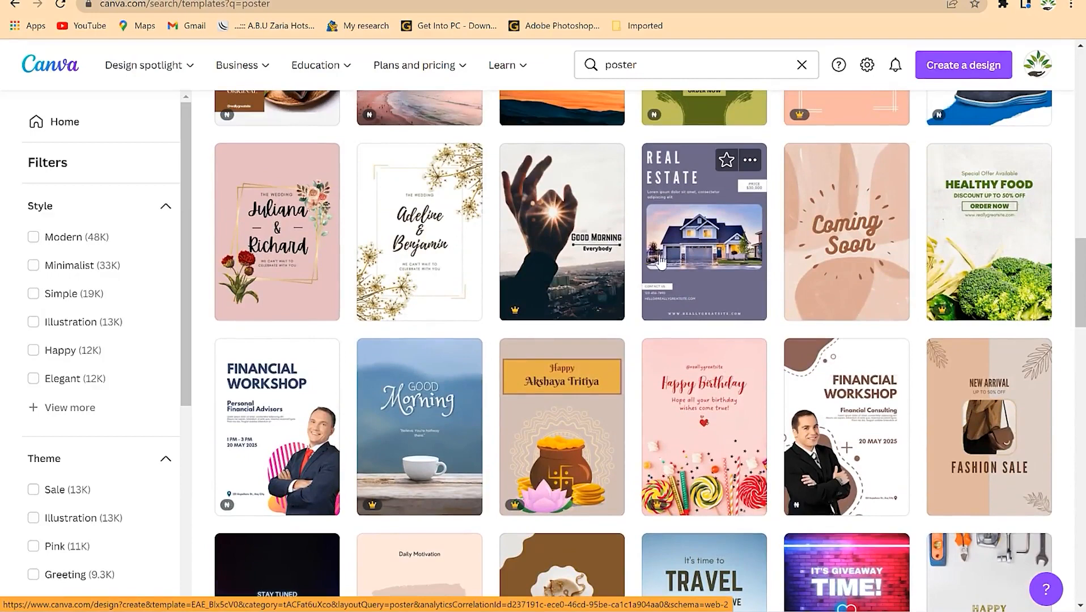
scroll(727, 274, up, 3)
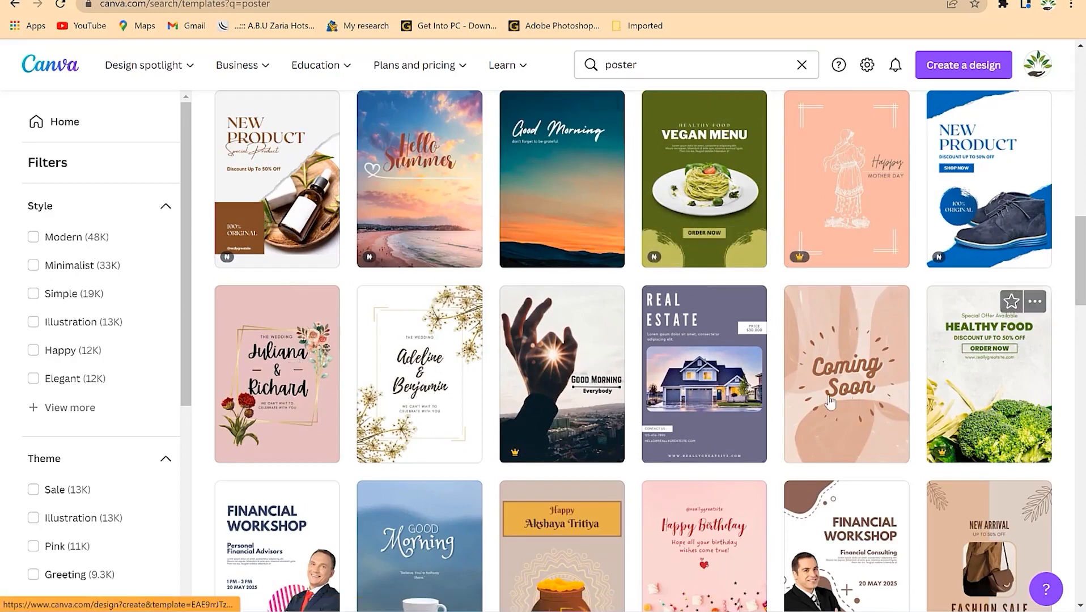
scroll(701, 433, down, 1)
scroll(701, 432, down, 1)
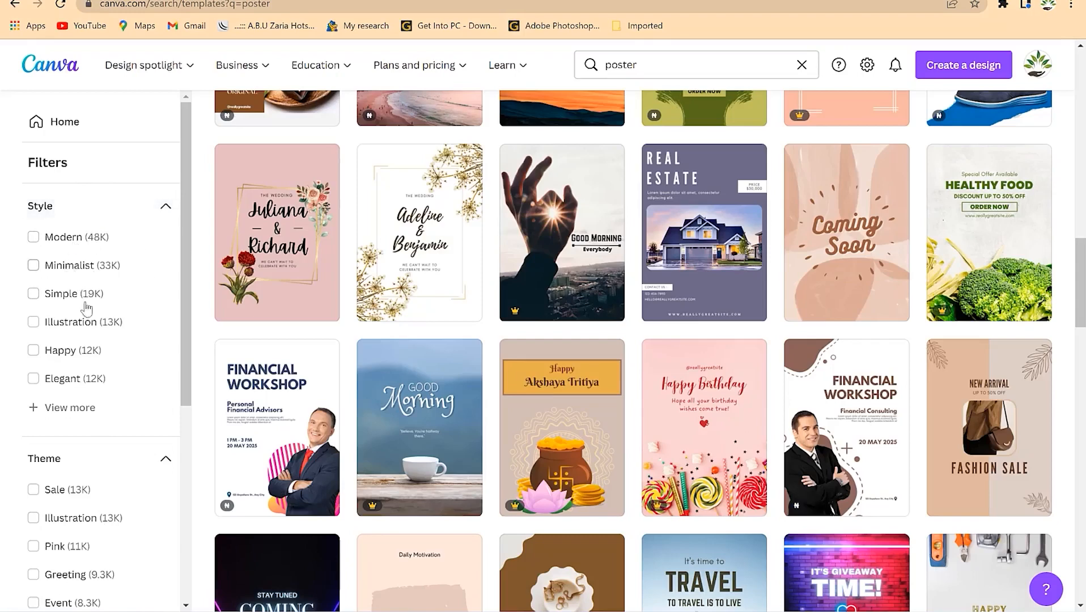
scroll(86, 454, down, 3)
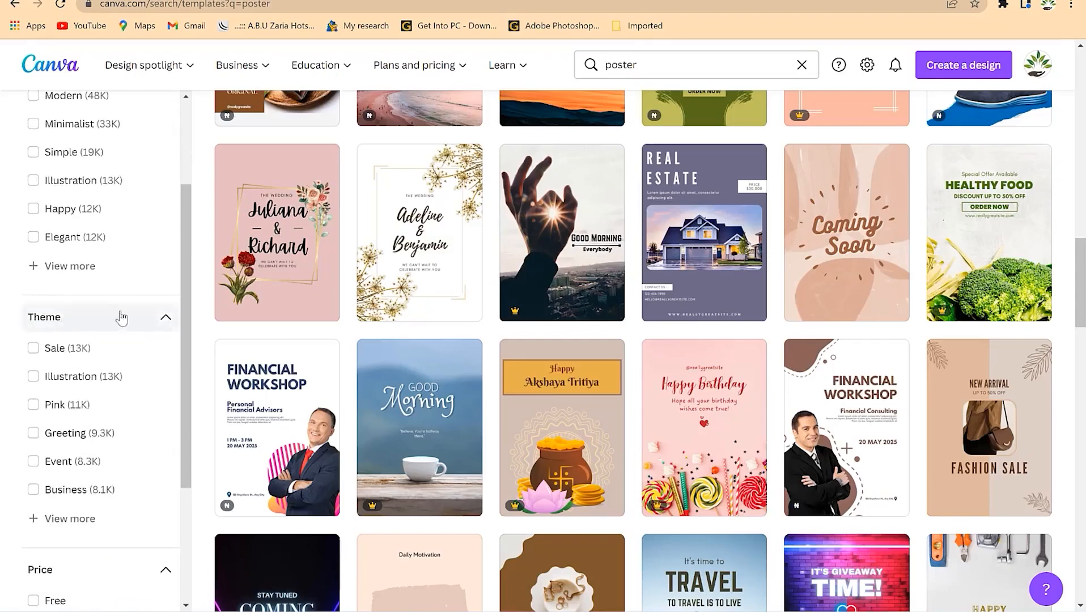
scroll(79, 442, down, 3)
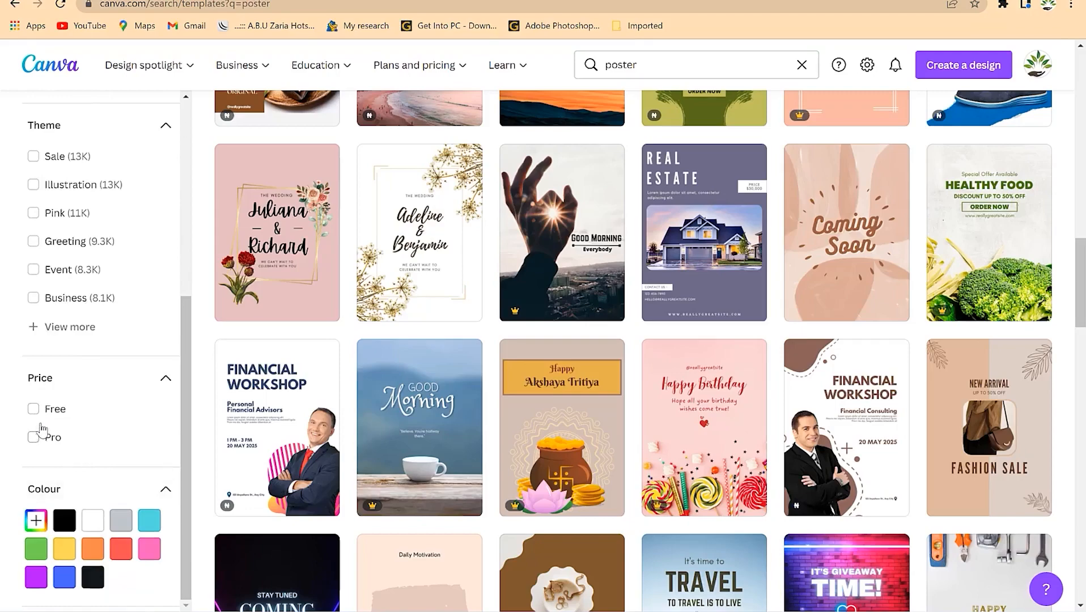
scroll(41, 429, down, 4)
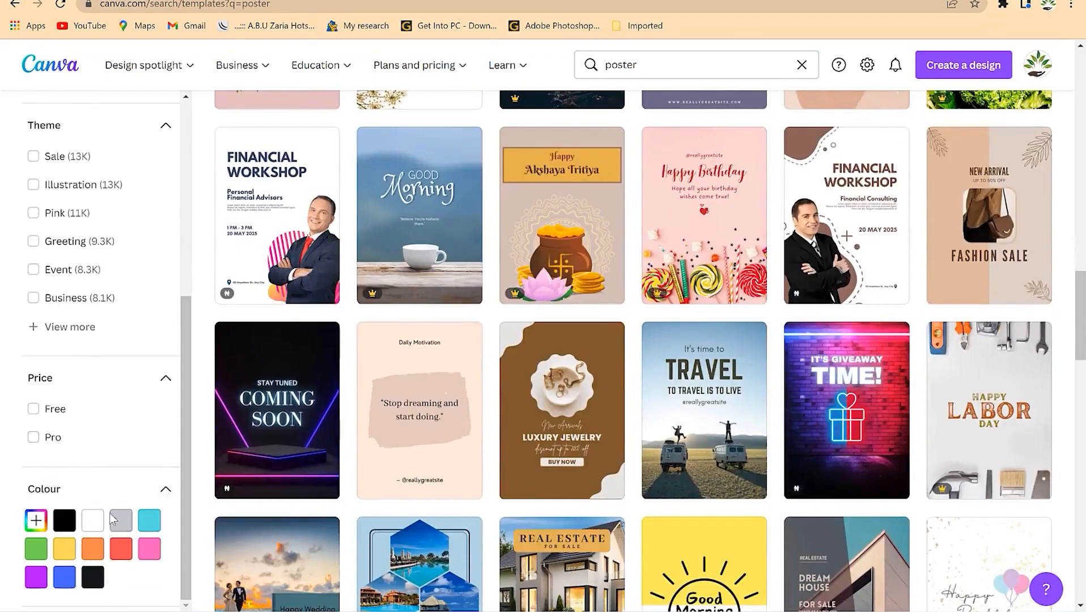
scroll(454, 334, up, 12)
scroll(528, 271, up, 10)
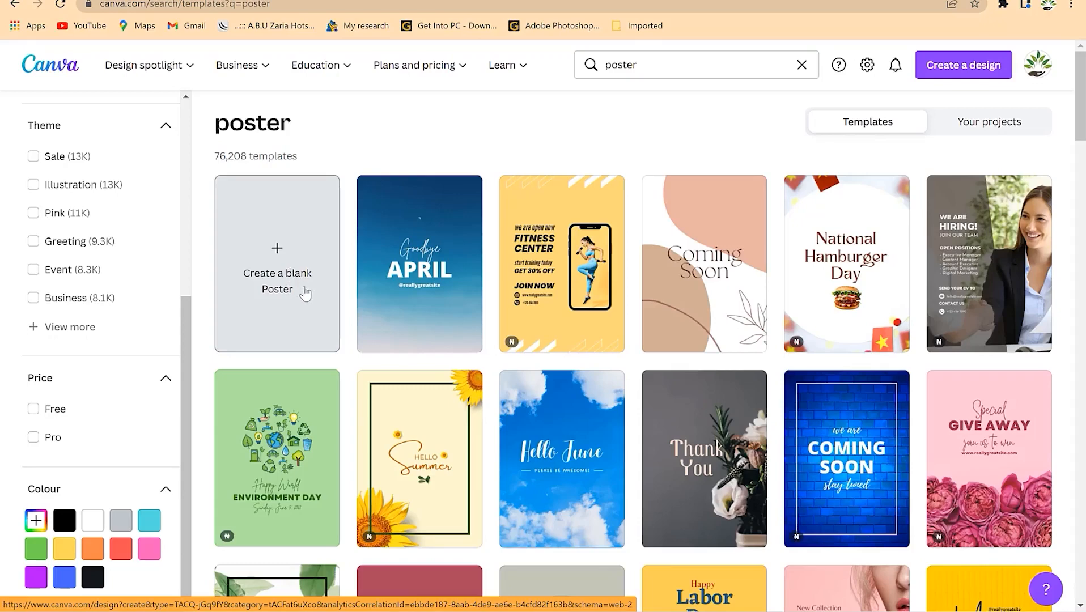
- Create a blank poster and scroll through the editor's poster templates
click(260, 218)
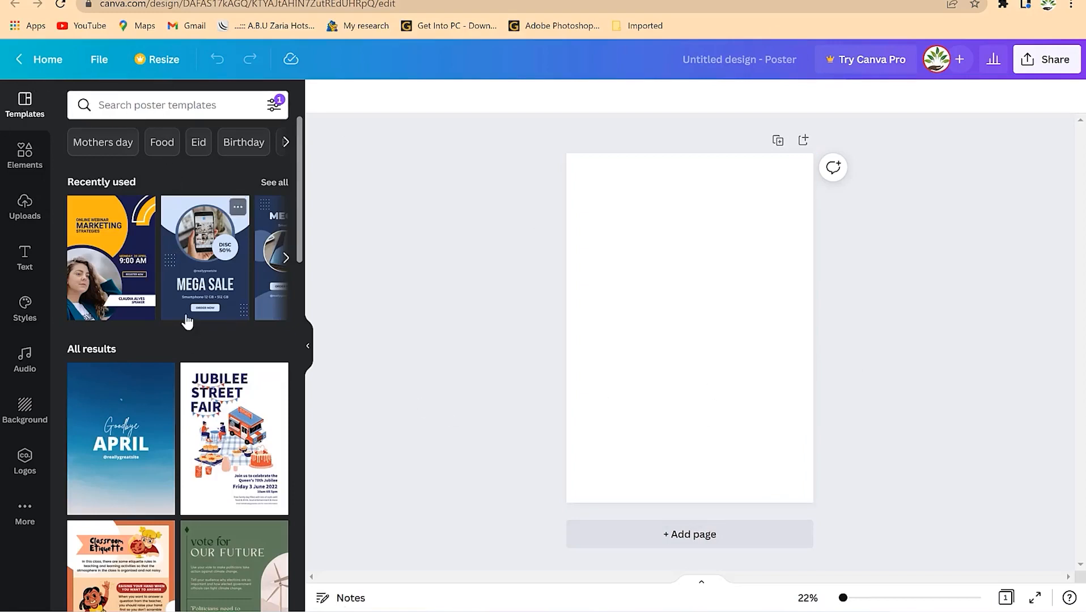
scroll(187, 321, down, 15)
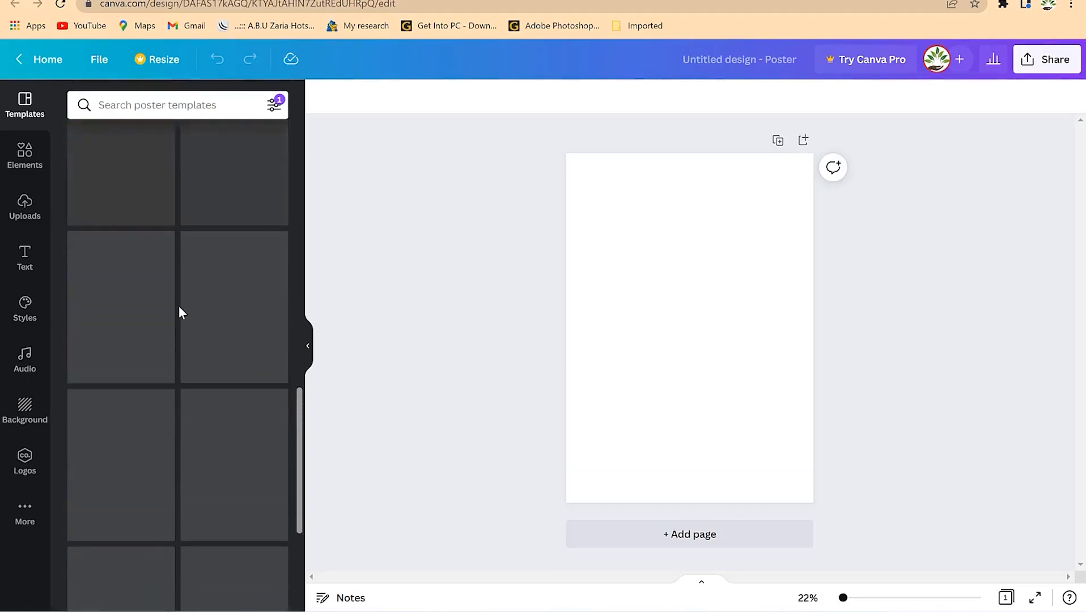
scroll(176, 304, up, 6)
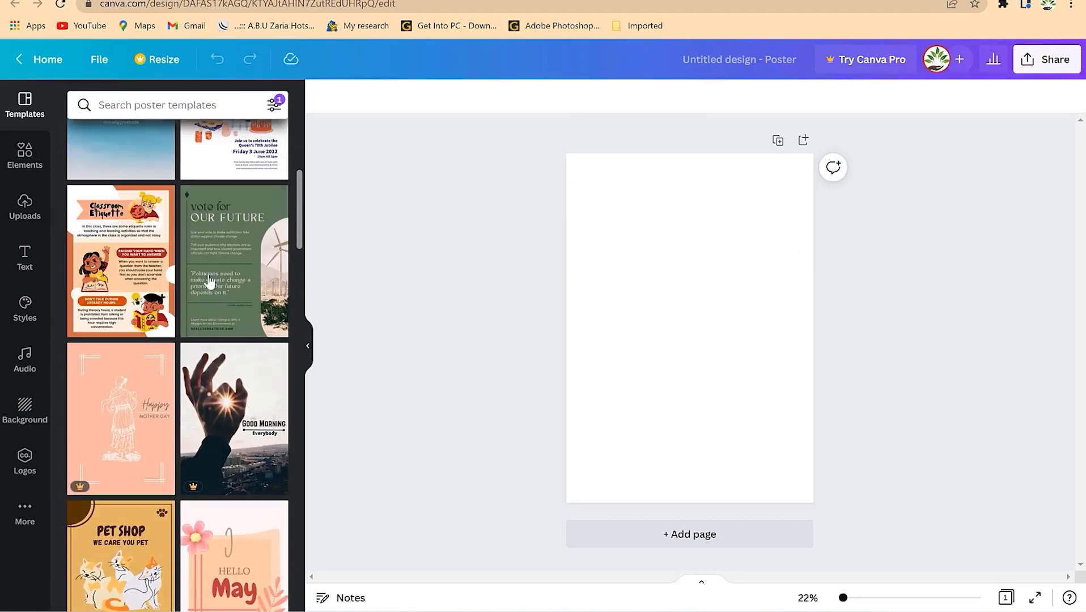
scroll(210, 272, up, 6)
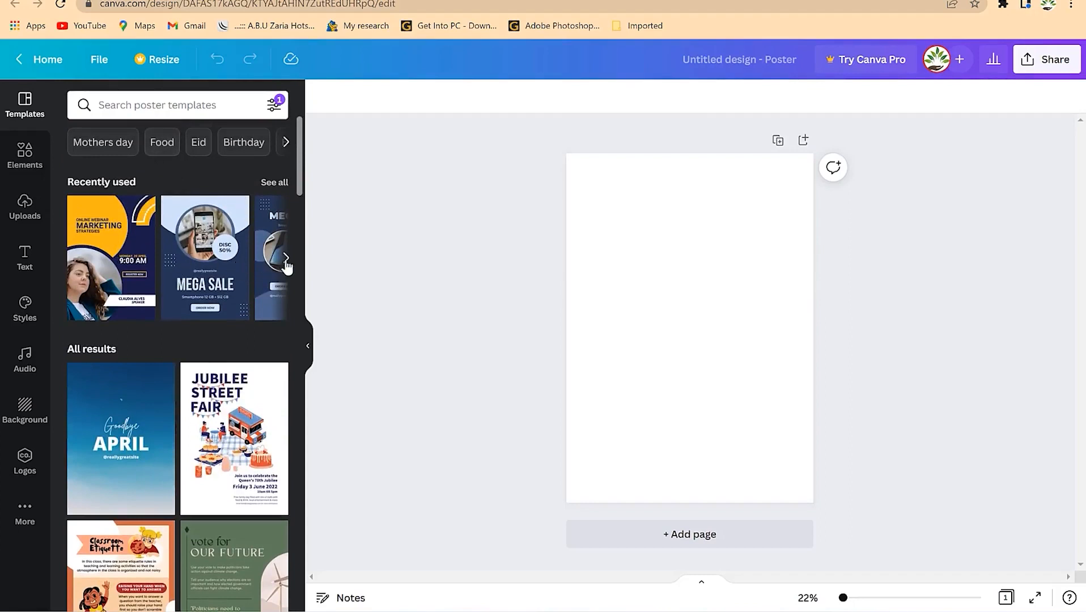
- Apply the Online Webinar Marketing Strategies template and select the woman's photo
click(118, 263)
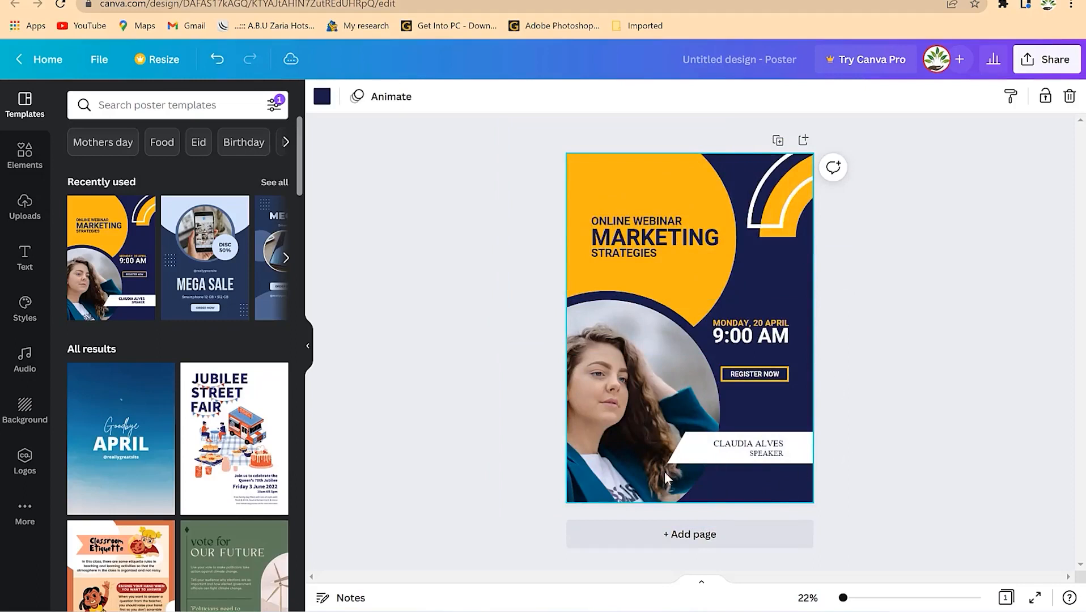
click(638, 389)
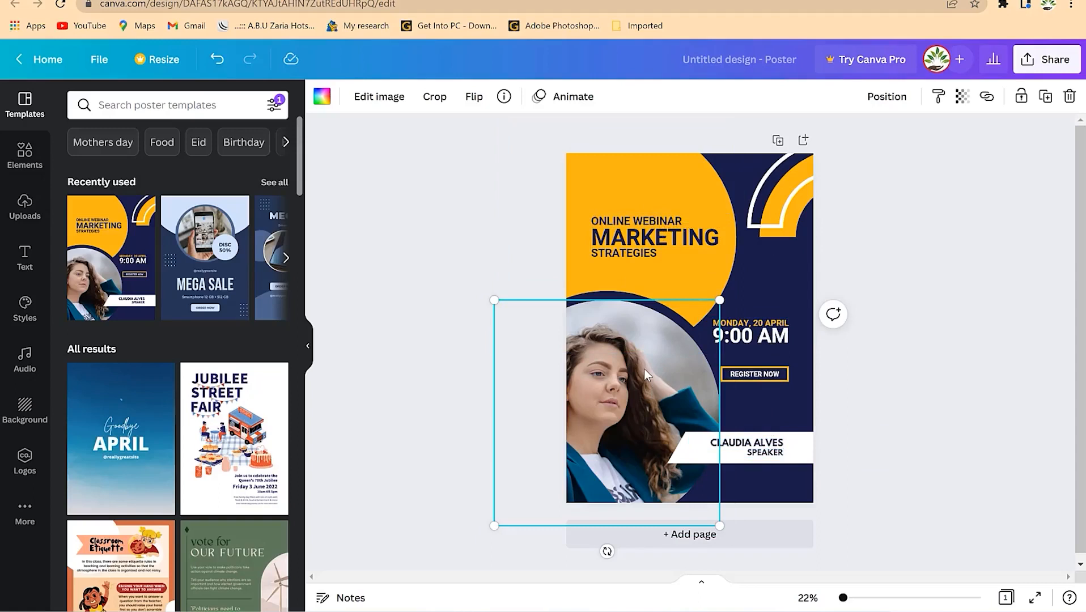
click(670, 180)
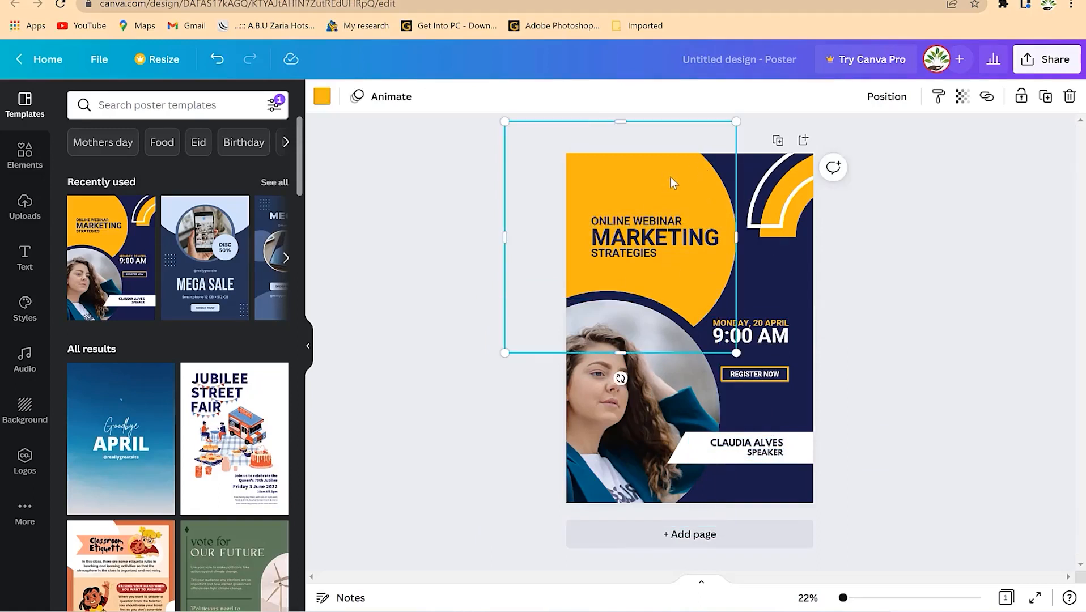
click(319, 102)
click(126, 178)
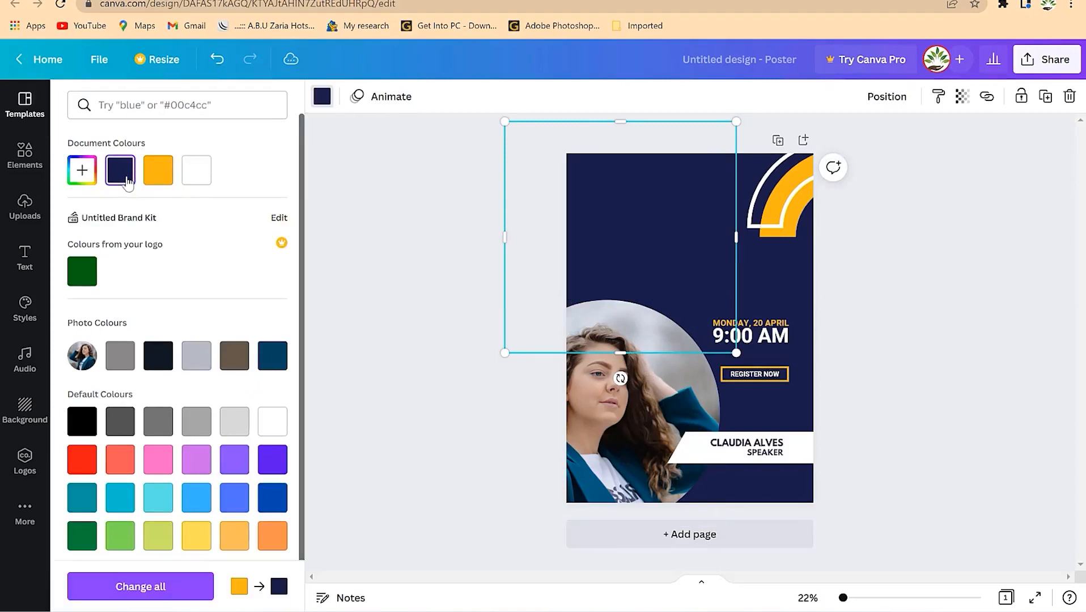
click(197, 181)
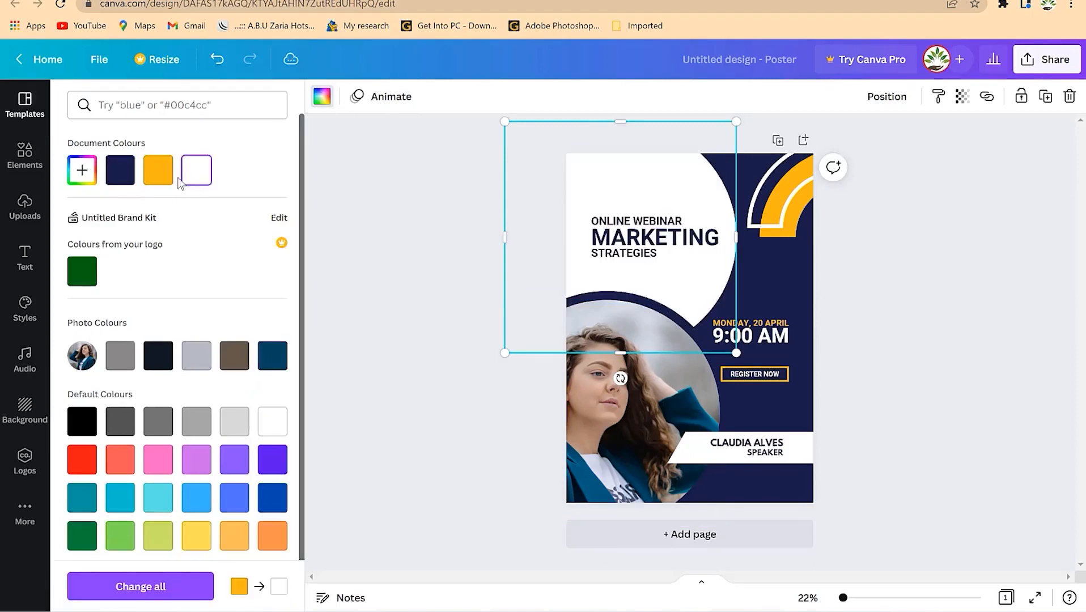
click(158, 181)
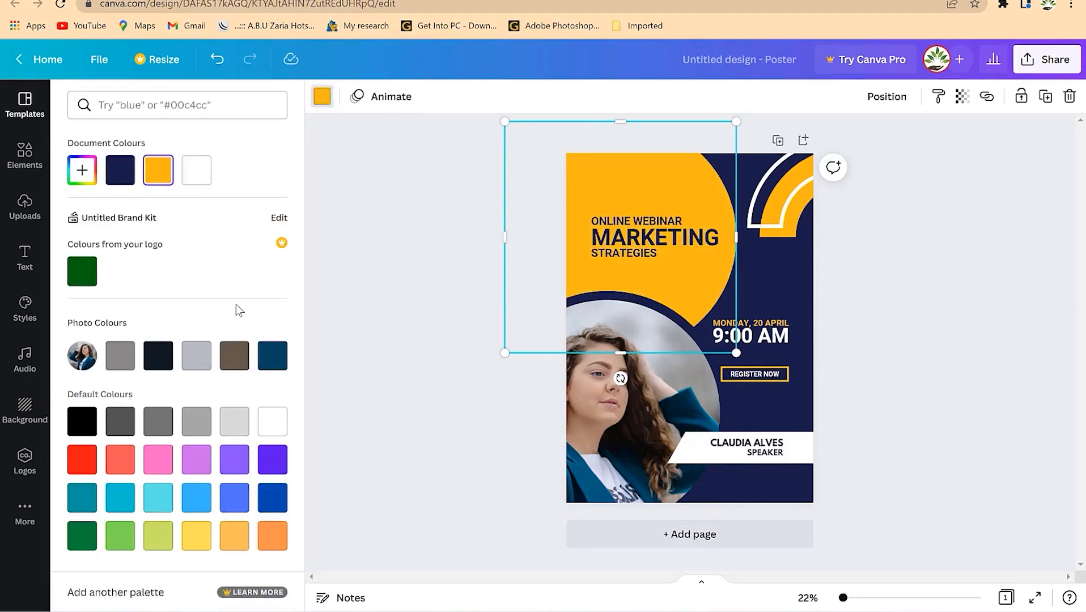
click(234, 363)
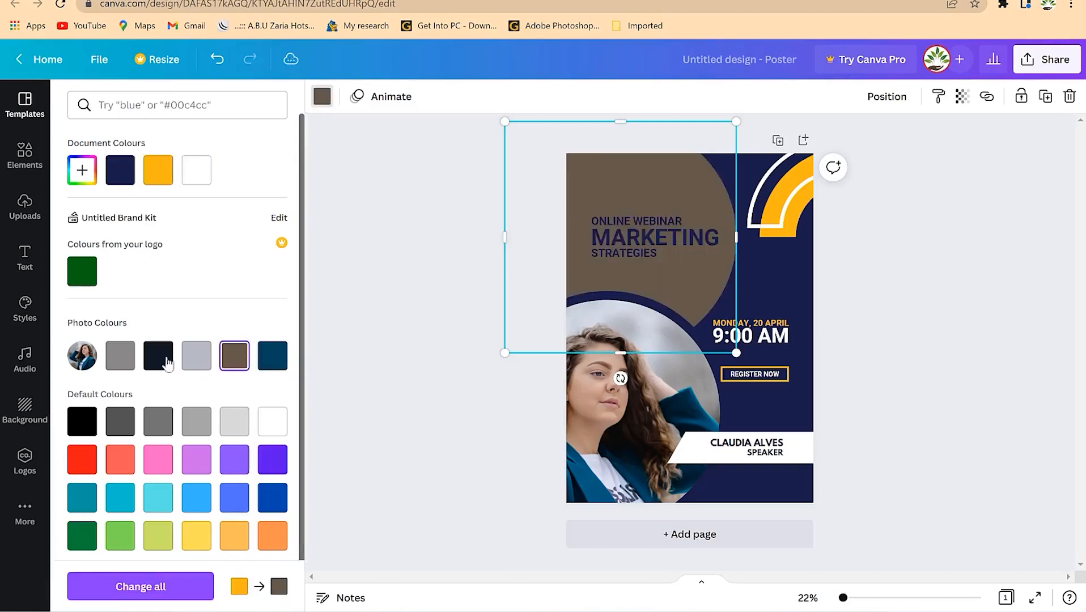
click(275, 363)
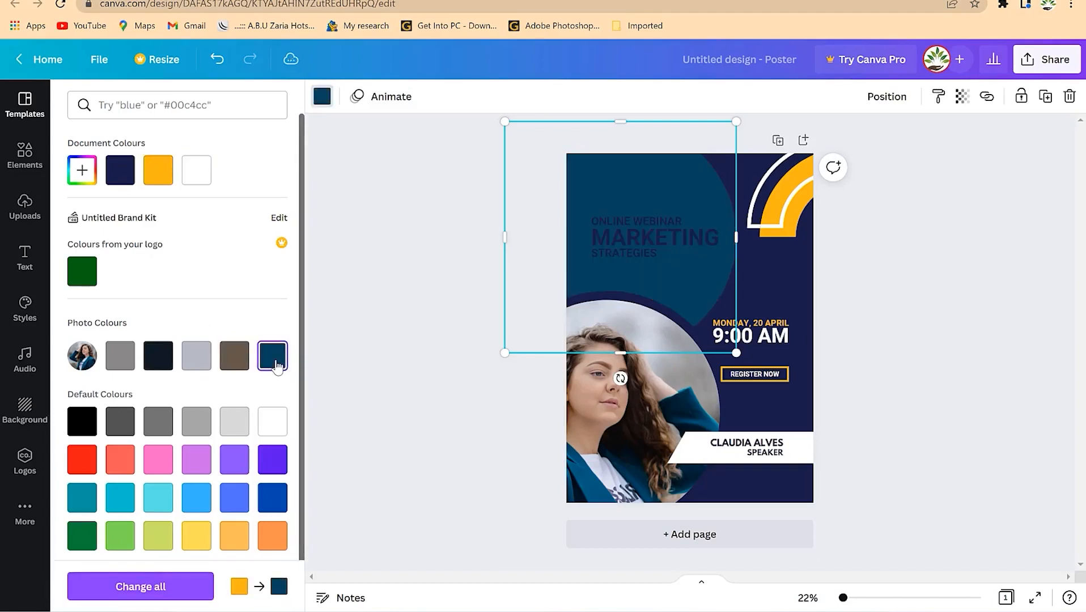
click(163, 181)
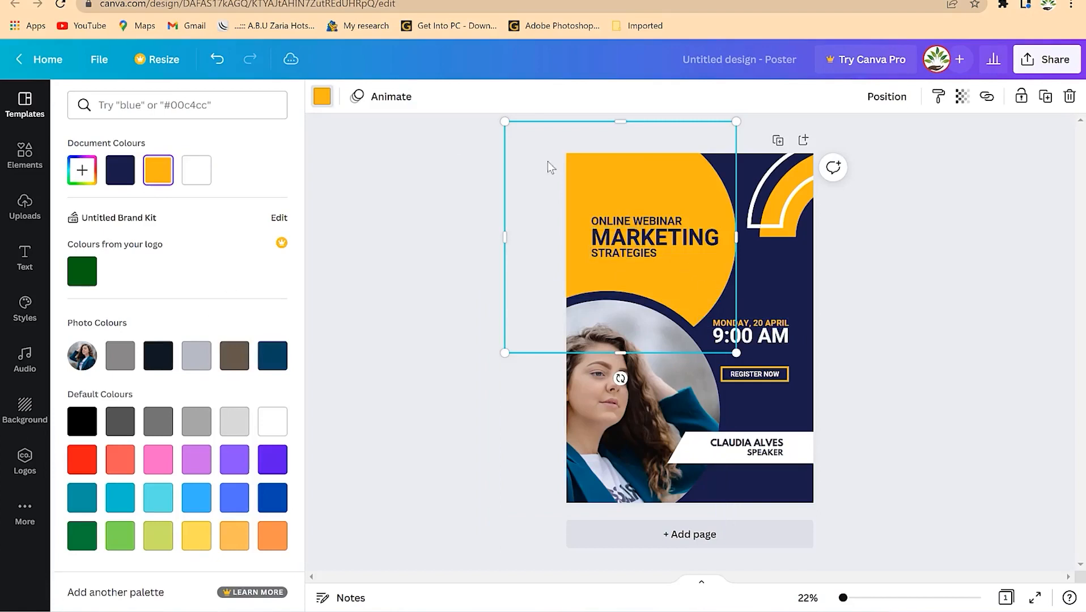
click(328, 103)
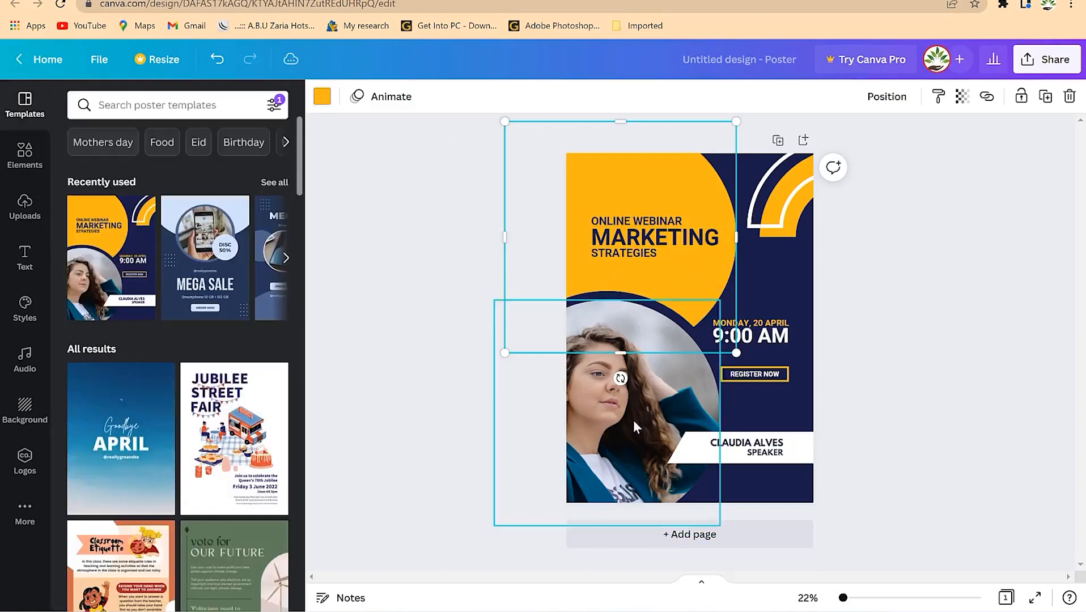
click(633, 420)
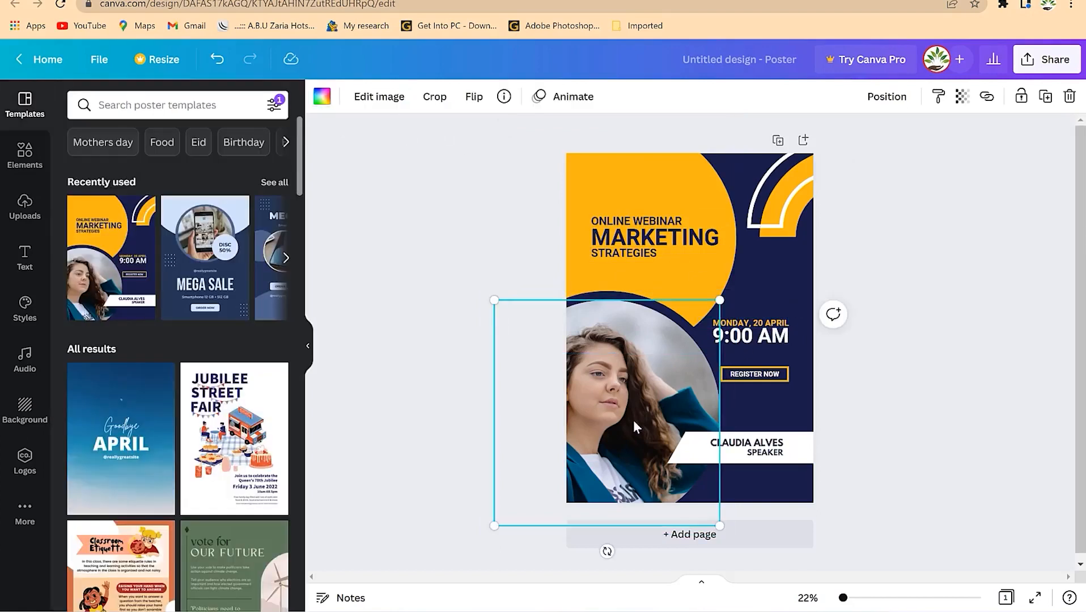
click(24, 153)
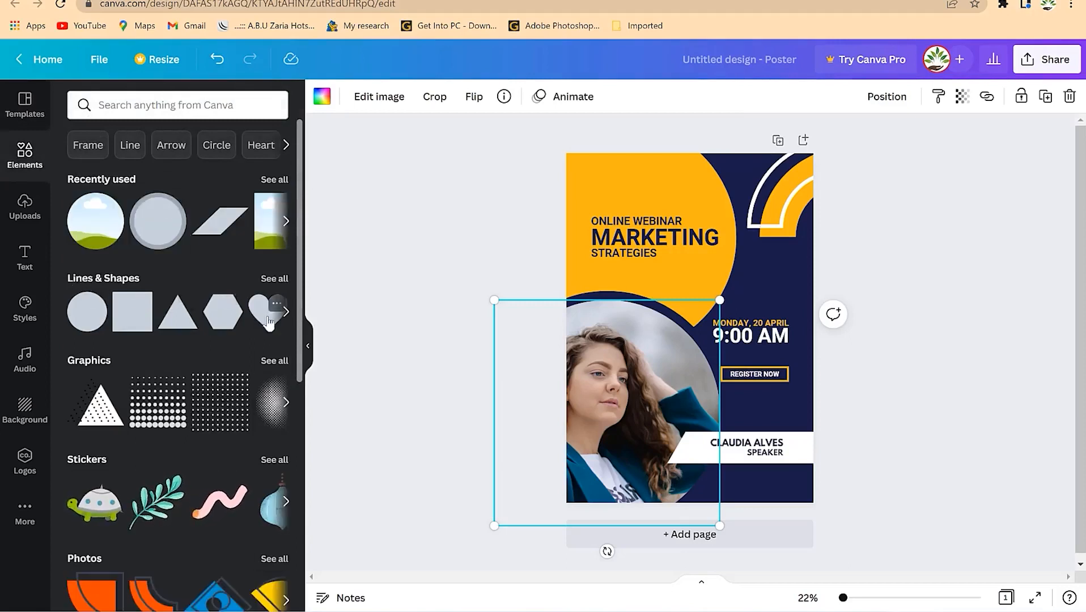
click(287, 402)
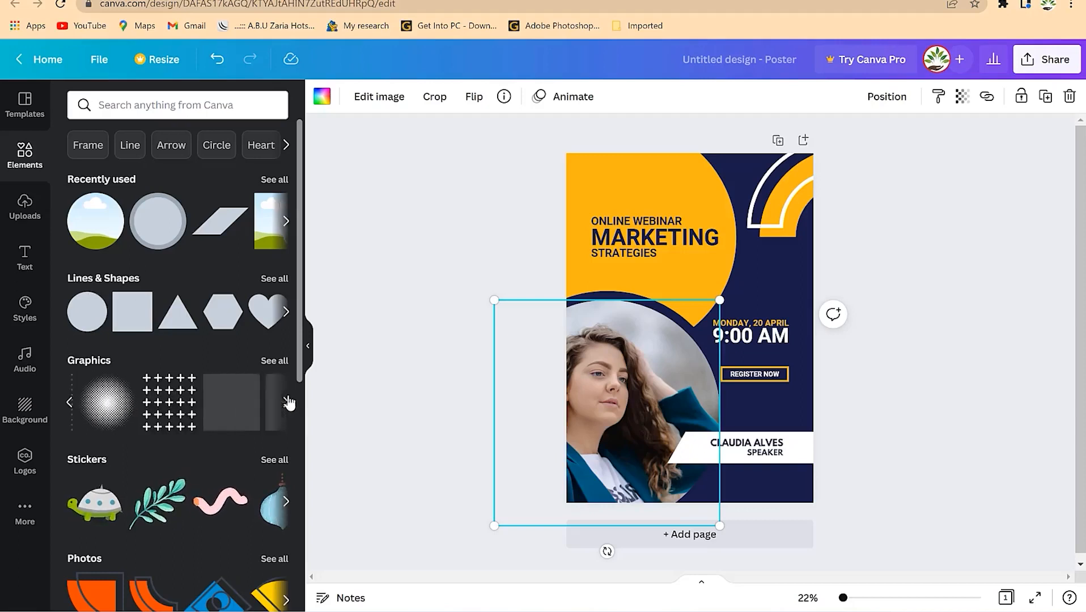
click(287, 311)
click(288, 227)
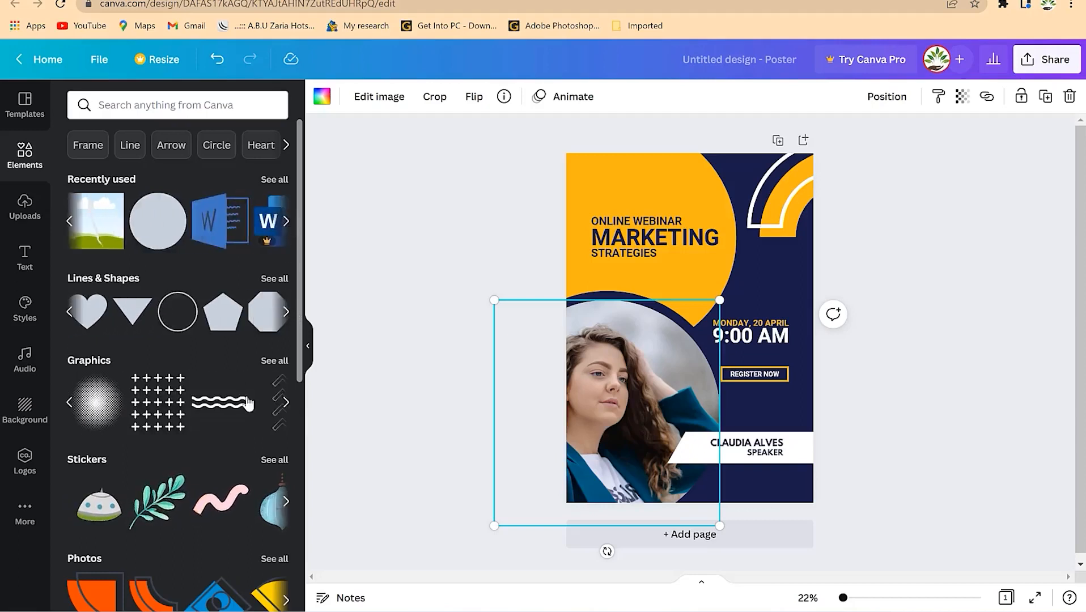
scroll(124, 387, down, 3)
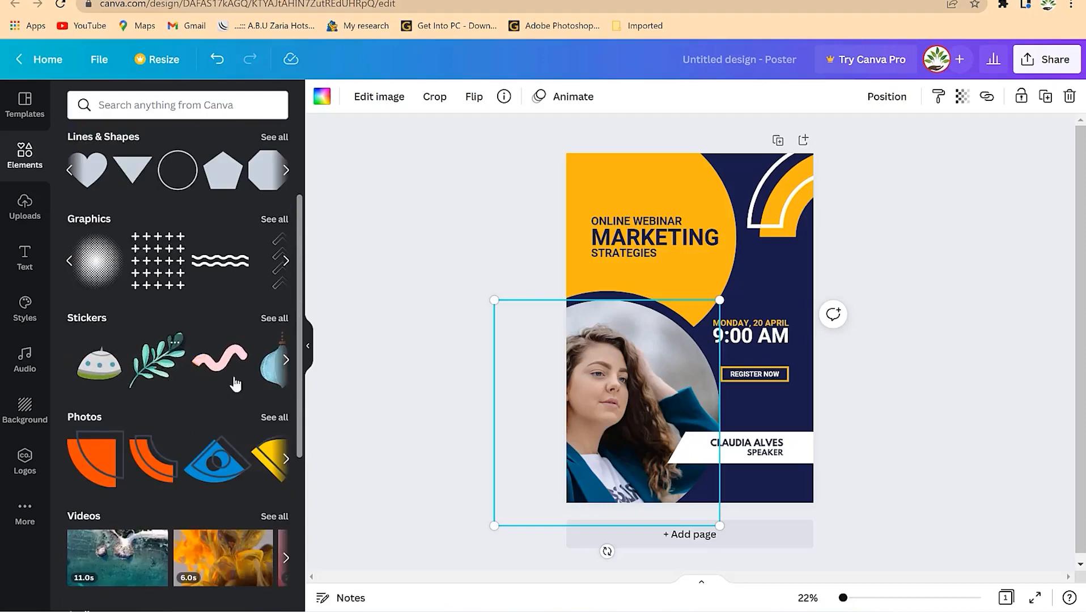
click(287, 362)
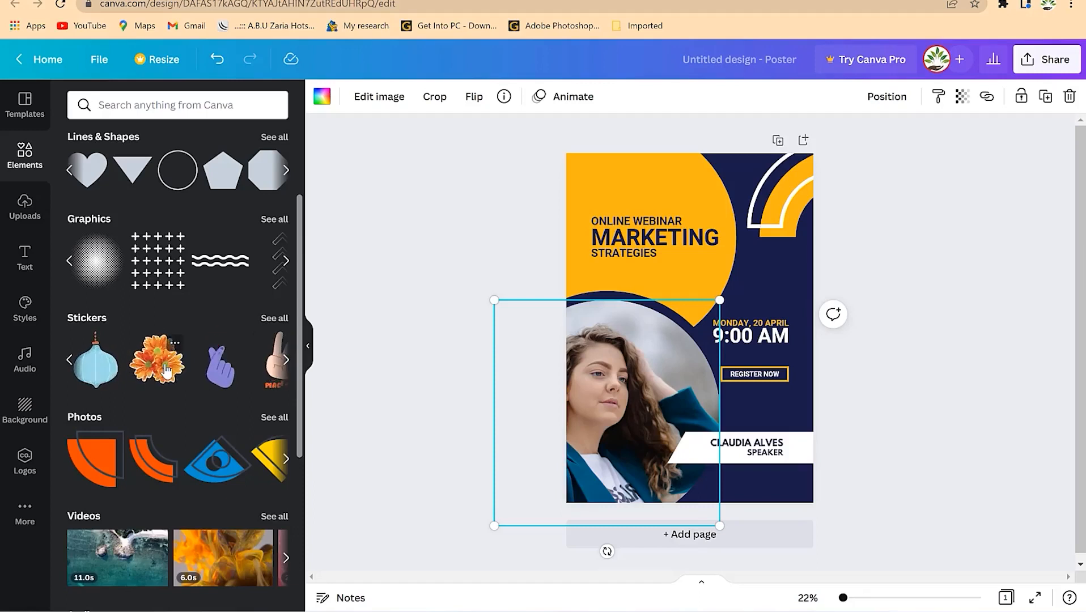
scroll(165, 387, down, 1)
scroll(165, 386, down, 3)
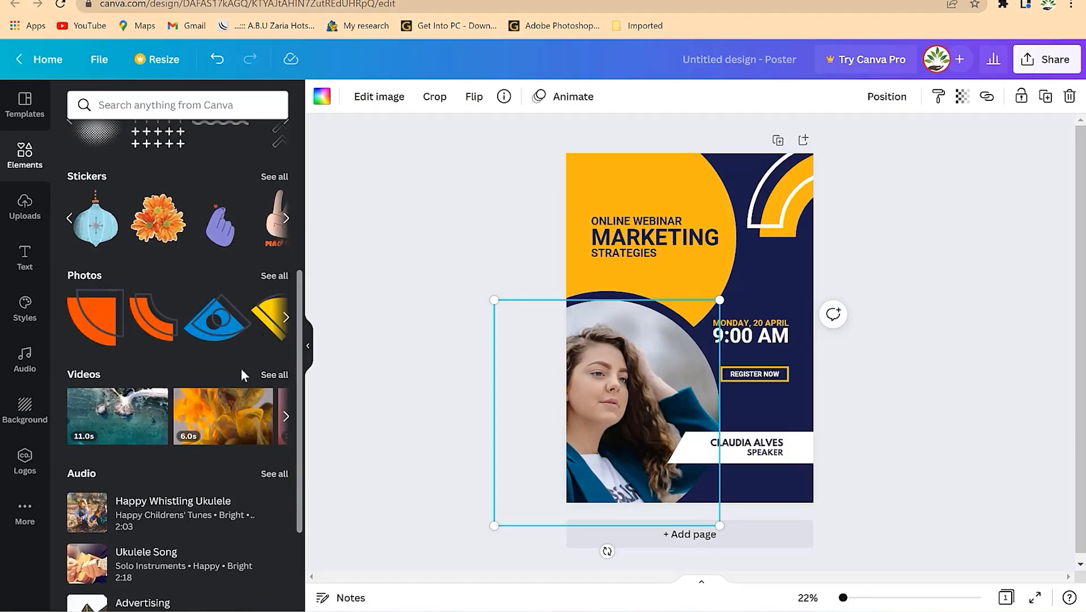
scroll(121, 292, down, 3)
scroll(214, 399, down, 1)
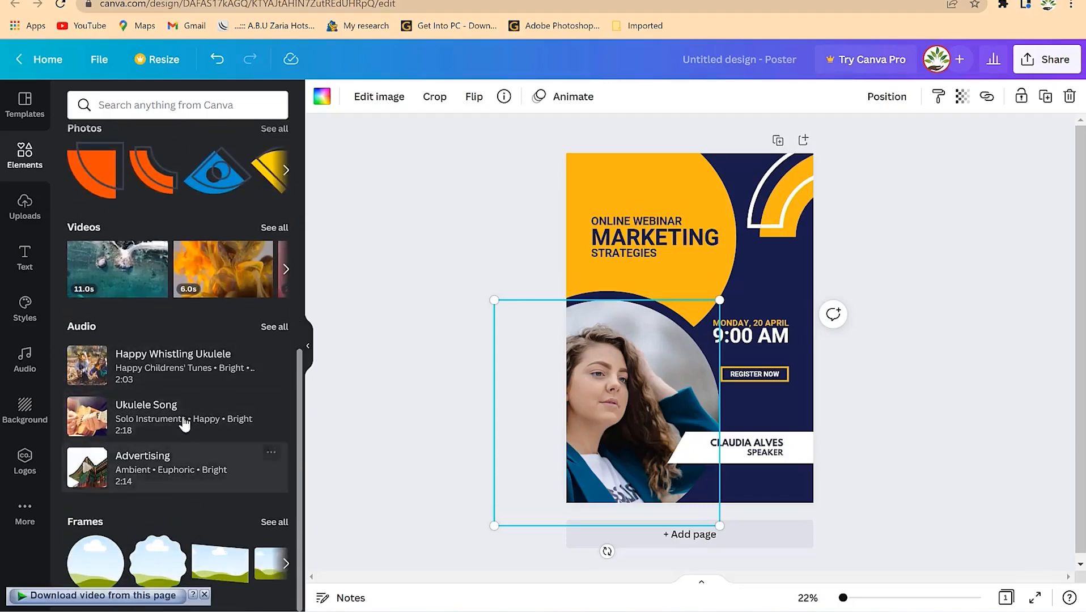
scroll(175, 340, up, 8)
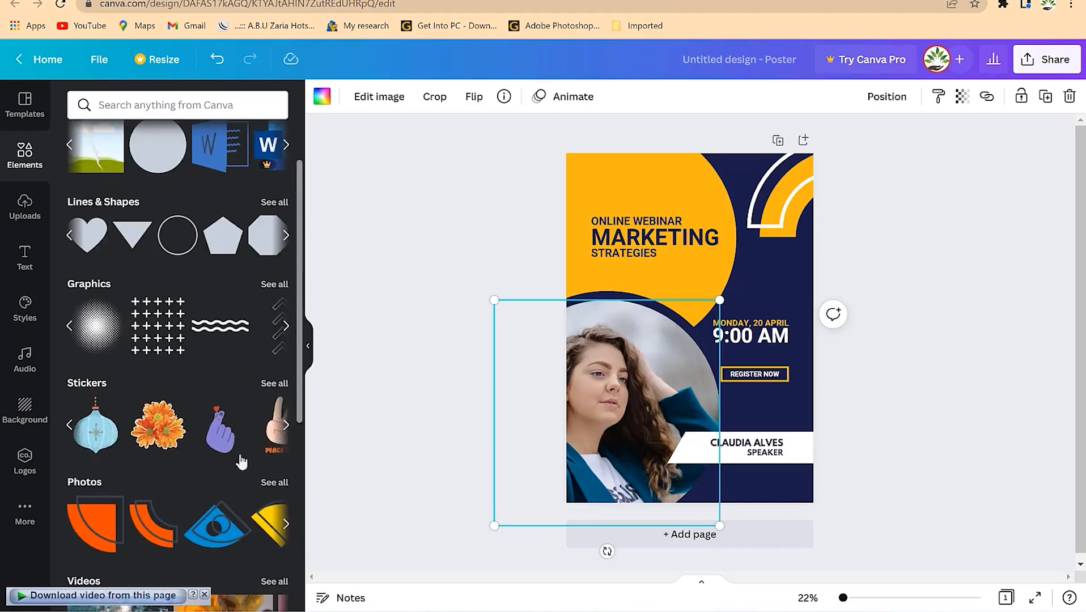
scroll(164, 443, up, 2)
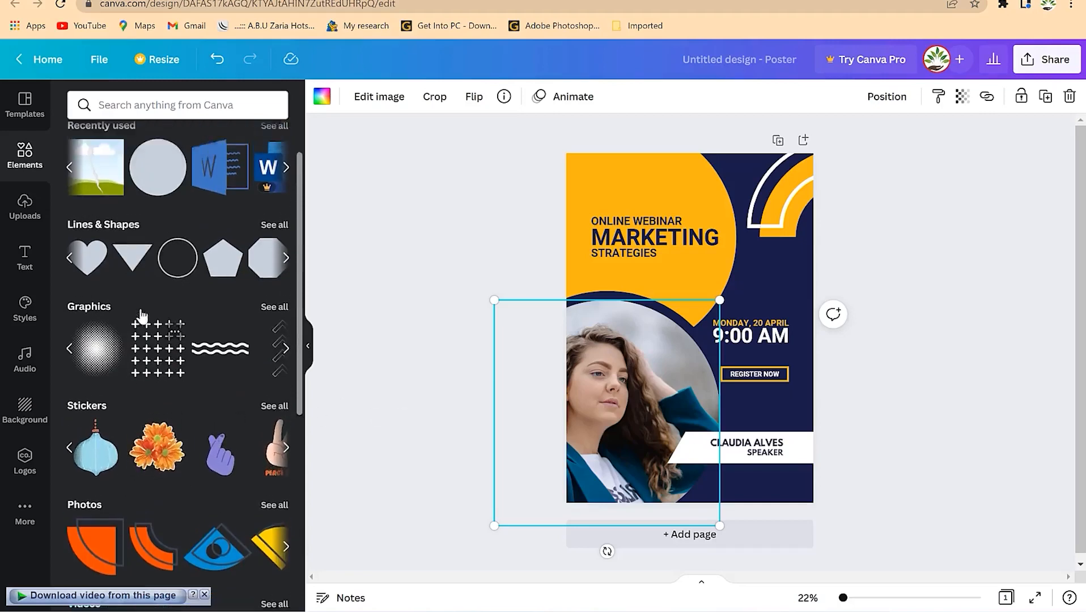
scroll(182, 448, down, 2)
scroll(180, 453, up, 1)
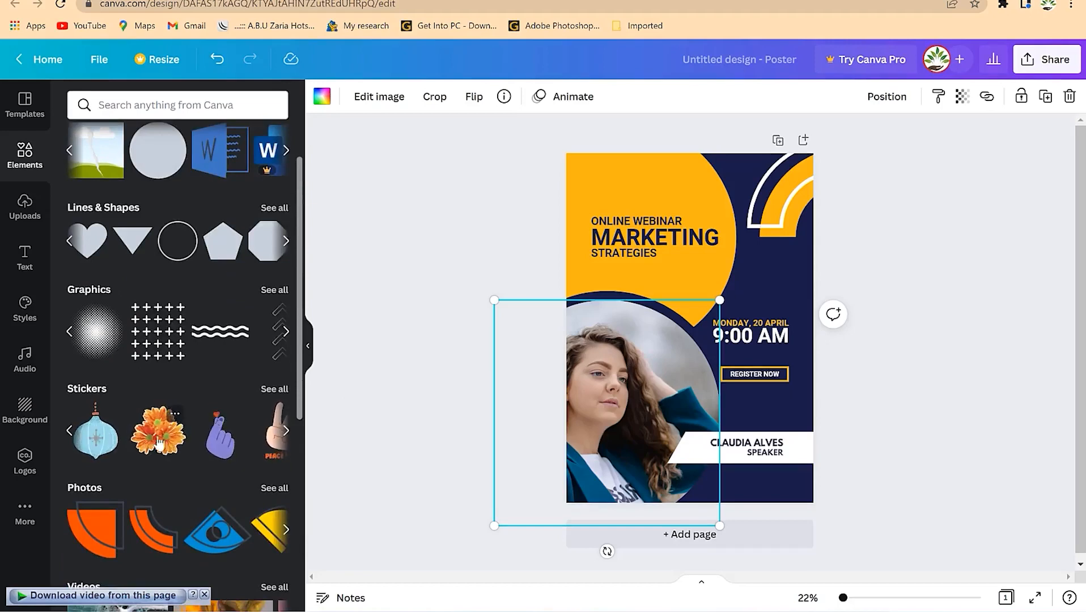
scroll(276, 399, down, 3)
click(286, 387)
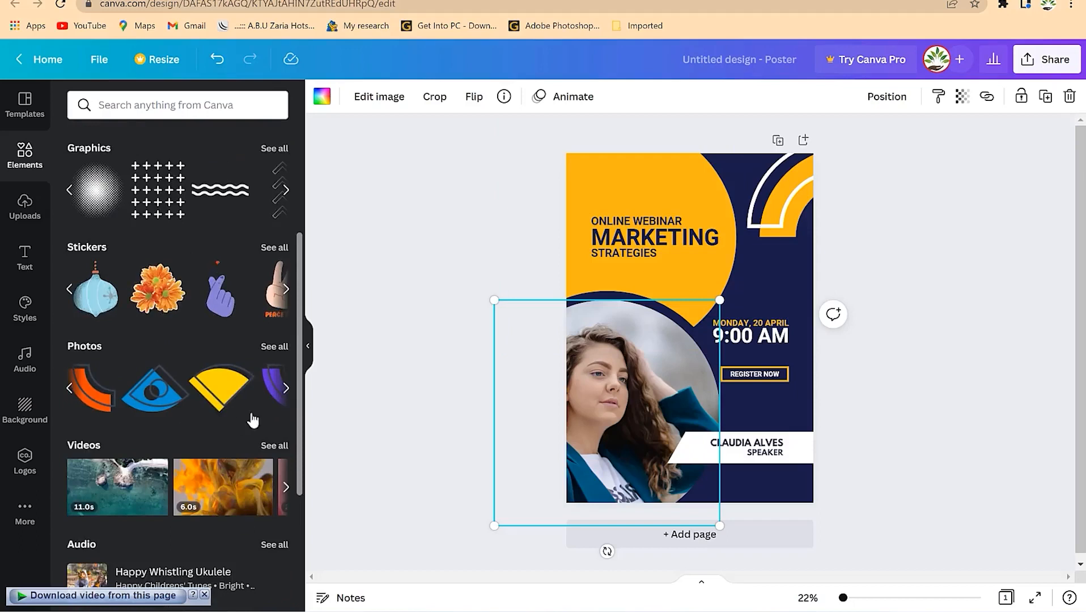
- Drag the orange, blue, yellow and purple shapes graphic onto the poster above the date
drag(236, 404, 768, 285)
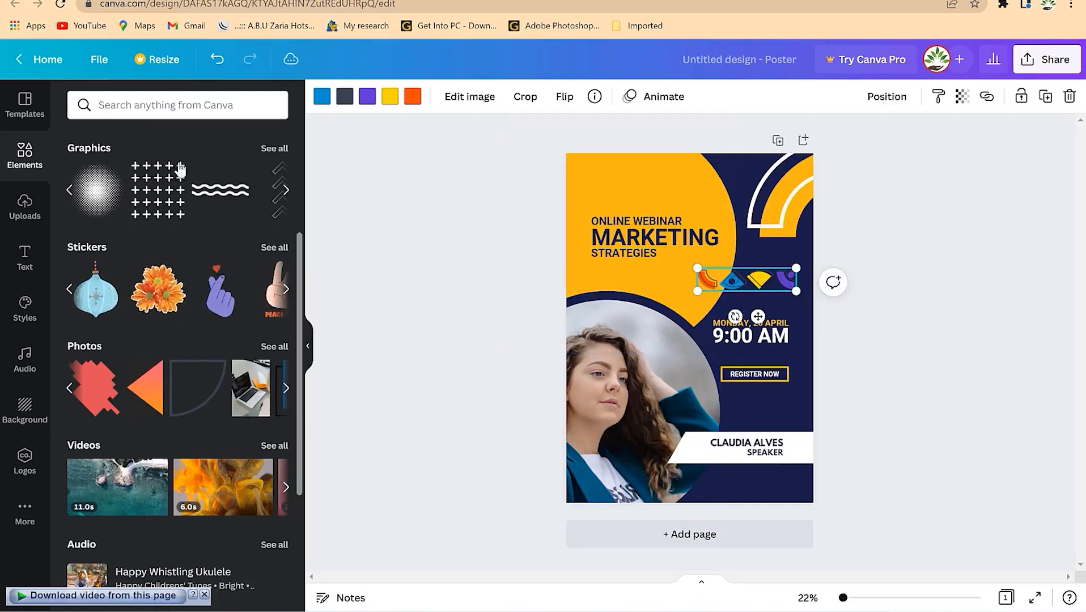
click(177, 102)
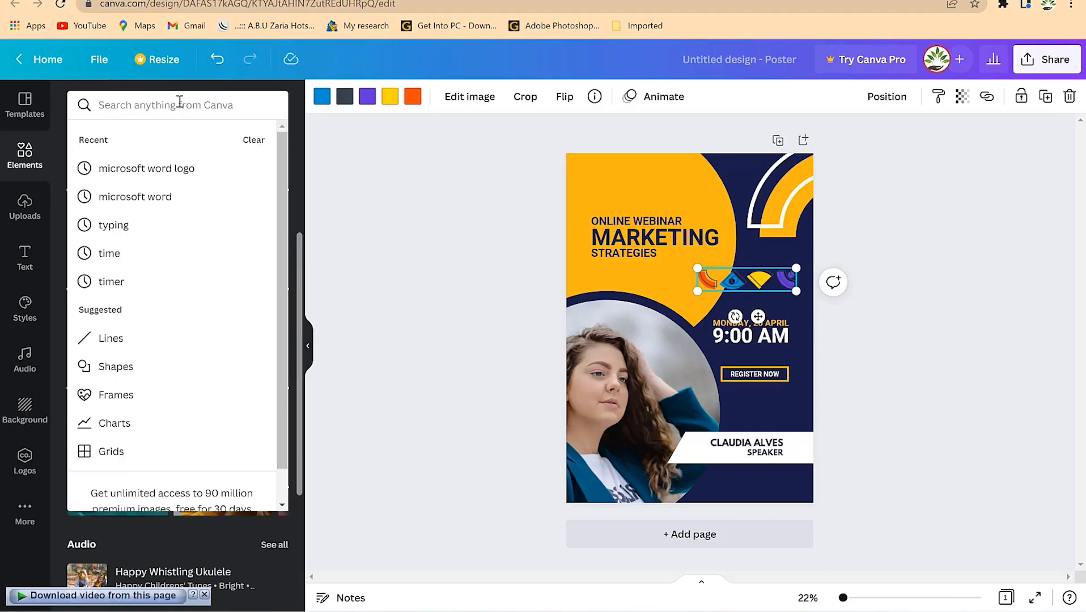
- Add a vintage alarm clock from a 'clock' search and shrink it beside Register Now
text(clock)
key(Return)
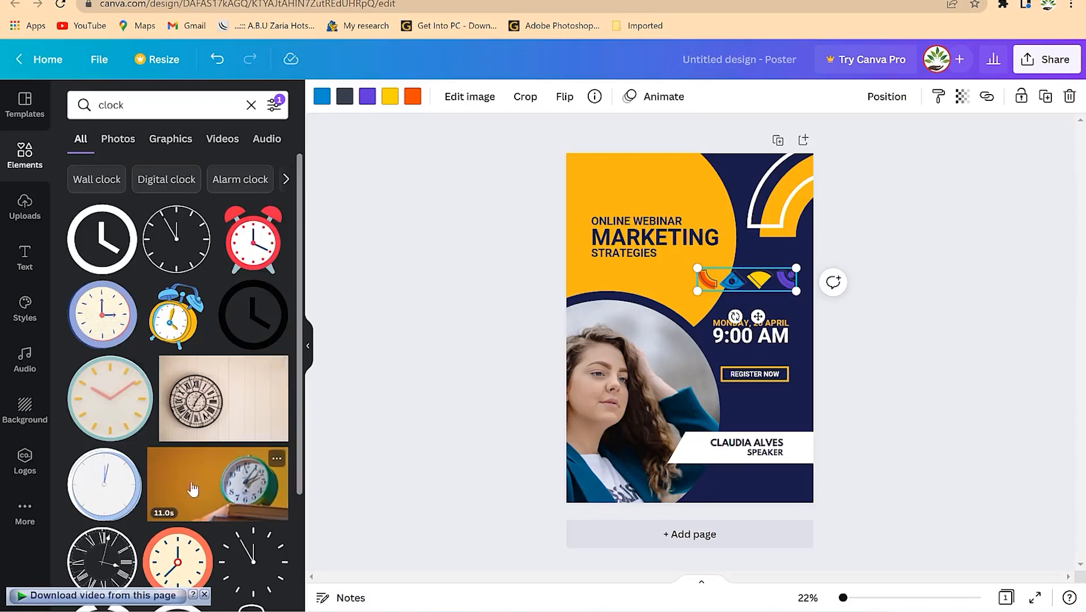
scroll(191, 488, down, 4)
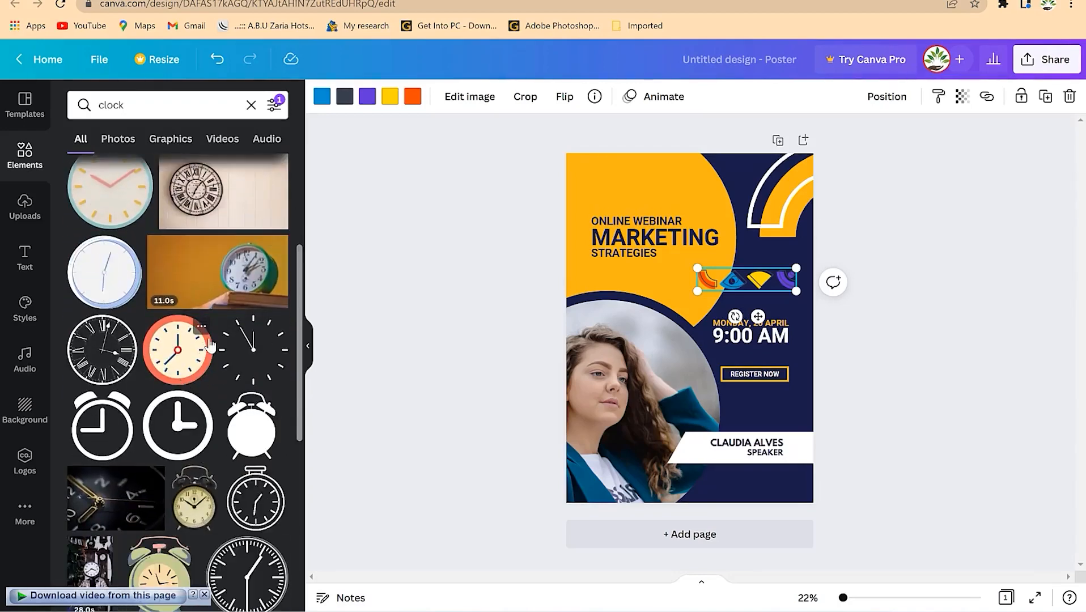
drag(197, 516, 638, 196)
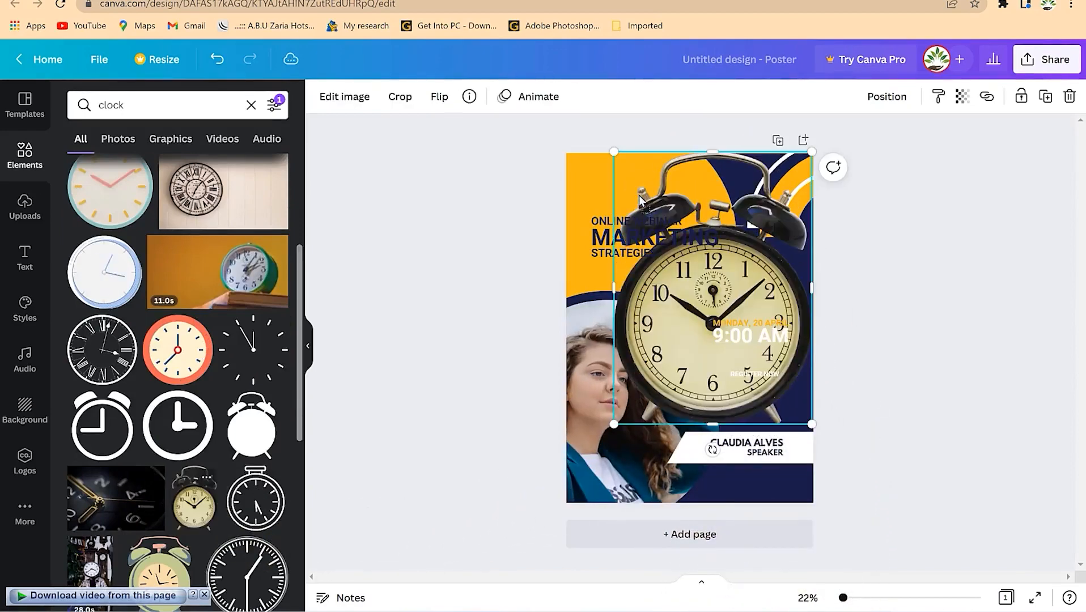
drag(812, 152, 795, 414)
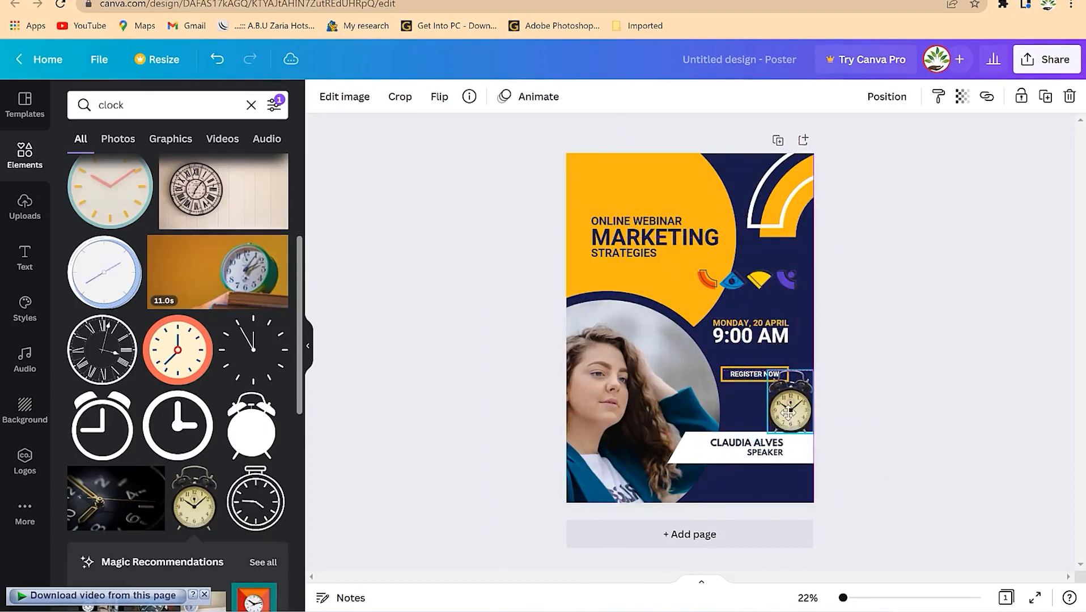
- Search the graphics for 'cats', then switch to the Uploads library
click(153, 107)
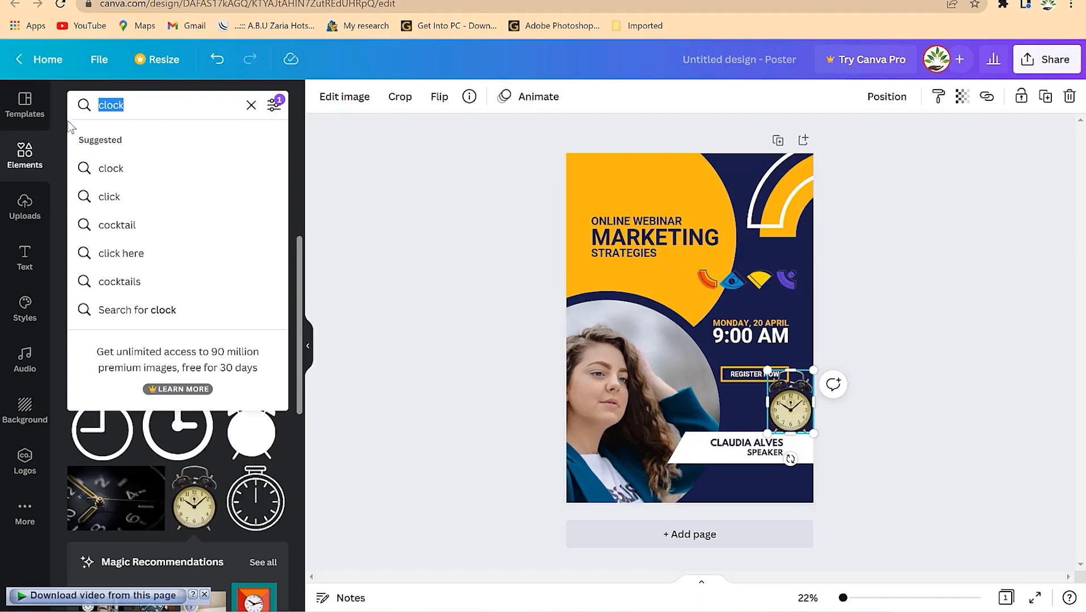
text(cats)
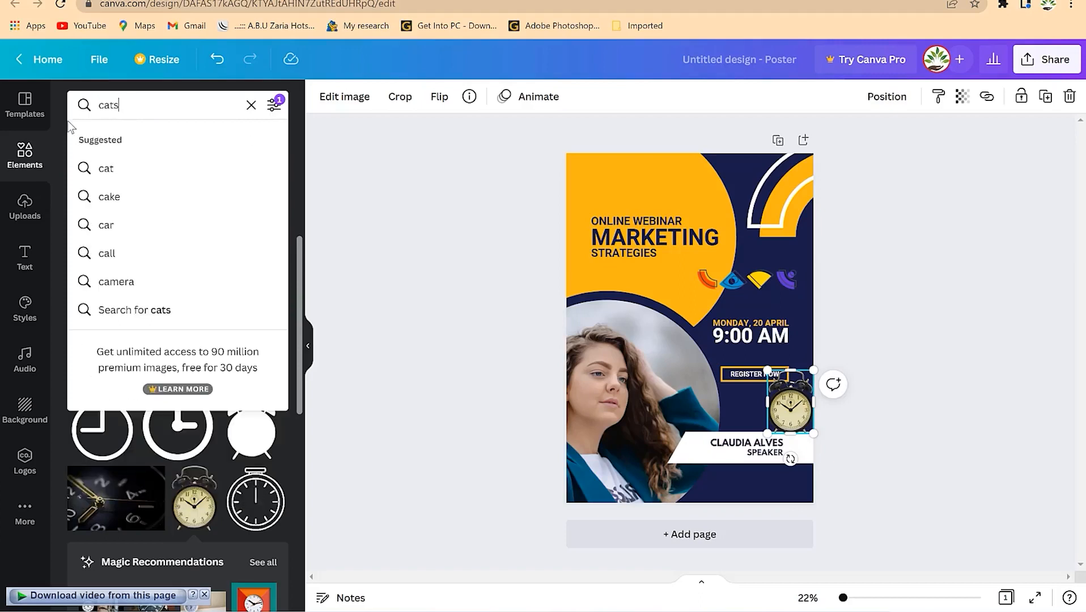
key(Return)
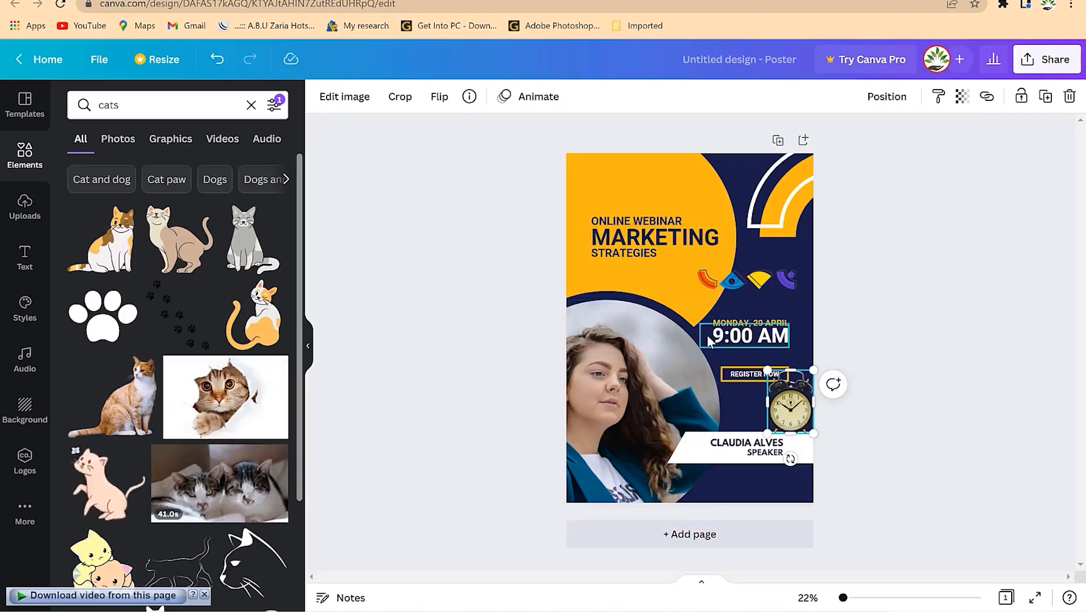
click(26, 207)
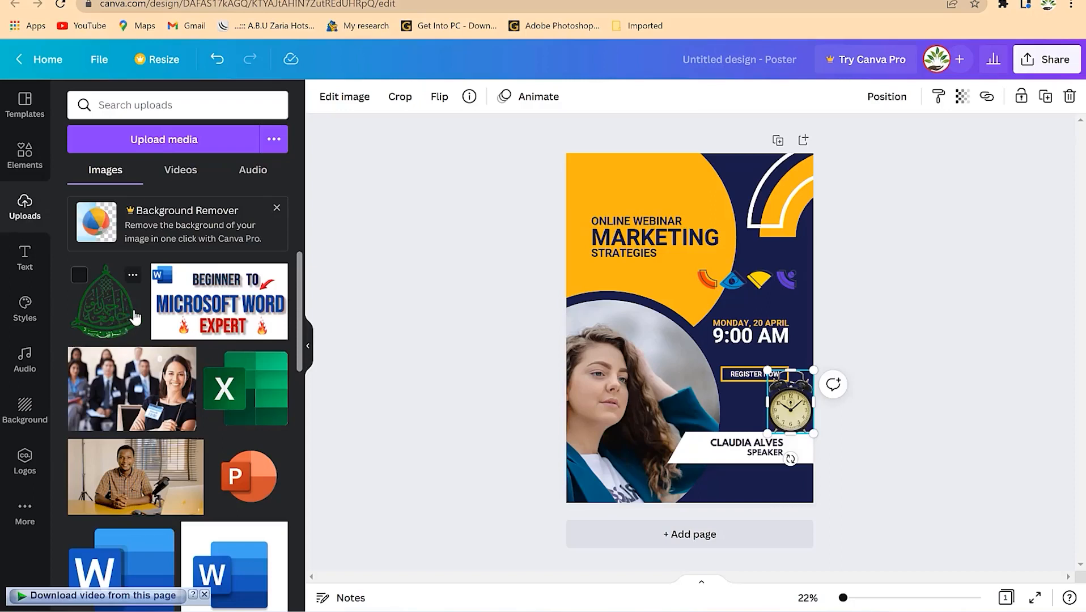
- Upload the 'no background' image from the Downloads folder into Canva
click(189, 146)
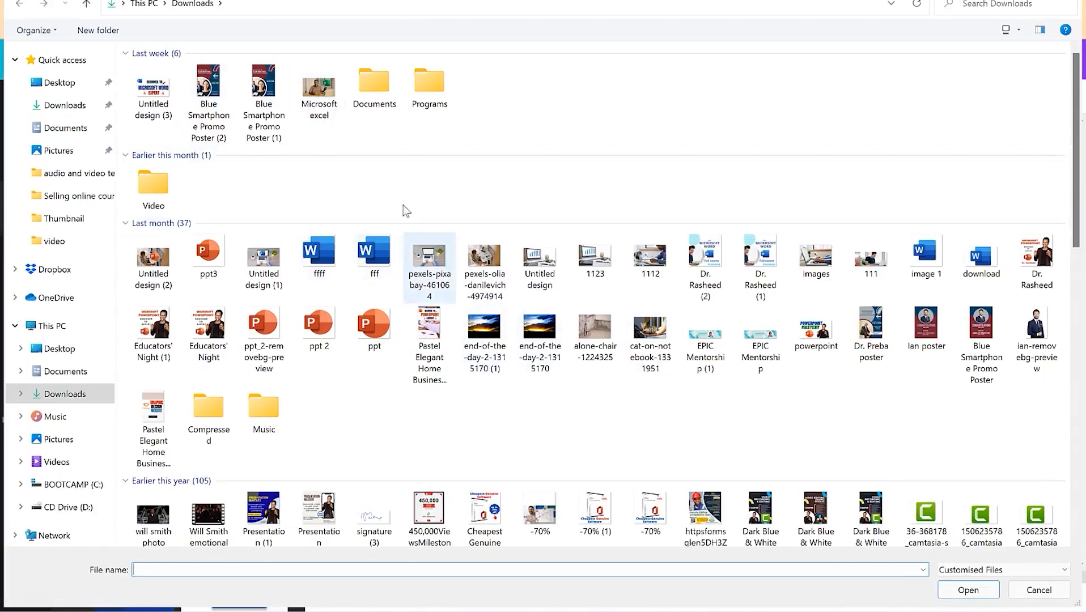
click(319, 104)
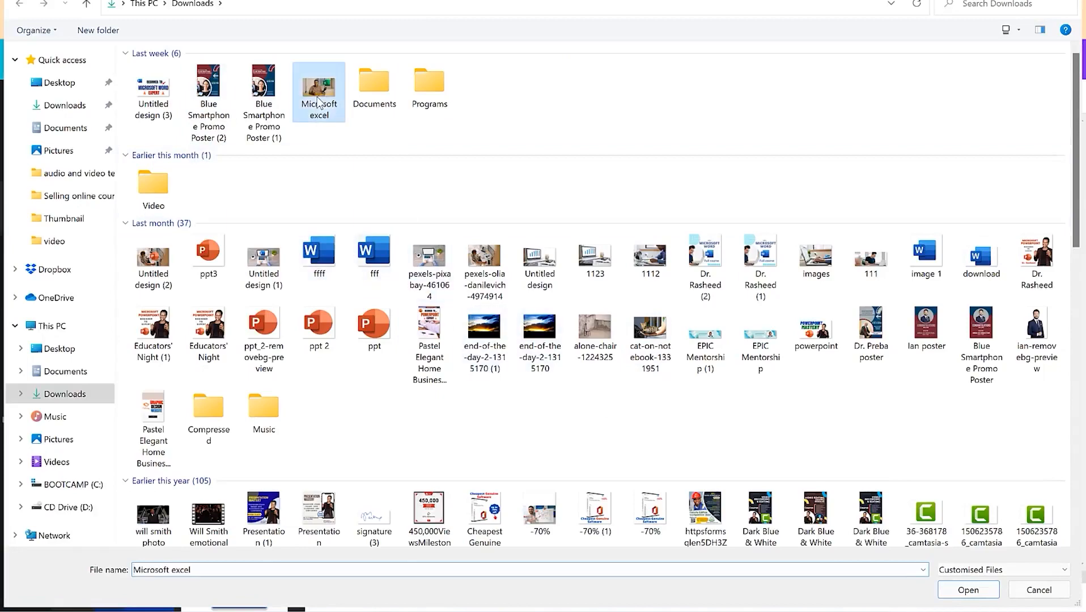
scroll(350, 292, down, 6)
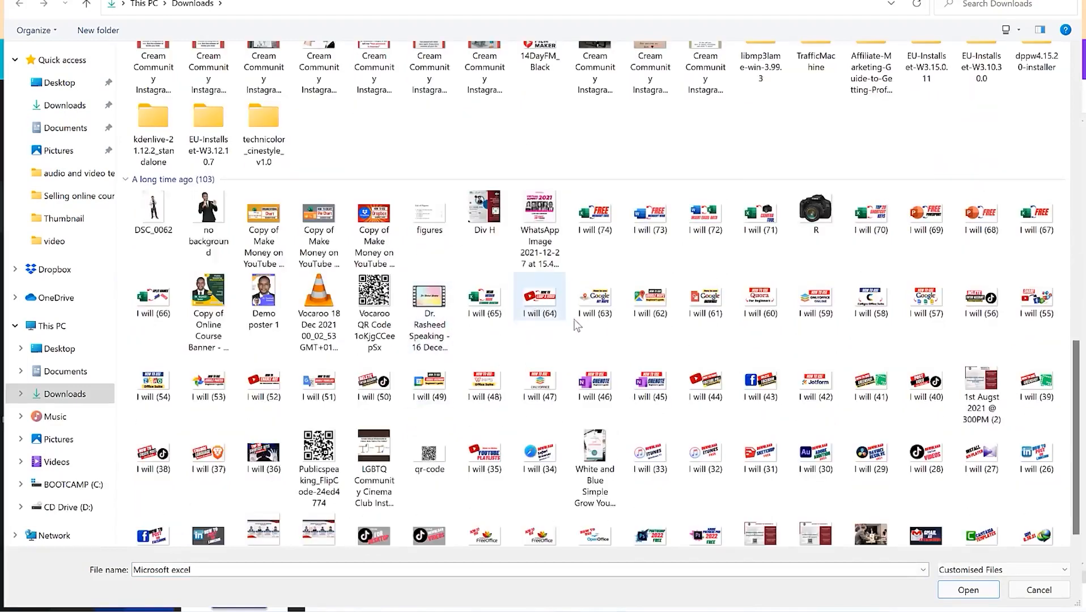
click(203, 223)
click(991, 598)
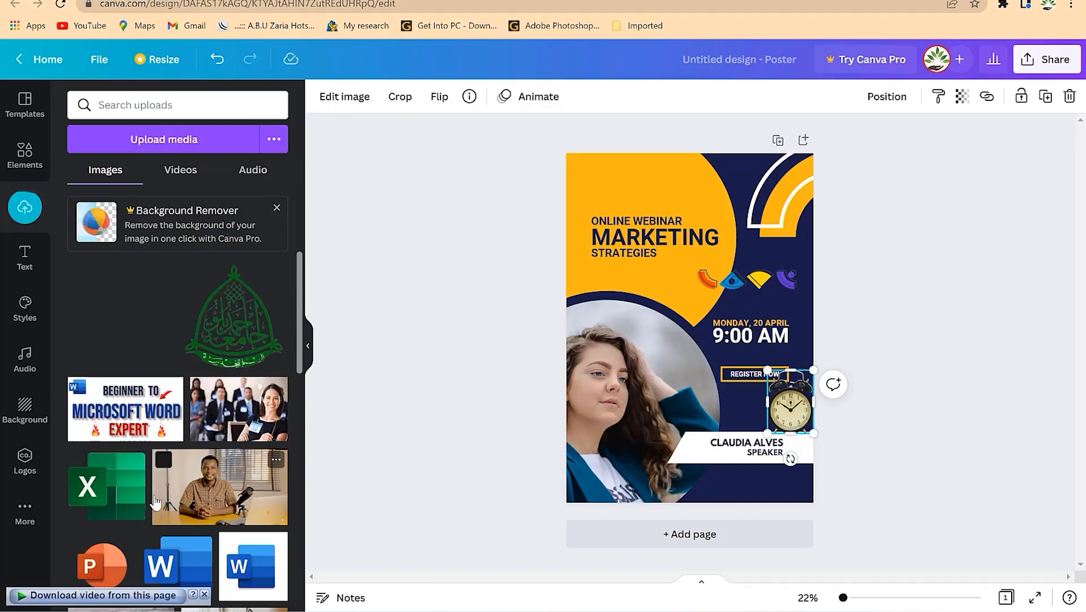
- Drop the man's photo into the circular frame, enlarge and shift it down, then view uploaded Videos and Audio
drag(119, 318, 146, 336)
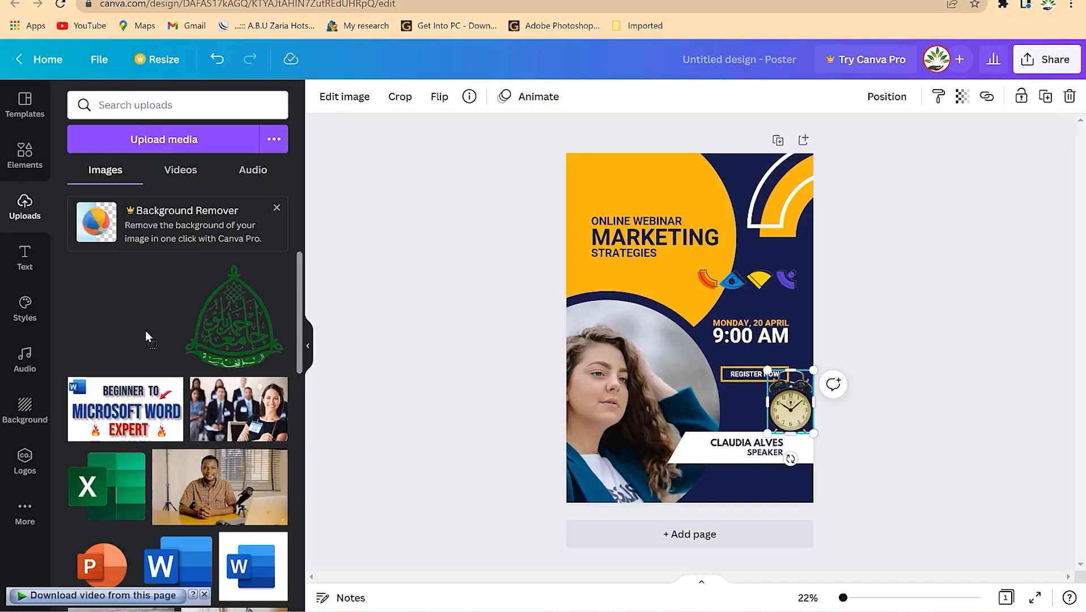
drag(564, 401, 617, 403)
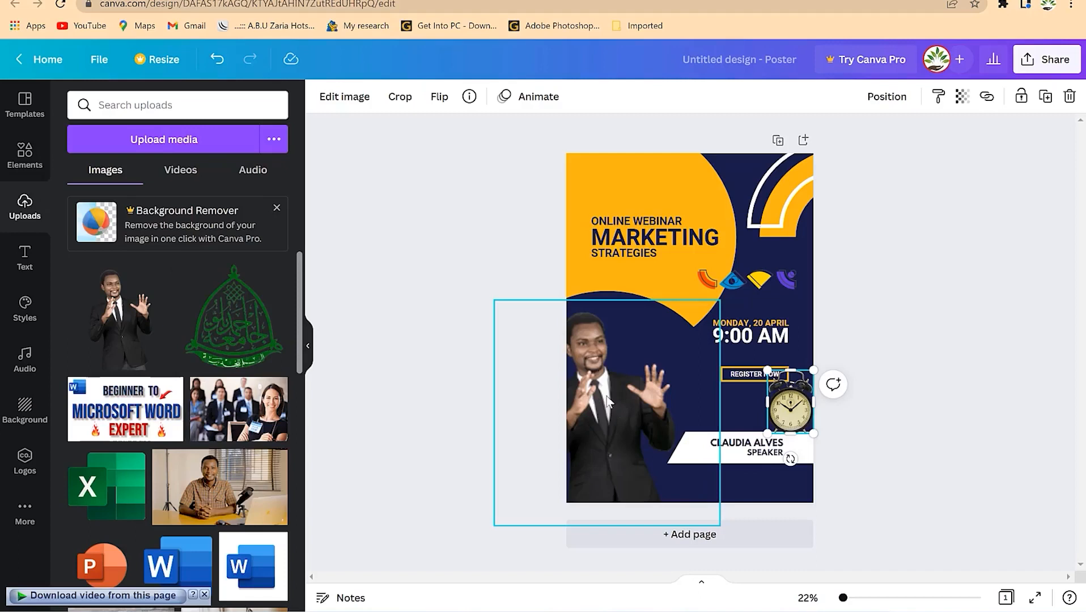
double_click(606, 389)
drag(721, 300, 844, 170)
drag(625, 402, 629, 468)
click(942, 323)
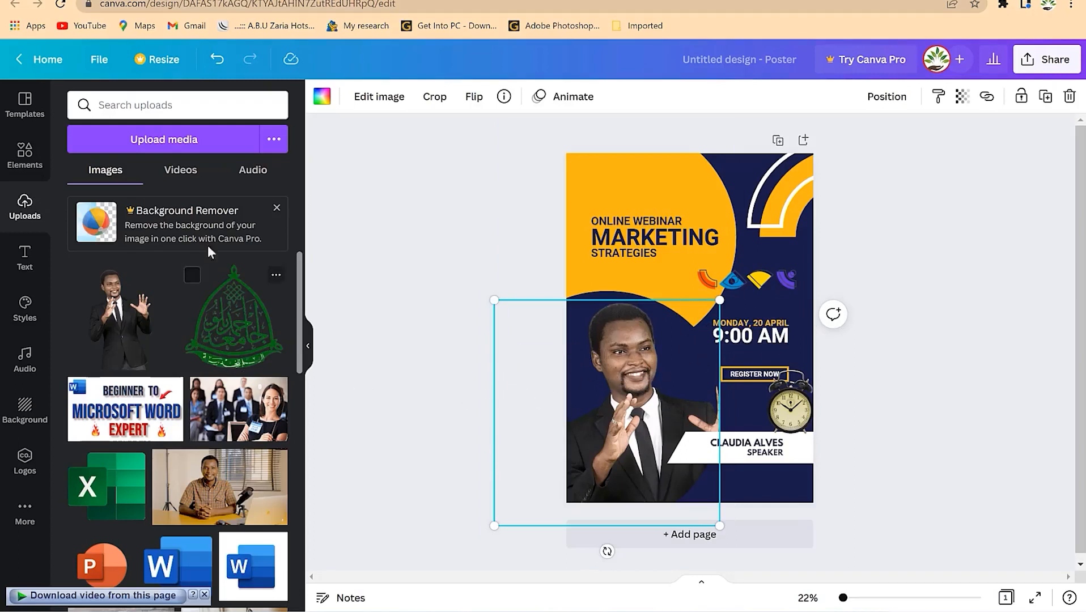
click(178, 172)
click(252, 173)
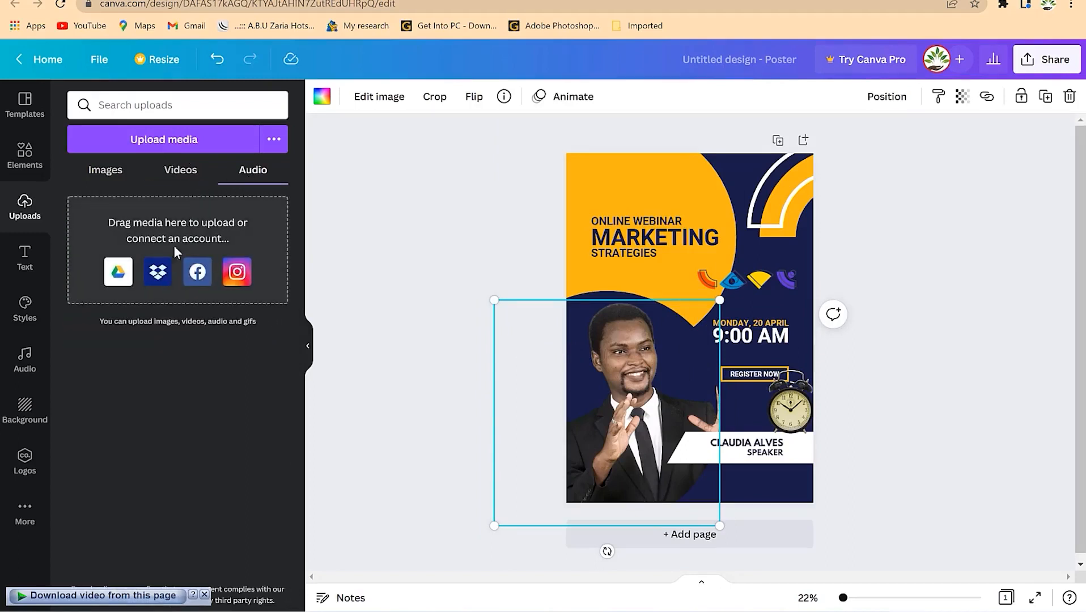
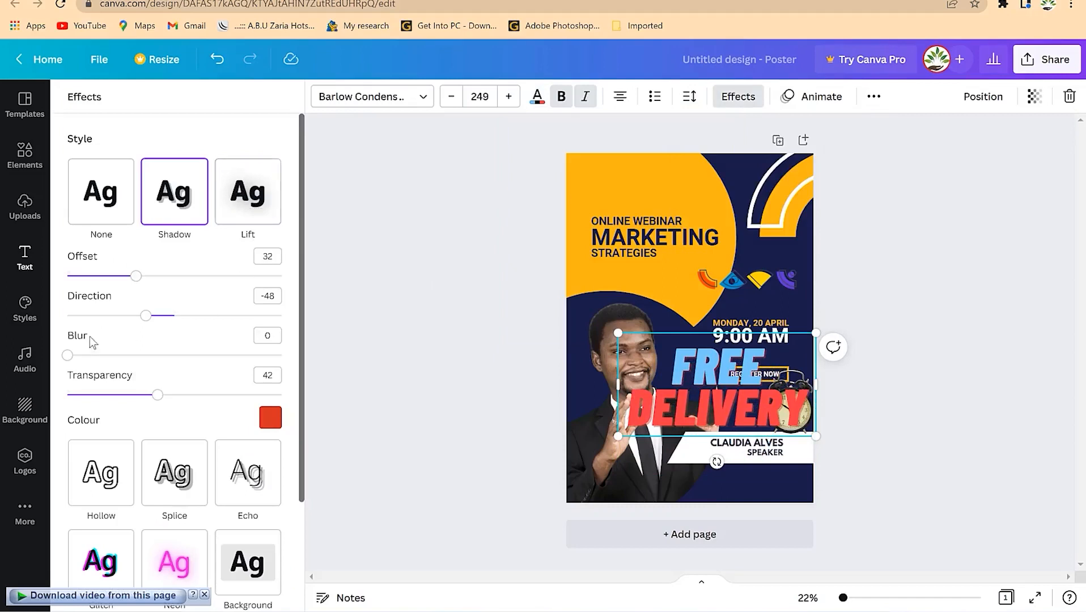
- Scroll down through the effect settings for the FREE DELIVERY text
scroll(188, 501, down, 3)
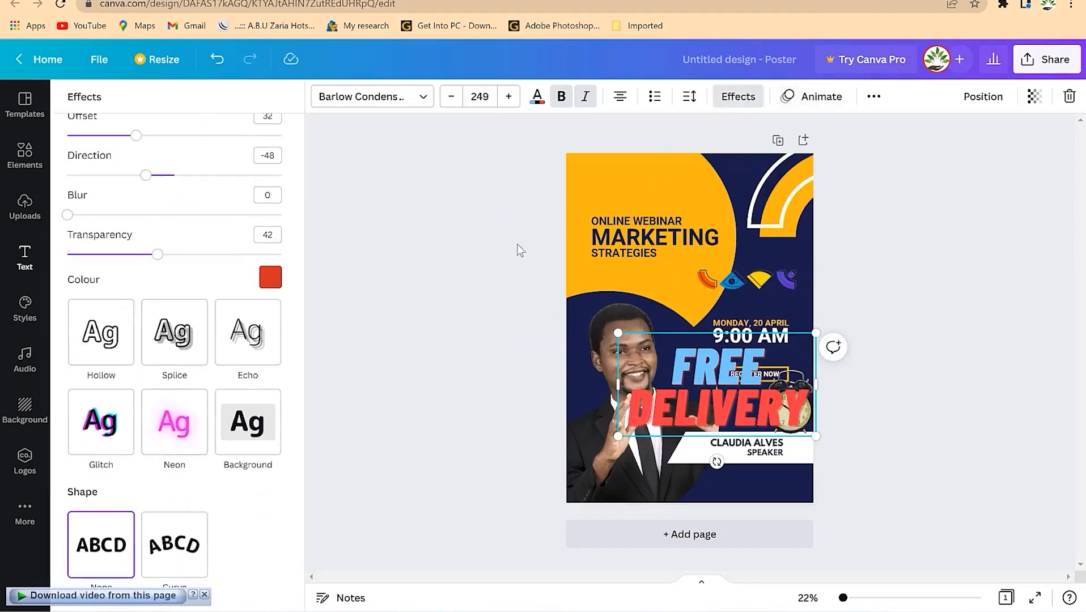
- Browse the text animations, then the Styles presets and font combinations
click(825, 98)
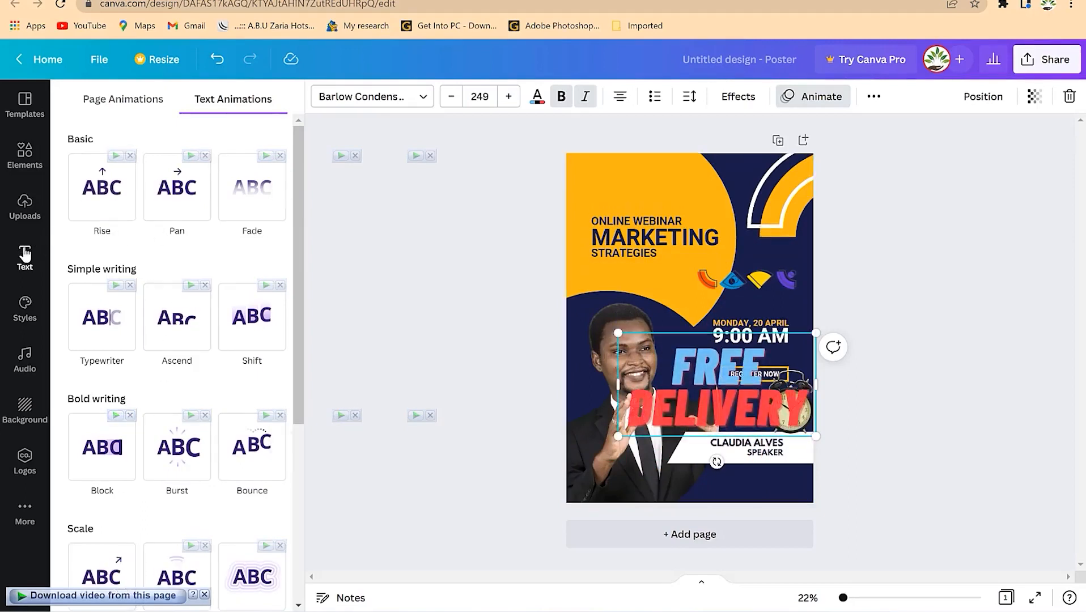
click(25, 304)
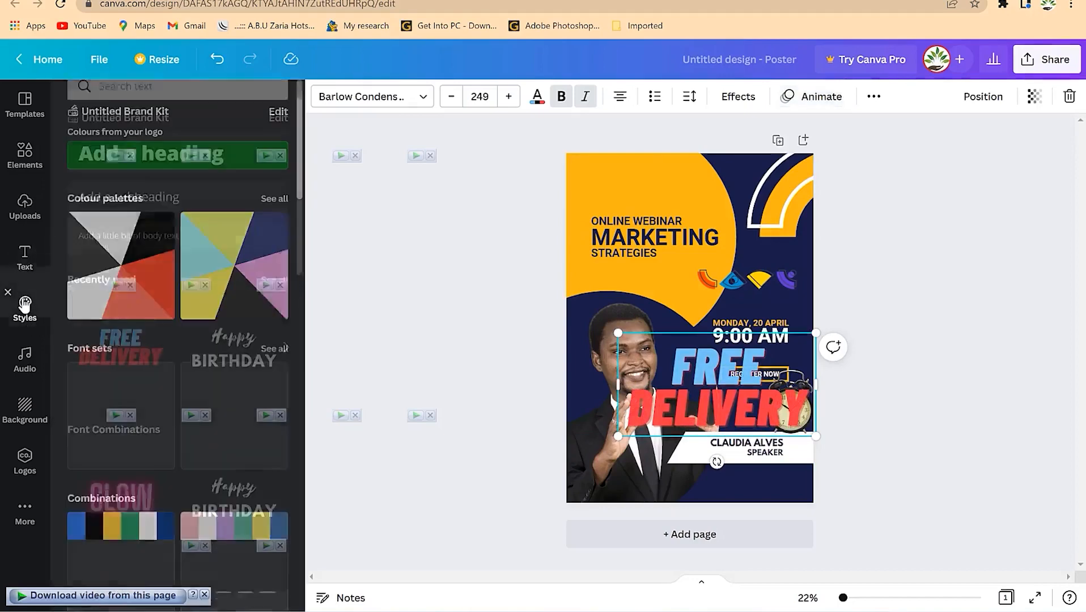
scroll(174, 258, down, 5)
scroll(174, 258, down, 10)
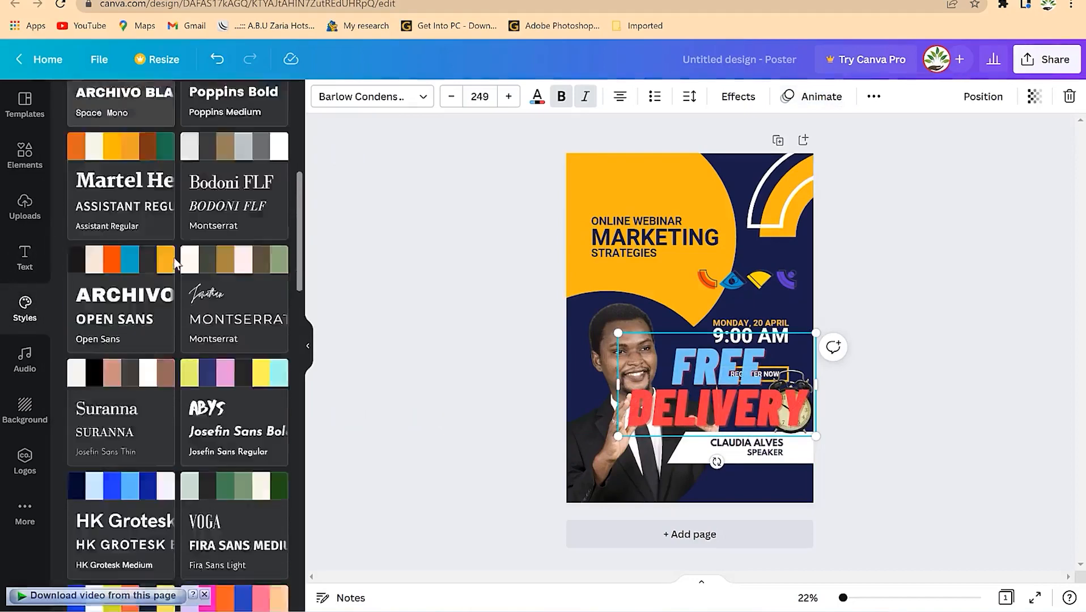
scroll(178, 275, up, 6)
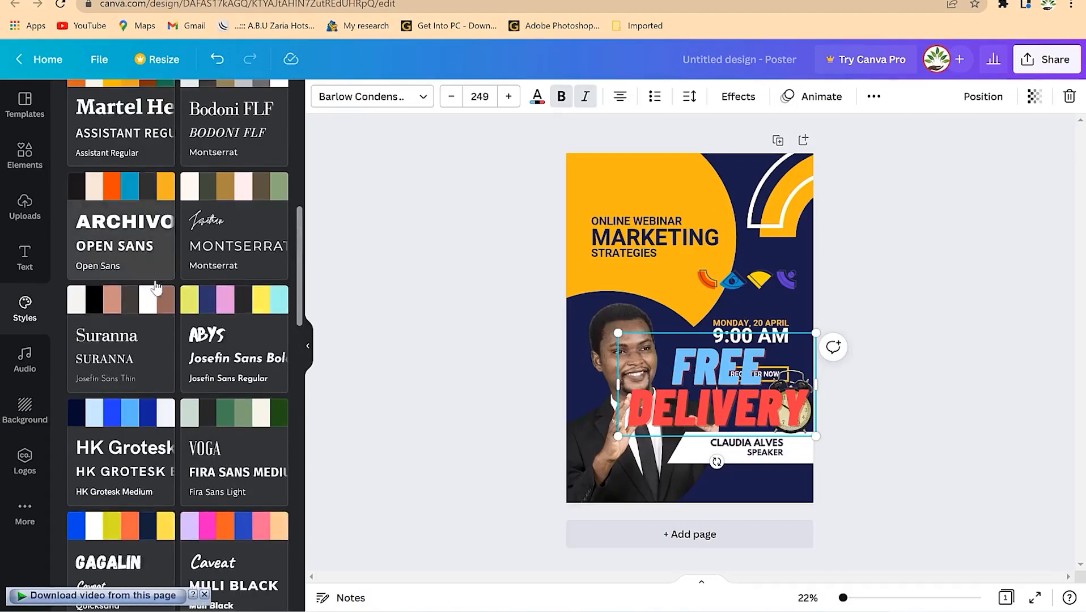
- Scroll through the Audio library's music tracks
click(25, 358)
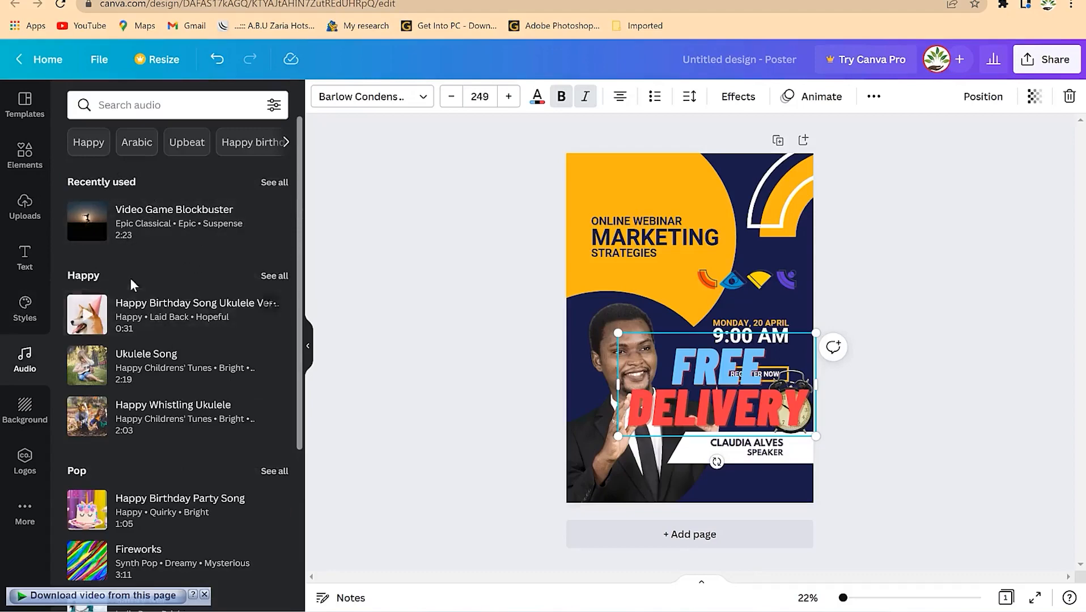
scroll(151, 315, down, 4)
scroll(155, 334, down, 7)
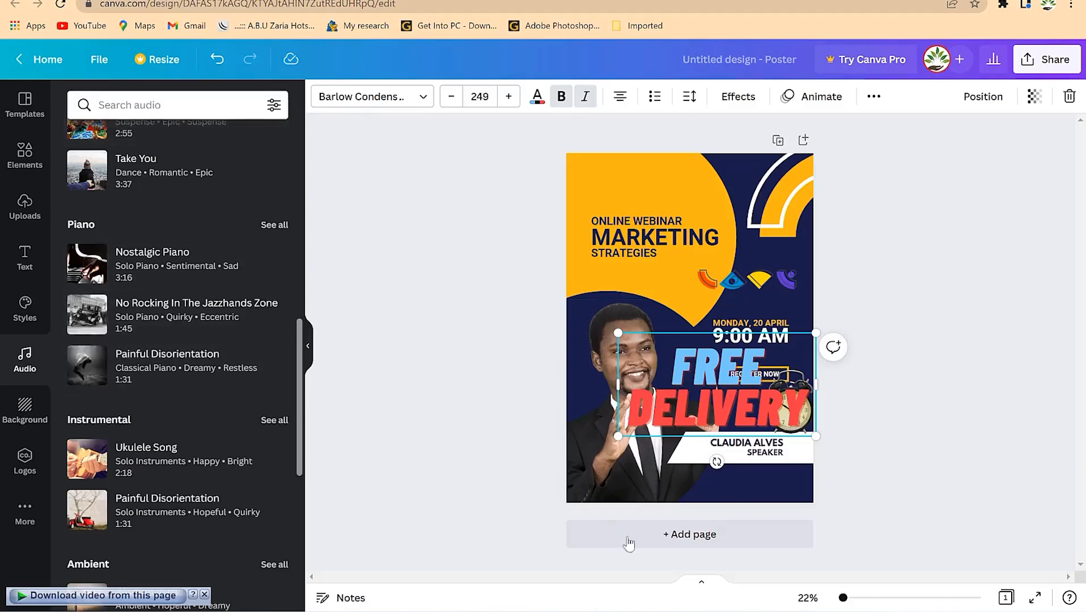
- Add a new second page and make its colour white
click(686, 534)
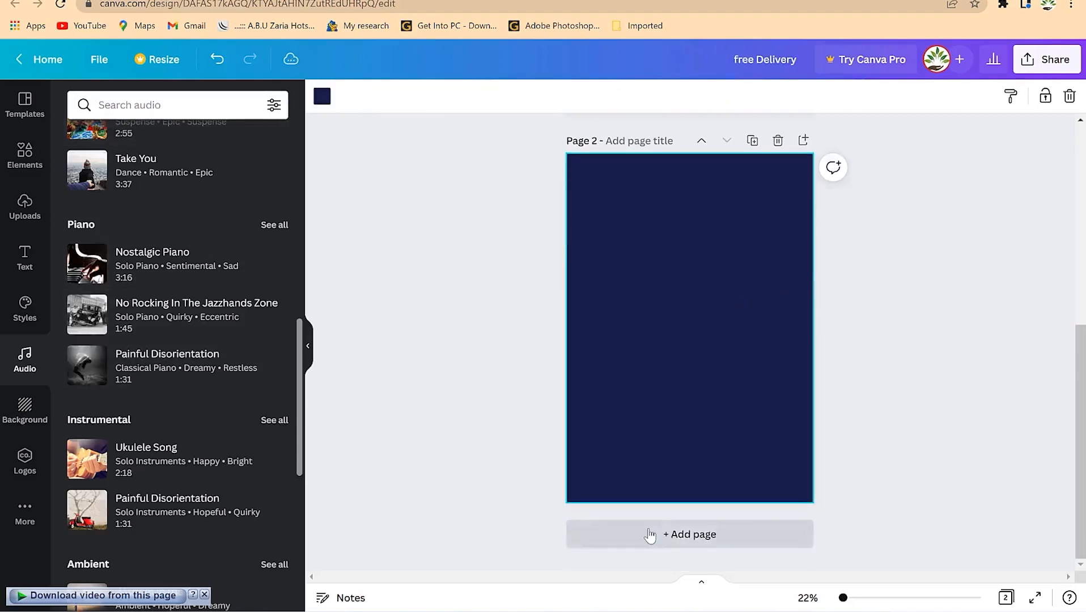
click(322, 97)
click(271, 206)
click(445, 231)
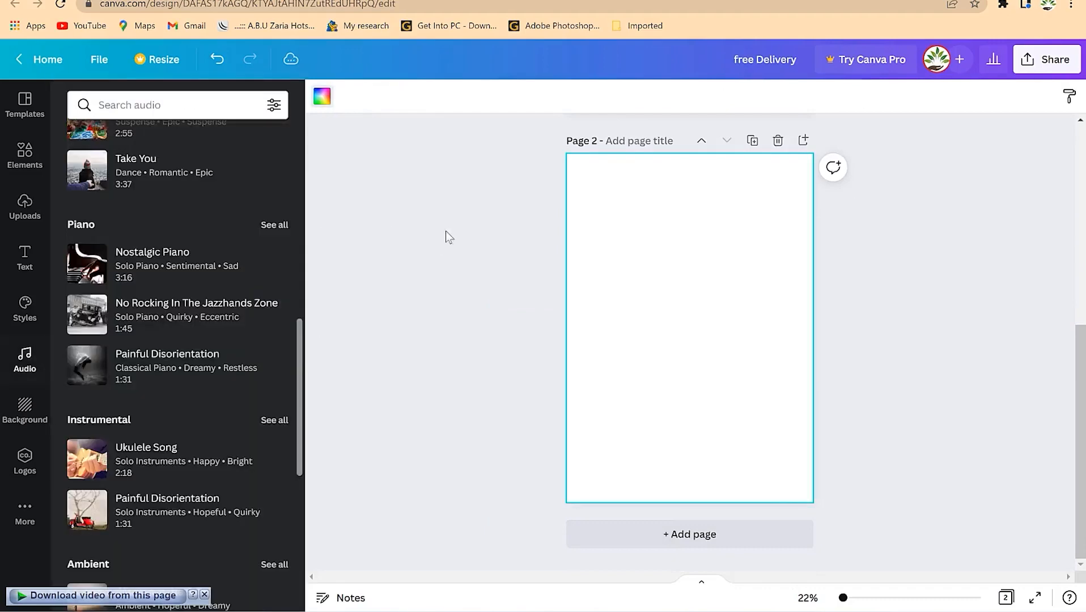
- Fill page 2 with the starry space background image, then view the brand kit logos
click(25, 411)
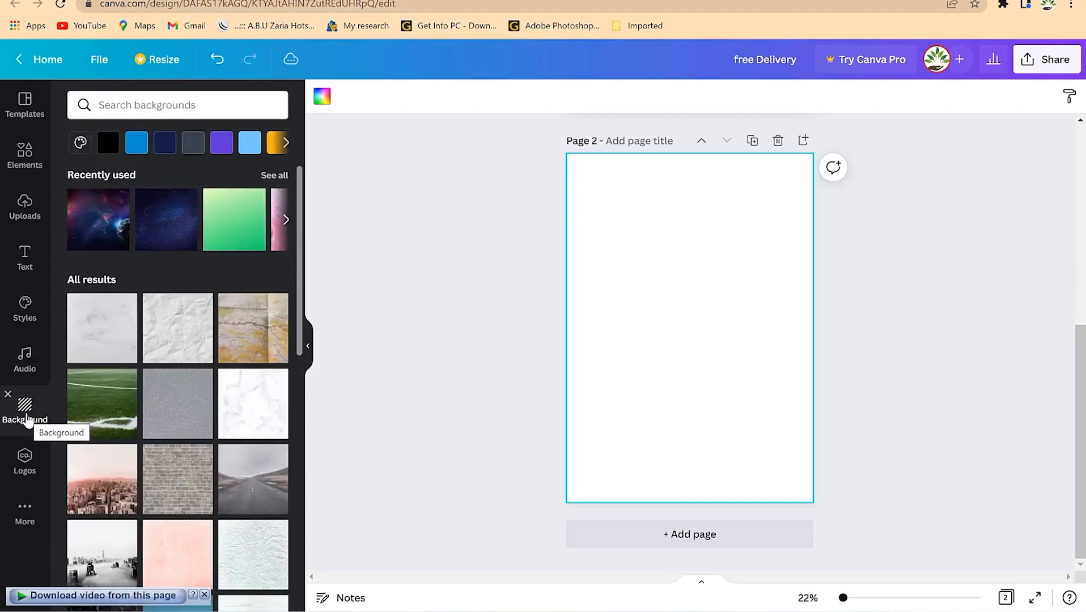
drag(87, 225, 598, 197)
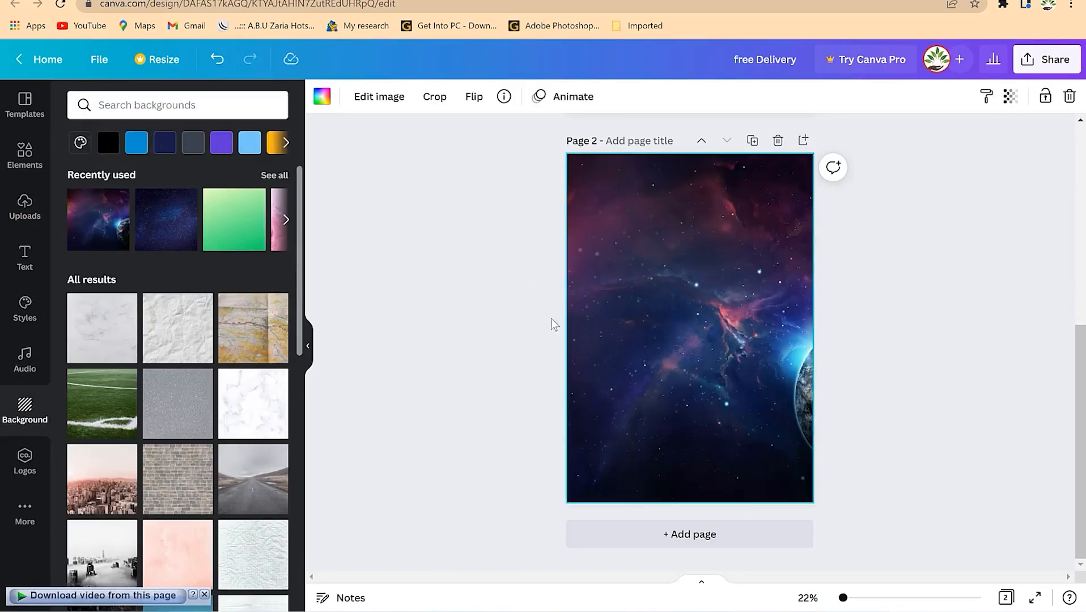
click(20, 466)
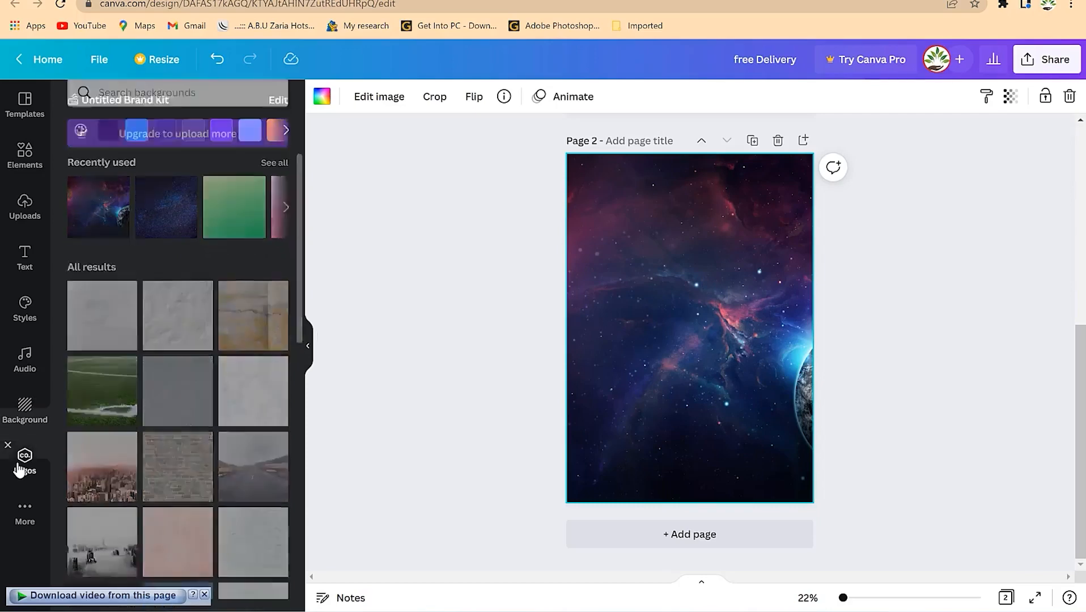
mouse_move(109, 193)
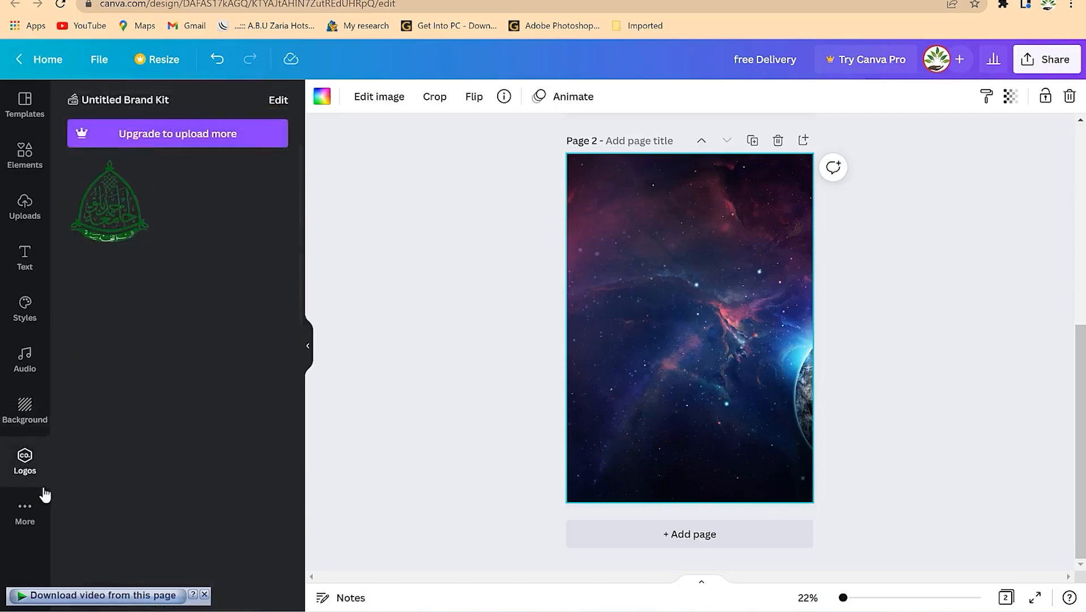
- Browse the More panel's extra apps, such as Bitmoji, GIPHY, Google Maps and Pexels
click(25, 510)
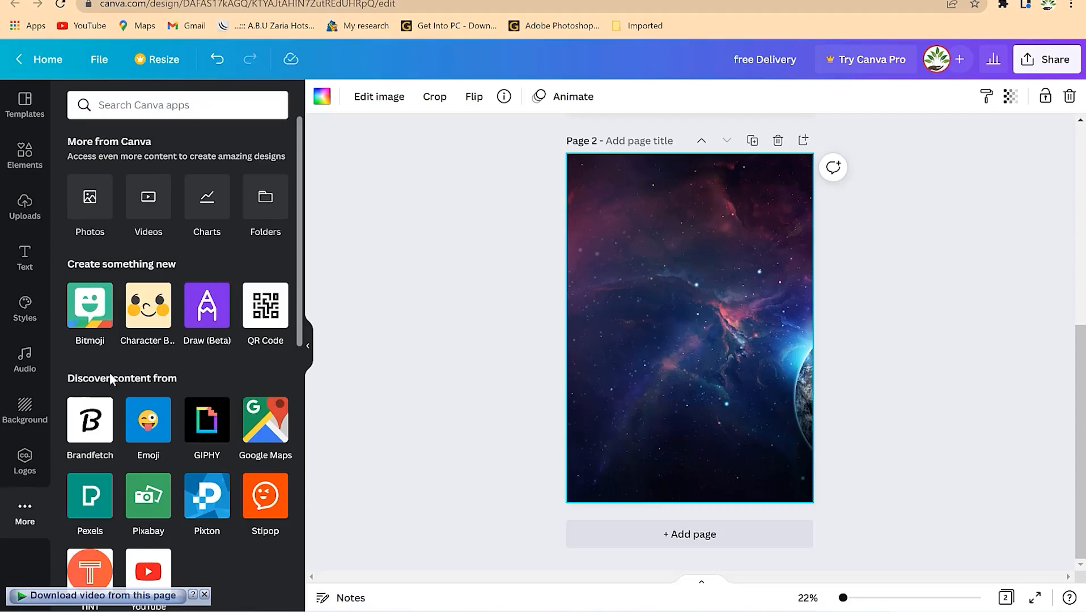
scroll(107, 379, down, 1)
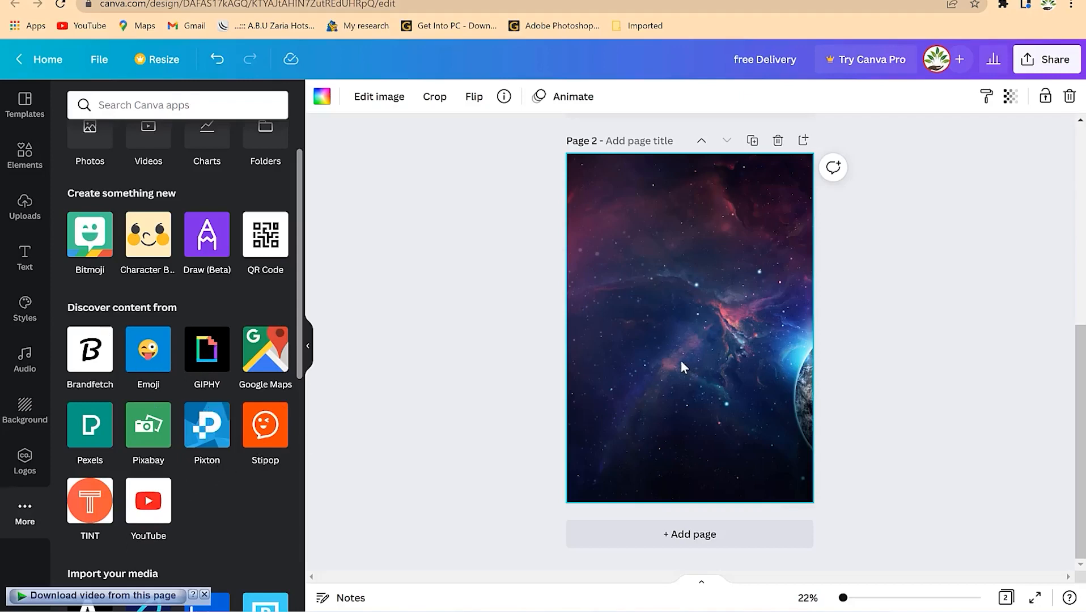
scroll(201, 338, up, 2)
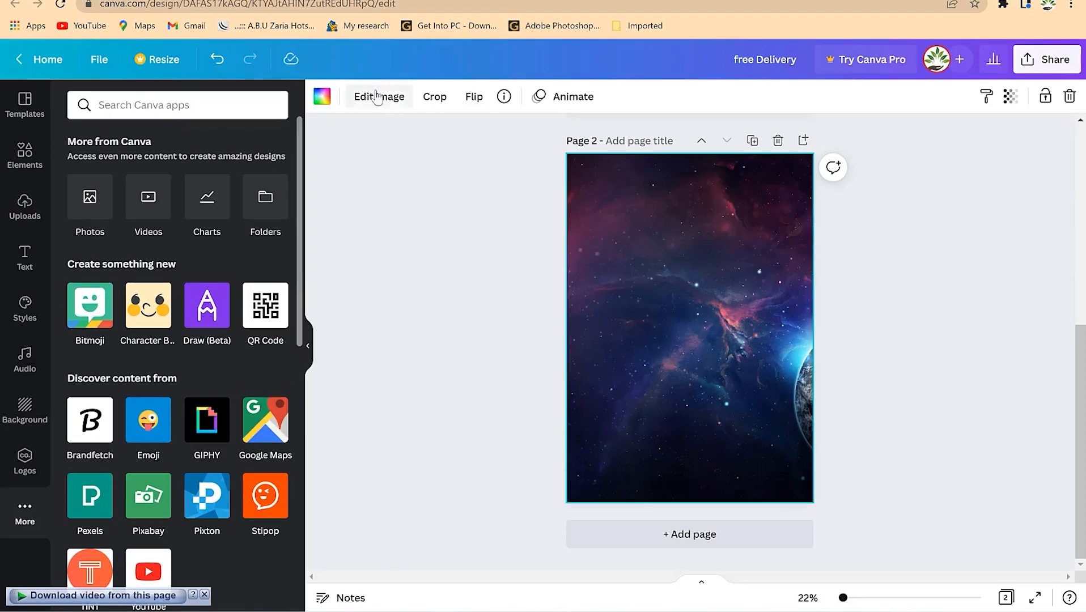
- Leave the space image unflipped and test its transparency at 45, restoring it to 100
click(476, 97)
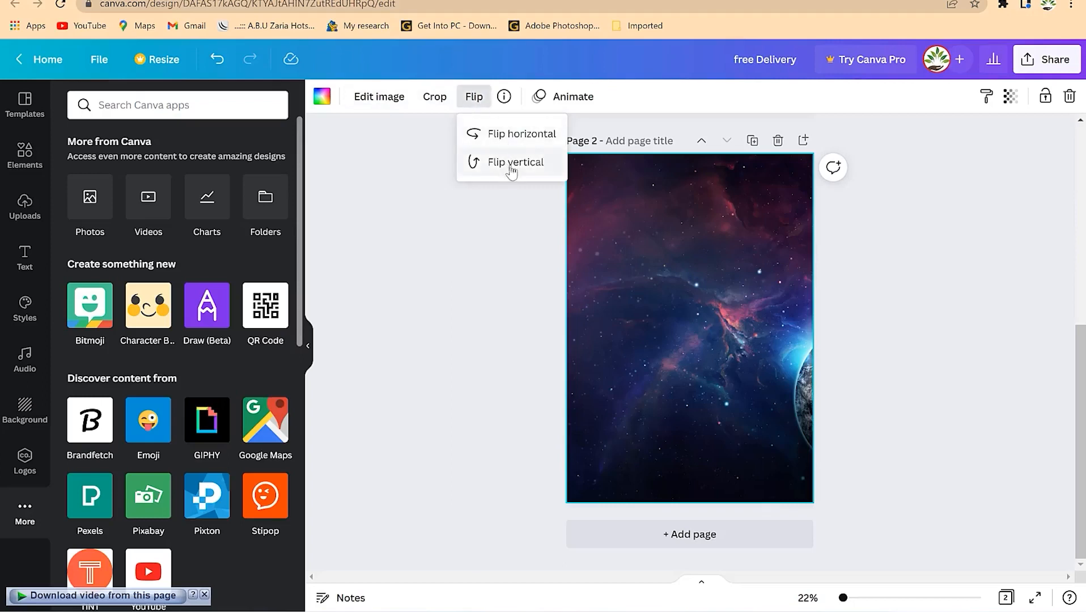
click(918, 306)
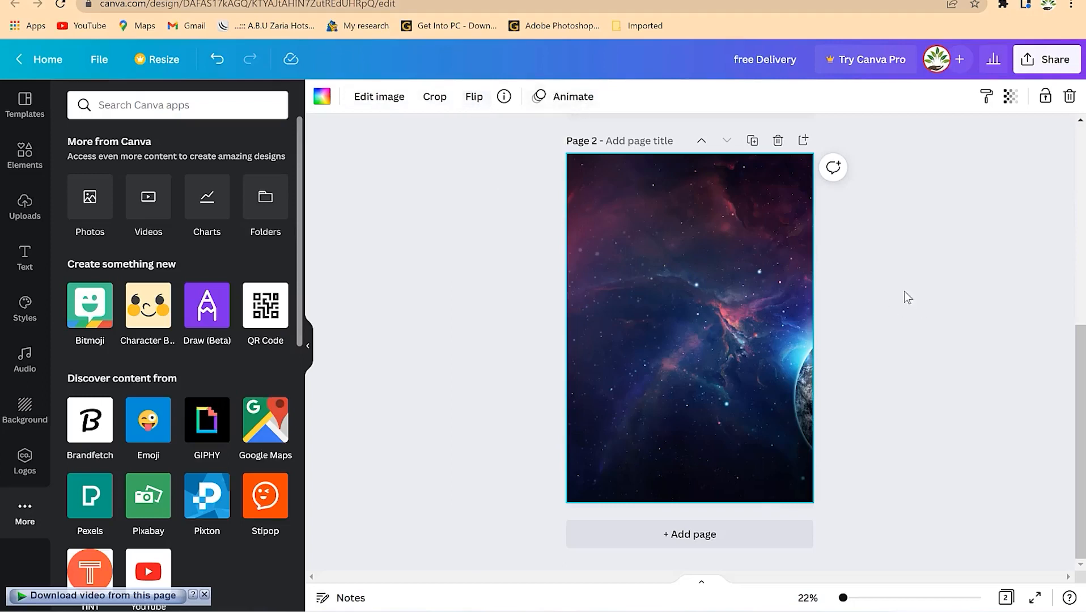
click(1008, 97)
mouse_move(1008, 164)
mouse_down()
mouse_move(941, 154)
mouse_move(925, 156)
mouse_move(970, 154)
mouse_move(922, 170)
mouse_move(965, 155)
mouse_move(887, 164)
mouse_move(1021, 159)
mouse_up()
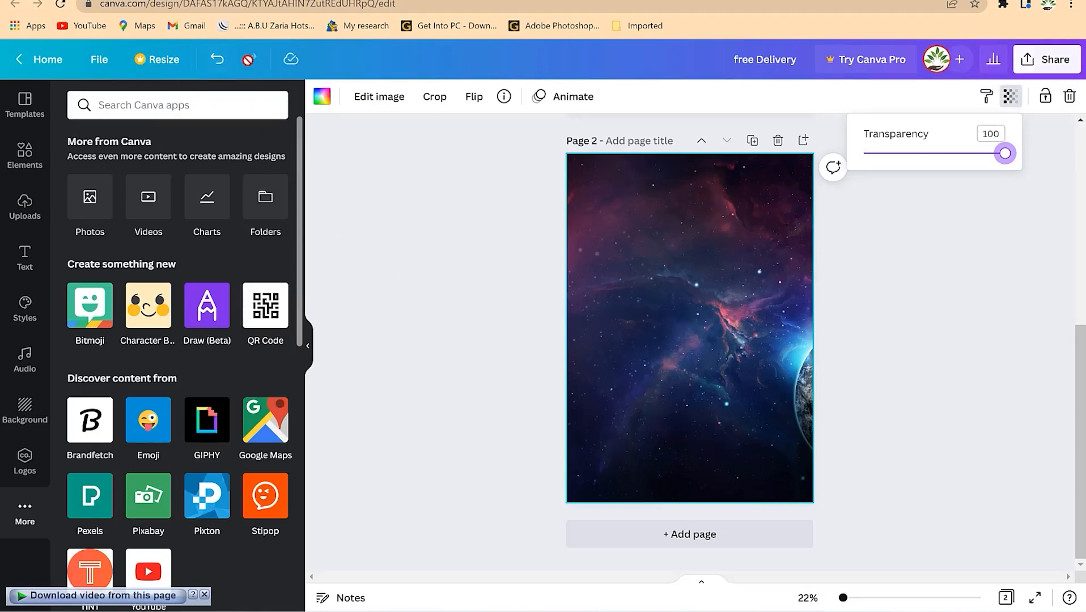
click(91, 62)
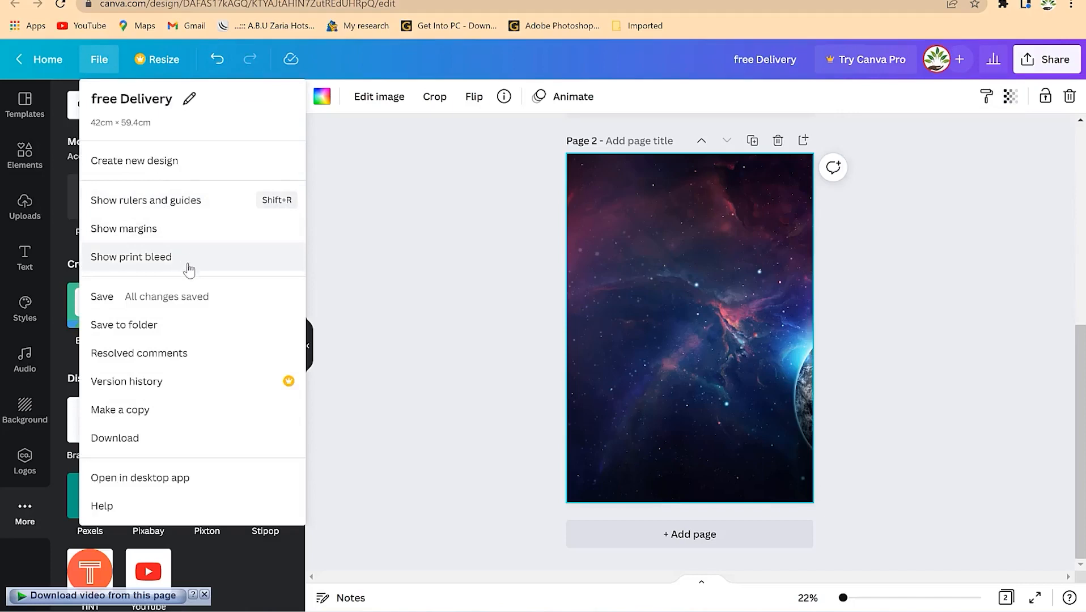
- Show rulers and add two vertical and two horizontal guides dividing page 2 into a grid
click(163, 201)
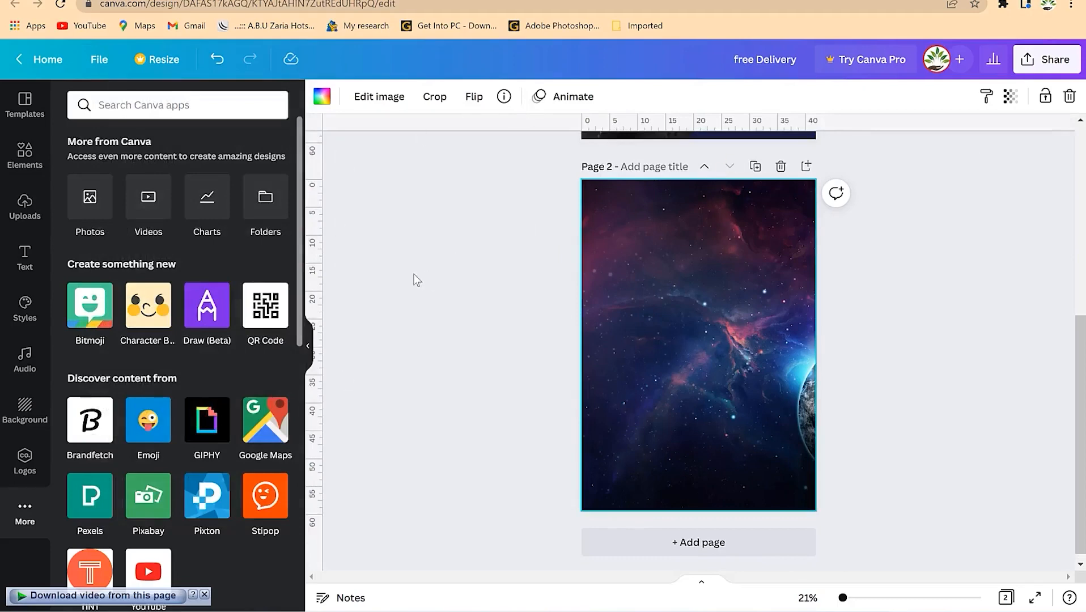
drag(318, 256, 638, 274)
drag(518, 152, 545, 281)
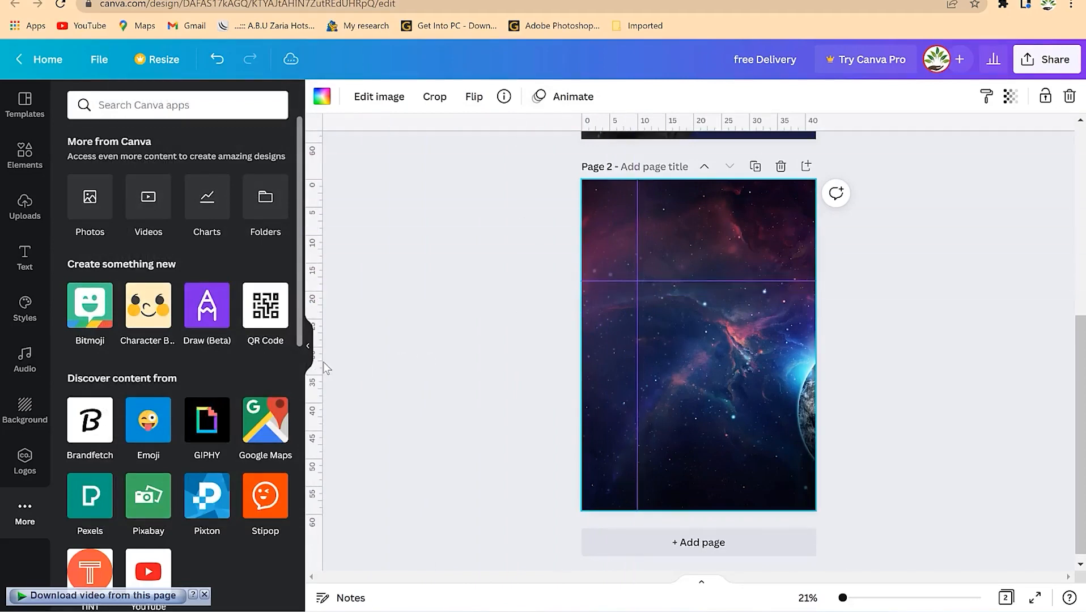
drag(320, 361, 748, 351)
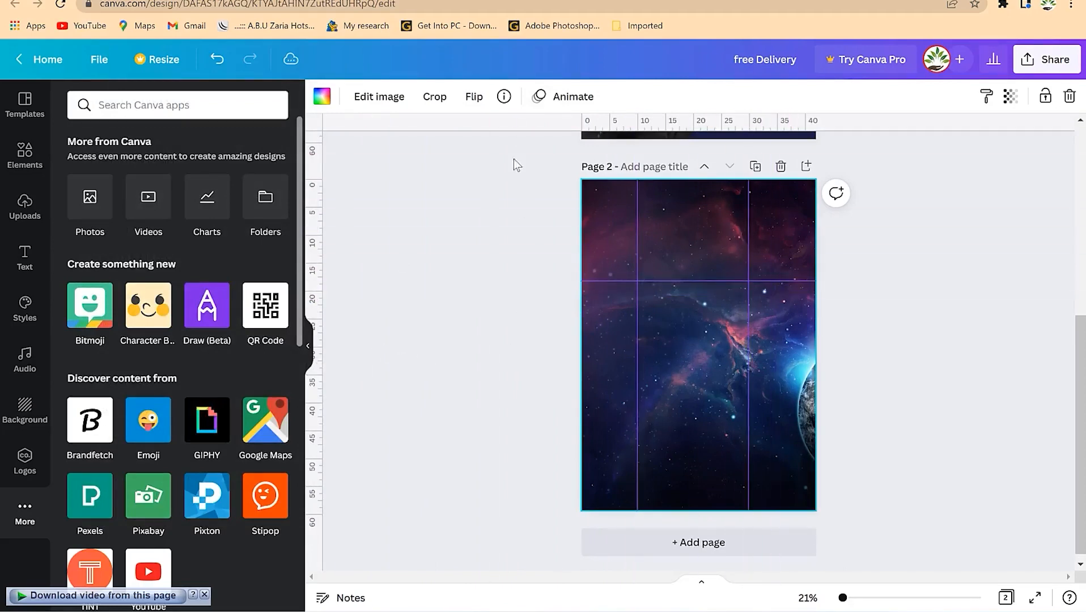
drag(575, 127, 606, 377)
click(100, 59)
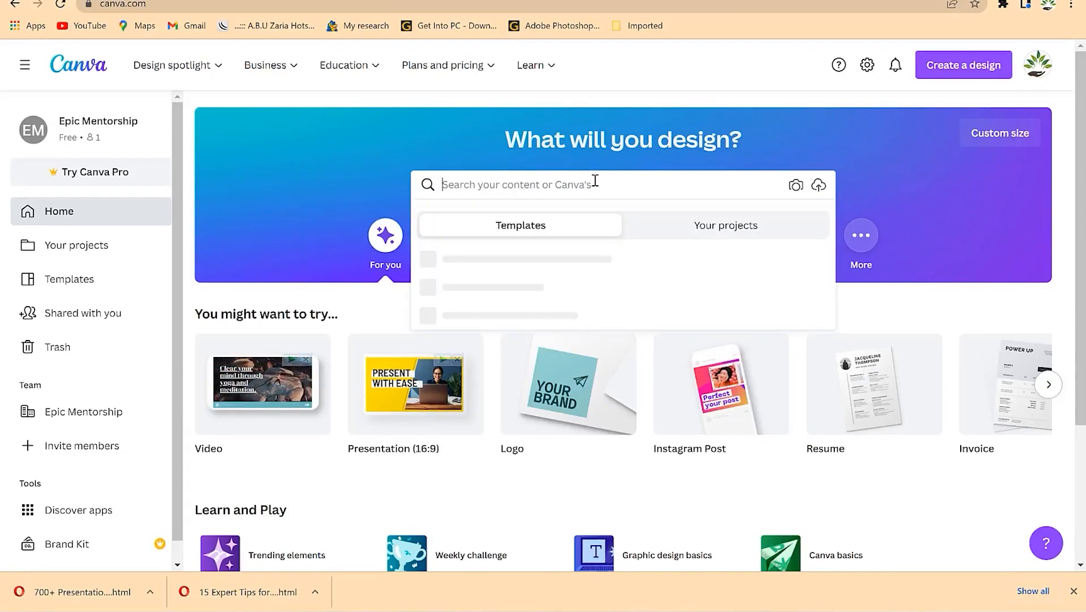
- Search templates for 'burger', browse the results and open the Special Burger story template
text(burger)
key(Return)
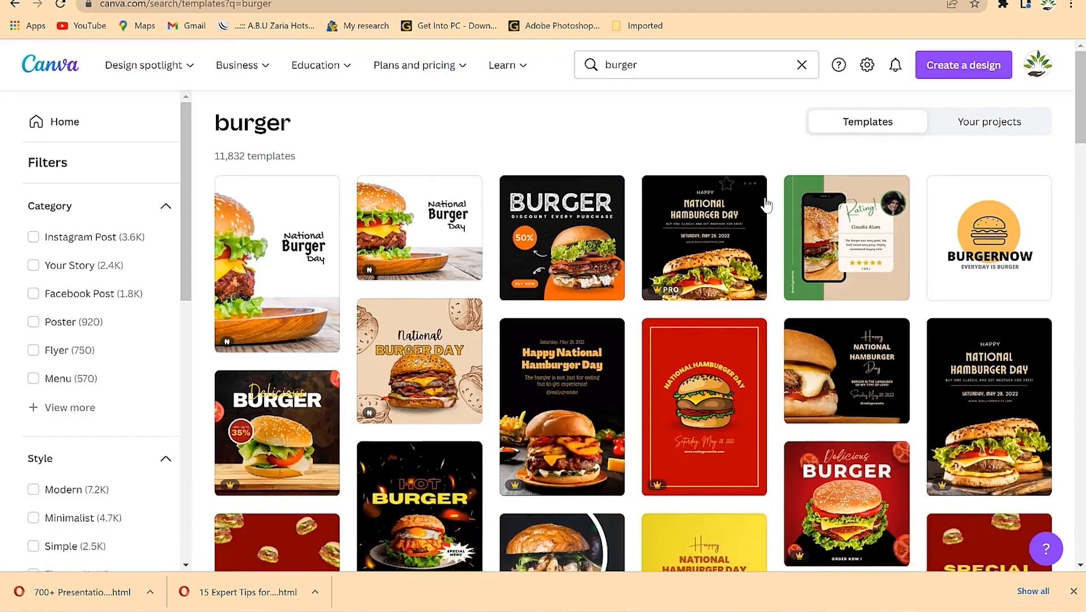
scroll(769, 417, down, 3)
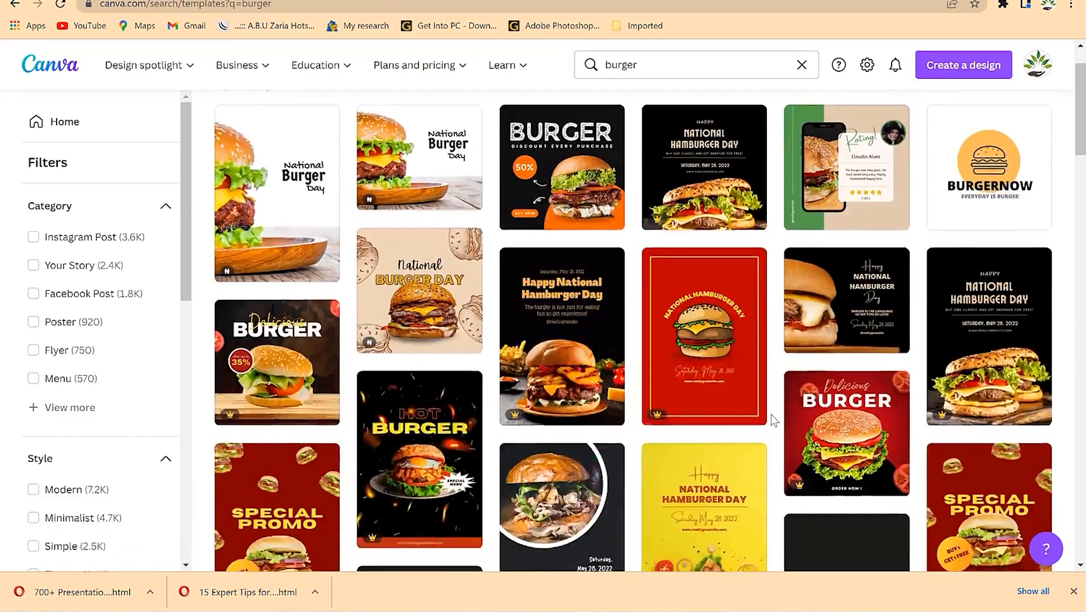
scroll(584, 431, down, 8)
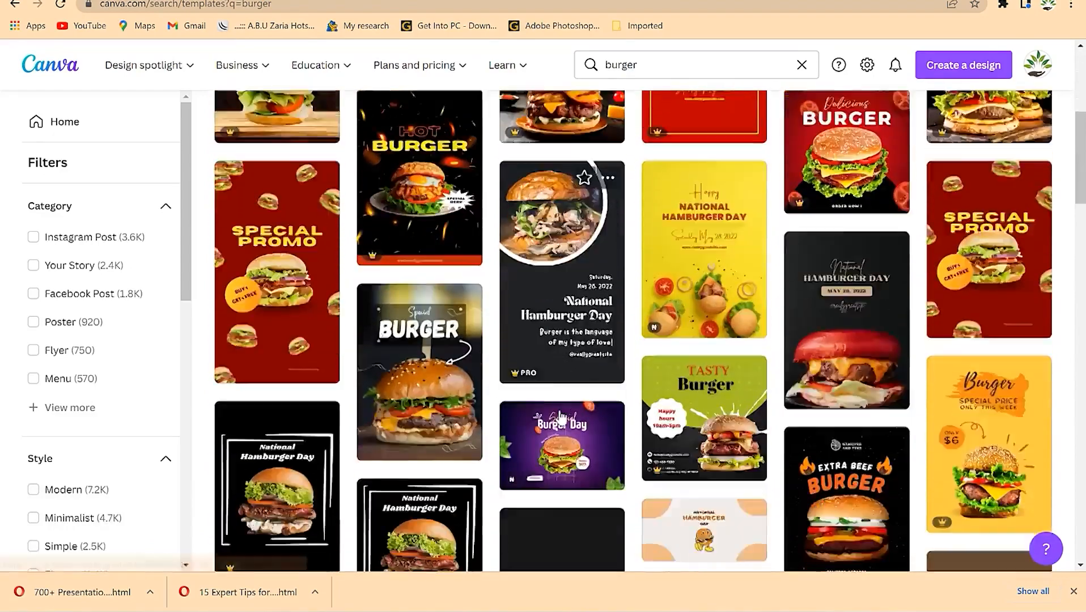
scroll(581, 409, down, 2)
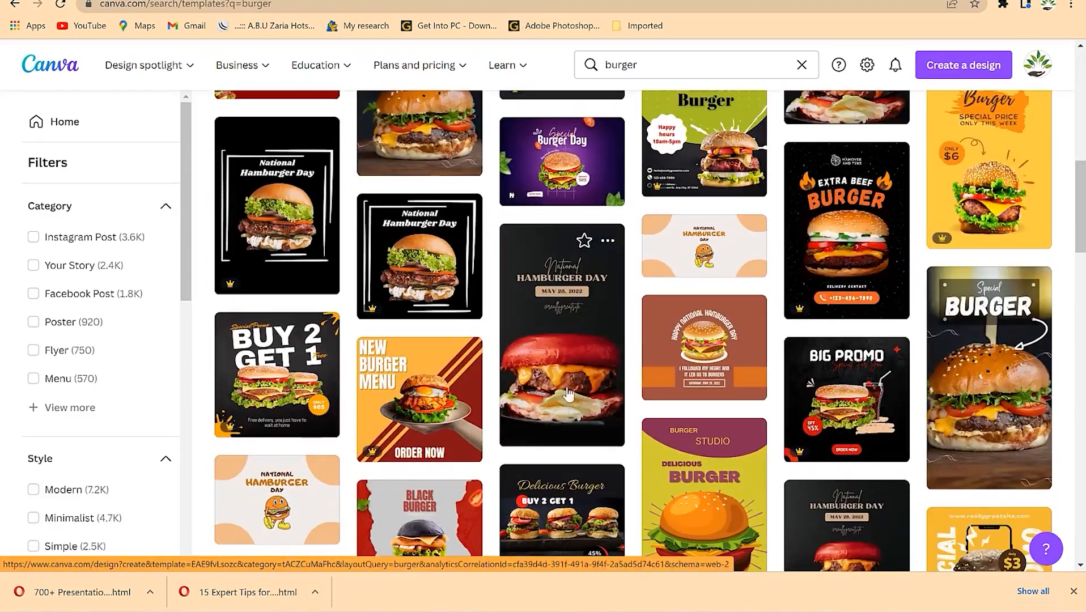
scroll(579, 312, up, 7)
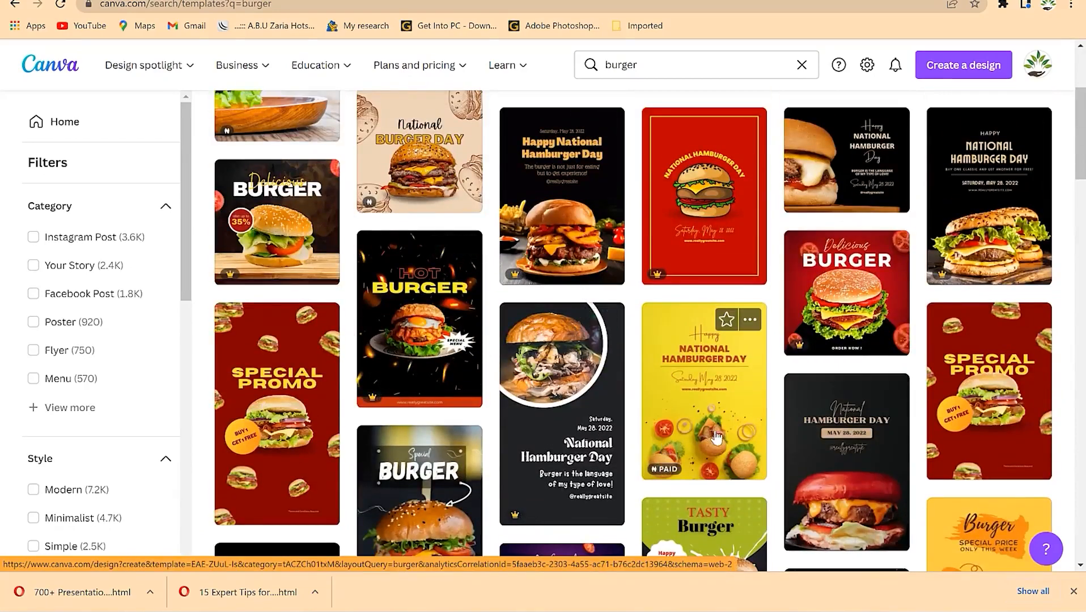
scroll(639, 317, up, 3)
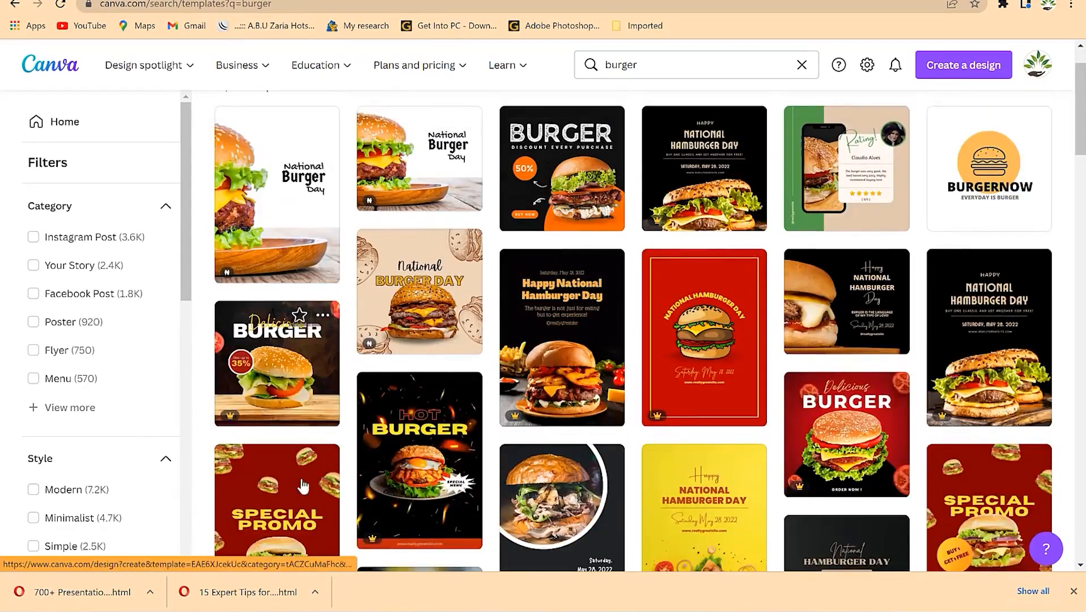
scroll(319, 448, down, 3)
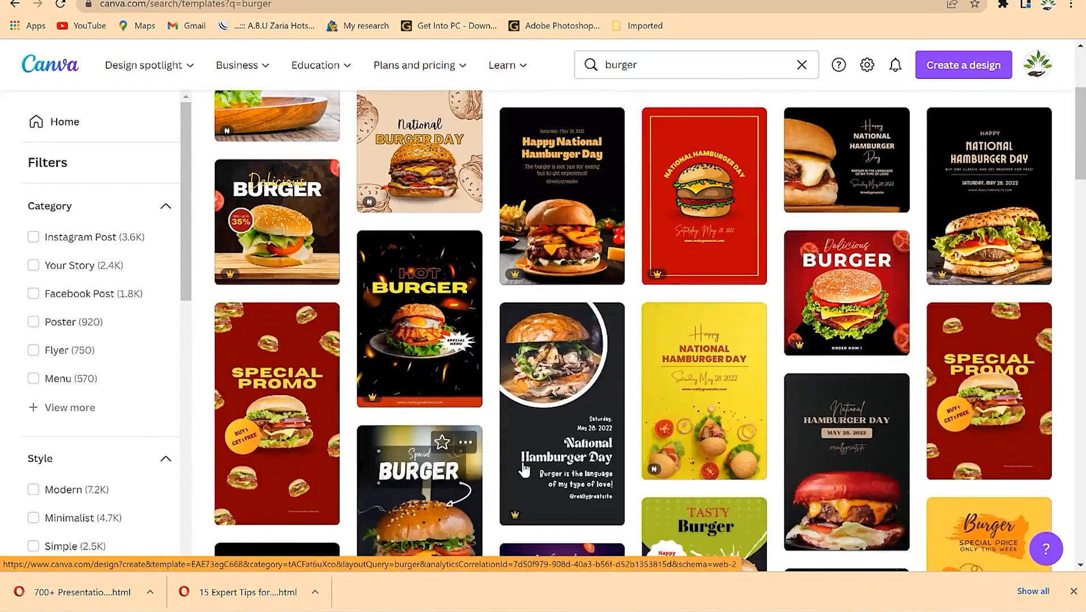
scroll(708, 431, down, 3)
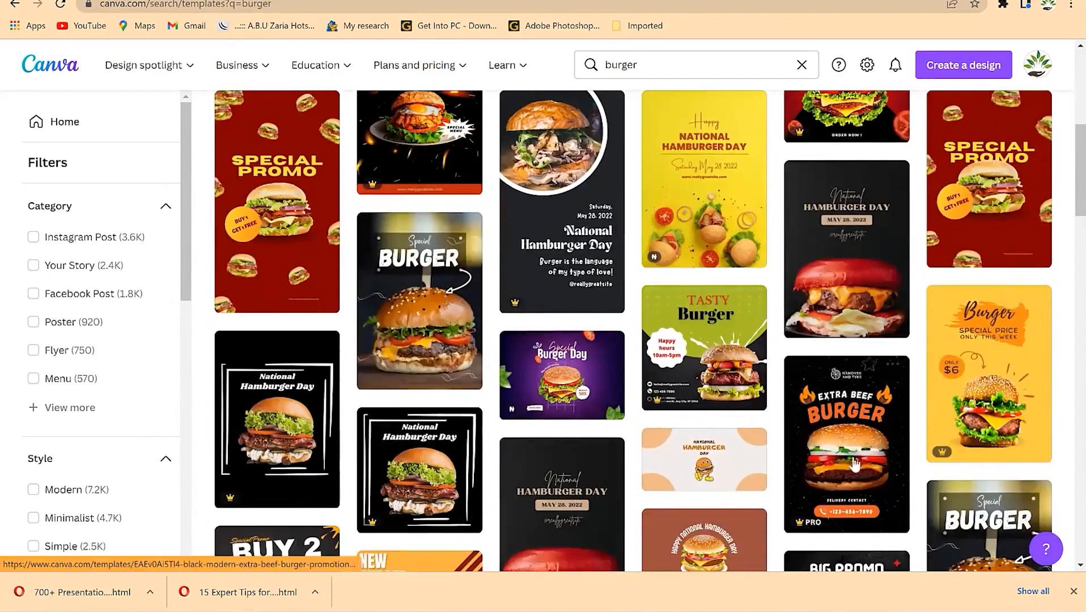
scroll(944, 455, down, 3)
scroll(929, 473, down, 3)
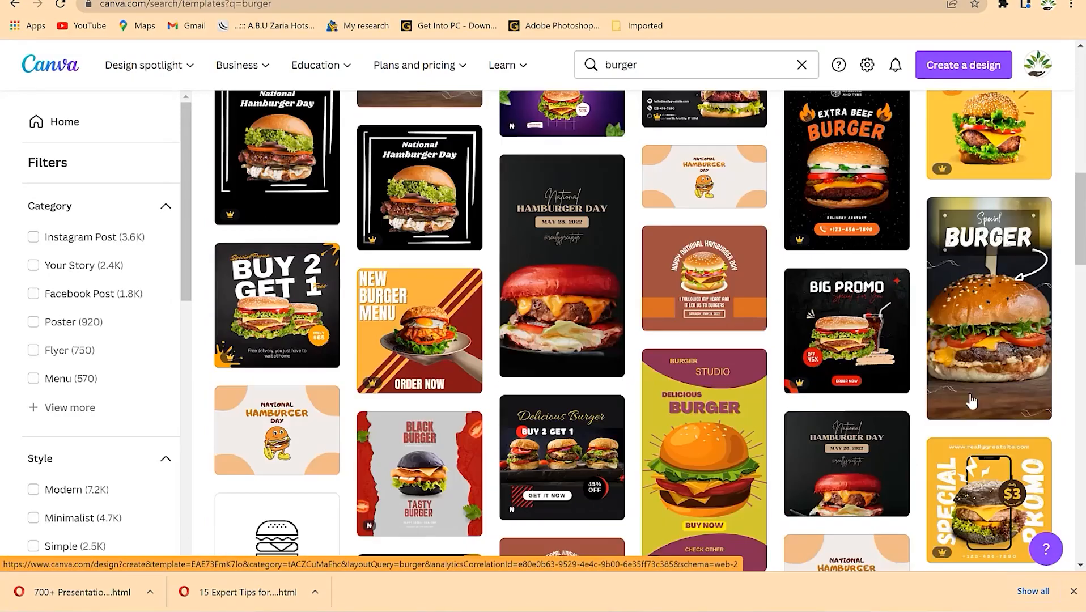
click(975, 351)
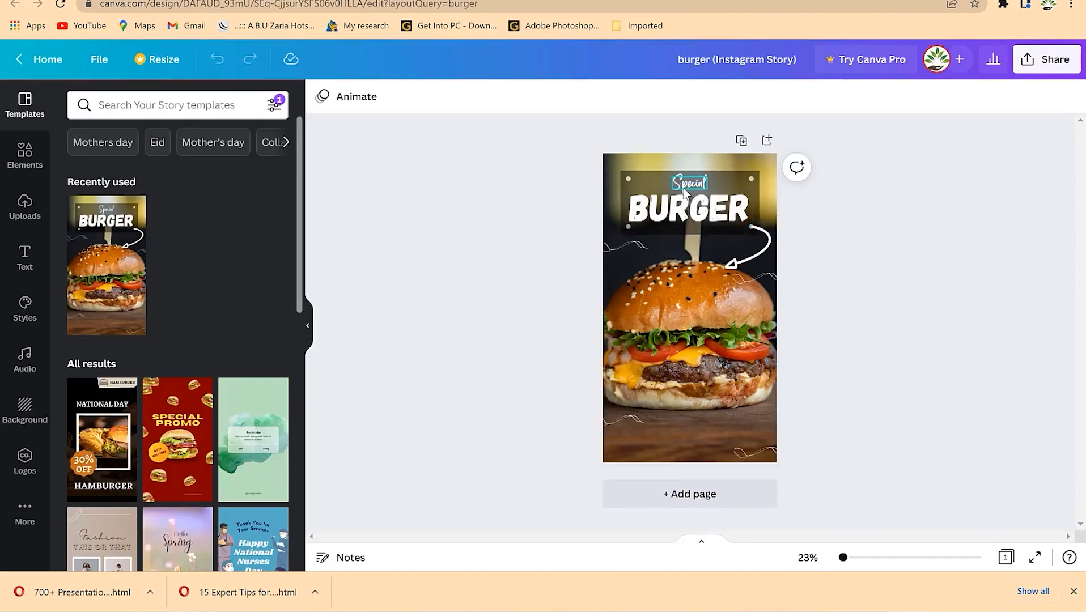
- Select the BURGER title and nudge it slightly lower
click(631, 179)
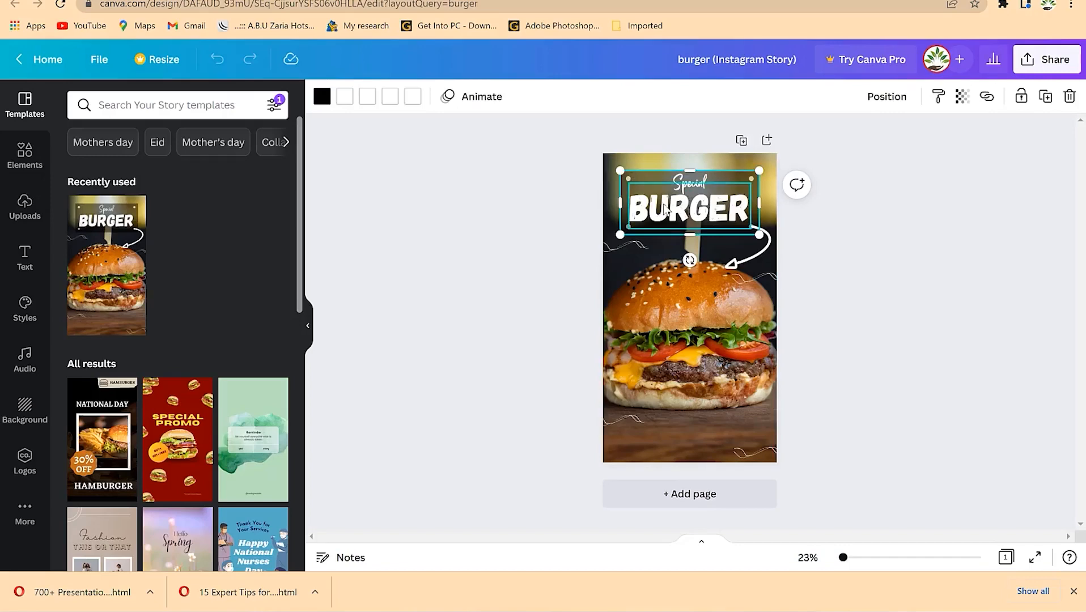
click(680, 217)
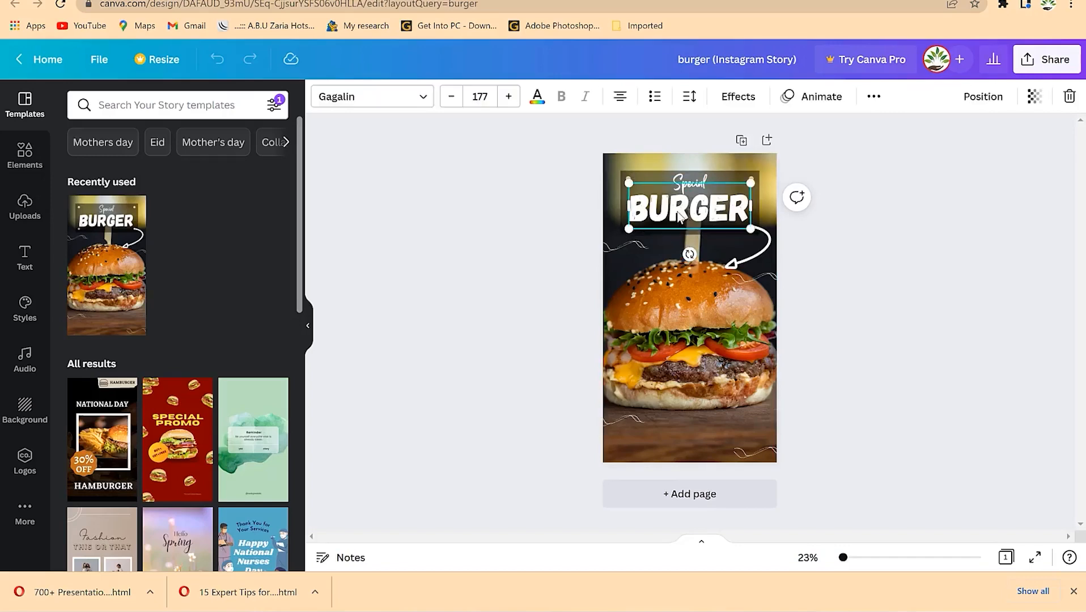
drag(681, 240, 679, 215)
- Set 'Special' to Montserrat, enlarge it and centre it above BURGER
click(690, 182)
click(690, 181)
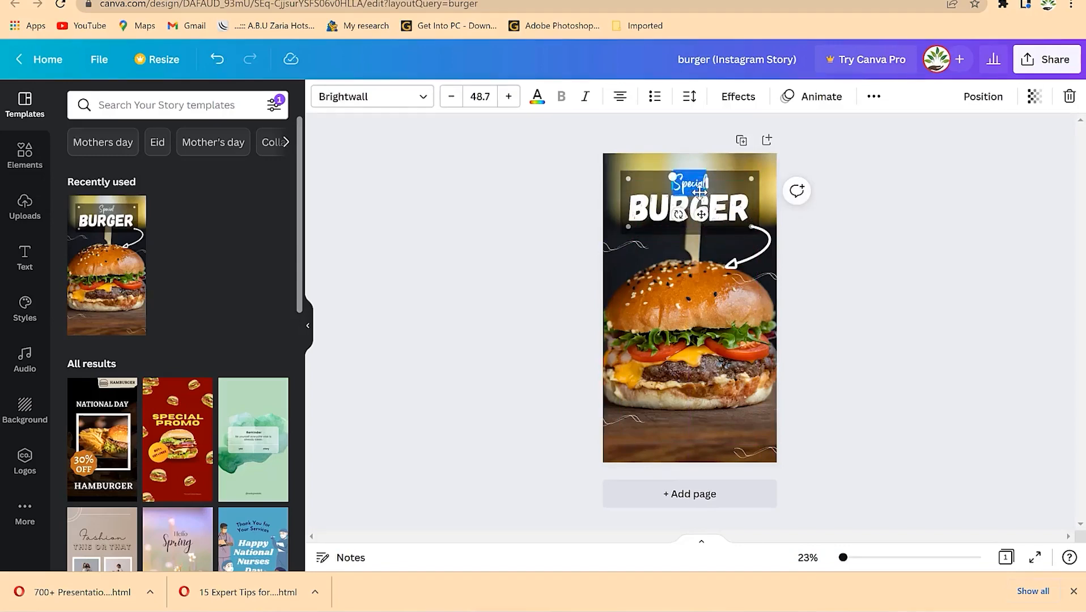
click(419, 97)
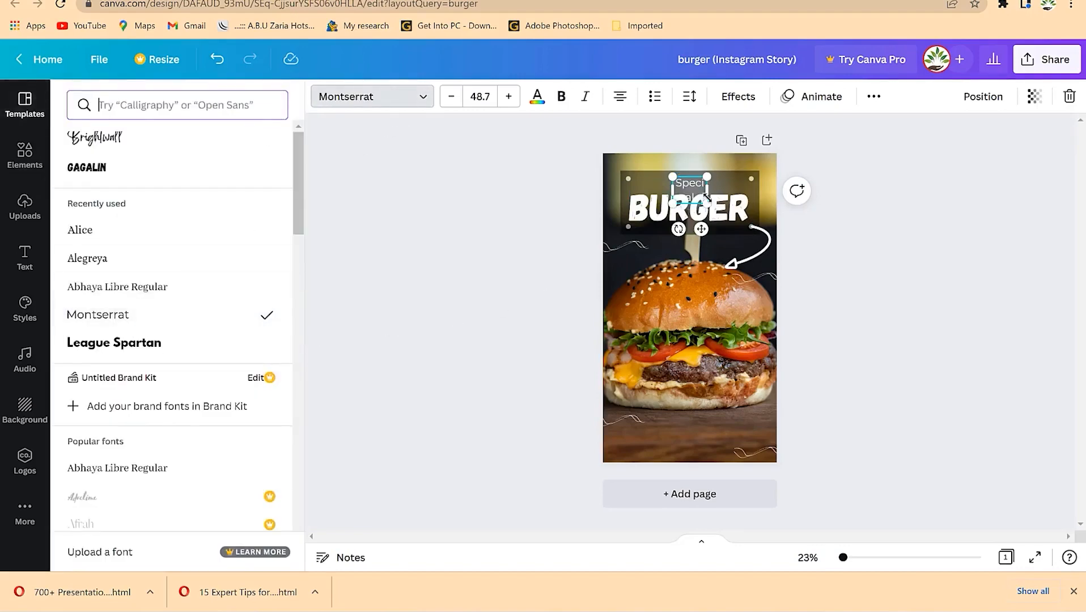
drag(708, 201, 628, 183)
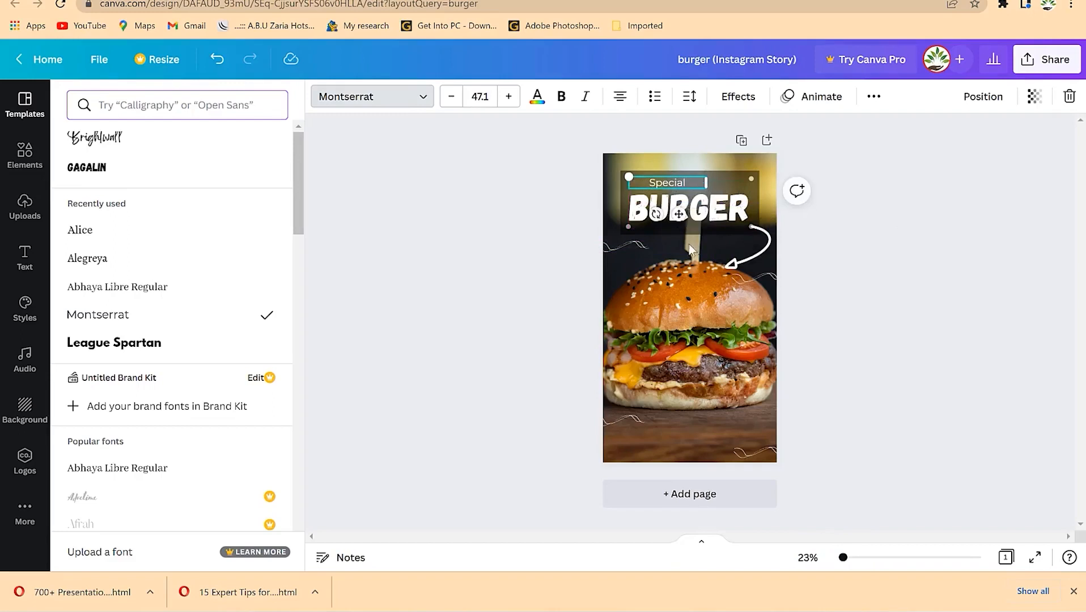
drag(679, 215, 701, 218)
click(830, 272)
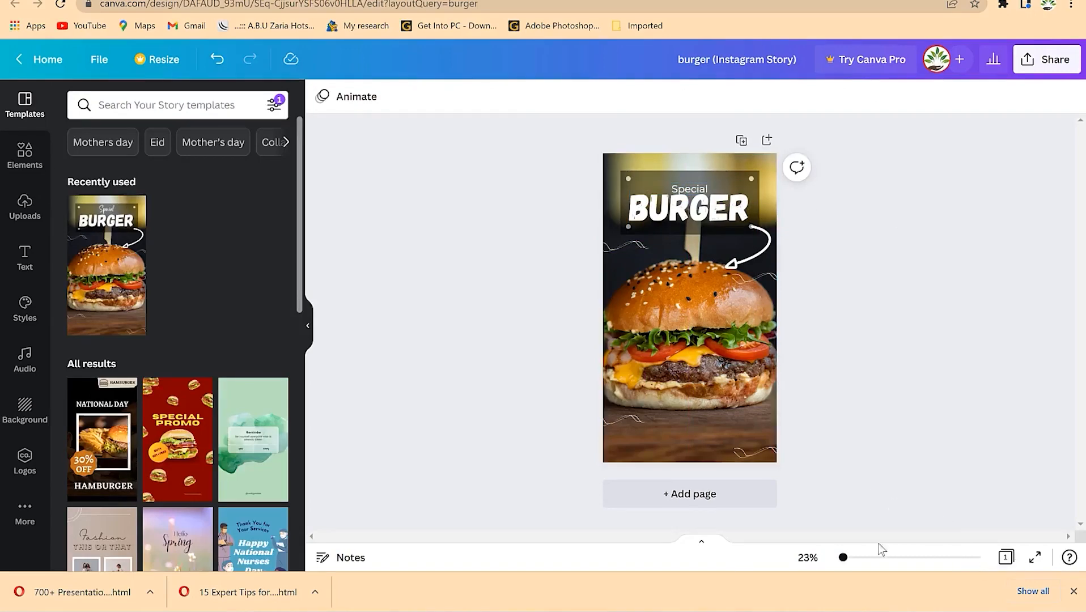
- Zoom the page view to 48% and select the BURGER title
drag(843, 558, 850, 558)
scroll(798, 254, up, 3)
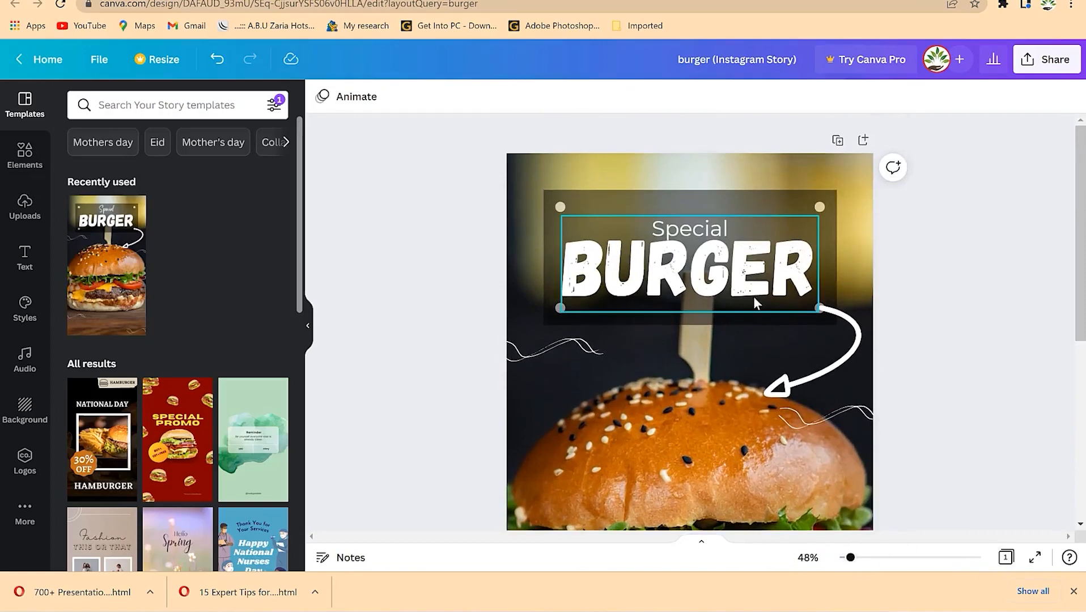
click(672, 292)
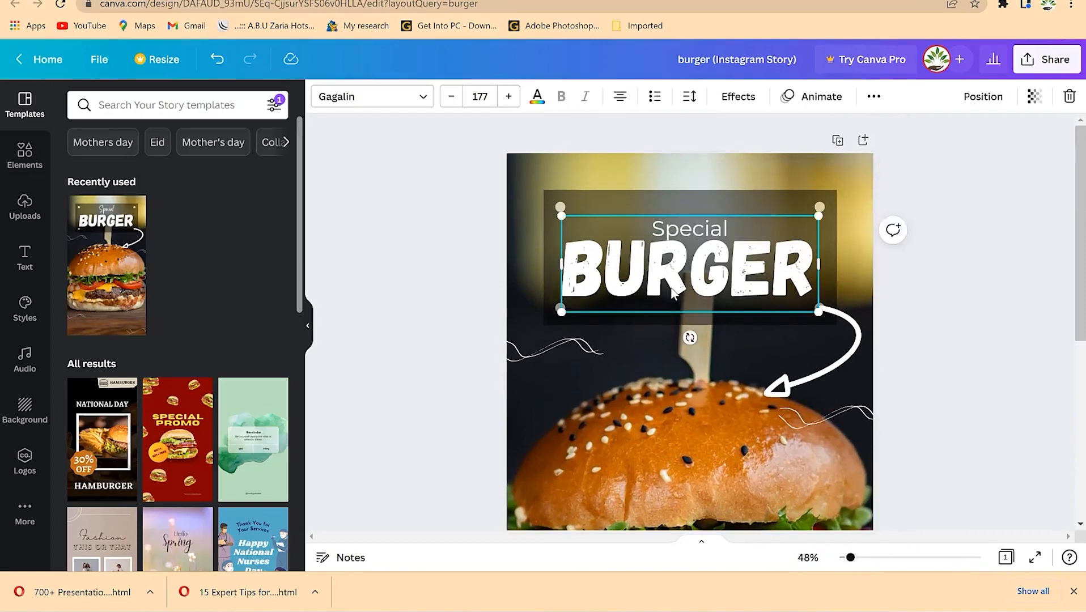
scroll(721, 370, down, 6)
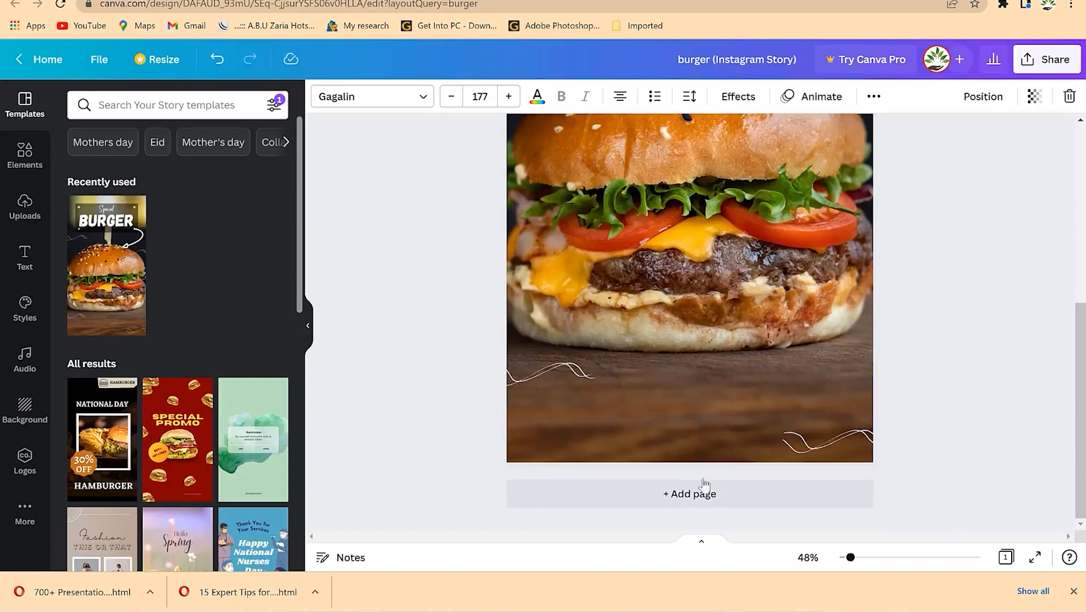
- Add the pink GLOW text combination and shrink it over the wooden board
click(25, 264)
scroll(164, 360, down, 6)
scroll(218, 303, up, 3)
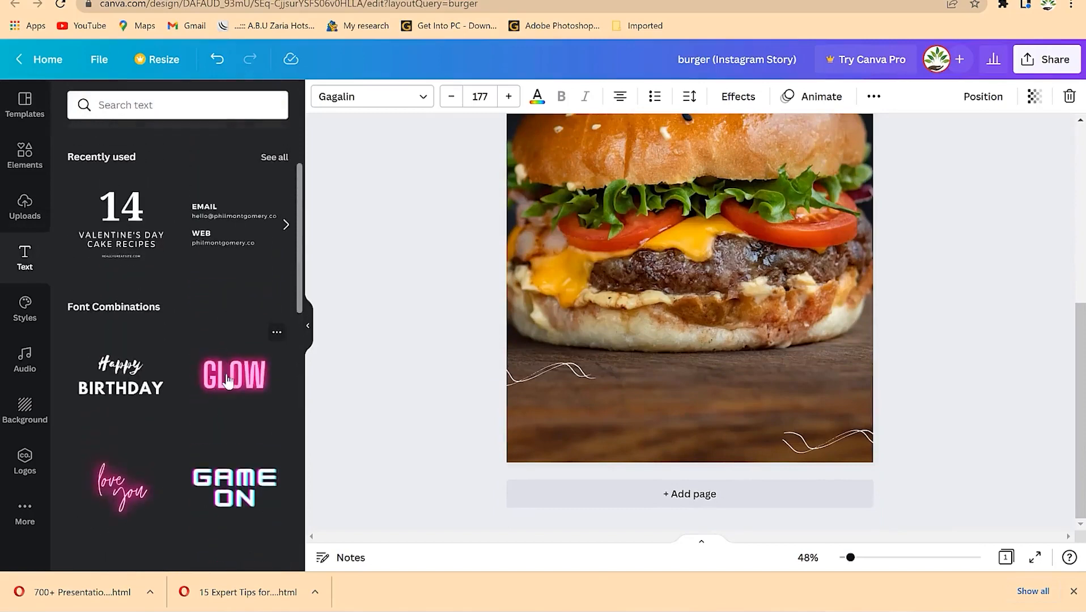
click(227, 390)
drag(702, 149, 684, 420)
drag(817, 335, 692, 422)
drag(608, 450, 680, 424)
drag(767, 367, 742, 432)
- Retype it as 'PLACE YOUR ORDER NOW' at size 65 on one line near the bottom
double_click(742, 431)
text(PLACE )
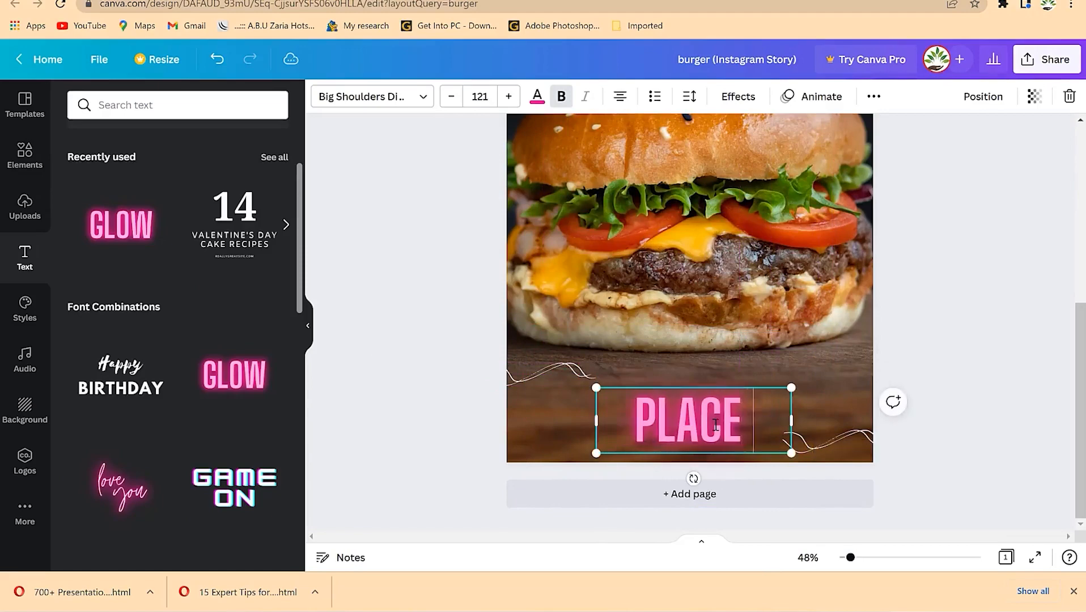
text(YOUR ORDER NOW)
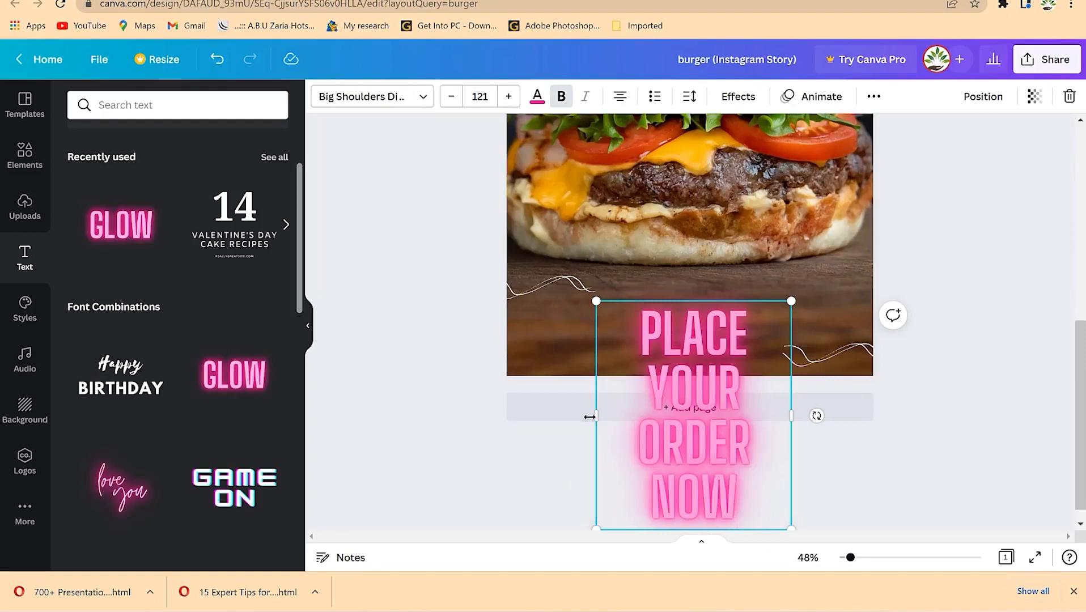
drag(596, 418, 542, 403)
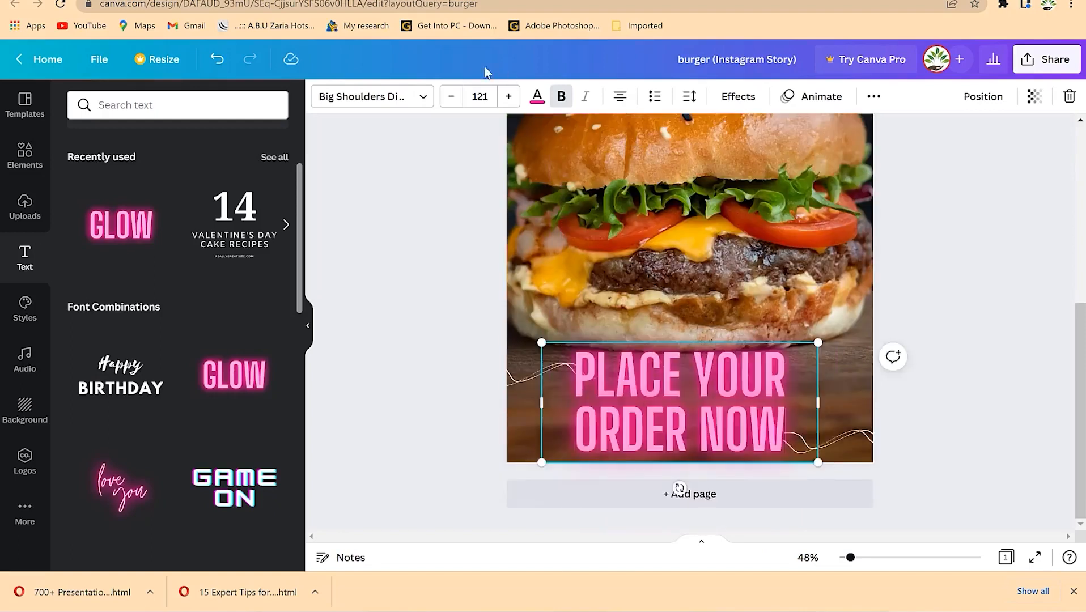
click(455, 102)
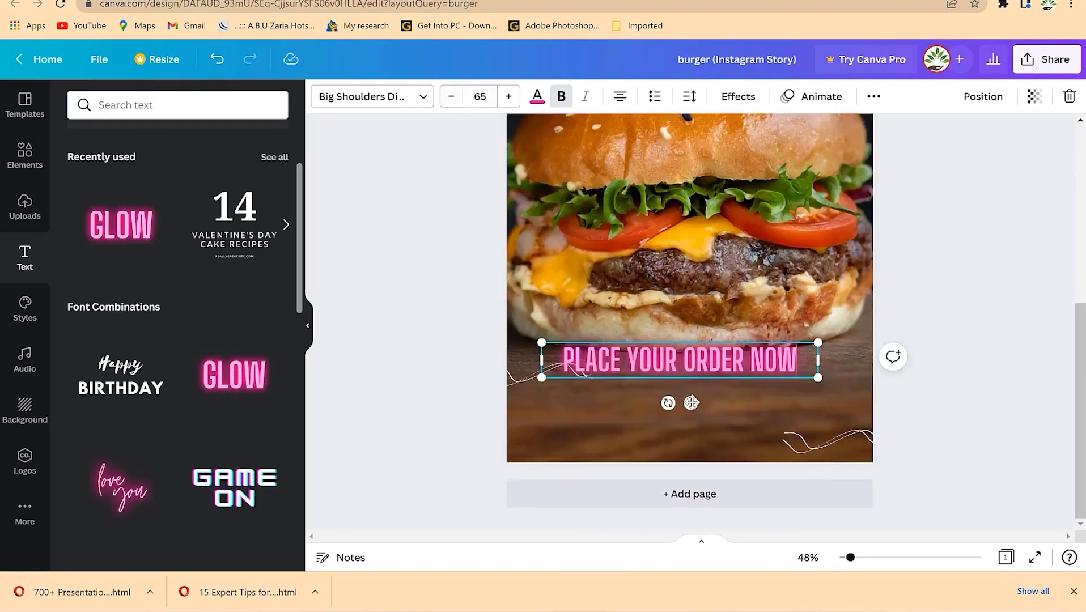
drag(691, 403, 698, 455)
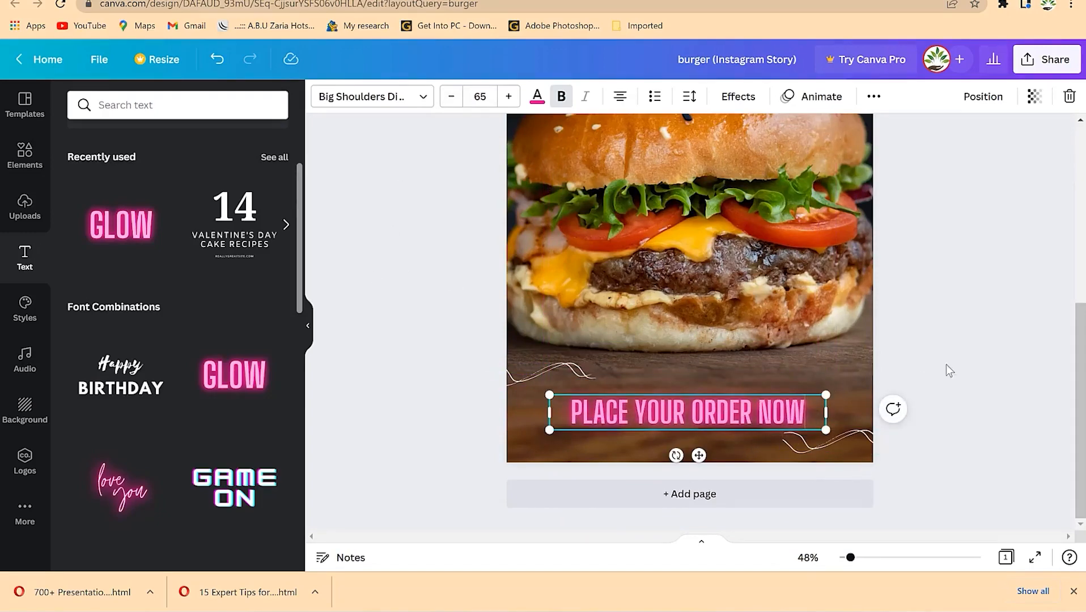
- Add a square shape from Elements' Lines & Shapes
scroll(850, 327, up, 5)
scroll(850, 327, down, 5)
scroll(850, 328, up, 5)
scroll(789, 160, up, 3)
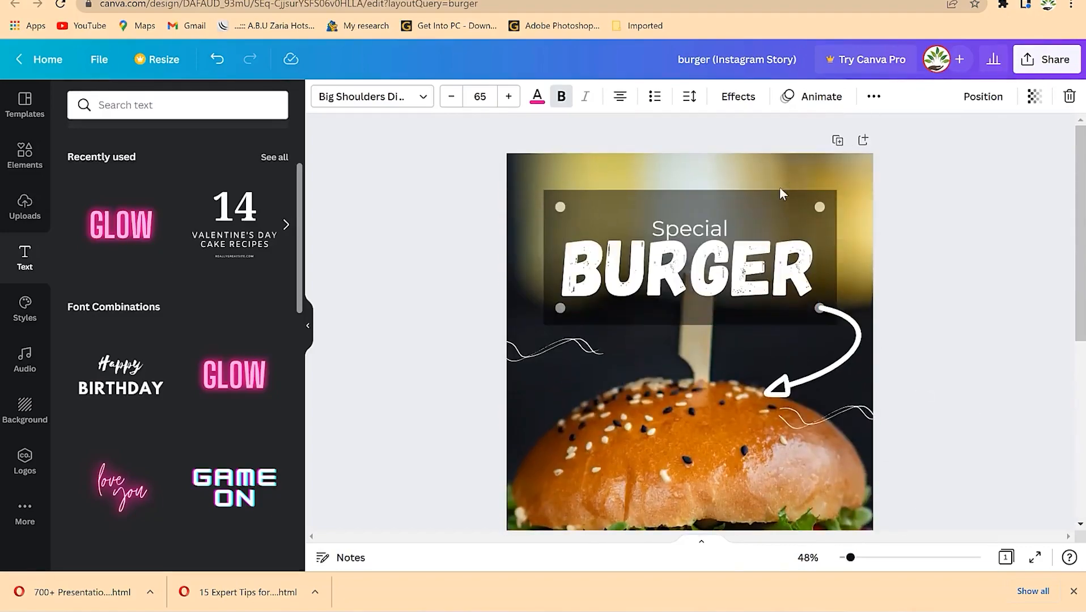
click(27, 159)
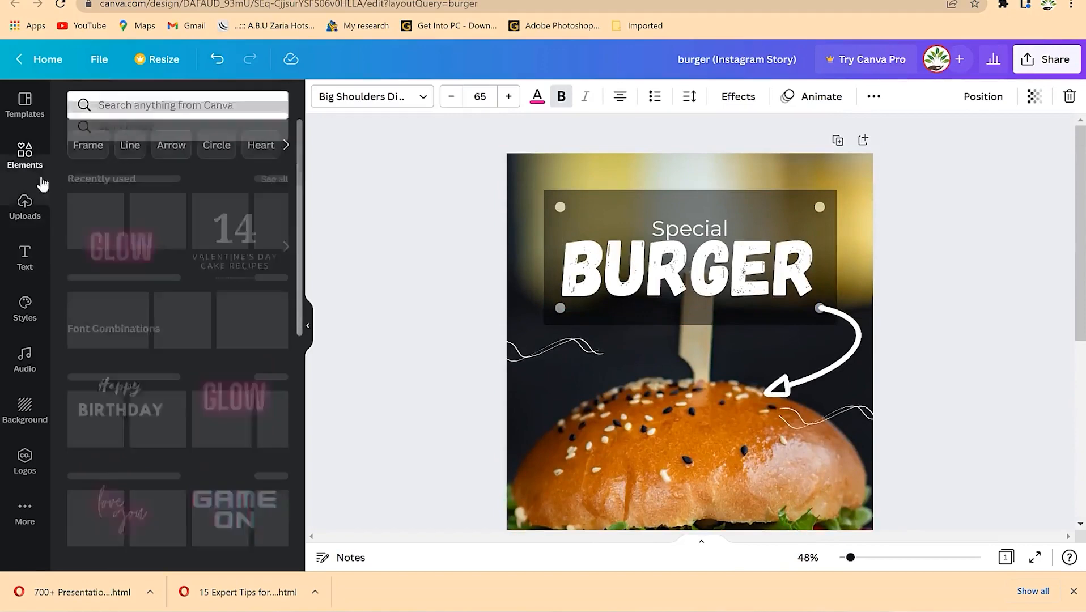
scroll(179, 341, down, 1)
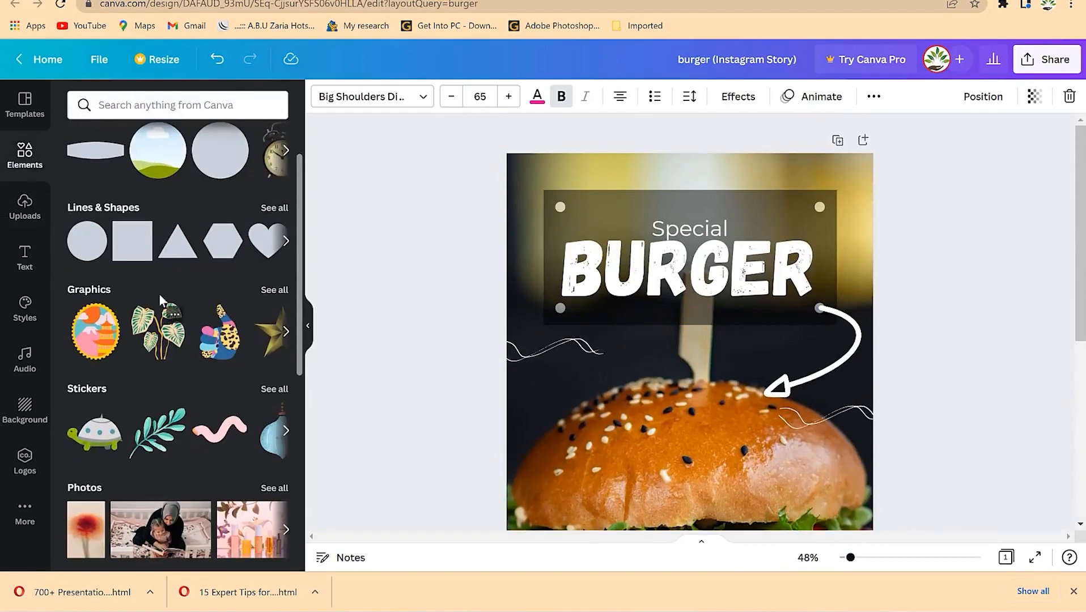
scroll(152, 271, up, 1)
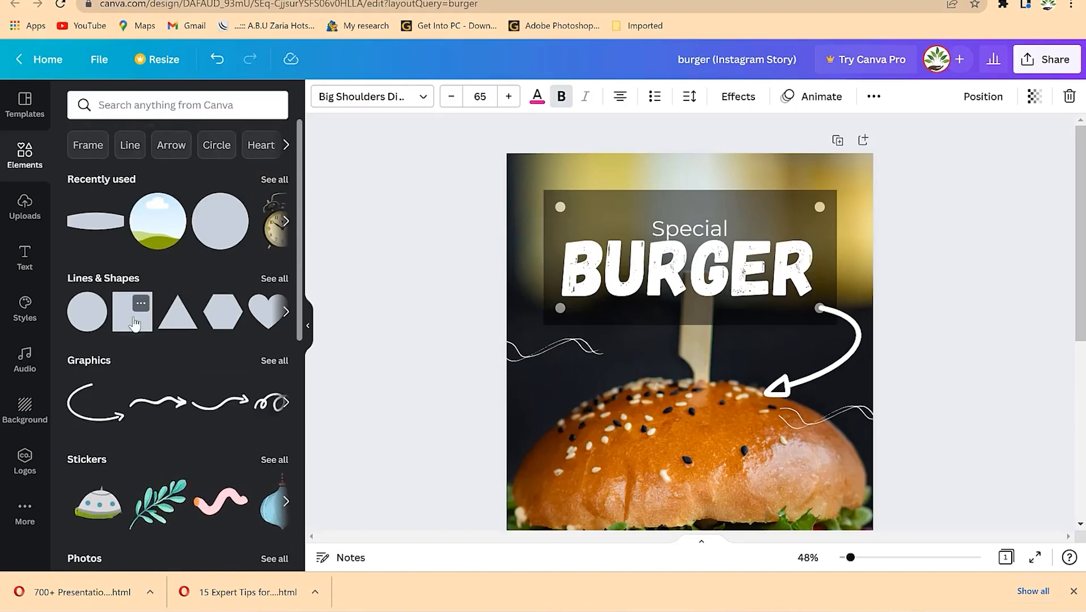
click(134, 323)
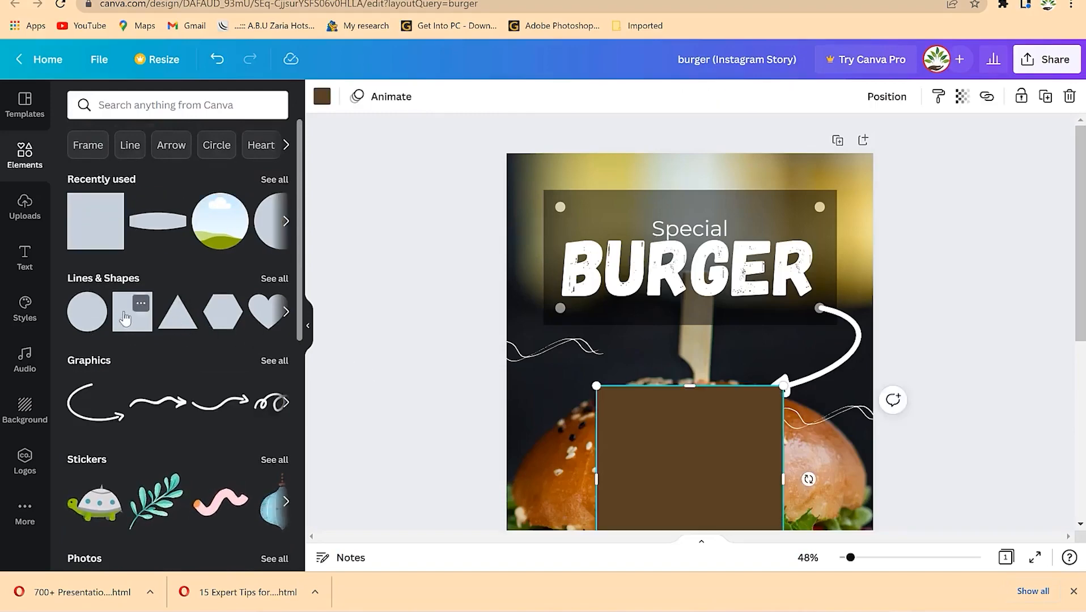
- Move and resize the square into a thin brown band behind the order text
scroll(744, 404, down, 3)
drag(694, 302, 699, 457)
scroll(712, 438, down, 3)
drag(661, 340, 609, 412)
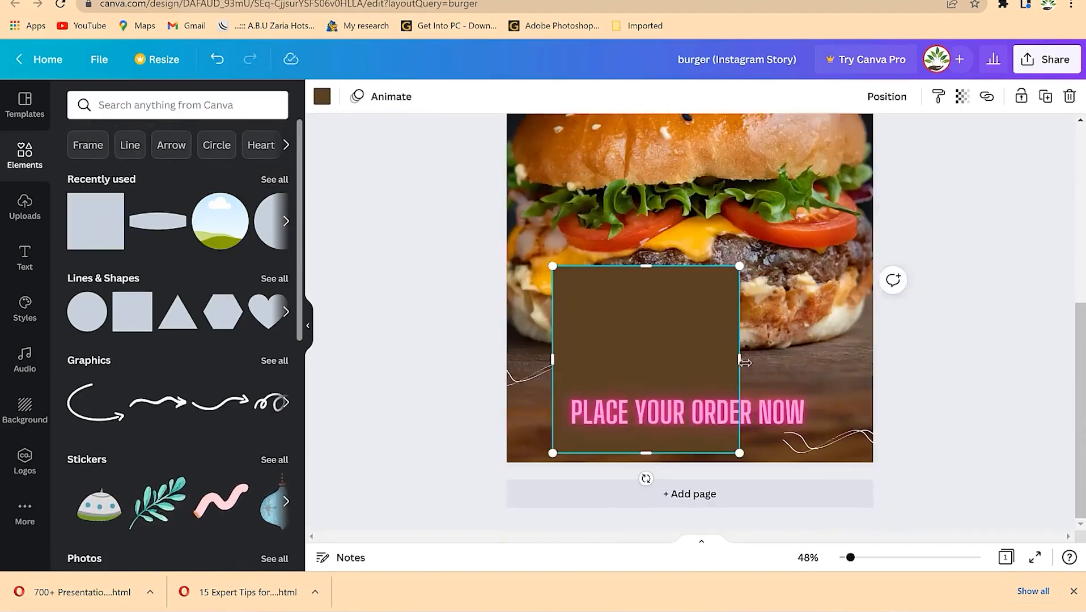
drag(740, 360, 826, 361)
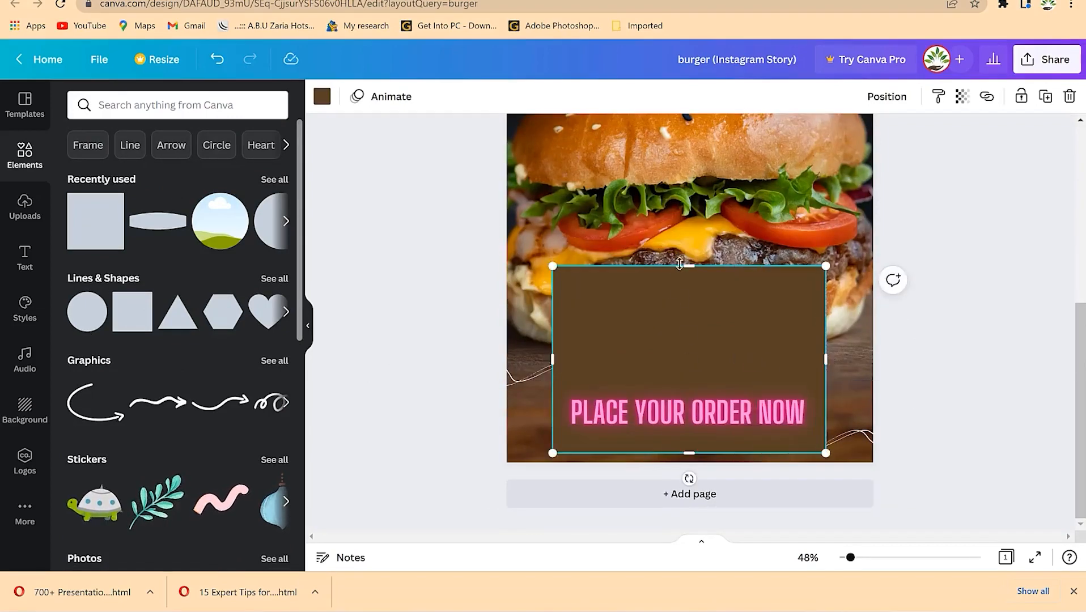
drag(692, 265, 685, 395)
drag(702, 453, 705, 427)
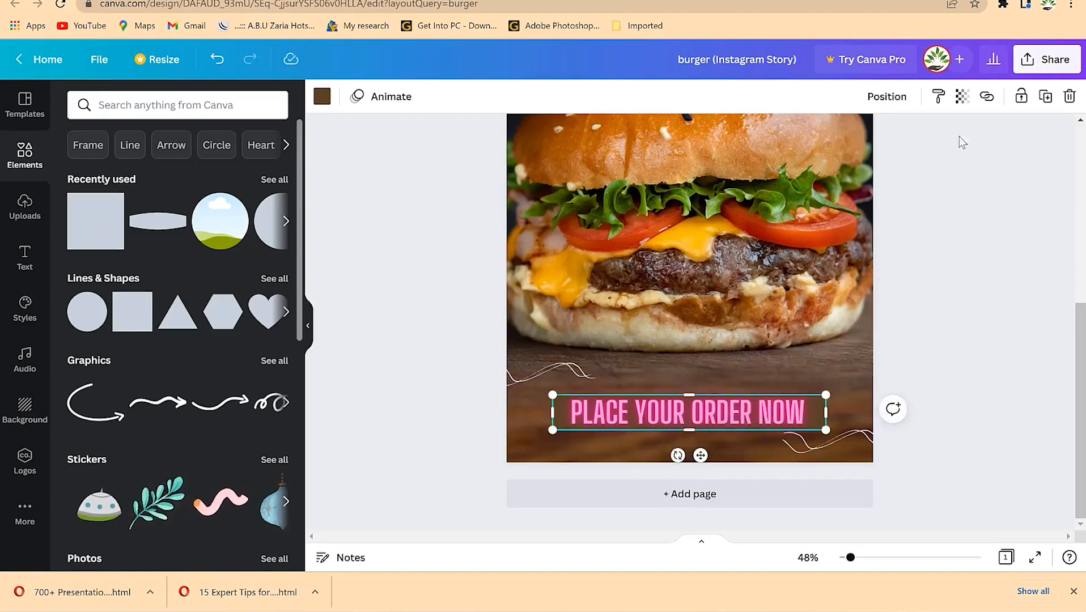
- Adjust the band's transparency, then try pink and black fills on it
click(960, 98)
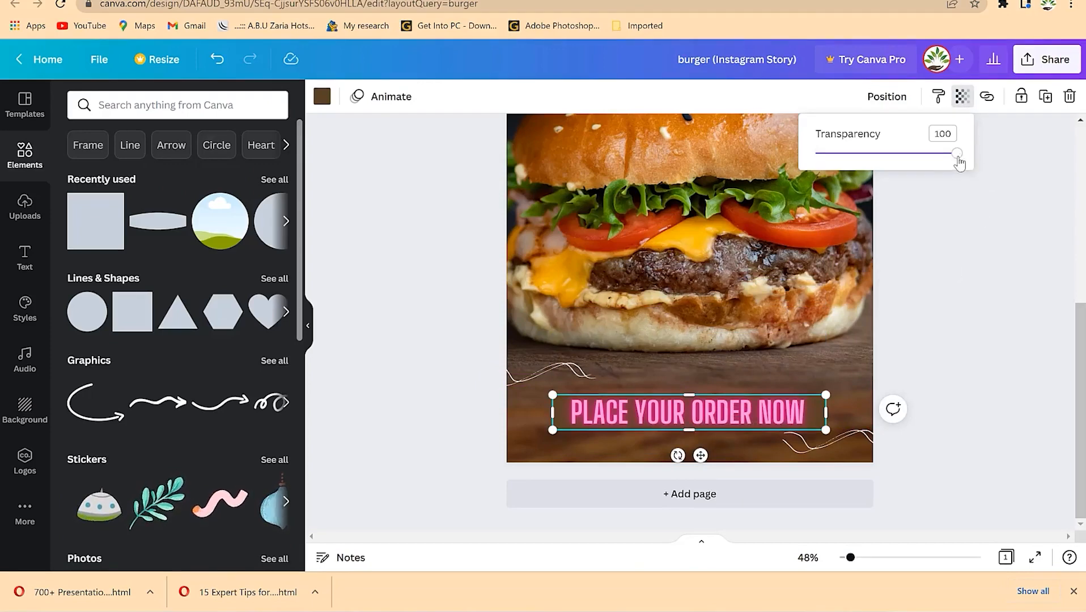
drag(957, 161, 928, 163)
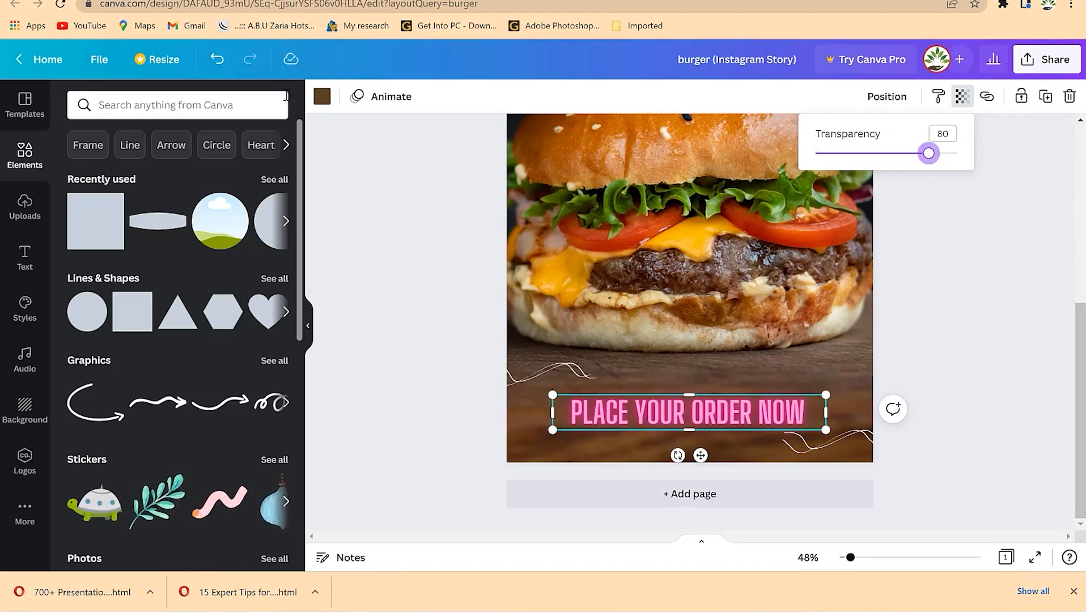
click(322, 96)
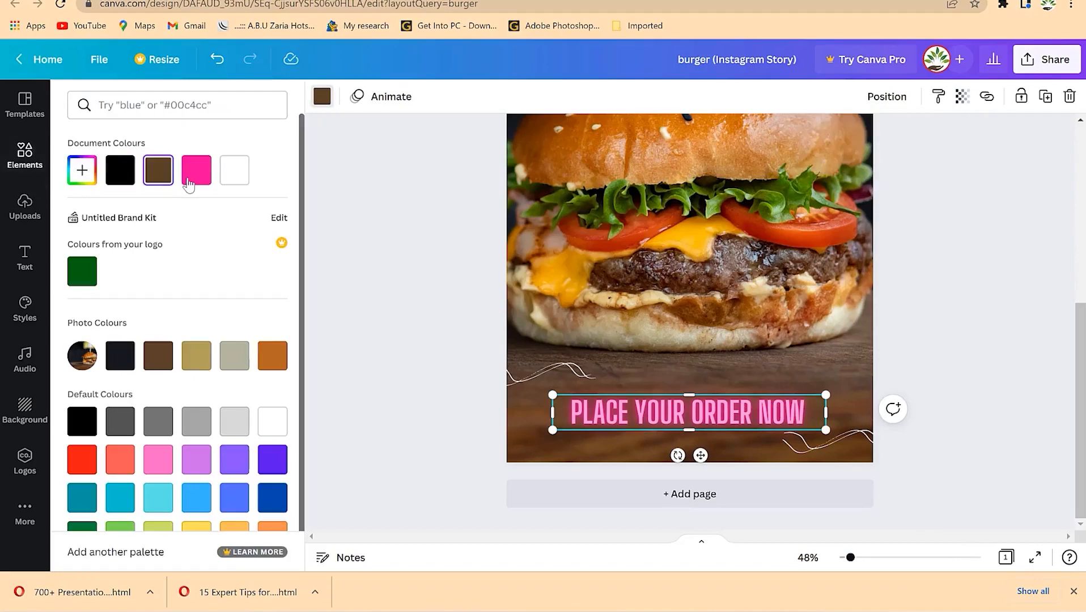
click(189, 180)
click(121, 173)
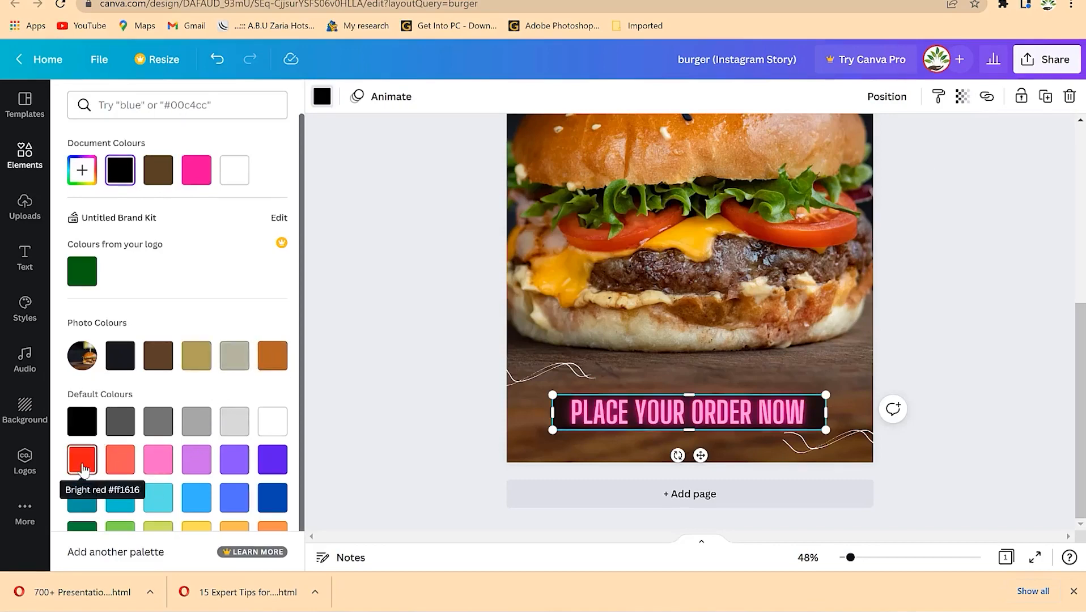
- Try dark blue and yellow on the banner rectangle, settling on light orange
click(275, 504)
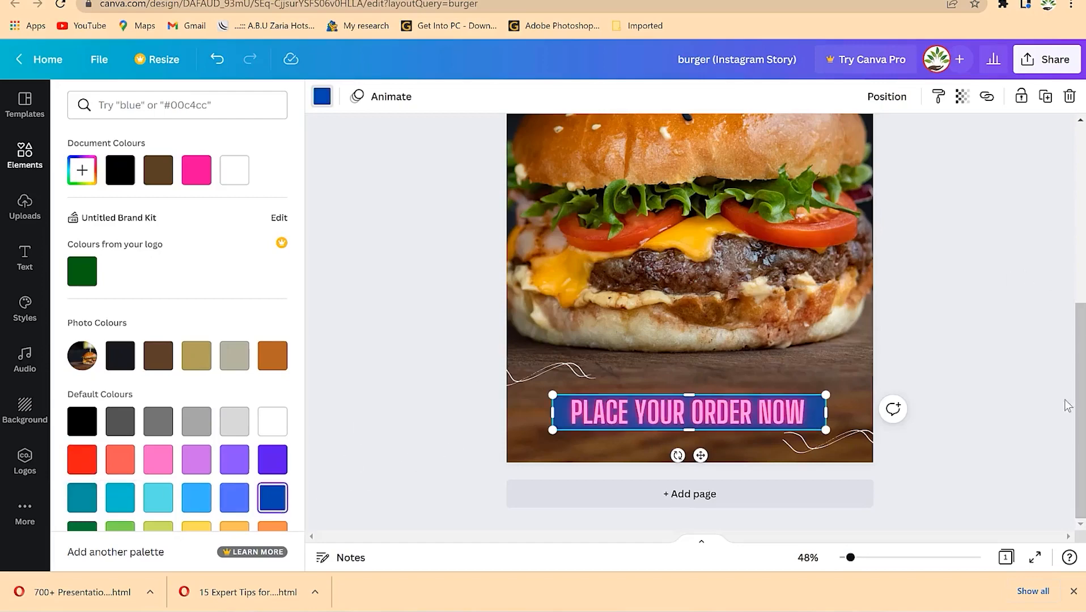
scroll(180, 501, down, 1)
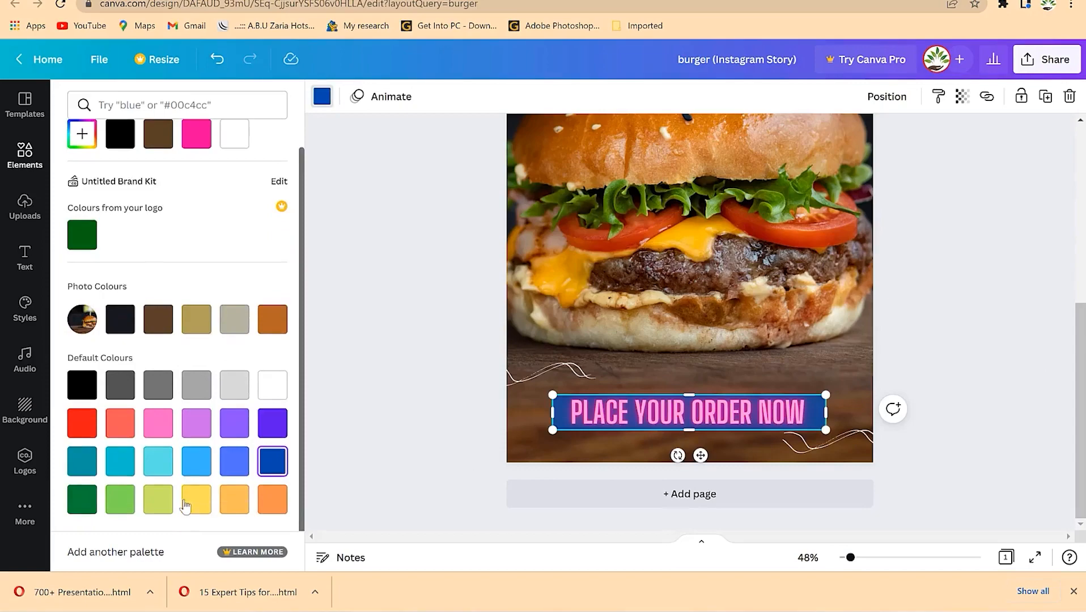
click(196, 503)
click(235, 503)
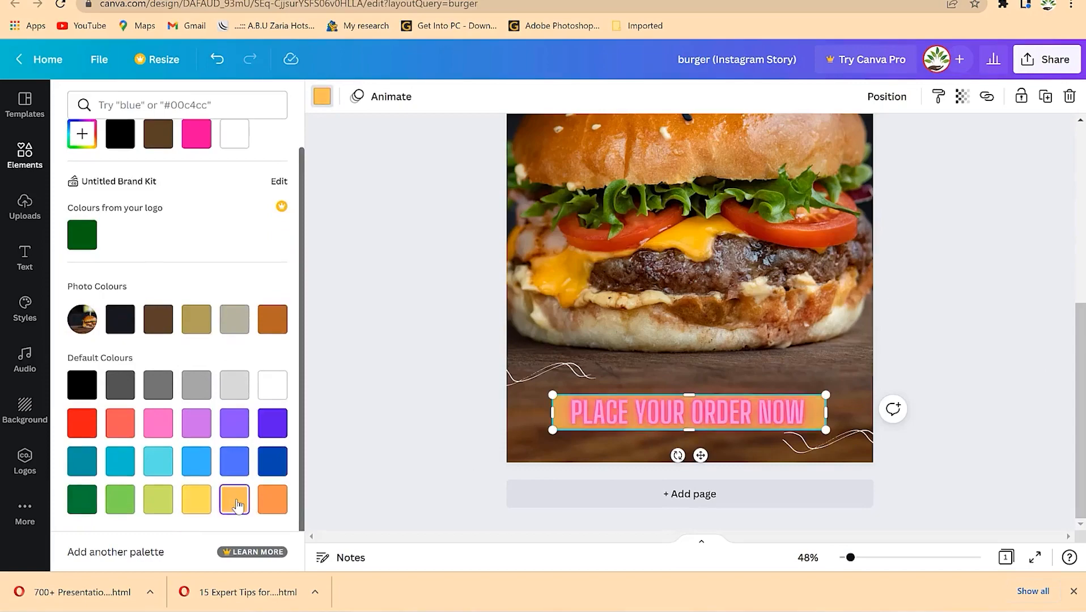
scroll(854, 352, up, 5)
scroll(854, 351, down, 5)
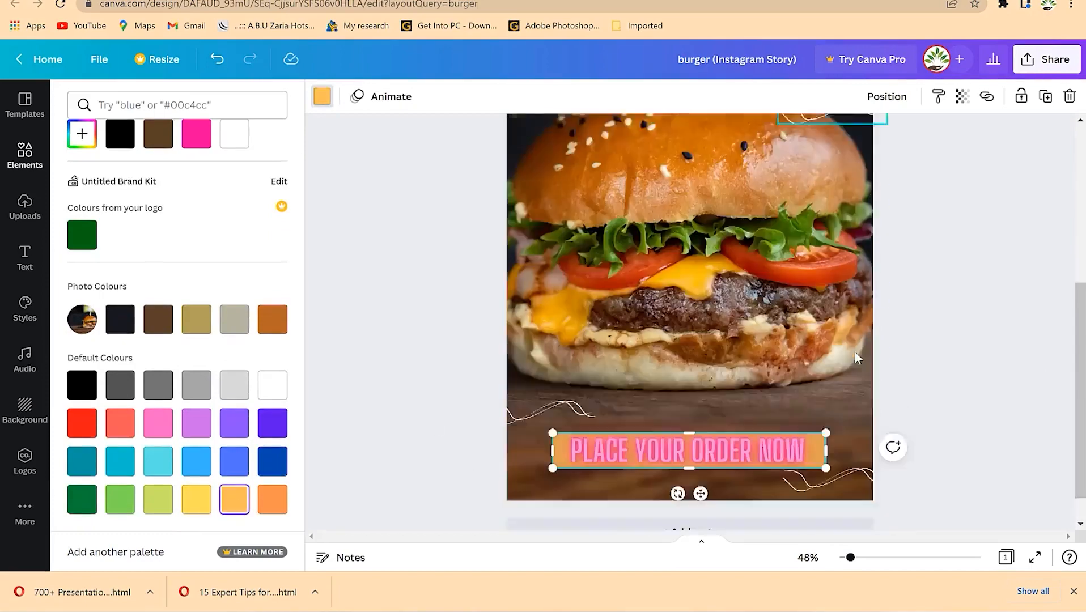
double_click(716, 412)
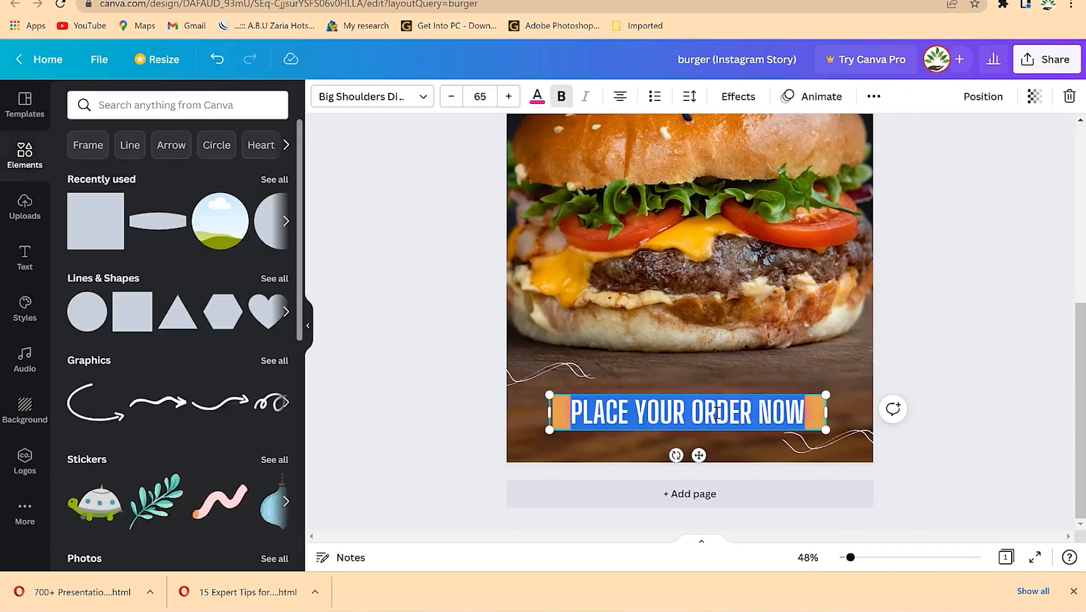
- Change the PLACE YOUR ORDER NOW text colour, trying dark blue
click(539, 98)
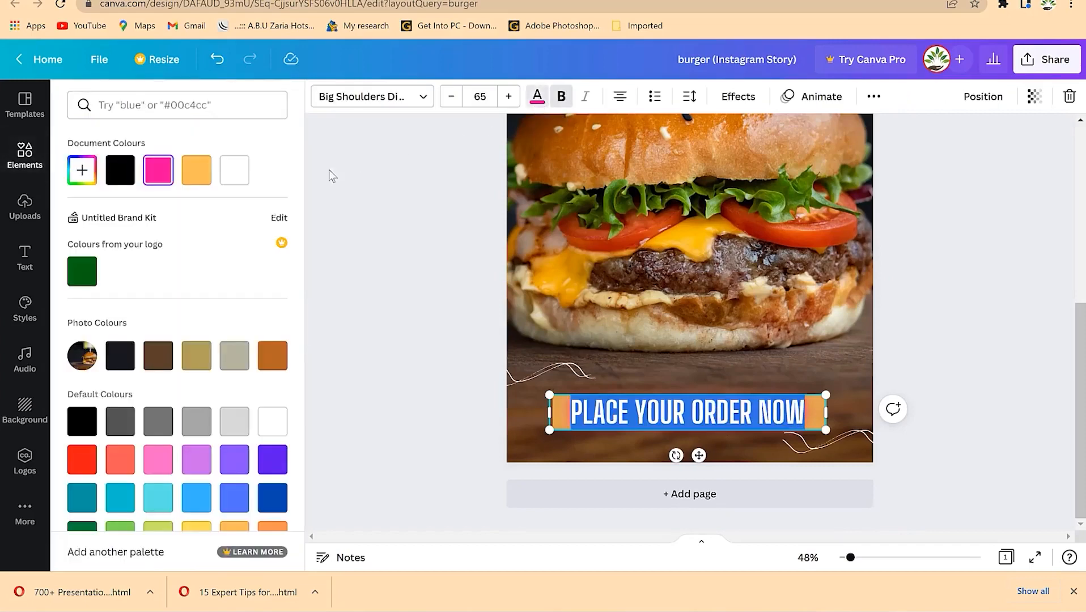
click(283, 502)
click(921, 338)
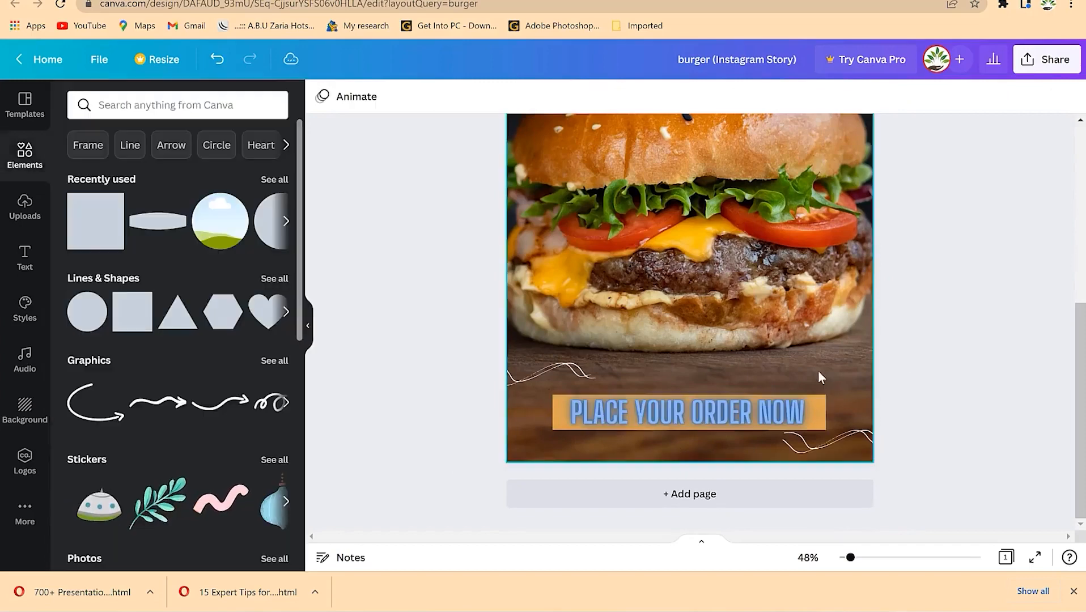
click(726, 415)
click(726, 415)
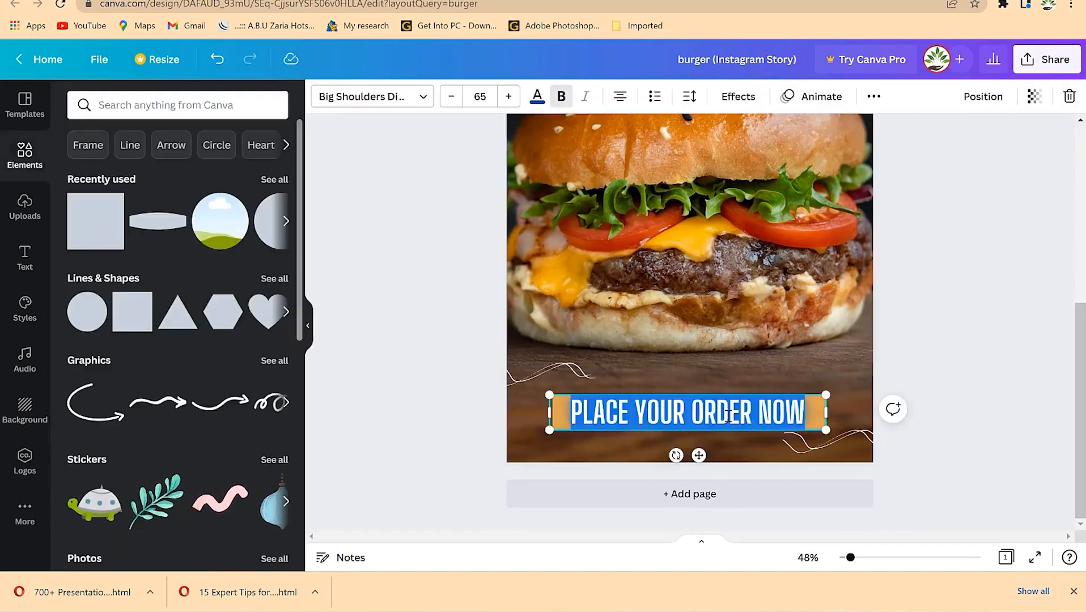
click(536, 98)
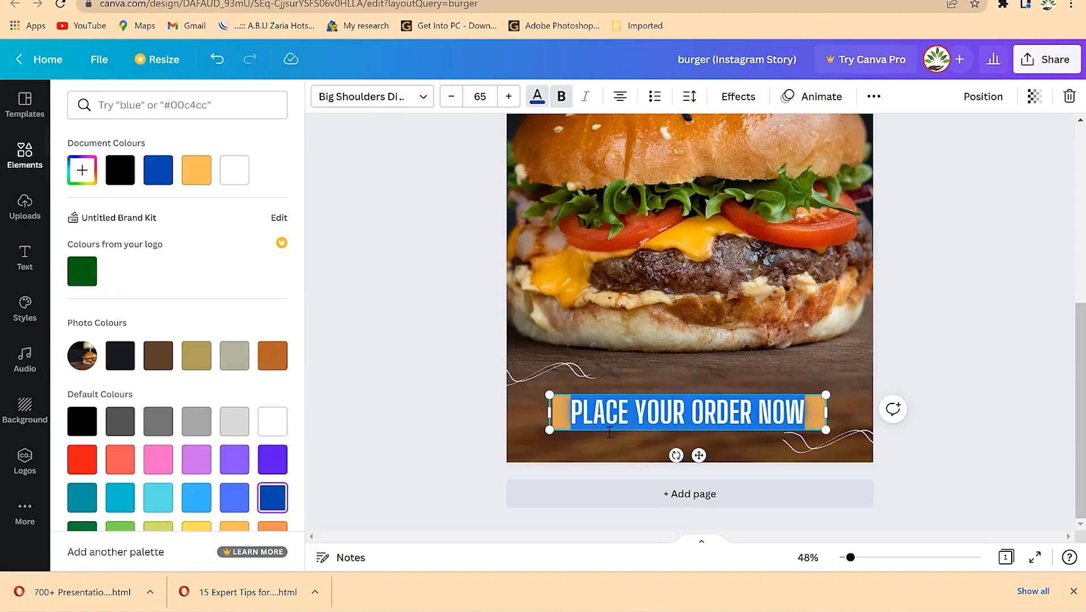
click(536, 101)
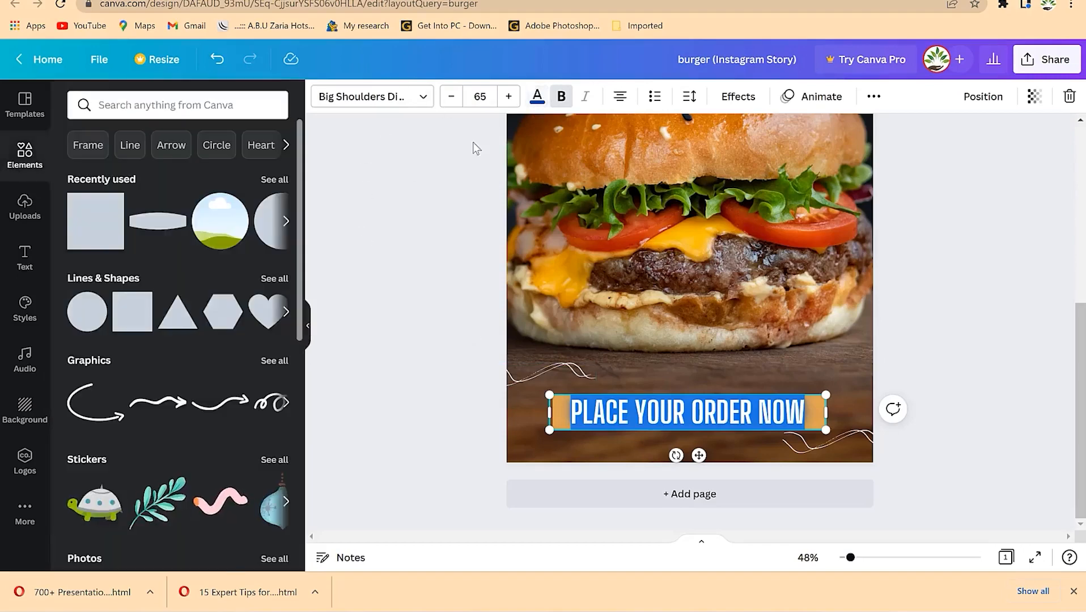
click(461, 148)
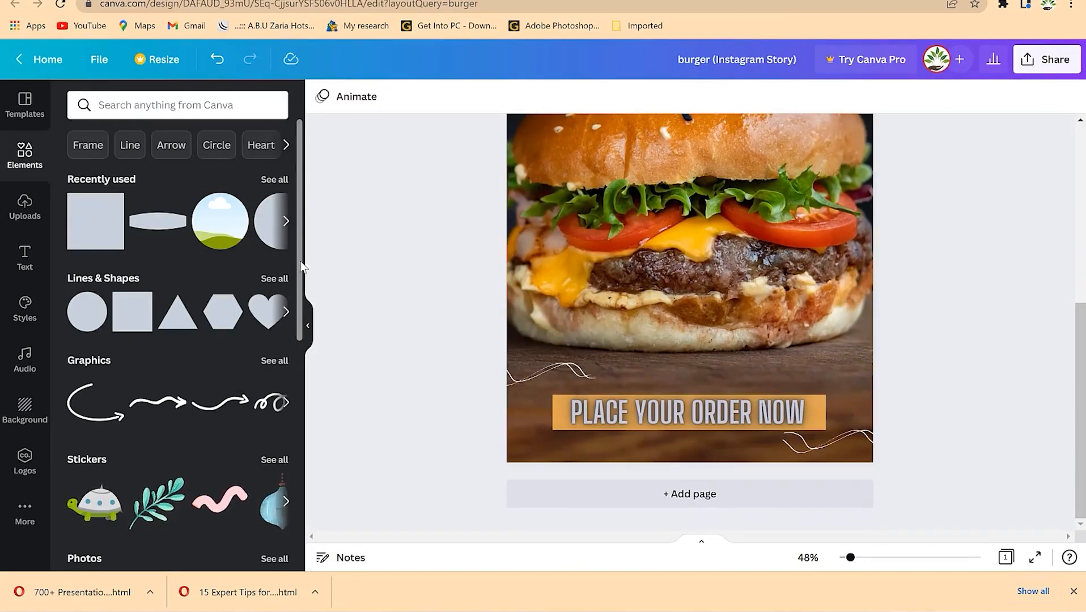
- Make the rectangle behind the order text dark navy and realign it behind the text
click(794, 413)
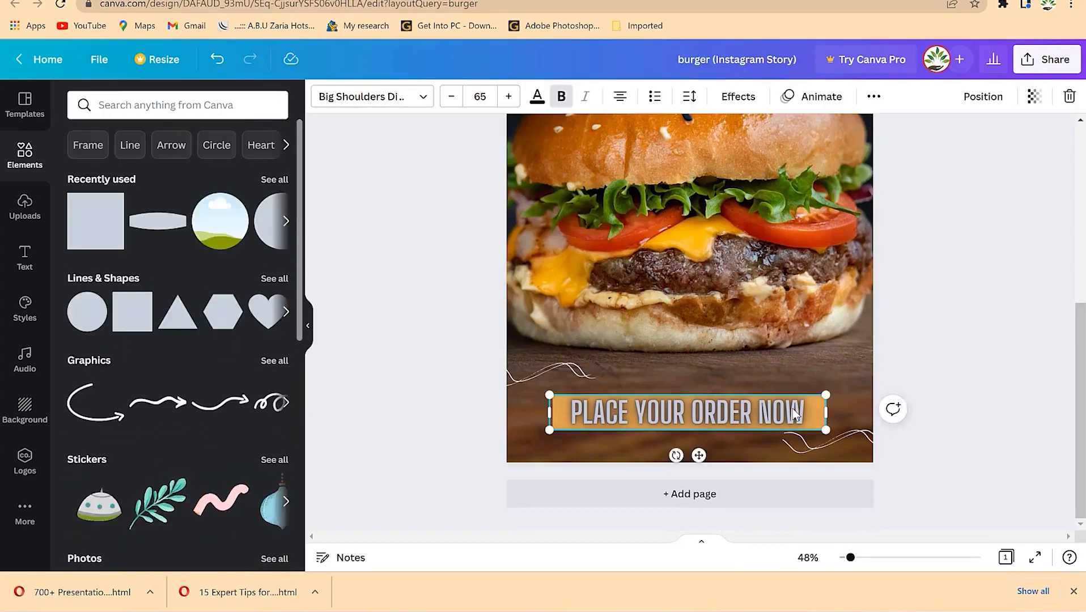
click(446, 198)
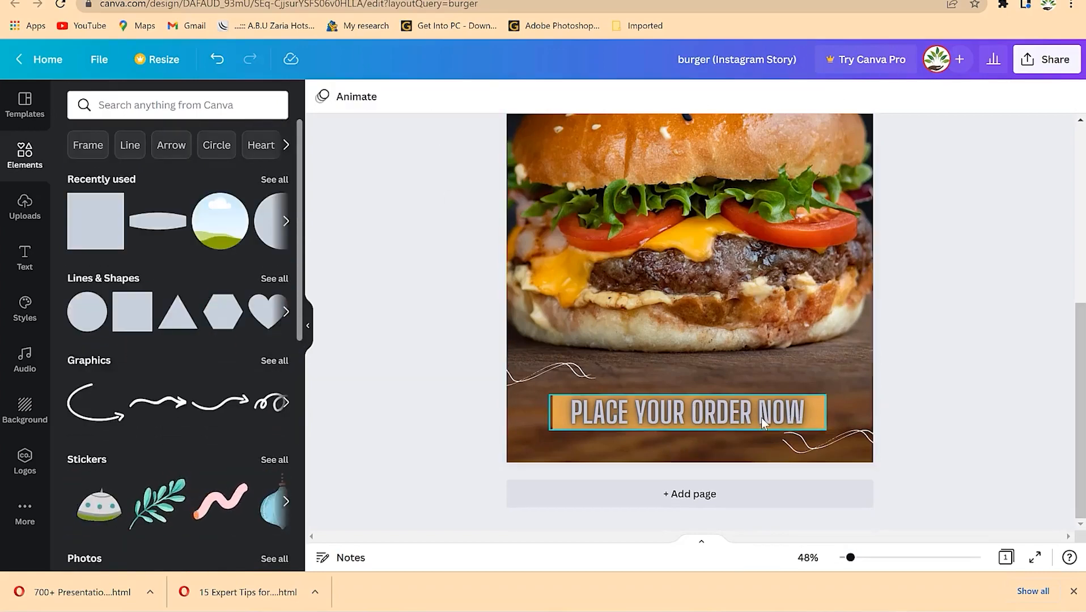
click(761, 417)
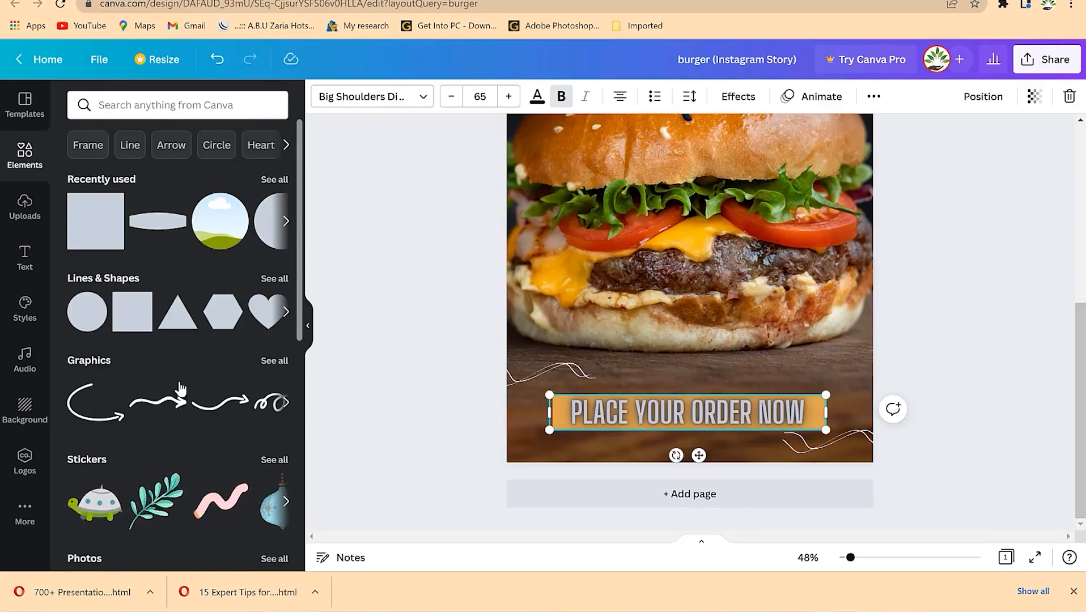
double_click(771, 417)
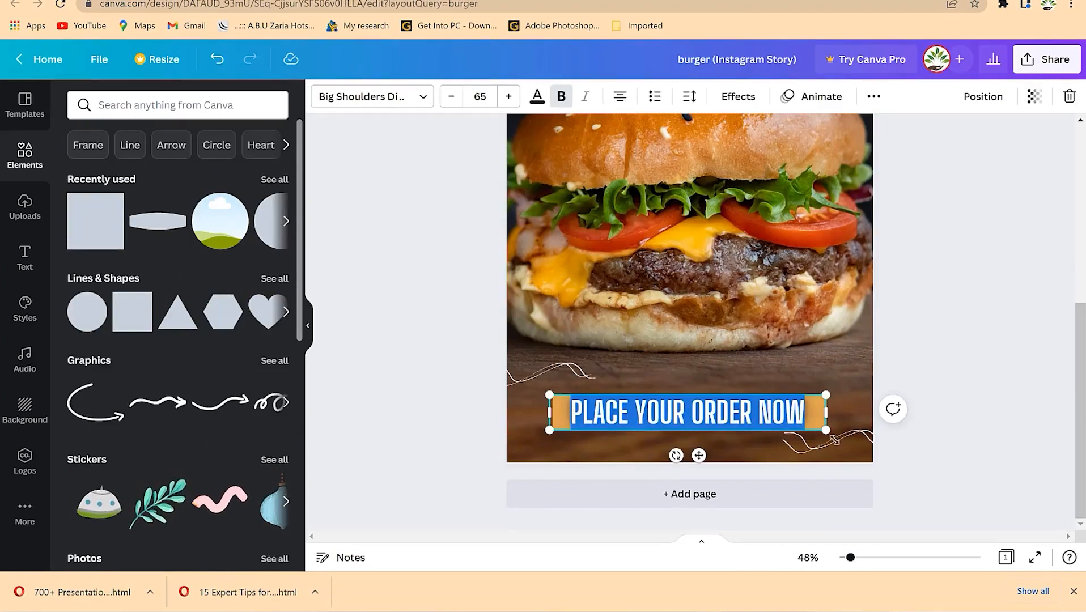
click(815, 417)
double_click(815, 419)
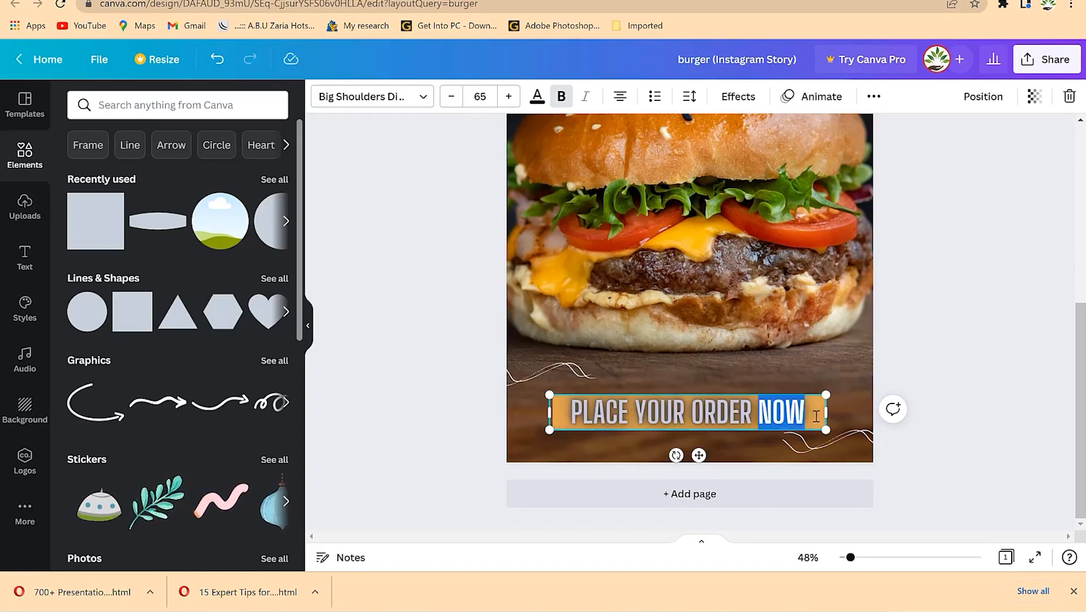
click(815, 416)
click(321, 97)
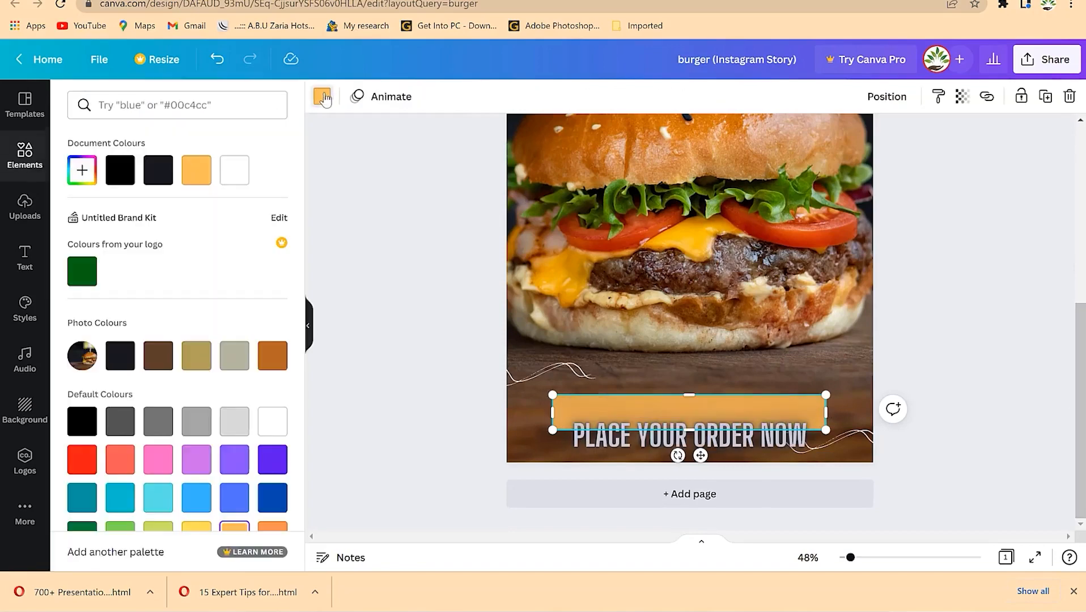
click(163, 173)
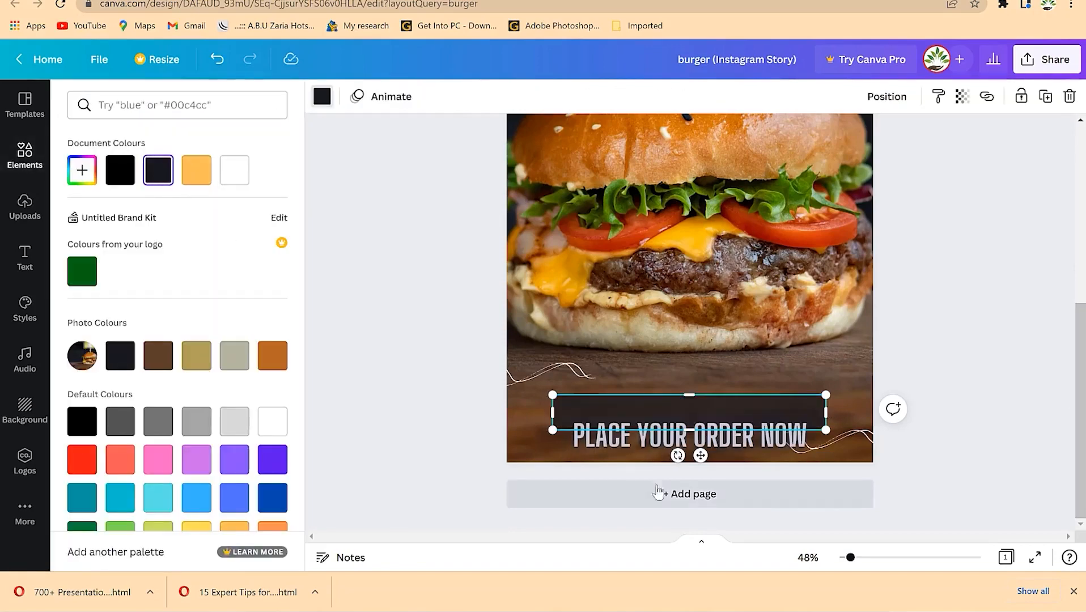
mouse_move(699, 457)
mouse_down()
mouse_move(700, 434)
mouse_move(698, 452)
mouse_up()
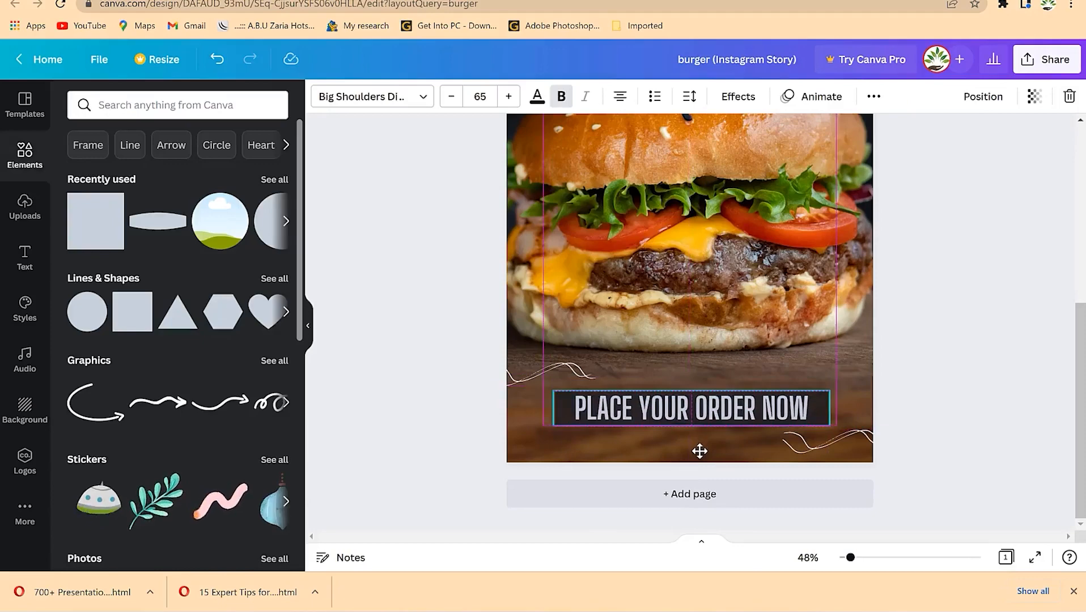
click(939, 368)
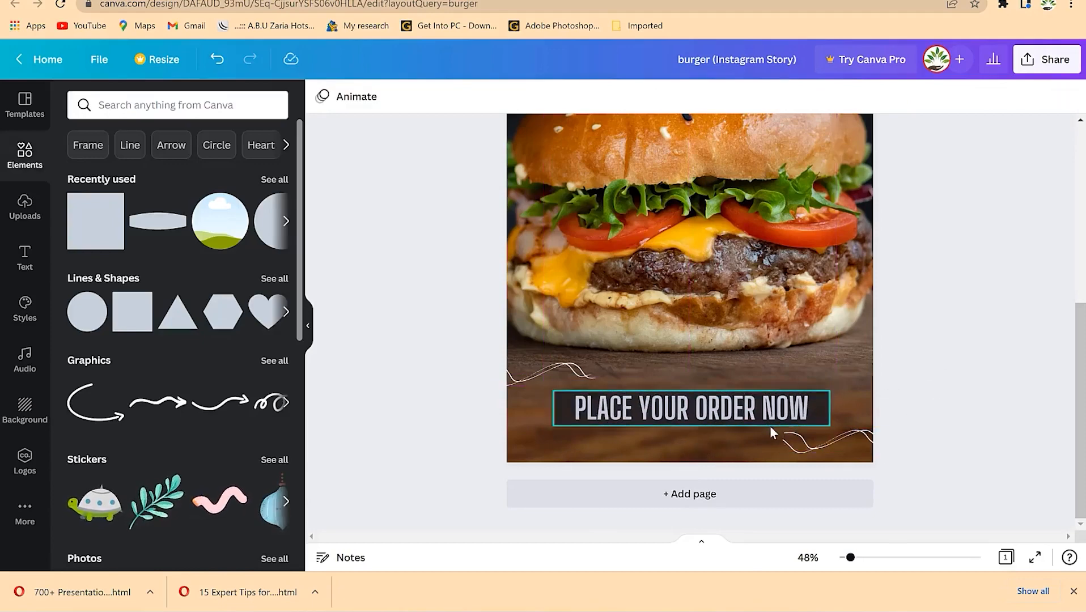
scroll(989, 291, up, 5)
scroll(989, 293, down, 5)
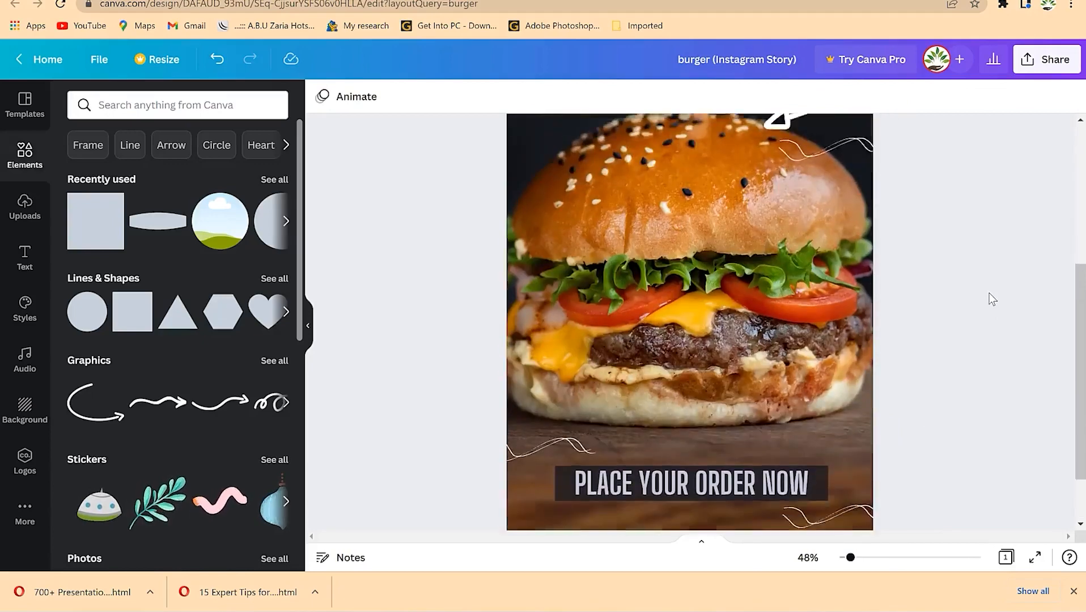
- Keep the order text fully opaque and move it down off the dark box
click(820, 415)
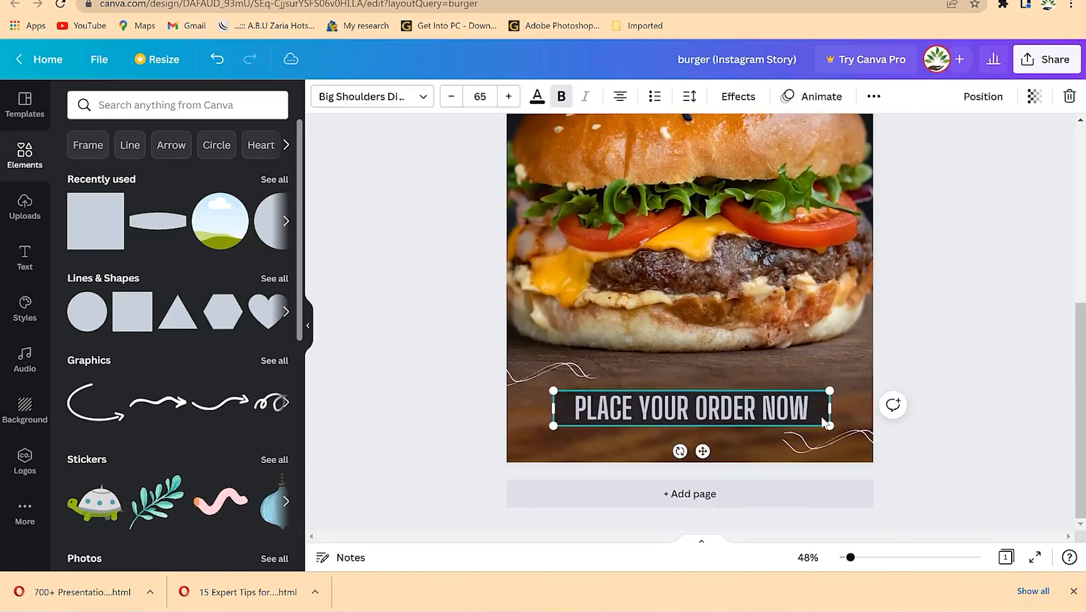
click(1035, 98)
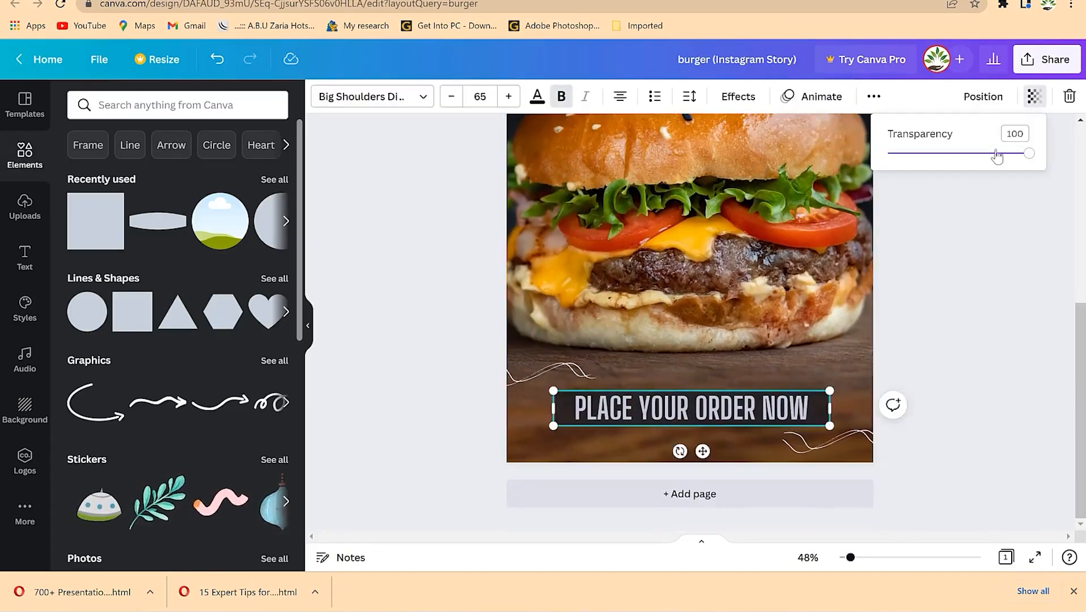
mouse_move(1030, 158)
mouse_down()
mouse_move(982, 155)
mouse_move(1039, 164)
mouse_up()
click(1018, 272)
click(967, 344)
click(814, 424)
drag(746, 439, 748, 483)
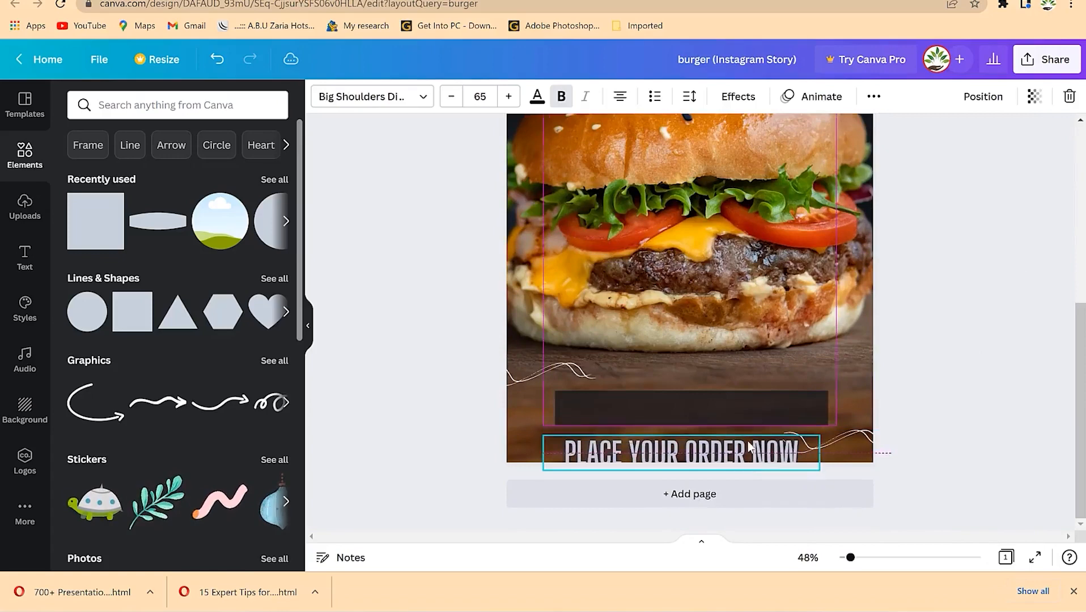
- Set the dark rectangle's transparency to 65 and move the order text back onto it
click(757, 394)
click(963, 97)
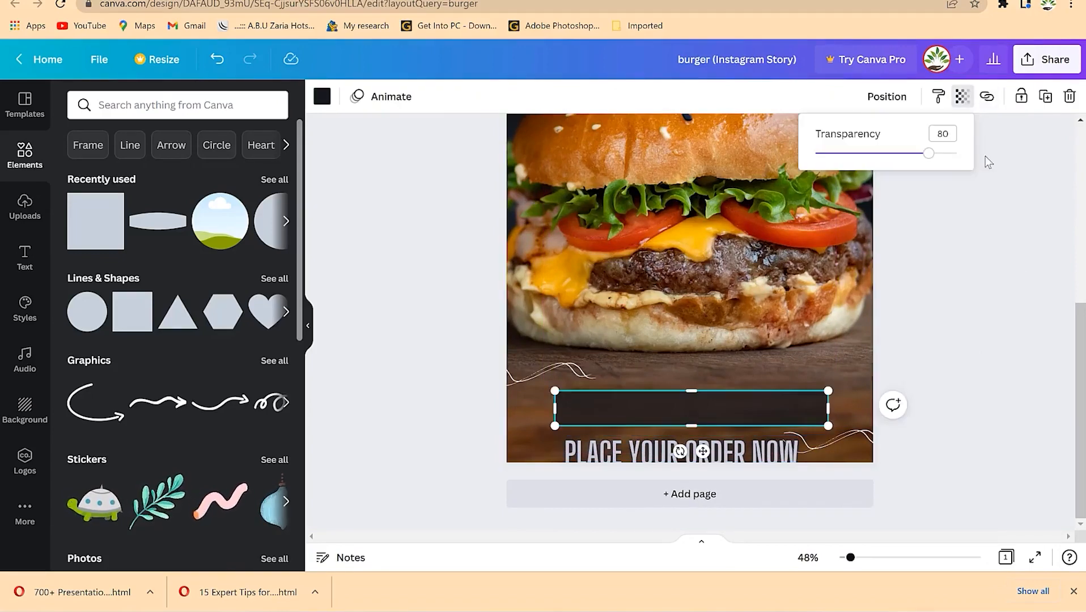
drag(935, 161, 899, 168)
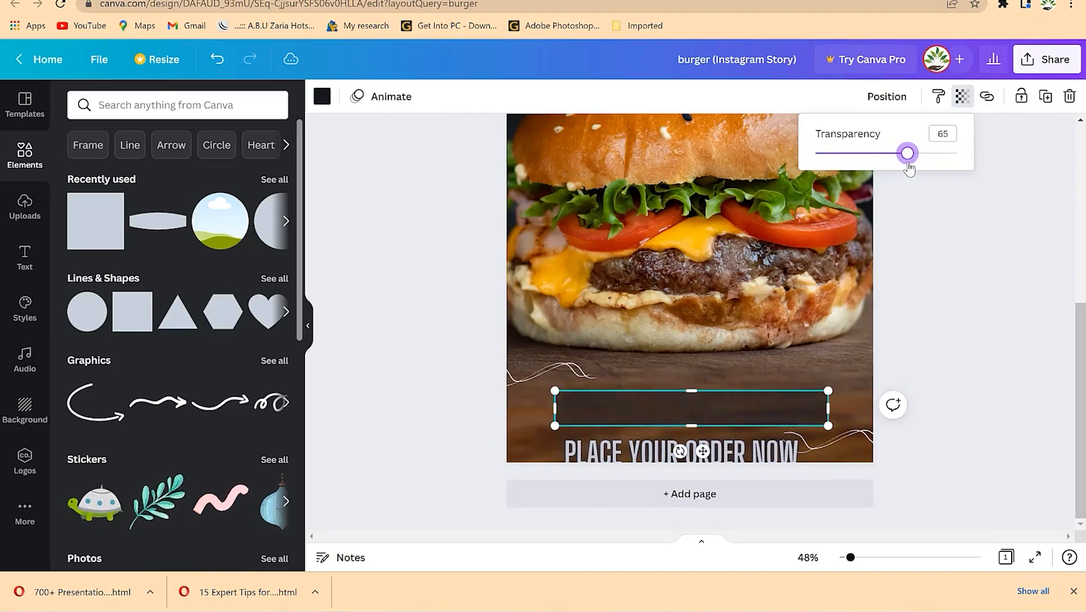
drag(767, 460, 767, 405)
click(949, 367)
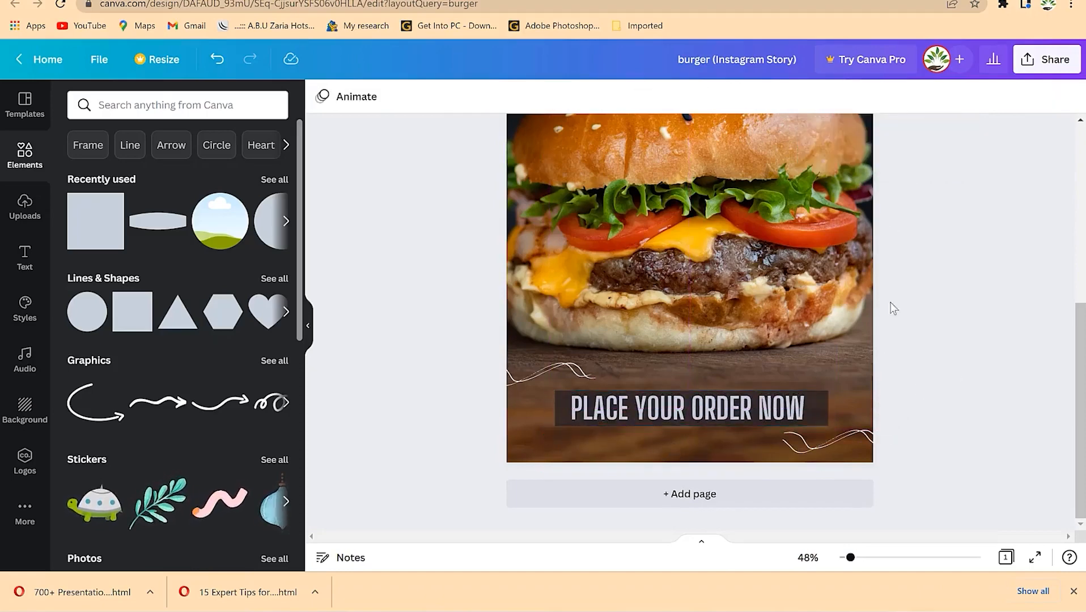
scroll(909, 276, up, 5)
scroll(913, 269, up, 2)
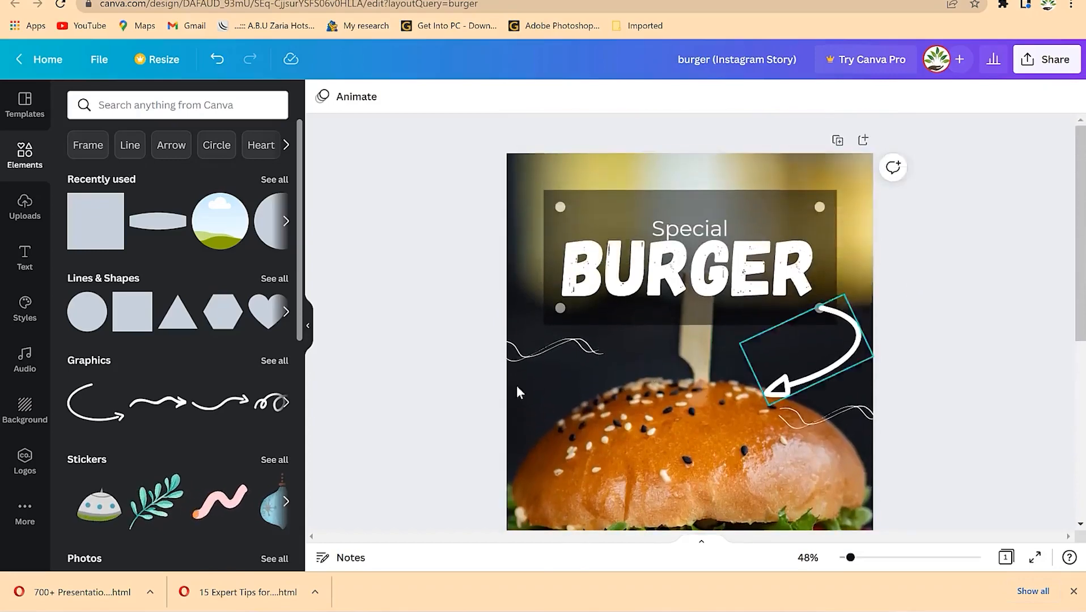
scroll(519, 338, down, 4)
scroll(518, 338, down, 2)
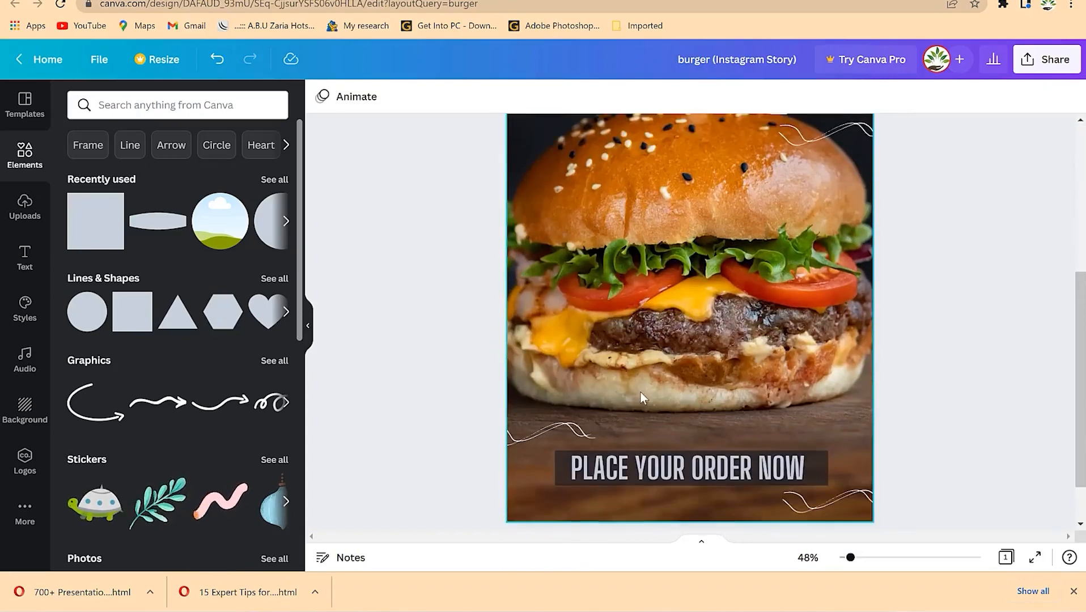
scroll(738, 383, down, 1)
scroll(644, 369, up, 6)
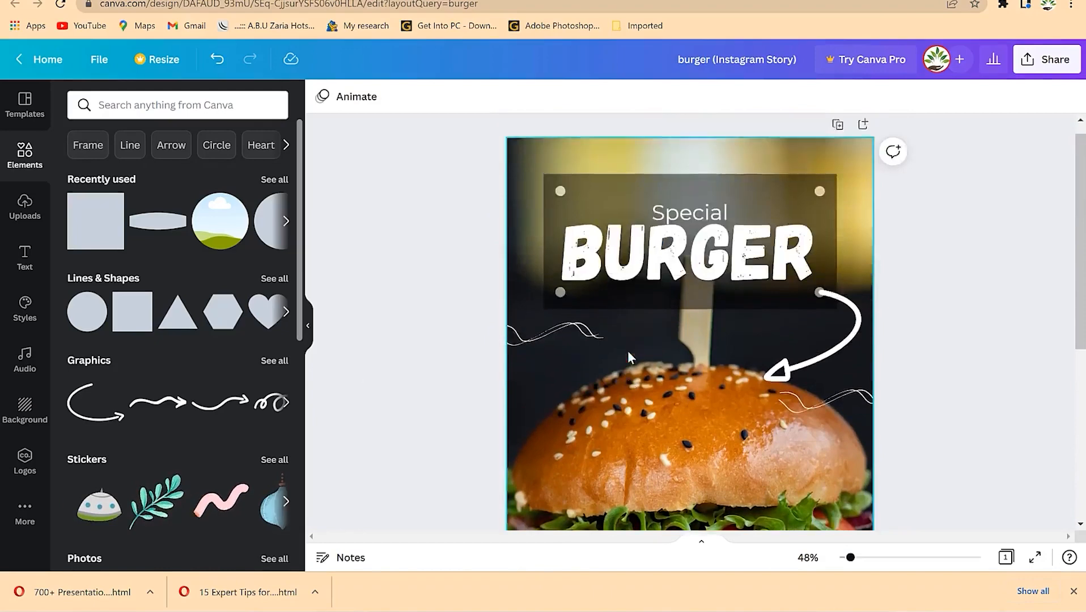
scroll(628, 350, up, 1)
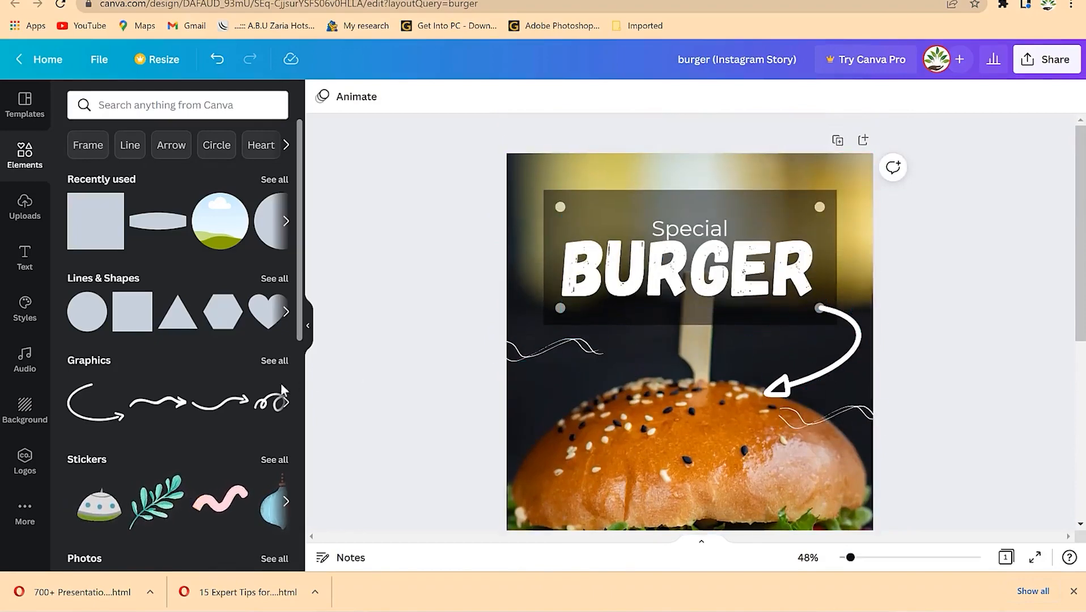
scroll(760, 366, down, 5)
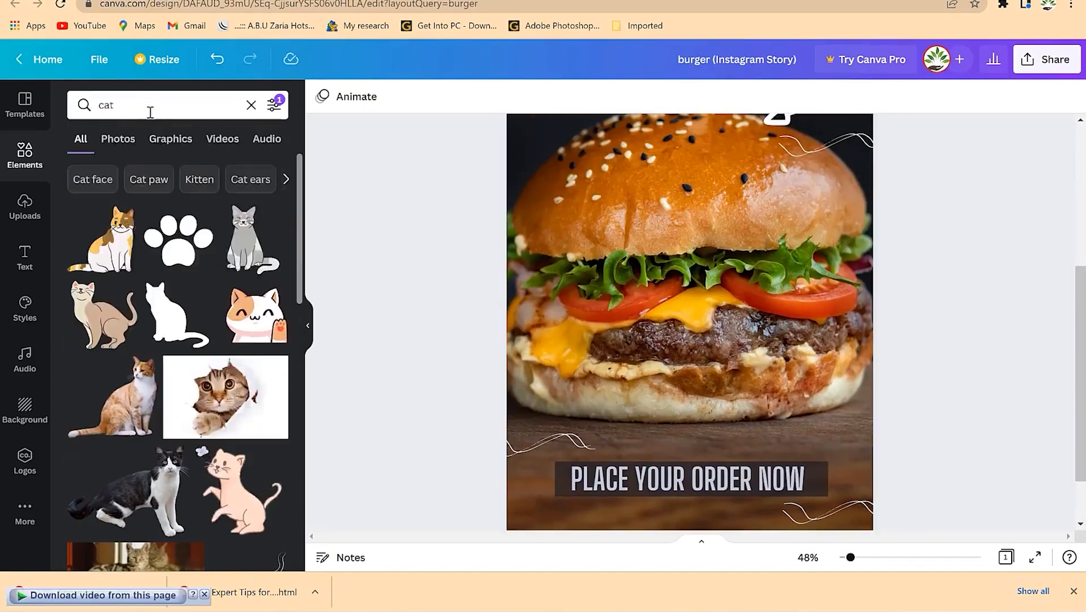
- Search Elements for 'bird' and place a shrunken sparrow beside the order banner
click(150, 106)
text(bird)
key(Return)
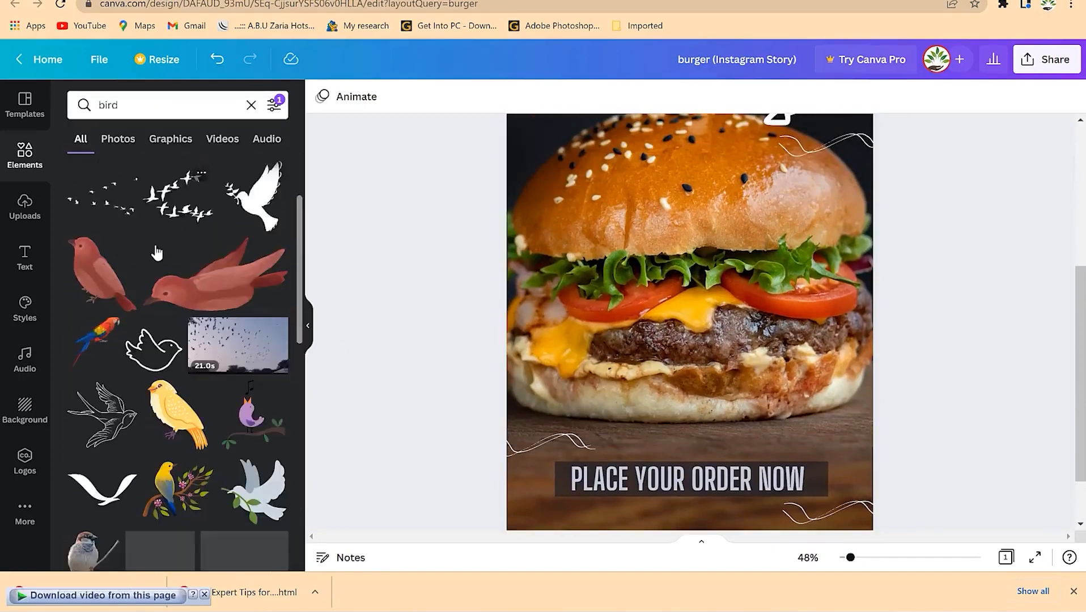
scroll(166, 393, down, 2)
scroll(166, 394, down, 3)
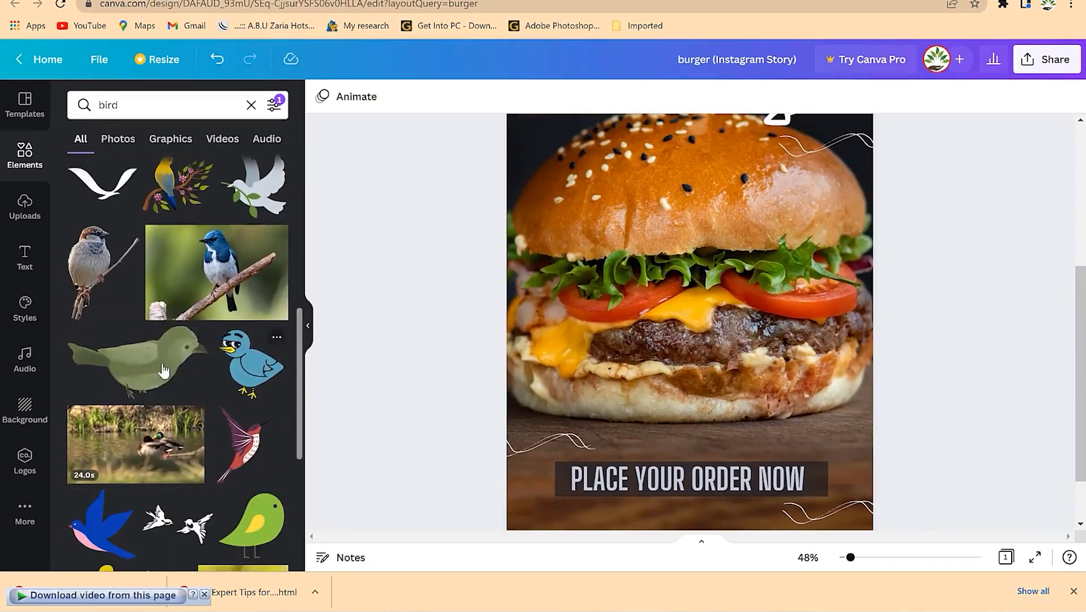
drag(128, 243, 560, 397)
drag(642, 357, 580, 433)
drag(548, 470, 849, 481)
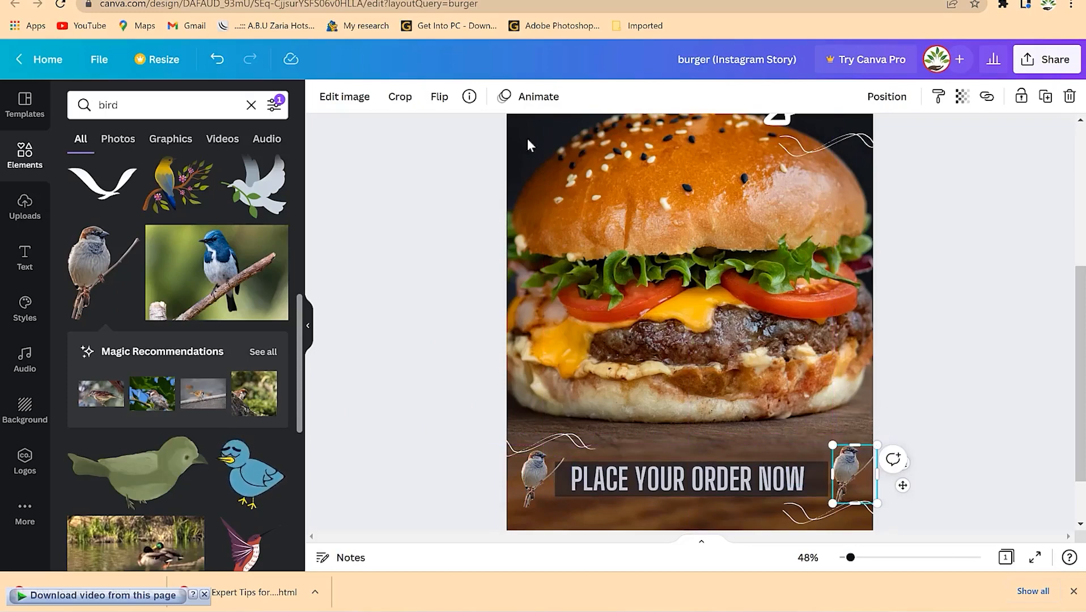
- Flip the right sparrow horizontally and nudge it against the banner's right end
click(440, 100)
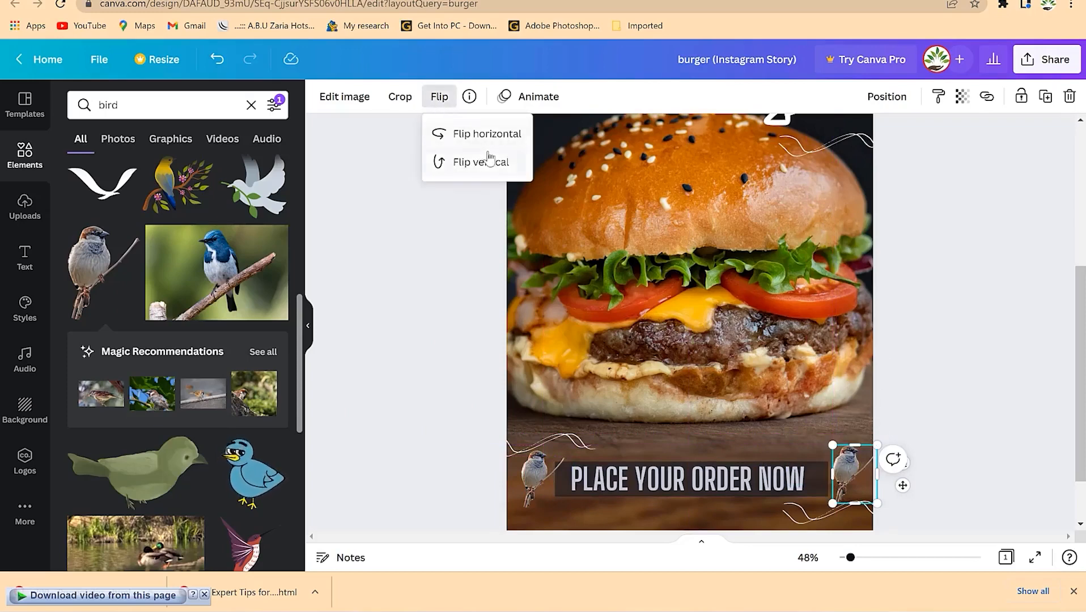
click(475, 136)
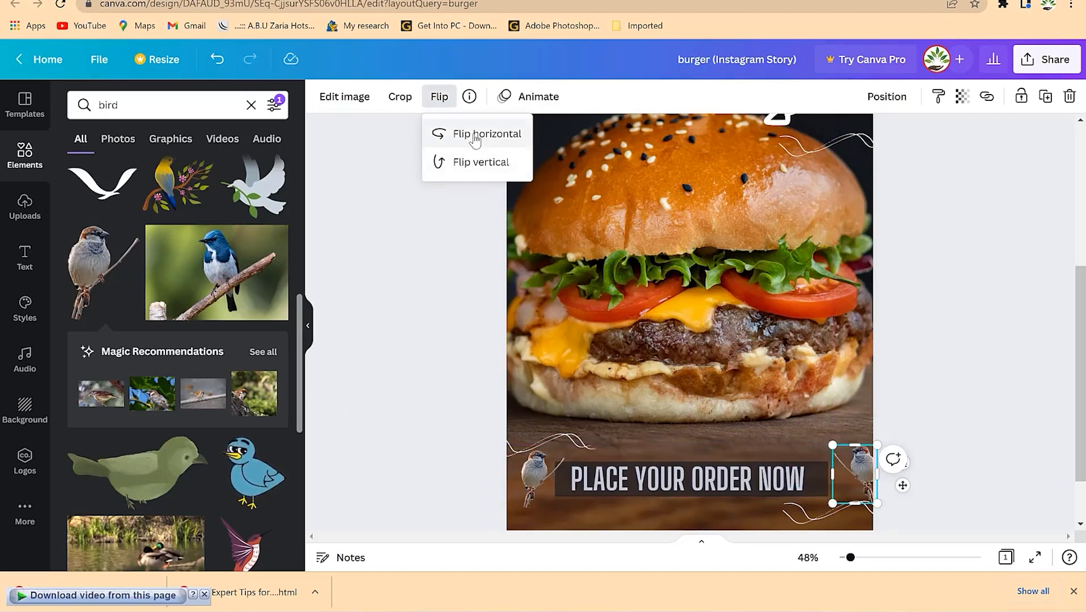
drag(863, 476, 847, 478)
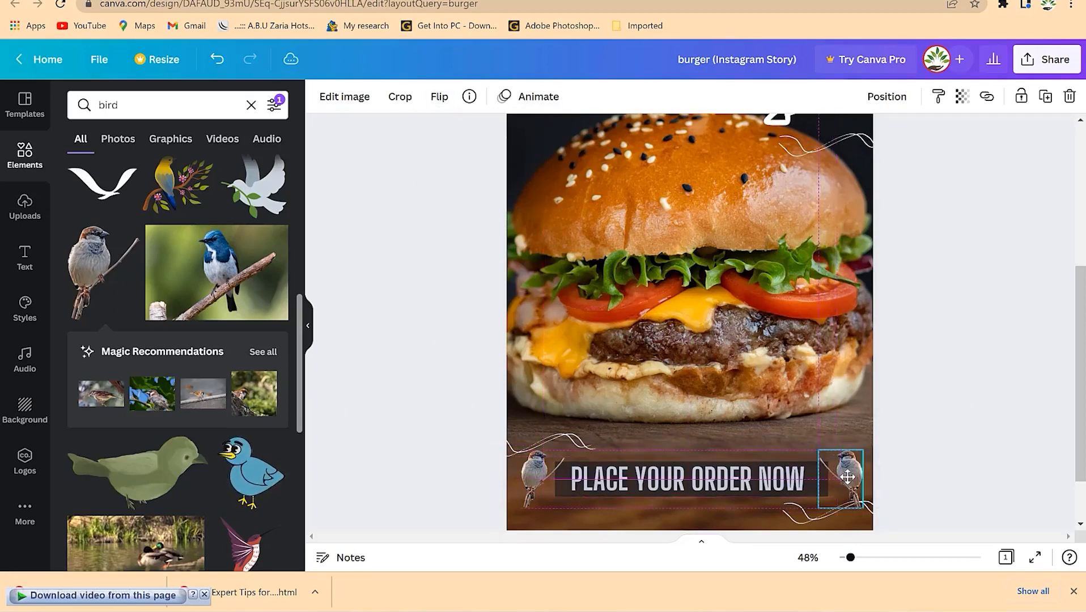
click(972, 378)
- Open the Styles panel and select the Special BURGER title group
scroll(883, 242, up, 1)
scroll(881, 240, down, 2)
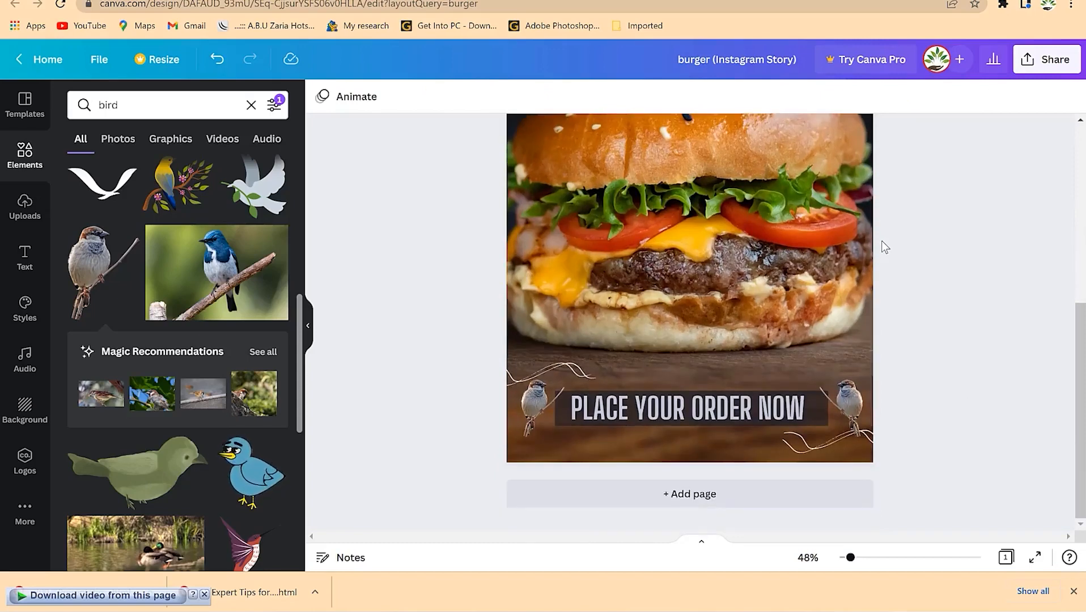
scroll(881, 240, up, 5)
scroll(852, 248, down, 5)
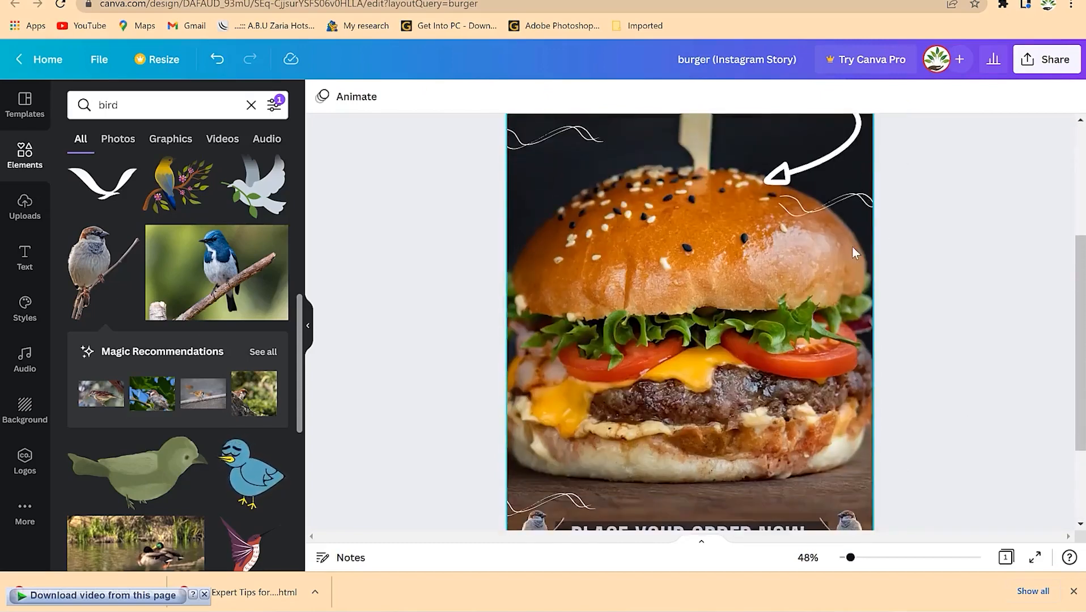
scroll(852, 245, up, 2)
scroll(852, 245, up, 4)
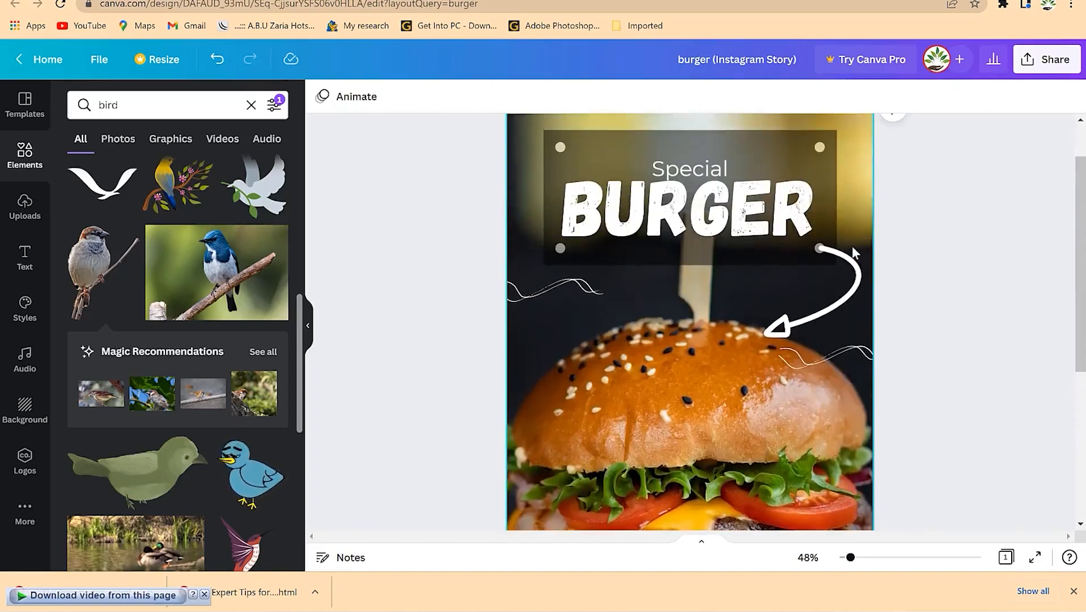
scroll(852, 246, down, 4)
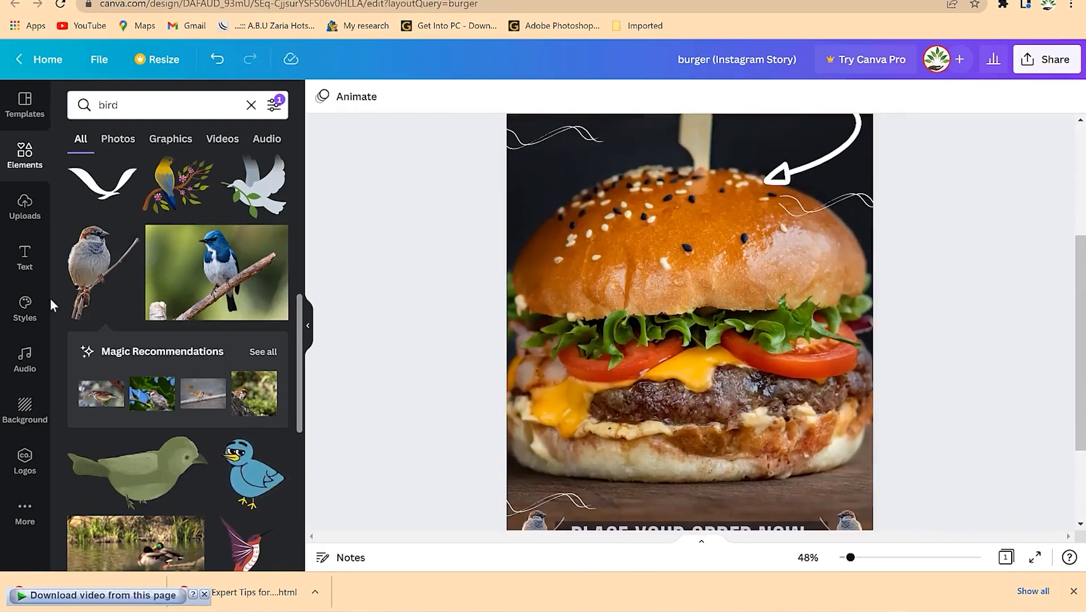
click(24, 311)
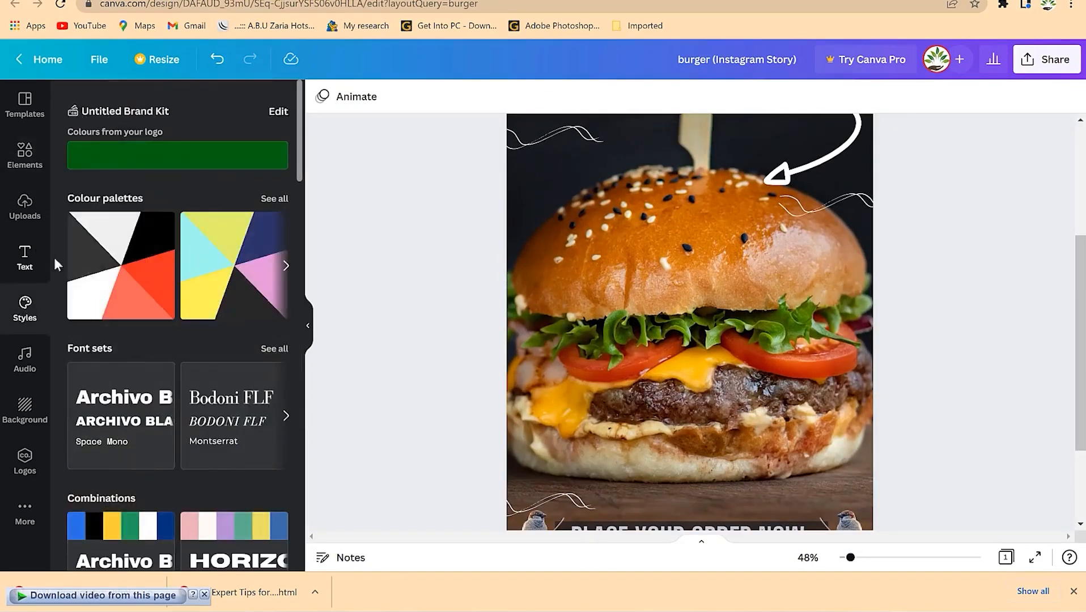
scroll(604, 348, down, 5)
scroll(628, 343, up, 8)
click(609, 244)
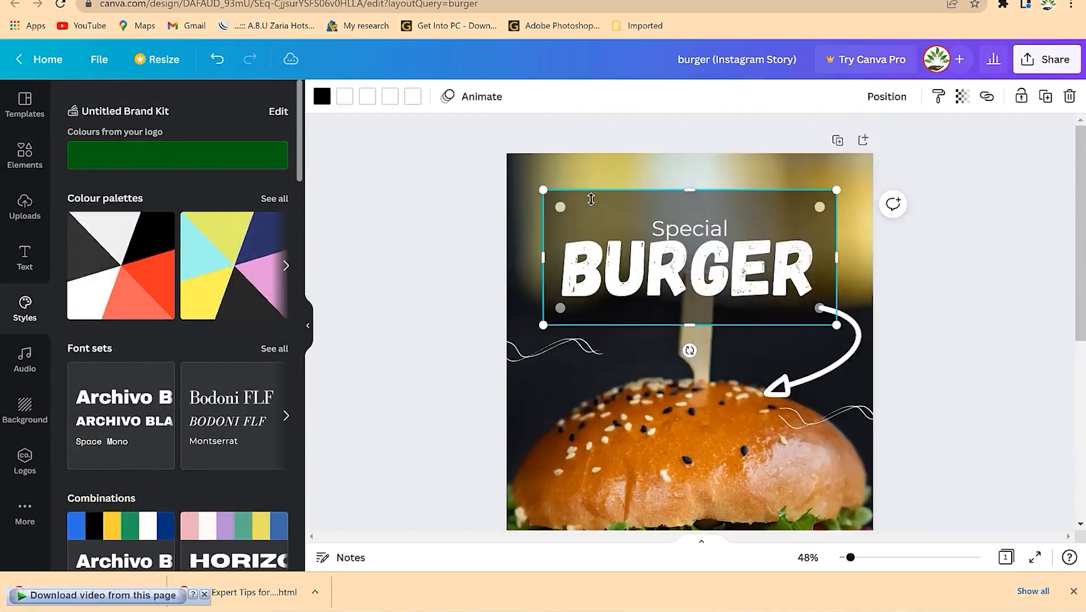
- Return to Elements and clear the 'bird' search
scroll(662, 311, down, 3)
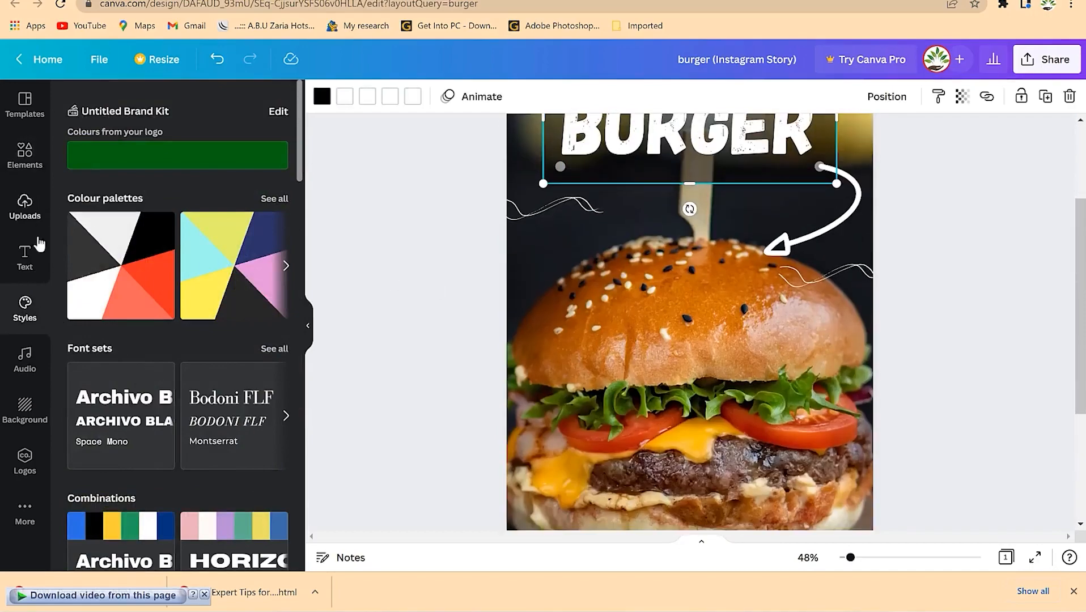
scroll(527, 297, down, 5)
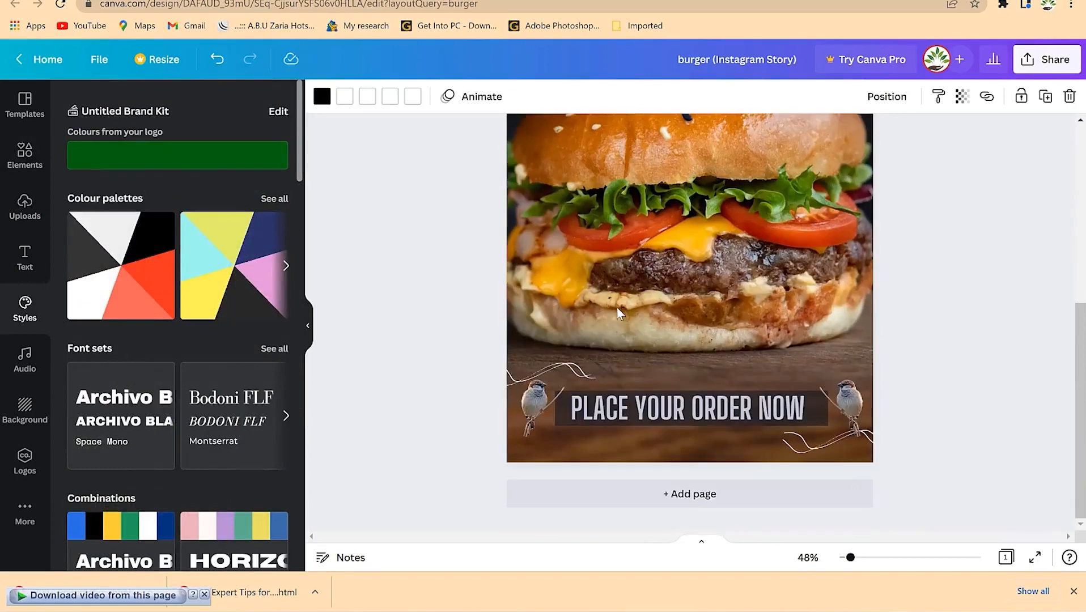
click(26, 153)
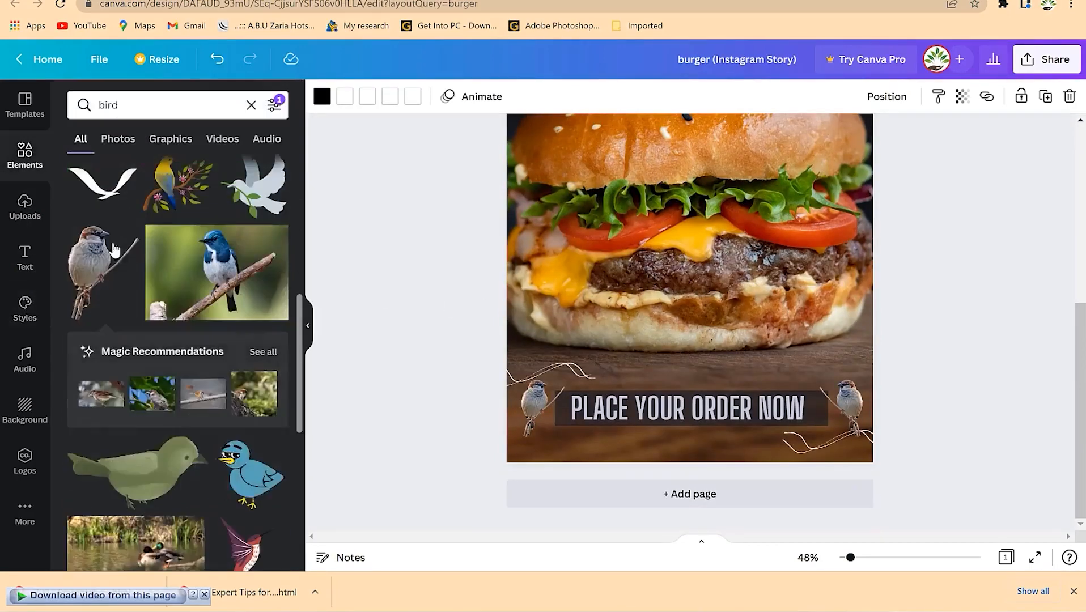
scroll(170, 340, down, 3)
click(249, 104)
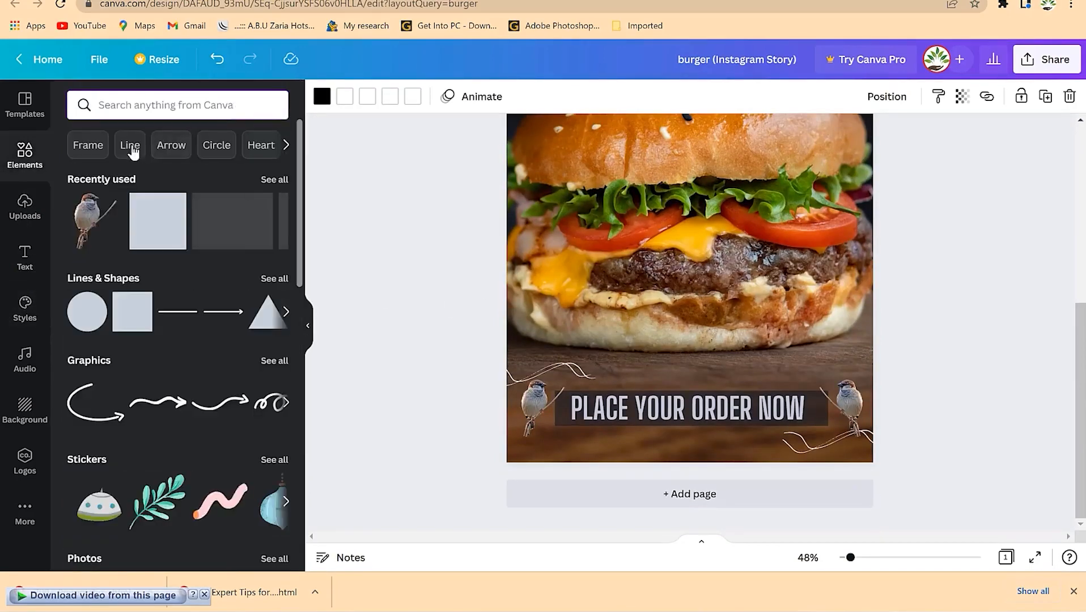
- Add a floral bouquet from the Flowers category, shrinking it into a top corner
click(286, 145)
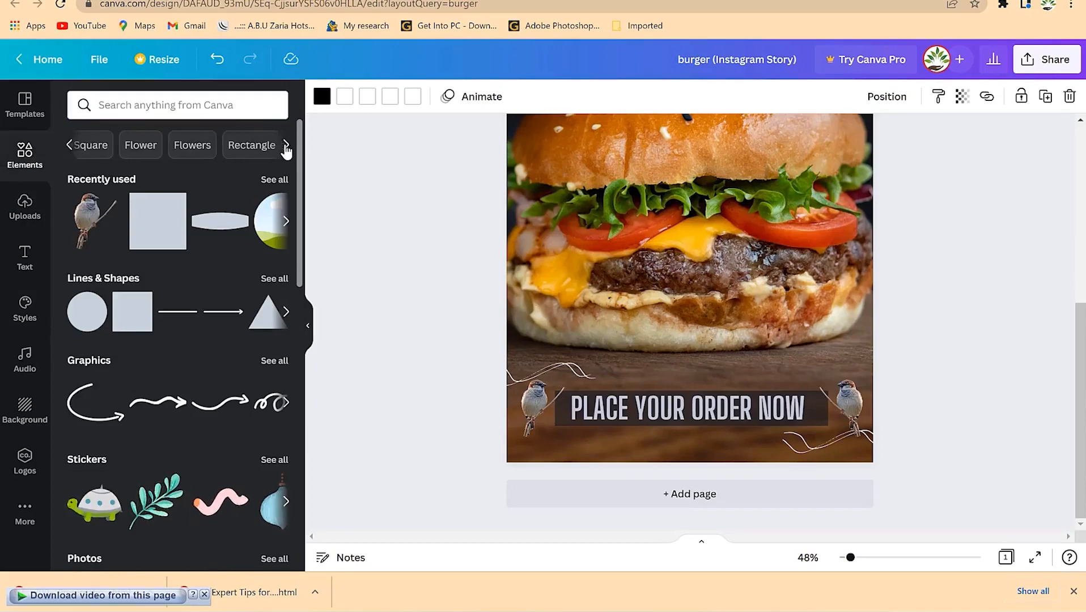
click(201, 148)
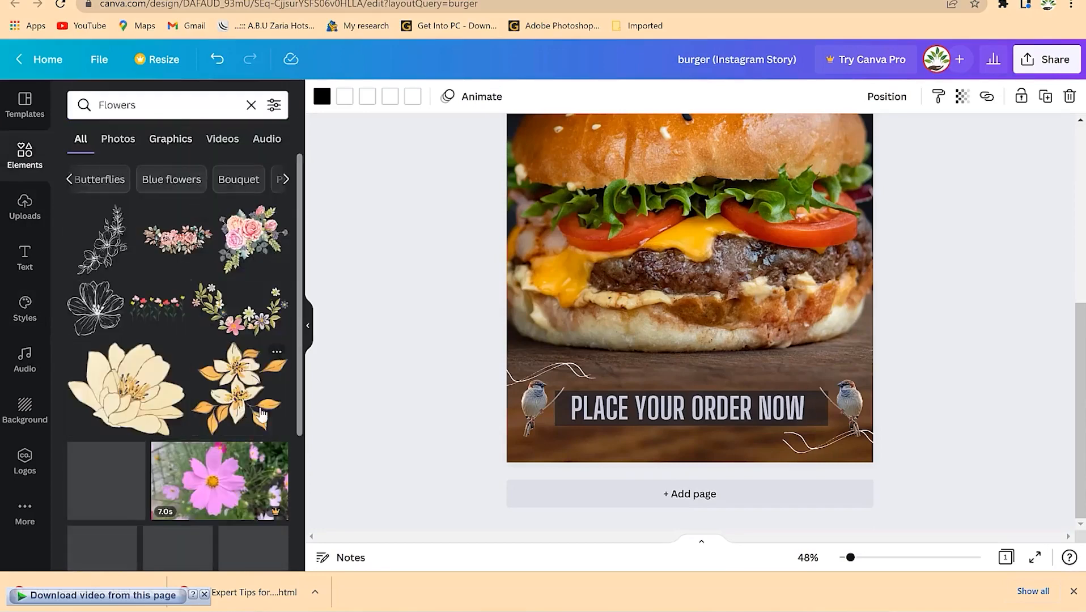
scroll(177, 438, down, 5)
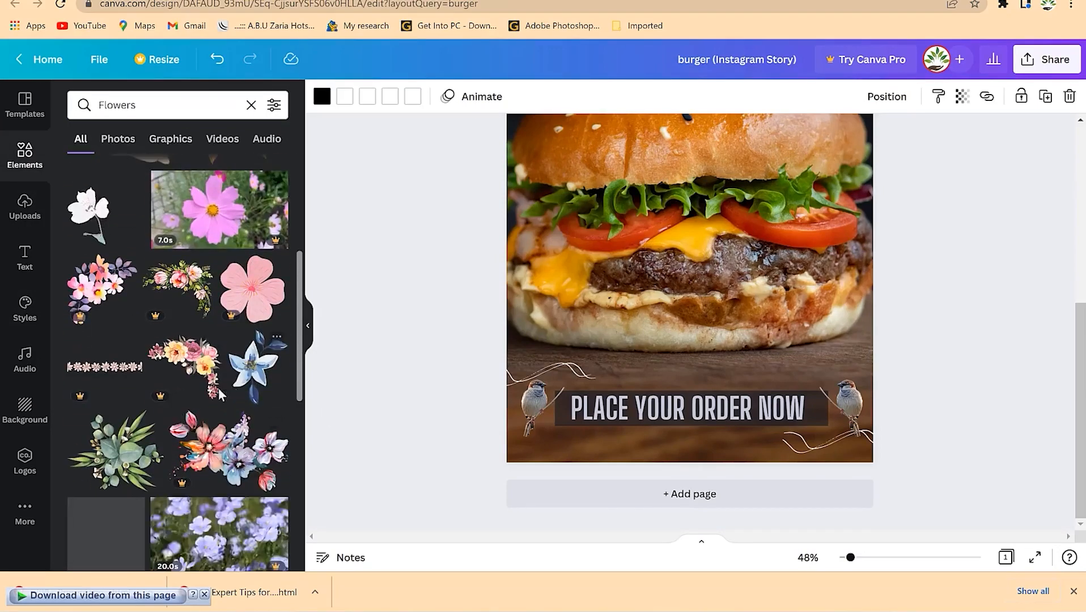
scroll(728, 268, up, 5)
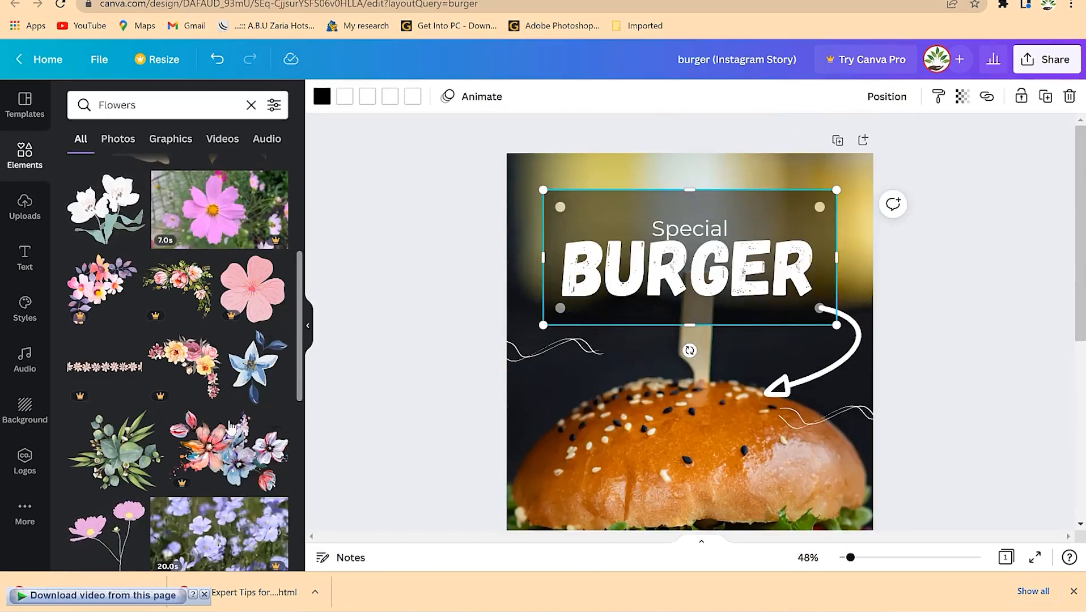
drag(205, 368, 660, 269)
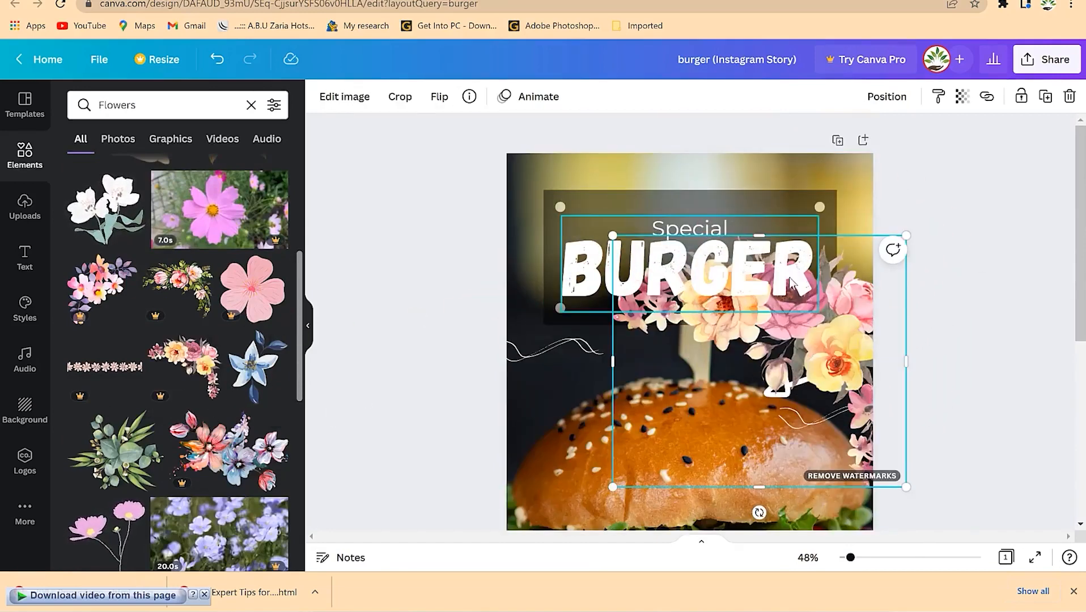
drag(905, 486, 693, 410)
drag(694, 283, 822, 201)
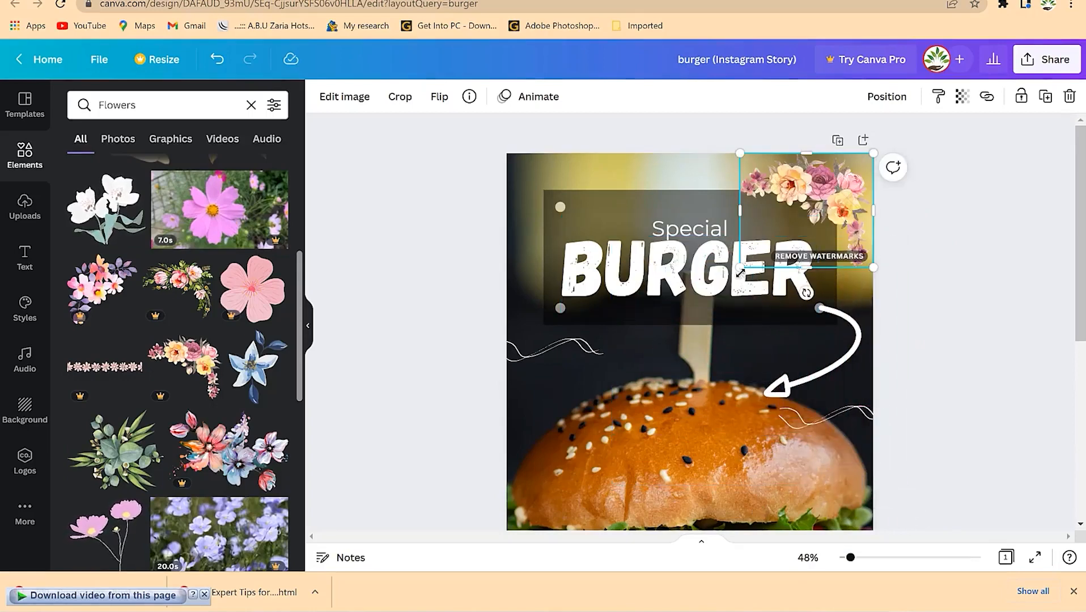
drag(740, 266, 810, 219)
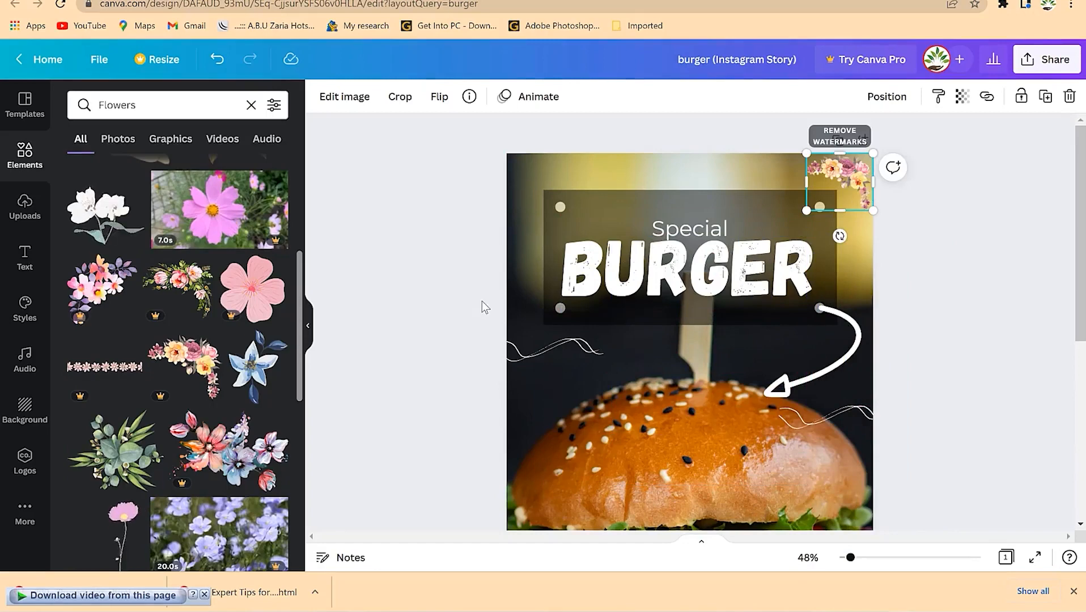
drag(864, 163, 544, 180)
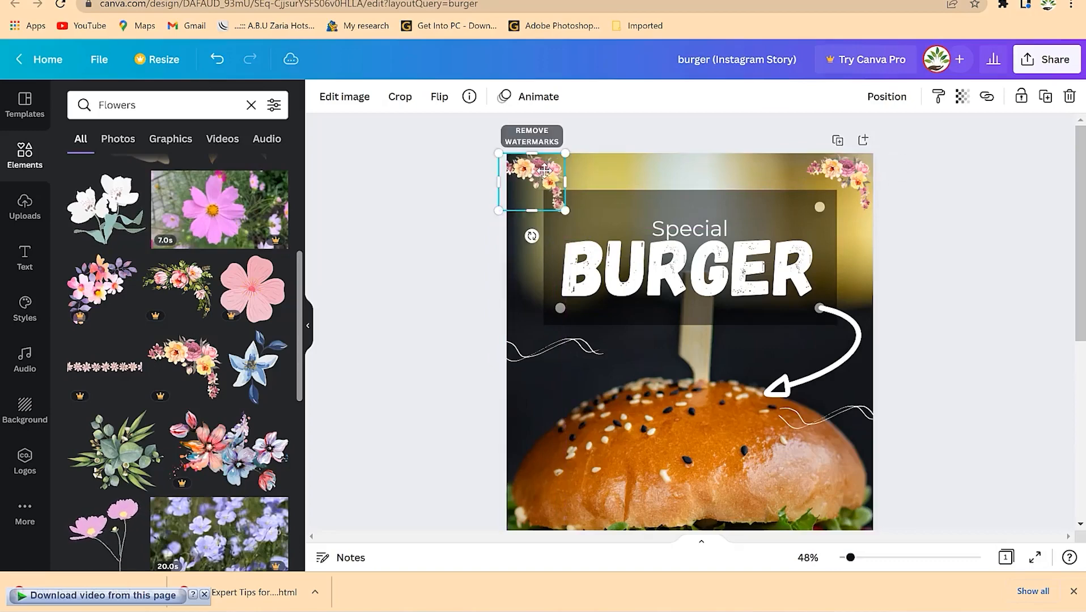
- Mirror the top-left flowers horizontally and fine-tune their position
click(439, 99)
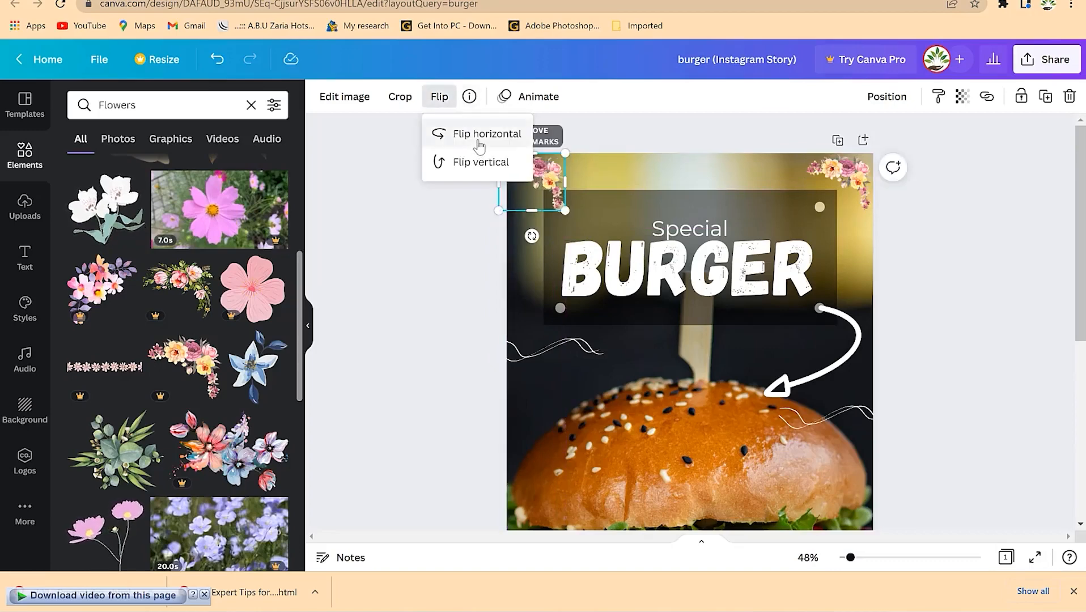
click(479, 147)
click(533, 174)
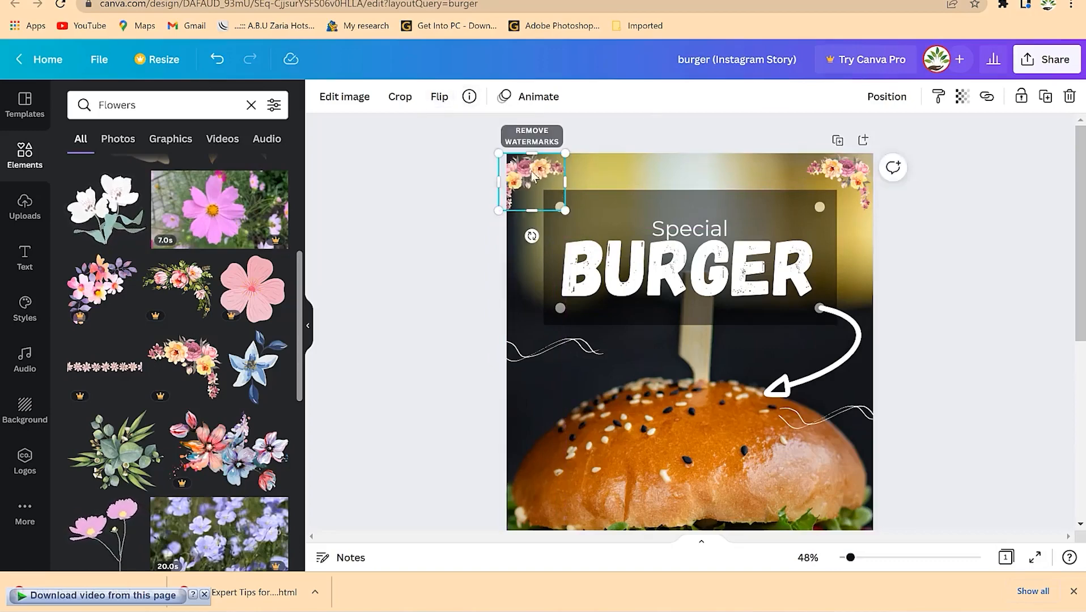
click(1053, 346)
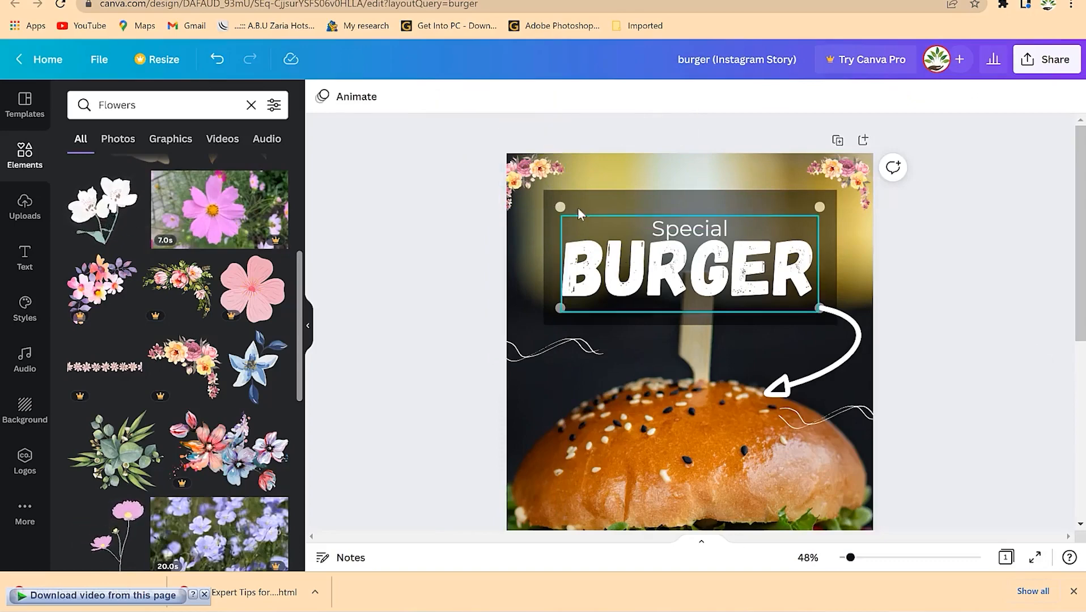
click(548, 177)
drag(558, 181, 545, 178)
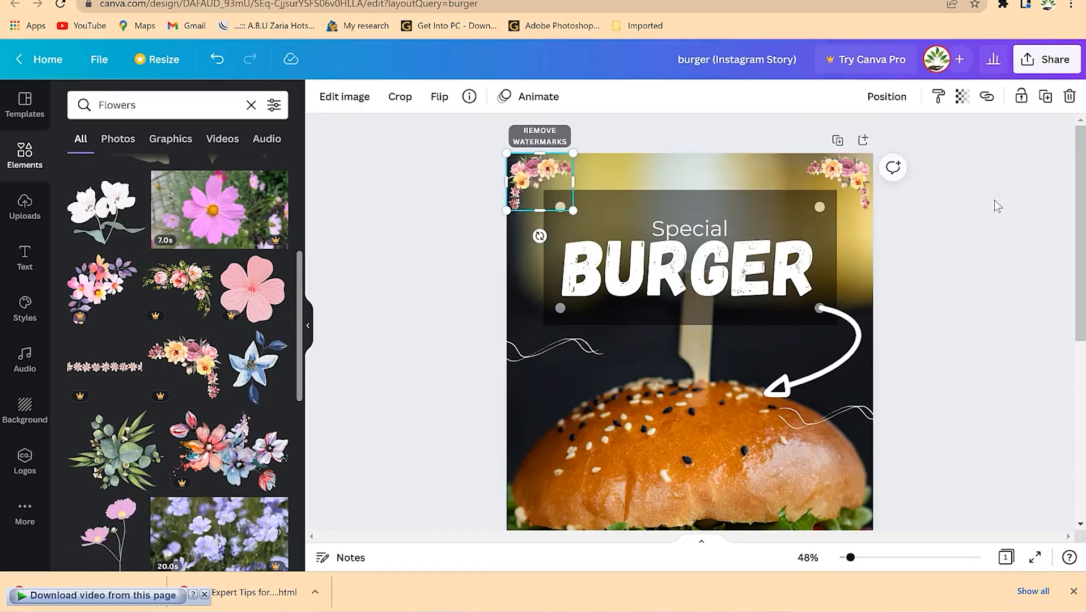
click(954, 332)
scroll(955, 332, down, 5)
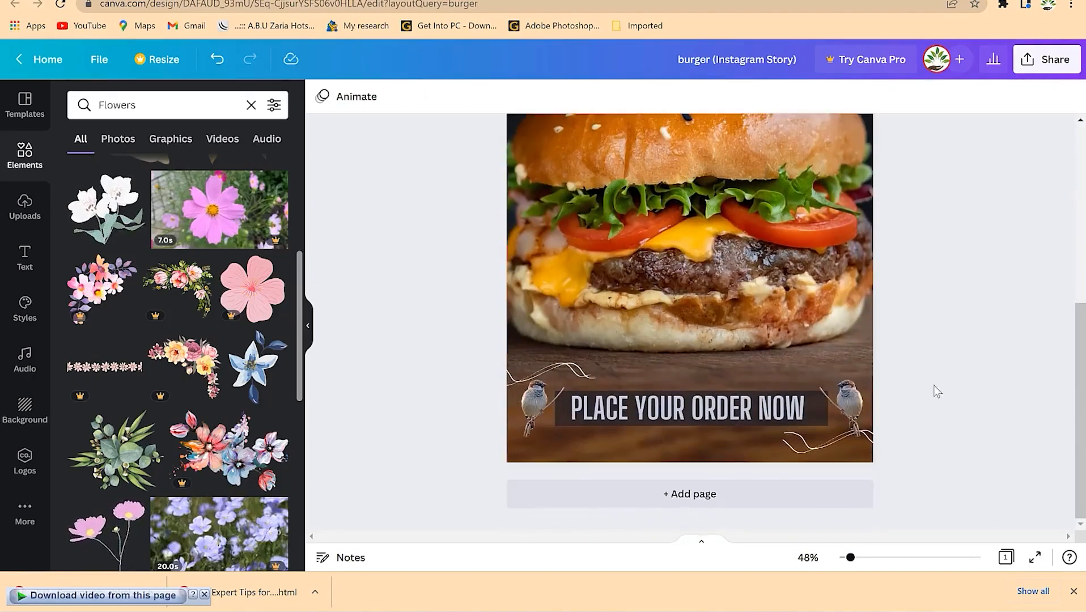
scroll(856, 346, up, 3)
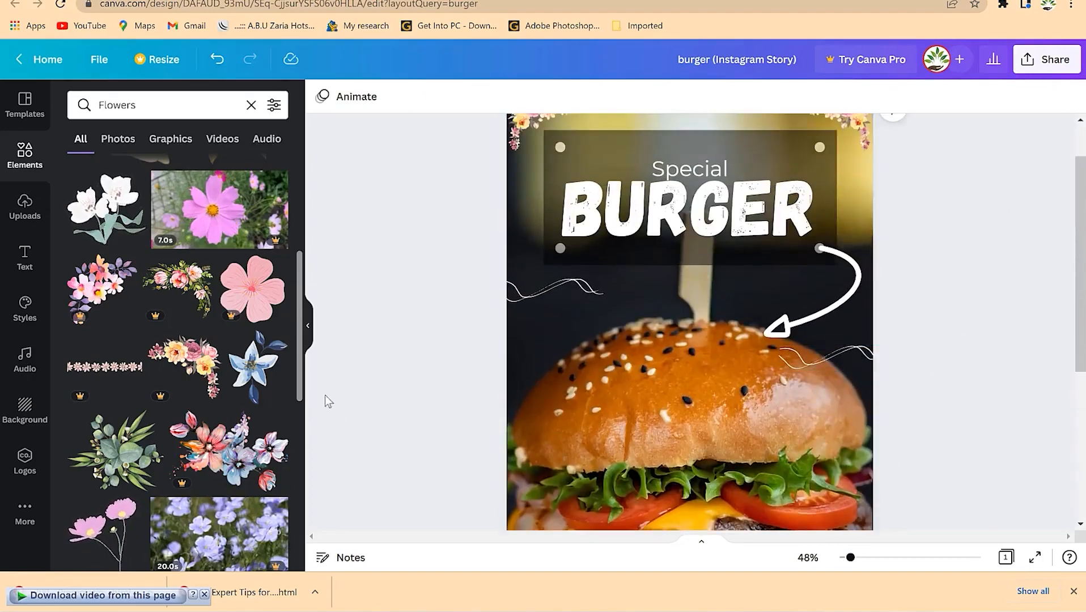
scroll(324, 397, down, 5)
scroll(201, 444, down, 5)
scroll(202, 441, down, 5)
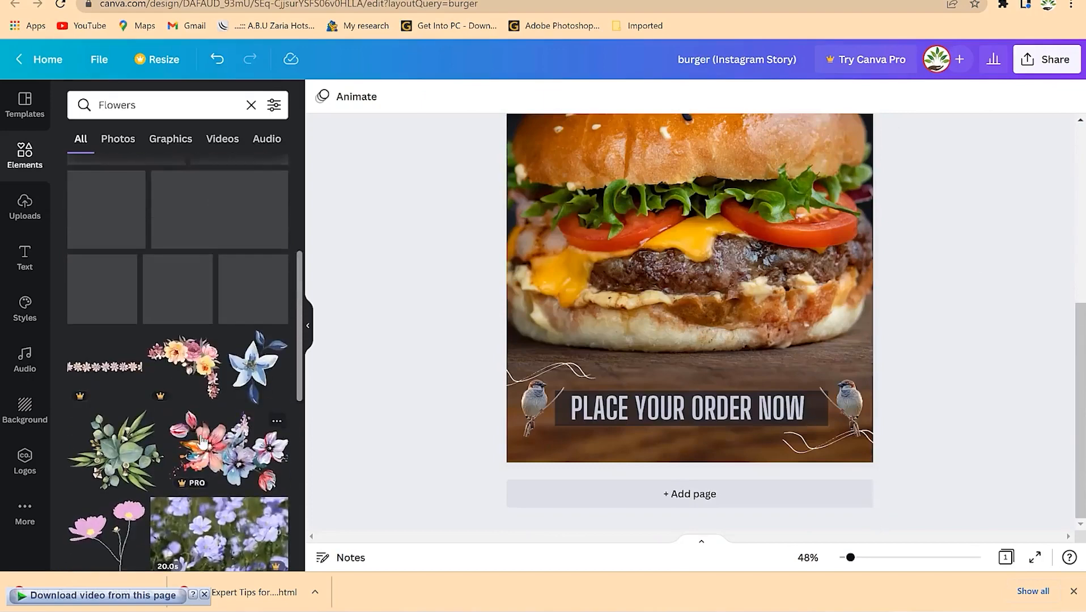
scroll(202, 441, up, 8)
scroll(894, 292, up, 5)
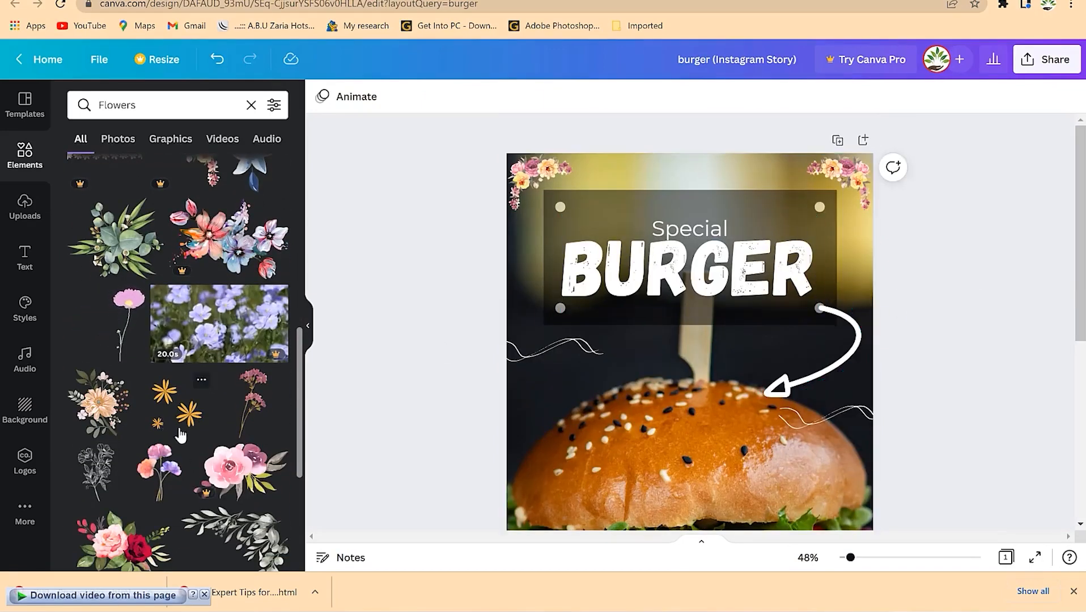
scroll(183, 399, down, 2)
scroll(182, 398, down, 2)
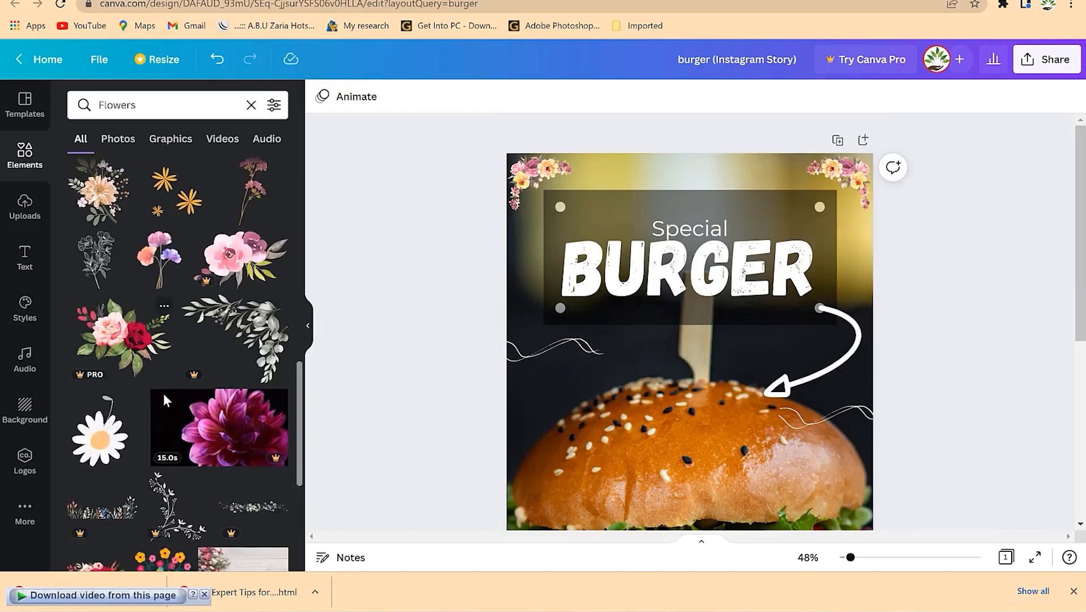
click(674, 210)
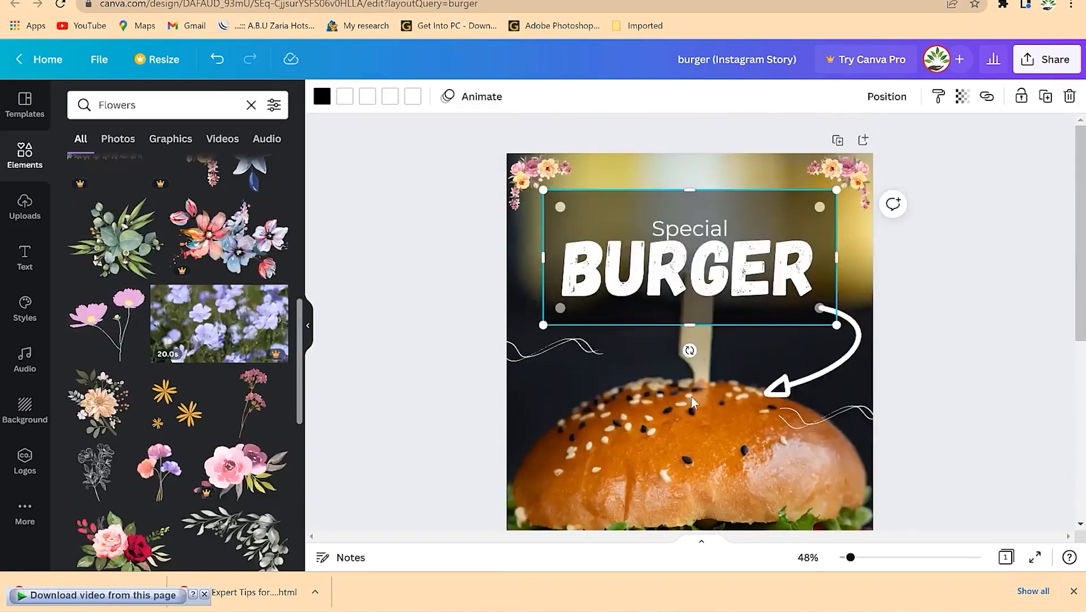
click(541, 393)
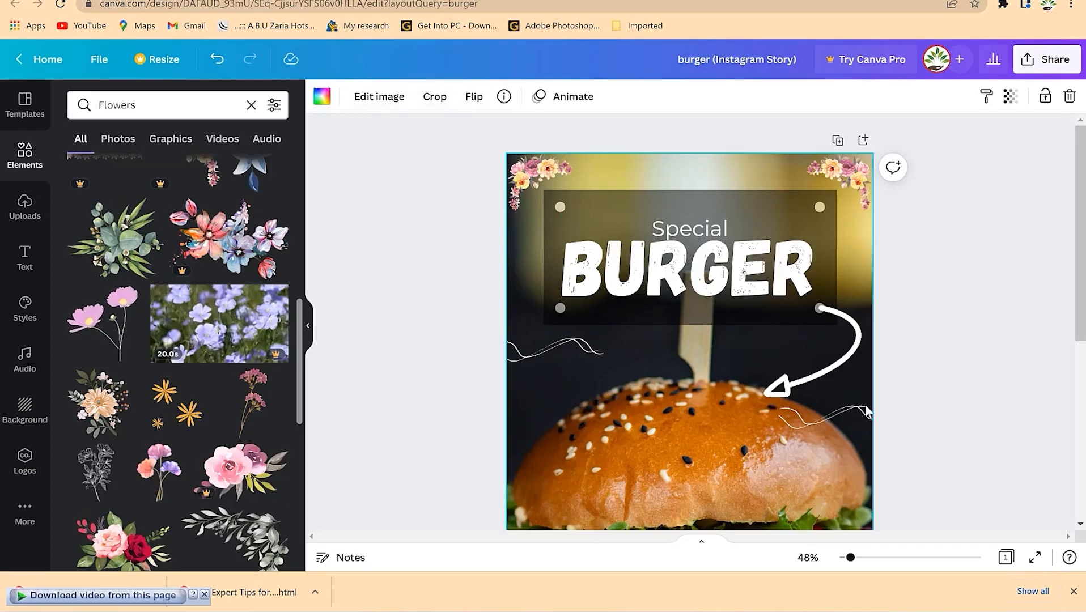
scroll(873, 403, down, 5)
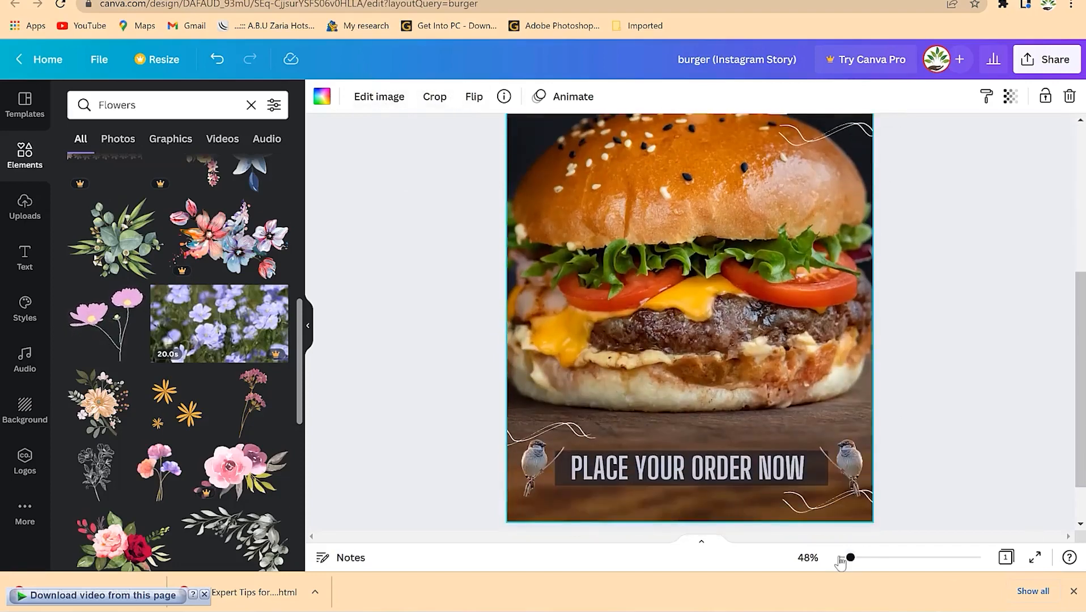
drag(851, 560, 845, 558)
scroll(897, 419, up, 3)
scroll(897, 419, down, 2)
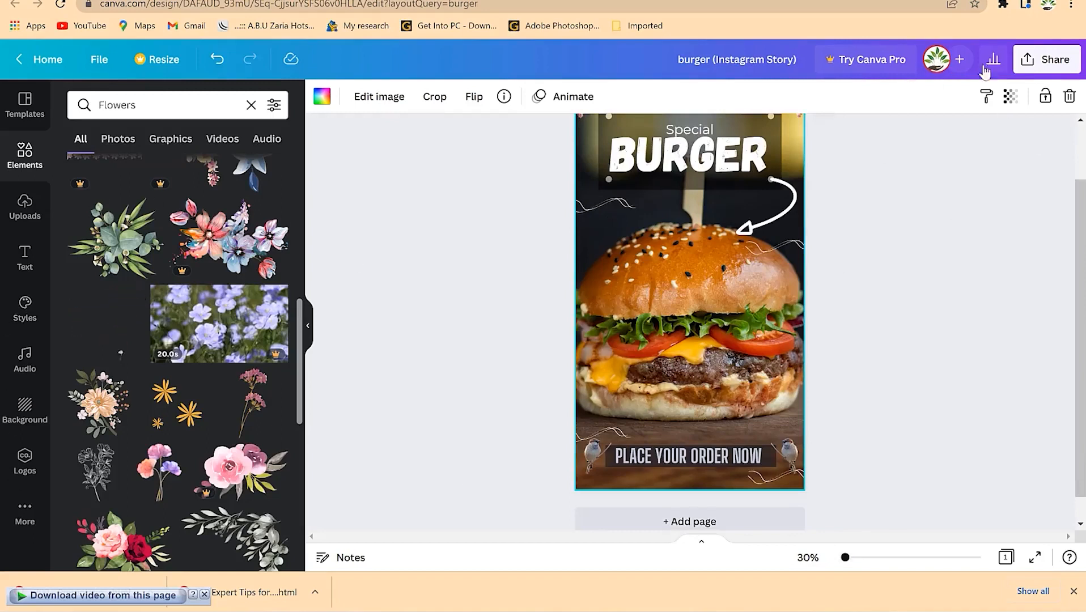
- Open Share > Download with PNG at 1080 × 1920 px, dismissing the Pro upgrade prompt
click(1049, 62)
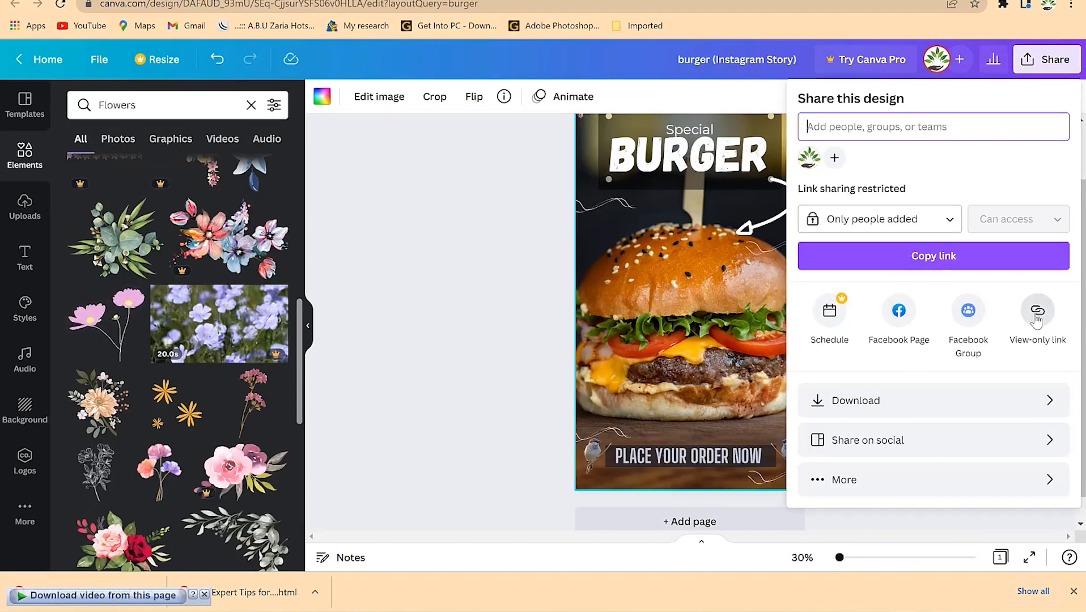
click(907, 405)
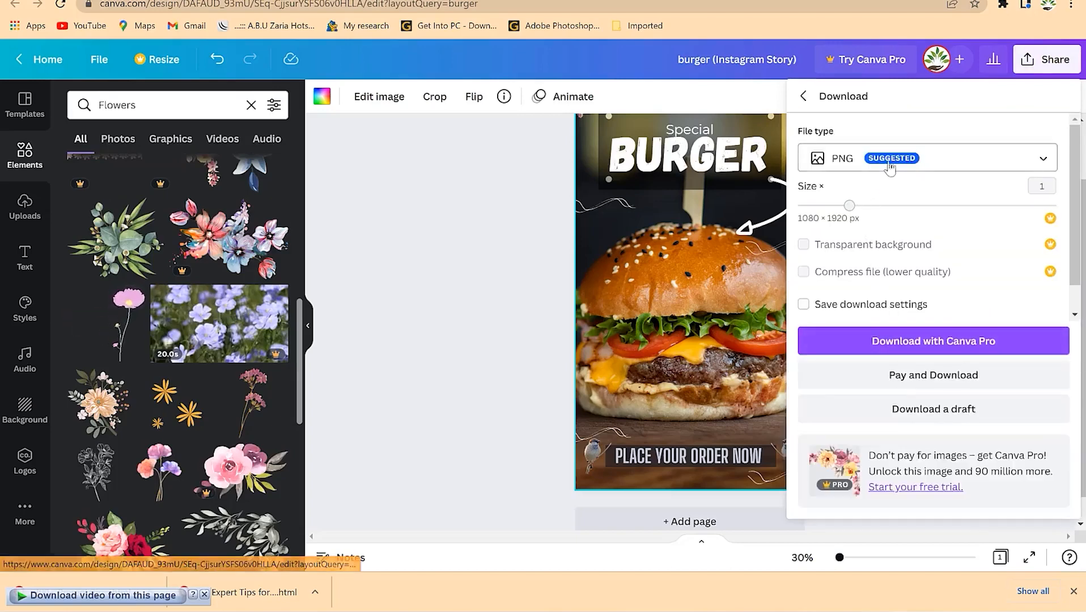
click(923, 163)
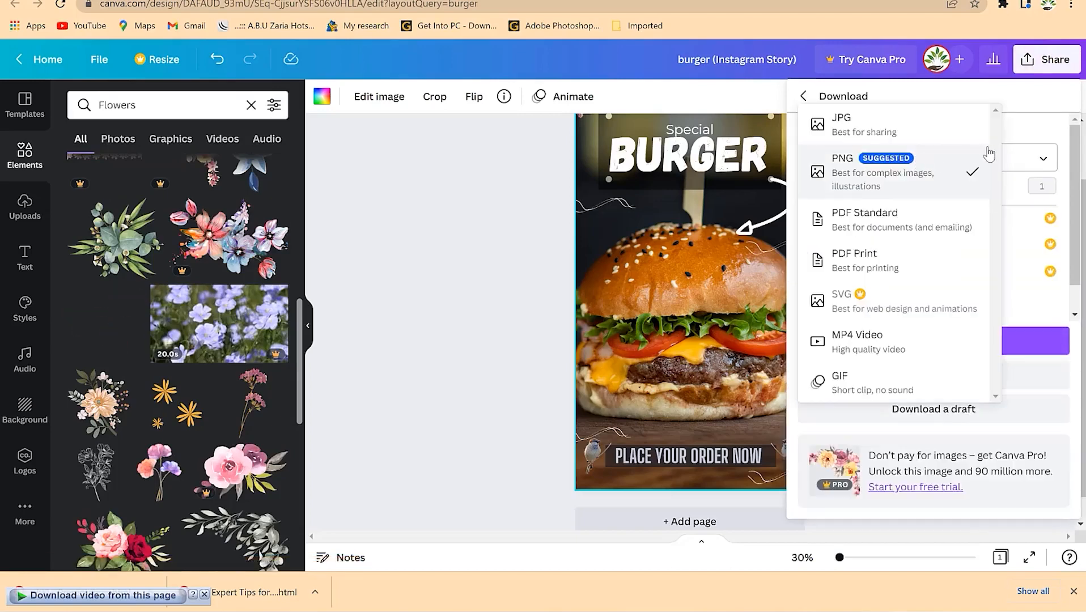
click(942, 182)
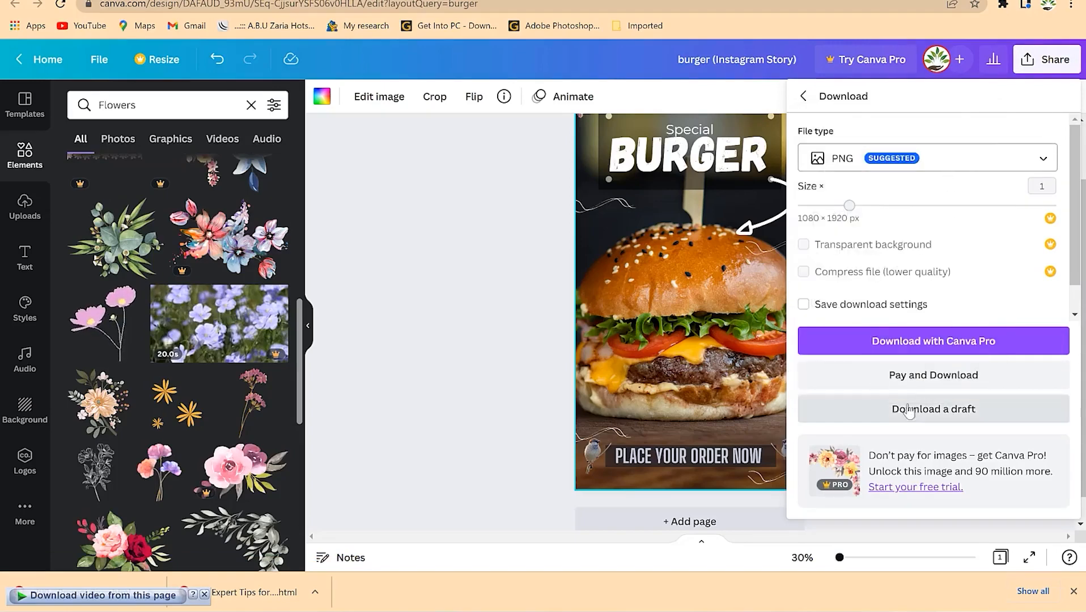
click(934, 350)
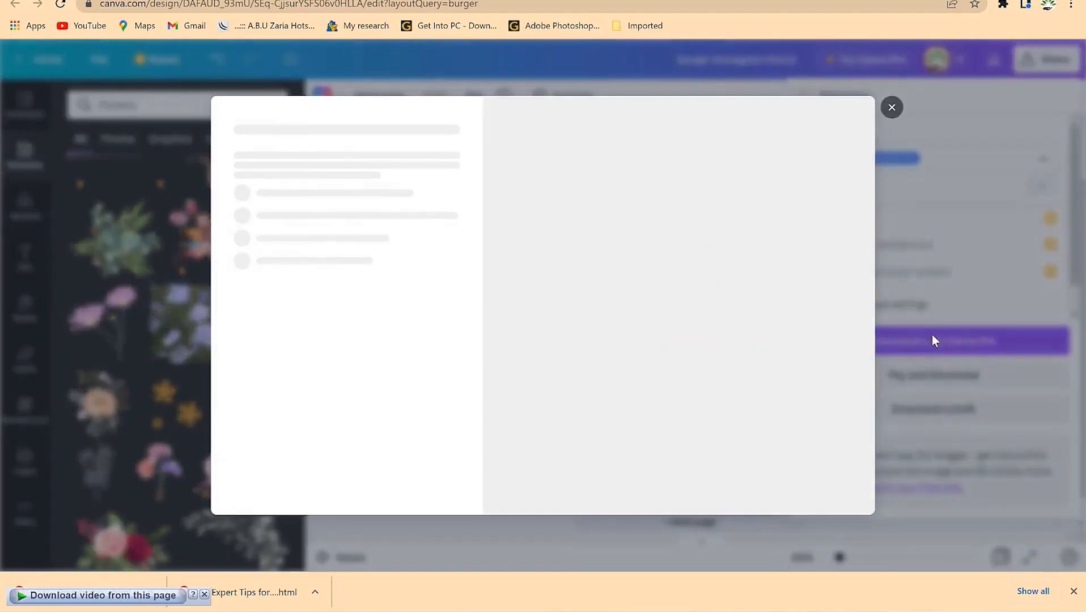
click(932, 351)
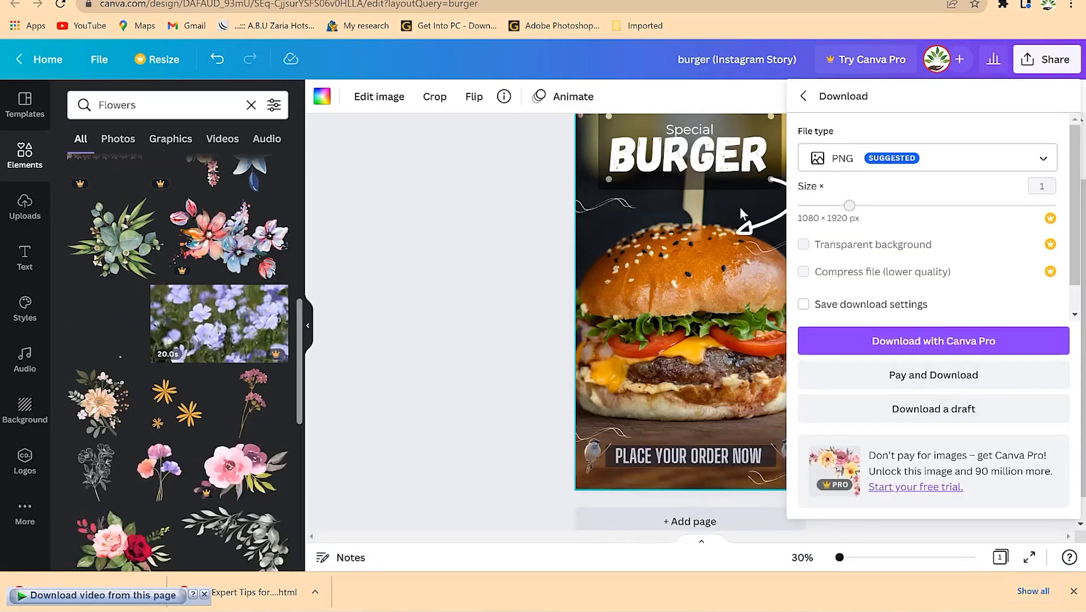
scroll(203, 352, up, 3)
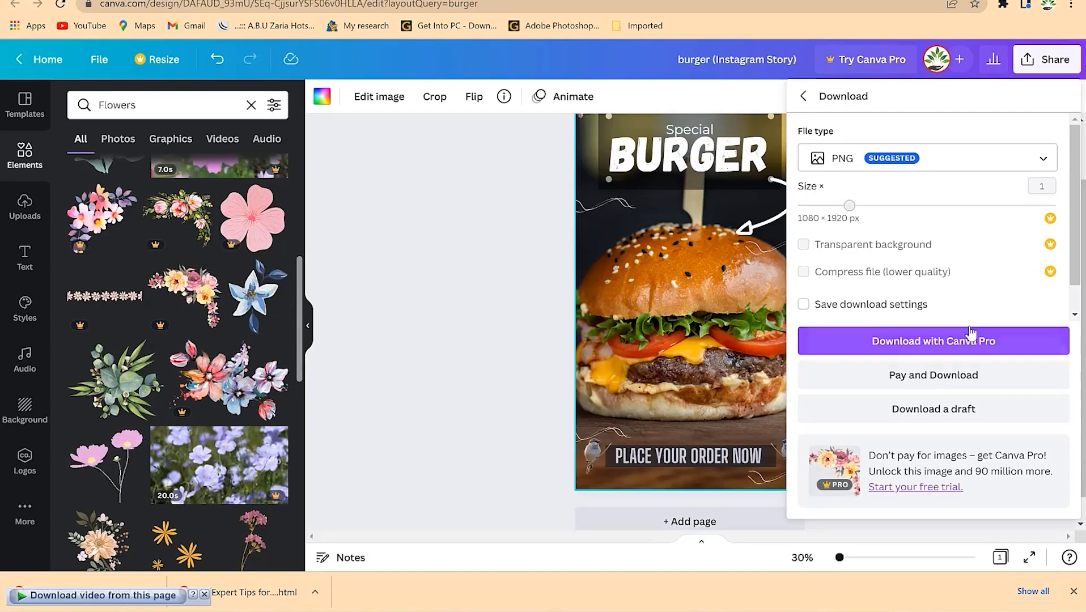
- Close the download panel and delete the existing corner flower graphic
click(375, 294)
scroll(702, 226, up, 2)
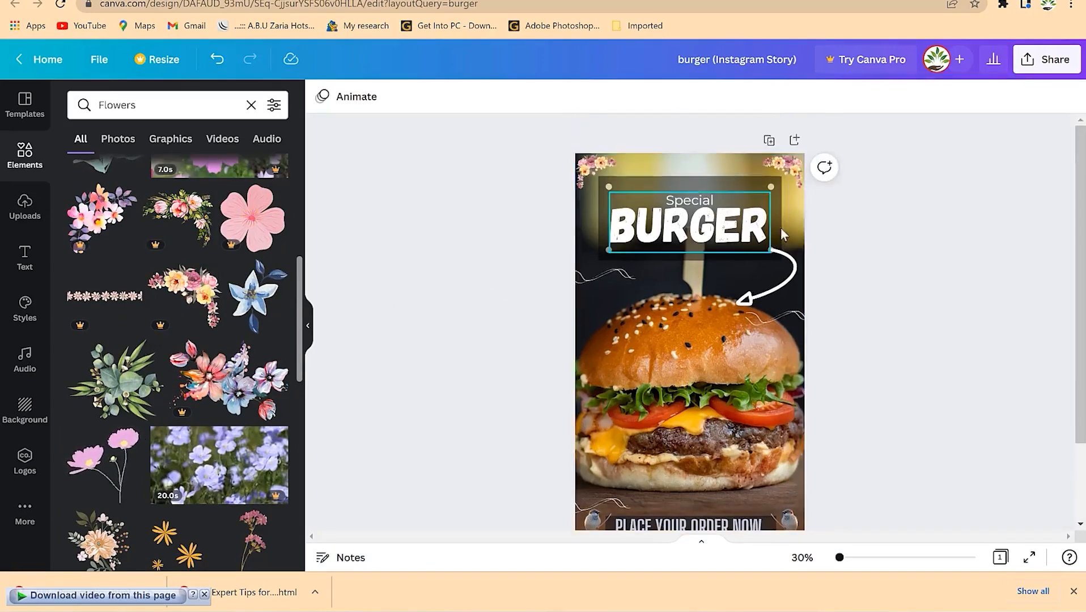
click(785, 174)
drag(787, 179, 581, 179)
key(Delete)
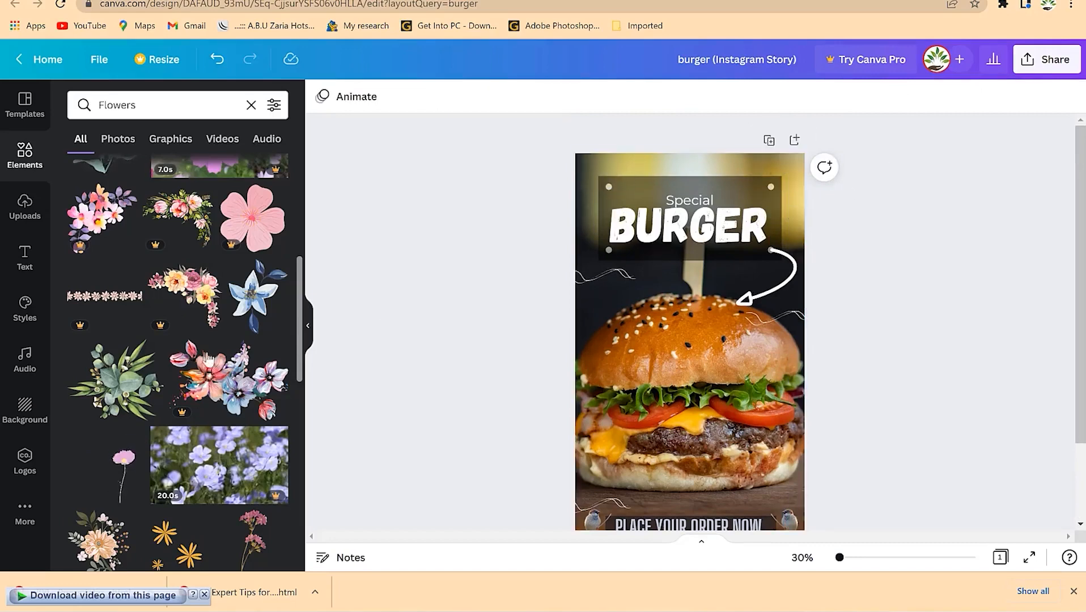
- Add a peach floral graphic, shrink it and place it in the top-left corner
scroll(128, 436, down, 4)
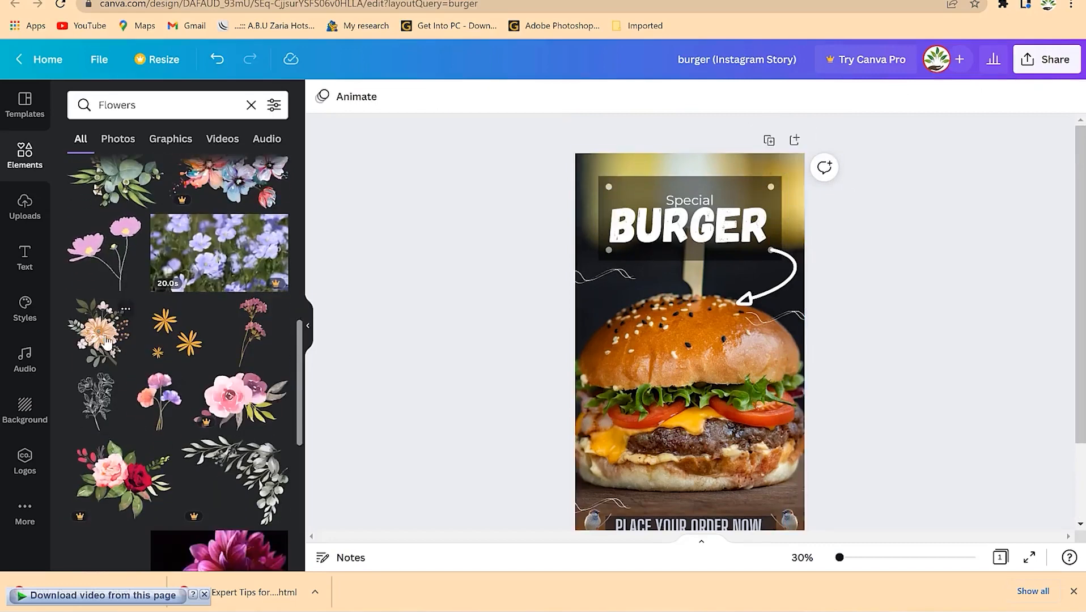
drag(106, 341, 659, 244)
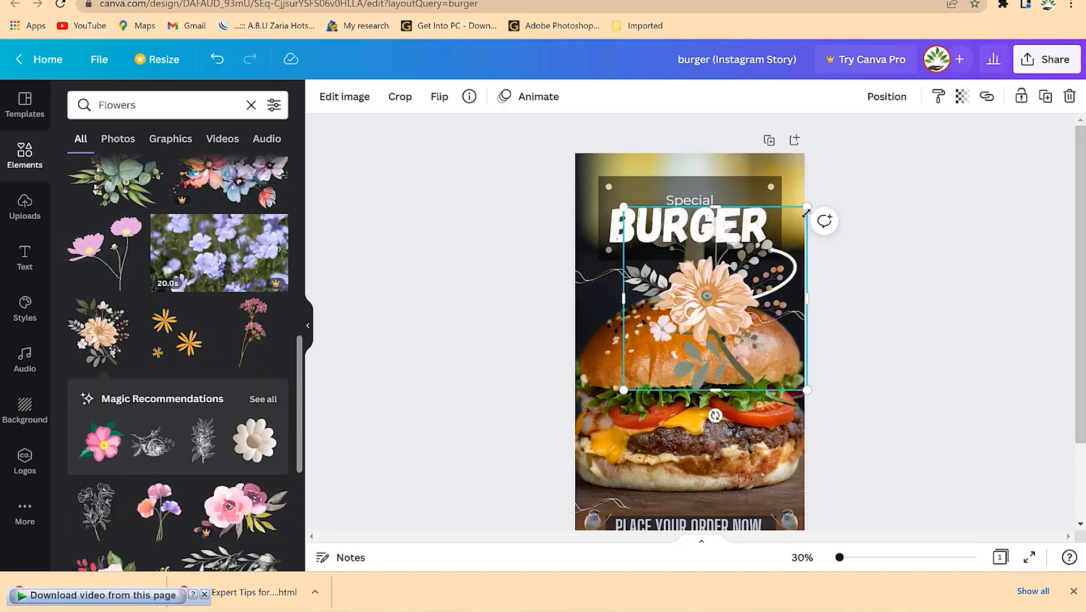
drag(807, 207, 674, 339)
drag(649, 365, 793, 167)
scroll(821, 434, down, 2)
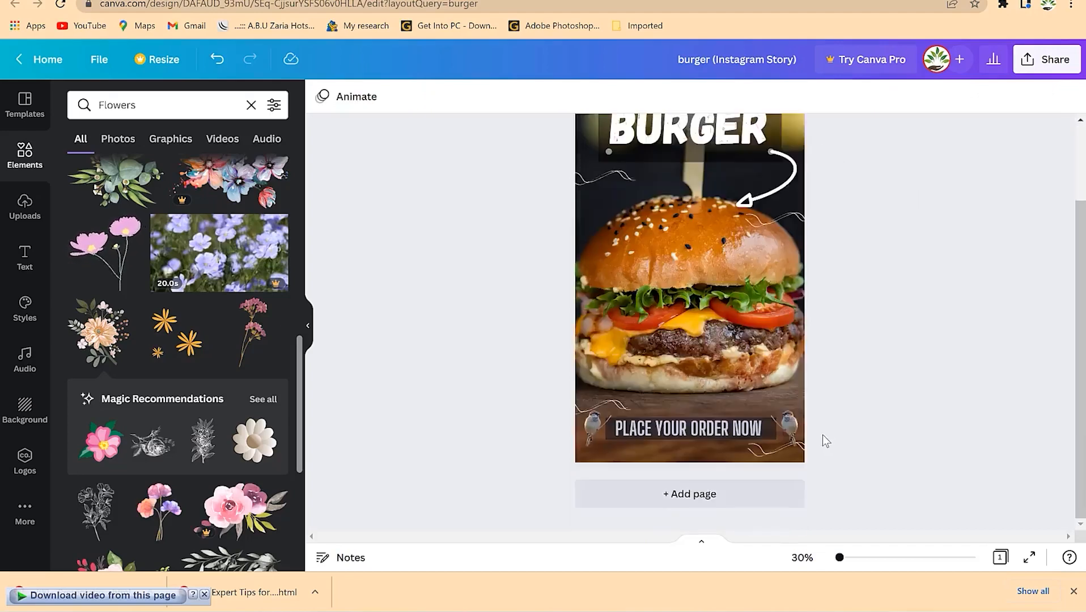
scroll(824, 432, up, 2)
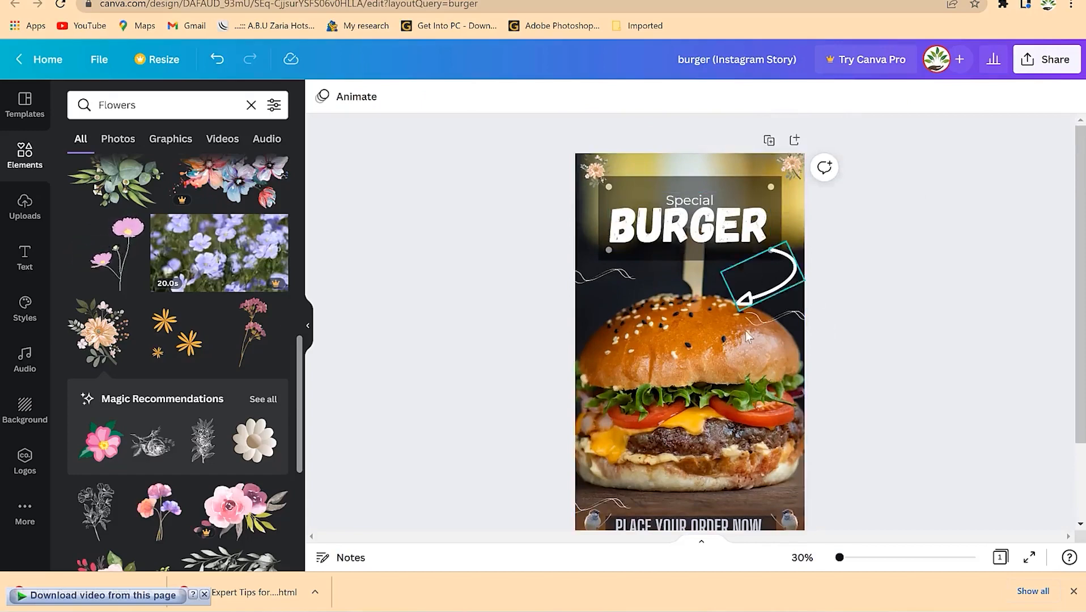
- Download the burger story as a PNG and open the downloaded image
click(1047, 58)
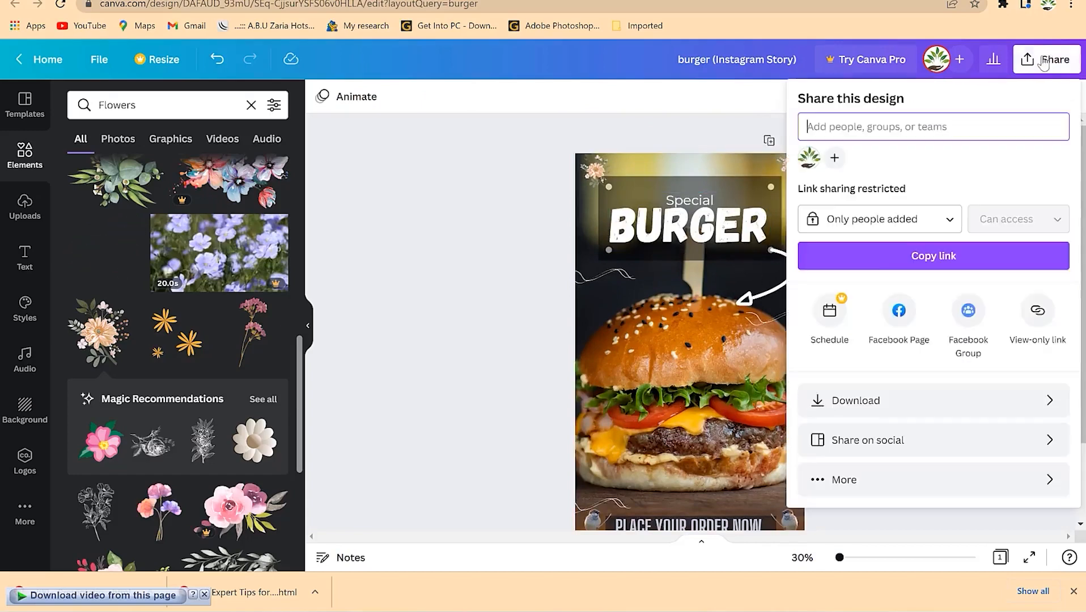
click(906, 399)
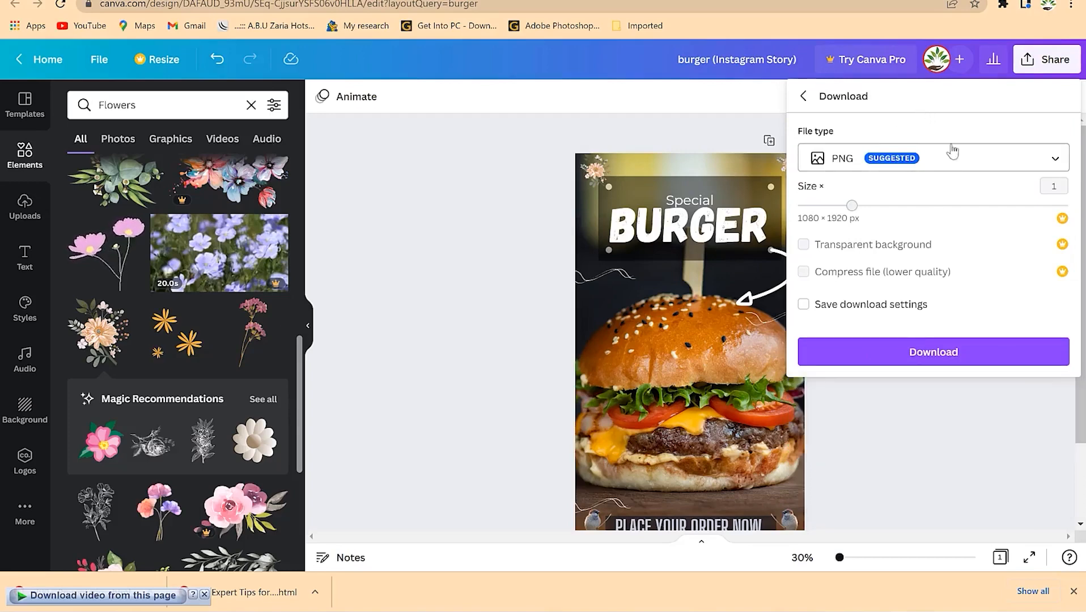
click(928, 362)
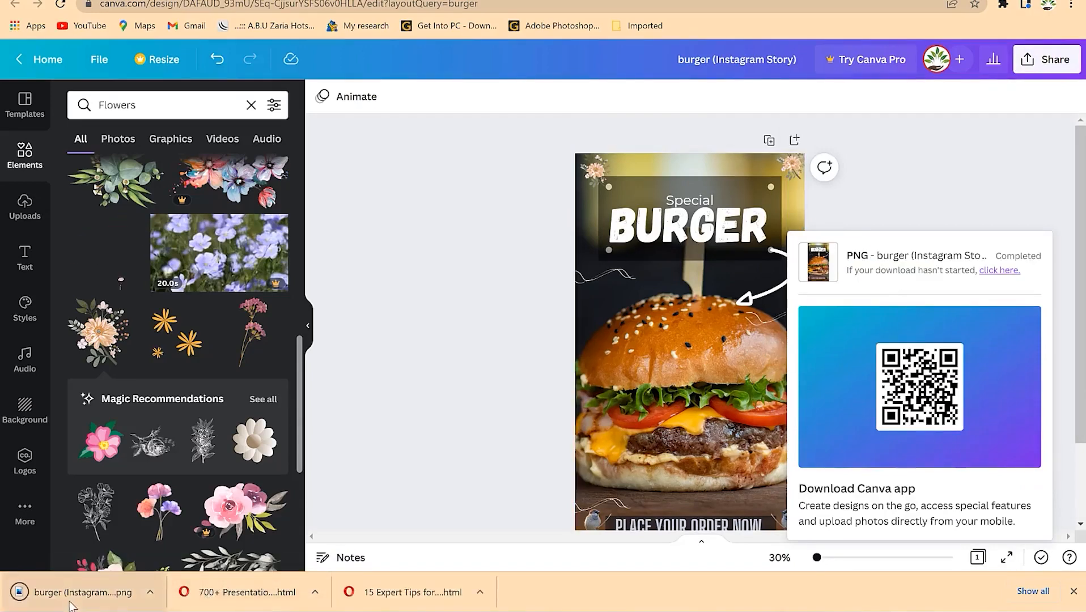
click(74, 602)
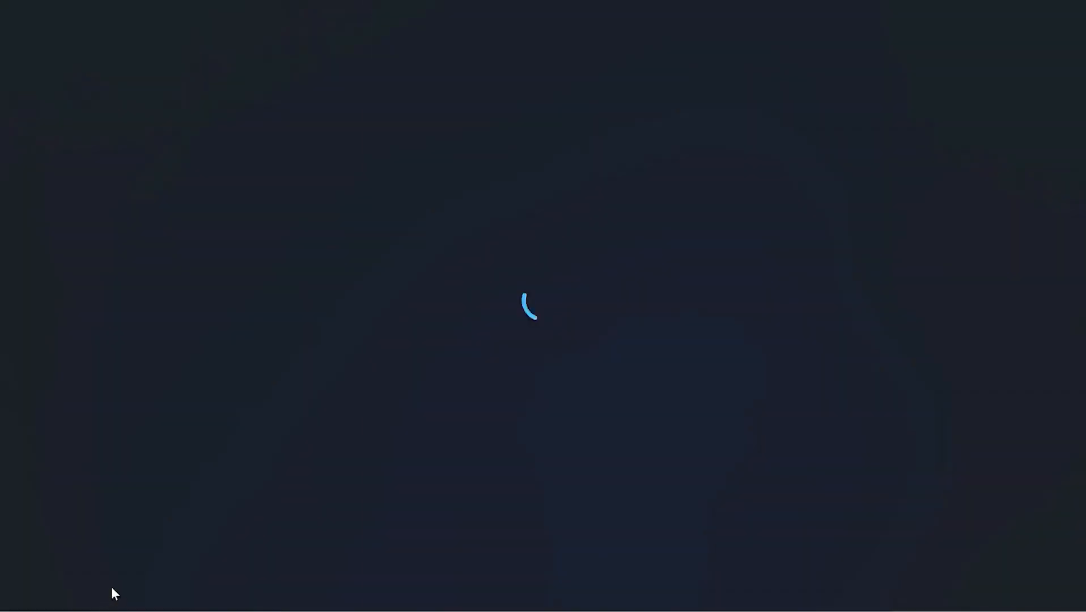
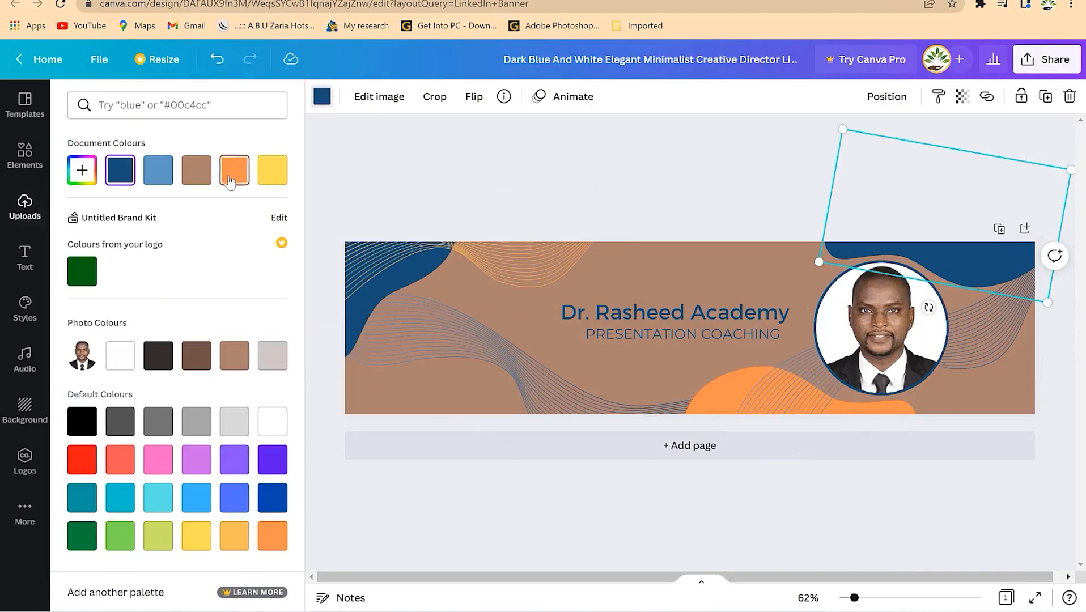
- Recolour the top-right and left blue blobs orange
click(601, 164)
click(403, 283)
click(351, 331)
click(322, 96)
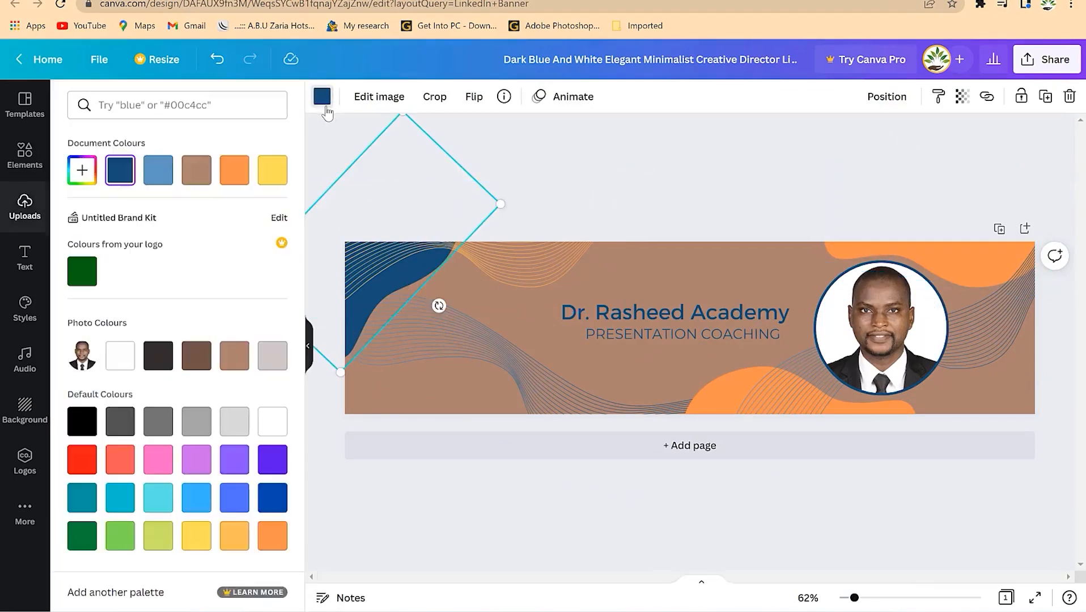
click(229, 179)
click(742, 196)
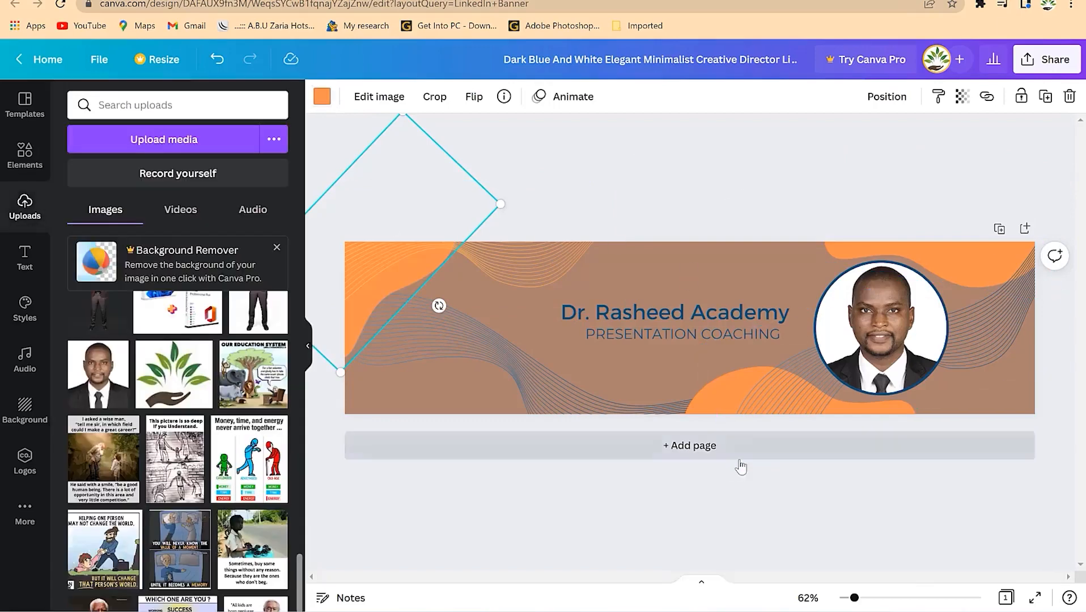
click(821, 177)
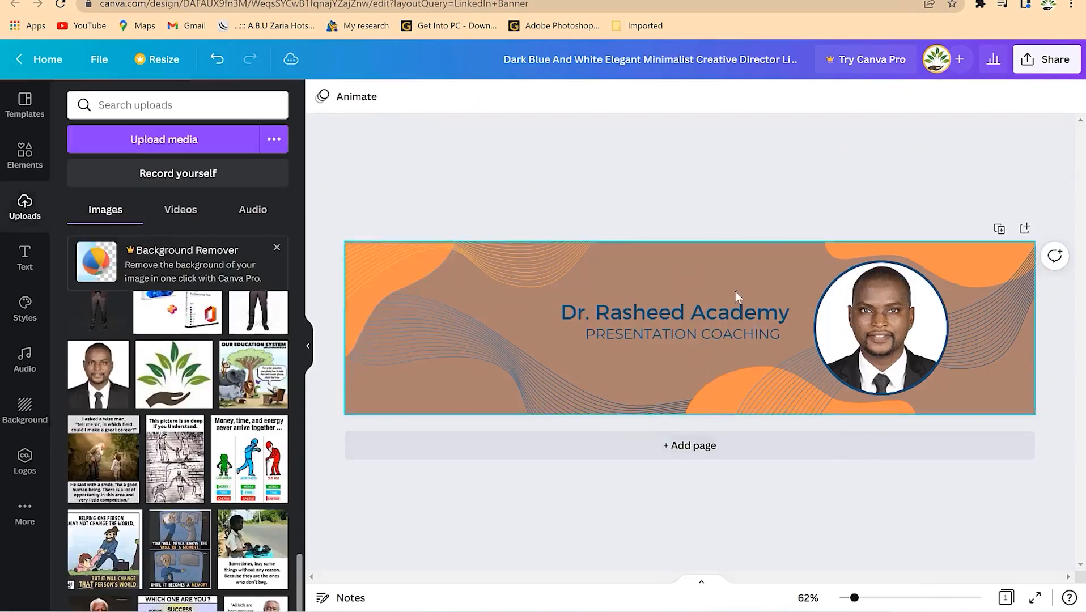
- Try orange, then yellow, on the academy title and the PRESENTATION COACHING subtitle
click(700, 312)
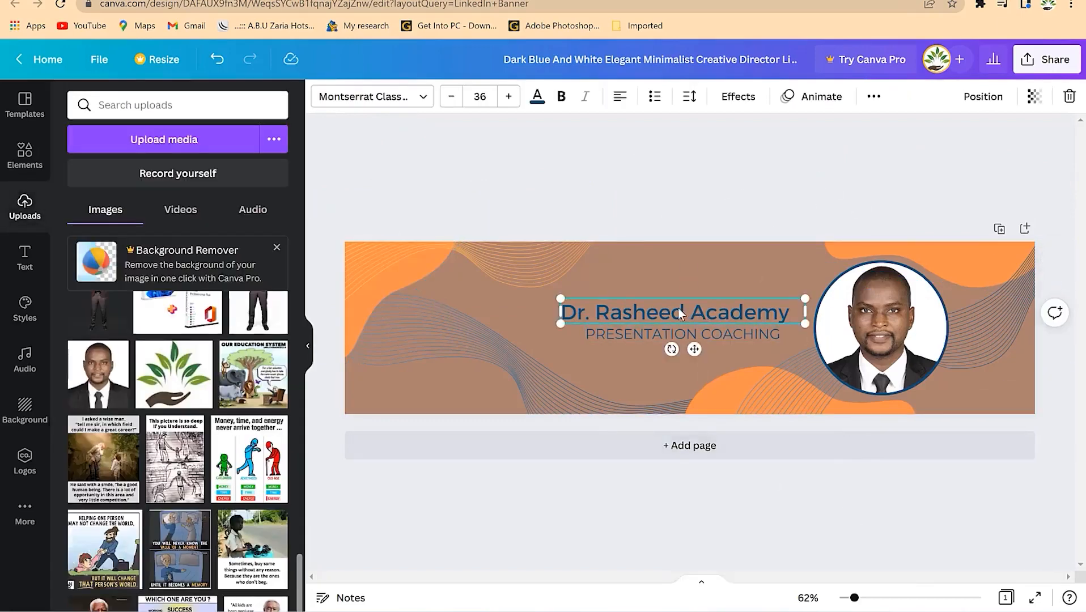
click(537, 97)
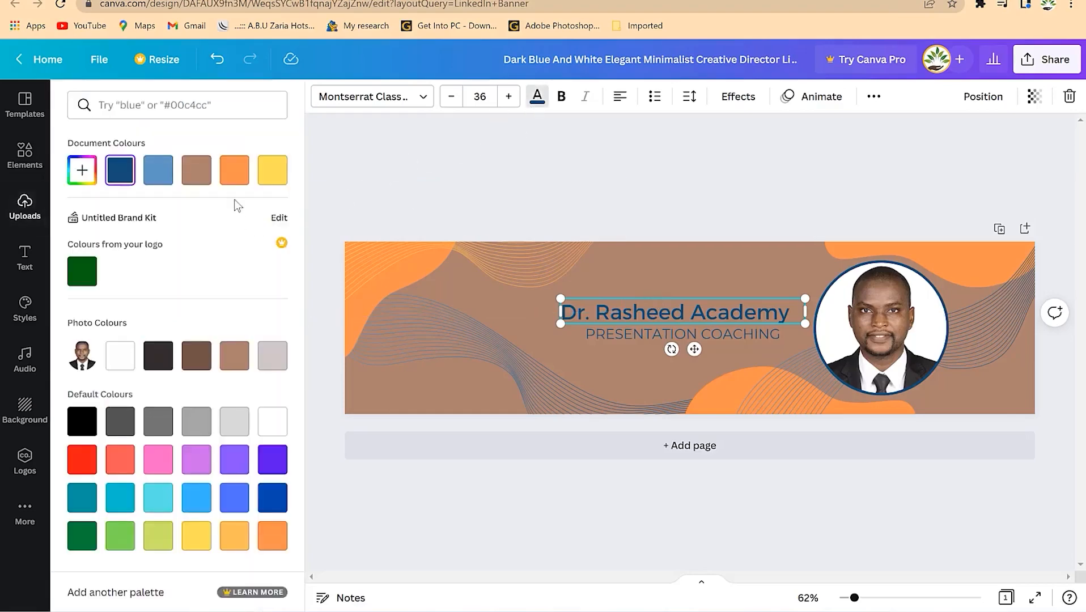
click(229, 180)
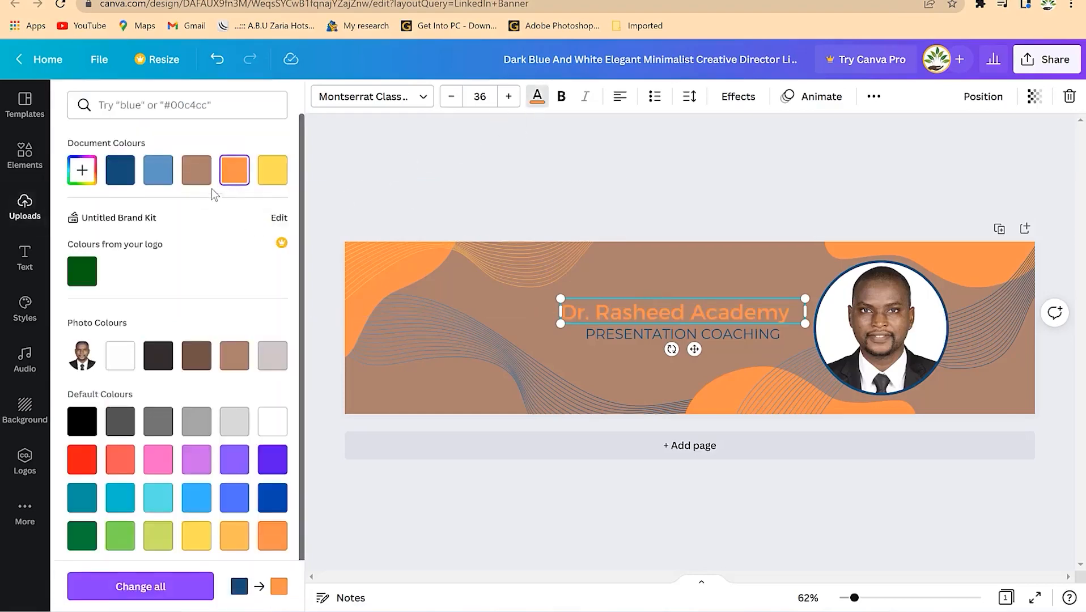
click(273, 181)
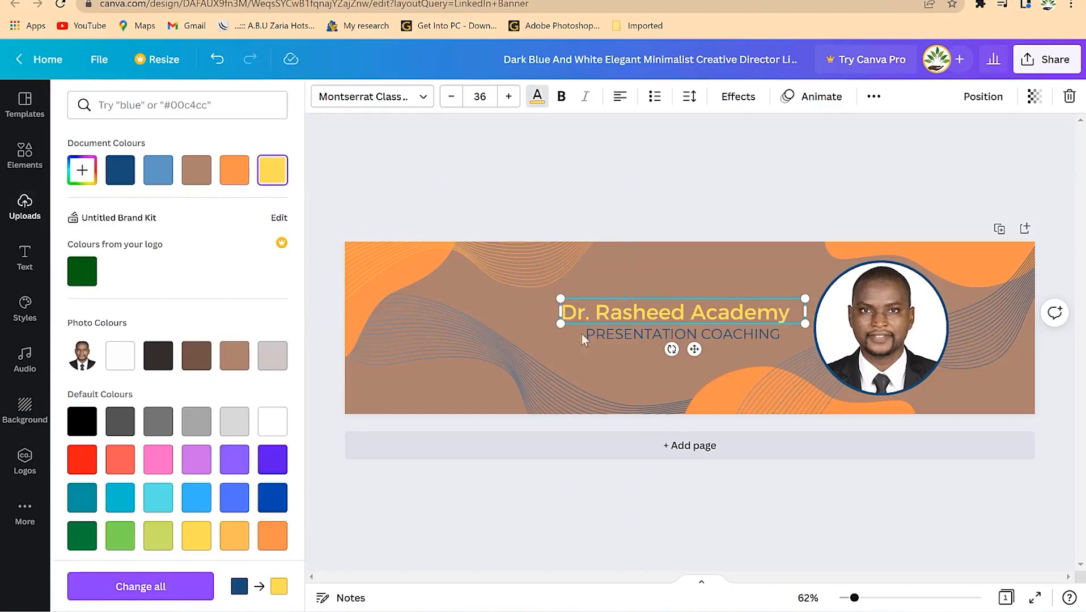
click(623, 336)
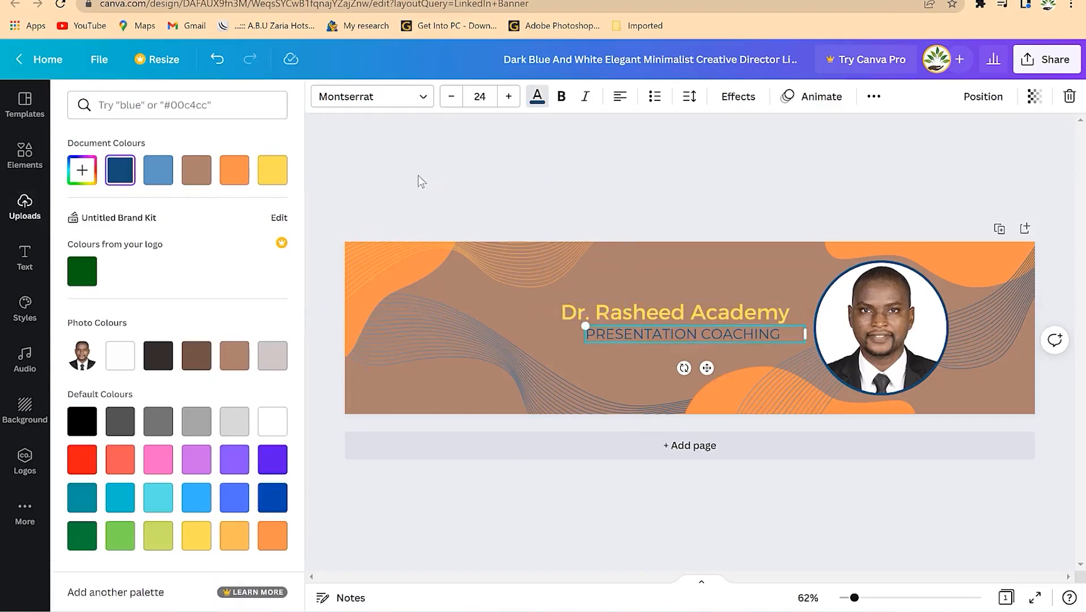
click(286, 176)
click(502, 152)
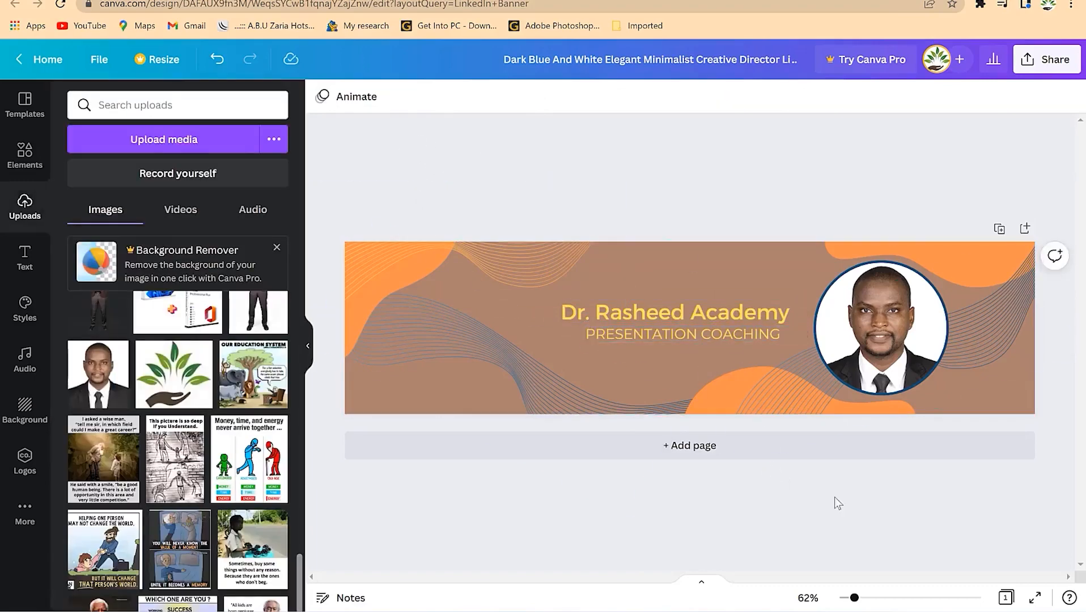
- Set both the academy title and PRESENTATION COACHING text to near-black
click(737, 321)
shift+click(734, 335)
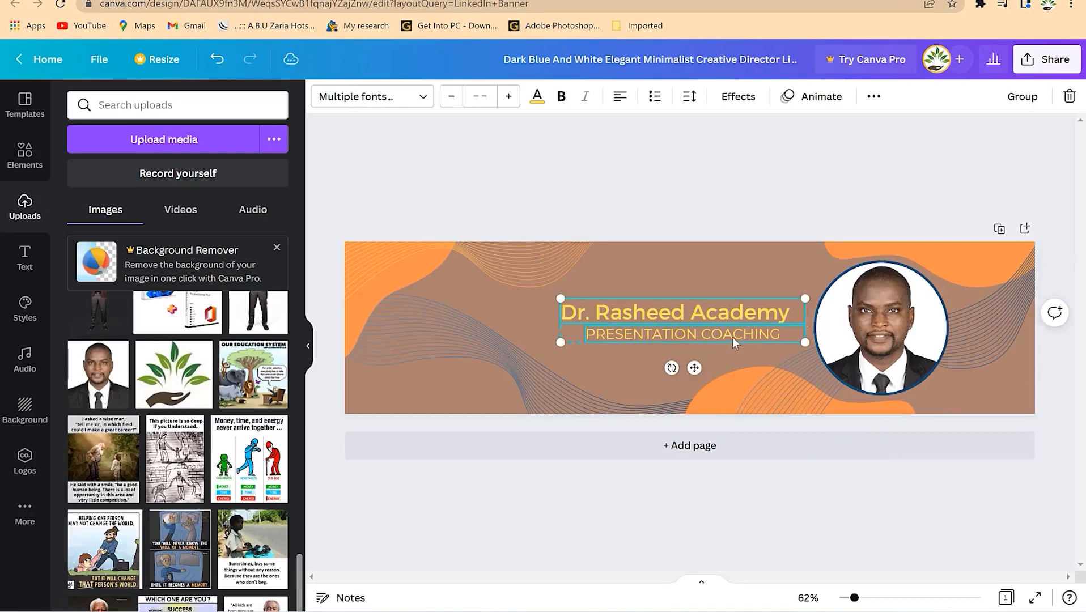
click(537, 96)
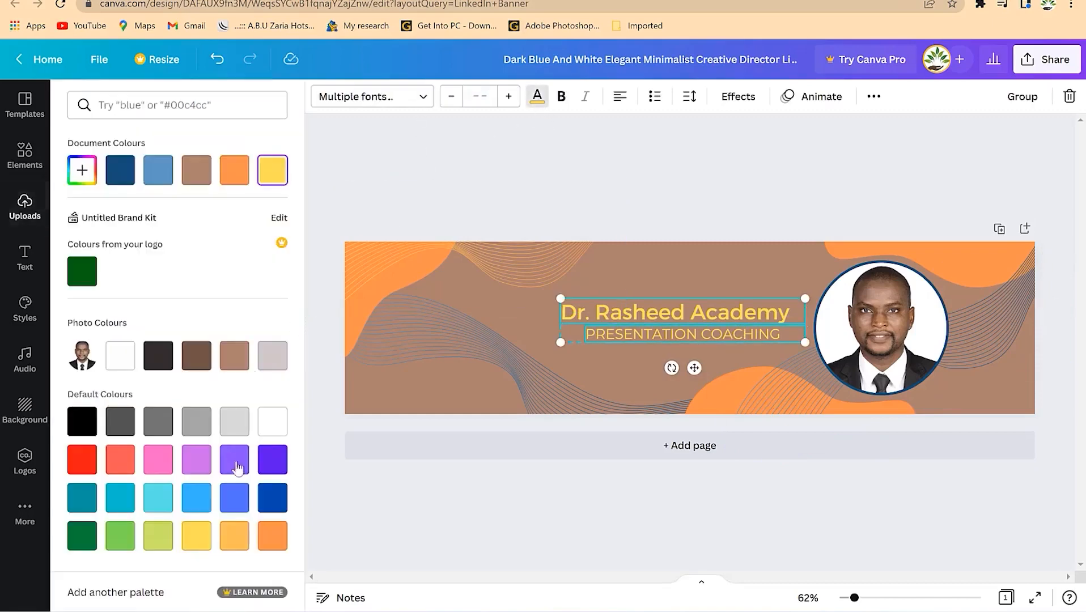
click(273, 498)
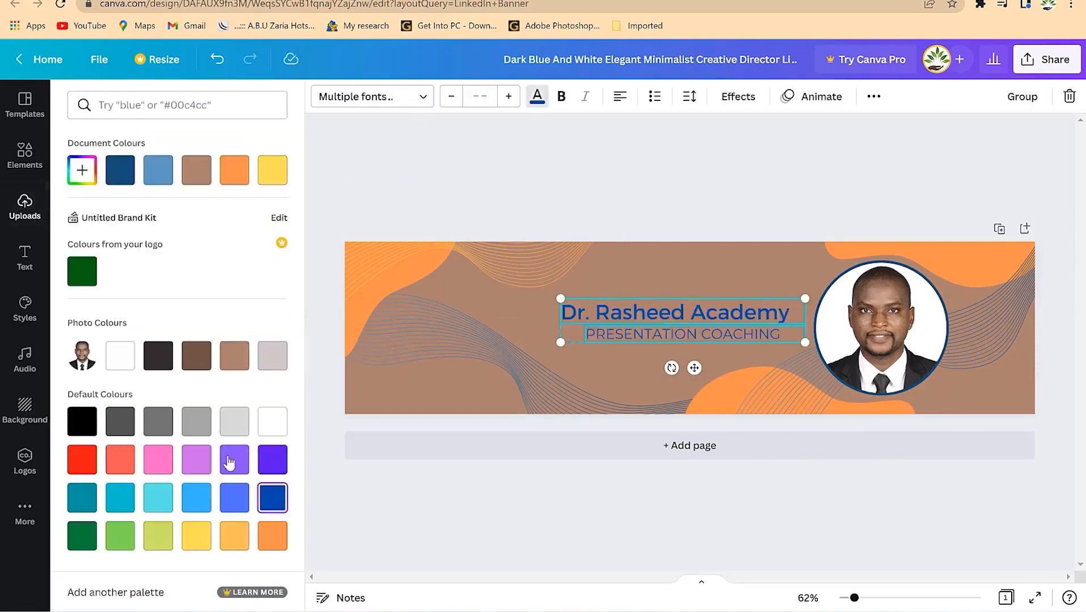
click(159, 355)
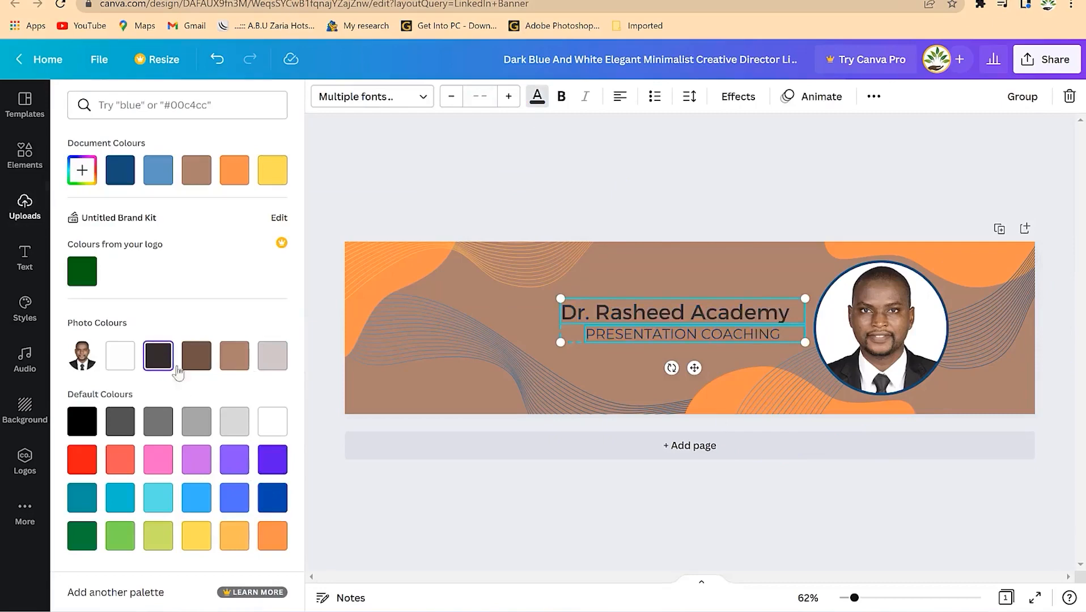
click(674, 205)
click(767, 469)
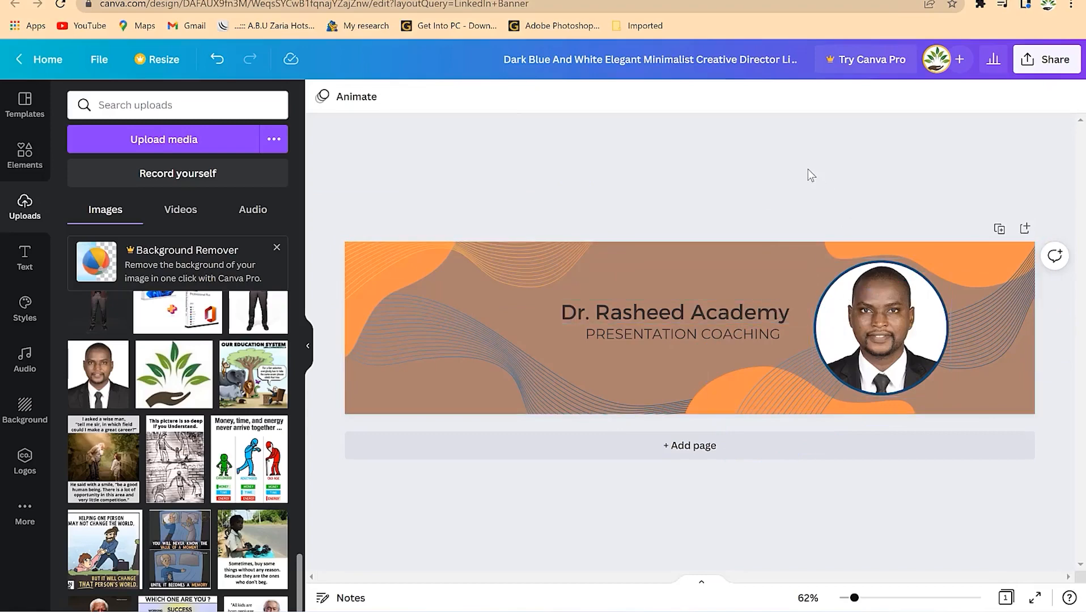
- Download the banner as a PNG and open the downloaded file
click(1016, 72)
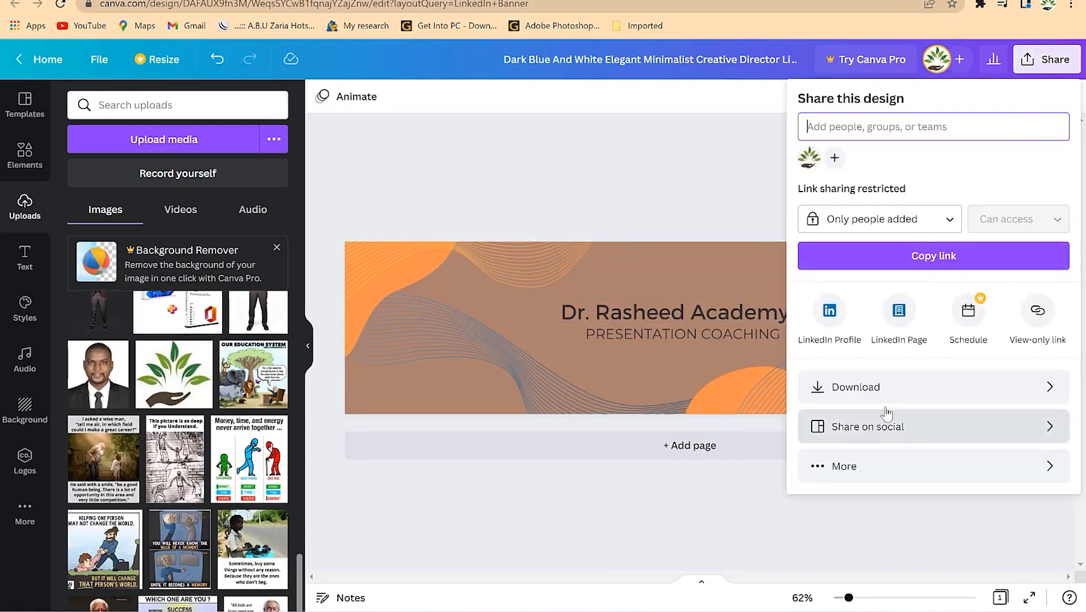
click(887, 387)
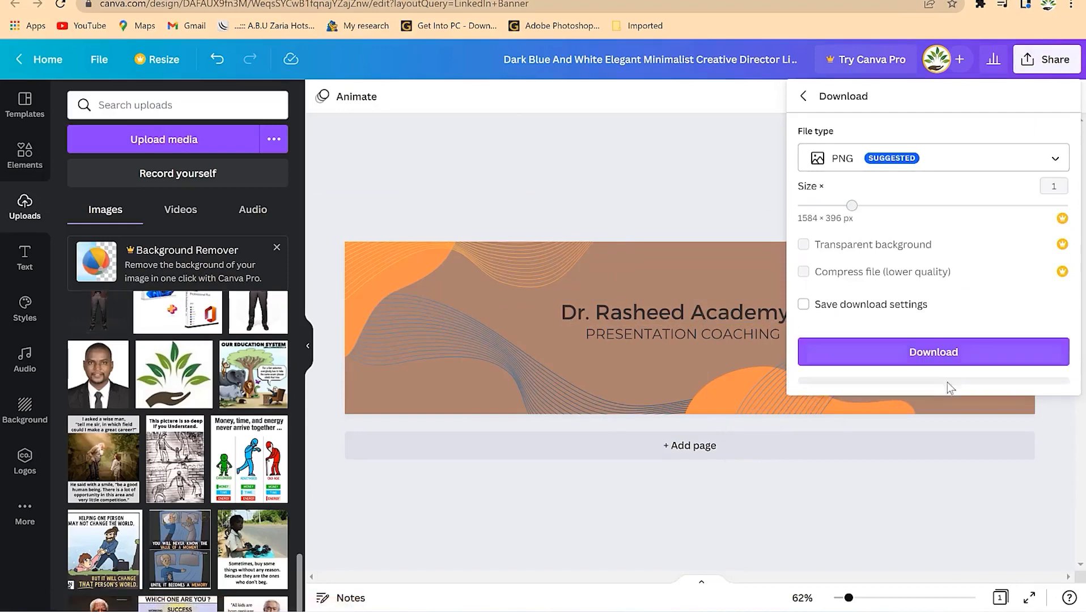
click(960, 355)
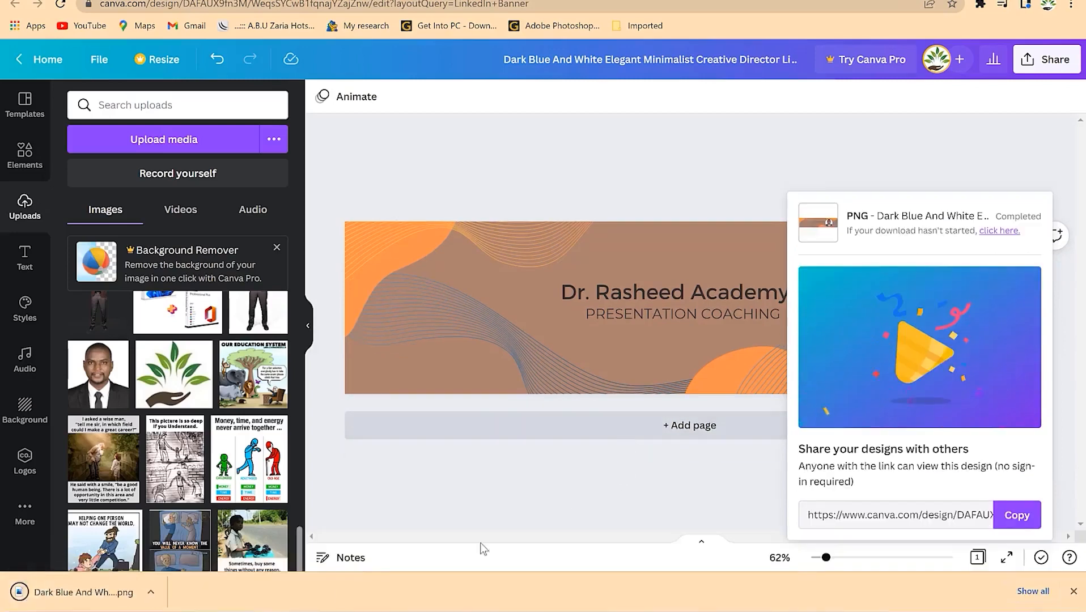
click(37, 598)
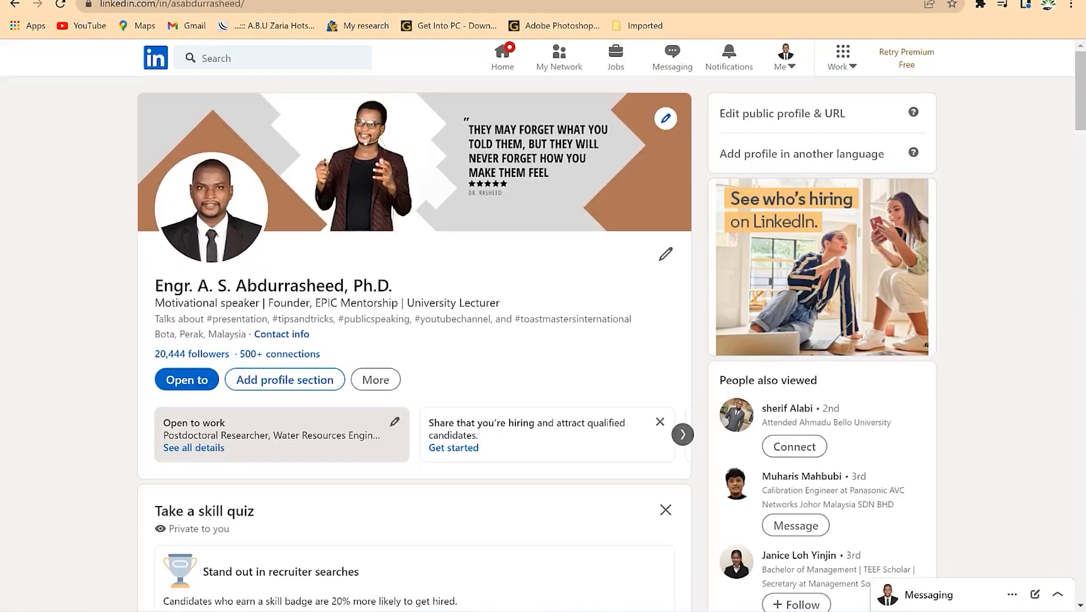
- Open and close LinkedIn's background photo editor without changes, then return to Canva
click(664, 120)
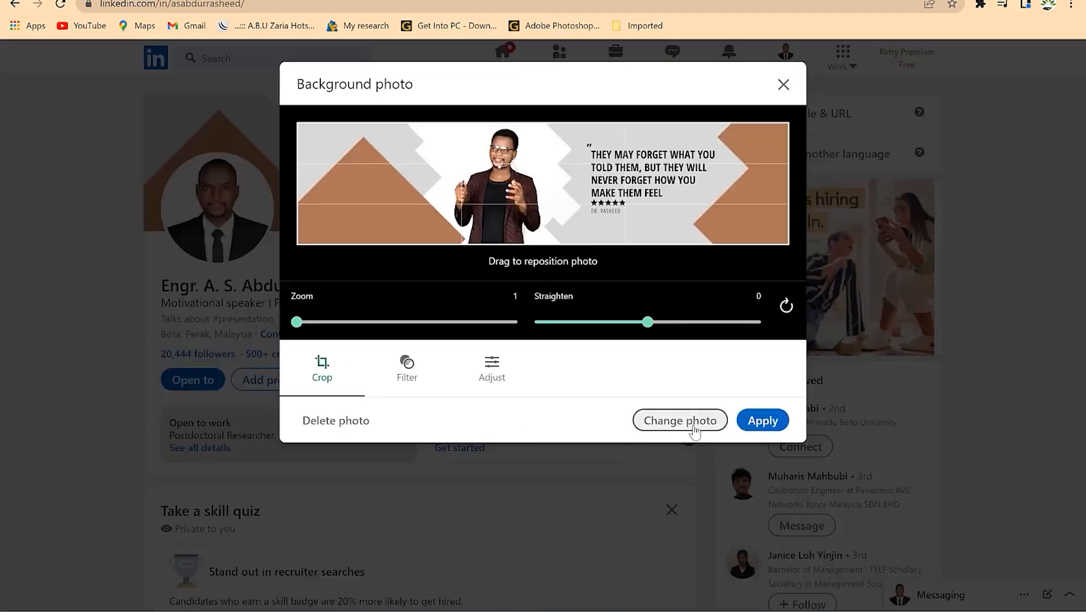
click(793, 84)
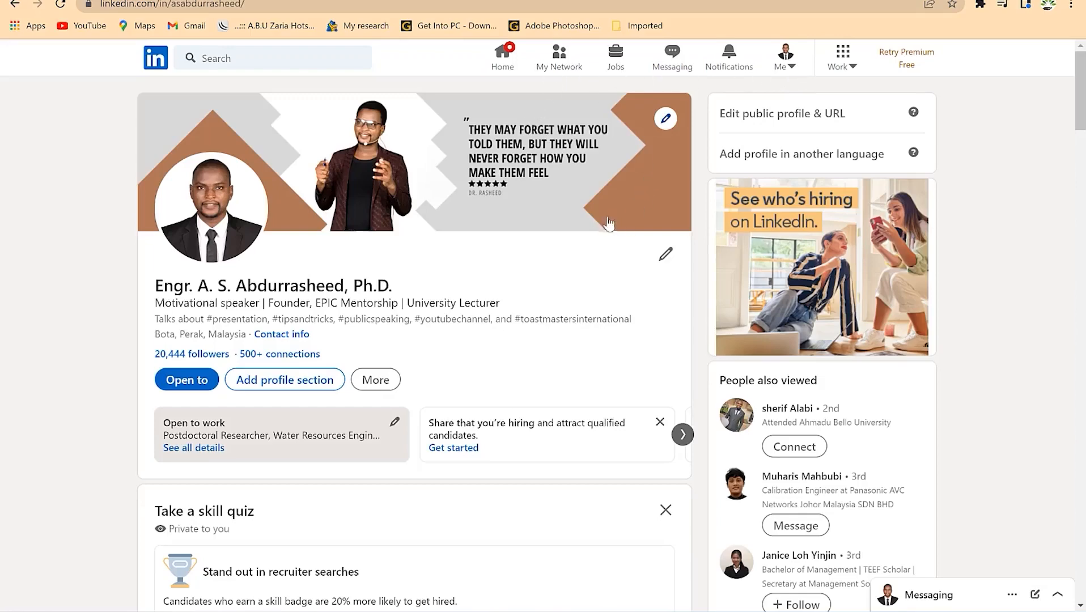
key(ctrl+Tab)
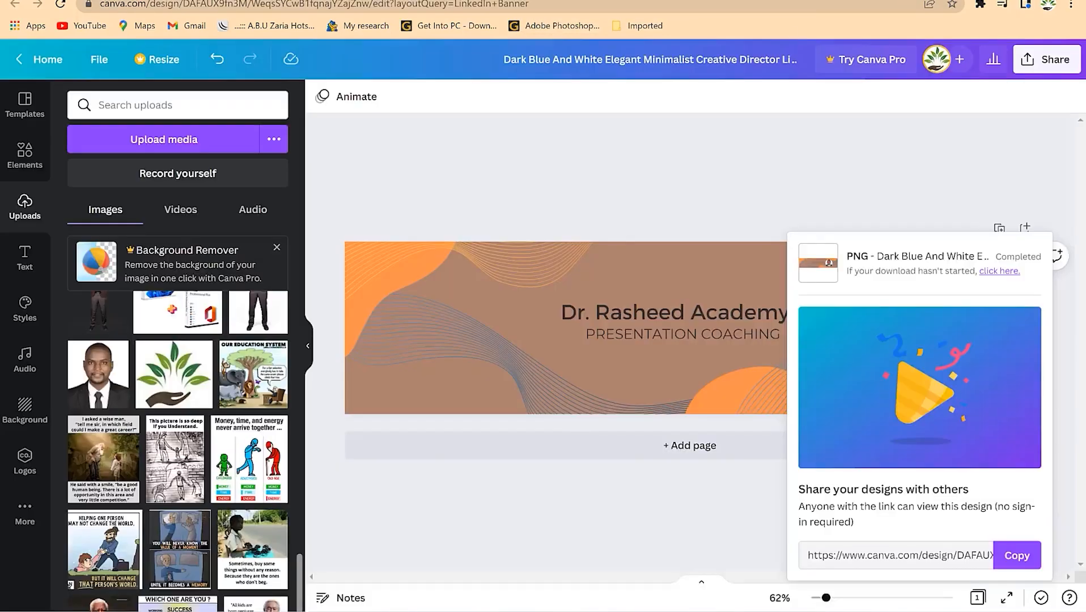
- From Canva home, search 'youtube' and choose the YouTube Channel Art design type
click(42, 57)
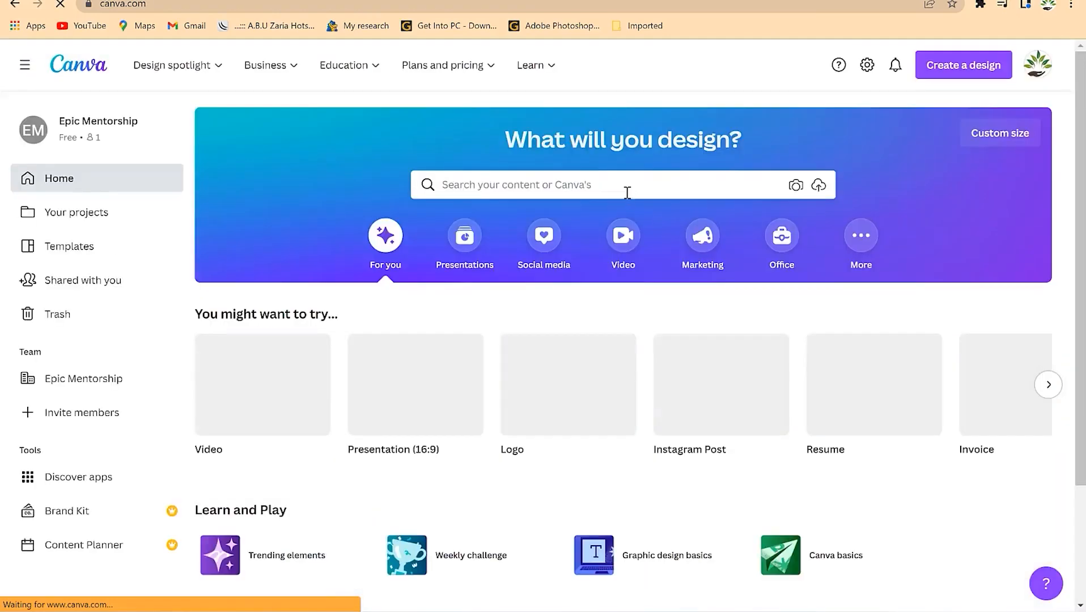
click(626, 192)
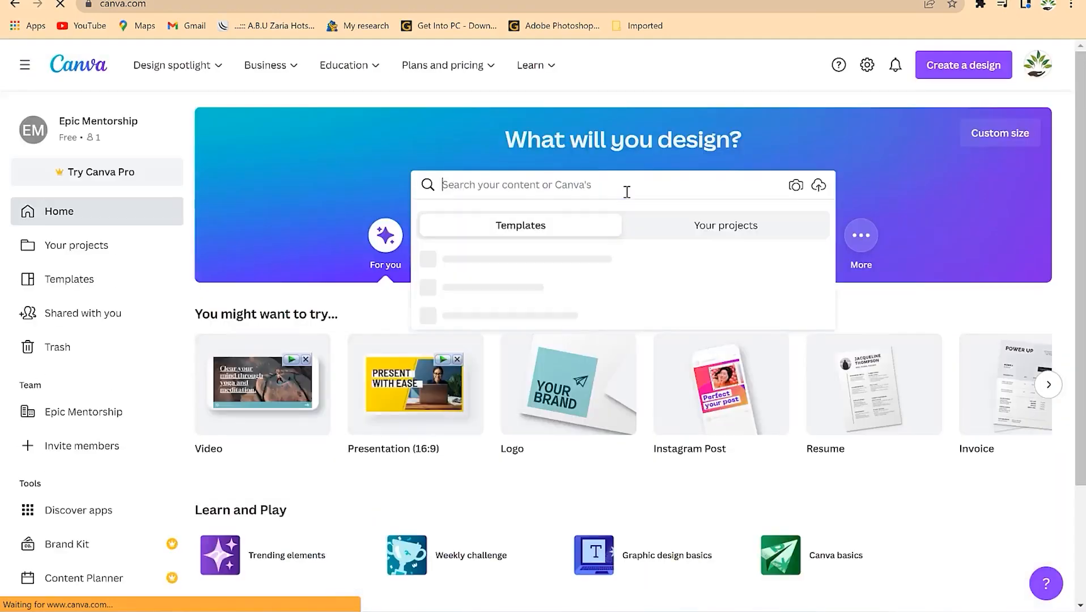
text(youtube)
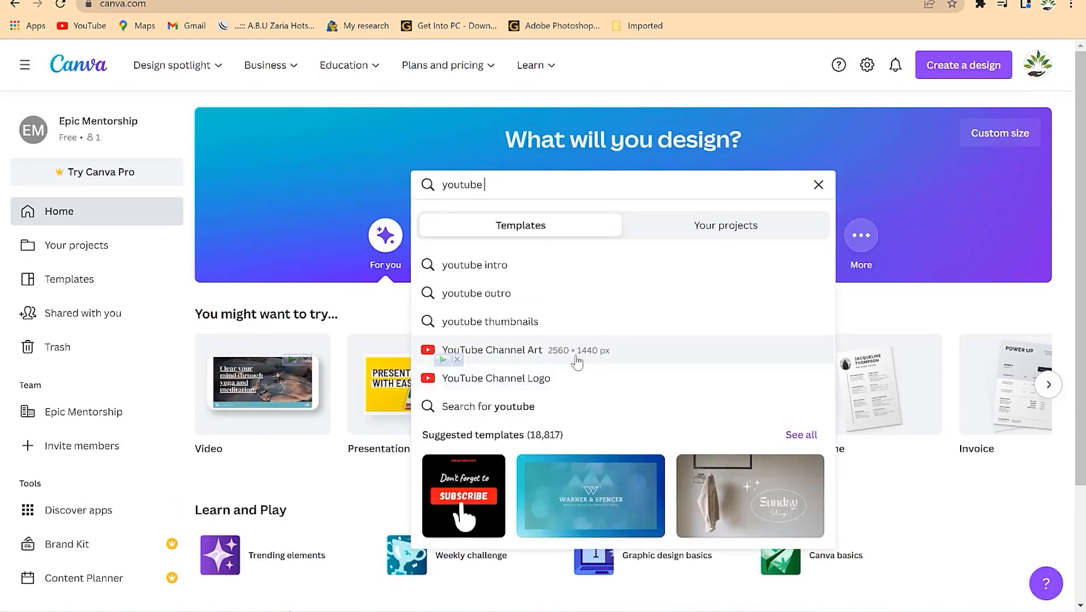
click(565, 355)
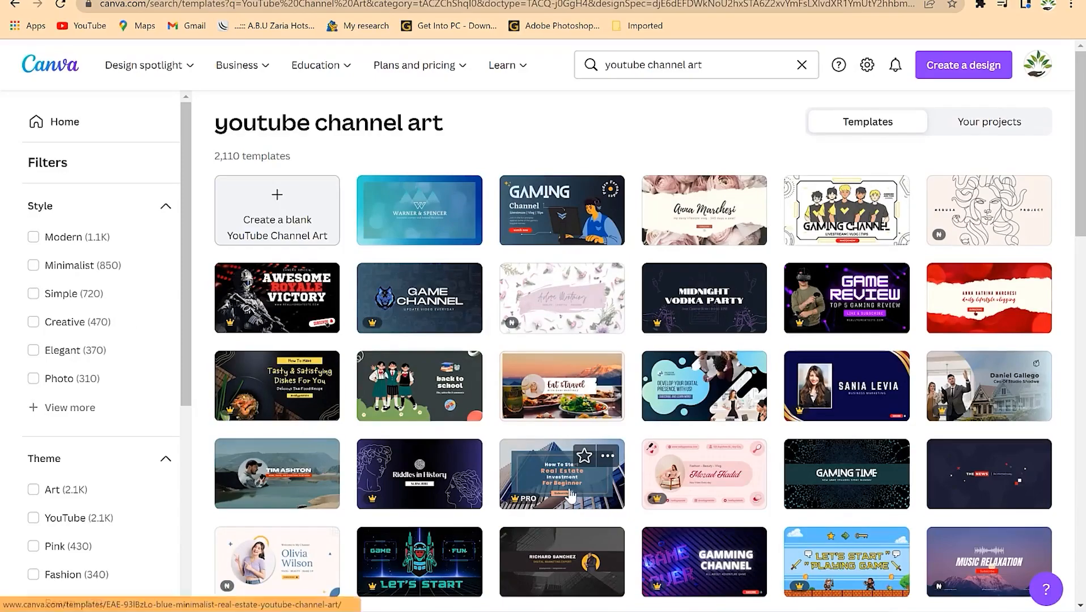
- Browse the results and open the dark digital-marketing channel art template
scroll(615, 501, down, 3)
scroll(607, 480, down, 3)
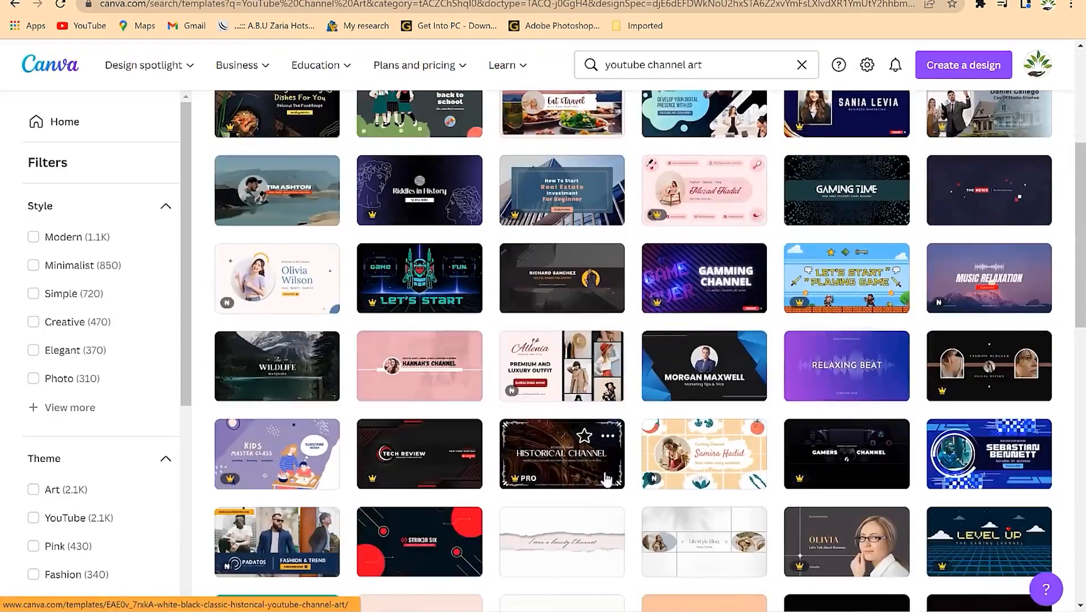
scroll(678, 442, down, 3)
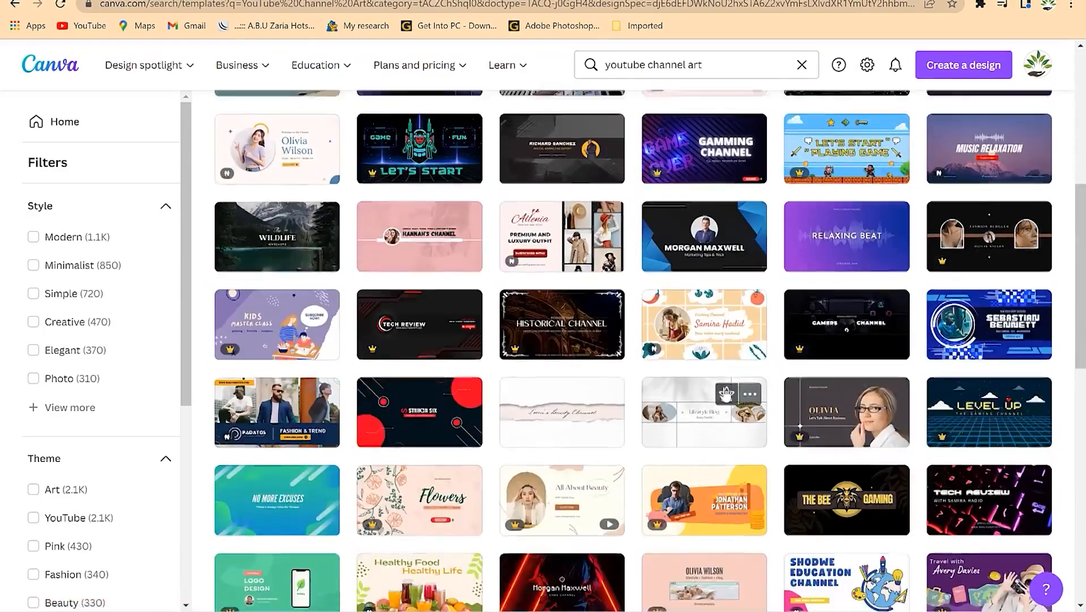
scroll(487, 458, down, 1)
scroll(557, 432, down, 3)
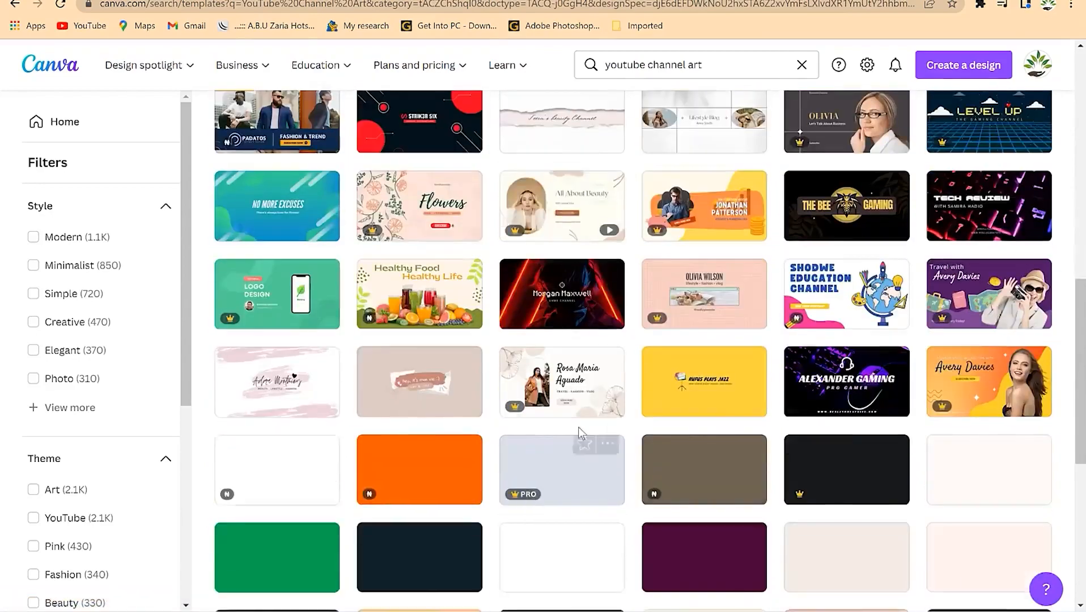
scroll(576, 456, down, 3)
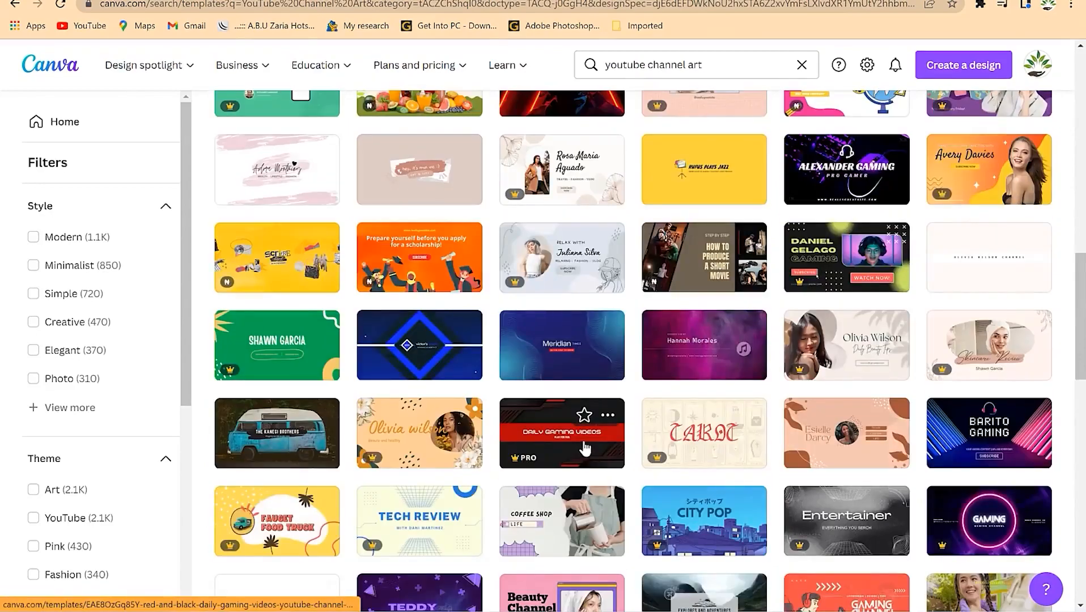
scroll(584, 403, up, 9)
click(551, 363)
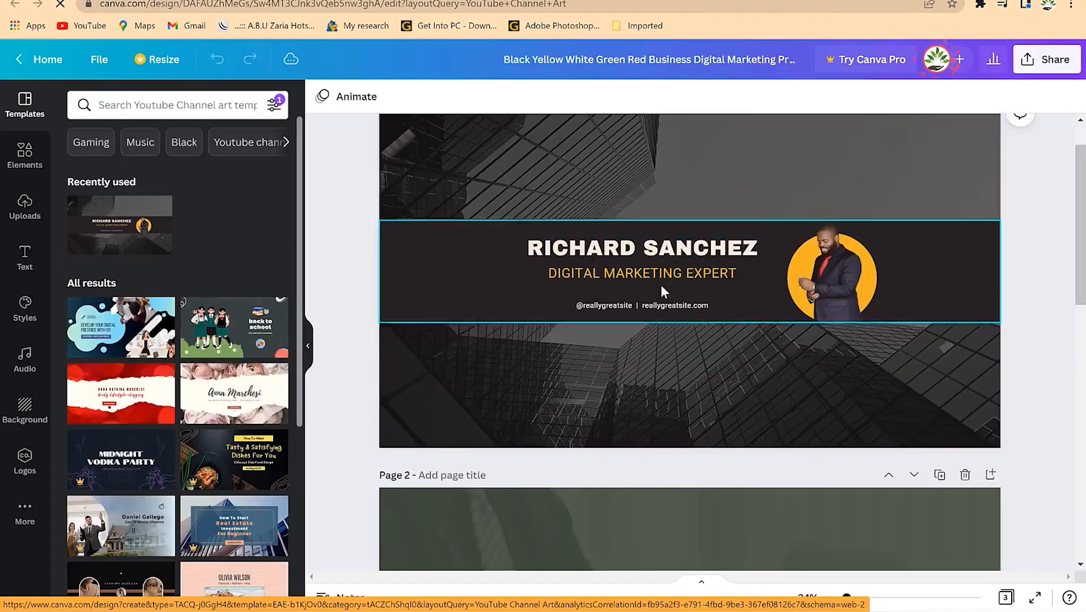
- Make the template's name band dark green-grey
click(410, 269)
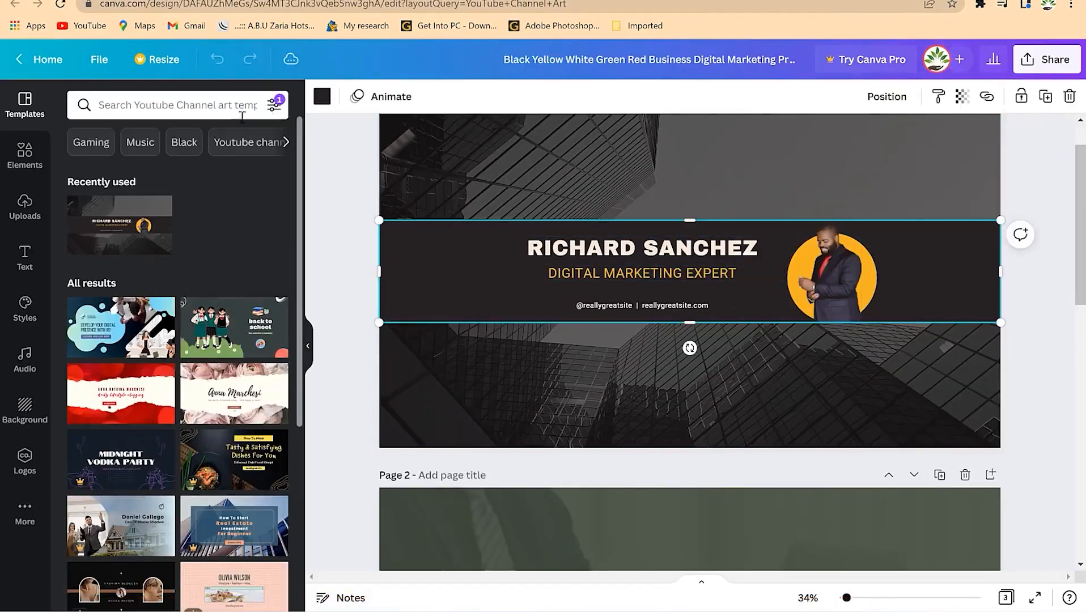
click(320, 100)
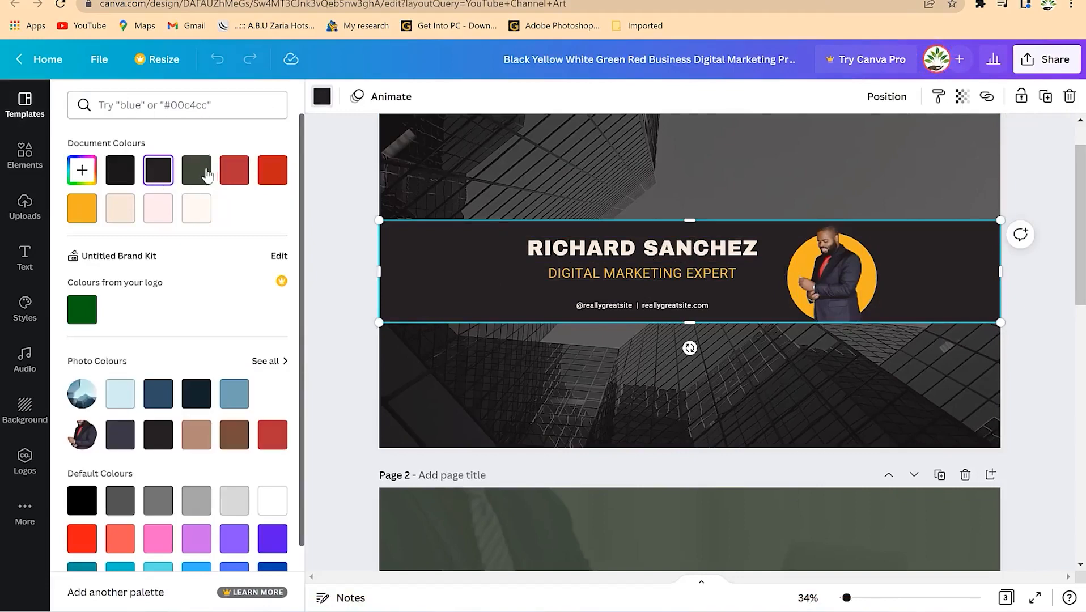
click(196, 170)
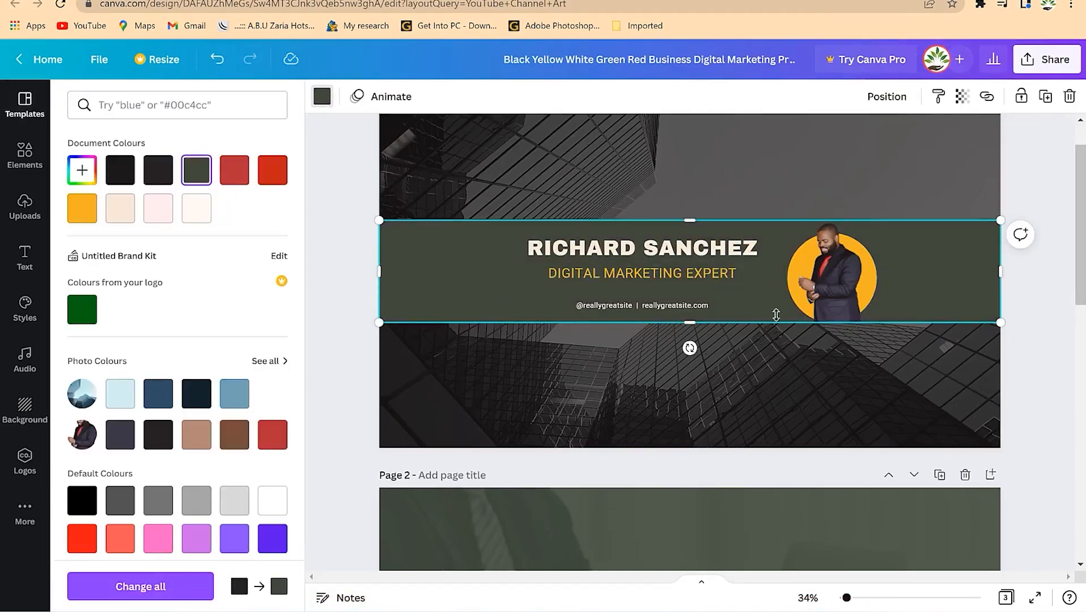
- Put the uploaded suited man photo into the circle portrait frame
click(828, 278)
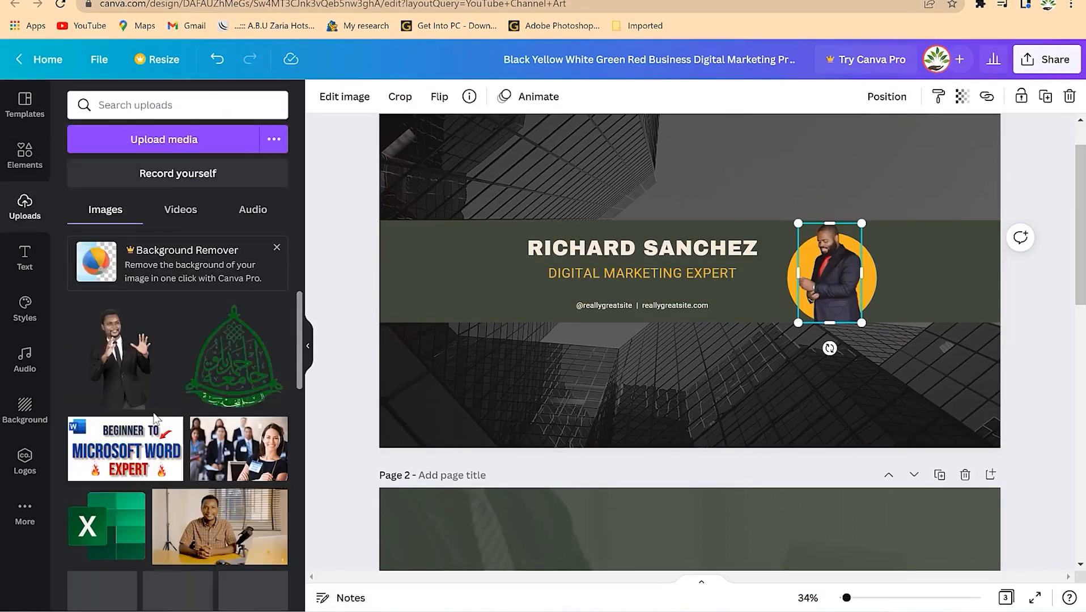
click(134, 364)
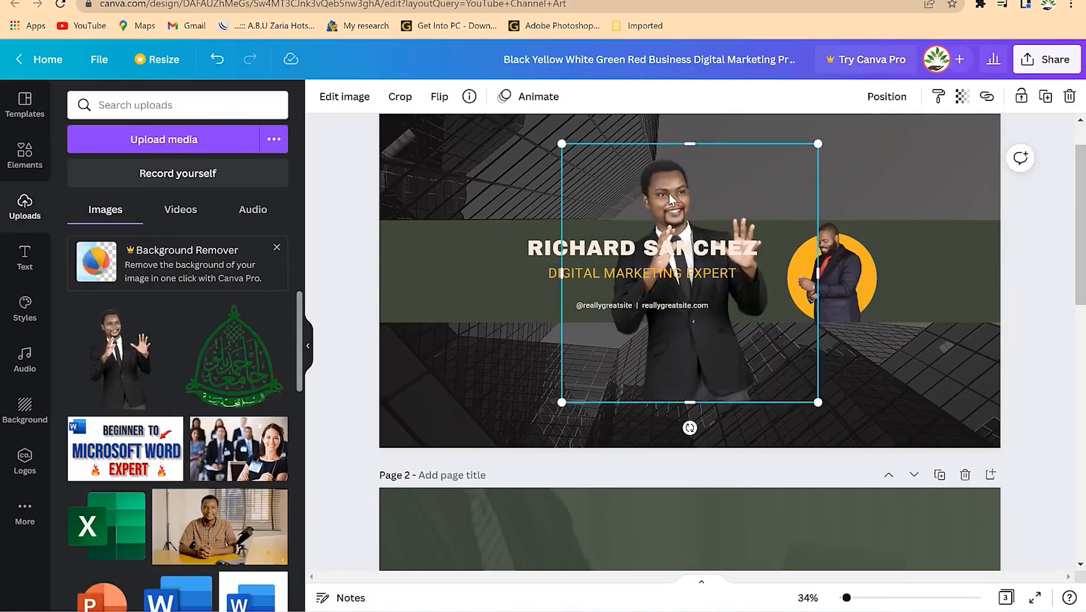
key(Delete)
drag(240, 372, 827, 276)
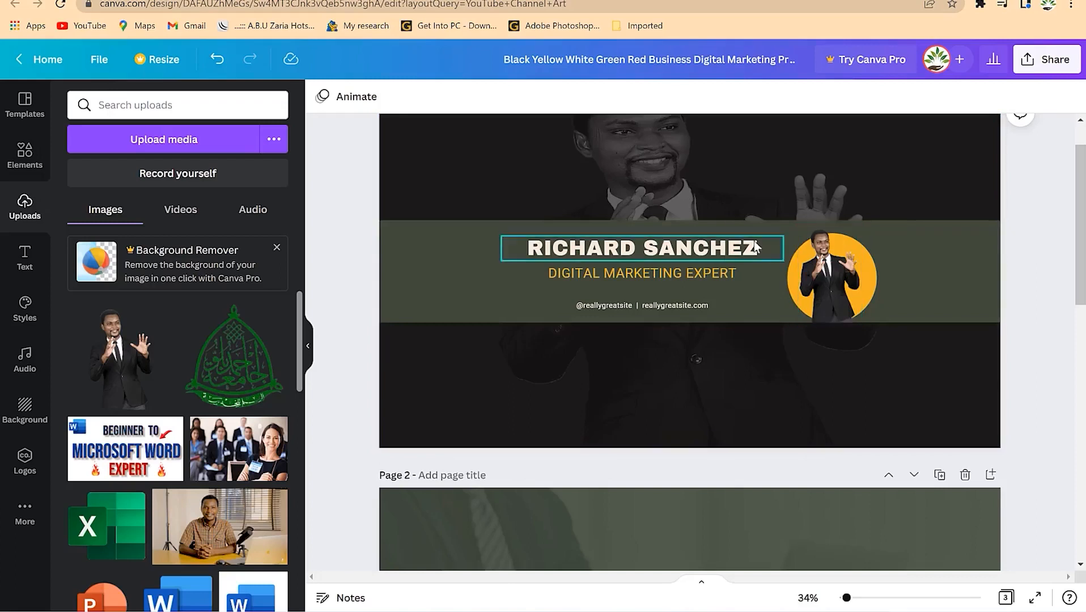
- Replace the RICHARD SANCHEZ headline with 'EPIC MENTORSHIP'
click(680, 257)
click(680, 257)
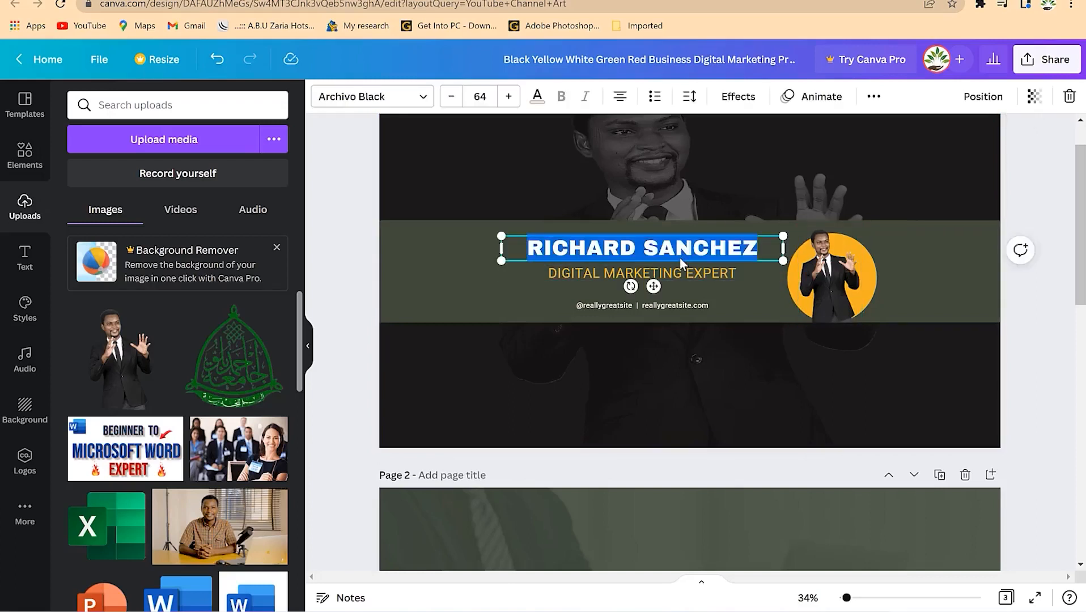
text(DR. RASHE)
key(BackSpace)
key(BackSpace)
key(BackSpace)
key(BackSpace)
key(BackSpace)
key(BackSpace)
key(BackSpace)
key(BackSpace)
key(BackSpace)
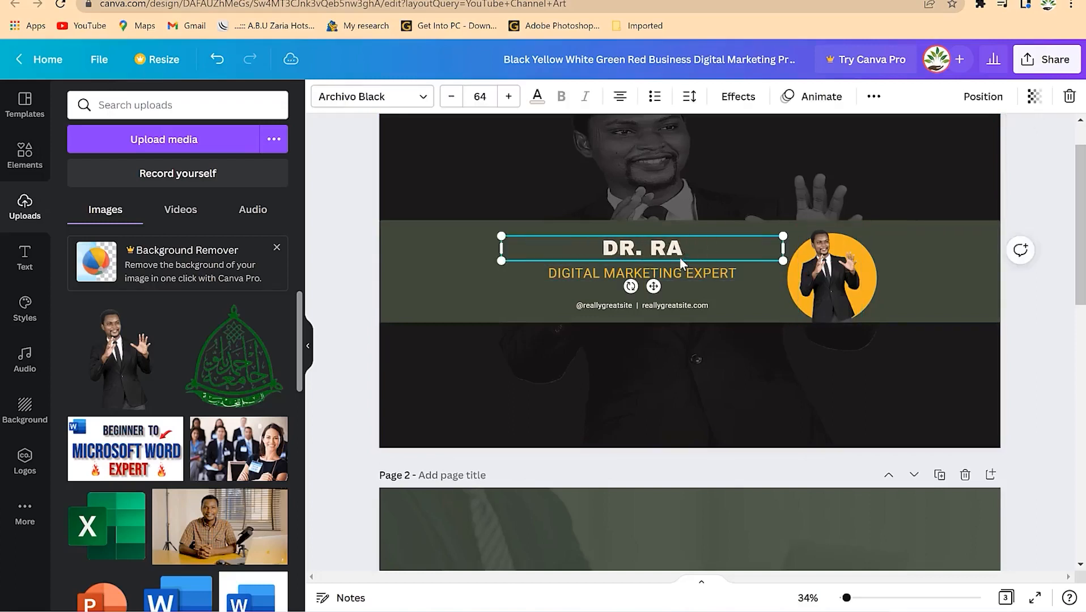
text(EPIC)
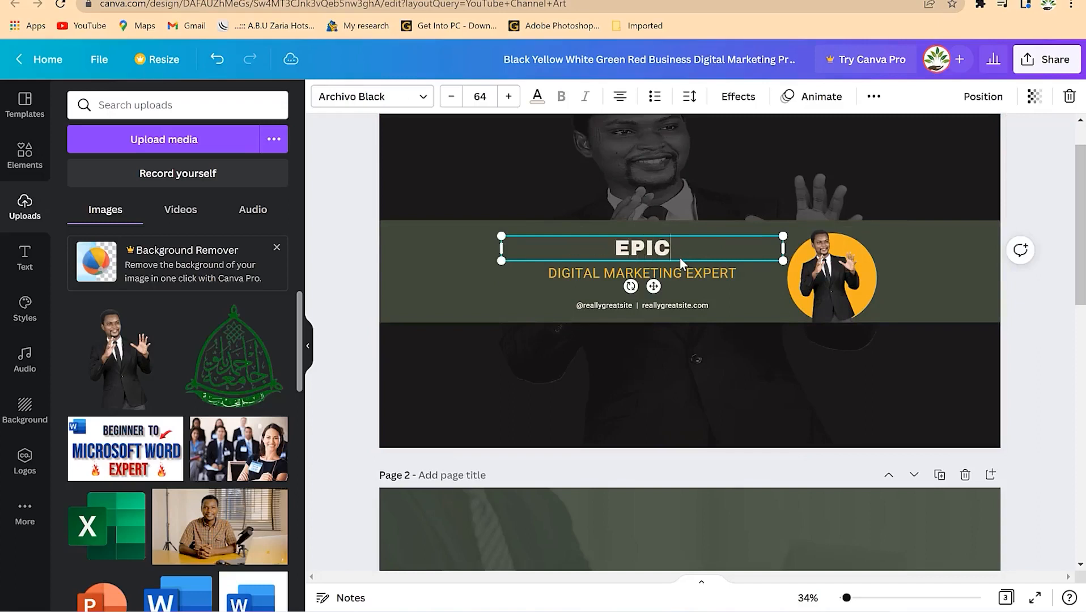
text( MENTORSHIP)
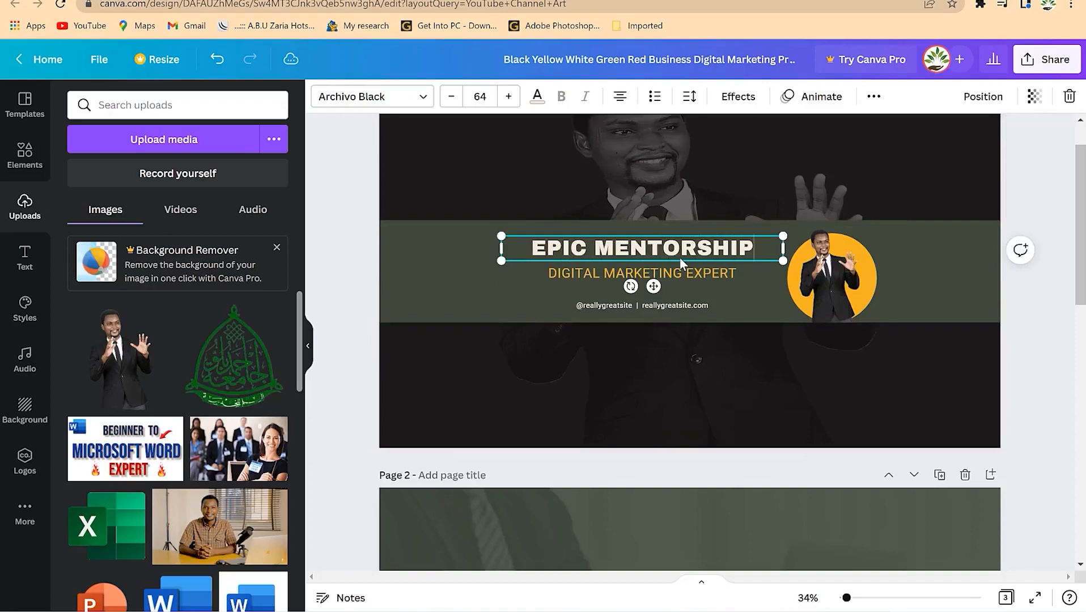
click(608, 293)
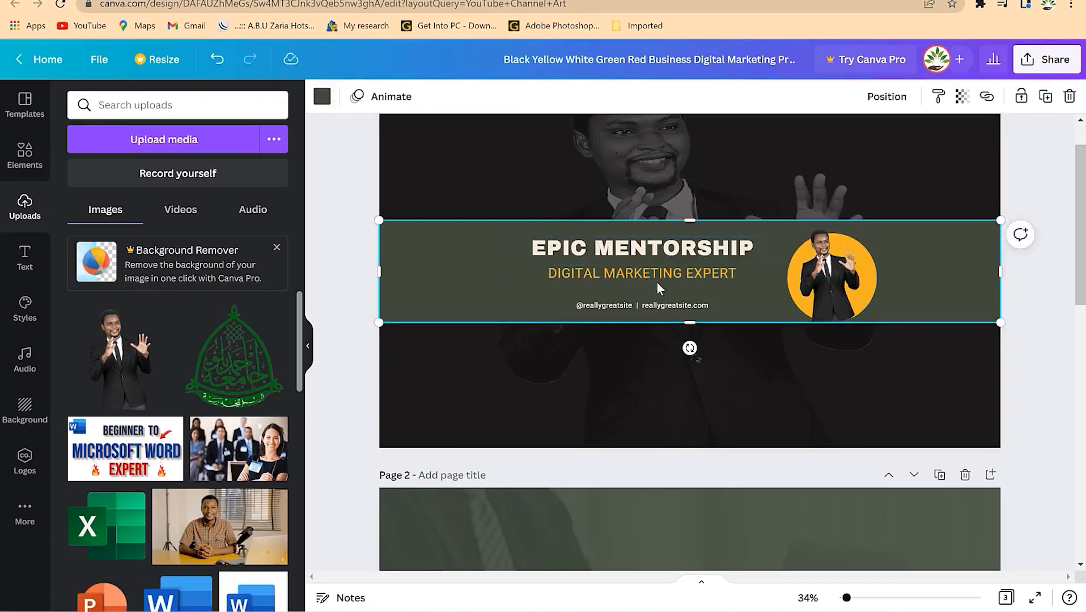
- Select various banner elements, ending on the circle behind the portrait
click(662, 331)
click(585, 305)
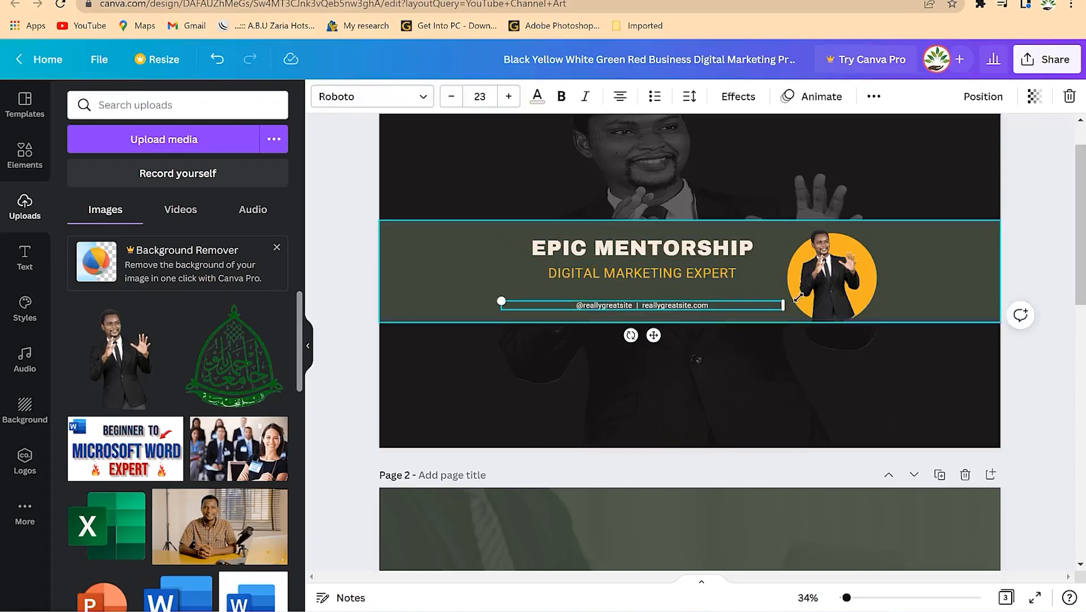
click(852, 380)
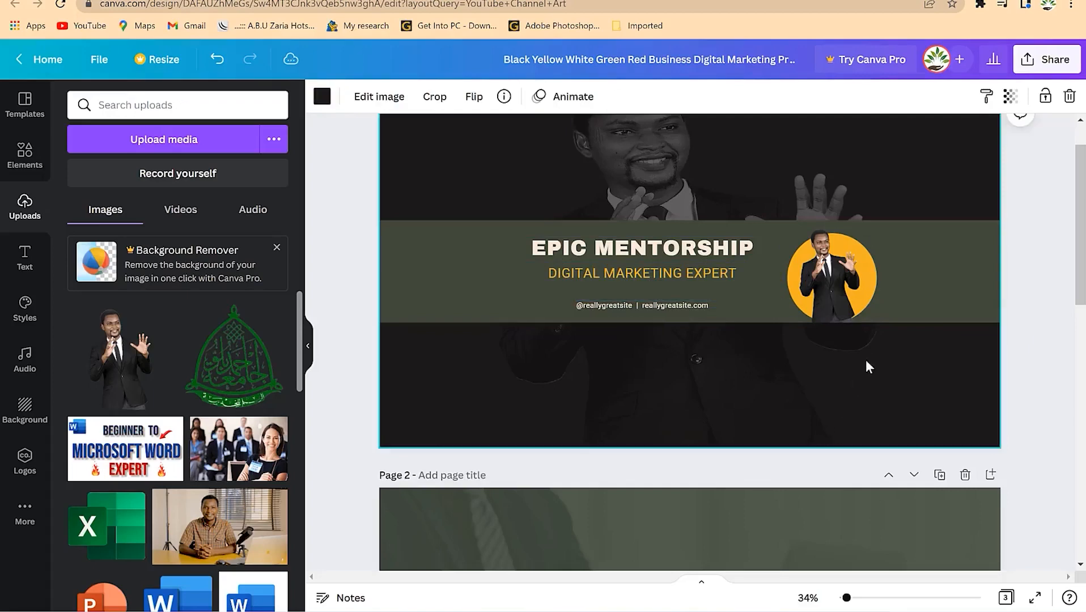
scroll(868, 375, down, 6)
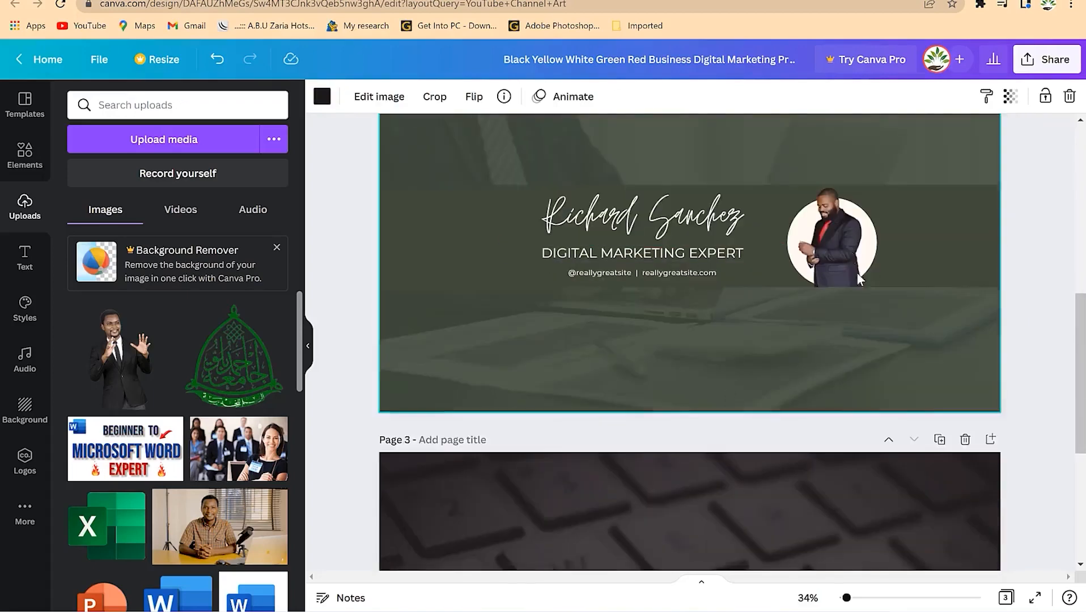
scroll(775, 290, down, 5)
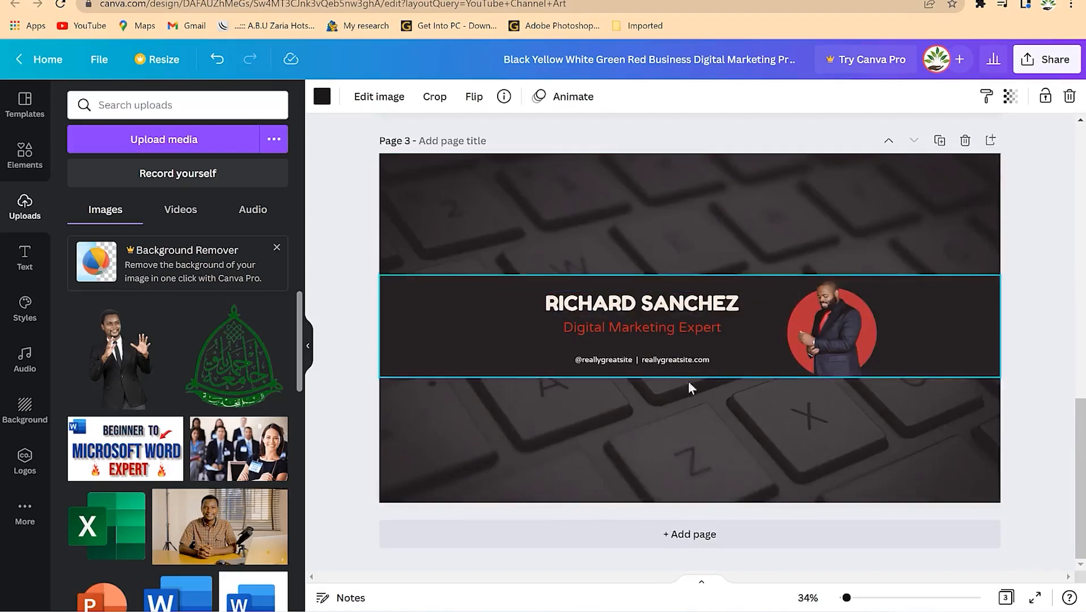
scroll(711, 374, up, 11)
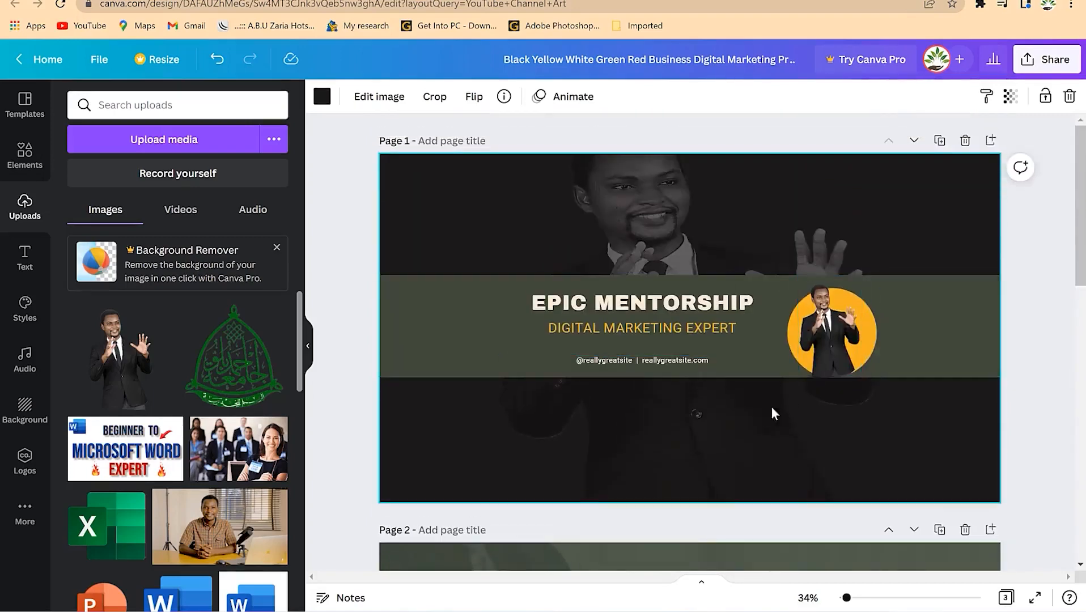
click(867, 321)
click(852, 325)
click(879, 331)
click(870, 331)
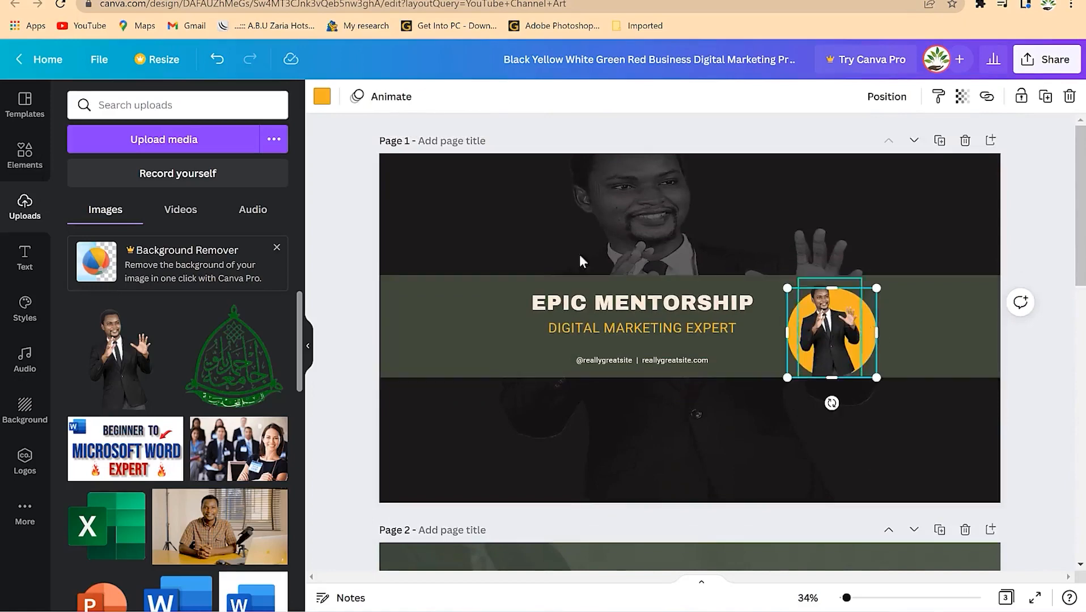
- Turn the portrait circle red
click(321, 97)
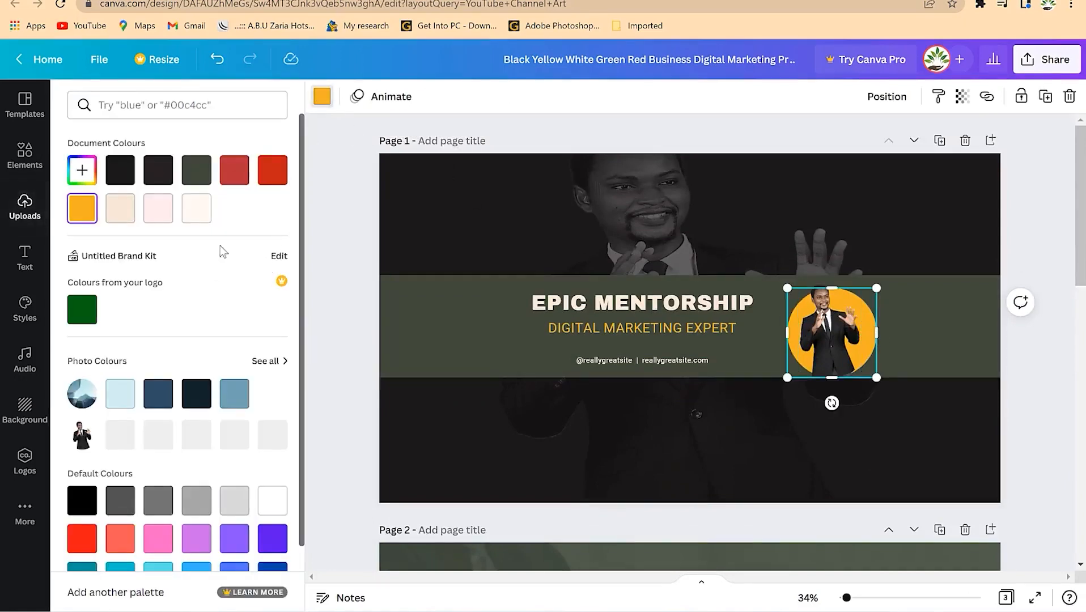
click(272, 170)
click(942, 239)
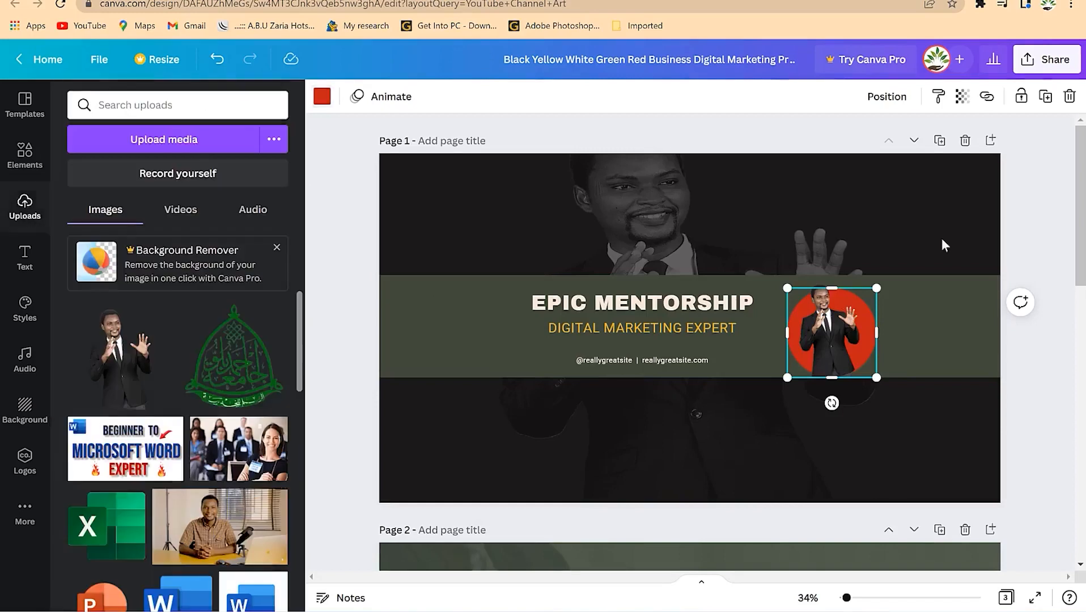
click(1003, 444)
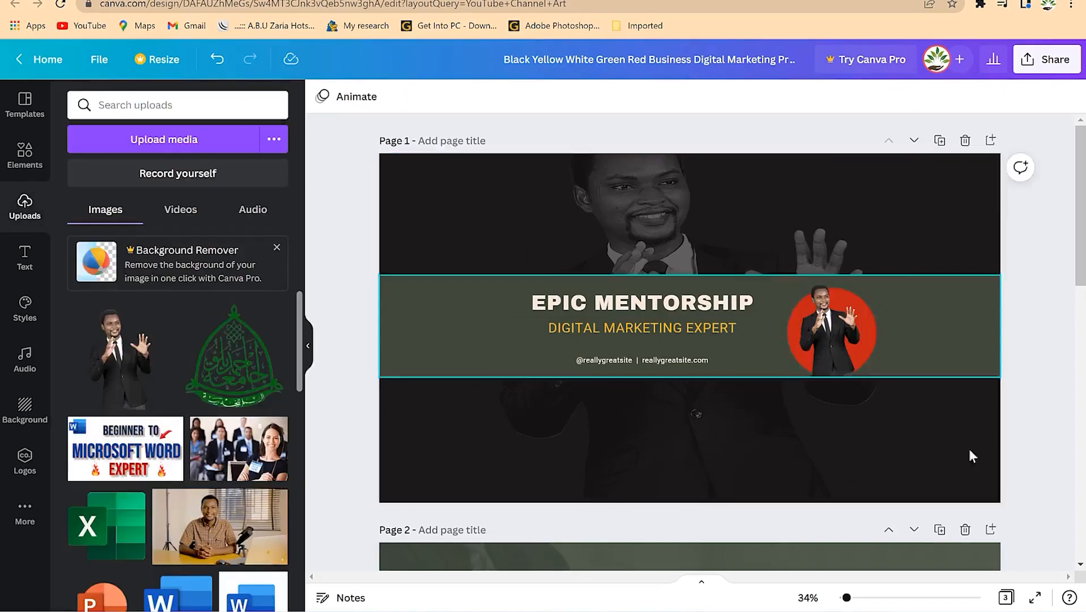
- Tint the background photo beige, after trying cream and pale pink
click(901, 195)
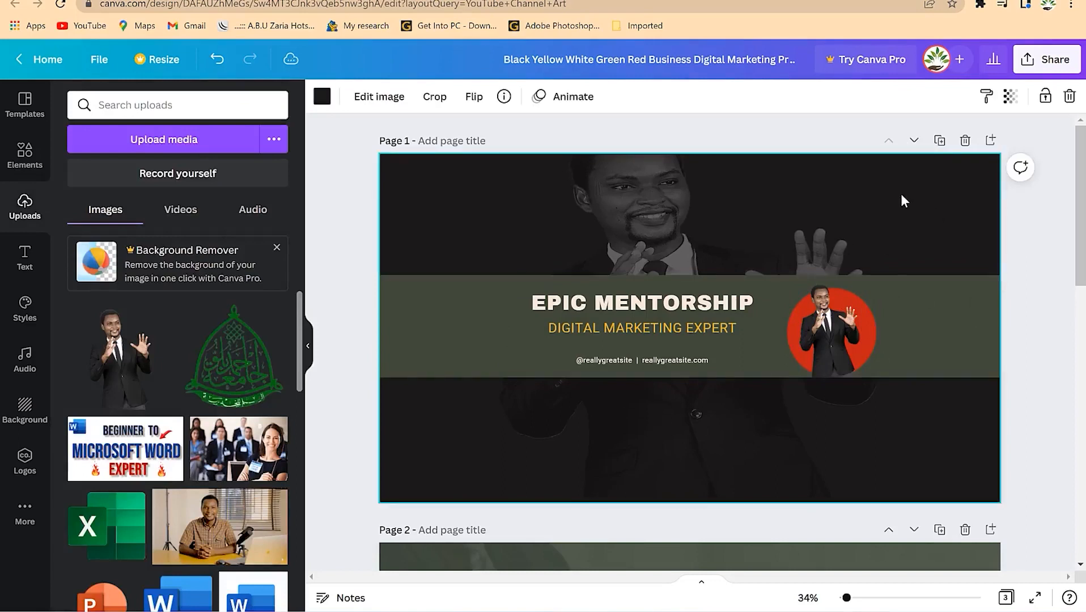
click(321, 98)
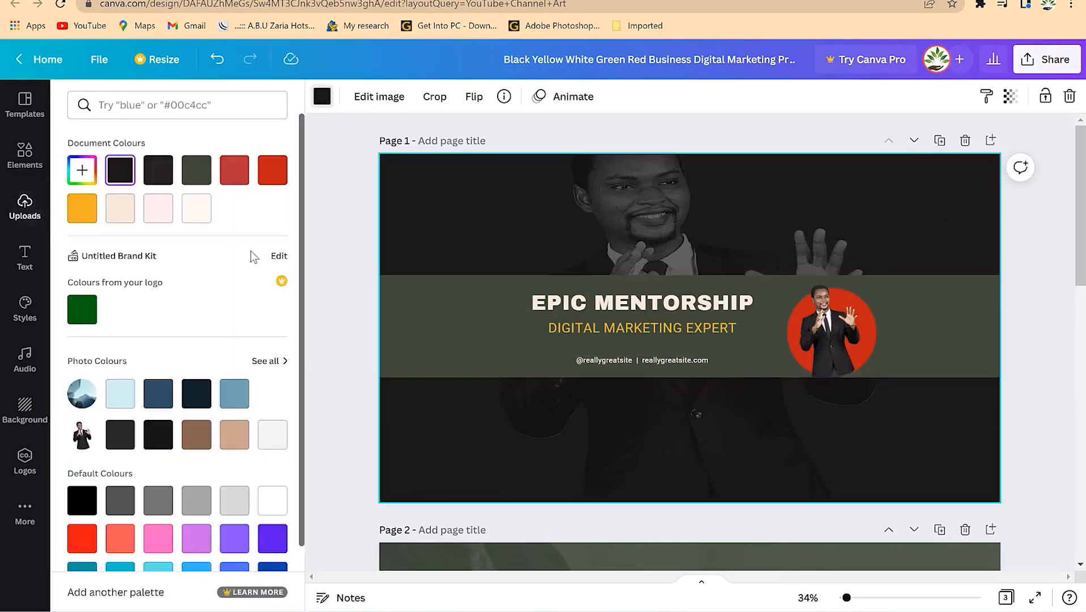
click(193, 211)
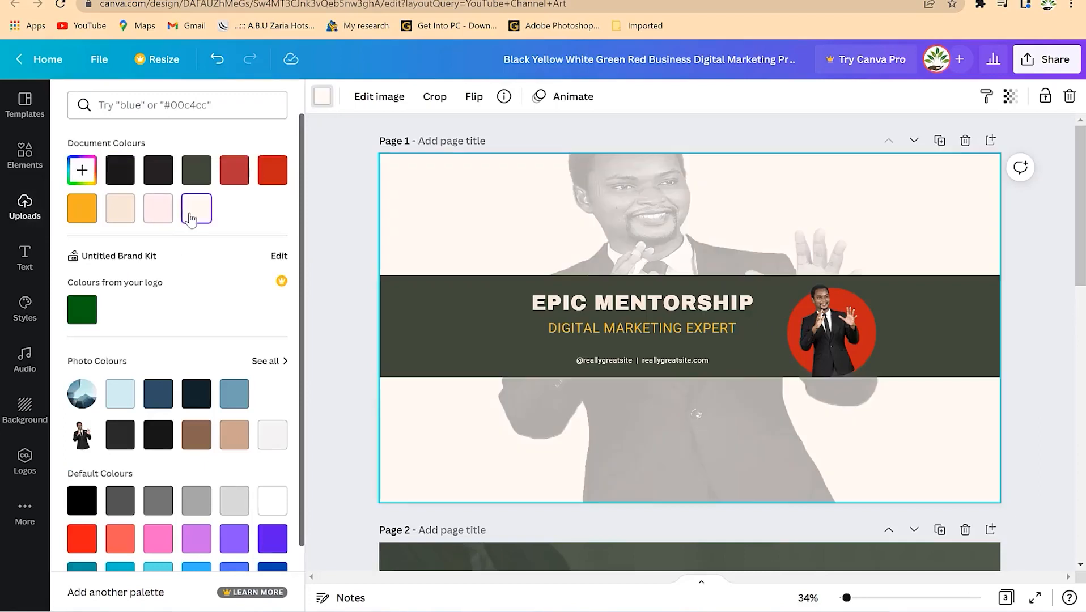
click(152, 218)
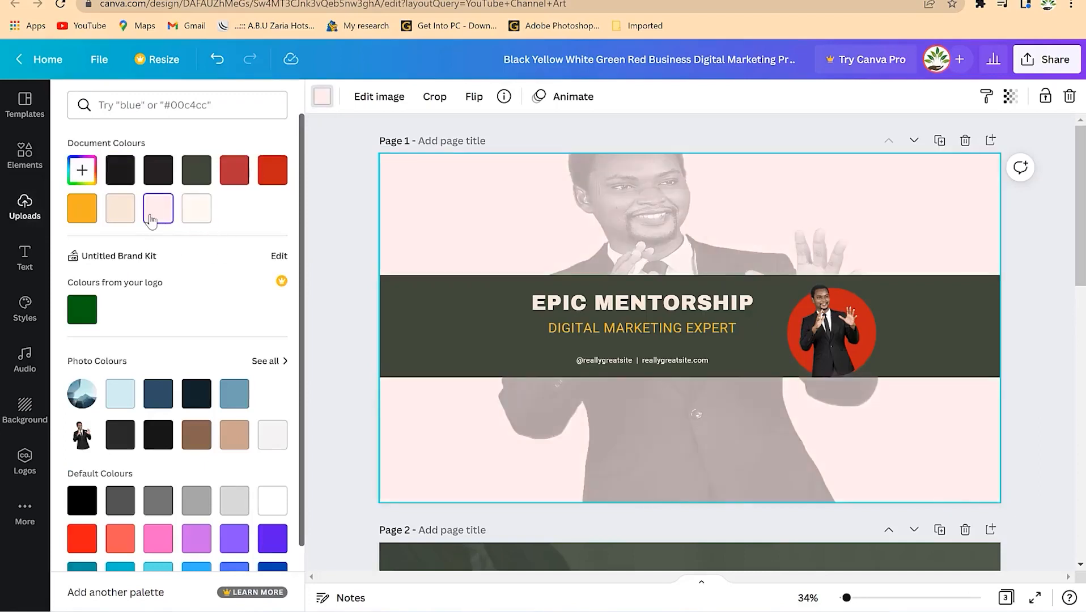
click(130, 215)
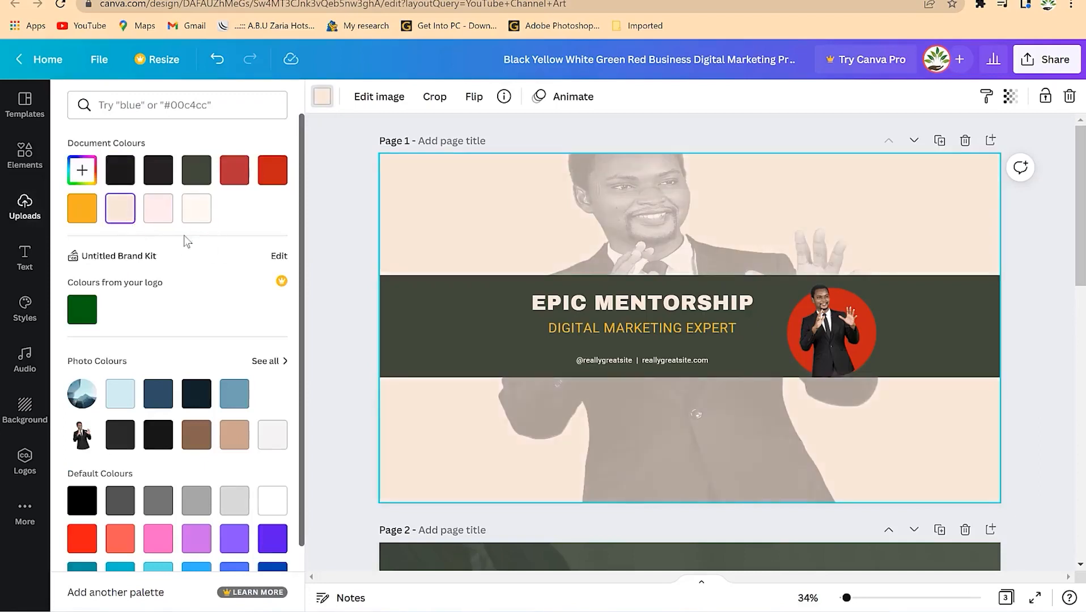
click(802, 141)
click(1030, 370)
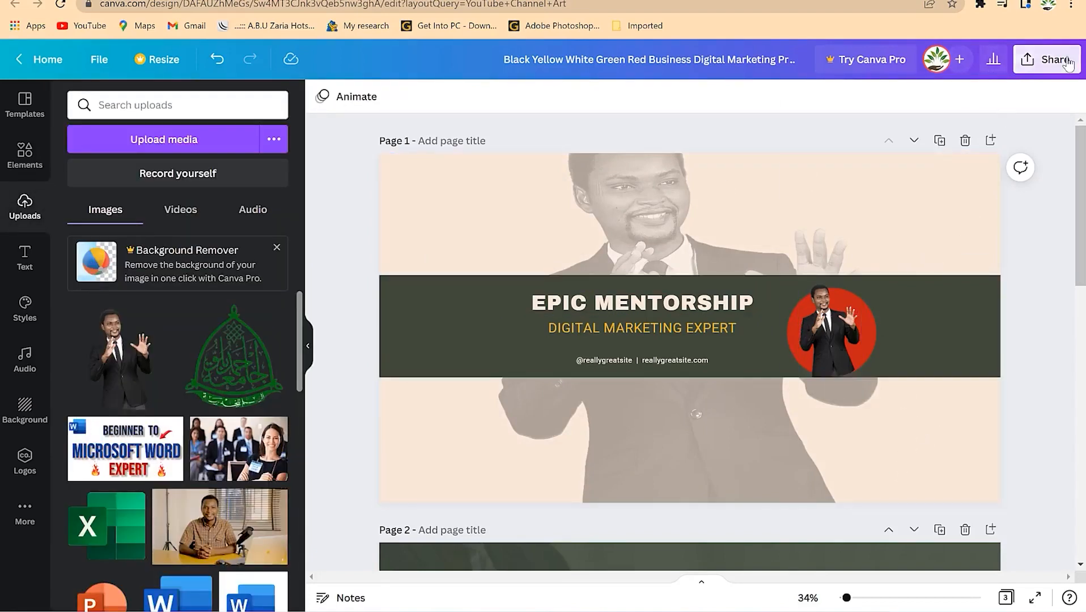
- Download only Page 1 of the banner as a PNG
click(1046, 59)
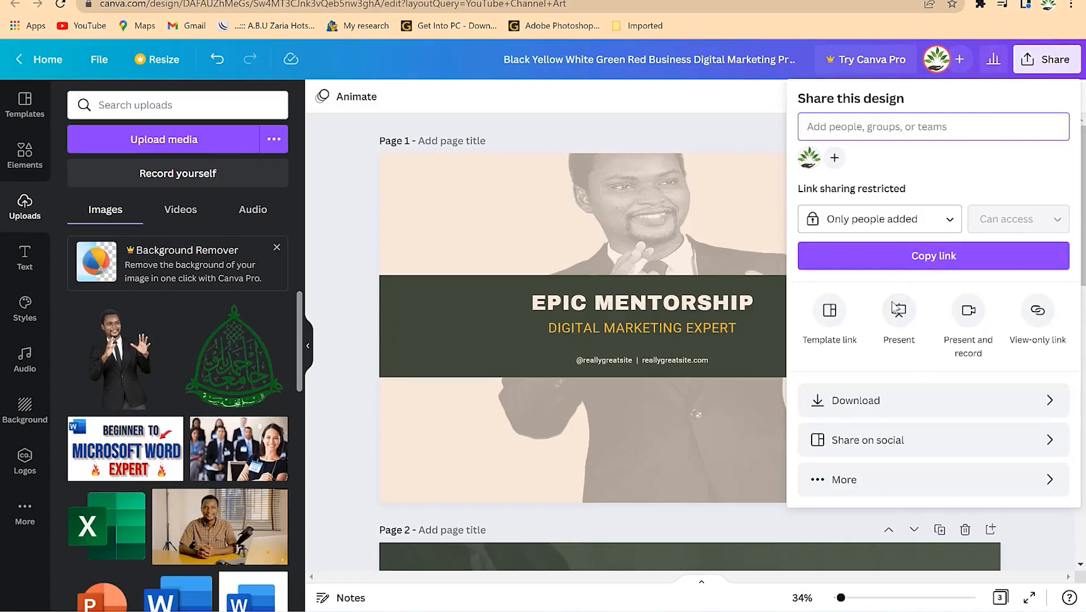
click(886, 402)
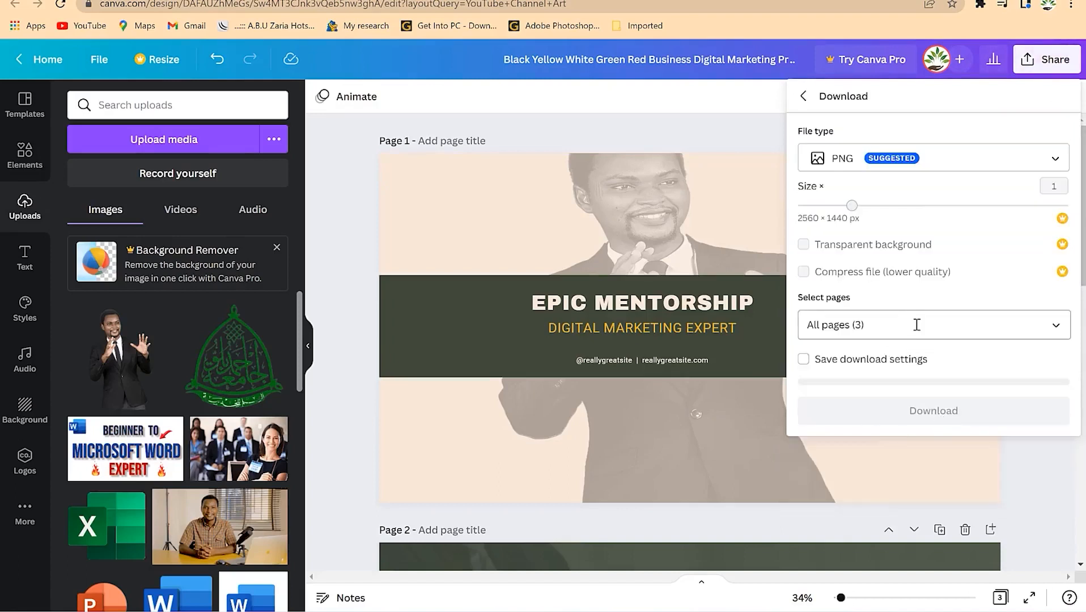
click(917, 324)
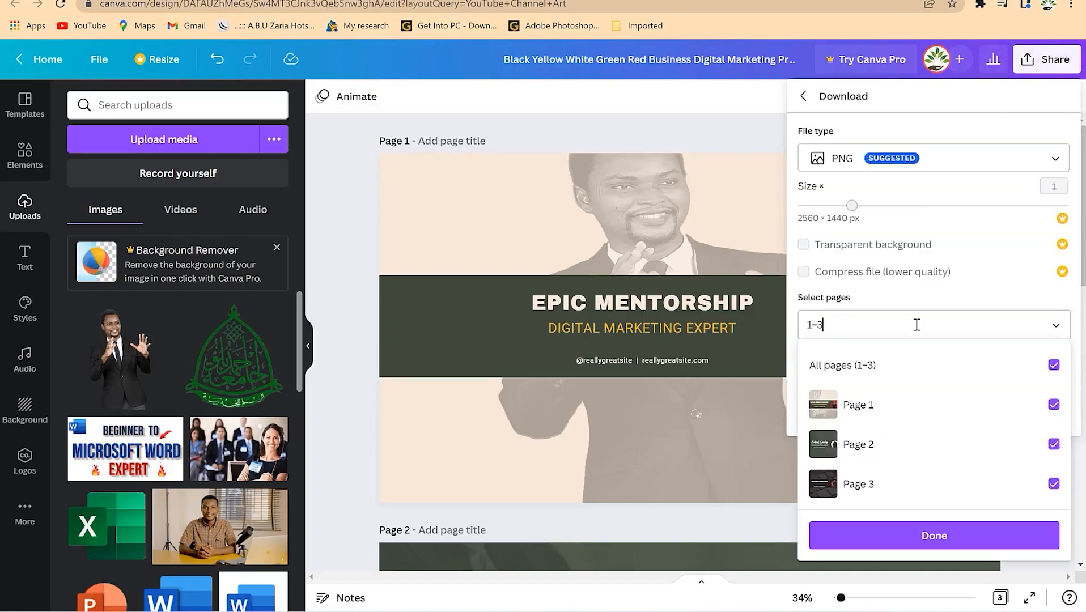
click(1054, 365)
click(1054, 404)
click(989, 536)
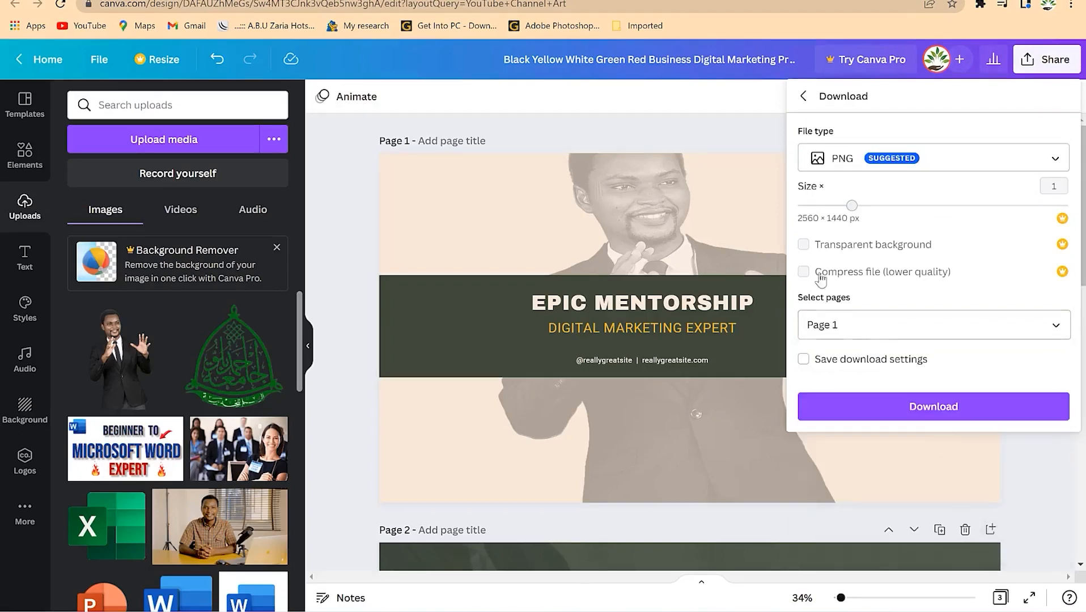
click(894, 406)
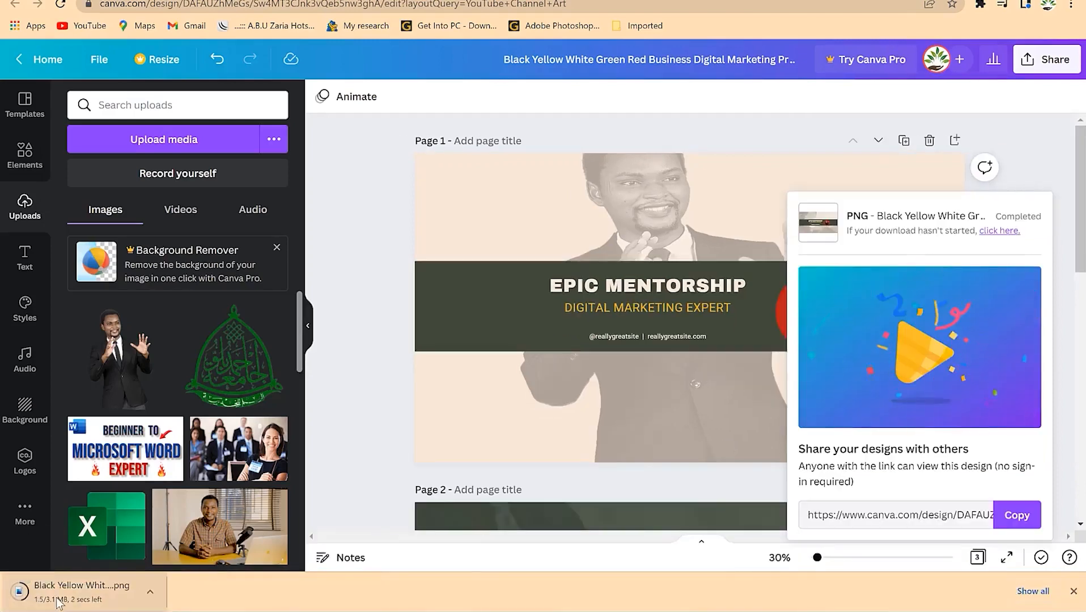
- Open the downloaded PNG, check the YouTube tab, and return to Canva home
click(63, 595)
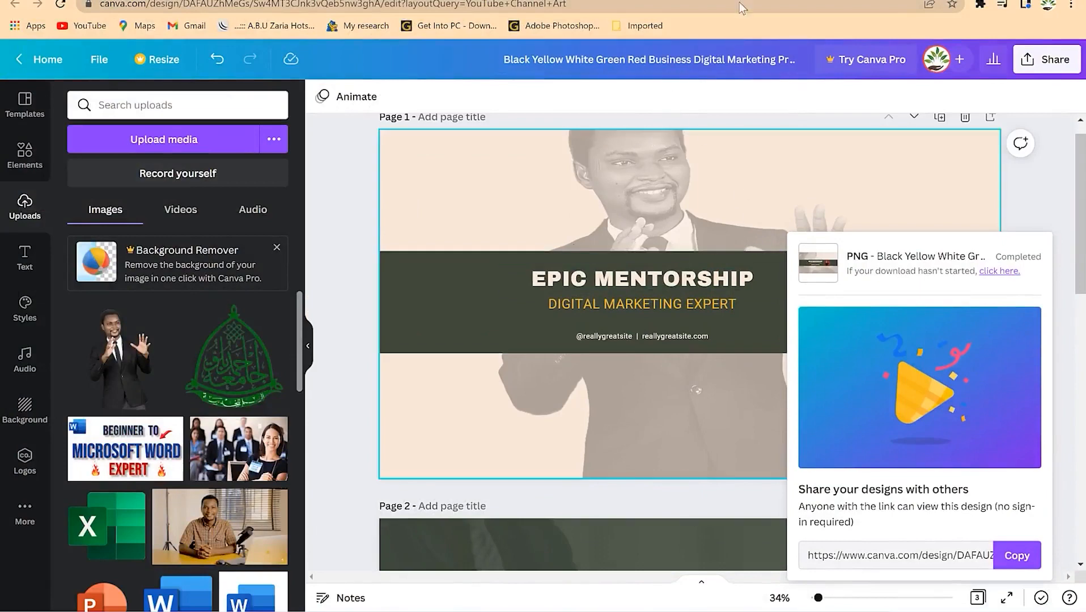
click(704, 1)
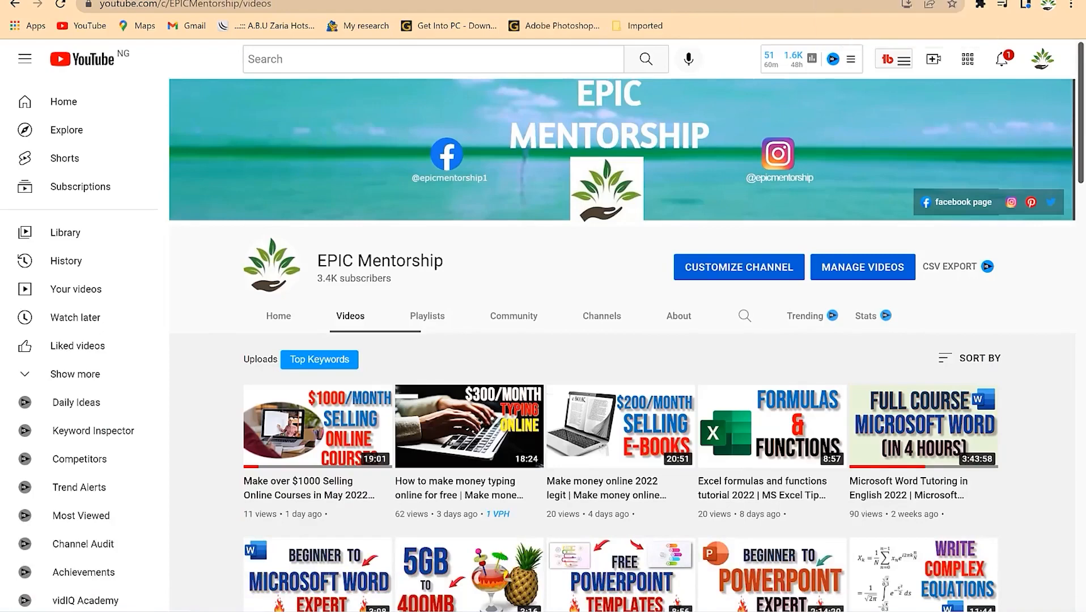
click(807, 1)
click(39, 57)
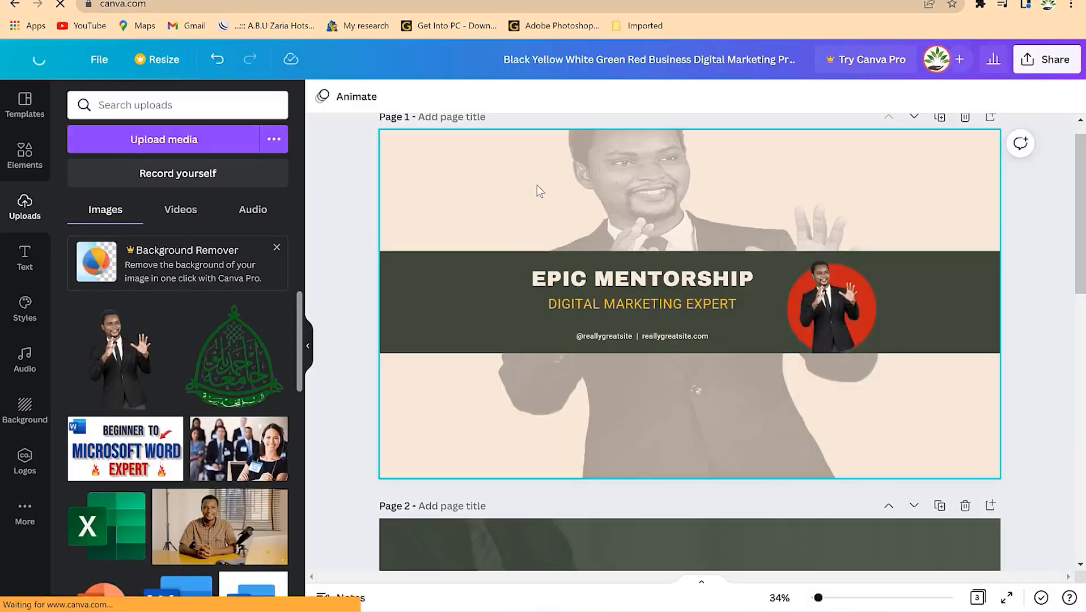
- Search templates for 'youtube thumbnails' and open the Multi Purpose YouTube Thumbnail template
text(youtube thumb)
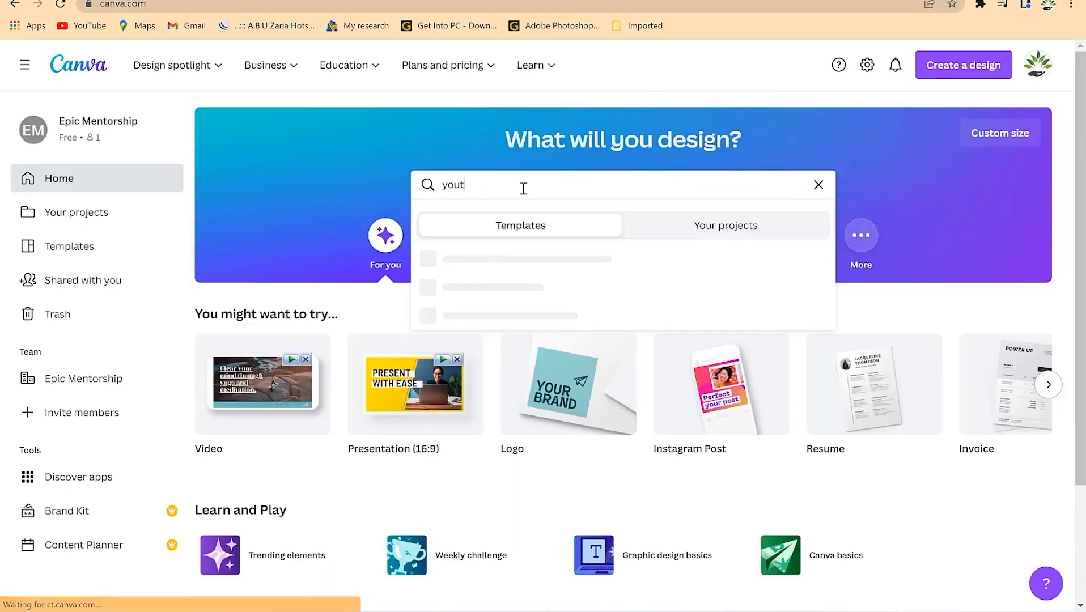
text(nails)
key(Return)
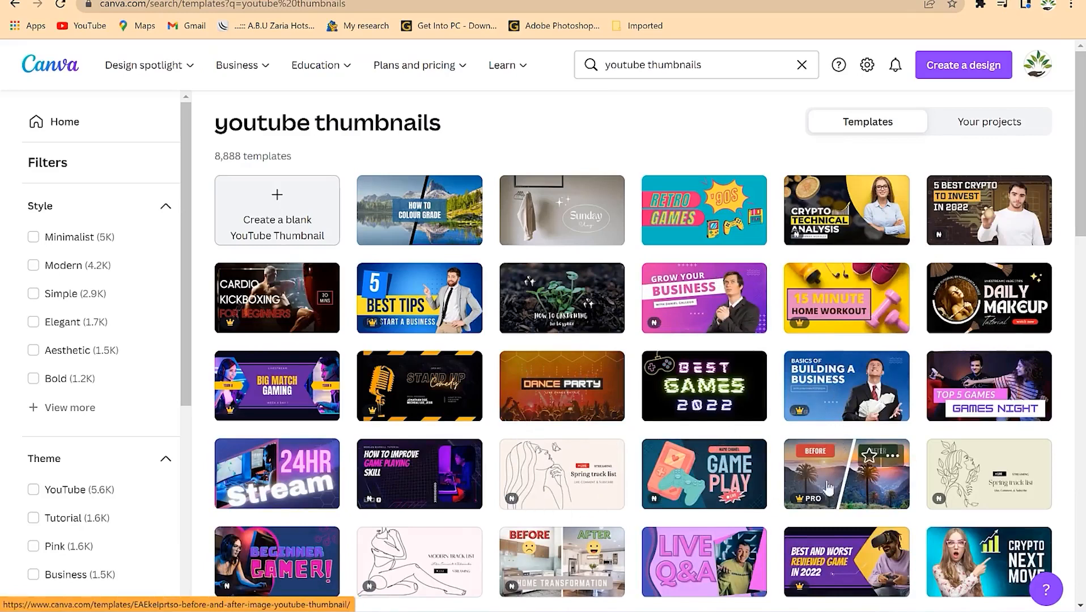
scroll(451, 494, down, 1)
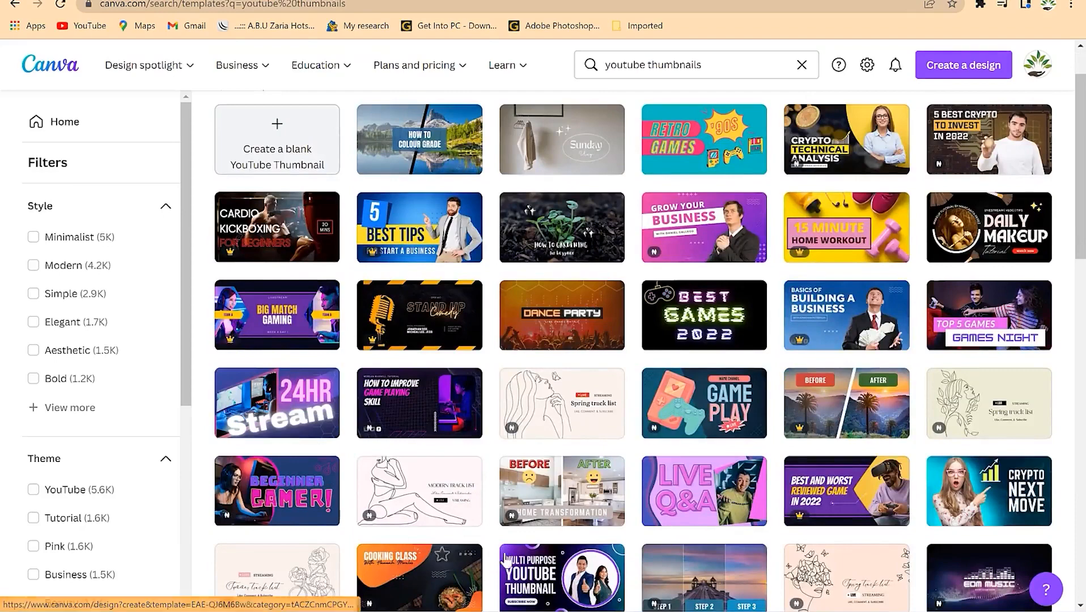
scroll(507, 561, down, 2)
click(556, 451)
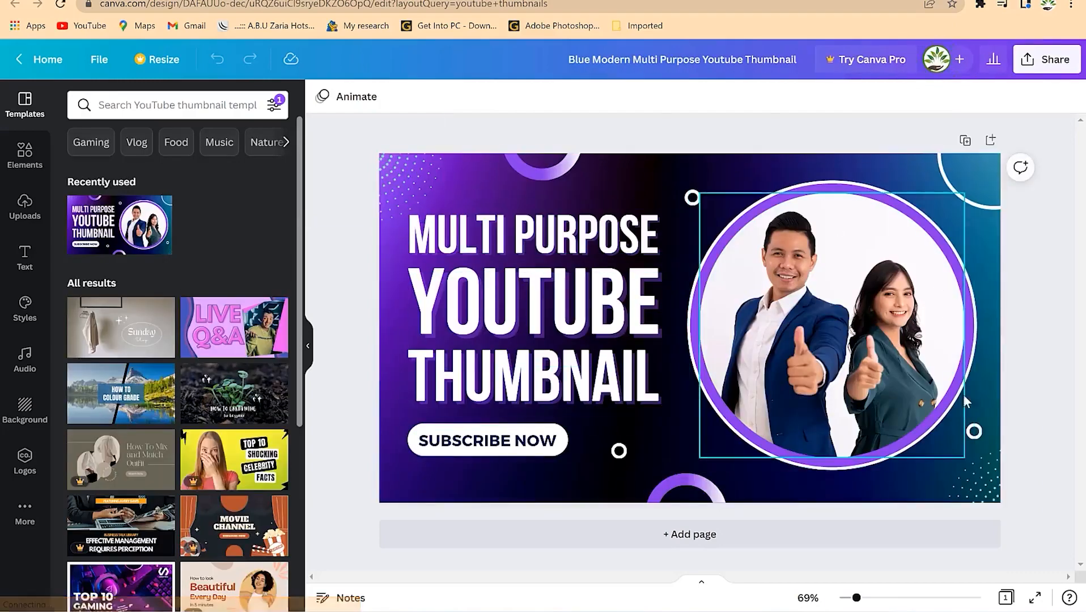
- Replace the MULTI PURPOSE headline with 'MAKE $100 DAILY' and select the following lines
click(539, 237)
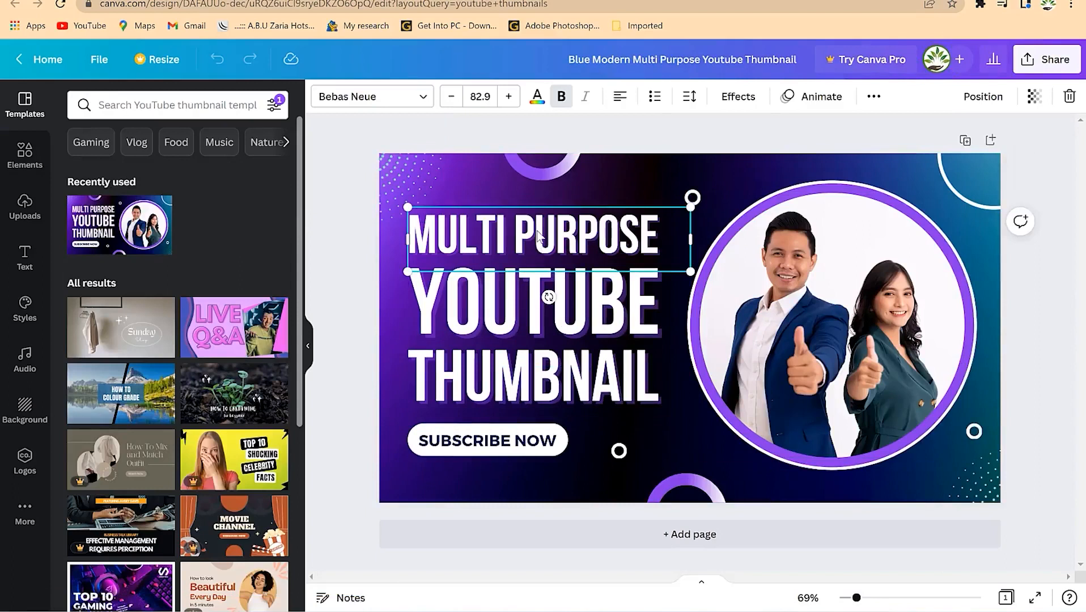
click(536, 232)
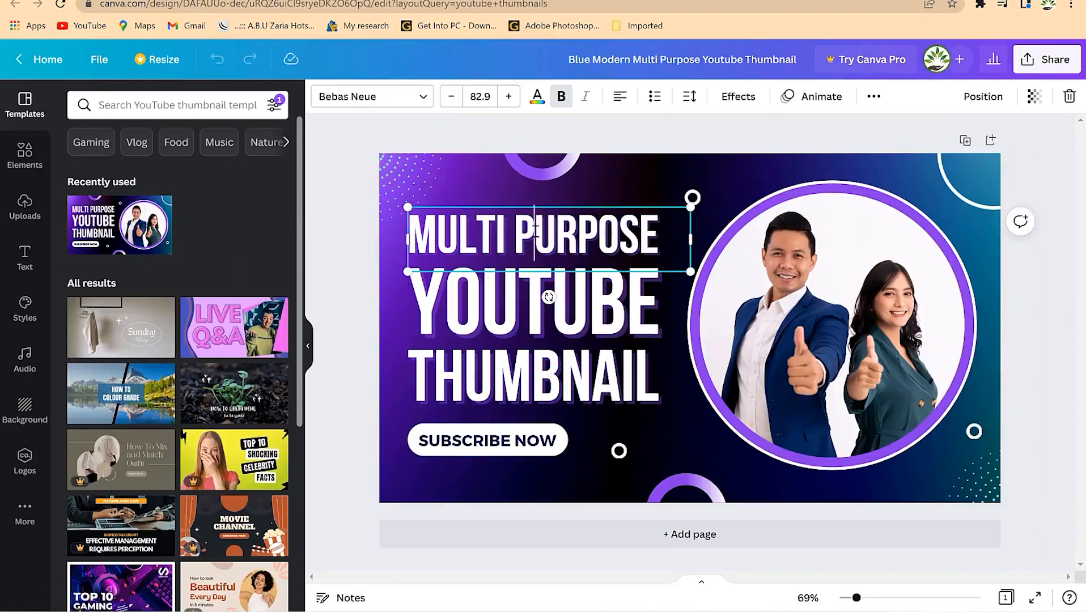
key(ctrl+a)
text(MAKE )
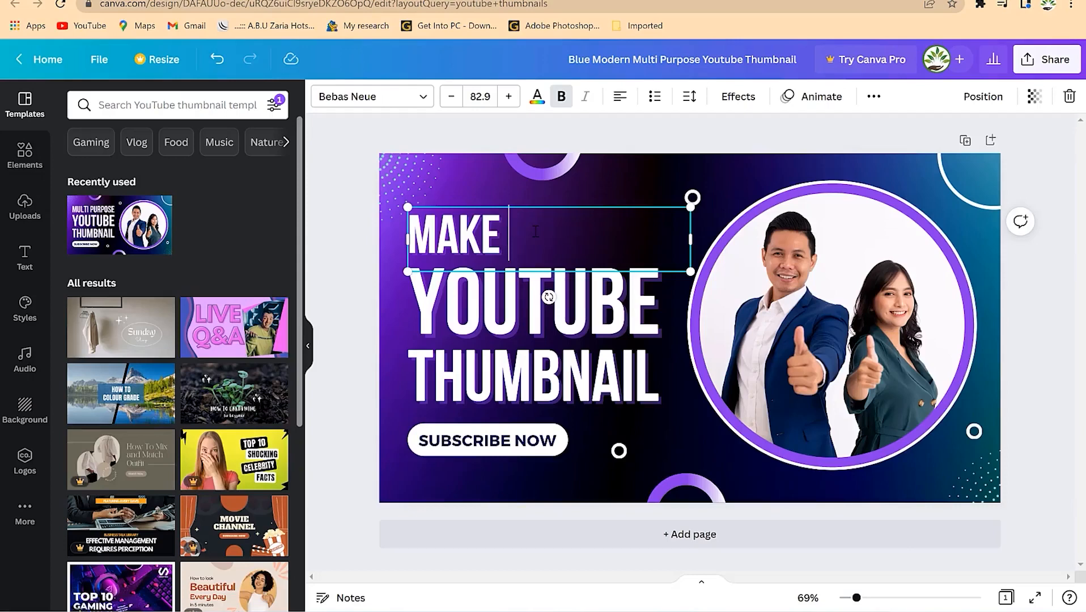
text($100 D)
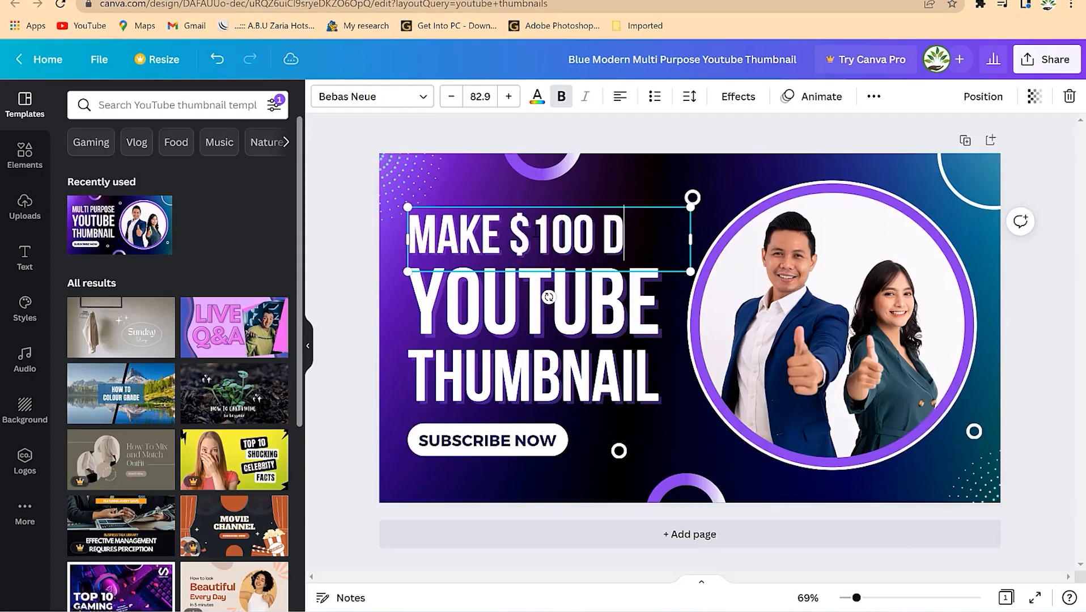
text(AIL)
text(Y)
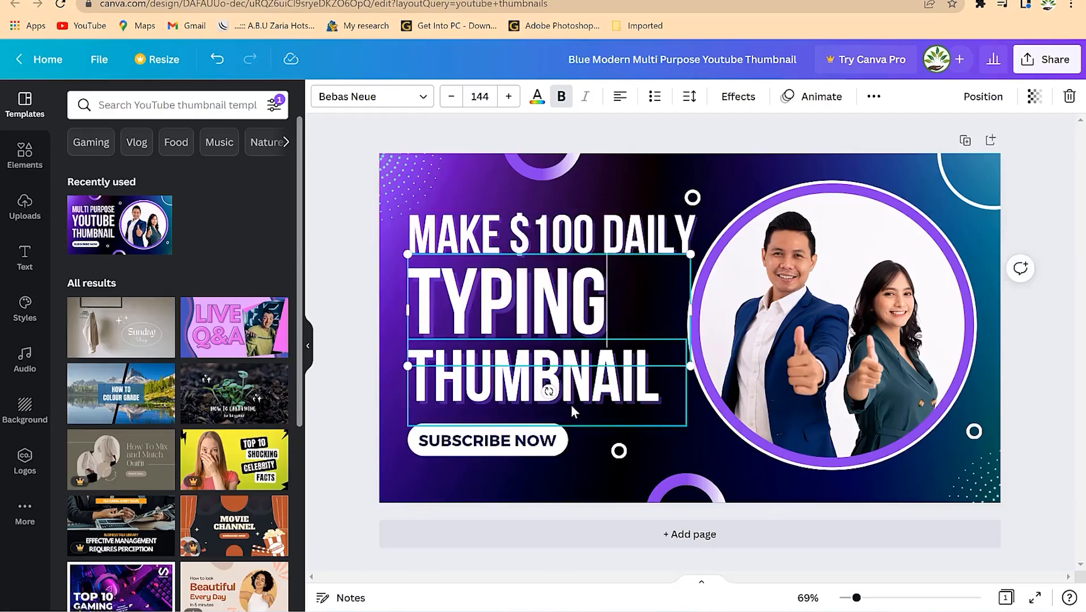
double_click(571, 404)
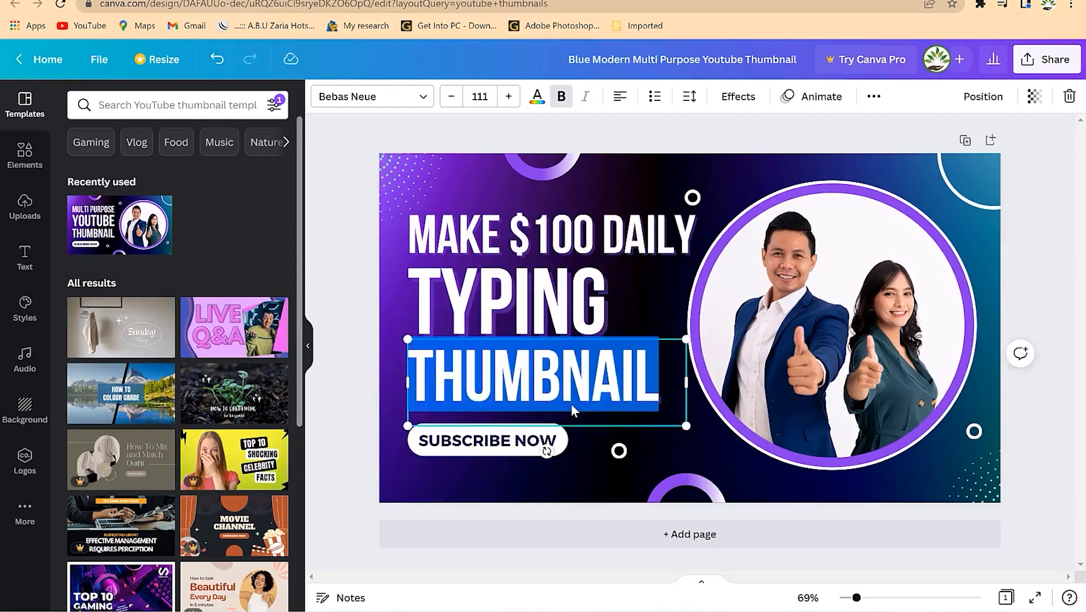
click(754, 535)
scroll(682, 382, up, 6)
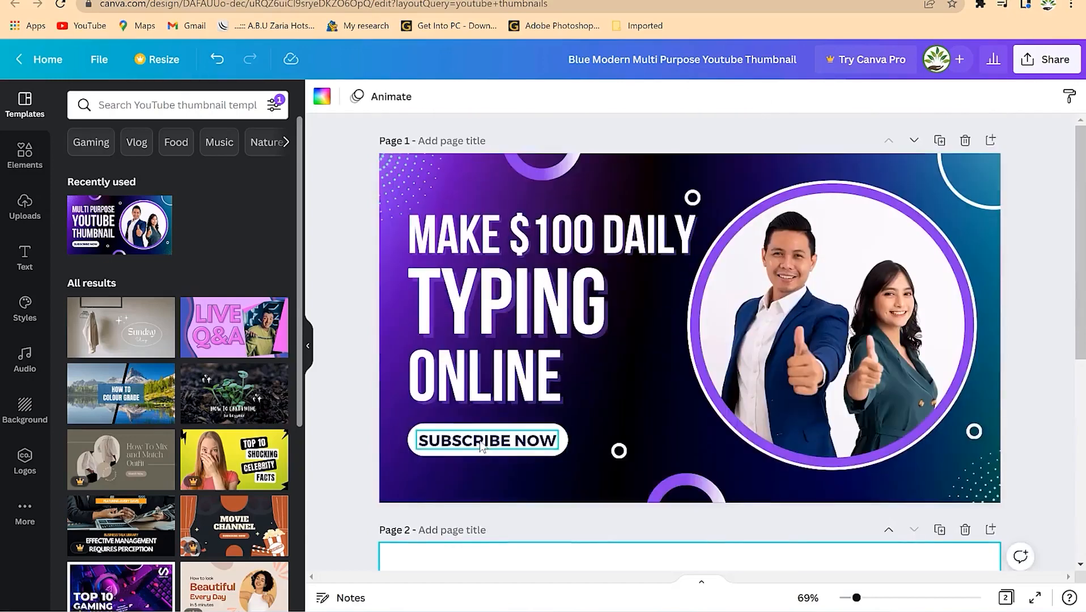
- Make the SUBSCRIBE NOW text red
click(481, 447)
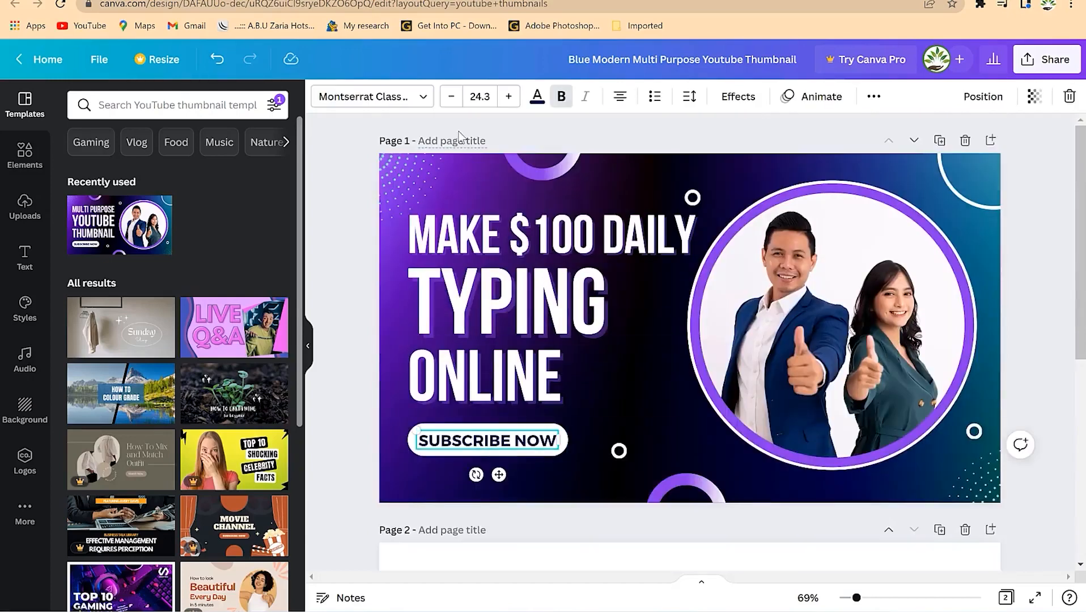
click(537, 97)
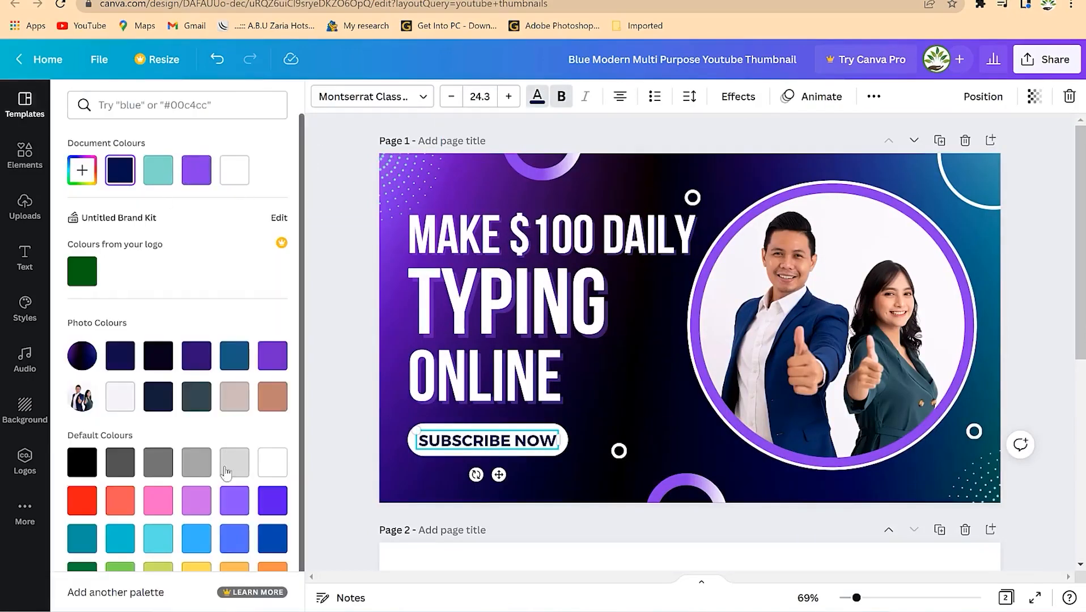
click(92, 503)
click(616, 530)
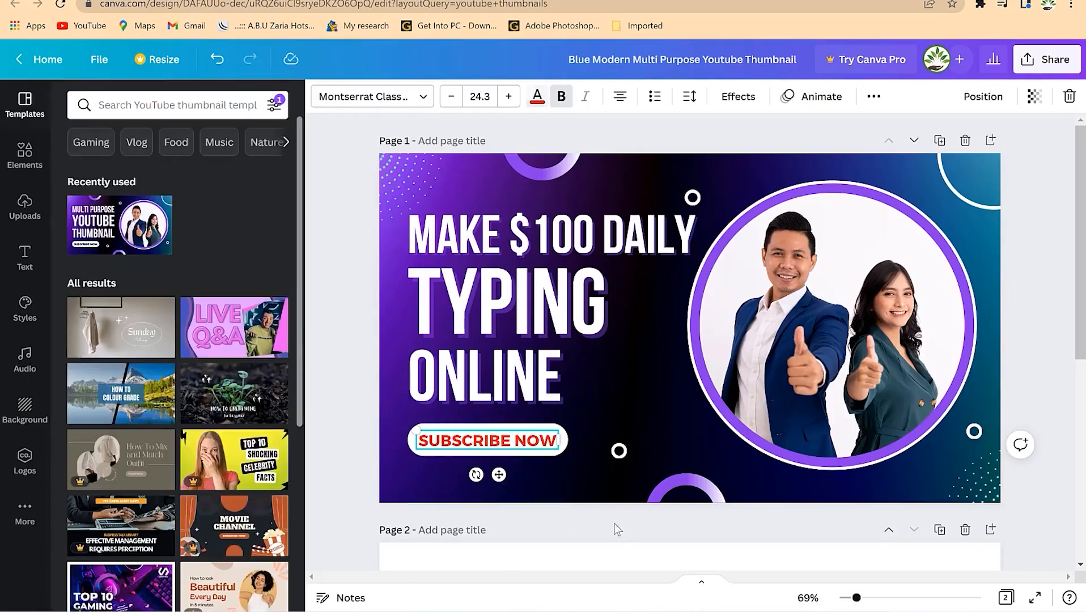
click(618, 453)
- Select the ONLINE and TYPING text, then the circular frame and its photo
click(604, 406)
click(667, 325)
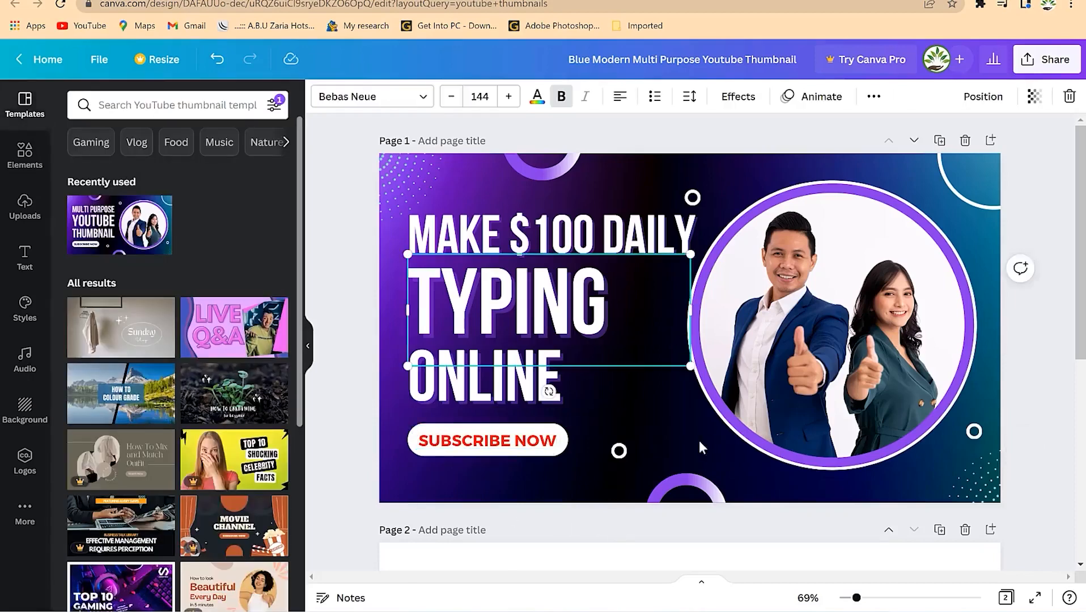
click(699, 440)
click(876, 348)
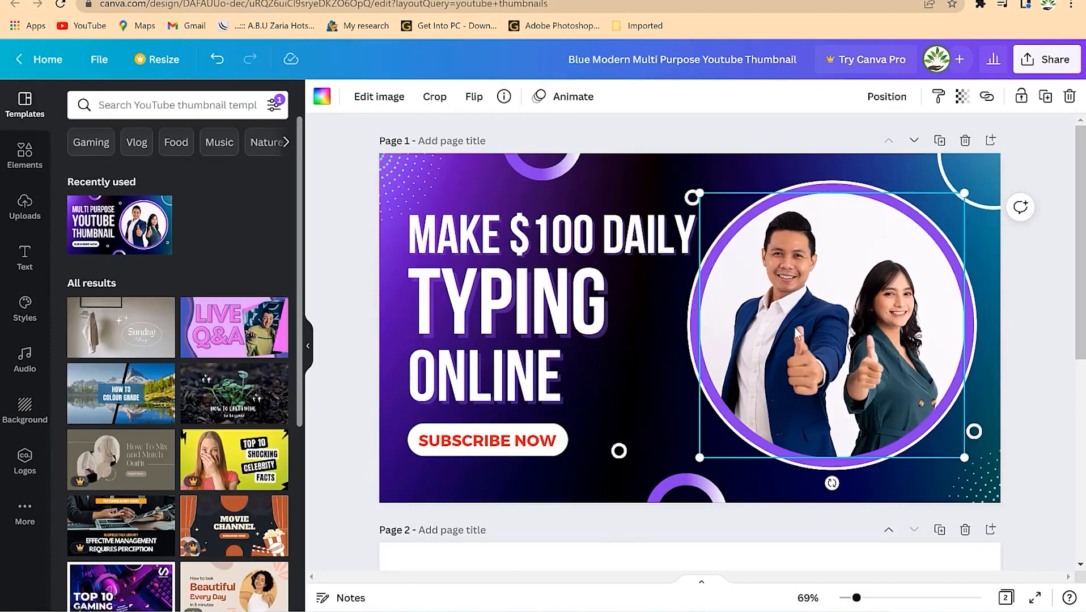
- Search templates and then elements for 'woman smiling' photos
click(183, 107)
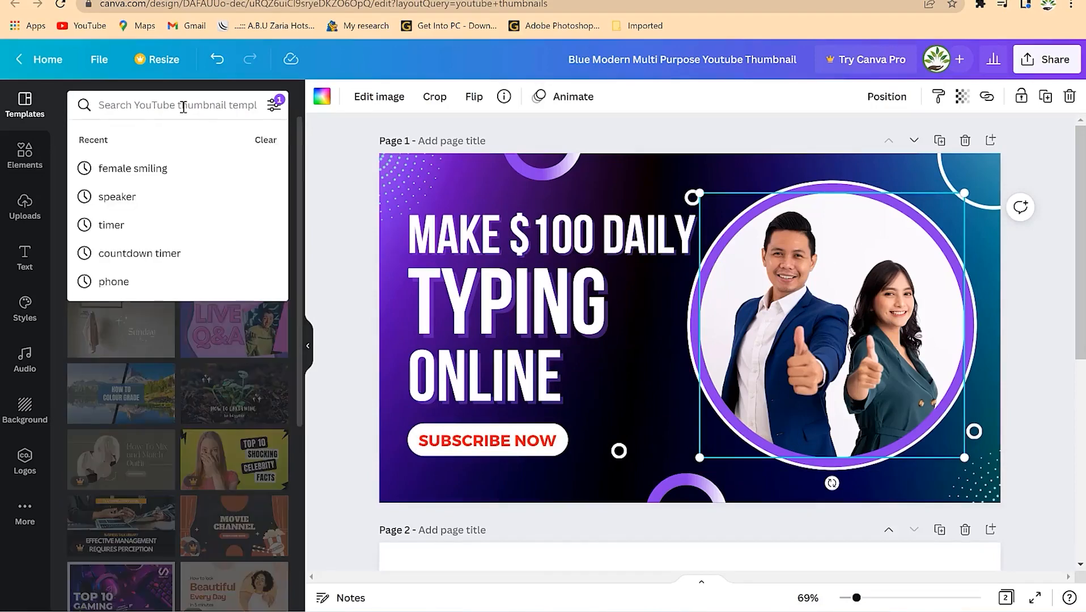
text(woman smiling)
key(Return)
click(25, 207)
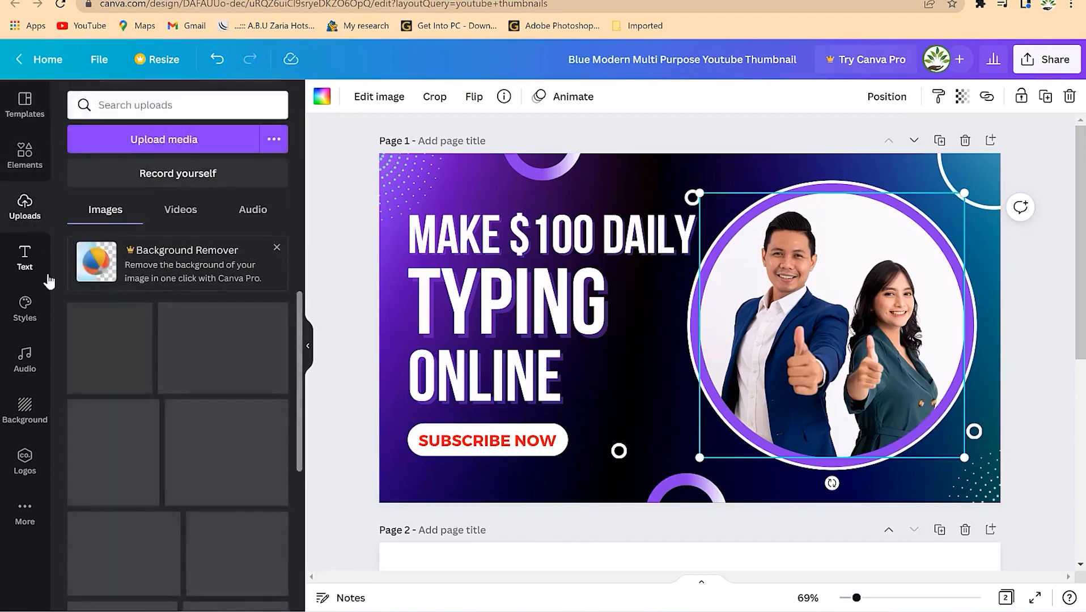
click(27, 165)
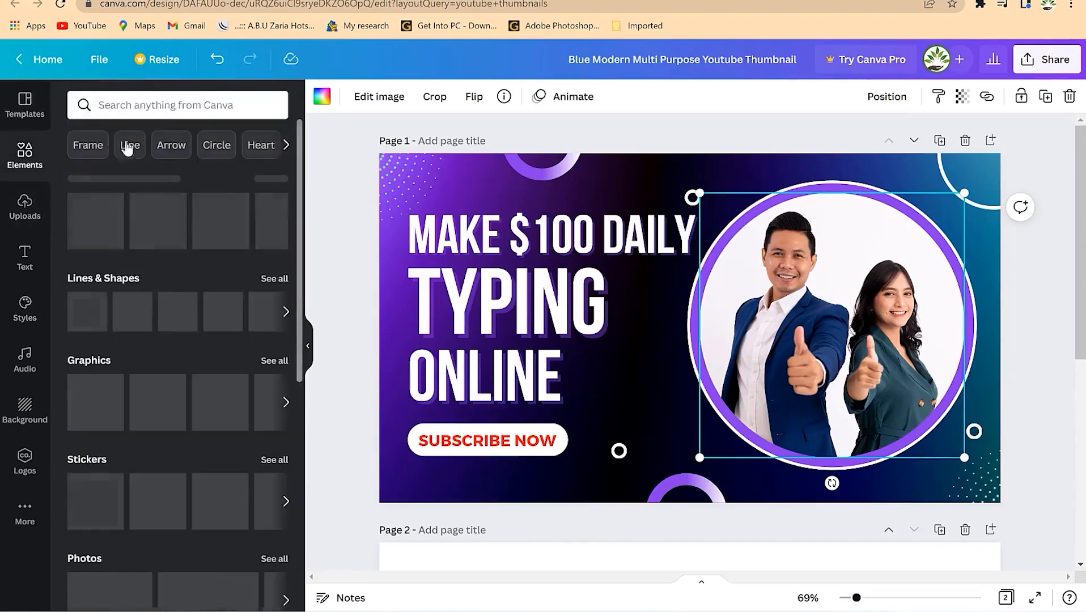
click(168, 107)
text(woman smiling)
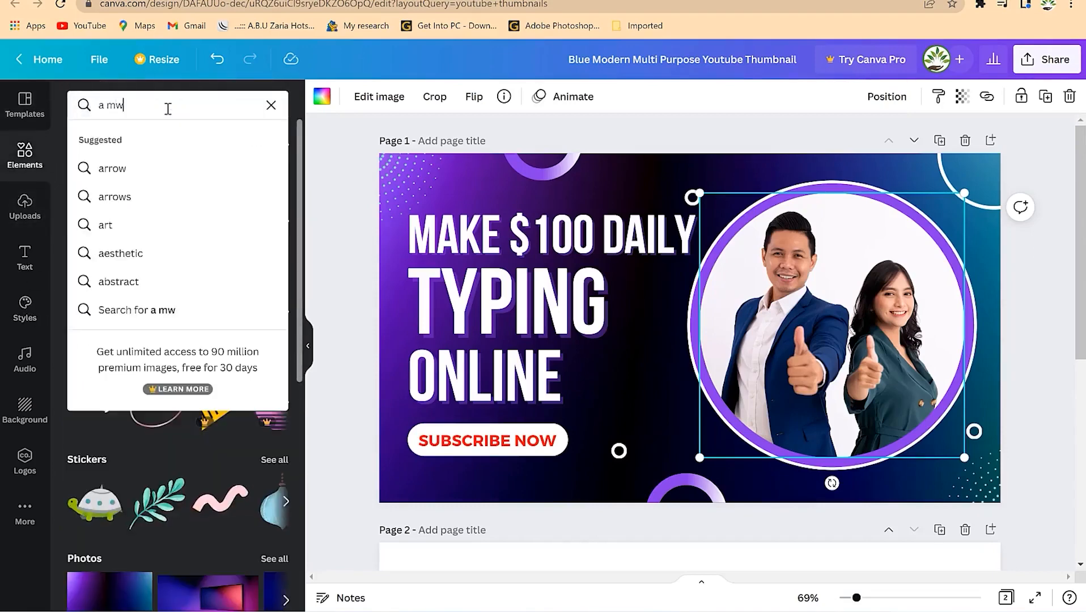
key(Return)
scroll(191, 368, down, 2)
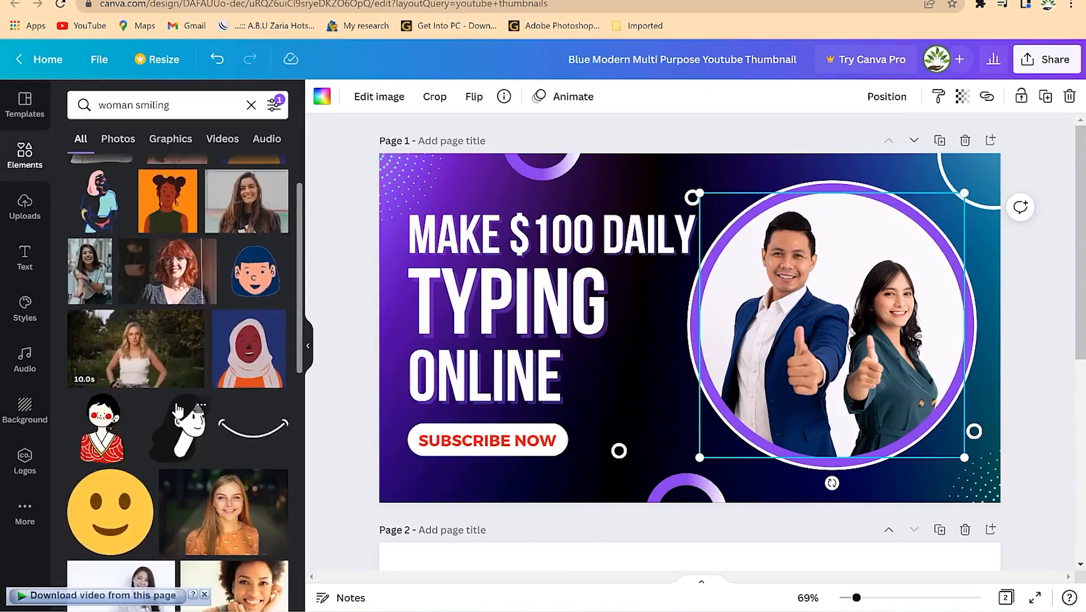
scroll(178, 409, down, 4)
scroll(172, 434, down, 2)
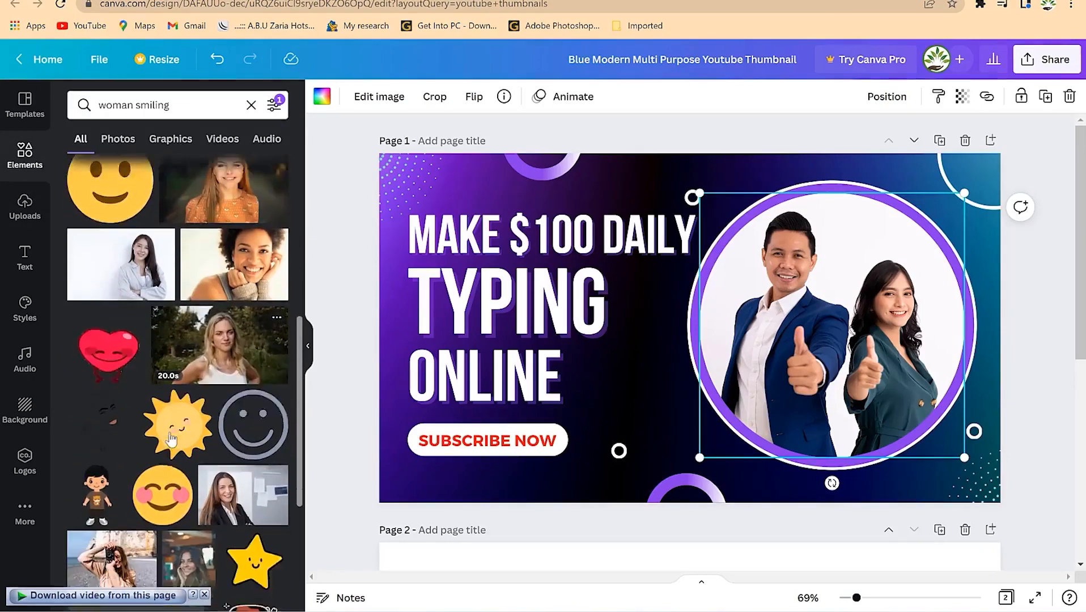
- Place the curly-haired woman photo in the circular frame, enlarged and shifted left and down
drag(234, 244, 820, 316)
double_click(820, 316)
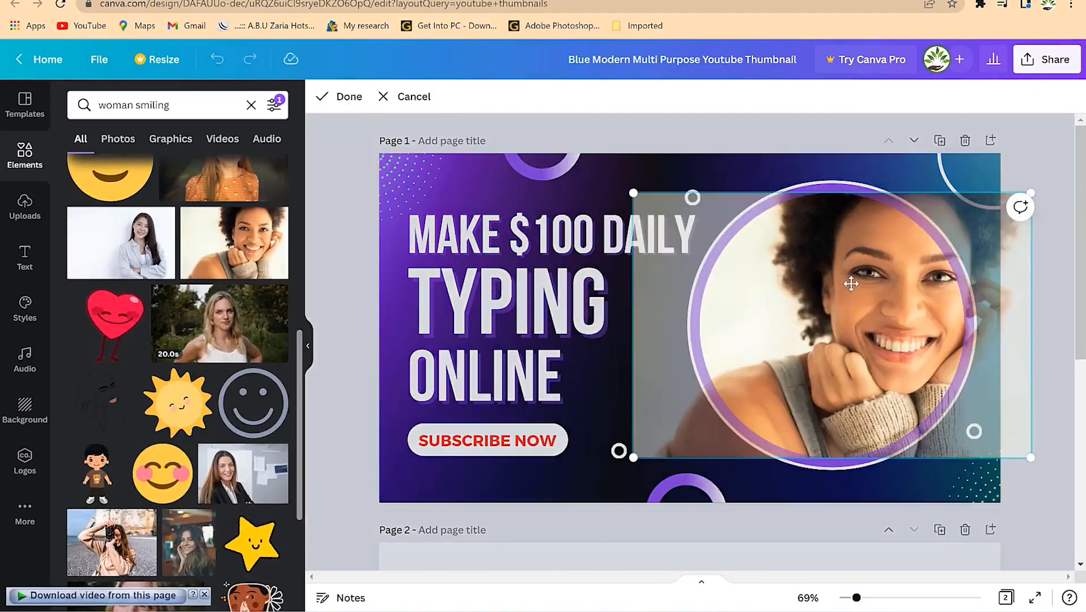
drag(1030, 193, 1061, 173)
drag(893, 278, 797, 377)
click(943, 476)
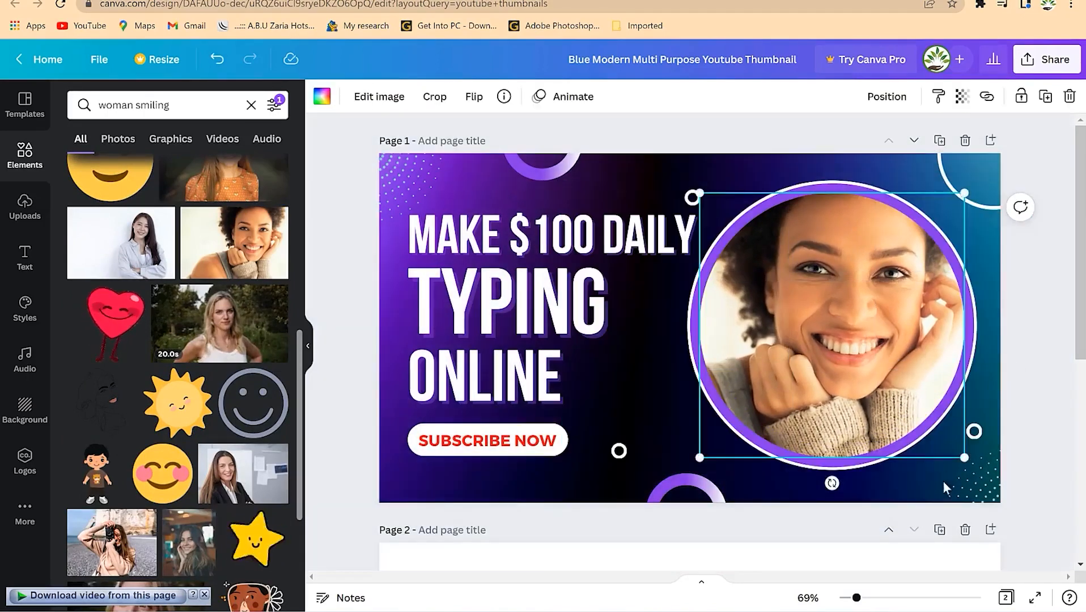
scroll(1054, 450, down, 5)
scroll(875, 330, up, 5)
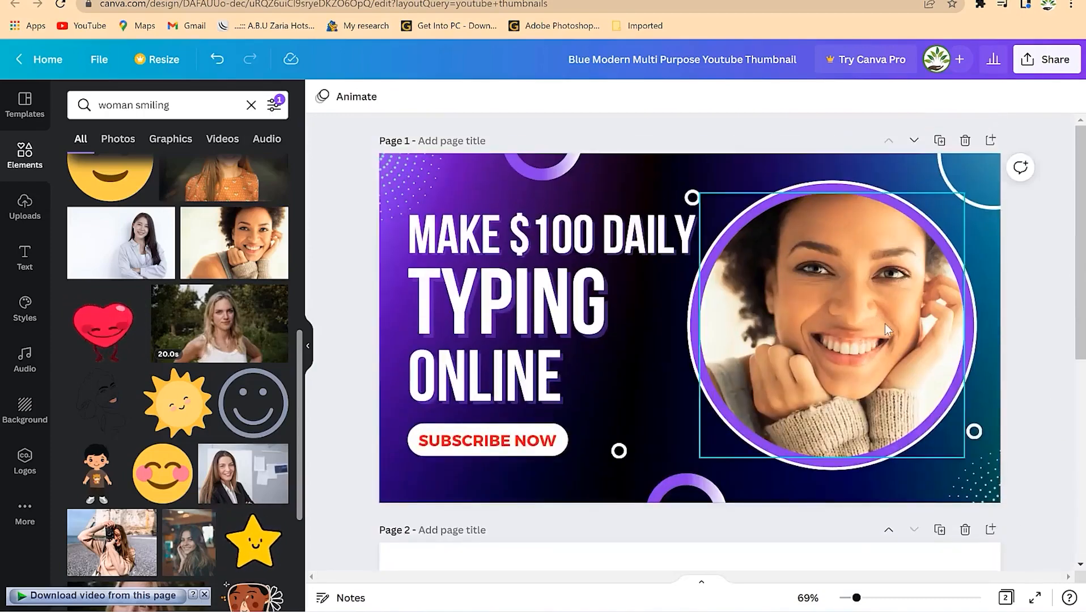
click(605, 380)
- Run a new elements search for another woman photo
scroll(154, 417, down, 3)
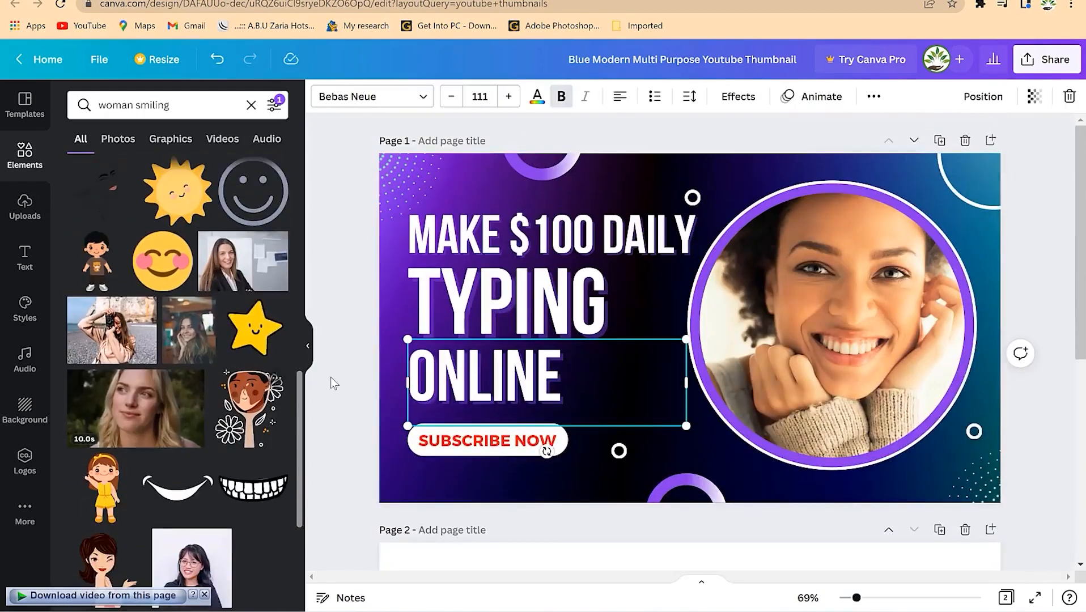
scroll(148, 388, down, 3)
scroll(150, 385, down, 3)
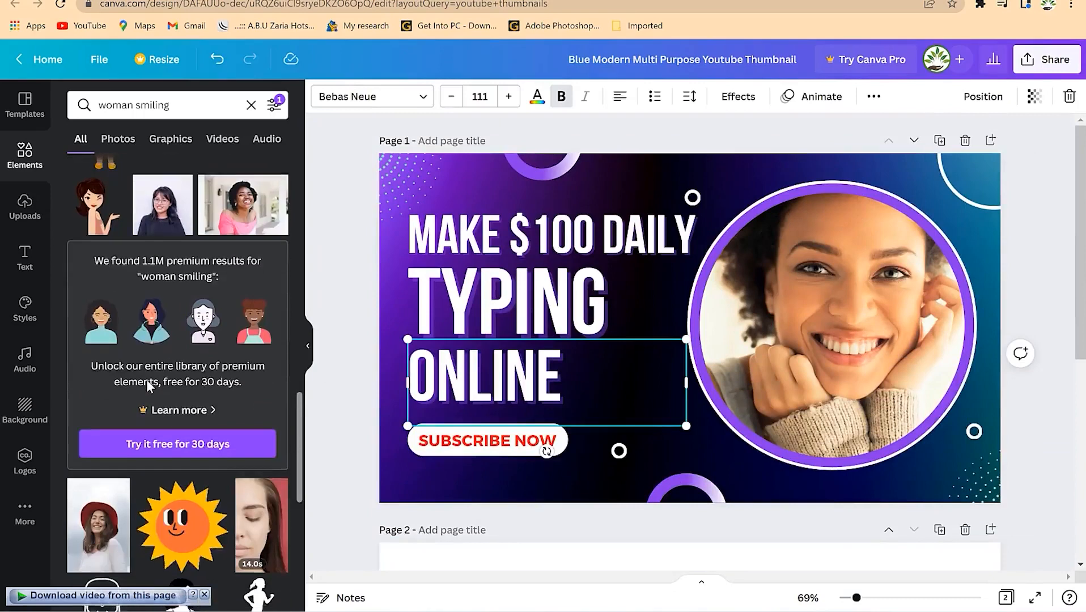
click(173, 106)
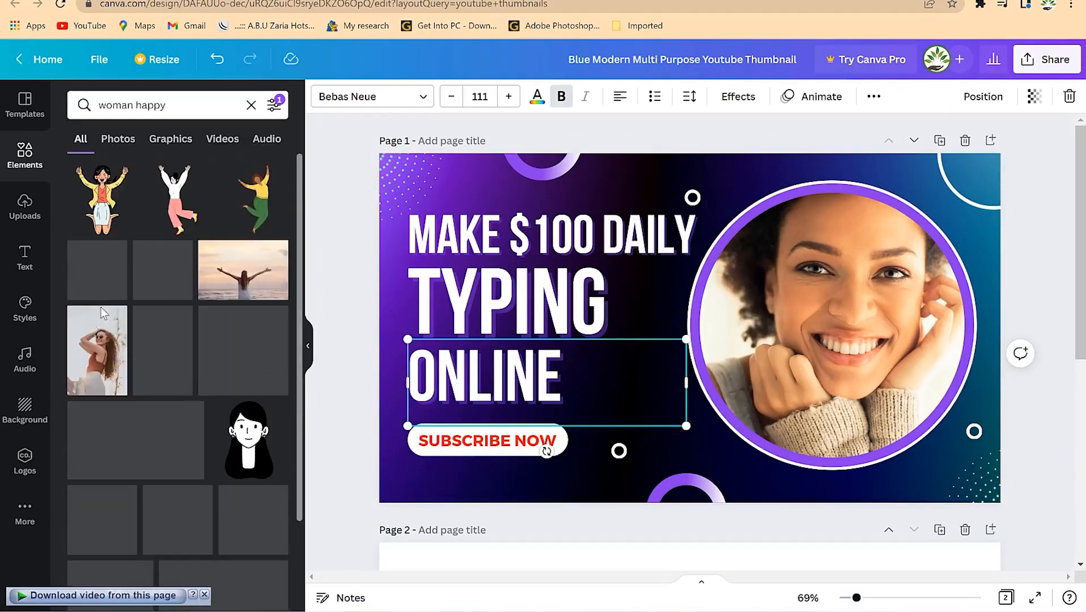
scroll(174, 405, down, 12)
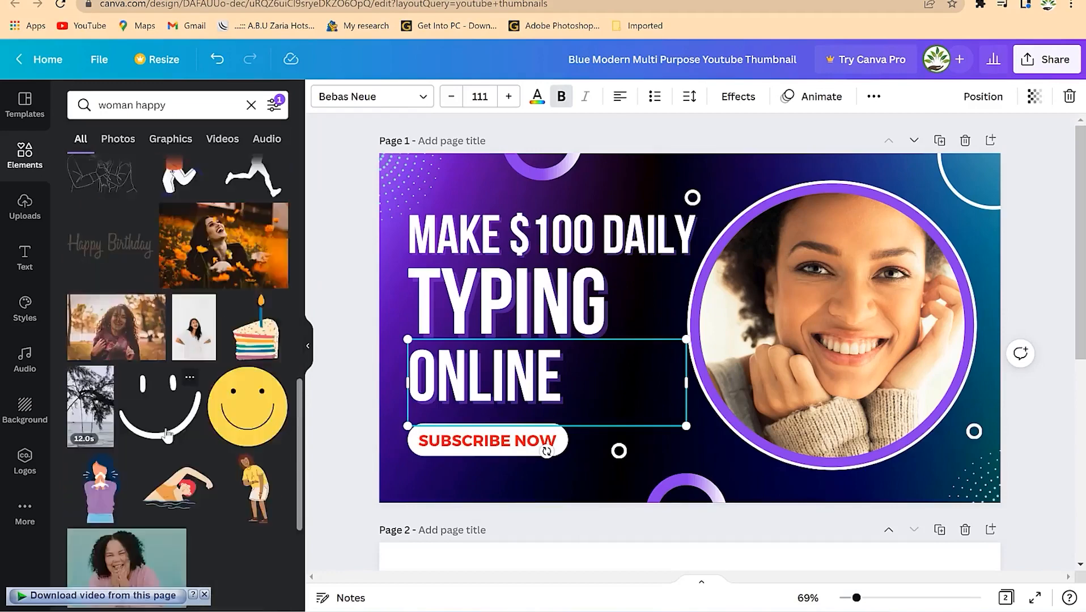
scroll(164, 426, down, 5)
scroll(163, 428, down, 3)
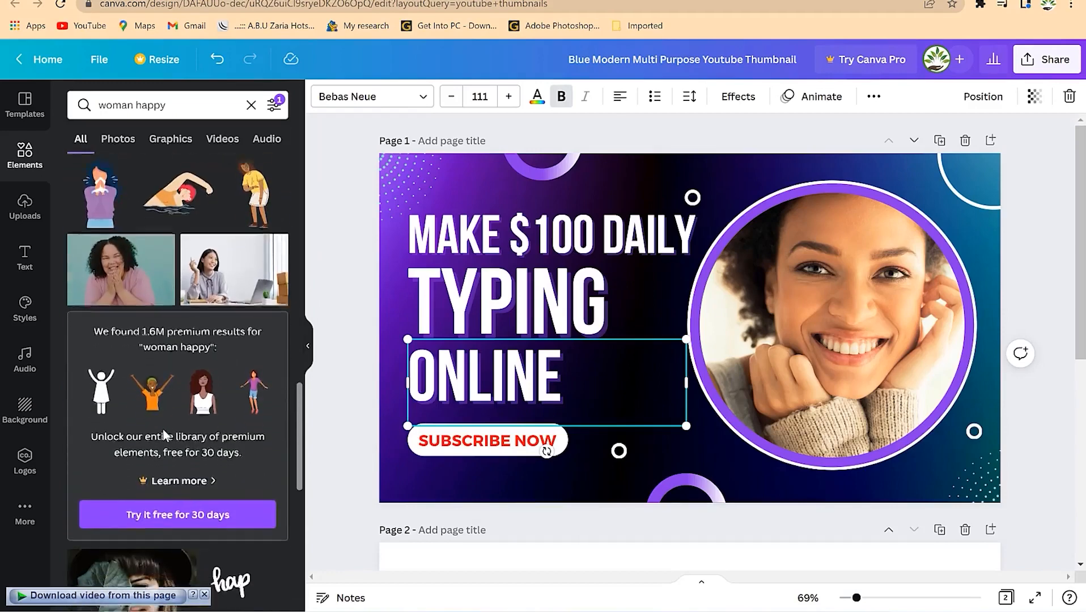
- Swap in the office-woman photo, enlarged and centred in the circle, then select the background colour
drag(213, 228, 755, 293)
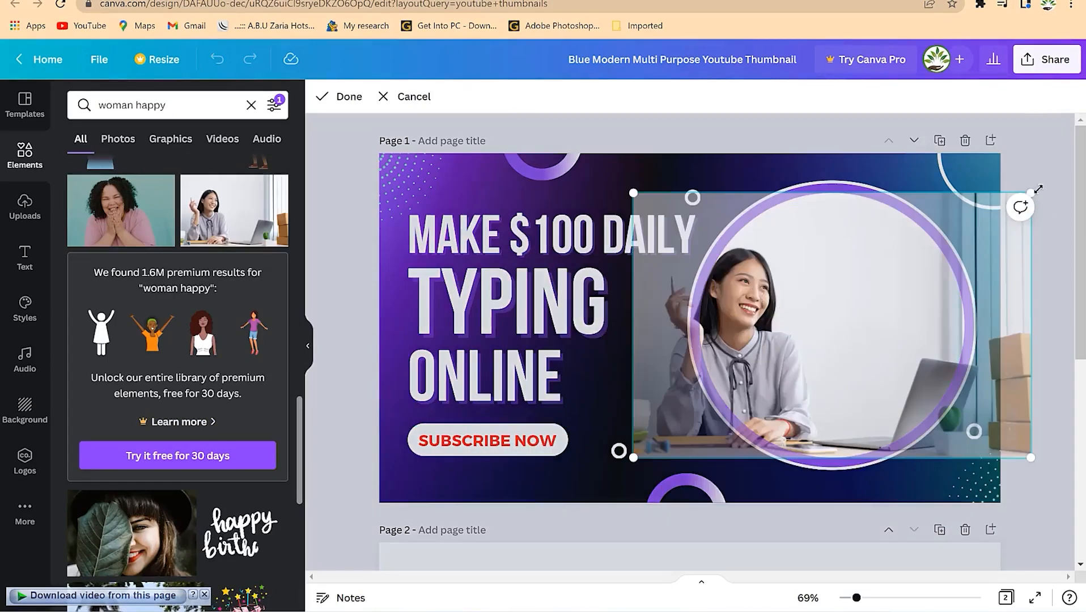
drag(1030, 191, 1076, 153)
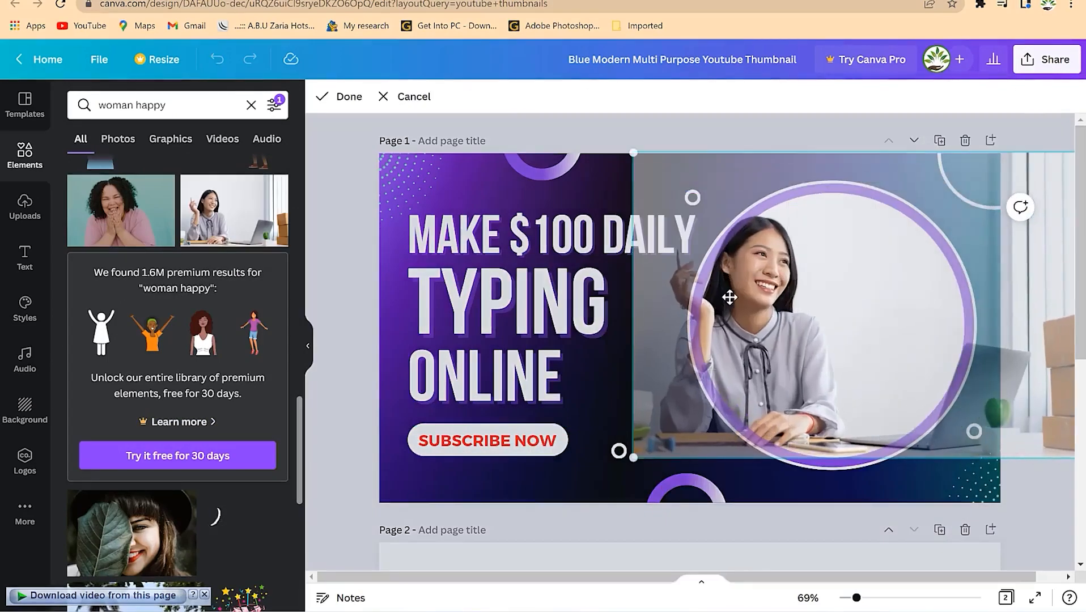
drag(766, 316, 859, 324)
click(647, 366)
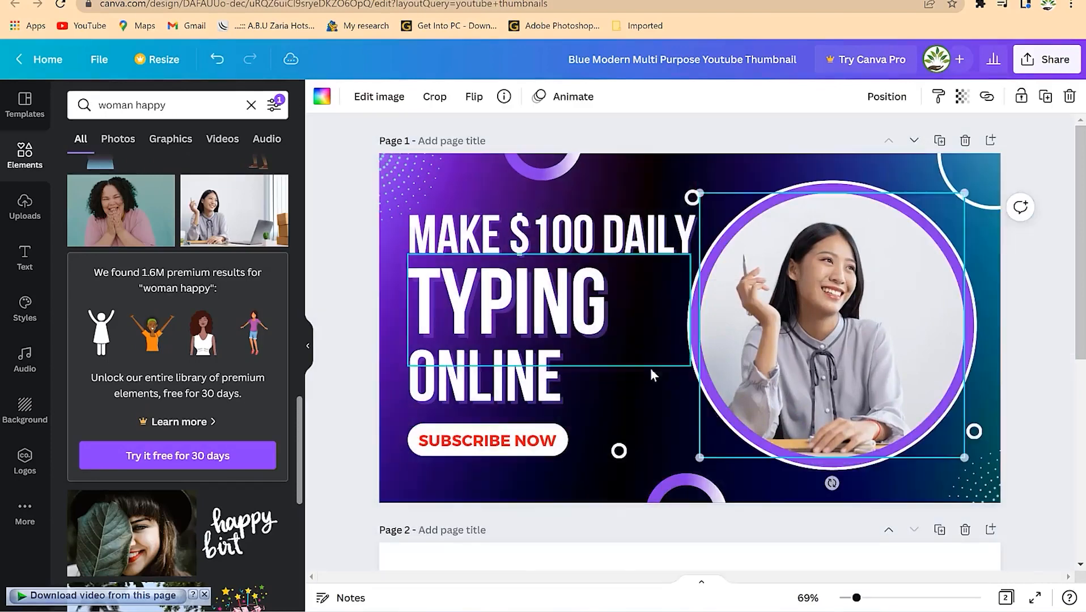
click(1020, 362)
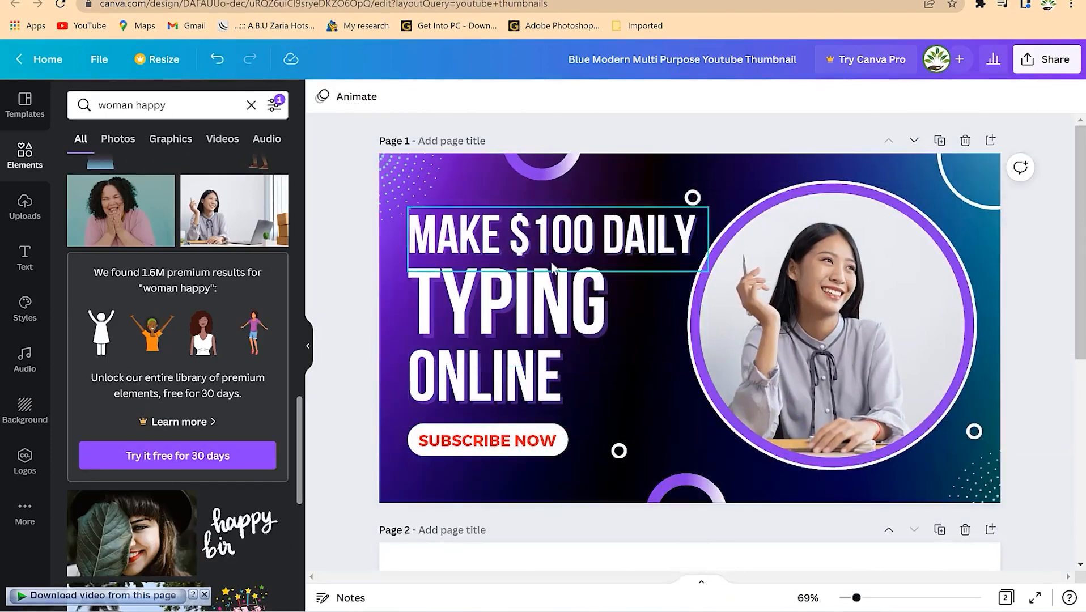
click(659, 162)
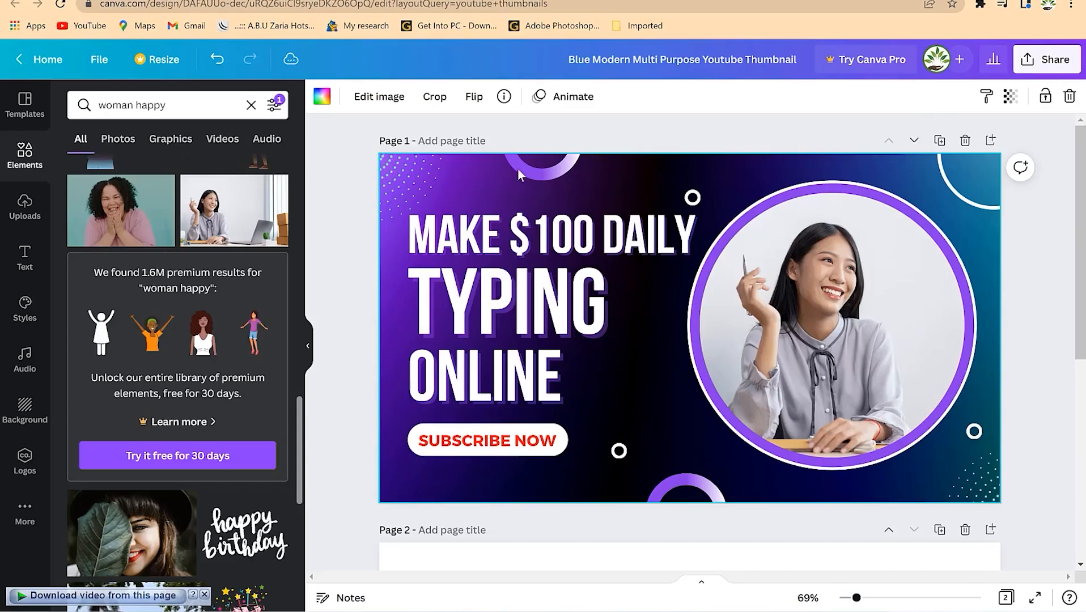
click(321, 96)
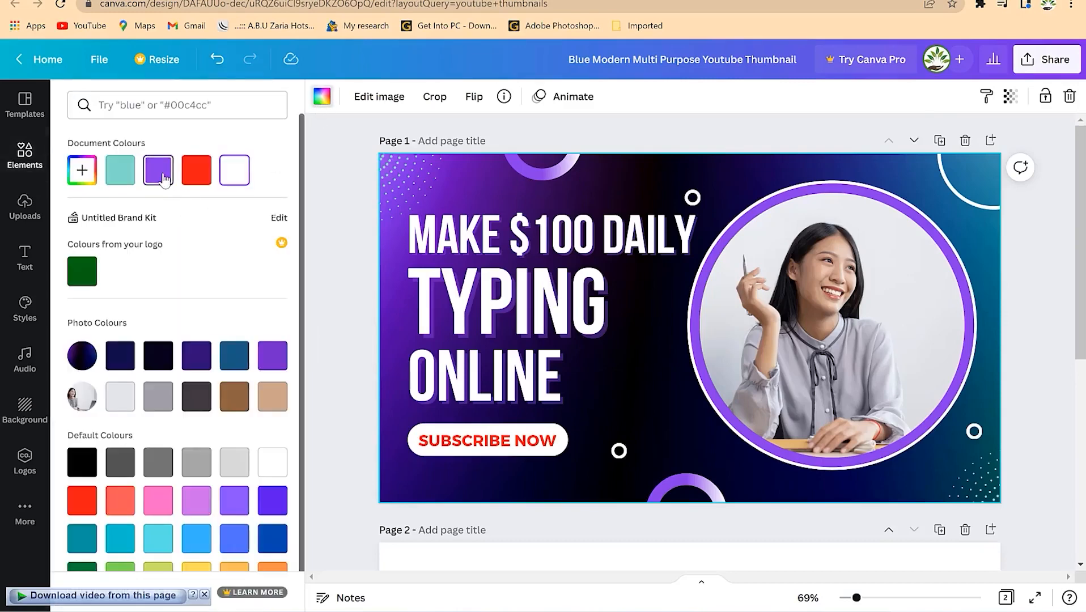
- Set the thumbnail background colour and make the circle's outer ring red
click(194, 171)
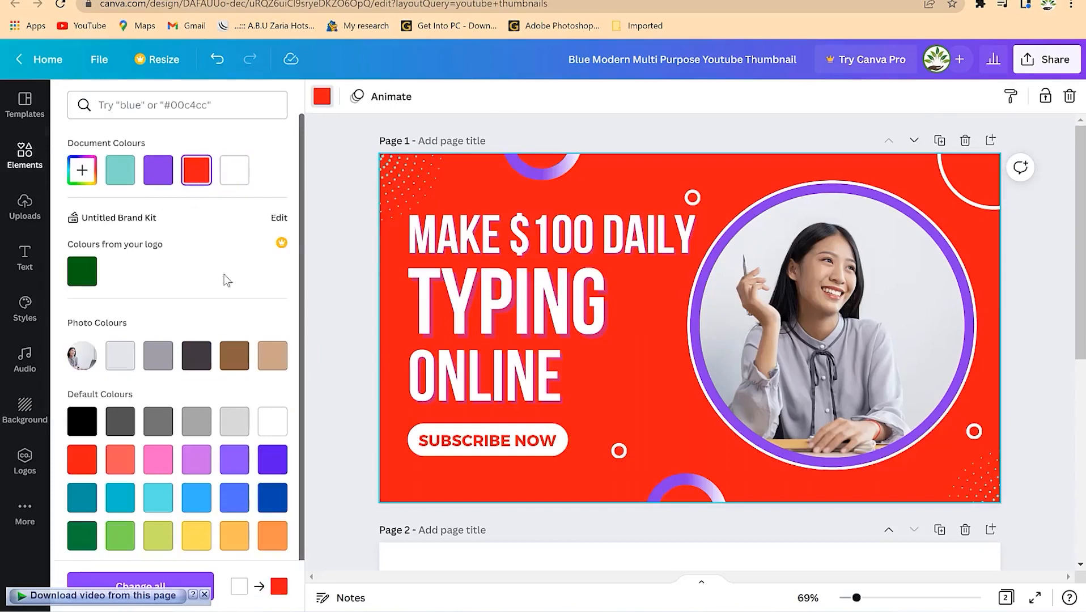
click(162, 176)
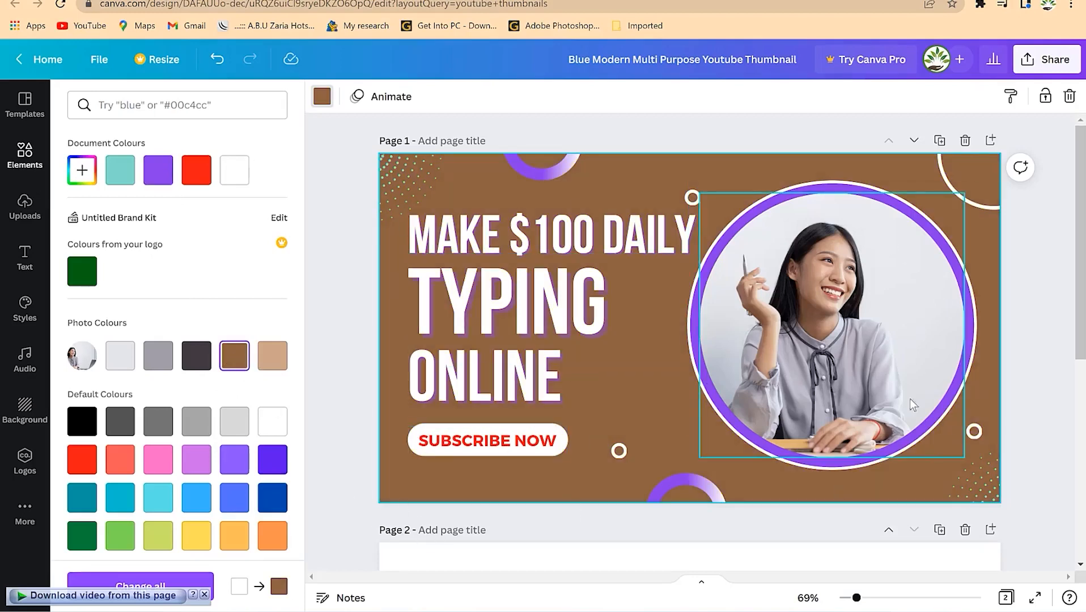
click(943, 249)
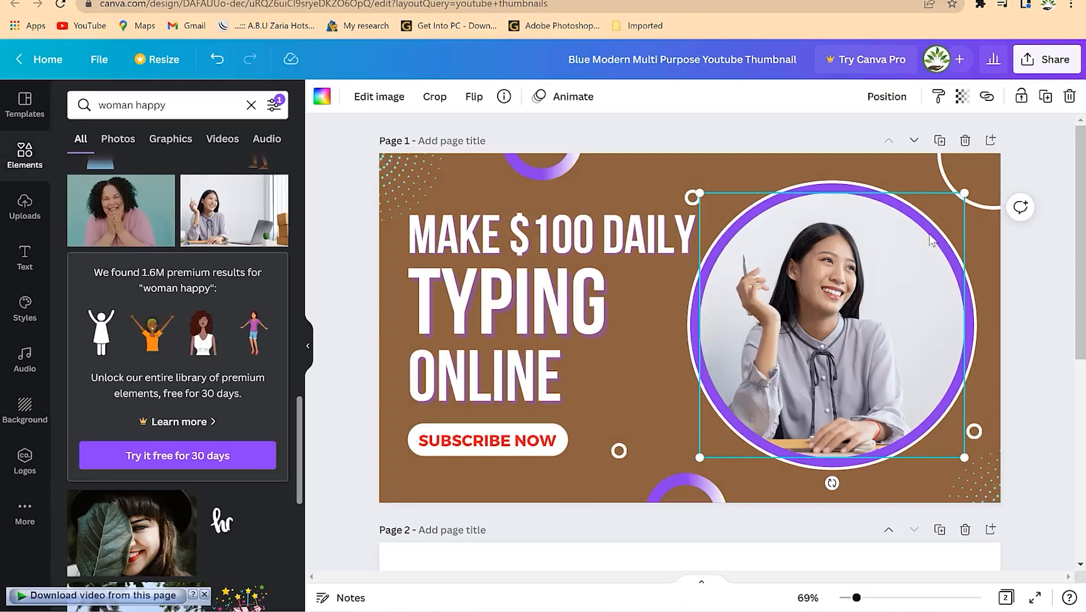
click(322, 98)
click(233, 178)
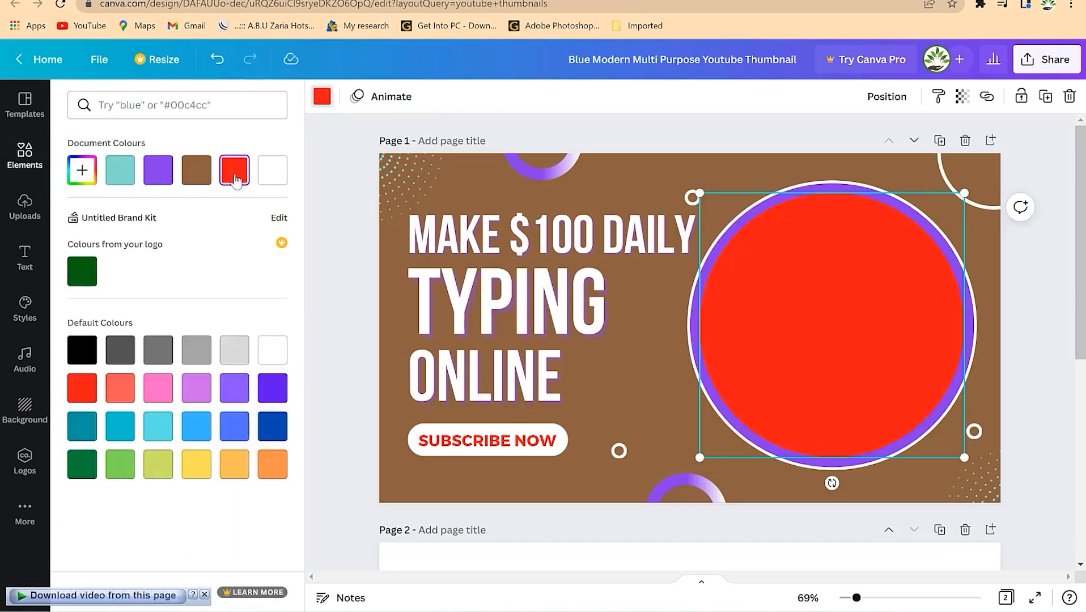
key(ctrl+z)
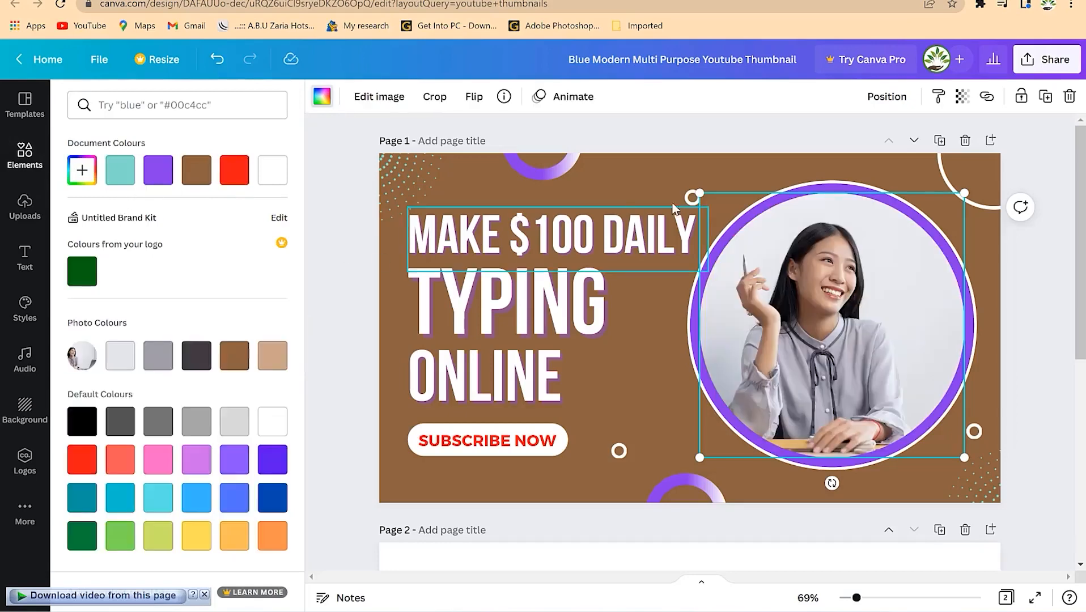
click(835, 185)
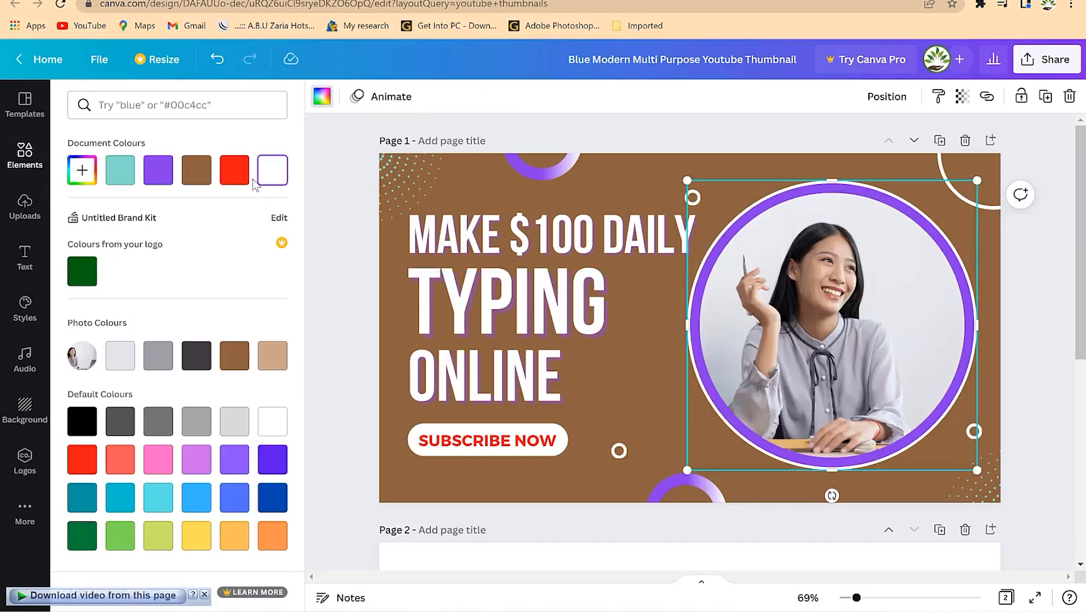
click(233, 180)
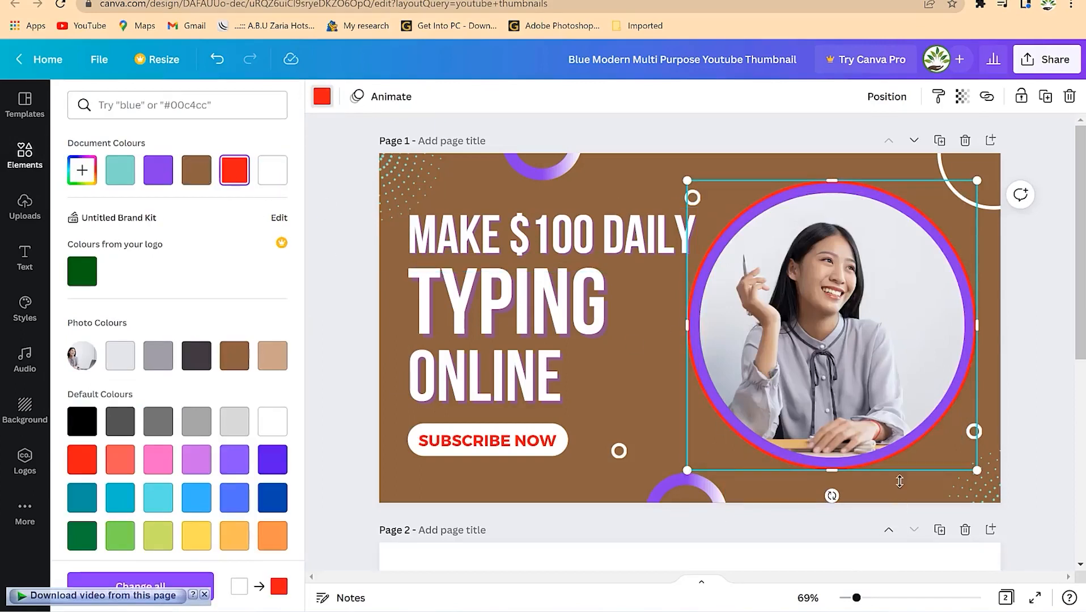
- Change the purple ring around the photo to dark blue
click(746, 262)
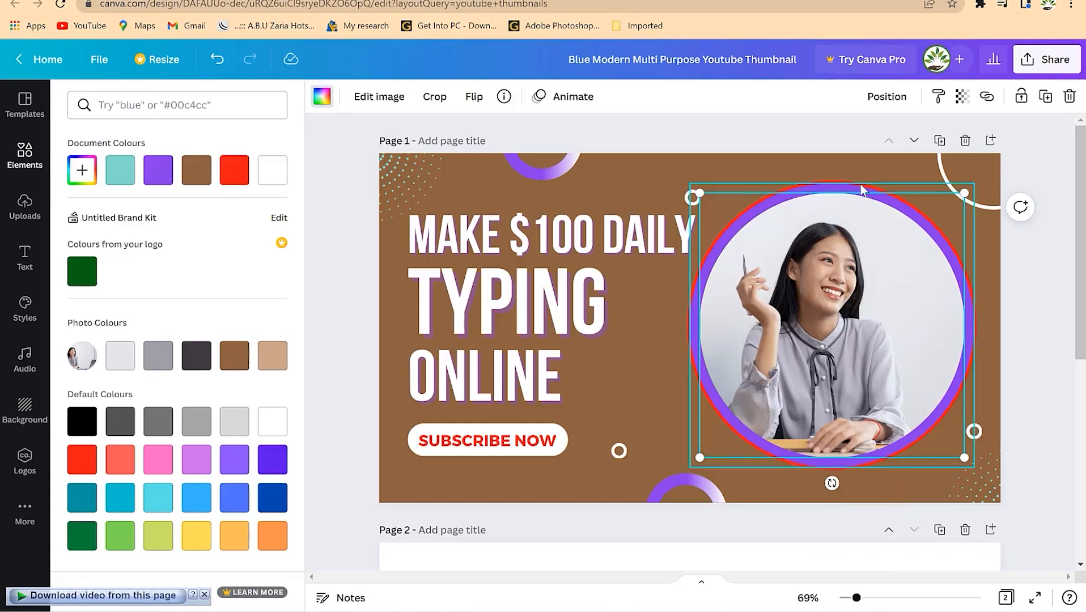
click(842, 193)
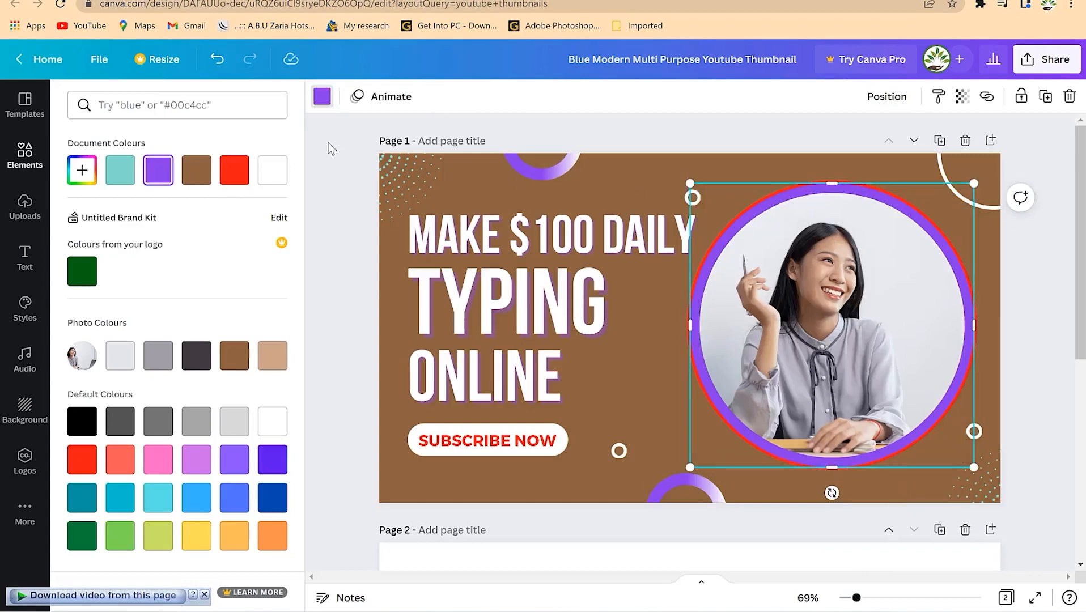
click(322, 96)
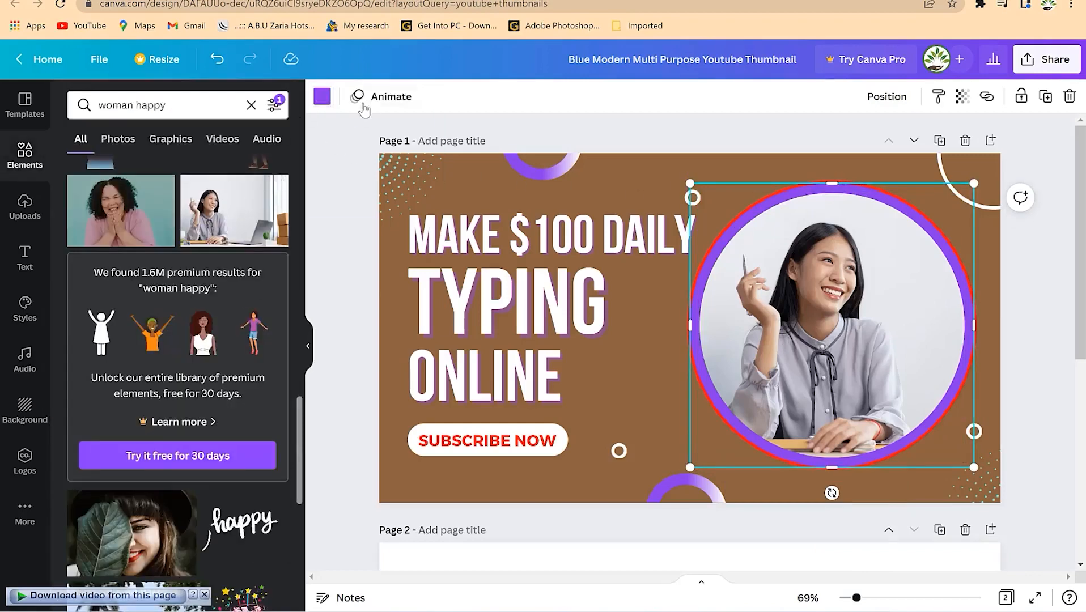
click(321, 97)
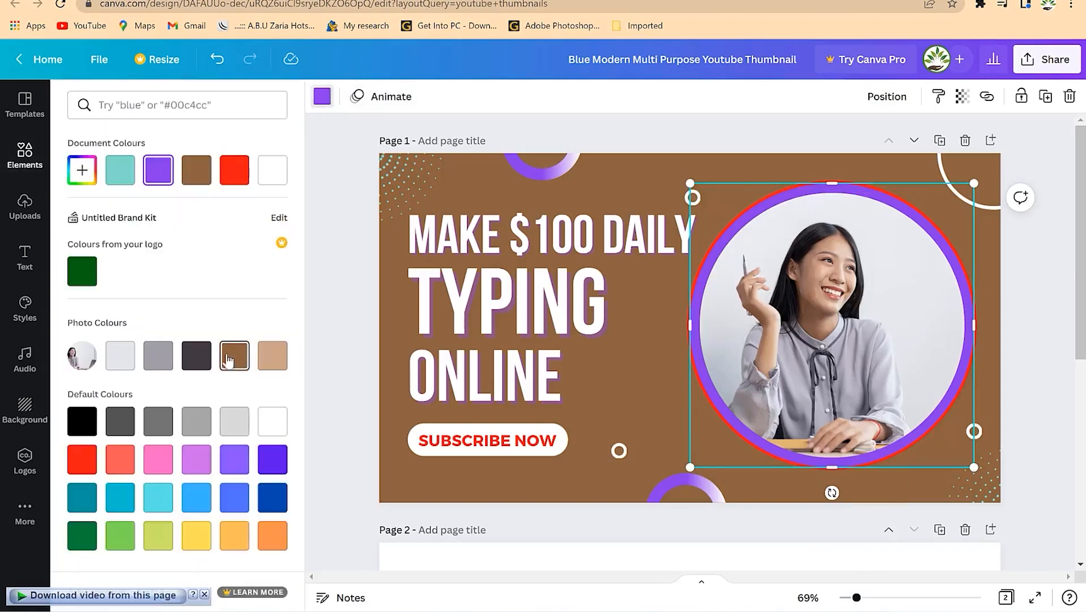
click(273, 507)
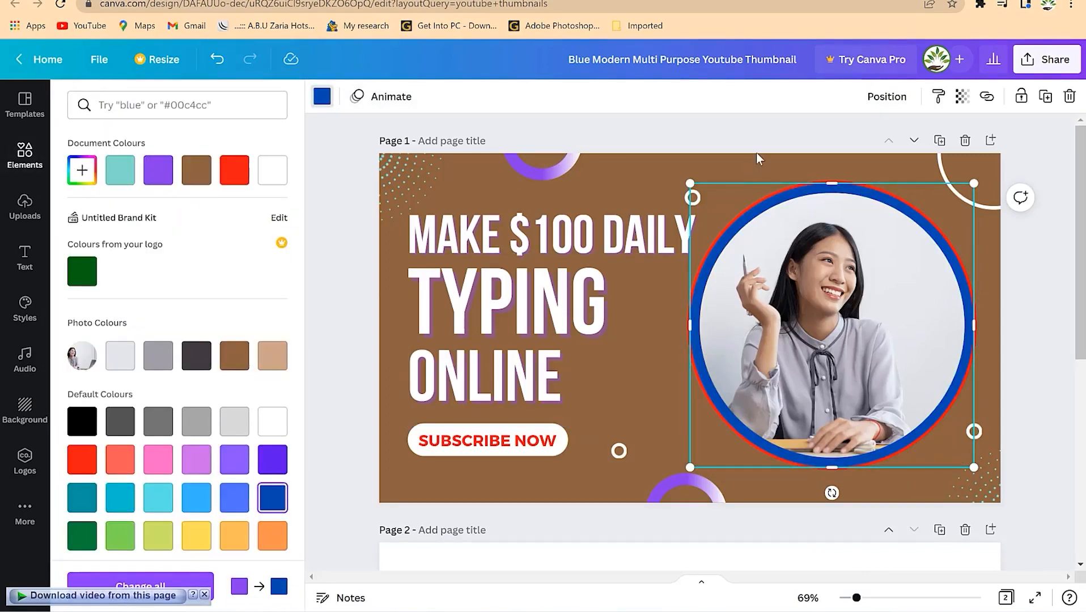
key(Escape)
click(755, 173)
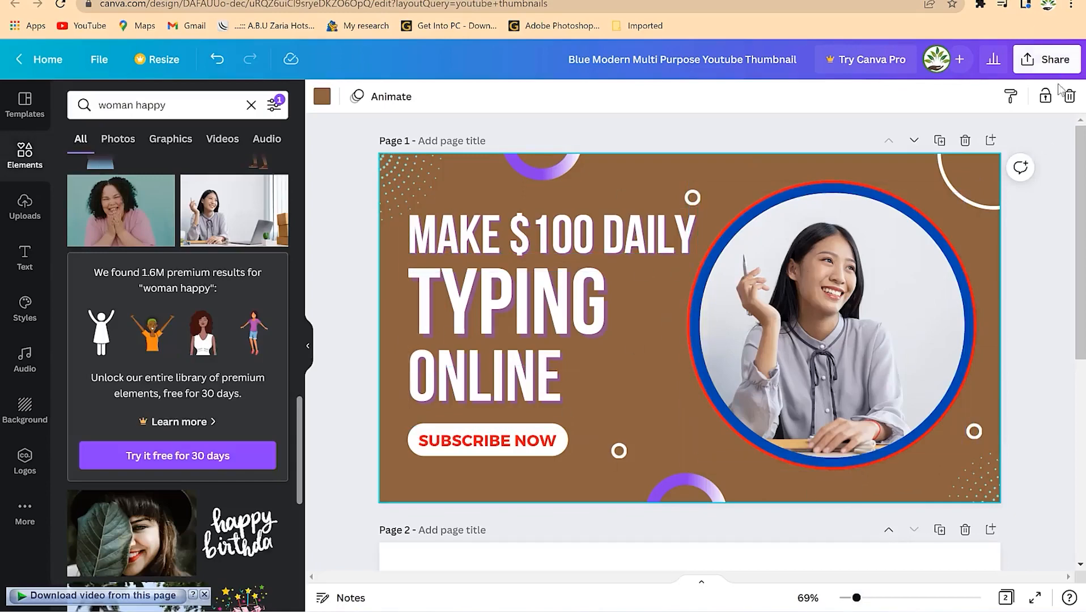
- Download only Page 1 of the thumbnail as a PNG and view the file
click(1050, 68)
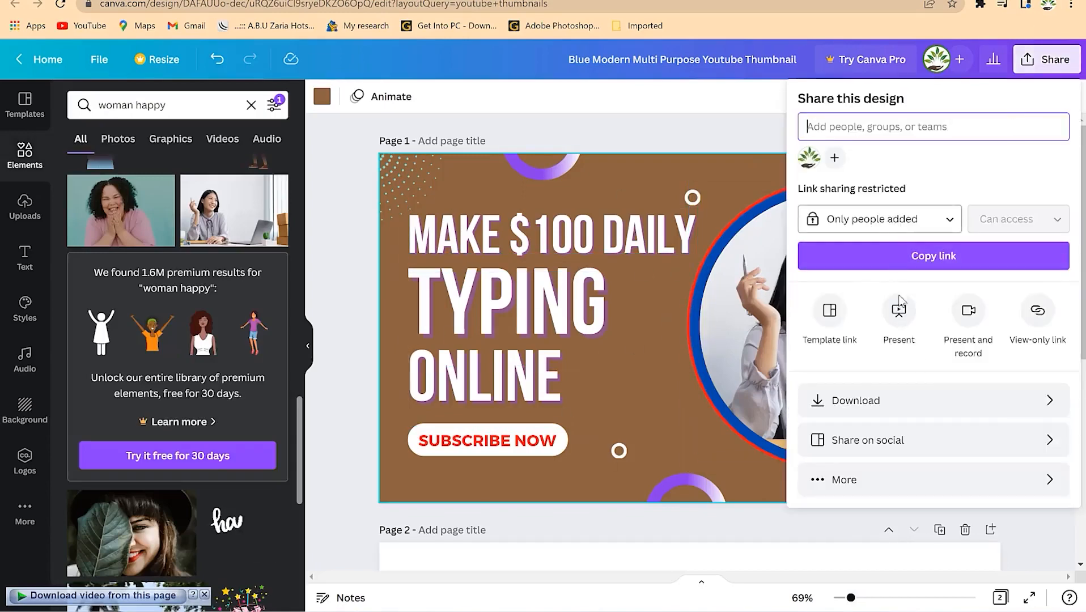
click(884, 399)
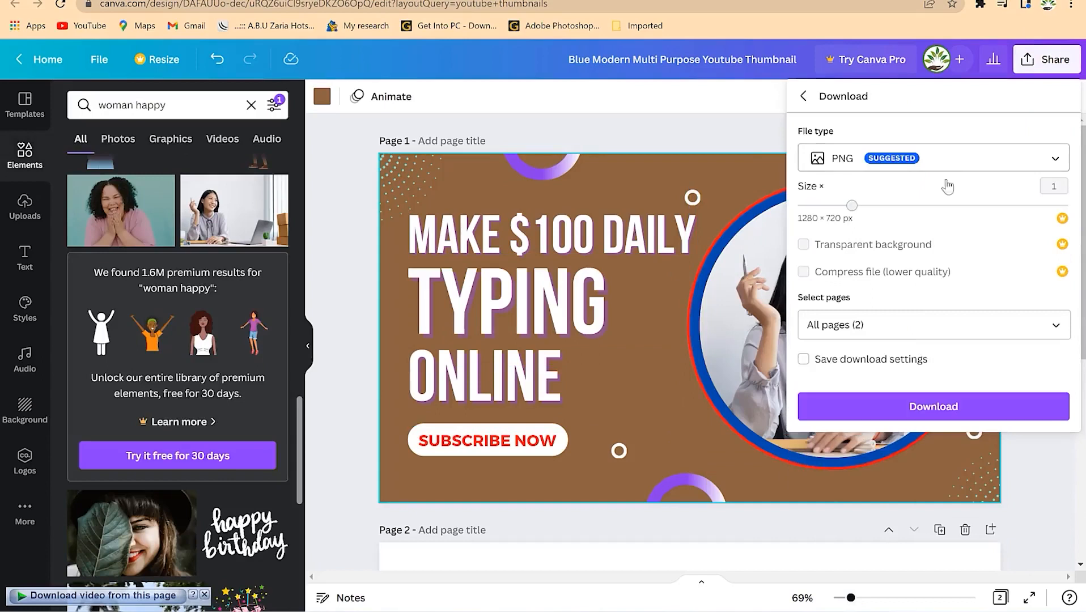
click(955, 331)
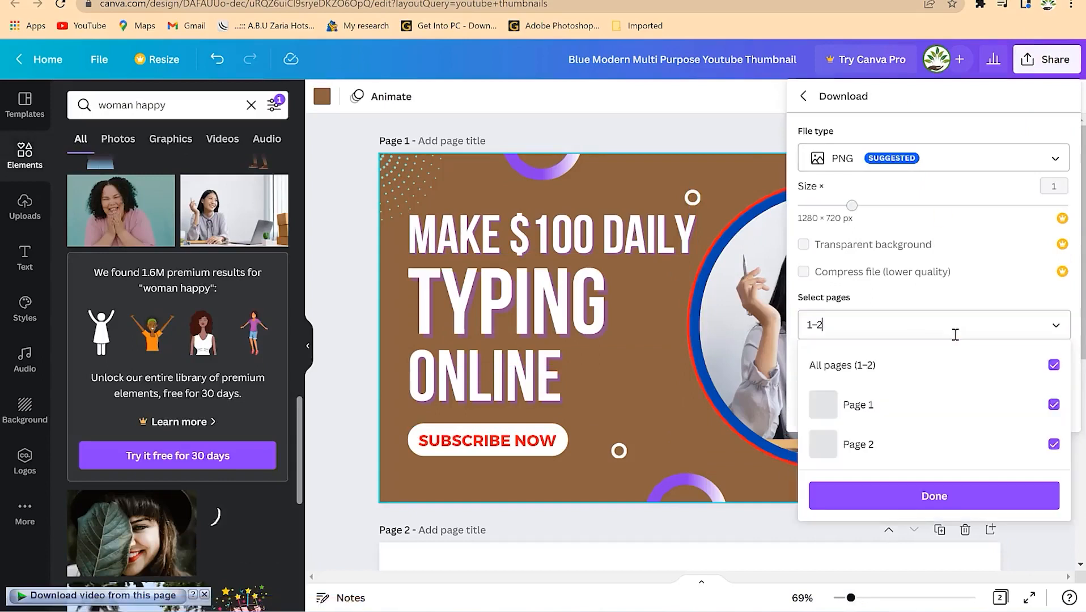
click(1053, 364)
click(1052, 404)
click(993, 494)
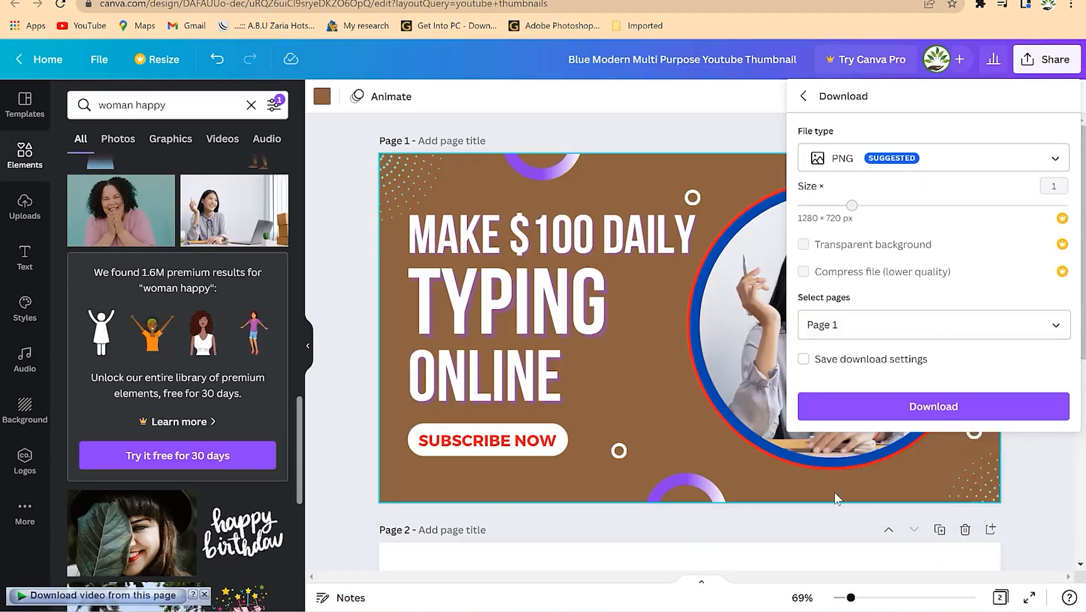
click(929, 407)
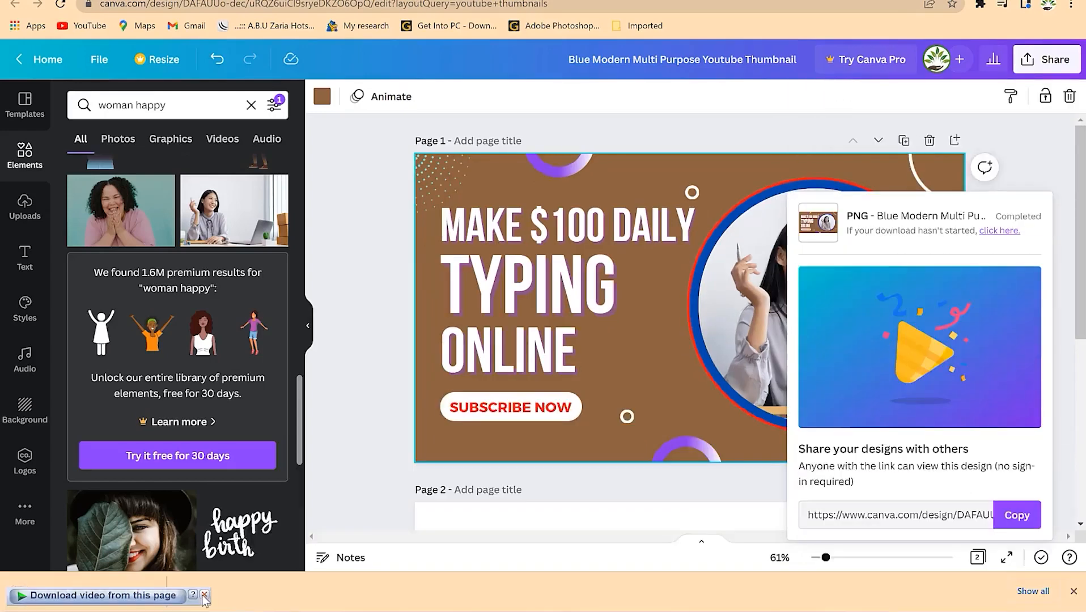
click(73, 595)
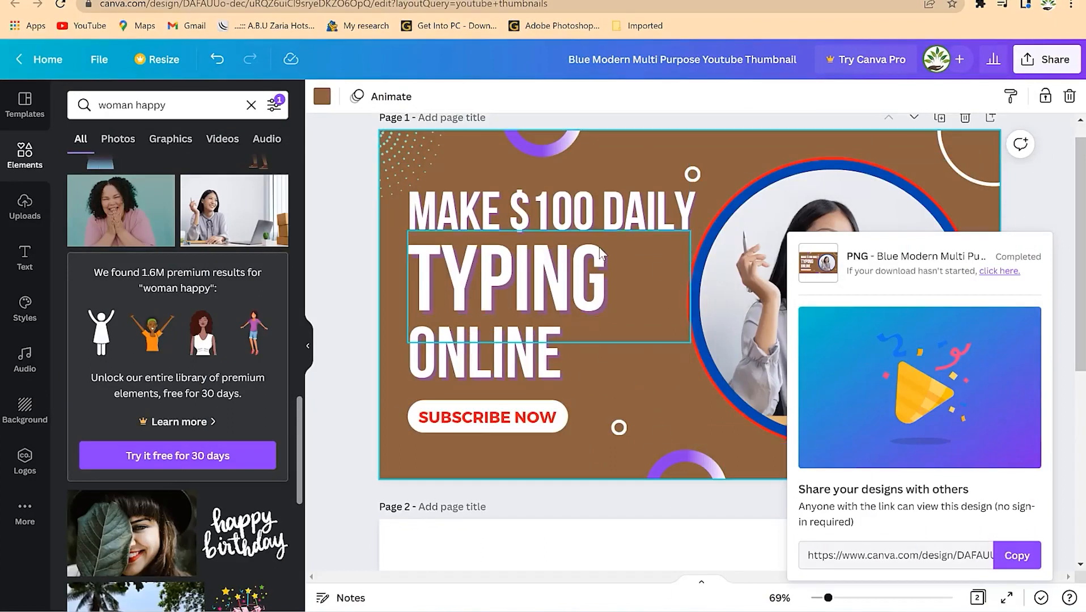
click(1072, 224)
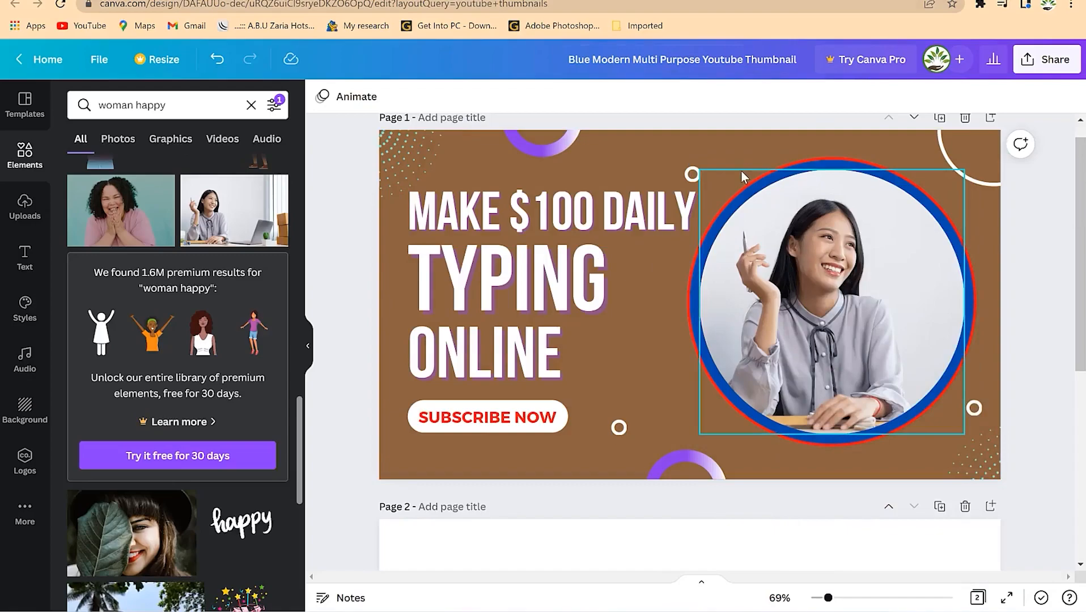
- Open Google Forms in a new tab and open the Meeting 001 form
key(ctrl+t)
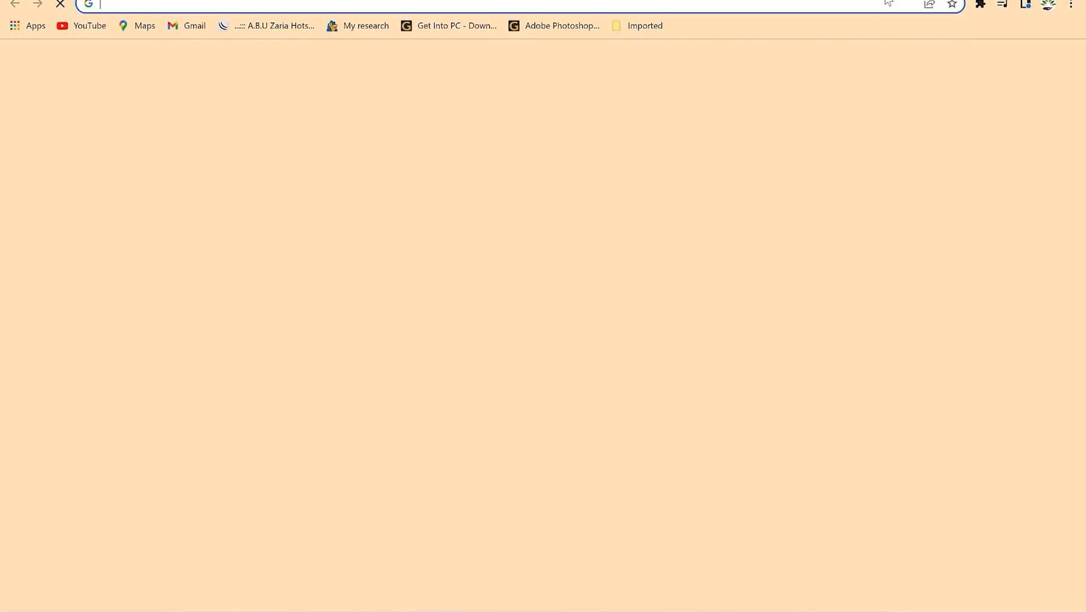
click(847, 3)
click(829, 7)
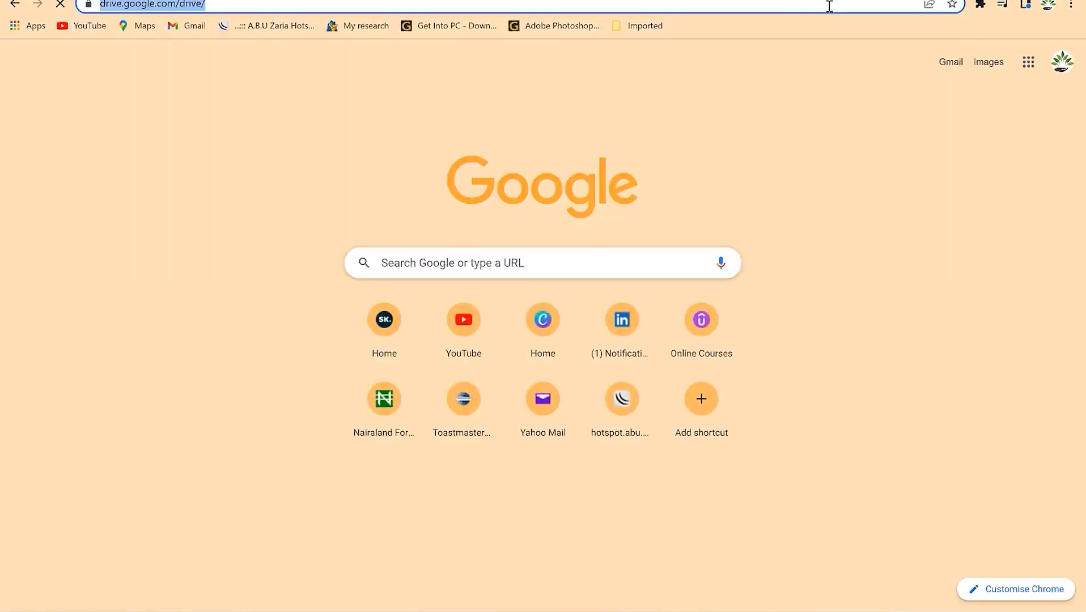
text(form)
key(Return)
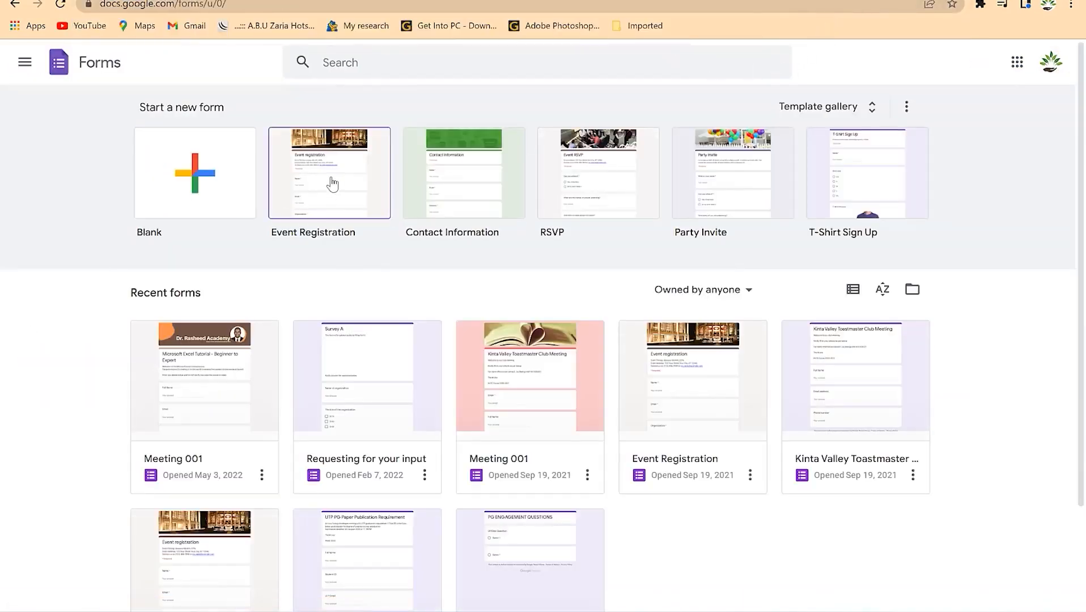
click(216, 382)
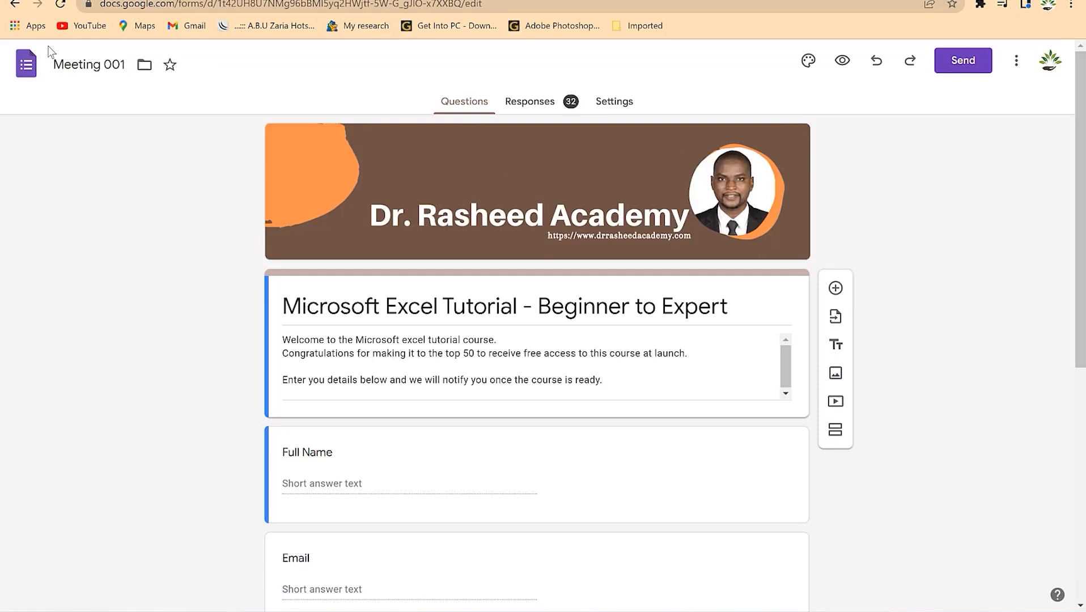
- Browse the form's header image gallery, then return to Canva's home page
click(809, 61)
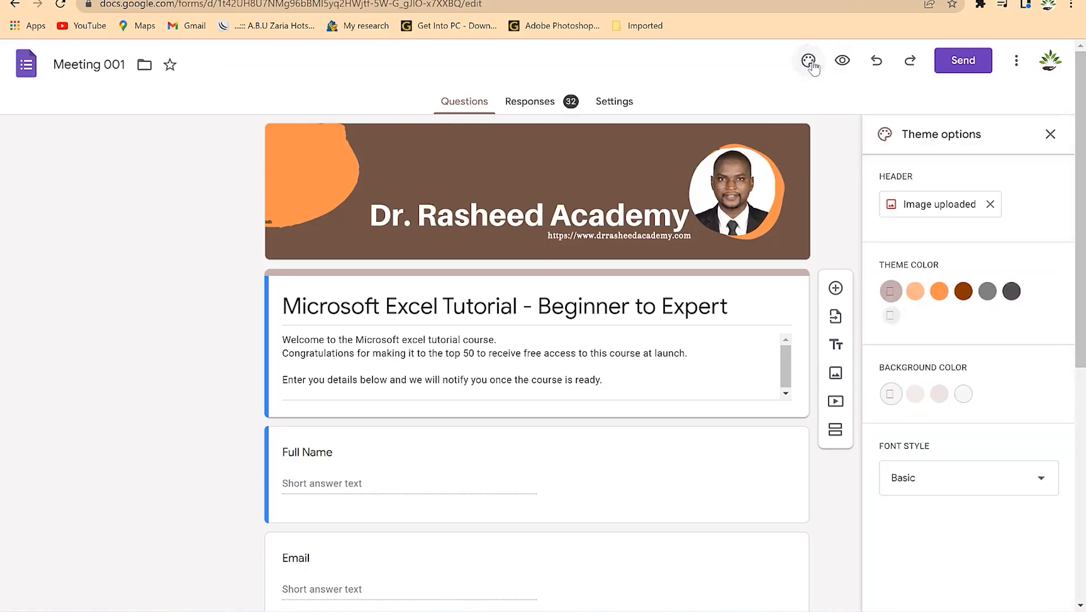
click(982, 217)
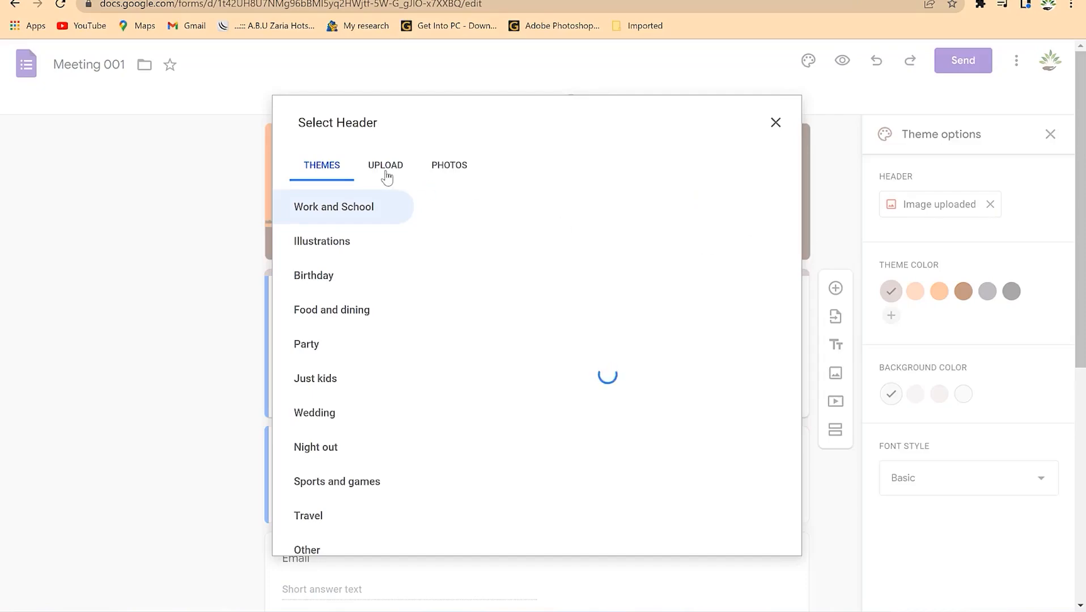
scroll(595, 399, down, 15)
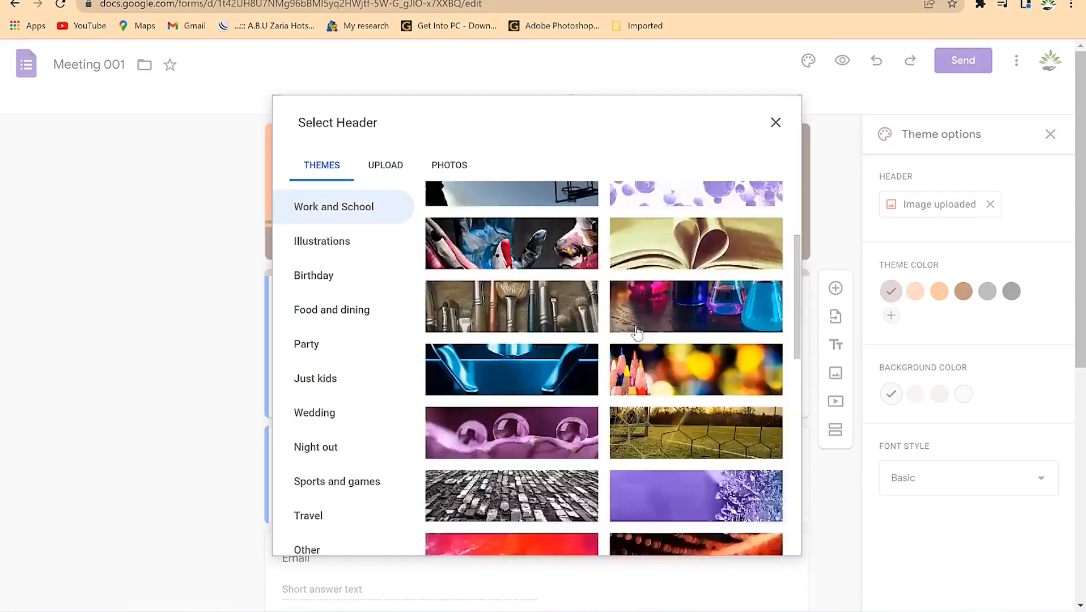
scroll(560, 380, down, 3)
scroll(564, 374, up, 3)
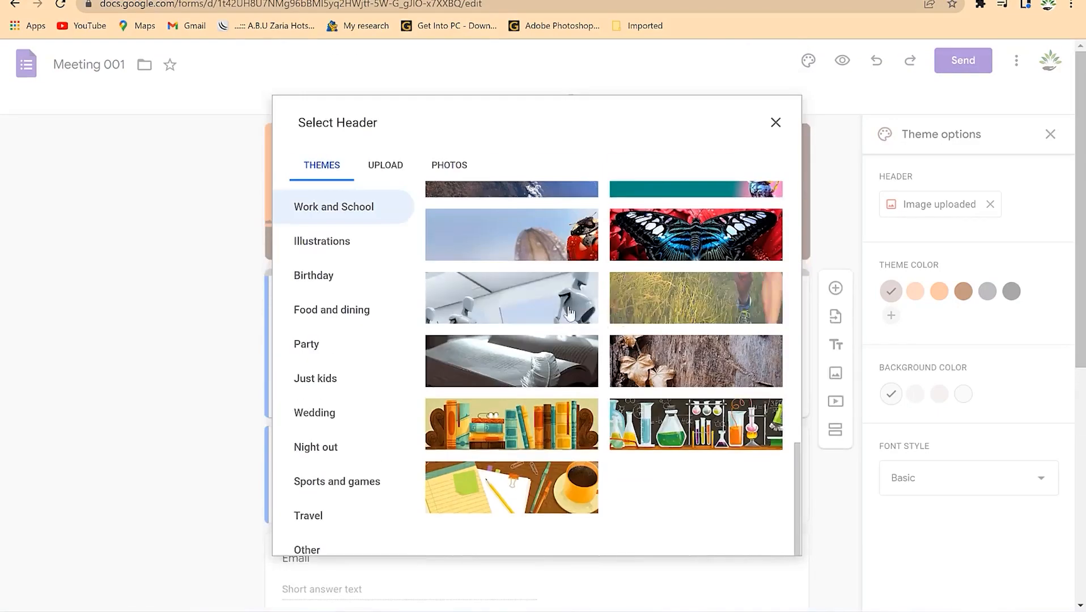
scroll(630, 306, up, 10)
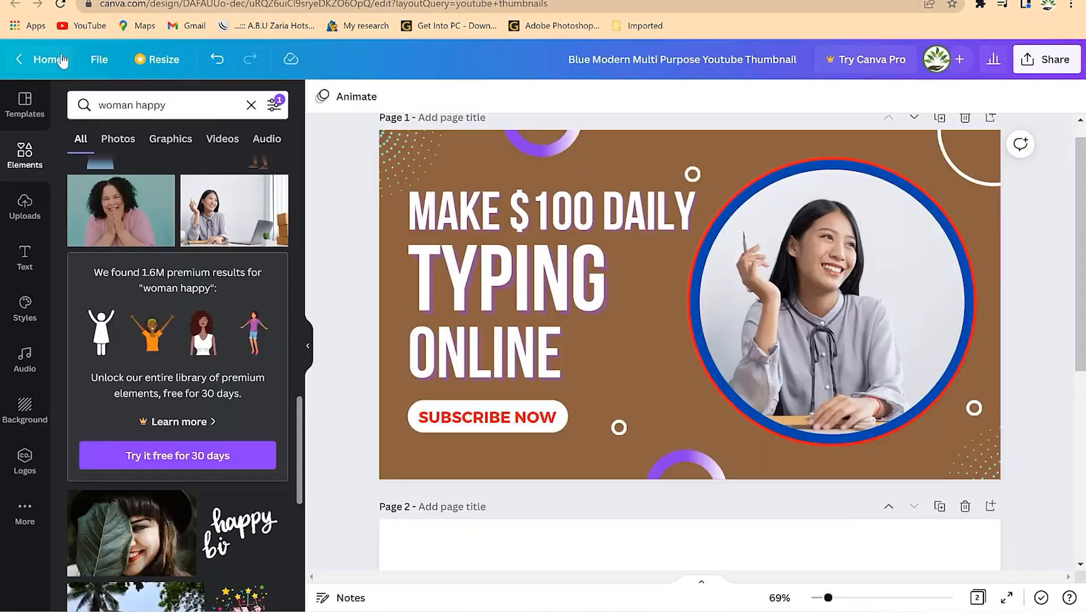
click(63, 60)
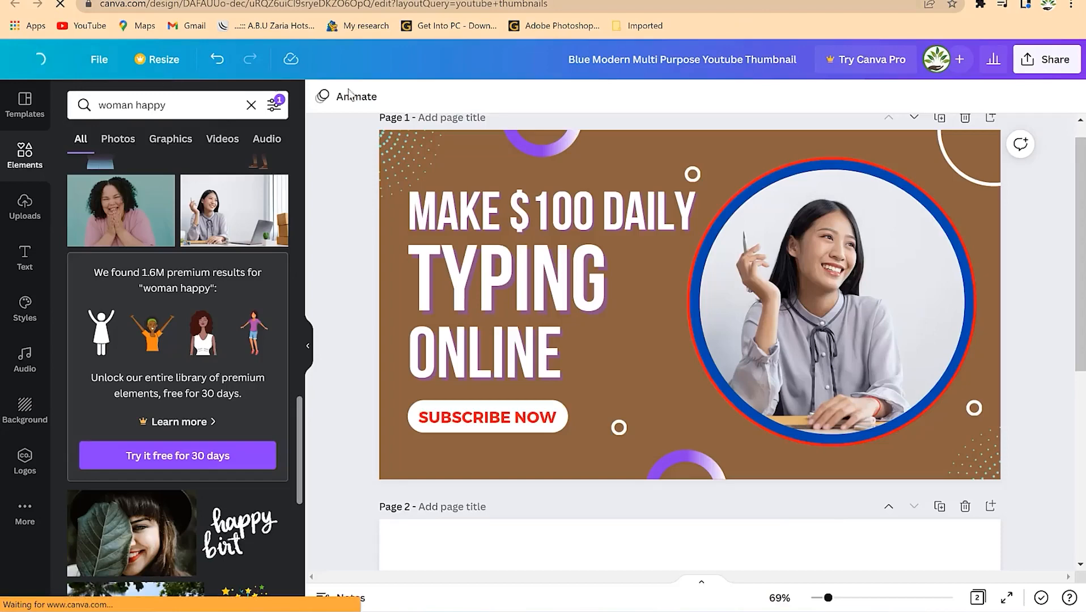
- Find free 'Google Classroom Header' templates and open the green hand-drawn Welcome one
text(google)
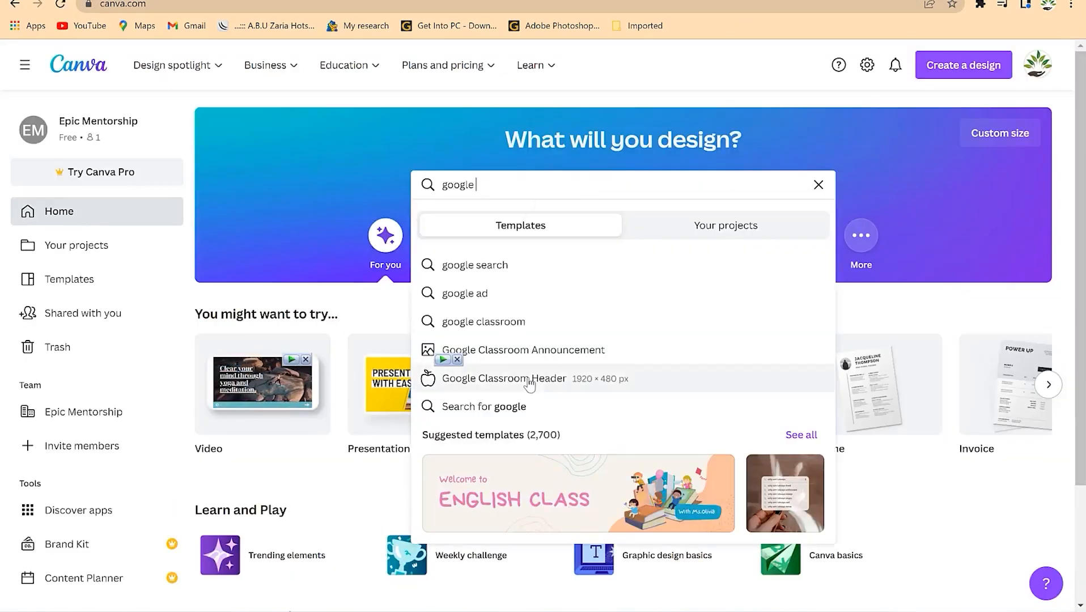
click(530, 378)
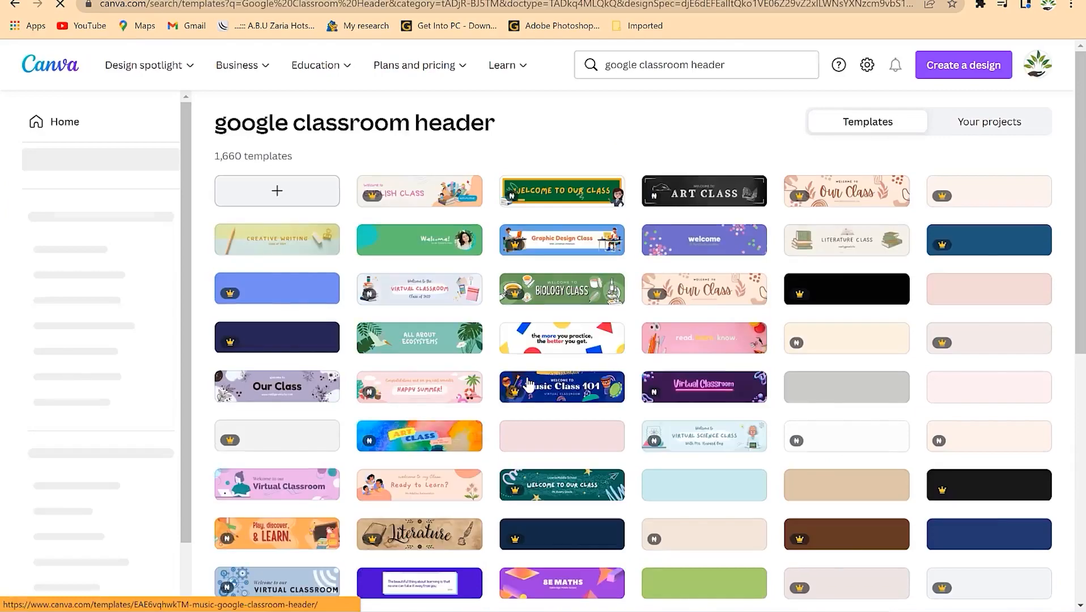
scroll(794, 437, down, 1)
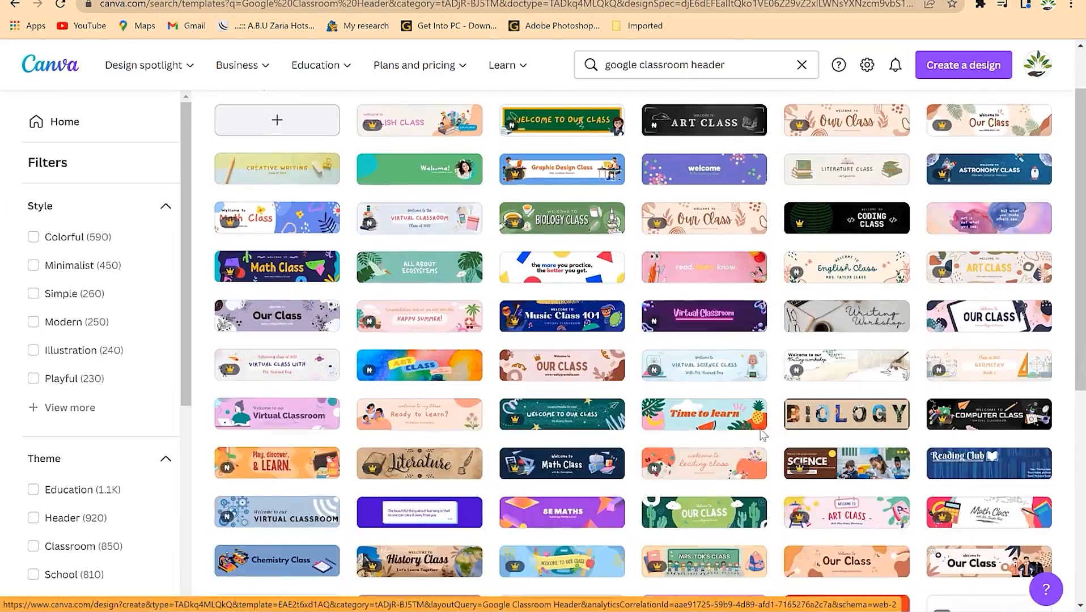
scroll(500, 484, down, 4)
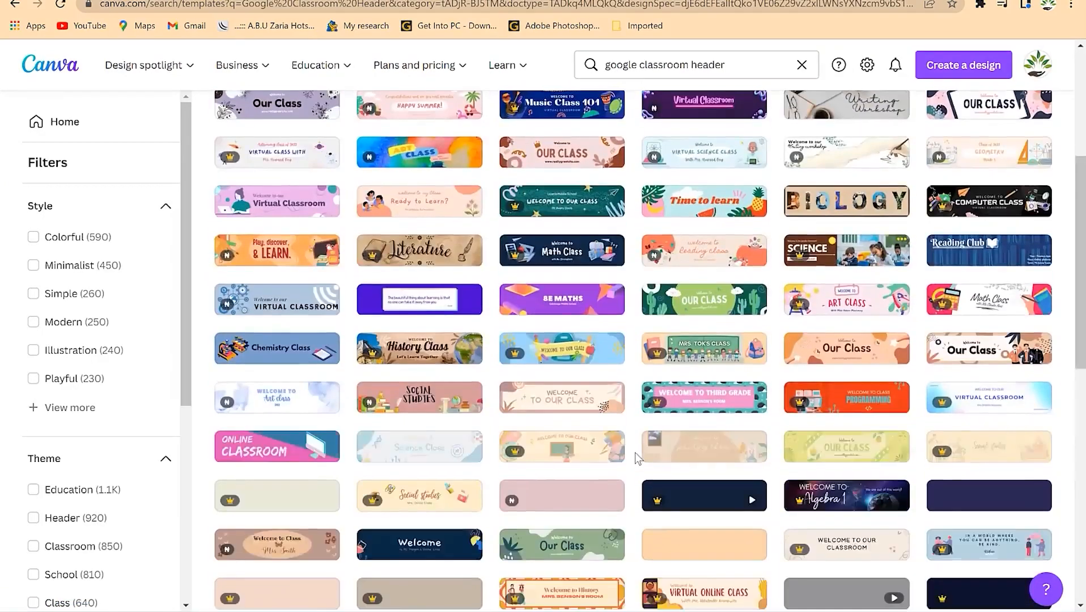
scroll(563, 481, down, 4)
scroll(563, 482, down, 3)
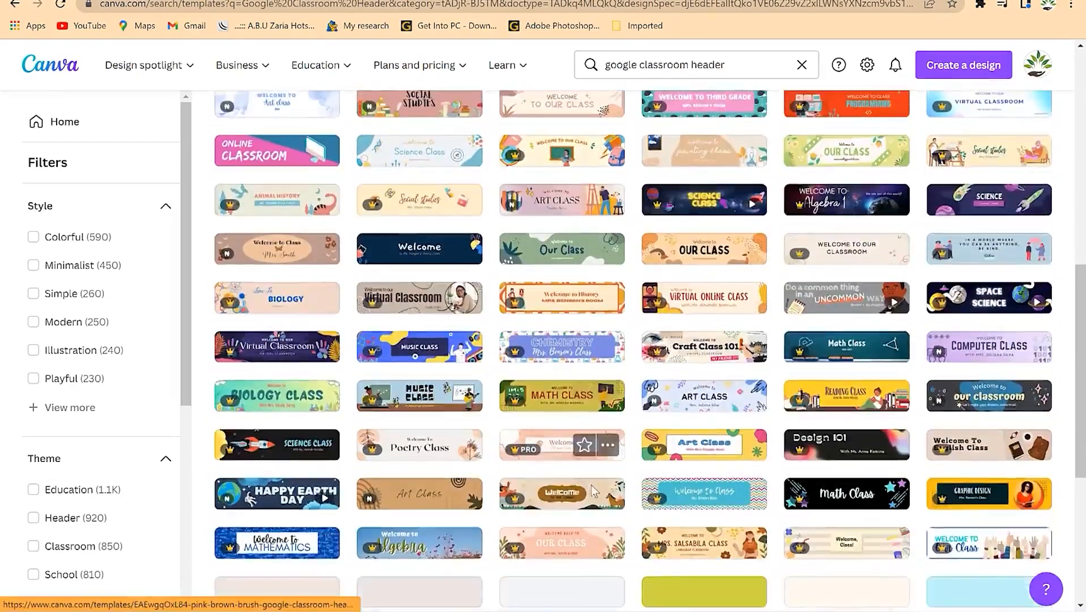
scroll(79, 514, down, 3)
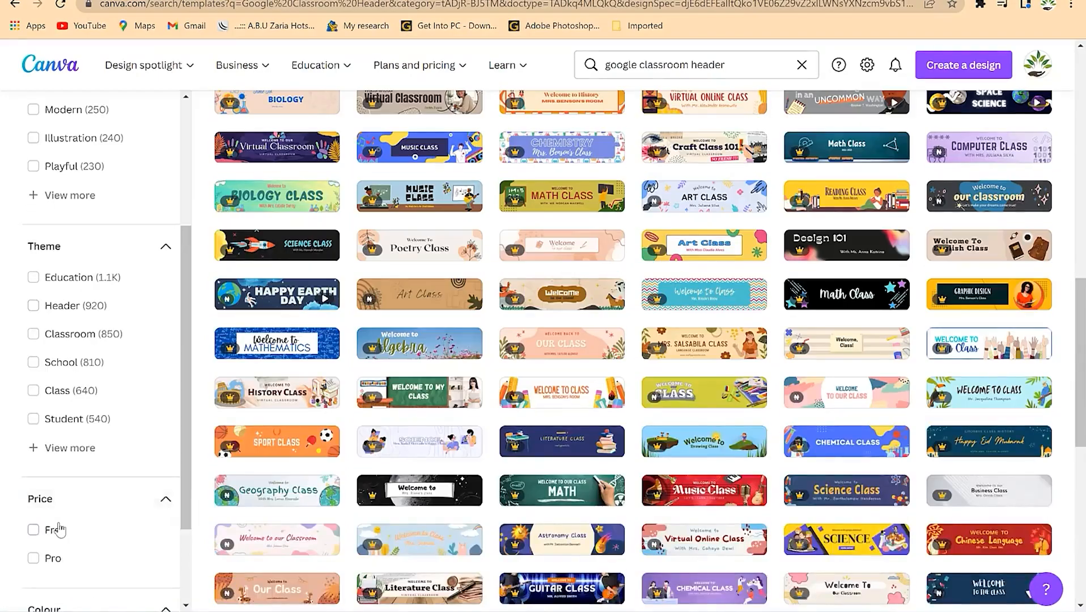
click(55, 530)
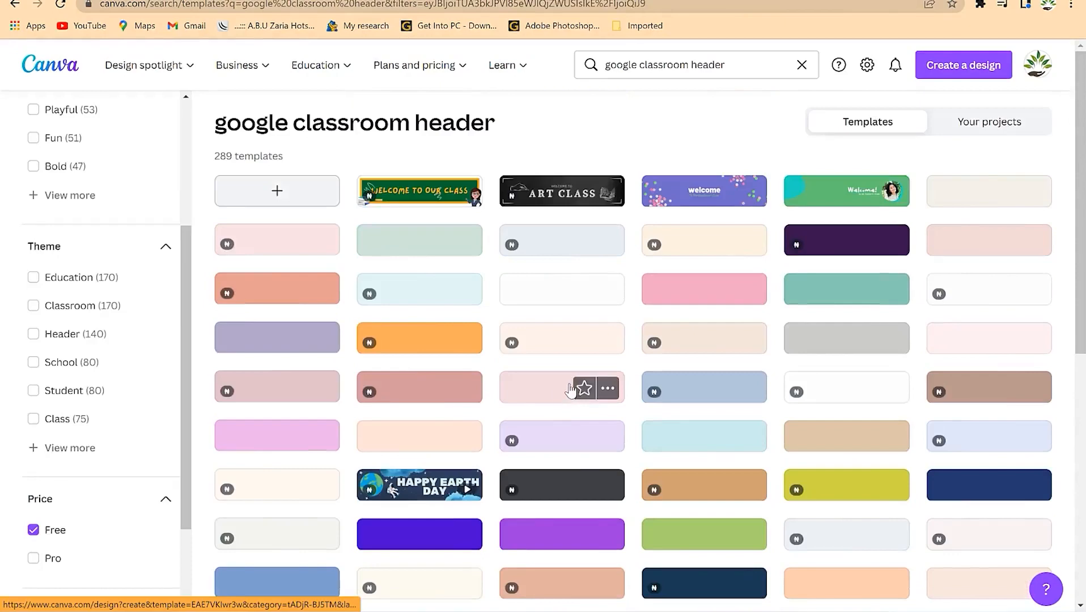
click(844, 211)
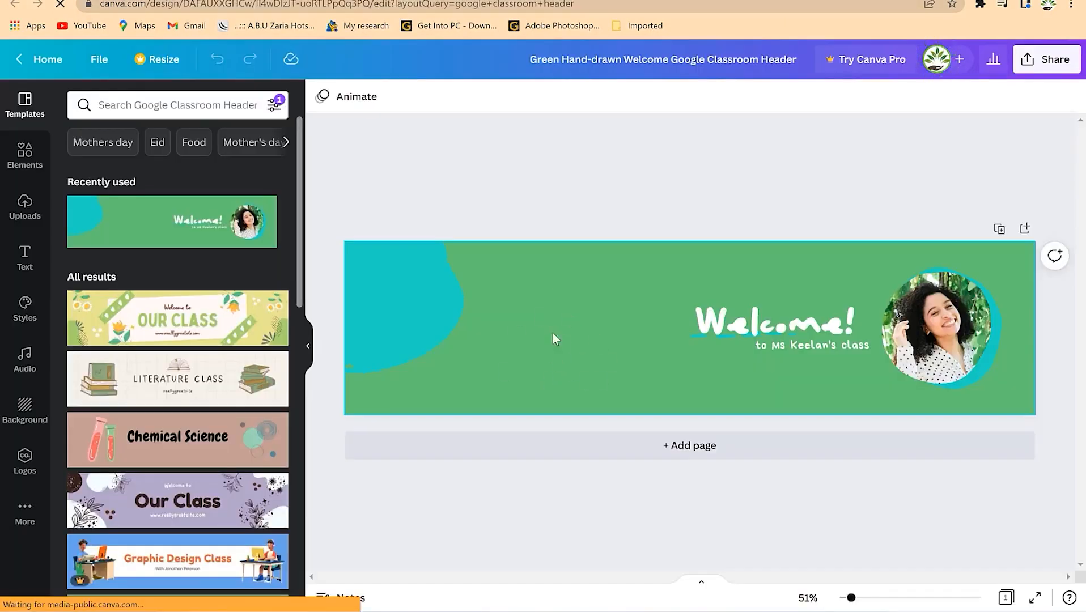
- Replace the woman's photo in the circle with the uploaded portrait of a suited man
scroll(210, 431, down, 6)
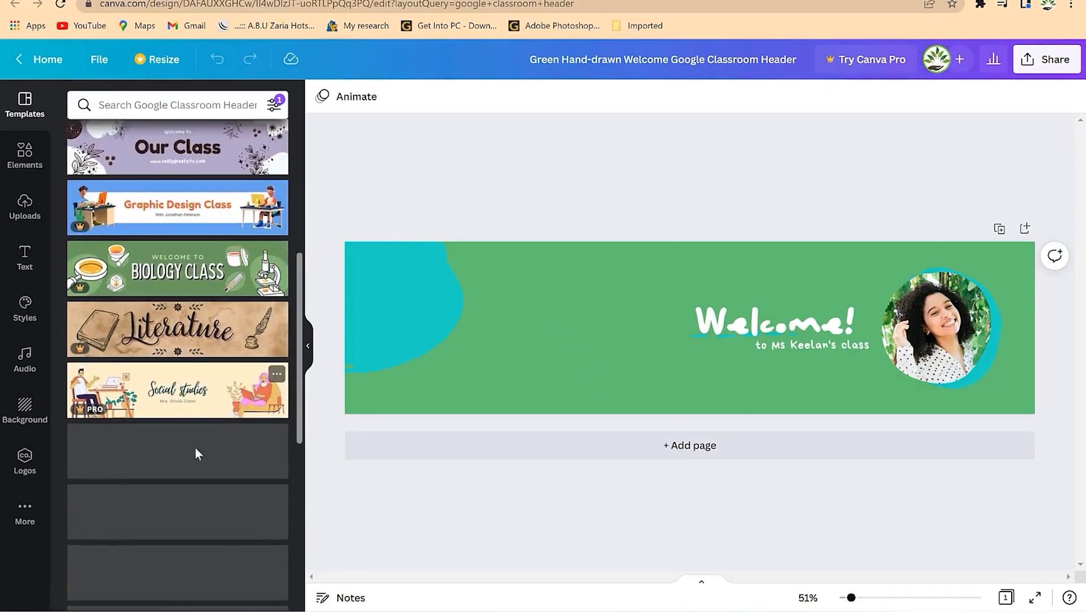
scroll(203, 468, down, 4)
scroll(207, 453, up, 7)
scroll(207, 444, up, 2)
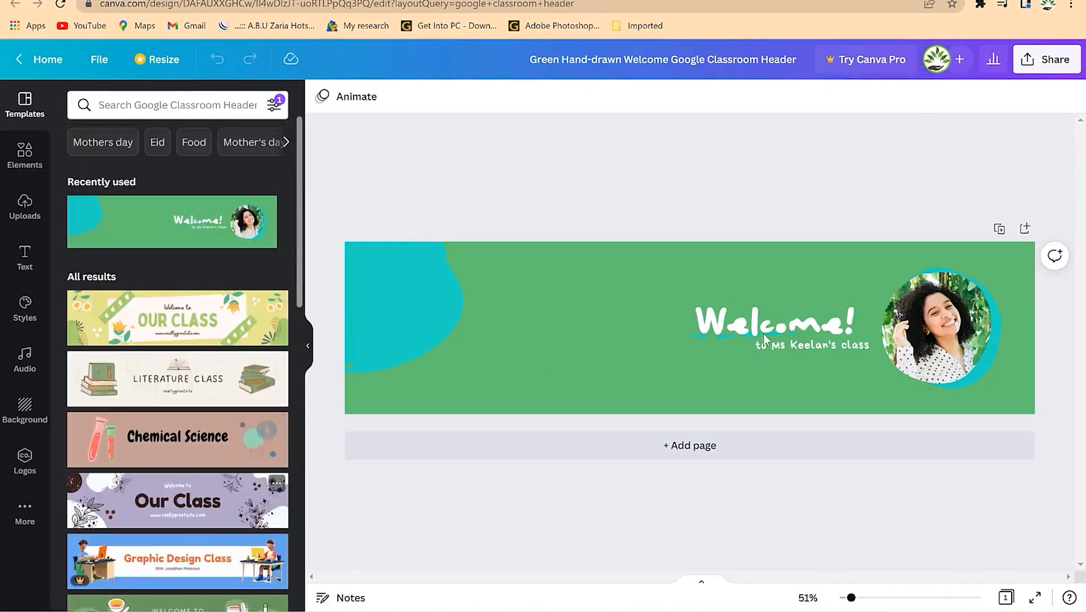
click(984, 318)
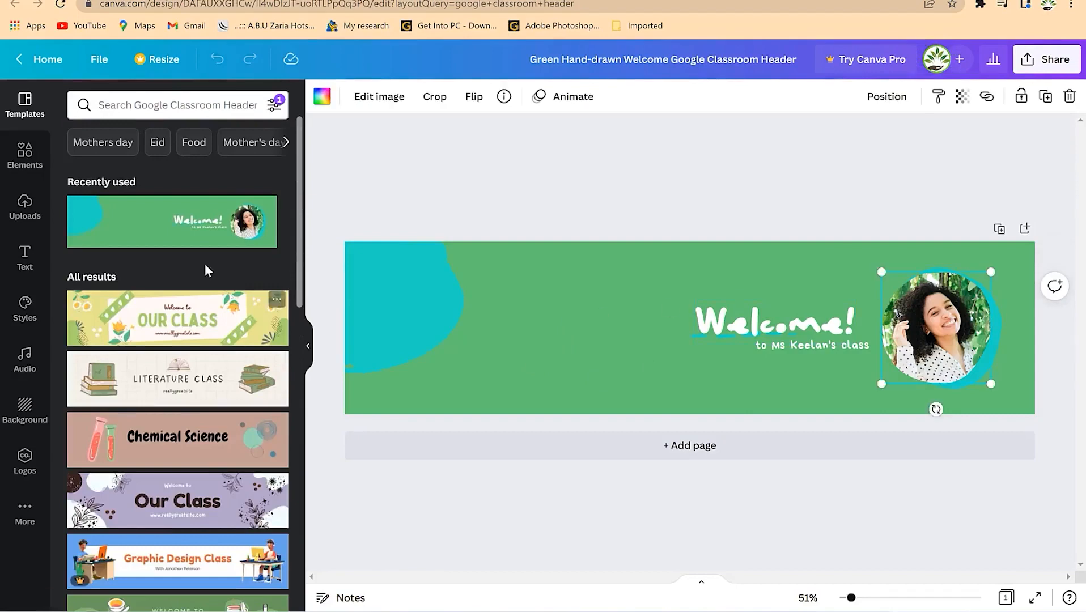
click(33, 203)
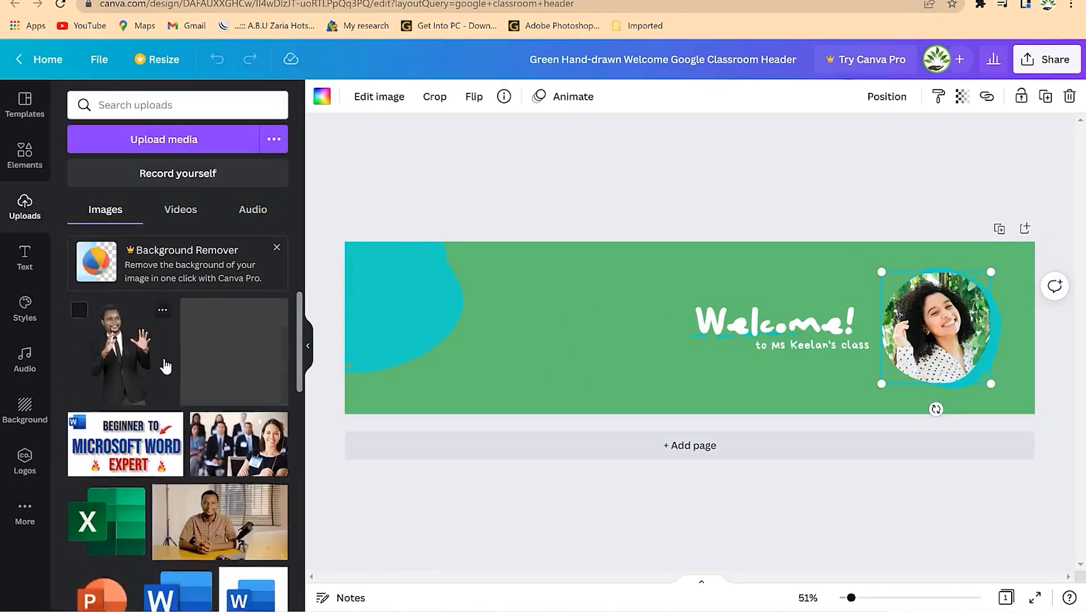
scroll(165, 367, down, 10)
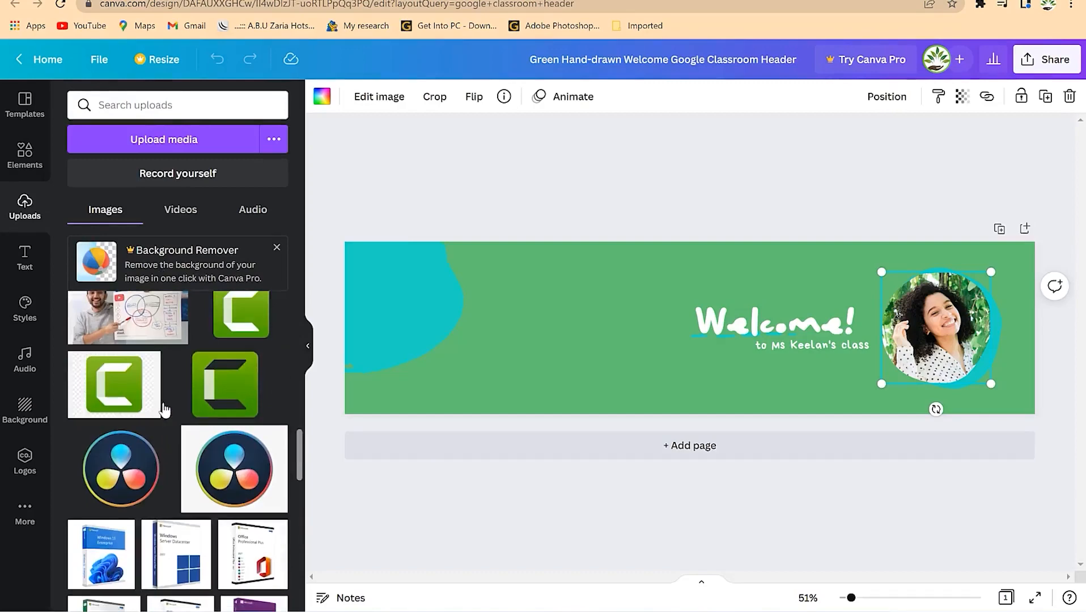
scroll(165, 409, down, 10)
drag(122, 331, 935, 329)
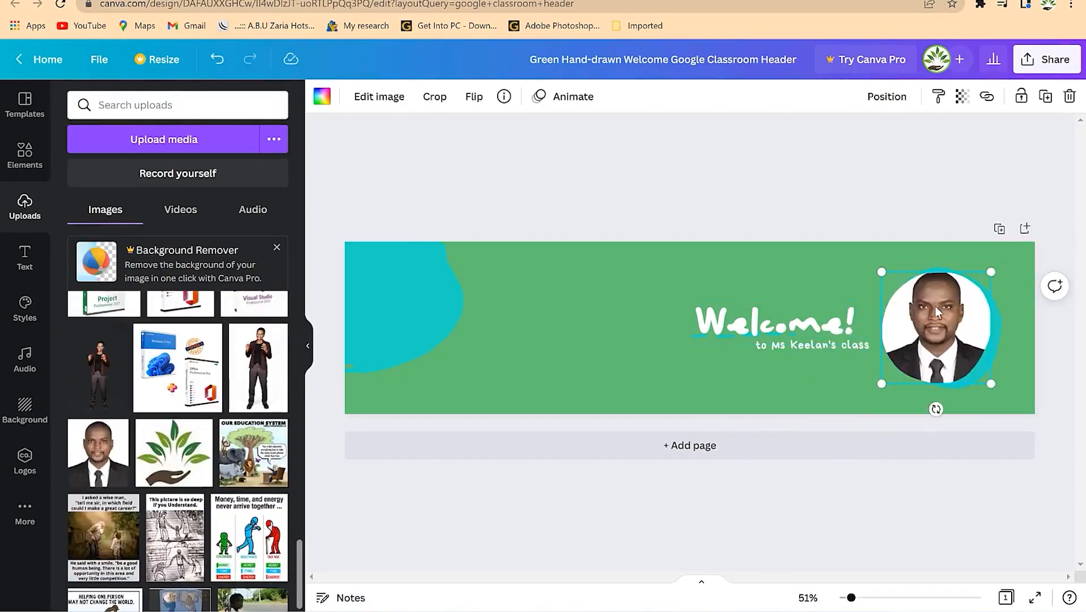
double_click(935, 311)
- Lower the portrait within its circle and set the page background to tan
drag(933, 318, 930, 327)
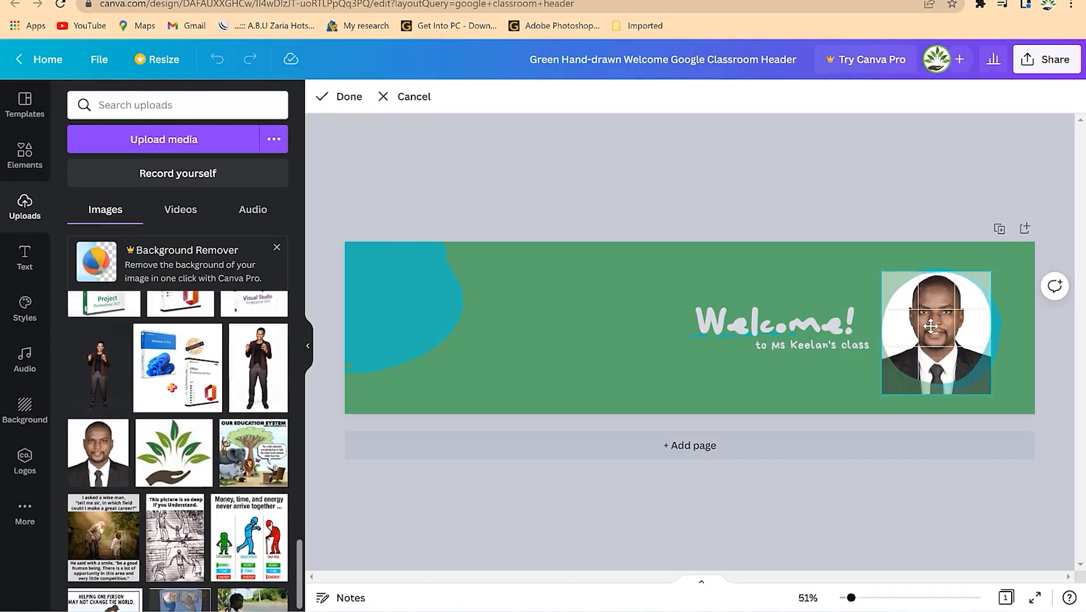
click(883, 218)
click(621, 296)
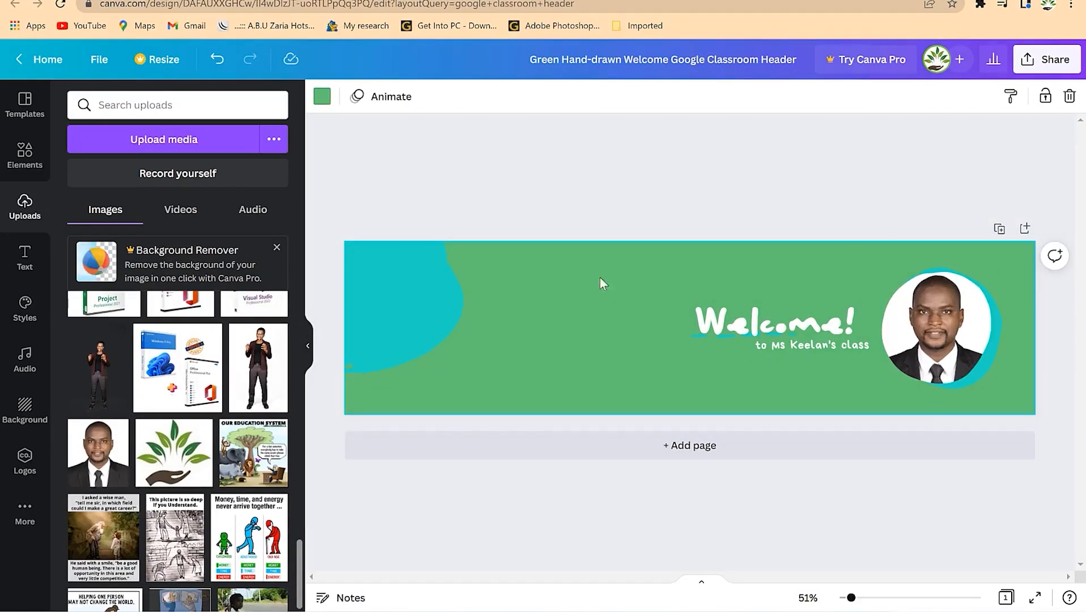
click(323, 98)
click(233, 357)
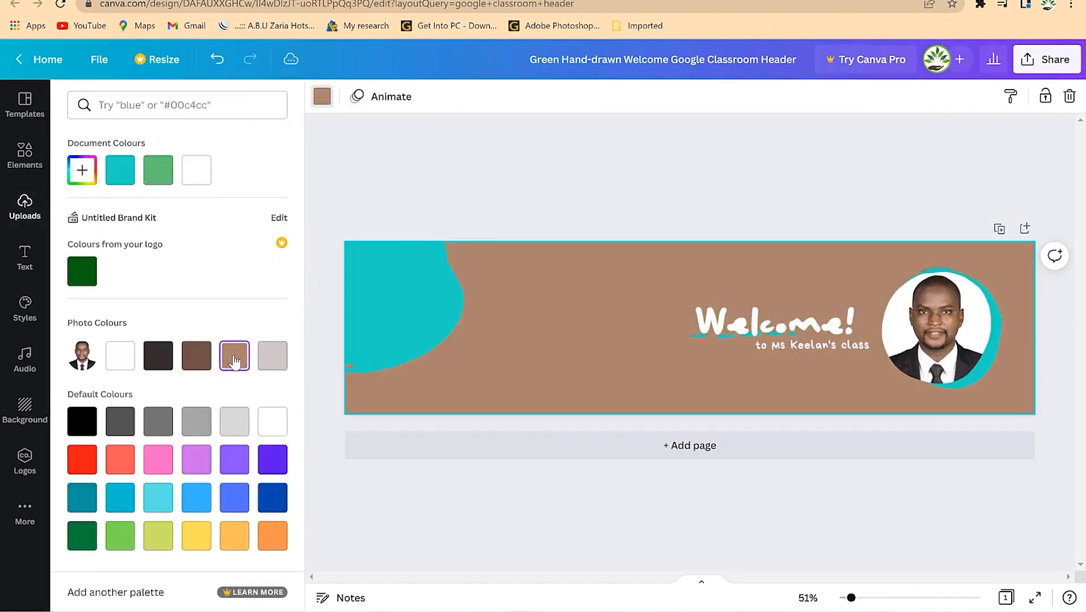
click(577, 190)
- Recolour the teal blob on the left to coral
click(394, 311)
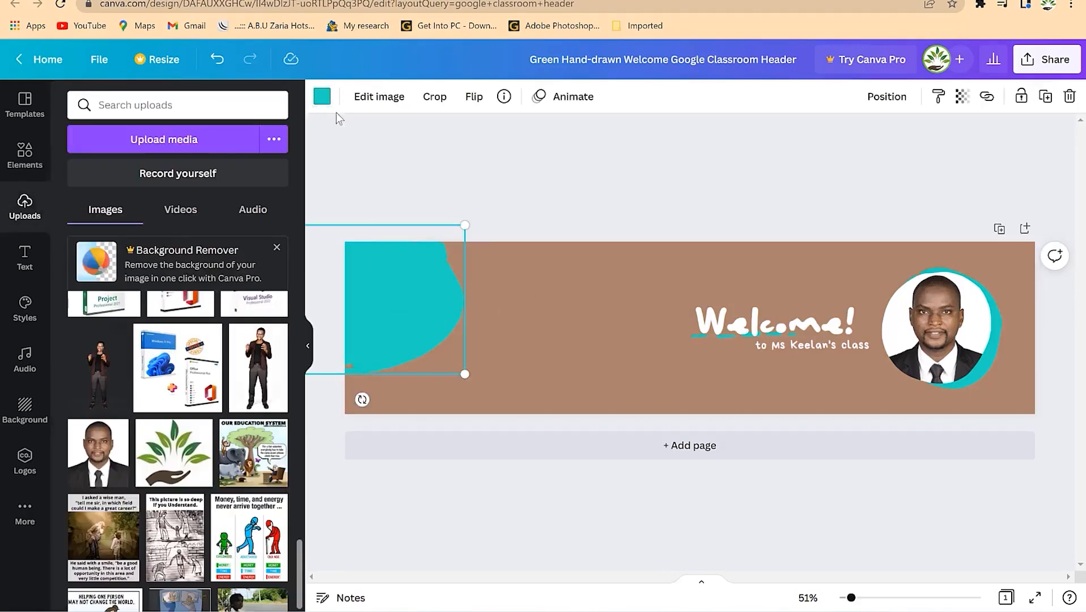
click(322, 97)
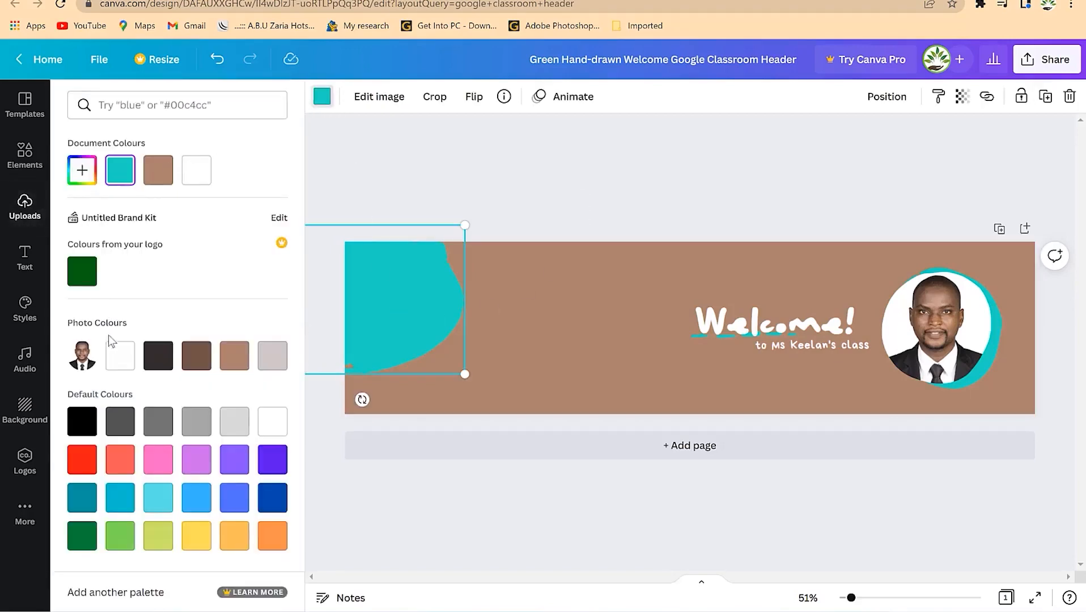
click(119, 465)
click(368, 323)
click(812, 360)
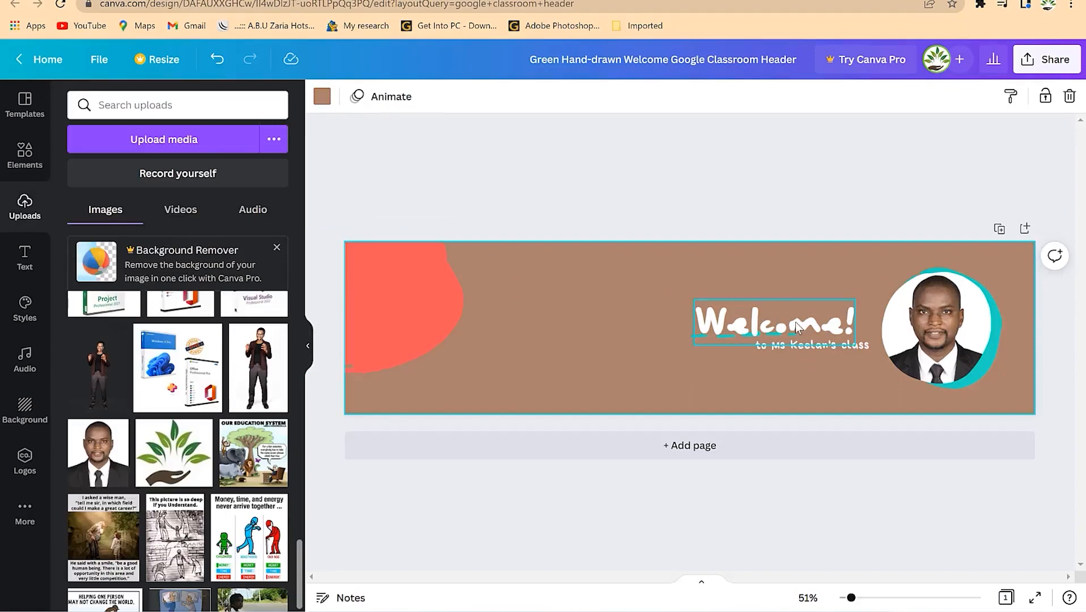
click(776, 322)
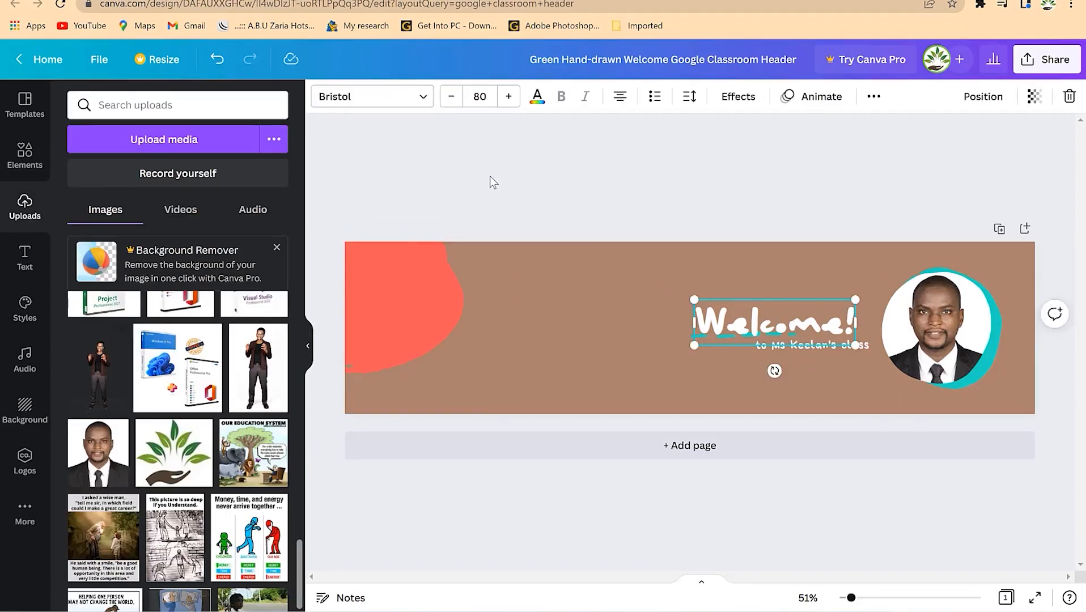
- Change the heading to Archivo Black, centre it, and retype it as the academy welcome
click(408, 102)
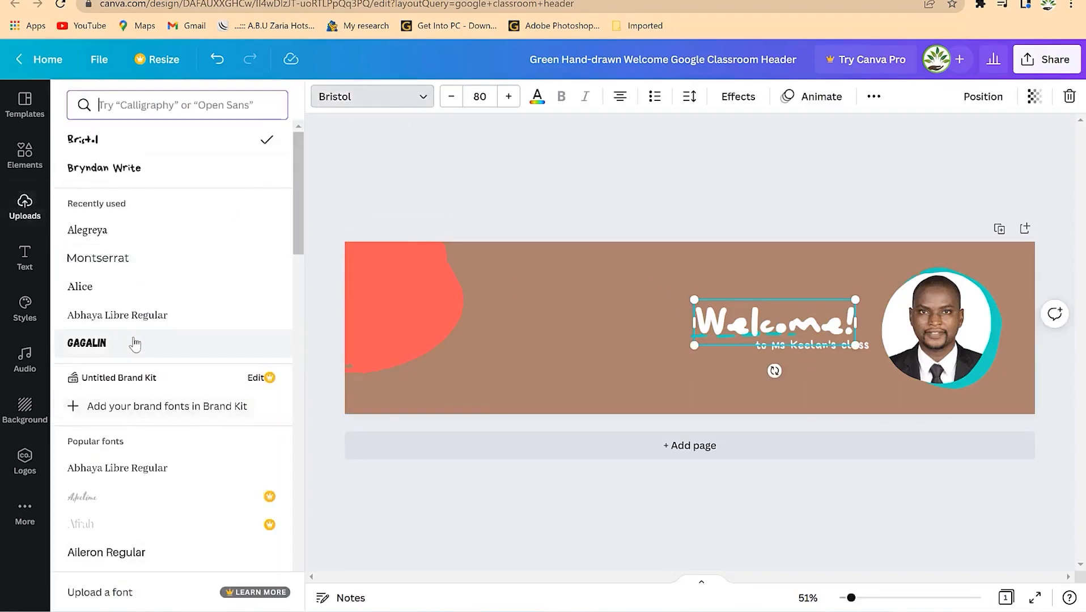
scroll(147, 347, down, 5)
click(173, 364)
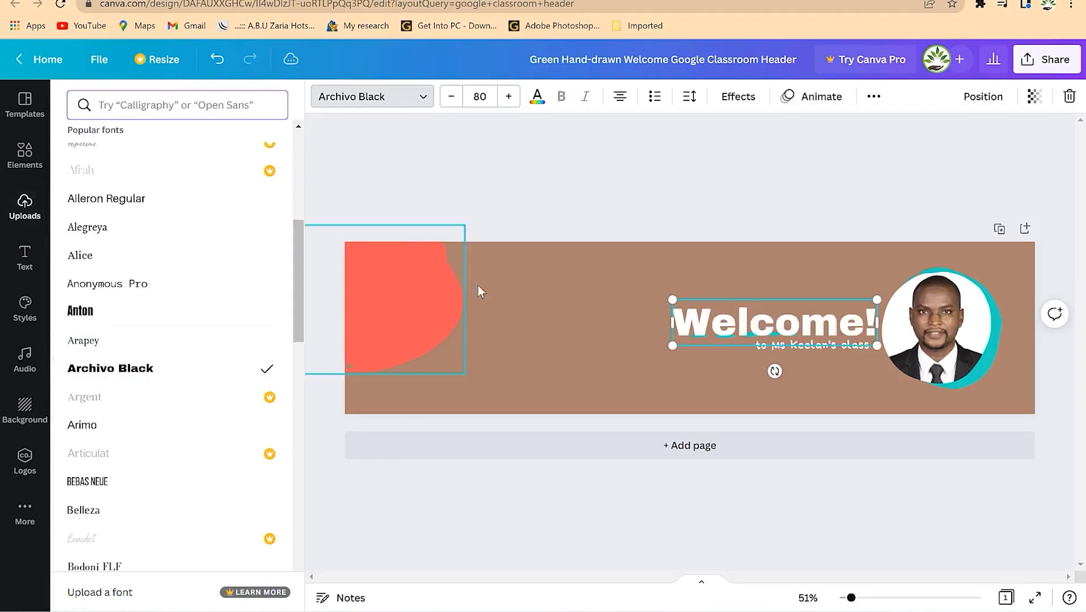
drag(749, 309, 632, 292)
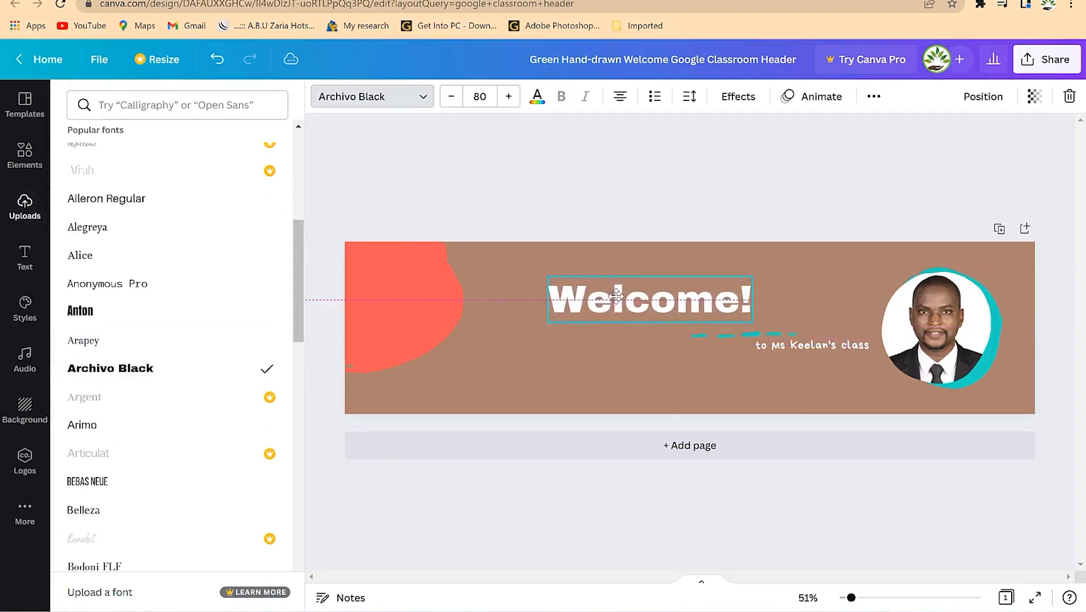
double_click(643, 299)
text(Welc)
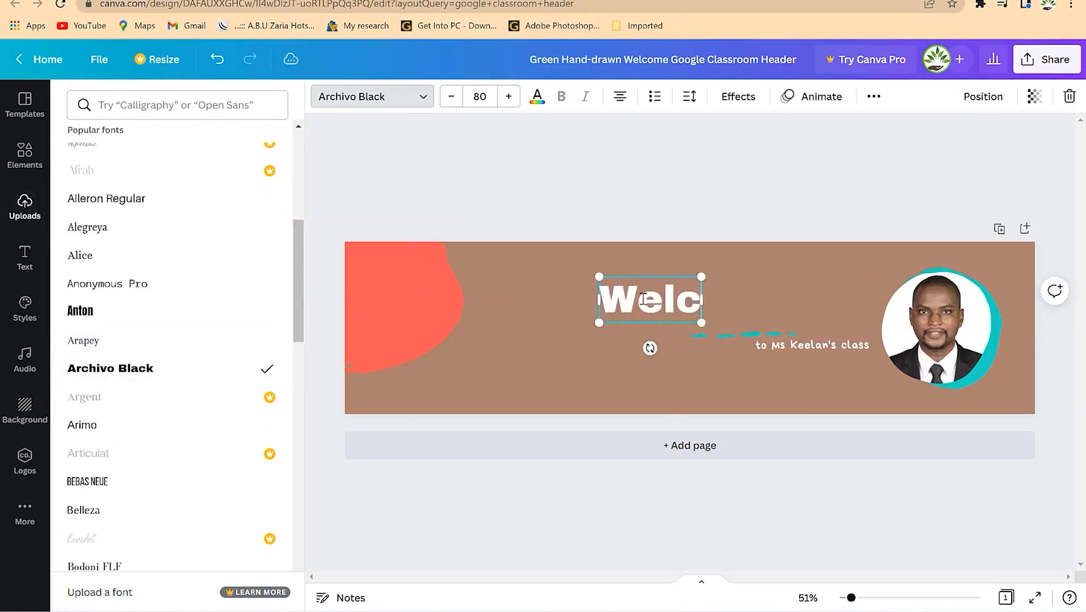
text(ome to Dr. Rasheed Academy)
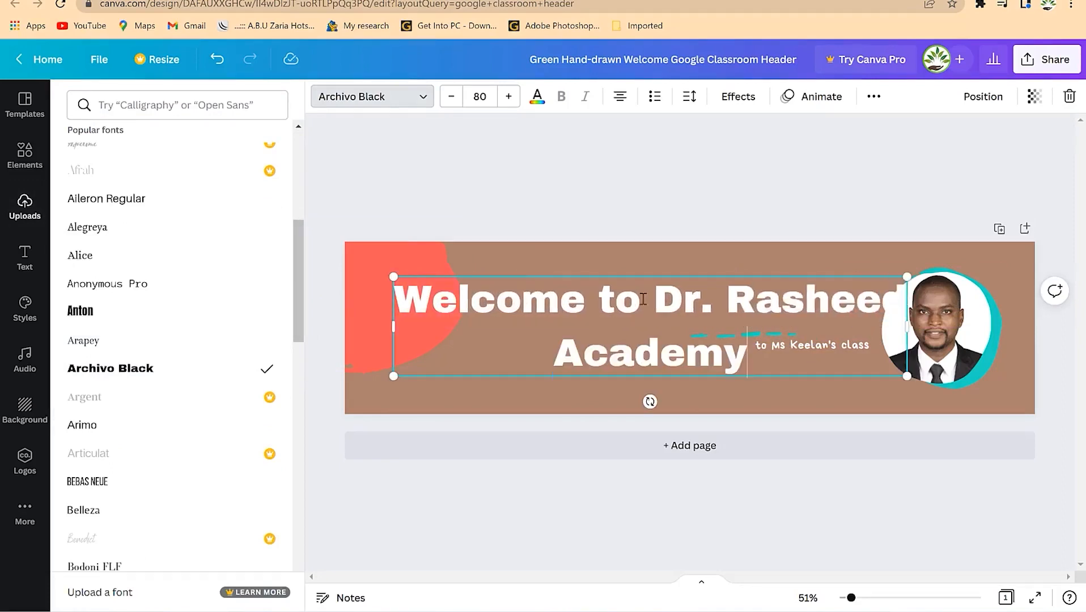
- Shrink the heading to size 52 and set its line spacing to about 1.07
key(ctrl+a)
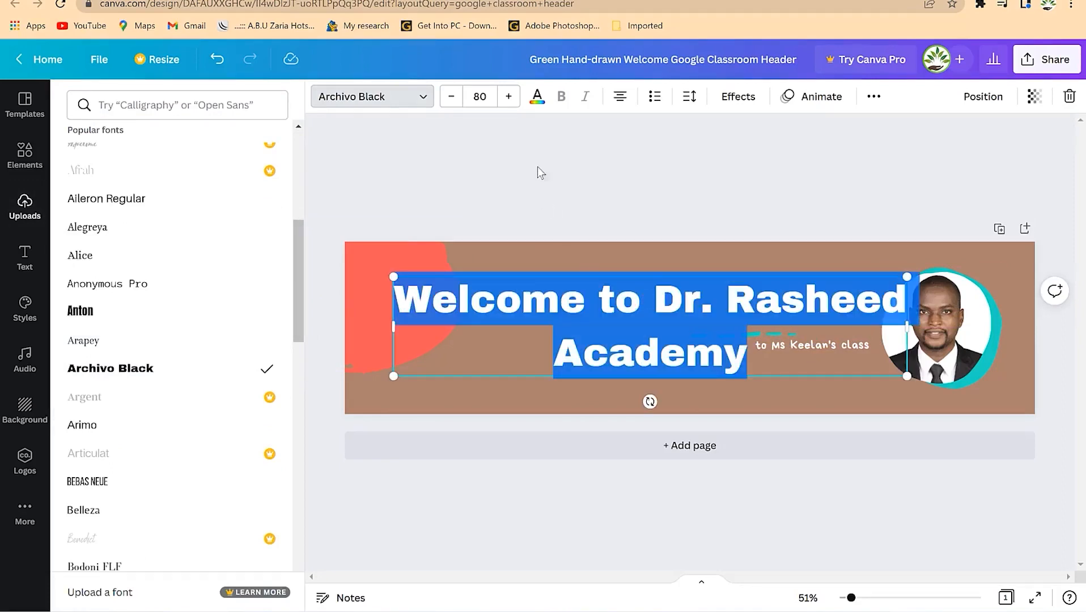
click(451, 96)
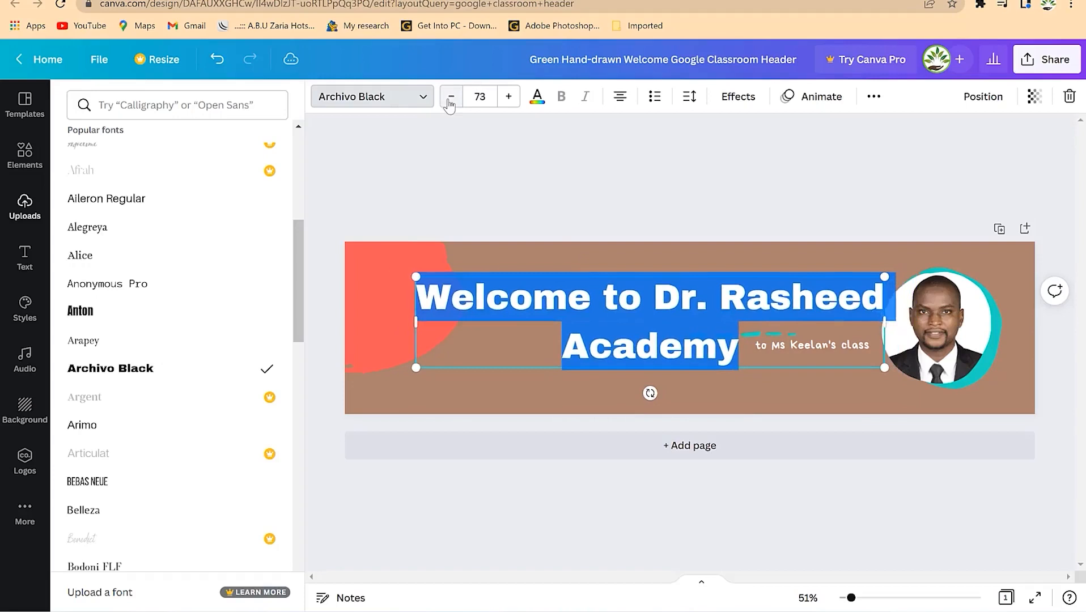
click(689, 97)
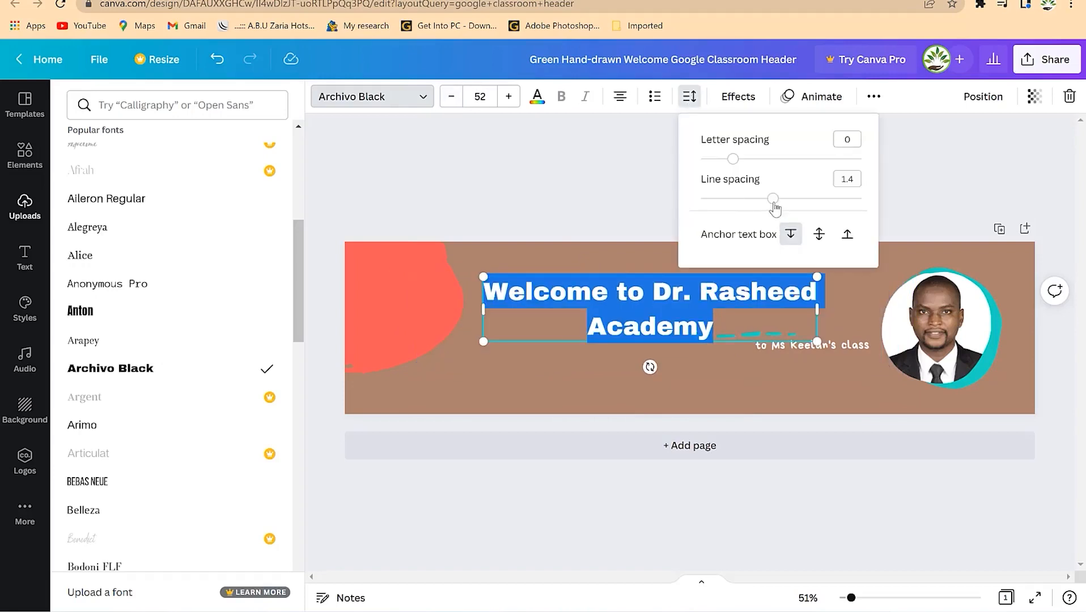
drag(769, 202, 748, 199)
click(621, 227)
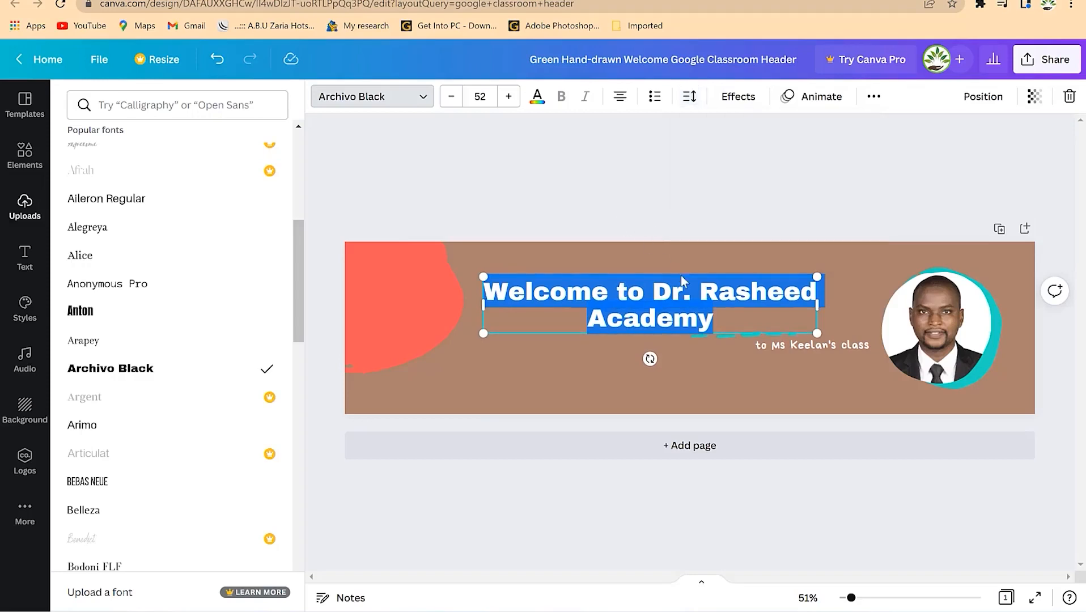
click(688, 230)
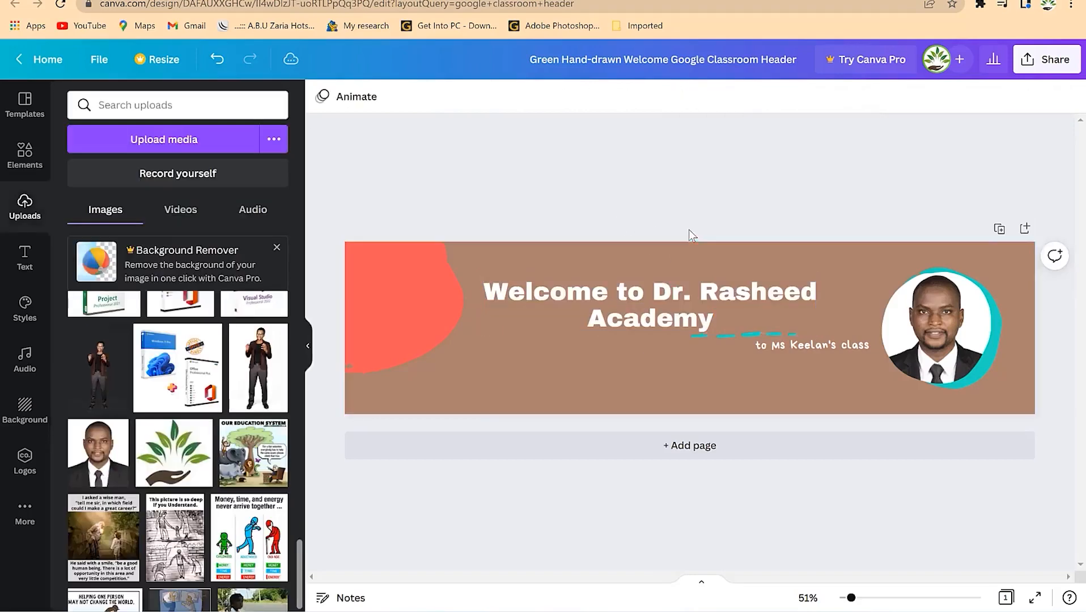
- Move the dashed underline beneath Academy and make it coral
click(788, 333)
click(782, 337)
click(775, 331)
drag(772, 336, 673, 339)
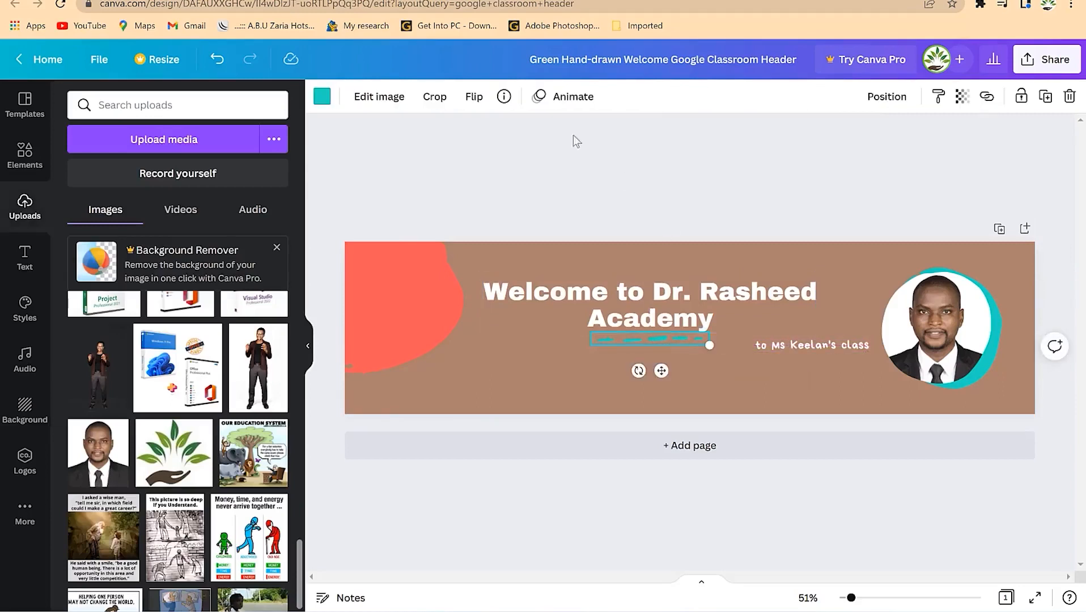
click(322, 96)
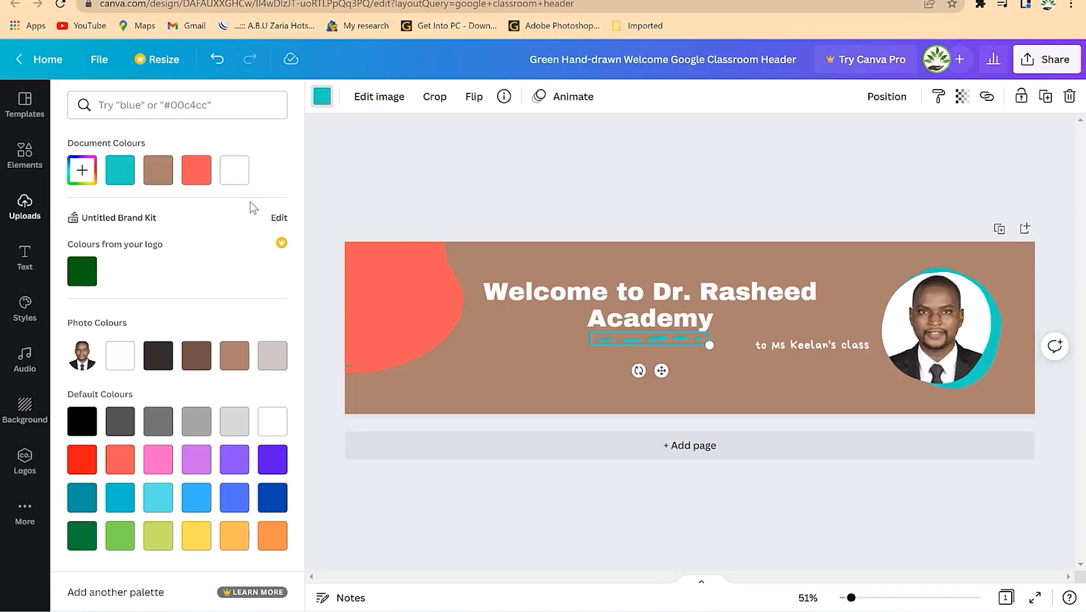
click(196, 170)
- Replace the subtitle with the academy's pasted website address on one line below the underline
click(793, 346)
drag(793, 346, 650, 374)
double_click(650, 374)
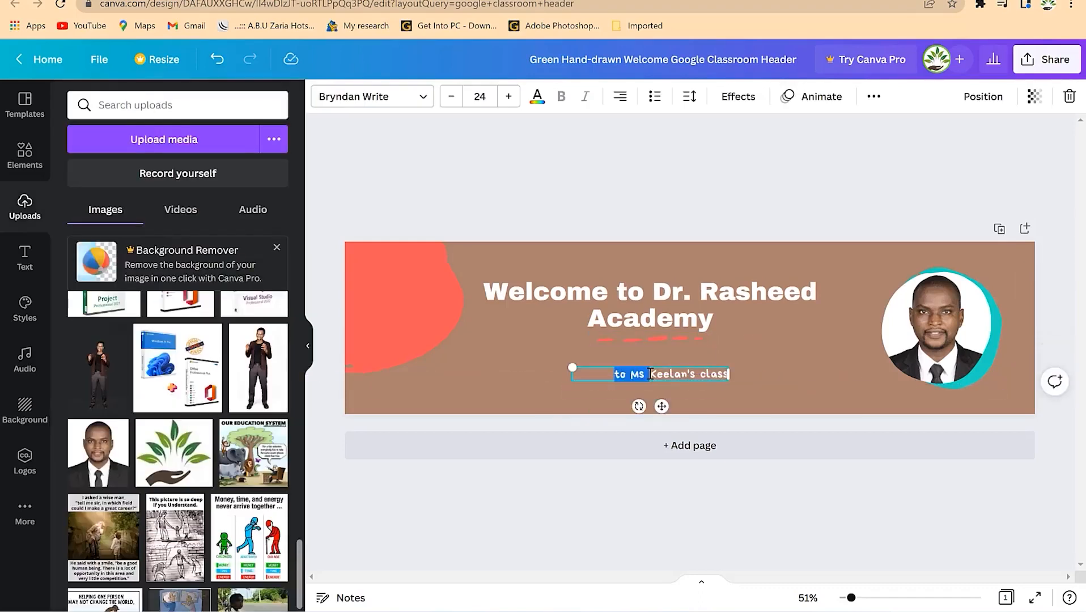
key(ctrl+a)
key(BackSpace)
text(https://drrasheedacademy.com)
drag(569, 384, 555, 375)
click(796, 370)
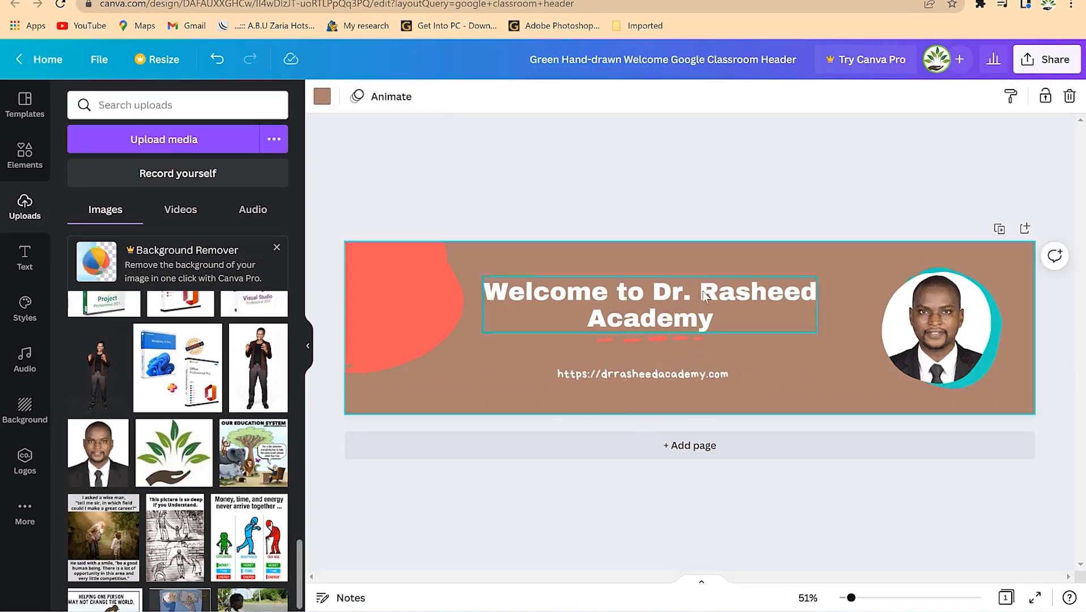
- Make the ring behind the circular portrait coral
click(756, 159)
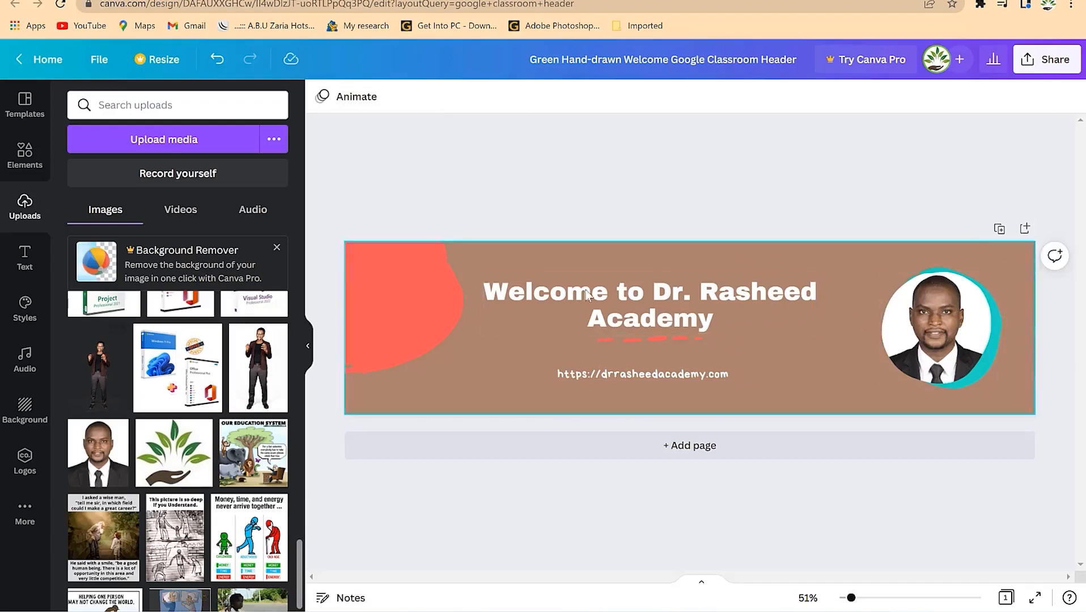
click(995, 356)
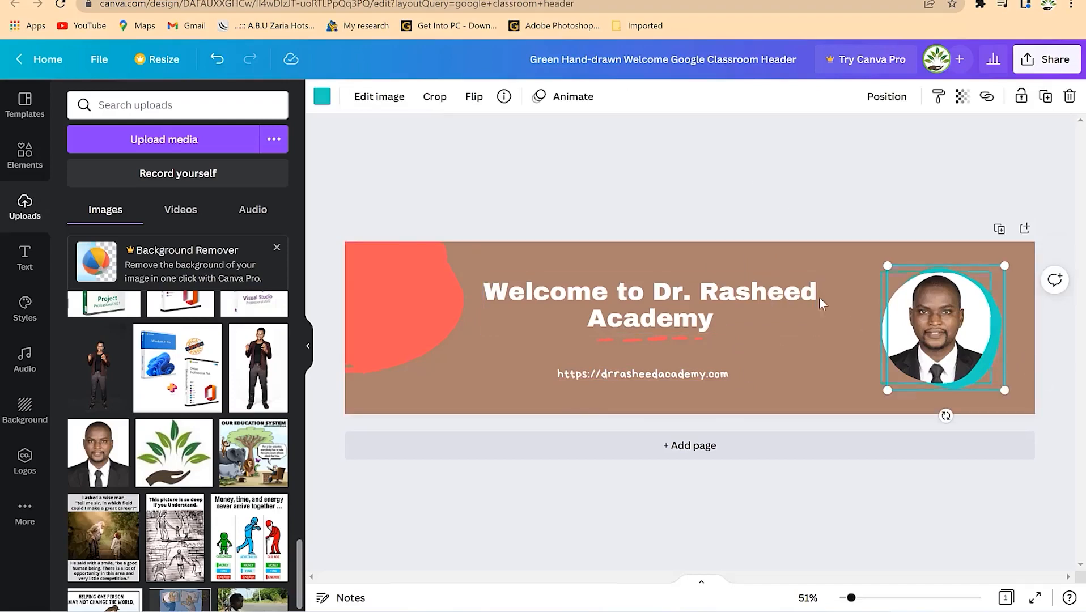
click(320, 97)
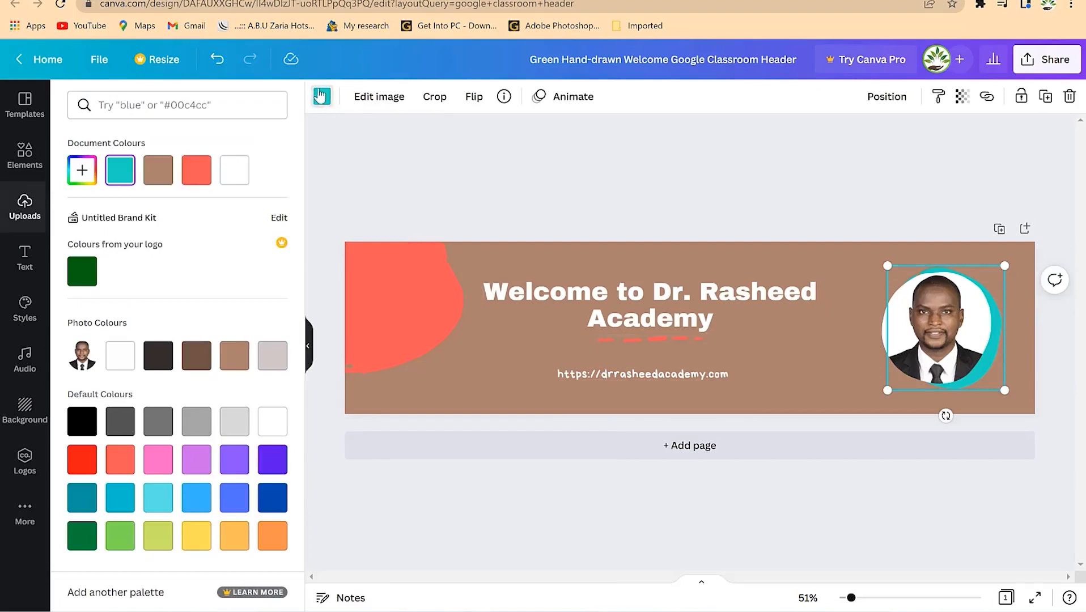
click(195, 170)
click(818, 217)
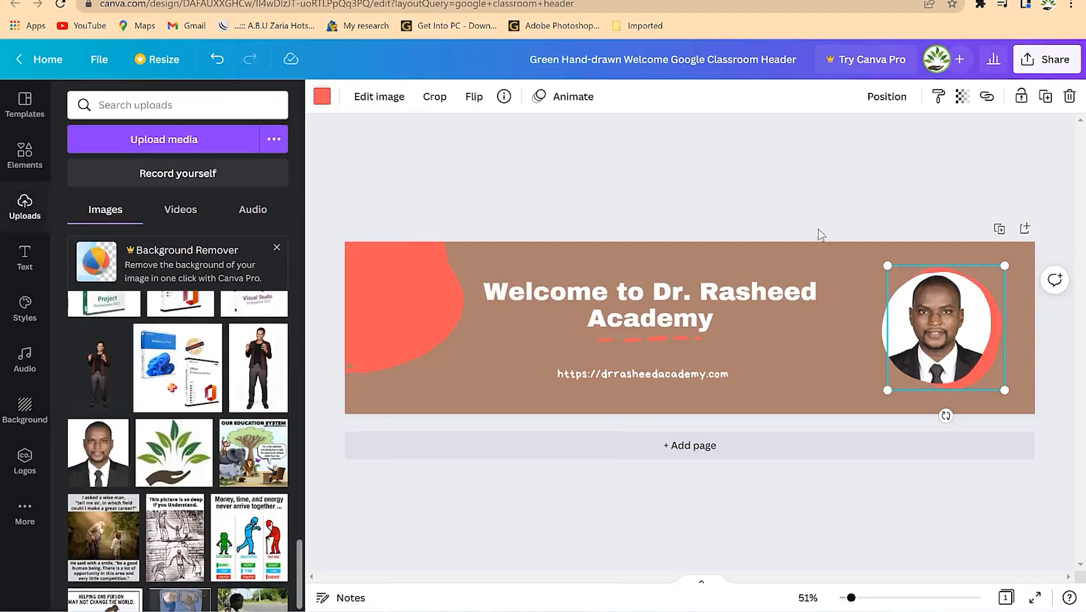
click(912, 517)
click(1037, 61)
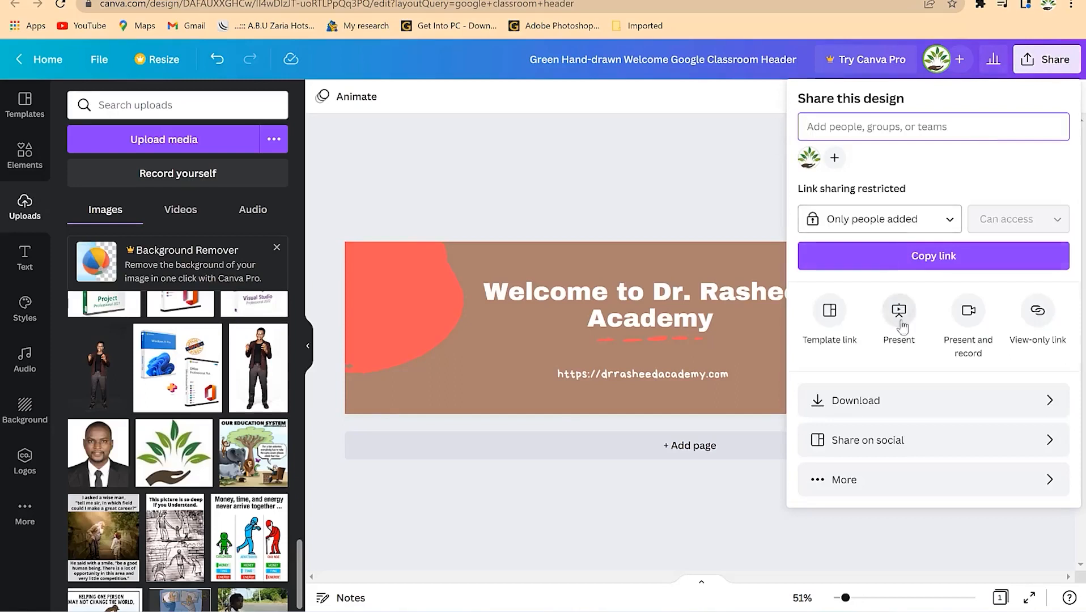
- Download the header as a 1920 × 480 PNG, check it, and return to Google Forms
click(935, 404)
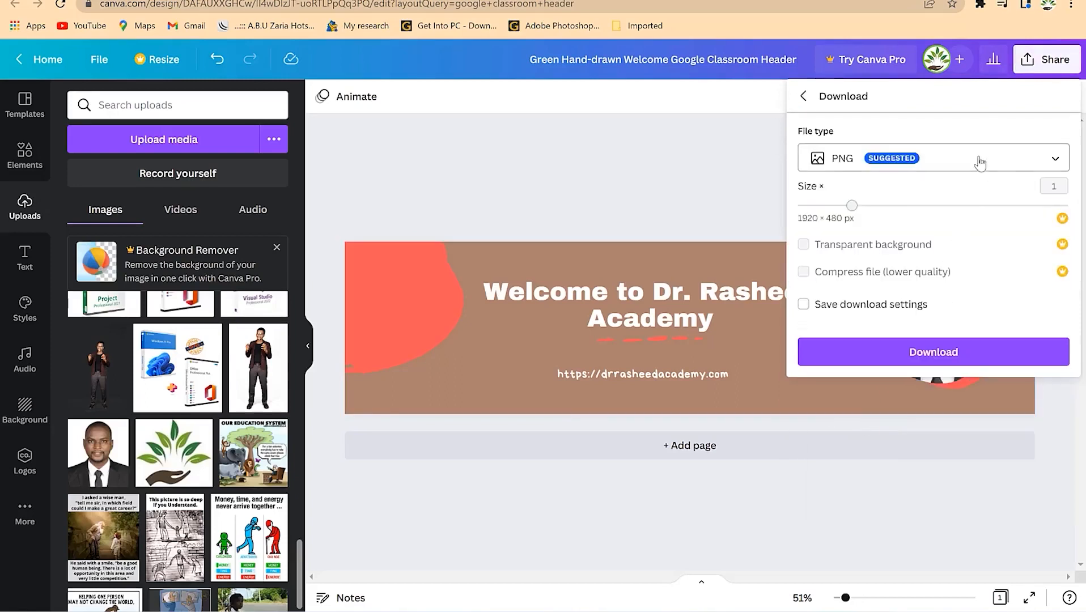
click(967, 355)
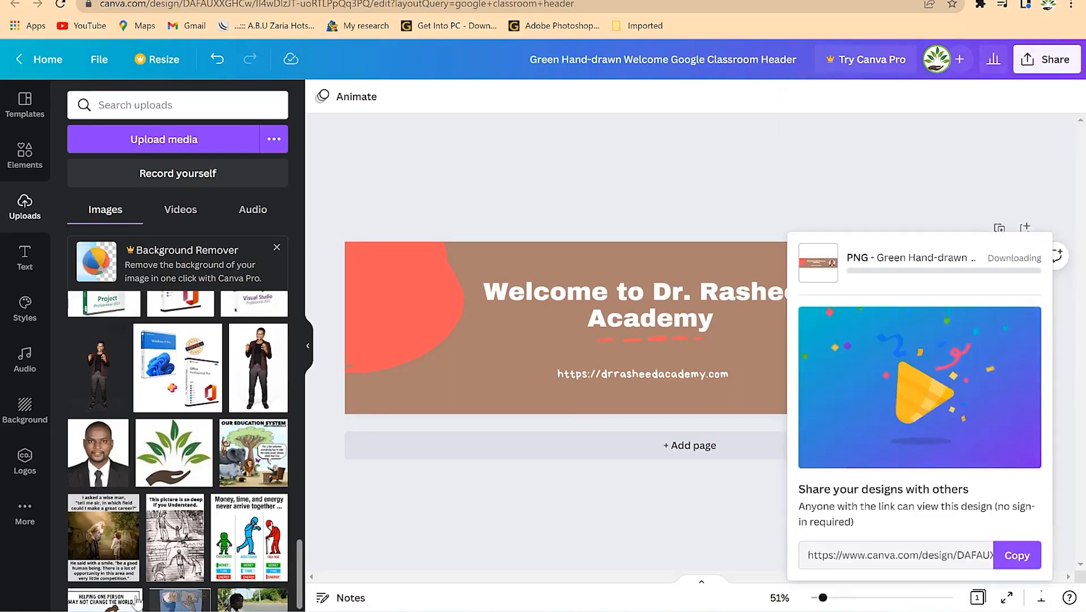
click(109, 593)
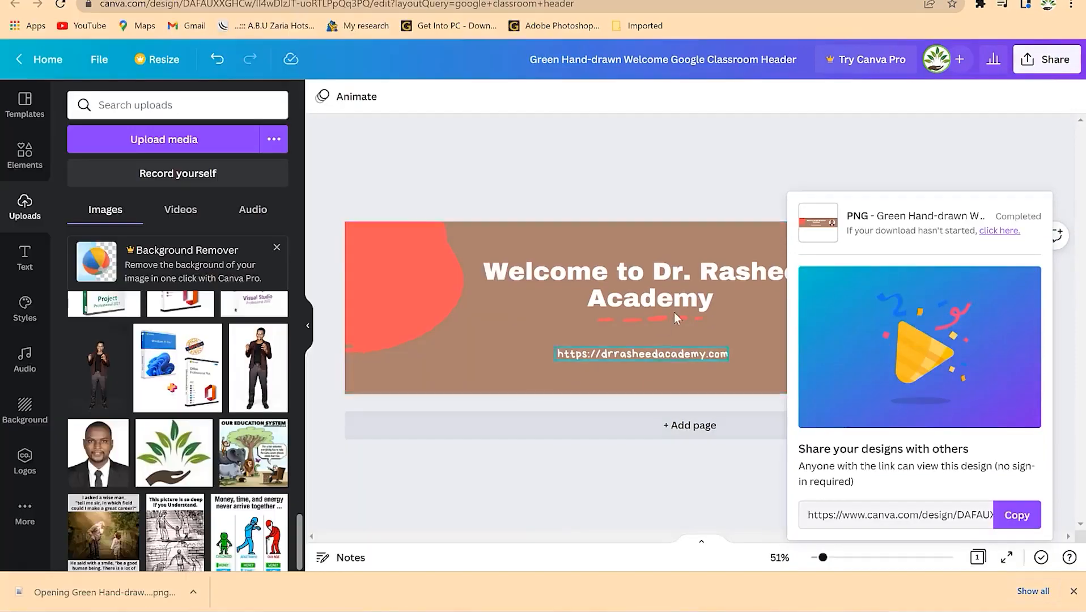
key(alt+F4)
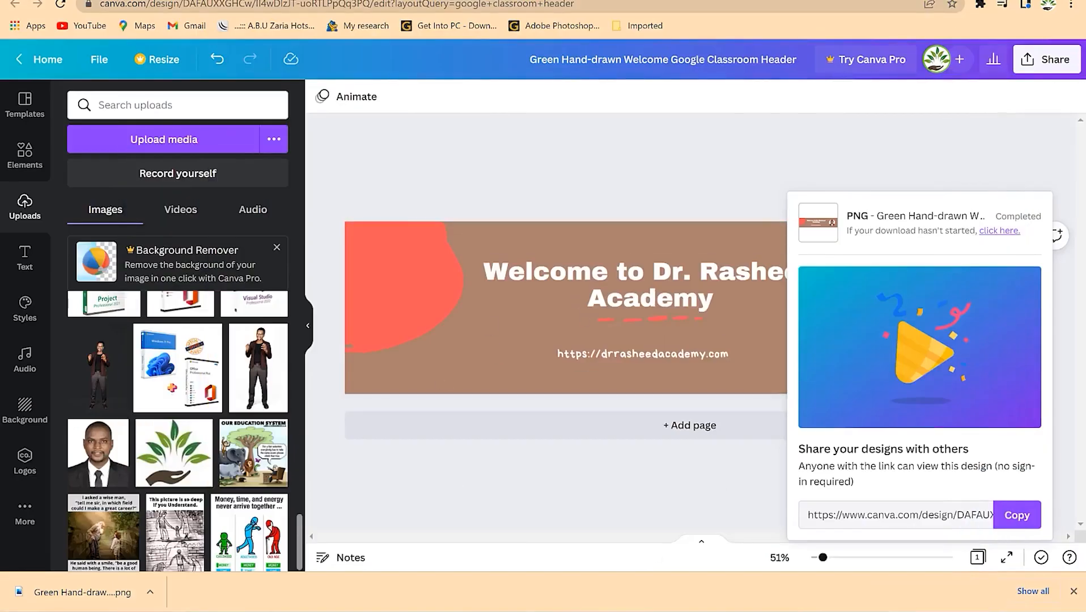
click(826, 1)
scroll(702, 176, up, 1)
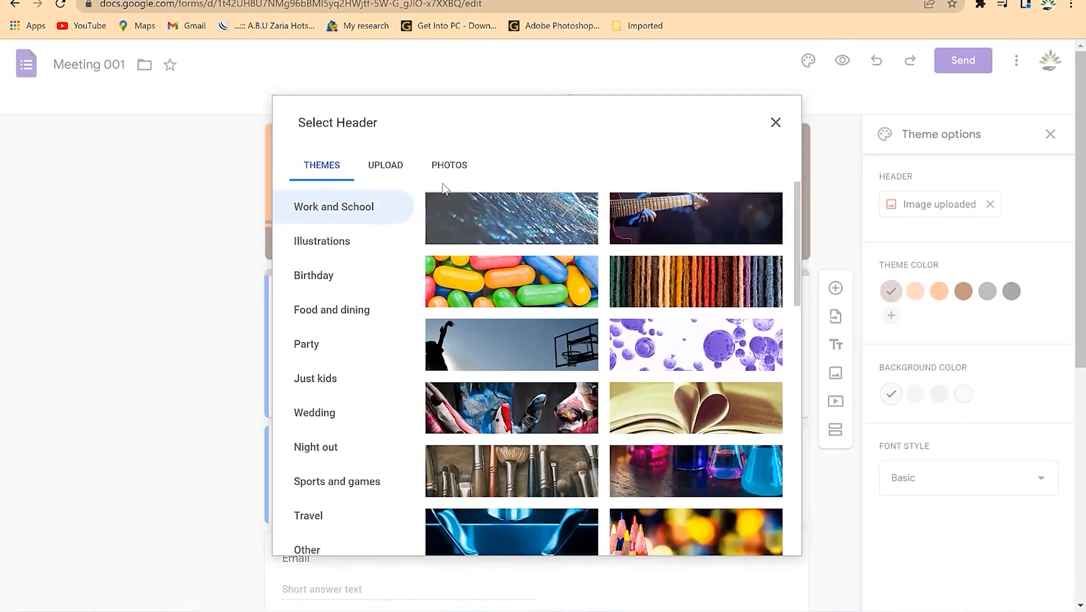
- Upload the Green Hand-drawn Welcome header PNG from Downloads as the Meeting 001 form header
click(391, 168)
click(537, 412)
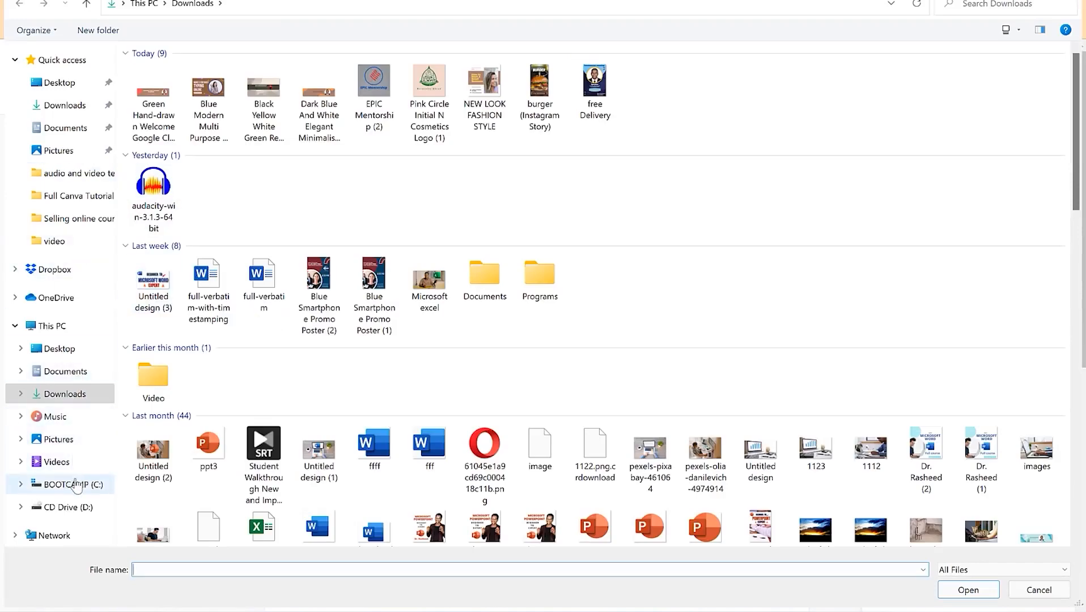
click(66, 106)
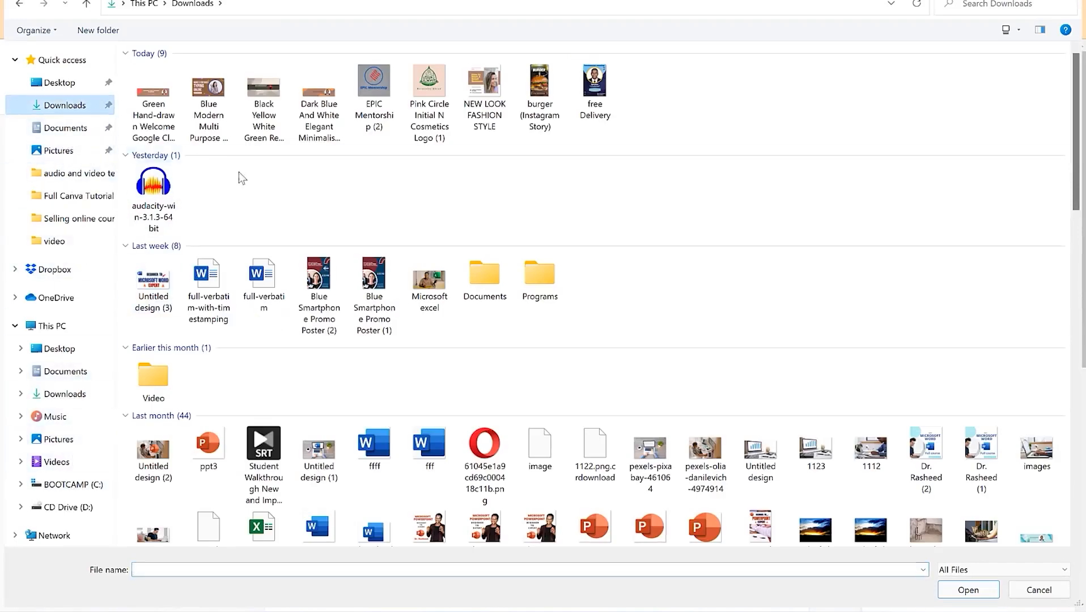
click(157, 120)
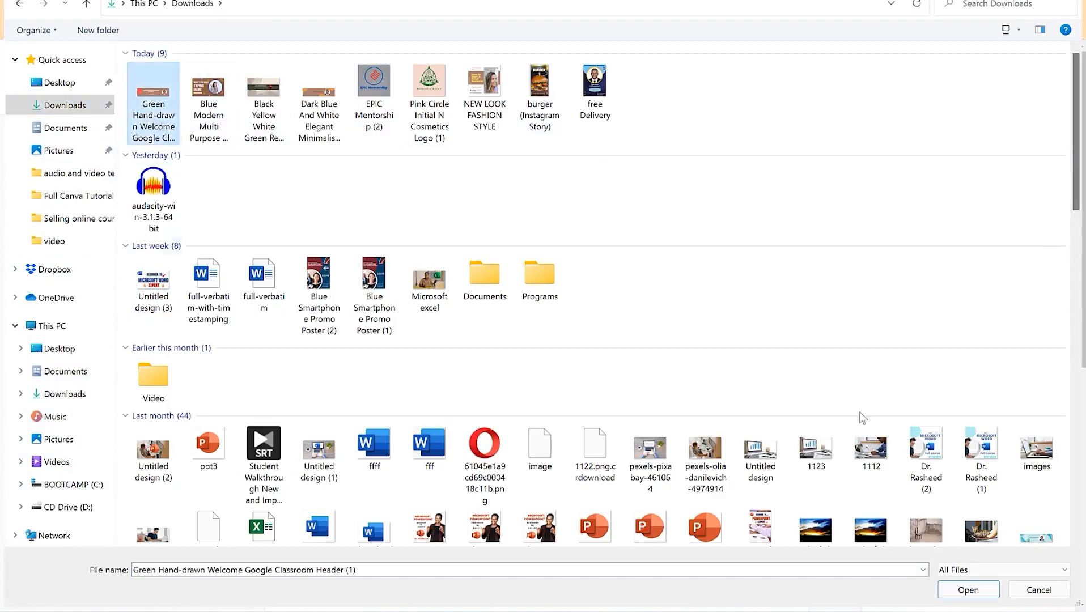
click(968, 589)
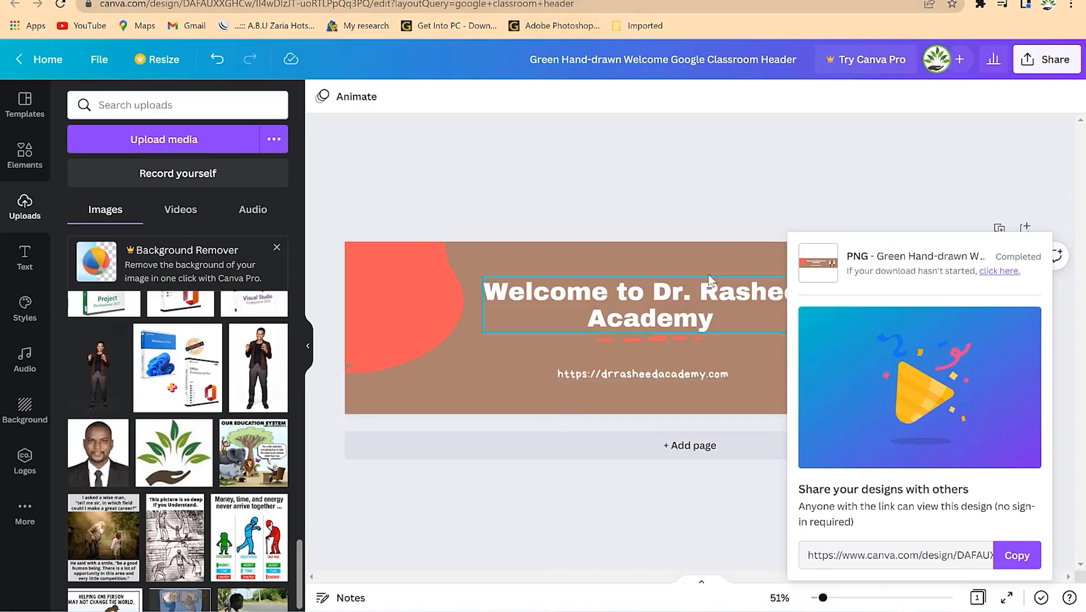
- Close Canva's download popup
click(776, 184)
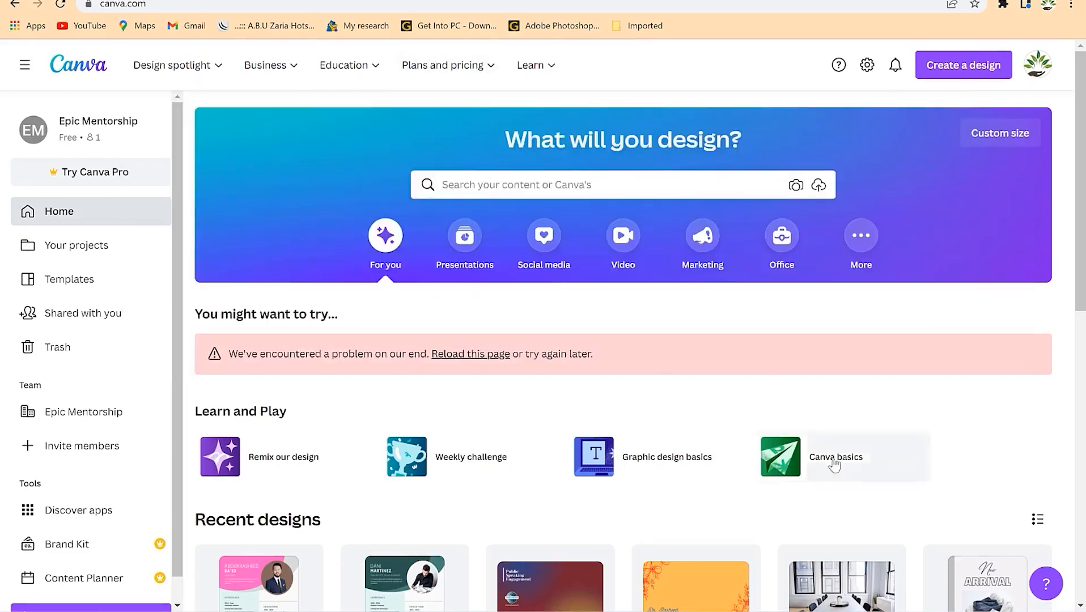
- Search Canva home for 'certificate' and show all suggested certificate templates
click(648, 189)
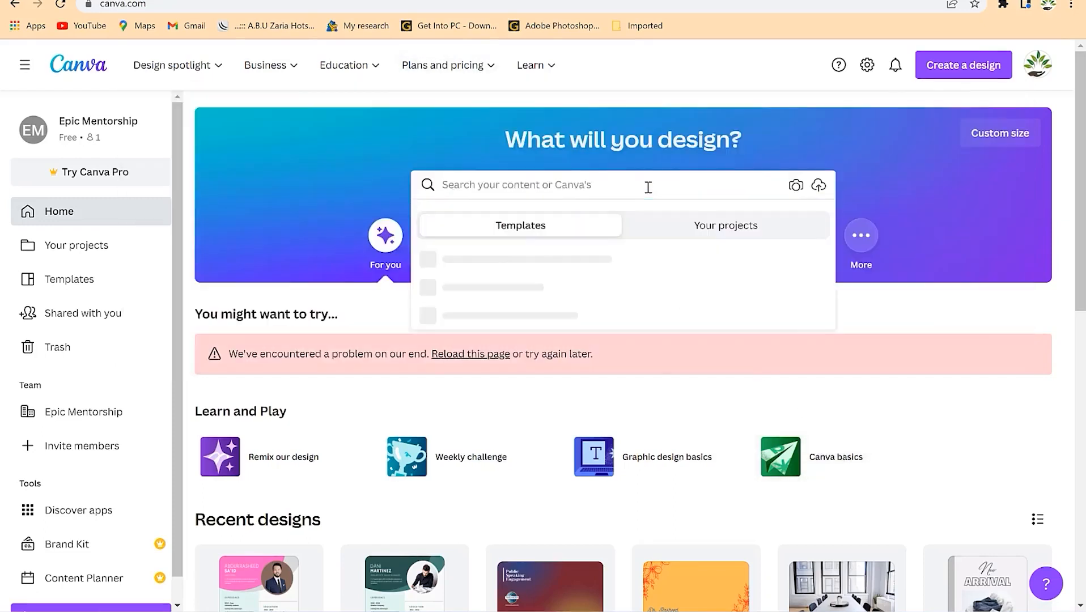
text(certificate)
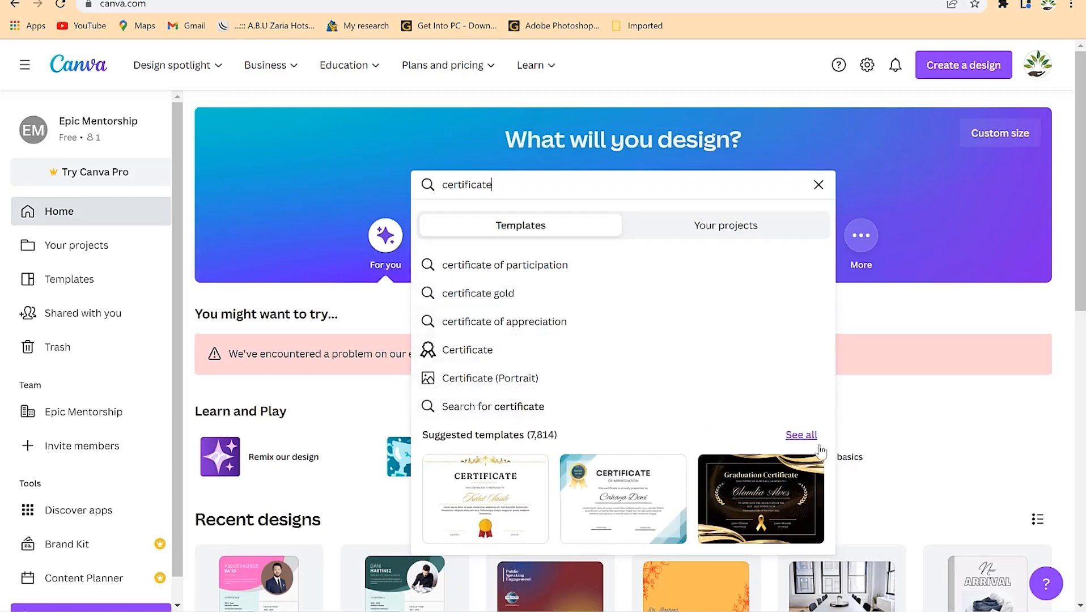
click(801, 435)
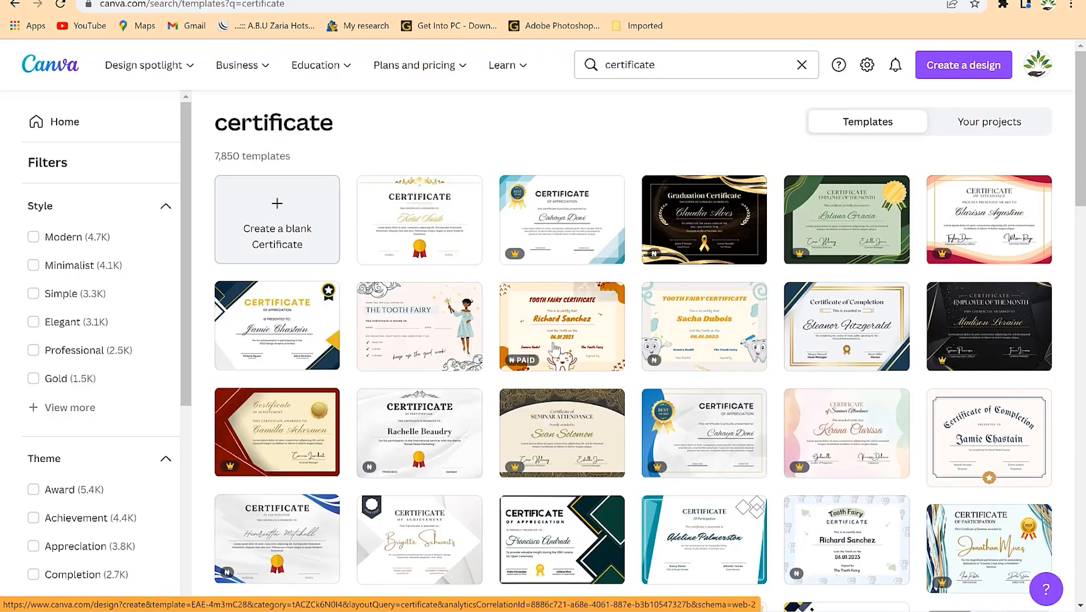
- Open the black and gold and the graduation certificate templates in new tabs, then switch to one
scroll(512, 408, down, 3)
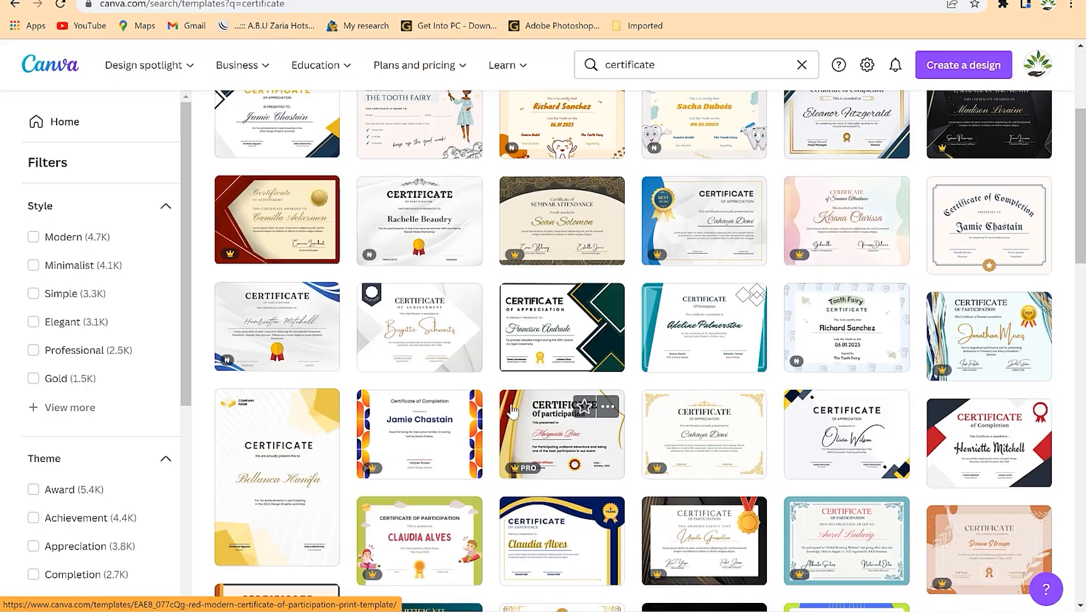
scroll(512, 411, down, 4)
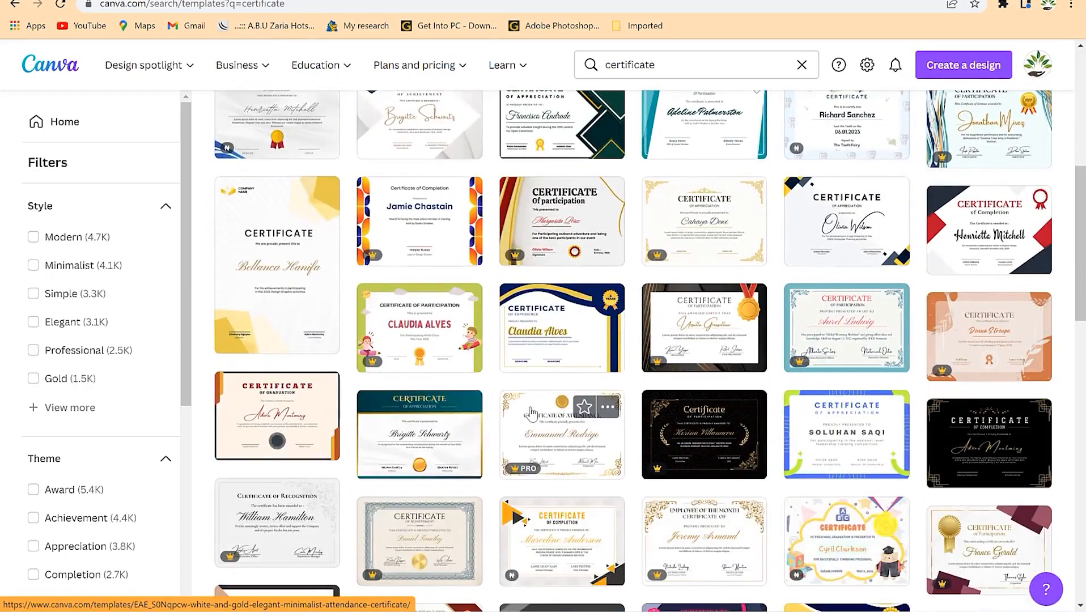
scroll(532, 412, down, 3)
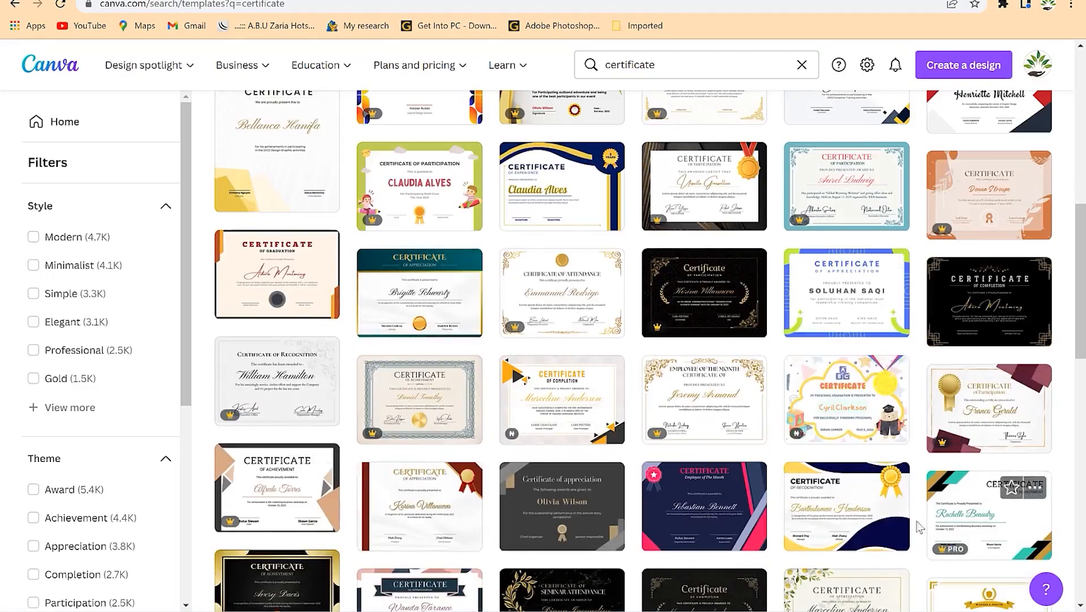
scroll(878, 479, down, 3)
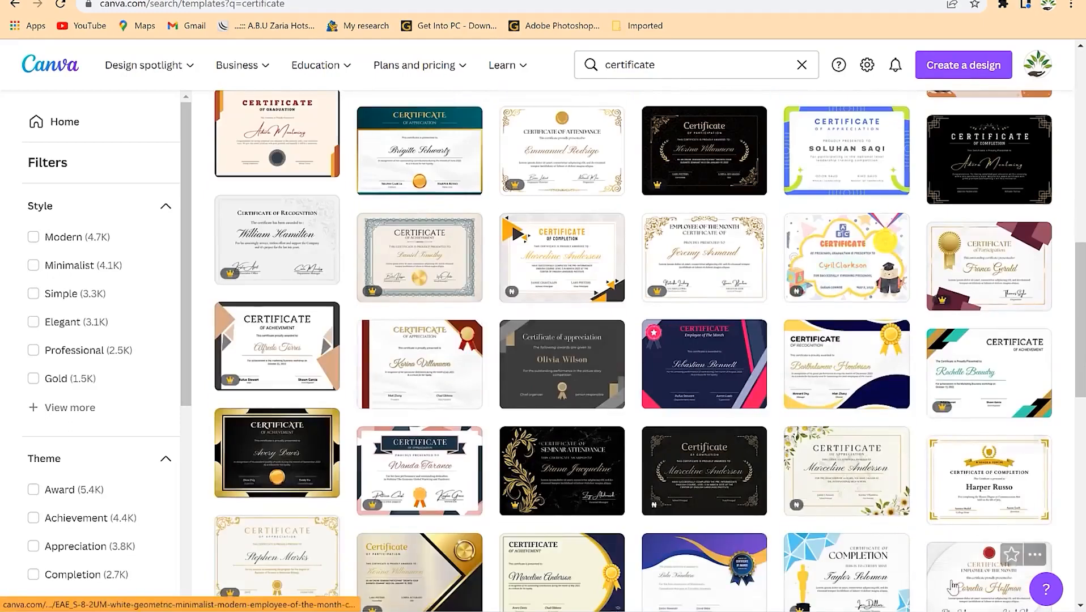
right_click(288, 461)
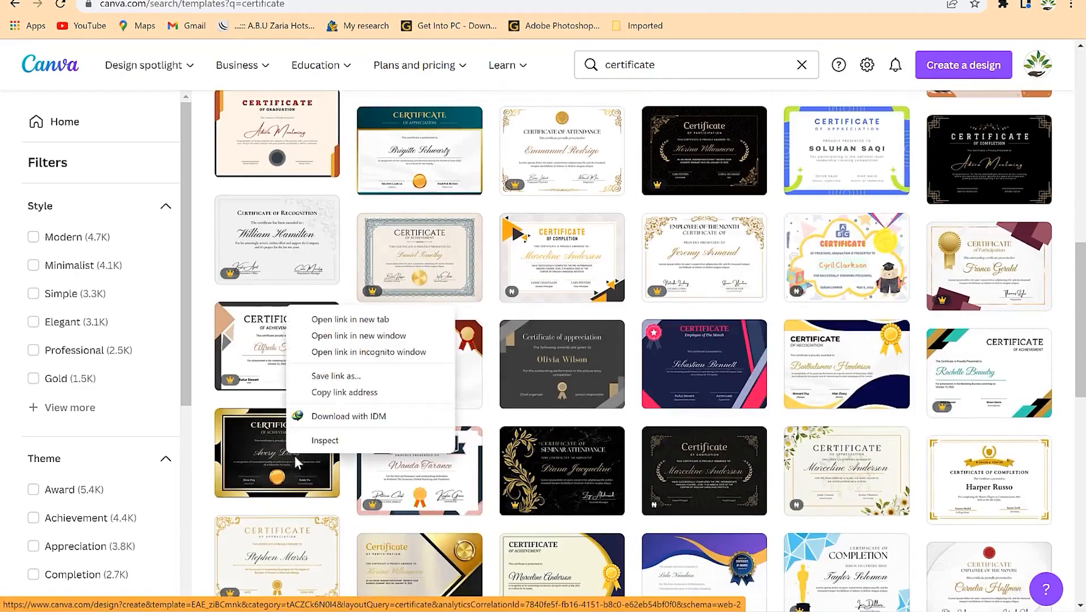
click(342, 323)
scroll(341, 333, up, 5)
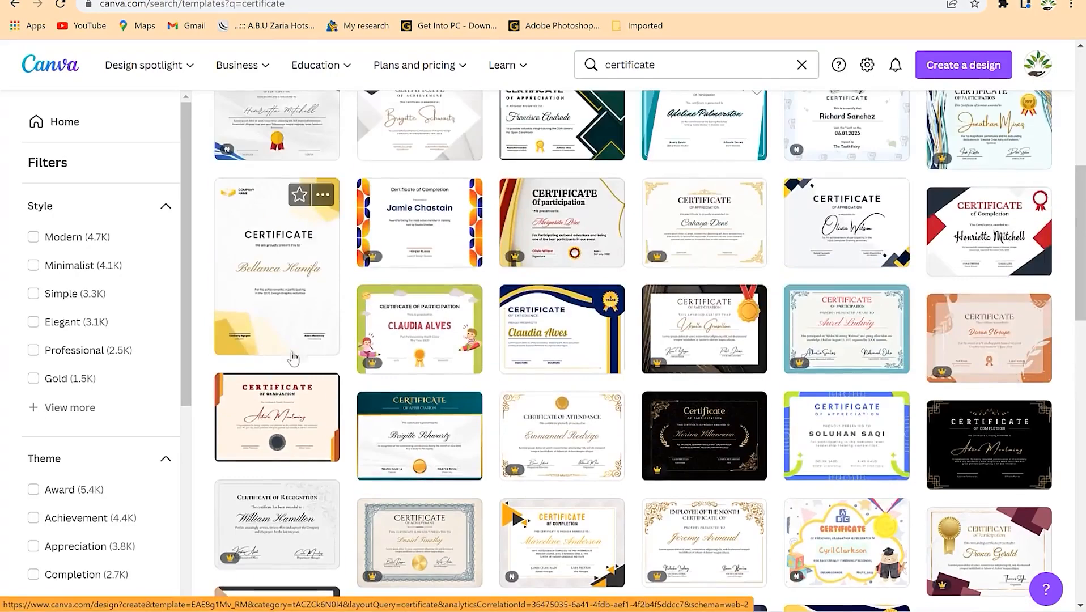
right_click(282, 426)
click(319, 437)
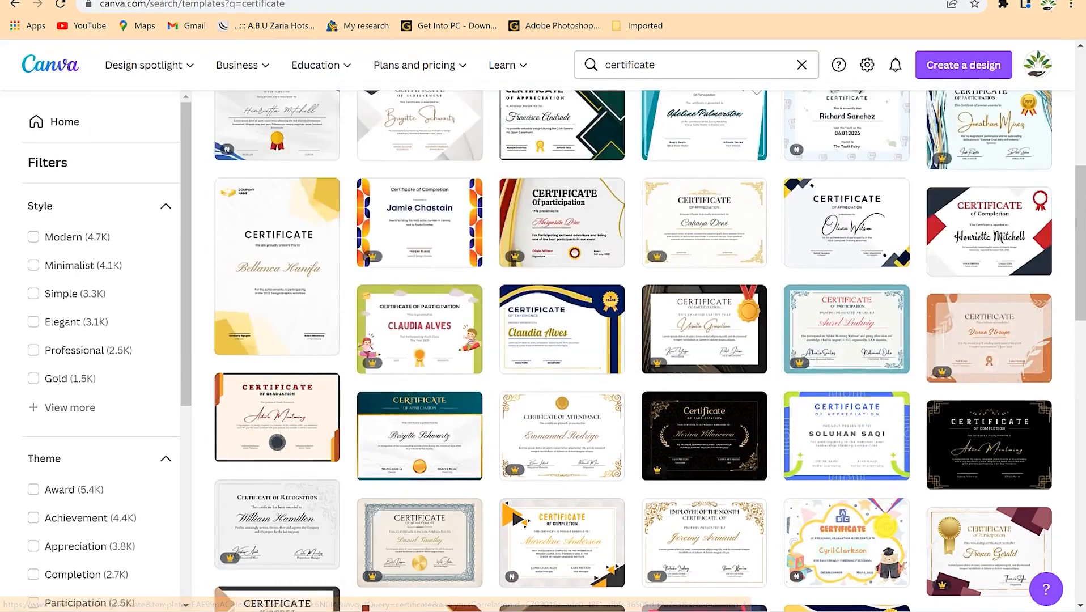
click(308, 0)
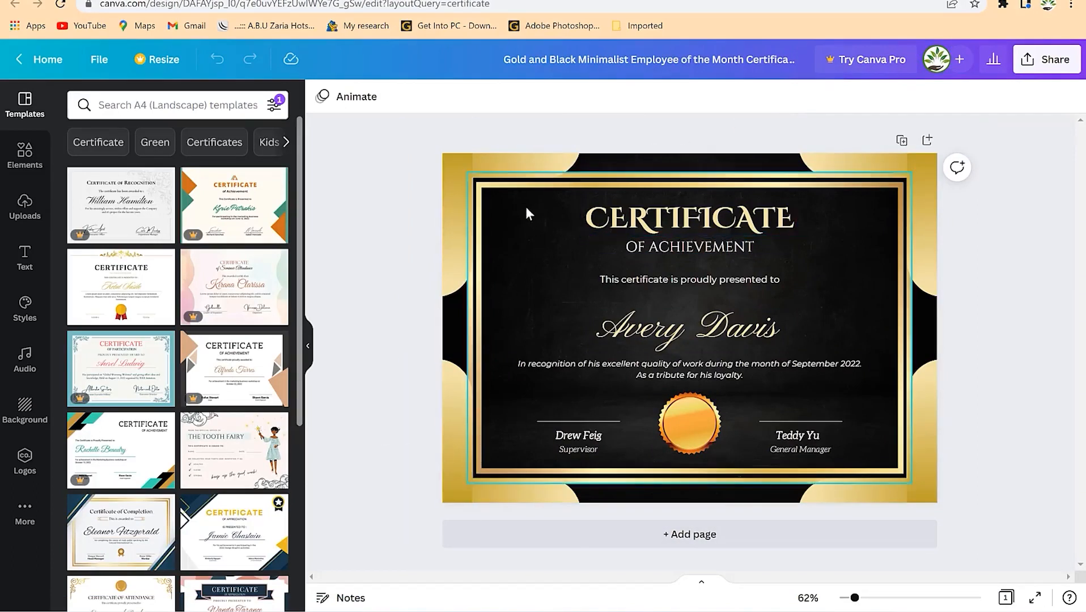
- Change the certificate subtitle from OF ACHIEVEMENT to OF ACKNOWLEDGEMENT
click(669, 221)
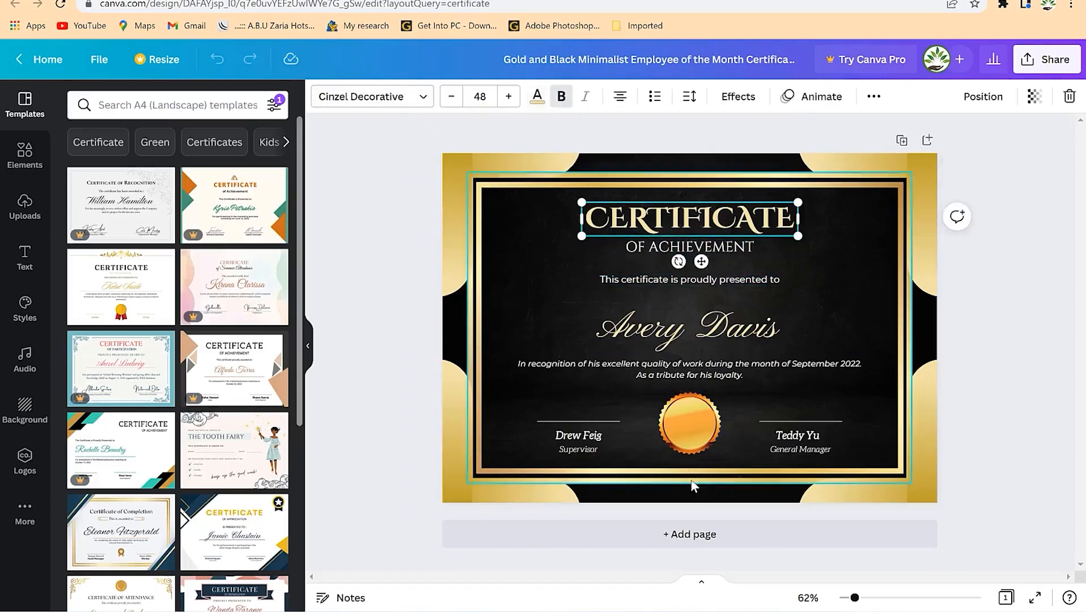
click(693, 414)
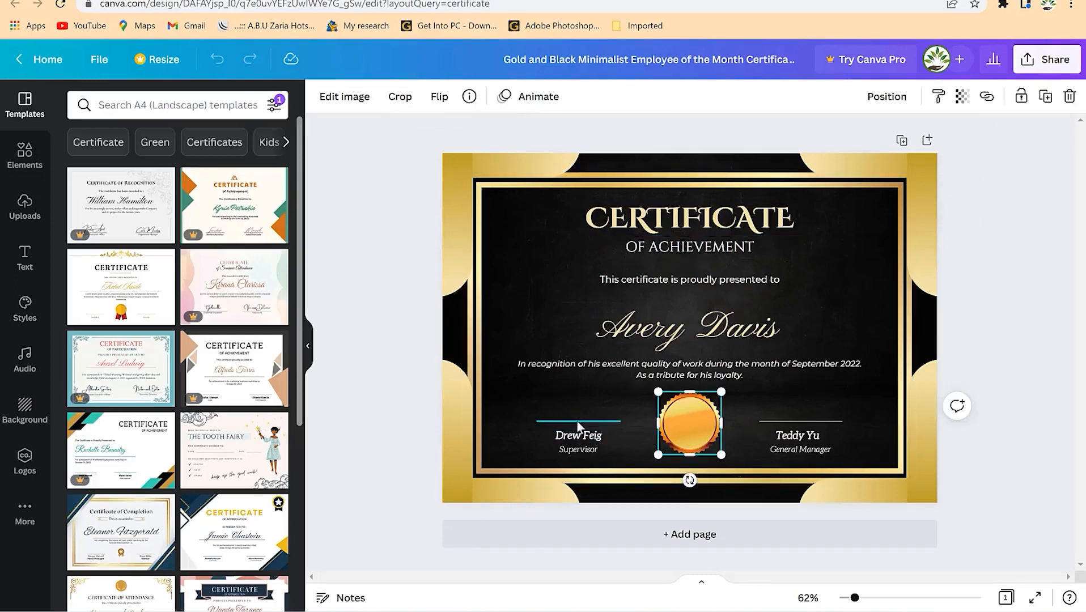
click(693, 247)
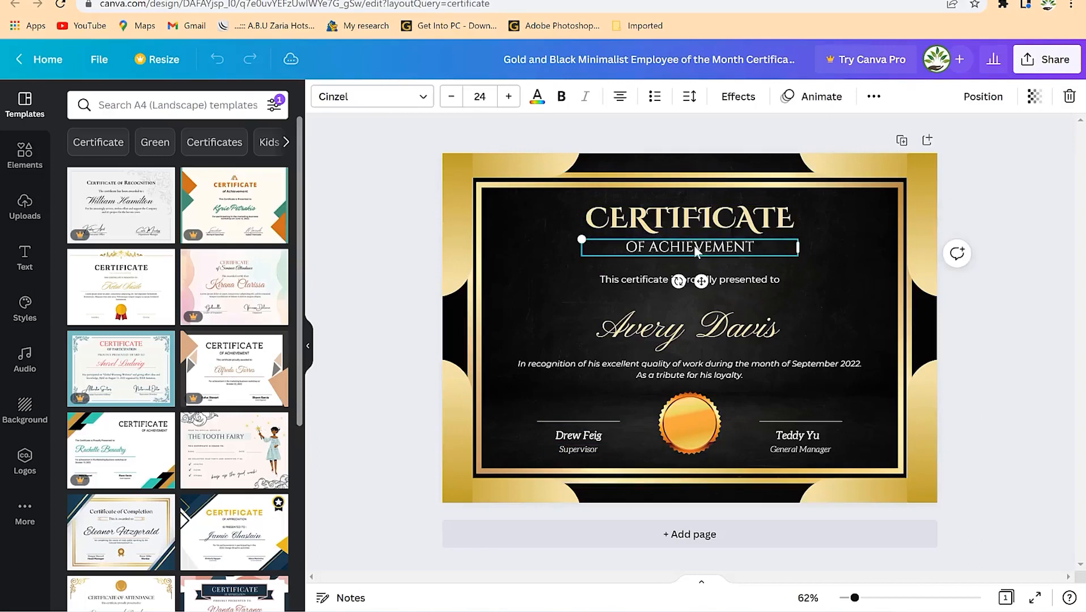
click(694, 247)
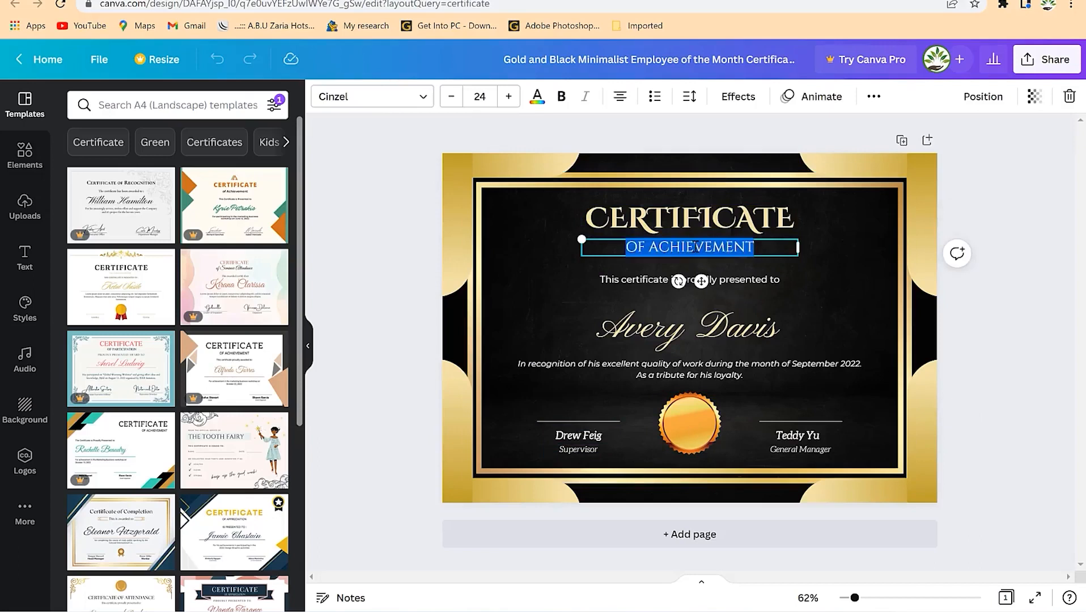
key(Right)
key(BackSpace)
key(BackSpace)
key(BackSpace)
key(BackSpace)
key(BackSpace)
key(BackSpace)
key(BackSpace)
key(BackSpace)
key(BackSpace)
key(BackSpace)
key(BackSpace)
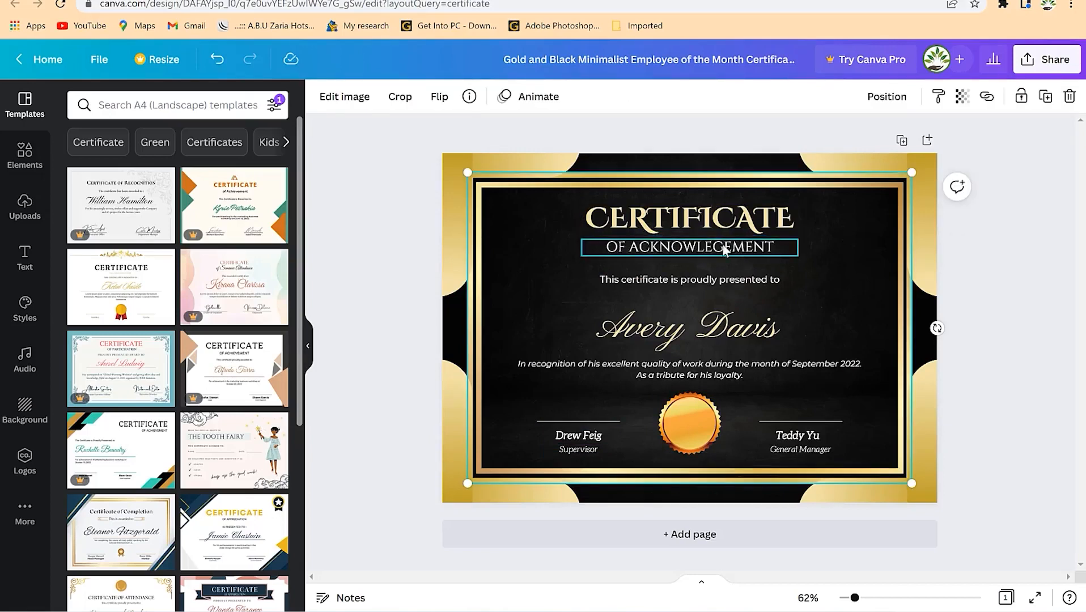
click(724, 247)
text(D)
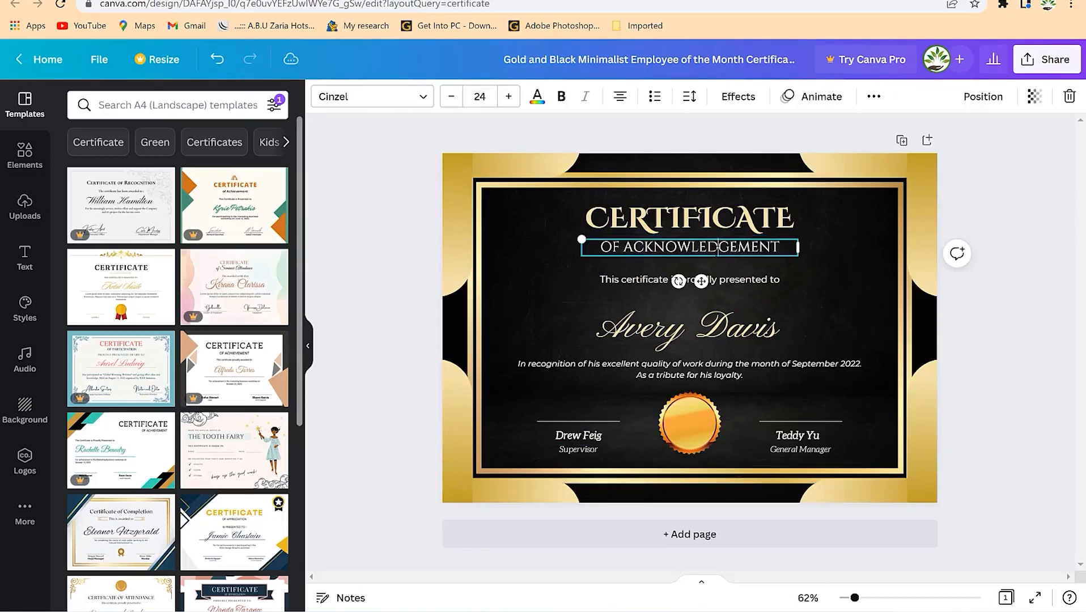
- Replace the script recipient name with the new doctor's name
click(766, 324)
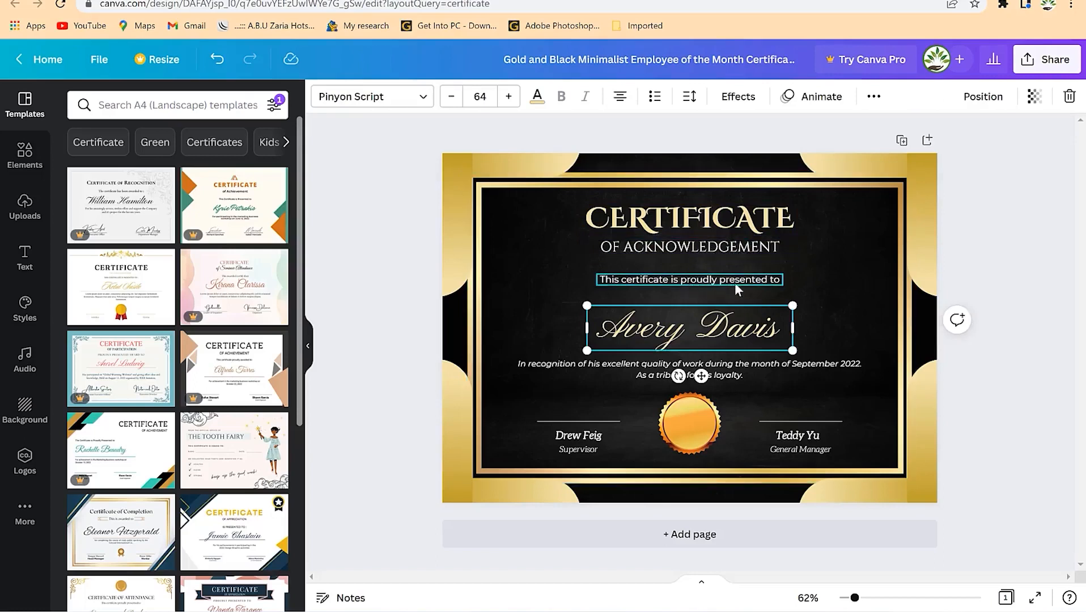
double_click(645, 331)
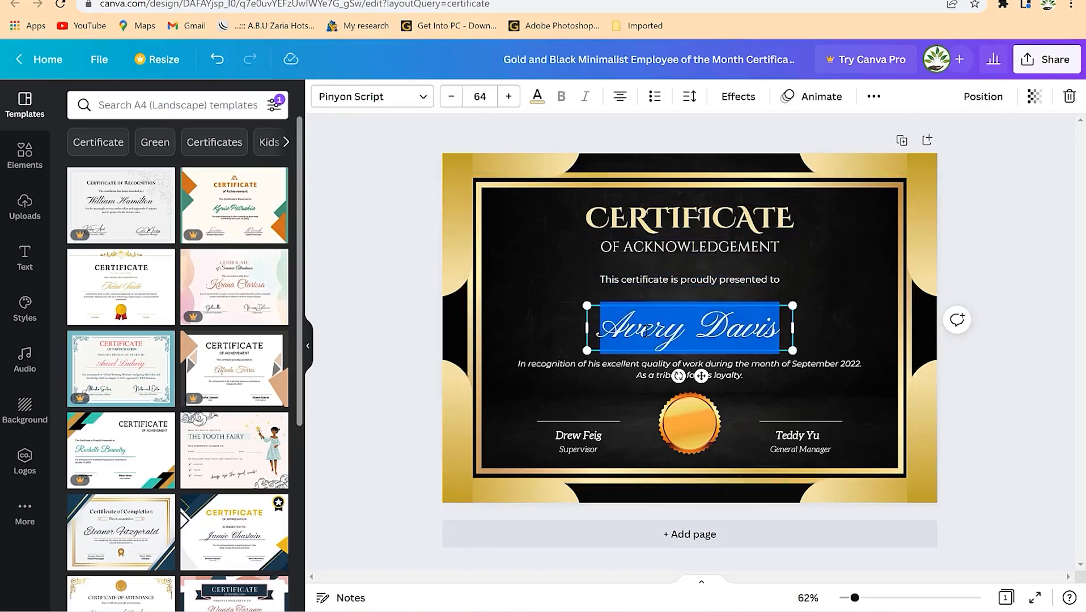
text(Dr. Rash)
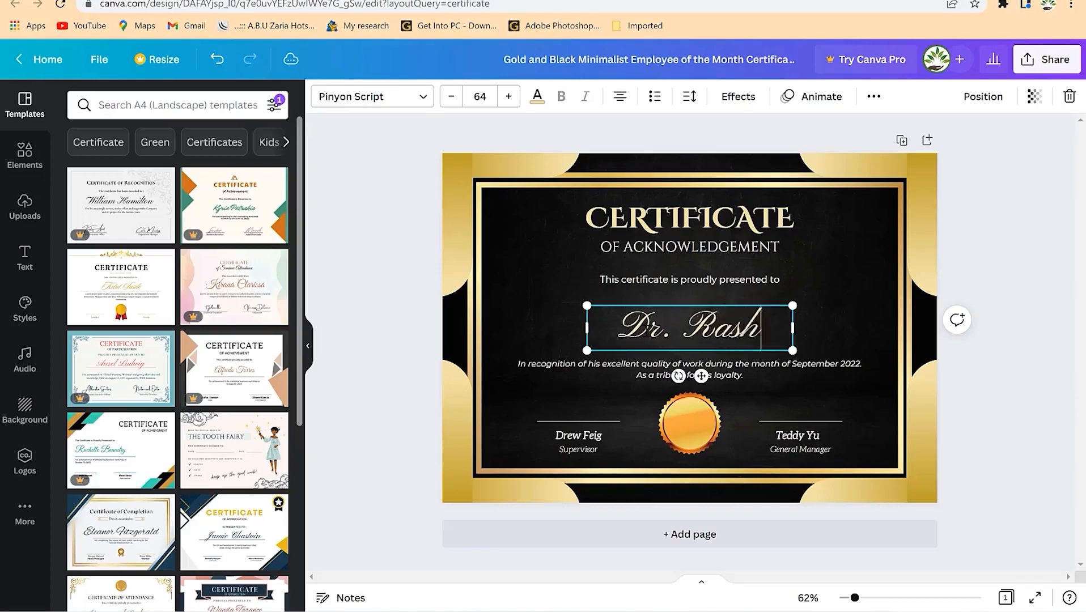
text(ed-e-)
key(BackSpace)
key(BackSpace)
key(BackSpace)
key(BackSpace)
text(ed)
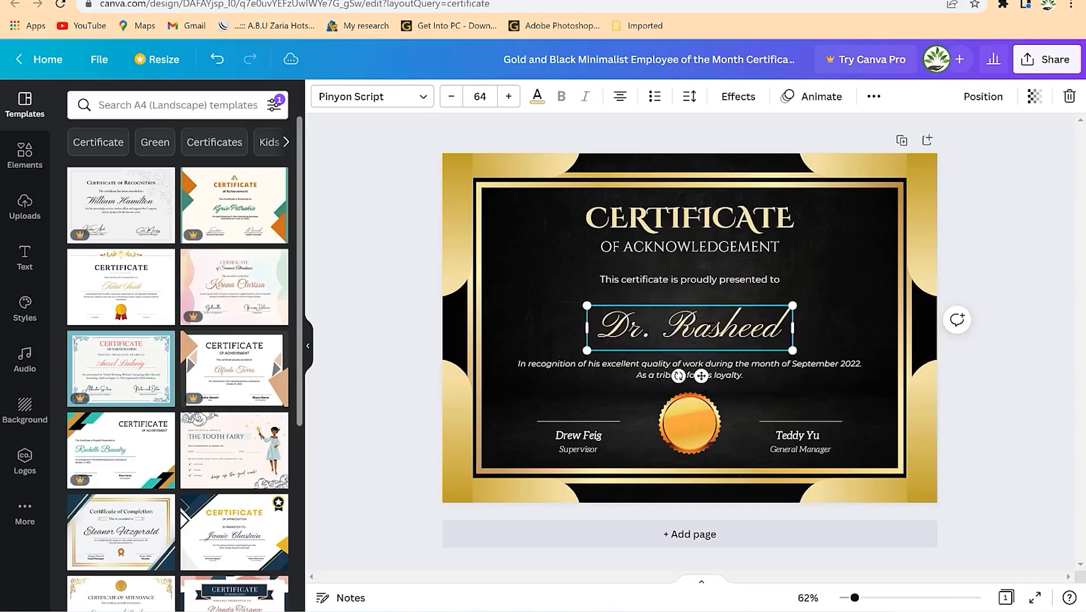
click(598, 417)
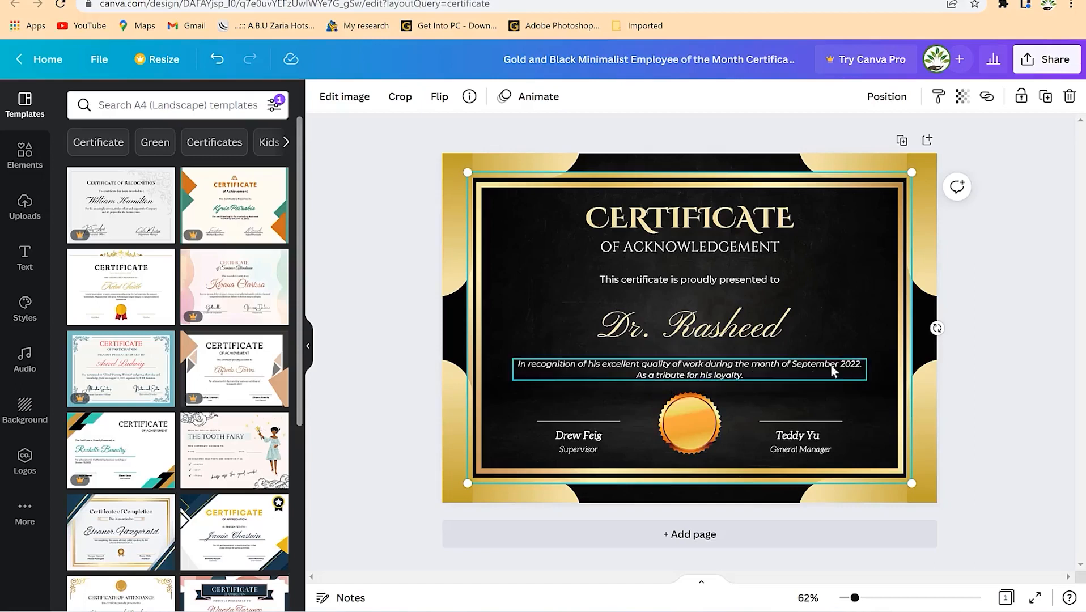
- Rewrite the recognition paragraph to read 'Mega conference held at langkawi in 2022'
click(787, 364)
click(787, 364)
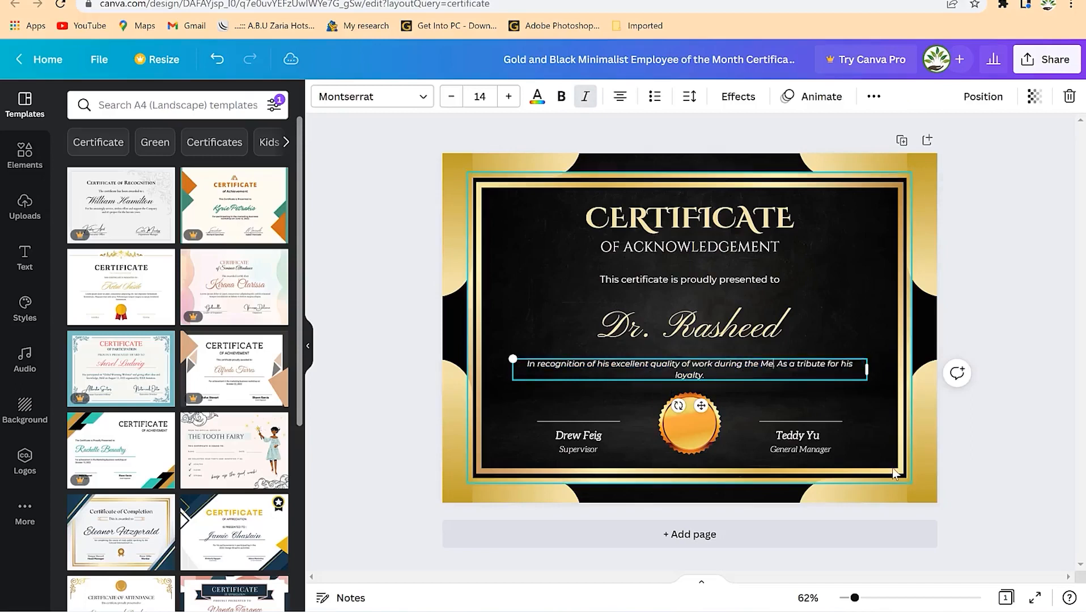
text(ga)
key(BackSpace)
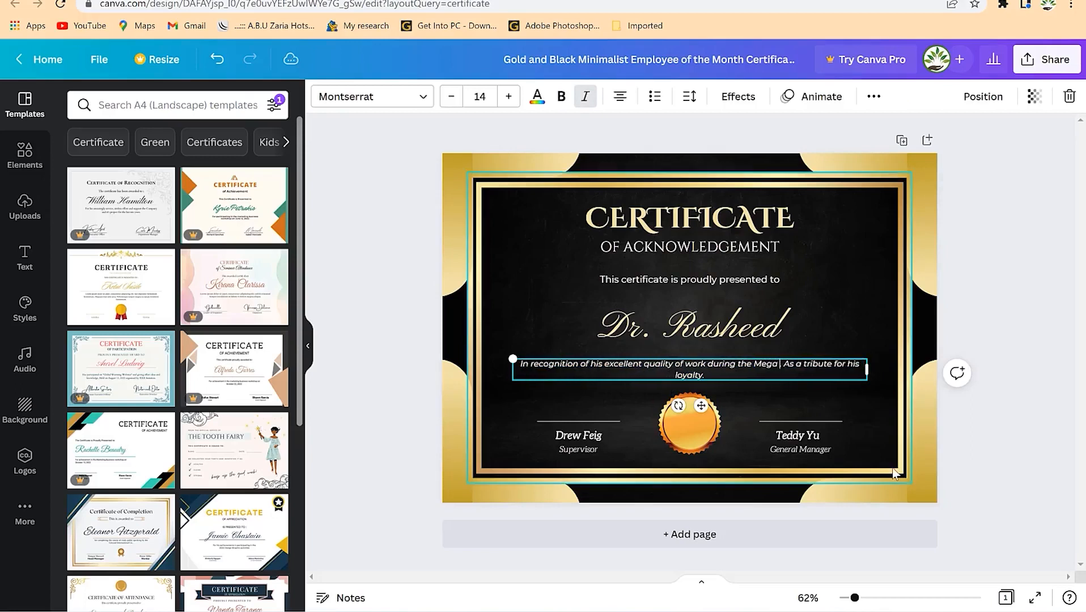
text(conference)
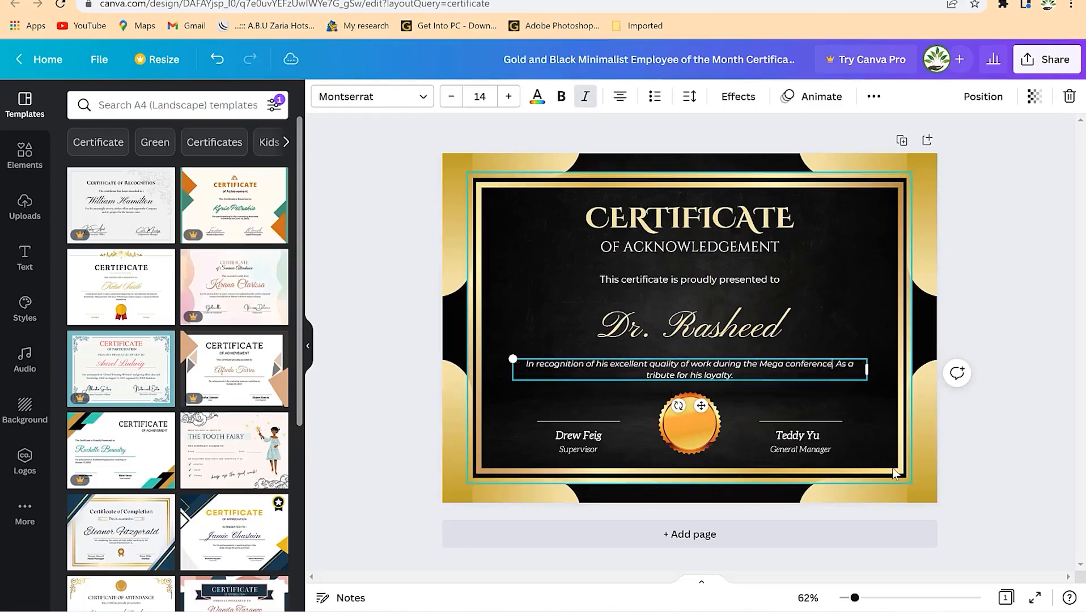
text( held o)
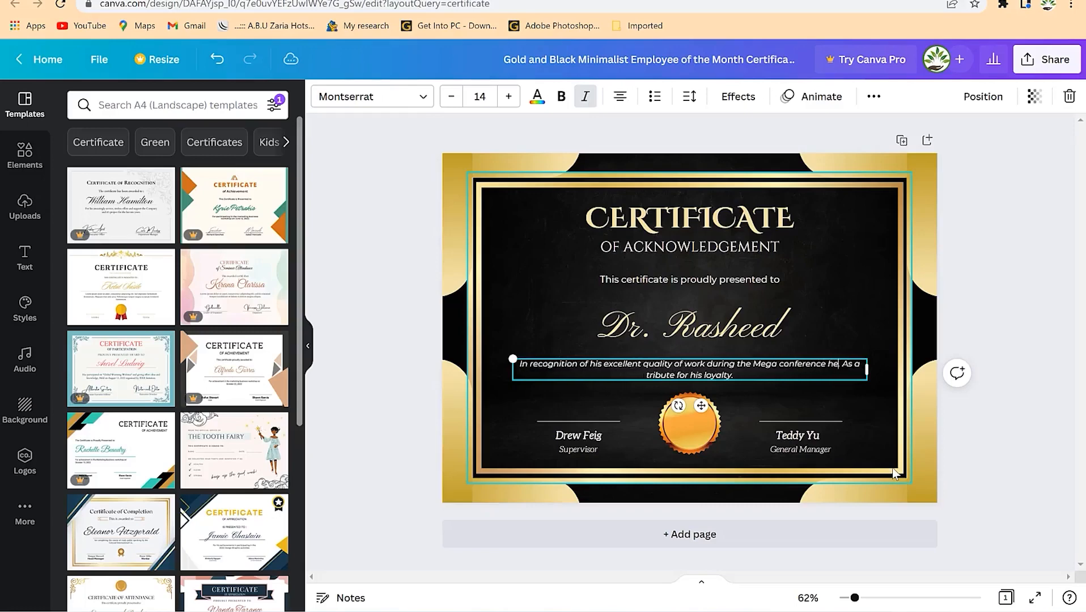
text(t langko)
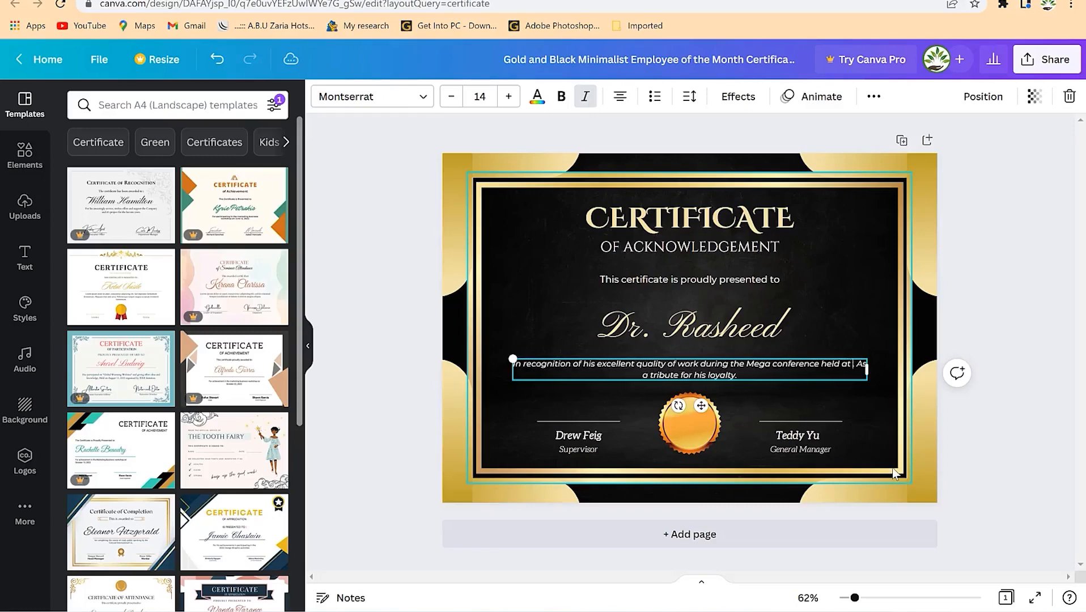
text(wi in 2020)
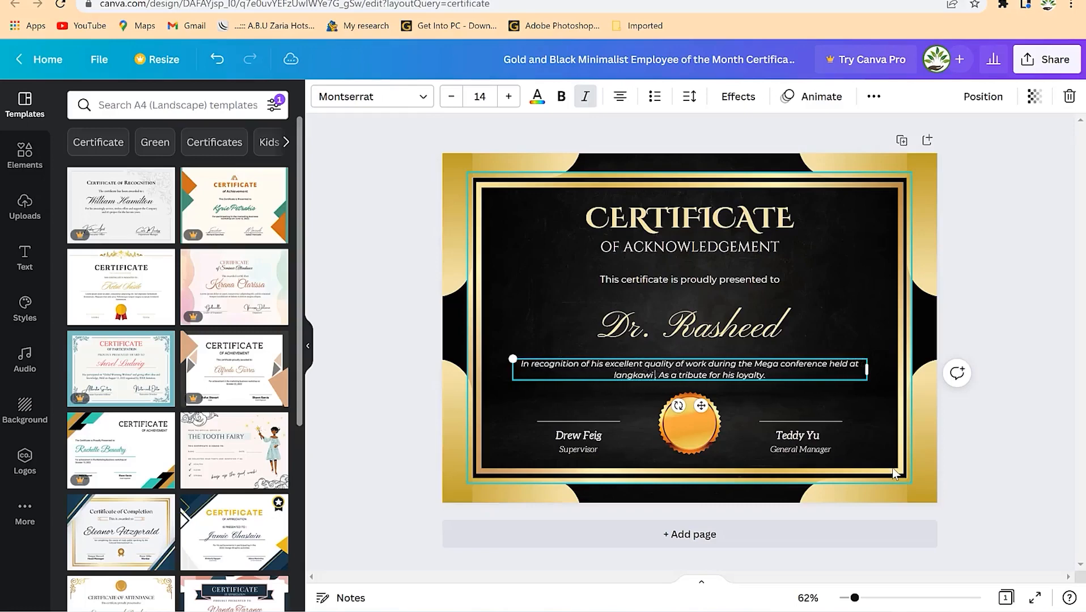
key(BackSpace)
text(2022)
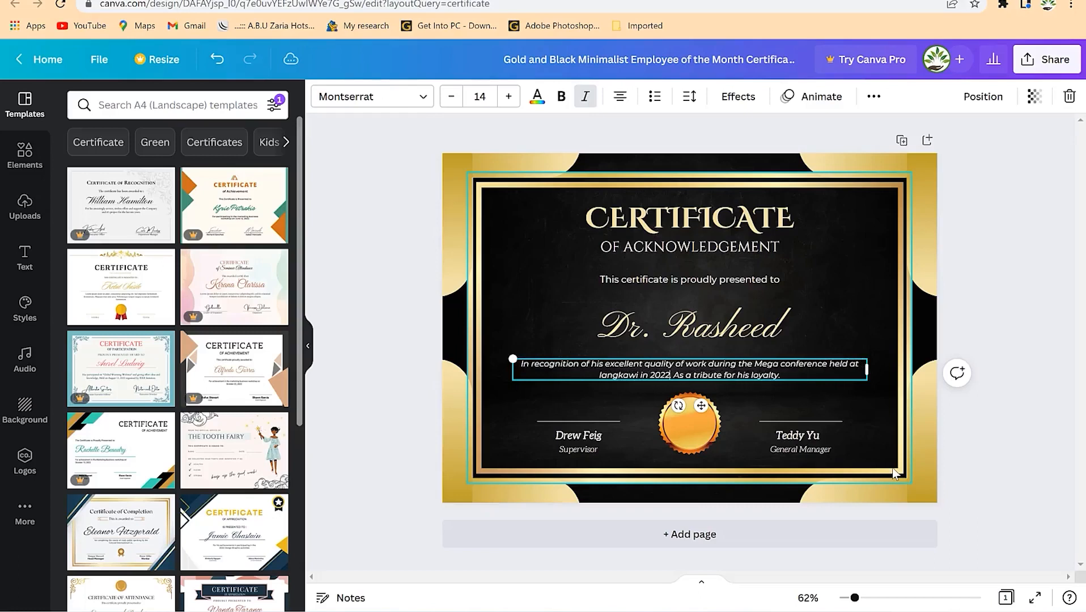
click(785, 376)
click(587, 451)
click(584, 452)
click(707, 419)
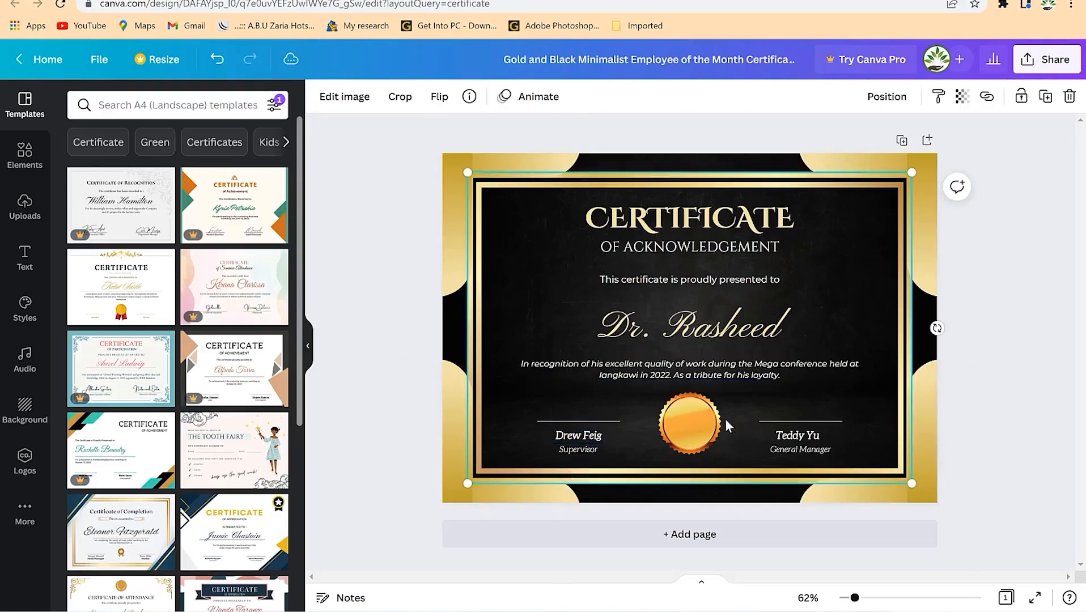
- Retitle the right signatory 'conferecne chairman', enter a new name, and widen both boxes to one line
double_click(824, 448)
text(conferecne cha)
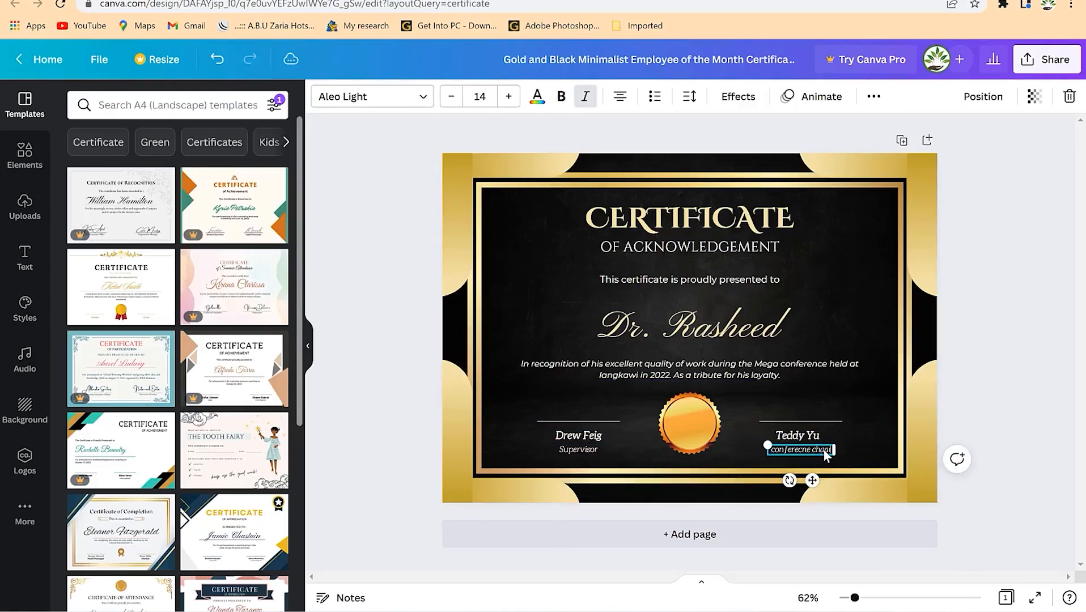
text(irman)
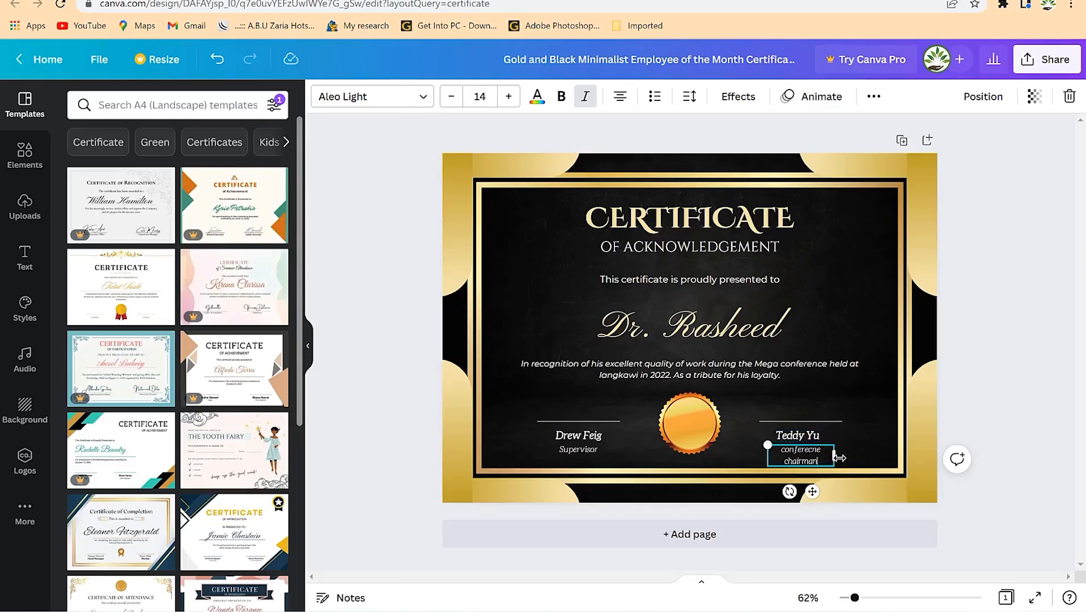
drag(839, 457, 849, 456)
click(803, 442)
click(802, 442)
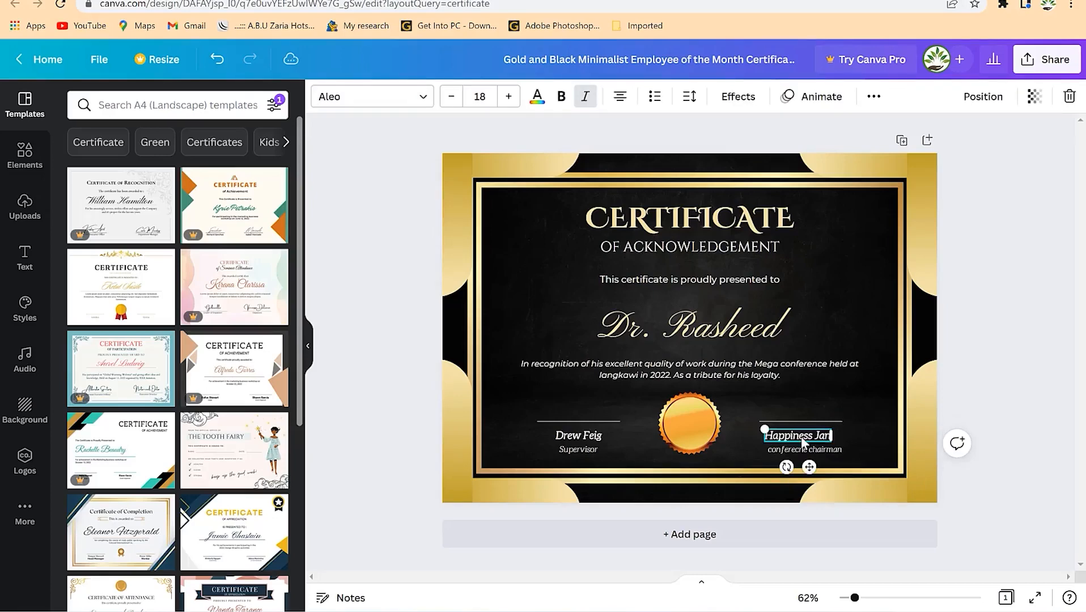
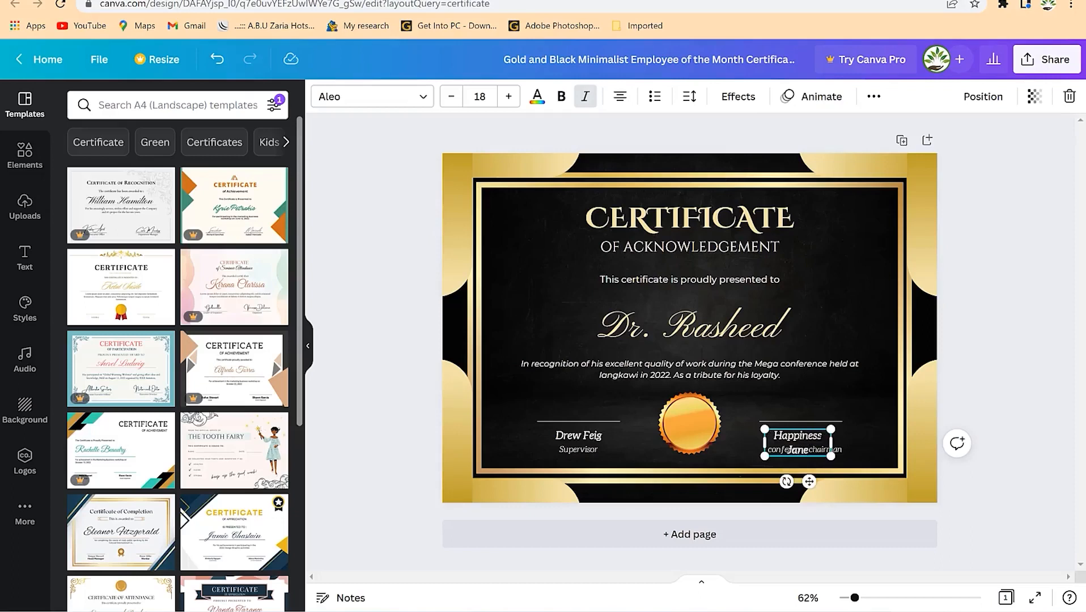
drag(837, 441, 852, 442)
click(836, 475)
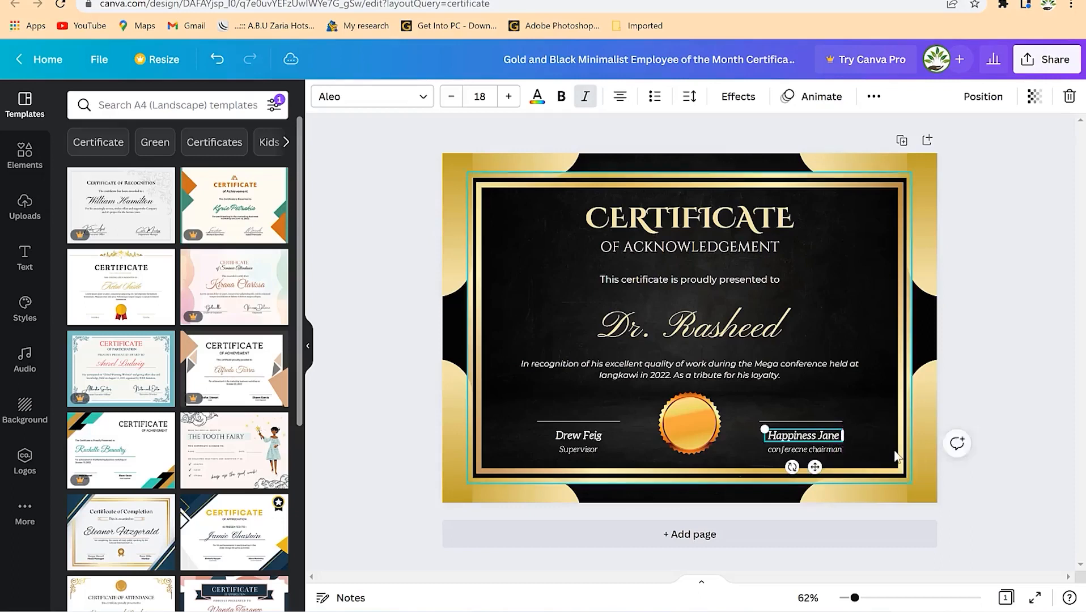
- Replace the left signatory's name with a new person's name, widened and recentred under its line
click(596, 431)
click(593, 437)
click(592, 437)
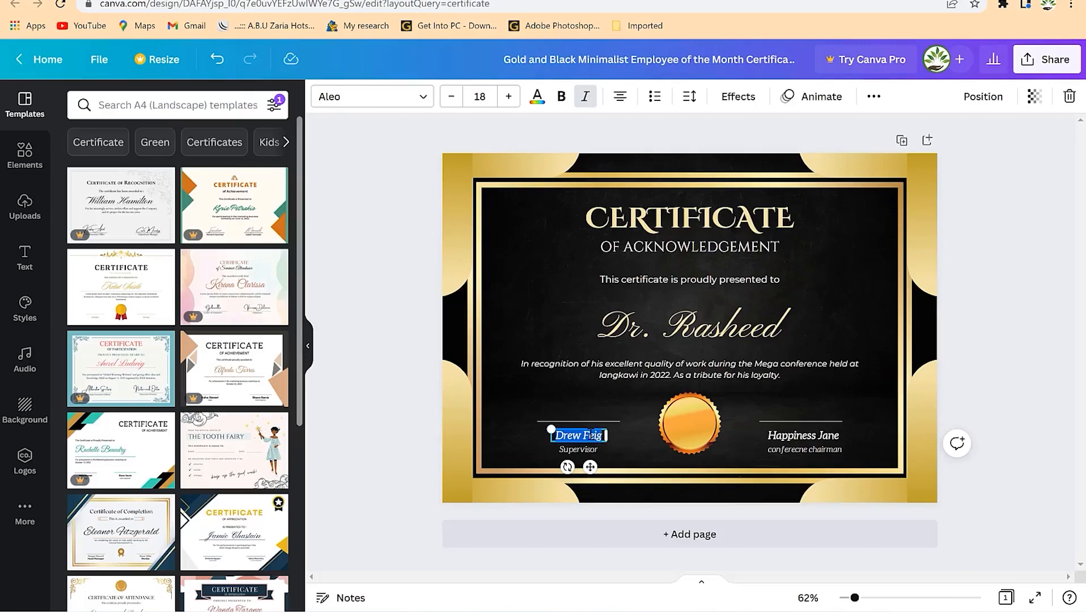
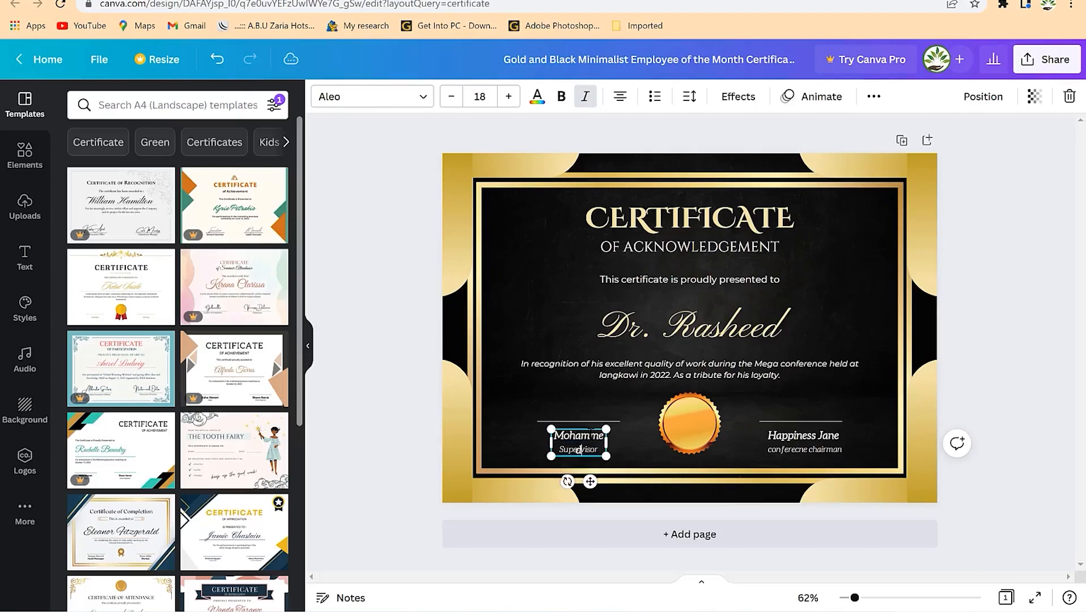
drag(550, 442, 513, 444)
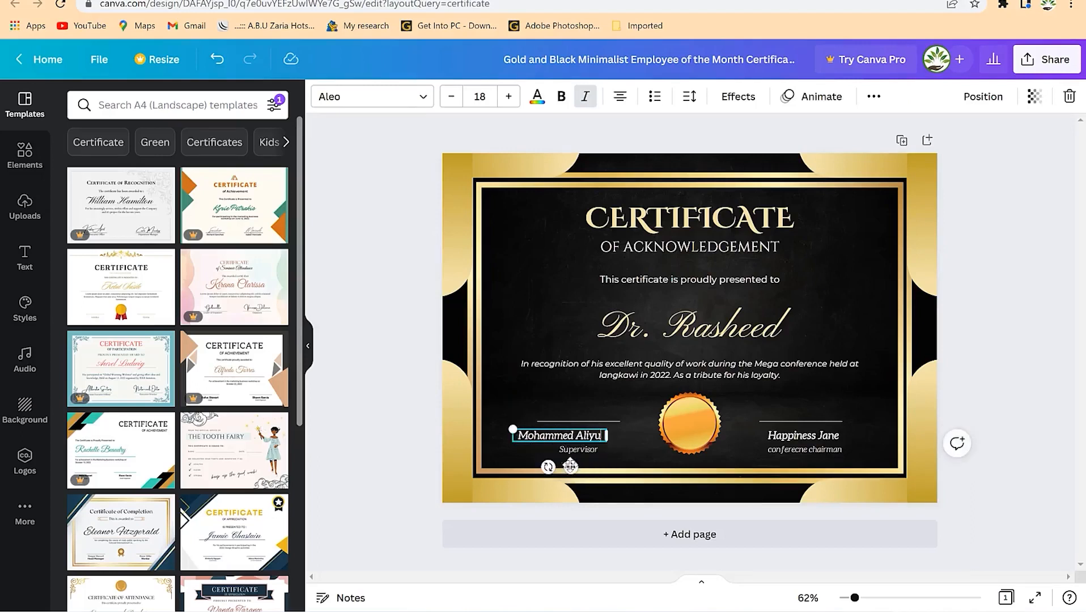
drag(574, 467, 589, 463)
click(615, 413)
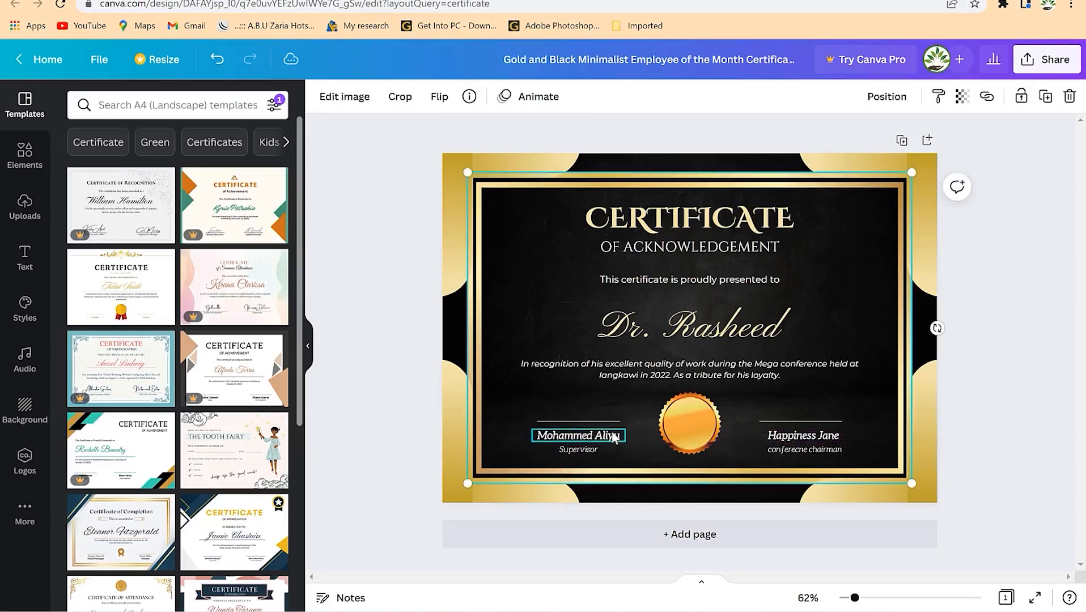
click(611, 422)
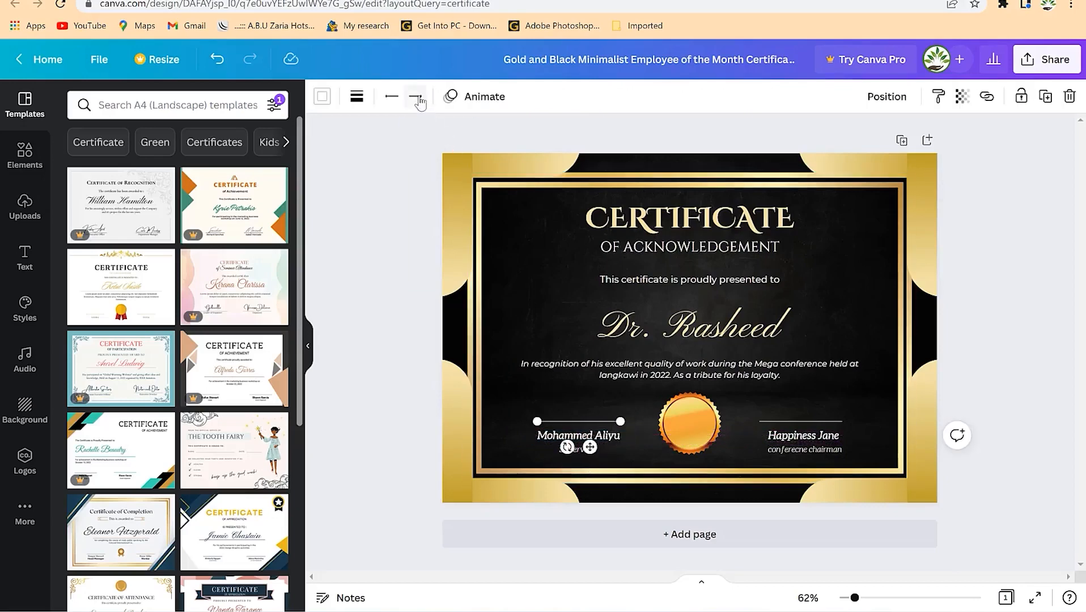
click(358, 96)
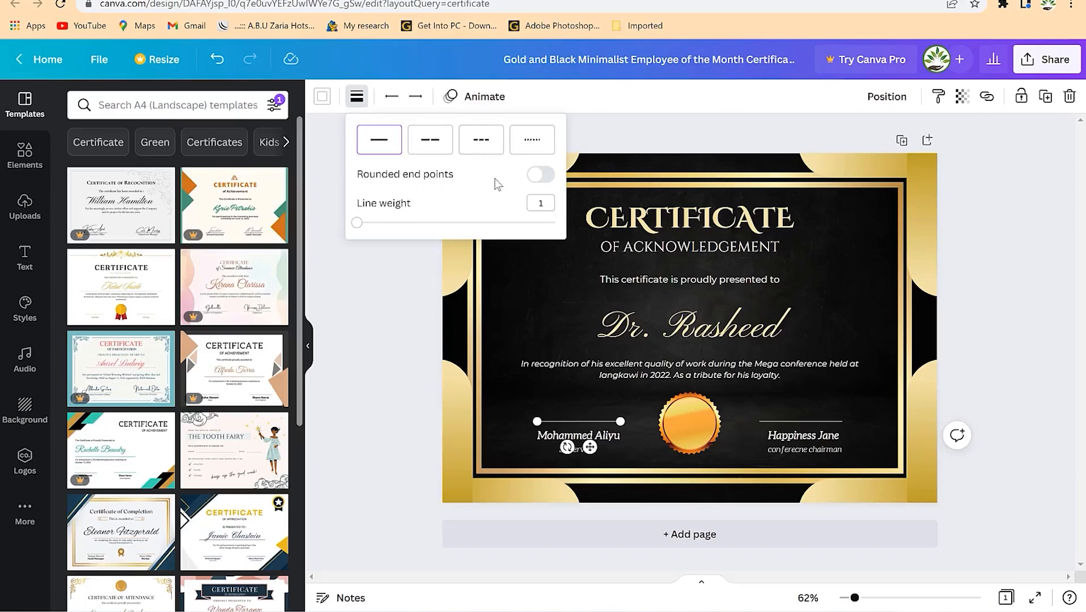
click(428, 148)
click(481, 146)
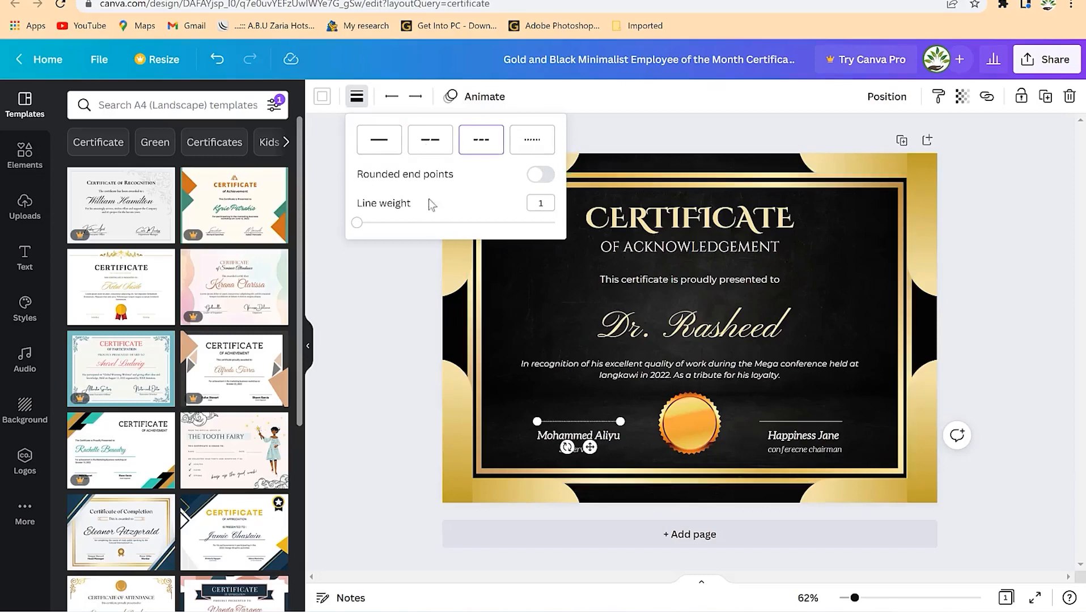
click(833, 422)
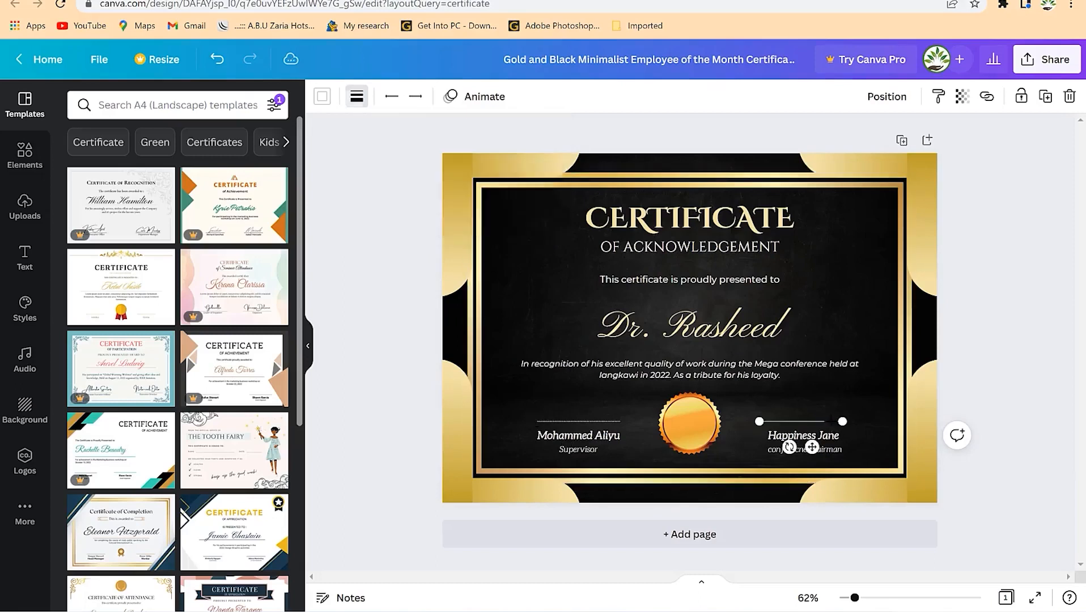
click(359, 100)
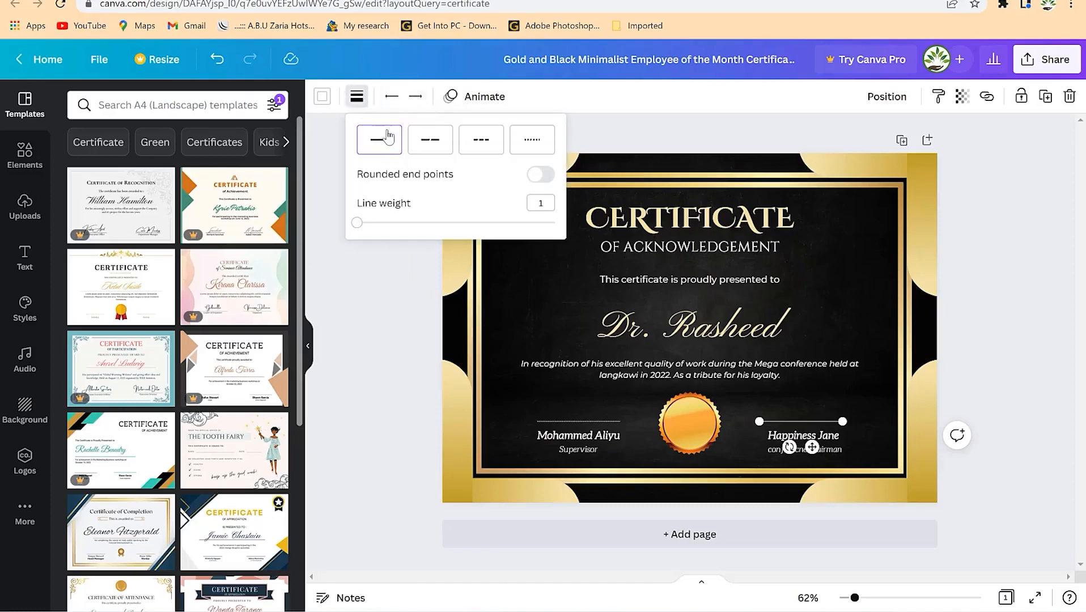
click(413, 143)
click(824, 317)
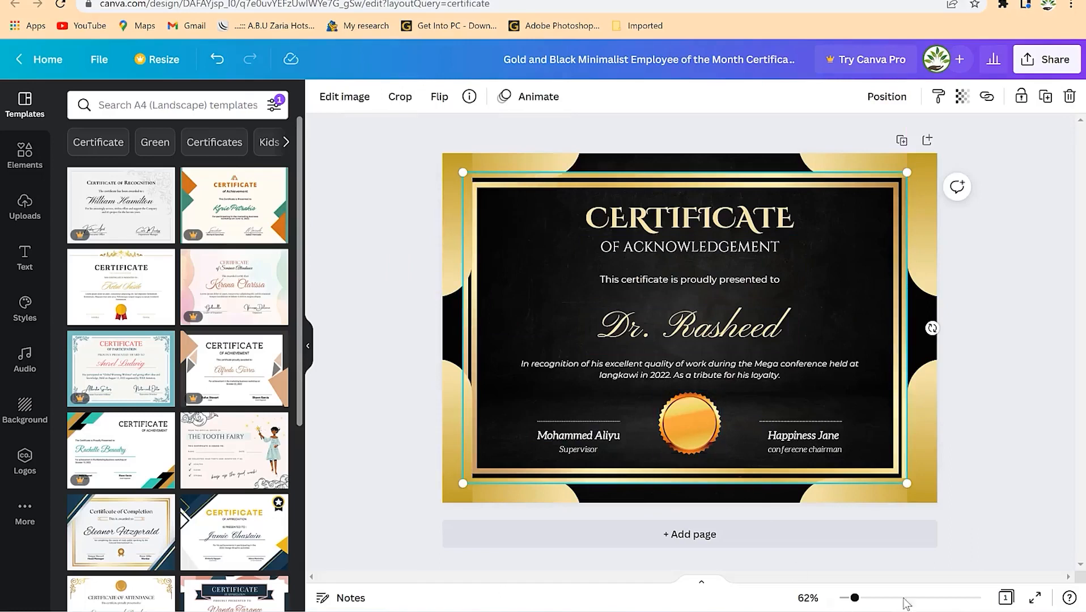
click(456, 432)
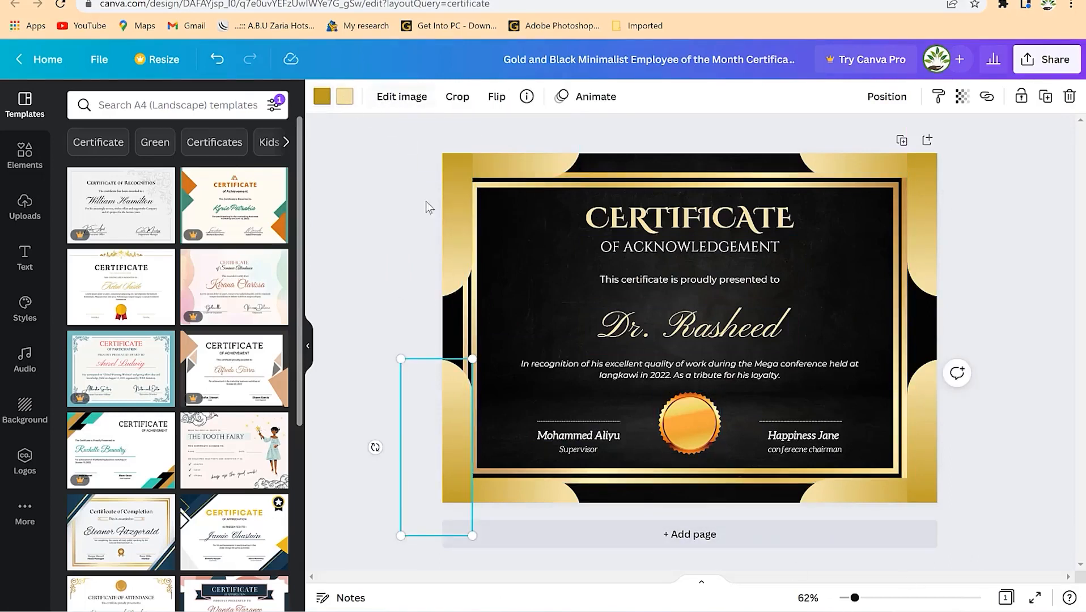
- Recolour the left-edge, top-left, top-right and bottom-right gold corner shapes purple
click(323, 98)
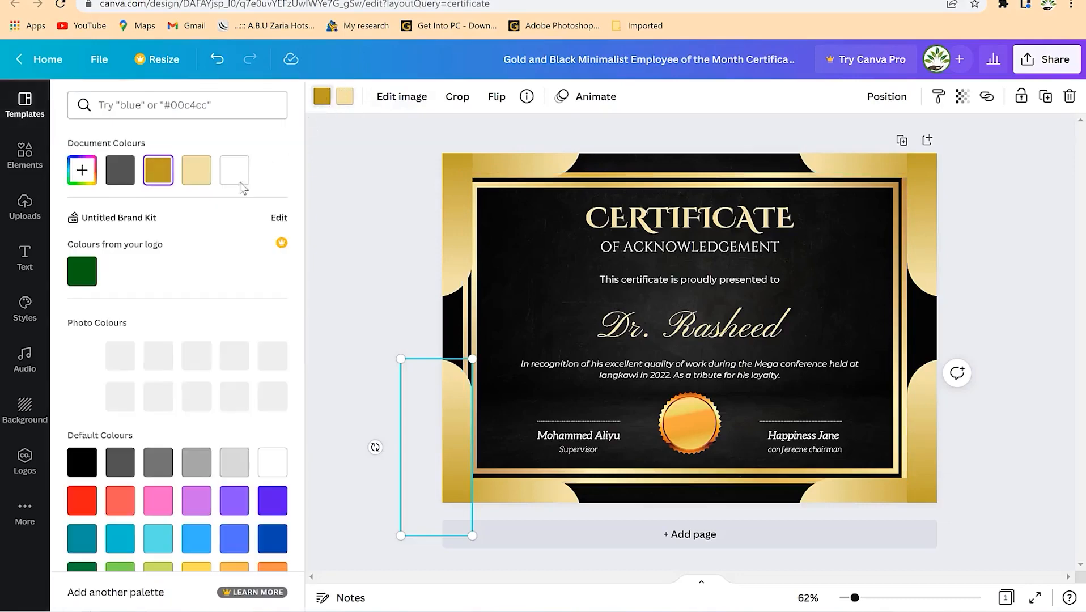
click(238, 506)
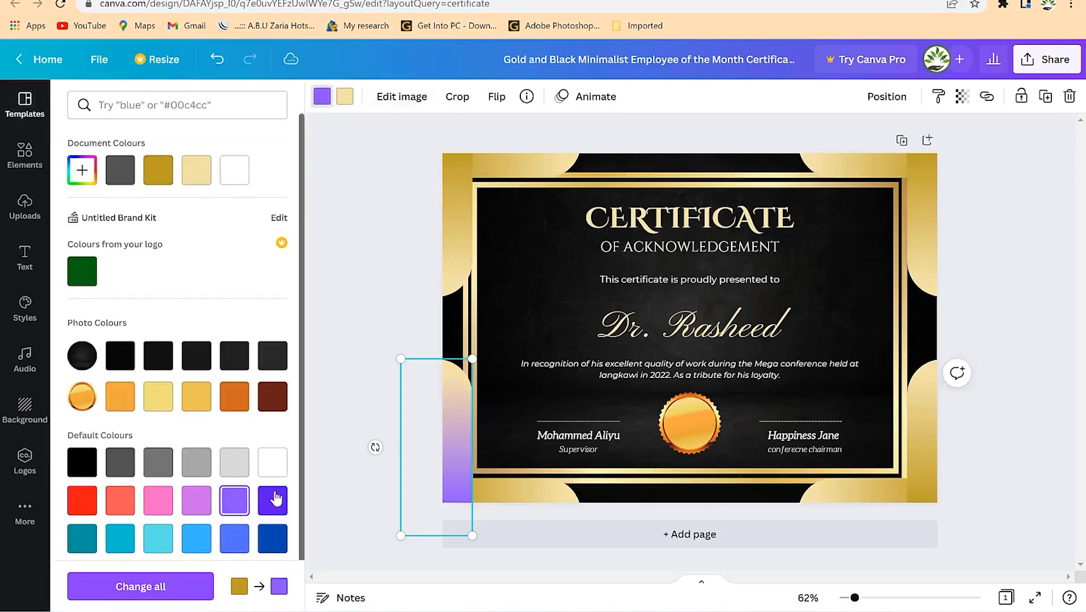
click(519, 163)
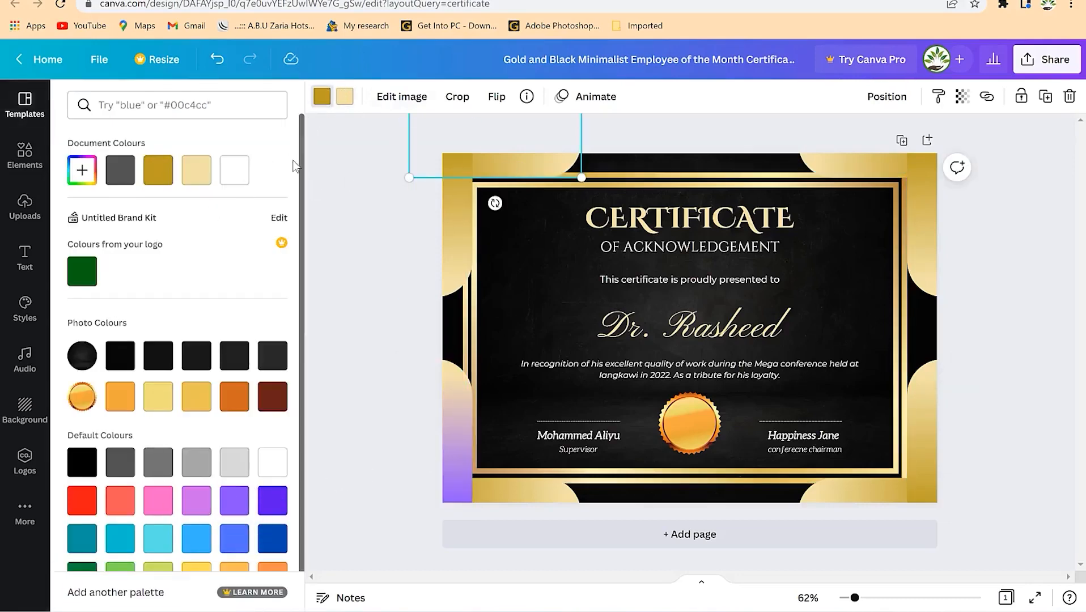
click(321, 97)
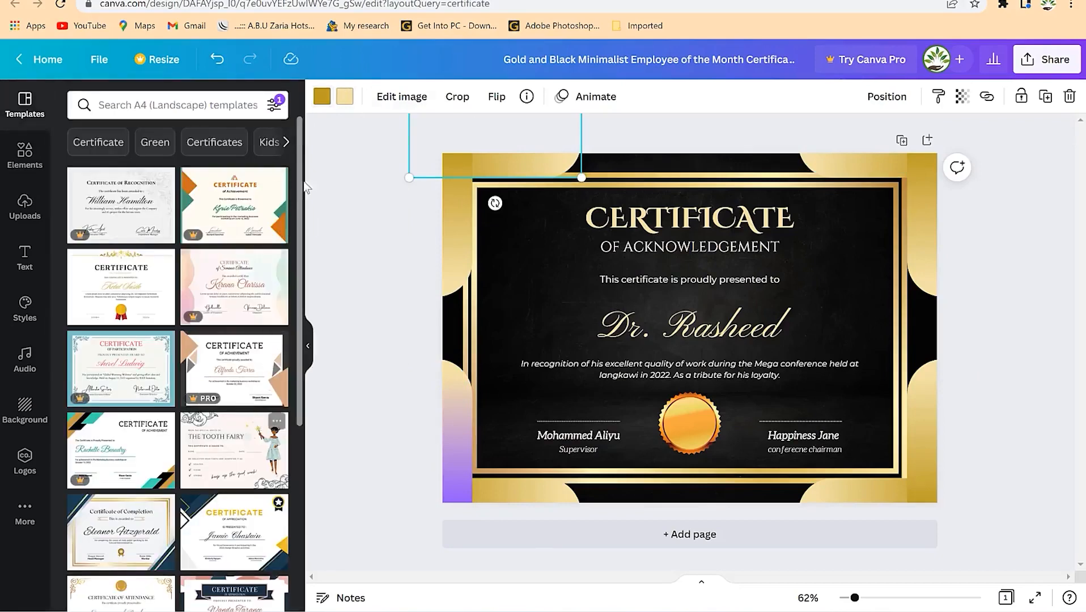
click(322, 96)
click(246, 513)
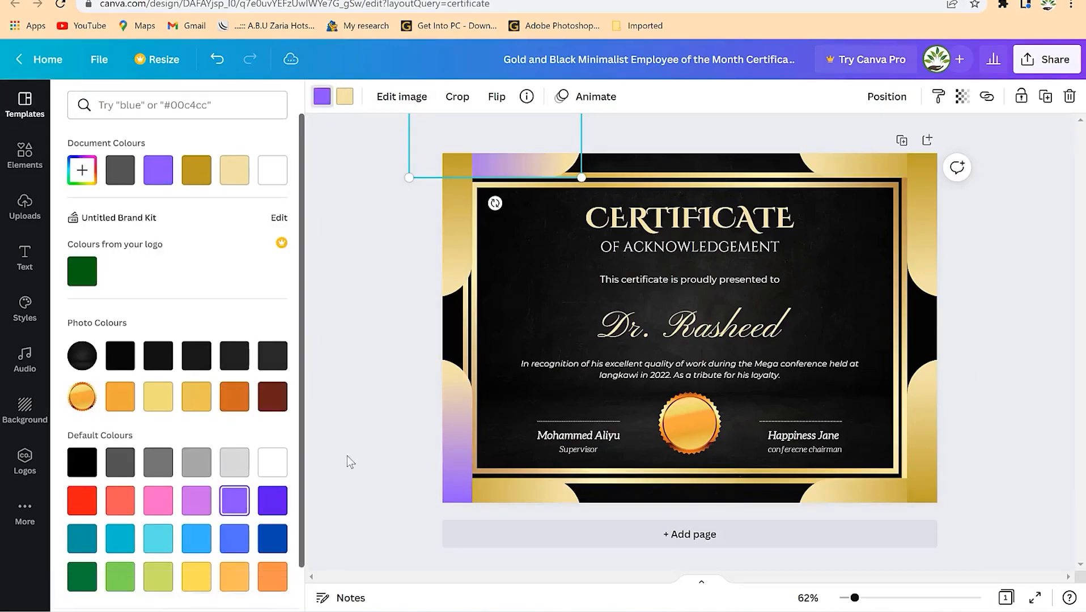
click(836, 161)
click(158, 170)
click(917, 456)
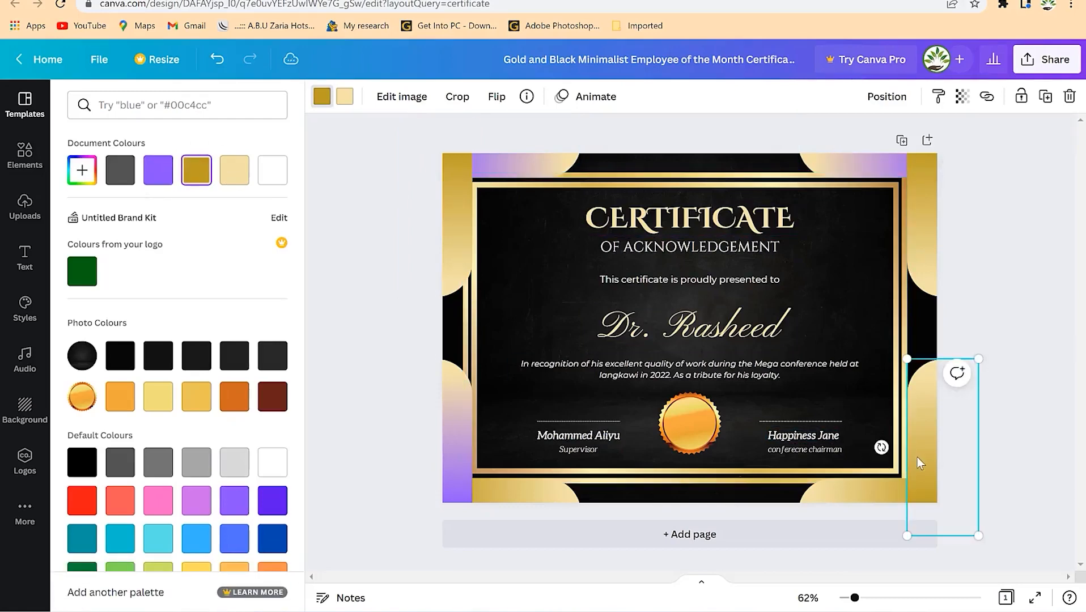
click(158, 170)
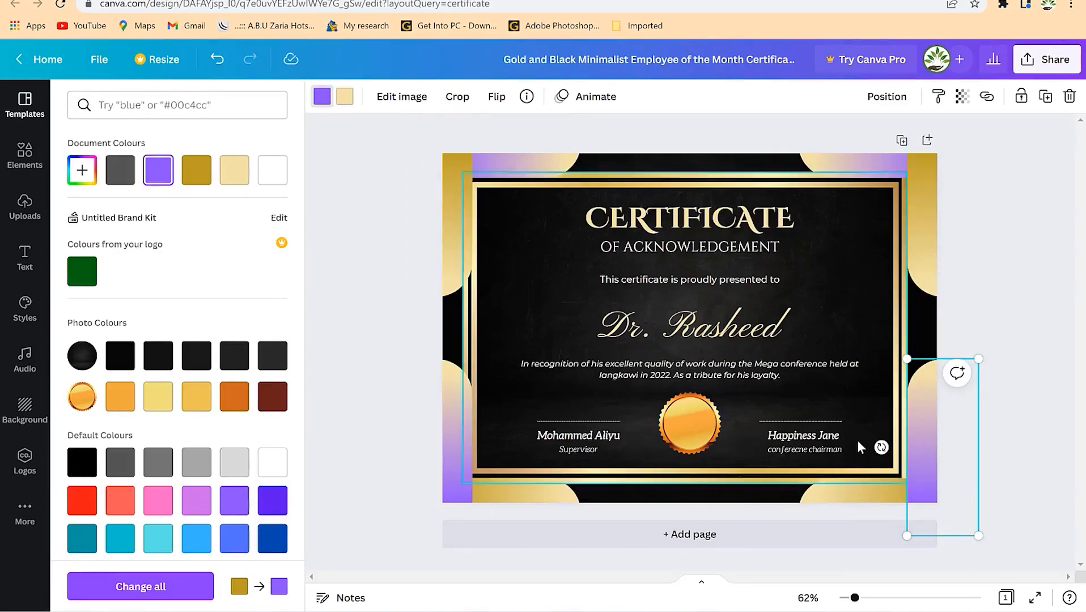
- Recolour the remaining bottom-right, bottom-left, top-left and top-right gold corner pieces purple
click(841, 497)
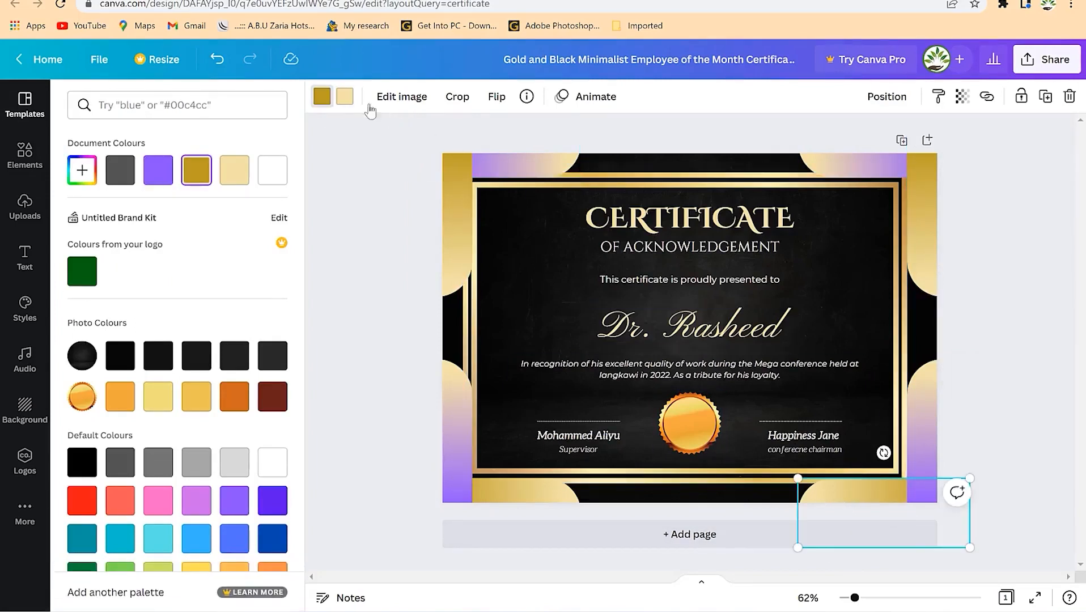
click(328, 101)
click(328, 101)
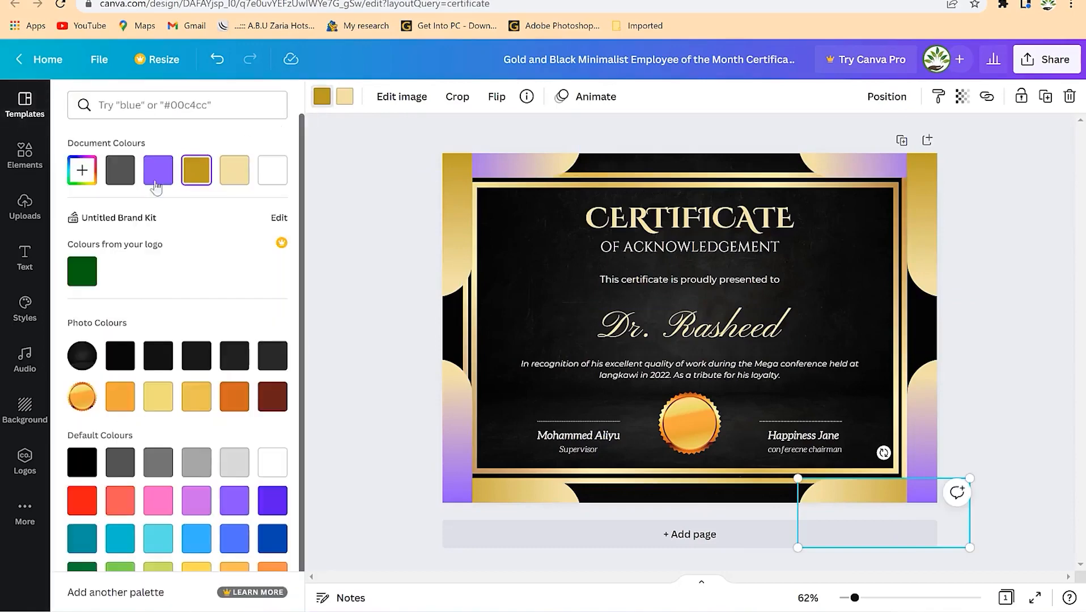
click(158, 180)
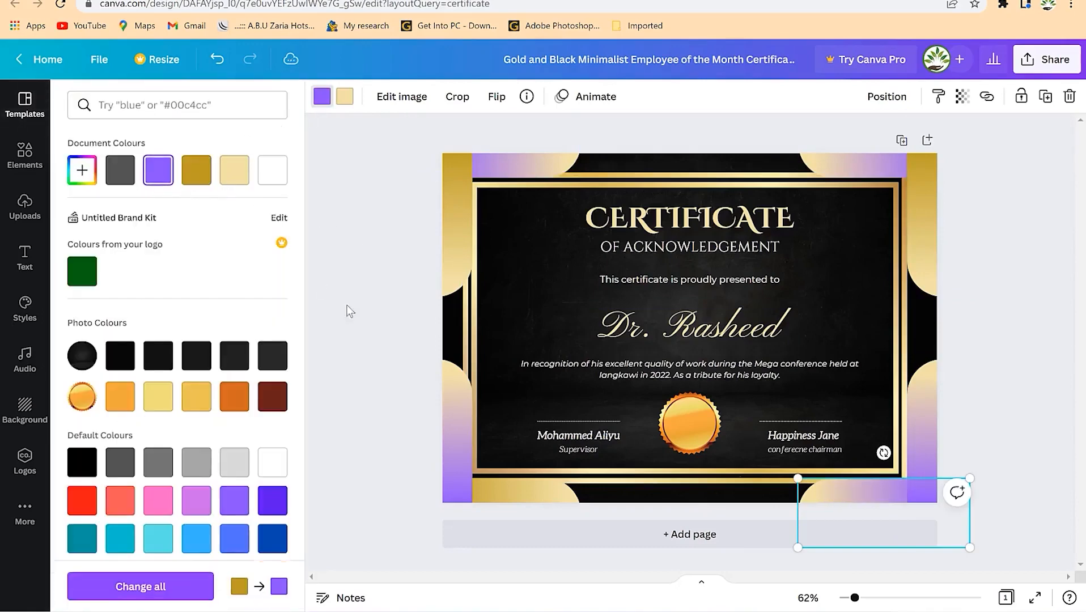
click(547, 493)
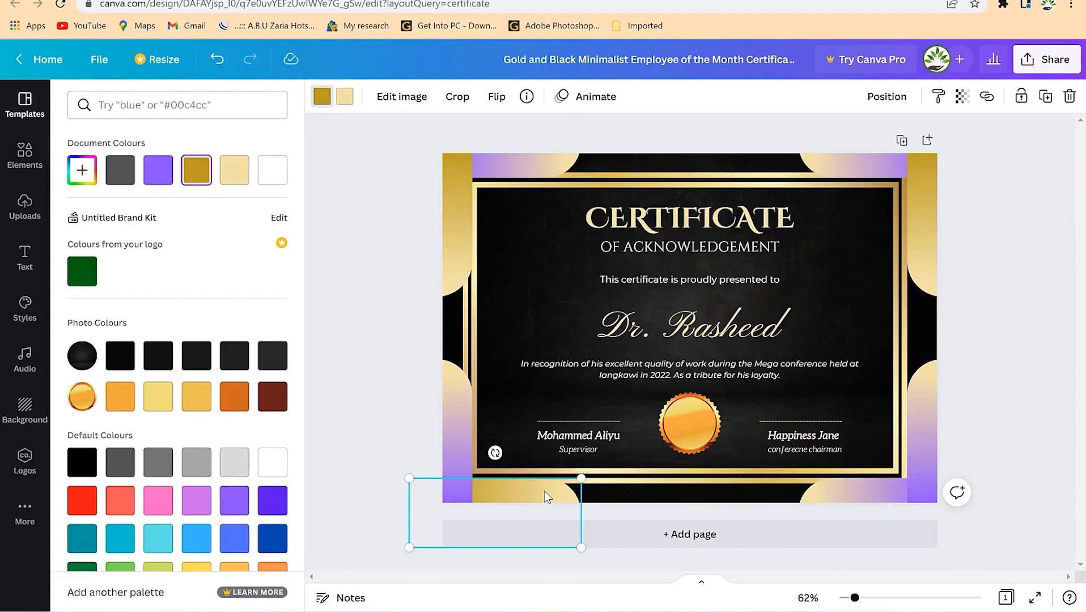
click(159, 170)
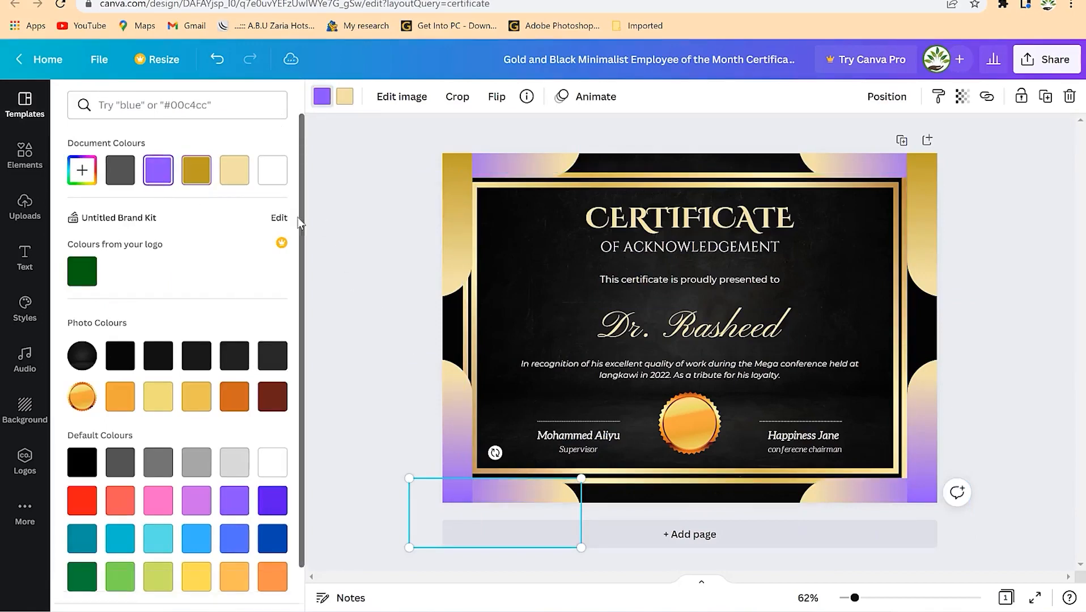
click(448, 226)
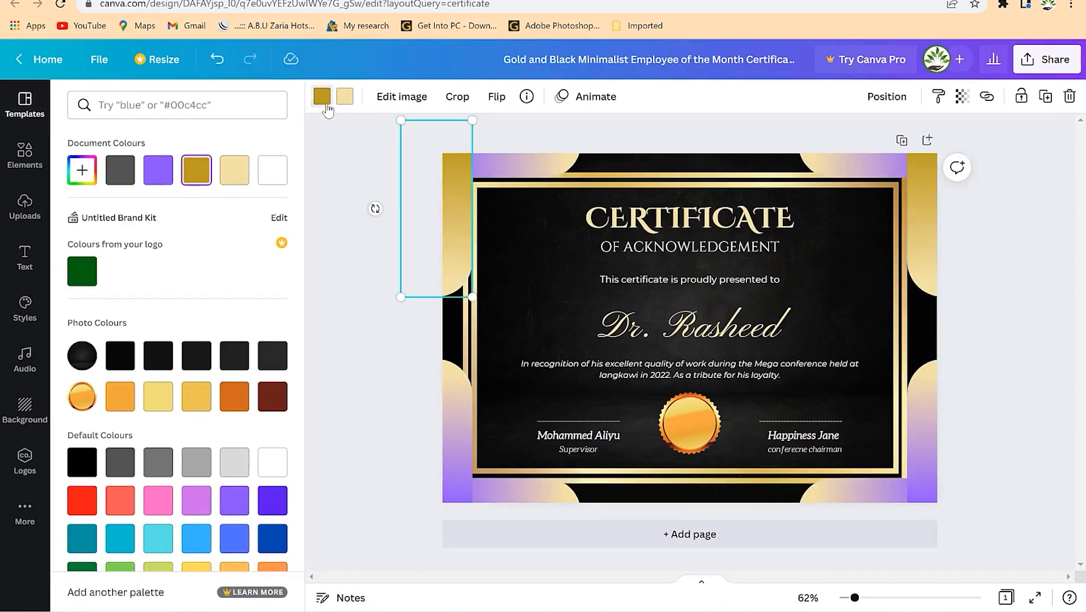
click(327, 107)
click(325, 105)
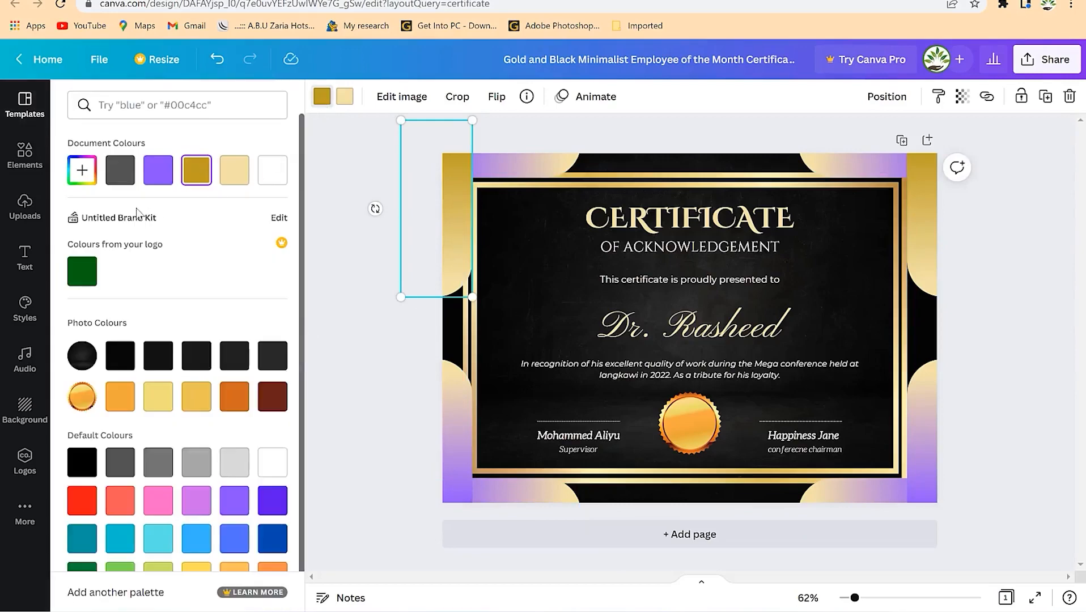
click(151, 180)
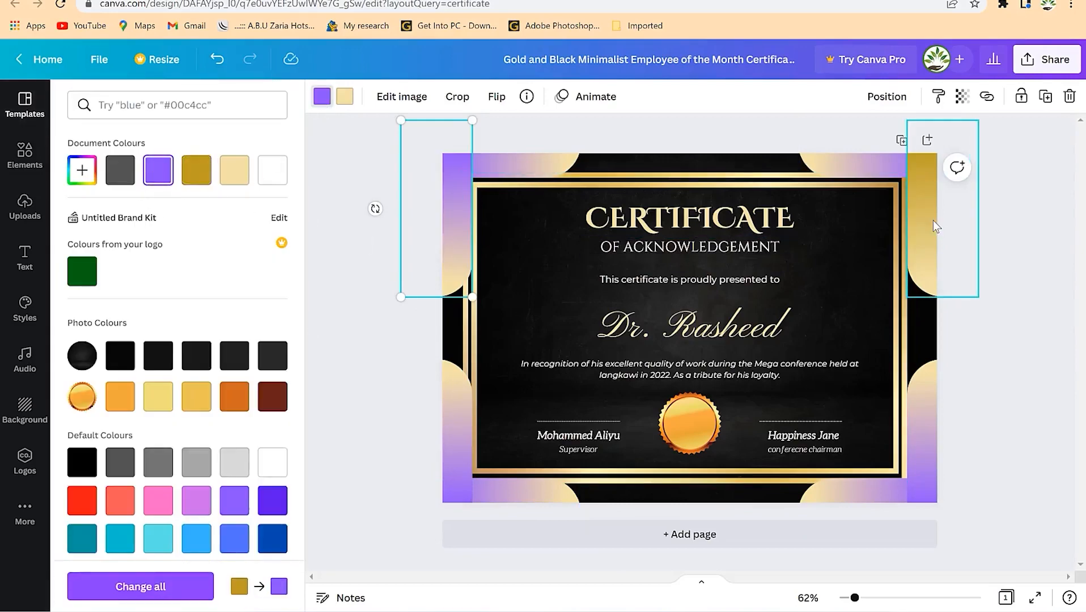
click(935, 226)
click(321, 96)
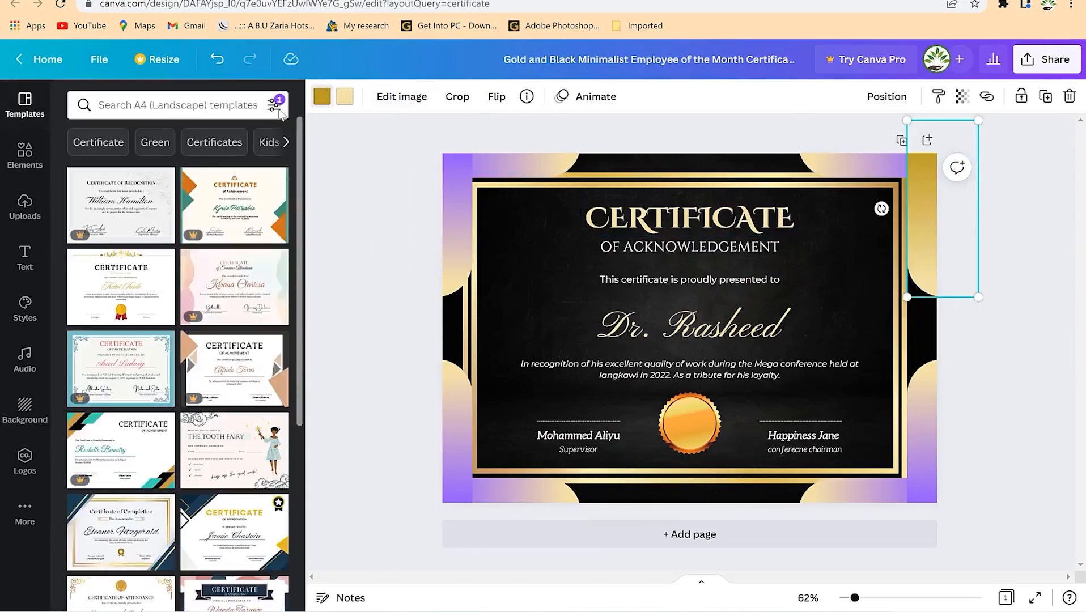
click(328, 98)
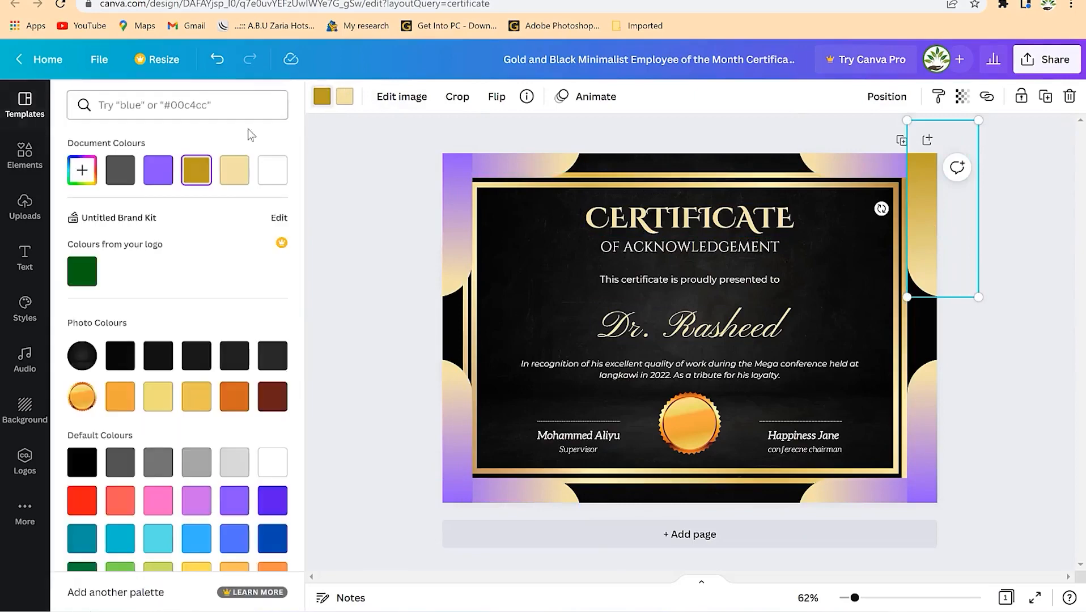
click(158, 170)
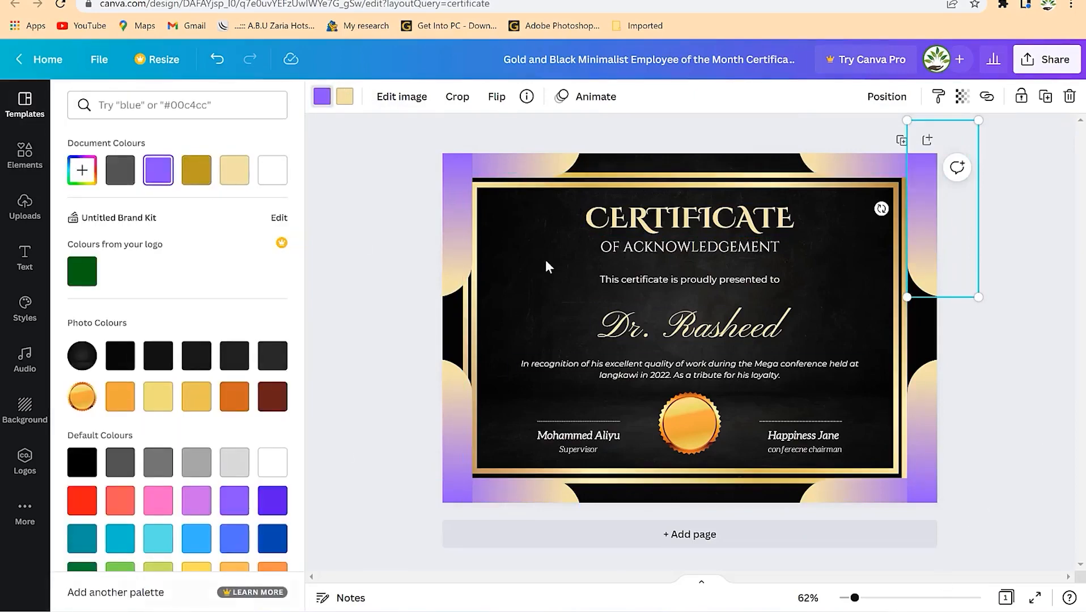
click(594, 190)
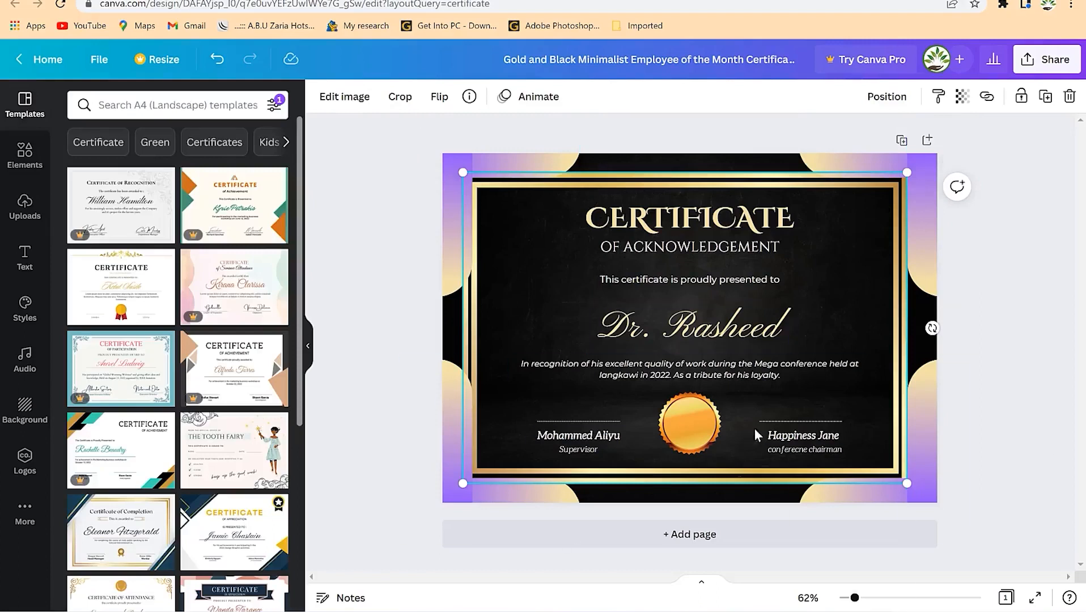
- Download the purple-cornered certificate as a PNG and close the confirmation popup
click(1054, 61)
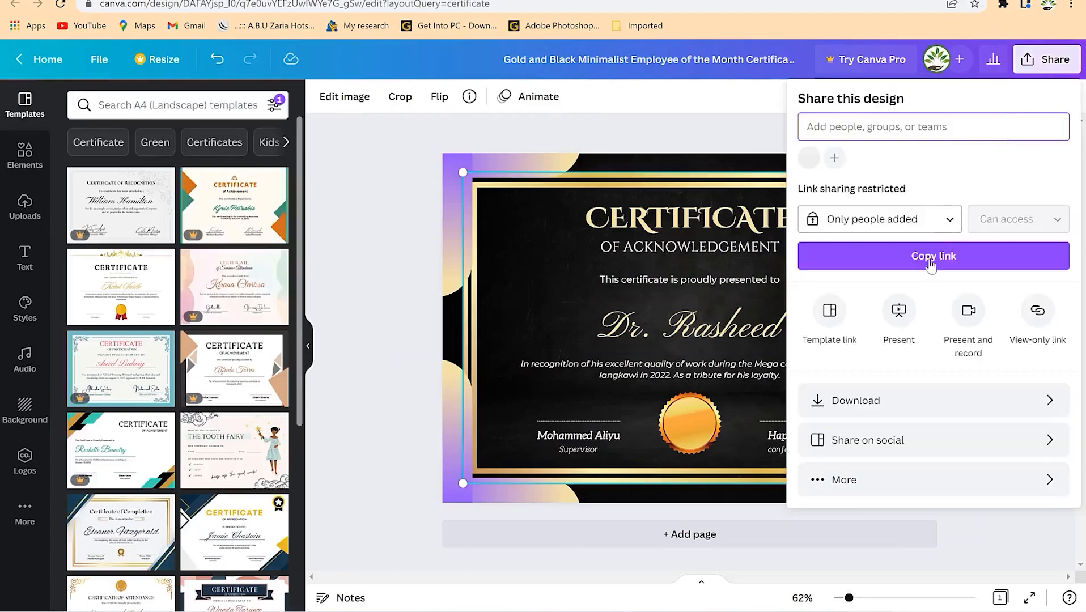
click(839, 399)
click(867, 355)
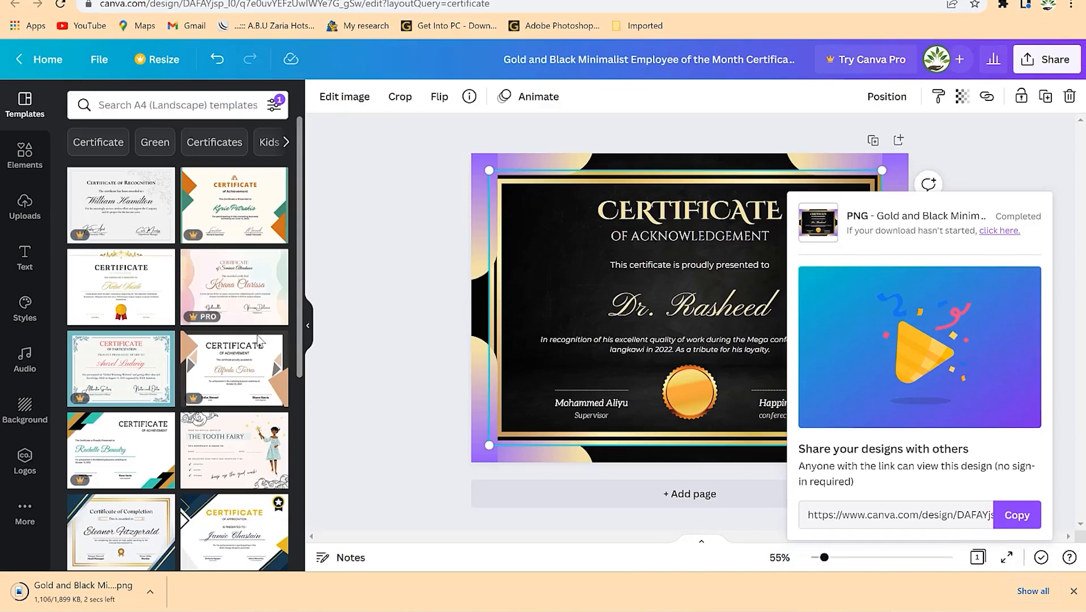
click(665, 54)
click(667, 57)
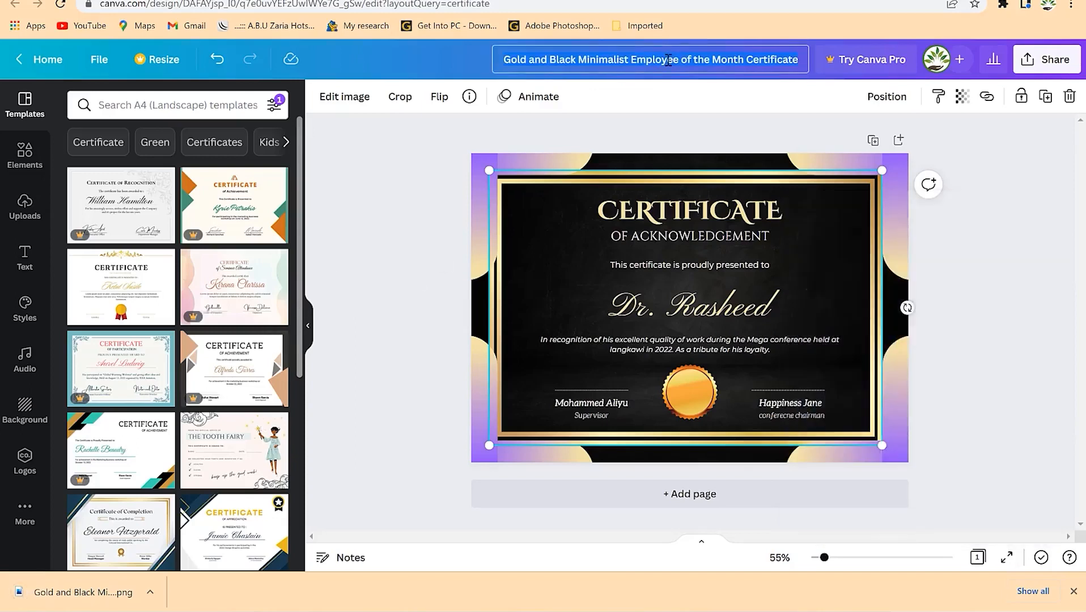
text(Certificates)
key(Return)
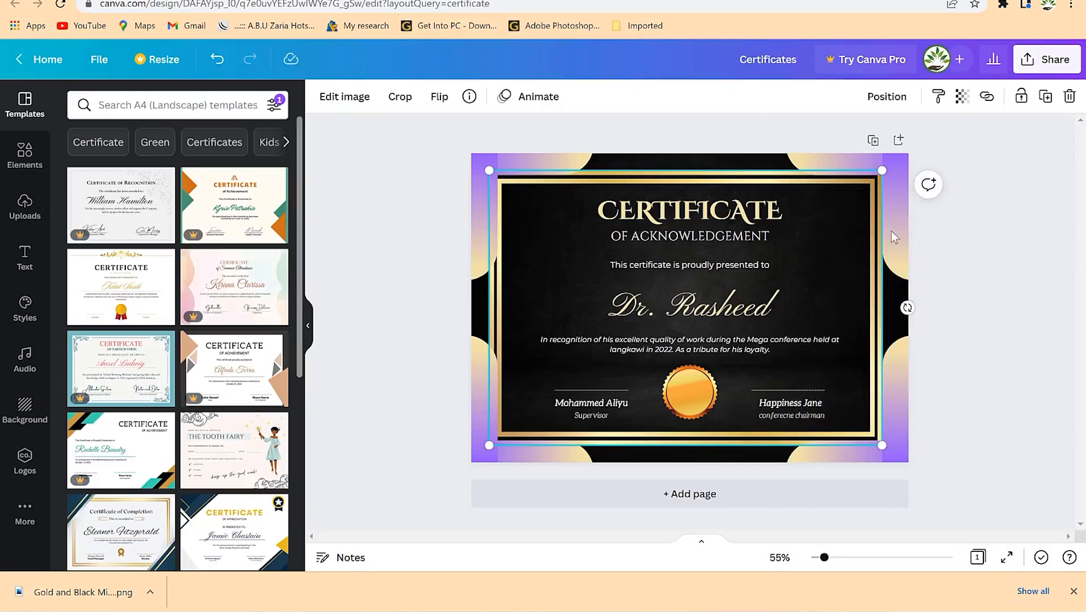
click(872, 141)
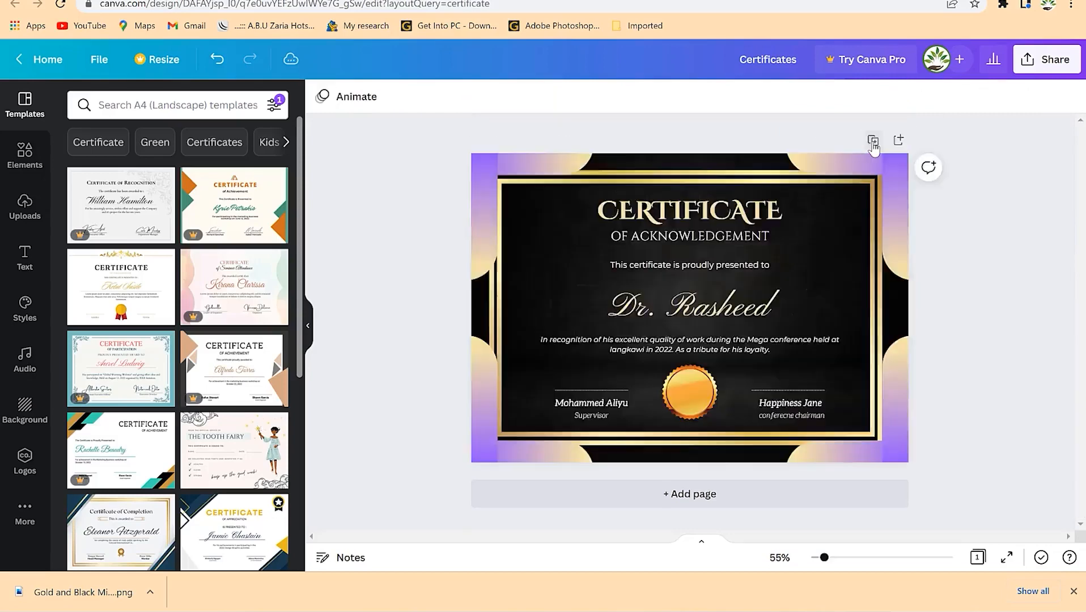
scroll(935, 255, up, 6)
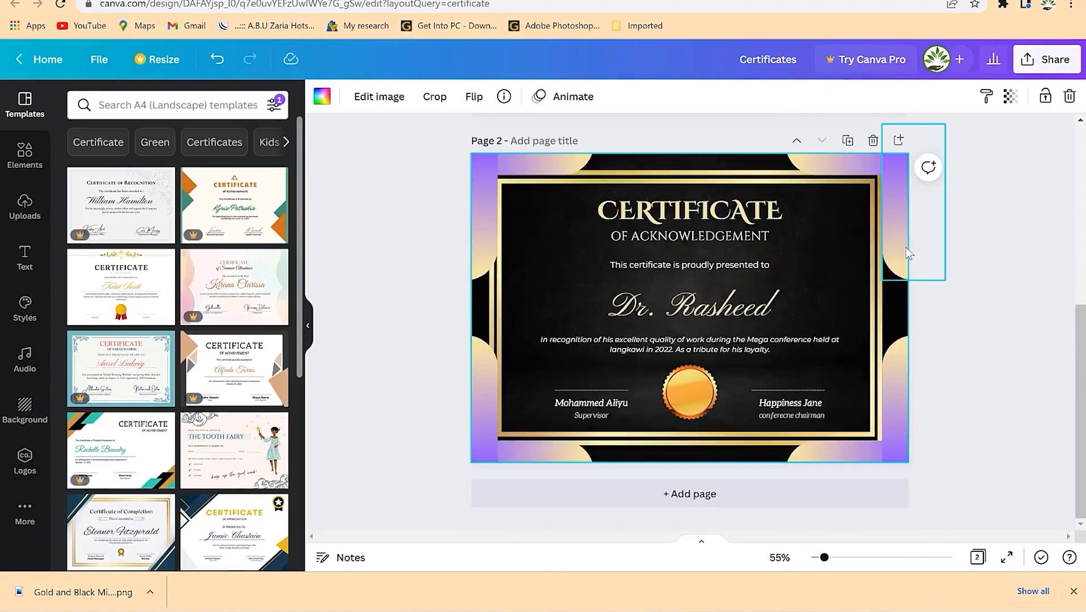
scroll(805, 300, down, 5)
click(698, 370)
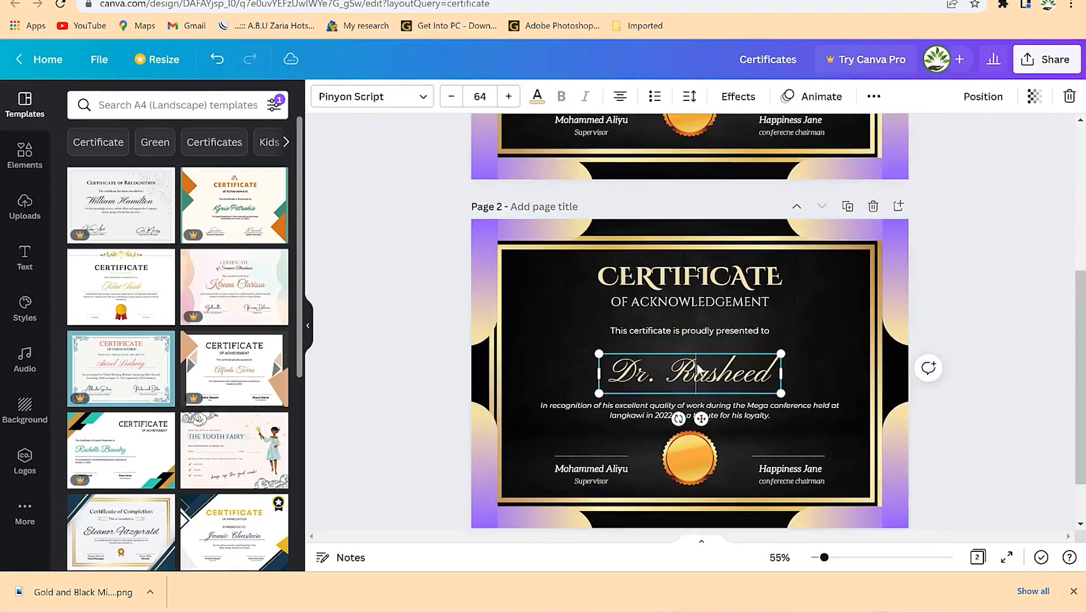
key(ctrl+a)
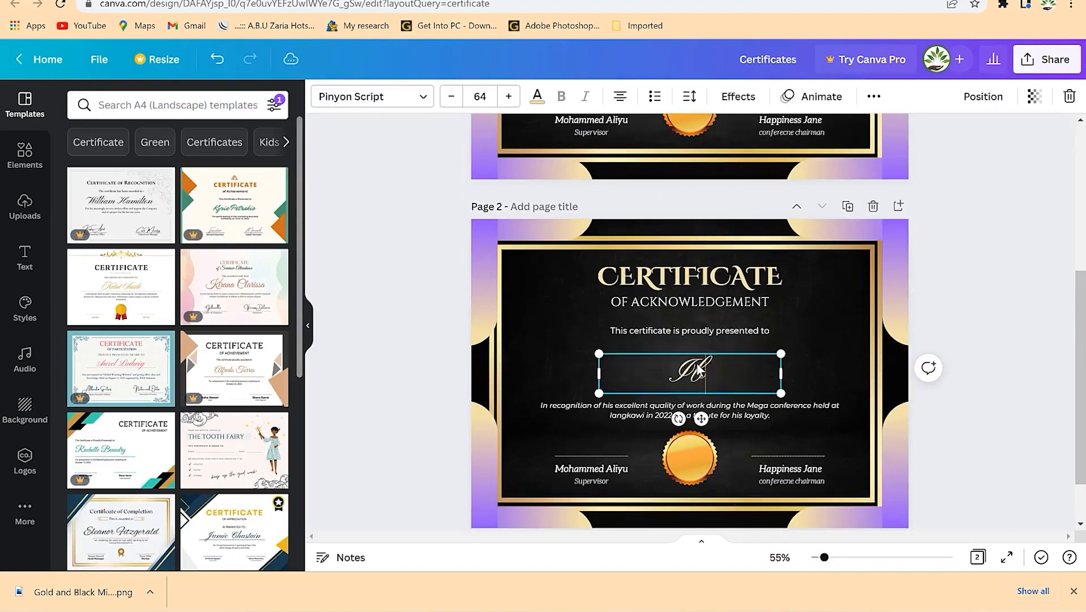
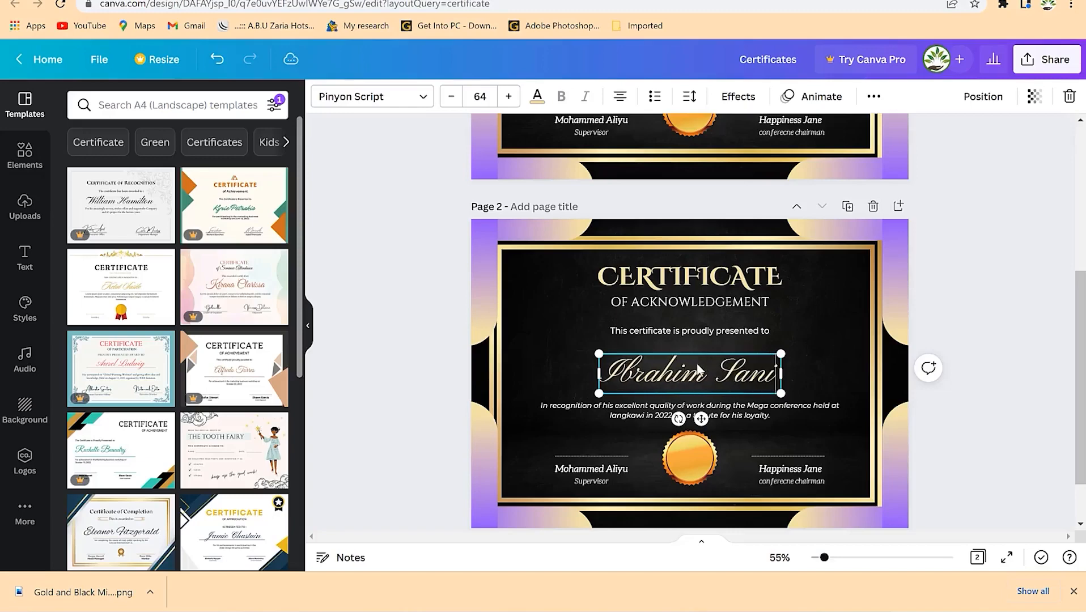
click(837, 335)
scroll(726, 414, down, 2)
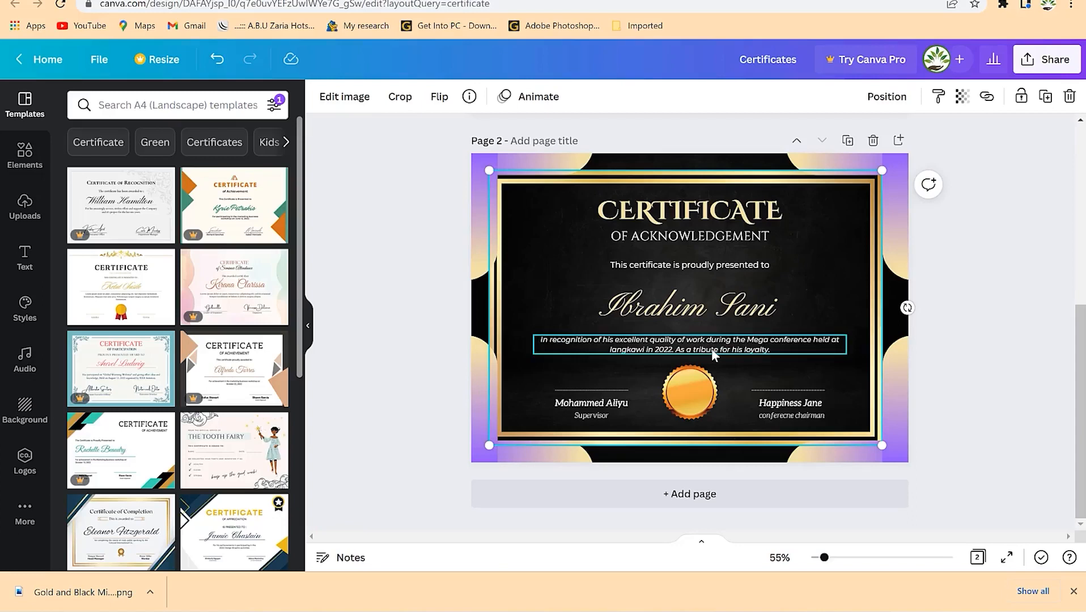
click(666, 321)
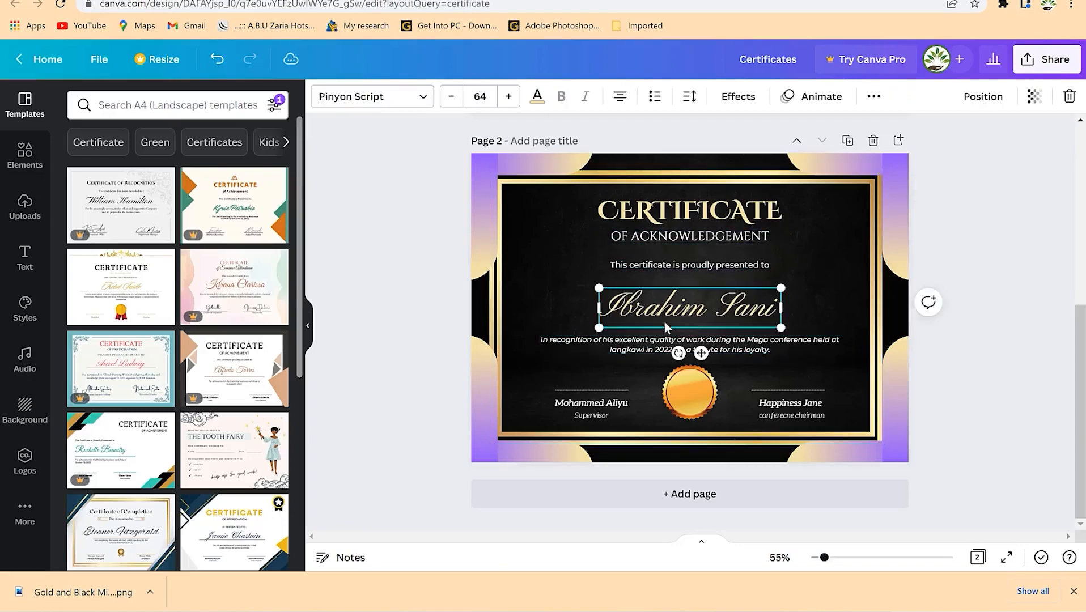
click(582, 389)
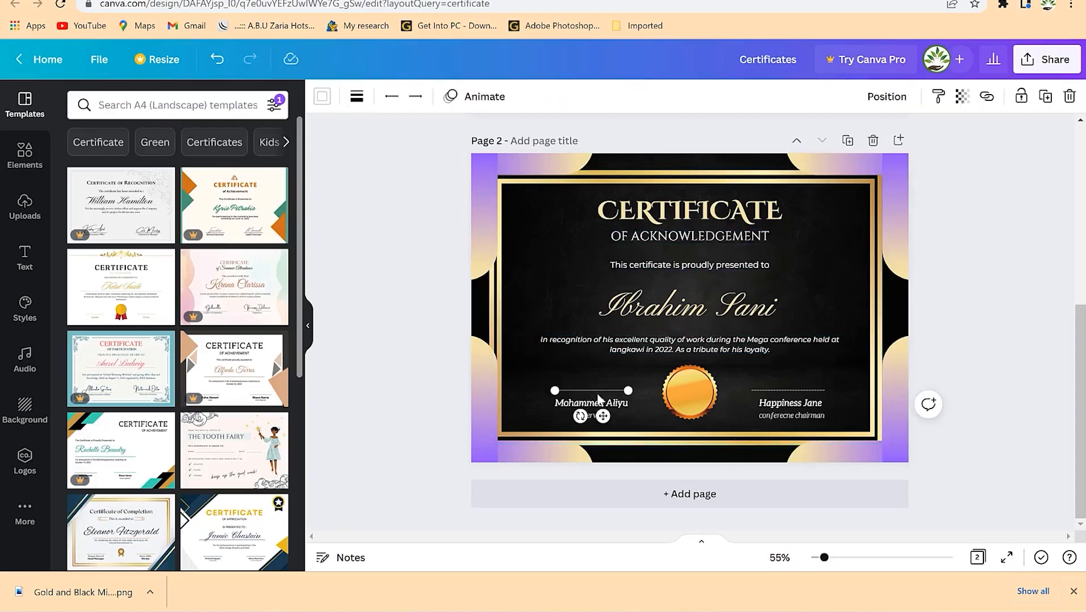
click(598, 404)
click(591, 379)
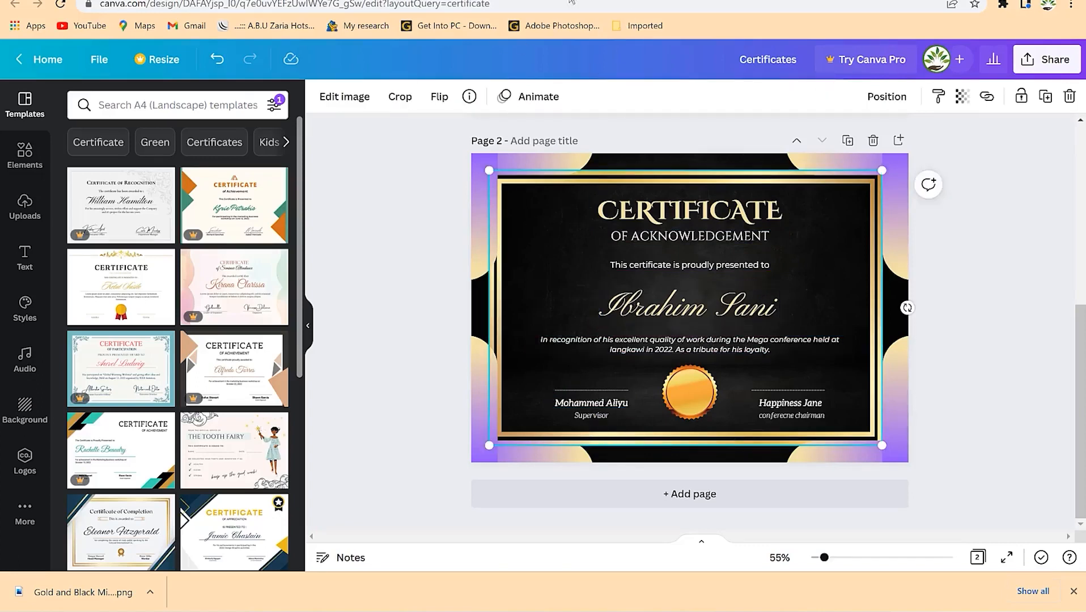
- Search the web for signwell and go to SignWell's online signature page
key(ctrl+t)
text(ack)
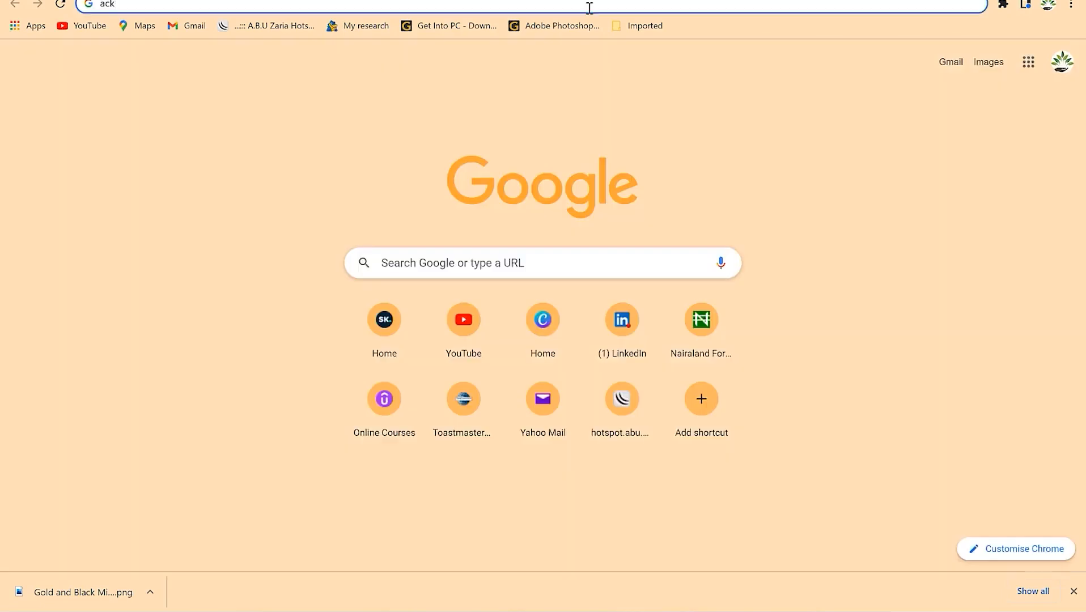
key(BackSpace)
key(BackSpace)
key(BackSpace)
text(signwell)
key(Return)
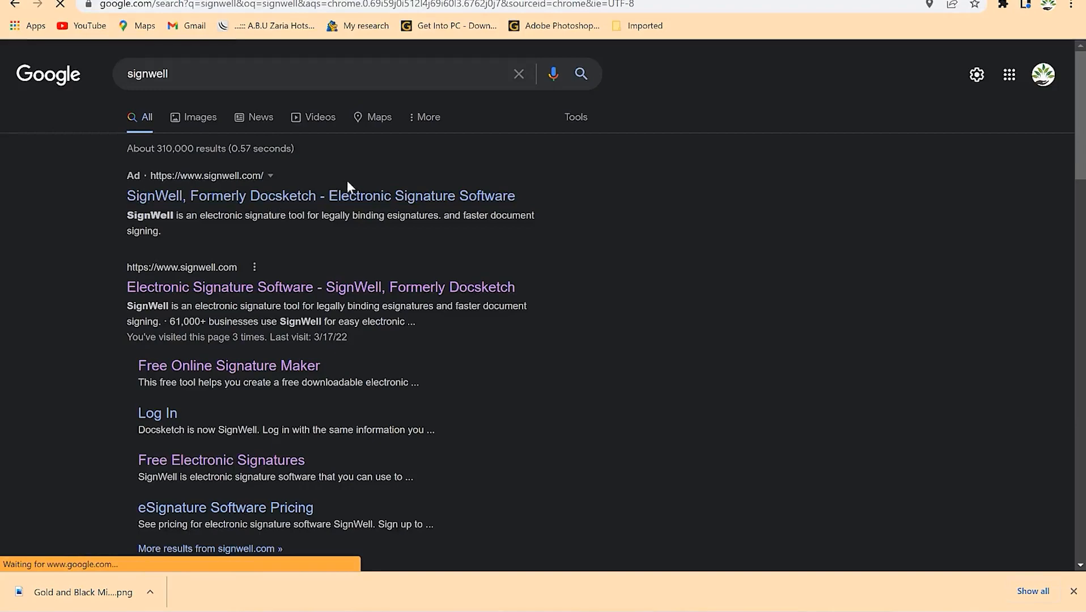
scroll(742, 274, down, 20)
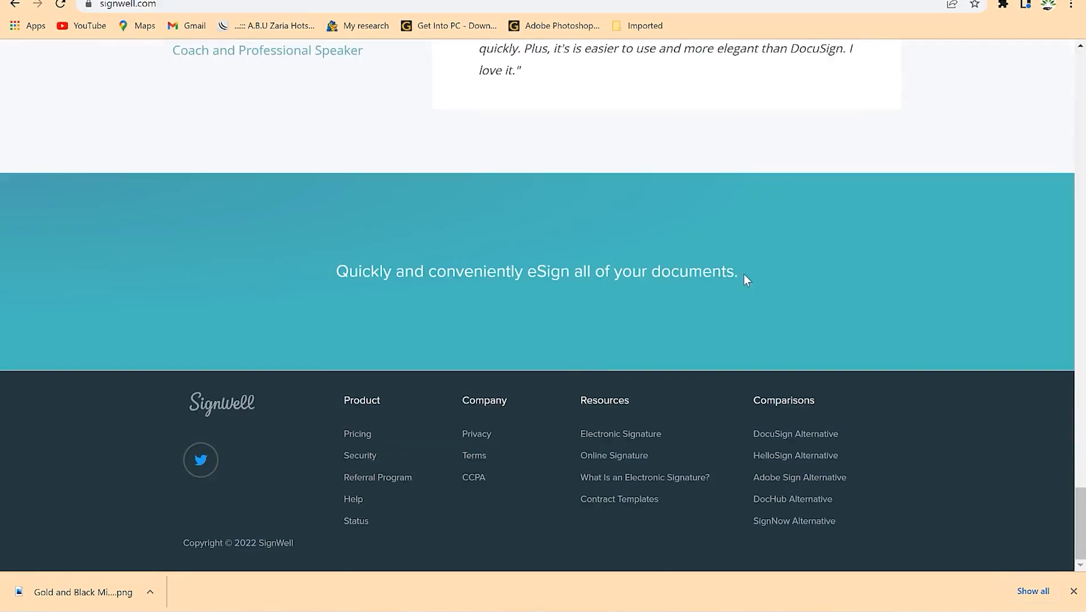
click(623, 454)
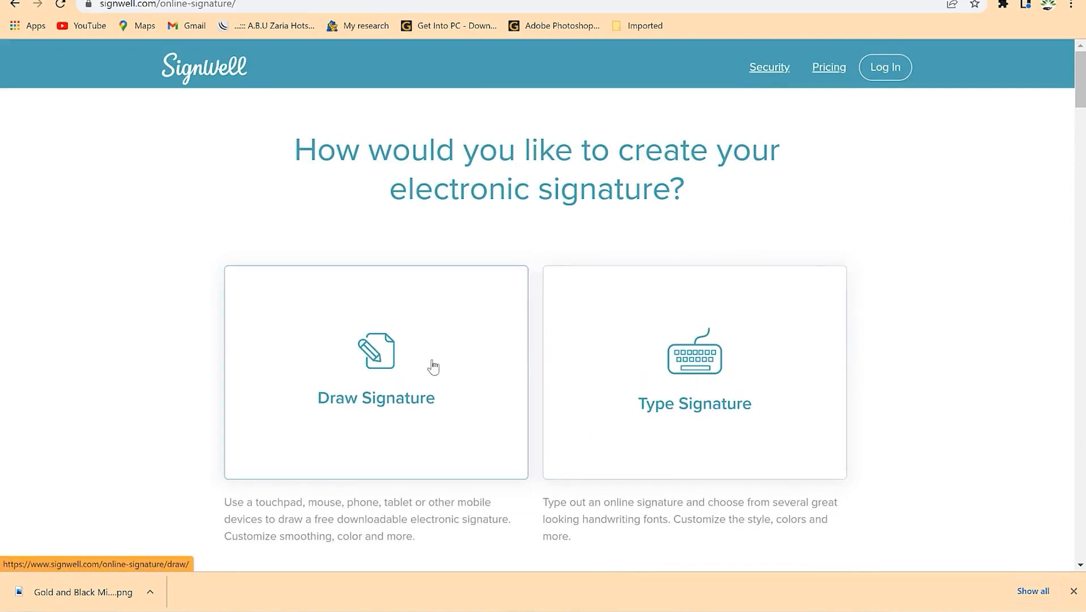
- Draw a blue signature, save it, and download it as a transparent-background PNG
click(498, 347)
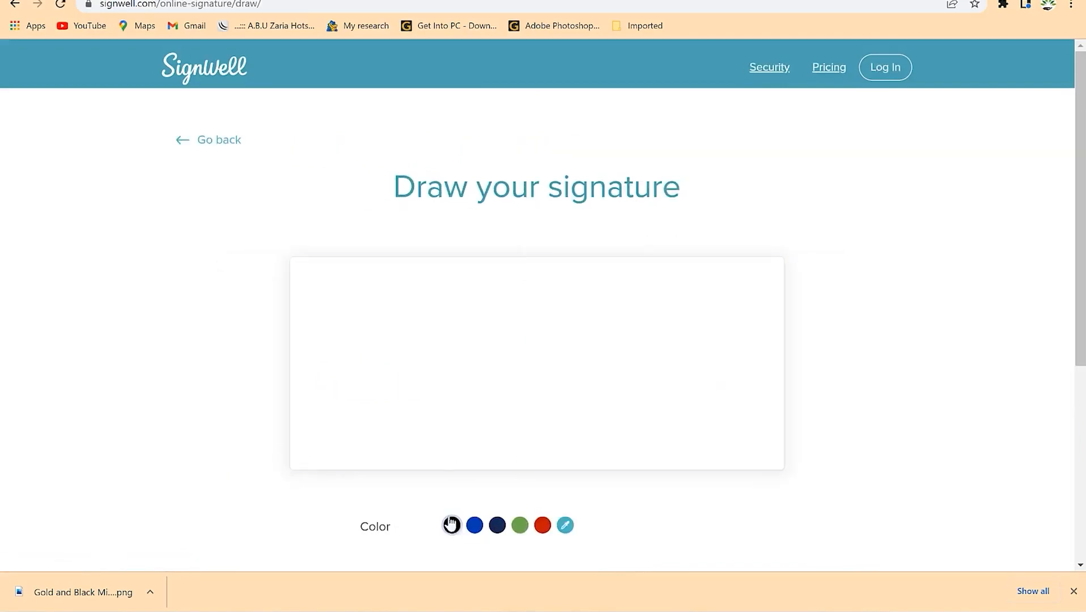
click(482, 531)
mouse_move(383, 360)
mouse_down()
mouse_move(415, 383)
mouse_move(405, 336)
mouse_up()
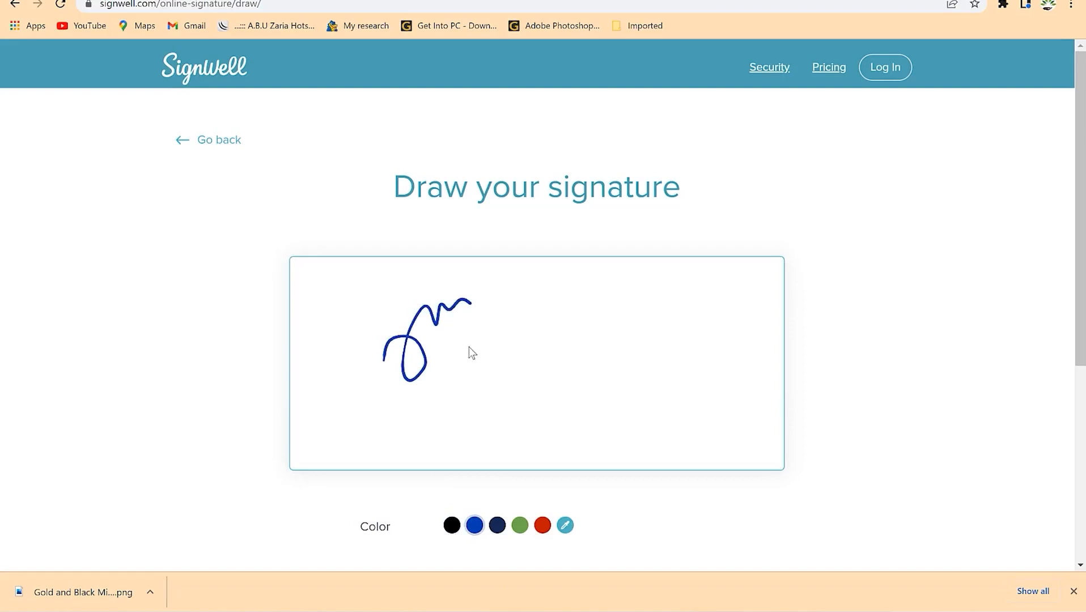
mouse_move(540, 327)
mouse_down()
mouse_move(544, 366)
mouse_move(560, 372)
mouse_move(609, 356)
mouse_move(662, 372)
mouse_move(691, 340)
mouse_move(673, 378)
mouse_up()
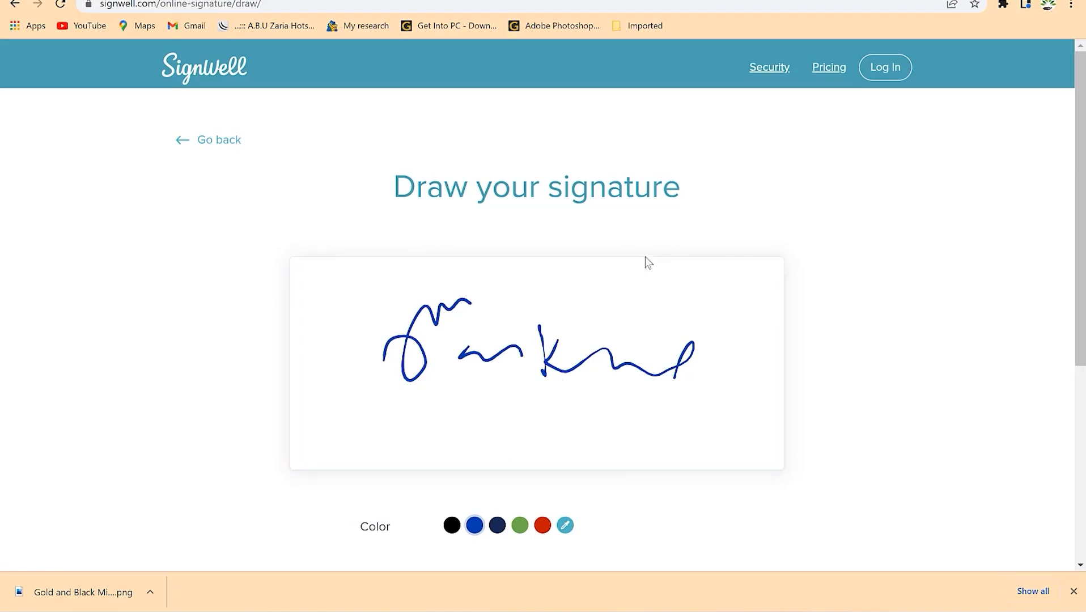
scroll(751, 359, down, 6)
click(431, 267)
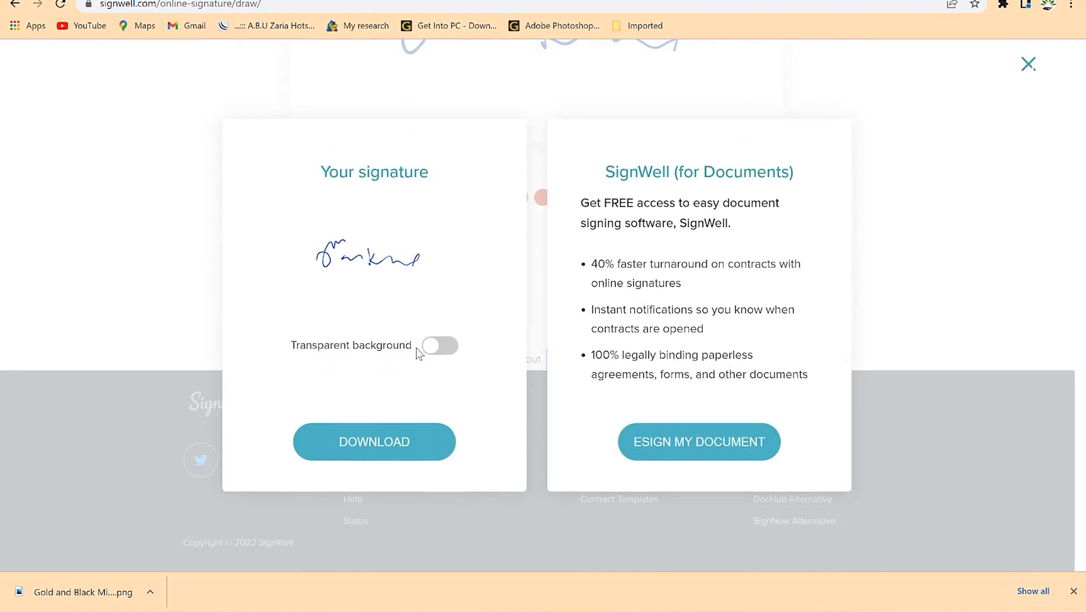
click(439, 350)
click(405, 453)
click(62, 584)
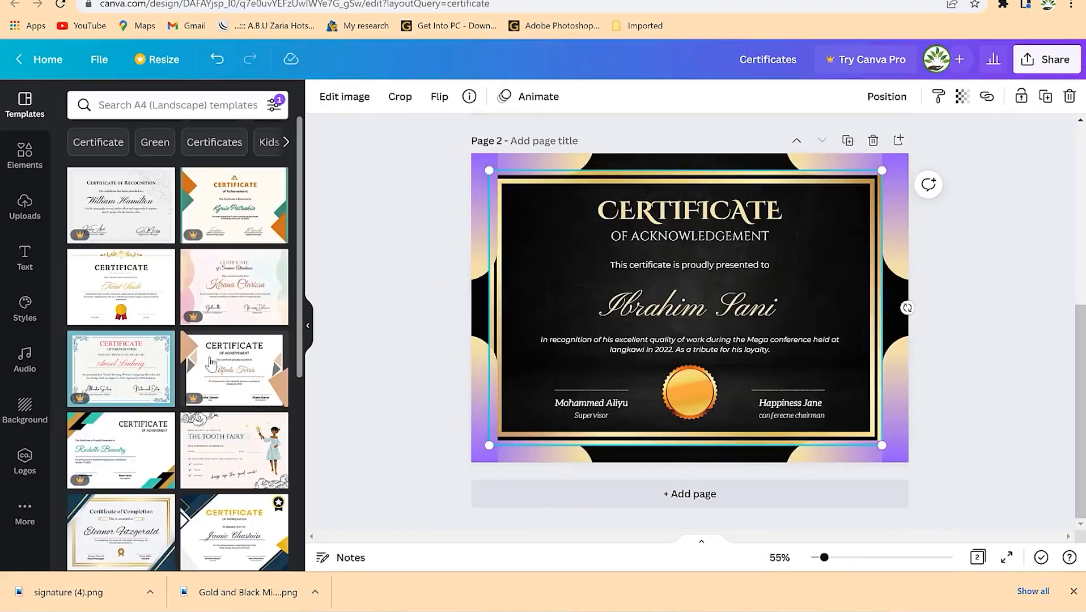
- Upload the signature (4) image from the Downloads folder into Canva's media library
click(25, 204)
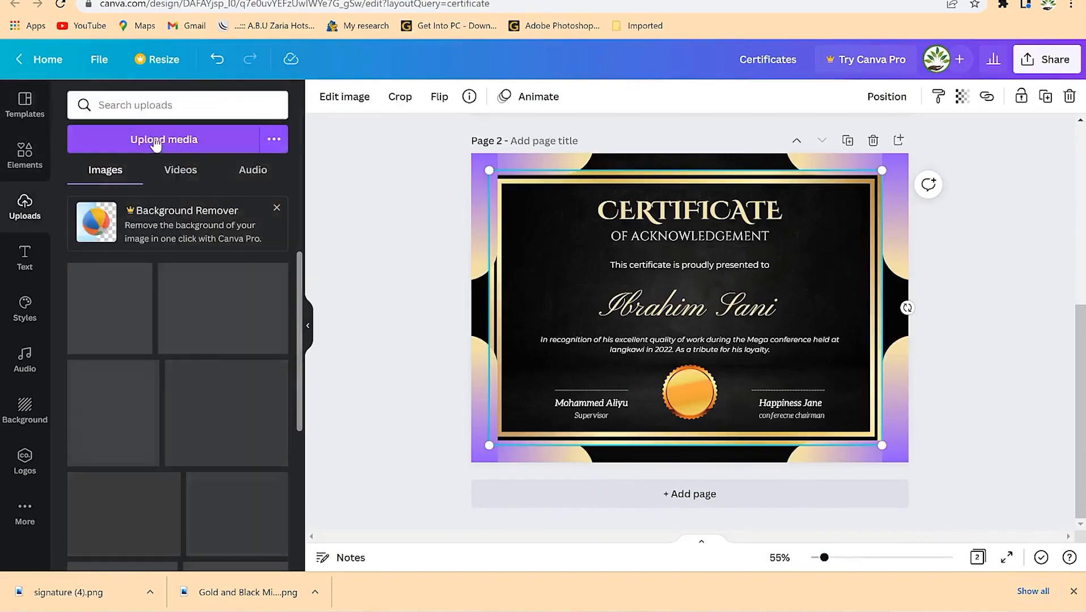
click(155, 145)
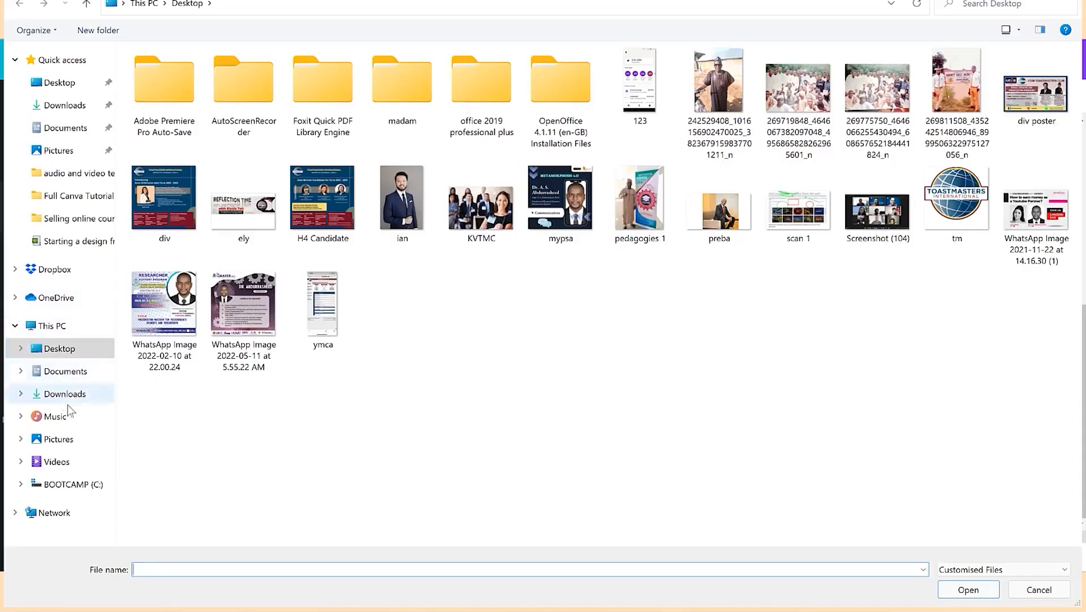
click(64, 395)
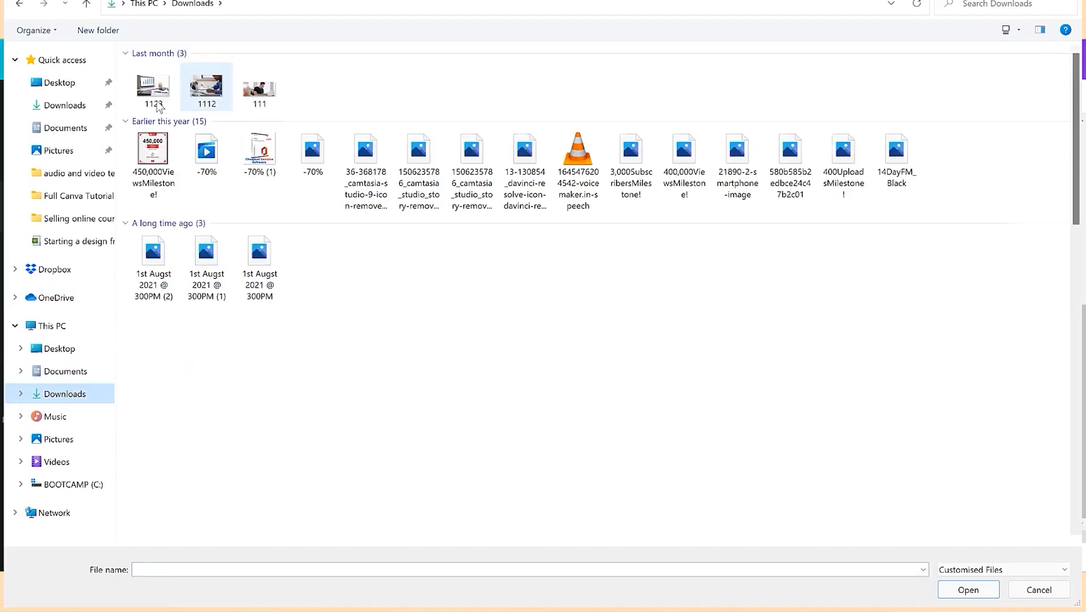
click(158, 107)
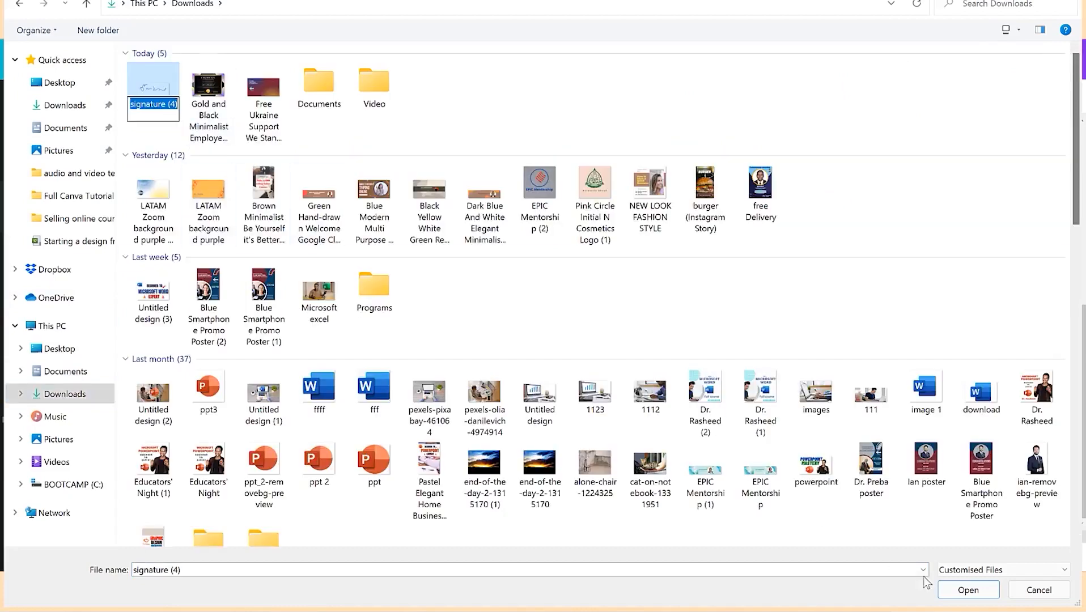
click(968, 590)
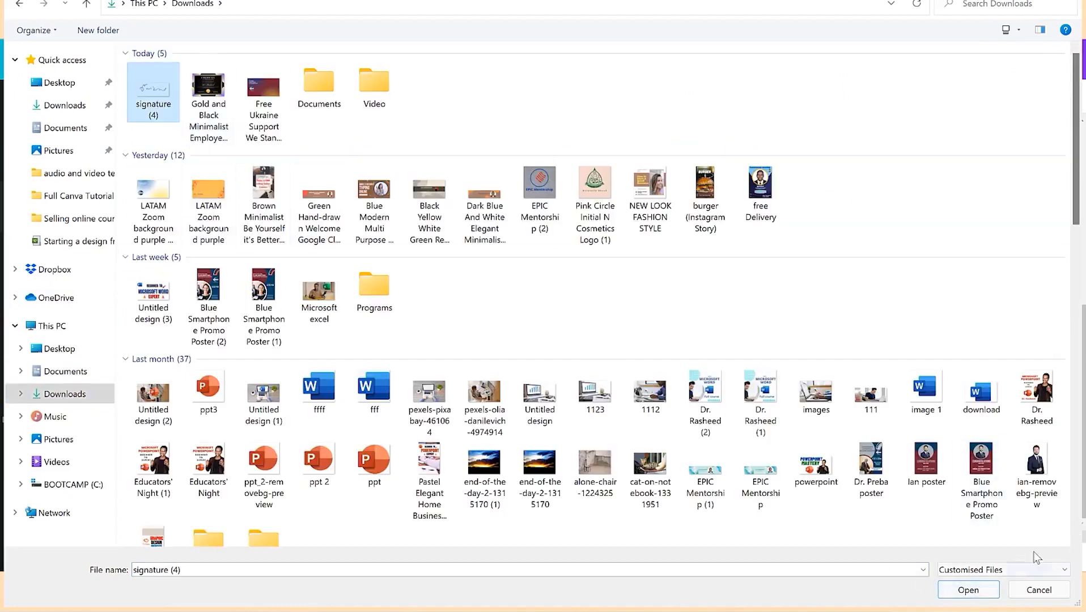
click(968, 590)
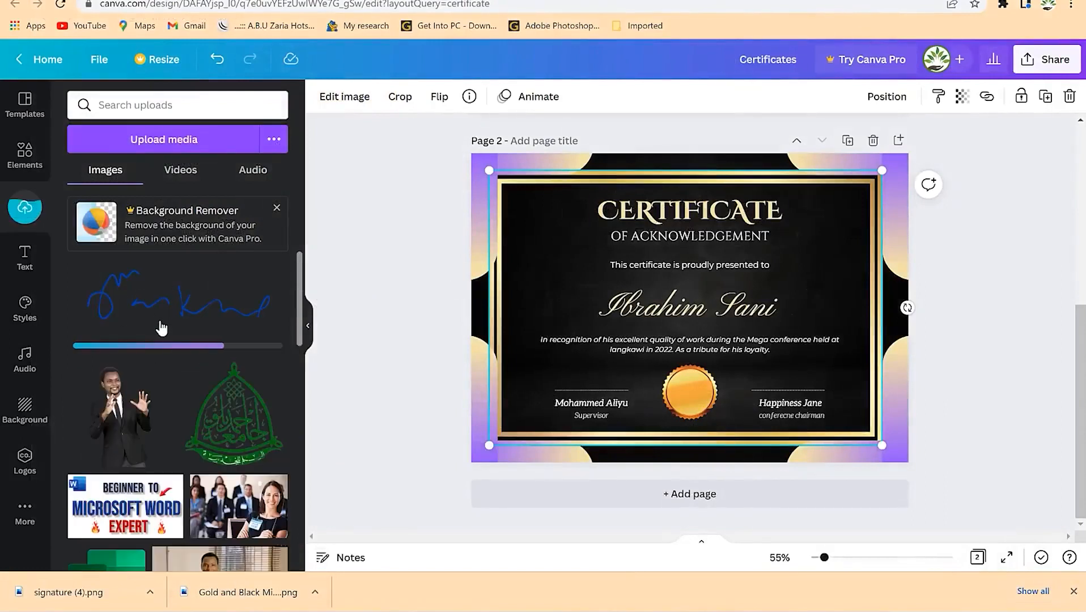
mouse_move(167, 308)
mouse_down()
mouse_move(583, 361)
mouse_move(574, 364)
mouse_up()
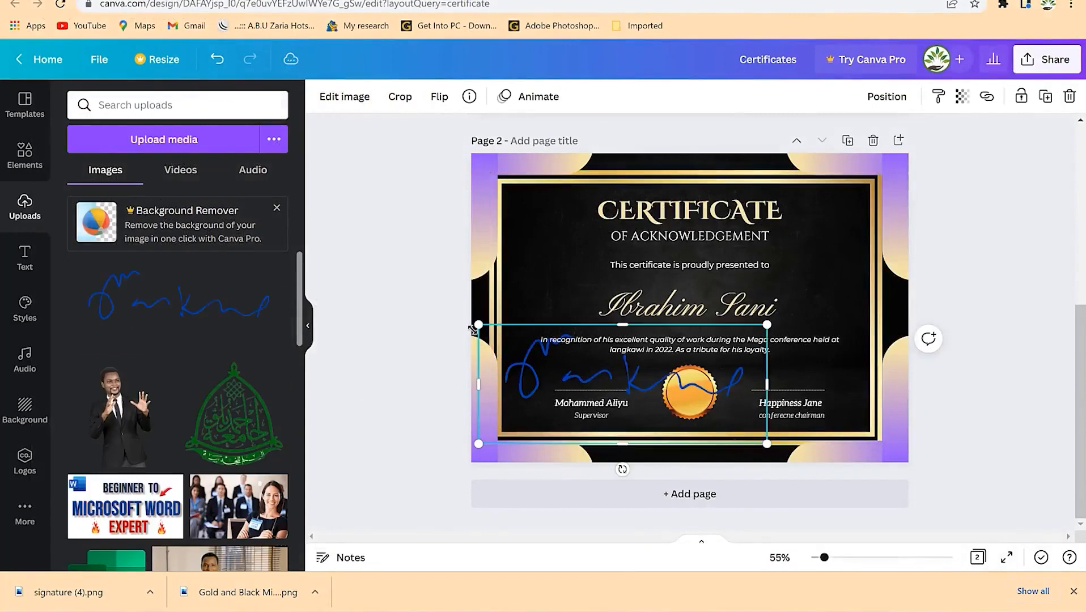
mouse_move(478, 325)
mouse_down()
mouse_move(577, 380)
mouse_move(639, 398)
mouse_move(659, 391)
mouse_up()
drag(713, 416, 580, 372)
click(562, 276)
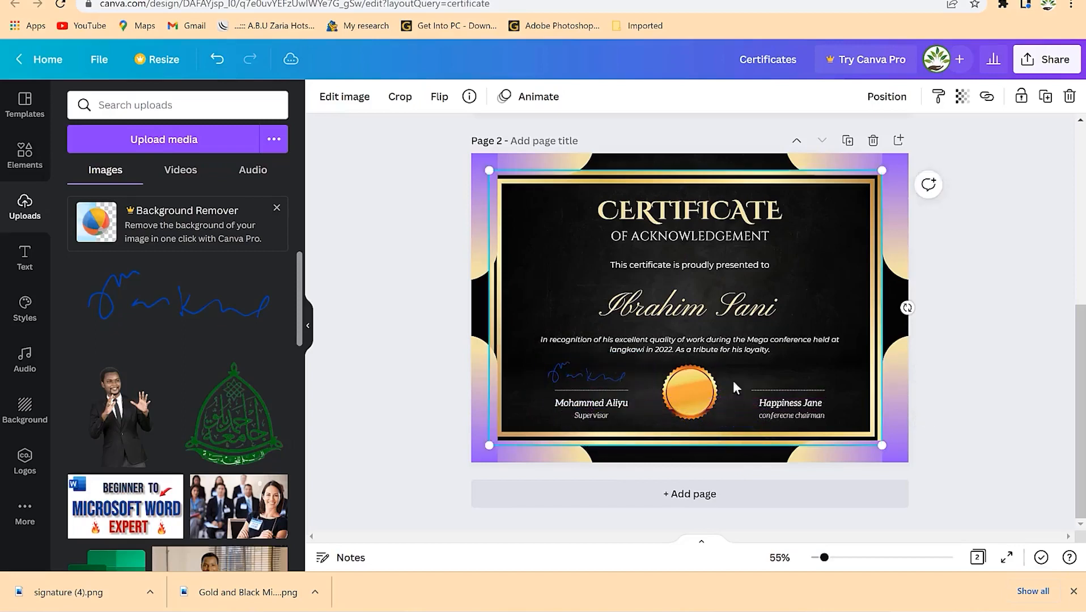
click(604, 373)
click(564, 320)
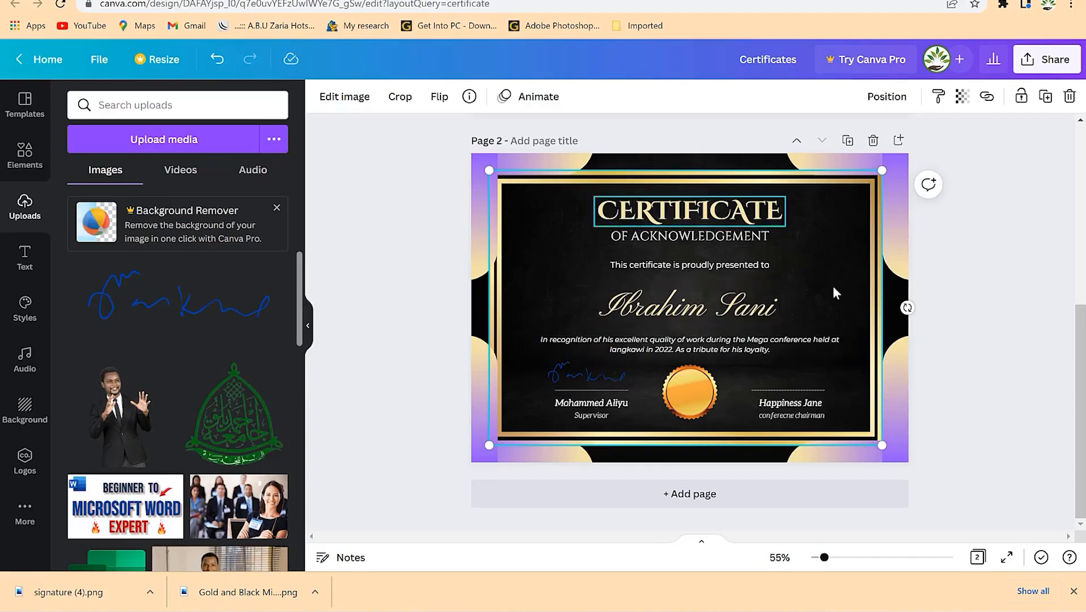
click(1030, 76)
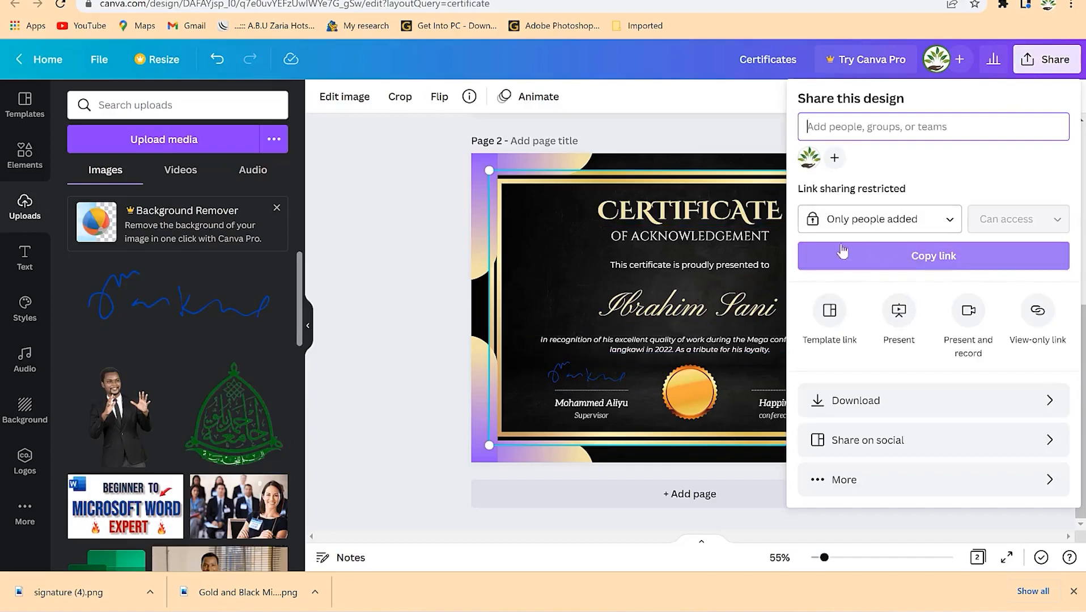
- Download only page 2 as PNG, then open Certificates.png to check it
click(735, 324)
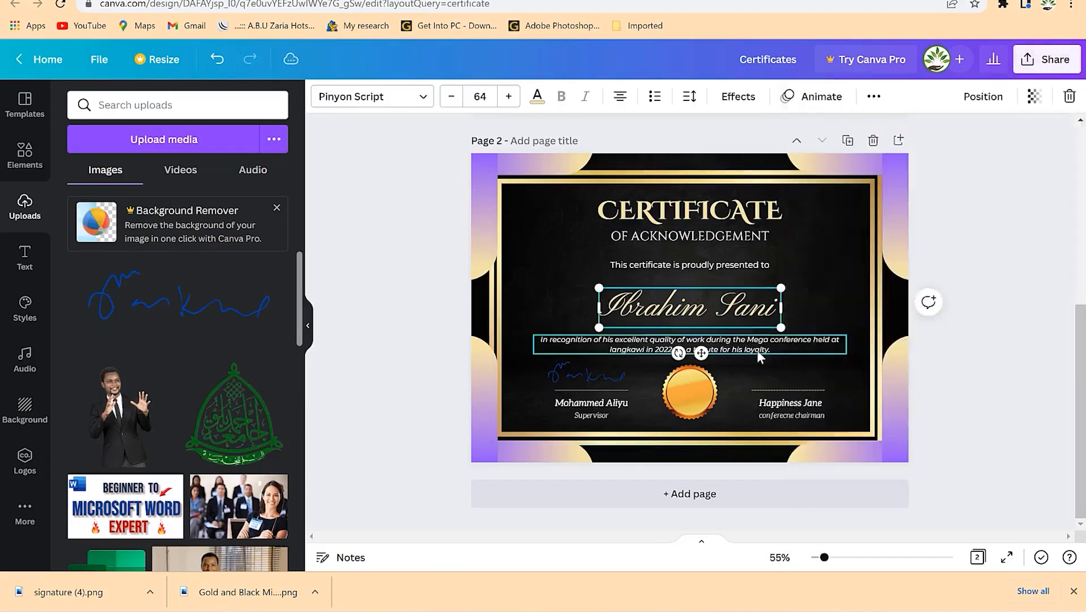
click(756, 350)
click(766, 391)
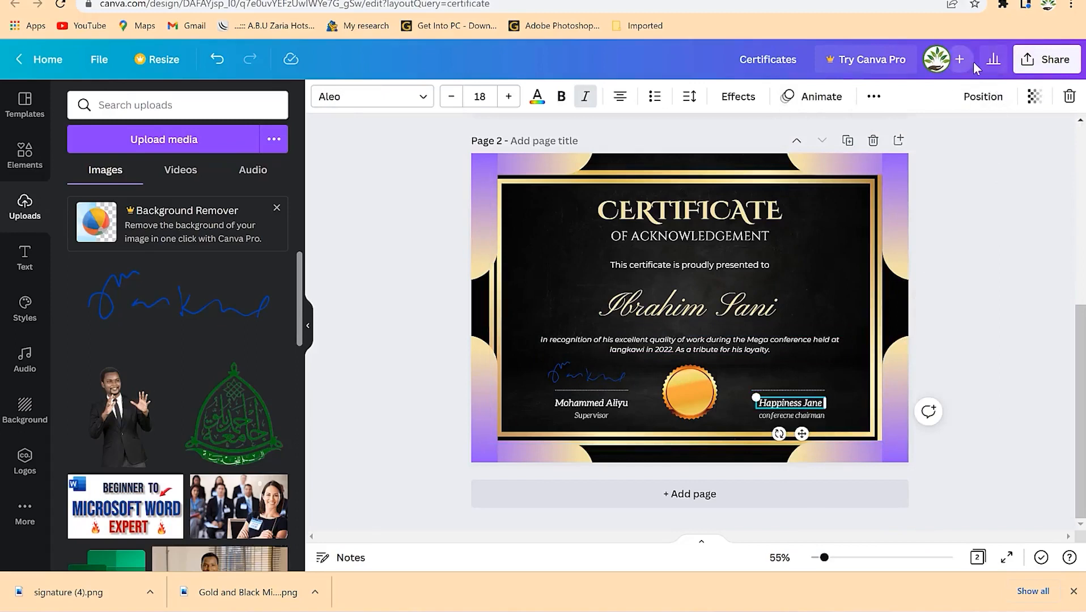
click(1032, 70)
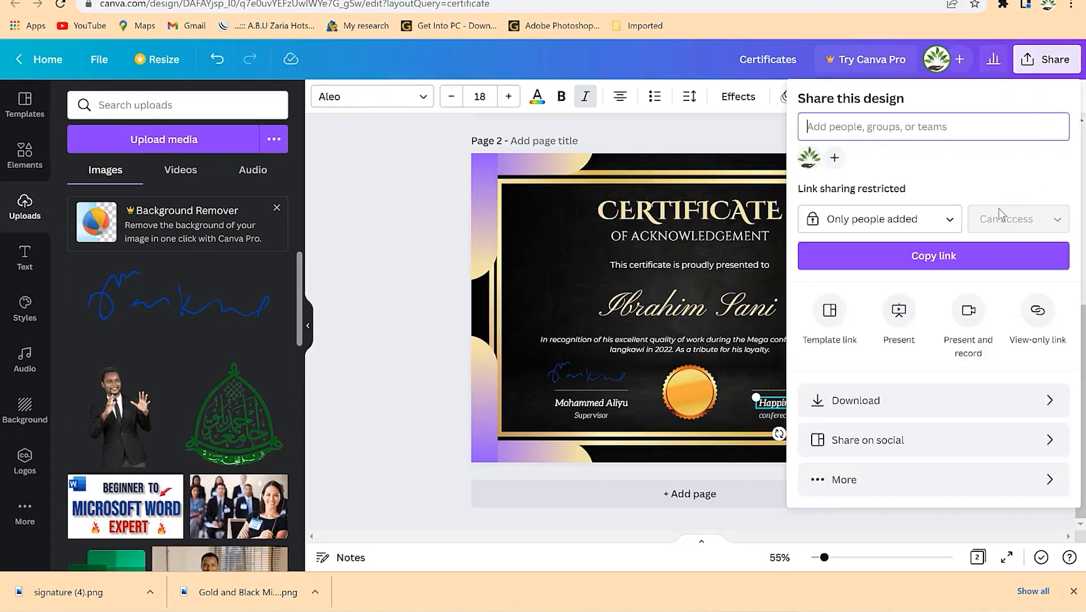
click(951, 401)
click(945, 328)
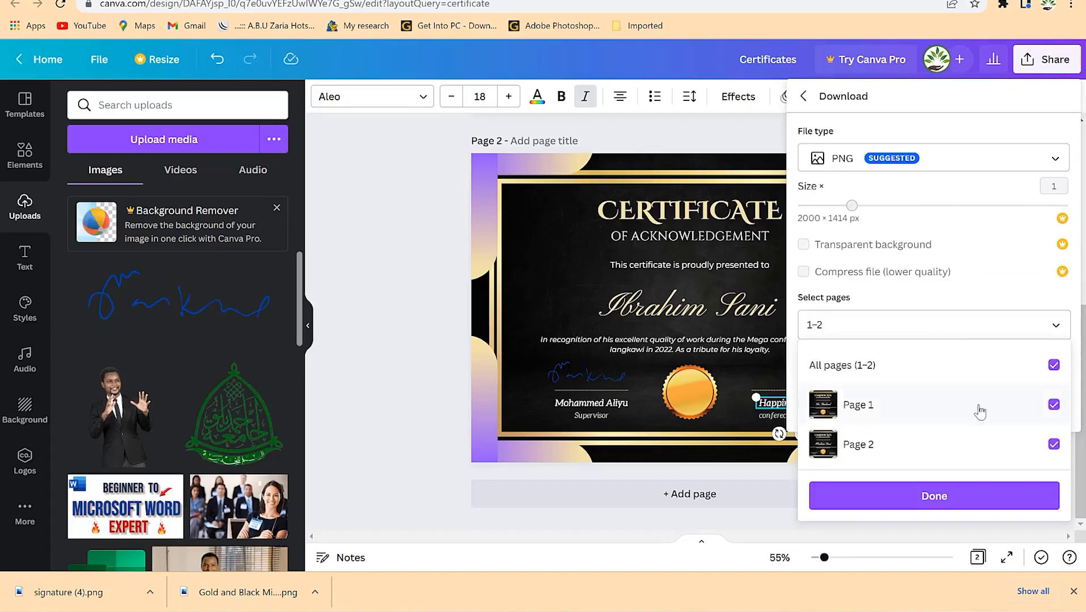
click(1053, 366)
click(1053, 444)
click(1012, 497)
click(1017, 412)
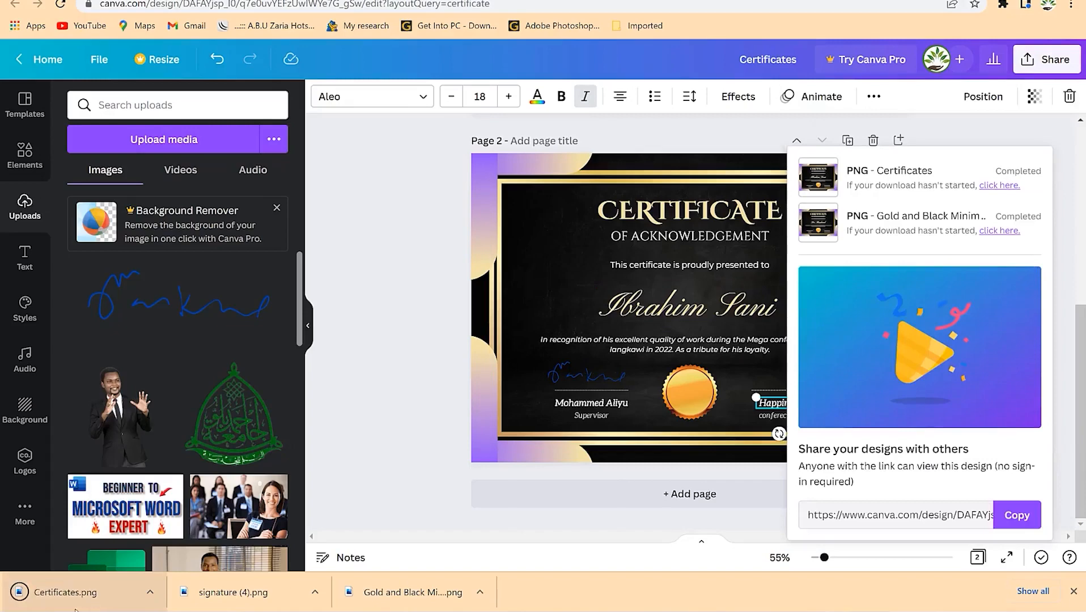
click(59, 595)
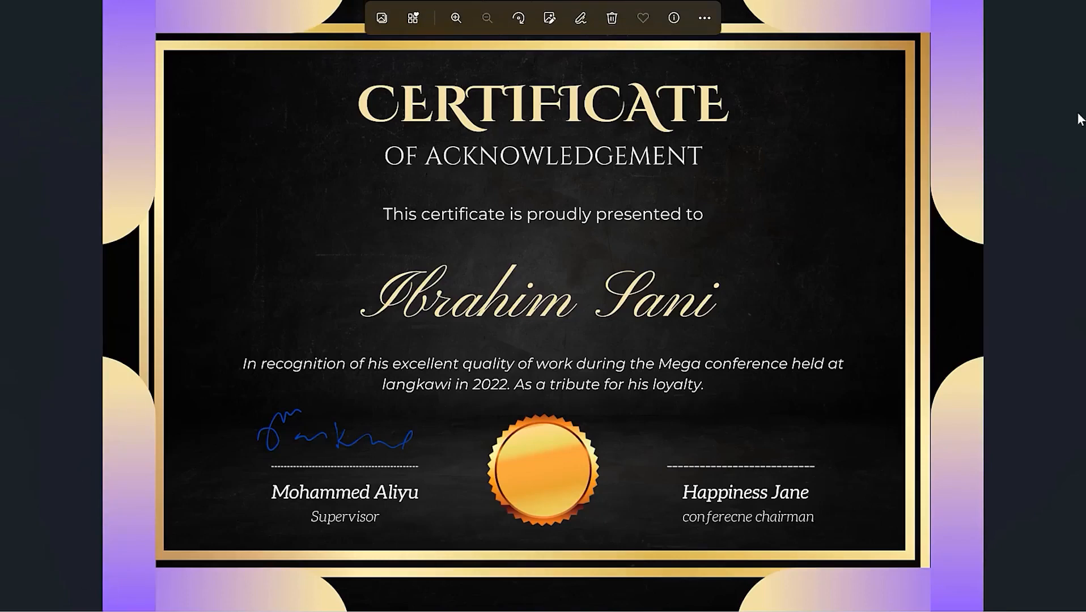
click(1065, 1)
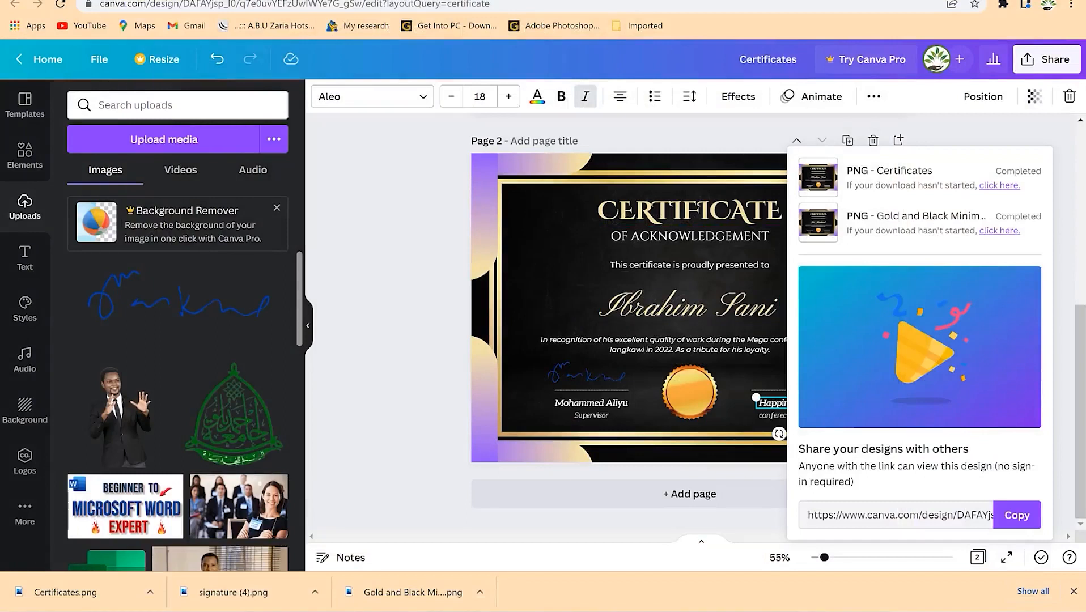
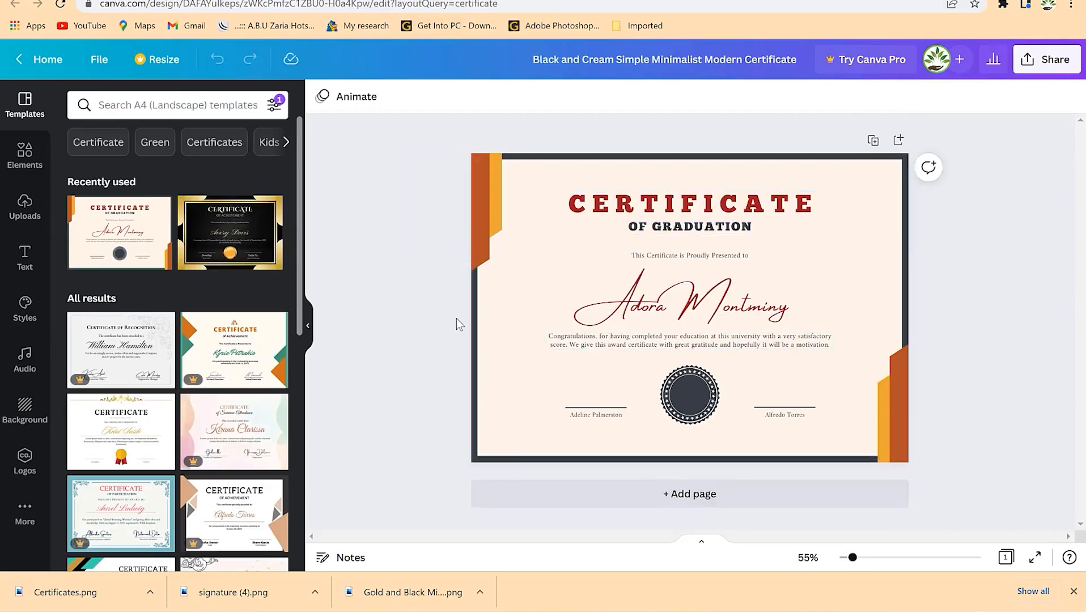
- Try recolouring the orange top-left corner shape red, then undo it
click(686, 413)
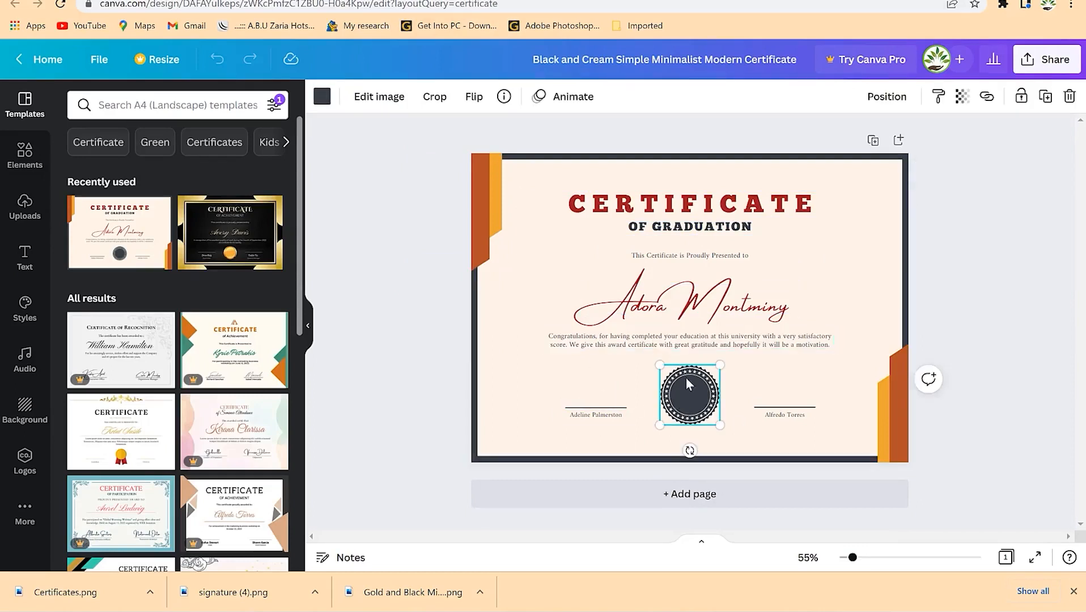
click(771, 230)
click(658, 365)
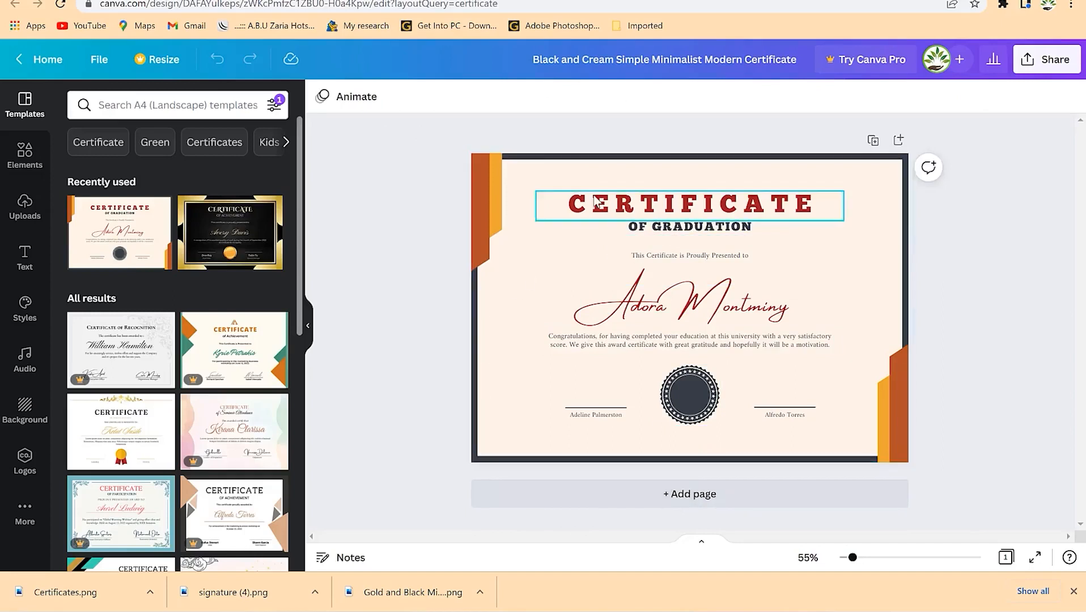
click(864, 436)
click(496, 203)
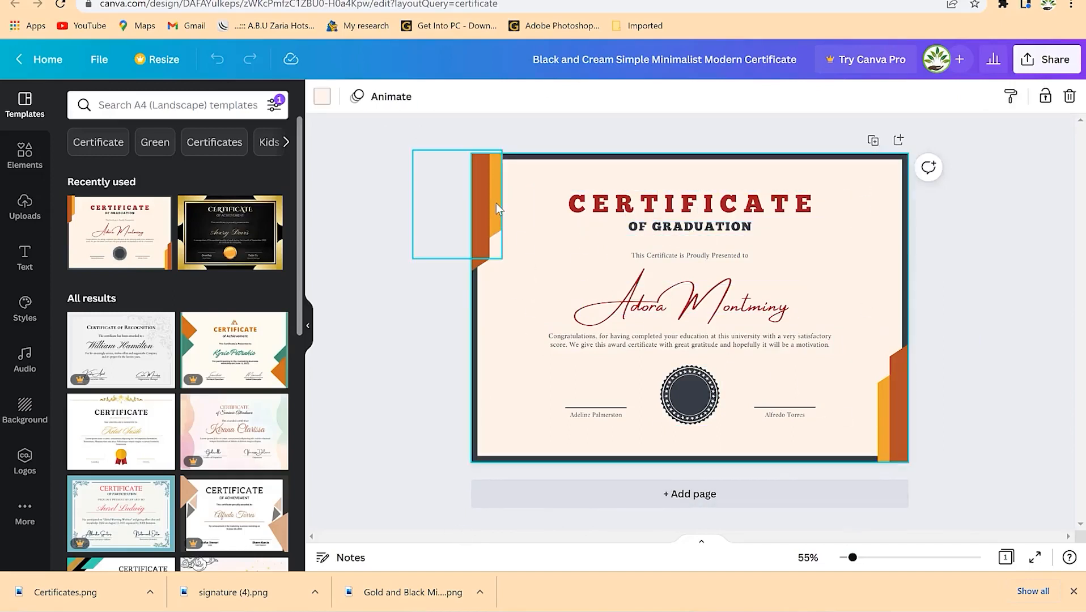
click(331, 97)
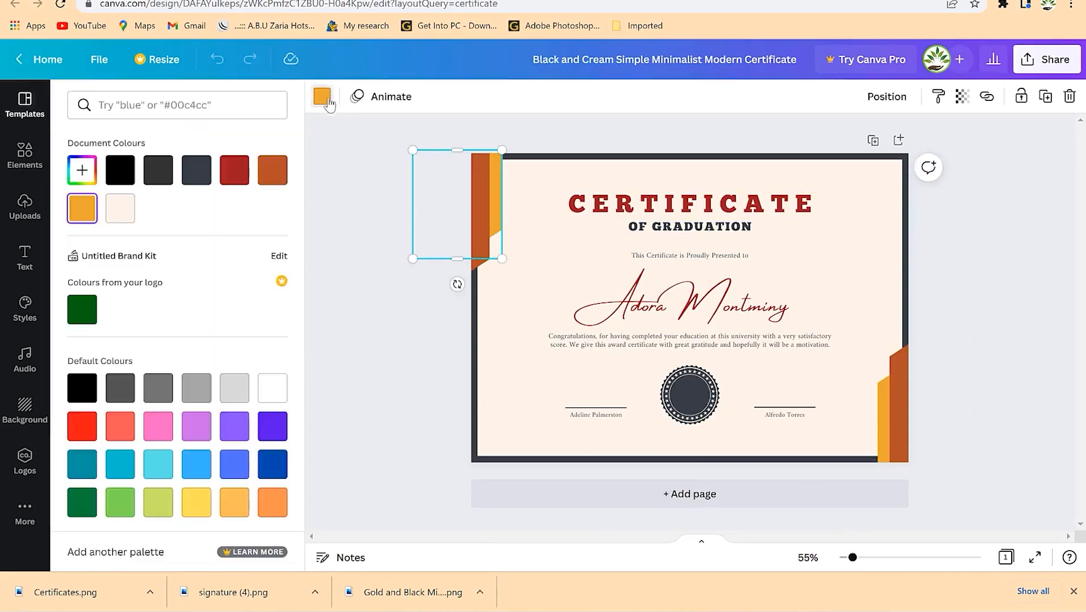
click(232, 180)
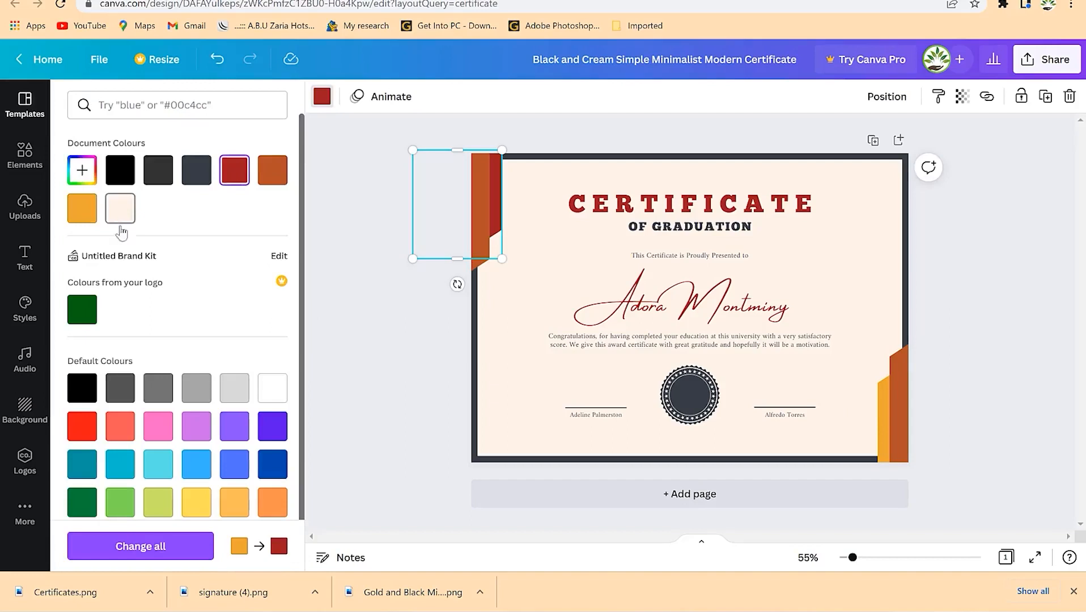
key(ctrl+z)
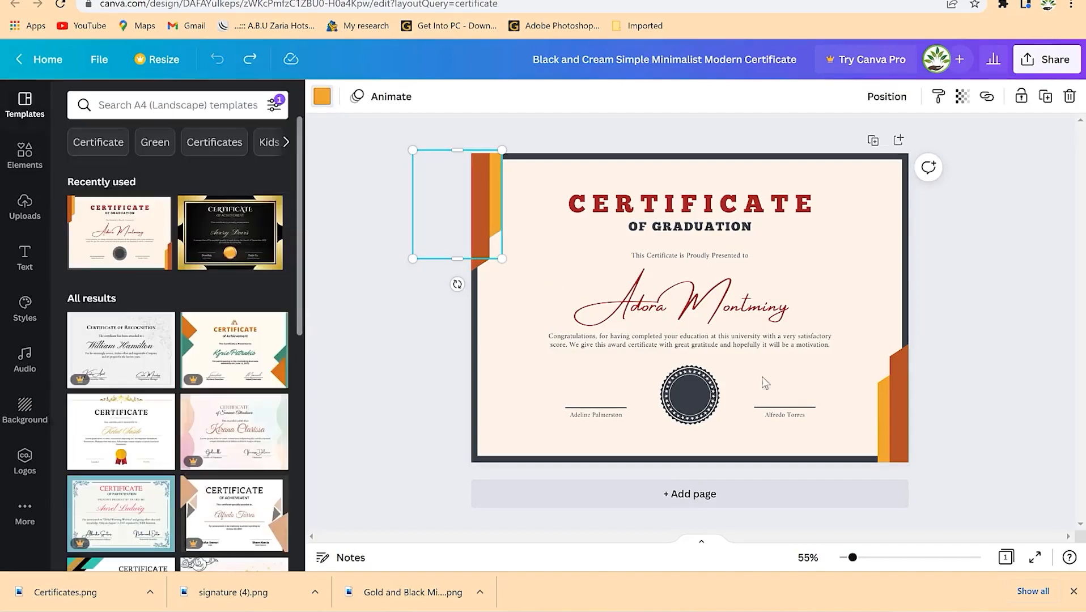
- Replace the recipient line with the new recipient's name
click(719, 322)
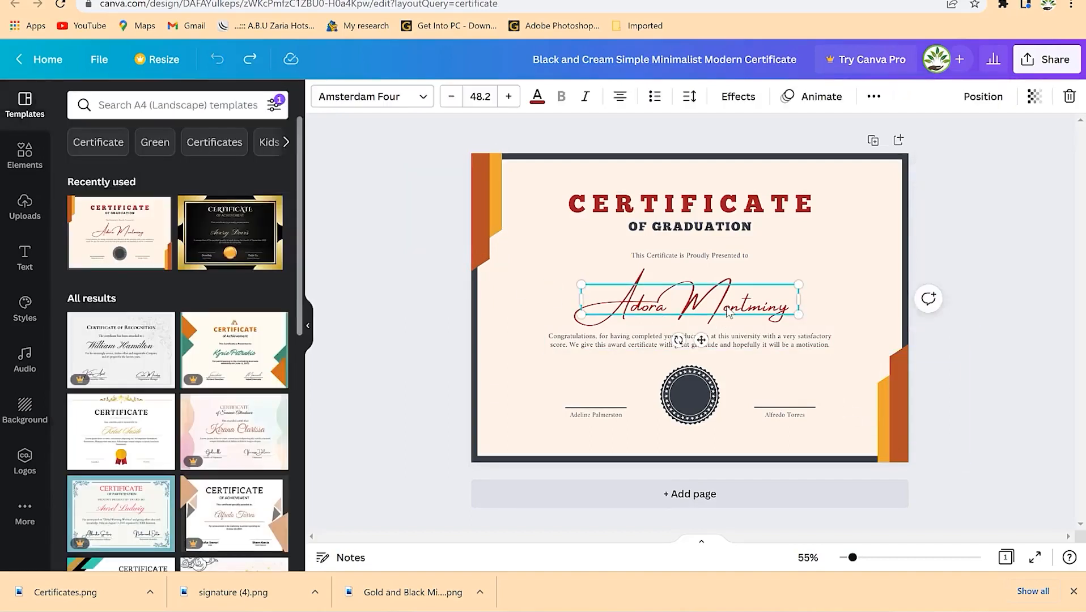
click(727, 309)
text(Dr. Rasheed)
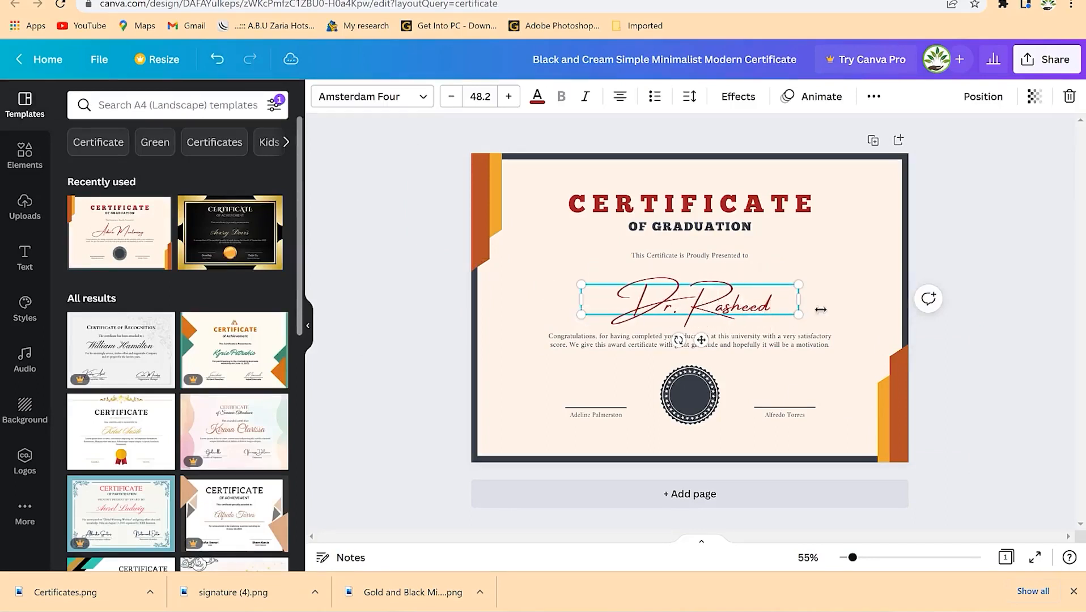
click(797, 225)
- Change the OF GRADUATION subtitle to read OF ACHIEVEMENT
click(772, 204)
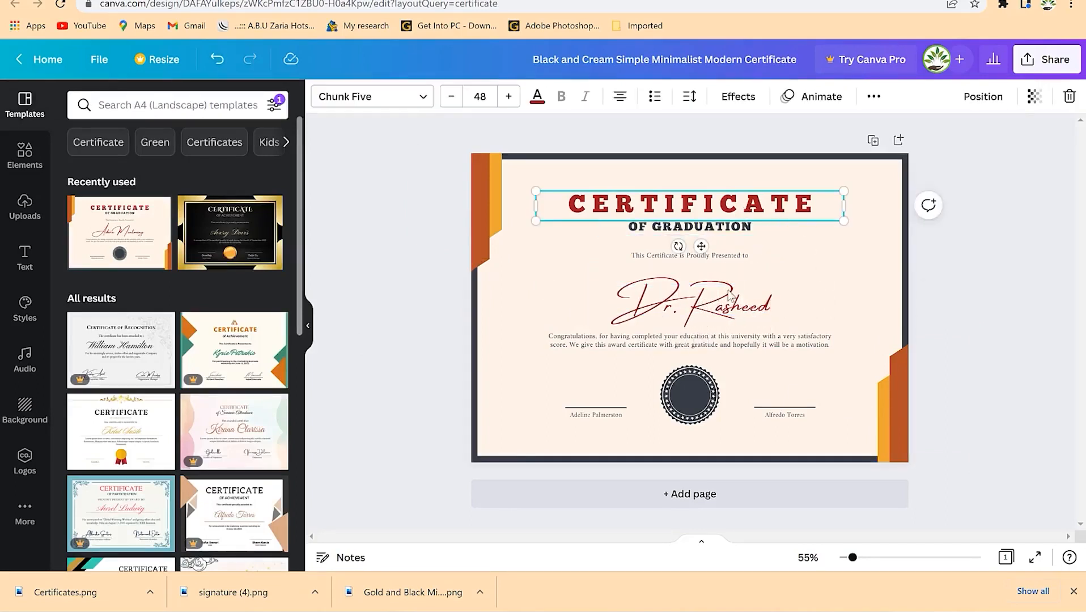
click(729, 231)
click(728, 232)
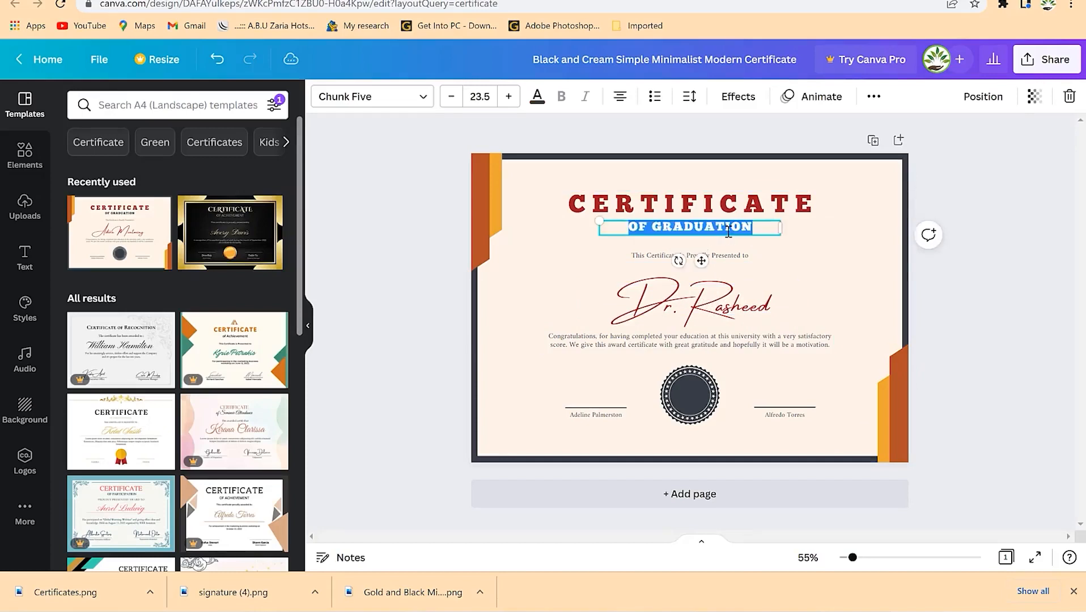
text(AC)
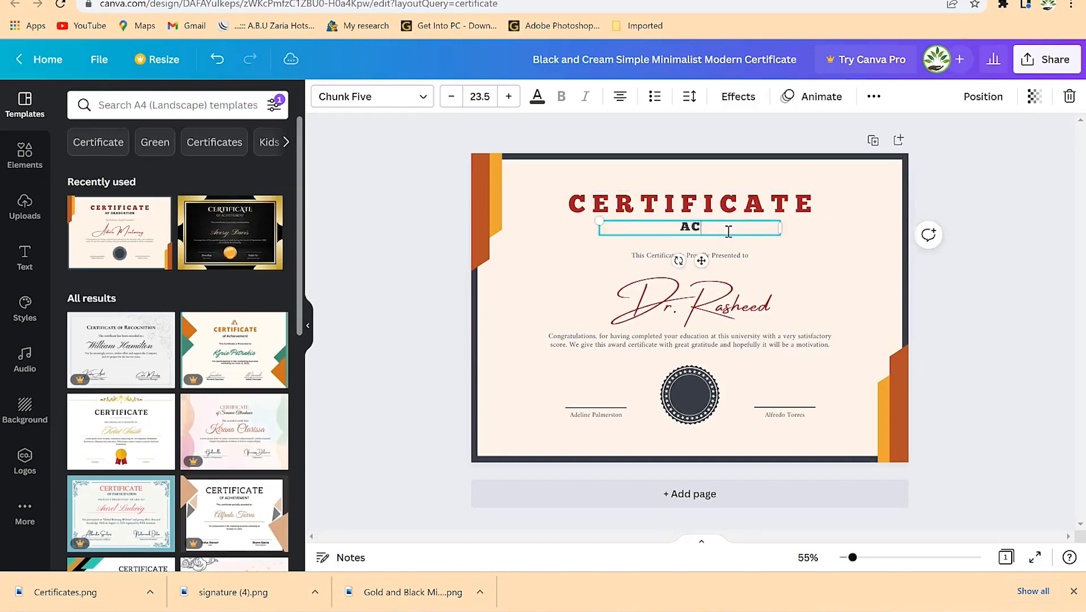
text(HIEVEMENT)
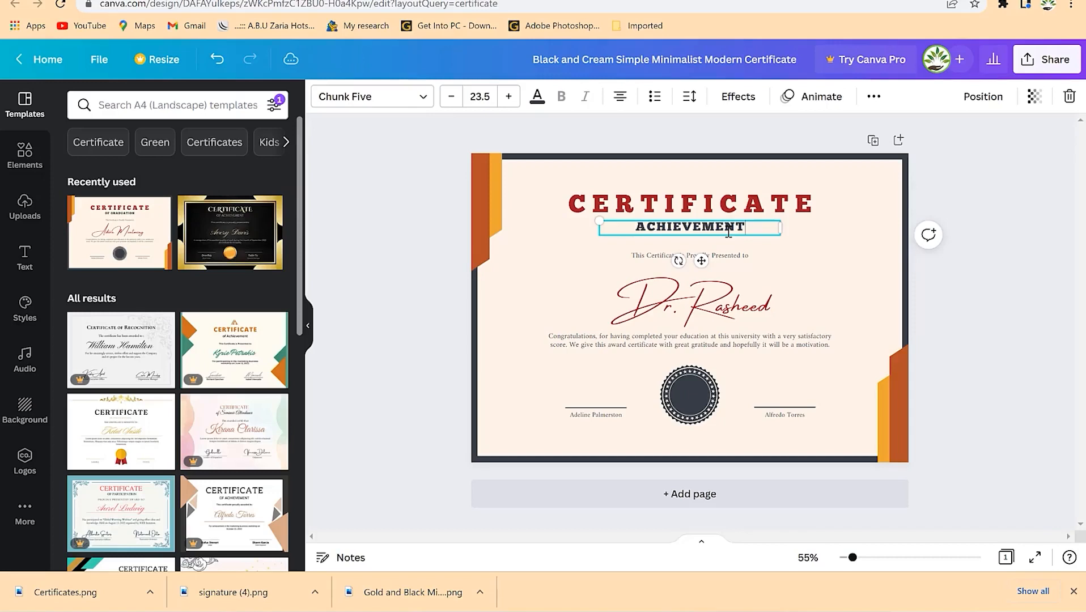
click(640, 225)
text(OF)
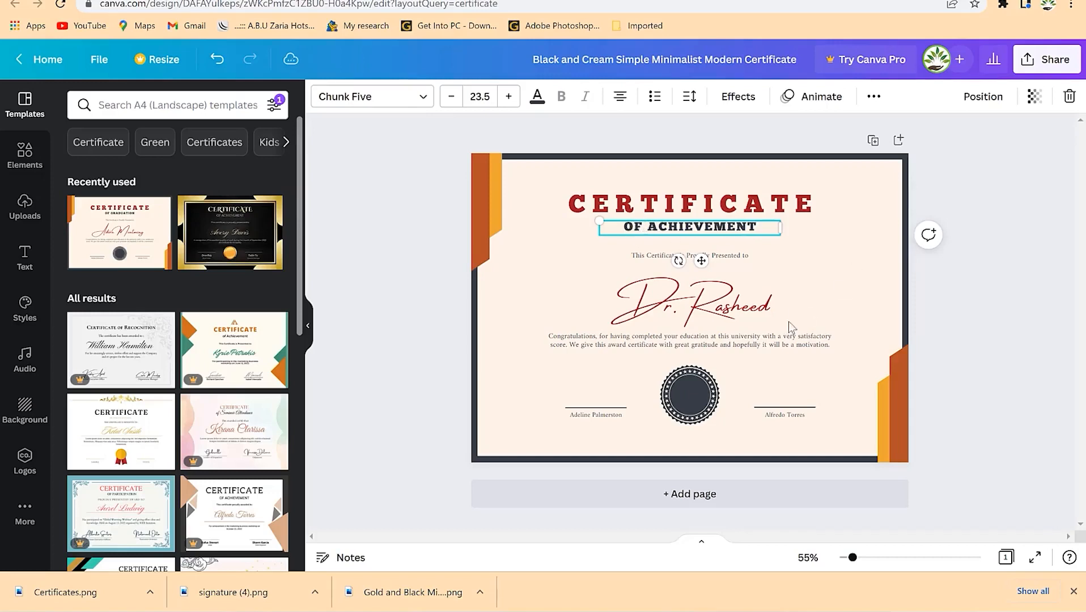
click(774, 311)
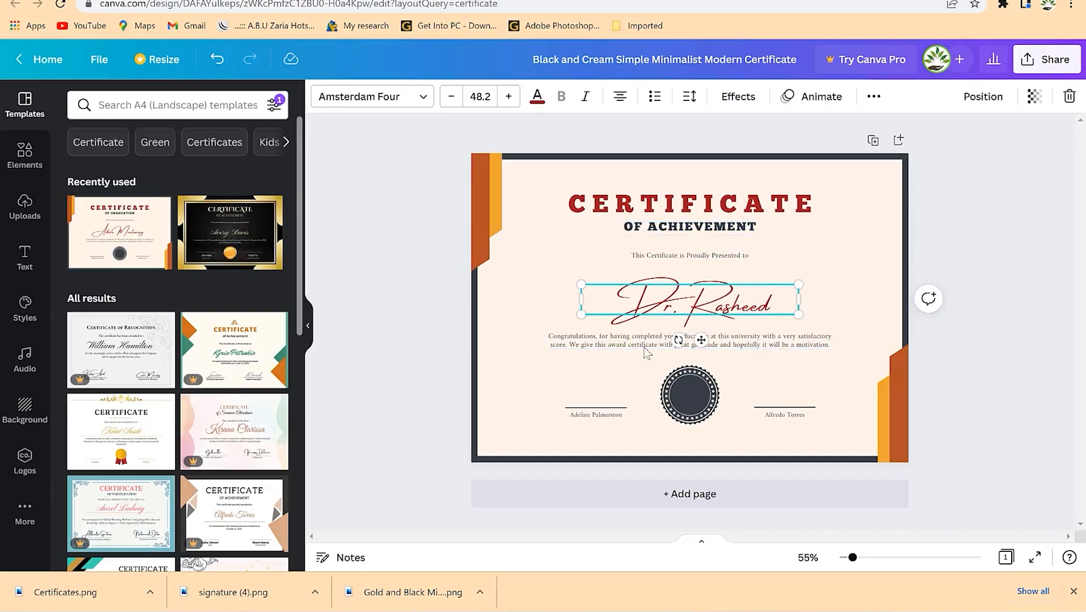
- Search Elements for 'certifcate badge' and delete the old dark round seal
click(683, 391)
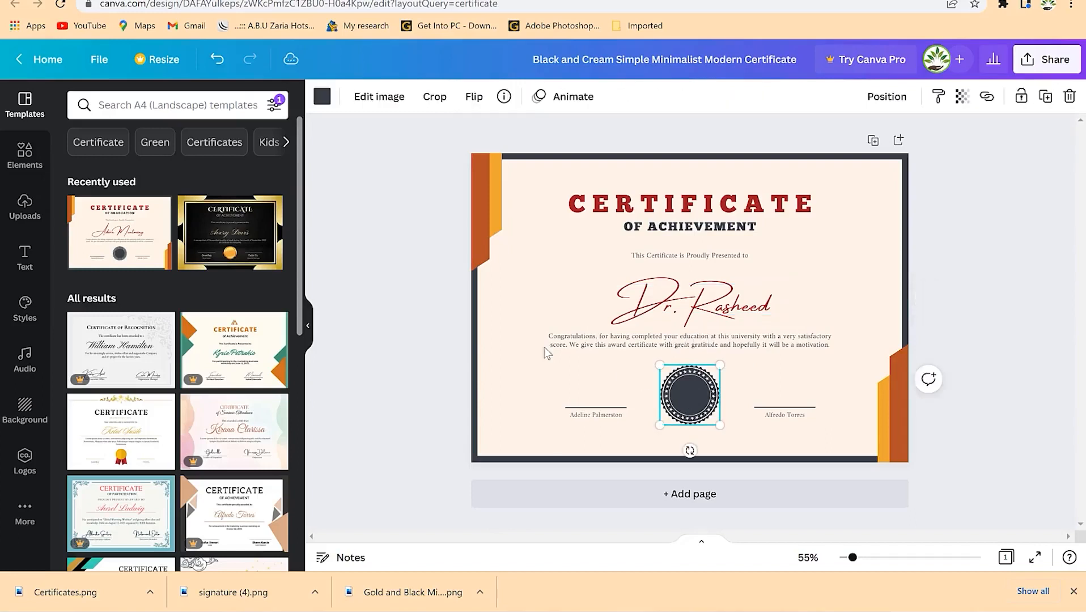
click(208, 107)
click(24, 156)
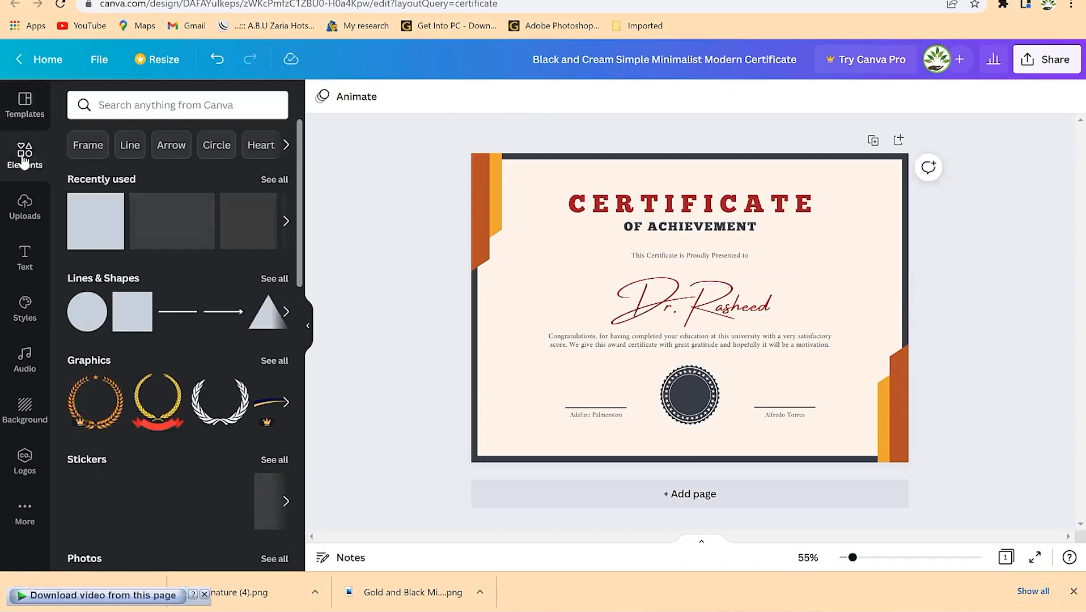
click(199, 105)
text(cer)
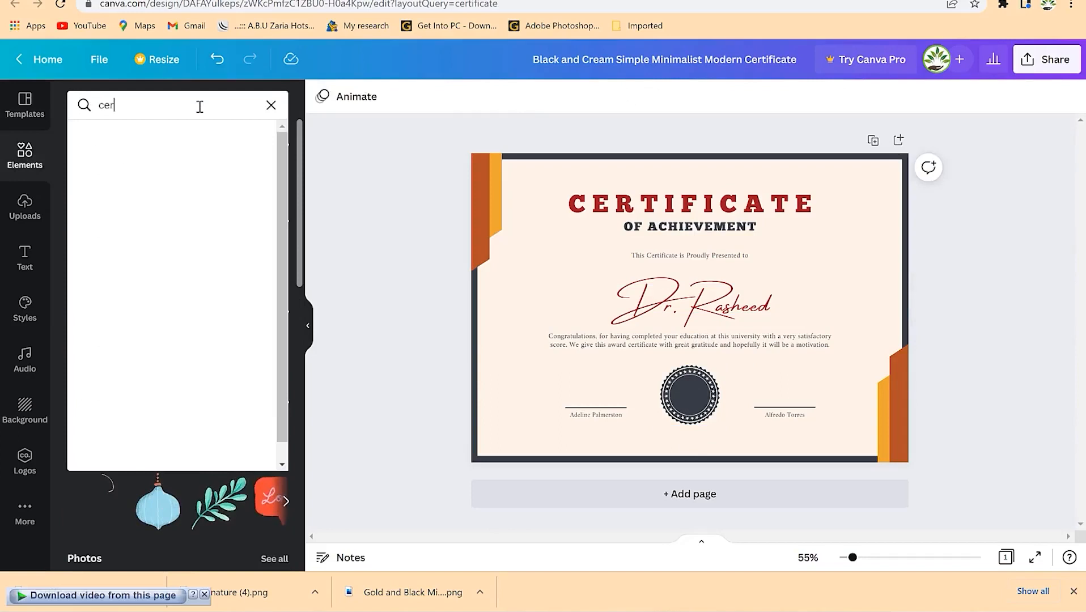
text(tifcate badge)
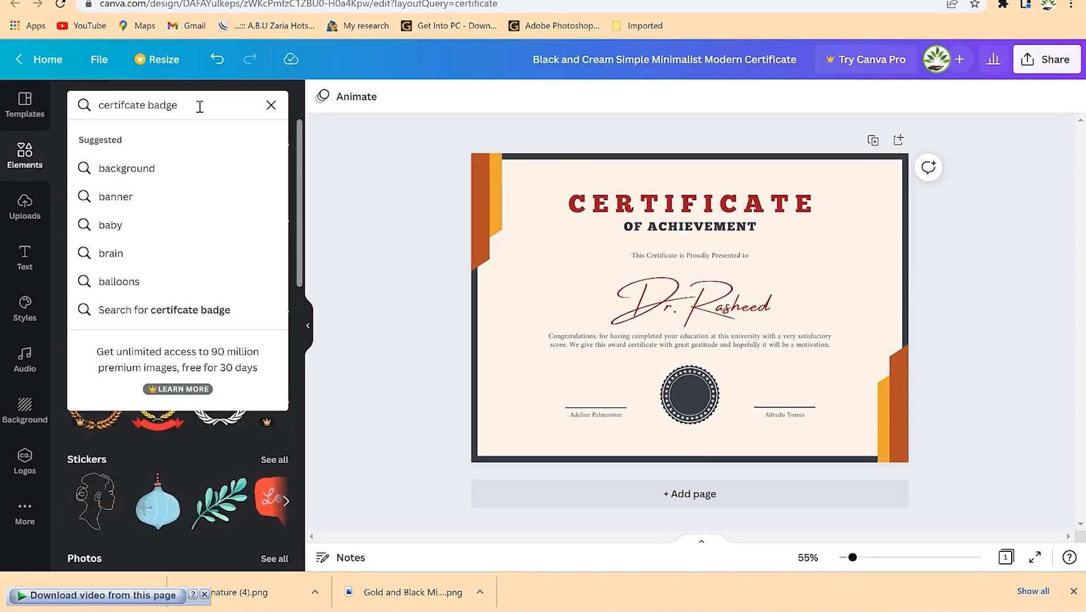
key(Return)
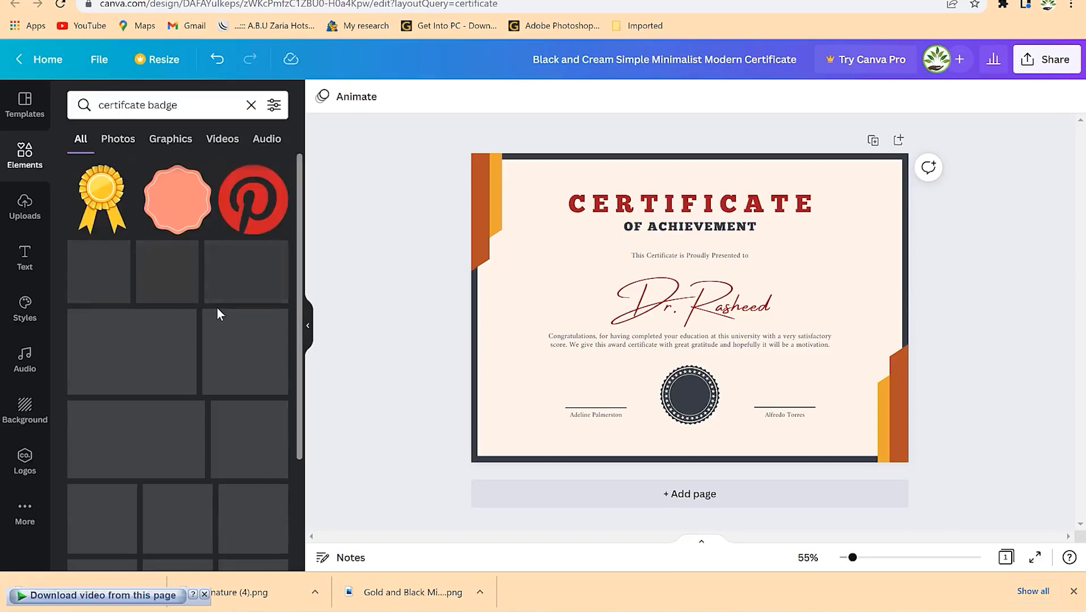
click(679, 400)
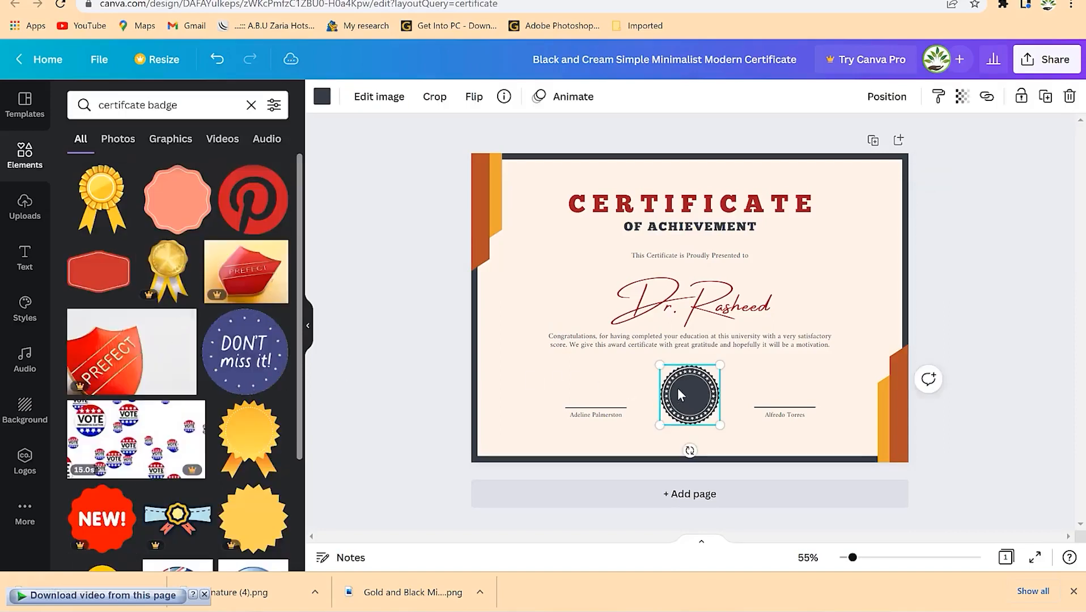
key(Delete)
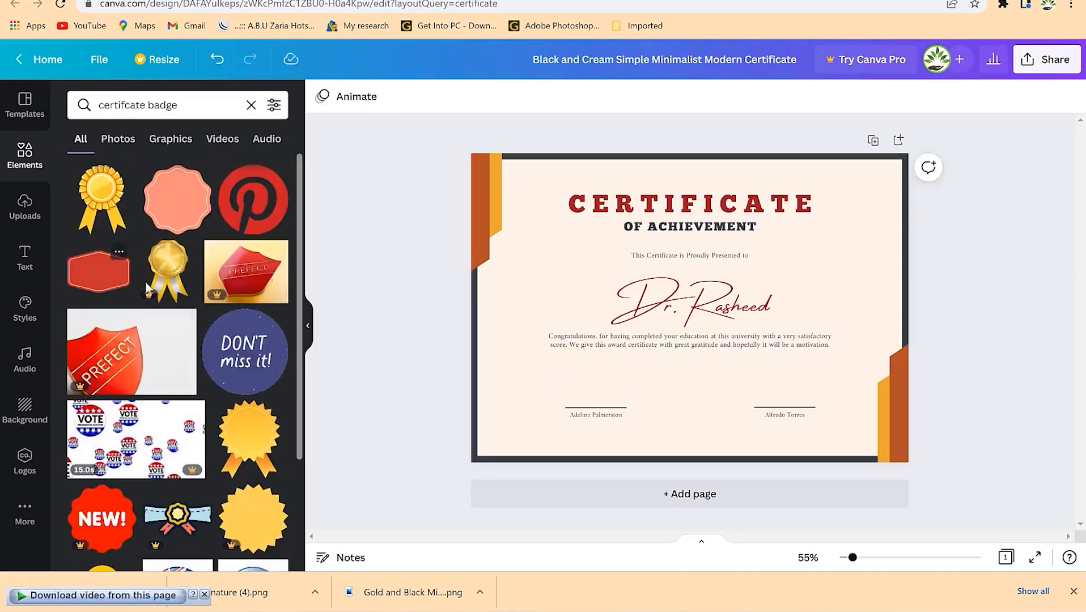
- Add the gold ribbon badge, shrink it and centre it between the signature lines
scroll(136, 329, down, 10)
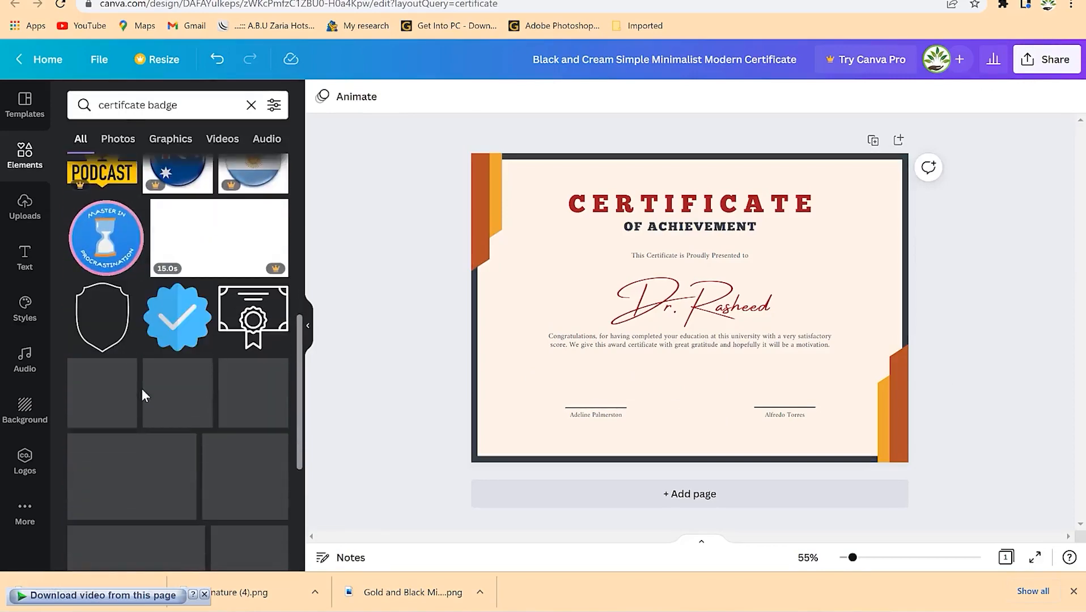
scroll(140, 389, up, 7)
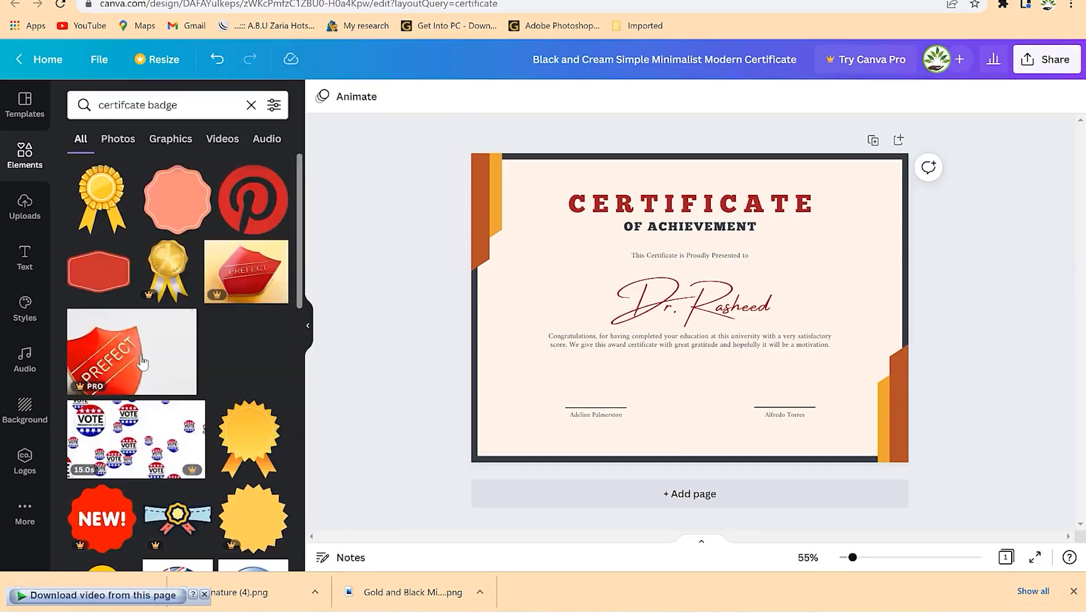
drag(102, 199, 653, 208)
drag(781, 176, 664, 345)
drag(669, 382, 728, 405)
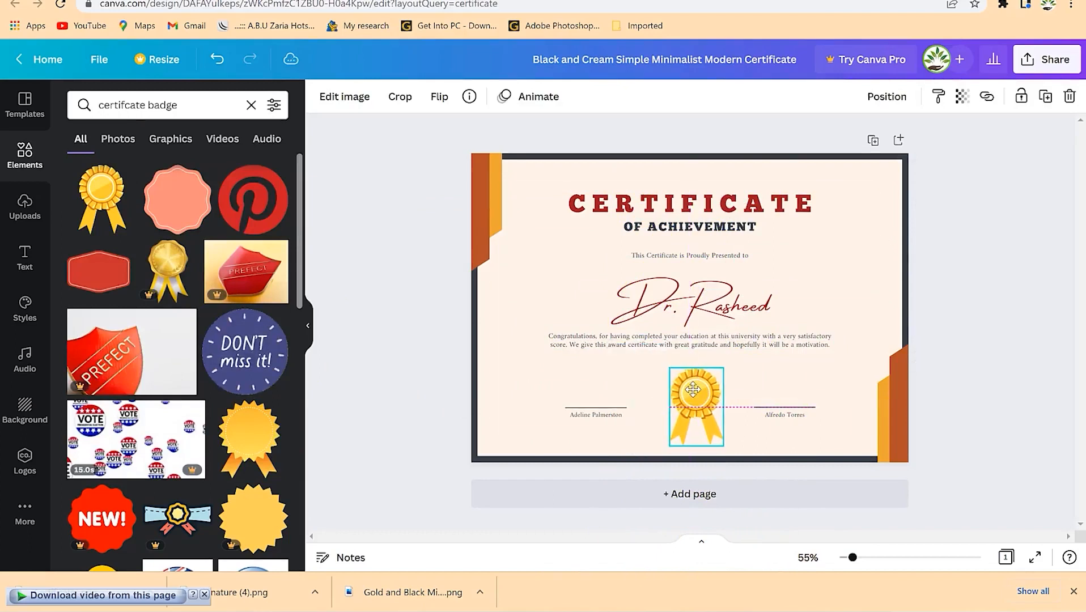
click(868, 330)
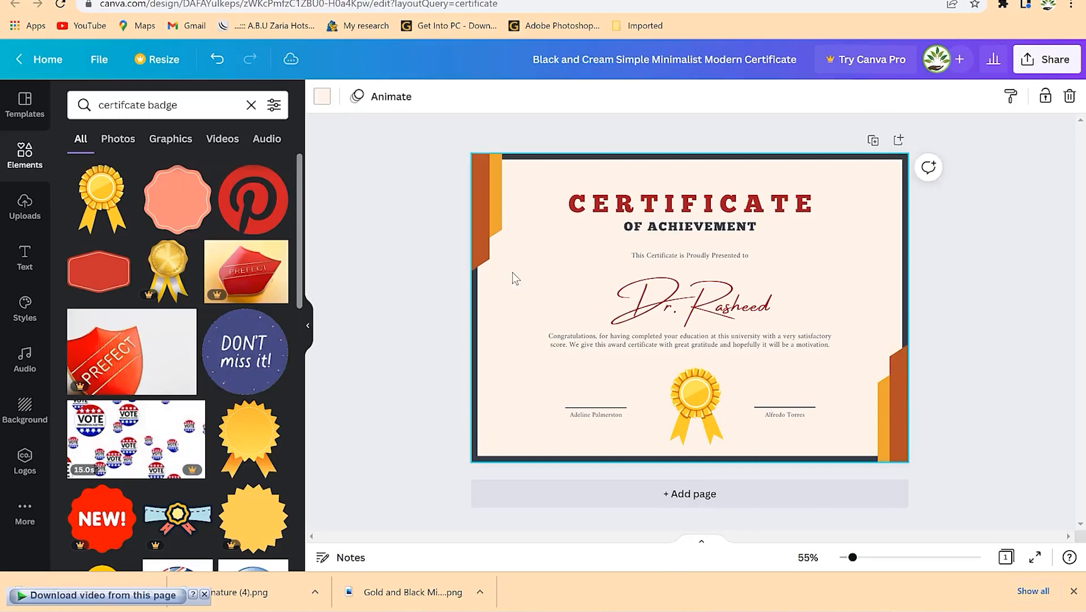
- Try turquoise, yellow, grey and golden yellow backgrounds before settling on cream
click(323, 97)
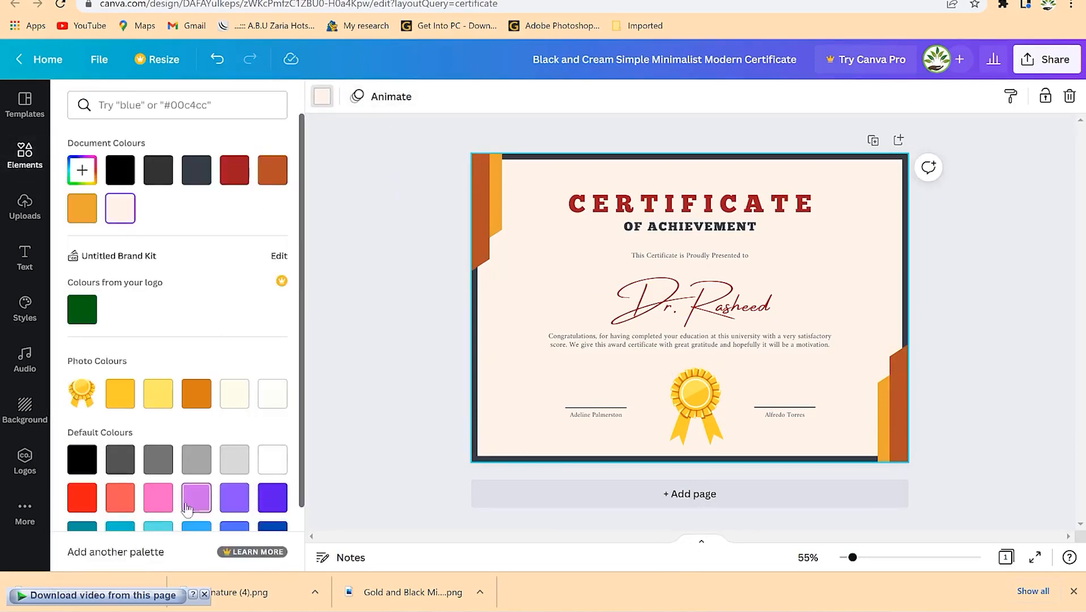
scroll(142, 493, down, 1)
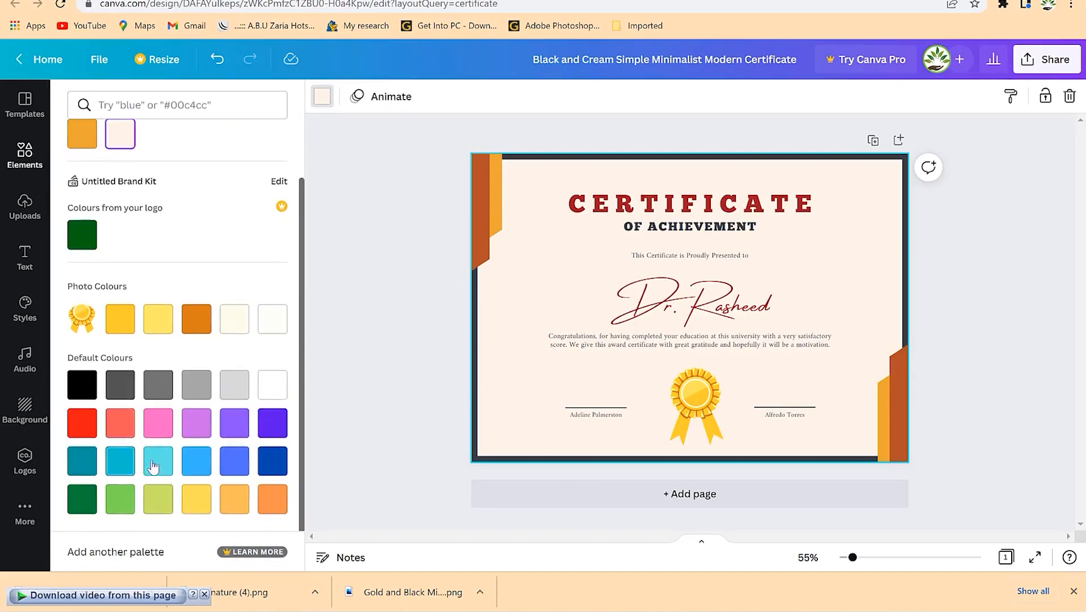
click(158, 466)
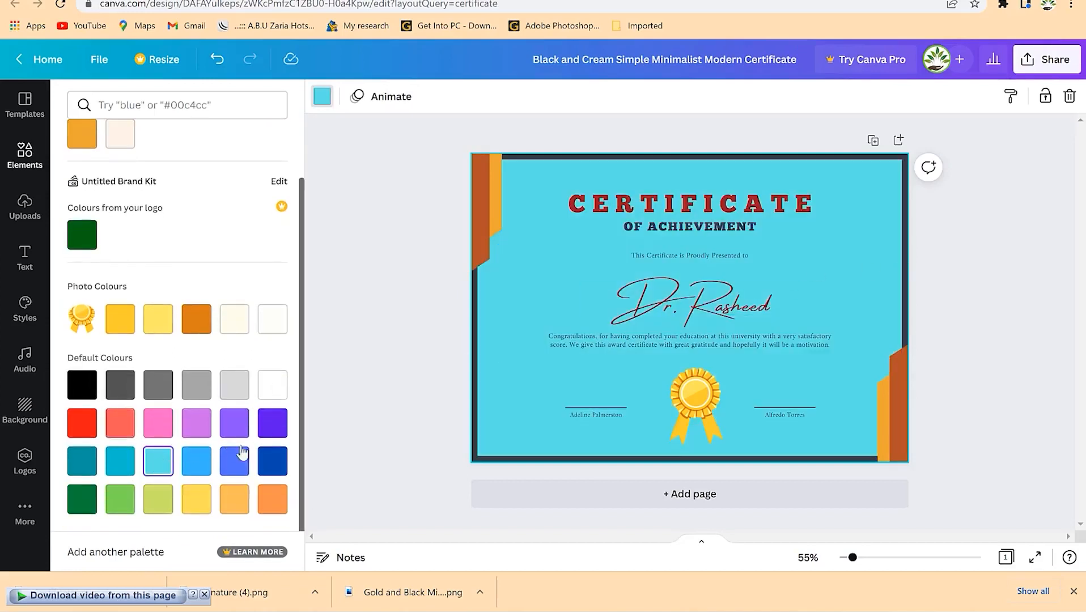
click(199, 502)
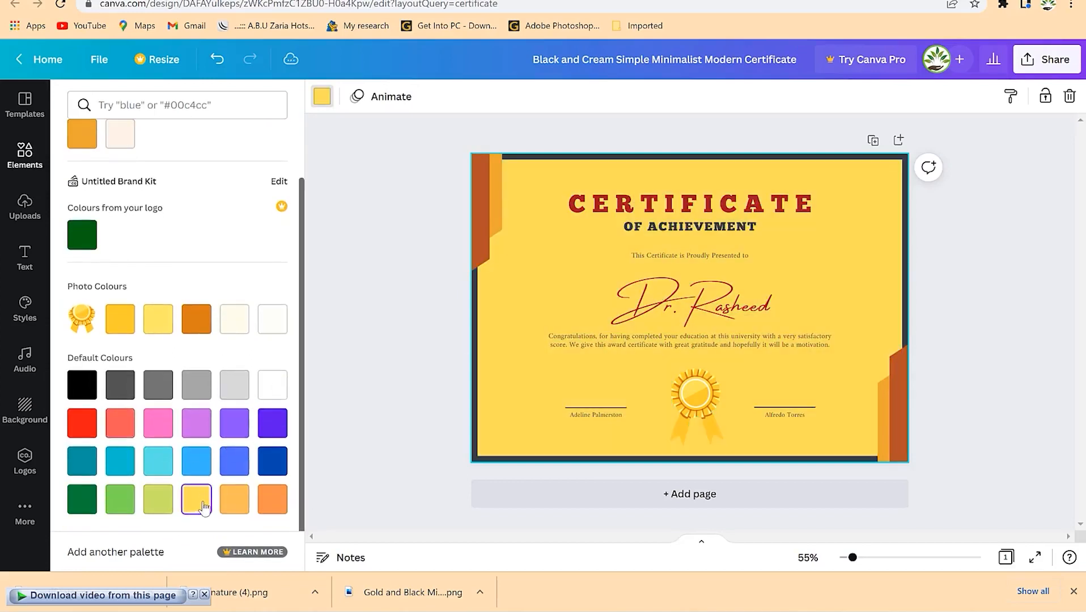
click(194, 385)
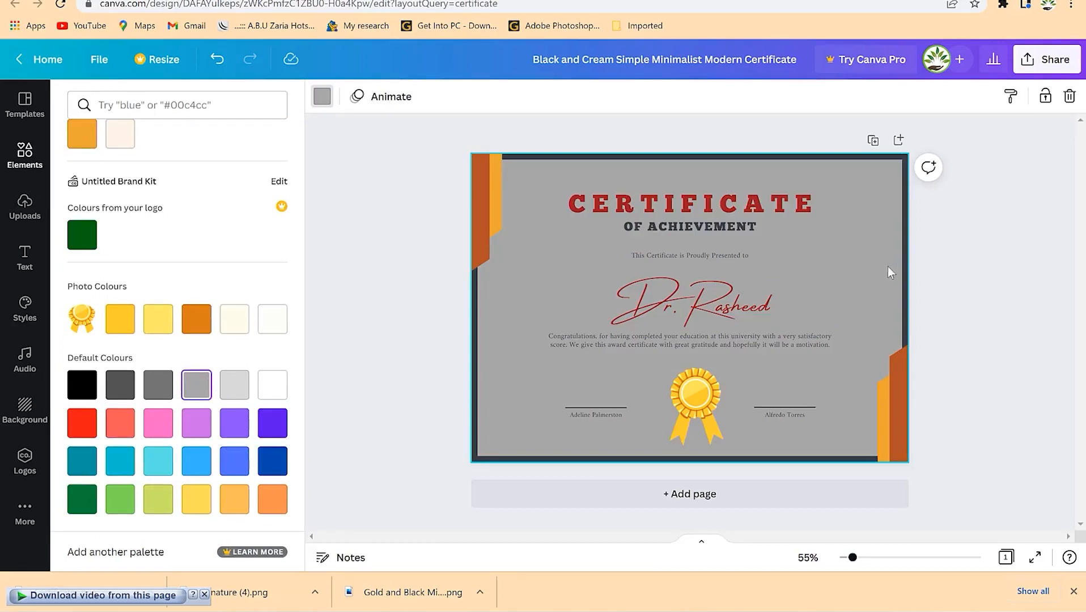
click(120, 325)
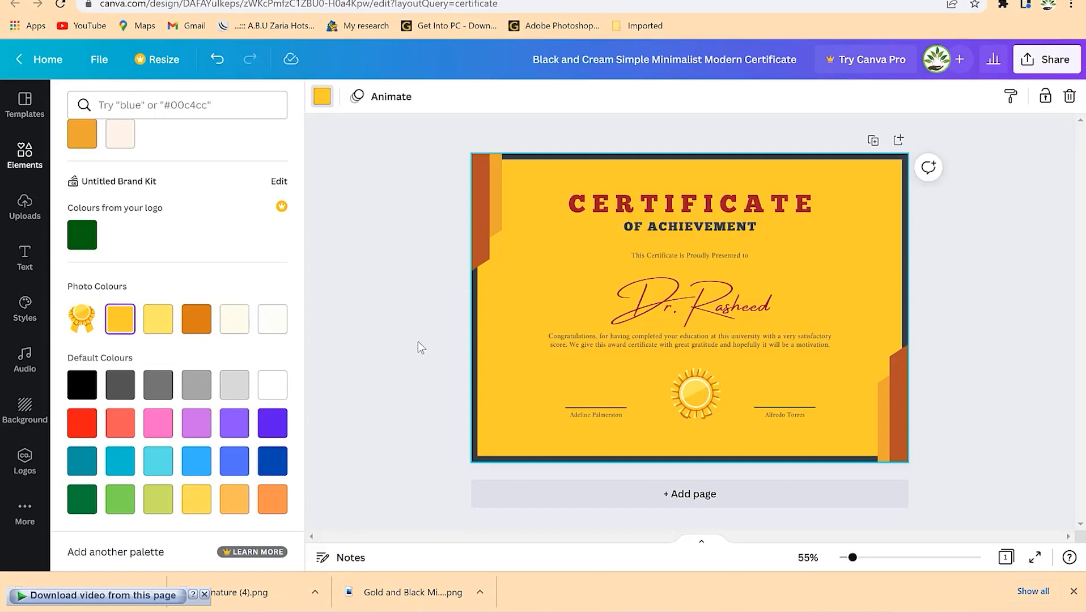
scroll(292, 320, up, 2)
click(120, 208)
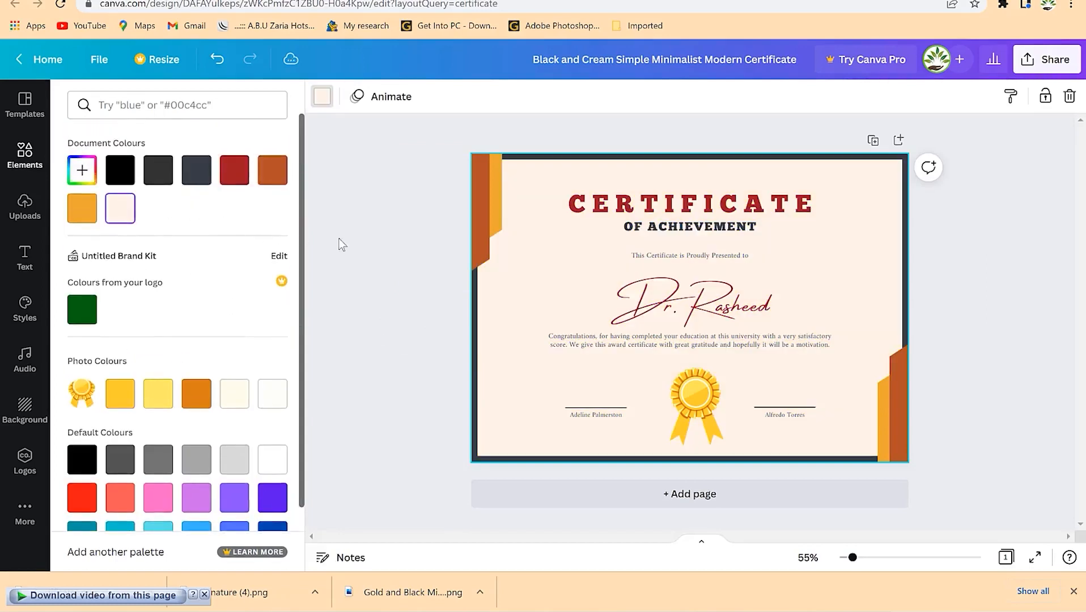
click(978, 327)
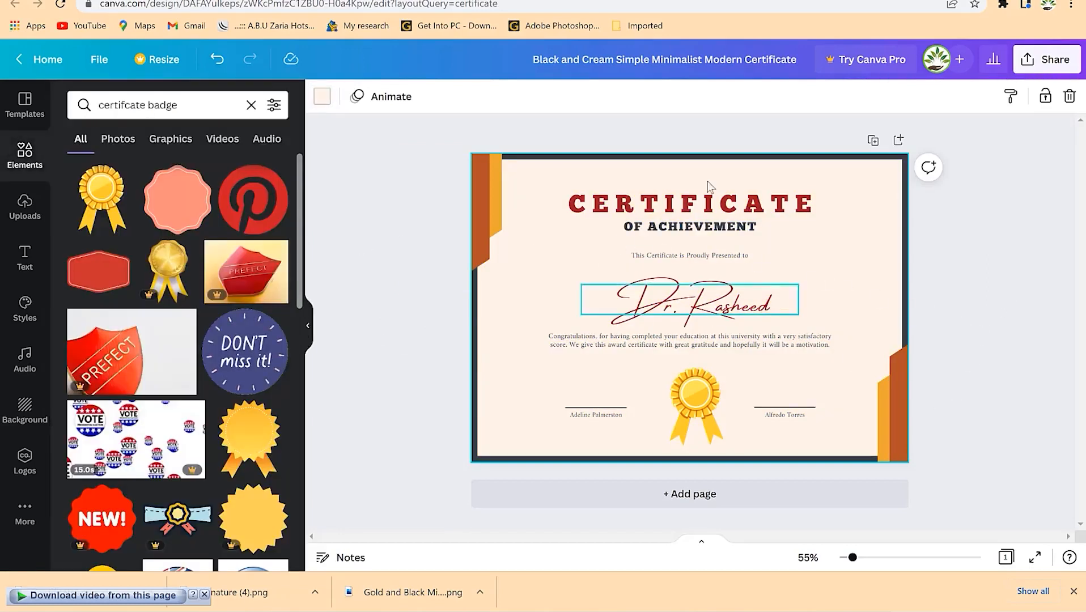
- Download the certificate as a PNG at 2000 × 1414 px
click(1032, 68)
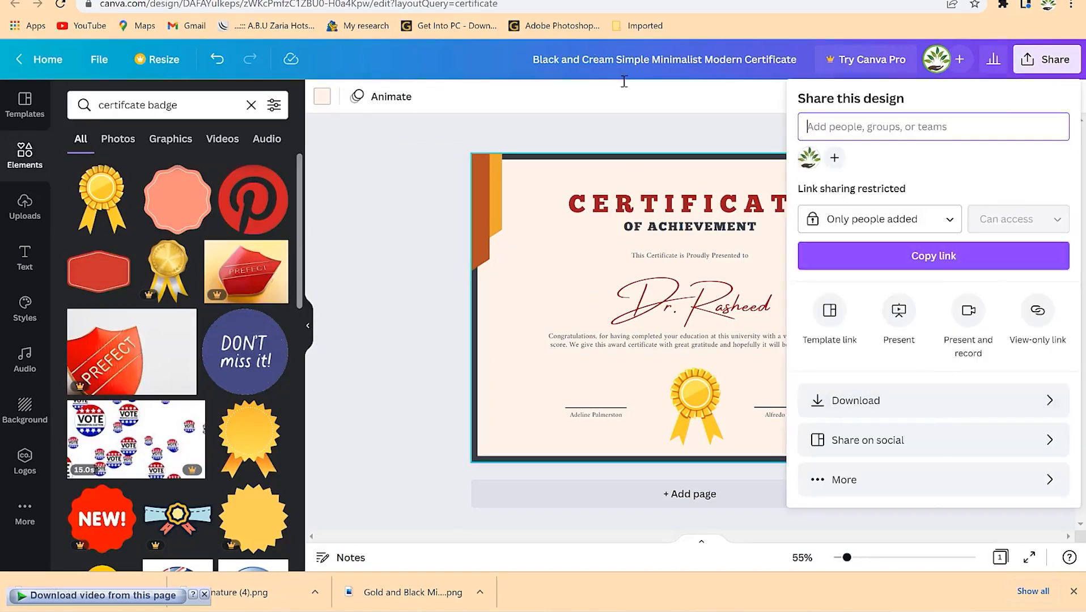
click(953, 420)
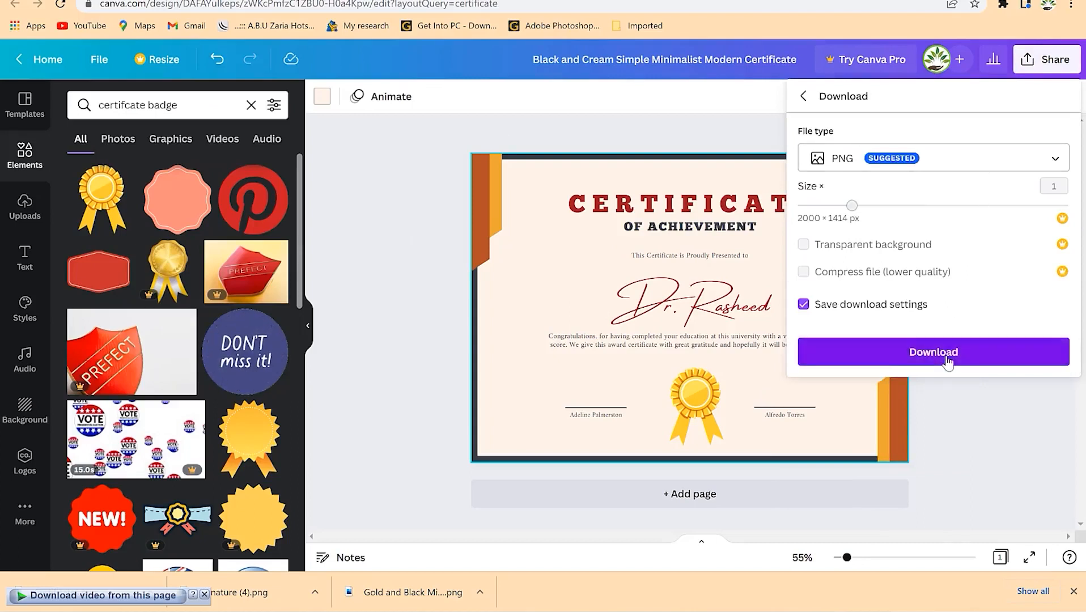
click(946, 361)
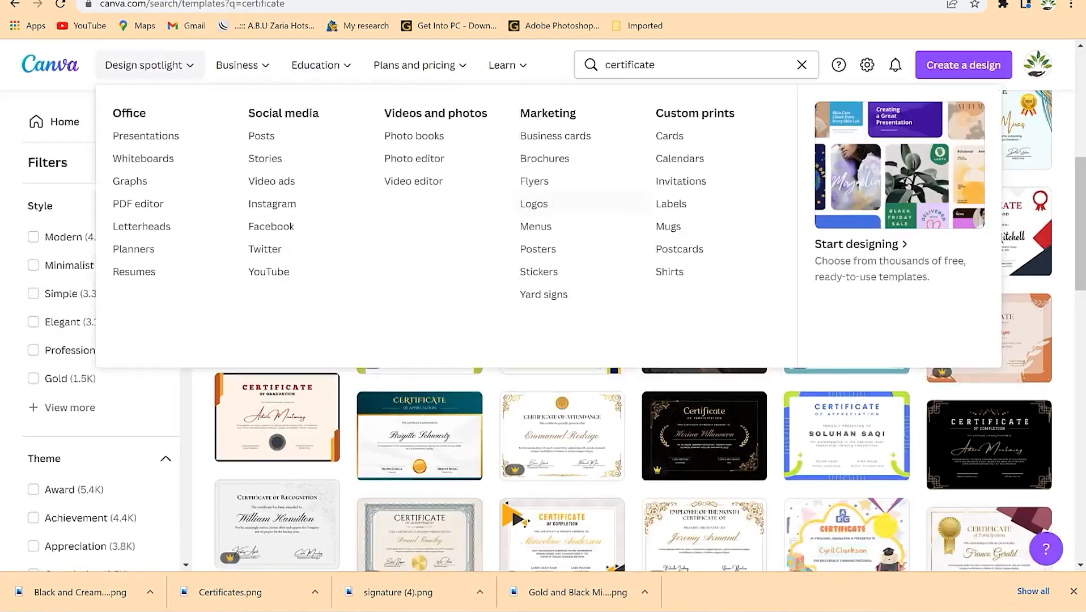
- Scroll the certificate results and open the Blue and Yellow Employee of the Month template
scroll(920, 474, down, 5)
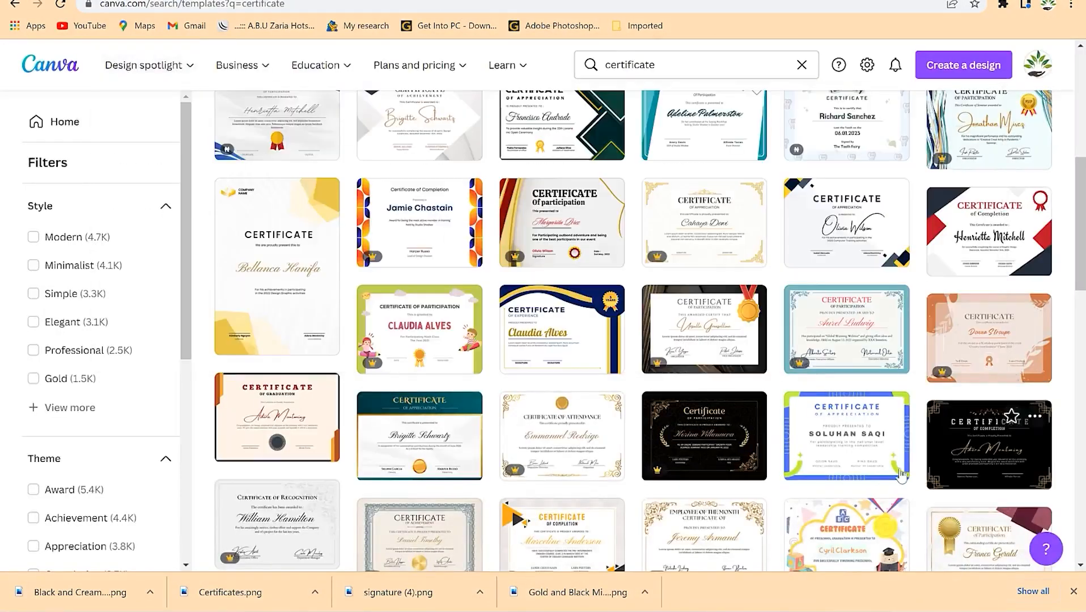
scroll(634, 436, down, 3)
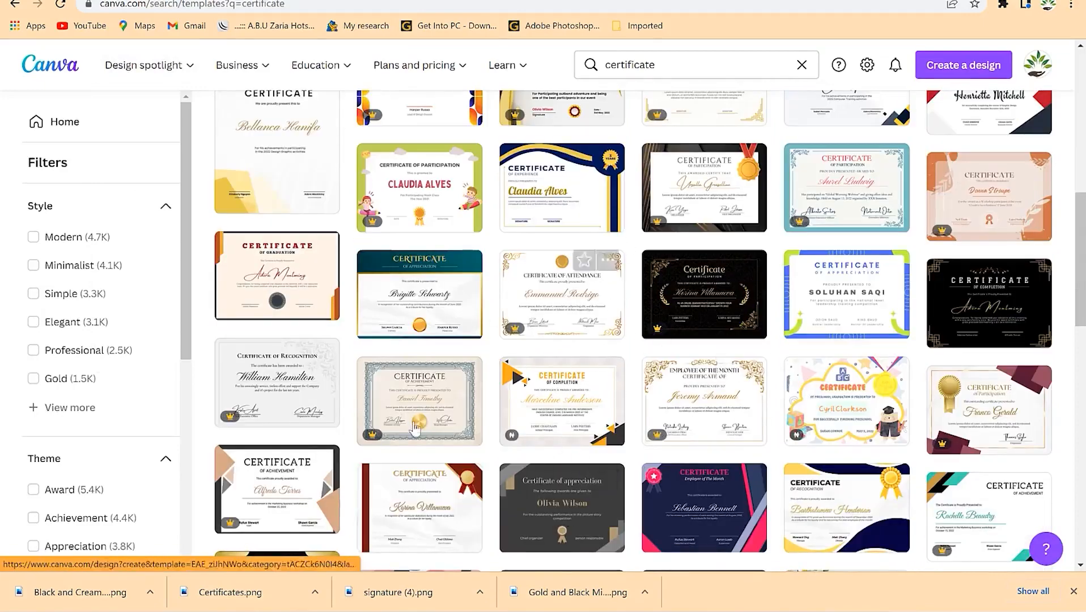
scroll(415, 417, down, 3)
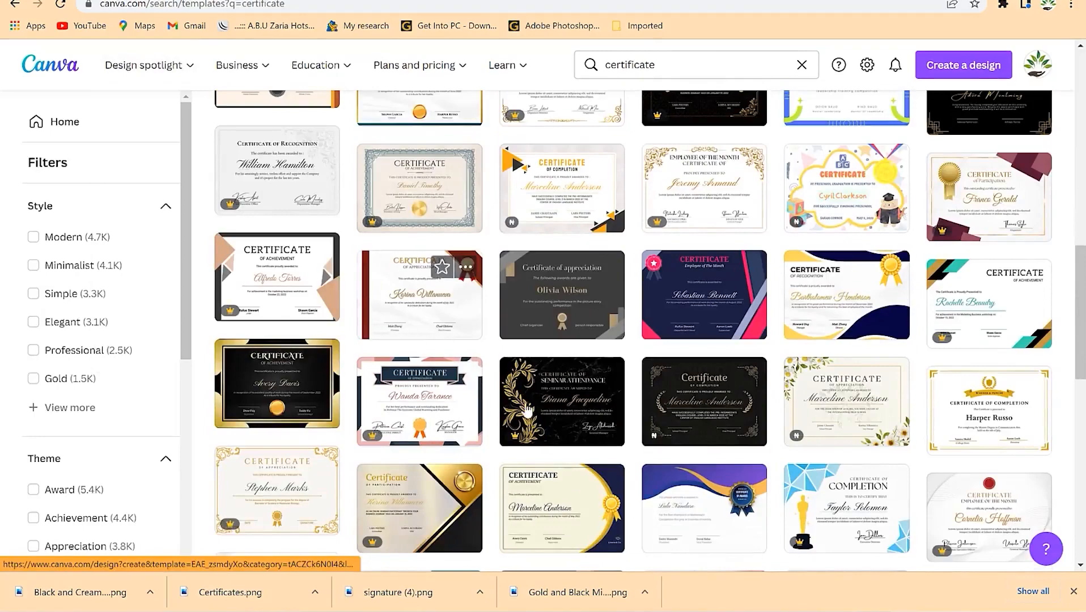
scroll(519, 395, down, 3)
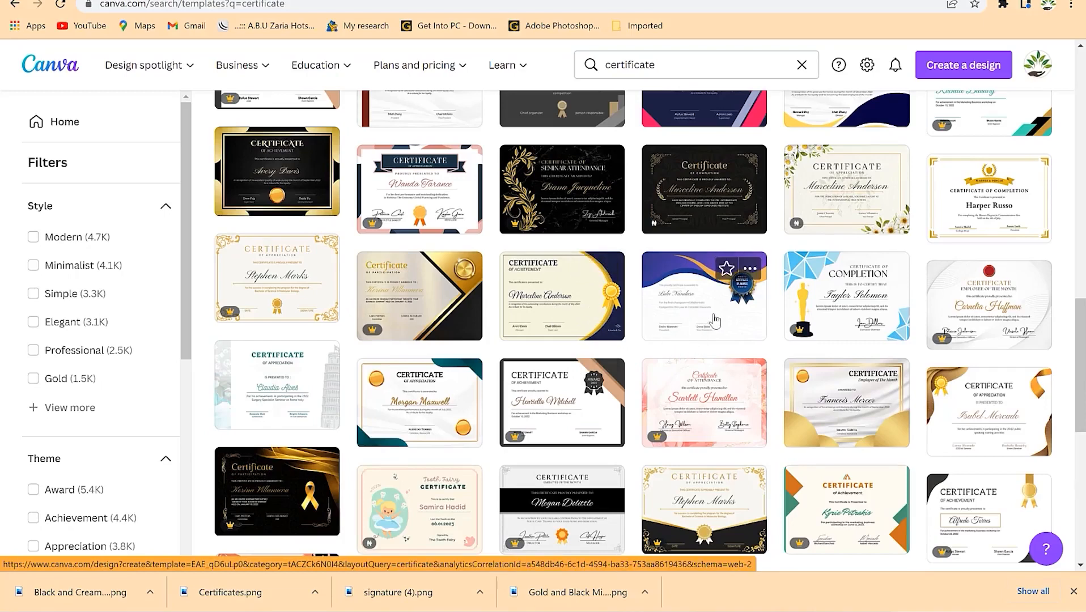
click(548, 308)
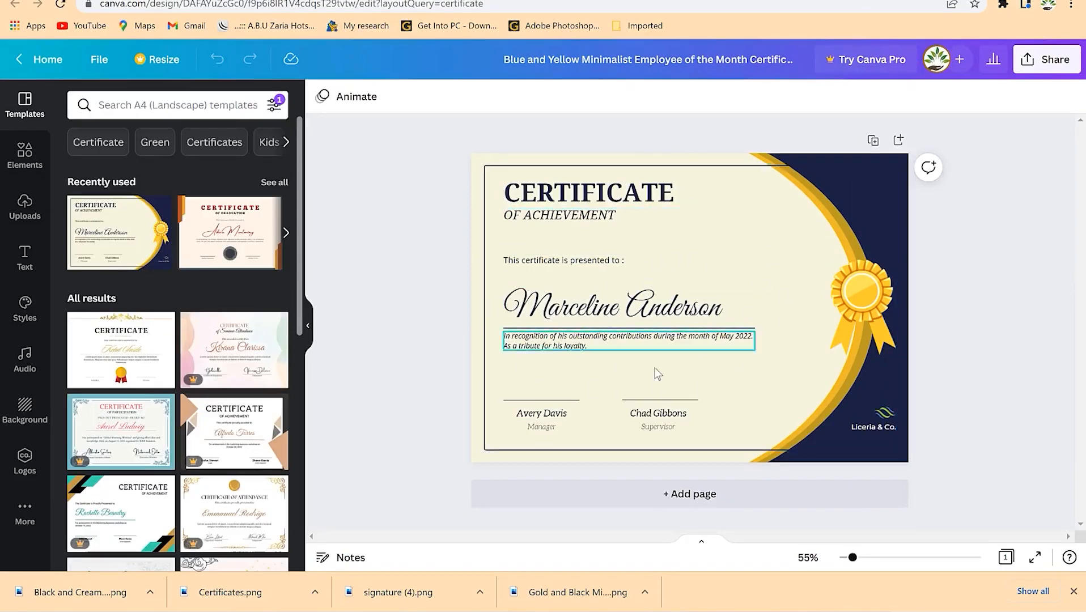
- Inspect the template's logo, border, heading and signature lines, then deselect everything
click(890, 414)
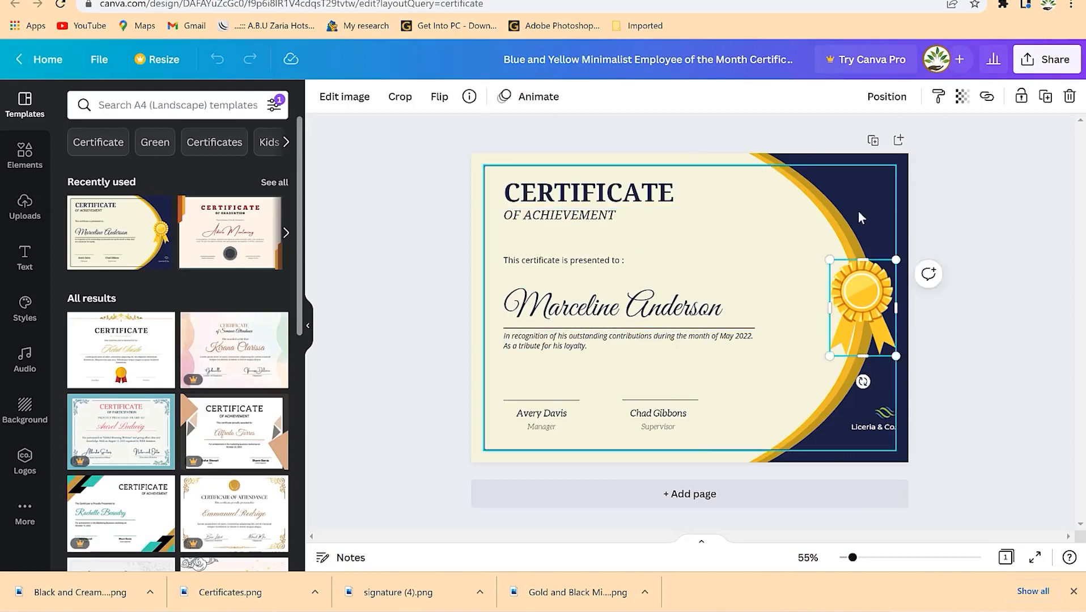
click(843, 215)
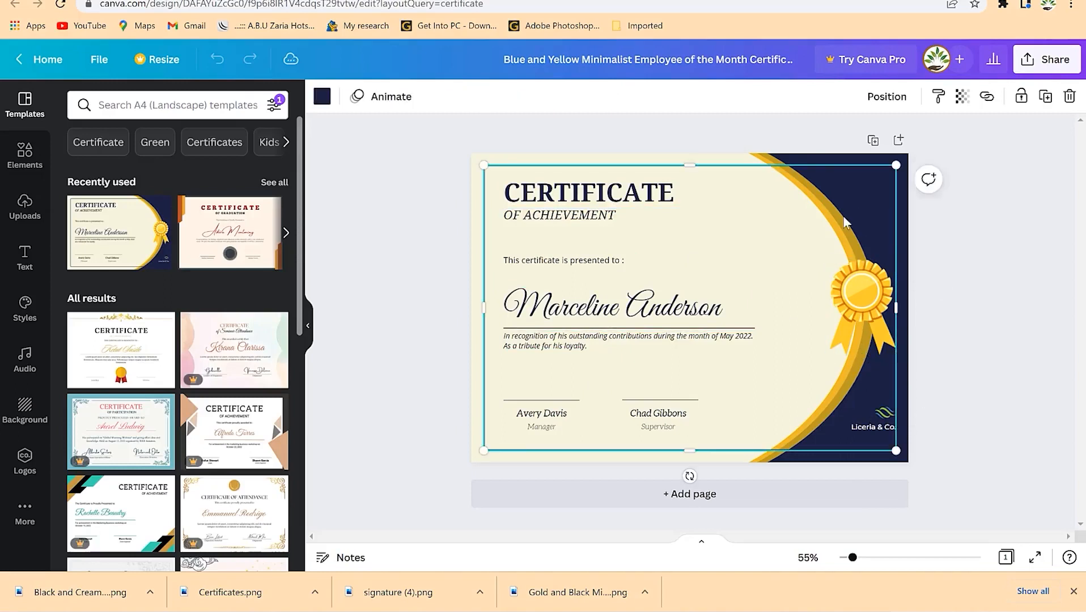
click(637, 196)
click(602, 328)
click(605, 425)
click(653, 400)
click(566, 401)
click(663, 238)
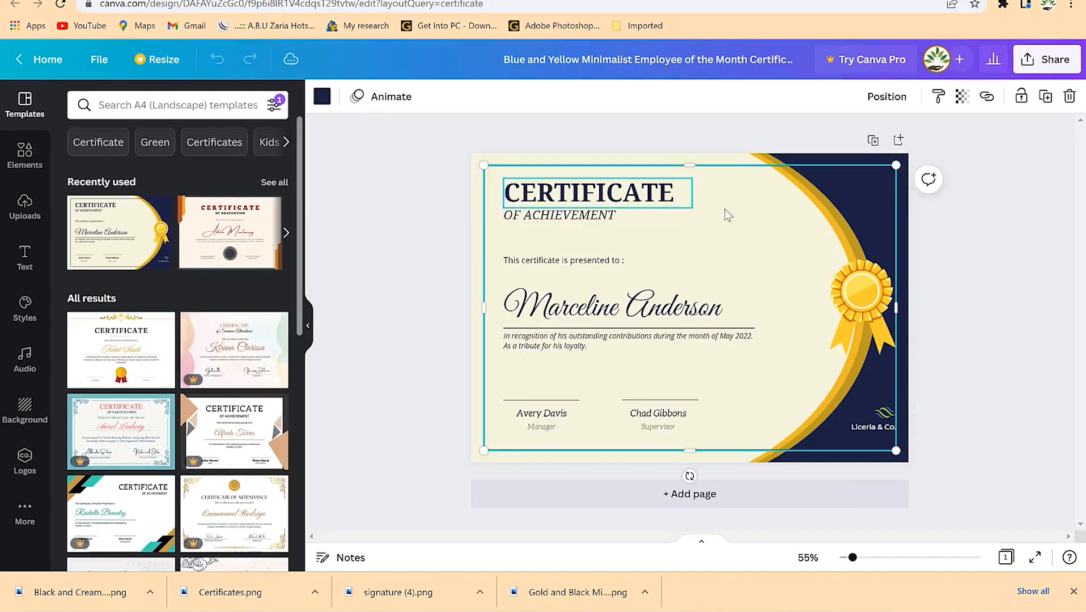
click(927, 170)
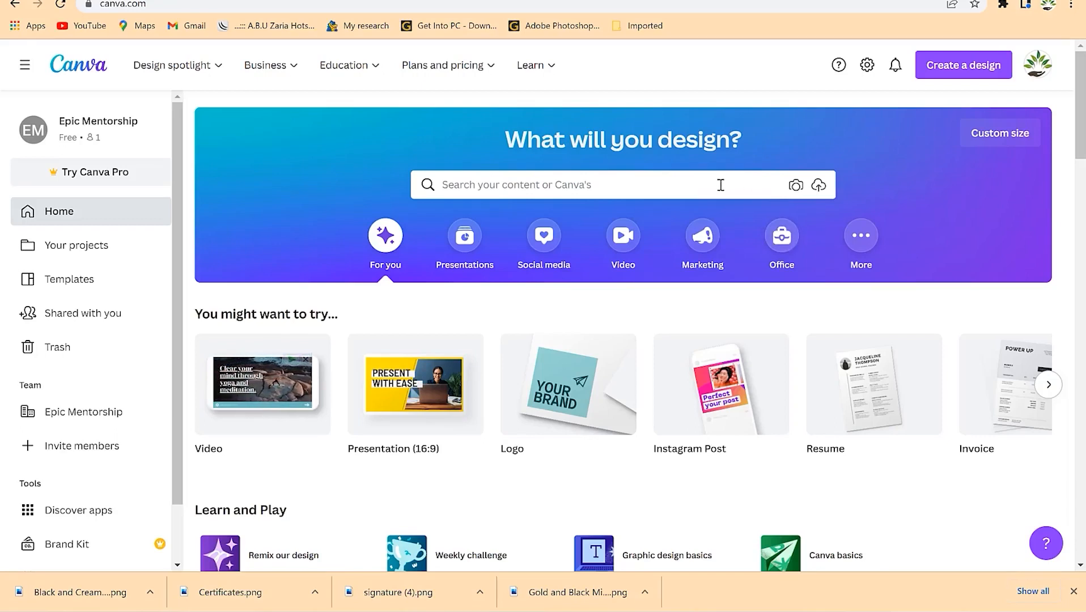
- Search the home page for 'calenda' and show the Calendar templates
click(689, 187)
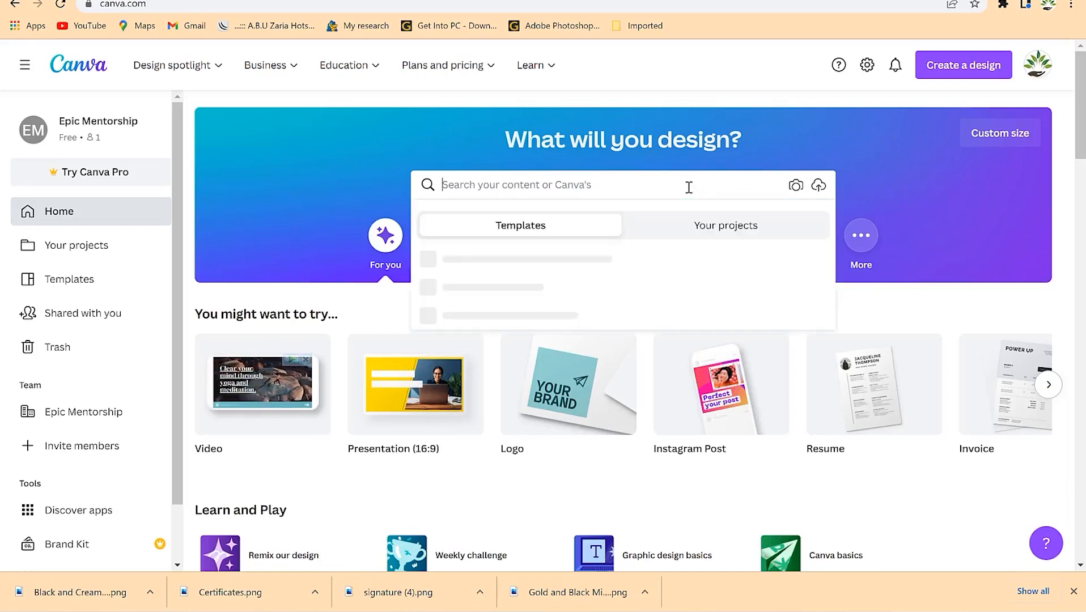
text(calenda)
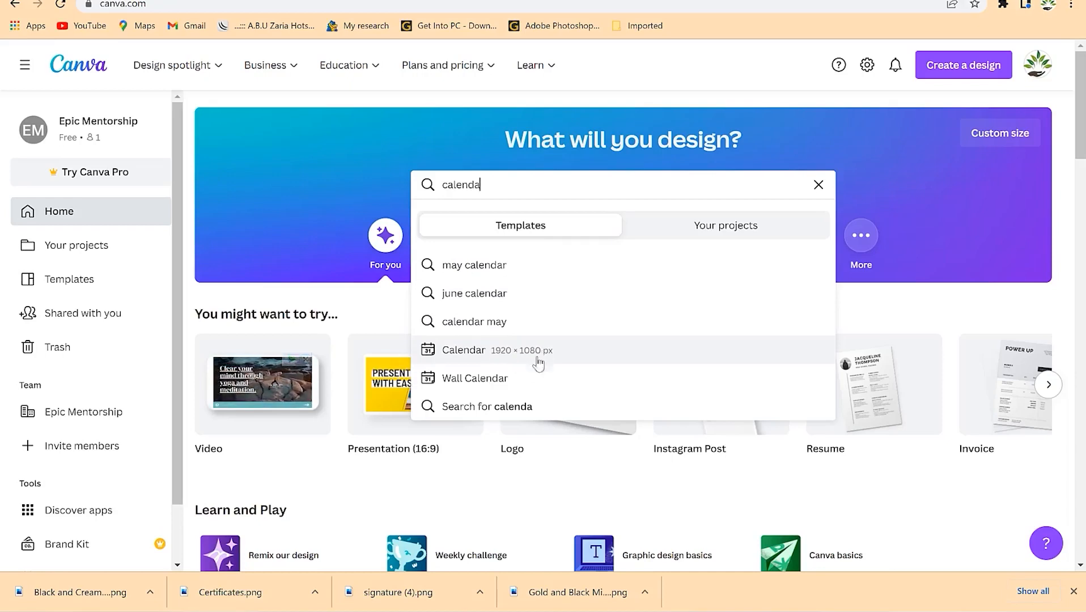
click(477, 354)
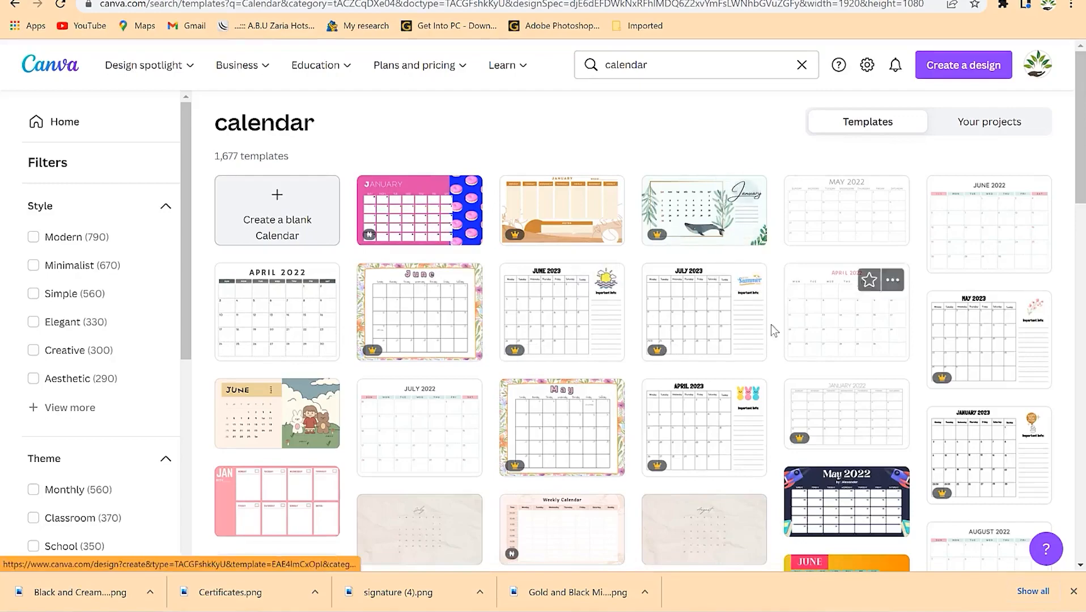
- Open the plain December 2022 monthly calendar template in a new tab
scroll(754, 318, down, 3)
scroll(714, 342, down, 6)
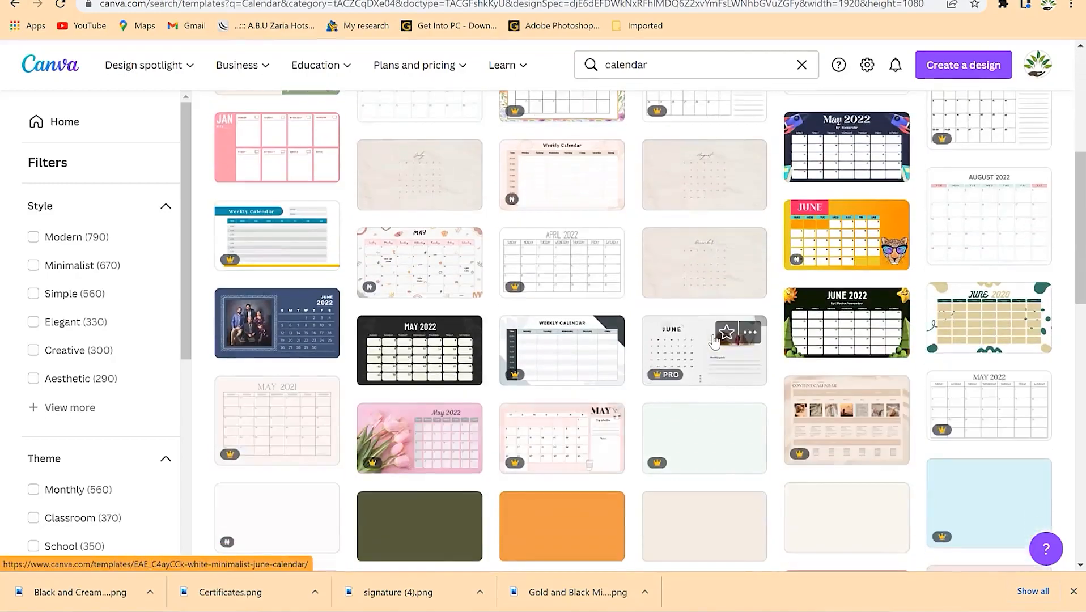
scroll(693, 368, down, 1)
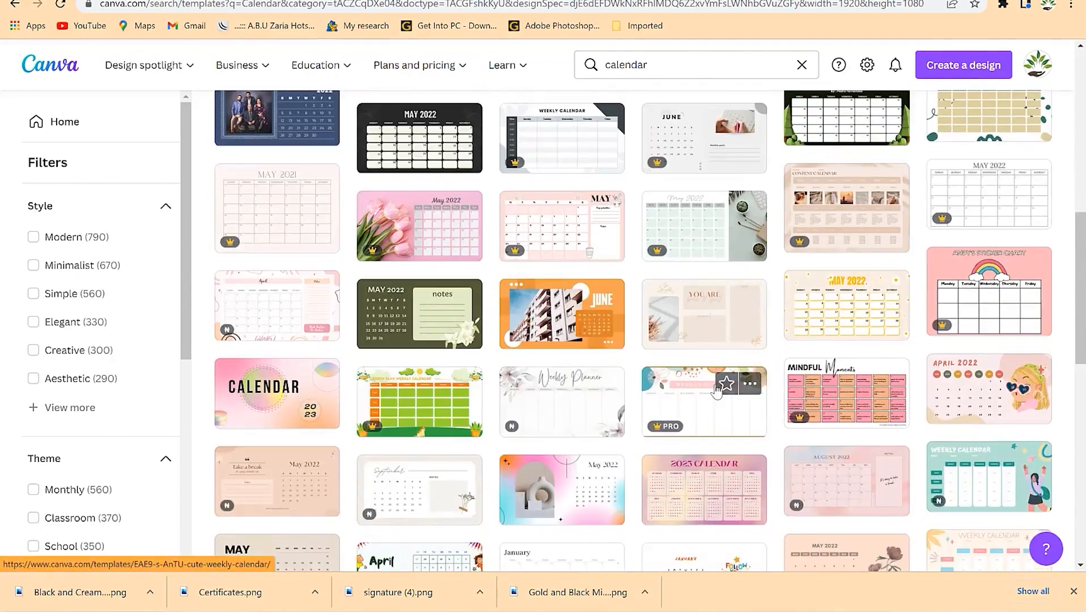
scroll(564, 398, down, 2)
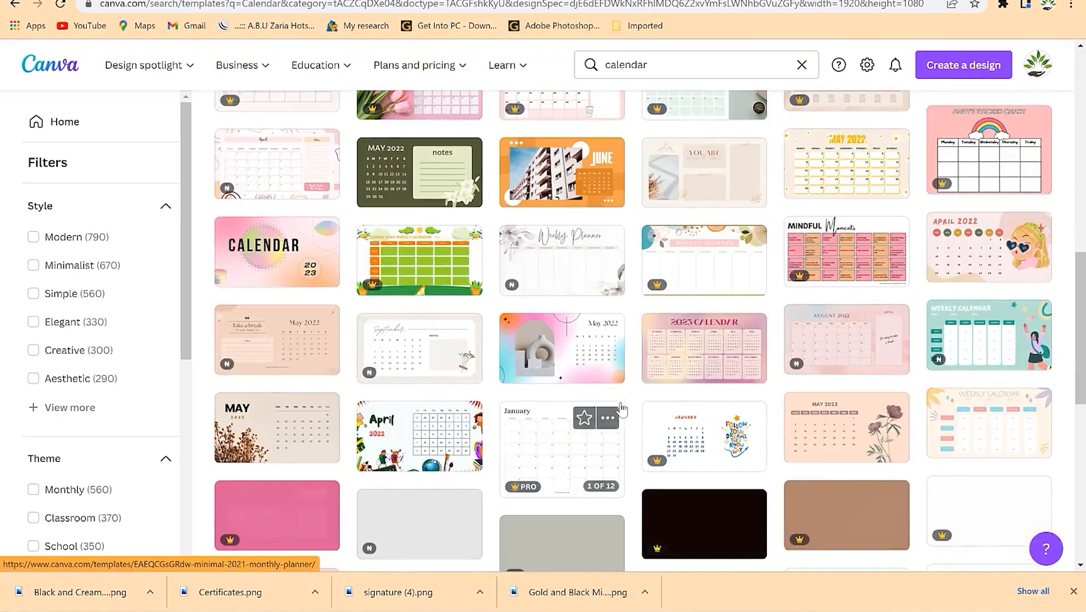
scroll(552, 394, down, 1)
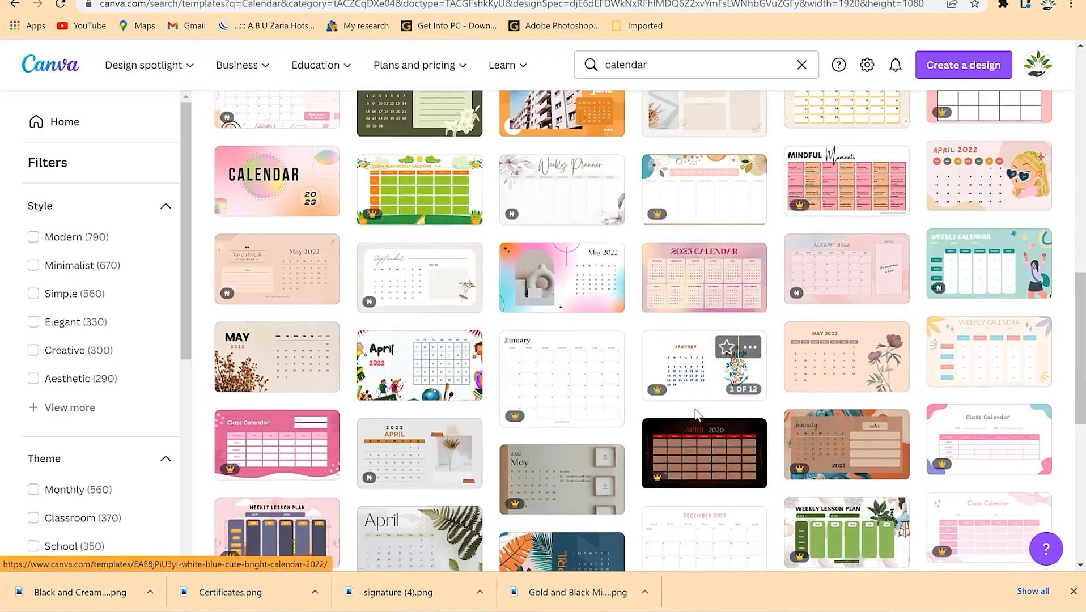
scroll(871, 426, down, 3)
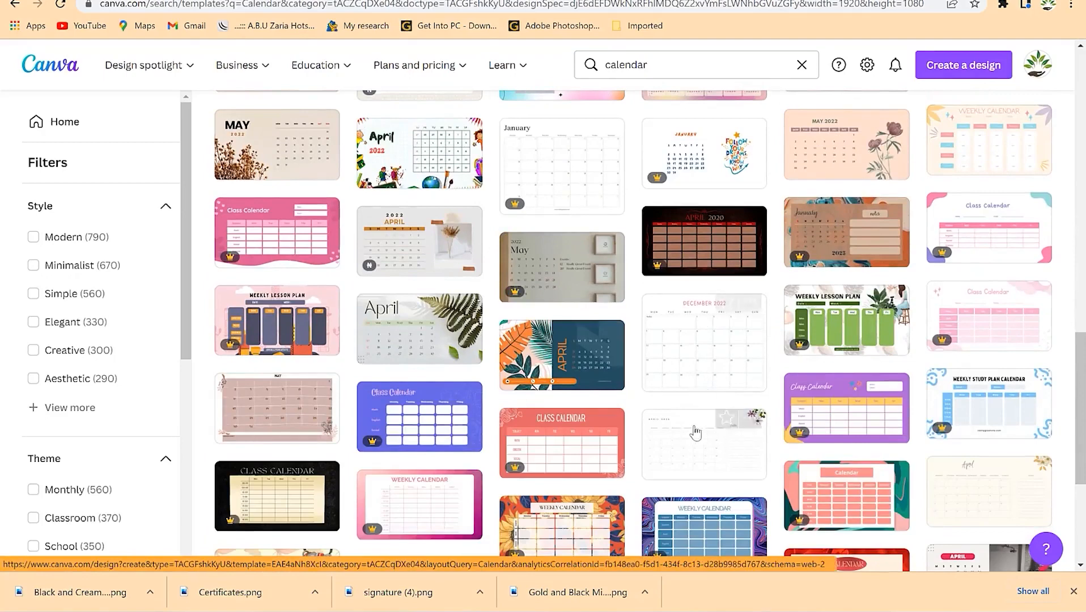
right_click(693, 355)
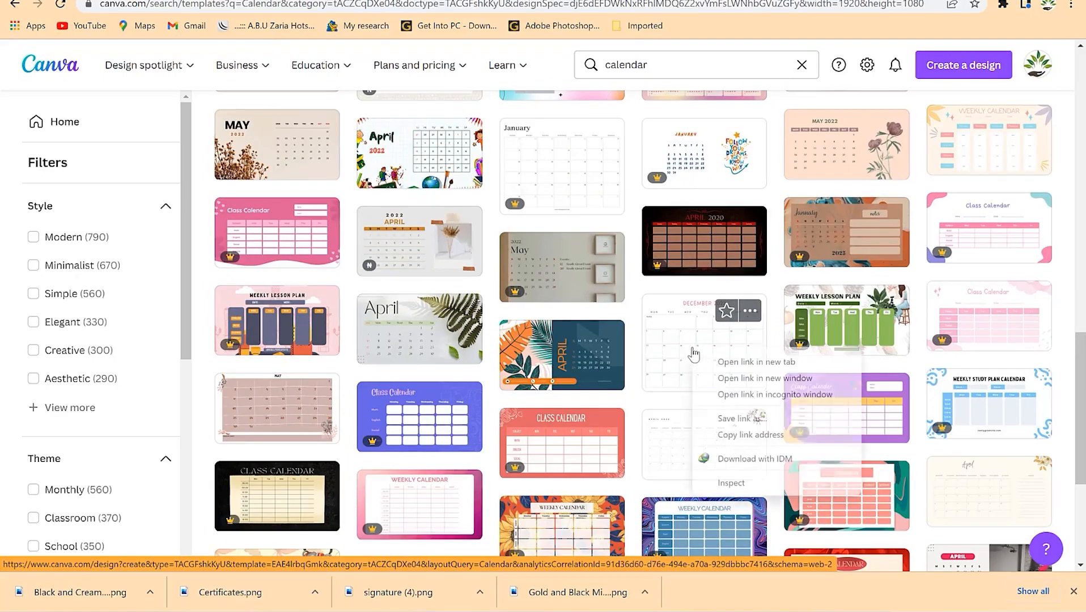
click(727, 362)
- Open the classroom calendar template in a new tab, skipping the September one
scroll(720, 343, down, 3)
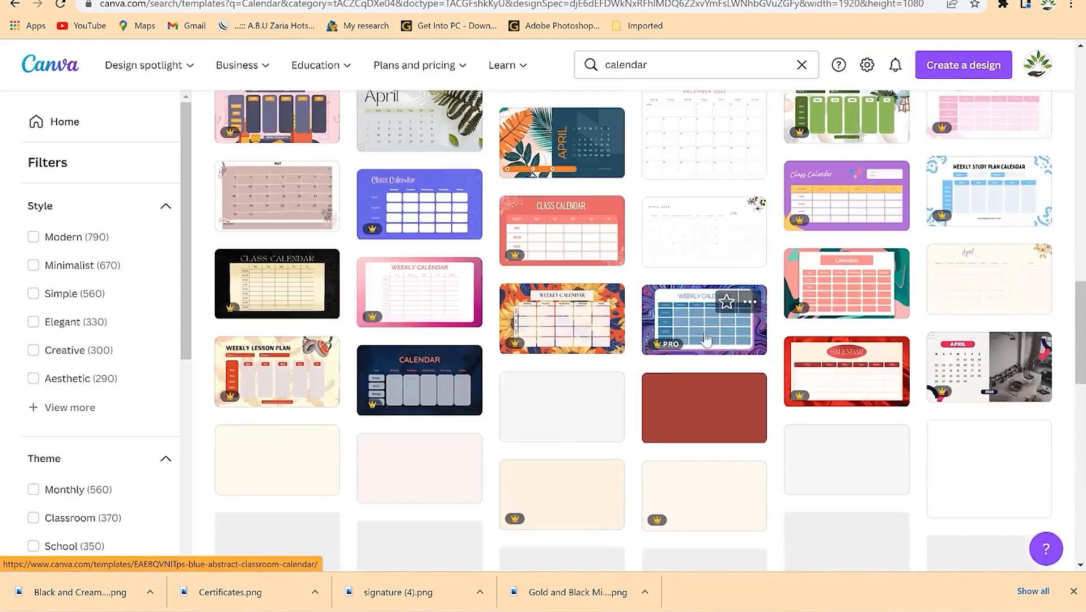
scroll(714, 340, down, 1)
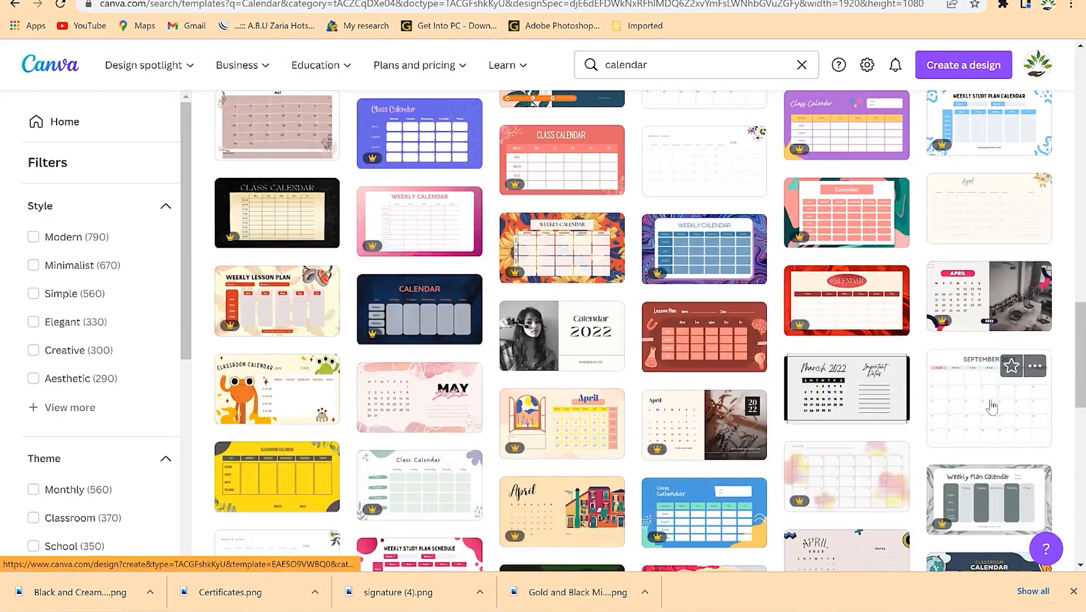
scroll(969, 413, down, 1)
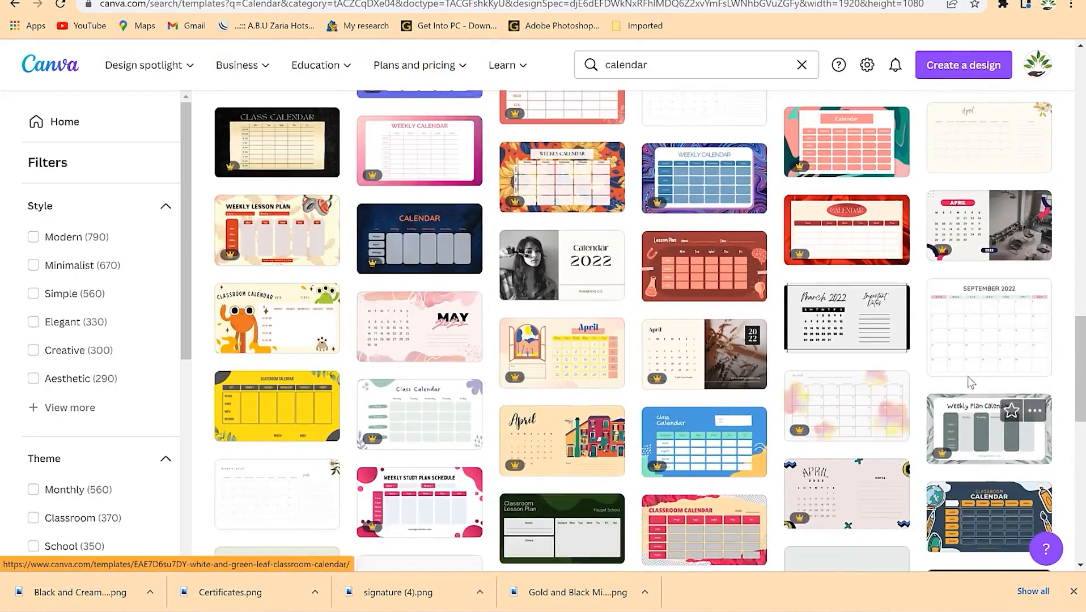
right_click(966, 351)
click(960, 361)
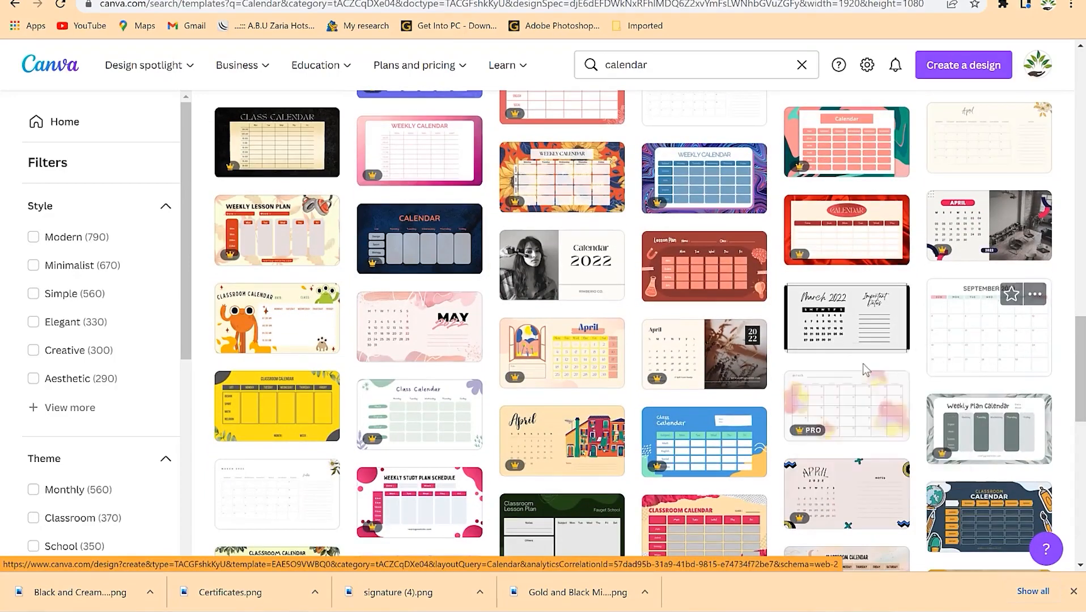
scroll(717, 371, down, 4)
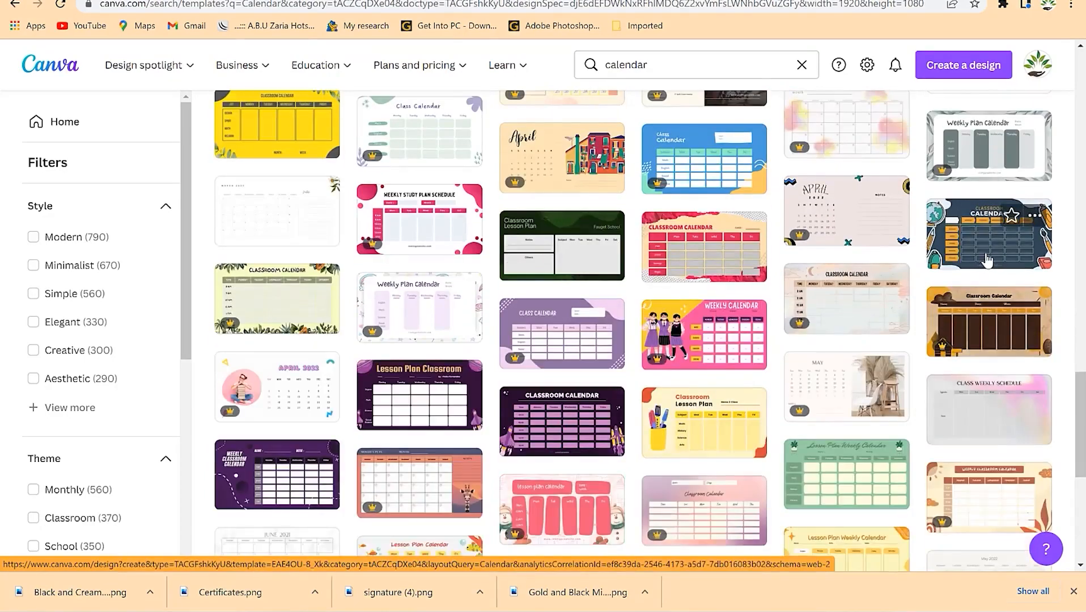
right_click(965, 241)
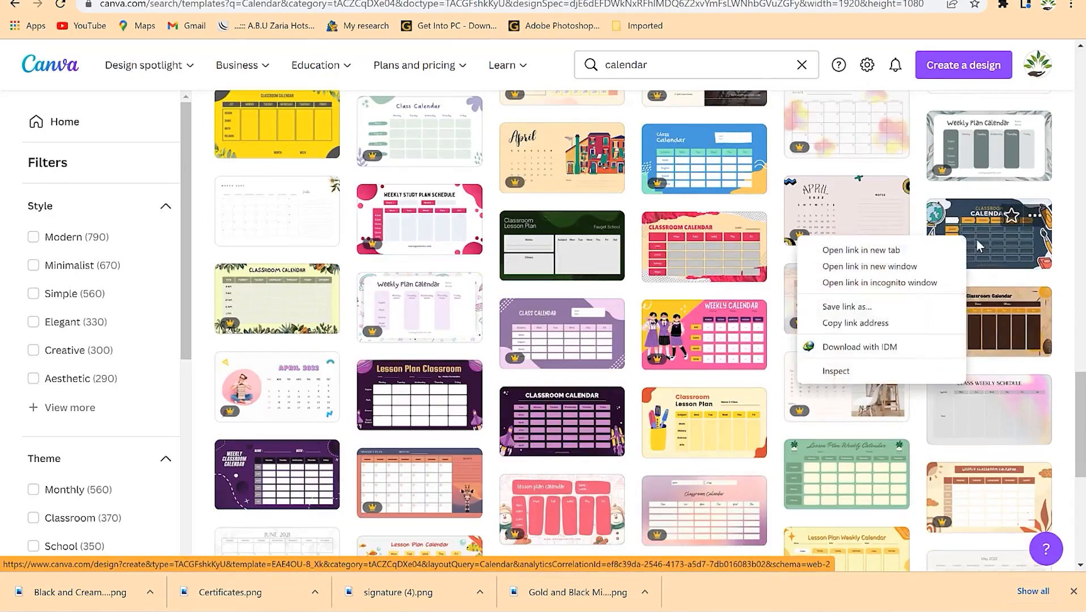
click(929, 250)
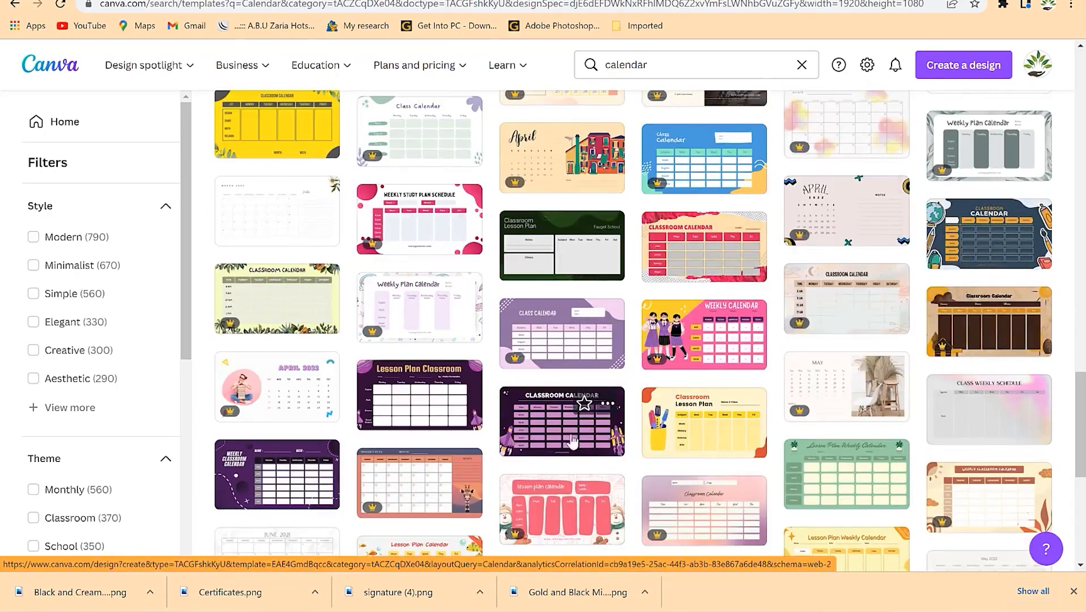
scroll(619, 448, down, 3)
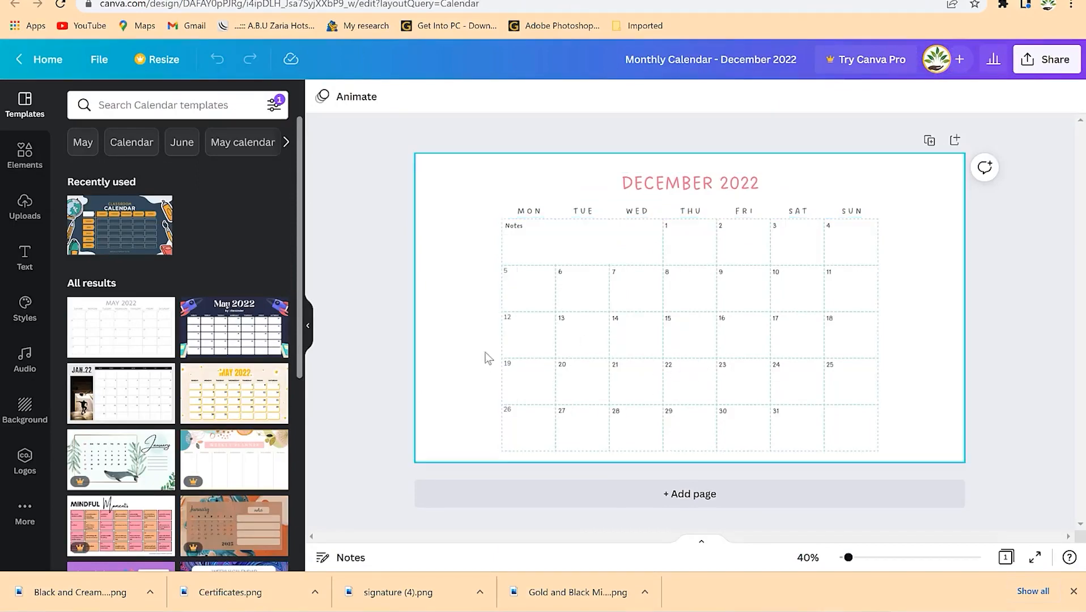
- Add a blank page and duplicate the December calendar page
click(698, 499)
scroll(669, 251, up, 5)
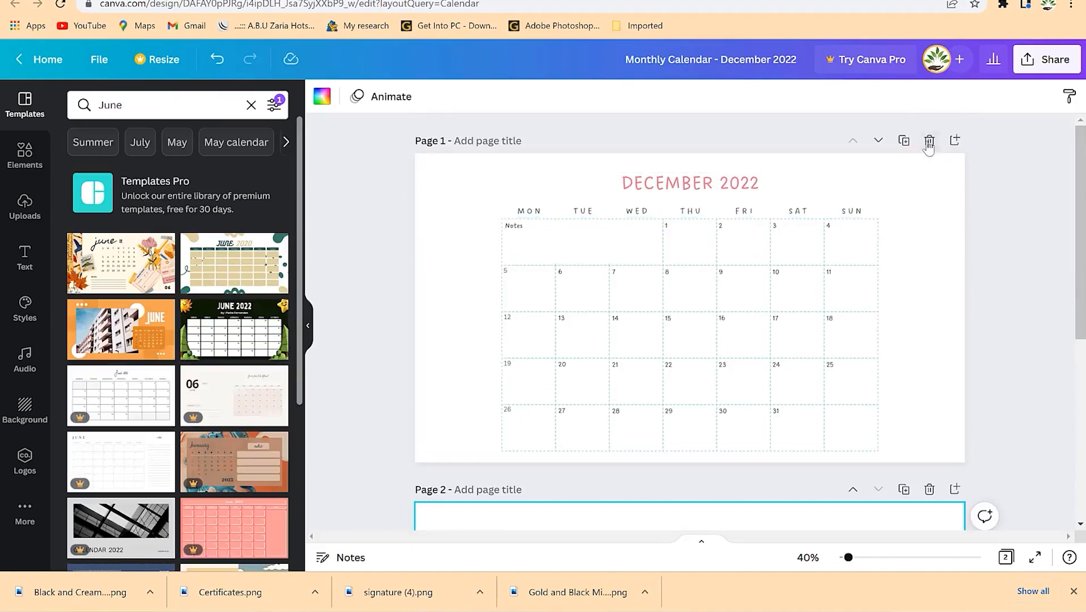
click(905, 142)
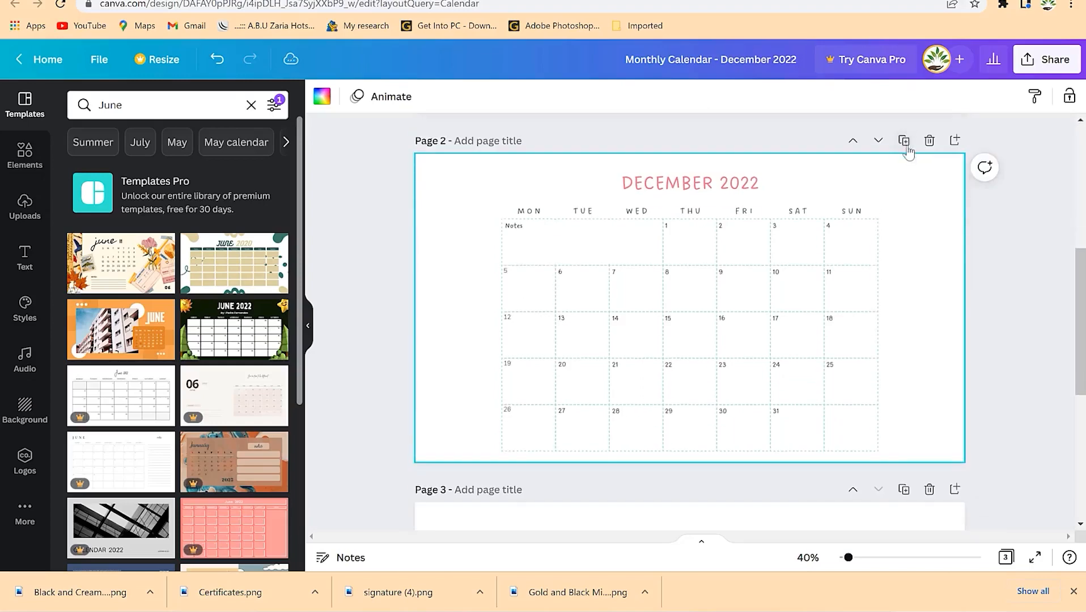
scroll(621, 385, up, 6)
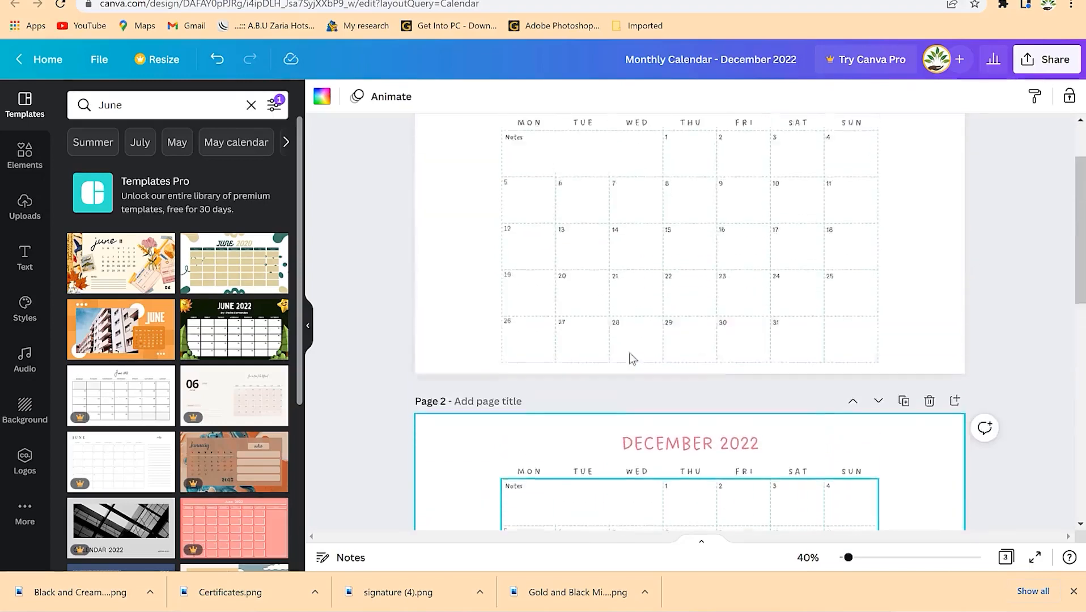
scroll(669, 510, down, 3)
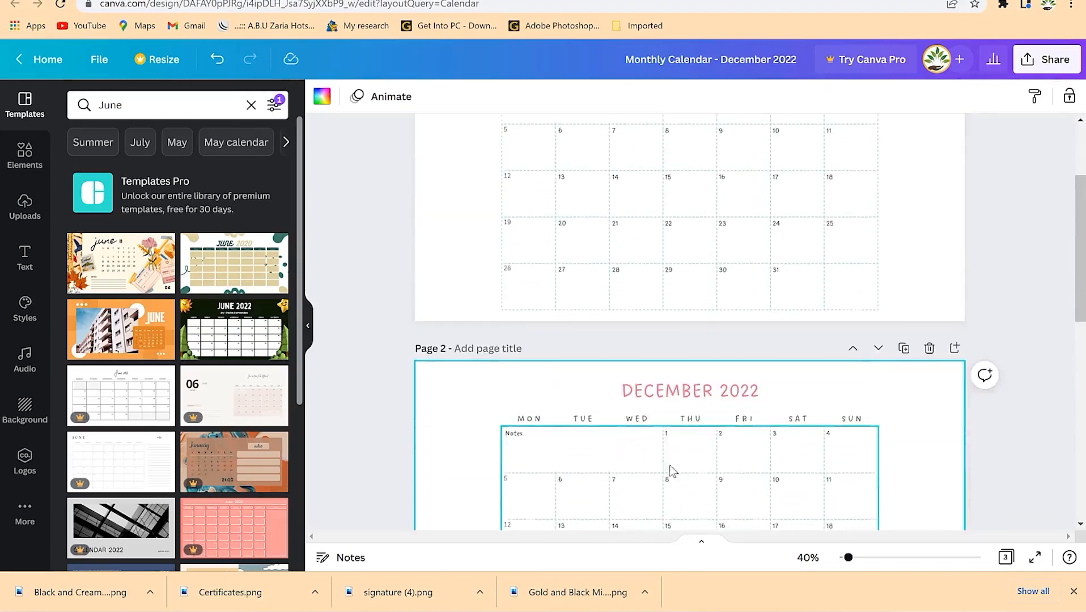
- Retitle Page 2's heading to NOVEMBER 2022
double_click(680, 389)
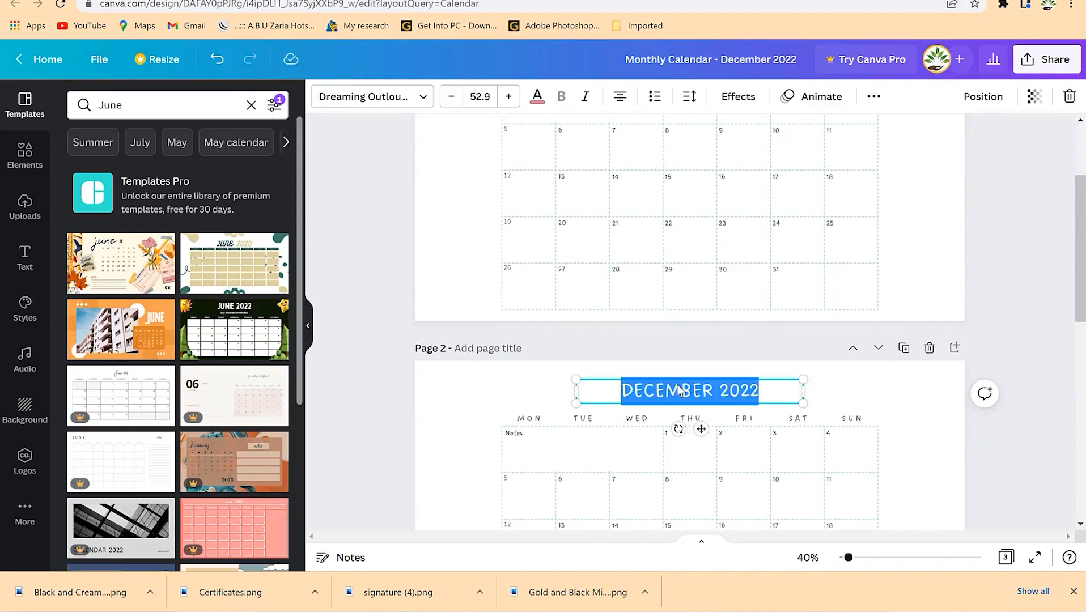
text(NOVEMBER 2022)
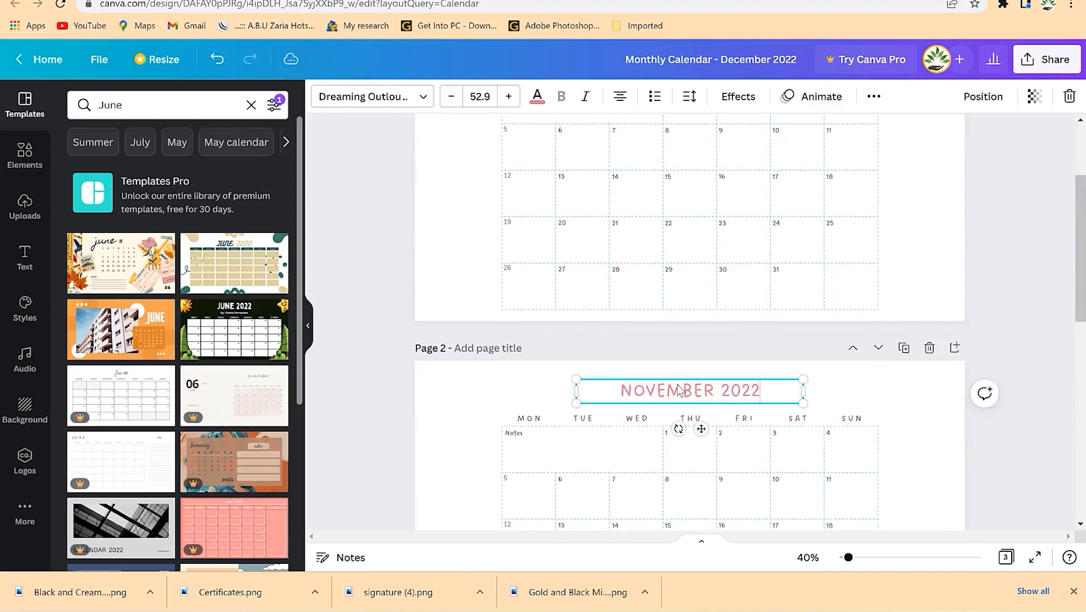
click(642, 438)
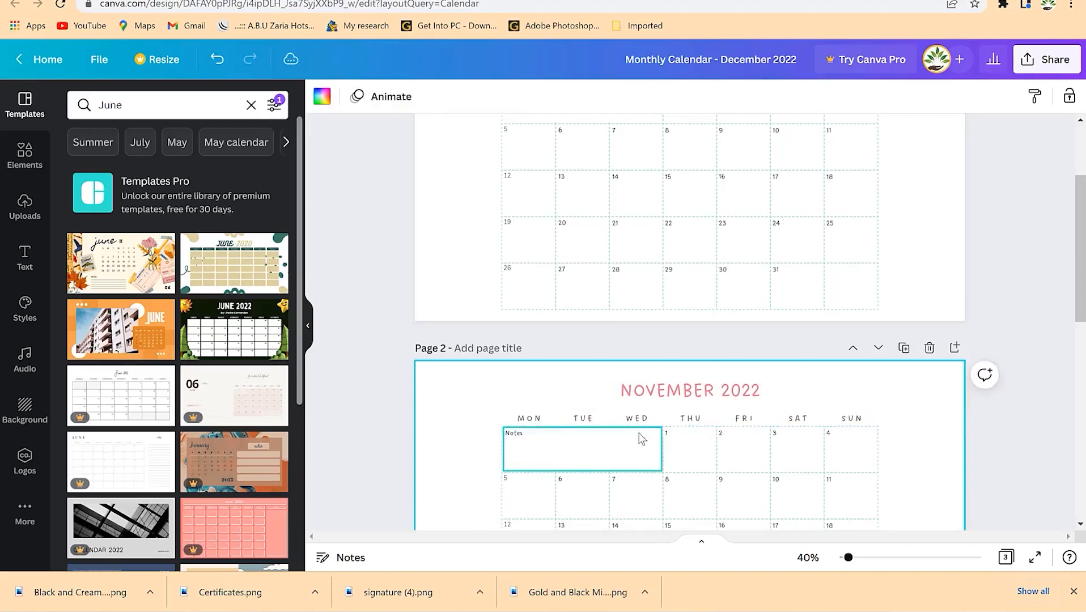
scroll(674, 382, up, 3)
scroll(677, 380, down, 3)
scroll(683, 336, up, 3)
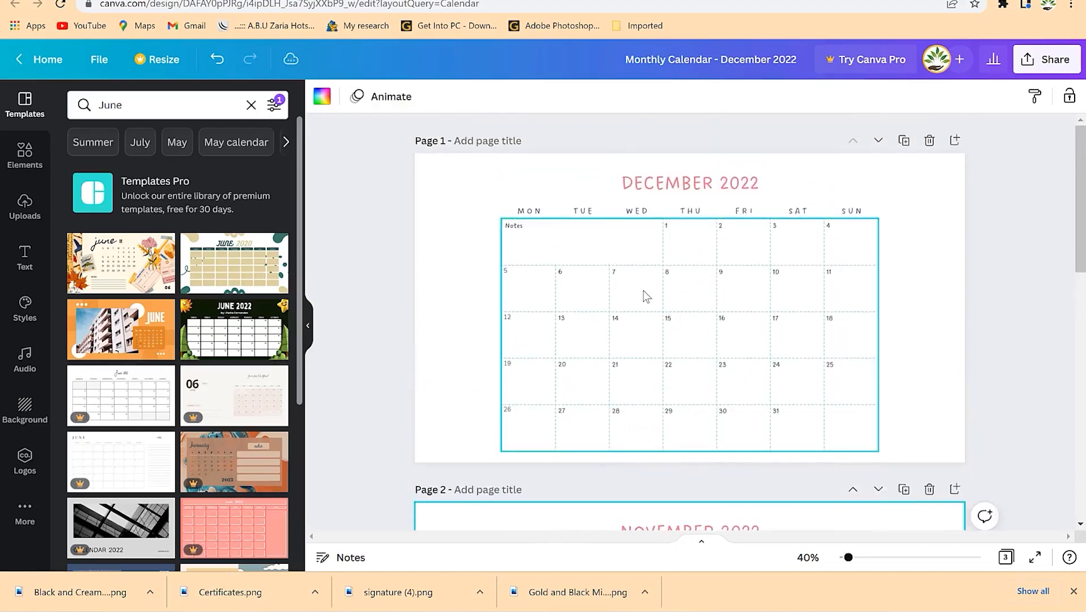
- Recolour Page 1's December grid lines from teal to purple
click(637, 292)
click(321, 96)
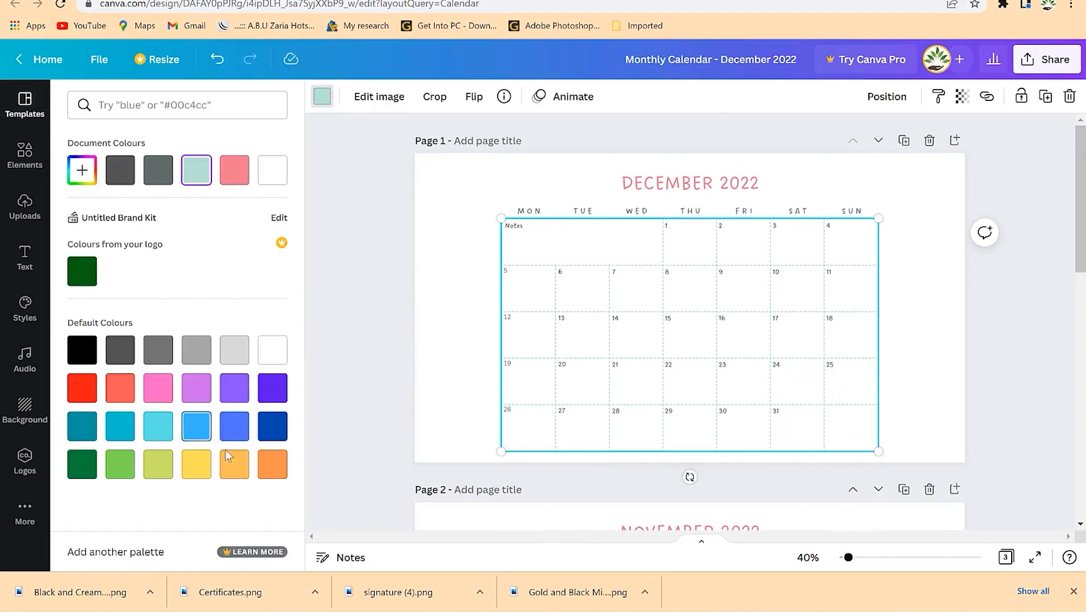
click(81, 464)
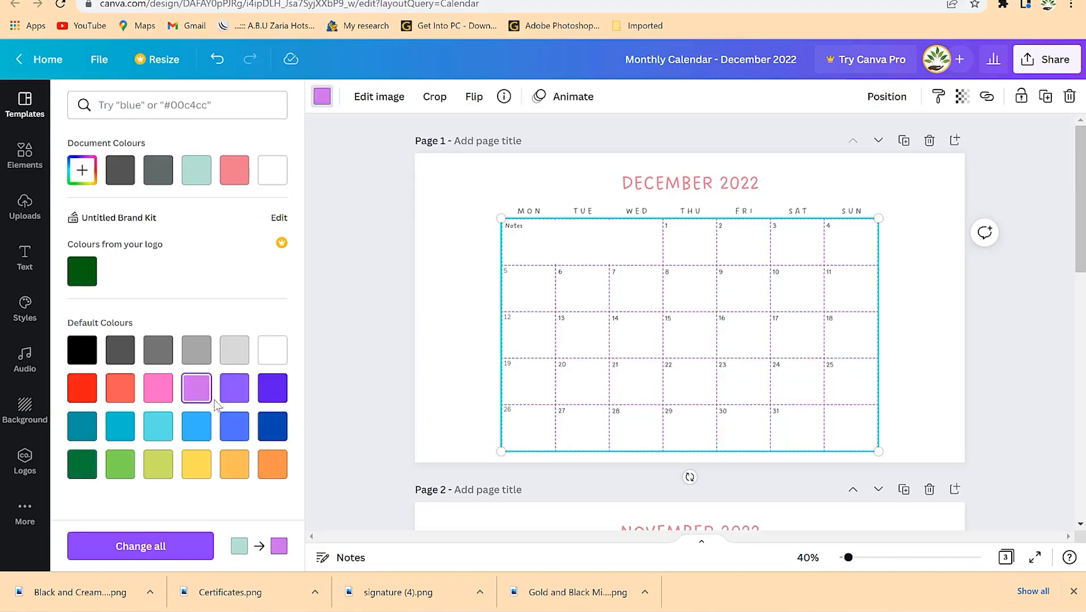
click(865, 239)
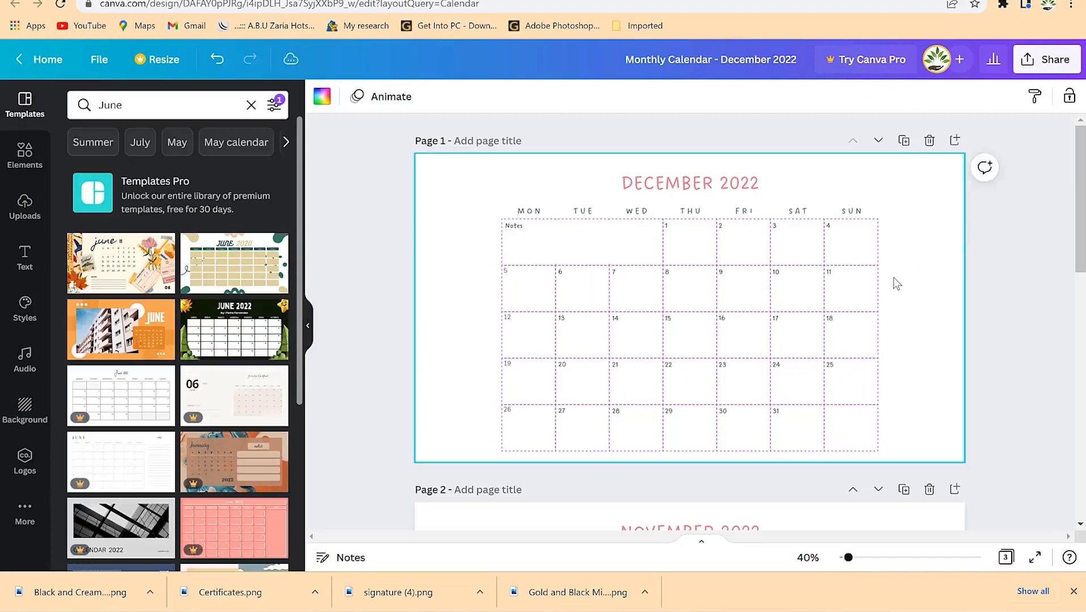
click(931, 326)
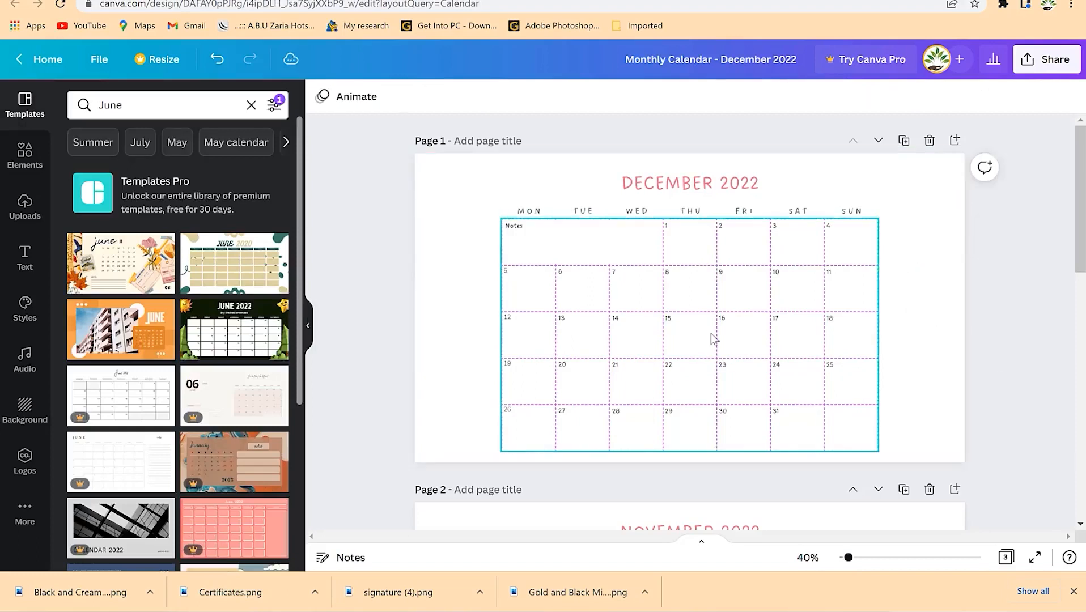
click(849, 311)
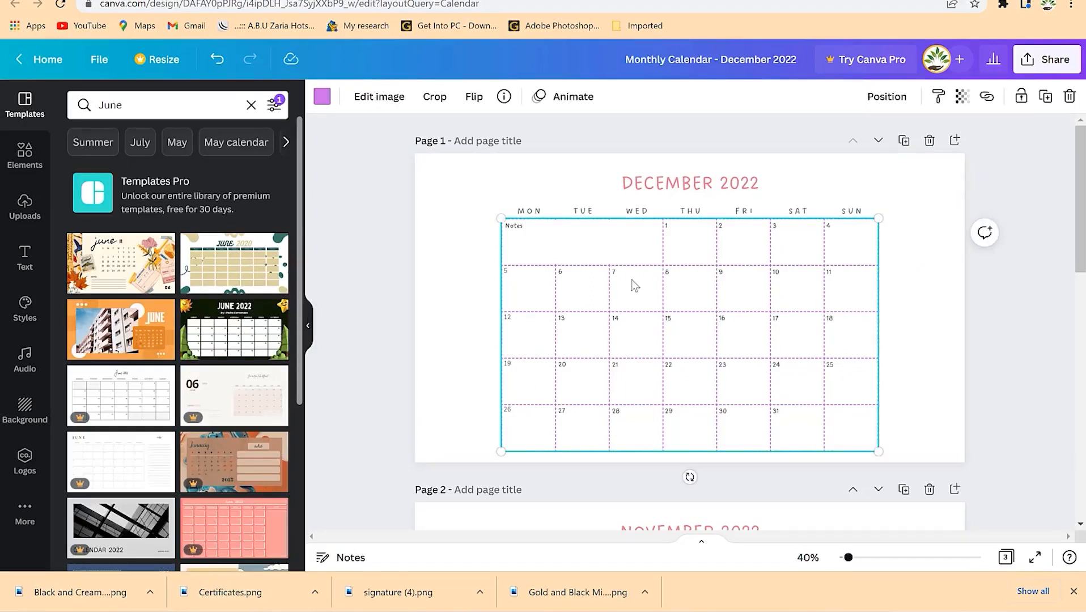
click(935, 327)
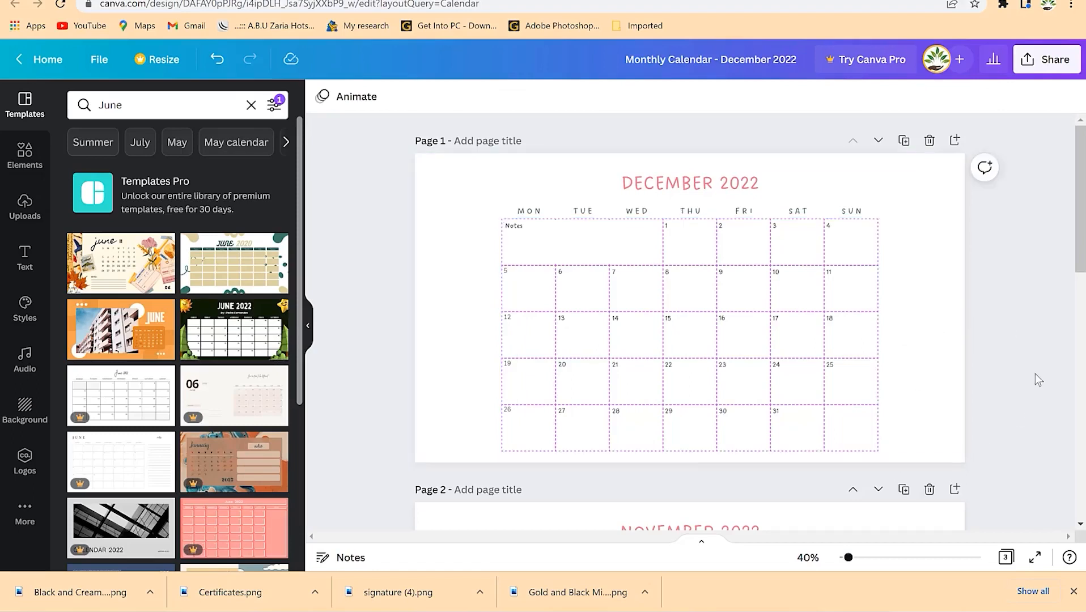
- Select the weekday headings together and change their text colour to the default dark blue
click(744, 211)
shift+click(803, 215)
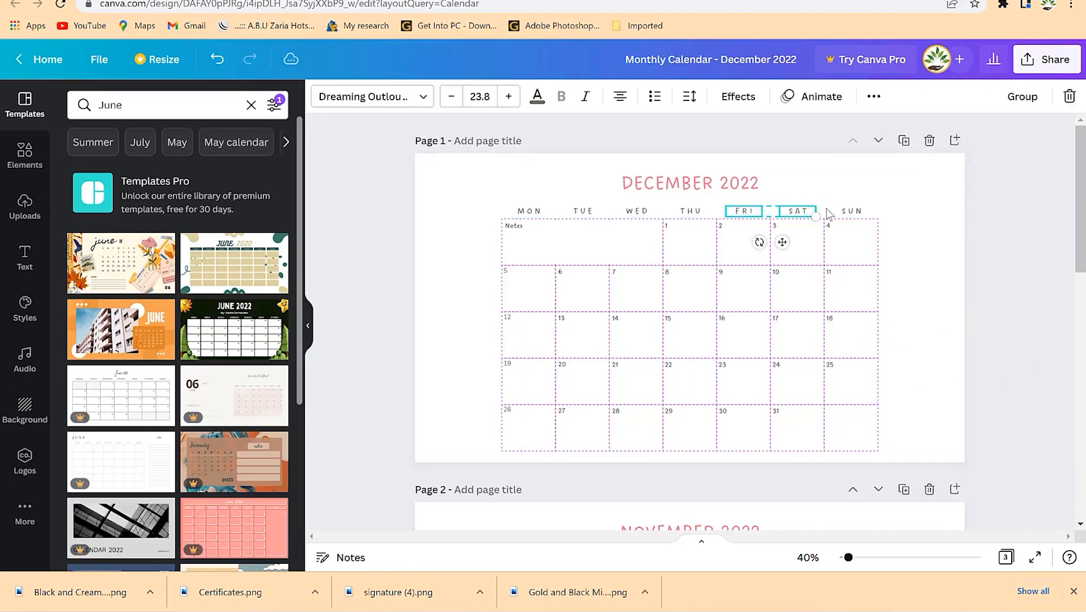
shift+click(690, 215)
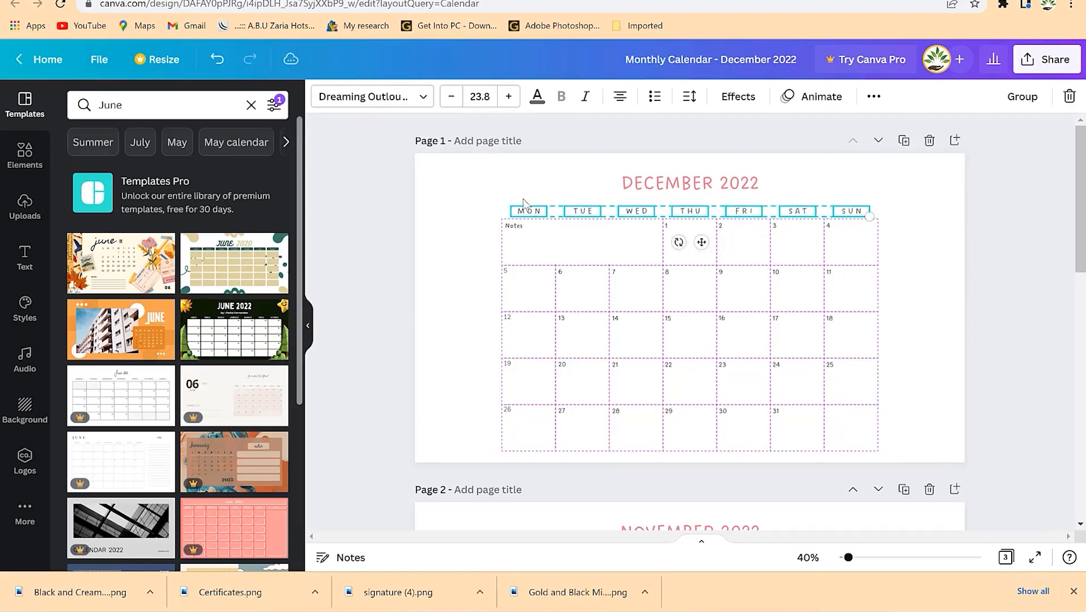
click(536, 99)
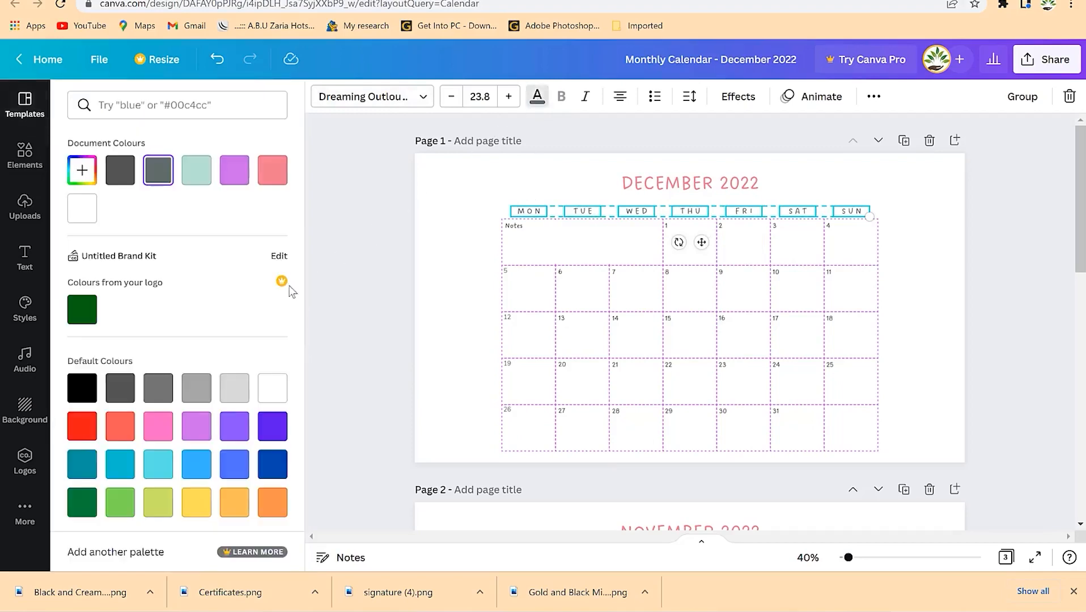
click(272, 468)
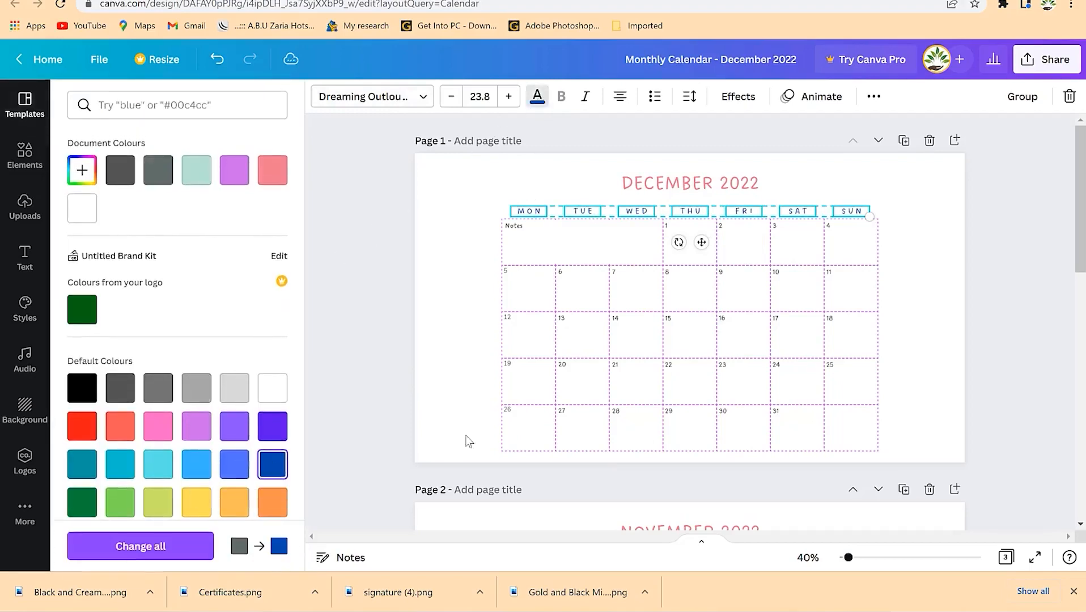
click(467, 279)
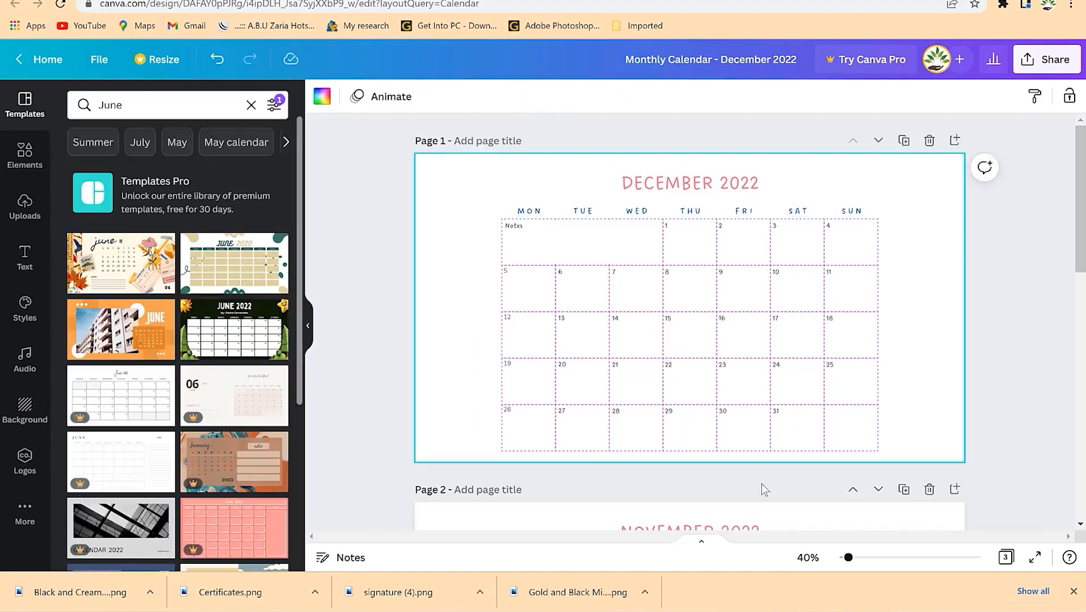
- Check that the SUN heading is also dark blue, then deselect it
click(1063, 315)
click(857, 216)
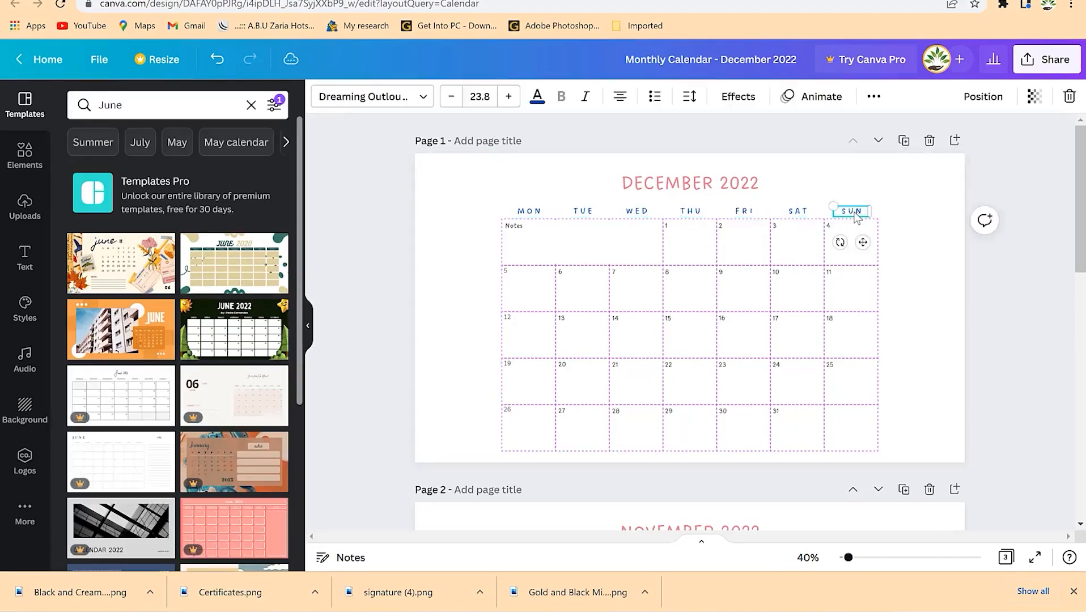
click(719, 225)
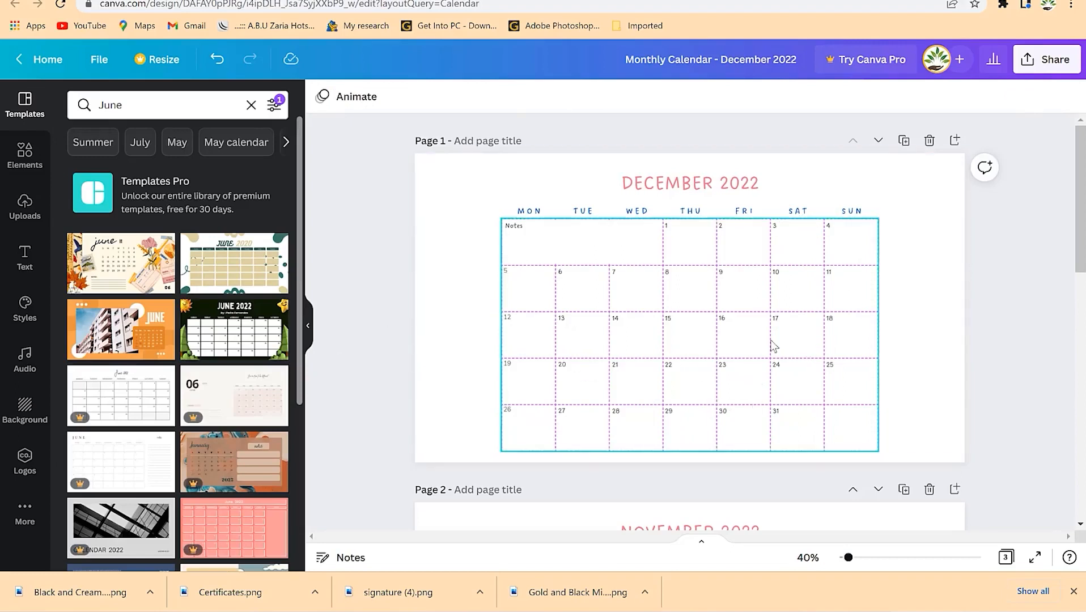
click(390, 434)
- Search the Elements panel for 'flower' and browse the flower results
click(161, 104)
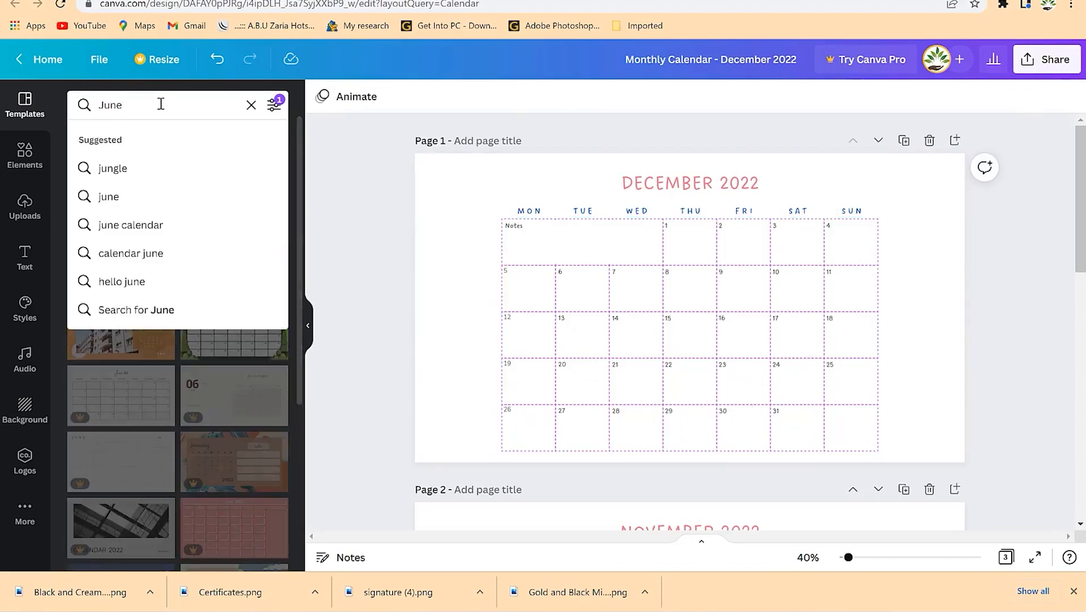
text(Ju)
key(BackSpace)
key(BackSpace)
text(flower)
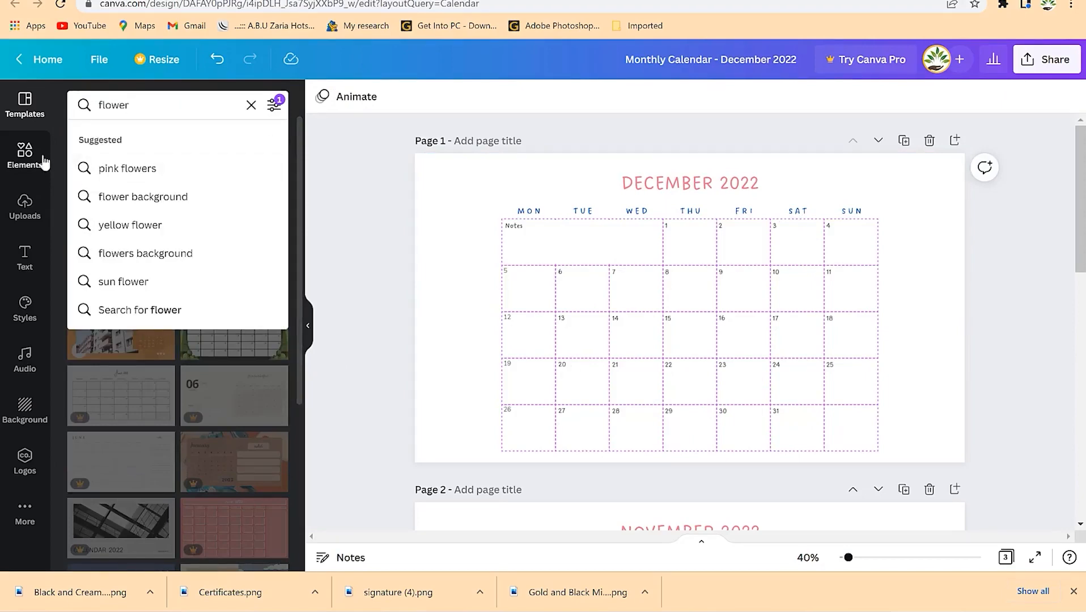
click(28, 153)
click(143, 104)
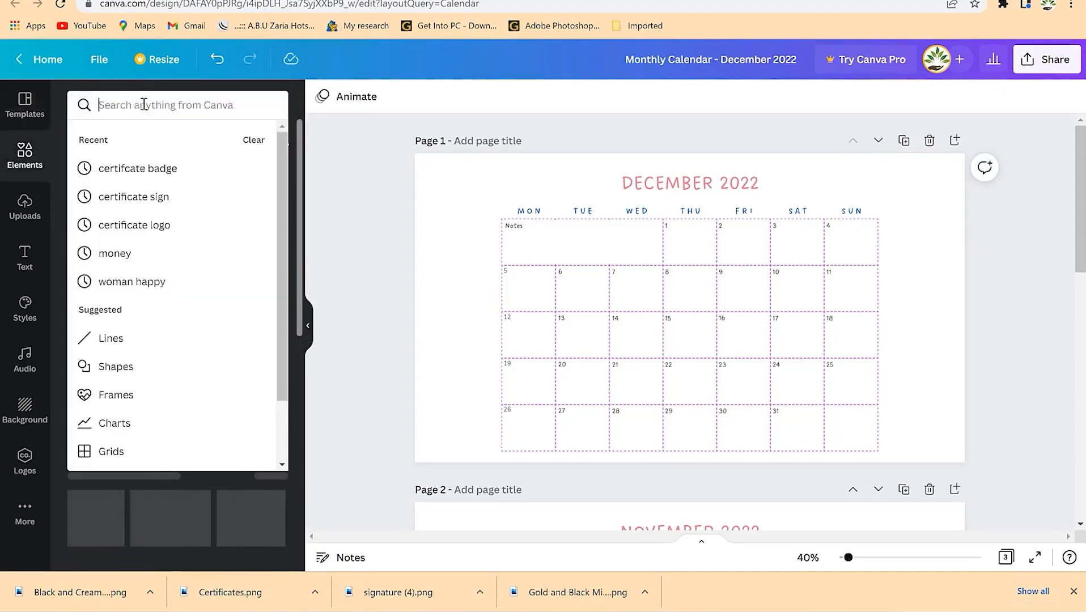
text(flower)
key(Return)
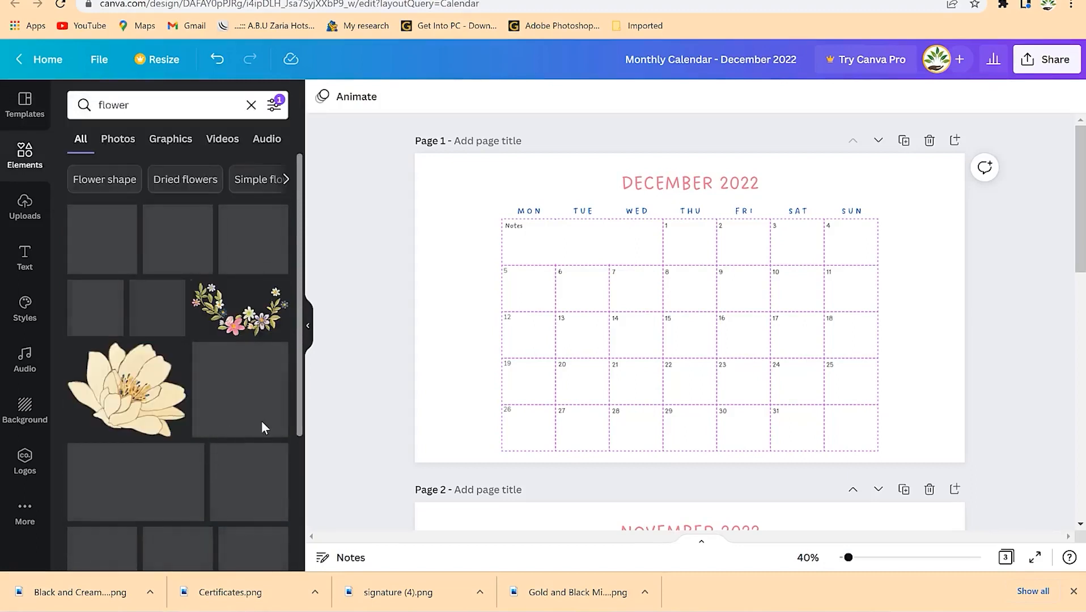
scroll(204, 448, down, 5)
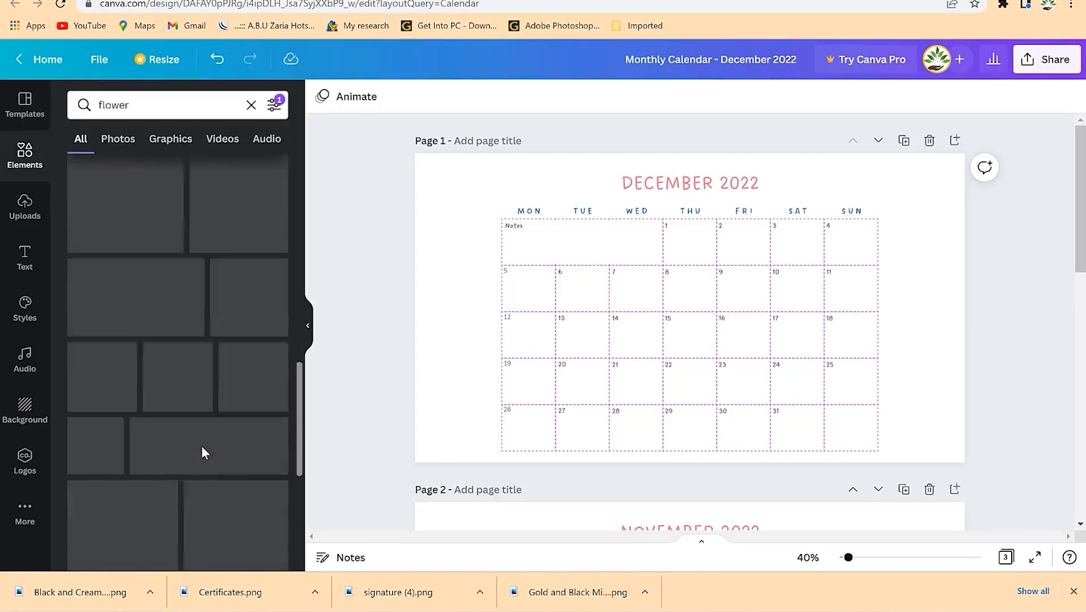
scroll(203, 447, up, 5)
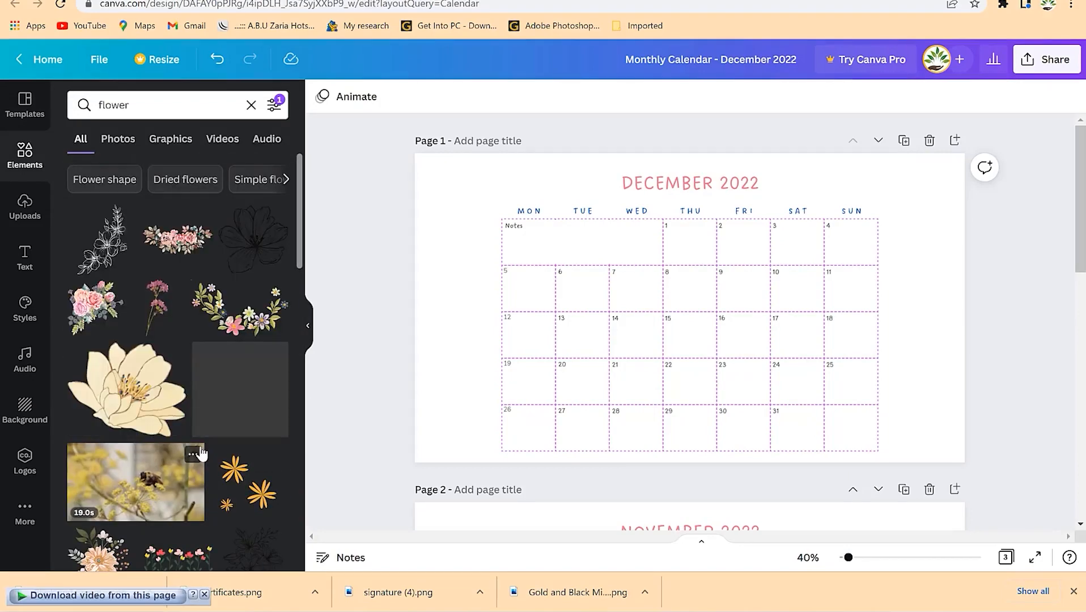
scroll(191, 400, down, 5)
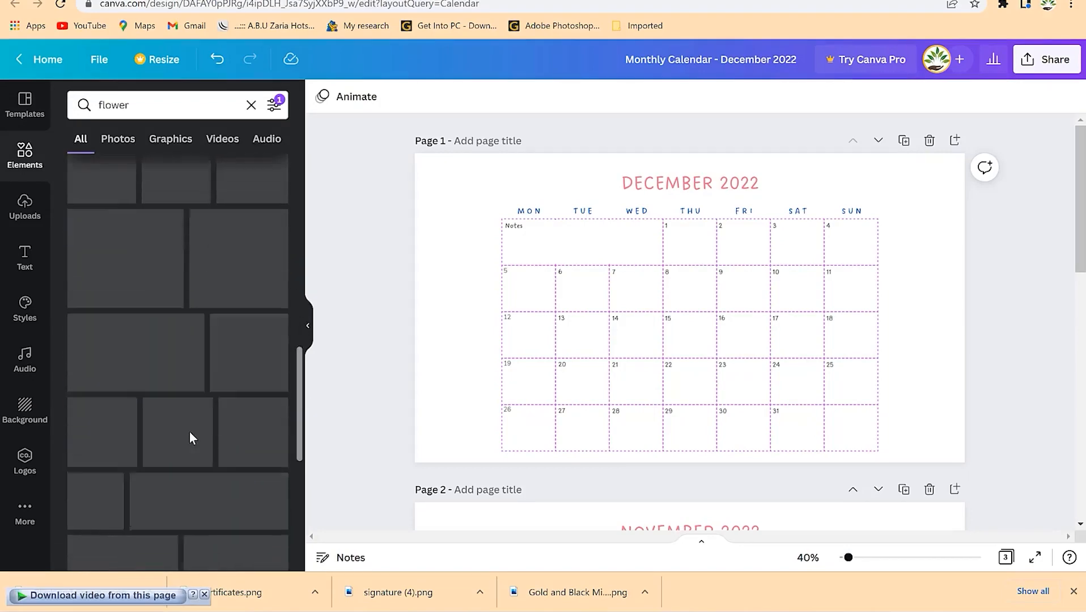
scroll(210, 397, up, 5)
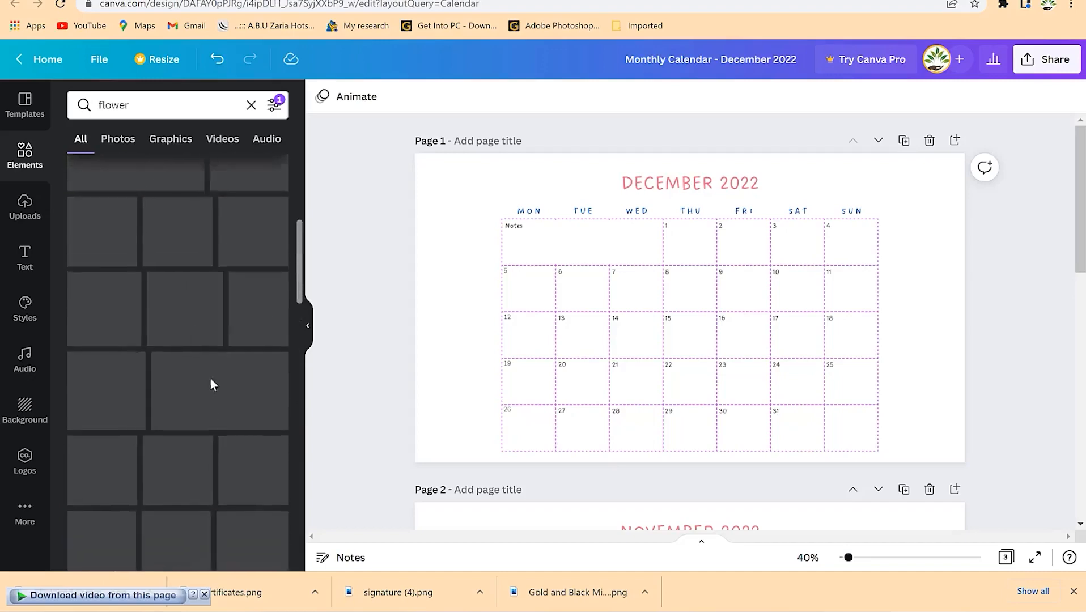
- Replace the element search with 'bird' and scroll through the bird graphics
click(144, 107)
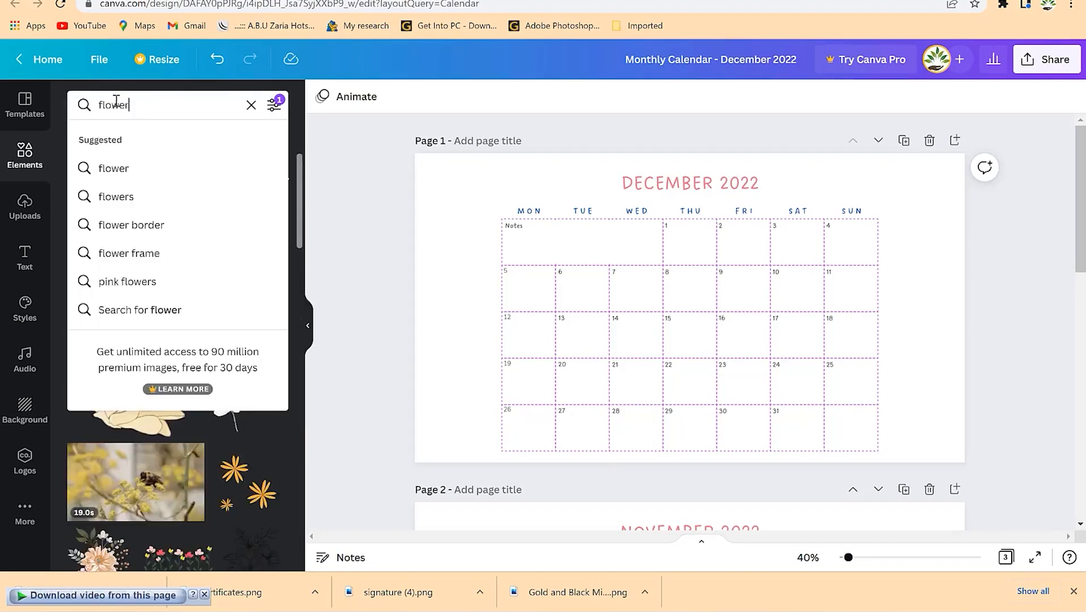
text(bird)
key(Return)
scroll(179, 478, down, 5)
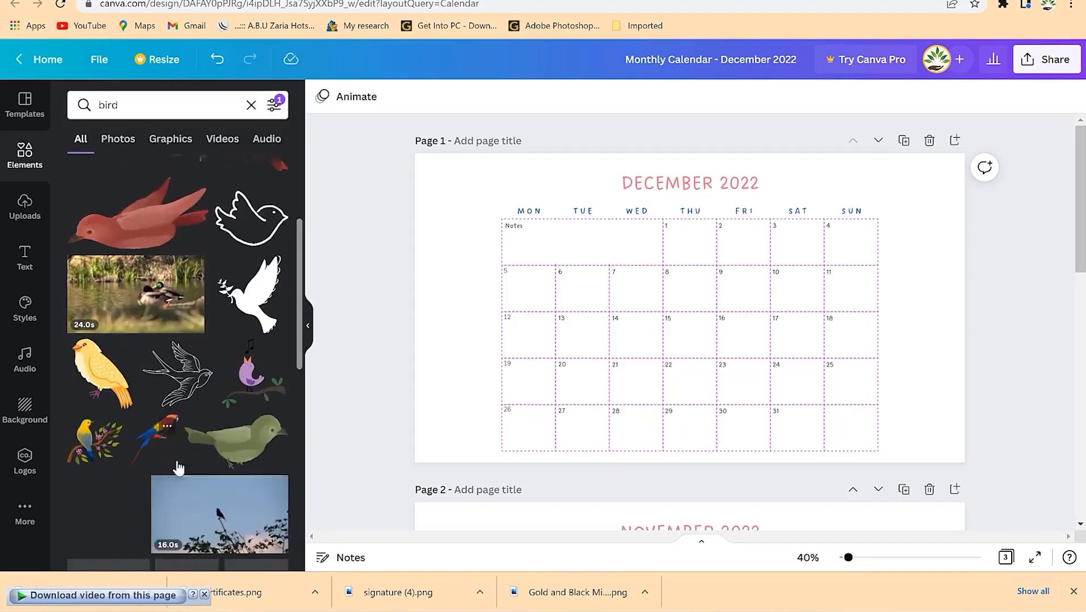
scroll(176, 479, down, 6)
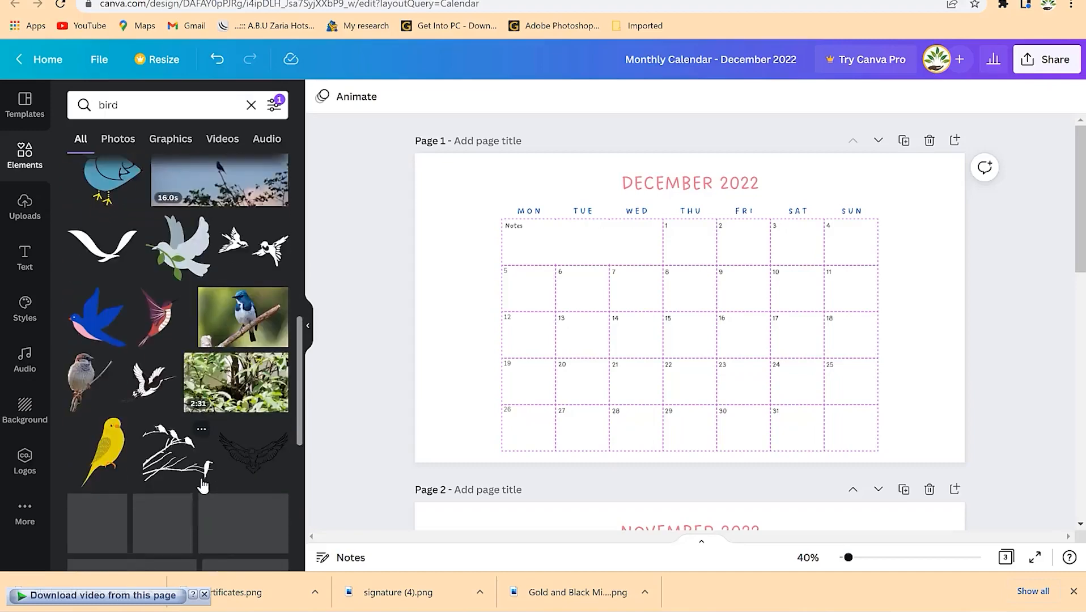
scroll(193, 481, up, 6)
scroll(193, 481, down, 6)
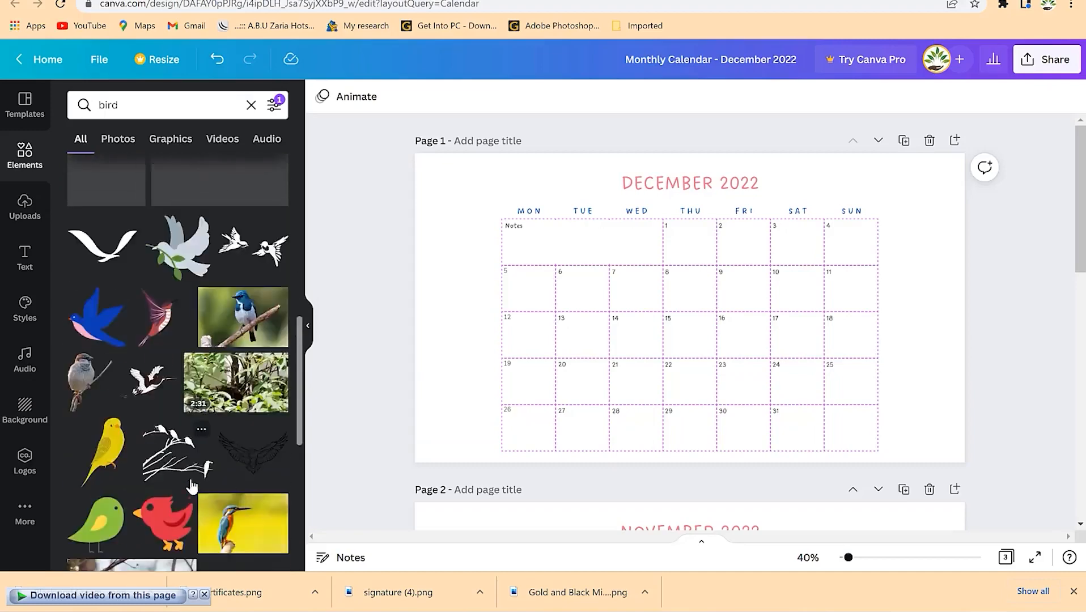
scroll(193, 480, up, 5)
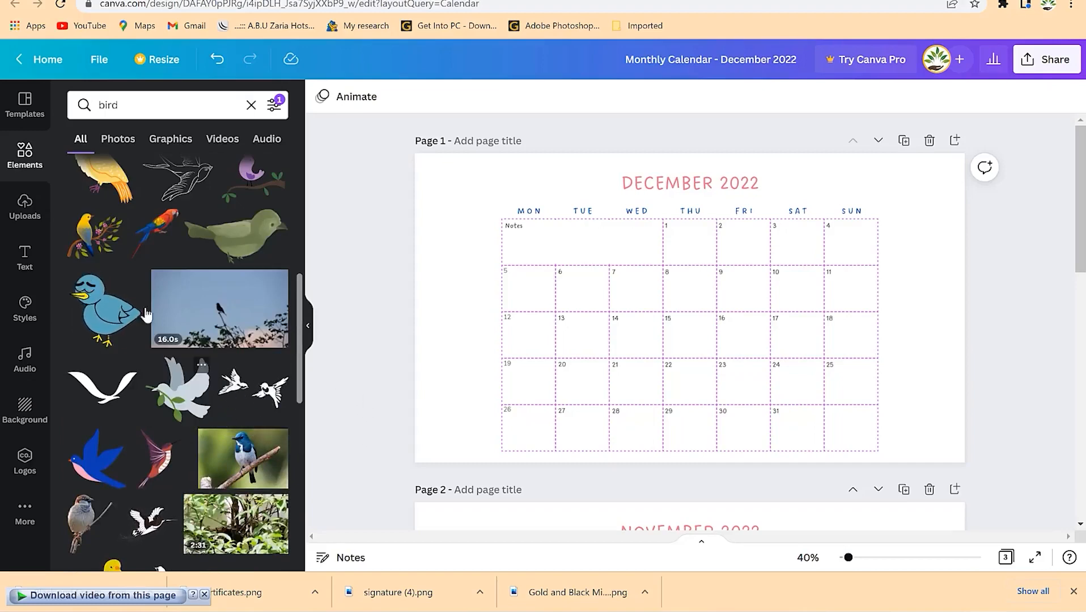
- Drag the yellow bird-on-branch graphic onto the December page and shrink it
drag(85, 231, 604, 230)
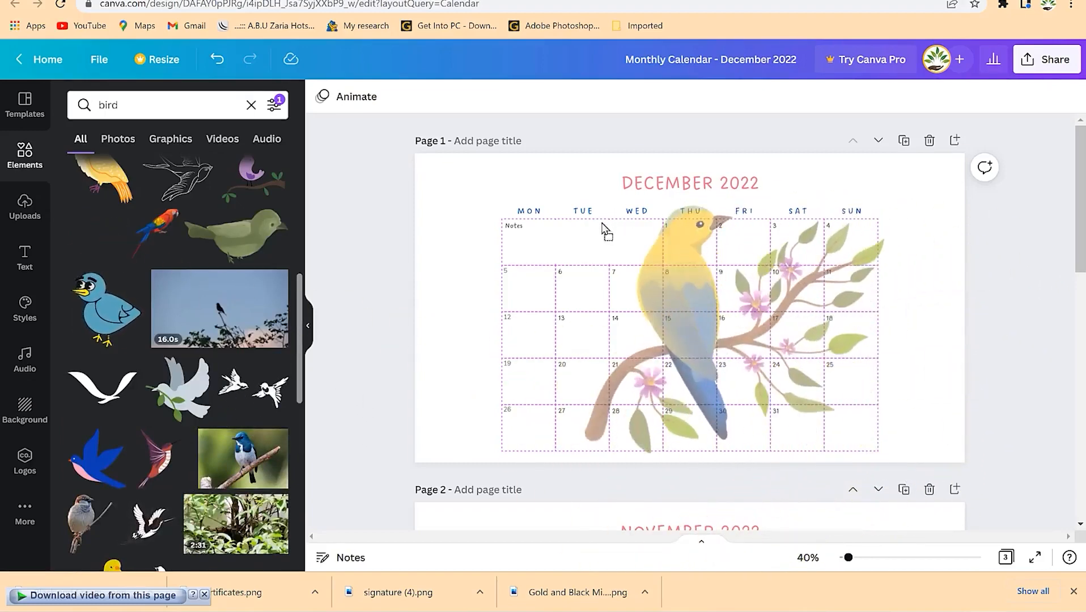
drag(883, 206, 687, 347)
drag(626, 391, 457, 390)
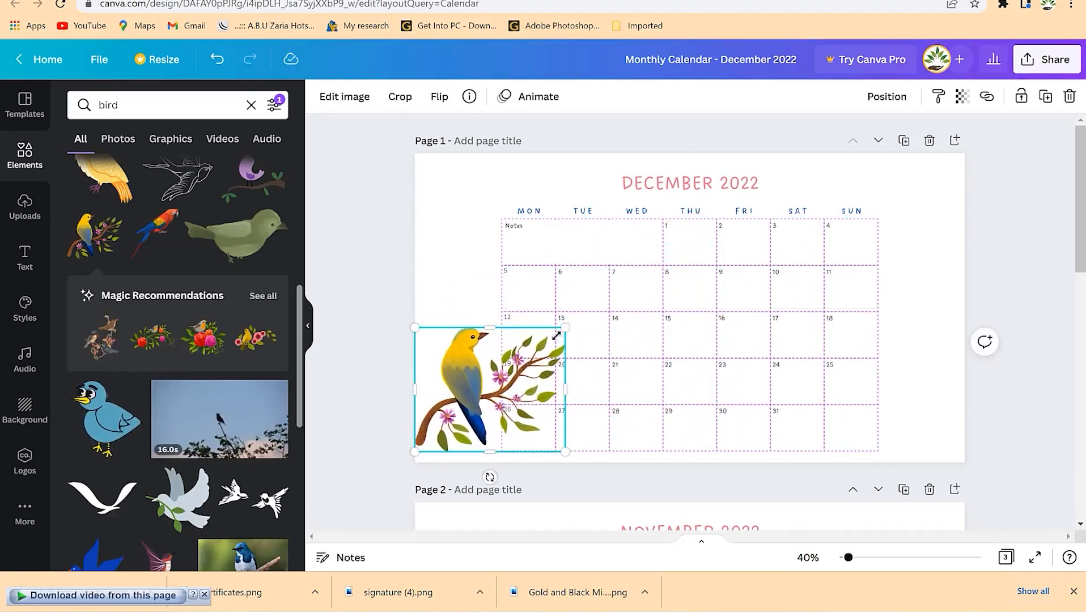
drag(565, 330, 946, 302)
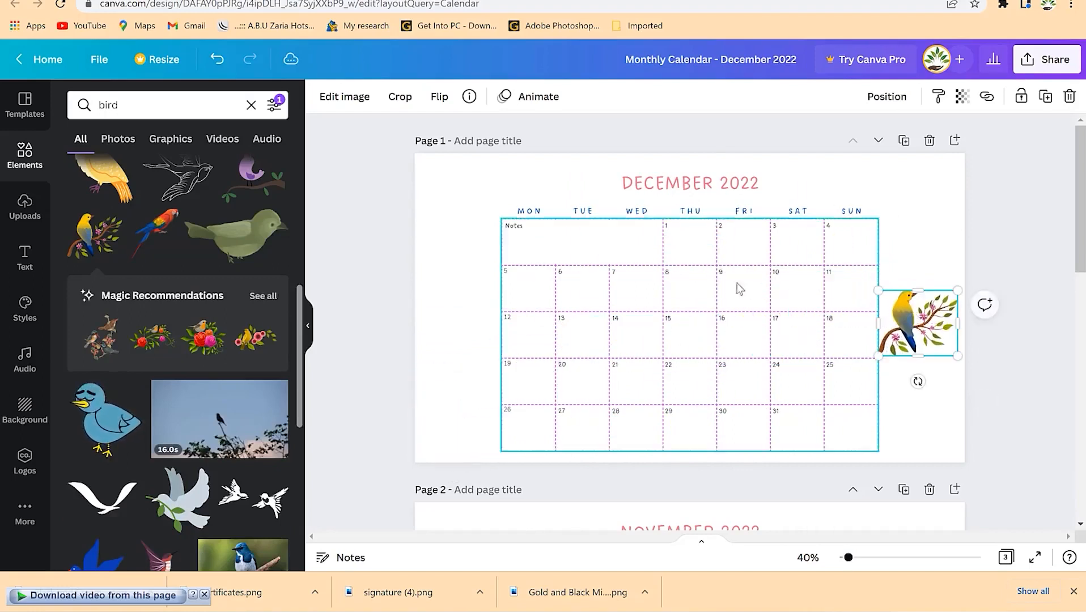
- Shift the whole December calendar left and set the enlarged bird to its right
click(651, 191)
shift+click(637, 210)
key(ctrl+a)
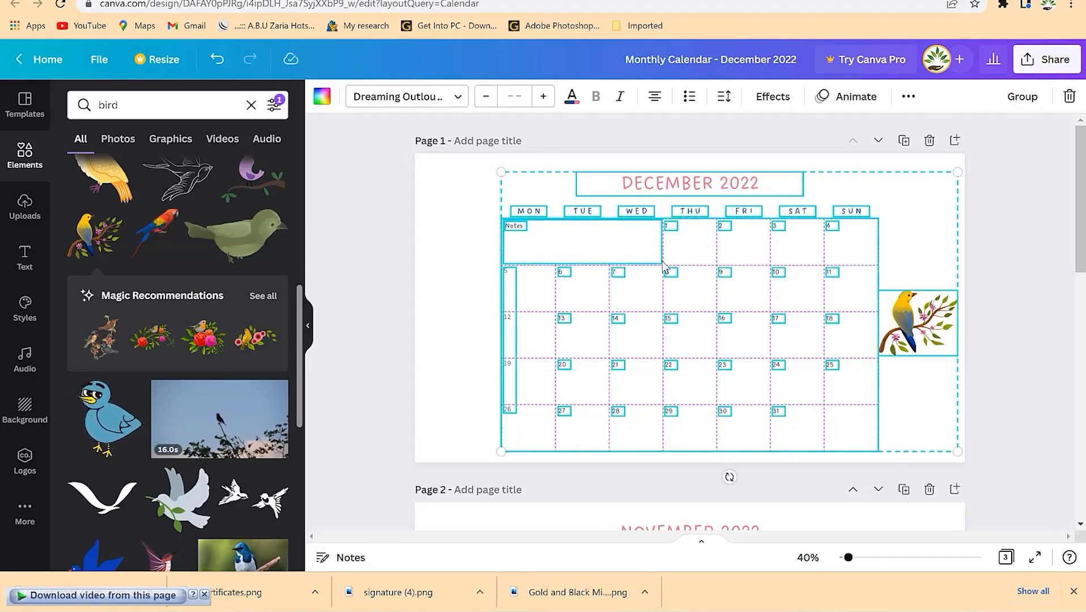
drag(665, 266, 607, 258)
click(964, 245)
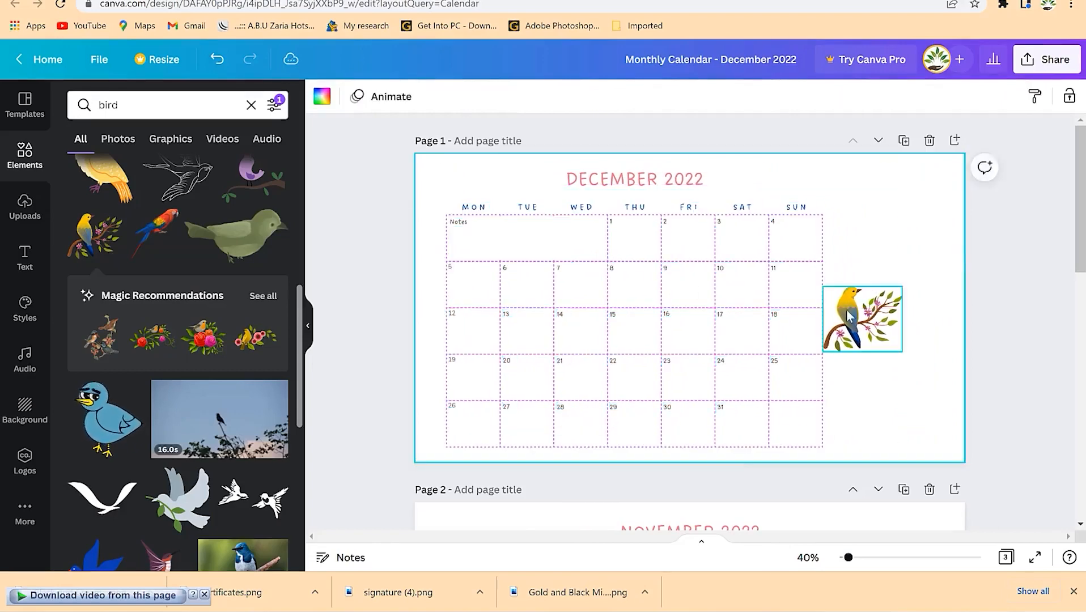
click(851, 316)
drag(902, 287, 954, 244)
drag(891, 297, 896, 315)
click(932, 212)
click(1014, 386)
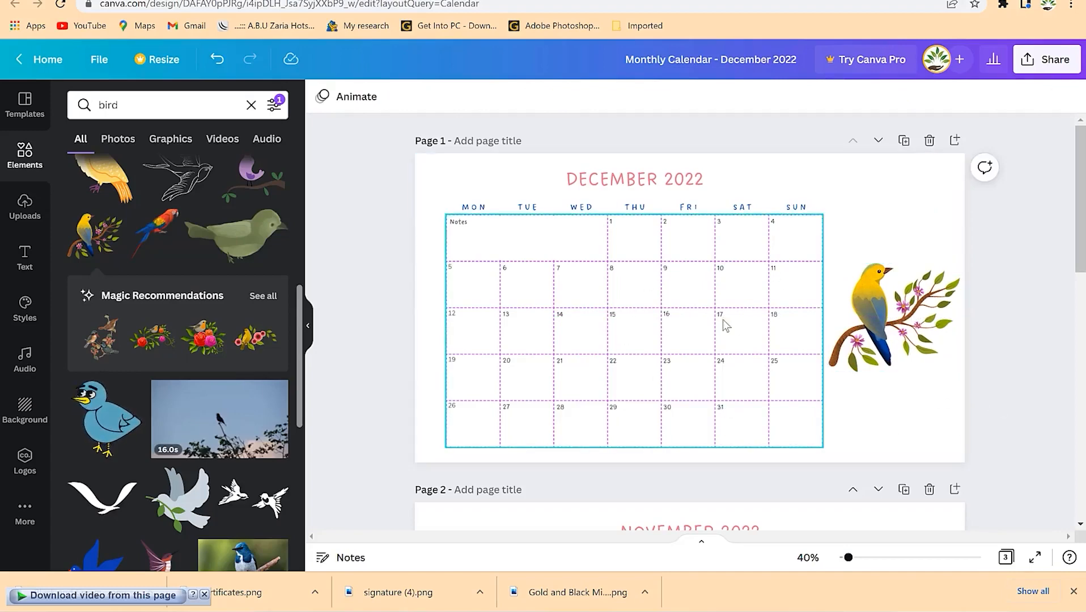
- Move the November calendar left and paste a copy of the bird beside it
scroll(737, 367, down, 5)
scroll(738, 365, up, 5)
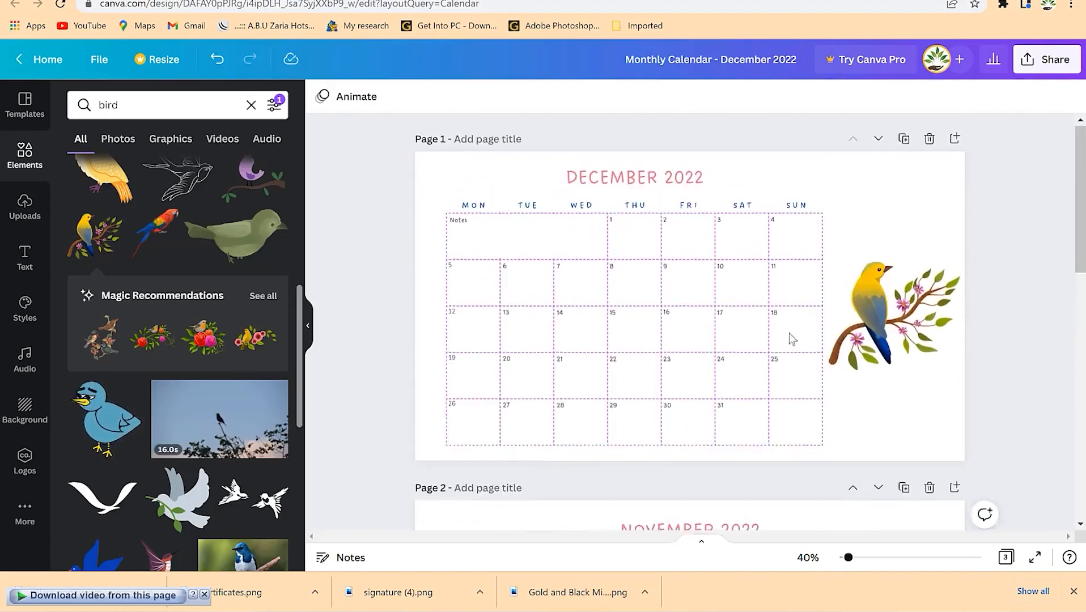
click(889, 306)
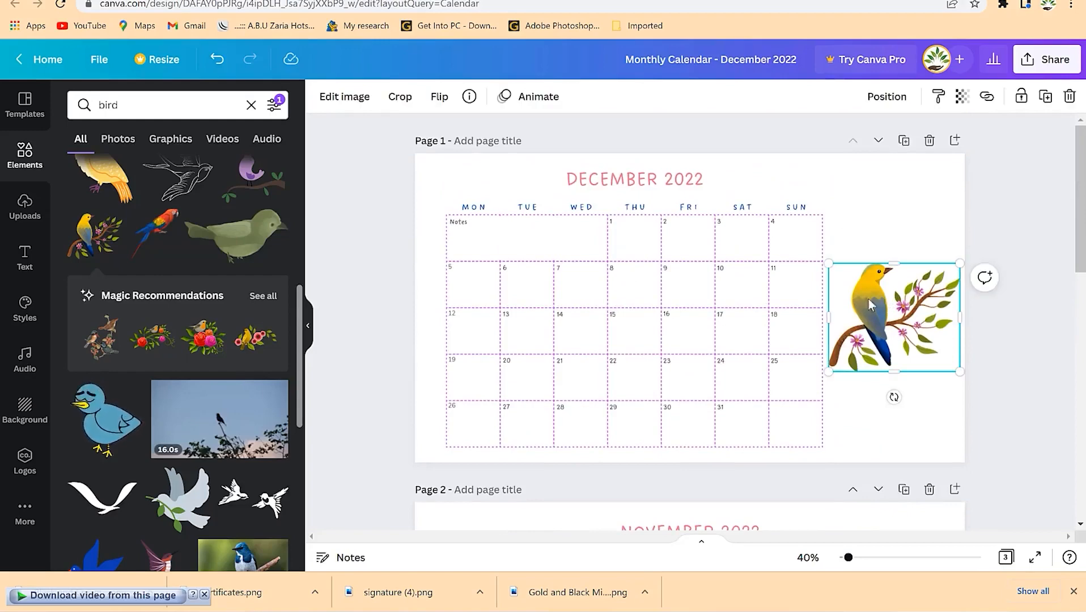
scroll(751, 340, down, 5)
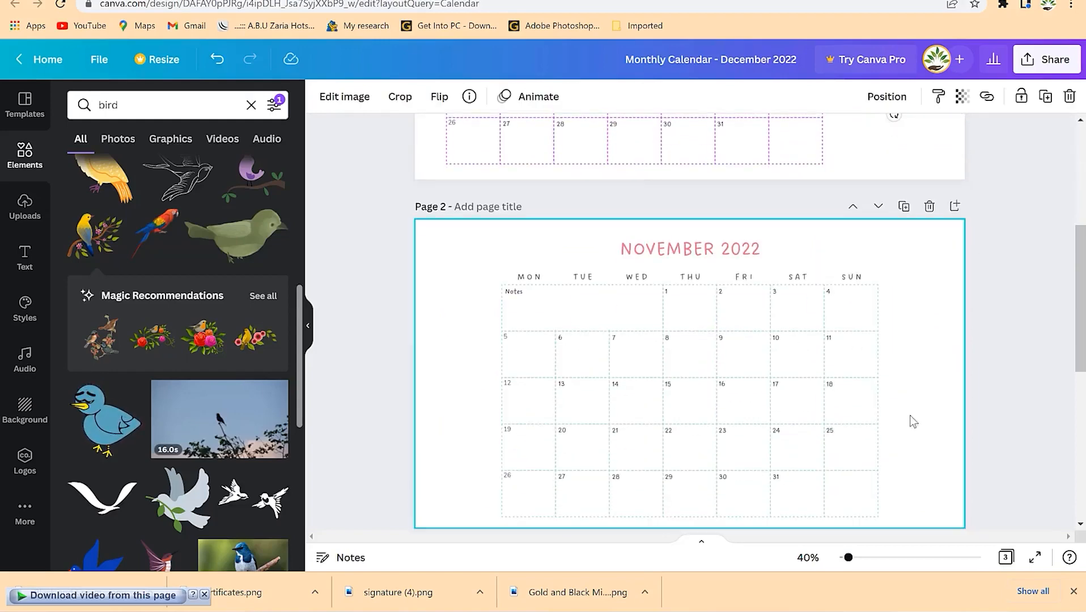
click(778, 338)
key(ctrl+a)
drag(745, 344, 678, 340)
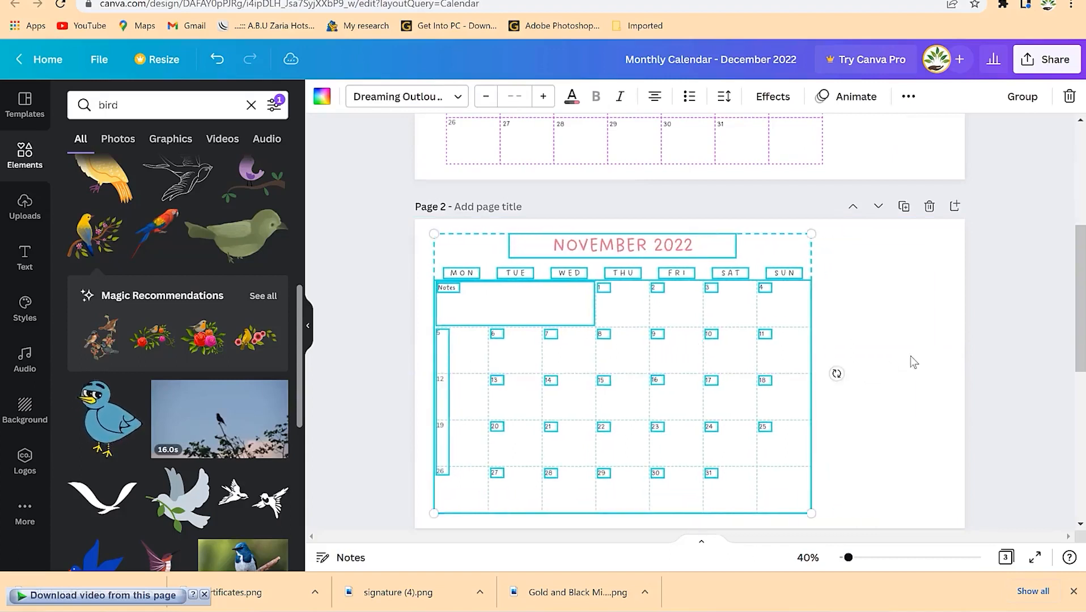
click(910, 356)
key(ctrl+v)
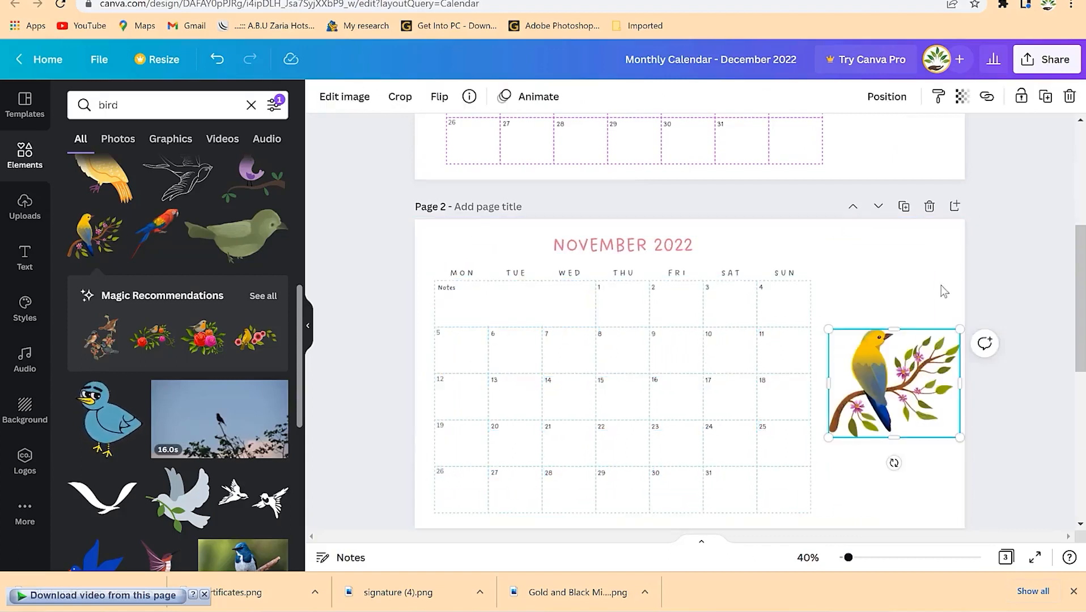
click(943, 291)
drag(911, 367, 905, 368)
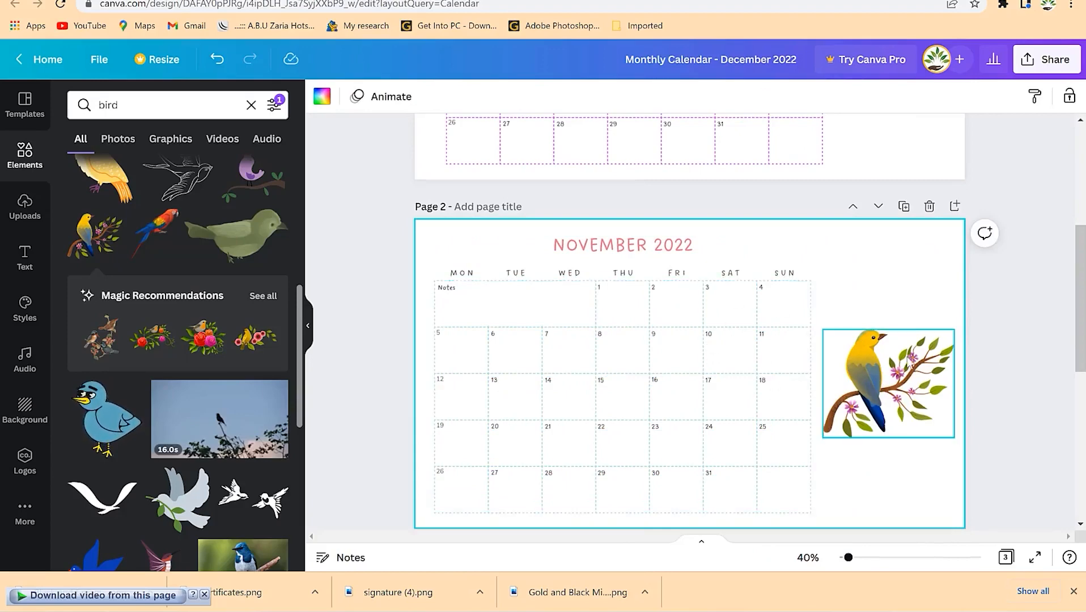
scroll(907, 363, up, 5)
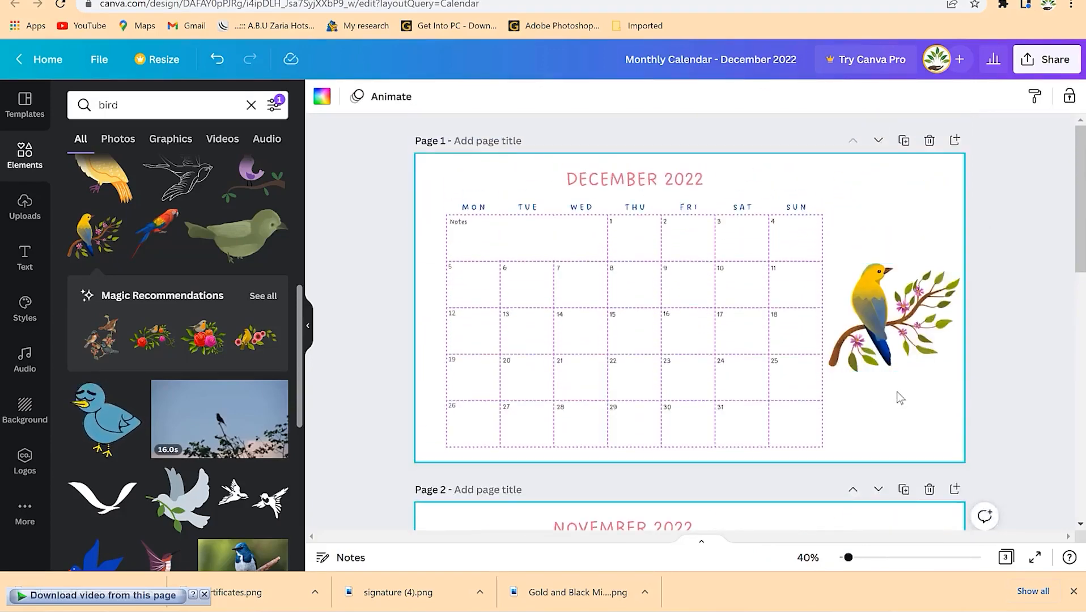
- Add a heading reading 'EPIC Mentorship' to the December page
click(24, 259)
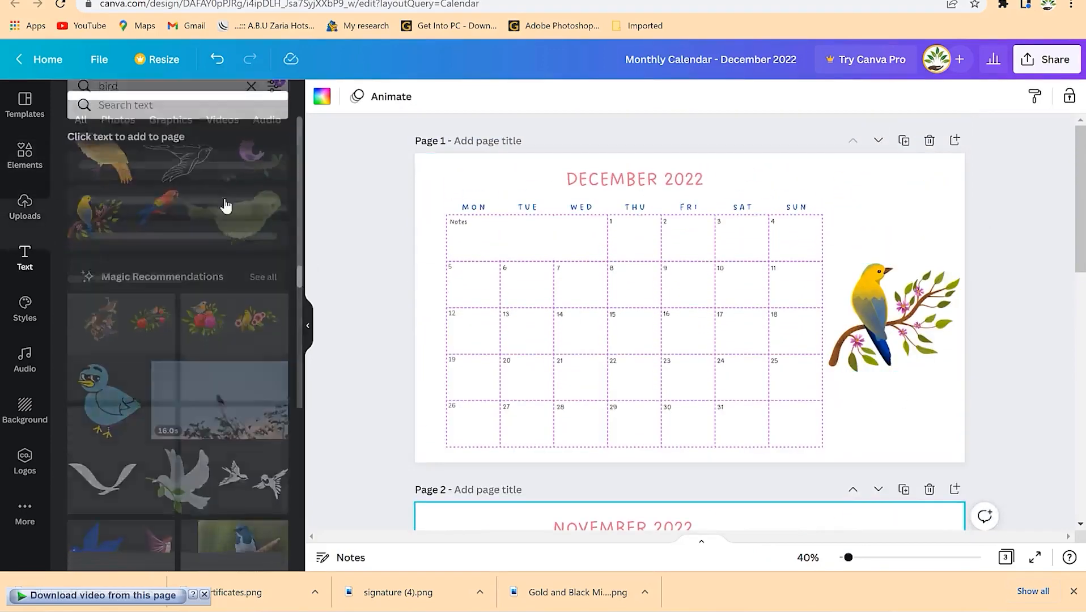
click(172, 173)
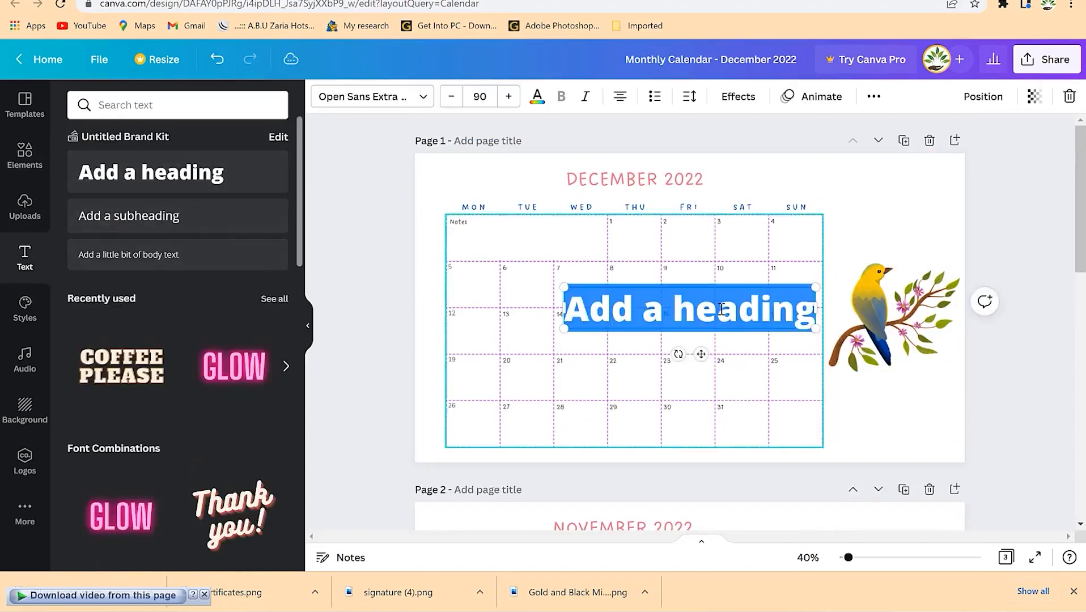
text(EPIC M)
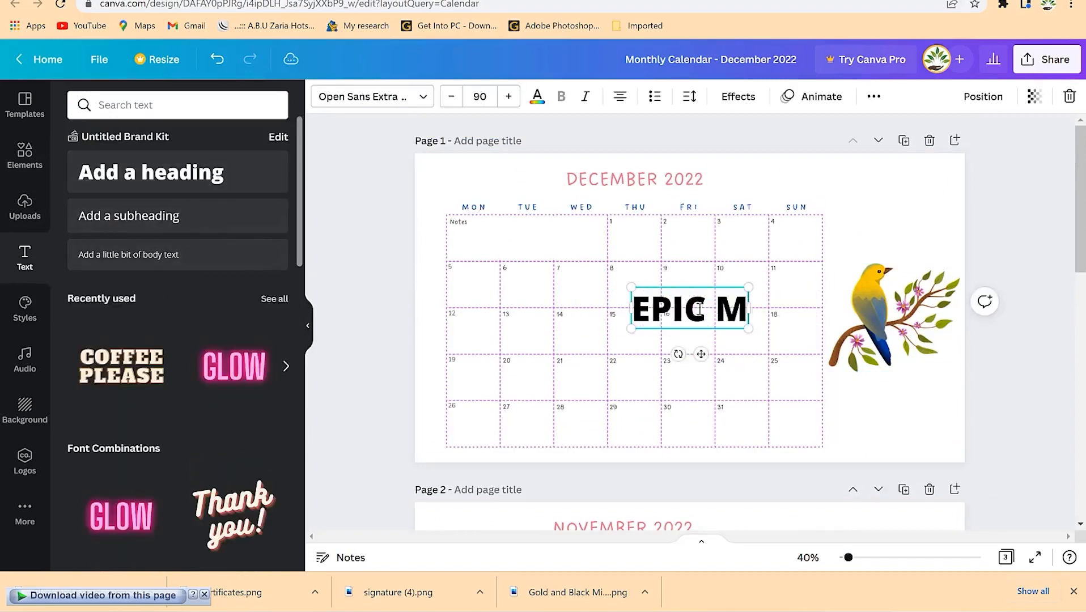
key(BackSpace)
text(nETO)
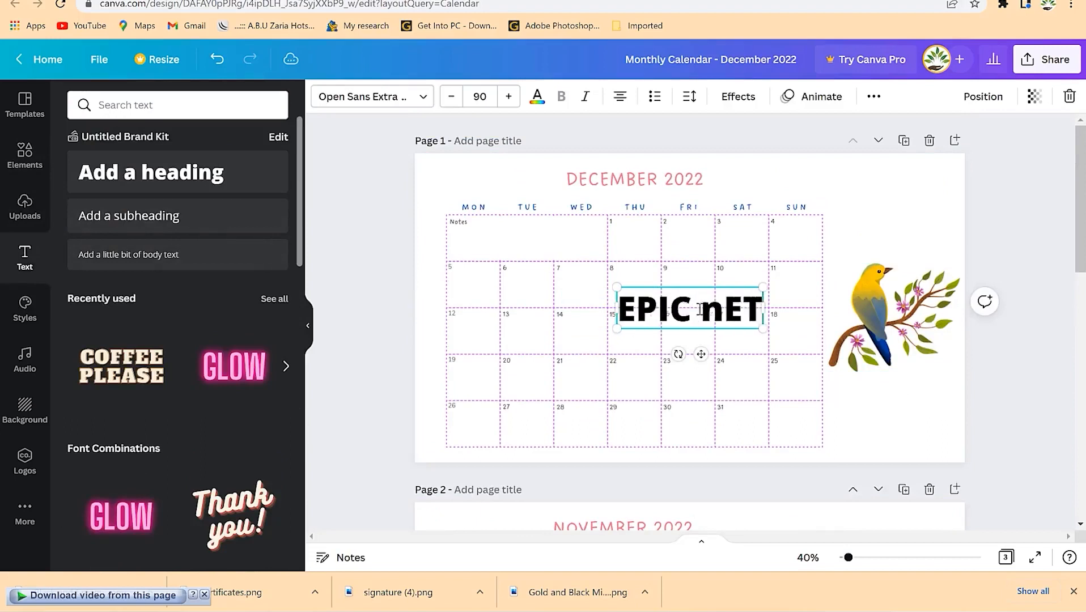
key(BackSpace)
key(BackSpace)
key(BackSpace)
key(BackSpace)
text(mE)
key(BackSpace)
key(BackSpace)
text(Mentorship)
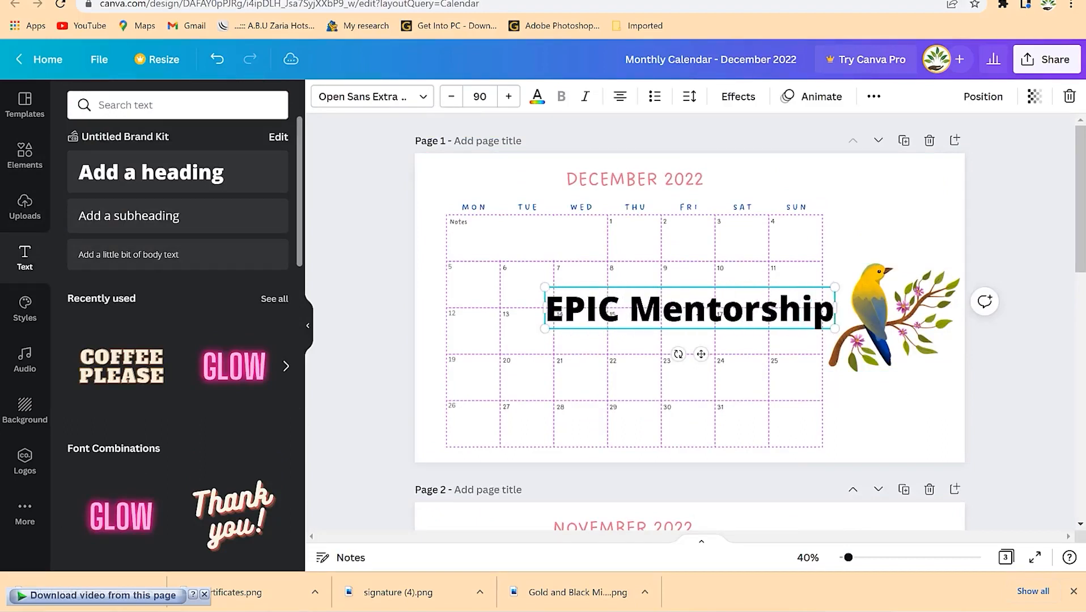
- Reduce the heading's font size to 38 and place it beneath the bird
key(ctrl+a)
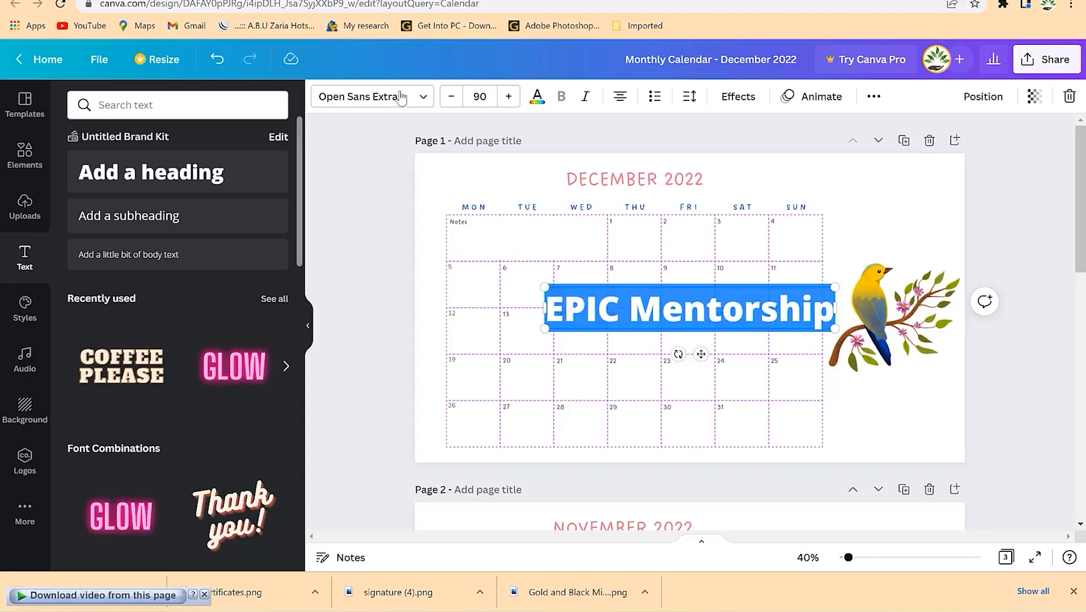
click(451, 96)
click(451, 96)
click(452, 96)
click(452, 96)
click(454, 102)
click(454, 102)
click(454, 102)
click(455, 102)
click(454, 102)
click(454, 102)
click(455, 102)
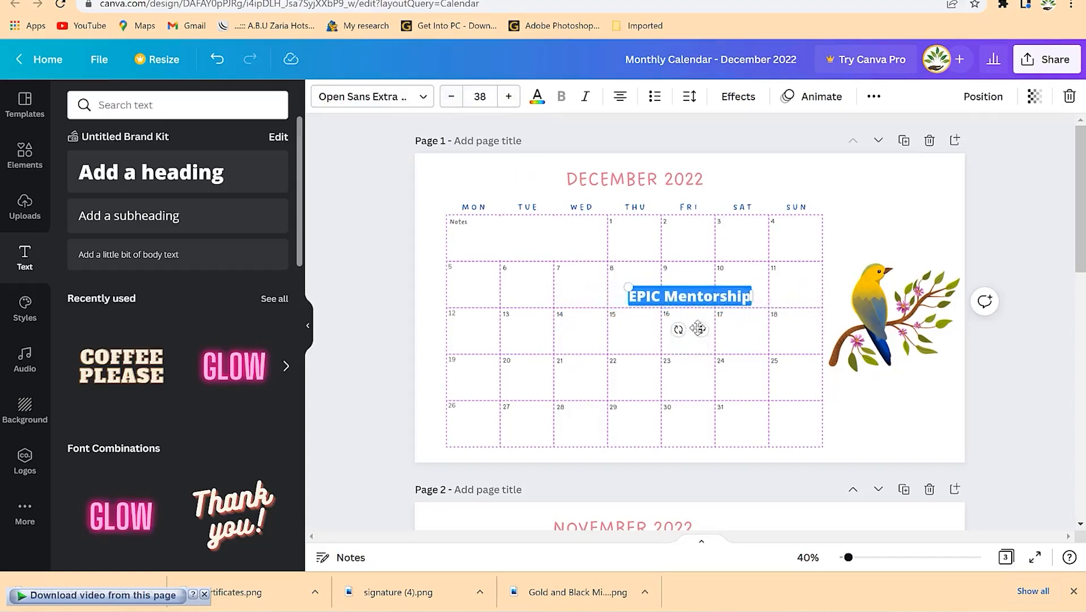
drag(701, 329, 905, 421)
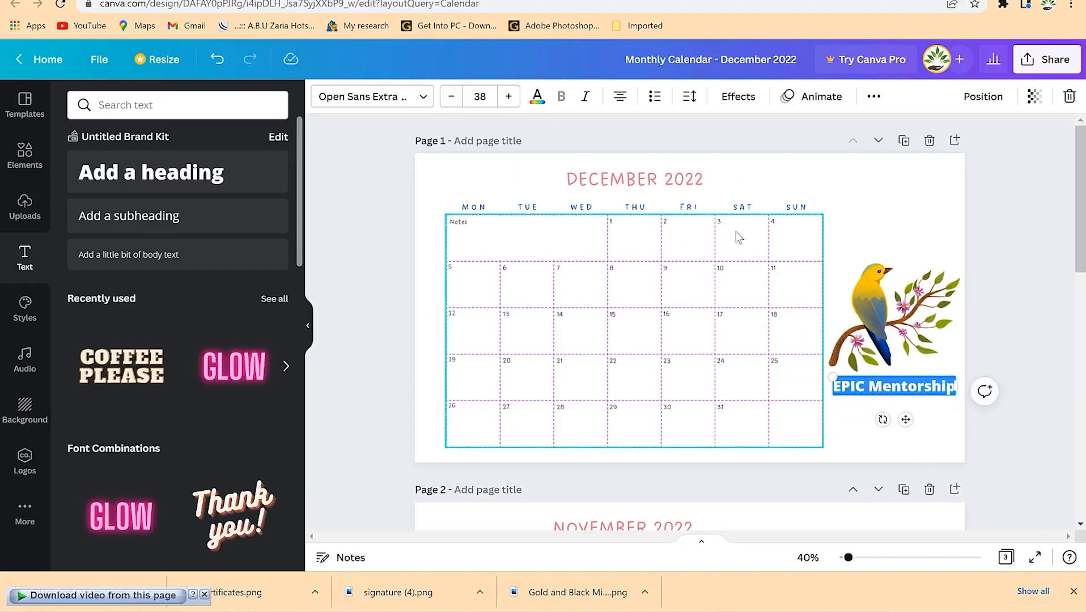
click(537, 97)
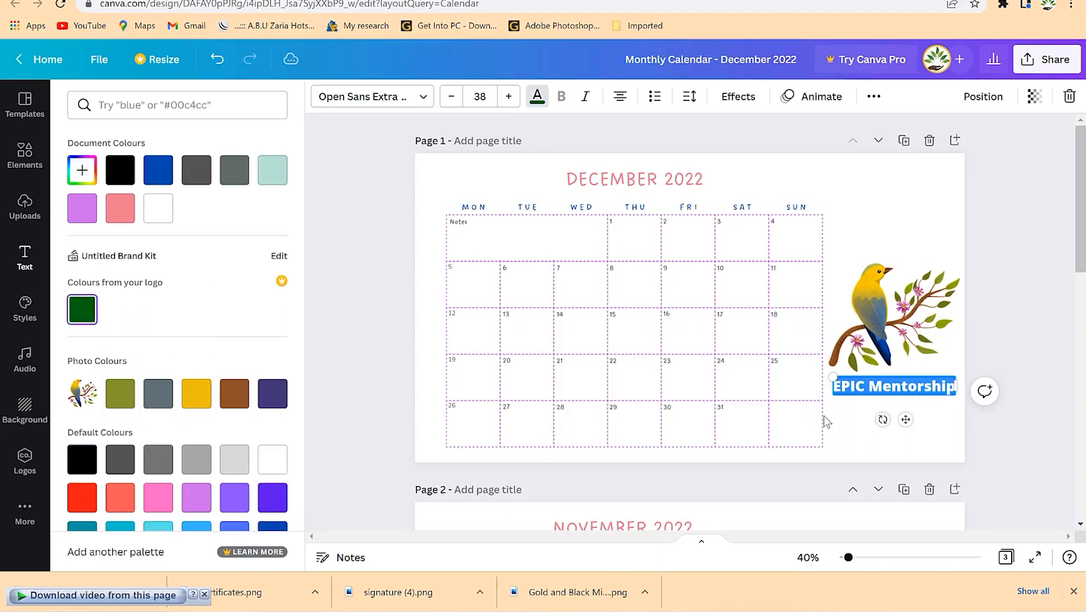
- Copy the EPIC Mentorship caption onto the November page and centre it under the bird
click(838, 438)
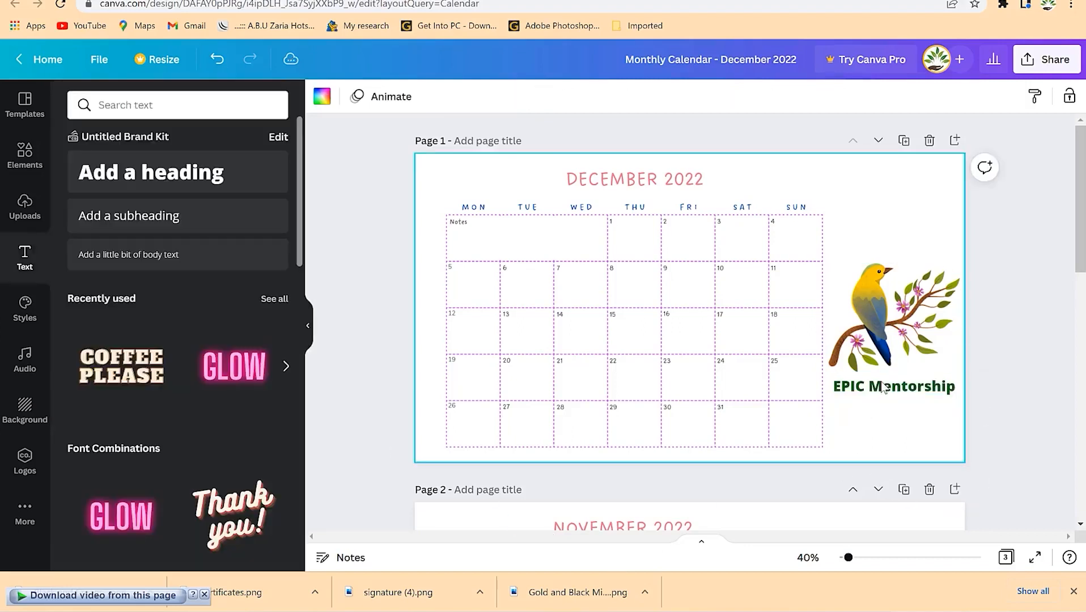
click(901, 332)
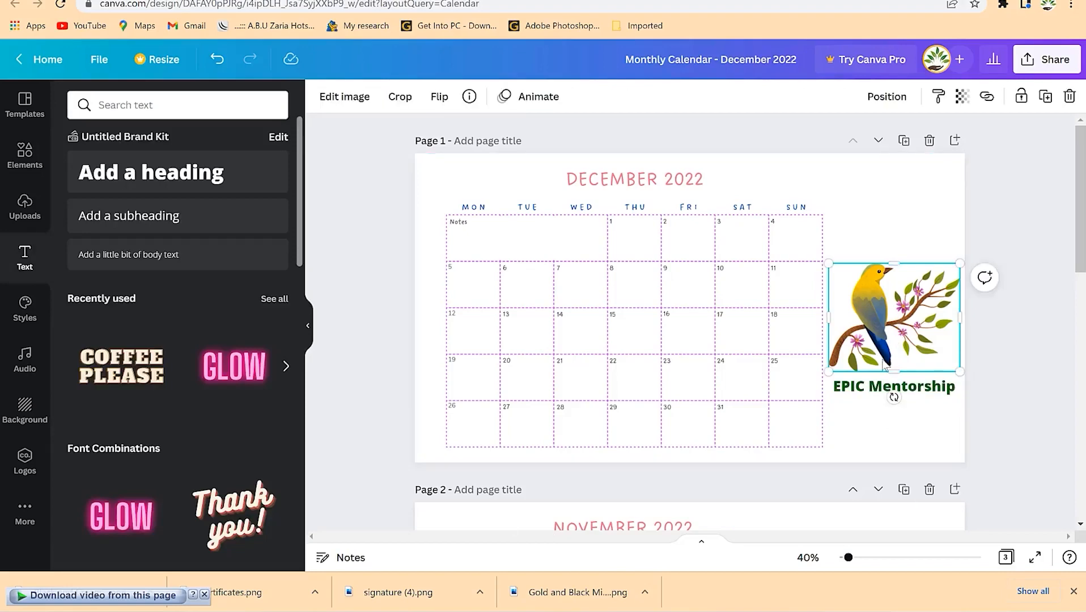
click(874, 393)
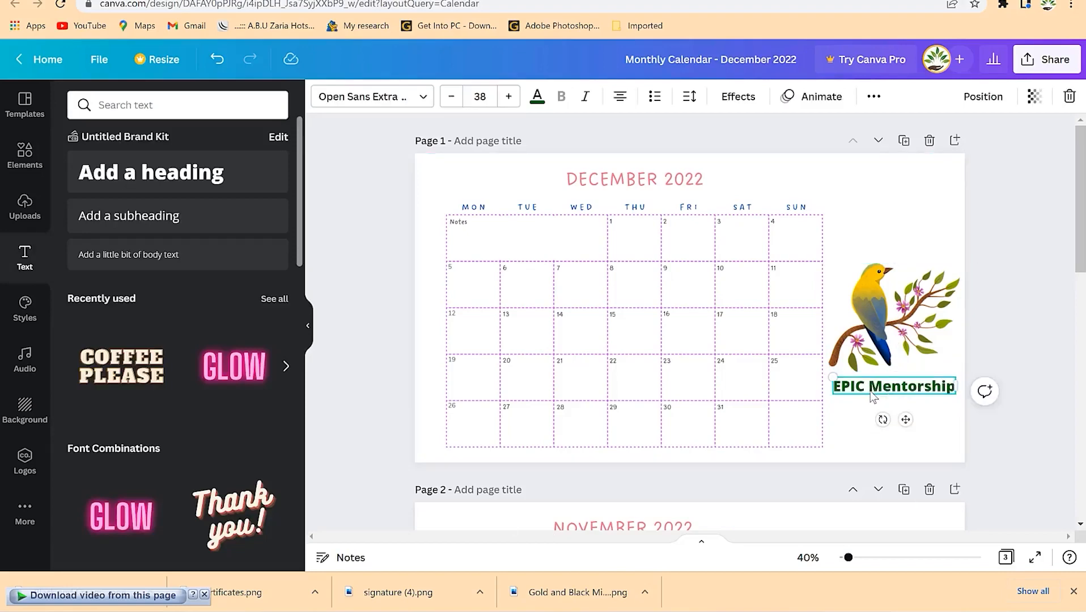
scroll(895, 514, down, 5)
click(904, 434)
click(897, 482)
key(ctrl+v)
click(912, 501)
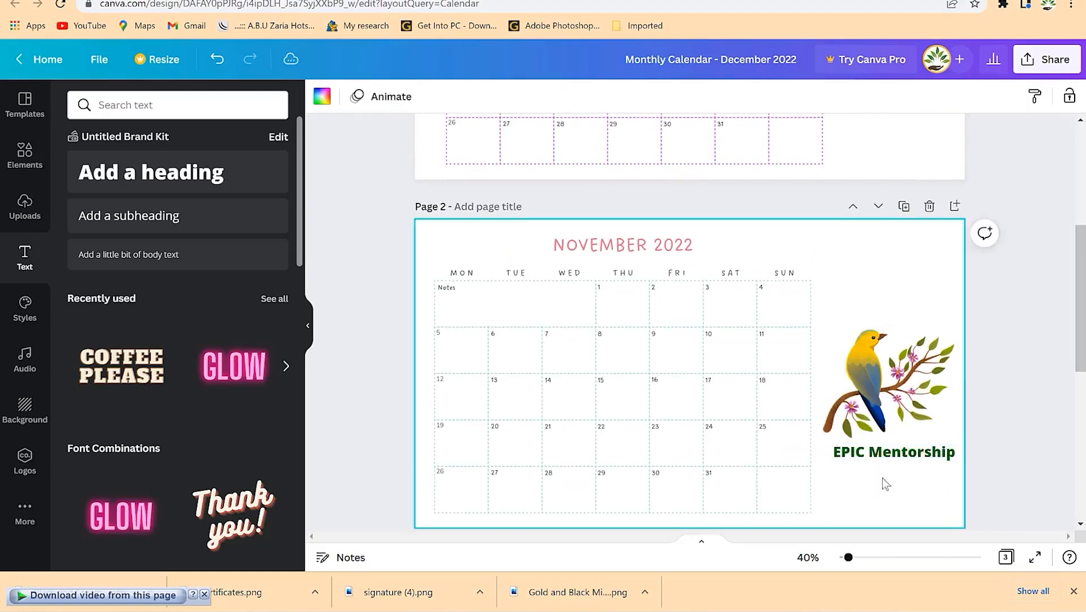
click(886, 457)
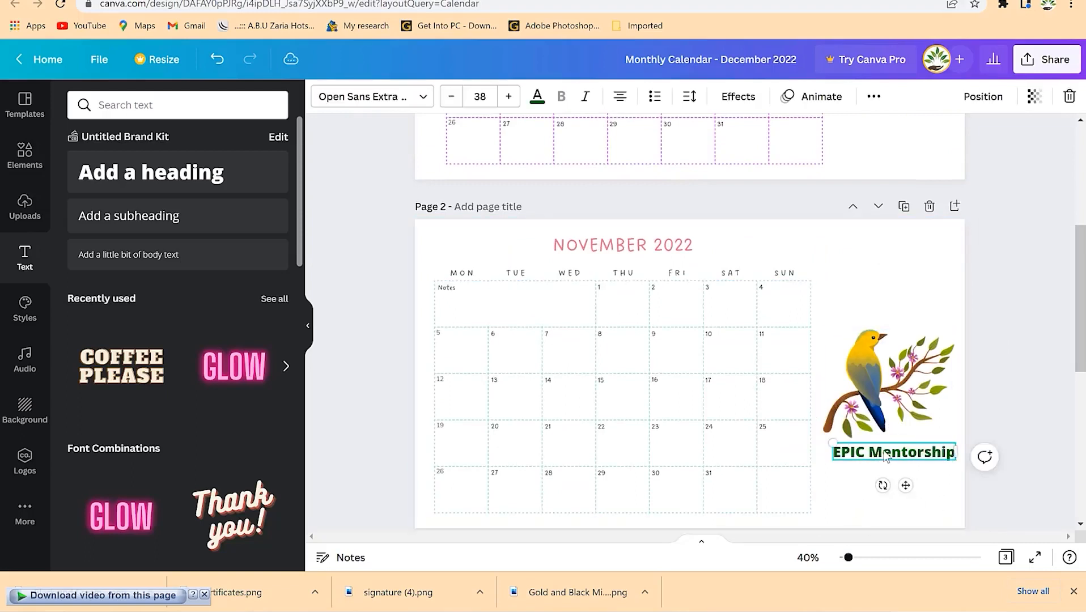
drag(887, 453, 891, 462)
click(903, 466)
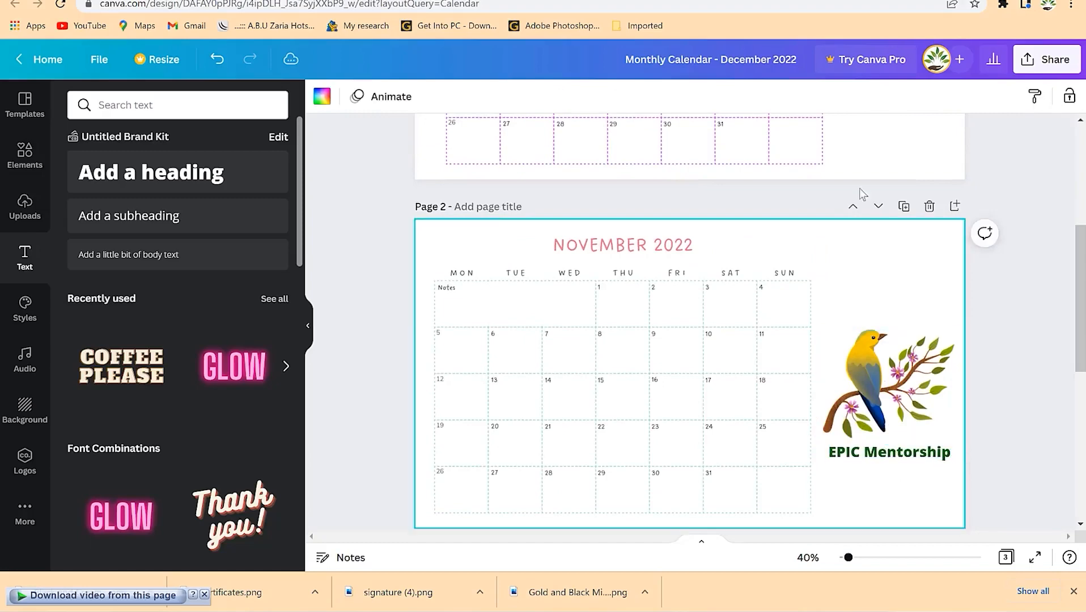
- Scroll through both calendar pages and dismiss the Windows notifications flyout
scroll(853, 210, up, 5)
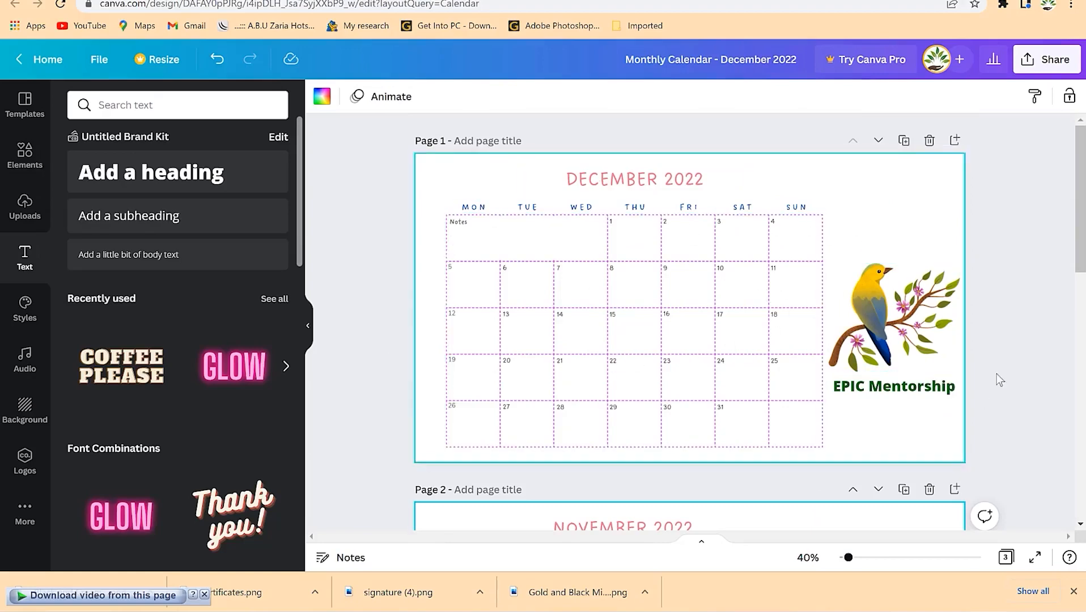
scroll(789, 356, down, 5)
scroll(779, 340, up, 5)
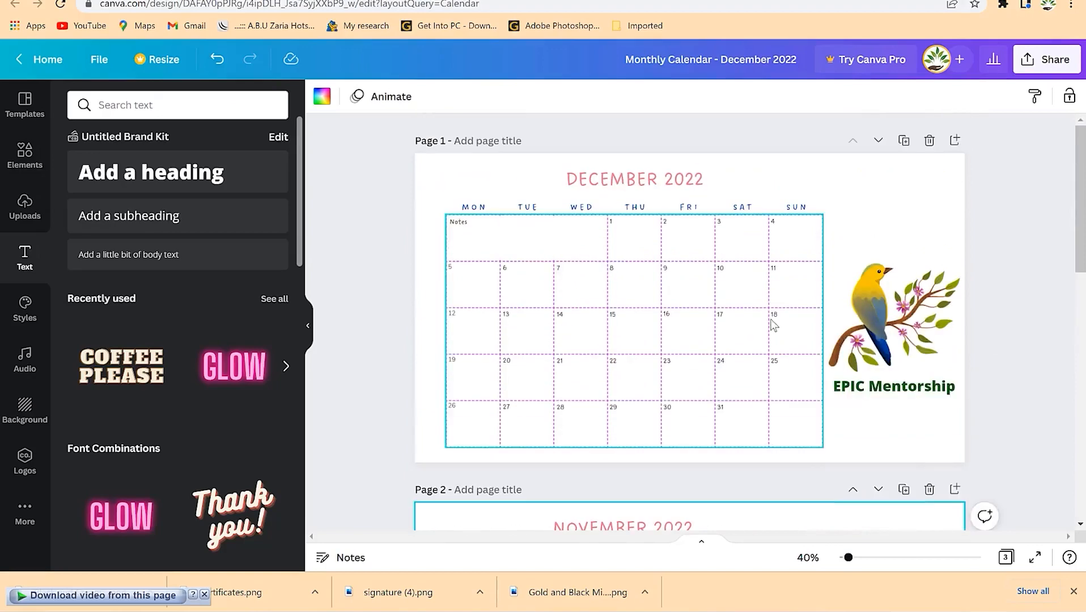
scroll(666, 506, down, 3)
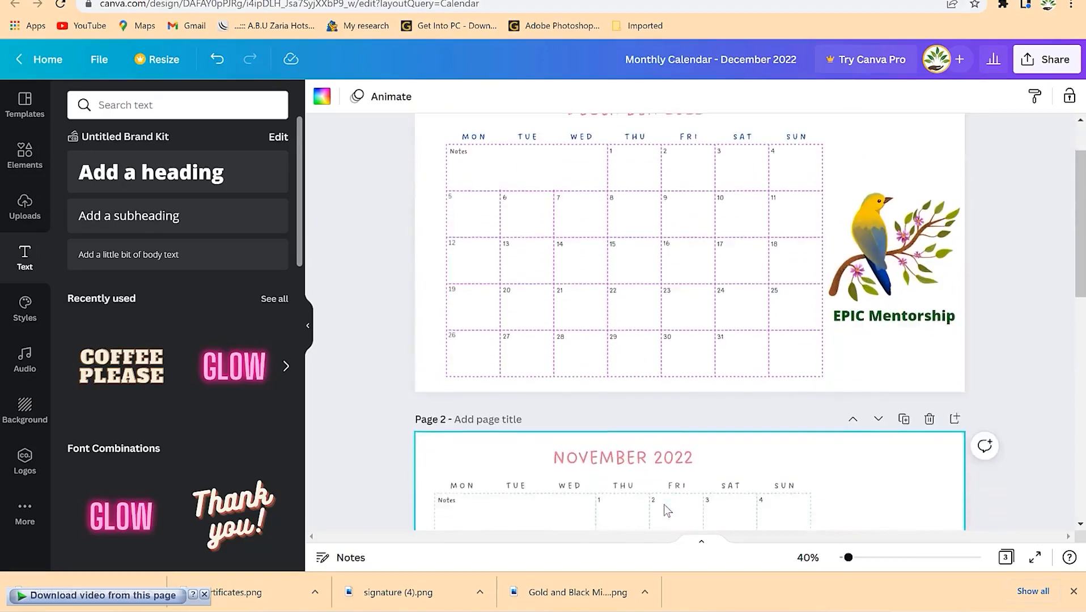
scroll(718, 471, down, 3)
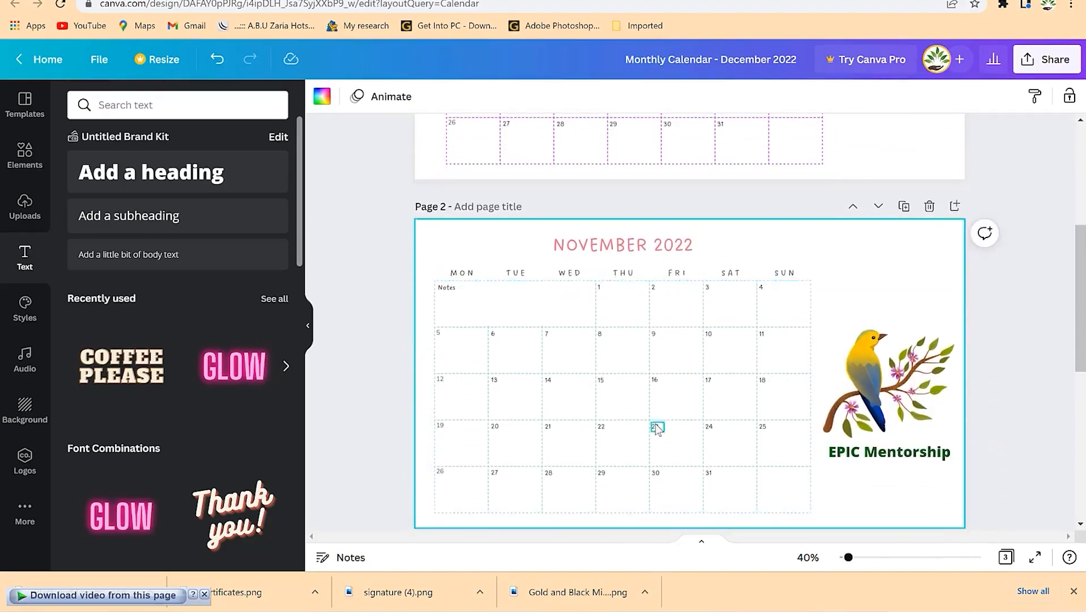
scroll(644, 384, down, 3)
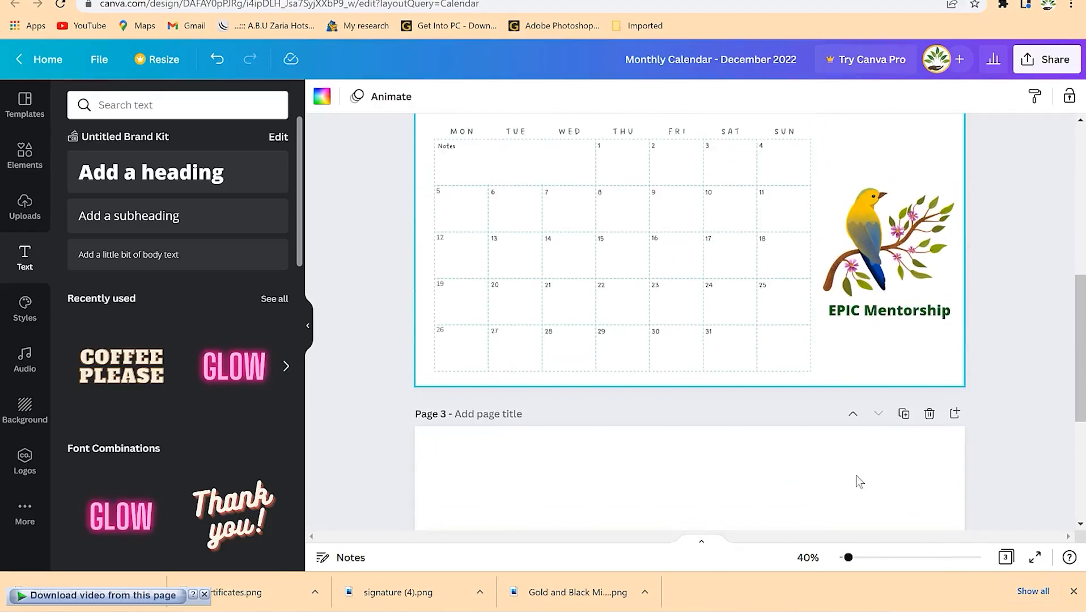
click(1003, 609)
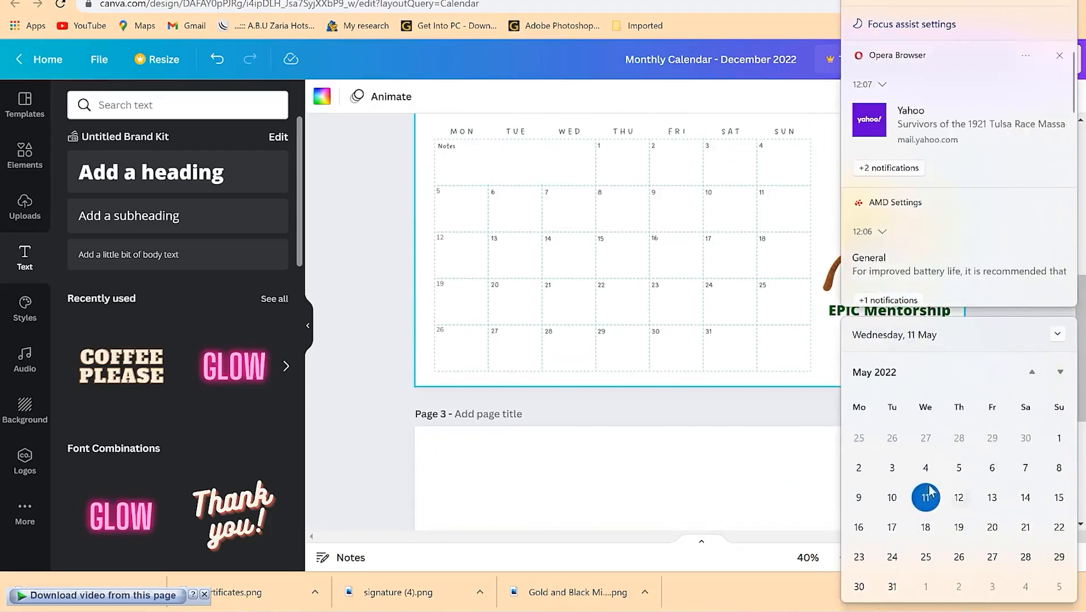
click(640, 438)
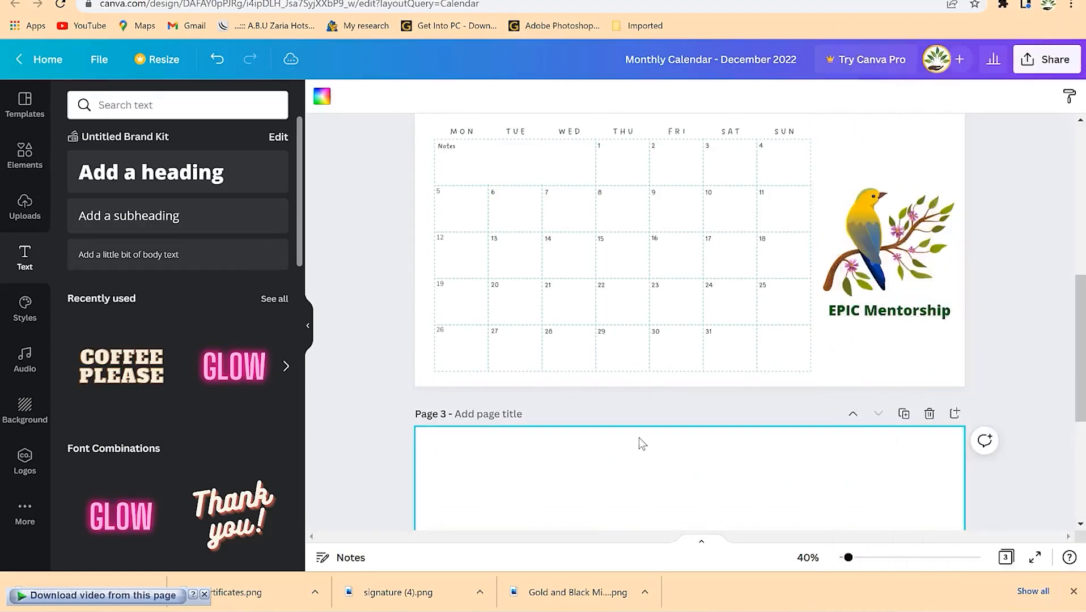
scroll(692, 286, up, 4)
scroll(623, 353, up, 3)
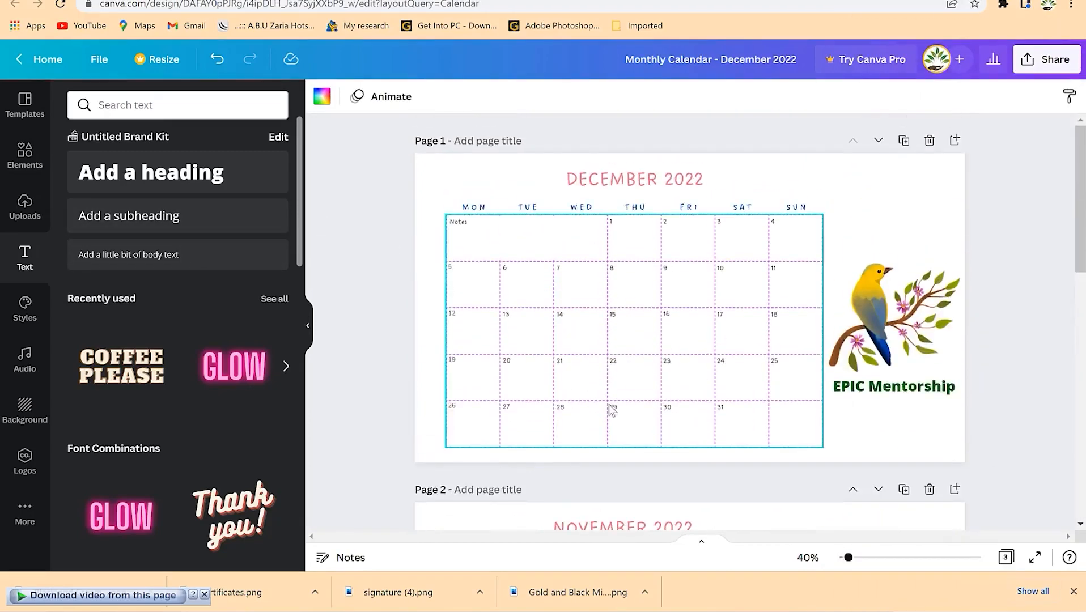
- Check dates 1–4 in the December grid and review both pages once more
click(616, 226)
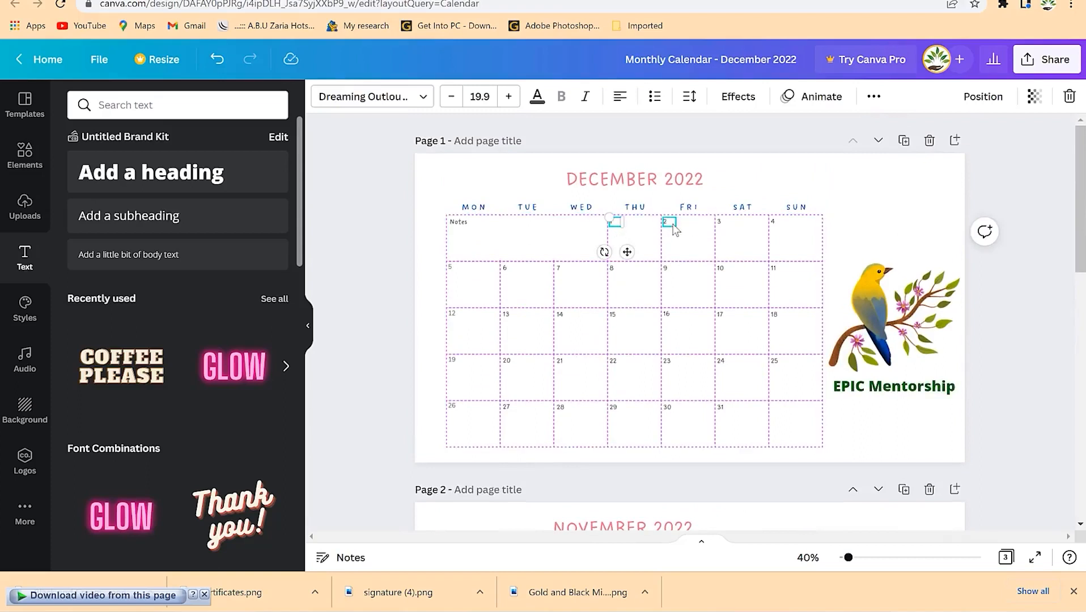
click(670, 222)
click(722, 223)
click(775, 222)
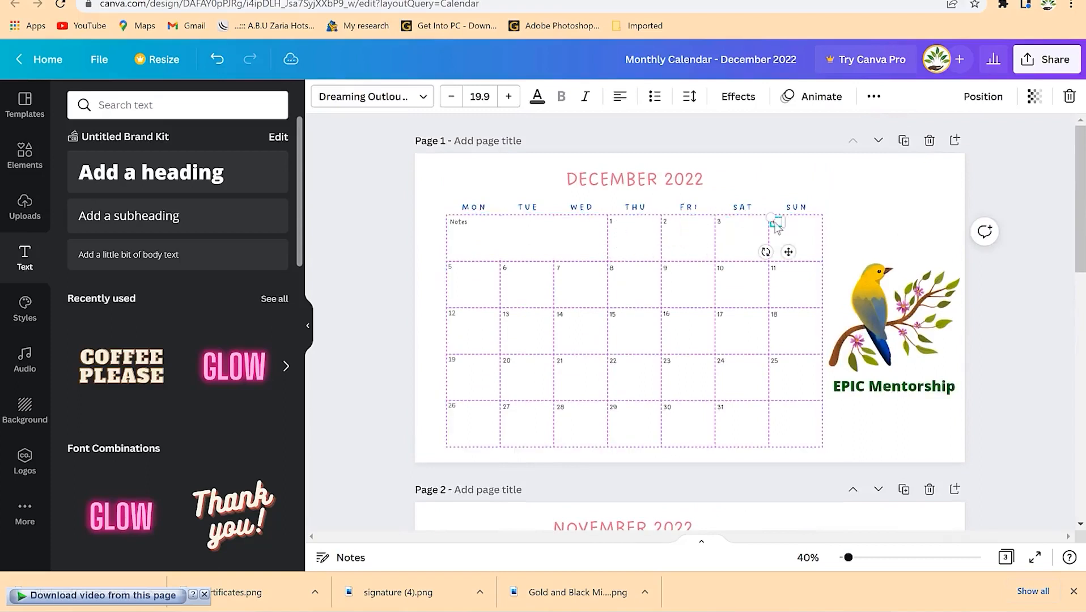
click(925, 240)
scroll(821, 391, down, 5)
scroll(789, 385, down, 4)
scroll(772, 403, up, 8)
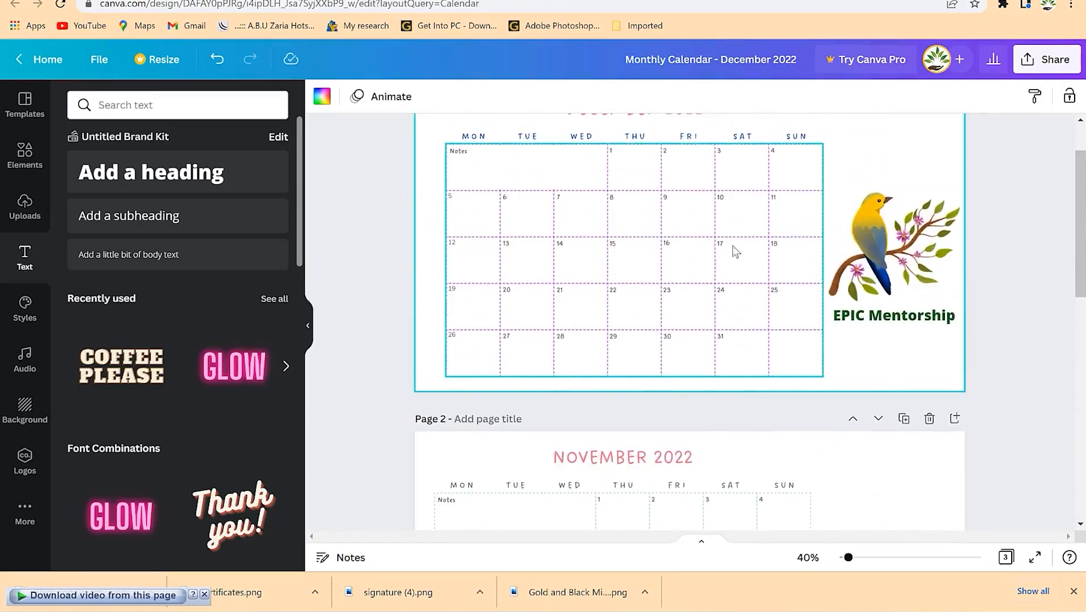
scroll(856, 227, down, 4)
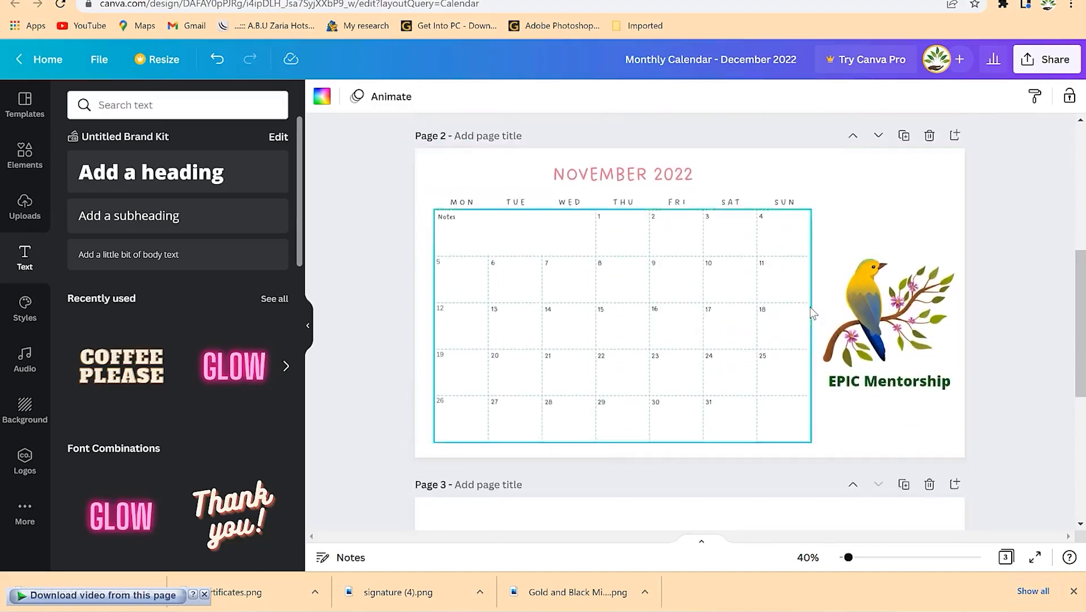
scroll(808, 307, up, 5)
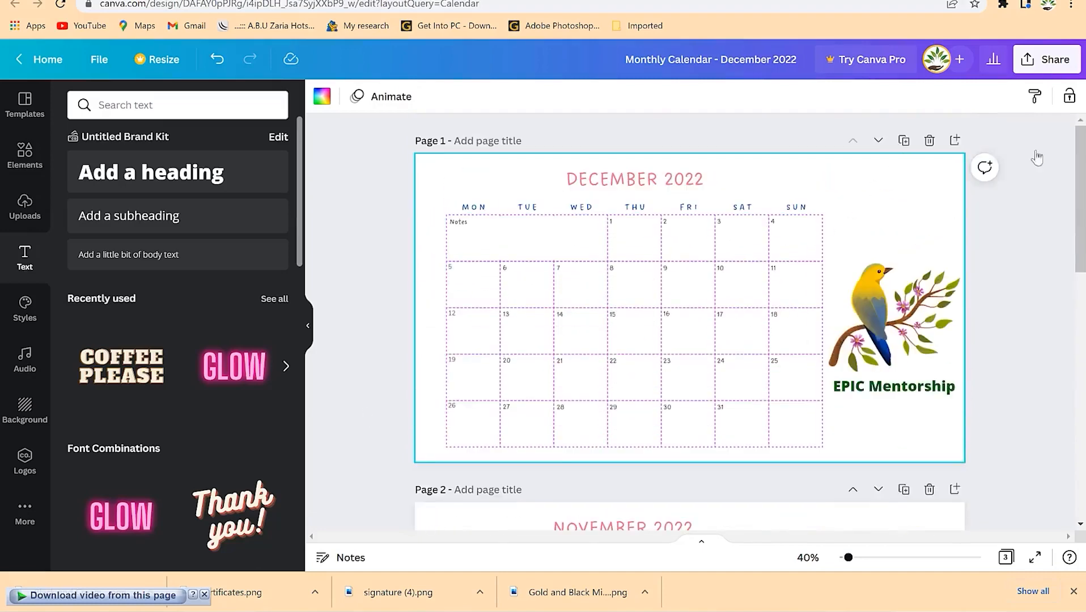
click(1055, 54)
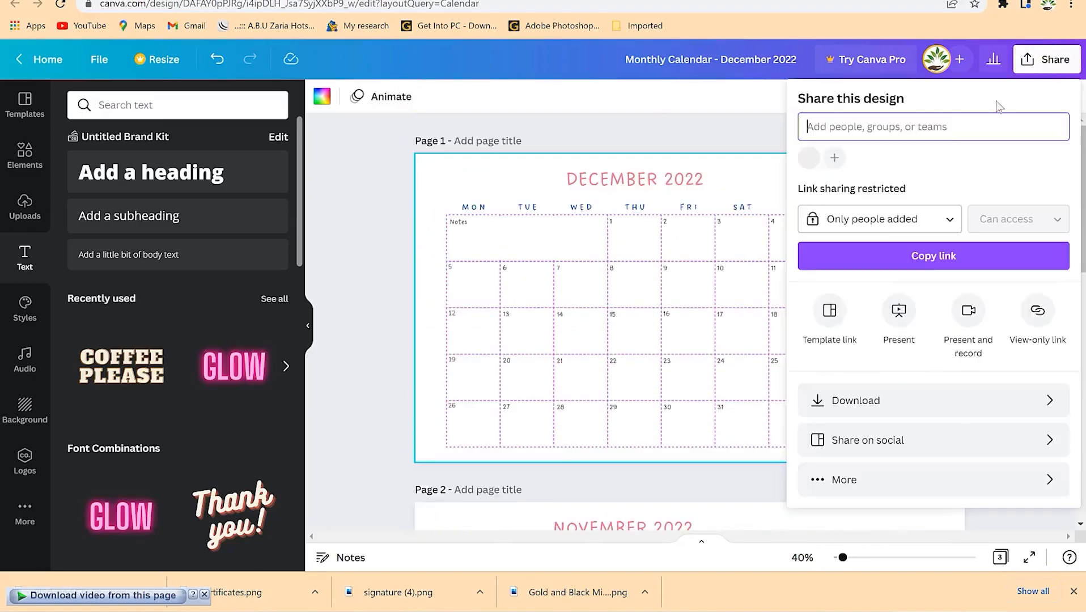
- Download the calendar as a PDF Print file, 'Monthly Calendar - December 2022.pdf', into Downloads\Documents
click(892, 401)
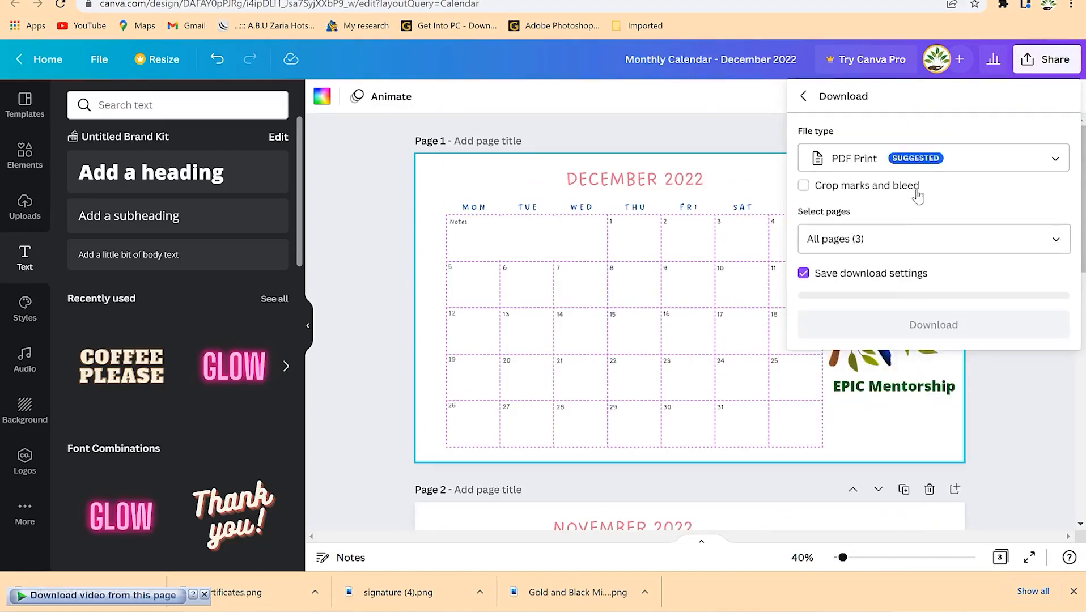
click(933, 239)
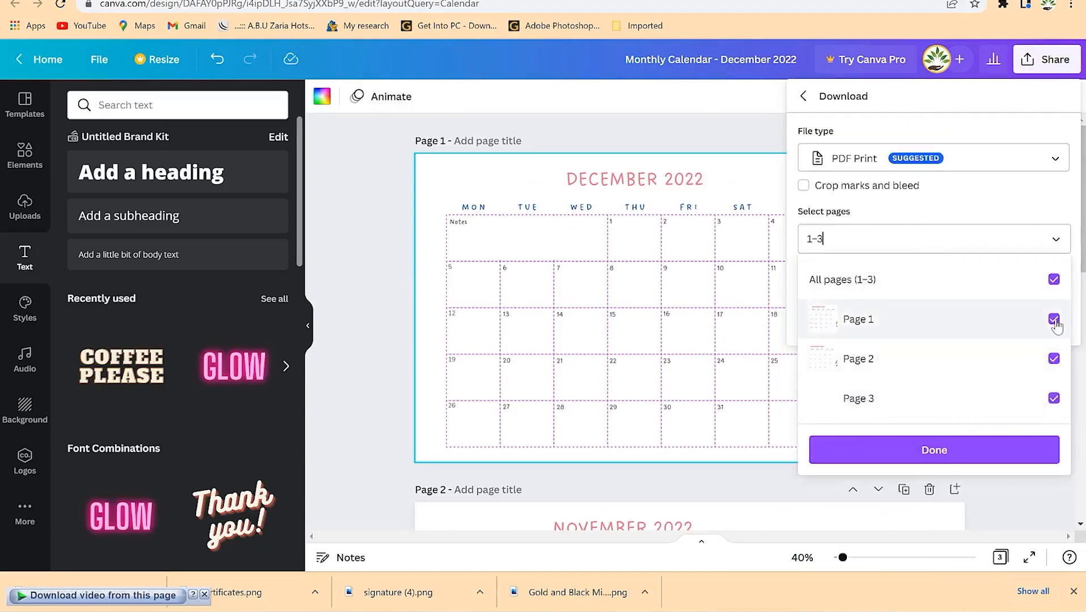
click(1053, 279)
click(1054, 321)
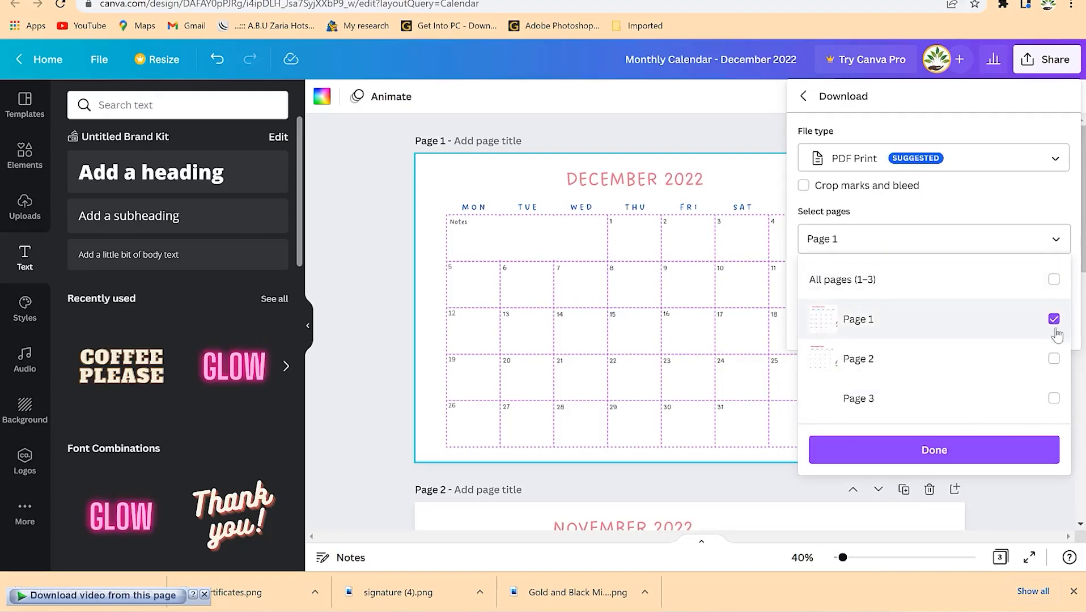
click(997, 448)
click(970, 333)
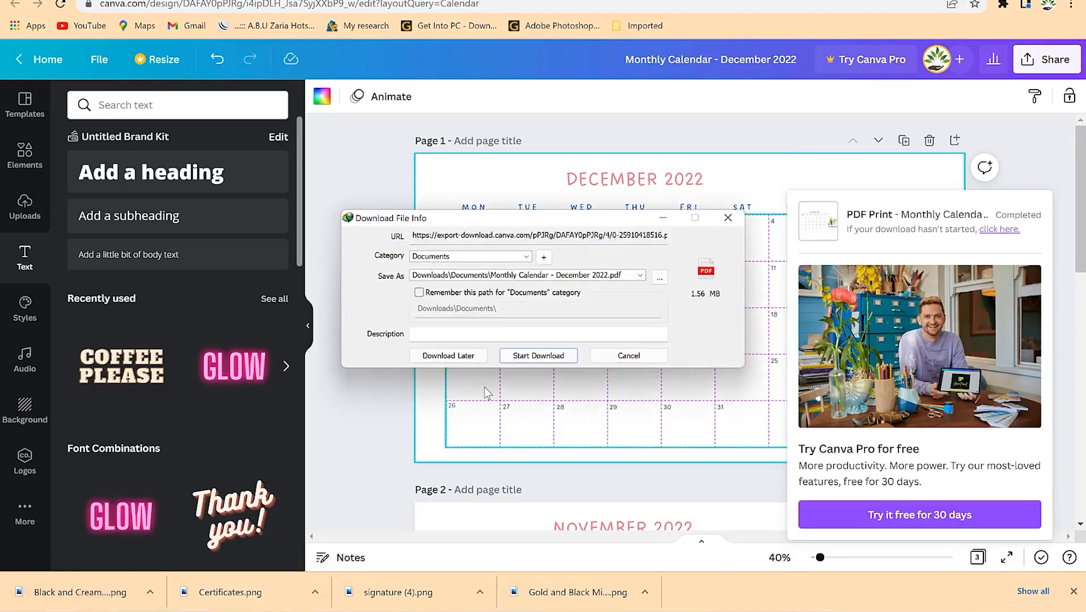
click(512, 356)
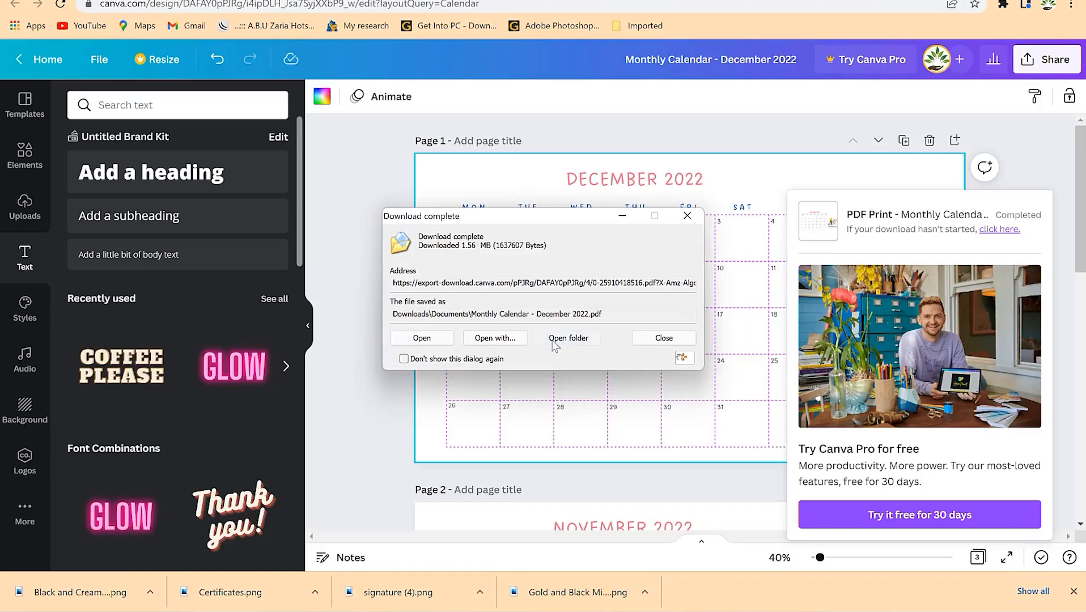
click(554, 340)
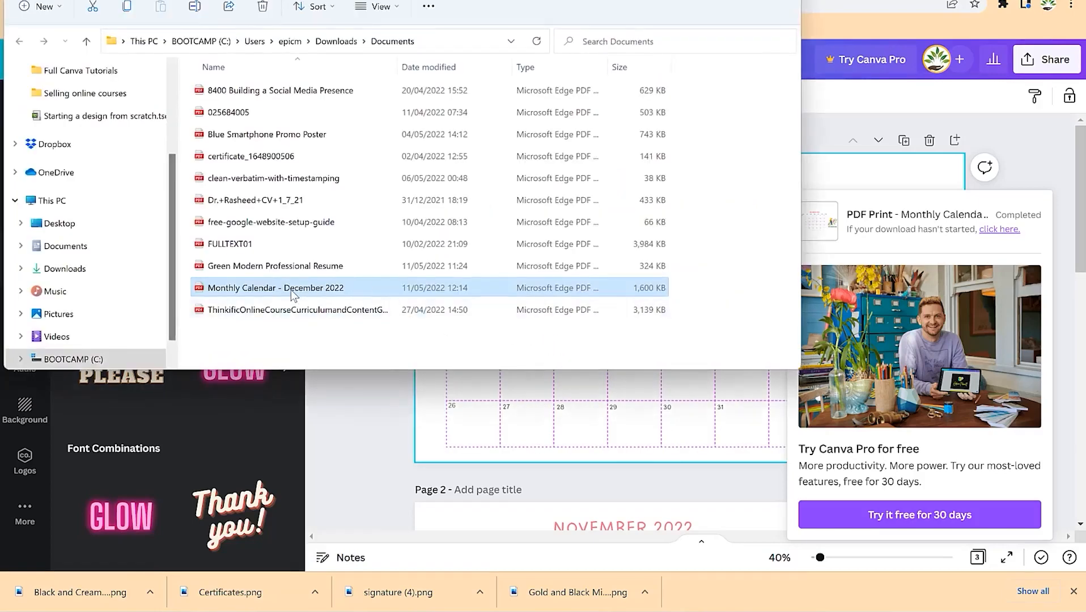
- Open 'Monthly Calendar - December 2022' from Downloads\Documents with Nitro Pro
right_click(290, 289)
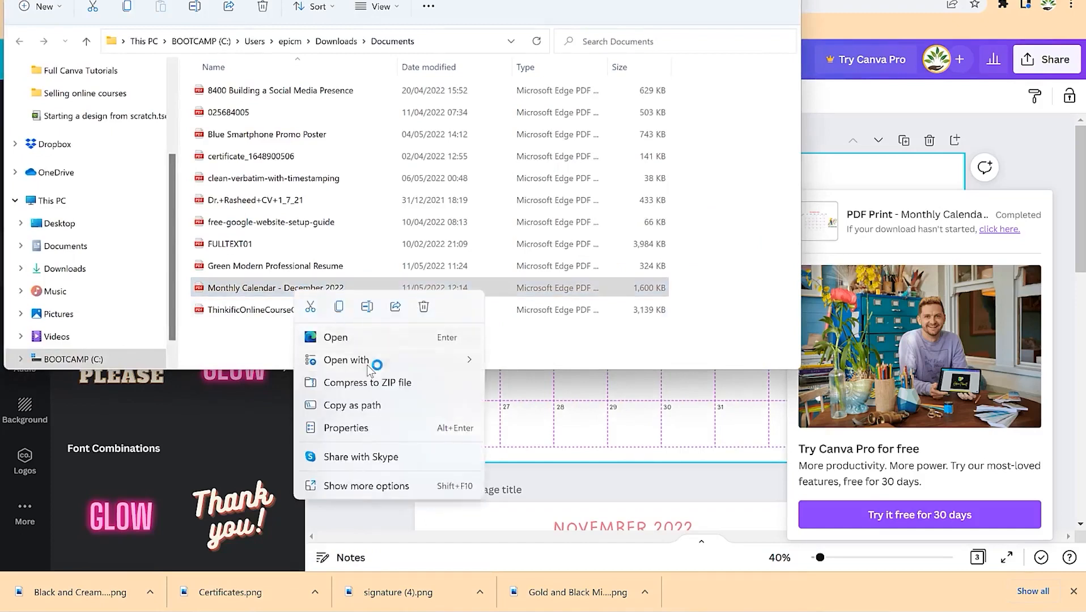
mouse_move(398, 364)
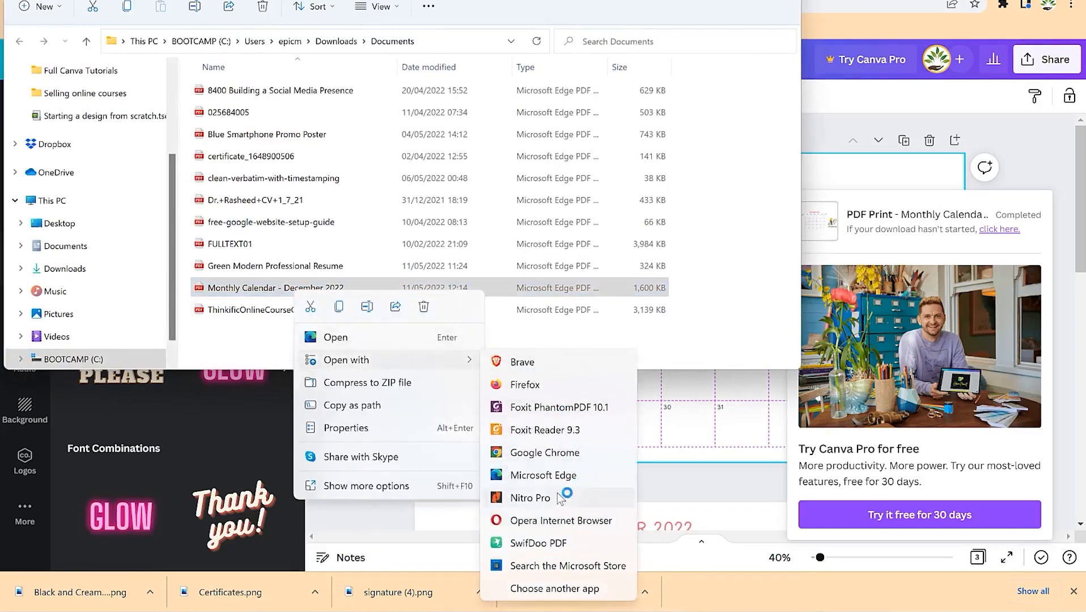
click(558, 499)
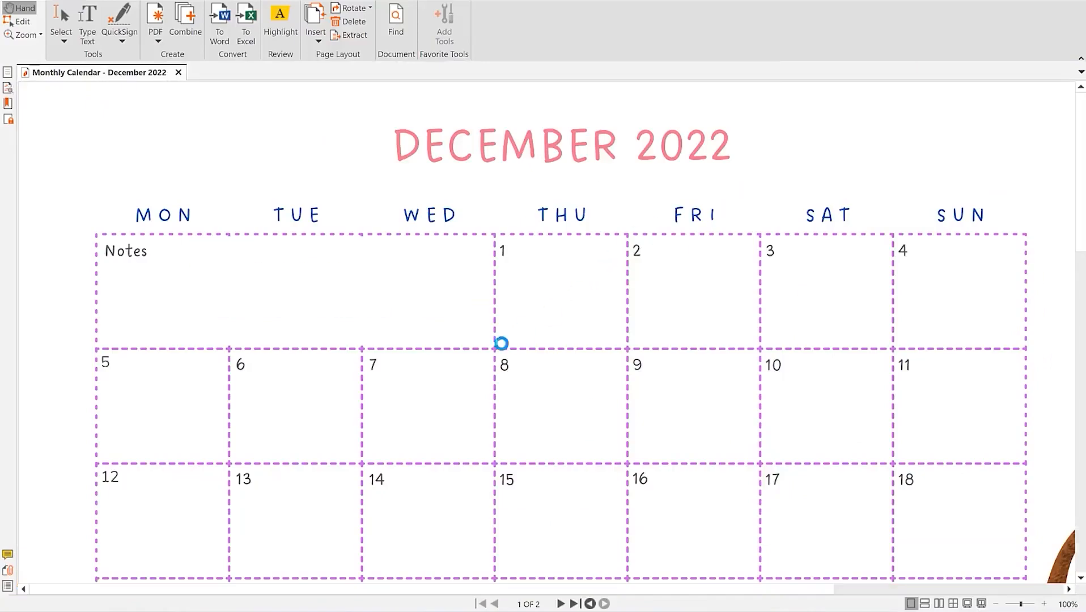
- Zoom the PDF to 75% and scroll between the December and November pages to check them
scroll(686, 318, down, 3)
scroll(772, 496, down, 4)
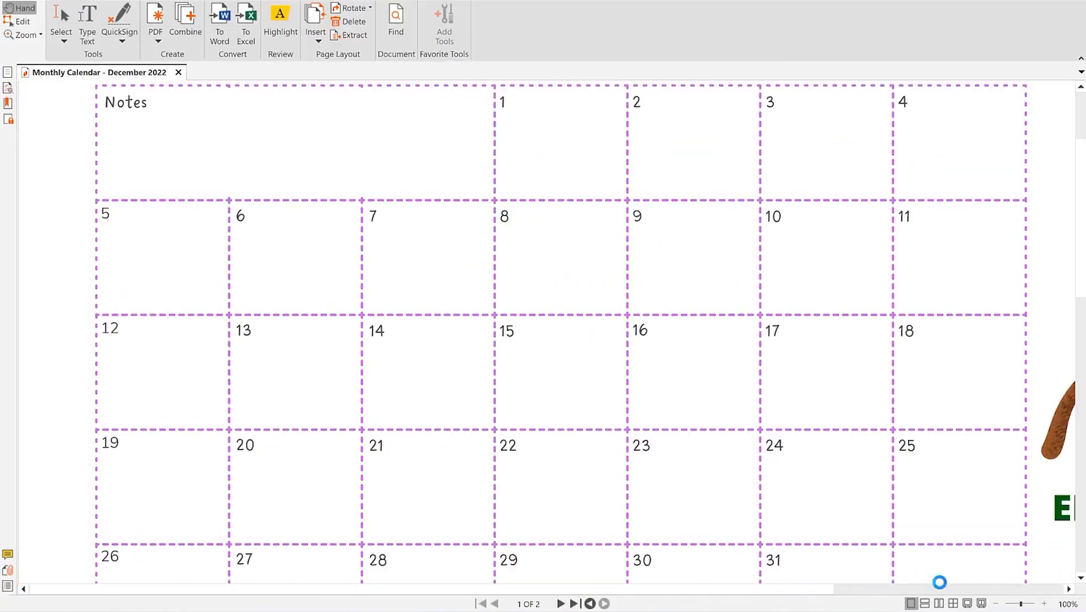
click(996, 605)
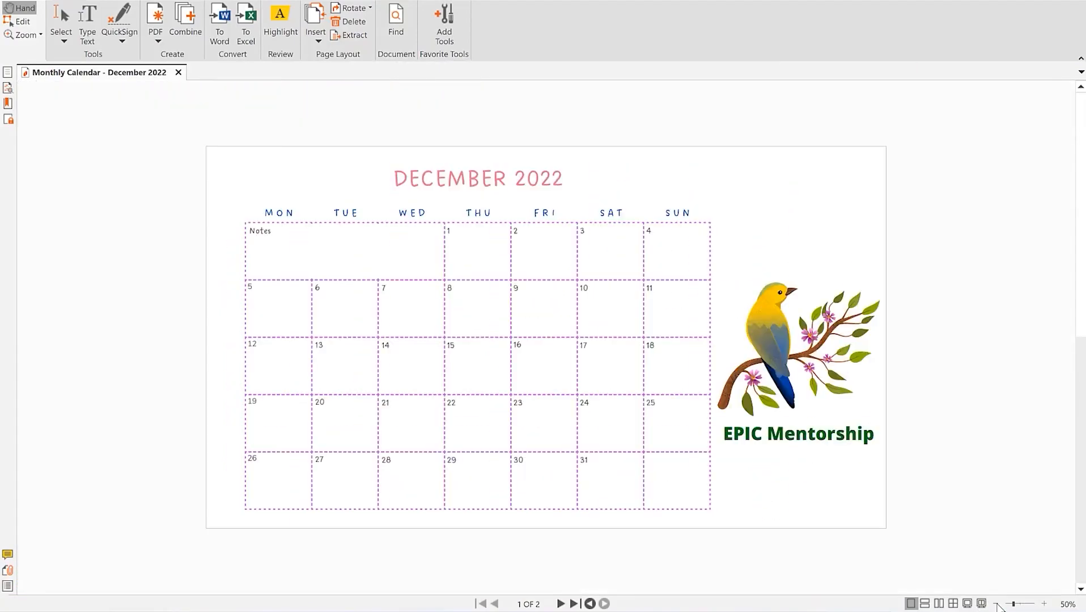
click(1043, 604)
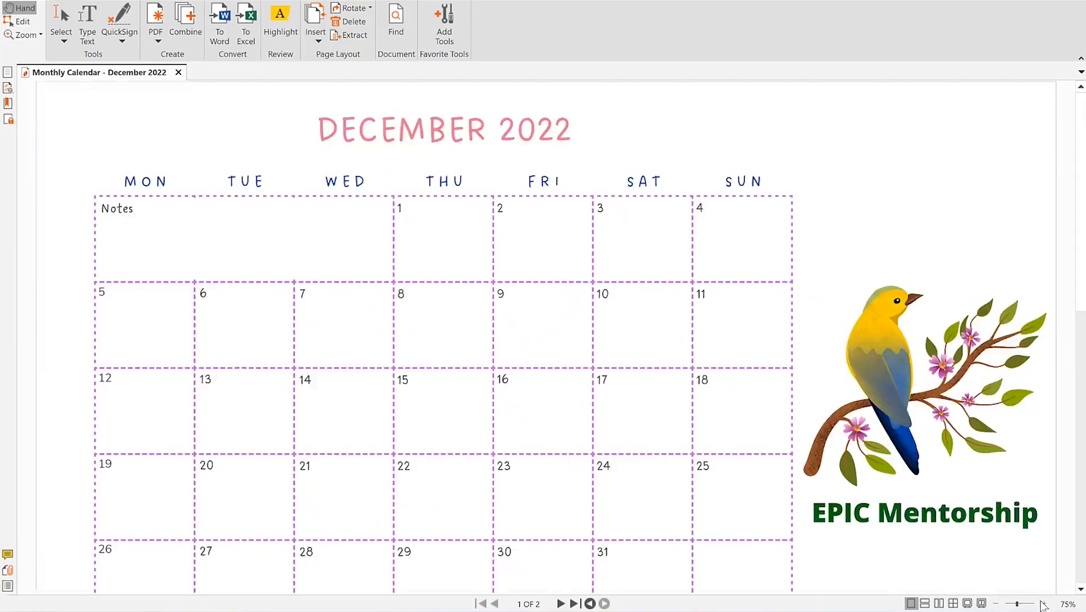
scroll(770, 408, down, 5)
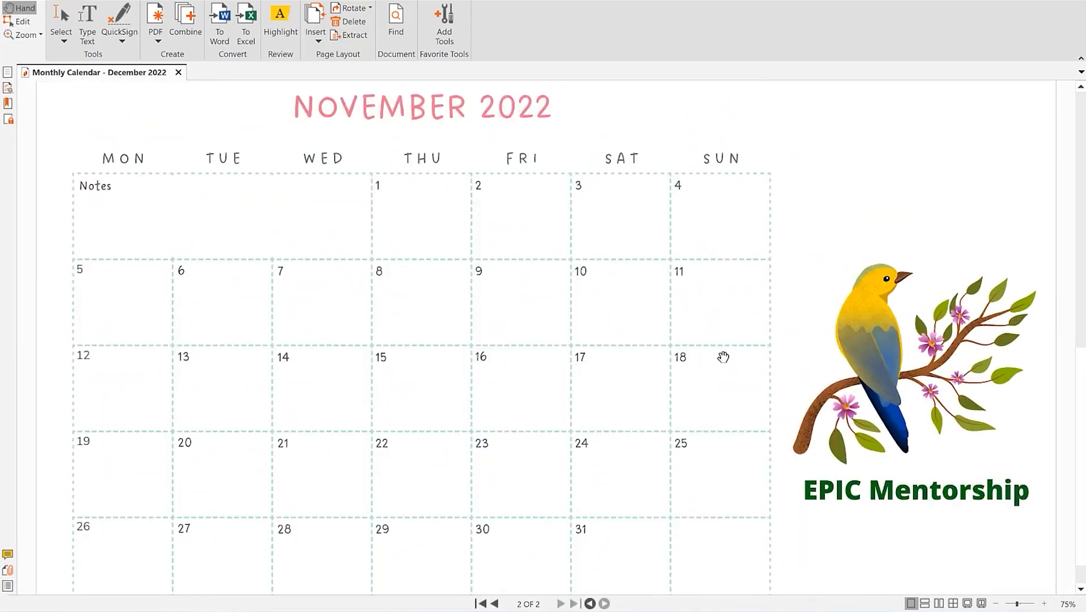
scroll(722, 359, up, 5)
scroll(639, 348, down, 5)
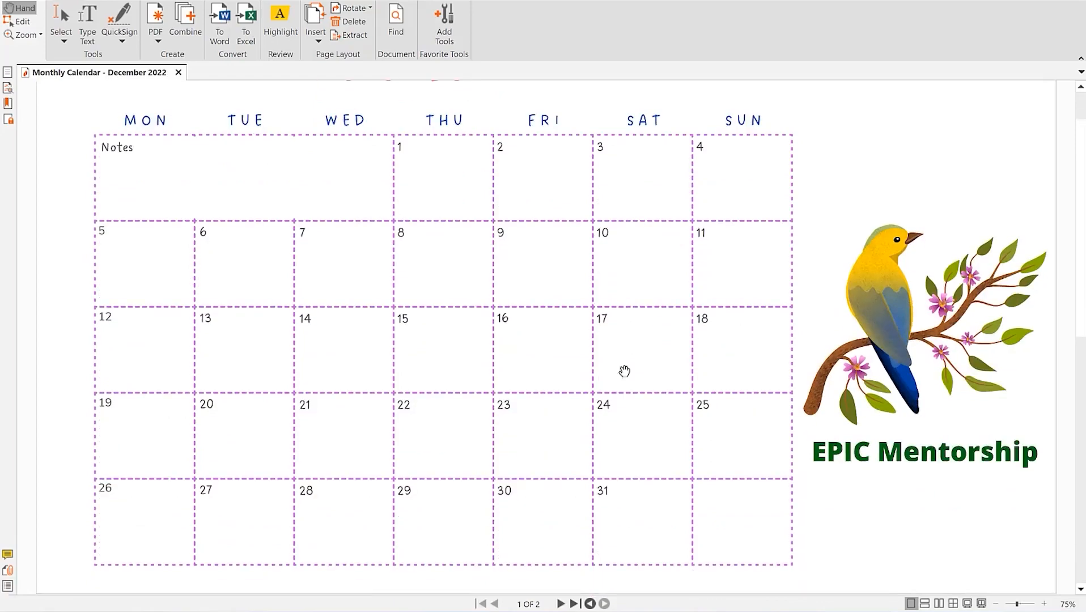
scroll(611, 388, up, 5)
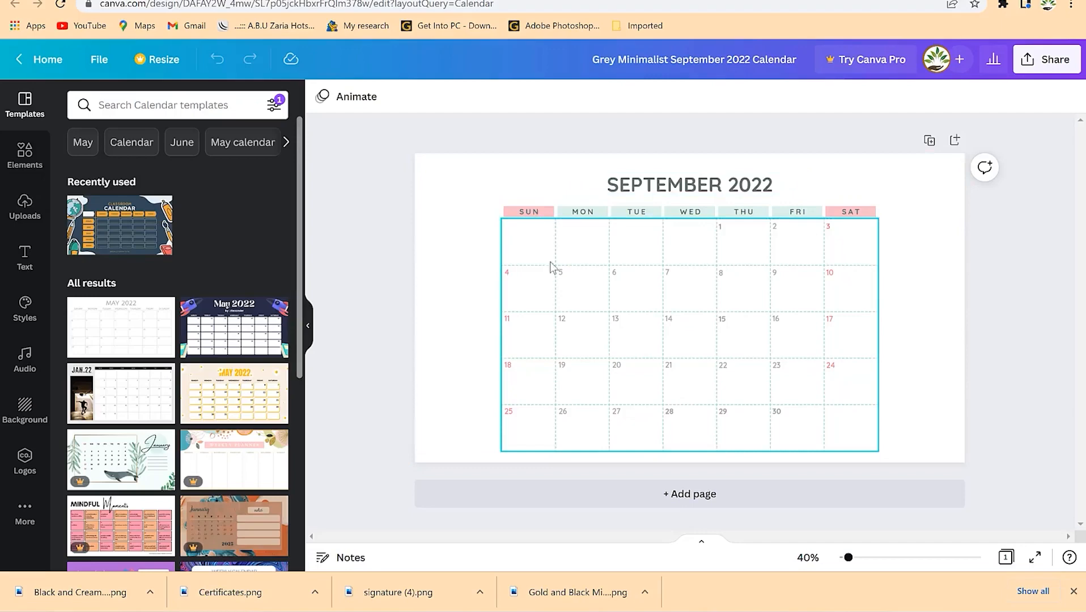
- Leave the September calendar grid and switch to the classroom calendar design, selecting its dark background
click(536, 213)
click(599, 218)
click(589, 0)
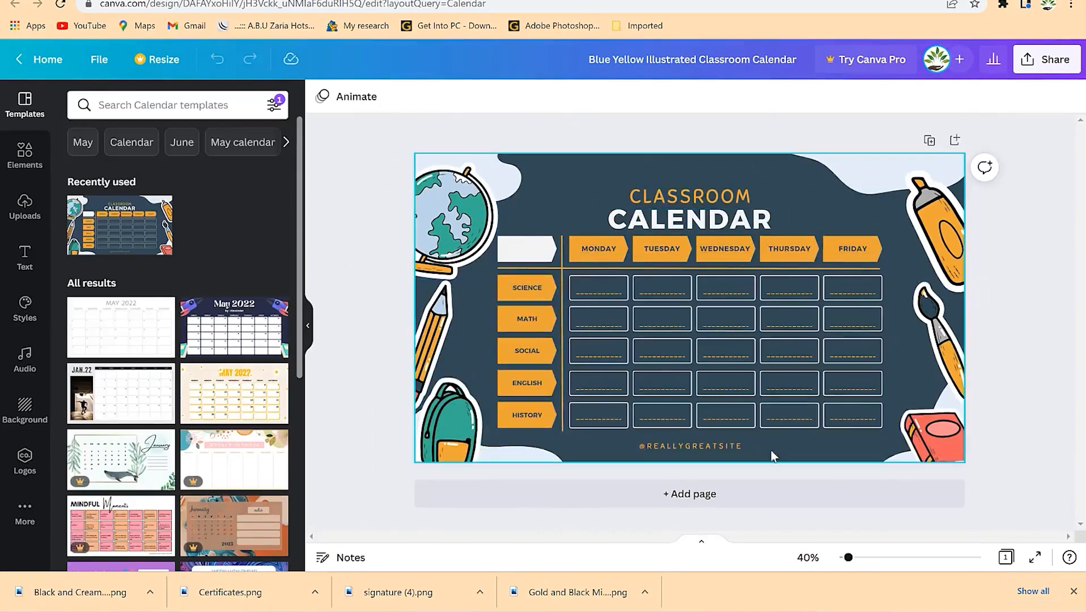
click(516, 275)
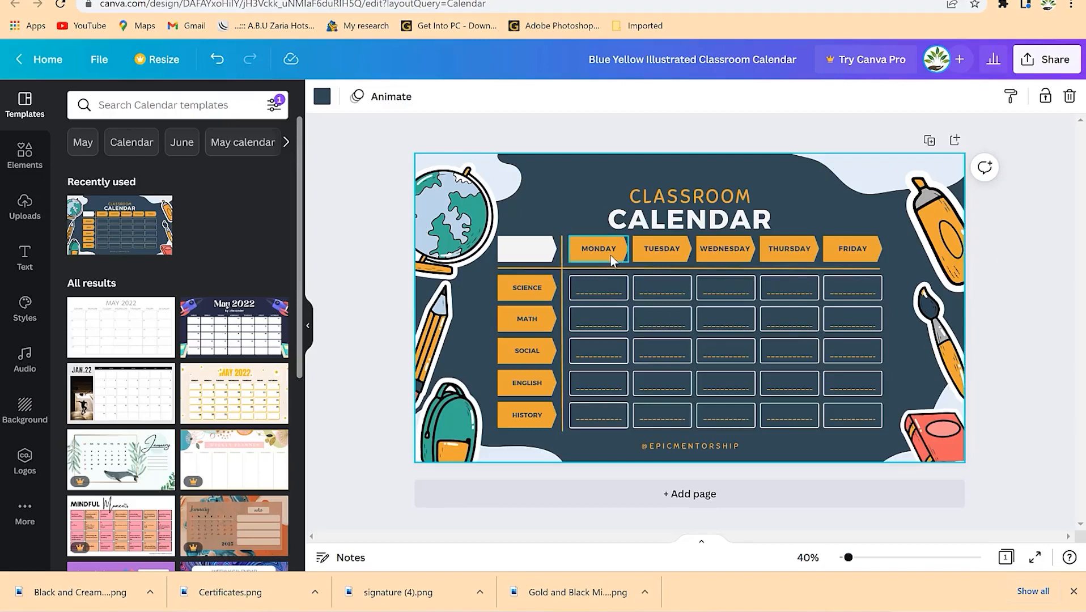
- Select the Monday–Friday Science lines, the Monday Math cell and the ENGLISH label
click(588, 286)
click(659, 292)
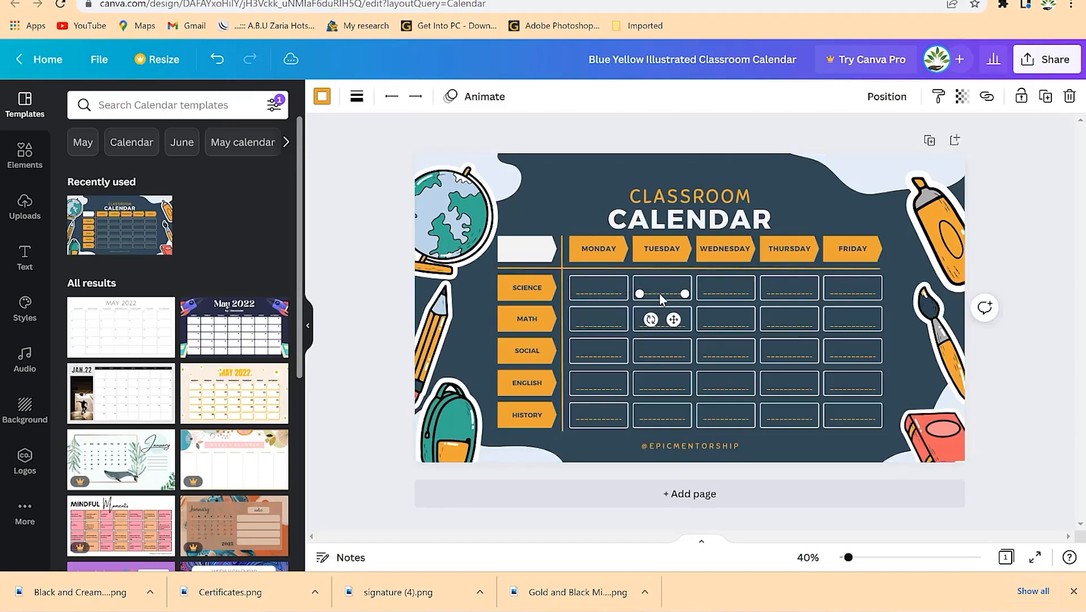
click(726, 292)
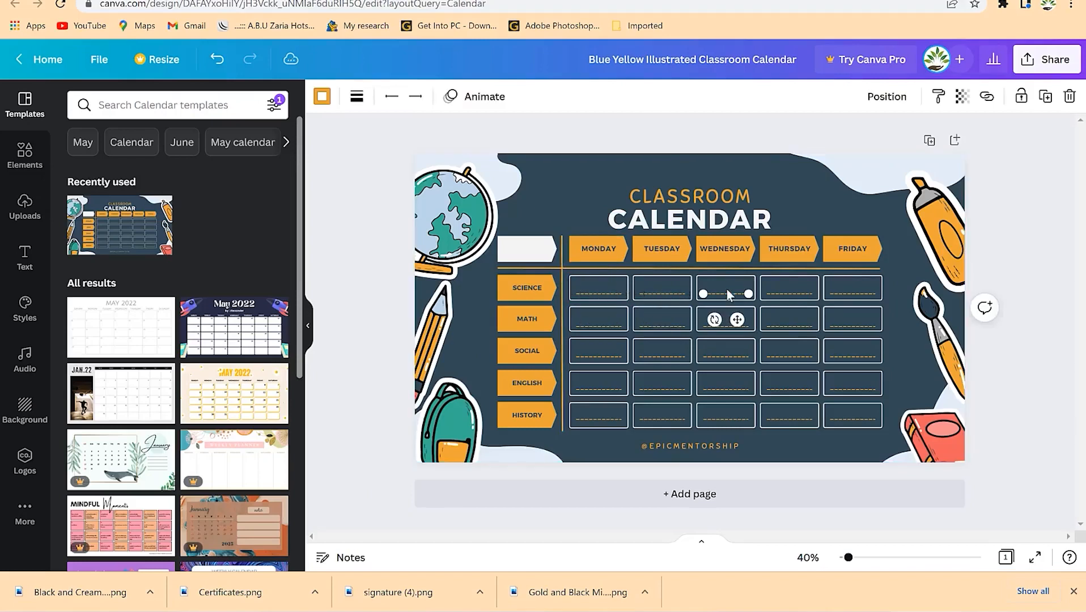
click(799, 289)
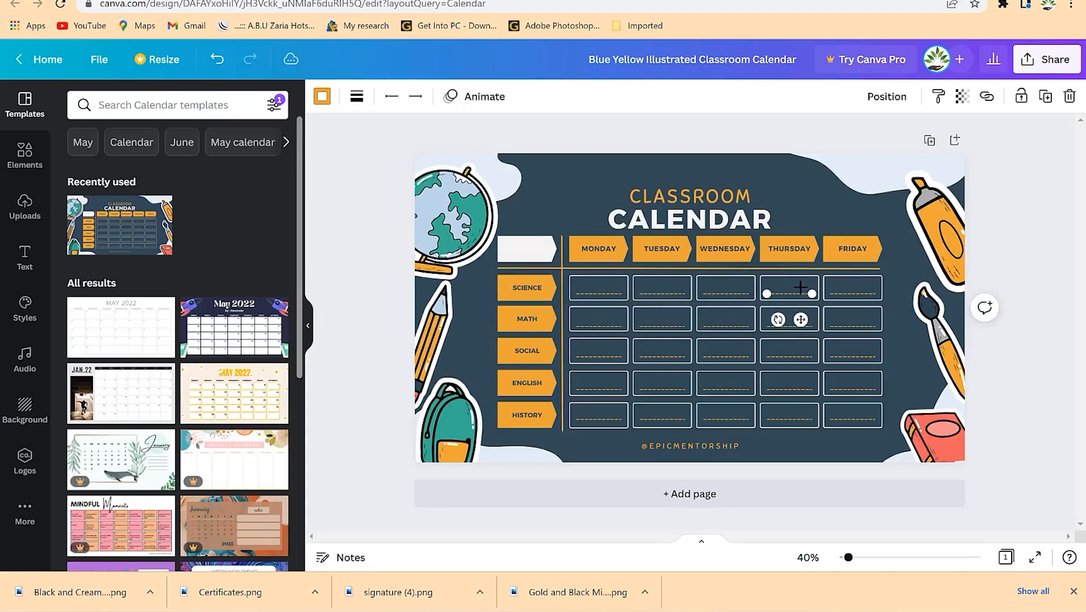
click(874, 292)
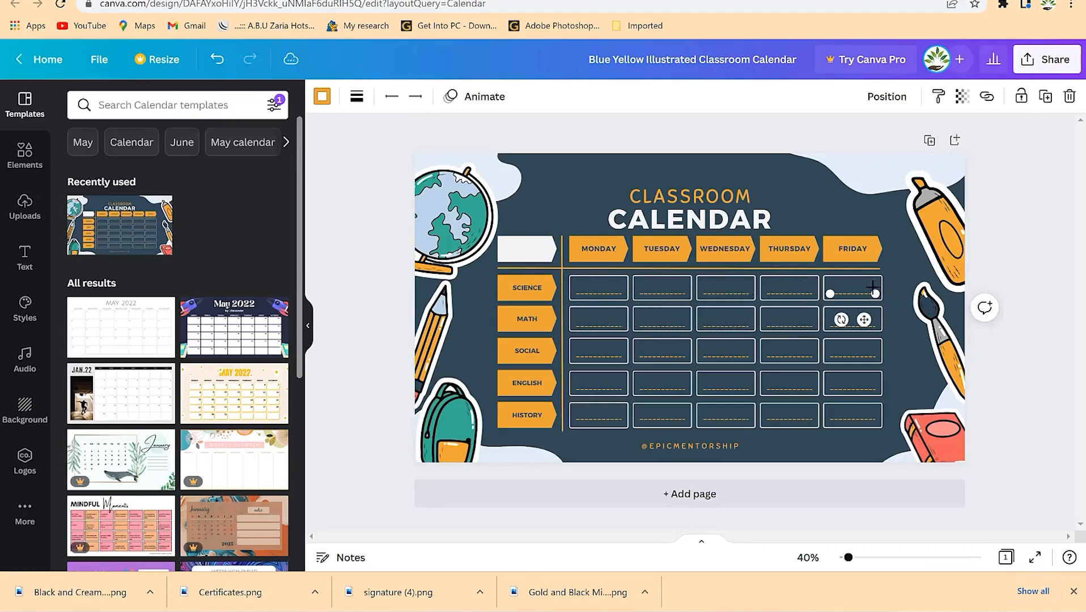
click(584, 317)
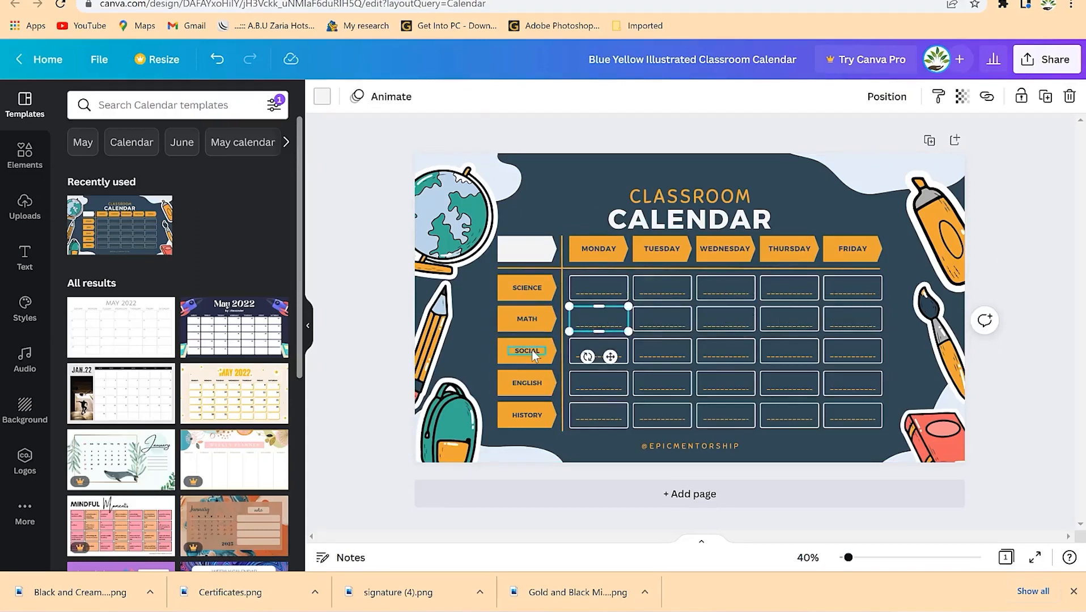
click(540, 377)
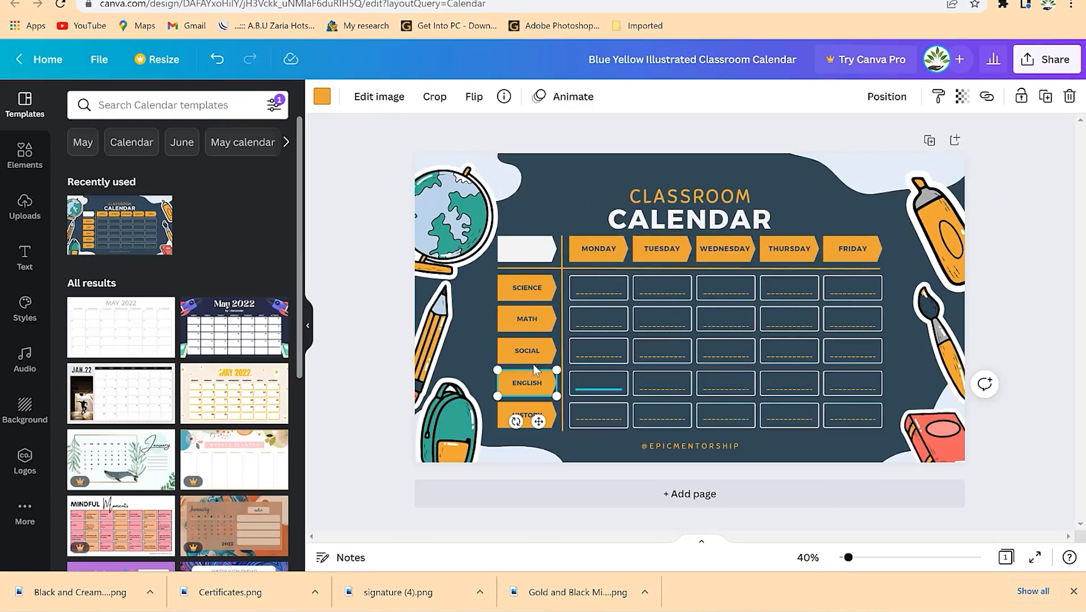
click(201, 108)
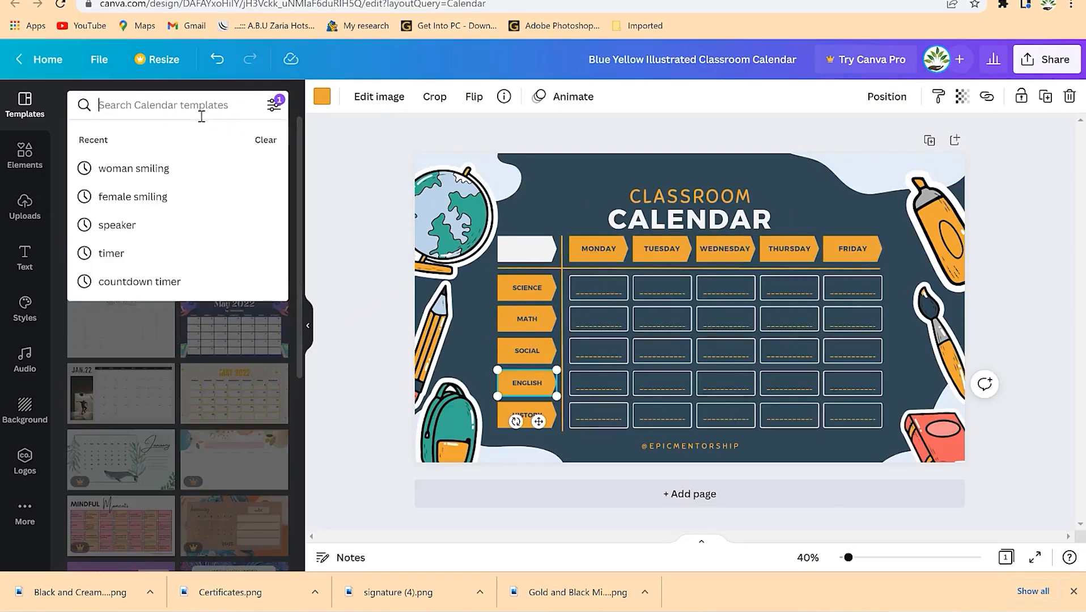
- Search the Elements library for 'tick' graphics
click(39, 144)
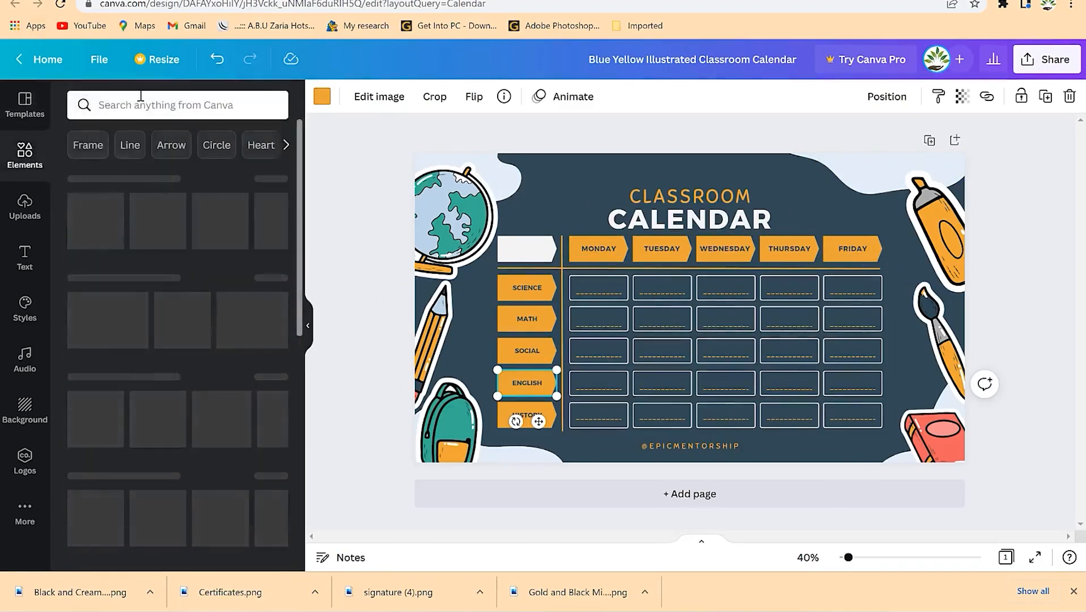
click(140, 98)
text(tick)
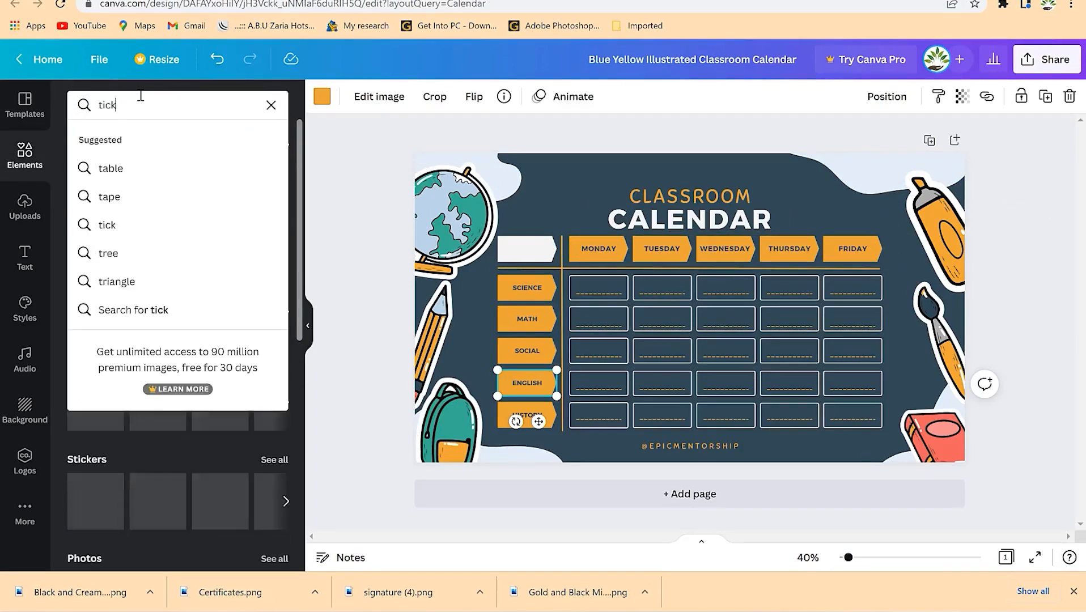
key(Return)
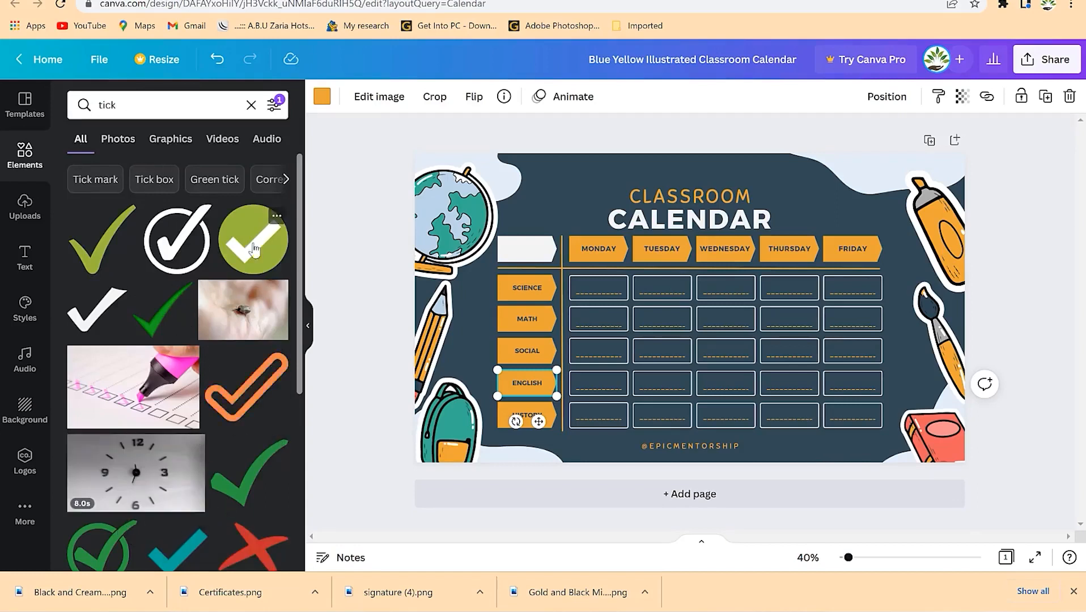
- Add the green circle tick, recolour it orange, and shrink it into the Science/Monday cell
drag(105, 554, 686, 286)
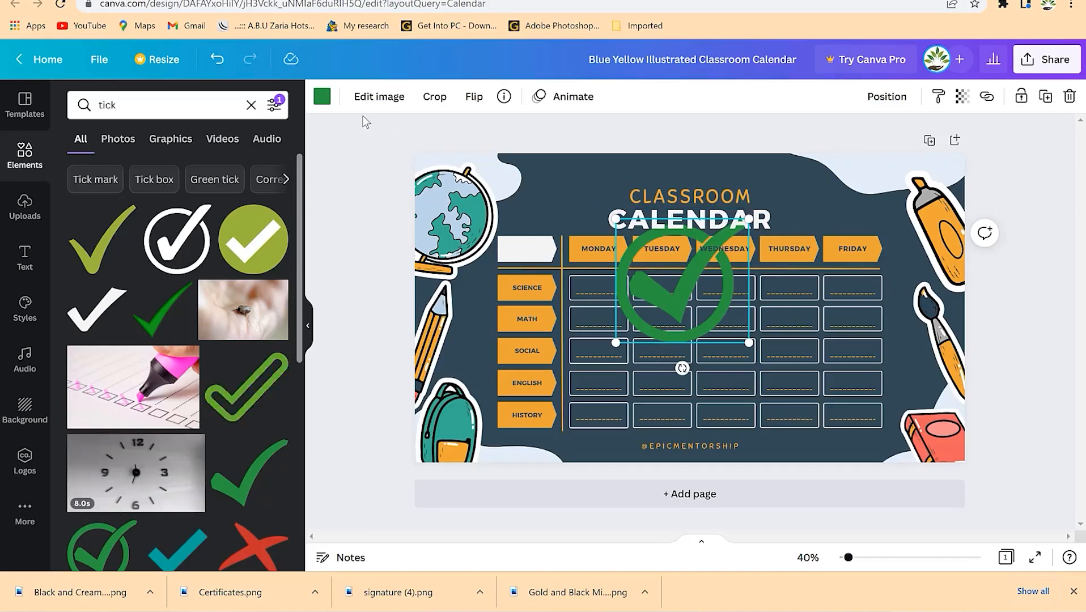
click(322, 96)
click(234, 168)
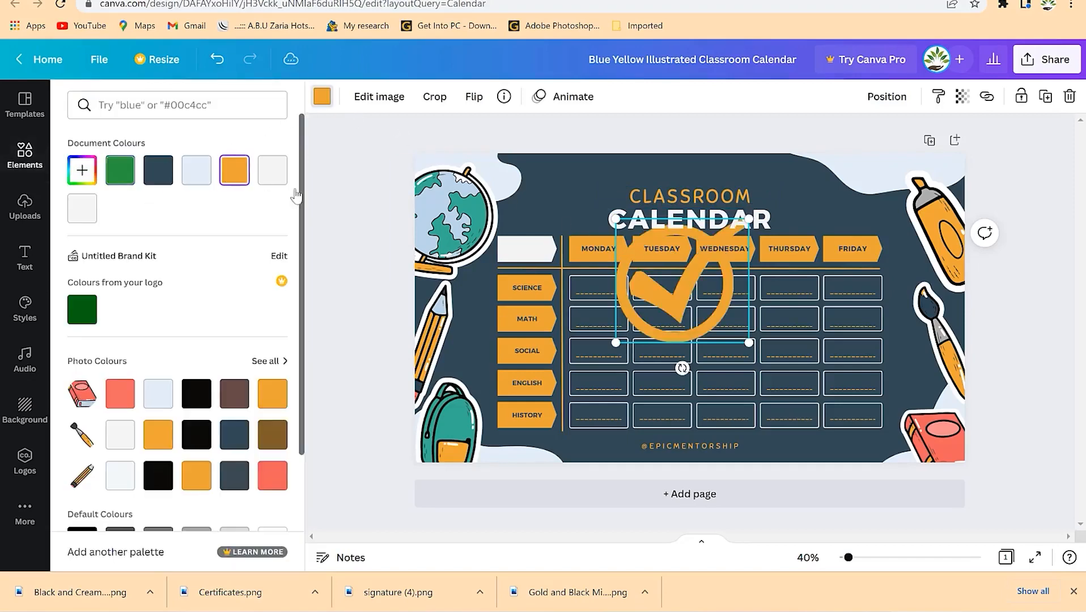
drag(726, 257, 630, 332)
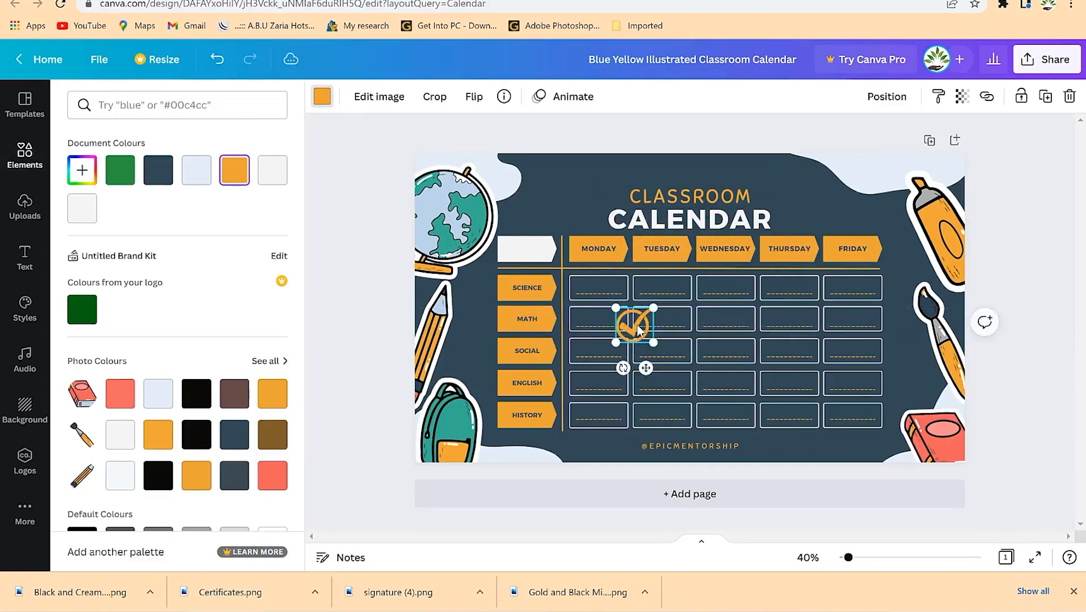
mouse_move(603, 285)
mouse_down()
mouse_move(613, 274)
mouse_move(602, 296)
mouse_up()
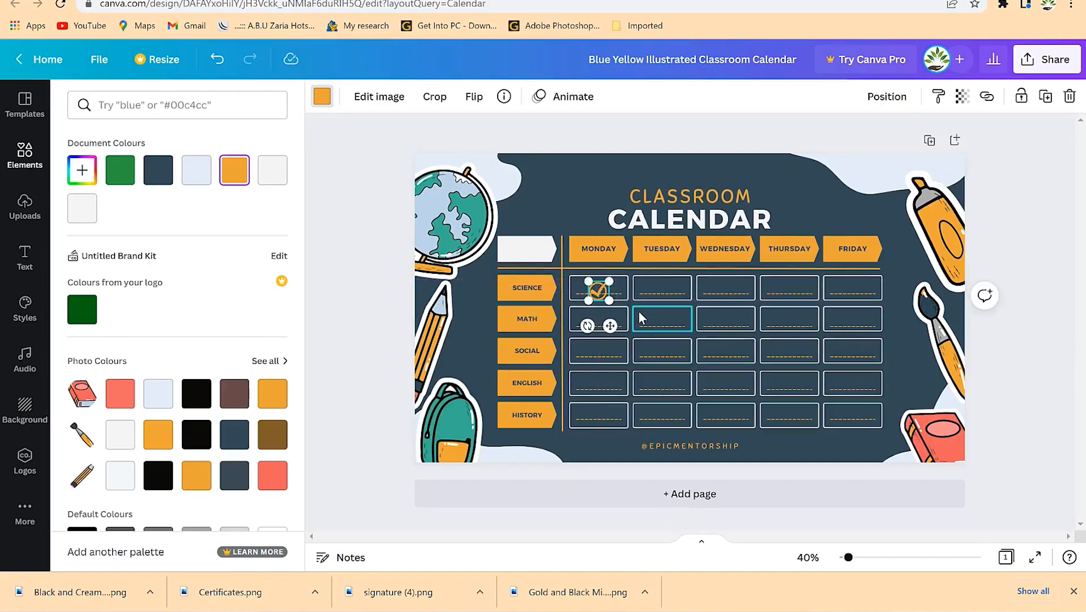
- Place orange ticks in History/Friday, Social/Thursday, English/Monday and Math/Tuesday cells, then add a blank Page 2
drag(612, 299, 863, 448)
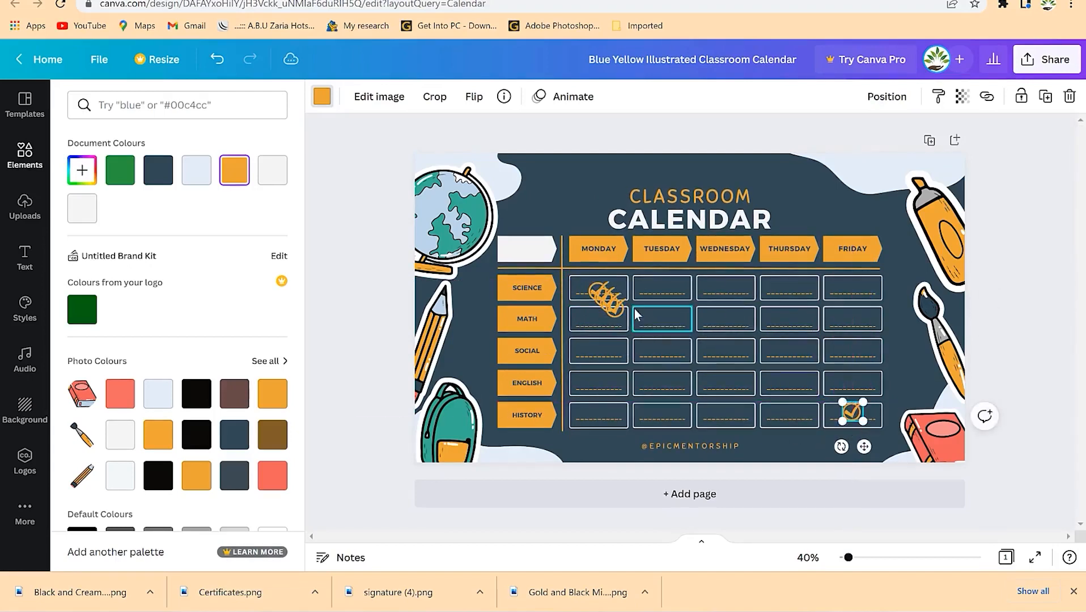
click(612, 309)
drag(626, 343, 795, 385)
click(617, 306)
drag(622, 338, 611, 418)
click(606, 305)
drag(622, 333, 676, 345)
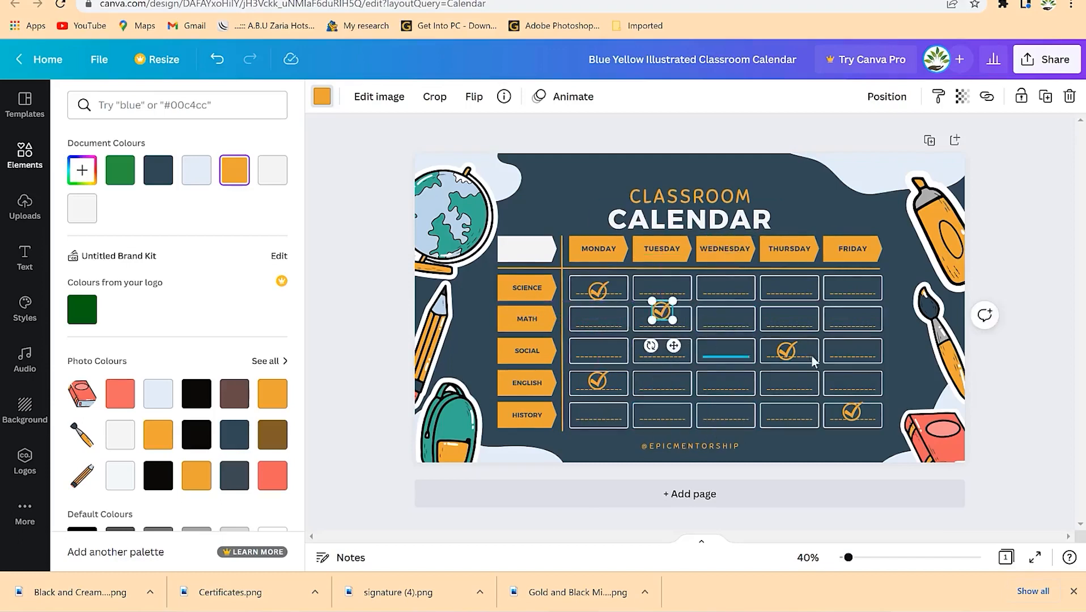
click(719, 319)
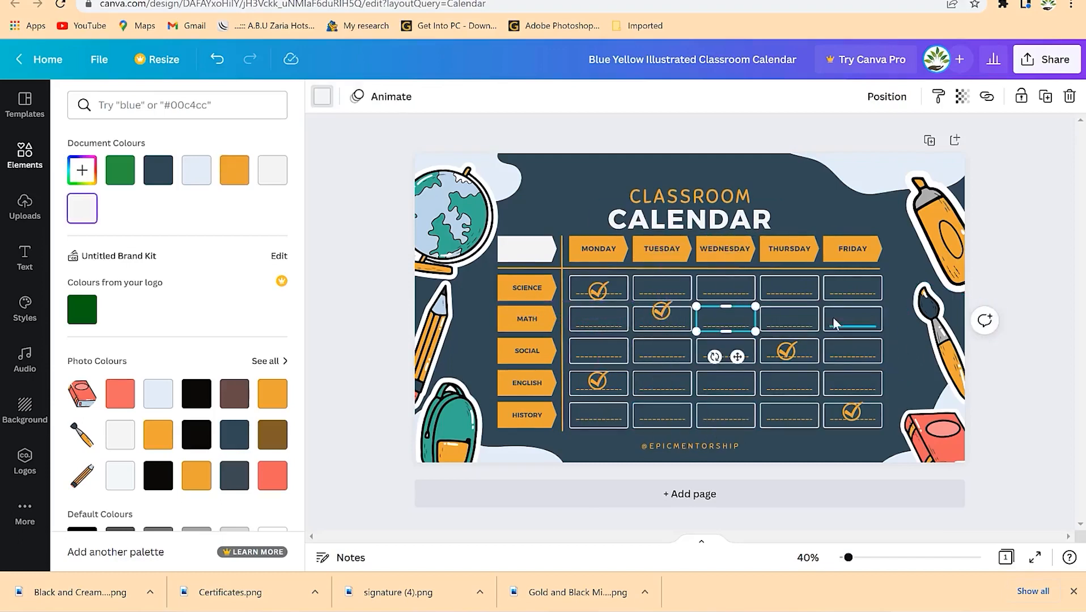
click(768, 497)
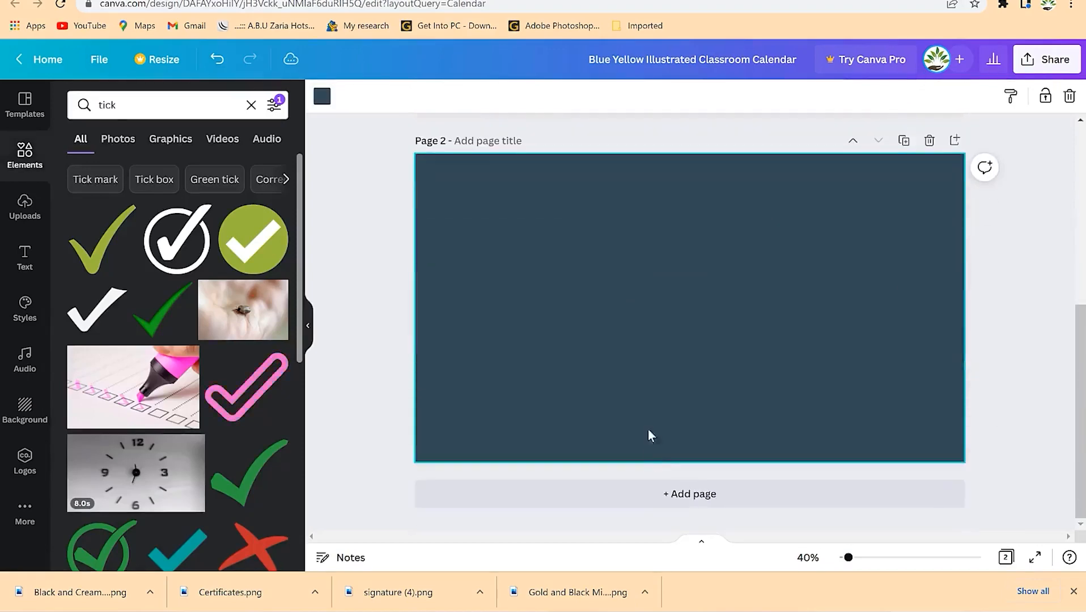
- Return to Page 1 and add an 'Add a heading' text box from the Text panel
scroll(647, 435, up, 5)
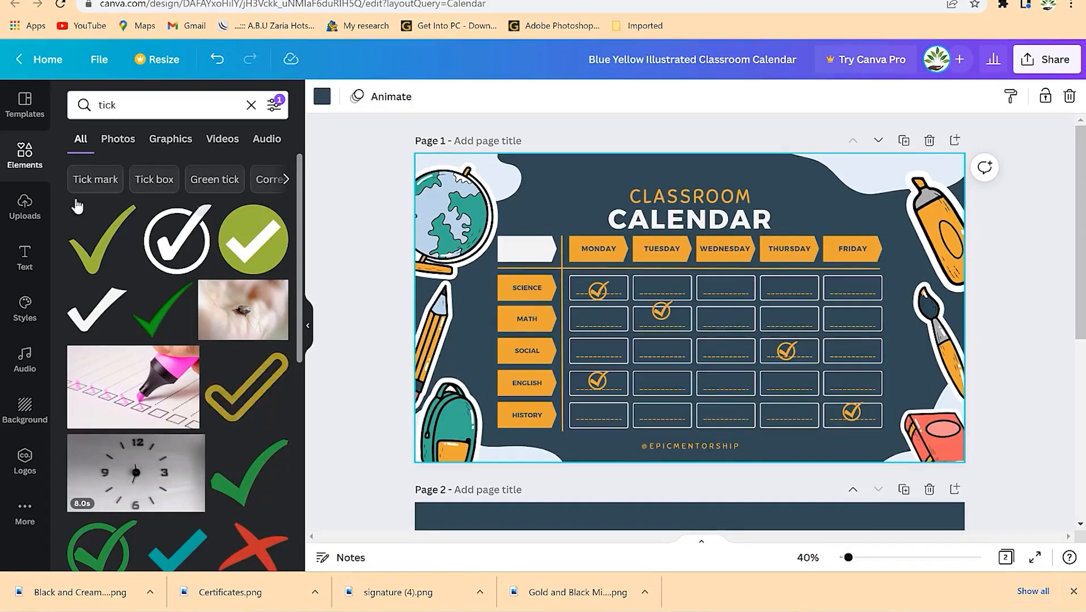
click(22, 256)
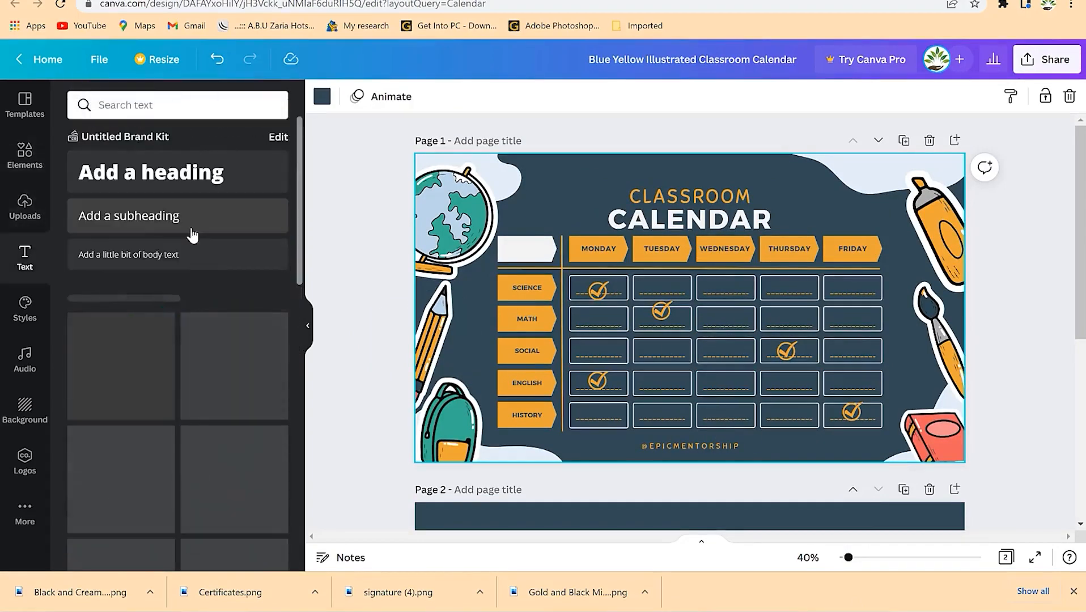
click(238, 189)
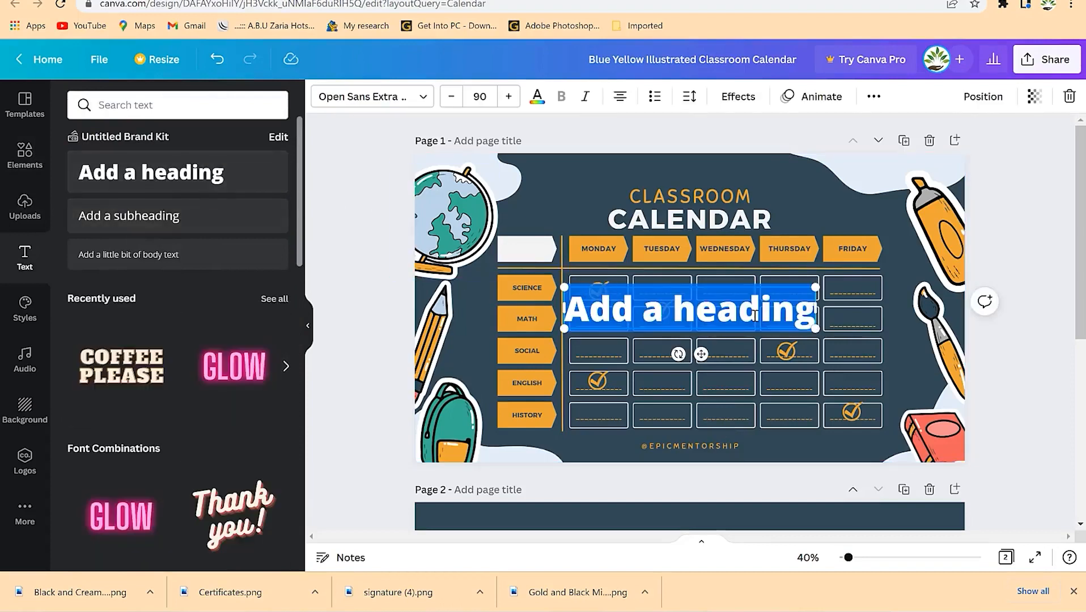
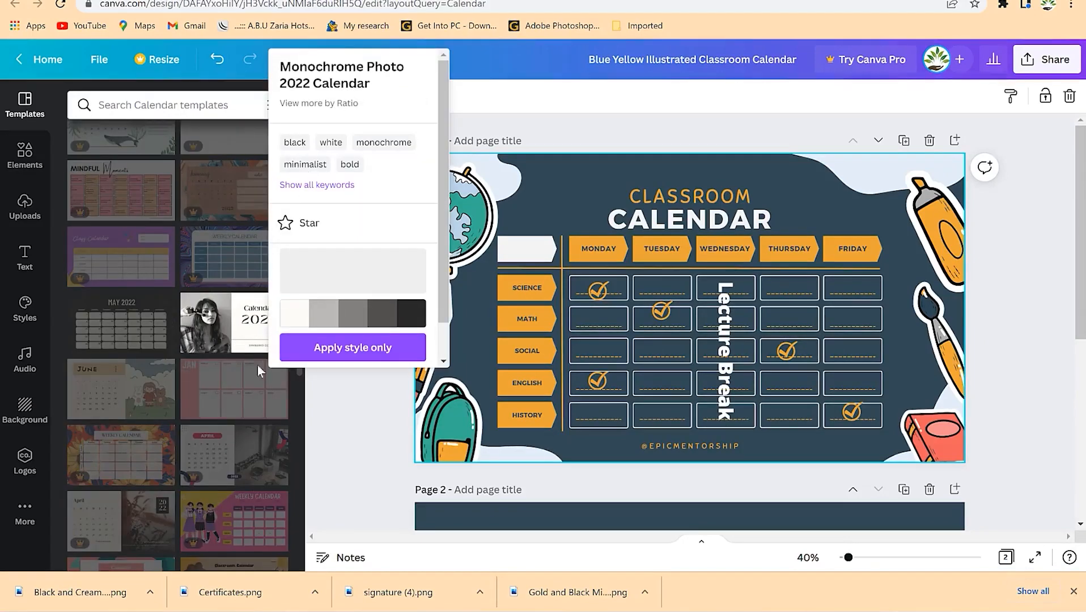
- Apply all 13 pages of the Monochrome Photo 2022 Calendar template, replacing the existing pages
click(498, 98)
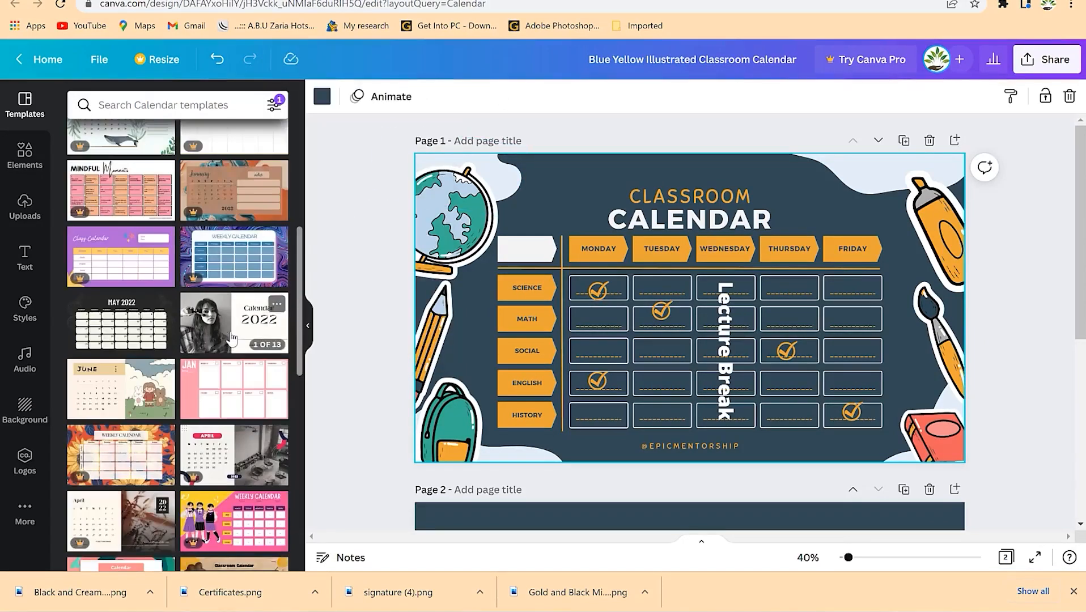
click(236, 334)
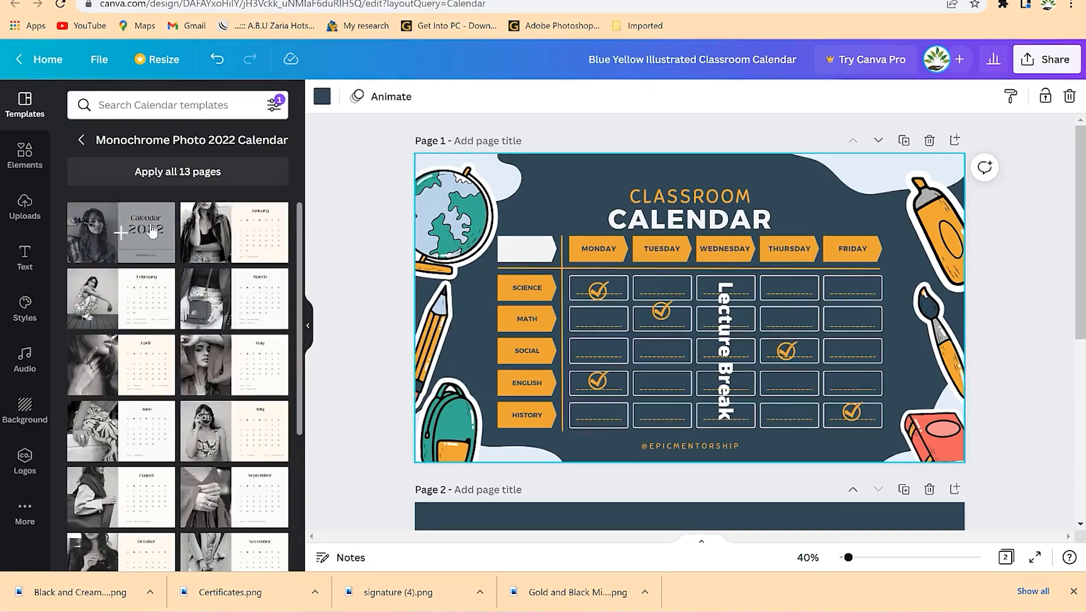
scroll(238, 354, down, 5)
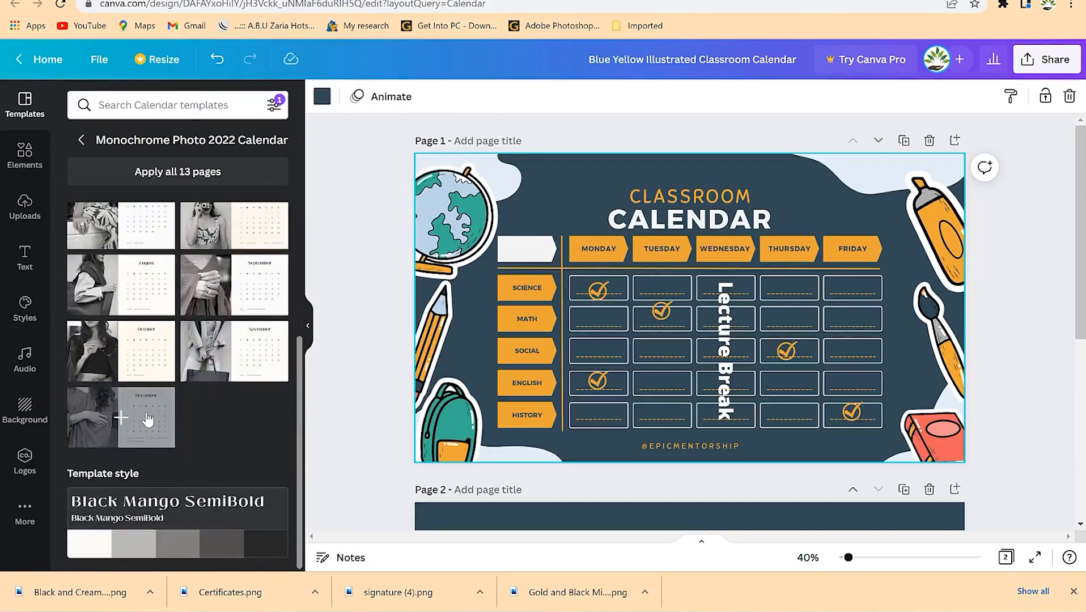
scroll(170, 391, up, 5)
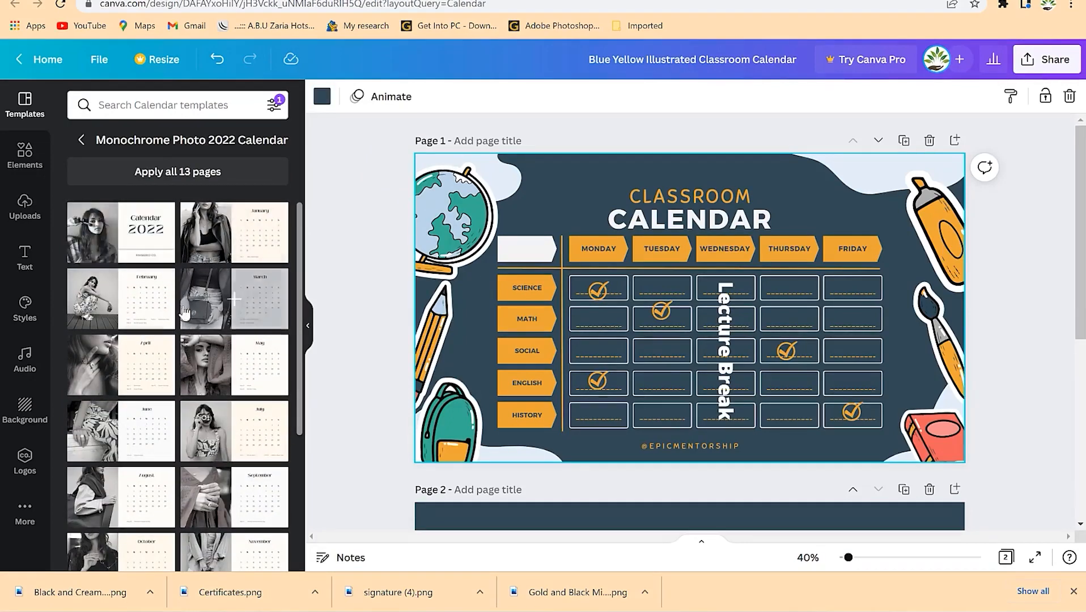
scroll(190, 469, down, 4)
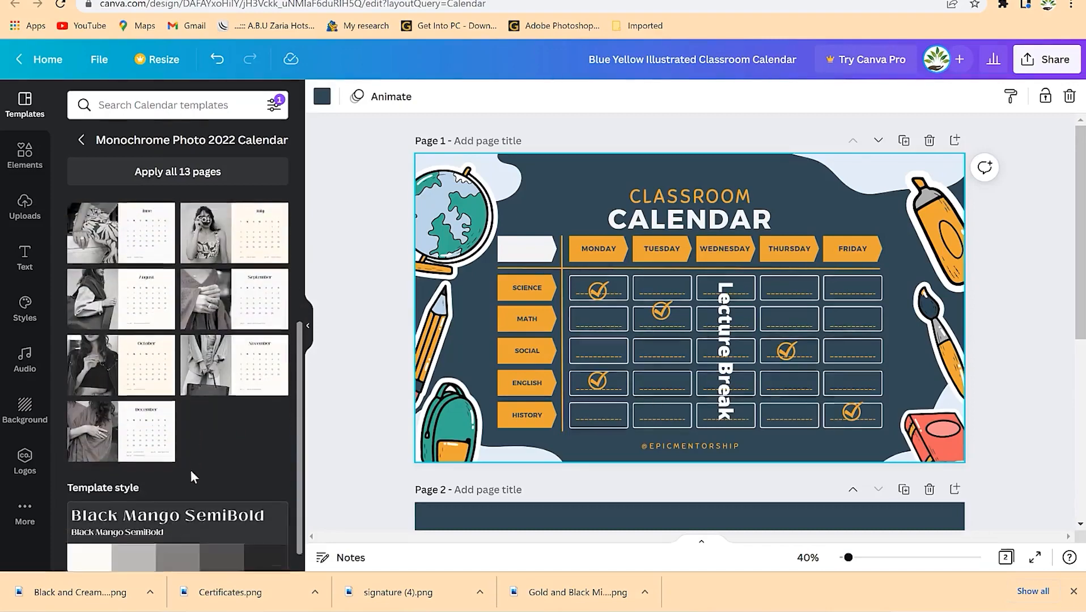
scroll(161, 358, up, 4)
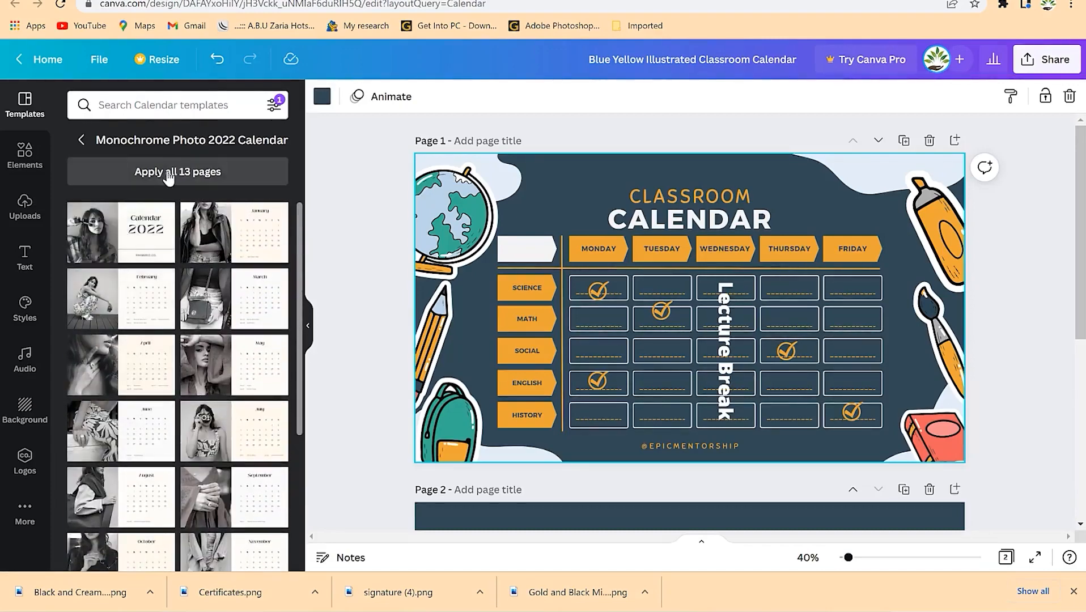
scroll(612, 346, down, 4)
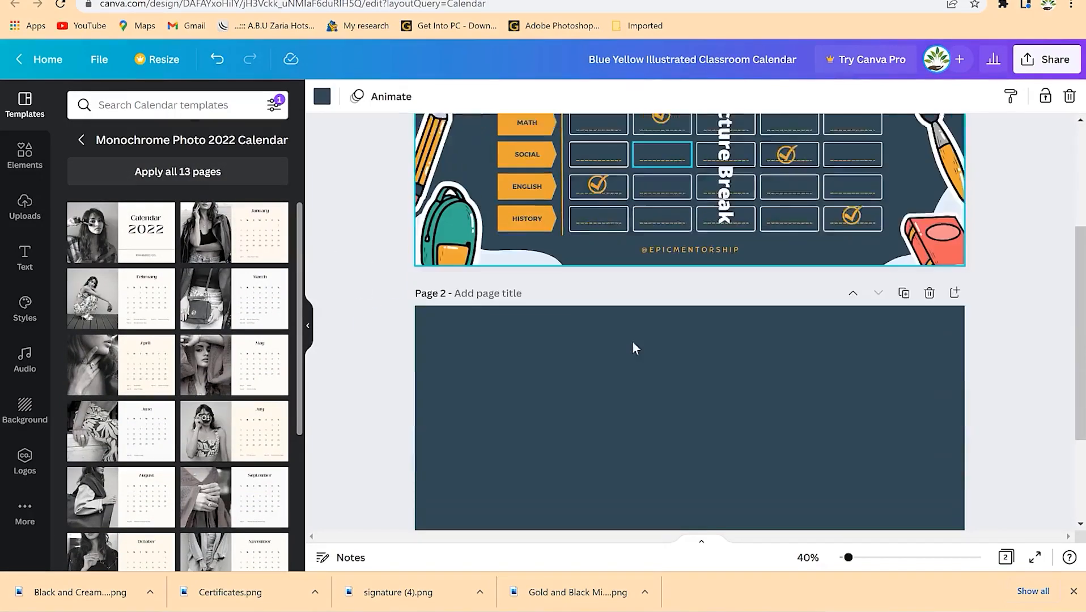
click(165, 171)
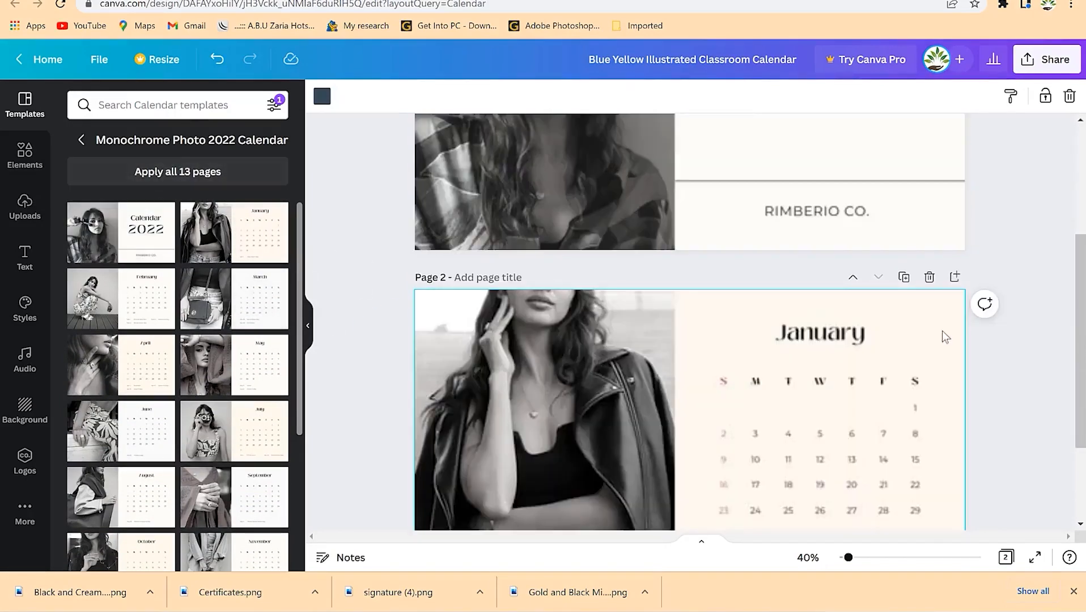
scroll(1080, 299, up, 4)
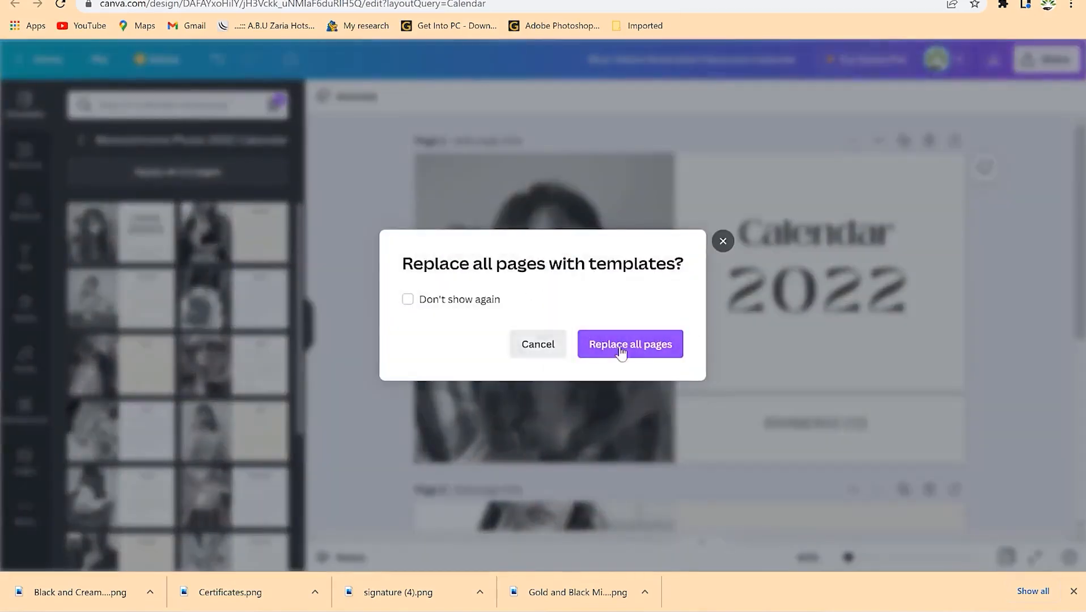
click(639, 338)
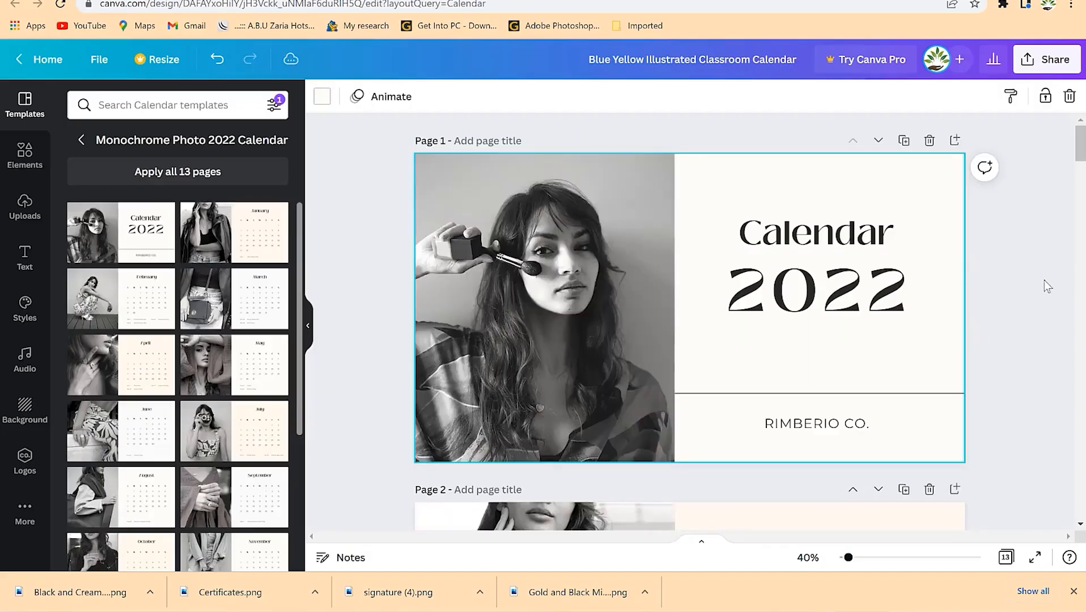
- Select the cover photo and search Elements for 'happy child'
mouse_move(1081, 150)
mouse_down()
mouse_move(1081, 453)
mouse_move(1075, 156)
mouse_up()
scroll(794, 339, down, 5)
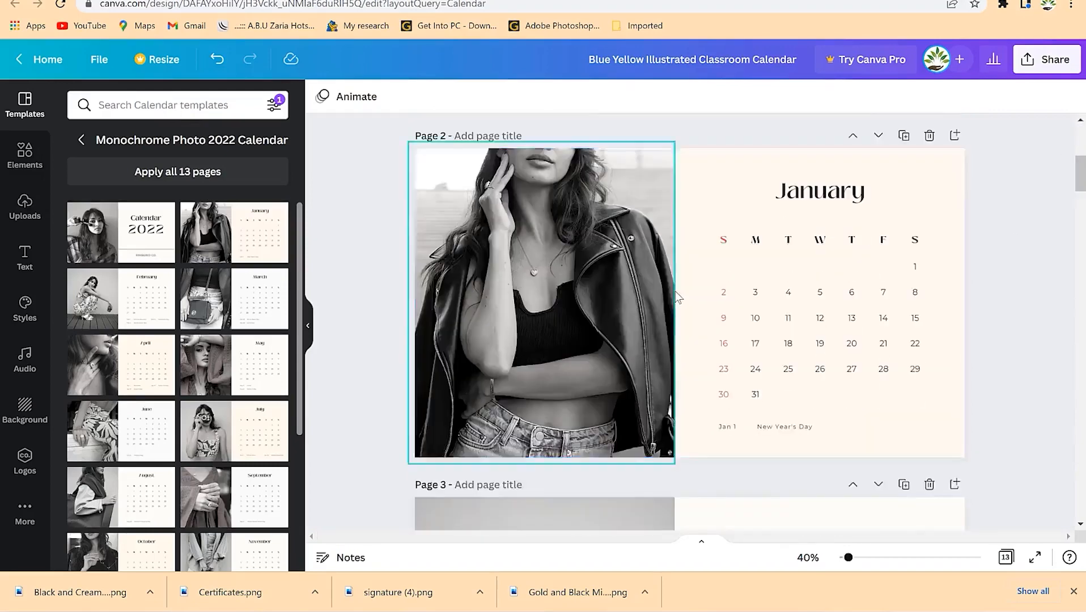
scroll(662, 290, up, 4)
click(551, 282)
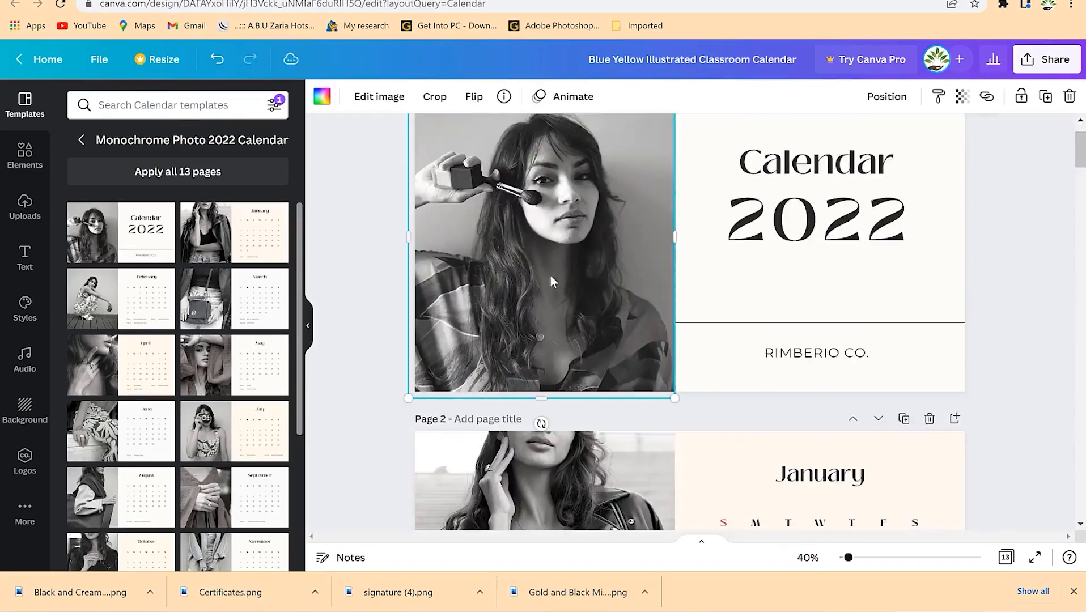
click(23, 159)
click(184, 109)
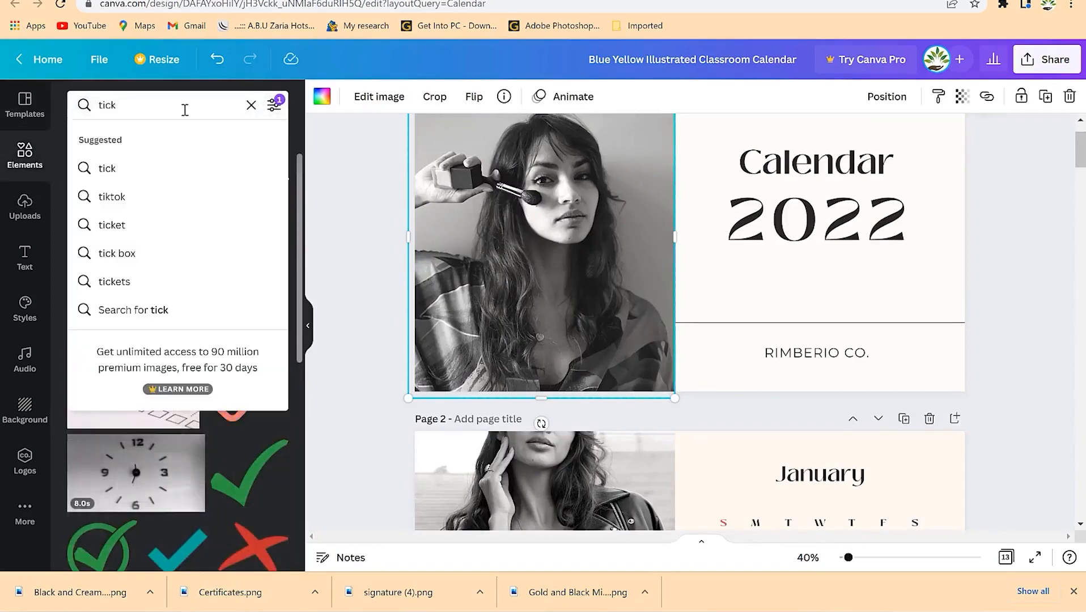
key(BackSpace)
key(BackSpace)
key(BackSpace)
key(BackSpace)
text(h)
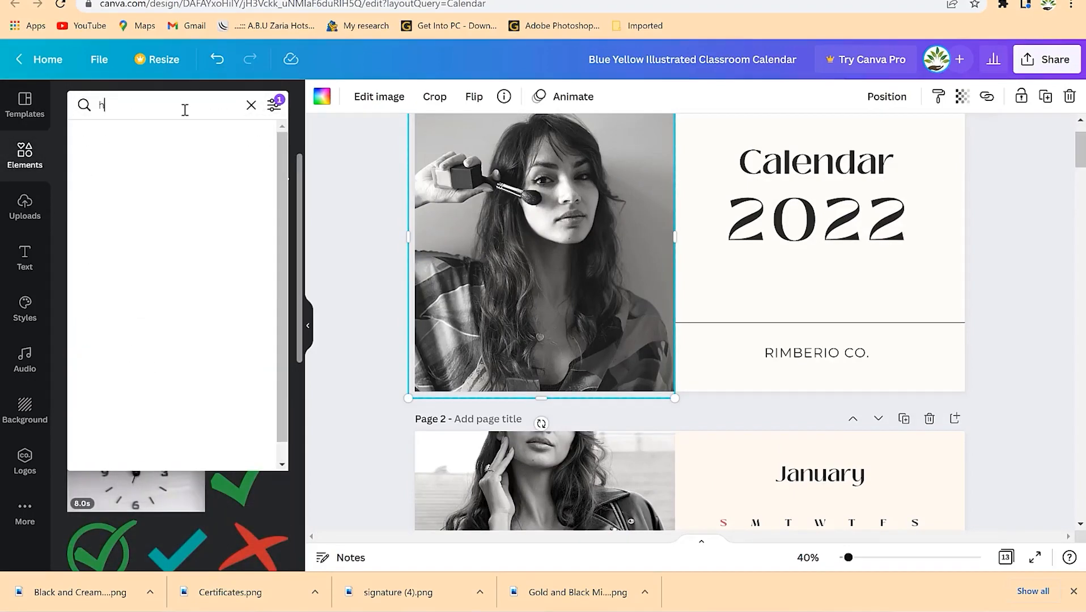
text(appy child)
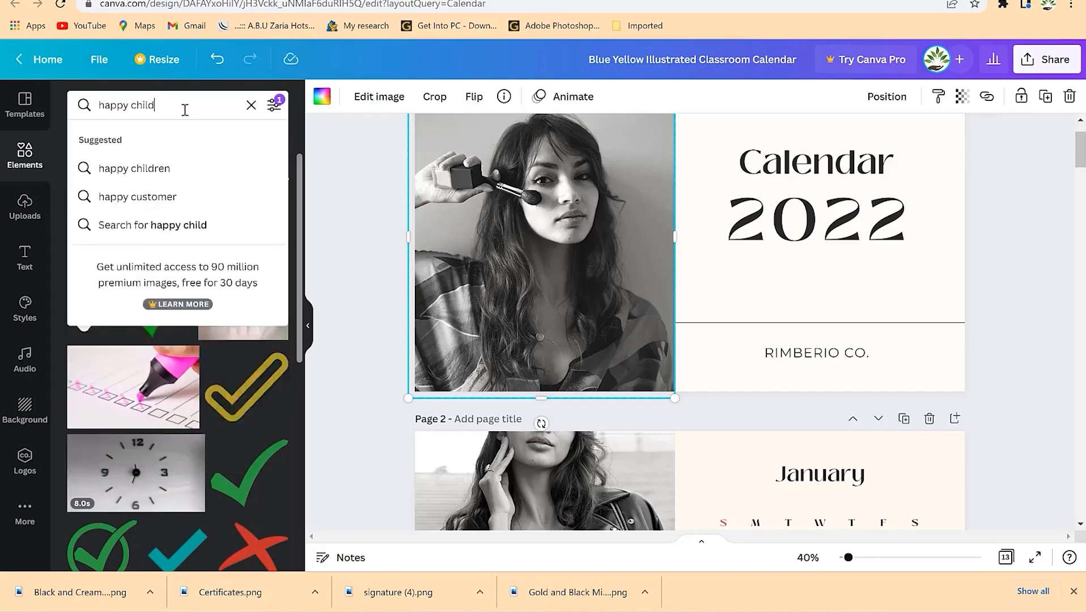
key(Return)
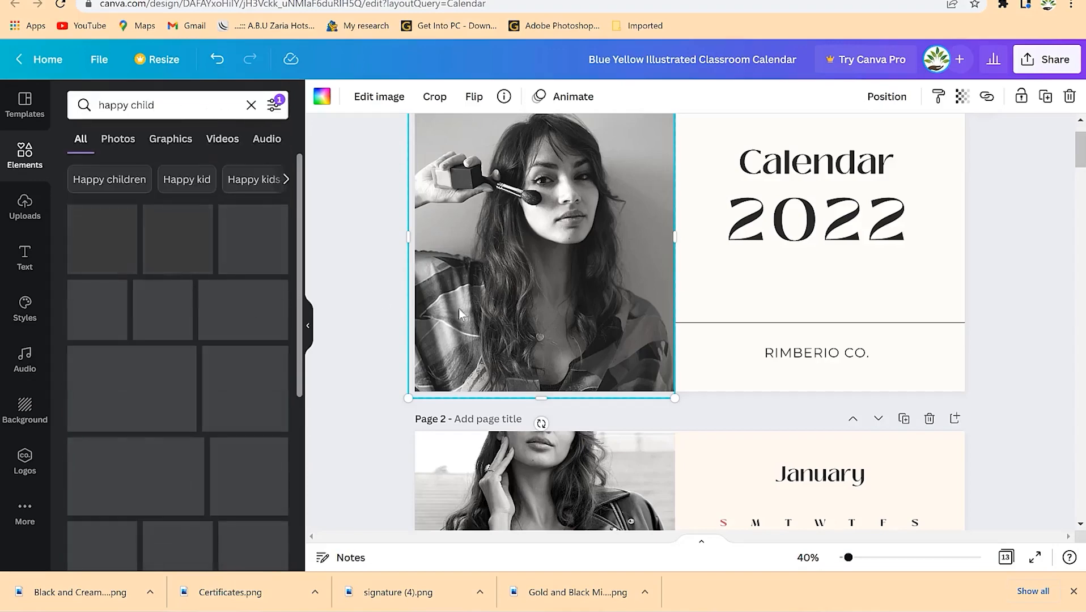
- Drop the cheering girl-in-mountains photo into the cover frame and adjust its crop
scroll(168, 435, down, 1)
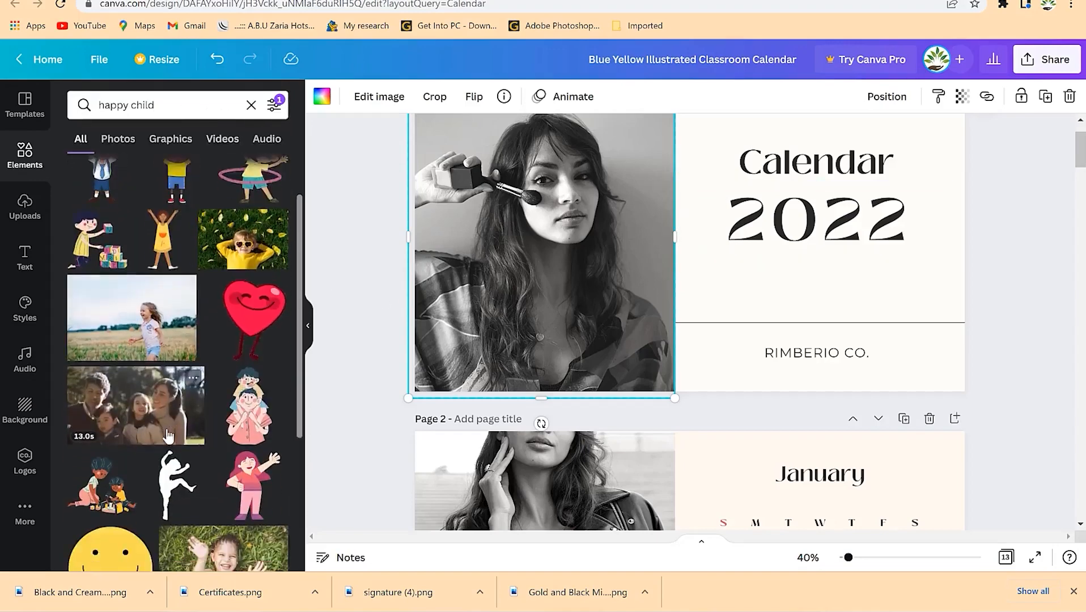
scroll(168, 436, down, 1)
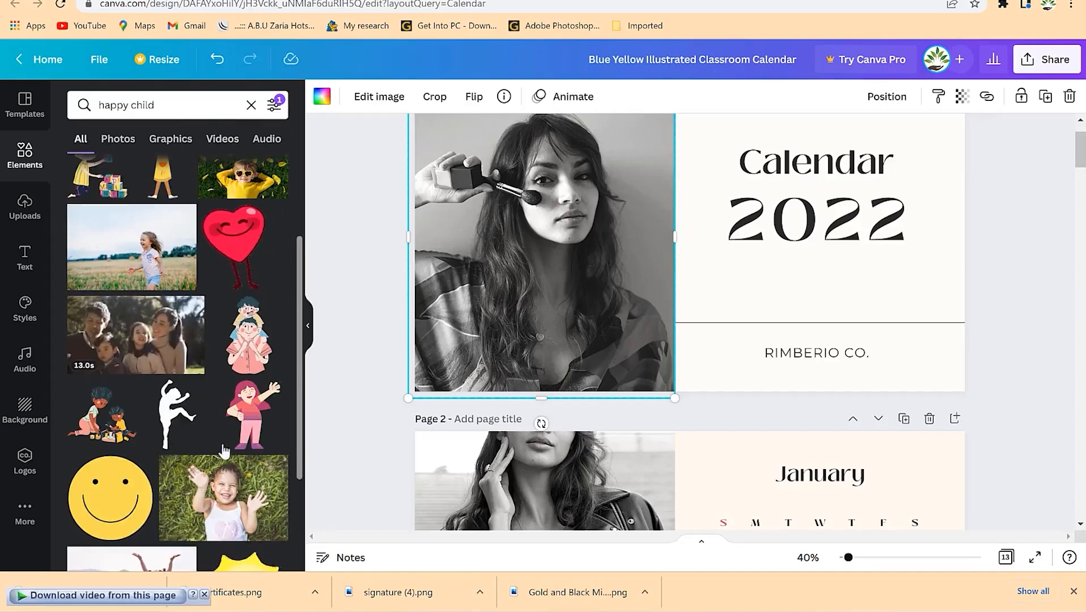
scroll(216, 434, down, 3)
scroll(199, 416, down, 2)
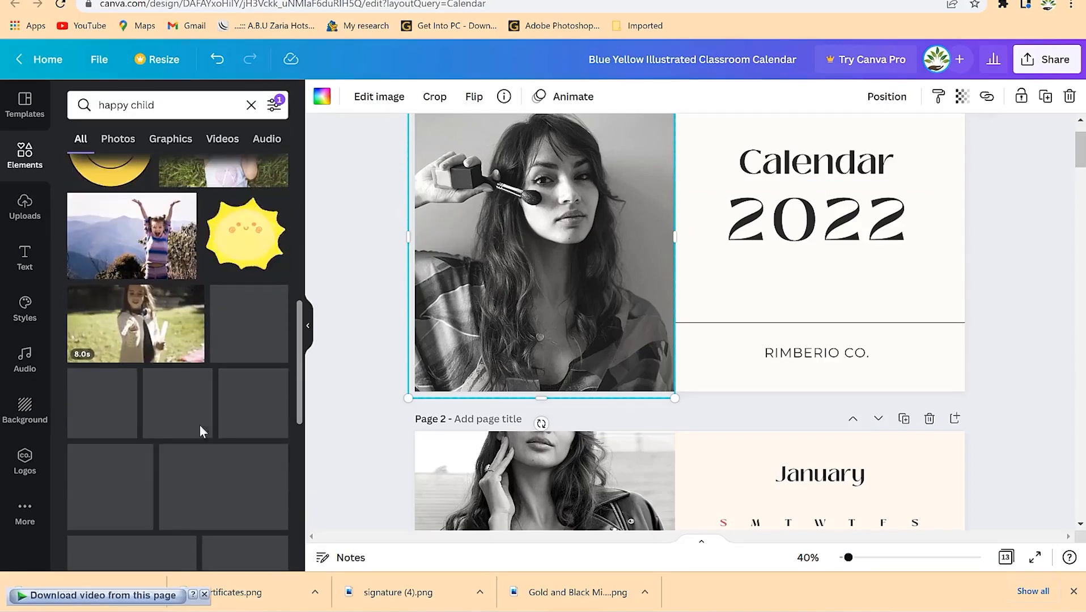
drag(136, 238, 453, 276)
double_click(549, 256)
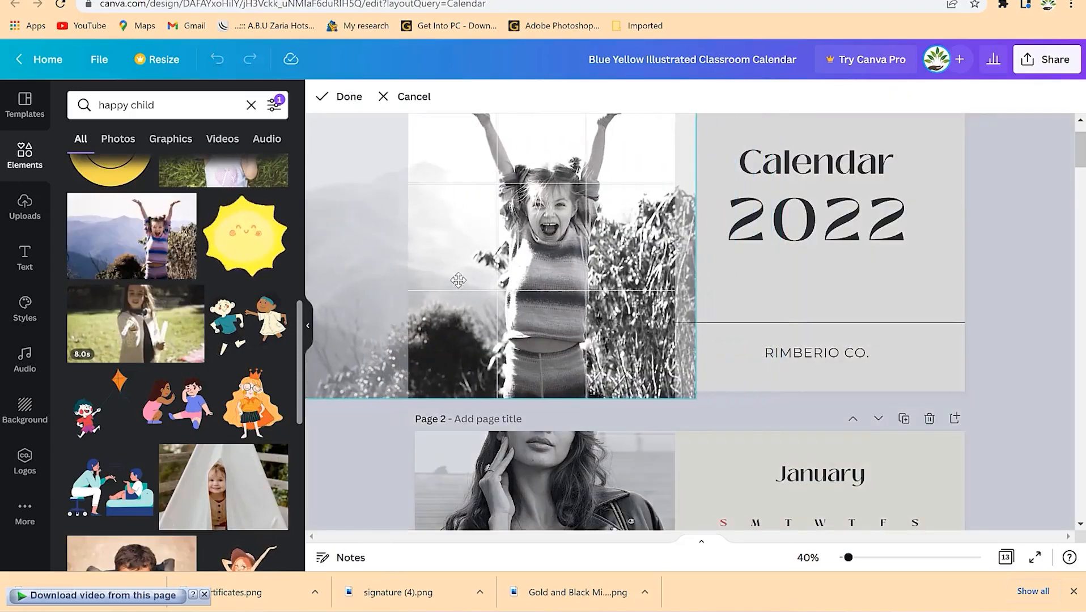
click(781, 275)
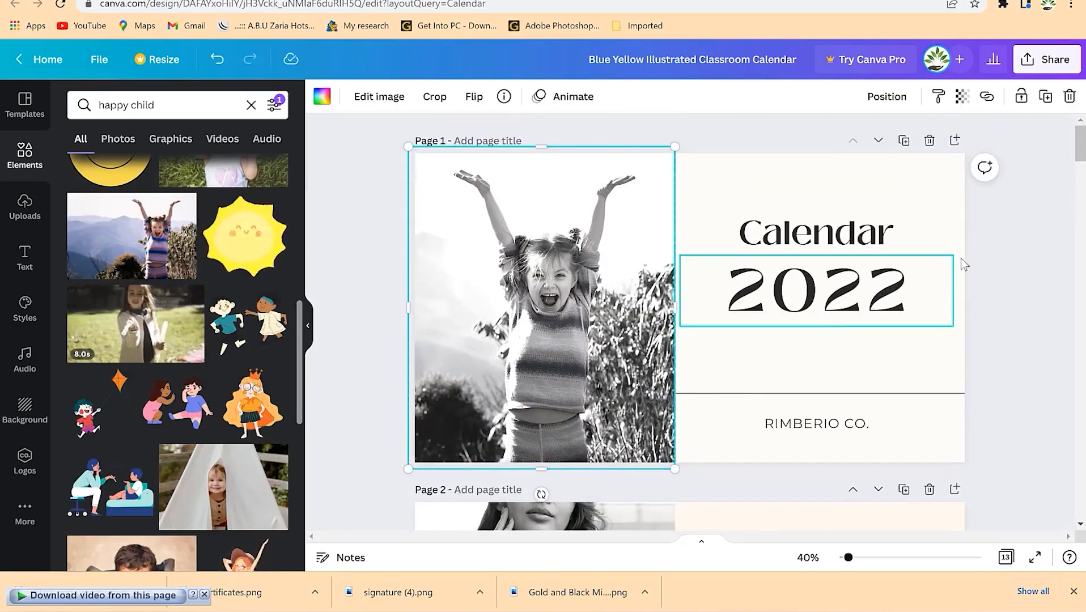
- Deselect the photo, then select the divider line and the whole cover page
click(1007, 248)
scroll(660, 373, down, 3)
scroll(659, 375, up, 3)
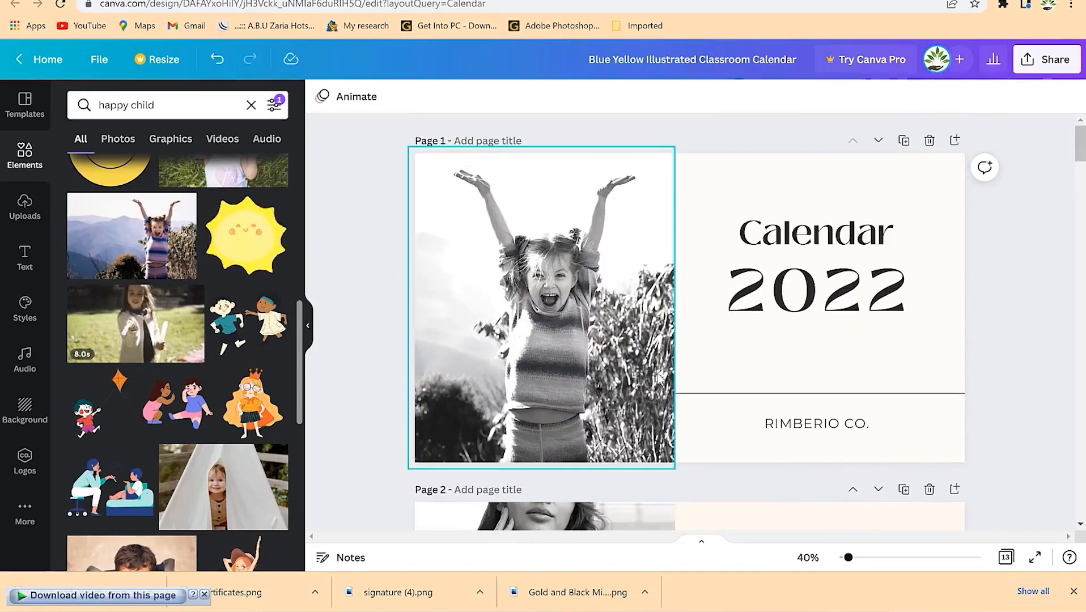
click(929, 392)
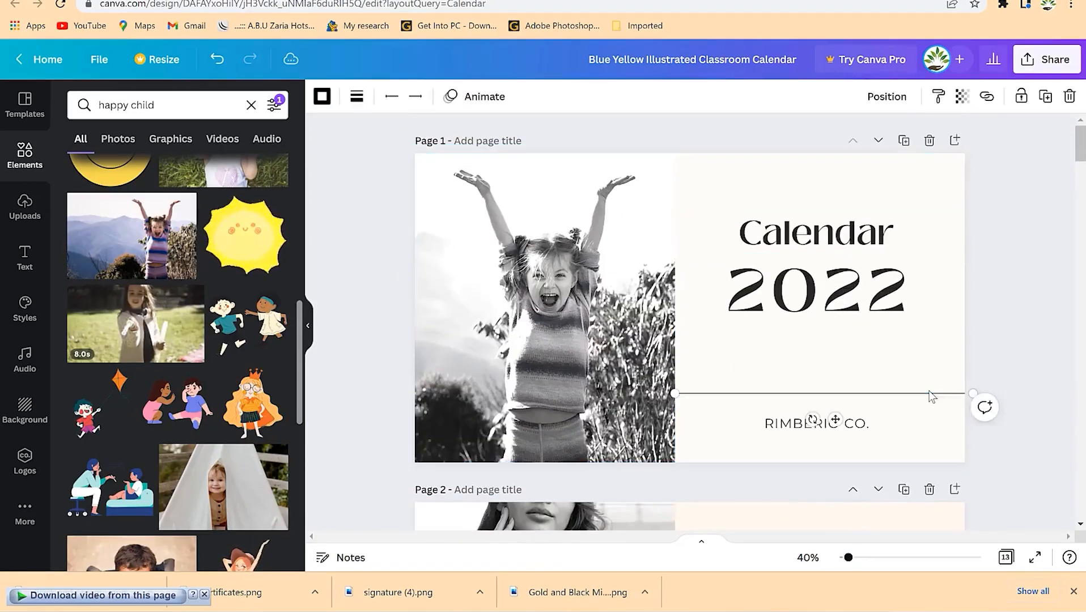
click(918, 420)
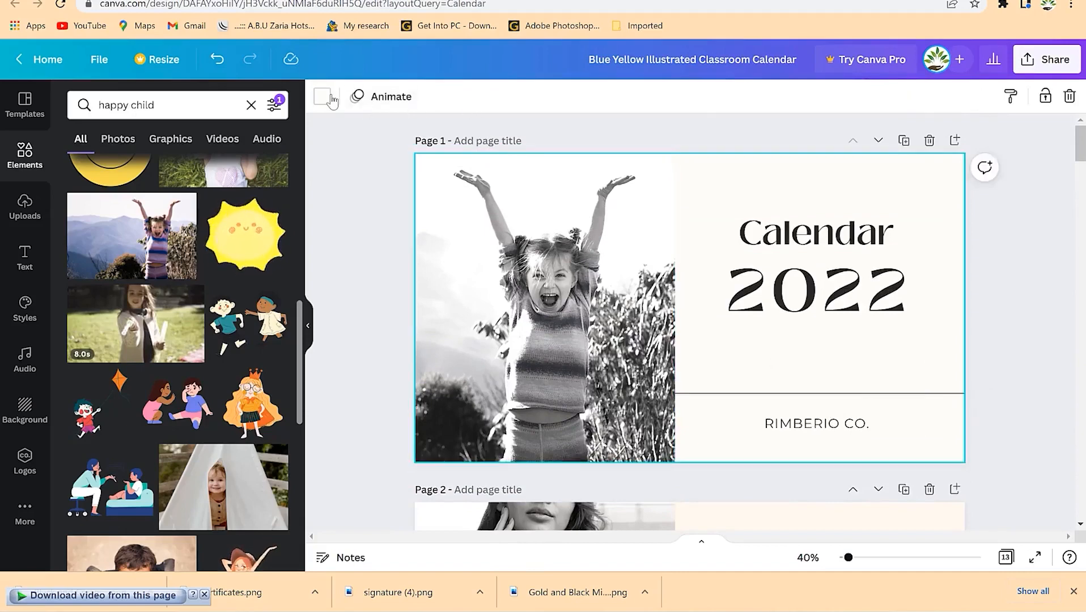
- Make the cover background coral and the 'Calendar 2022' title white
click(331, 99)
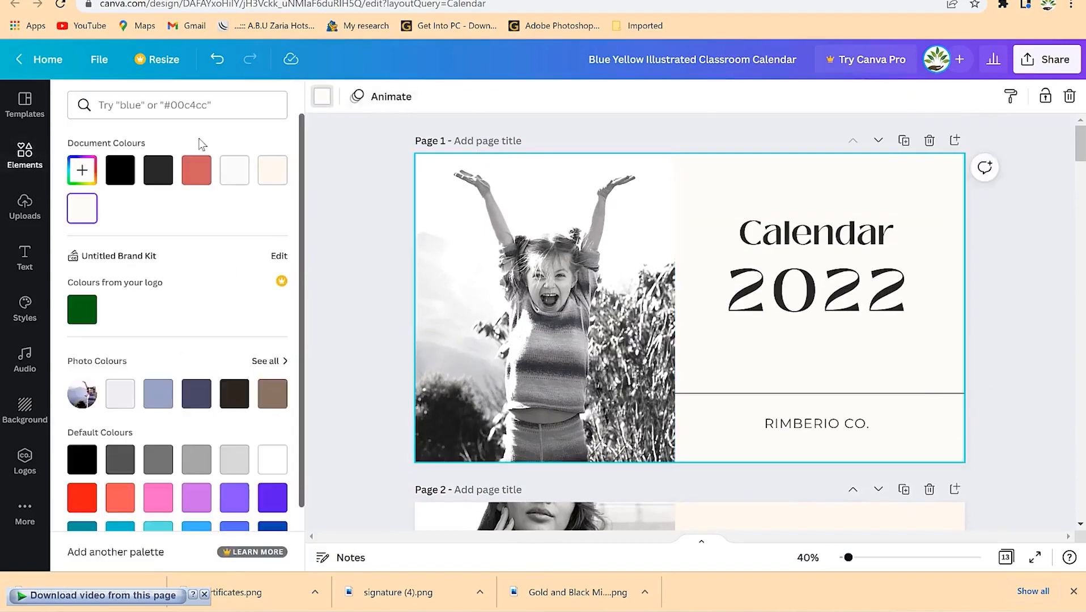
click(191, 176)
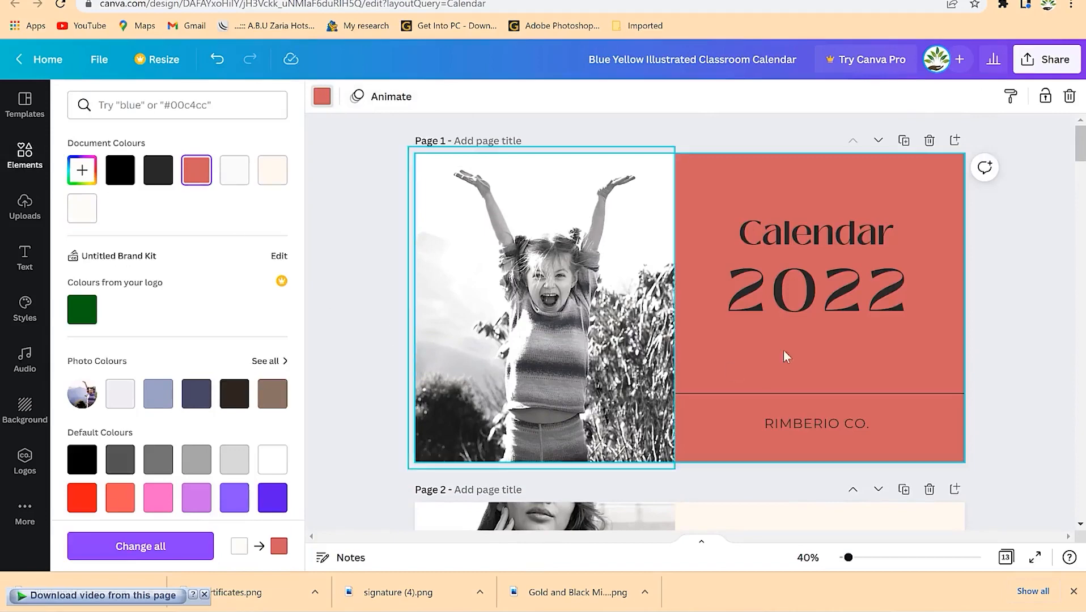
click(1045, 367)
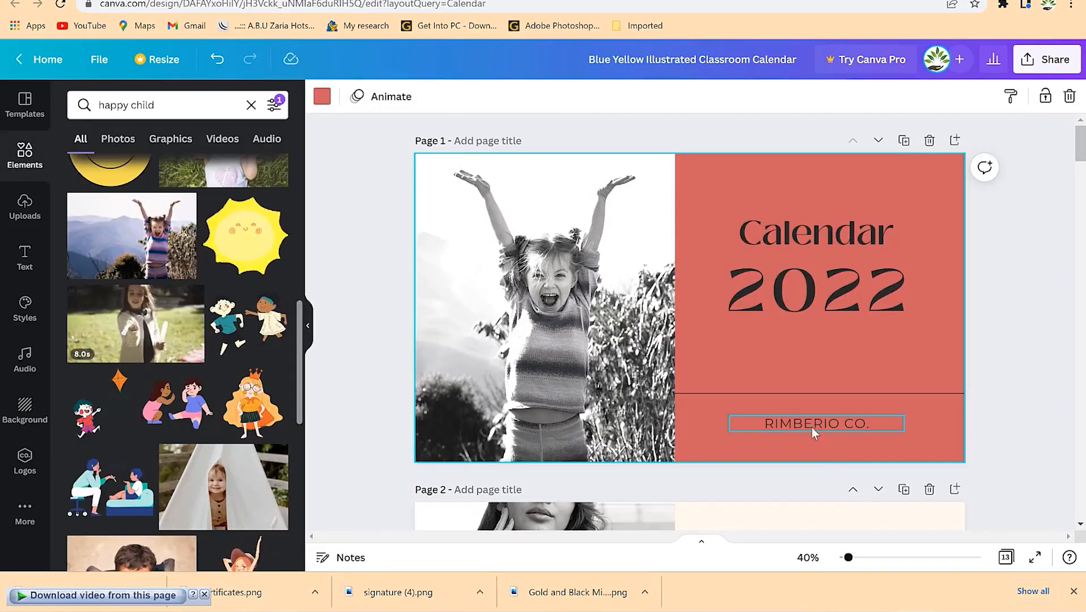
click(815, 249)
shift+click(811, 293)
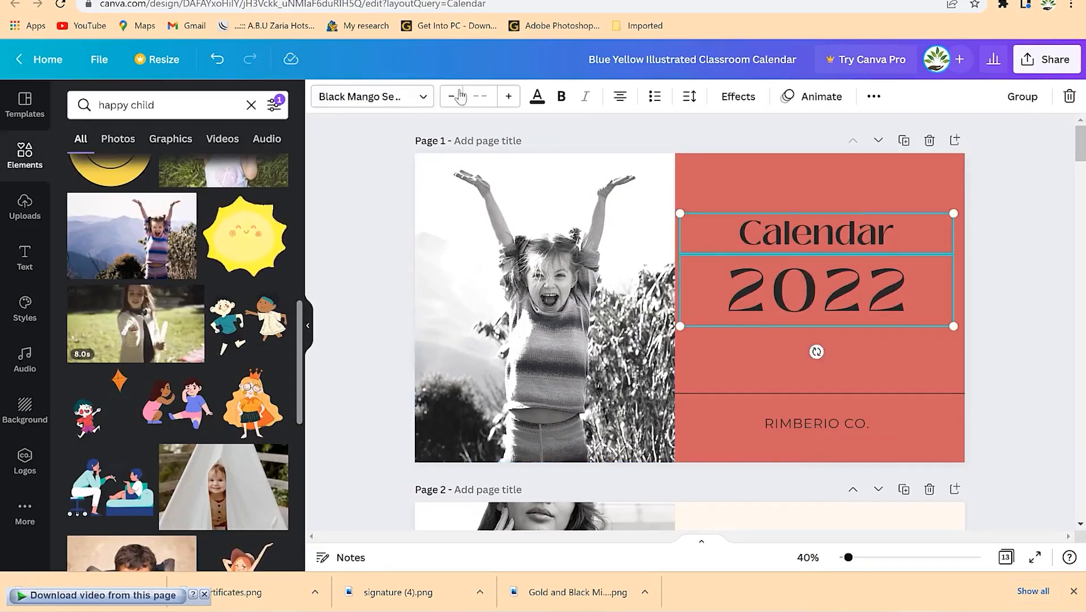
click(537, 96)
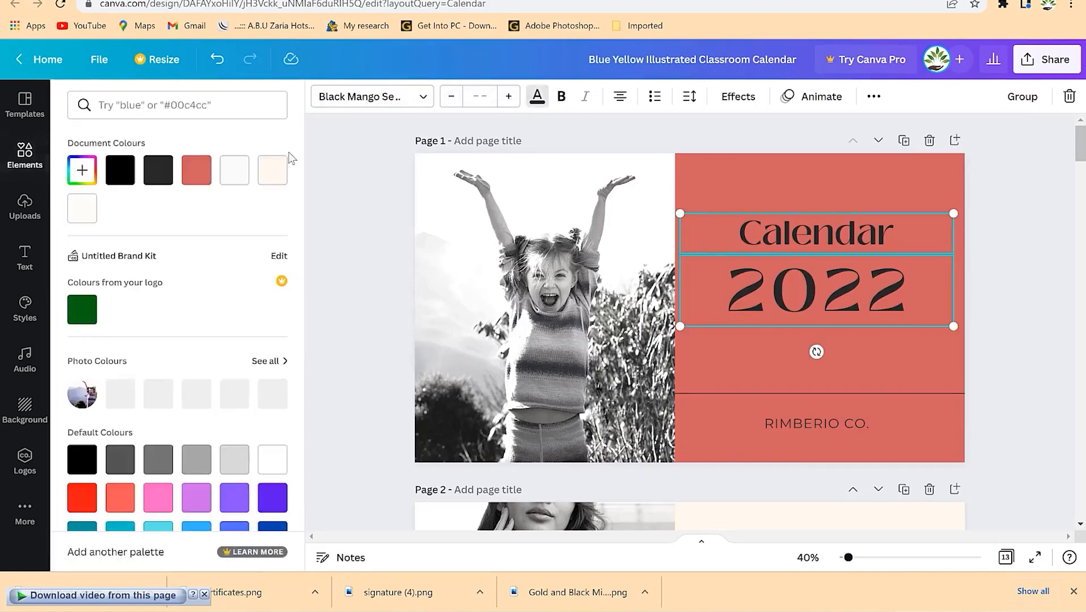
click(242, 170)
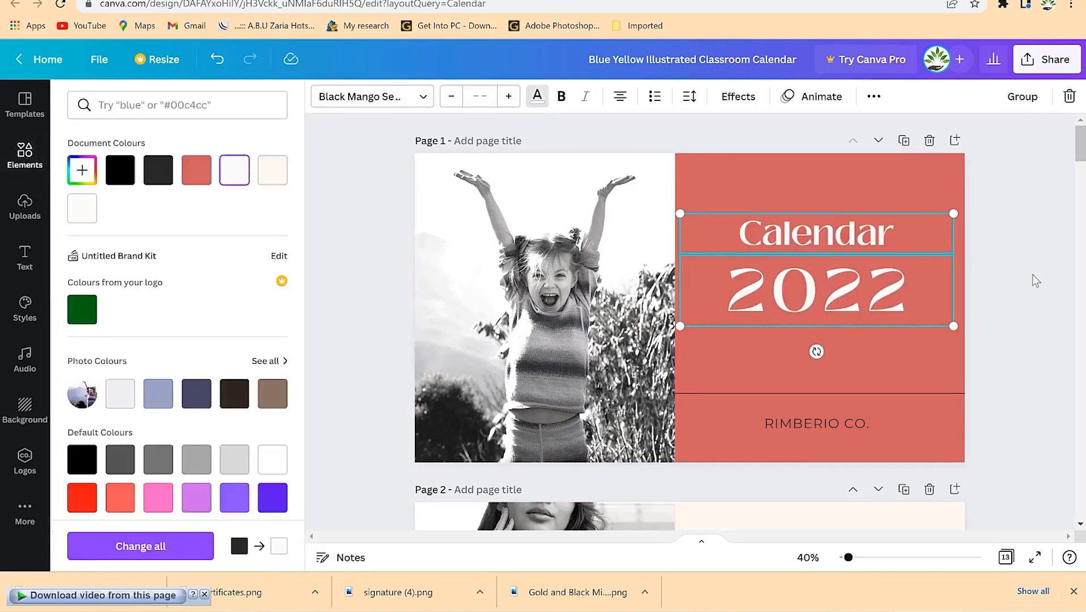
- Scroll down to the January calendar page and select it
click(948, 369)
scroll(621, 415, down, 2)
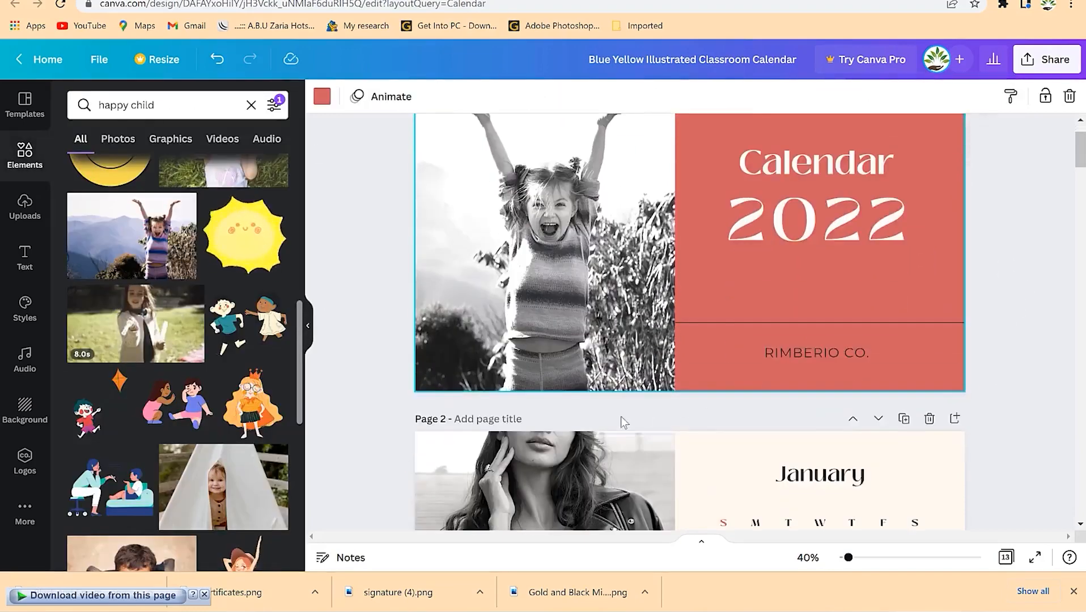
scroll(621, 416, down, 5)
click(718, 275)
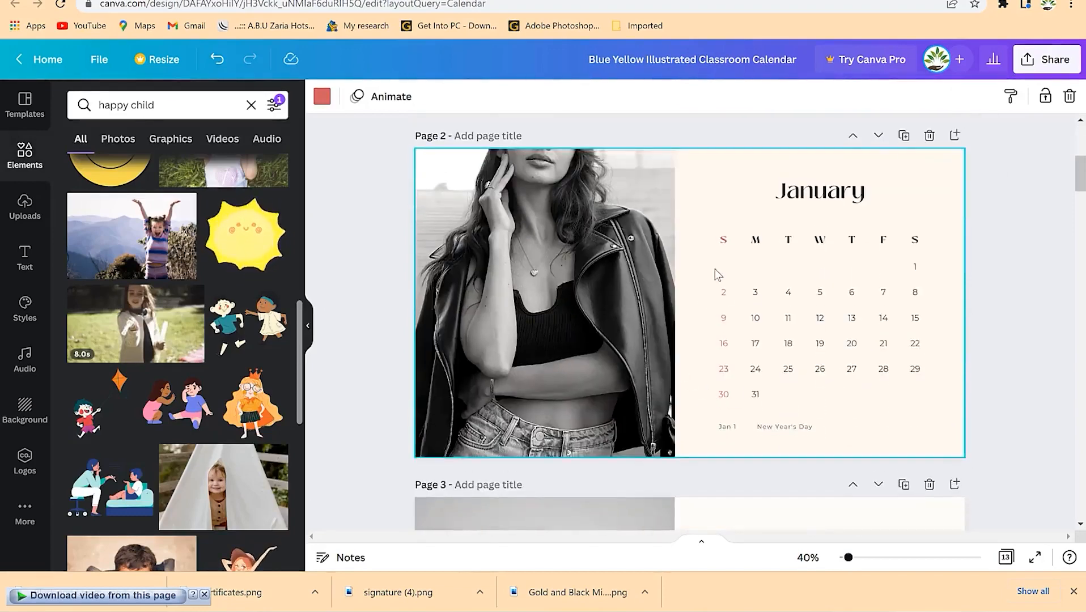
- Replace the January page's woman photo with the boy photo
click(572, 319)
scroll(160, 347, down, 5)
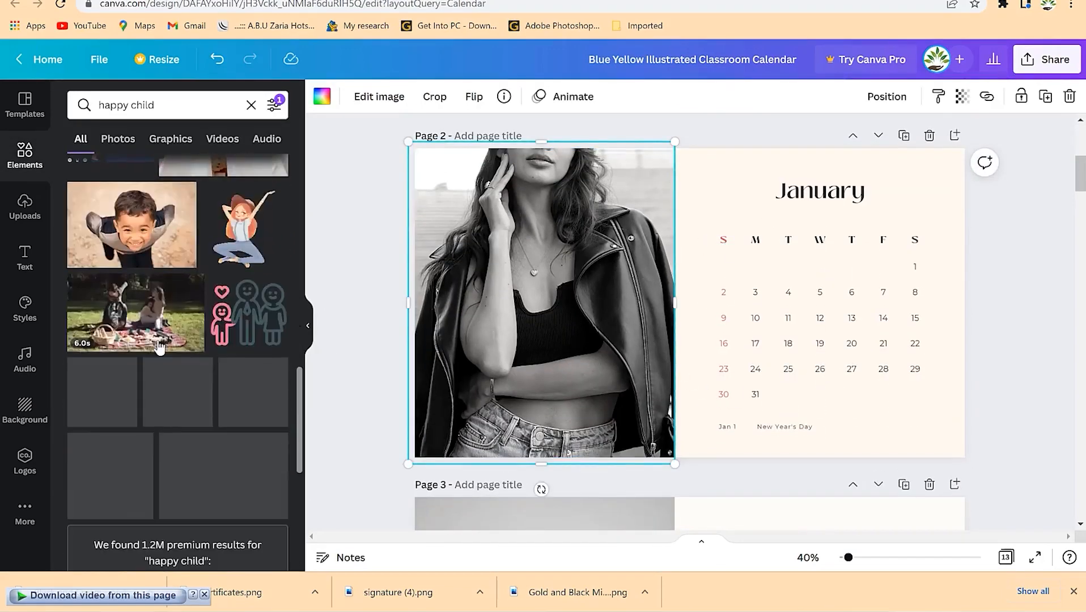
drag(125, 250, 491, 314)
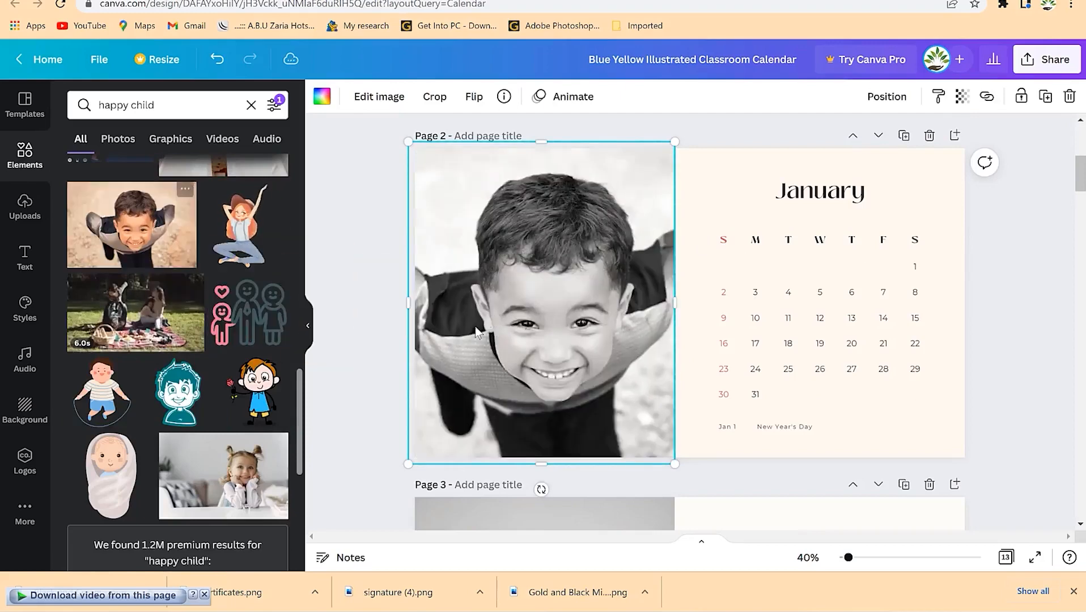
click(940, 456)
scroll(206, 400, down, 5)
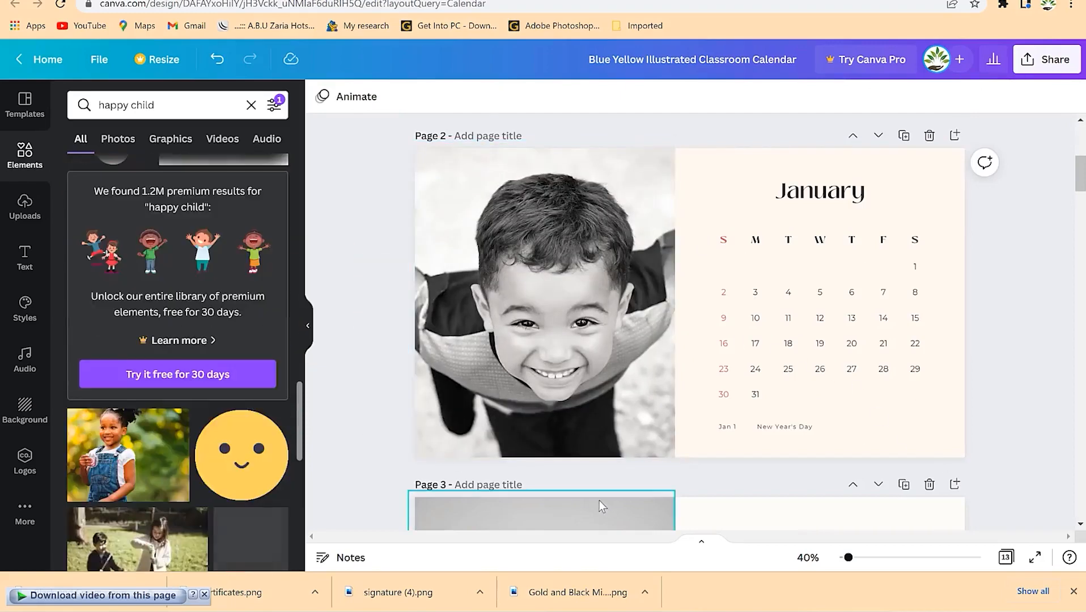
scroll(601, 502, down, 4)
- Replace the February photo with the girl photo, shifting it left within the frame
click(573, 432)
drag(202, 406, 486, 445)
double_click(583, 421)
drag(663, 419, 597, 409)
click(825, 423)
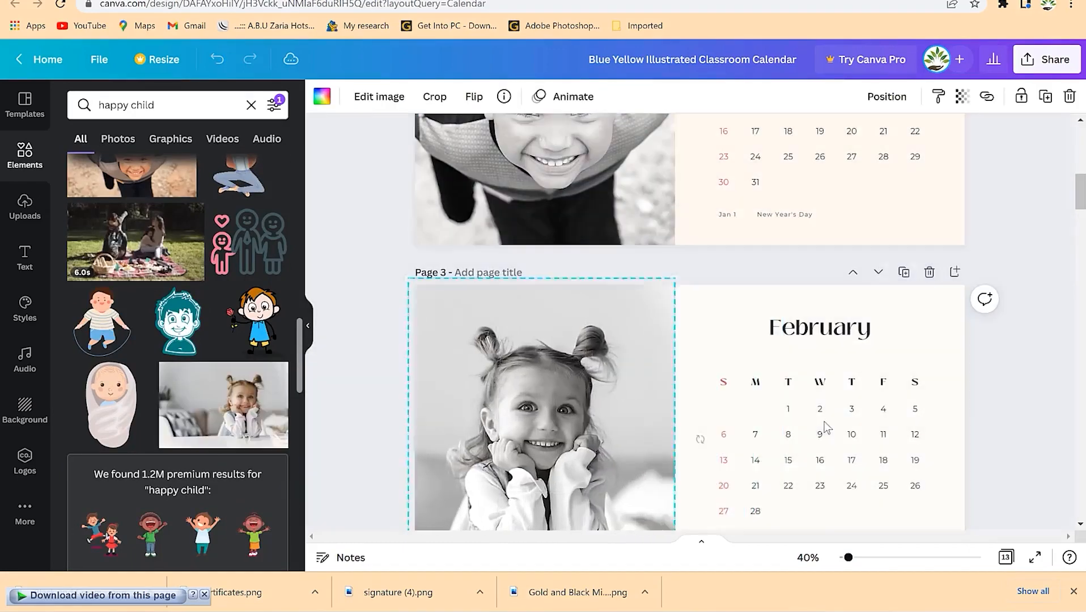
scroll(834, 482, down, 8)
- Replace the March handbag photo with the smiling-girl photo and adjust its framing
click(493, 384)
scroll(189, 402, down, 10)
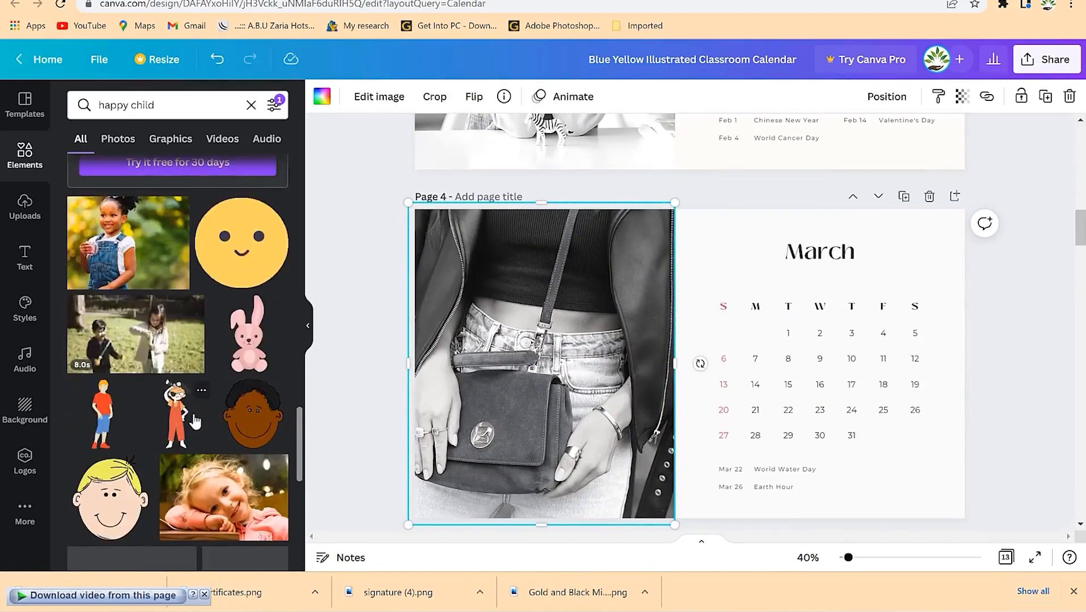
scroll(155, 327, down, 3)
drag(237, 370, 544, 365)
double_click(543, 365)
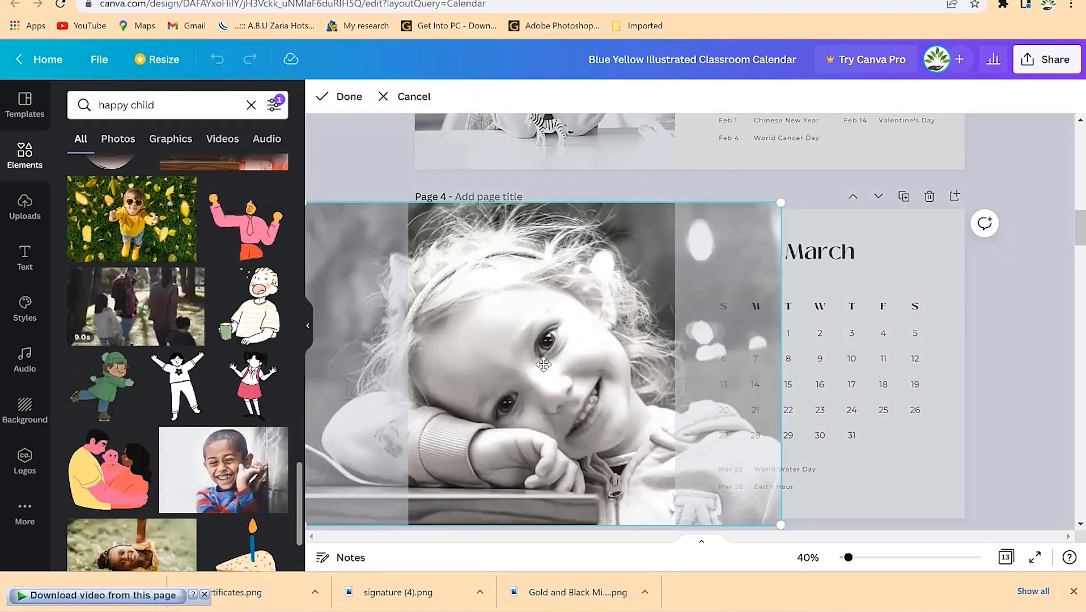
click(1011, 378)
scroll(650, 434, down, 5)
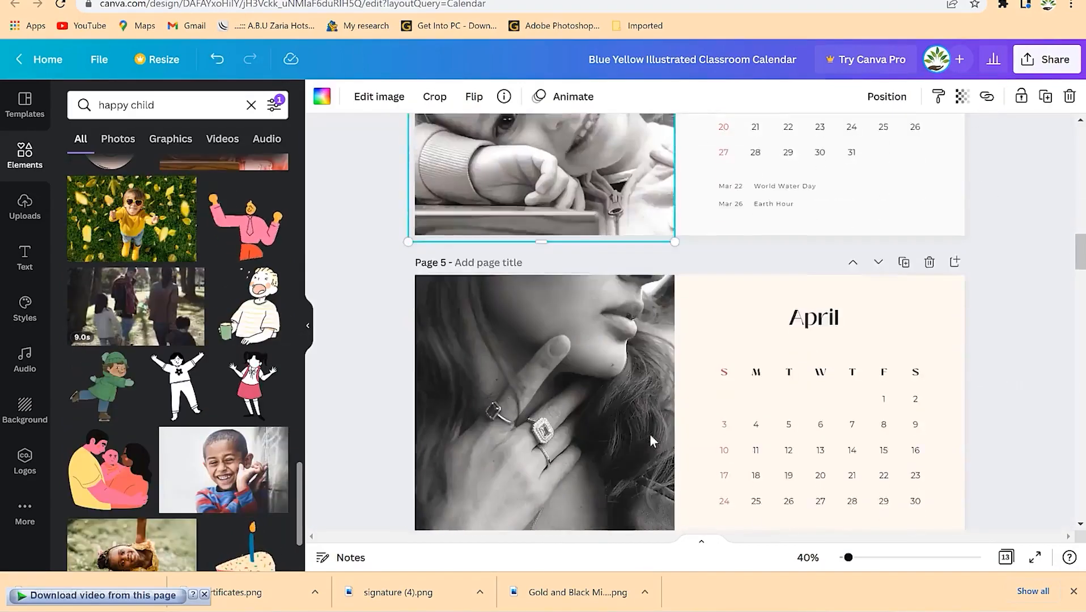
- Replace the April ring photo with the laughing boy, deleting a stray copy
click(574, 409)
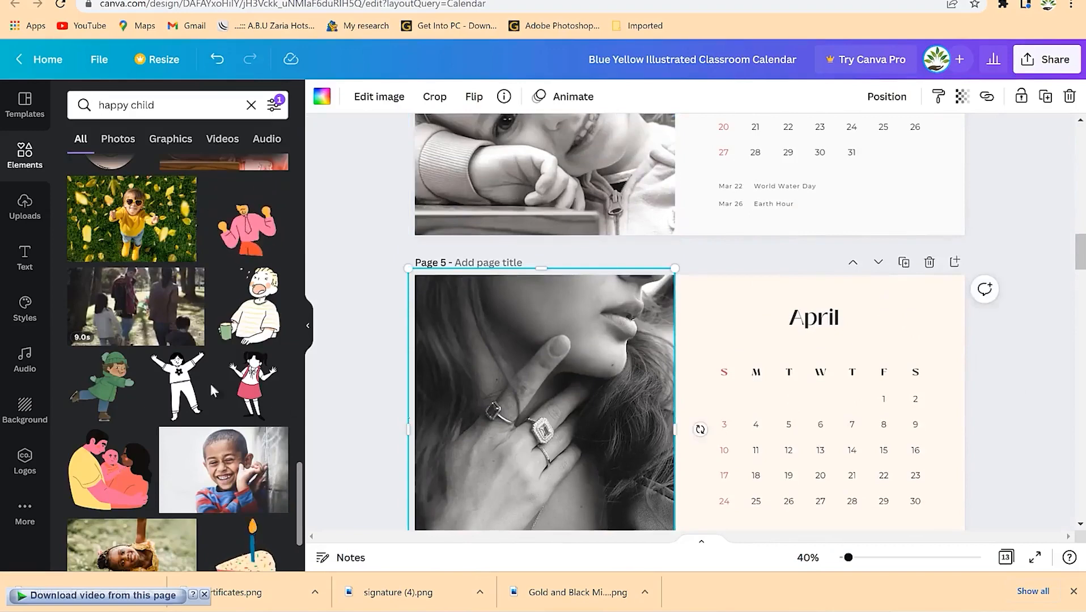
click(205, 468)
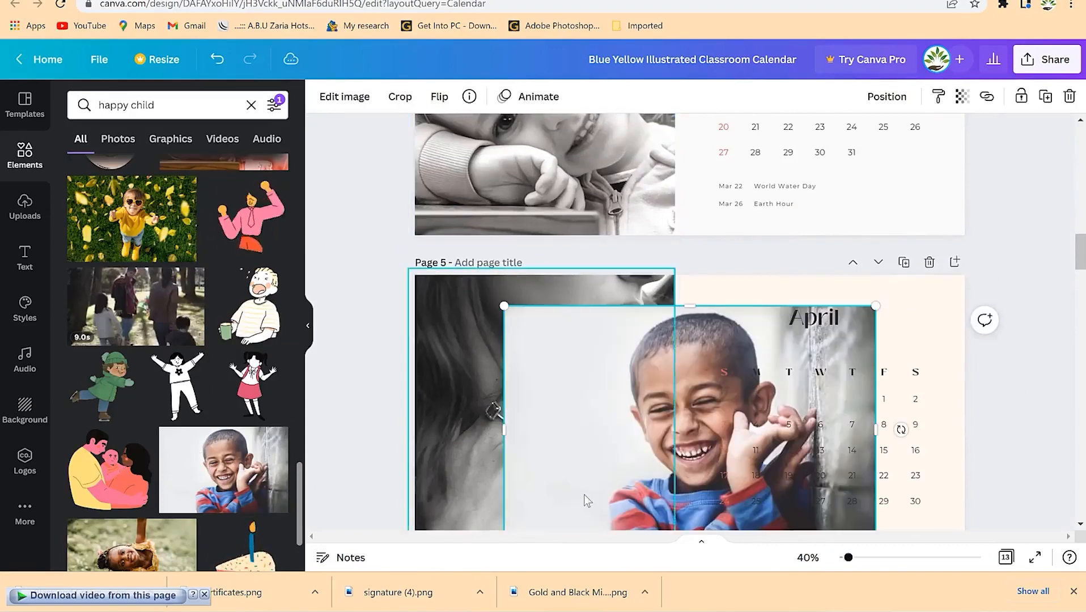
key(Delete)
drag(234, 478, 549, 425)
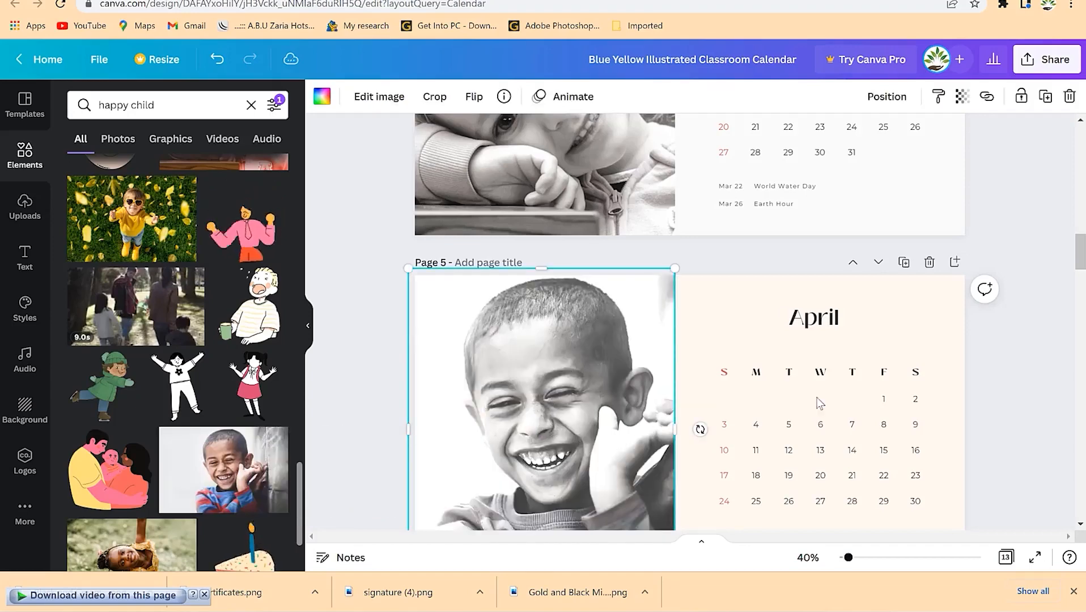
click(842, 415)
scroll(754, 379, down, 5)
scroll(753, 379, up, 5)
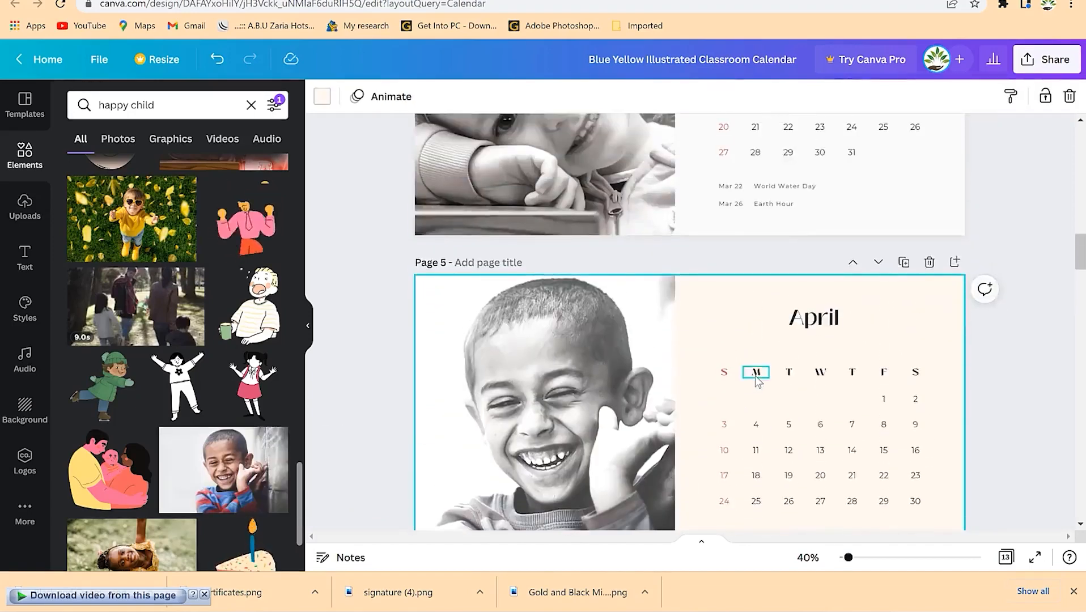
scroll(755, 376, up, 3)
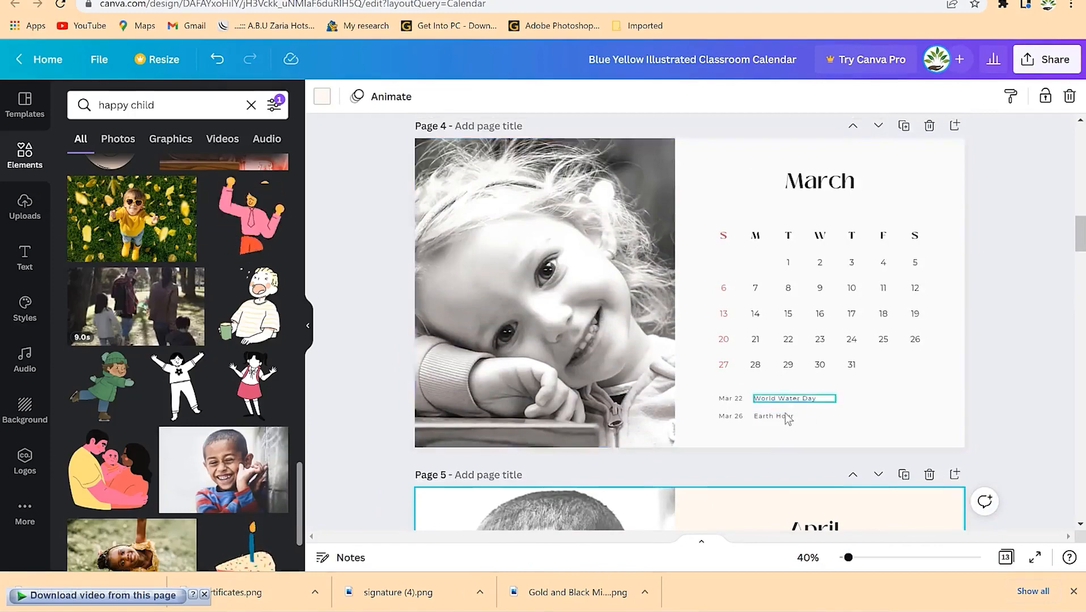
scroll(788, 419, up, 15)
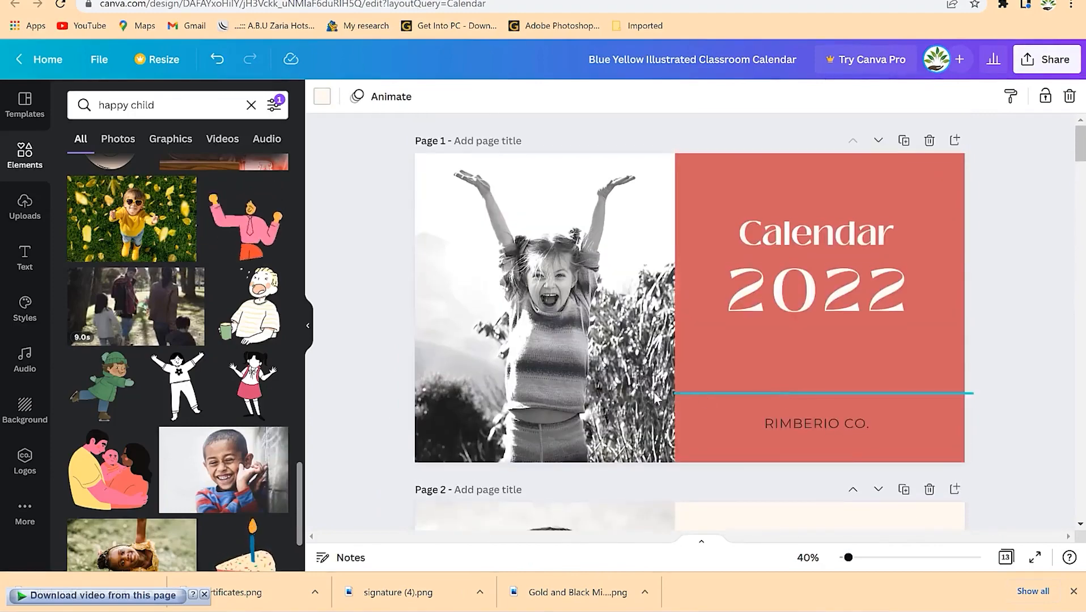
- Export the calendar through Share > Download as PDF Print with all 13 pages
click(1047, 59)
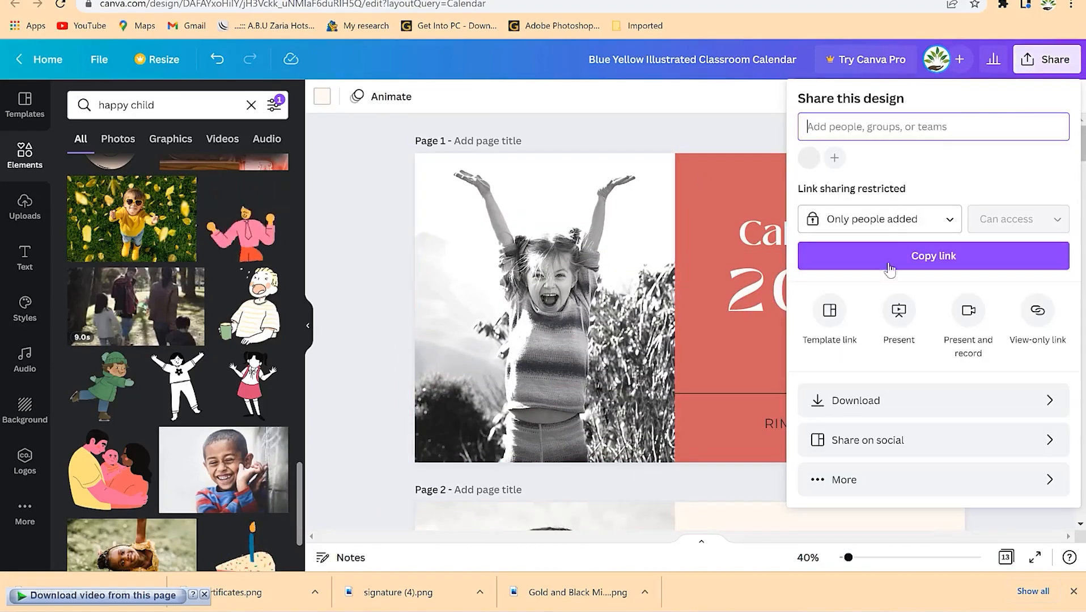
click(916, 402)
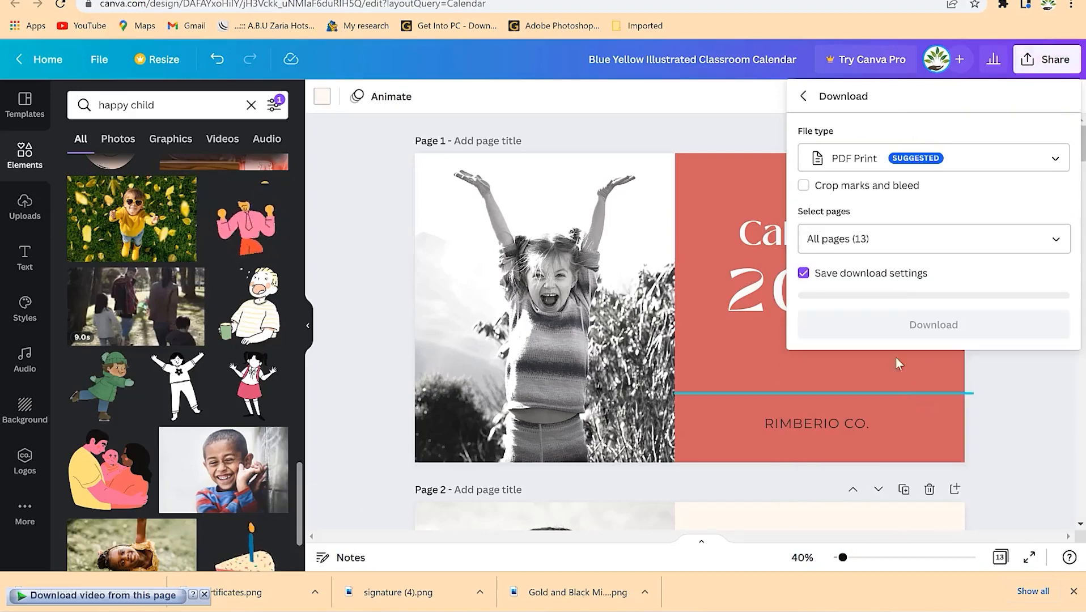
click(906, 240)
click(966, 201)
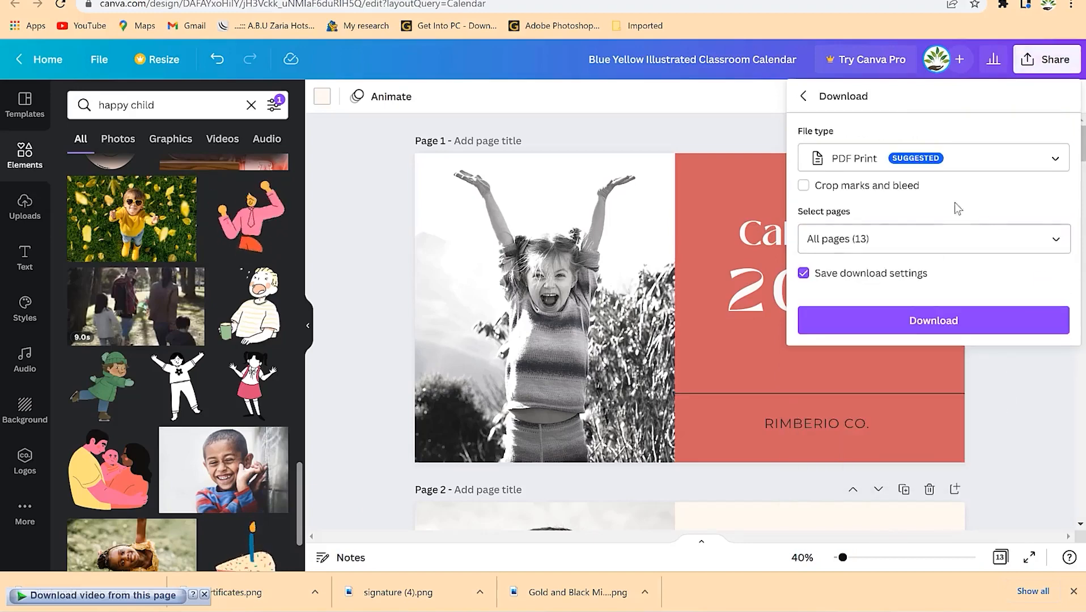
click(958, 321)
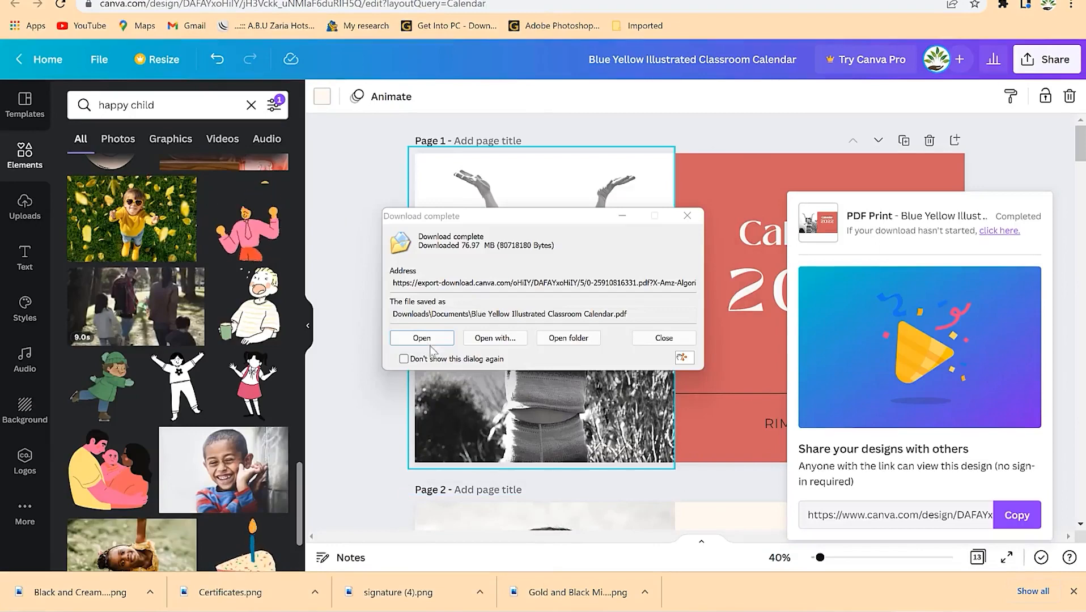
- Open the downloaded calendar PDF in Foxit PhantomPDF 10.1 and zoom out slightly
click(583, 343)
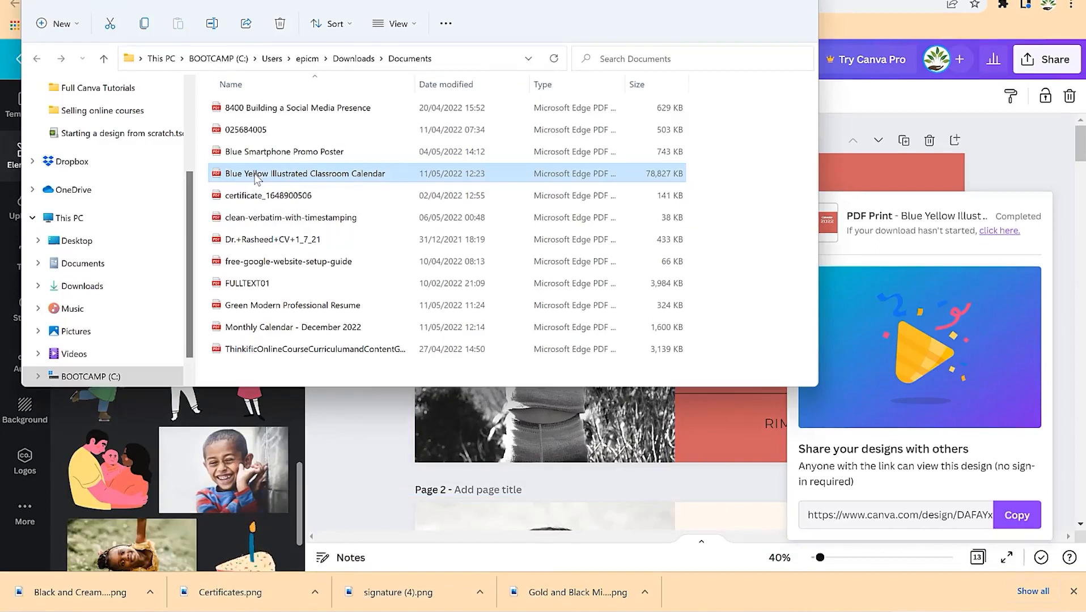
right_click(257, 179)
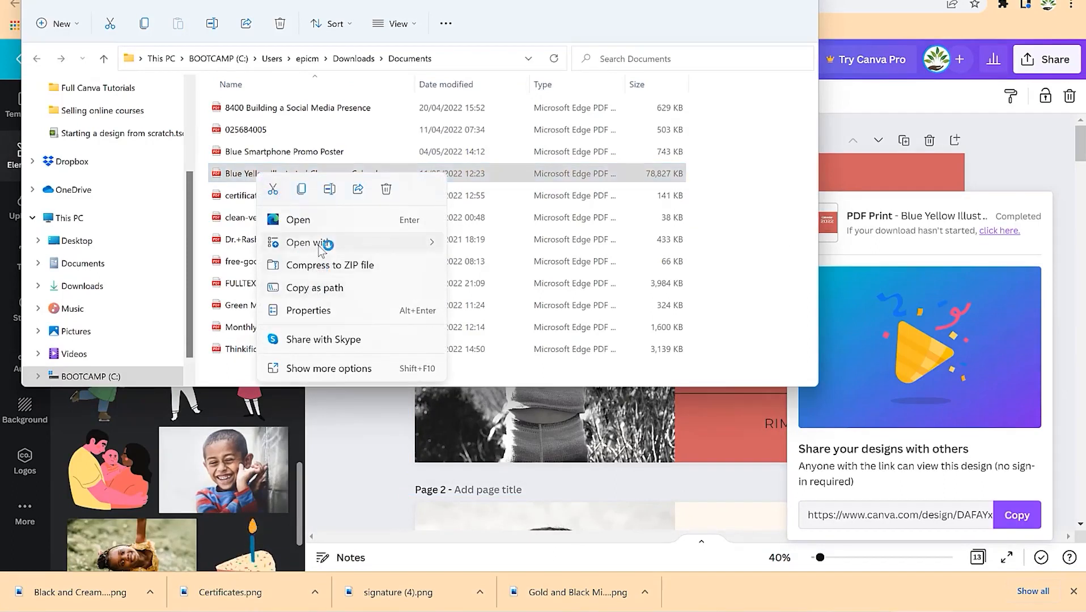
mouse_move(323, 243)
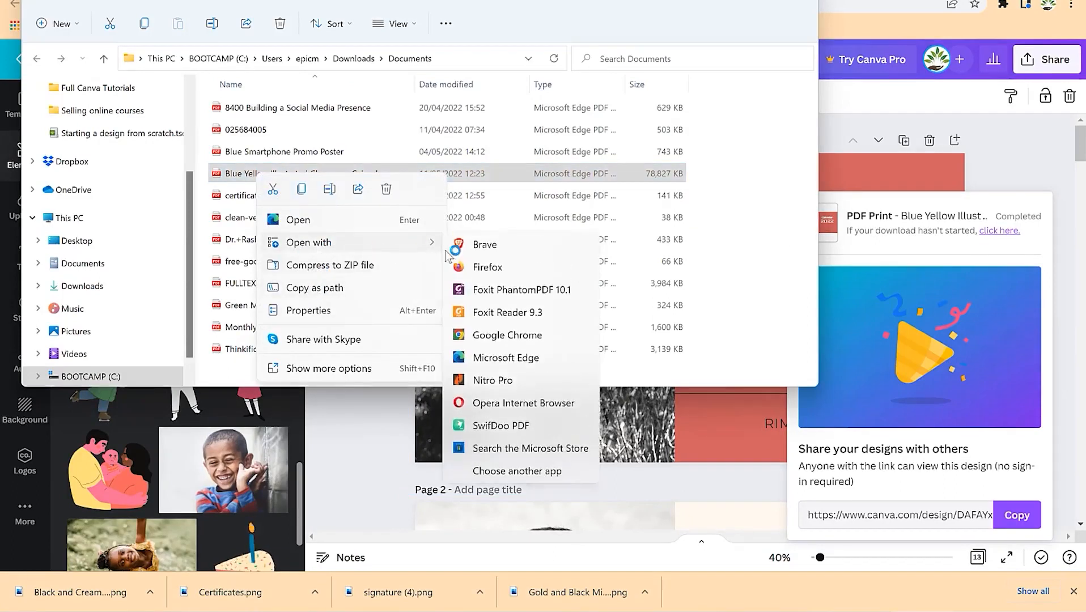
click(518, 291)
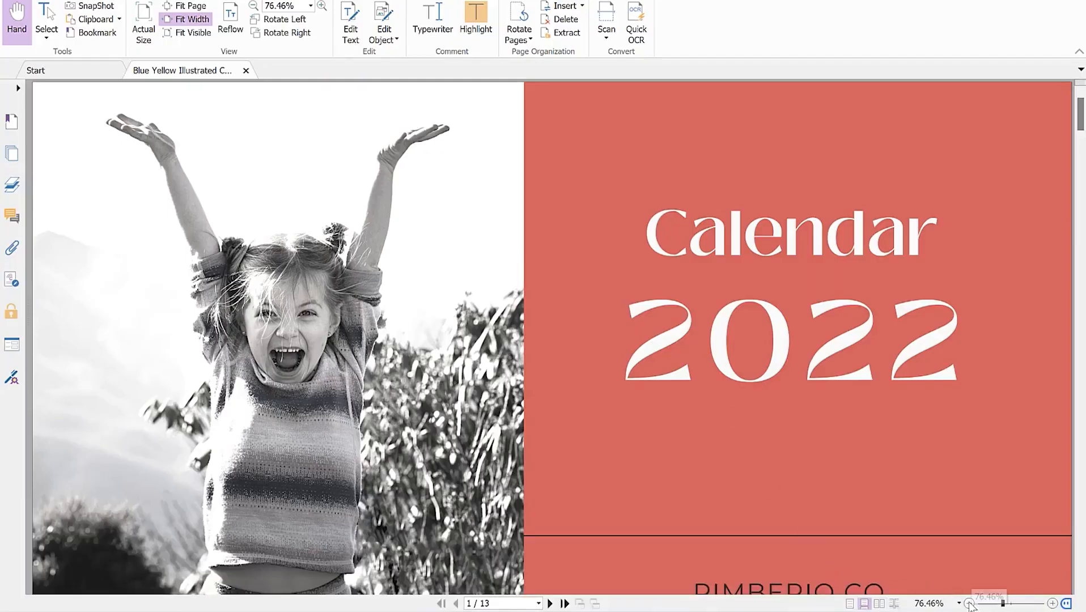
click(969, 604)
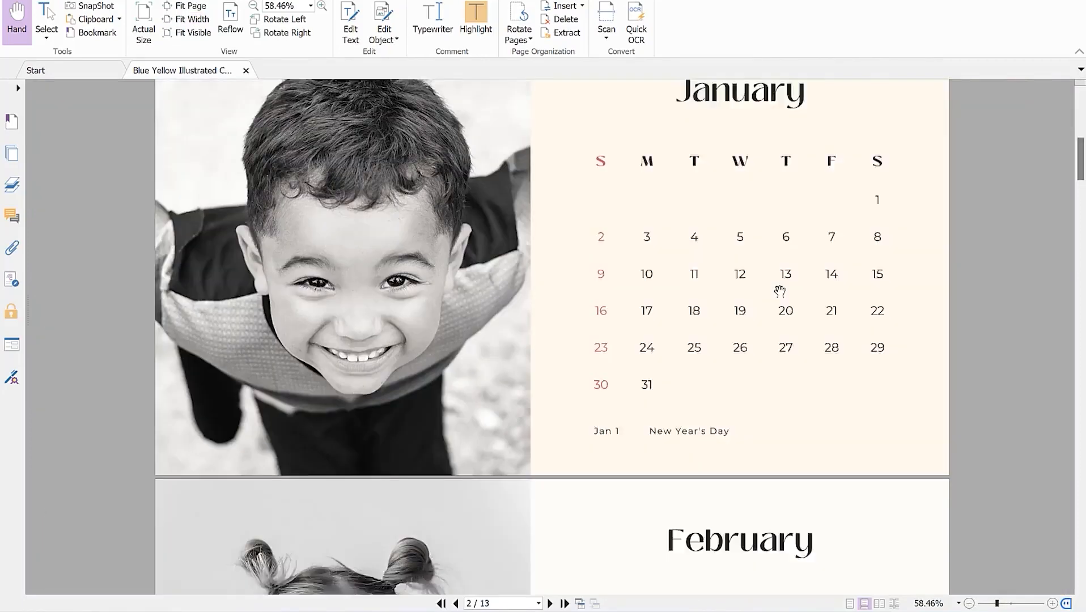
- Scroll through the PDF's cover and January to April pages with the child photos
scroll(779, 292, up, 1)
scroll(780, 291, up, 4)
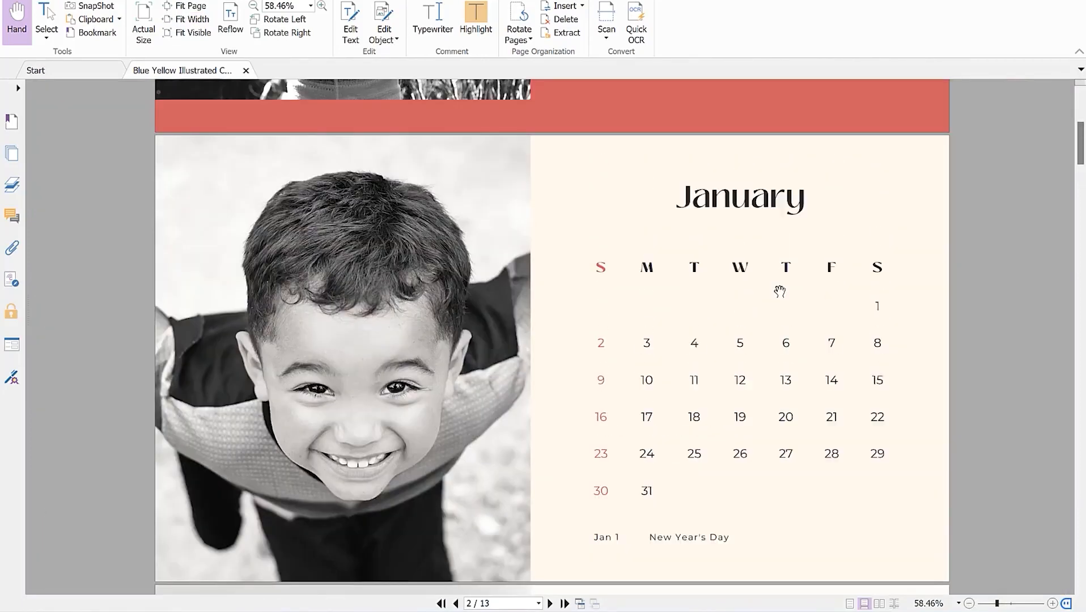
scroll(780, 291, down, 3)
scroll(780, 291, down, 15)
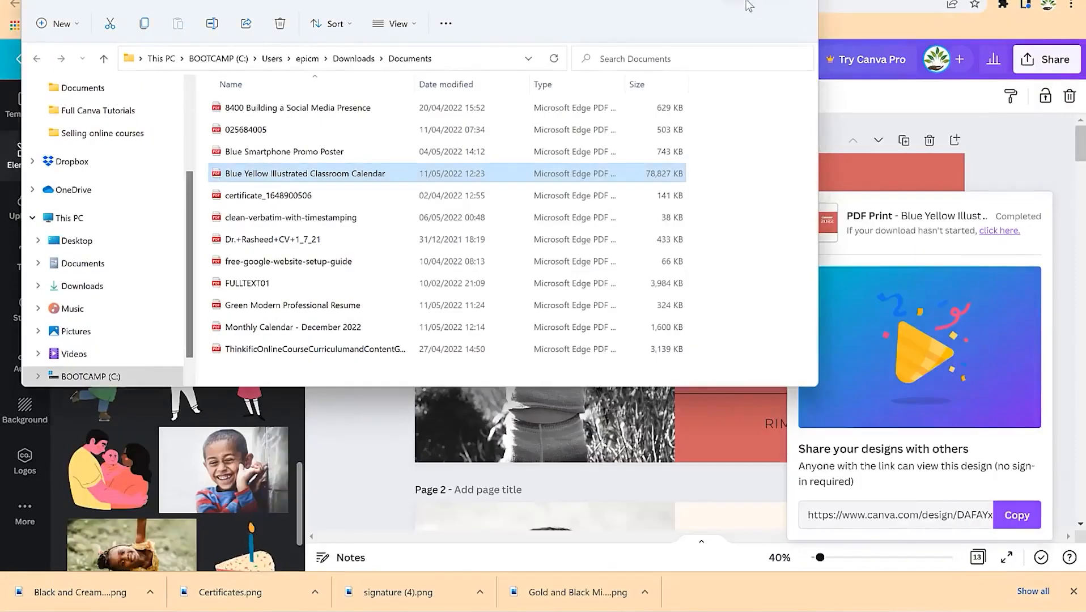
- Minimize the File Explorer Documents window
click(744, 1)
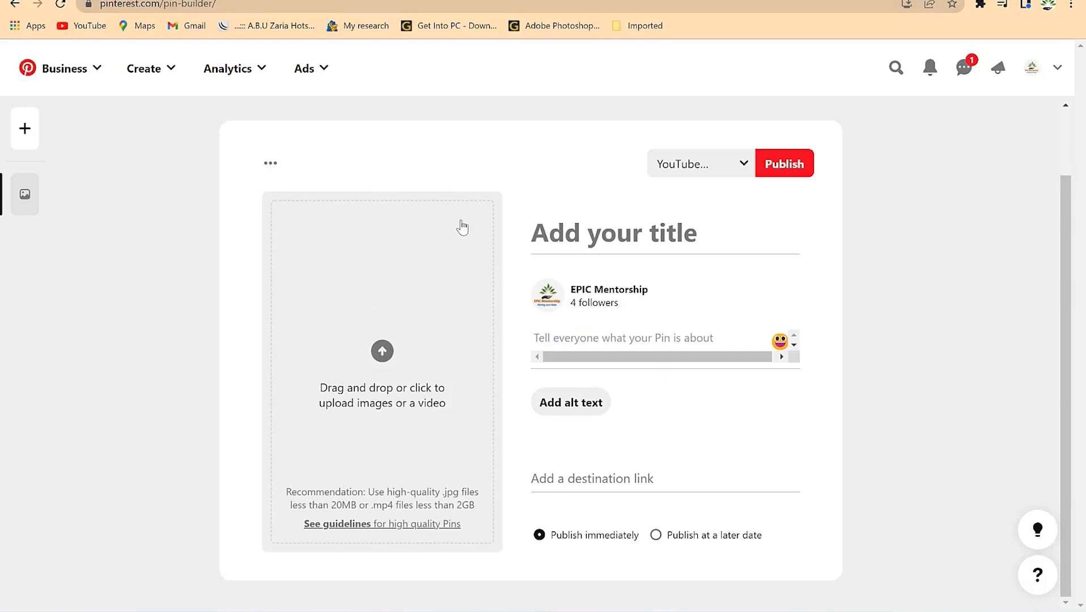
- Check Pinterest's pin guidelines recommending 1000 x 1500 px photos, then open a new browser tab
click(334, 523)
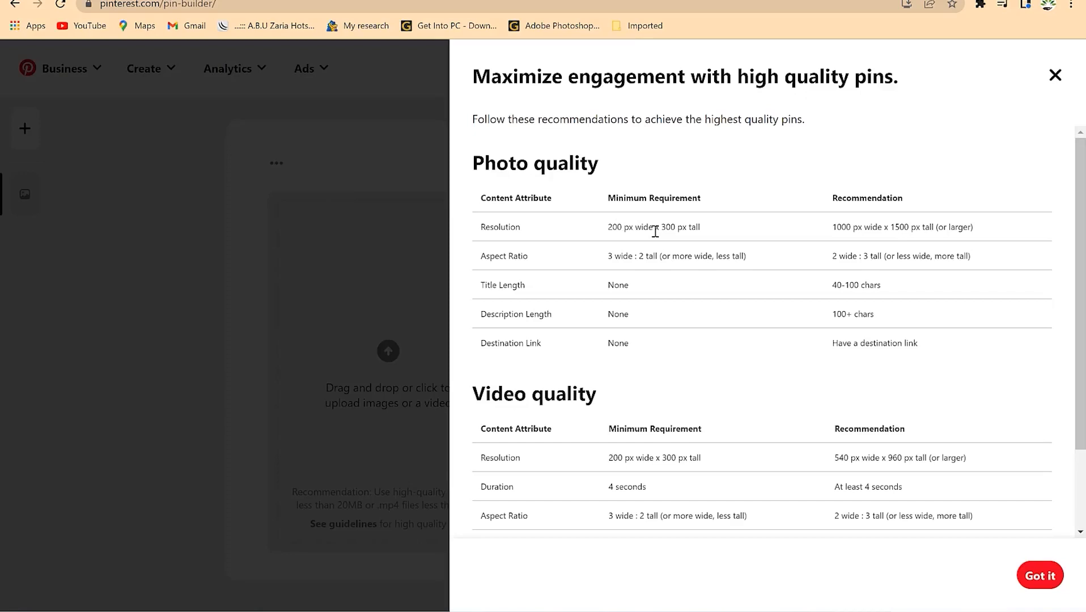
drag(664, 230, 677, 231)
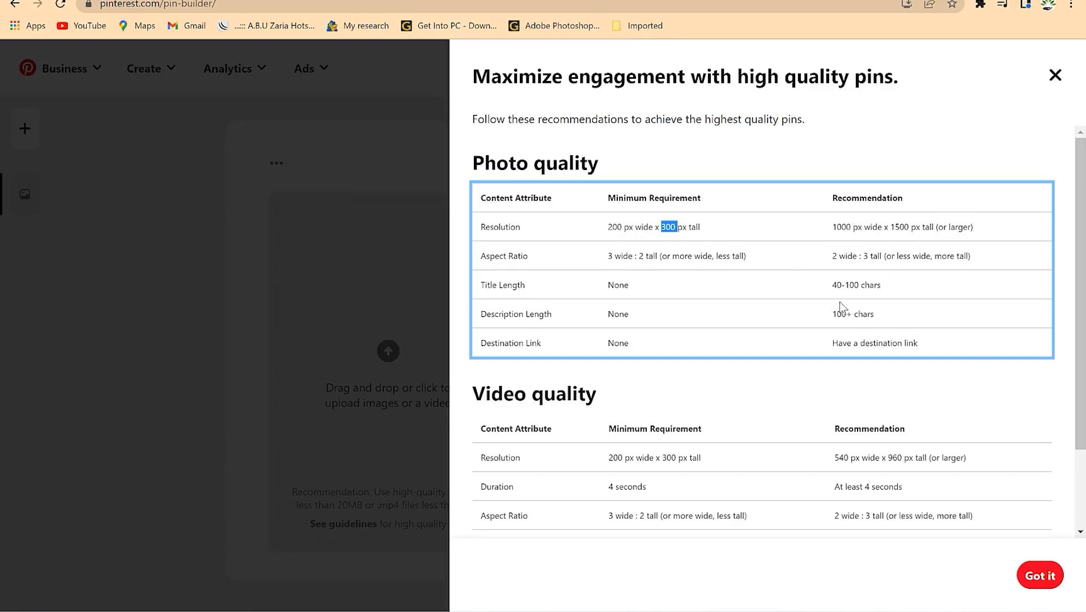
key(ctrl+t)
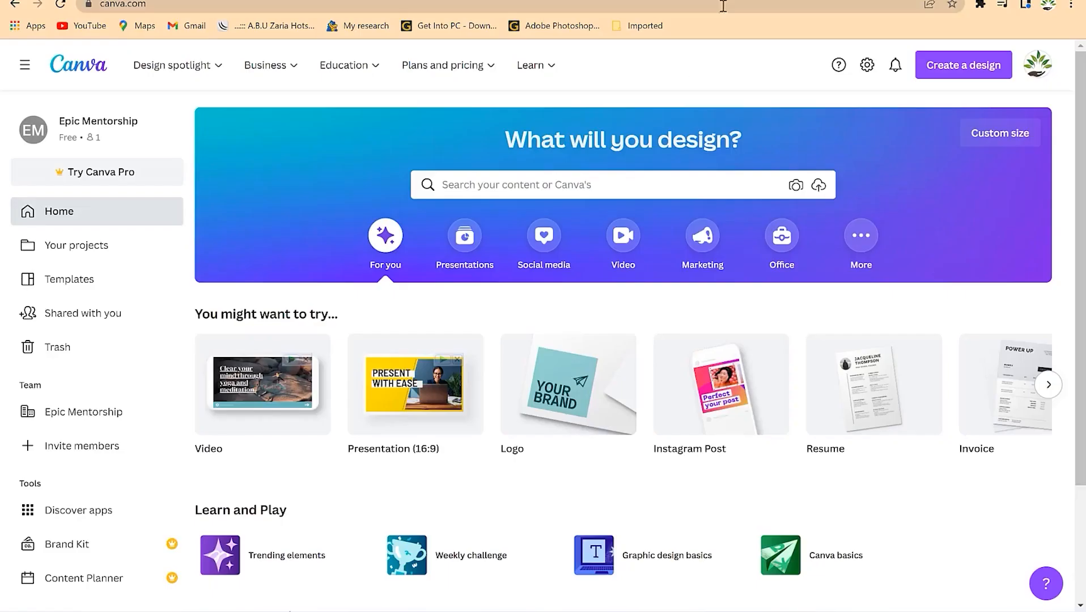
- Search Canva for 'pinterest' and pick the Pinterest Pin (1000 × 1500) suggestion
click(450, 186)
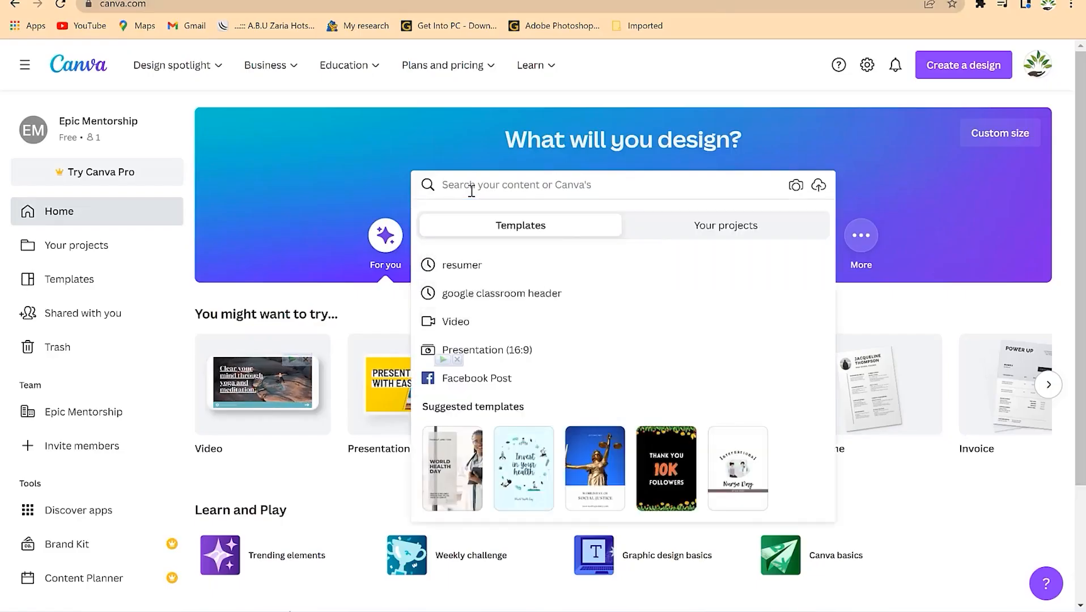
text(pinterest)
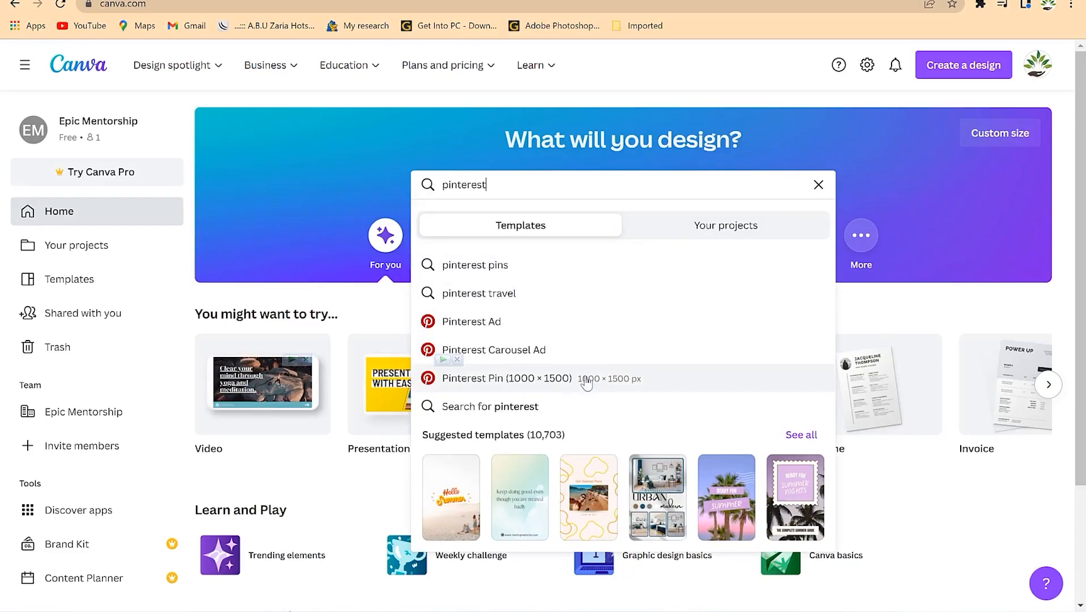
click(483, 385)
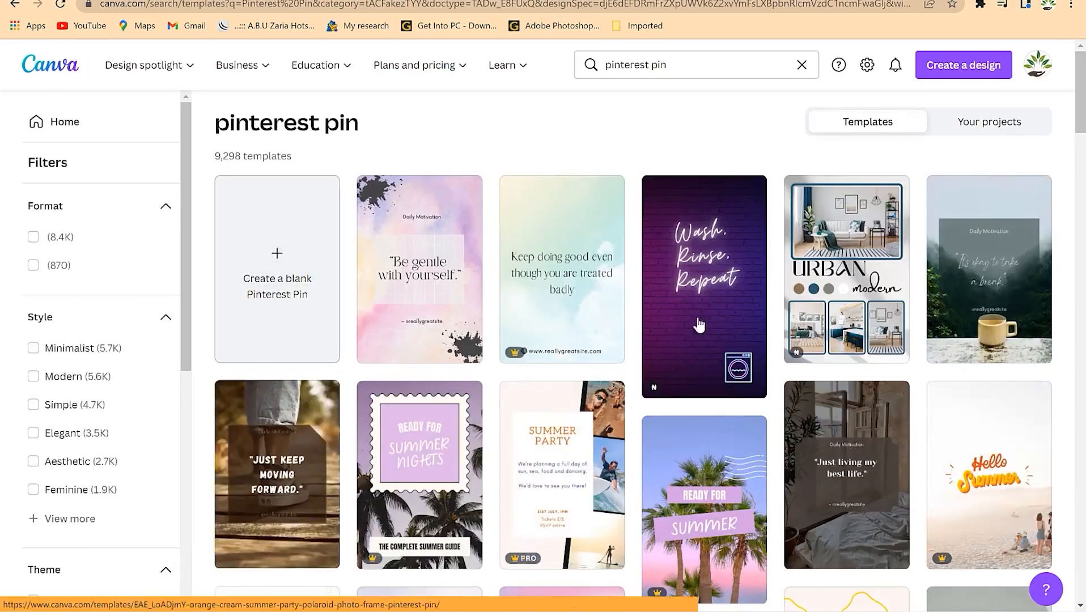
- Scroll through the Pinterest Pin templates and filter the results to Free ones
scroll(717, 328, down, 6)
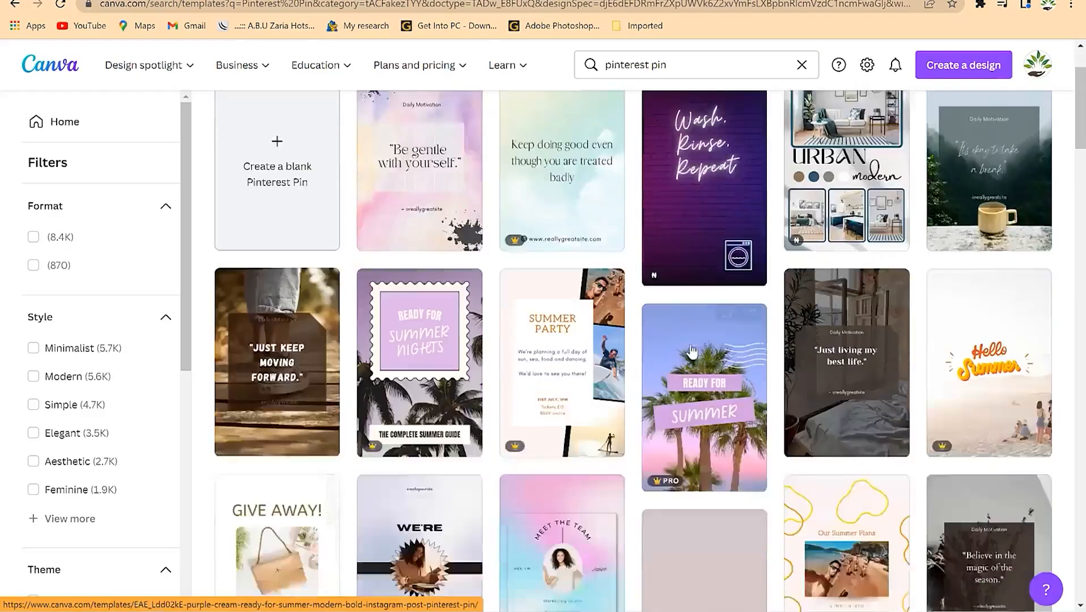
scroll(603, 486, down, 4)
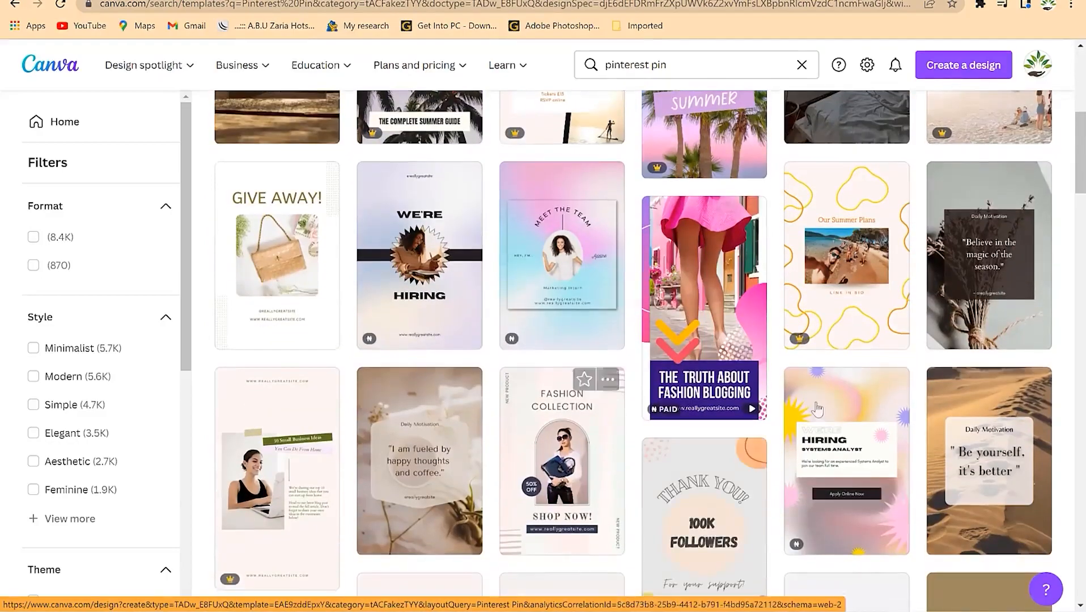
scroll(423, 381, down, 3)
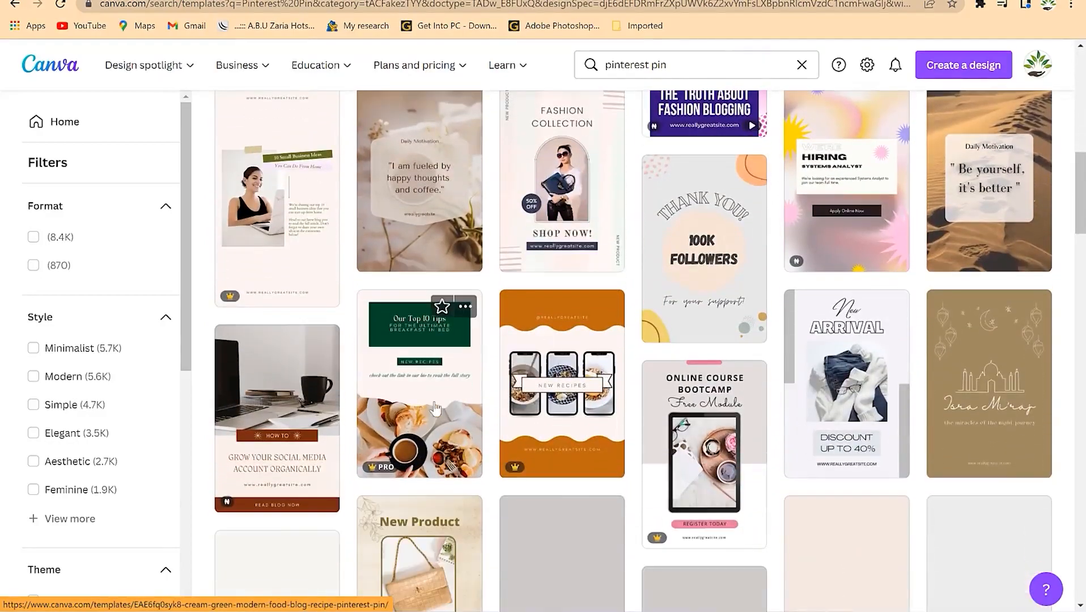
scroll(672, 365, down, 2)
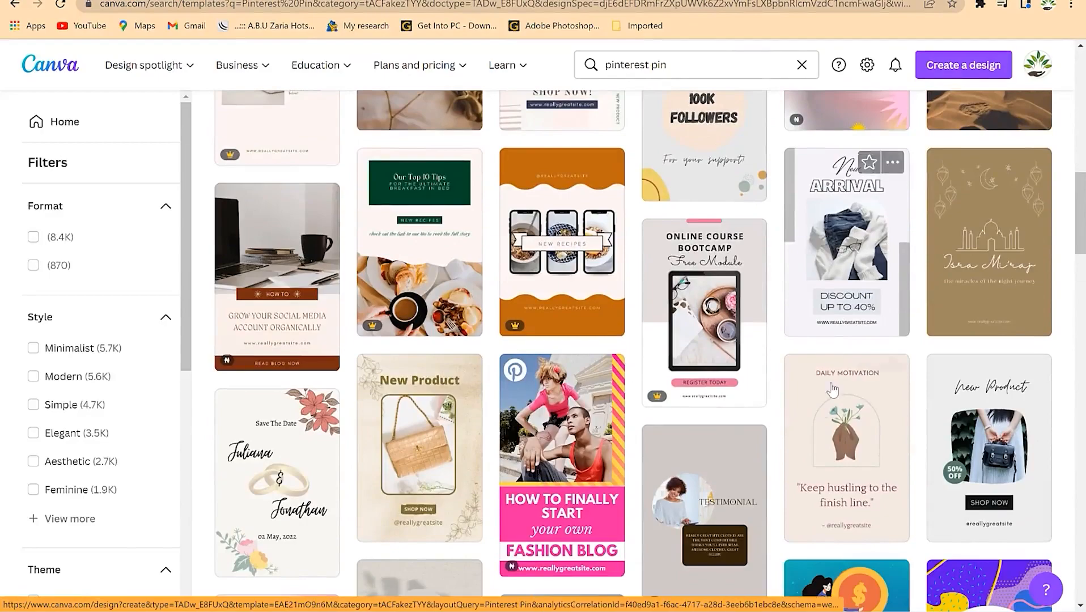
scroll(794, 464, down, 4)
scroll(616, 404, down, 3)
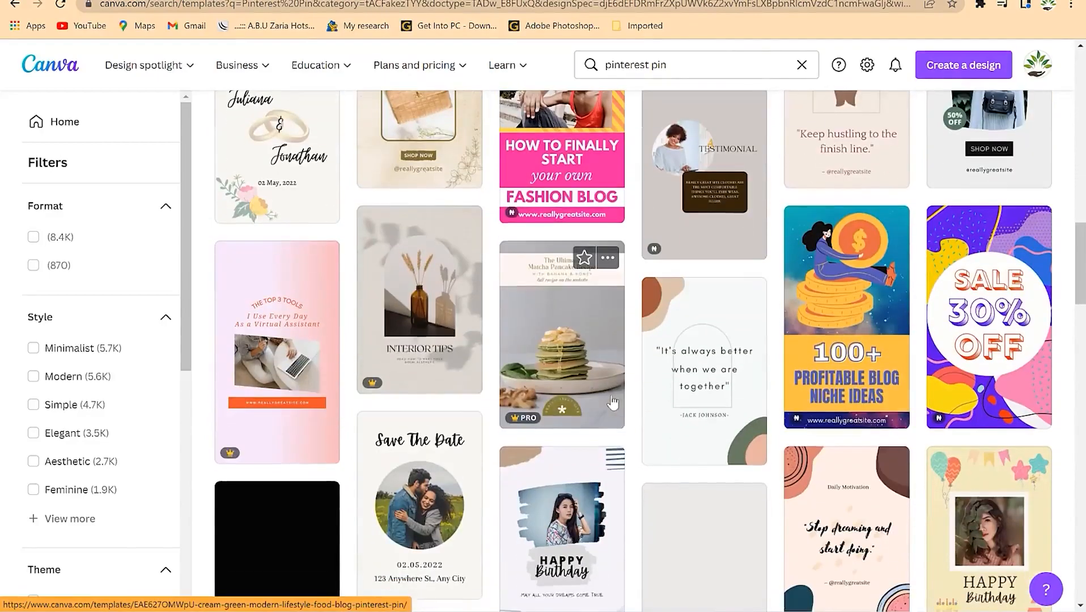
scroll(478, 381, down, 5)
scroll(507, 441, down, 5)
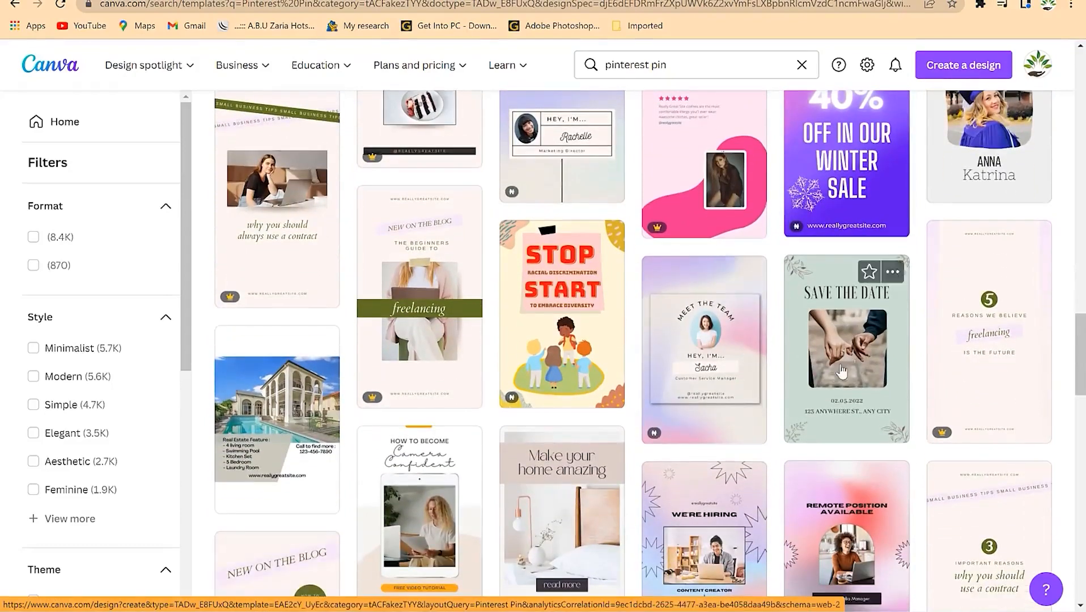
scroll(510, 397, down, 1)
scroll(496, 393, down, 8)
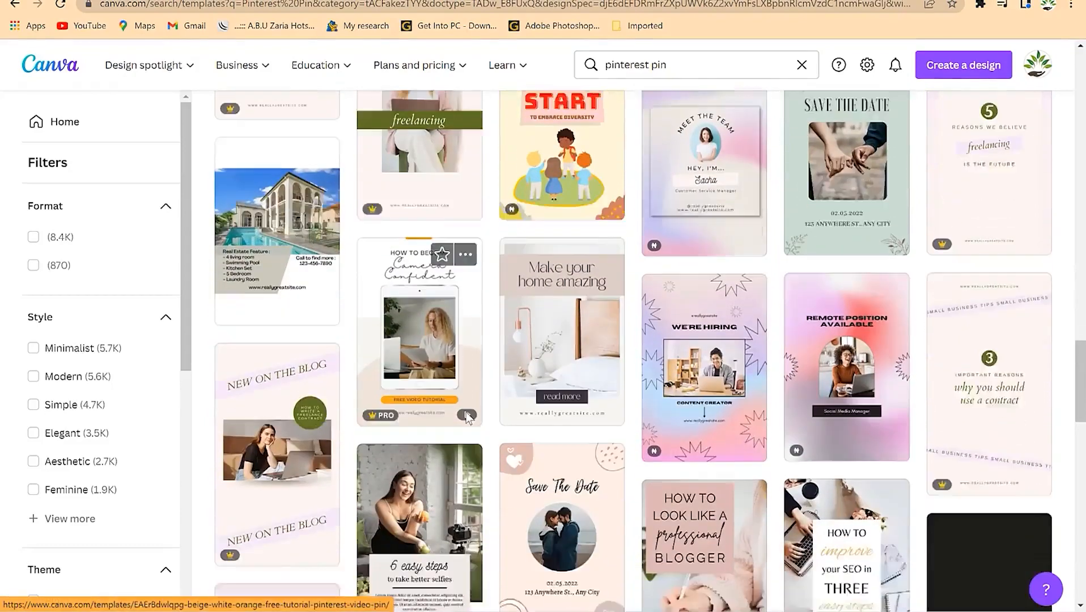
scroll(132, 464, down, 3)
scroll(113, 487, down, 4)
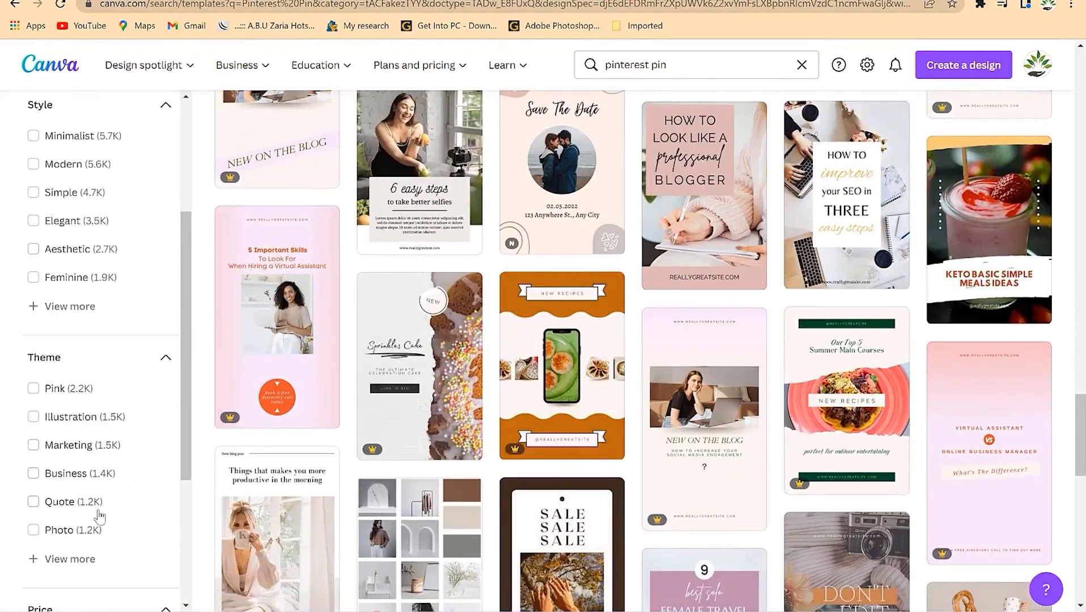
click(36, 409)
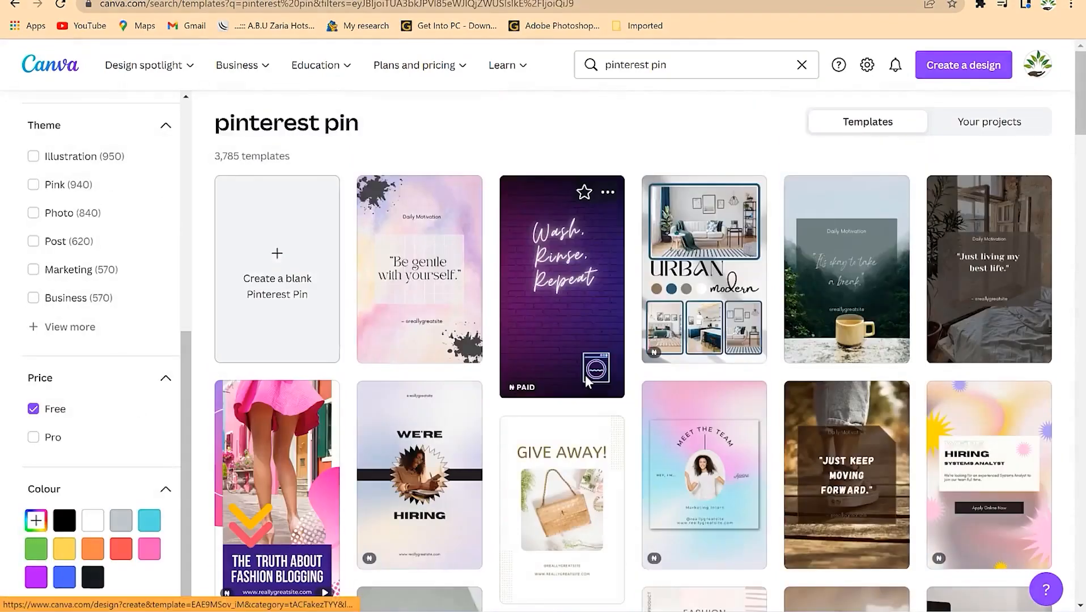
- Open the Brown Minimalist 'Be yourself, it's better' desert template in the editor
scroll(522, 440, down, 5)
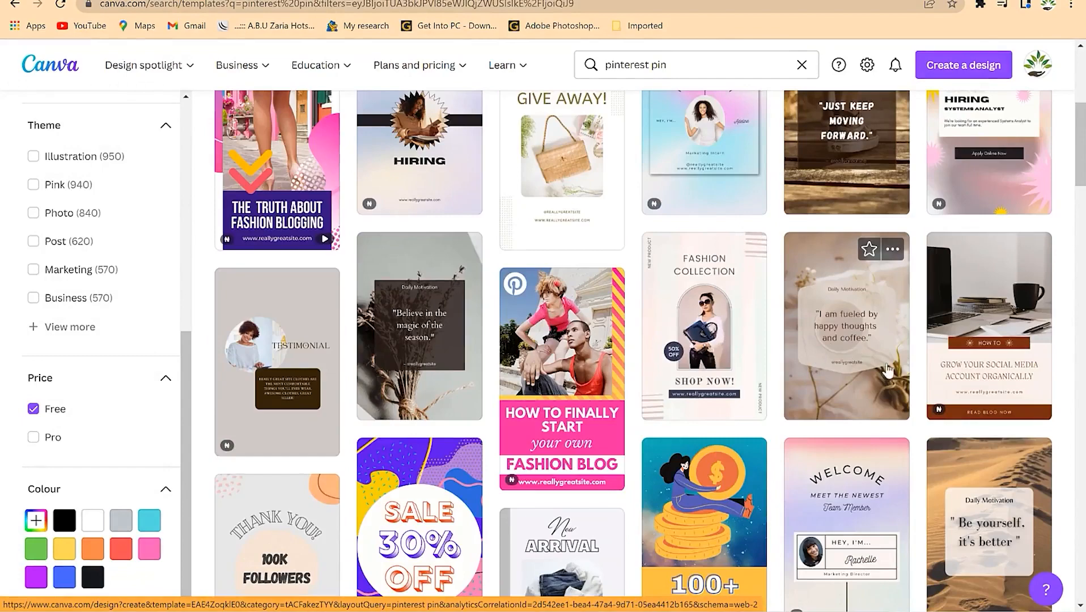
scroll(577, 358, down, 4)
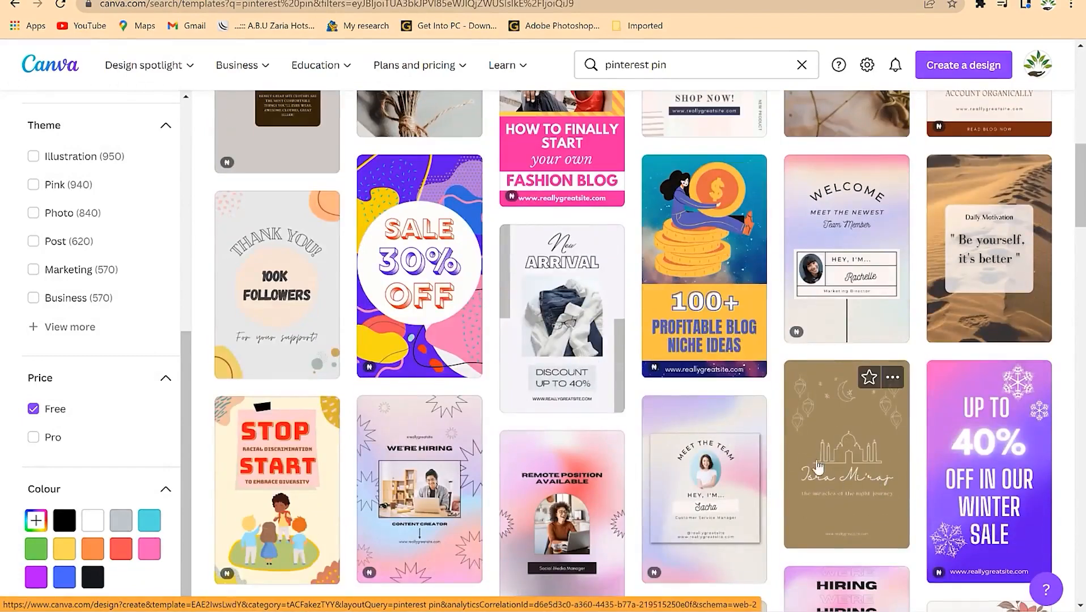
click(555, 333)
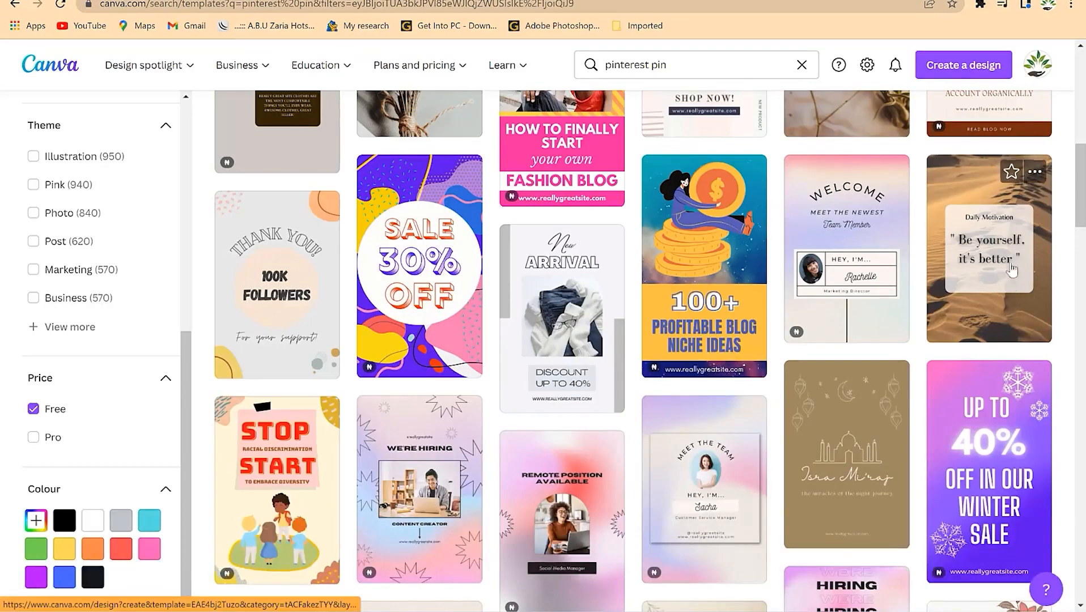
click(993, 255)
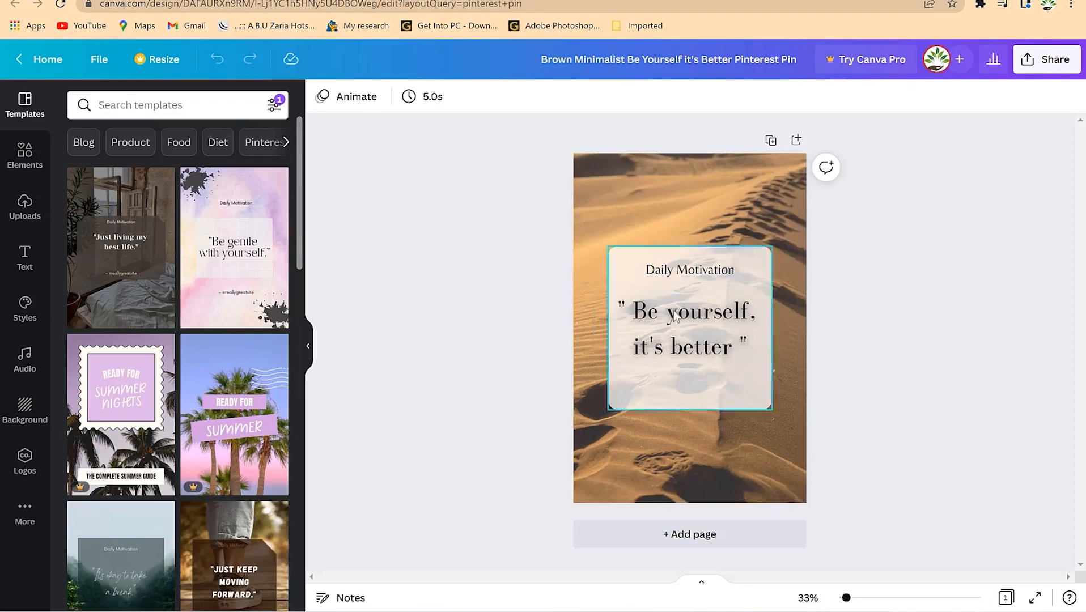
- Retype the quote as 'Make $1000 Selling Online Courses' and begin changing Daily Motivation to 'EPIC Mentorship'
double_click(690, 317)
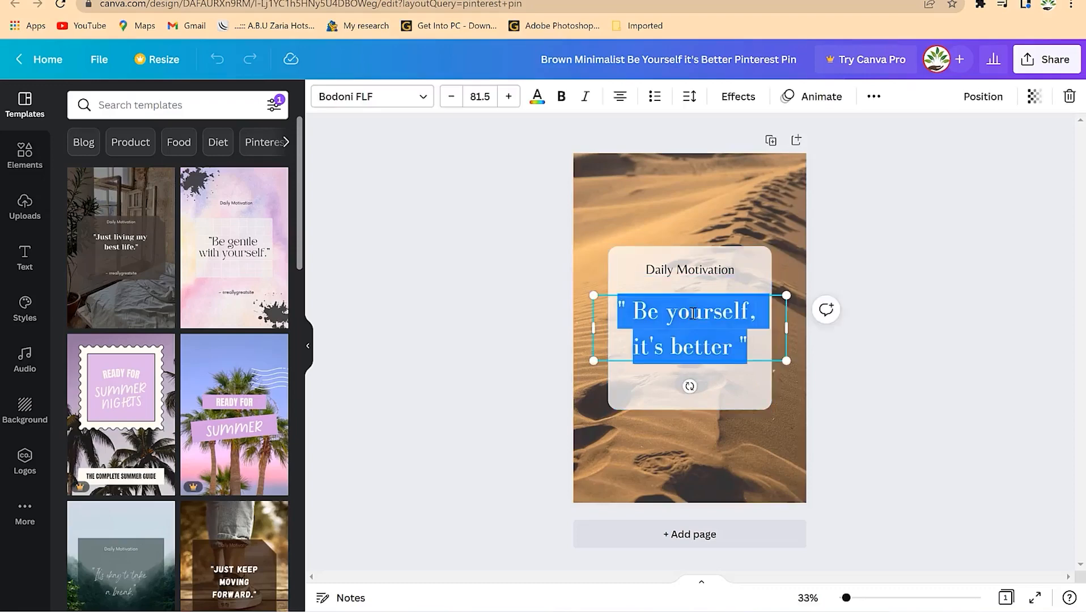
text(make 1000)
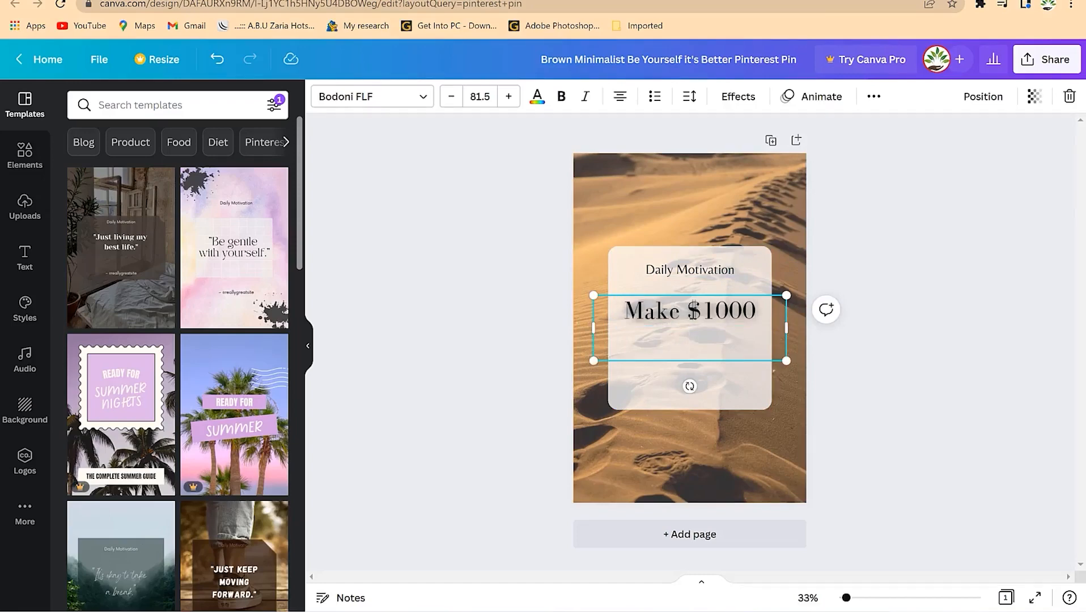
text(Selling Online)
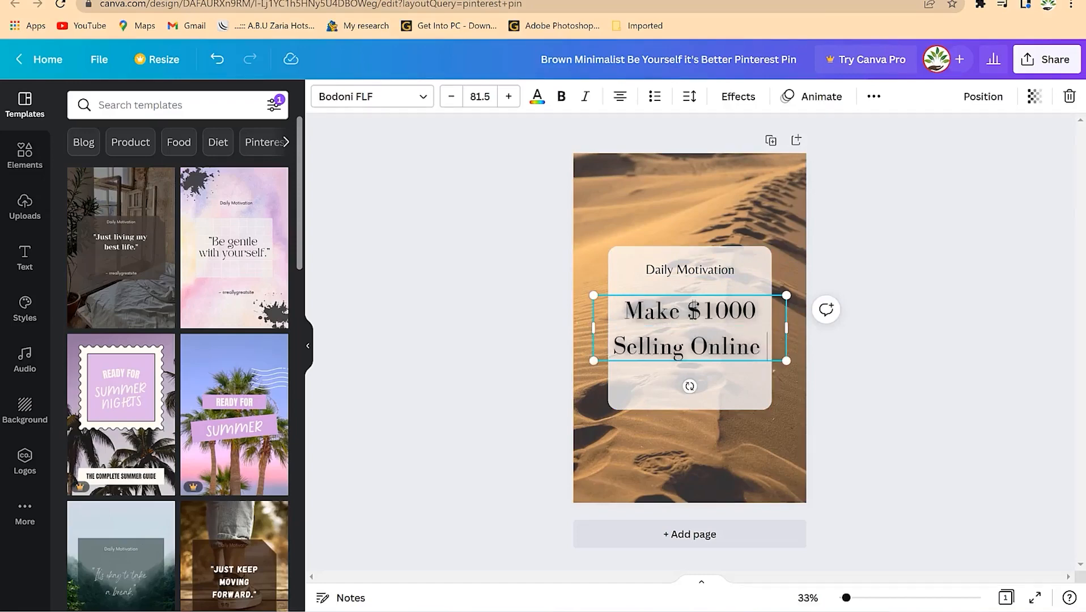
key(Return)
text(Courses)
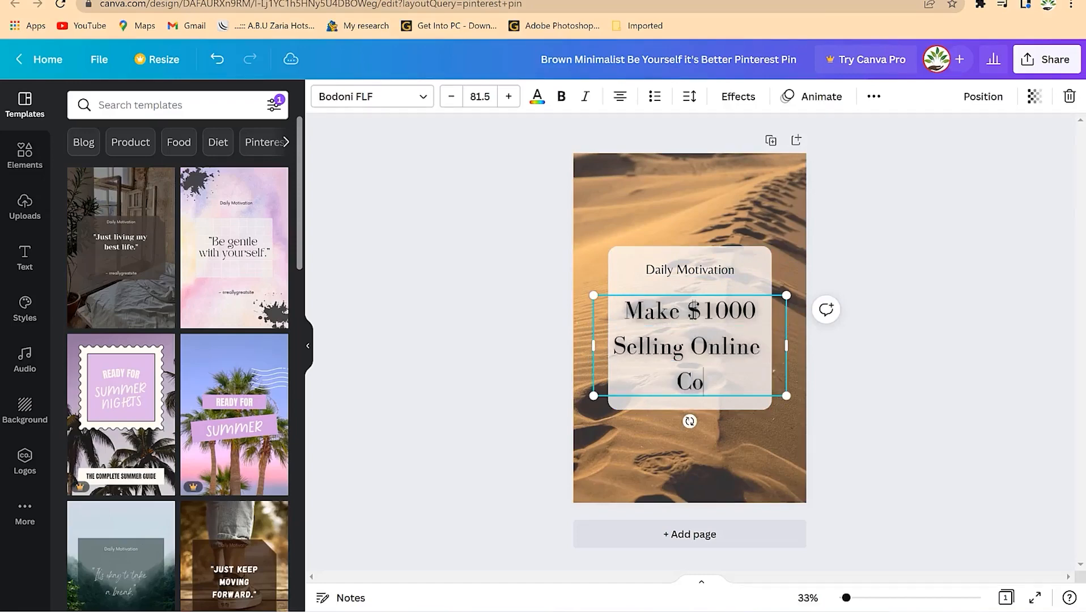
double_click(724, 269)
text(E)
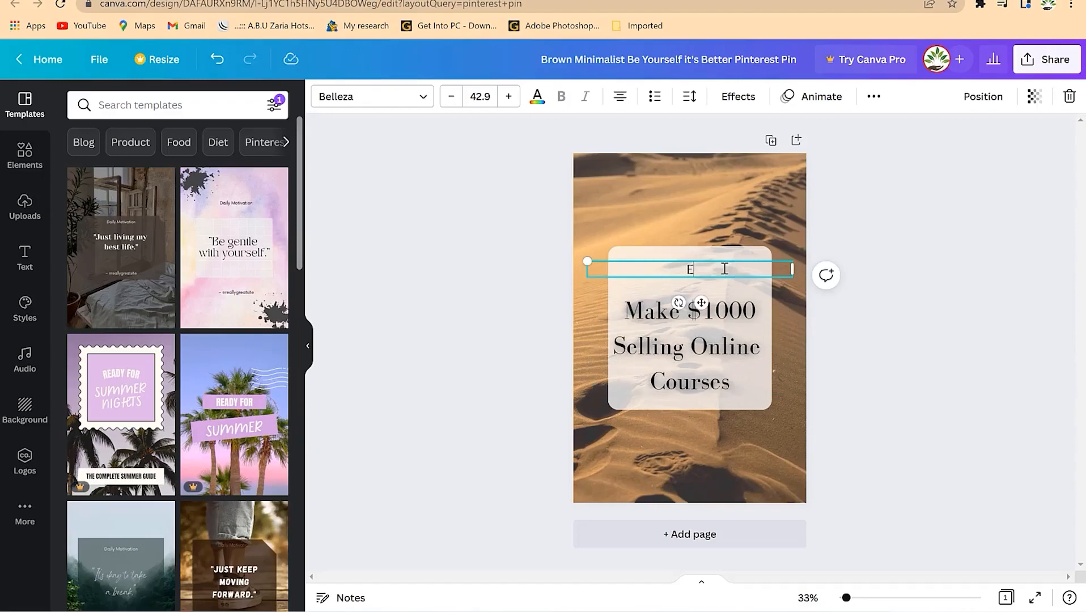
text(PIC Mentorship)
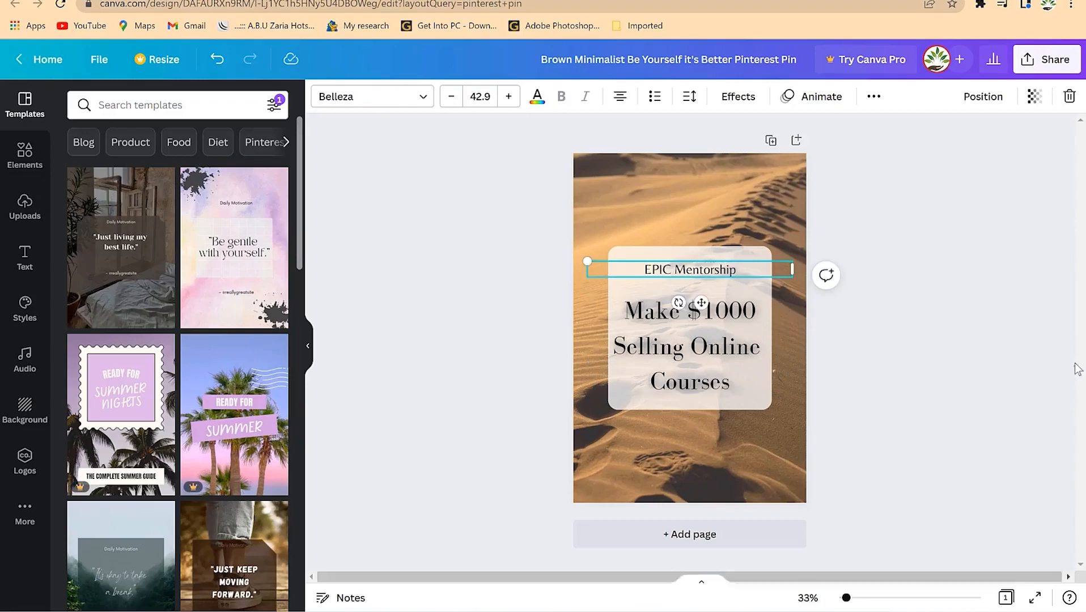
- Search Elements for 'money' and drop the hands-counting-cash photo onto the desert background
click(795, 278)
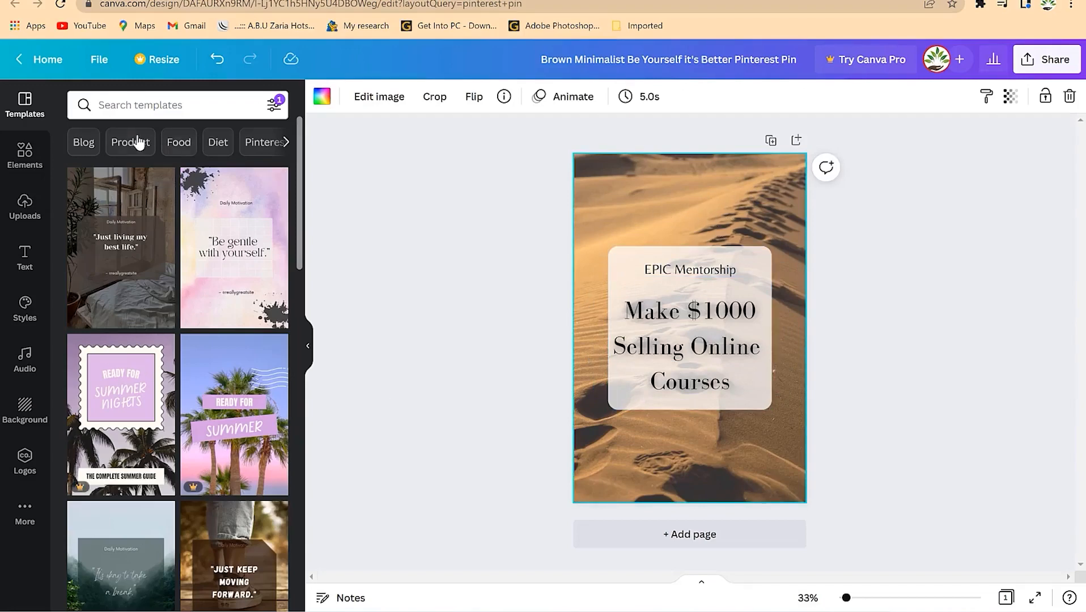
click(25, 167)
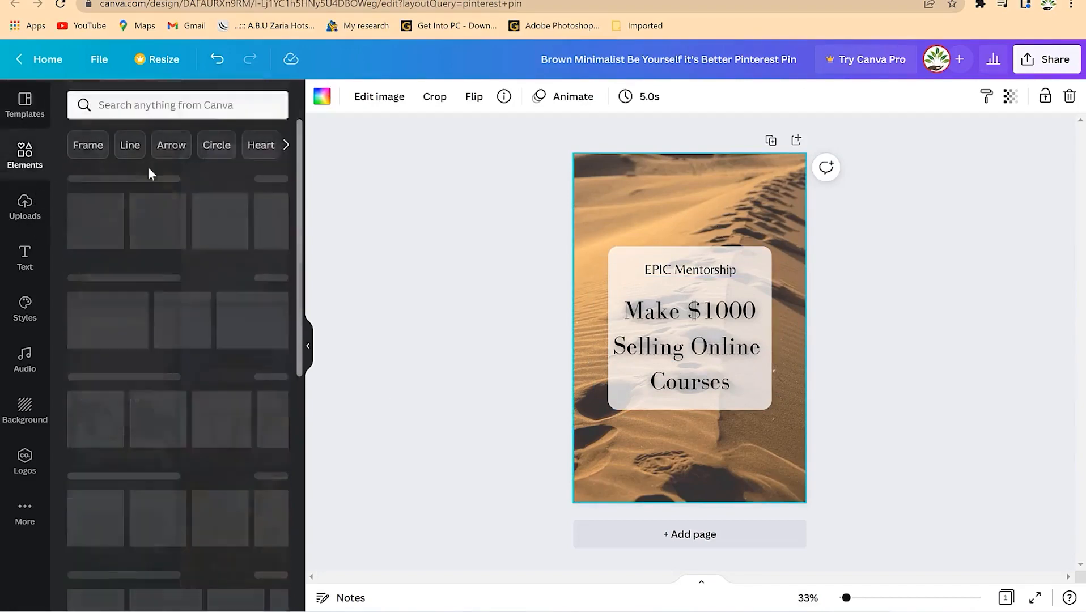
click(184, 115)
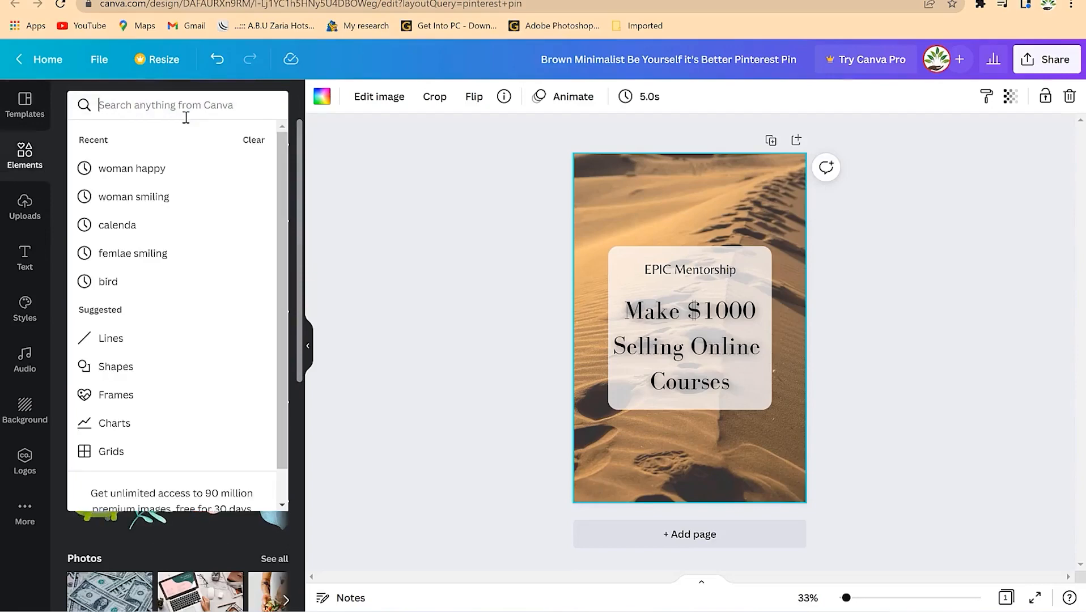
text(money)
key(Return)
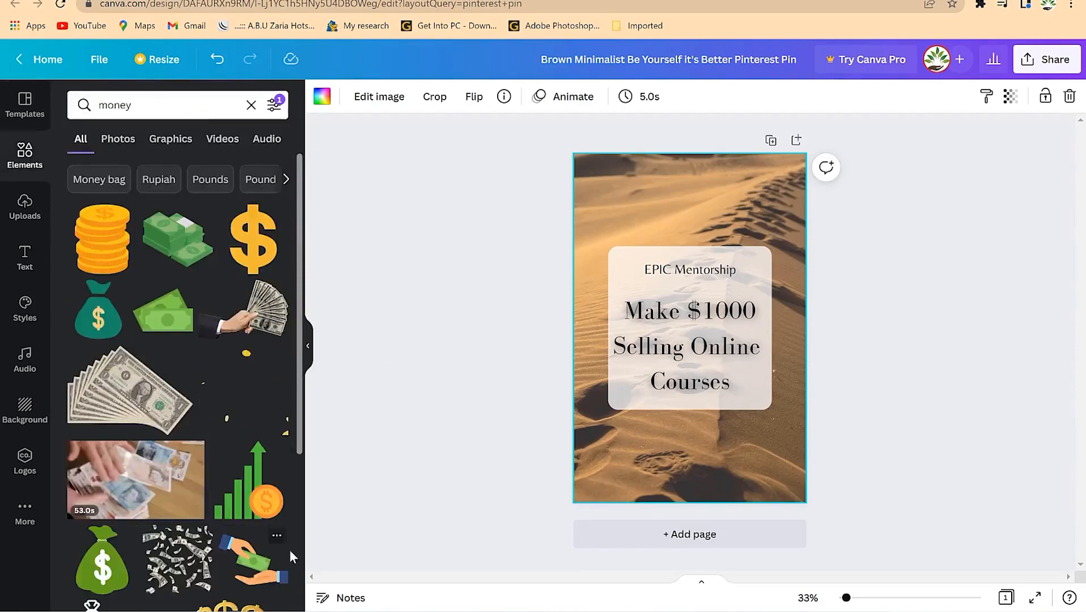
scroll(219, 567, down, 7)
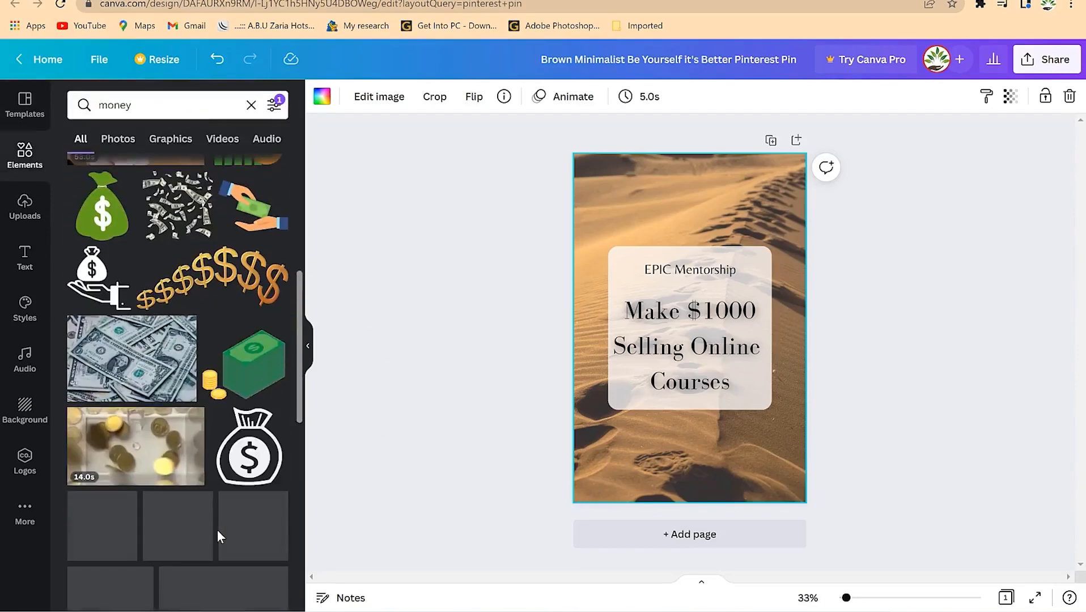
scroll(217, 533, down, 3)
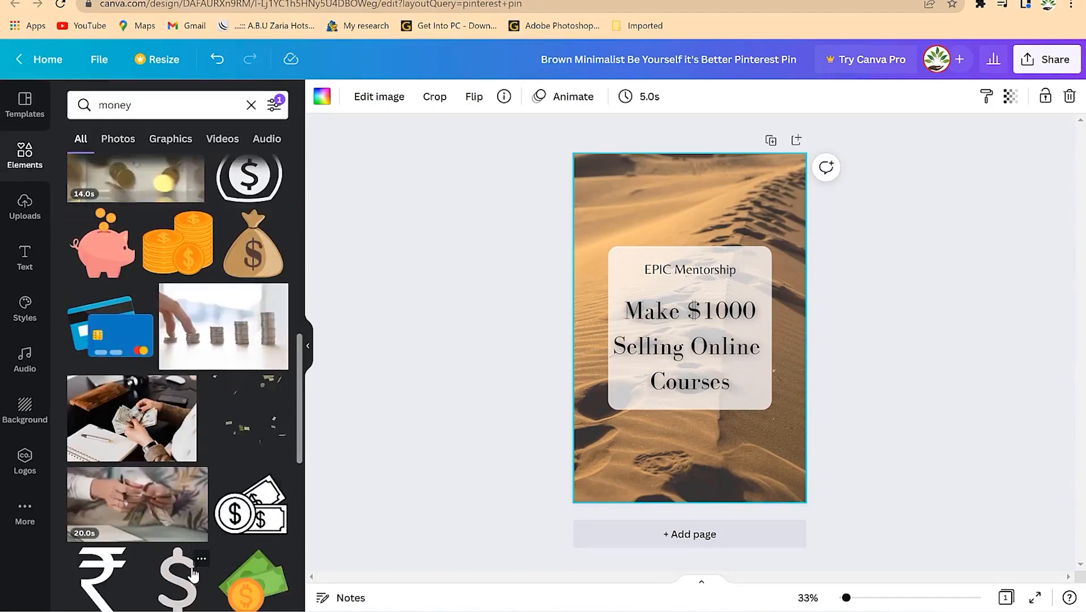
drag(122, 420, 594, 452)
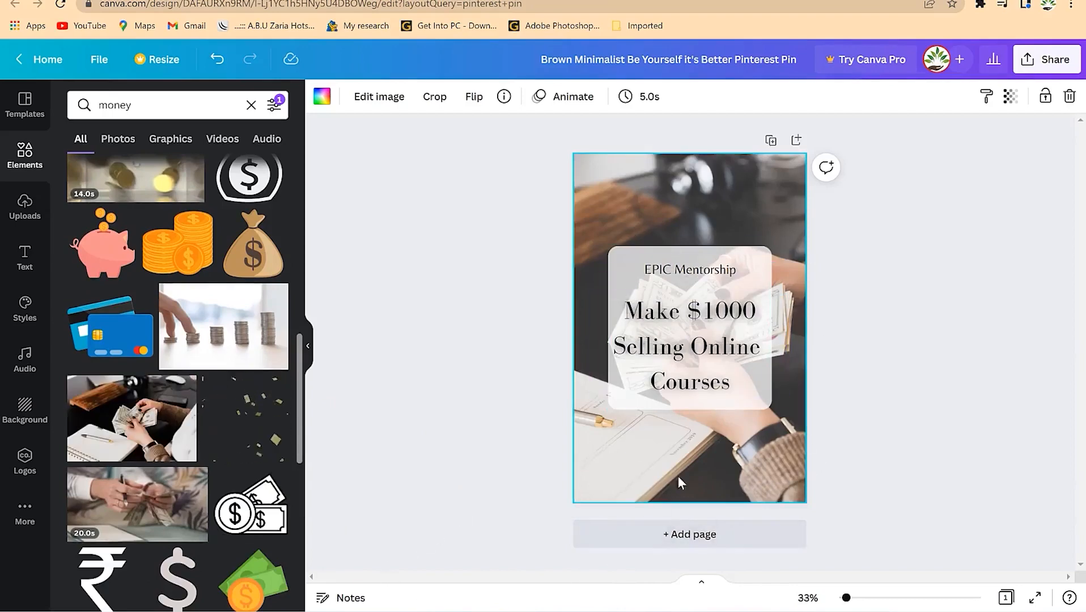
click(700, 318)
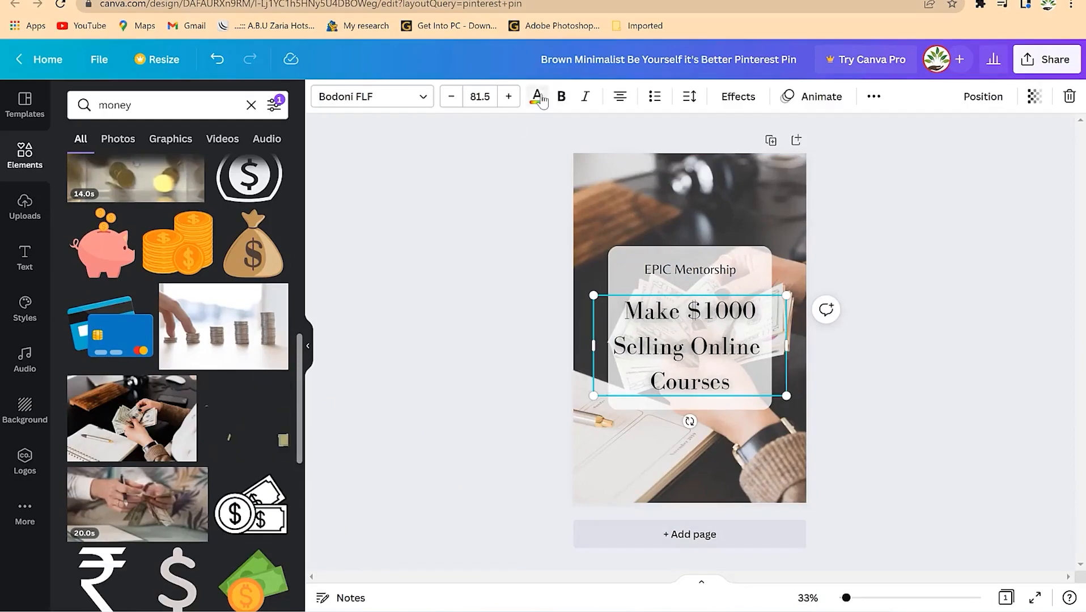
- Make the 'Make $1000' title text red and bold
click(537, 97)
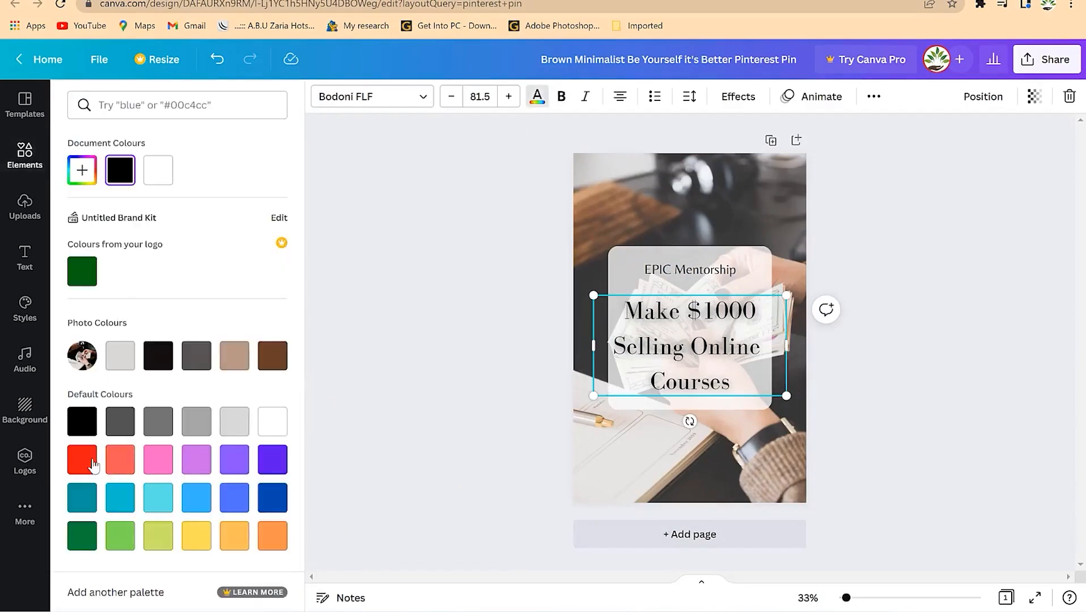
click(96, 460)
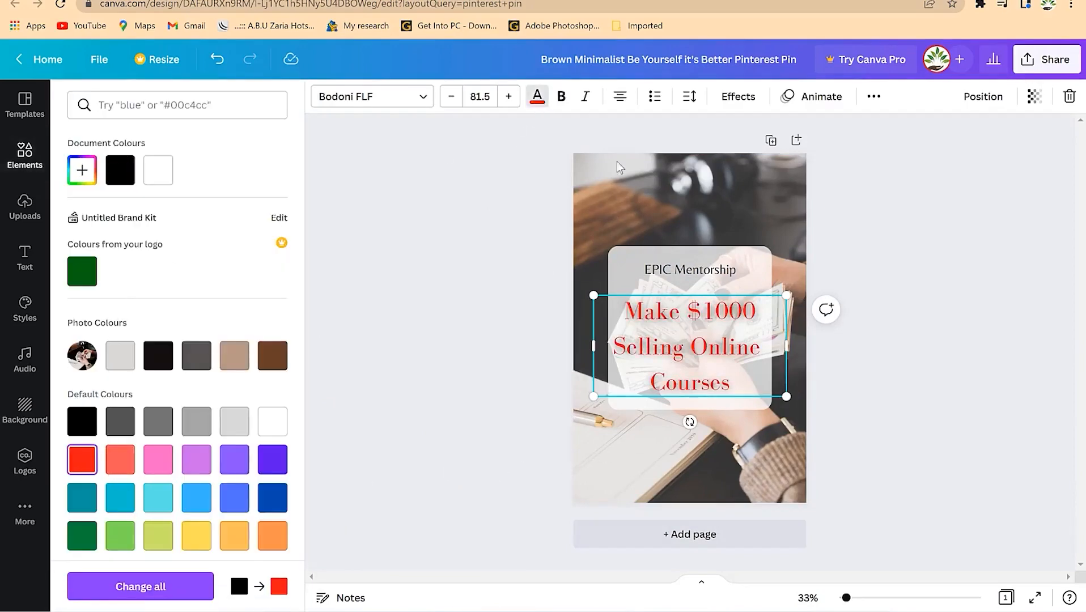
click(561, 97)
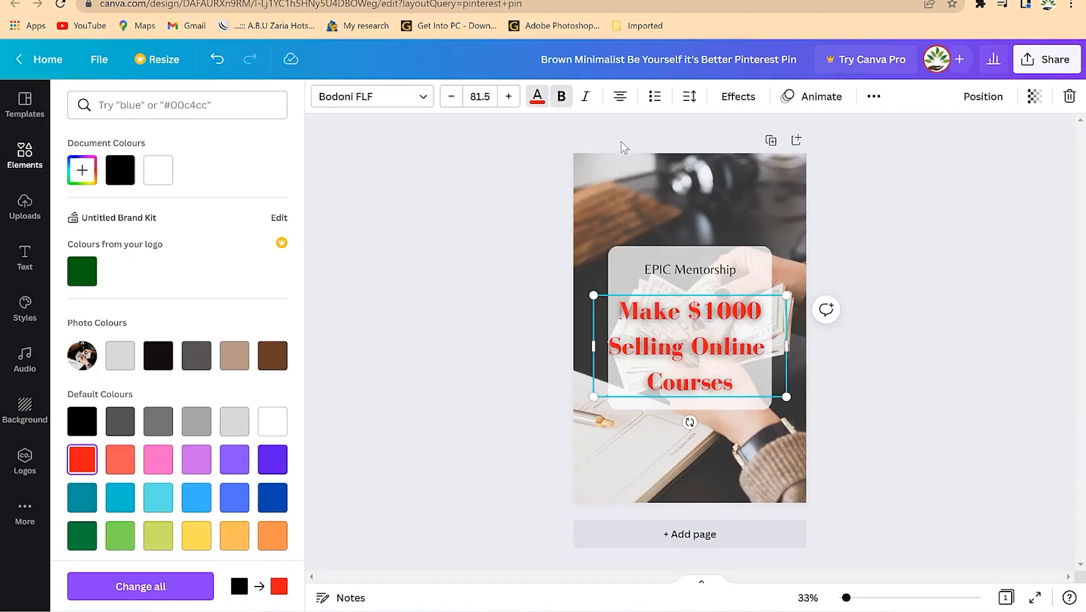
click(915, 303)
click(860, 429)
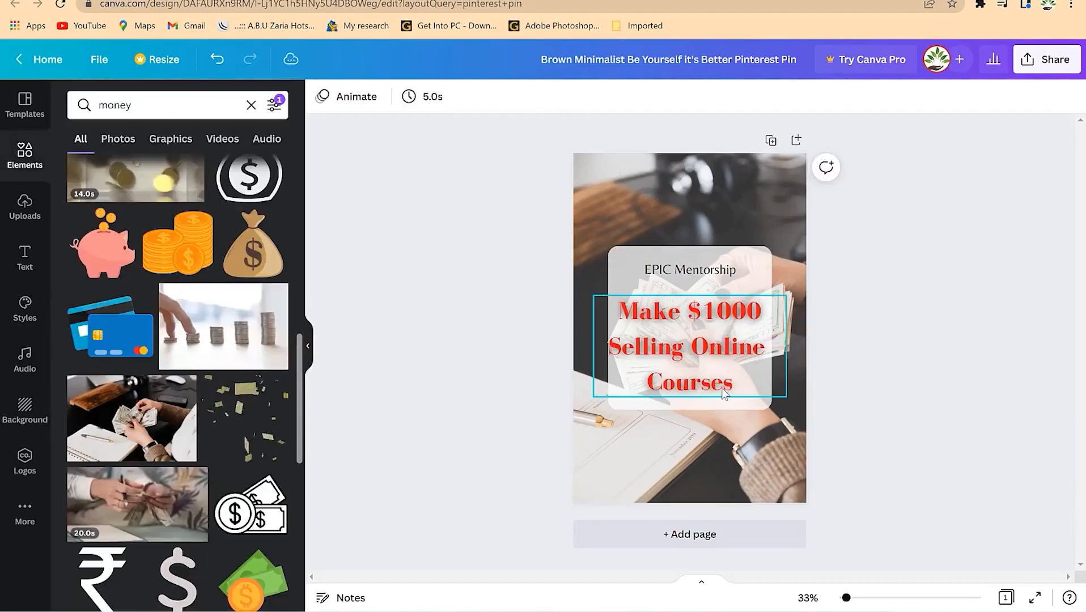
- Apply the Shadow effect to the red title heading
click(732, 393)
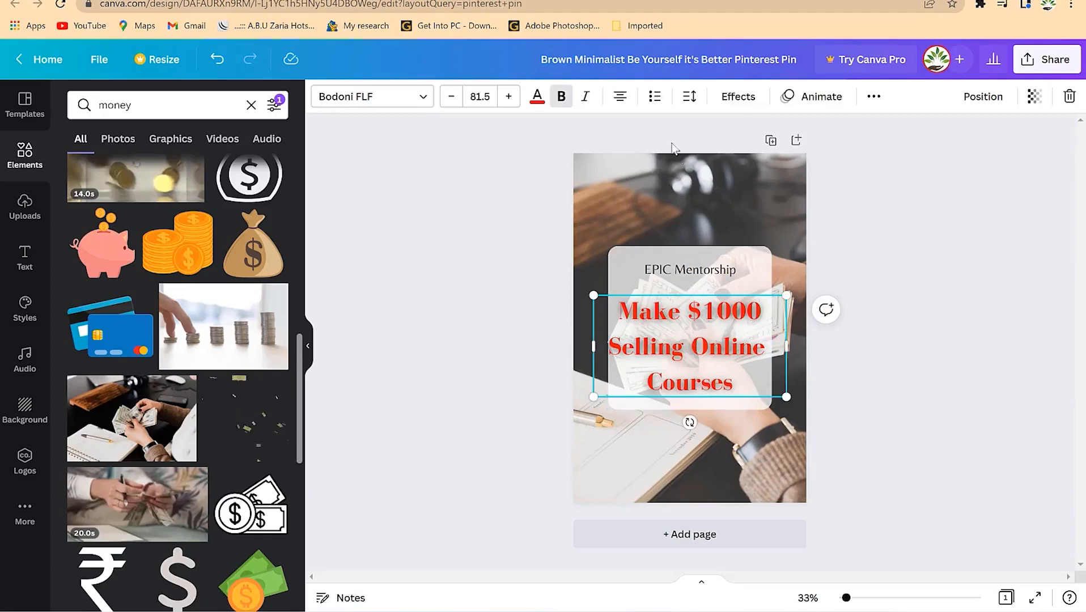
click(735, 98)
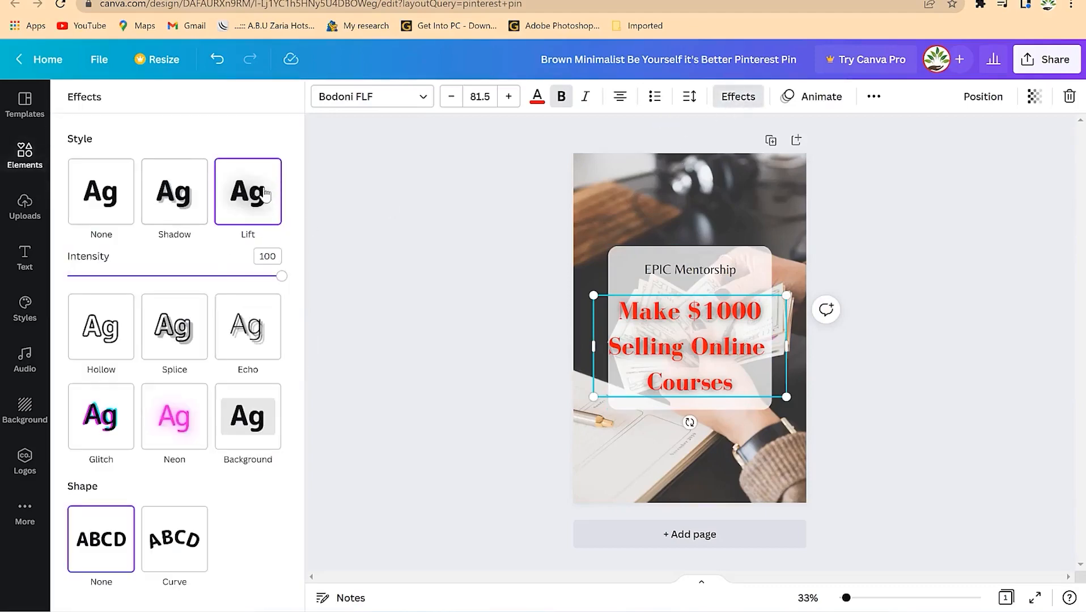
click(165, 213)
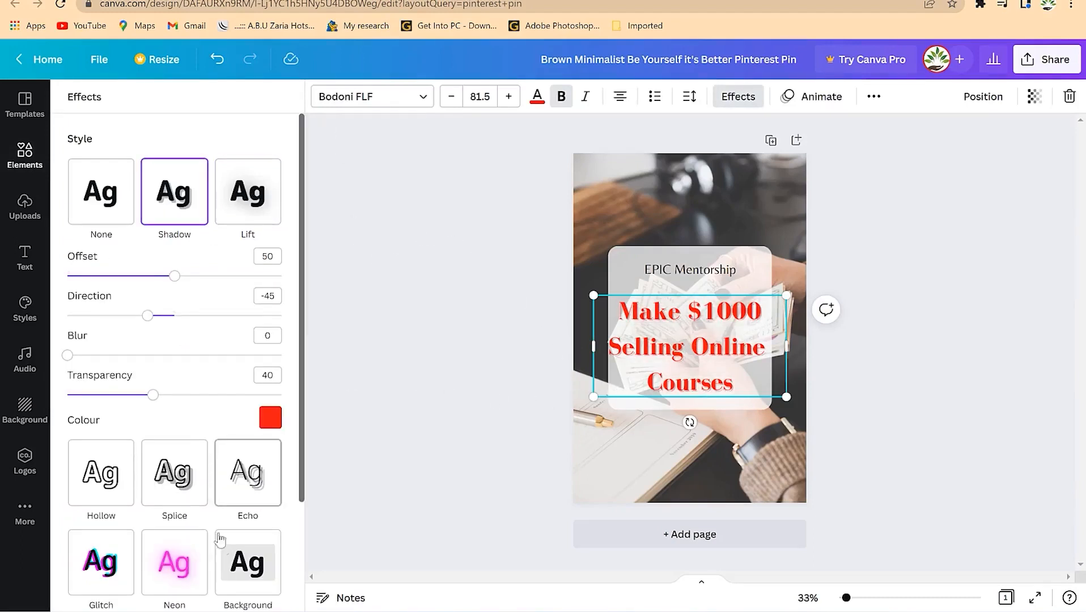
click(261, 573)
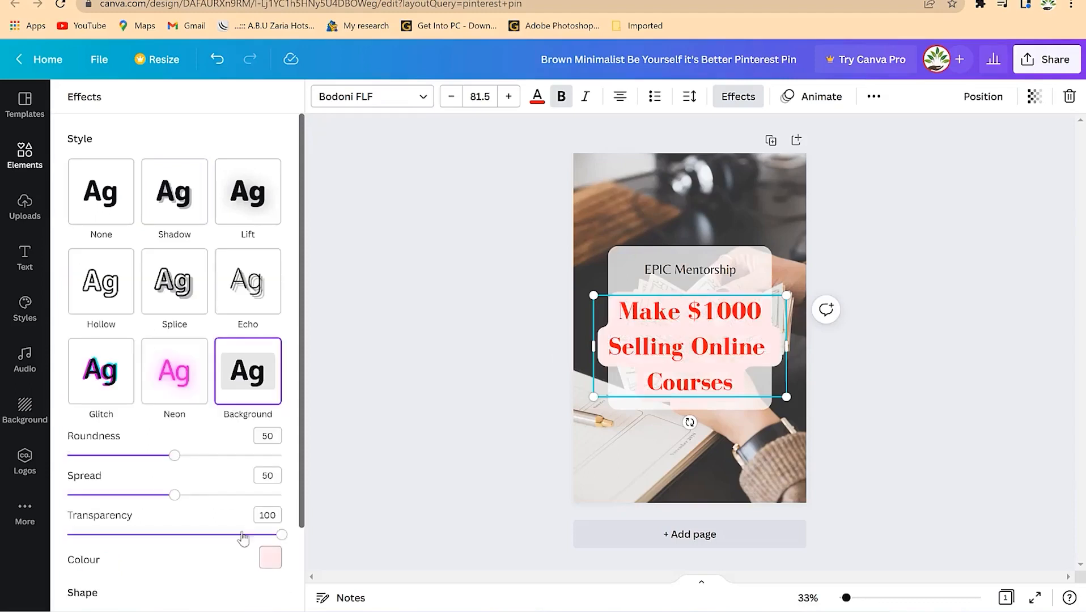
click(175, 207)
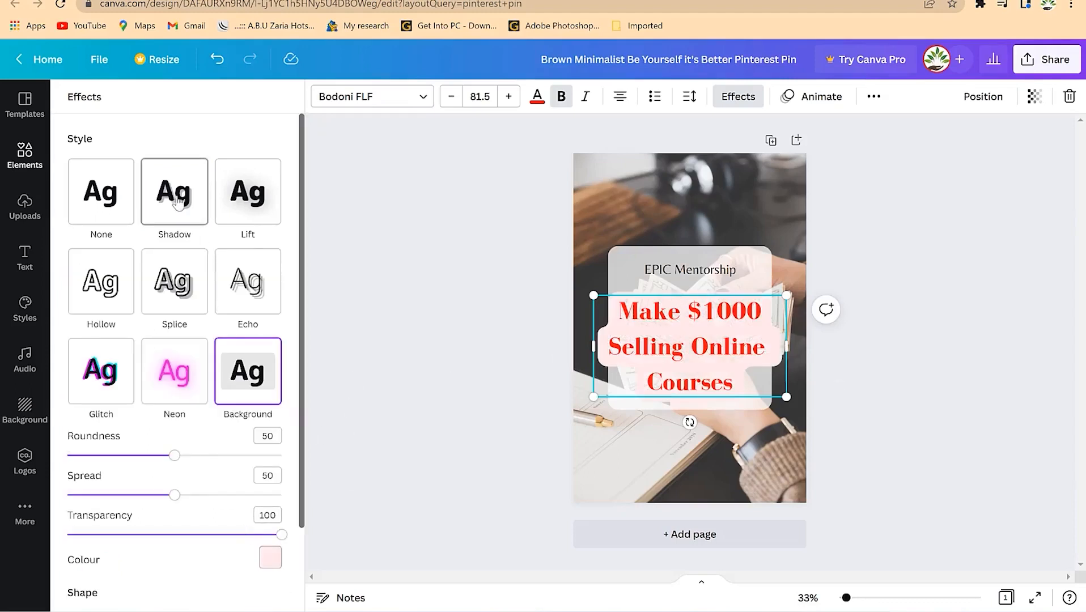
click(930, 270)
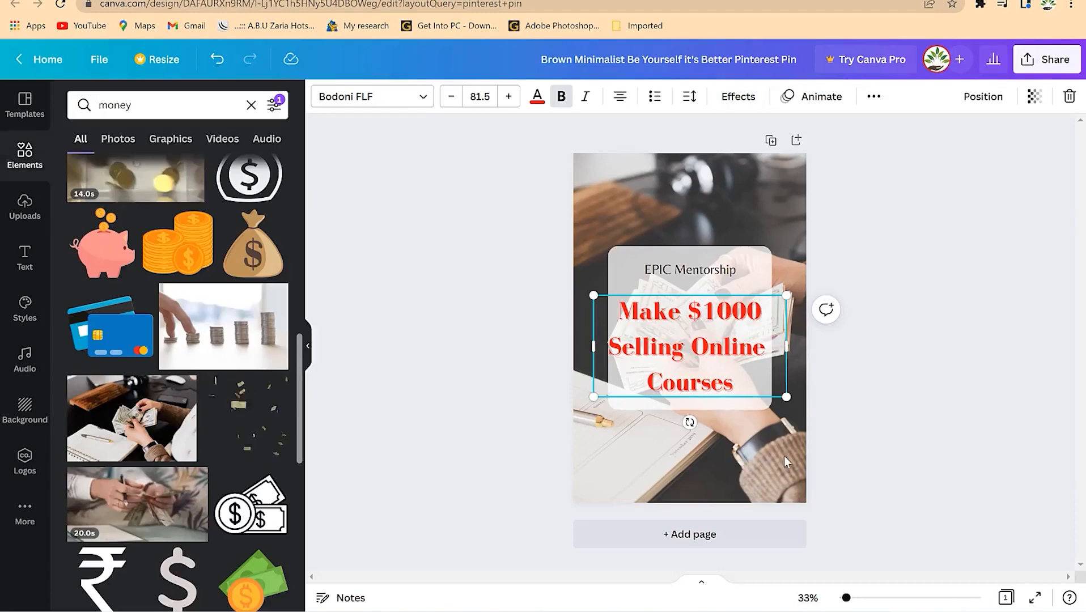
click(930, 269)
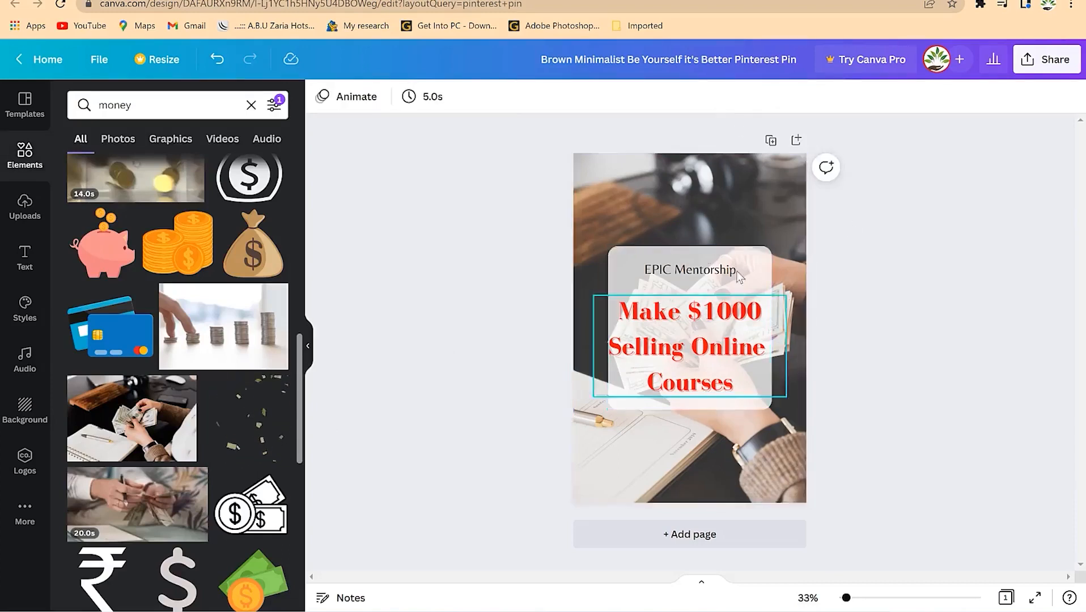
- Colour the 'EPIC Mentorship' text dark navy
click(689, 271)
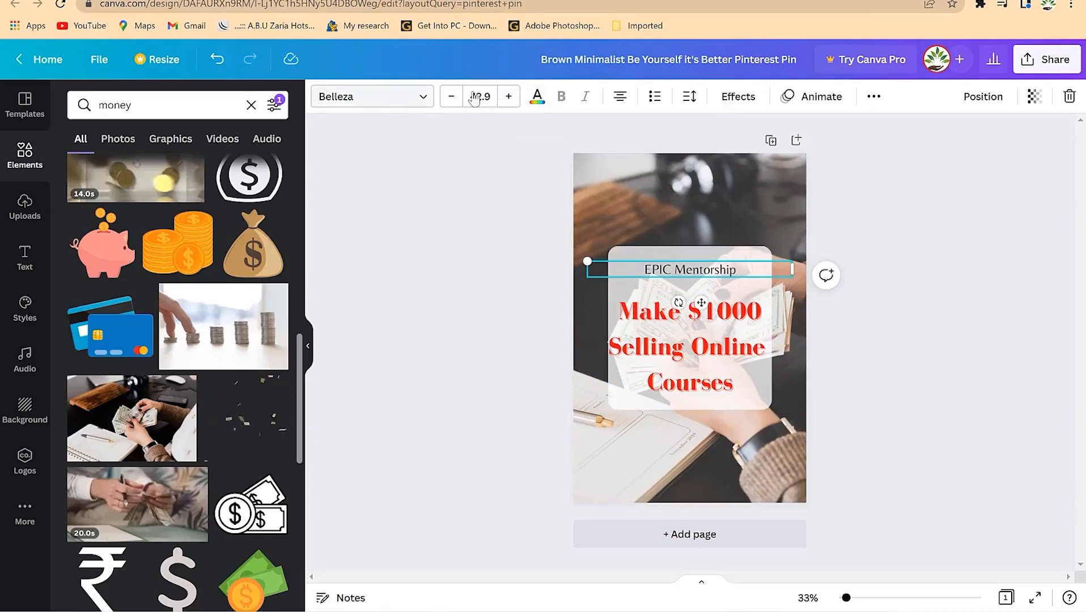
click(538, 102)
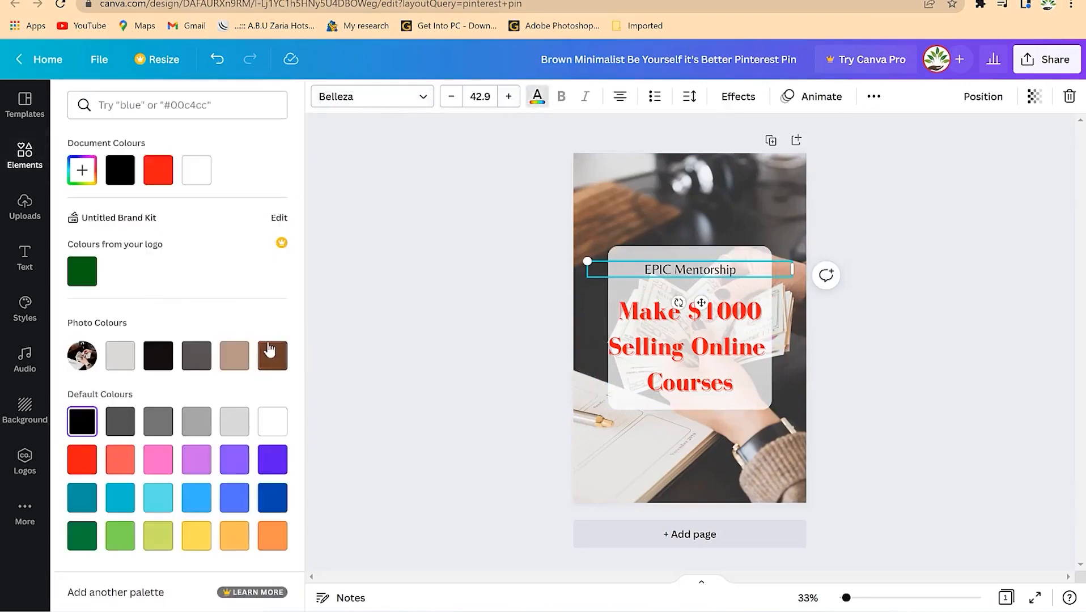
click(273, 497)
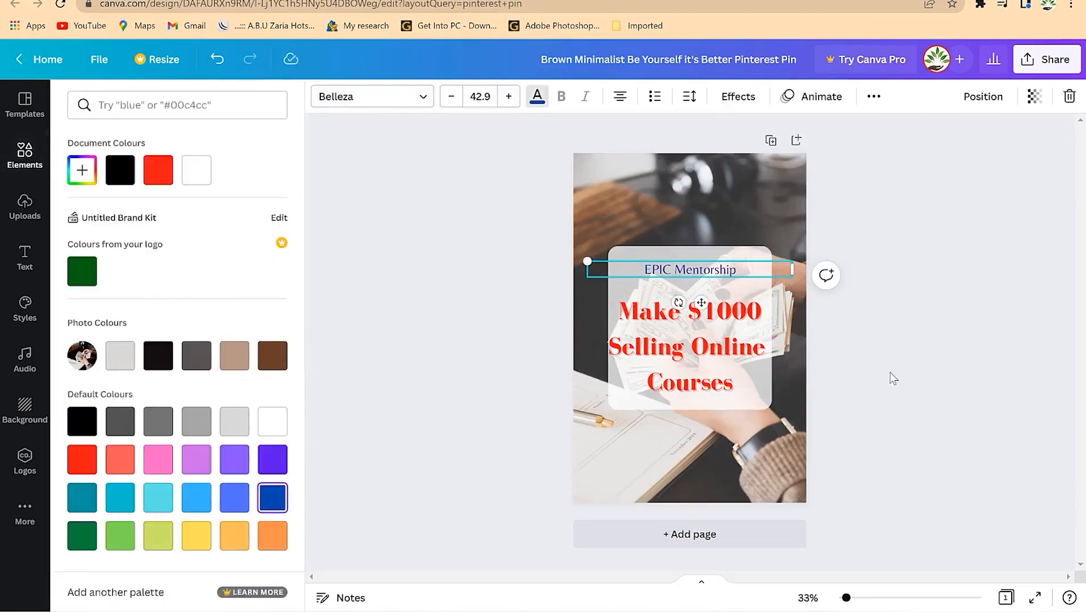
key(Escape)
click(852, 439)
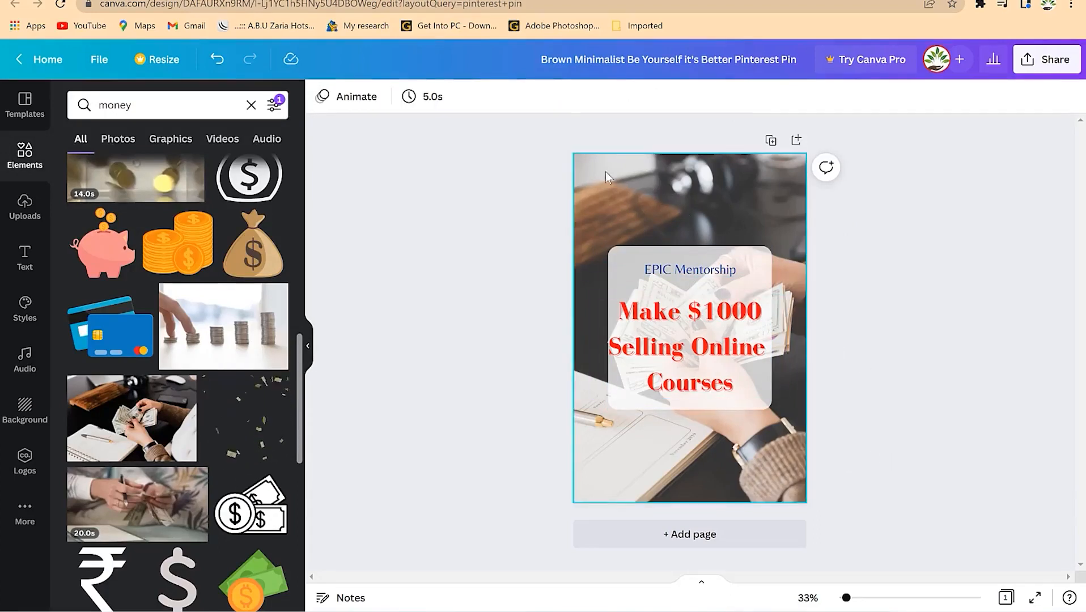
- Add page 2 with the starry galaxy background, then clear the 'money' element search
click(667, 543)
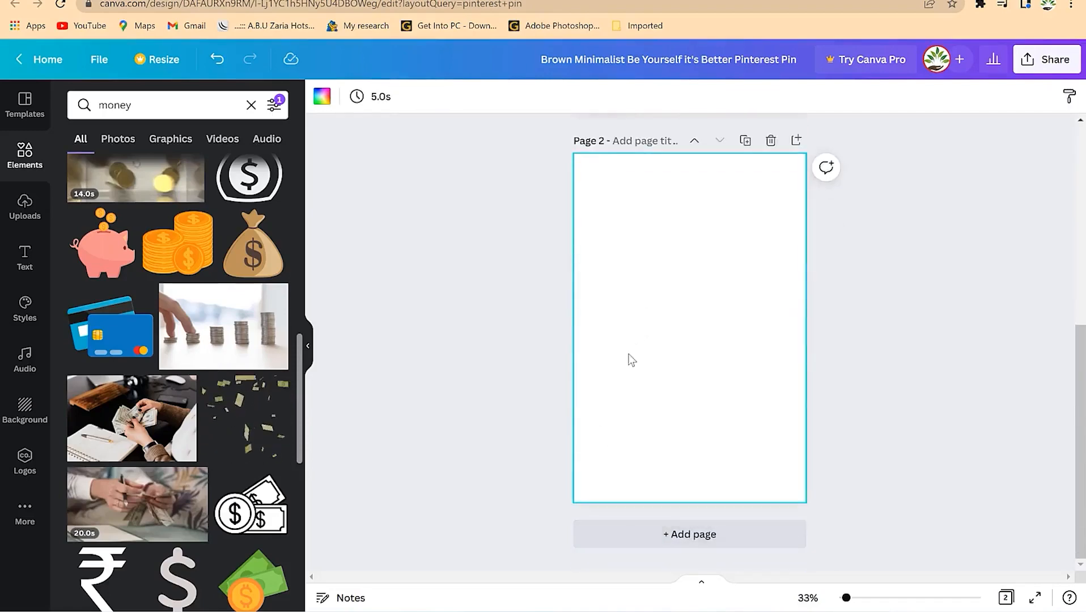
scroll(170, 397, down, 4)
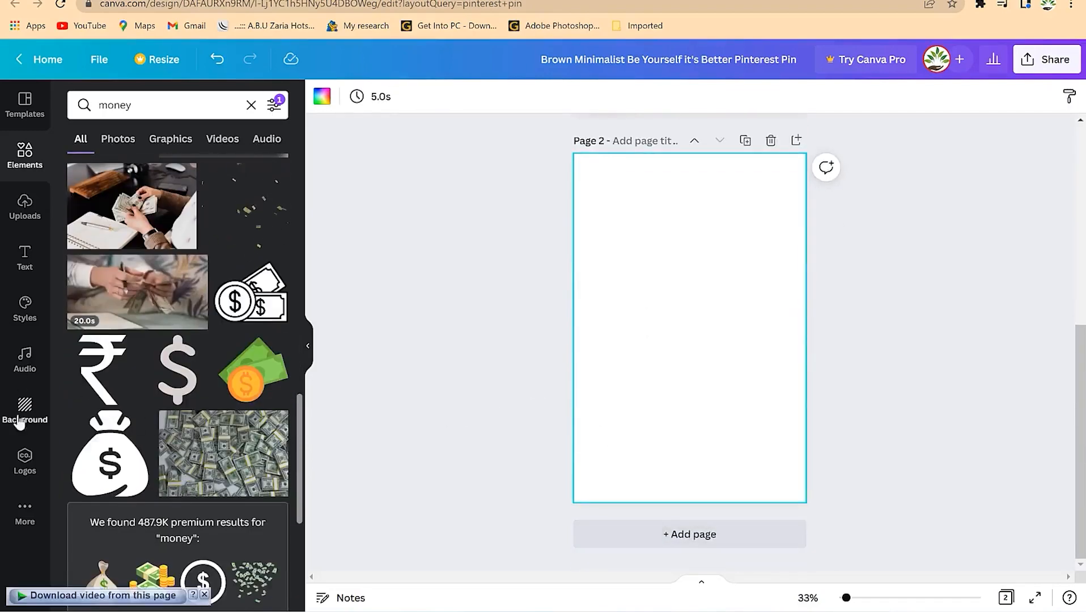
click(26, 462)
click(22, 413)
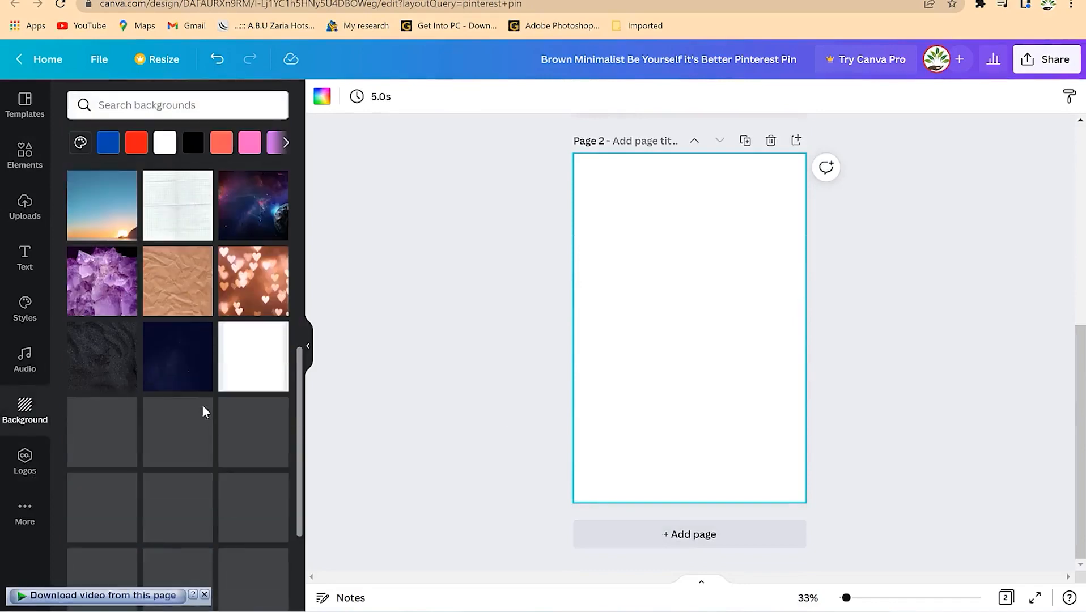
drag(255, 206, 706, 360)
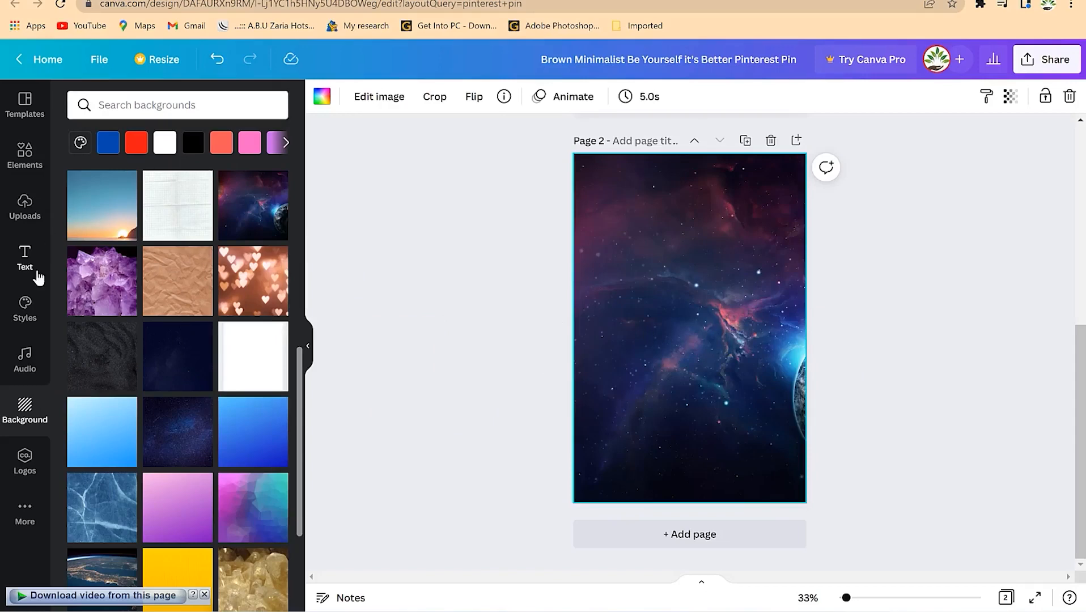
click(17, 156)
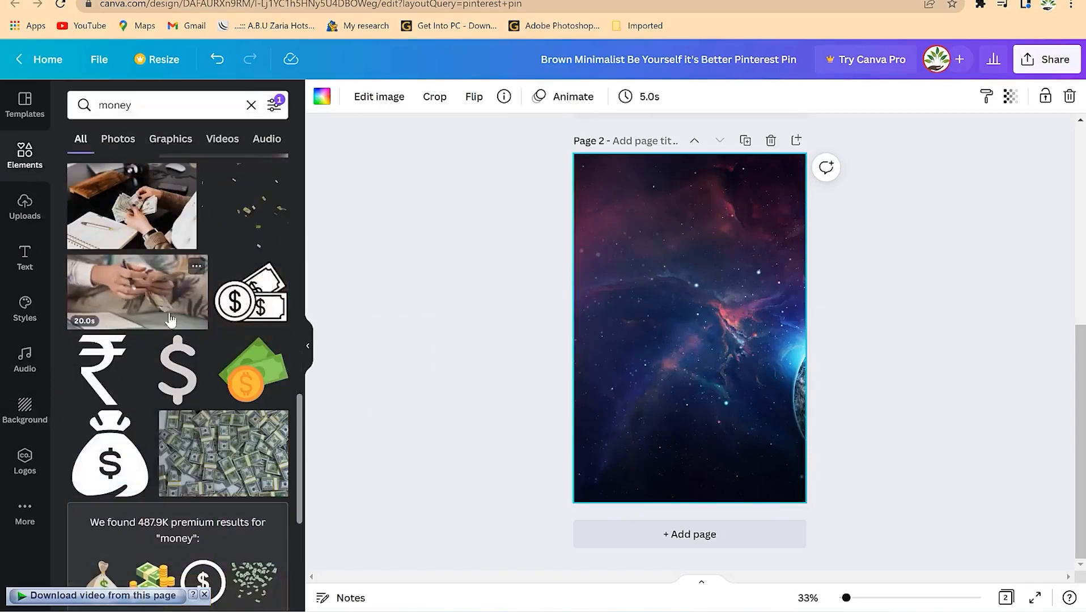
click(258, 108)
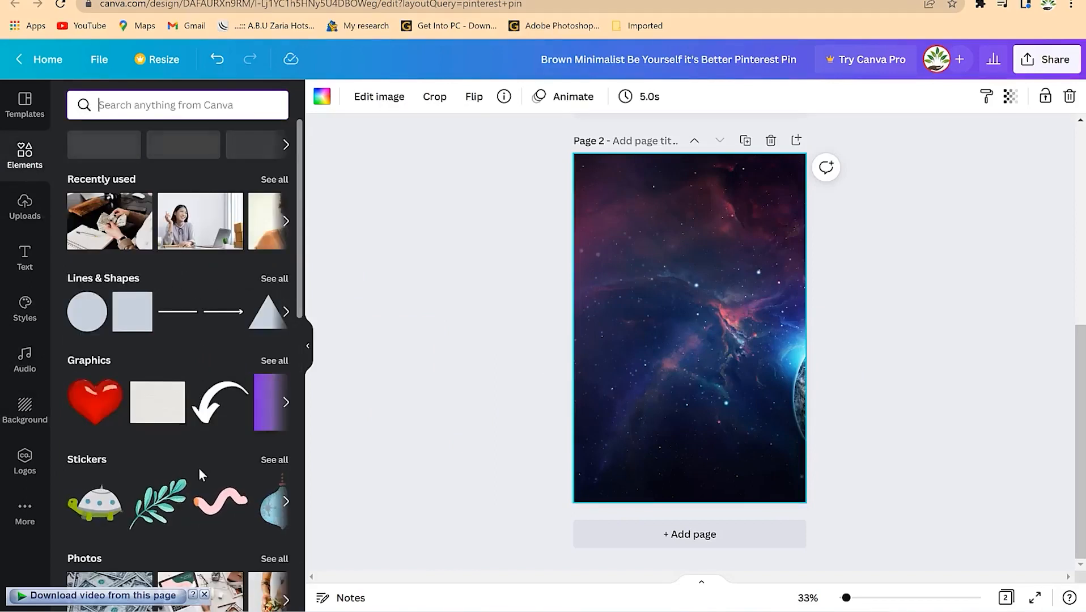
- Add a scalloped frame to page 2, enlarge it and move it up-left
click(279, 283)
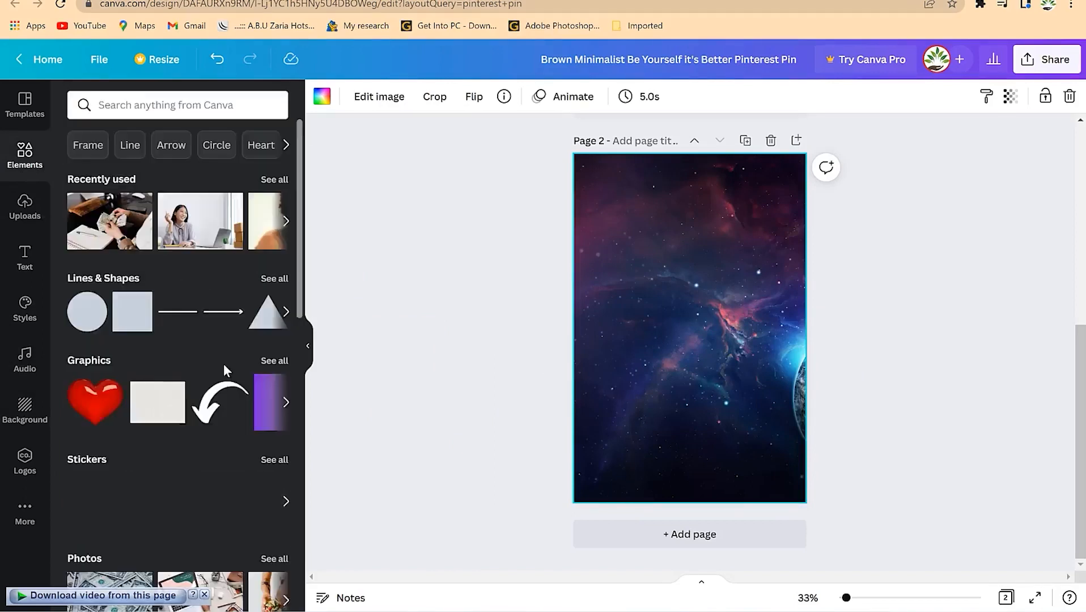
scroll(223, 365, down, 2)
scroll(221, 365, down, 10)
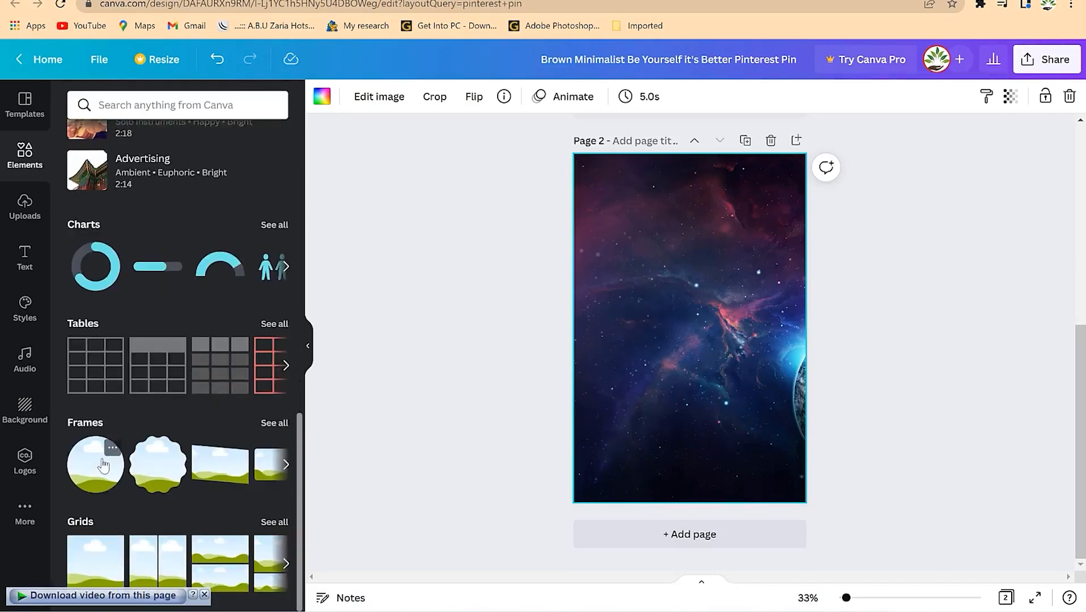
drag(152, 472, 670, 318)
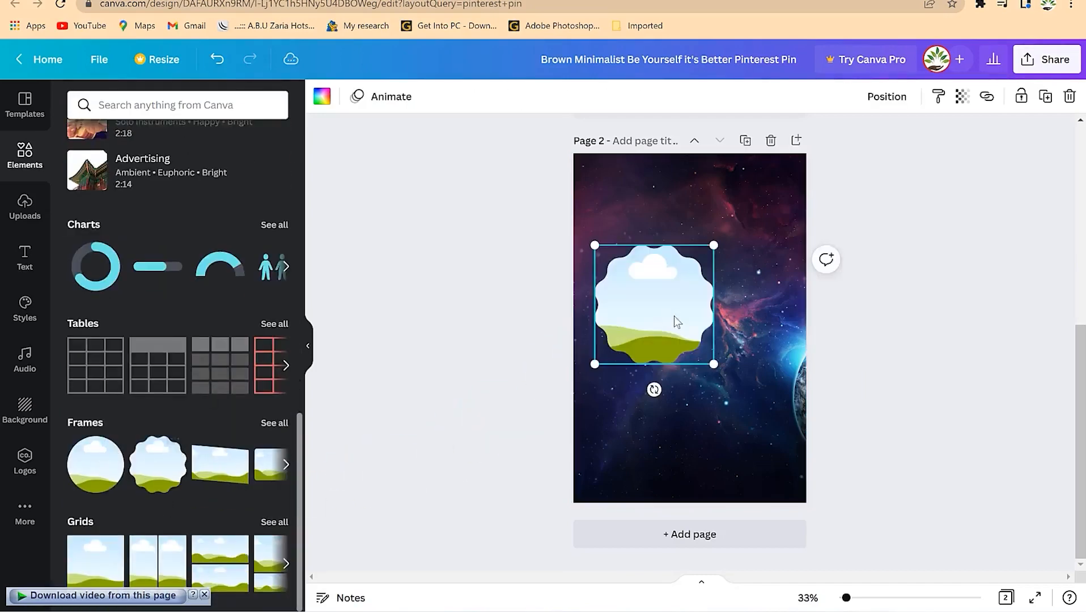
drag(727, 376, 812, 443)
drag(712, 352, 701, 332)
- Fill the frame with the smiling woman's photo, crop it, and raise the frame higher
scroll(128, 212, up, 10)
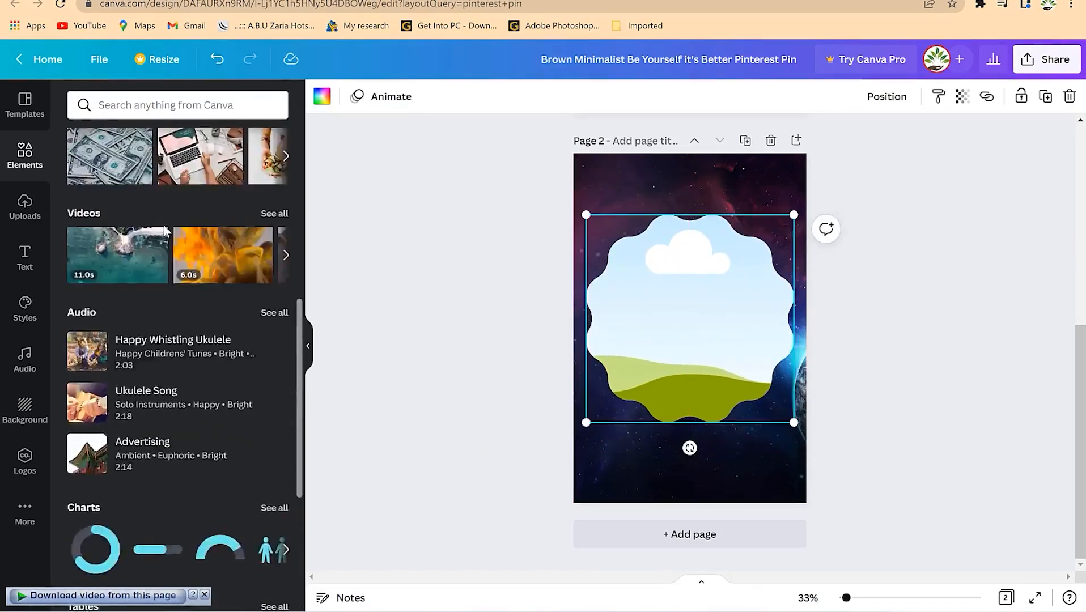
drag(253, 221, 669, 368)
double_click(668, 367)
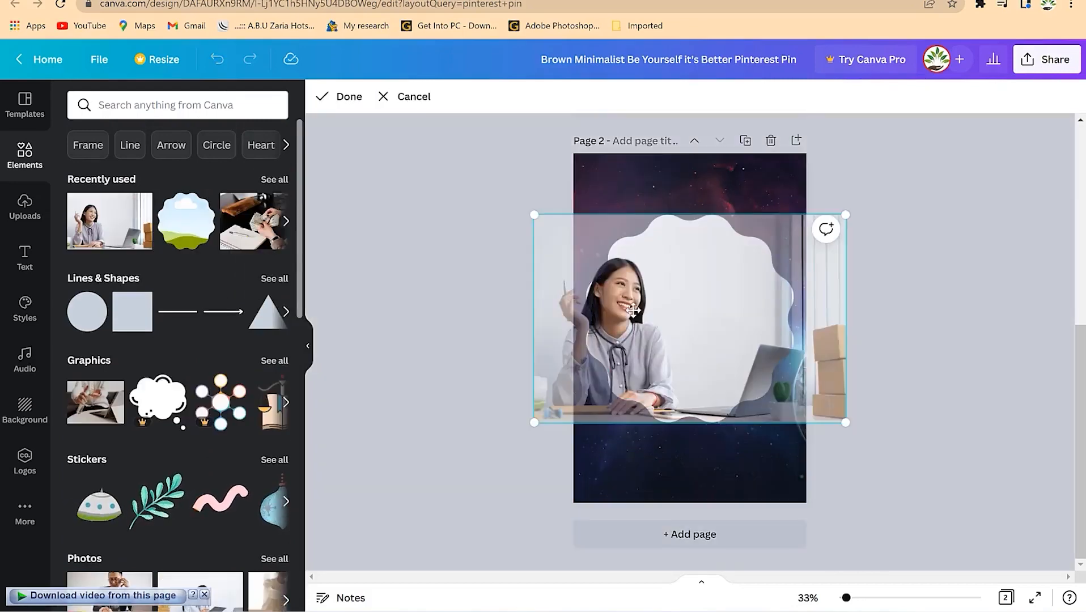
drag(845, 212, 989, 119)
drag(717, 289, 769, 352)
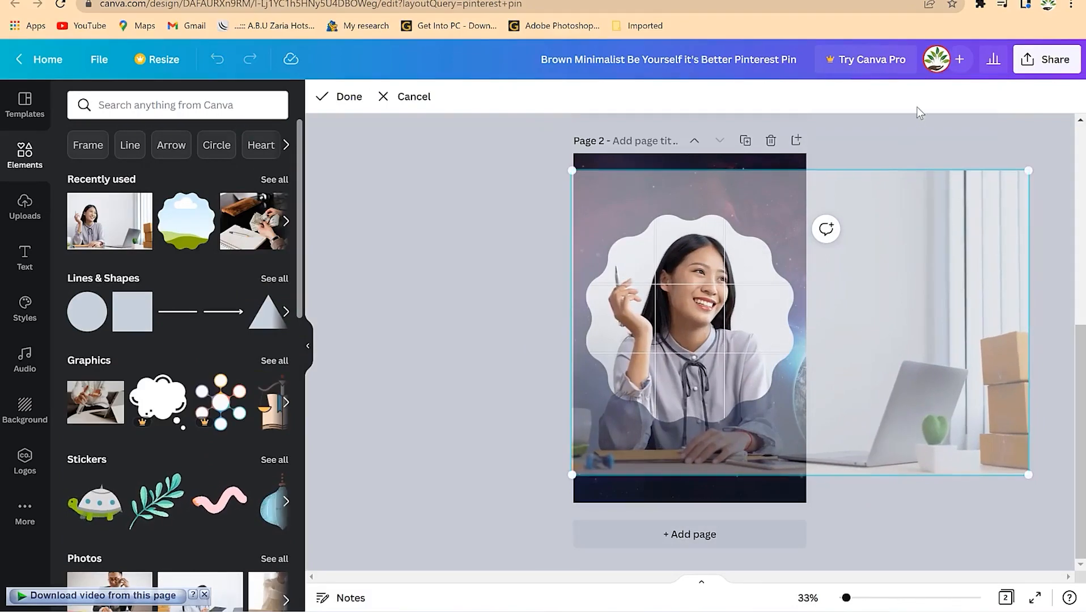
click(897, 149)
click(498, 551)
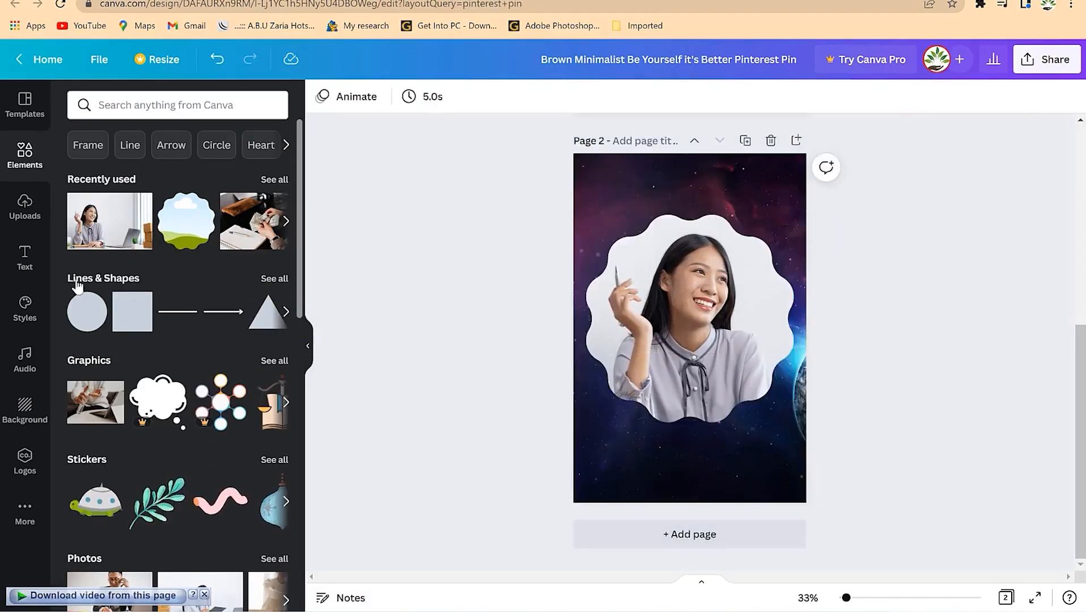
click(704, 333)
drag(704, 332, 699, 305)
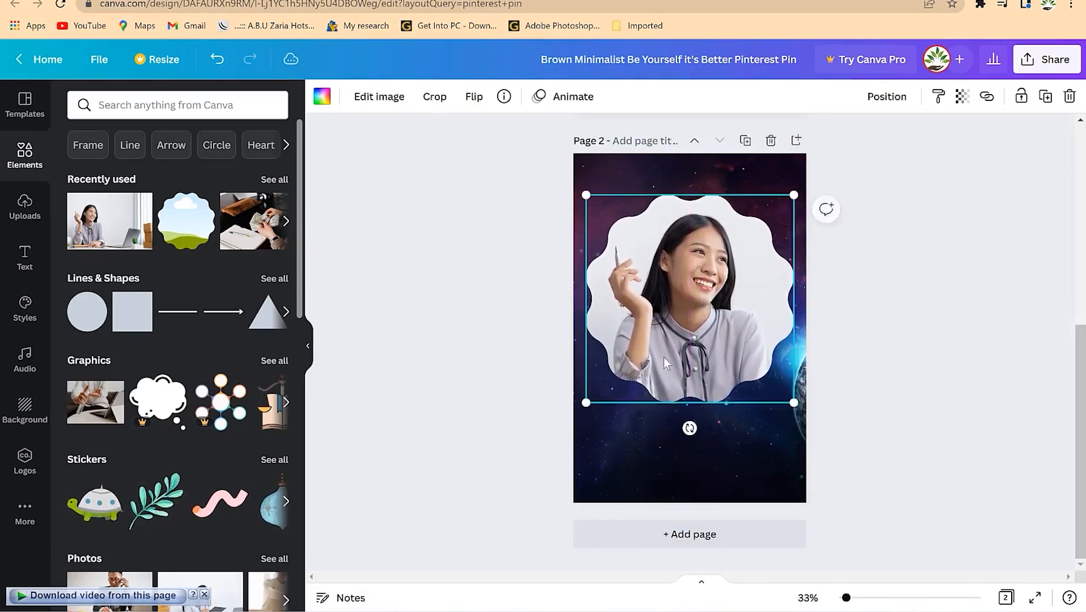
click(459, 429)
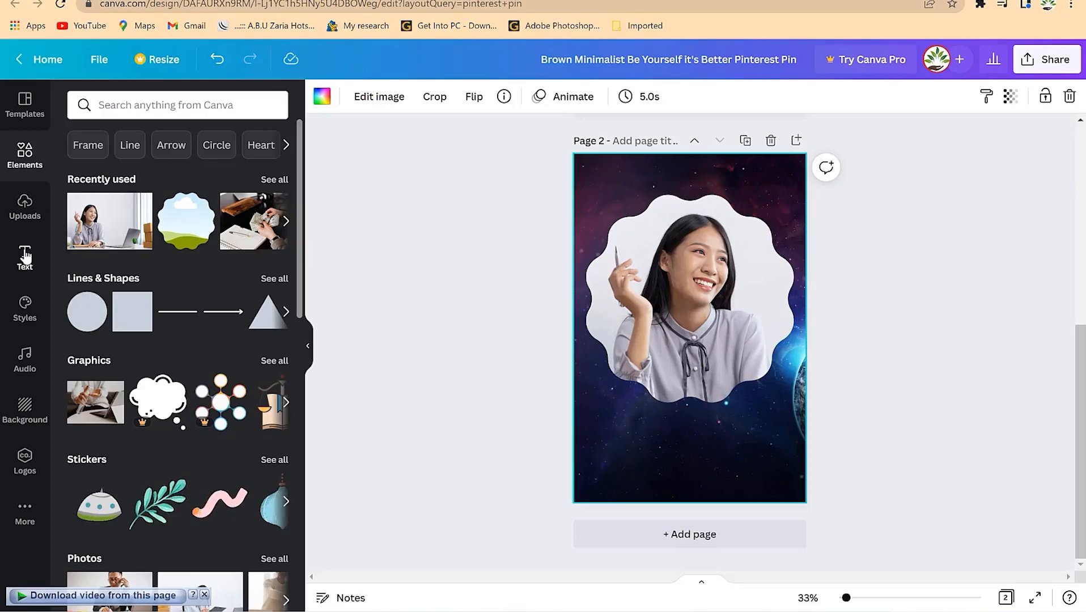
- Add the COFFEE PLEASE text combination to page 2, sized 103 and centred
click(25, 256)
scroll(175, 308, down, 2)
scroll(173, 305, down, 5)
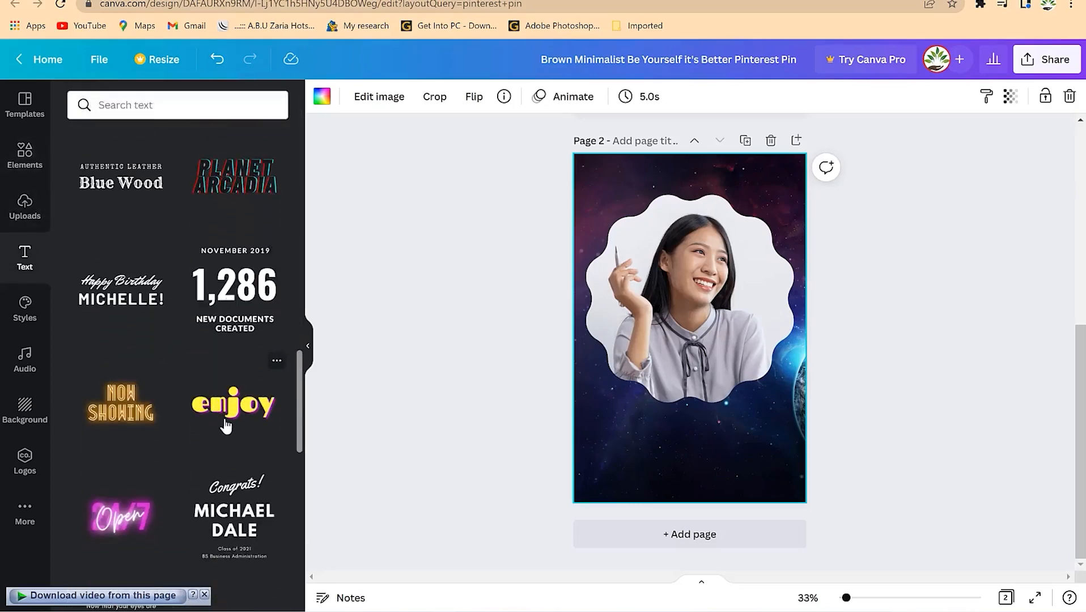
scroll(228, 429, down, 5)
click(235, 347)
drag(451, 97, 451, 97)
drag(741, 466, 737, 473)
- Replace the text with 'DESIGN WITH CANVA' and shrink it to 84.9 on two lines
double_click(721, 450)
key(ctrl+a)
text(DESIGN)
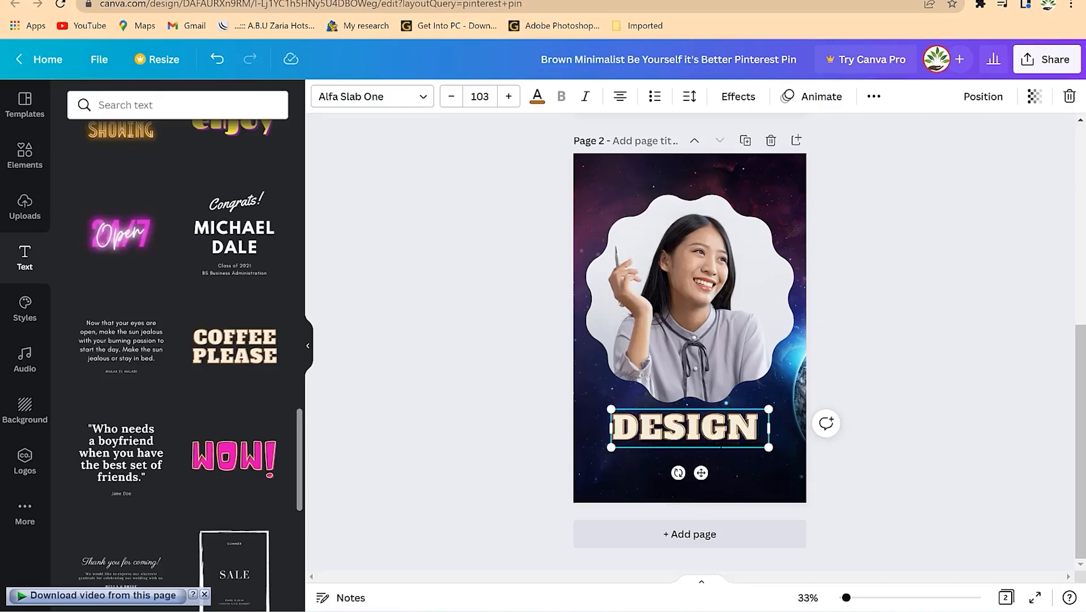
text( WITH CANVA)
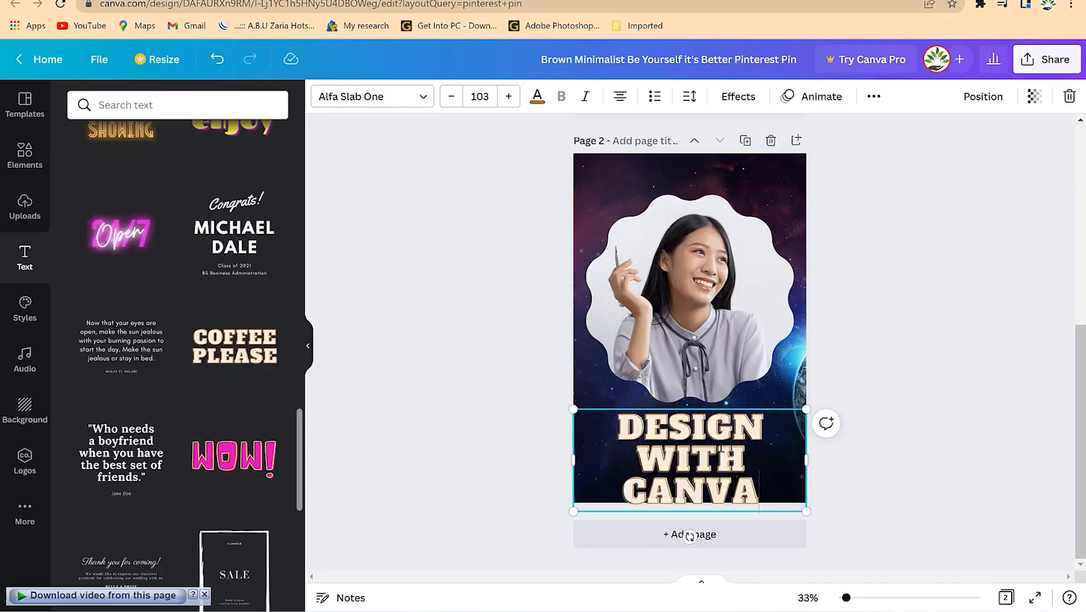
key(ctrl+a)
click(449, 104)
click(911, 374)
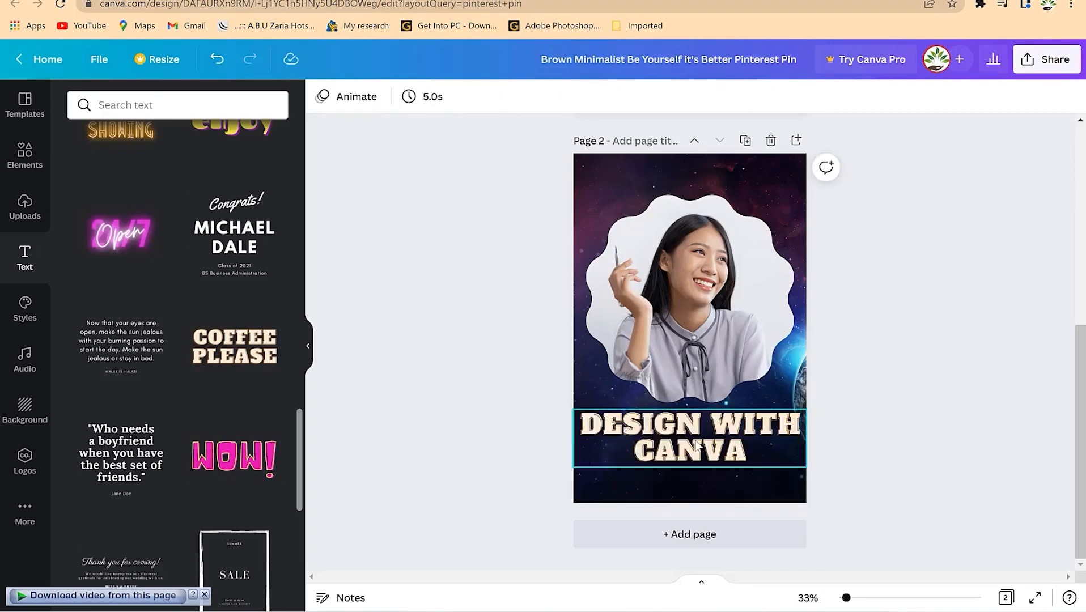
click(697, 446)
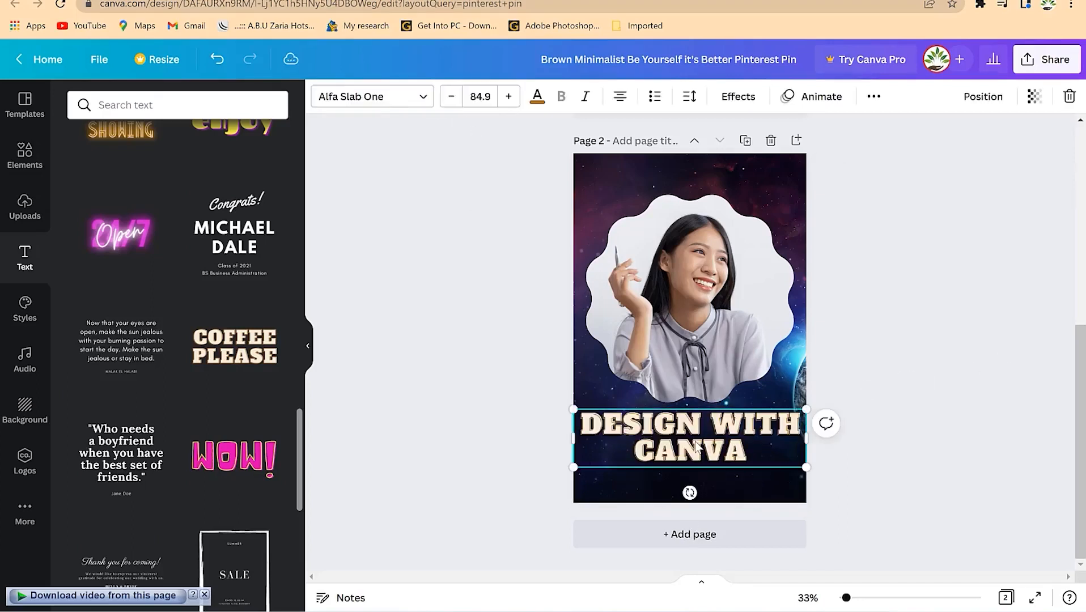
drag(697, 447, 697, 459)
click(934, 386)
- Scroll up from page 2 to page 1 to review both pages
scroll(812, 325, up, 3)
scroll(809, 339, down, 3)
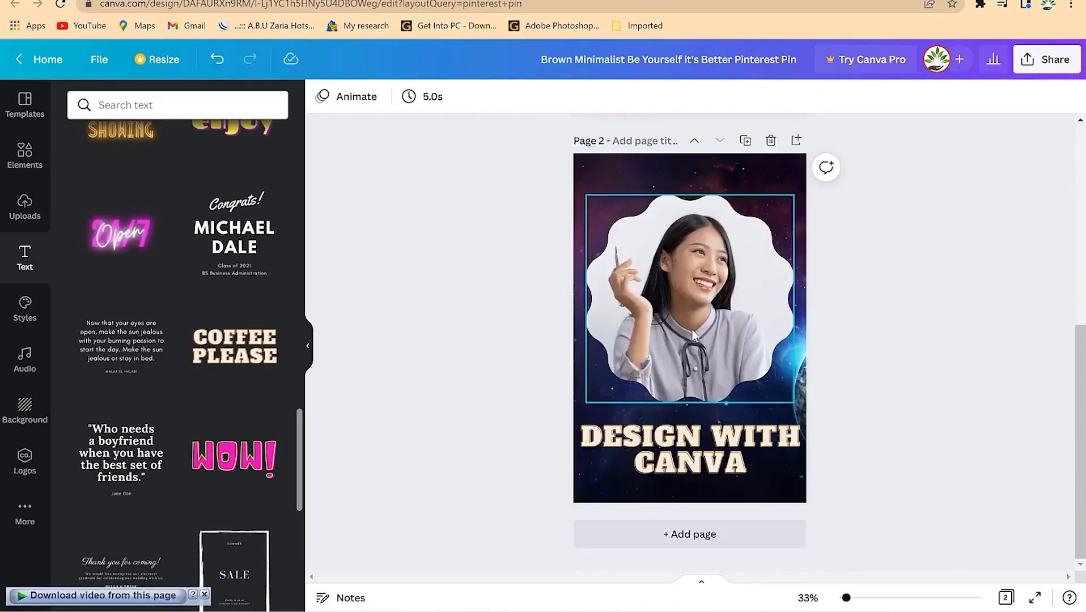
scroll(799, 345, up, 5)
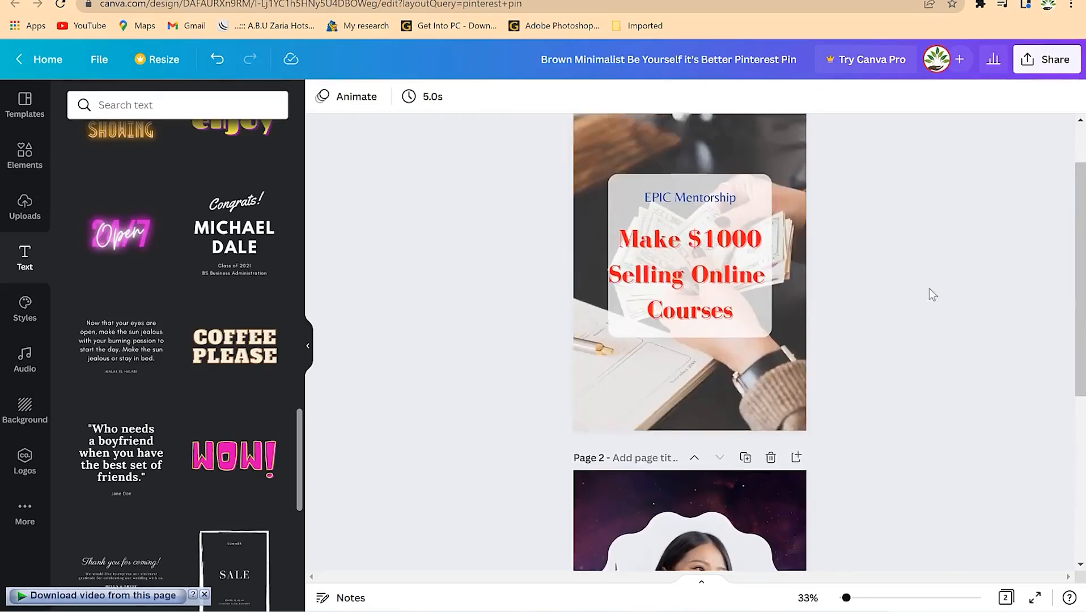
scroll(935, 306, up, 2)
- Download only Page 1 of the pin as a PNG
click(1048, 62)
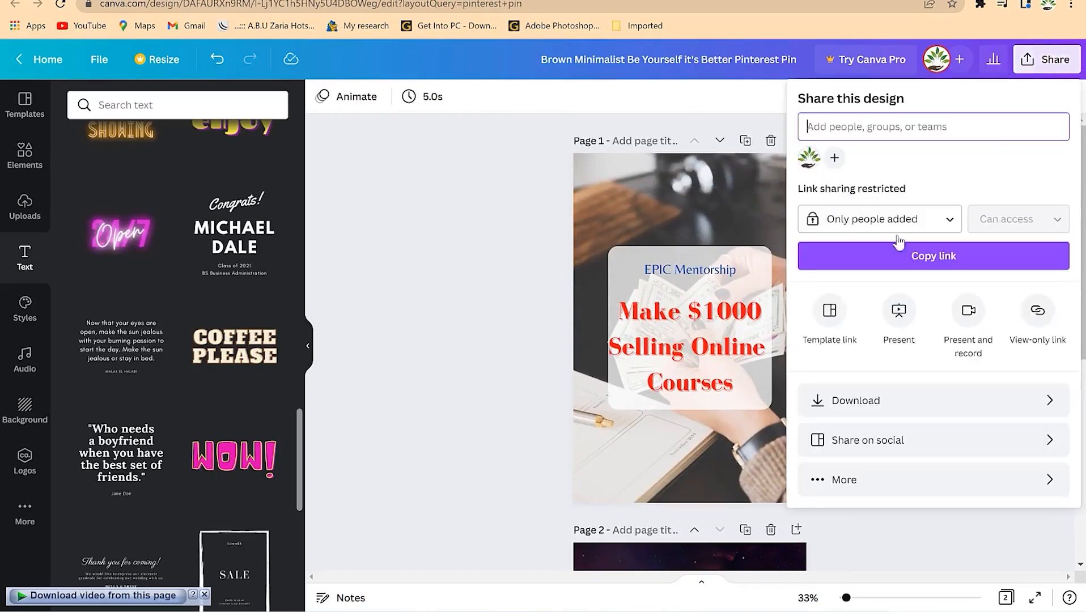
click(919, 401)
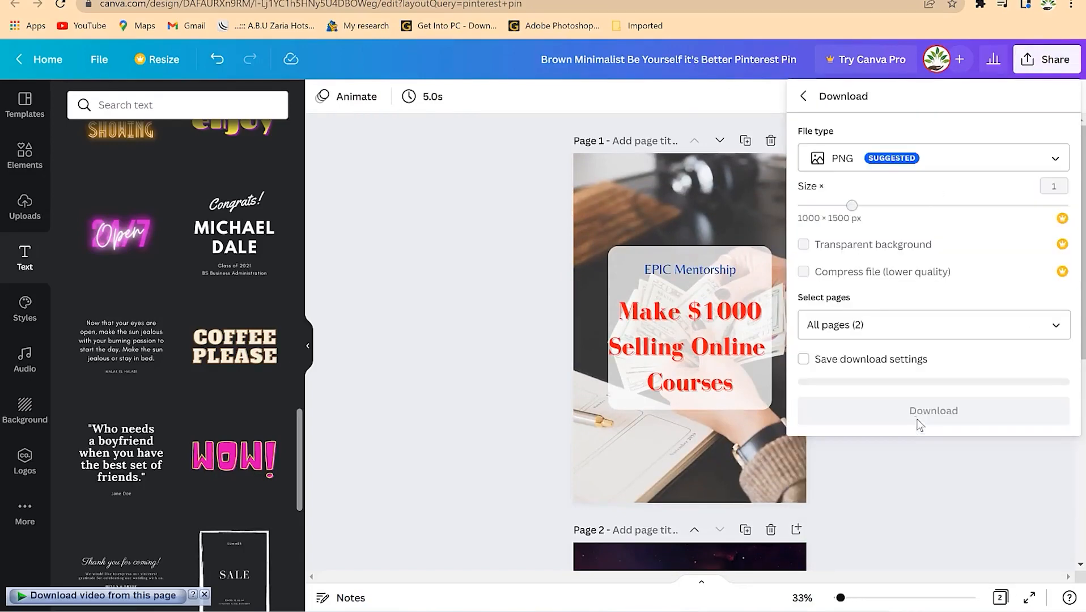
click(918, 357)
click(919, 325)
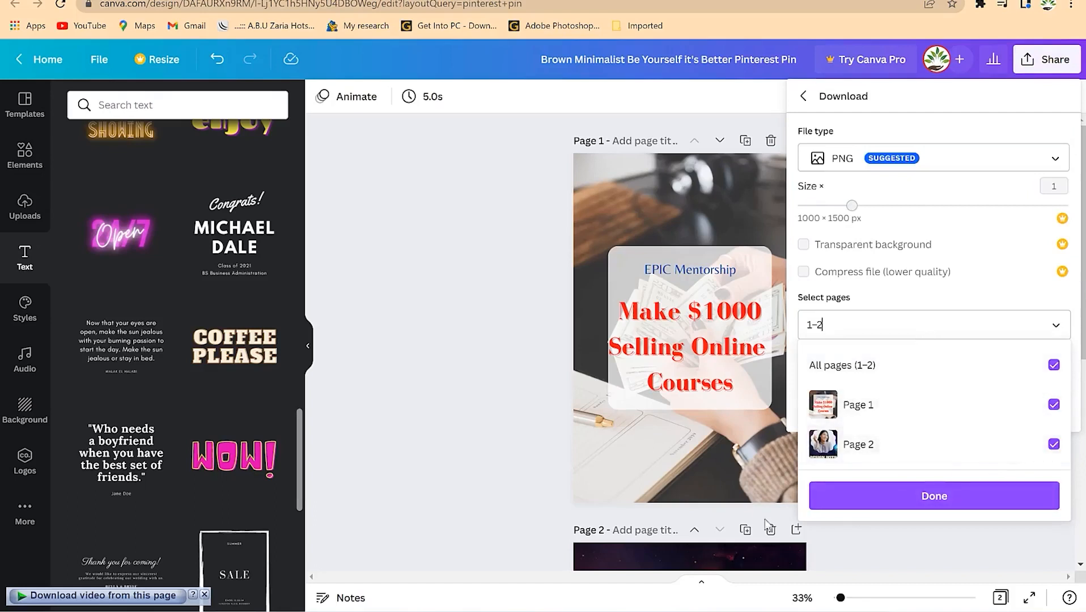
click(1053, 365)
click(1053, 404)
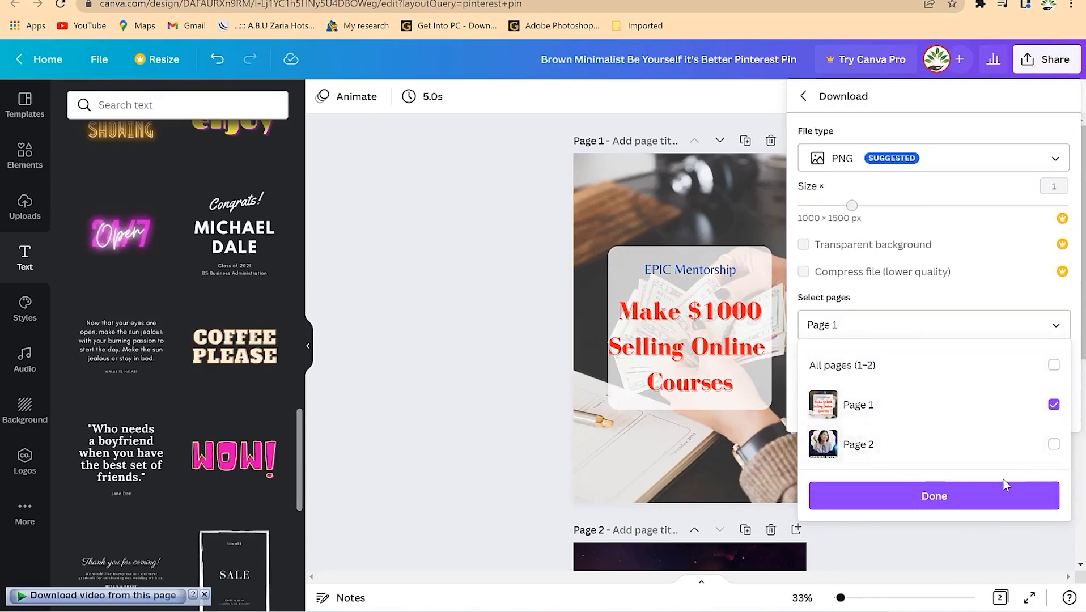
click(994, 500)
click(988, 422)
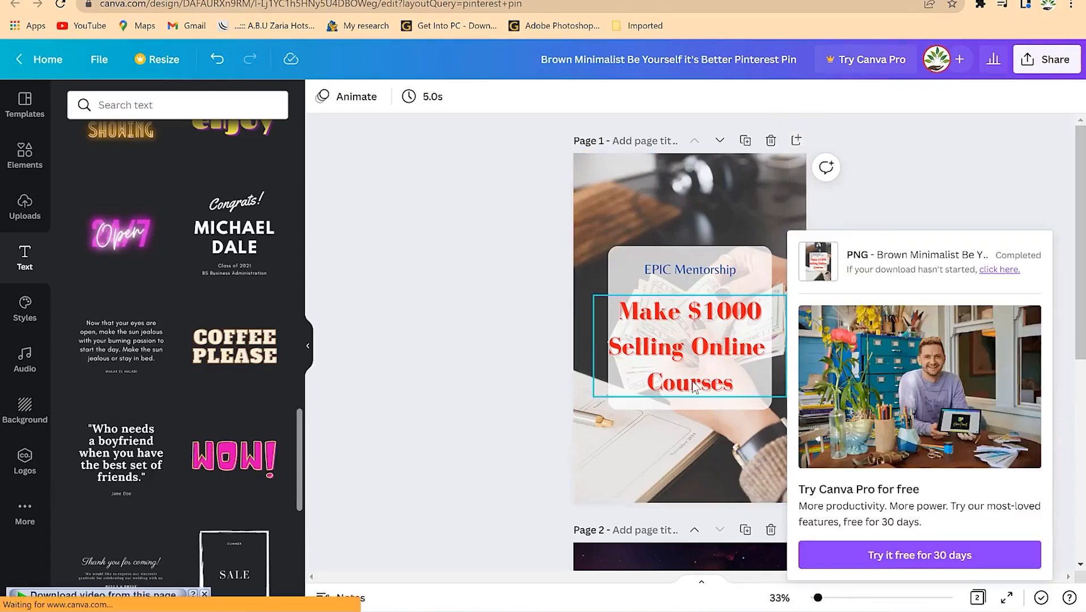
- Check the downloaded PNG, then open a new browser tab
click(98, 586)
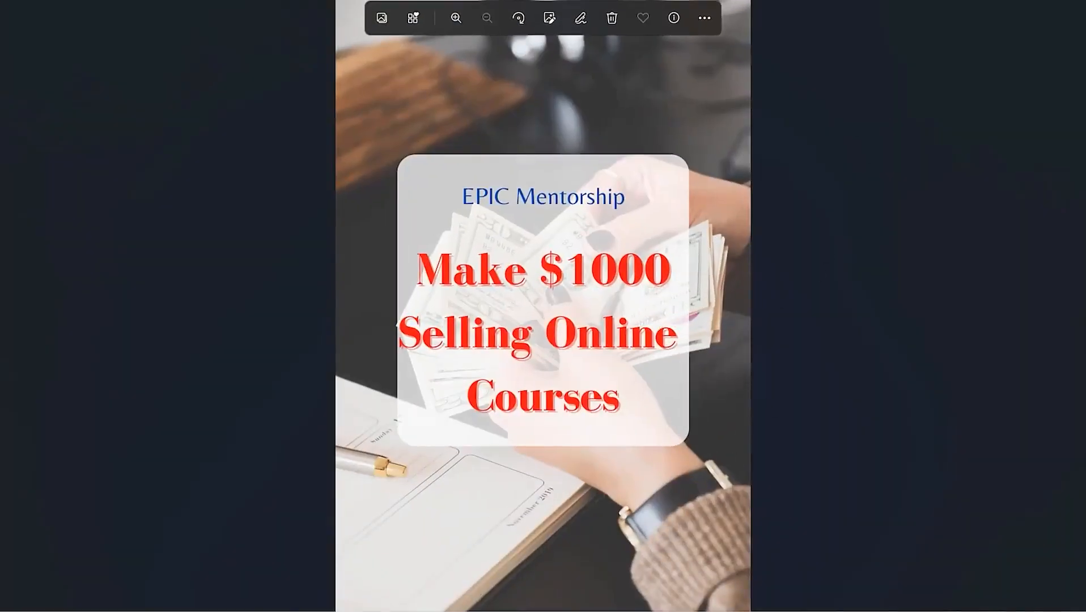
click(1003, 2)
key(ctrl+t)
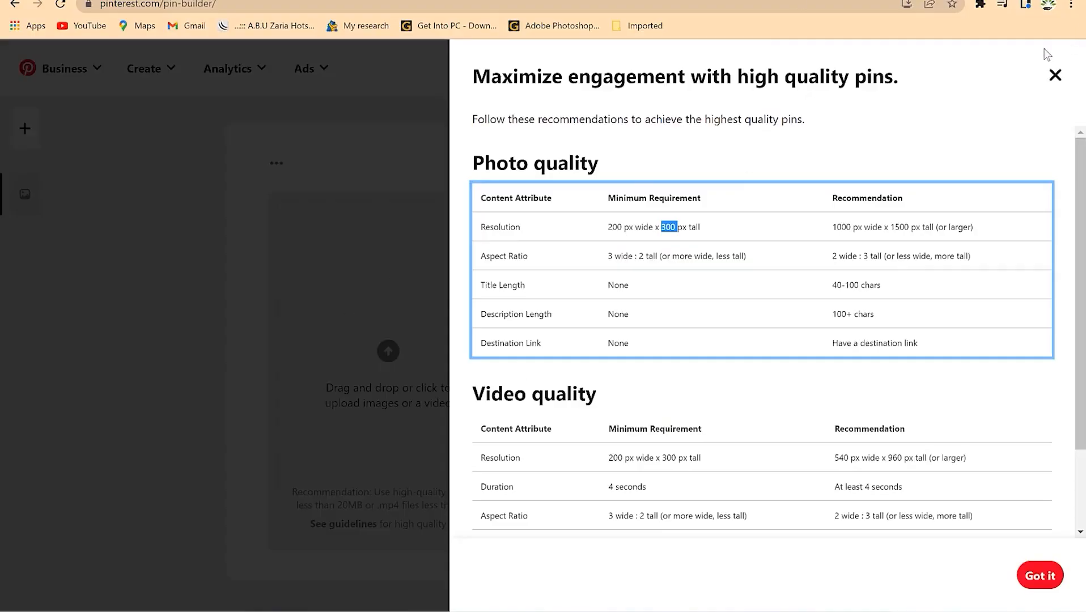
- Upload the Brown Minimalist pin PNG from Downloads into the new Pinterest Pin
click(1055, 75)
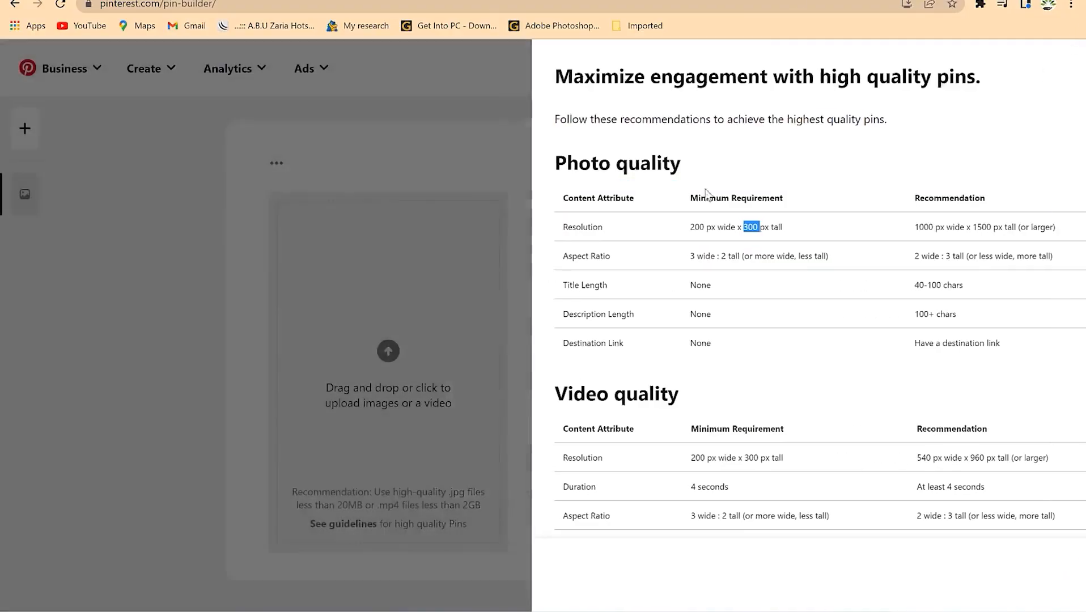
click(417, 356)
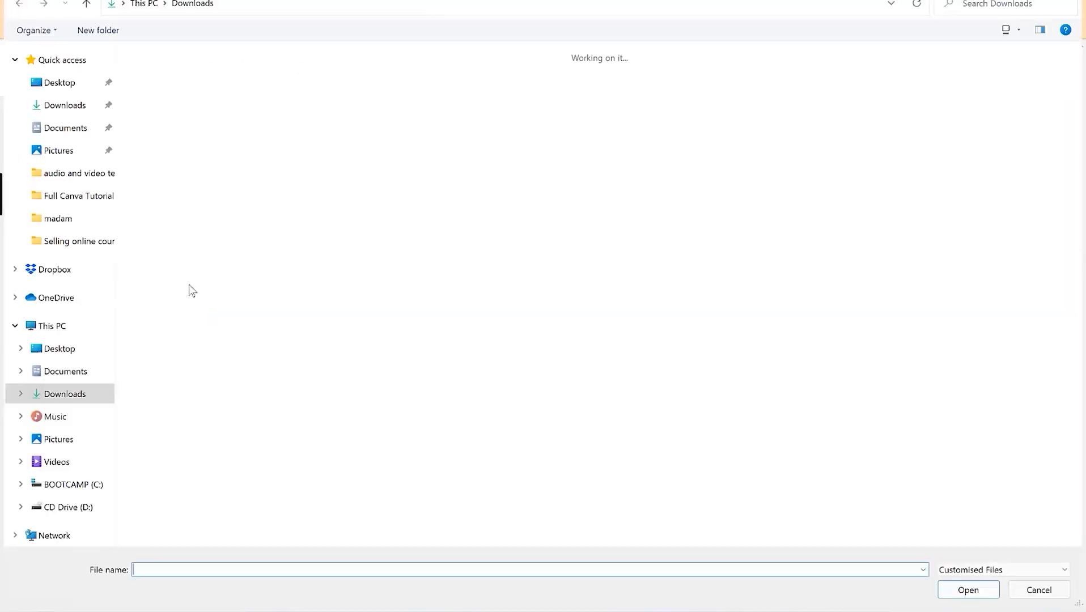
click(63, 105)
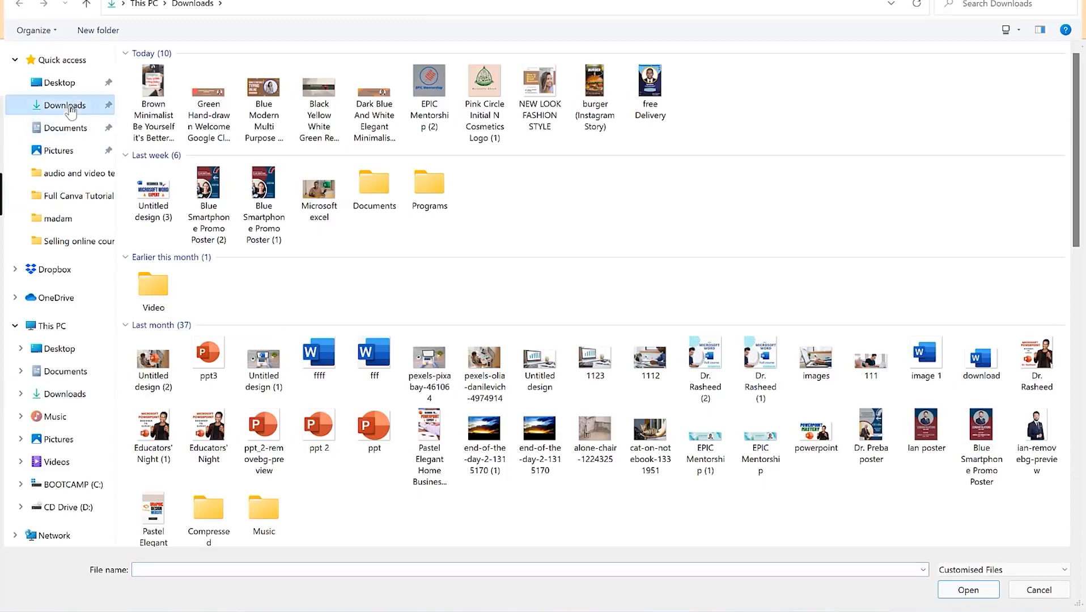
click(153, 91)
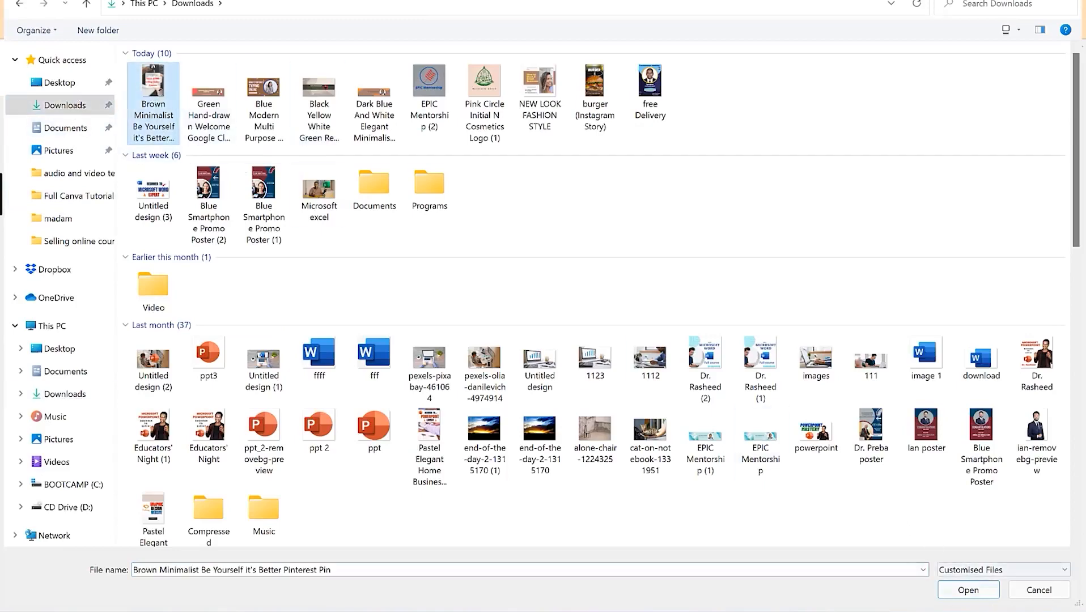
click(967, 590)
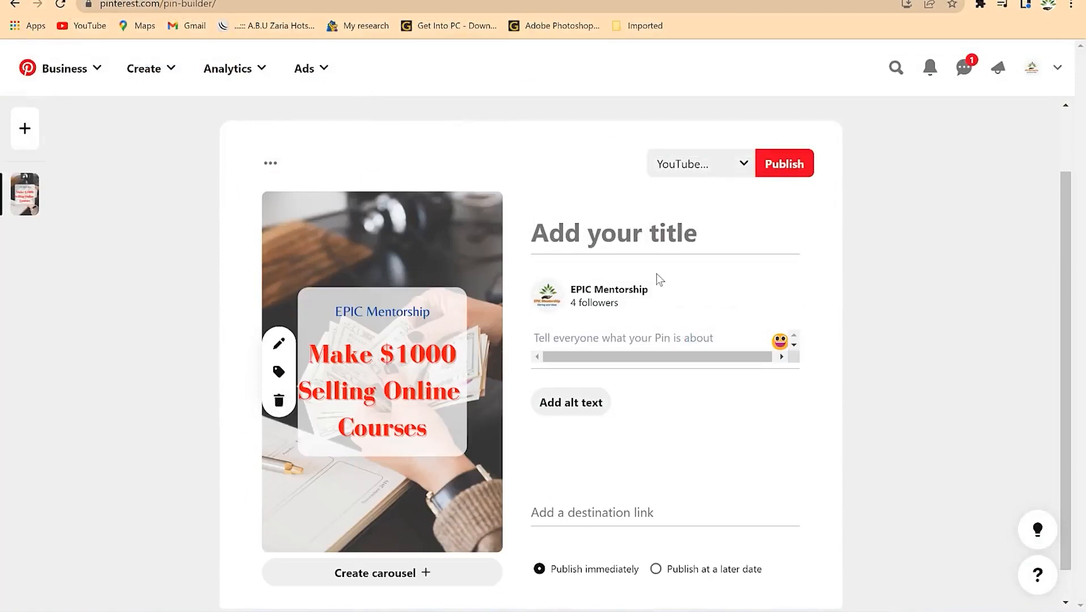
- Click into the pin's title, description and destination link fields
click(638, 230)
click(650, 338)
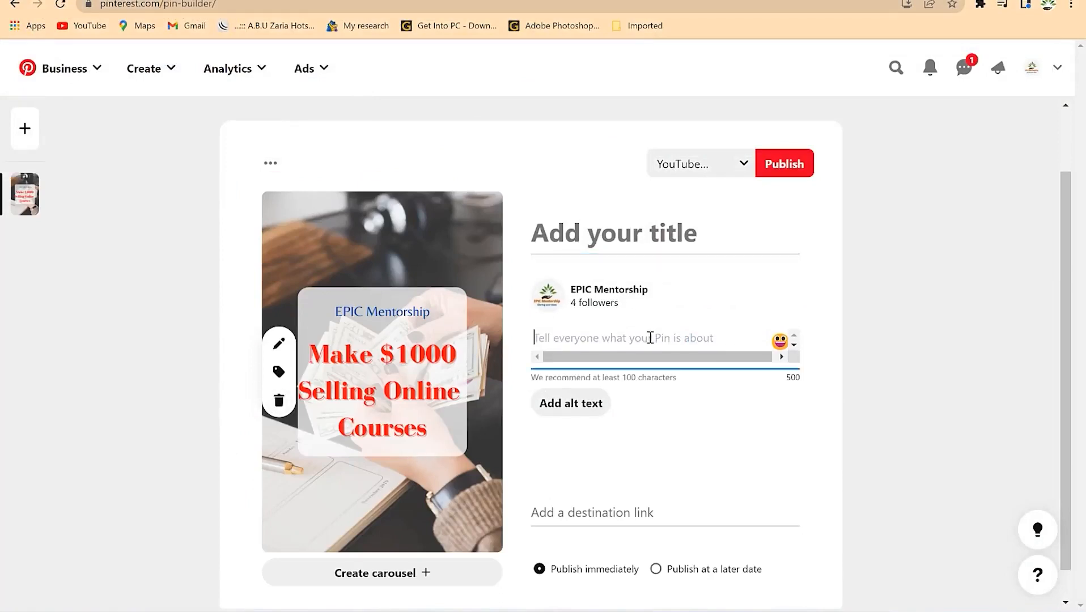
click(625, 507)
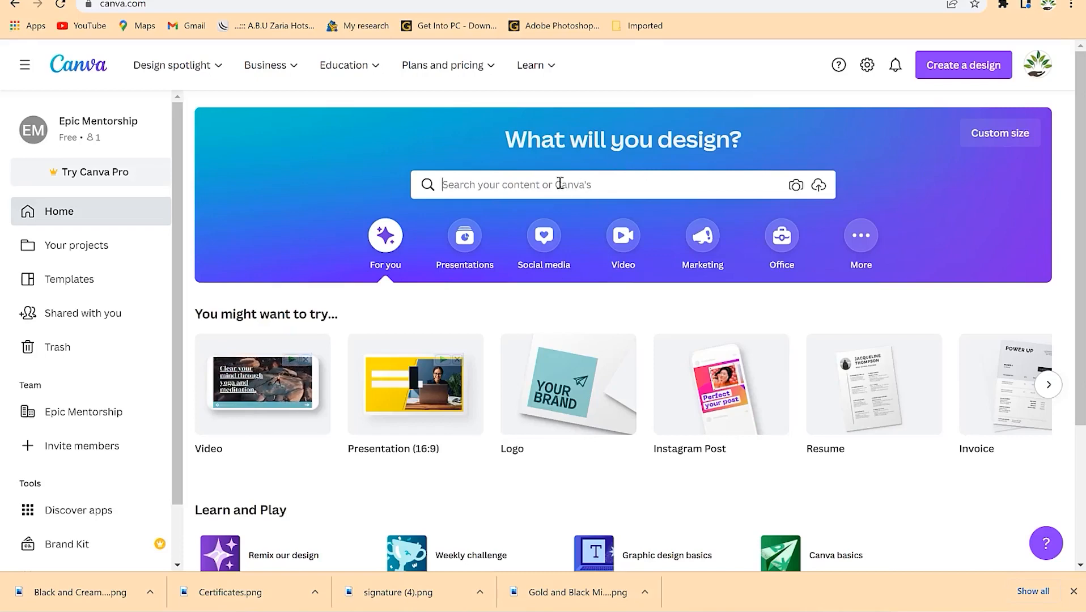
- Search Canva for business card templates and browse the results
click(559, 183)
text(business)
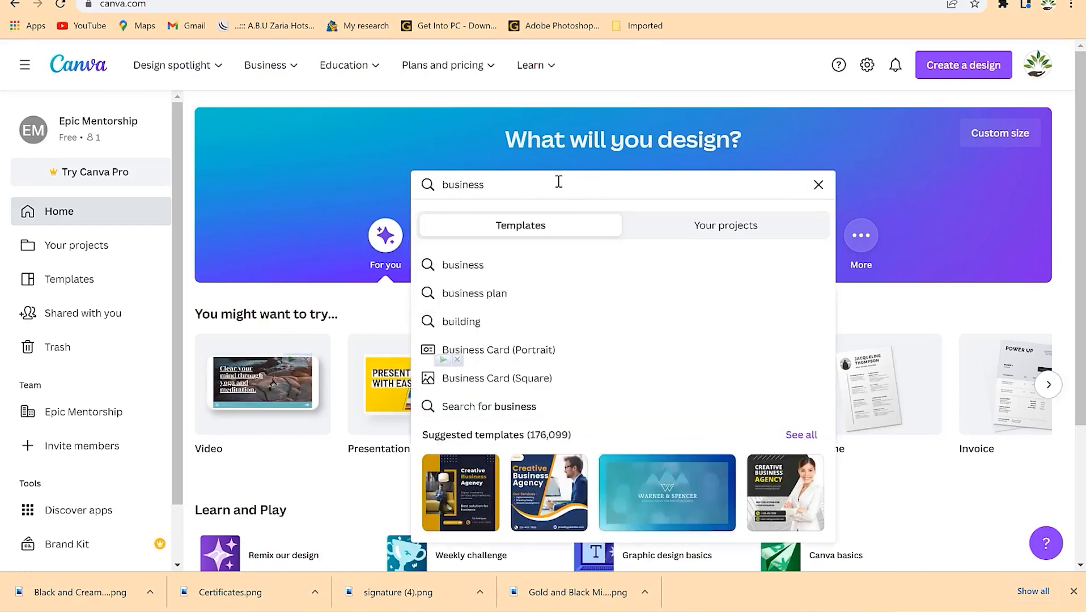
click(558, 356)
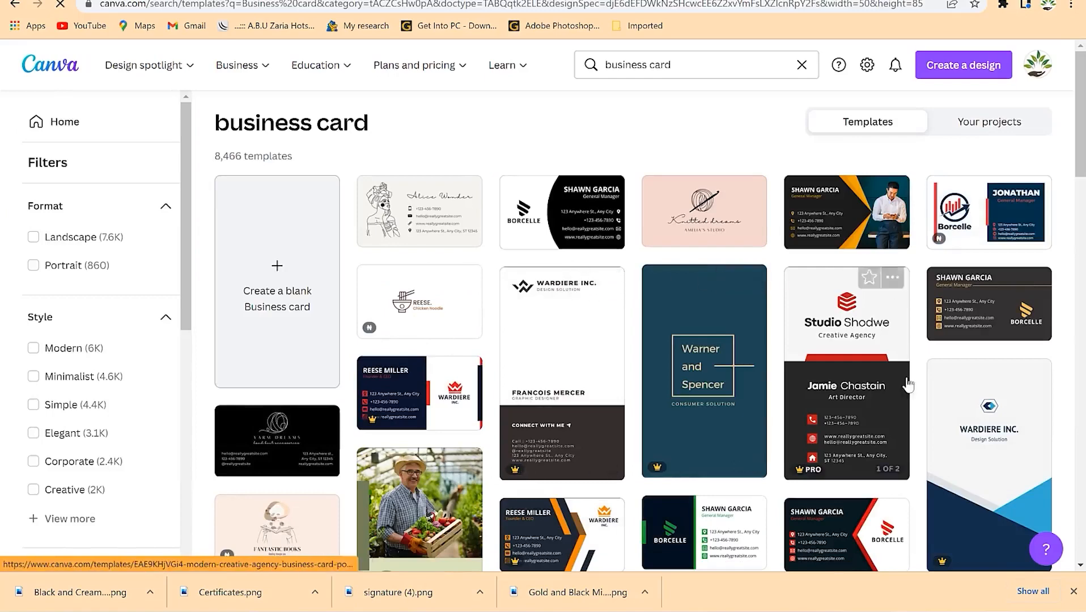
scroll(302, 449, down, 2)
scroll(302, 449, down, 2)
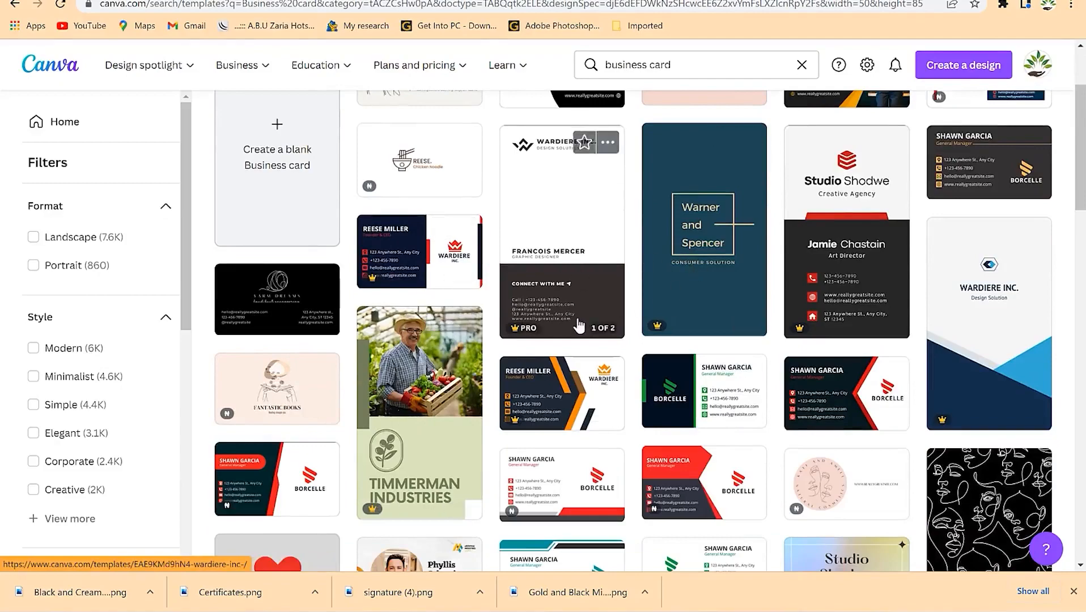
scroll(608, 310, down, 5)
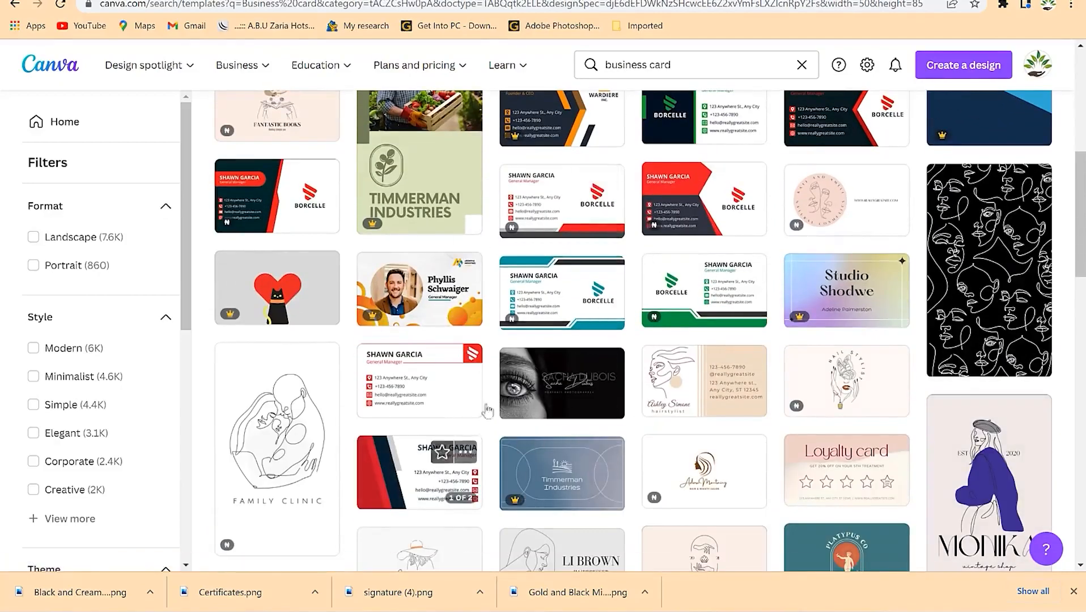
scroll(524, 394, down, 7)
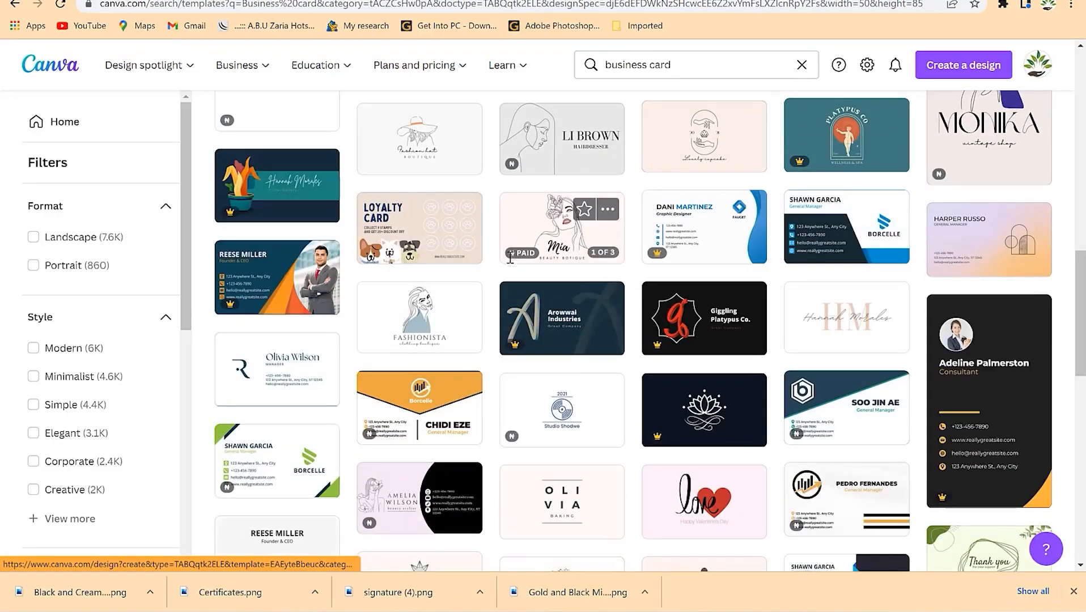
scroll(454, 380, down, 3)
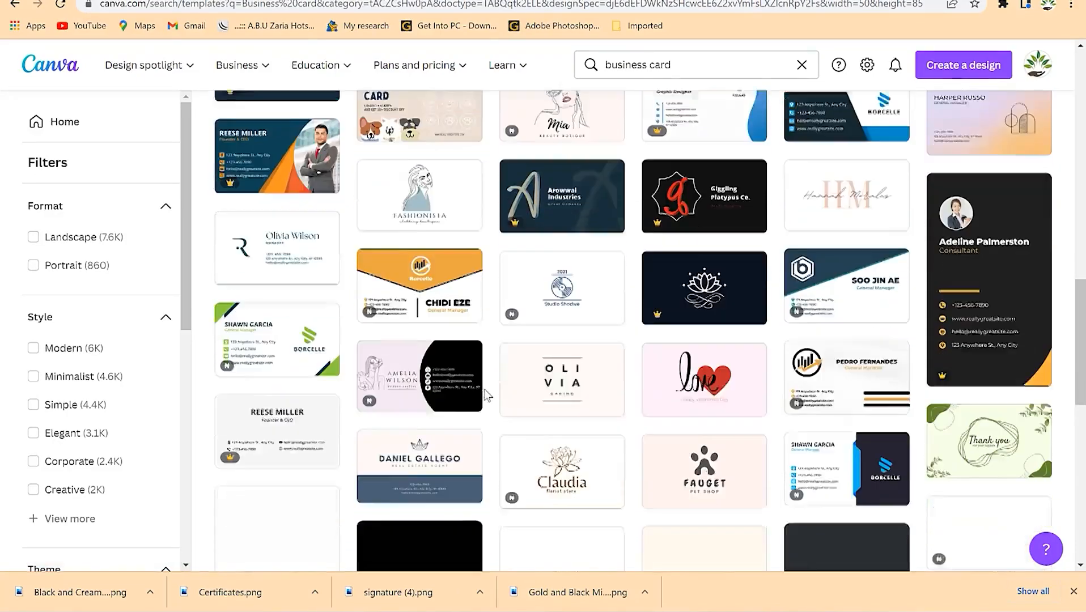
scroll(526, 369, down, 7)
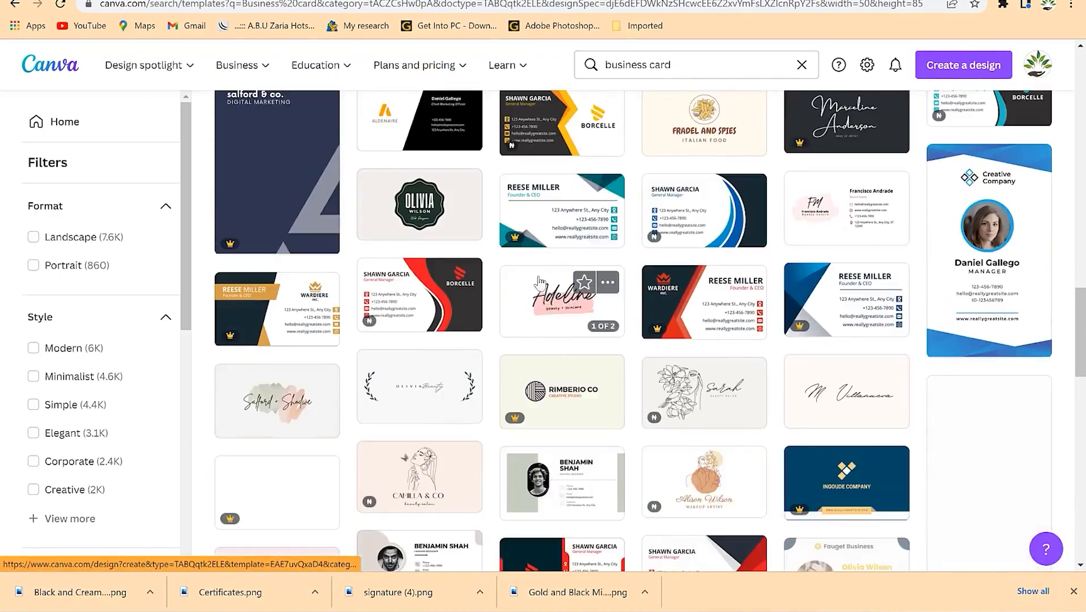
scroll(559, 321, down, 2)
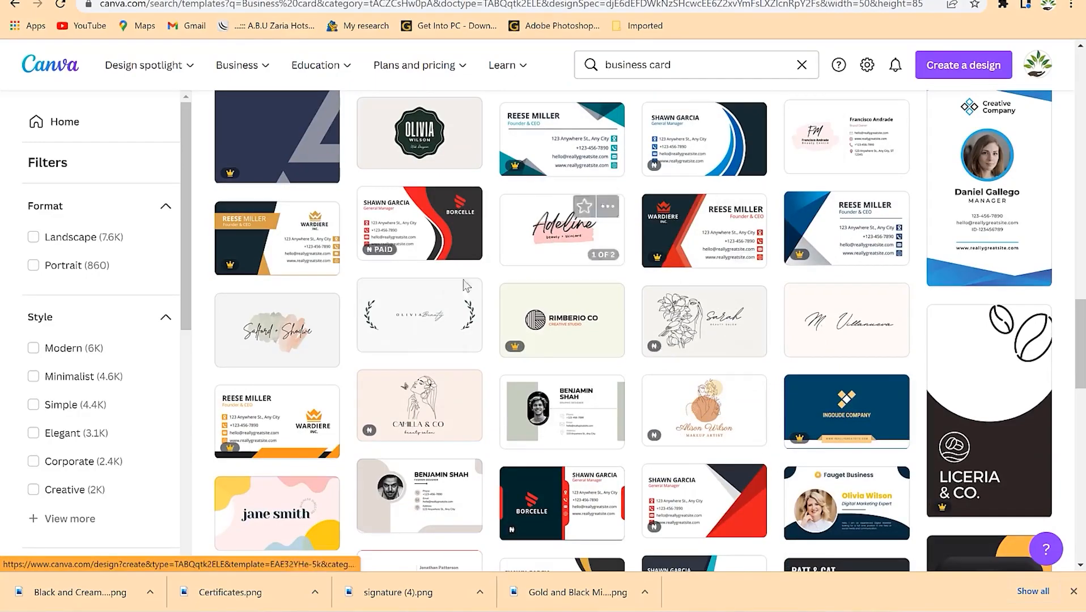
scroll(453, 374, down, 5)
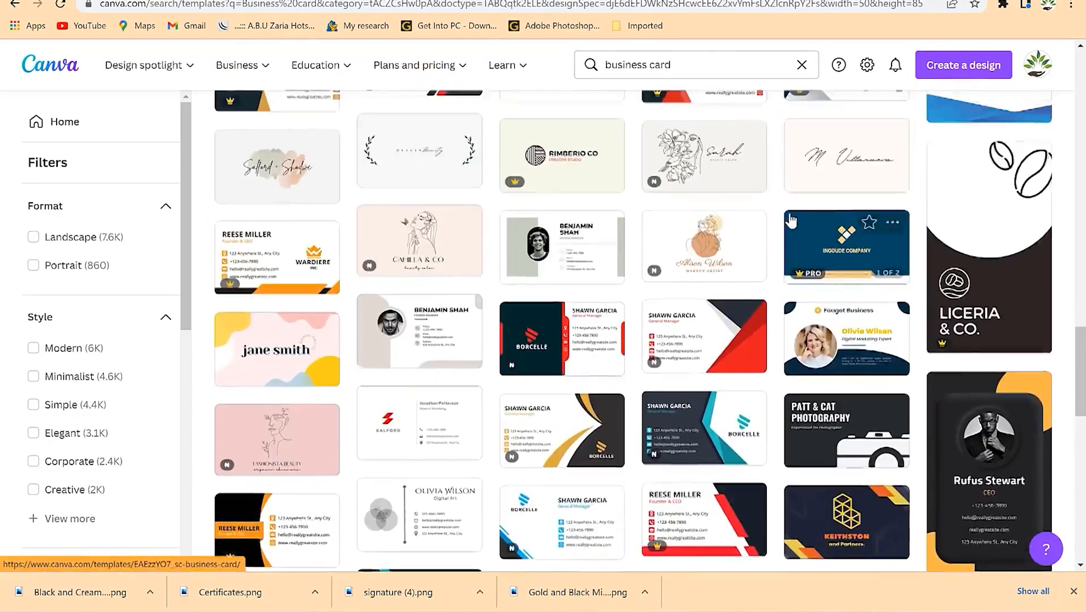
scroll(554, 321, down, 2)
scroll(773, 166, up, 6)
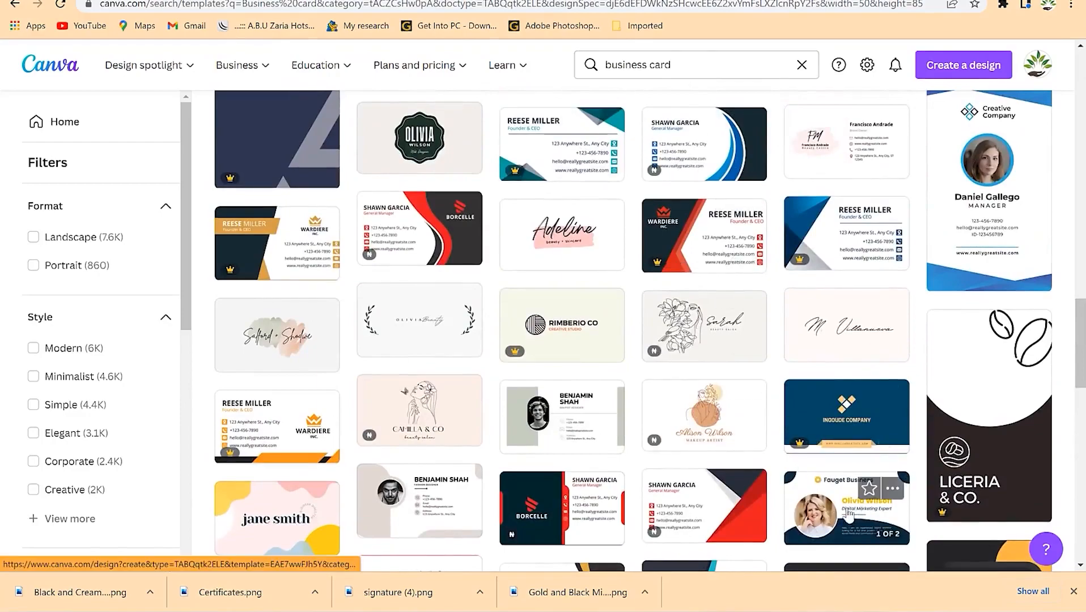
scroll(814, 317, up, 9)
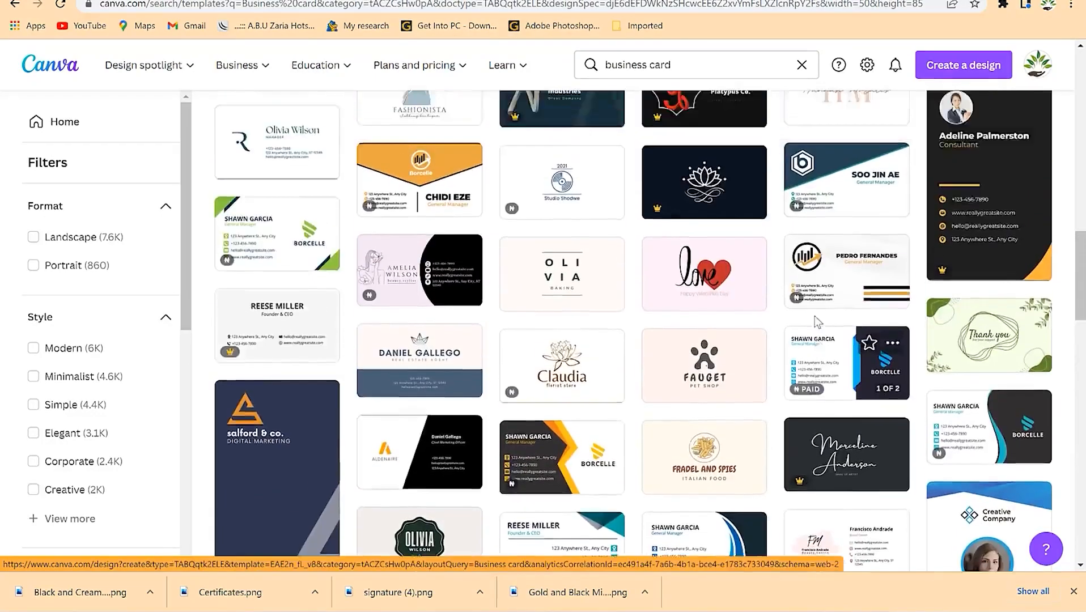
scroll(814, 314, up, 5)
scroll(822, 328, down, 14)
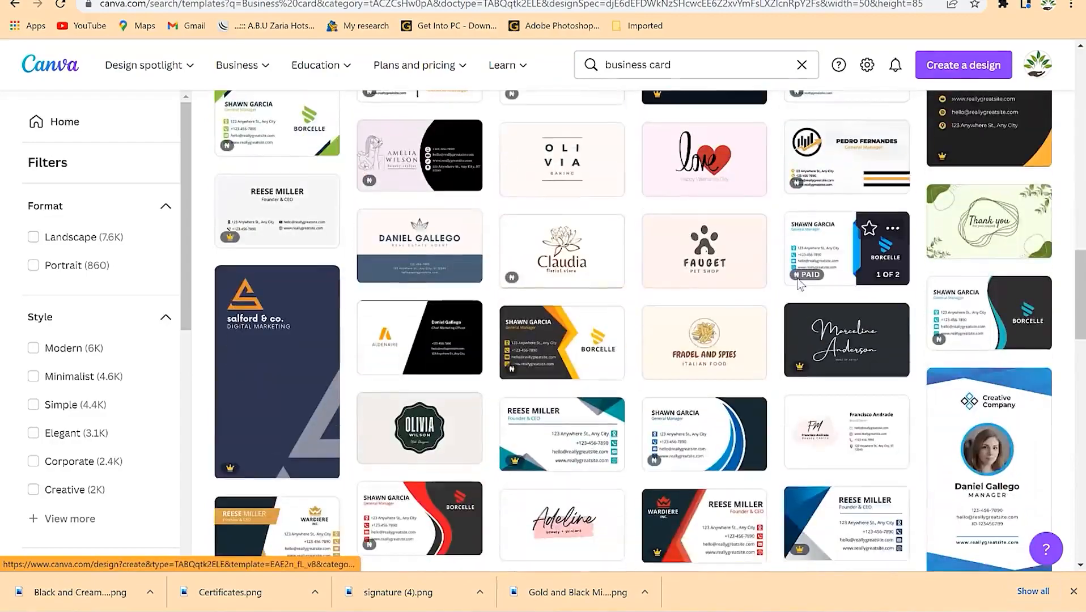
scroll(833, 351, down, 5)
- Open the White Blue Simple Marketing Expert business card template in a new tab
right_click(824, 242)
key(Escape)
scroll(468, 250, down, 6)
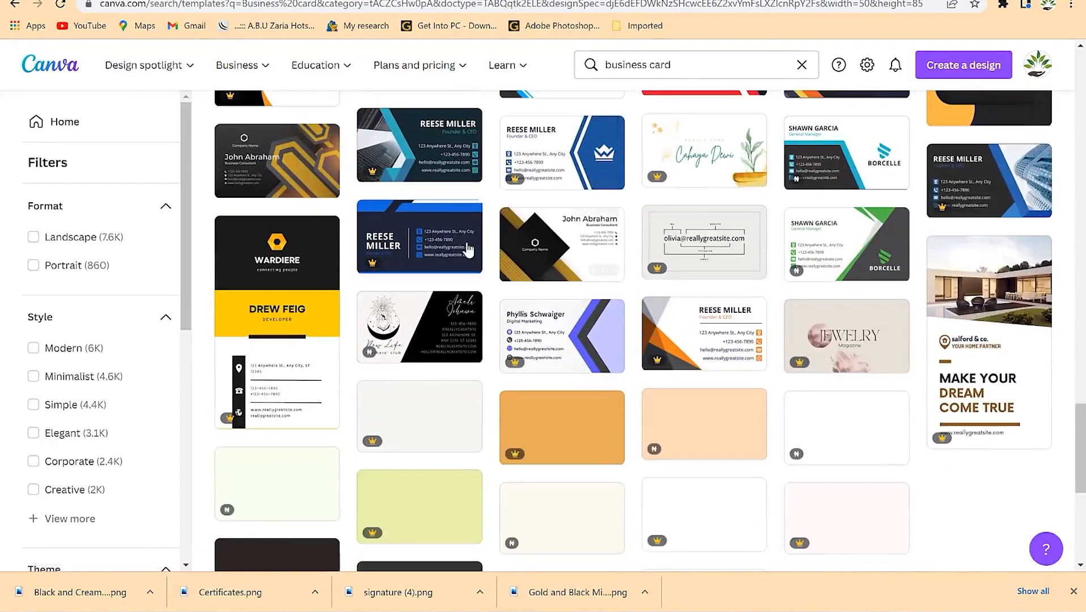
scroll(468, 250, down, 1)
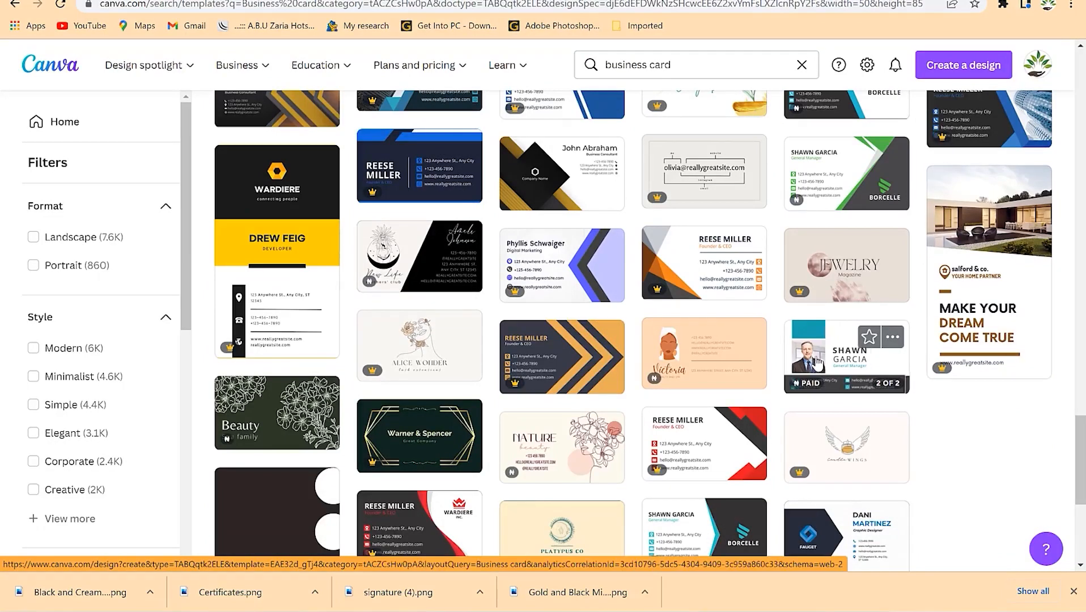
scroll(811, 340, down, 6)
right_click(829, 256)
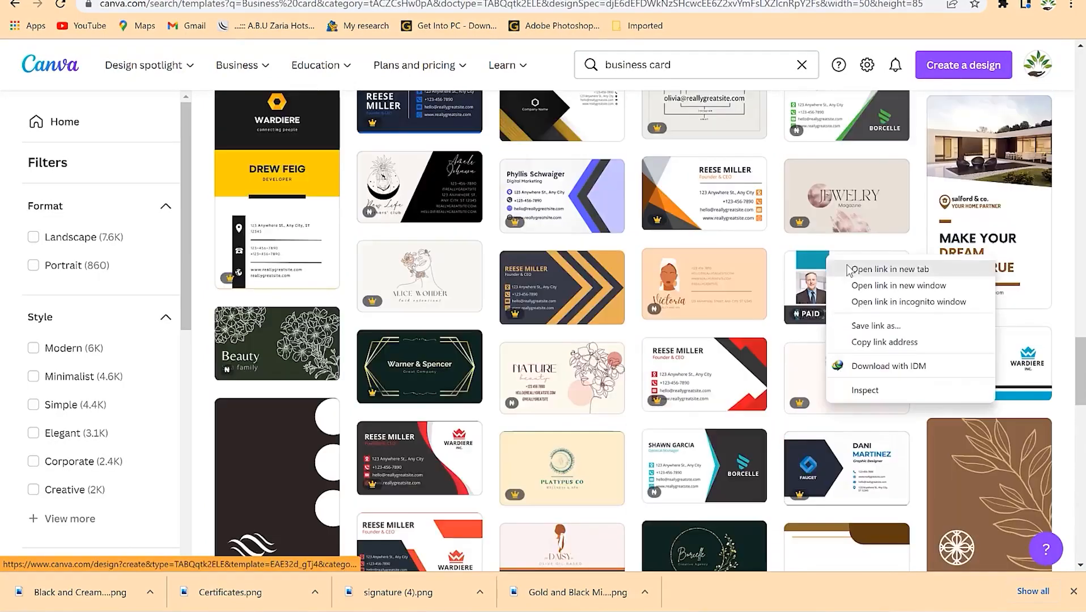
click(850, 269)
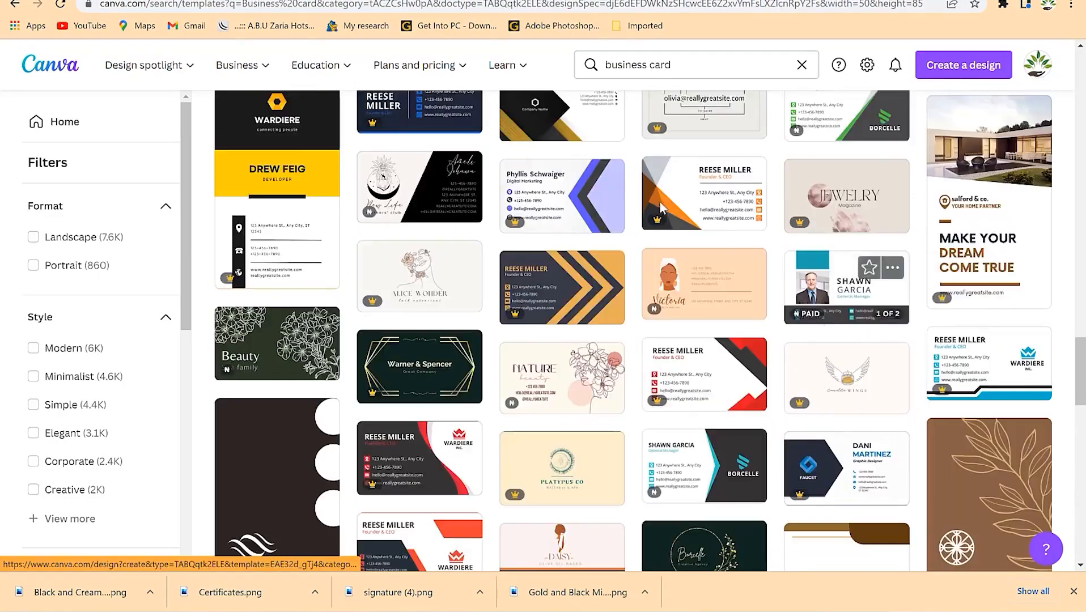
click(481, 1)
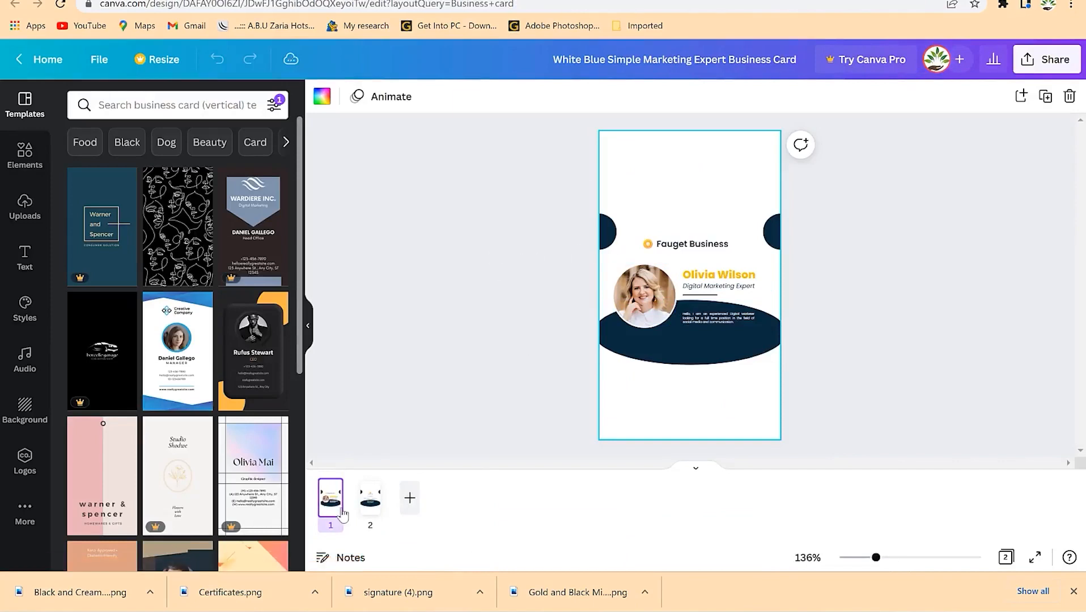
- Clear the Fauget Business heading on the card front so it can read EPIC Mentorship
click(370, 502)
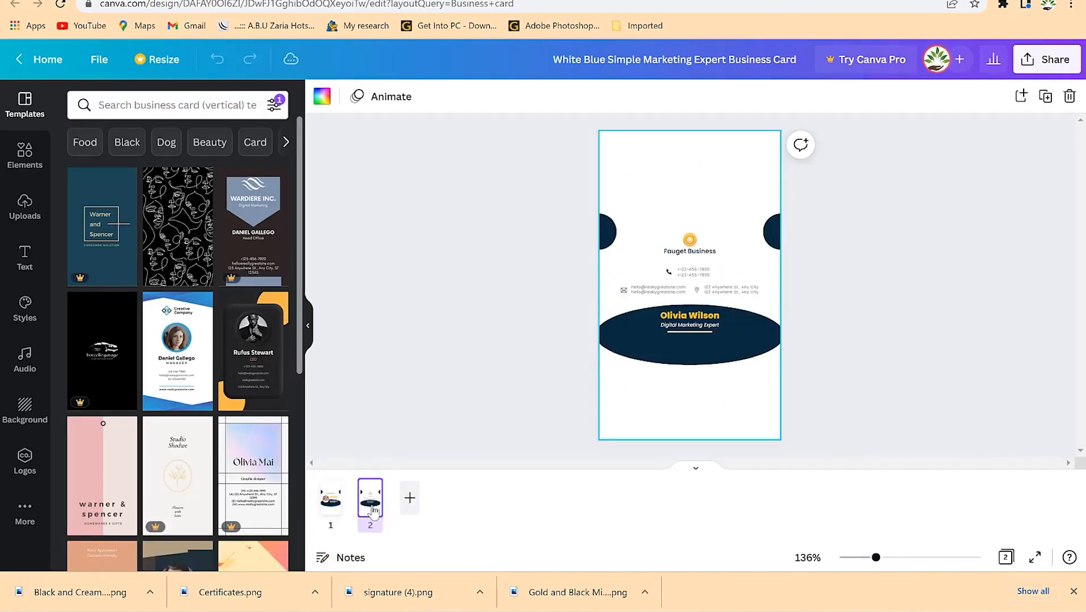
click(331, 517)
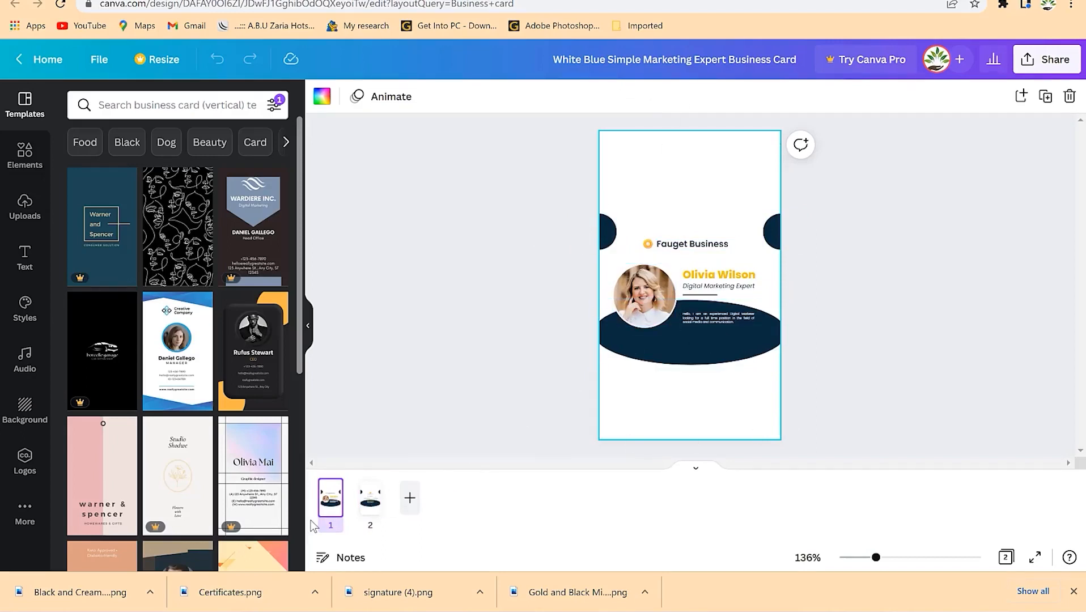
double_click(687, 248)
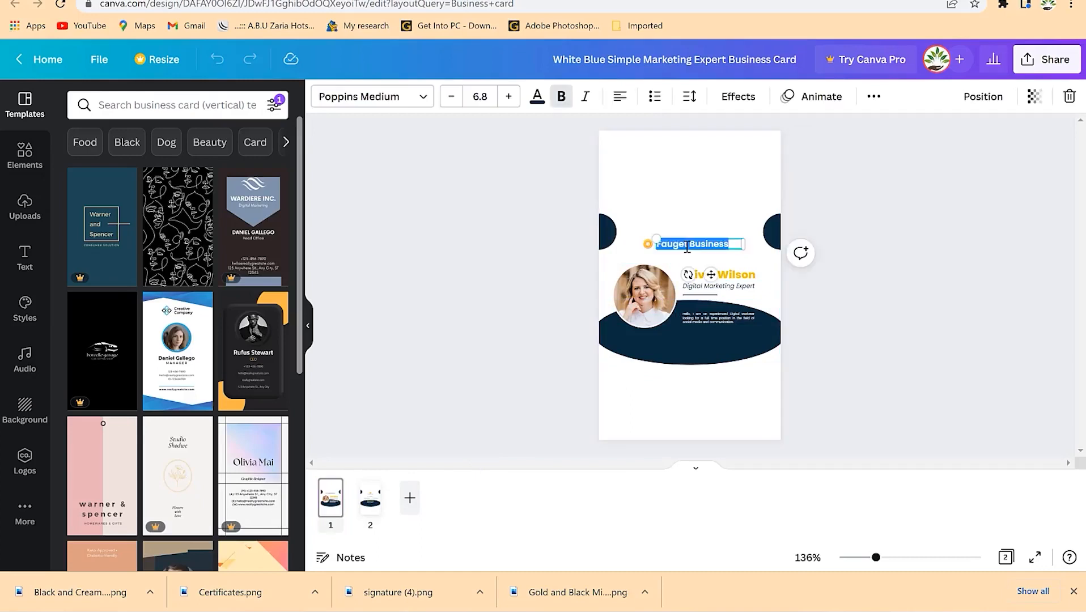
key(BackSpace)
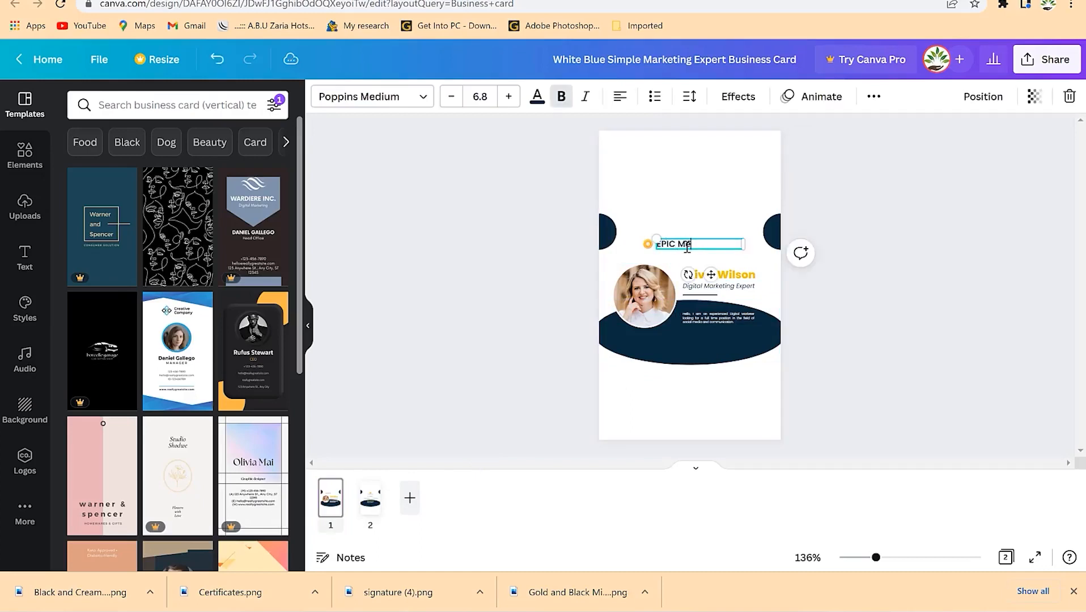
- Paste the owner's name over Olivia Wilson, set it to size 6.3, and widen it to one line
double_click(712, 276)
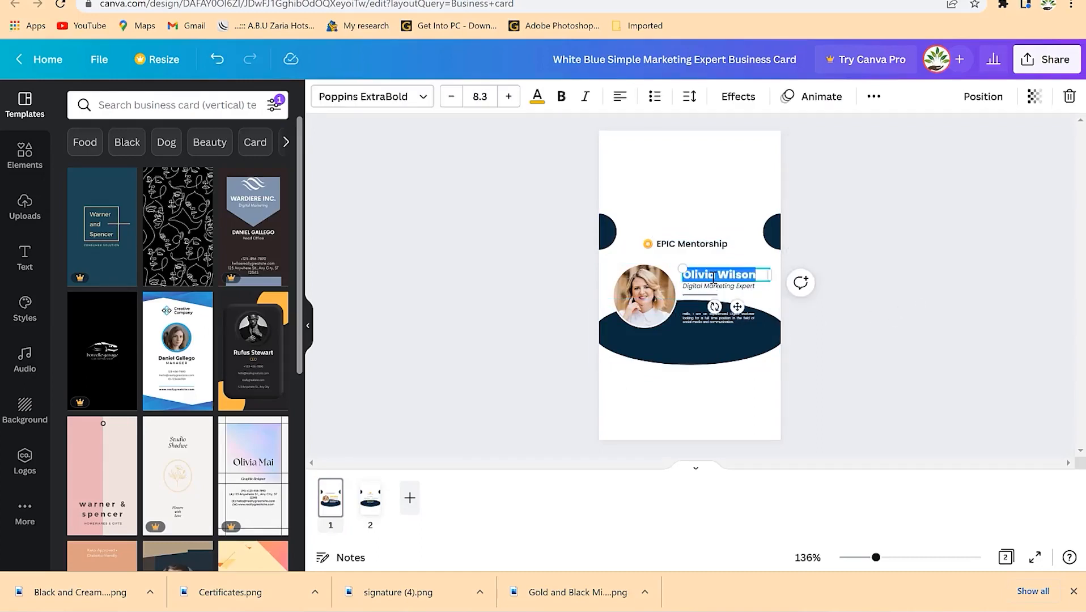
key(ctrl+a)
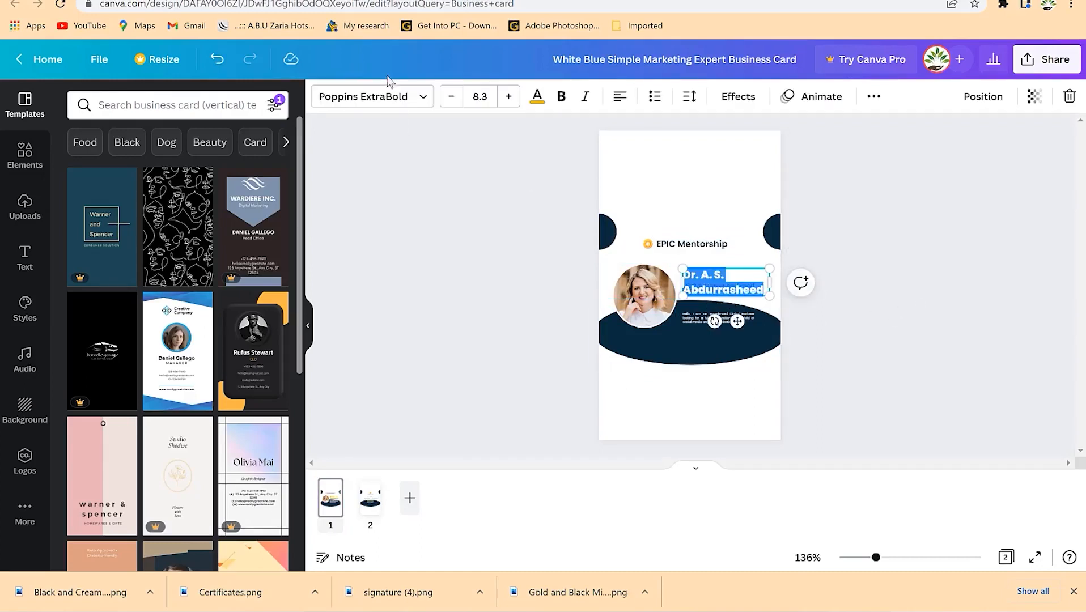
click(451, 105)
click(450, 105)
click(450, 104)
click(450, 105)
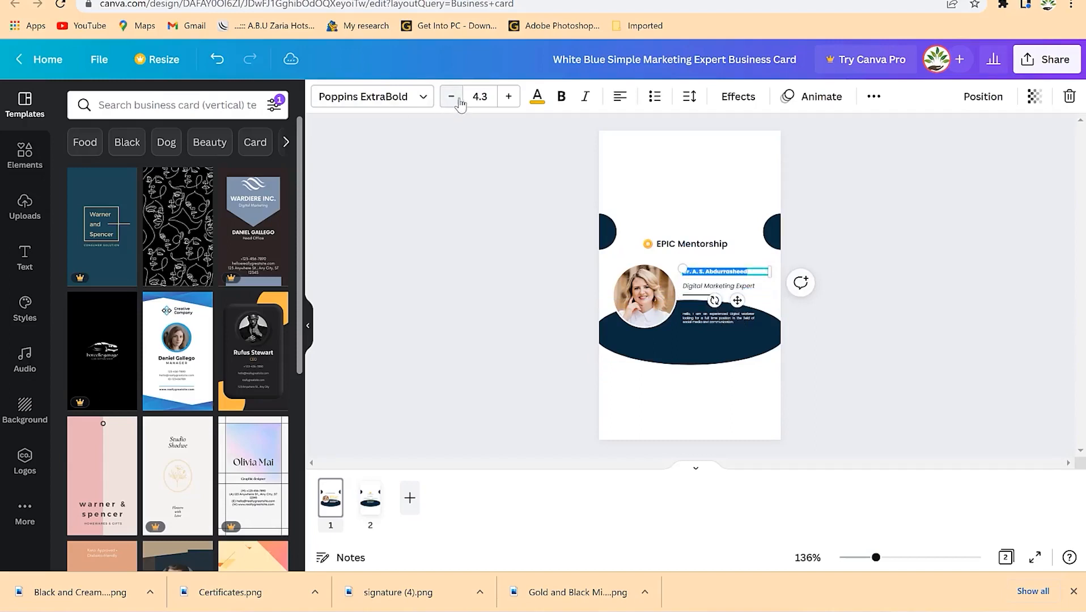
click(509, 97)
click(509, 97)
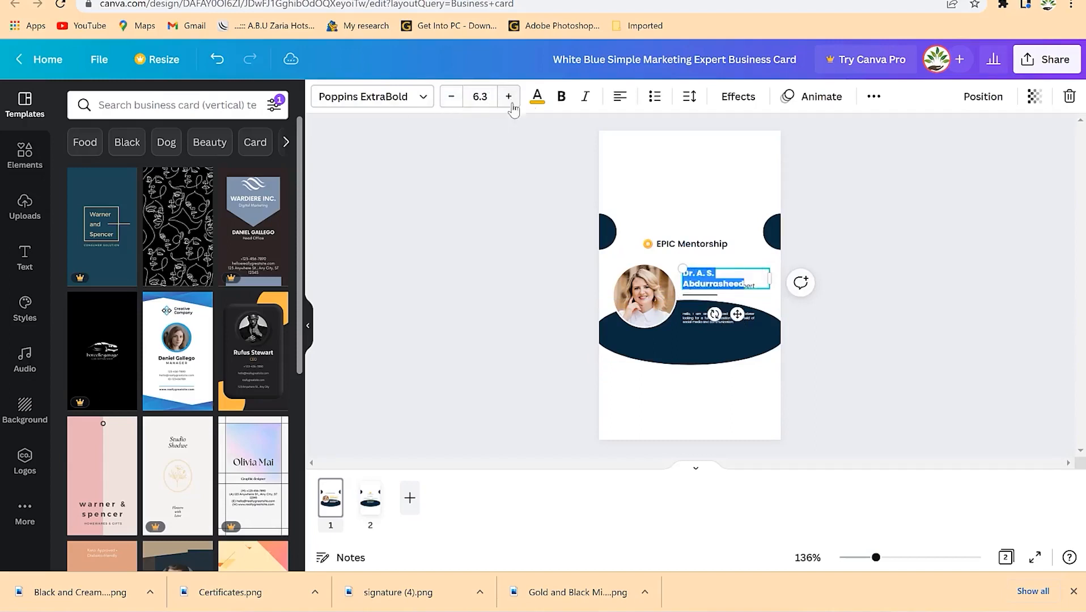
drag(770, 278, 802, 283)
drag(877, 557, 933, 558)
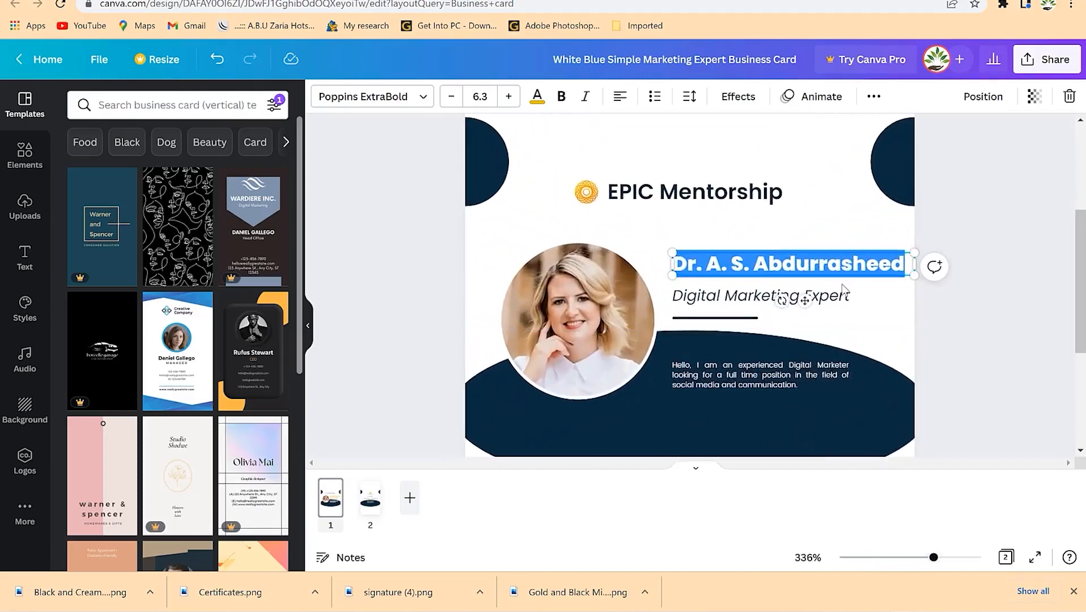
click(821, 217)
drag(801, 261, 797, 265)
- Replace the Digital Marketing Expert title with Presentation Coach
click(754, 296)
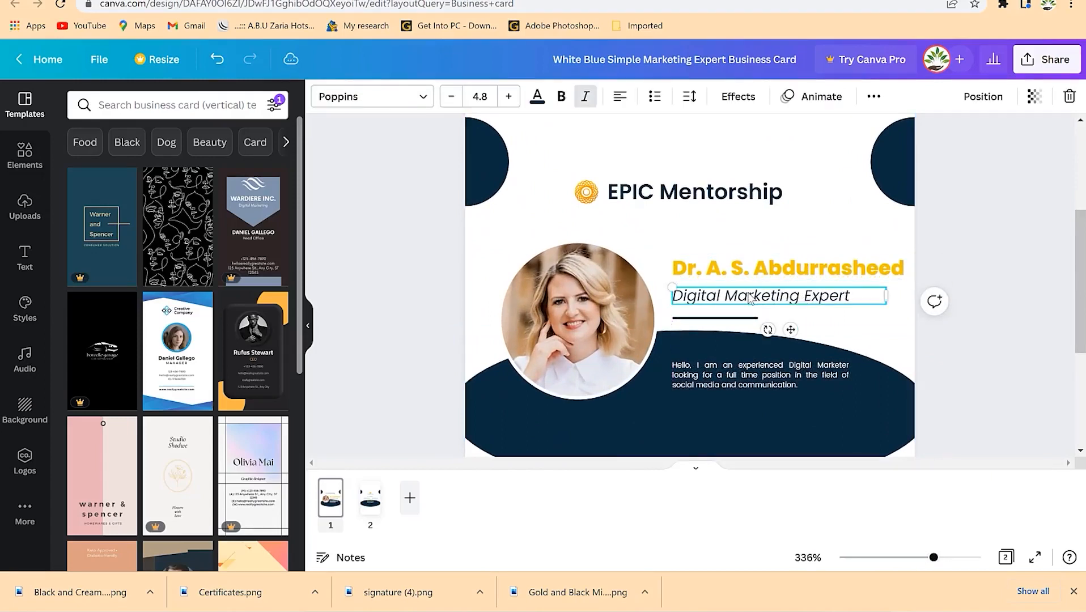
click(749, 297)
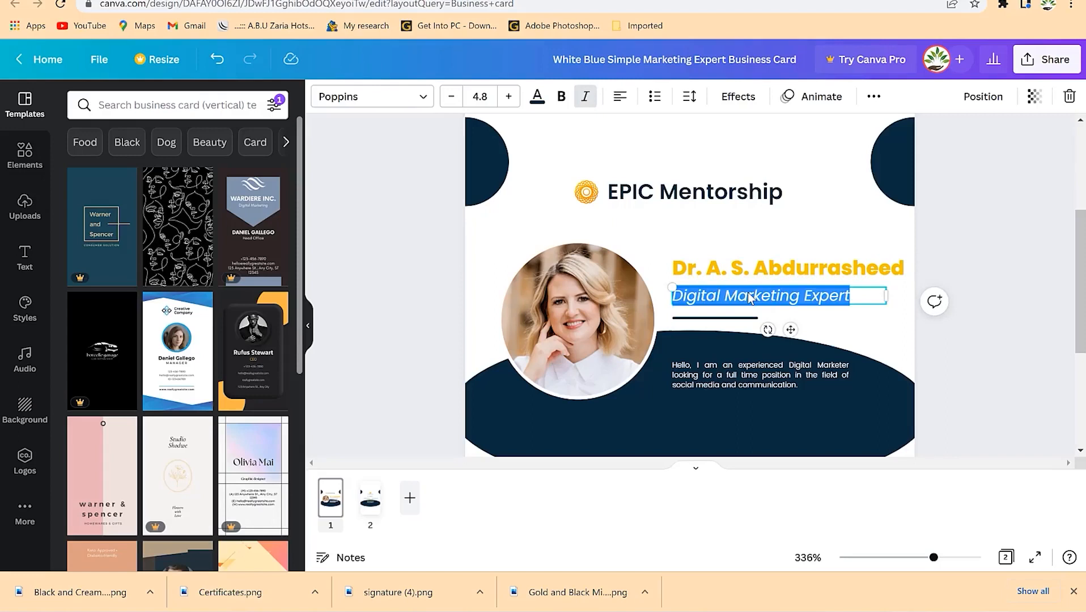
text(Presentation Coach)
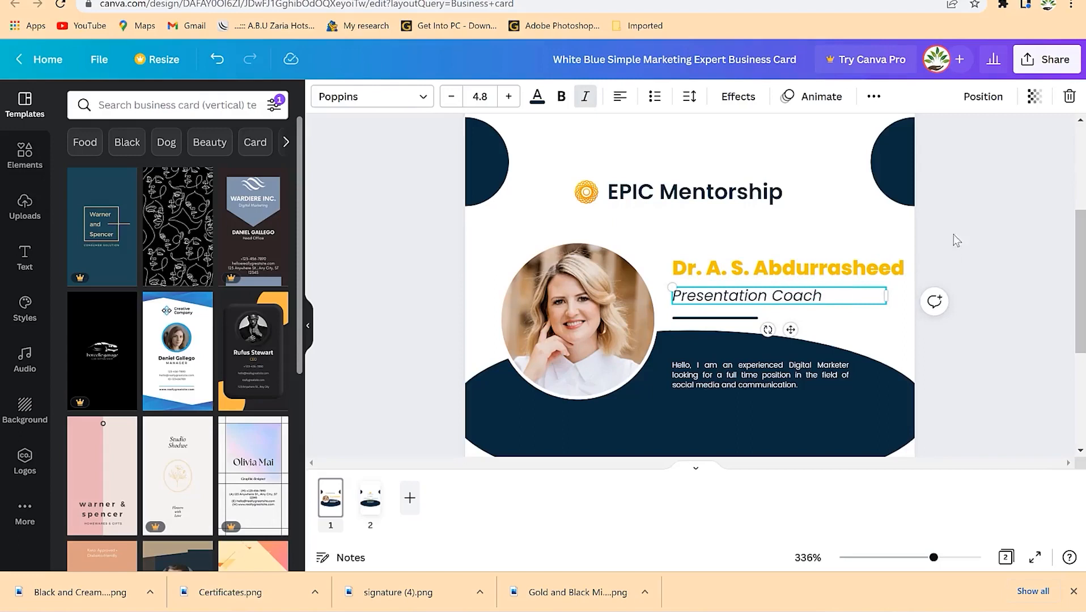
click(954, 234)
click(712, 318)
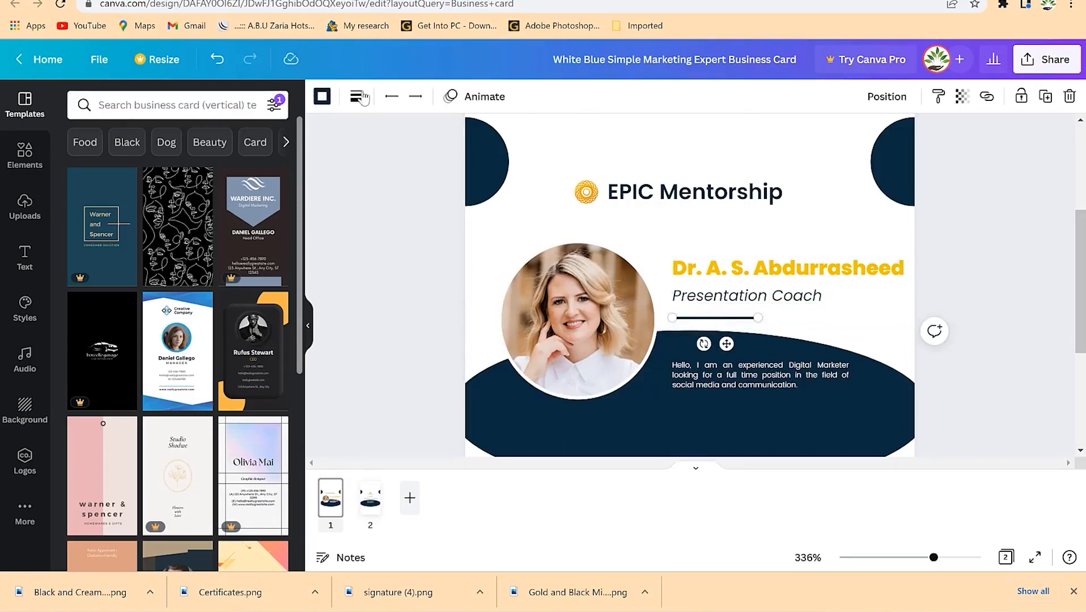
- Try colours on the large ellipse and make the top-left semicircle dark brown
click(870, 430)
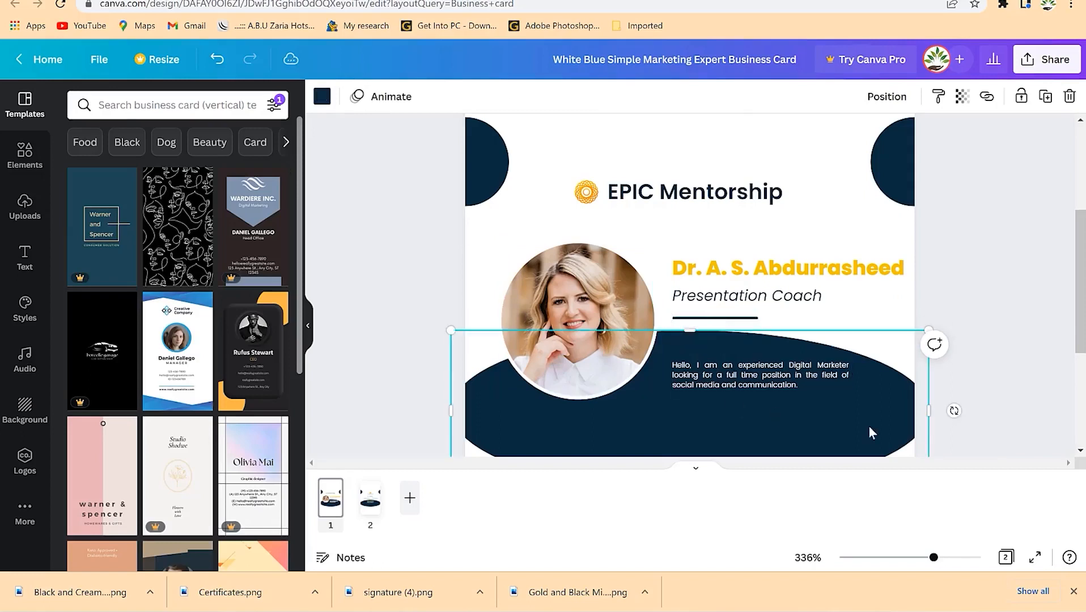
click(323, 97)
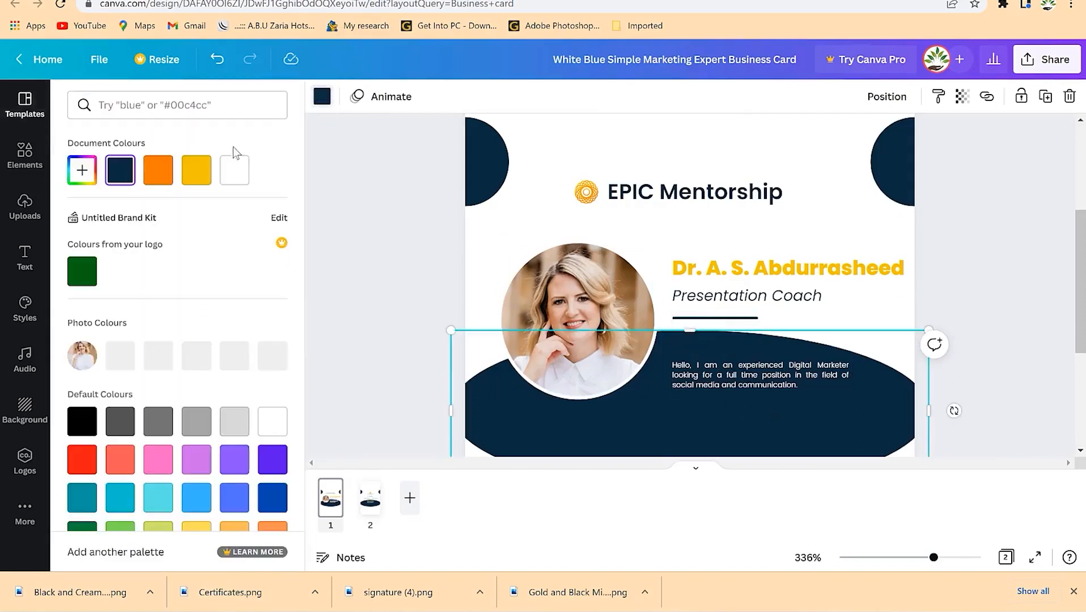
click(159, 171)
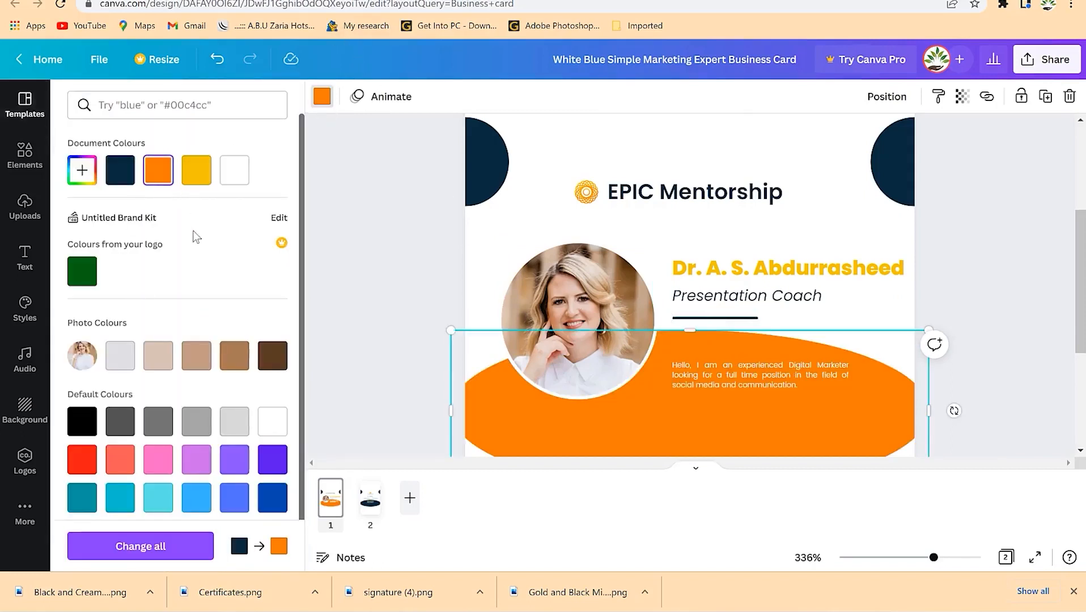
click(280, 361)
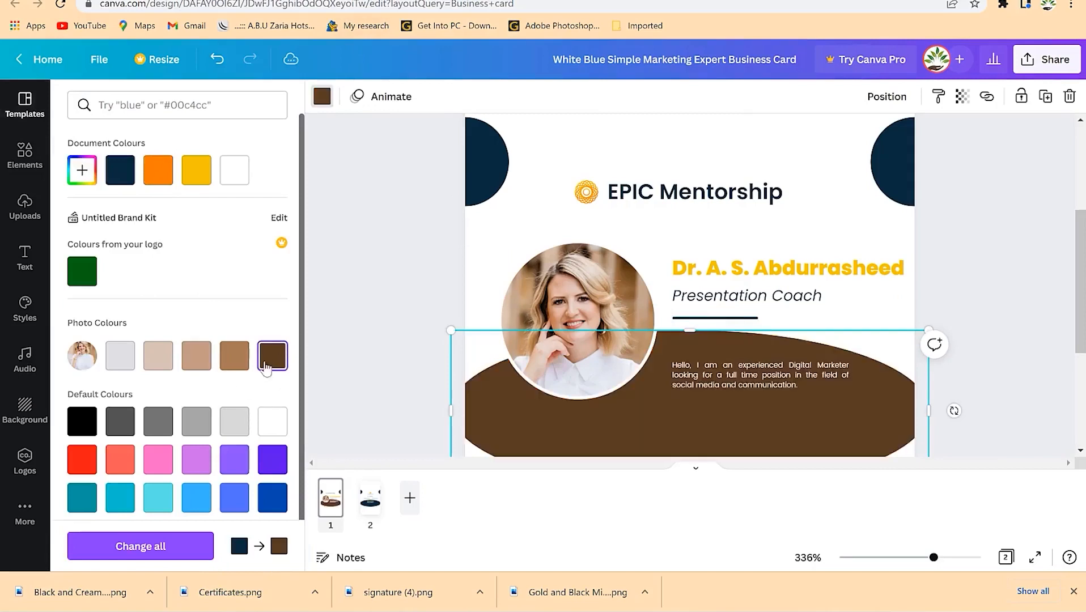
click(235, 362)
click(495, 153)
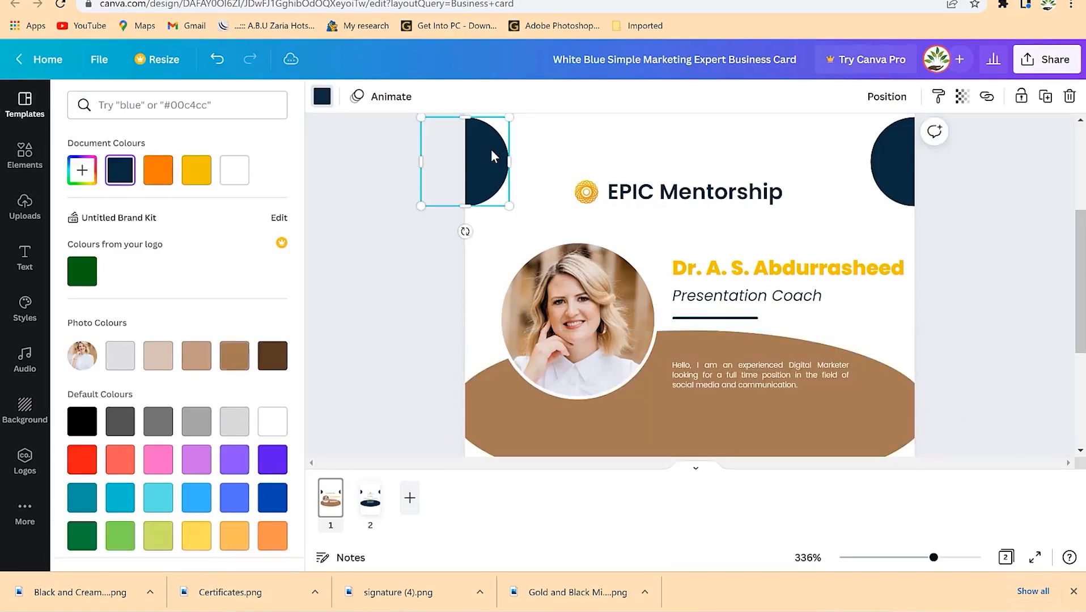
click(272, 357)
- Make the top-right semicircle and the large ellipse dark brown
click(893, 162)
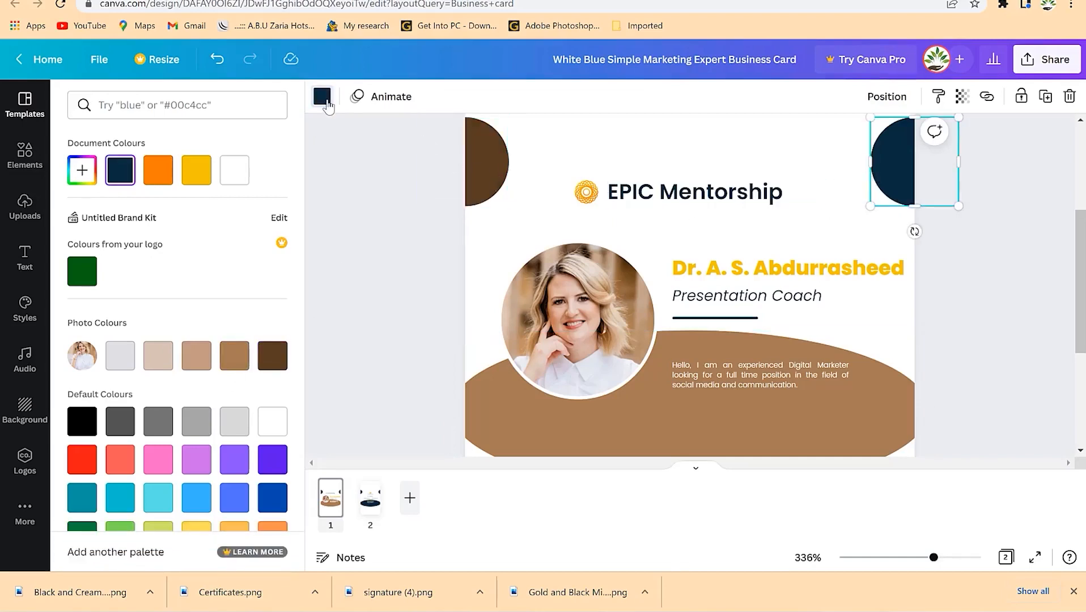
click(328, 105)
click(324, 99)
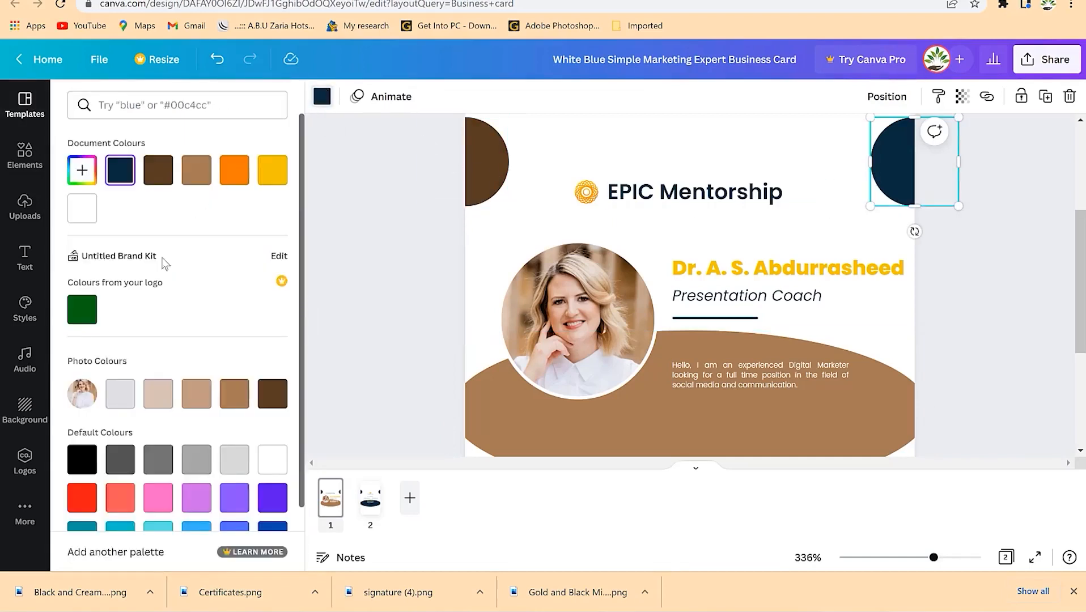
click(274, 397)
click(649, 423)
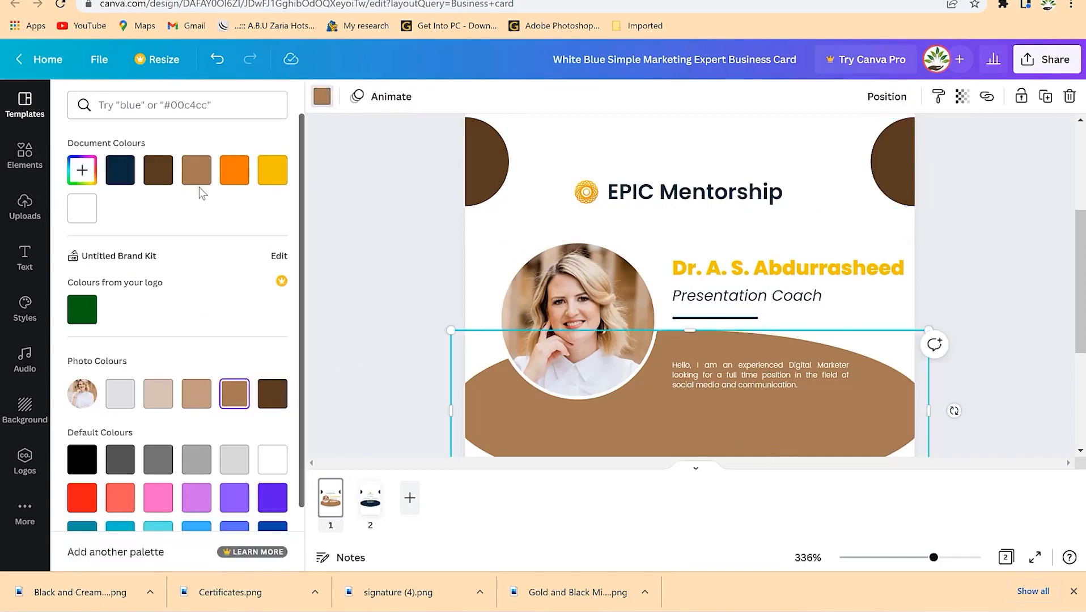
click(159, 170)
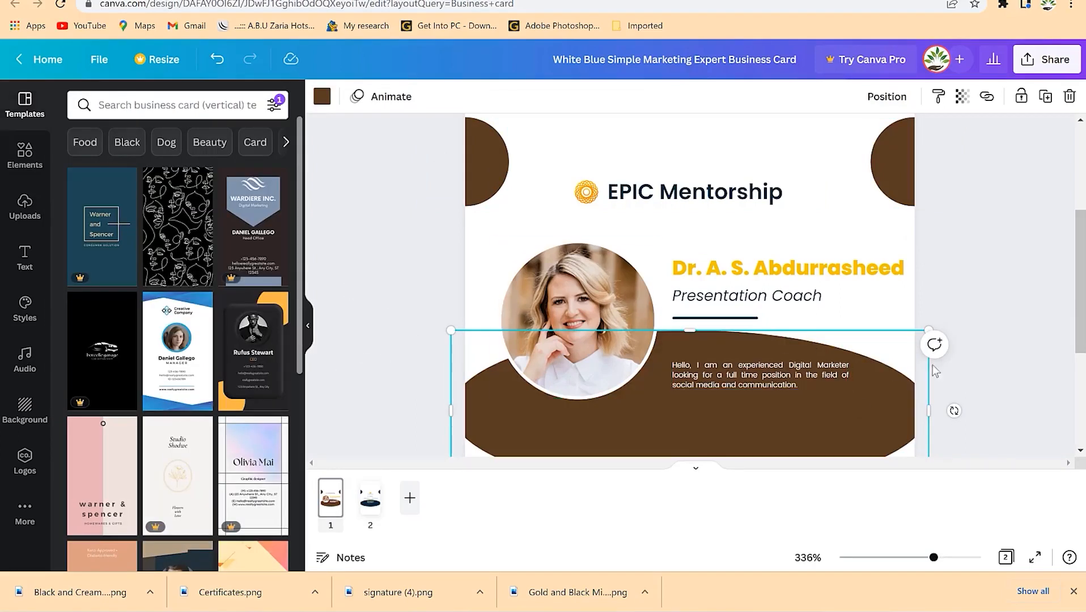
click(943, 304)
- Recolour the short underline beneath Presentation Coach dark brown
click(730, 320)
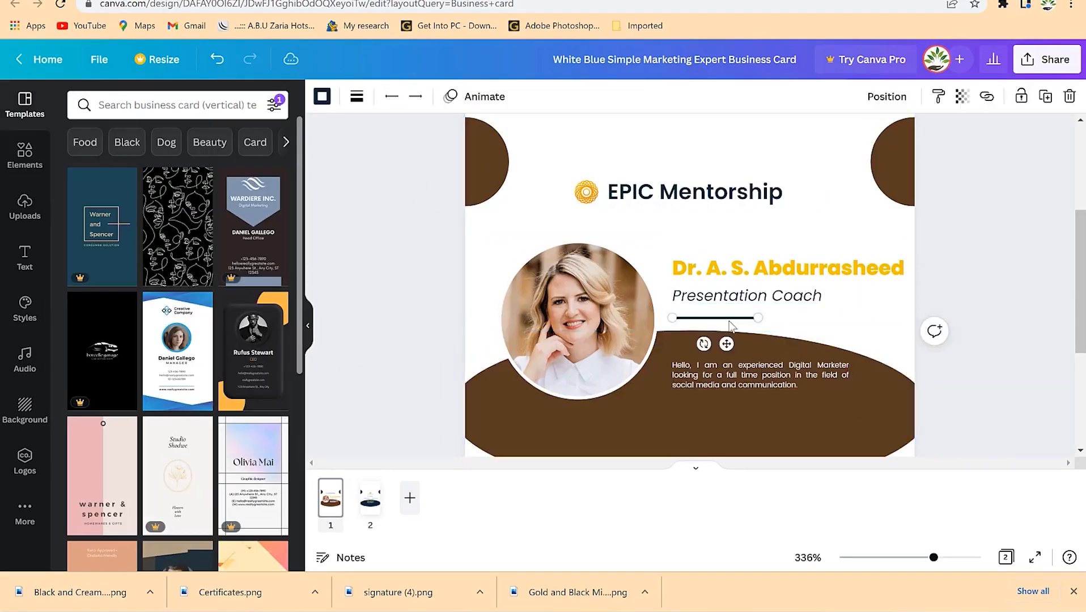
click(323, 97)
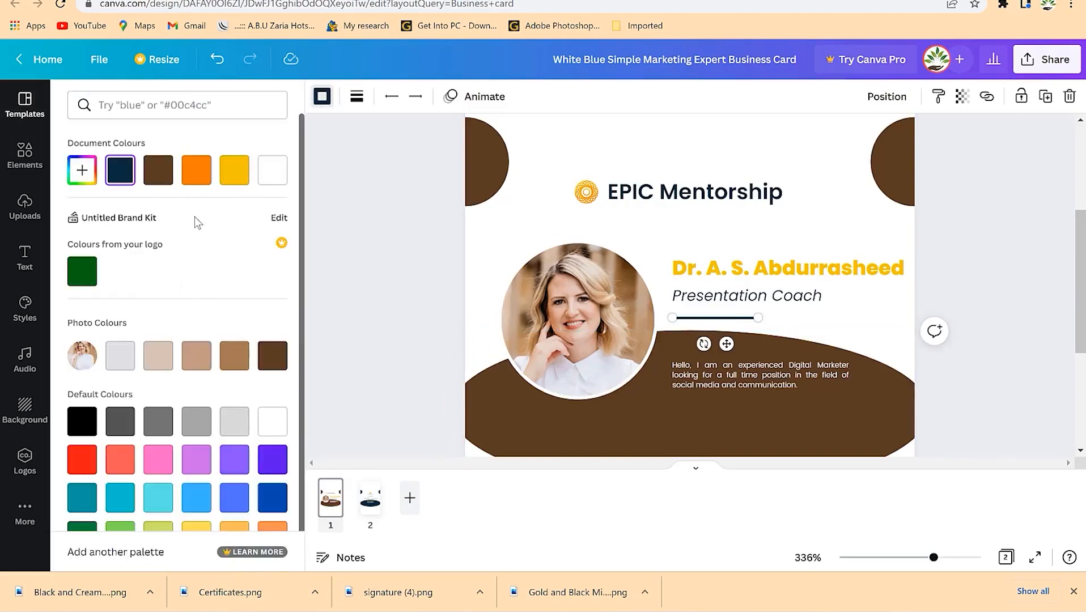
click(159, 173)
click(437, 300)
click(983, 314)
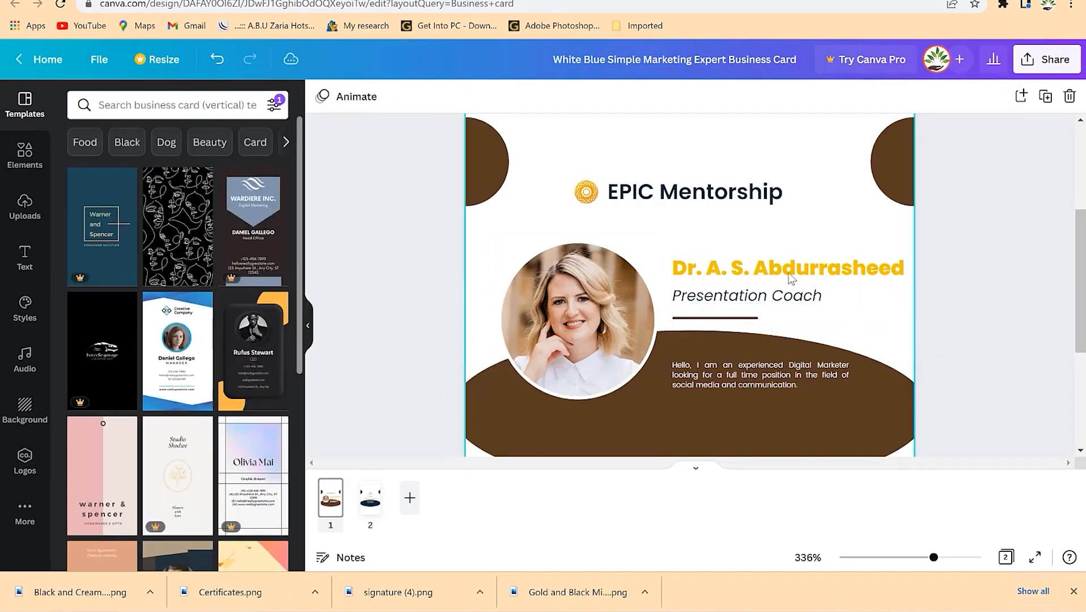
click(595, 195)
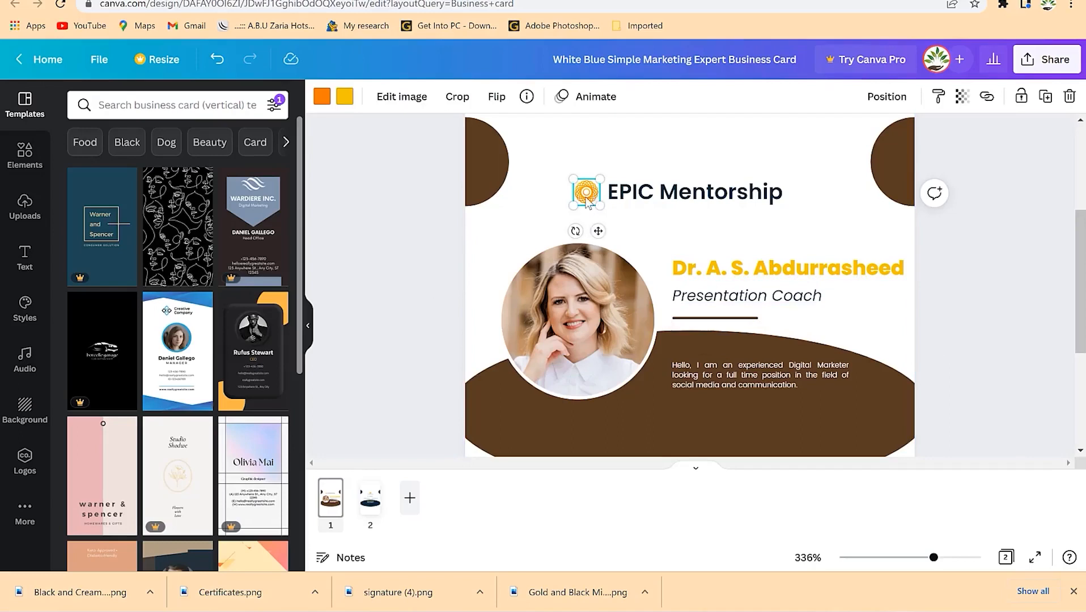
key(Delete)
scroll(482, 218, up, 2)
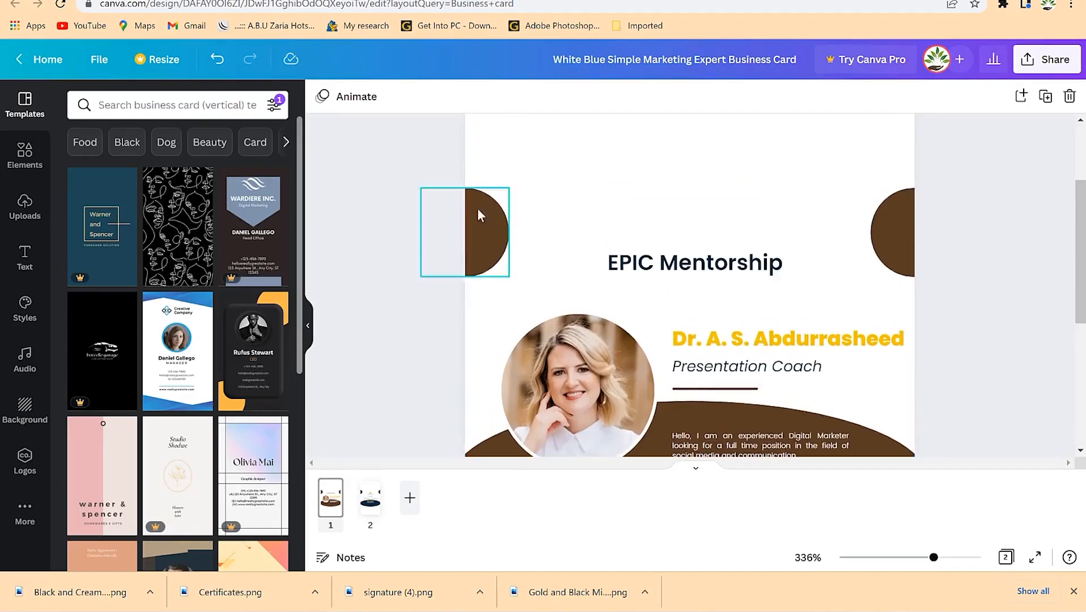
click(25, 153)
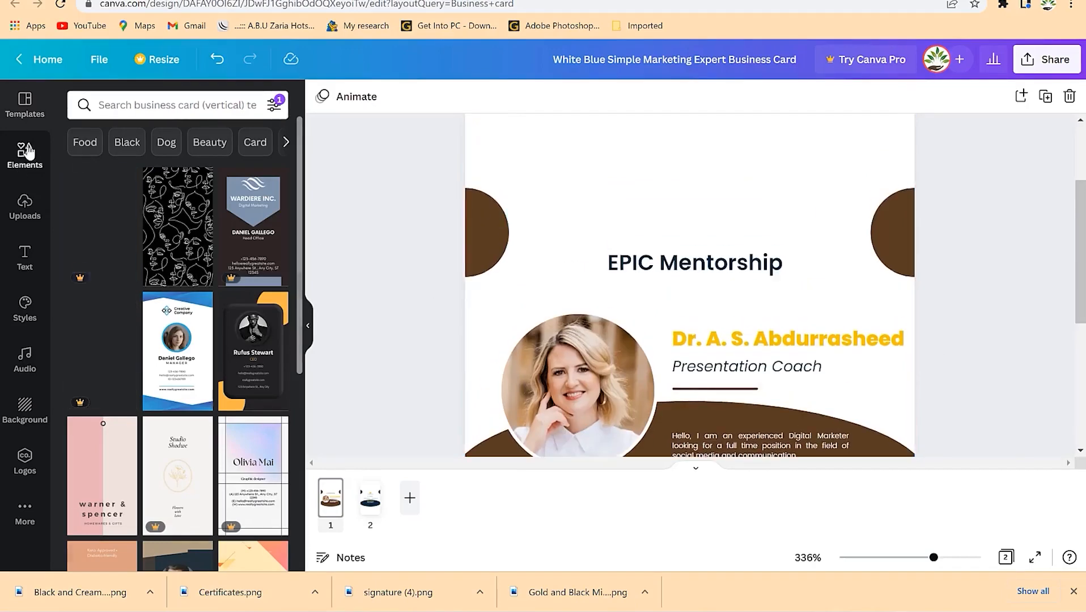
click(144, 106)
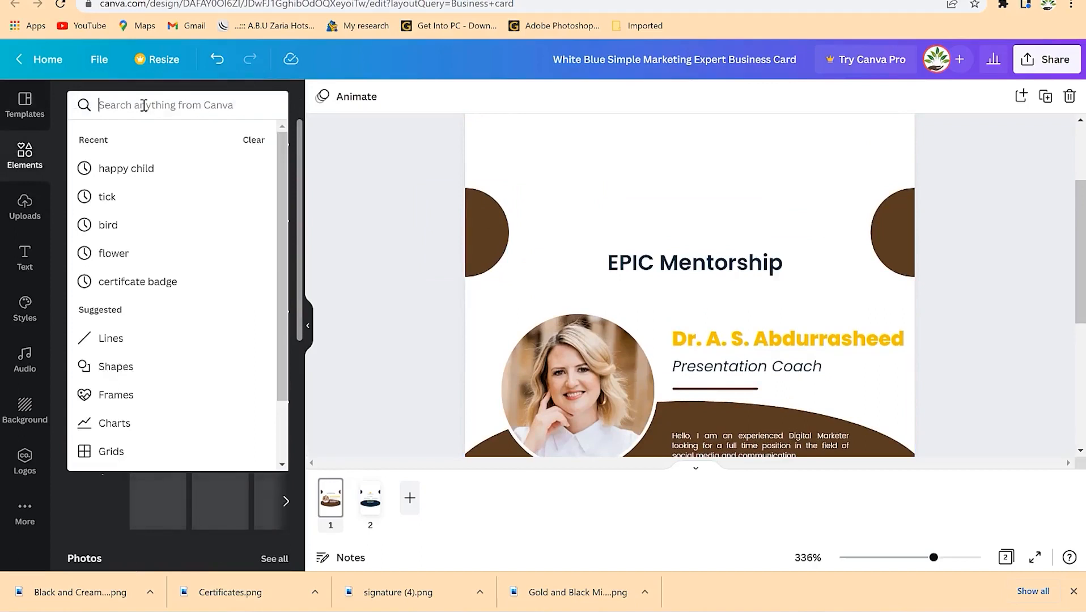
text(b)
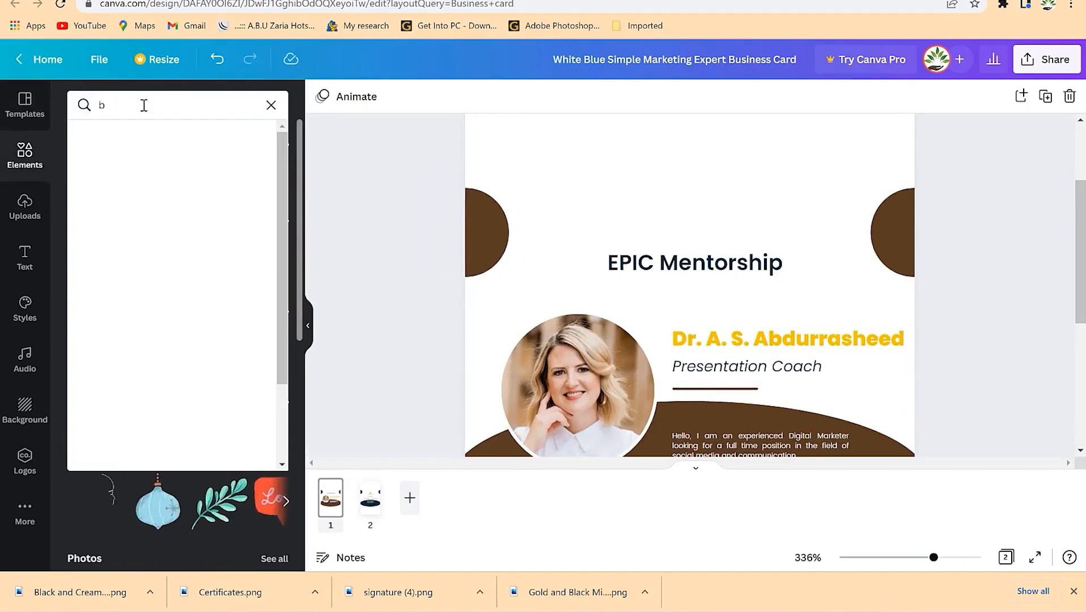
text(e)
key(BackSpace)
key(BackSpace)
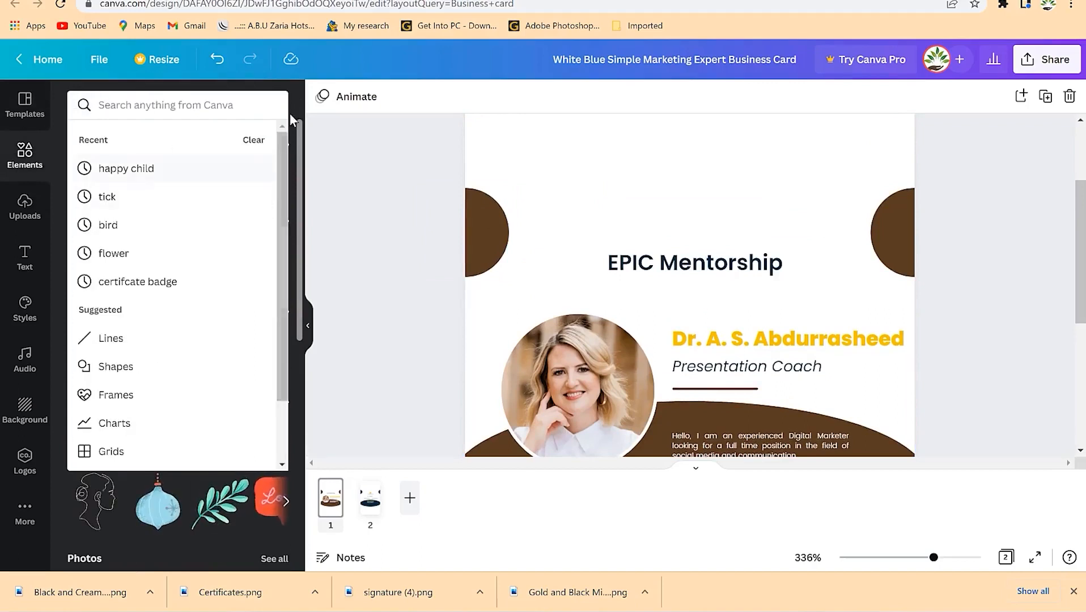
click(294, 123)
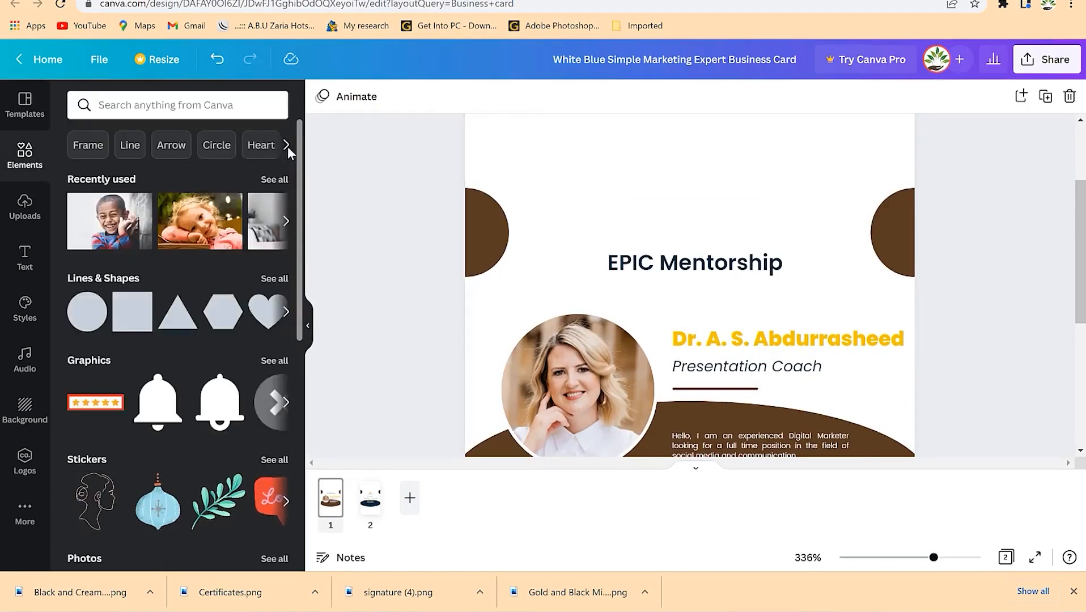
scroll(276, 328, down, 3)
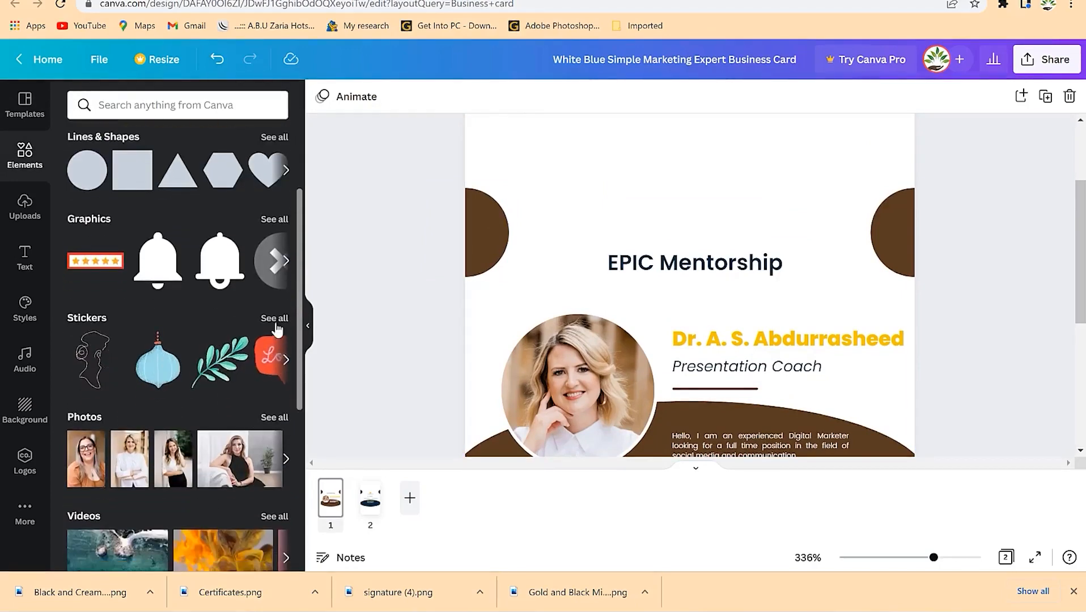
scroll(276, 329, down, 4)
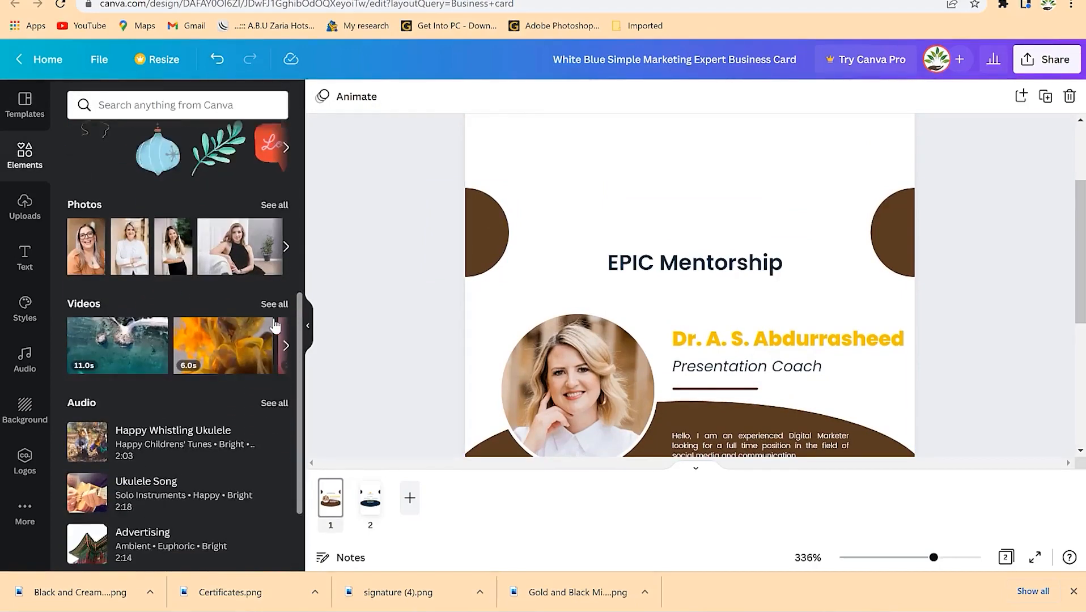
scroll(274, 321, up, 3)
click(273, 319)
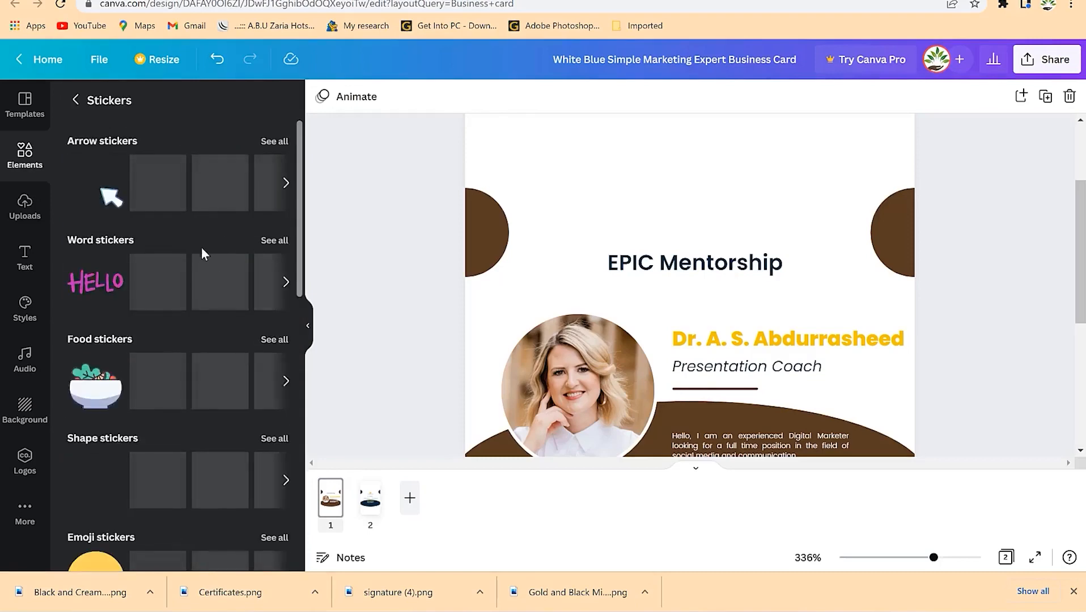
scroll(177, 340, down, 5)
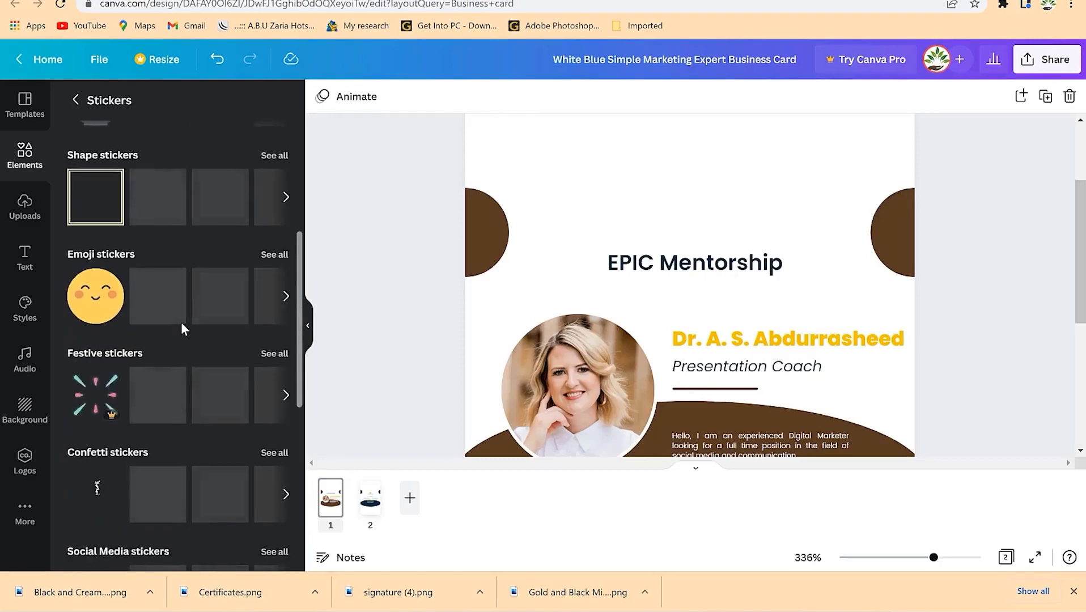
scroll(181, 322, up, 5)
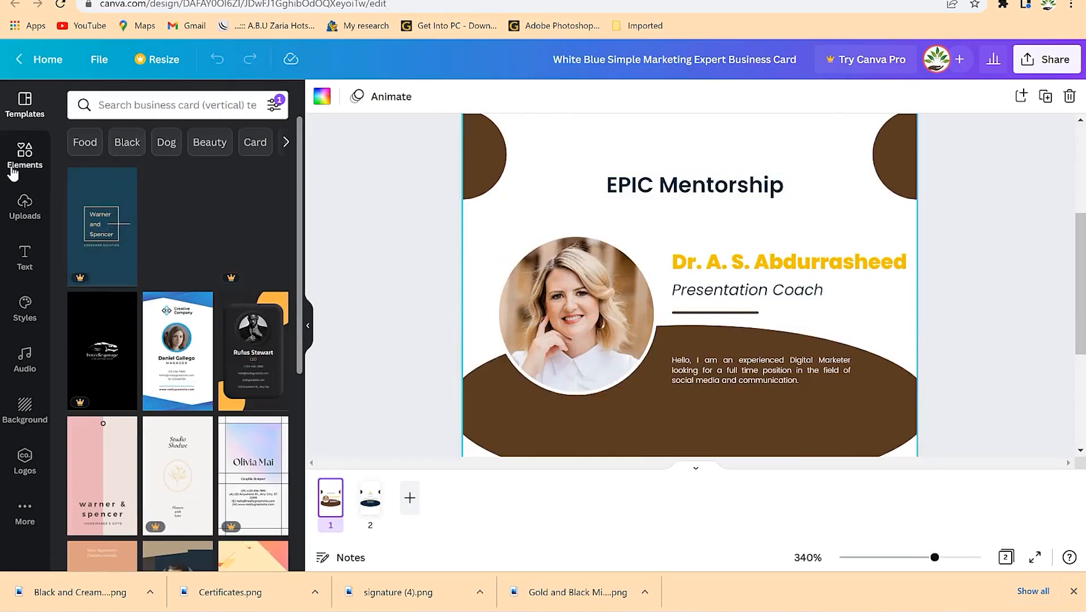
click(25, 153)
- Search Elements for 'flying bird' and drop the bird sketch onto the card
click(177, 106)
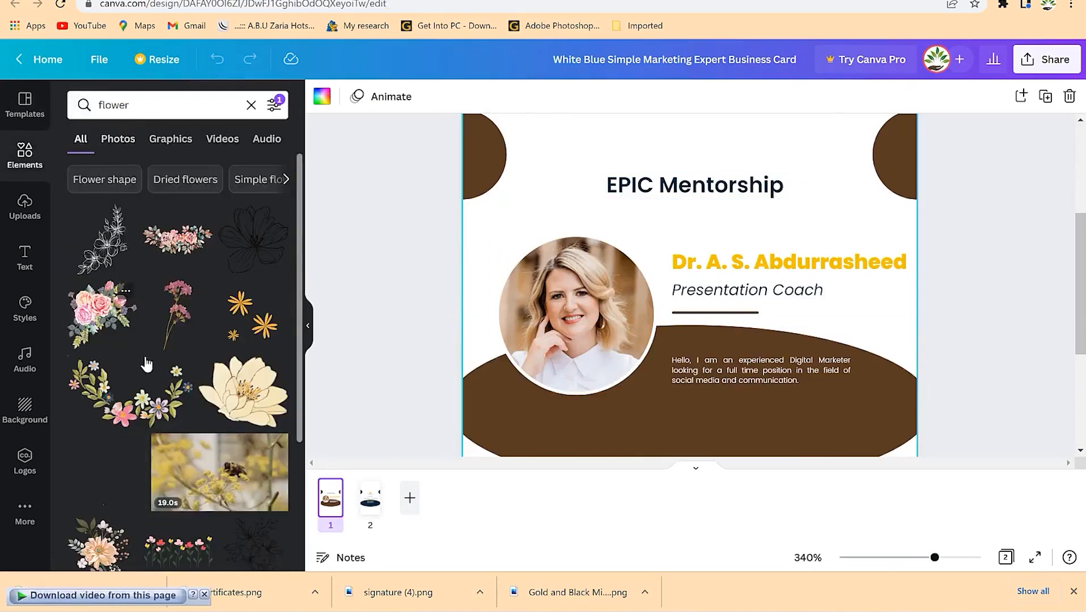
scroll(145, 363, down, 10)
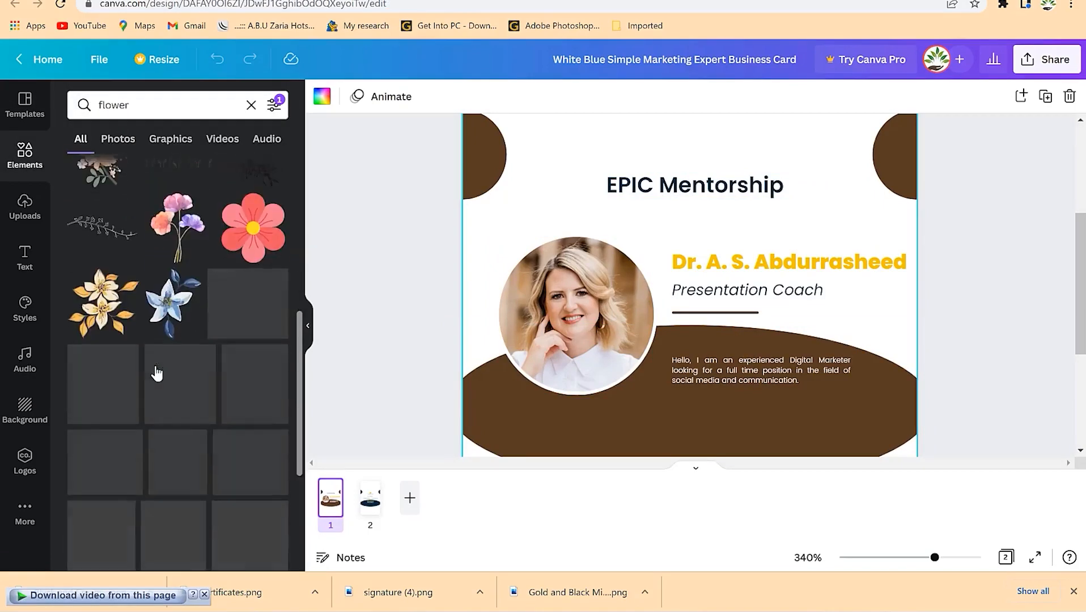
scroll(155, 365, down, 8)
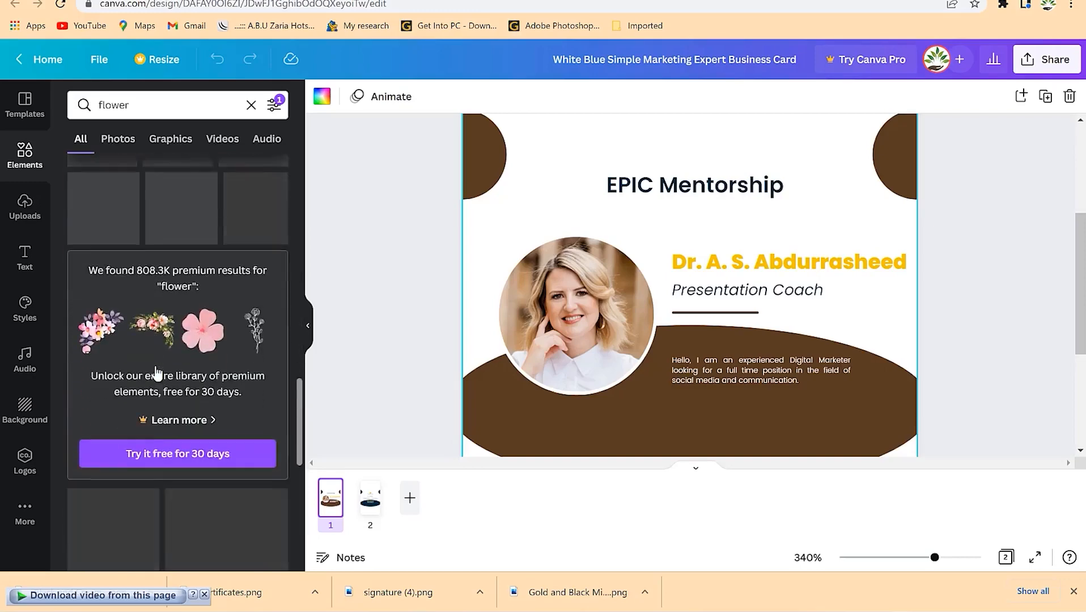
scroll(158, 367, down, 8)
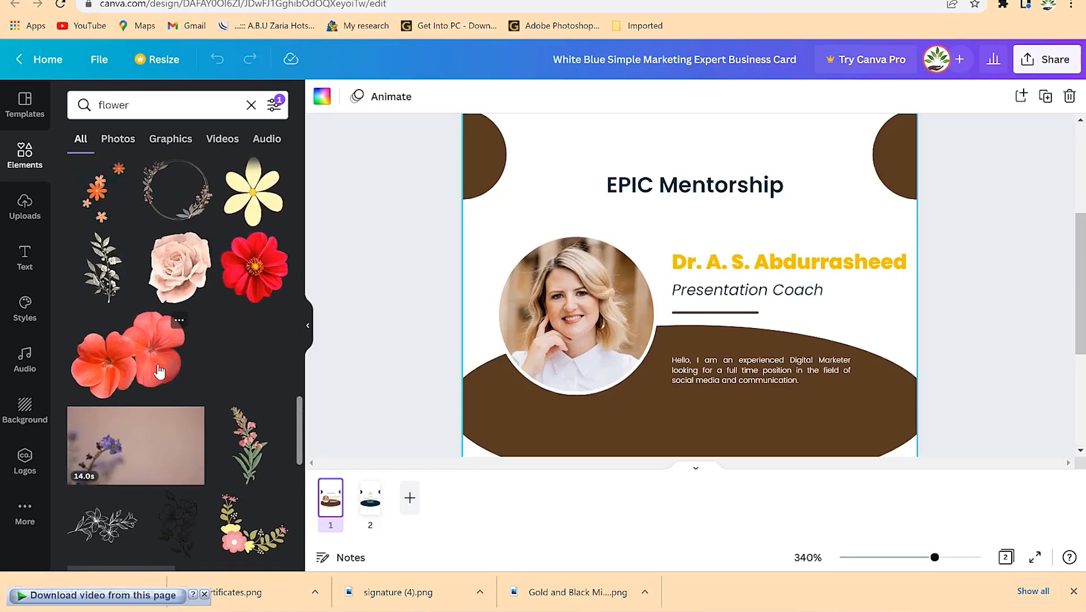
scroll(159, 371, down, 2)
scroll(160, 272, down, 5)
click(162, 97)
text(flying bird)
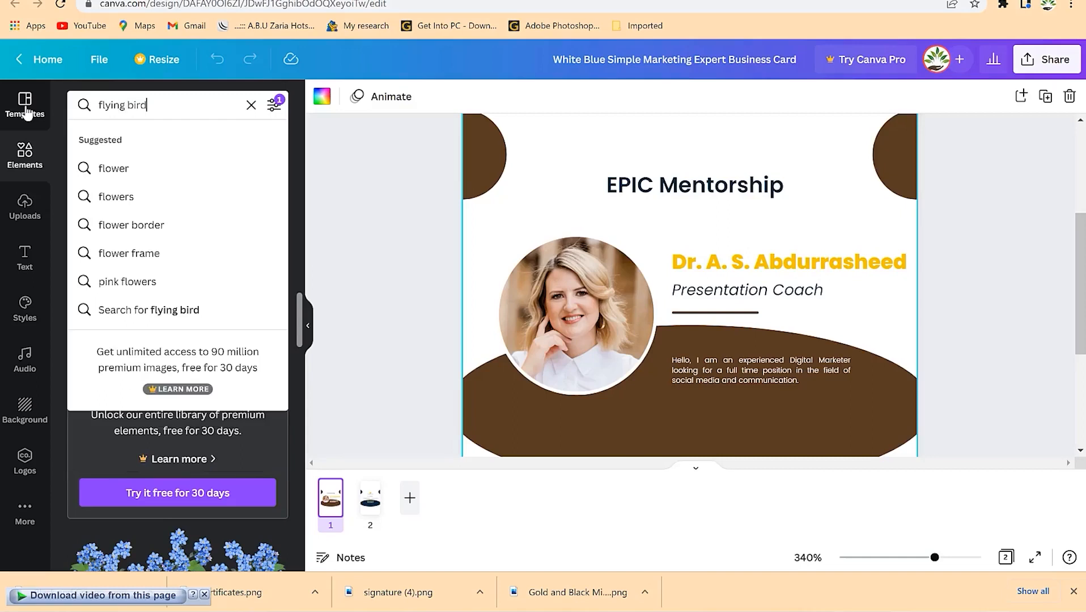
key(Return)
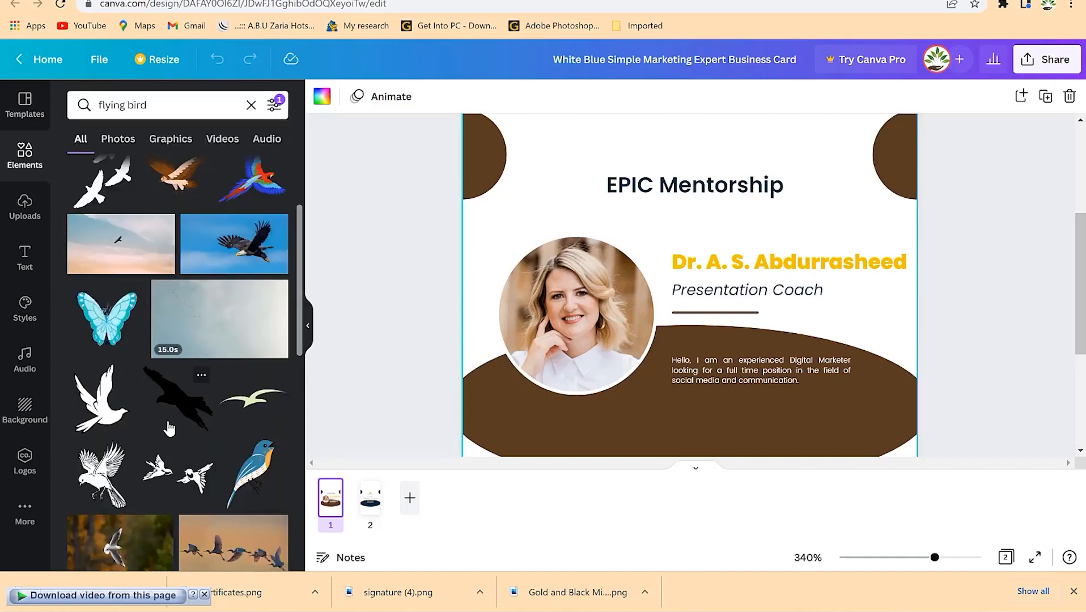
scroll(178, 454, down, 2)
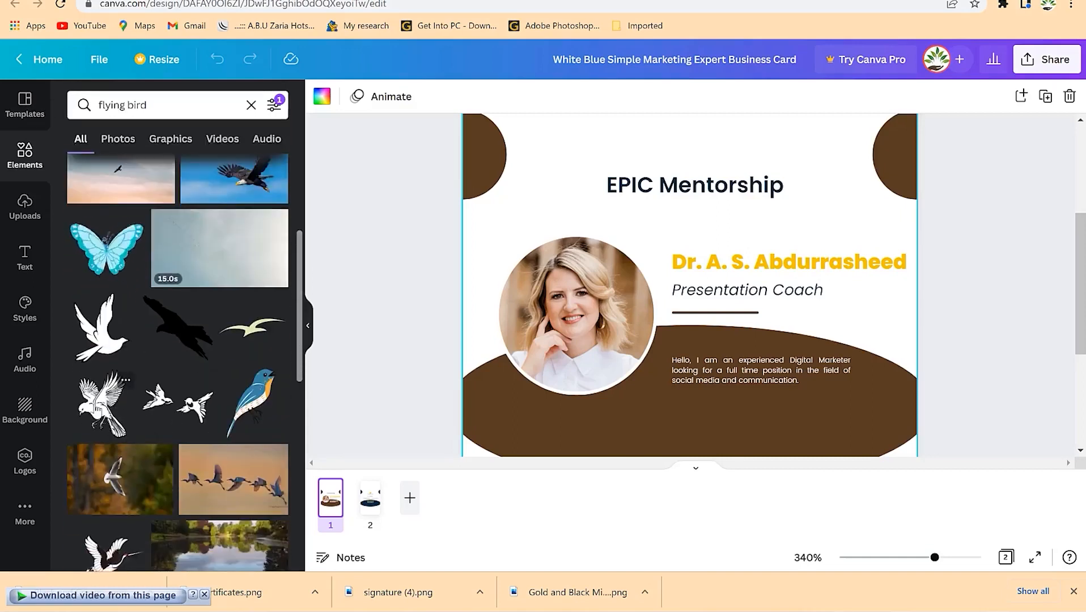
drag(102, 402, 568, 210)
- Resize the bird and position it just above the EPIC Mentorship heading
drag(697, 364, 688, 151)
click(974, 314)
scroll(935, 255, up, 2)
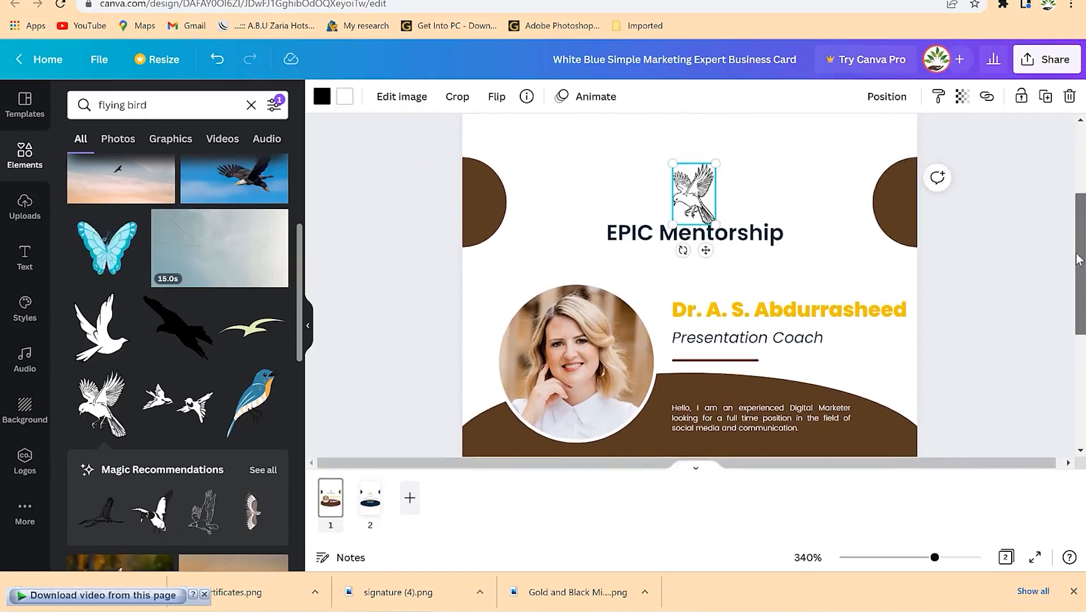
drag(682, 191, 680, 178)
drag(715, 211, 730, 220)
- Recolour the bird graphic brown from the document colours
click(325, 100)
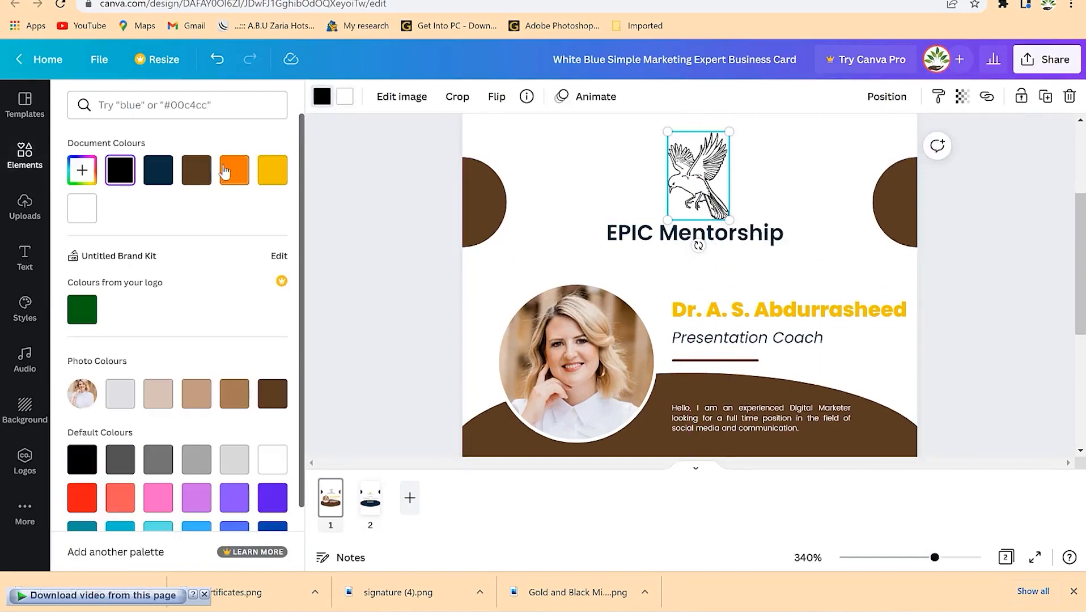
click(195, 179)
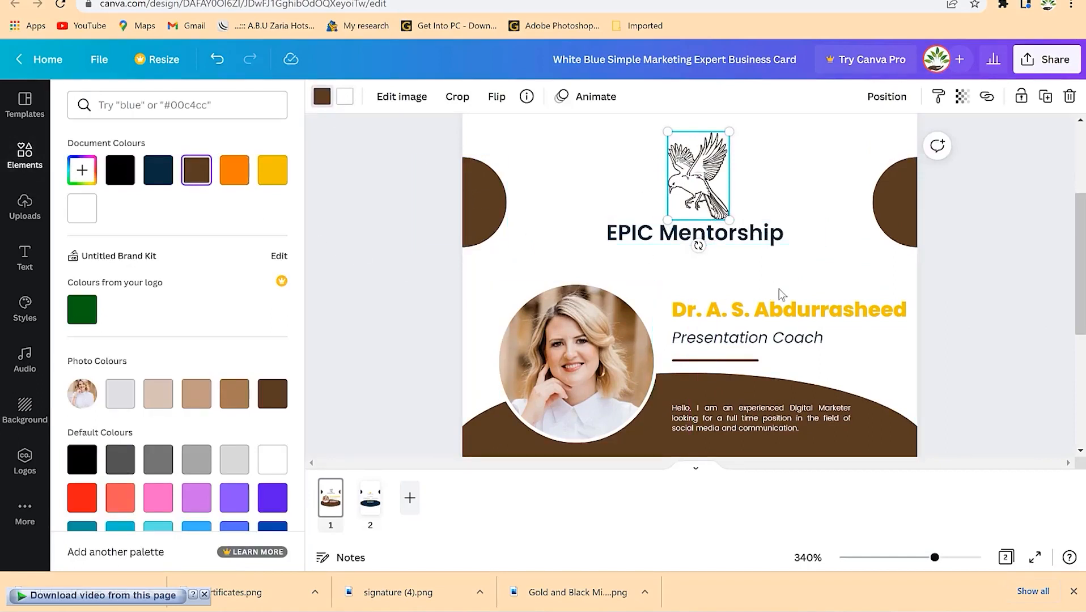
click(832, 259)
click(576, 211)
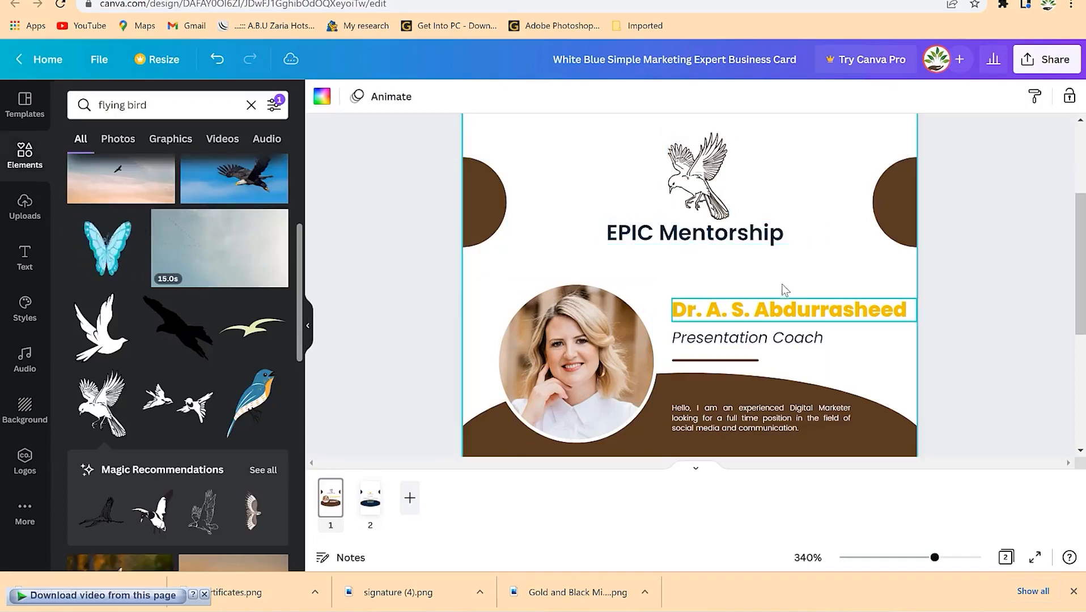
click(730, 420)
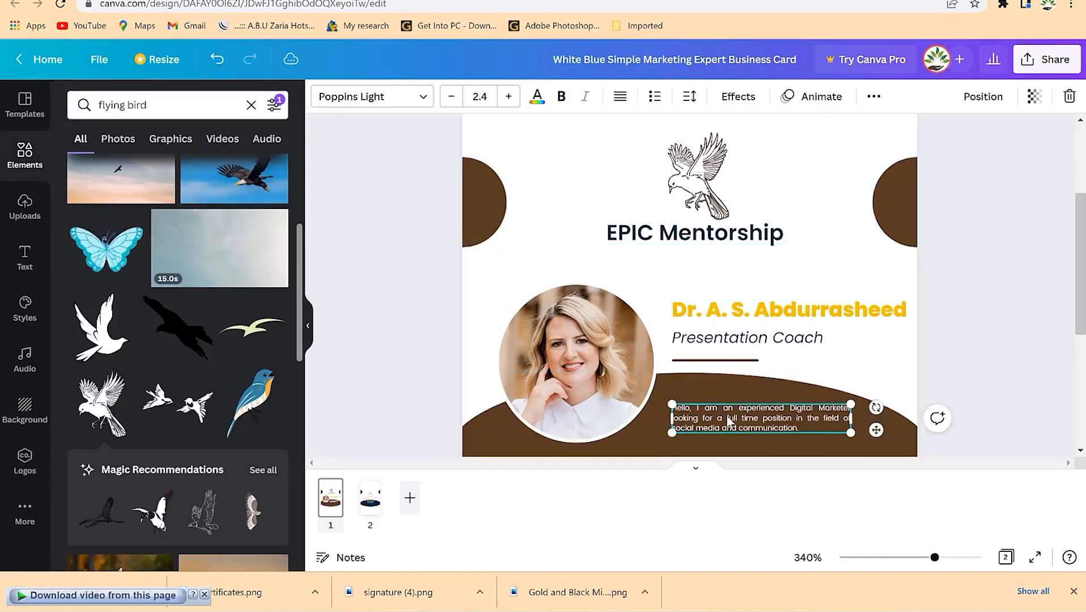
double_click(753, 423)
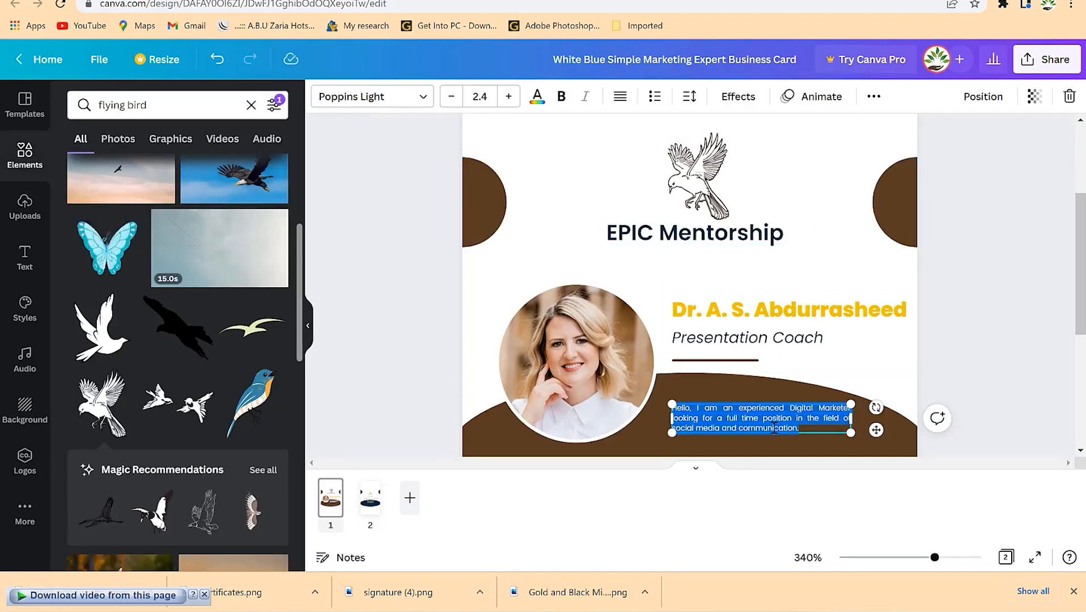
- Type the new bio introducing the owner as a speech and presentation coach
text(Hello I am Dr. Rasheed, a speech)
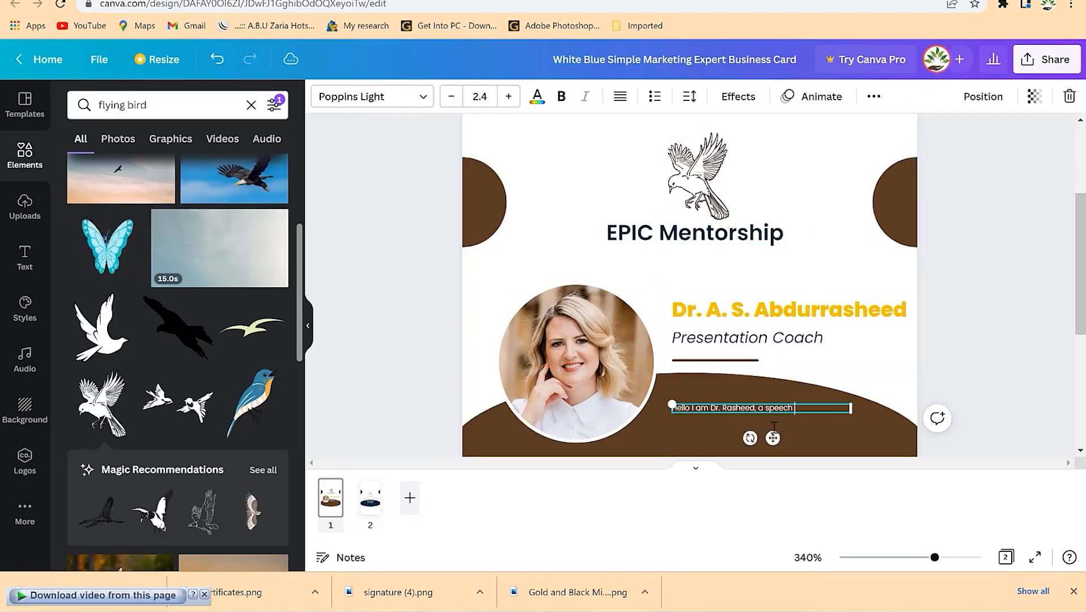
text( and pred)
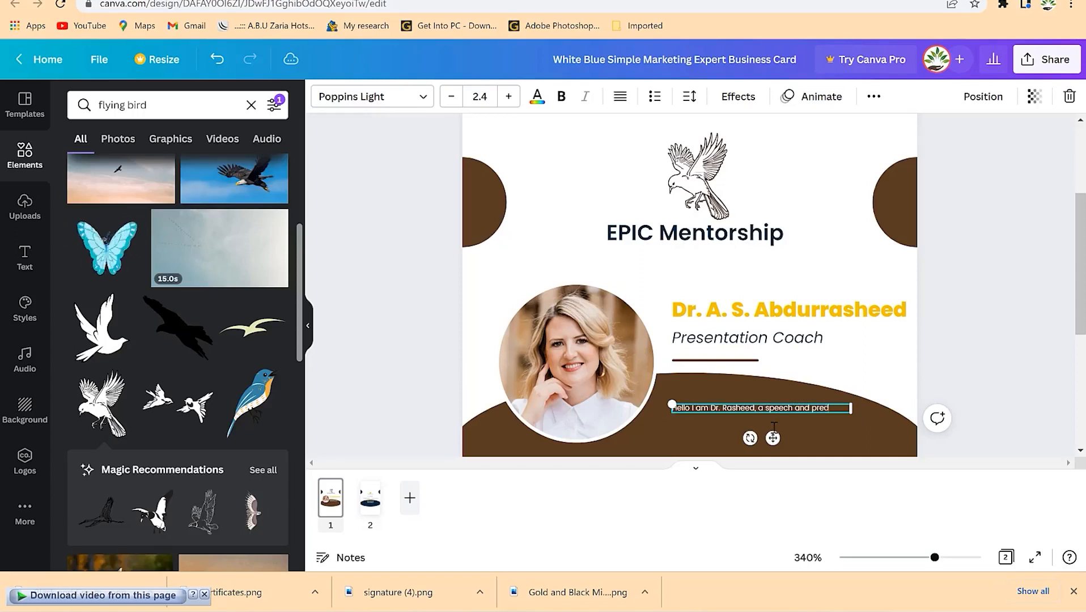
key(BackSpace)
text(sentation coach)
- Set the bio paragraph's font size to 3.4
key(ctrl+a)
click(448, 105)
click(448, 105)
click(448, 106)
click(448, 106)
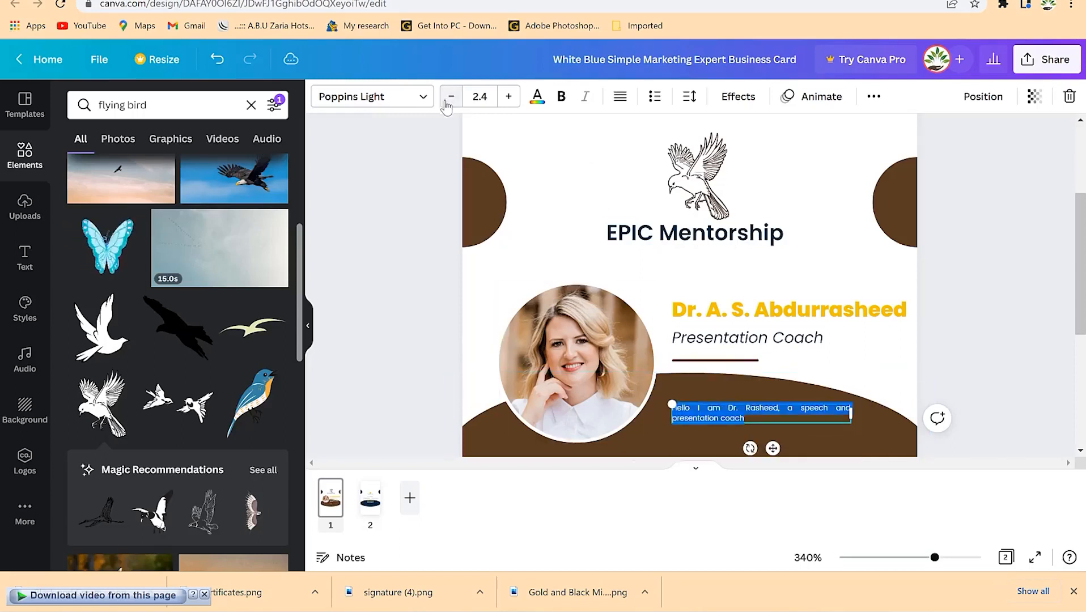
click(508, 96)
key(Escape)
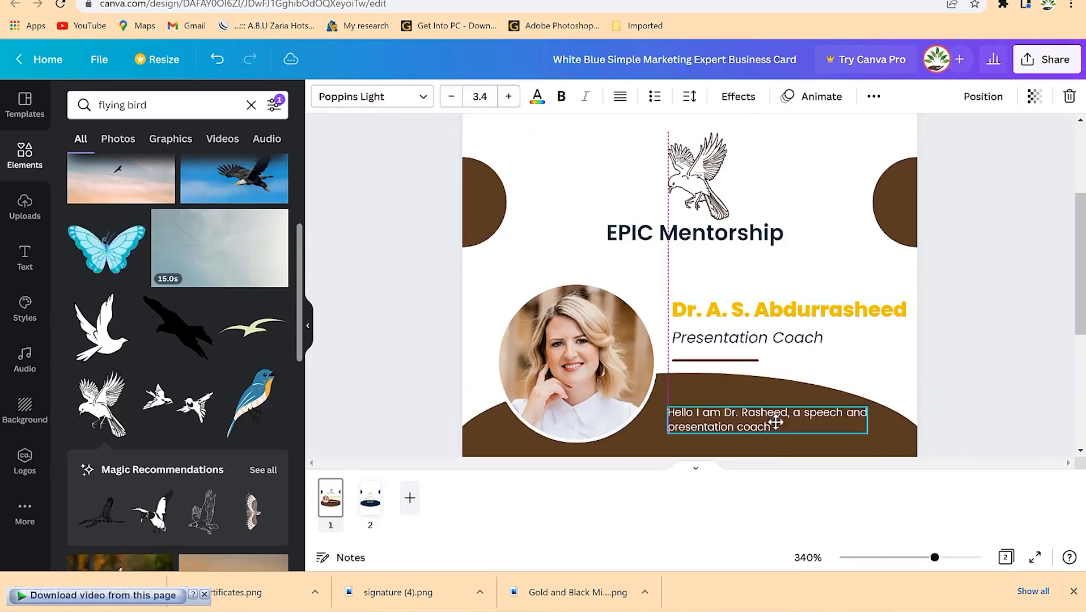
click(963, 304)
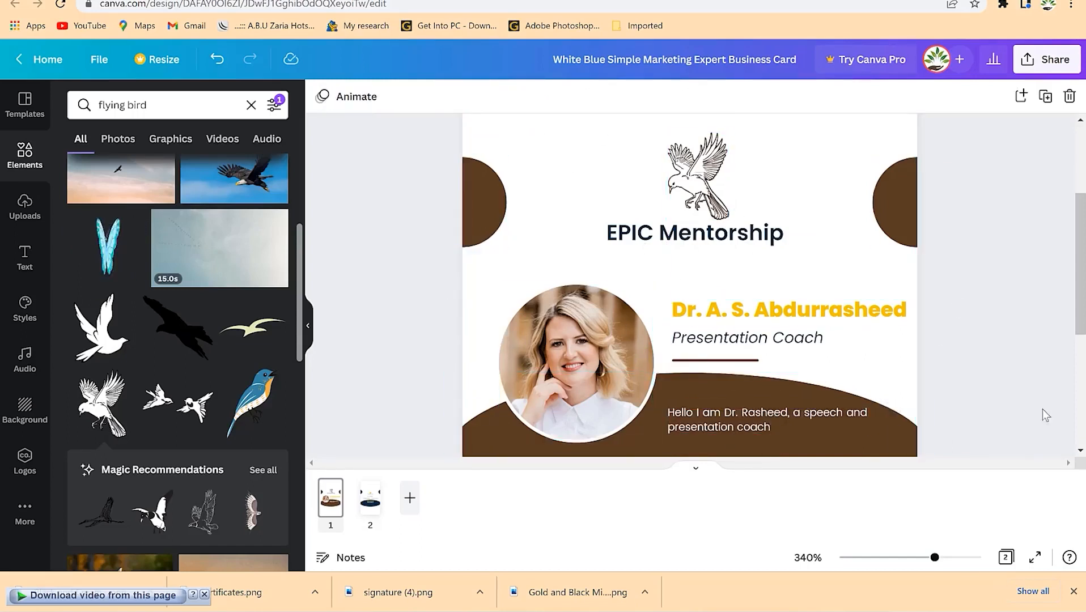
- On page 2, recolour the bottom curved shape and both half-circles brown
click(374, 507)
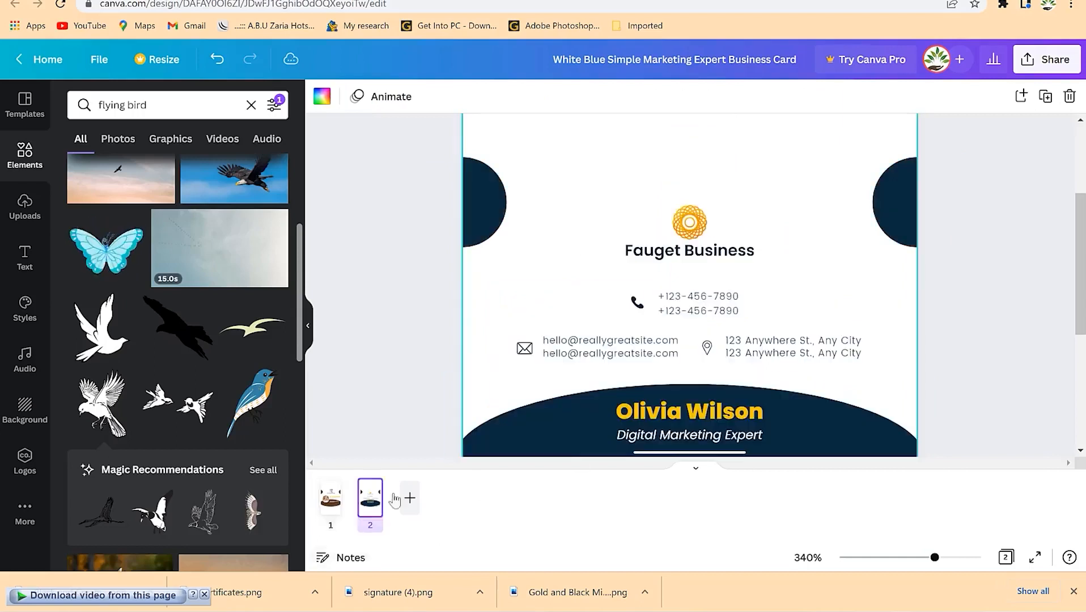
click(600, 432)
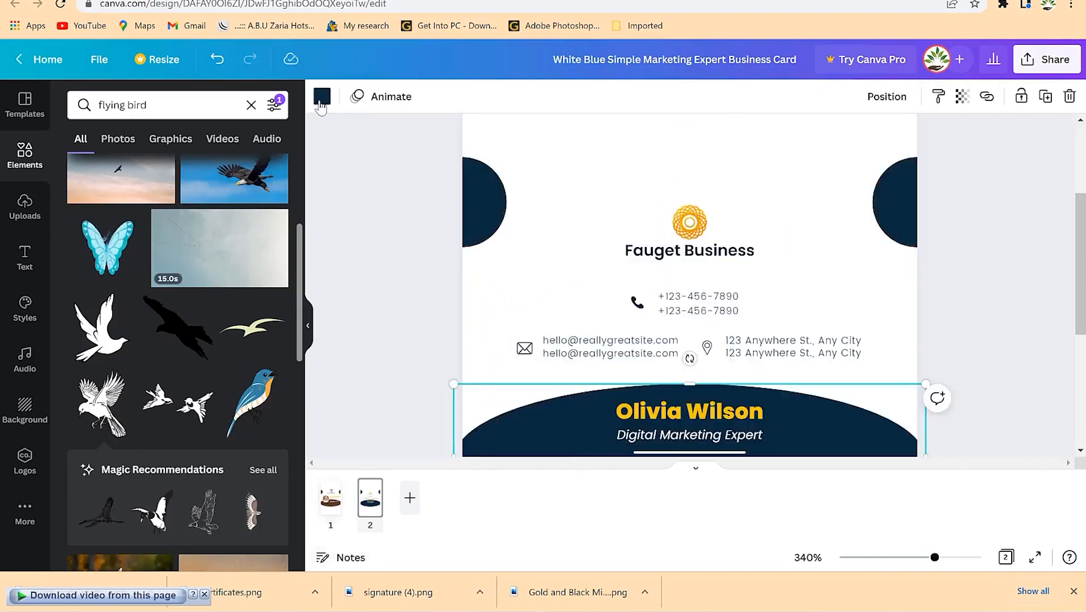
click(321, 102)
click(157, 177)
click(445, 193)
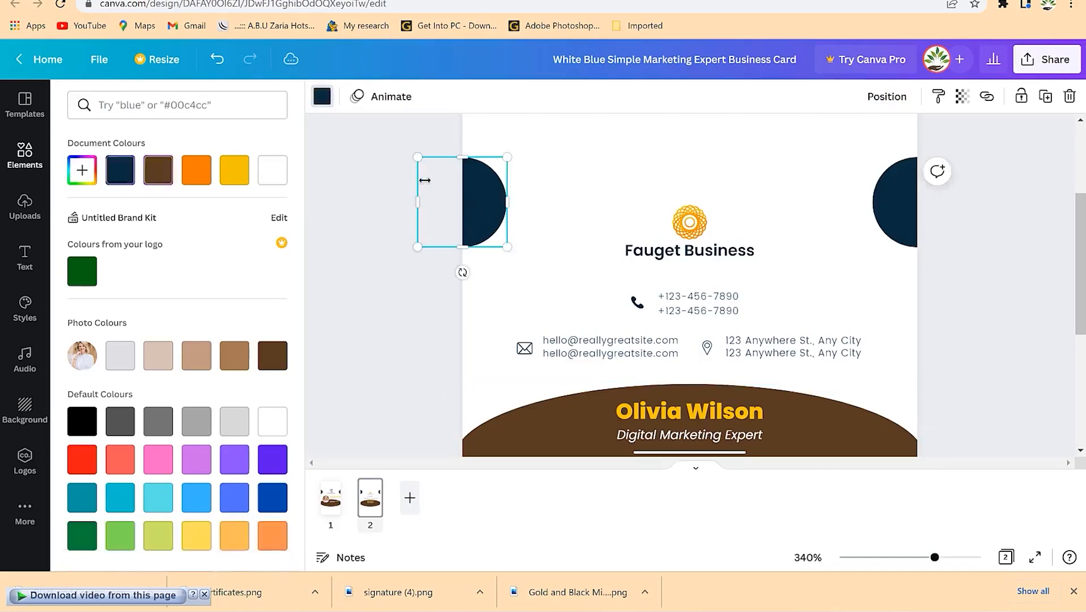
click(322, 97)
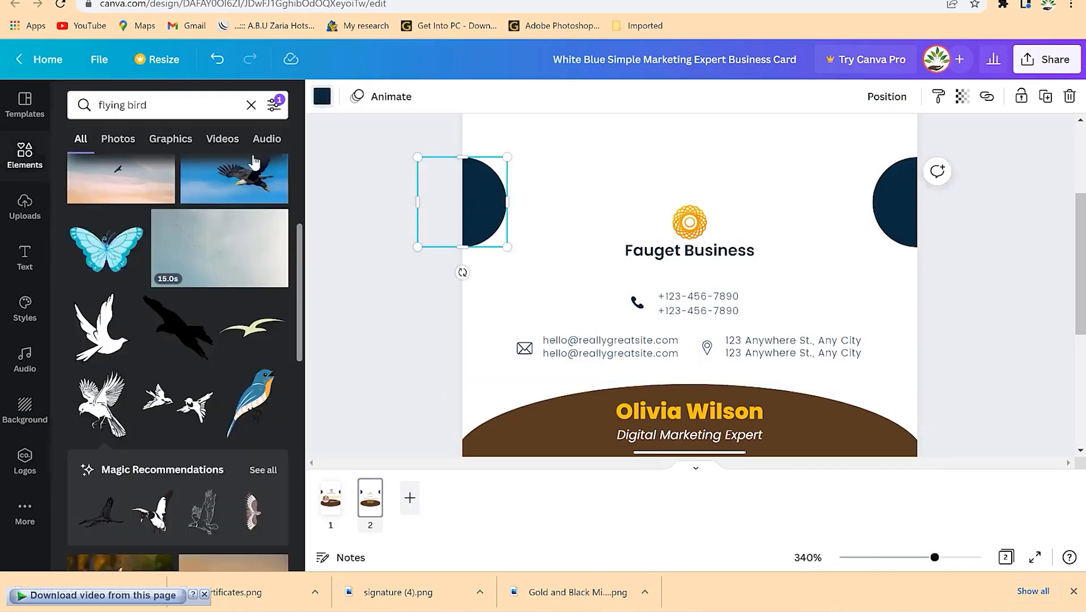
click(329, 96)
click(158, 170)
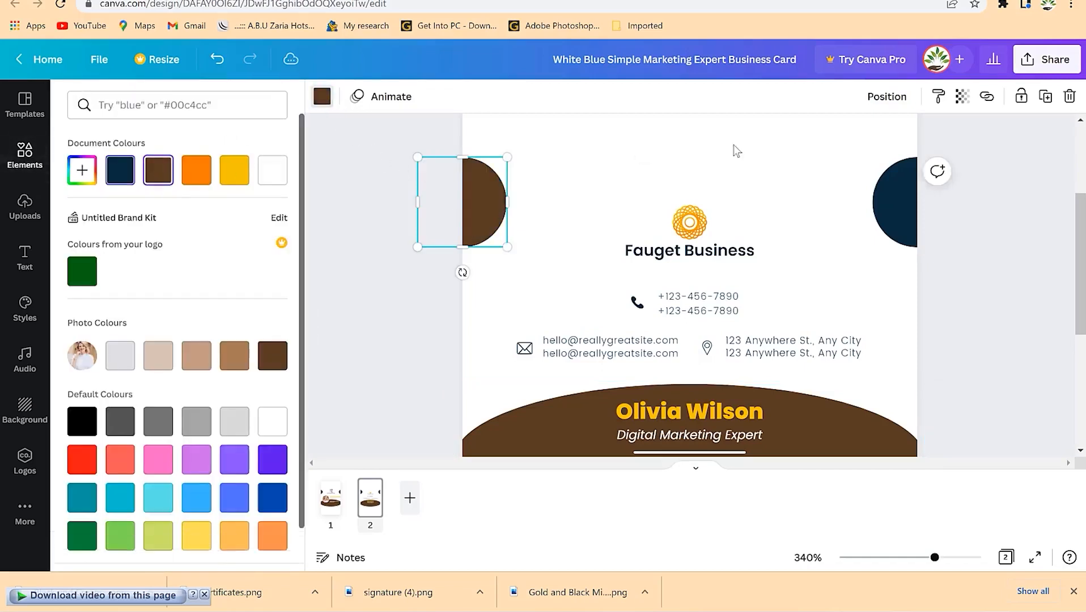
click(909, 205)
click(158, 170)
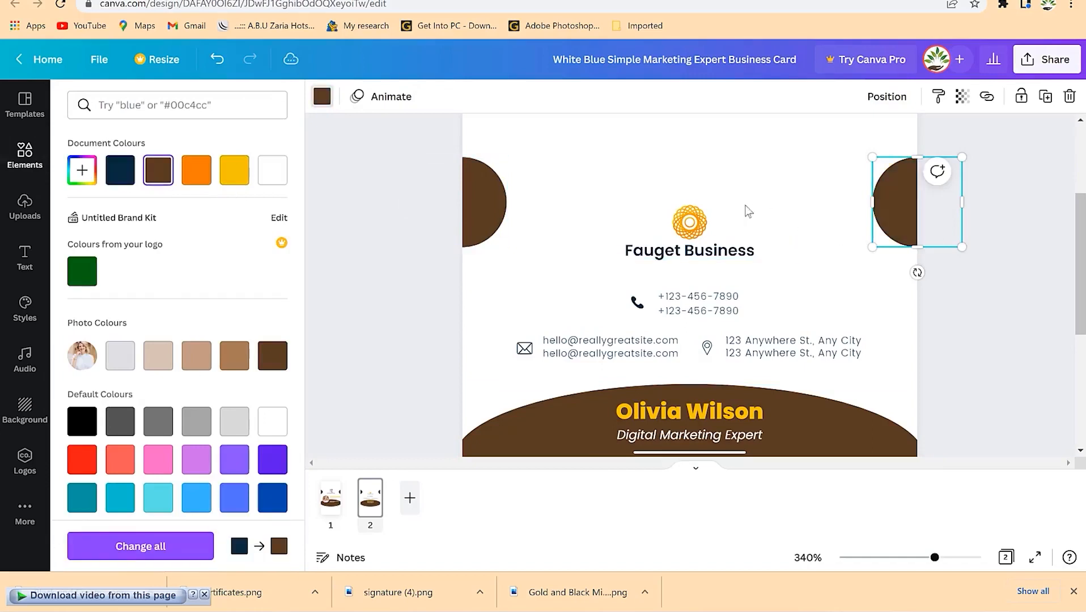
- Replace page 2's orange logo with the bird sketch copied from page 1
click(707, 221)
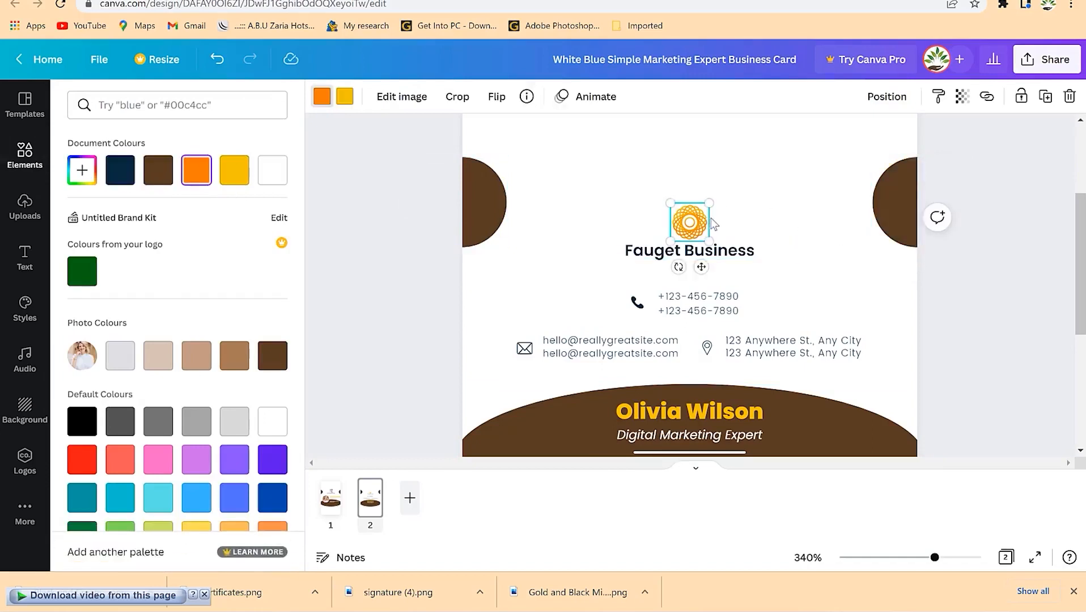
key(Delete)
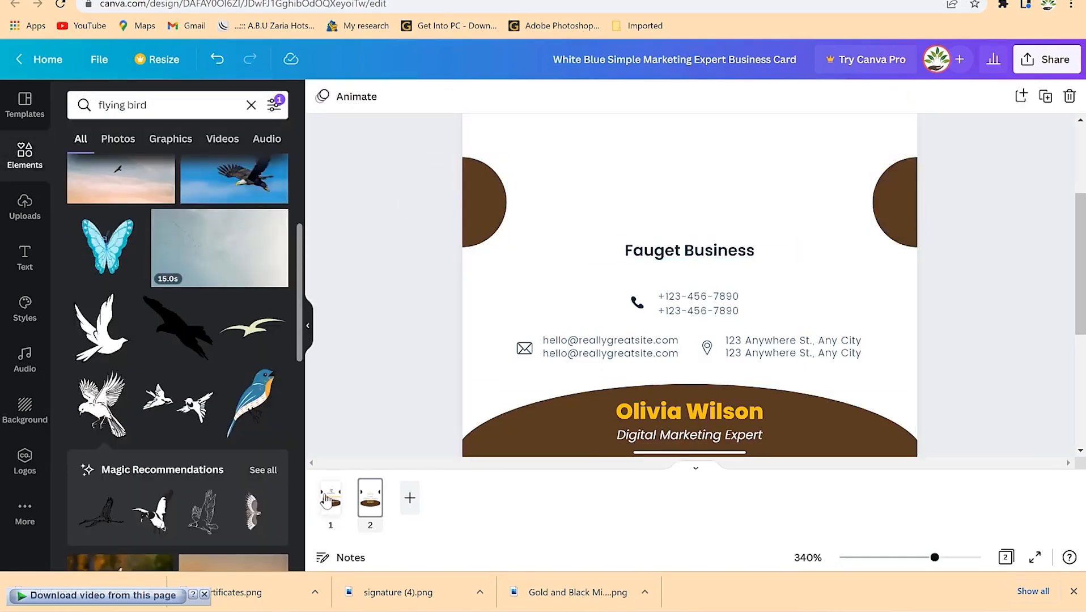
click(324, 500)
click(698, 181)
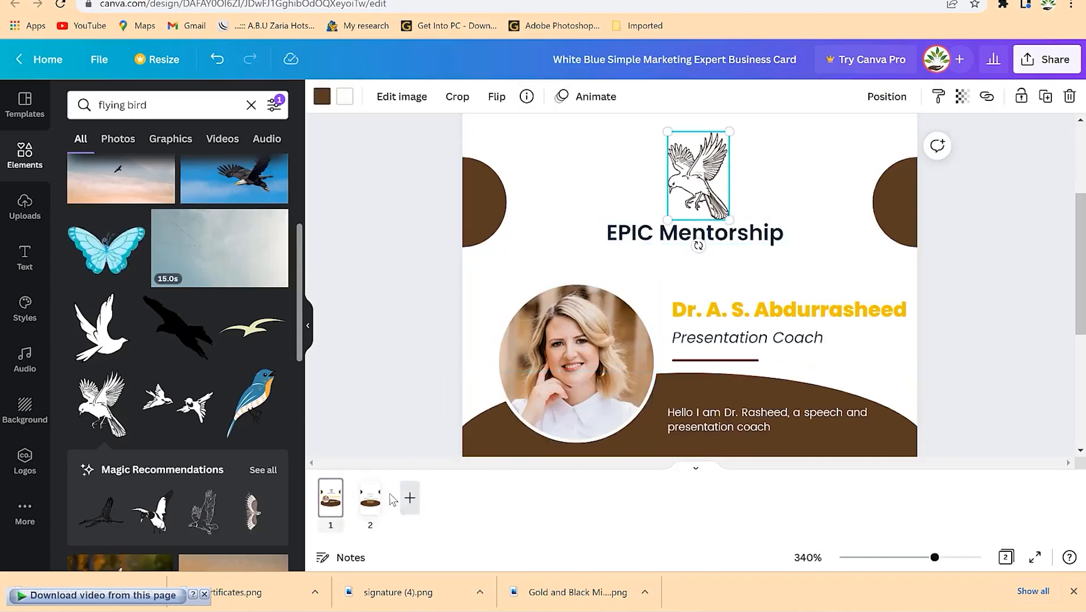
click(371, 500)
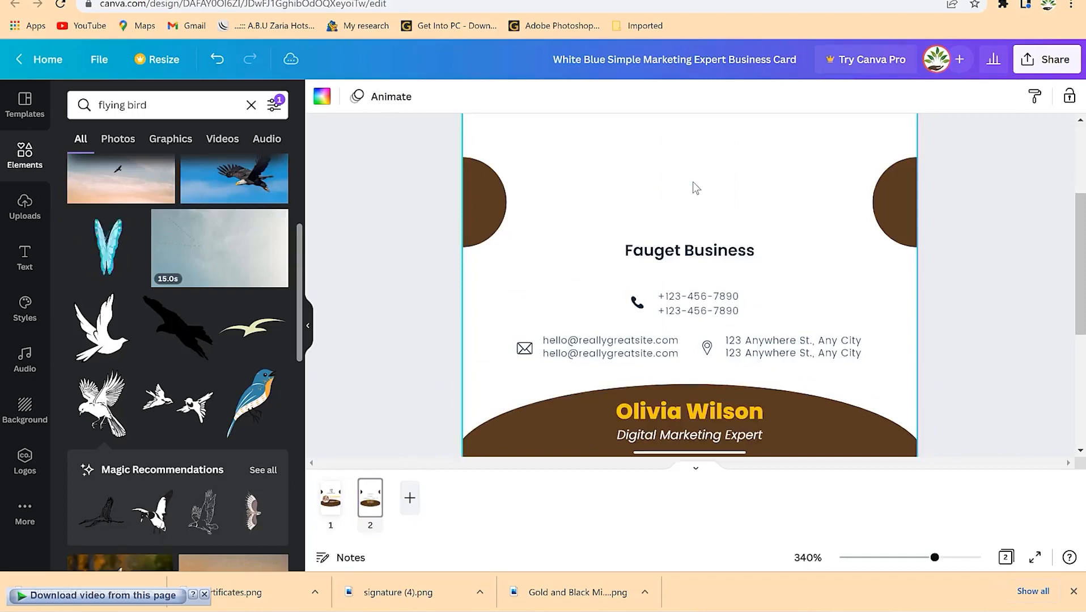
key(ctrl+v)
- Change the page 2 heading from Fauget Business to EPIC Mentorship
click(720, 259)
double_click(720, 260)
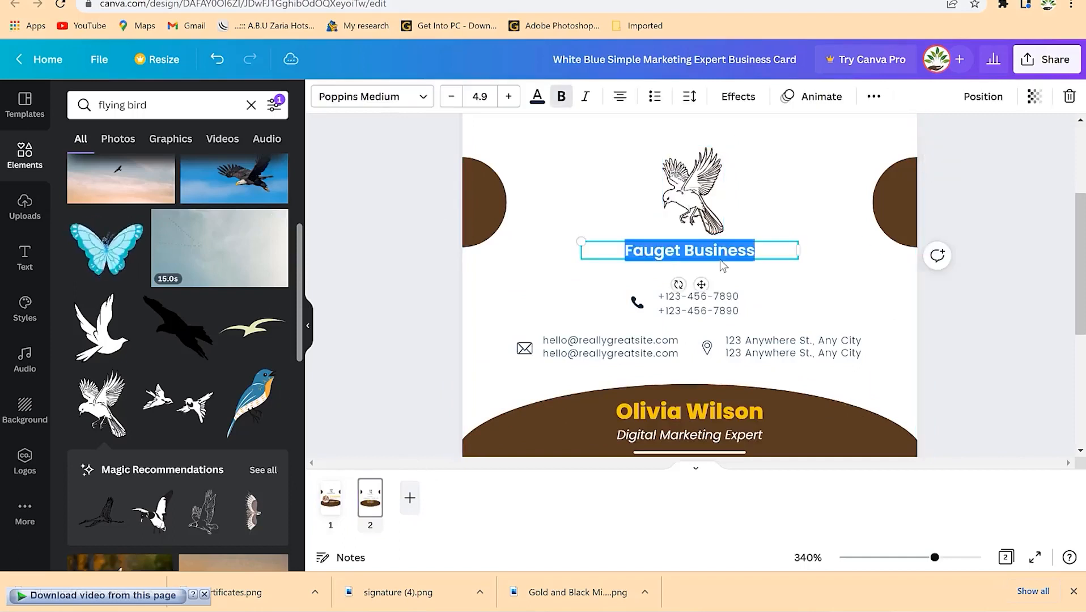
text(EPI)
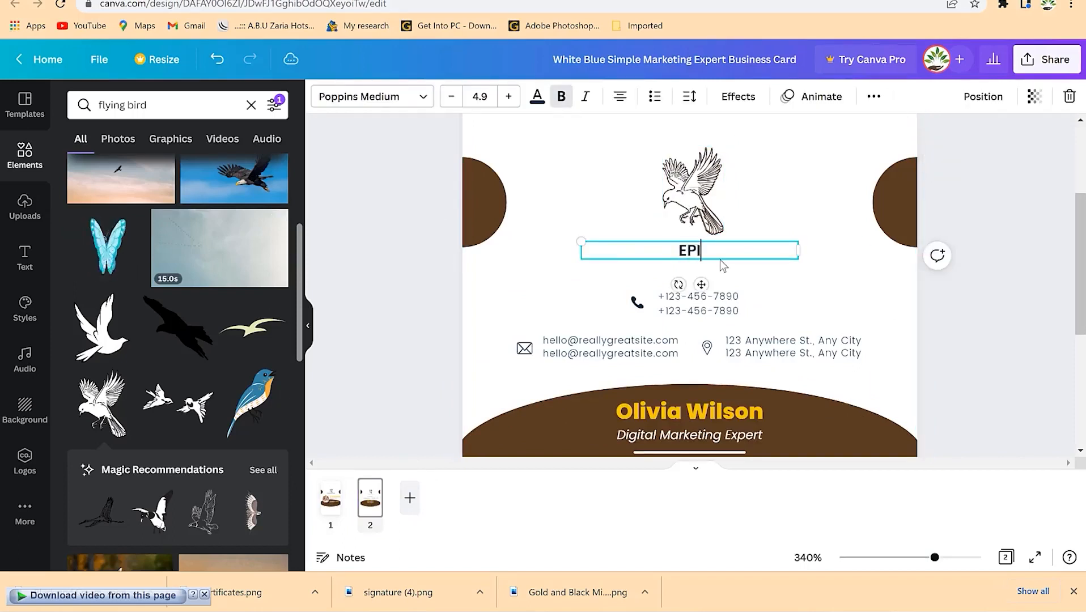
text(C Mentorship)
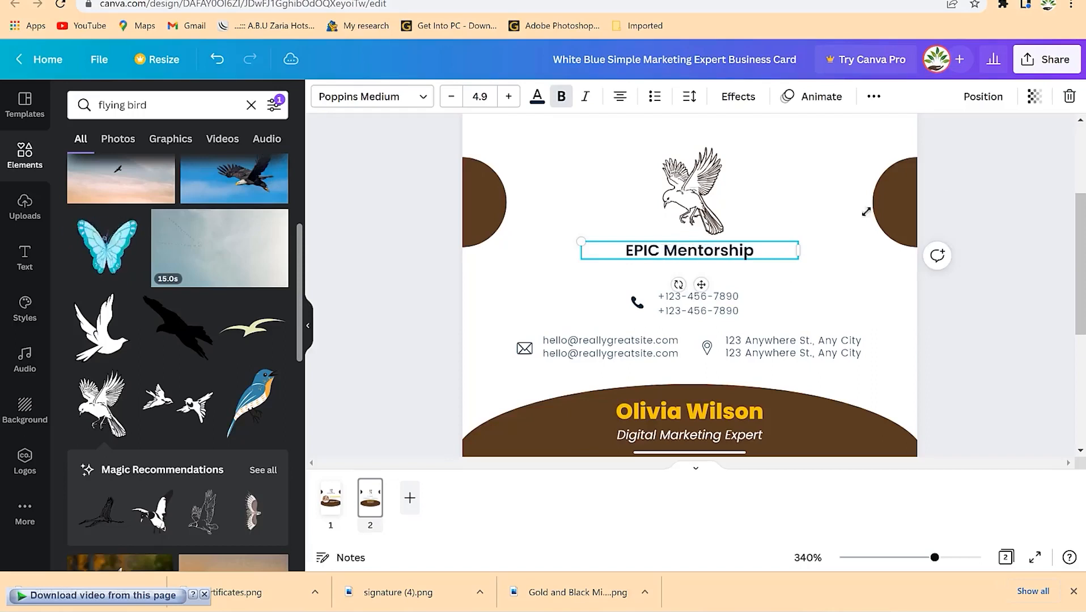
click(788, 176)
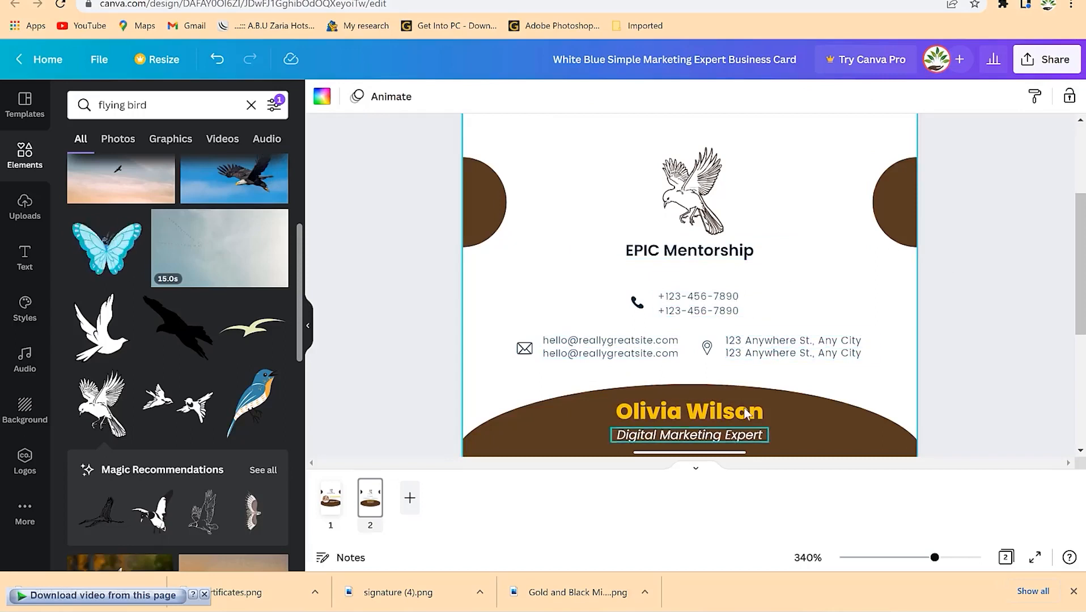
- Retype the page 2 subtitle as 'Presentation Coa ch'
click(691, 415)
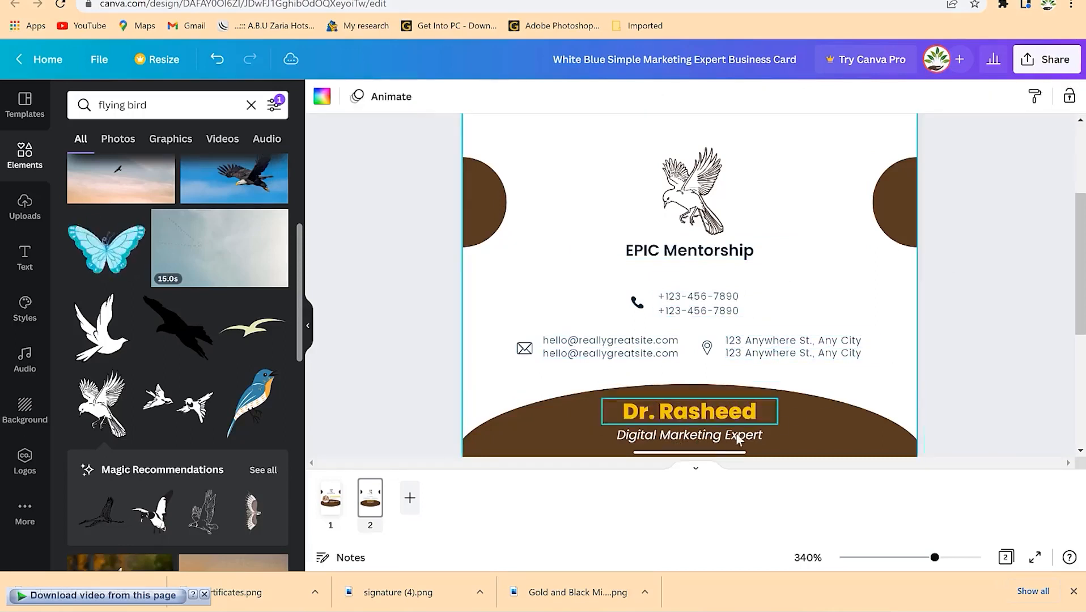
click(730, 434)
key(ctrl+a)
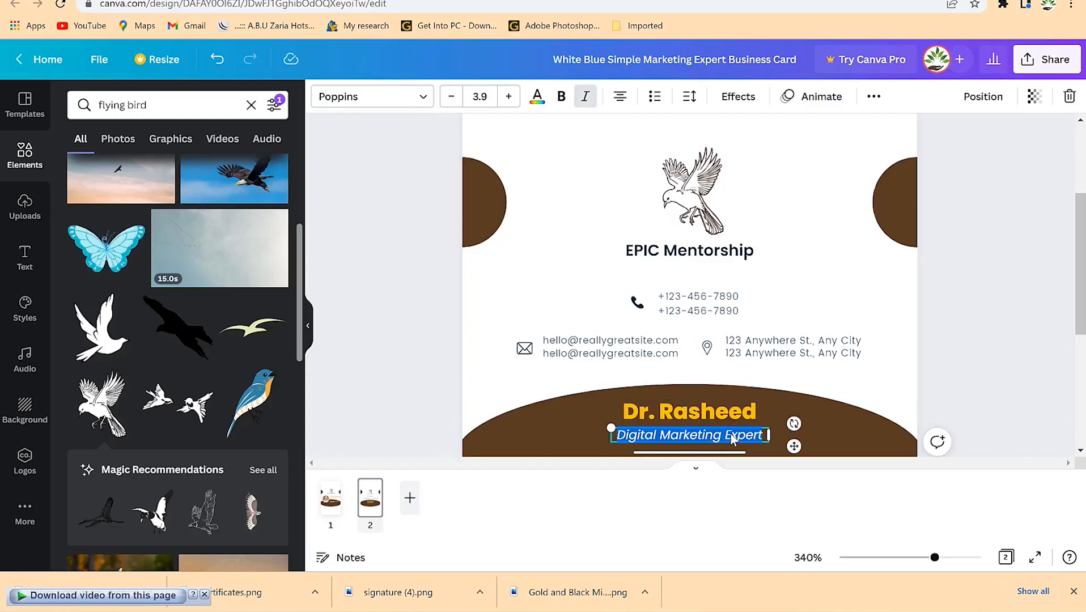
text(Presentation Coa ch)
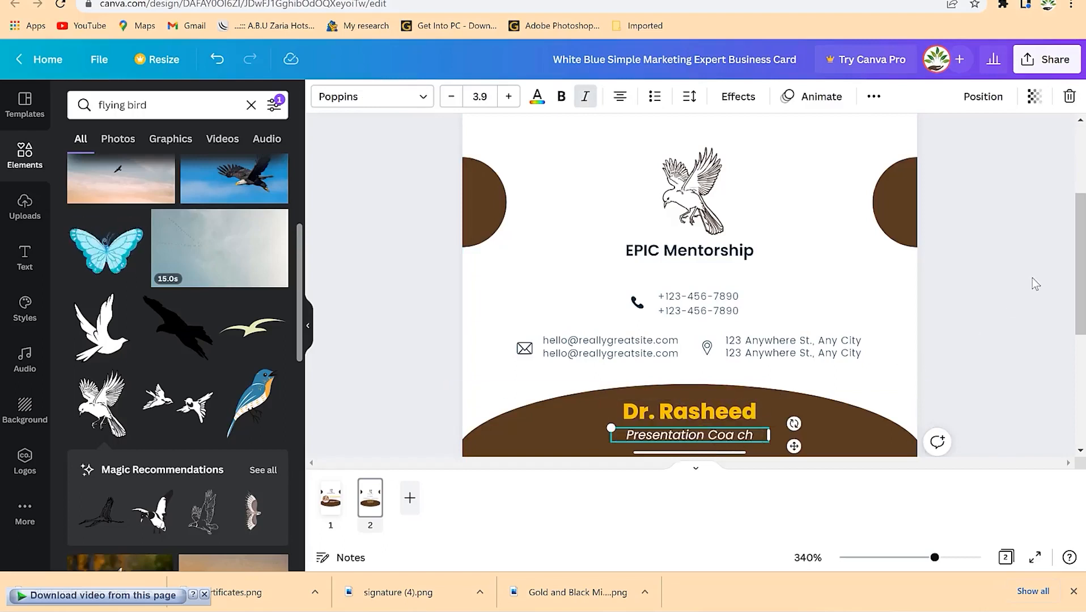
click(694, 170)
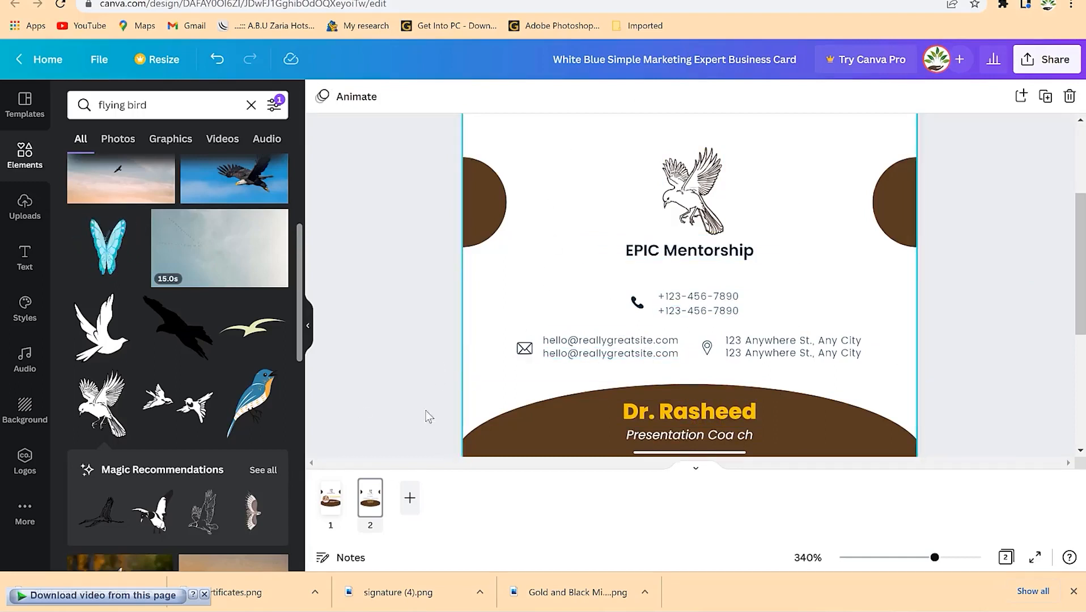
click(331, 520)
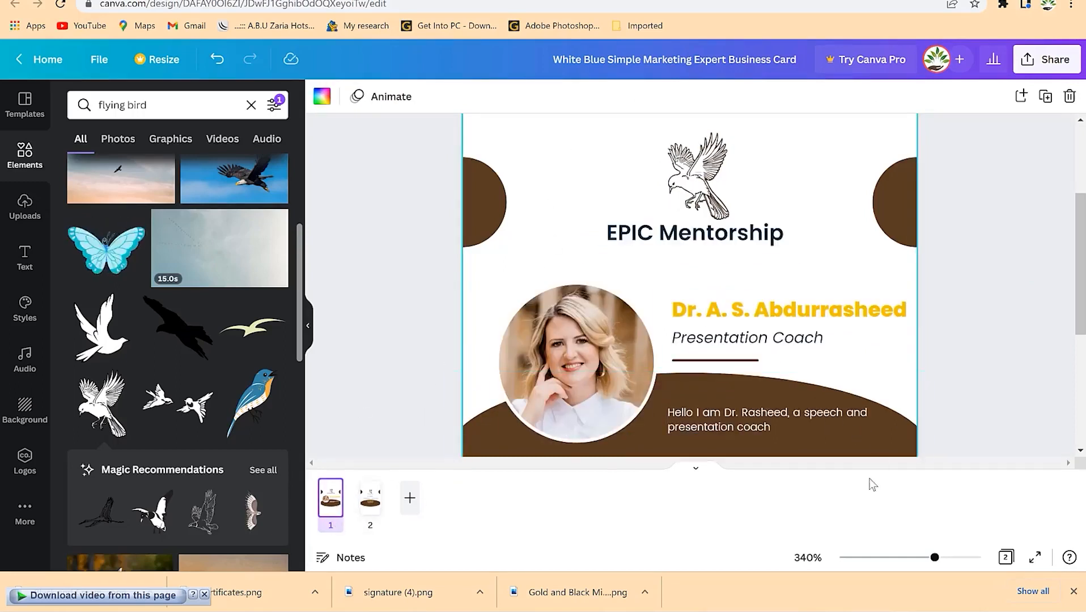
- Drop the uploaded portrait of the man in a suit onto the circular photo frame
click(592, 348)
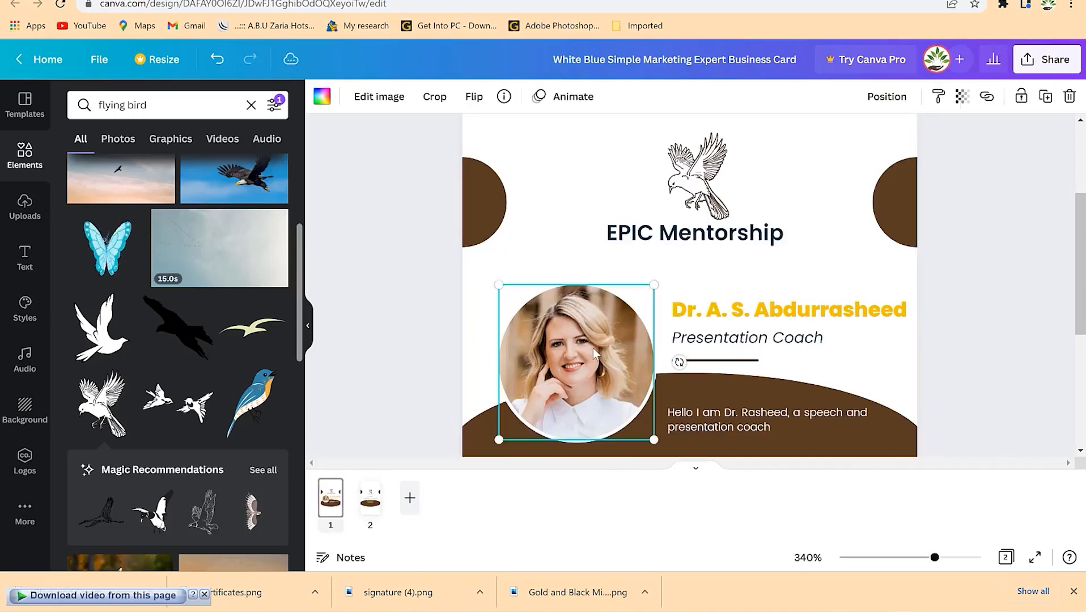
click(29, 214)
scroll(139, 288, down, 5)
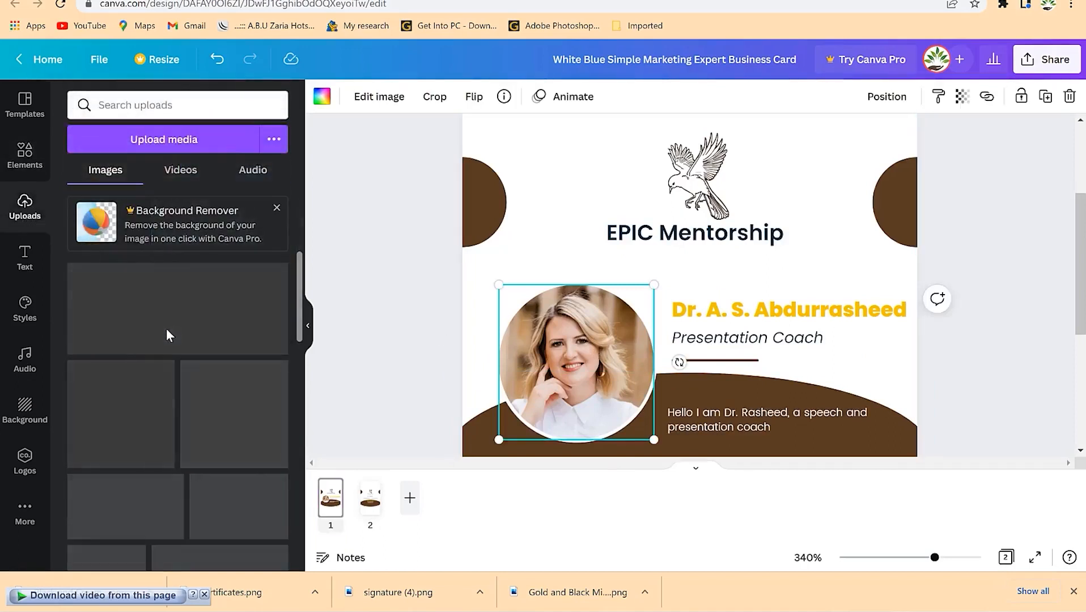
scroll(150, 369, up, 4)
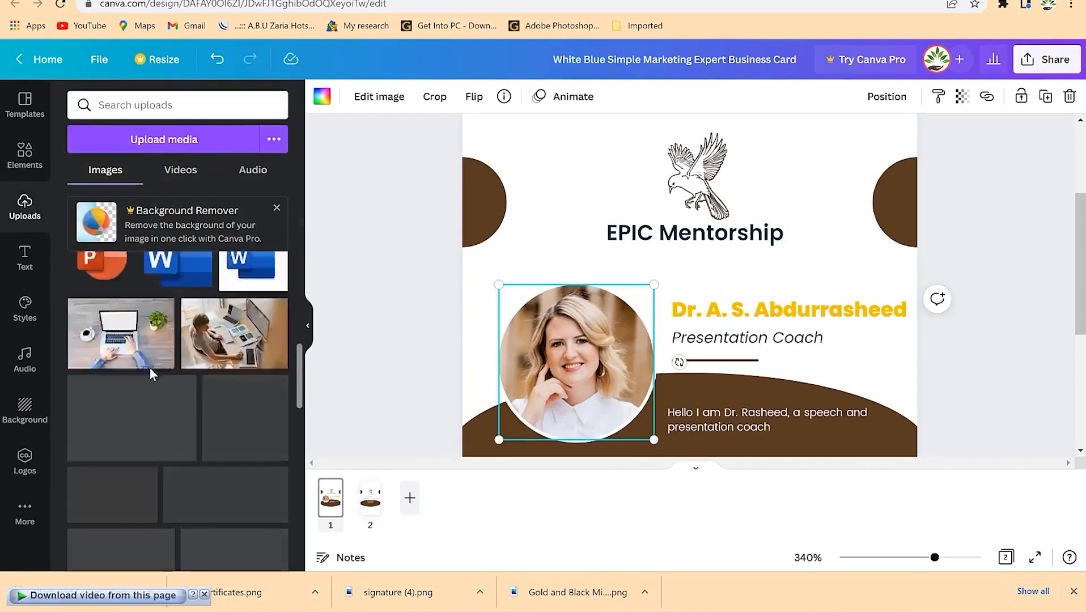
scroll(149, 372, down, 5)
scroll(145, 385, down, 5)
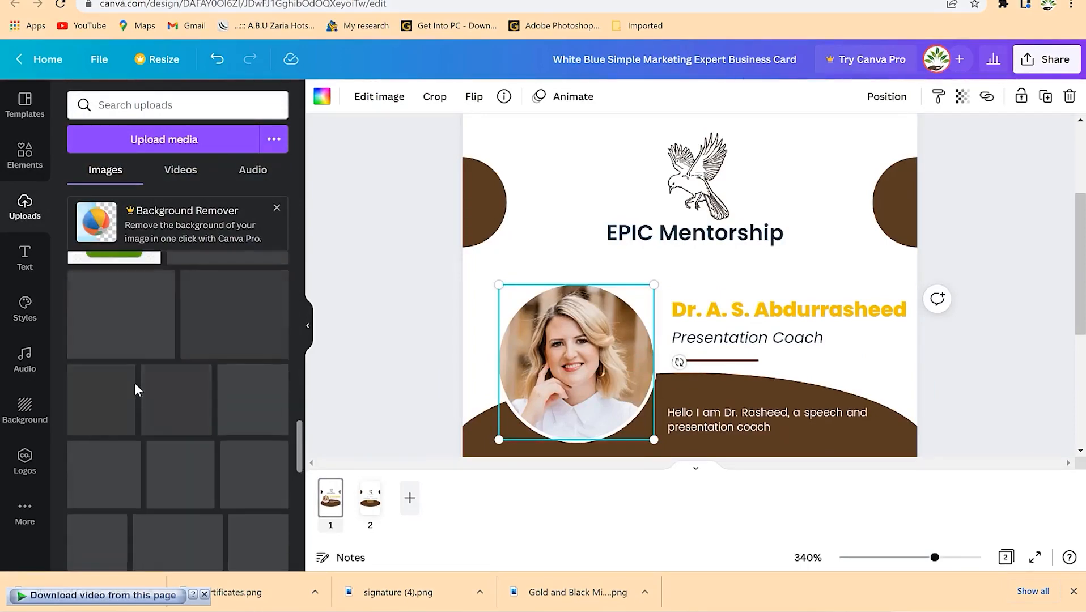
scroll(170, 386, up, 5)
scroll(170, 385, up, 4)
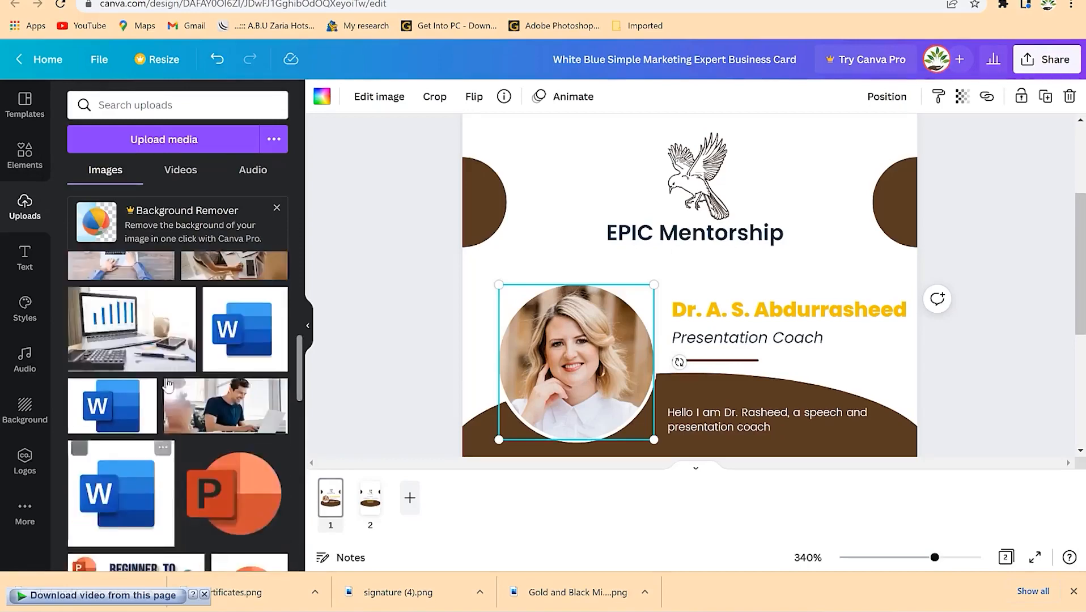
scroll(167, 385, down, 7)
scroll(166, 385, down, 10)
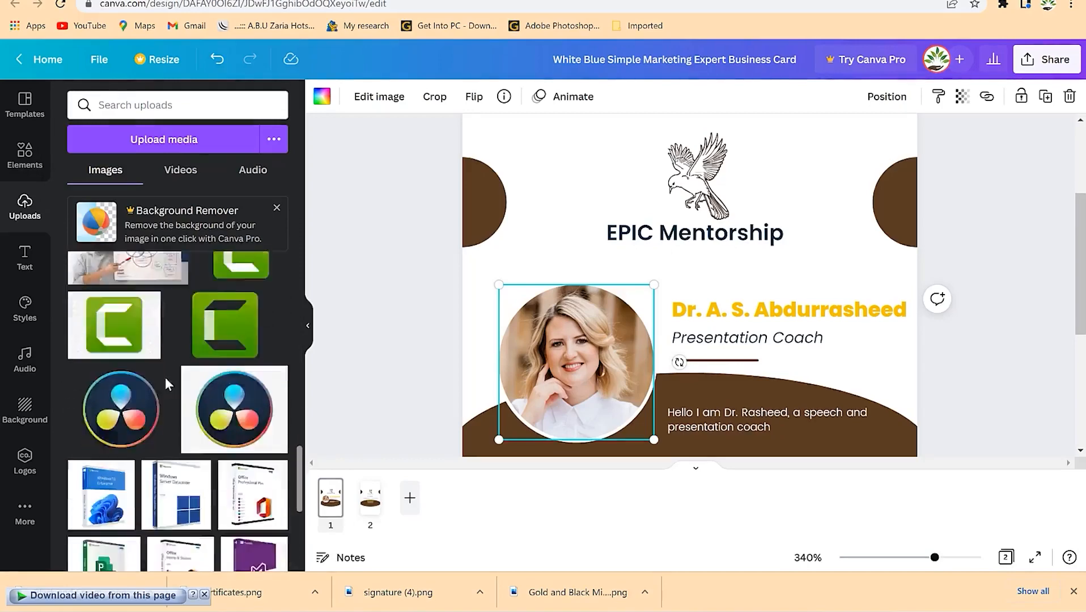
scroll(122, 340, up, 3)
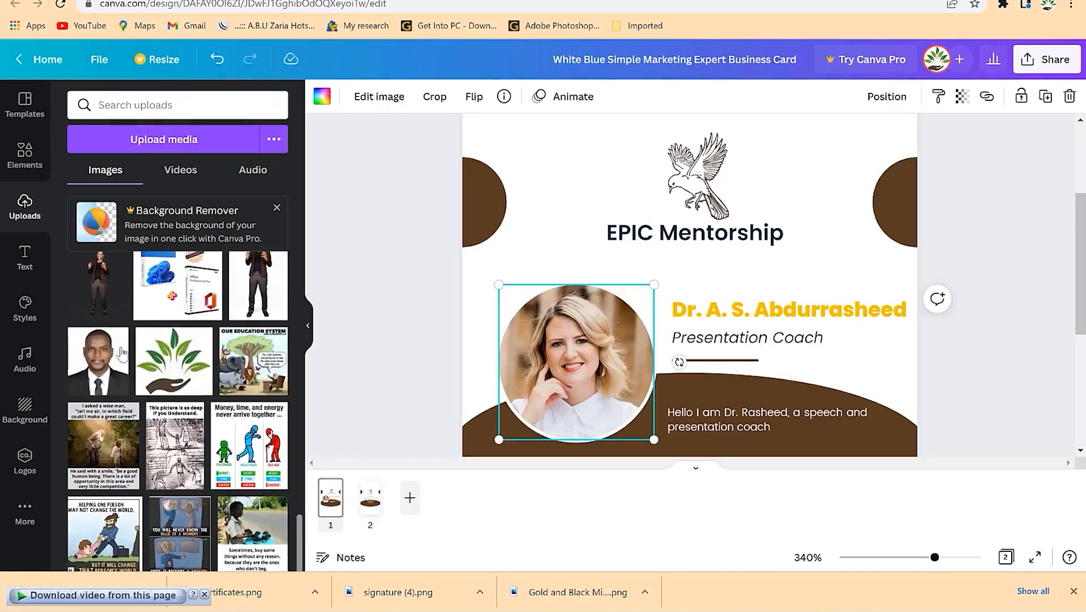
drag(174, 390, 589, 371)
- Adjust the new portrait's framing inside the circle and confirm it
double_click(585, 341)
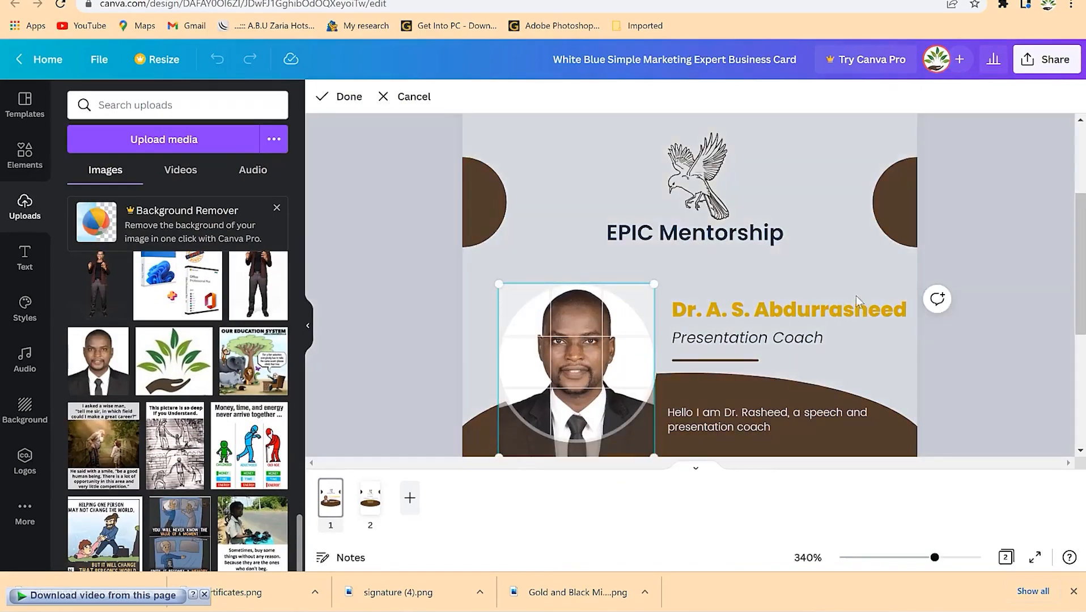
click(793, 286)
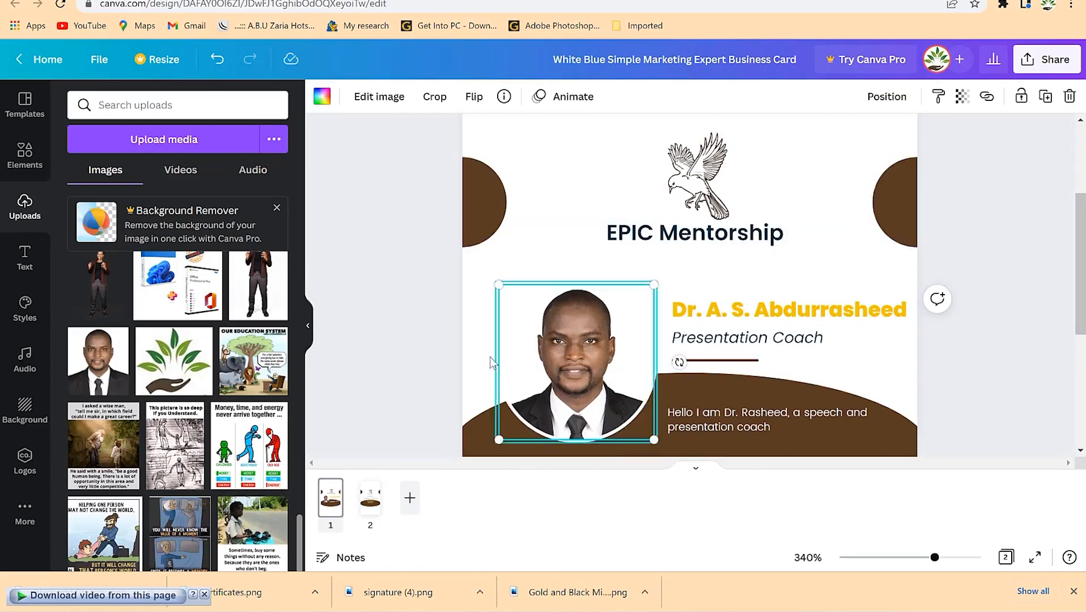
click(487, 297)
click(508, 333)
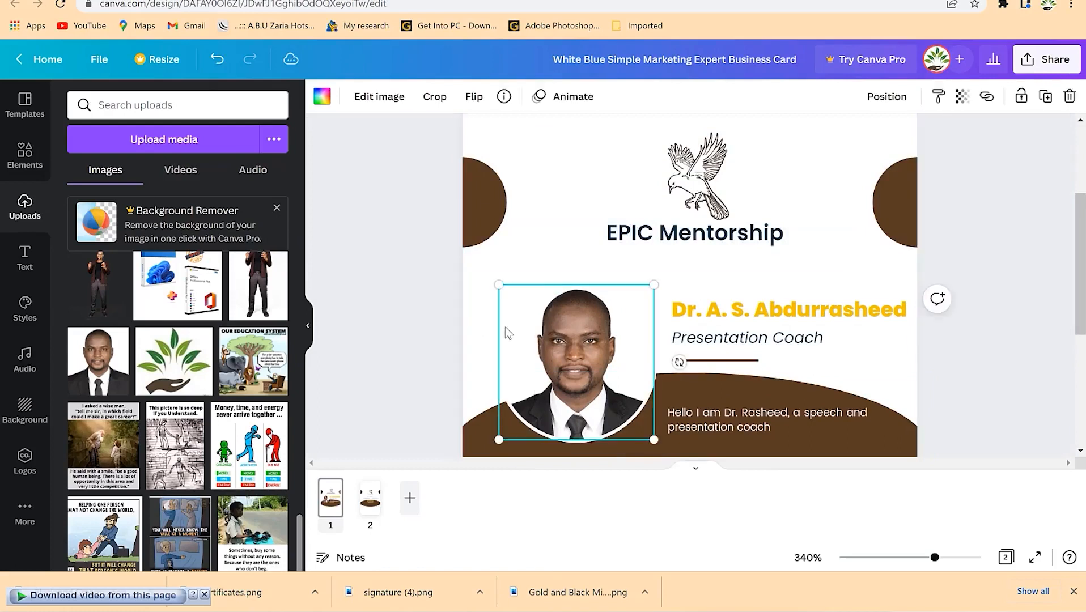
click(1053, 320)
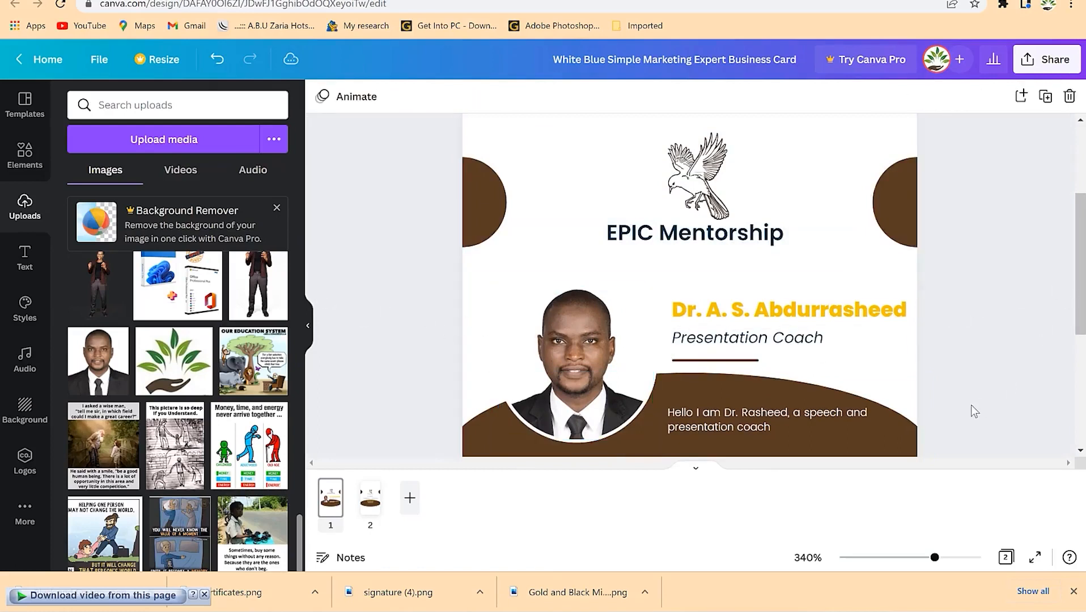
- Download the card as PNG with All pages (2) selected
click(1017, 58)
click(890, 399)
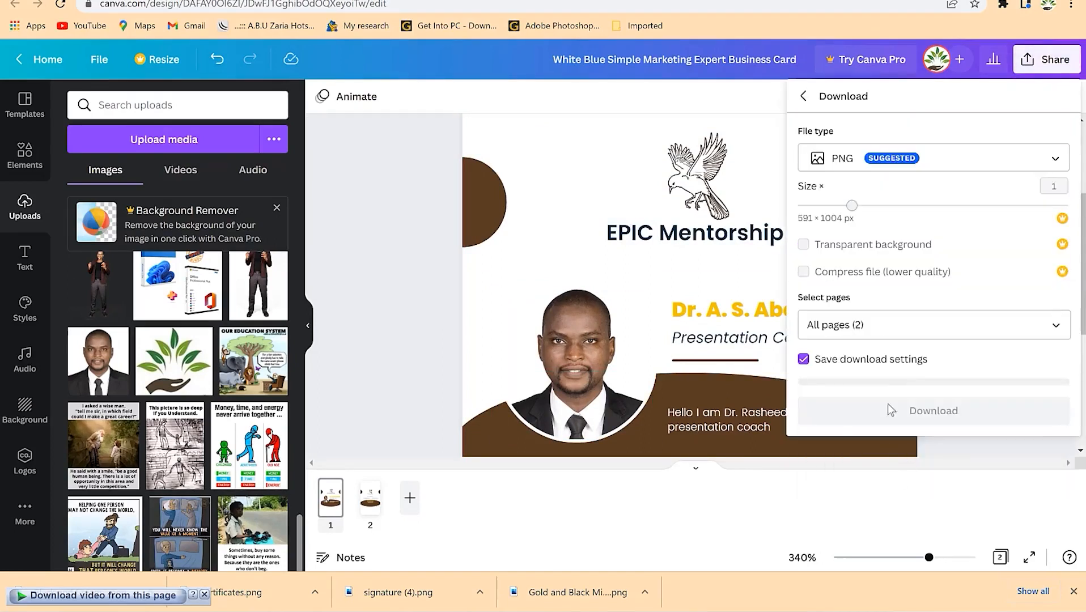
click(905, 335)
click(934, 497)
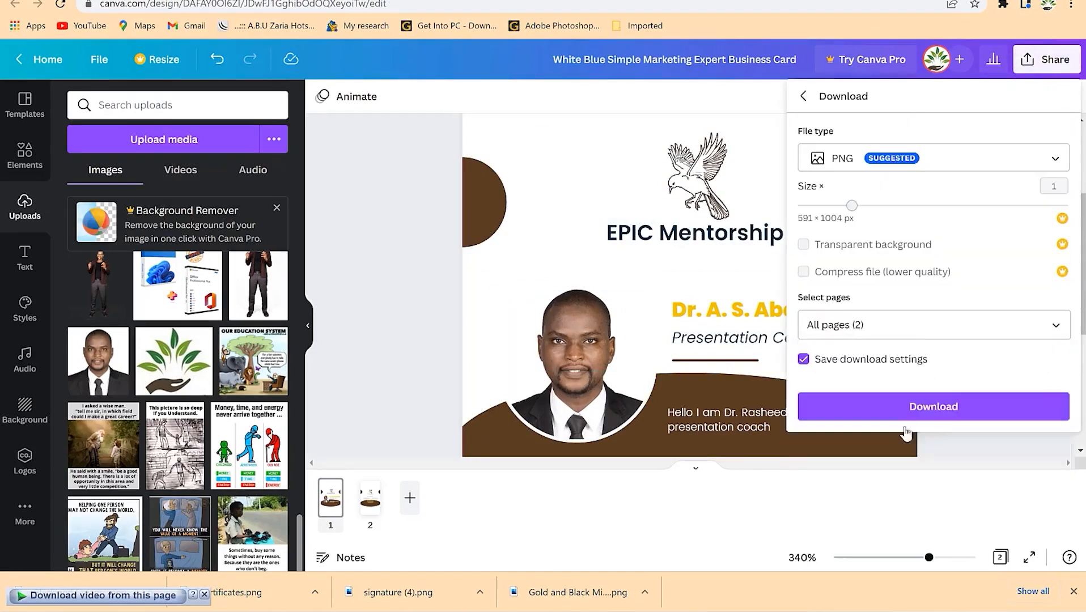
click(923, 407)
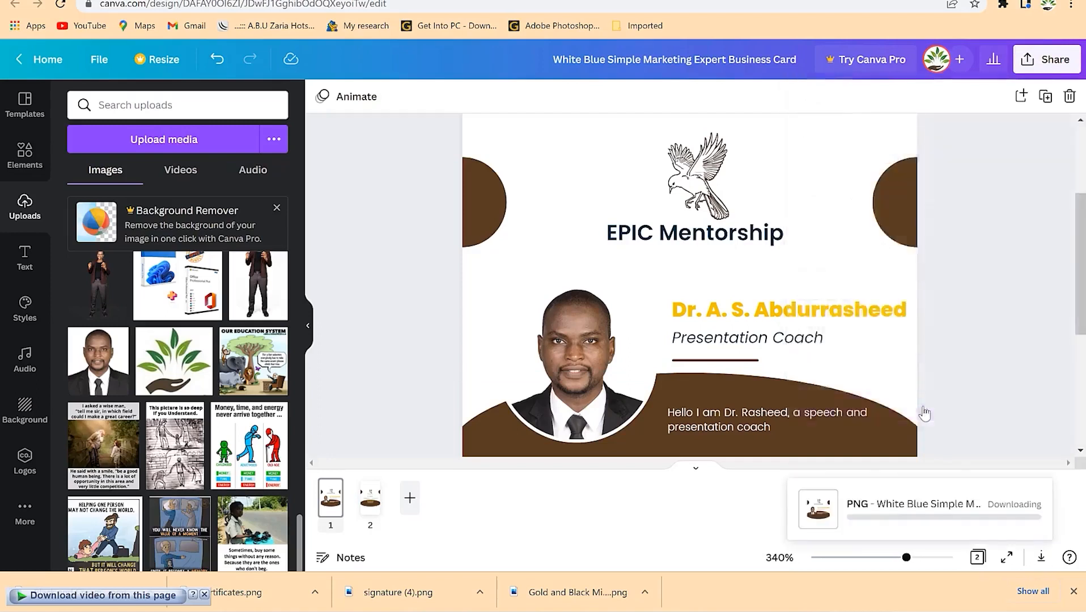
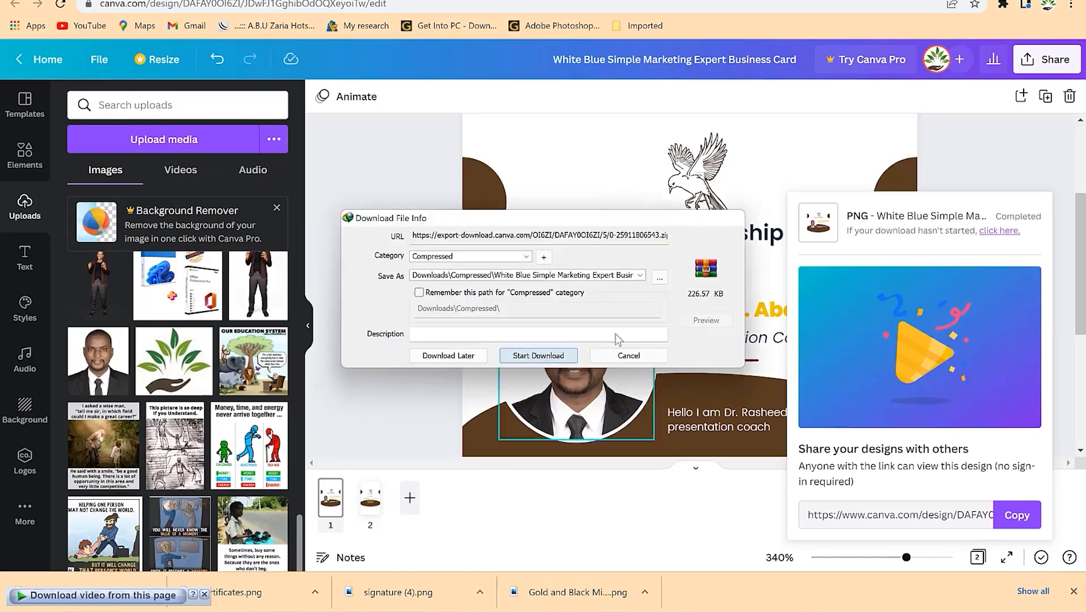
- Download the exported card zip and open it with WinRAR archiver
click(539, 355)
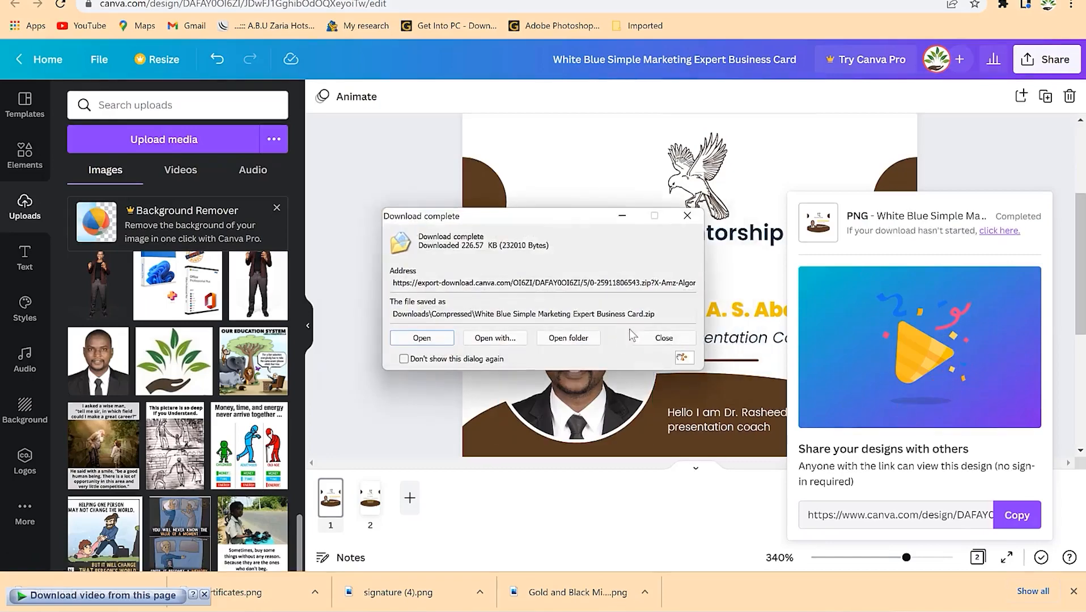
click(513, 338)
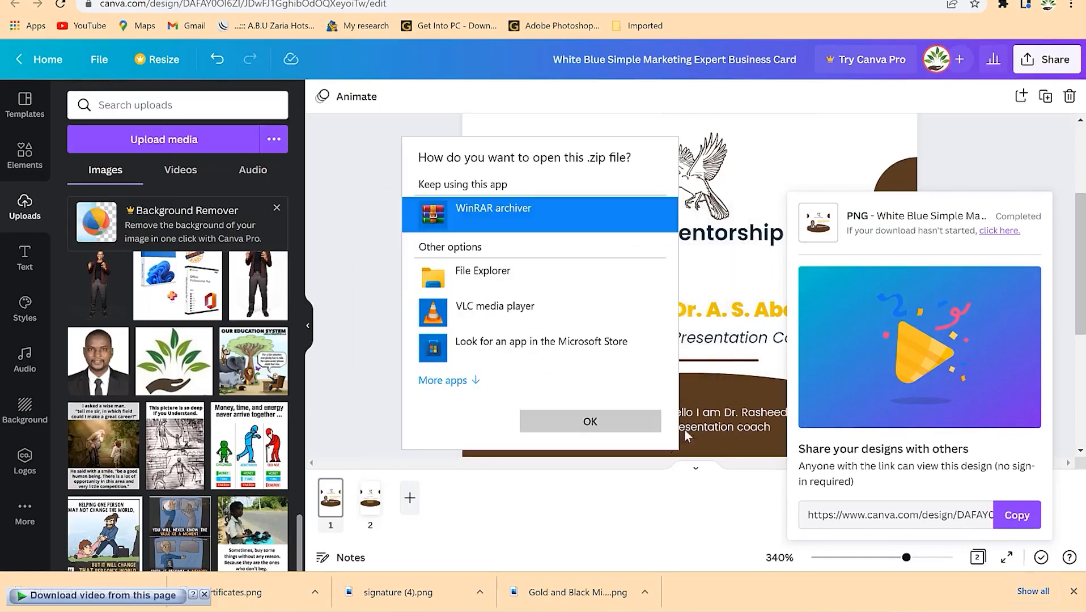
click(597, 422)
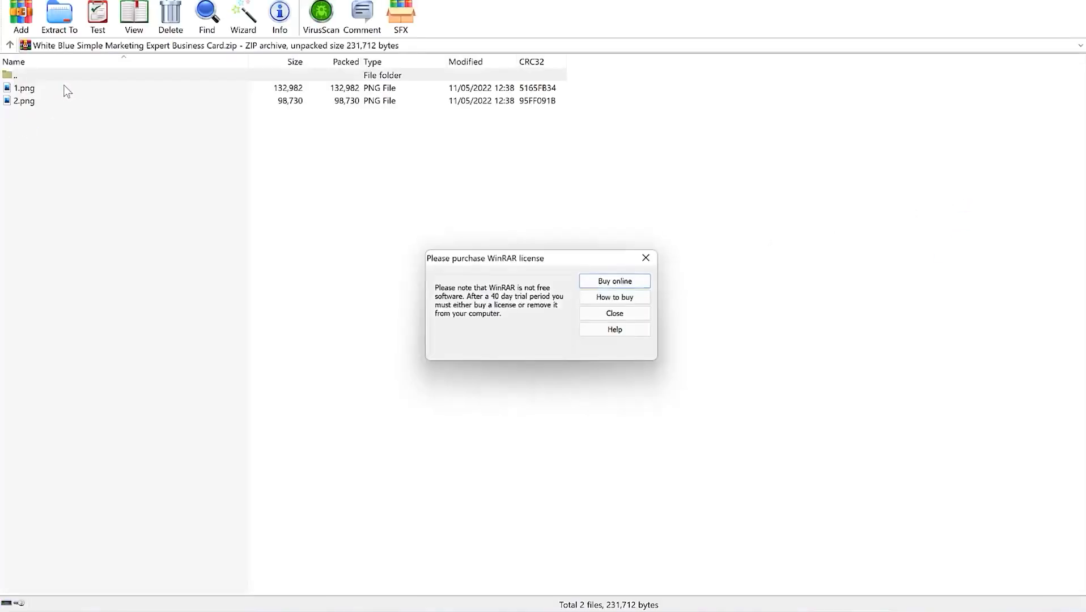
- Preview 1.png from the archive, then close the WinRAR window
click(61, 89)
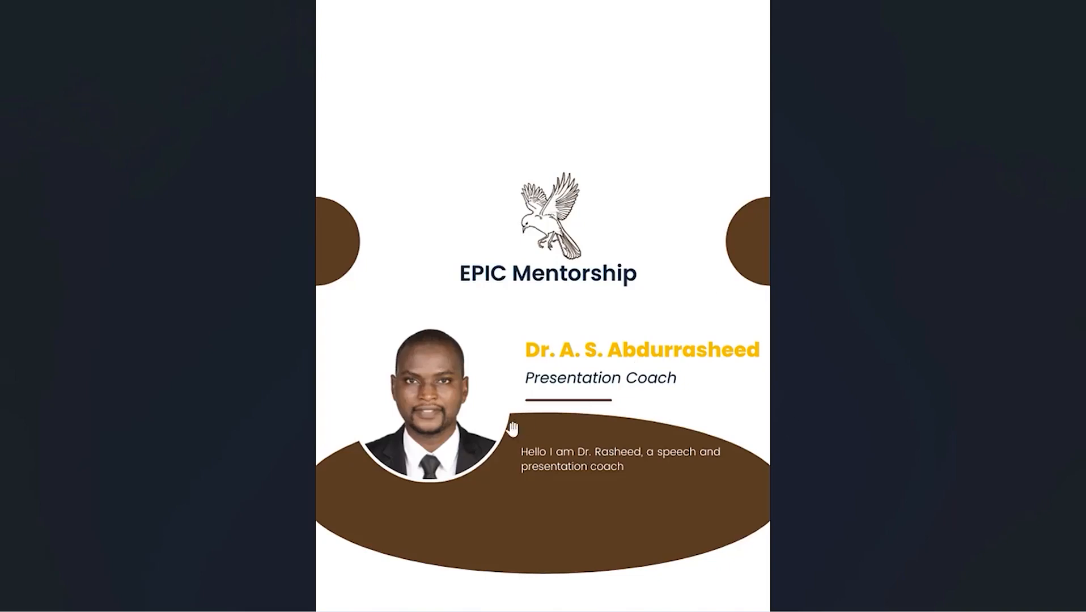
key(Escape)
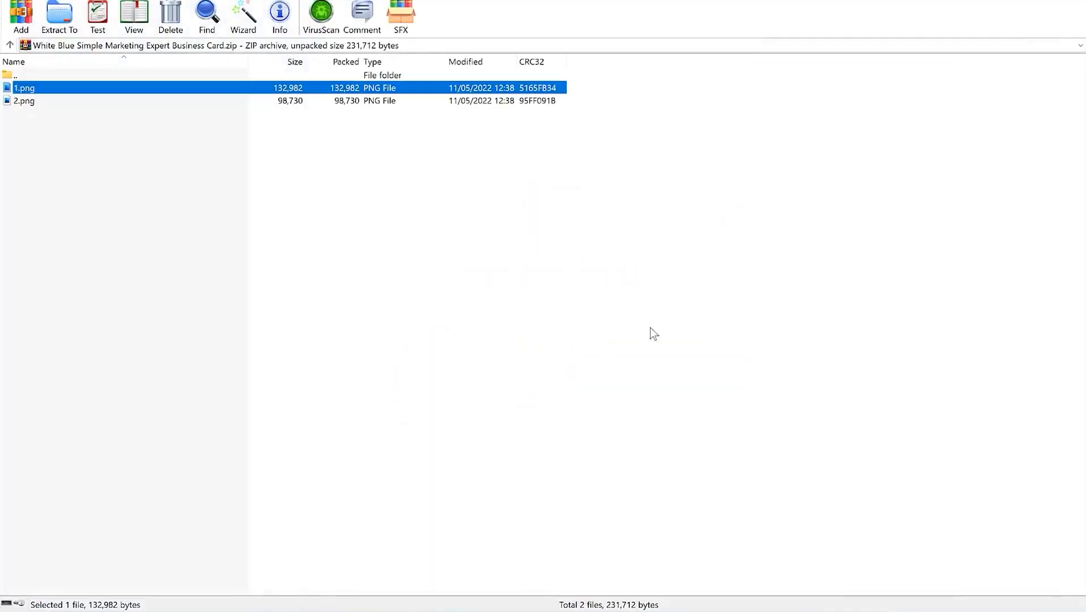
click(1072, 2)
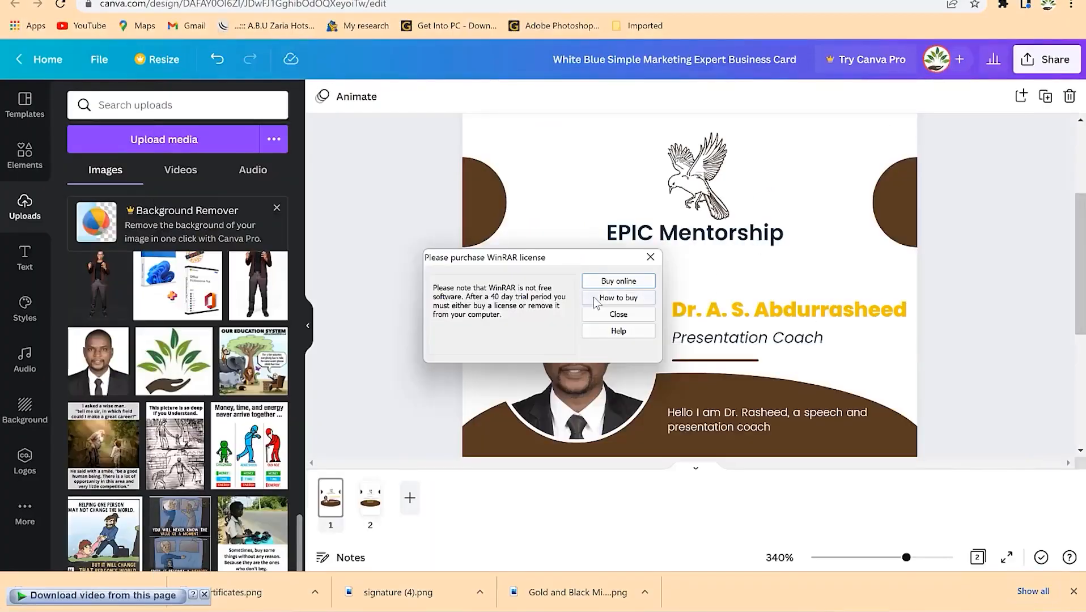
- Dismiss the WinRAR licence reminder and bring the top of the card into view
click(703, 253)
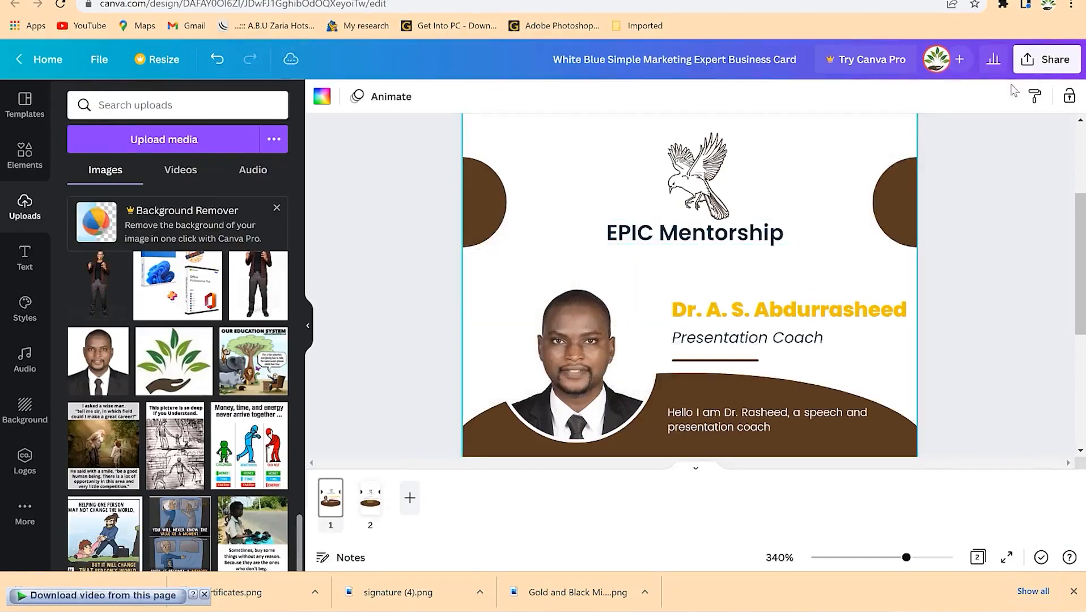
scroll(963, 306, up, 3)
scroll(1044, 330, down, 6)
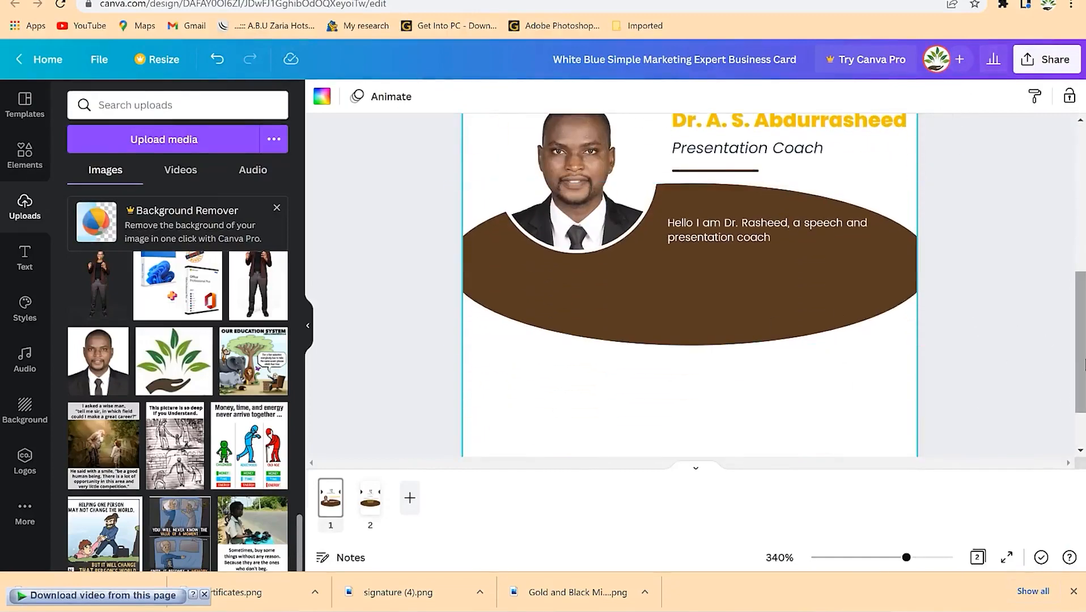
scroll(1082, 328, up, 2)
scroll(1082, 328, up, 4)
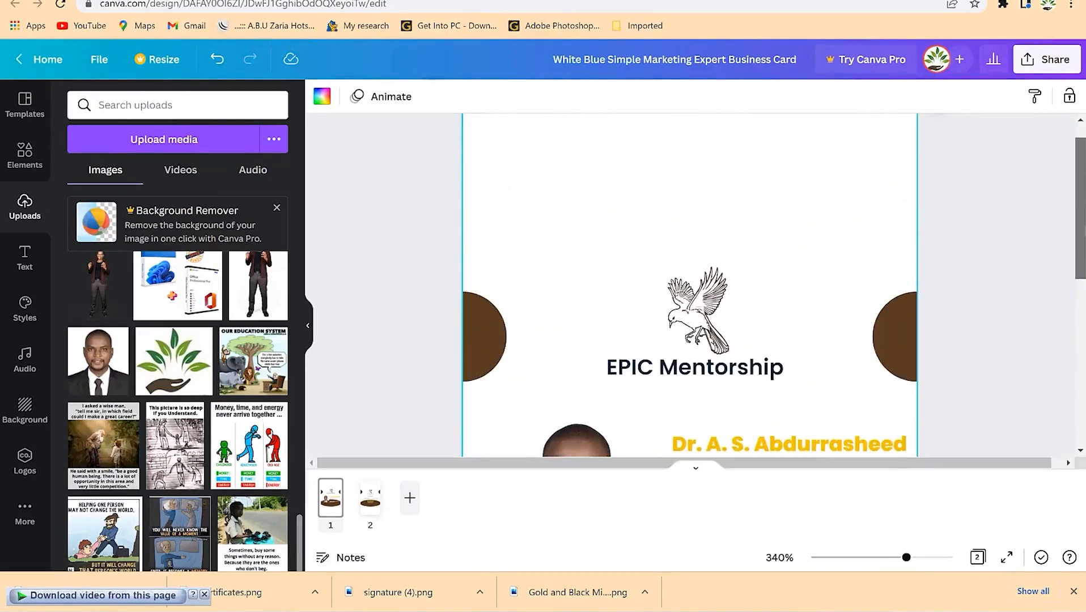
click(1071, 233)
- Search the element library for 'line' and browse the line results
click(147, 106)
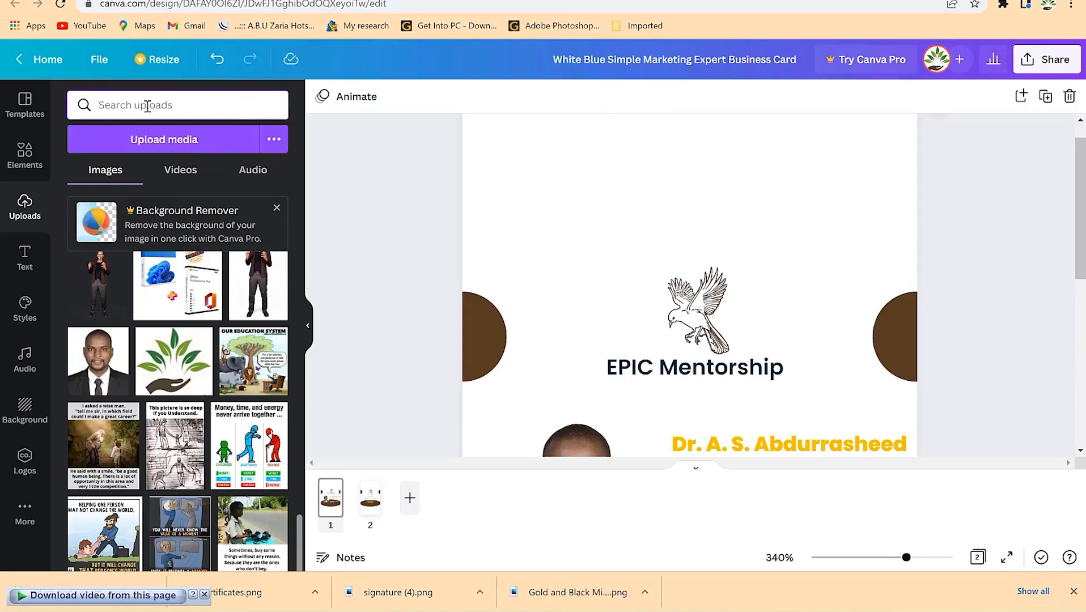
click(23, 154)
click(154, 106)
text(flying bird)
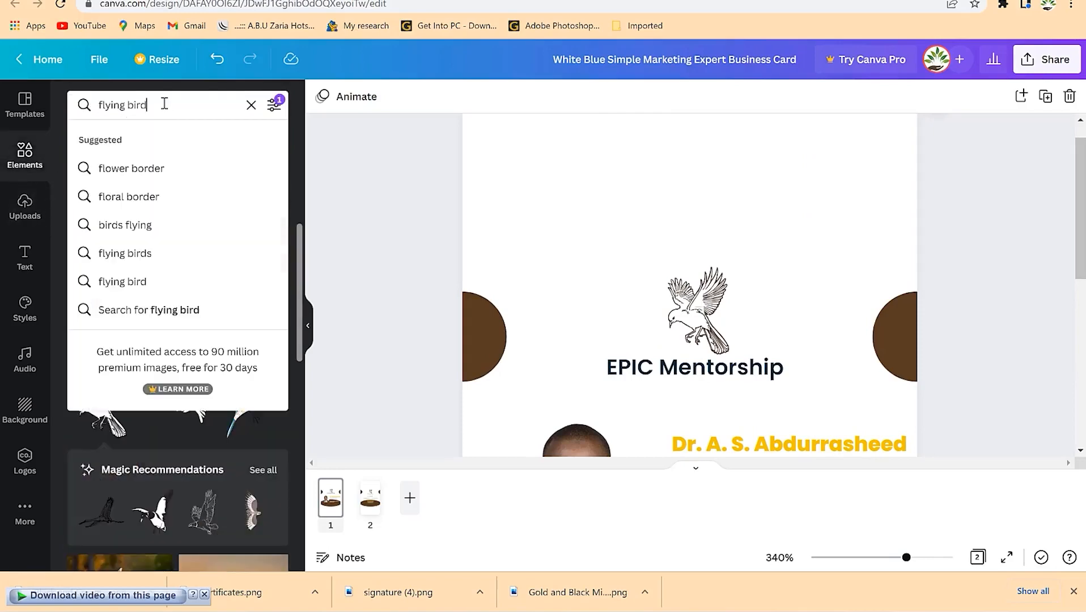
key(BackSpace)
key(BackSpace)
key(BackSpace)
key(BackSpace)
key(BackSpace)
key(BackSpace)
key(BackSpace)
key(BackSpace)
key(BackSpace)
key(BackSpace)
key(BackSpace)
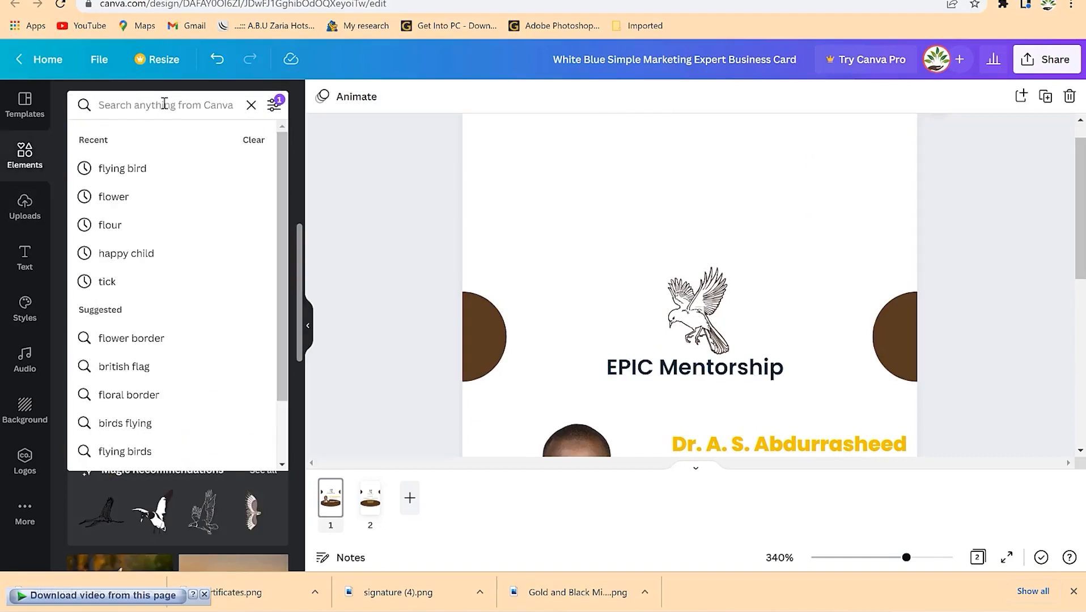
text(line)
key(Return)
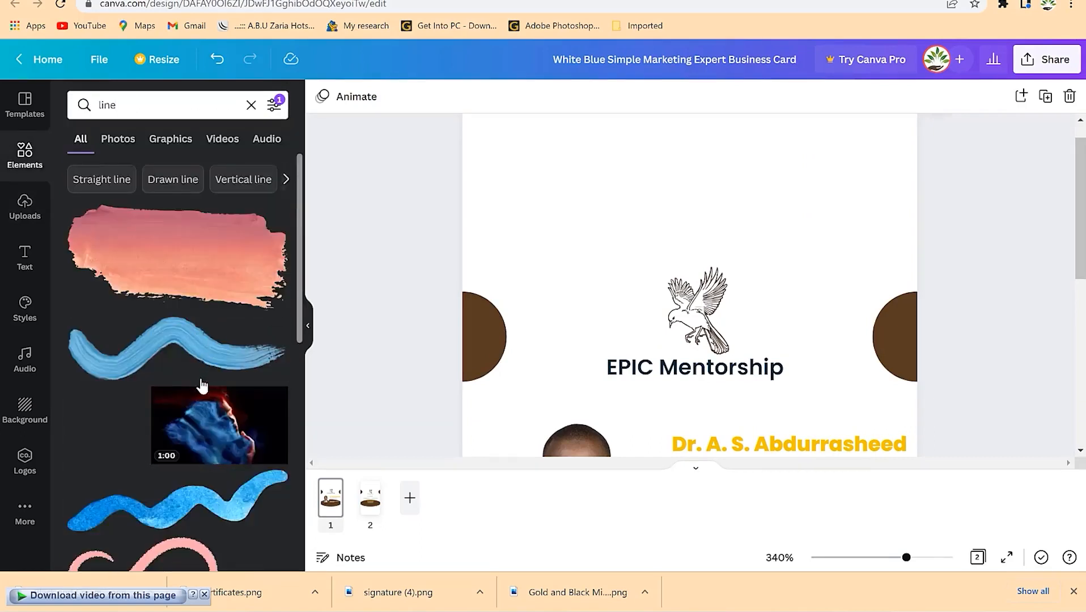
scroll(201, 391, down, 4)
scroll(197, 402, down, 1)
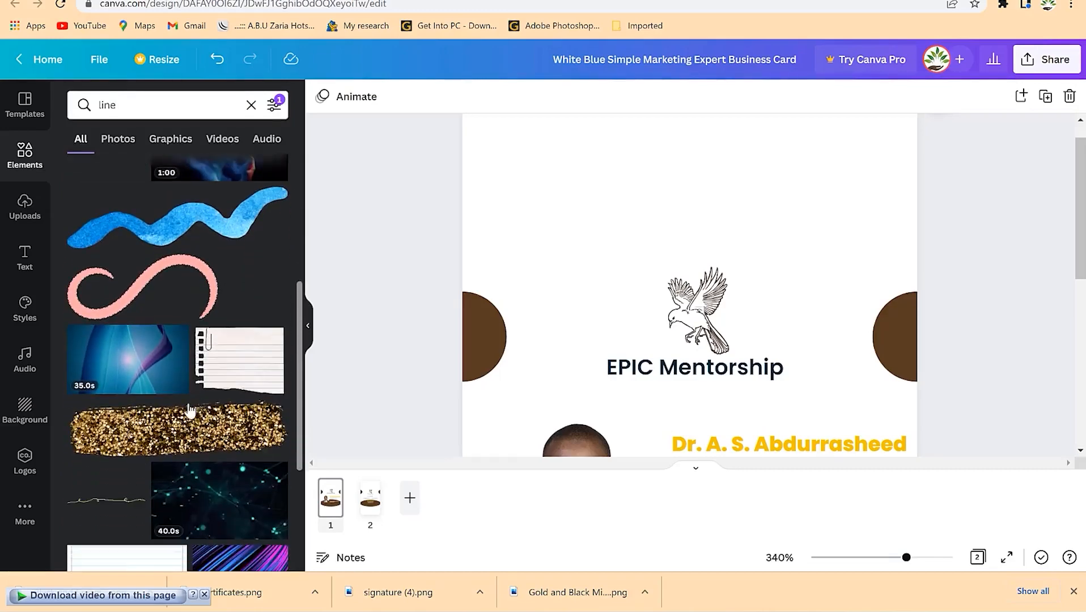
scroll(184, 414, down, 2)
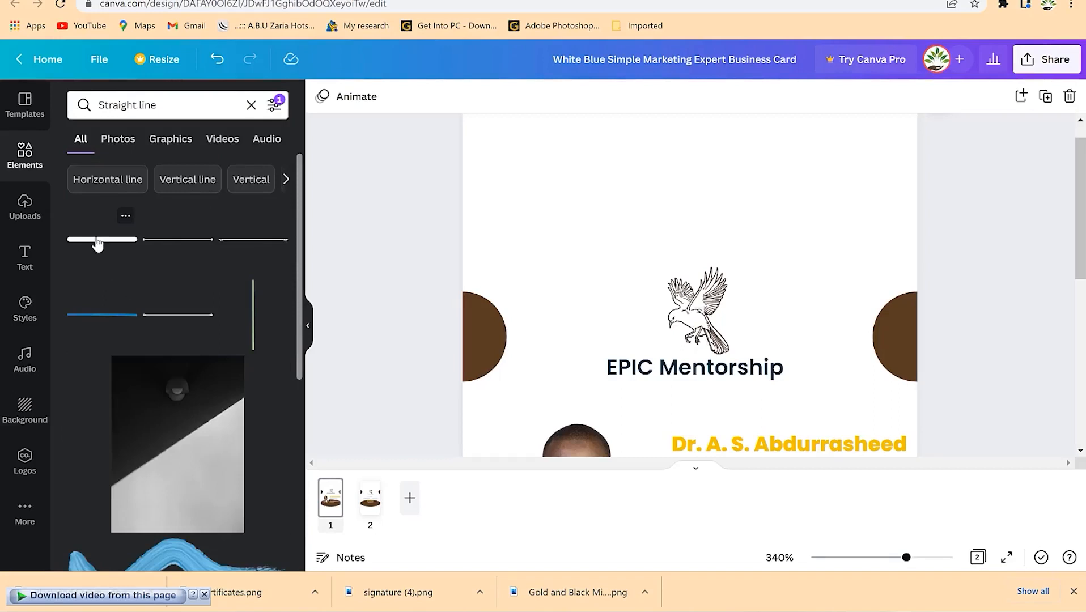
scroll(158, 340, down, 3)
scroll(163, 352, up, 3)
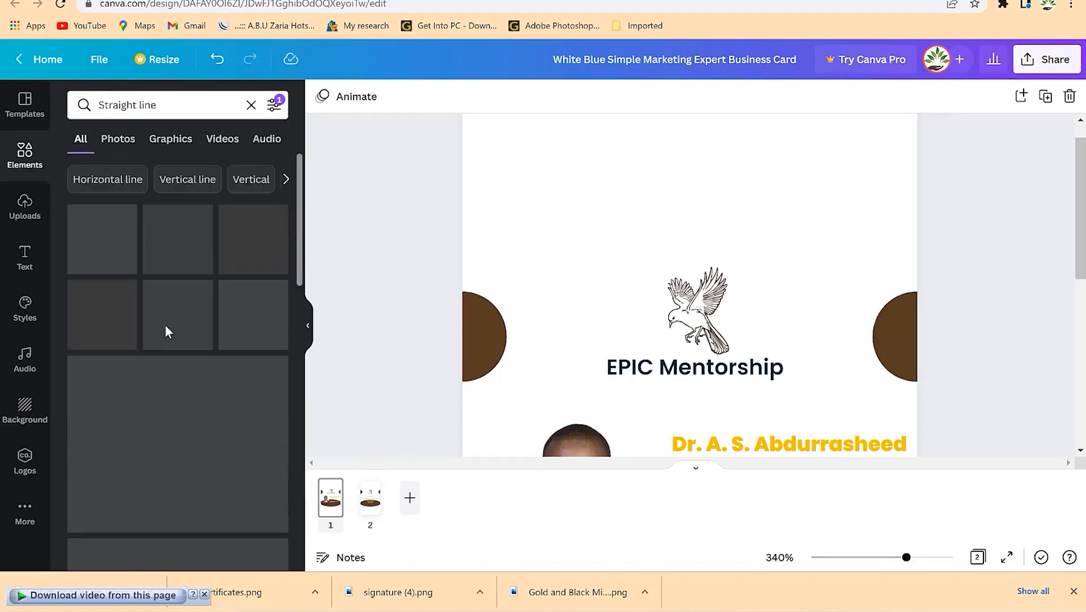
drag(100, 240, 537, 271)
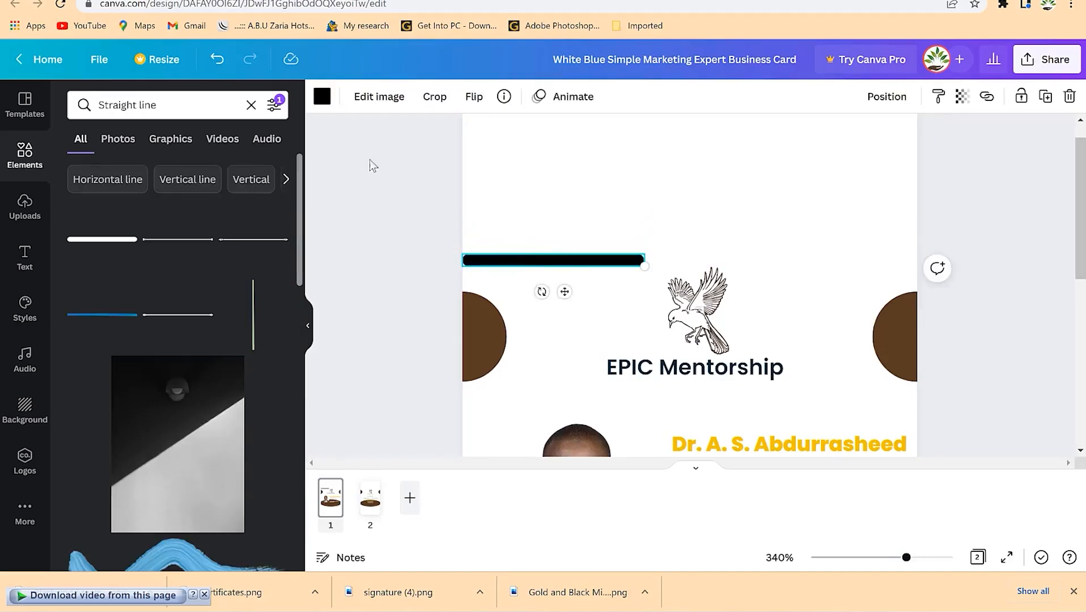
click(322, 96)
click(196, 170)
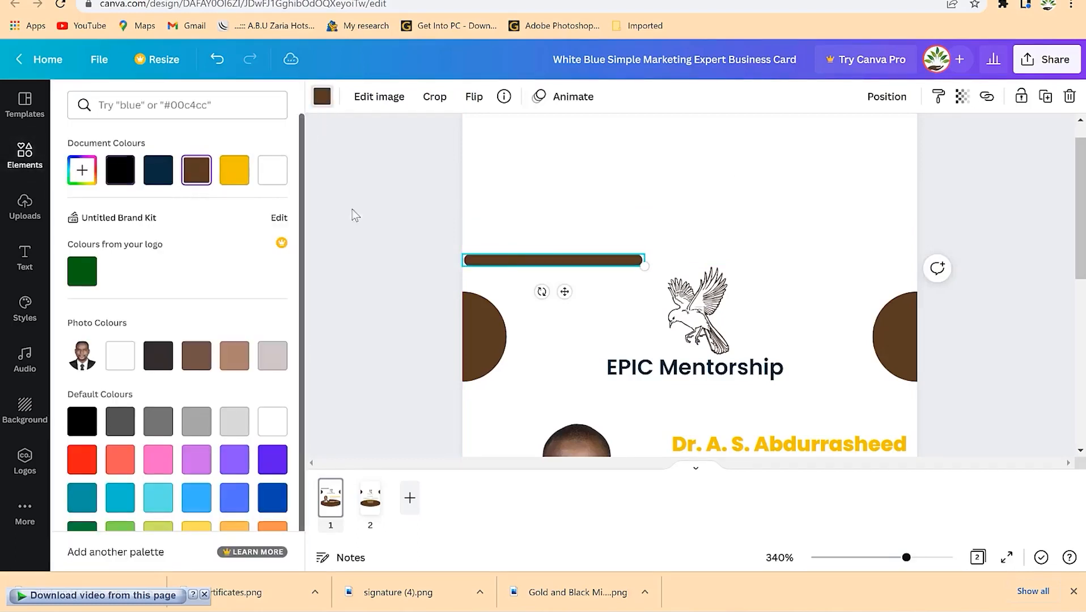
click(88, 463)
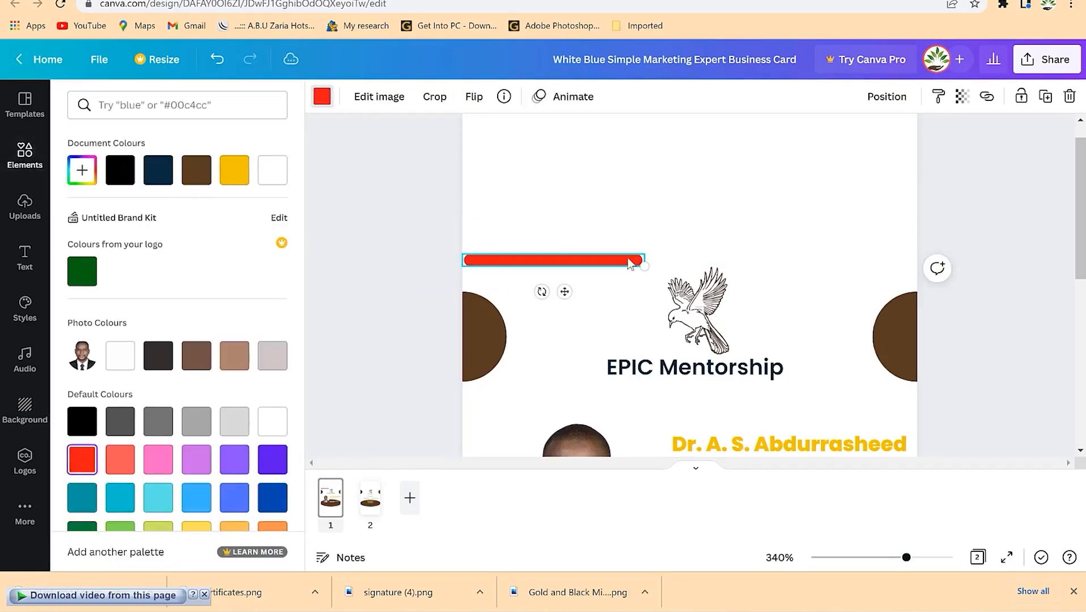
drag(643, 264, 915, 275)
key(Delete)
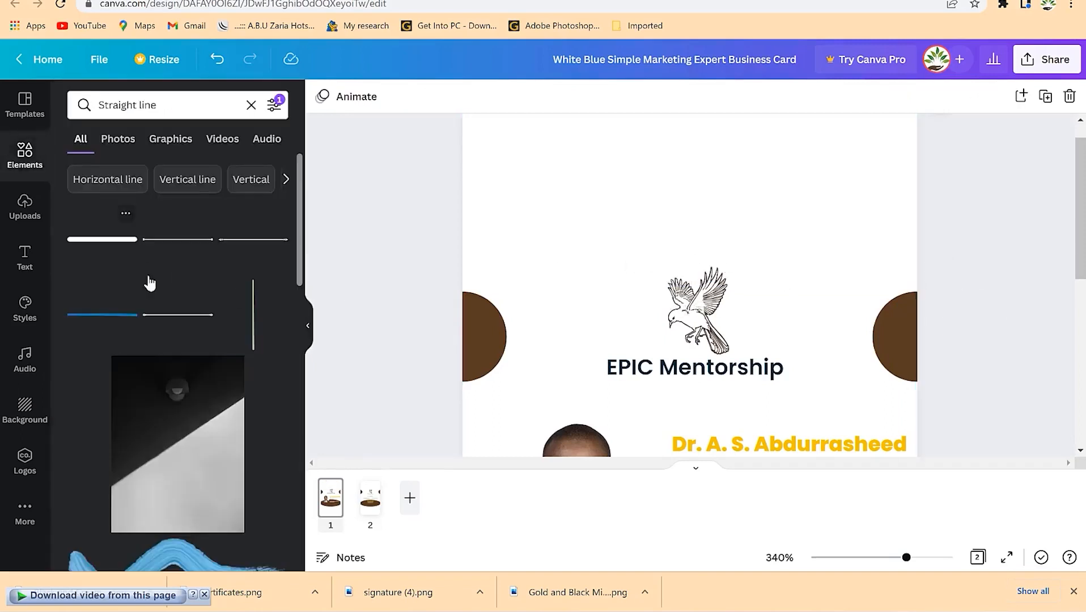
- Add a yellow decorative line above the bird logo, stretched across the full card width
scroll(212, 328, down, 5)
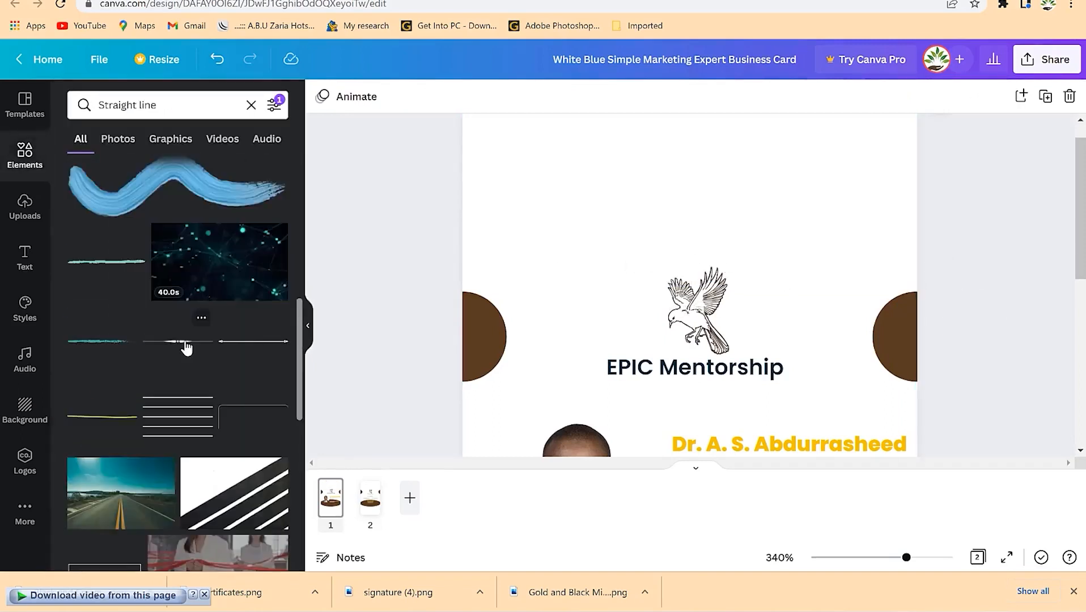
drag(579, 189, 584, 193)
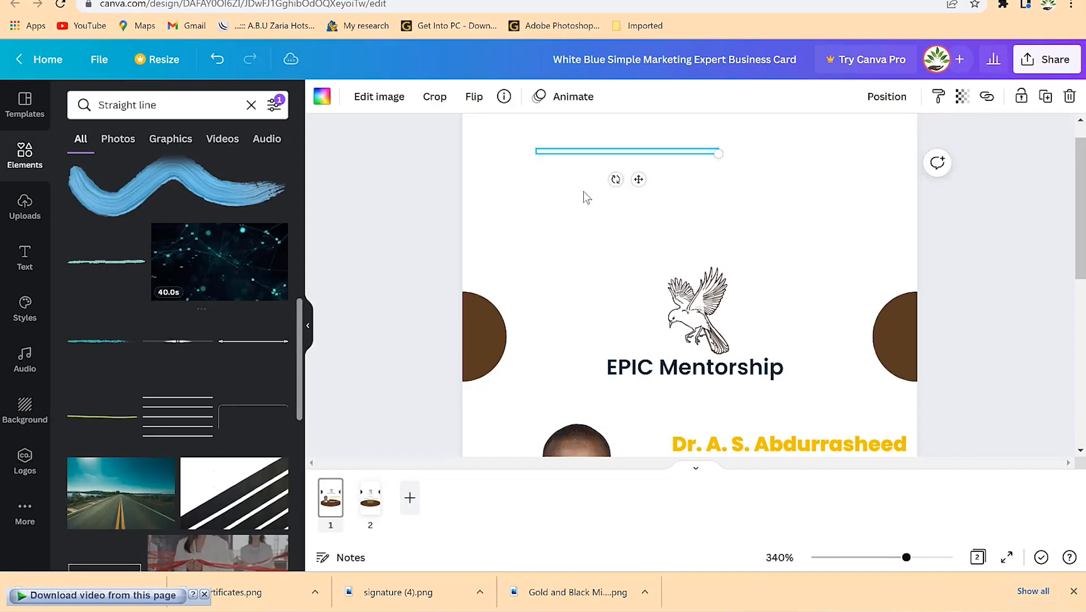
drag(667, 161, 683, 189)
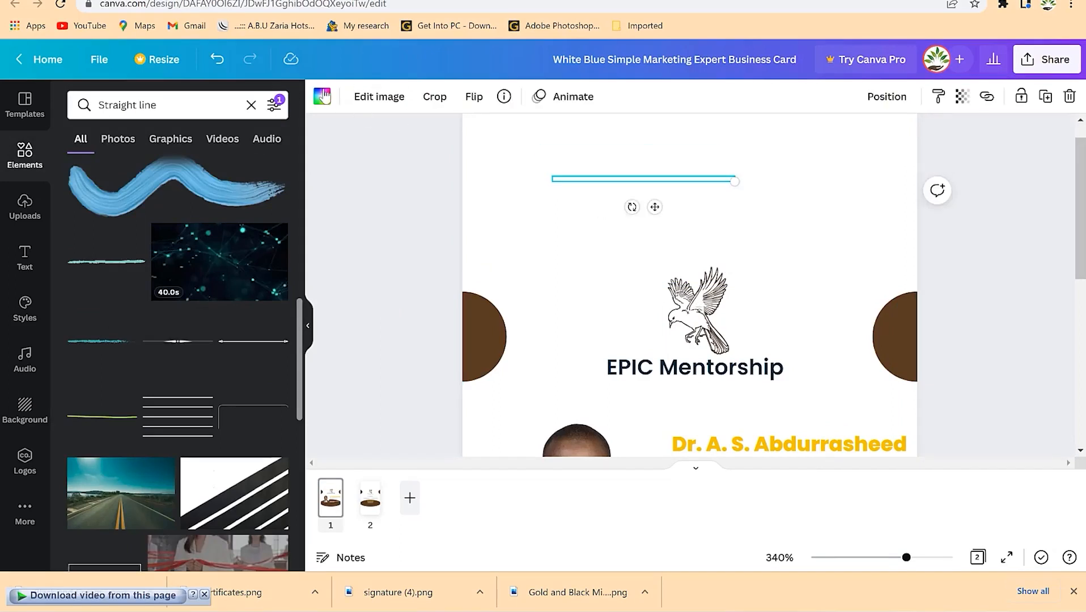
click(323, 96)
click(193, 178)
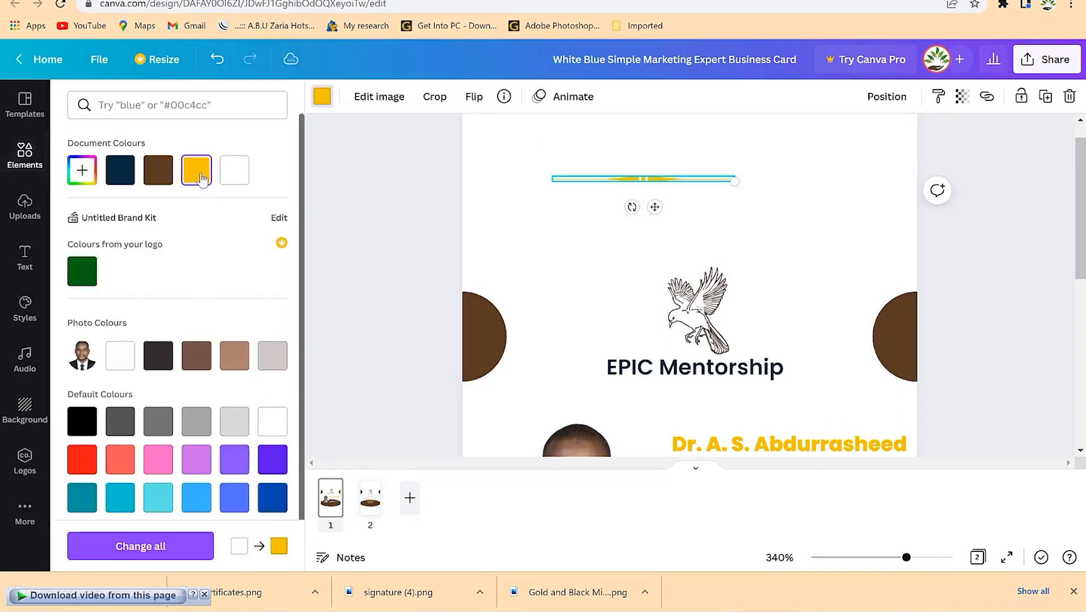
drag(655, 207, 708, 267)
drag(787, 241, 917, 245)
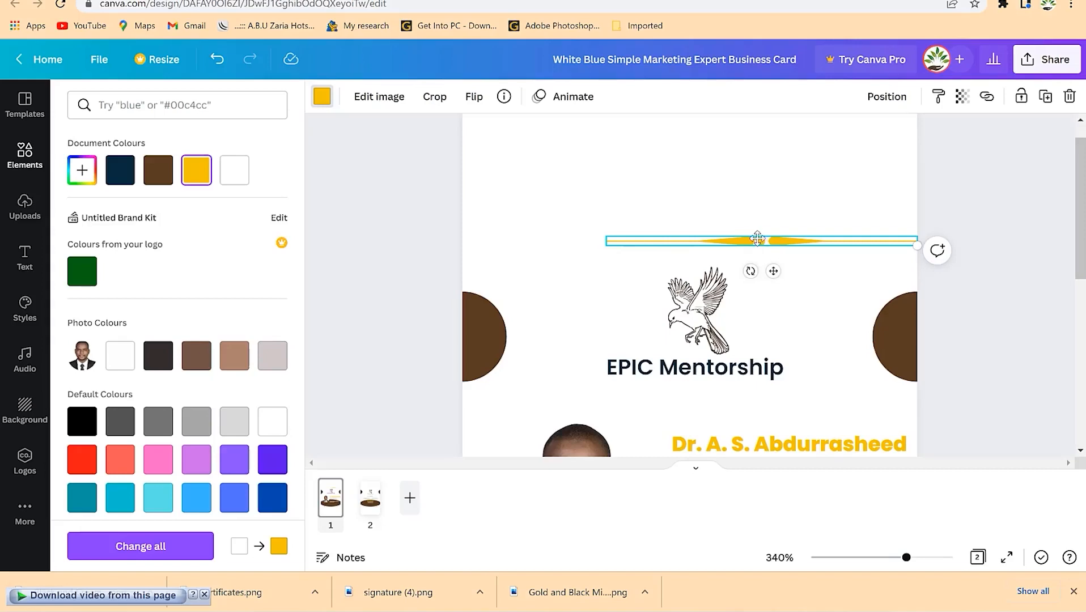
drag(757, 239, 922, 272)
click(777, 297)
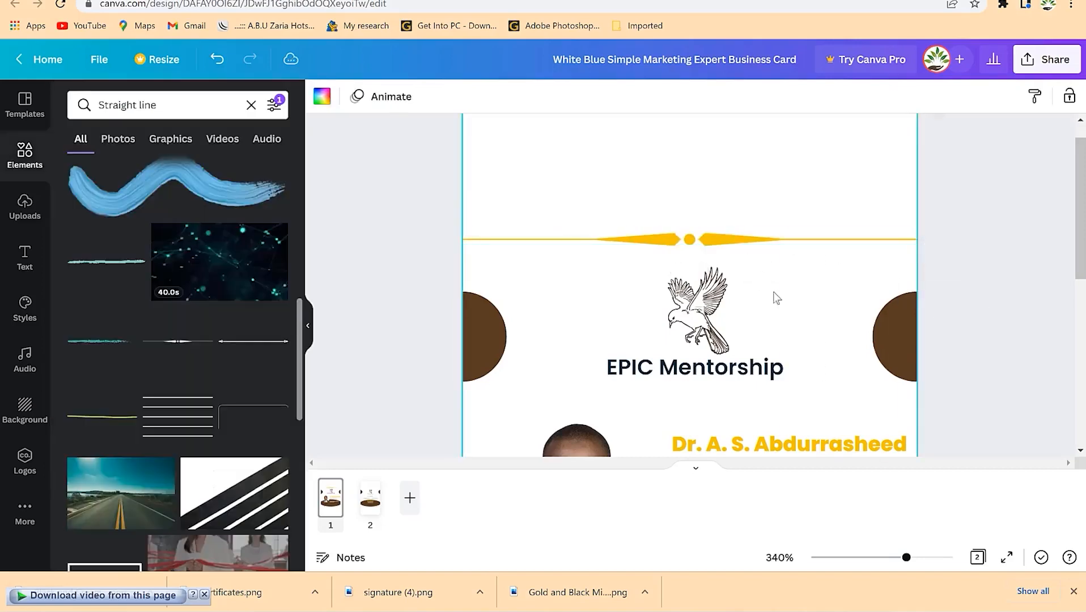
- Try a green line below the brown panel, then delete it and clear the line search
scroll(776, 298, down, 6)
drag(102, 416, 478, 298)
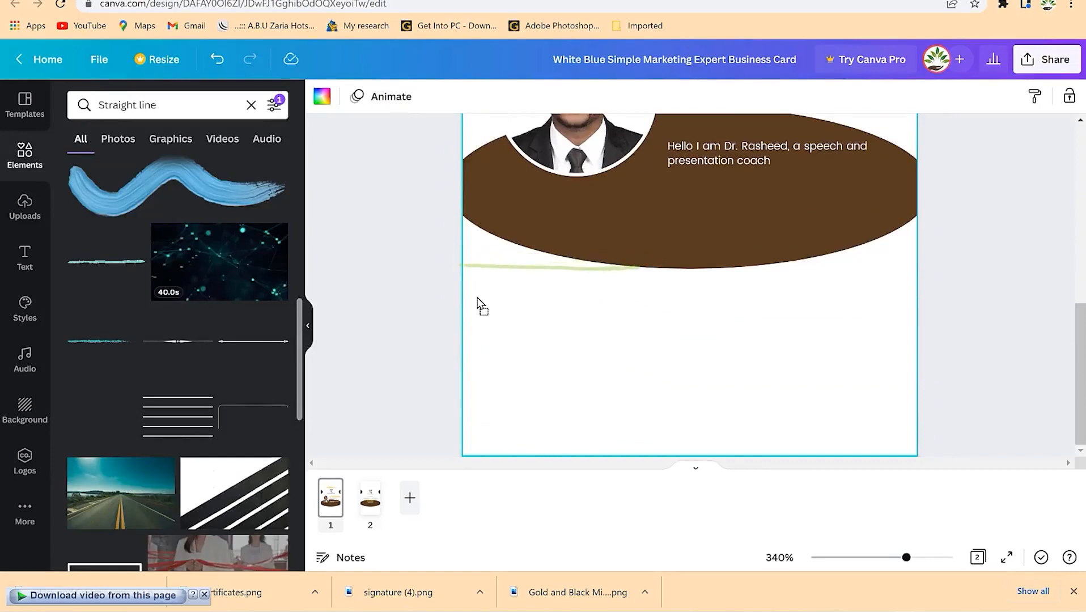
drag(557, 288, 558, 288)
drag(640, 278, 923, 278)
click(690, 294)
scroll(687, 258, up, 3)
scroll(687, 258, down, 1)
scroll(734, 382, up, 4)
scroll(734, 383, down, 5)
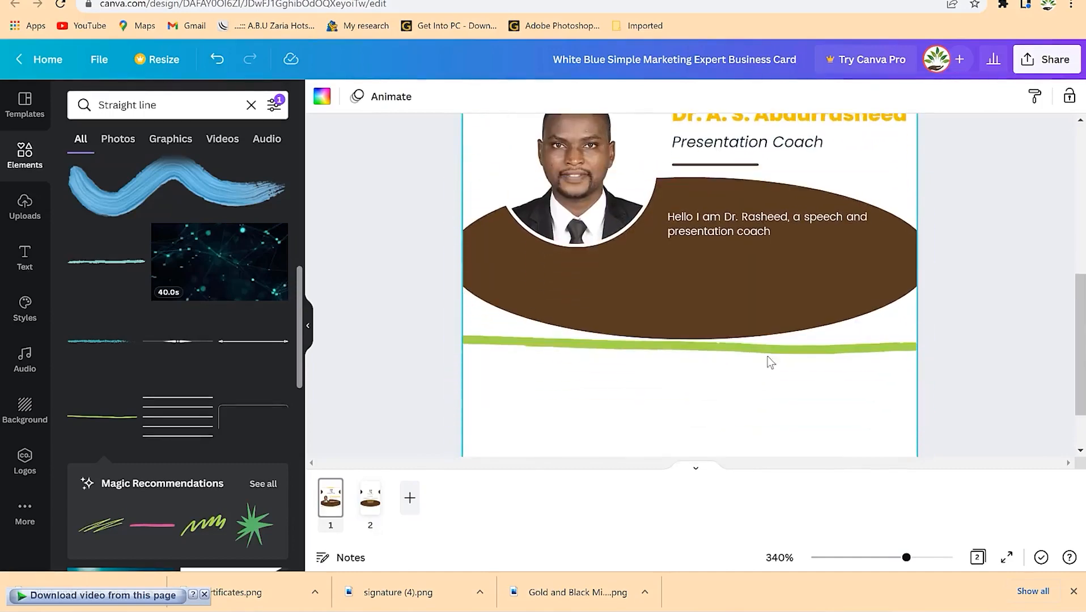
click(771, 350)
key(Delete)
scroll(142, 368, down, 3)
click(251, 105)
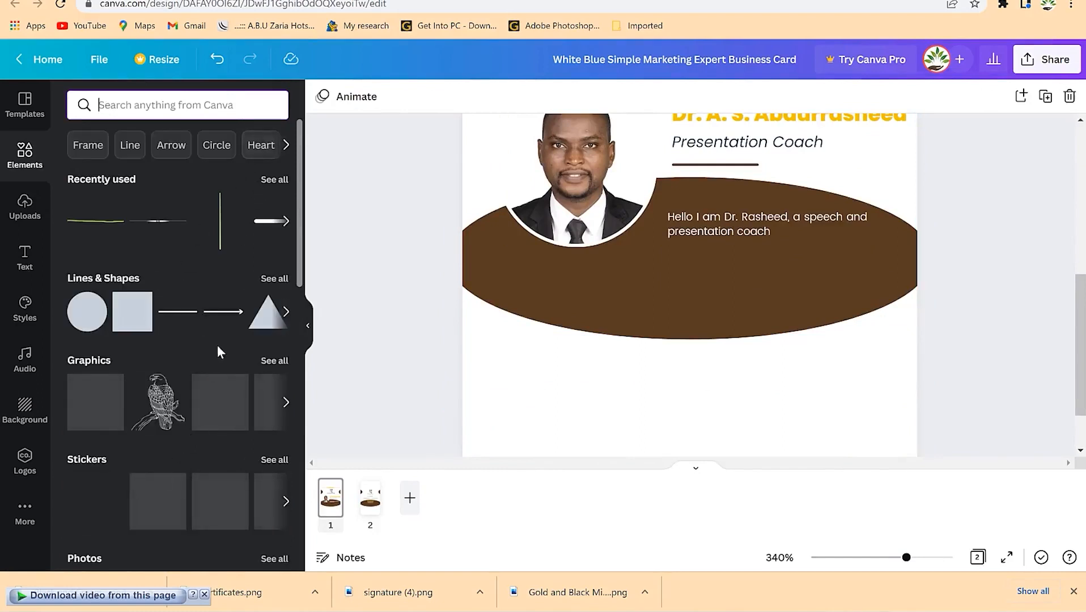
- Open the full Lines & Shapes collection
click(275, 278)
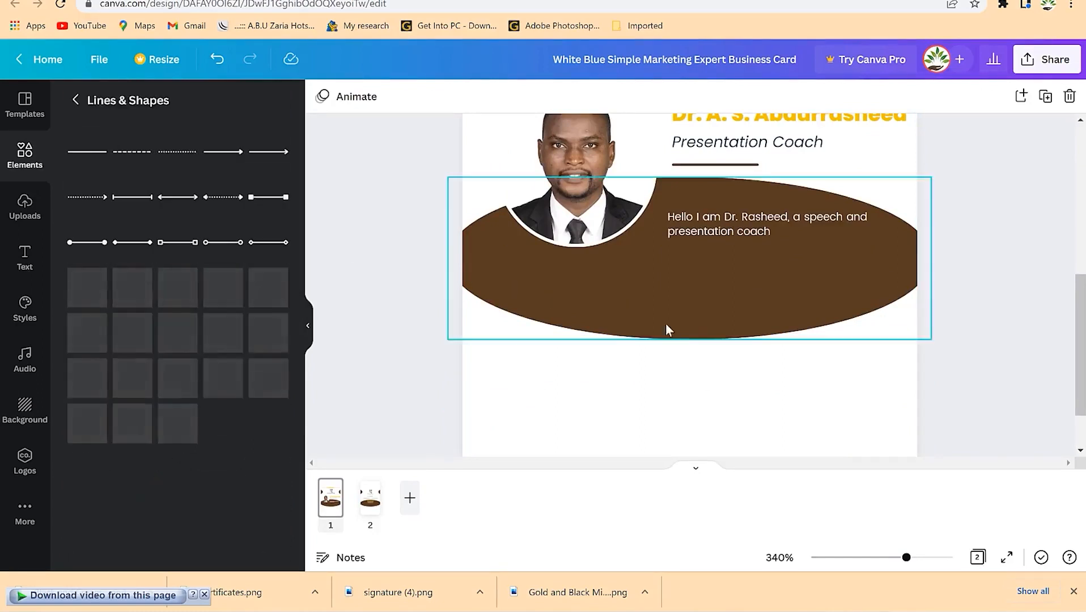
scroll(187, 402, down, 5)
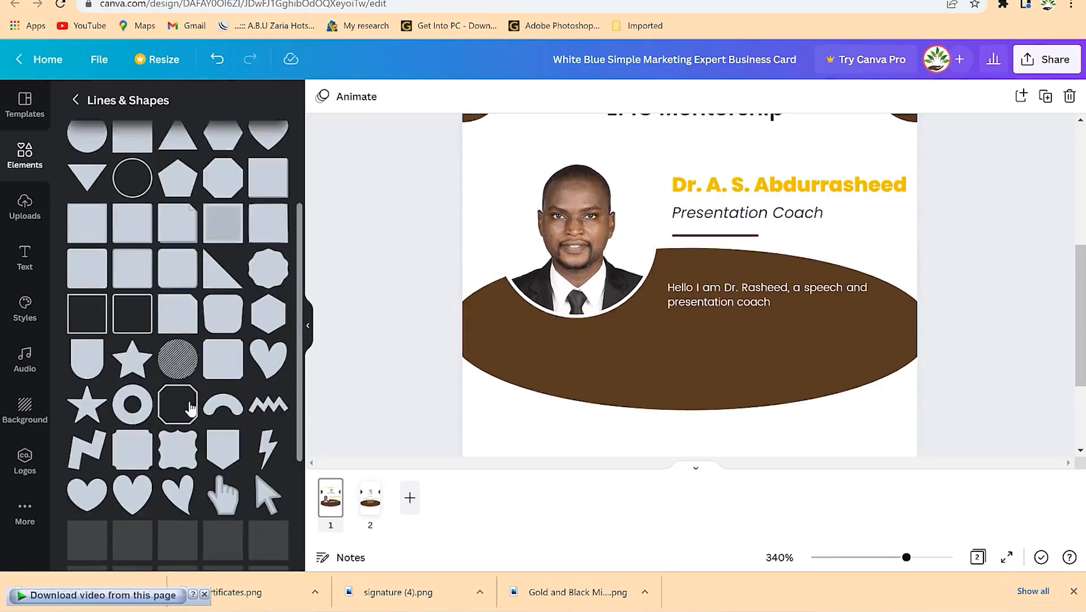
scroll(190, 404, down, 4)
- Place a red line below the brown shape, stretch it to the right edge, then delete it
drag(87, 152, 488, 424)
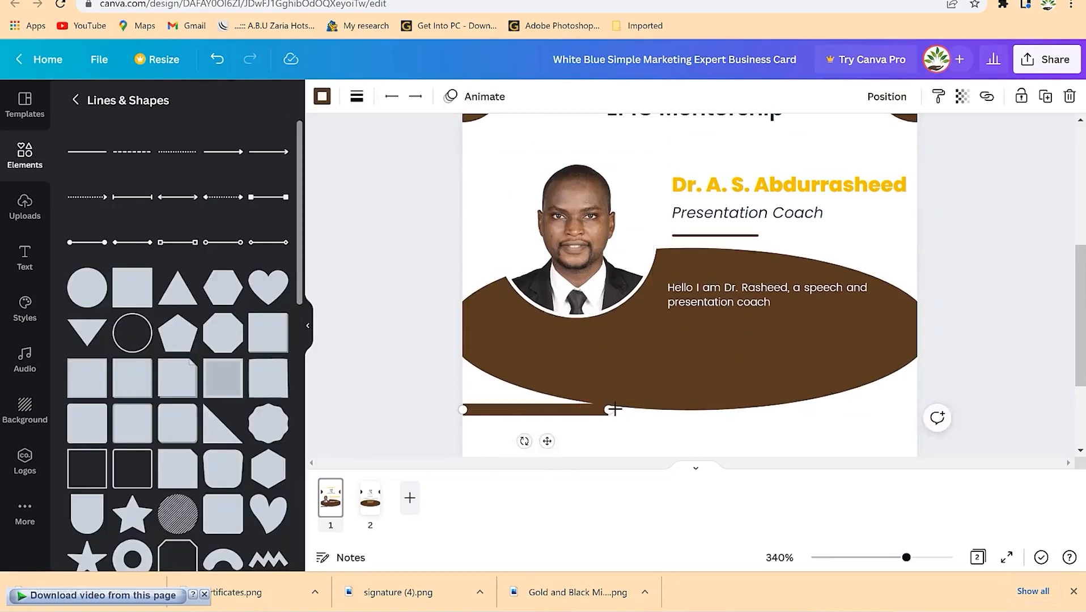
drag(610, 409, 921, 415)
click(322, 97)
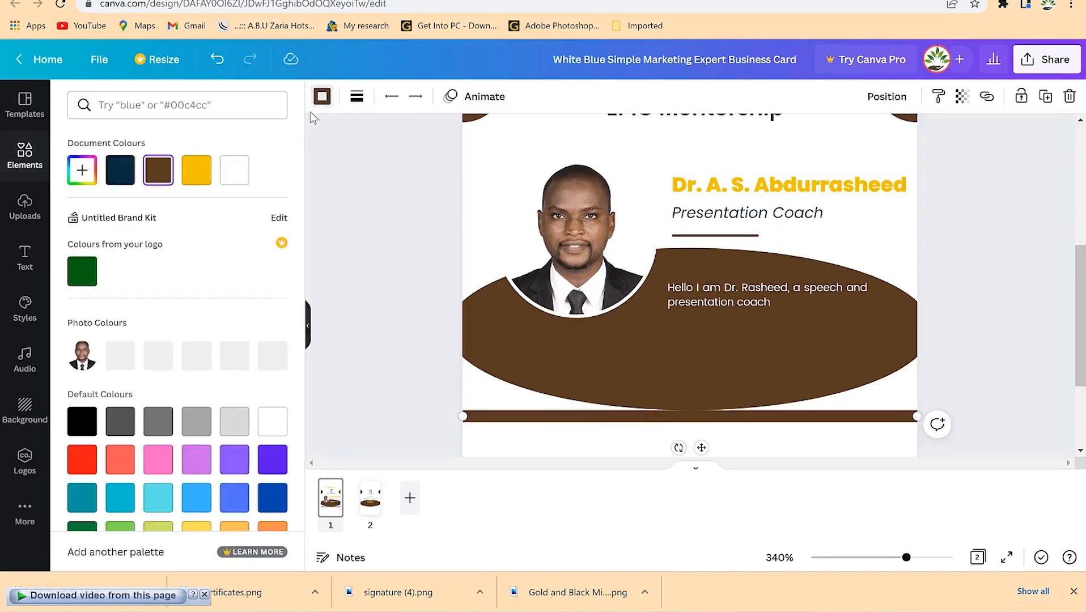
click(82, 459)
scroll(981, 295, up, 2)
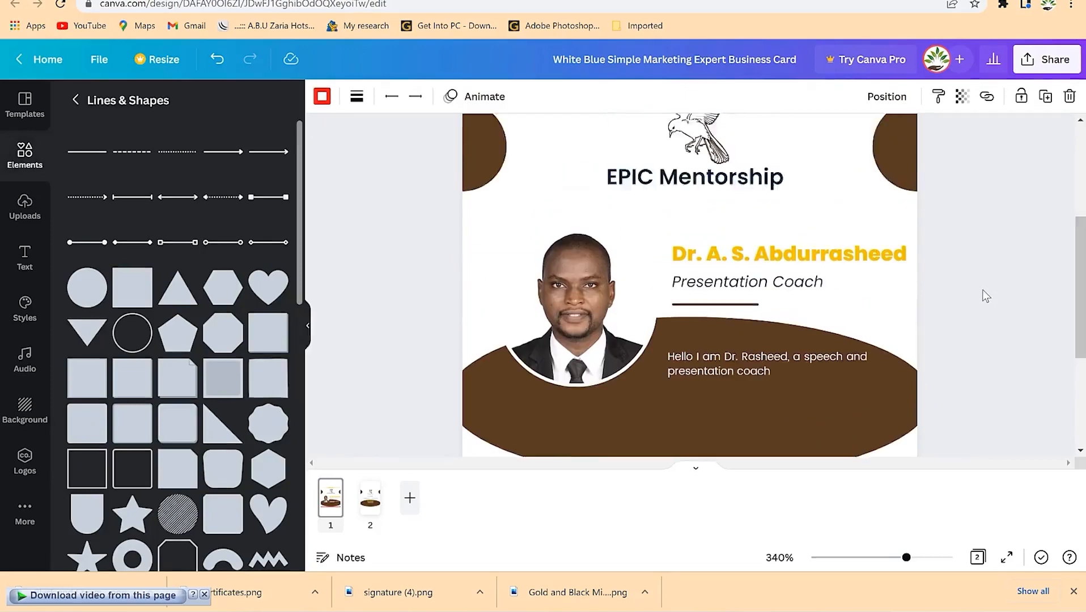
scroll(982, 295, down, 3)
drag(907, 560, 881, 565)
drag(854, 563, 841, 558)
key(Delete)
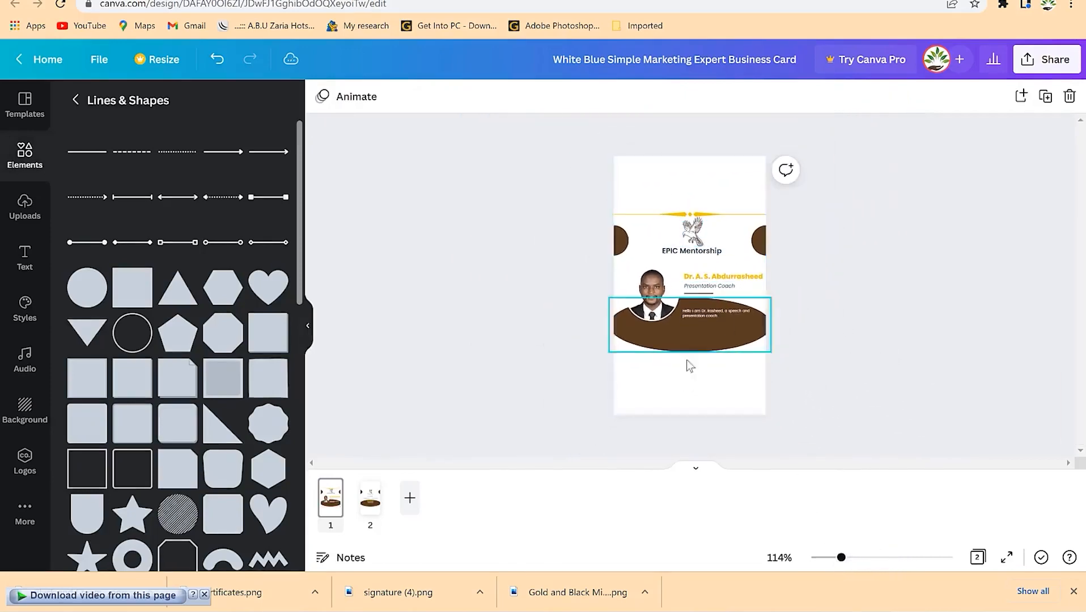
- Lower the bird logo and EPIC Mentorship title on the front, and nudge the yellow divider down
click(702, 251)
click(678, 243)
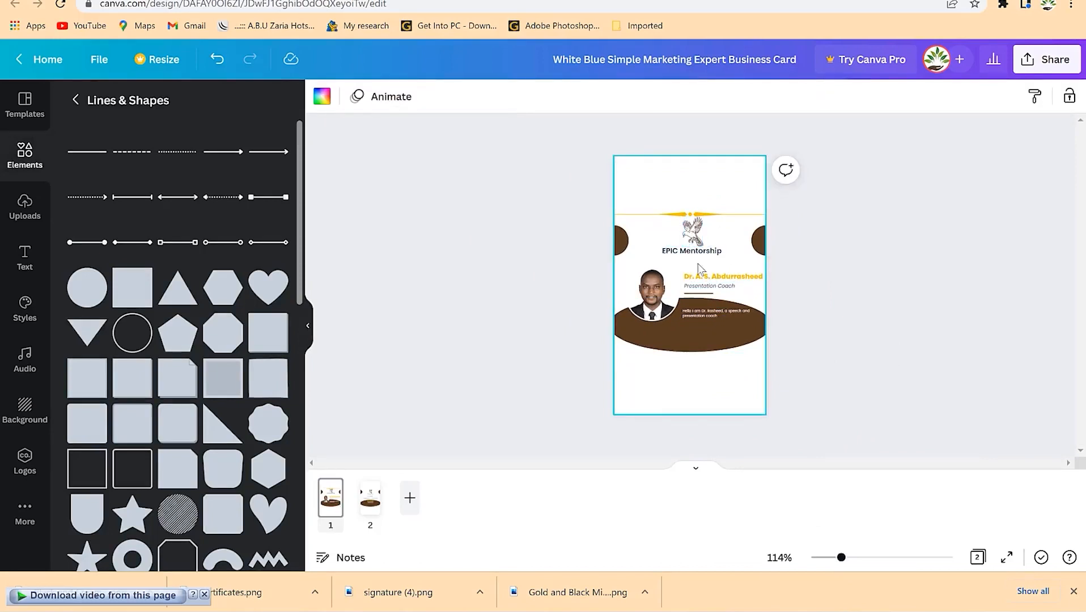
click(702, 253)
shift+click(696, 234)
mouse_move(696, 234)
mouse_down()
mouse_move(697, 247)
mouse_move(694, 223)
mouse_up()
click(694, 216)
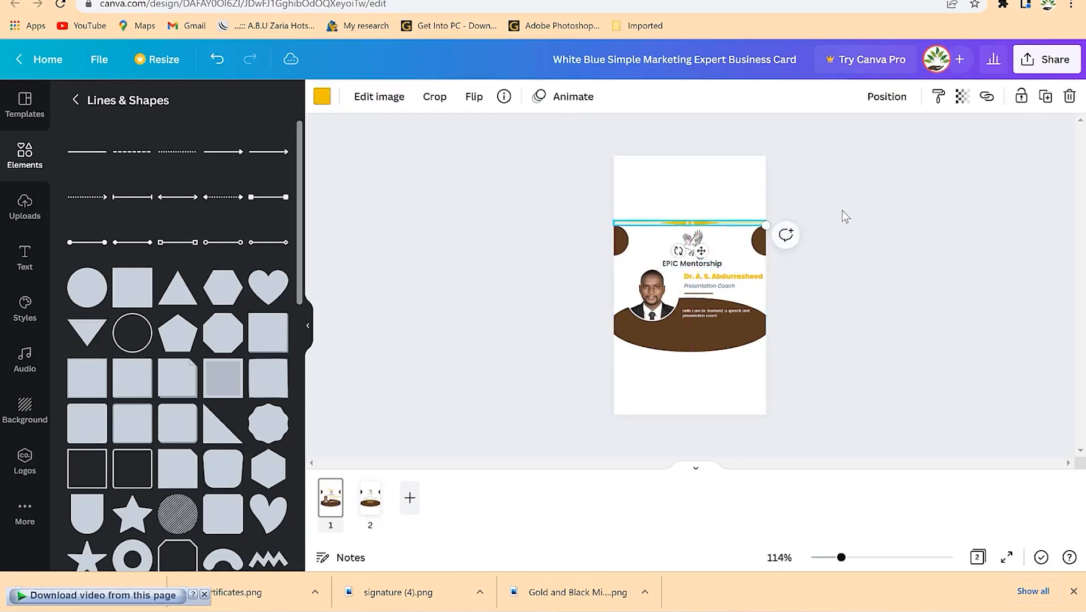
click(842, 221)
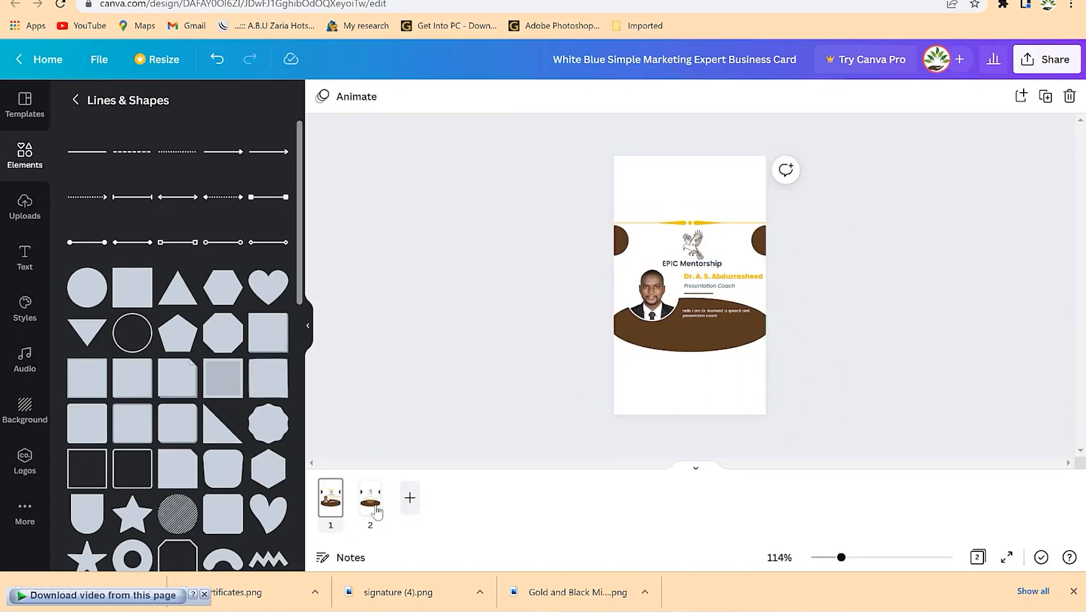
- Put the yellow divider on the back page and lower its logo and title
click(679, 224)
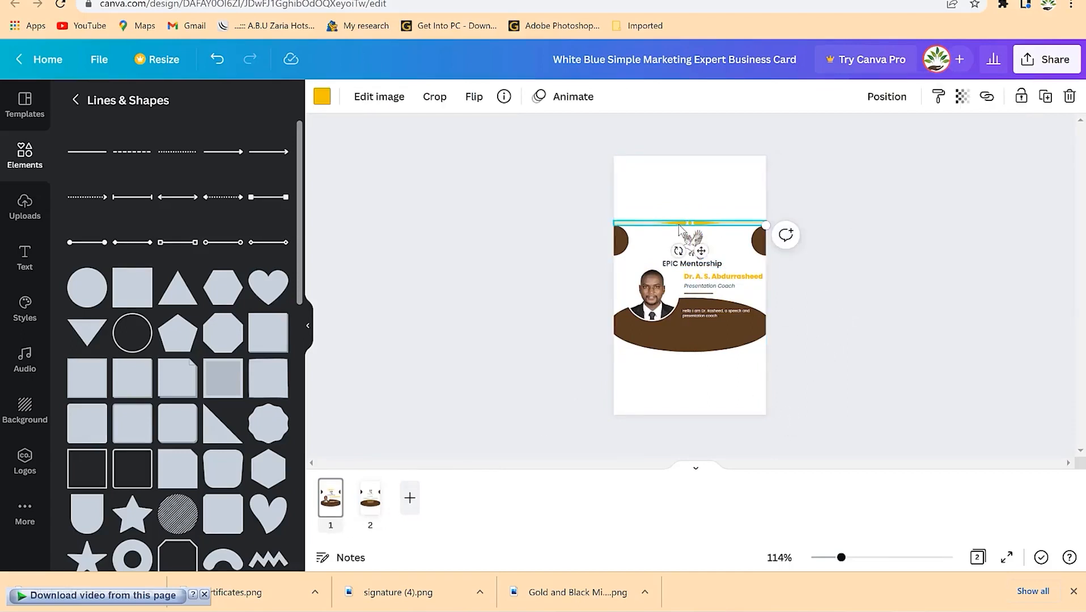
click(374, 510)
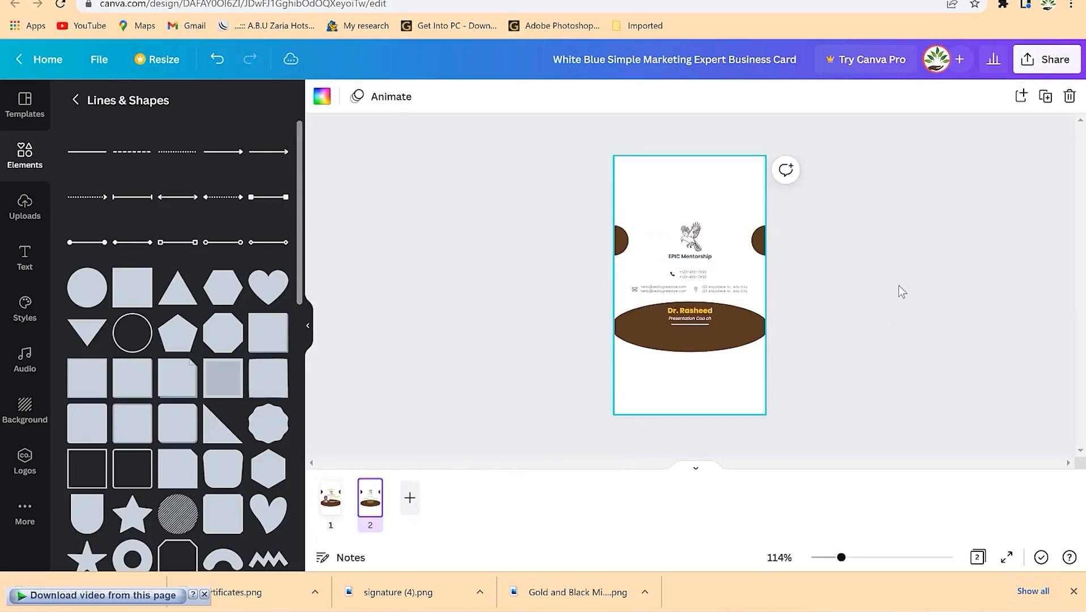
key(ctrl+z)
click(953, 260)
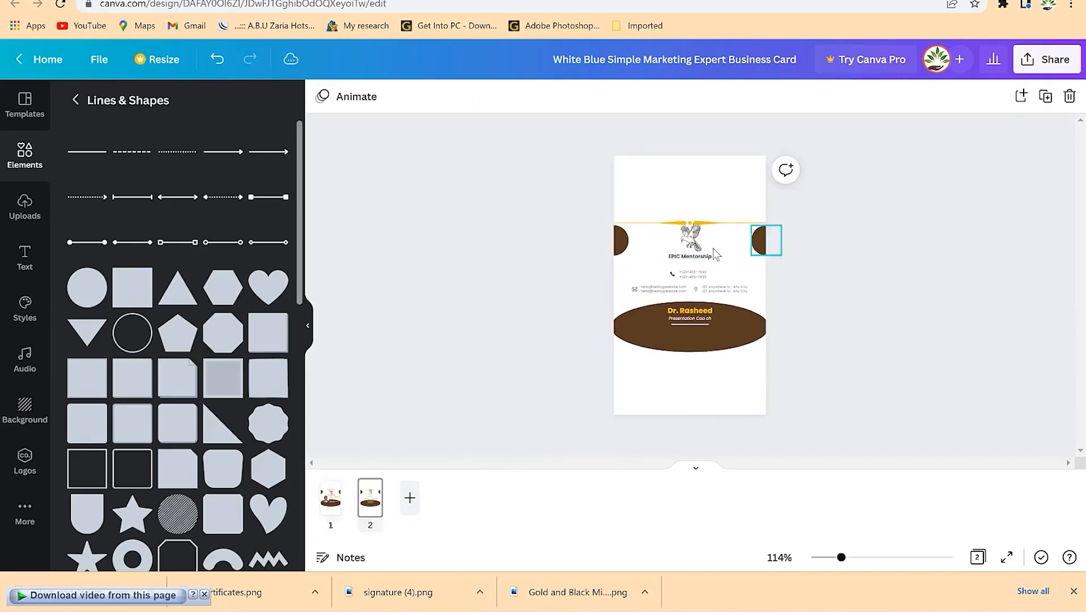
click(692, 244)
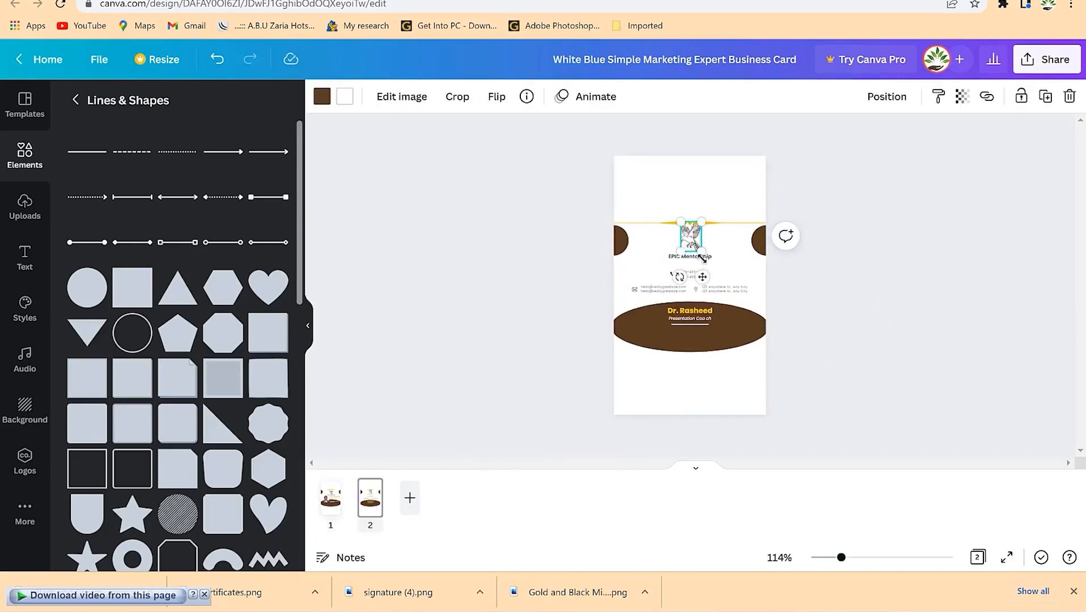
shift+click(700, 258)
drag(691, 240, 692, 245)
click(867, 296)
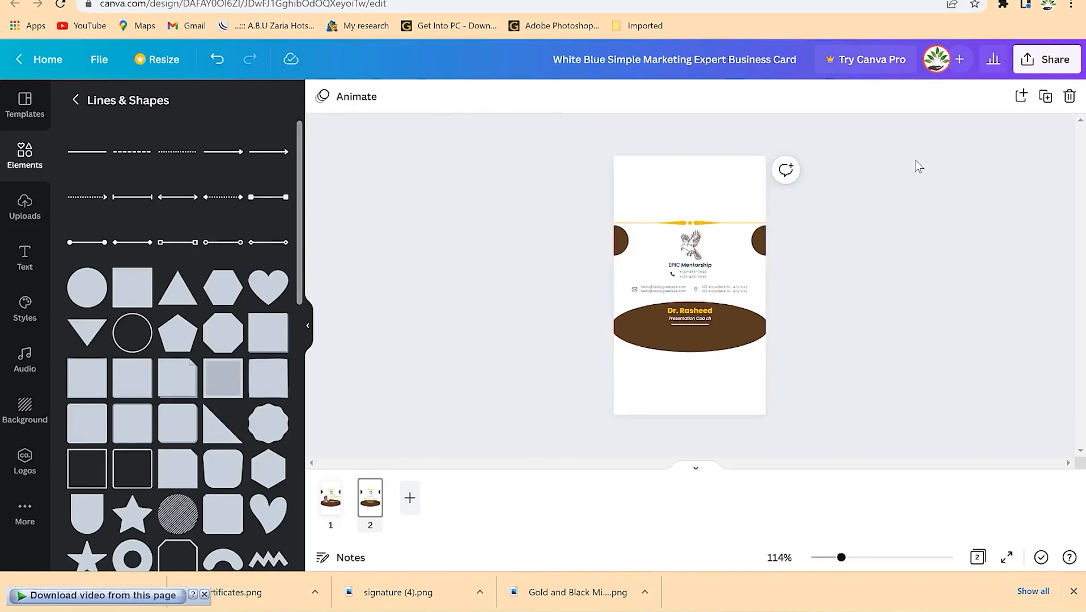
- Download both card pages as a PDF Print file
click(1054, 59)
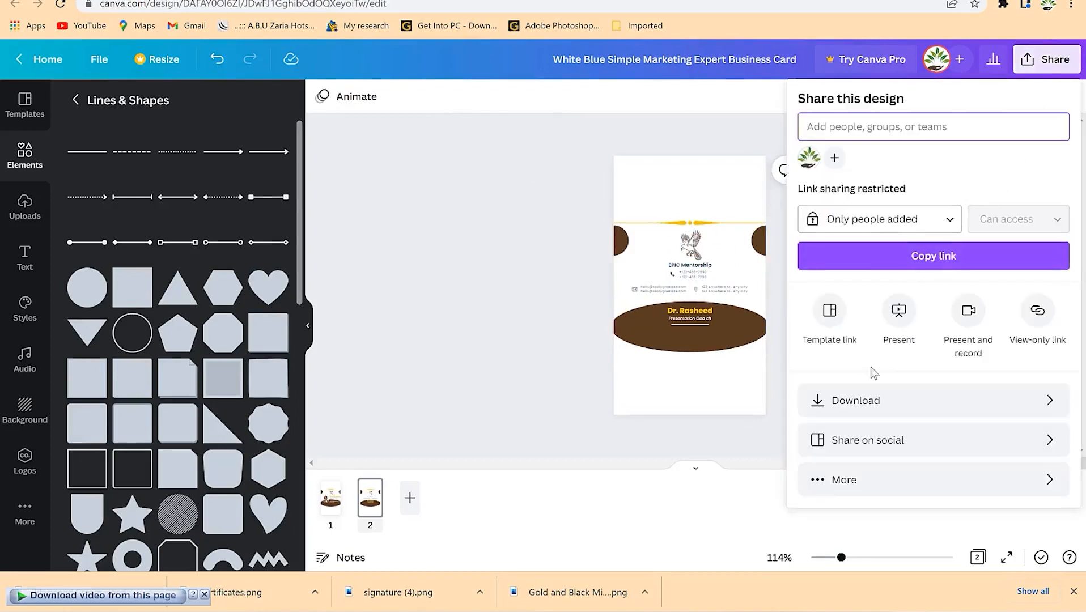
click(856, 395)
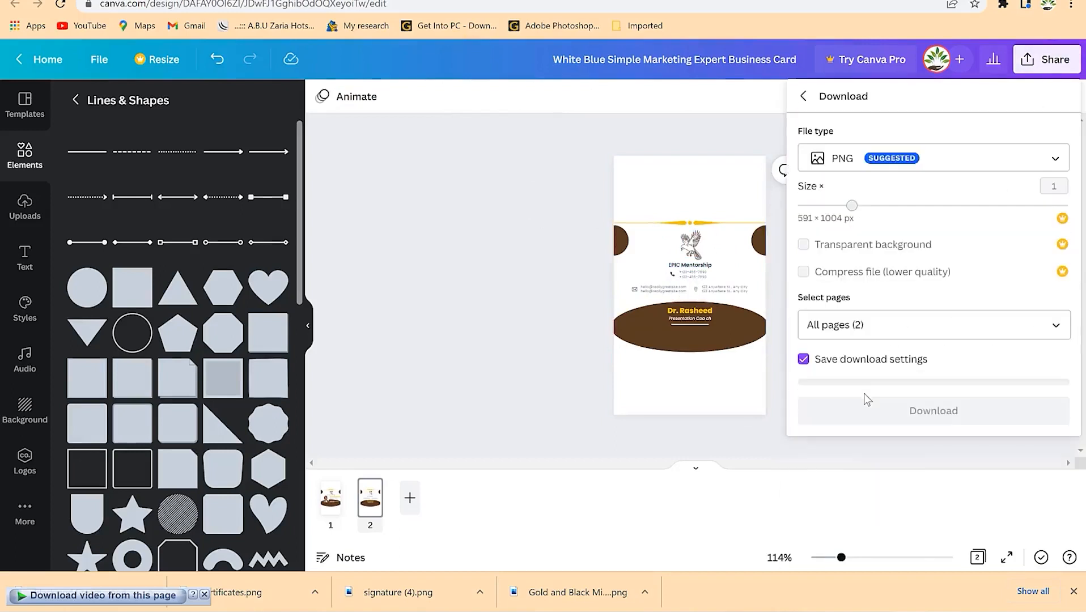
click(887, 167)
click(894, 266)
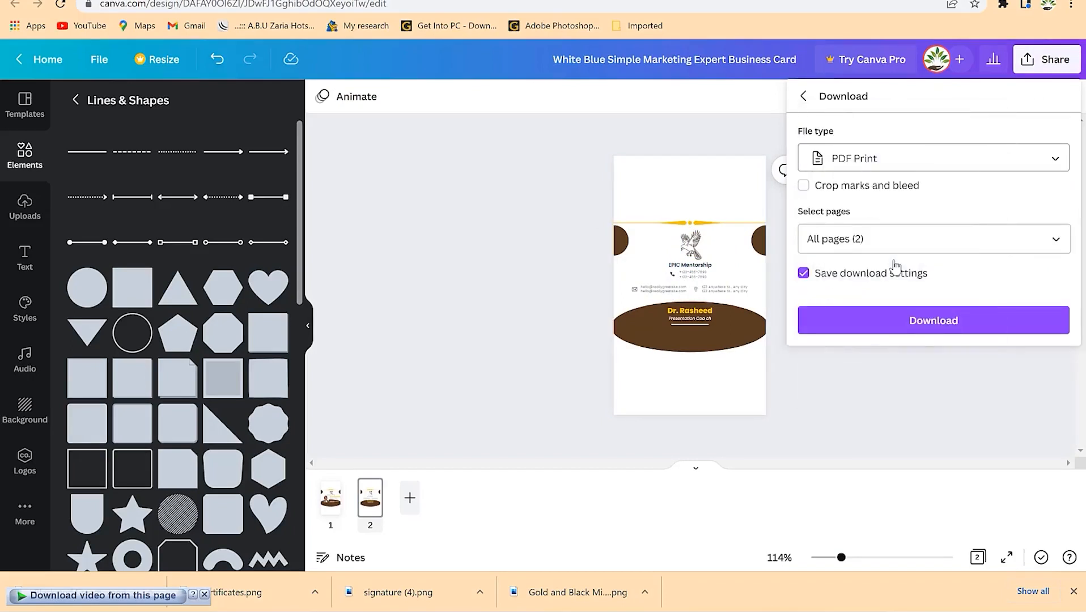
click(920, 323)
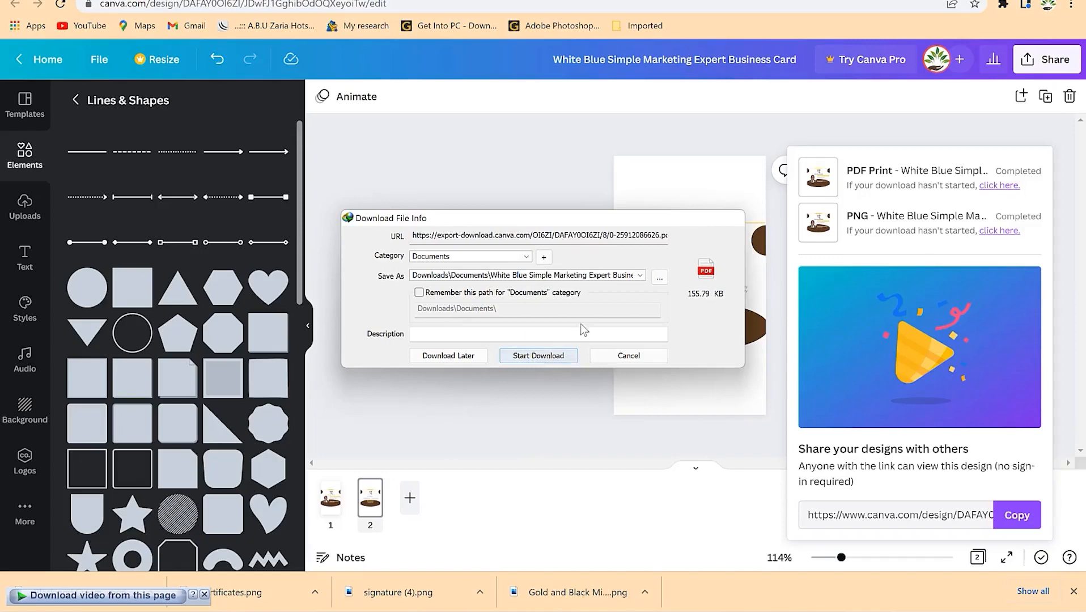
click(500, 340)
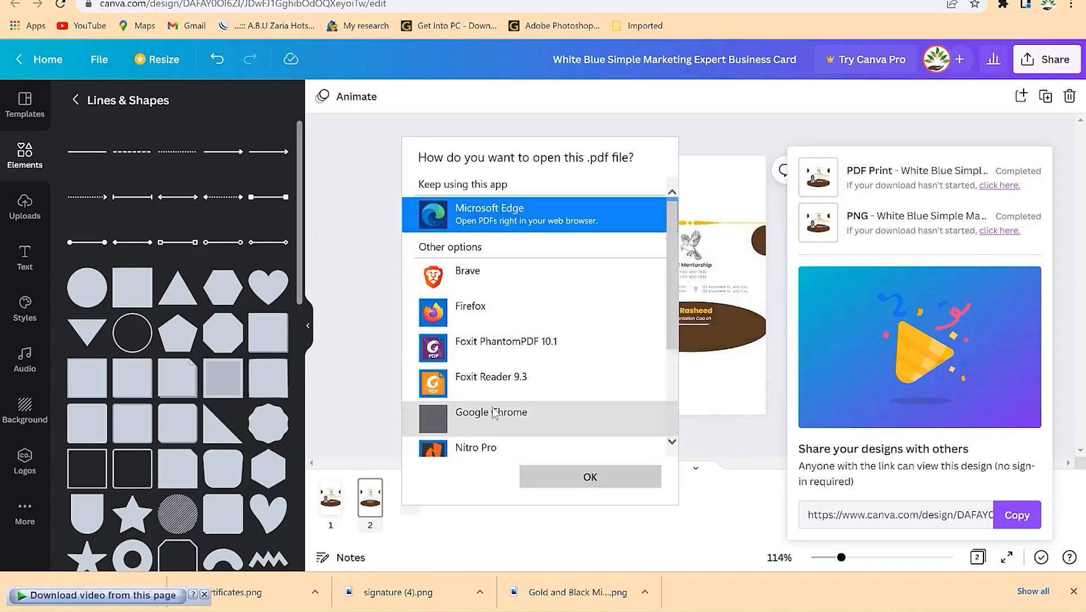
- Open the PDF in Foxit PhantomPDF and zoom out to see a whole card page
click(504, 345)
click(589, 477)
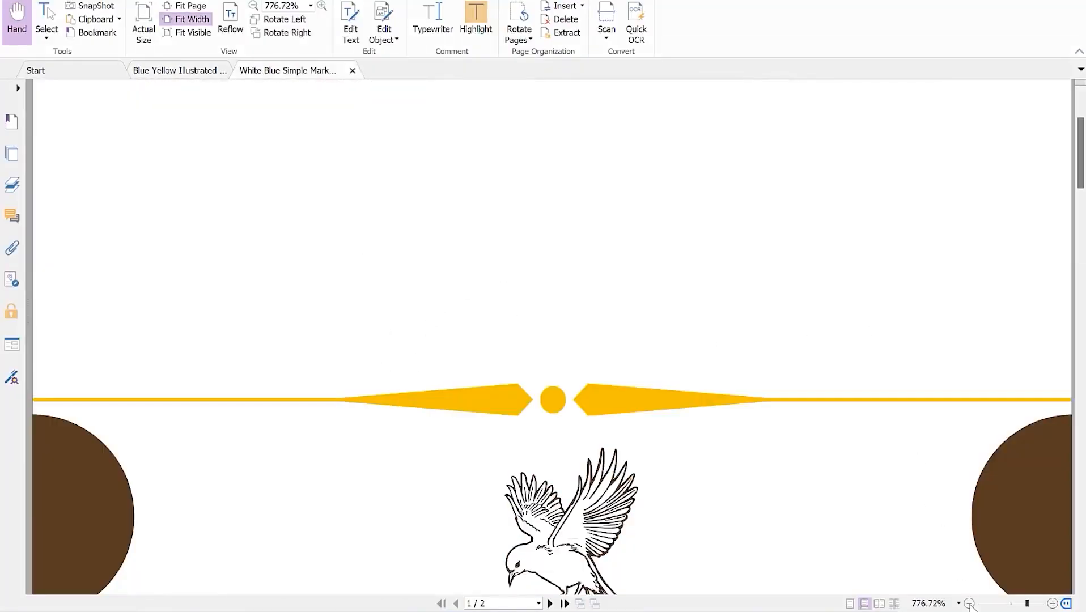
click(969, 603)
click(970, 603)
click(969, 603)
click(969, 603)
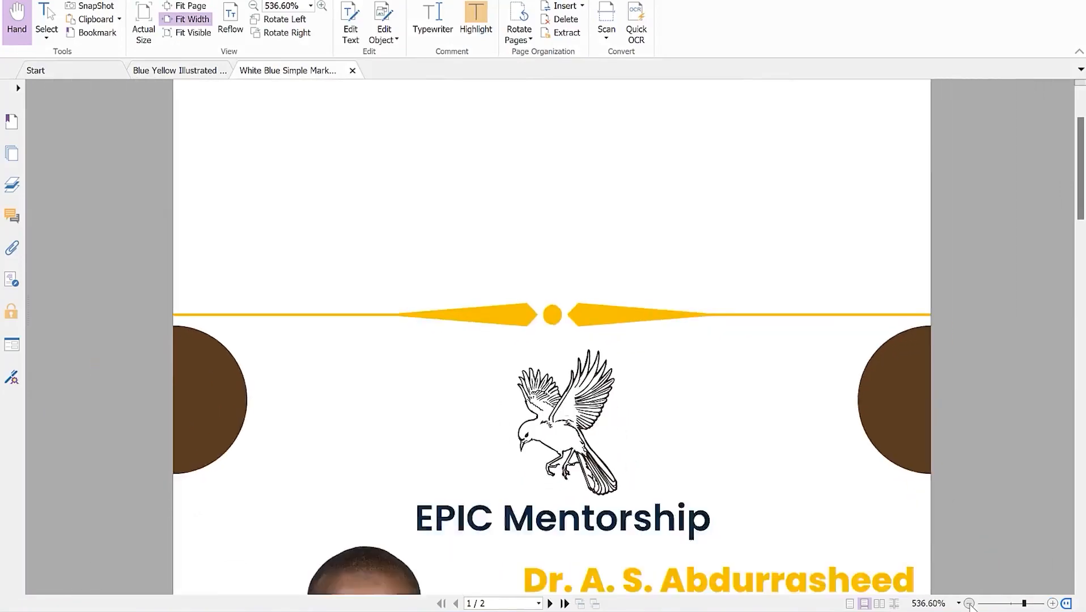
click(969, 602)
click(969, 603)
click(969, 603)
click(969, 603)
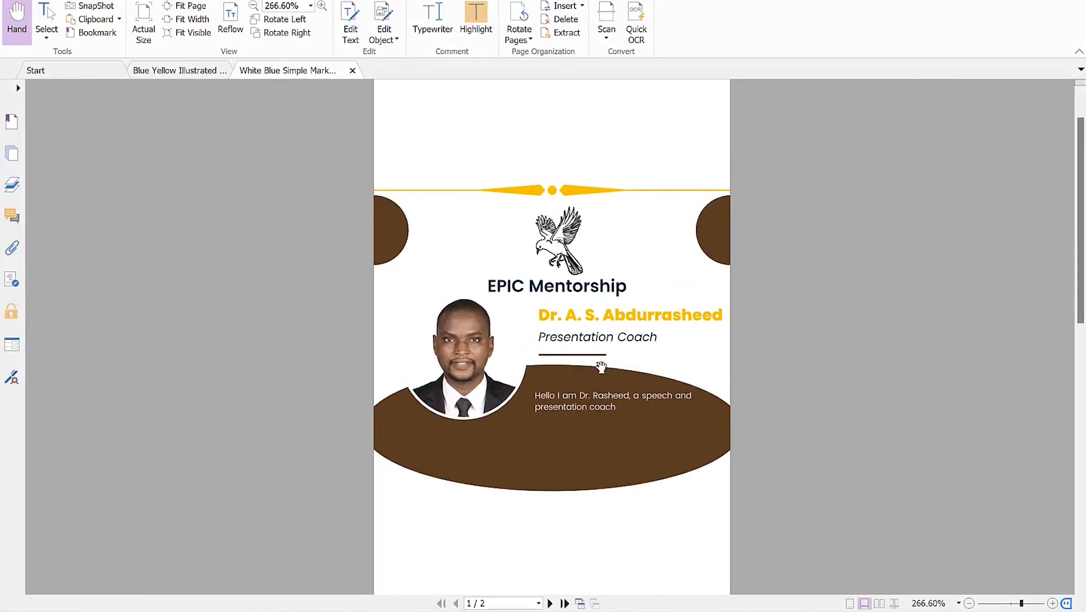
- Scroll through the front and back pages, then minimize Foxit PhantomPDF
scroll(584, 430, down, 8)
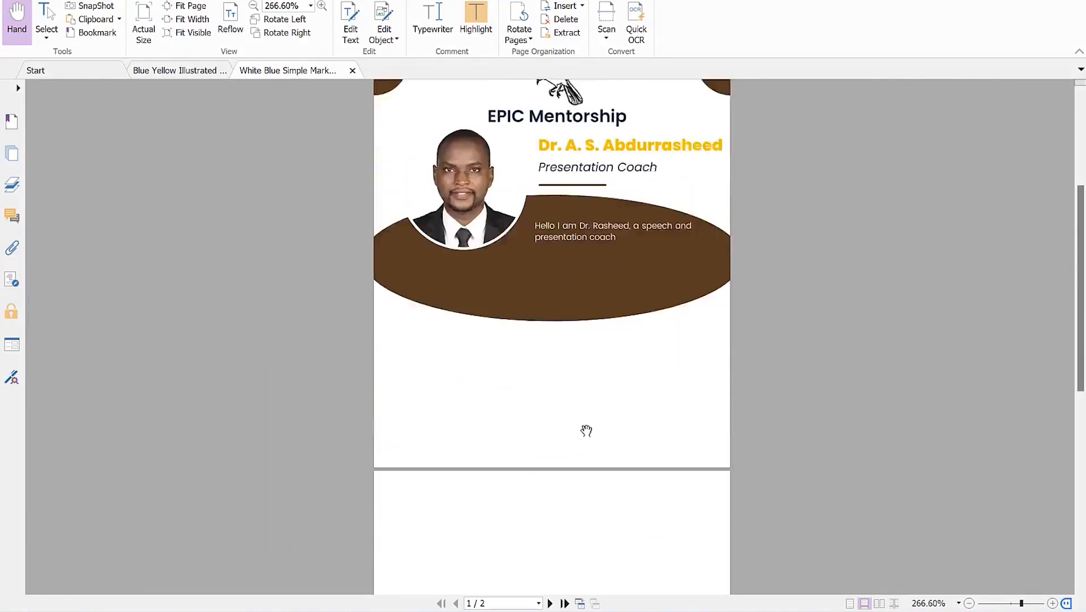
scroll(584, 339, down, 3)
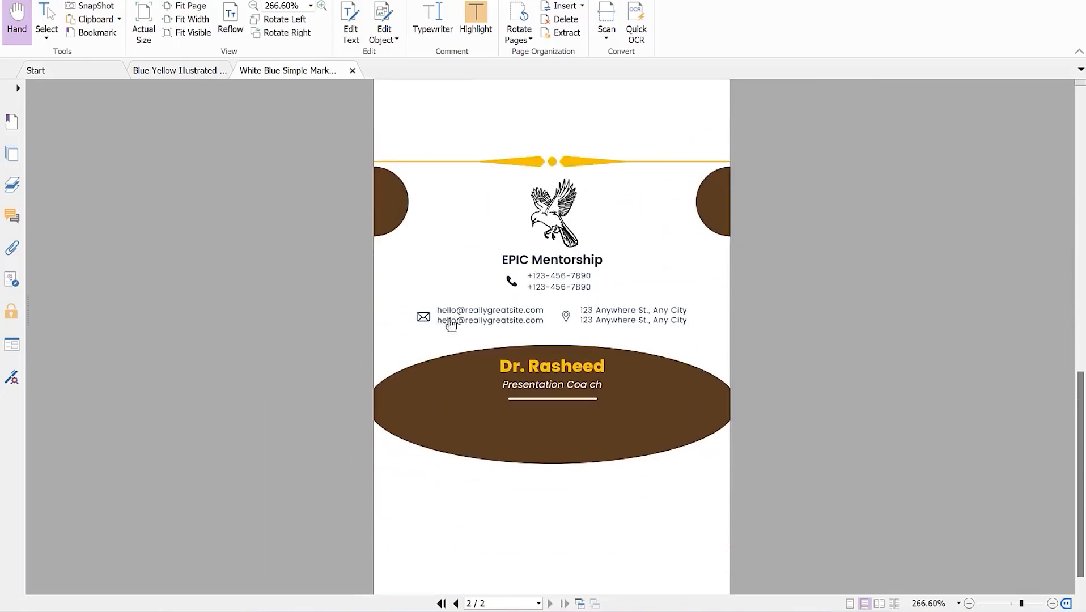
scroll(578, 335, up, 4)
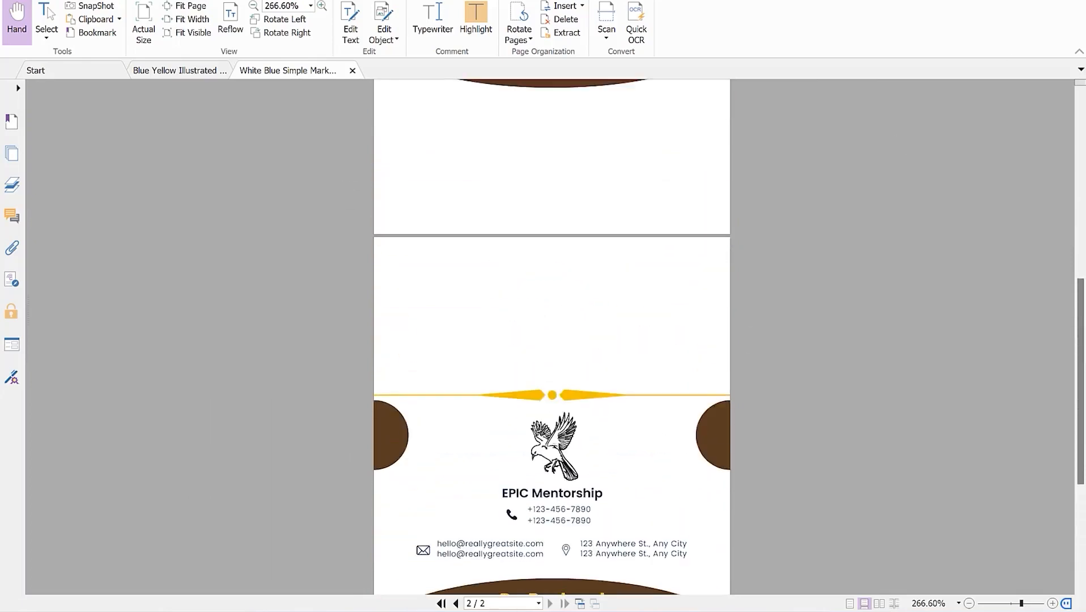
click(999, 1)
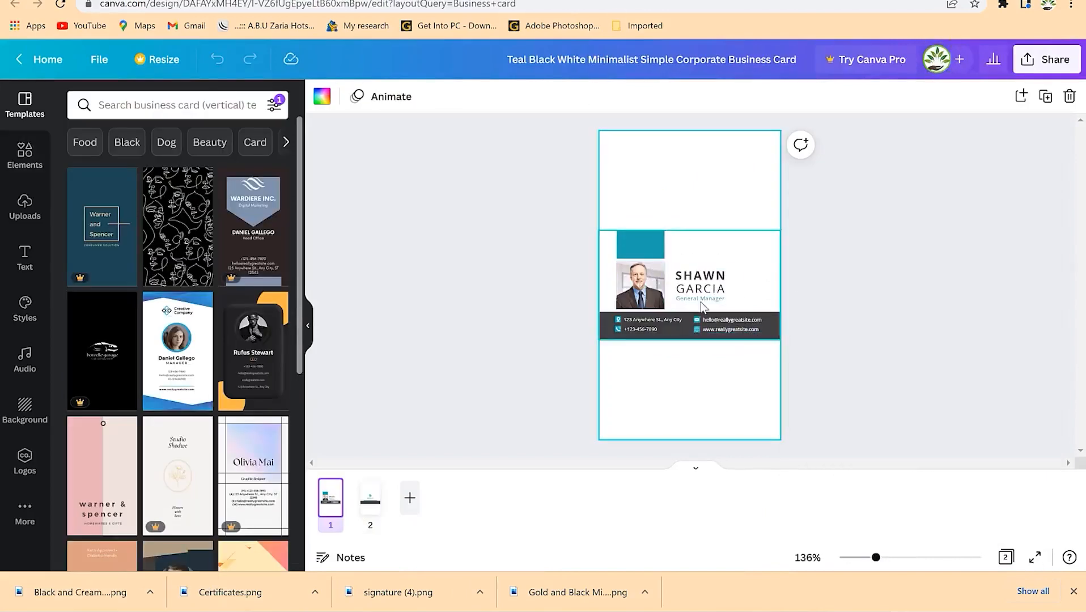
- Check both card sides and select the portrait photo on the front
click(640, 329)
click(370, 497)
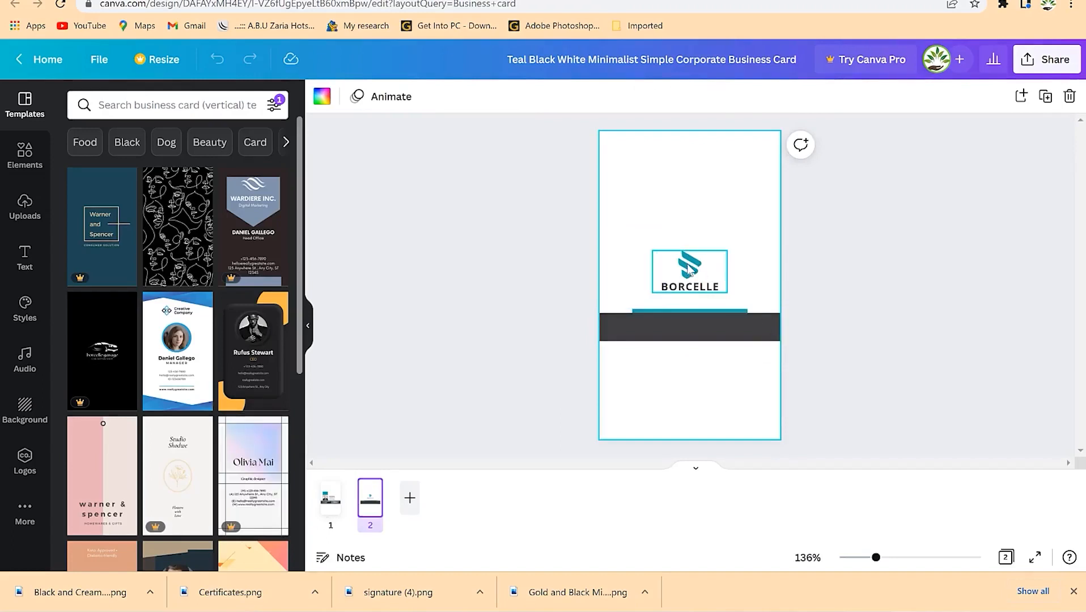
click(332, 513)
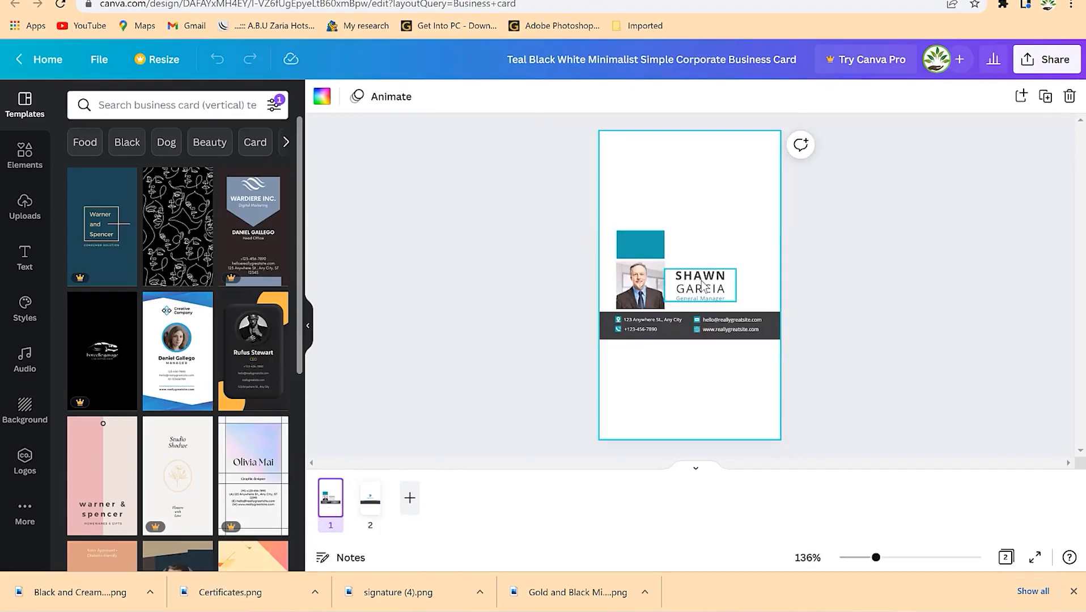
click(703, 286)
click(641, 283)
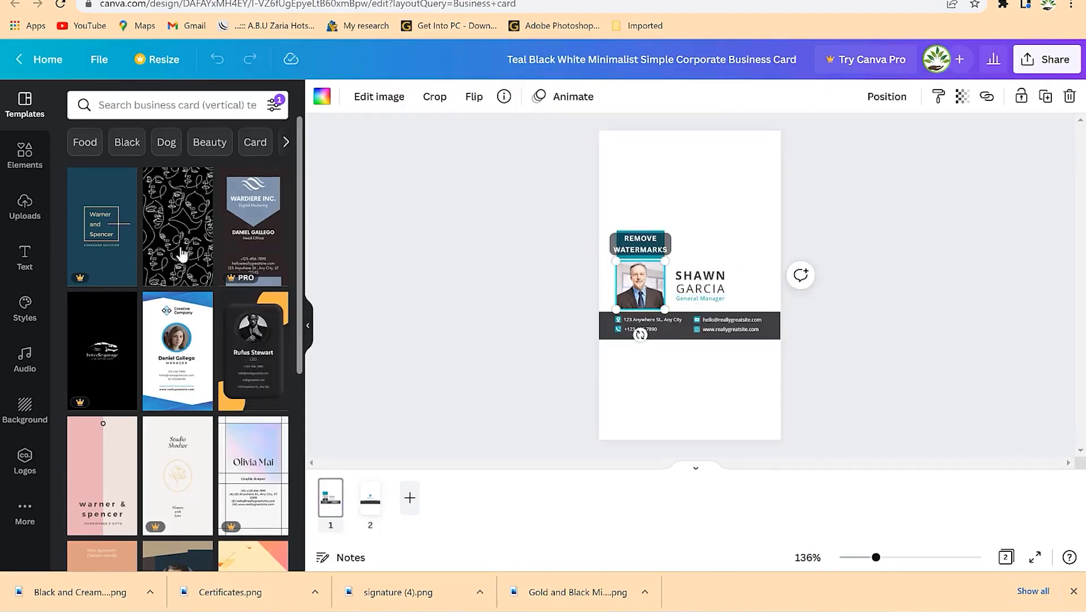
- Drop the uploaded man-in-suit photo into the portrait frame and reposition it inside the circle
click(30, 205)
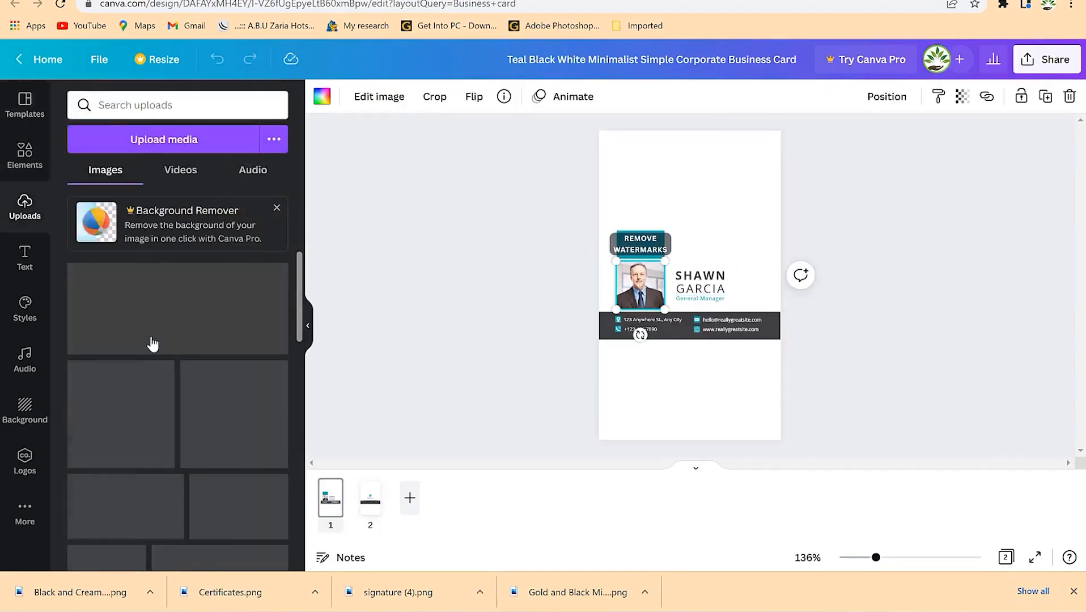
scroll(139, 362, down, 10)
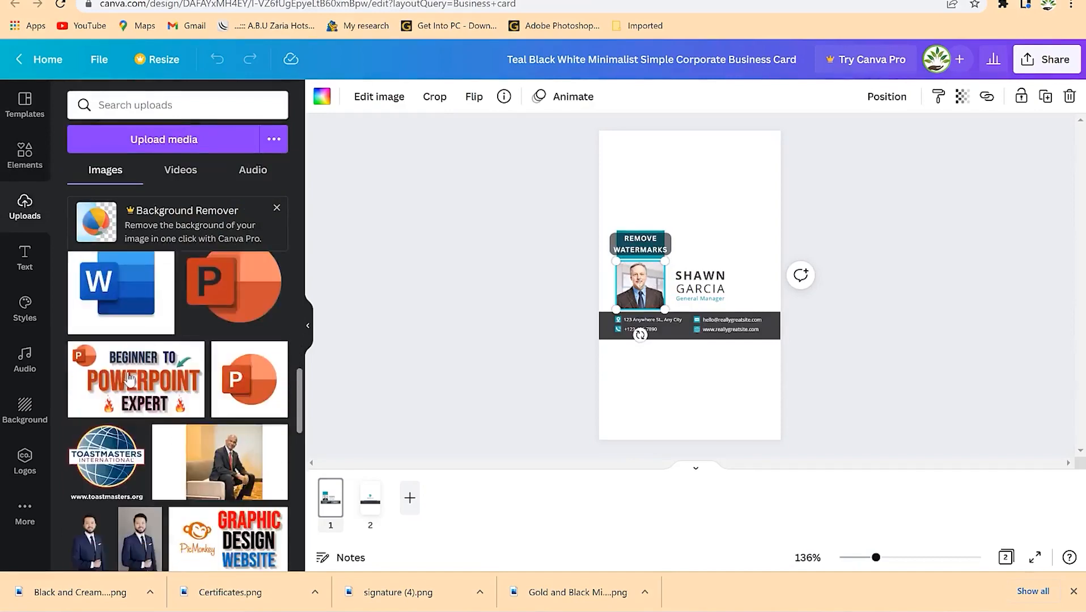
scroll(129, 379, down, 15)
scroll(134, 420, down, 3)
drag(98, 362, 641, 299)
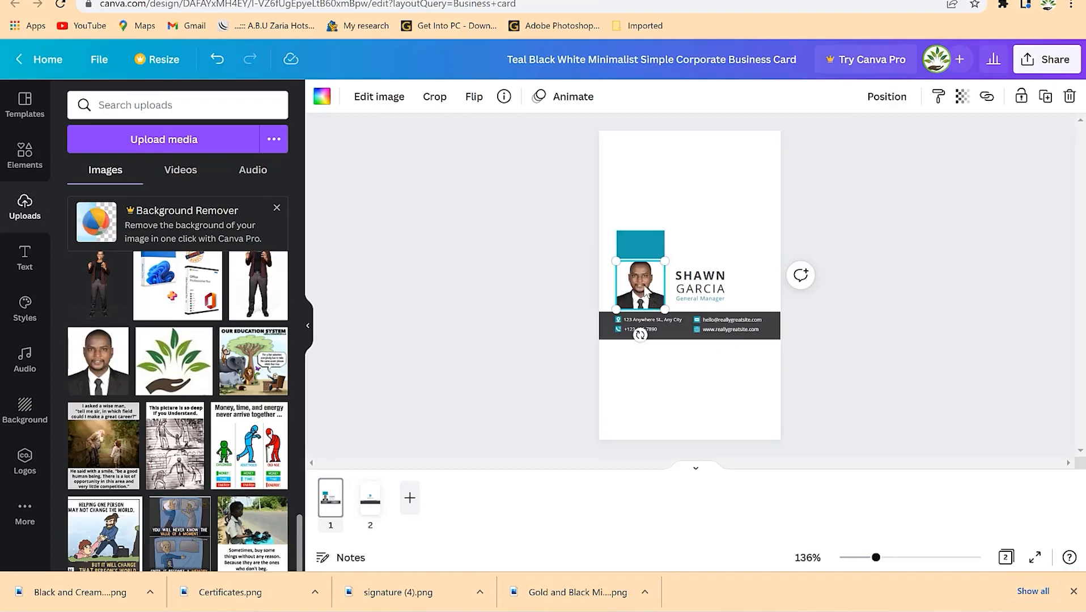
double_click(645, 289)
drag(639, 291, 640, 296)
click(769, 219)
click(936, 227)
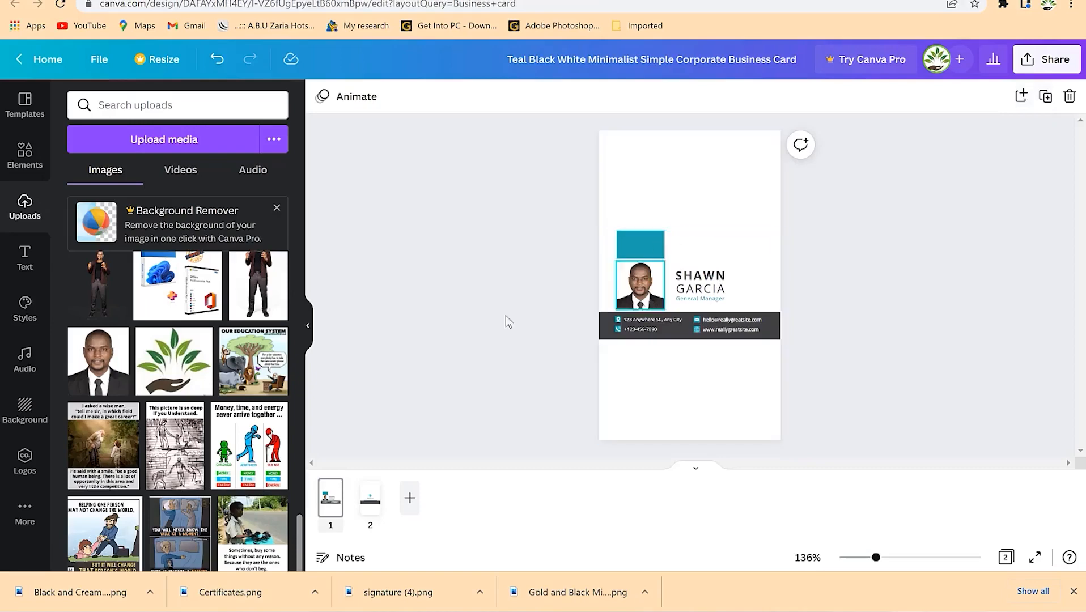
click(312, 0)
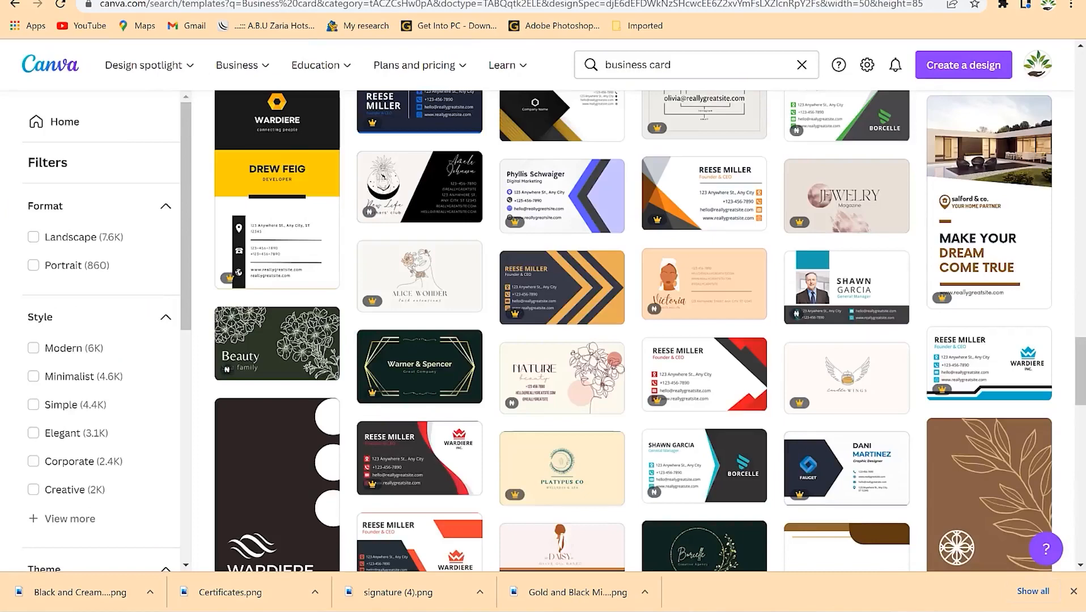
- Scroll through the business card template results, then return to Canva's home page
scroll(547, 256, down, 4)
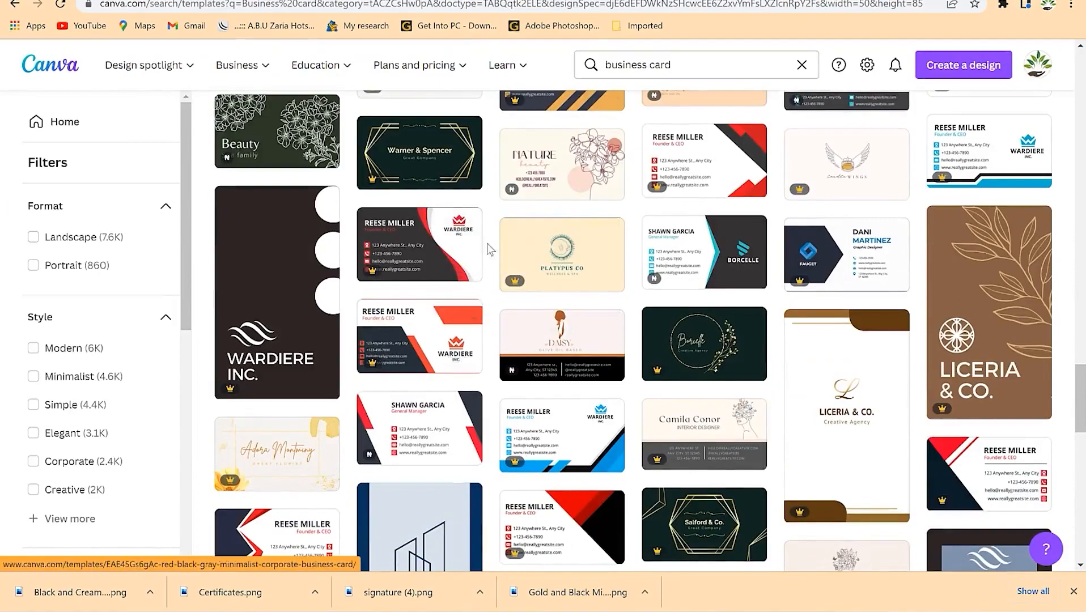
scroll(620, 310, down, 4)
scroll(615, 300, down, 15)
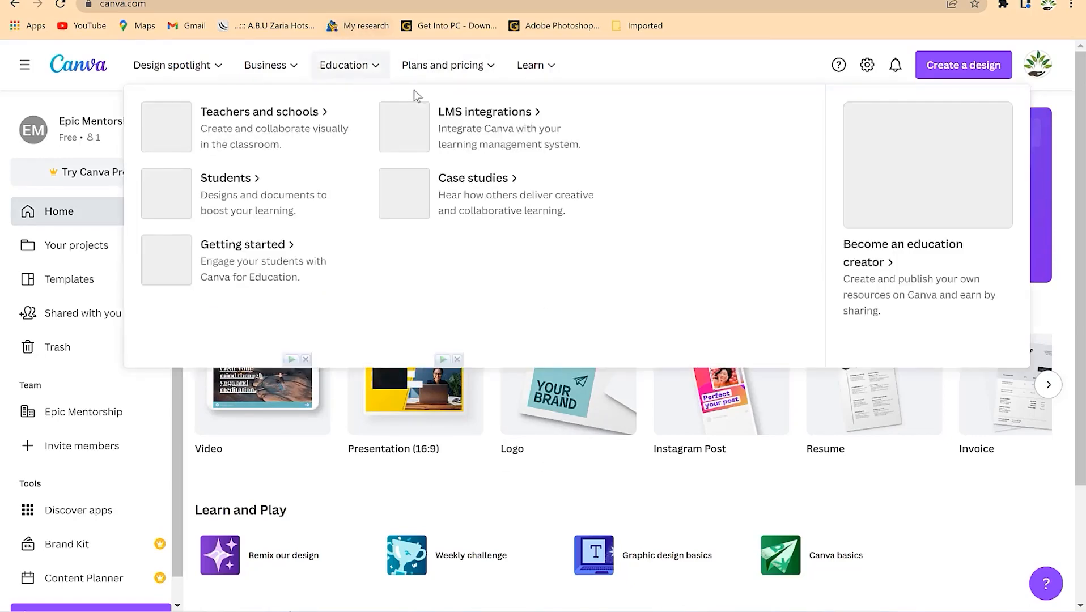
mouse_move(889, 451)
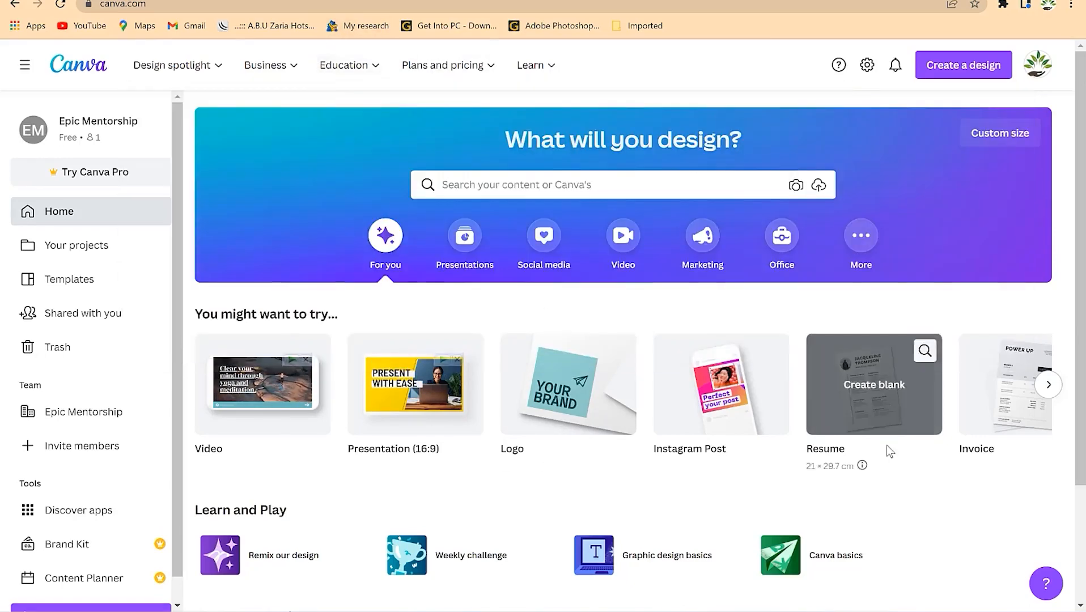
- Browse the Create a design types and Custom size options, then close both
click(976, 70)
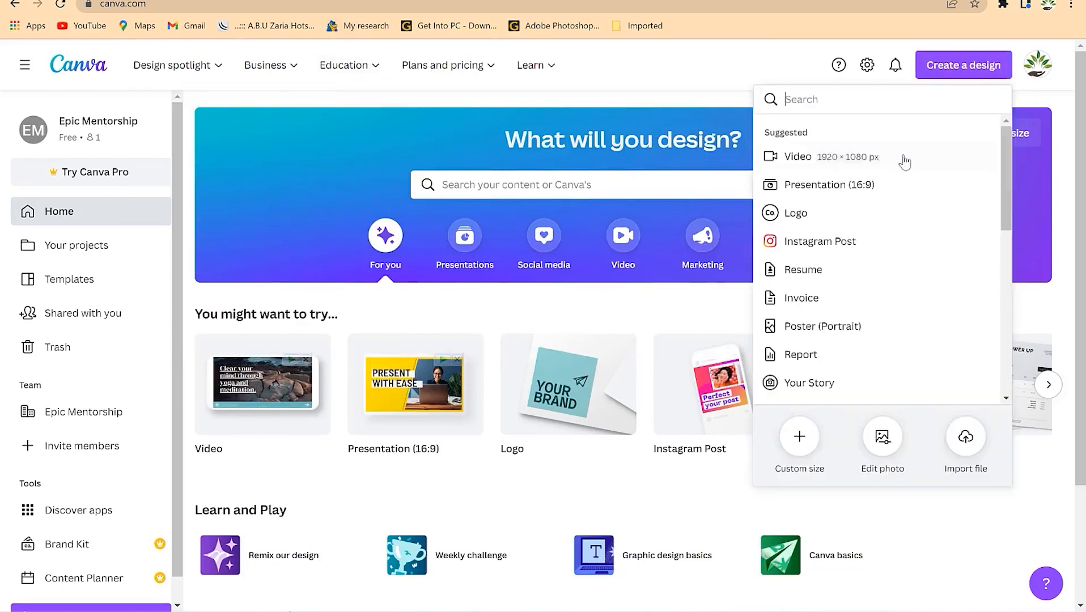
scroll(859, 340, down, 5)
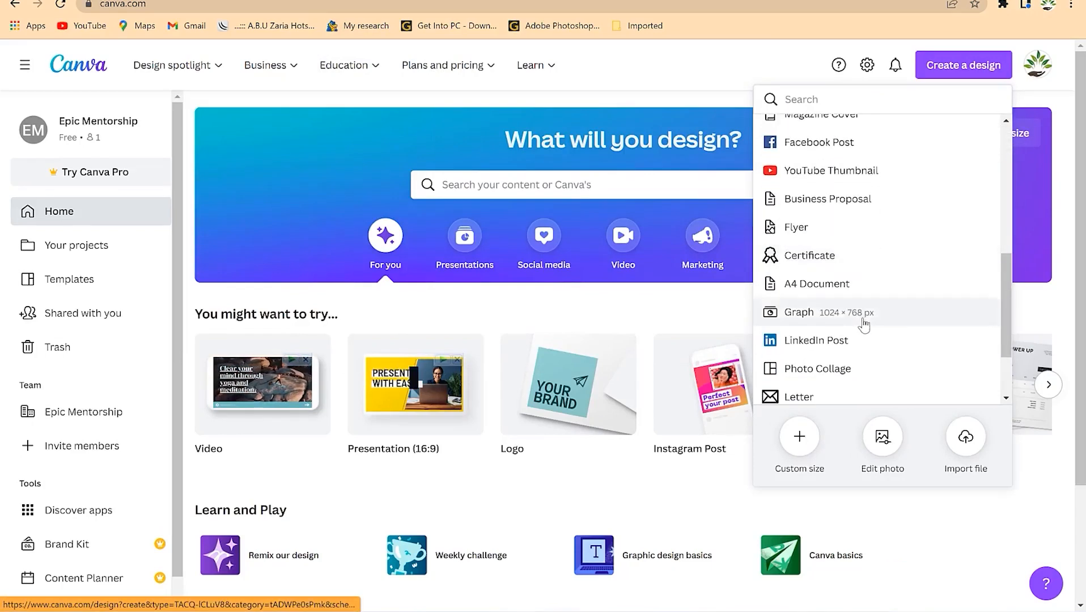
scroll(861, 331, down, 3)
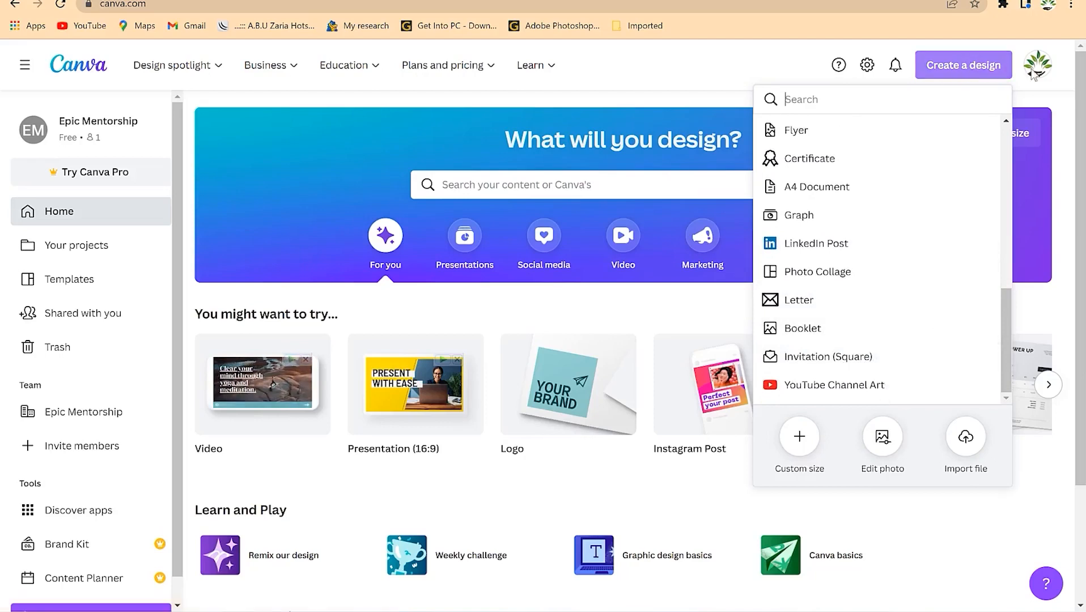
click(1061, 101)
click(1017, 142)
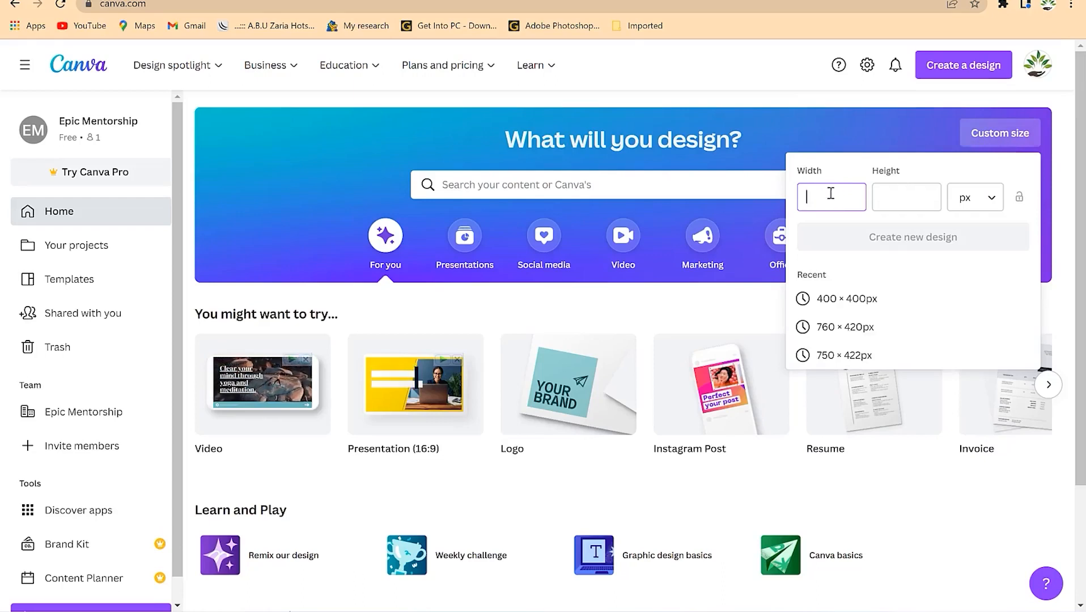
click(783, 65)
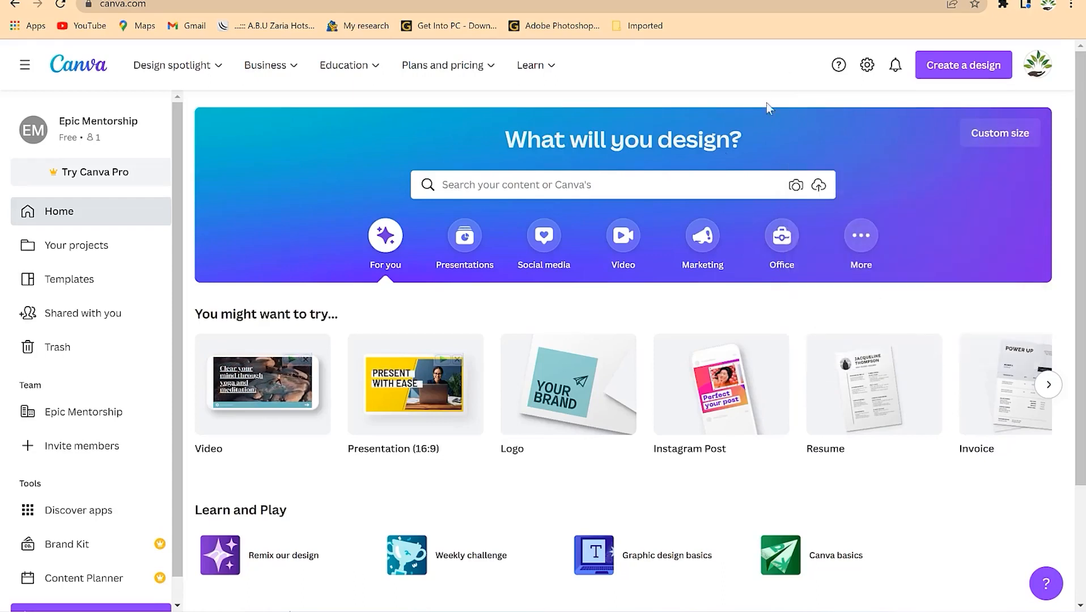
- Search Canva's templates for 'invitation cards'
click(601, 184)
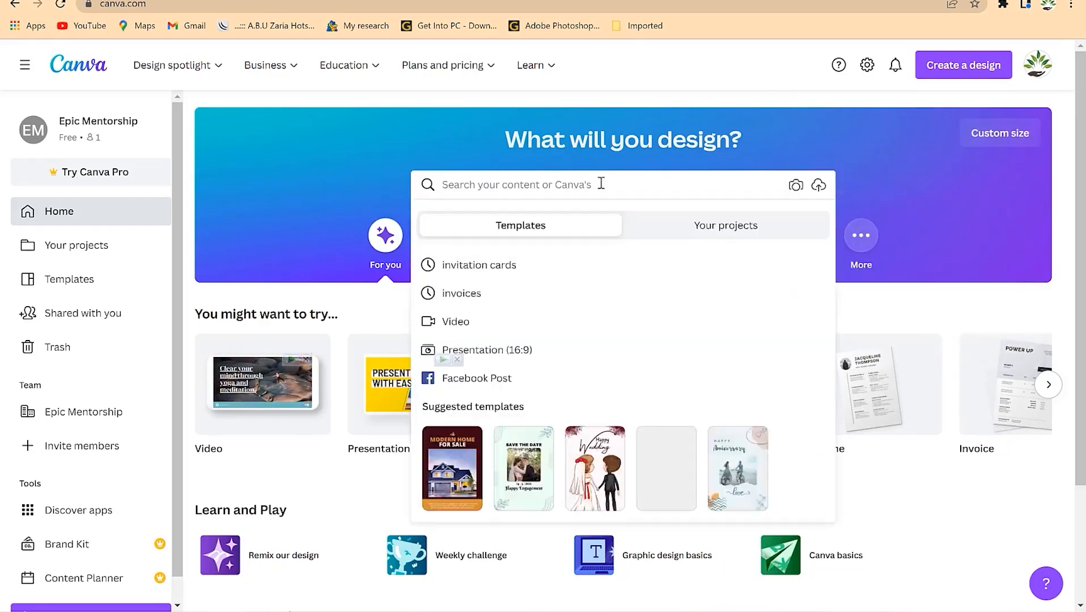
text(invitation cards)
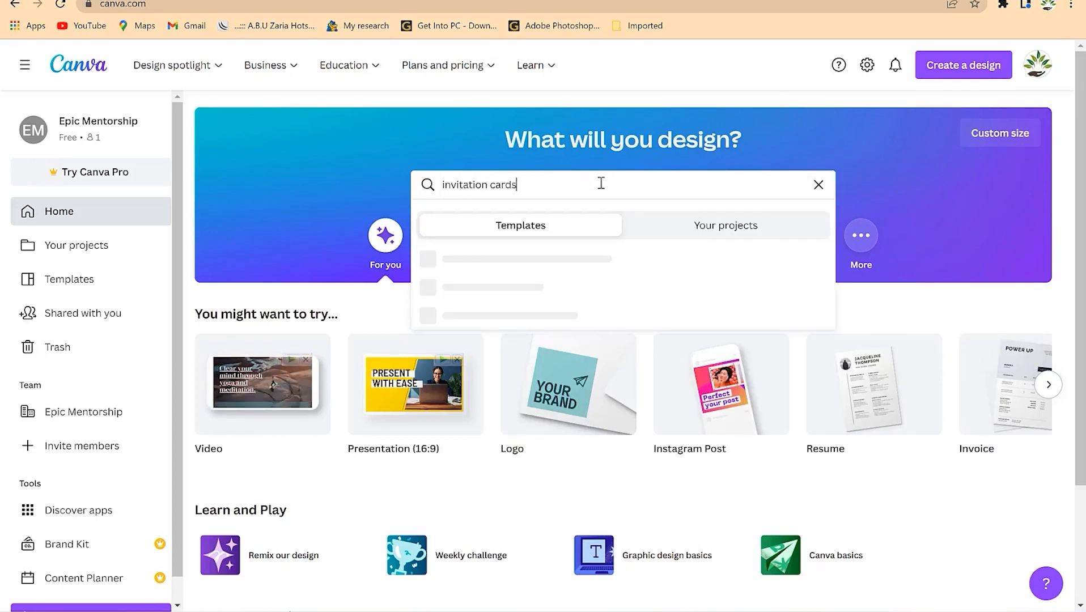
key(Return)
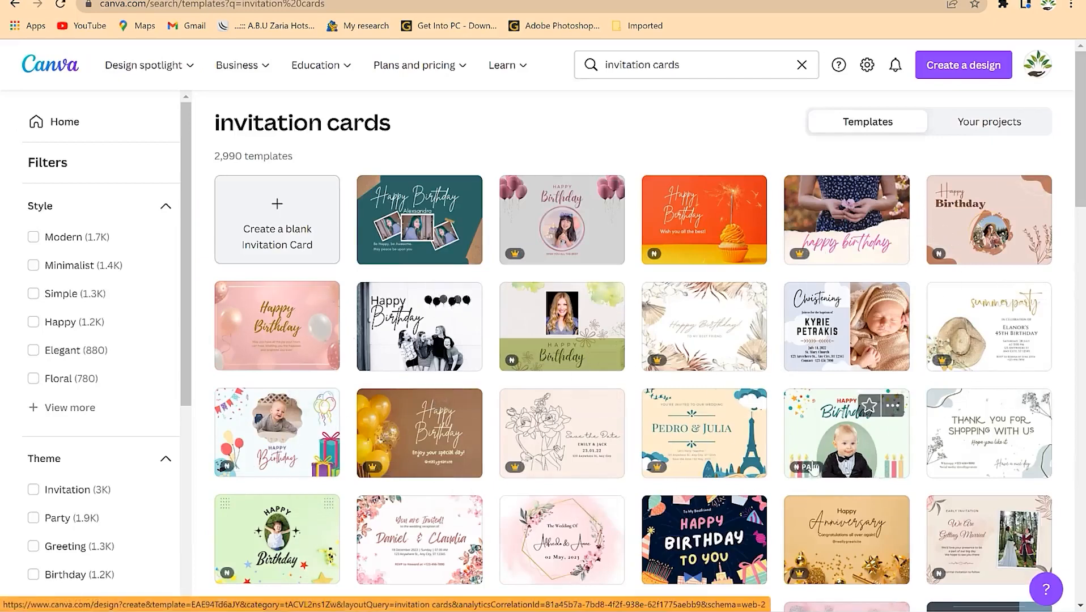
- Scroll through the invitation results and open the pink wedding invitation template
scroll(600, 471, down, 1)
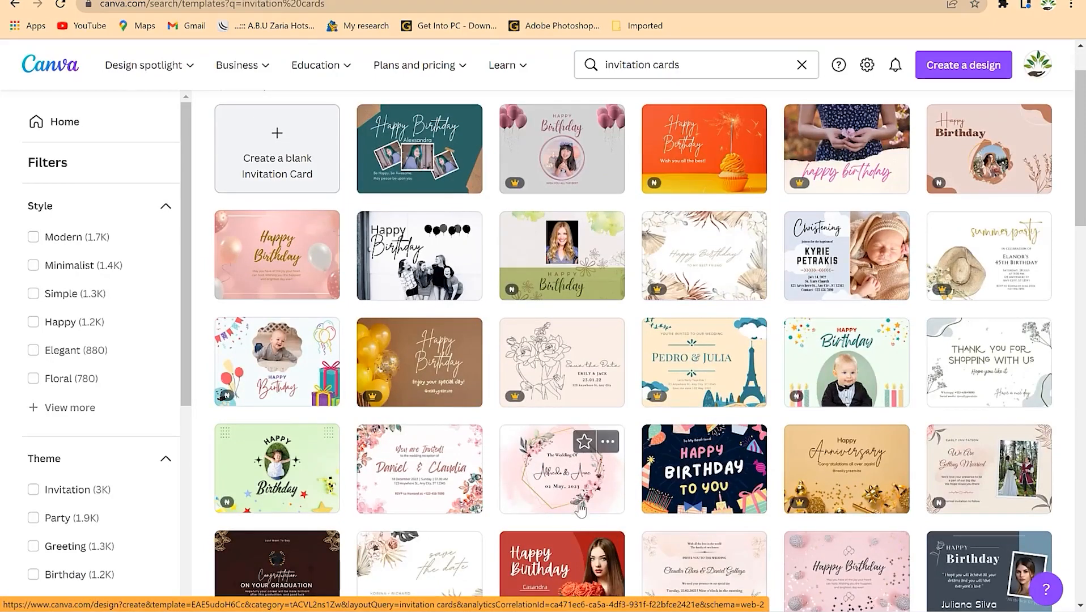
scroll(575, 508, down, 5)
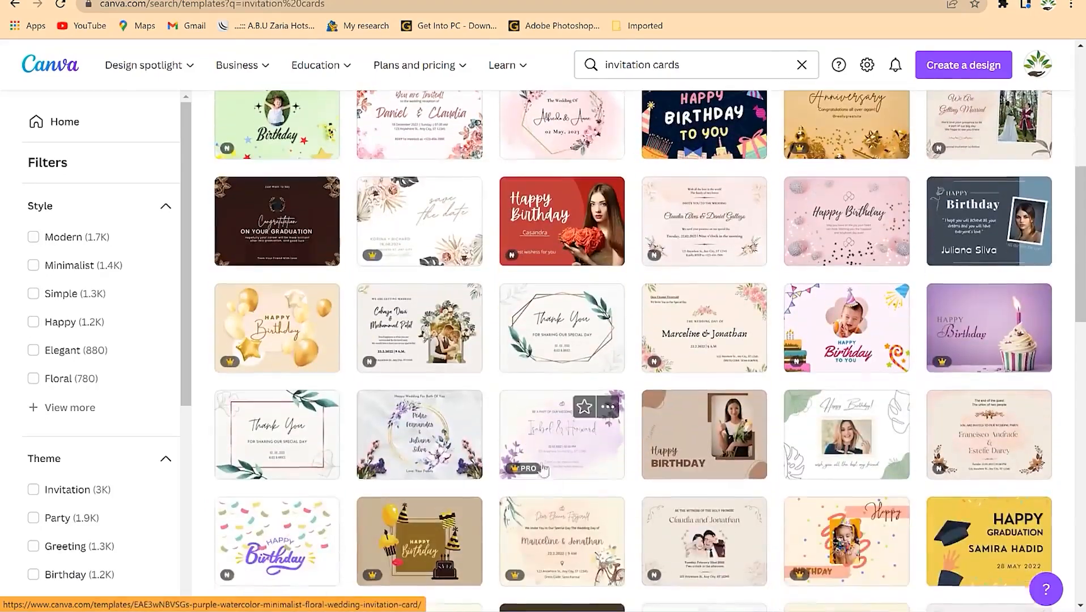
scroll(534, 464, down, 5)
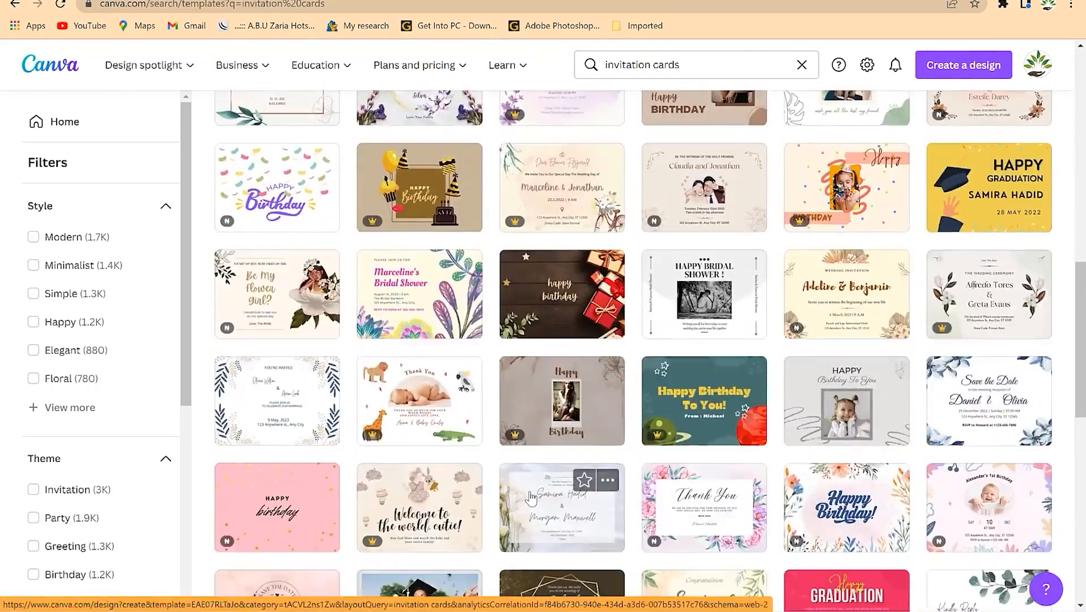
scroll(531, 498, up, 10)
scroll(555, 468, down, 1)
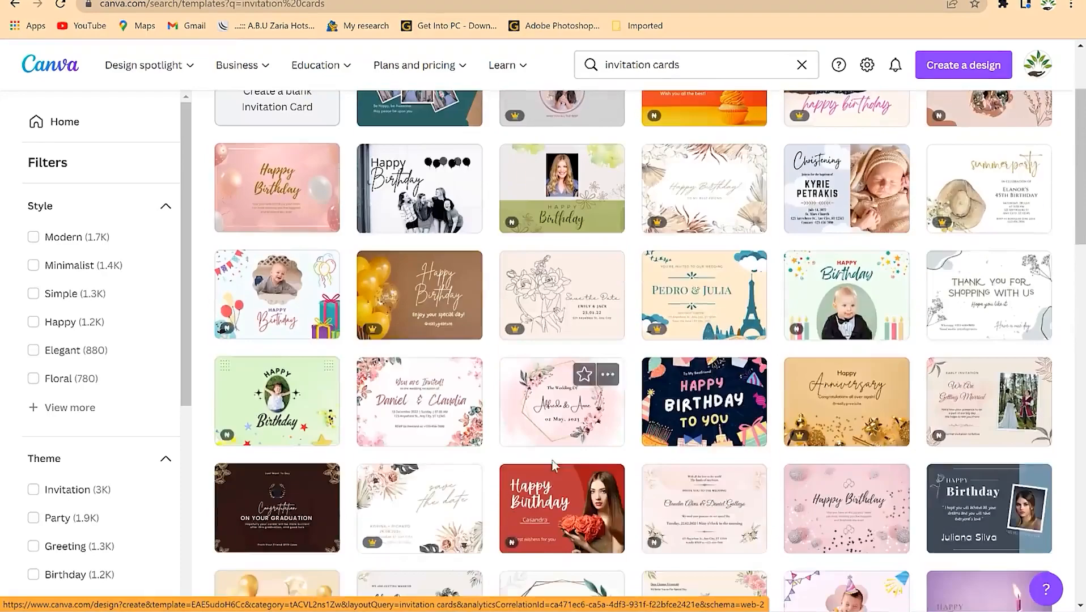
scroll(555, 468, up, 3)
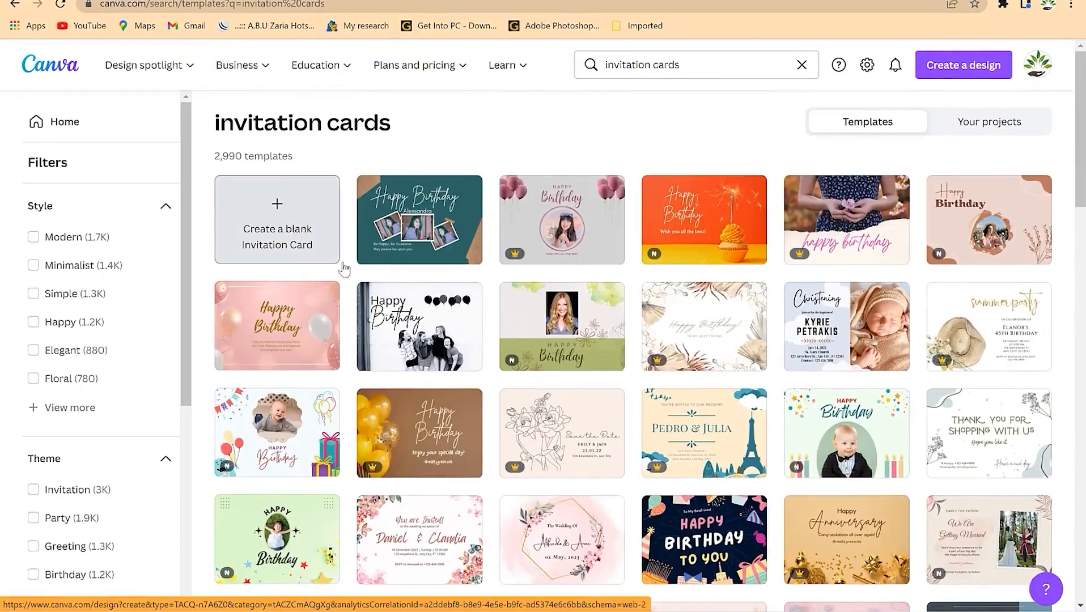
scroll(532, 385, down, 7)
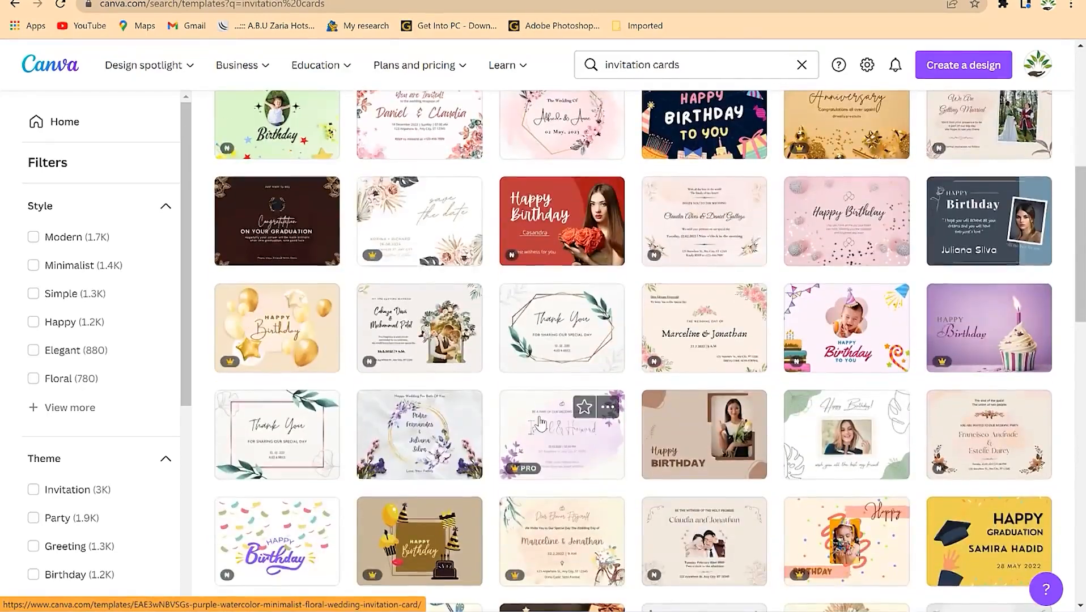
scroll(539, 422, down, 1)
scroll(541, 425, up, 2)
scroll(544, 430, down, 7)
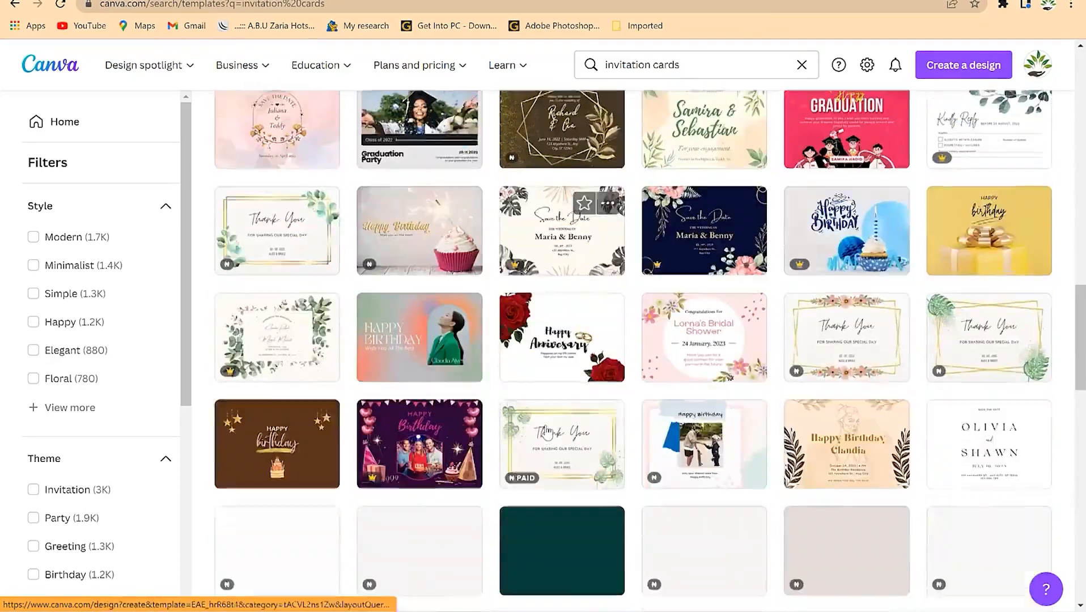
scroll(546, 432, down, 6)
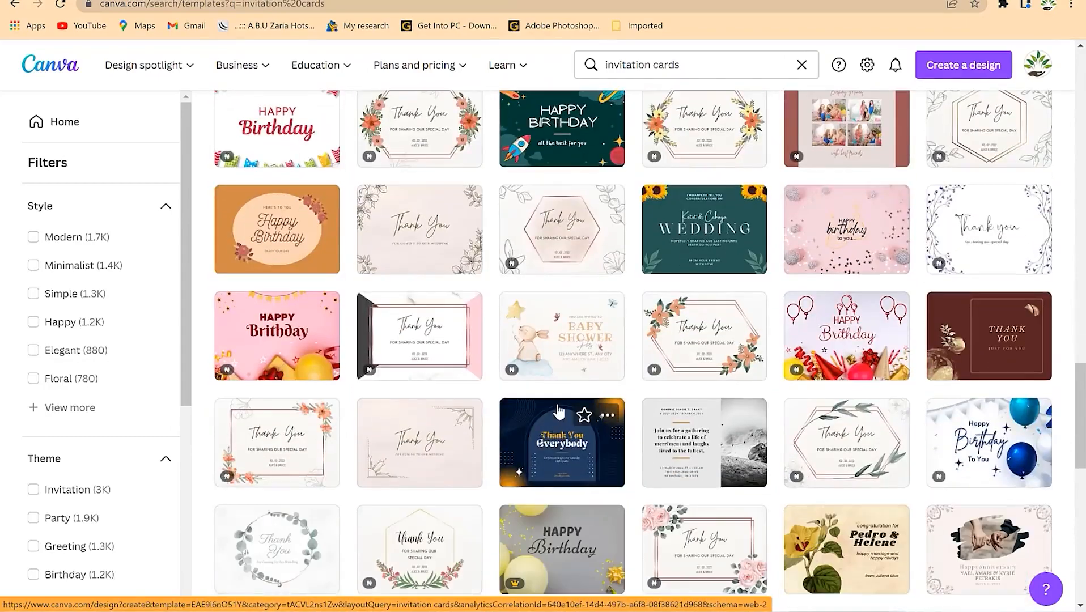
scroll(558, 411, down, 5)
scroll(555, 402, down, 3)
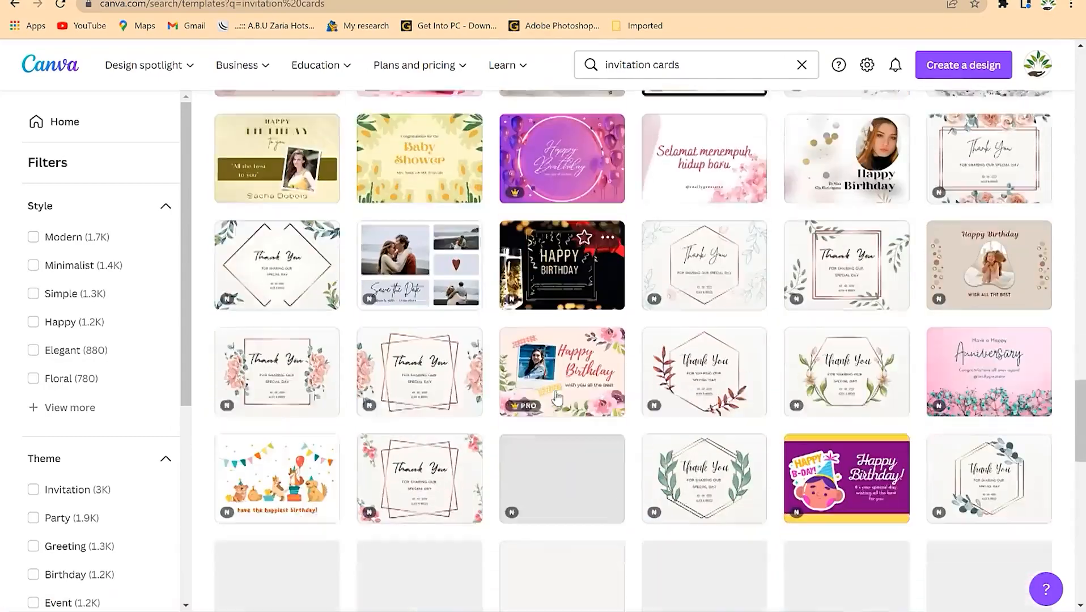
scroll(554, 397, up, 1)
scroll(553, 400, down, 2)
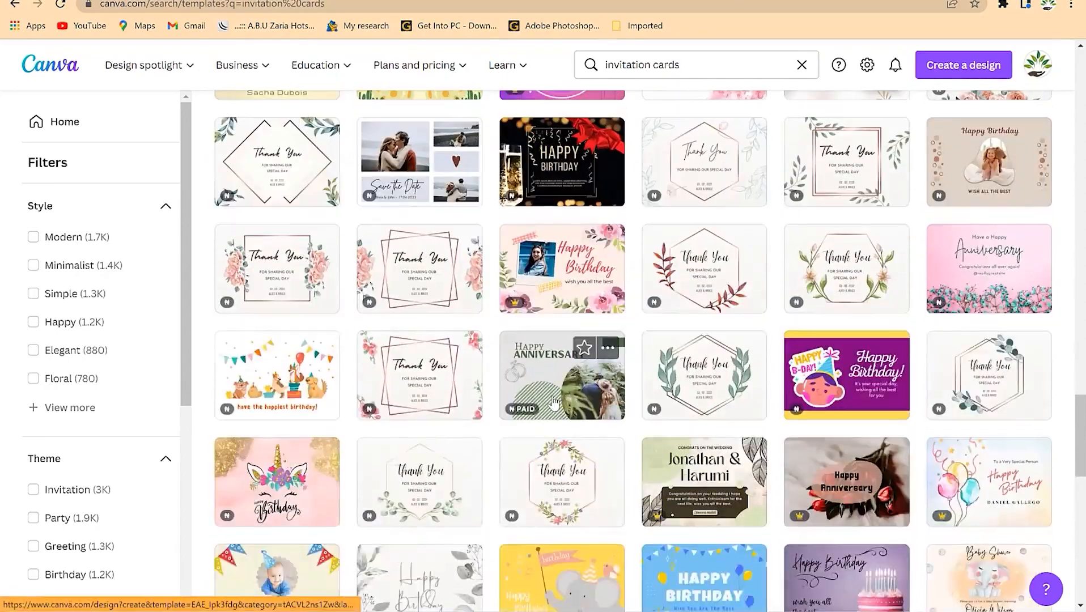
scroll(553, 403, up, 15)
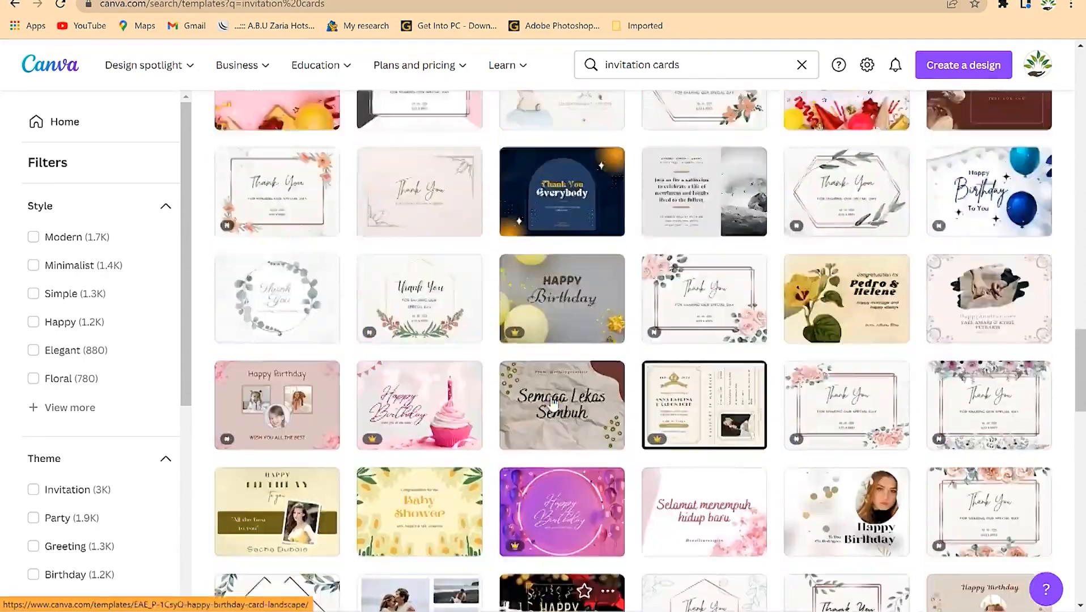
scroll(551, 403, down, 4)
scroll(551, 403, up, 7)
scroll(551, 403, up, 2)
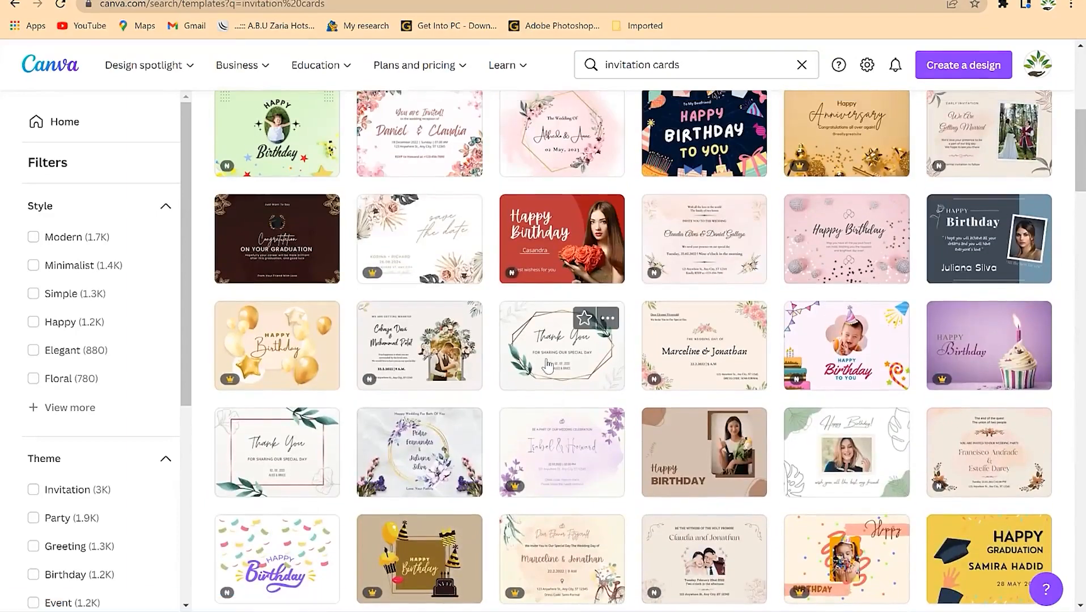
scroll(562, 366, up, 4)
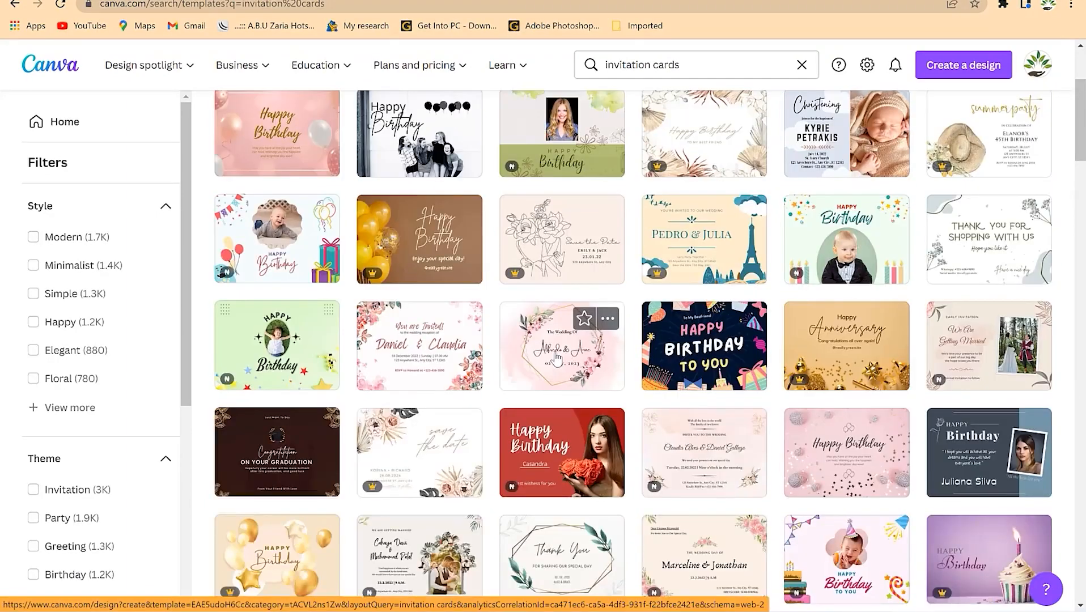
click(559, 357)
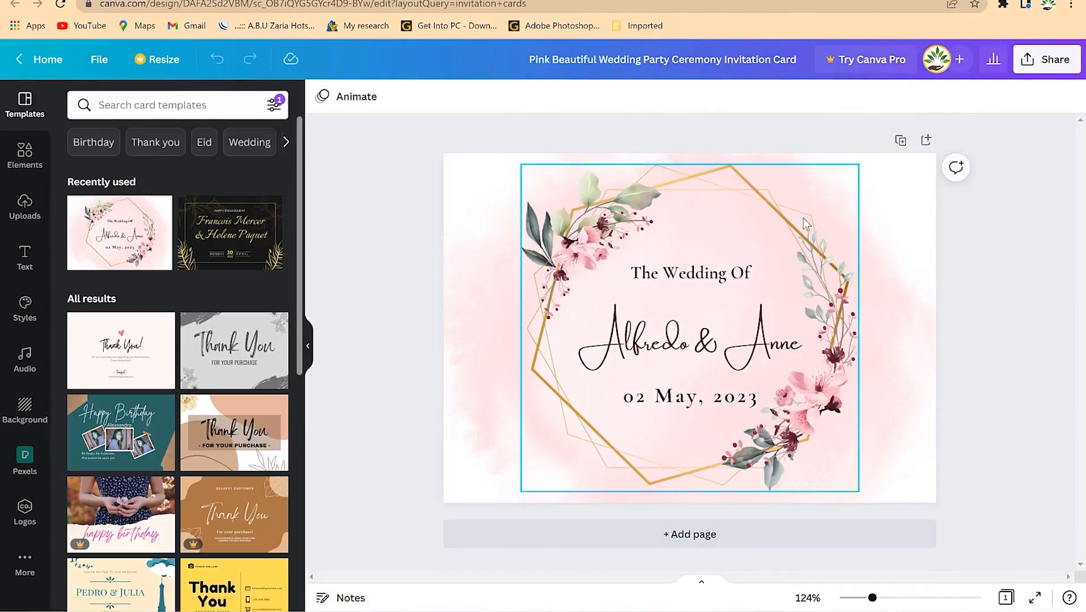
- Nudge the pink background image slightly and select the couple's names text box
click(782, 441)
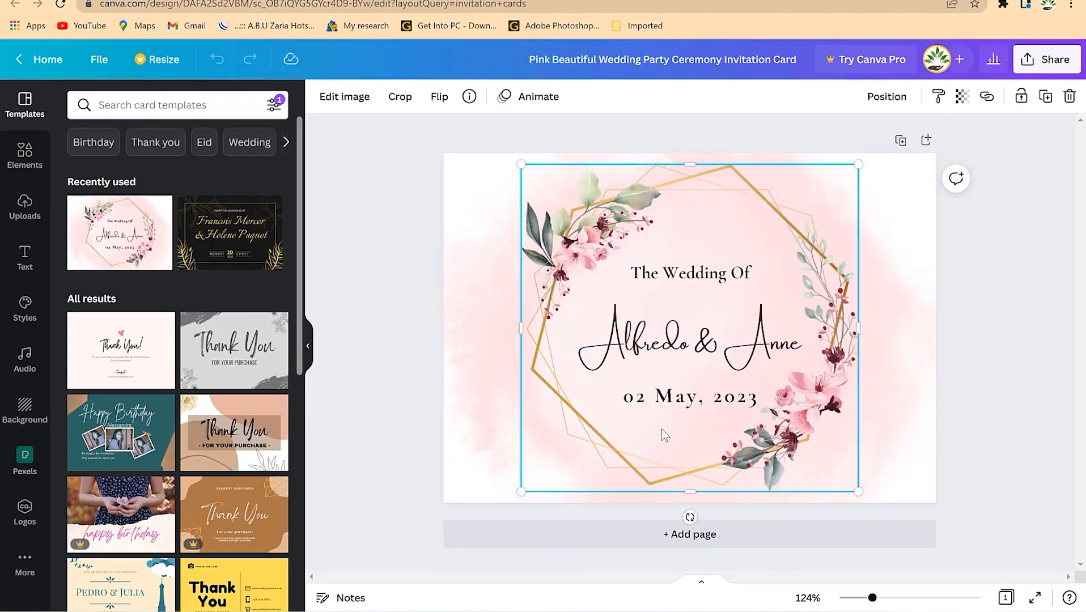
mouse_move(619, 231)
mouse_down()
mouse_move(464, 261)
mouse_move(620, 242)
mouse_move(618, 227)
mouse_up()
click(709, 276)
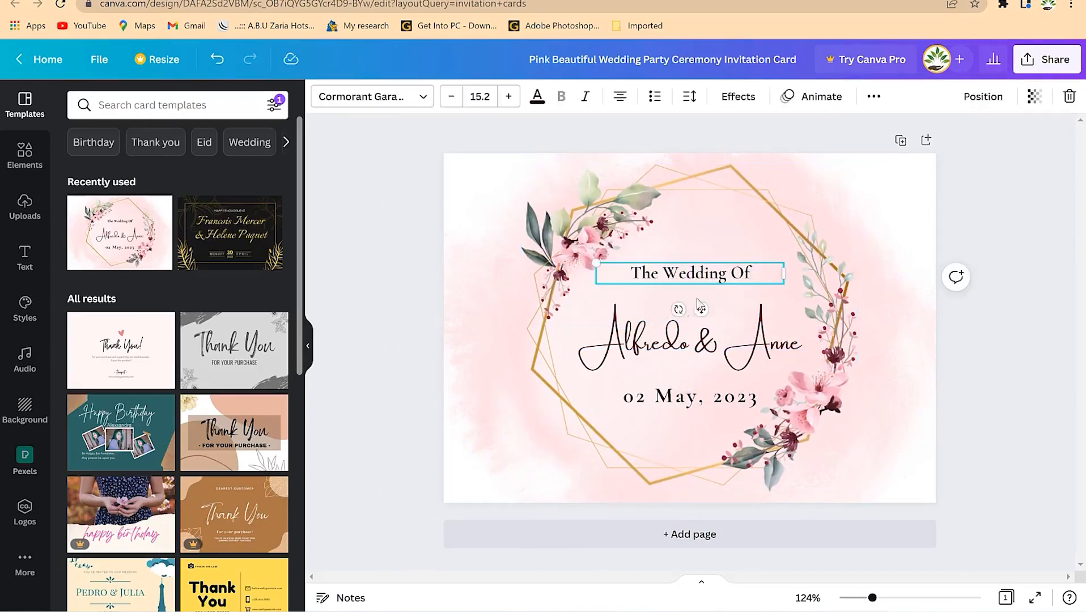
click(695, 343)
click(723, 277)
click(706, 352)
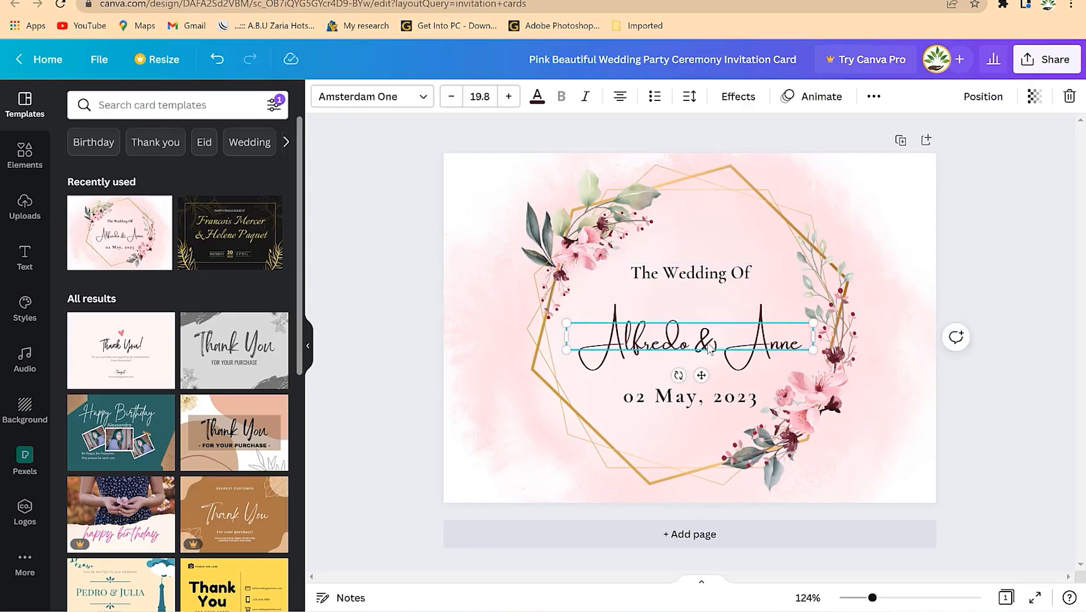
- Replace the couple's names with the two doctors' names, shrunk to size 10.8 on one line
double_click(757, 345)
text(Dr. Rasheed and Dr. Sala)
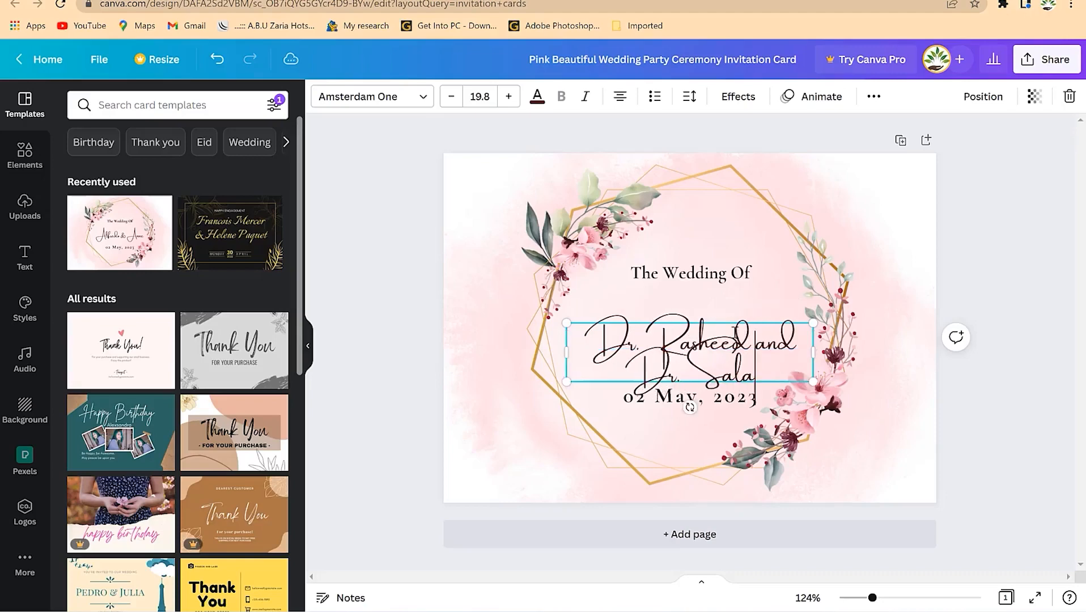
text(matu)
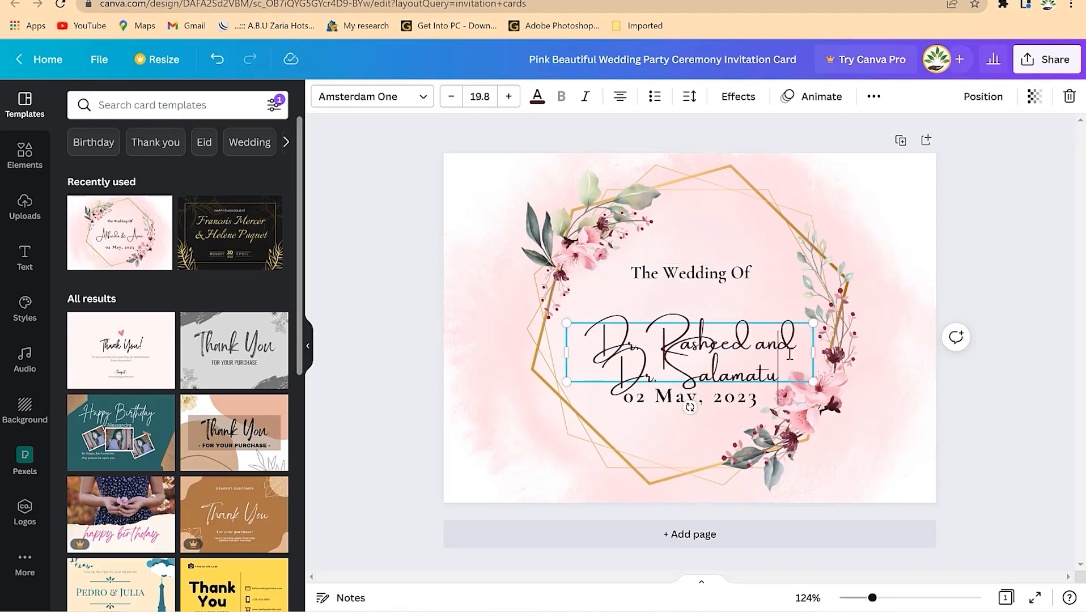
key(ctrl+a)
click(451, 97)
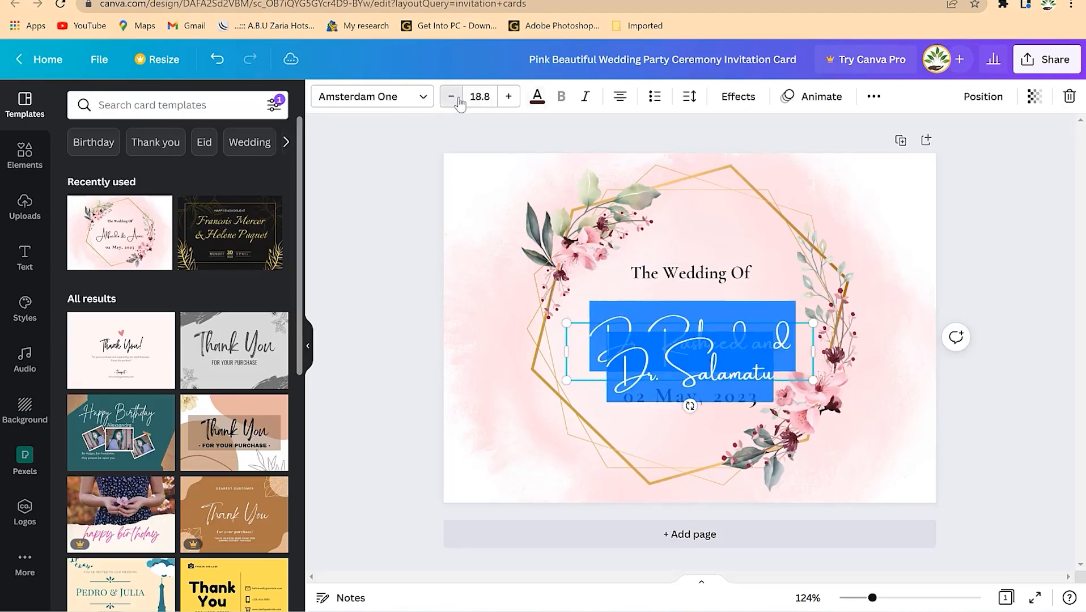
click(451, 96)
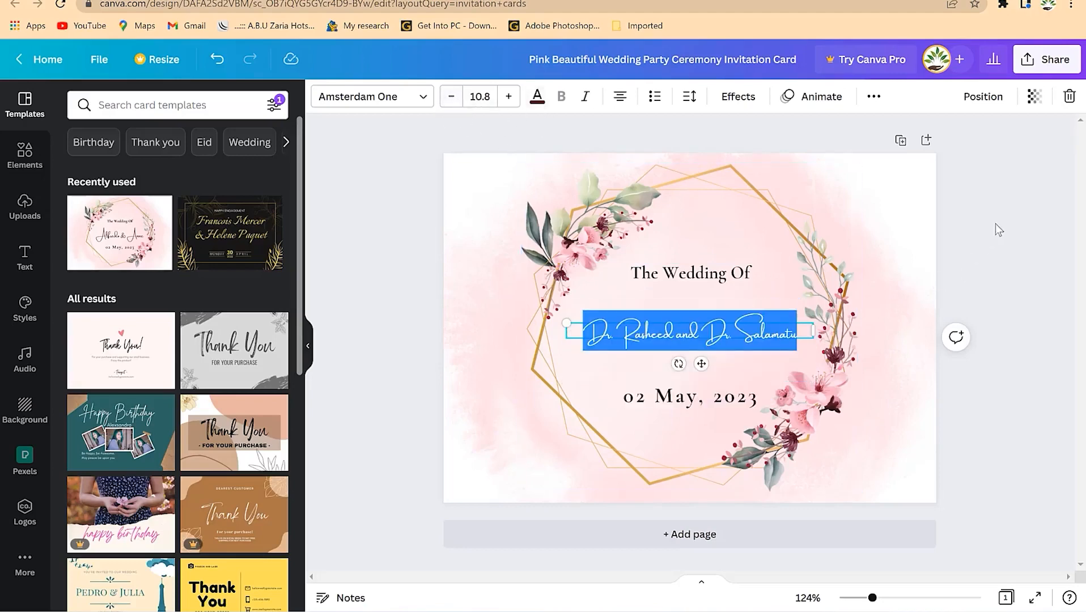
click(850, 335)
- Change the date line to read 05 May, 2013
click(681, 400)
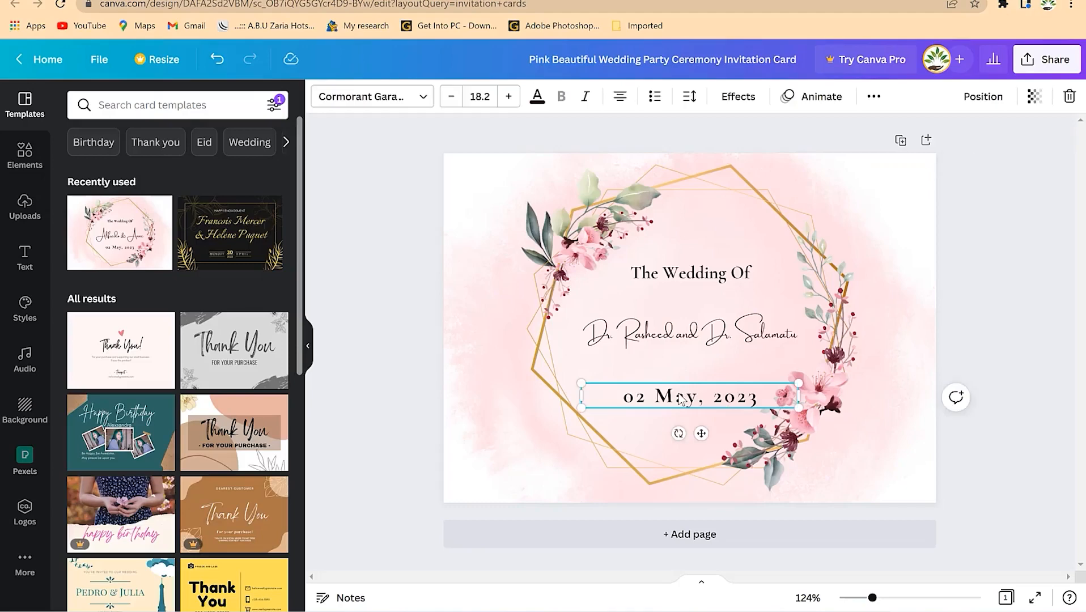
double_click(644, 403)
click(646, 398)
key(BackSpace)
text(5)
key(End)
key(BackSpace)
key(BackSpace)
text(13)
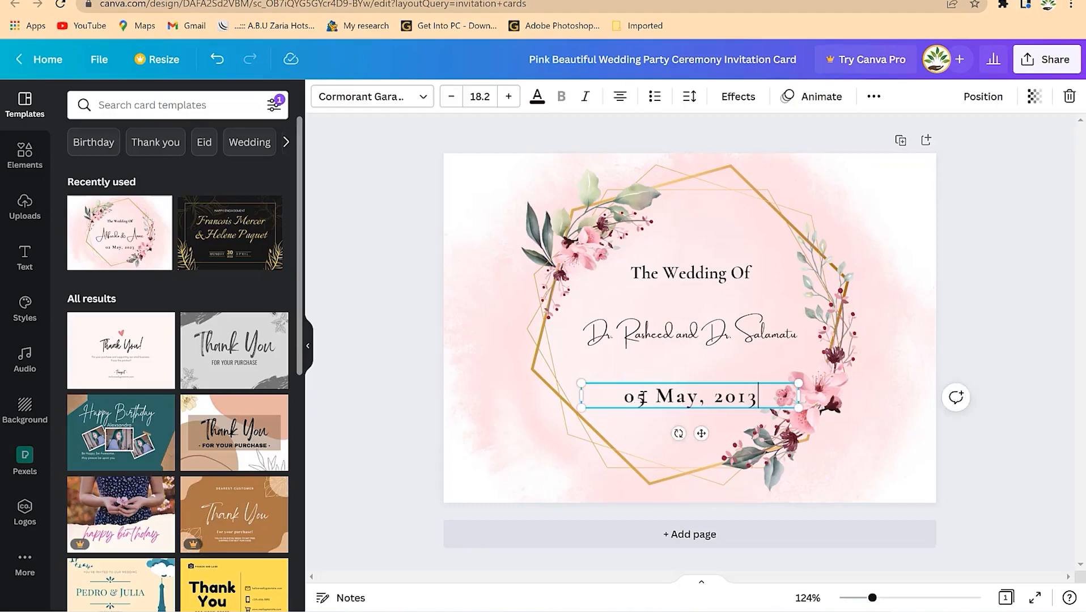
click(633, 346)
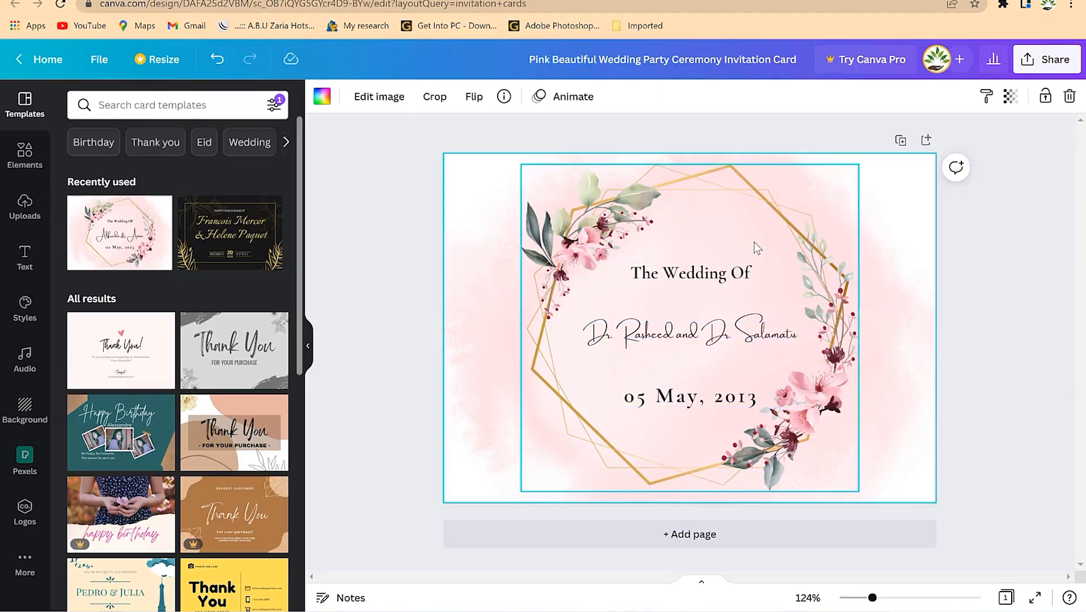
- Delete the gold floral frame and place a small gold mandala from Graphics above 'The Wedding Of'
click(596, 225)
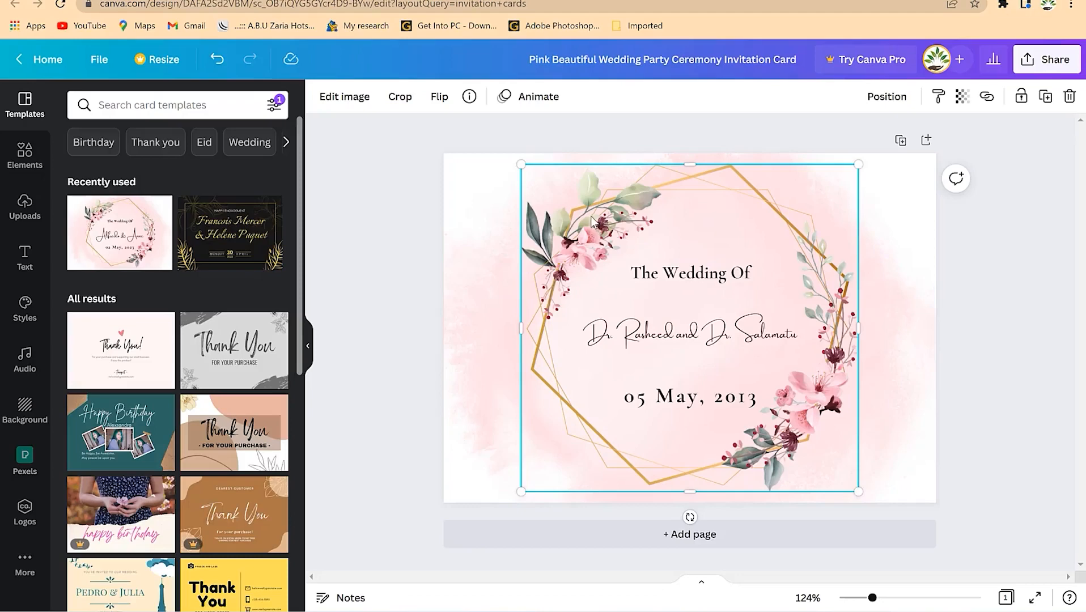
key(Delete)
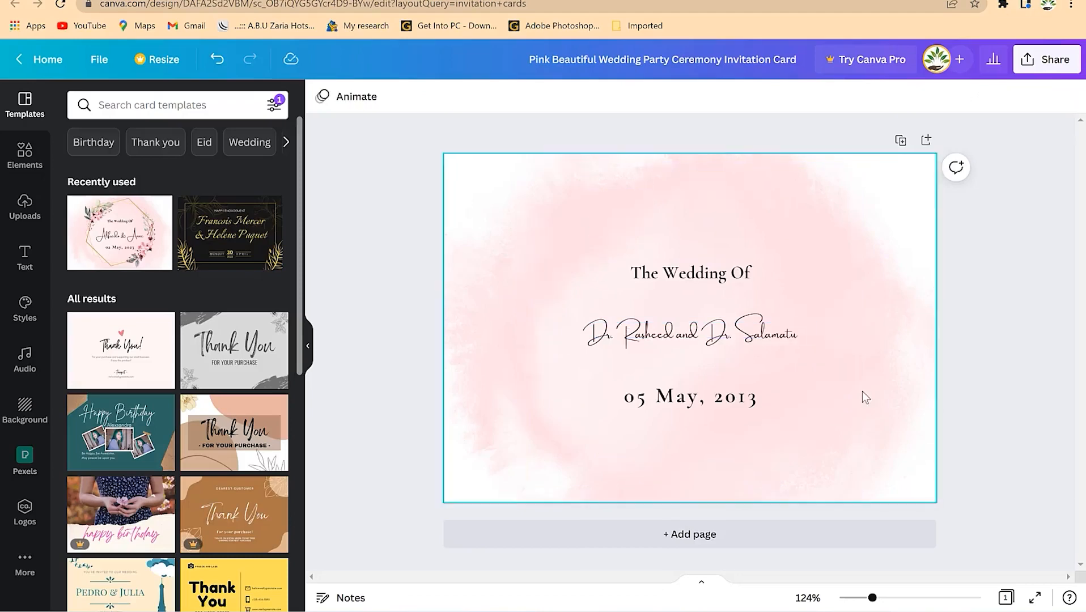
click(25, 155)
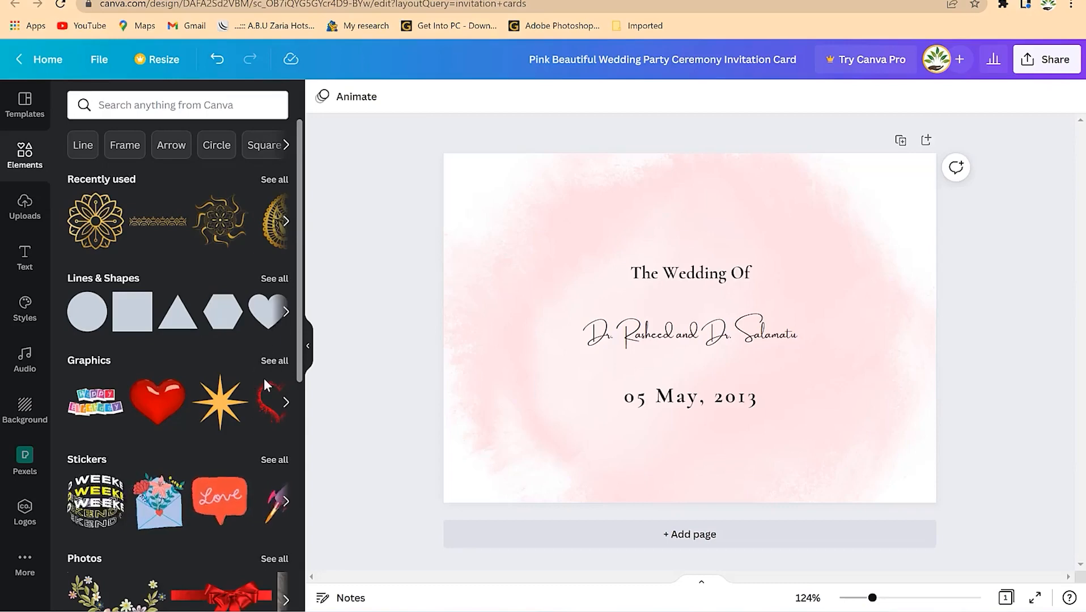
click(275, 361)
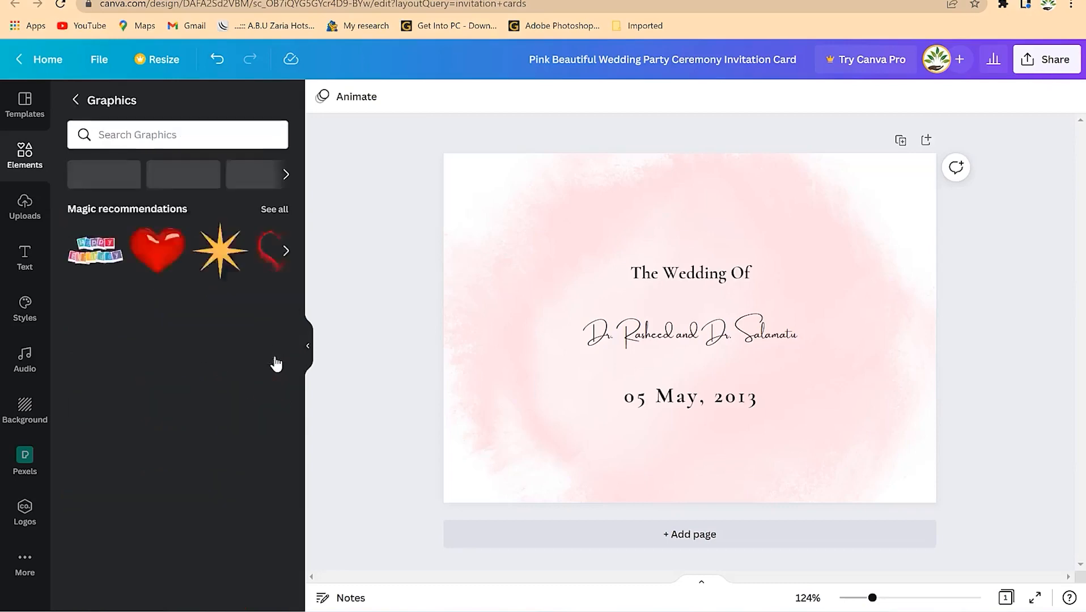
scroll(240, 424, down, 3)
scroll(242, 428, up, 3)
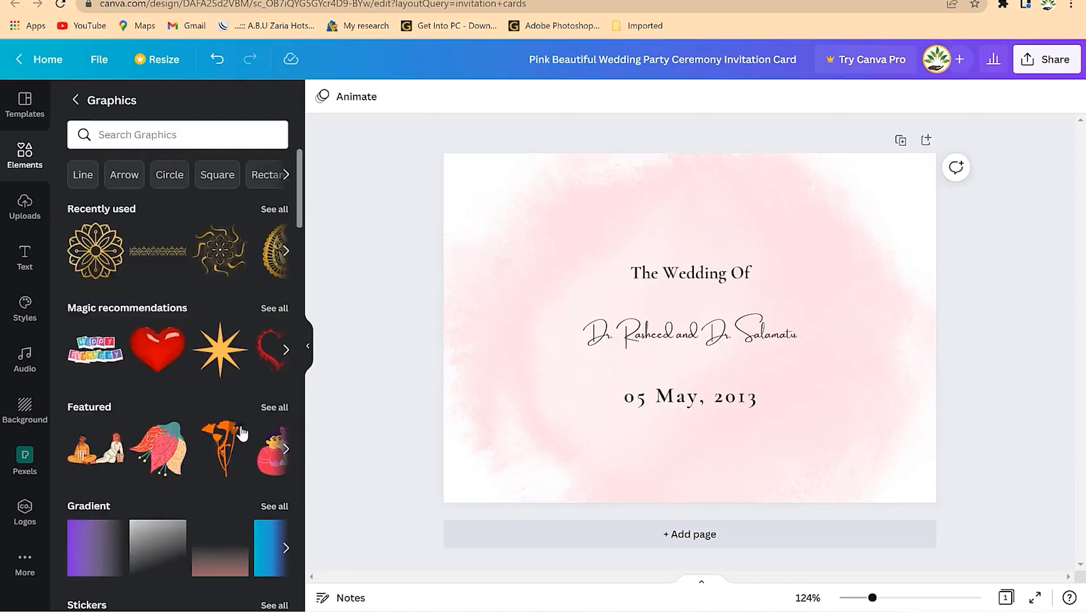
click(116, 259)
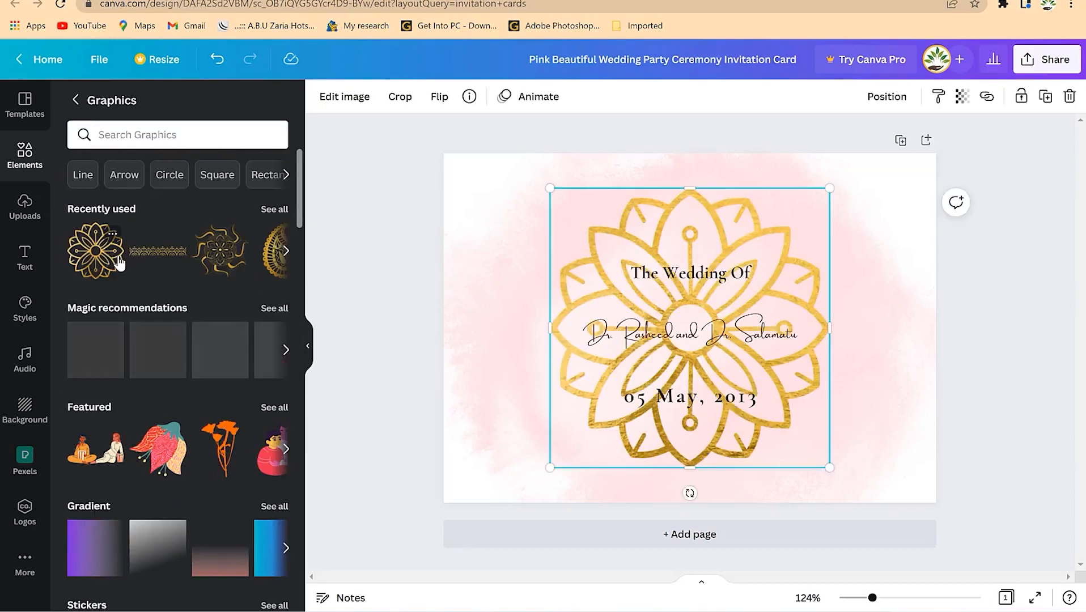
drag(814, 202, 673, 252)
drag(692, 209, 715, 175)
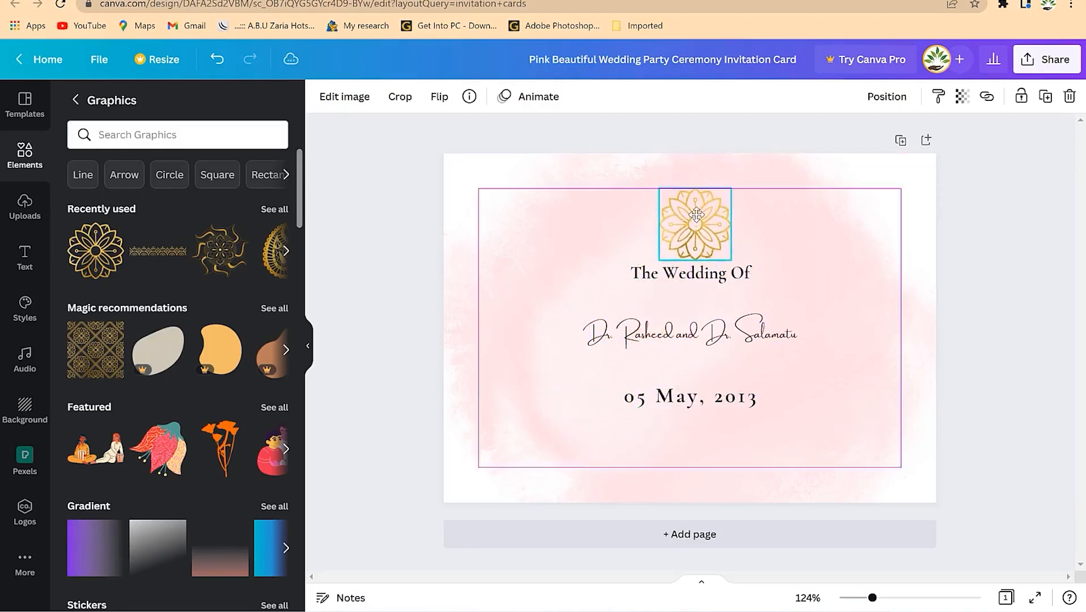
click(884, 284)
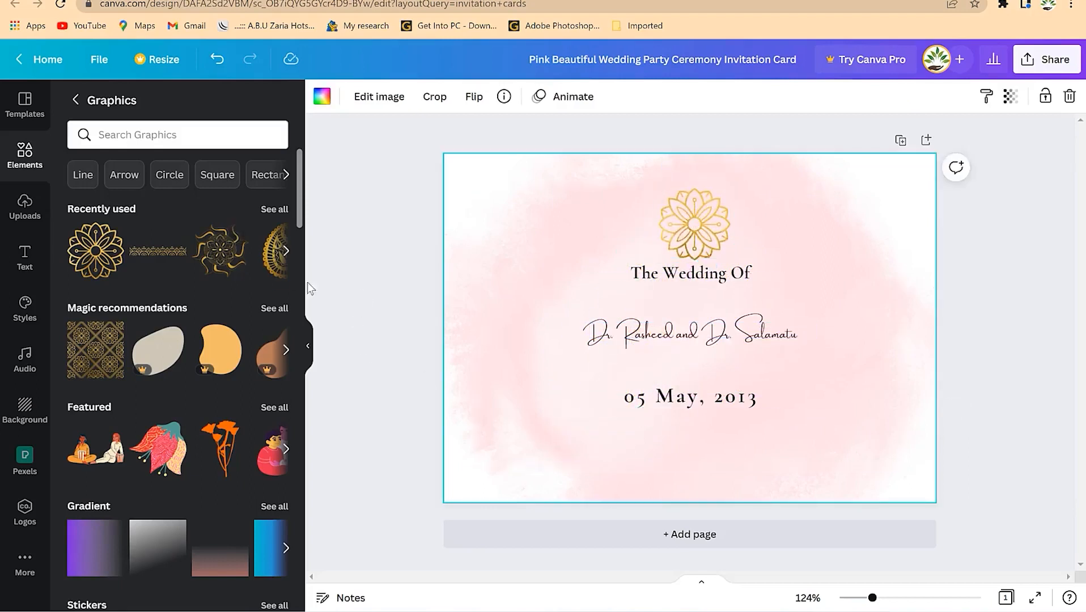
- Snap a small gold flower into the top-left corner and a duplicate into the bottom-right corner
click(286, 252)
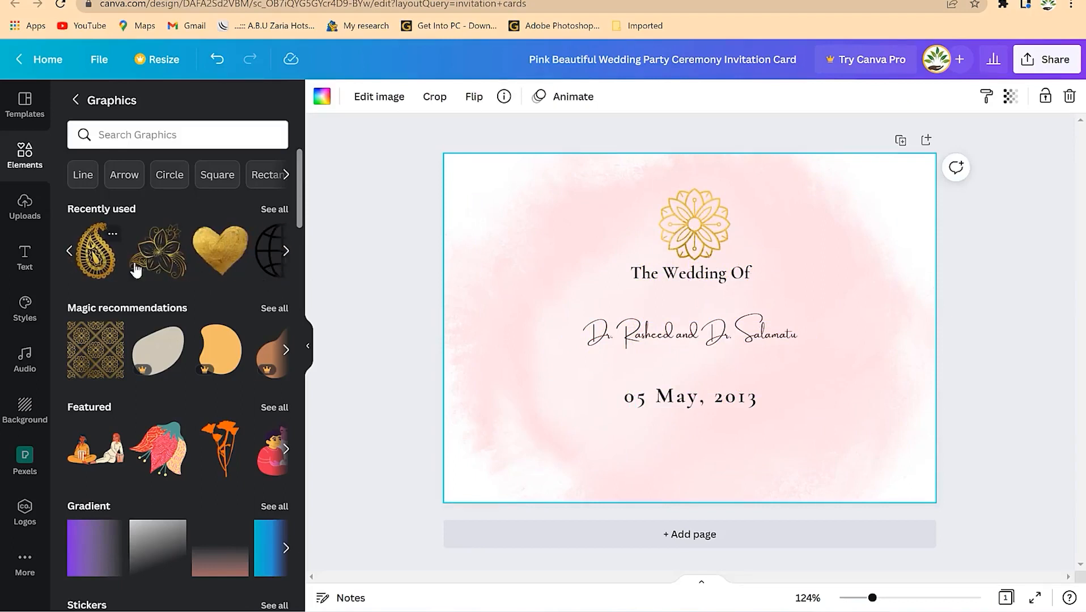
click(164, 257)
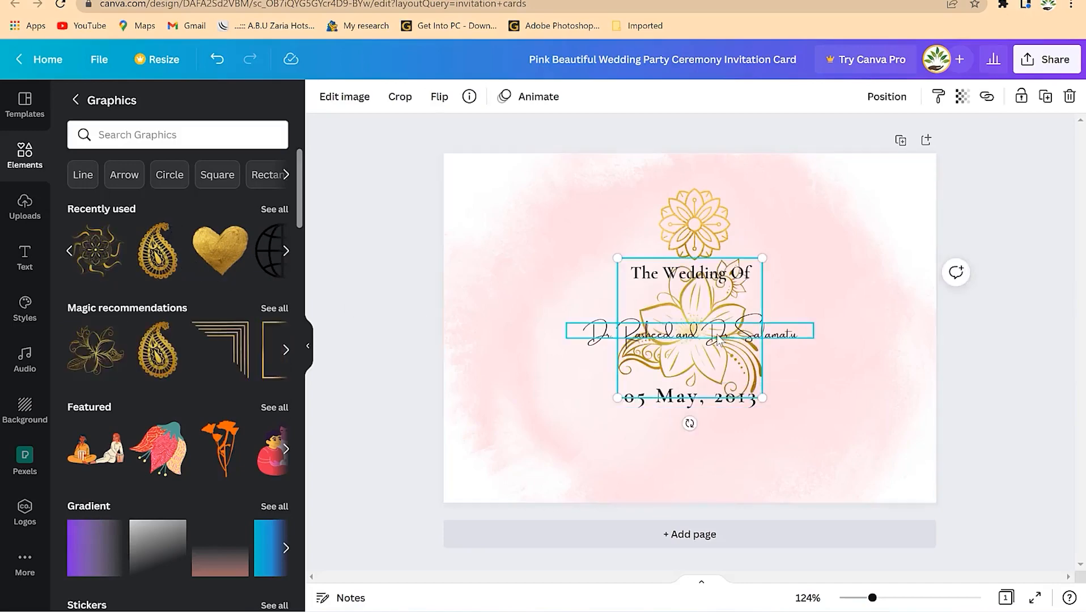
drag(703, 360, 536, 255)
drag(589, 289, 533, 242)
mouse_move(503, 209)
mouse_down()
mouse_move(495, 213)
mouse_move(504, 214)
mouse_up()
key(ctrl+d)
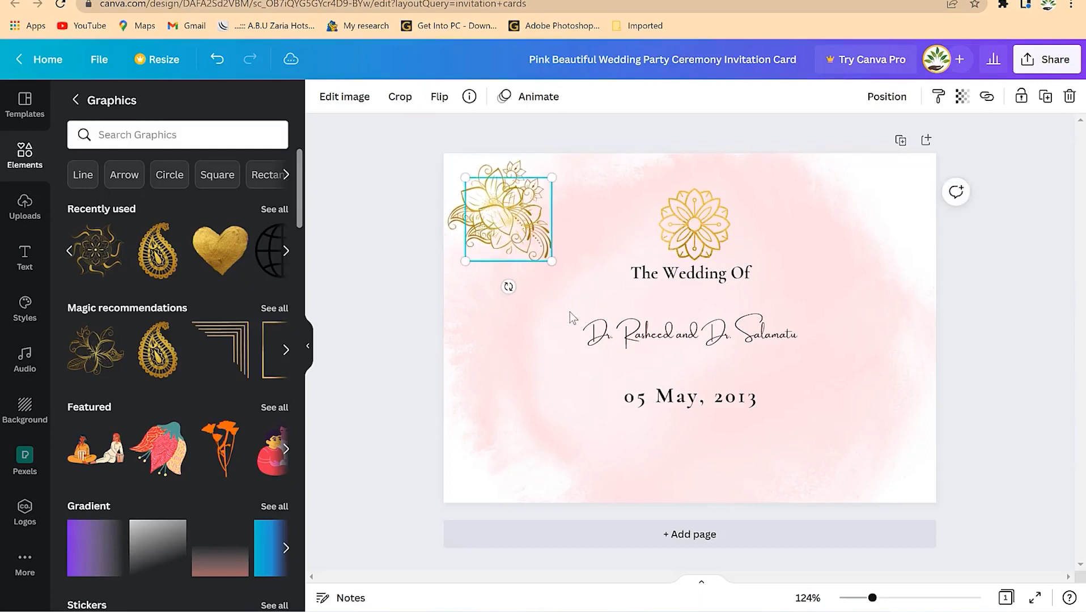
drag(523, 221, 899, 460)
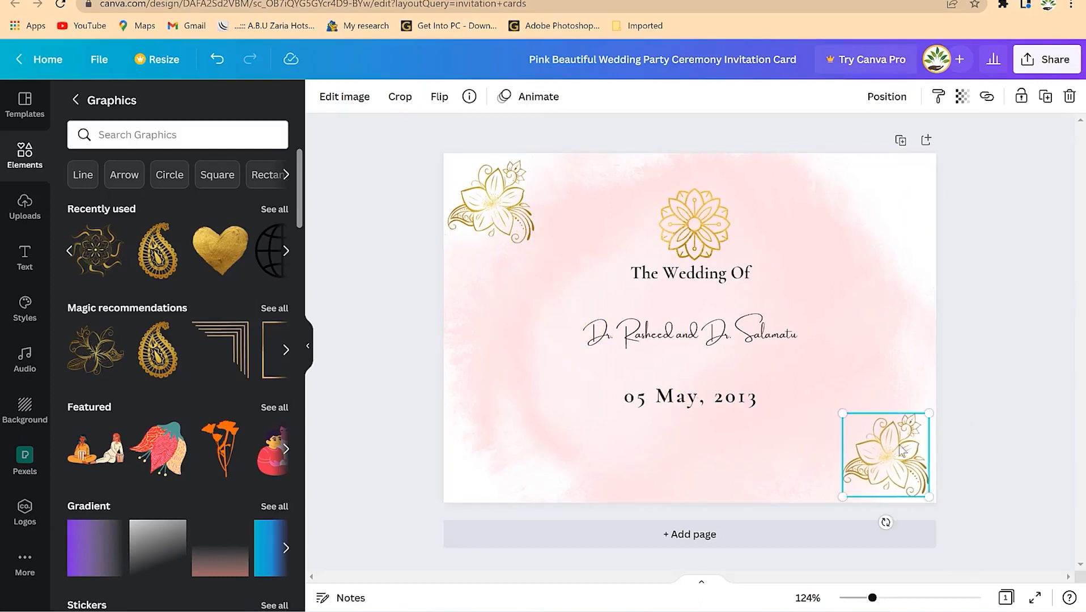
click(962, 307)
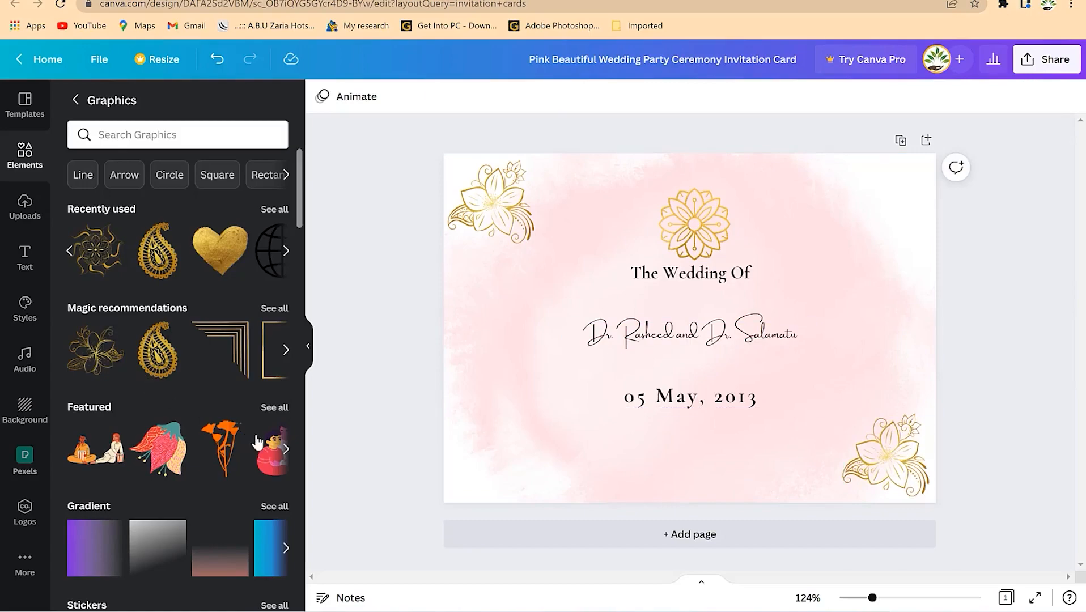
scroll(164, 313, down, 20)
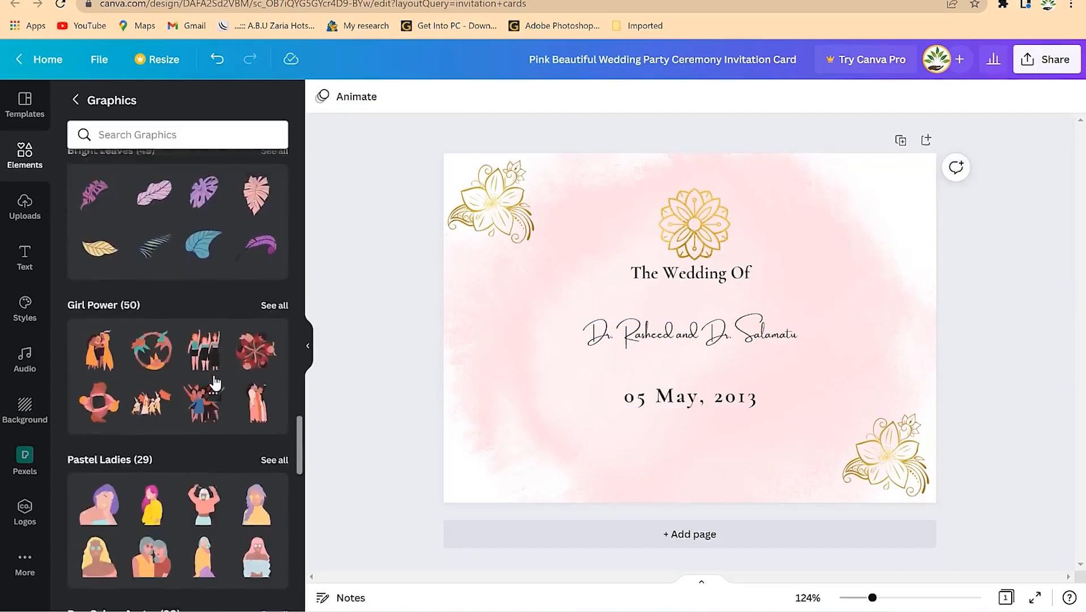
scroll(214, 380, up, 20)
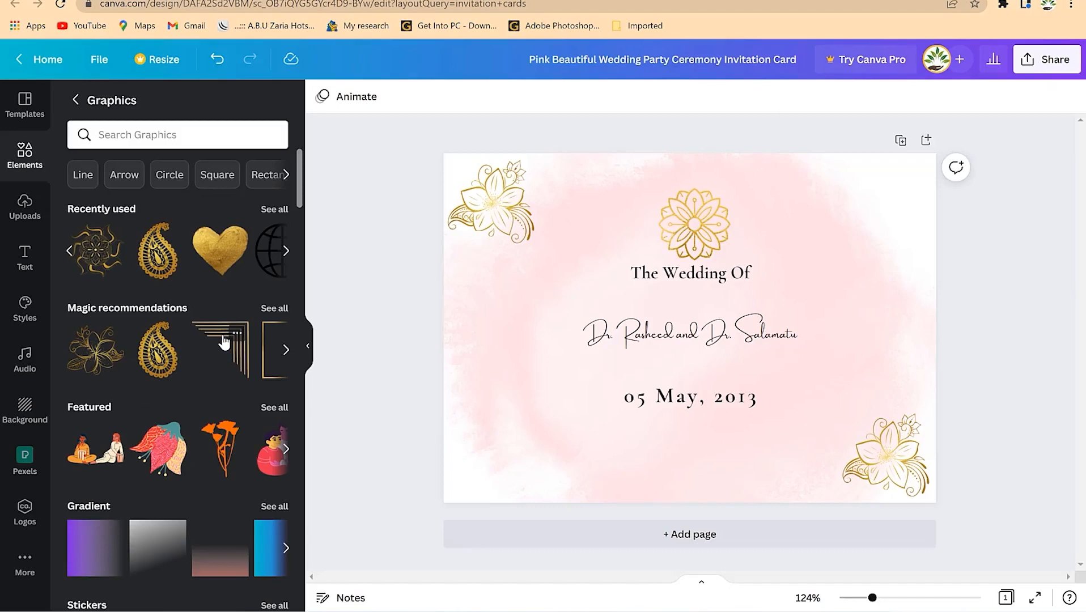
- Place a flipped gold leaf sprig left of the names and a copy on the right
click(274, 307)
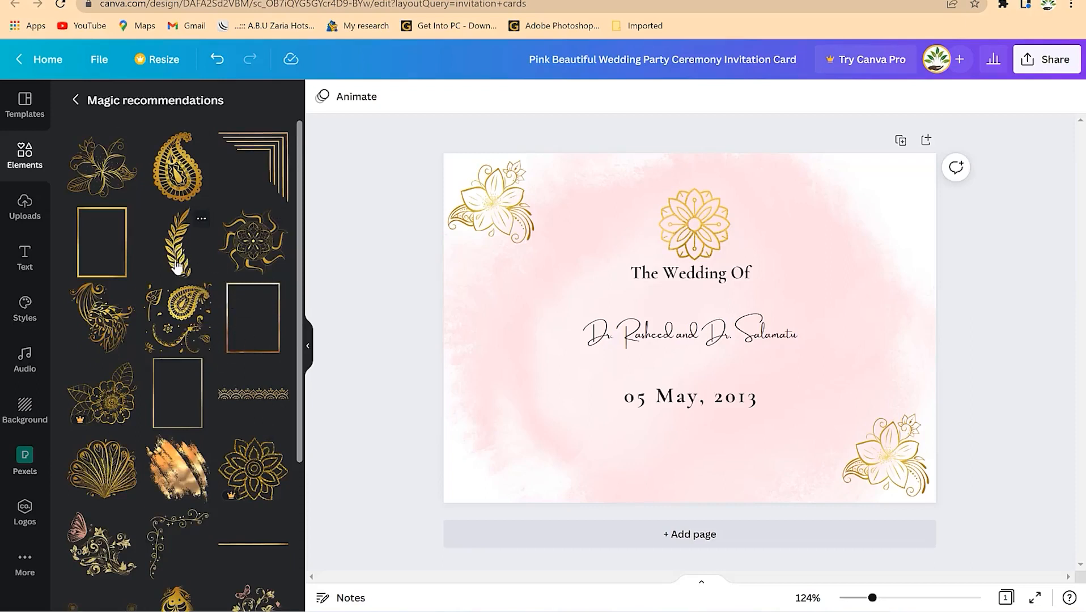
drag(177, 261, 541, 350)
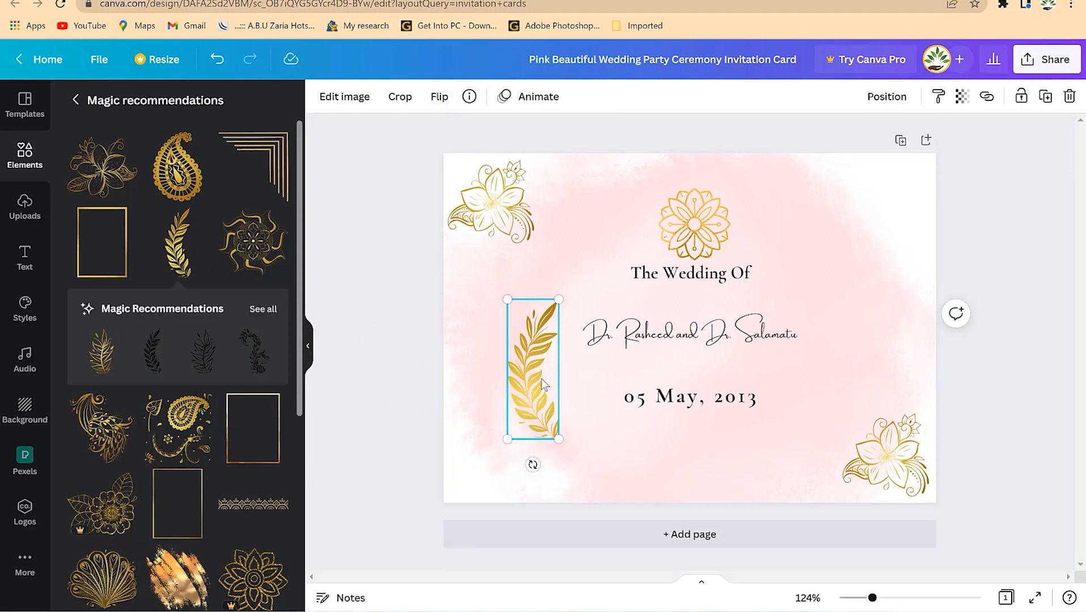
drag(533, 375, 541, 397)
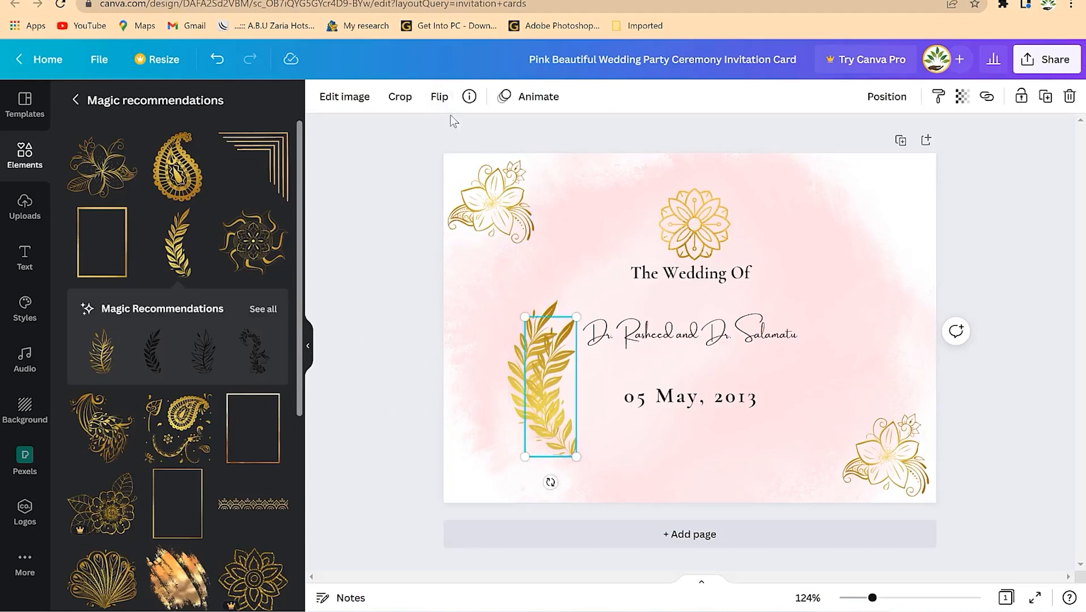
click(440, 97)
click(491, 166)
click(501, 138)
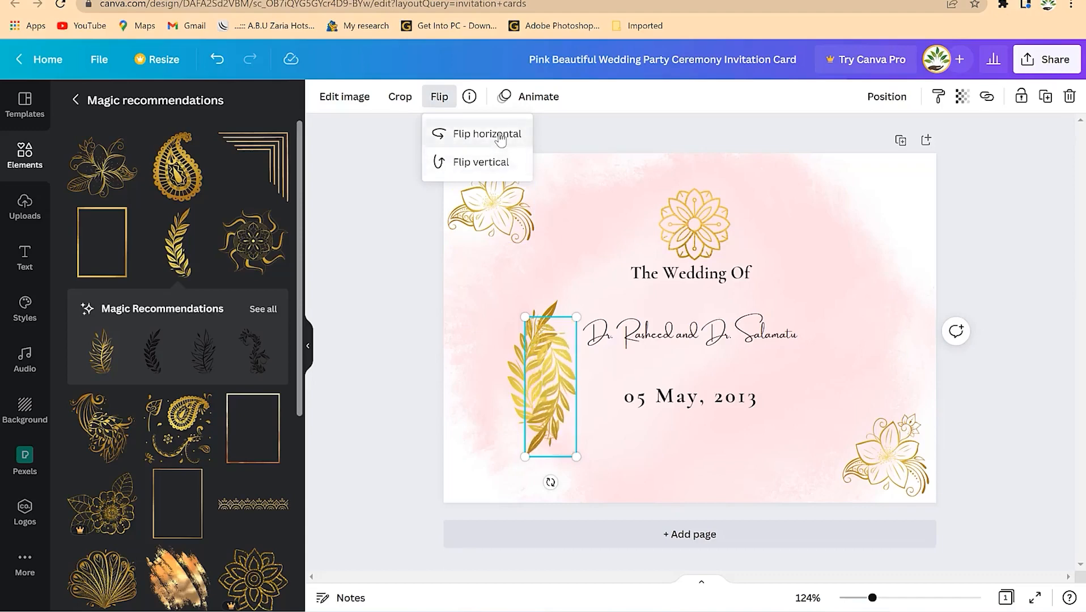
click(483, 168)
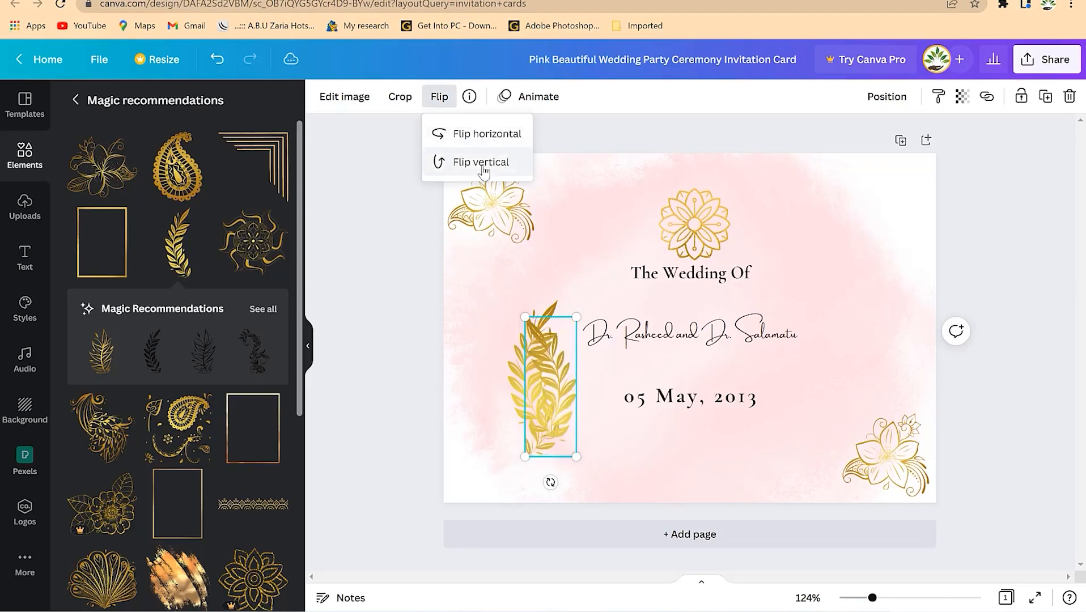
drag(561, 399, 851, 366)
click(534, 364)
click(825, 287)
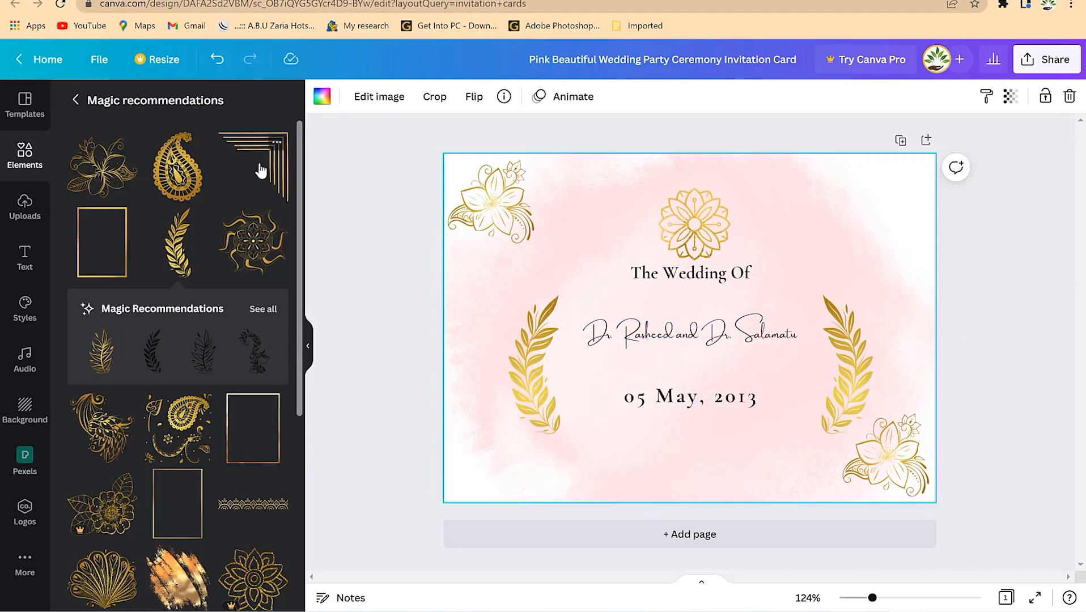
- Add small gold corner borders top-right and, flipped horizontally and vertically, bottom-left
drag(275, 170, 607, 298)
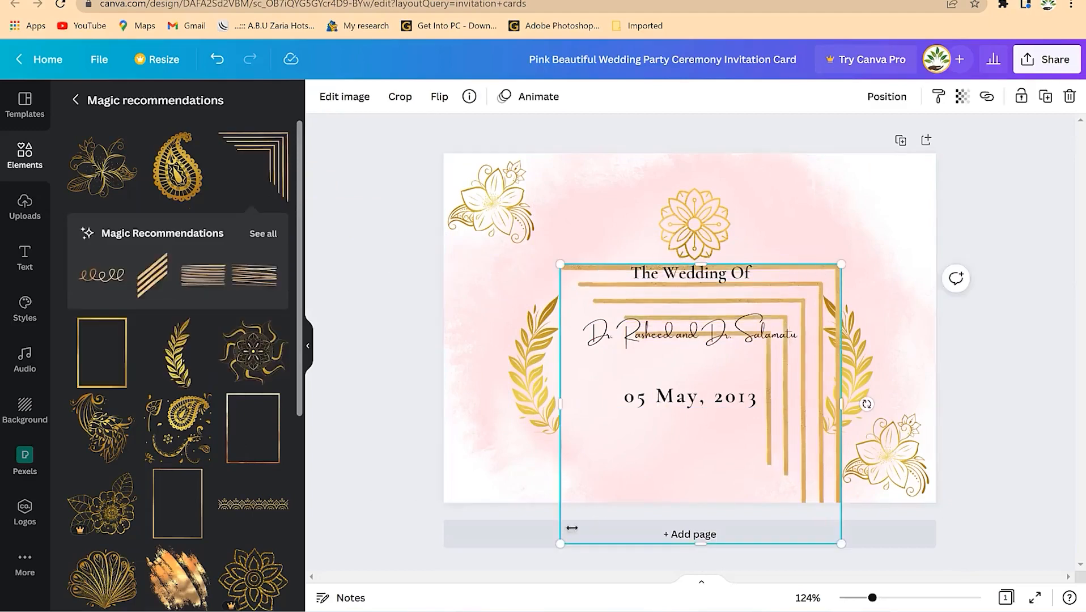
drag(562, 542, 824, 319)
drag(823, 282, 918, 174)
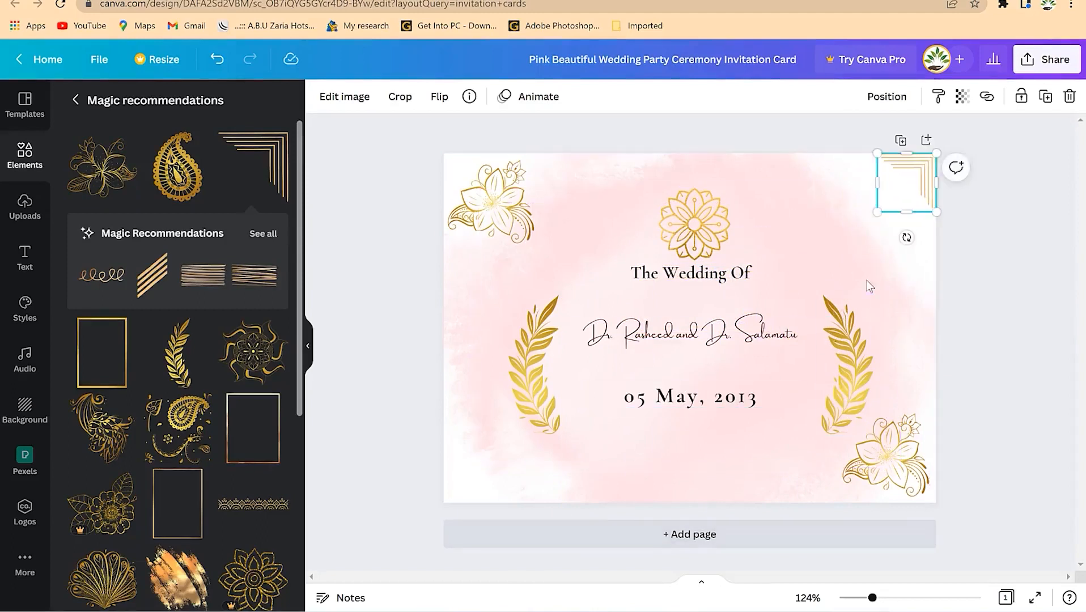
drag(900, 200, 778, 236)
click(437, 98)
click(475, 136)
click(475, 164)
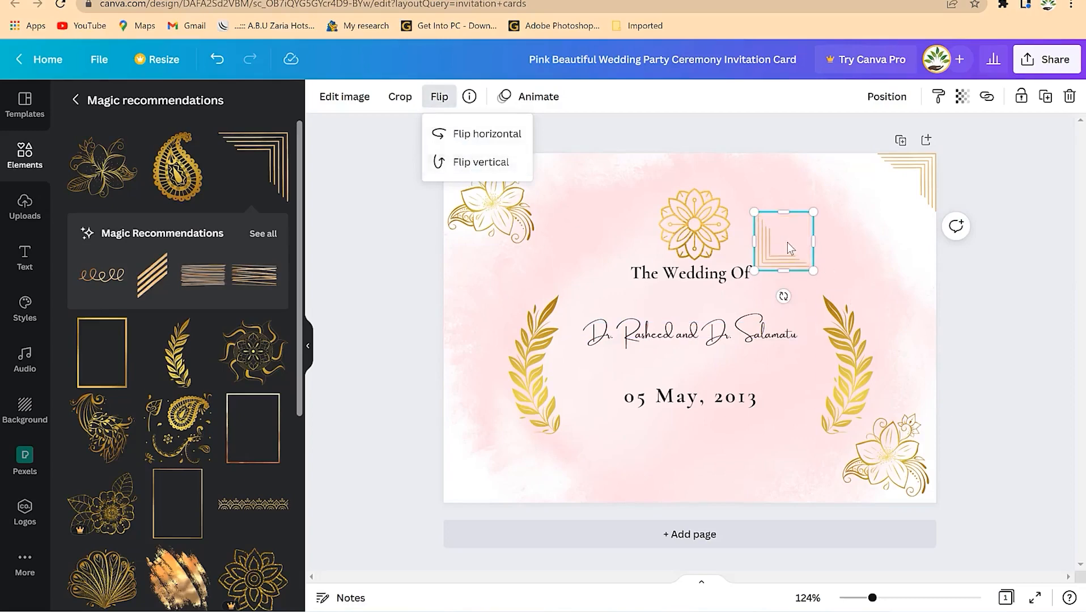
drag(787, 242, 475, 475)
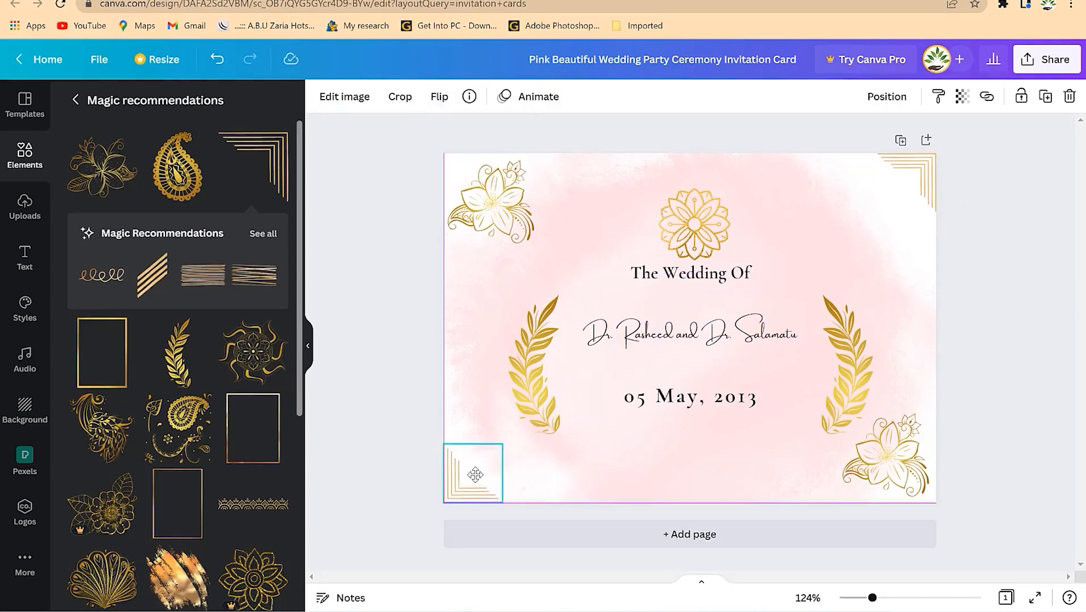
click(674, 464)
click(1008, 328)
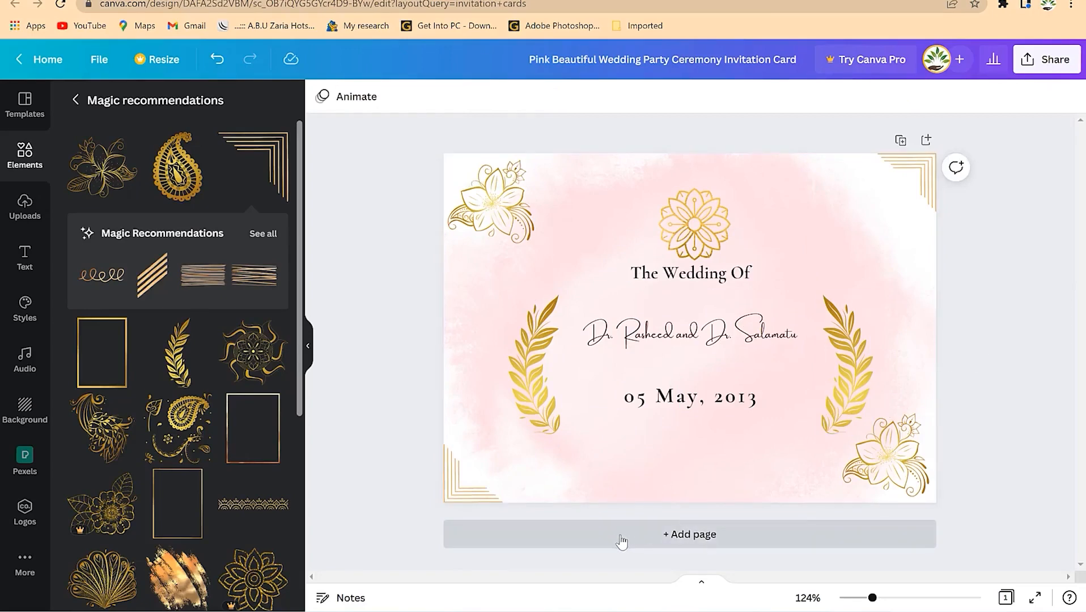
- Duplicate the date line below itself and change the copy to '2:00PM Prompt'
click(668, 403)
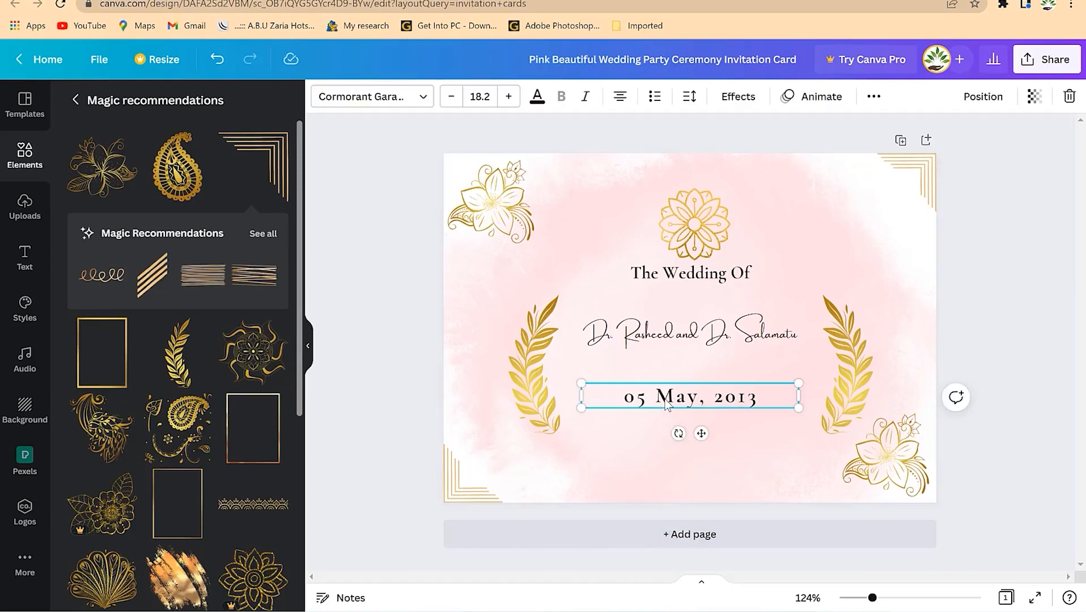
key(ctrl+d)
mouse_move(691, 422)
mouse_down()
mouse_move(688, 450)
mouse_move(681, 434)
mouse_up()
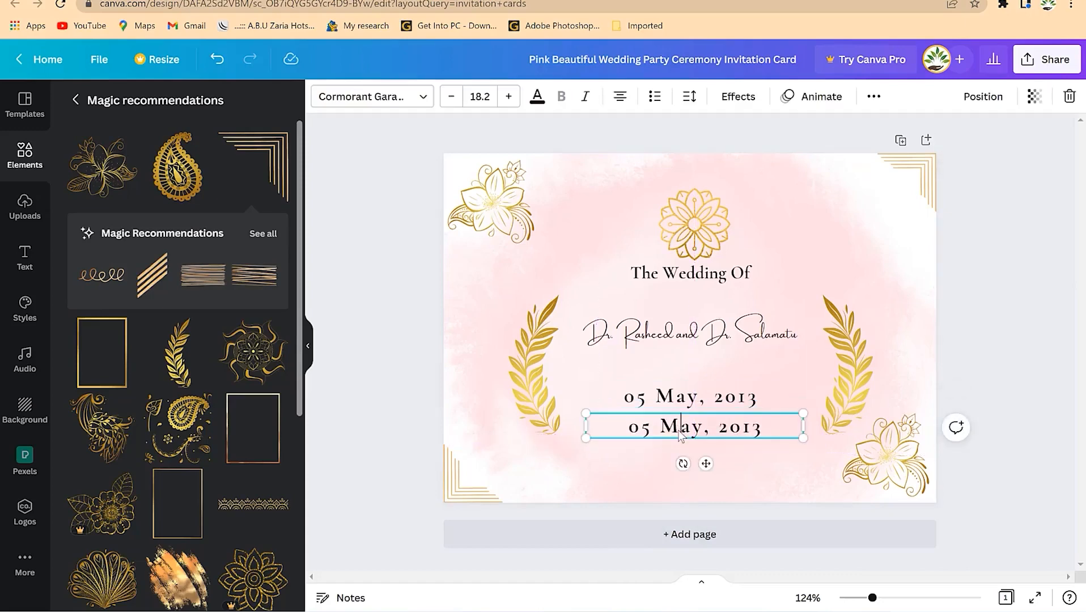
double_click(678, 426)
text(2:00PM Prompt)
click(1024, 285)
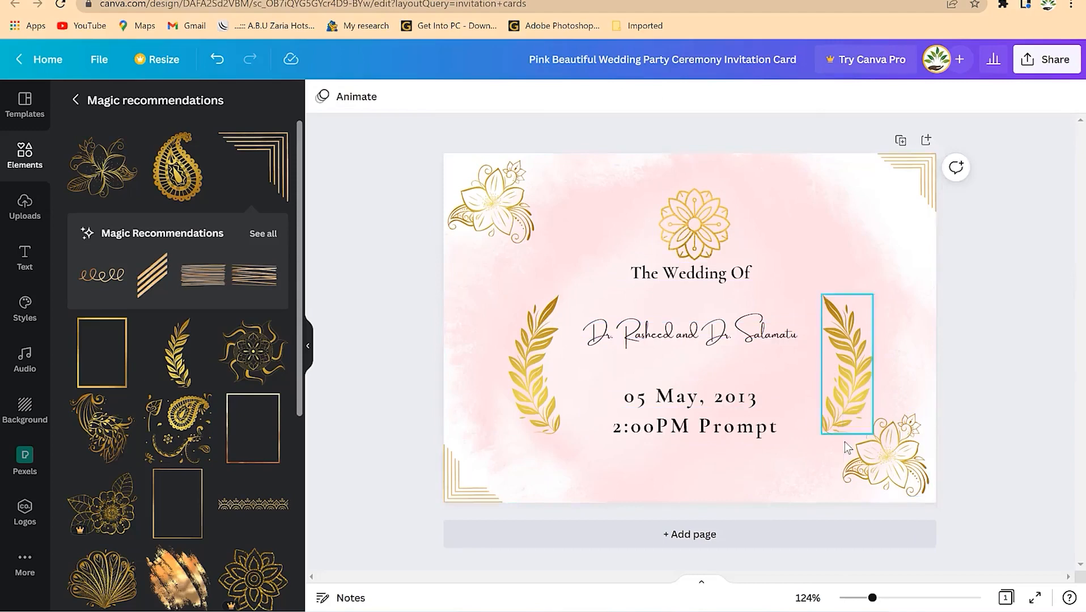
- Move the couple's names text slightly lower on the card
scroll(207, 387, down, 5)
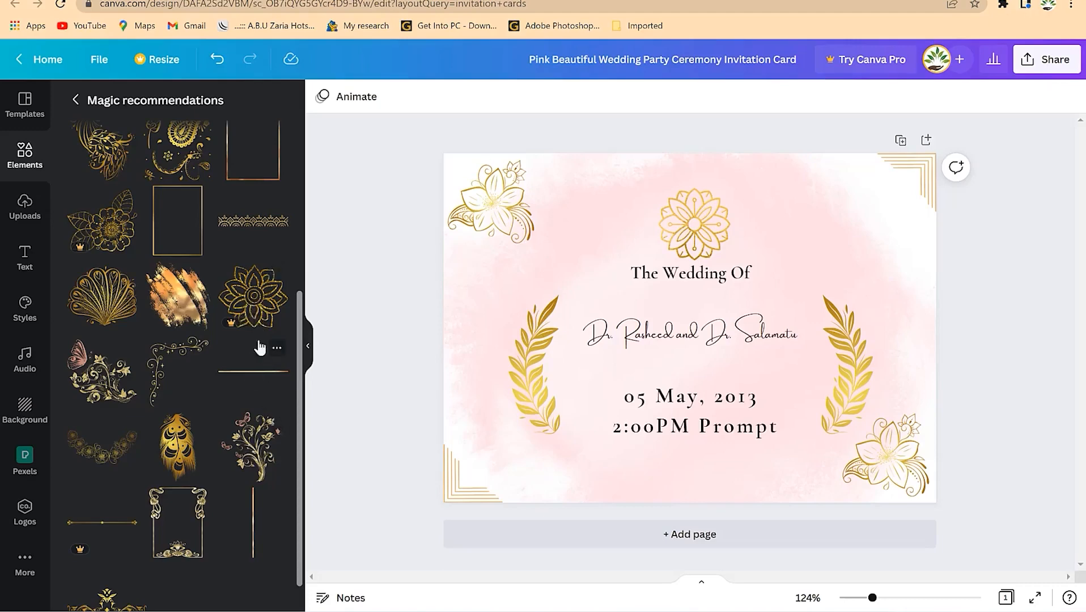
scroll(200, 412, down, 1)
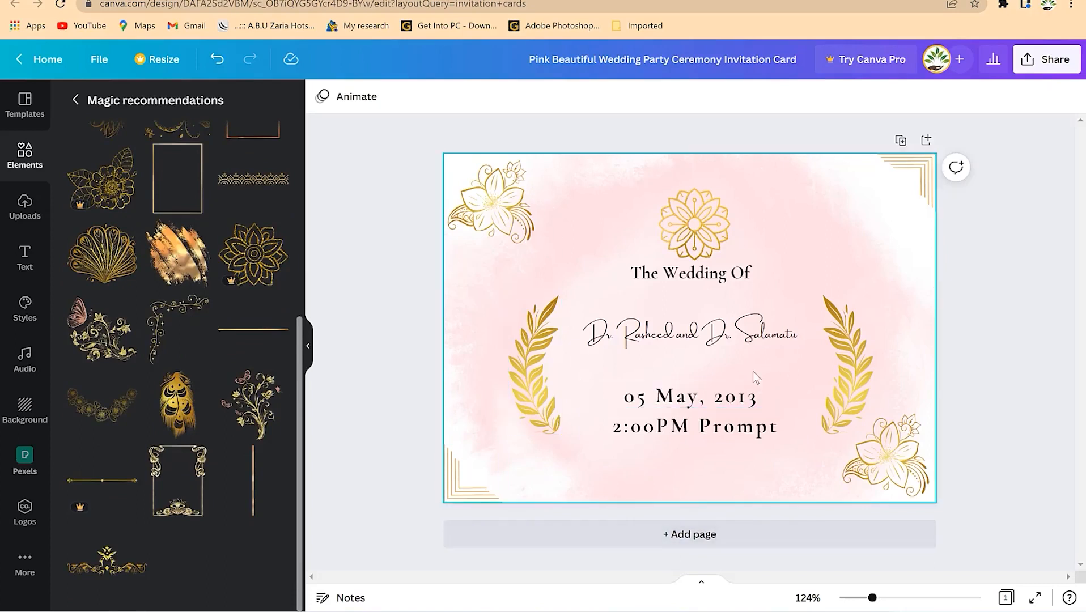
drag(696, 339, 696, 348)
click(813, 279)
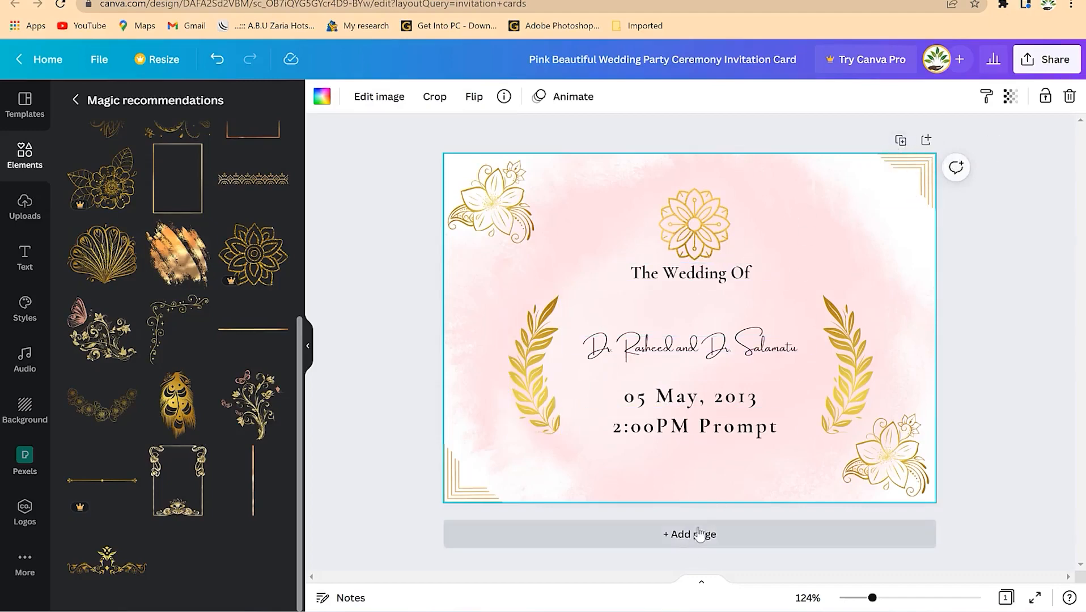
scroll(219, 309, up, 6)
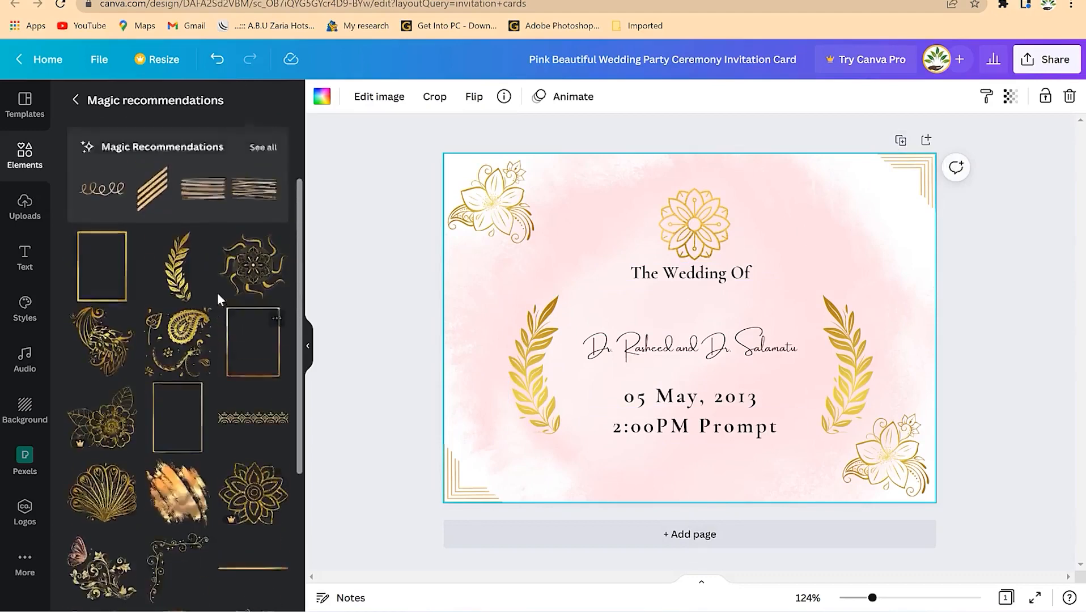
scroll(170, 306, down, 6)
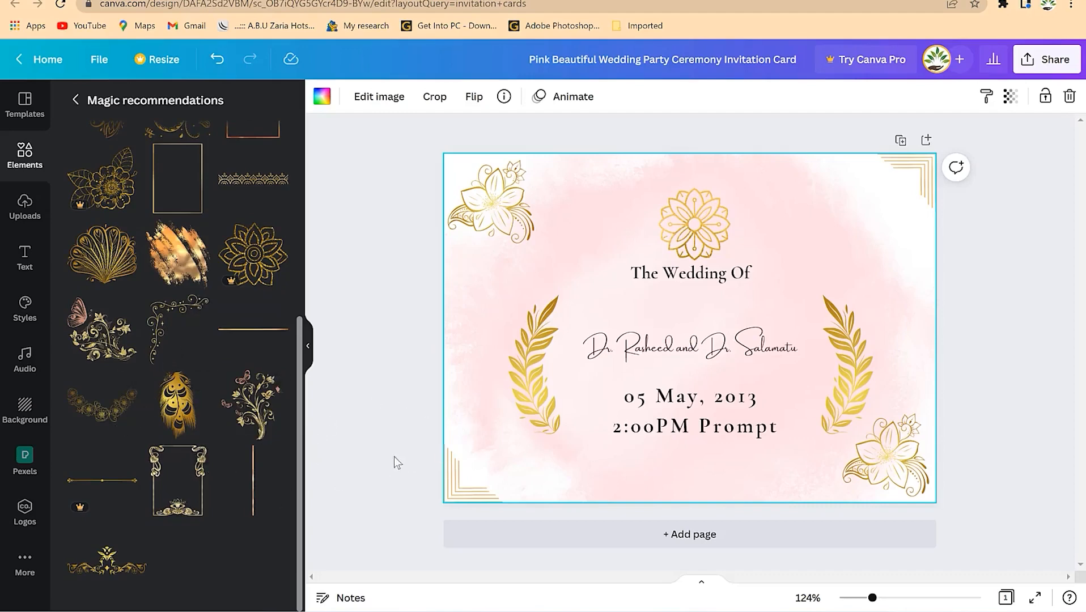
- Add a second page with a gold swirl ornament in its top-left corner
click(692, 535)
scroll(744, 301, up, 5)
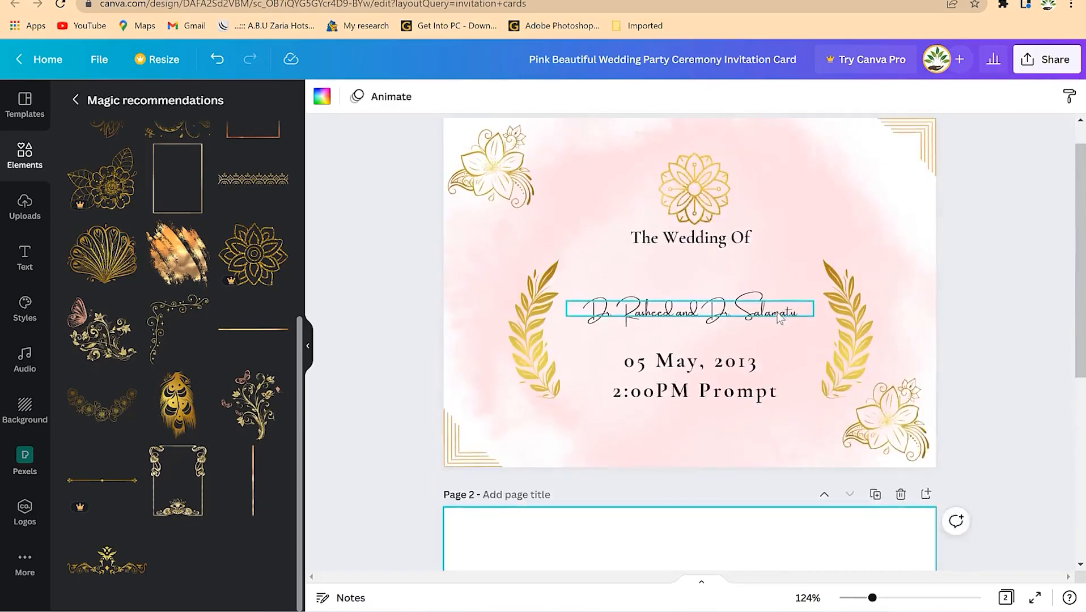
scroll(612, 380, down, 3)
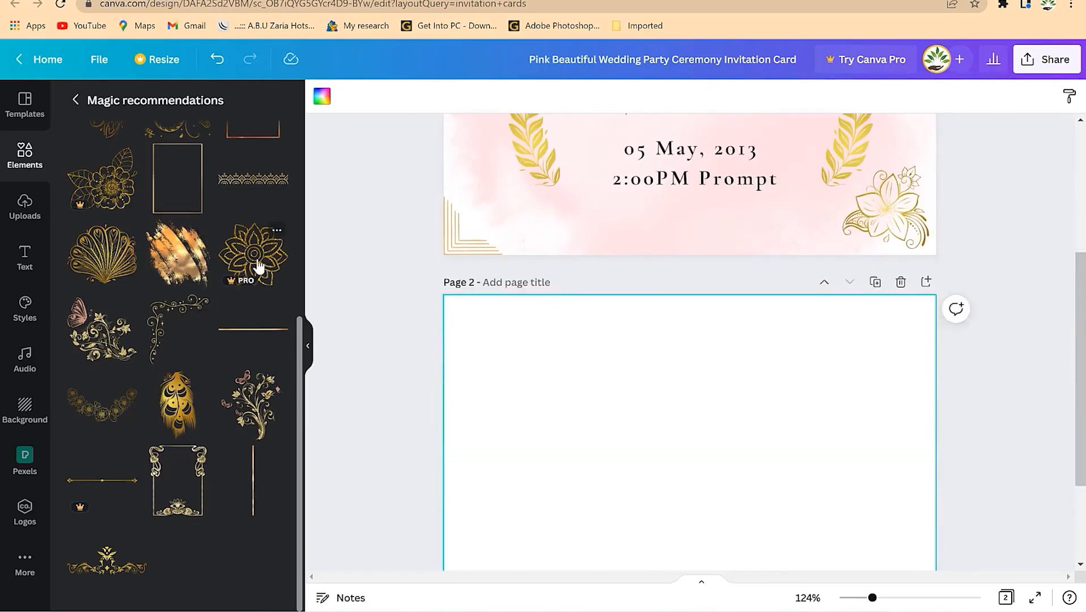
drag(168, 324, 509, 343)
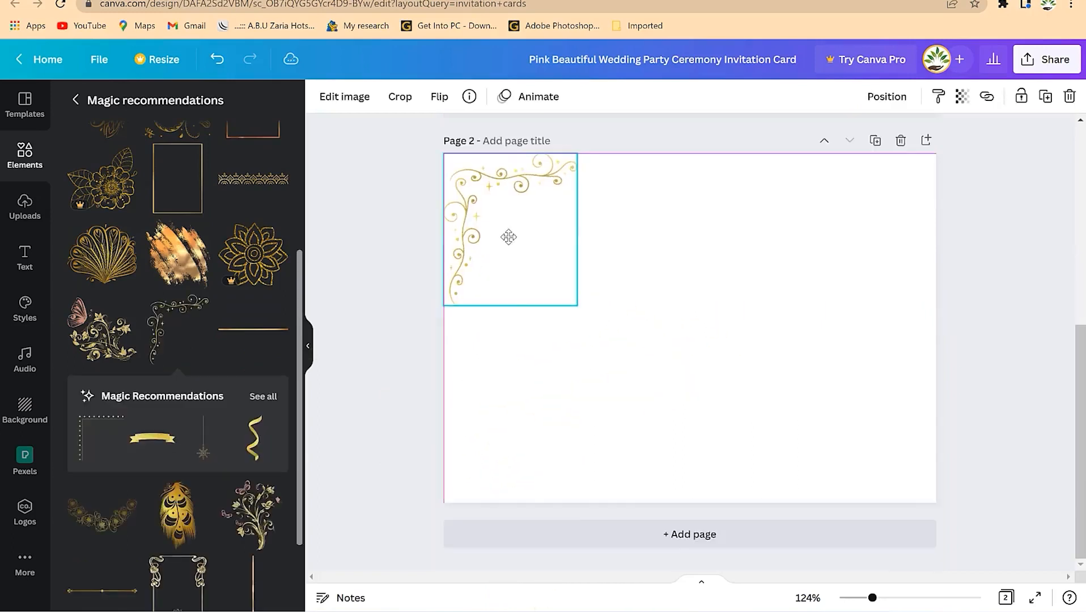
click(486, 331)
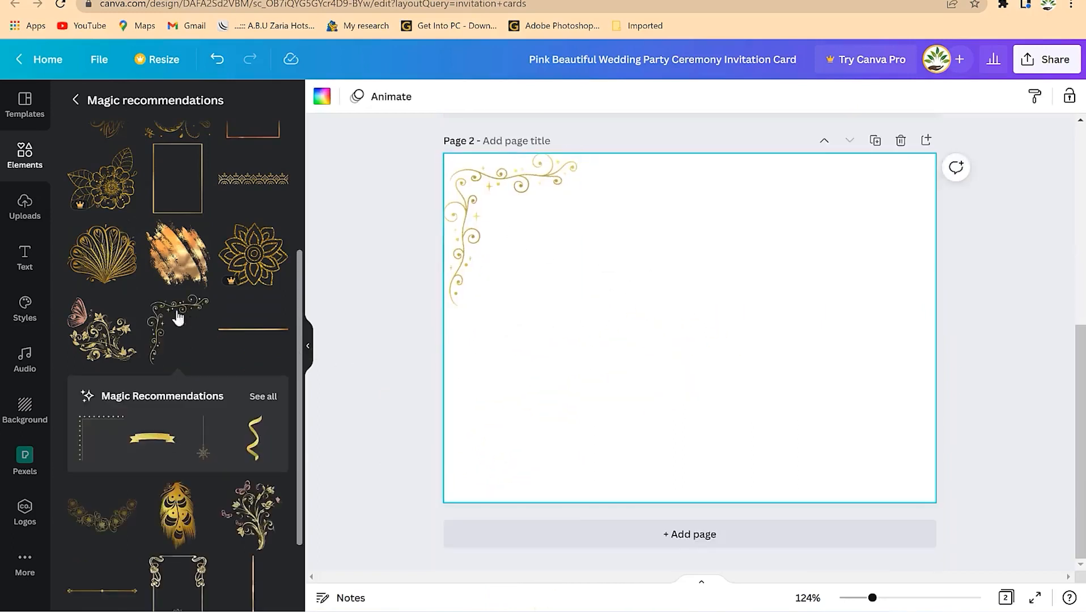
- Place a second gold swirl, flipped horizontally and vertically, in page 2's bottom-right corner
drag(164, 321, 629, 300)
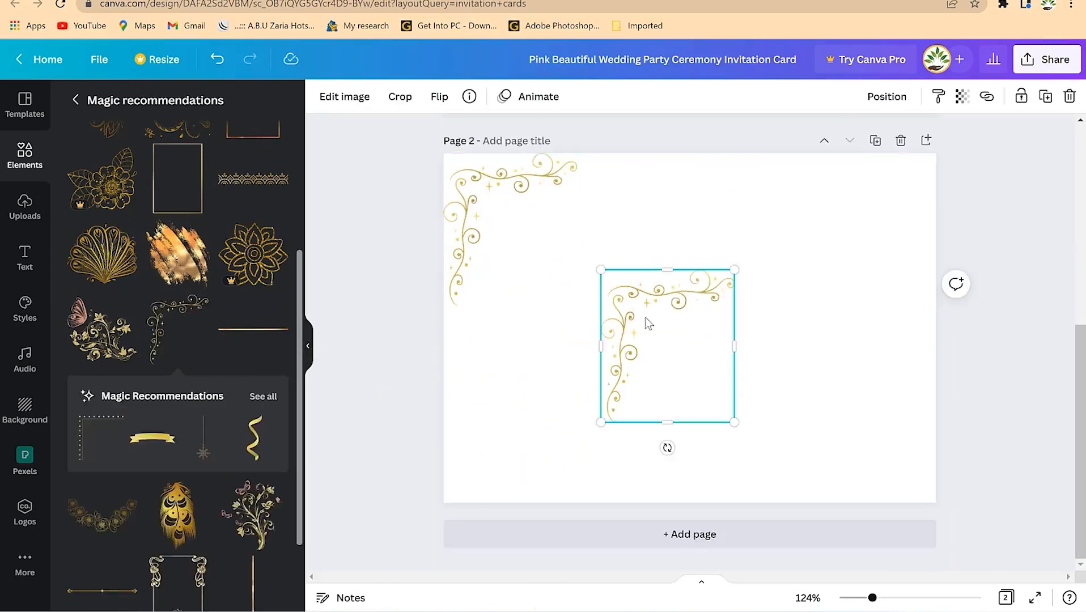
click(440, 97)
click(472, 142)
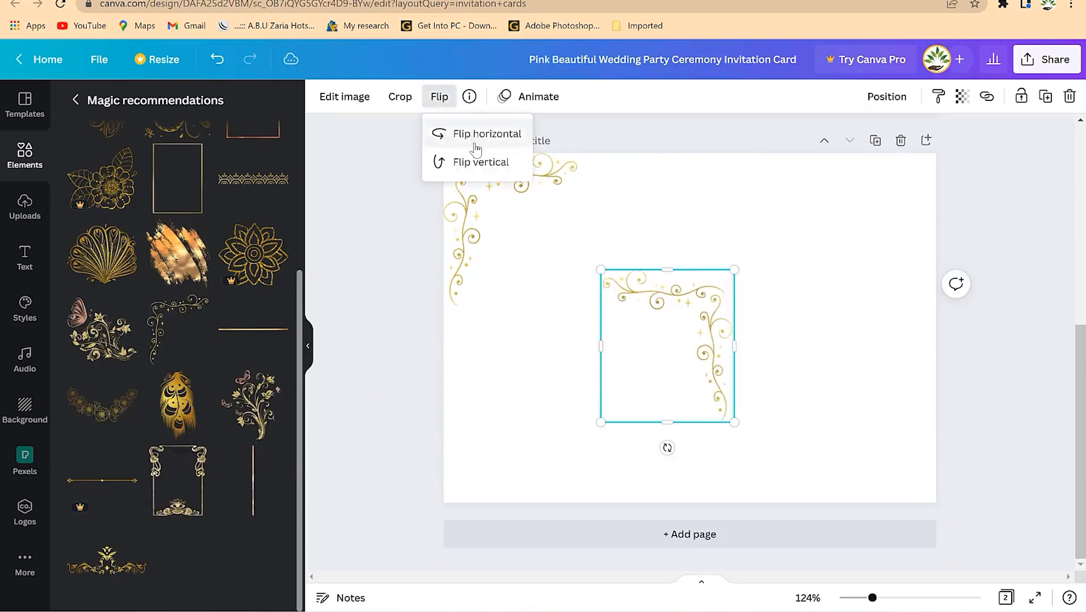
click(482, 162)
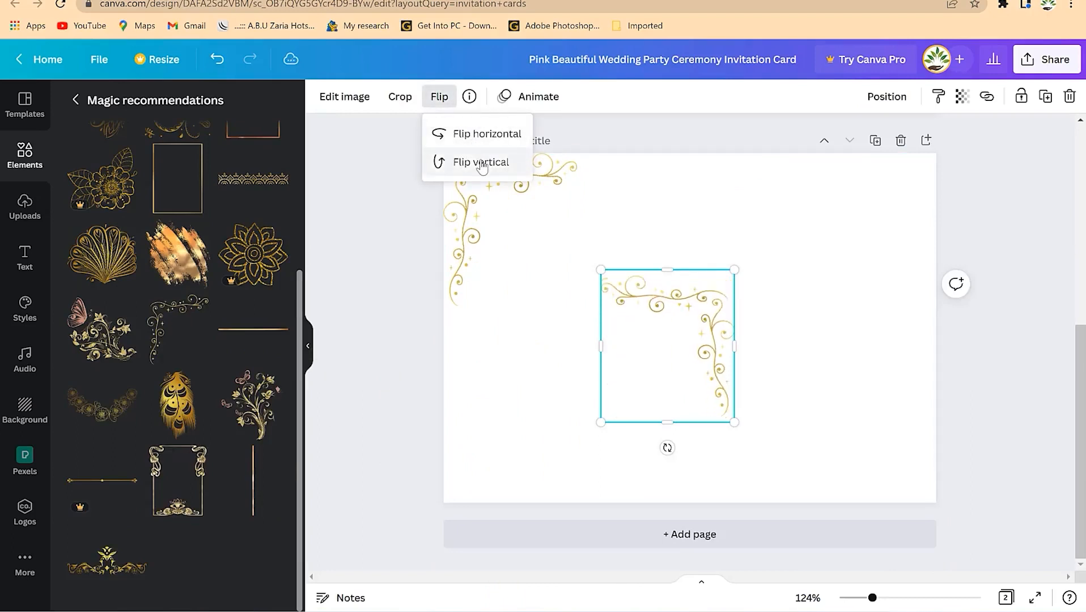
drag(684, 368, 886, 458)
click(582, 431)
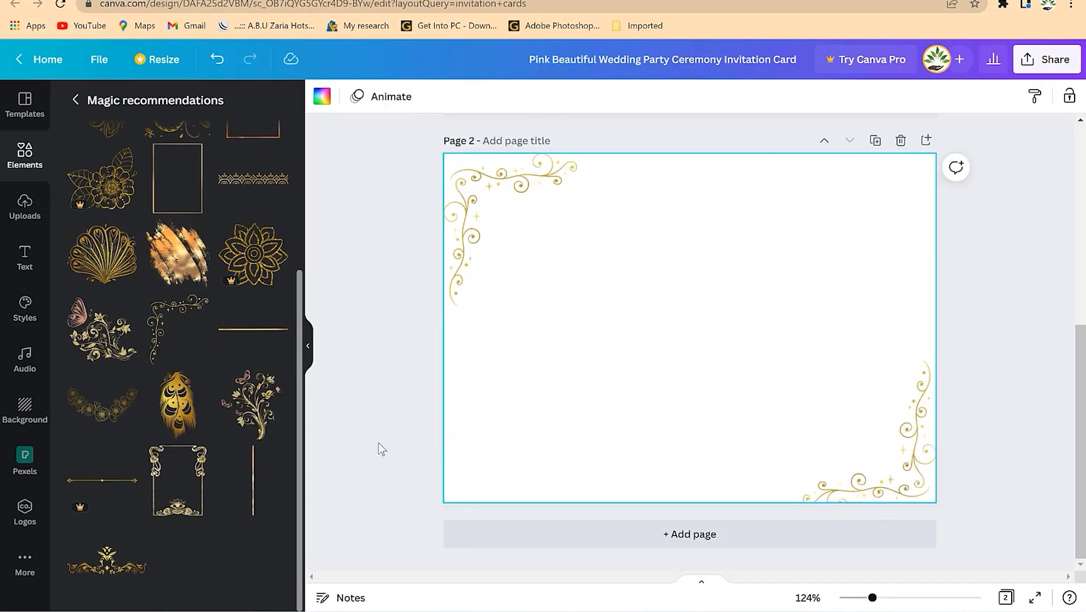
- Add a small gold flower centred near the top of page 2
click(253, 266)
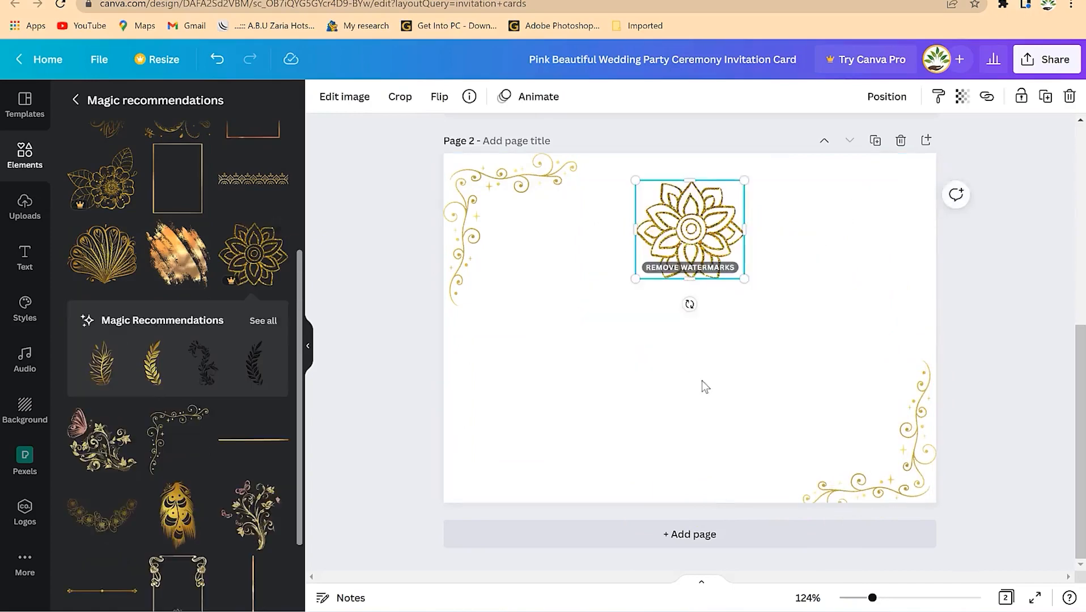
click(546, 354)
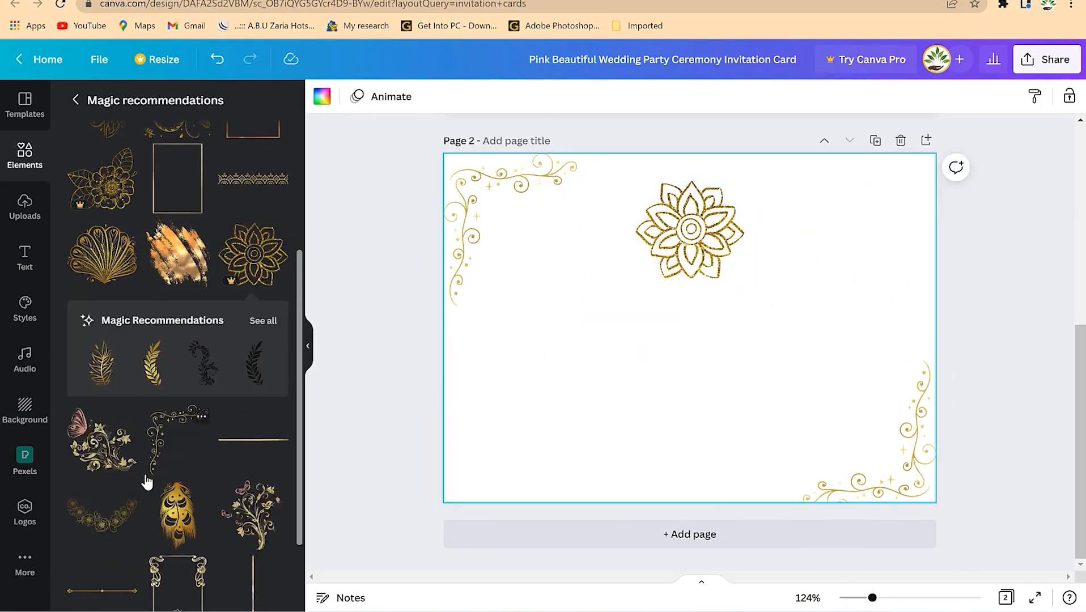
scroll(159, 470, down, 3)
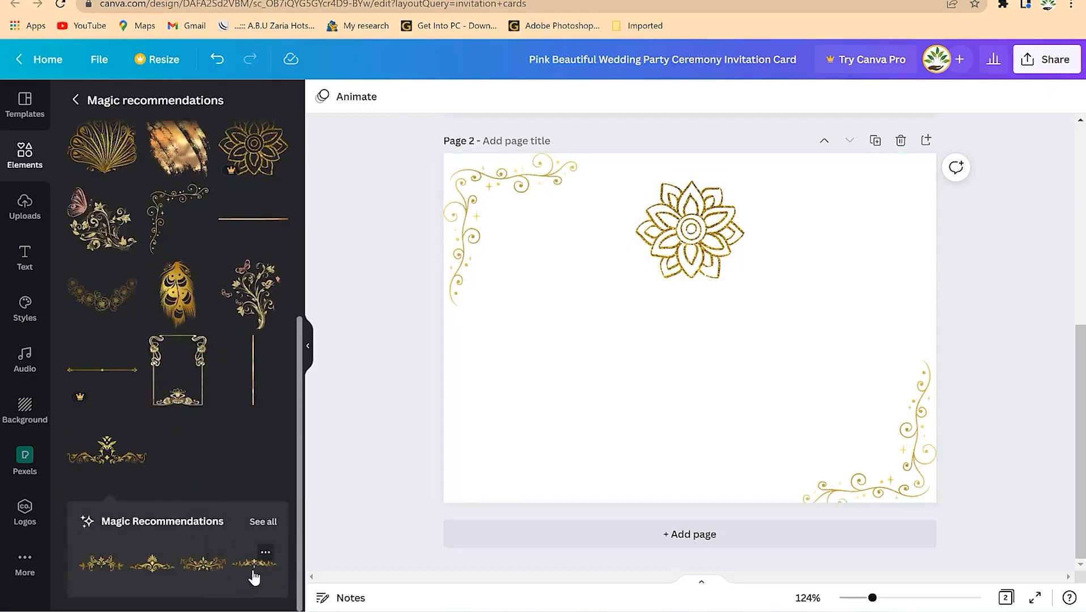
click(691, 238)
drag(743, 182, 705, 192)
- Copy the heading, names, date and '2:00PM Prompt' lines from page 1 onto page 2
scroll(640, 262, up, 5)
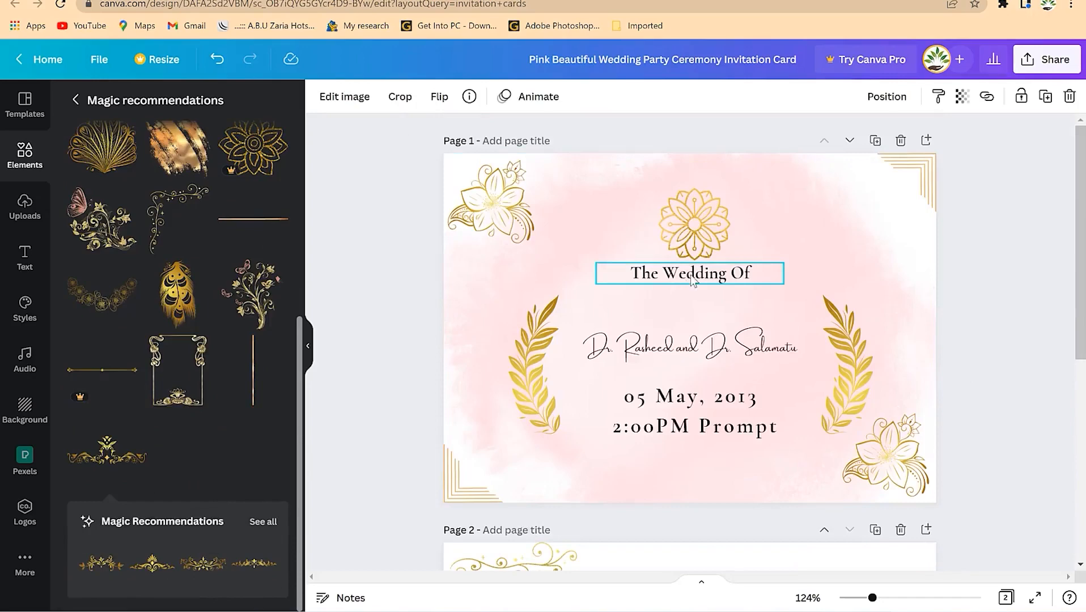
click(693, 278)
shift+click(705, 347)
shift+click(687, 396)
shift+click(715, 424)
scroll(674, 431, down, 6)
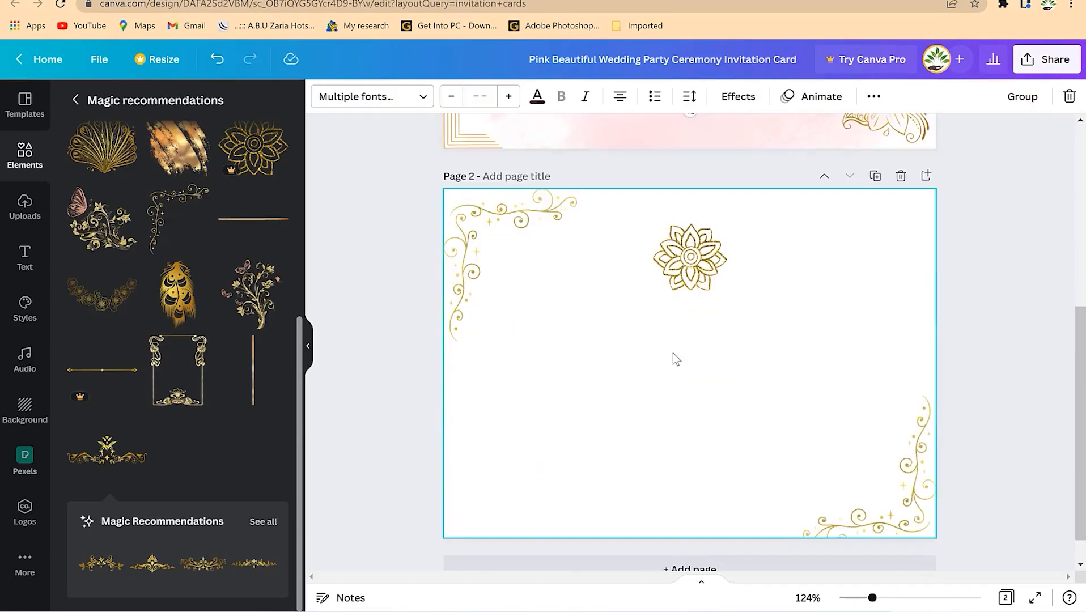
click(674, 358)
key(ctrl+v)
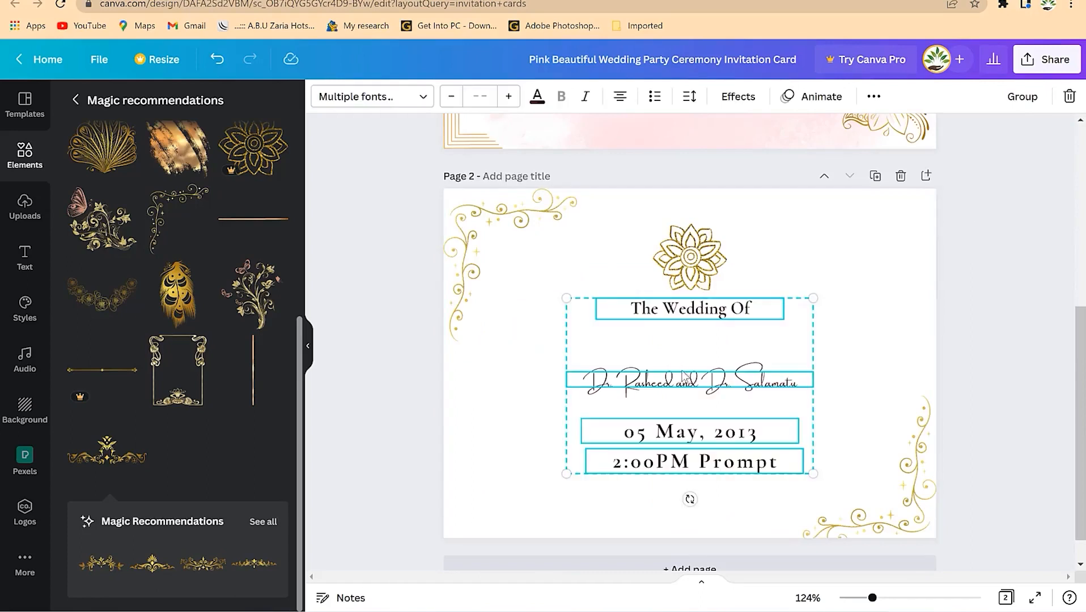
click(887, 343)
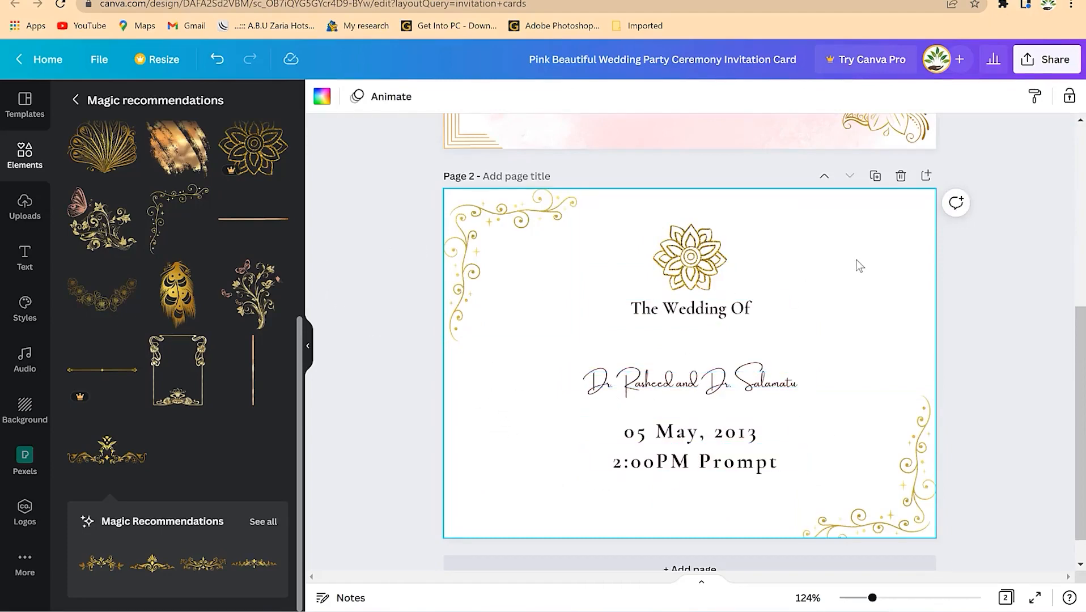
scroll(817, 286, up, 5)
scroll(817, 286, down, 6)
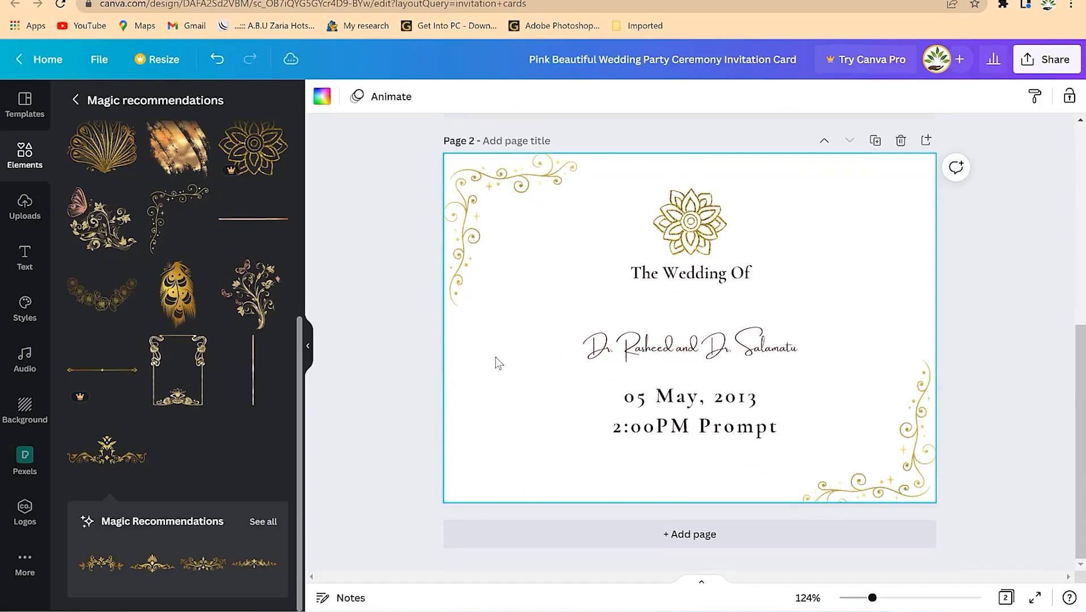
- Set page 2's background to the white photo of orange pumpkins, candy corn and autumn leaves
click(25, 411)
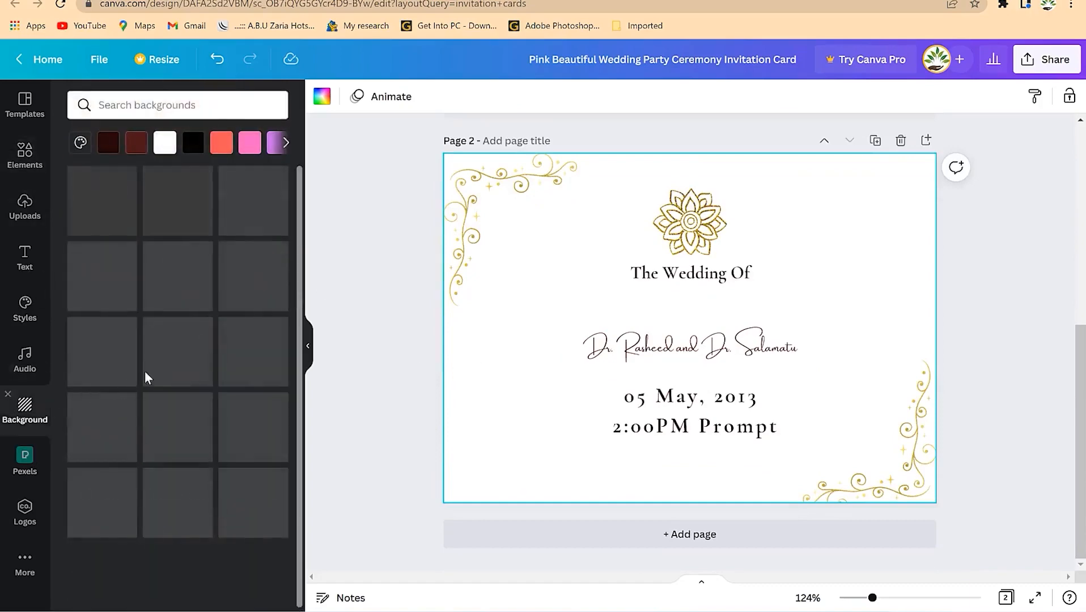
scroll(218, 357, down, 3)
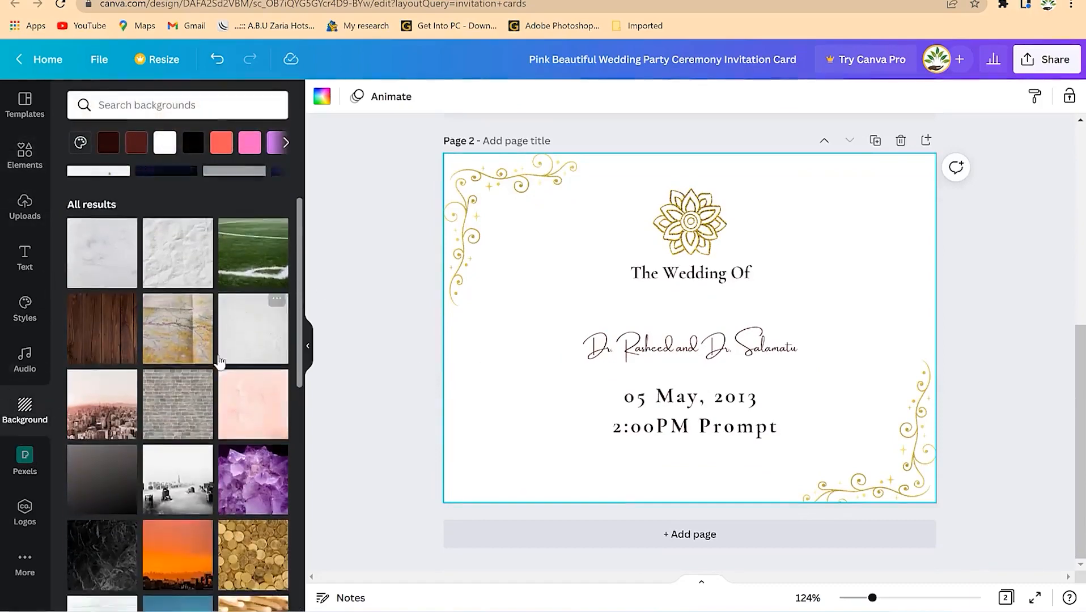
scroll(213, 356, down, 9)
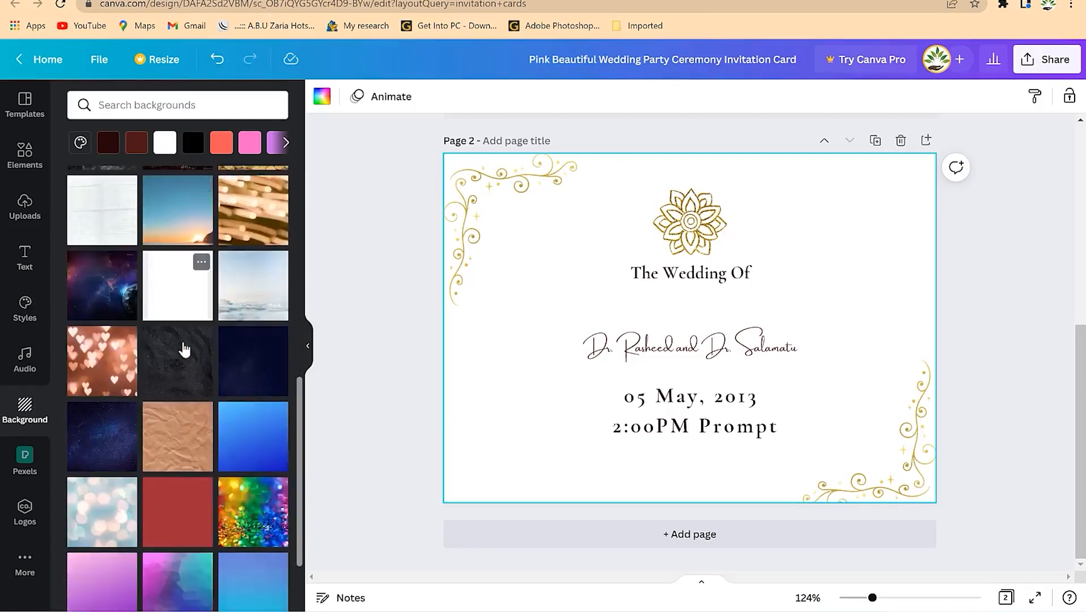
scroll(184, 350, down, 5)
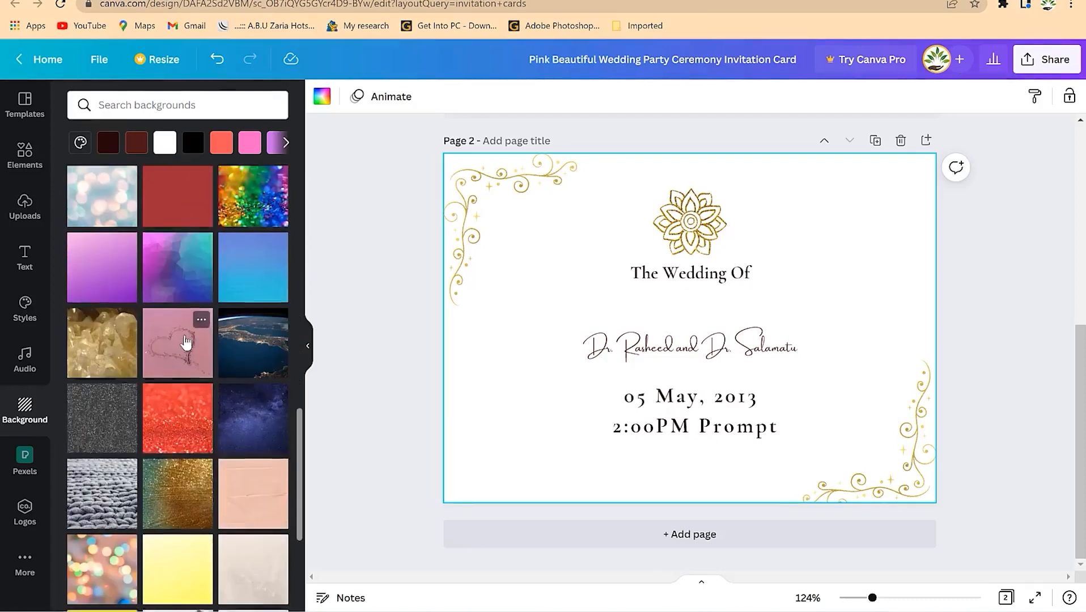
scroll(187, 352, down, 8)
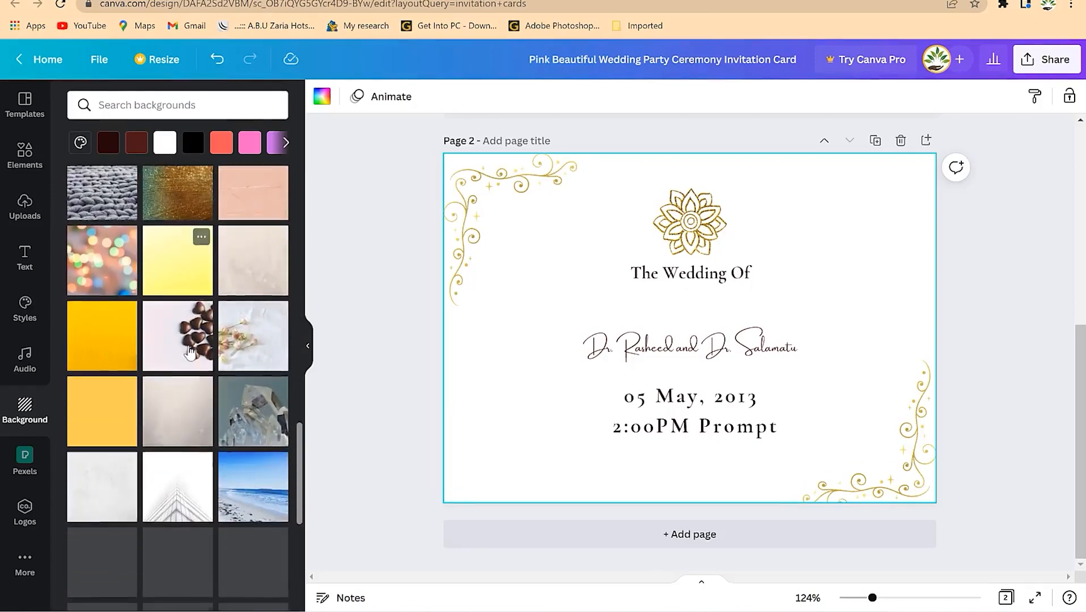
scroll(180, 347, down, 9)
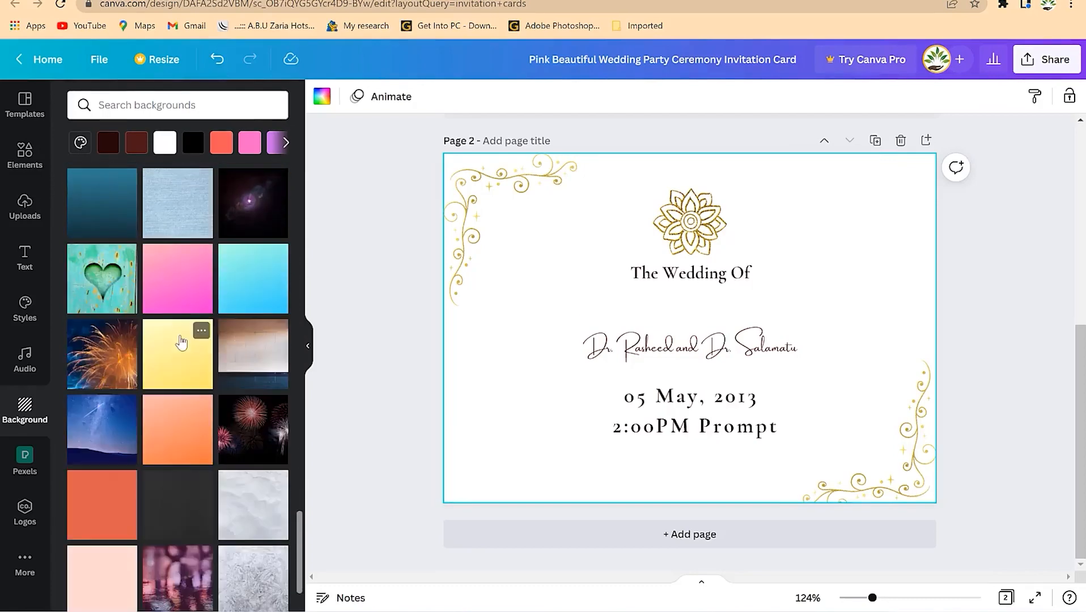
scroll(180, 339, down, 3)
scroll(179, 346, down, 8)
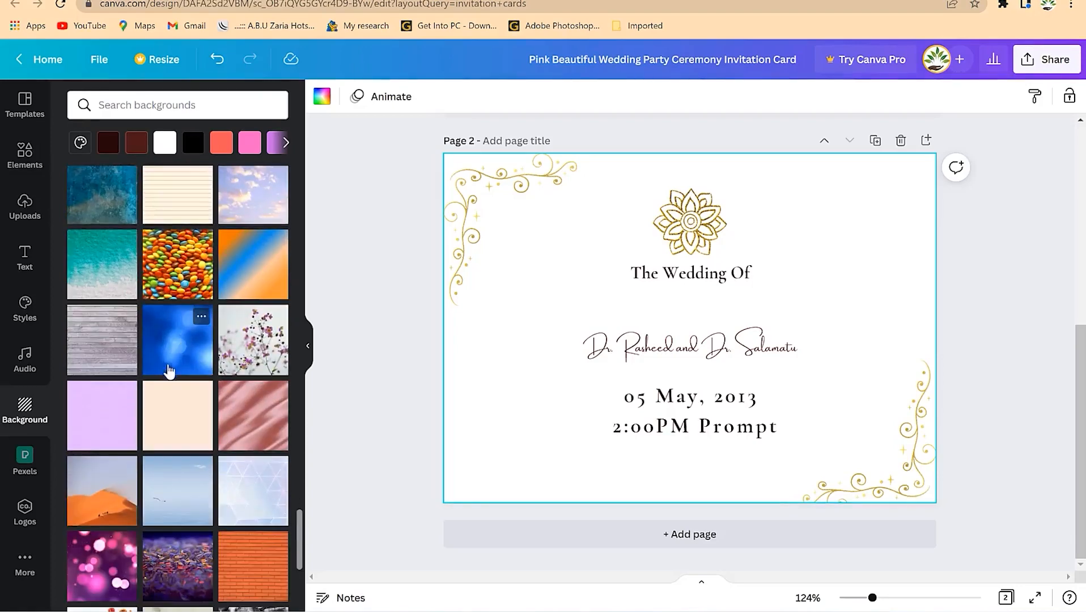
scroll(168, 371, down, 6)
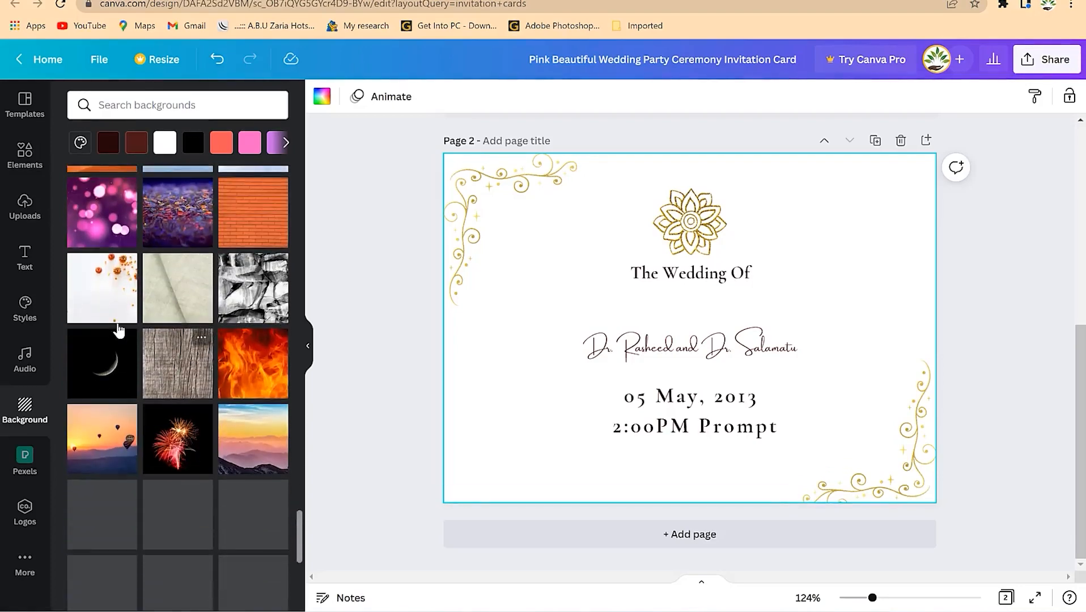
drag(118, 323, 515, 261)
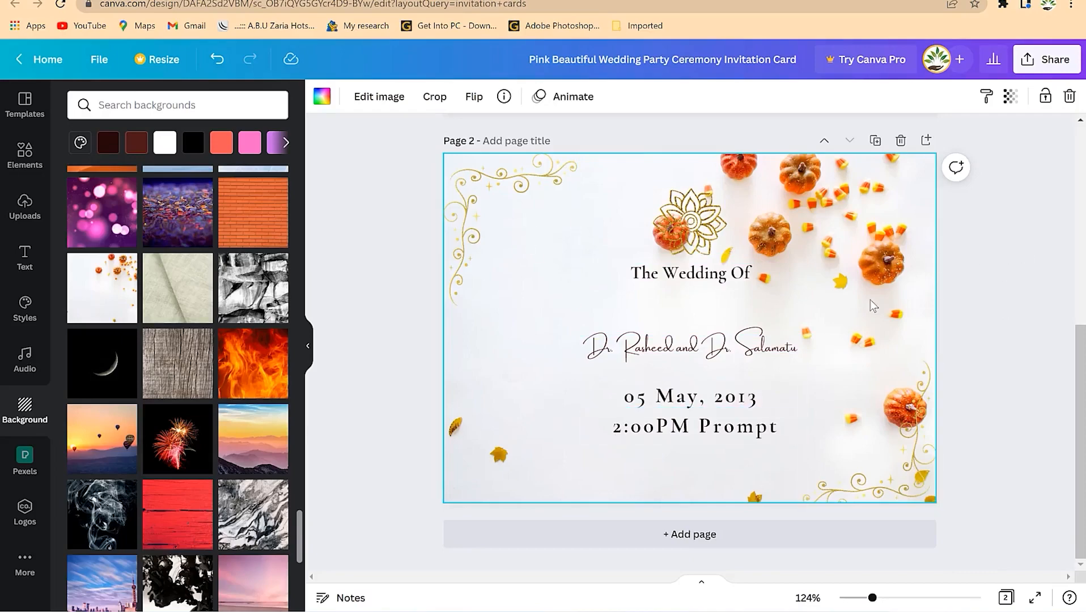
scroll(989, 210, up, 5)
scroll(987, 208, down, 5)
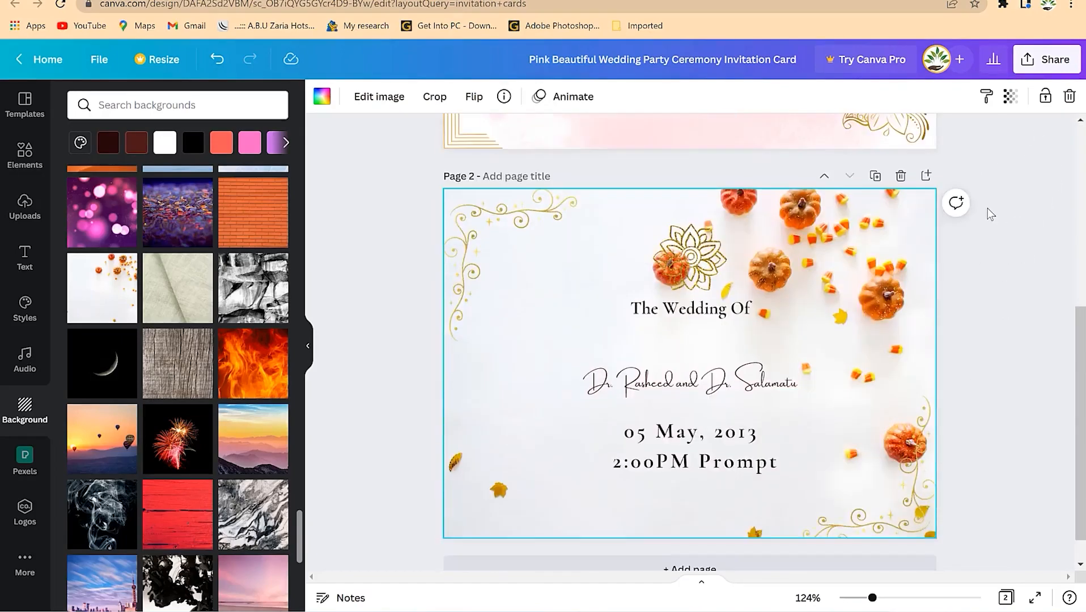
scroll(987, 208, up, 4)
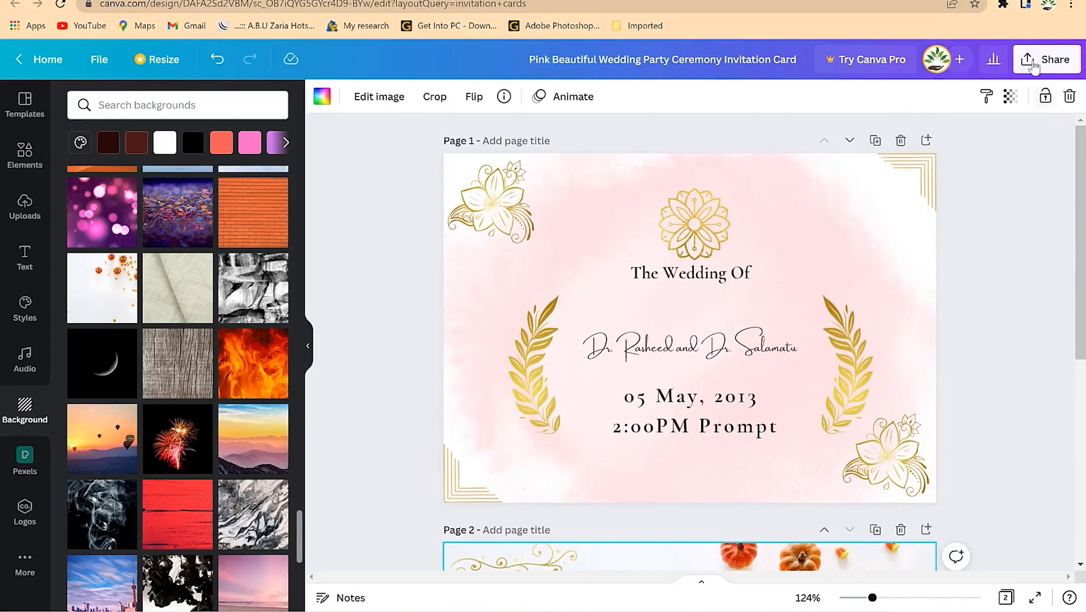
- Set up the PNG download with both invitation pages selected
click(1034, 62)
click(946, 401)
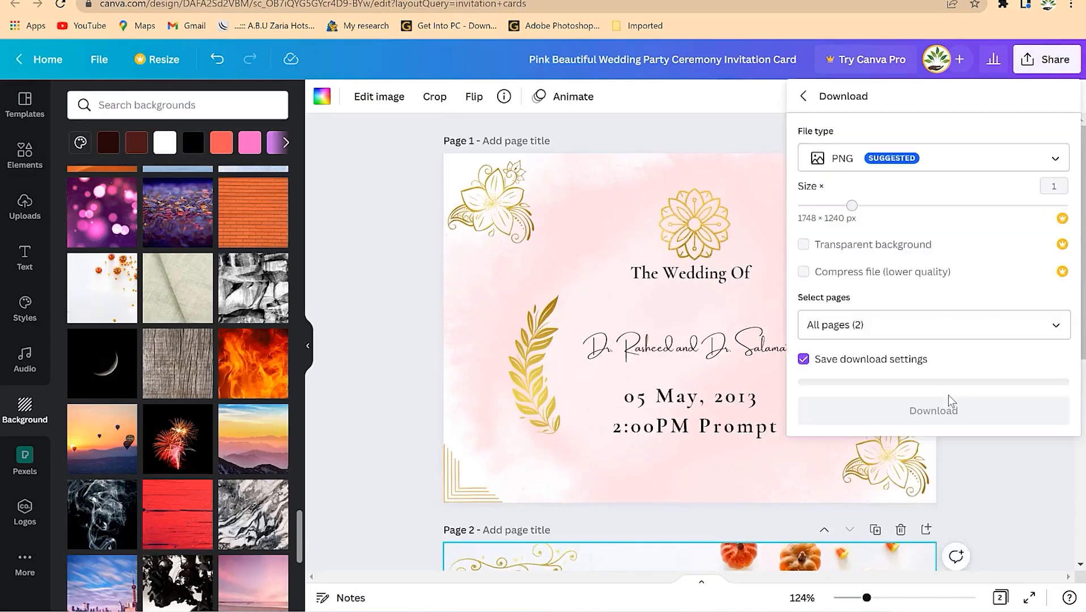
click(913, 322)
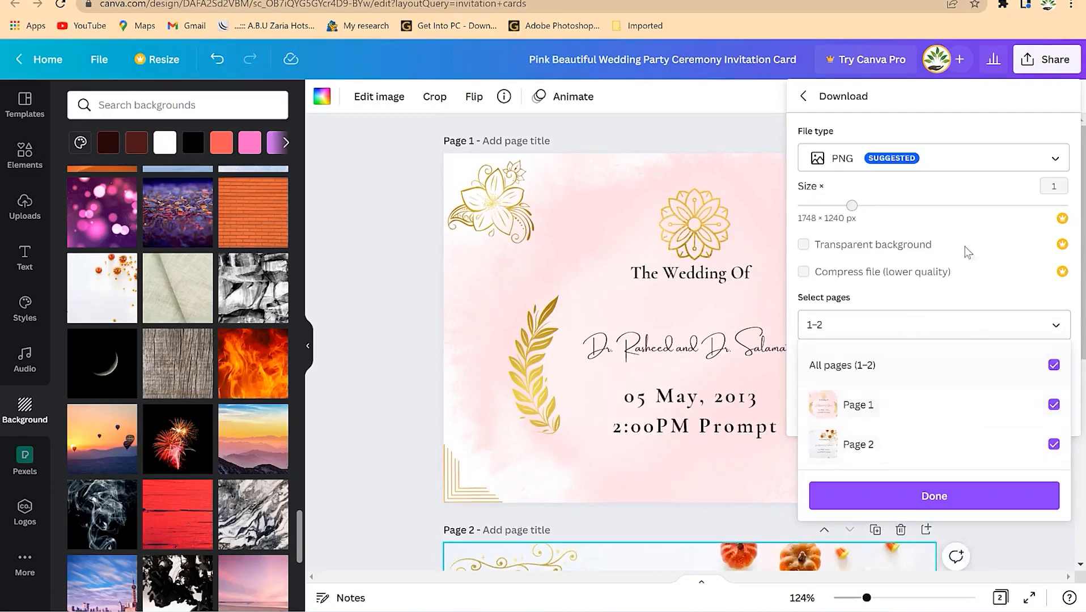
click(1017, 501)
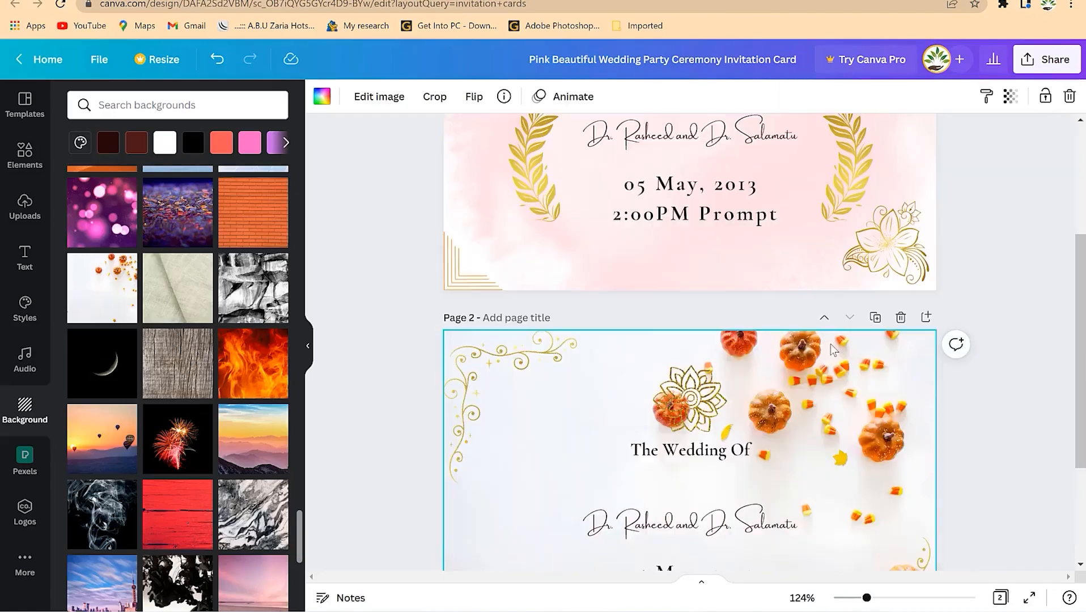
- Scroll through the invitation pages to review them
scroll(726, 327, down, 3)
scroll(754, 351, up, 6)
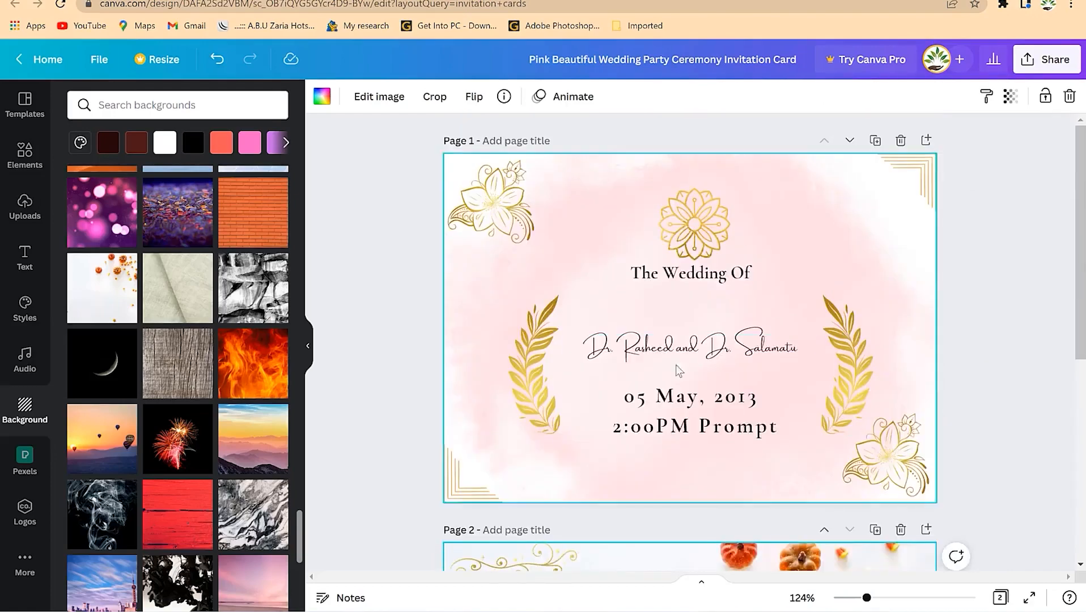
scroll(770, 364, down, 6)
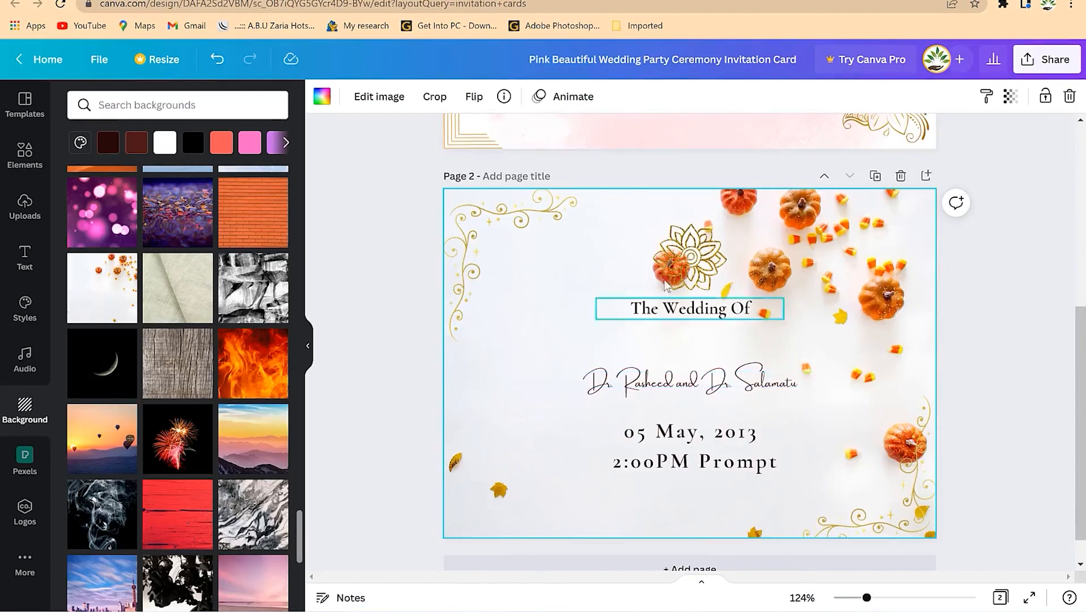
scroll(755, 255, up, 5)
scroll(754, 284, up, 1)
scroll(749, 312, down, 6)
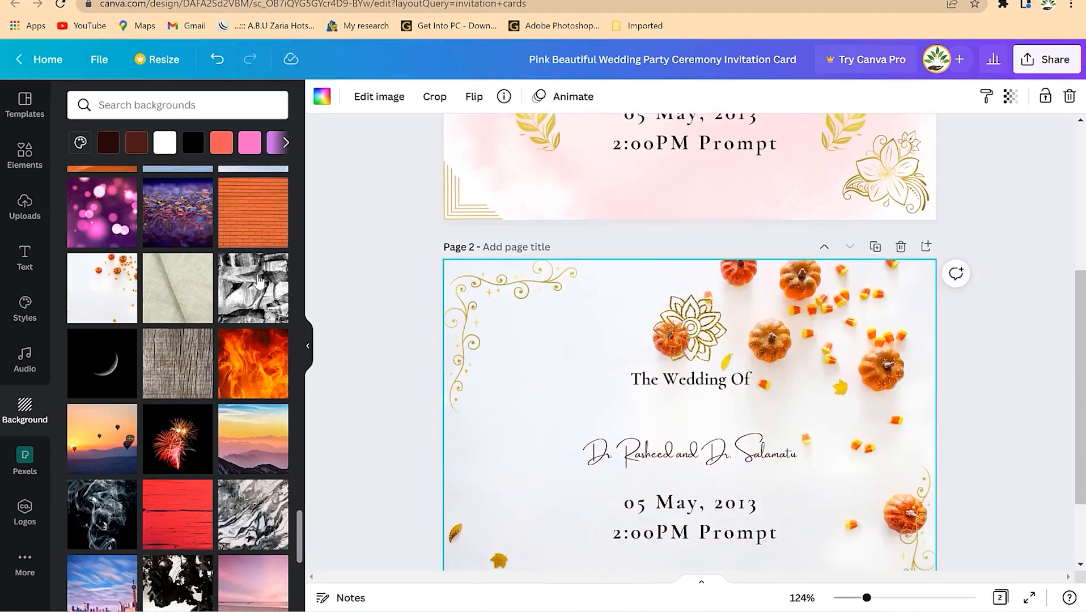
scroll(623, 326, down, 2)
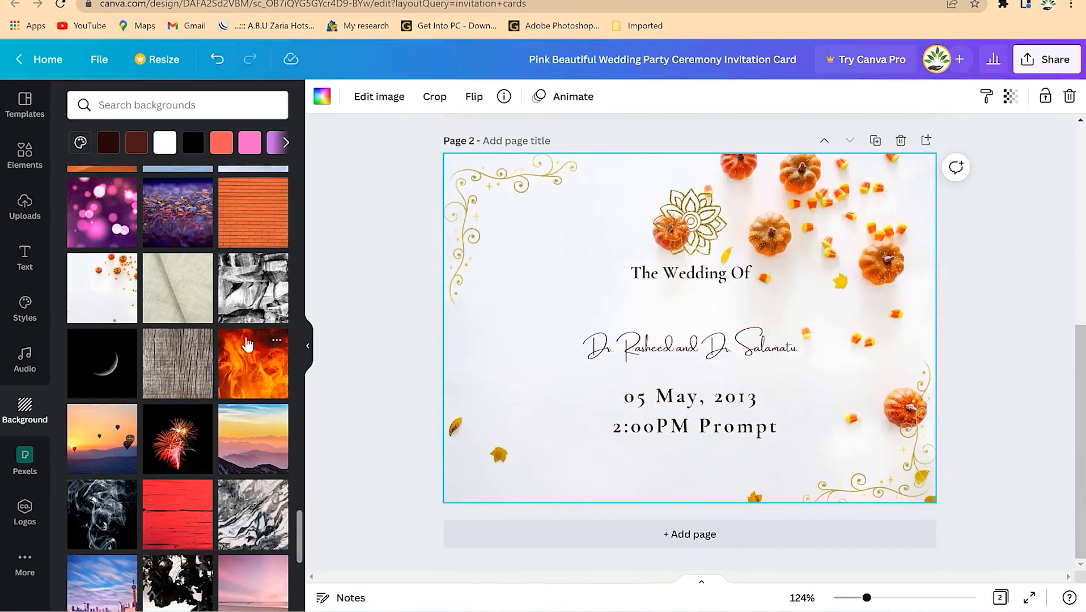
scroll(272, 328, up, 5)
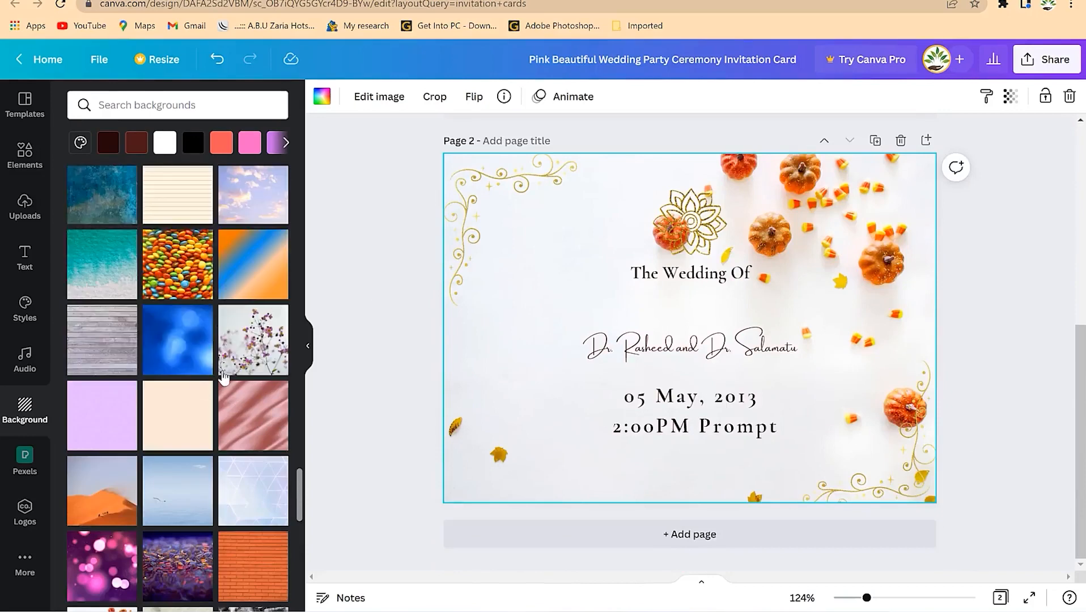
scroll(677, 321, up, 3)
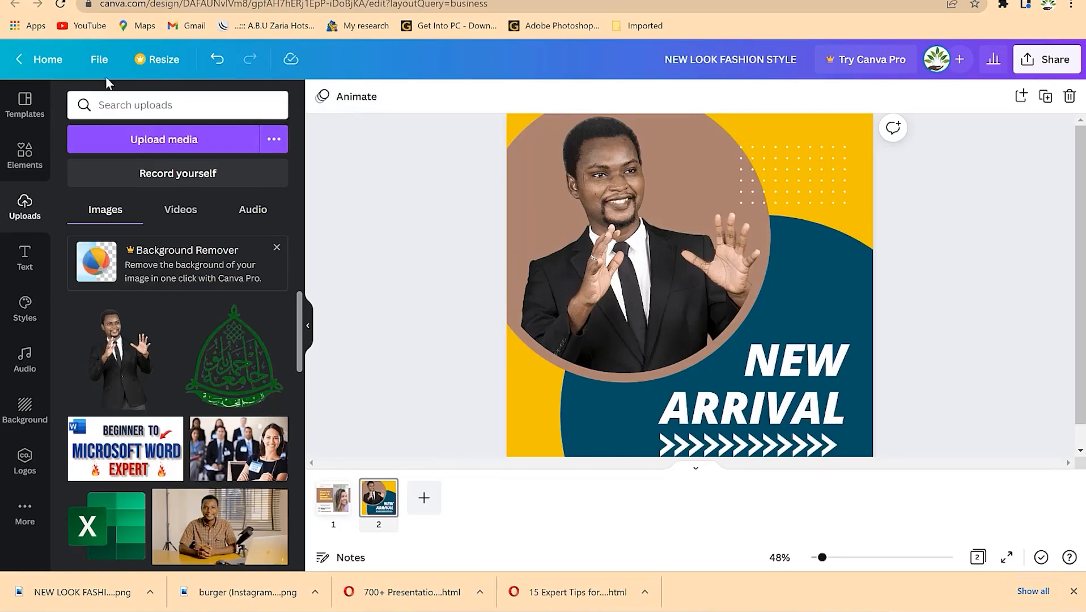
- From the Canva home page, search the templates for logo designs
click(45, 60)
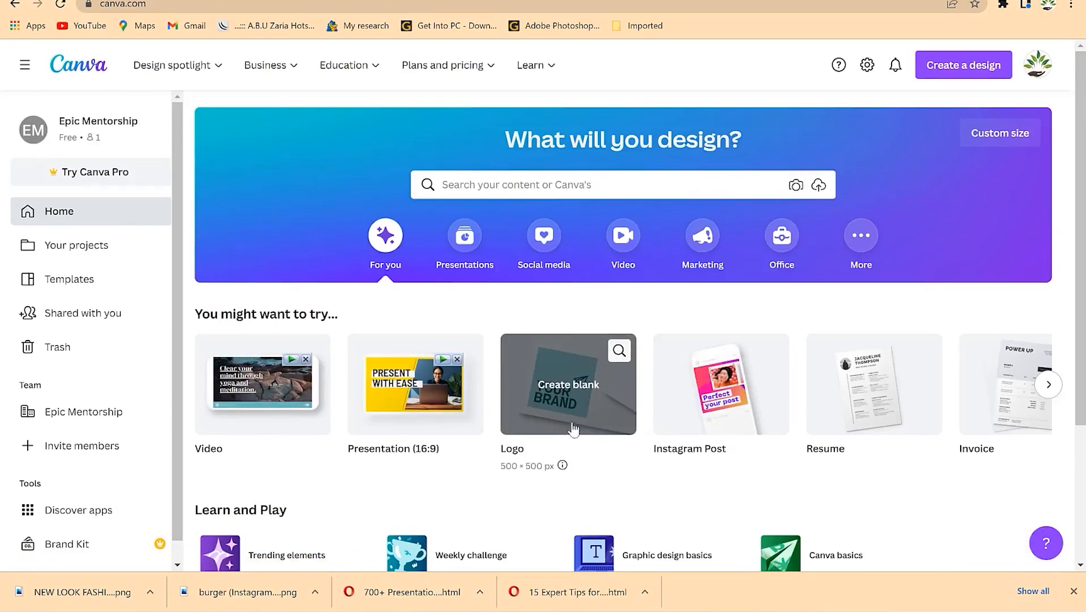
click(556, 186)
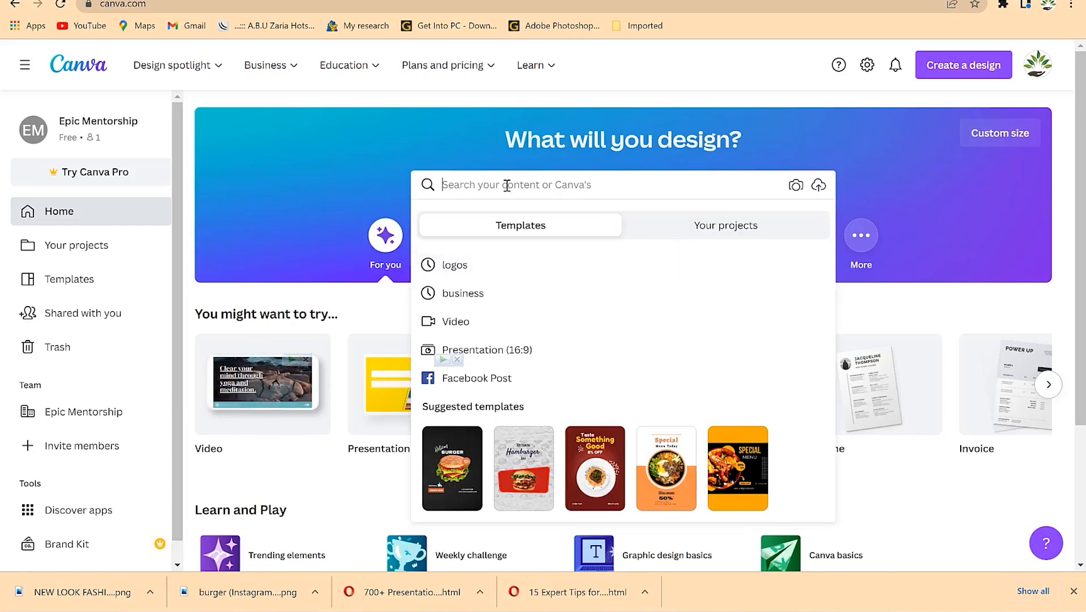
text(logo)
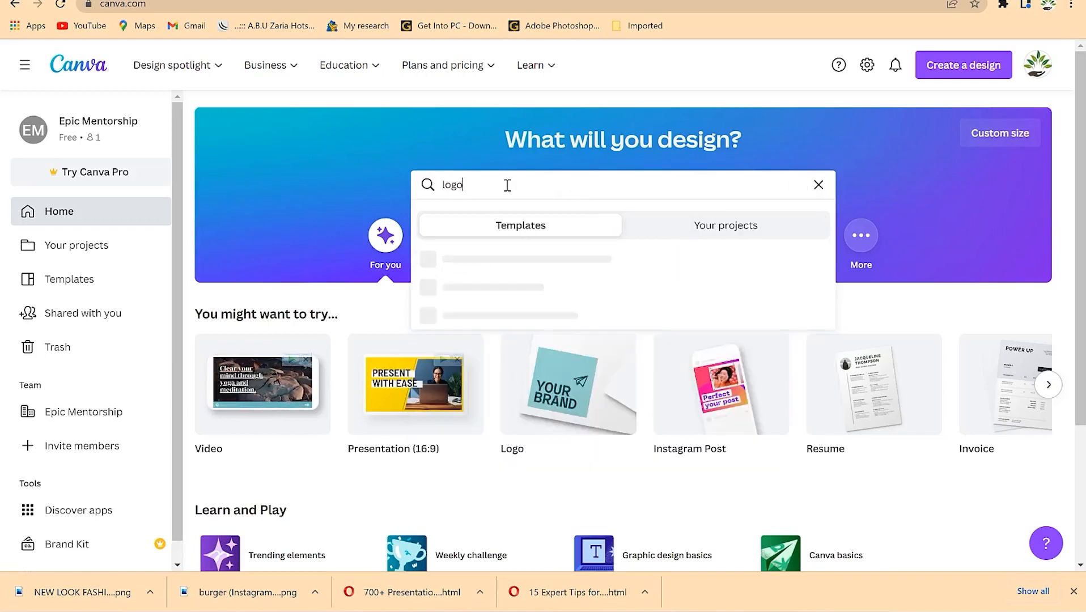
key(Return)
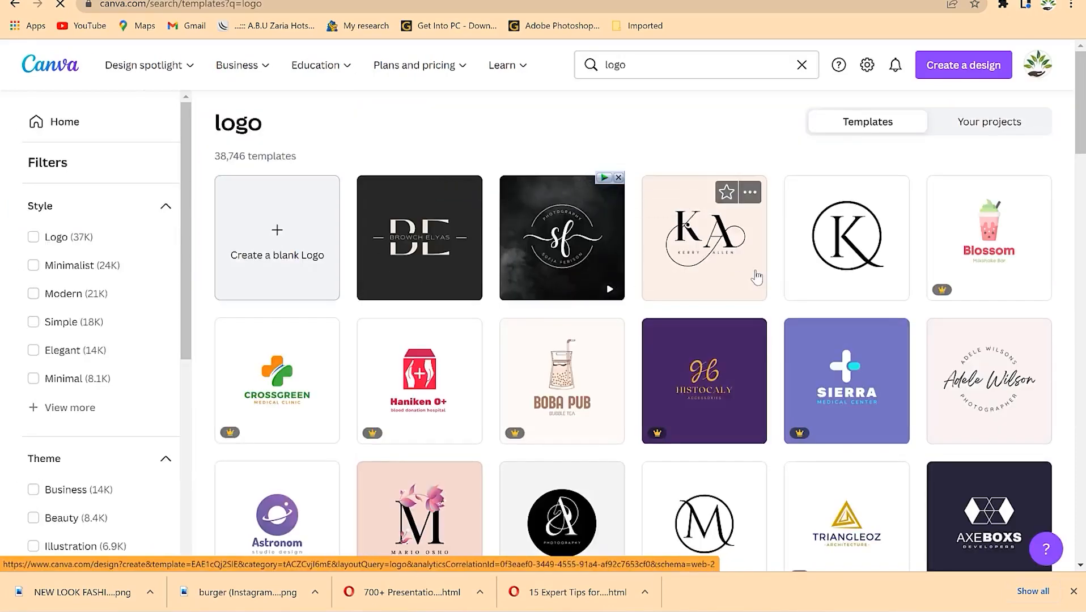
- Scroll the logo results until the pink 'natural cosmetics' N template appears
scroll(525, 298, down, 5)
scroll(527, 294, down, 2)
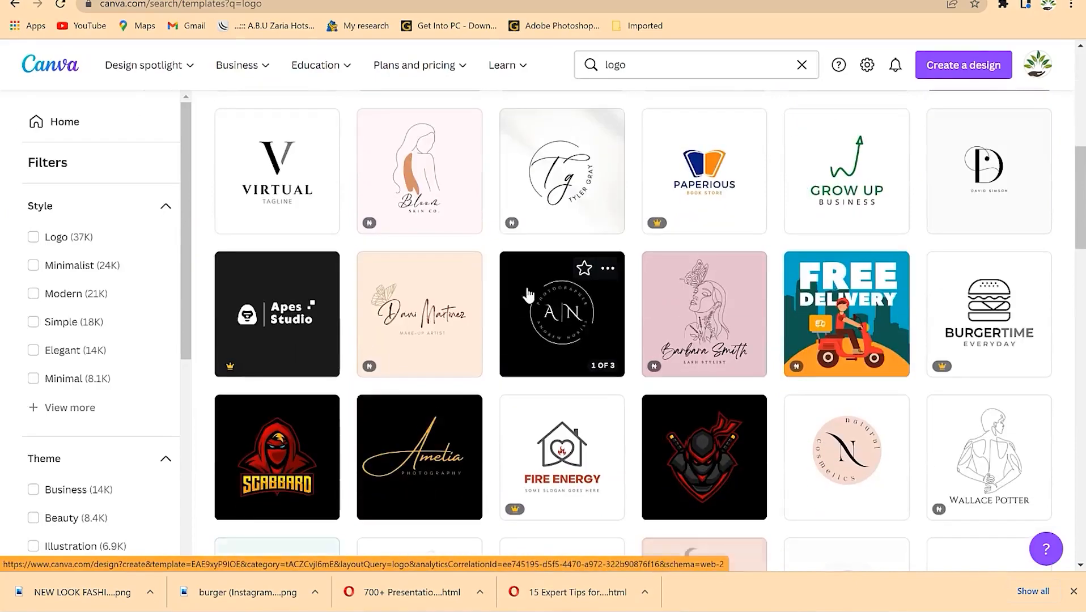
scroll(528, 295, down, 5)
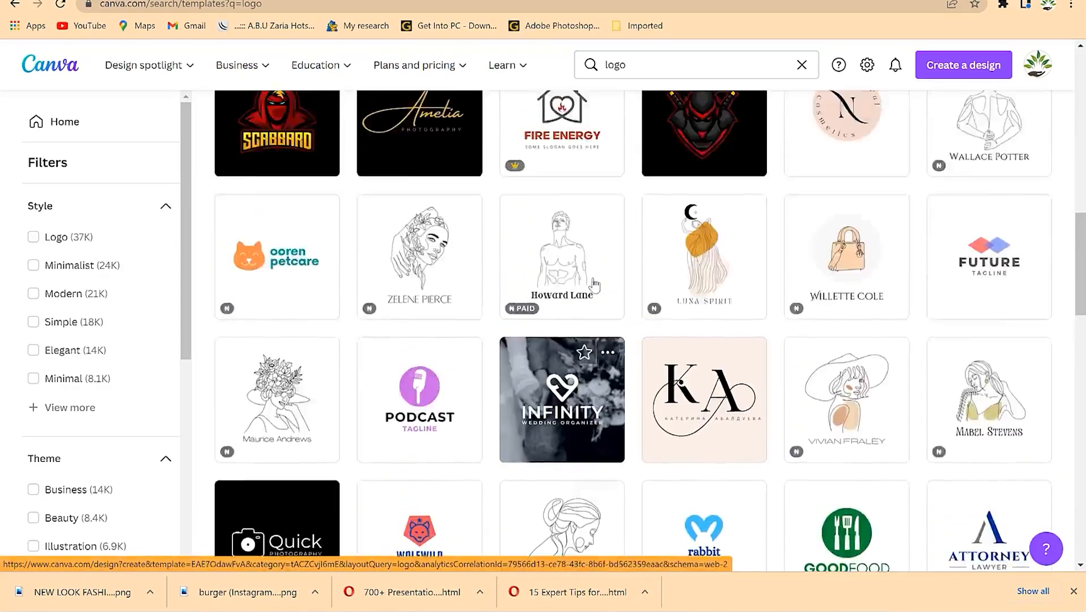
scroll(696, 267, up, 6)
scroll(728, 276, down, 3)
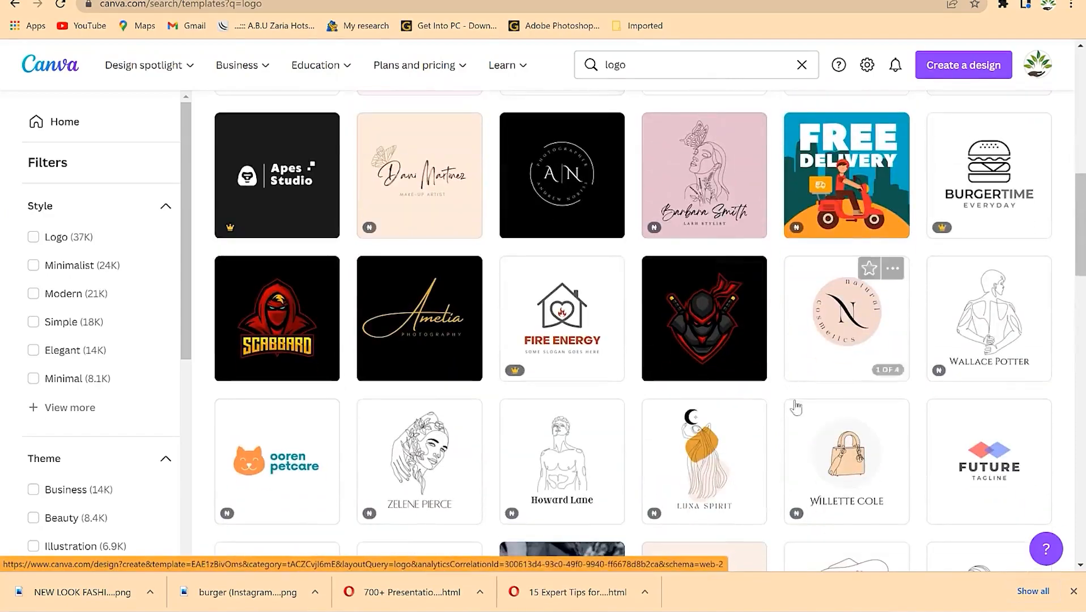
scroll(822, 317, down, 4)
scroll(737, 301, up, 4)
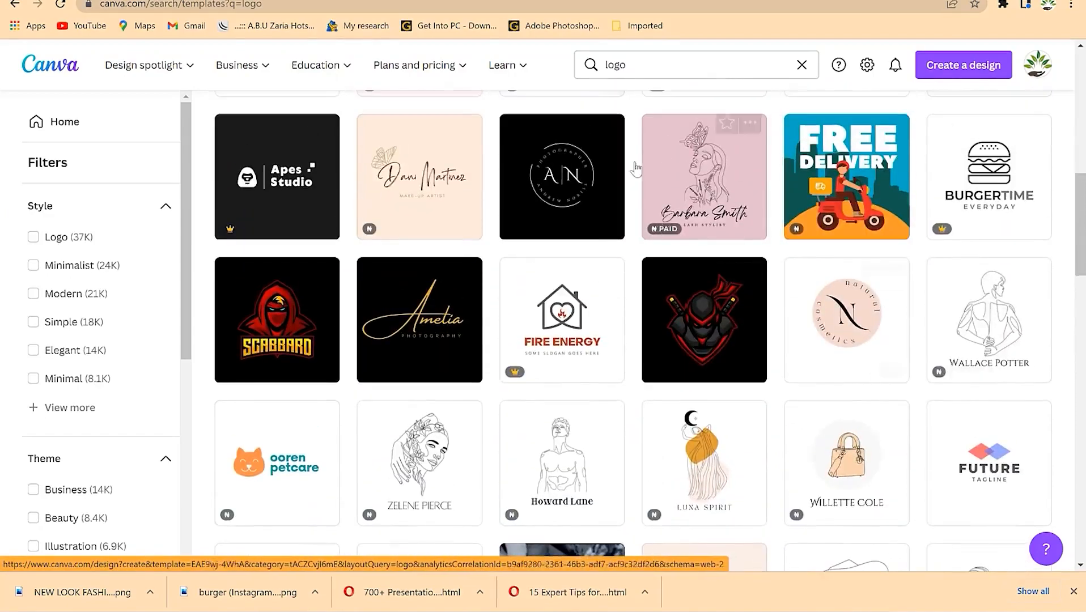
scroll(648, 357, down, 12)
scroll(567, 340, down, 8)
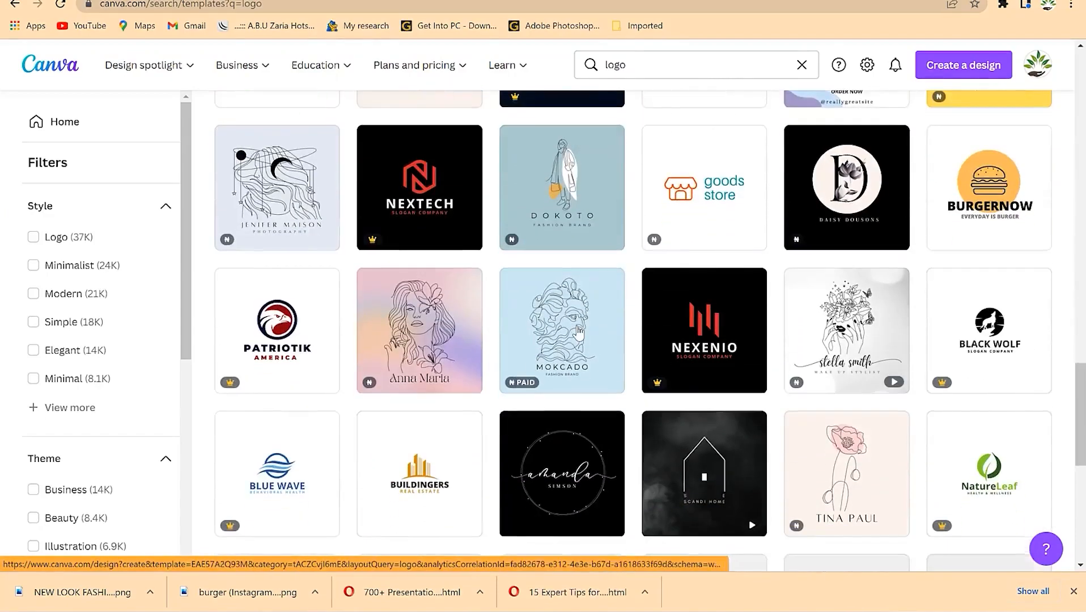
scroll(544, 346, down, 5)
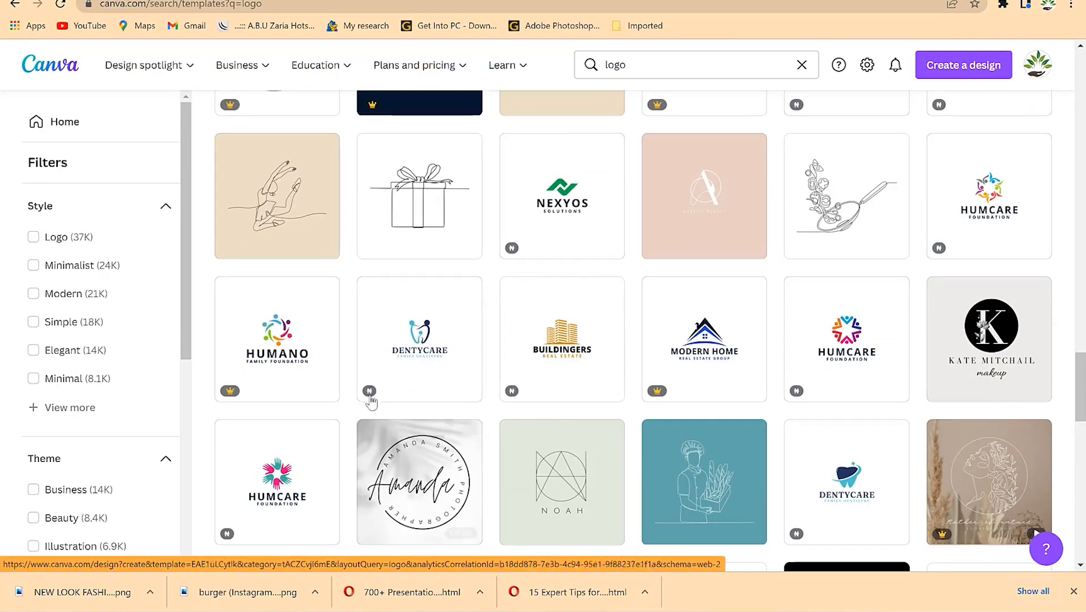
scroll(768, 323, down, 3)
scroll(765, 325, down, 5)
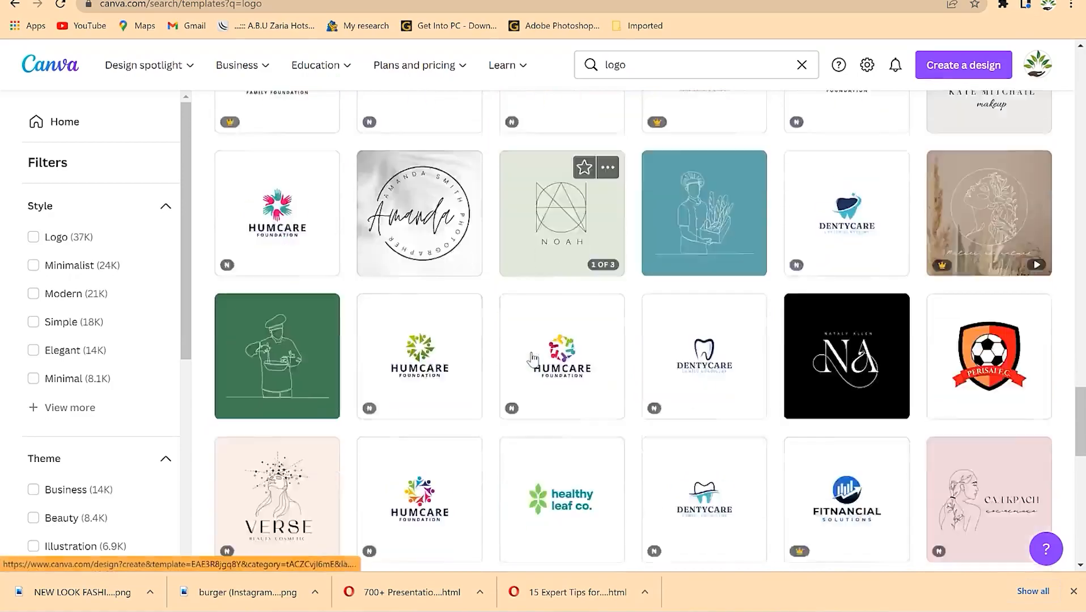
scroll(526, 367, up, 1)
scroll(525, 367, up, 15)
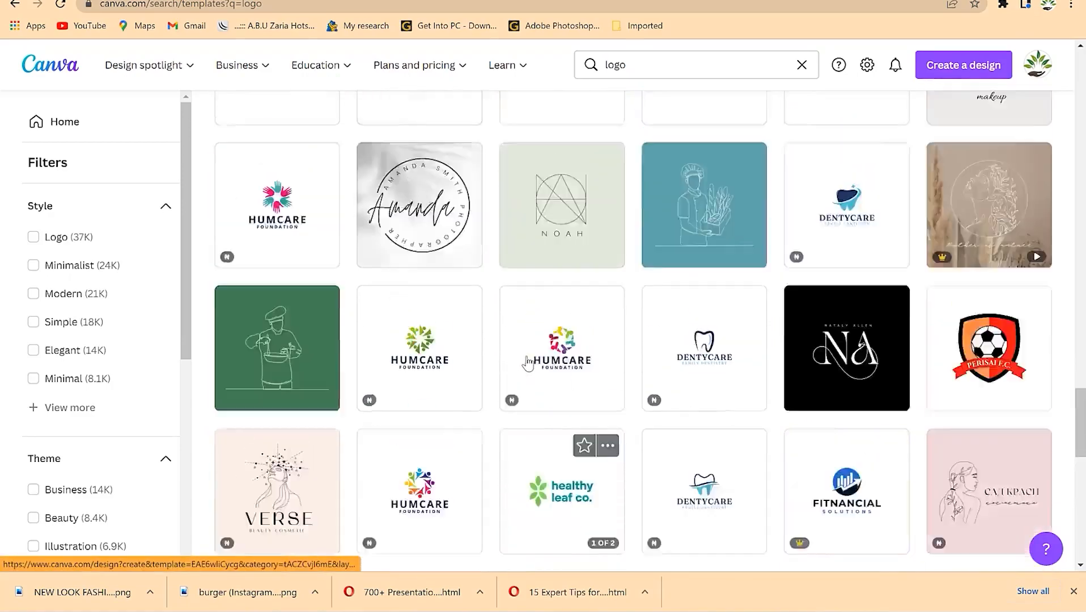
scroll(646, 319, up, 6)
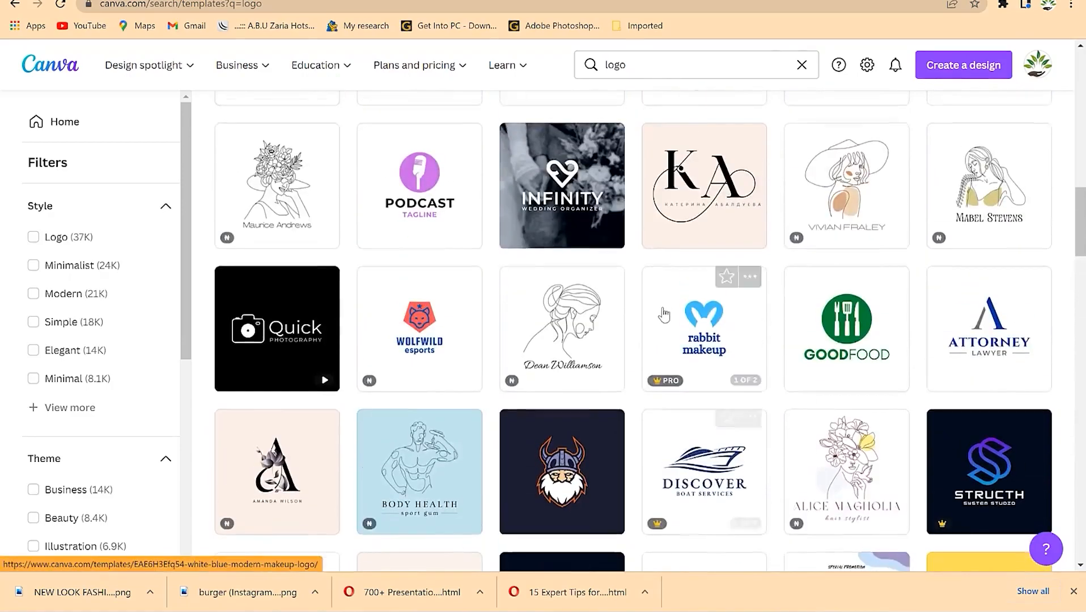
scroll(736, 351, up, 3)
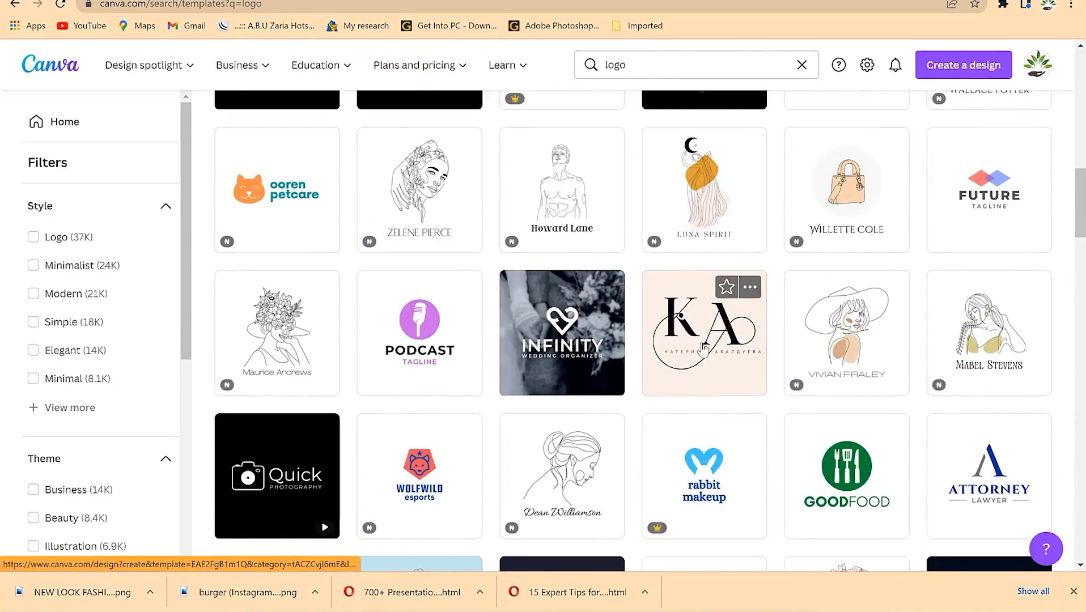
scroll(737, 317, up, 5)
scroll(794, 318, down, 2)
- Open the pink 'natural cosmetics' N logo template for editing
mouse_move(855, 257)
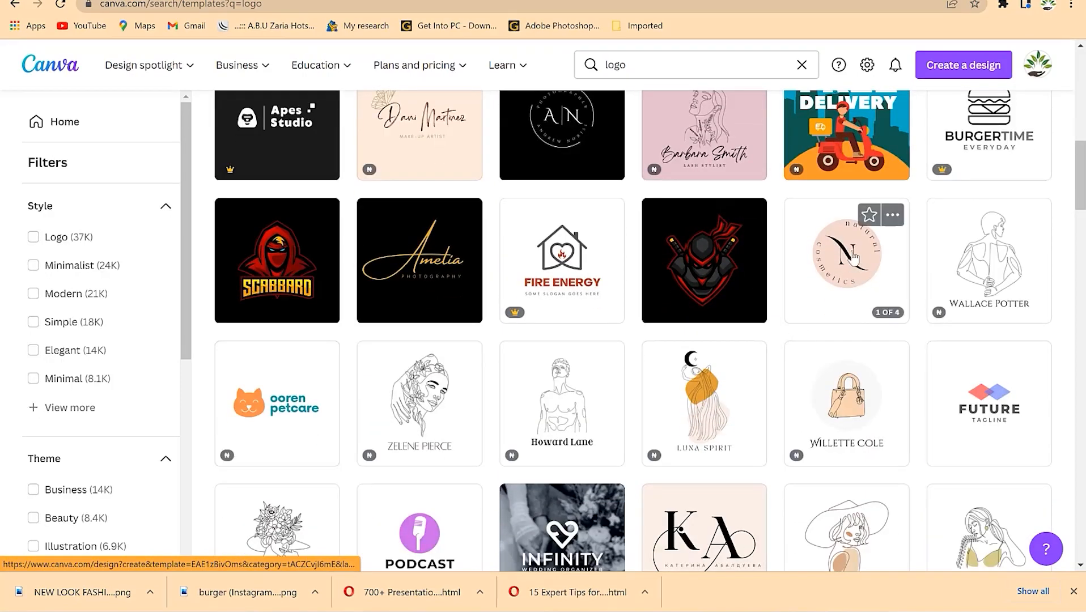
click(853, 262)
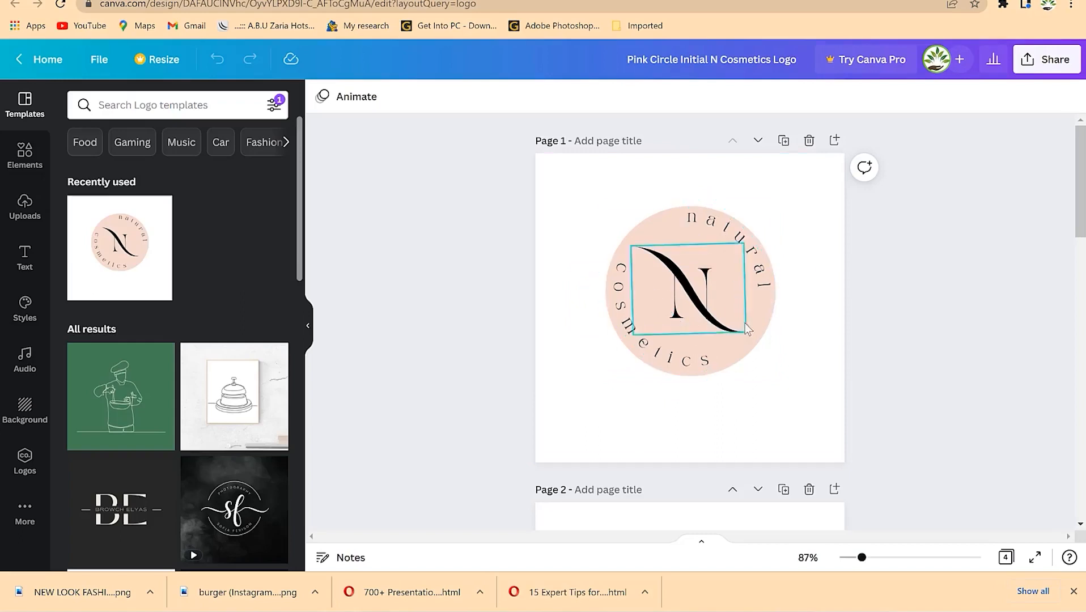
scroll(734, 400, down, 7)
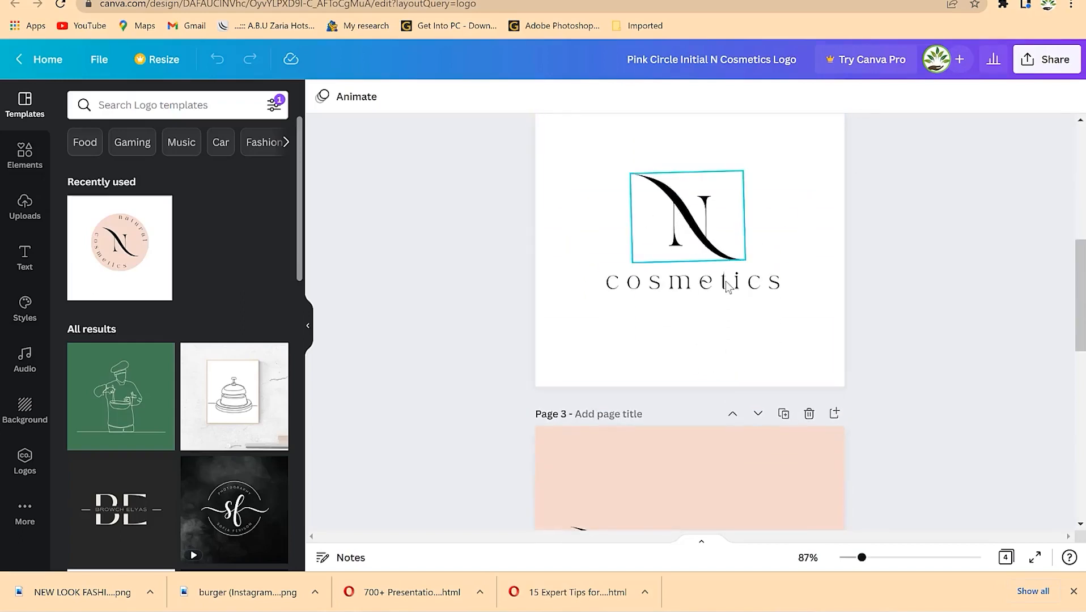
scroll(717, 337, down, 1)
scroll(716, 336, down, 5)
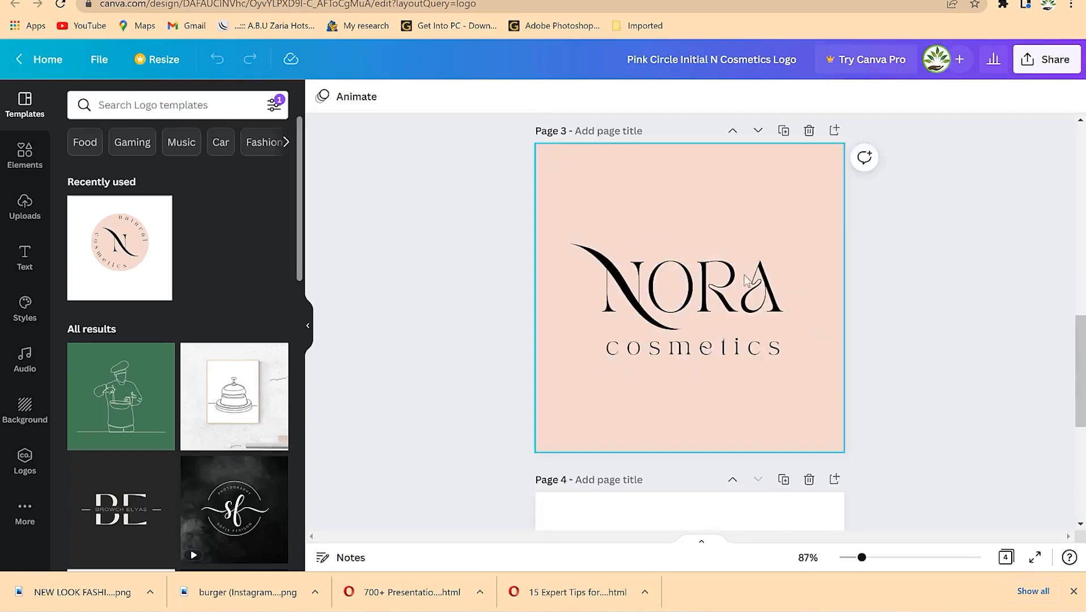
scroll(737, 429, down, 5)
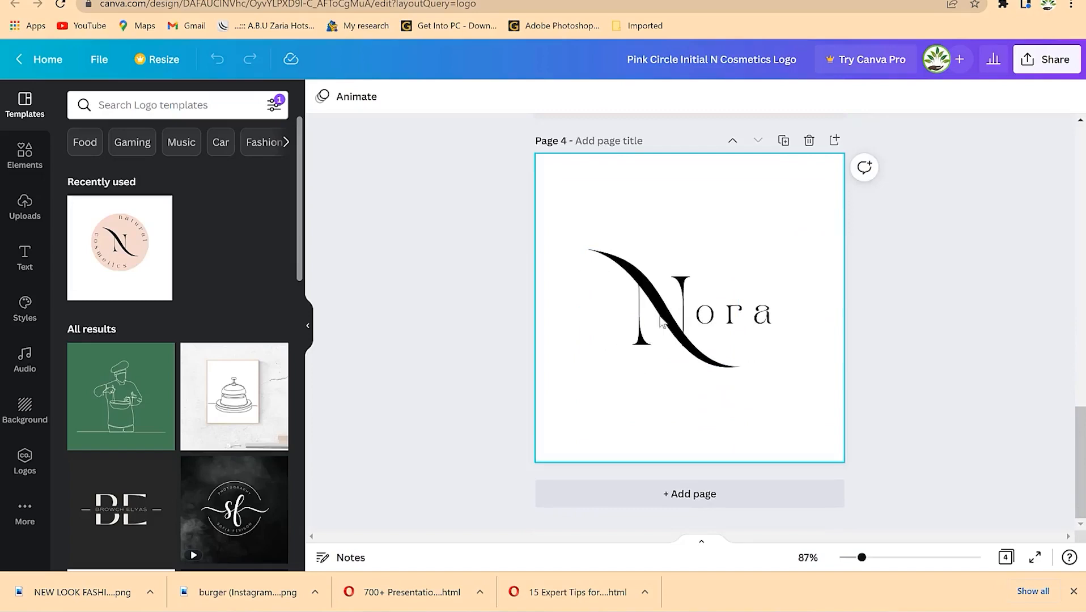
scroll(660, 322, up, 9)
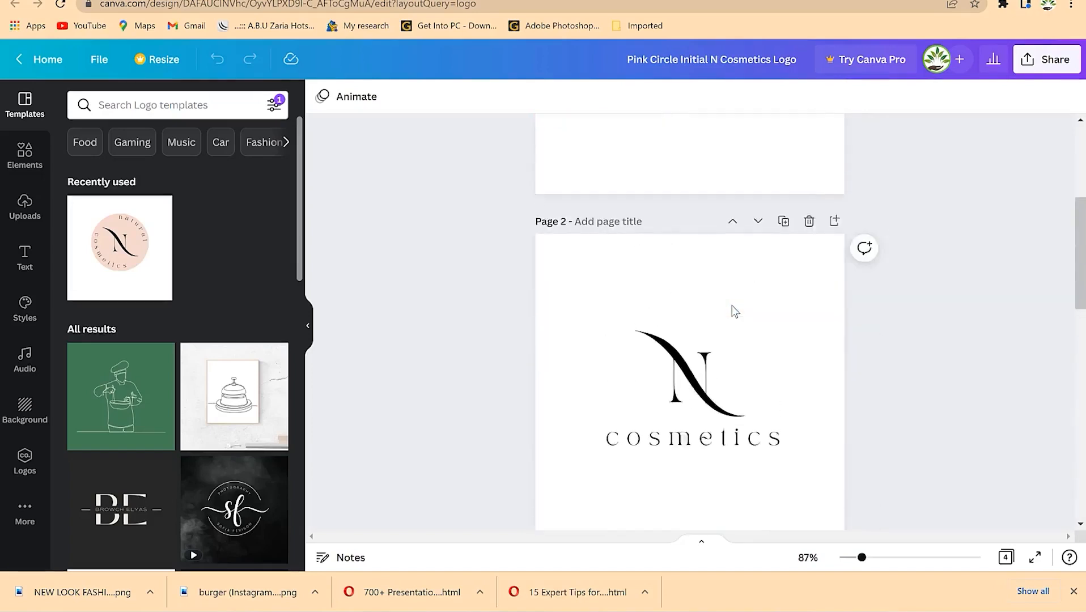
scroll(731, 311, up, 5)
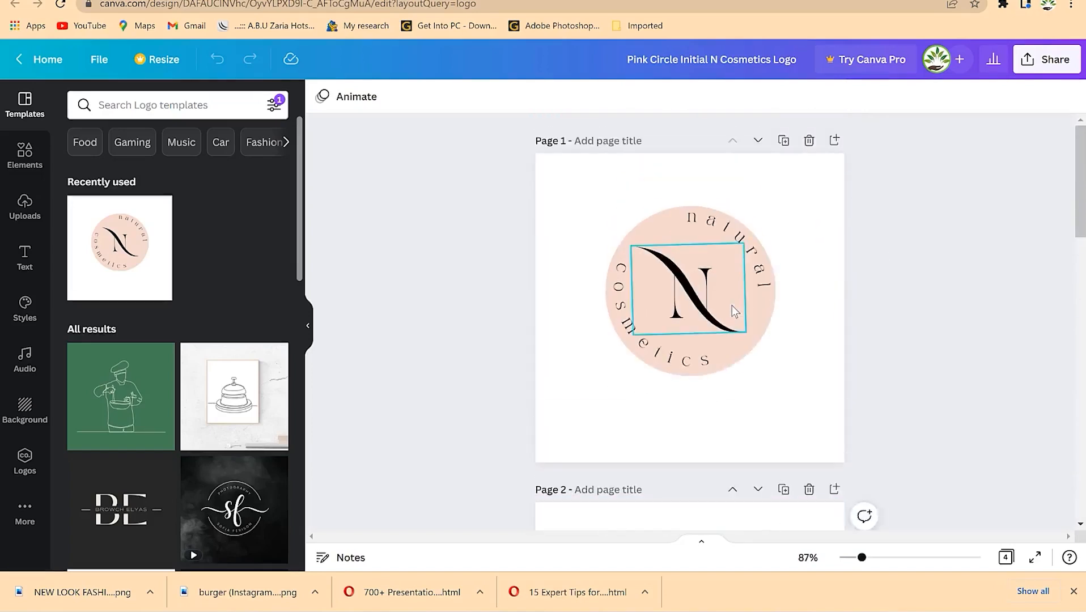
- Replace the curved words 'natural' and 'cosmetics' with 'Epic' and 'Mentorship'
click(699, 305)
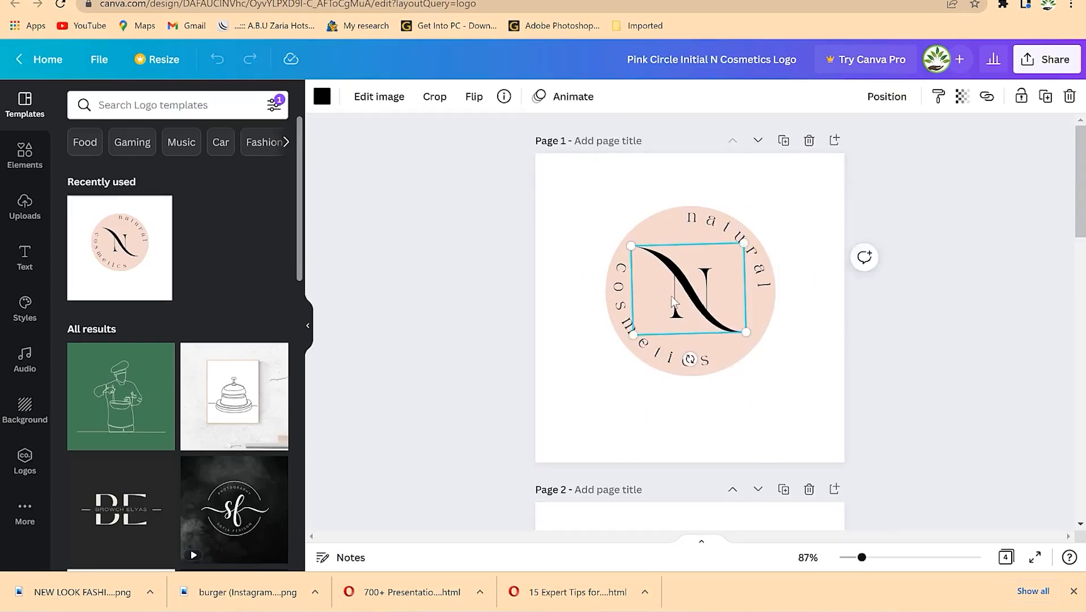
double_click(734, 232)
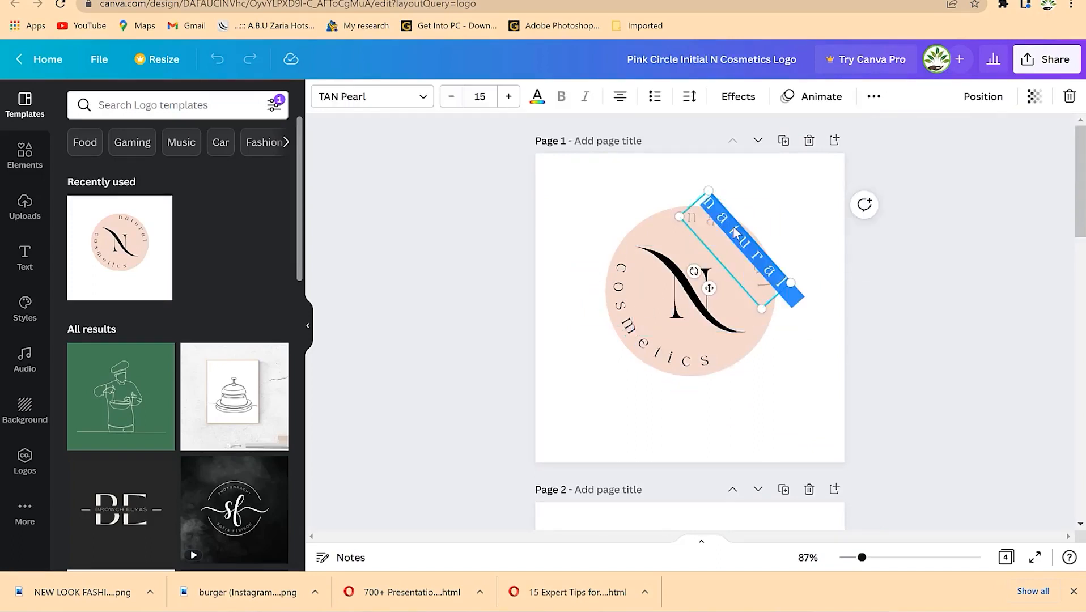
text(Epic)
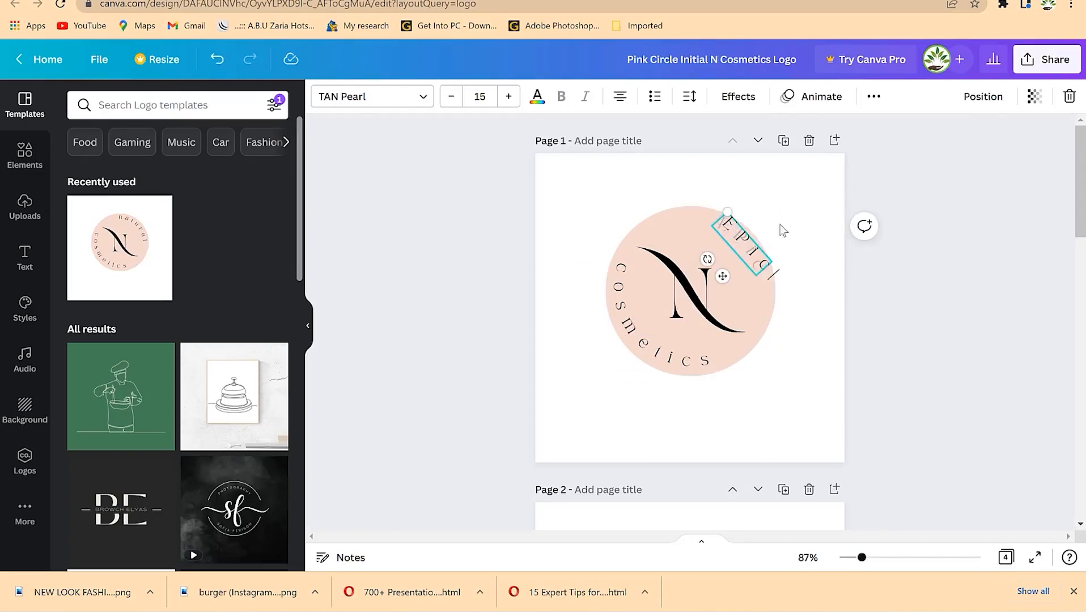
click(787, 300)
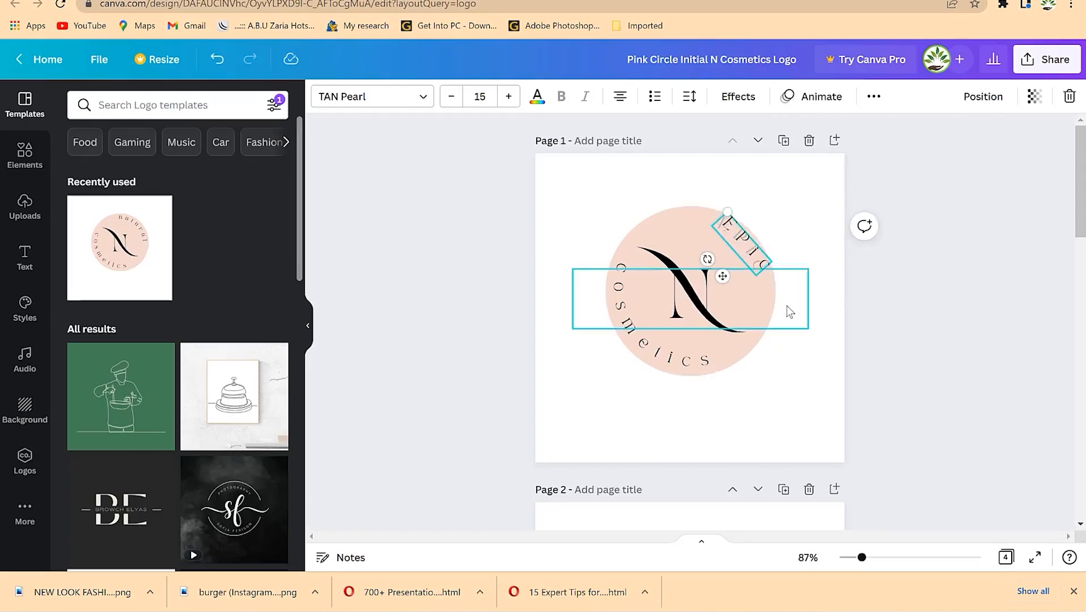
click(835, 381)
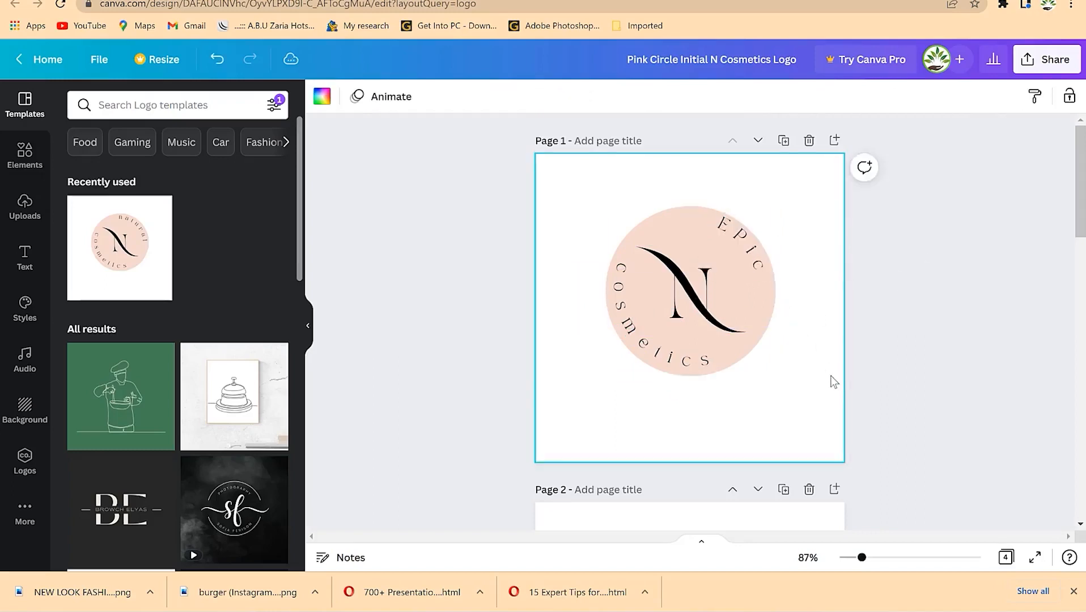
double_click(640, 348)
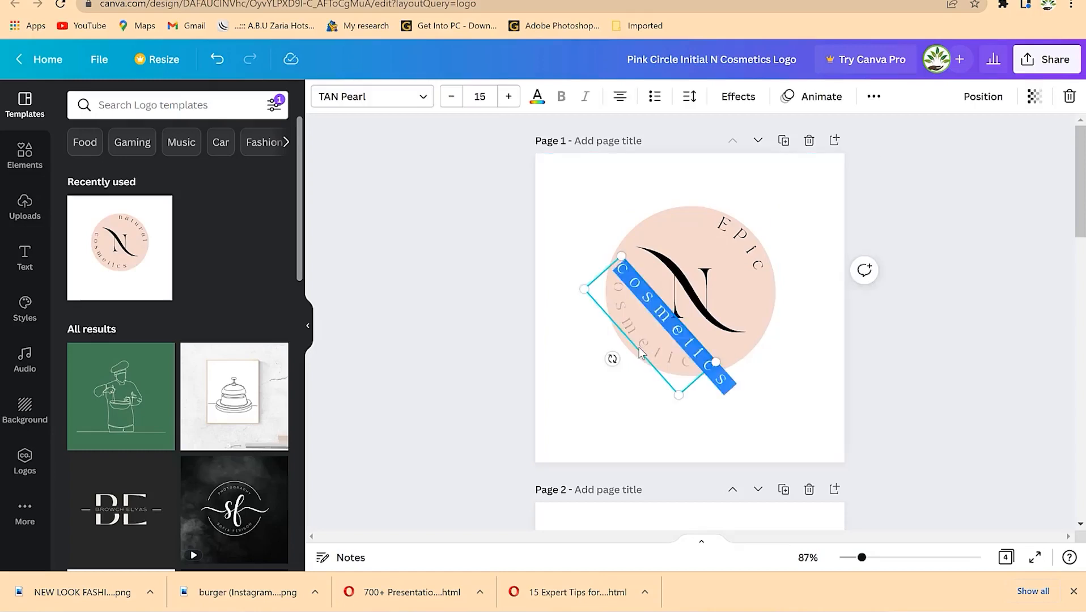
text(Mentorship)
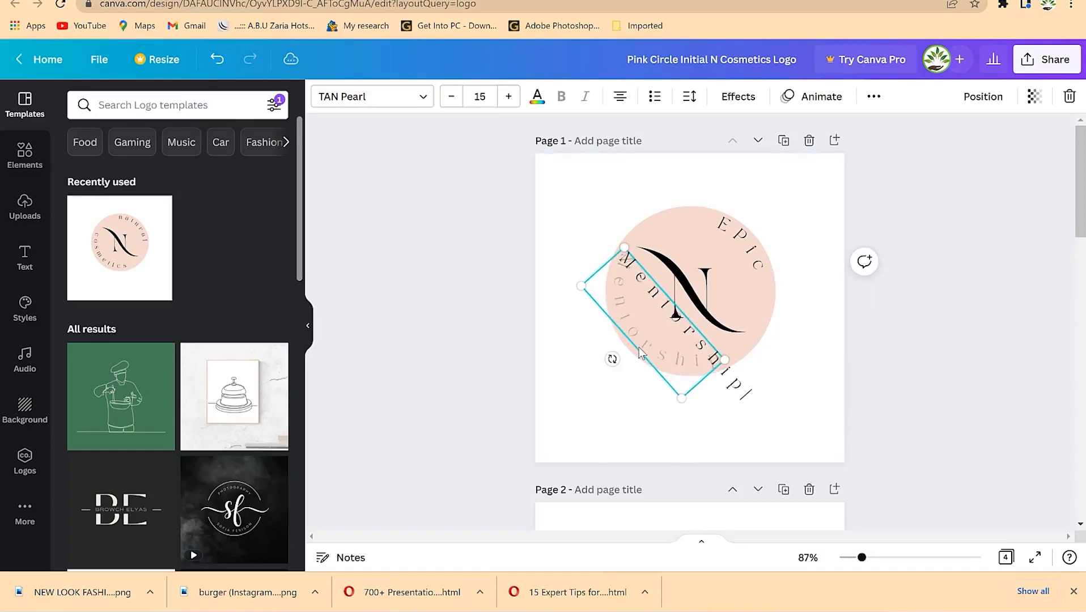
click(869, 367)
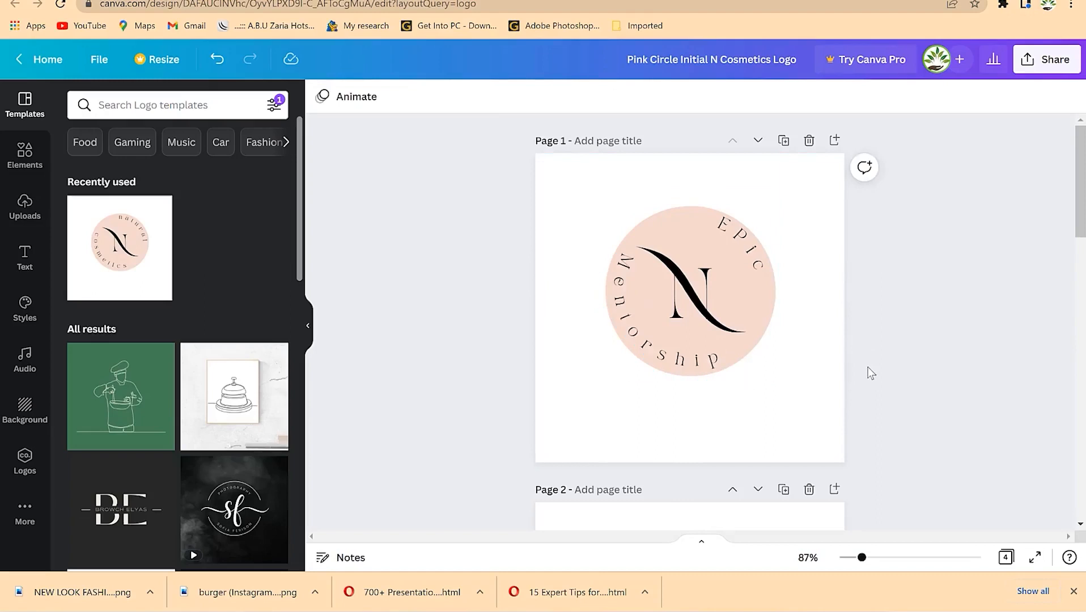
- Move the black swoosh aside, retype the centre letter as 'M', then move the swoosh back across it
click(696, 301)
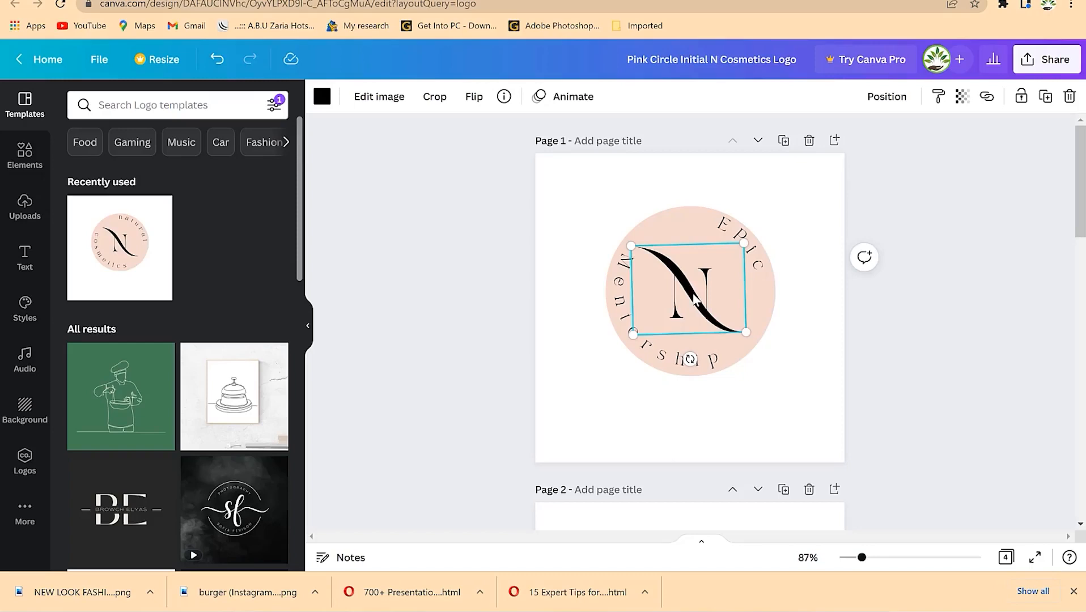
drag(698, 300, 706, 211)
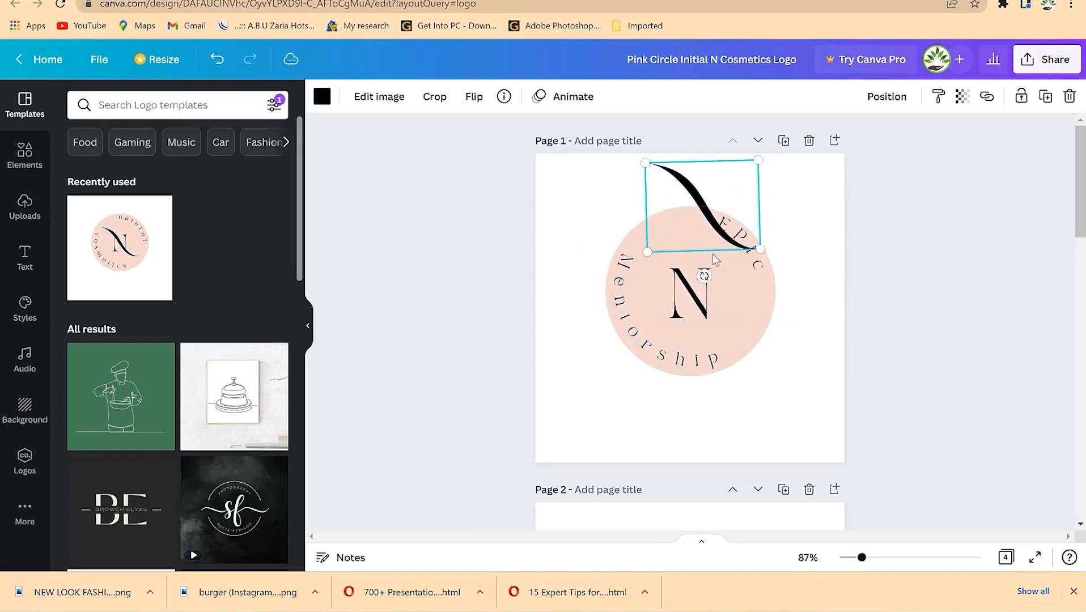
click(712, 294)
click(702, 297)
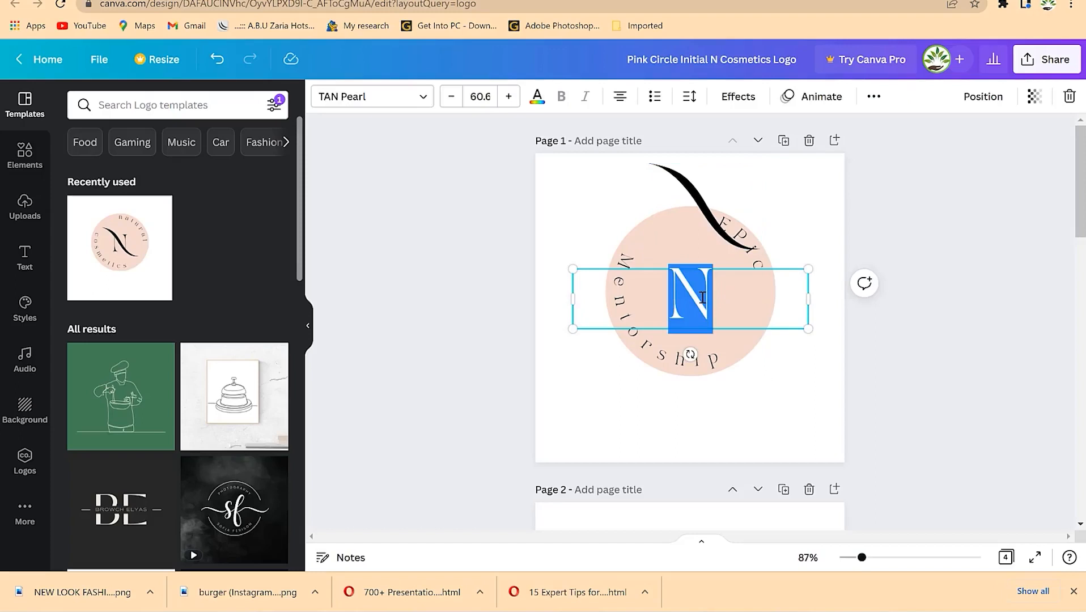
text(M)
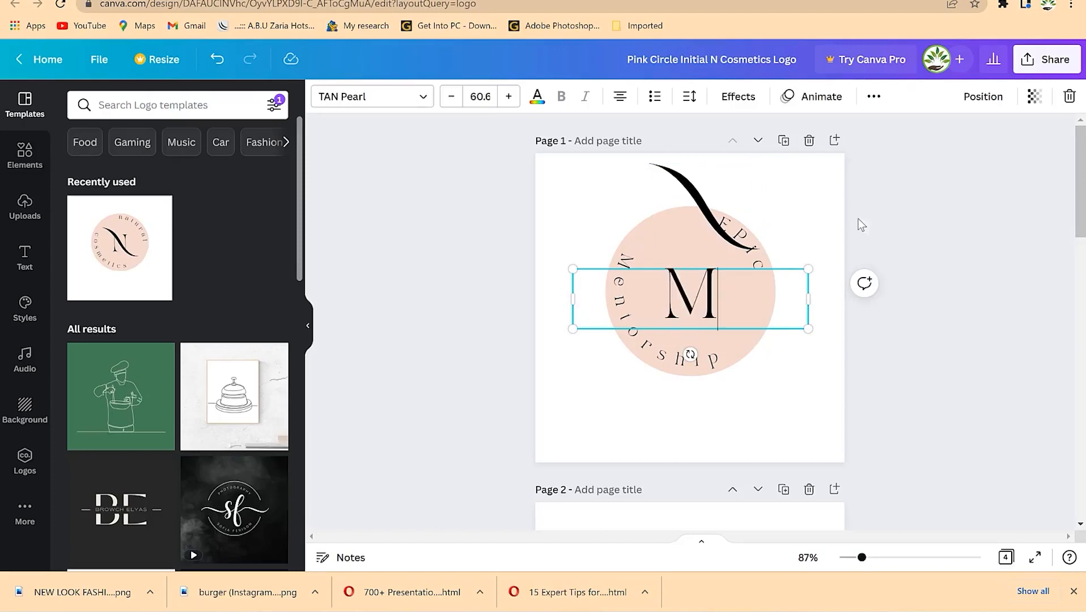
click(859, 238)
click(699, 202)
drag(698, 202, 677, 282)
click(864, 334)
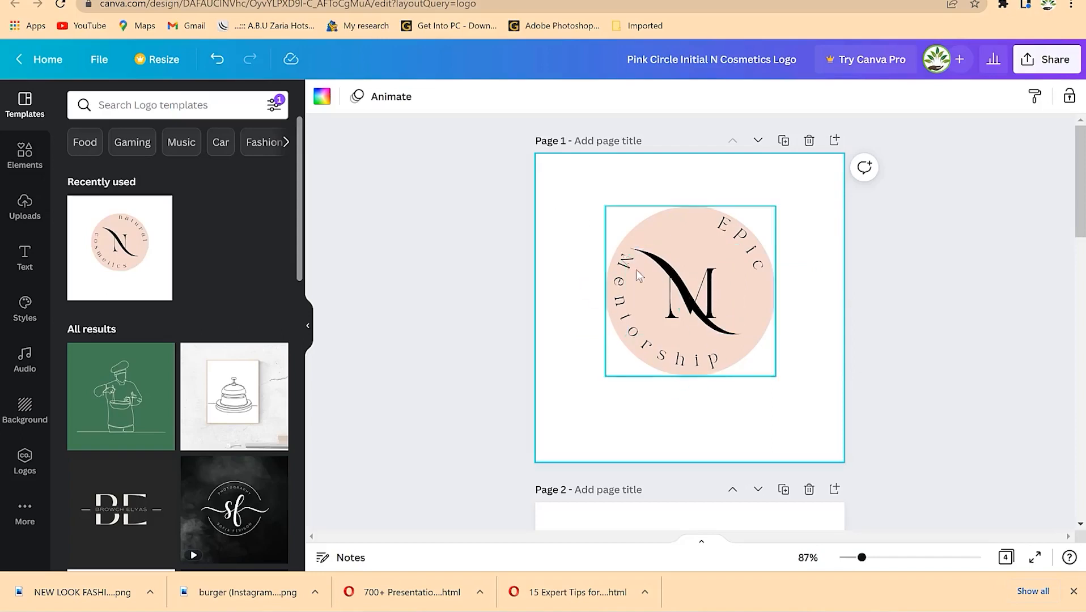
click(666, 272)
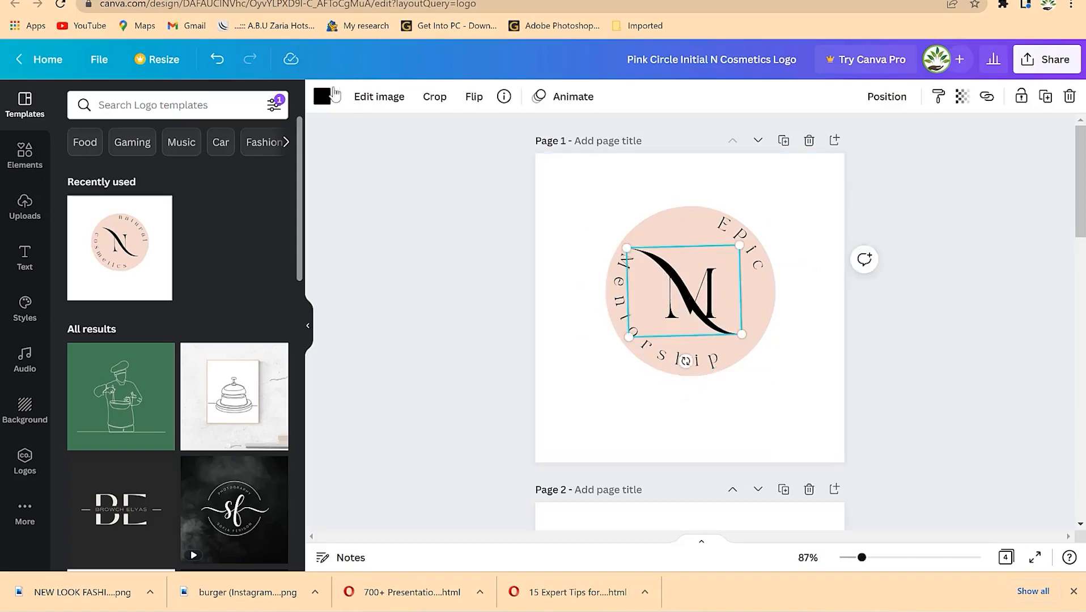
- Colour the swoosh and the letter M dark blue
click(323, 98)
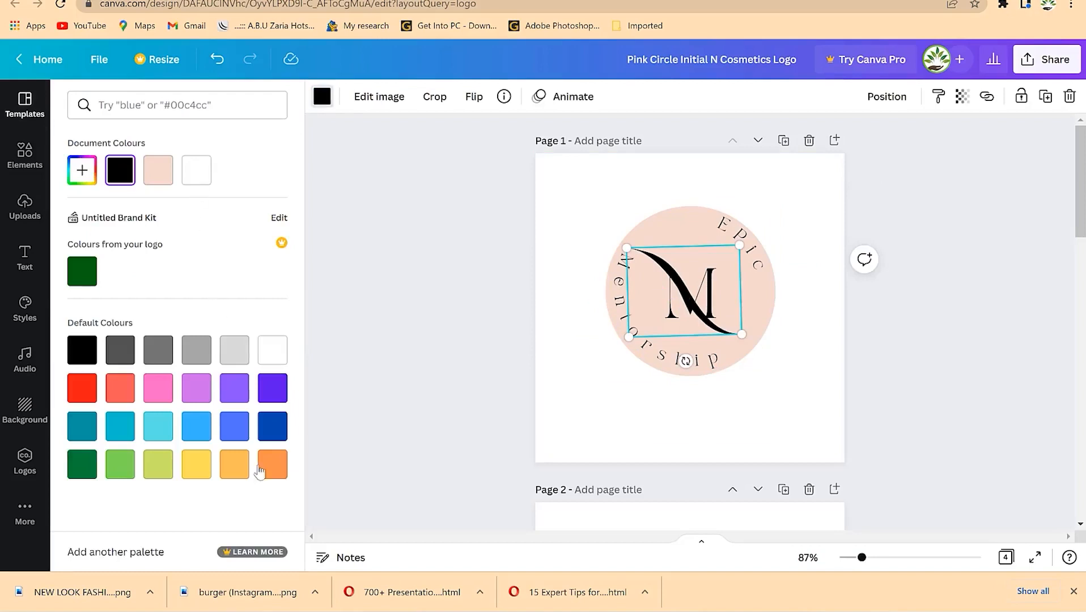
click(236, 474)
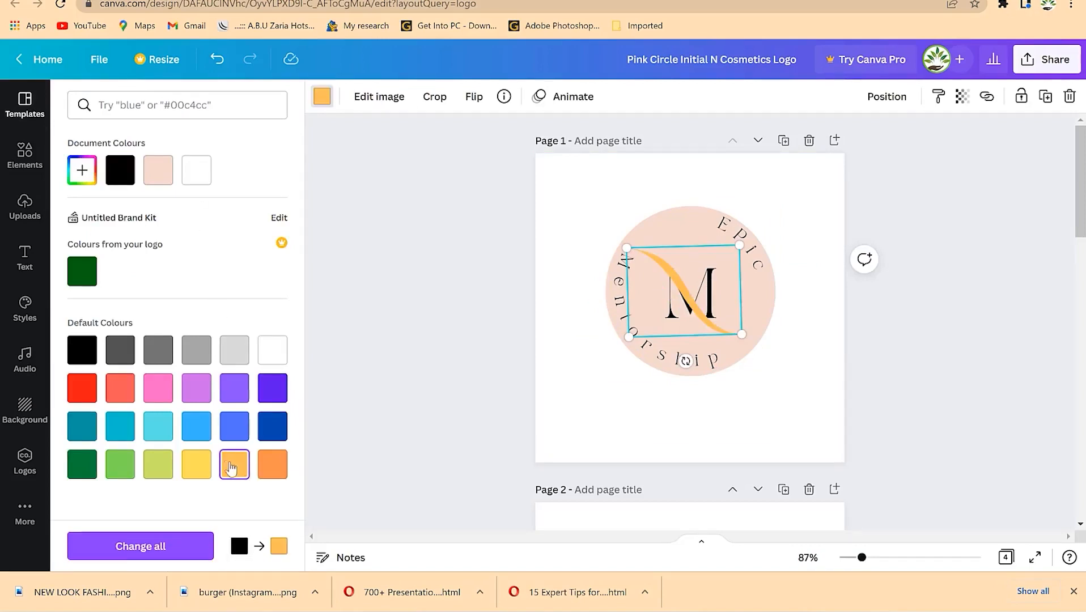
click(270, 436)
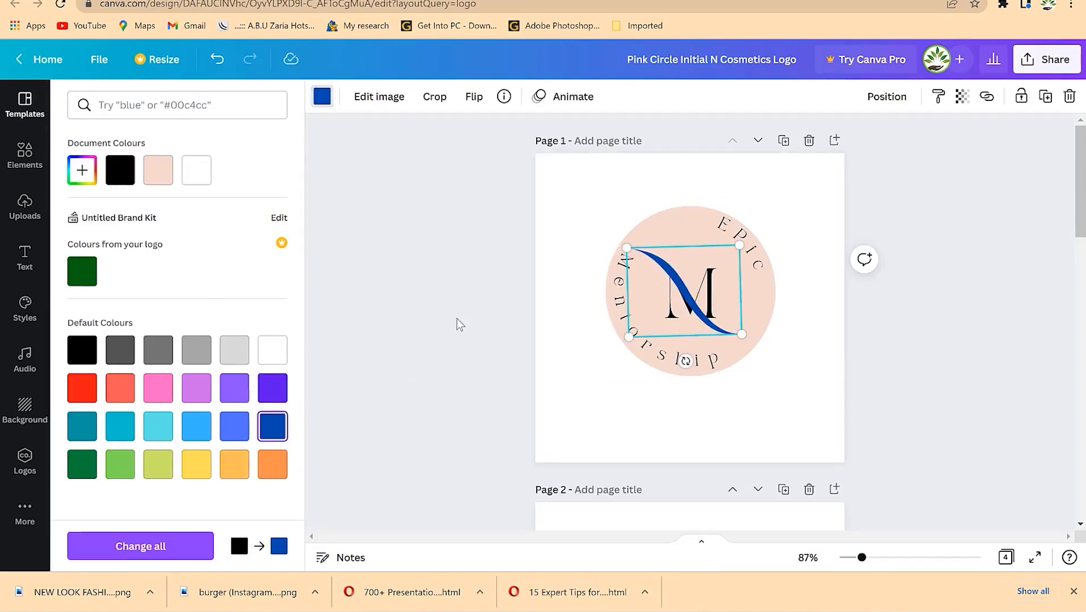
click(715, 282)
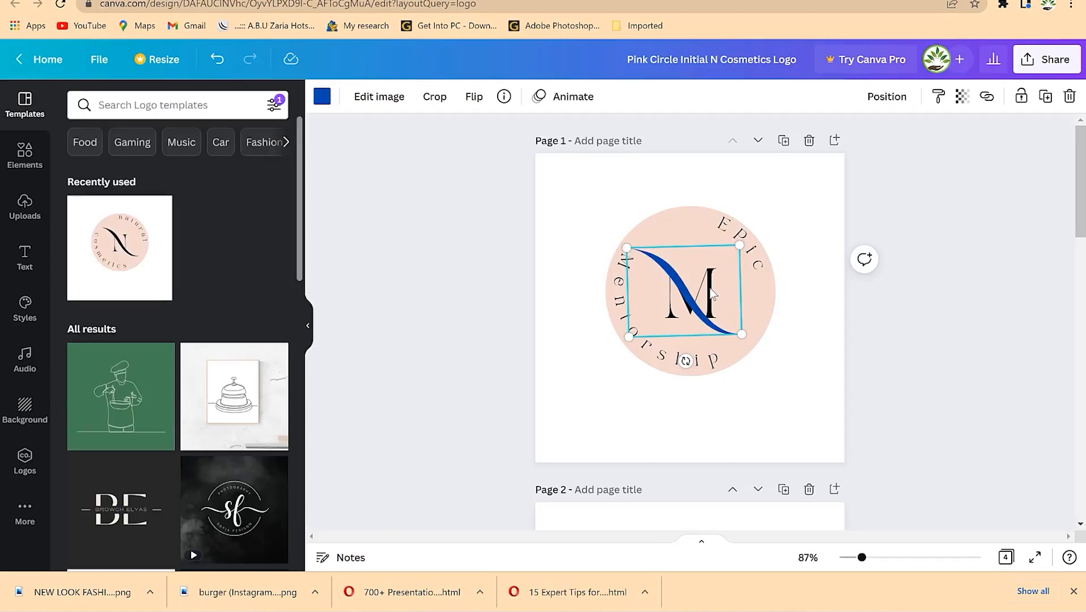
drag(708, 283, 706, 322)
click(707, 280)
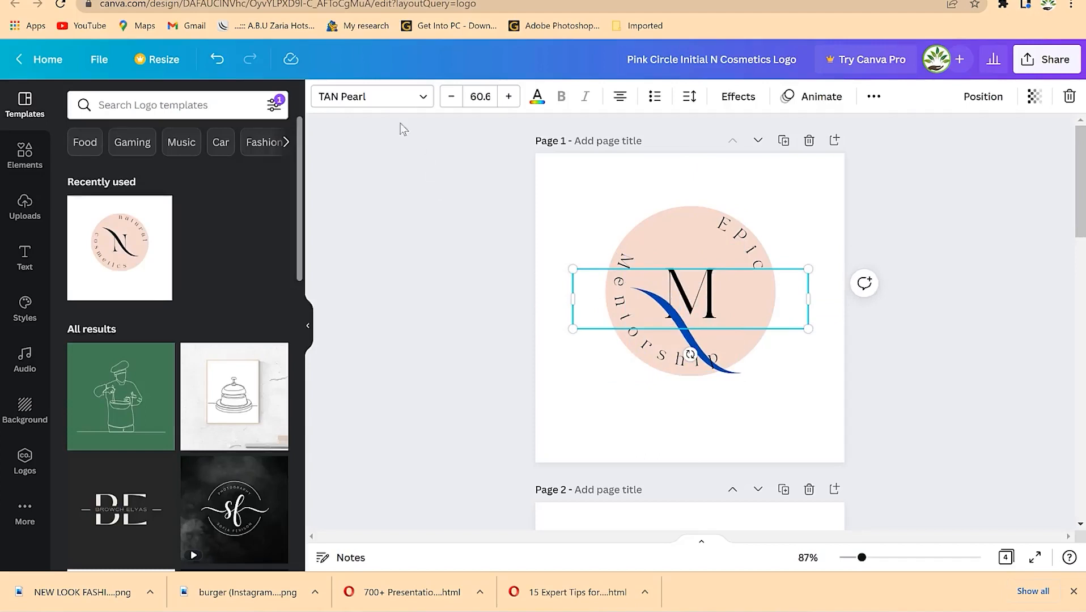
click(536, 106)
click(161, 173)
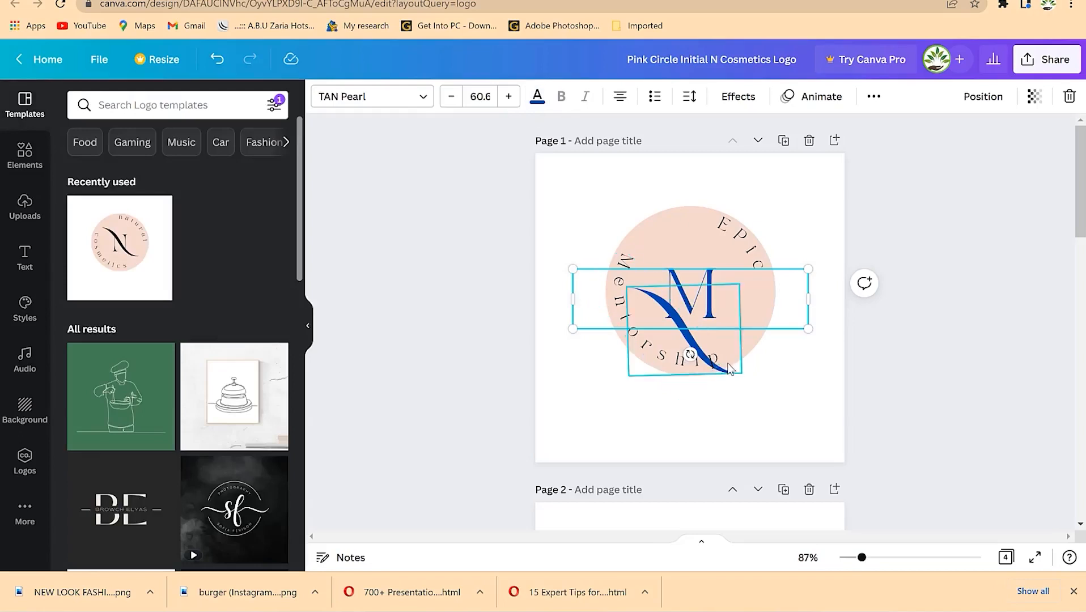
- Move the blue swoosh and M back so they sit centred in the pink circle
click(717, 367)
click(718, 358)
drag(731, 370, 713, 277)
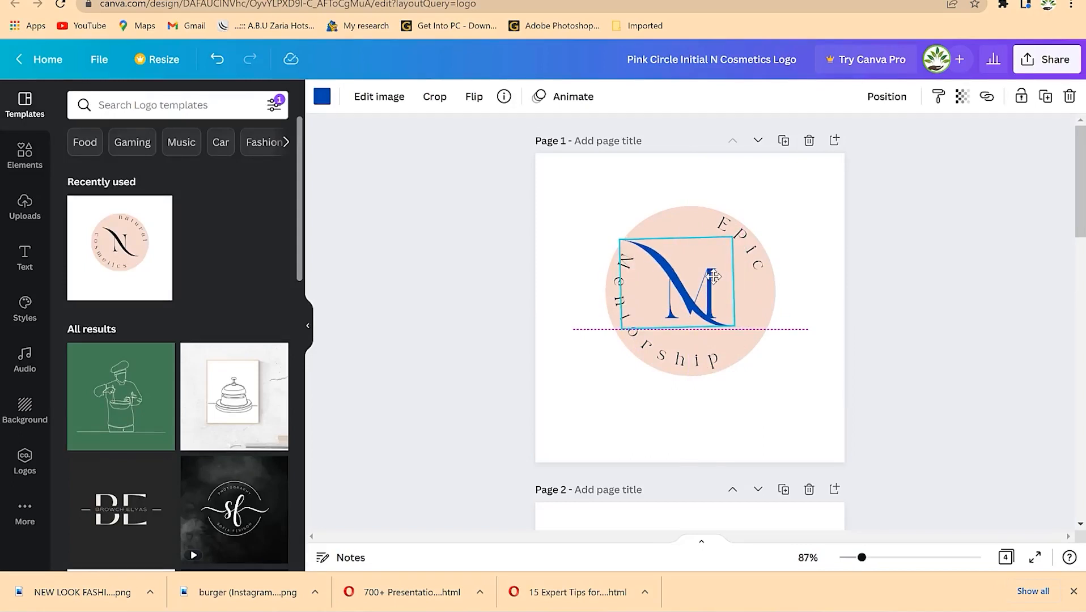
click(815, 288)
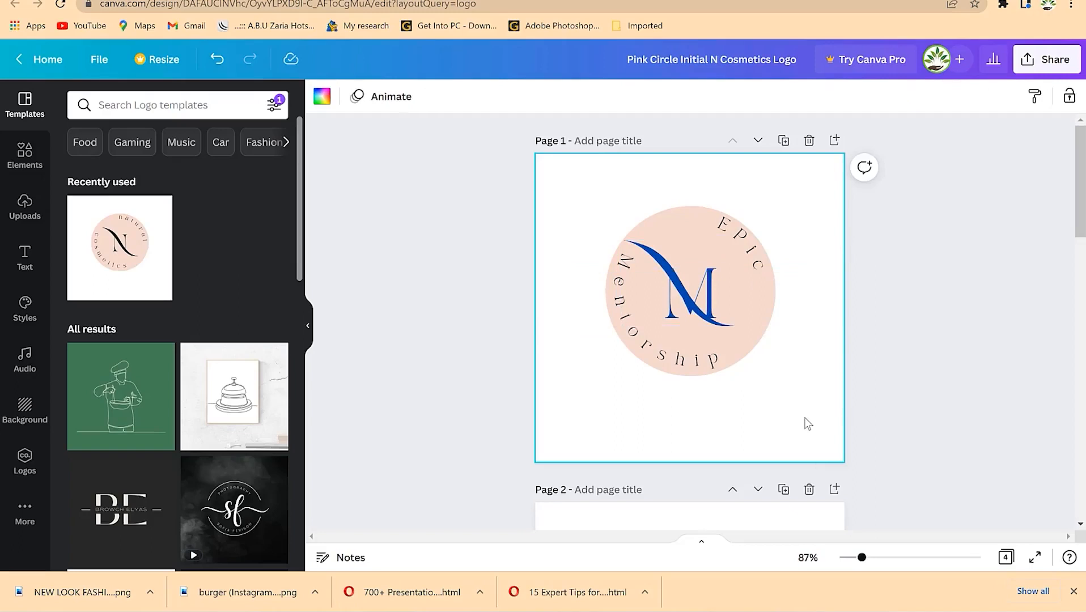
drag(680, 288, 683, 293)
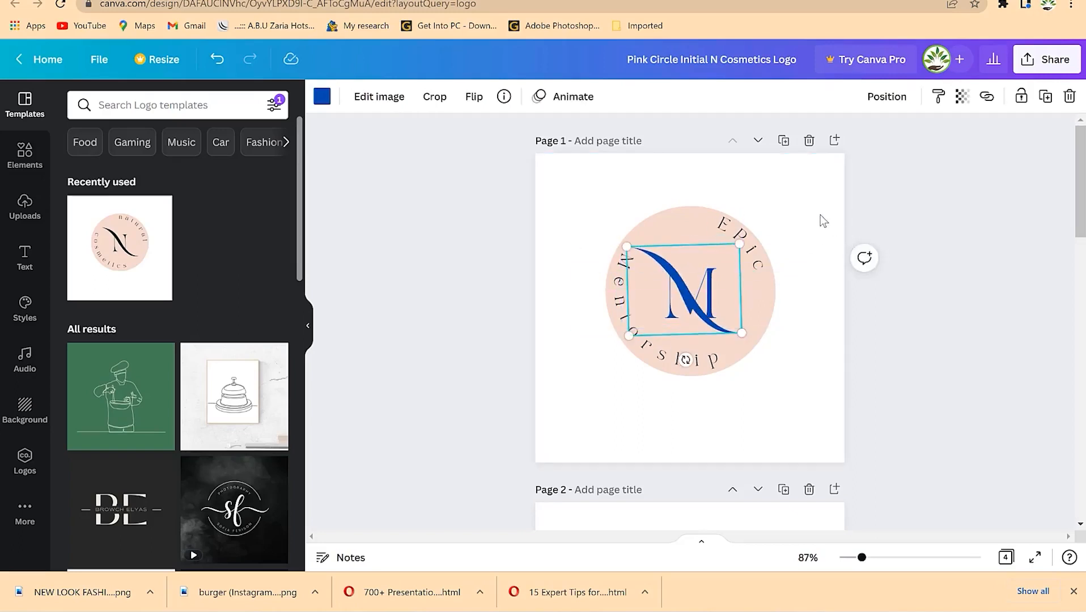
click(838, 272)
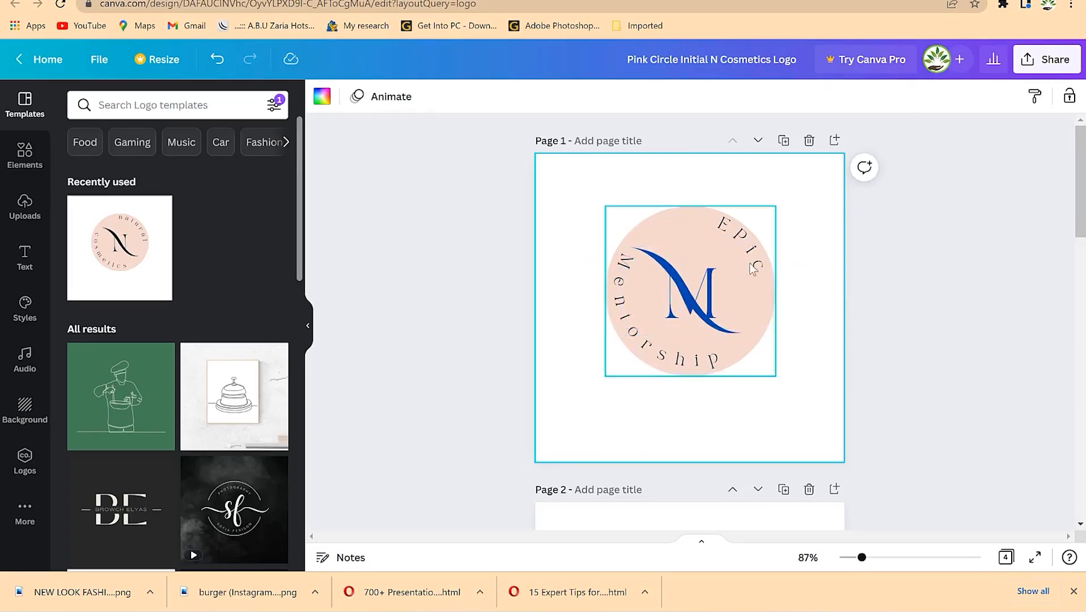
click(756, 313)
- Make the logo's circle light grey
click(748, 345)
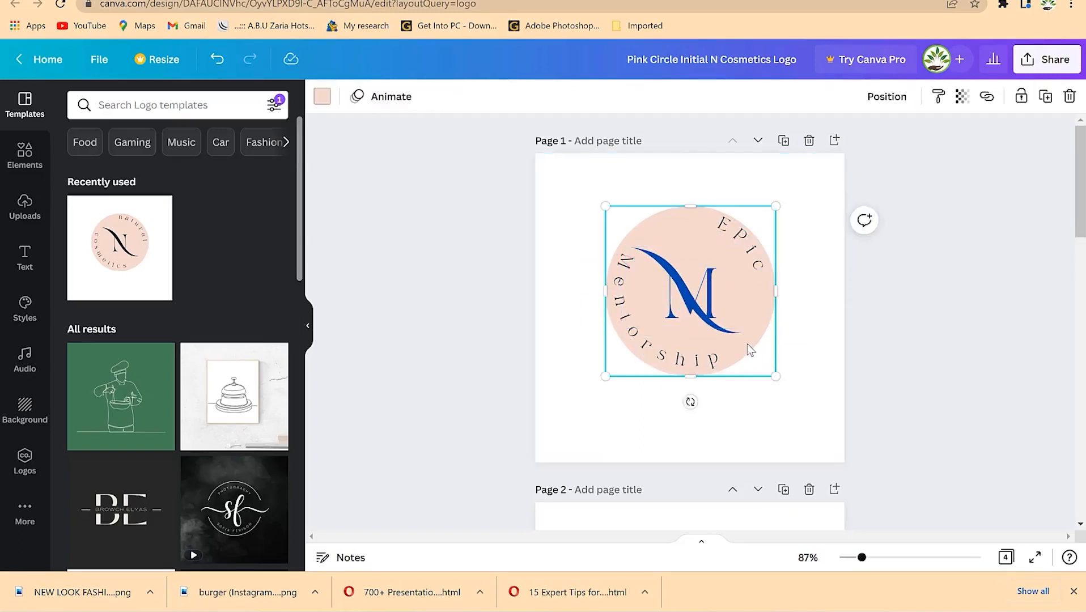
click(322, 97)
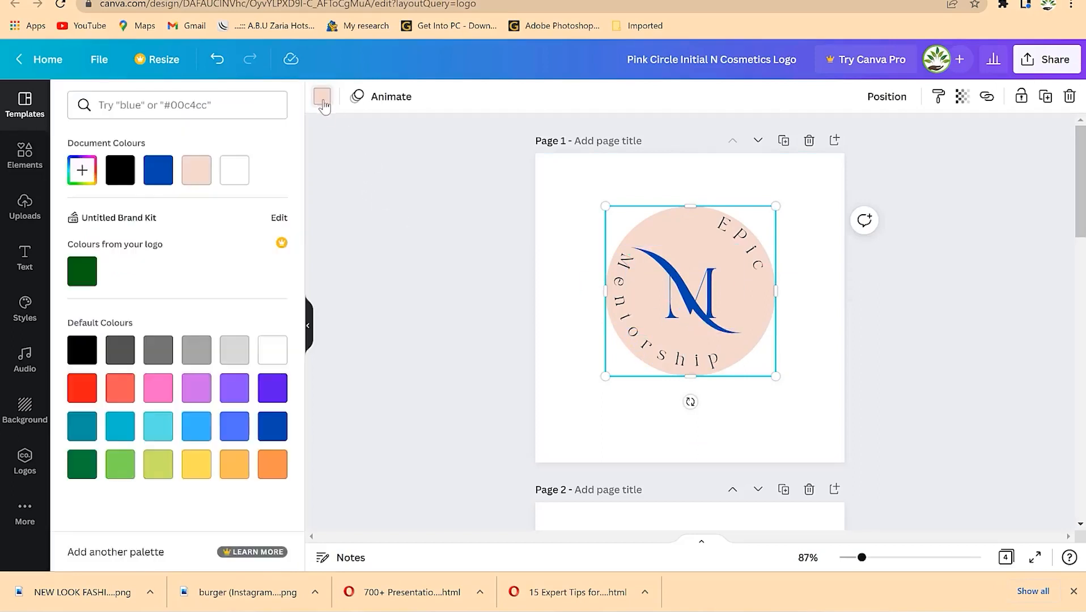
click(235, 357)
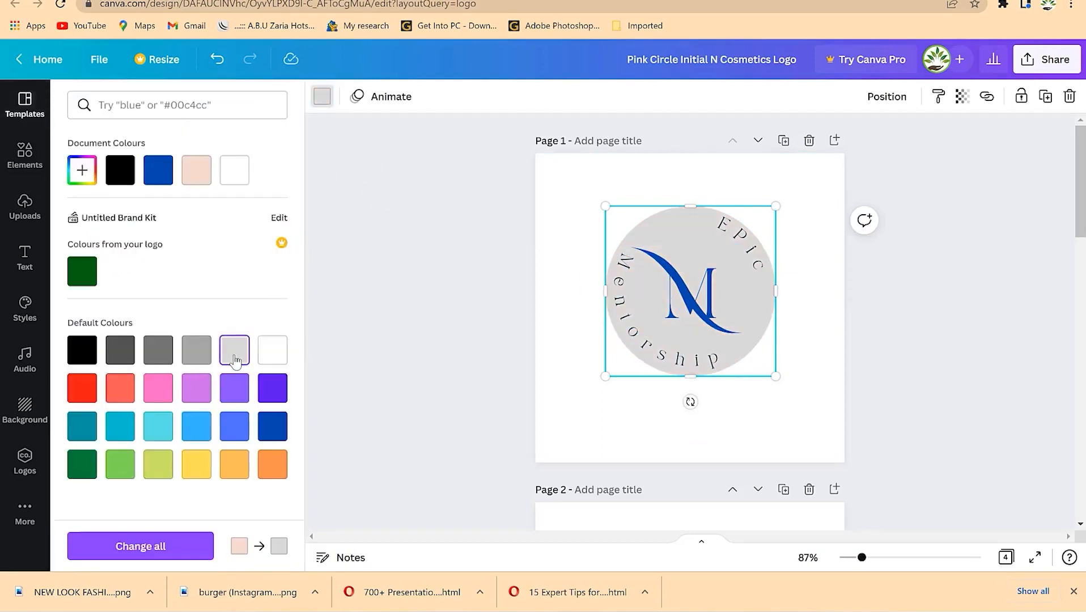
click(764, 287)
- Turn the curved 'Epic' text red
click(752, 249)
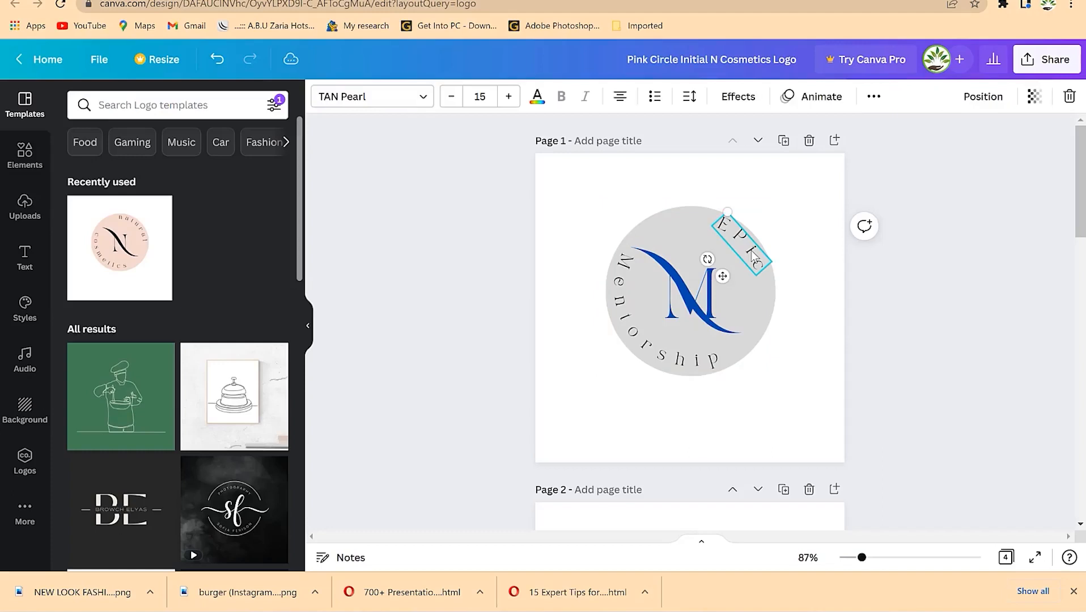
click(537, 96)
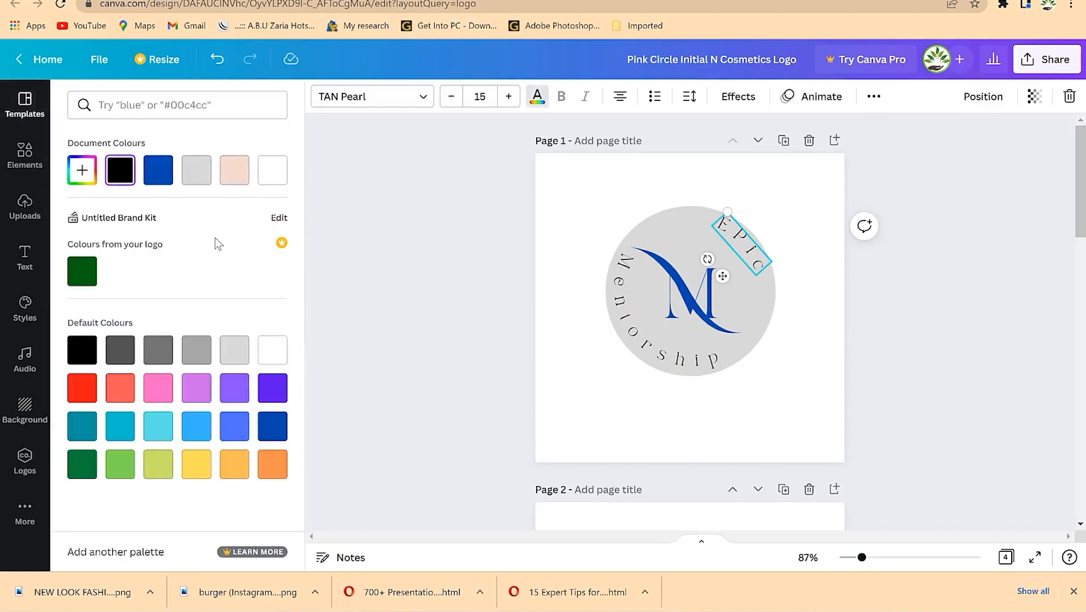
click(189, 471)
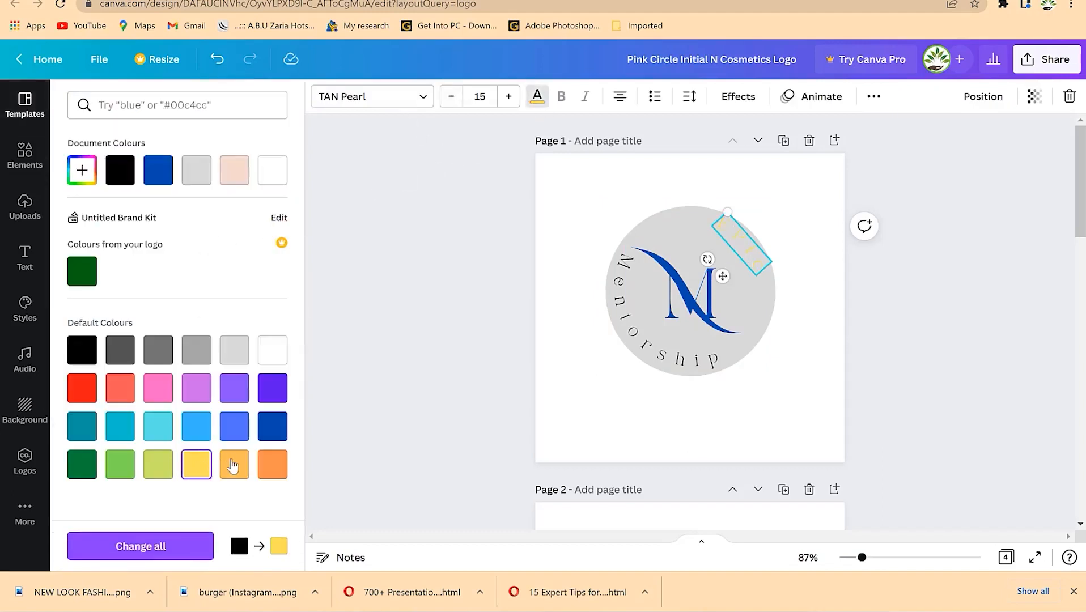
click(277, 463)
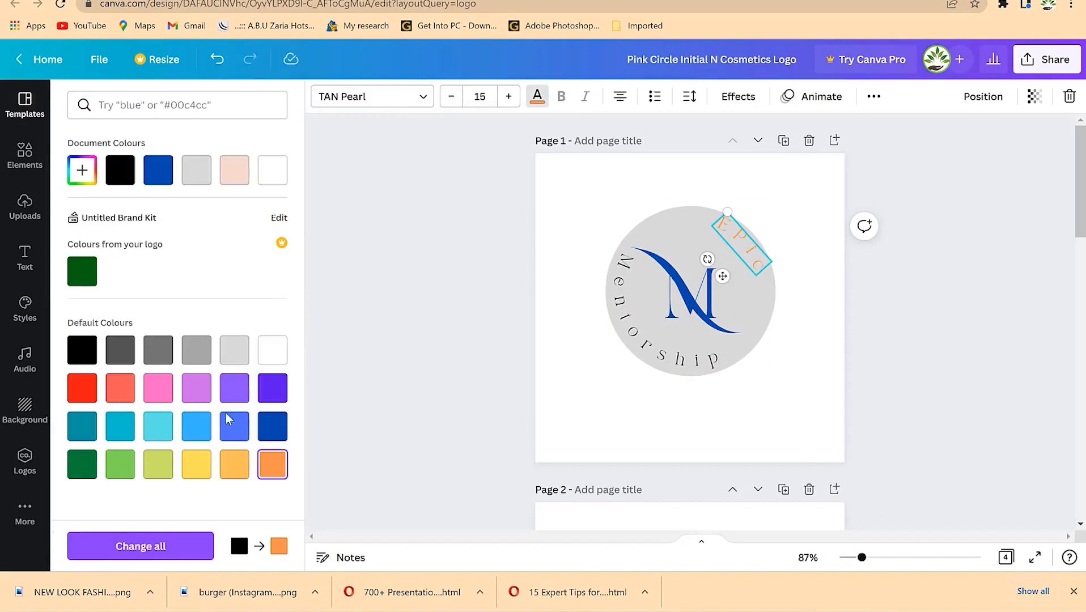
click(89, 464)
click(267, 425)
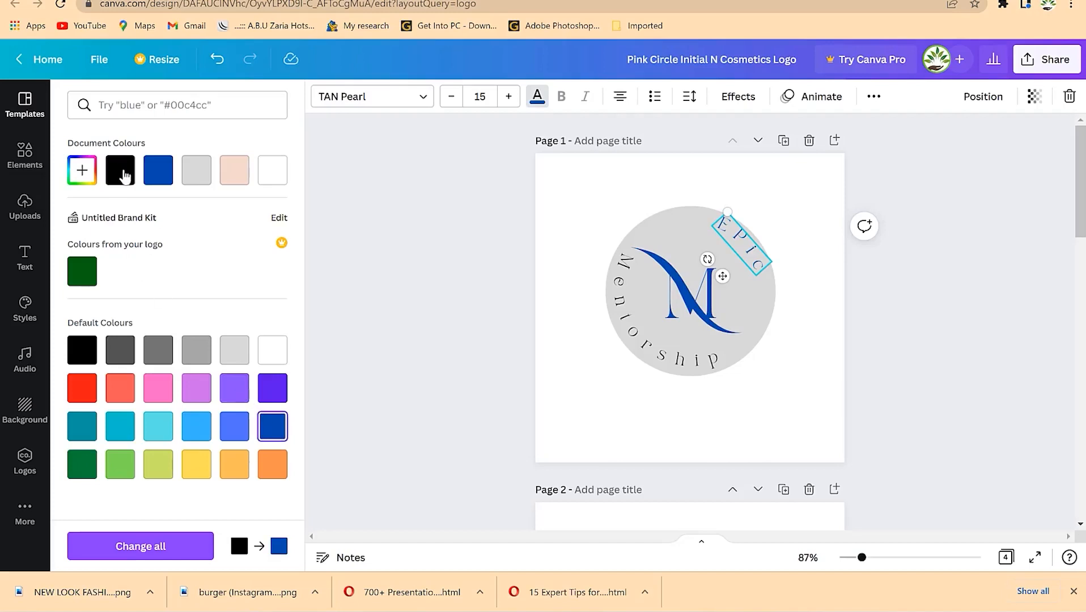
click(120, 171)
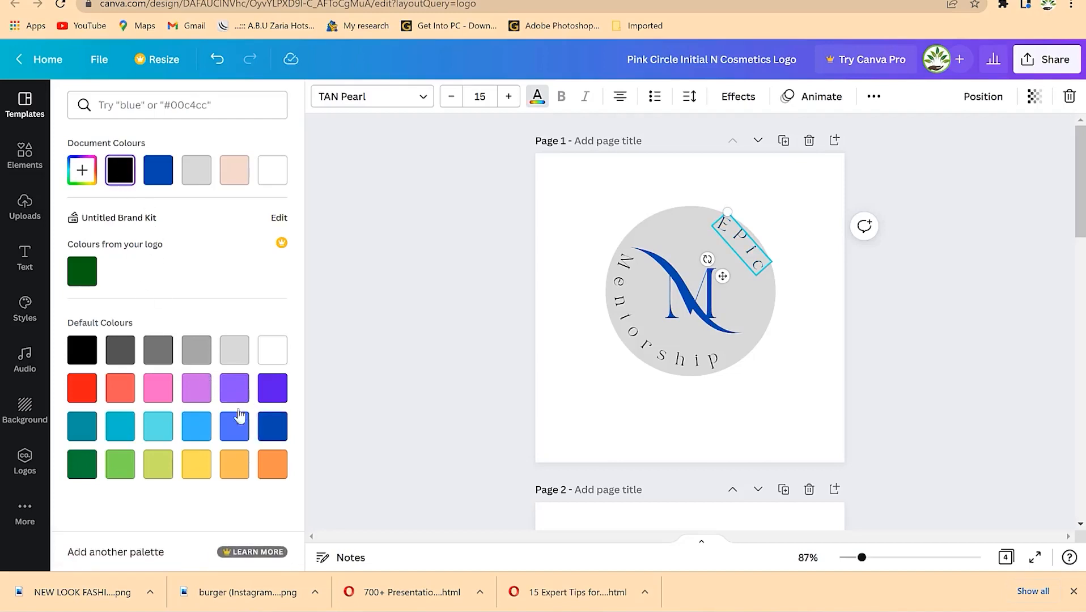
click(80, 388)
key(Escape)
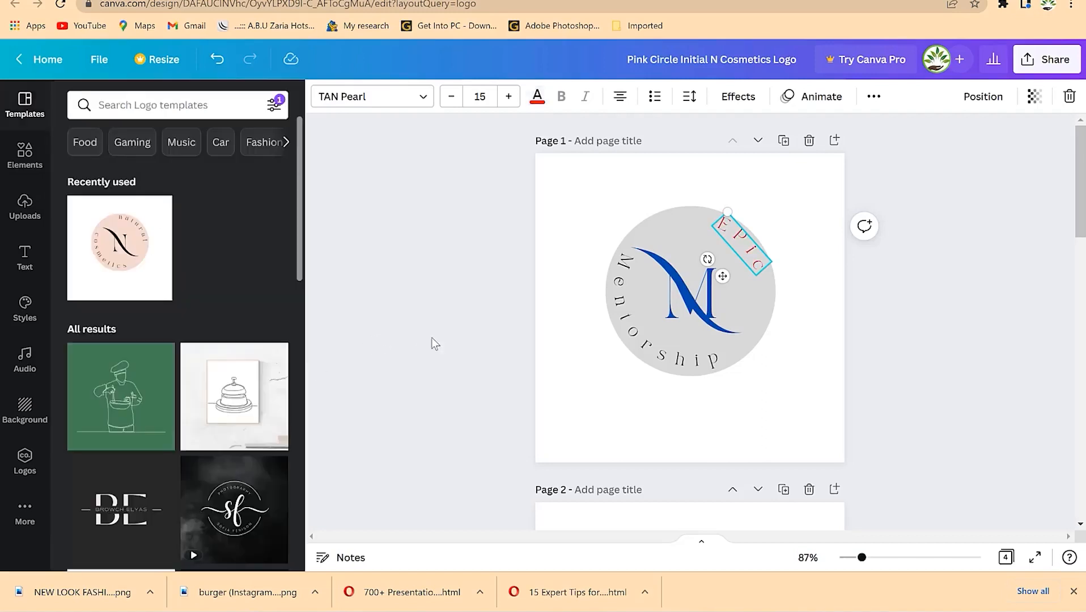
- Turn the curved 'Mentorship' text red as well
click(651, 363)
click(537, 96)
click(83, 426)
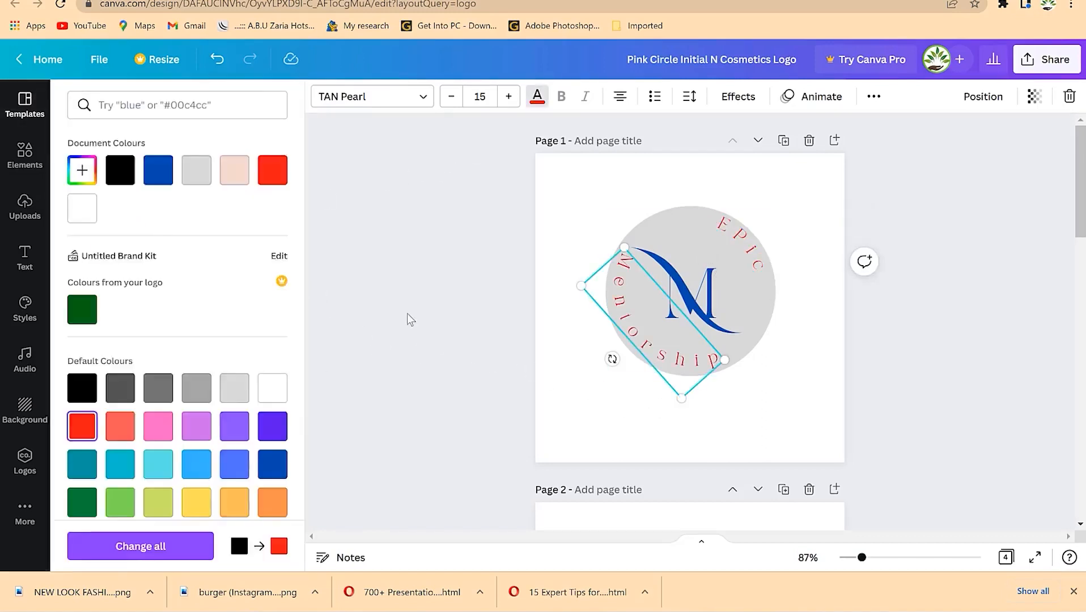
click(407, 313)
click(777, 403)
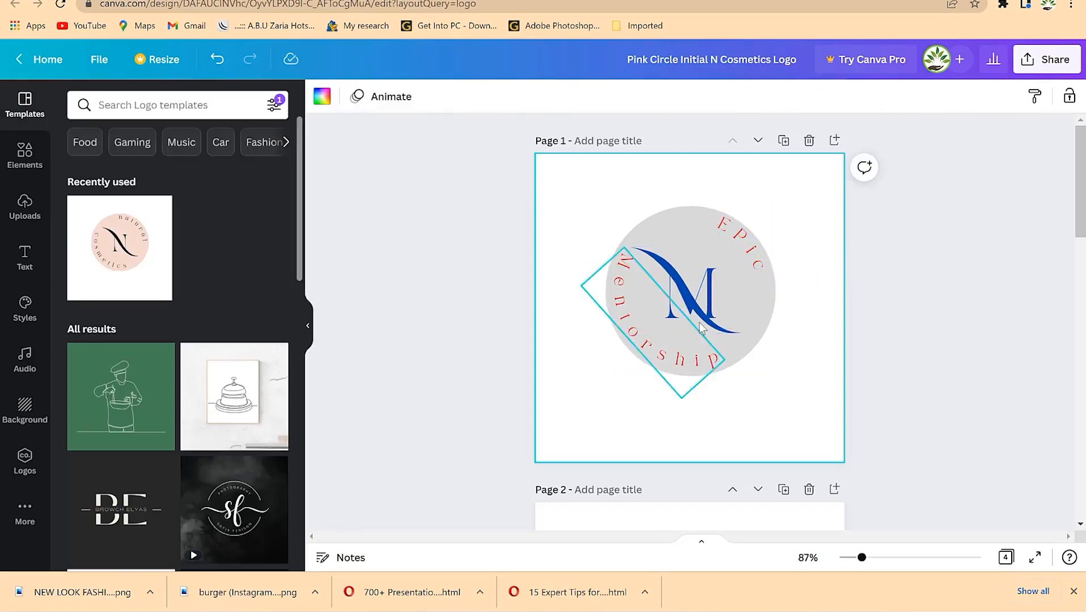
scroll(669, 397, down, 5)
scroll(666, 386, up, 5)
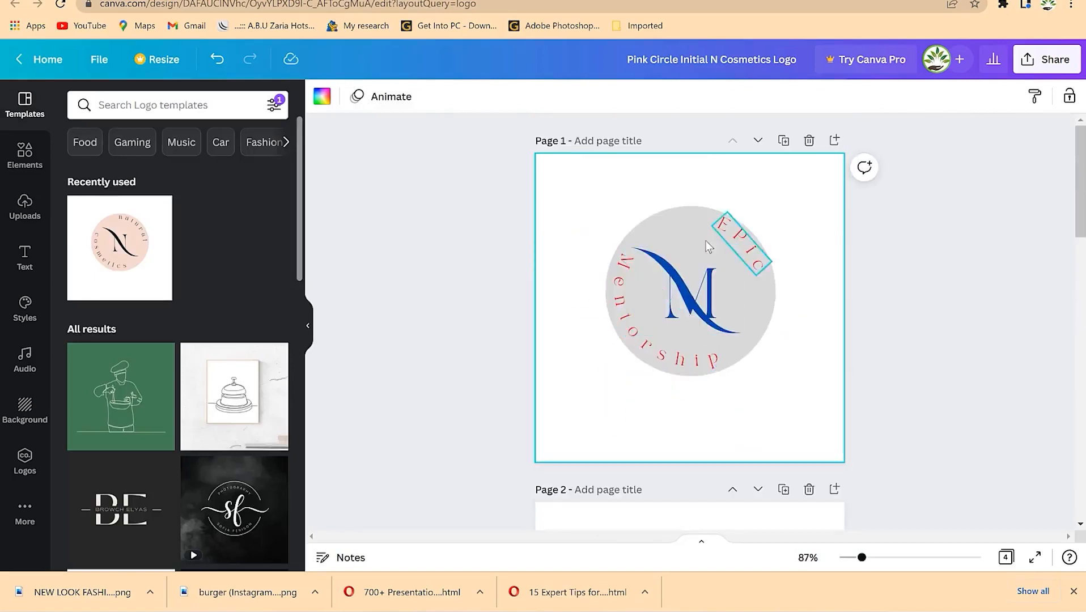
- Replace 'cosmetics' on page 2 with 'Mentorship', widened to one line and centred under the N
scroll(646, 399, down, 5)
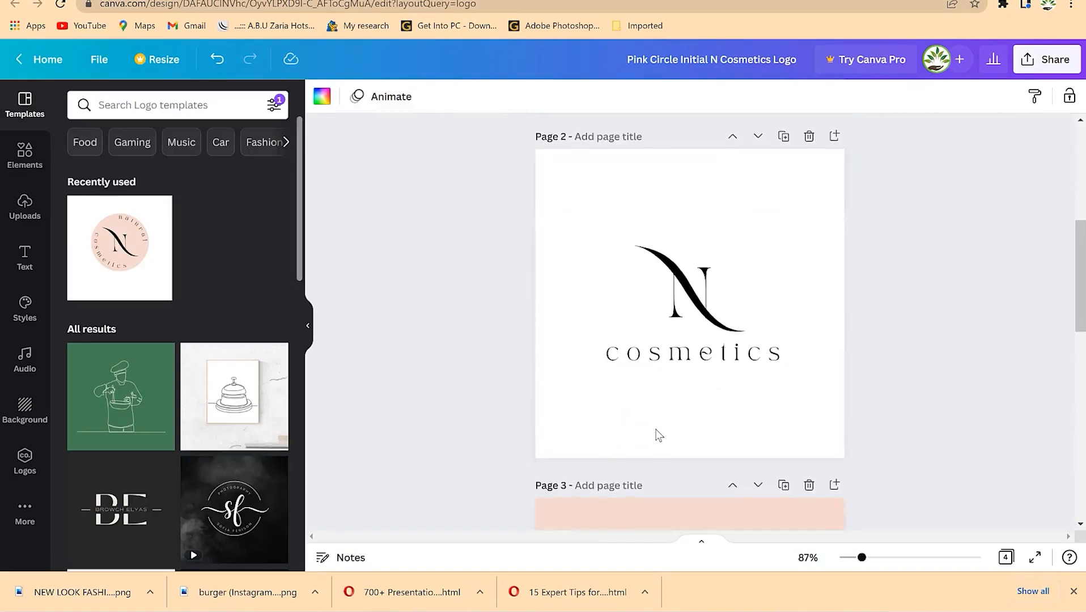
double_click(666, 363)
text(Mentorship)
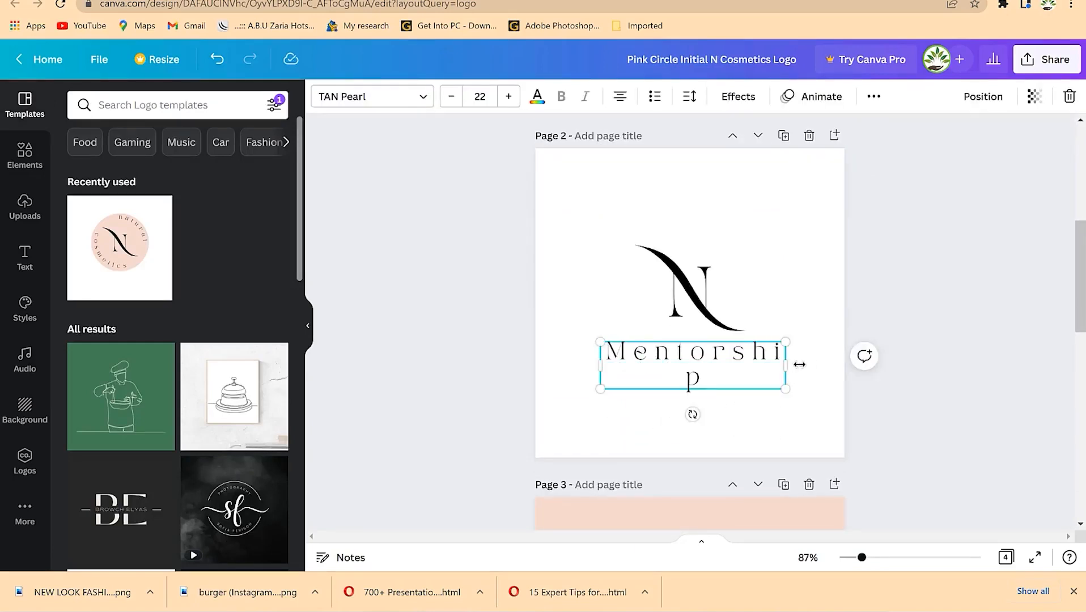
drag(799, 364, 820, 360)
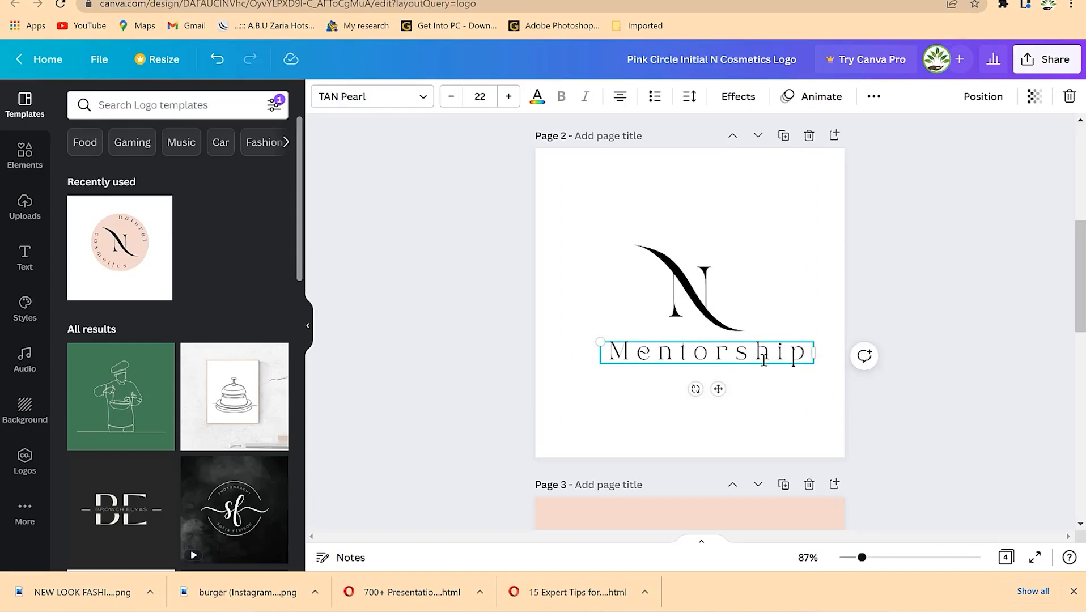
drag(718, 389, 707, 388)
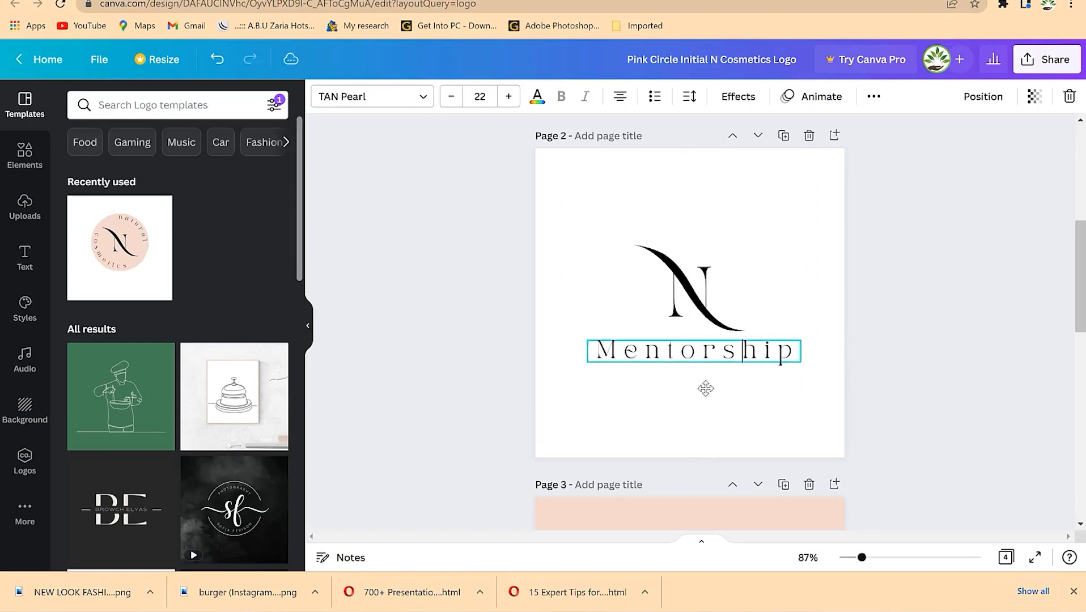
- Check the N swoosh graphics on pages 2 and 3, leaving crop mode, then deselect
click(695, 295)
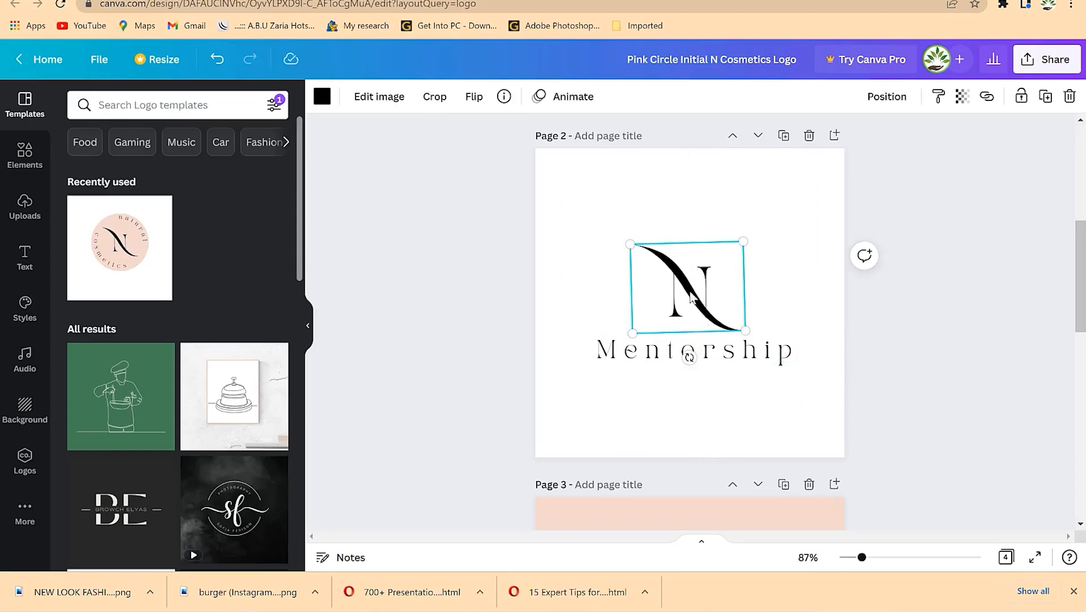
scroll(683, 395, down, 4)
scroll(683, 399, up, 5)
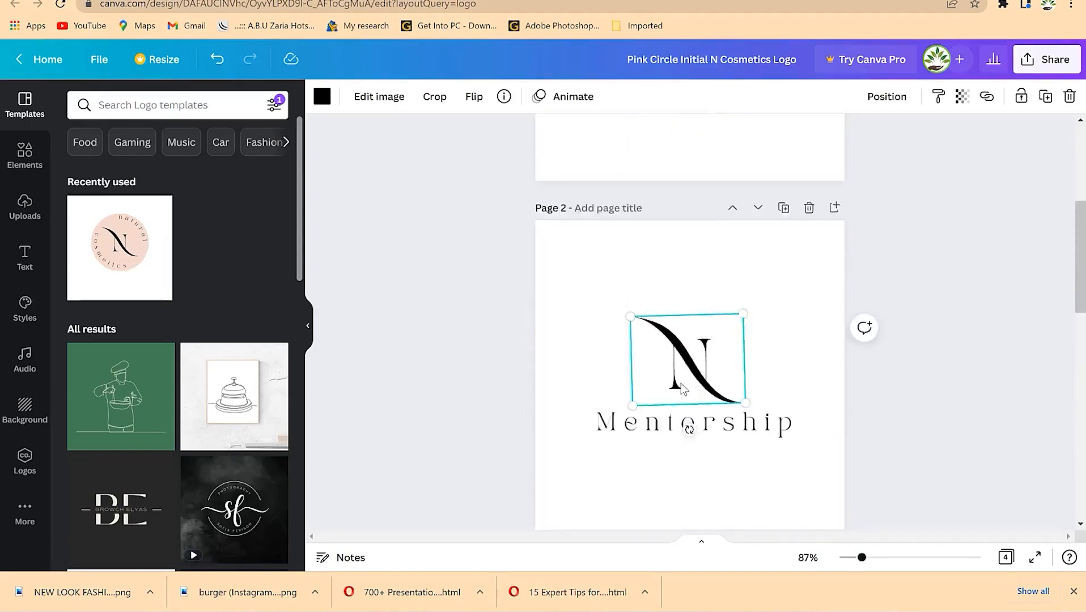
scroll(681, 395, down, 4)
click(622, 426)
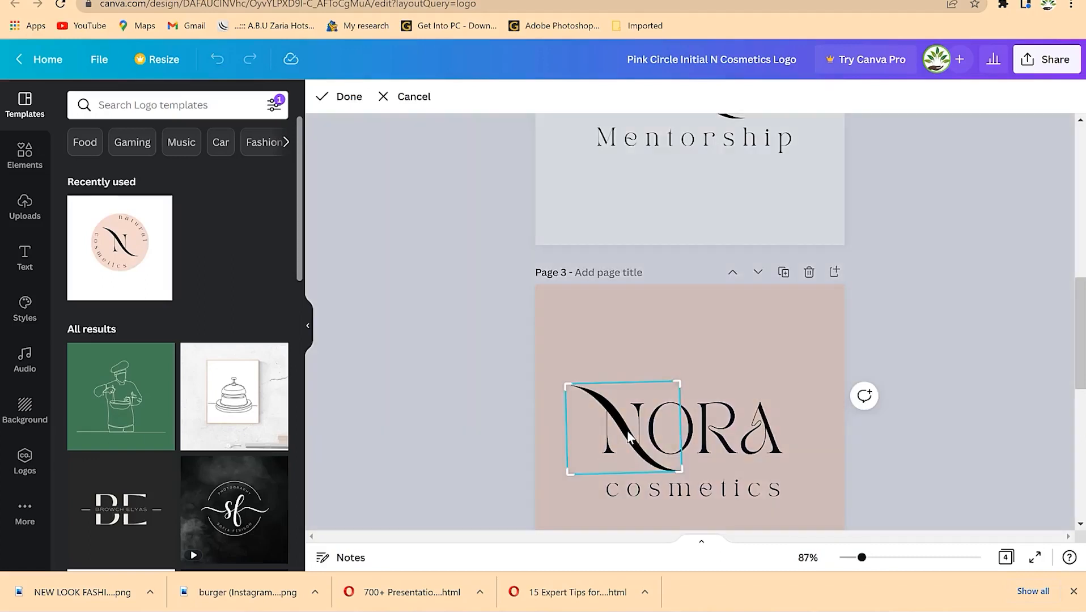
scroll(762, 357, up, 4)
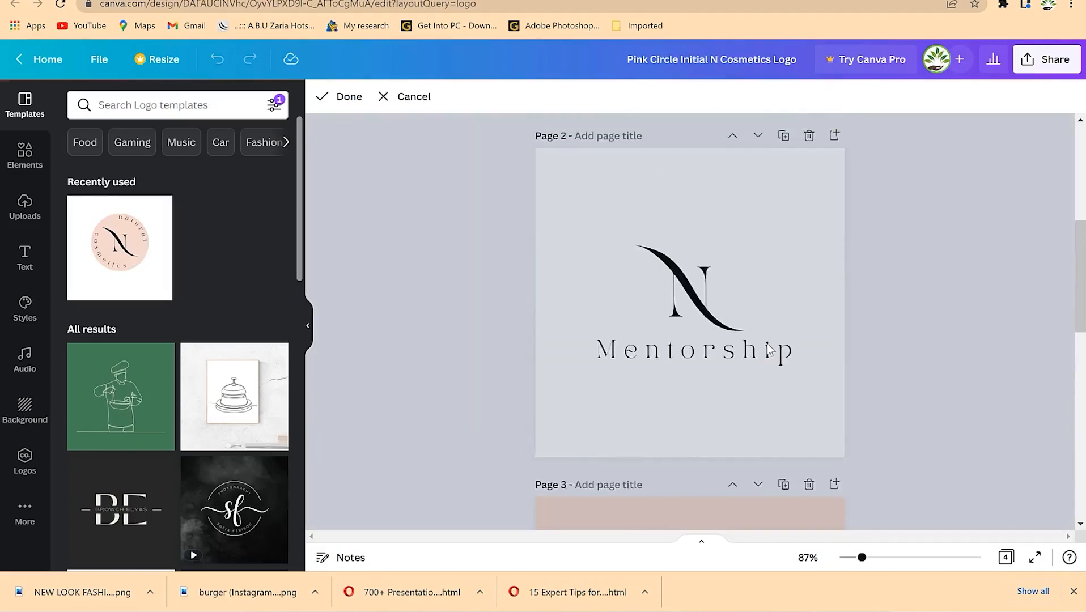
click(690, 304)
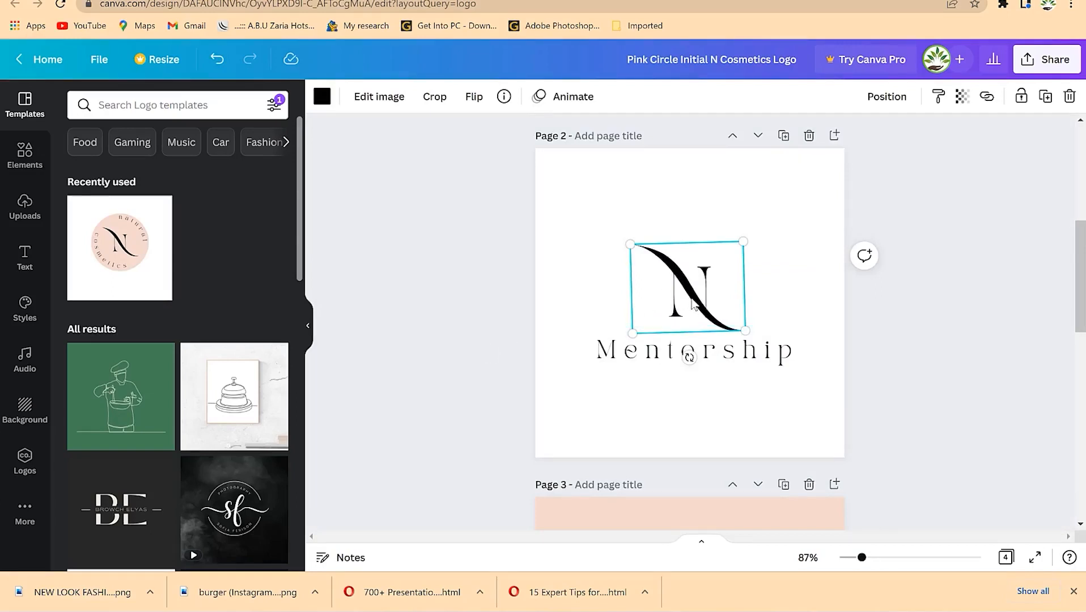
click(193, 105)
click(737, 382)
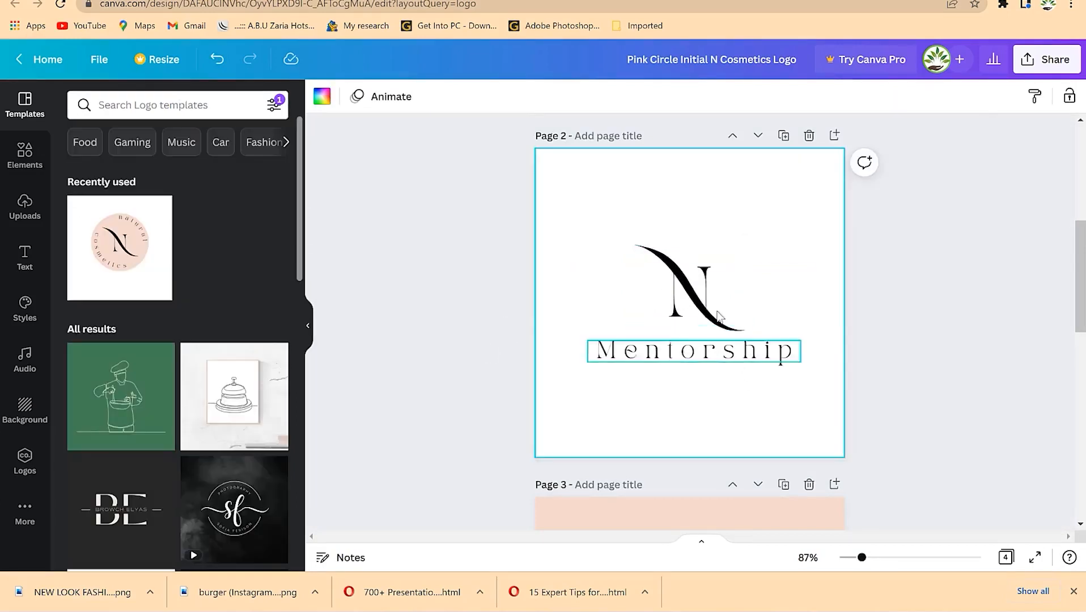
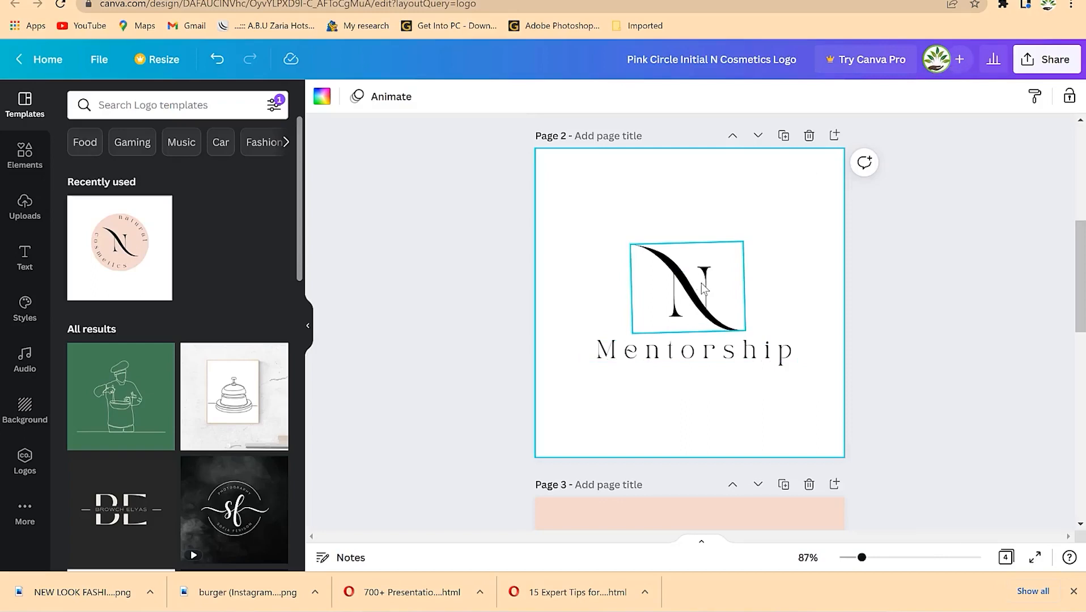
- Open the Uploads library beside page 2's N and Mentorship logo and browse the uploaded images
click(672, 357)
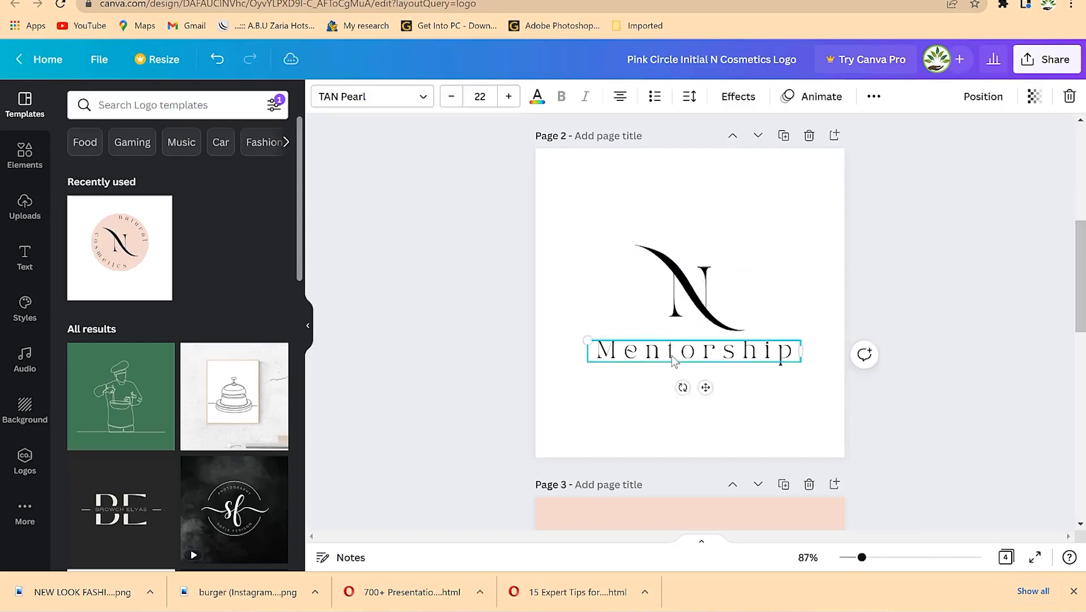
click(668, 329)
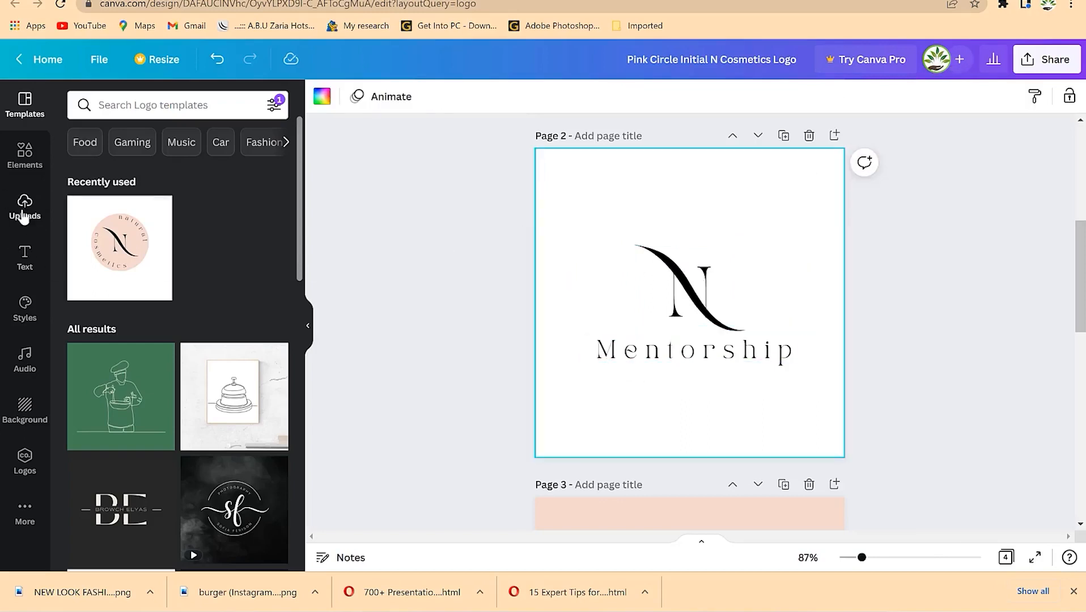
click(23, 217)
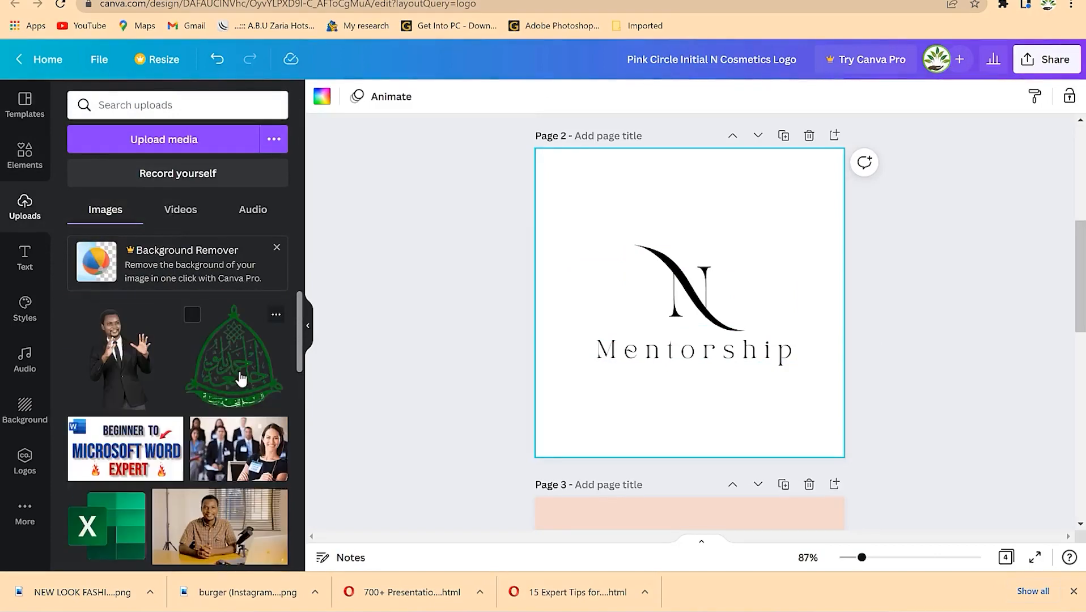
scroll(228, 380, down, 10)
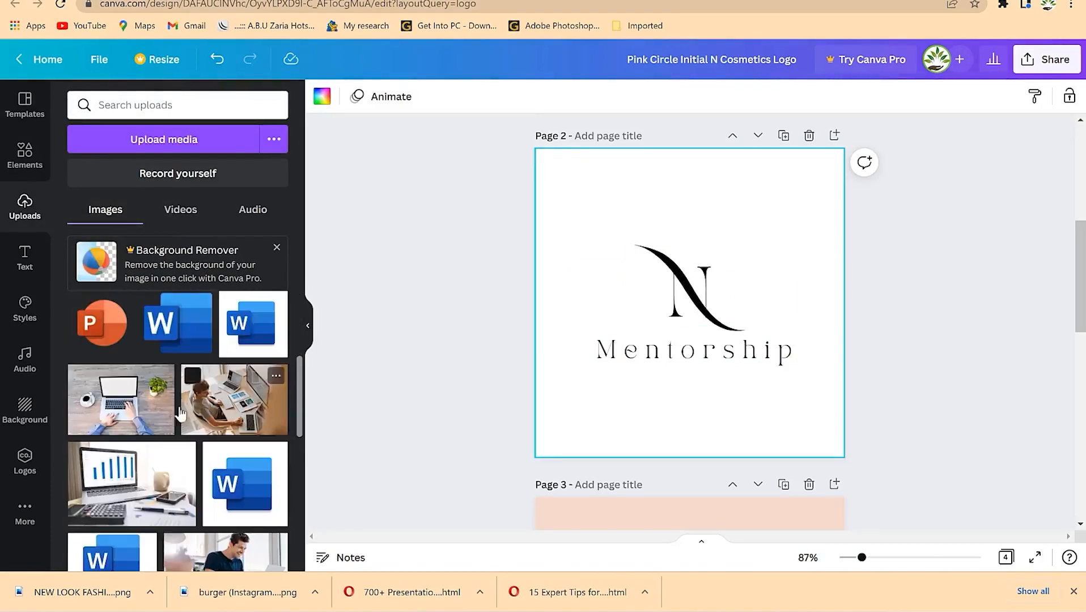
scroll(187, 404, up, 10)
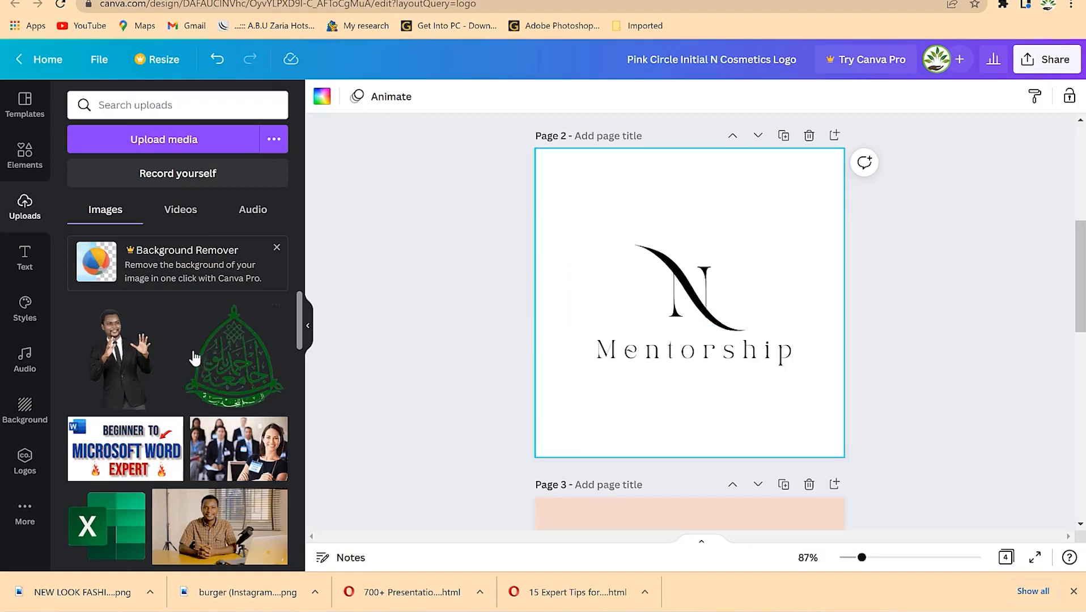
click(136, 145)
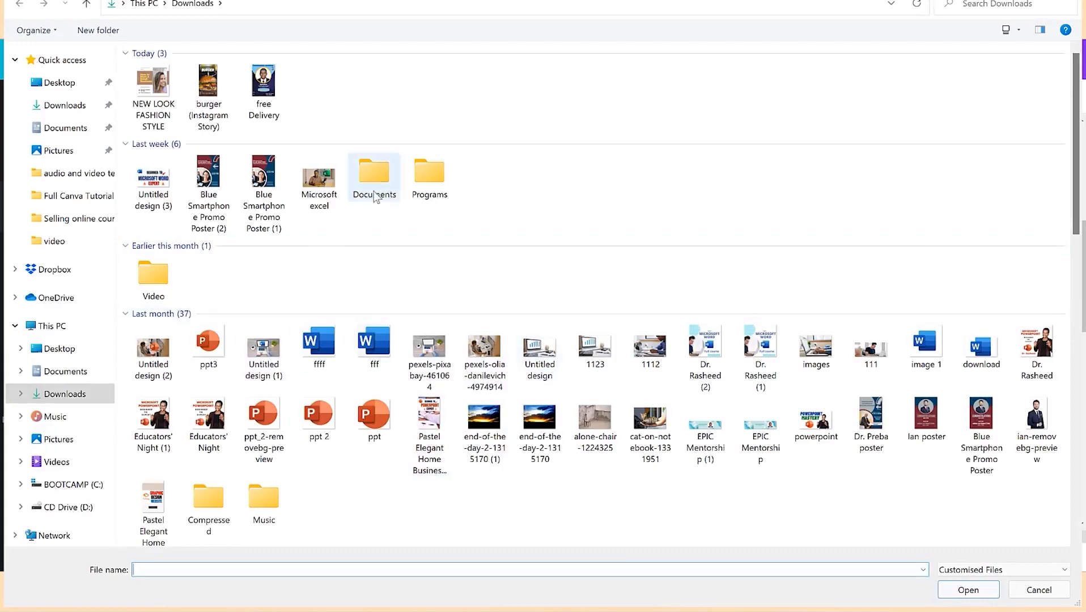
scroll(453, 401, down, 2)
scroll(456, 401, down, 15)
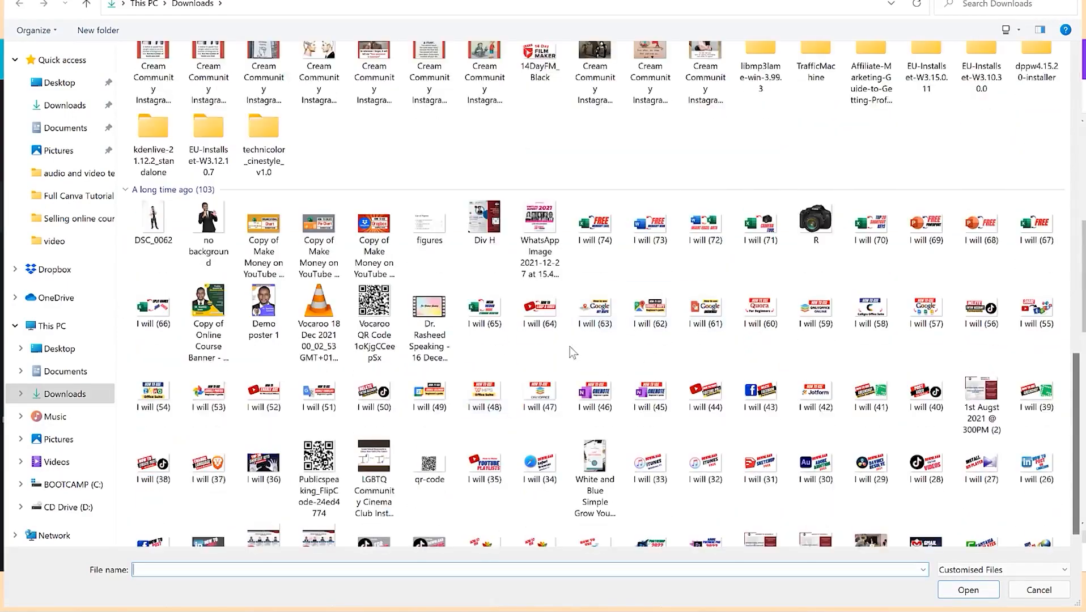
scroll(574, 353, up, 20)
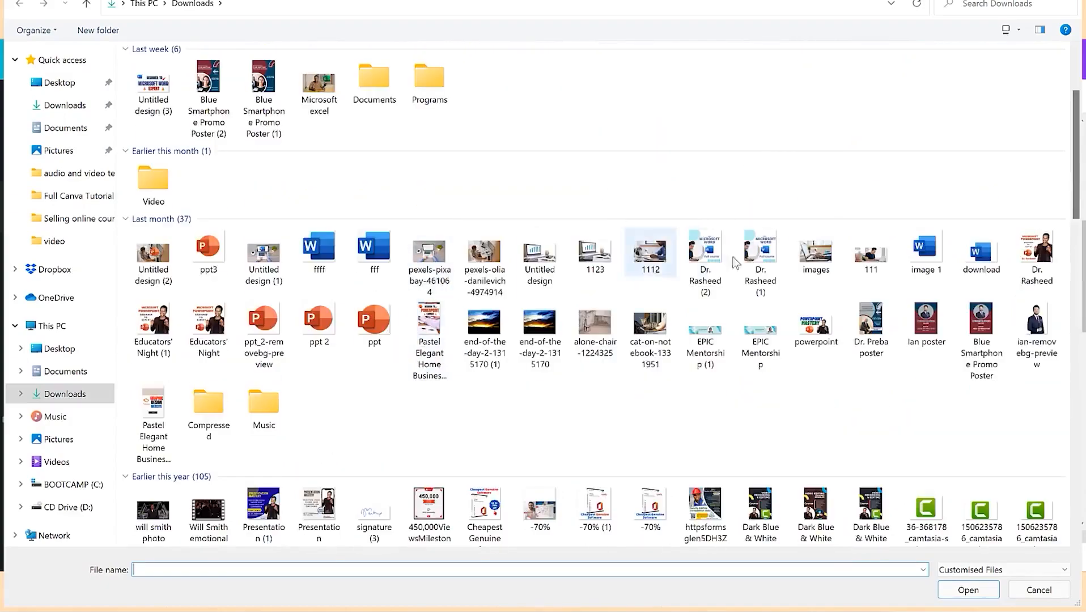
key(Escape)
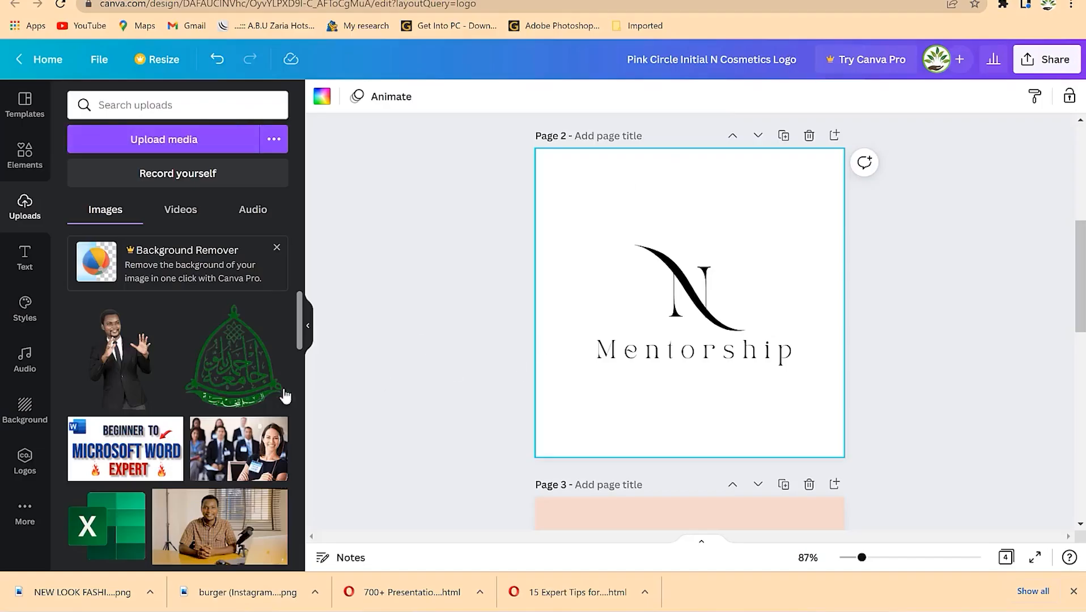
- Swap the N swash and letter on page 2 for the green crest logo above Mentorship
drag(244, 381, 759, 459)
click(675, 281)
key(Delete)
click(698, 299)
key(Delete)
drag(772, 427, 686, 297)
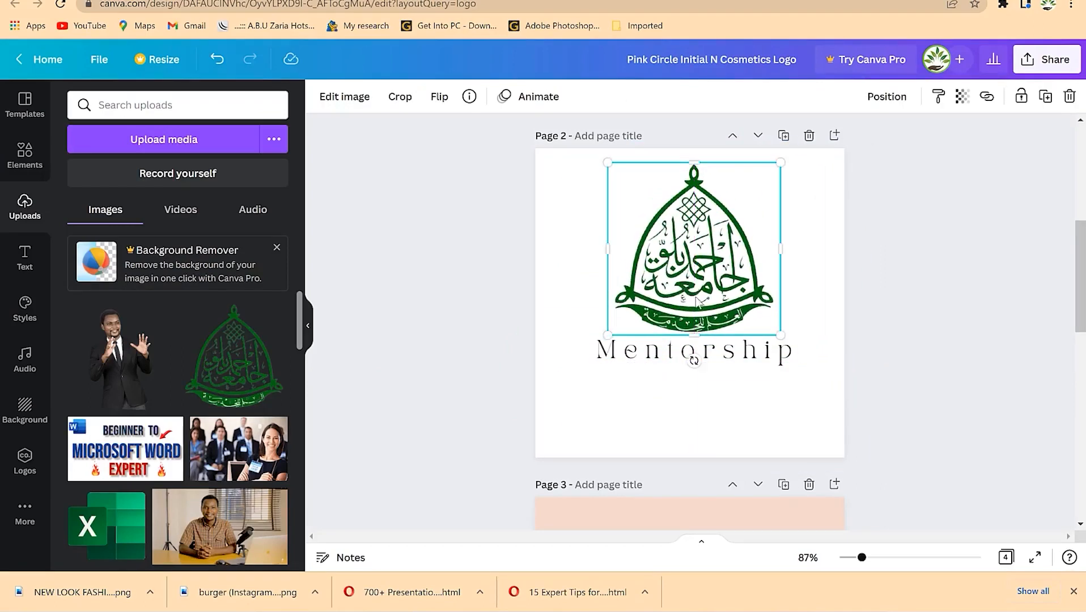
- Retype the tagline as 'naturally ahead', widened to one line and moved lower
click(730, 359)
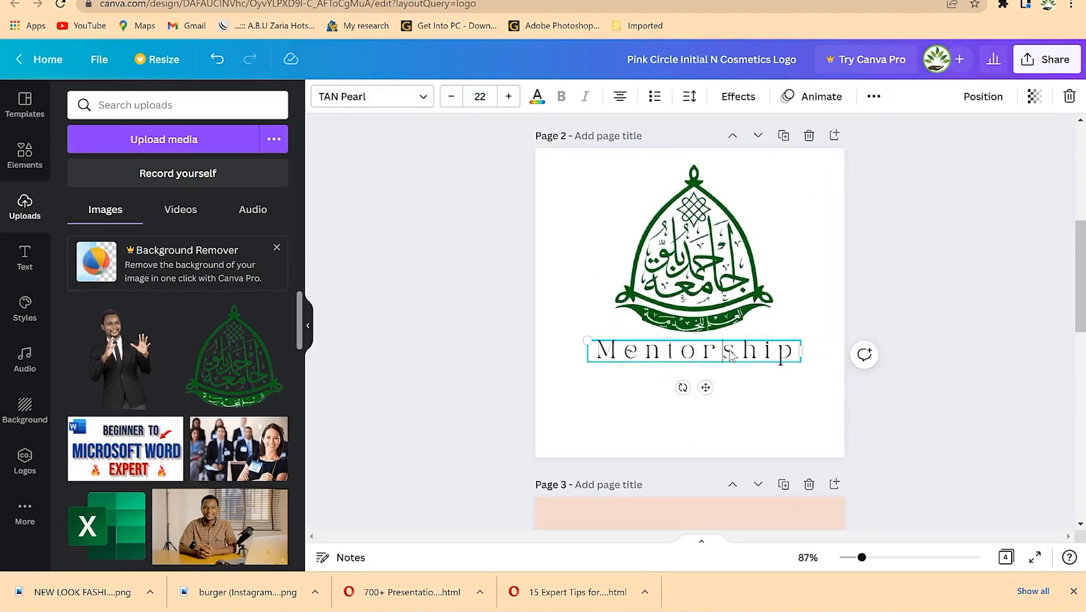
double_click(730, 355)
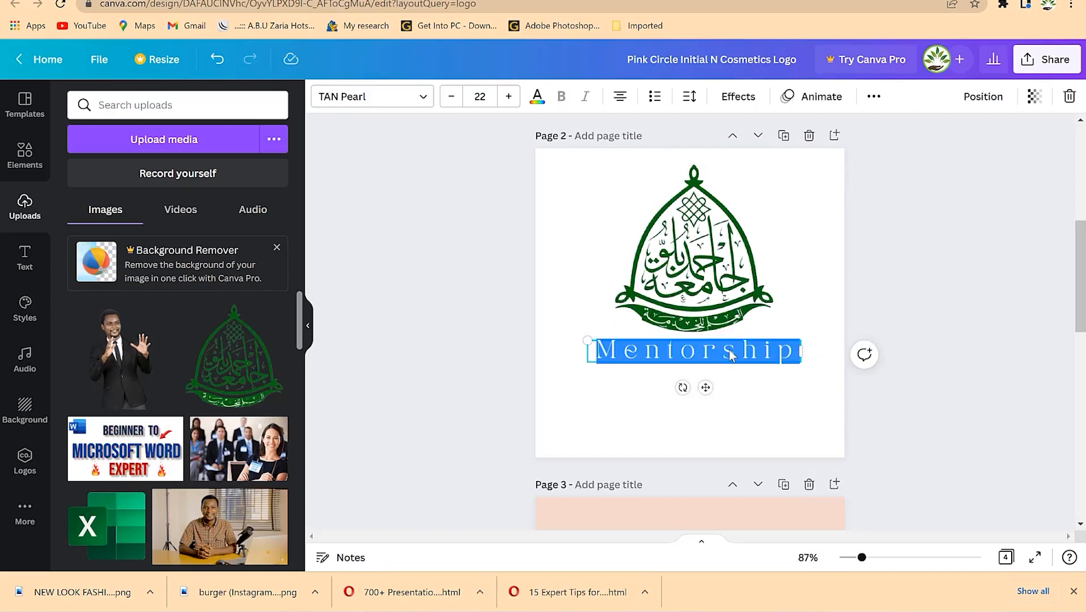
text(nat)
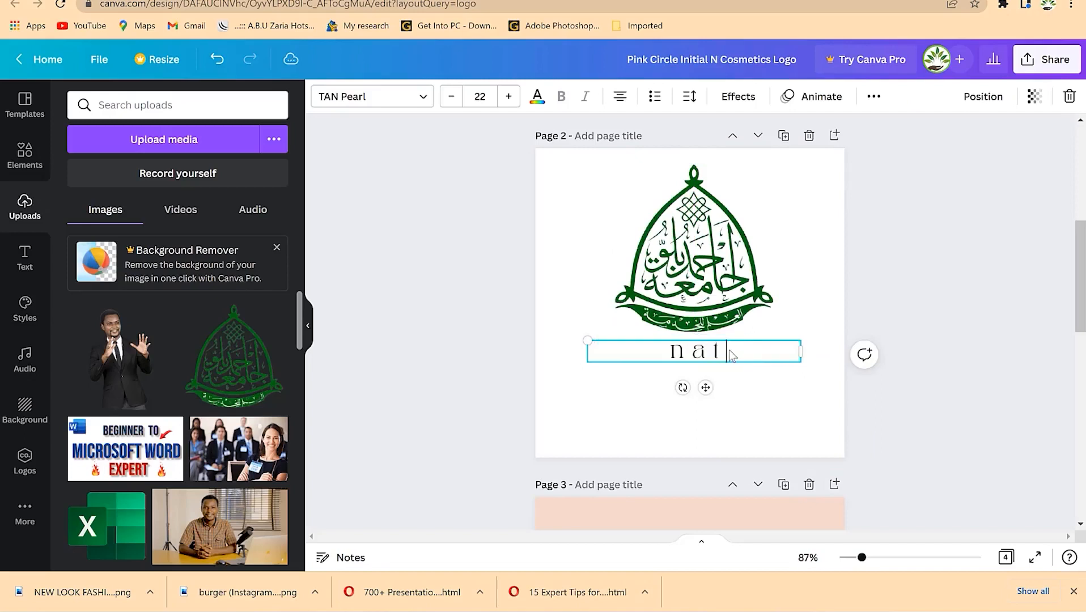
text(urally ahead)
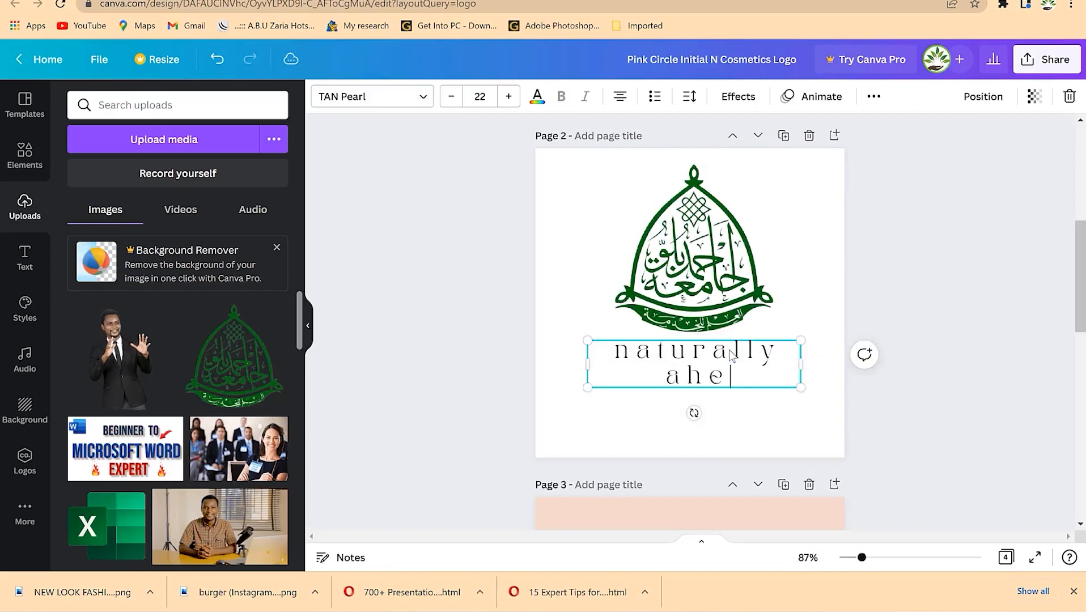
key(ctrl+a)
drag(803, 364, 857, 365)
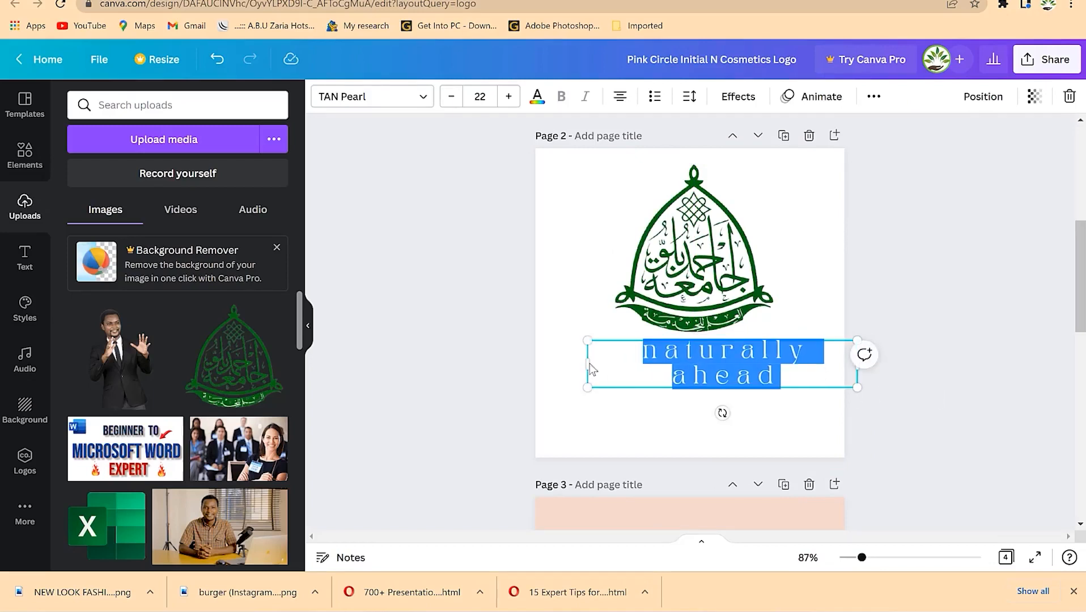
drag(586, 365, 526, 354)
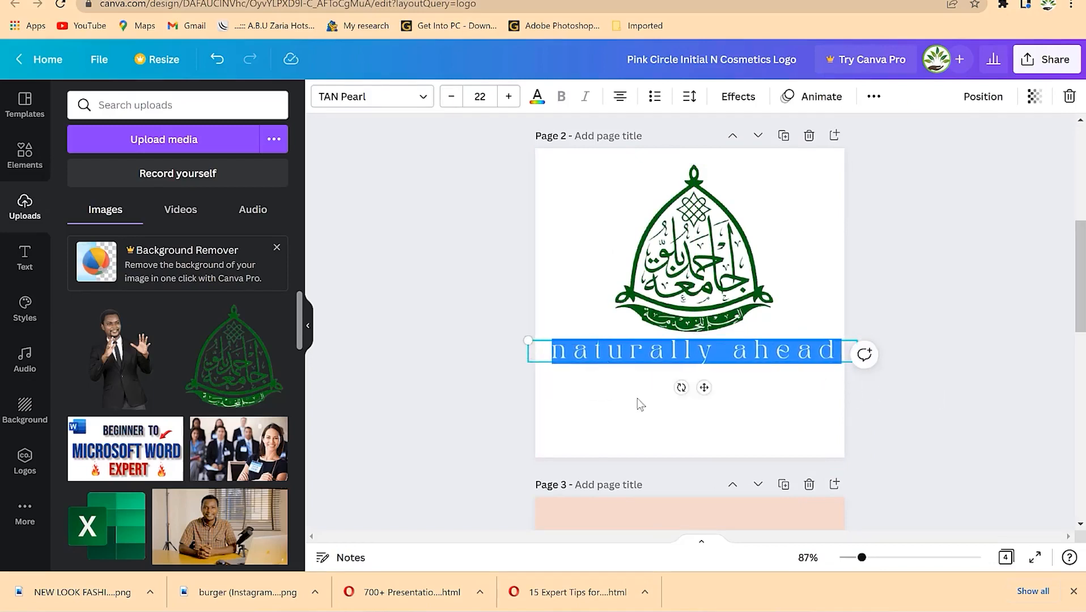
drag(702, 387, 701, 421)
- Enlarge the crest logo and centre it just above the tagline
drag(700, 266, 696, 295)
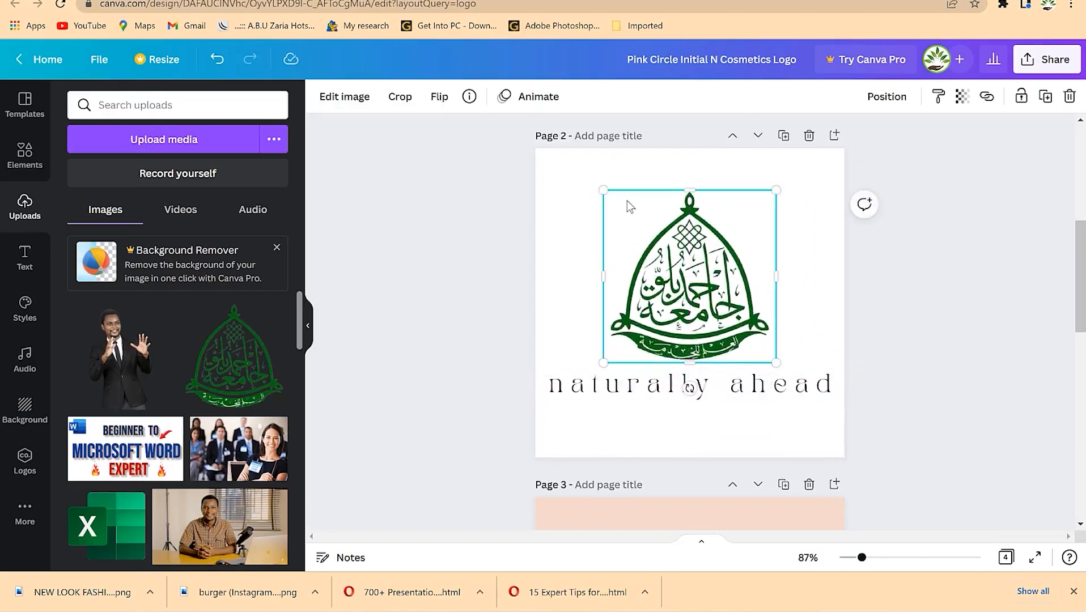
drag(607, 192, 572, 160)
drag(682, 301, 698, 299)
click(713, 389)
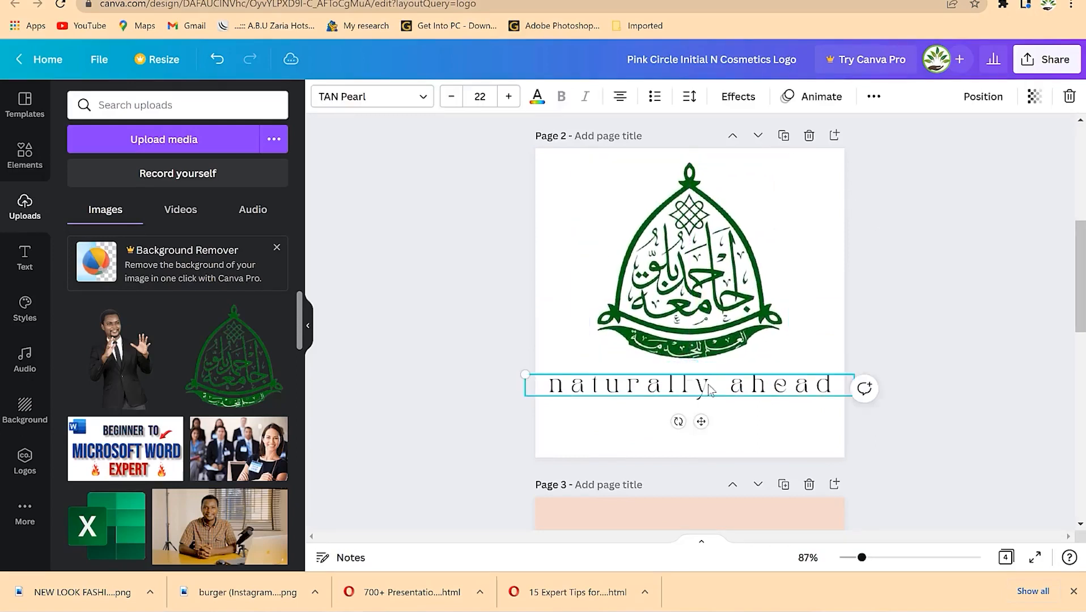
- Capitalise the tagline to read 'Naturally Ahead'
click(424, 97)
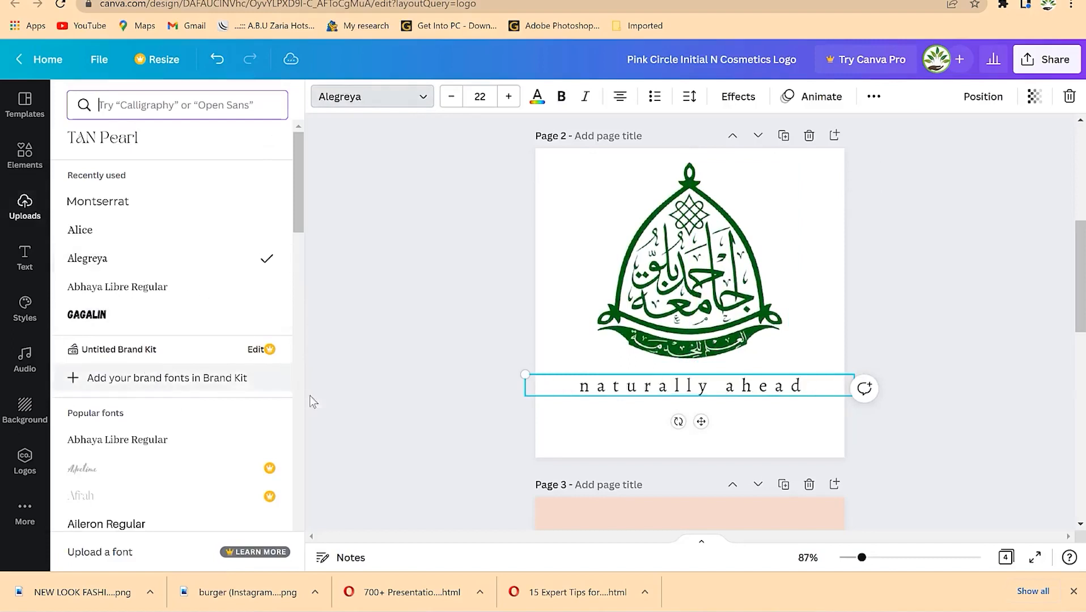
click(600, 390)
key(BackSpace)
text(N)
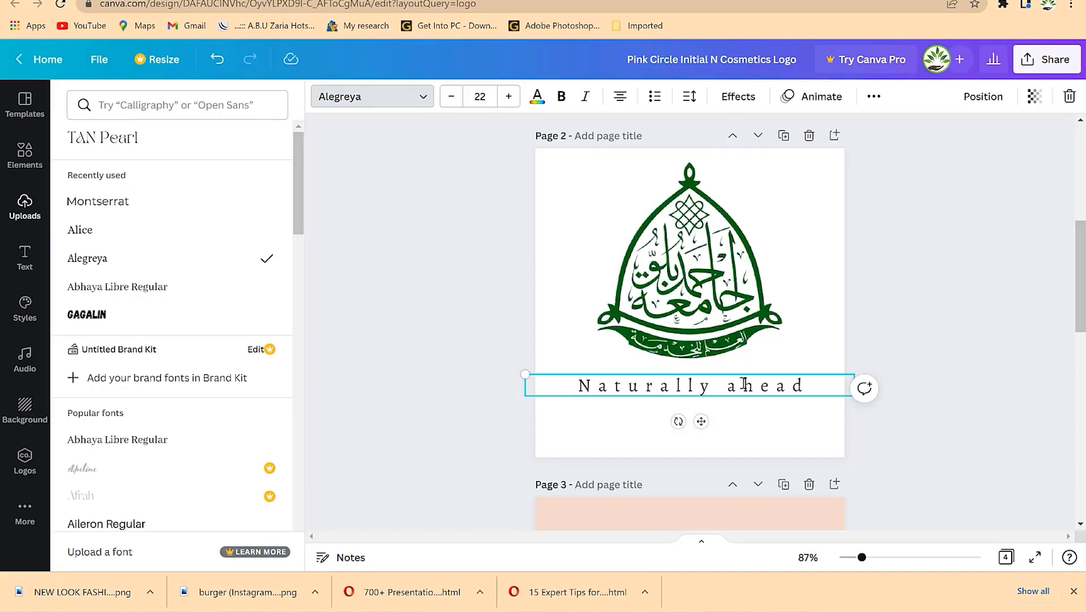
key(BackSpace)
text(A)
key(Escape)
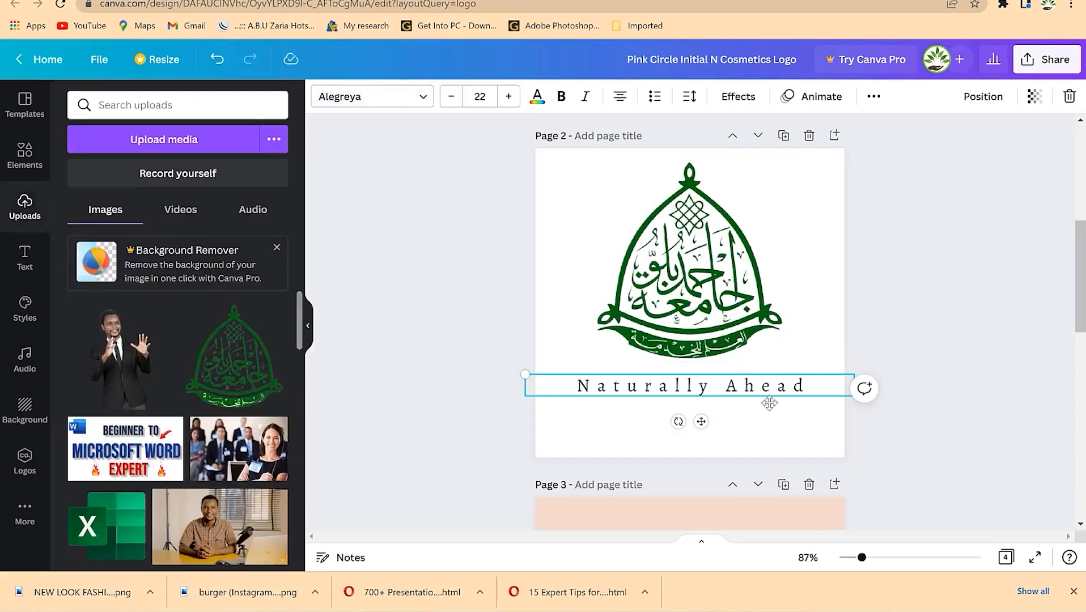
- Make the page 2 background pink
click(721, 259)
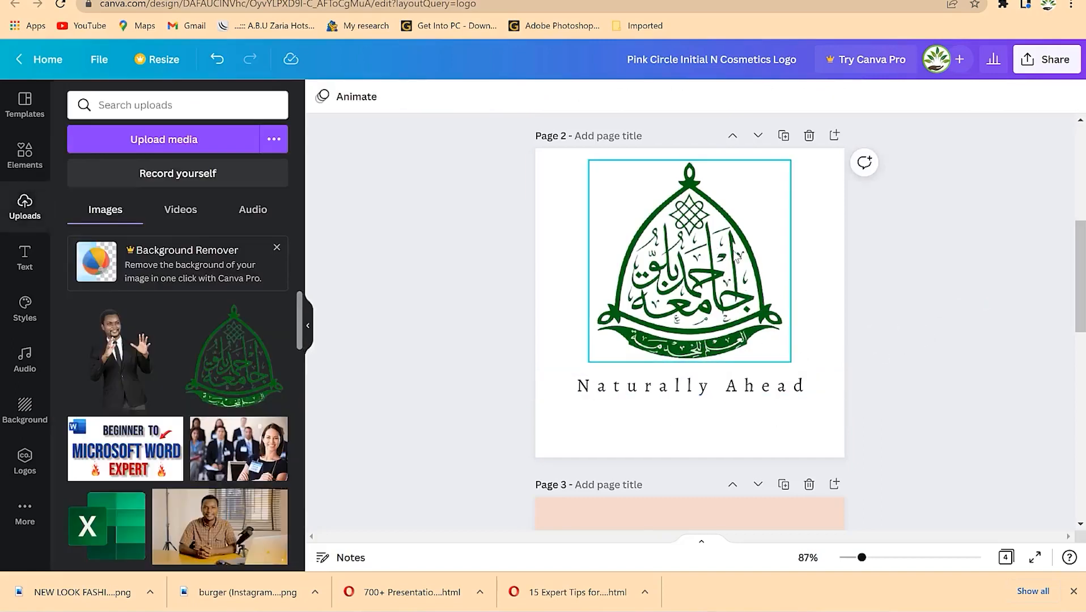
click(661, 408)
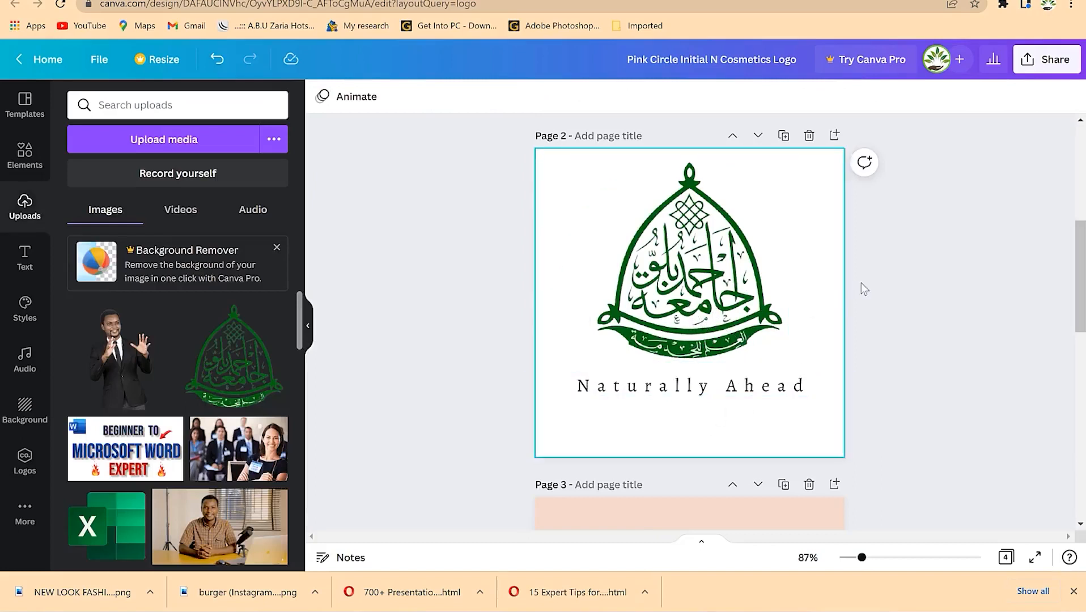
click(812, 262)
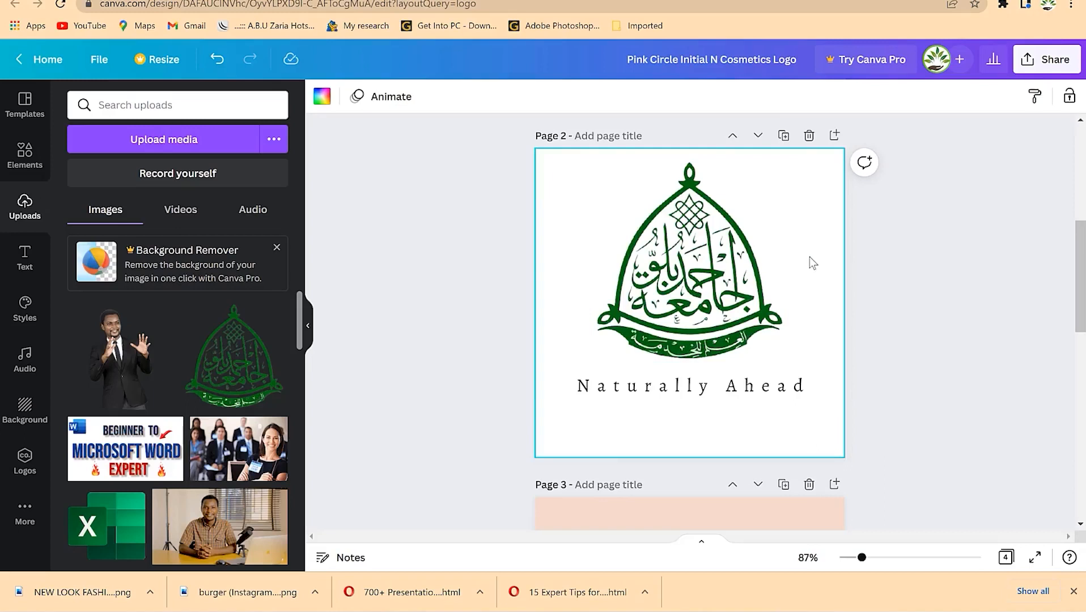
click(323, 97)
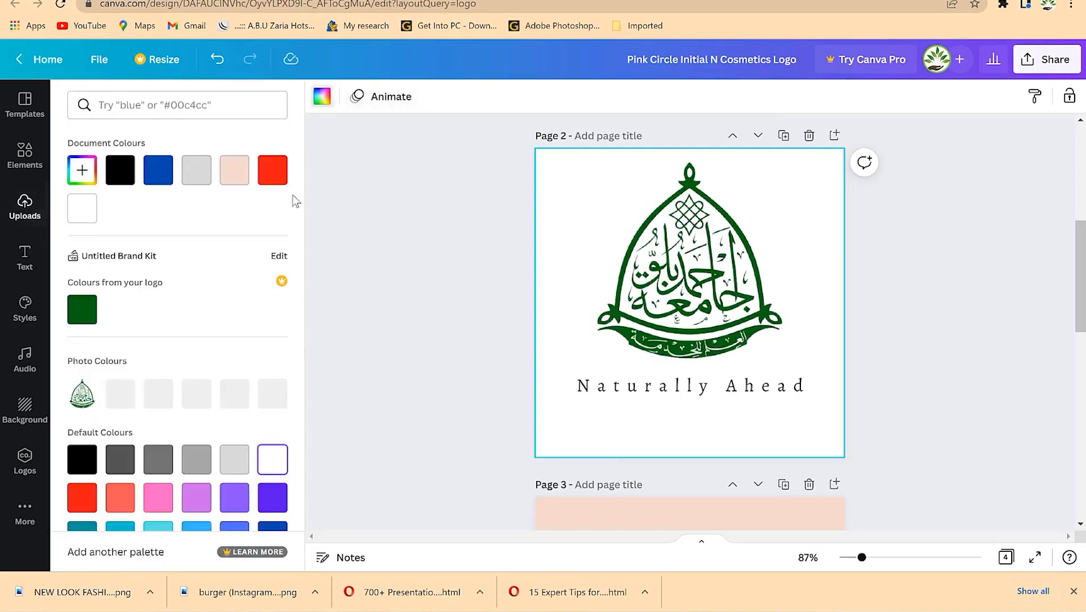
click(236, 172)
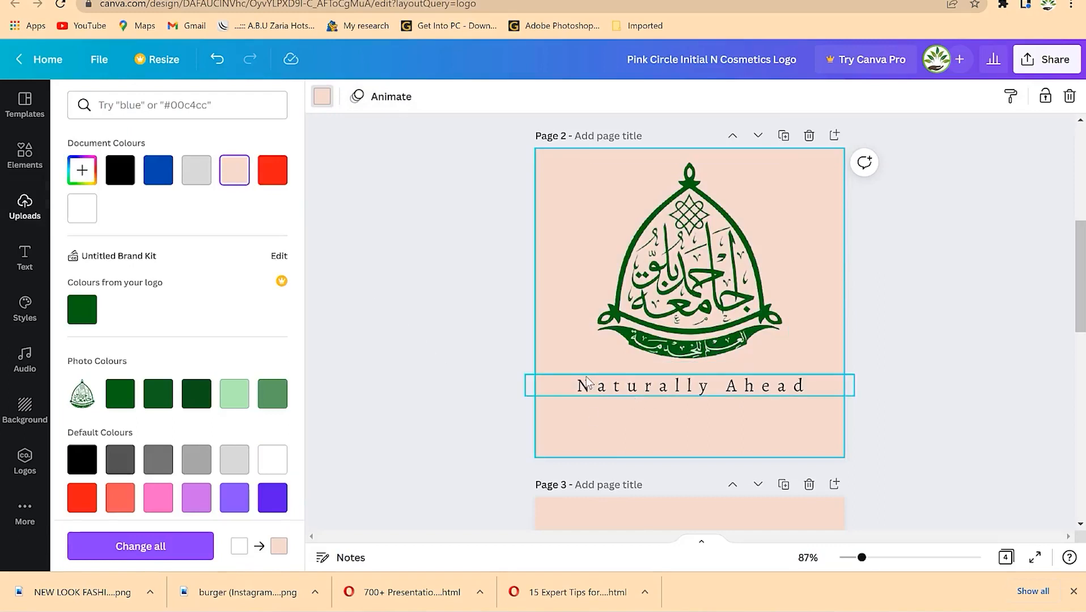
- Make the Naturally Ahead tagline bold, after trying and removing italic
click(629, 386)
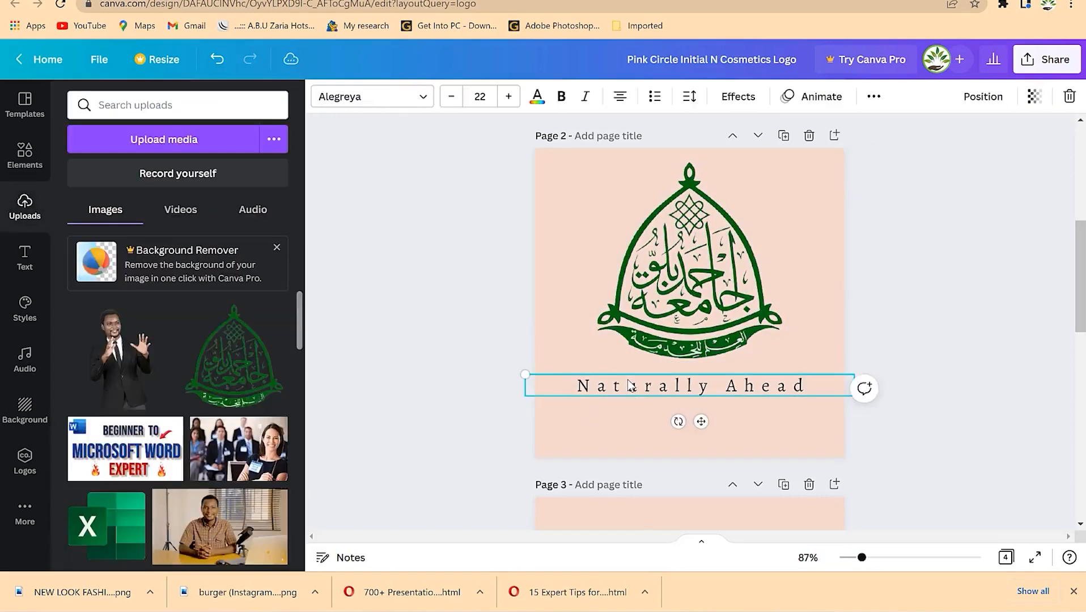
click(568, 97)
click(584, 102)
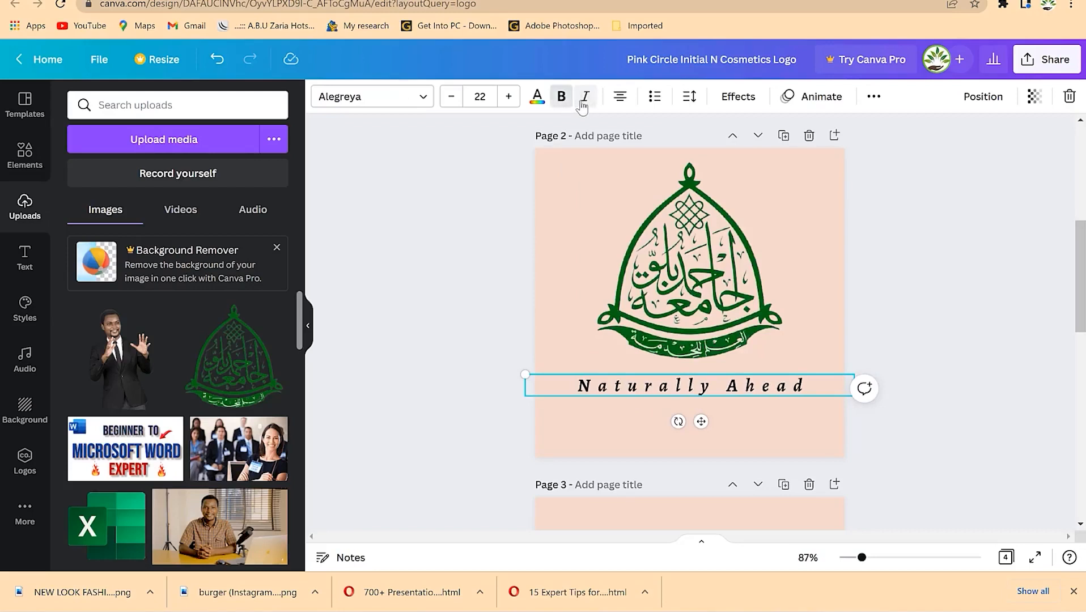
click(561, 98)
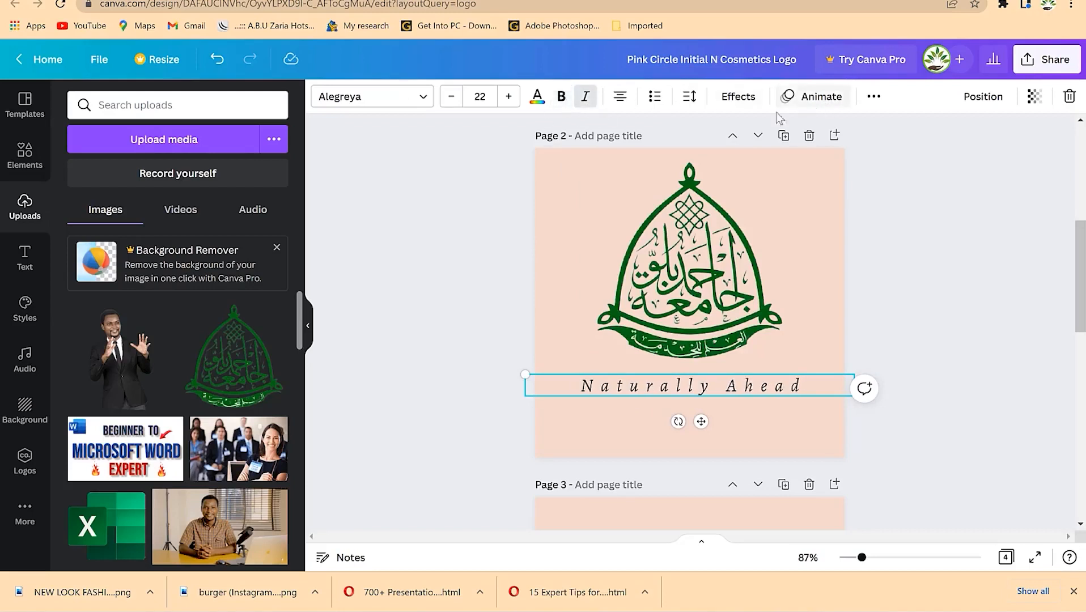
click(583, 104)
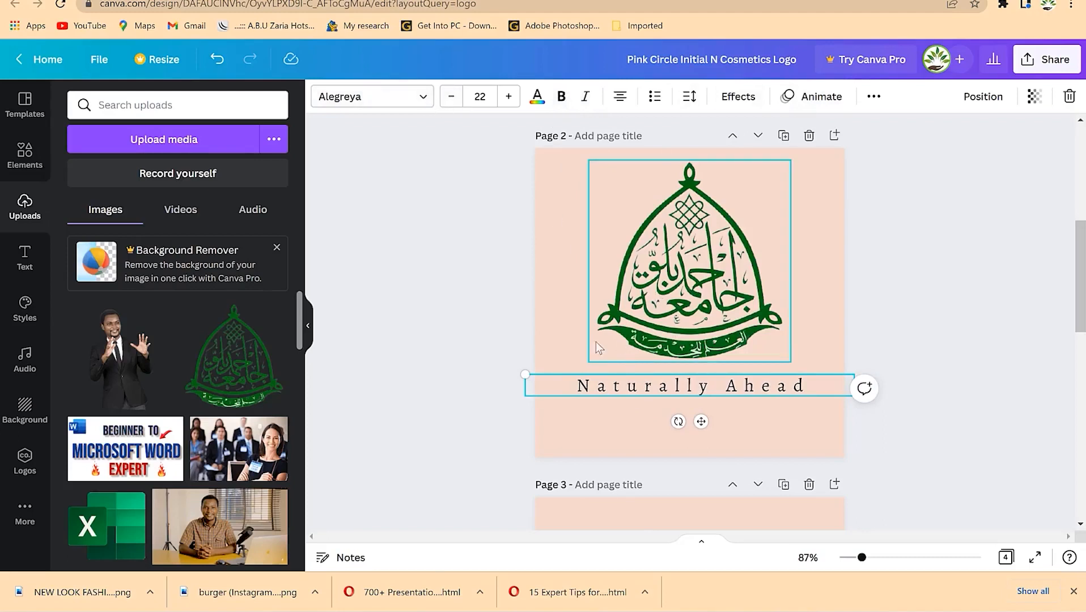
click(559, 96)
- Colour the tagline the same dark green as the crest logo
click(537, 96)
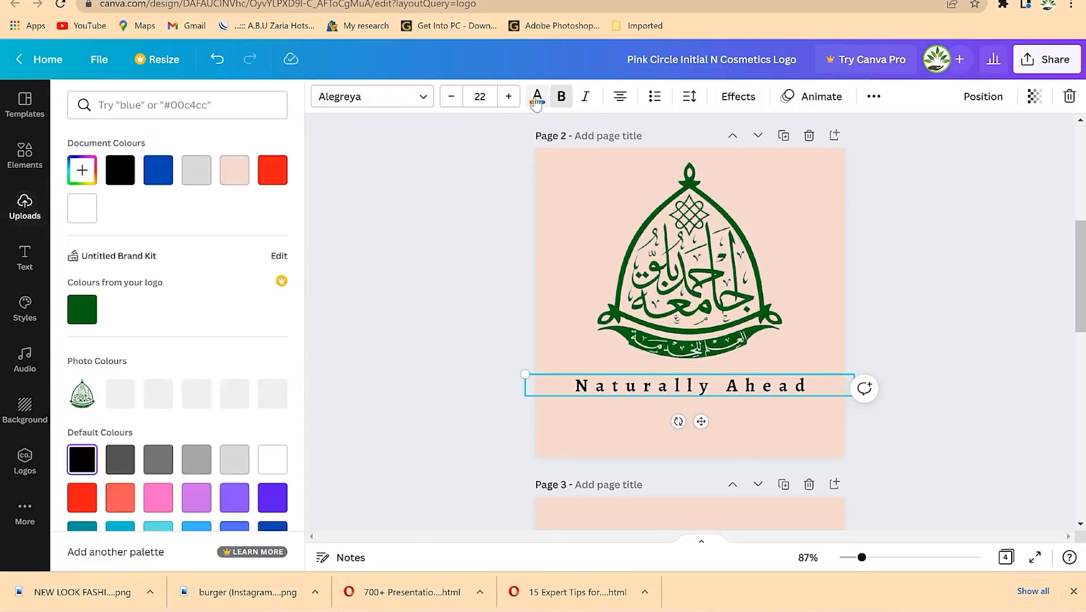
click(266, 180)
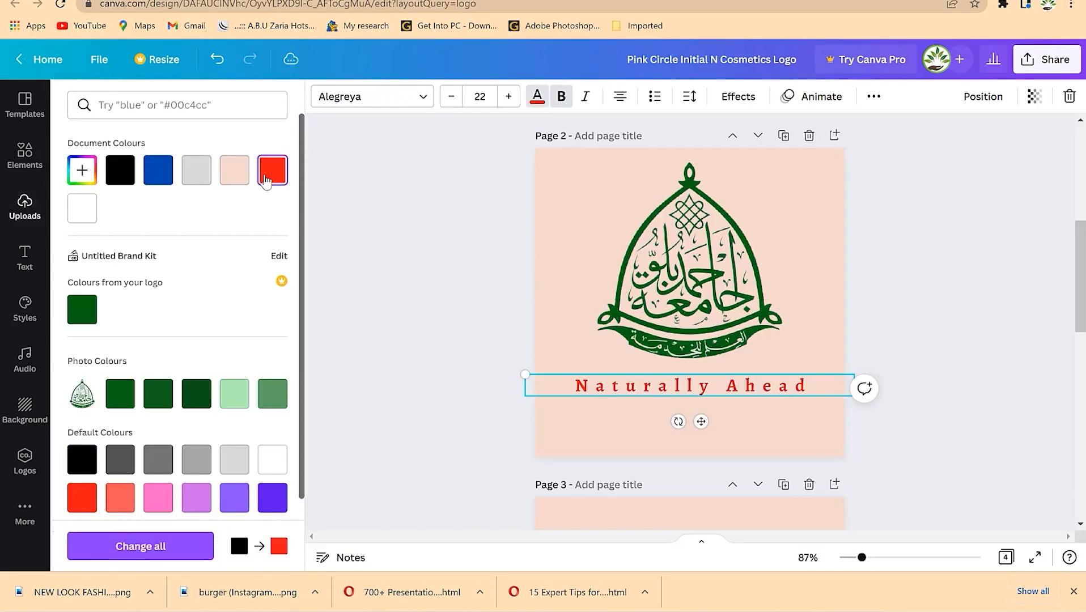
click(156, 180)
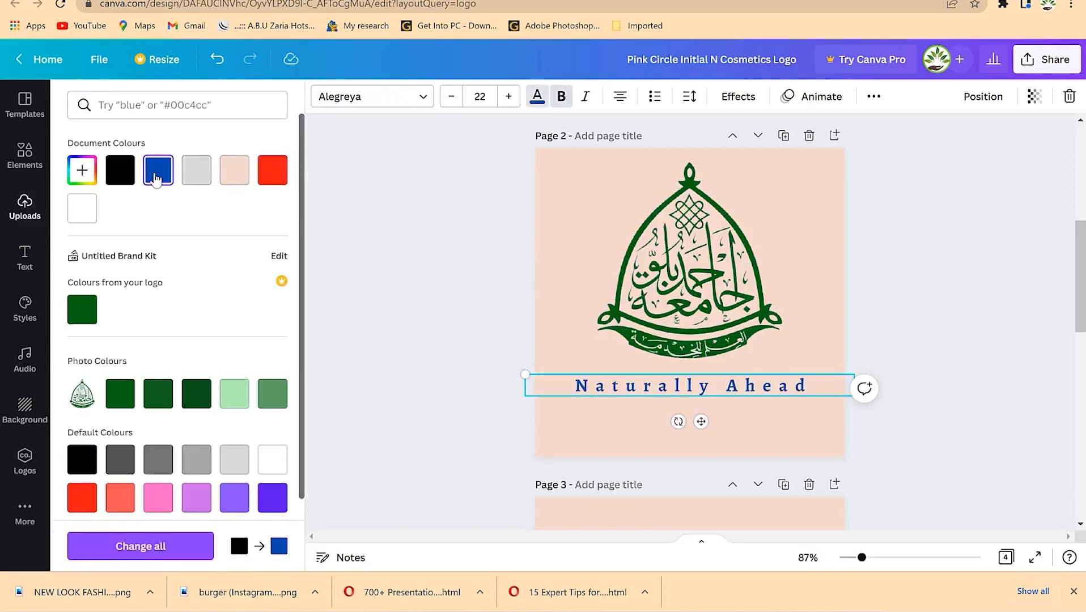
click(121, 393)
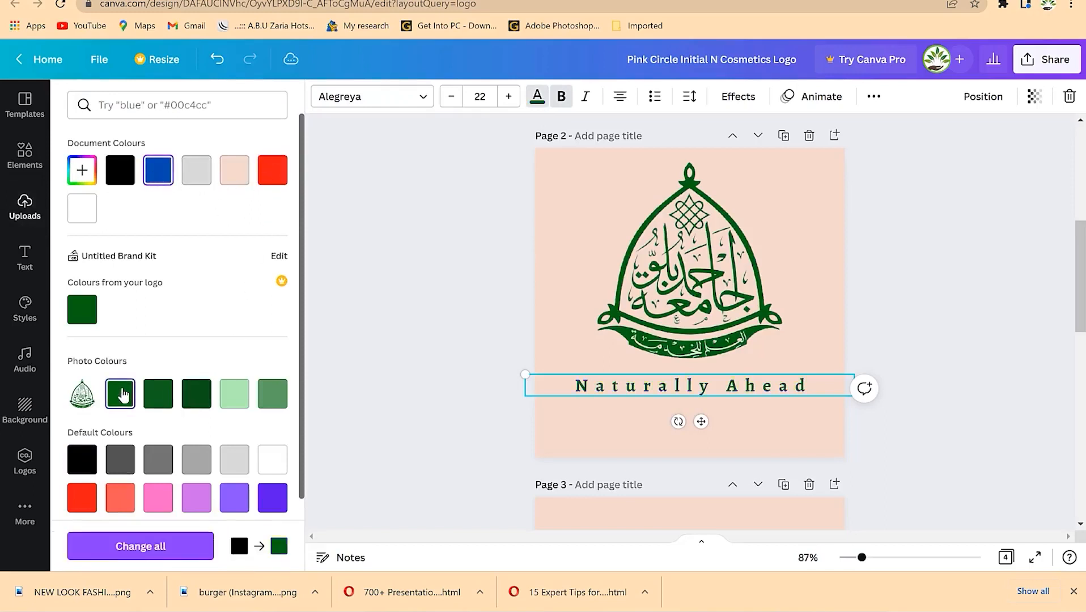
click(427, 120)
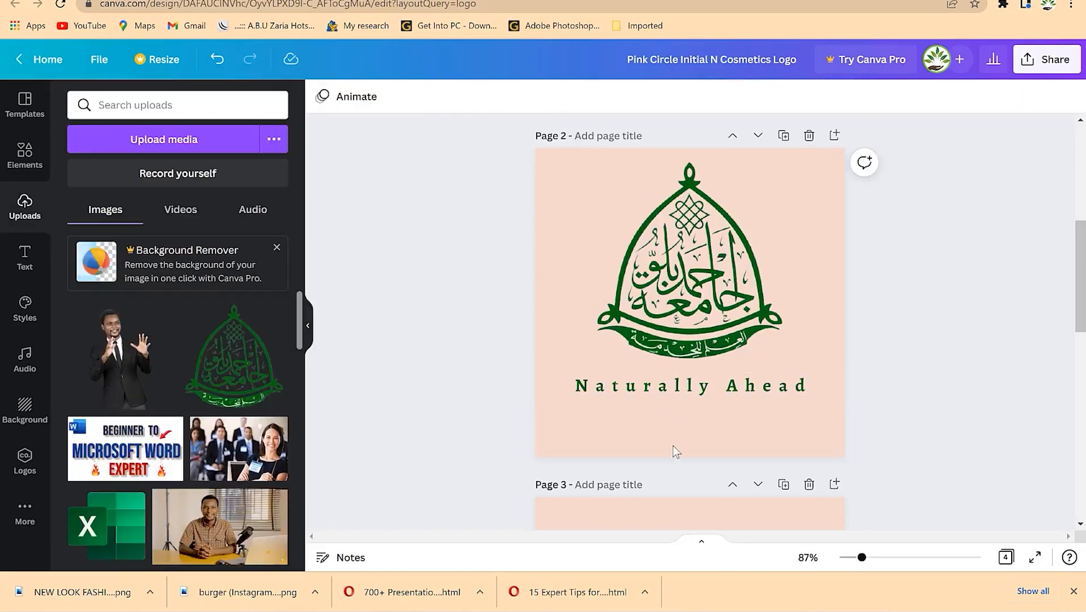
- Download only page 2 of the design as a PNG
click(817, 210)
scroll(821, 442, down, 5)
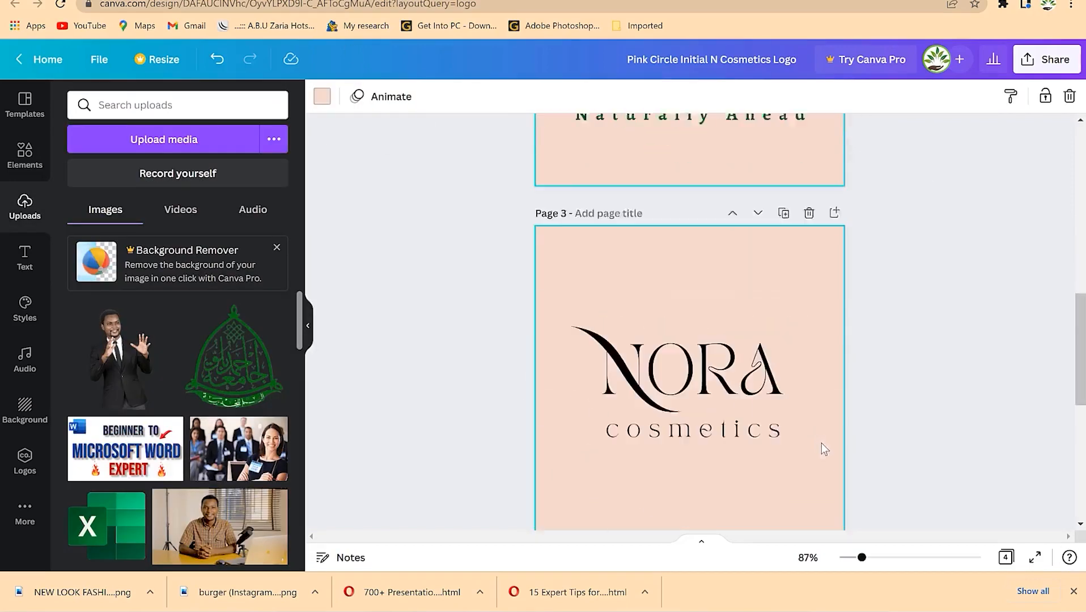
scroll(760, 461, up, 10)
scroll(768, 450, down, 8)
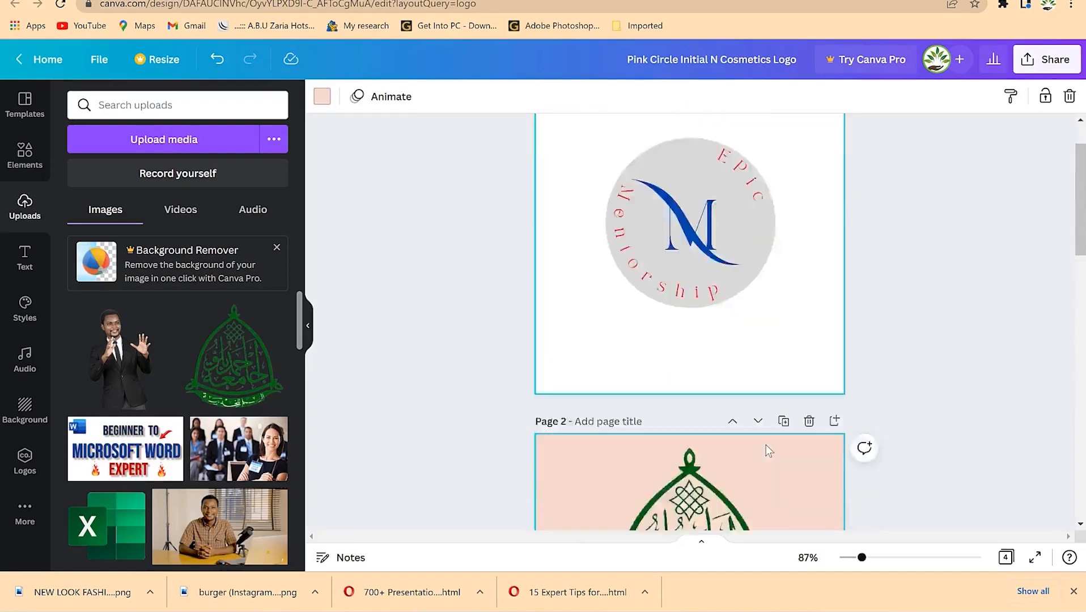
scroll(811, 312, up, 4)
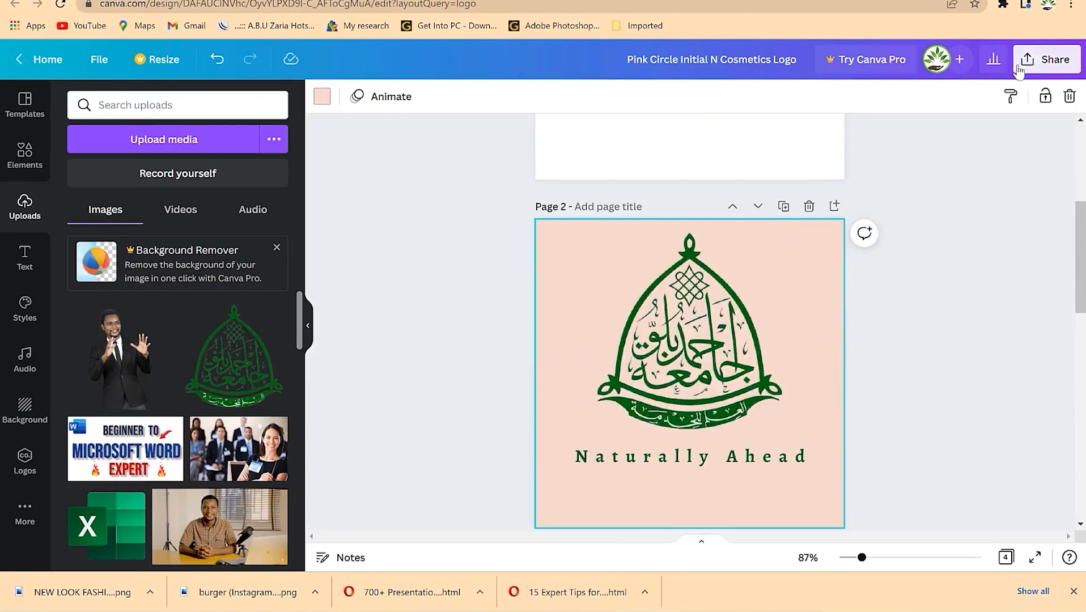
click(1037, 61)
click(868, 399)
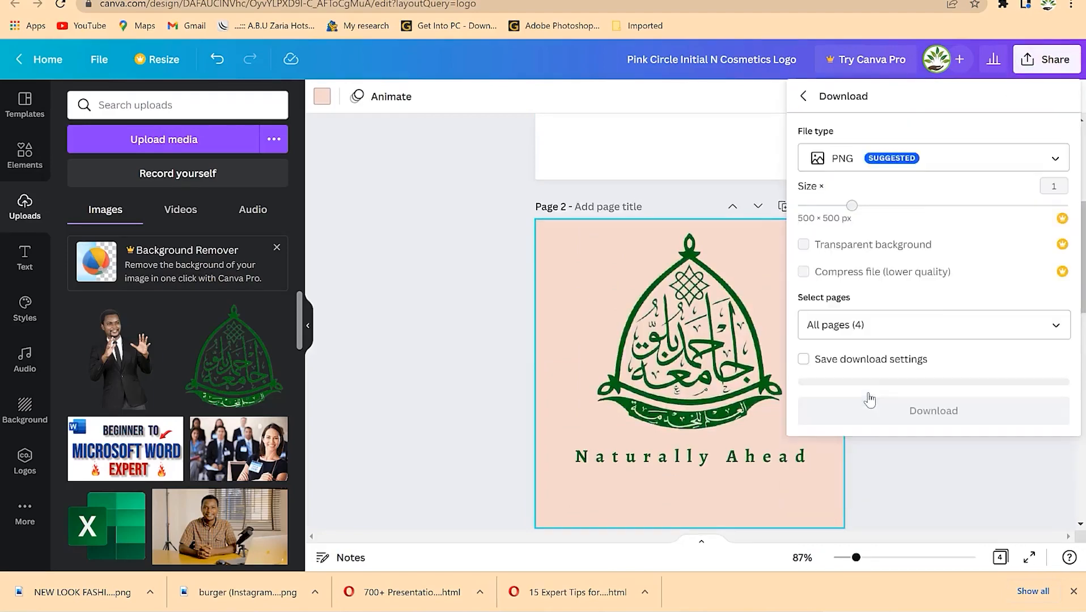
click(901, 322)
click(918, 181)
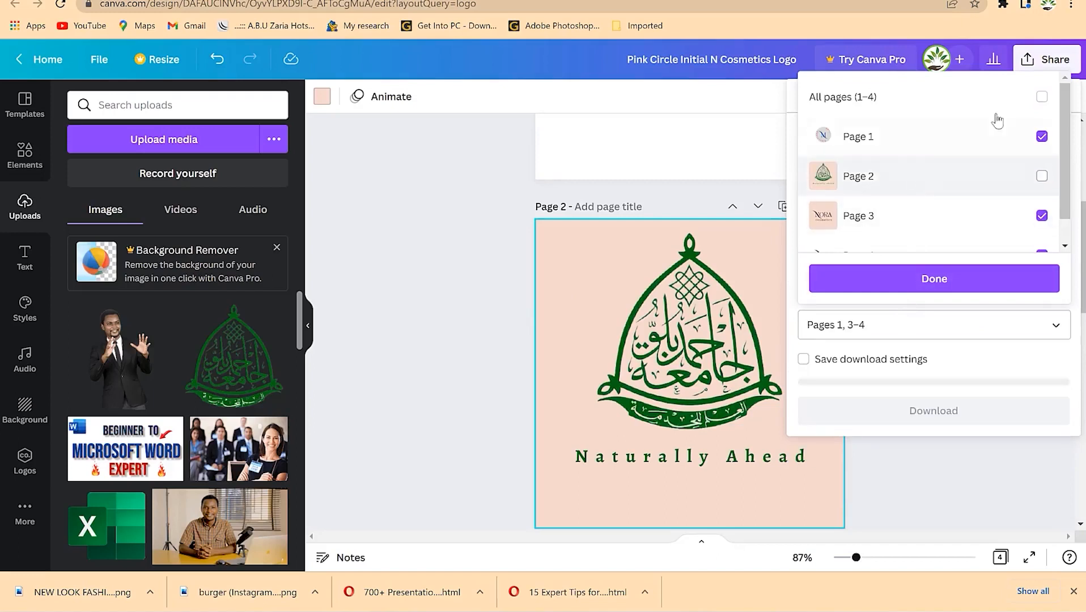
click(1042, 97)
click(1042, 96)
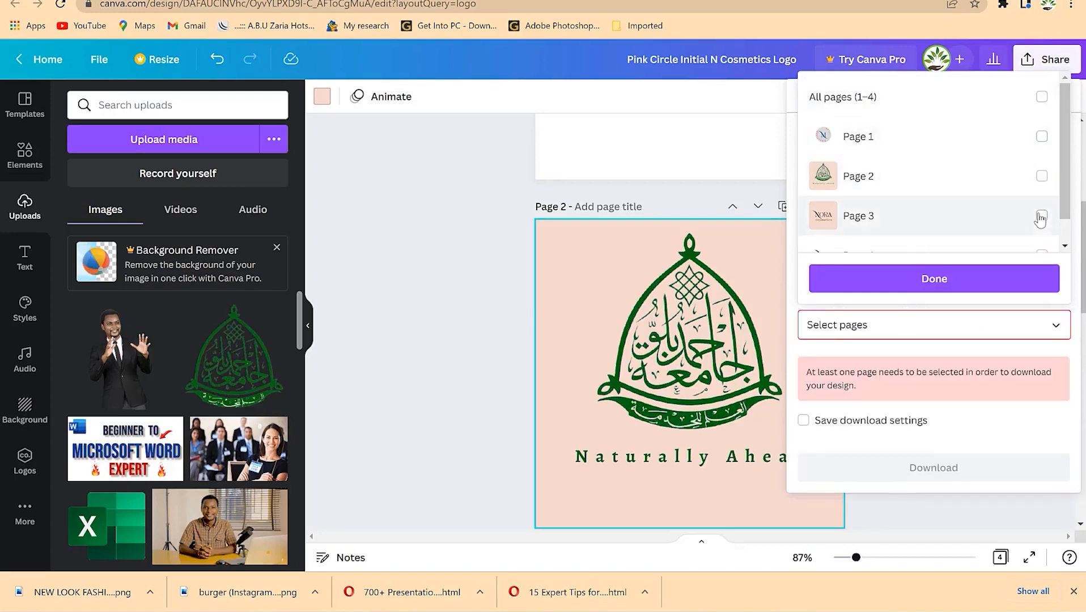
click(1042, 176)
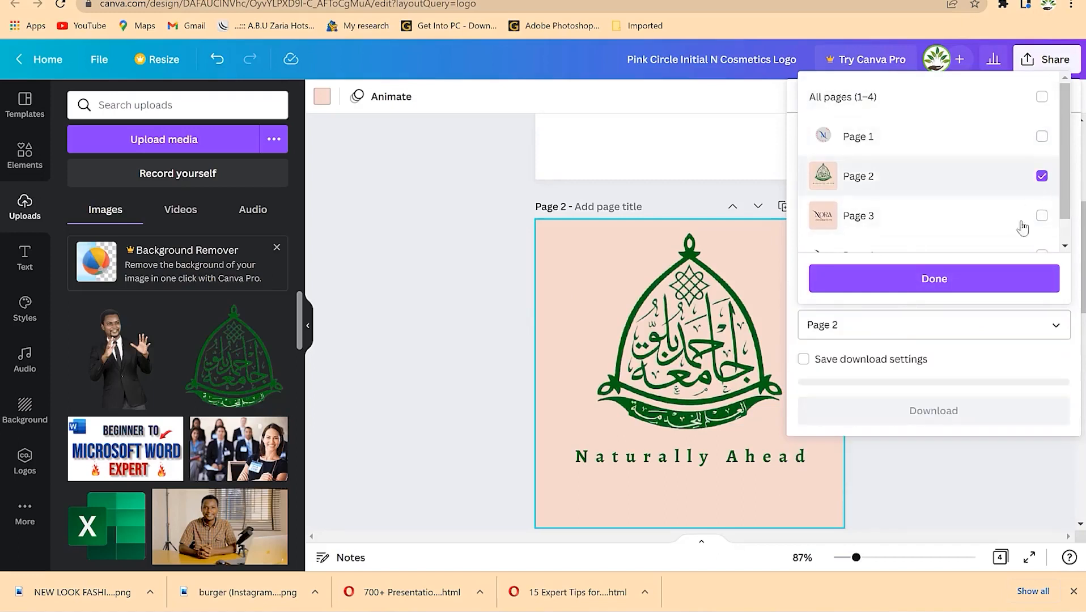
click(979, 283)
click(895, 408)
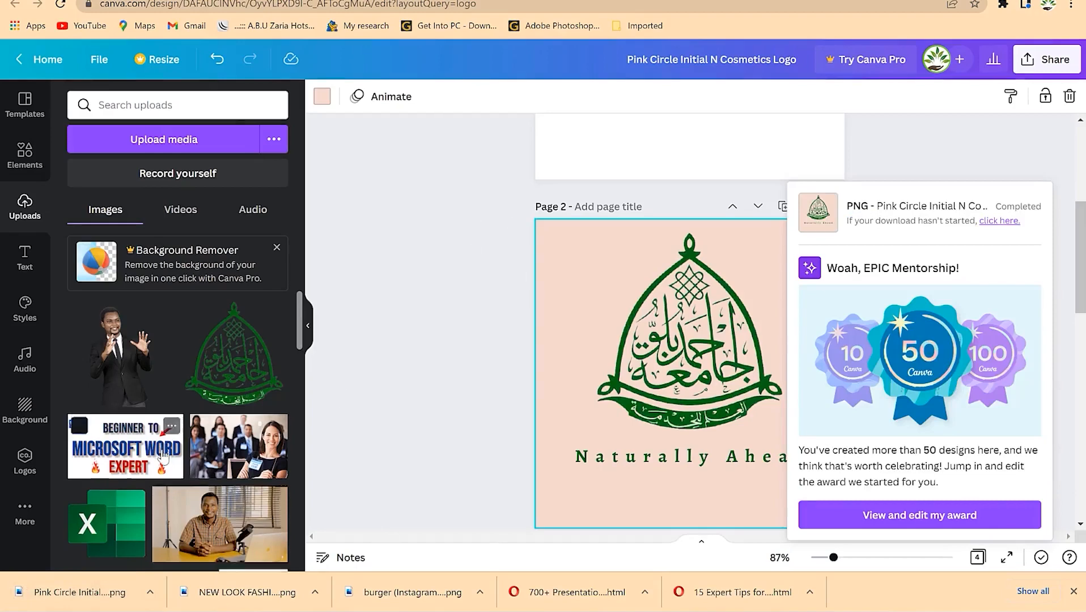
- Go back to the Canva home page and bring up the custom size options
scroll(165, 451, down, 10)
scroll(164, 451, down, 3)
scroll(165, 452, up, 5)
scroll(163, 445, down, 6)
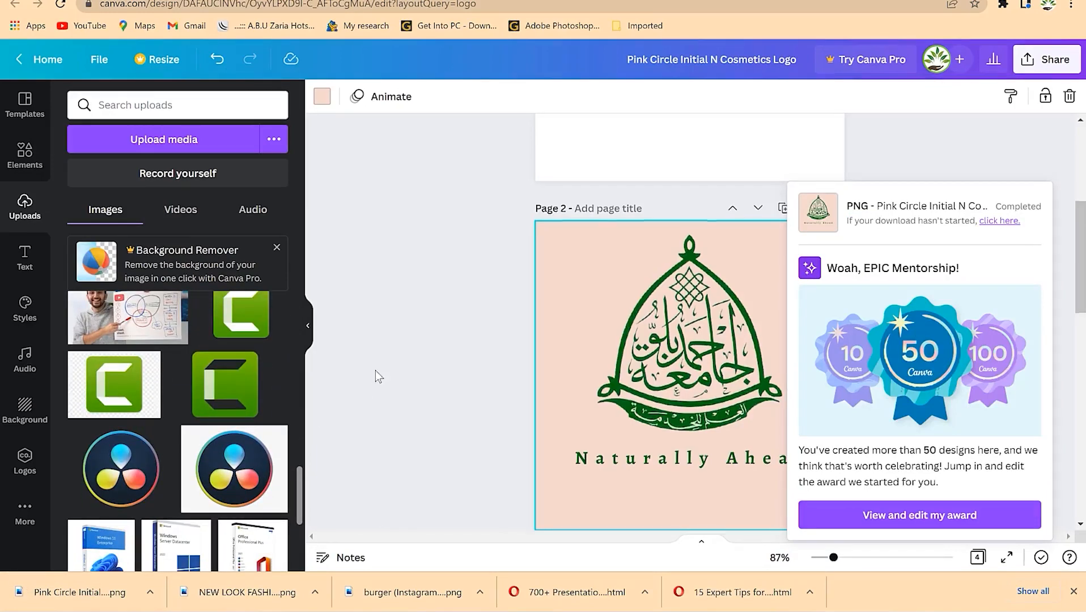
scroll(376, 373, up, 5)
scroll(390, 370, down, 8)
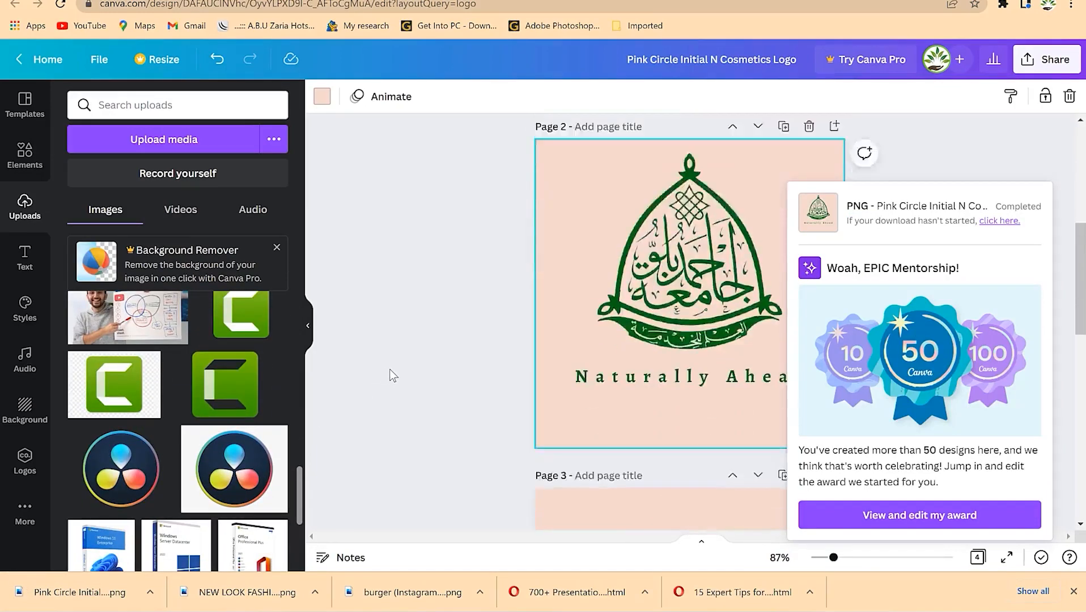
scroll(389, 369, down, 5)
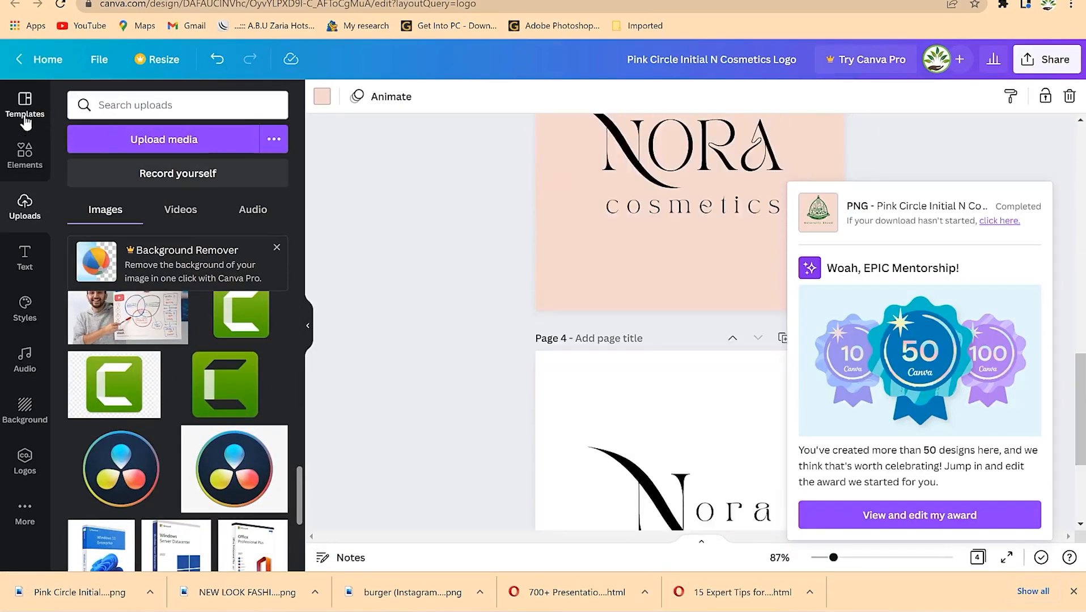
click(50, 67)
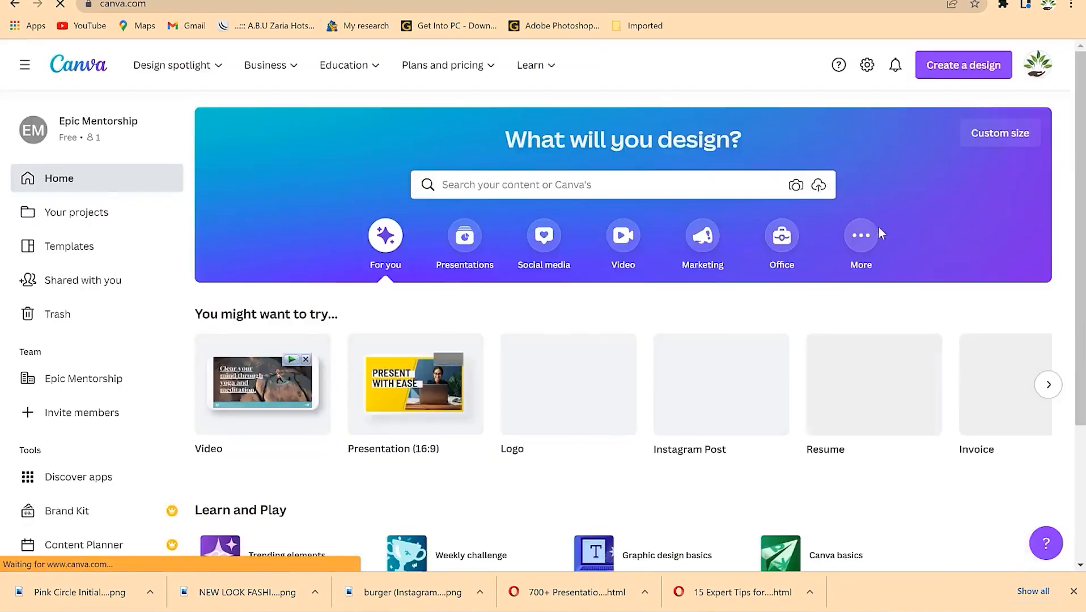
click(999, 133)
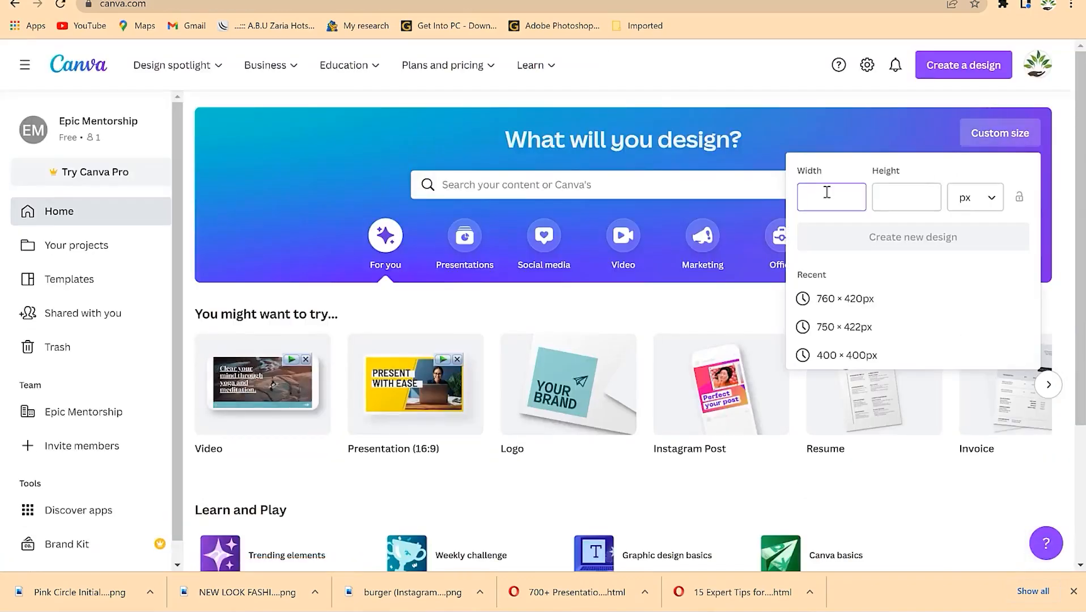
- Create a new custom design of 400 × 400 px
text(400)
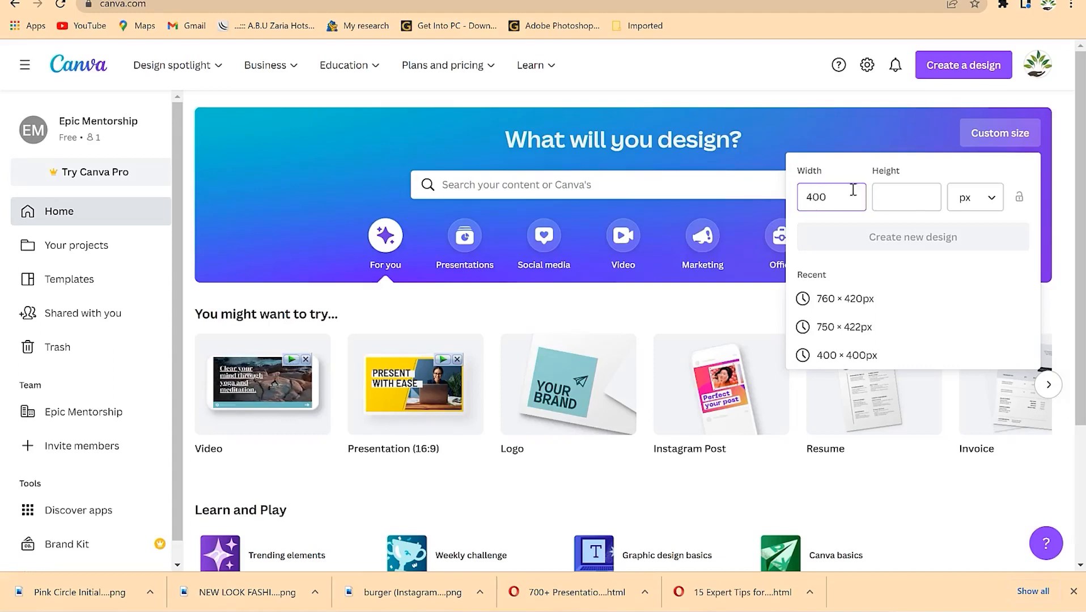
click(911, 203)
text(400)
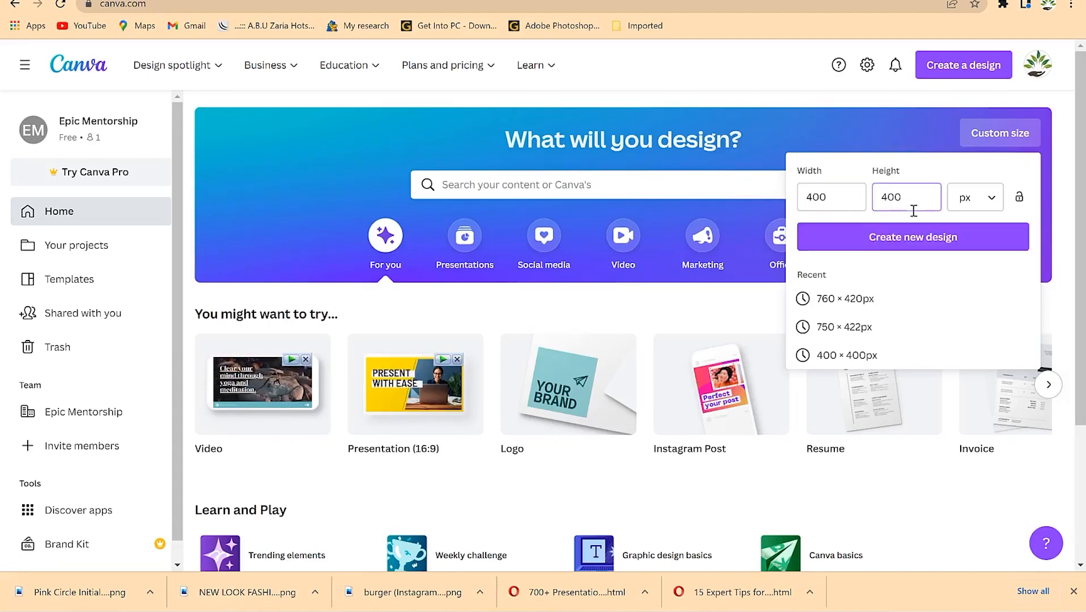
click(884, 237)
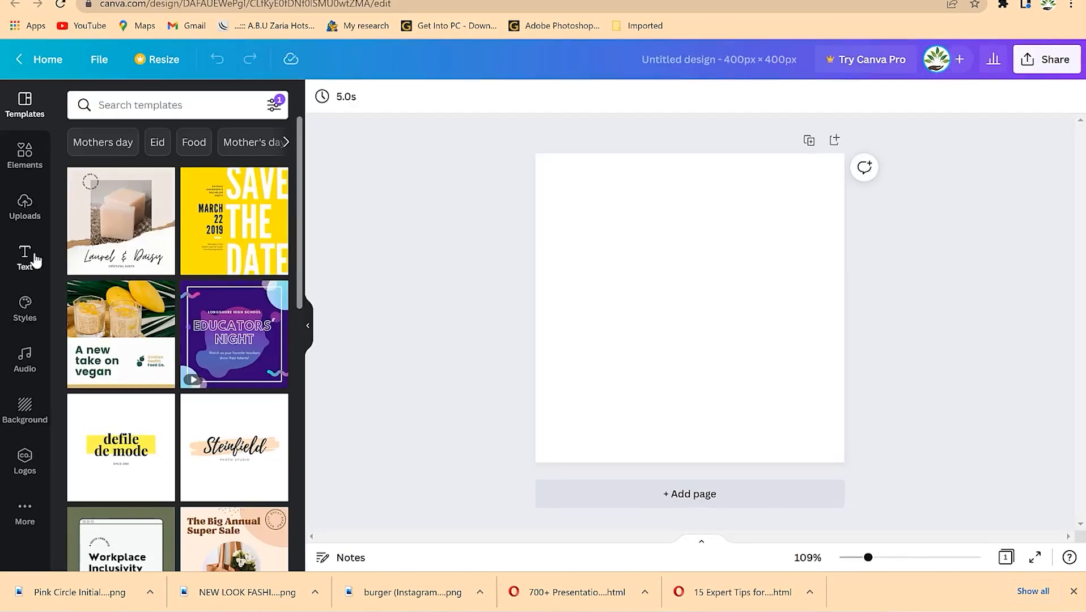
- Fill the page with the grey glitter background texture
click(25, 419)
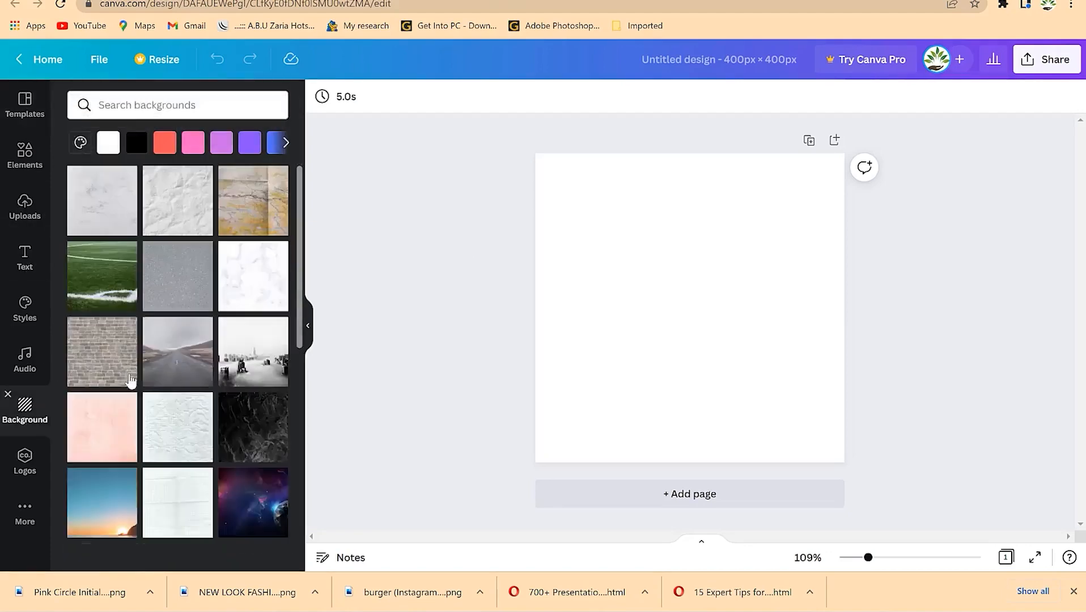
scroll(163, 450, down, 3)
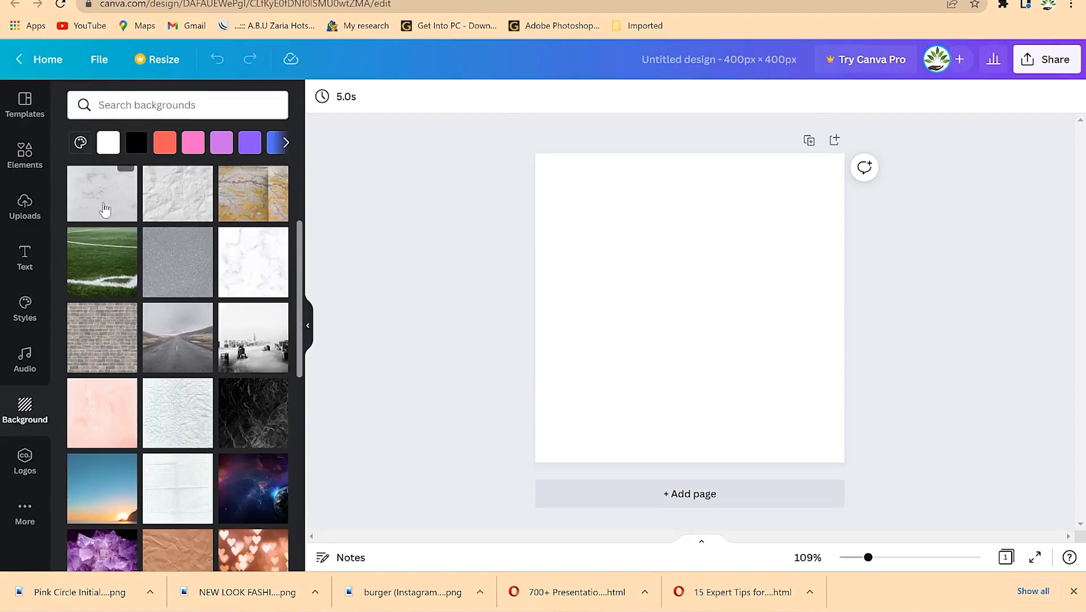
drag(172, 281, 563, 220)
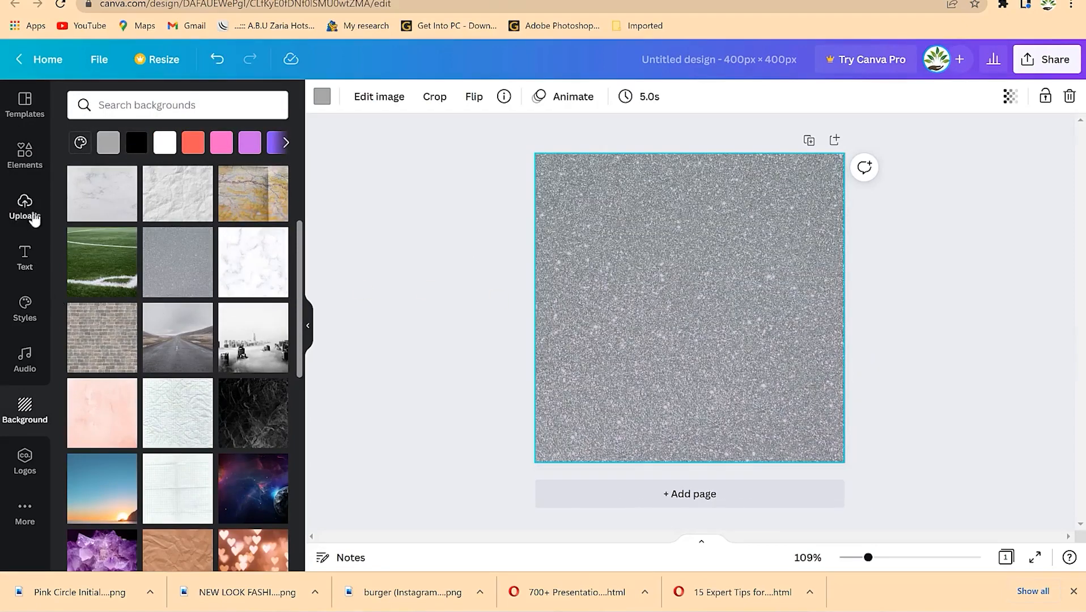
- Drag the red leafy branch from Elements graphics onto the upper middle of the glitter page
click(26, 169)
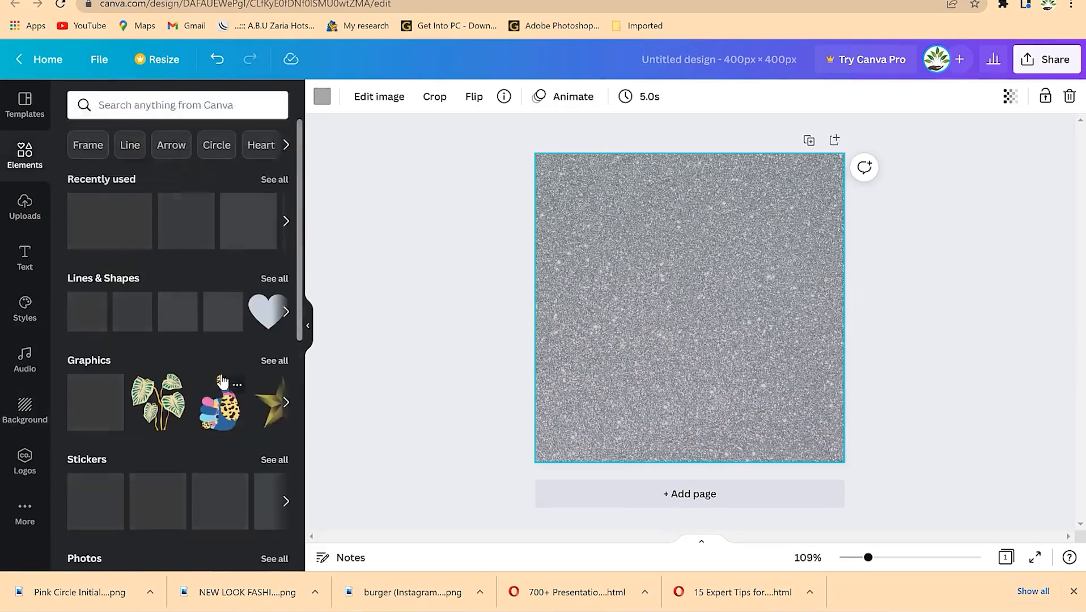
scroll(193, 385, down, 2)
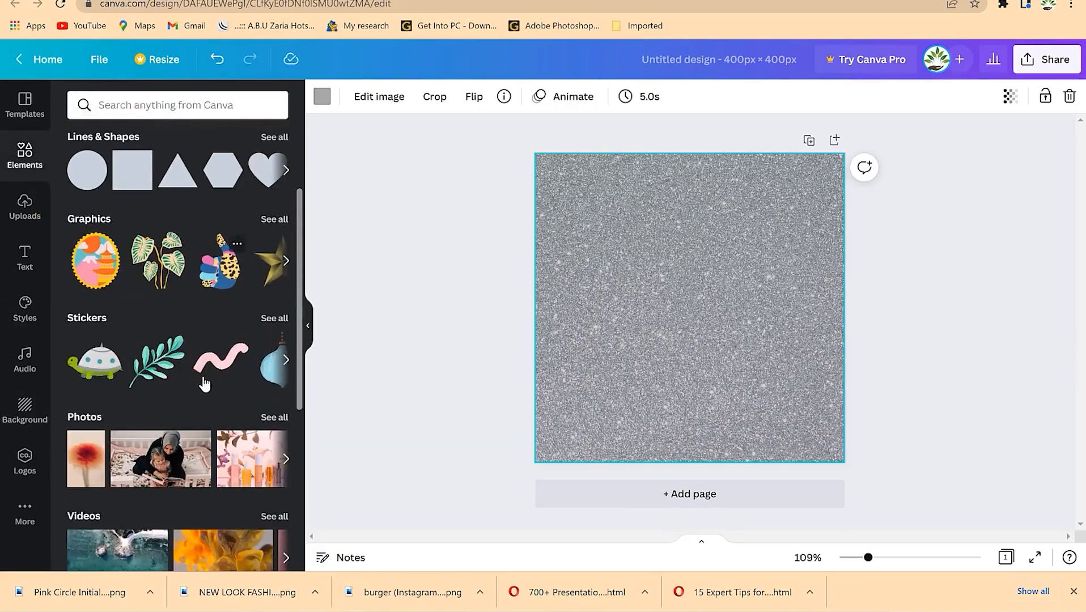
scroll(181, 397, down, 1)
scroll(181, 406, down, 4)
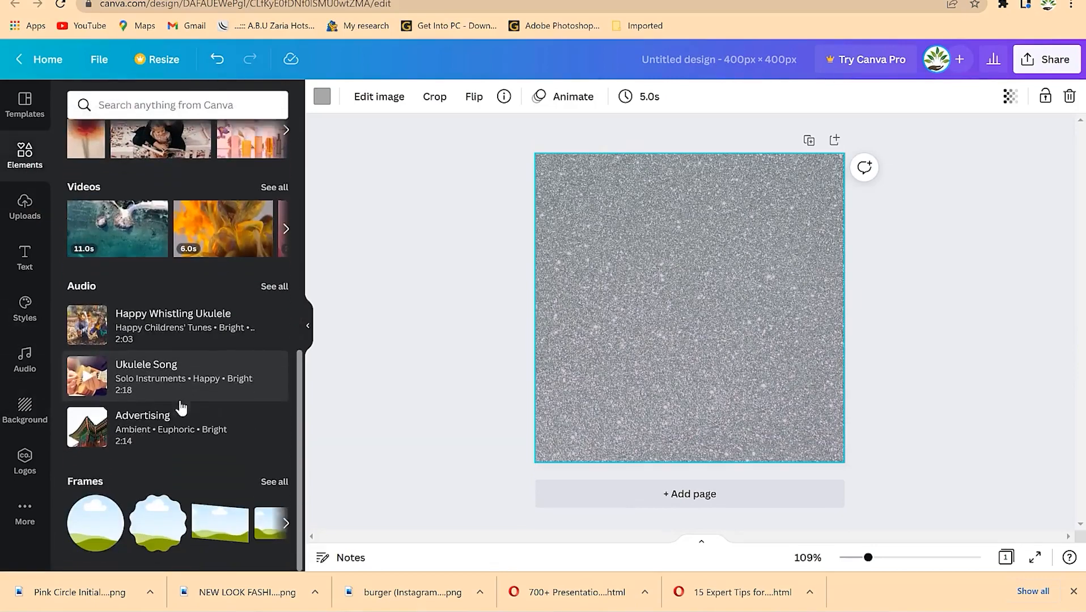
scroll(183, 409, up, 6)
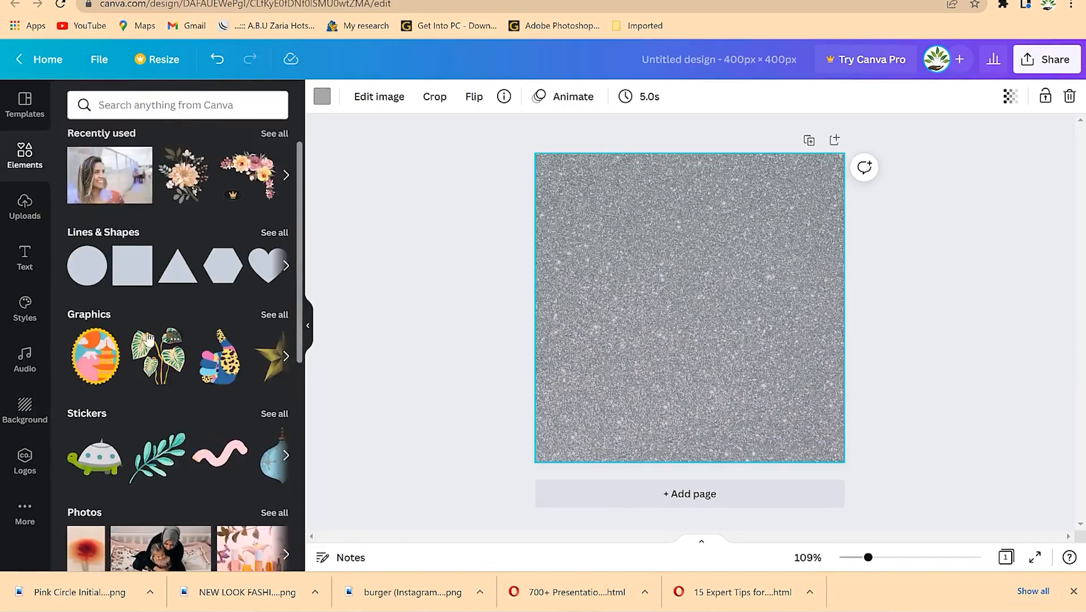
click(276, 314)
scroll(238, 386, down, 1)
scroll(235, 398, down, 1)
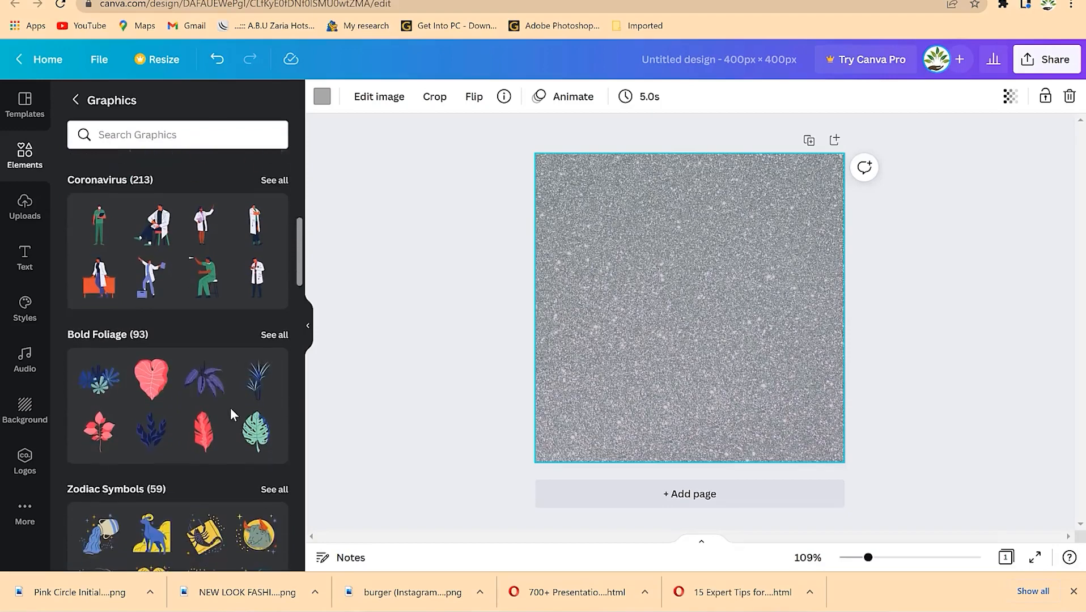
scroll(230, 408, down, 2)
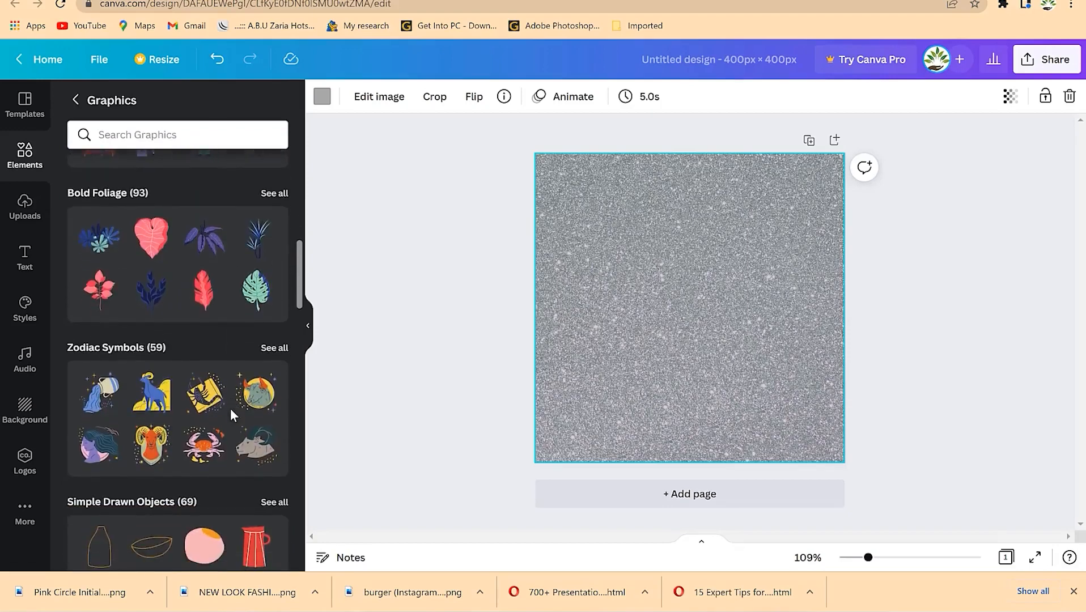
scroll(181, 418, down, 12)
scroll(181, 419, down, 3)
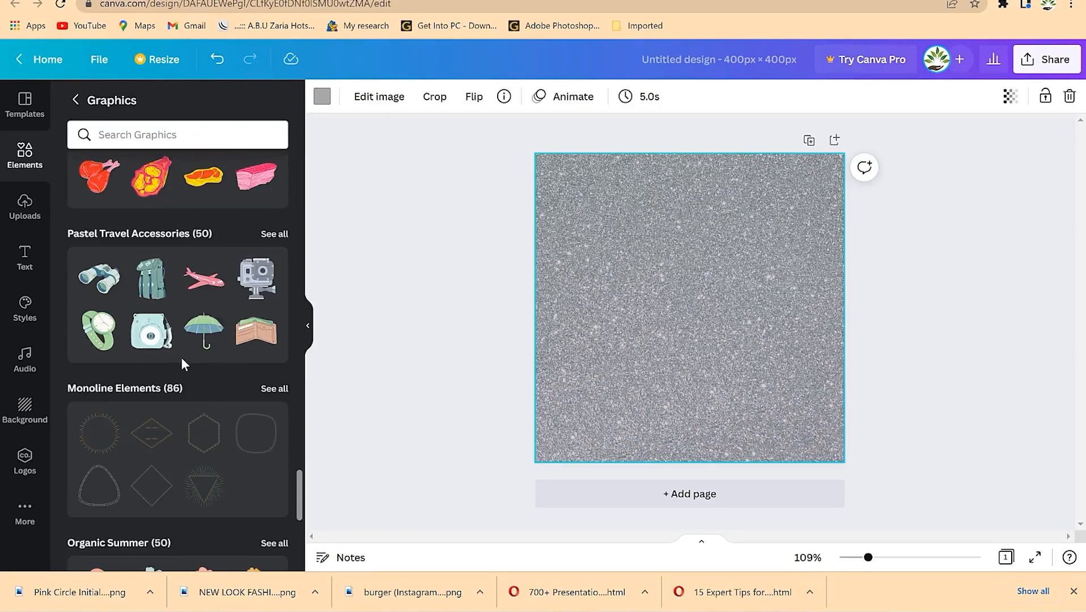
scroll(181, 362, down, 5)
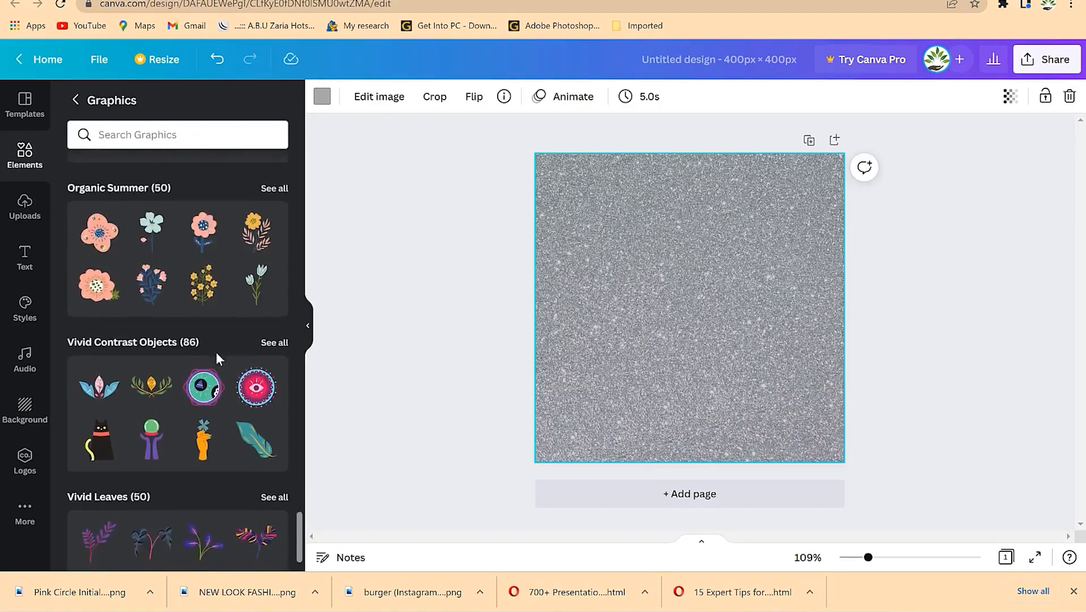
scroll(262, 465, up, 10)
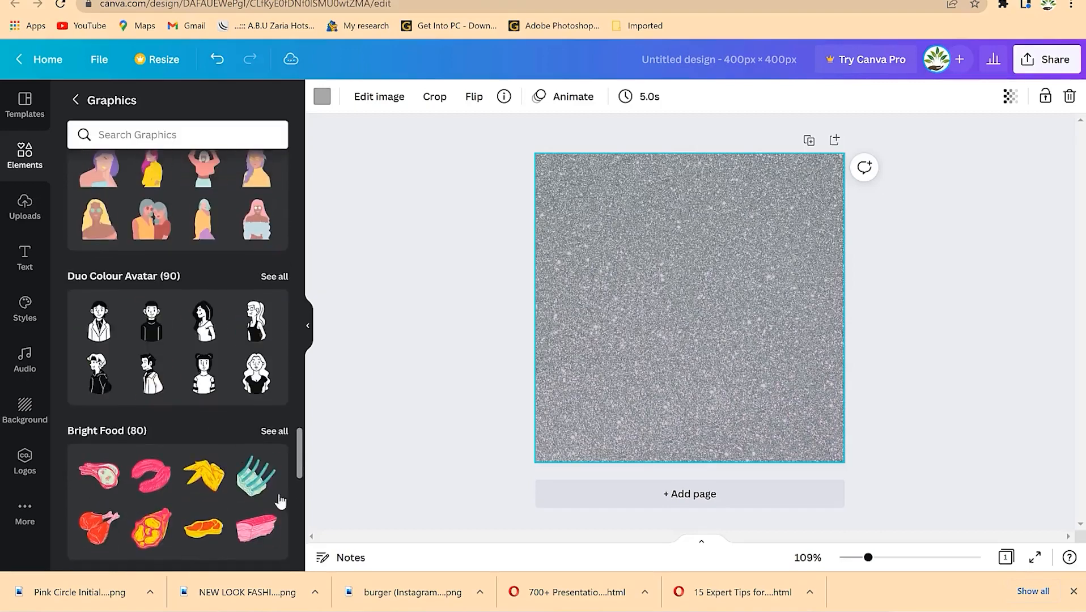
scroll(277, 437, up, 2)
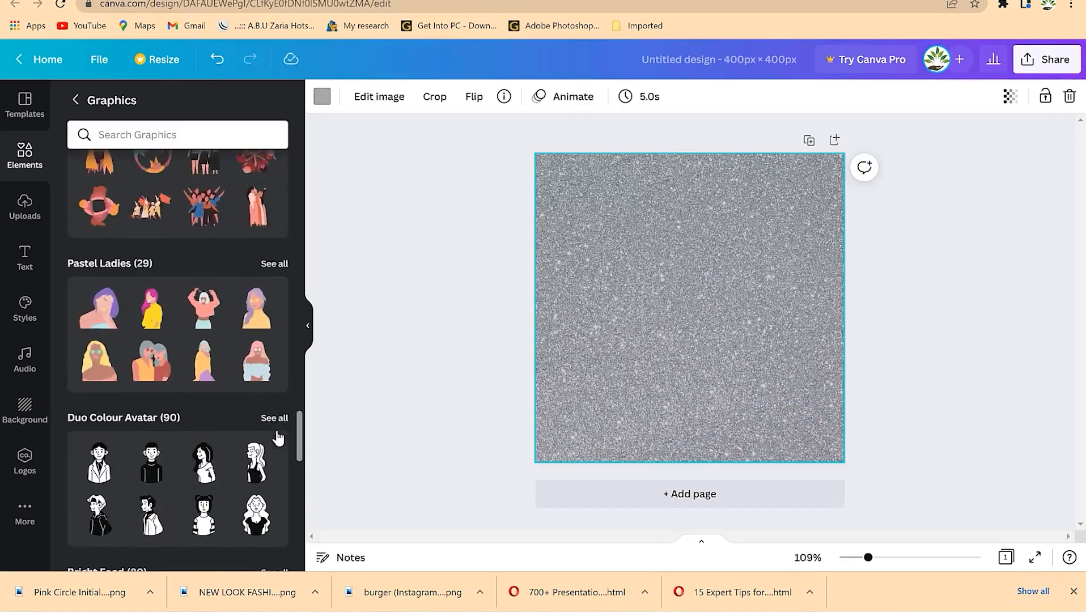
scroll(248, 379, up, 8)
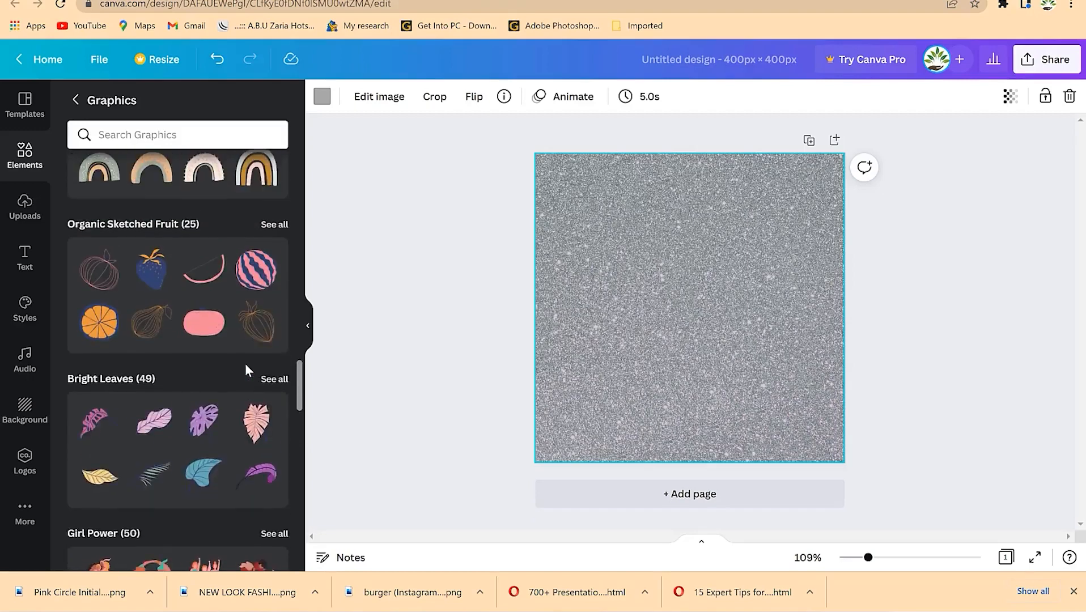
scroll(245, 363, up, 3)
mouse_move(153, 388)
mouse_down()
mouse_move(425, 351)
mouse_move(686, 272)
mouse_move(680, 229)
mouse_move(663, 229)
mouse_move(680, 242)
mouse_up()
click(794, 288)
click(704, 278)
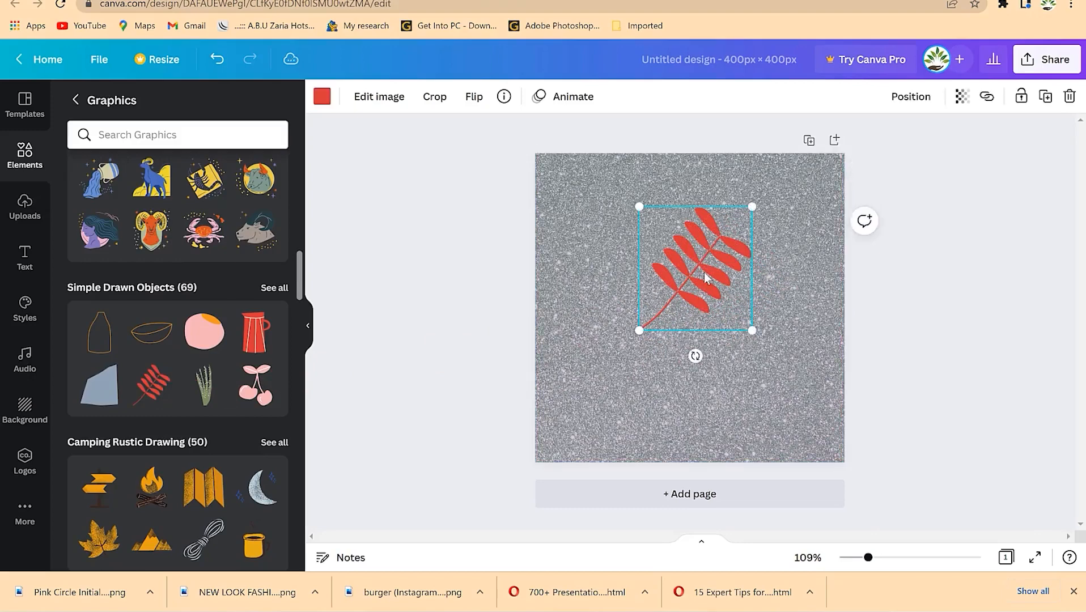
click(723, 388)
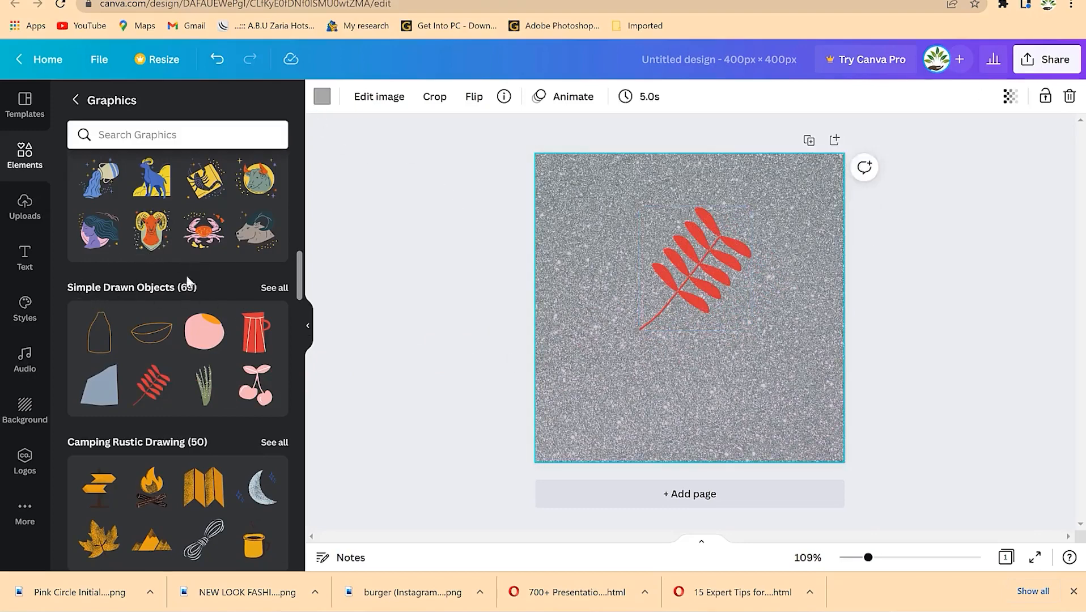
- Add a heading reading 'EPIC Mentorship' and move it down the page
click(24, 256)
click(150, 172)
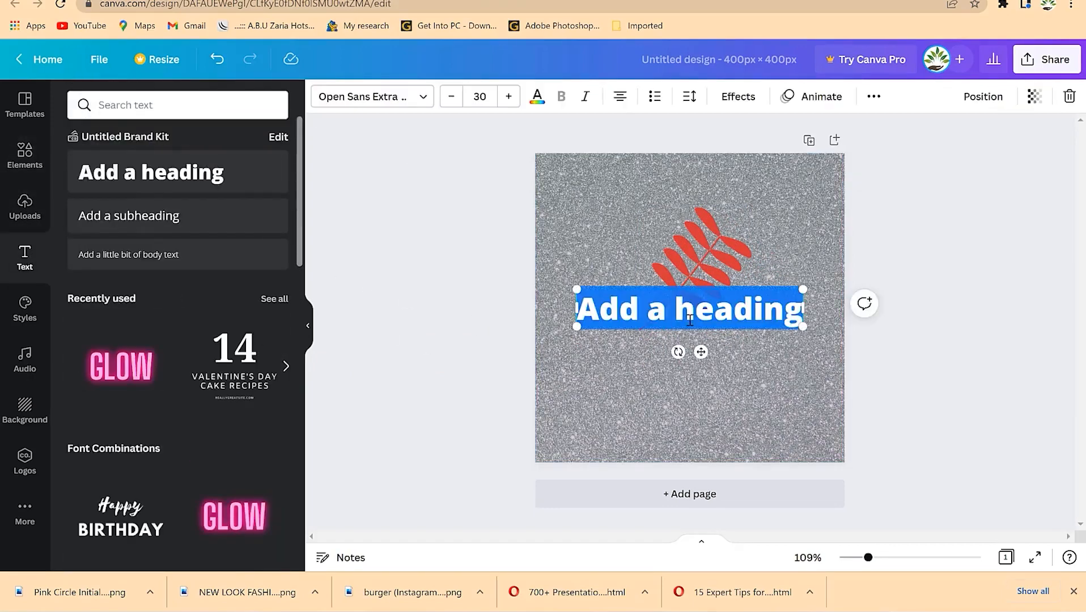
text(EPIC Mentorship)
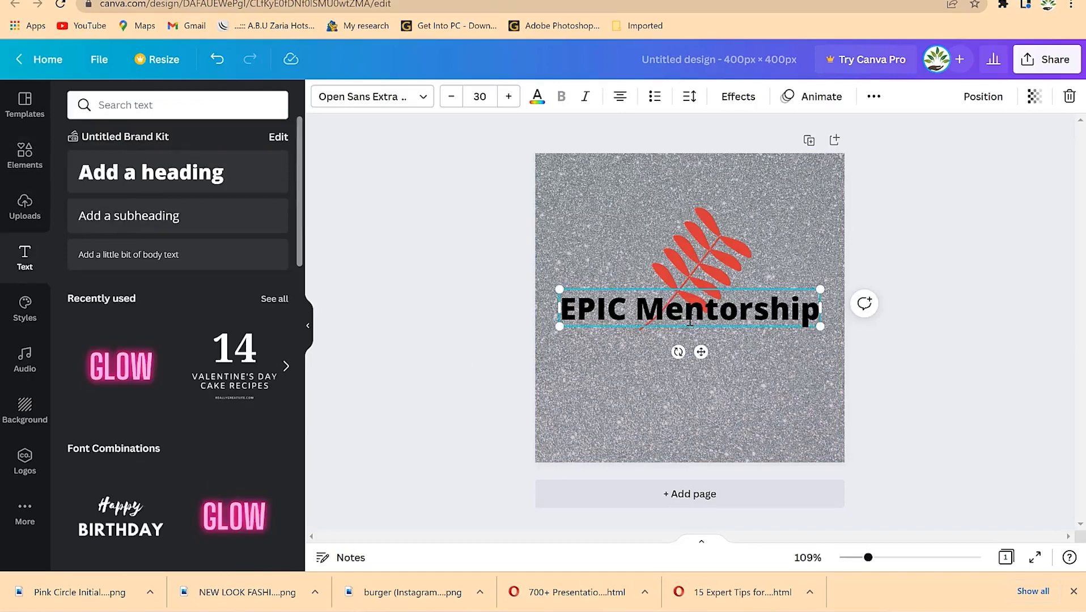
drag(690, 322, 695, 368)
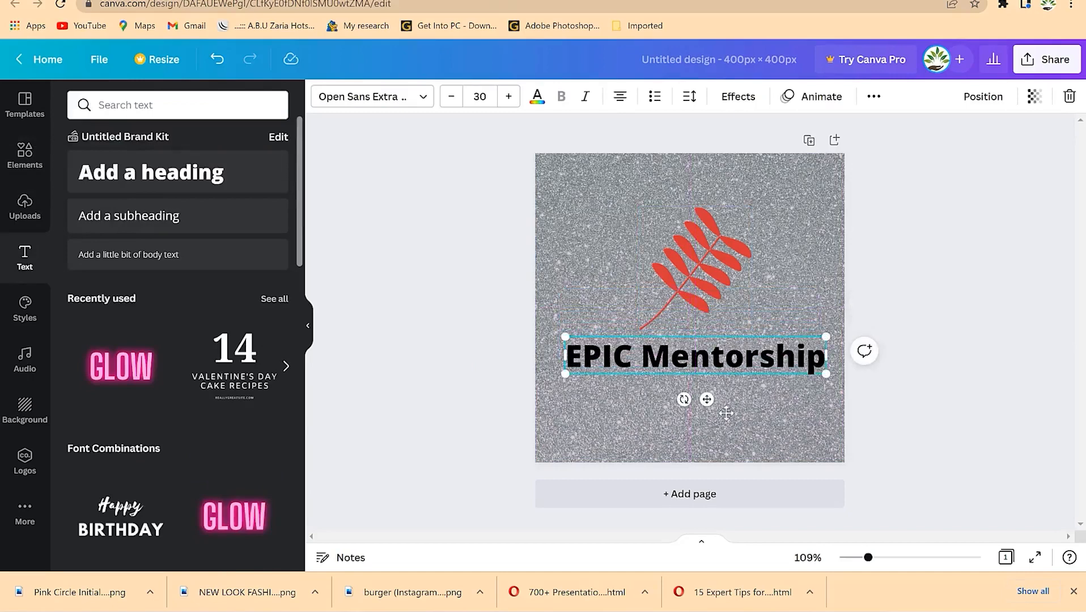
click(699, 434)
- Enlarge and centre the red leaf, with the heading lowered beneath it
click(697, 298)
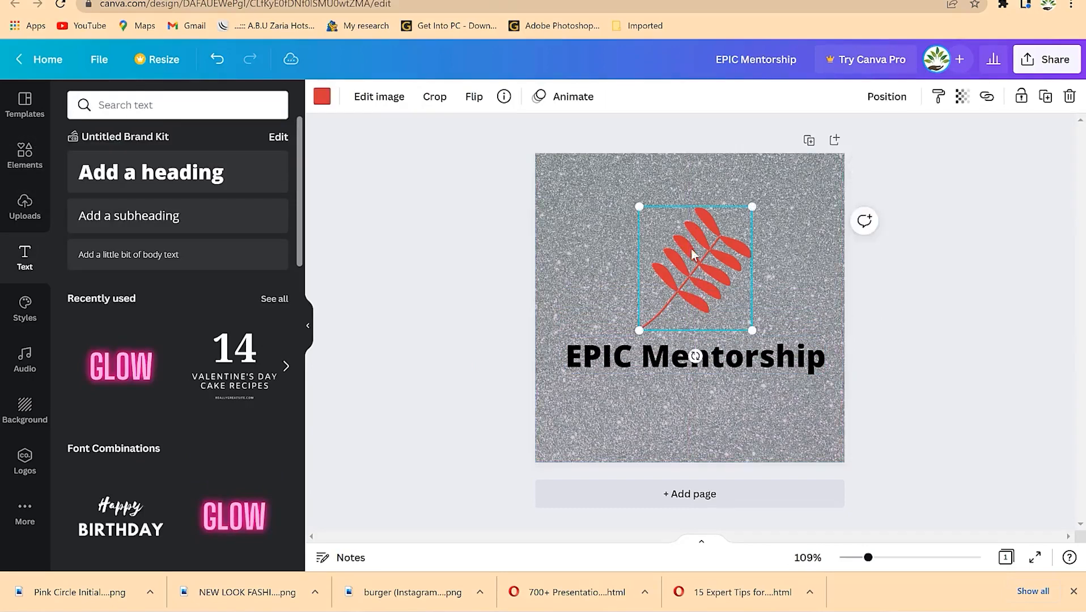
drag(639, 205, 606, 169)
mouse_move(726, 258)
mouse_down()
mouse_move(732, 272)
mouse_move(740, 263)
mouse_up()
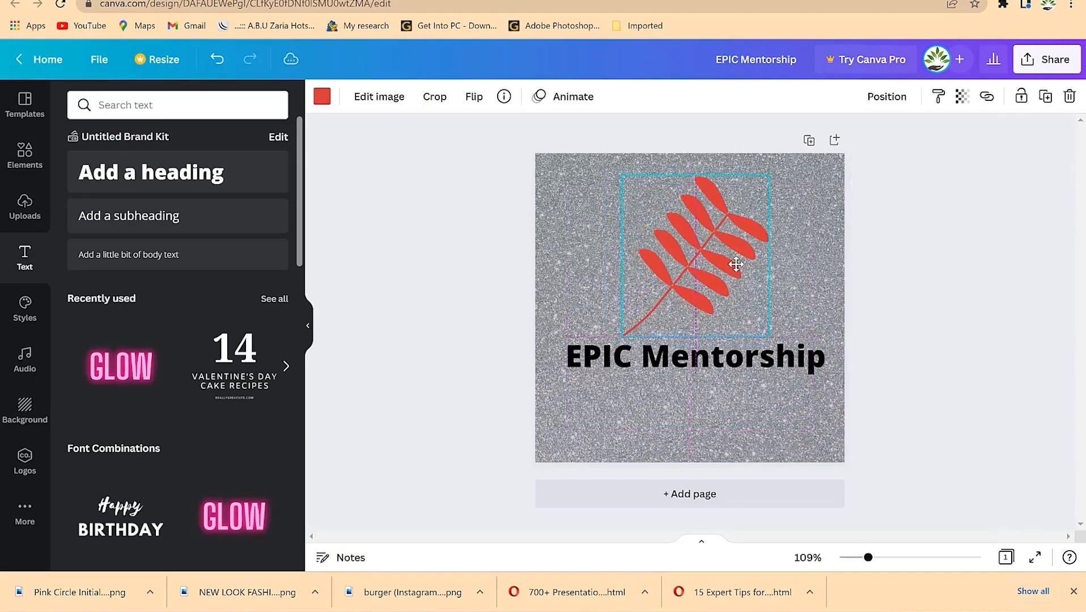
click(729, 372)
drag(728, 372, 729, 408)
drag(699, 255, 708, 283)
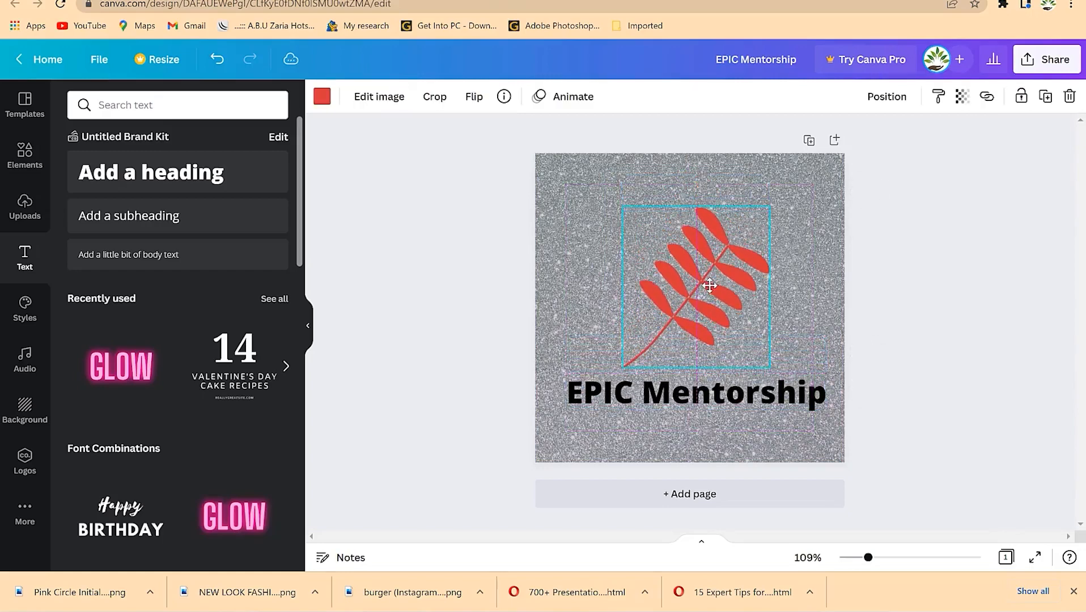
click(946, 271)
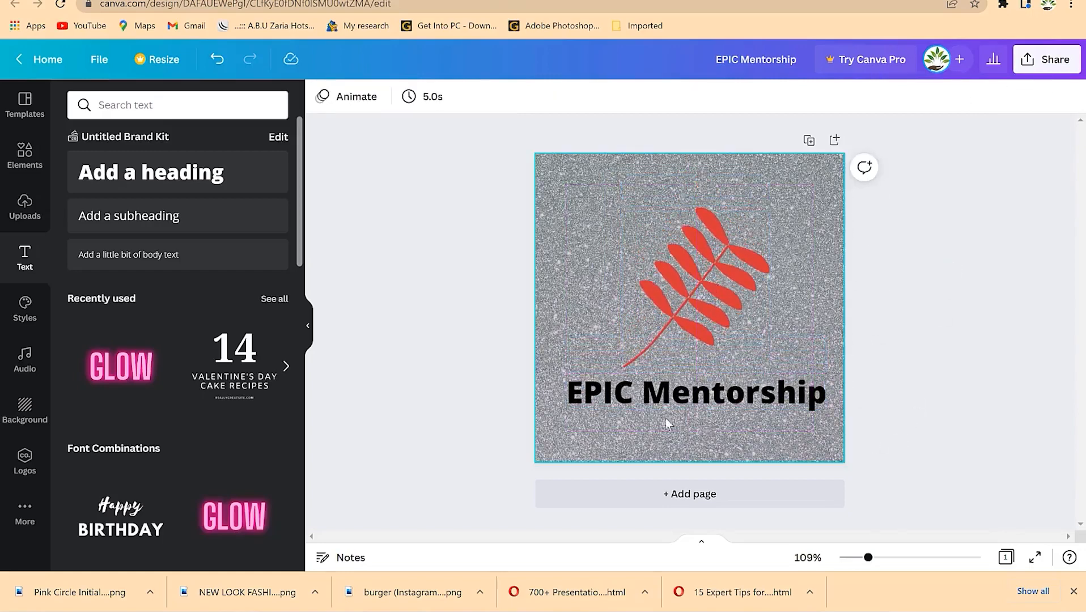
- Add a blank second page to the design
click(703, 493)
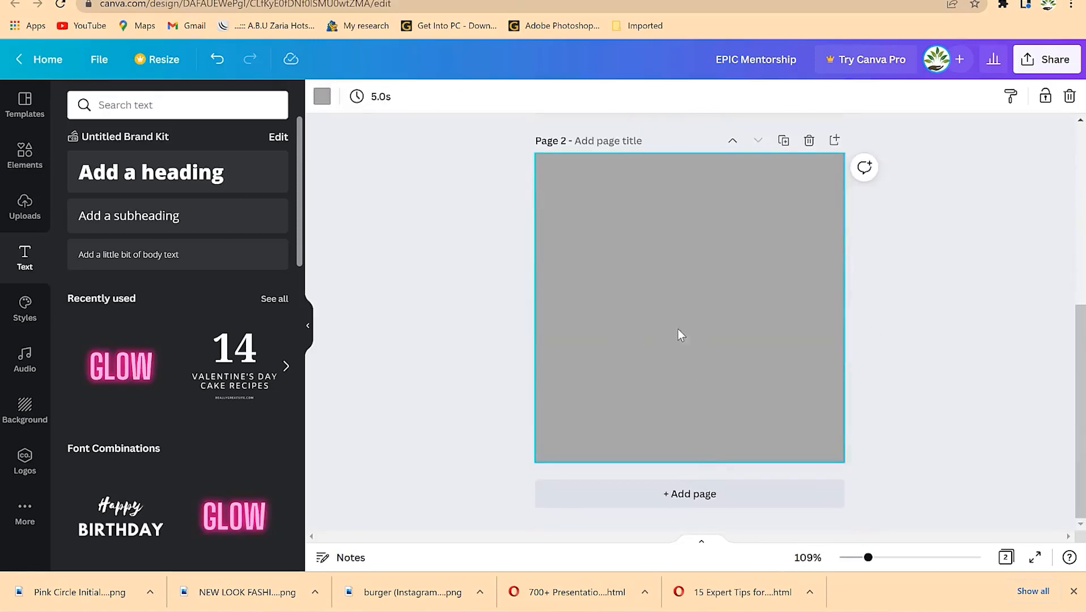
scroll(681, 335, up, 5)
click(925, 274)
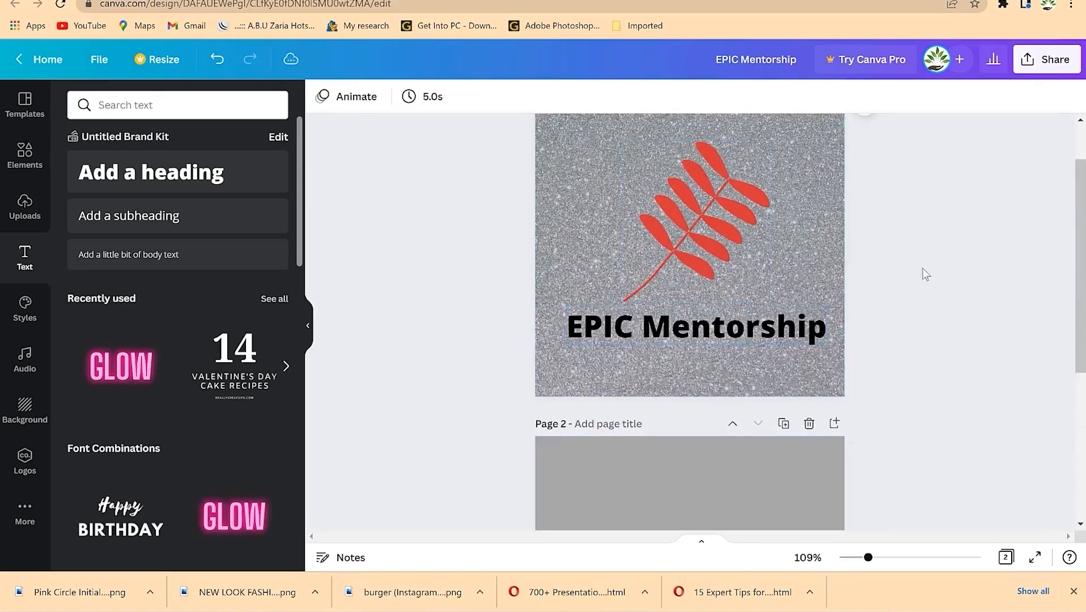
- Colour the EPIC Mentorship heading dark blue
click(737, 320)
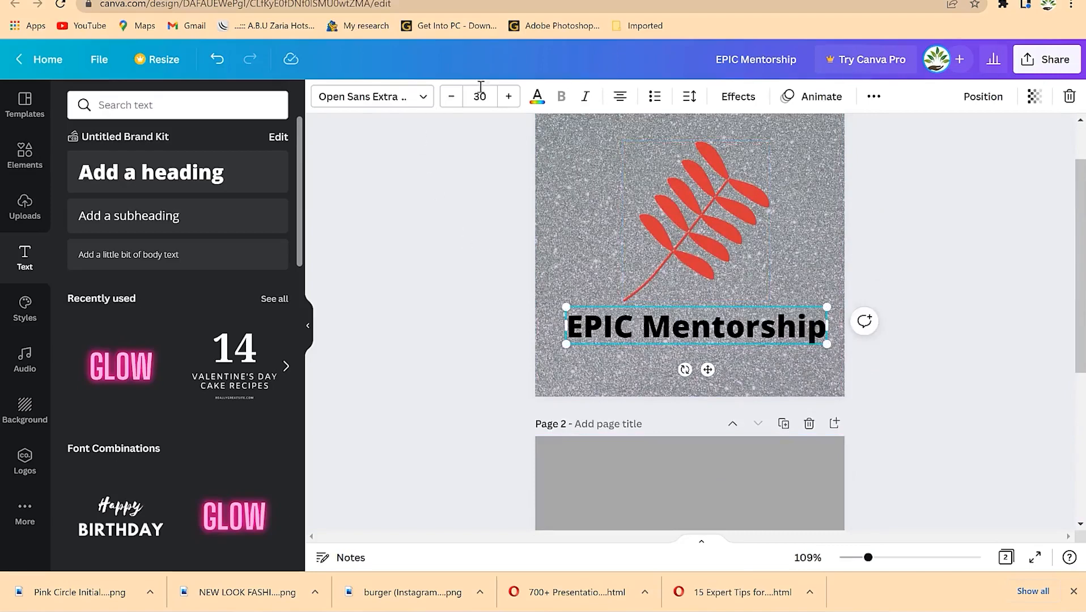
click(537, 97)
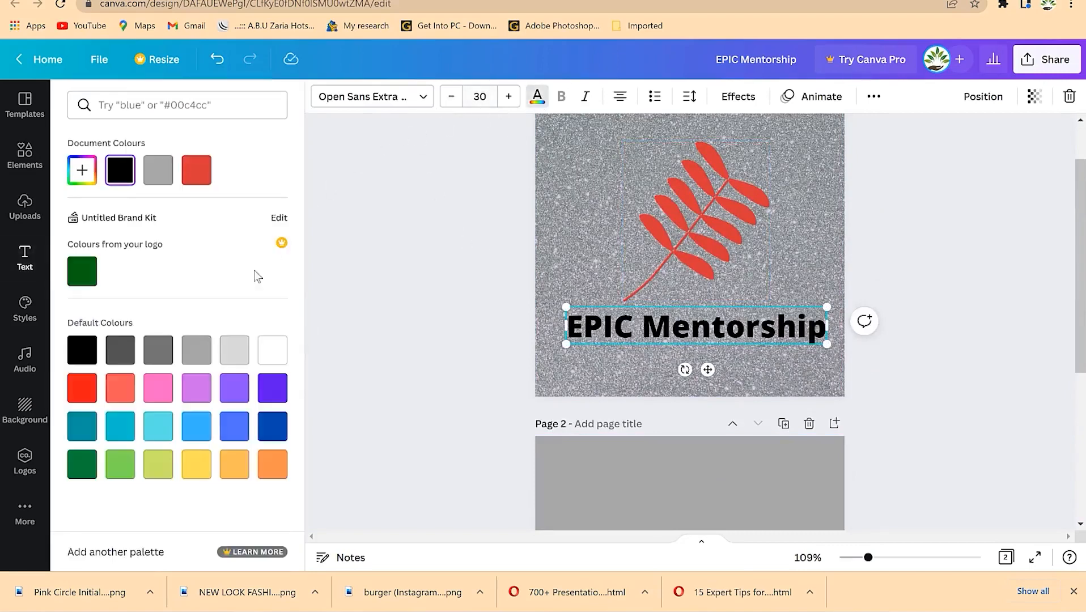
click(273, 427)
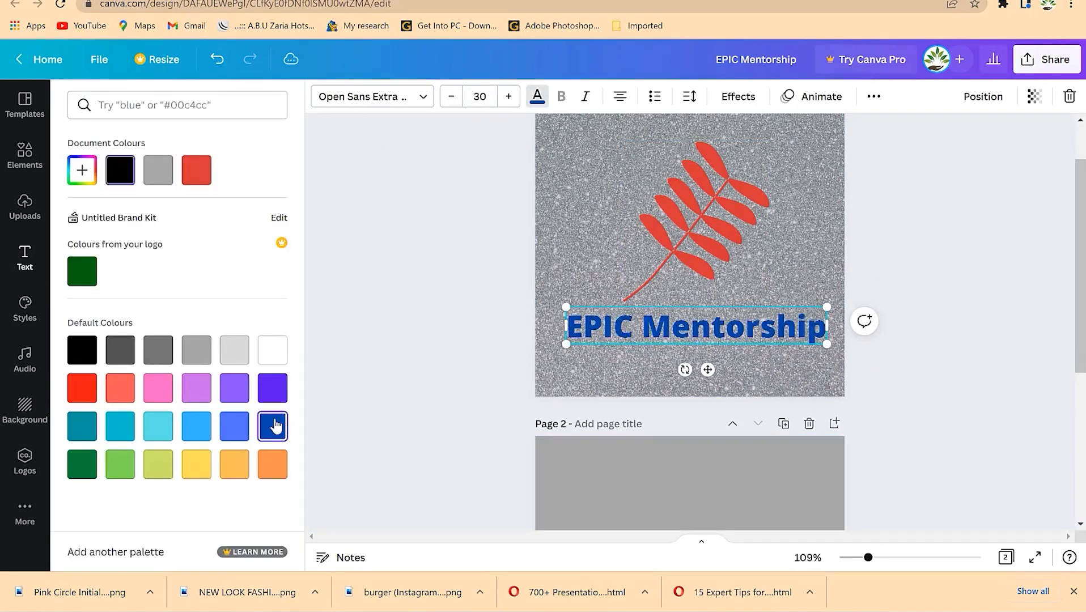
click(446, 332)
click(974, 245)
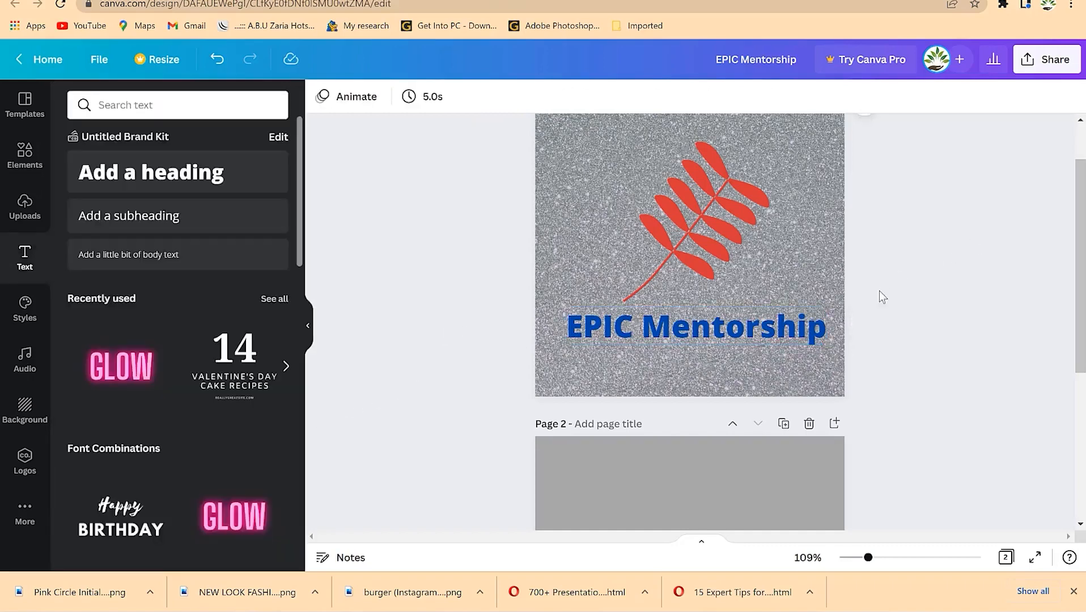
scroll(870, 256, up, 1)
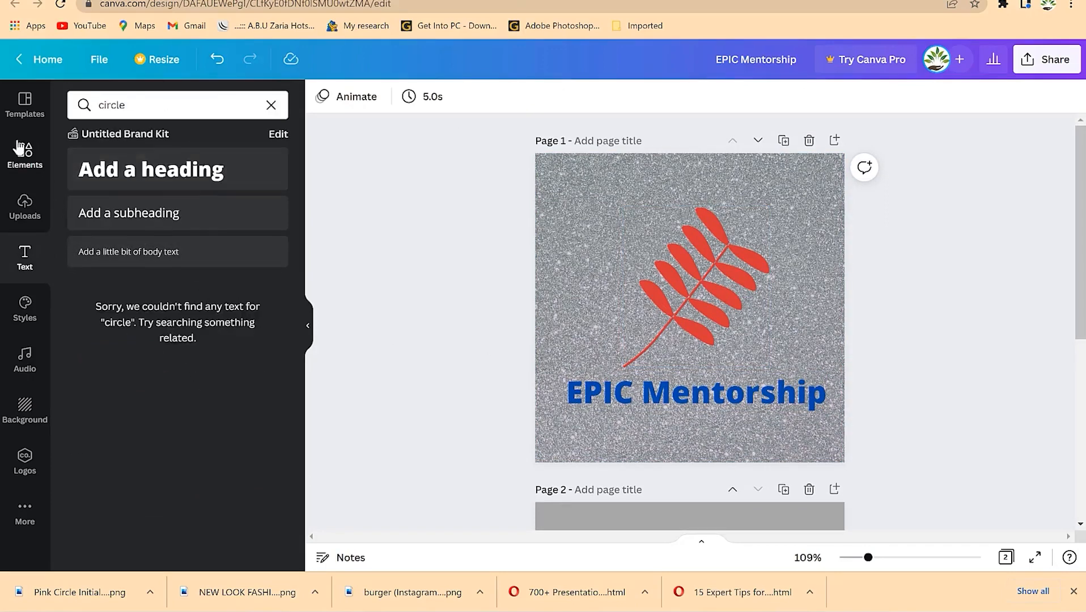
- Add a circle outline from Elements over the red leaf and enlarge it
click(24, 152)
click(170, 136)
click(160, 171)
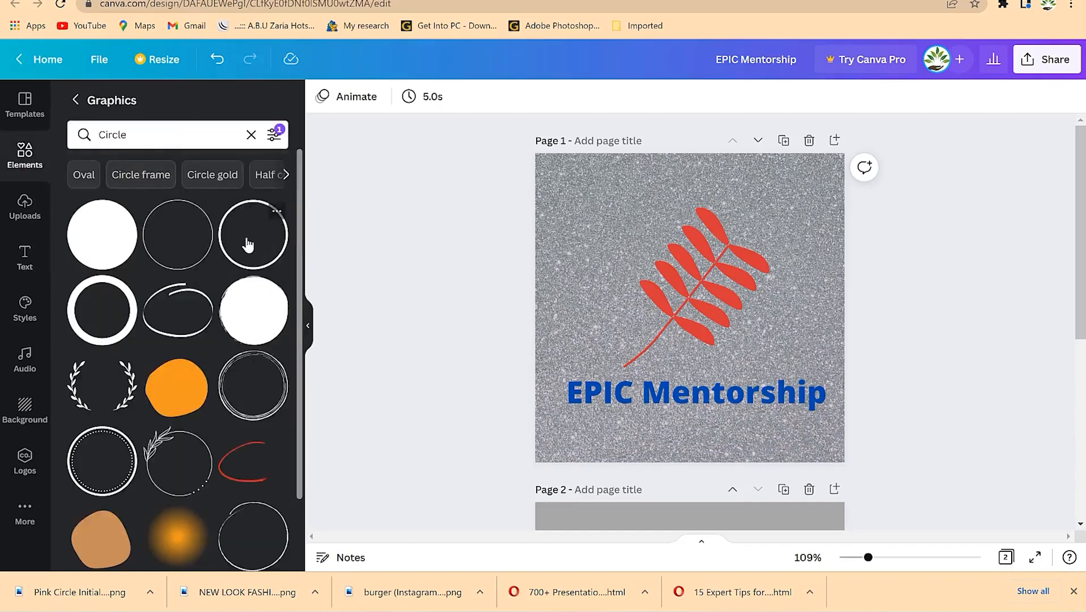
drag(259, 250, 652, 229)
drag(726, 293, 688, 289)
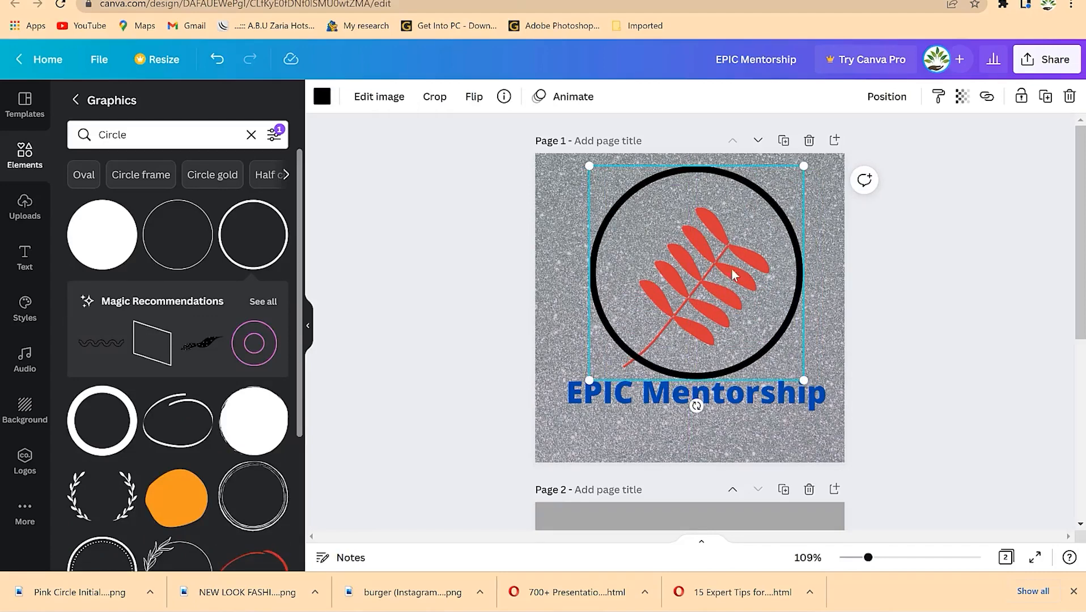
drag(732, 191, 686, 298)
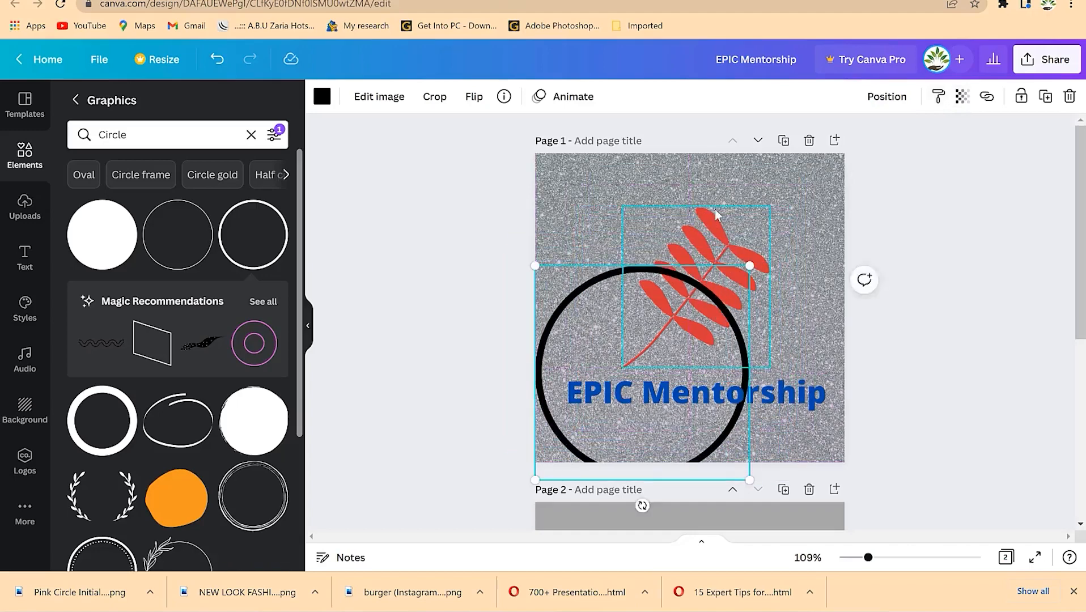
- Shrink and reposition the leaf and circle so the ring is centred around the leaf
click(718, 215)
drag(771, 209, 740, 243)
click(667, 357)
drag(621, 361, 651, 257)
drag(700, 310, 586, 328)
click(703, 300)
drag(703, 299, 719, 252)
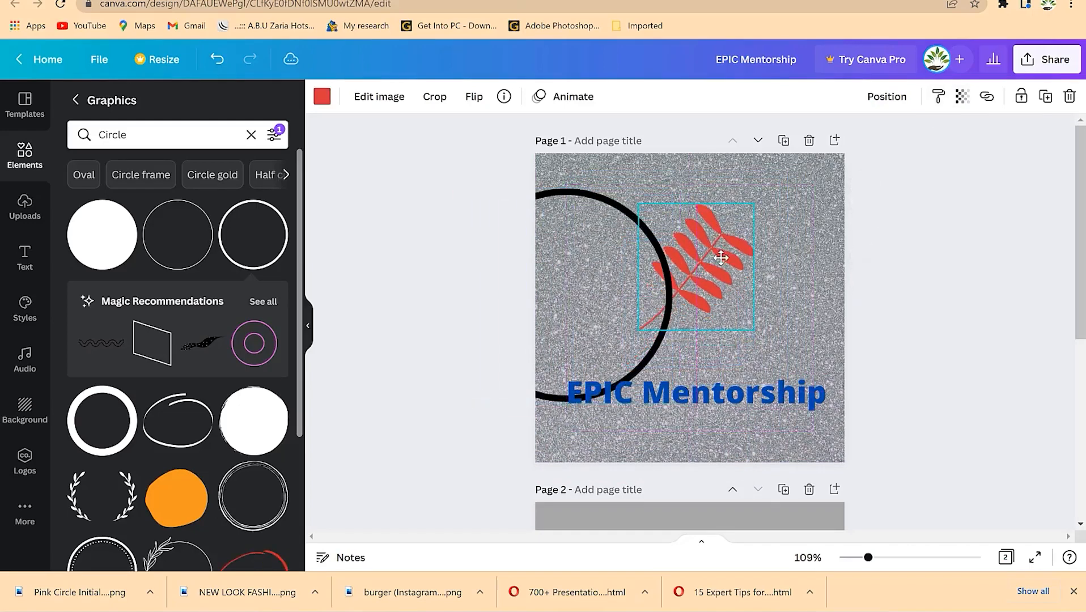
click(590, 287)
drag(590, 286, 696, 247)
drag(793, 166, 759, 199)
drag(660, 288, 680, 270)
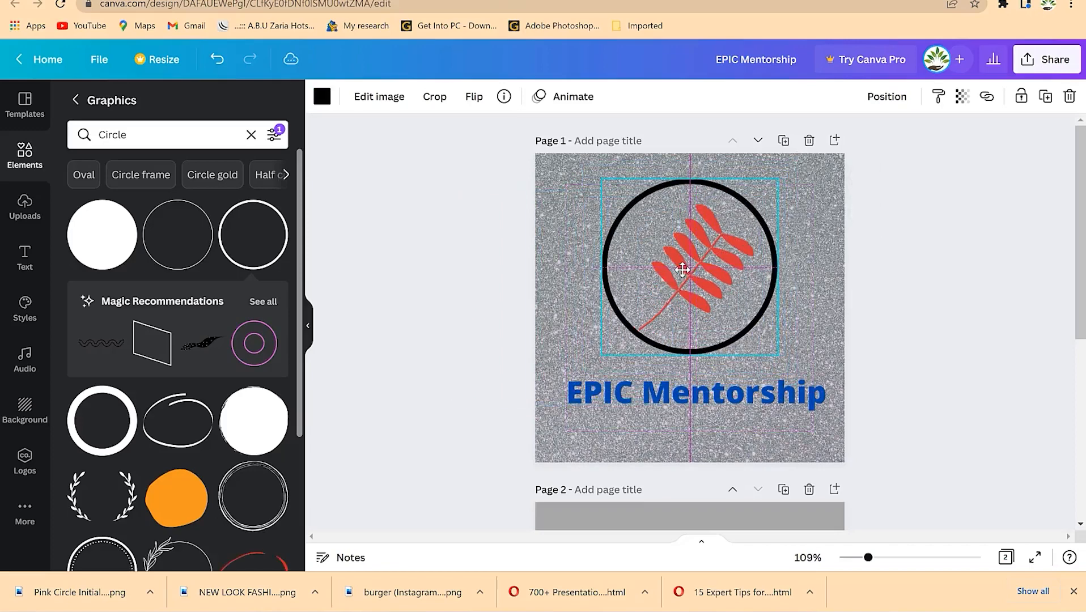
click(737, 419)
- Nudge the EPIC Mentorship heading up slightly
click(685, 406)
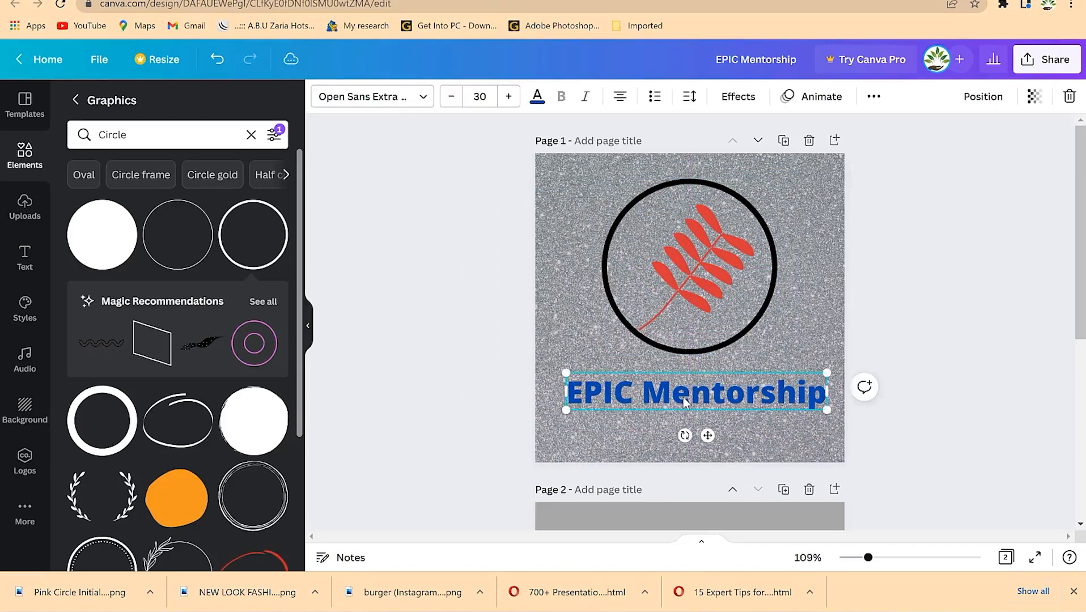
drag(708, 399, 701, 387)
click(894, 329)
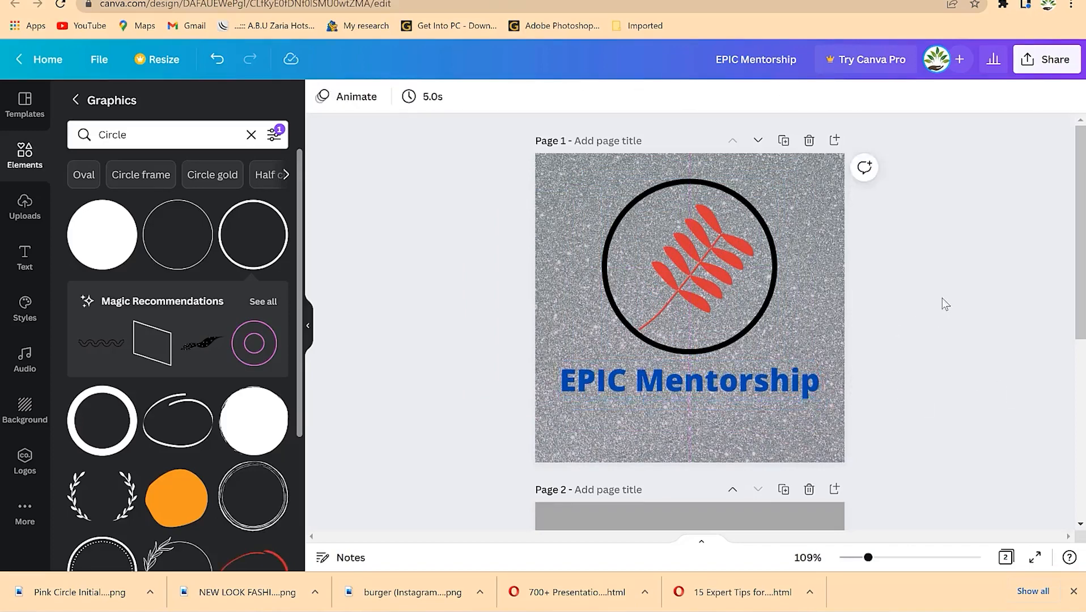
- Recolour the circle outline the document's dark blue
click(773, 306)
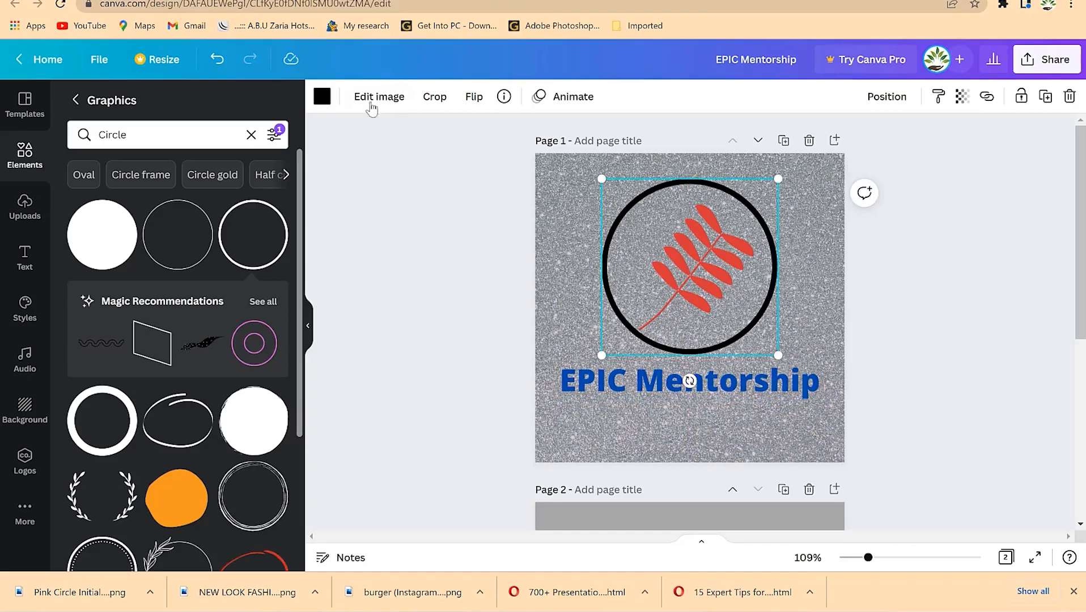
click(322, 97)
click(159, 170)
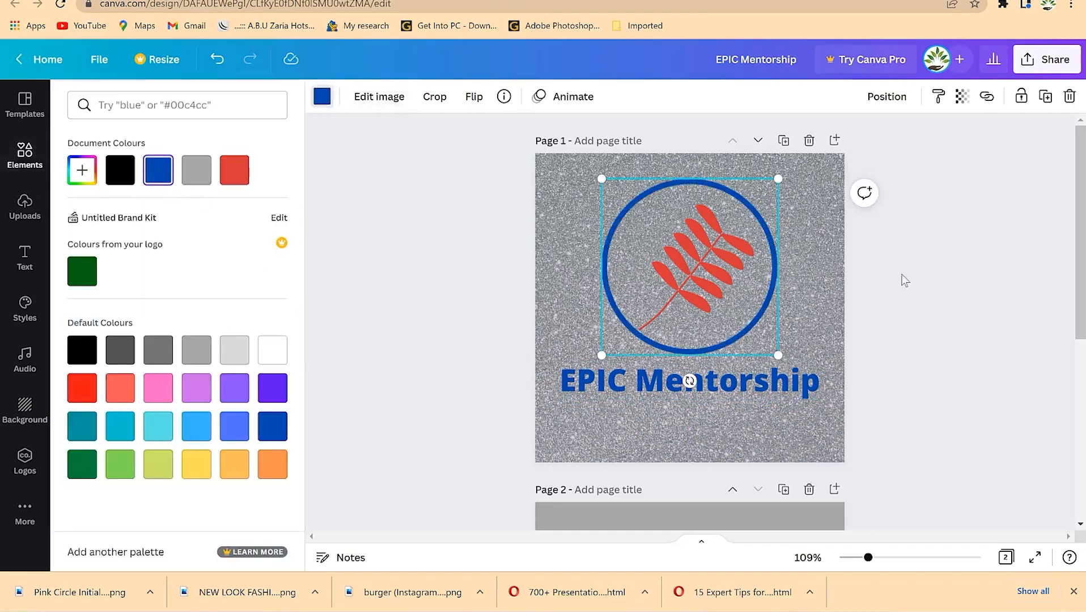
click(908, 336)
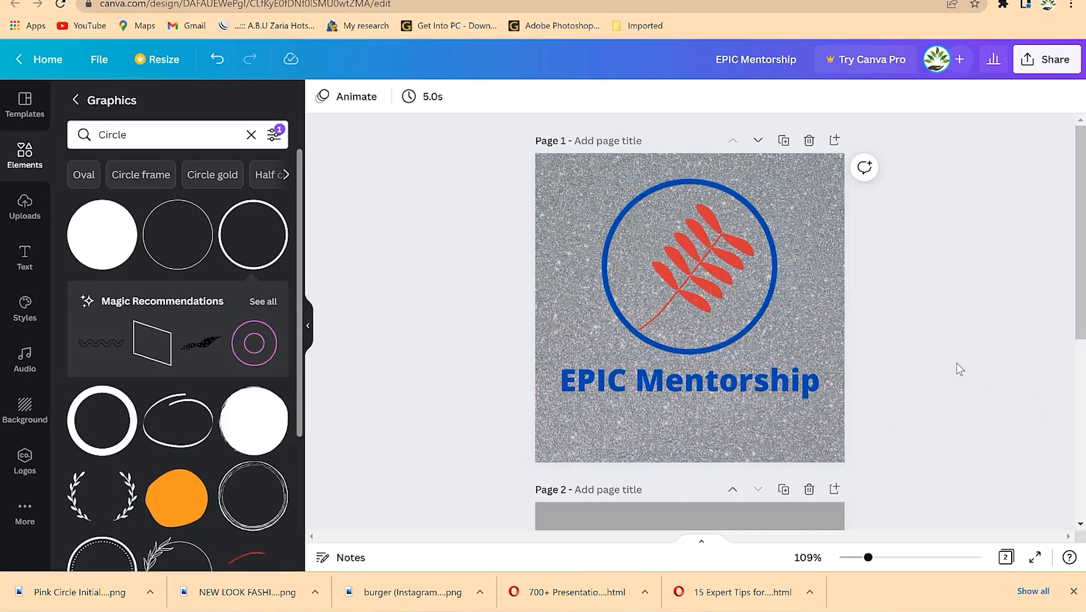
- Download only page 1 of the design as a PNG
click(1046, 59)
click(901, 401)
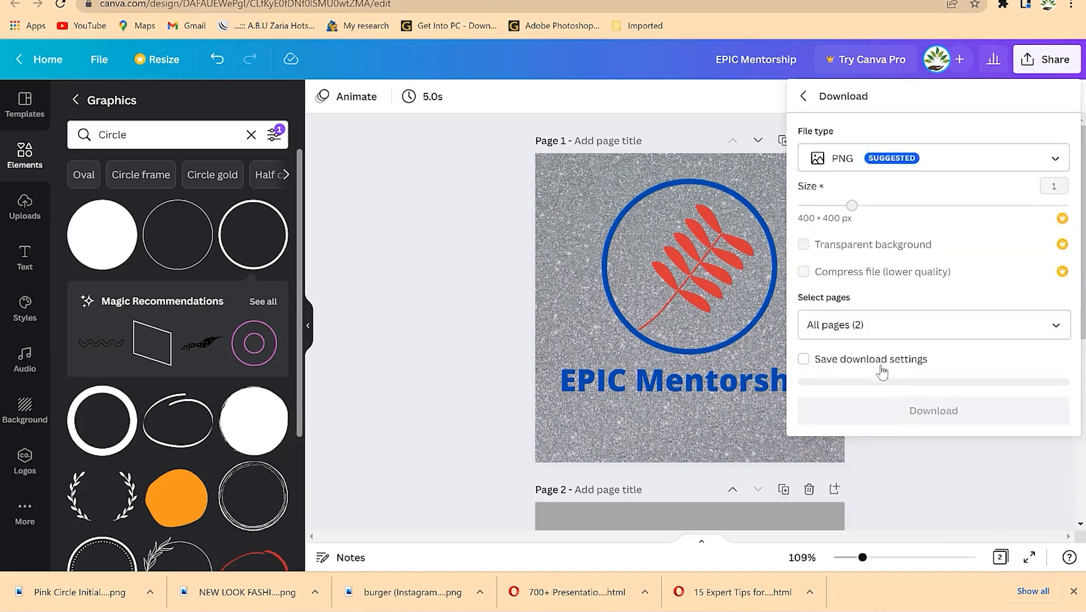
click(906, 324)
click(1053, 404)
click(963, 495)
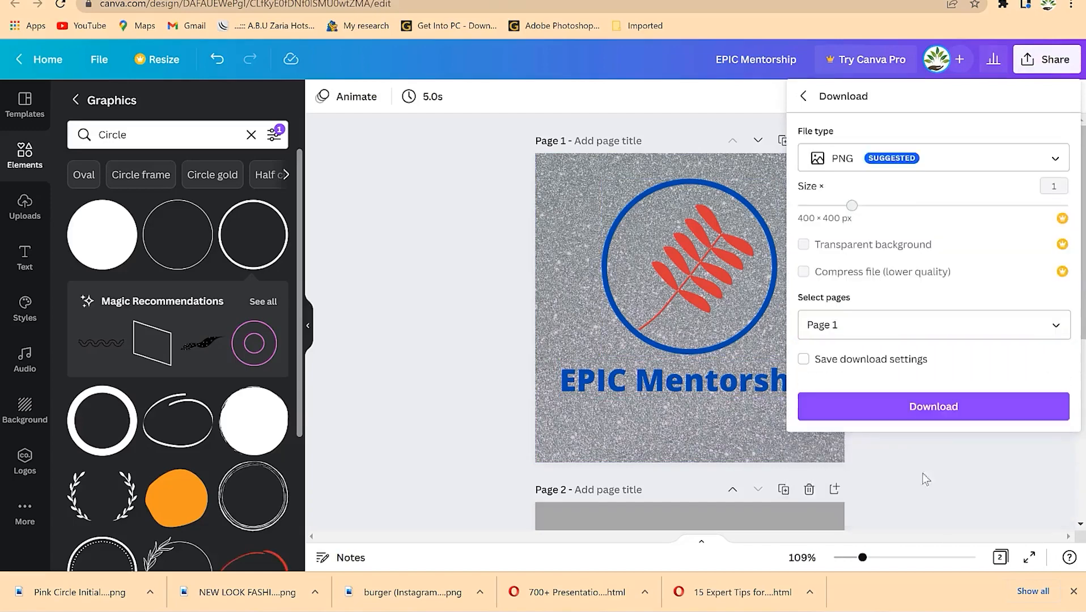
click(941, 406)
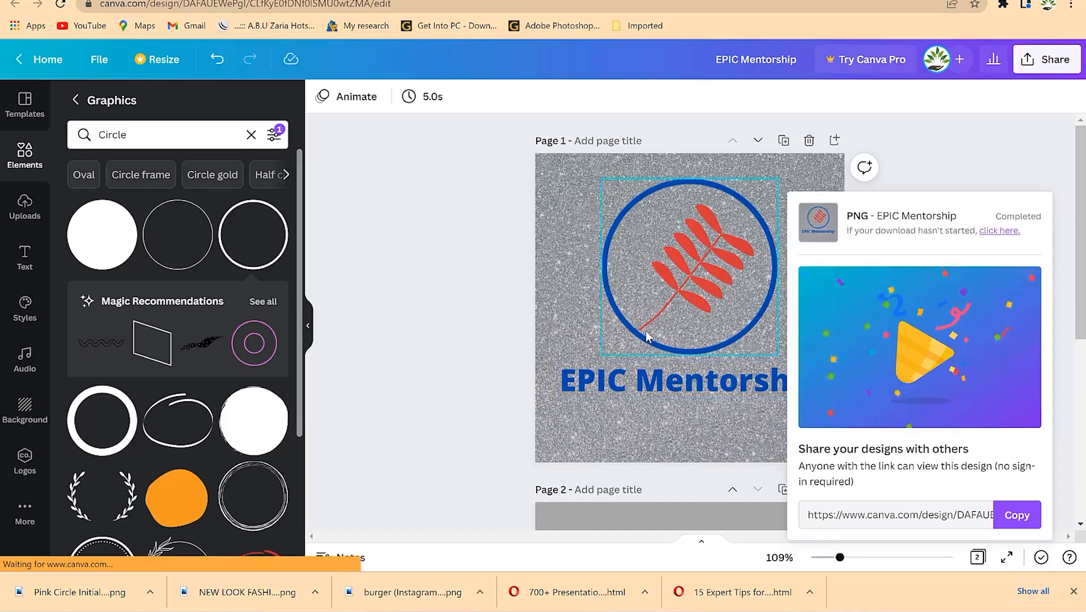
- Check the downloaded PNG in a preview, then dismiss the download popup
click(68, 592)
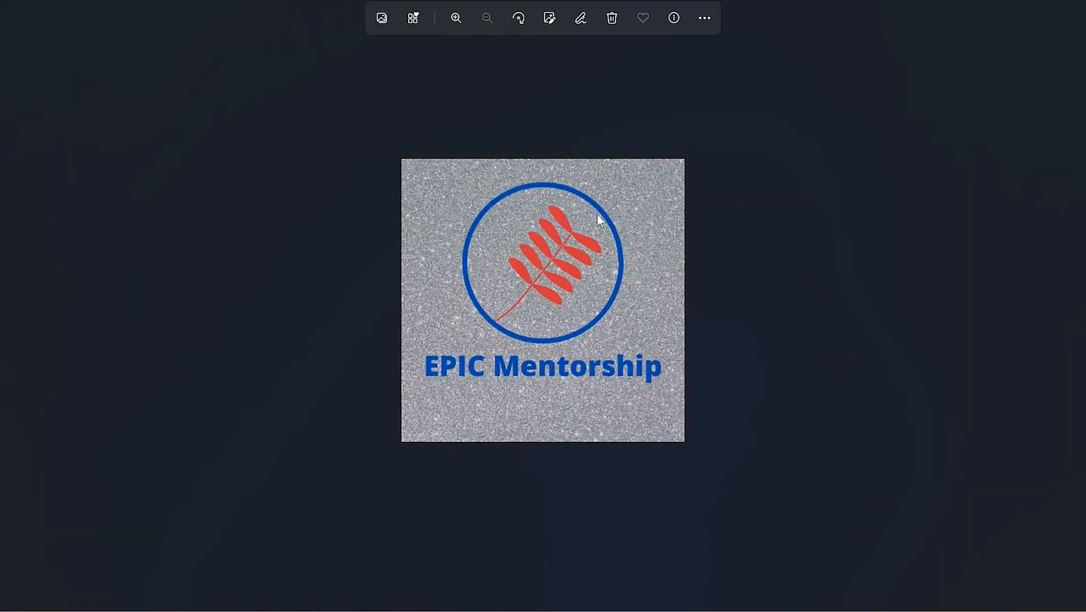
click(1070, 1)
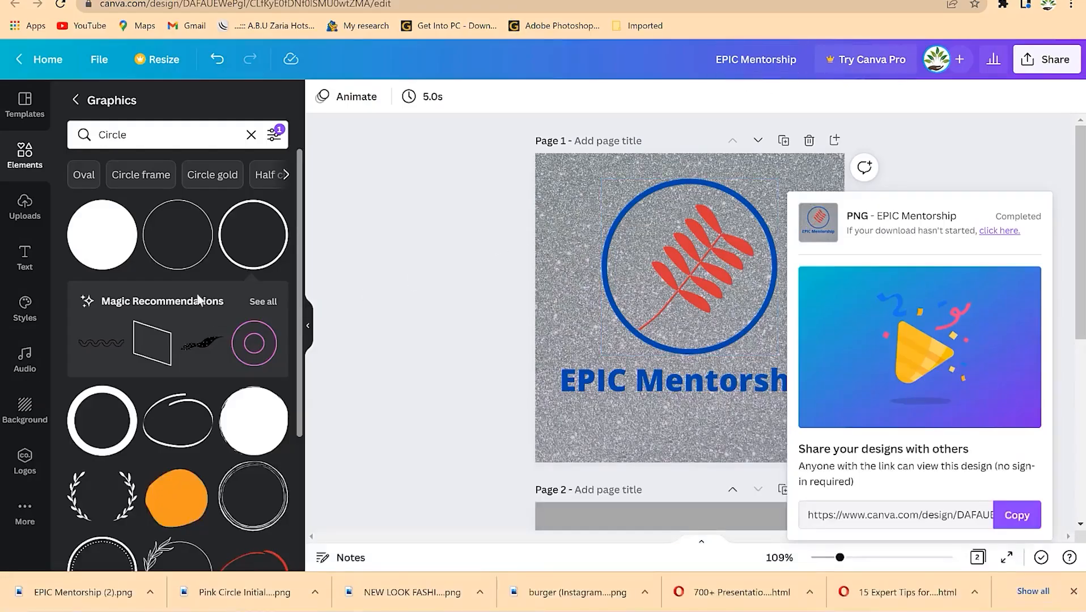
scroll(210, 357, down, 3)
scroll(215, 350, down, 12)
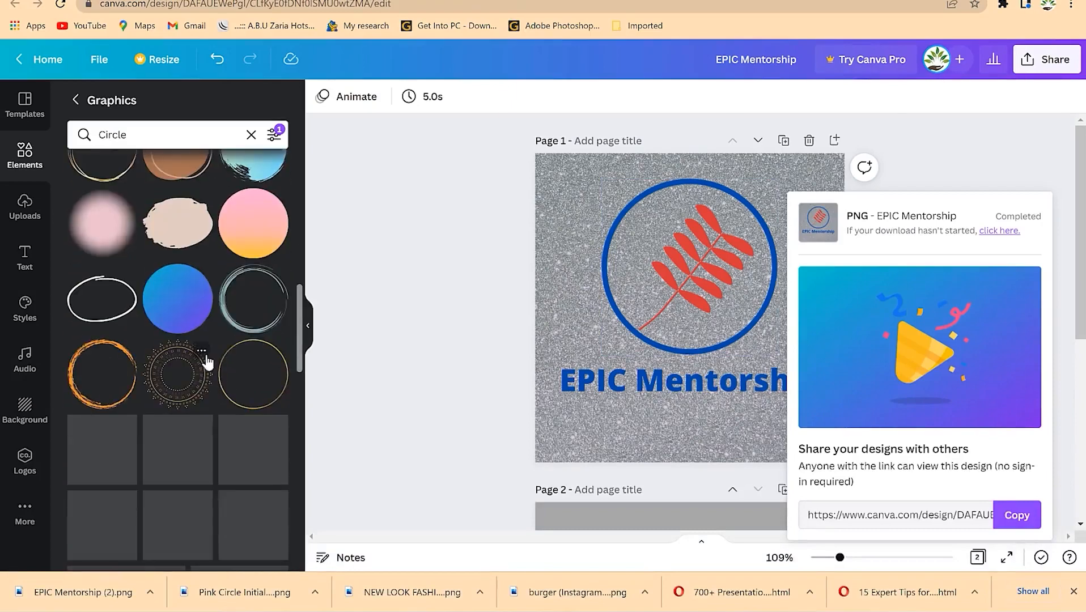
scroll(208, 360, down, 4)
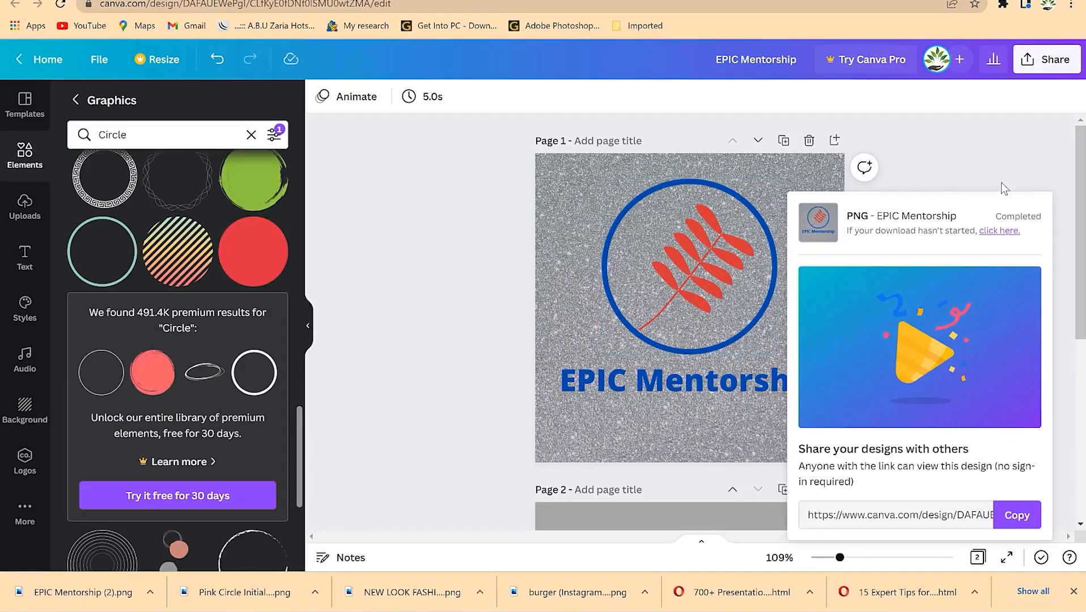
click(1027, 167)
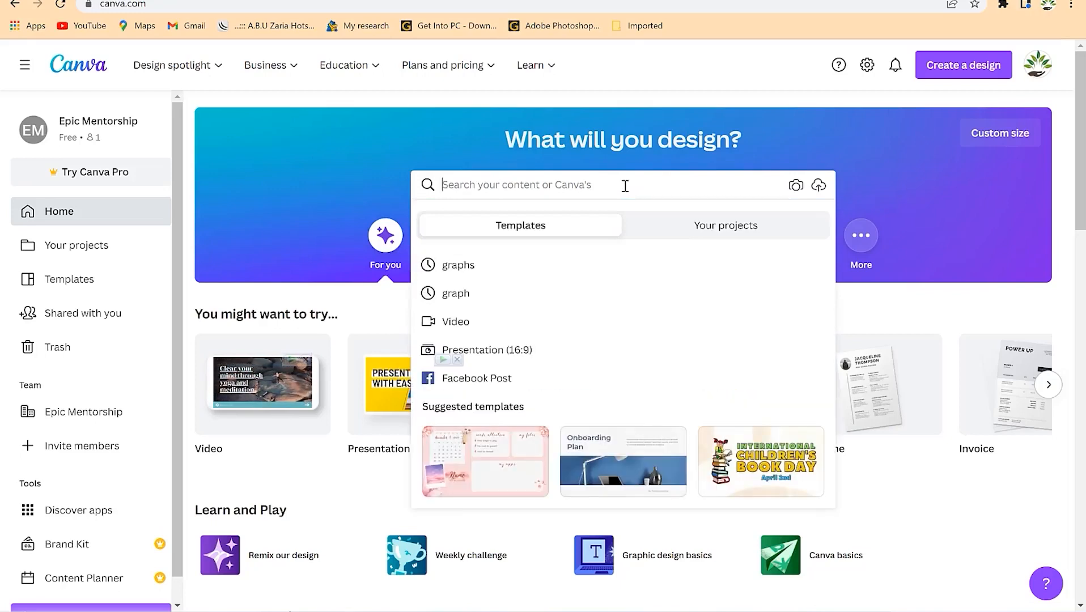
- Search 'letterhead' from the home page and show all 2,412 template results
text(lea)
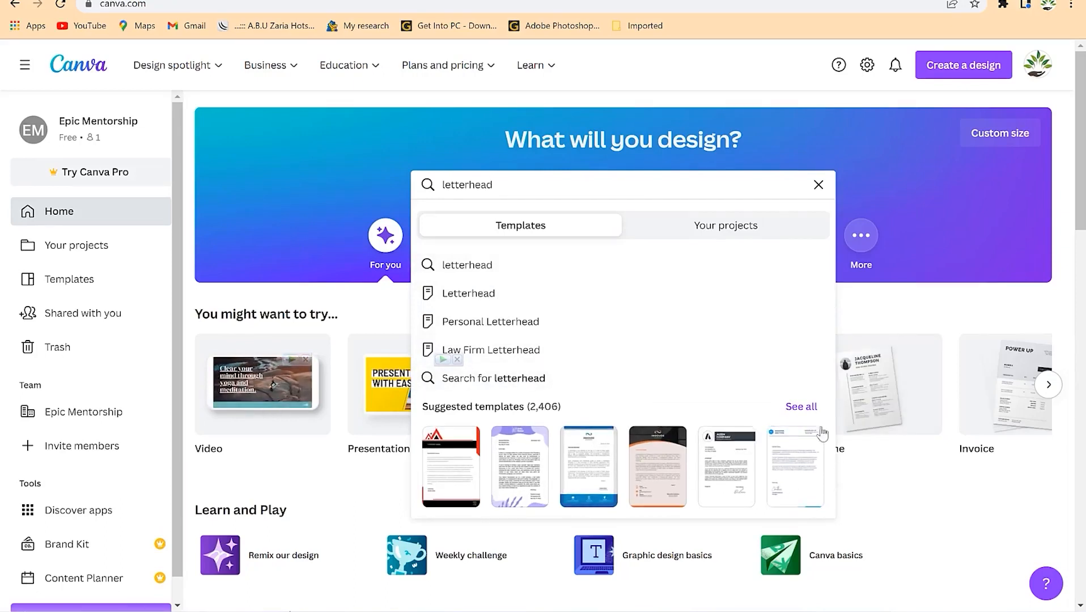
click(805, 412)
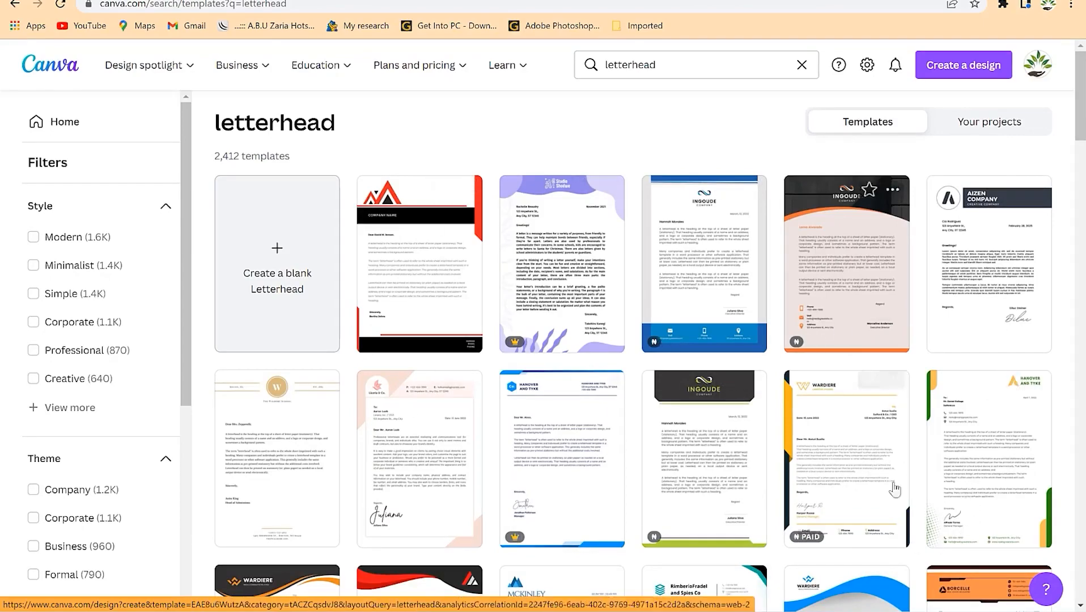
- Browse the letterhead results and open one candidate template in a new tab
scroll(452, 428, down, 1)
scroll(451, 428, down, 6)
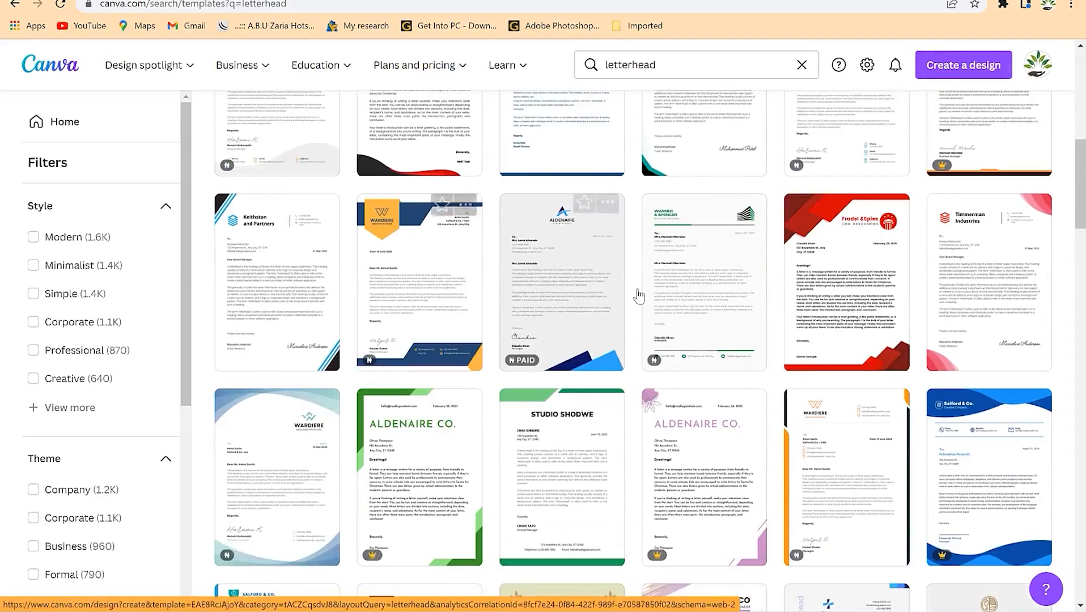
scroll(662, 384, down, 1)
scroll(680, 382, up, 6)
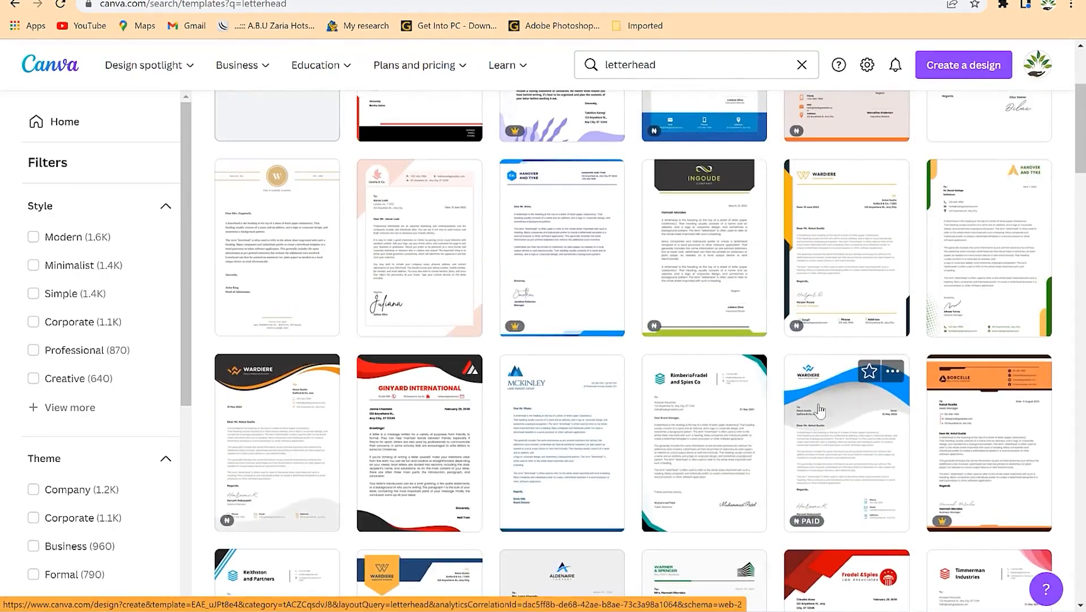
right_click(999, 233)
click(965, 242)
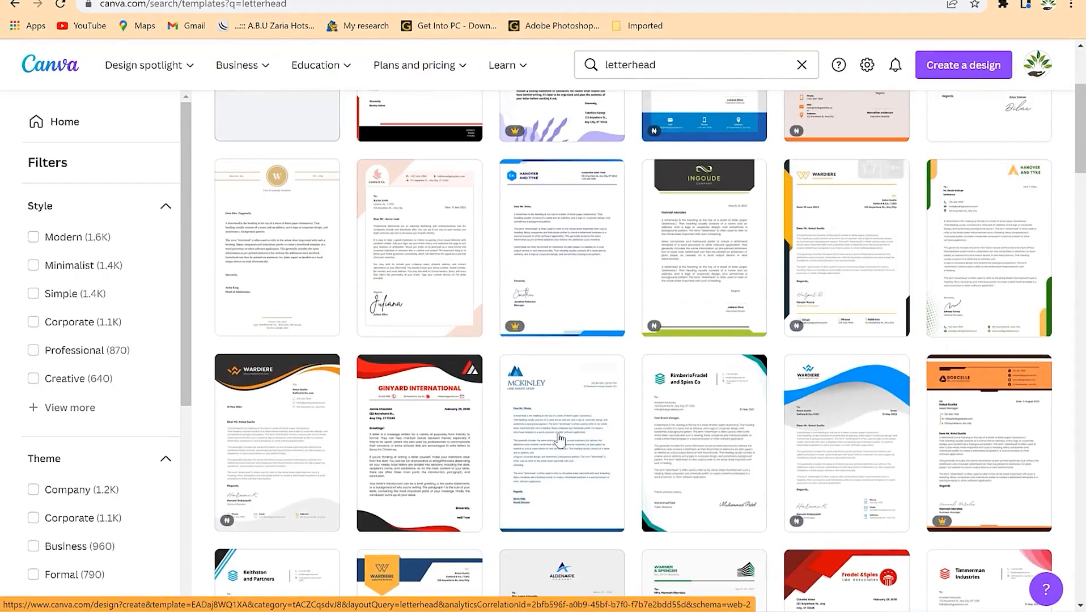
scroll(562, 439, down, 5)
scroll(404, 393, down, 2)
scroll(414, 402, up, 2)
scroll(420, 412, down, 5)
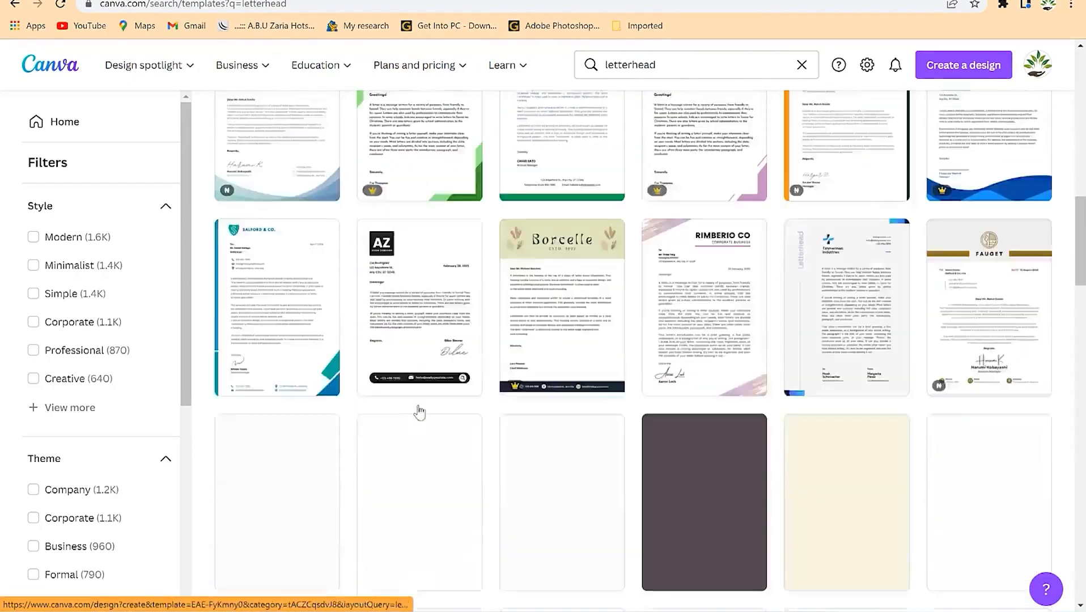
scroll(445, 409, down, 8)
scroll(447, 409, up, 5)
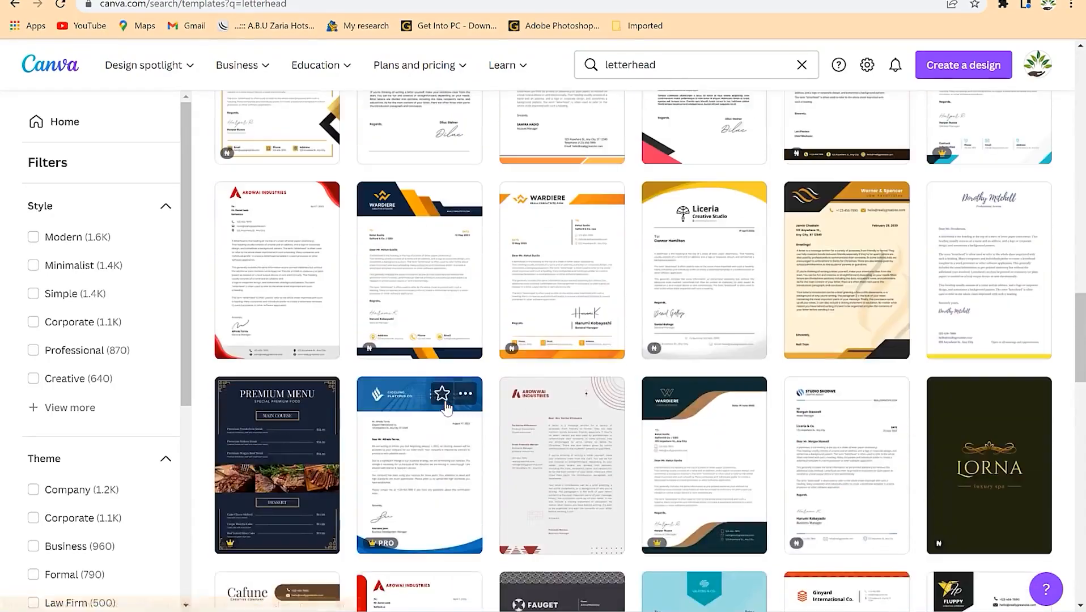
scroll(446, 407, up, 8)
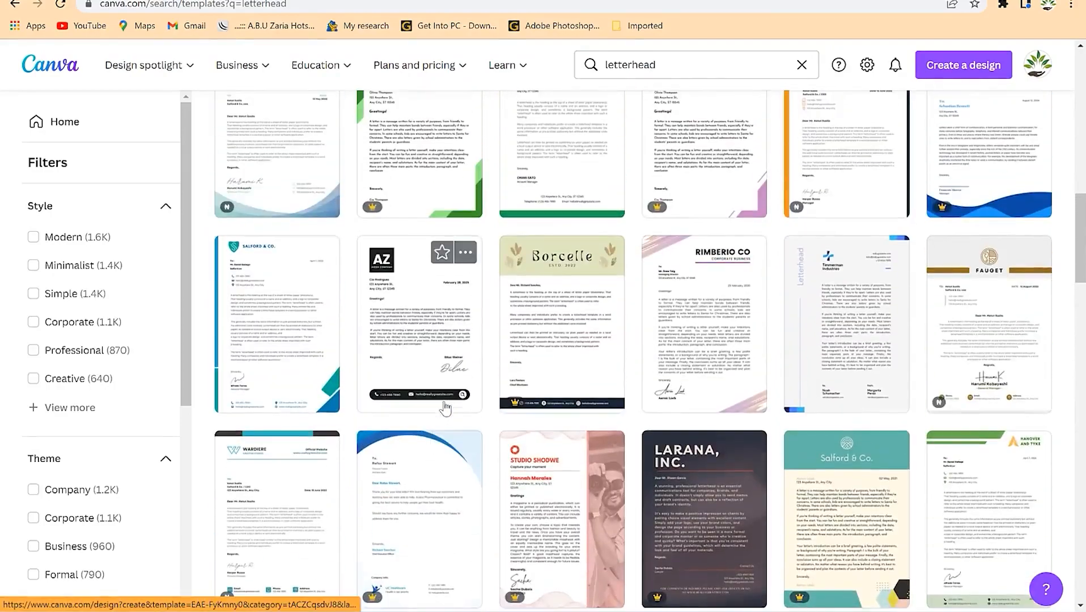
- Open Keithston and Partners in a new tab, then open the Hanover and Tyke template
right_click(291, 325)
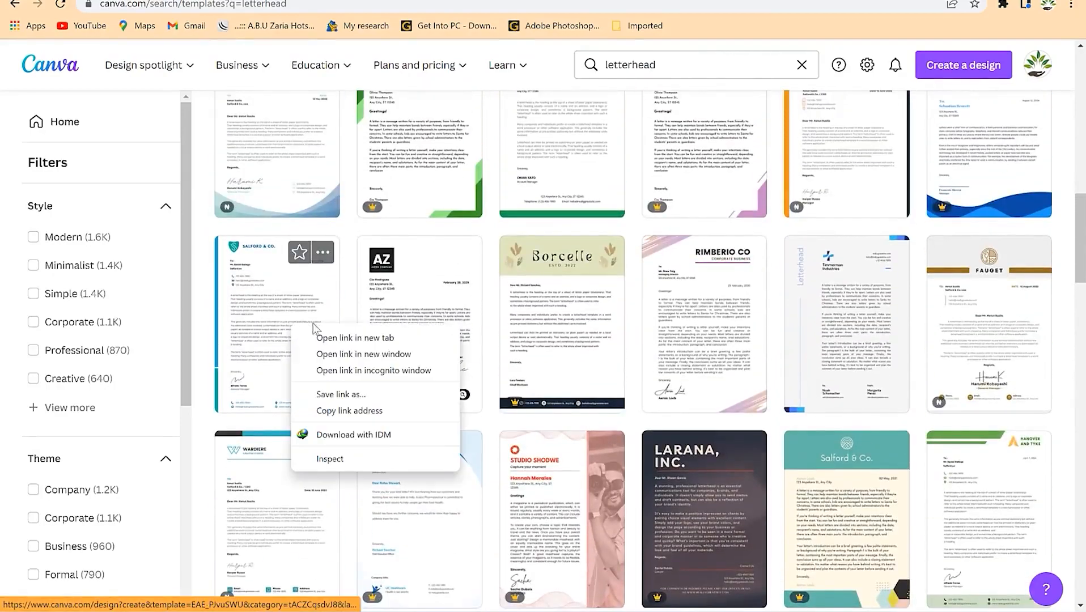
click(275, 301)
scroll(286, 302, up, 10)
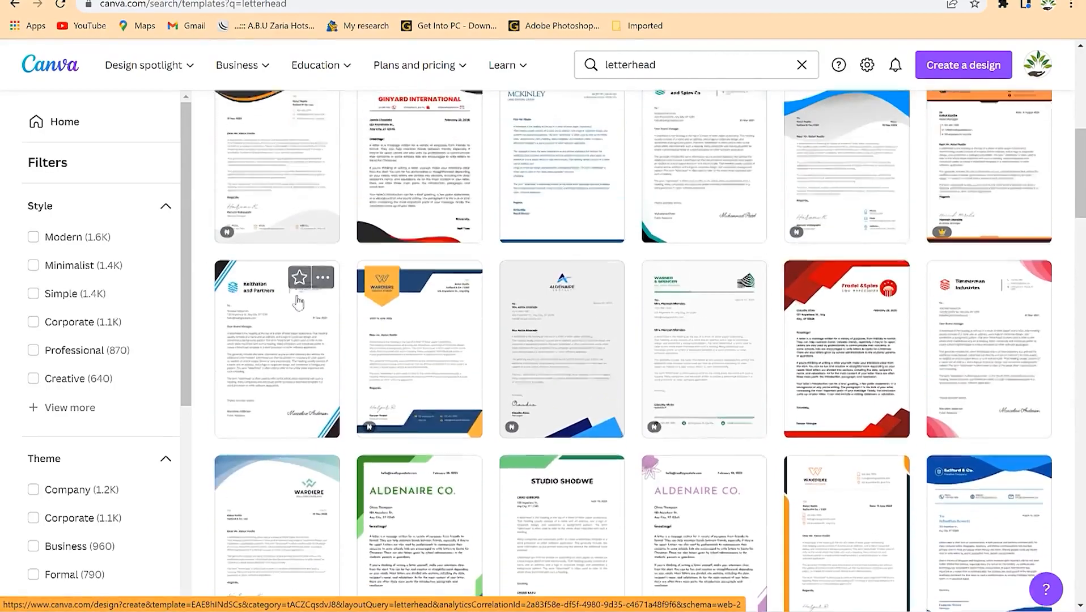
right_click(291, 379)
click(491, 326)
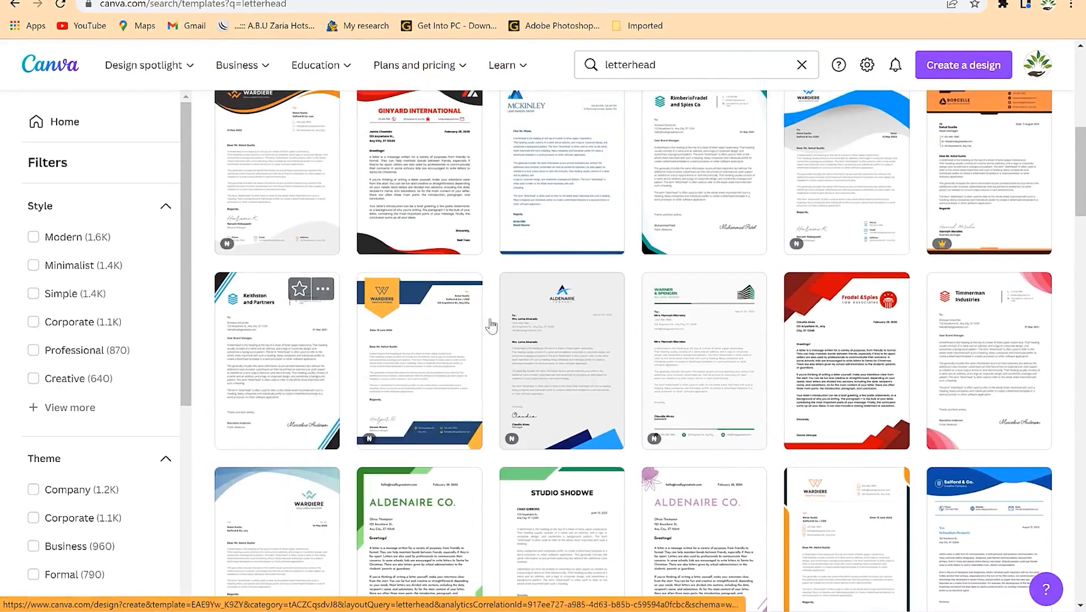
scroll(490, 325, down, 10)
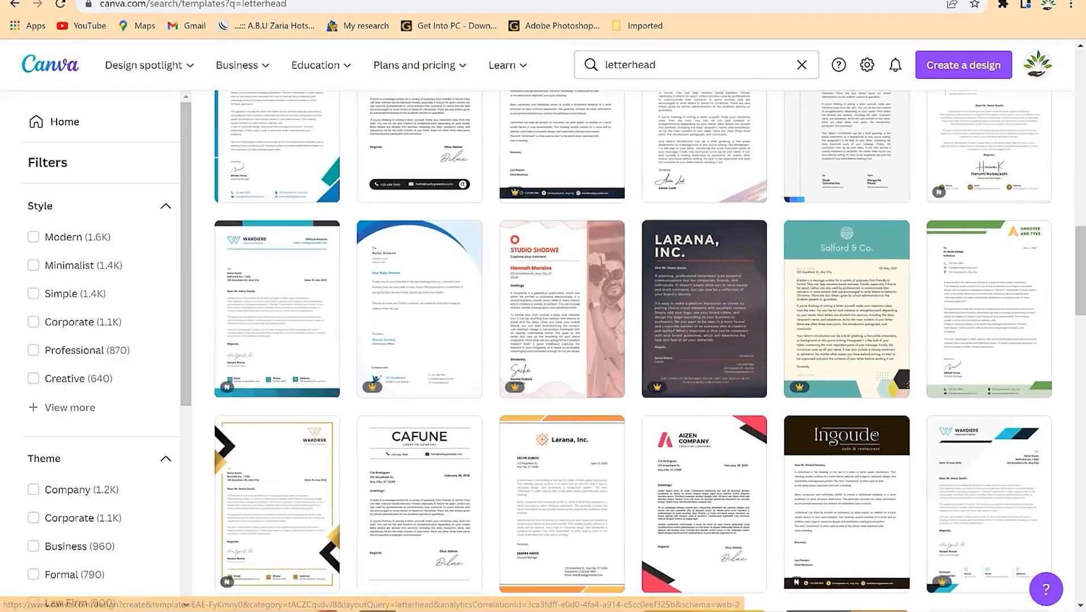
click(989, 309)
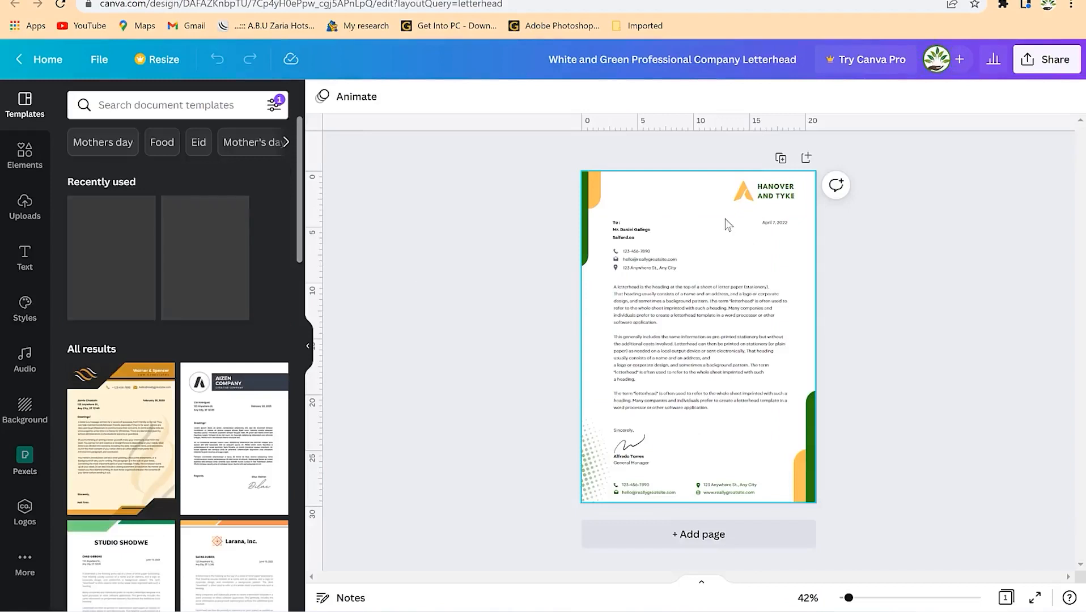
click(690, 288)
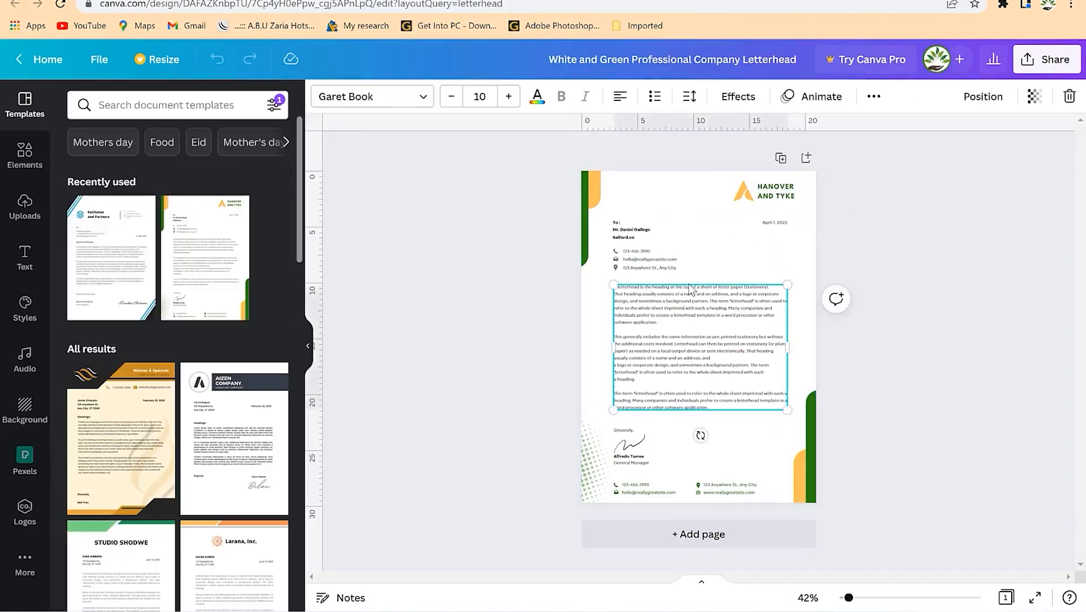
click(682, 330)
click(651, 265)
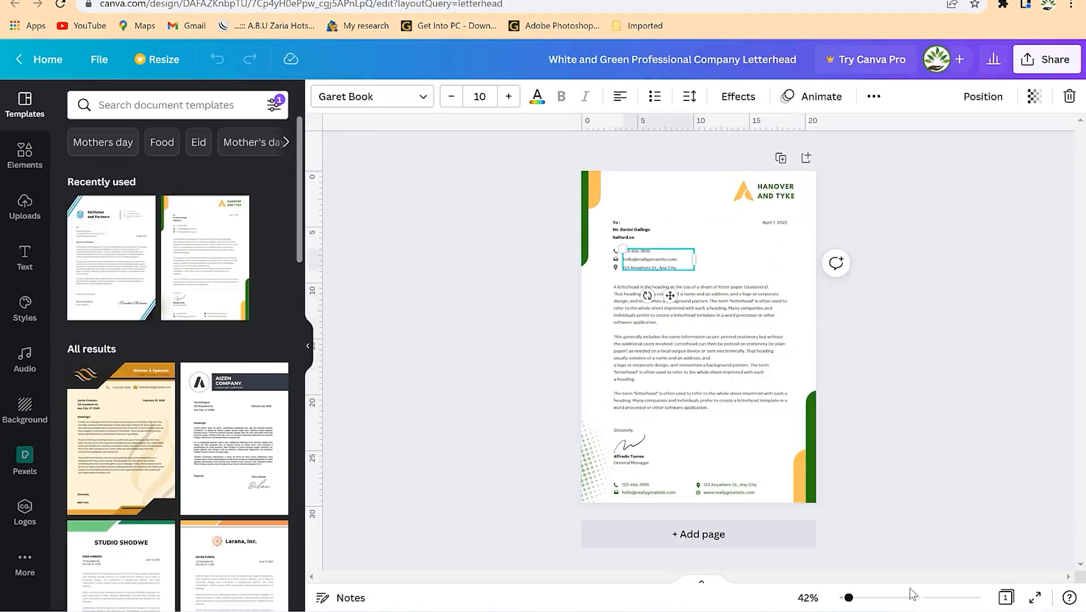
drag(848, 597, 869, 604)
scroll(743, 352, up, 4)
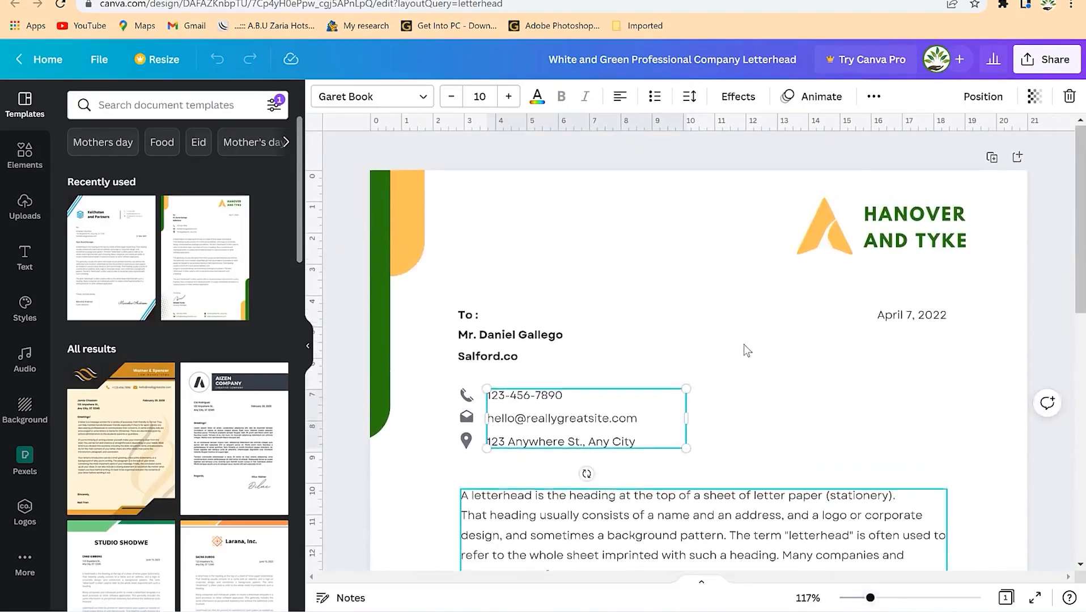
click(695, 332)
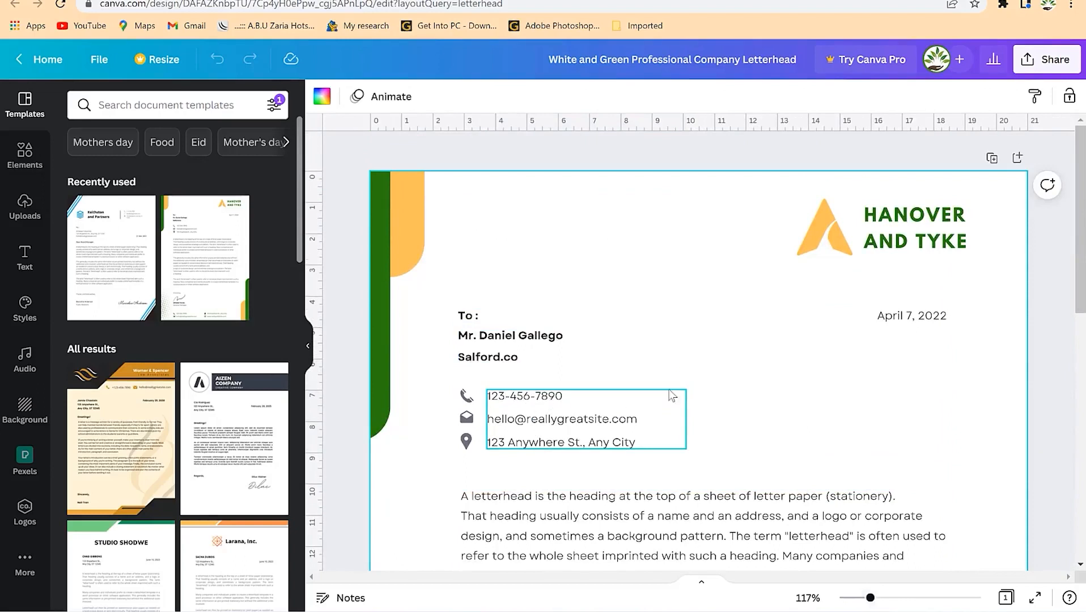
click(921, 221)
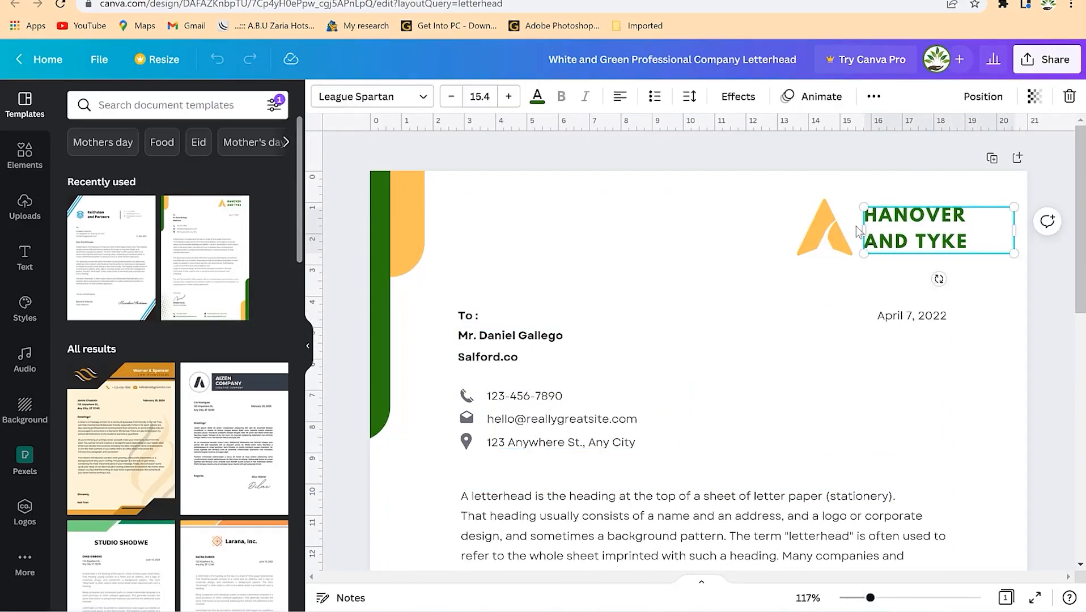
click(826, 227)
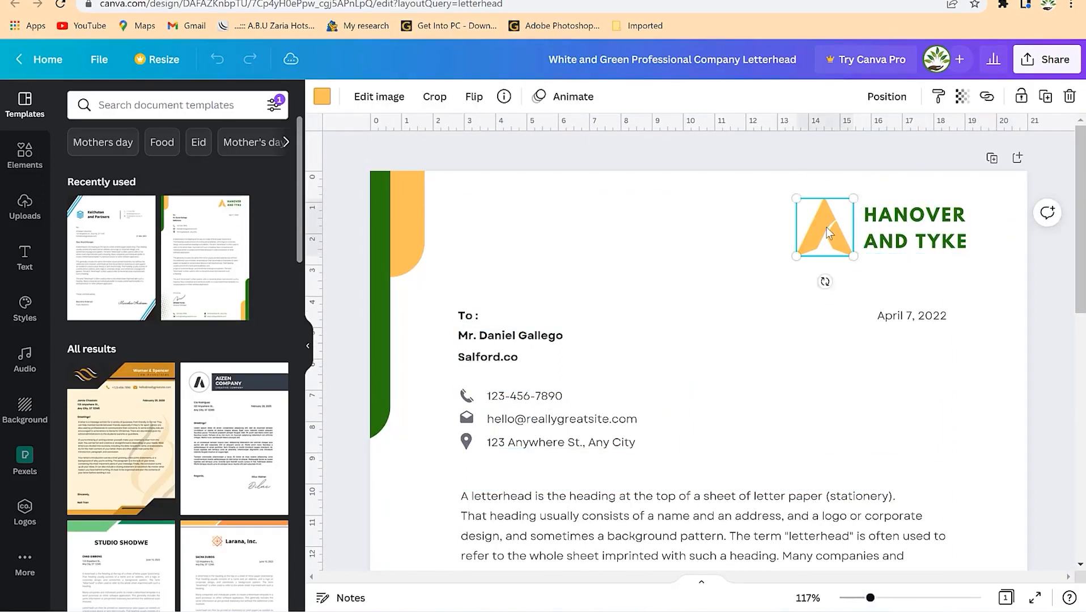
click(416, 208)
click(380, 217)
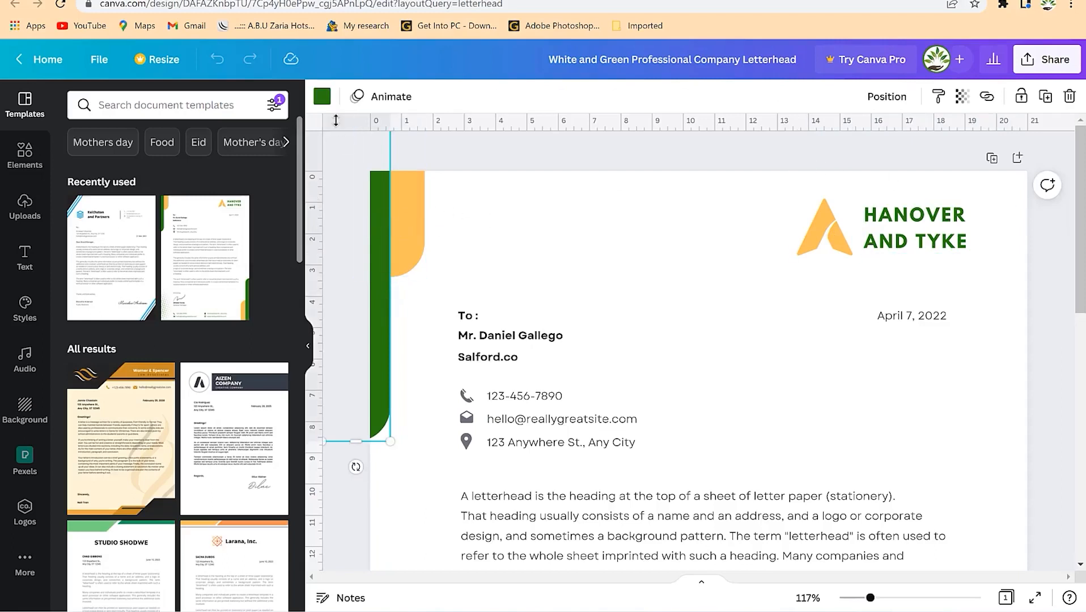
- Turn the selected green strip grey
click(322, 97)
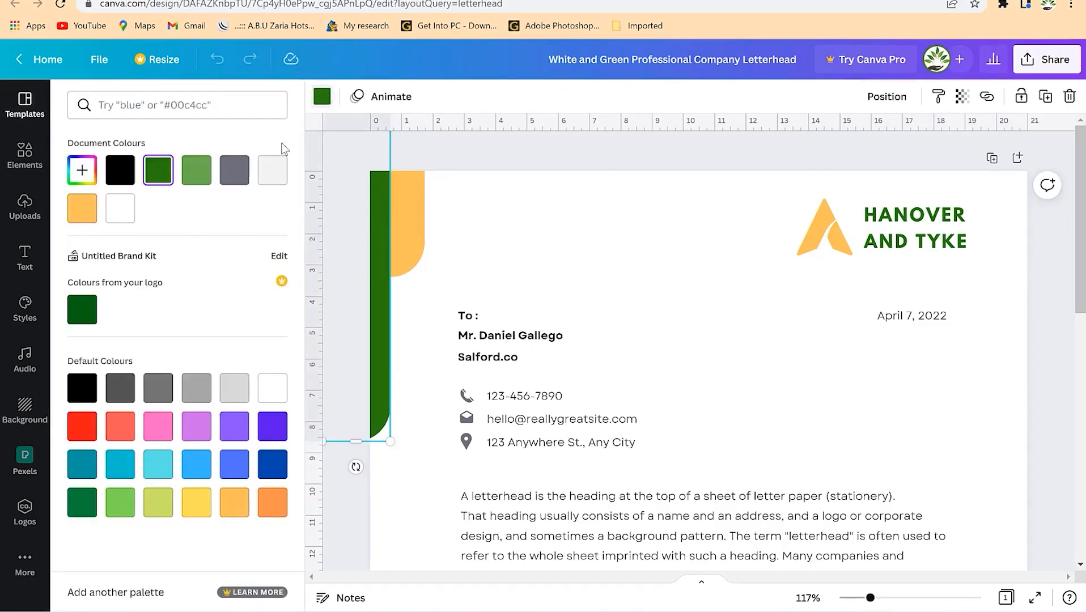
click(154, 389)
click(839, 234)
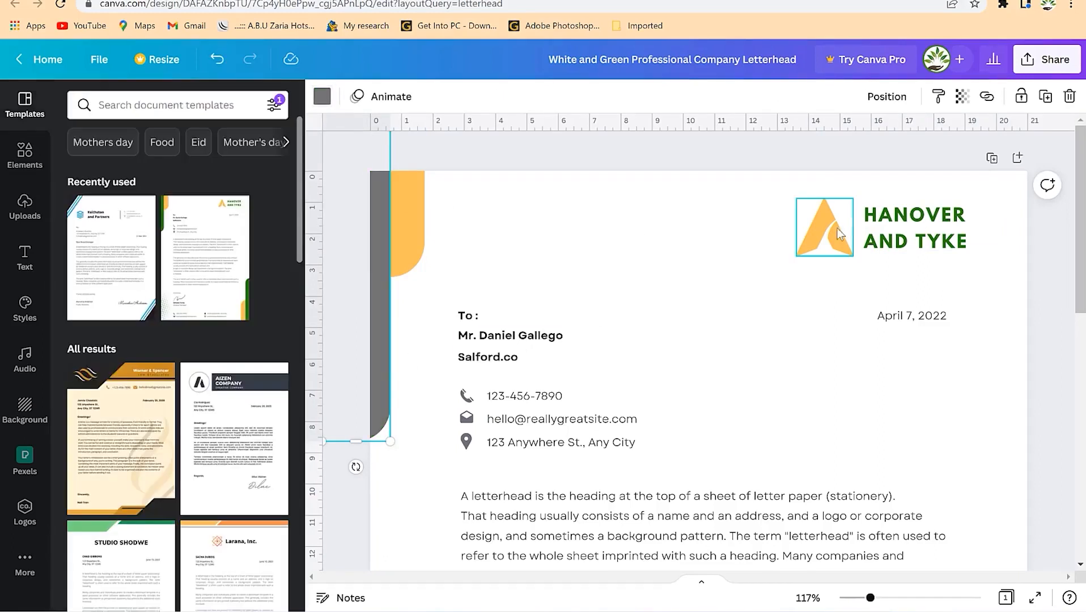
- Recolour the triangle logo and the top orange strip red
click(817, 230)
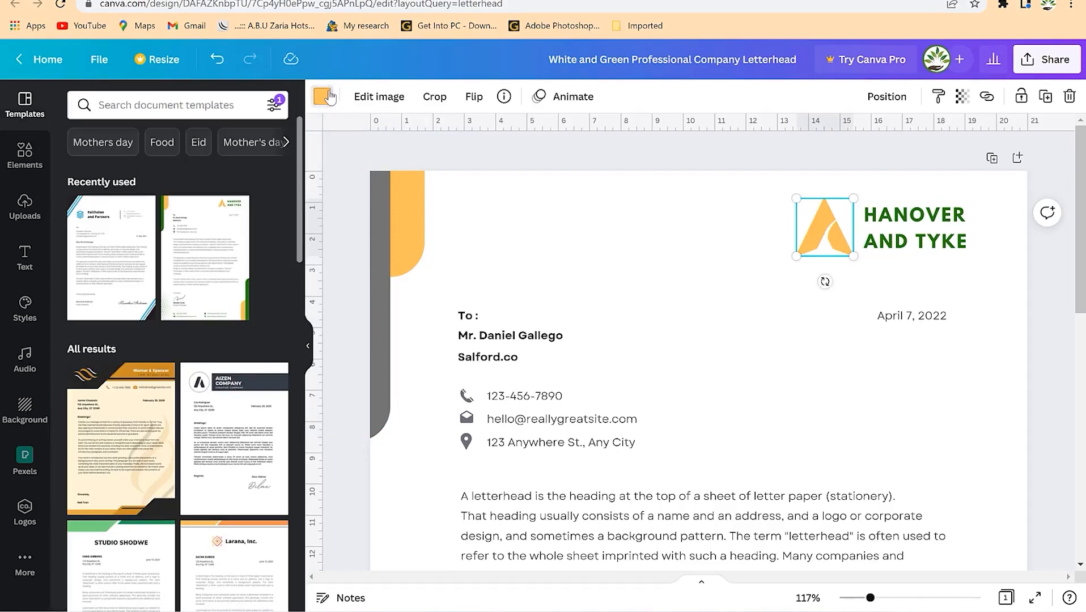
click(322, 96)
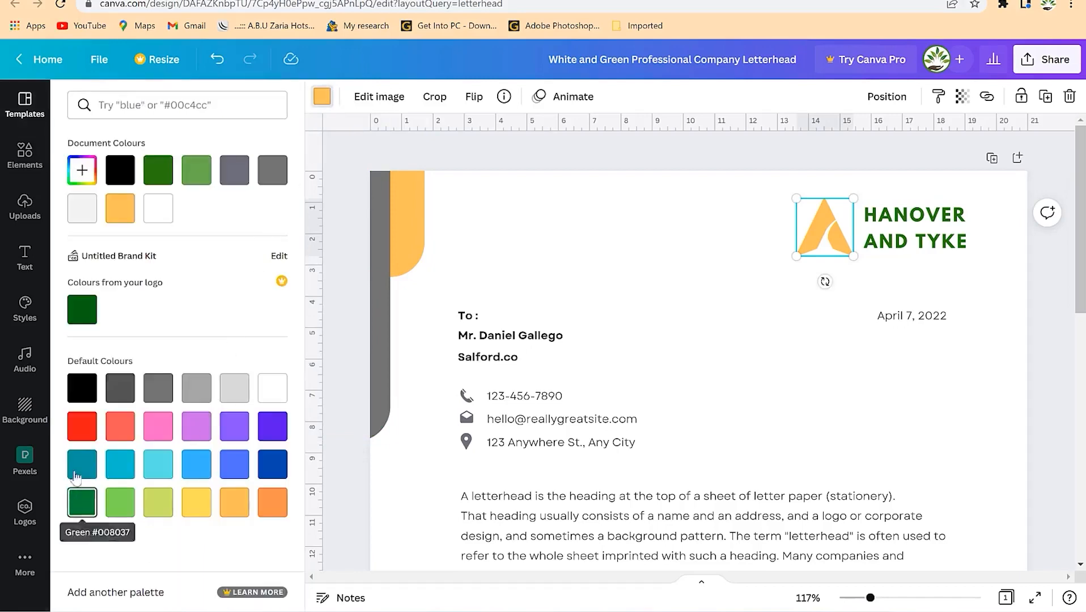
click(82, 426)
click(394, 201)
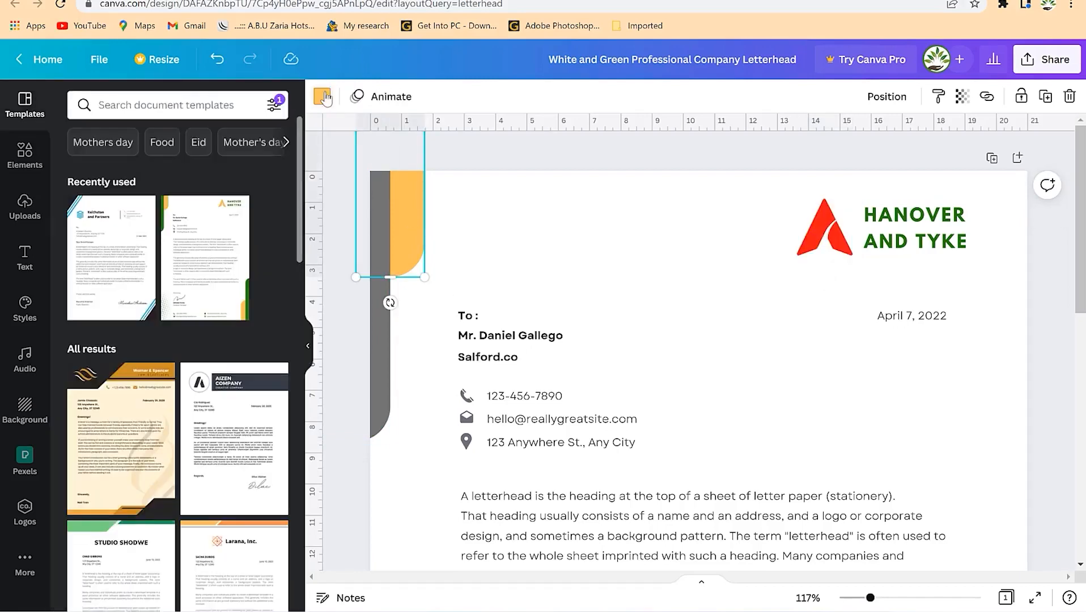
click(322, 96)
click(158, 208)
click(704, 328)
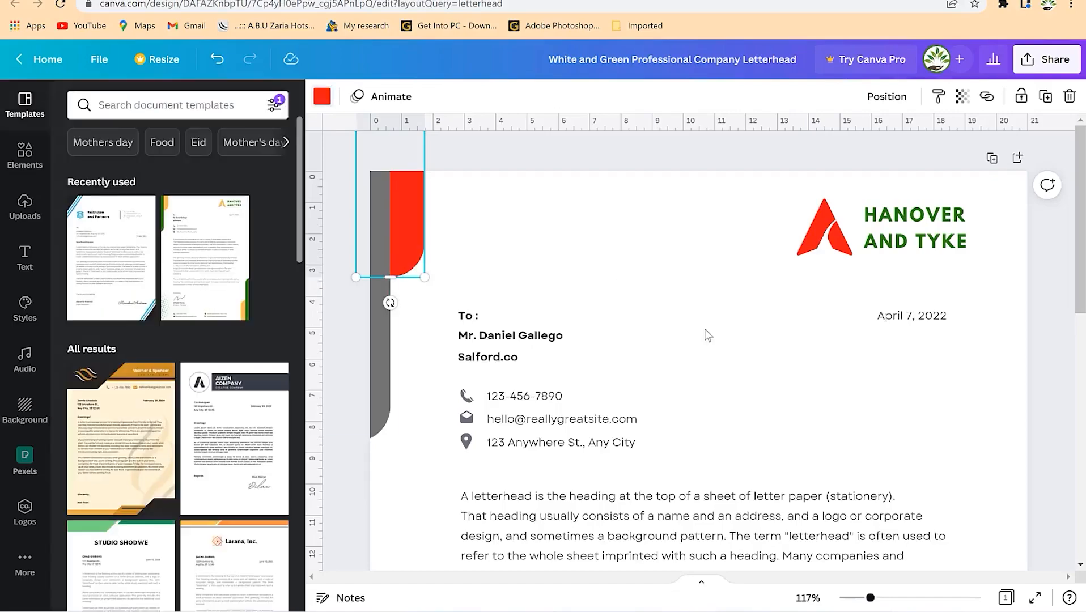
- Recolour the orange strip near the footer red
scroll(736, 368, down, 4)
scroll(816, 394, down, 5)
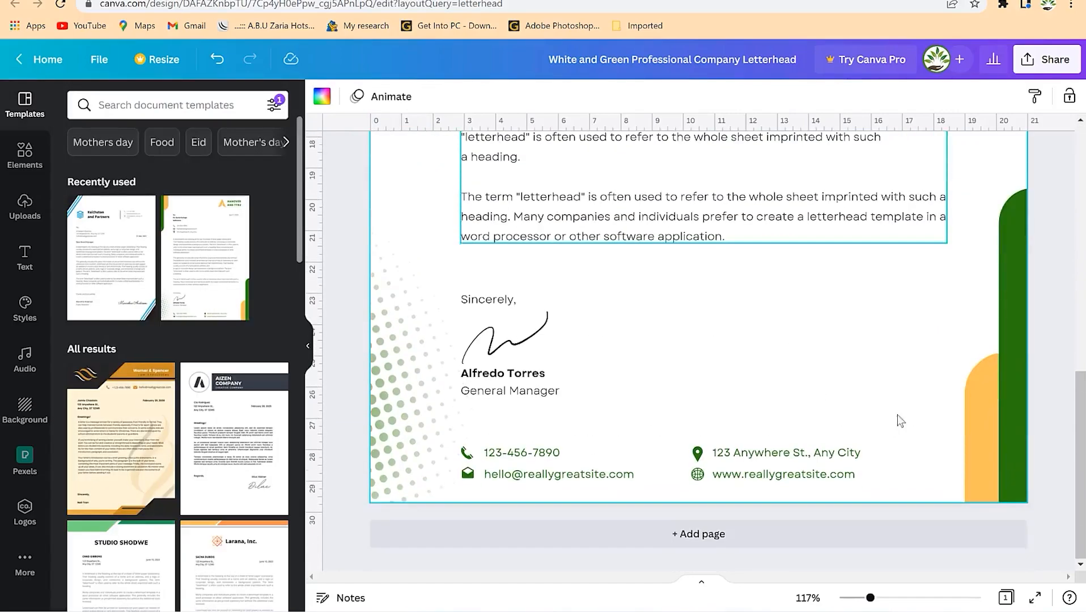
click(991, 429)
scroll(930, 320, up, 5)
scroll(930, 311, up, 3)
scroll(892, 440, down, 9)
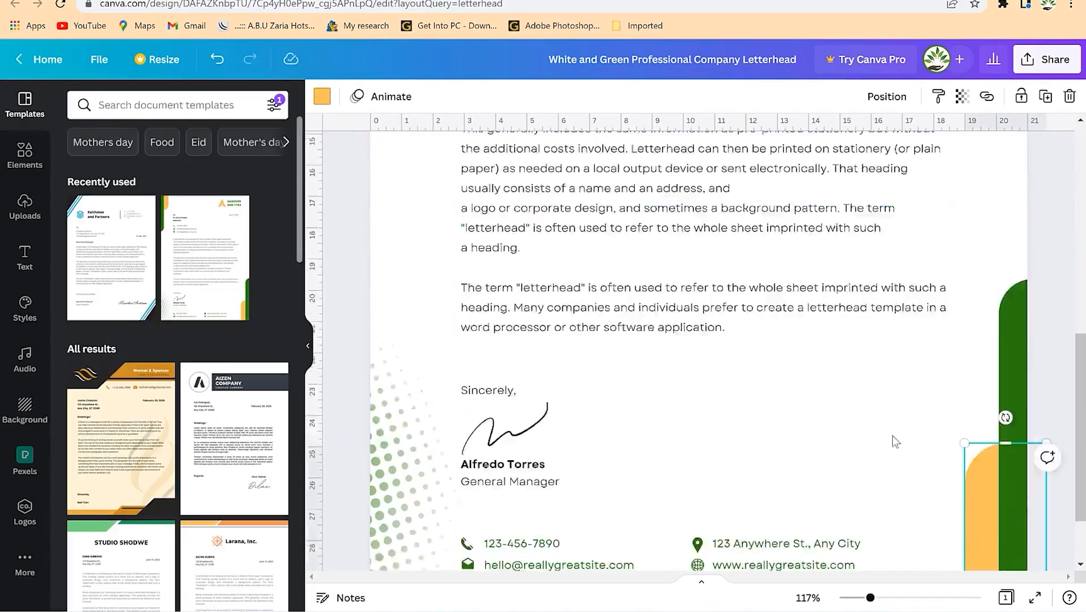
click(321, 96)
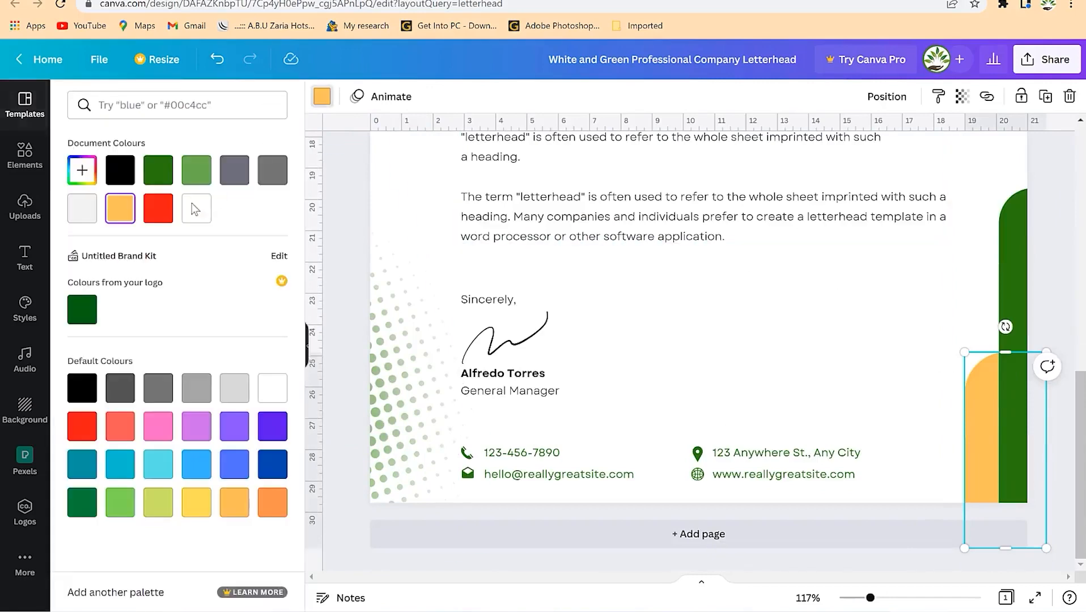
click(158, 207)
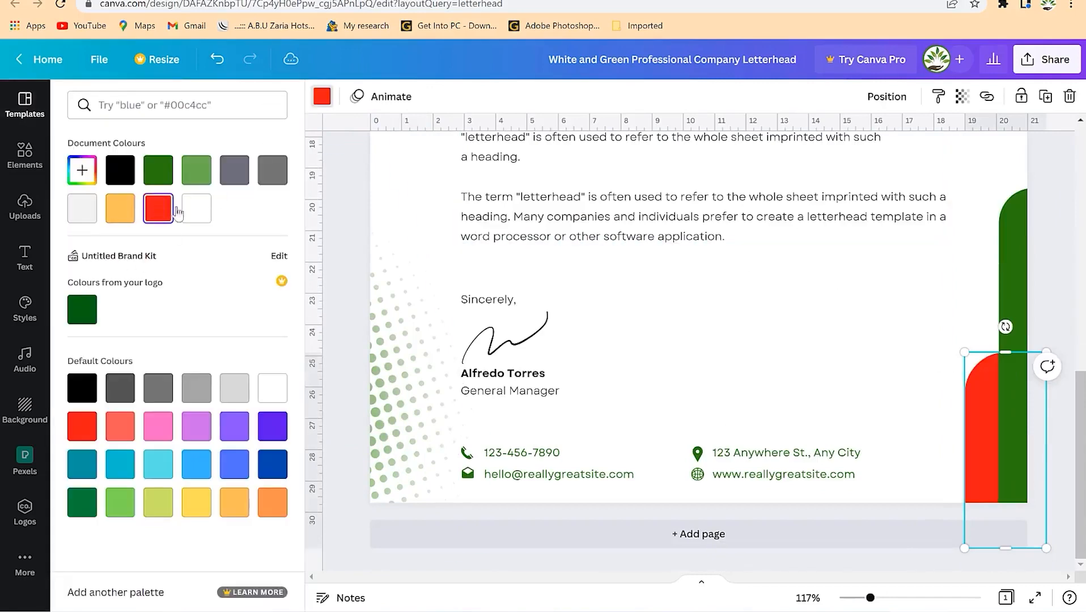
- Turn the green strip on the right edge slate grey
click(1014, 266)
scroll(974, 266, up, 10)
click(234, 170)
scroll(794, 377, down, 8)
scroll(794, 377, down, 3)
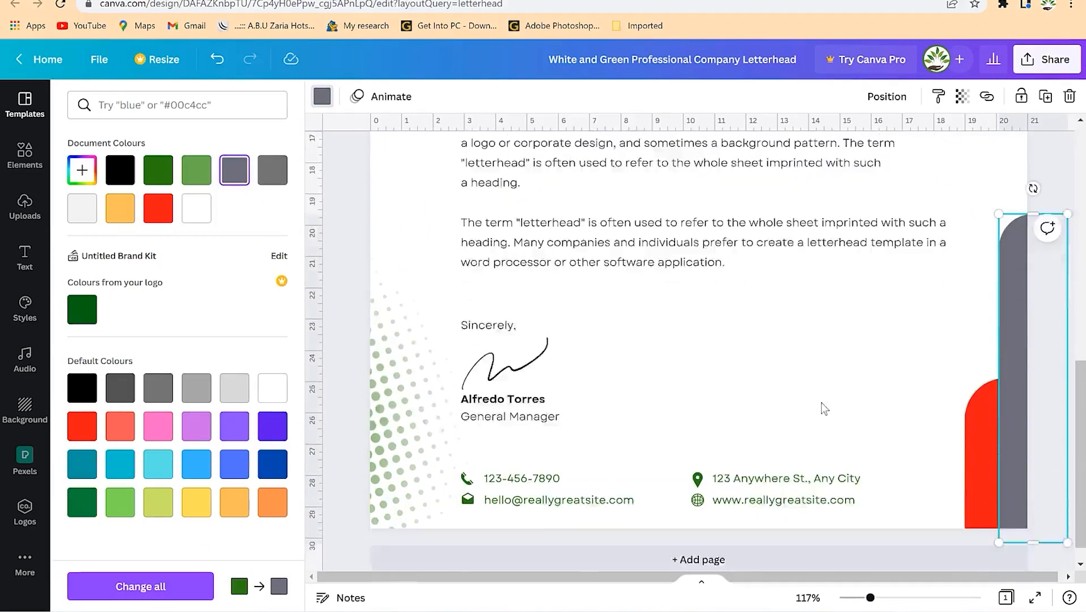
key(Escape)
scroll(613, 374, up, 10)
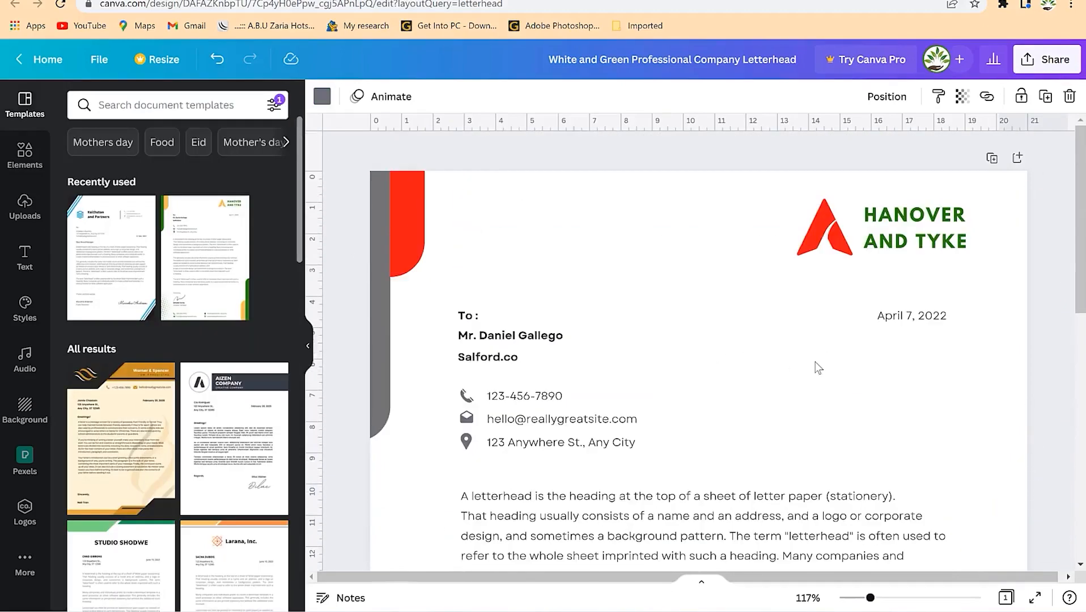
- Make the HANOVER AND TYKE heading text grey
click(935, 235)
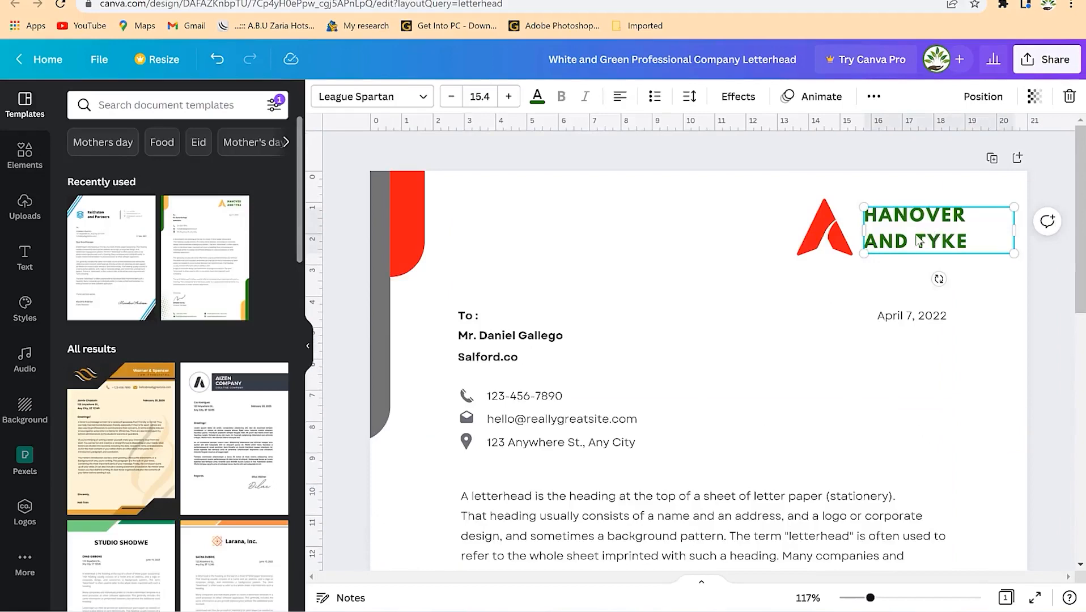
scroll(658, 318, down, 2)
scroll(654, 315, up, 2)
click(537, 98)
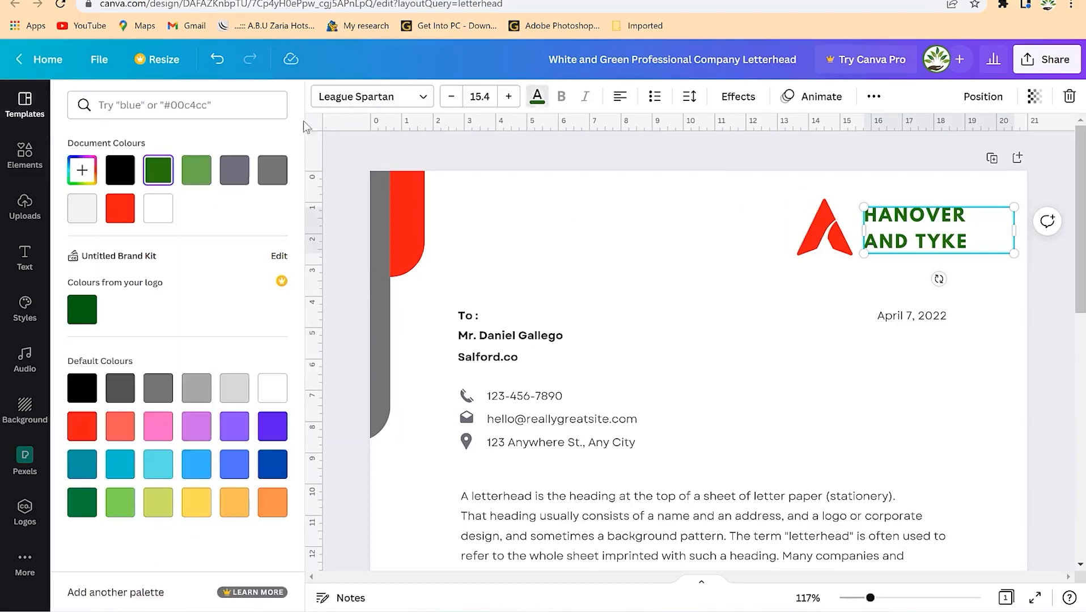
click(225, 177)
click(782, 387)
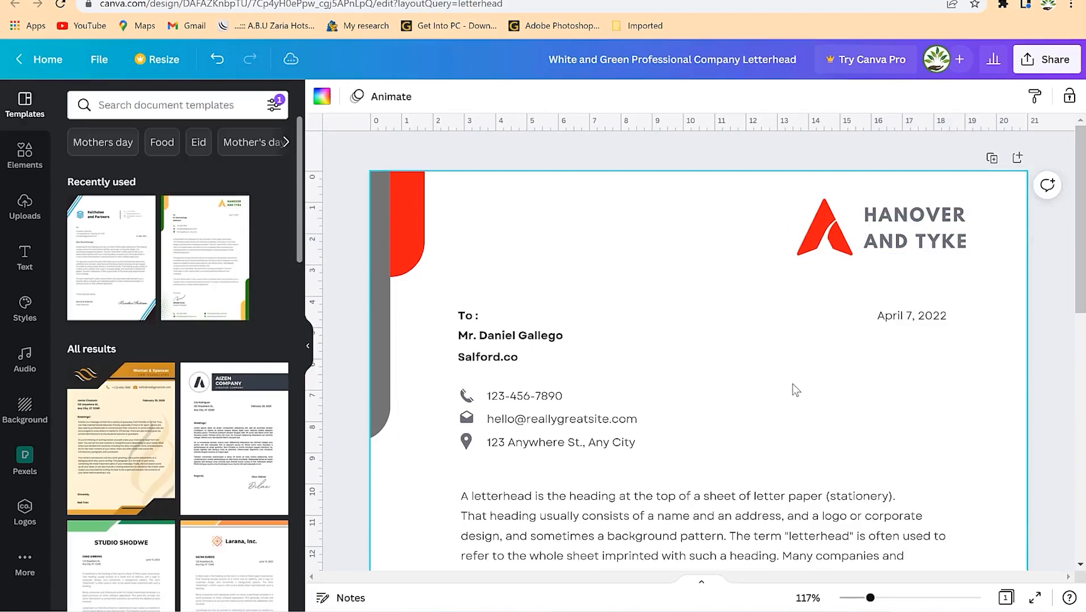
click(837, 228)
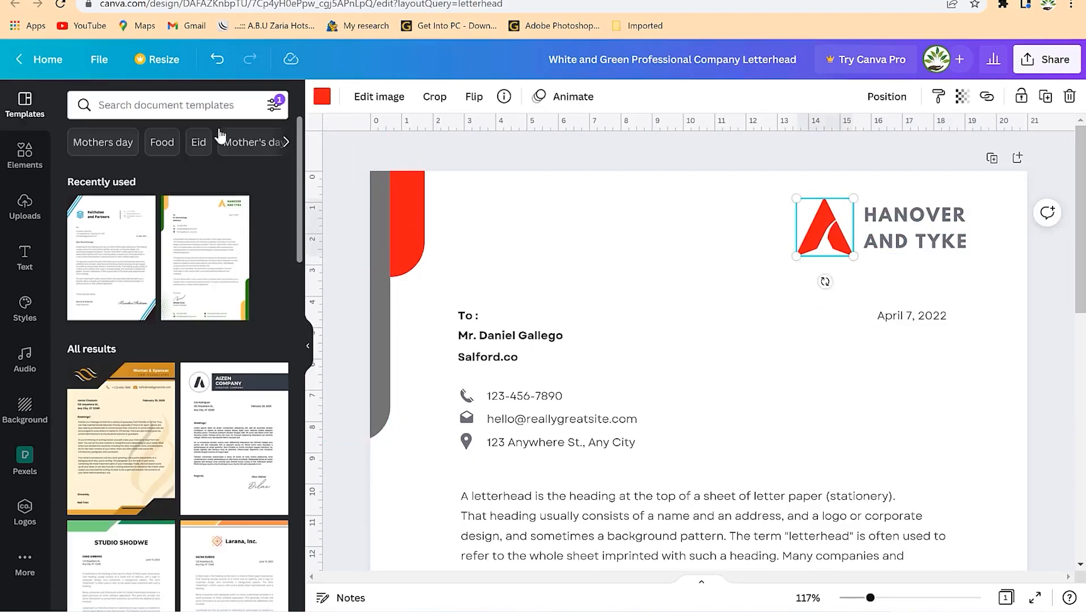
- Search Elements for 'flying bird' and add the sketched bird to the page
click(196, 104)
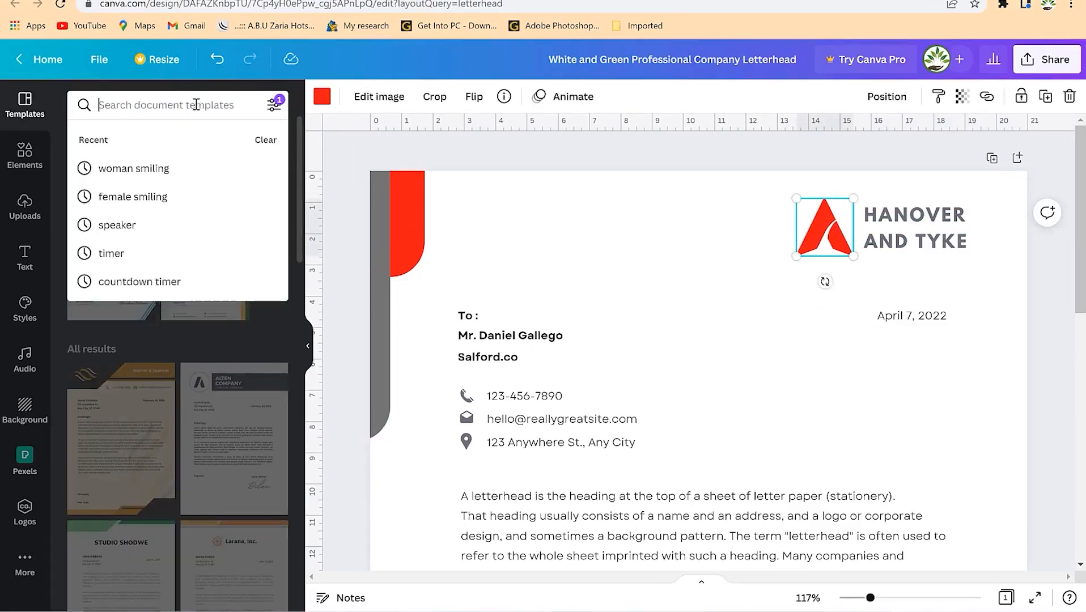
text(b)
key(BackSpace)
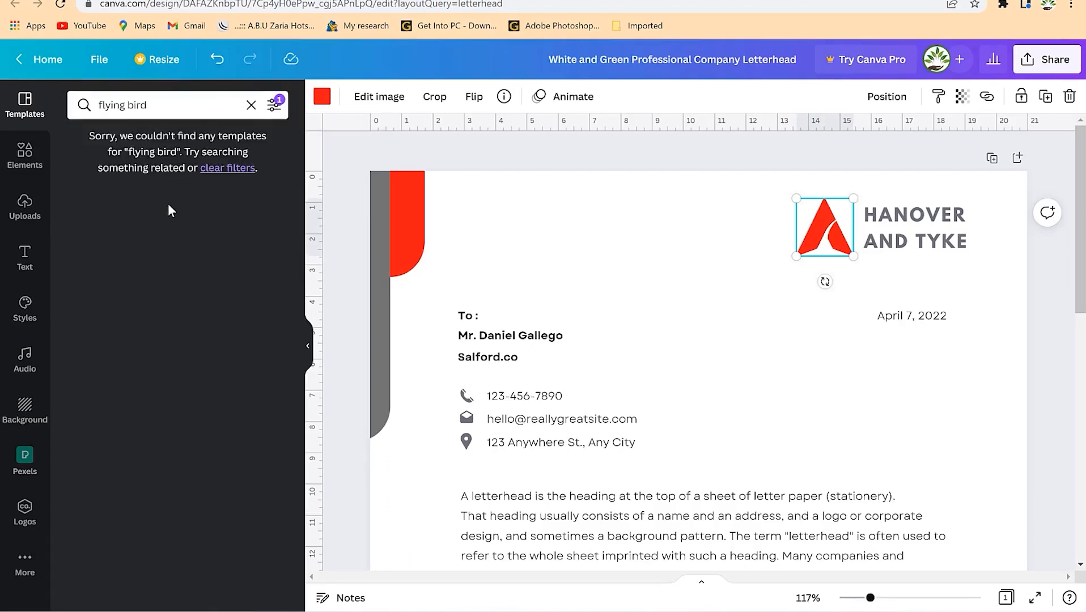
click(25, 155)
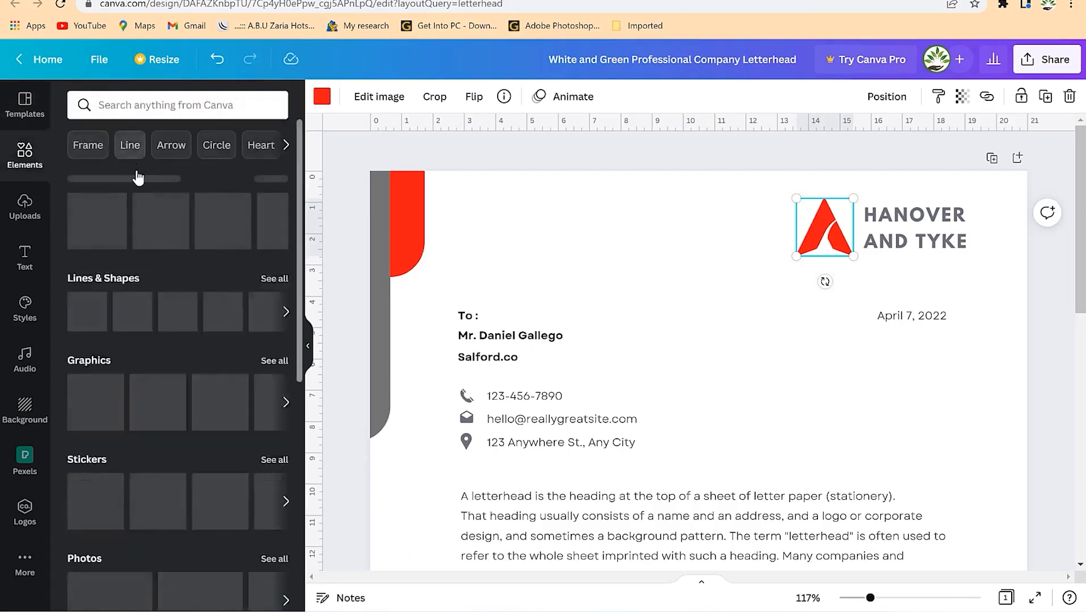
click(149, 109)
text(flyi)
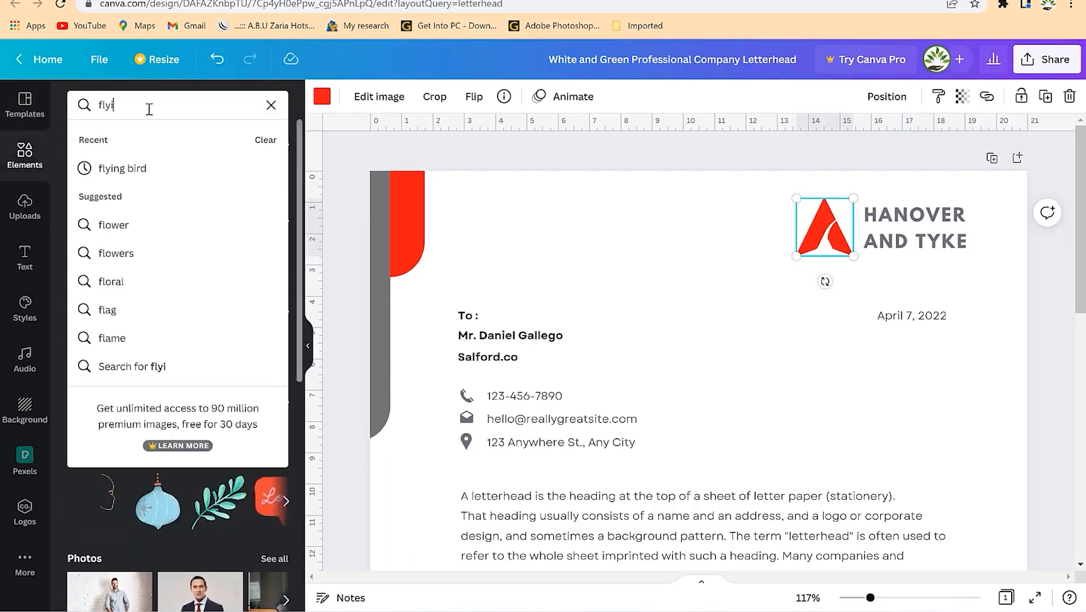
click(122, 168)
scroll(166, 359, down, 3)
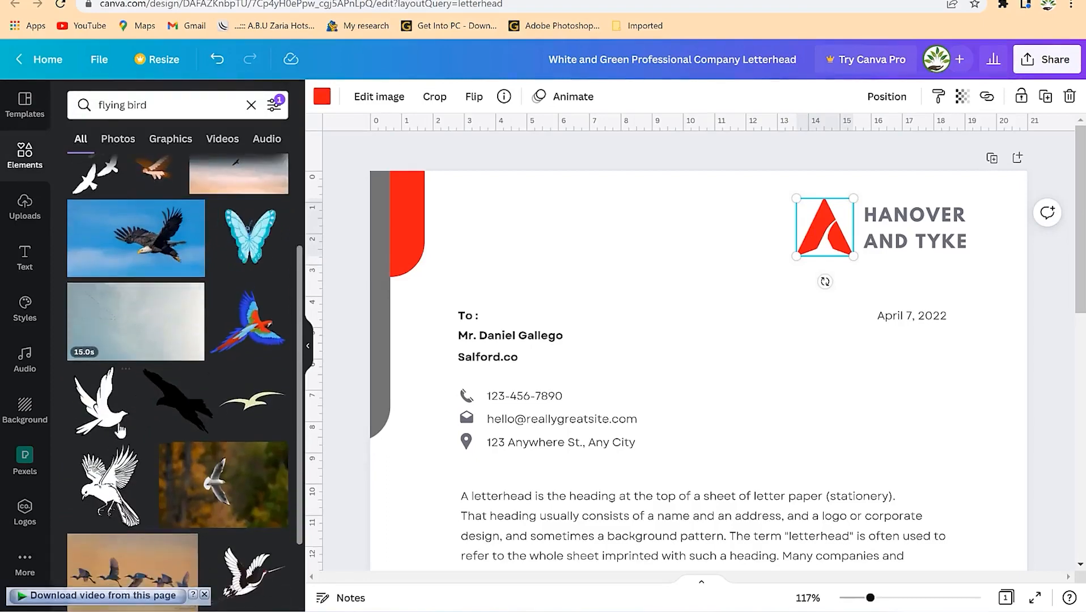
drag(105, 493, 714, 218)
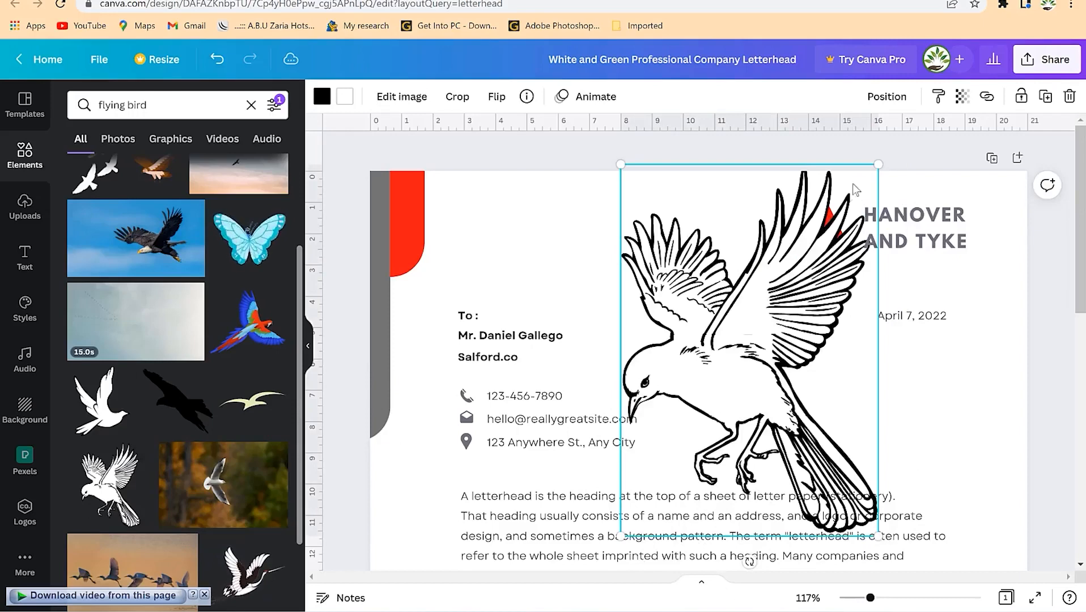
- Delete the red triangle logo and place the shrunken bird beside HANOVER AND TYKE
drag(874, 173, 703, 419)
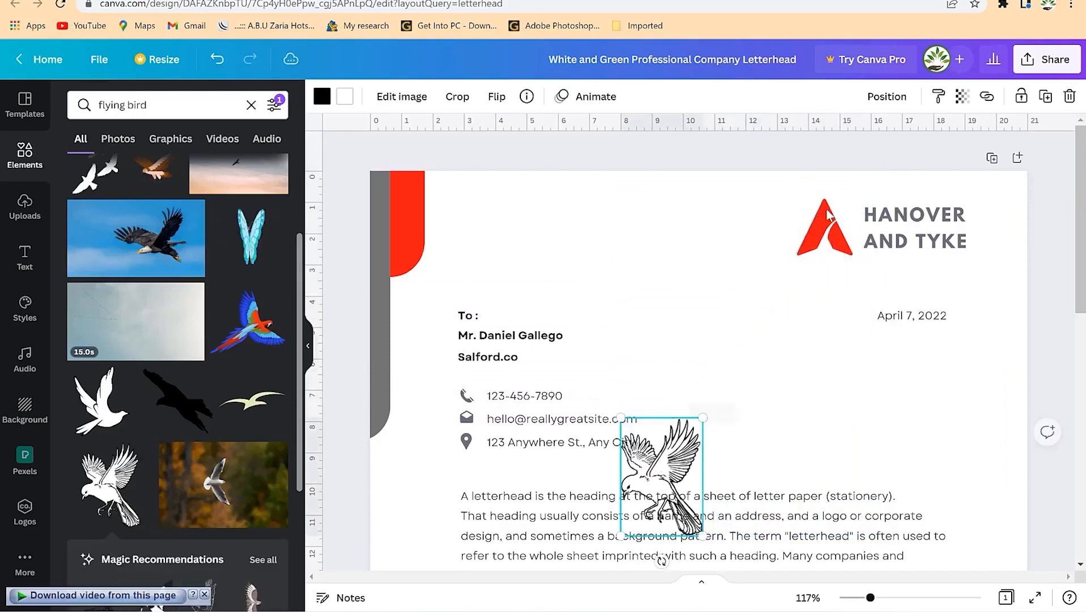
click(828, 209)
key(Delete)
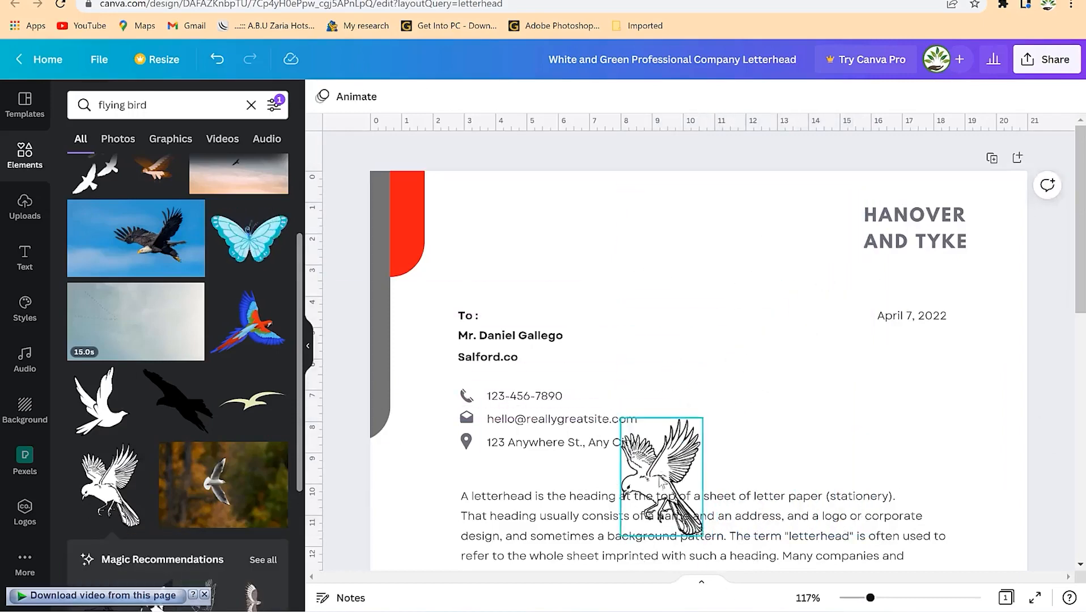
mouse_move(666, 476)
mouse_down()
mouse_move(813, 210)
mouse_move(814, 228)
mouse_up()
drag(851, 172, 823, 209)
mouse_move(814, 230)
mouse_down()
mouse_move(848, 205)
mouse_move(828, 224)
mouse_up()
click(322, 97)
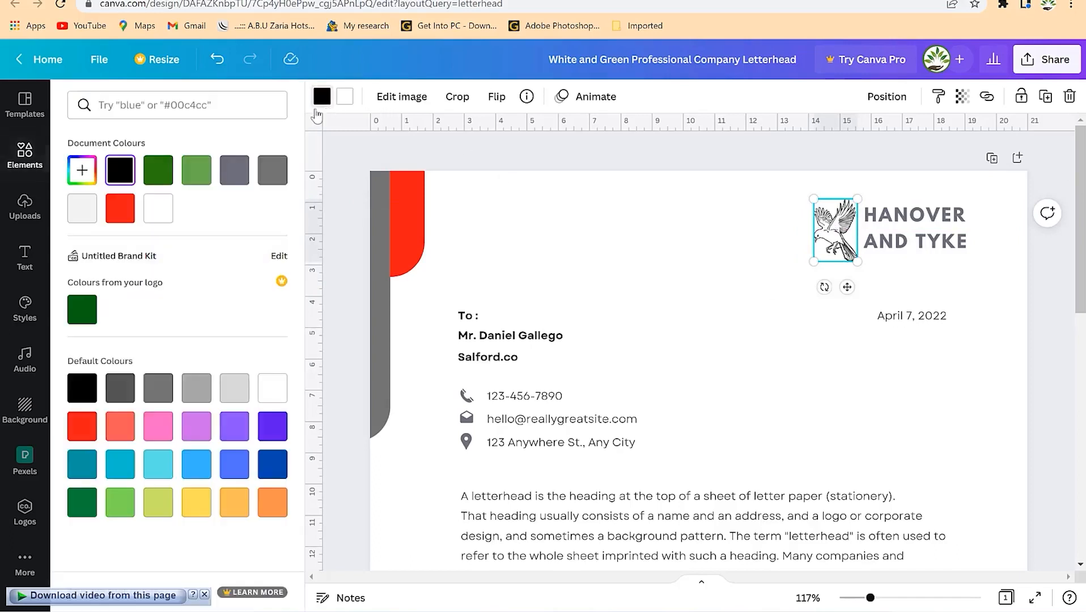
click(350, 99)
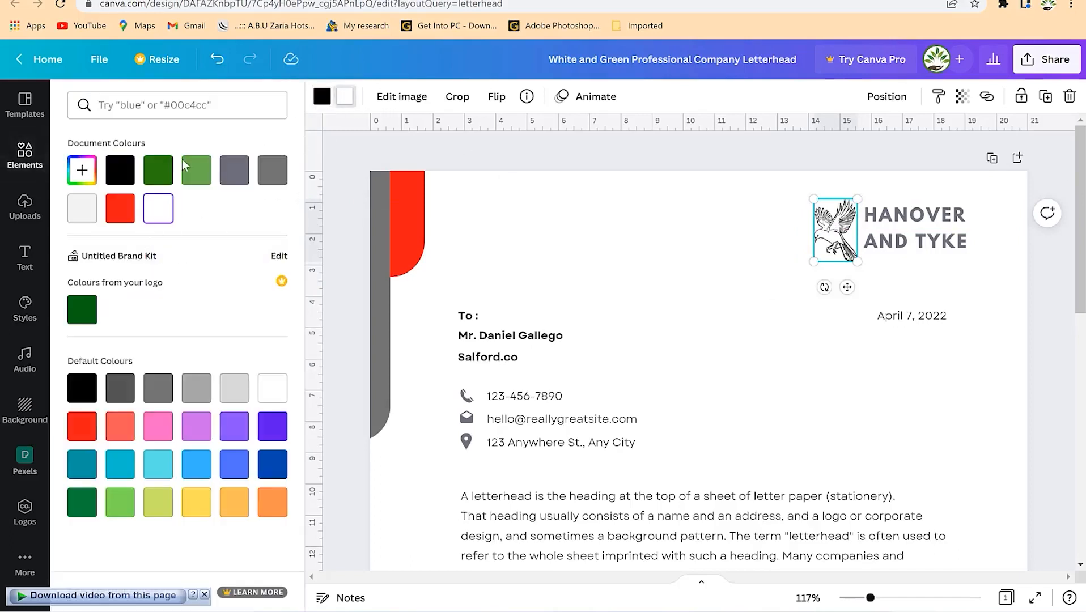
- Fill the bird logo red and settle on a dark green outline after trying navy and light orange
click(82, 426)
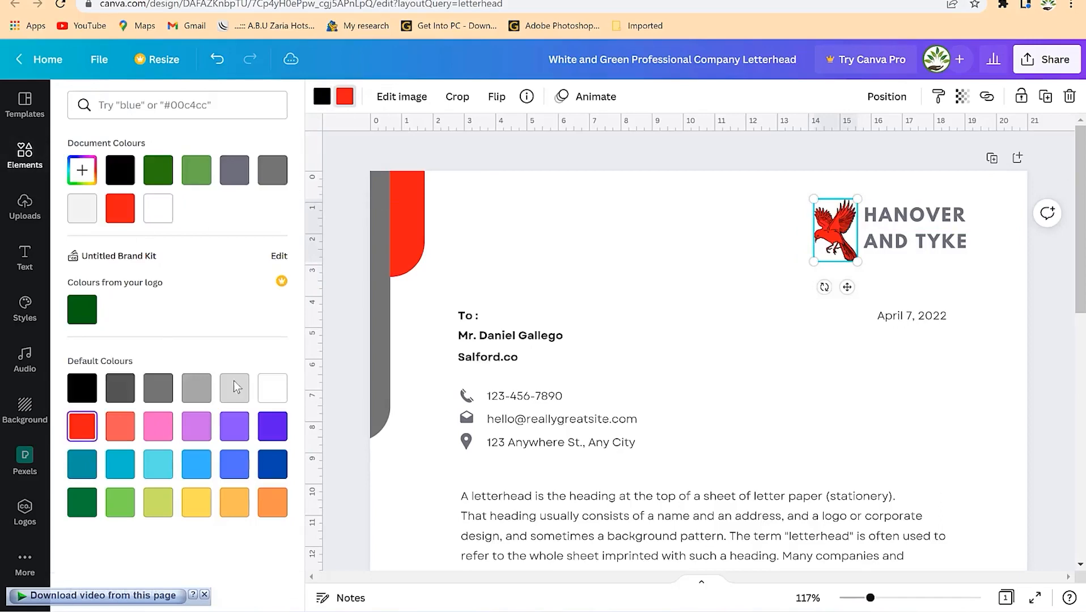
double_click(834, 247)
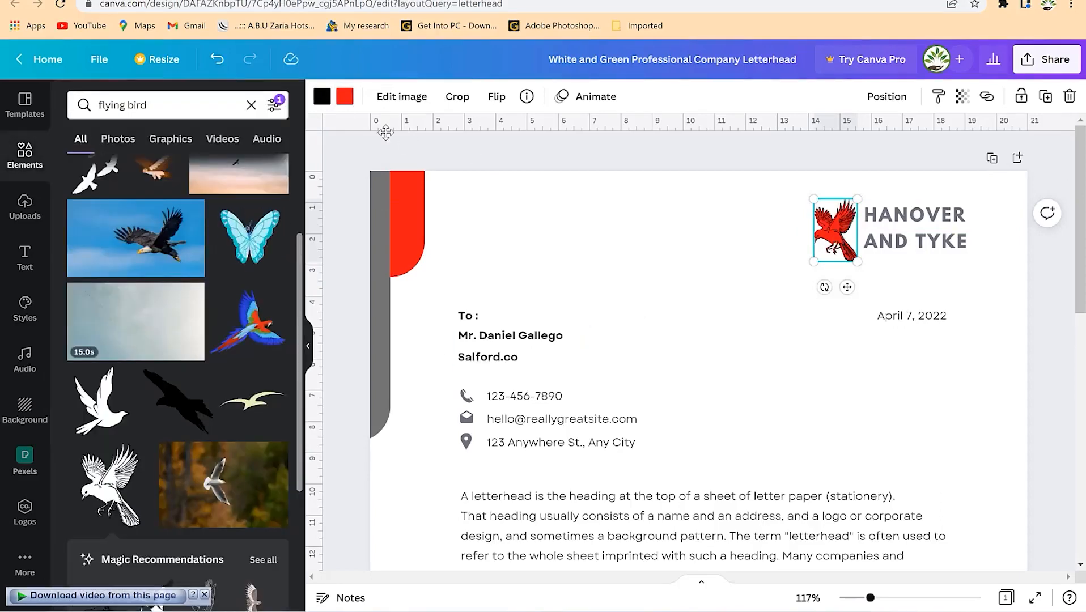
click(803, 355)
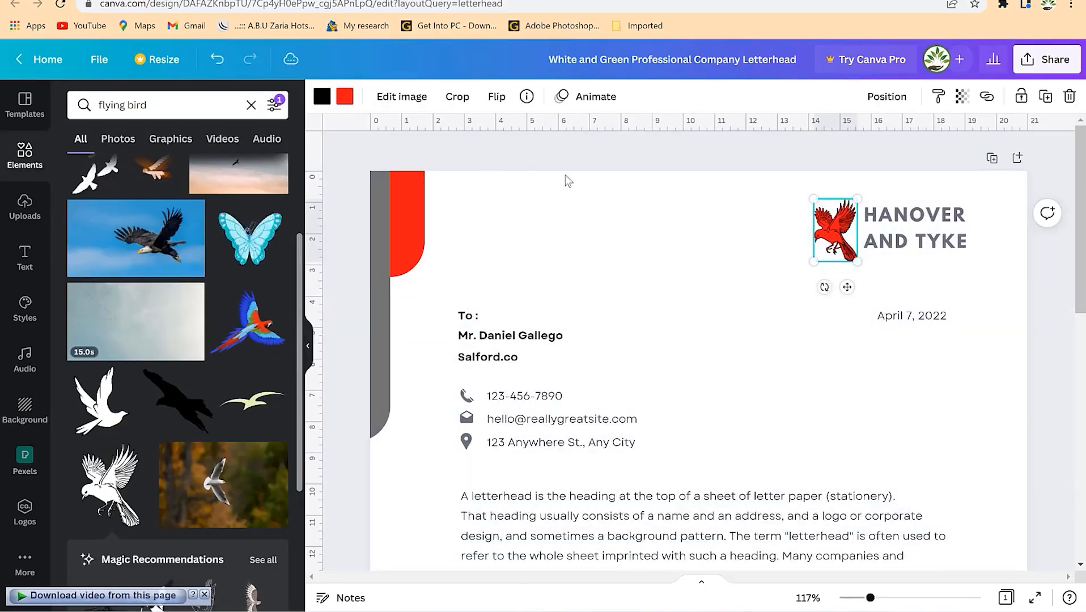
click(318, 99)
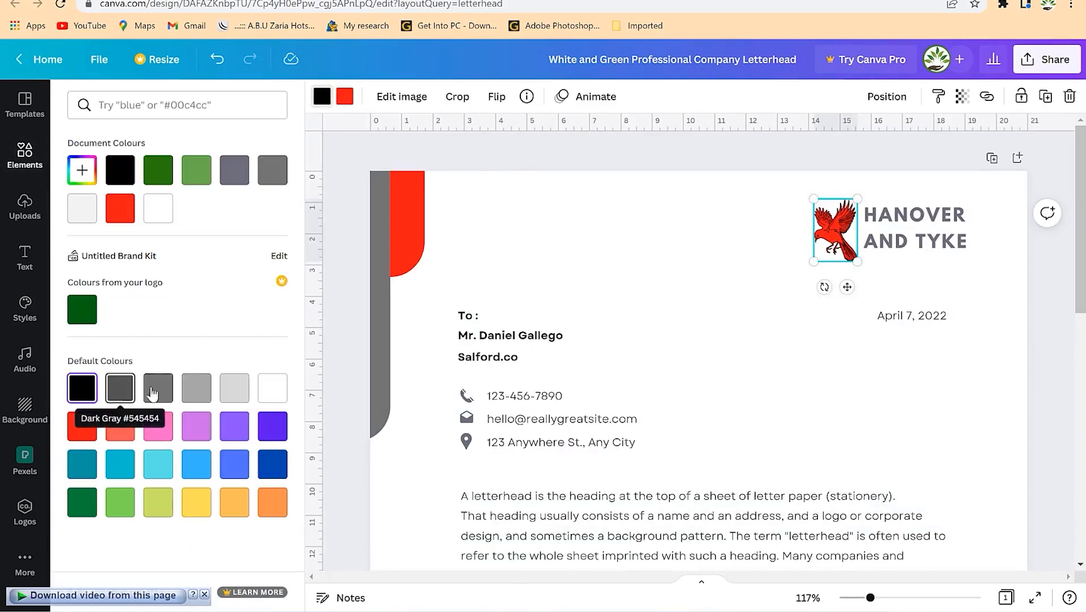
click(271, 465)
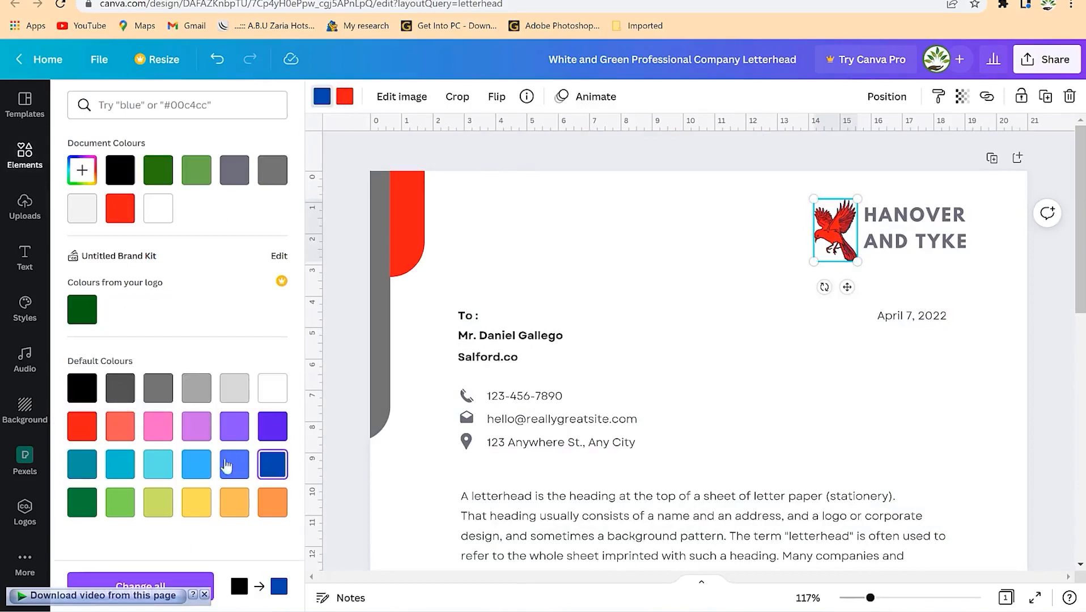
click(238, 511)
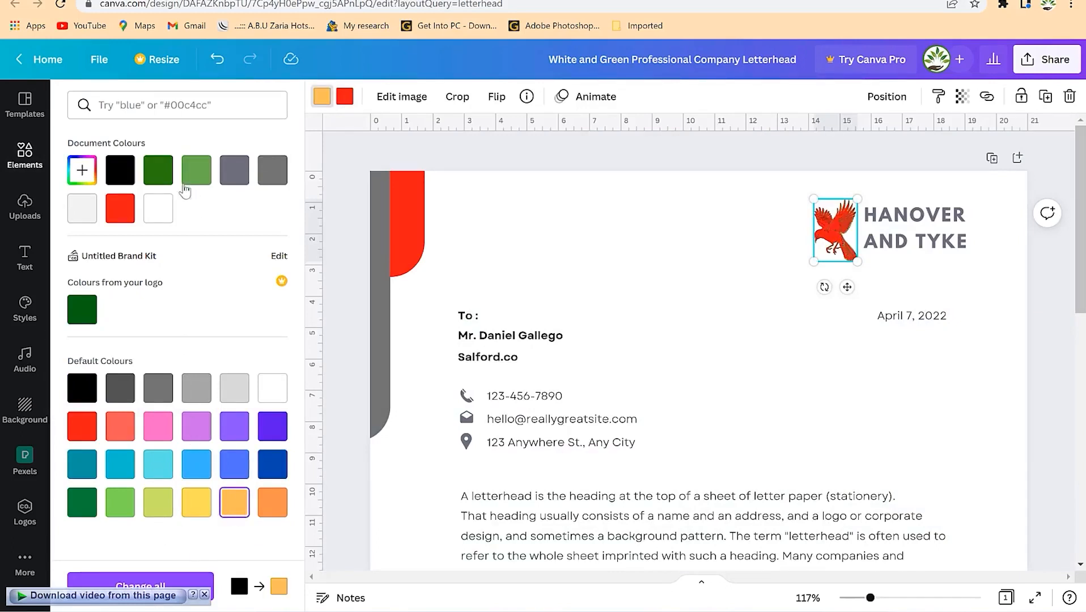
click(162, 173)
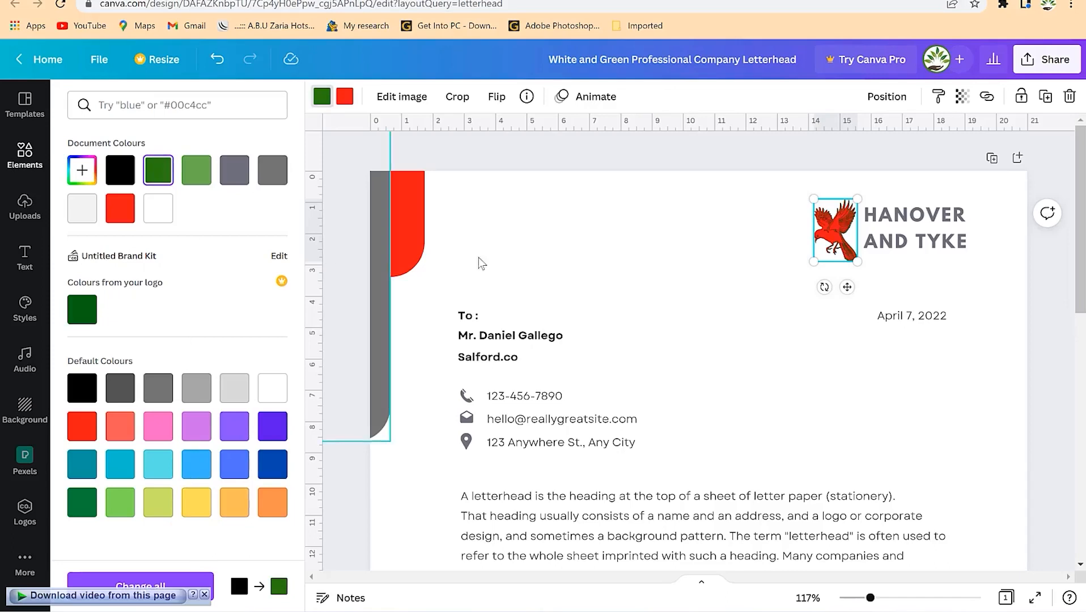
key(Escape)
click(842, 375)
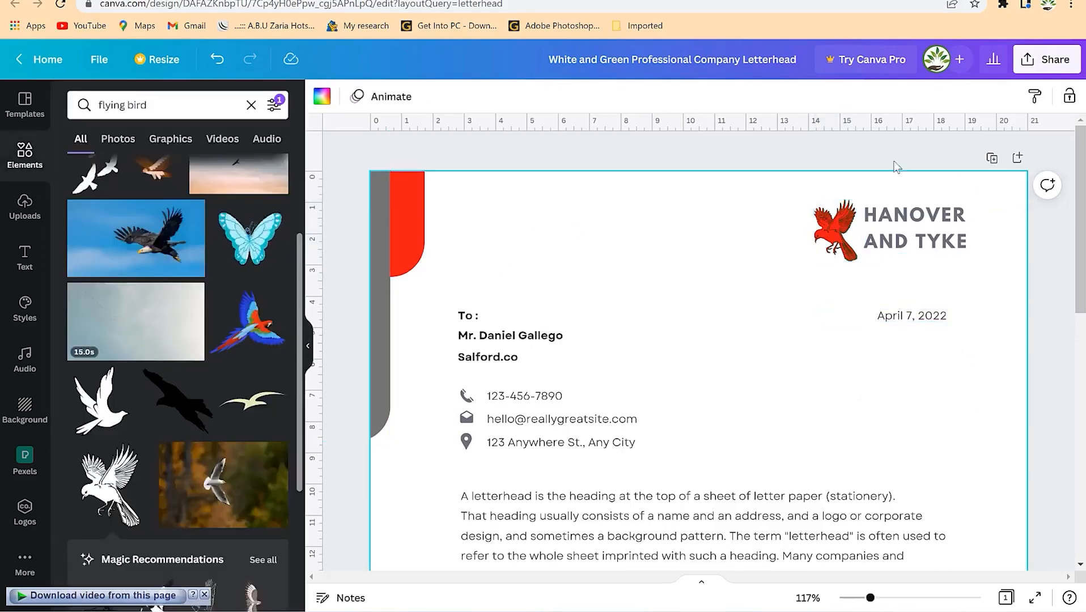
- Replace the heading text with EPIC on one line and MENTORSHIP below
click(942, 214)
click(938, 208)
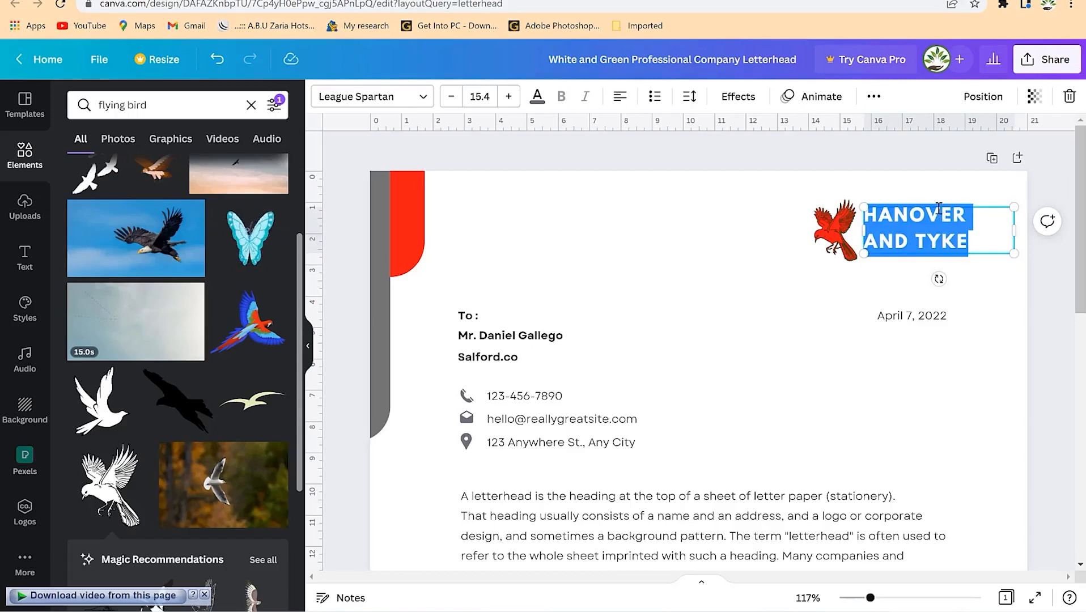
text(EPIC)
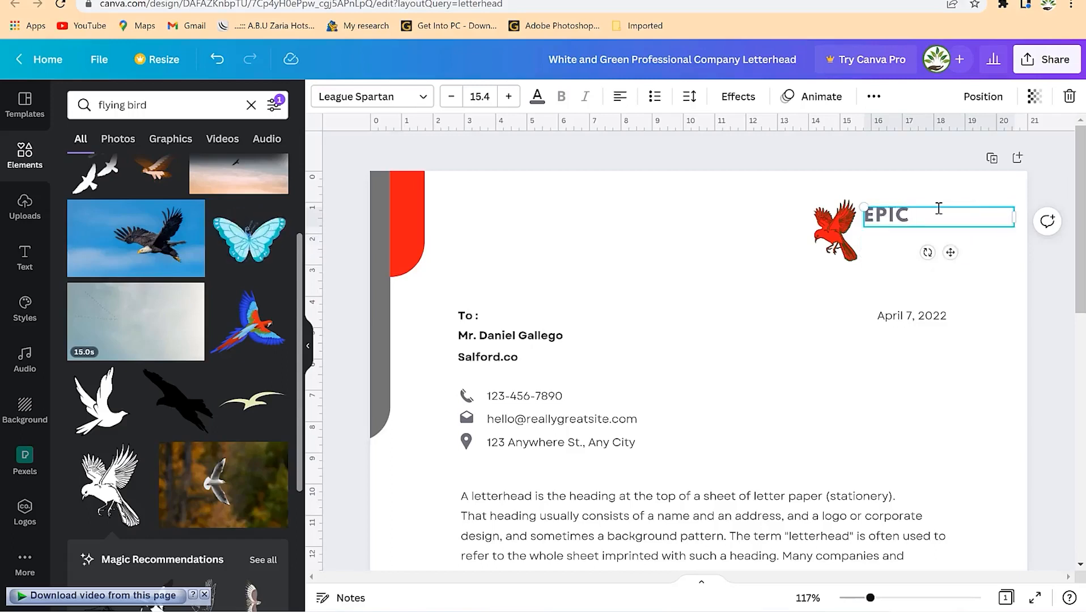
key(Return)
text(MENTORSHIP)
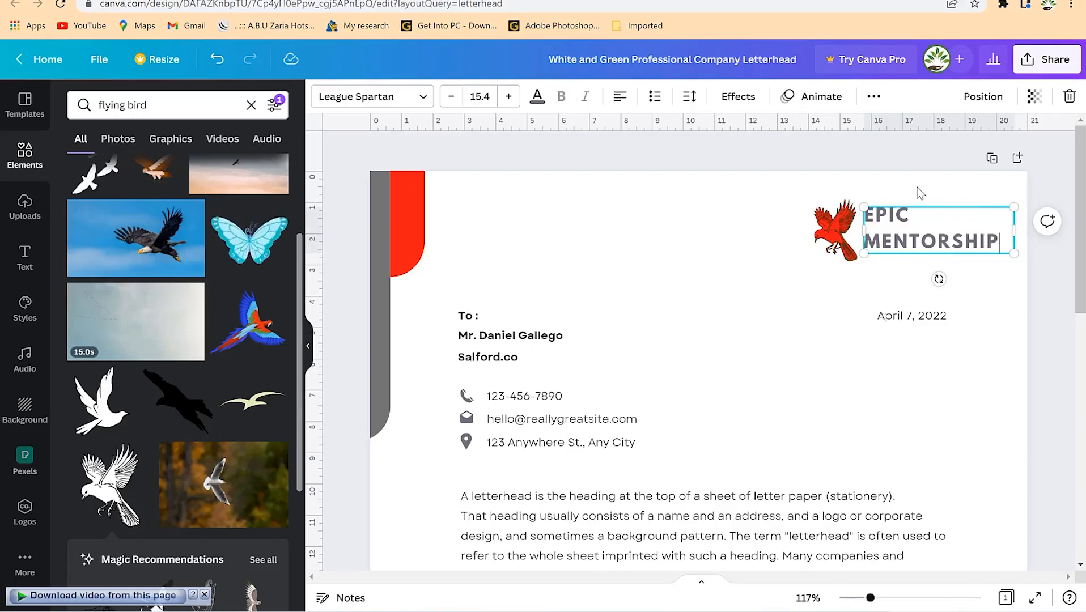
- Set the heading's letter spacing to 91 and line spacing to 1.26
key(ctrl+a)
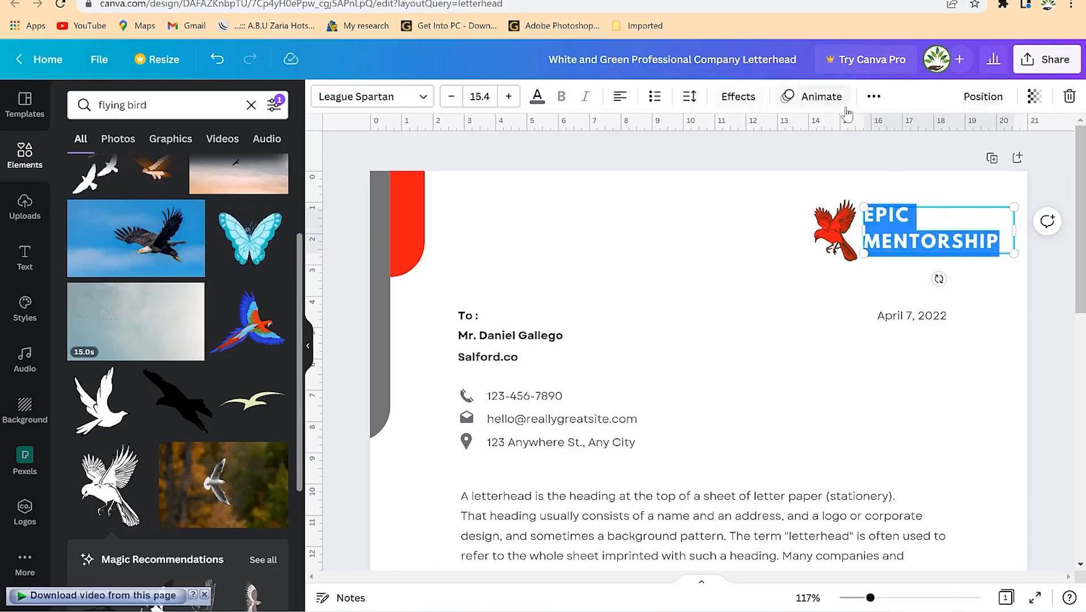
click(689, 96)
drag(749, 164, 748, 165)
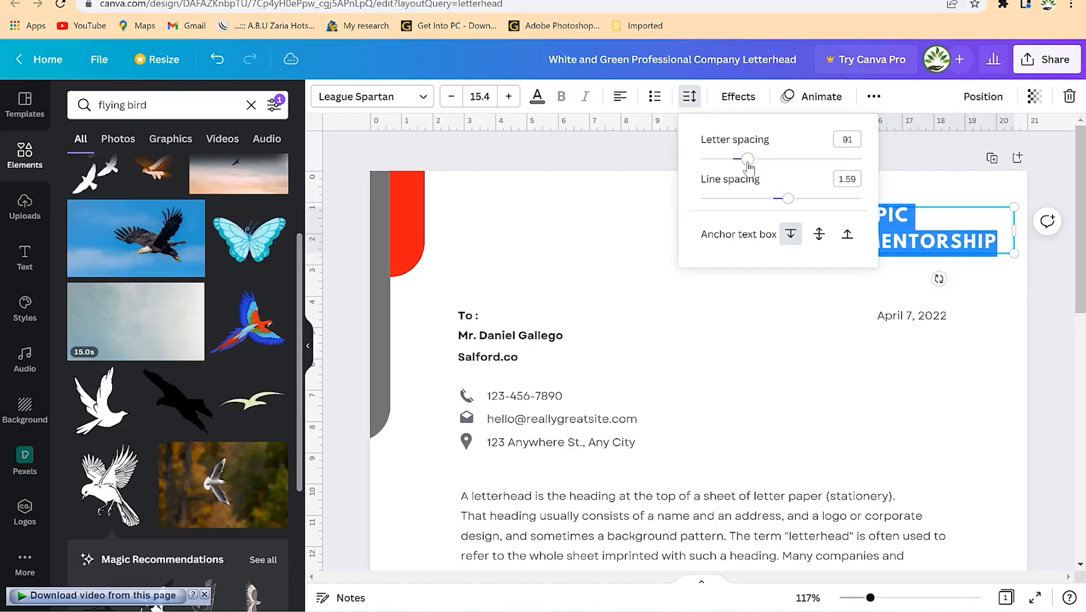
drag(785, 198, 763, 200)
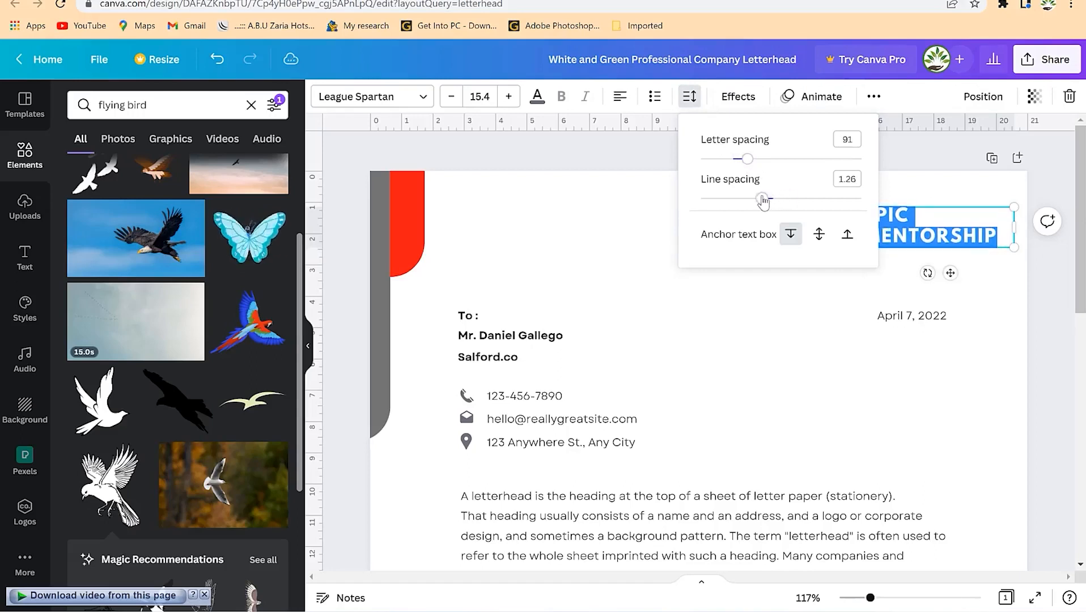
click(669, 209)
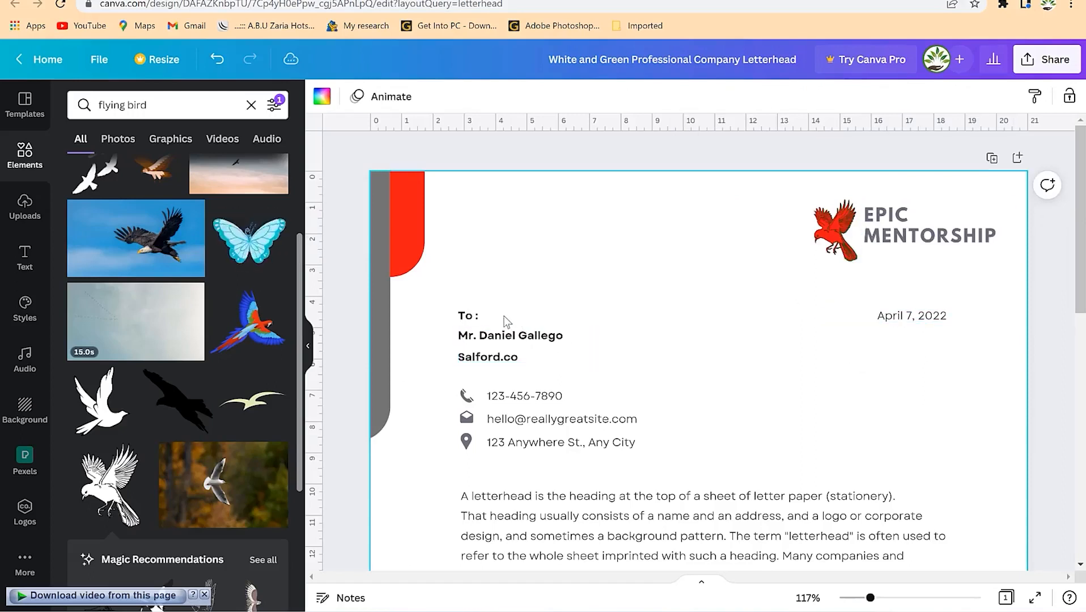
- Type the professor's title and name after 'To :' and widen the box to one line
click(514, 340)
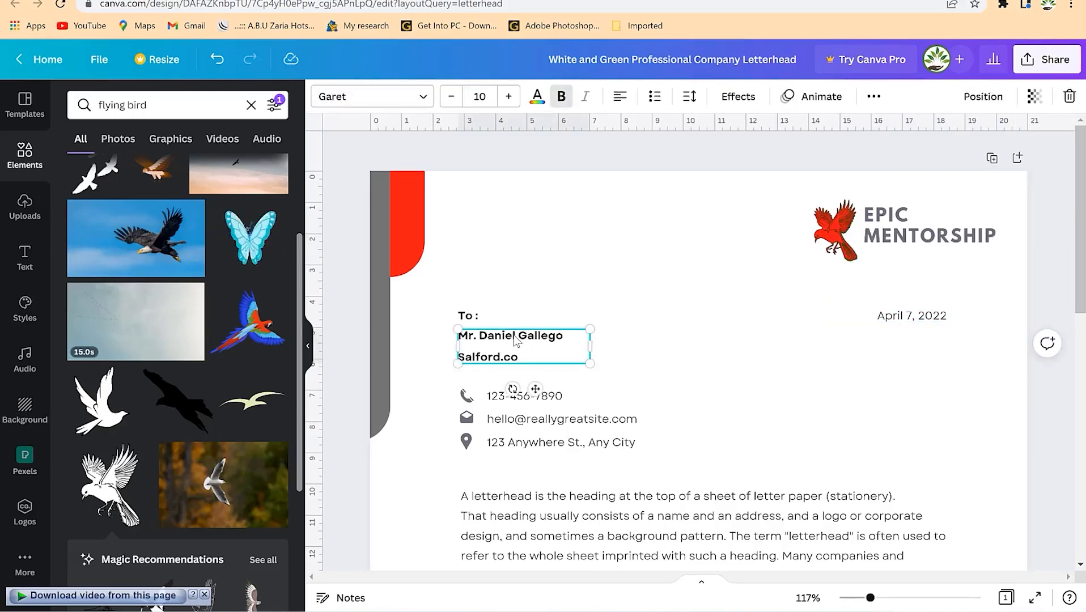
click(476, 316)
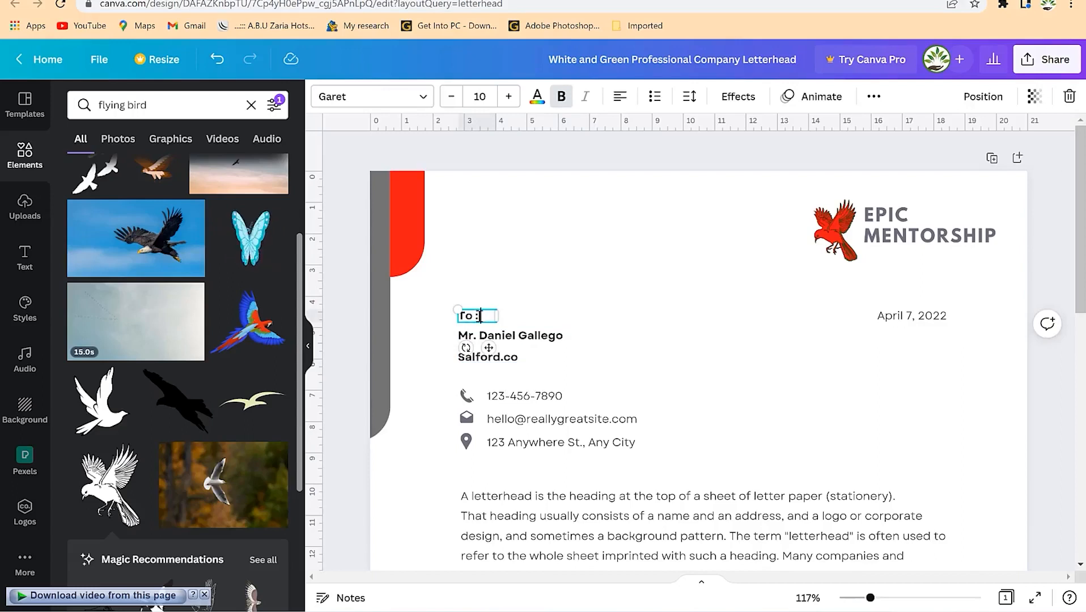
text(Dept of )
text(Physicas)
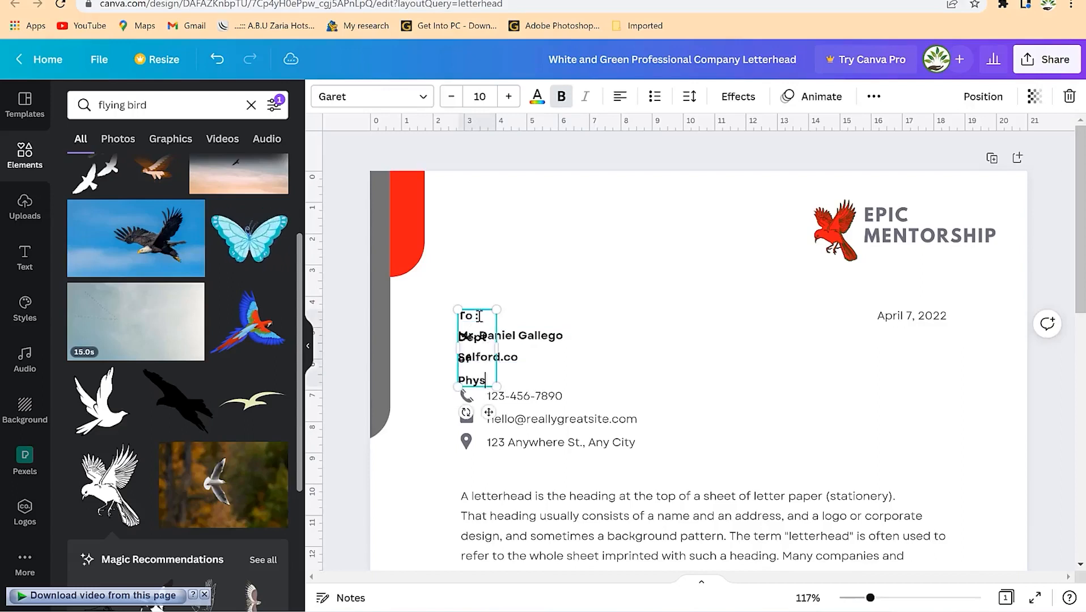
key(BackSpace)
key(BackSpace)
key(BackSpace)
key(BackSpace)
key(BackSpace)
key(BackSpace)
key(BackSpace)
key(BackSpace)
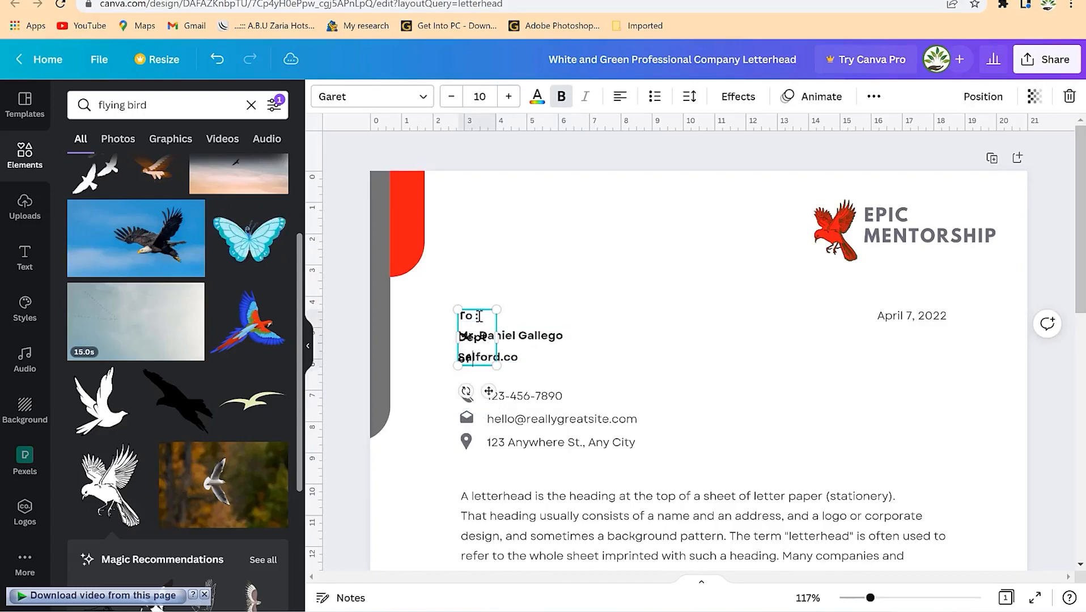
drag(497, 338, 623, 327)
key(BackSpace)
key(BackSpace)
key(BackSpace)
key(BackSpace)
key(BackSpace)
key(BackSpace)
key(BackSpace)
key(BackSpace)
text(Prof. Alu)
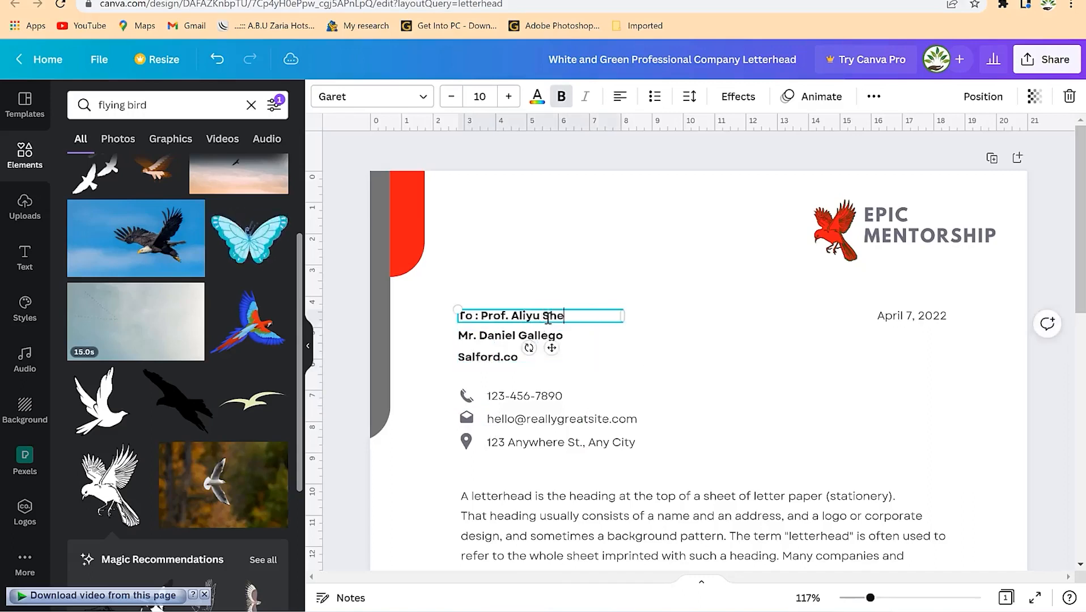
click(623, 370)
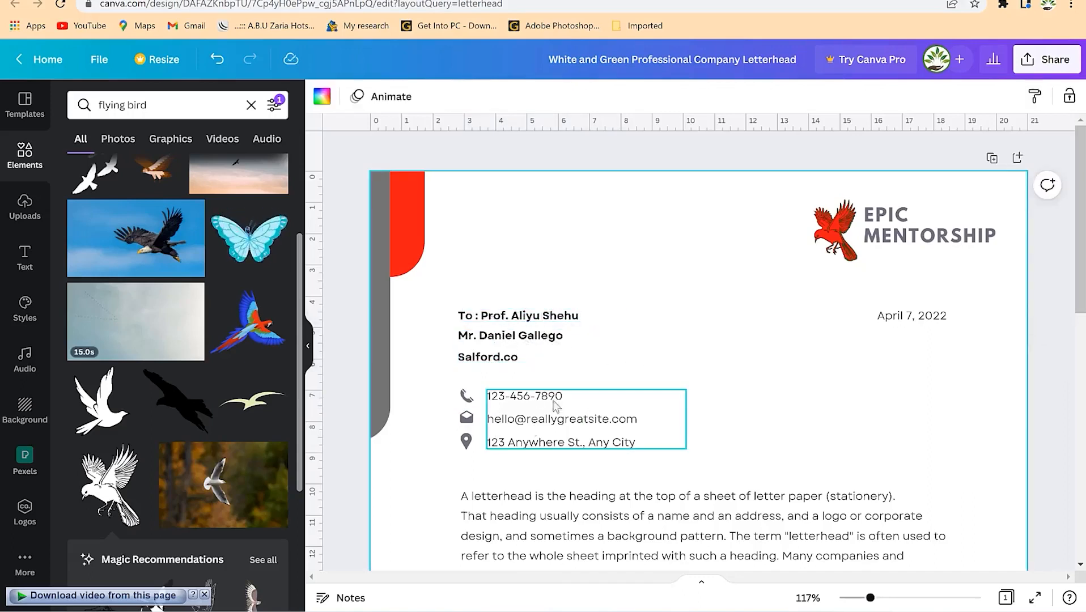
- Swap the black signature for the uploaded blue one, sized small just below 'Sincerely,'
scroll(588, 434, down, 3)
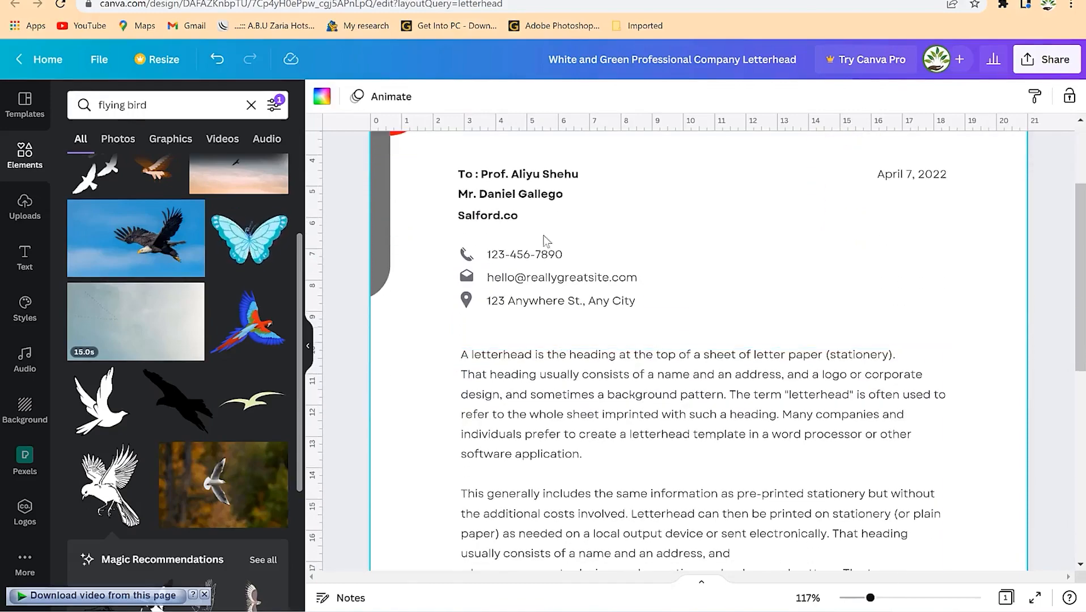
scroll(574, 347, down, 4)
scroll(576, 193, up, 4)
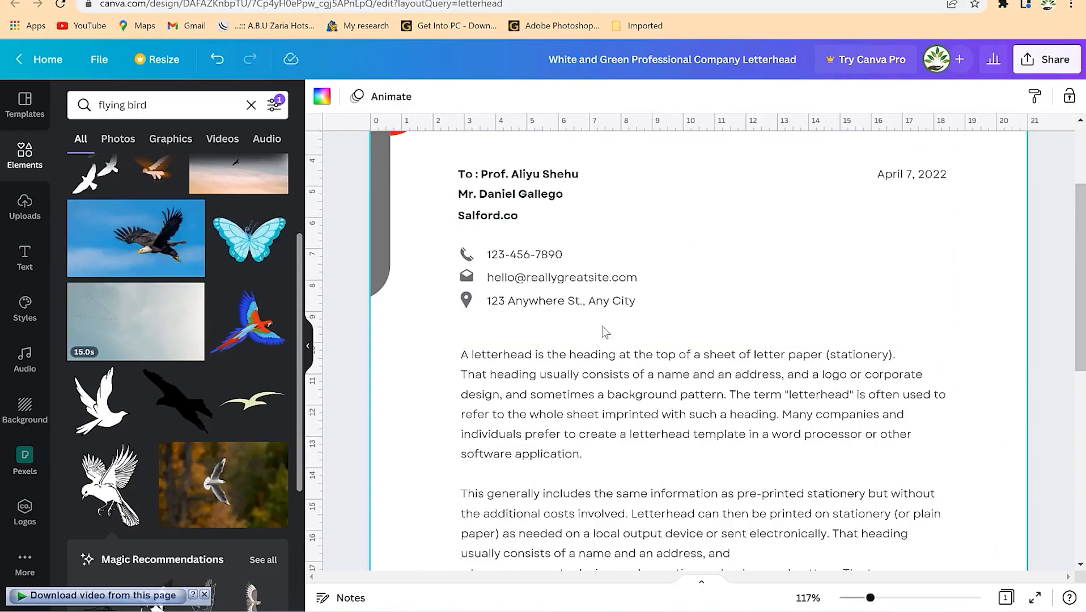
scroll(814, 365, down, 5)
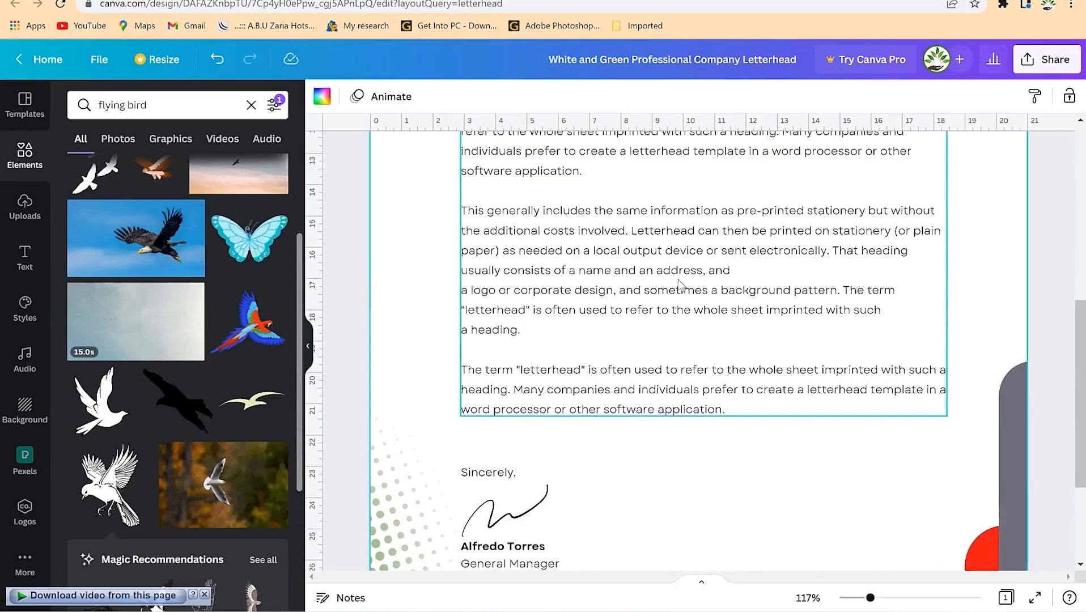
scroll(678, 289, down, 3)
scroll(545, 558, up, 4)
scroll(517, 332, down, 4)
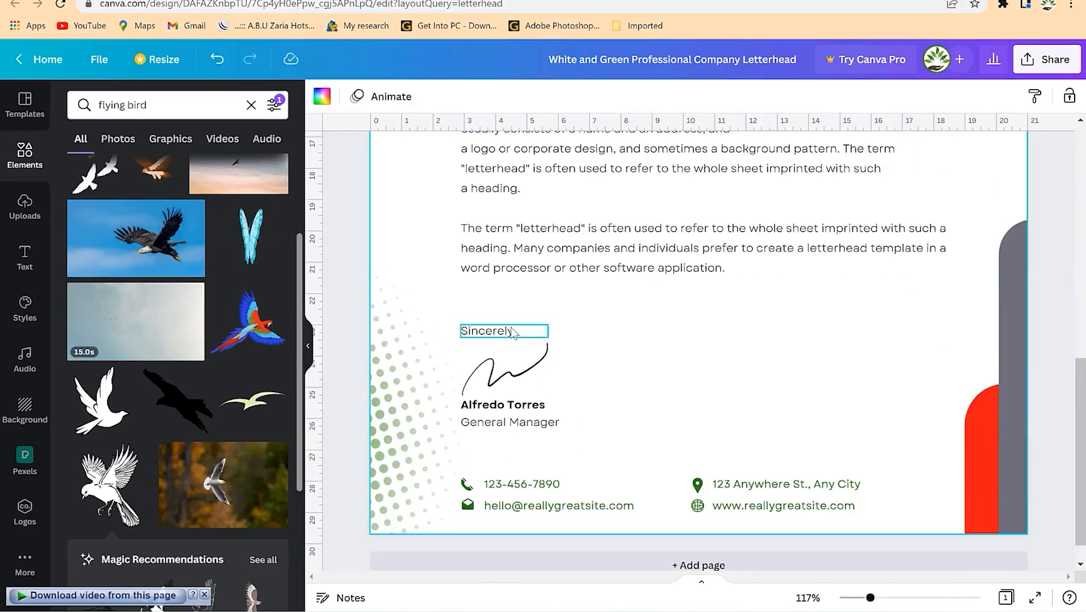
click(520, 371)
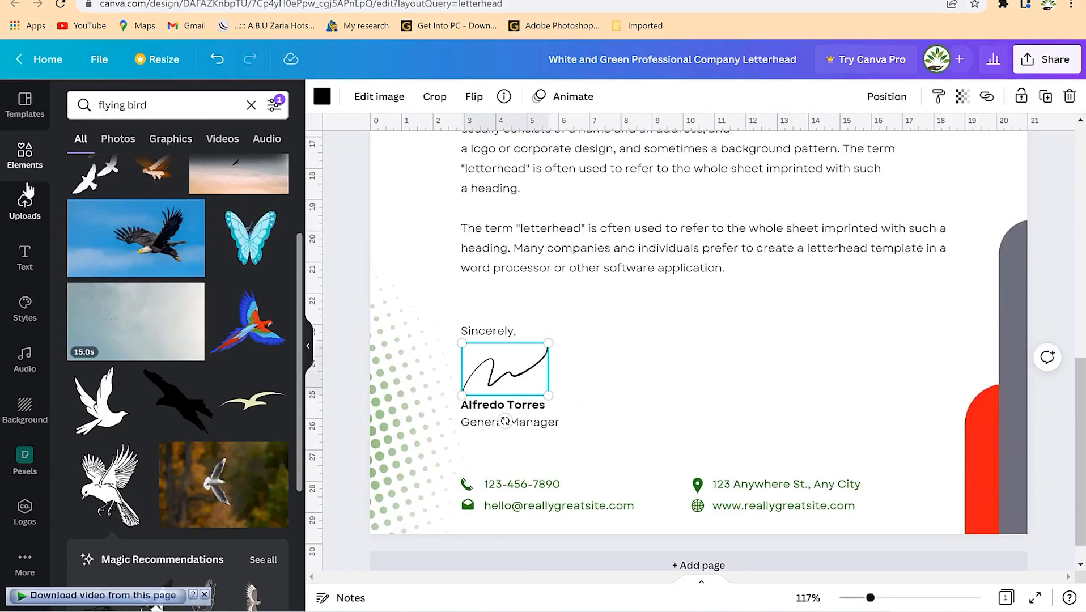
click(28, 205)
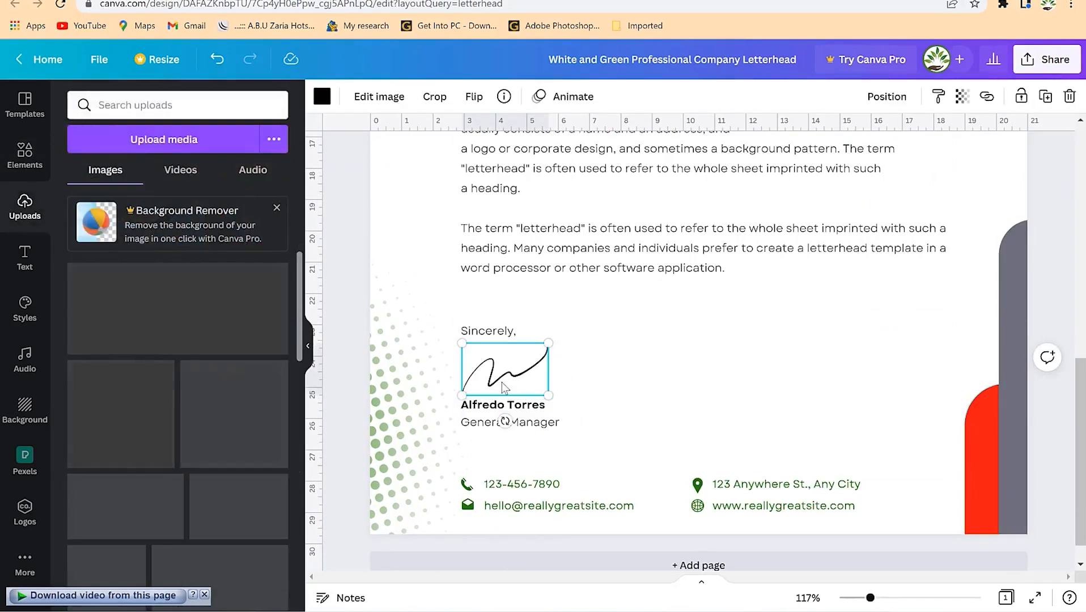
key(Delete)
mouse_move(196, 310)
mouse_down()
mouse_move(529, 362)
mouse_move(538, 374)
mouse_up()
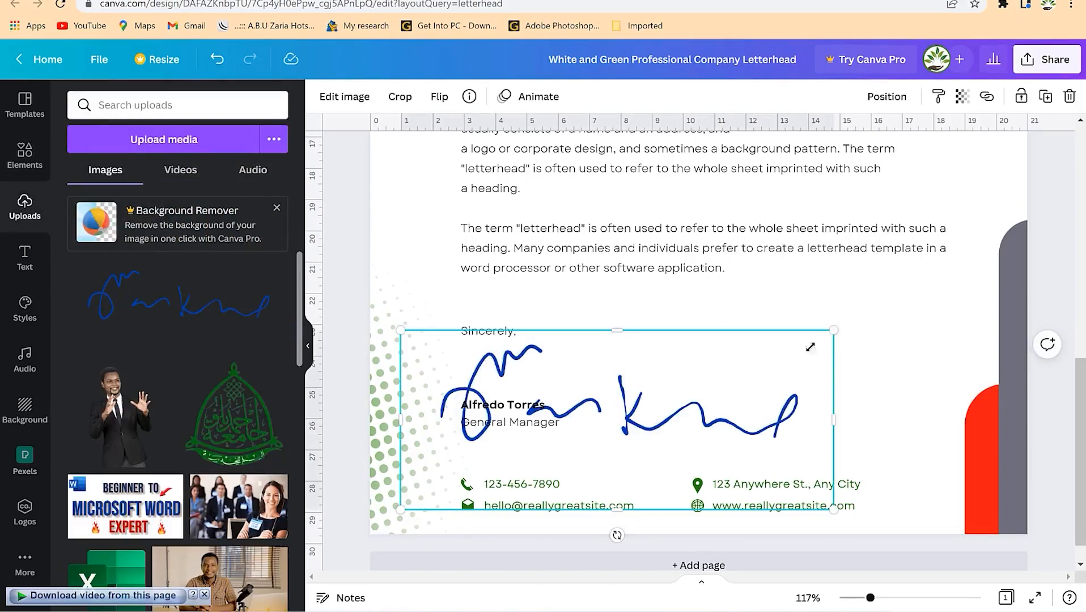
mouse_move(811, 347)
mouse_down()
mouse_move(702, 417)
mouse_move(553, 467)
mouse_up()
mouse_move(506, 398)
mouse_down()
mouse_move(520, 356)
mouse_move(511, 355)
mouse_up()
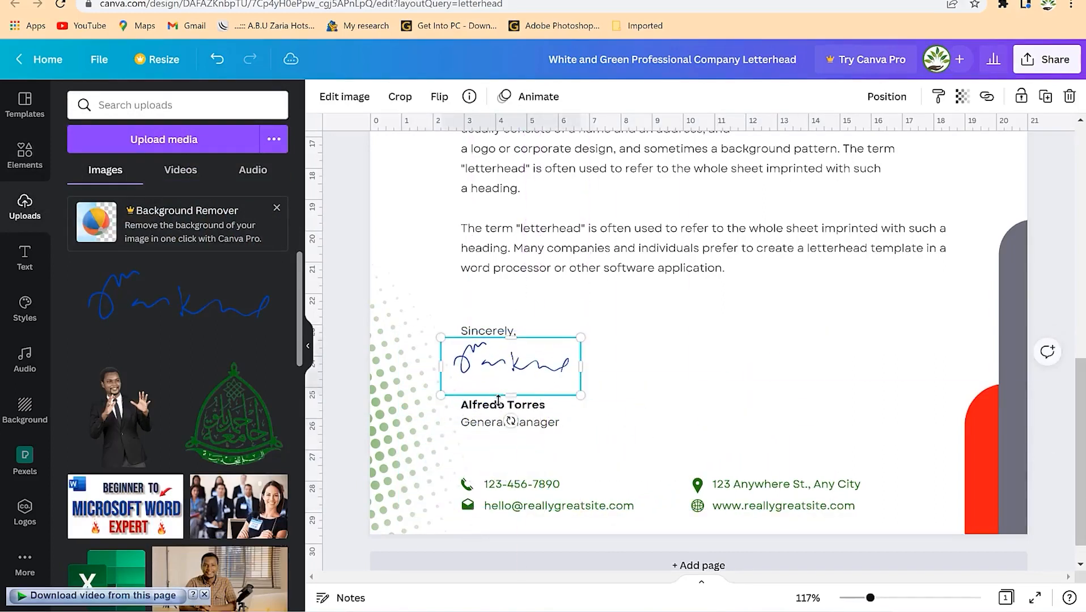
- Retype the signer's name above General Manager, widening its box so it fits one line
double_click(496, 408)
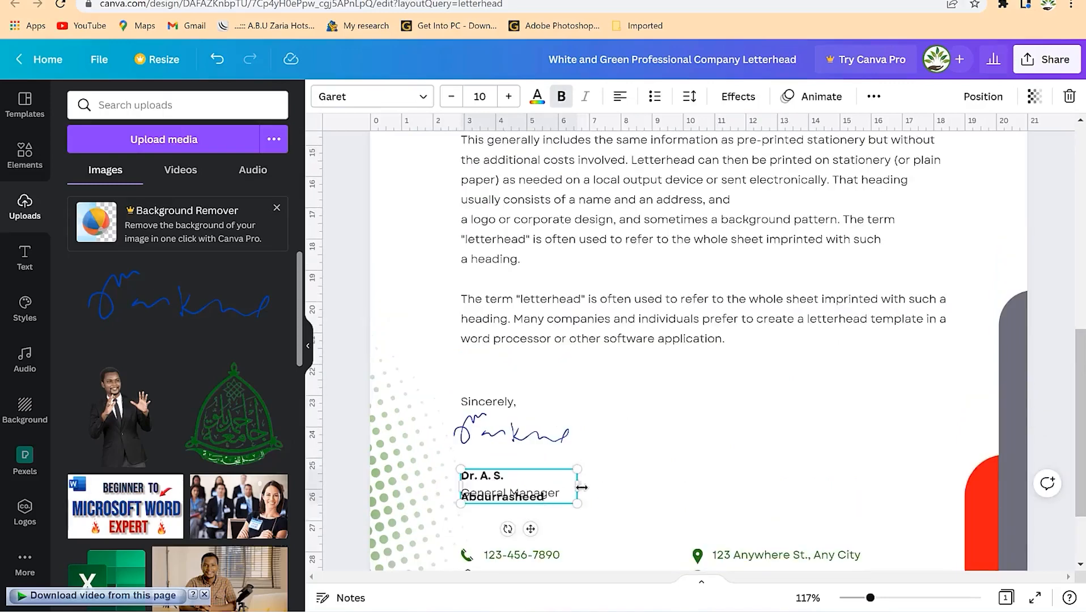
drag(581, 488, 612, 487)
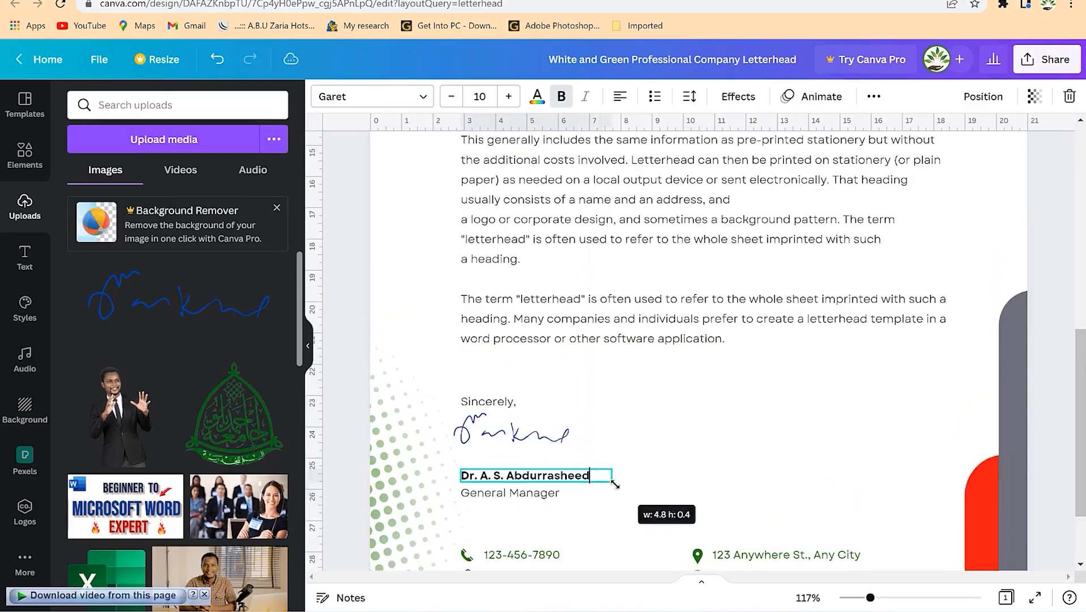
click(716, 446)
scroll(597, 502, down, 1)
scroll(598, 495, down, 2)
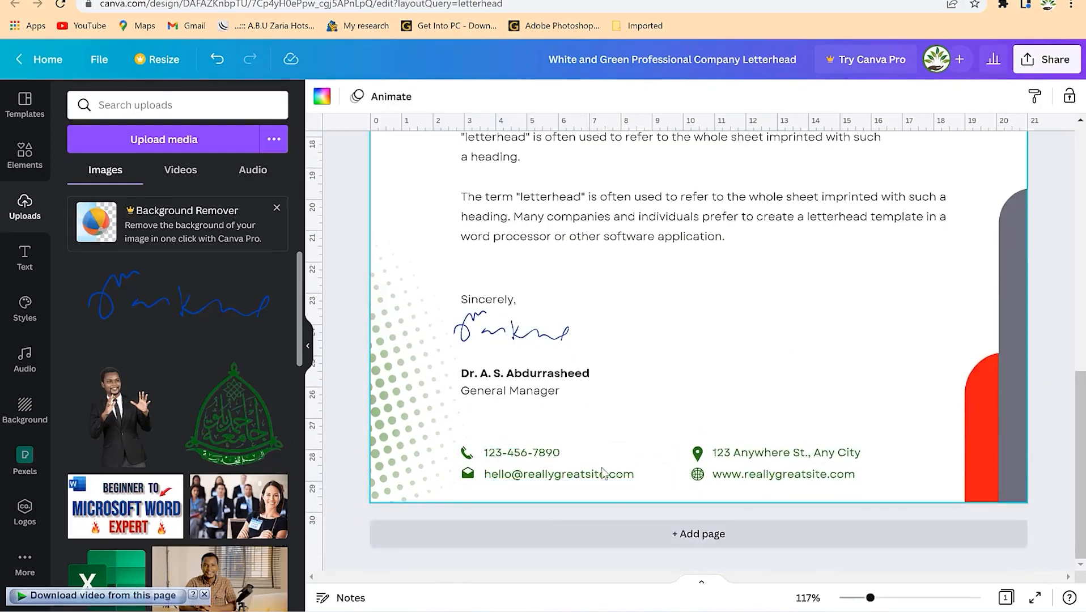
- Recolour the top-left corner shape and the red bird logo in the photo's blue
scroll(621, 406, up, 5)
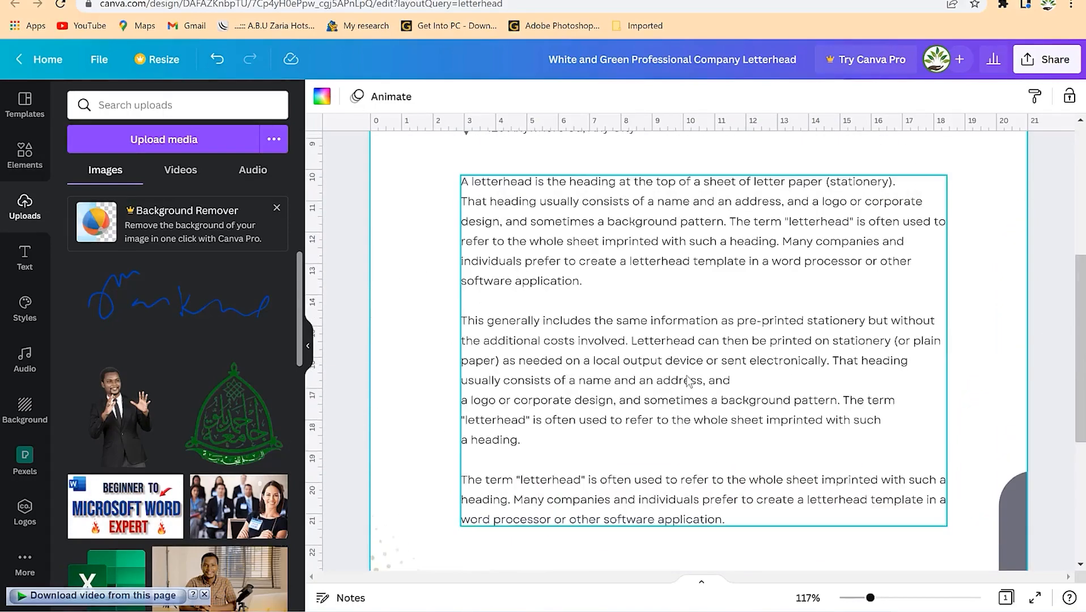
scroll(838, 470, down, 4)
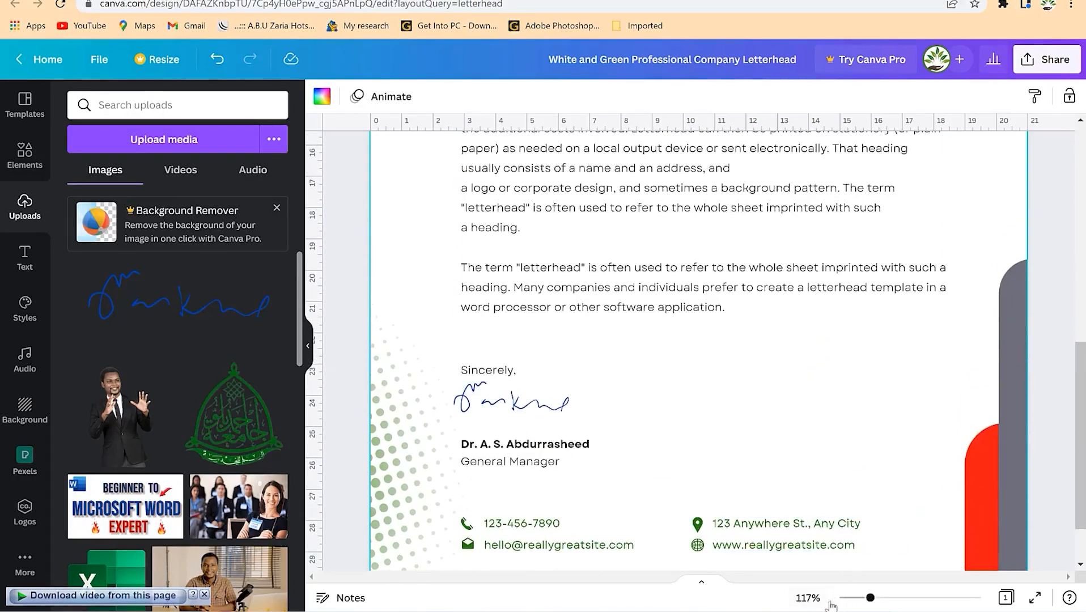
drag(871, 598, 856, 598)
scroll(909, 434, up, 1)
scroll(910, 432, down, 5)
scroll(910, 433, up, 5)
click(521, 201)
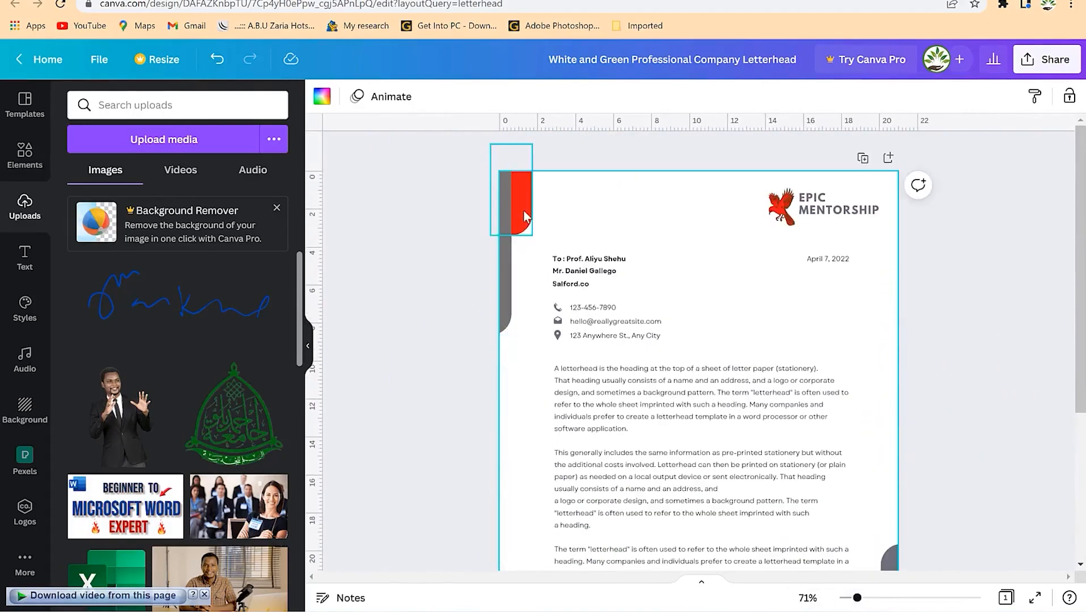
click(328, 95)
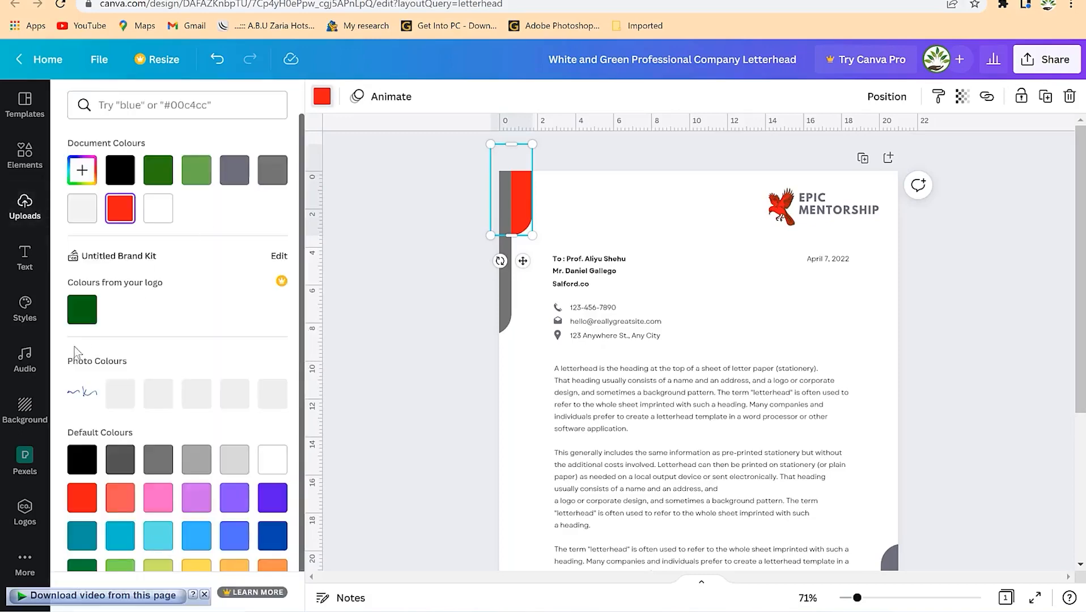
click(199, 397)
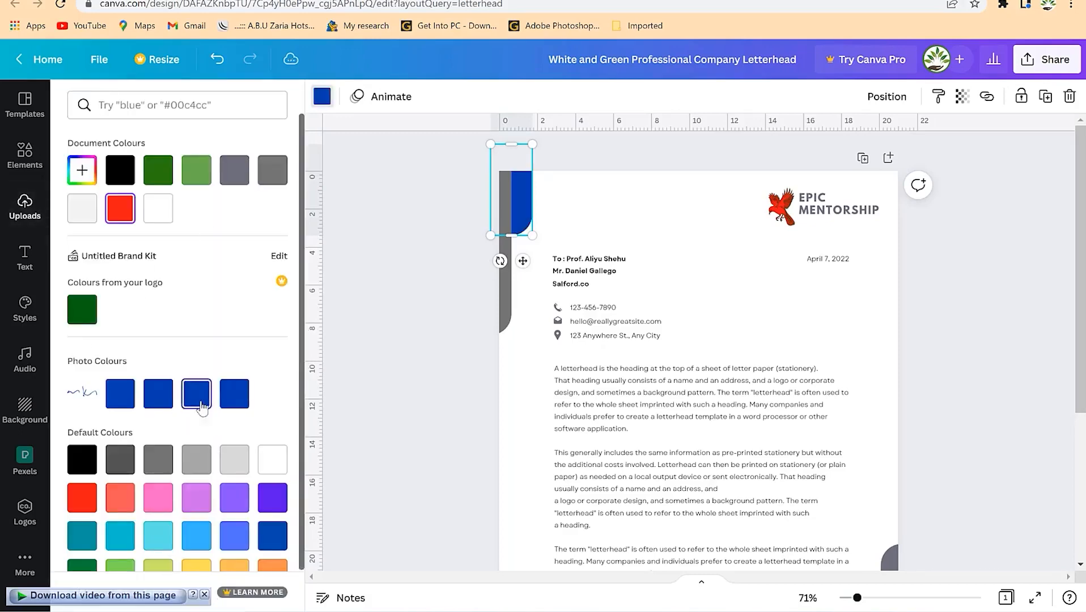
click(780, 207)
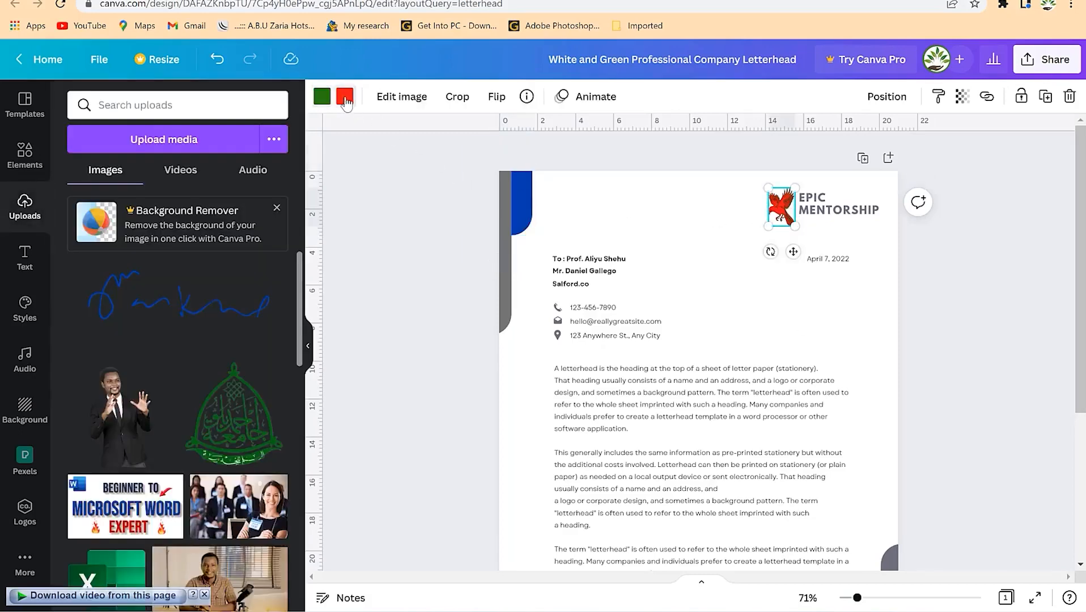
click(345, 97)
click(196, 393)
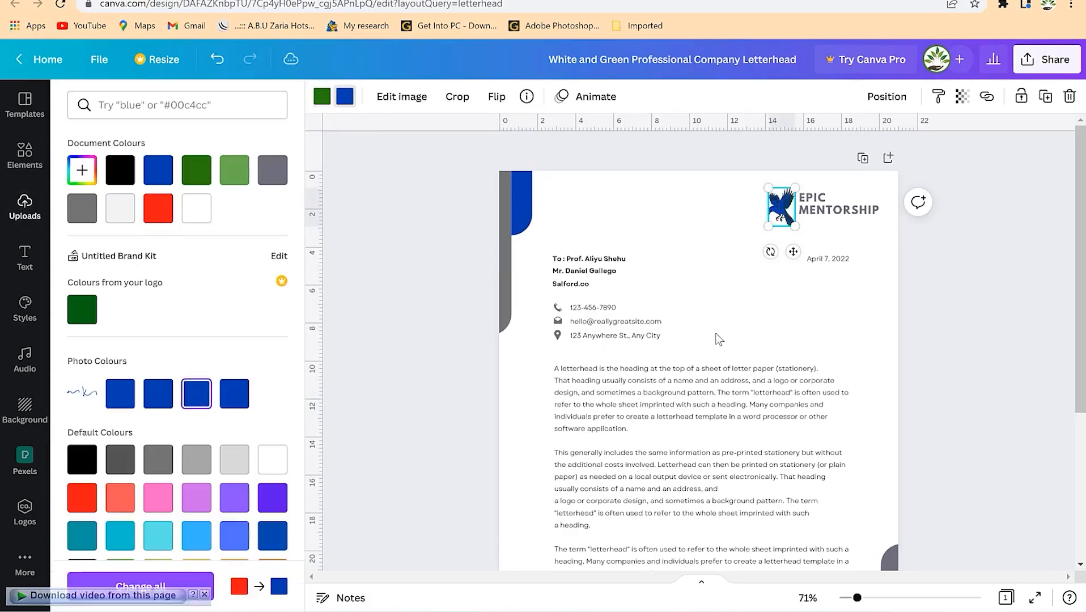
click(860, 368)
- Turn the bottom corner shape blue and add a blank second page
scroll(873, 397, down, 4)
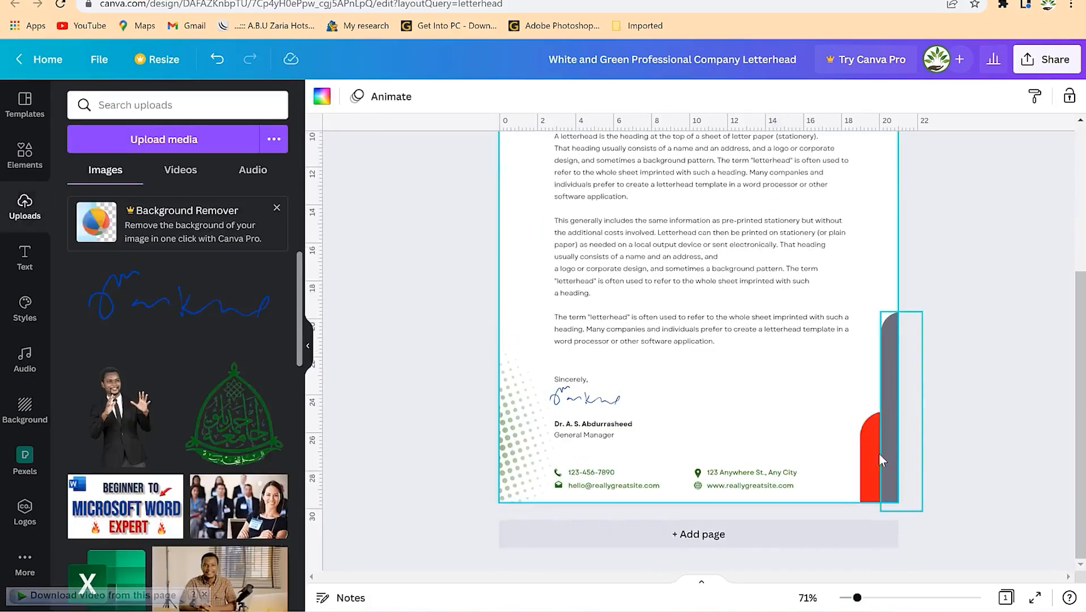
click(877, 458)
click(322, 97)
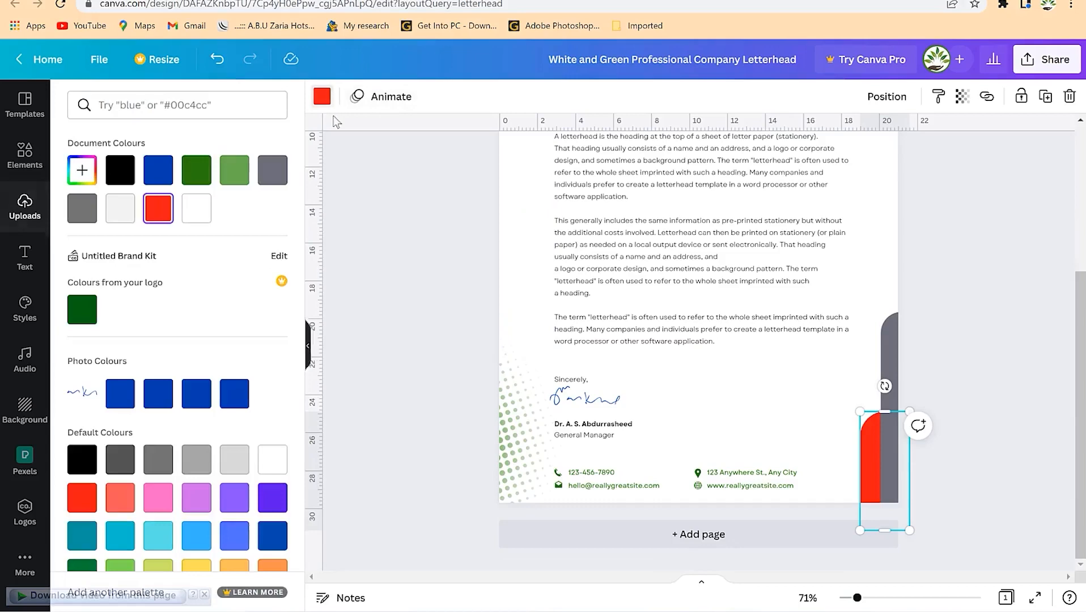
click(199, 397)
scroll(844, 368, up, 4)
scroll(844, 369, down, 4)
scroll(844, 366, up, 4)
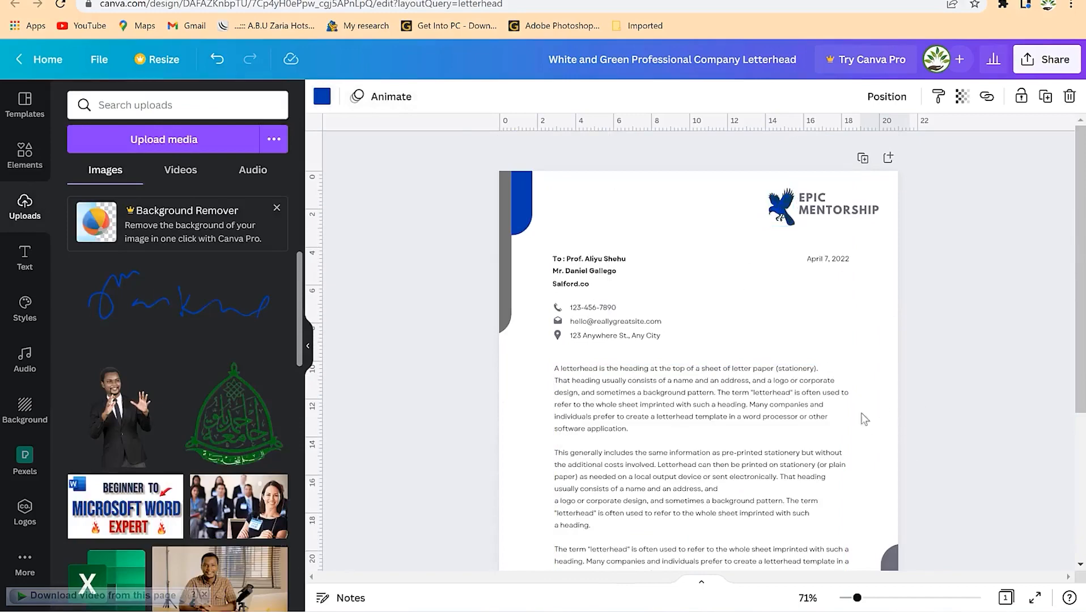
scroll(894, 415, down, 4)
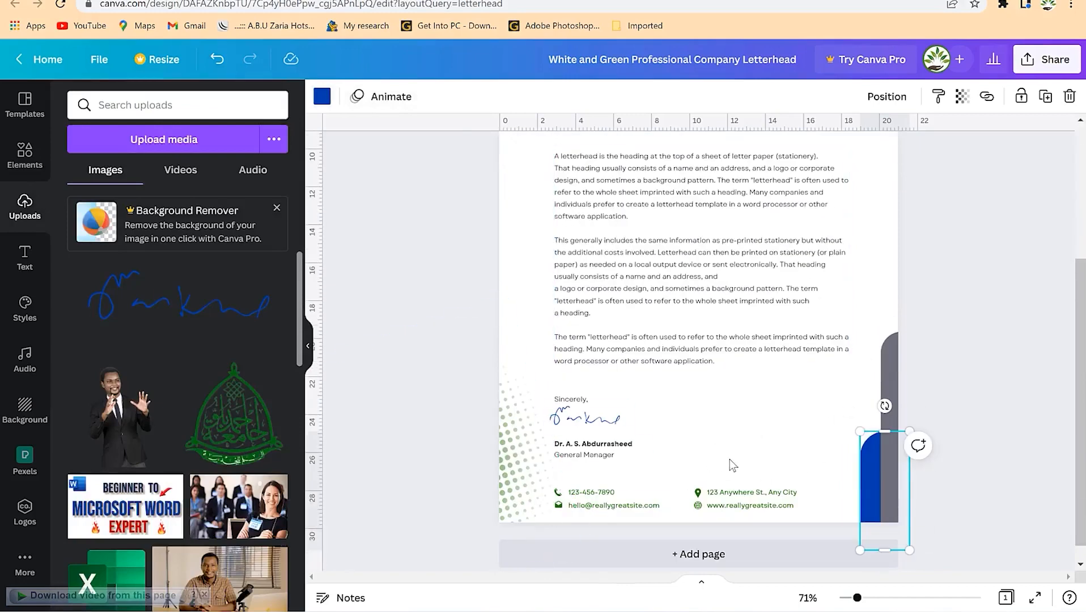
scroll(729, 460, up, 4)
scroll(723, 424, down, 2)
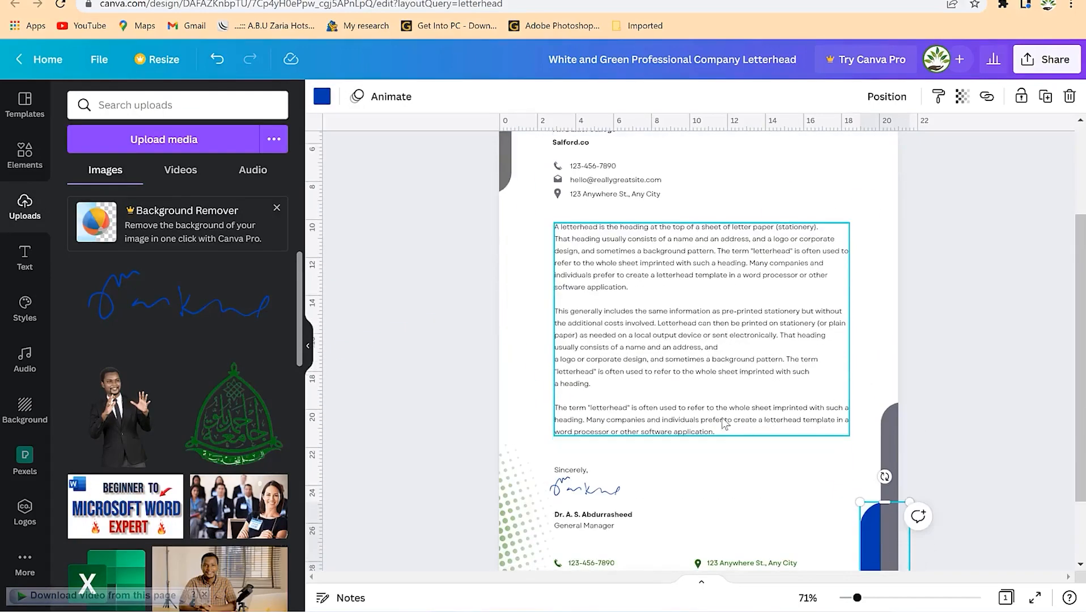
scroll(802, 460, down, 2)
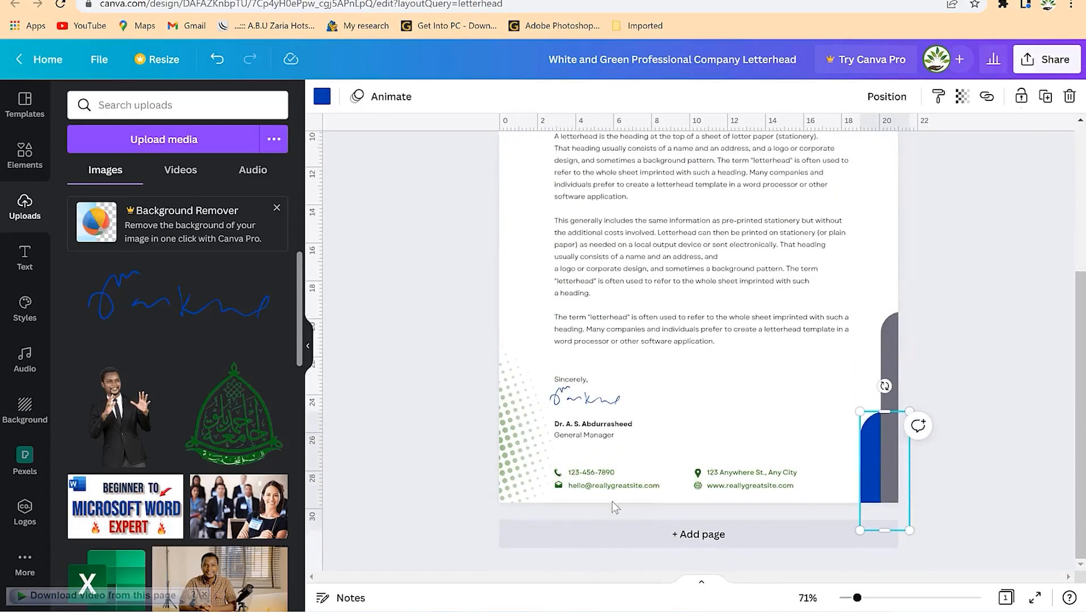
click(659, 538)
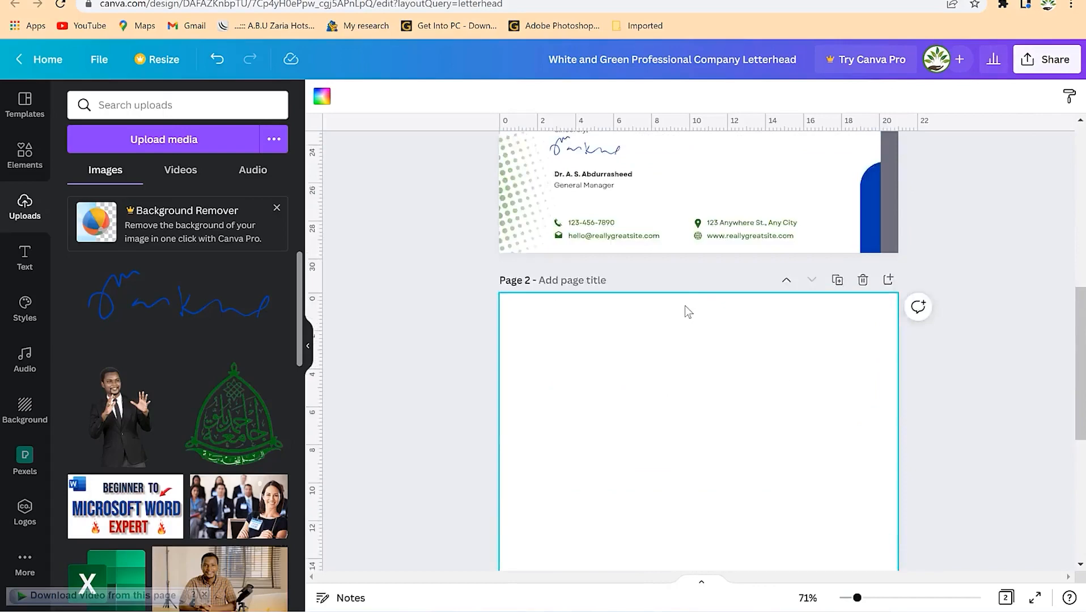
scroll(689, 314, up, 8)
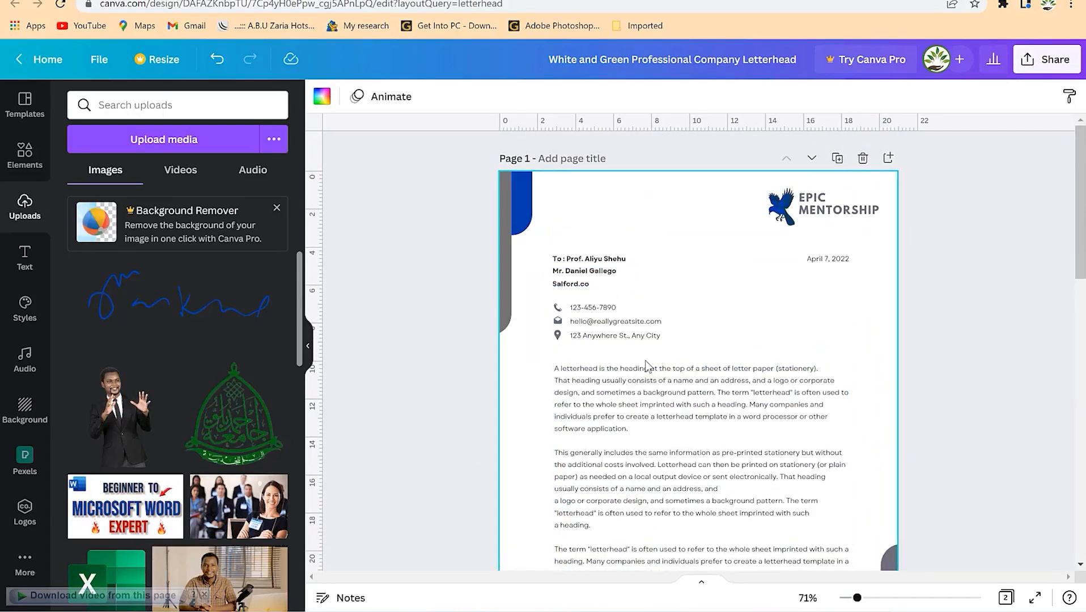
scroll(734, 392, down, 5)
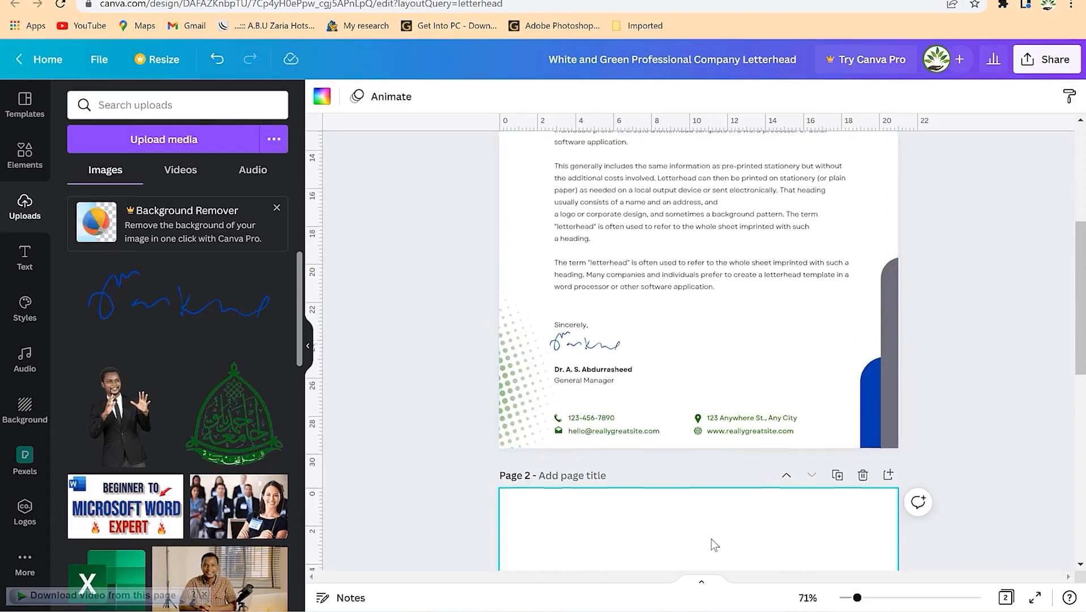
scroll(646, 545, down, 3)
scroll(748, 475, down, 3)
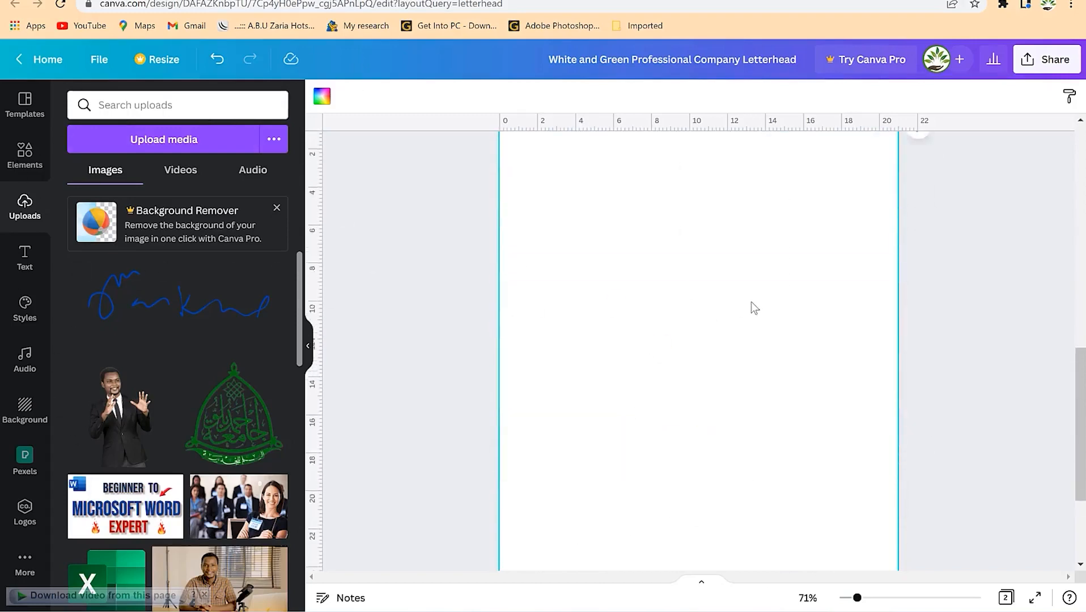
scroll(751, 303, up, 10)
scroll(701, 548, down, 4)
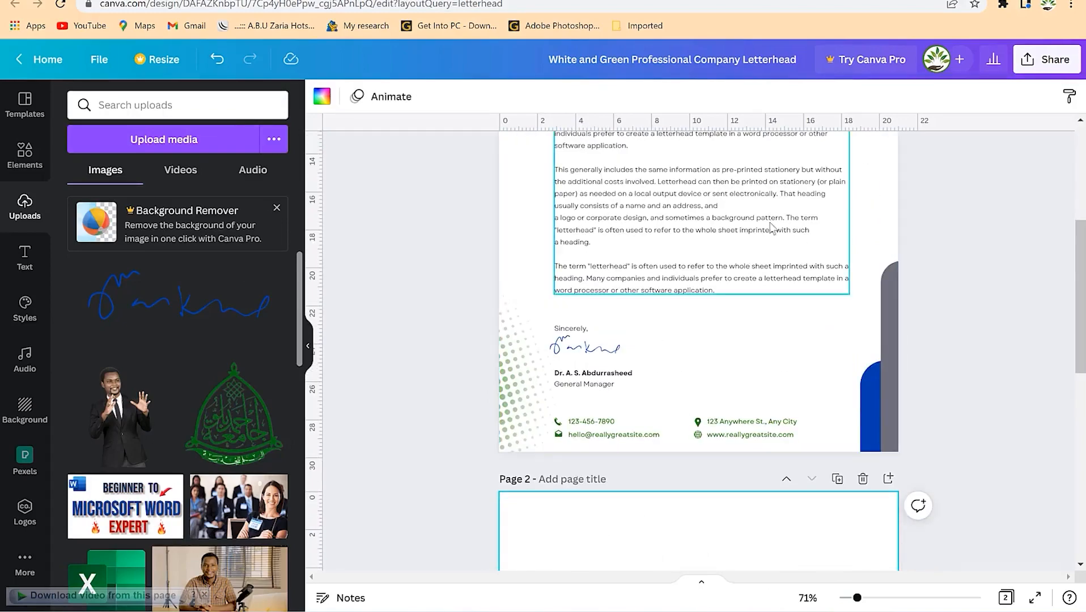
scroll(748, 238, up, 4)
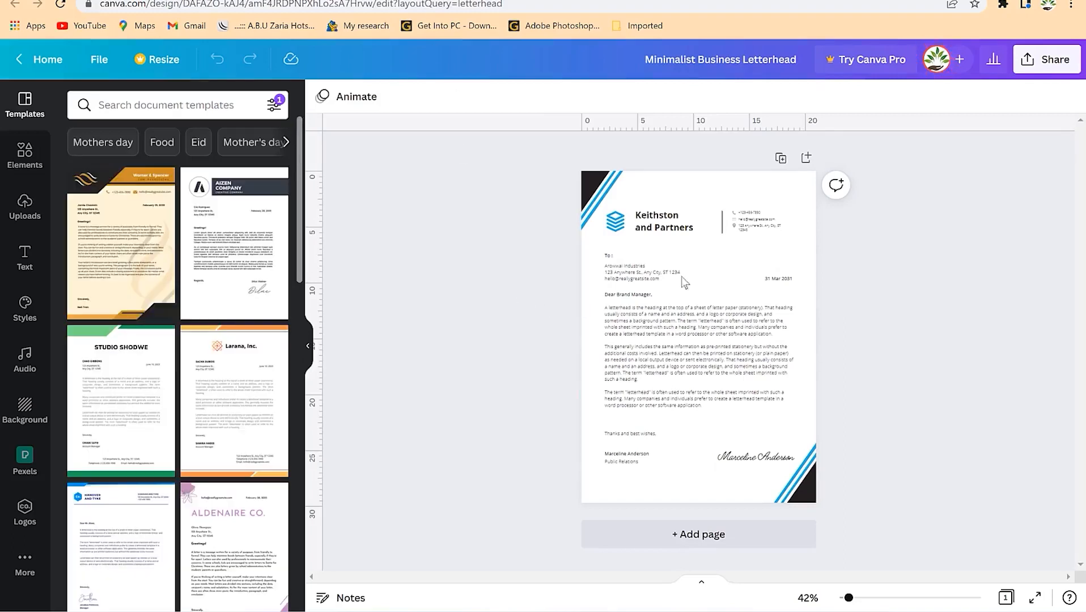
- Recolour the bottom-right and top-left stripe graphics from light blue to the default dark blue
click(792, 492)
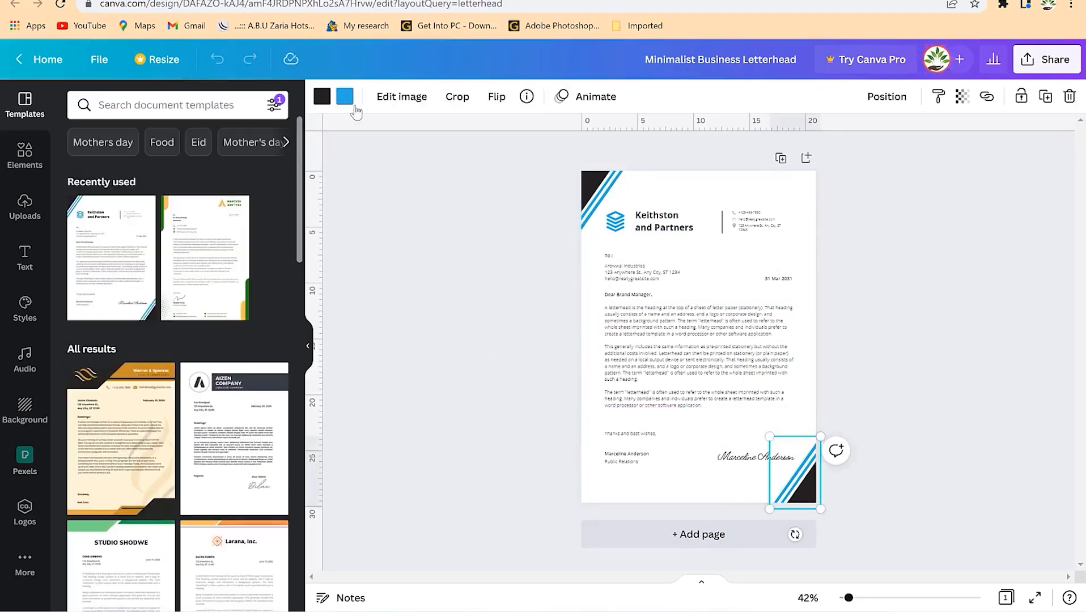
click(345, 97)
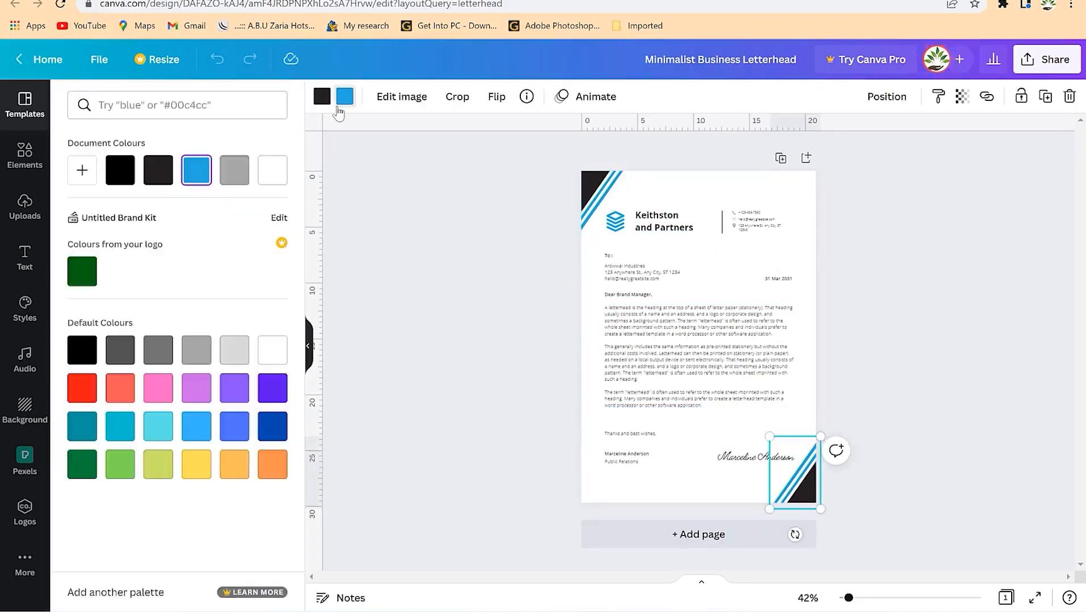
click(272, 426)
click(734, 326)
click(598, 224)
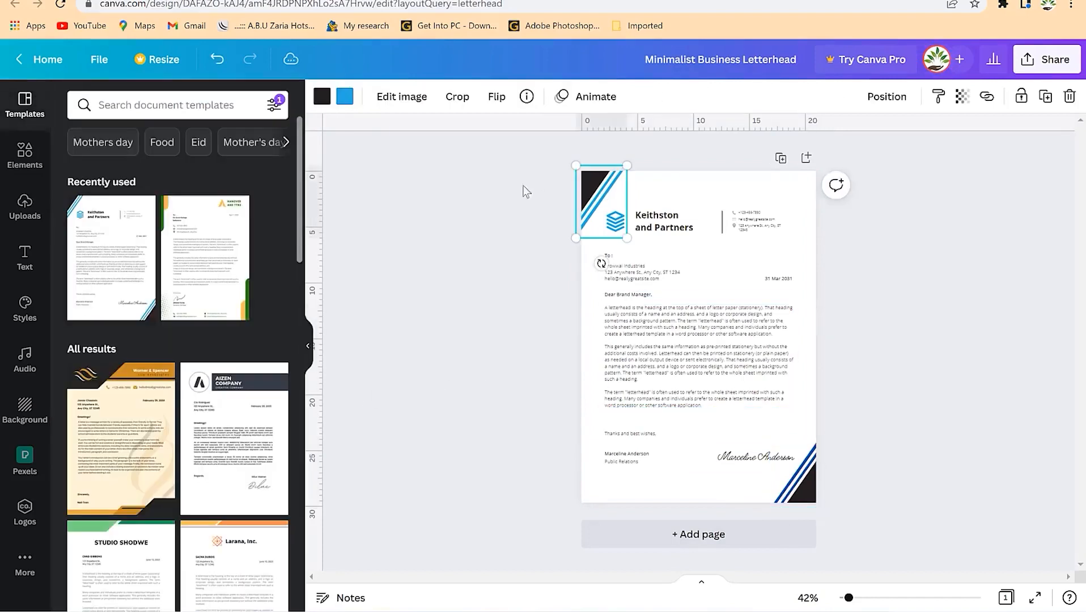
click(344, 97)
click(273, 462)
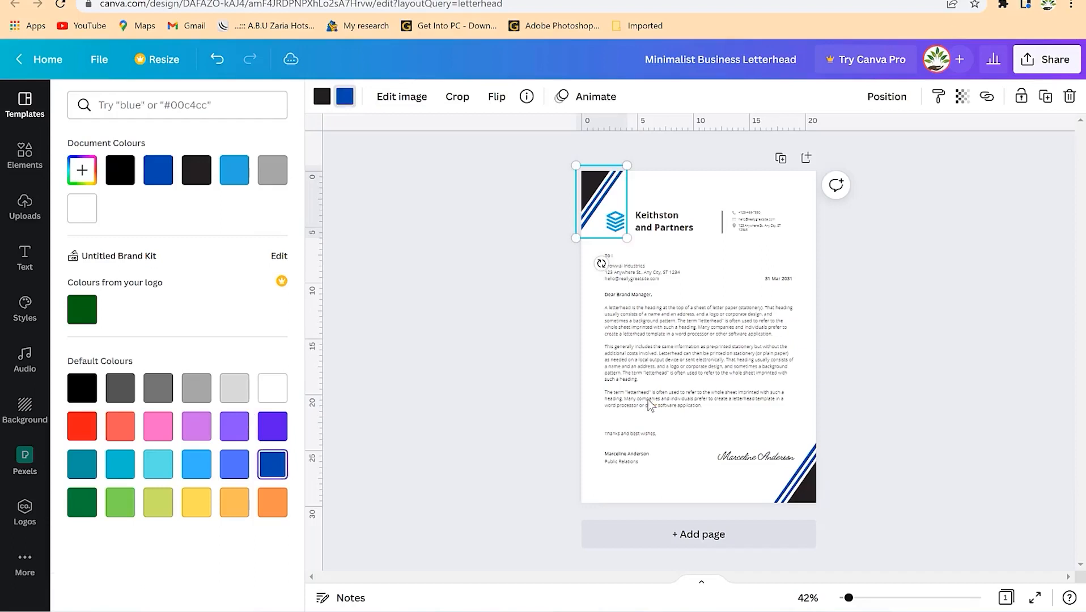
click(697, 346)
click(917, 288)
click(612, 213)
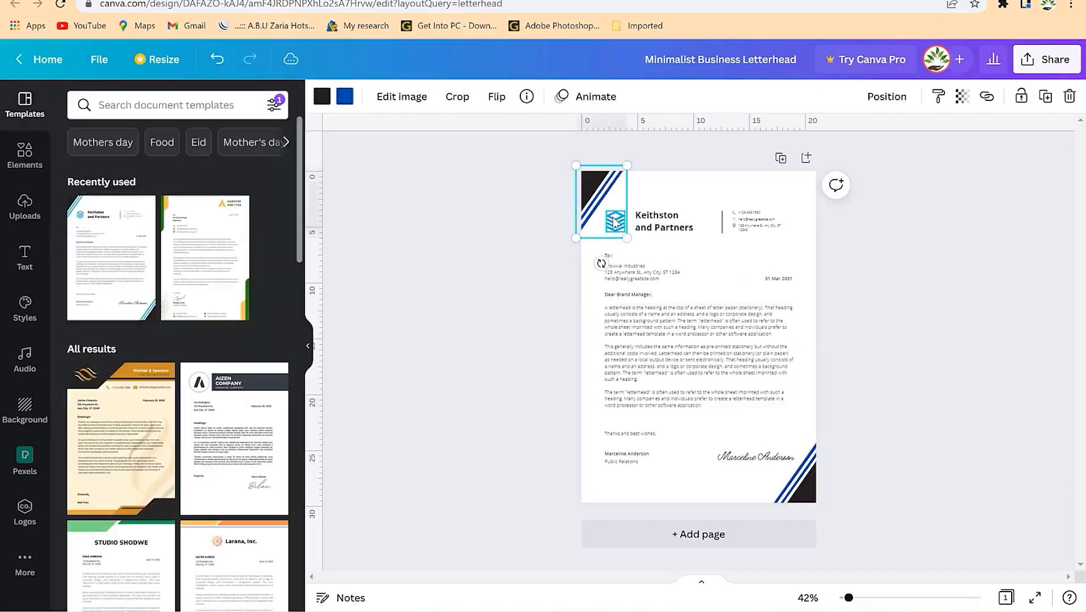
click(451, 188)
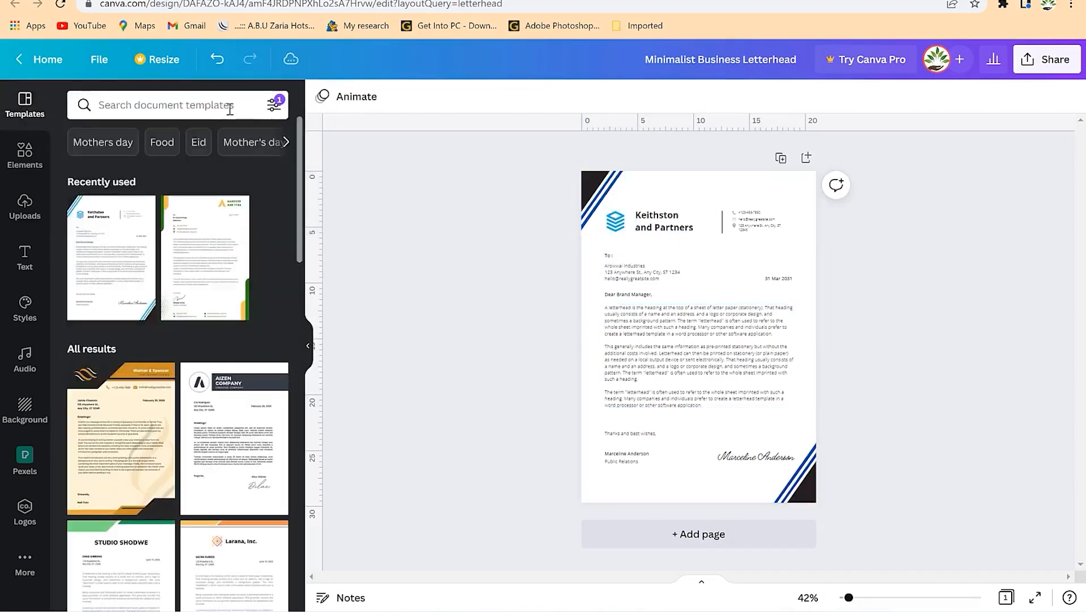
- Search the Elements panel for 'Book' and browse the book illustrations in the results
click(193, 99)
click(24, 150)
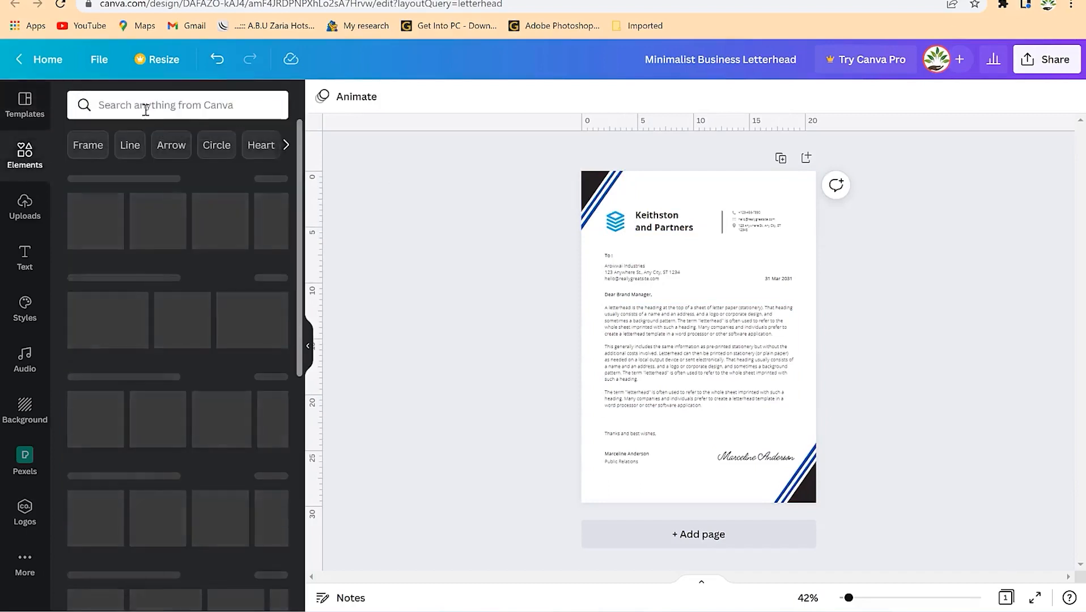
click(286, 146)
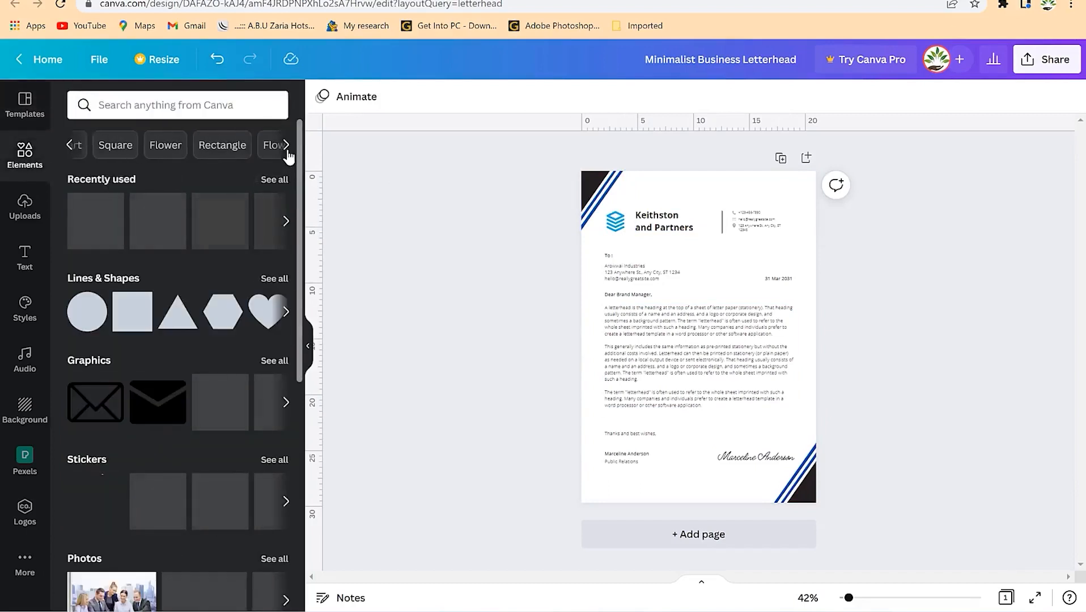
click(286, 146)
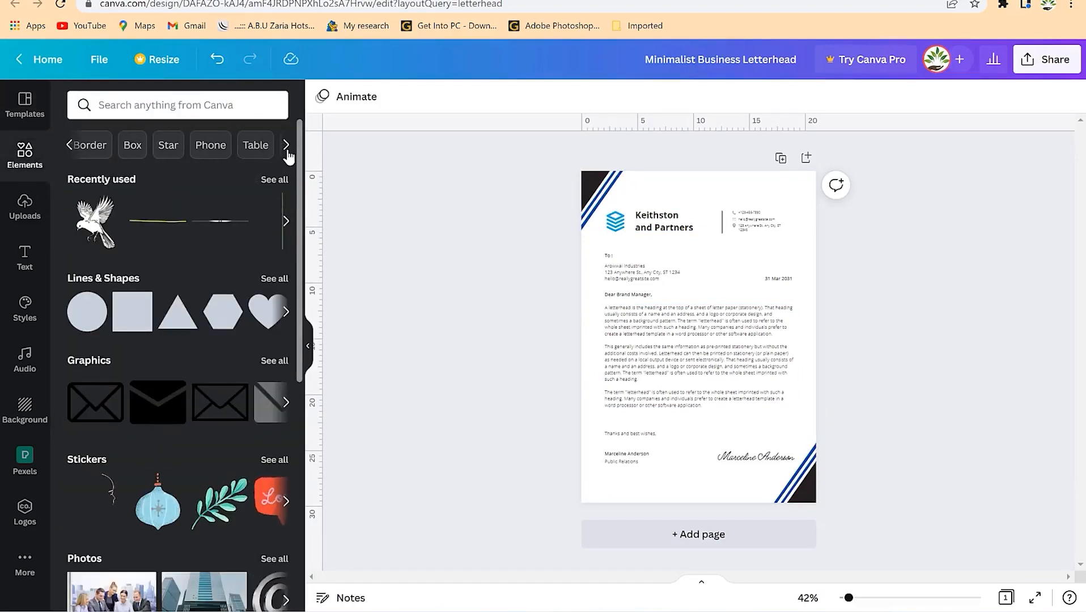
click(287, 150)
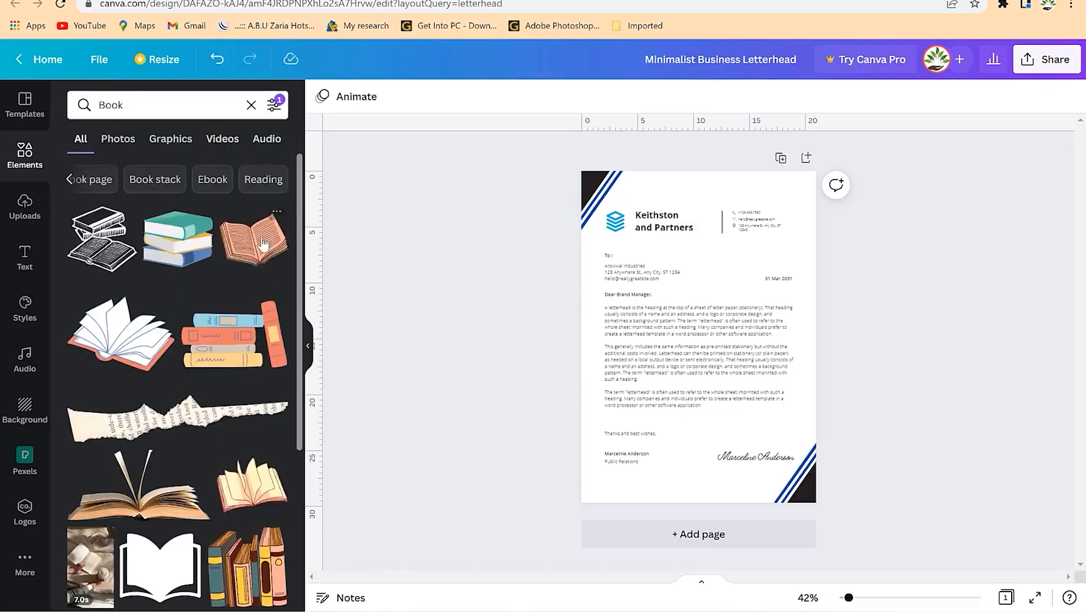
scroll(186, 471, down, 5)
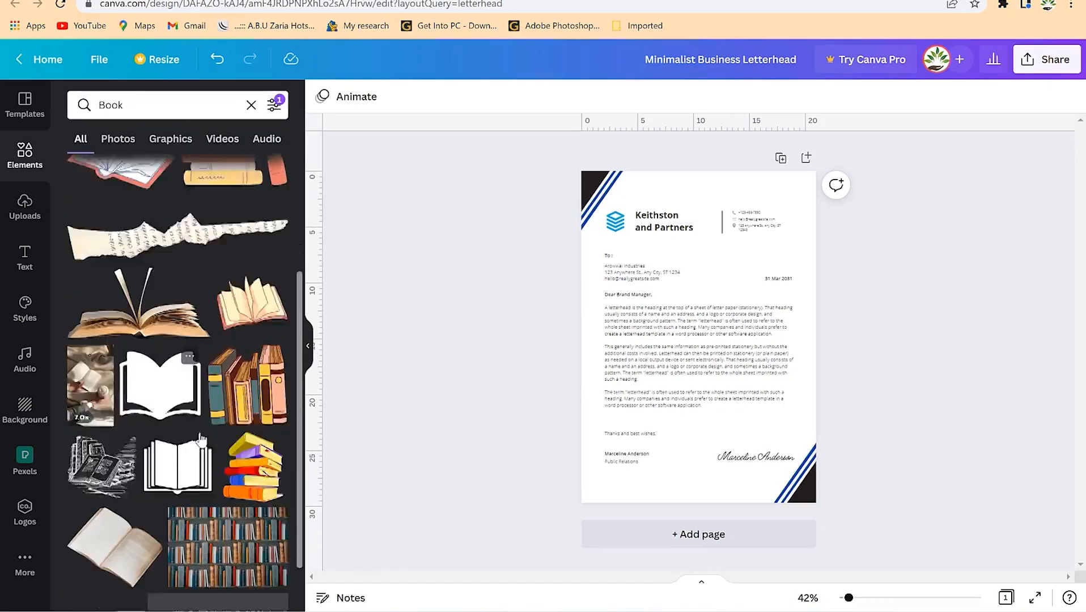
scroll(186, 475, down, 4)
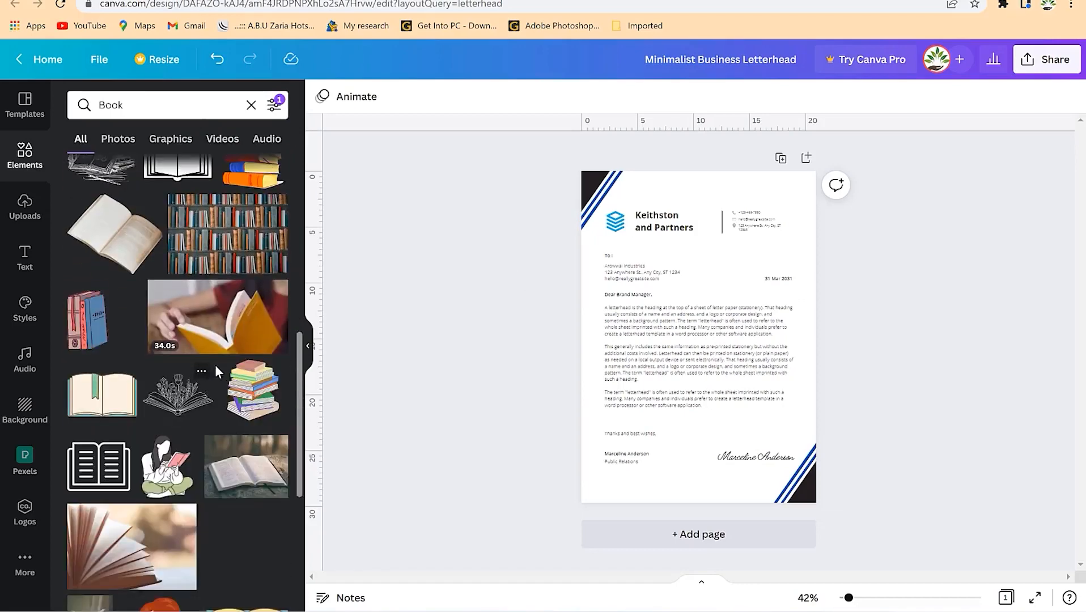
scroll(188, 468, down, 1)
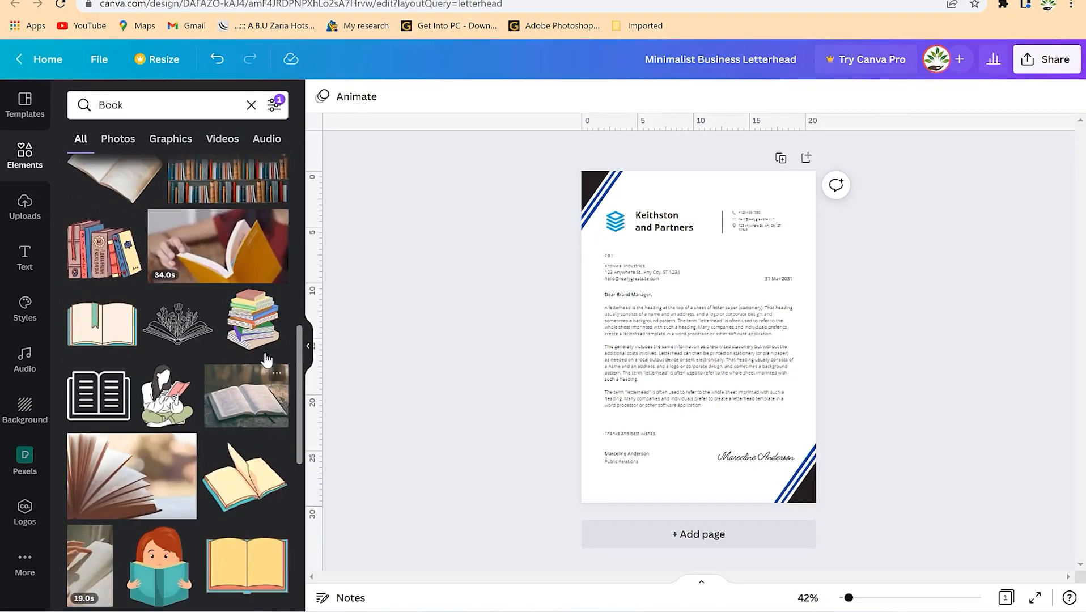
scroll(198, 403, up, 5)
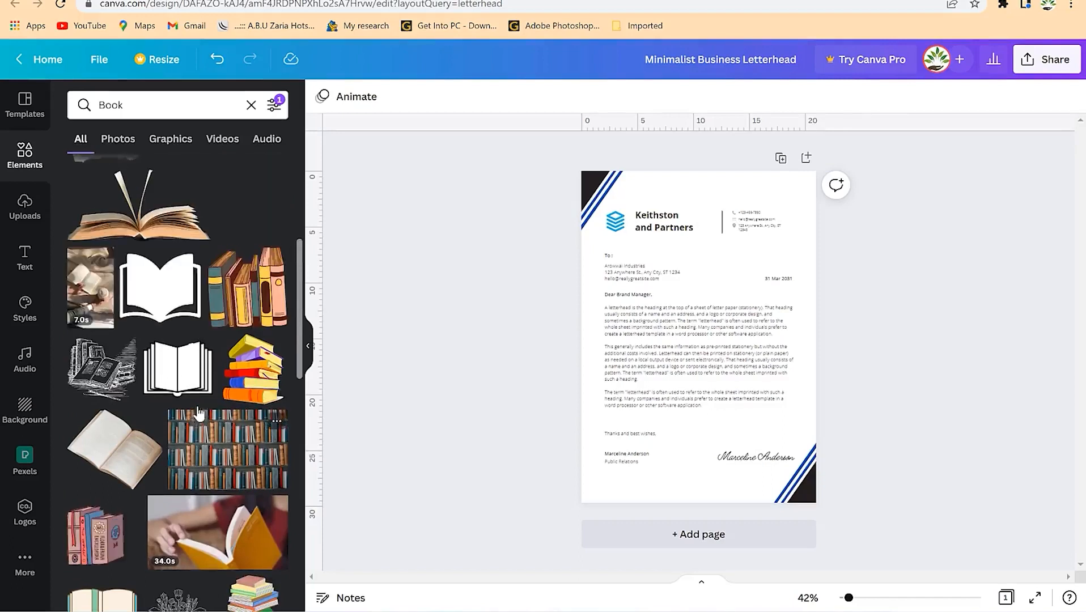
- Add the open-book graphic to the letterhead, delete the old logo and shrink the book
drag(165, 368, 726, 286)
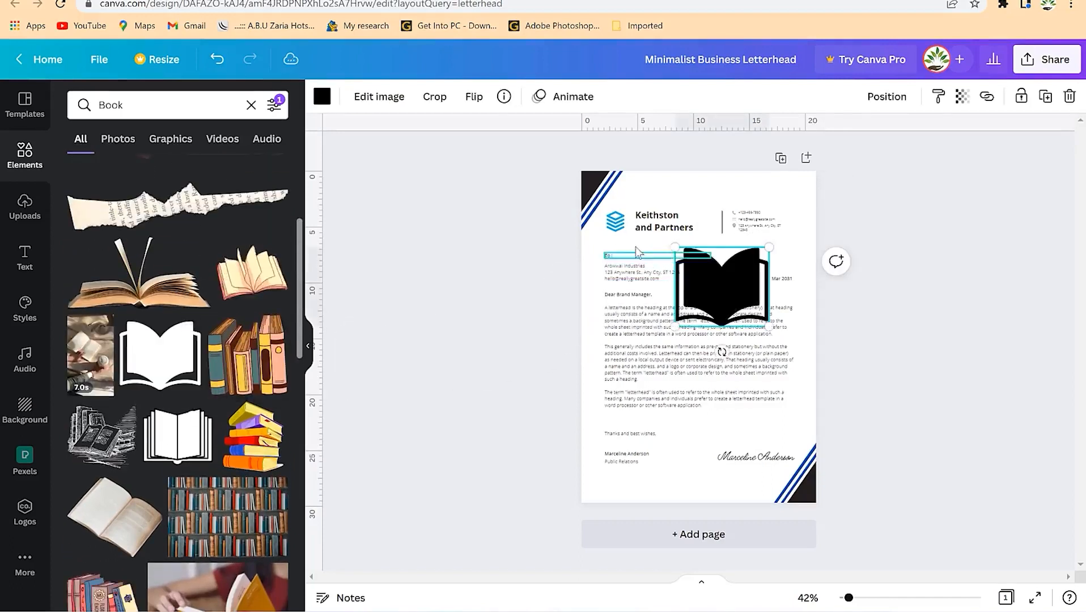
click(623, 228)
key(Delete)
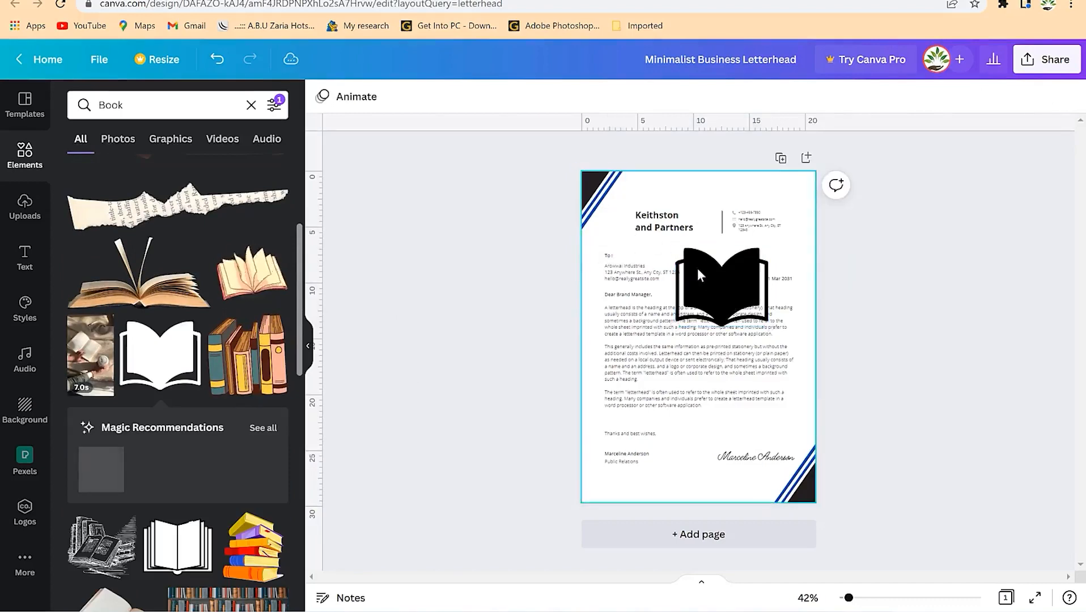
click(721, 277)
drag(769, 247, 710, 296)
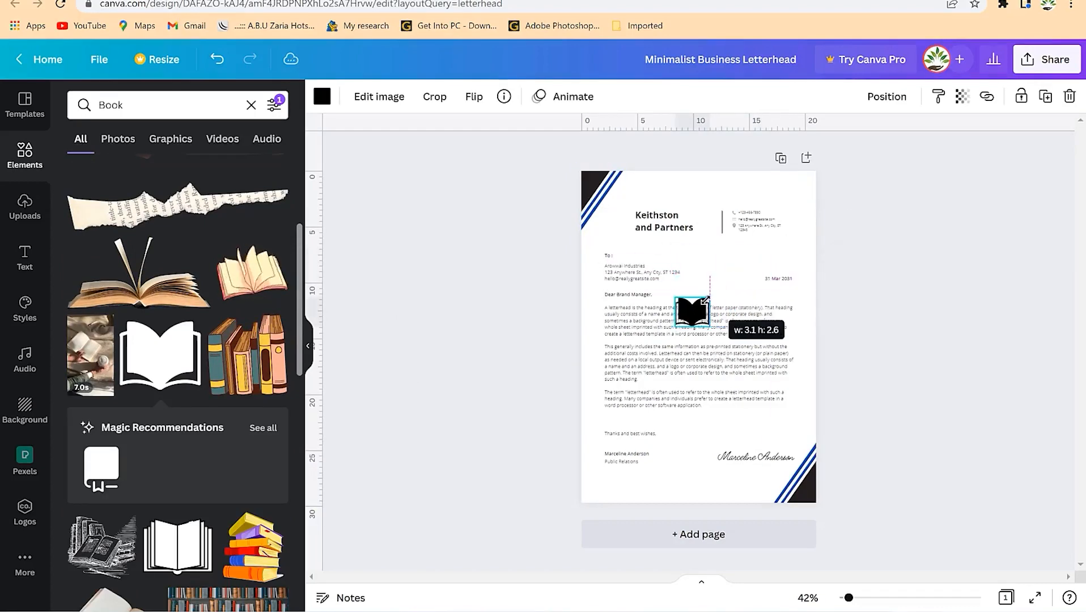
- Move the book beside the Keithston and Partners name and resize it to align
click(700, 334)
drag(700, 334, 629, 253)
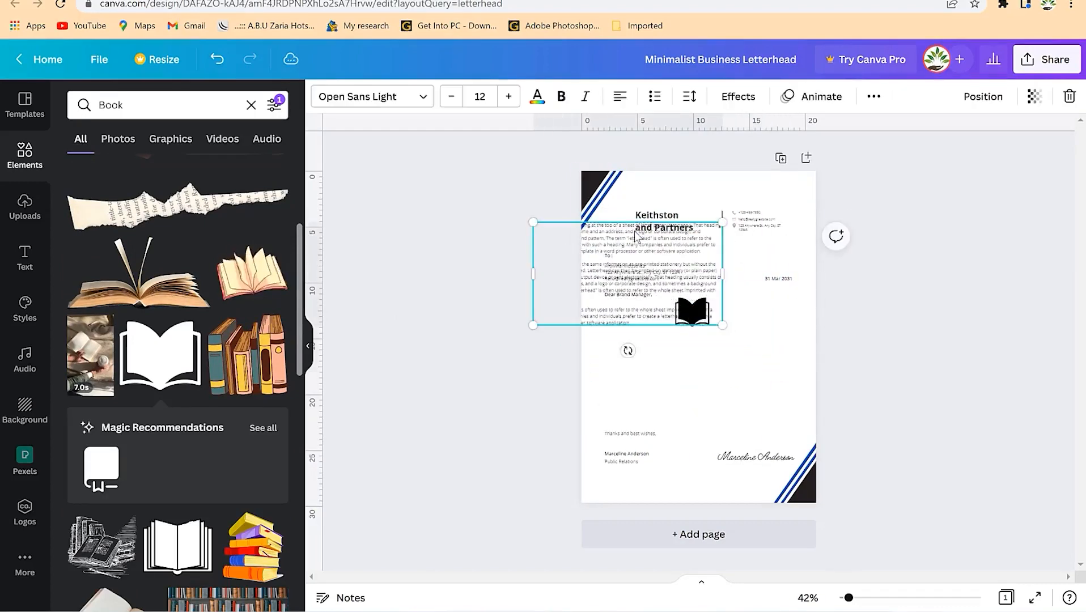
key(ctrl+z)
click(701, 296)
click(699, 310)
drag(700, 312, 623, 223)
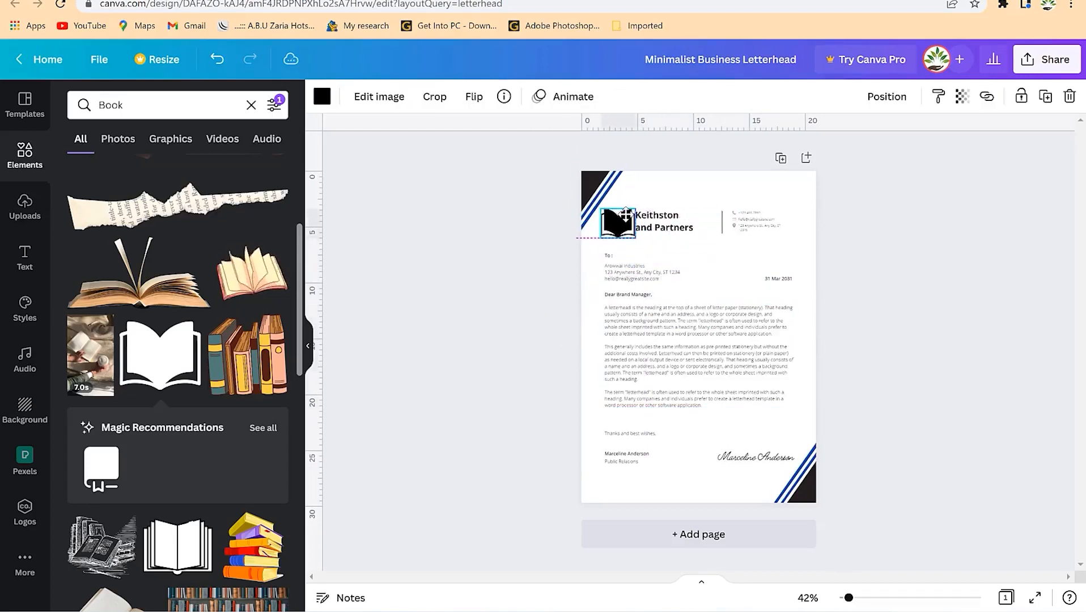
mouse_move(848, 598)
mouse_down()
mouse_move(889, 597)
mouse_move(864, 598)
mouse_up()
scroll(681, 368, up, 5)
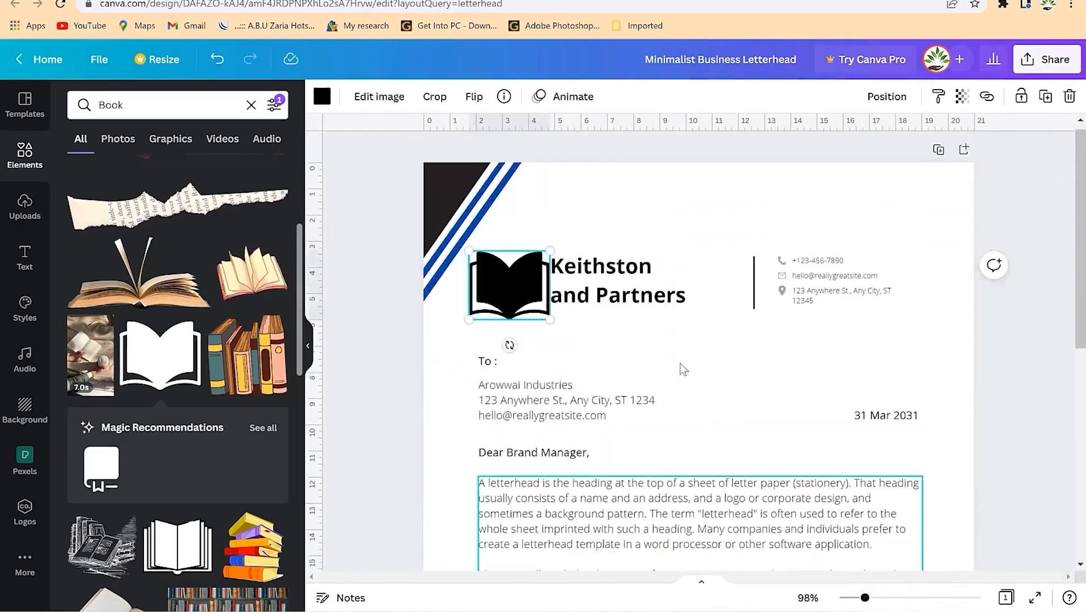
drag(550, 258, 517, 292)
- Recolour the book logo to the default dark blue matching the stripes
click(564, 362)
click(501, 287)
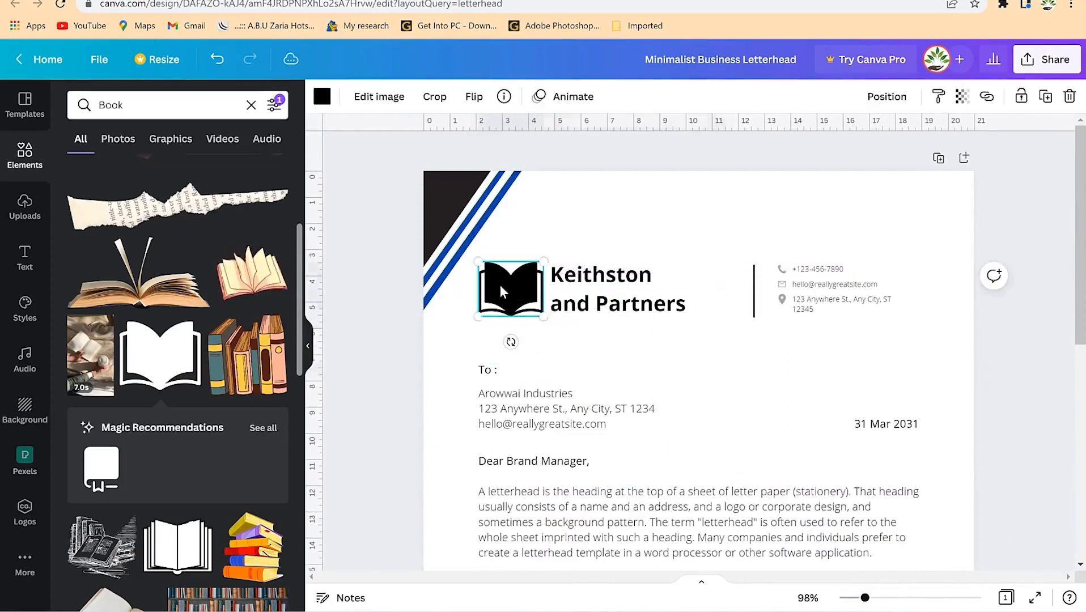
click(322, 96)
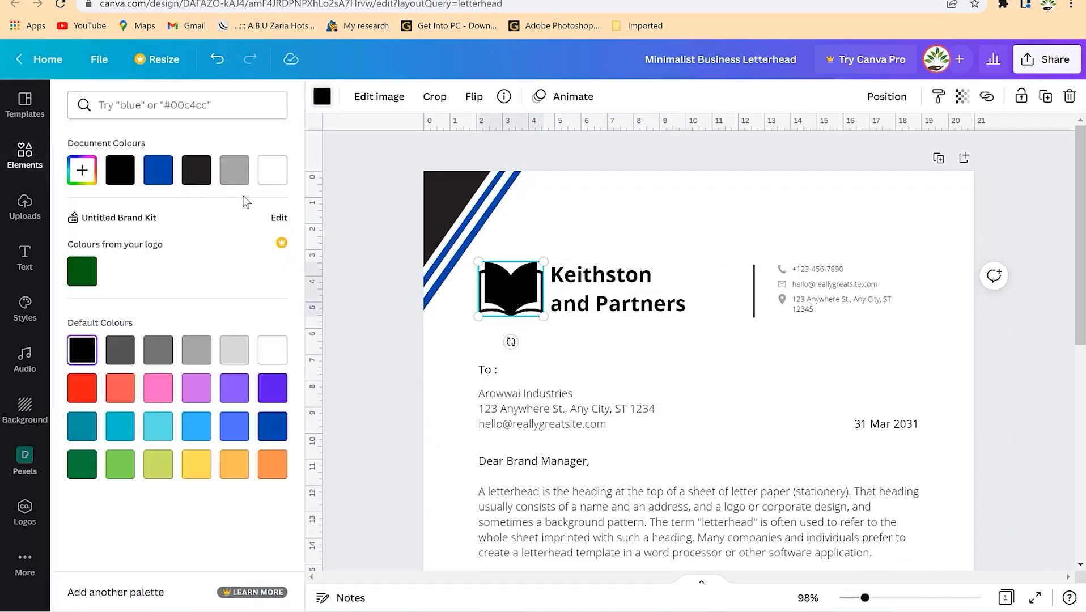
click(242, 429)
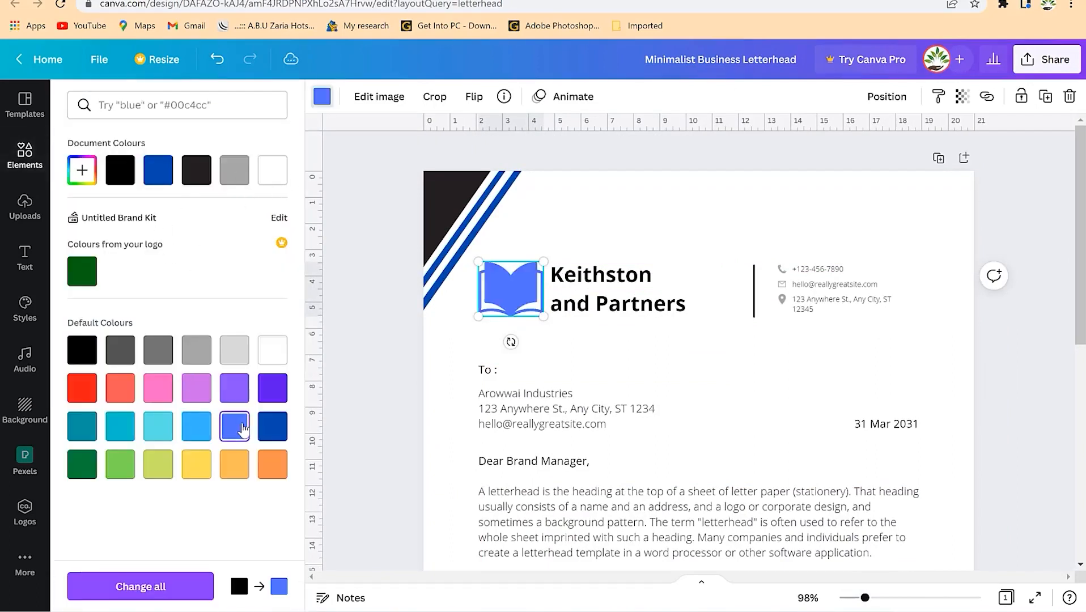
click(269, 435)
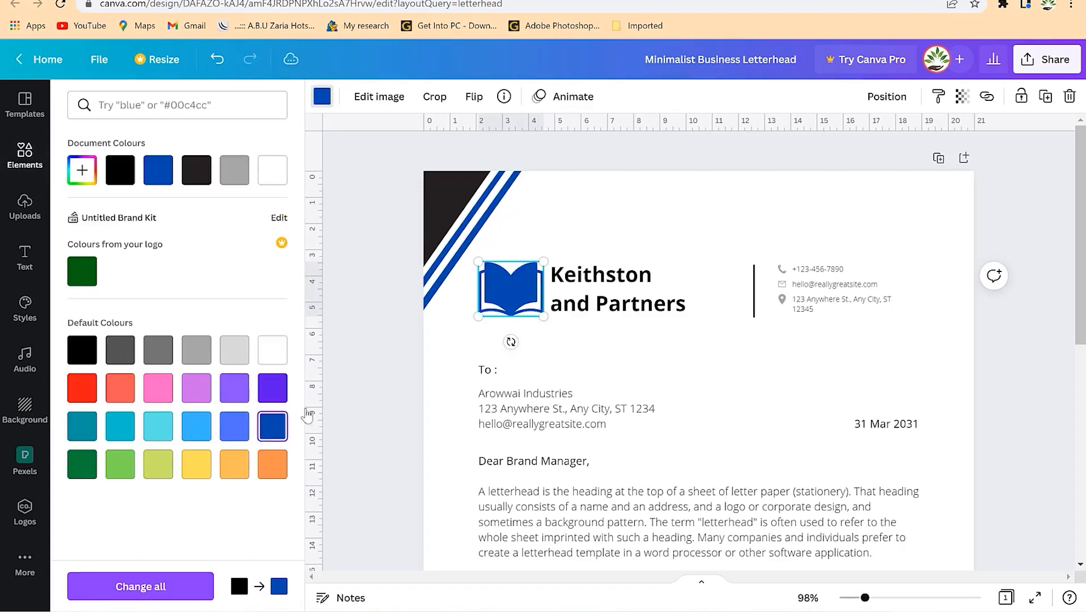
click(665, 398)
- Check the diagonal stripes, contact e-mail line and signature on the finished letterhead
click(443, 182)
click(739, 387)
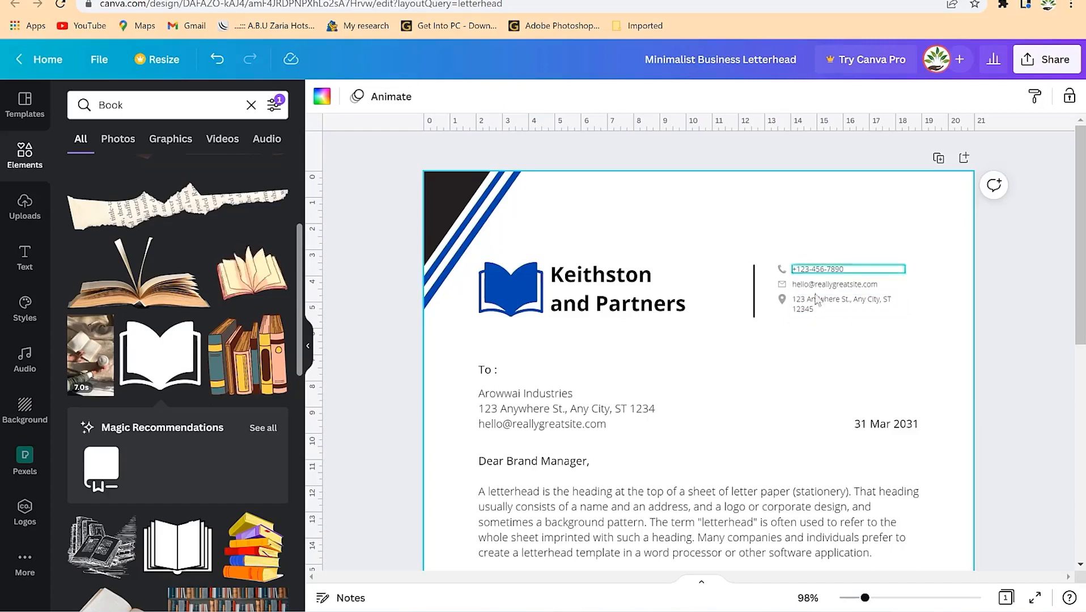
click(845, 289)
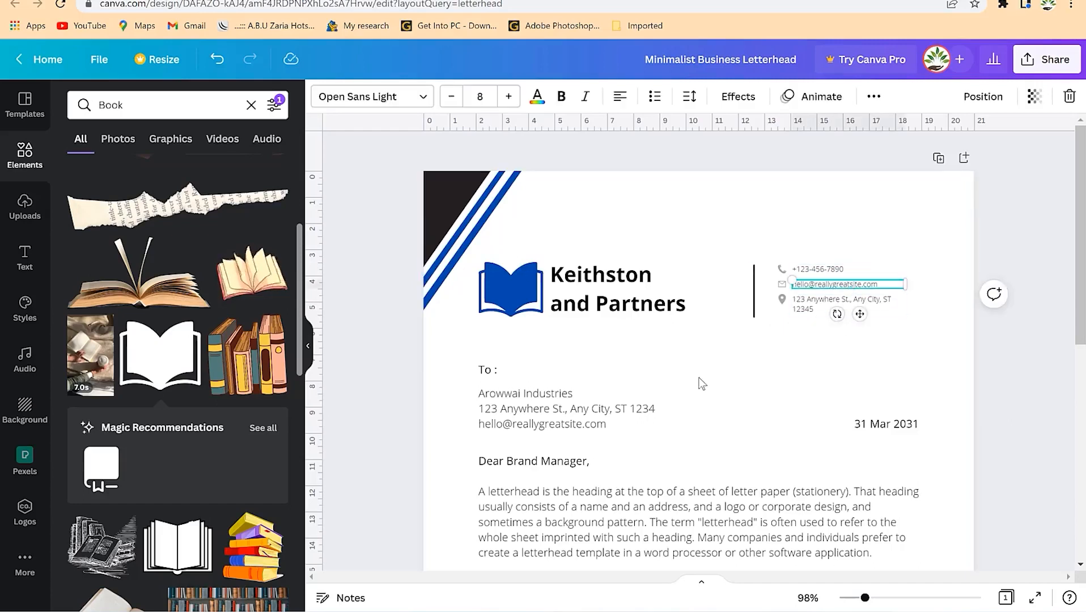
click(680, 414)
scroll(527, 238, down, 4)
scroll(610, 323, down, 4)
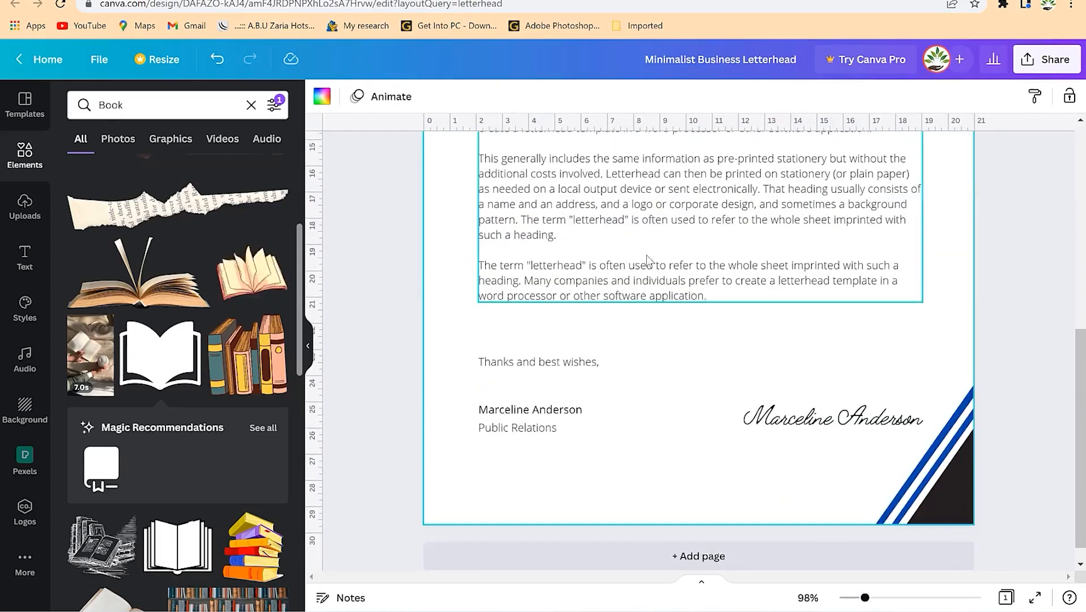
click(831, 422)
click(655, 339)
scroll(703, 317, up, 8)
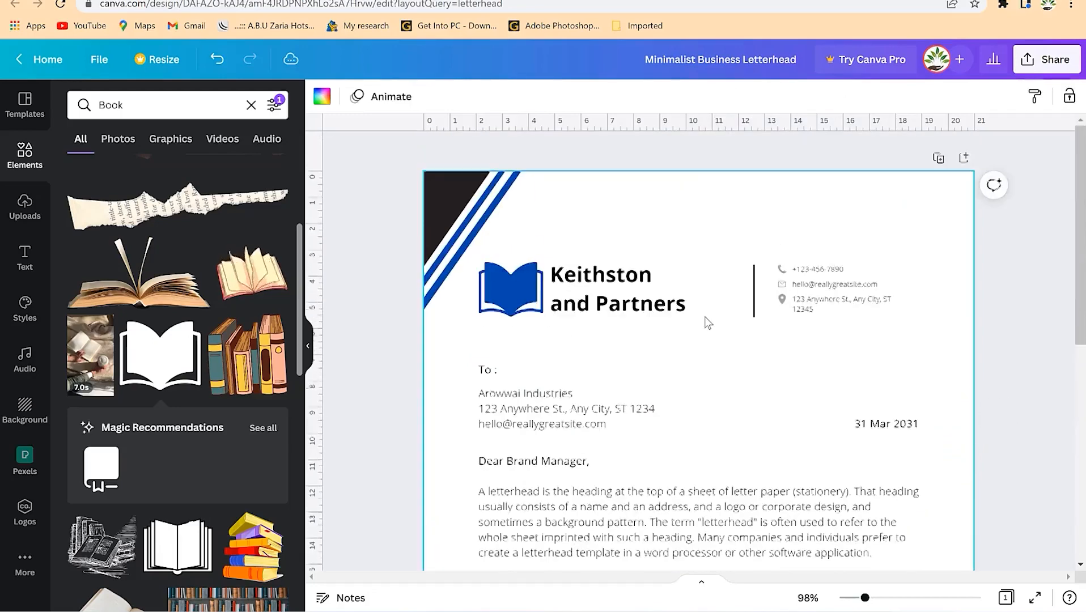
scroll(701, 312, down, 4)
scroll(705, 297, up, 4)
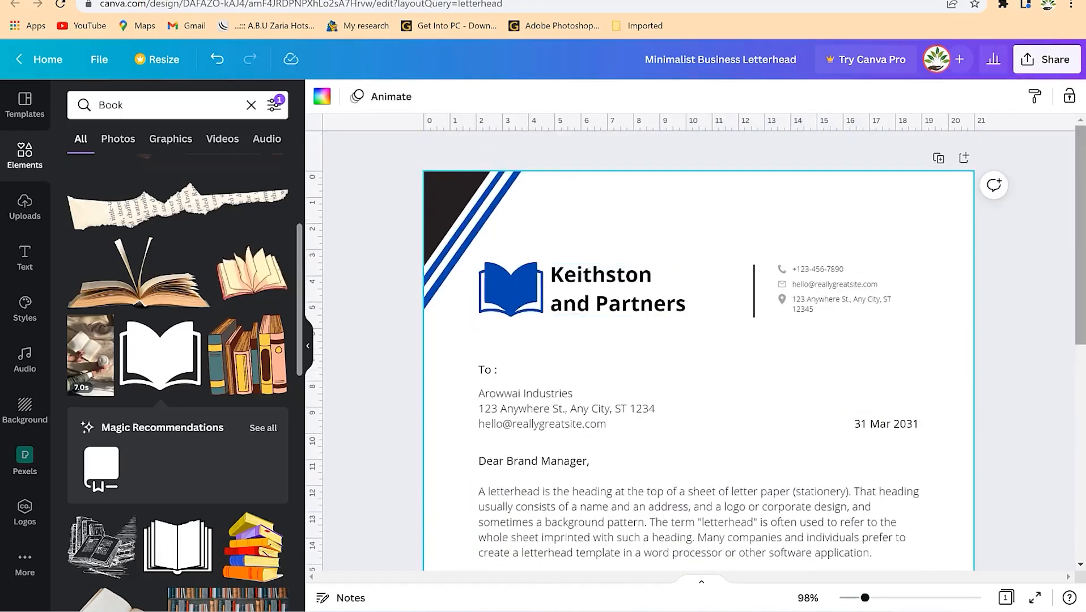
- Download the Keithston and Partners letterhead with file type PDF Standard
click(1046, 59)
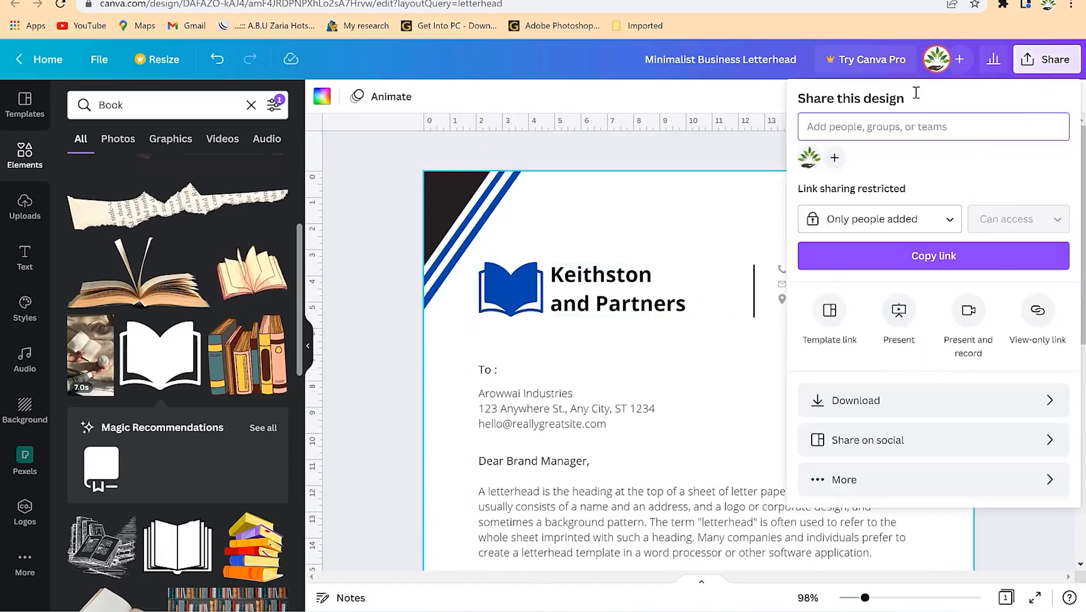
click(892, 409)
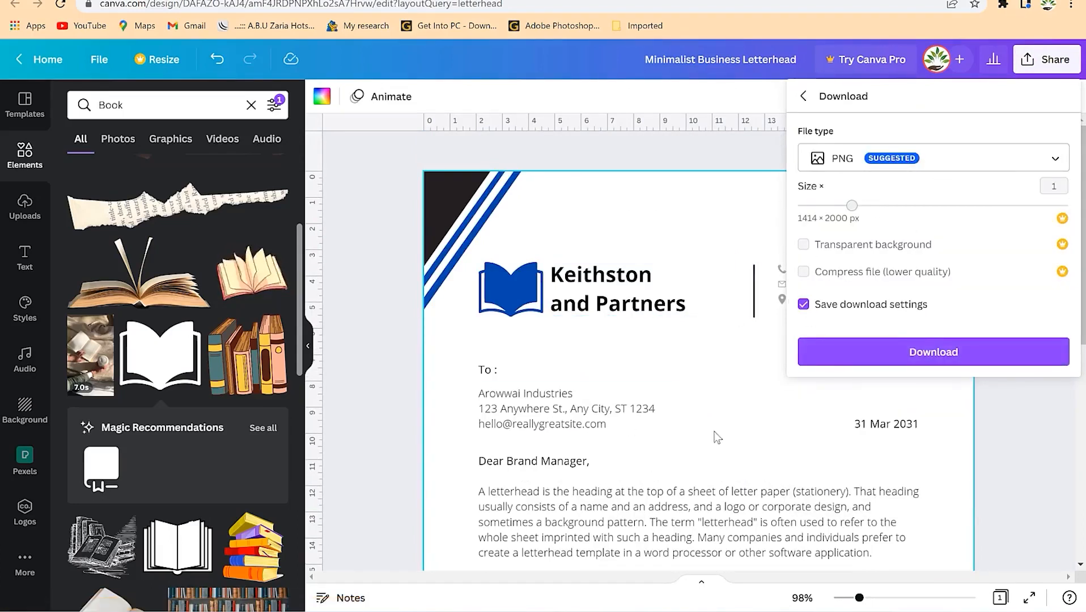
click(872, 156)
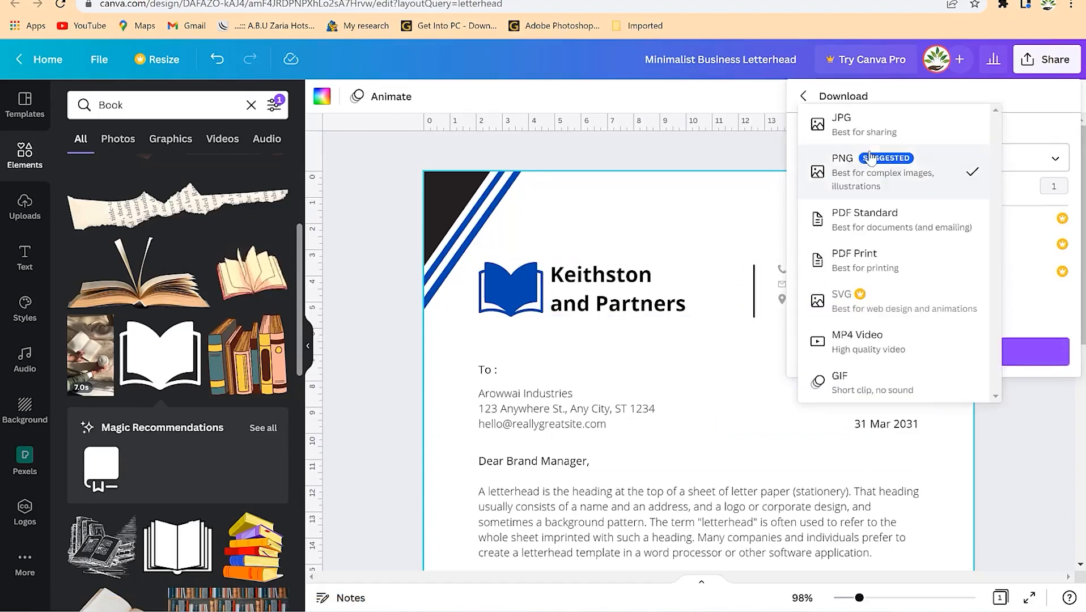
click(877, 132)
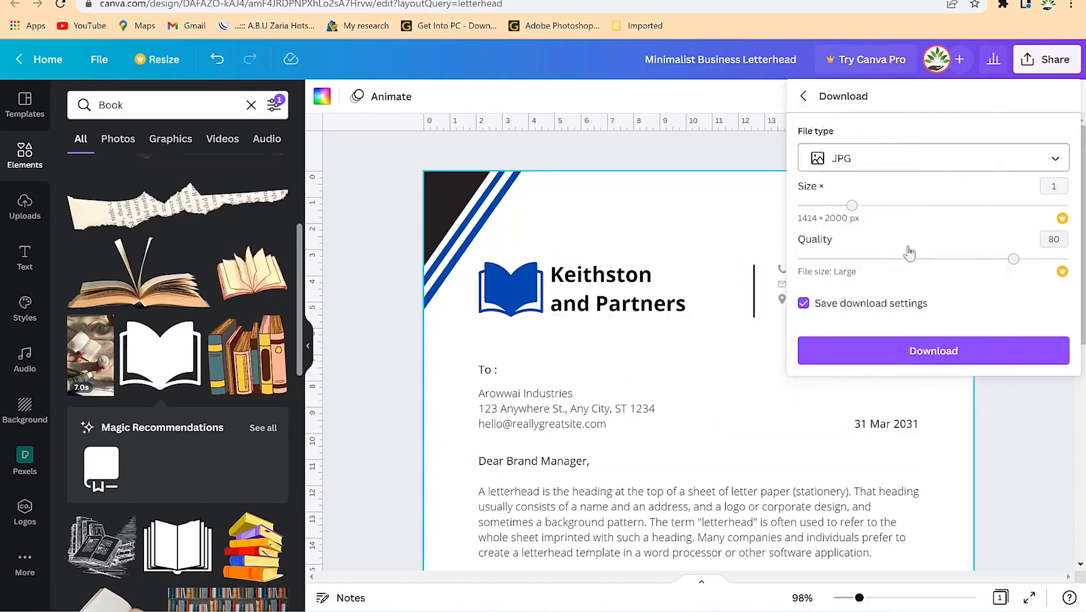
click(888, 152)
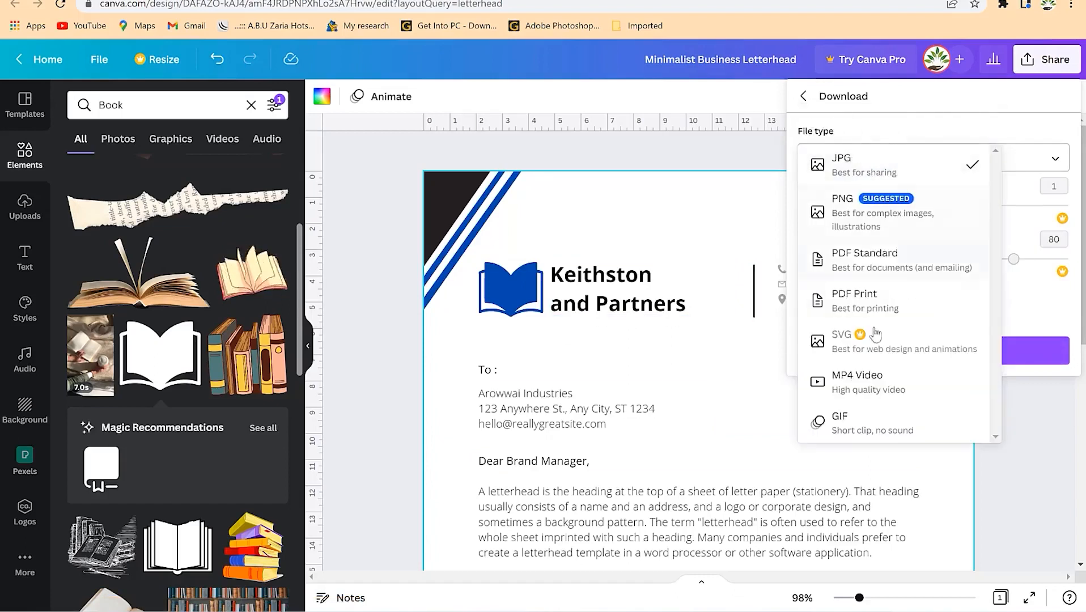
click(885, 295)
click(896, 196)
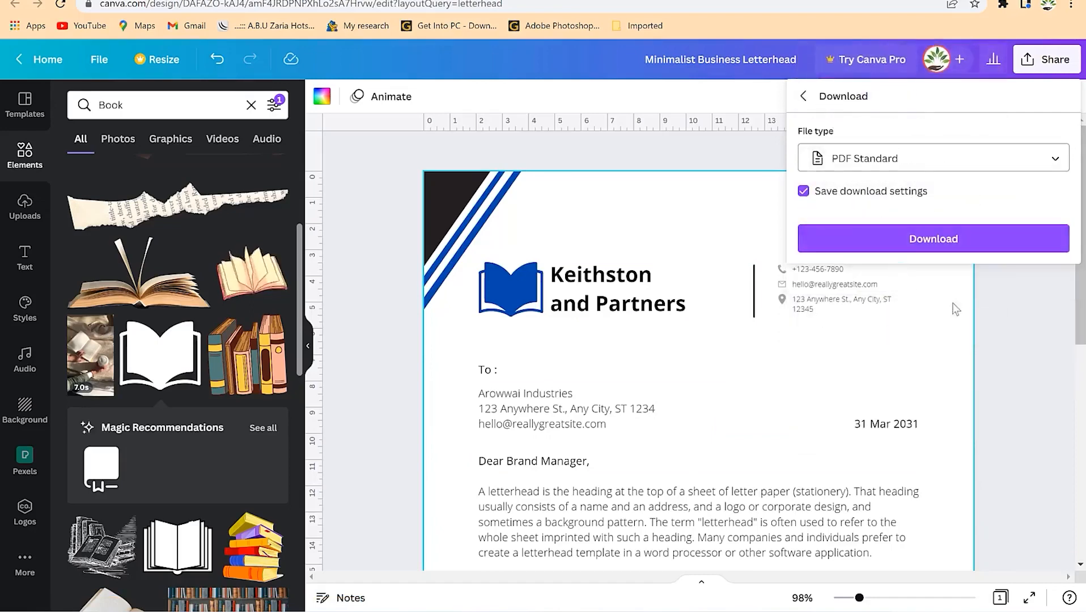
click(919, 240)
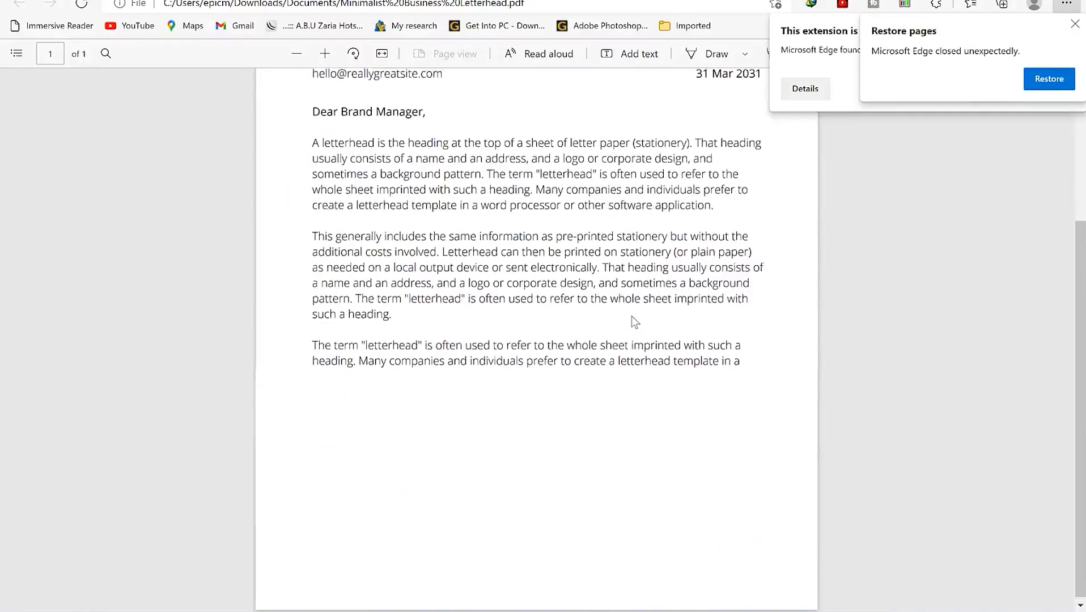
scroll(635, 322, up, 5)
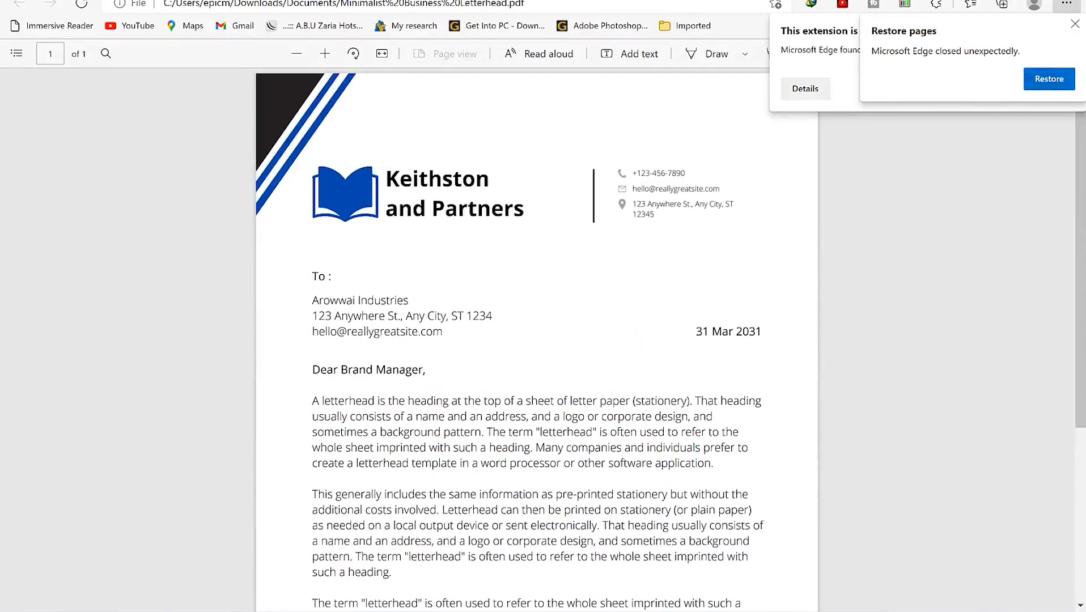
- Dismiss the Restore pages popup and the blocked-extension notice over the PDF
click(1075, 24)
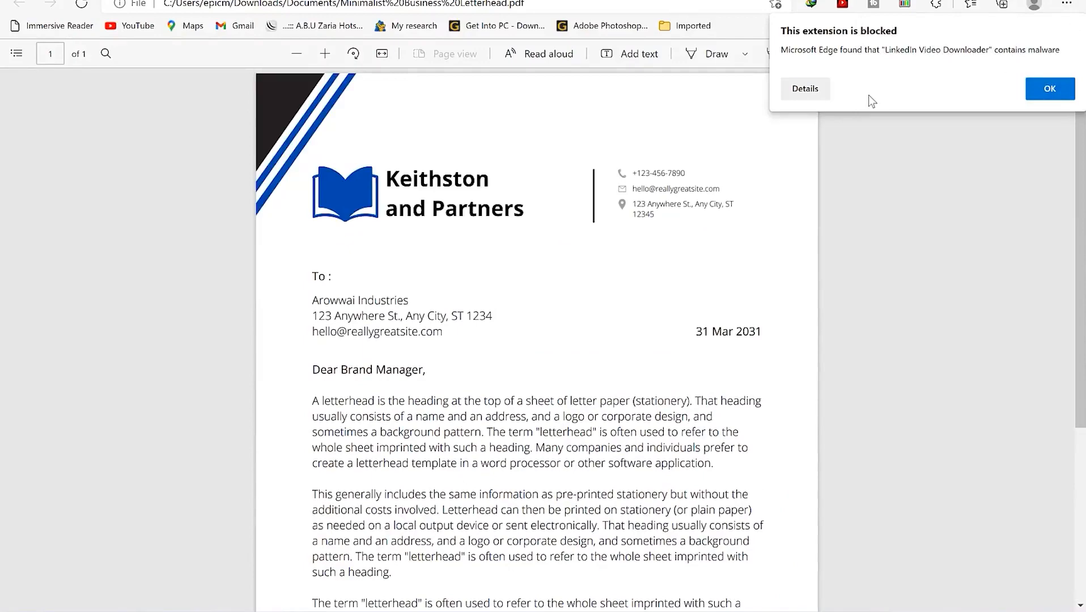
click(1054, 95)
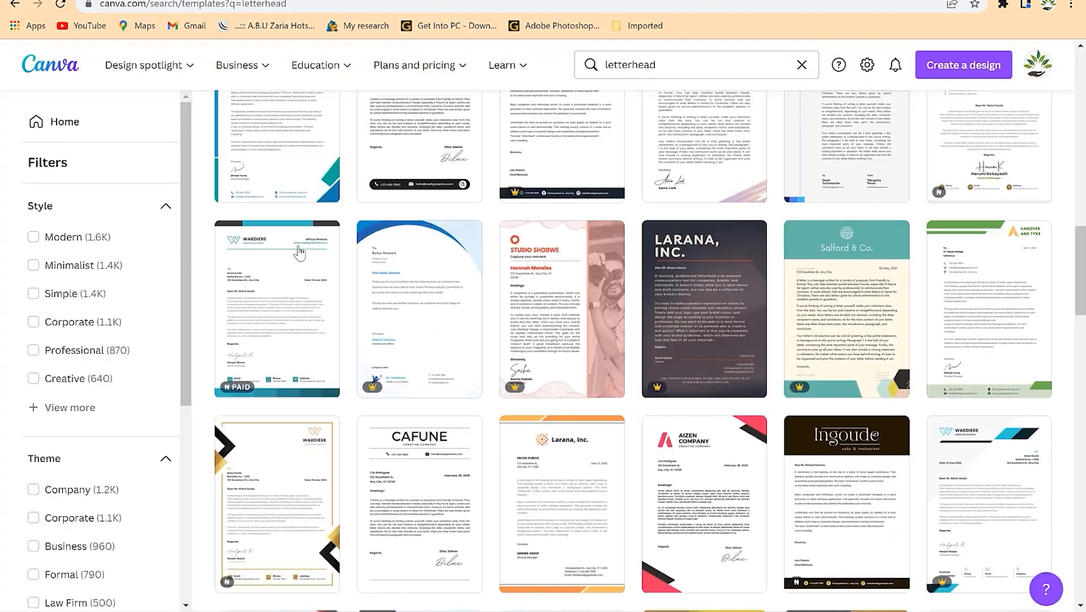
- Choose 'Create a blank Letterhead' at the top of the template results
scroll(299, 254, up, 15)
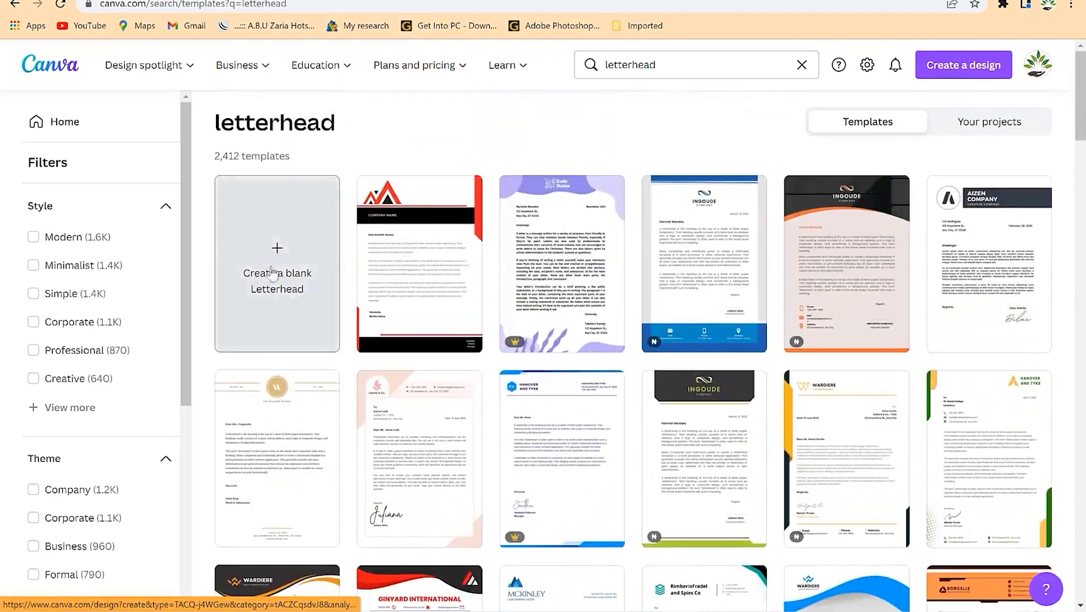
click(278, 249)
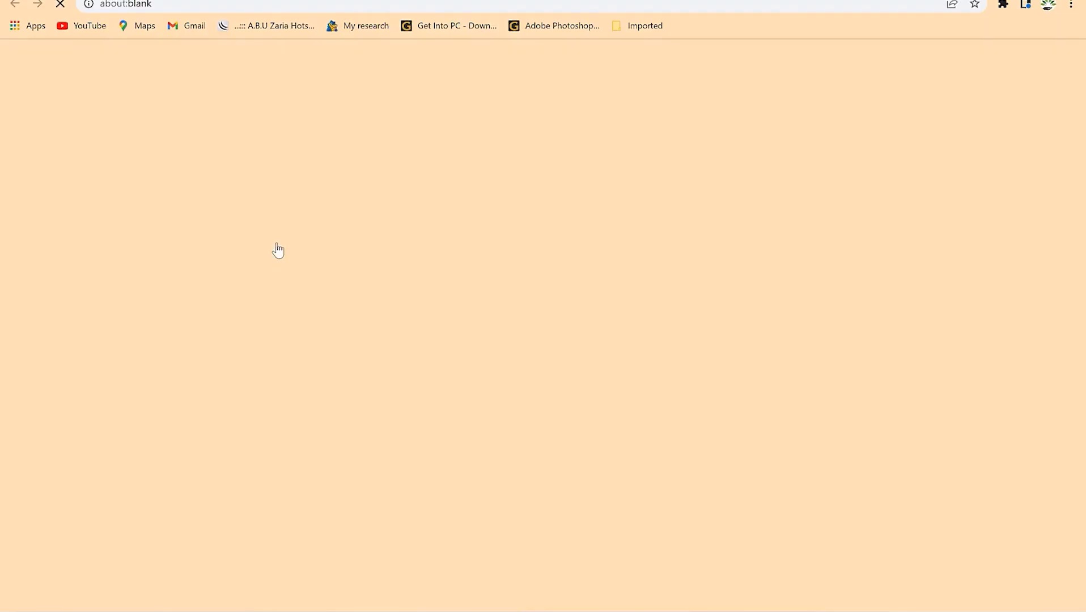
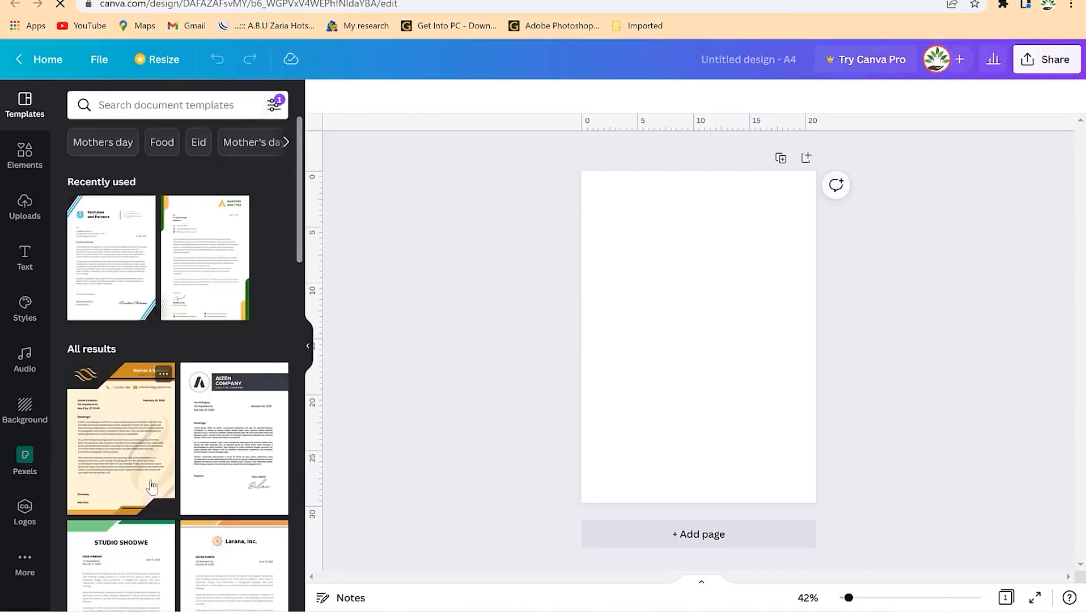
- Place the green university crest from Uploads in the top-right corner at 4.3×4.3, zoomed to 75%
click(26, 208)
drag(240, 444, 720, 247)
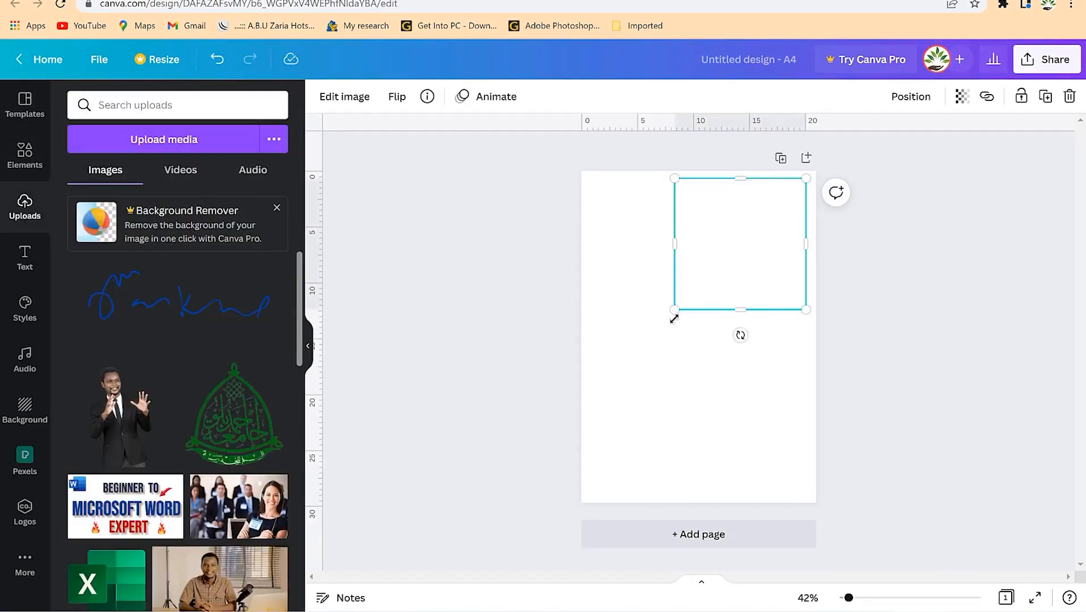
drag(674, 310, 781, 219)
click(734, 259)
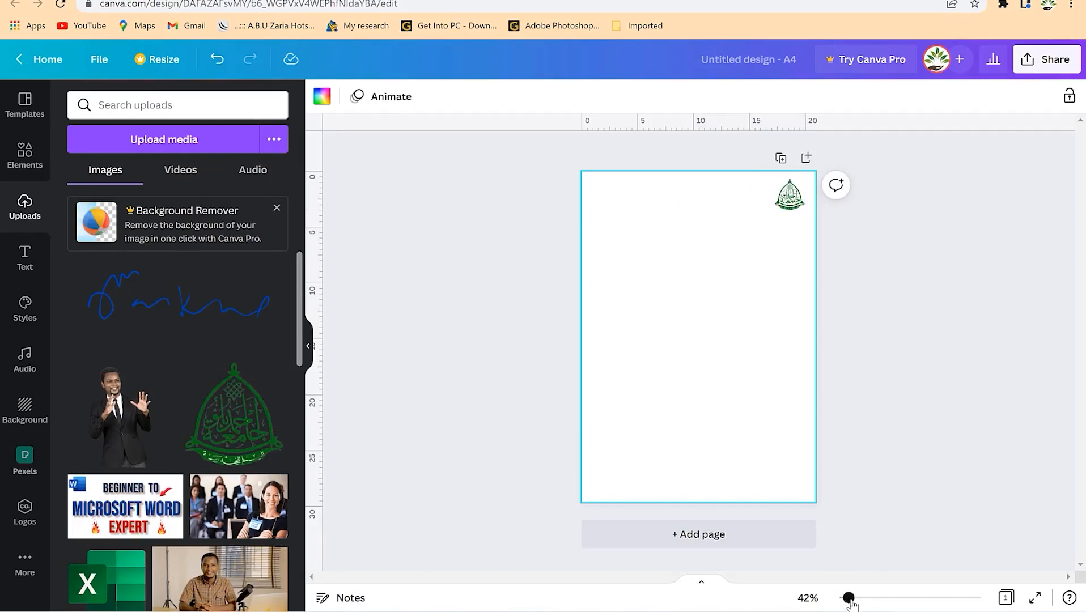
drag(849, 599, 858, 599)
scroll(784, 286, up, 3)
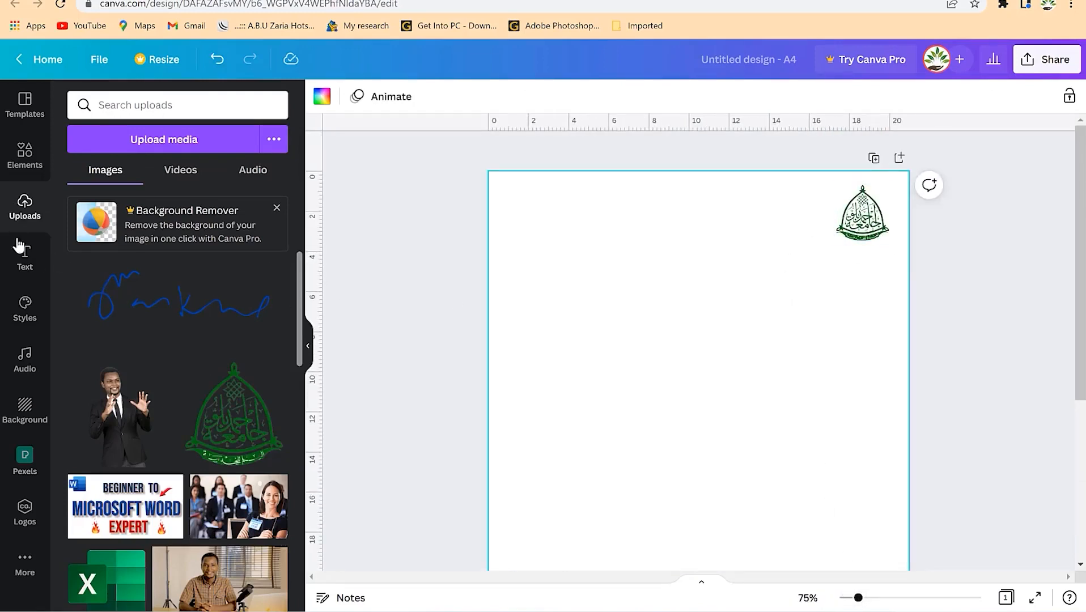
click(36, 252)
- Add a heading 'Ahmadu Bello University, Zaria', shrunk to one line and placed level with the logo
click(150, 171)
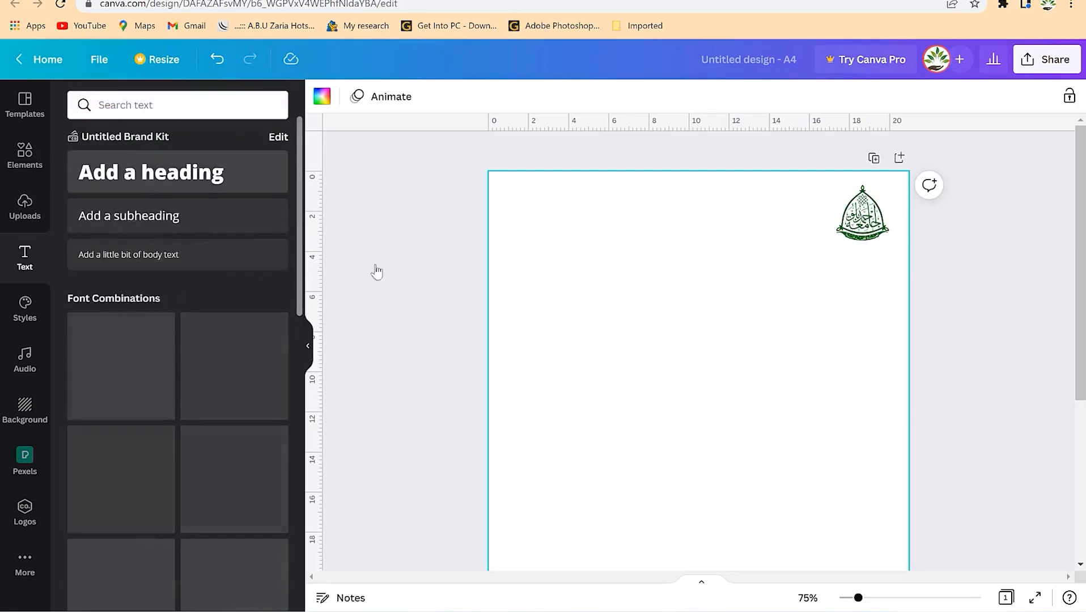
text(Ah)
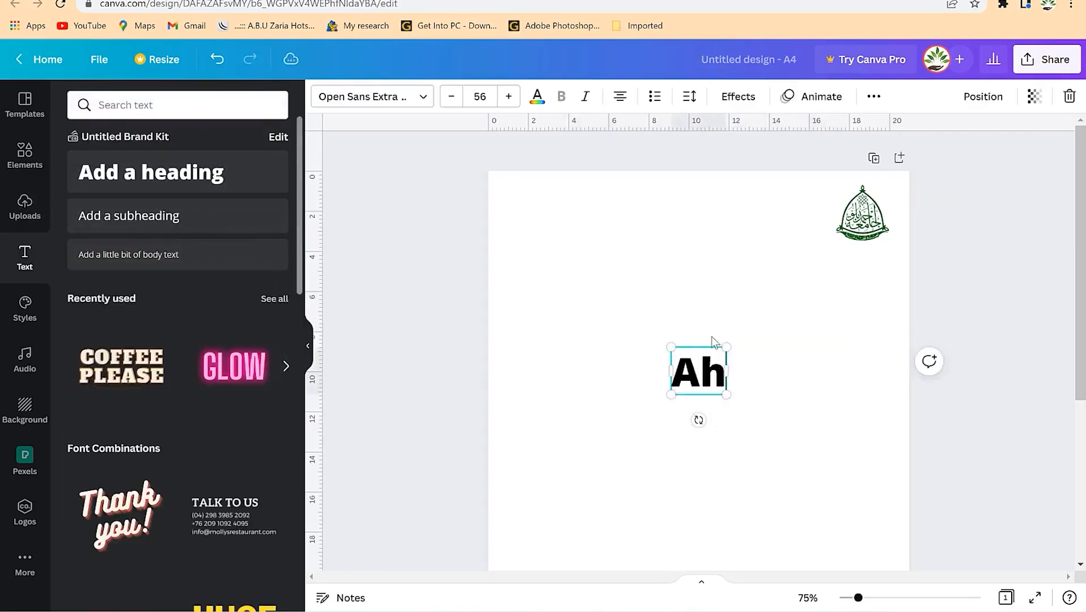
text(madu Bello University, Zaria)
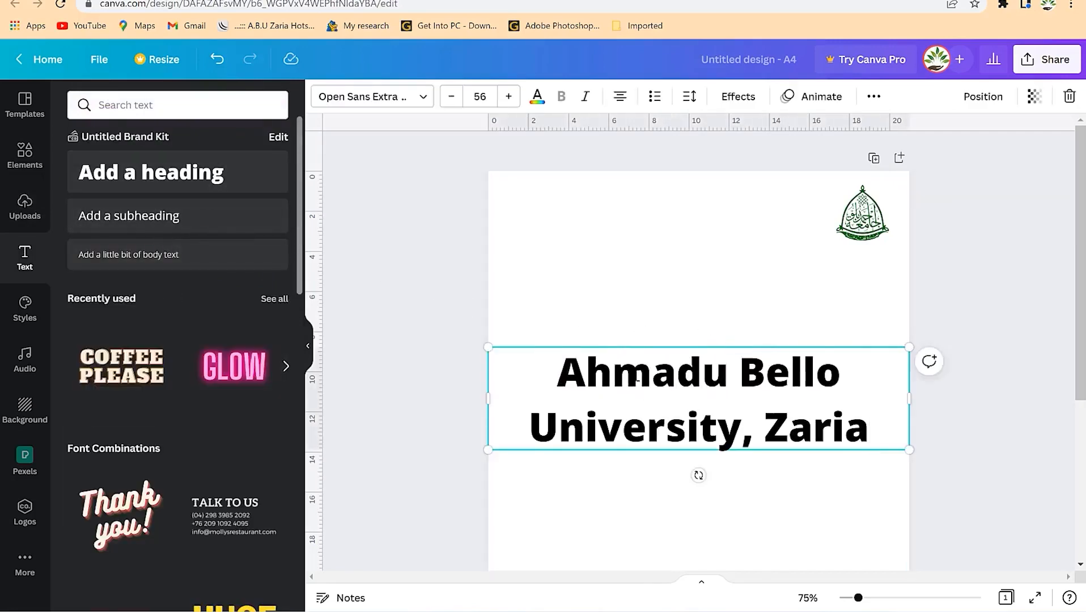
key(ctrl+a)
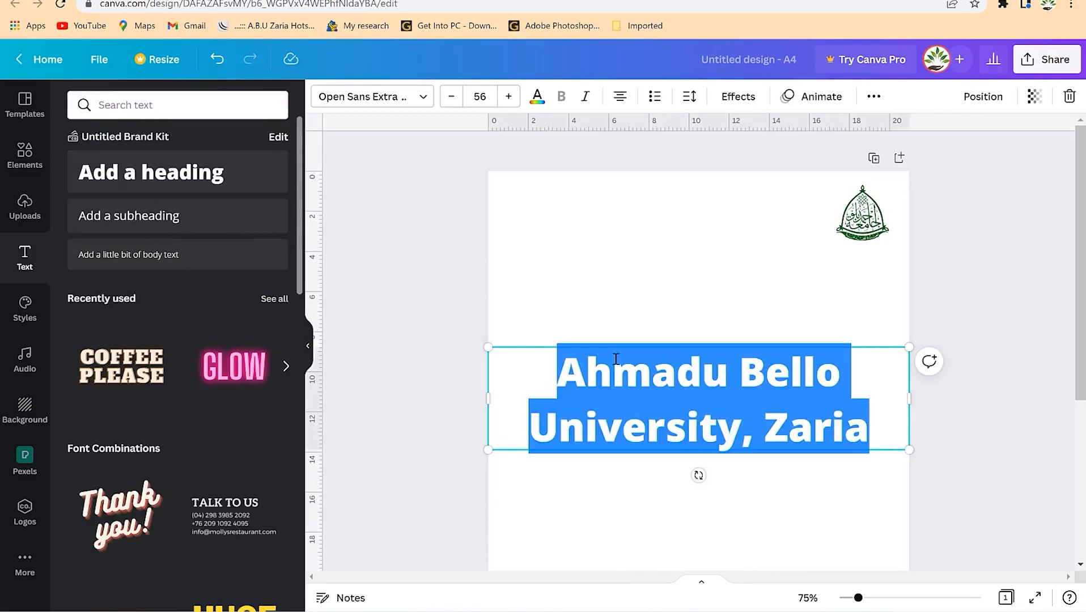
click(452, 96)
click(452, 97)
click(452, 97)
click(452, 96)
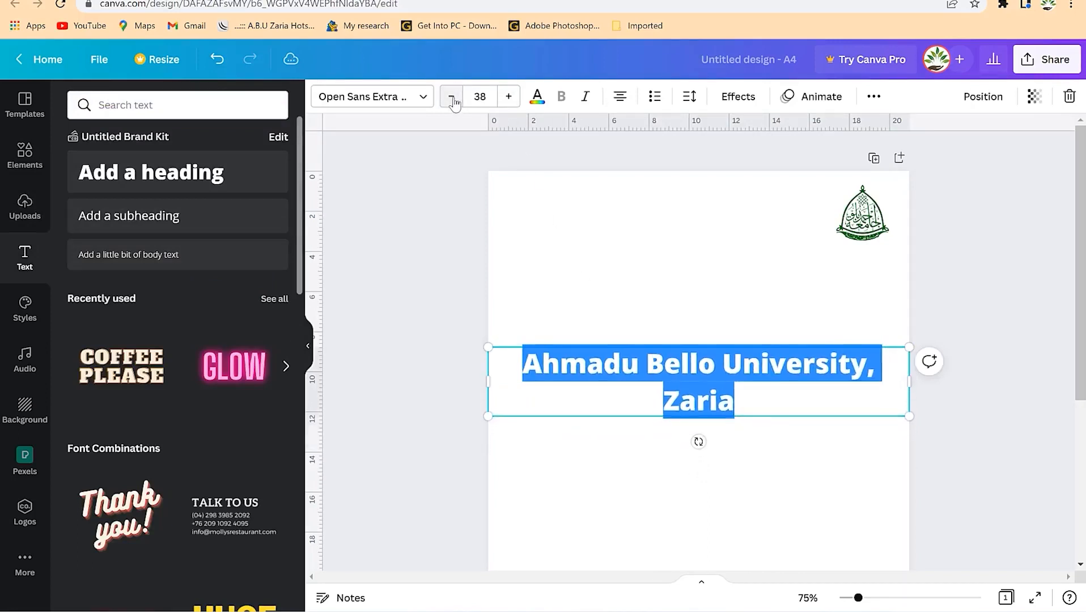
click(452, 96)
click(452, 97)
click(452, 96)
drag(707, 394, 672, 194)
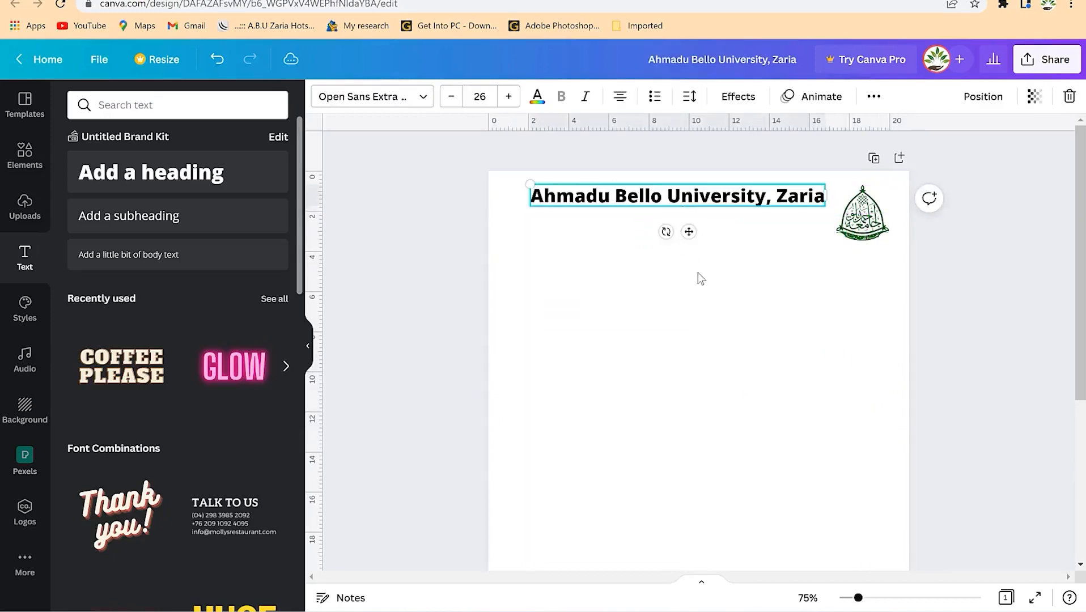
click(669, 227)
click(599, 209)
drag(655, 198, 645, 227)
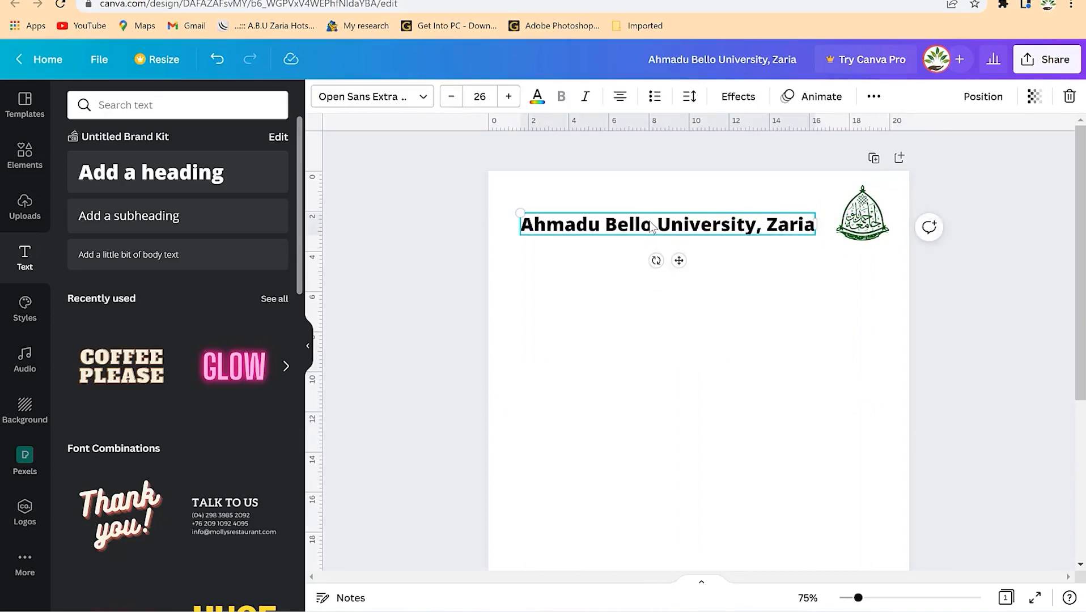
- Duplicate it above as 'Department of Civil Engineering' and shrink both lines to size 21
key(ctrl+d)
drag(688, 241, 679, 207)
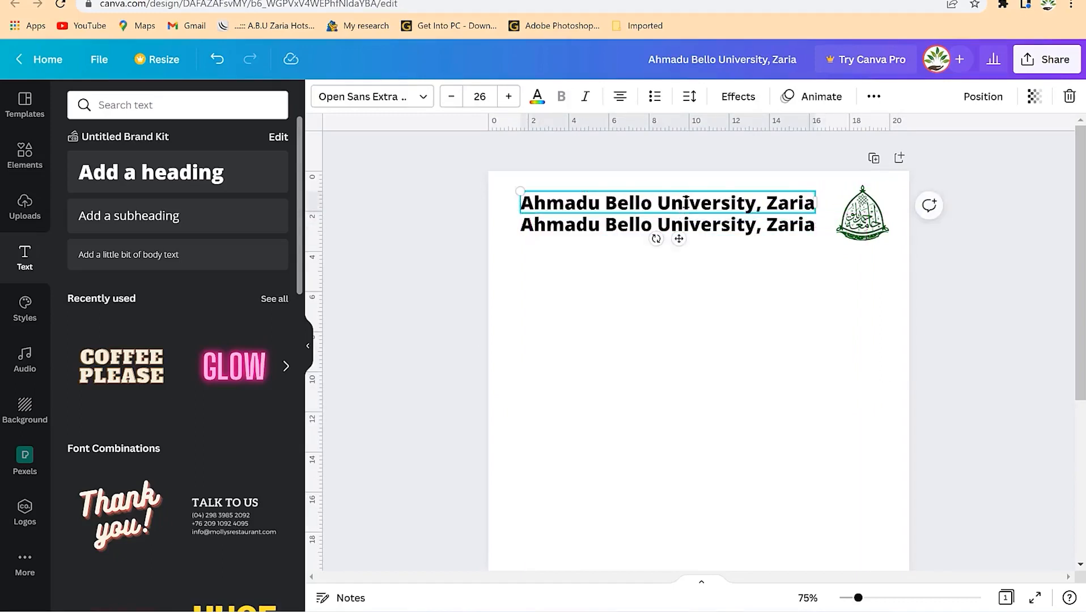
double_click(685, 202)
text(Department of Civil Engineering)
click(682, 229)
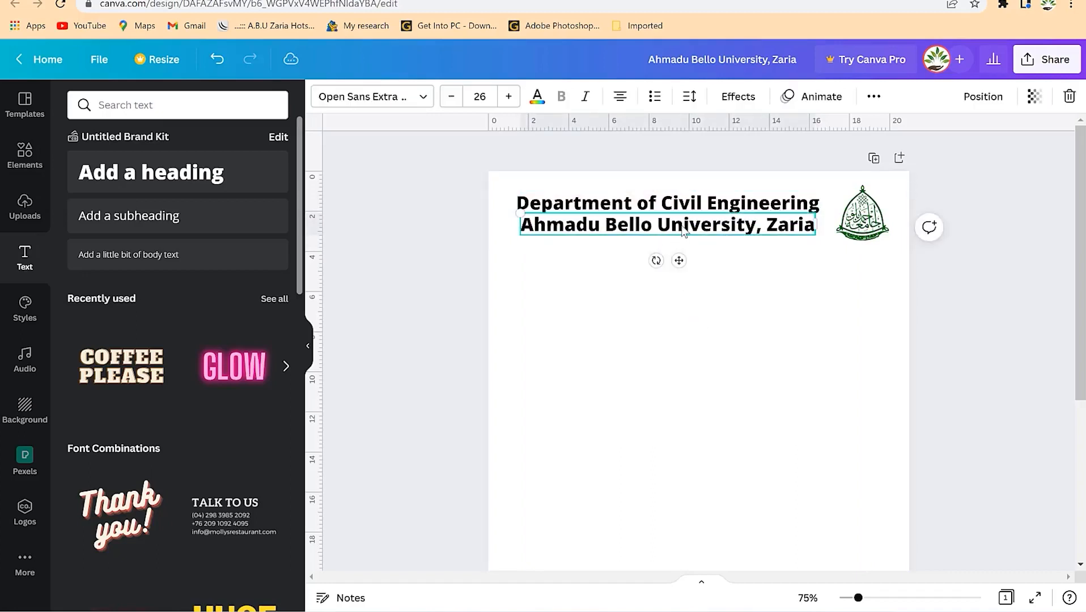
shift+click(685, 214)
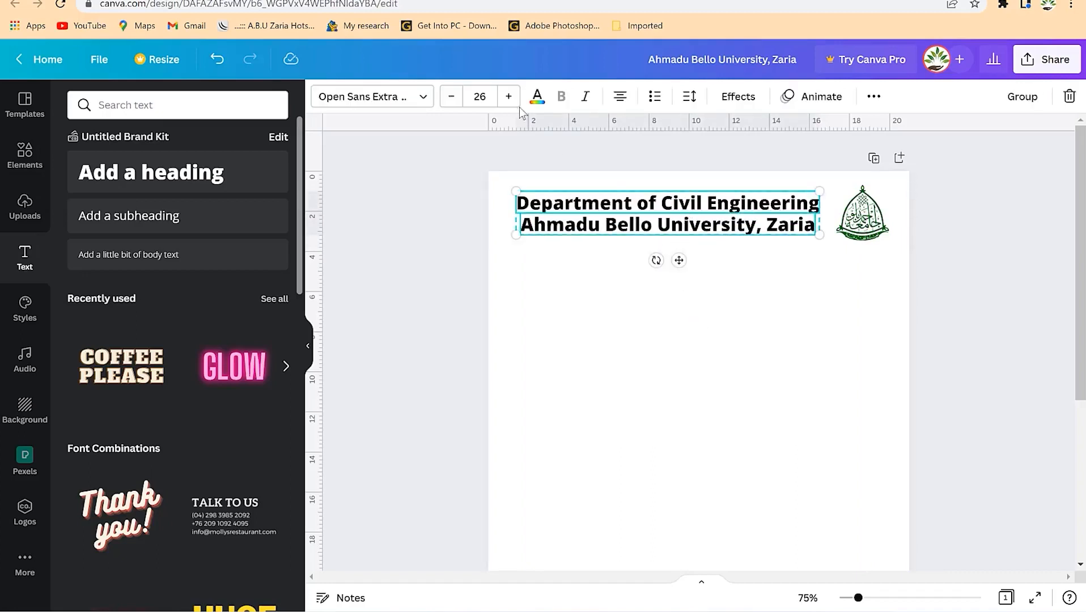
click(451, 98)
click(452, 97)
click(452, 98)
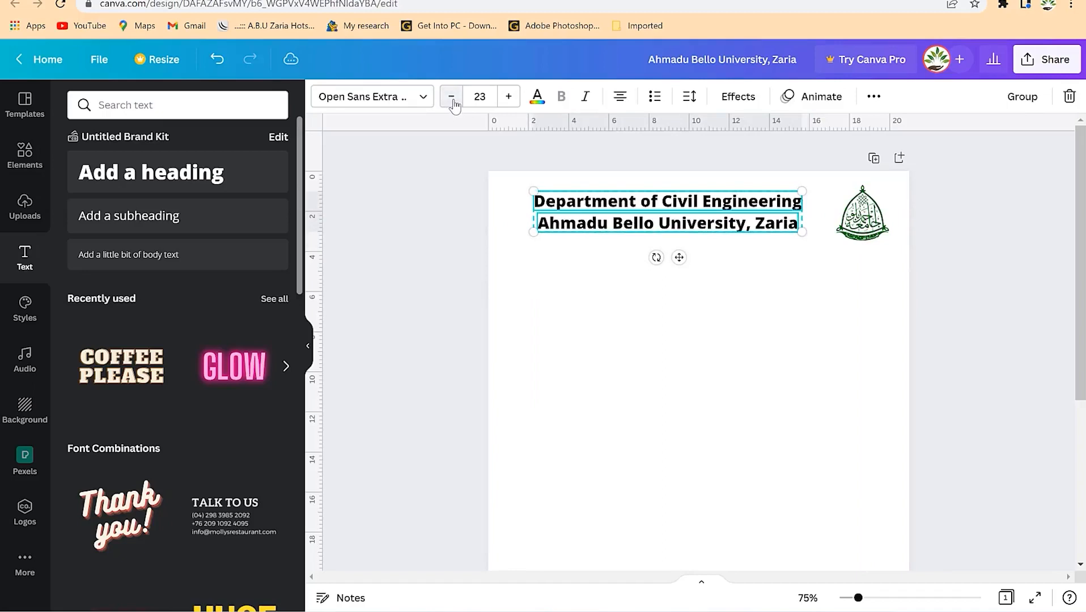
click(451, 97)
click(452, 98)
click(694, 222)
shift+click(684, 204)
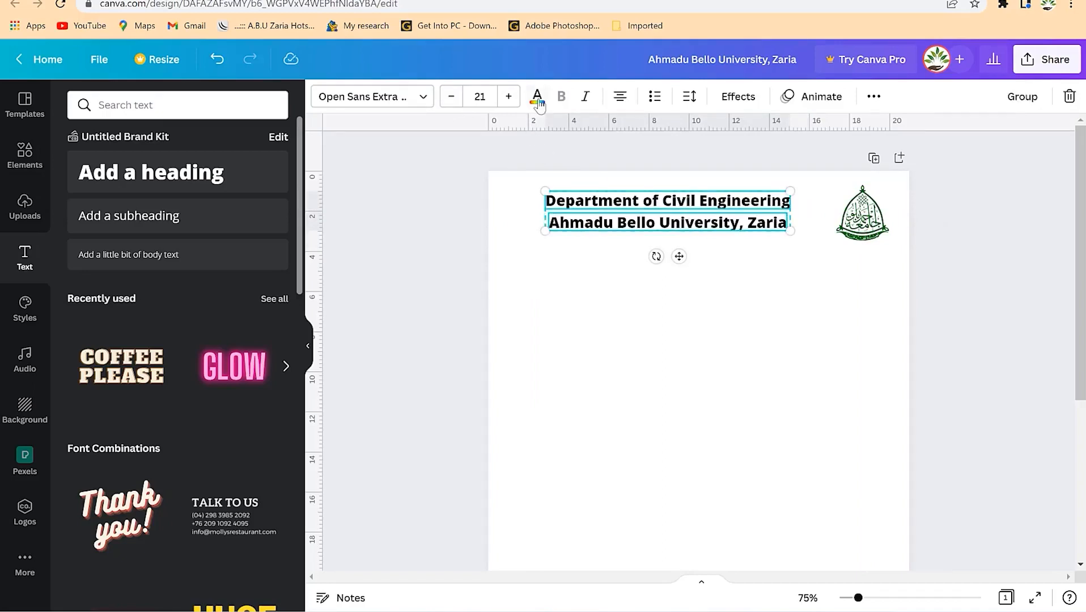
click(538, 104)
- Make both heading lines the logo's dark green, then recolour 'Ahmadu Bello University, Zaria' dark blue
click(83, 271)
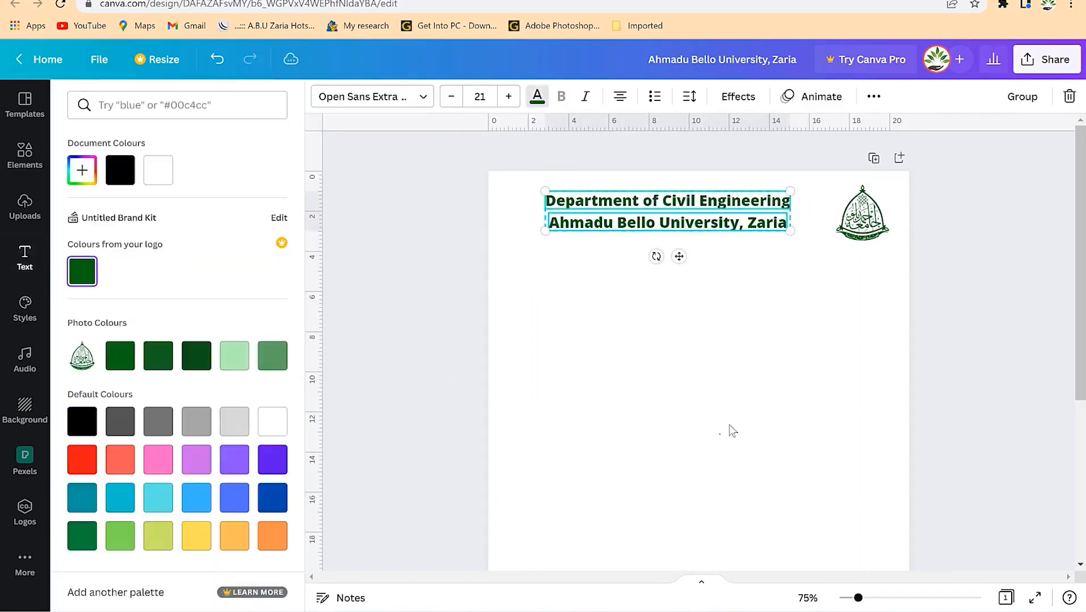
click(723, 440)
click(726, 222)
click(537, 96)
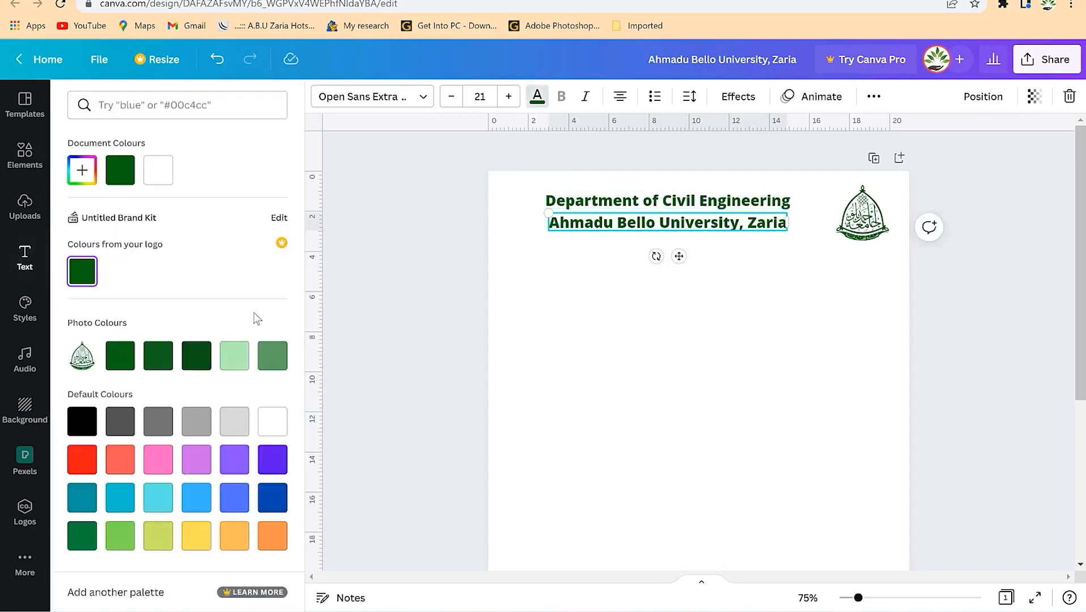
click(271, 499)
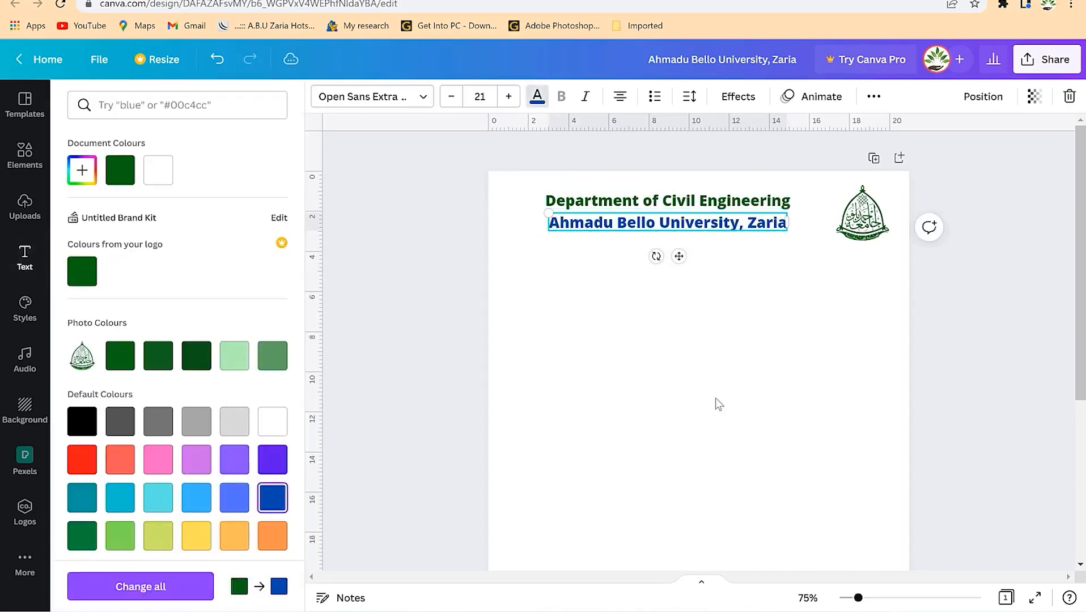
click(715, 404)
click(25, 165)
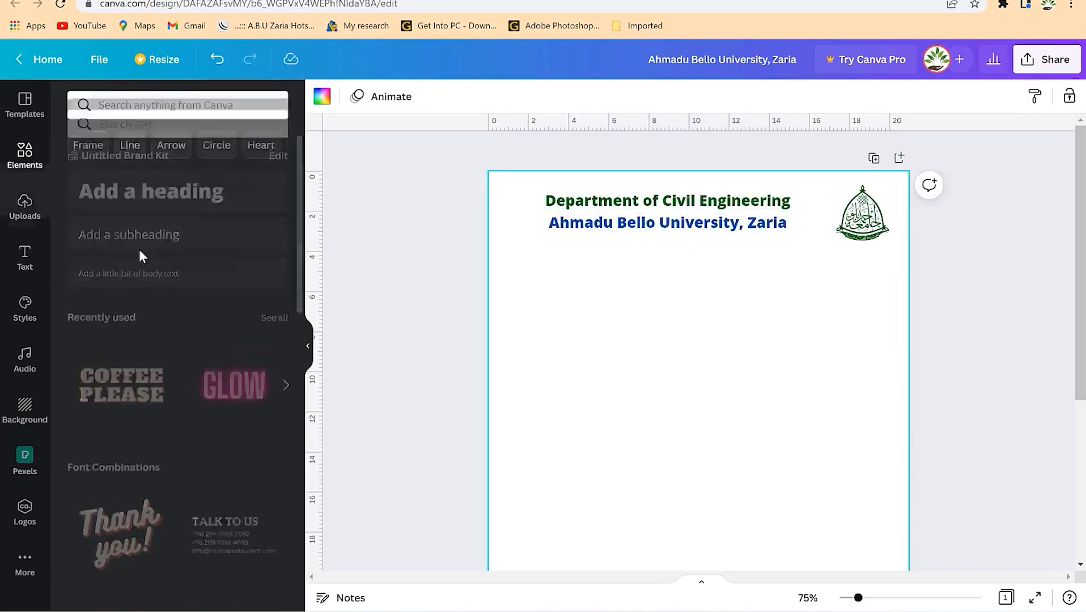
- Add a dark green decorative line under the headings, stretched to the page's right edge
click(84, 237)
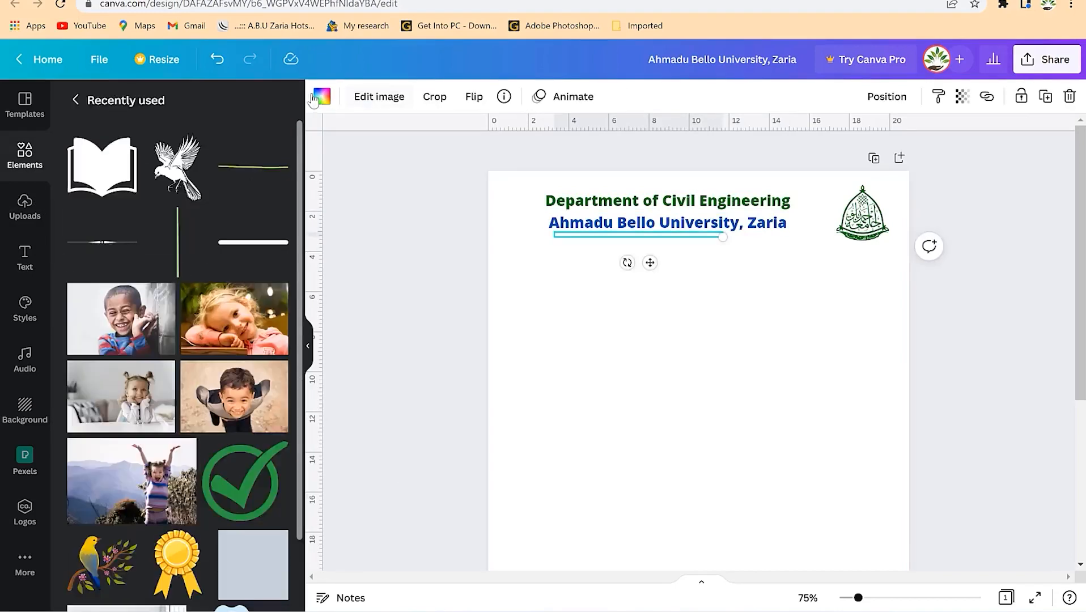
click(322, 97)
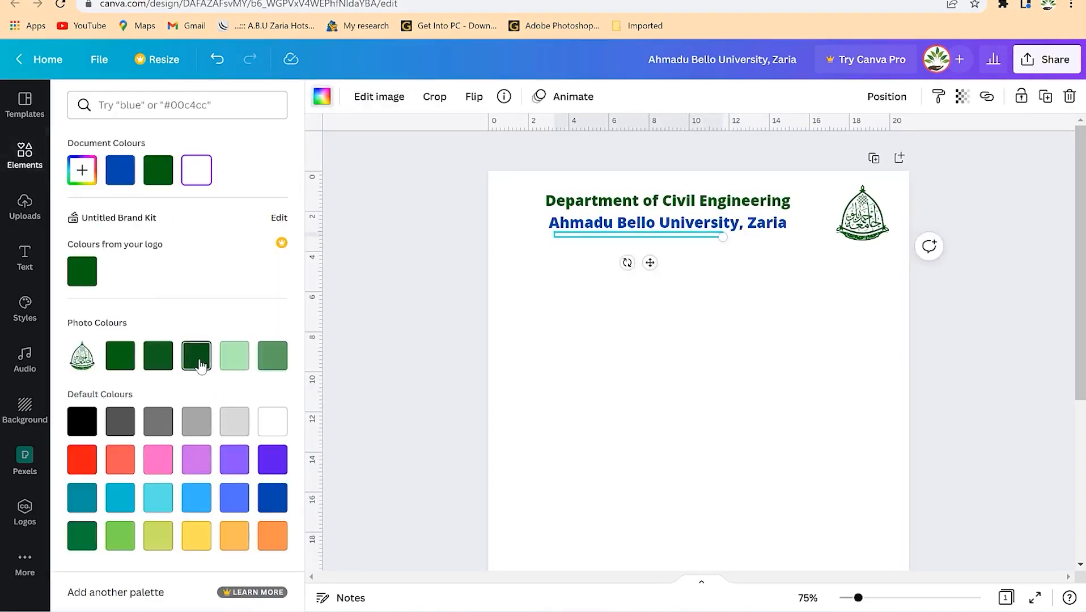
click(196, 355)
drag(644, 234, 642, 250)
drag(726, 244, 909, 248)
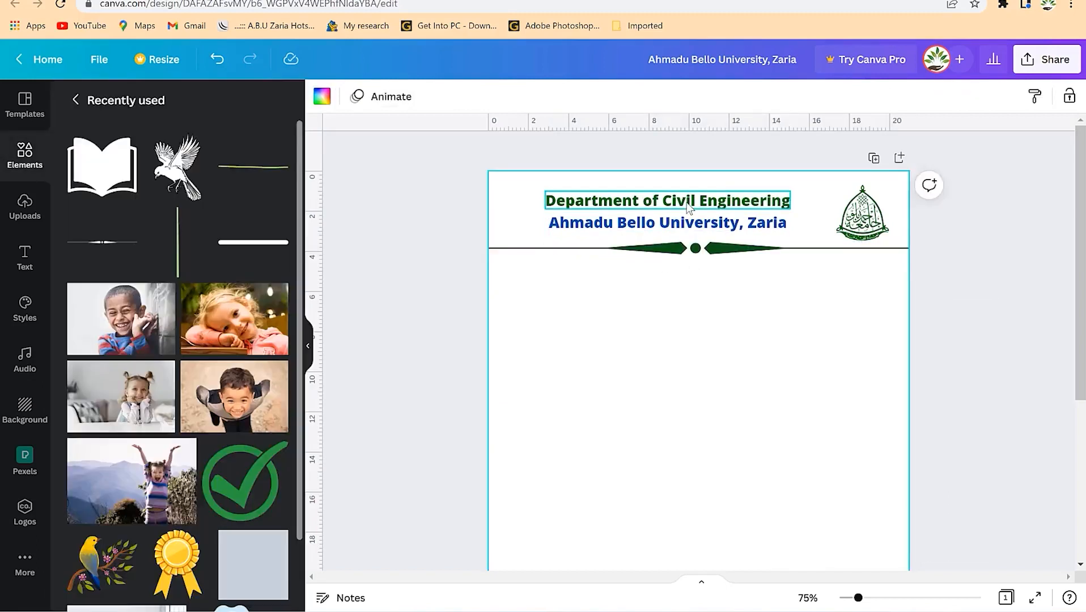
- Shift both header lines right and enlarge the Department heading to size 28
click(687, 207)
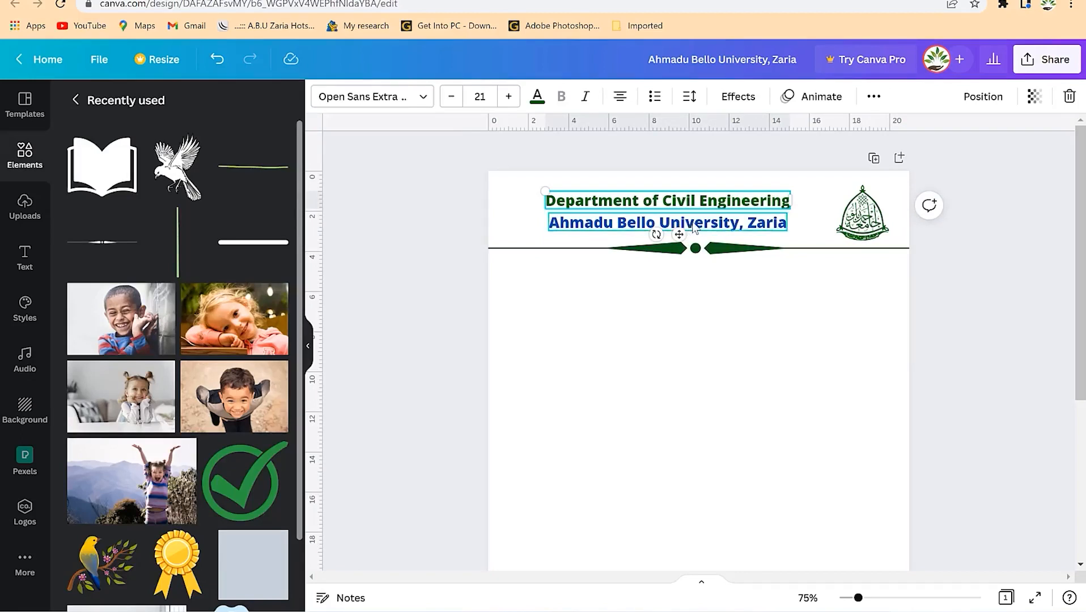
click(686, 224)
shift+click(707, 202)
drag(708, 201, 726, 187)
click(664, 193)
click(509, 96)
click(508, 96)
click(508, 96)
click(508, 96)
click(508, 96)
click(509, 97)
click(508, 97)
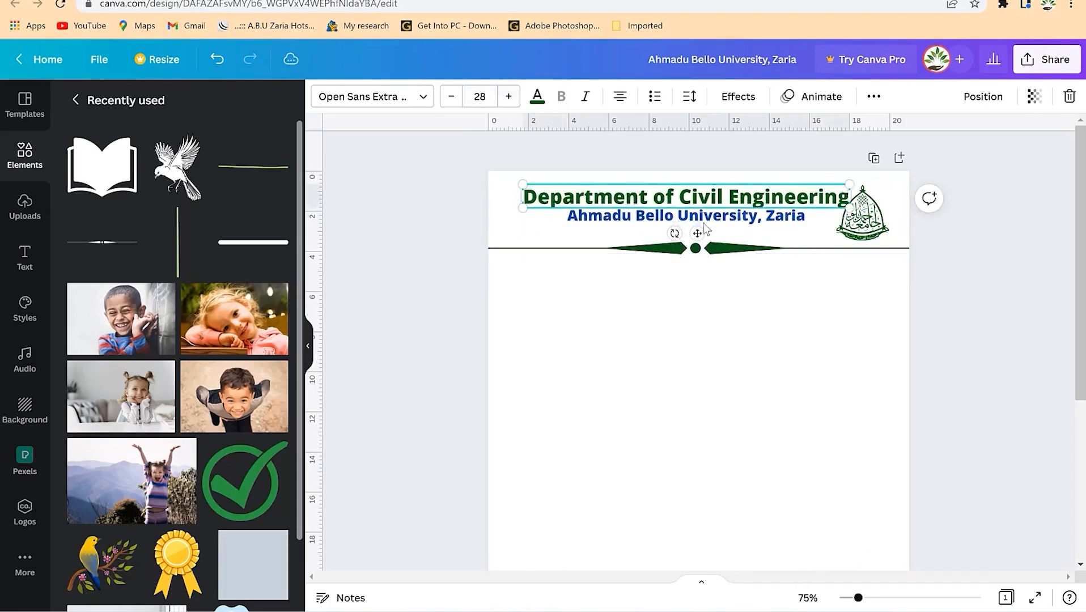
click(771, 293)
- Duplicate the University line below itself and retype the copy as 'Nigeria'
click(734, 221)
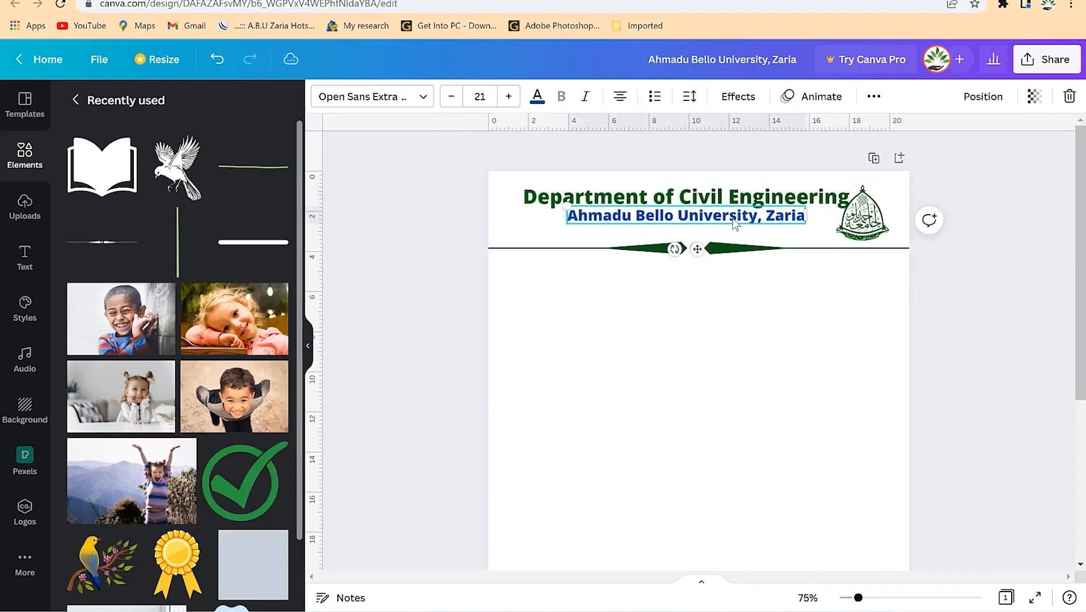
click(744, 316)
click(673, 223)
key(ctrl+d)
drag(673, 228, 695, 231)
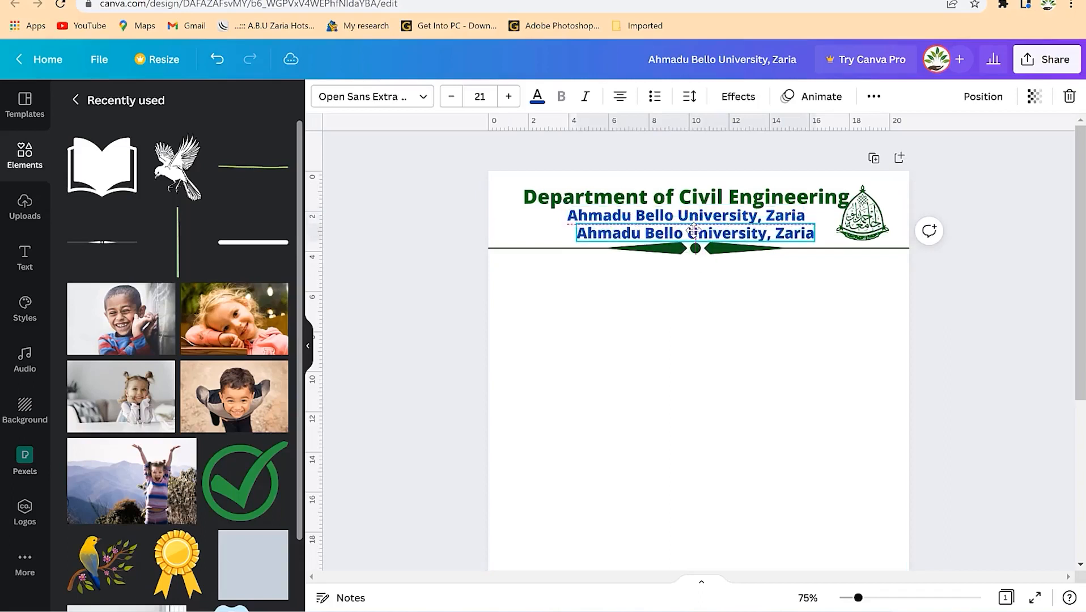
double_click(694, 231)
triple_click(694, 229)
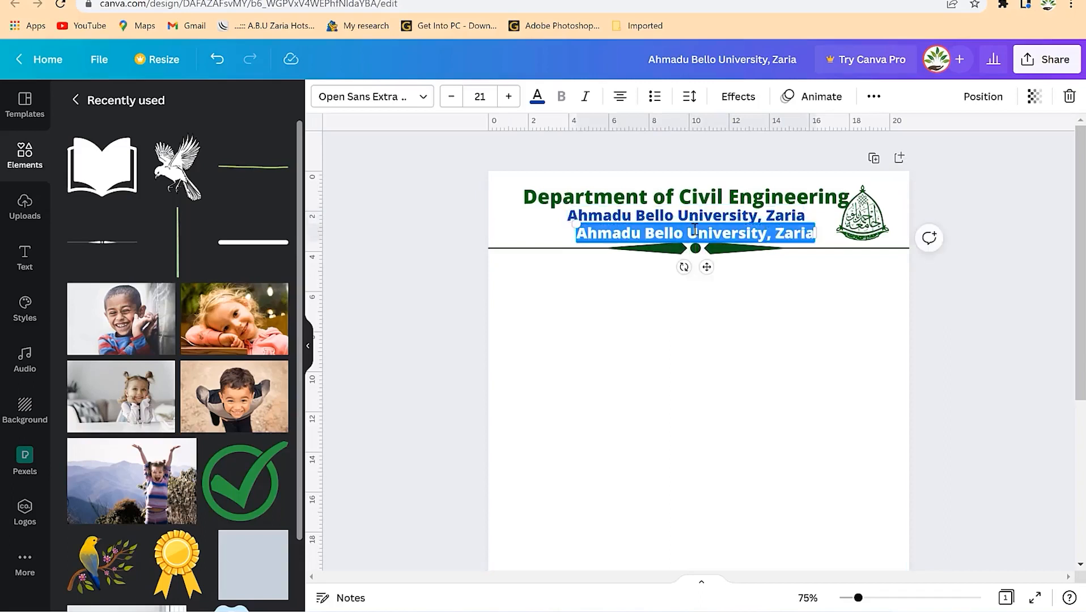
text(Nigeria)
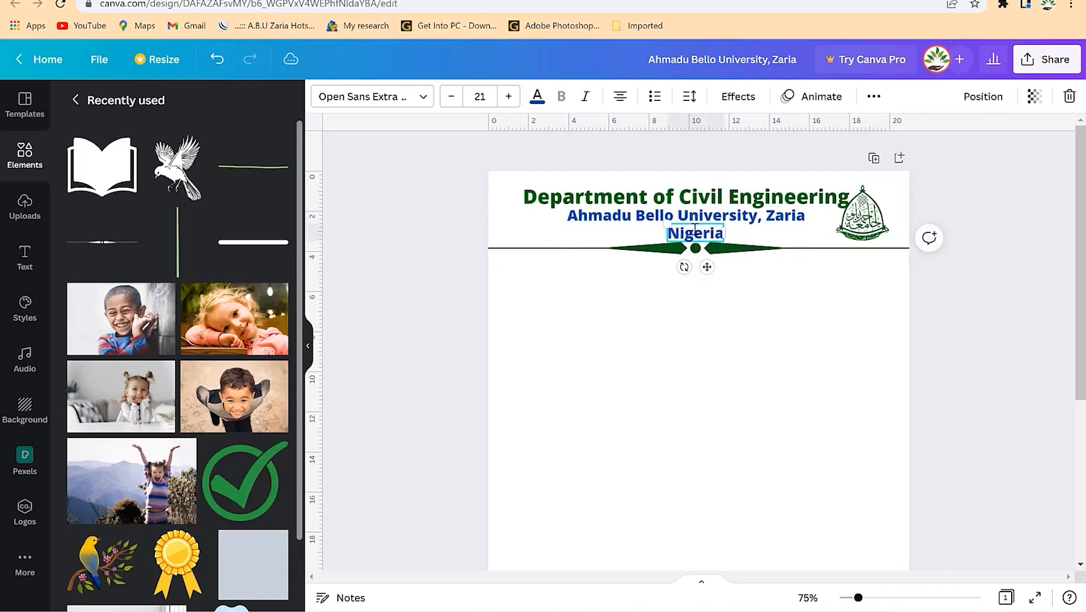
click(792, 313)
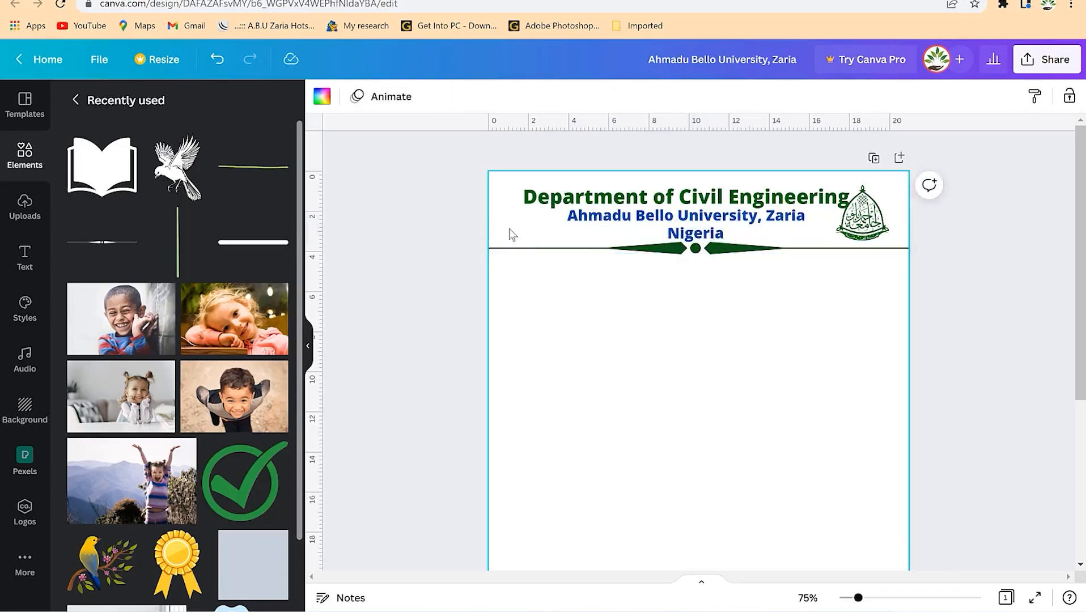
click(24, 258)
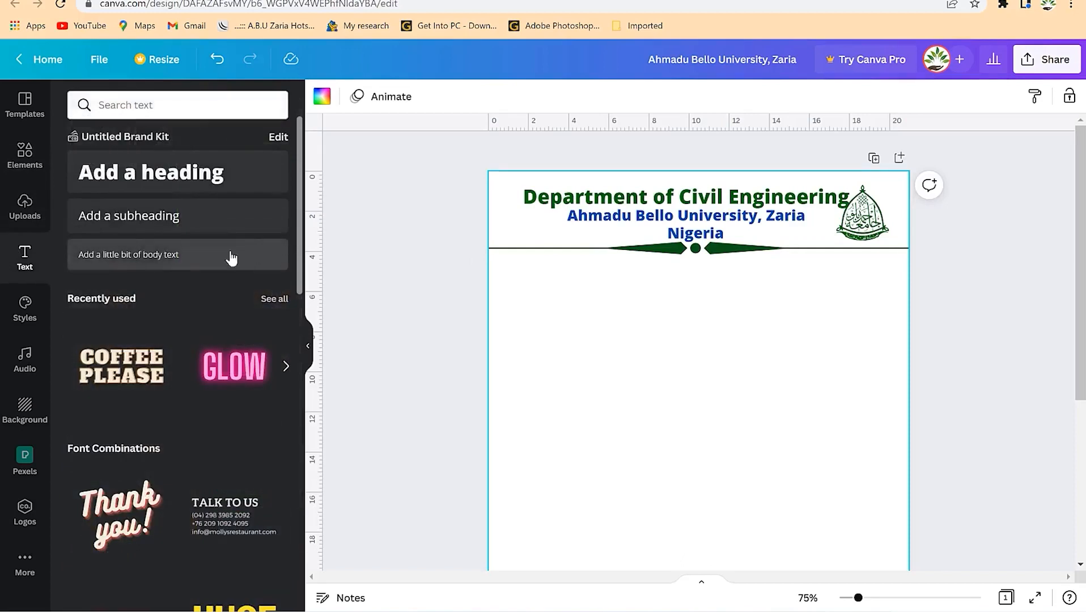
- Add a size-11 'Phone no:' body text label above the divider's left end
click(141, 262)
text(P)
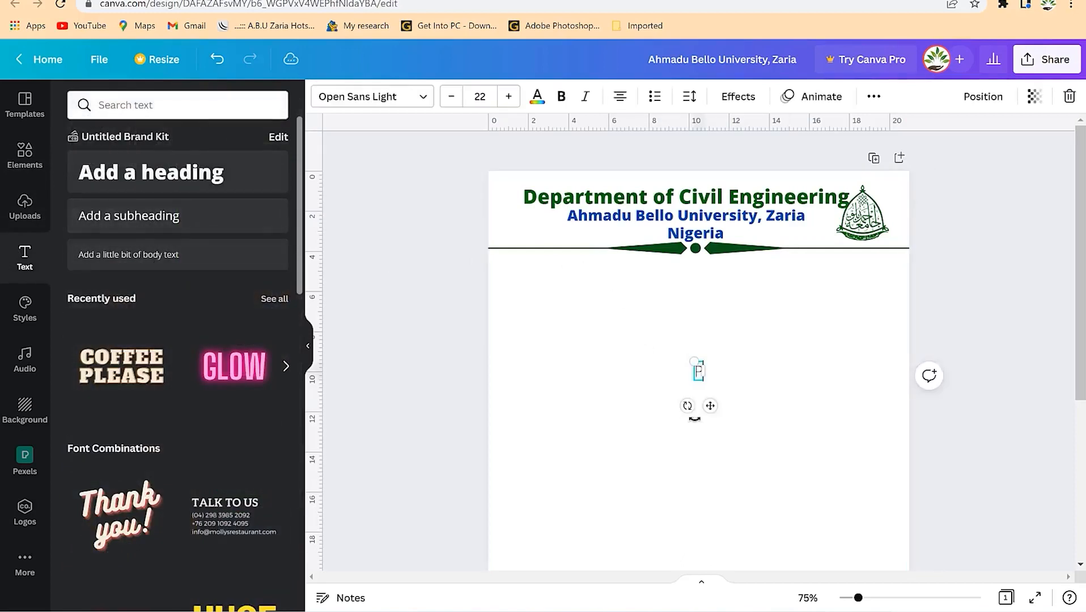
text(hone no:)
click(690, 359)
click(690, 371)
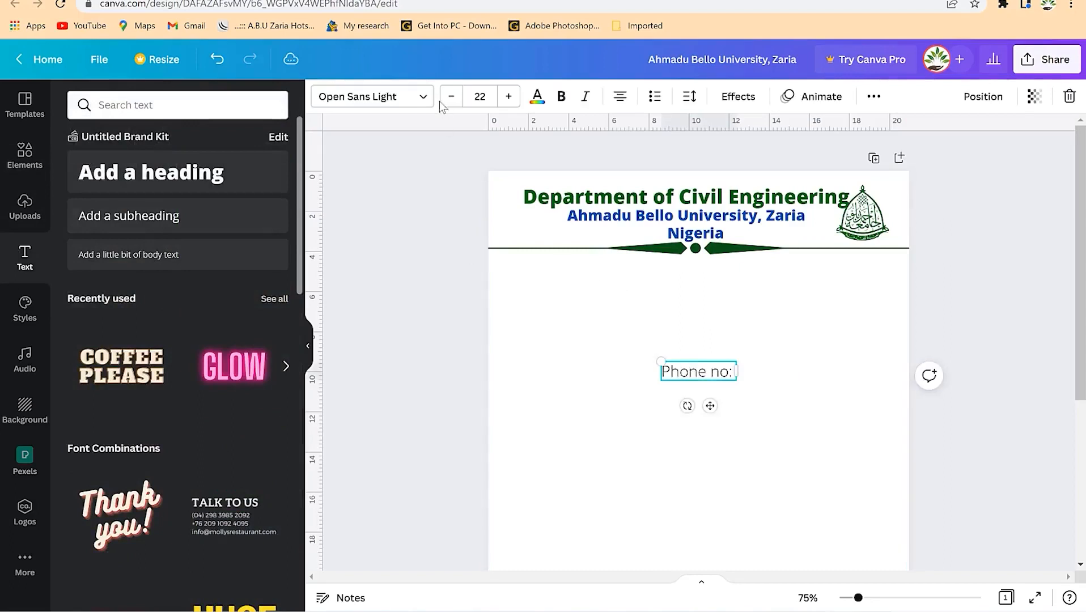
click(449, 103)
click(449, 103)
click(448, 103)
click(449, 103)
click(448, 103)
click(448, 103)
drag(709, 396, 534, 267)
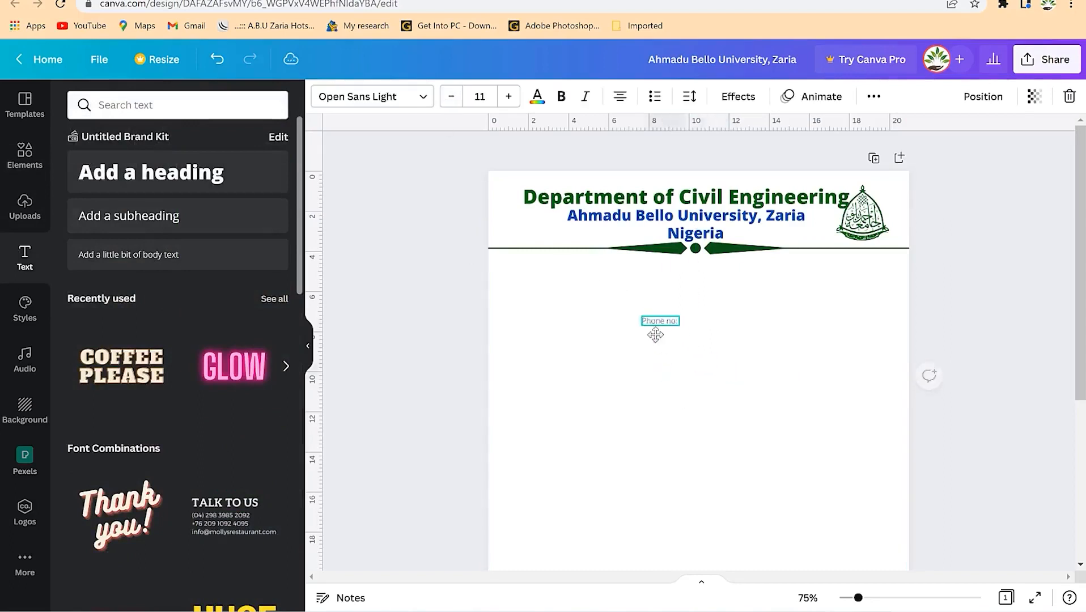
drag(859, 599, 873, 599)
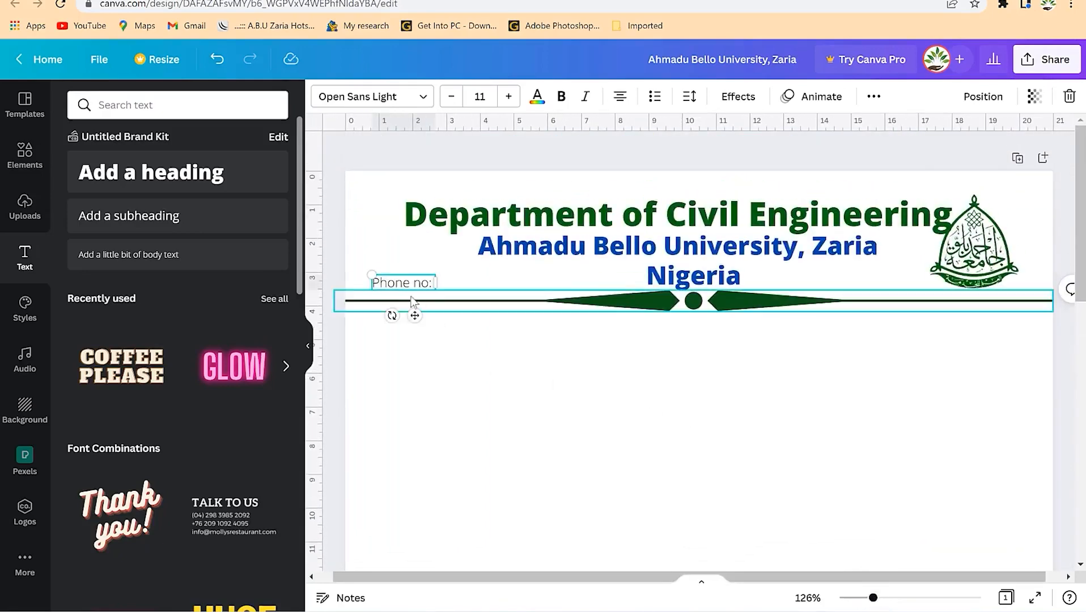
drag(415, 315, 433, 321)
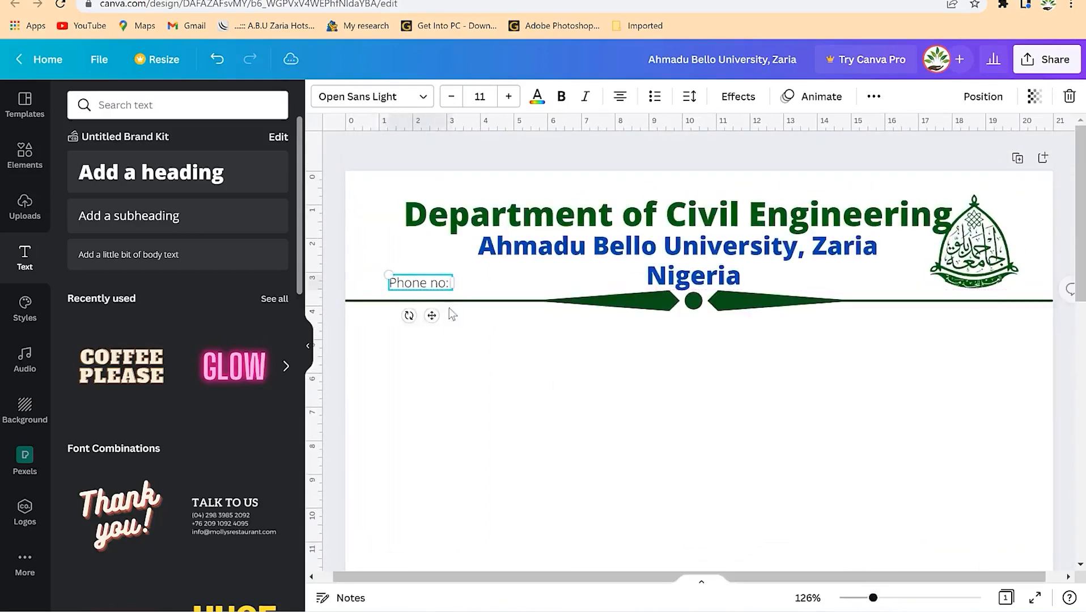
click(474, 348)
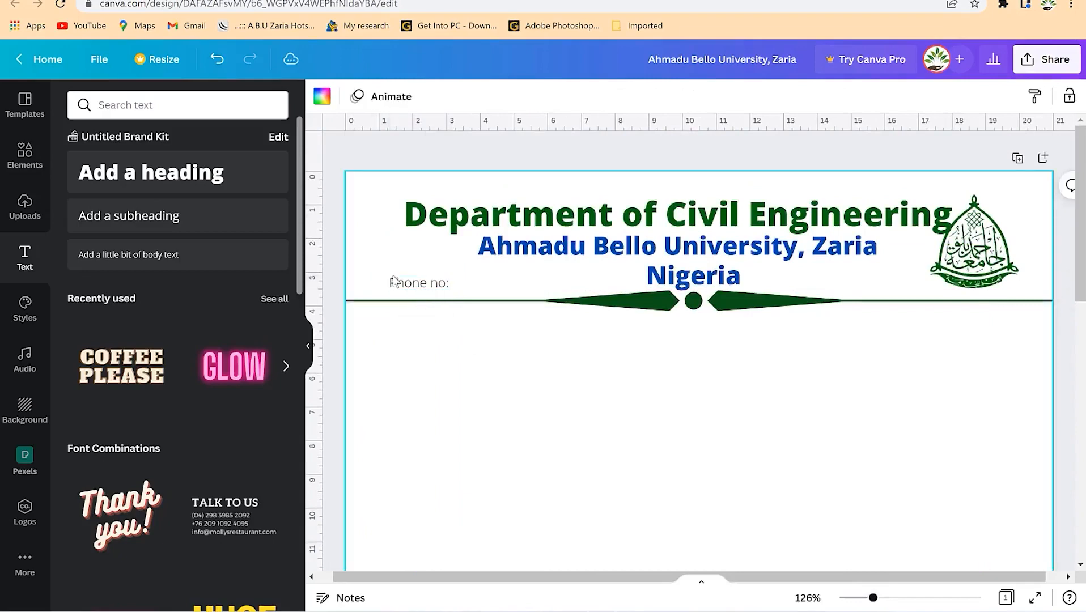
click(25, 156)
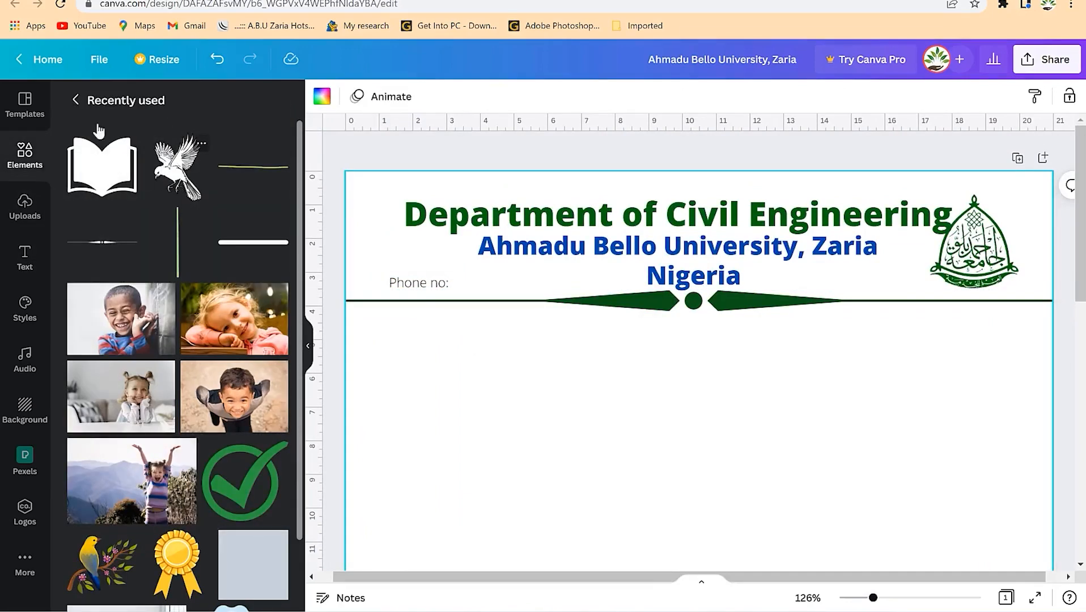
- Add a circled phone icon from an Elements search for 'phone', shrunk to fit beside the label
click(78, 104)
click(177, 107)
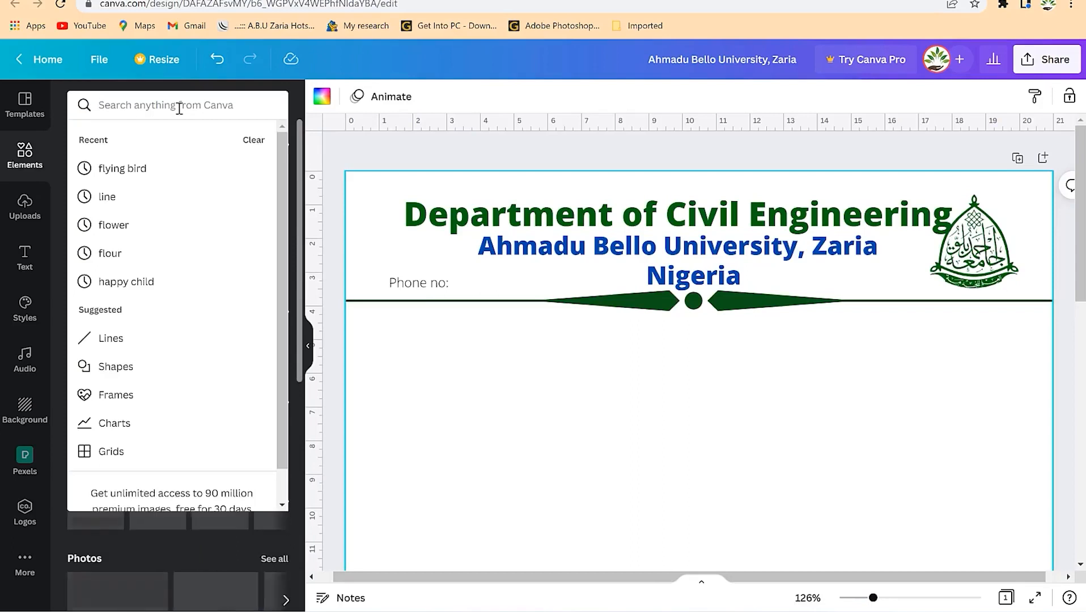
text(phone)
key(Return)
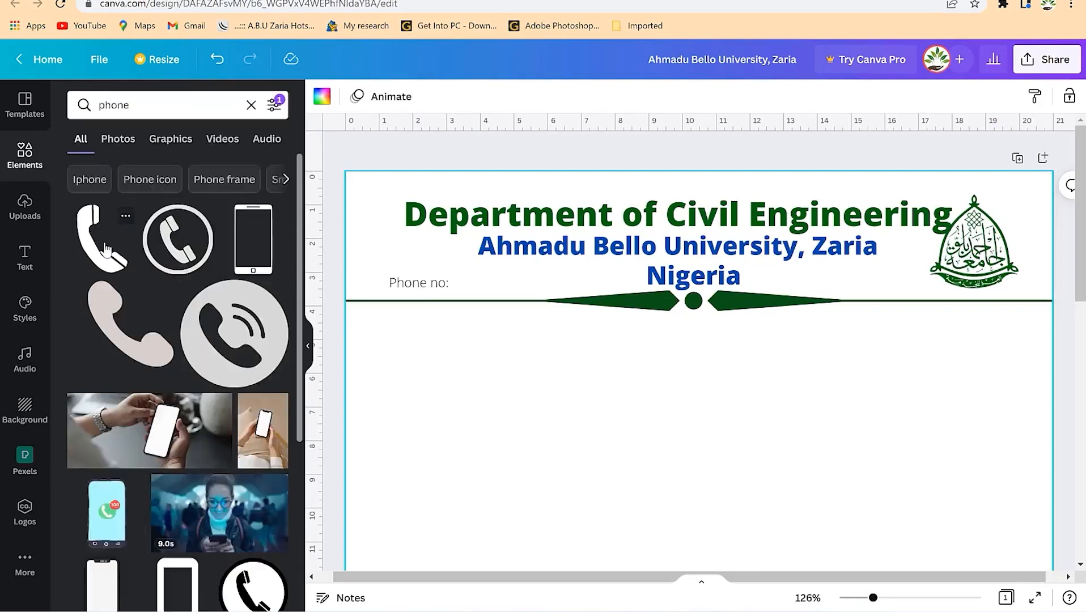
drag(162, 249, 470, 356)
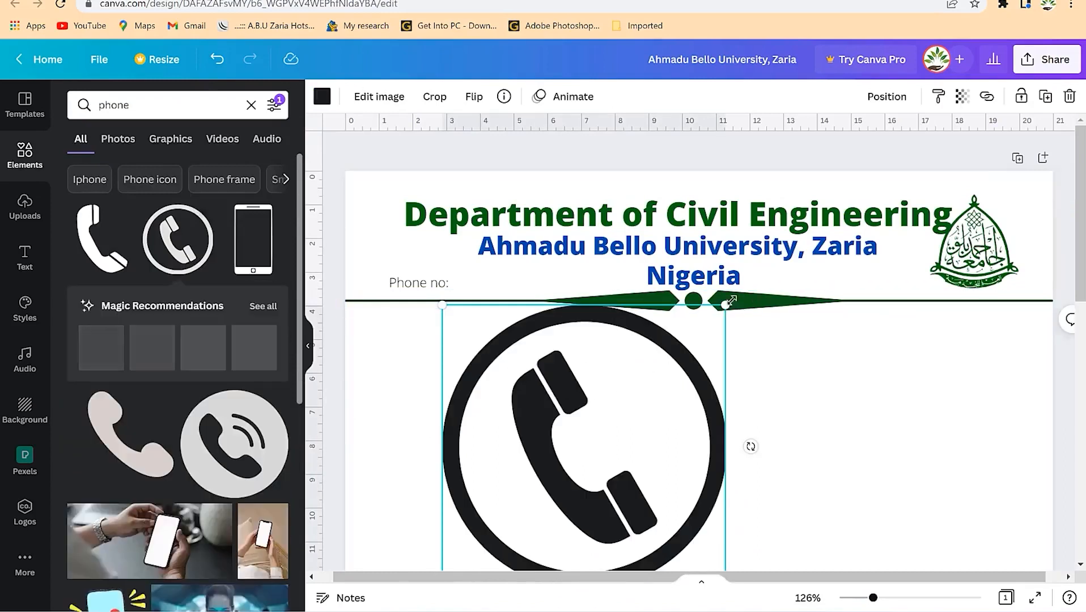
drag(722, 305, 381, 264)
drag(404, 227, 420, 283)
- Nudge the Phone no: label right and colour the phone icon red
click(387, 244)
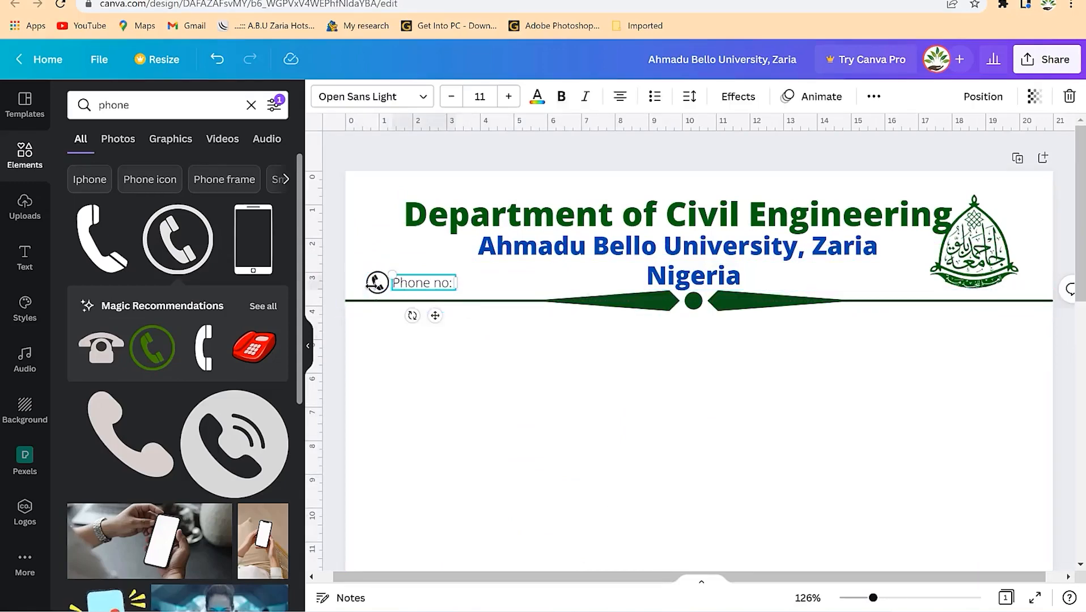
click(537, 96)
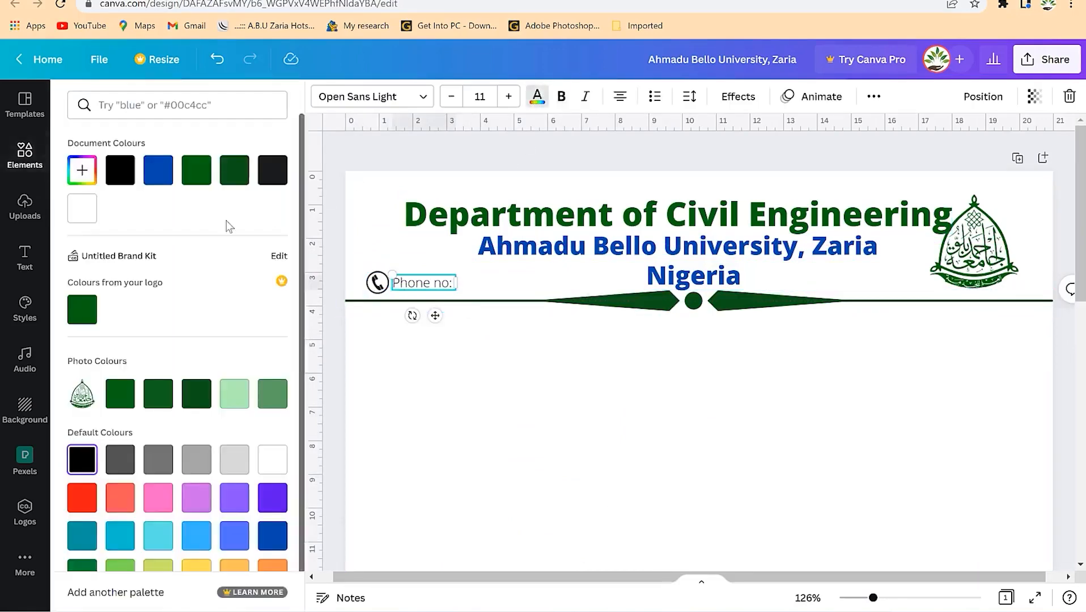
click(379, 285)
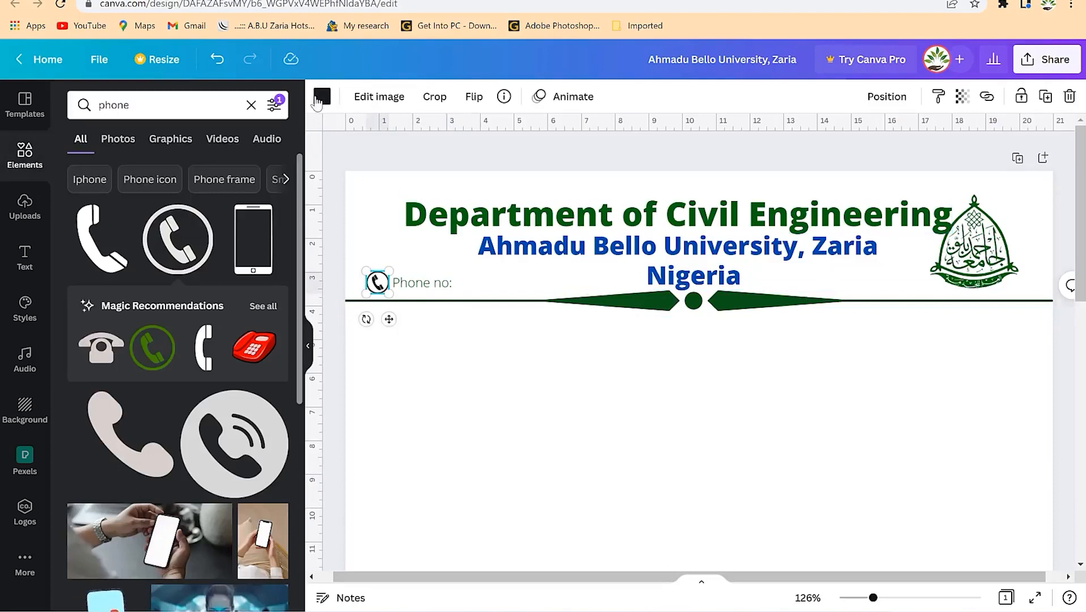
click(322, 97)
click(82, 497)
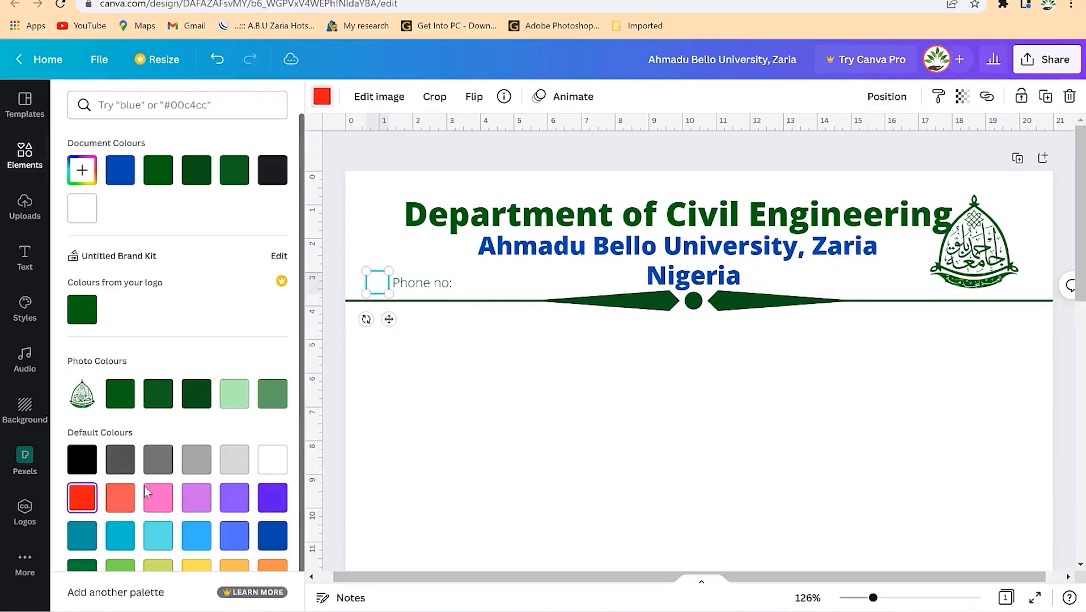
click(744, 322)
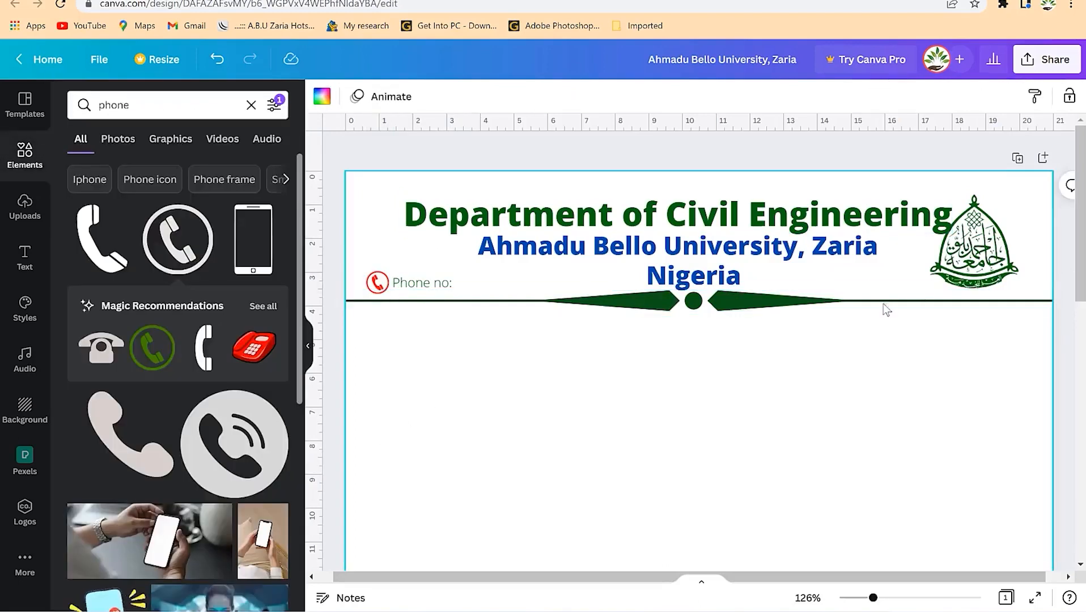
- Duplicate the Phone no: label and move the copy to the header's right side
click(445, 286)
key(ctrl+d)
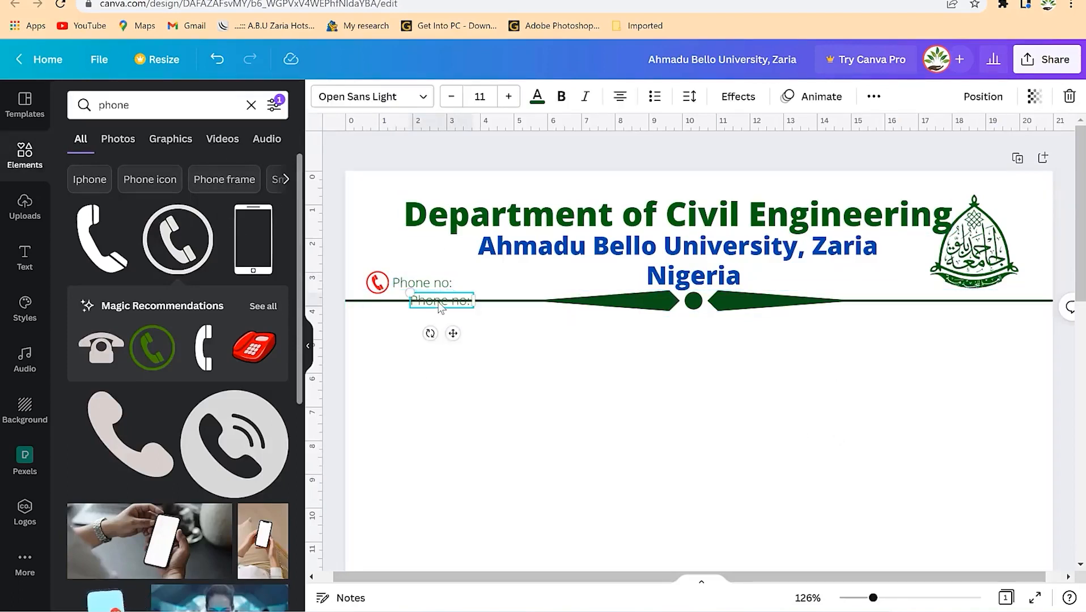
drag(450, 331, 845, 321)
- Retype the copied label as 'Email address:' followed by the department's e-mail address
double_click(843, 291)
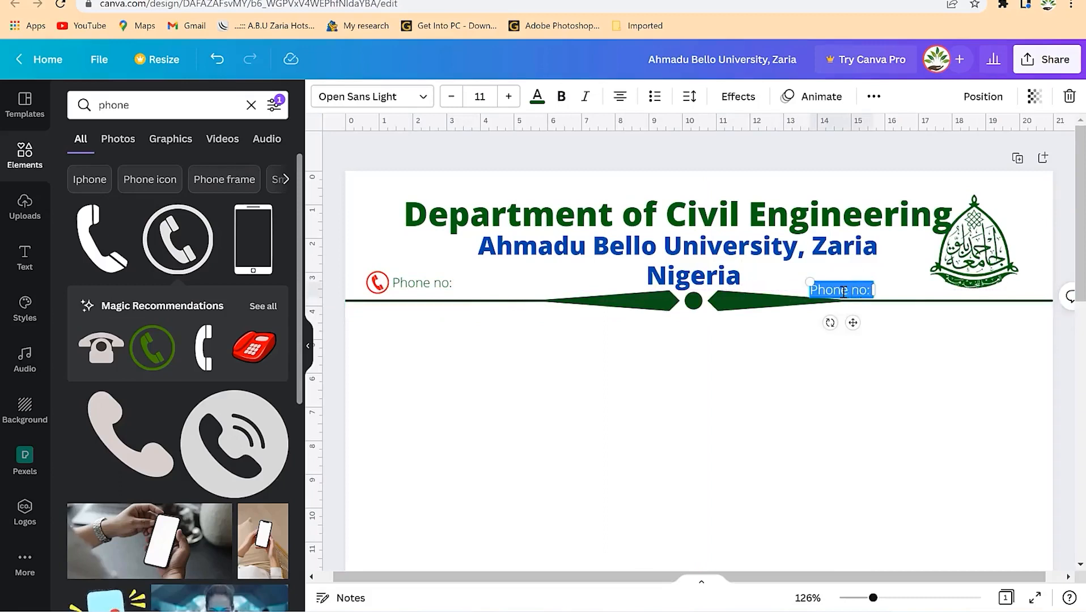
text(Email address:)
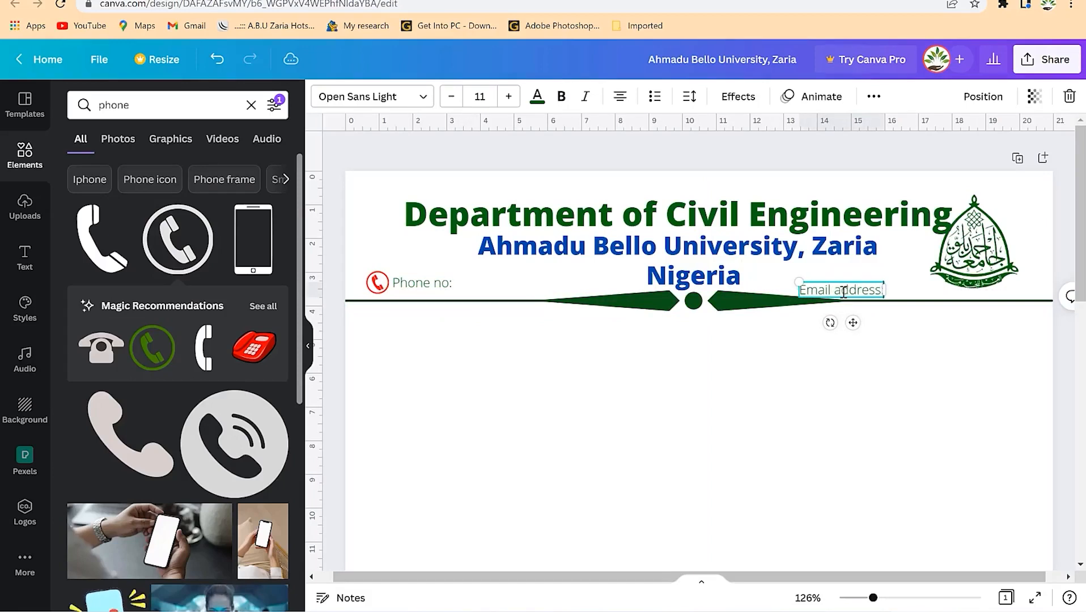
text( abu.edu.)
key(BackSpace)
key(BackSpace)
key(BackSpace)
key(BackSpace)
key(BackSpace)
key(BackSpace)
key(BackSpace)
key(BackSpace)
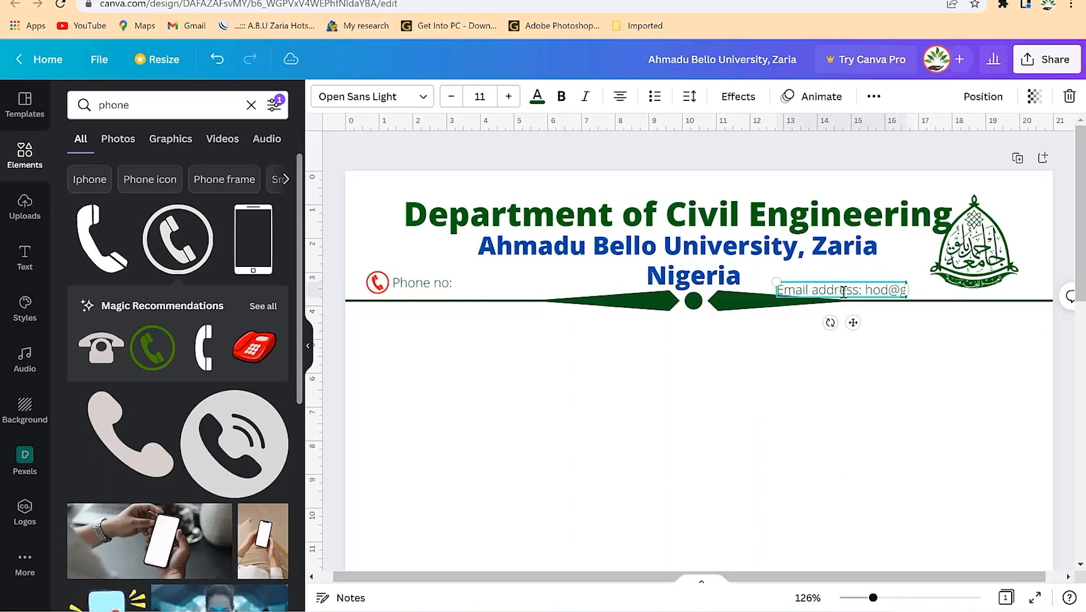
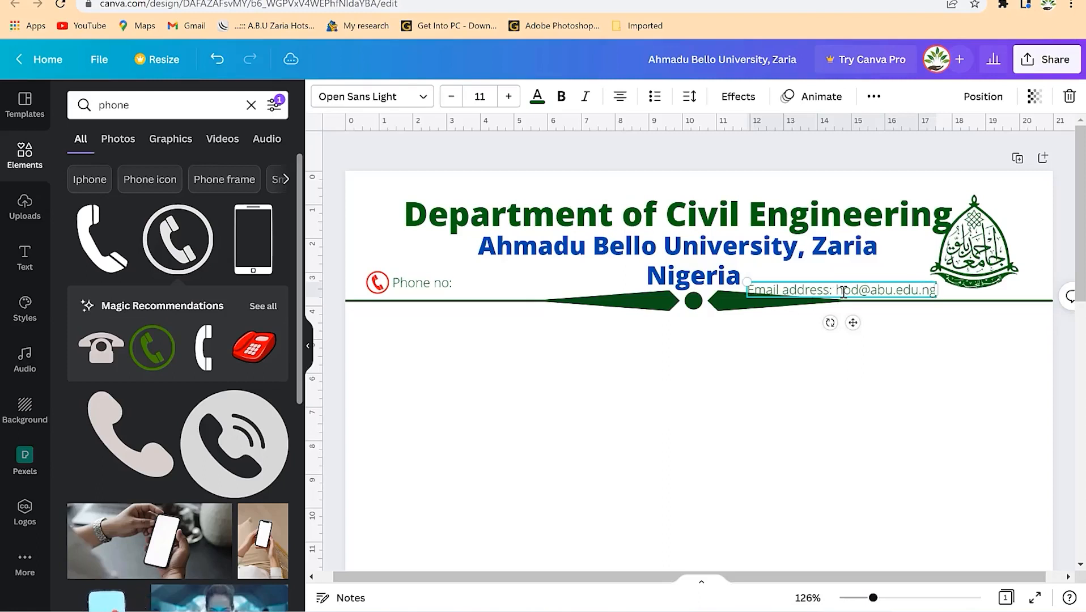
text(c)
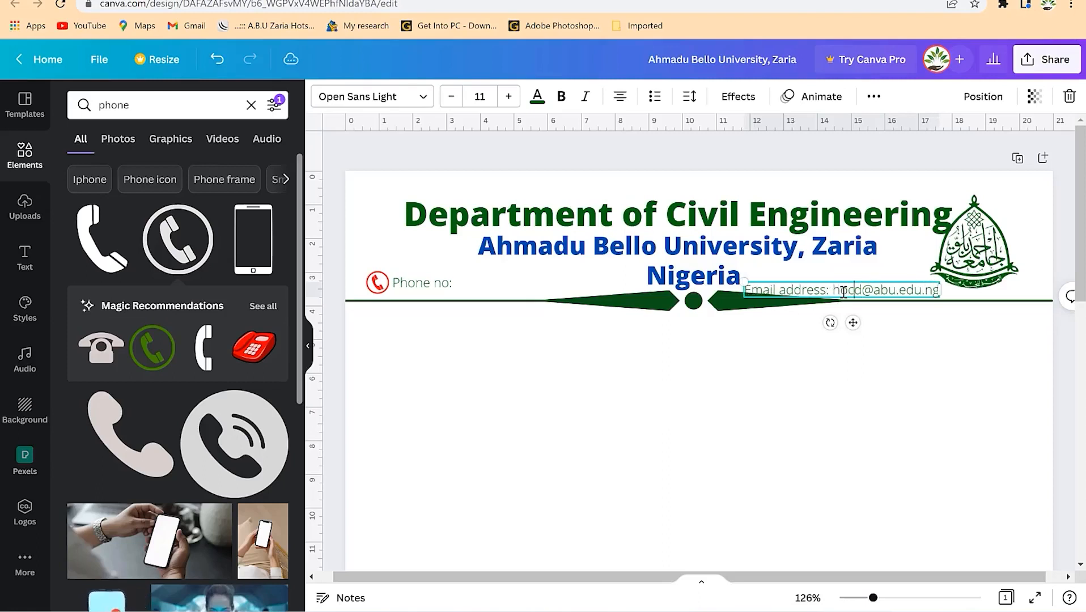
text(v)
click(892, 317)
- Align the email line beside Nigeria at the right edge, nudging the logo up and right
click(889, 291)
drag(889, 291, 954, 294)
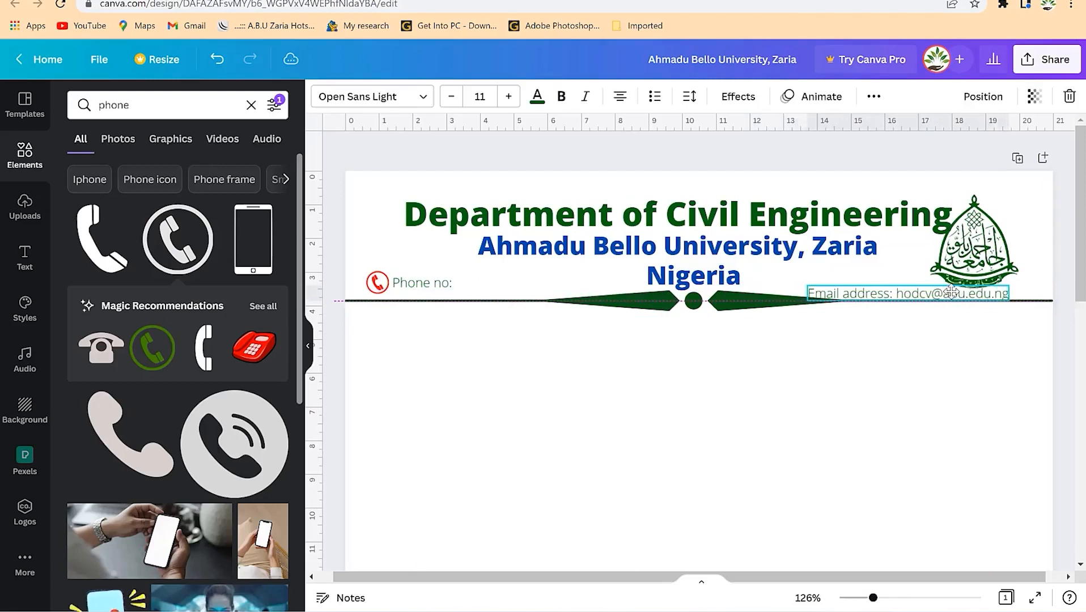
drag(974, 238, 978, 233)
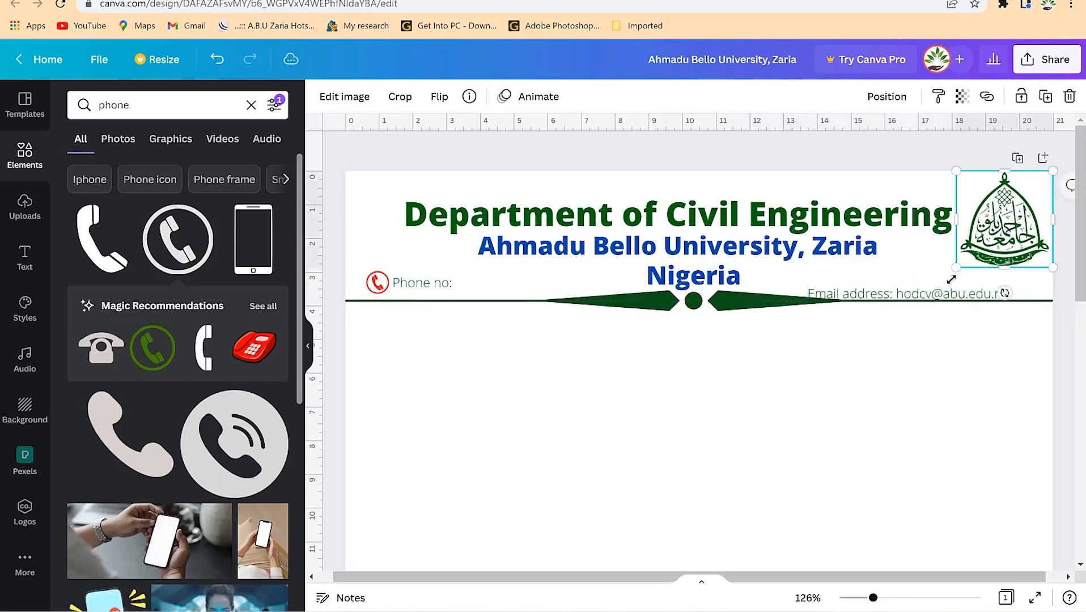
click(947, 294)
drag(930, 298, 975, 289)
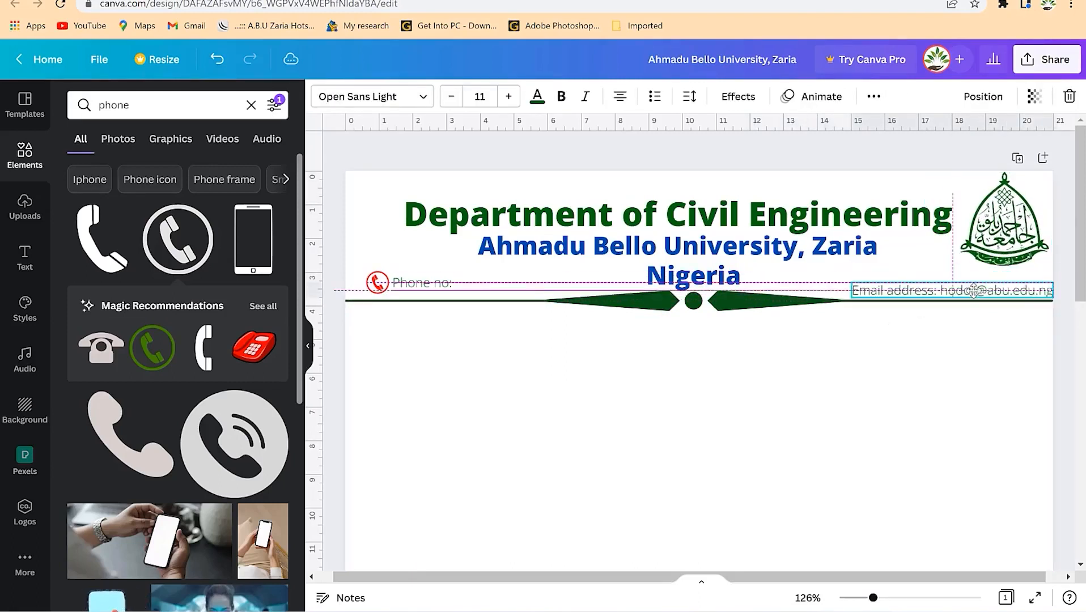
click(910, 361)
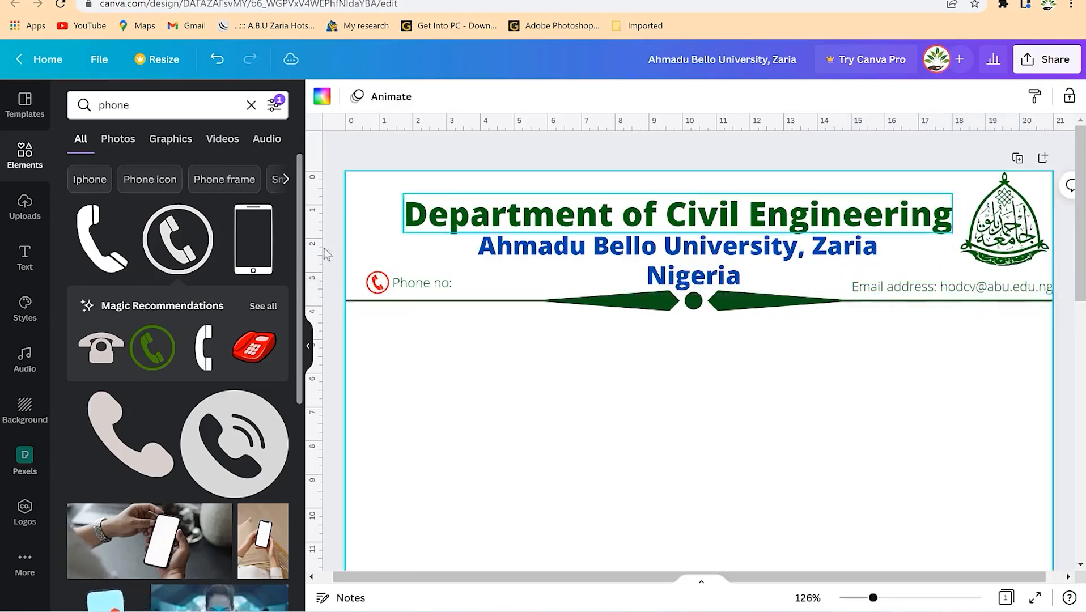
- Add a globe icon from an 'internet' search before the email line, sized 0.9 and coloured red
click(154, 102)
key(Return)
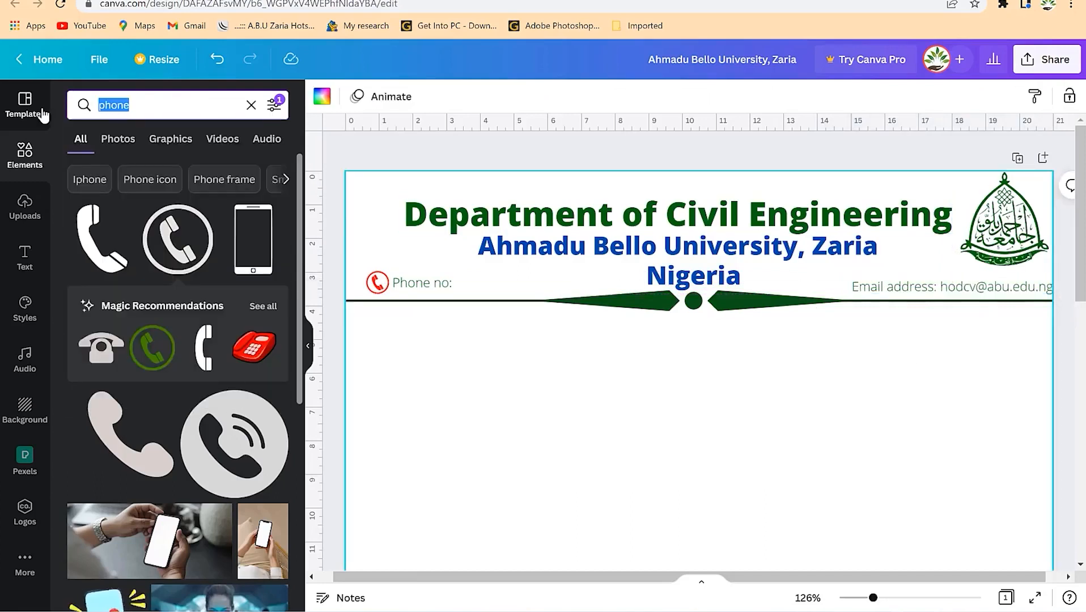
text(internet)
key(Return)
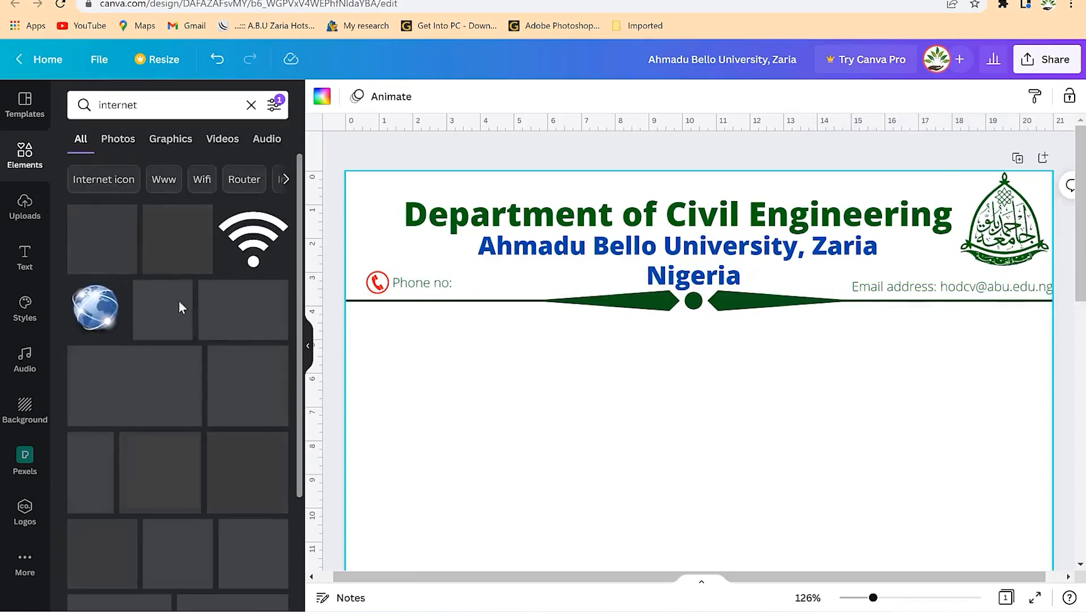
drag(112, 251, 615, 317)
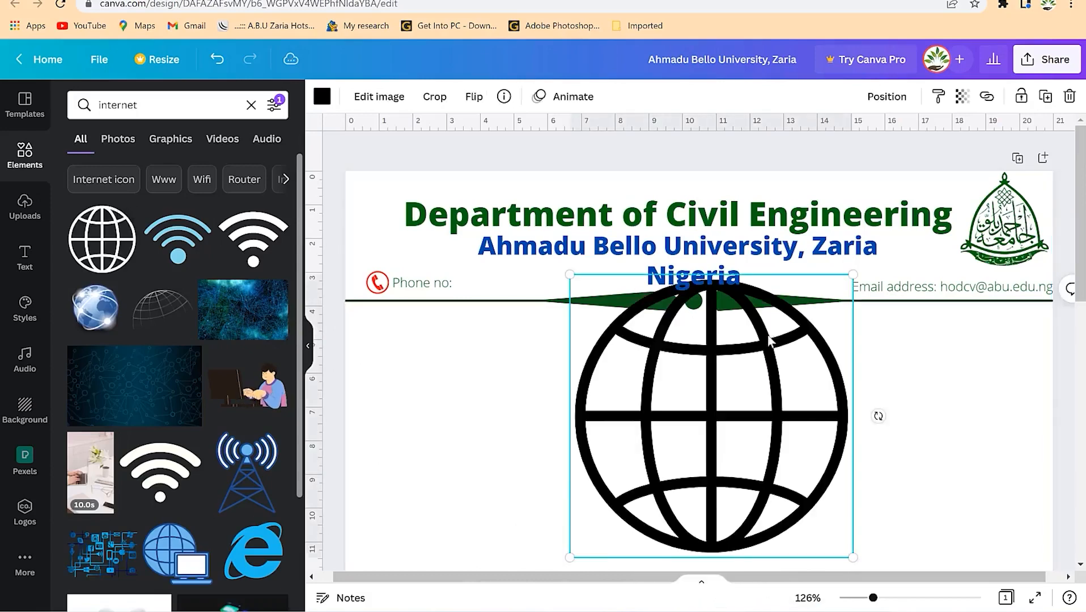
mouse_move(852, 274)
mouse_down()
mouse_move(595, 533)
mouse_move(762, 433)
mouse_move(830, 276)
mouse_move(849, 281)
mouse_up()
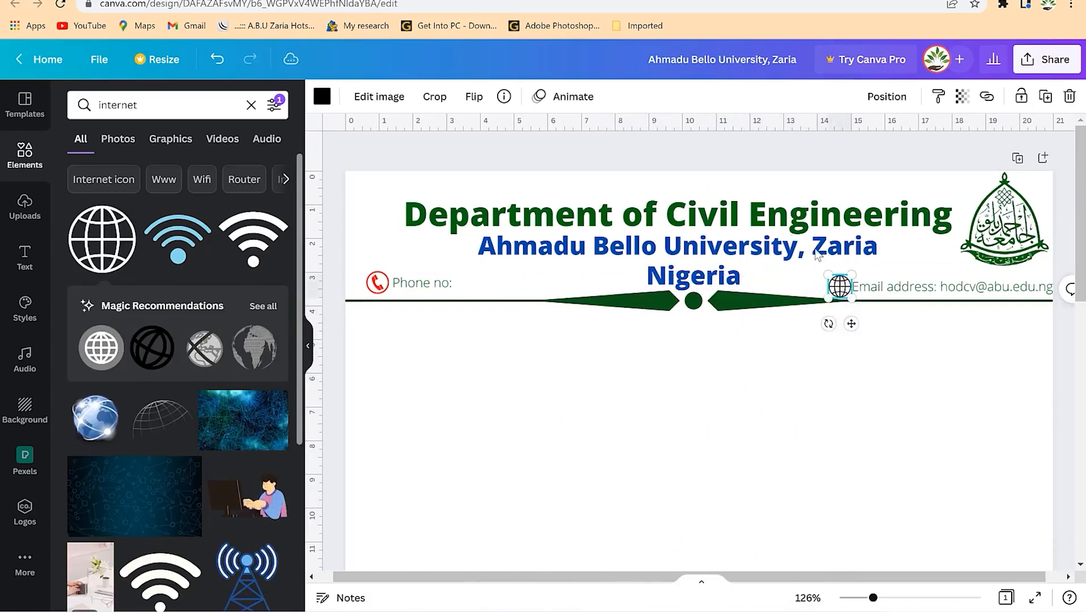
click(322, 97)
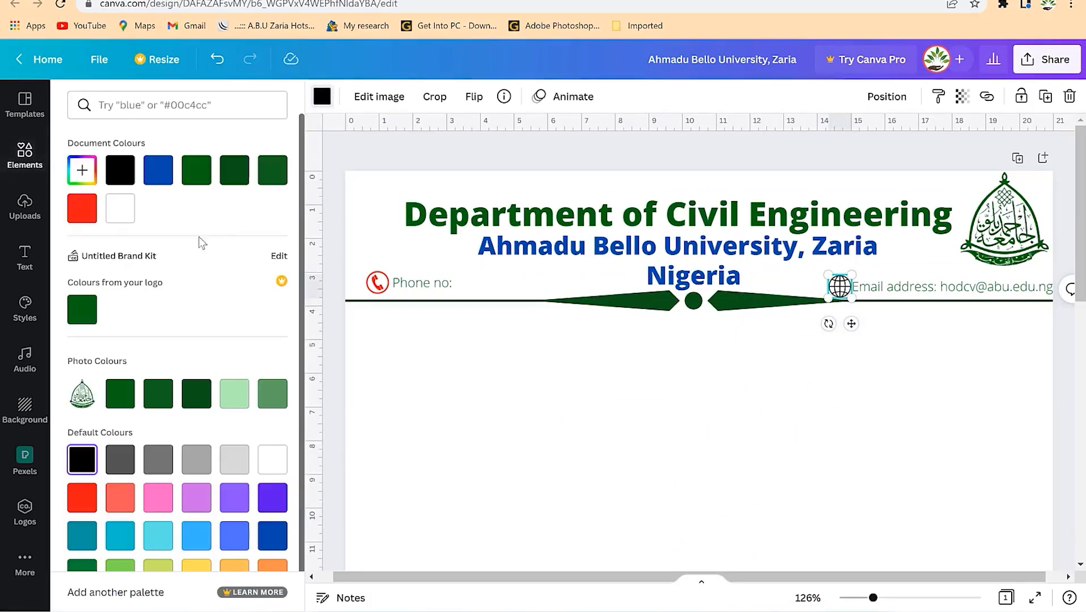
click(78, 223)
click(947, 457)
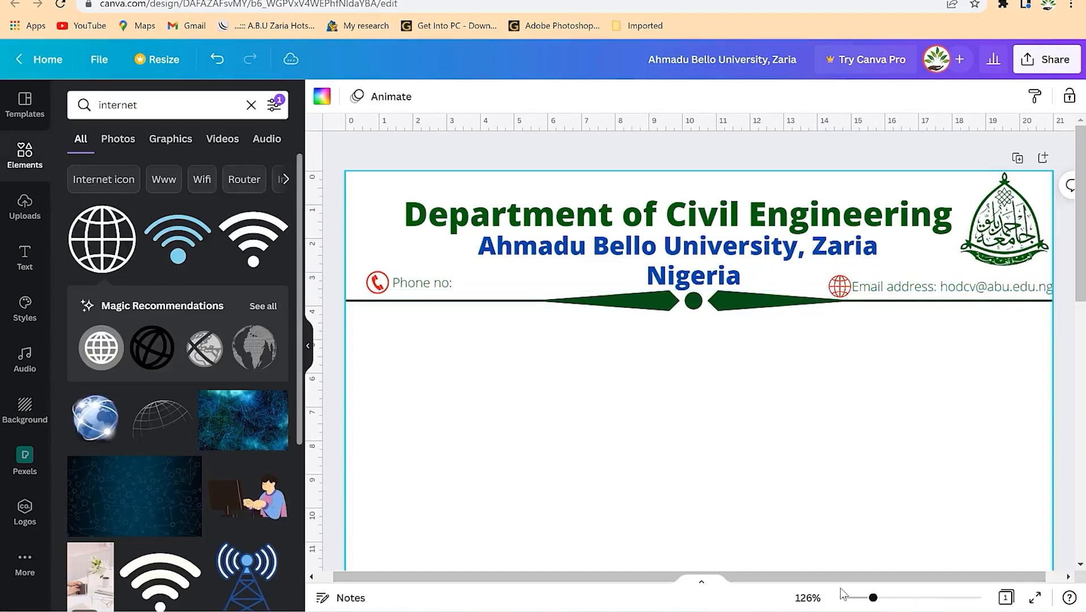
drag(873, 598, 850, 599)
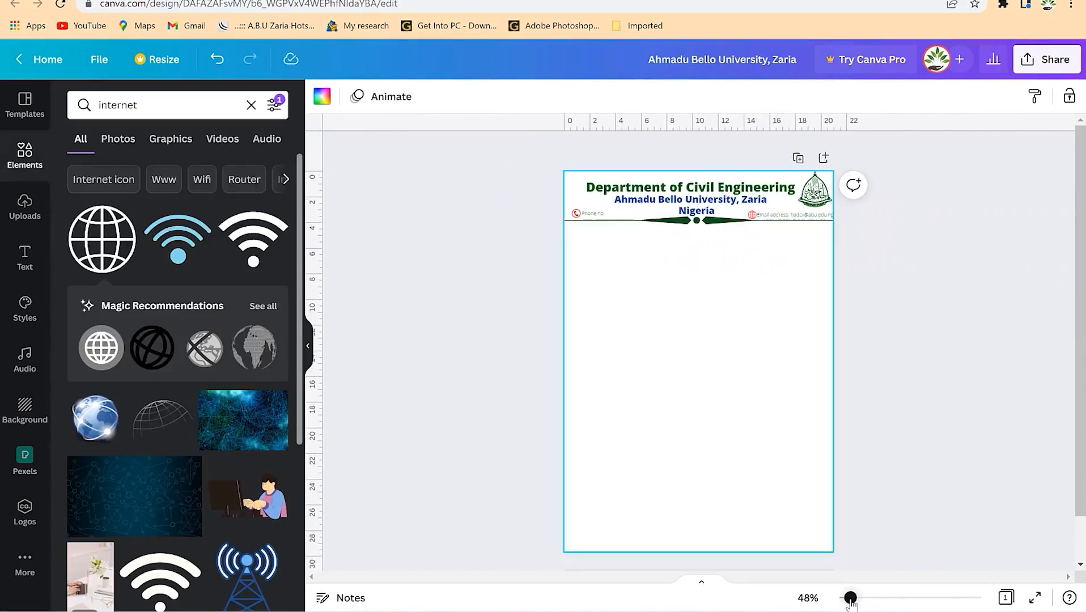
click(944, 329)
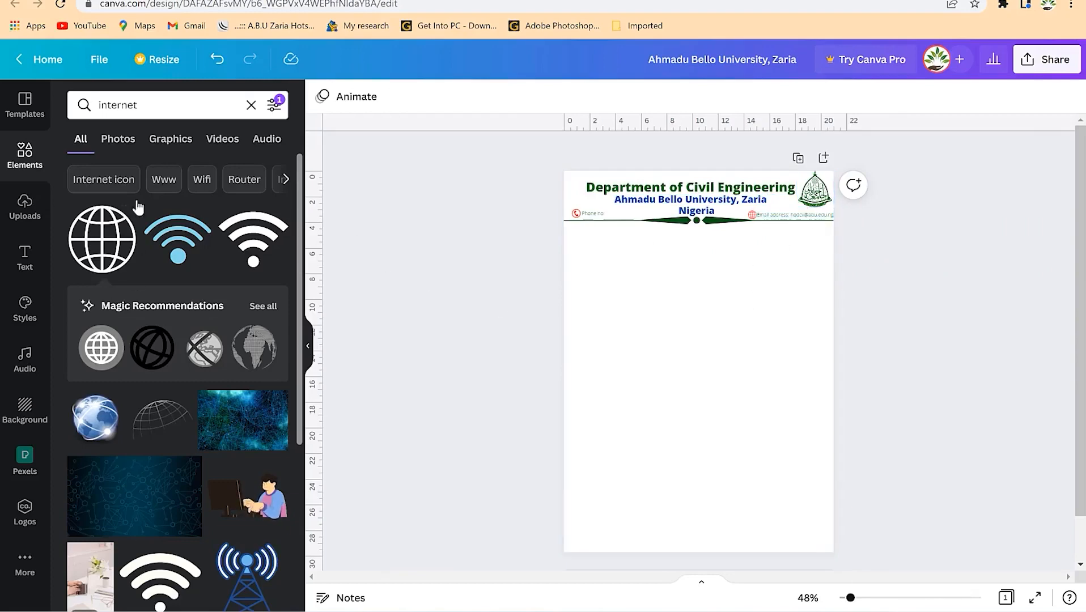
- Add a square shape and stretch it into a bar covering the full header up to the top edge
click(32, 155)
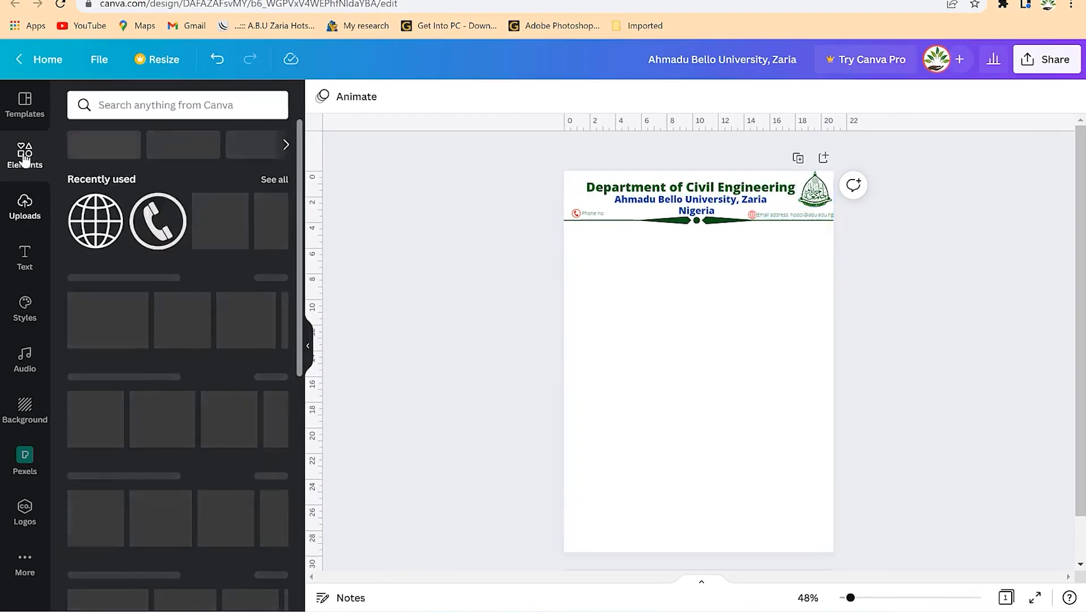
click(170, 112)
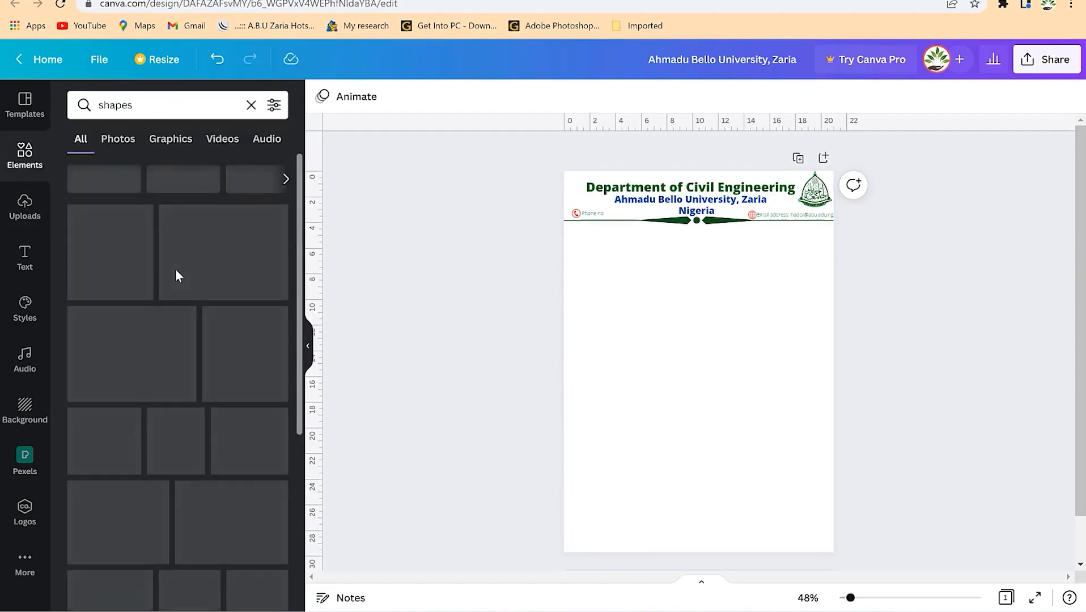
click(25, 154)
click(25, 204)
click(25, 157)
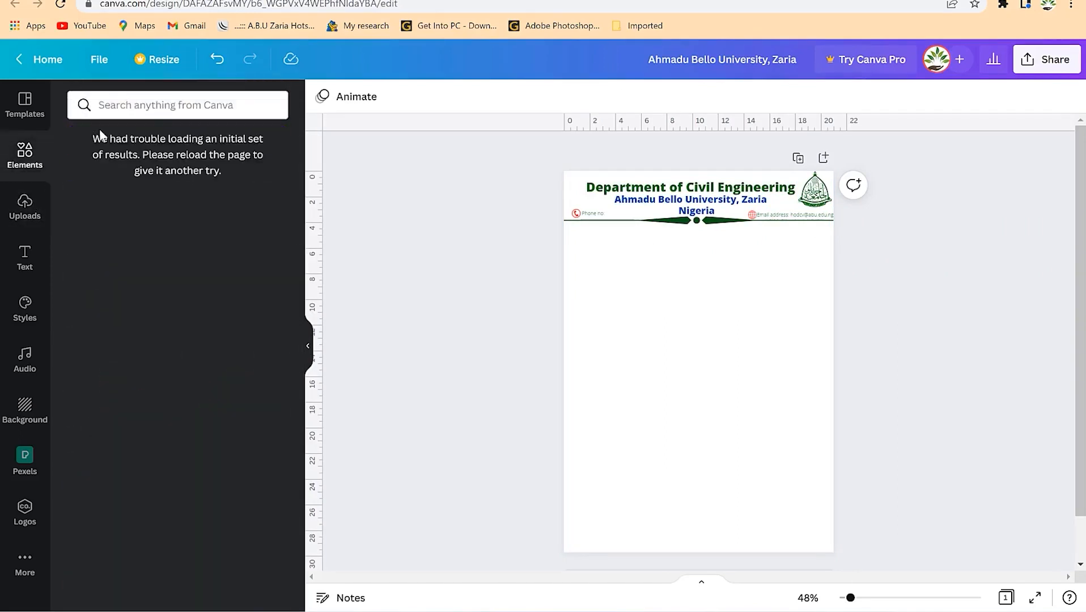
click(154, 106)
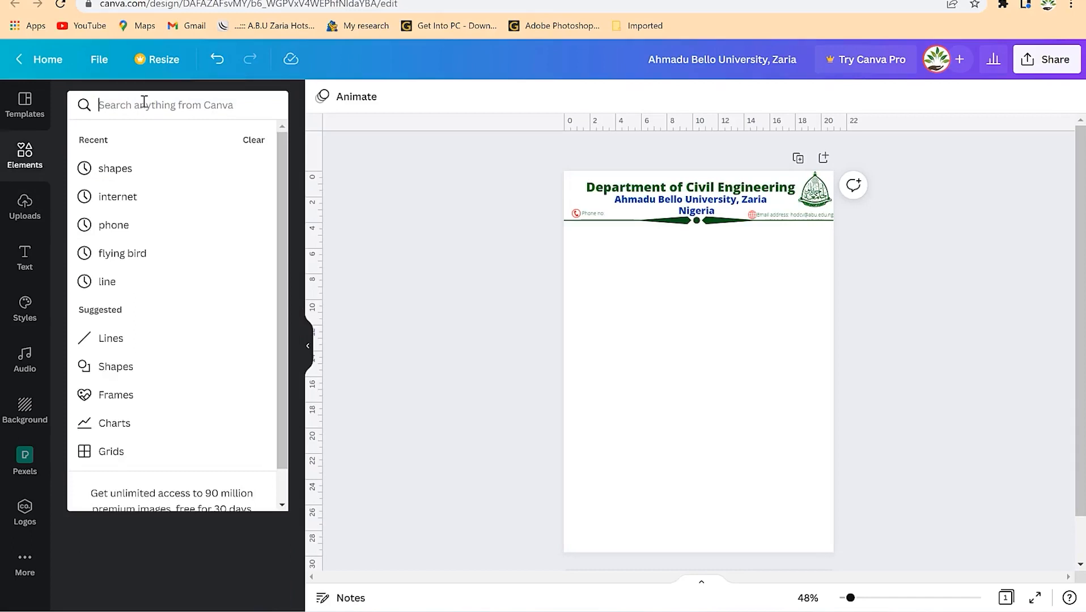
click(116, 172)
drag(186, 262, 661, 347)
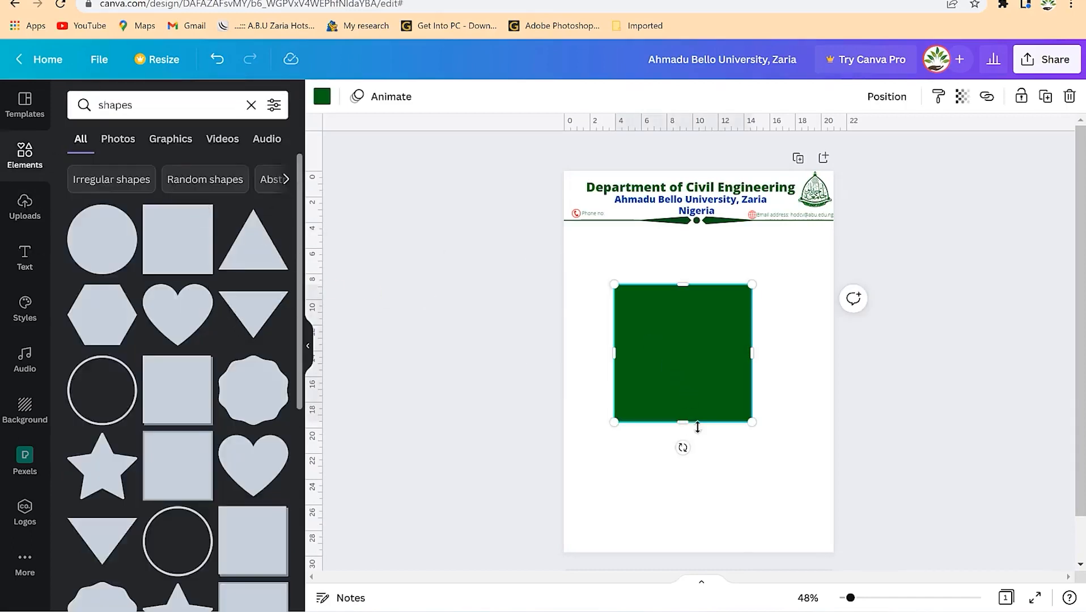
drag(681, 422, 652, 215)
drag(702, 174, 843, 174)
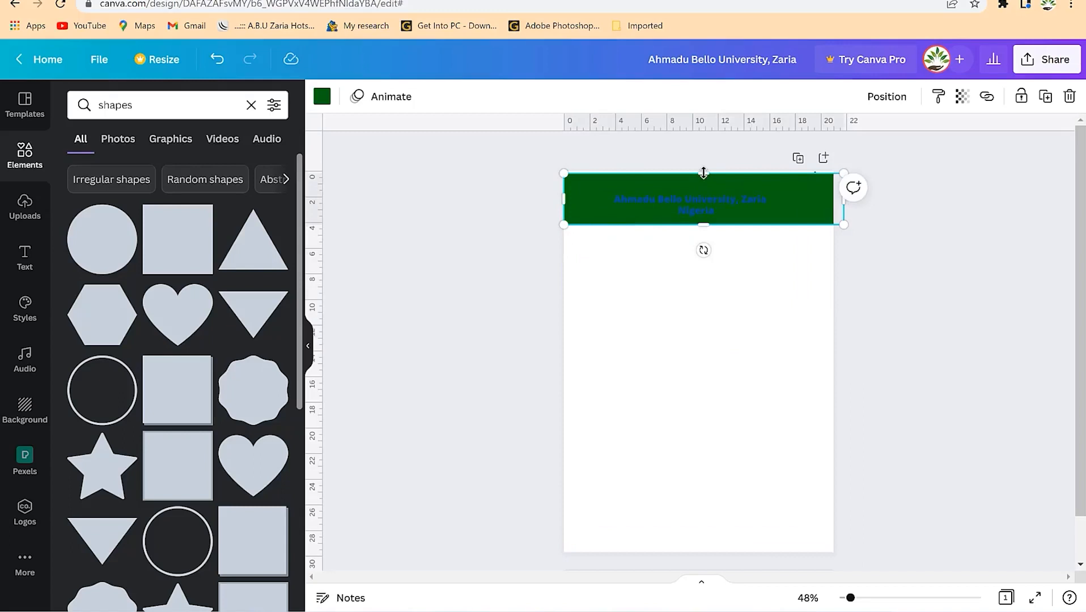
drag(703, 170, 703, 167)
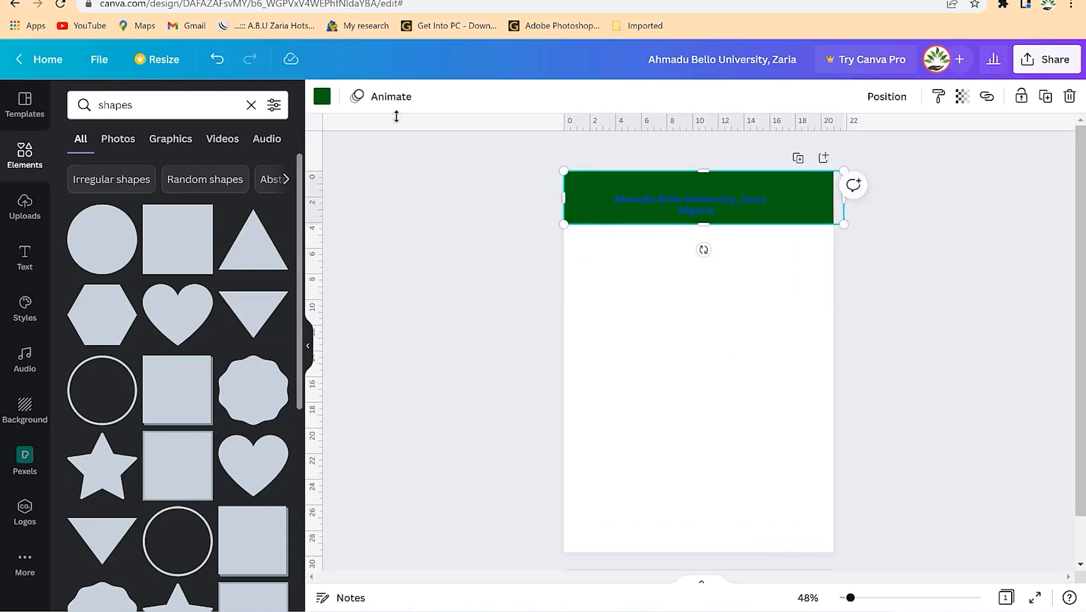
- Fill the header bar orange and set its transparency to 35
click(322, 97)
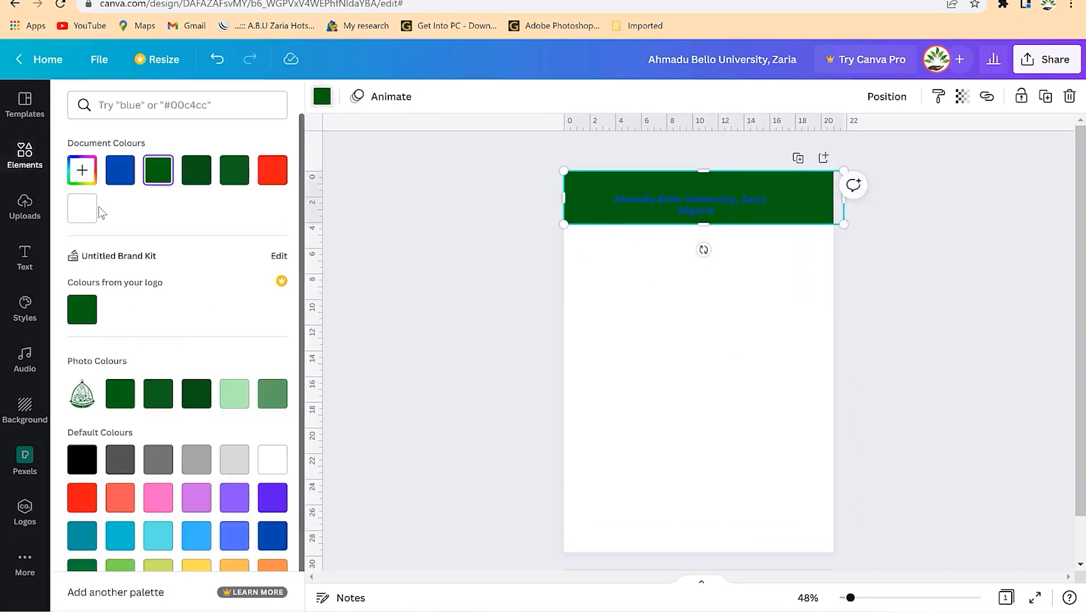
click(234, 464)
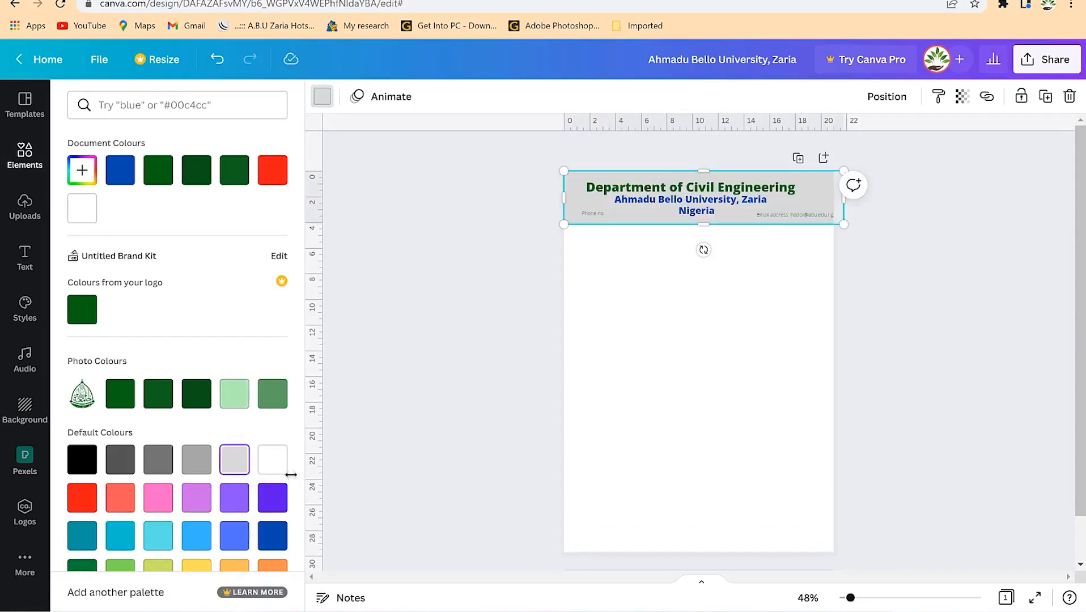
scroll(205, 322, down, 1)
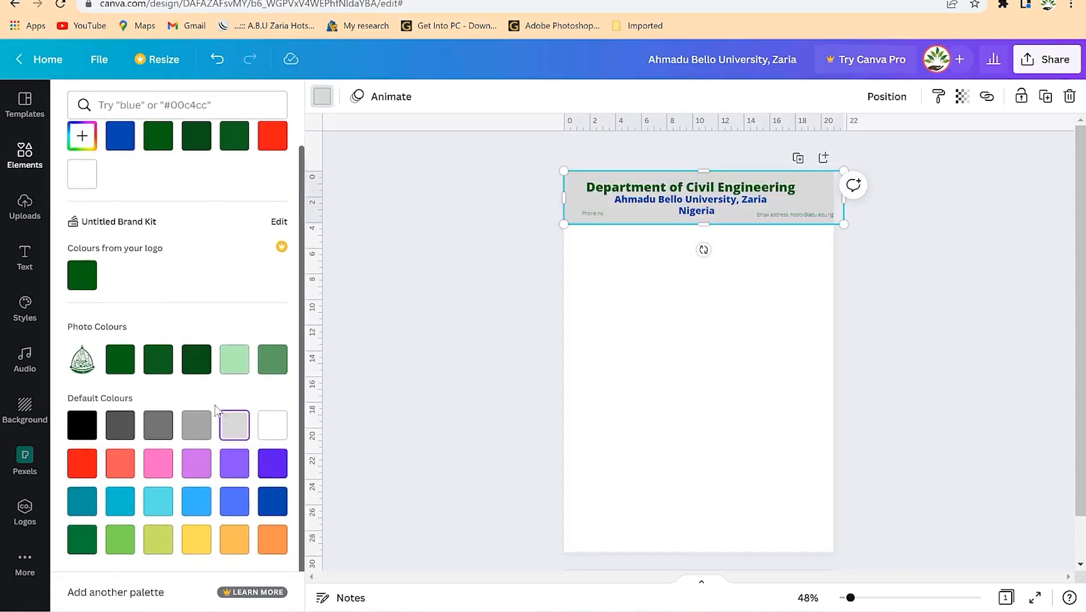
click(199, 543)
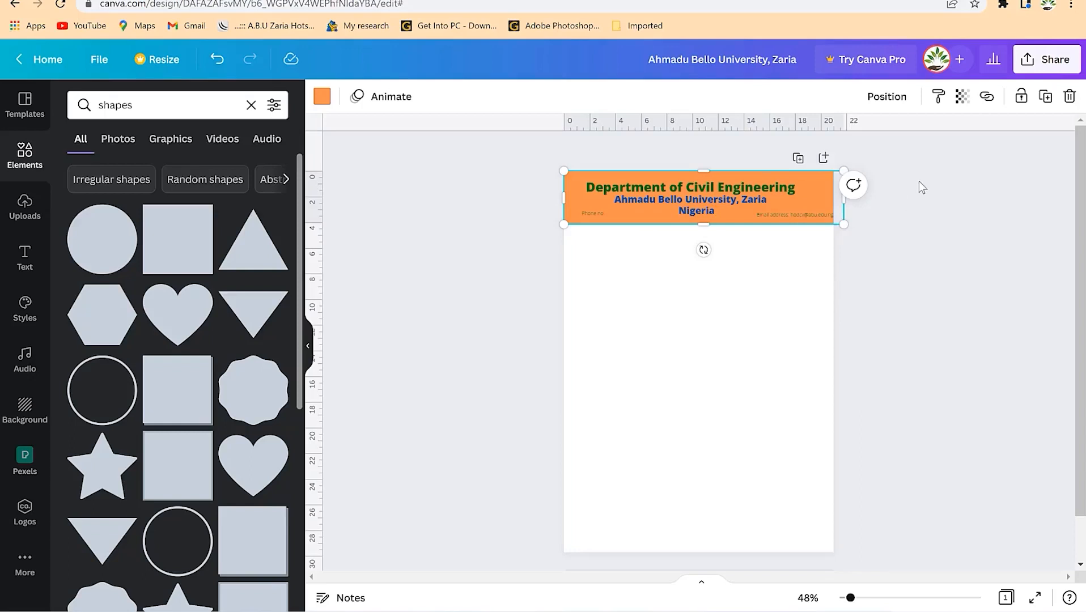
click(982, 100)
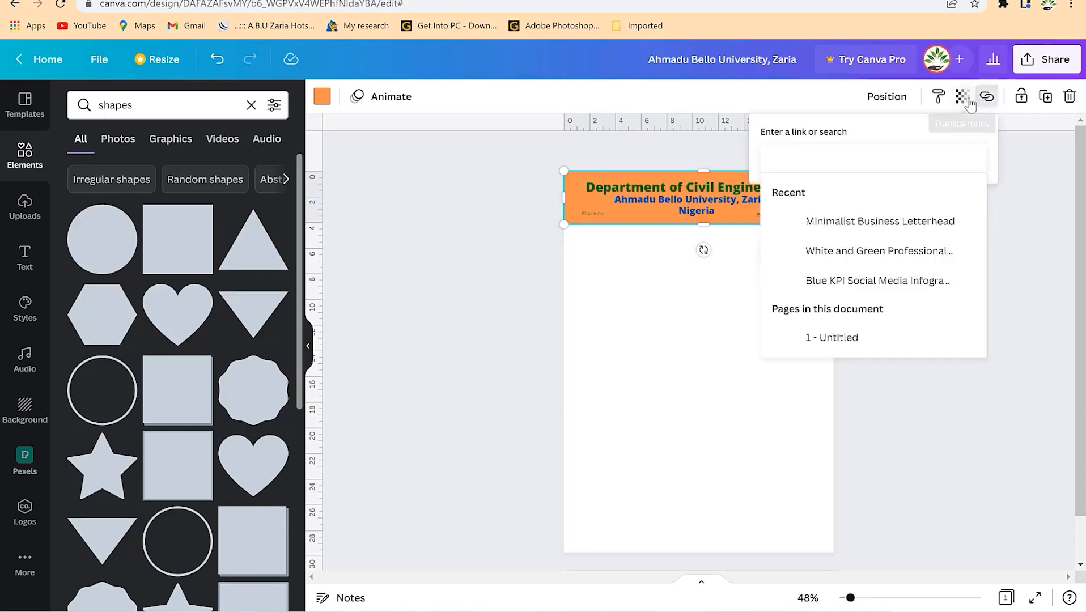
click(961, 97)
drag(959, 155, 876, 162)
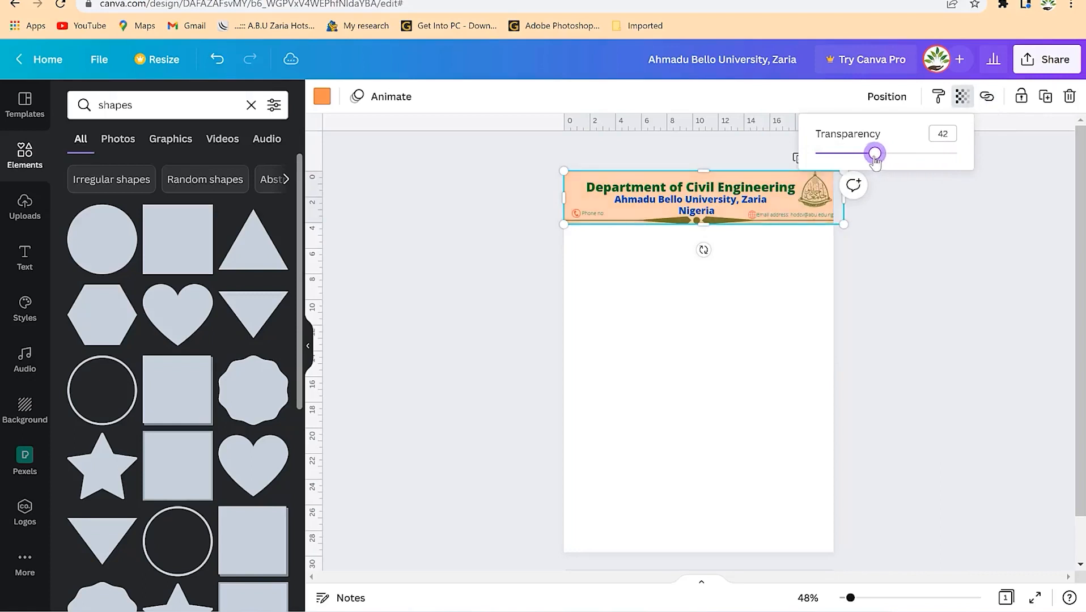
click(925, 258)
click(803, 330)
click(612, 223)
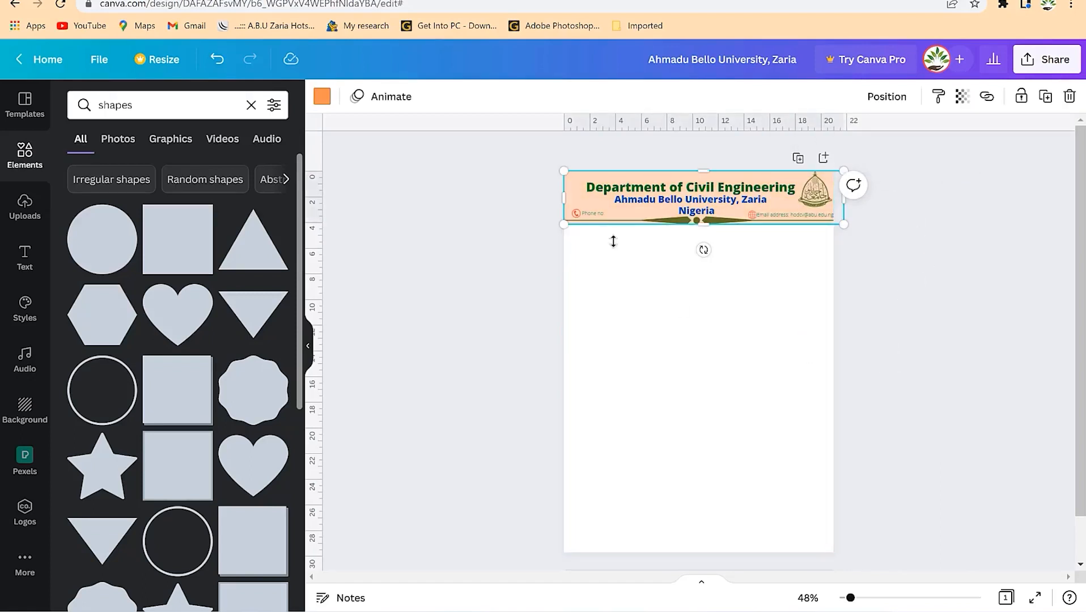
- Copy the header band below the header, stretch it over the page body, and colour it light grey
drag(622, 209, 609, 254)
drag(699, 277, 715, 571)
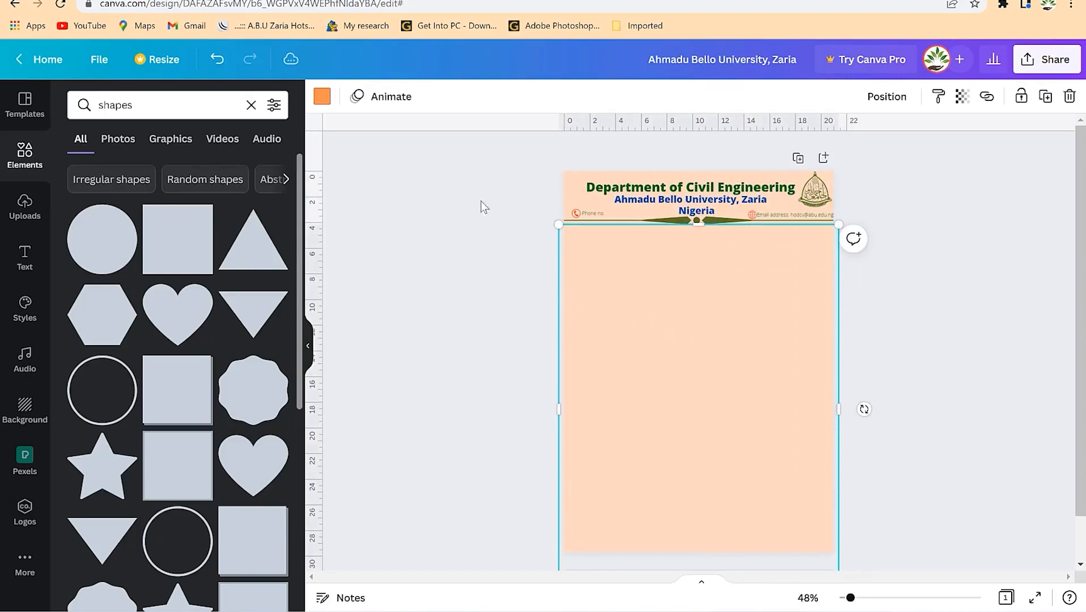
click(322, 98)
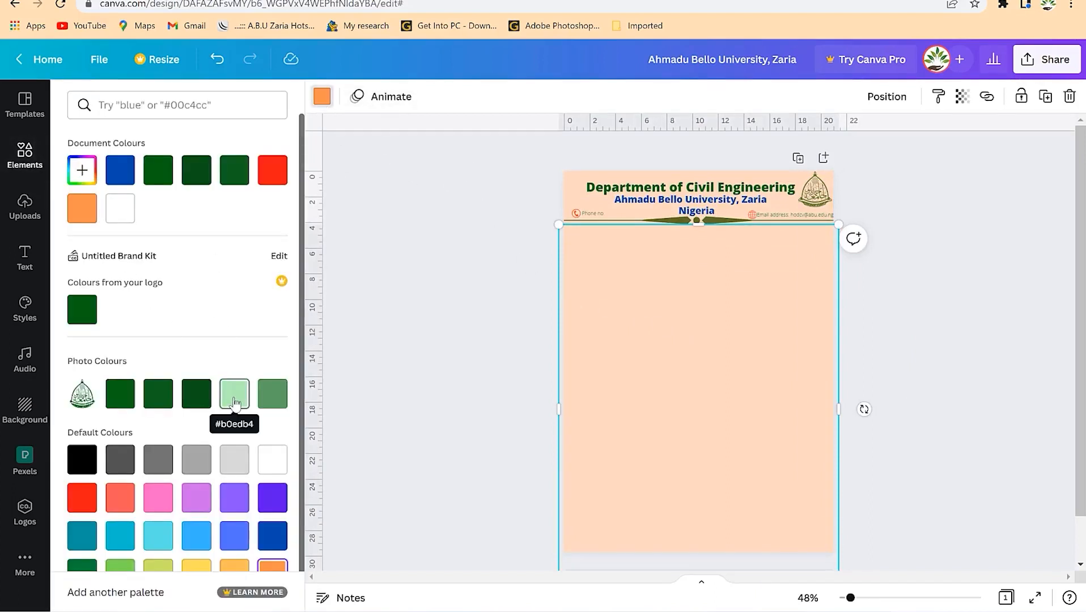
click(237, 466)
- Set the grey body rectangle's transparency to 71, then fade it further
click(962, 96)
drag(956, 153, 873, 168)
click(859, 368)
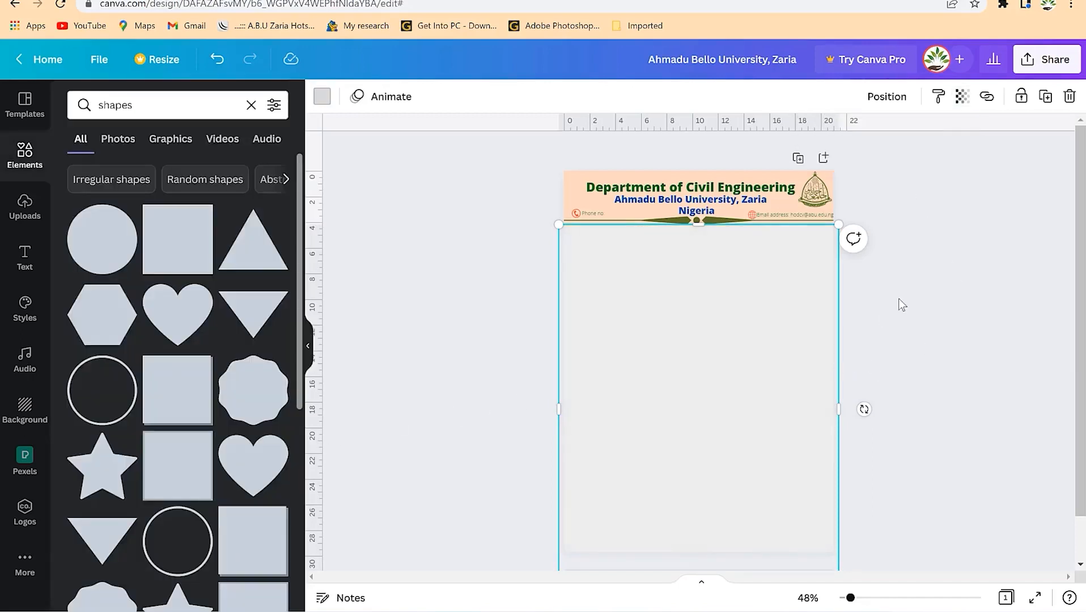
click(872, 382)
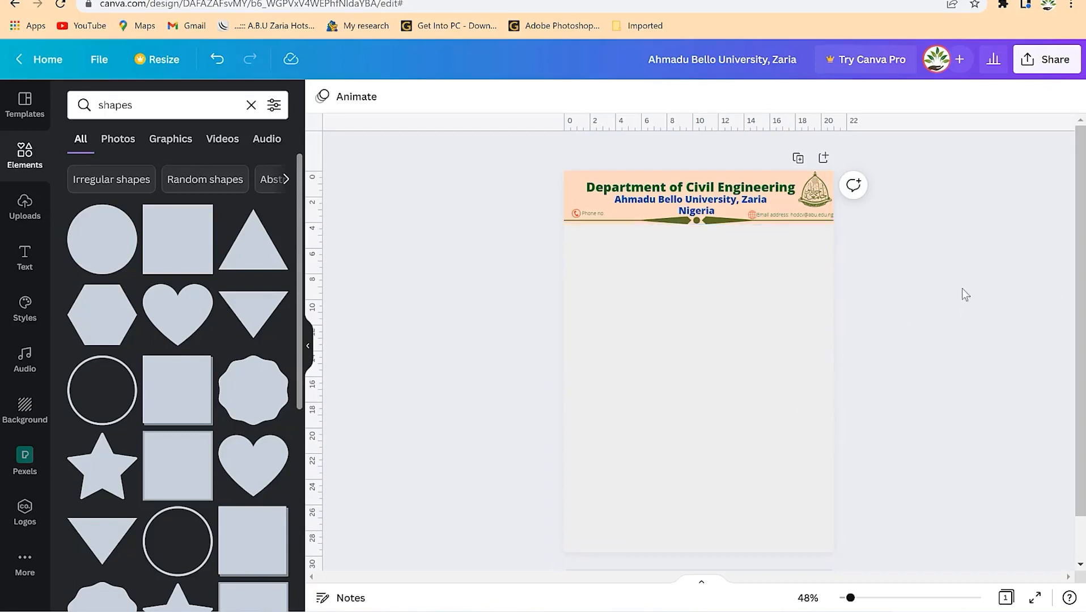
- Change the body rectangle's colour to white
click(758, 343)
click(962, 97)
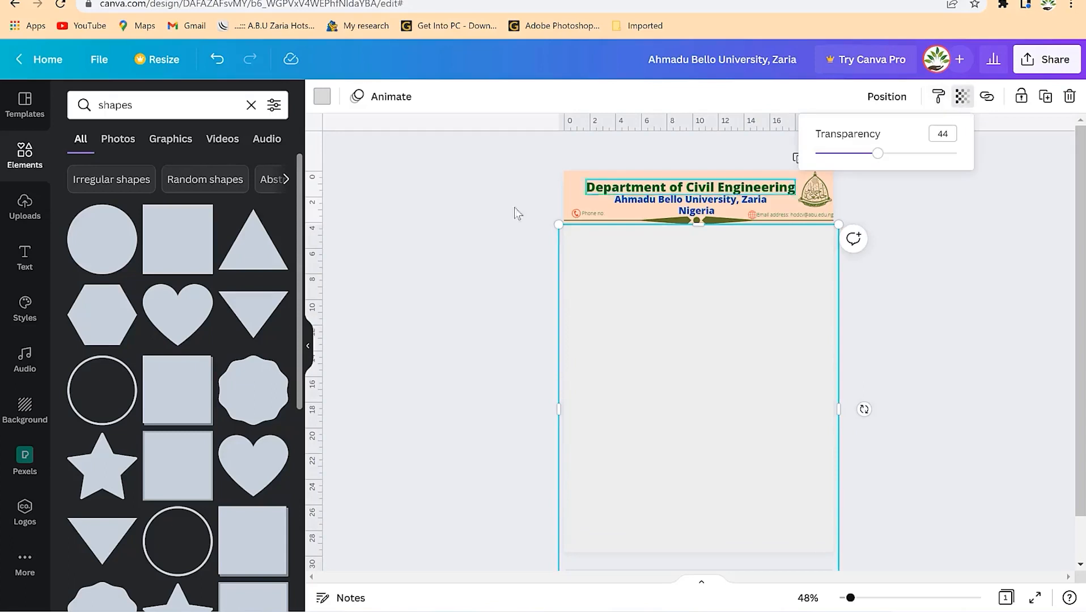
click(322, 97)
click(172, 220)
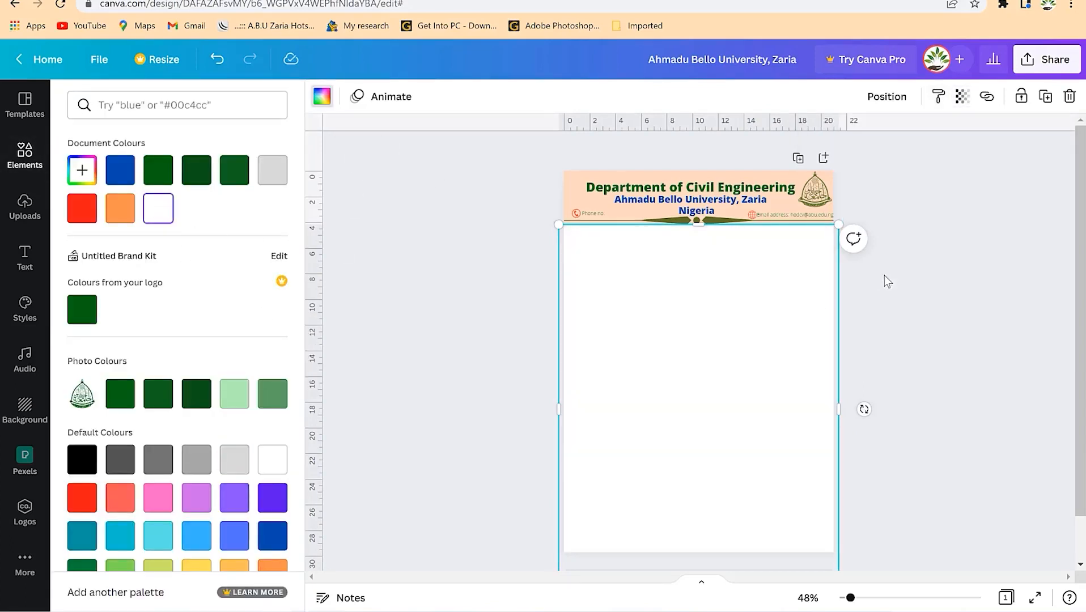
click(918, 306)
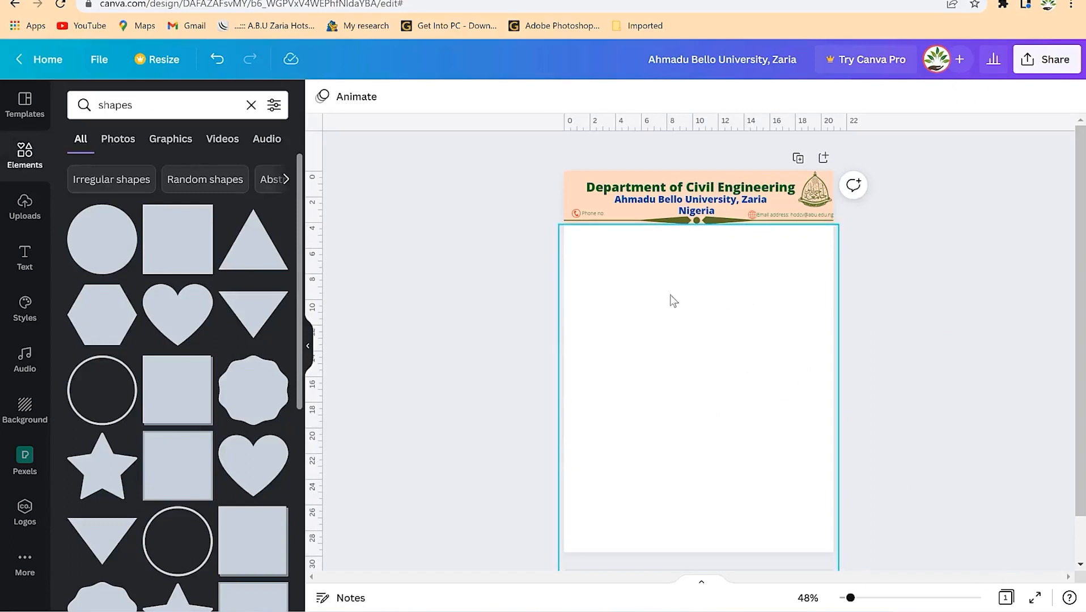
- Add a placeholder body text line under the header, then add a subheading with the date 'May 2022'
click(25, 266)
click(147, 261)
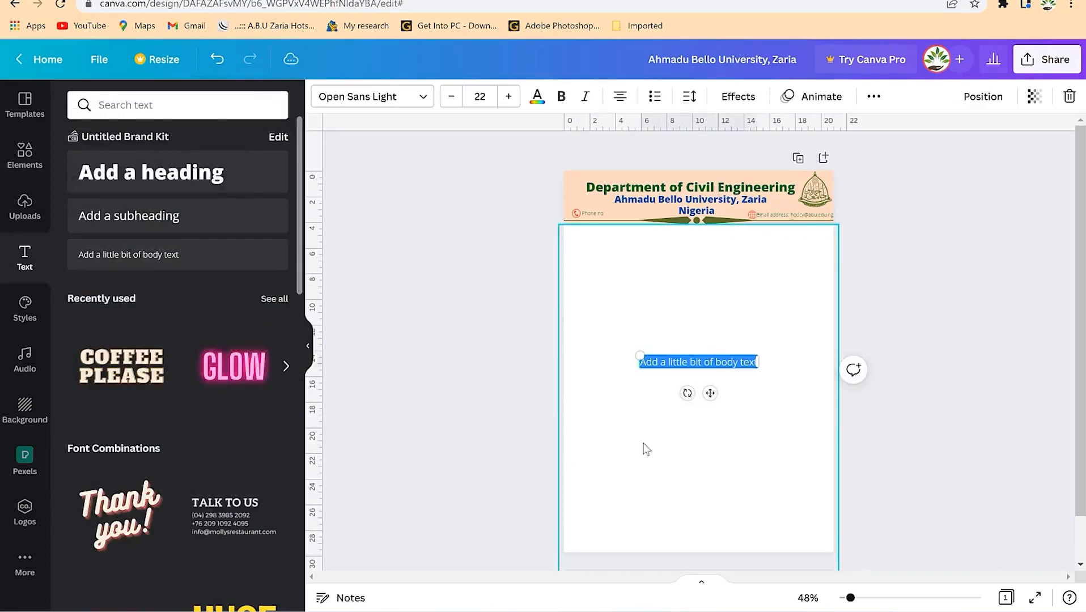
text(sdfsldfs)
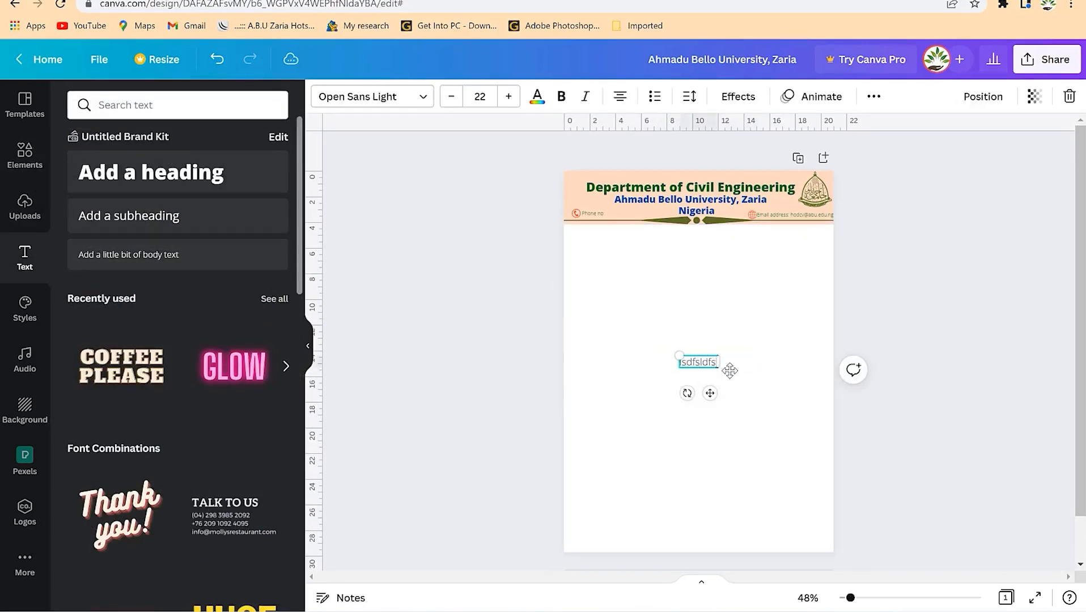
text(jdflsdjfsldkfsldgjsldflsdflsjdfsldj)
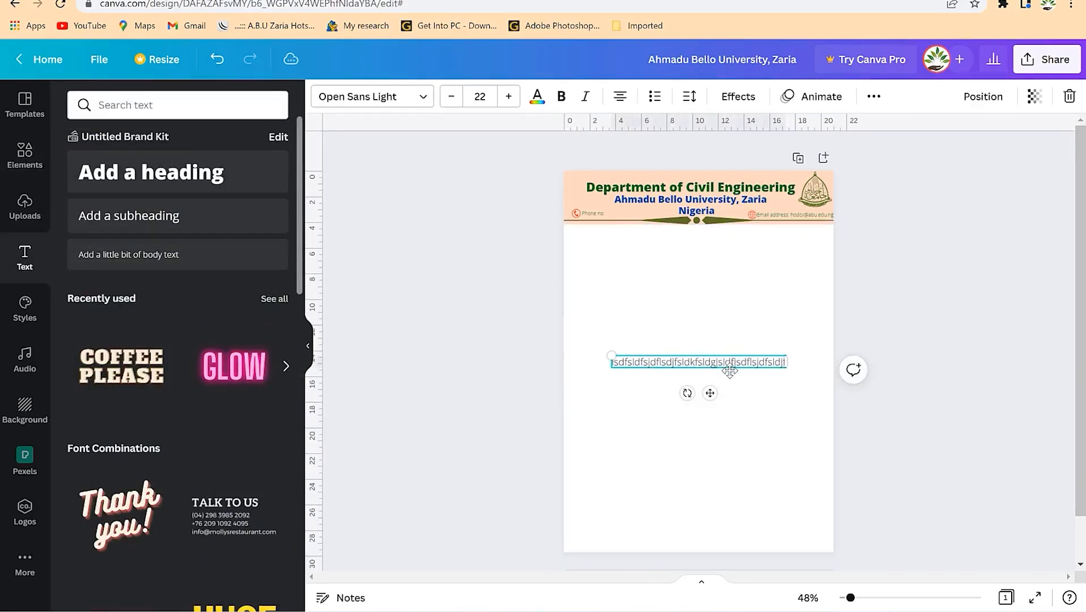
click(660, 332)
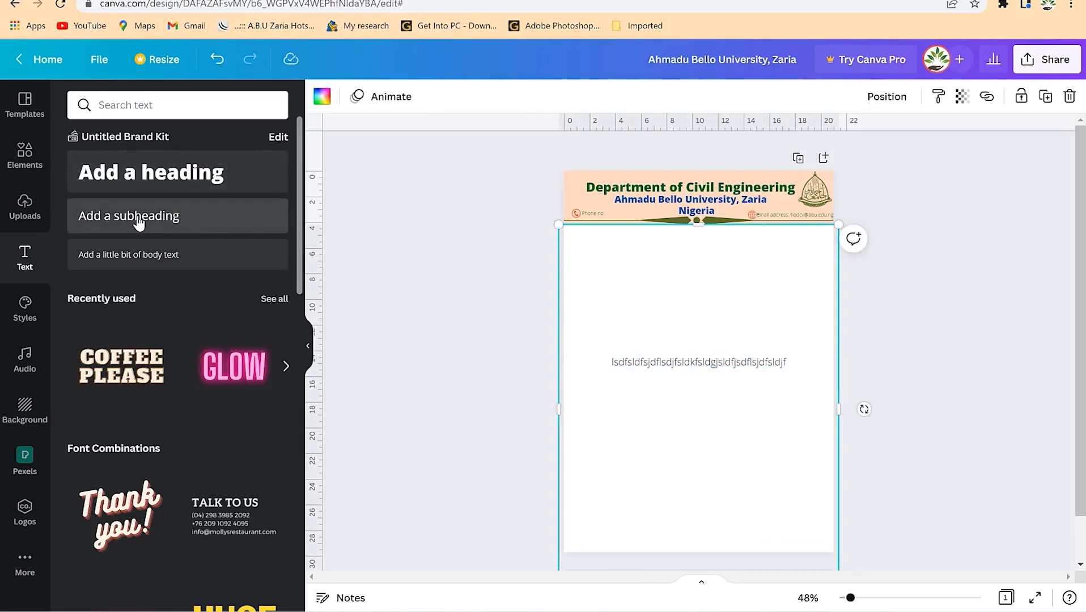
drag(696, 362, 699, 273)
click(695, 310)
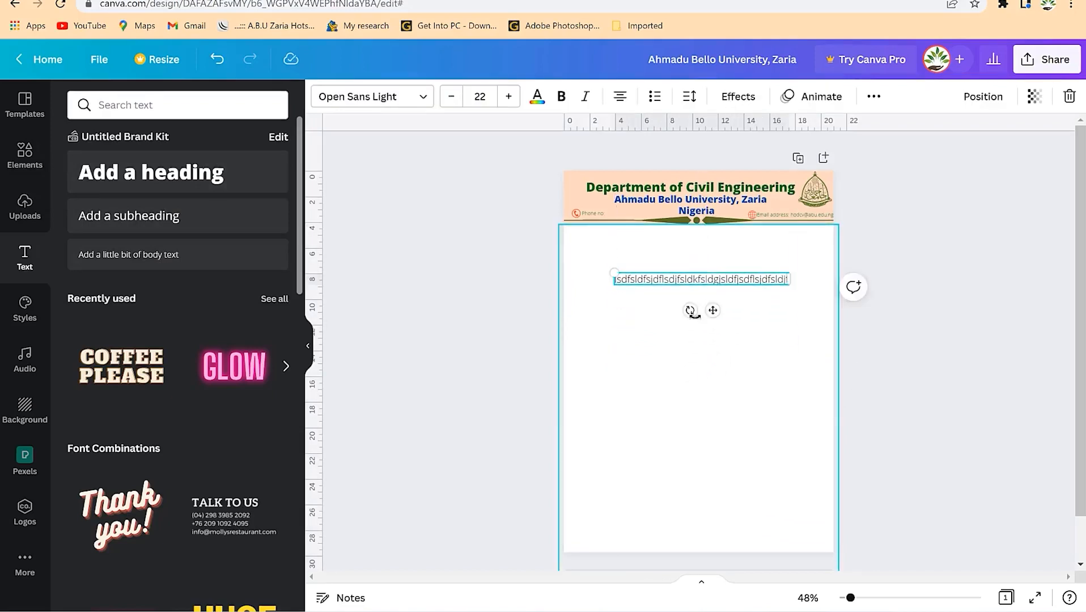
click(151, 218)
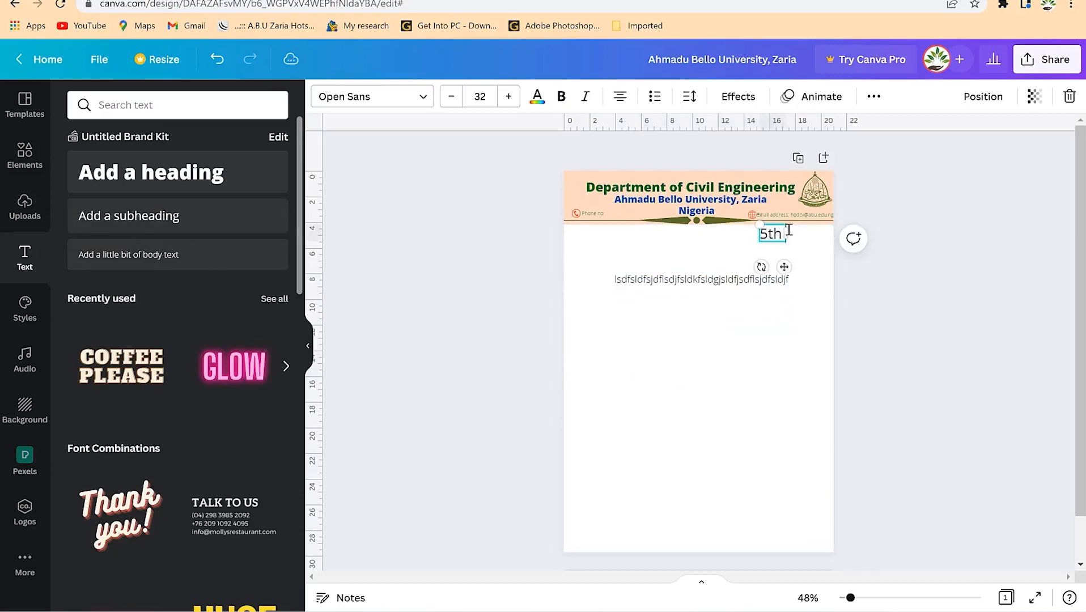
text(May 2022)
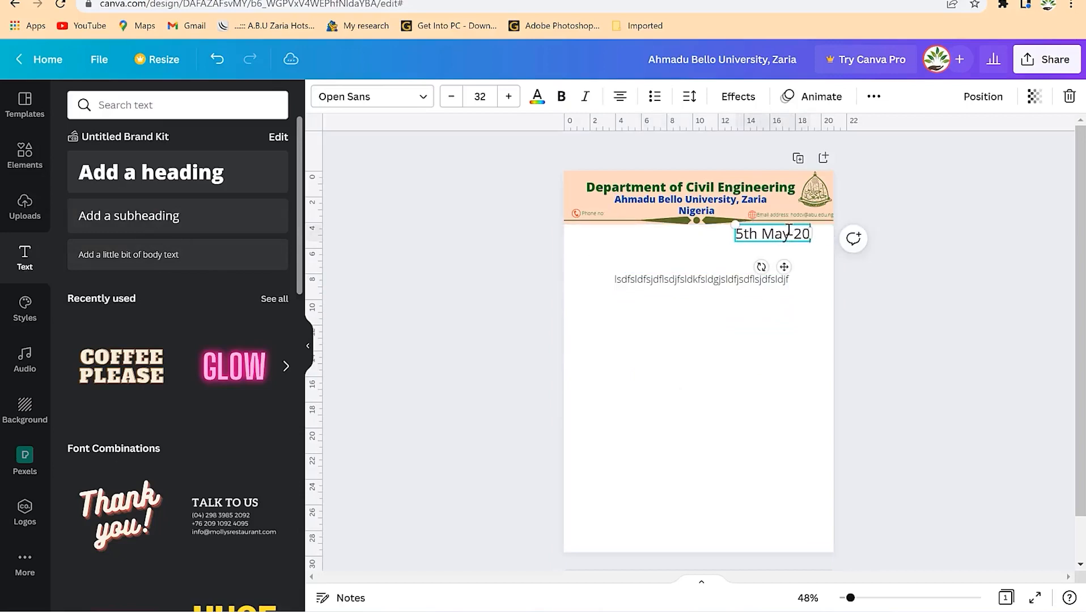
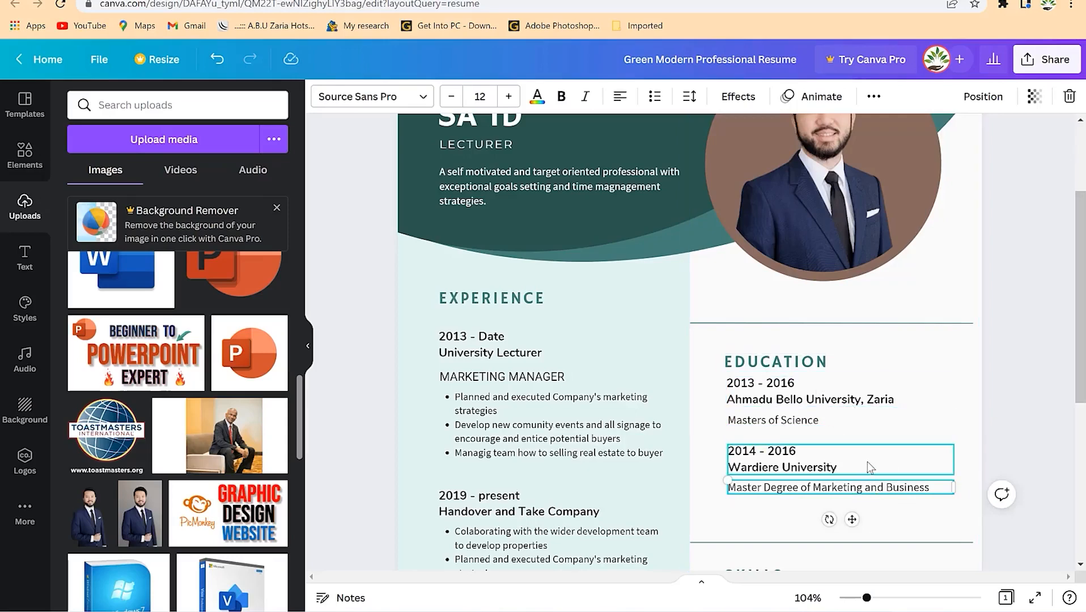
- Set the skill bars to 96% Good communication, 92% Digital Marketing tool and 80% Trend Forecasting
scroll(867, 461, down, 3)
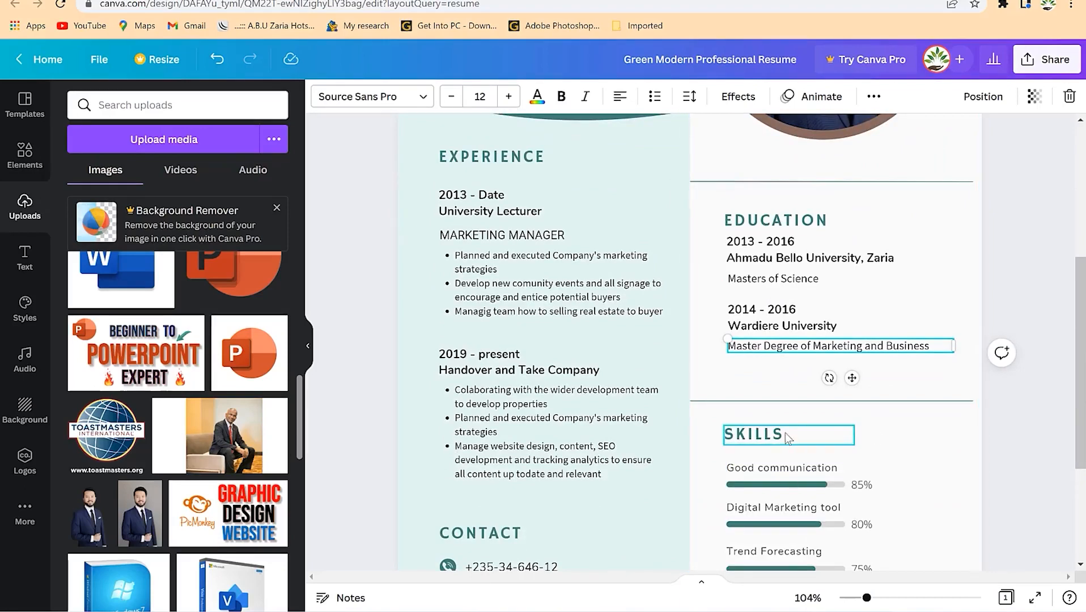
scroll(788, 433, down, 3)
click(774, 296)
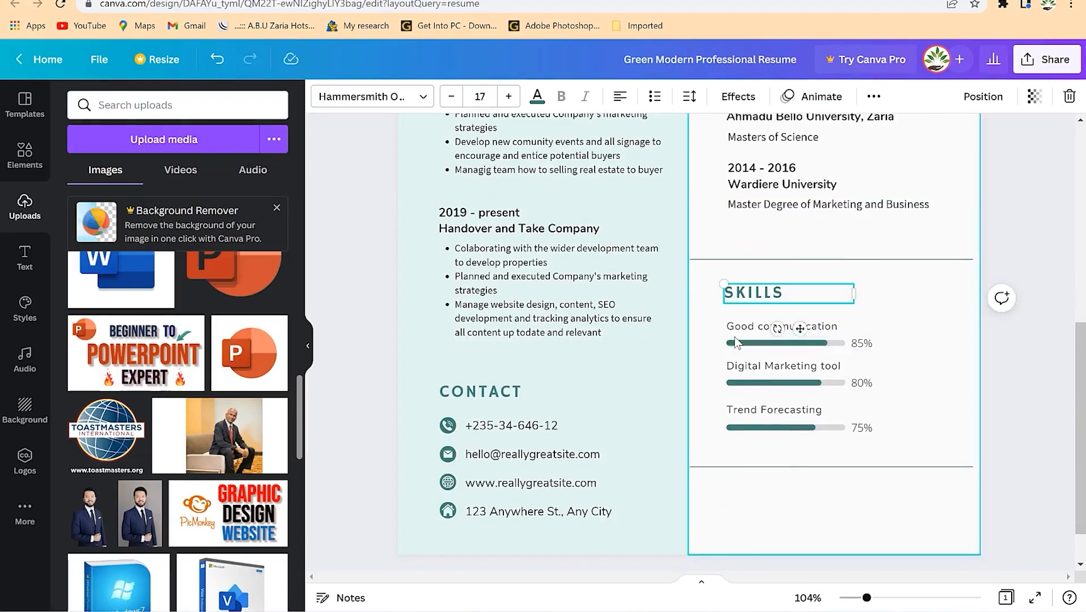
click(946, 337)
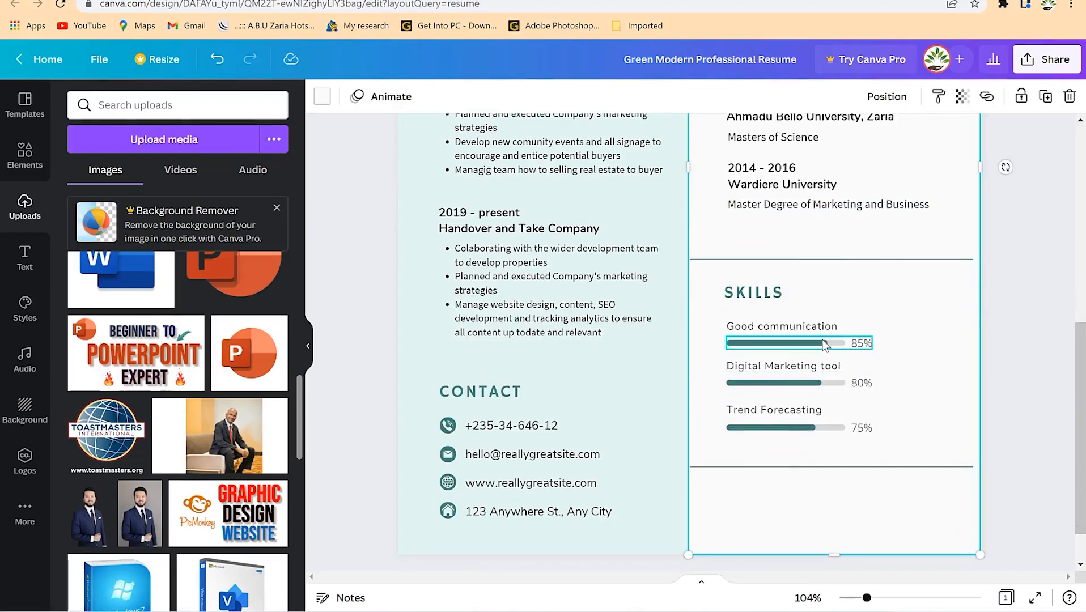
click(824, 345)
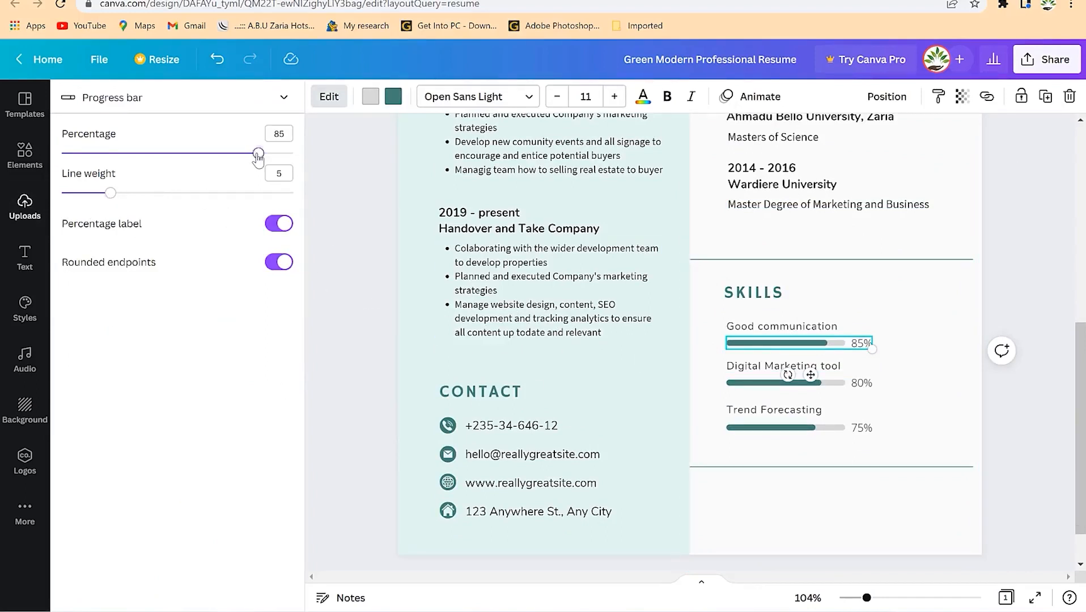
drag(237, 157, 261, 153)
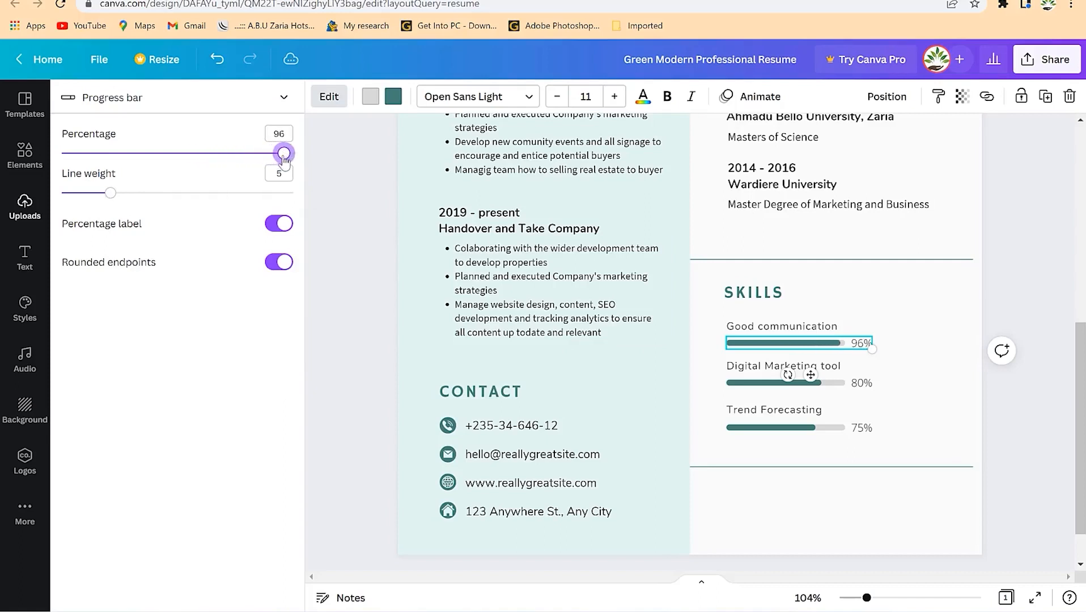
click(761, 383)
drag(249, 159, 277, 183)
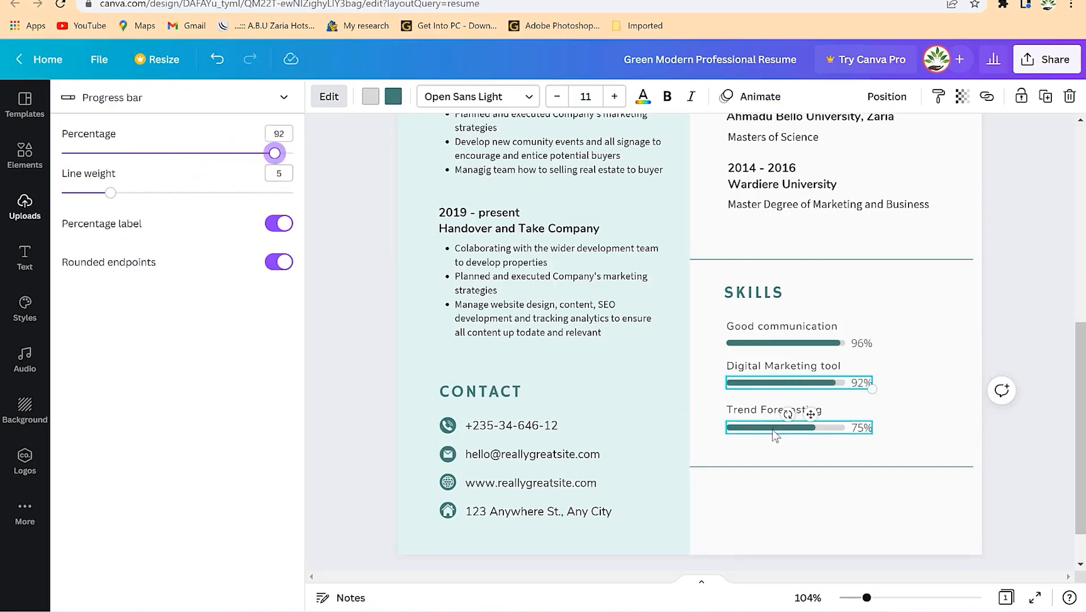
click(757, 431)
drag(235, 153, 247, 203)
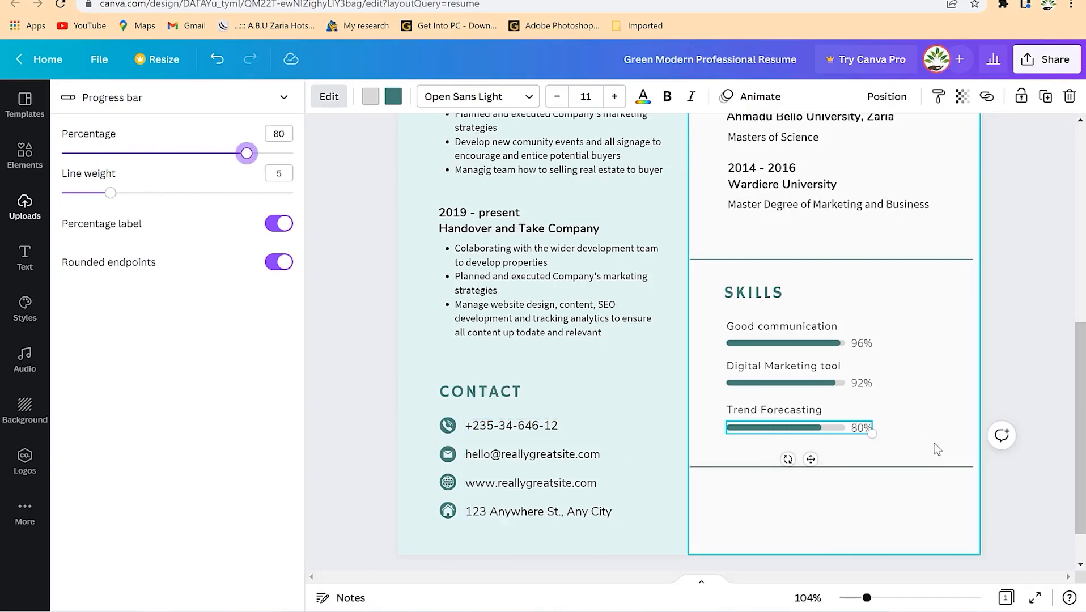
click(894, 466)
click(804, 410)
click(815, 426)
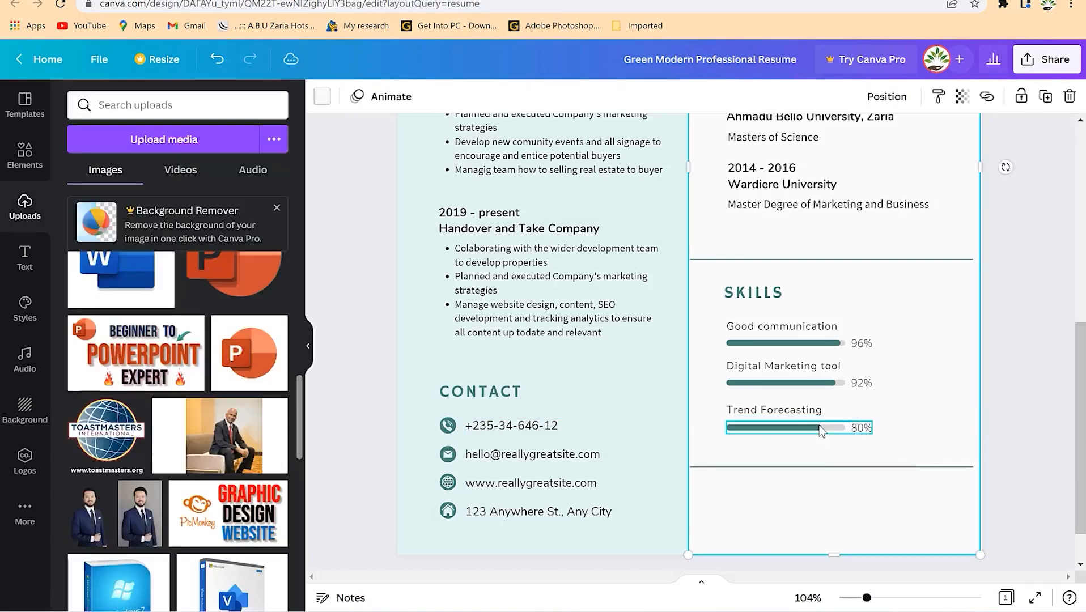
- Duplicate the Trend Forecasting label and bar below it, and nudge the divider line down
shift+click(807, 411)
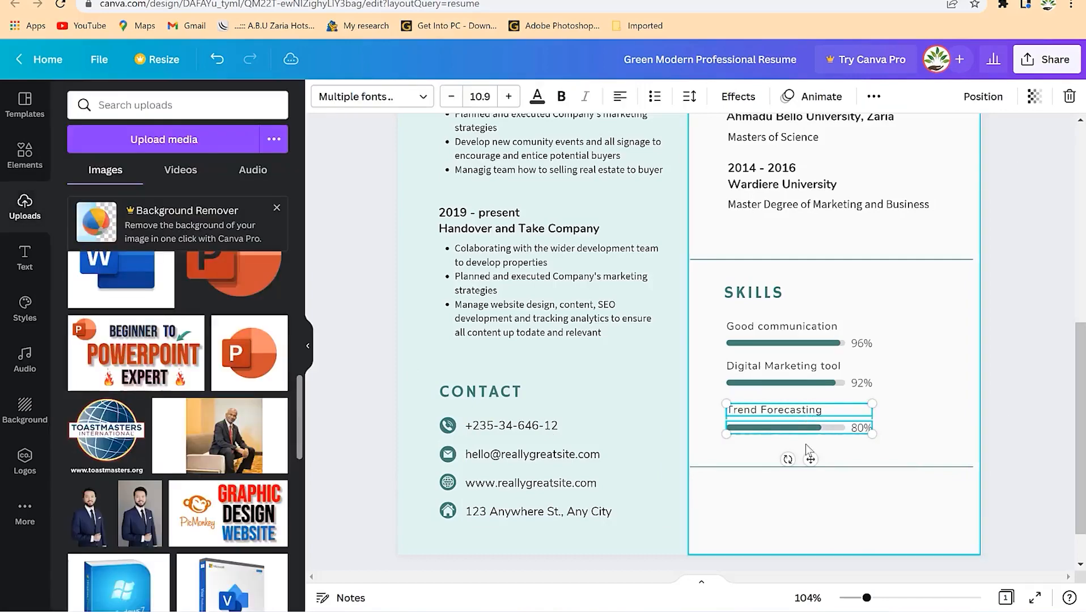
key(ctrl+d)
drag(774, 431, 766, 463)
click(932, 417)
click(898, 469)
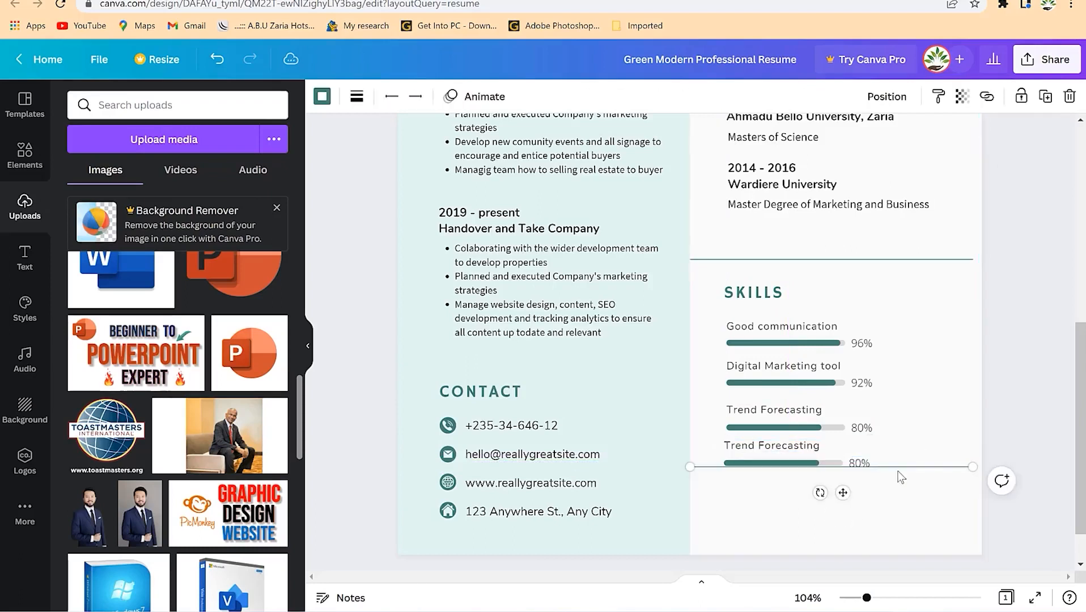
key(shift+Down)
key(shift+Down)
key(shift+Down)
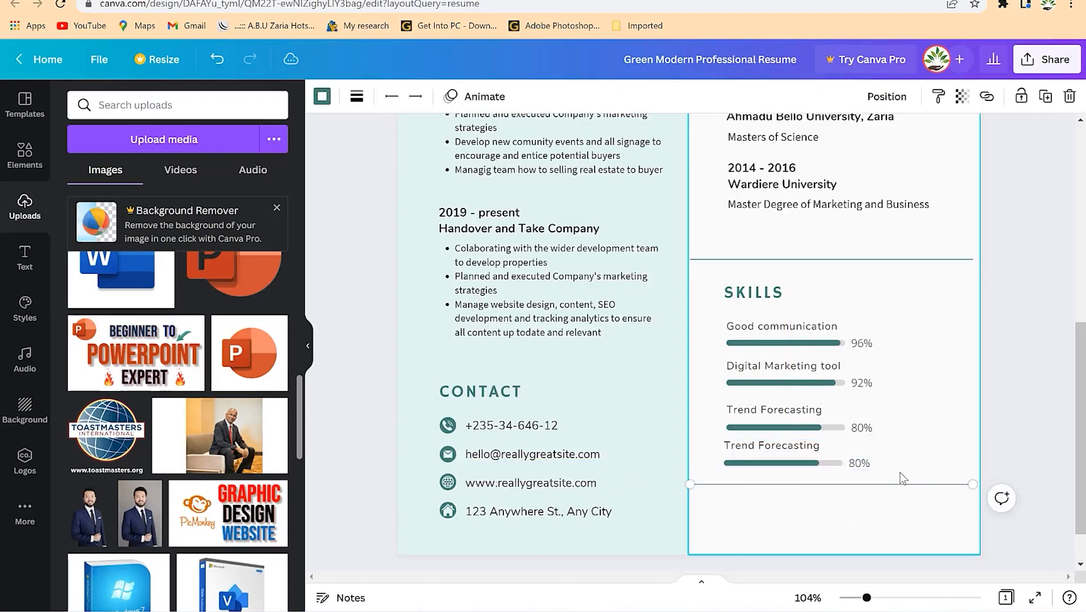
key(Down)
key(Down)
key(Down)
key(Down)
key(Down)
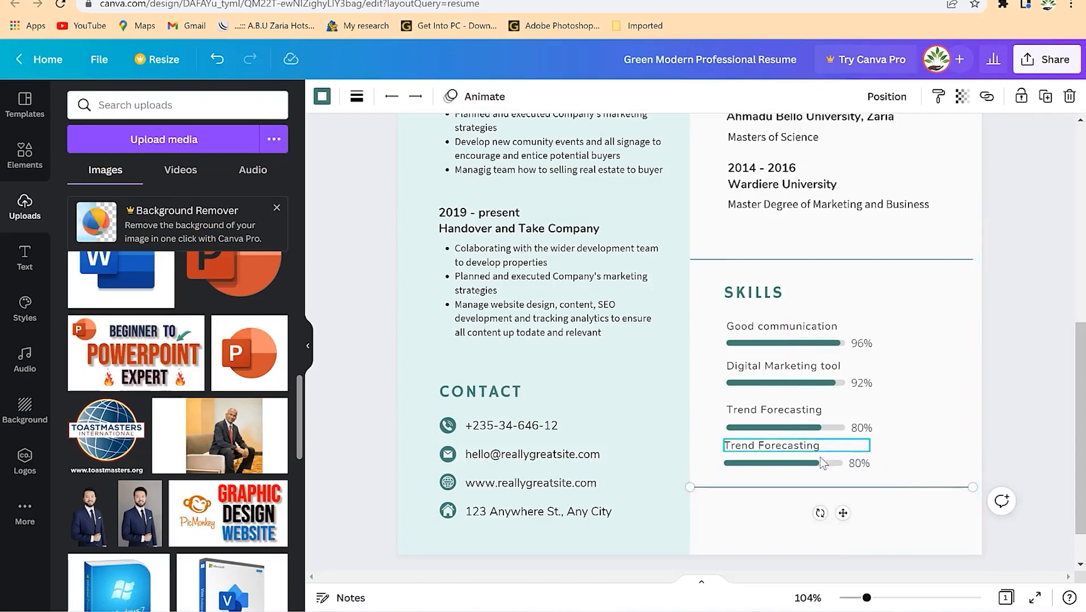
- Rename the copied skill label to 'Listening abilities'
click(805, 448)
click(805, 446)
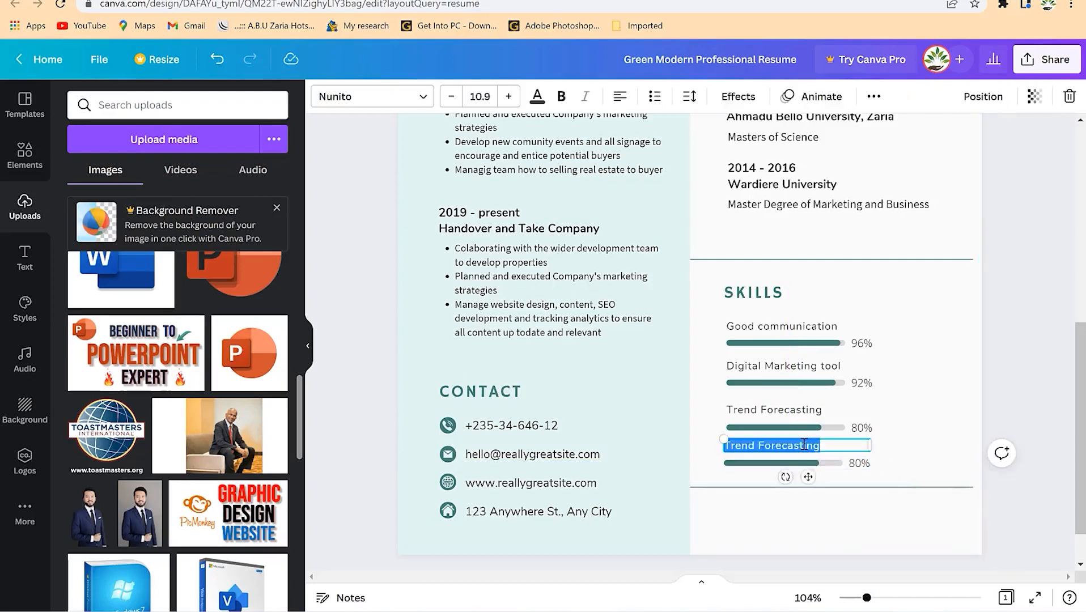
text(Listening abilities)
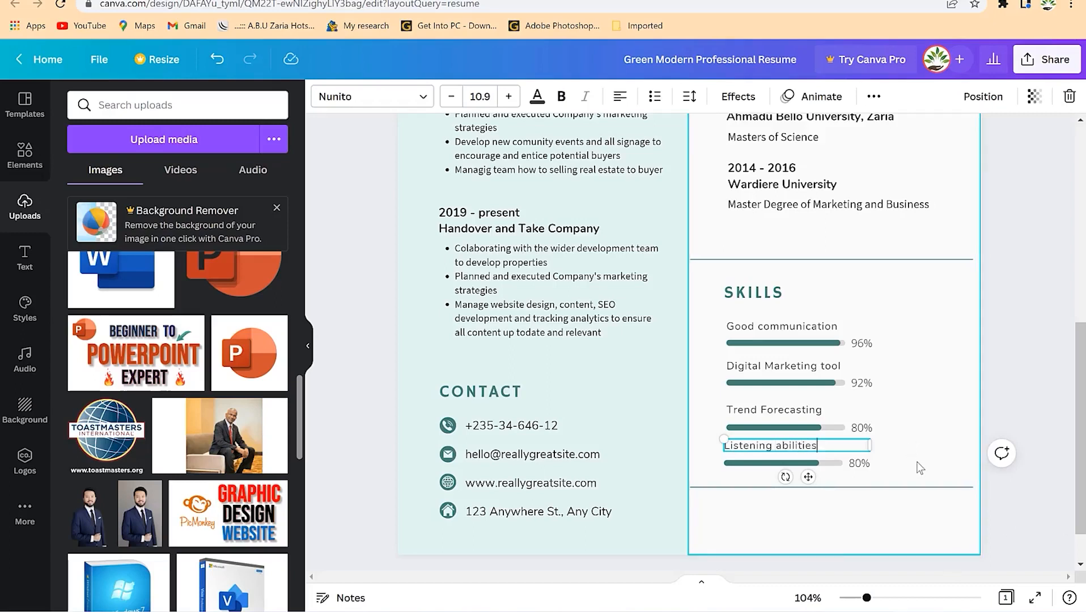
click(851, 469)
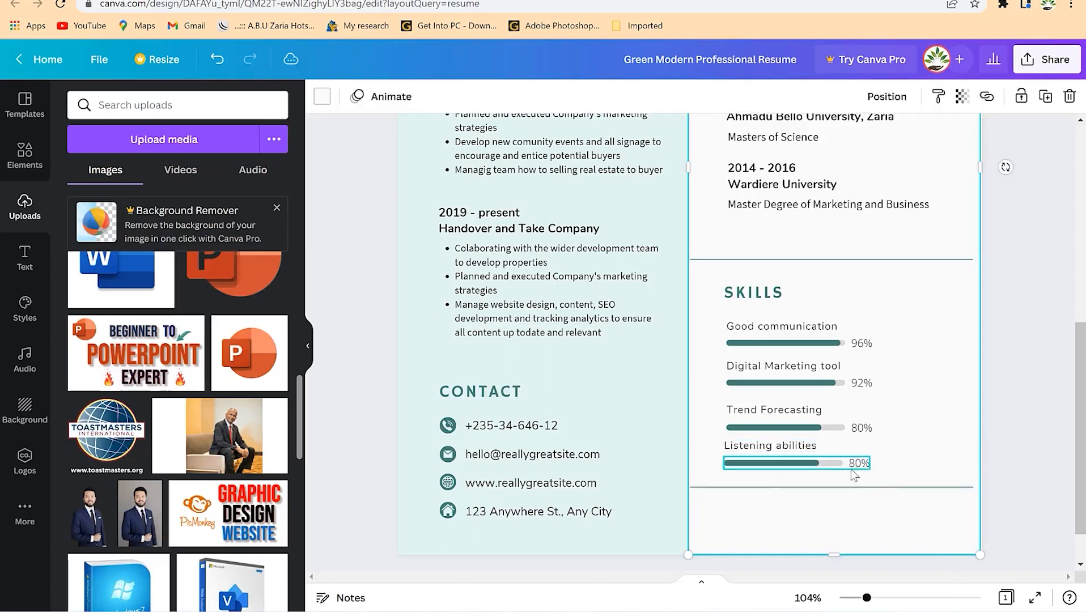
- Set the Listening abilities bar to 44% with line weight 5, matching the other bars
click(818, 463)
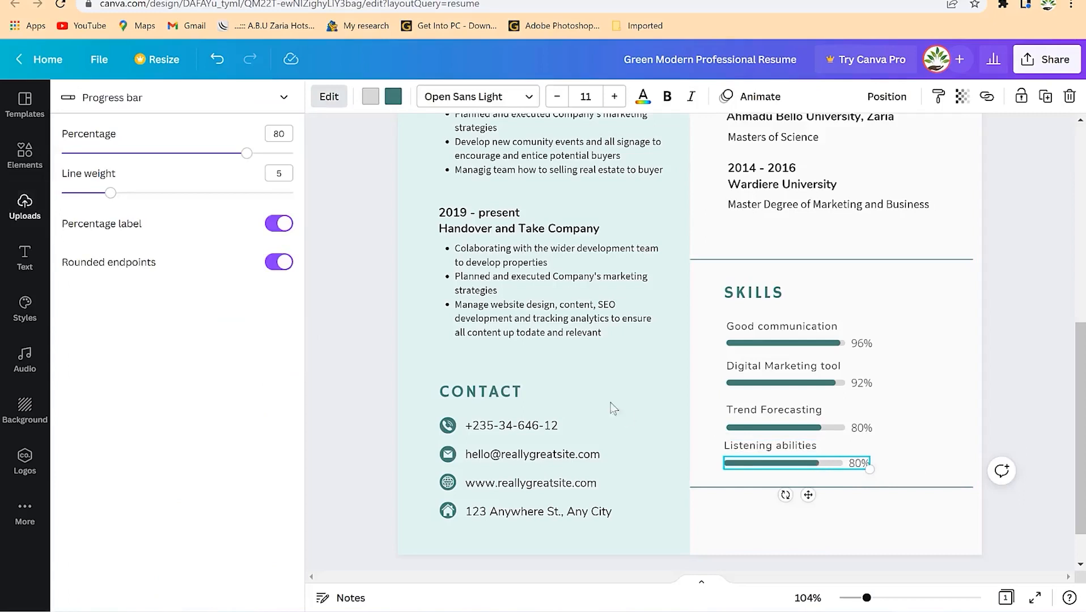
drag(244, 153, 164, 153)
mouse_move(109, 194)
mouse_down()
mouse_move(169, 192)
mouse_move(123, 191)
mouse_up()
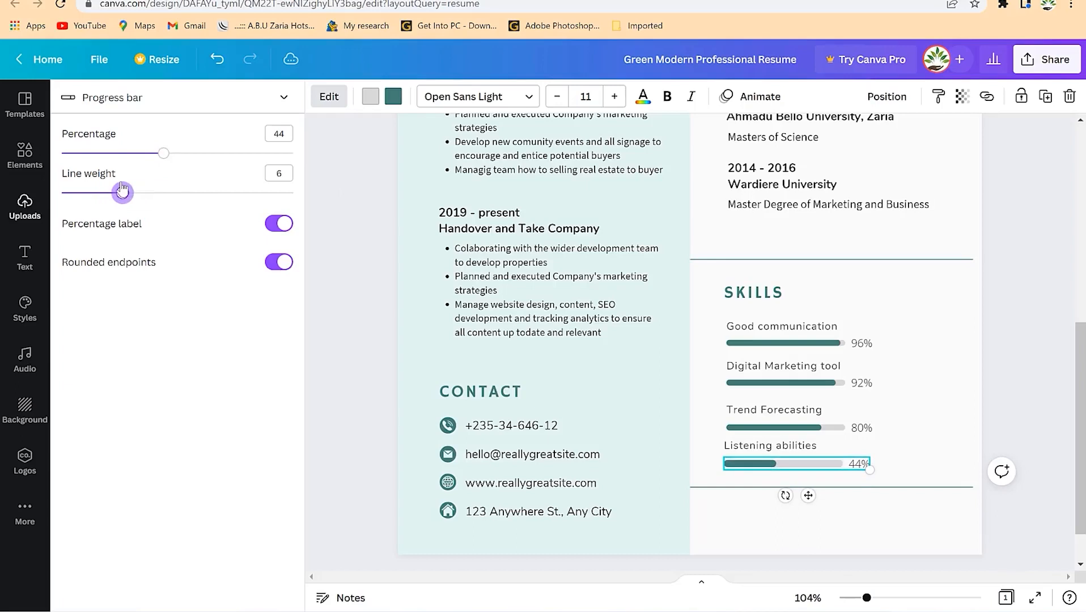
mouse_move(122, 192)
mouse_down()
mouse_move(267, 192)
mouse_move(133, 193)
mouse_up()
click(759, 429)
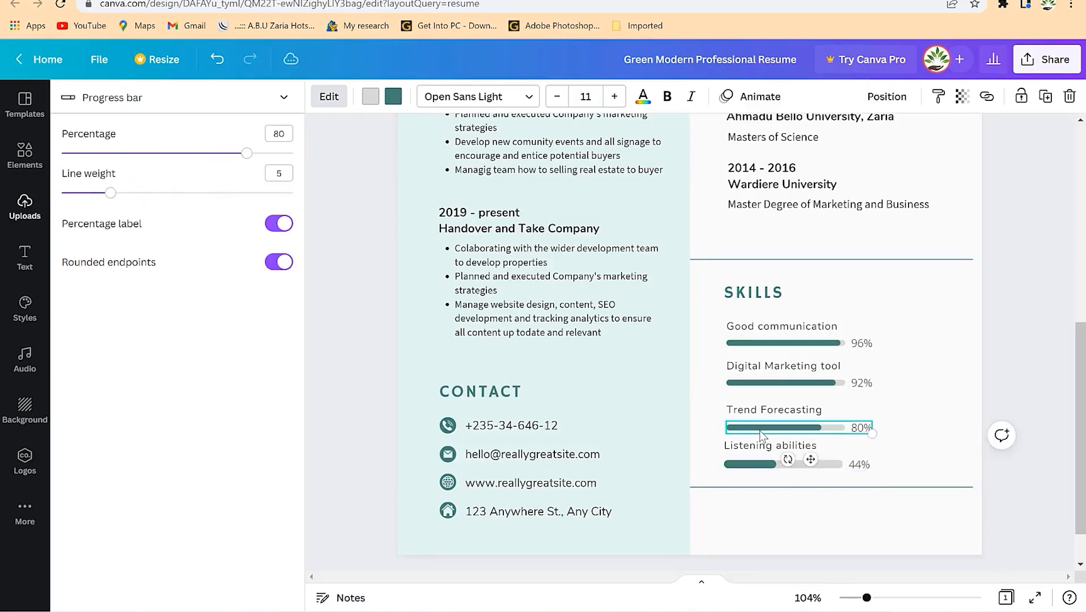
click(754, 468)
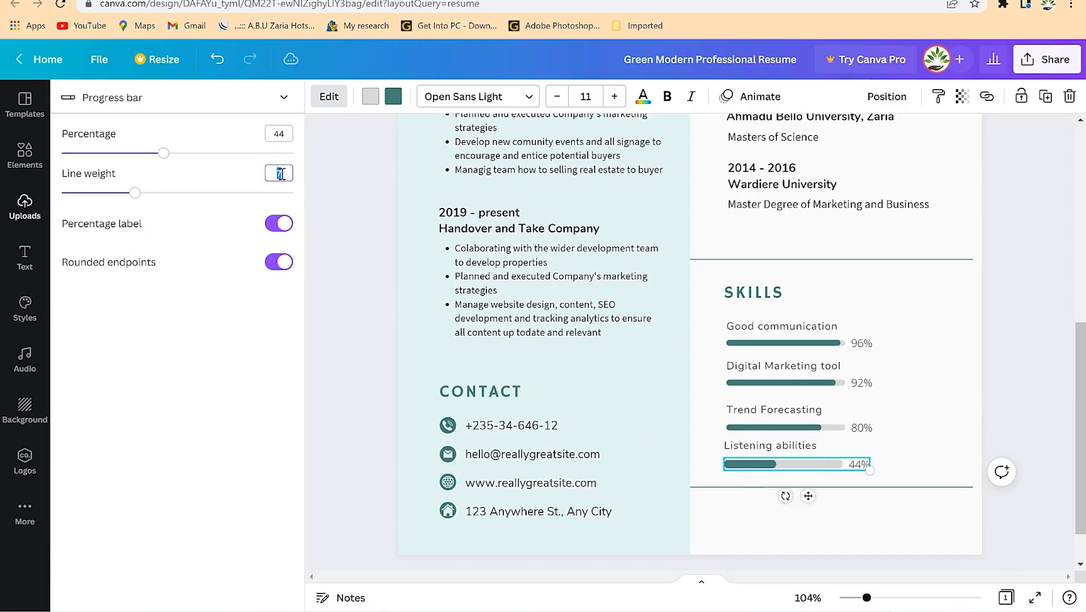
text(5)
key(Return)
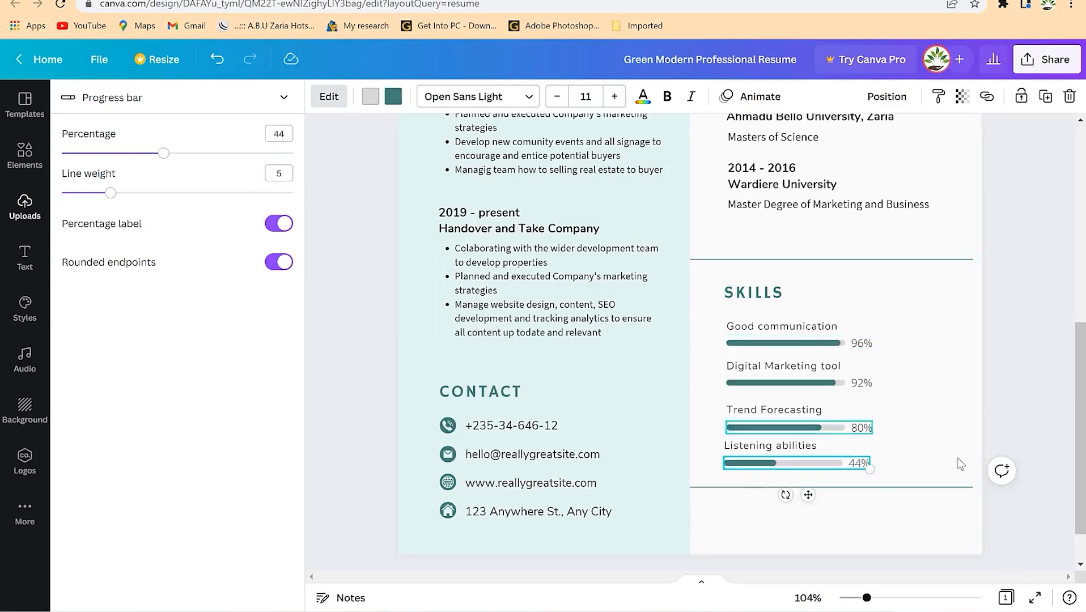
click(985, 472)
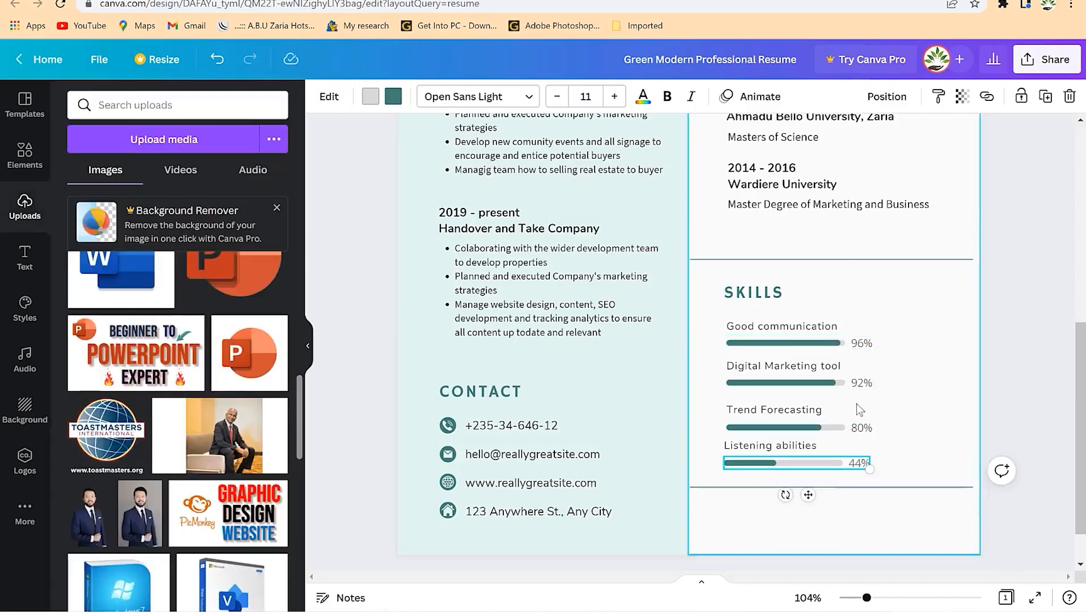
click(929, 510)
- Recolour the dark green header shape pink
scroll(948, 299, up, 7)
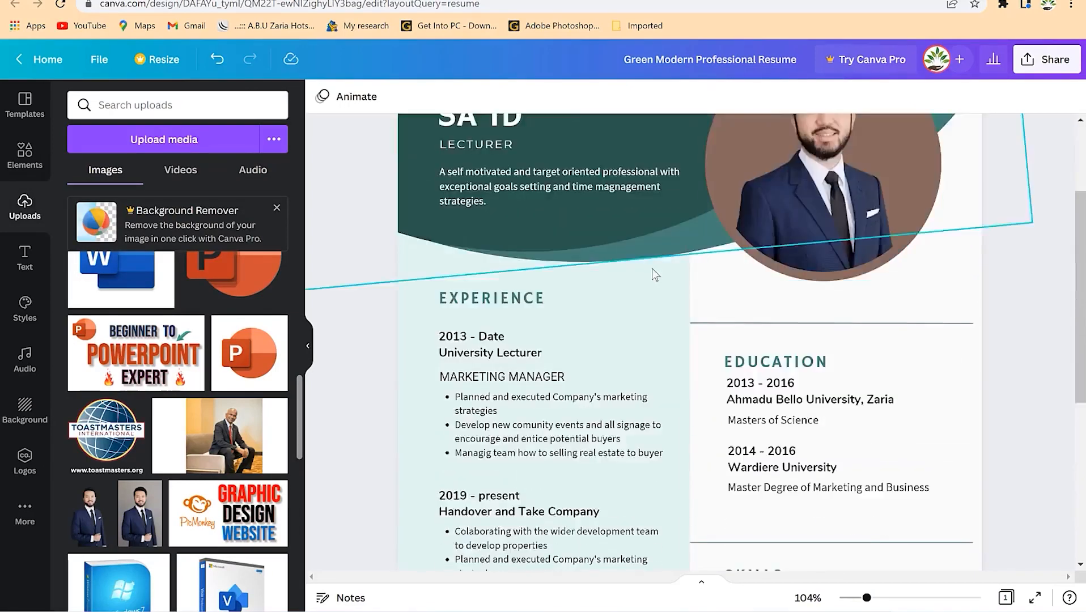
click(578, 188)
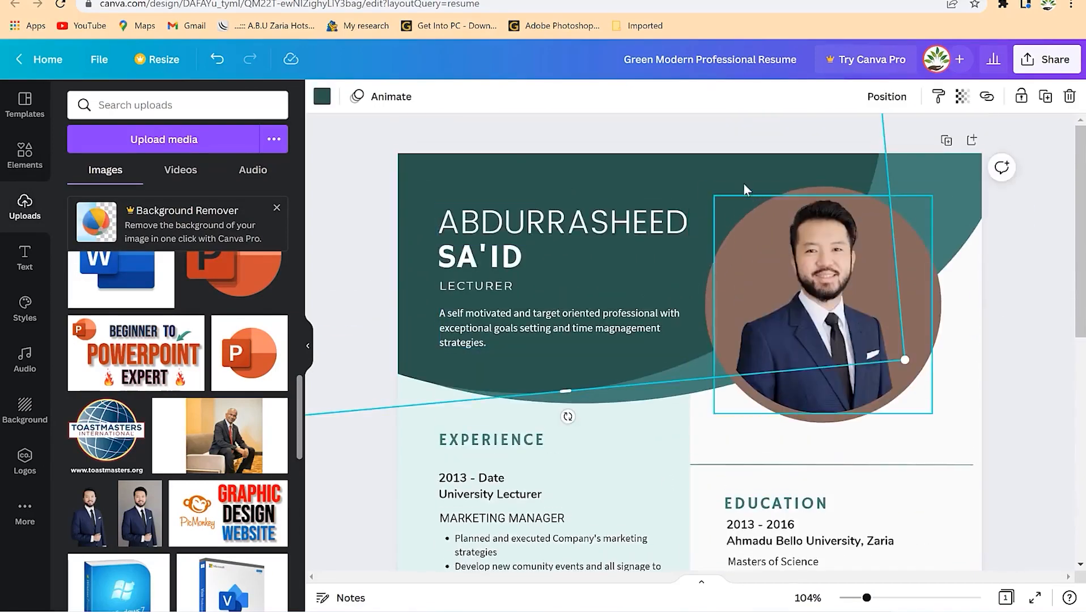
click(323, 96)
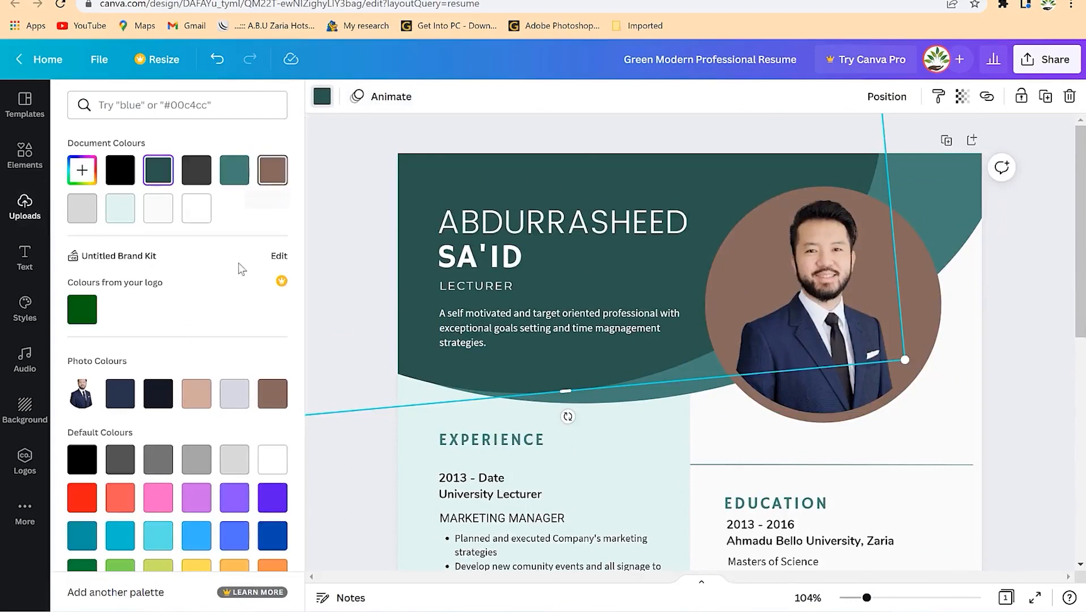
click(166, 505)
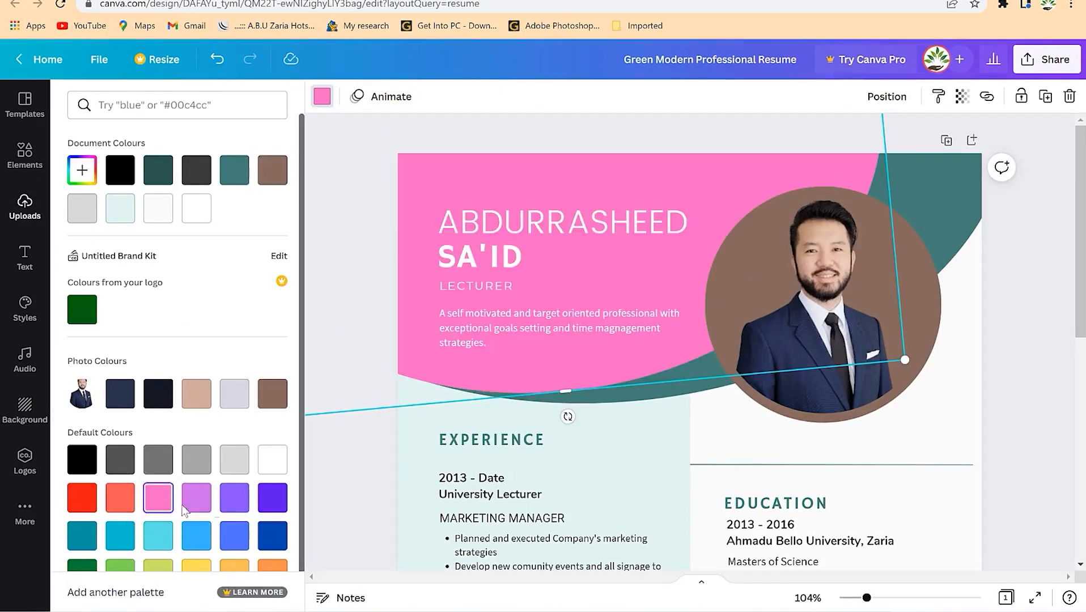
- Recolour the teal arc behind the profile photo light grey
scroll(742, 400, down, 1)
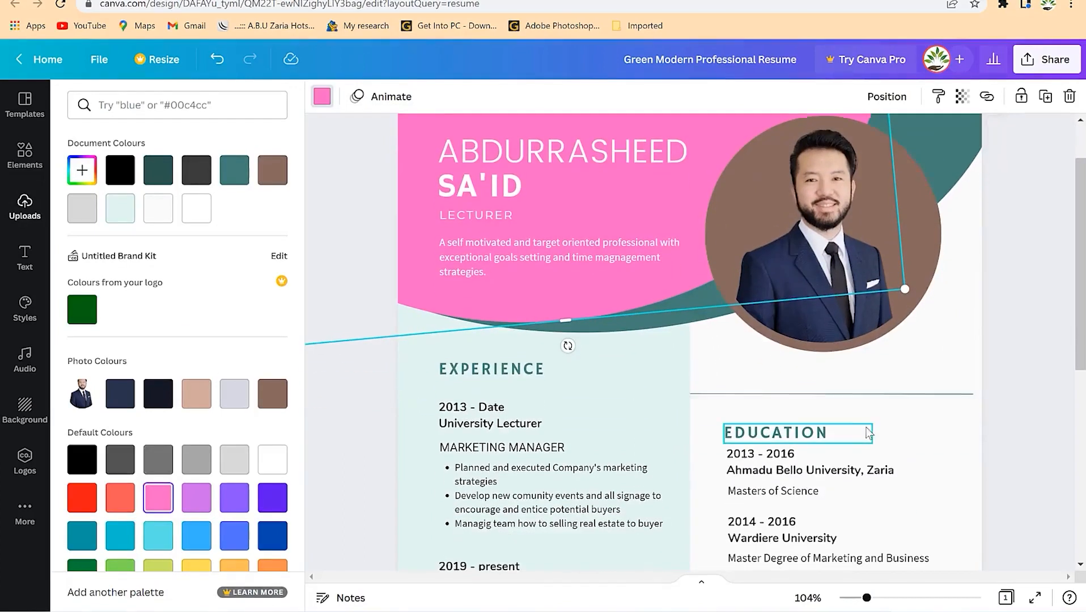
click(964, 142)
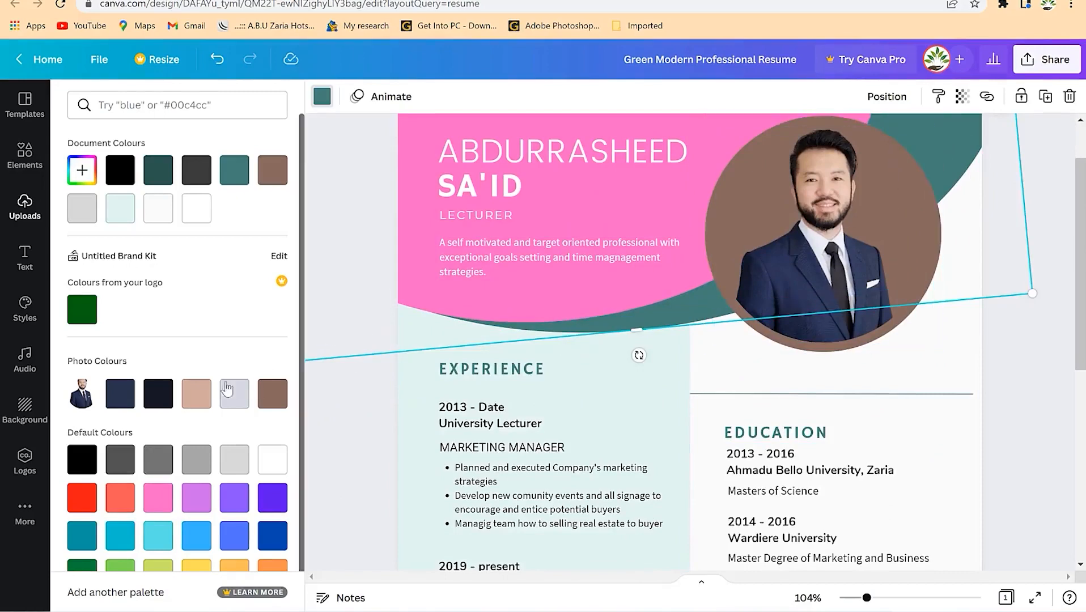
click(784, 418)
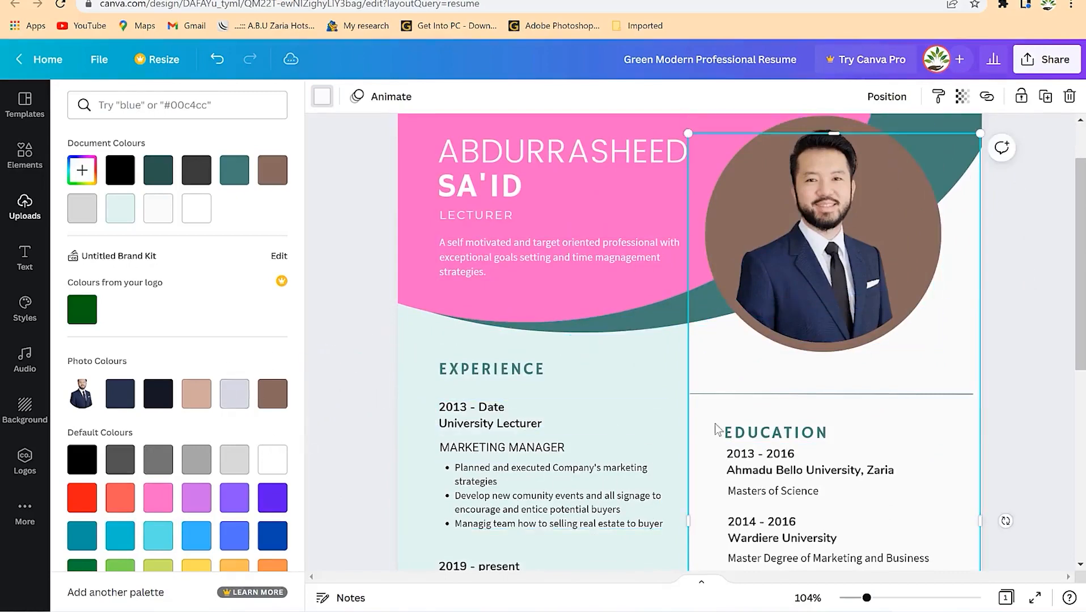
scroll(885, 555, down, 6)
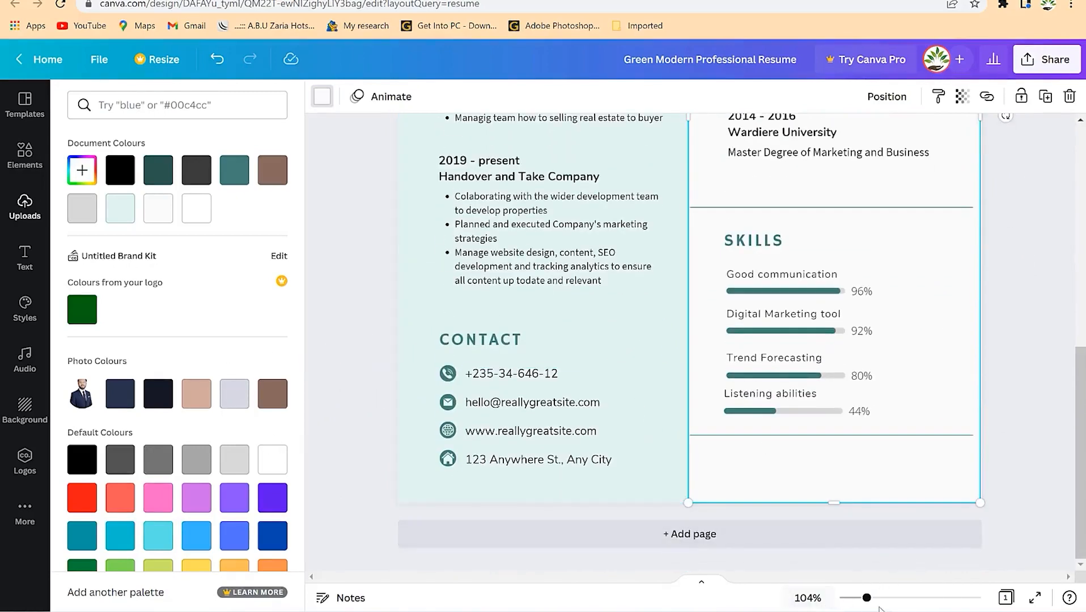
mouse_move(864, 604)
mouse_down()
mouse_move(847, 602)
mouse_move(862, 598)
mouse_up()
click(661, 194)
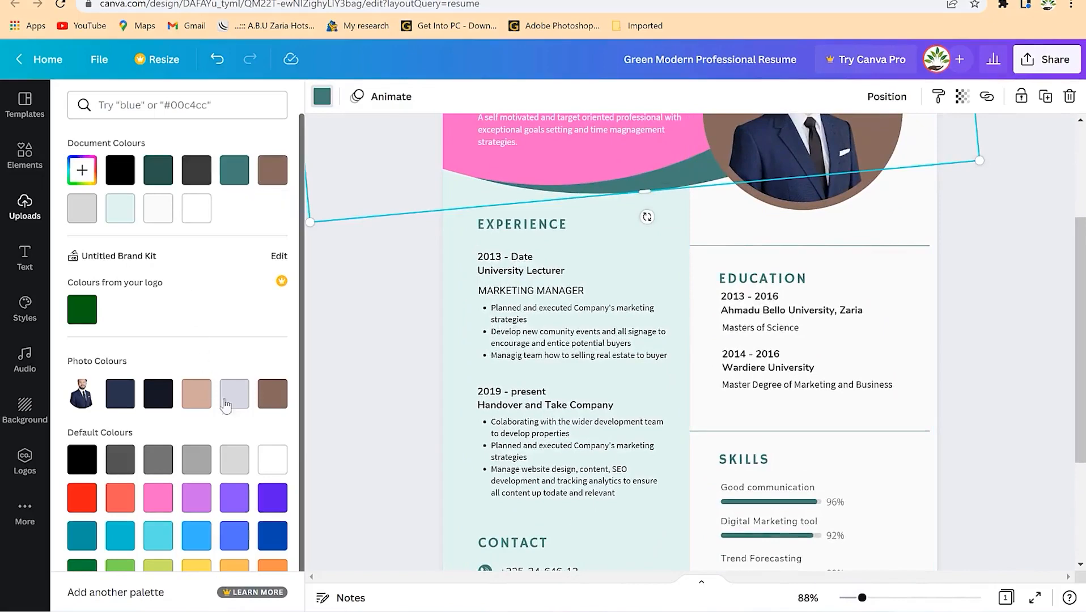
click(233, 458)
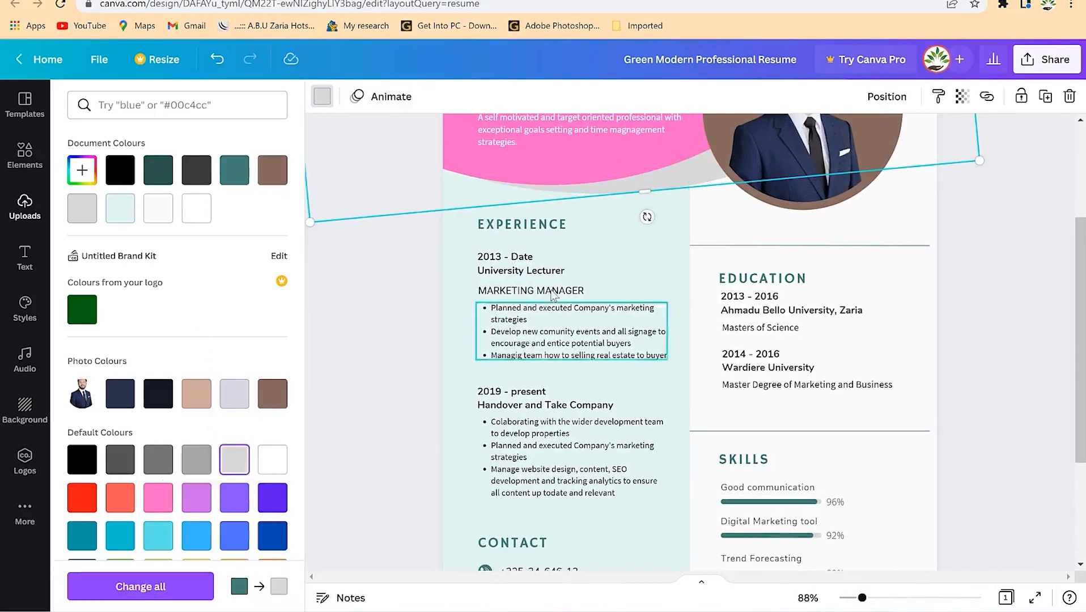
- Select the profile photo and review the updated resume page
scroll(897, 476, up, 3)
scroll(848, 375, down, 3)
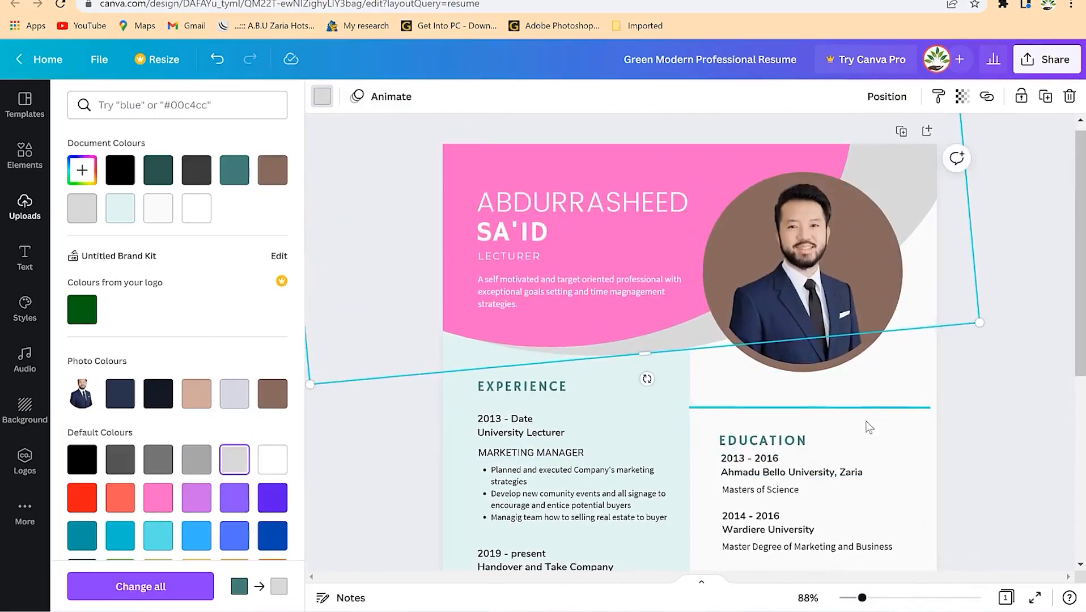
scroll(838, 379, up, 3)
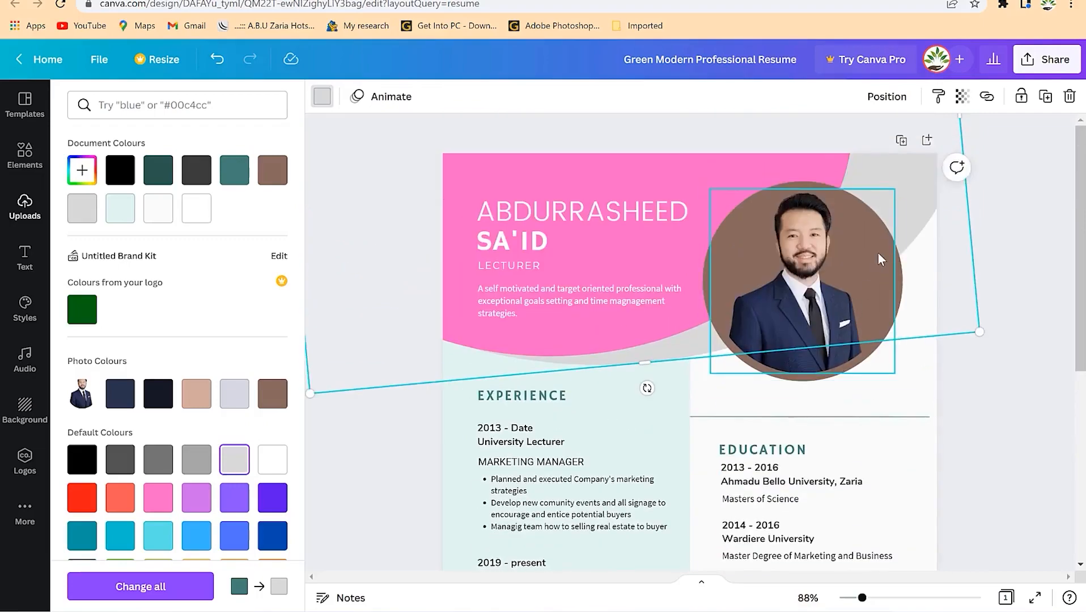
click(877, 252)
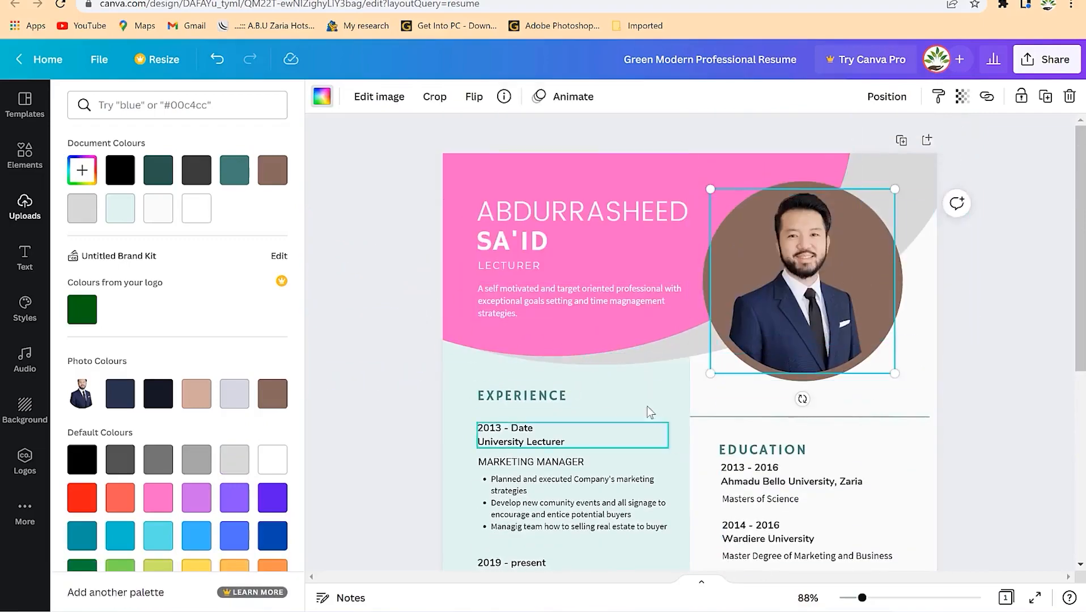
scroll(634, 375, down, 7)
scroll(634, 374, up, 7)
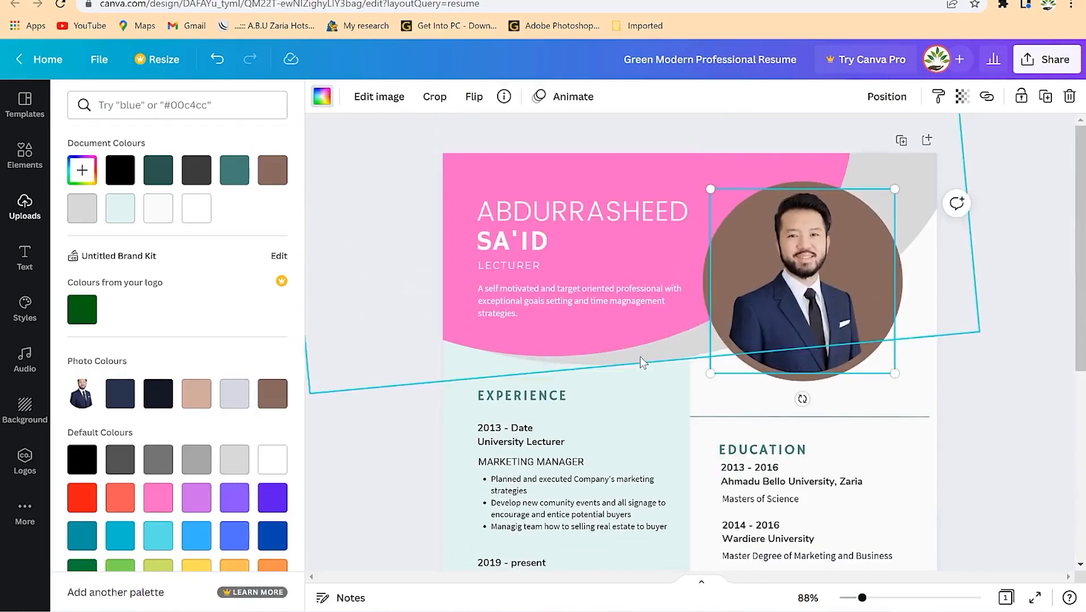
scroll(665, 561, down, 5)
scroll(666, 545, down, 2)
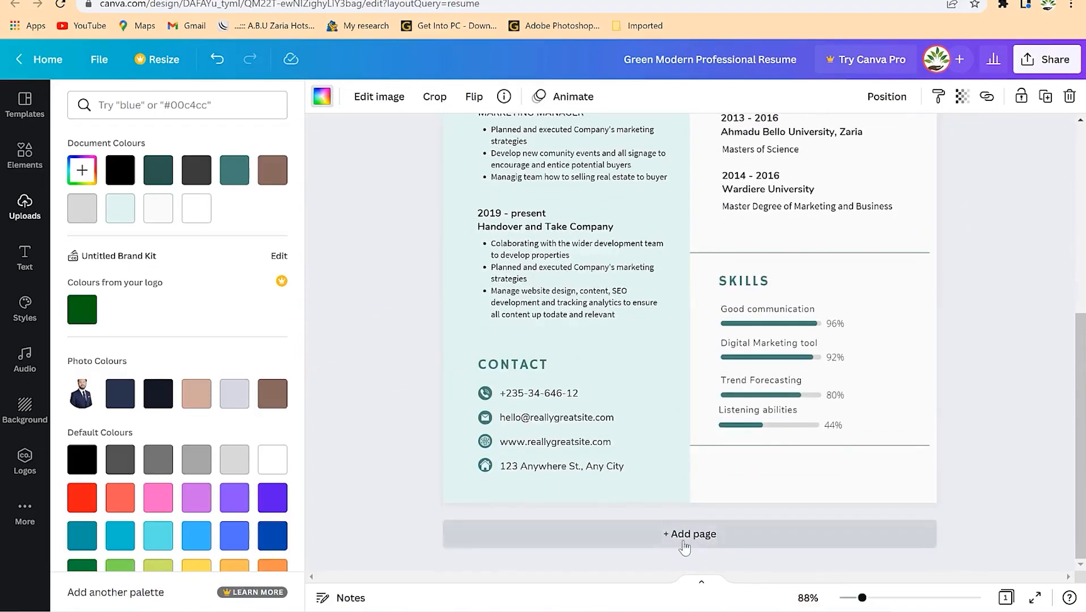
- Add a blank second page after the resume
click(690, 534)
scroll(669, 453, up, 15)
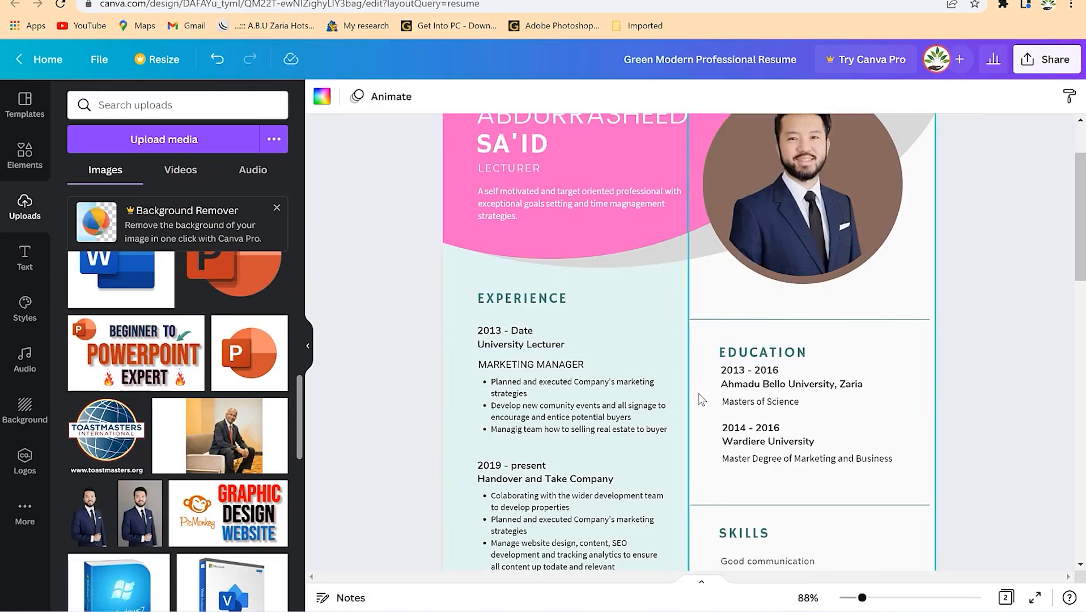
scroll(687, 341, down, 10)
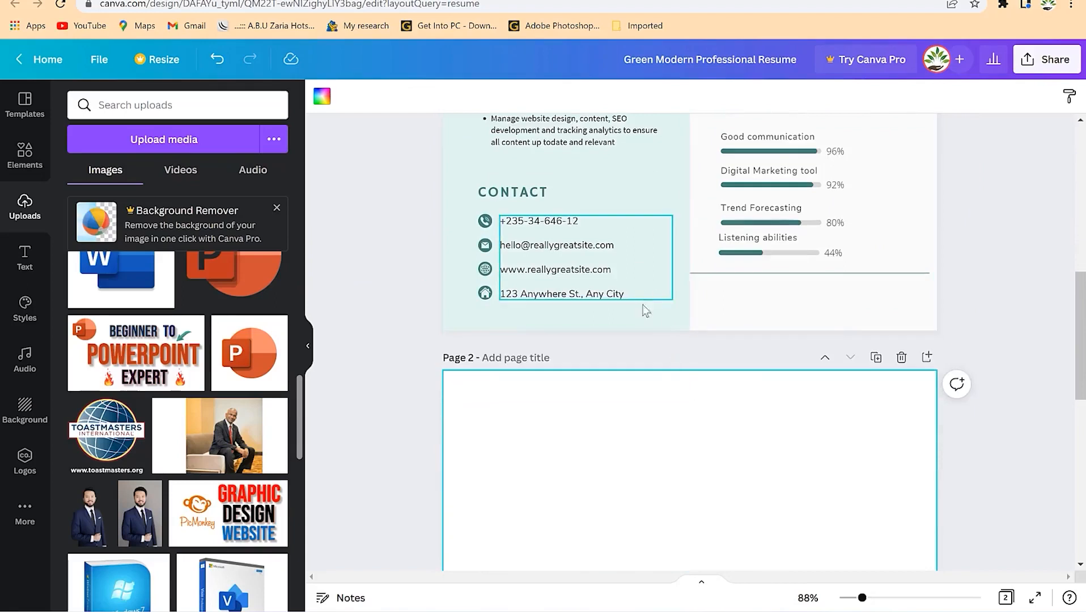
- Show rulers and place a vertical guide at 10.5 down Page 2's middle
click(101, 60)
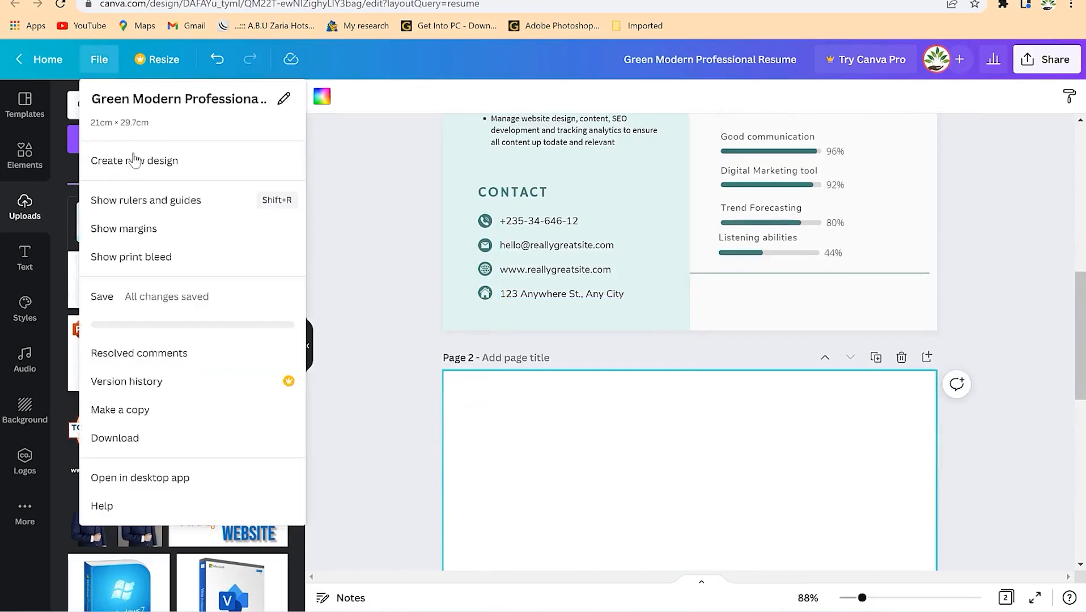
click(174, 209)
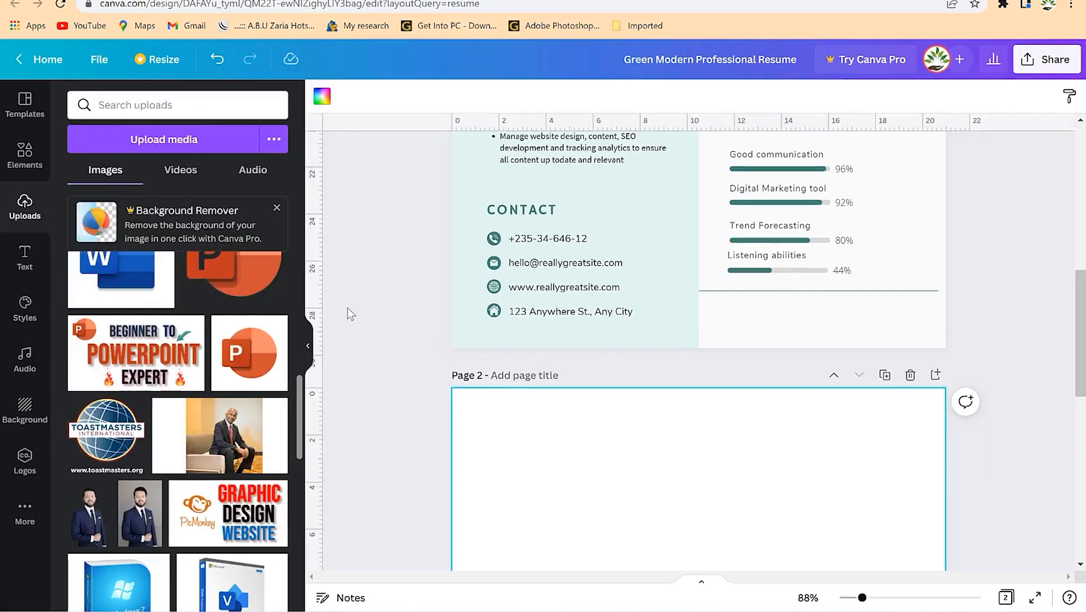
drag(318, 237, 699, 305)
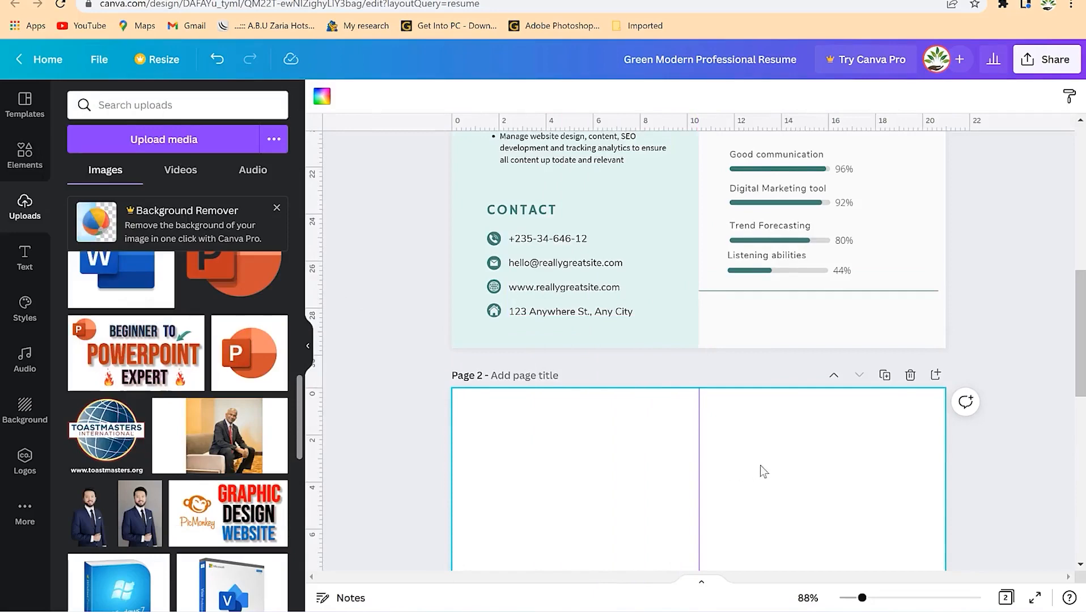
scroll(759, 462, down, 10)
scroll(731, 436, up, 6)
scroll(714, 419, up, 5)
scroll(651, 392, down, 5)
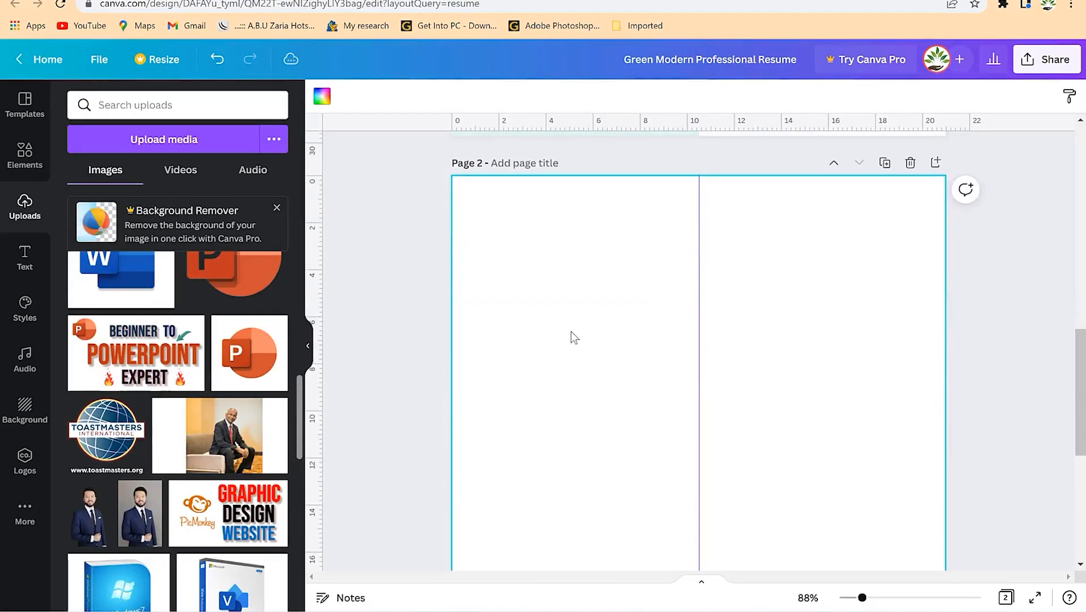
- Try a light mint fill on Page 2, then undo it
click(321, 98)
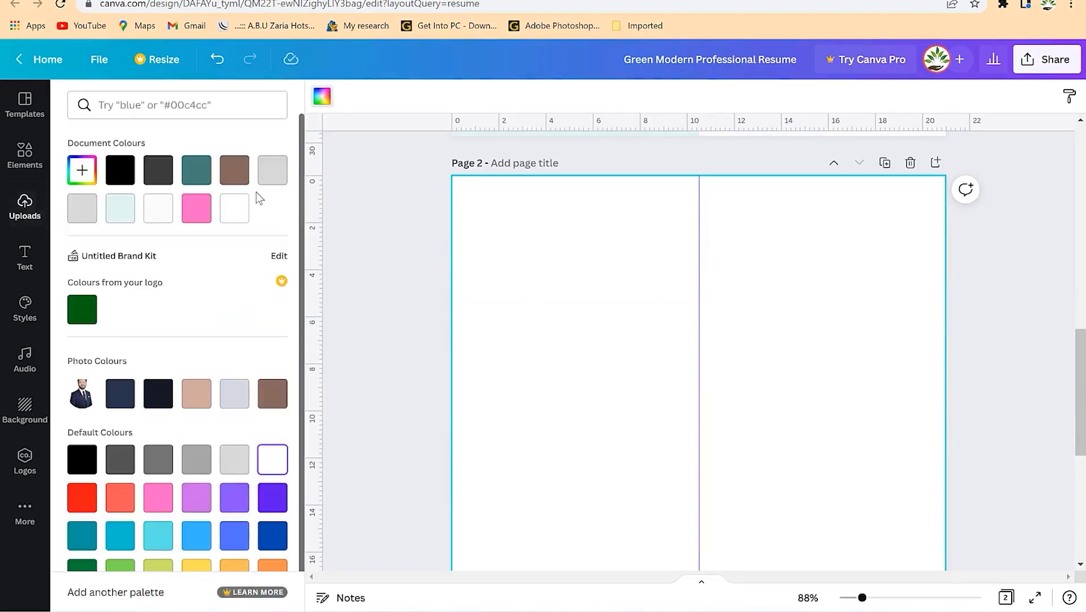
scroll(549, 349, up, 4)
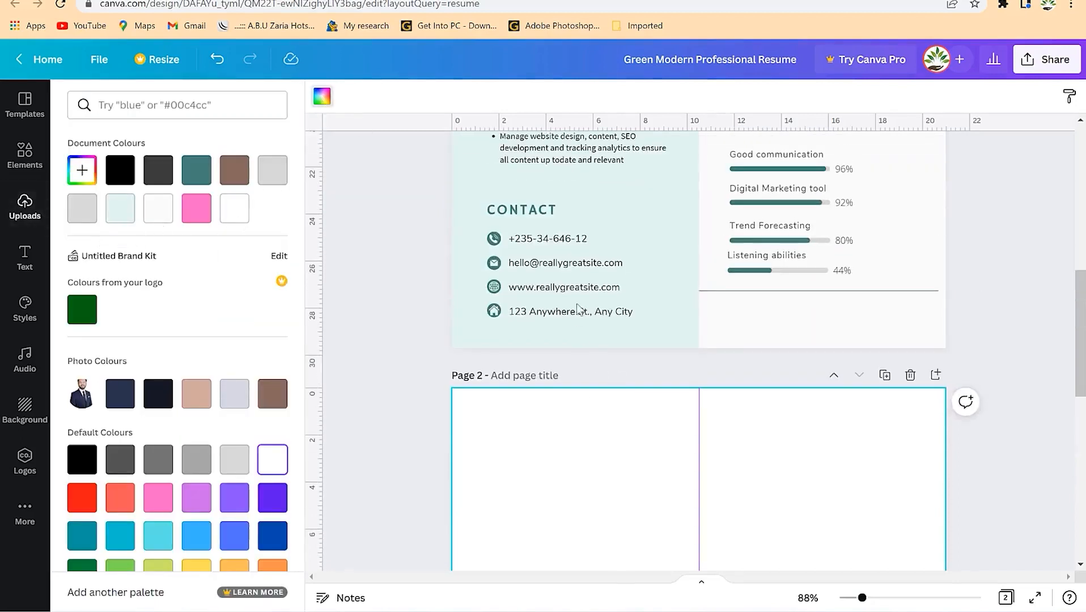
click(131, 205)
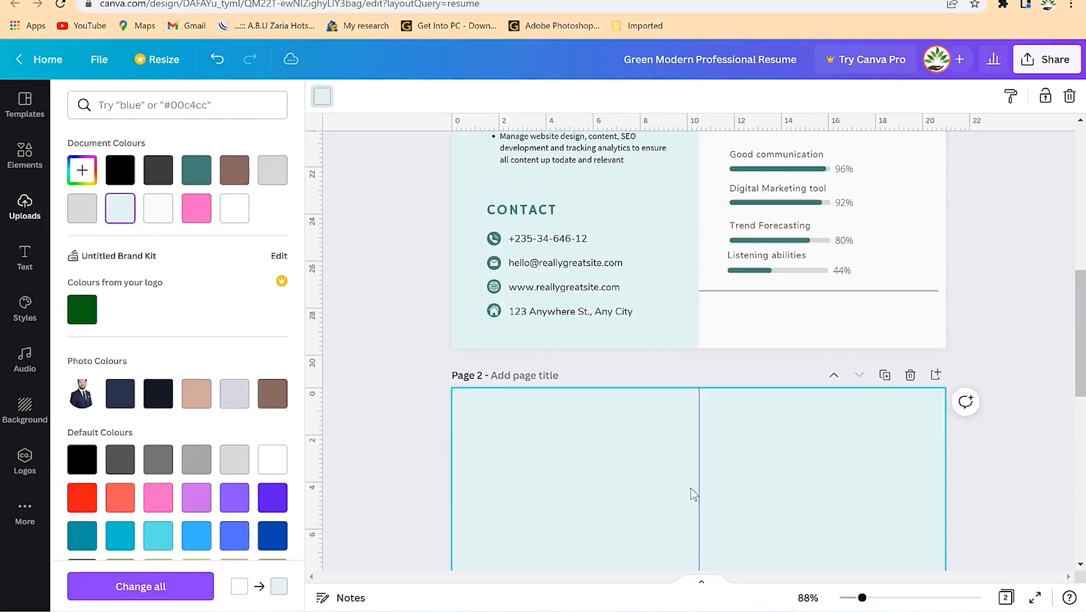
key(ctrl+z)
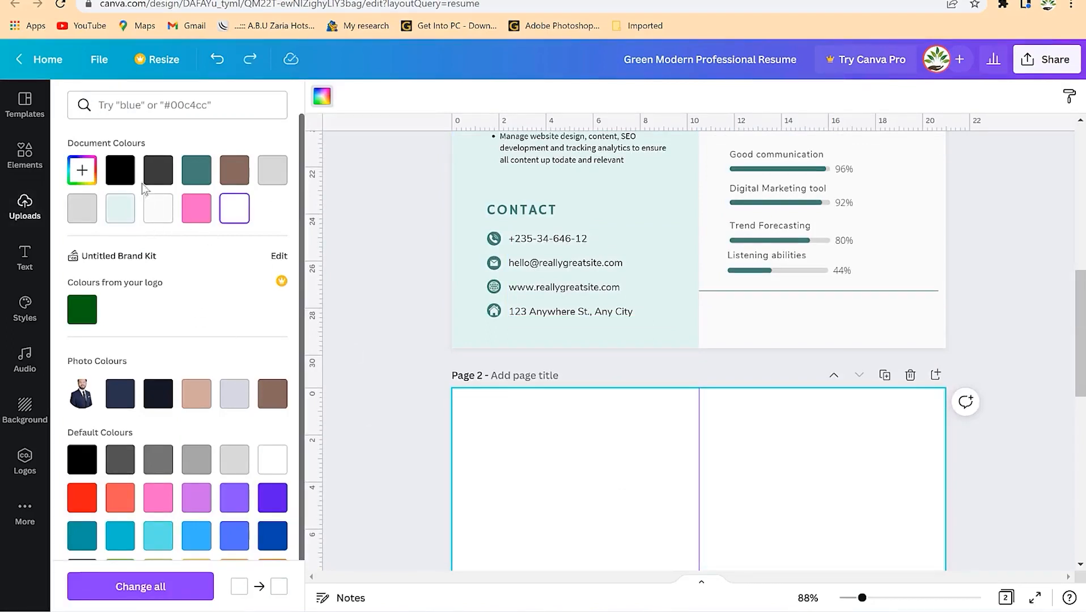
- Add a square and stretch it over Page 2's left half, 10.5 by 29.7
click(24, 154)
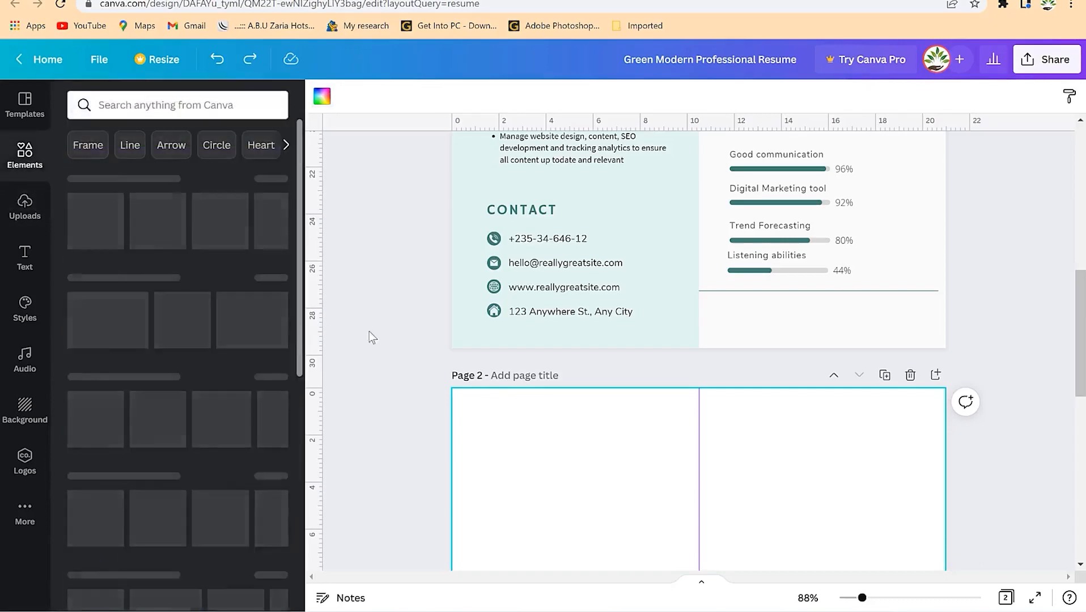
click(132, 327)
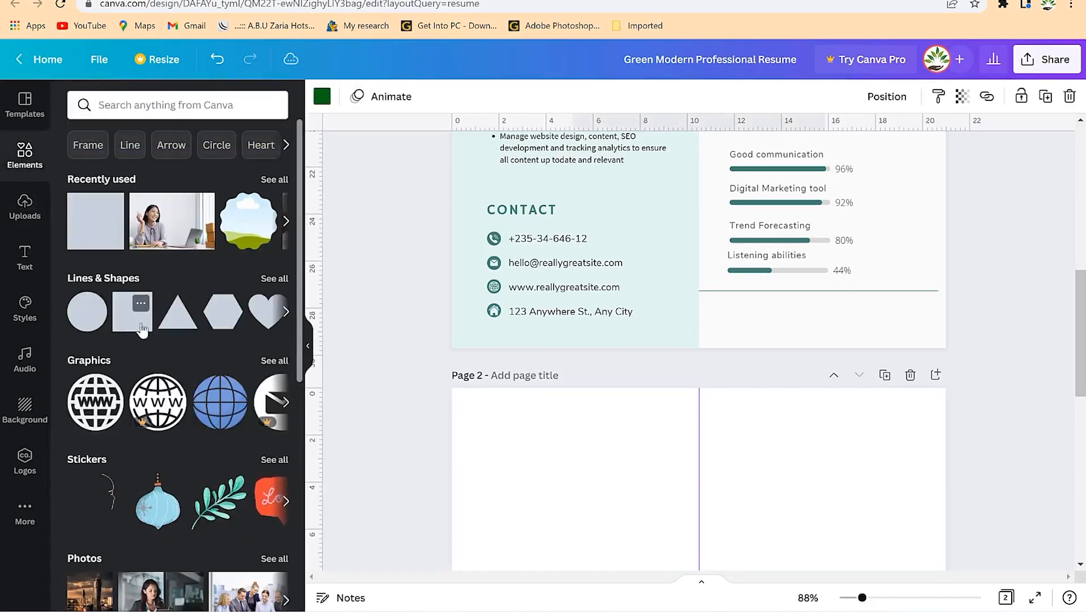
scroll(630, 475, down, 4)
drag(643, 437, 518, 216)
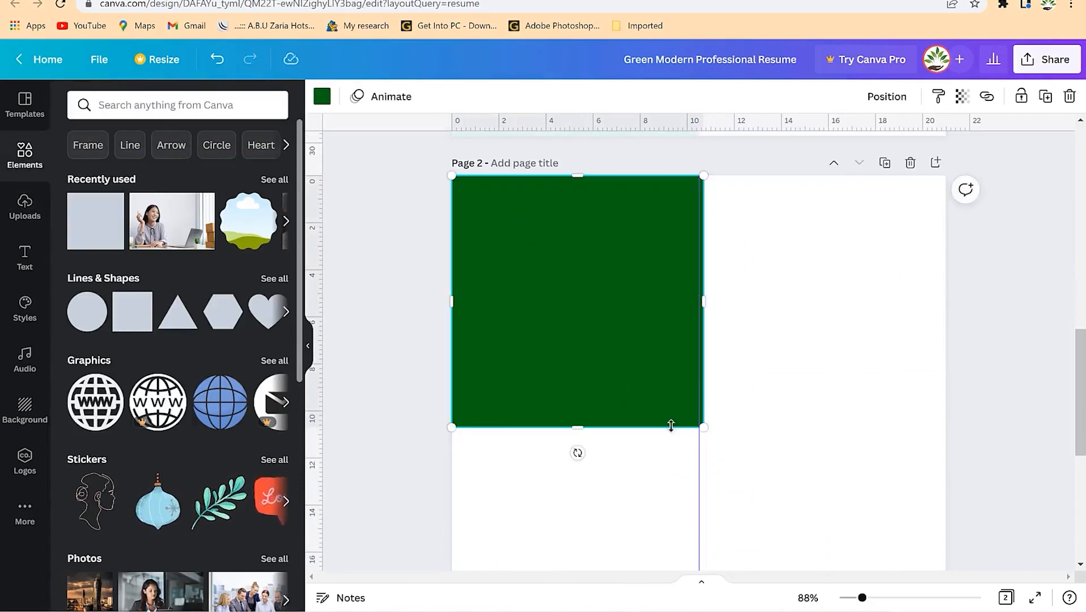
scroll(581, 416, down, 5)
drag(578, 140, 585, 573)
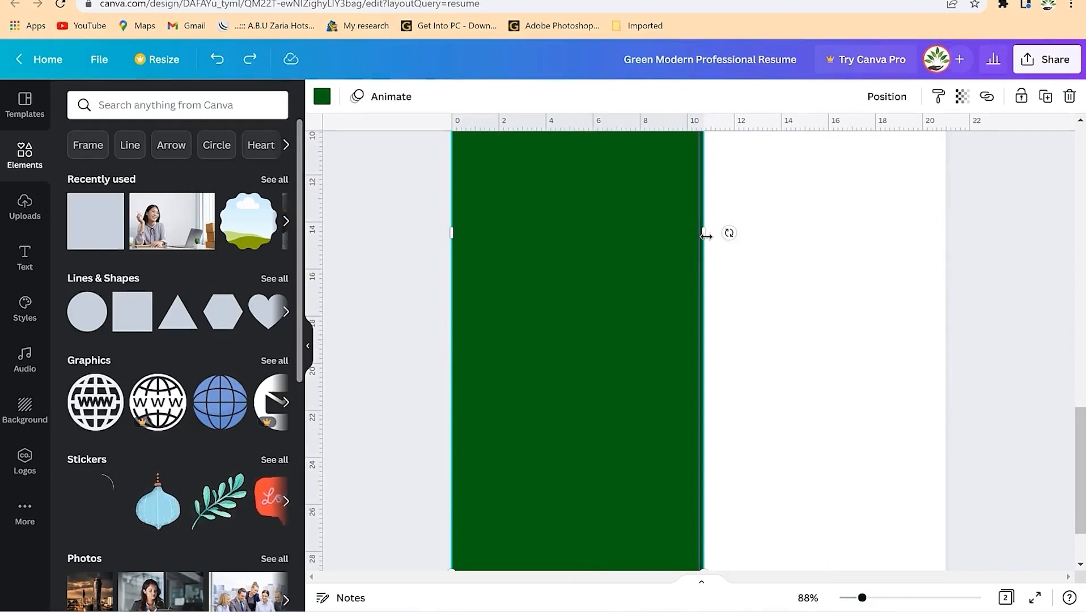
drag(861, 598, 877, 598)
drag(706, 184, 699, 183)
scroll(627, 273, up, 4)
scroll(625, 274, up, 8)
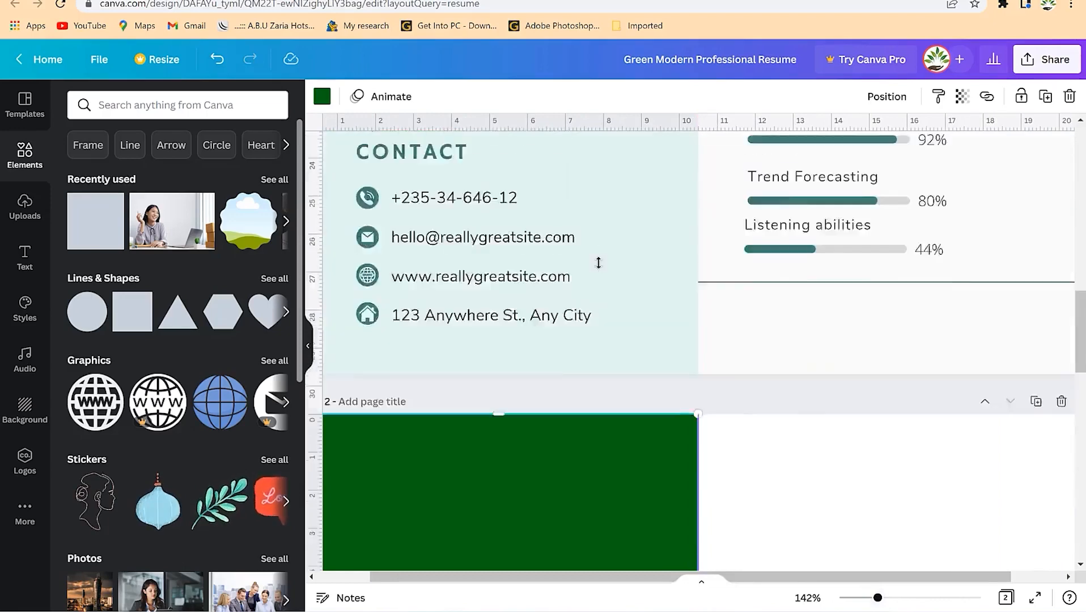
scroll(497, 376, down, 2)
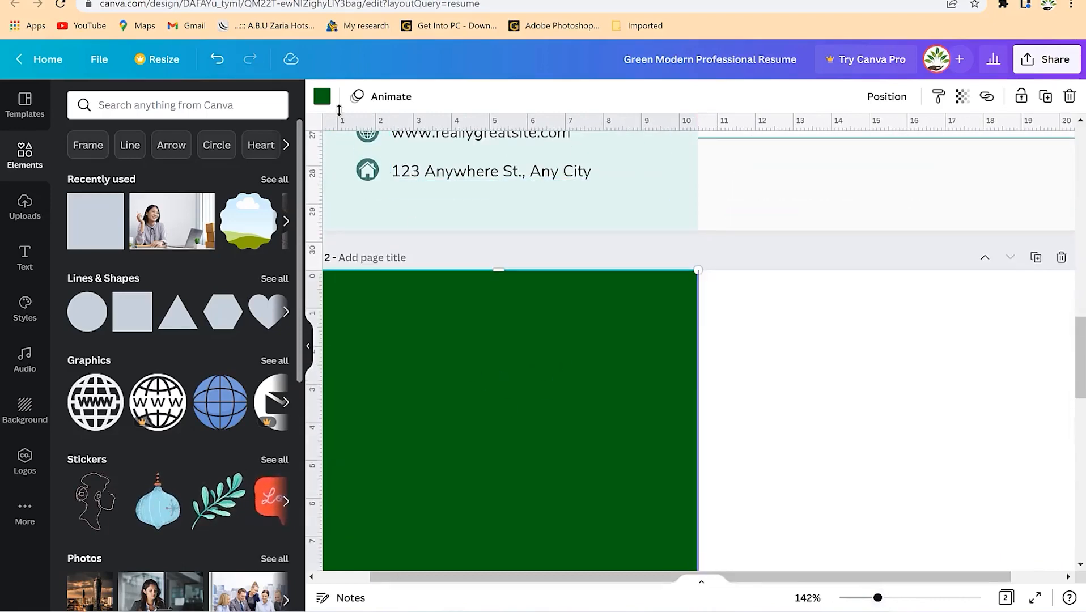
- Colour the rectangle light mint and check it against both pages
click(322, 97)
click(158, 208)
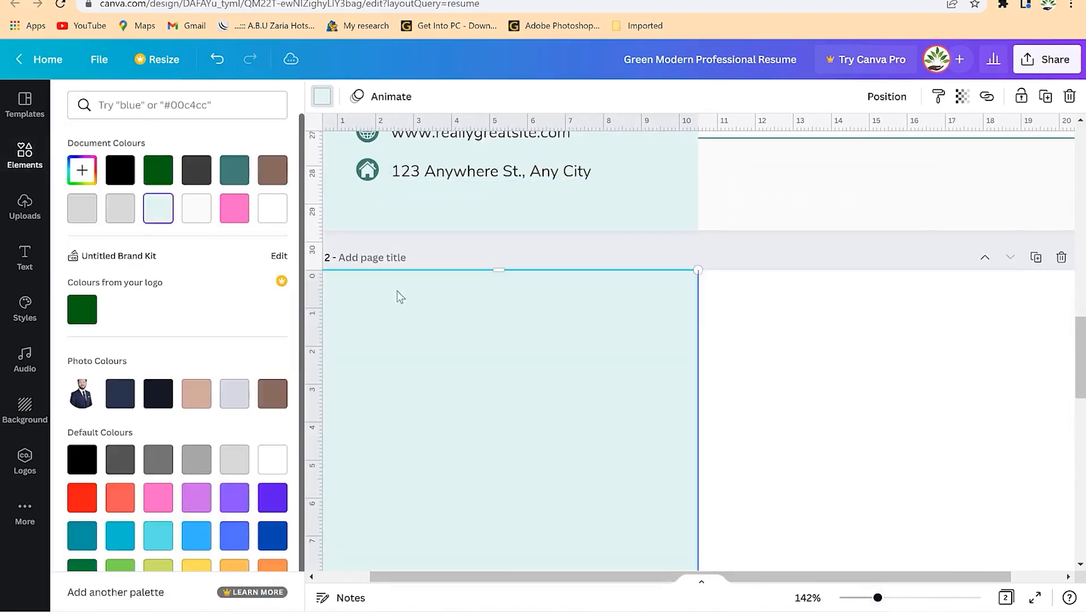
click(820, 454)
scroll(771, 424, down, 4)
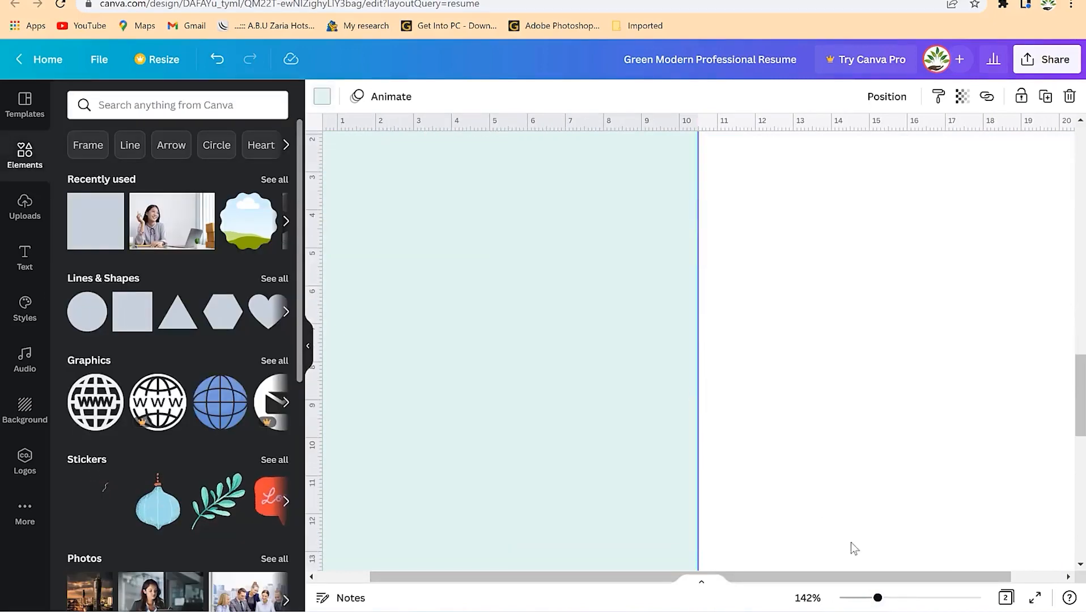
drag(871, 602, 846, 601)
click(748, 339)
scroll(748, 339, up, 3)
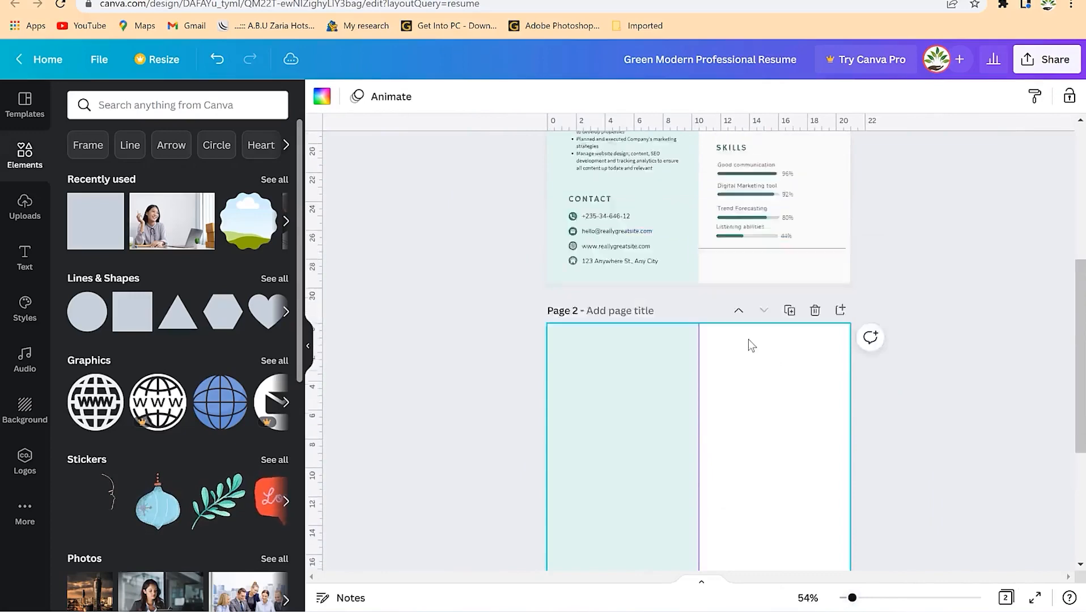
scroll(748, 338, down, 5)
click(623, 255)
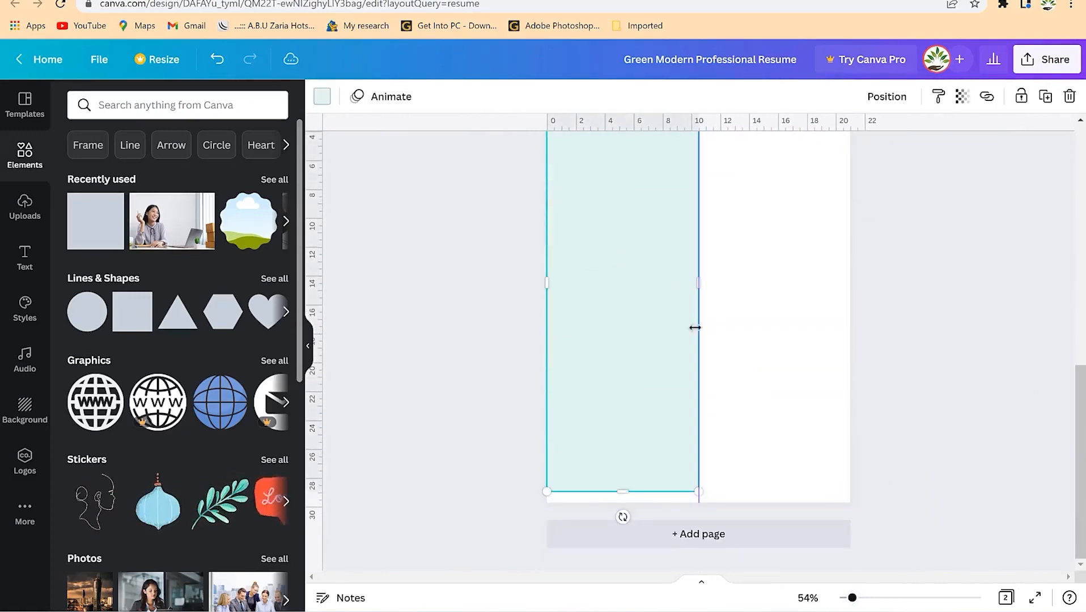
drag(625, 504, 623, 507)
- Paste the Experience heading and job block onto the top of page 2
click(715, 338)
scroll(715, 335, up, 6)
scroll(716, 332, up, 3)
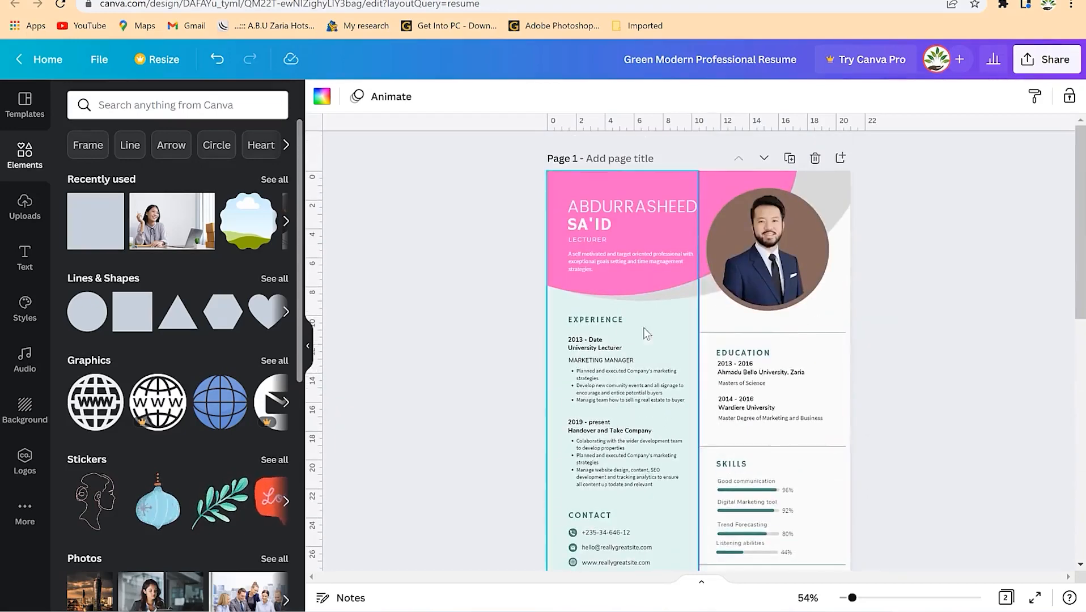
click(611, 320)
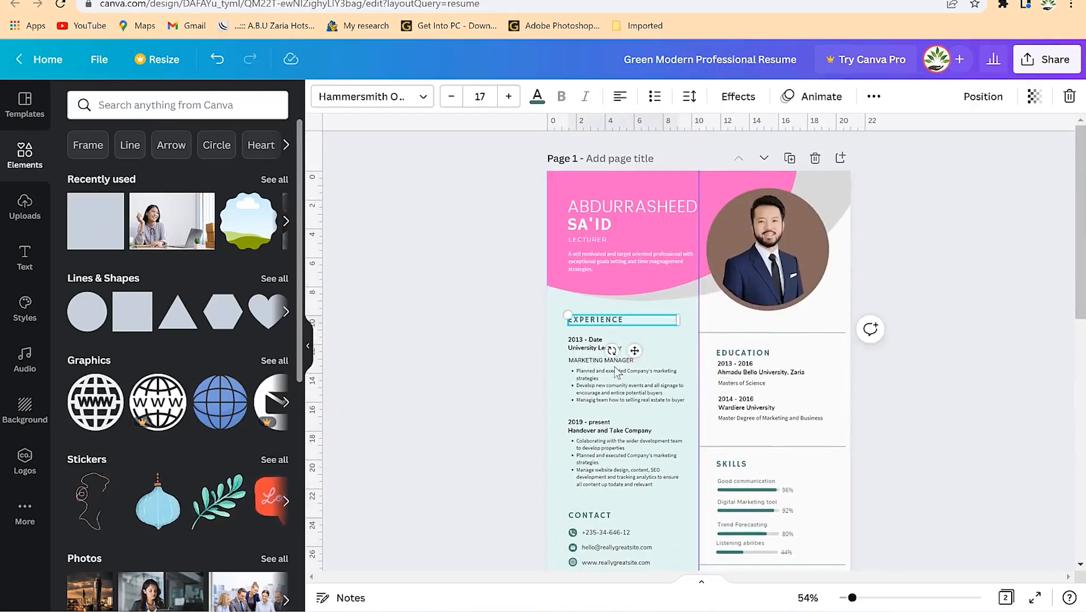
shift+click(639, 388)
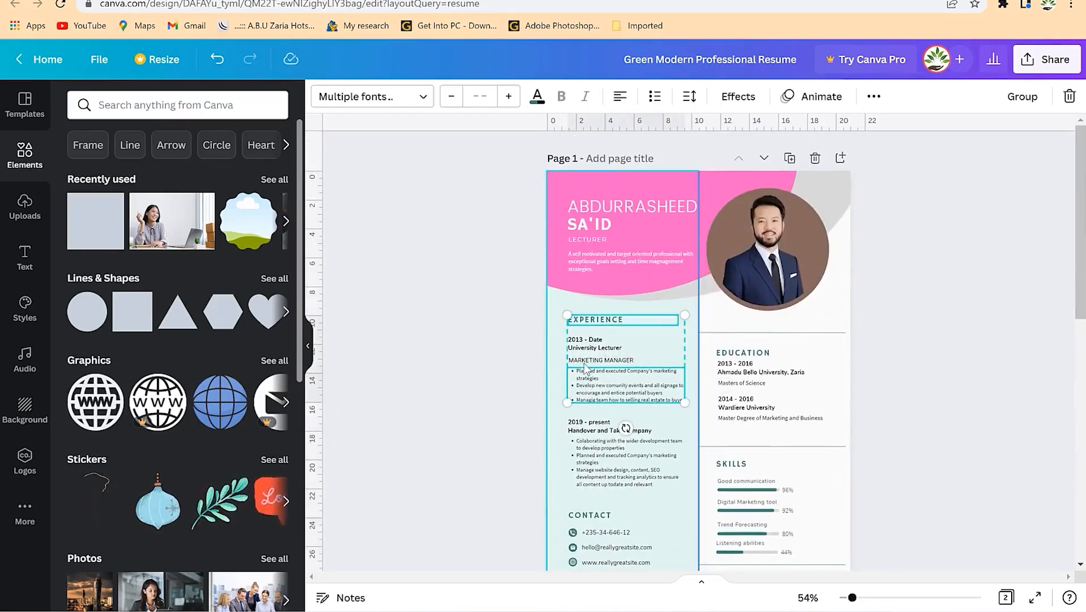
shift+click(590, 361)
shift+click(590, 349)
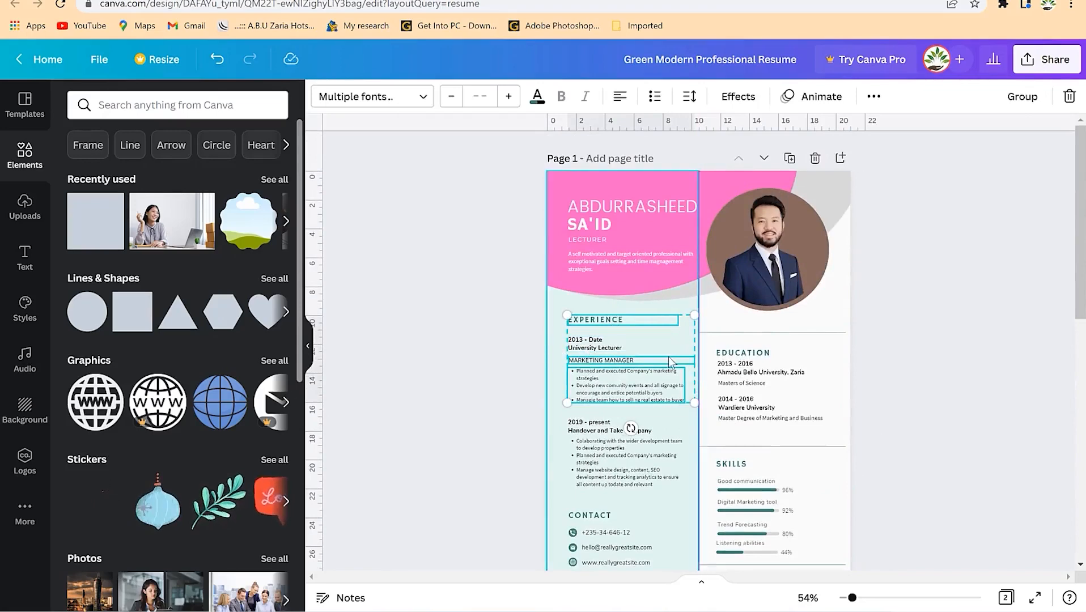
scroll(728, 462, down, 5)
scroll(725, 461, down, 4)
click(593, 190)
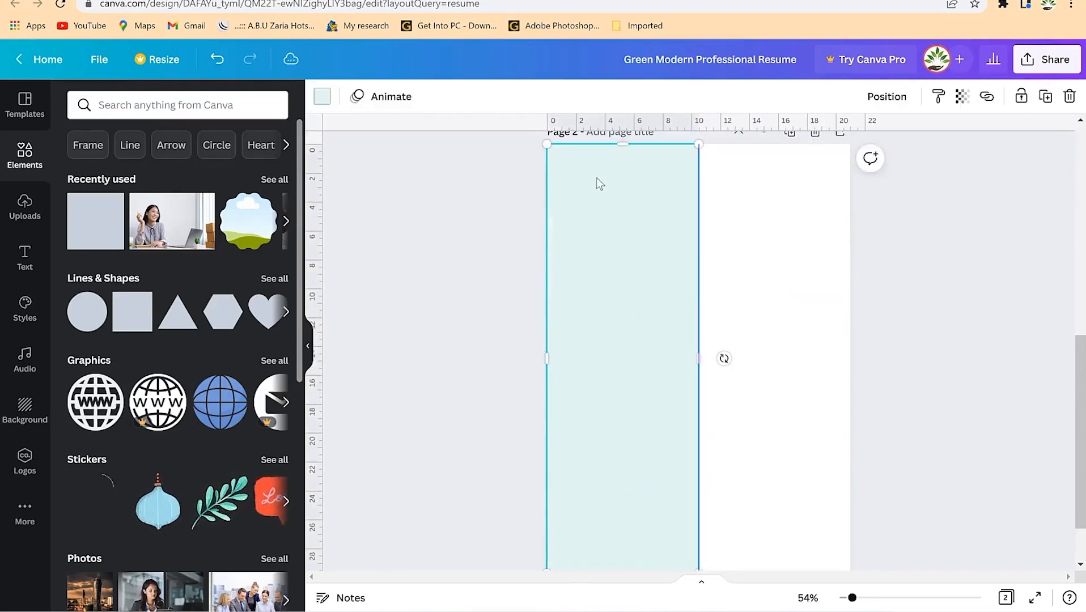
key(ctrl+v)
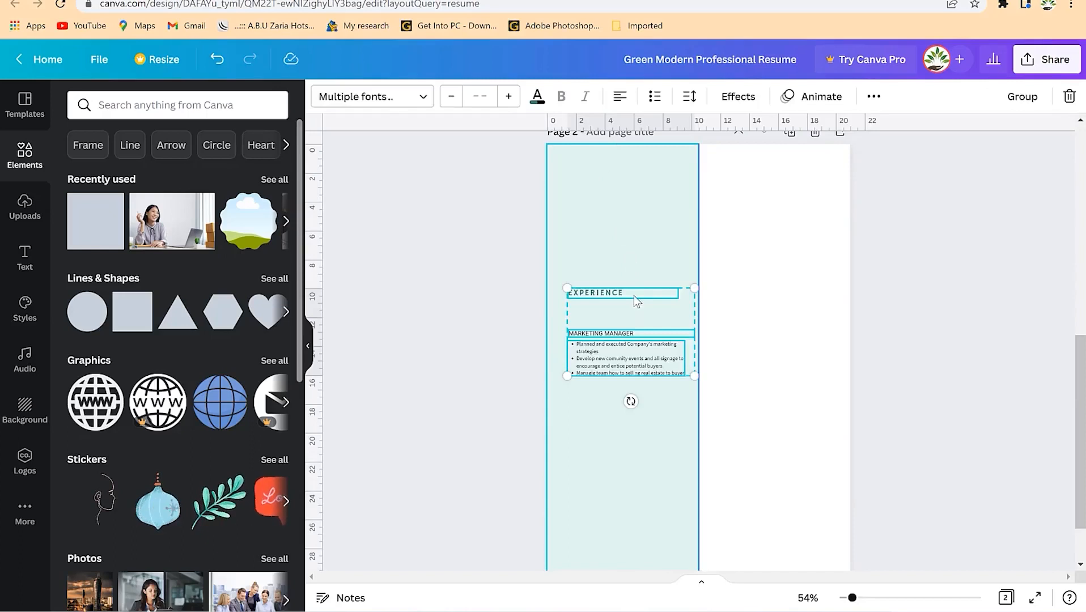
drag(631, 294, 624, 157)
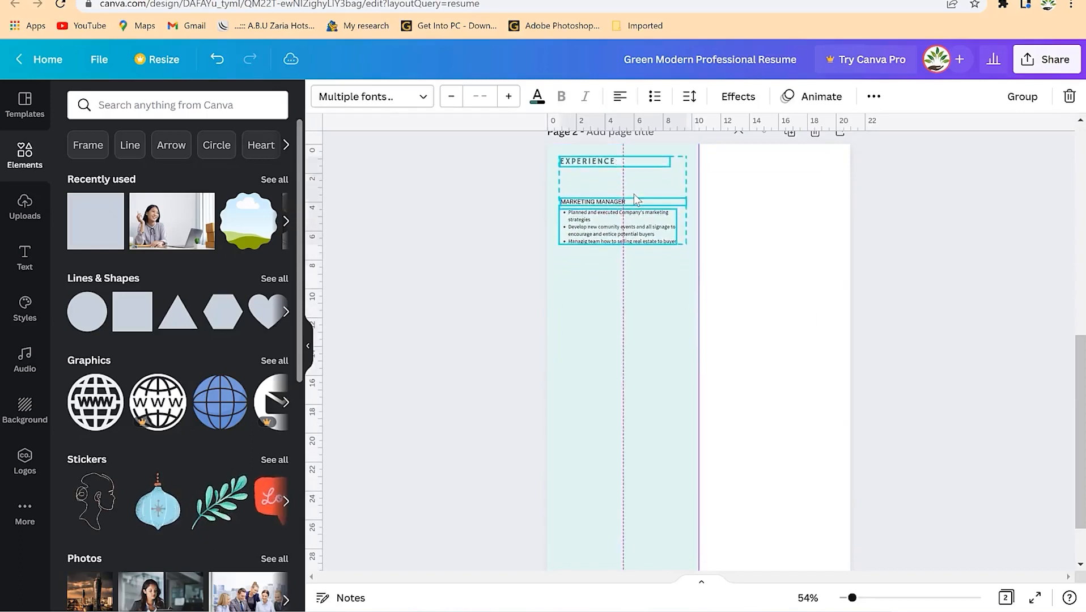
scroll(708, 344, up, 3)
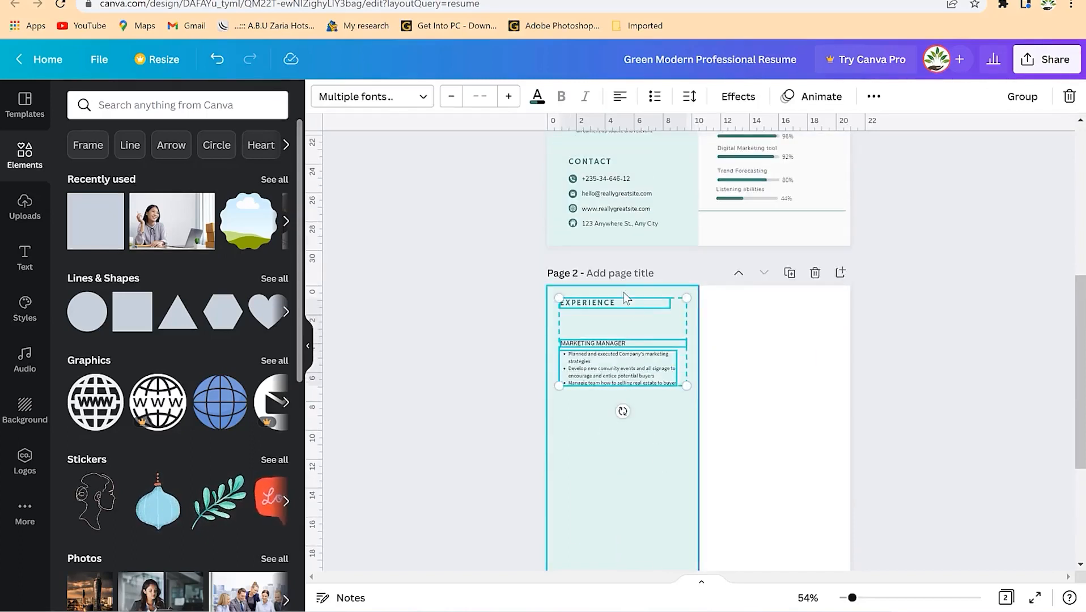
click(655, 394)
- Rename the heading LIST OF PUBLICATIONS, drop the MARKETING MANAGER line, and raise the bullets
click(615, 305)
double_click(615, 305)
text(HIS)
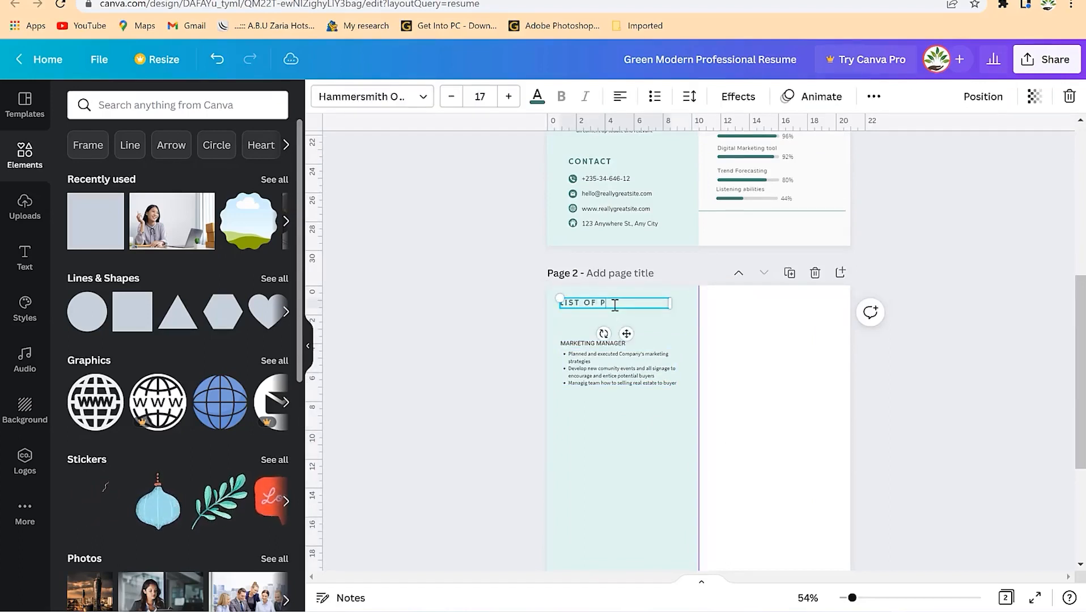
click(587, 367)
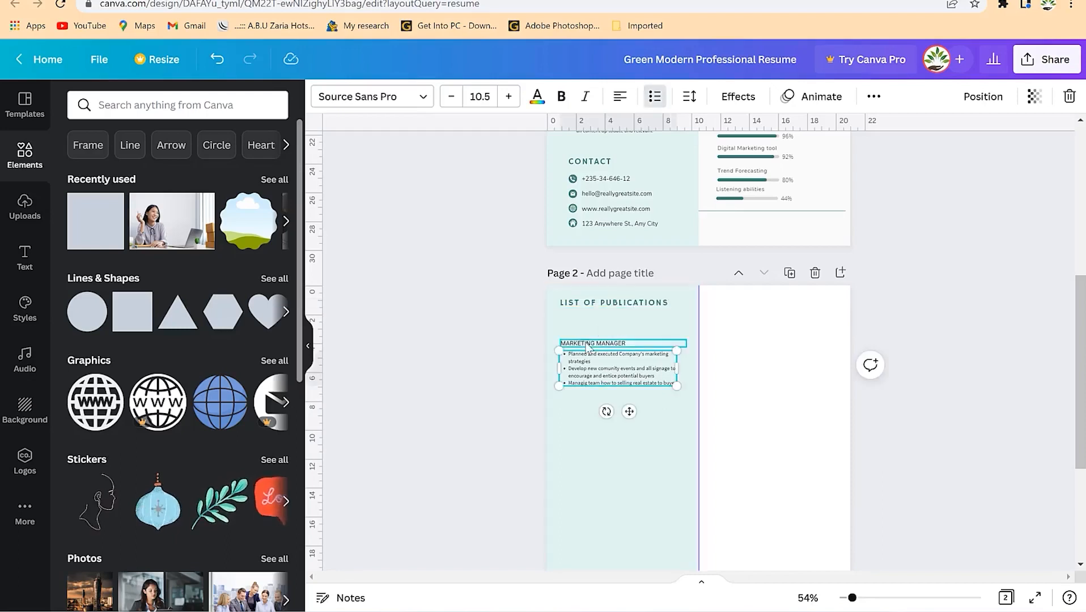
click(587, 344)
key(Delete)
drag(609, 363, 591, 326)
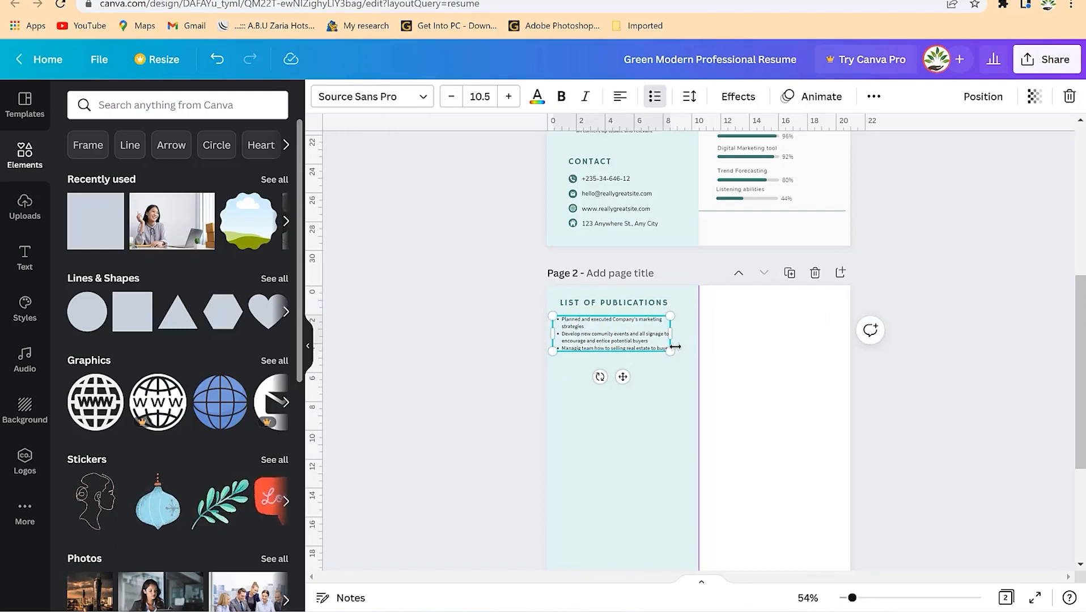
click(640, 438)
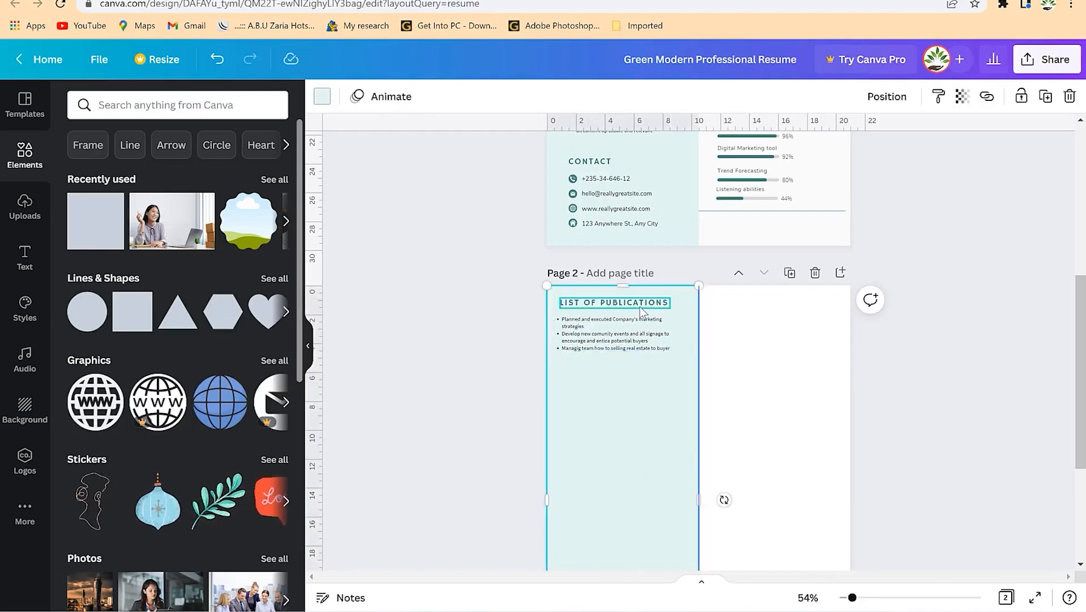
- Duplicate the publications section below it as VOLUNTEER ACTIVITES
click(640, 306)
click(628, 339)
shift+click(643, 305)
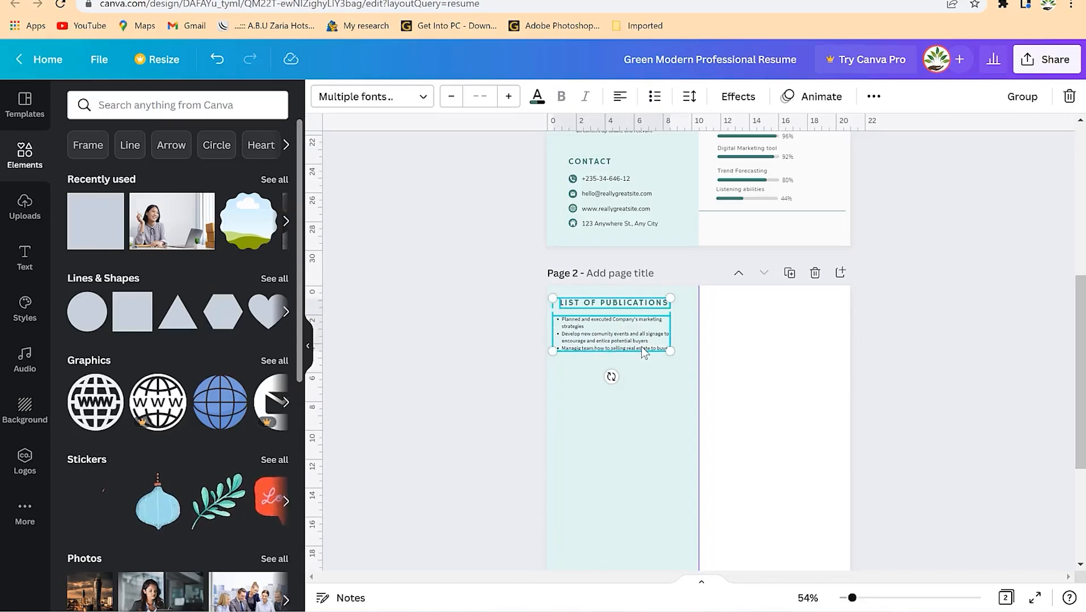
key(ctrl+d)
drag(635, 356, 628, 412)
double_click(642, 377)
text(WOLUNTEER ACTIVITIES)
click(679, 475)
- Duplicate the volunteer section below it to create the REFREES section
click(648, 422)
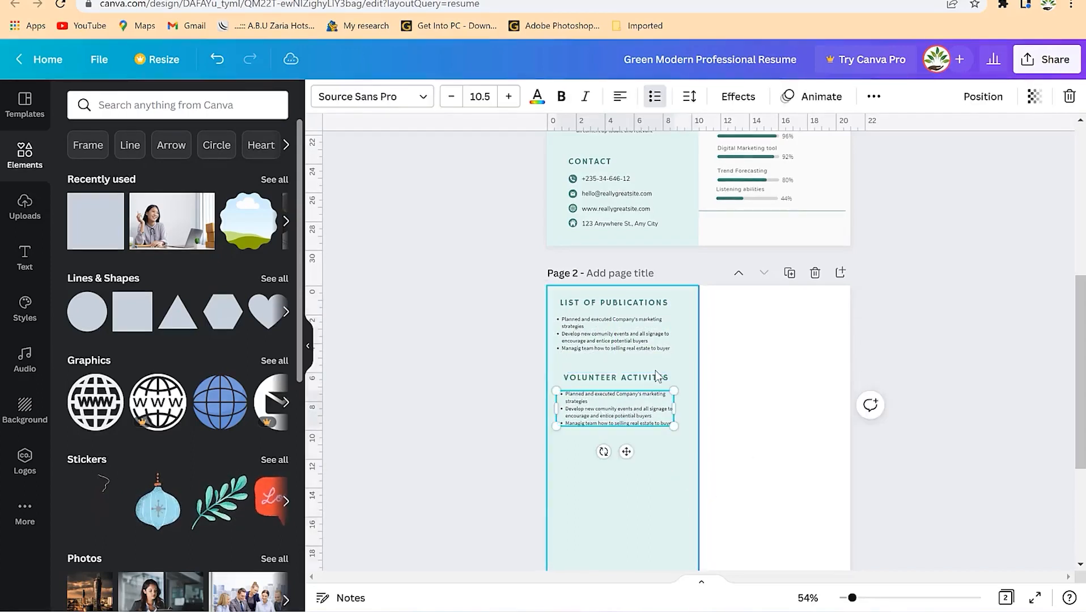
shift+click(656, 376)
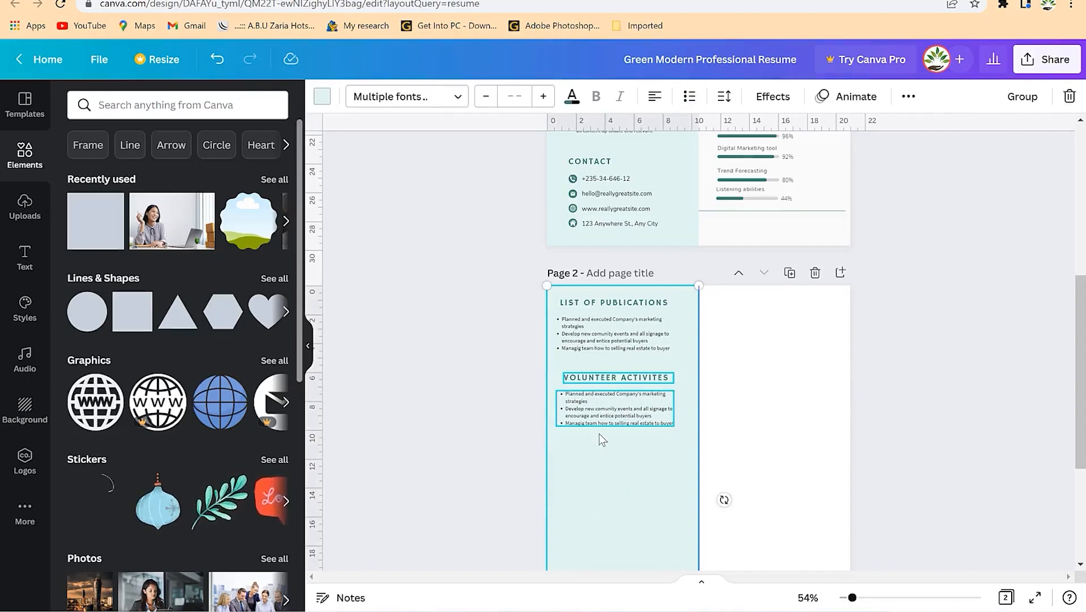
key(ctrl+z)
shift+click(634, 378)
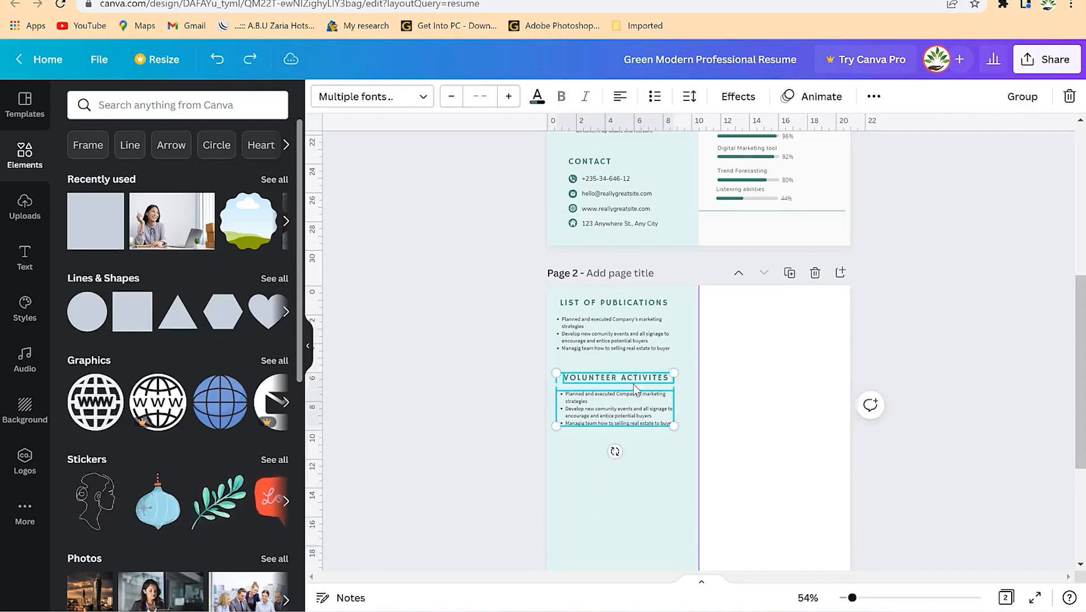
key(ctrl+d)
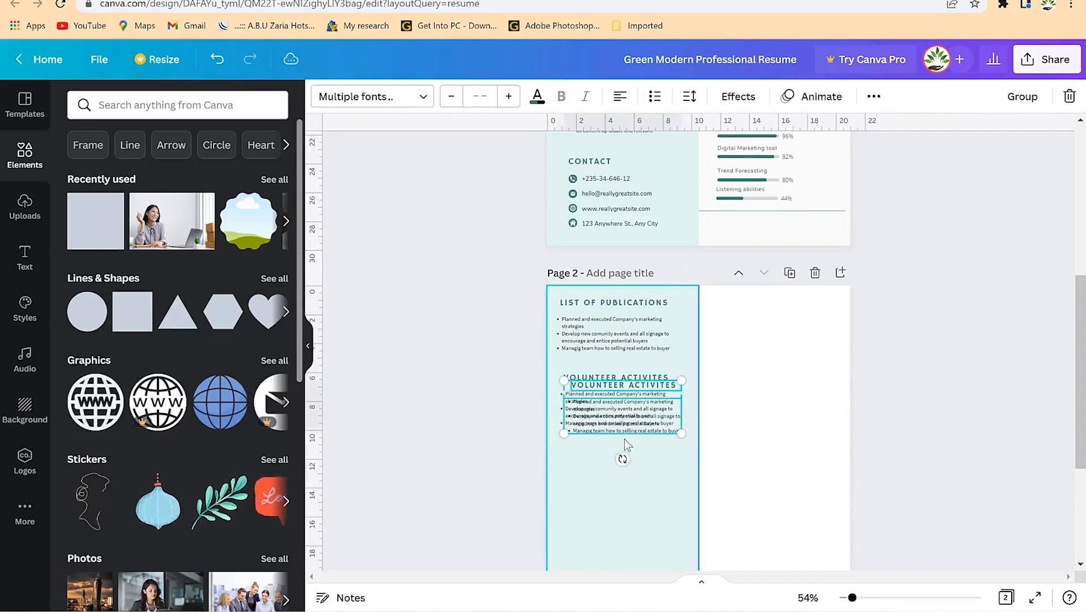
drag(628, 425, 622, 492)
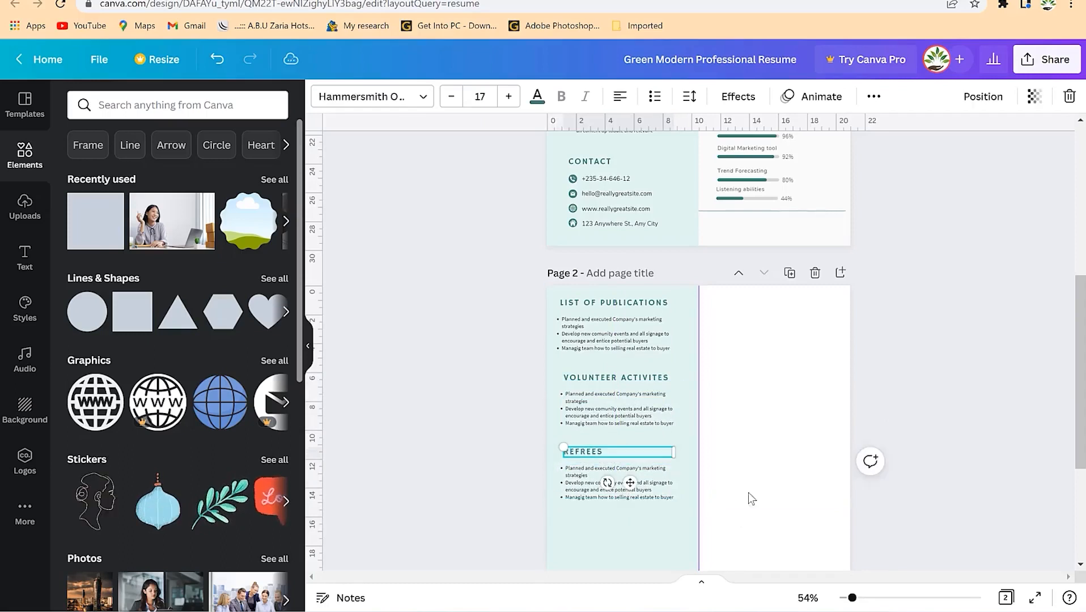
click(748, 493)
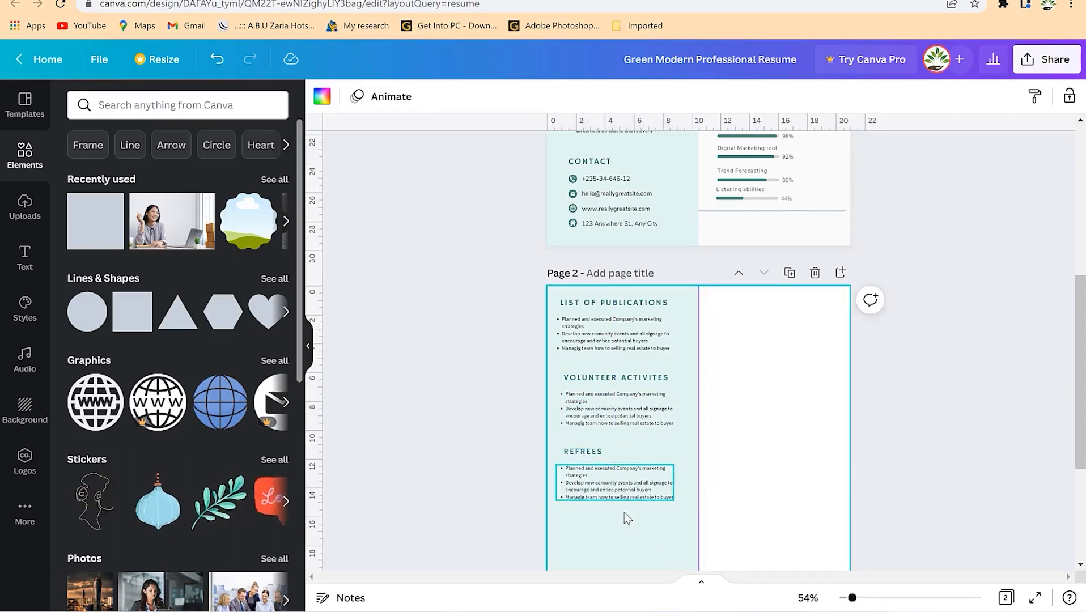
scroll(631, 479, down, 3)
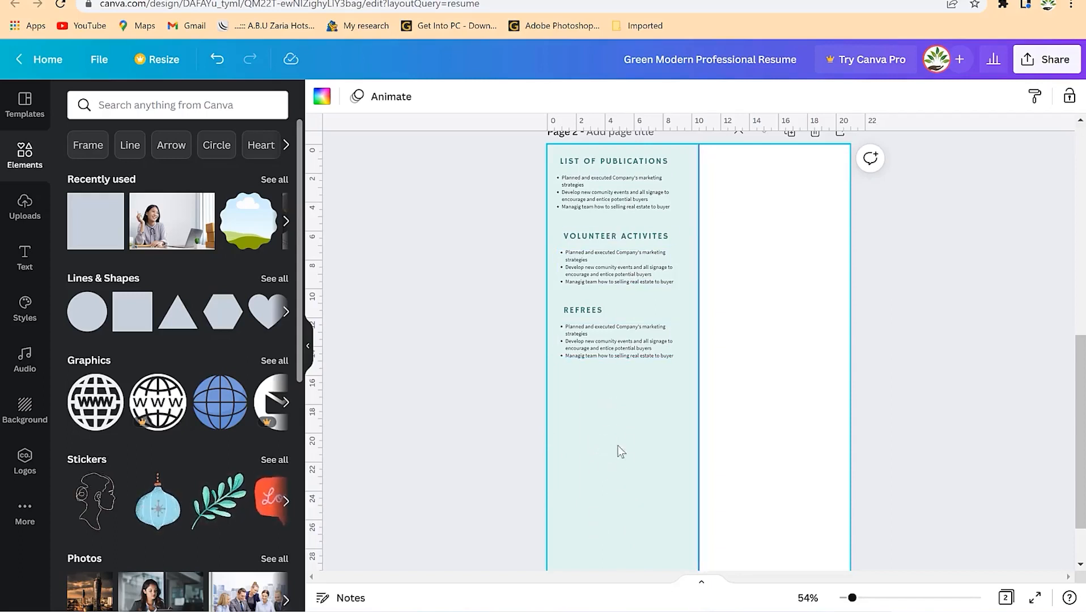
scroll(662, 385, up, 4)
scroll(751, 450, down, 4)
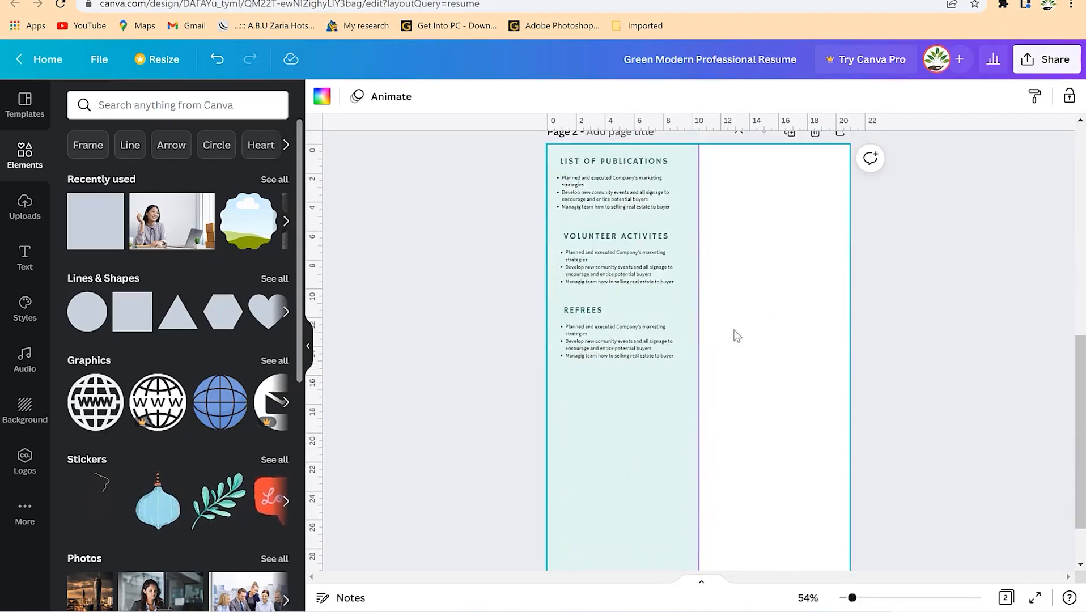
scroll(739, 328, up, 1)
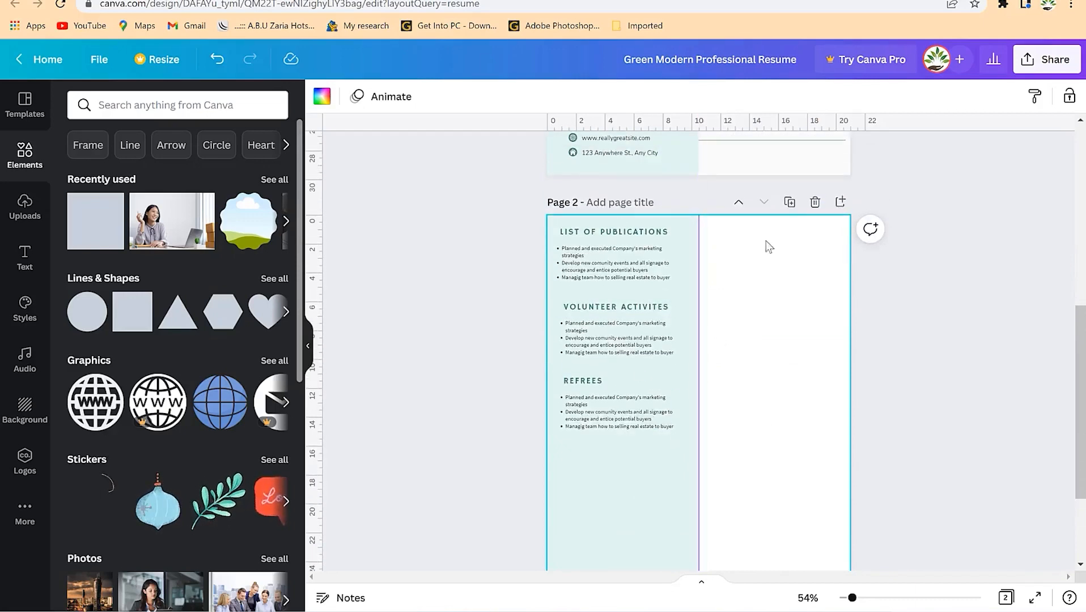
scroll(691, 326, up, 8)
scroll(708, 338, down, 4)
scroll(707, 338, up, 3)
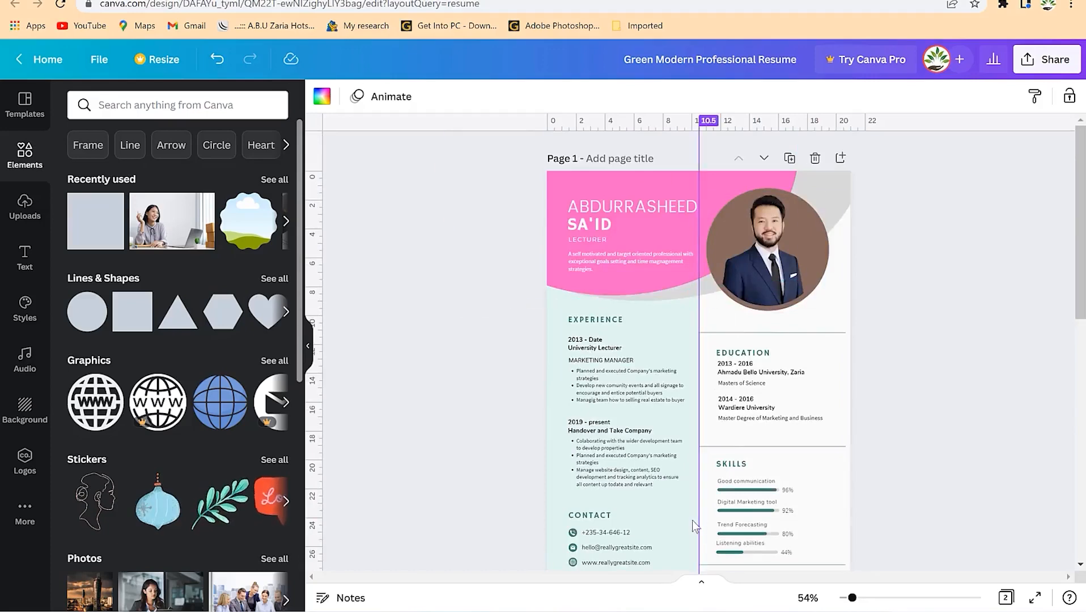
scroll(703, 510, down, 5)
scroll(711, 458, down, 3)
scroll(709, 456, up, 8)
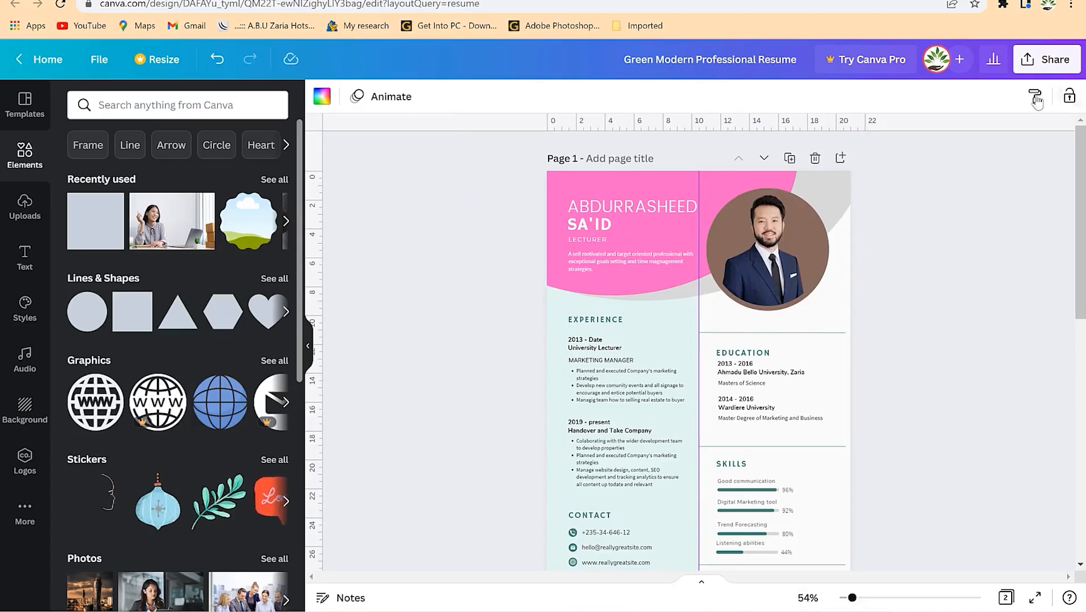
- Download the two-page resume as PDF Print with all pages included
click(1046, 67)
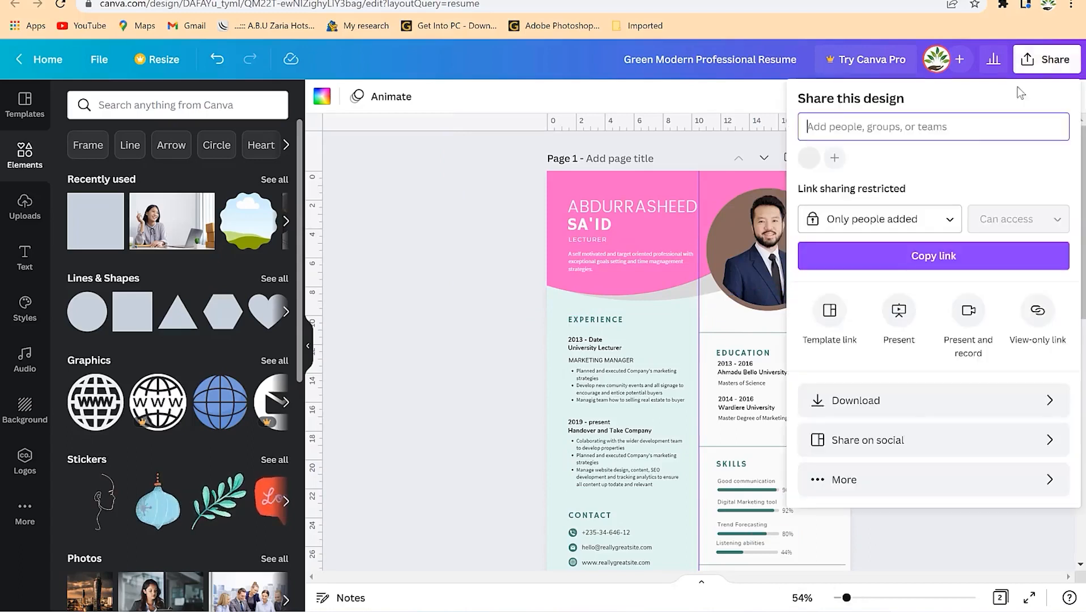
click(906, 406)
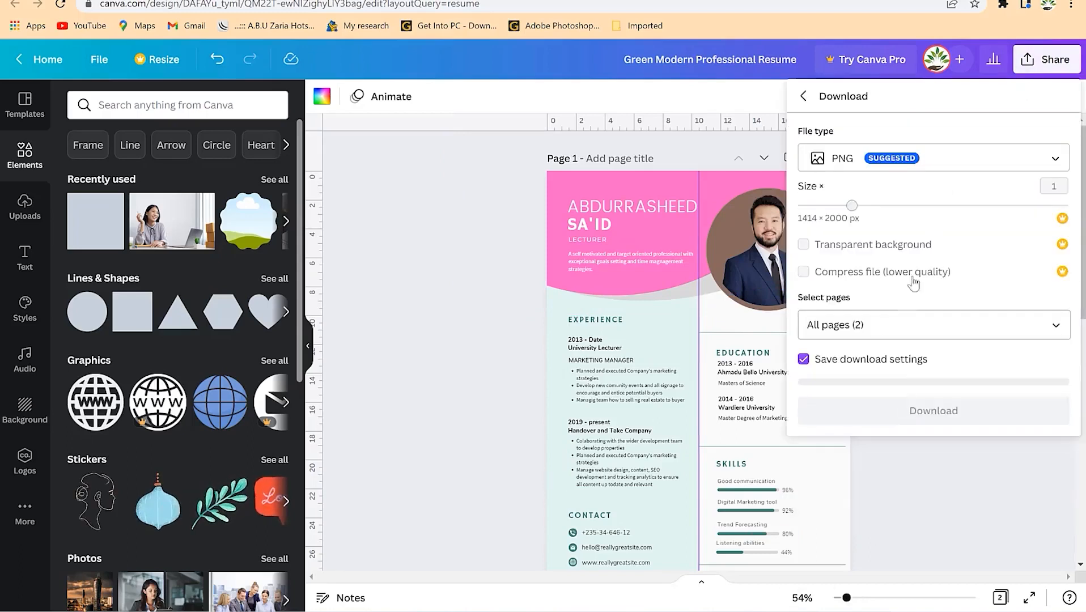
click(941, 163)
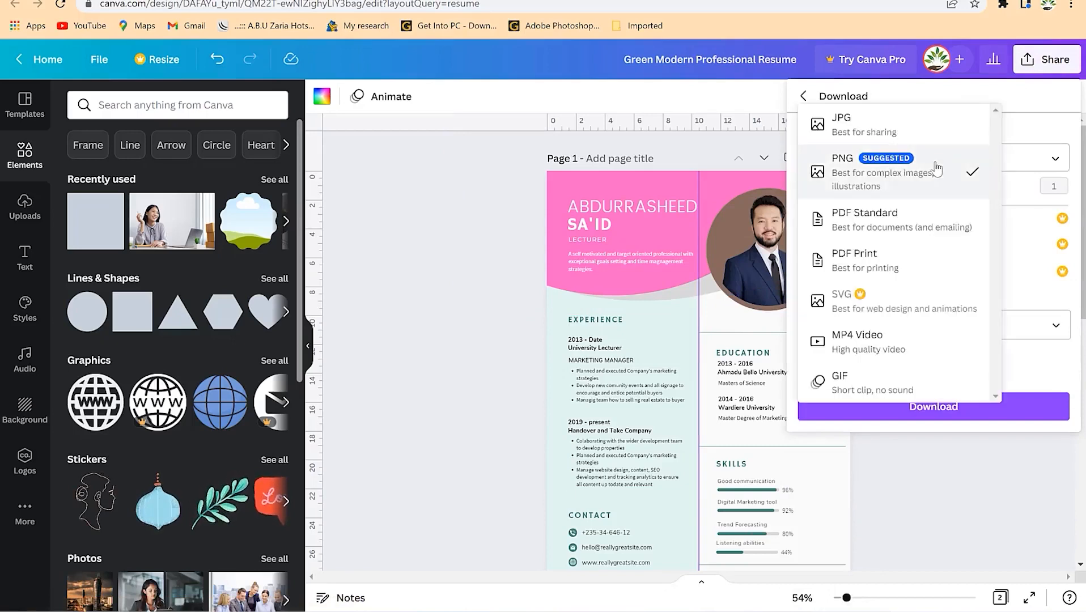
click(849, 259)
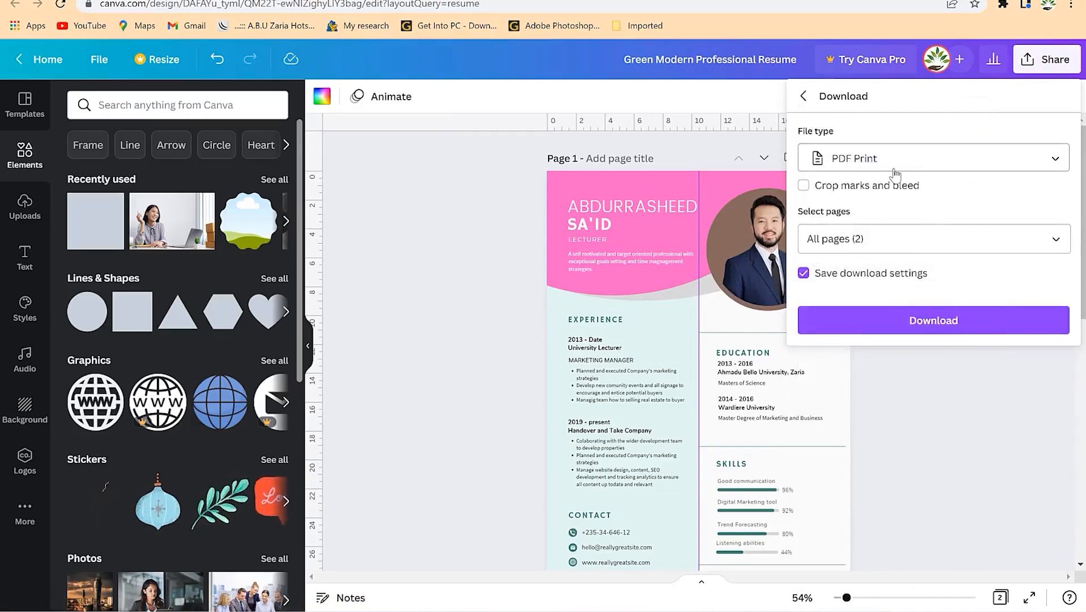
click(936, 243)
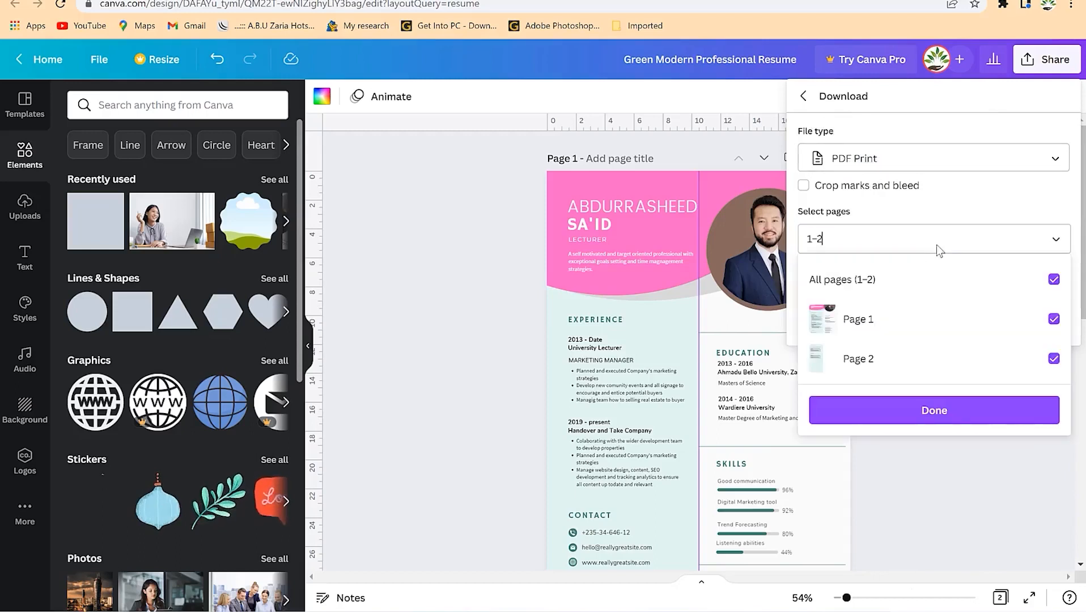
click(976, 415)
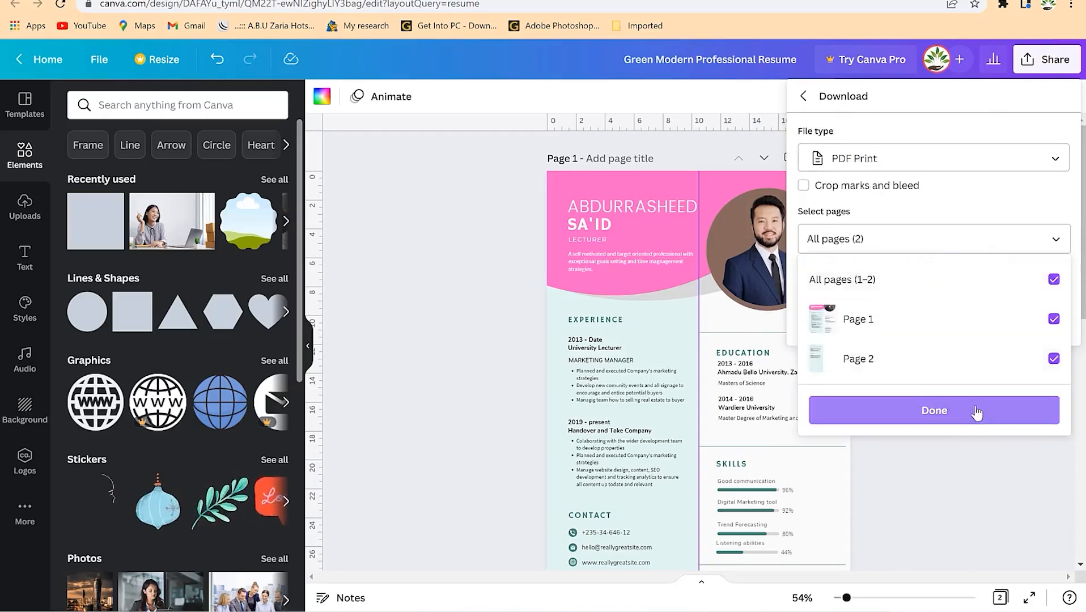
click(944, 417)
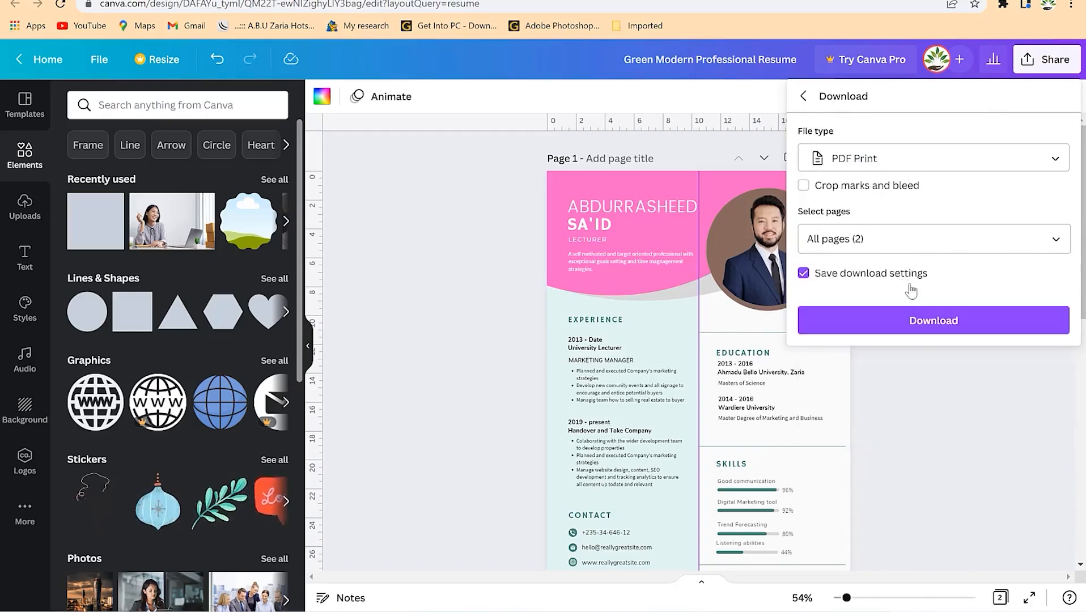
click(949, 325)
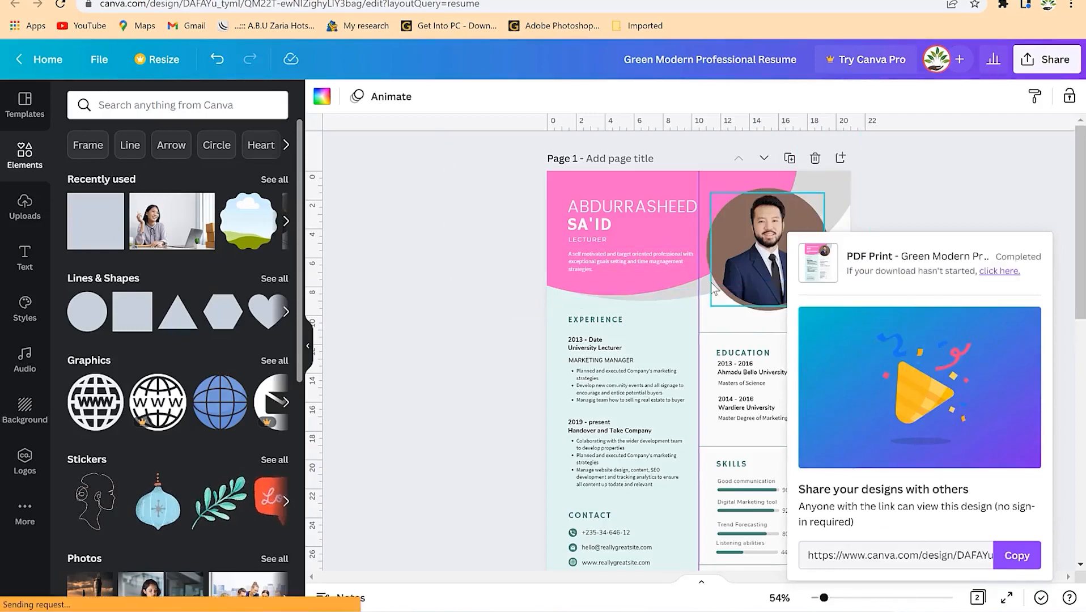
- Save Green Modern Professional Resume.pdf and open it from the Downloads Documents folder
click(538, 356)
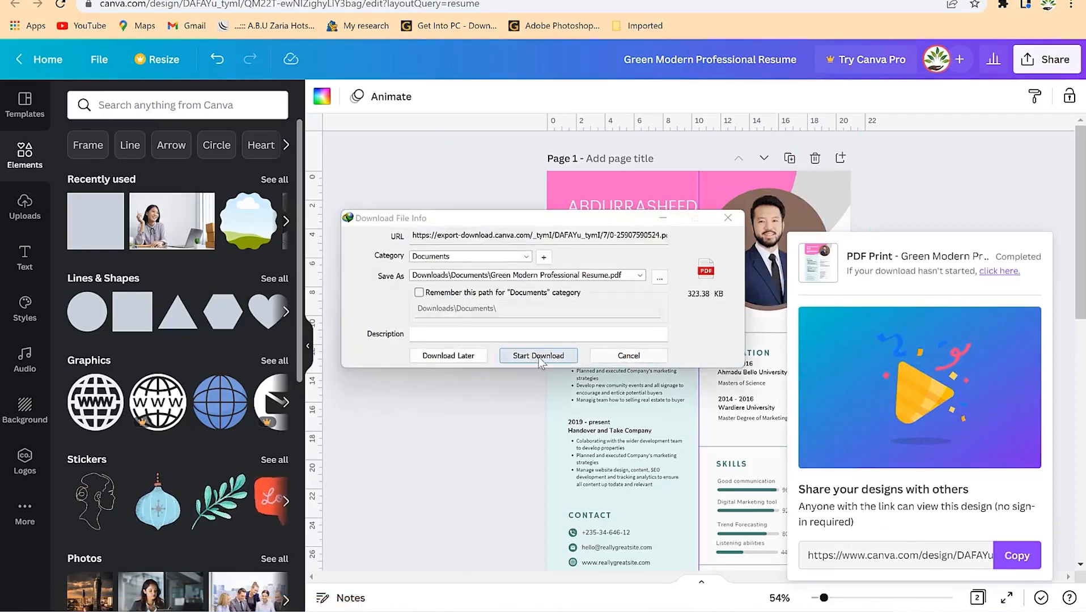
click(568, 338)
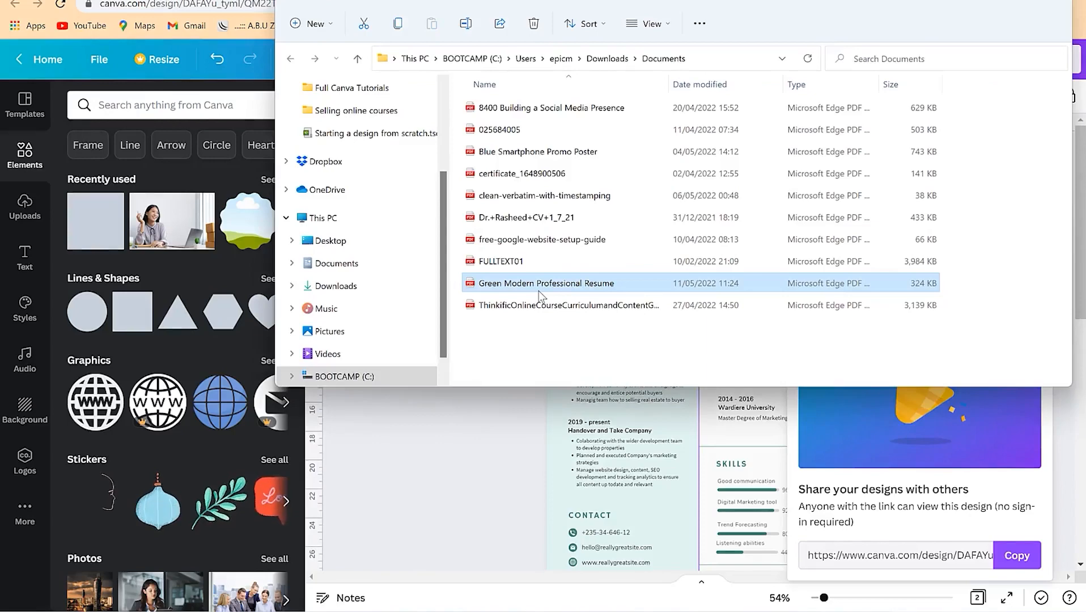
double_click(539, 290)
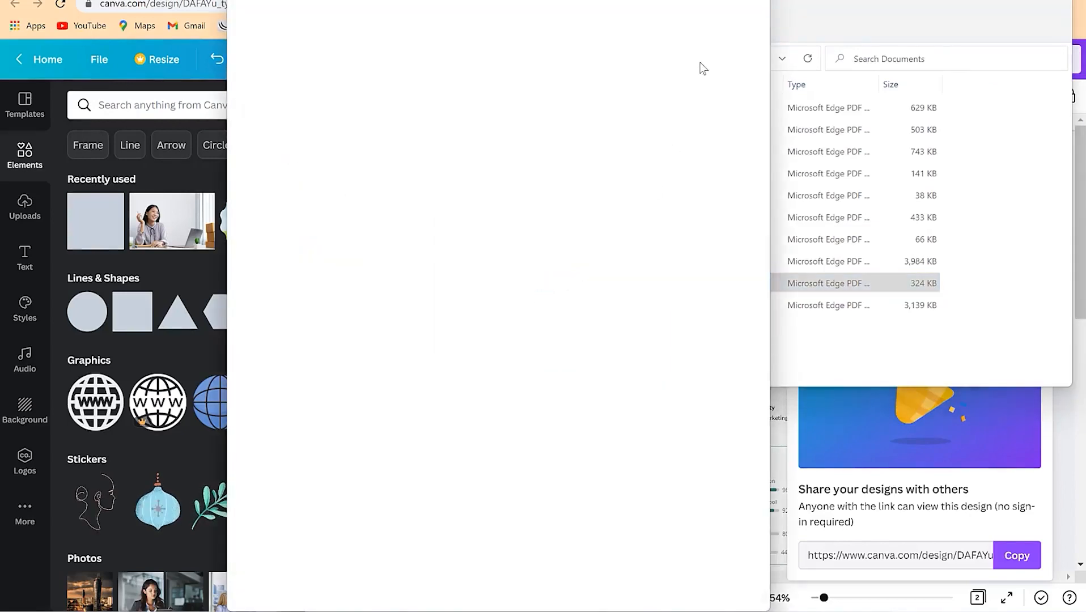
- Scroll through both pages of the resume PDF in Edge, then close Edge and the folder window
scroll(604, 306, down, 10)
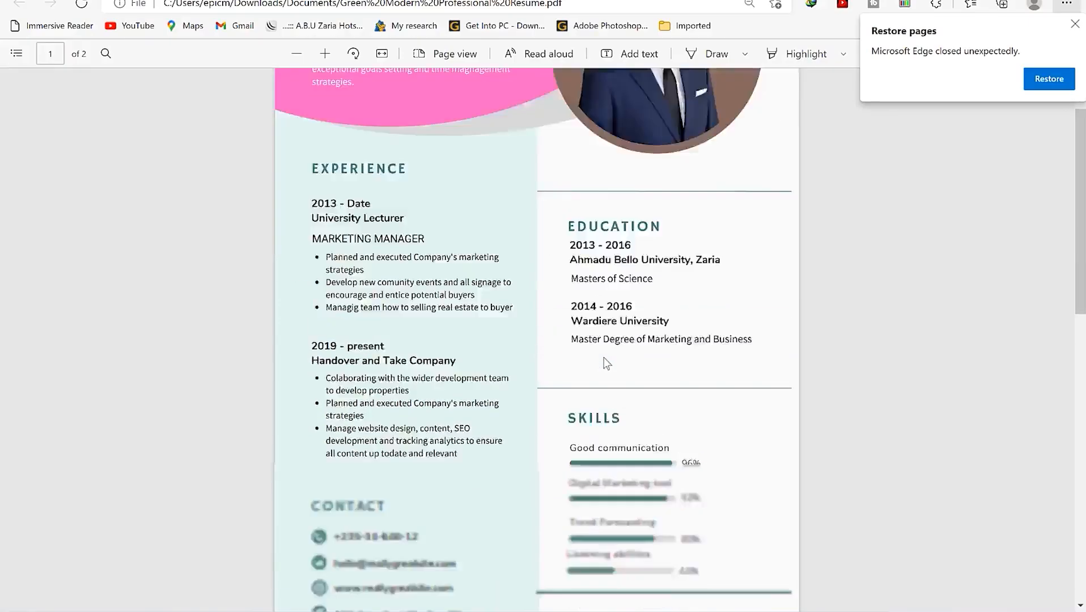
scroll(604, 356, up, 9)
scroll(638, 293, up, 2)
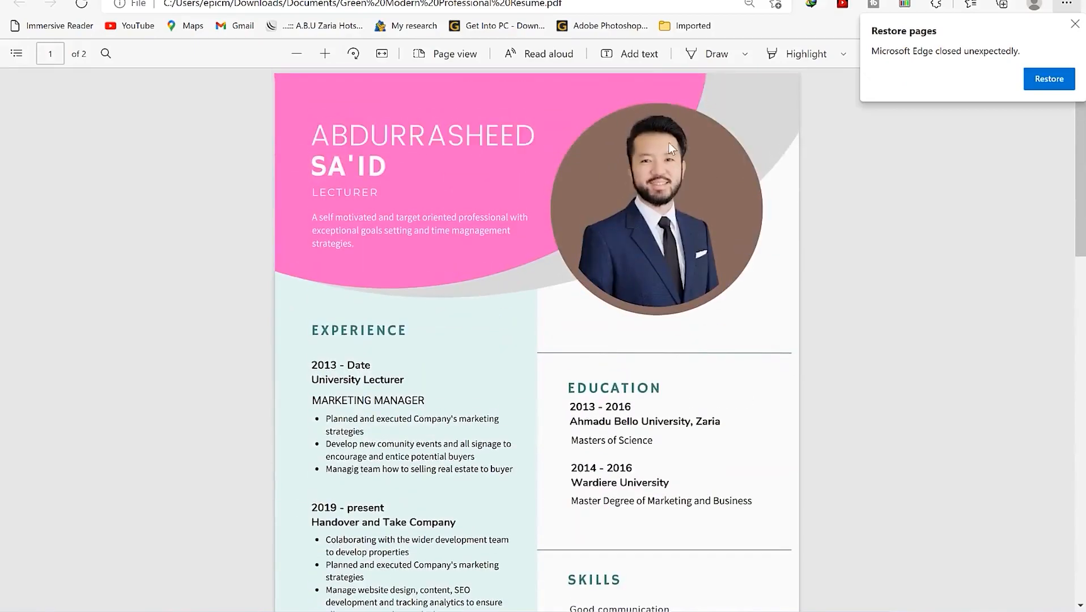
scroll(650, 292, down, 9)
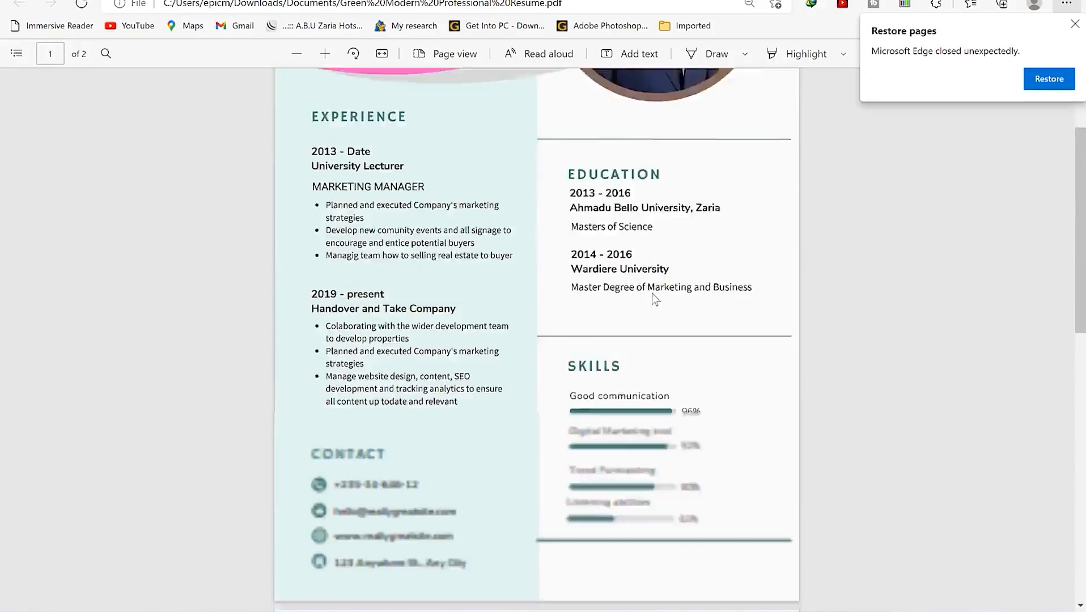
scroll(651, 295, up, 6)
scroll(651, 295, up, 3)
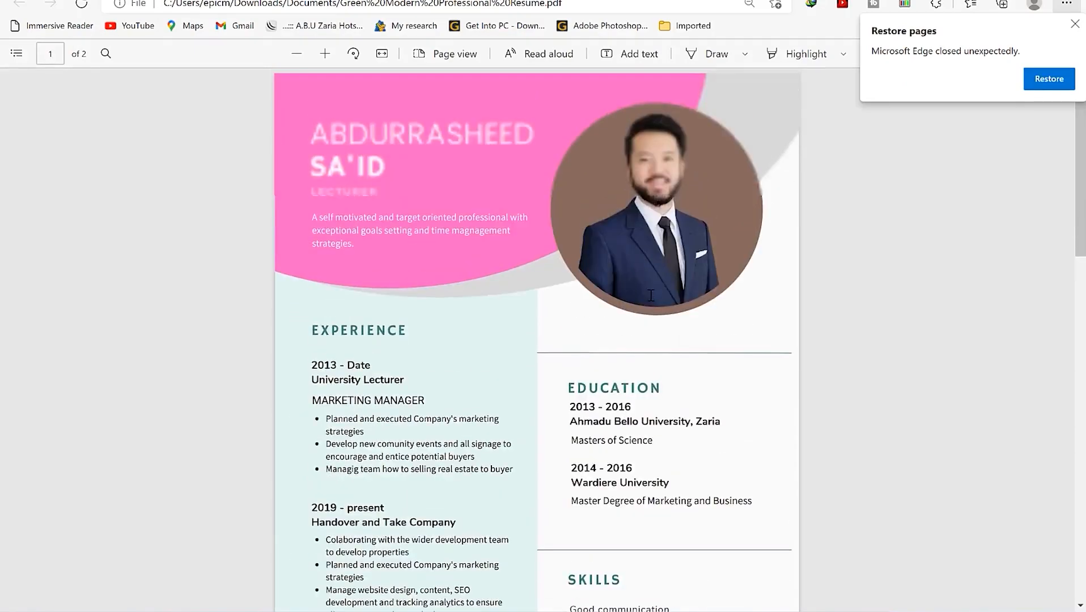
scroll(604, 355, down, 5)
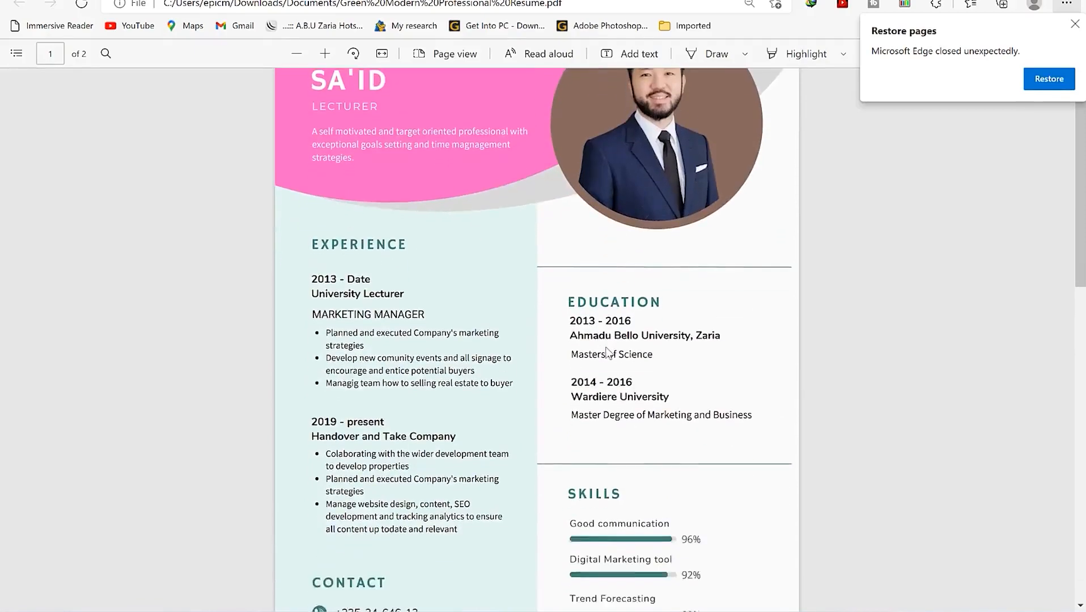
scroll(603, 329, down, 10)
scroll(603, 328, up, 5)
scroll(602, 330, up, 9)
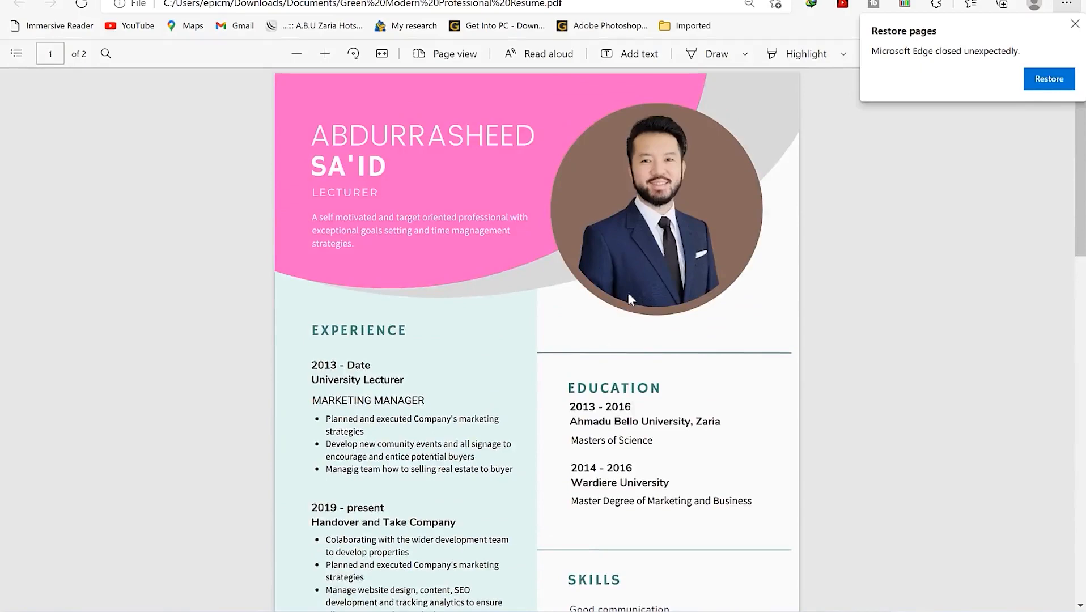
scroll(568, 446, down, 5)
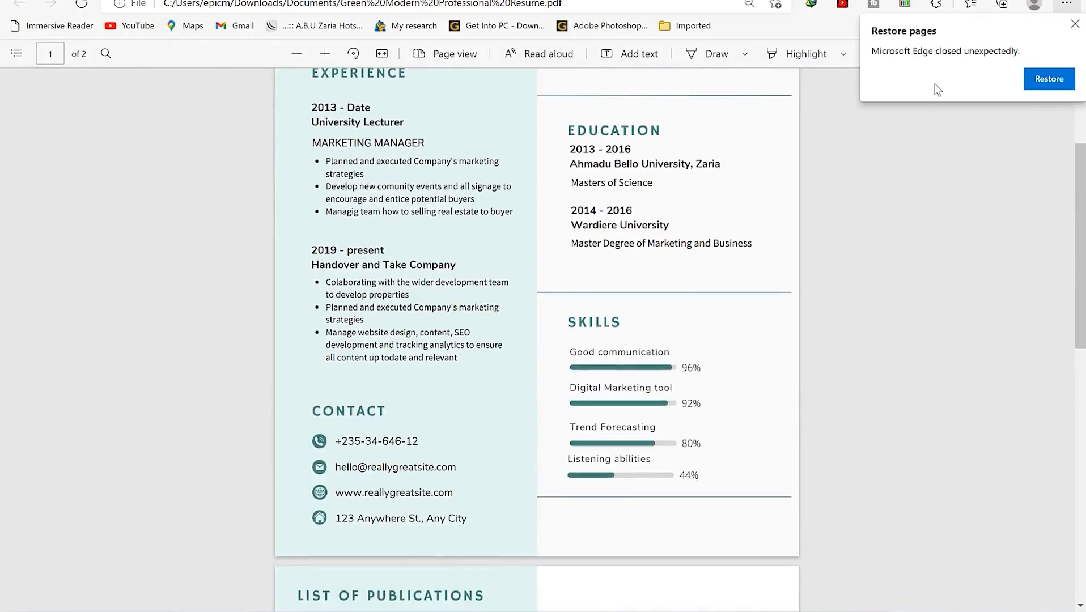
click(1005, 1)
click(1002, 1)
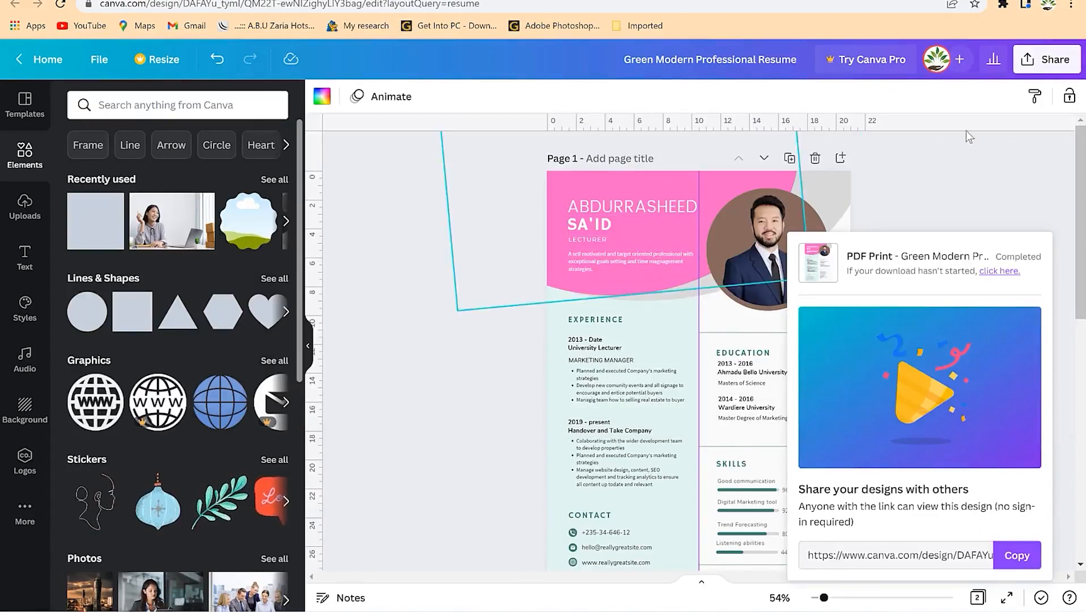
- Retitle the resume design as the owner's name followed by 'CV'
click(623, 56)
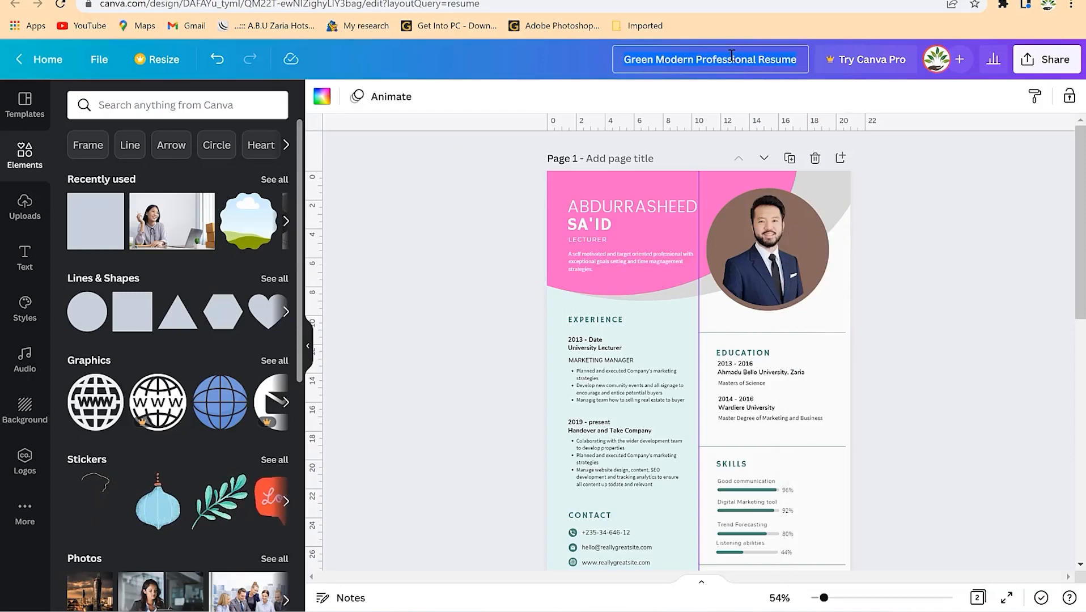
text(Rasheed CV)
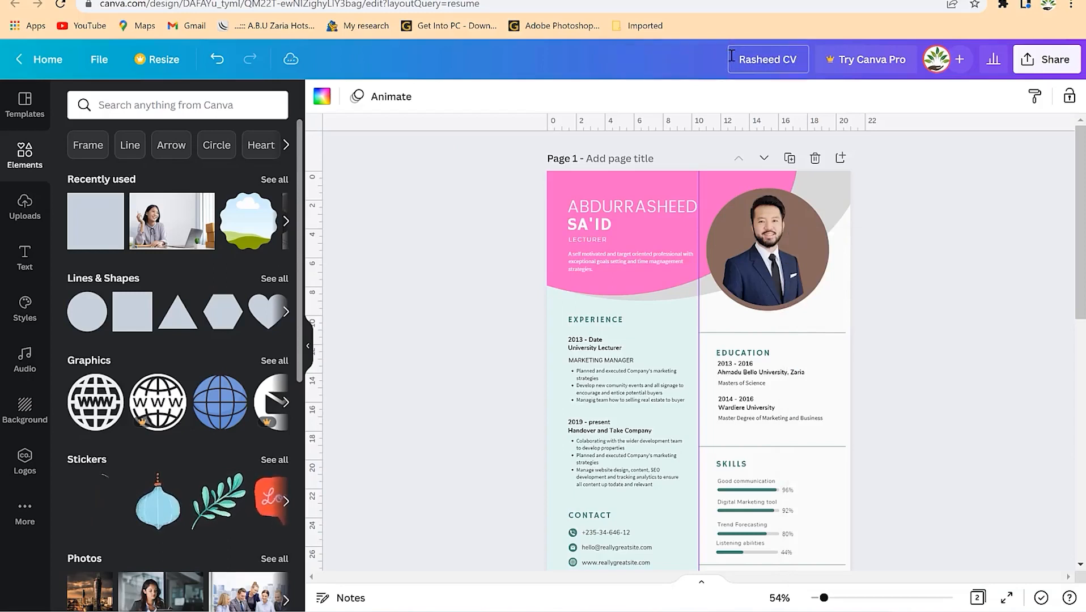
click(875, 94)
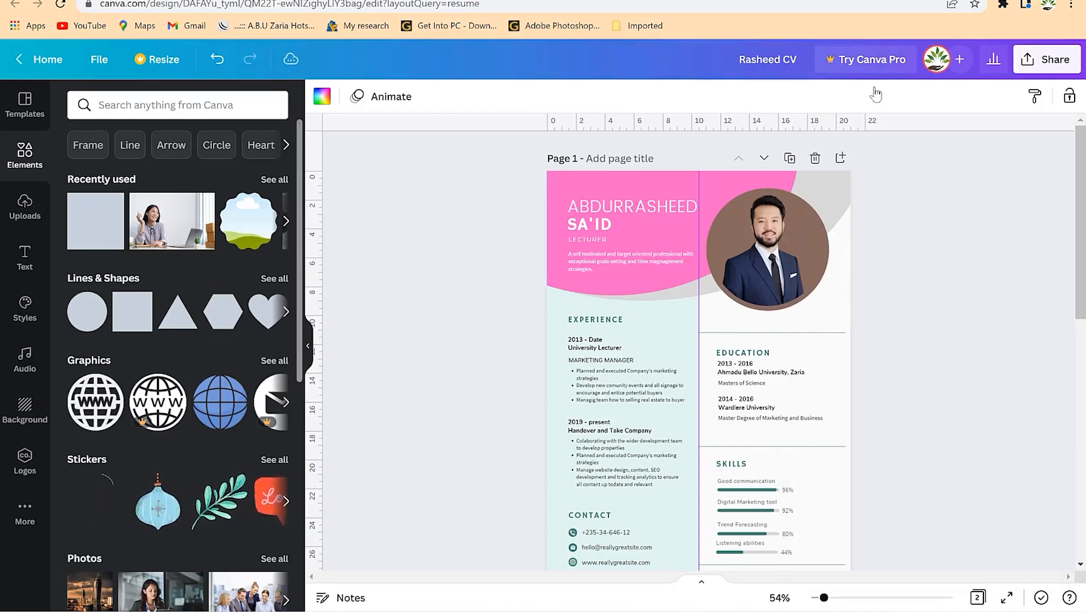
click(978, 201)
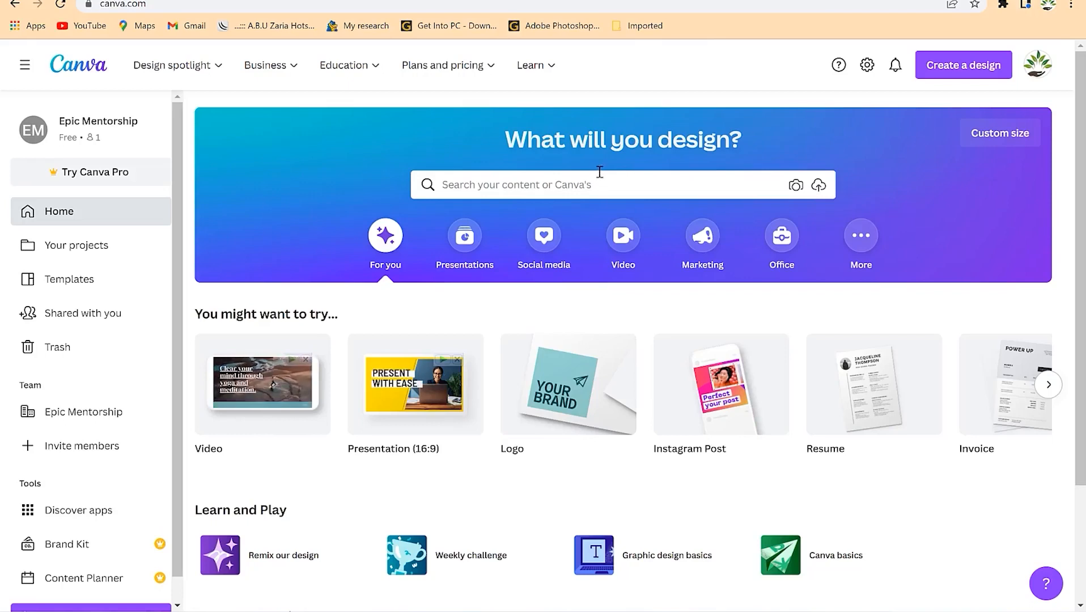
- Search 'photobook' and choose Photo Book templates at 25 × 20 cm
click(574, 189)
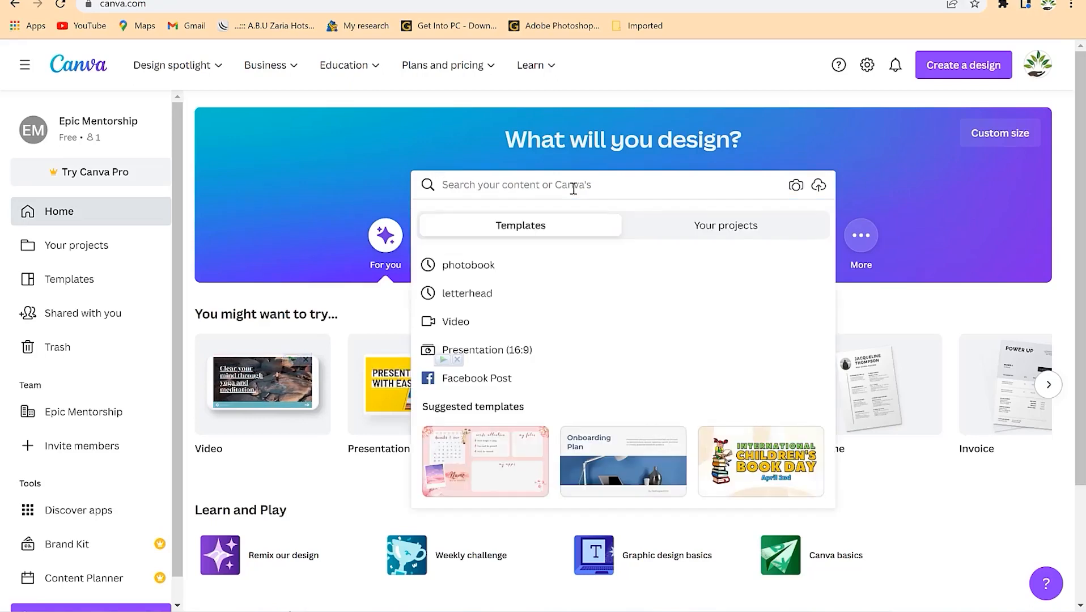
text(photobook)
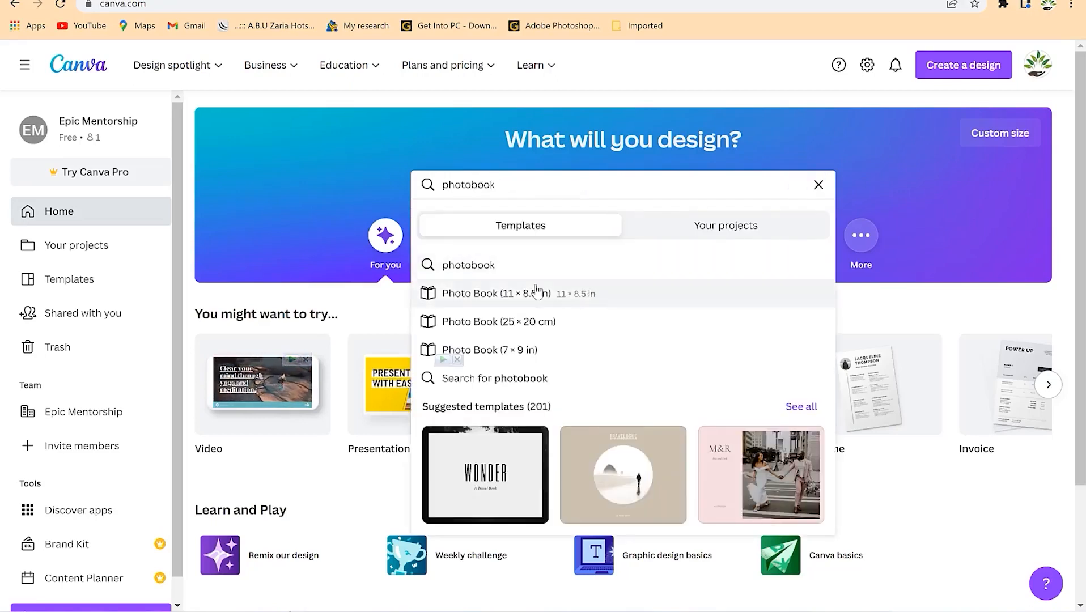
click(553, 321)
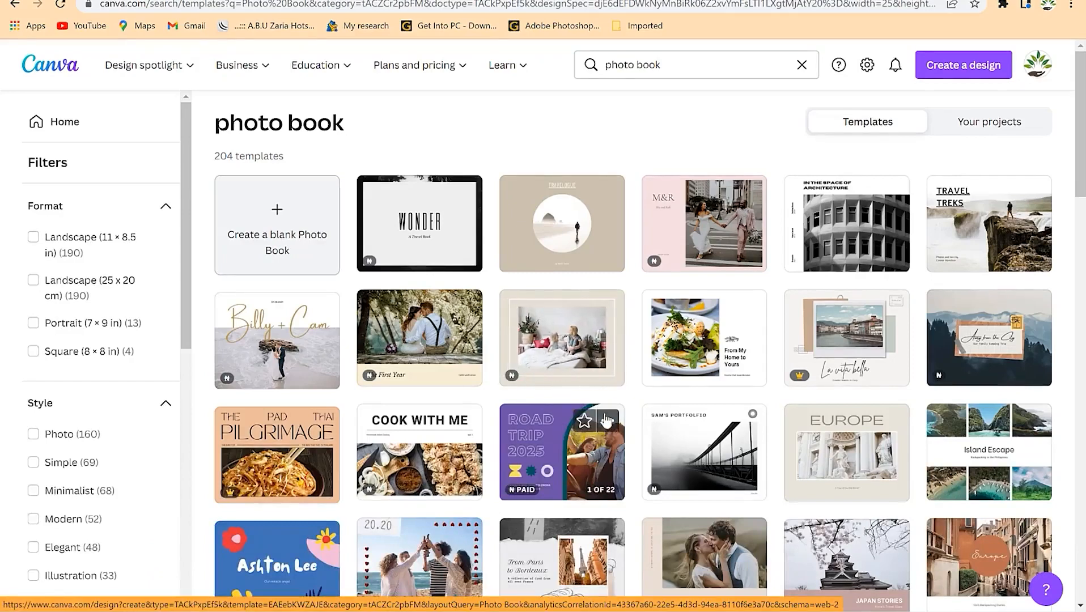
- Open the Green and Cream Delicate Family Photo Book template from the results
scroll(683, 318, down, 1)
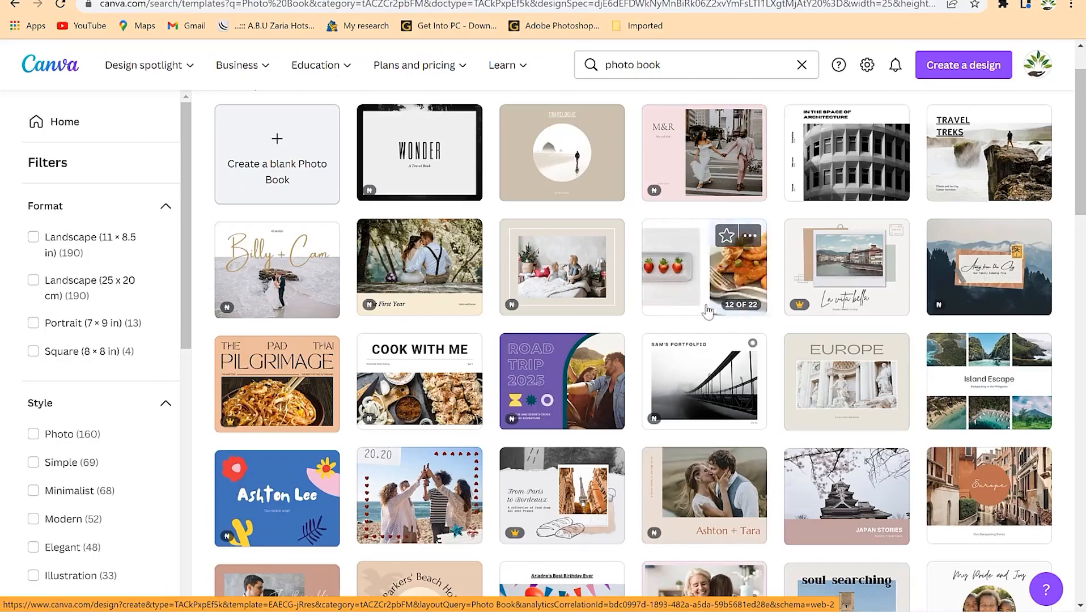
scroll(686, 284, down, 5)
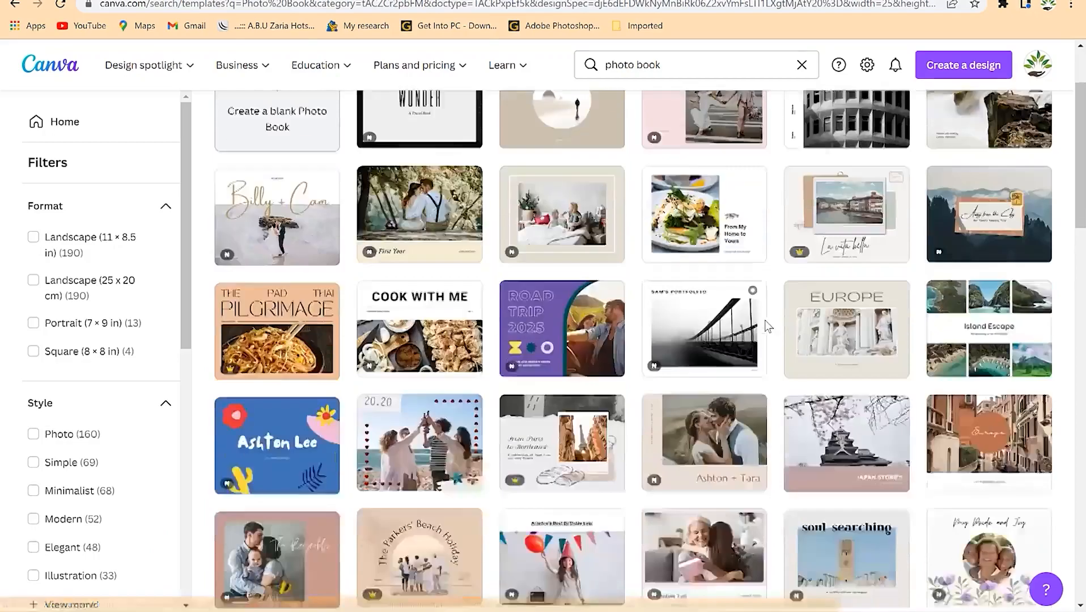
scroll(519, 421, down, 5)
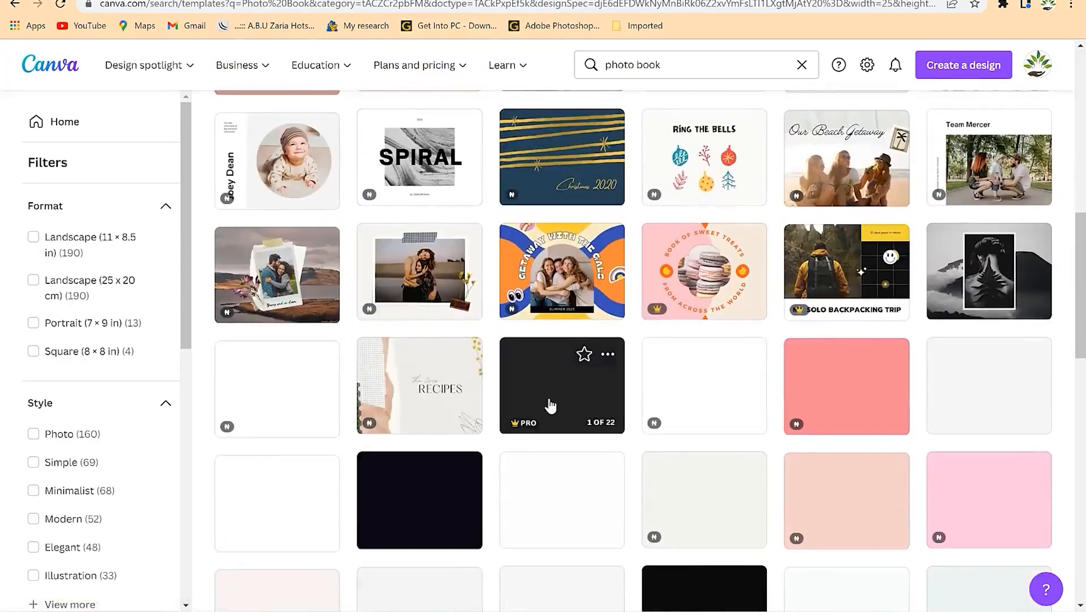
scroll(552, 402, down, 2)
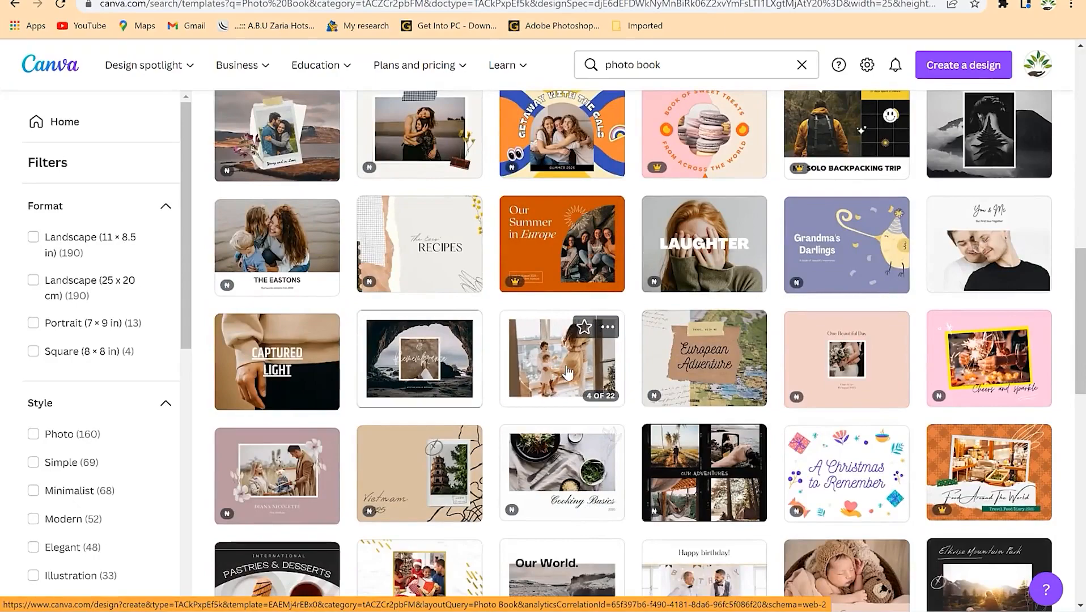
scroll(567, 372, down, 2)
scroll(568, 372, down, 6)
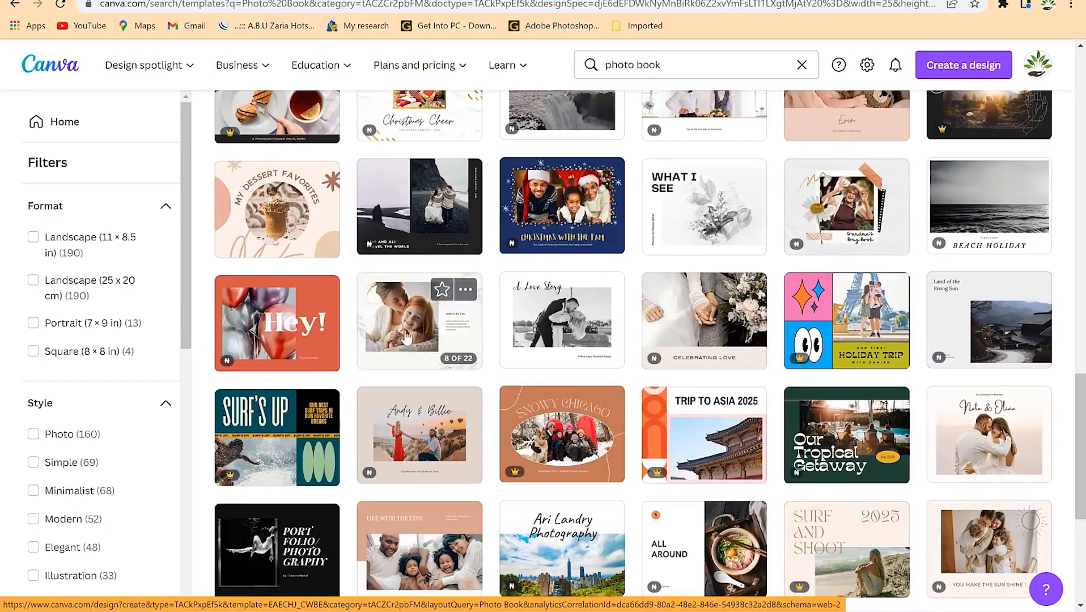
click(407, 337)
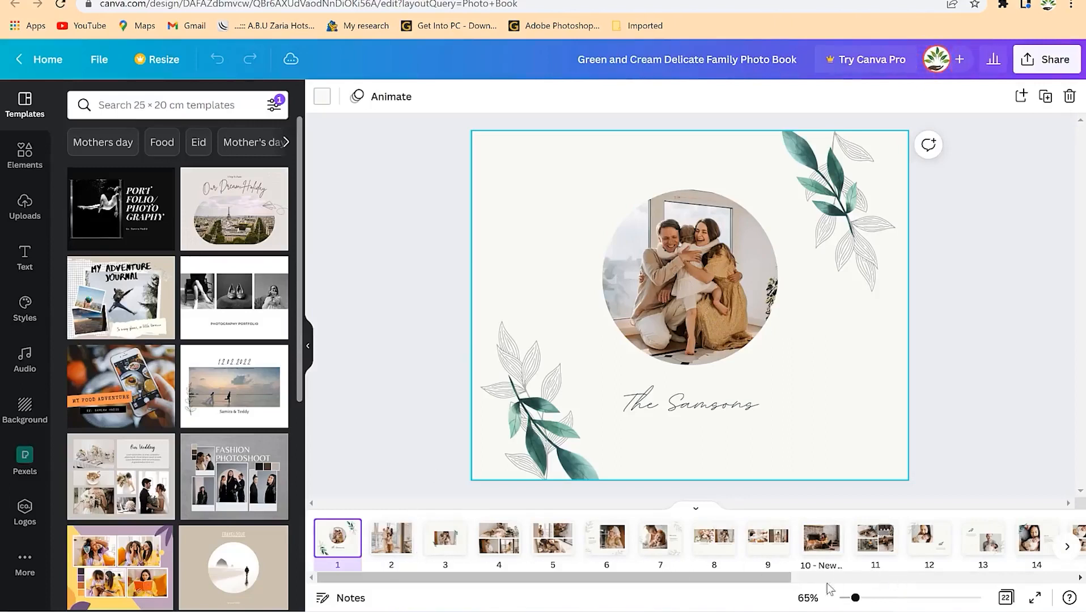
- Select the cover's circular photo and search Elements for 'family photo'
drag(756, 581, 646, 579)
click(683, 236)
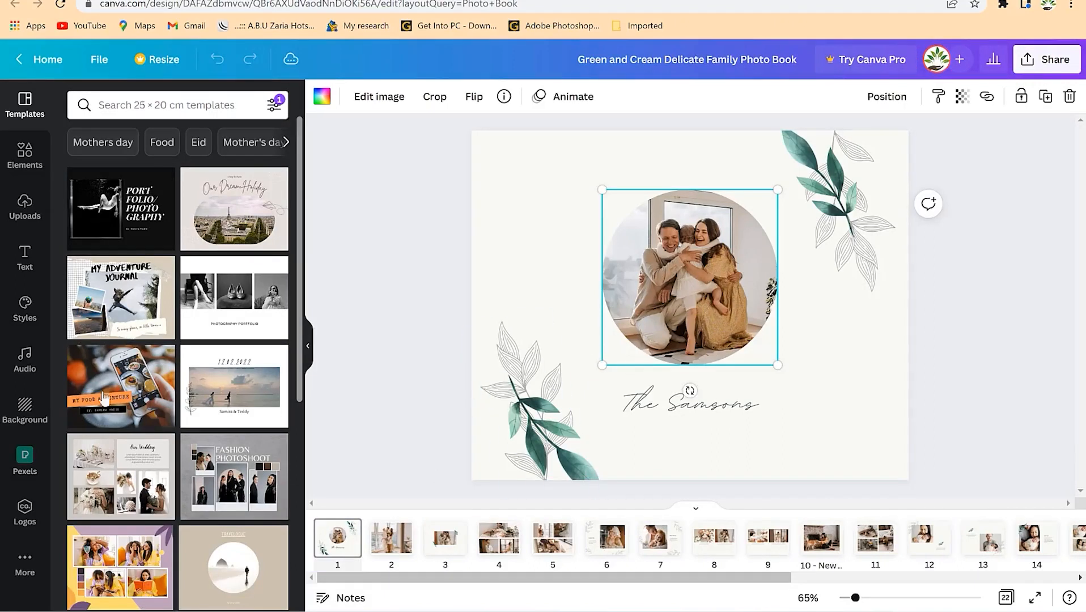
click(26, 154)
click(169, 106)
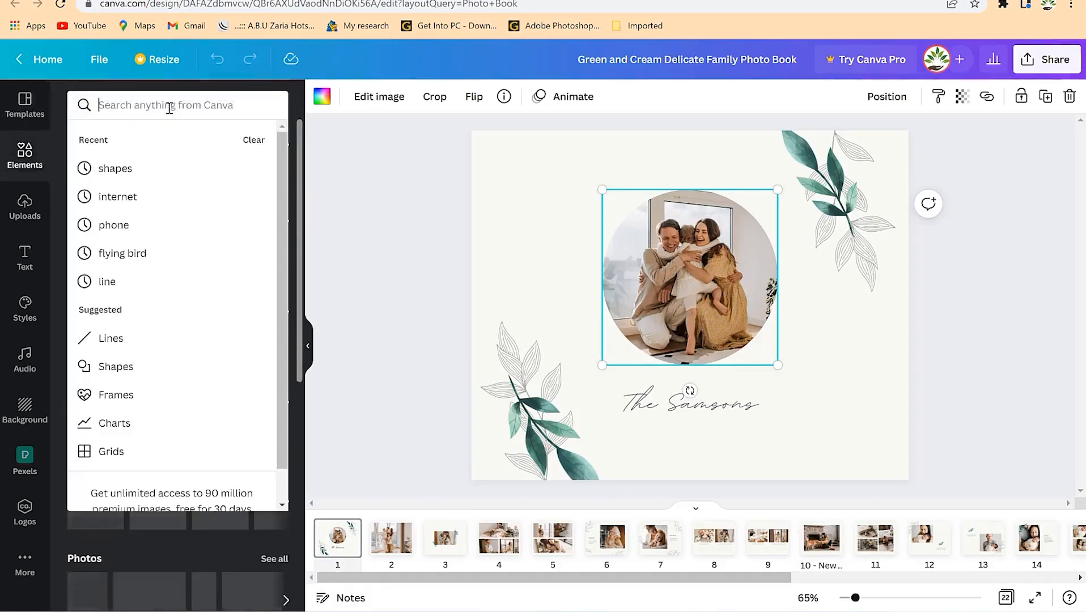
text(family photo)
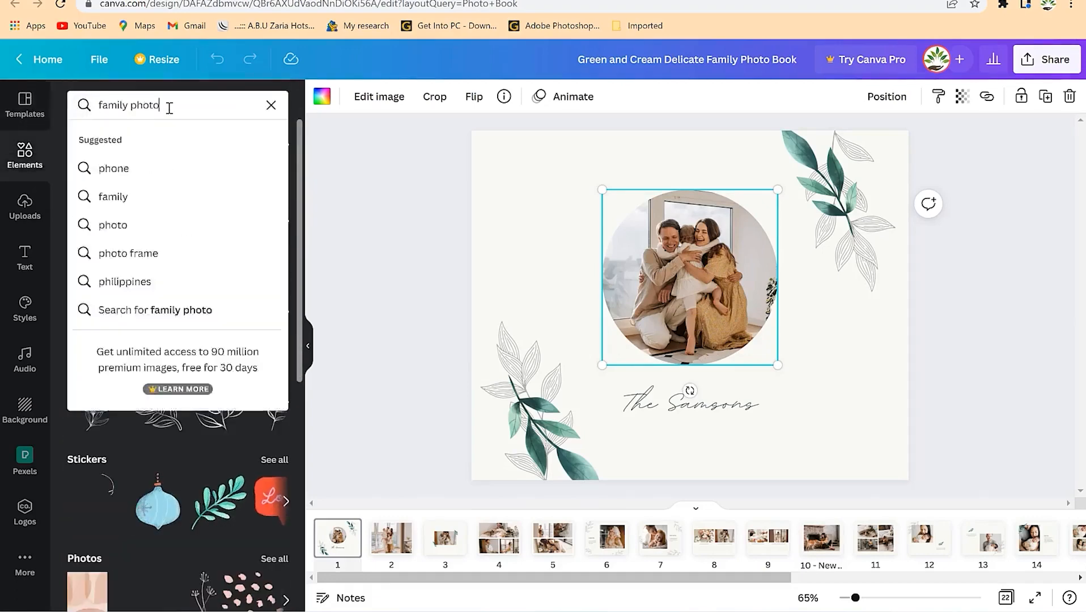
key(Return)
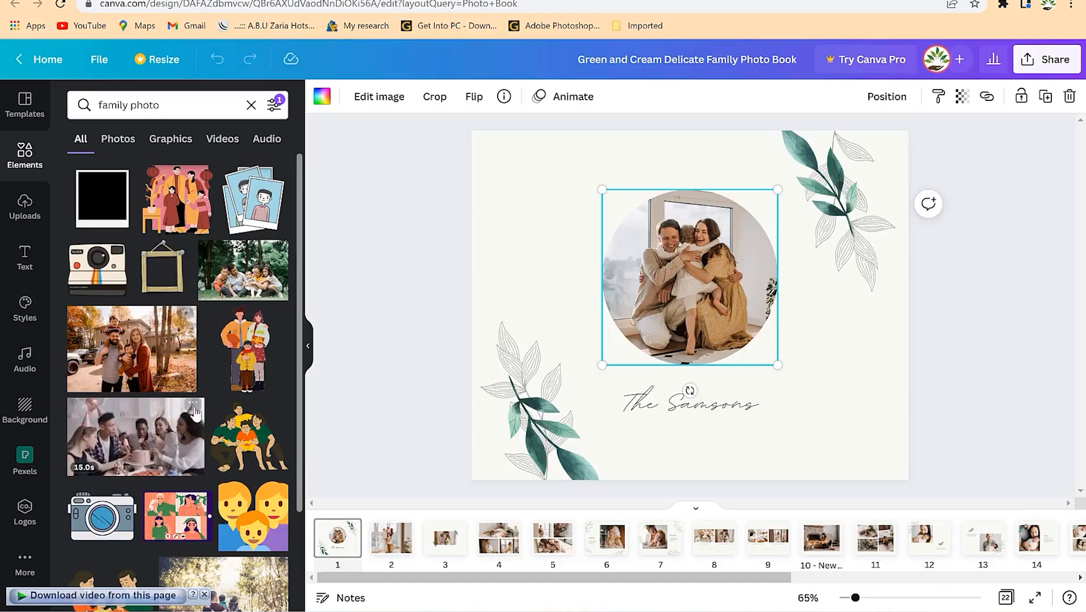
scroll(195, 412, down, 5)
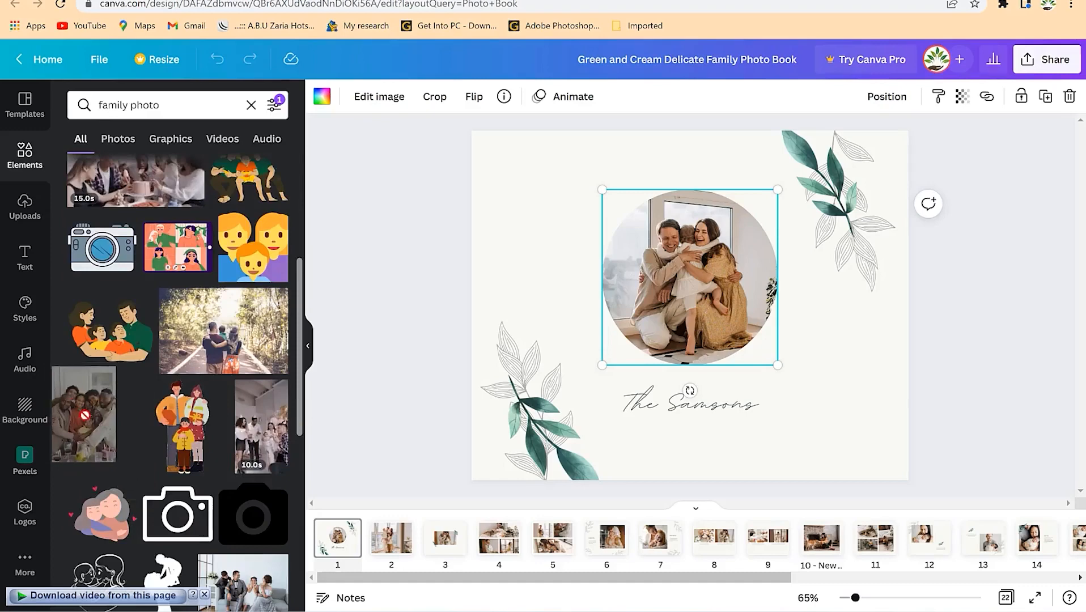
- Place the forest-road family photo in the circle, enlarging and repositioning it within the crop
drag(225, 352, 667, 311)
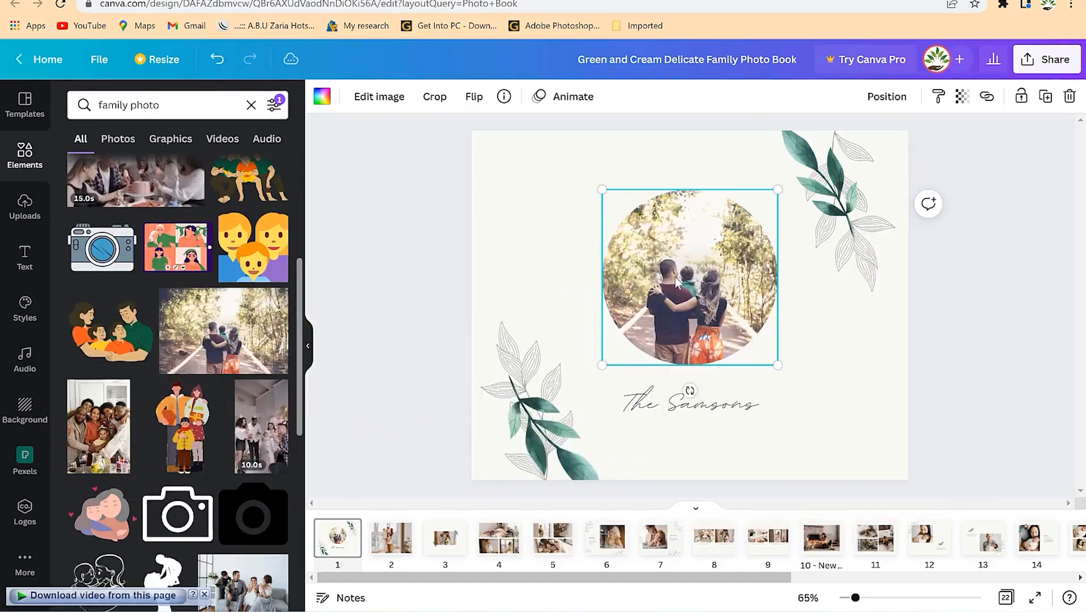
double_click(676, 281)
drag(823, 191, 882, 149)
drag(680, 274, 652, 266)
click(827, 413)
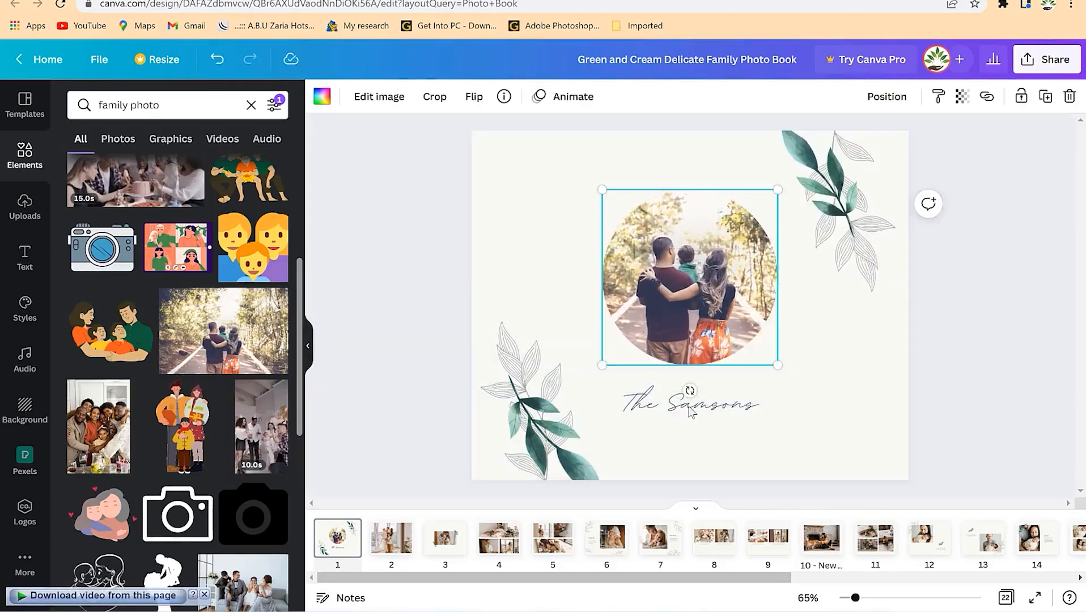
- Change the cover caption to 'The trip to Zanzibar' and adjust the leaf decorations
double_click(695, 416)
text(The )
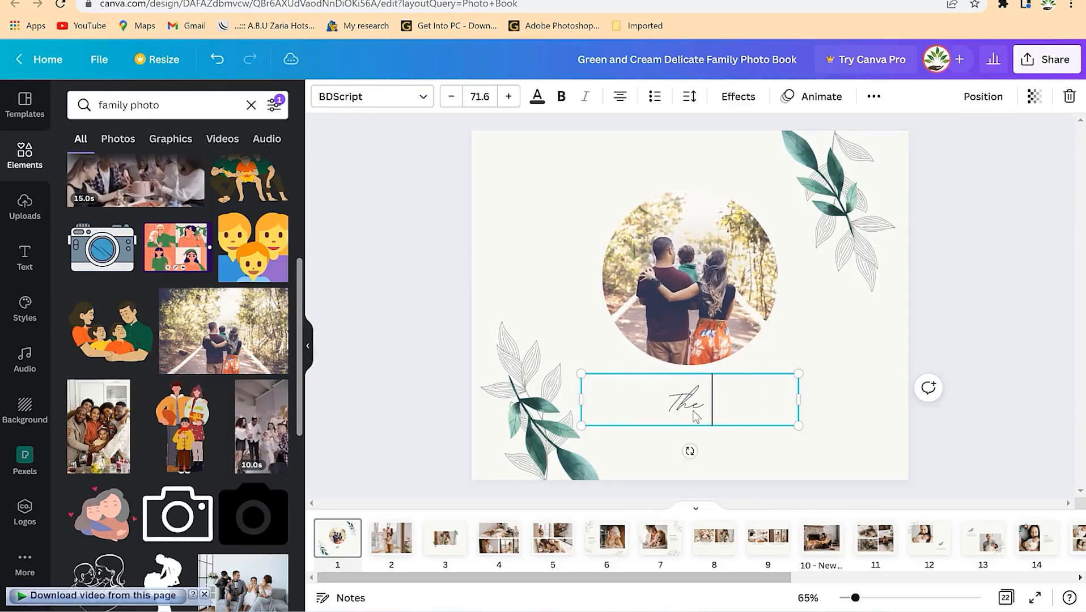
text(trip to)
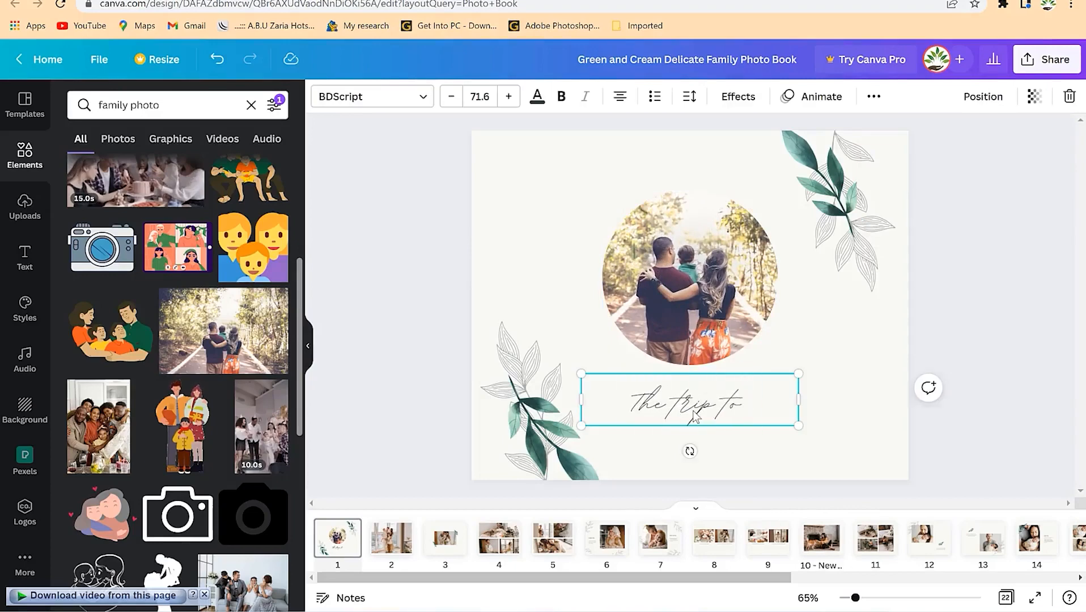
text( Zanzibar)
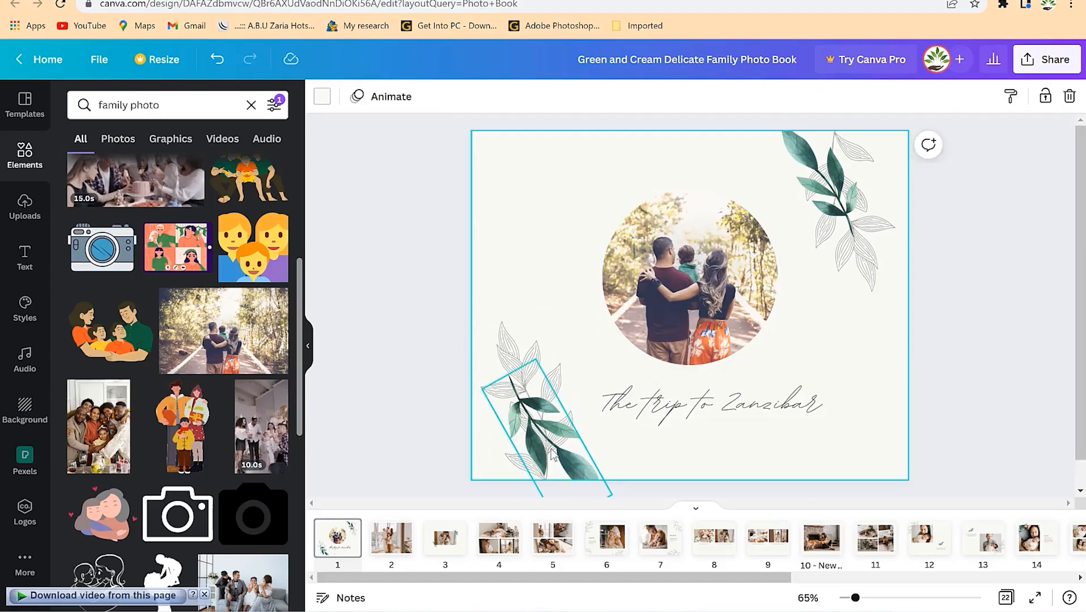
click(829, 213)
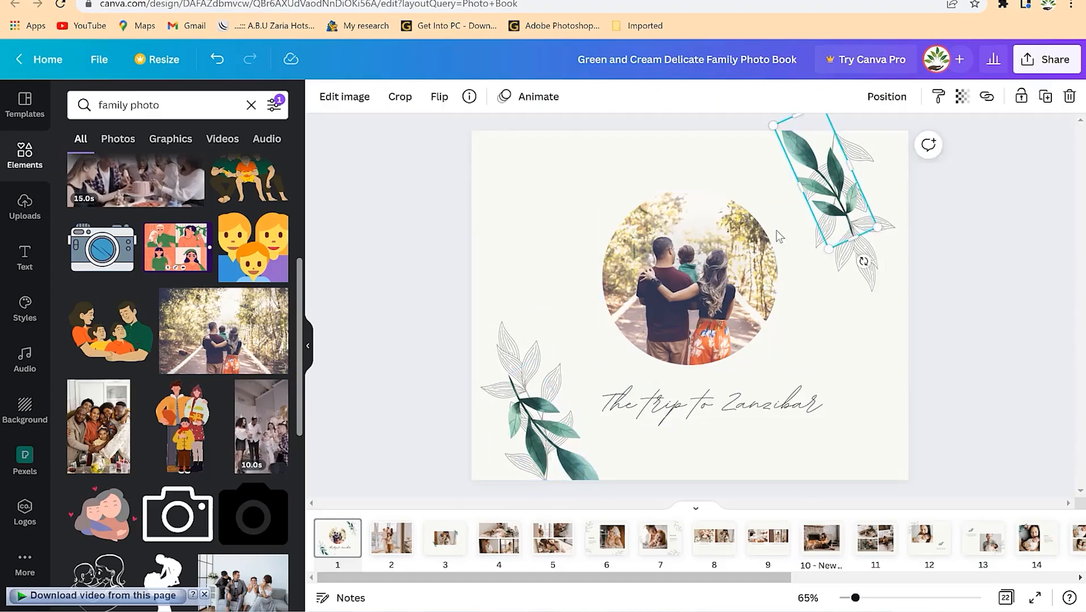
click(567, 399)
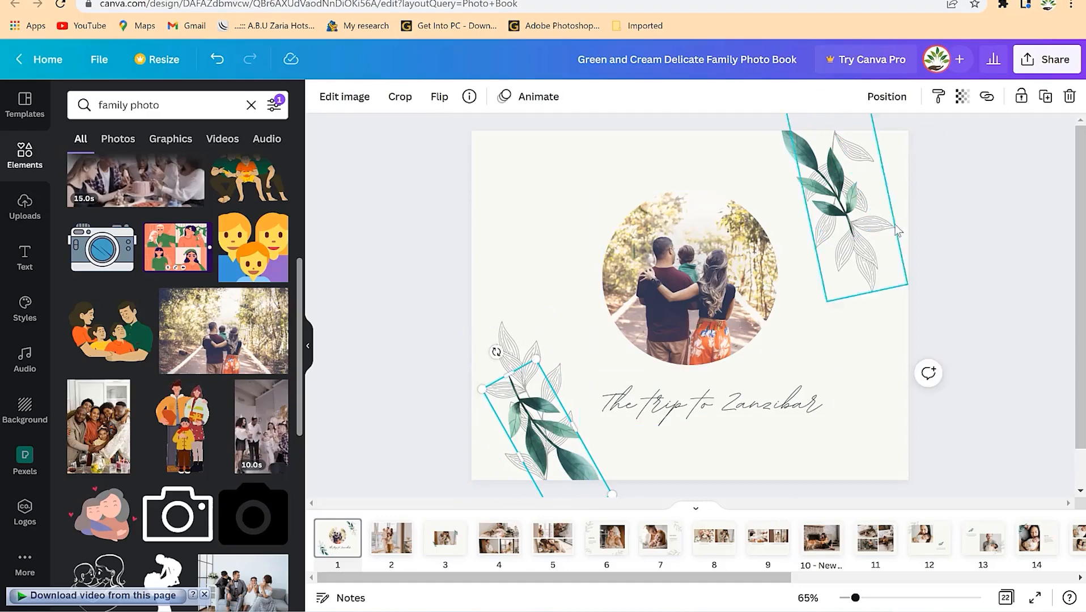
click(845, 206)
click(531, 344)
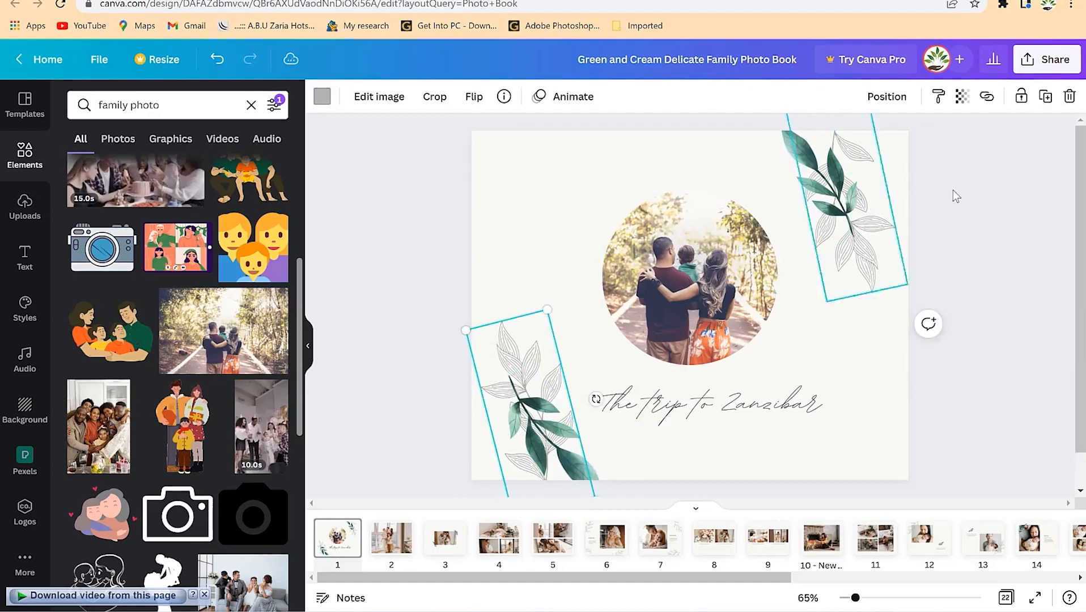
click(847, 250)
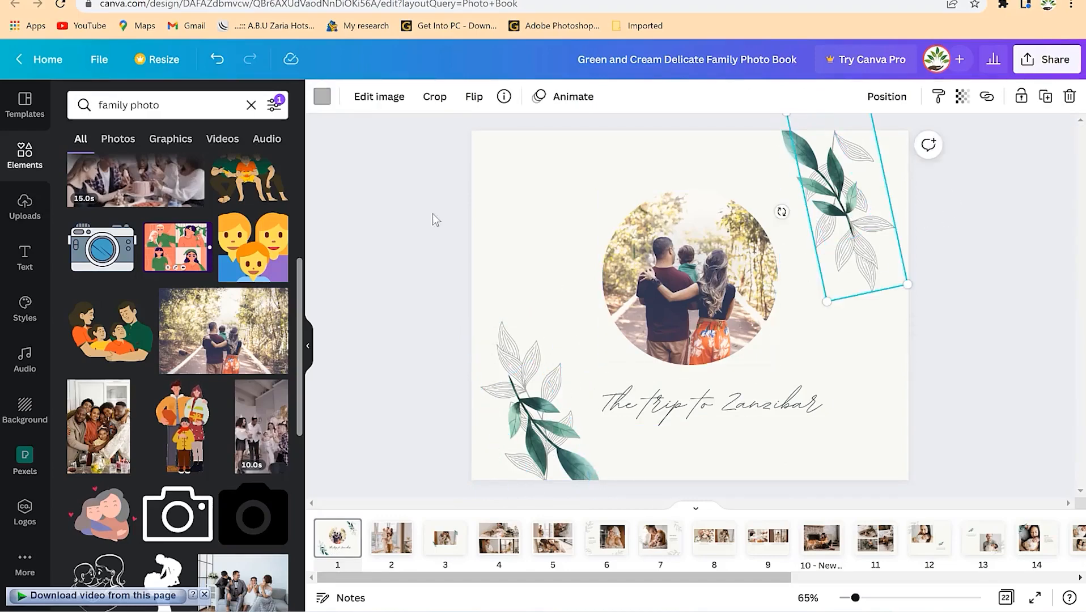
click(500, 225)
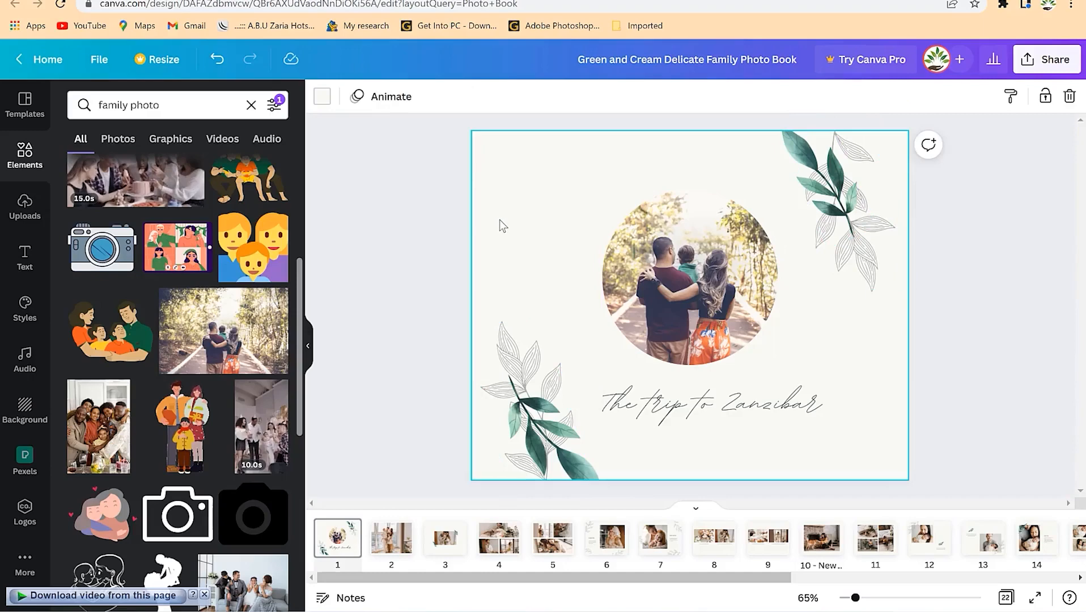
- Enlarge the circular family photo to 12.1 by 12.1
click(688, 318)
drag(778, 365, 798, 378)
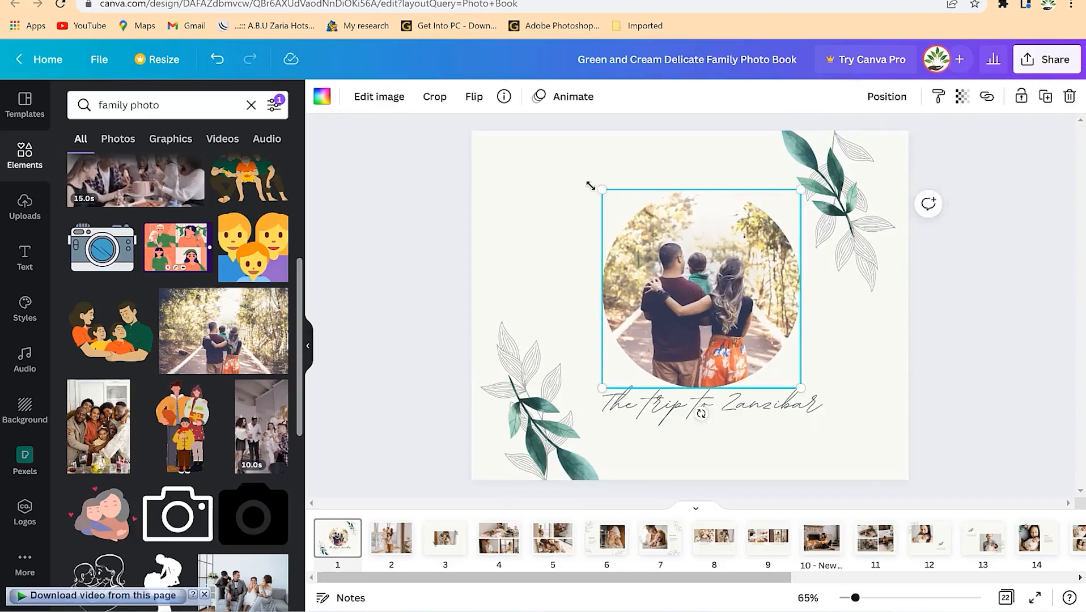
mouse_move(601, 192)
mouse_down()
mouse_move(575, 167)
mouse_move(588, 176)
mouse_up()
click(989, 361)
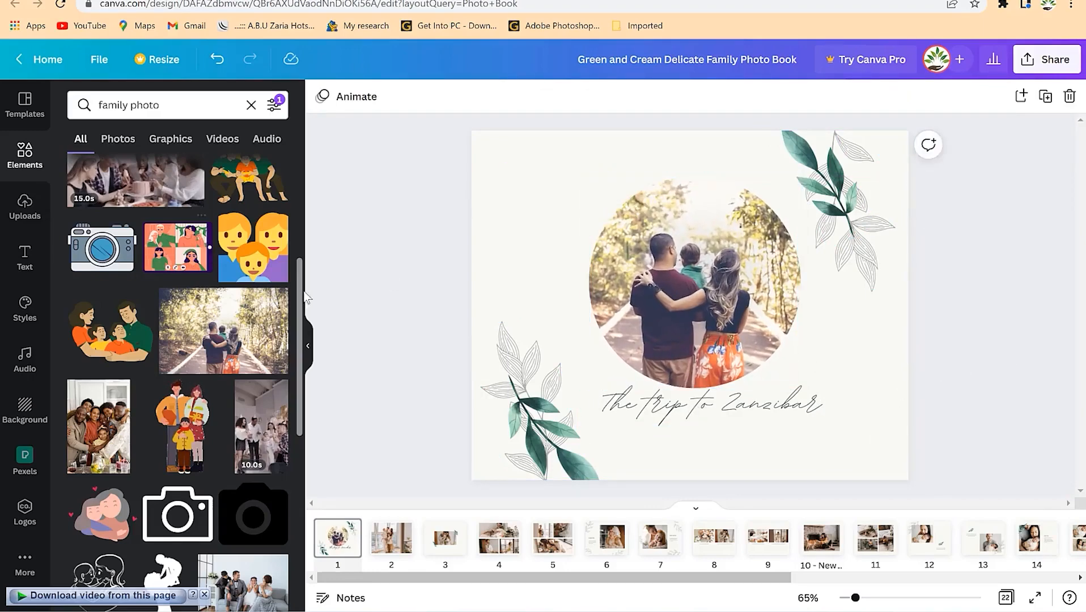
- Fill page 2's frame with the autumn house family photo, undoing the party video tried first
click(393, 553)
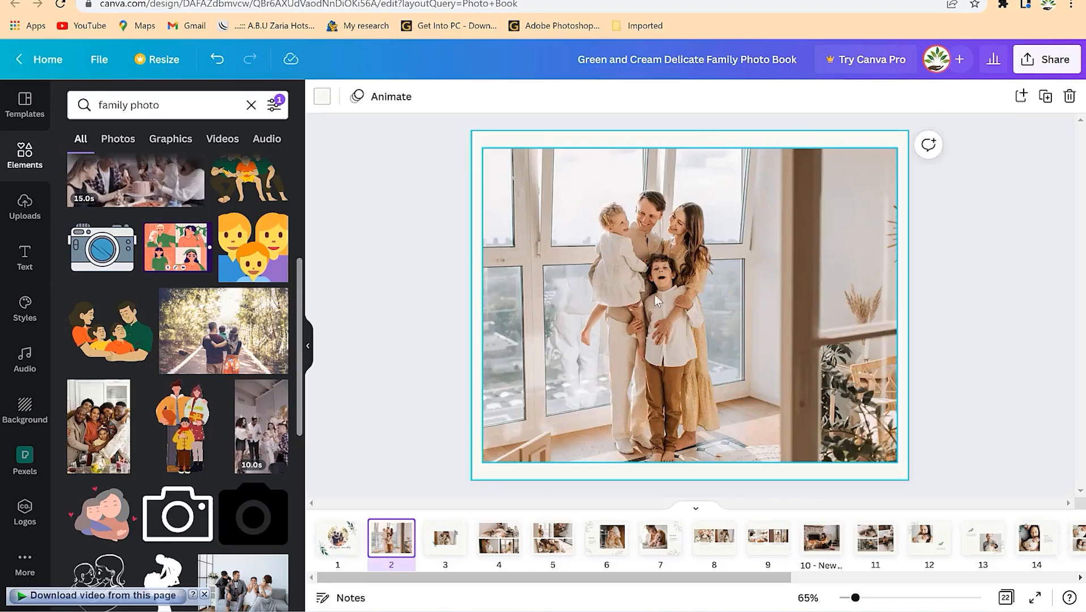
scroll(282, 389, up, 3)
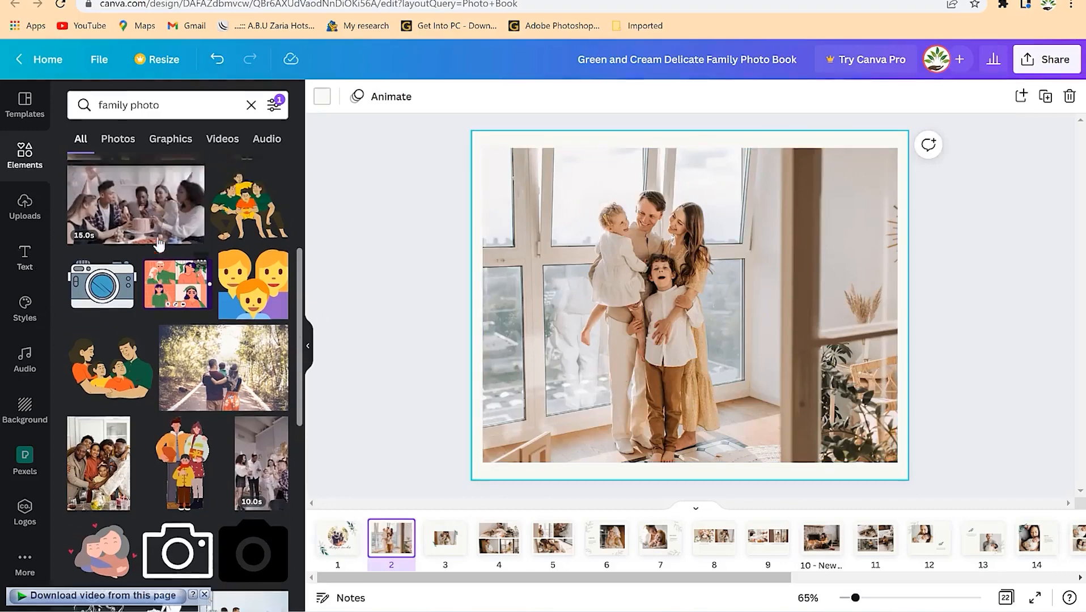
drag(366, 373, 556, 368)
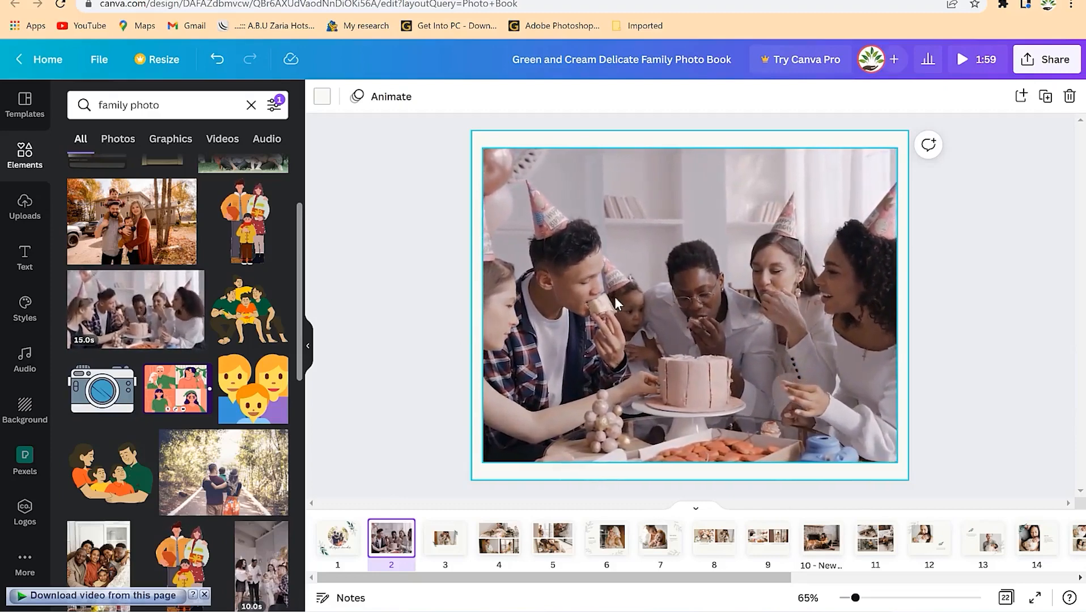
key(ctrl+z)
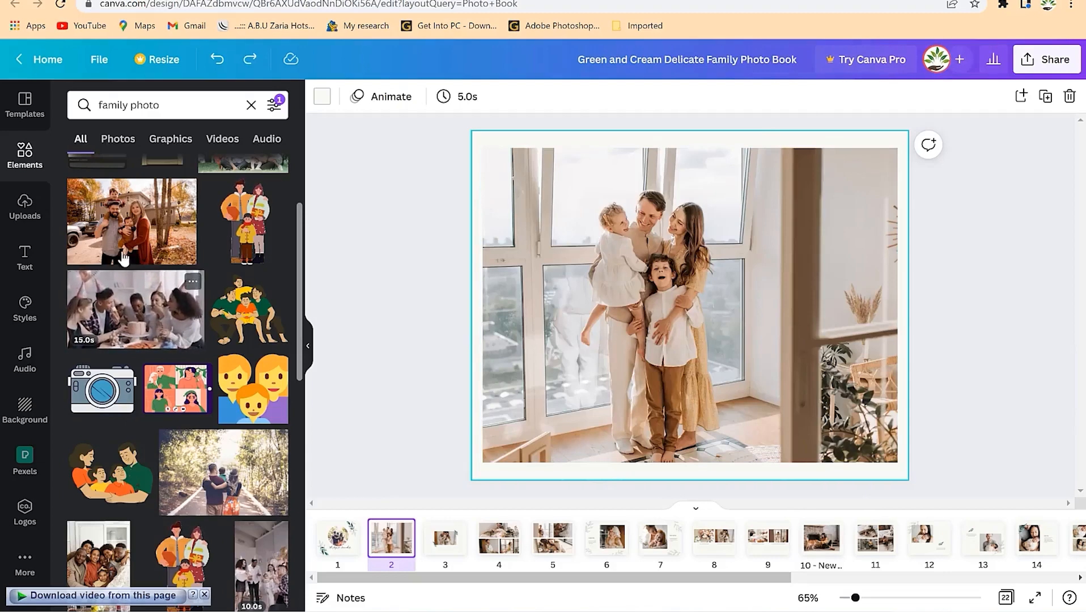
drag(115, 225, 548, 315)
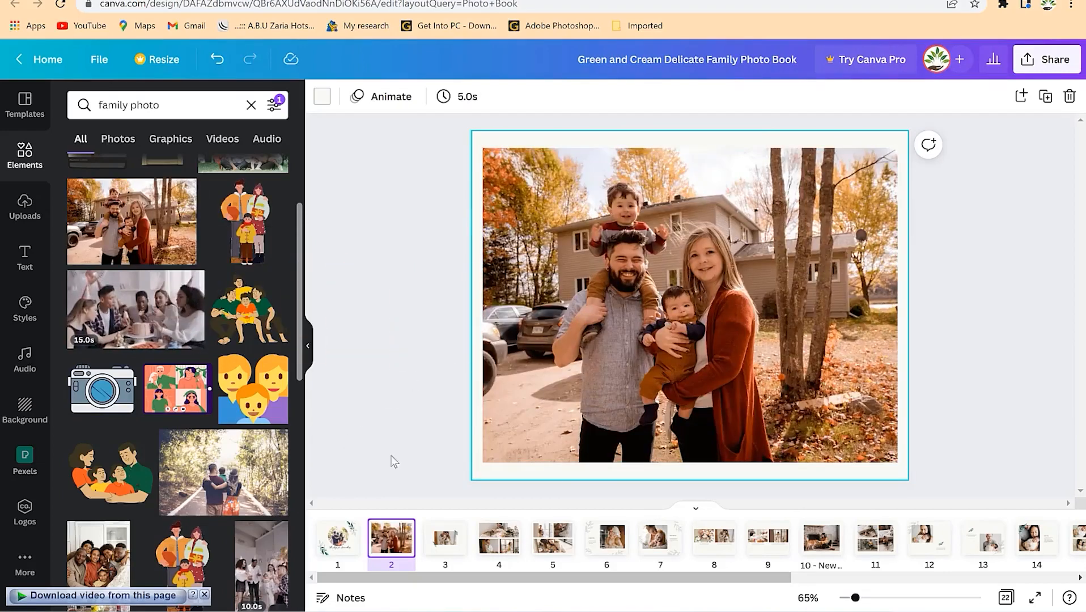
click(450, 535)
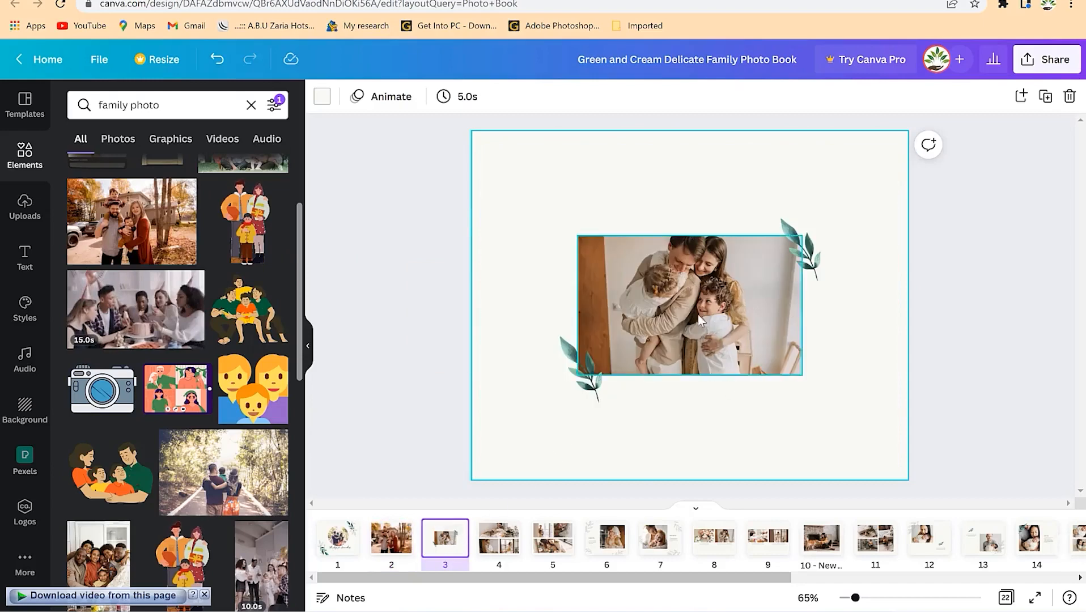
- Put the grey-sofa family photo on page 3 and enlarge it to span the page
scroll(173, 414, down, 5)
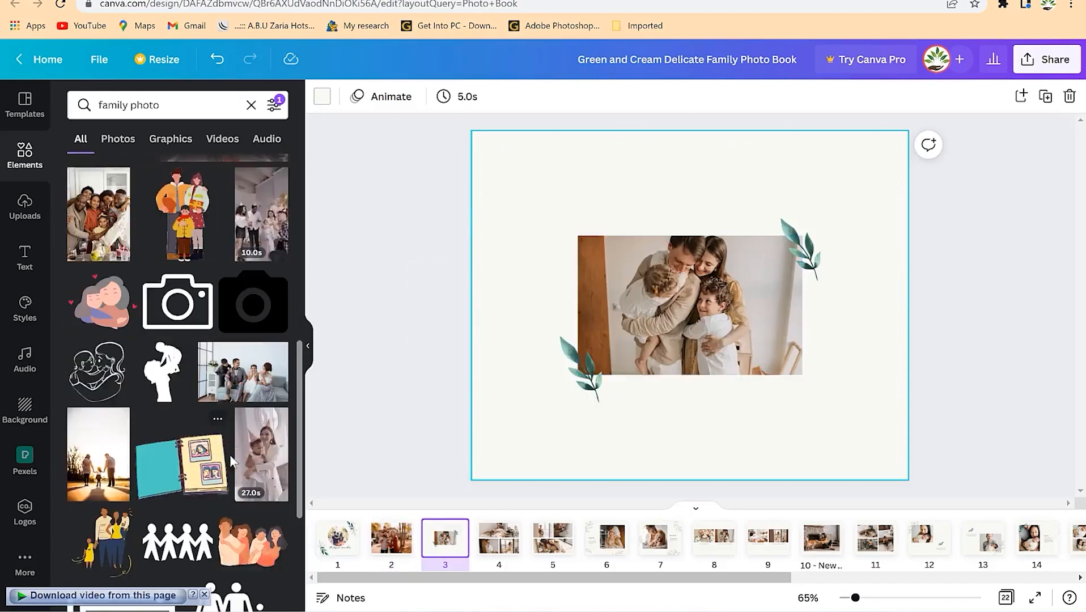
drag(241, 391, 652, 309)
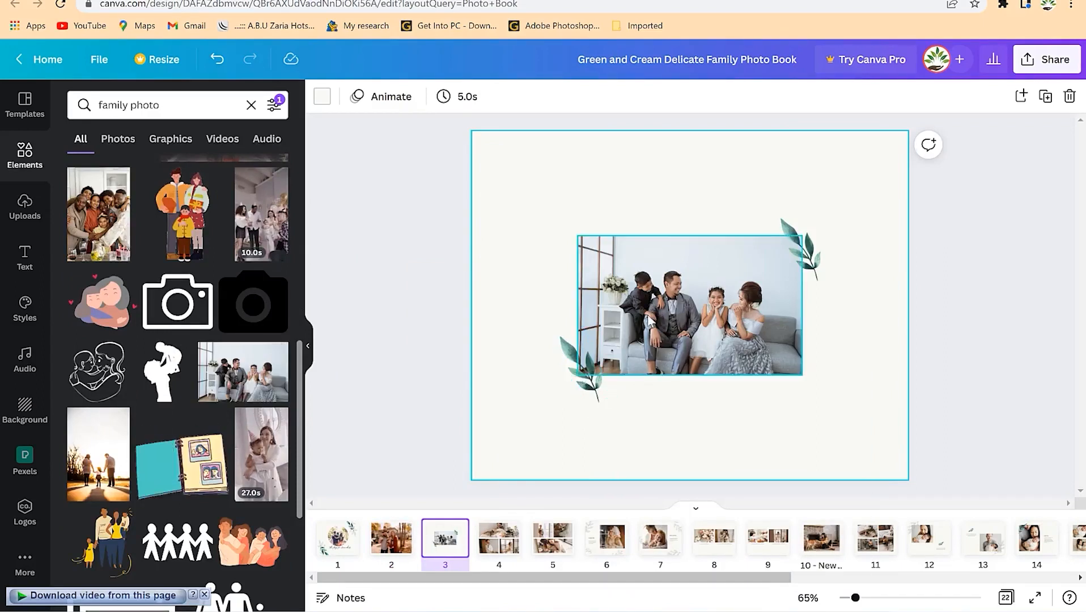
drag(573, 373, 475, 440)
drag(803, 233, 892, 179)
mouse_move(628, 294)
mouse_down()
mouse_move(645, 300)
mouse_move(635, 301)
mouse_up()
- Centre the small leaf sprigs above and below the sofa photo
drag(559, 365, 690, 174)
click(498, 440)
key(ctrl+z)
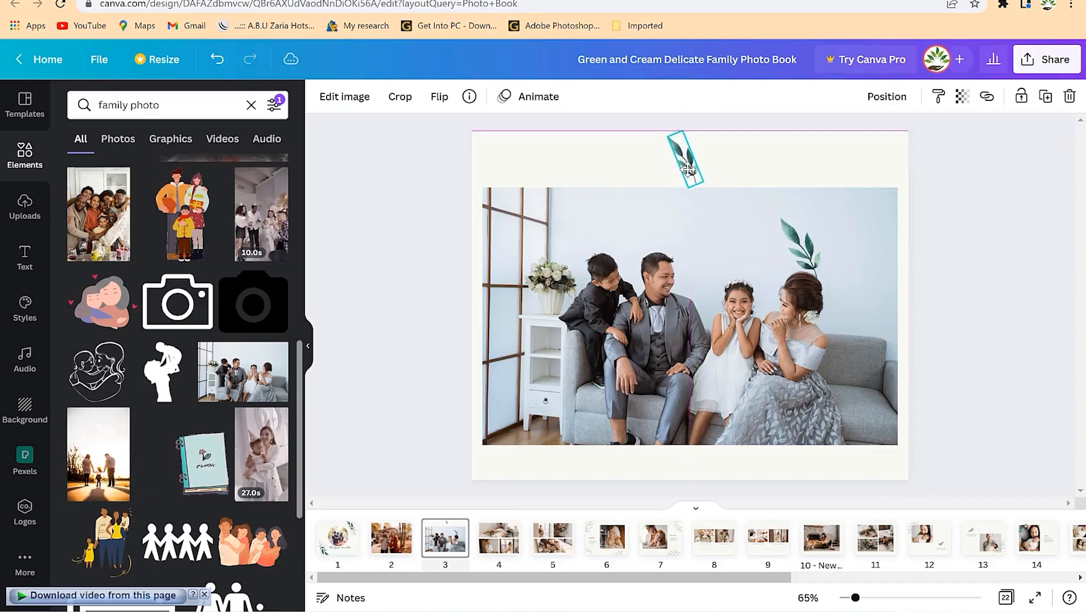
drag(800, 264, 653, 444)
drag(712, 248, 713, 236)
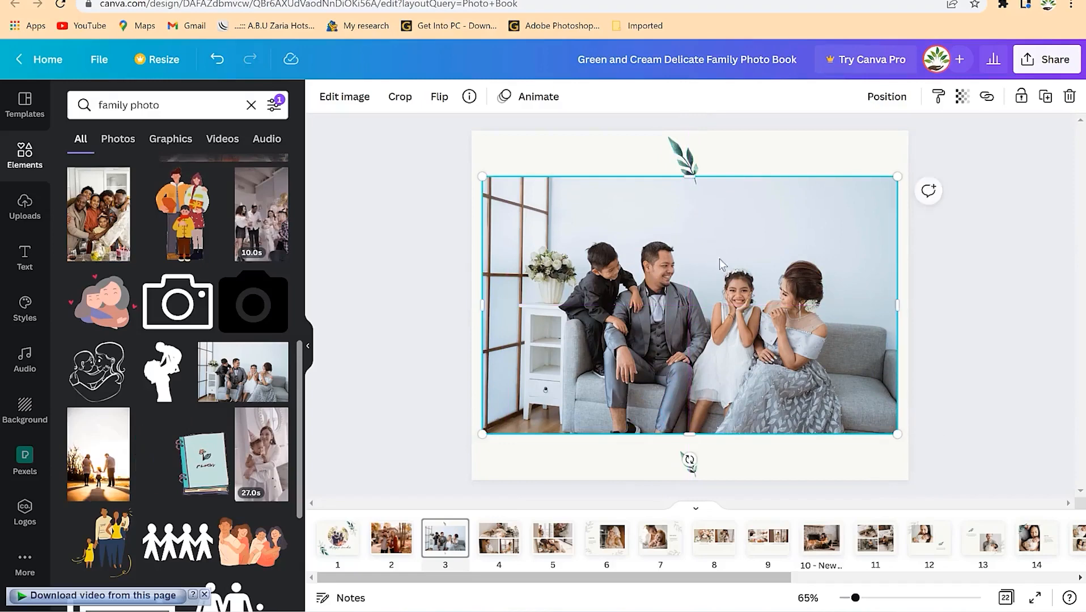
click(696, 471)
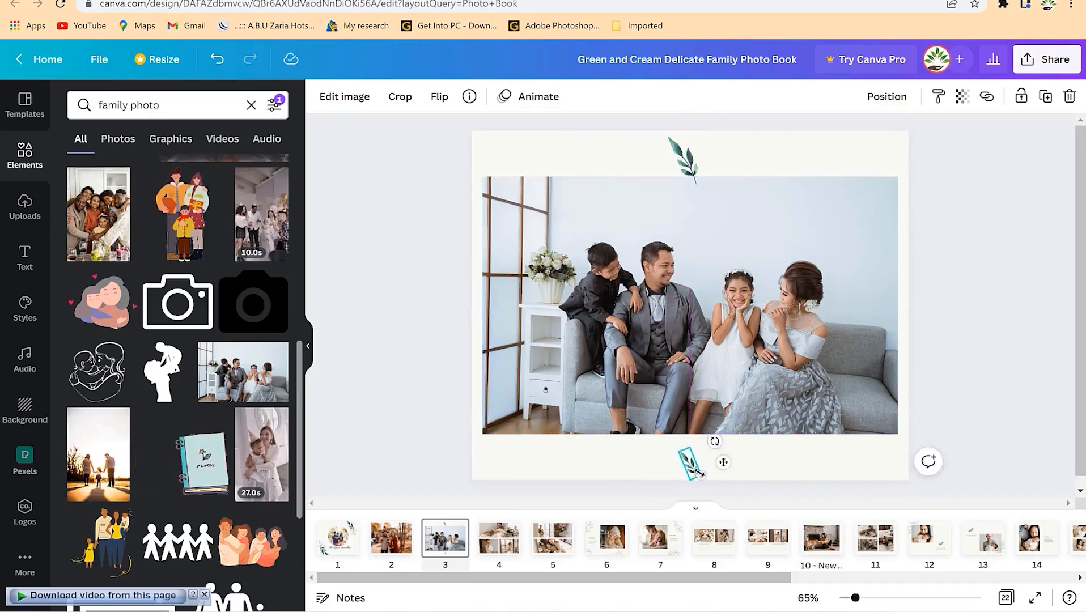
drag(700, 477, 688, 457)
click(739, 476)
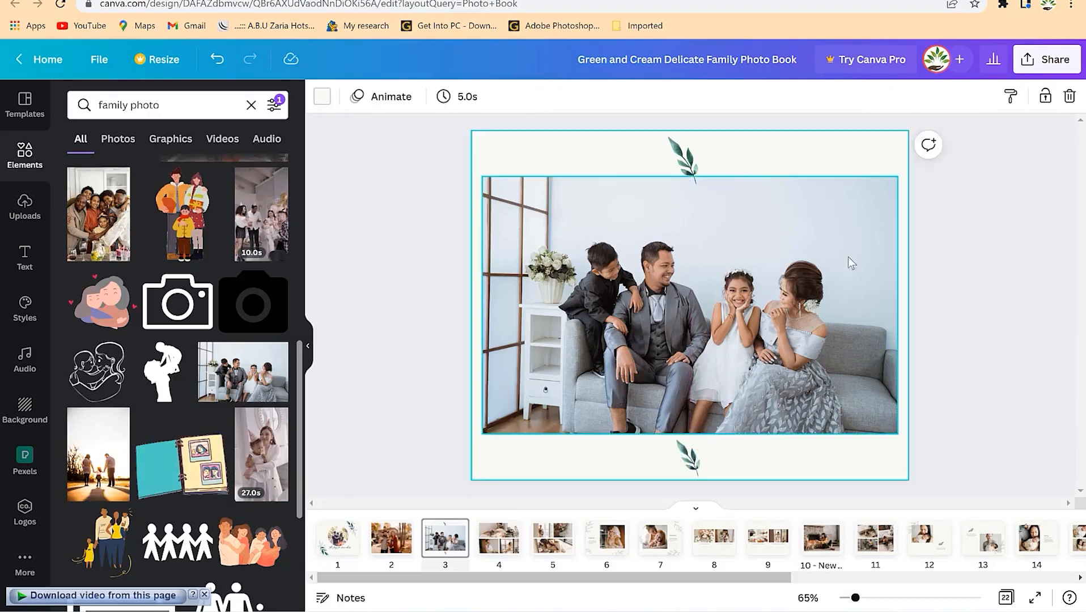
- On page 4, filter results to Photos and place the autumn family photo in the lower-left frame
click(499, 538)
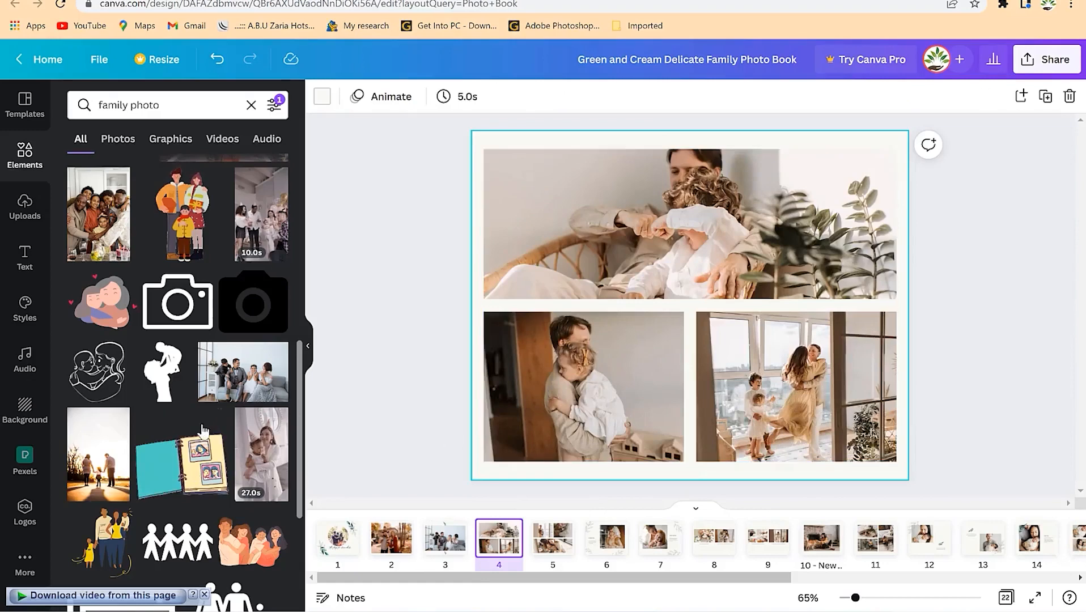
scroll(202, 500, down, 10)
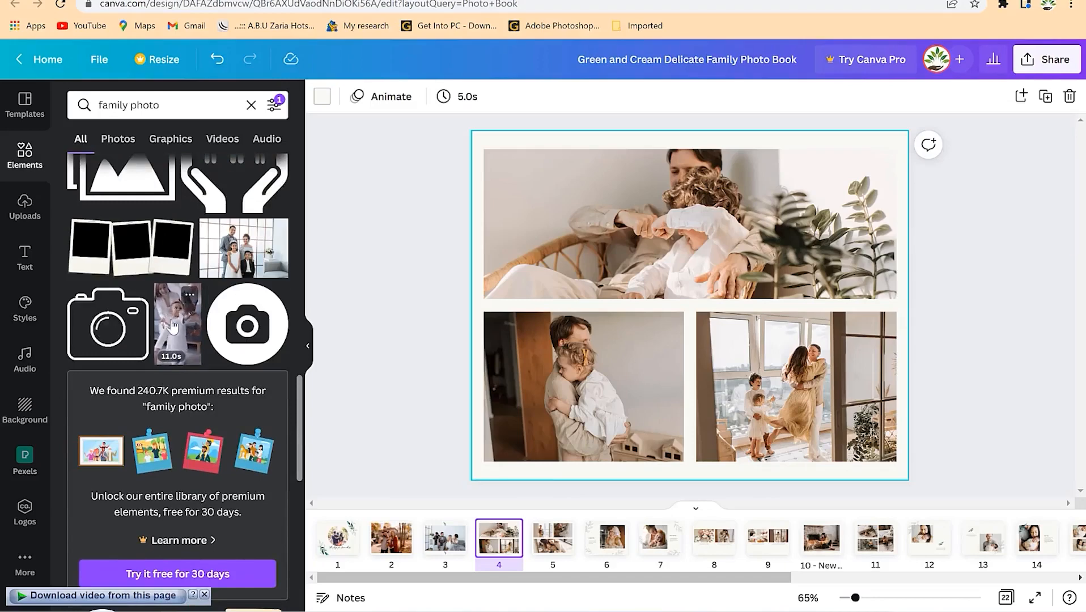
scroll(178, 317, up, 10)
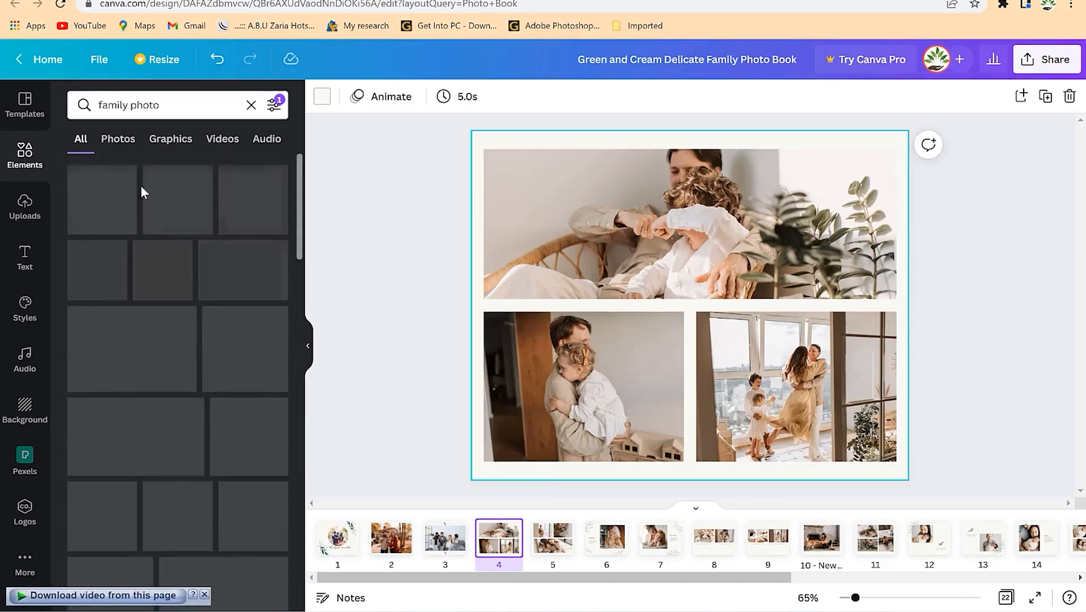
click(117, 139)
scroll(158, 388, down, 10)
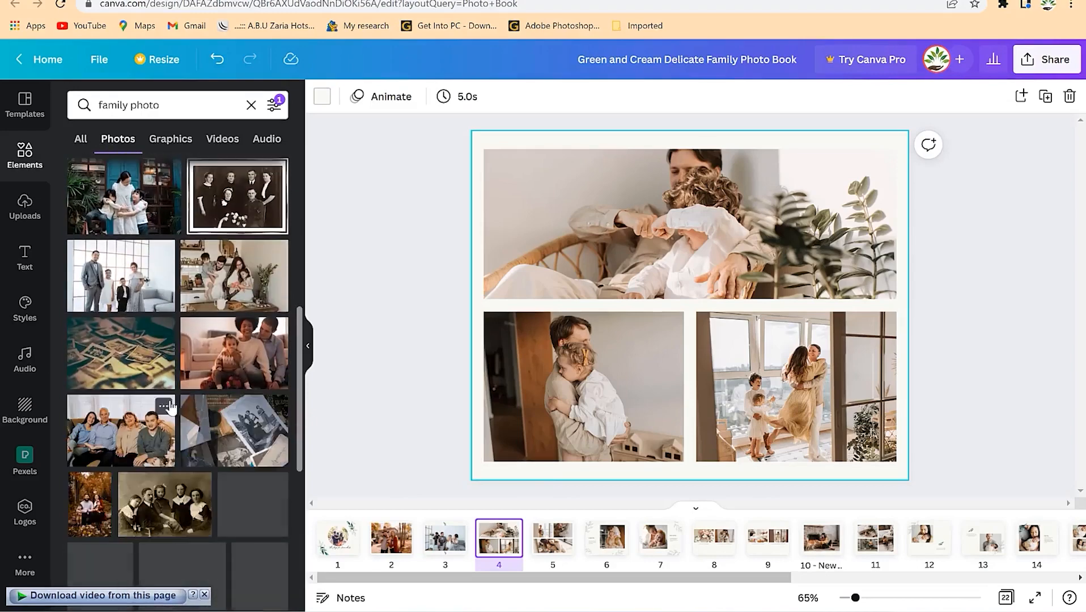
scroll(169, 406, down, 5)
scroll(169, 335, down, 2)
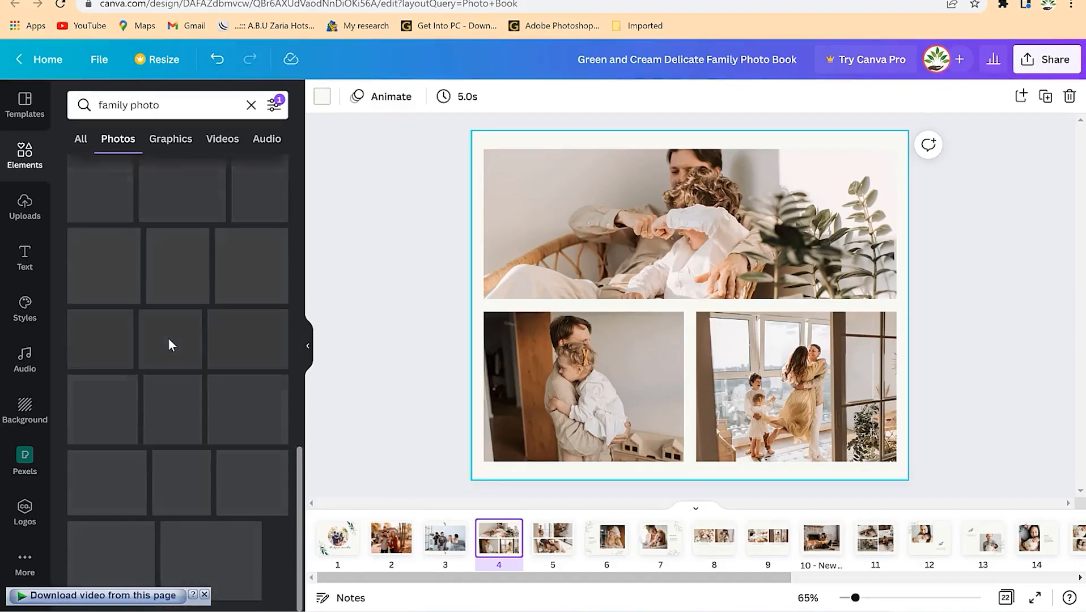
drag(101, 275, 555, 398)
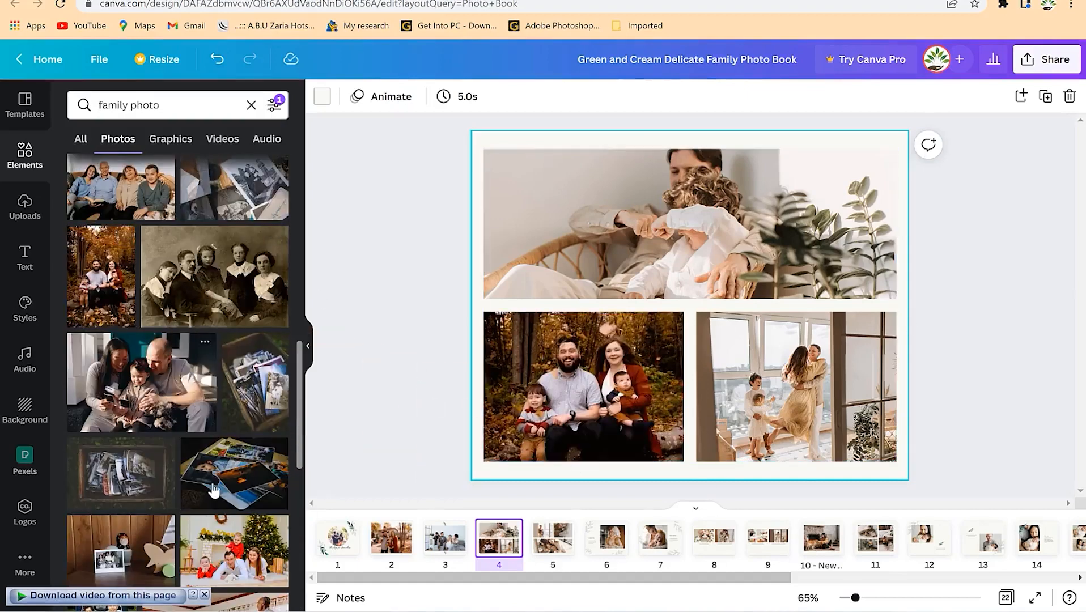
- Fill page 4's other frames with the car family photo, shifted down, and the family-on-couch photo
scroll(126, 371, down, 5)
drag(126, 371, 776, 393)
double_click(777, 394)
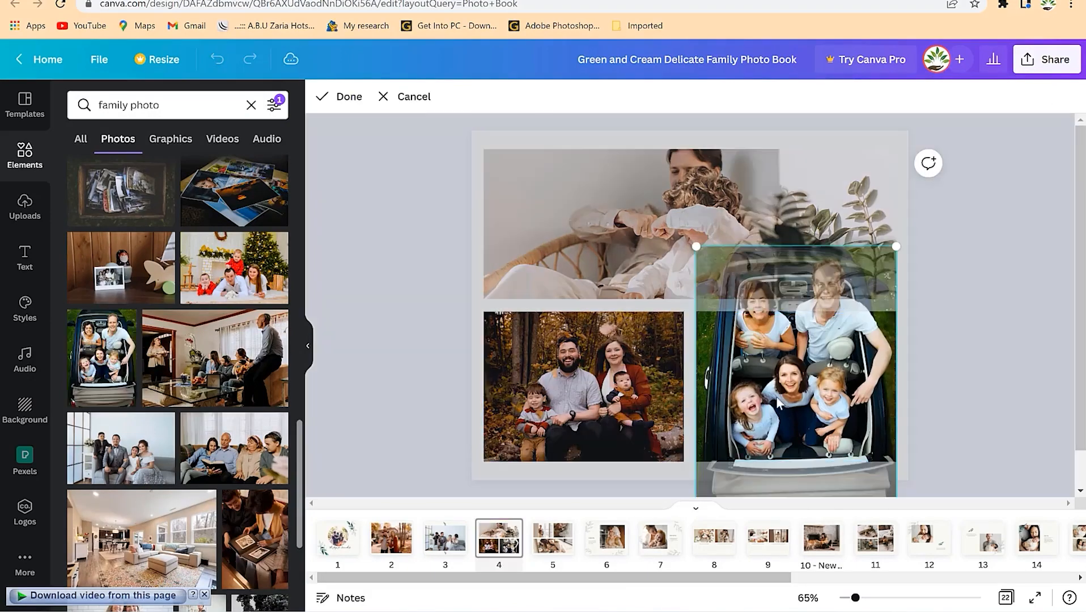
drag(802, 346, 816, 407)
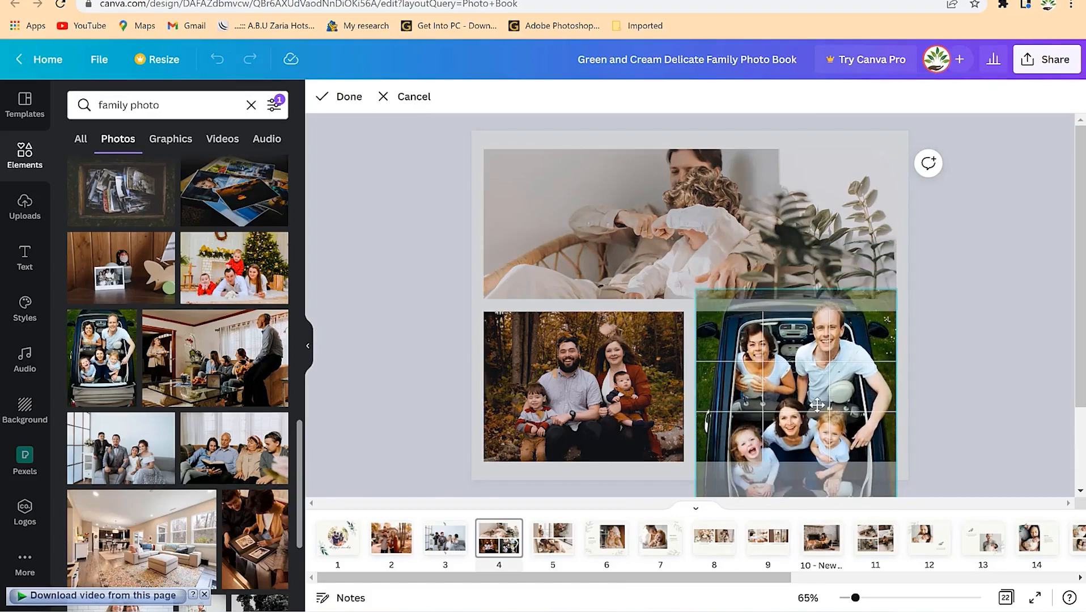
click(633, 251)
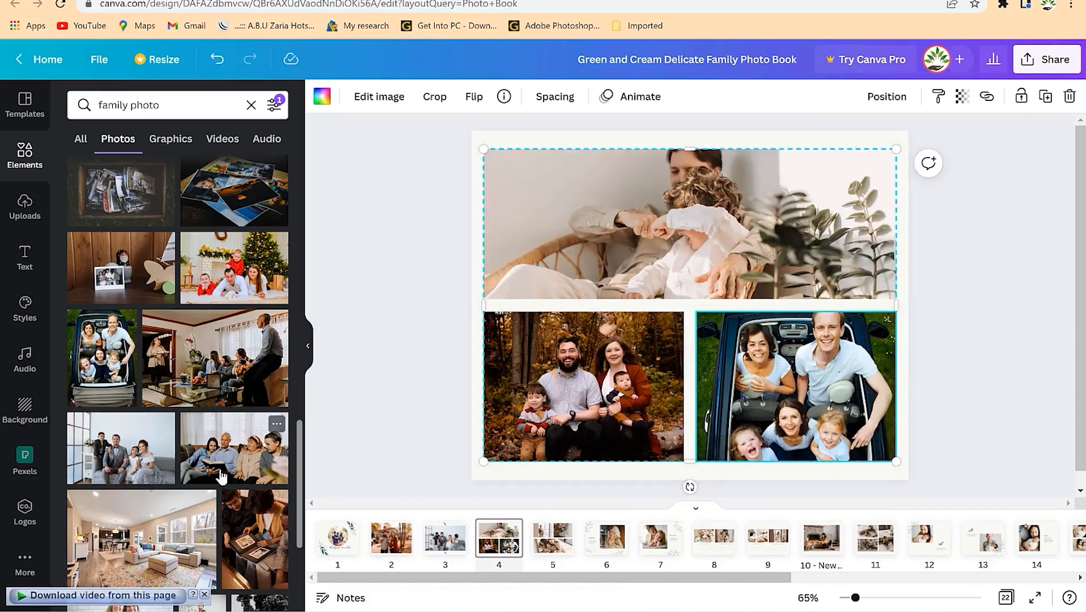
drag(227, 472, 628, 265)
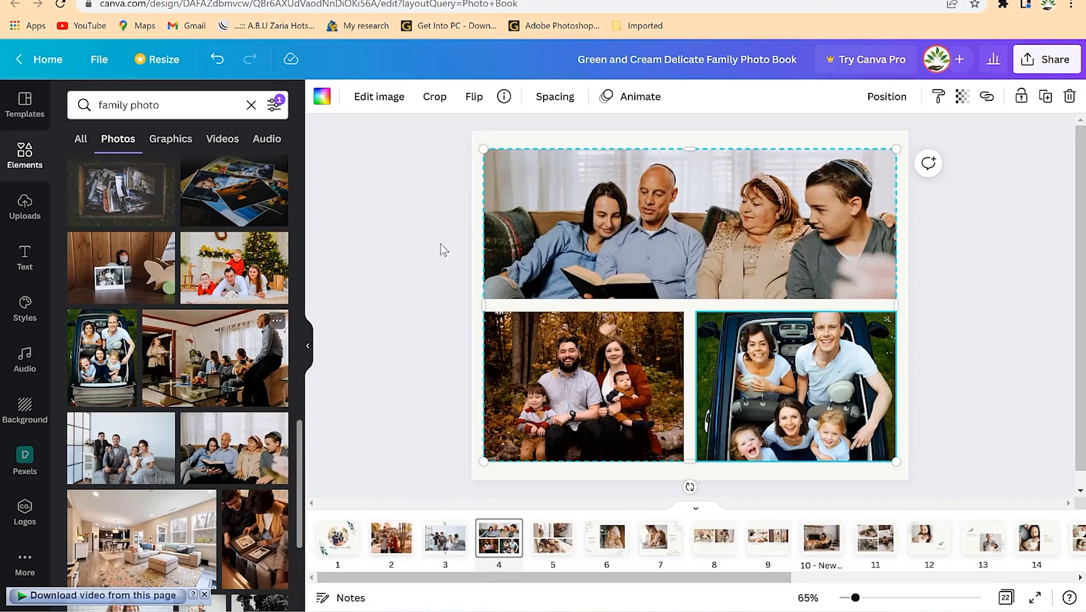
click(553, 539)
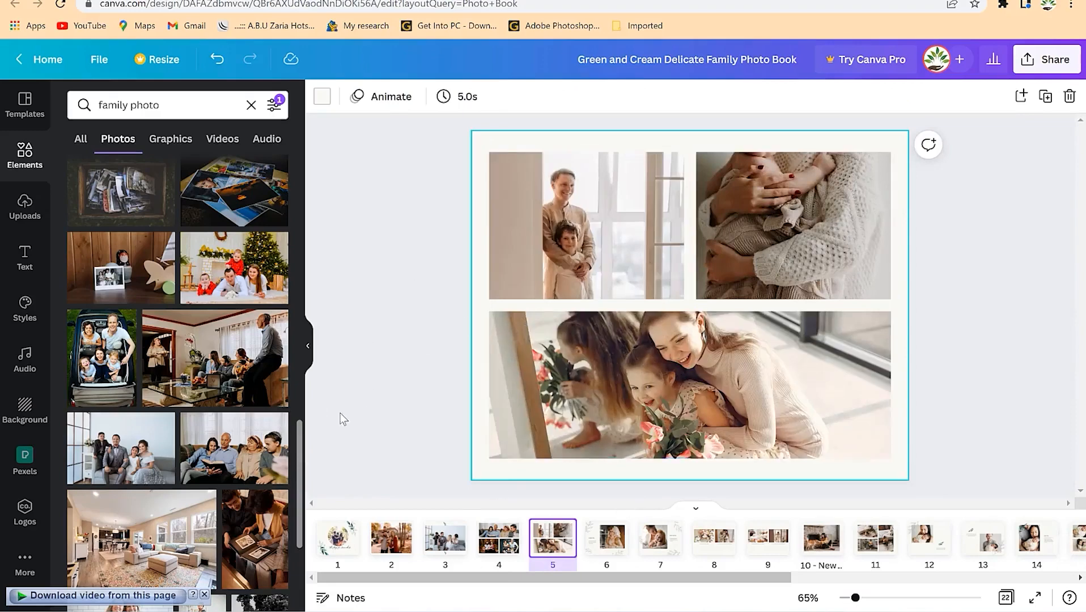
click(25, 207)
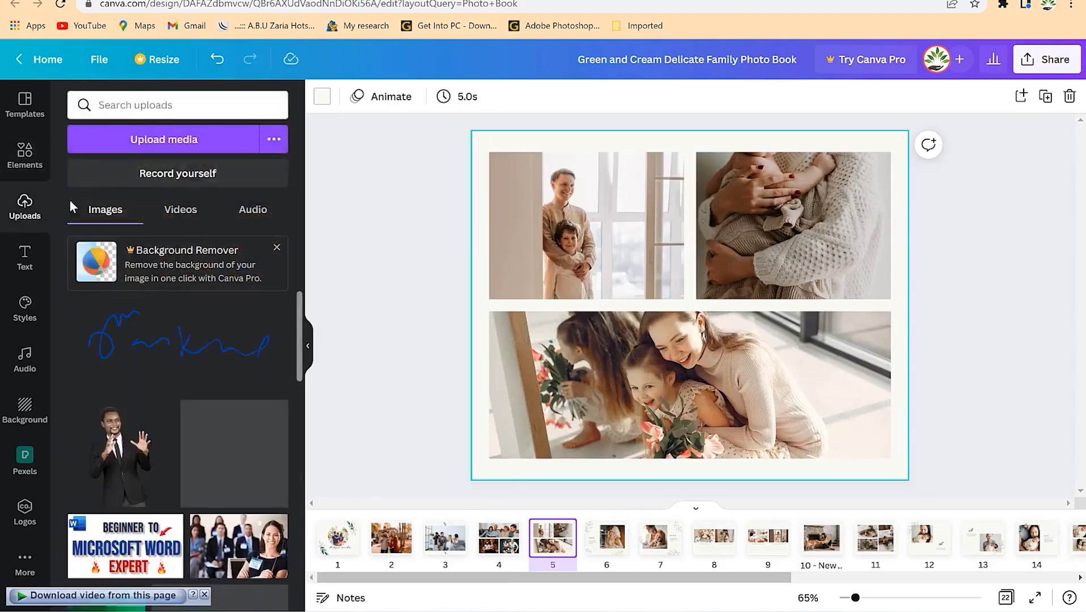
- Upload a portrait image from the Downloads folder to Canva
click(139, 146)
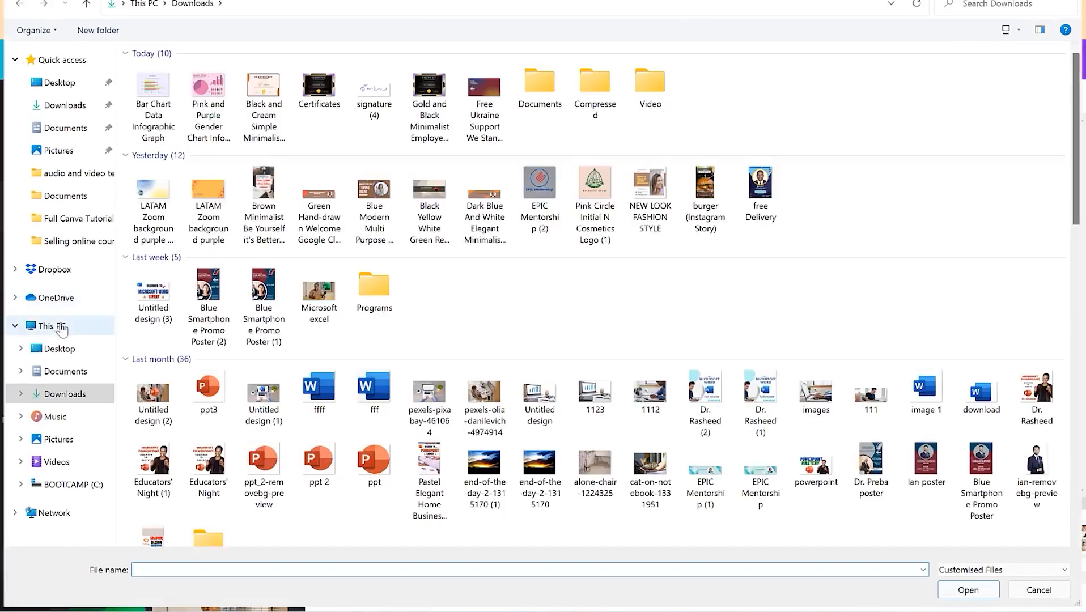
scroll(405, 354, down, 7)
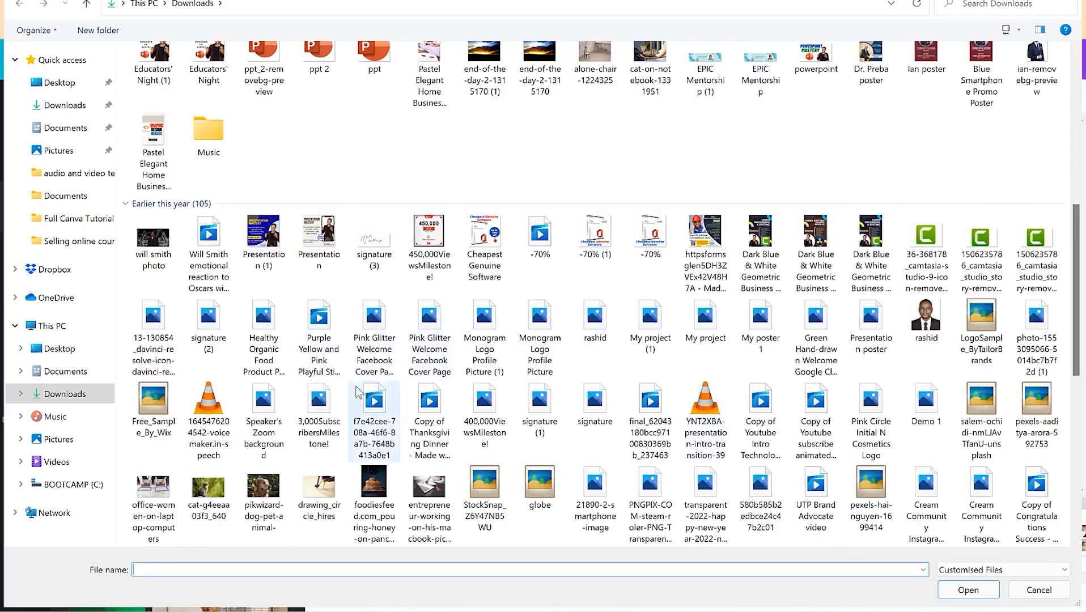
scroll(348, 374, down, 3)
scroll(345, 367, up, 7)
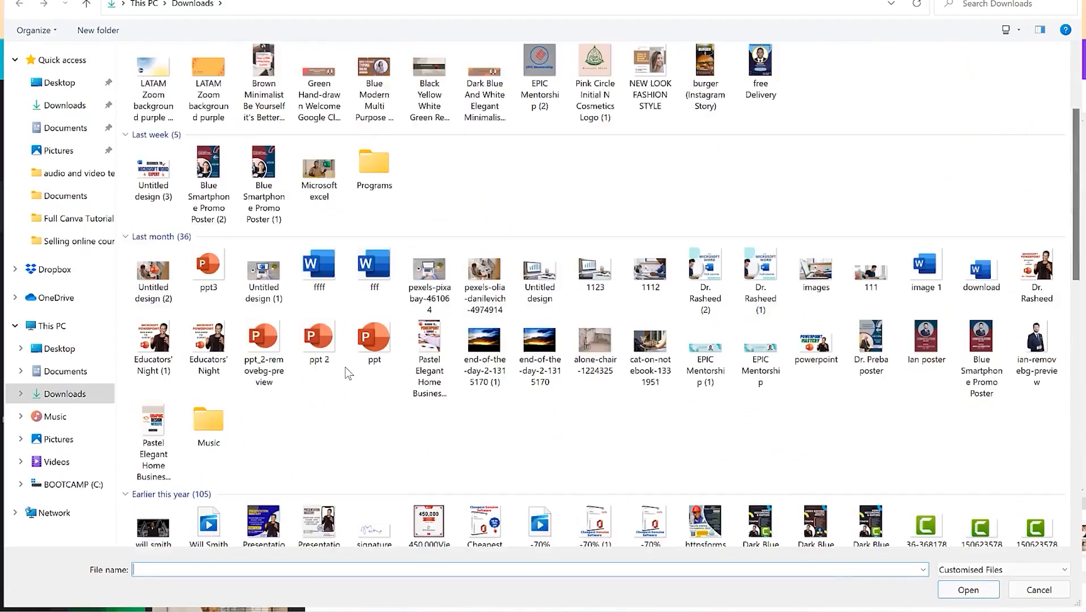
click(927, 152)
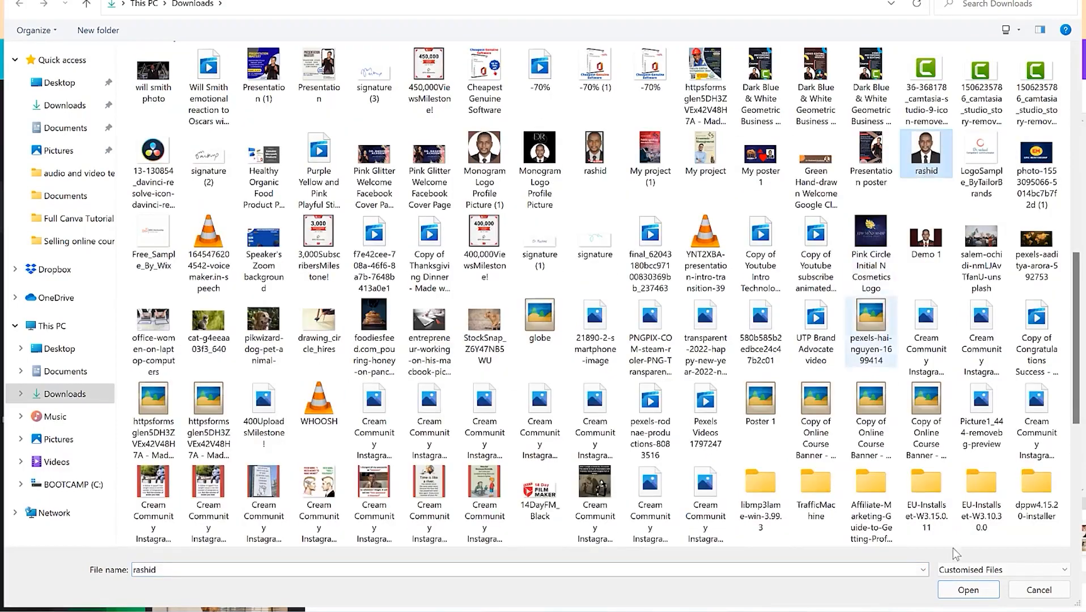
click(968, 590)
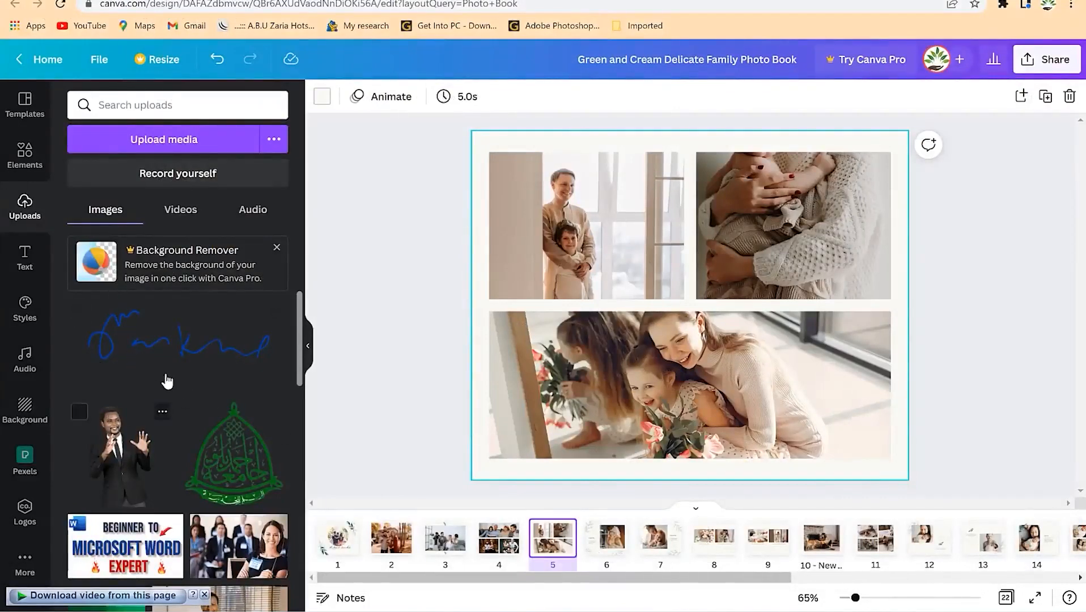
- Place the uploaded portrait and presenting-man photos in page 5's top frames, each shifted lower
drag(116, 368, 559, 208)
double_click(601, 199)
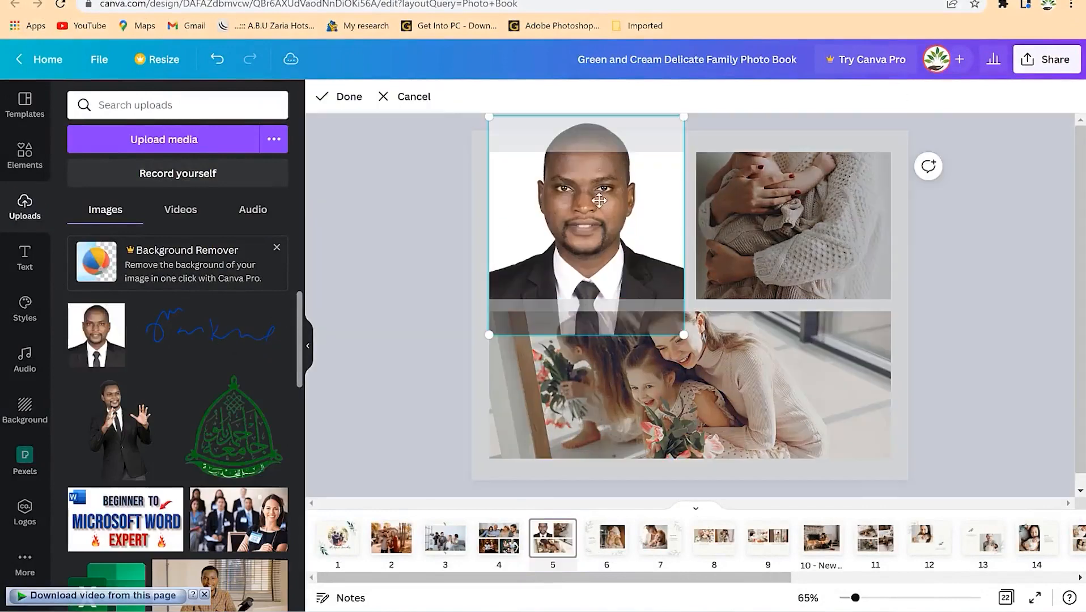
drag(589, 221, 581, 263)
click(411, 257)
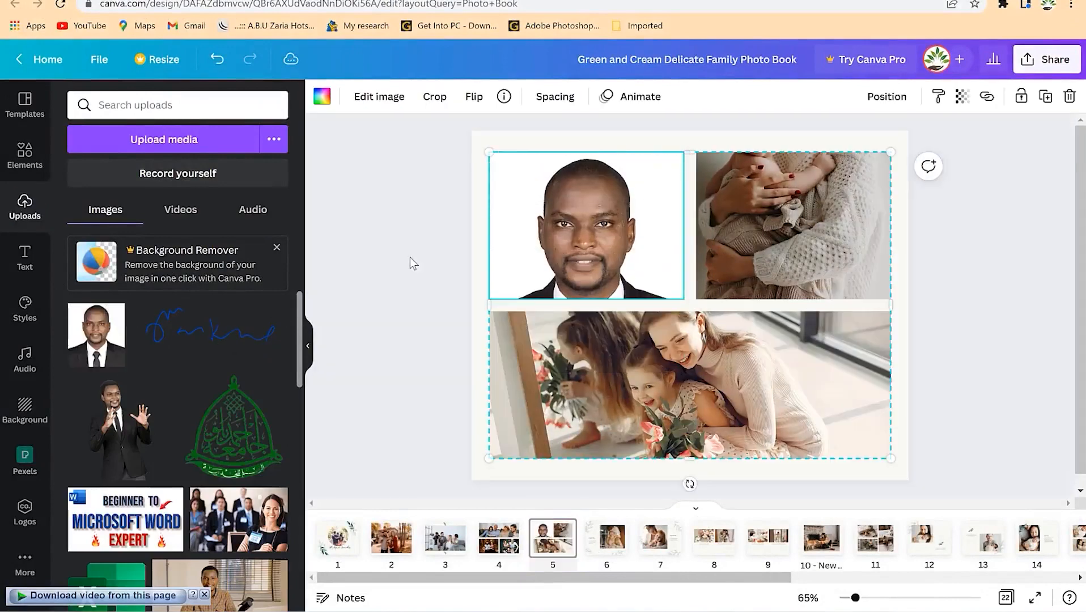
drag(122, 430, 807, 273)
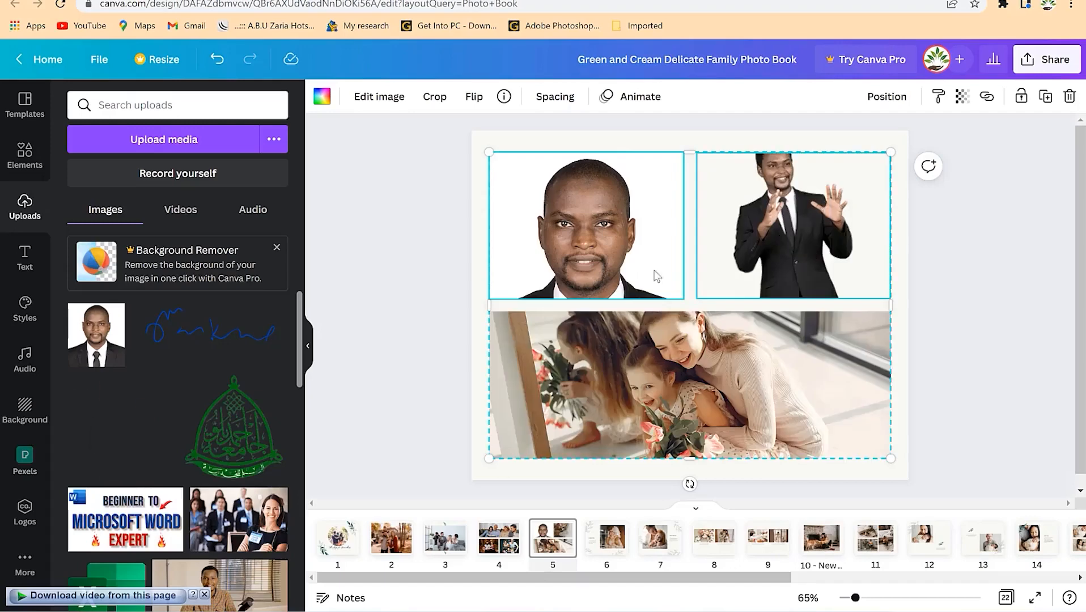
double_click(809, 221)
drag(820, 212, 822, 240)
click(892, 275)
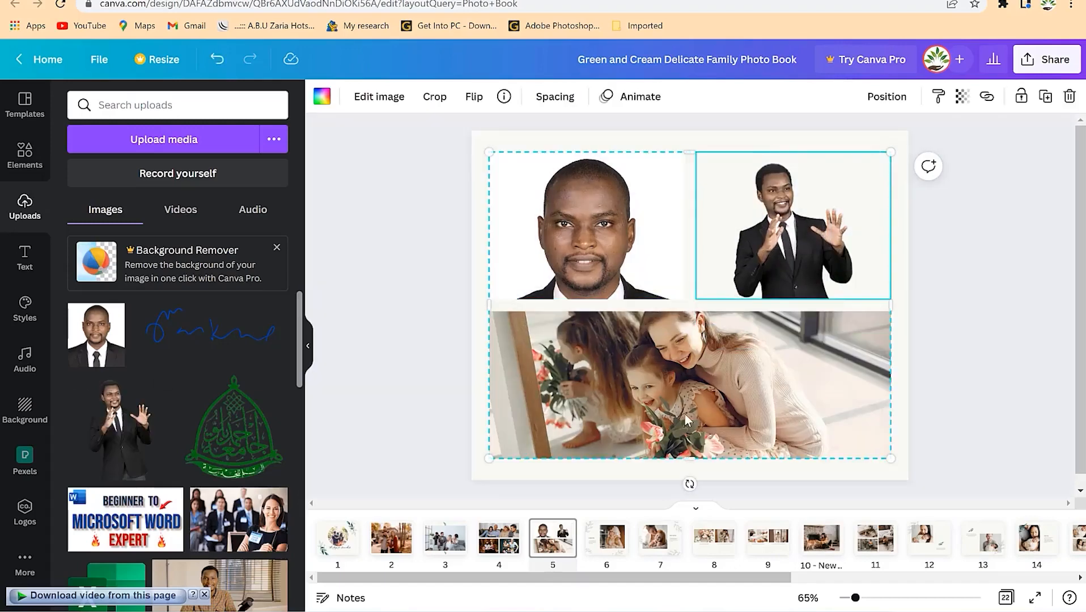
- Put the conference photo in page 5's bottom frame and bring back the family photo results
drag(238, 519, 527, 439)
click(308, 349)
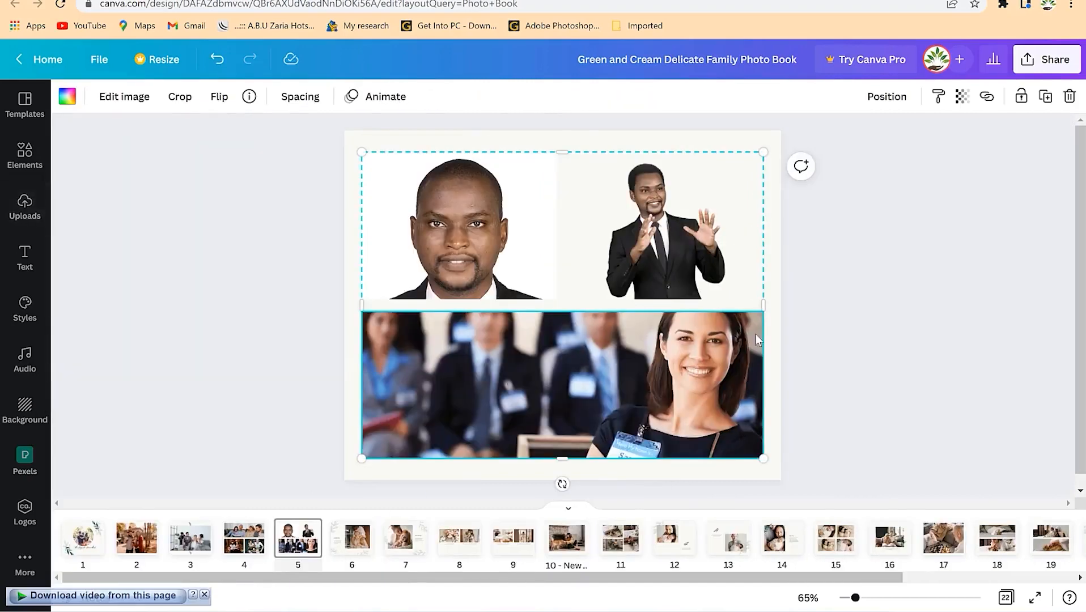
click(126, 242)
click(599, 392)
click(46, 163)
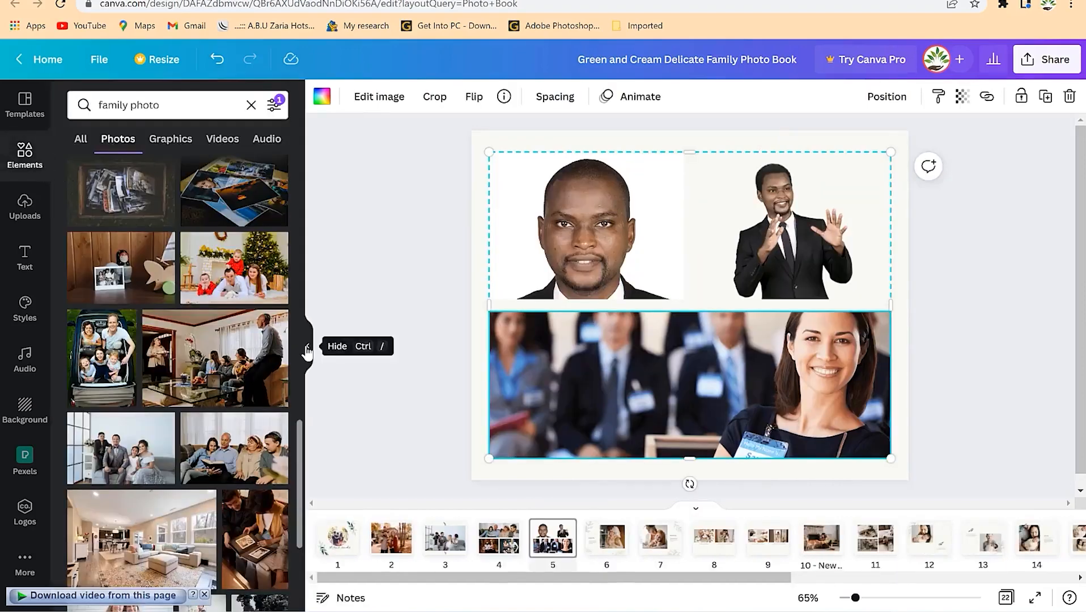
click(306, 349)
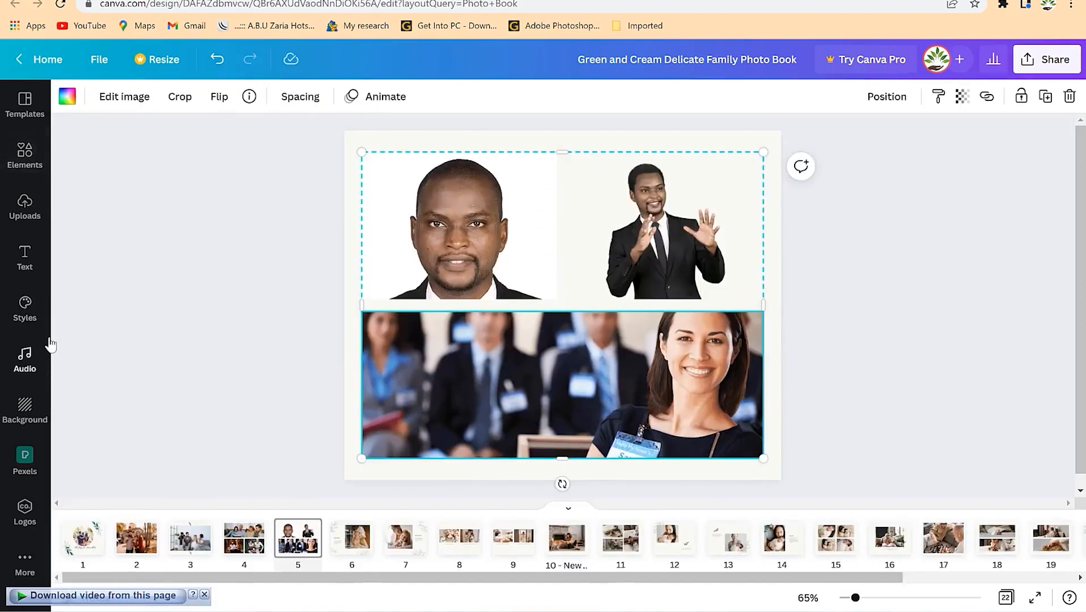
click(25, 155)
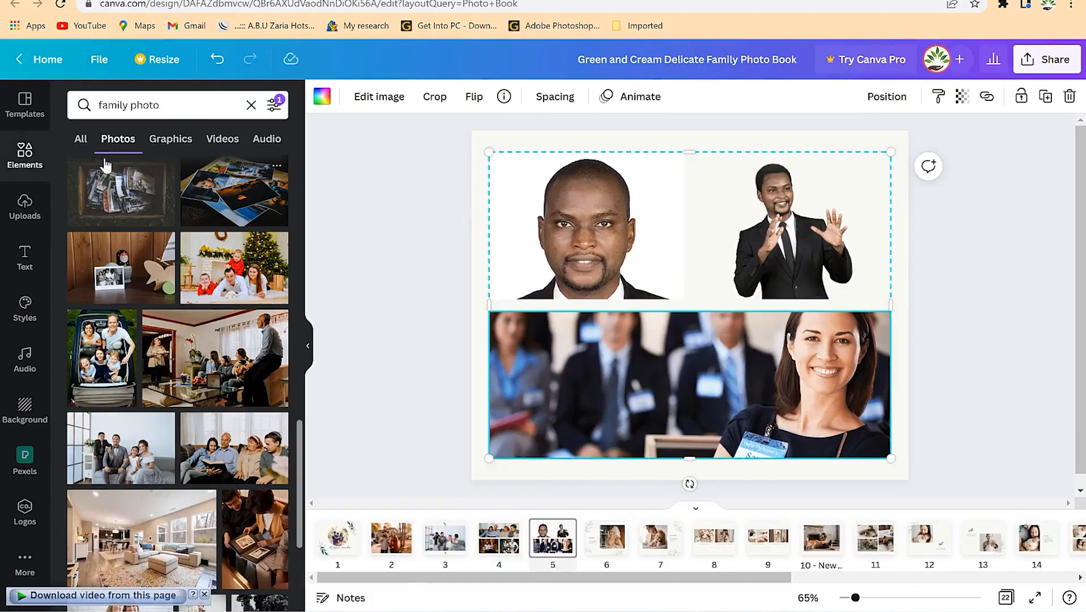
- Add a subheading reading 'The speaking moment' onto page 5's bottom conference photo
click(31, 260)
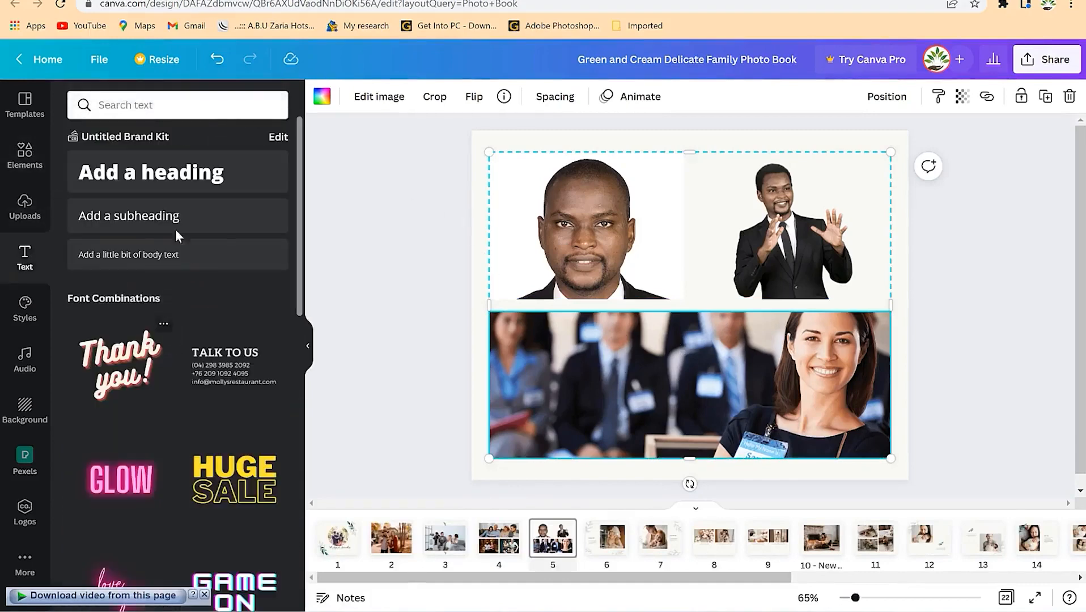
click(140, 223)
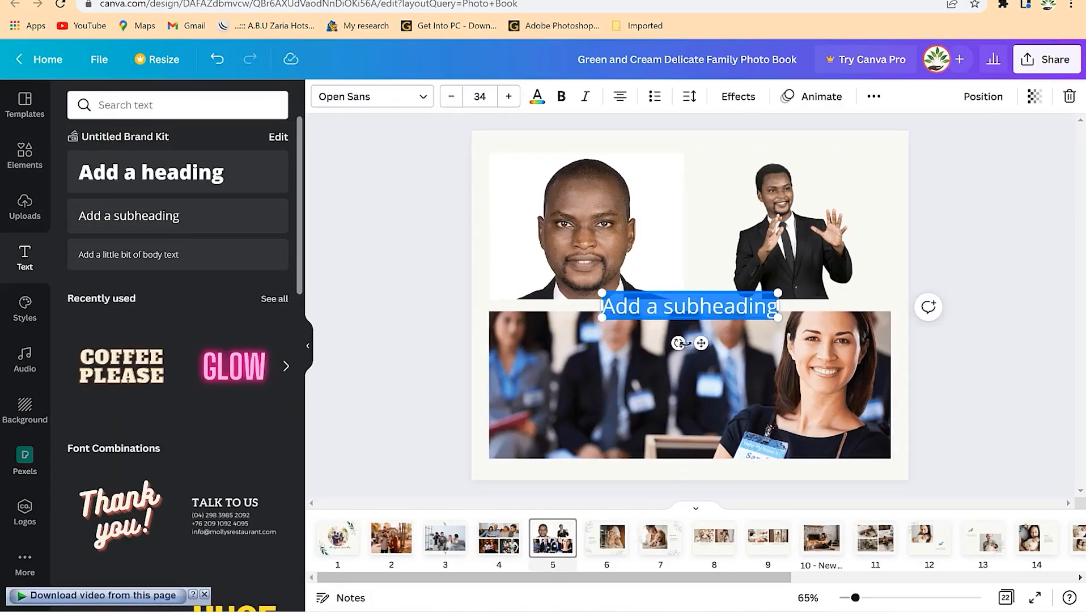
drag(701, 345, 700, 431)
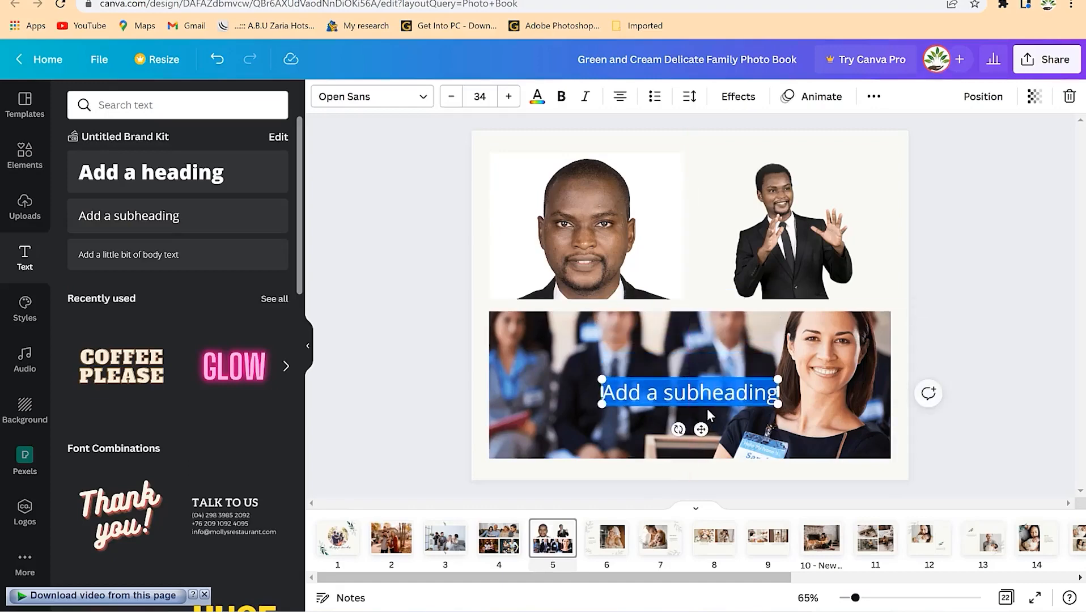
text(The speak)
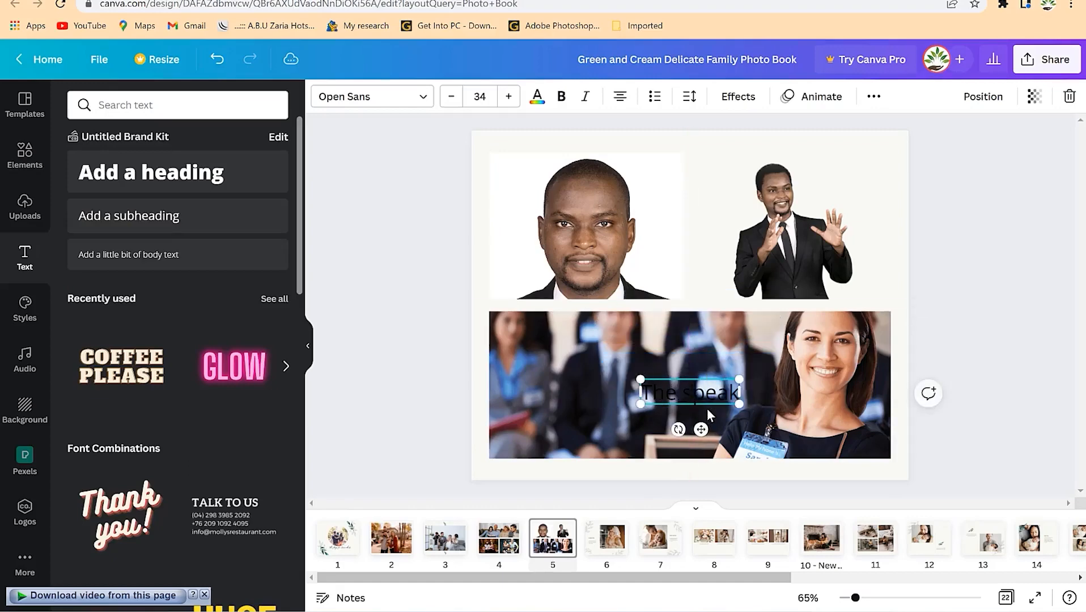
text(ing moment)
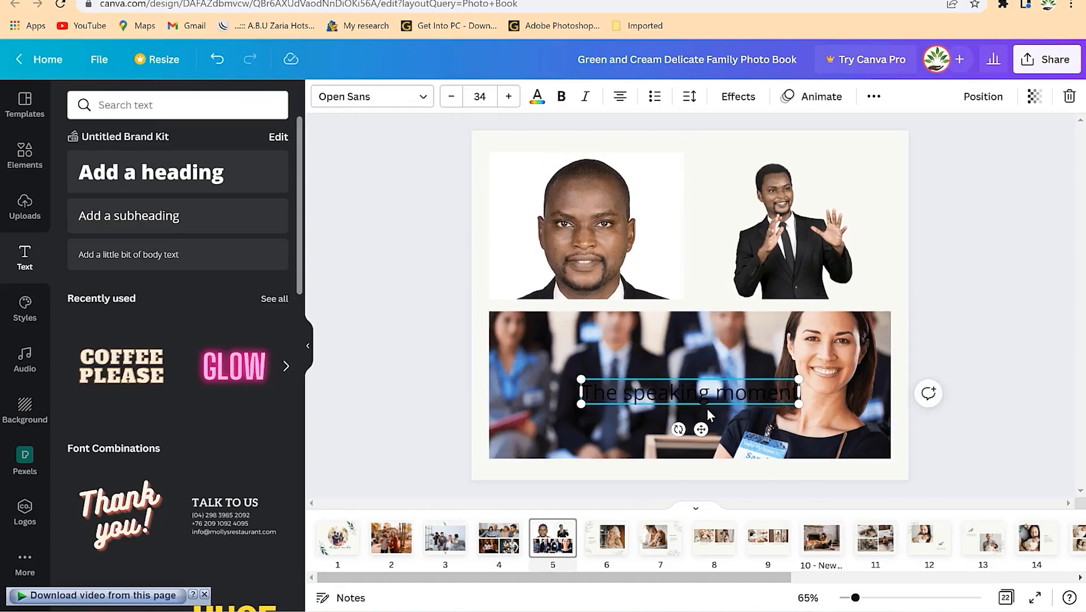
- Make the whole 'The speaking moment' caption white and deselect it
key(ctrl+a)
click(536, 97)
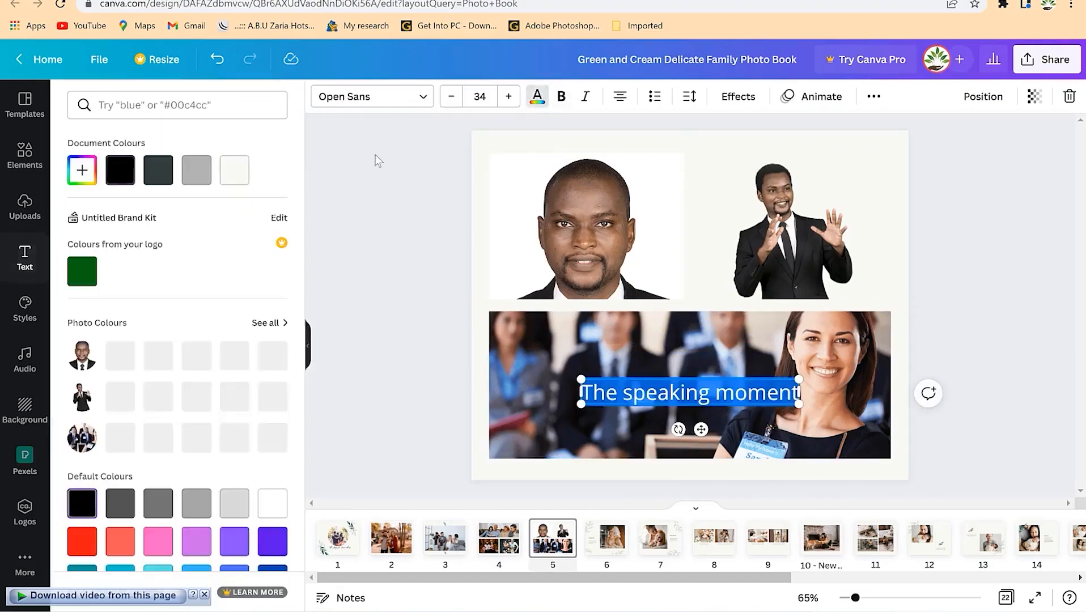
click(120, 355)
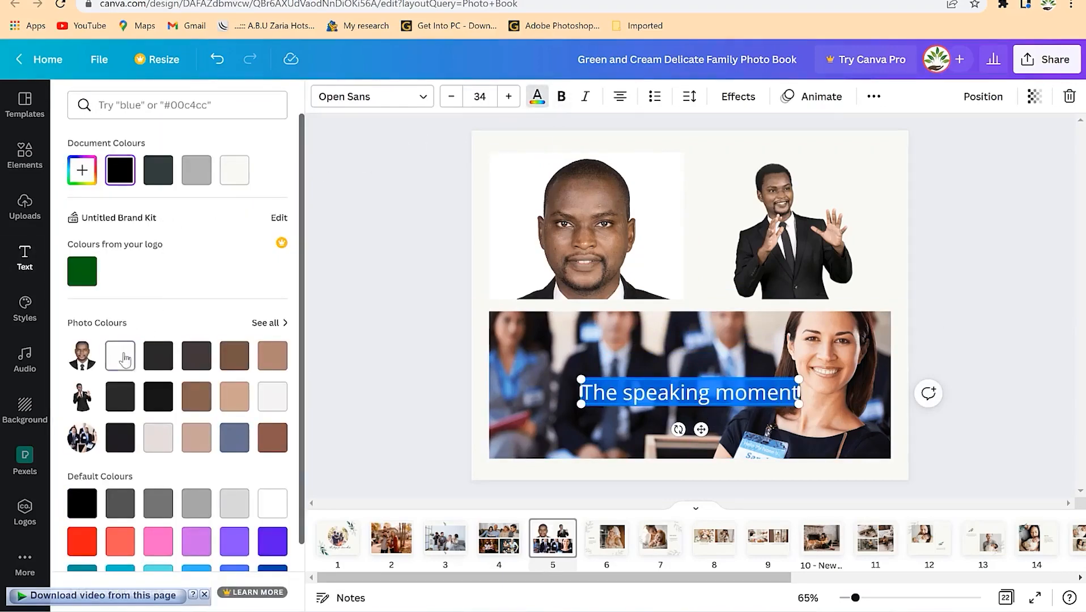
key(Escape)
click(993, 452)
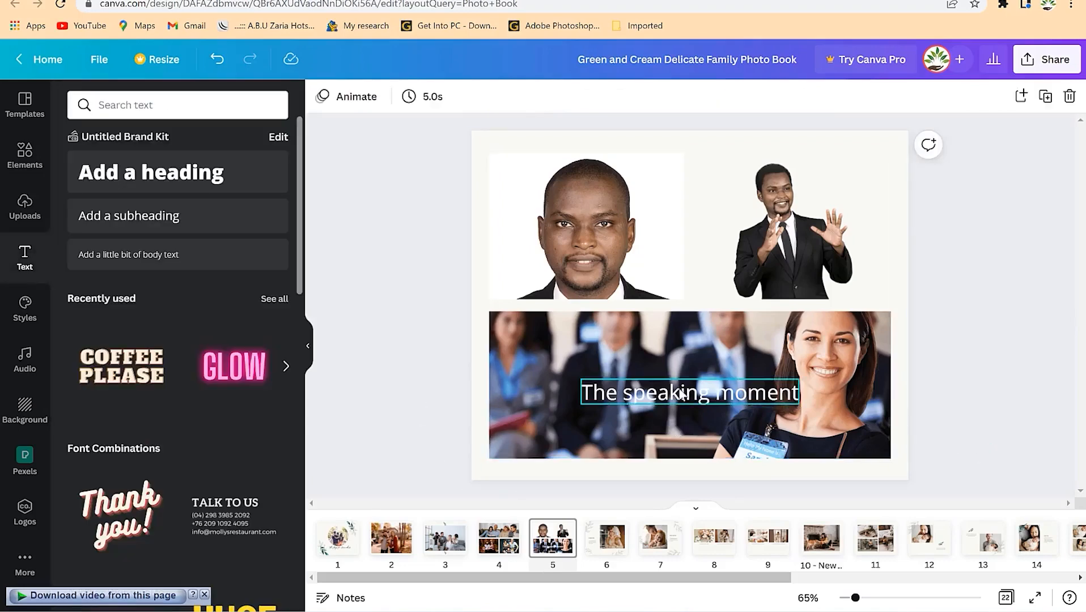
- Browse pages 6 to 8, inspecting the Daddy's Boy and Mom's #1 Fan texts
click(607, 537)
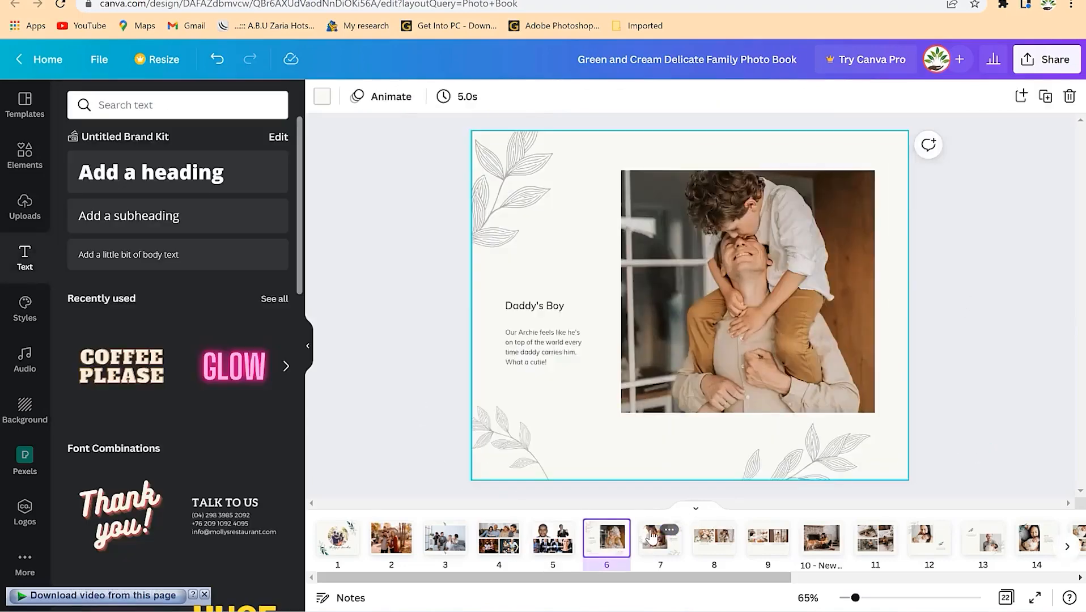
click(654, 547)
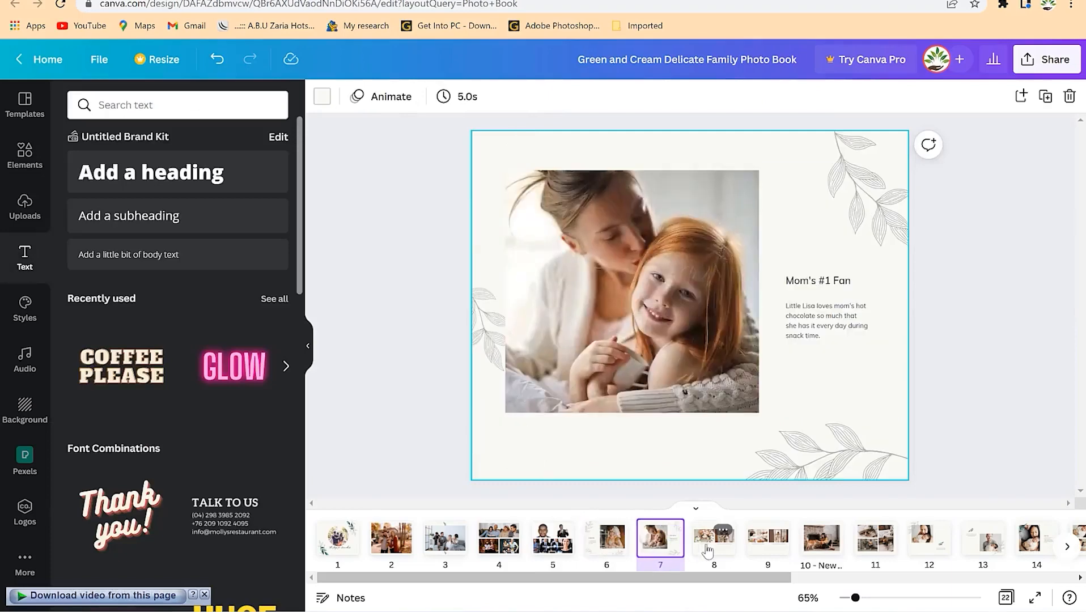
click(712, 538)
click(606, 553)
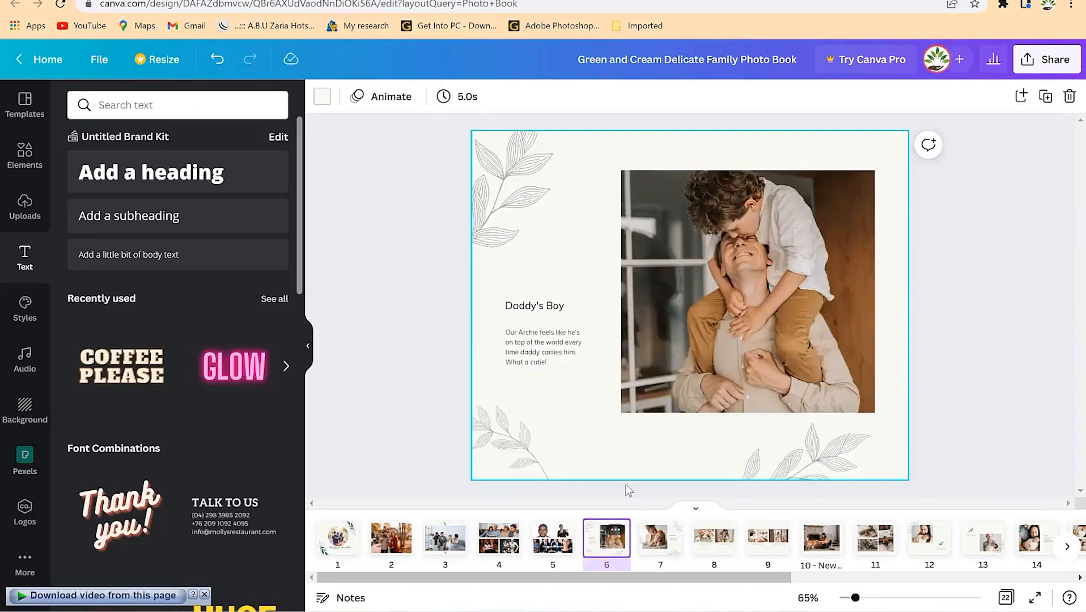
click(545, 347)
click(555, 285)
click(541, 305)
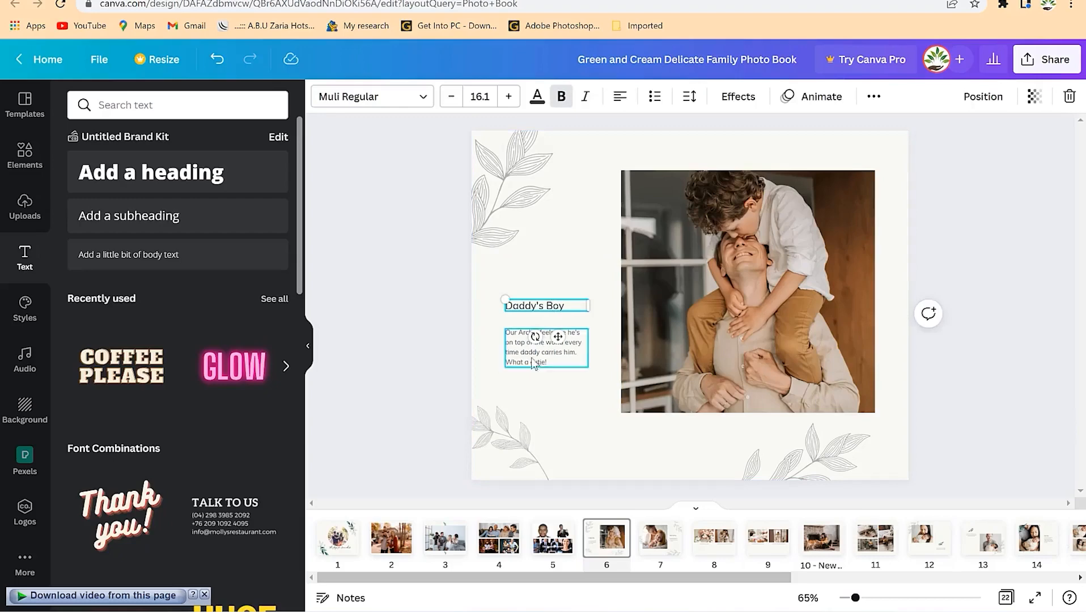
click(664, 549)
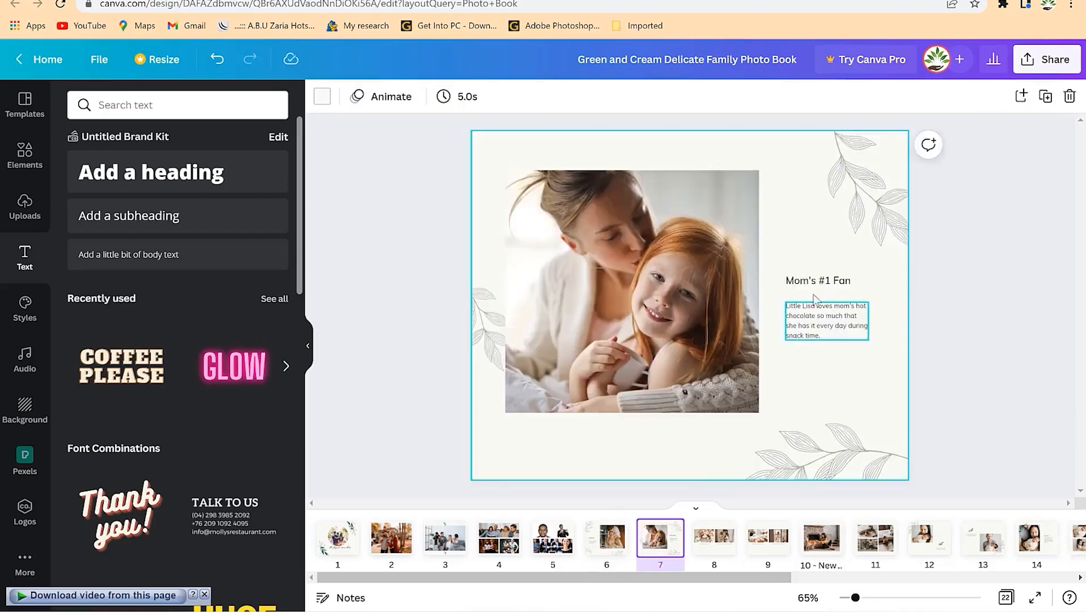
click(819, 326)
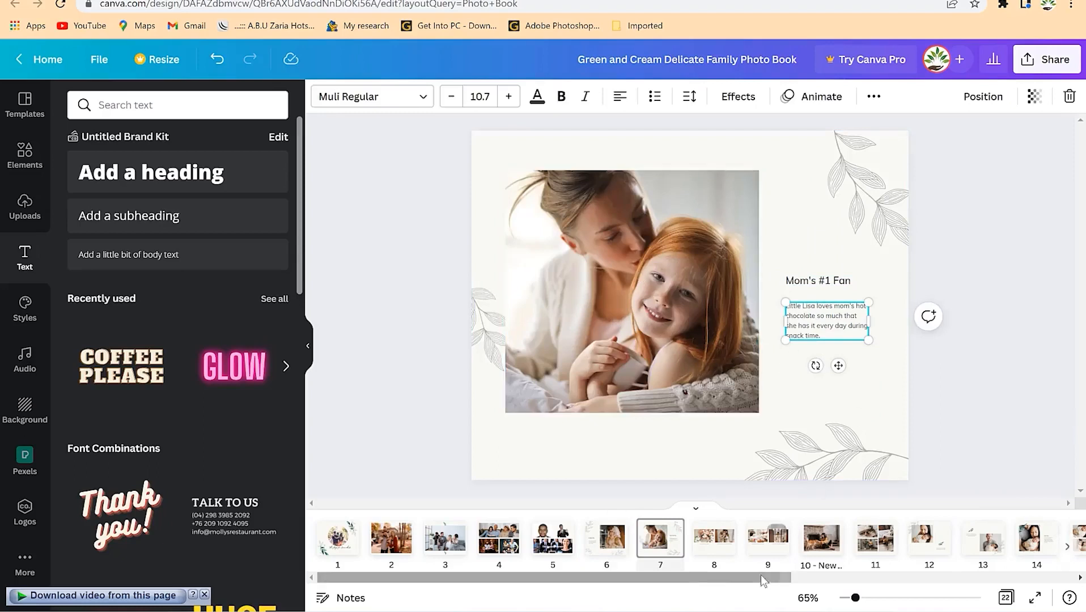
click(711, 541)
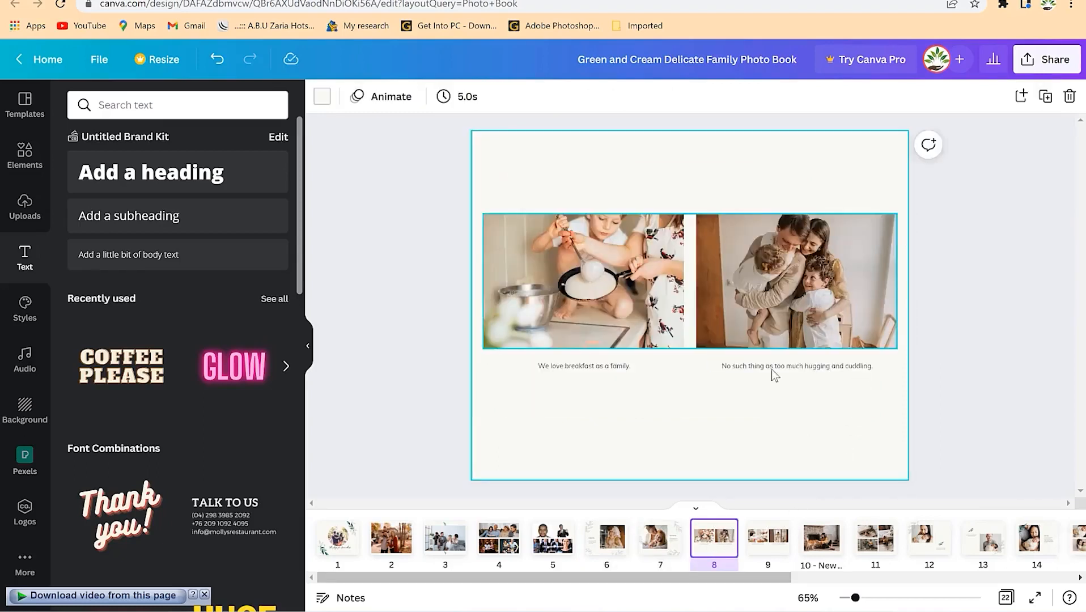
- Open page 9's options and try Add transition, closing it without choosing one
right_click(768, 538)
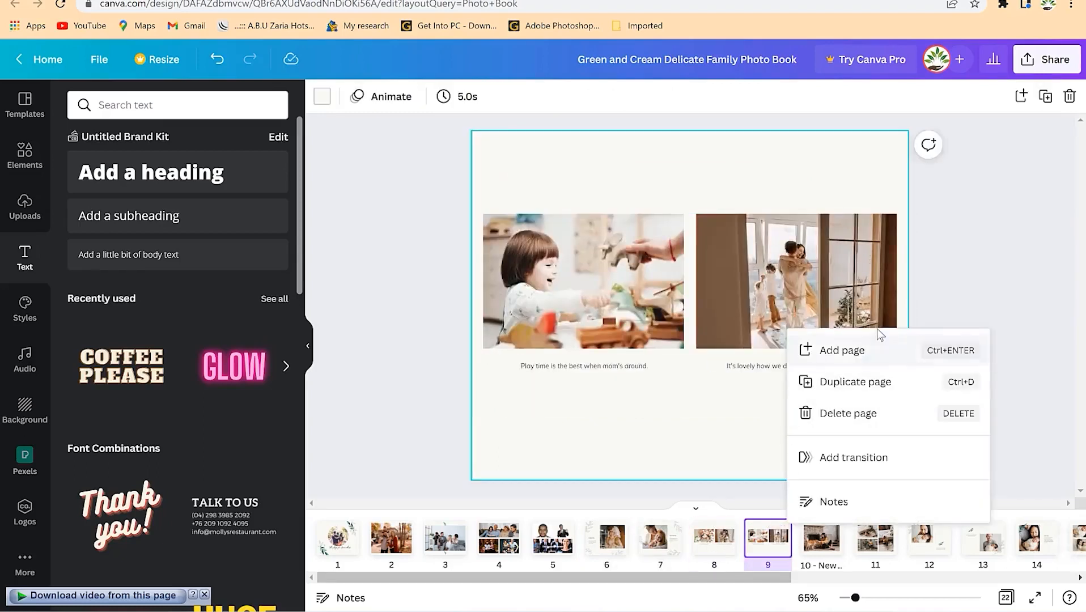
click(994, 278)
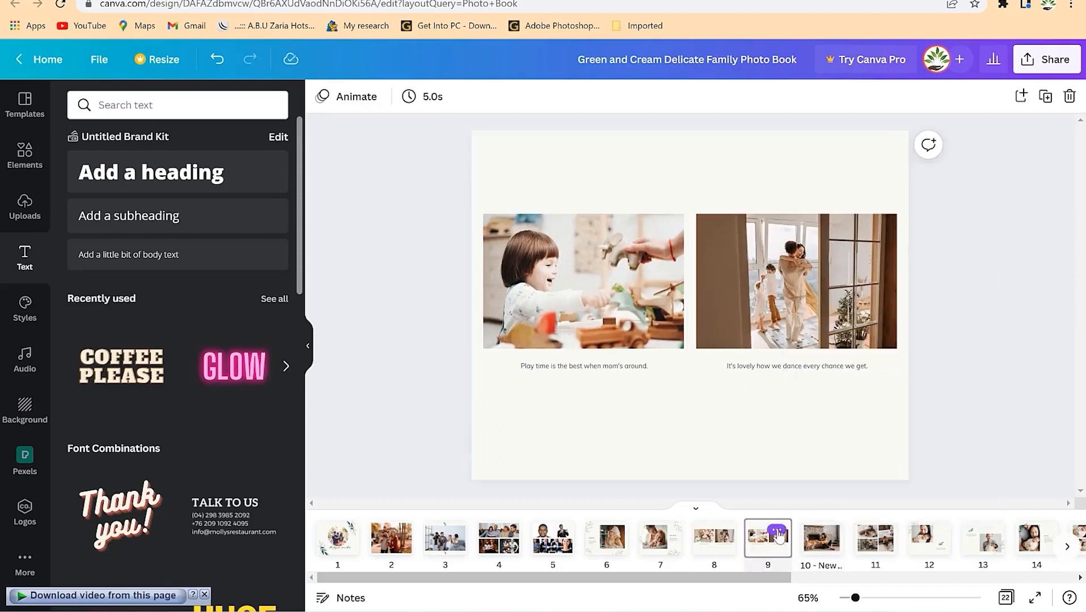
click(776, 533)
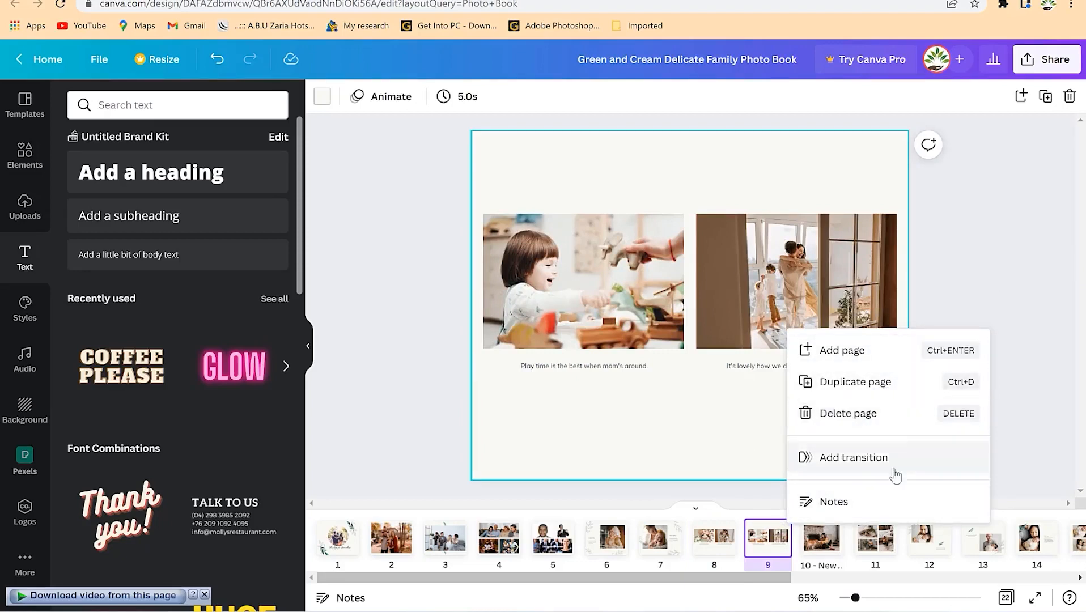
click(705, 545)
click(782, 551)
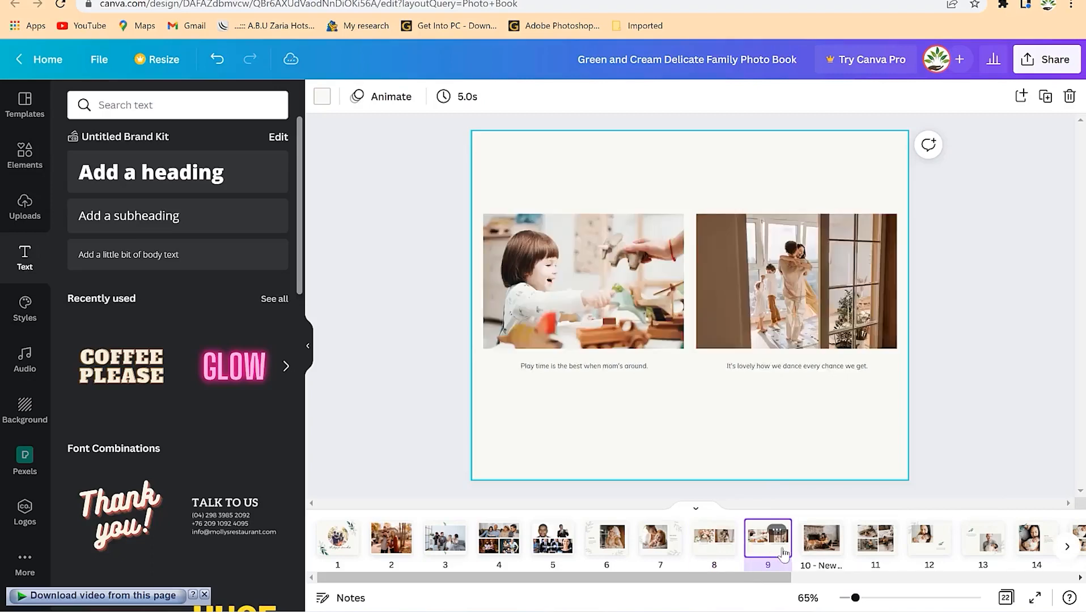
click(778, 539)
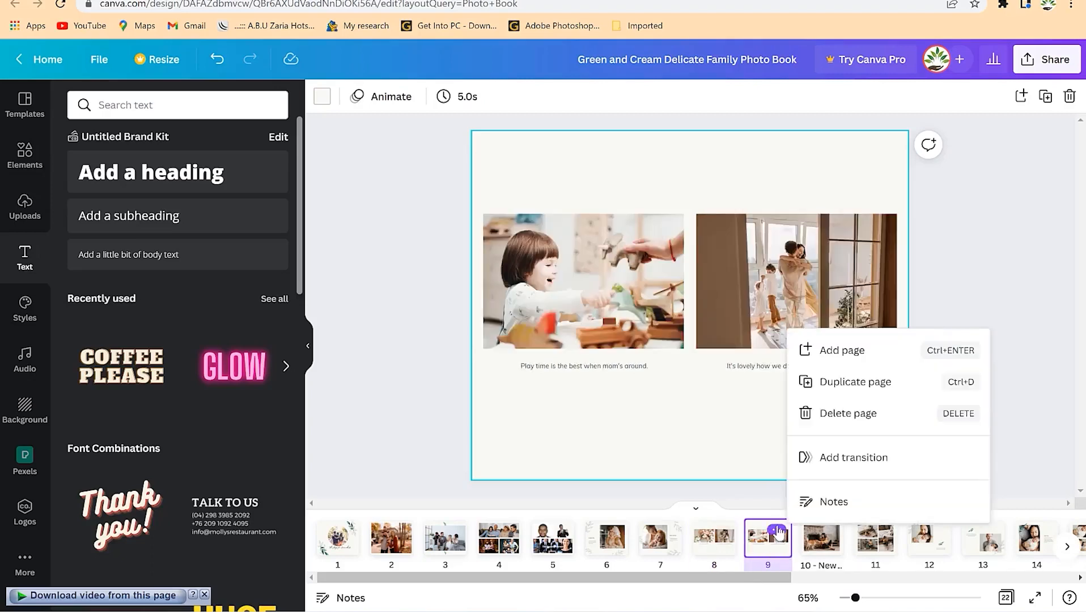
click(860, 458)
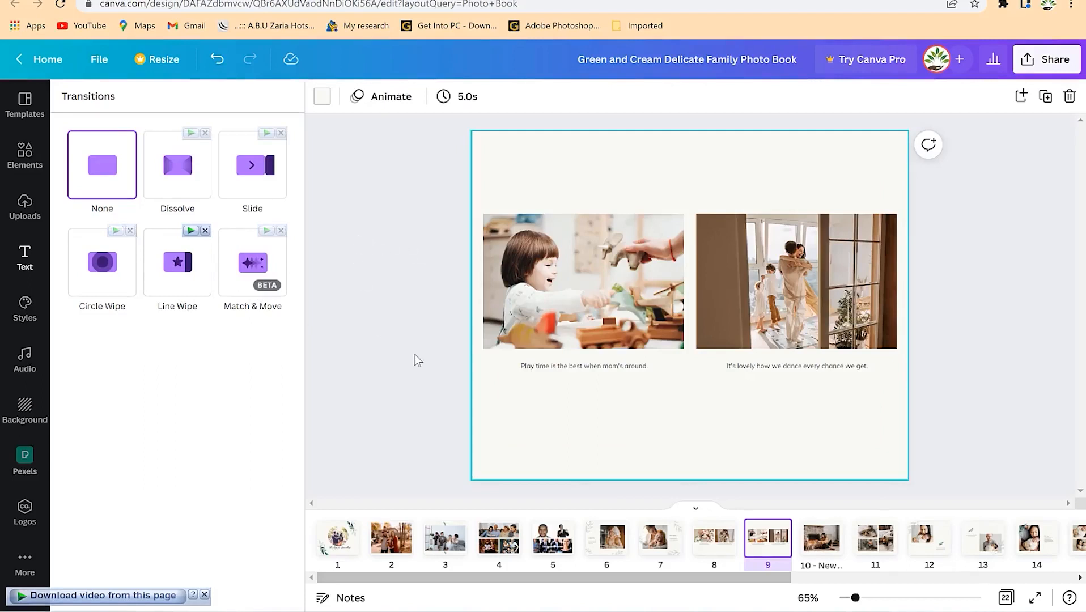
click(418, 331)
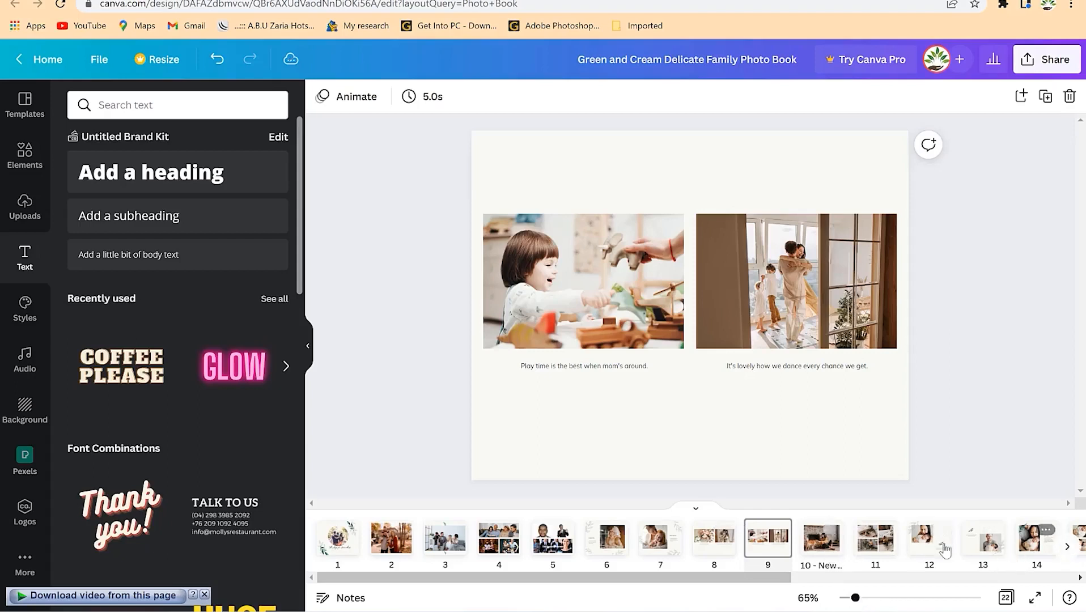
- Select page 9's dancing and Play time captions, then the page itself
click(782, 370)
click(592, 367)
click(721, 432)
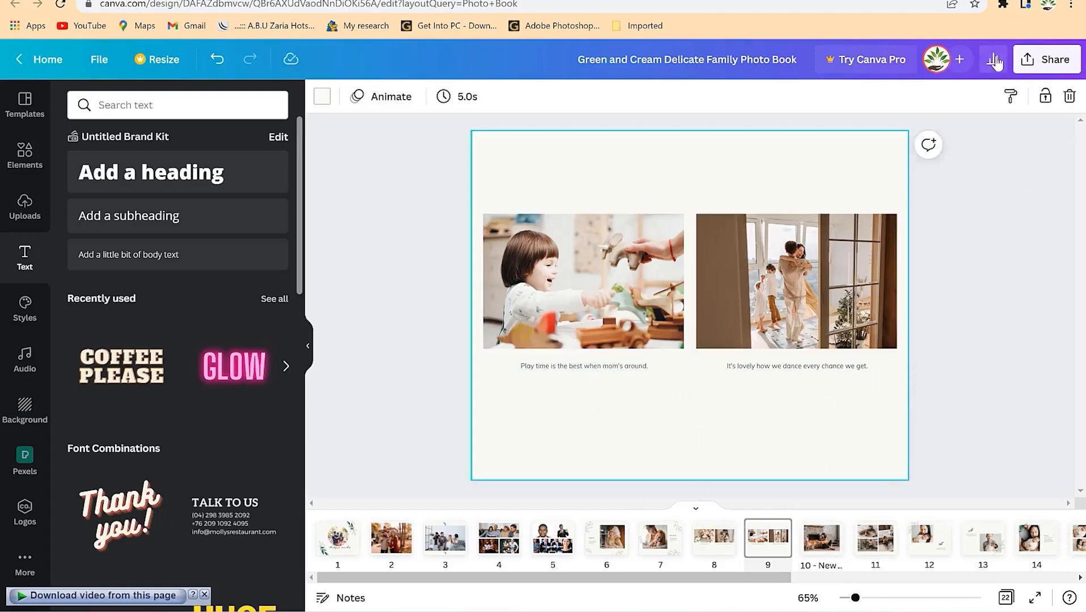
- Download all 22 pages as PDF Standard 'Green and Cream Delicate Family Photo Book.pdf' and open it
click(1047, 59)
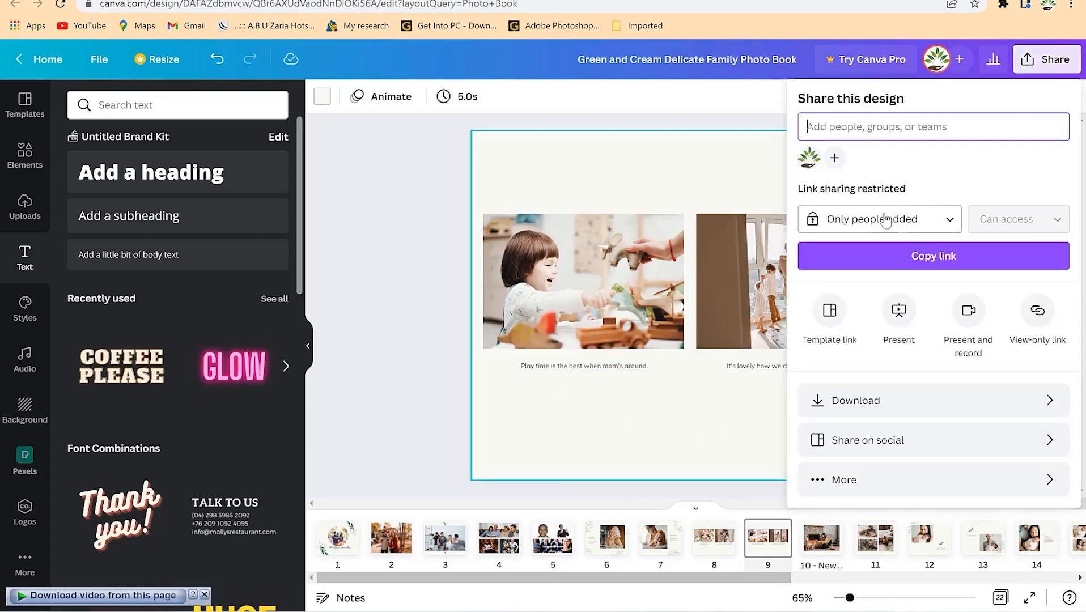
click(901, 402)
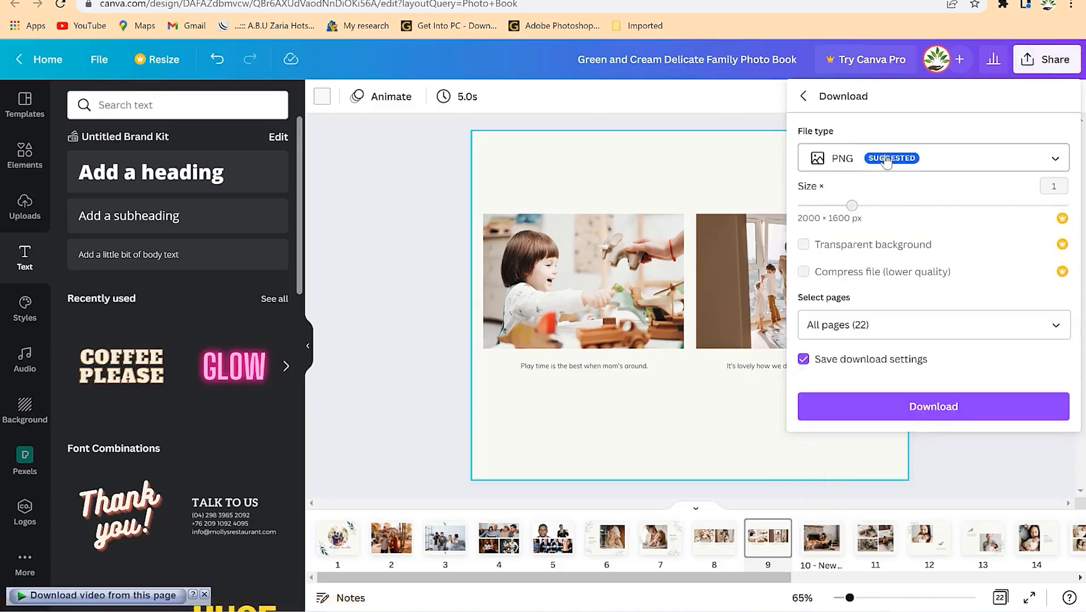
click(833, 165)
click(873, 219)
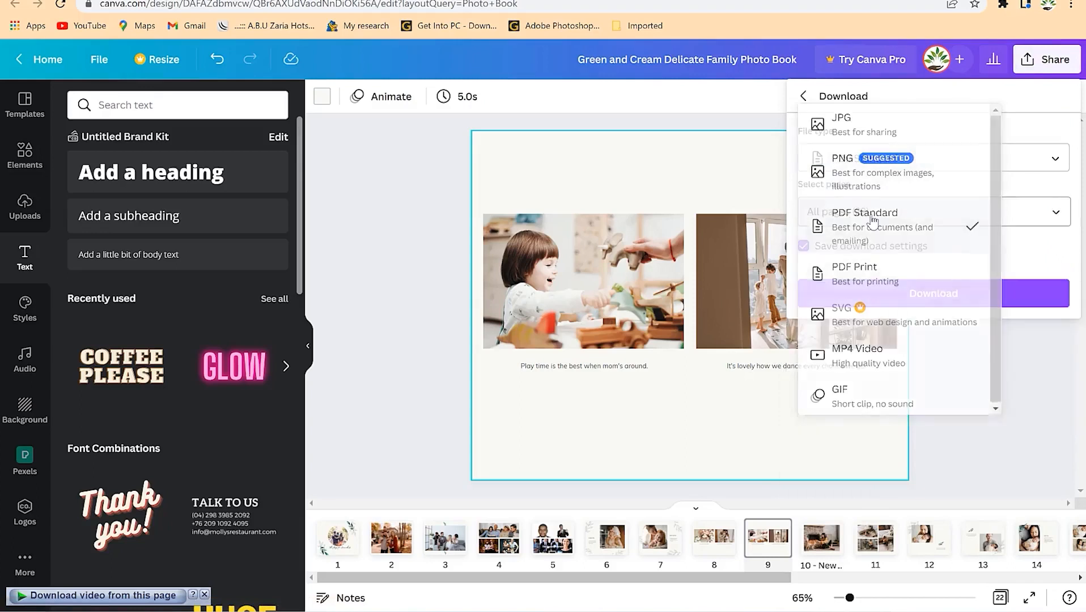
click(910, 295)
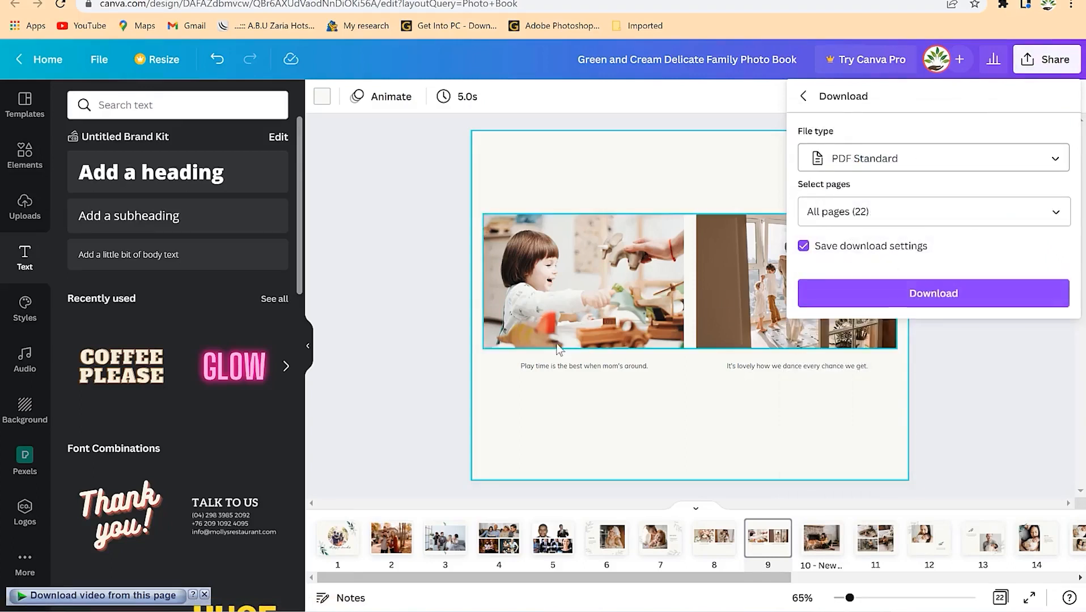
click(922, 299)
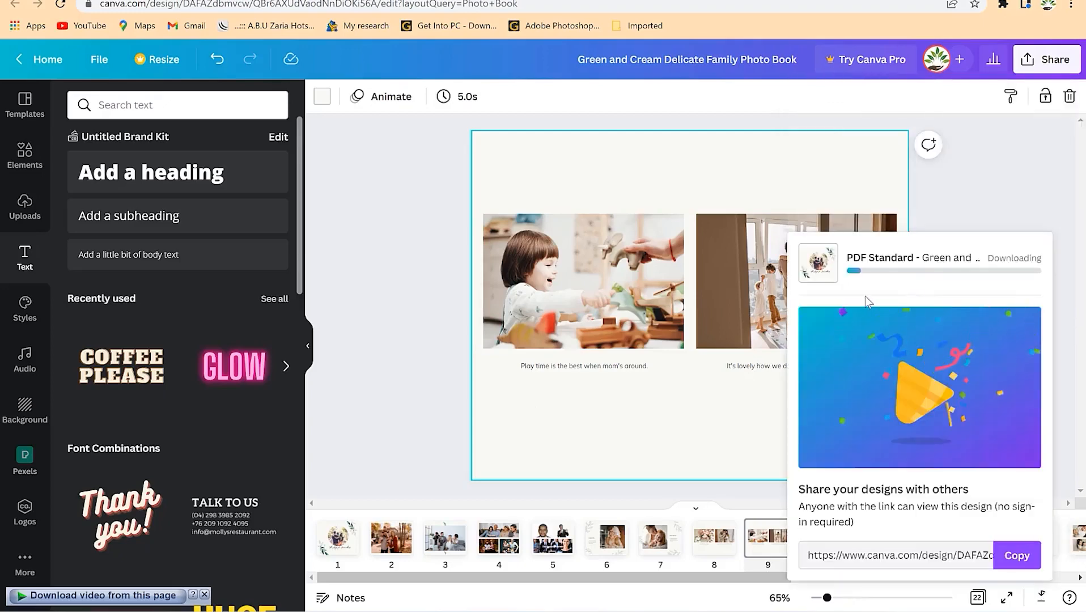
click(545, 358)
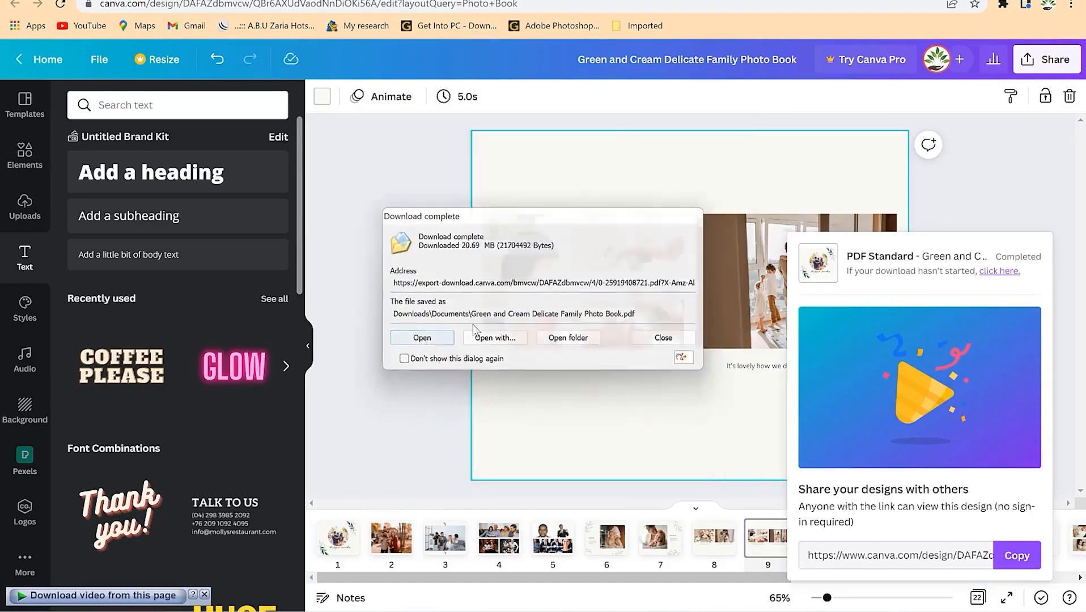
click(567, 337)
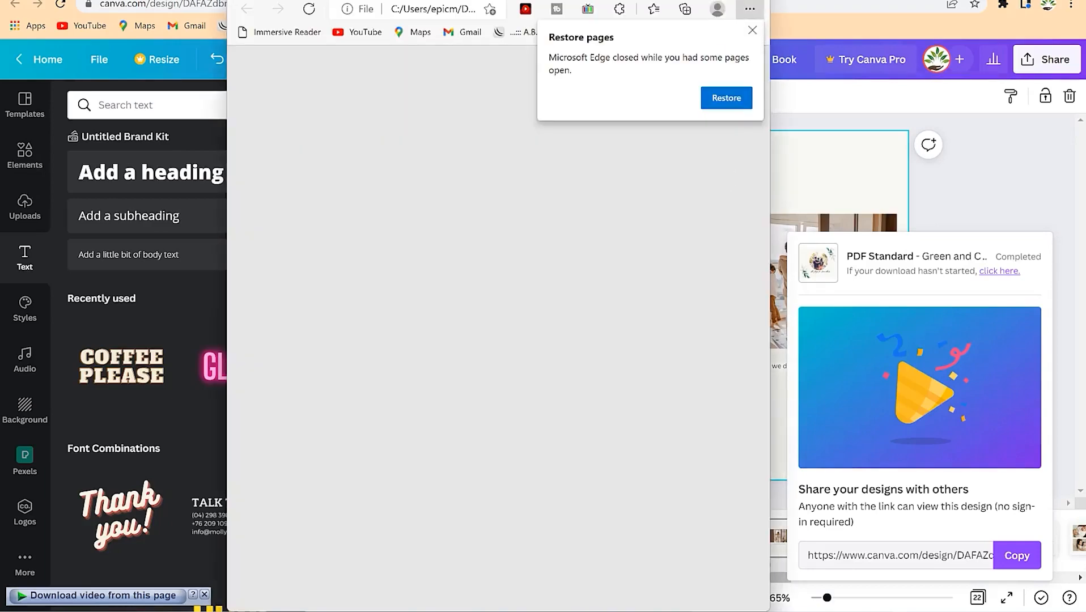
- Maximize the Edge PDF viewer and scroll down through the exported photo book pages
click(717, 1)
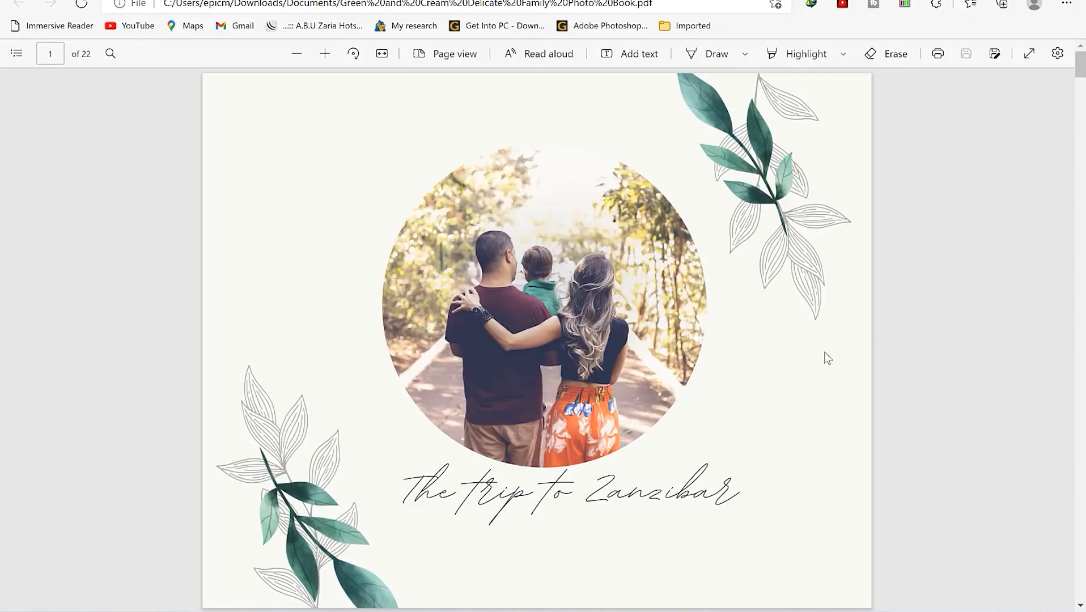
scroll(781, 362, down, 6)
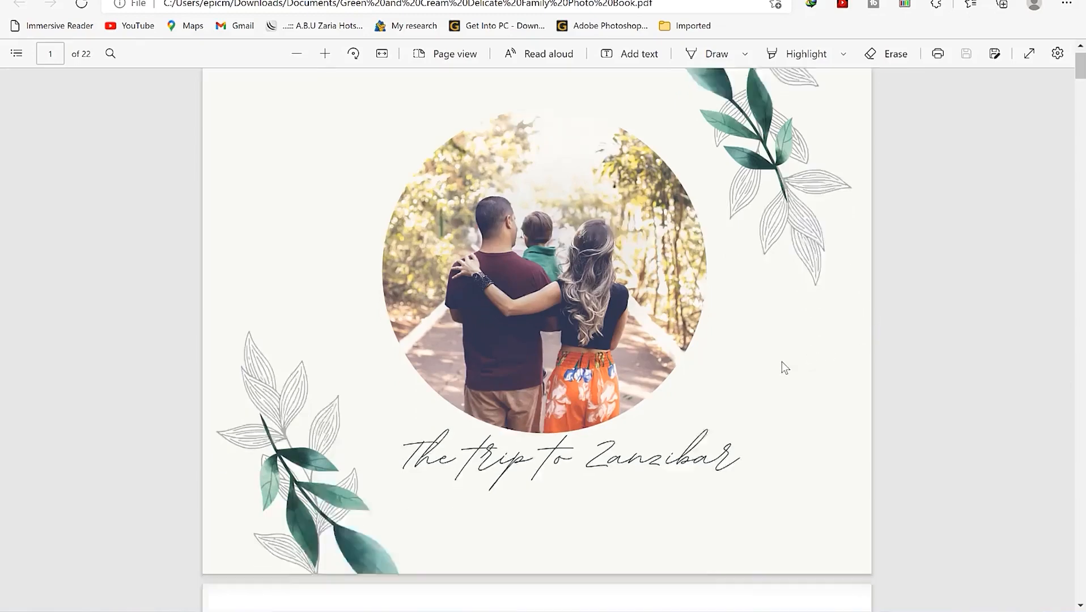
scroll(779, 365, down, 6)
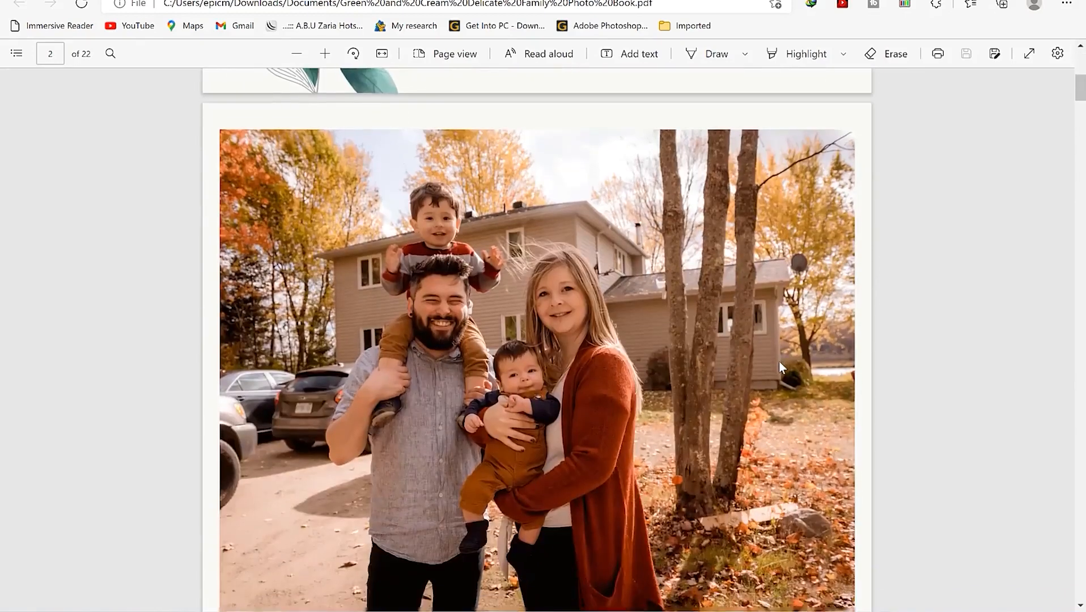
scroll(781, 367, down, 7)
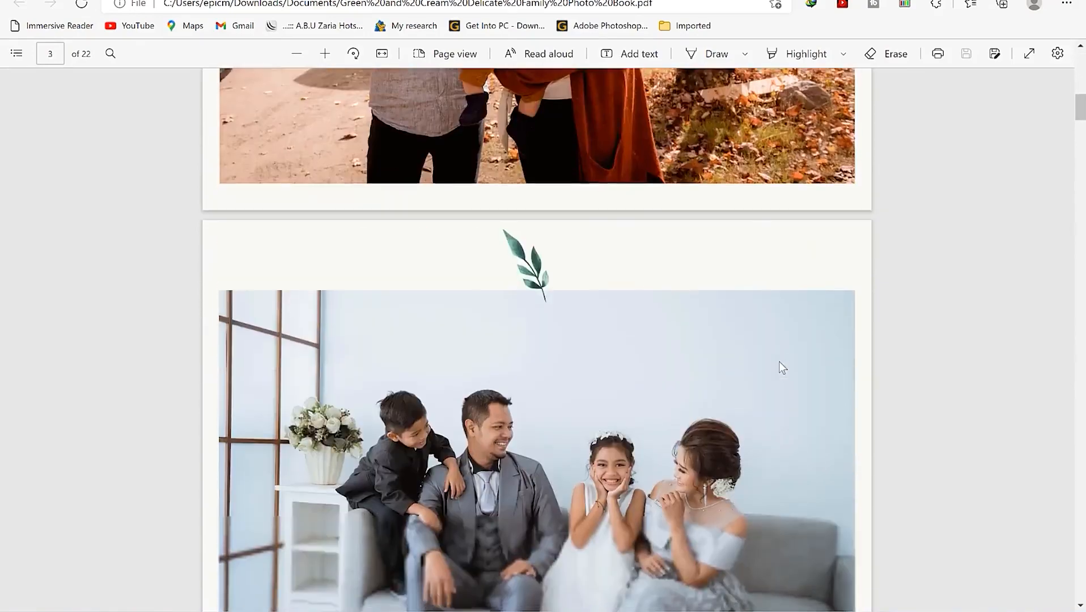
scroll(780, 365, down, 7)
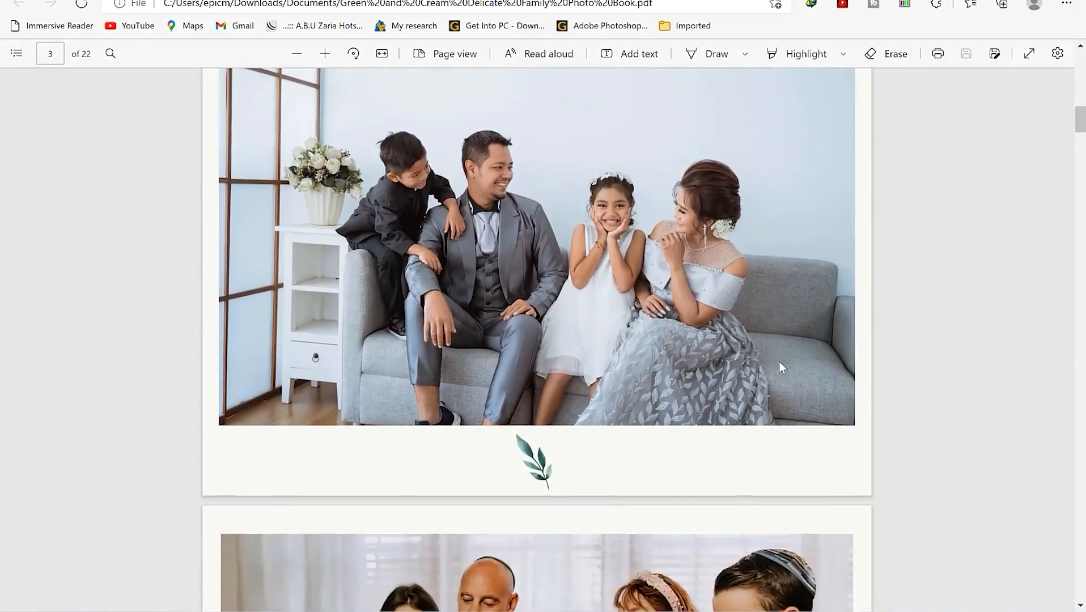
scroll(780, 365, down, 2)
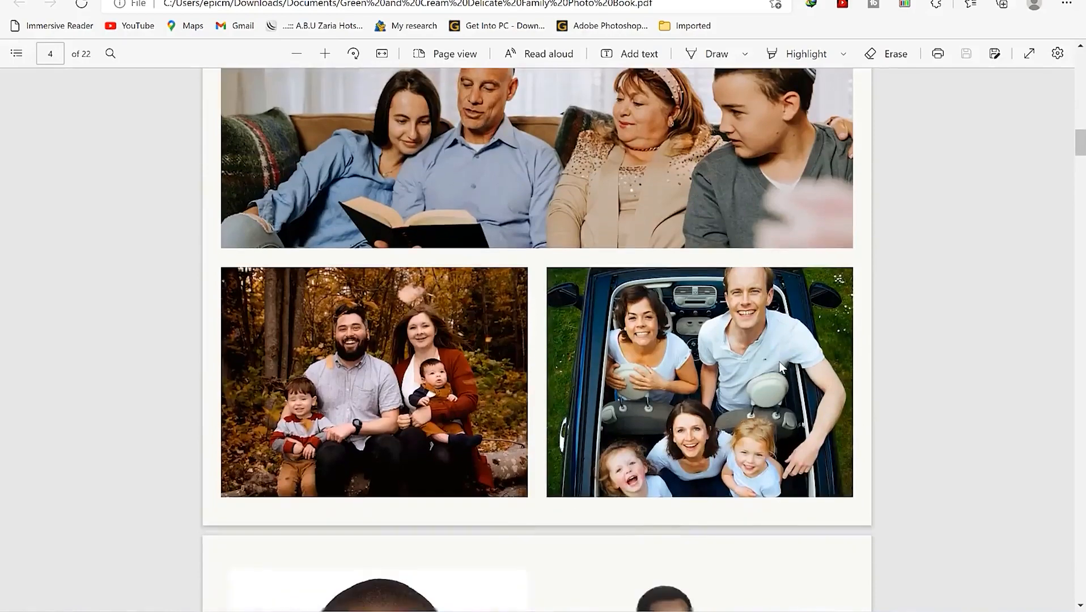
scroll(780, 366, down, 6)
scroll(781, 367, down, 6)
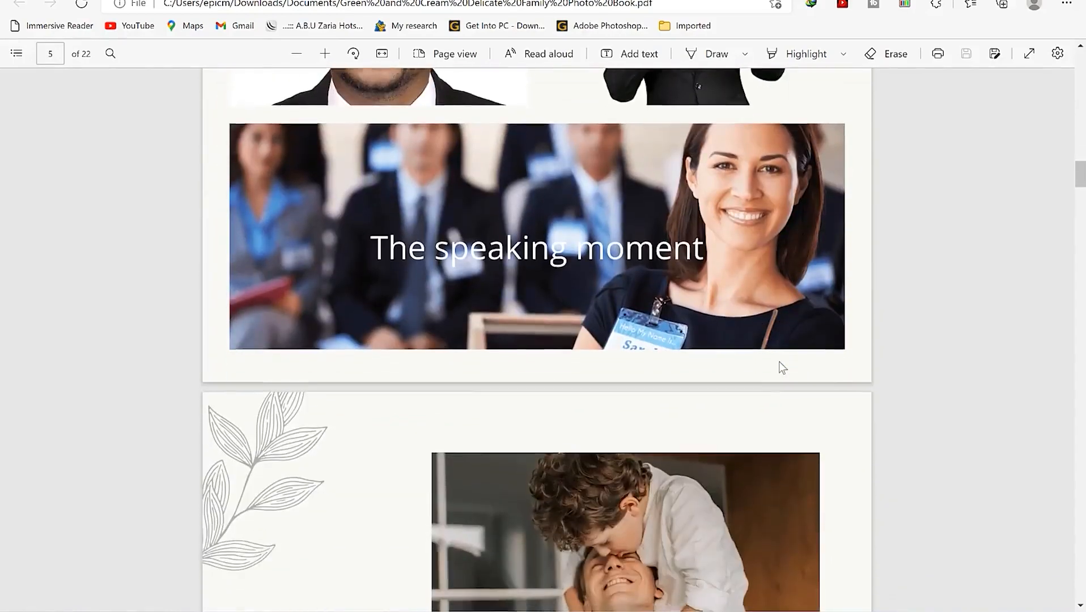
scroll(780, 366, down, 4)
scroll(780, 366, down, 3)
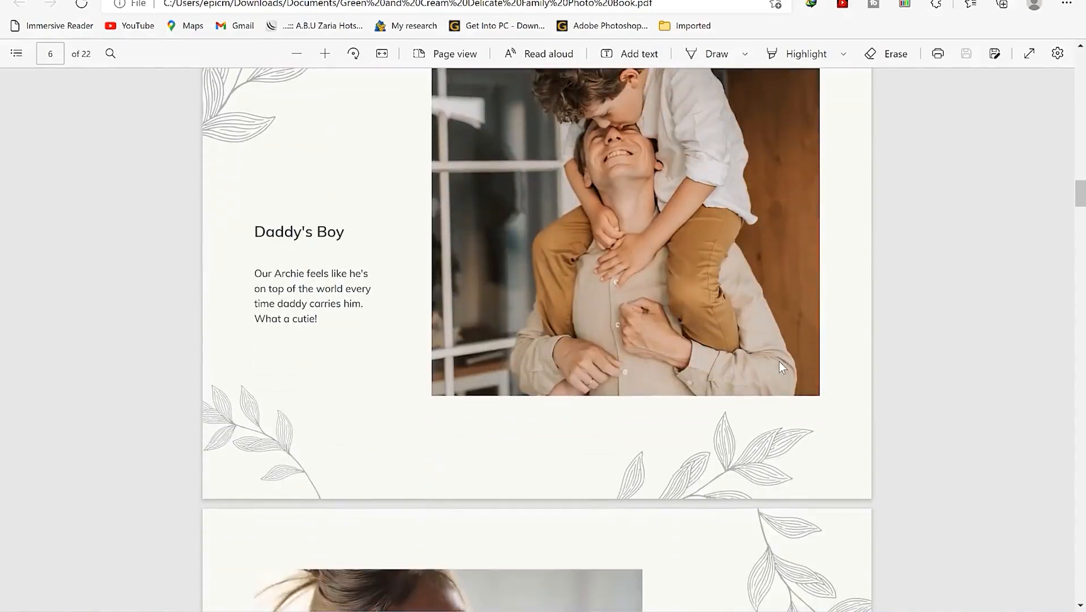
scroll(779, 363, down, 9)
scroll(779, 367, down, 11)
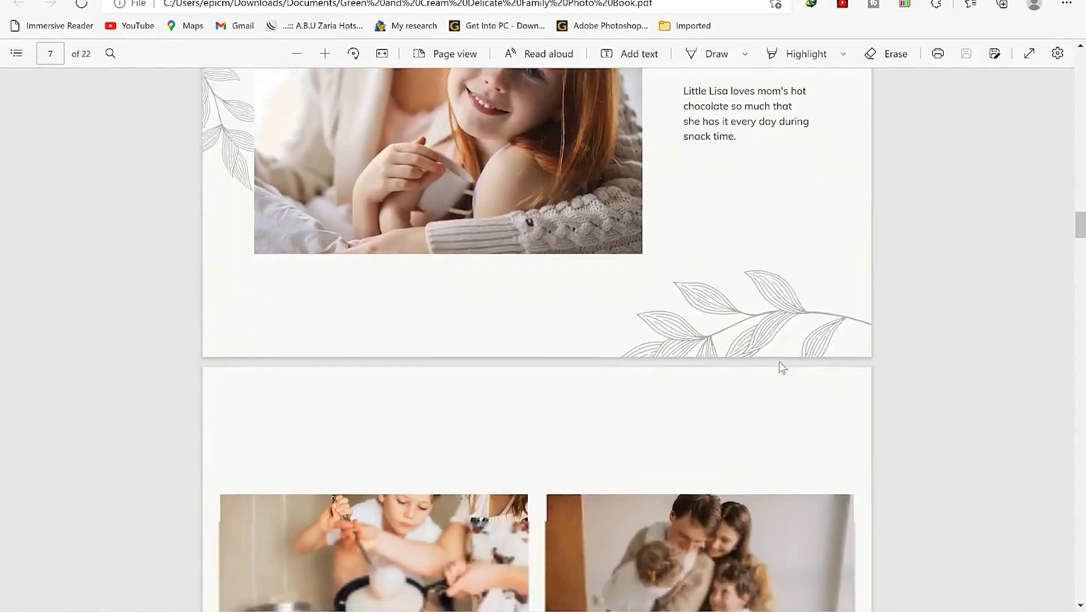
scroll(779, 362, down, 4)
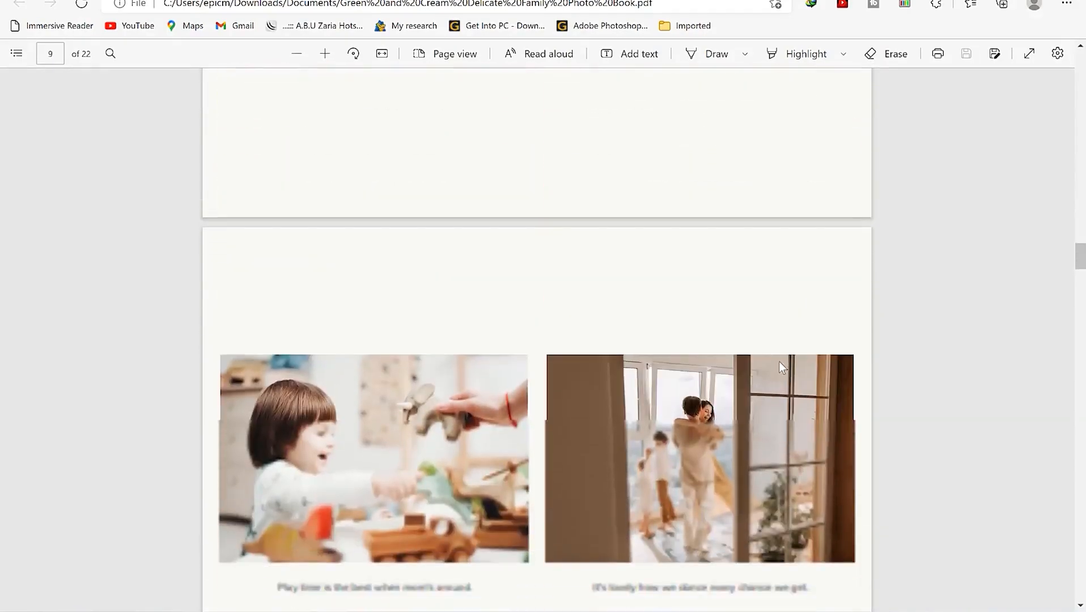
drag(1078, 272, 1059, 374)
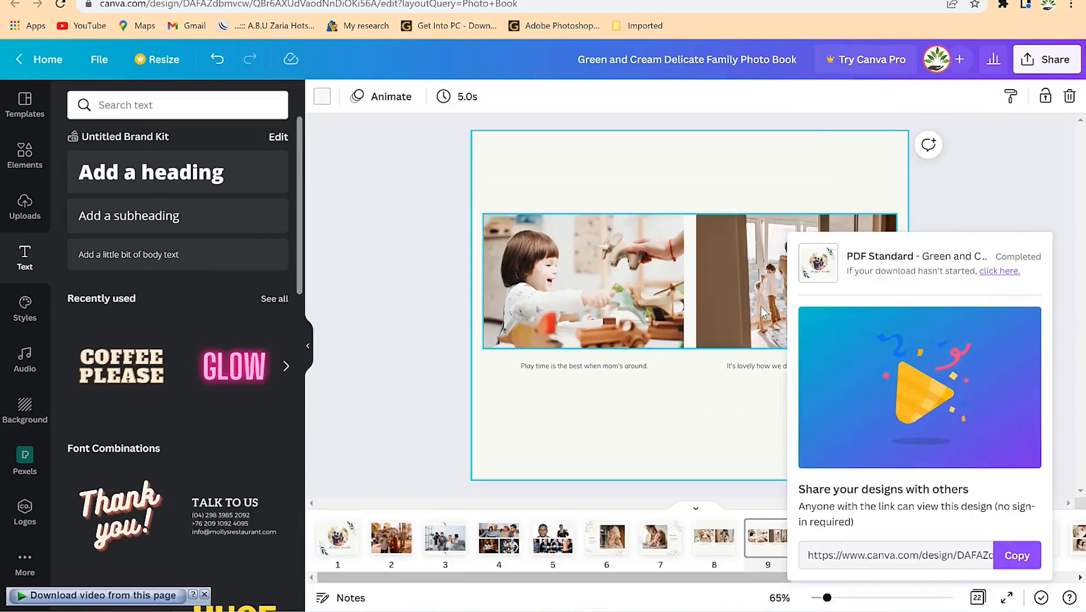
- Dismiss the completed-download share panel in the Canva editor
click(992, 202)
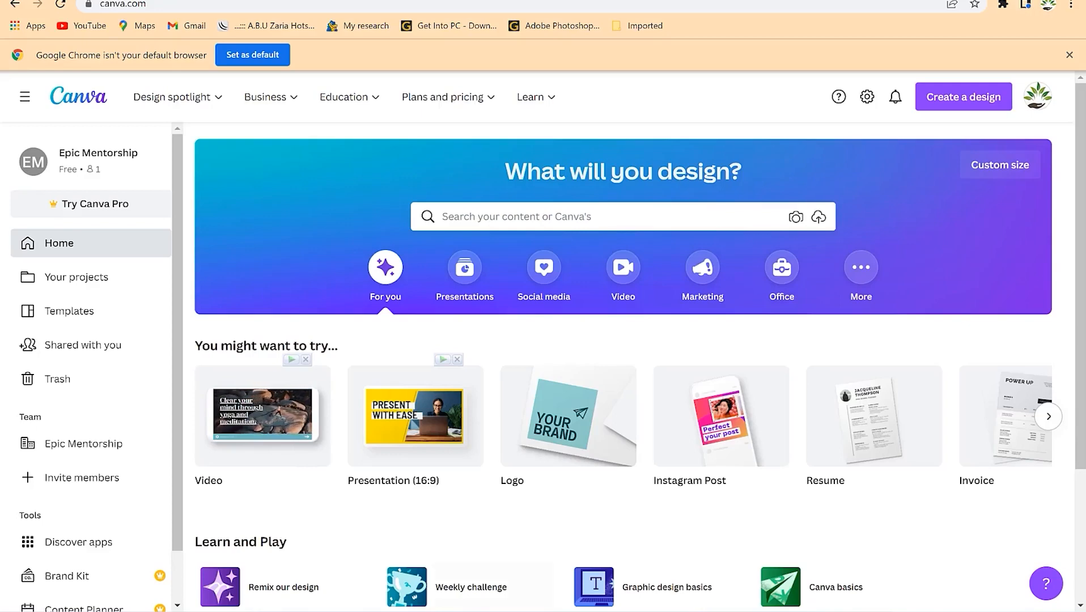
- Launch the Zoom app through the Windows search for 'zoom'
key(super)
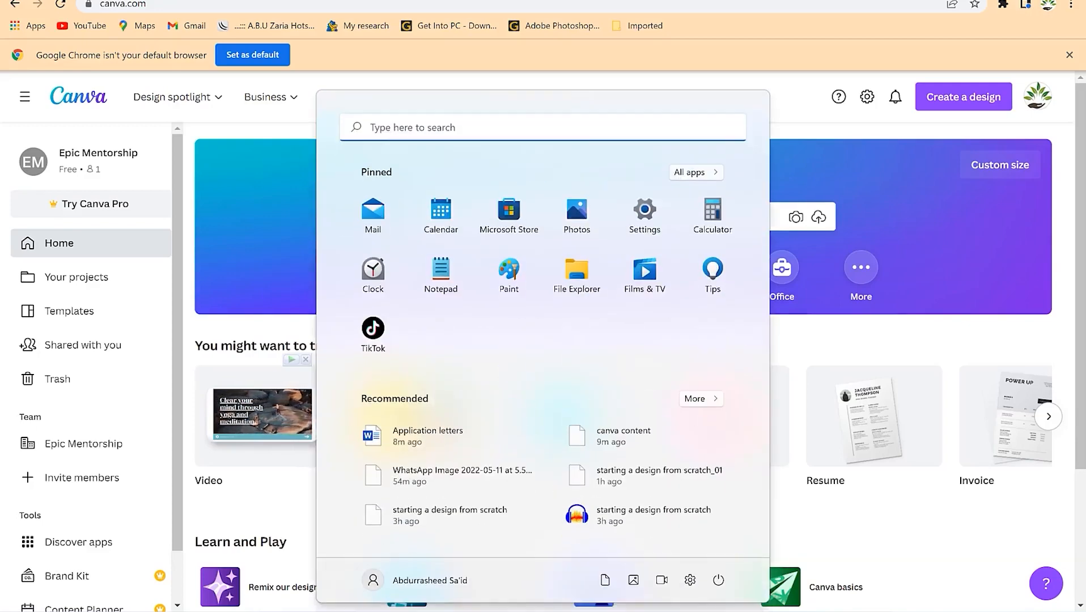
text(zoom)
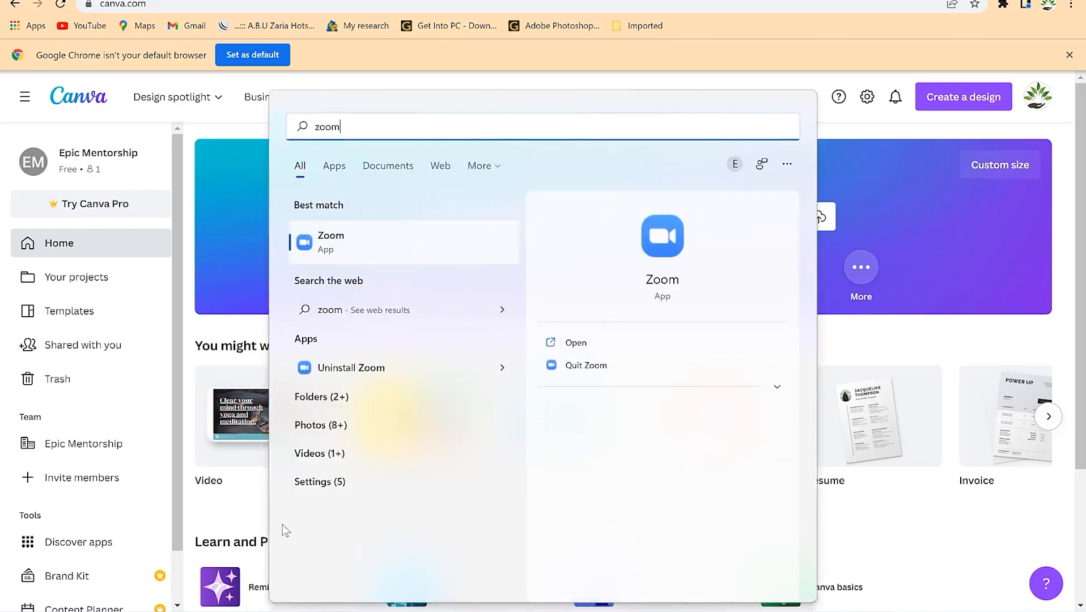
click(399, 243)
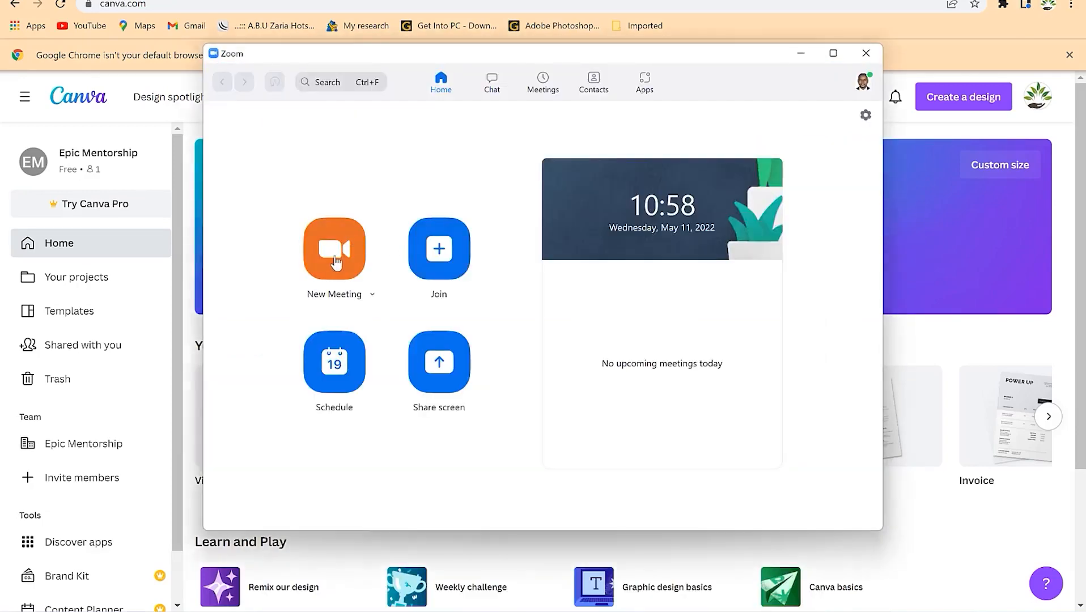
- Start a new meeting with computer audio and the camera video on
click(350, 250)
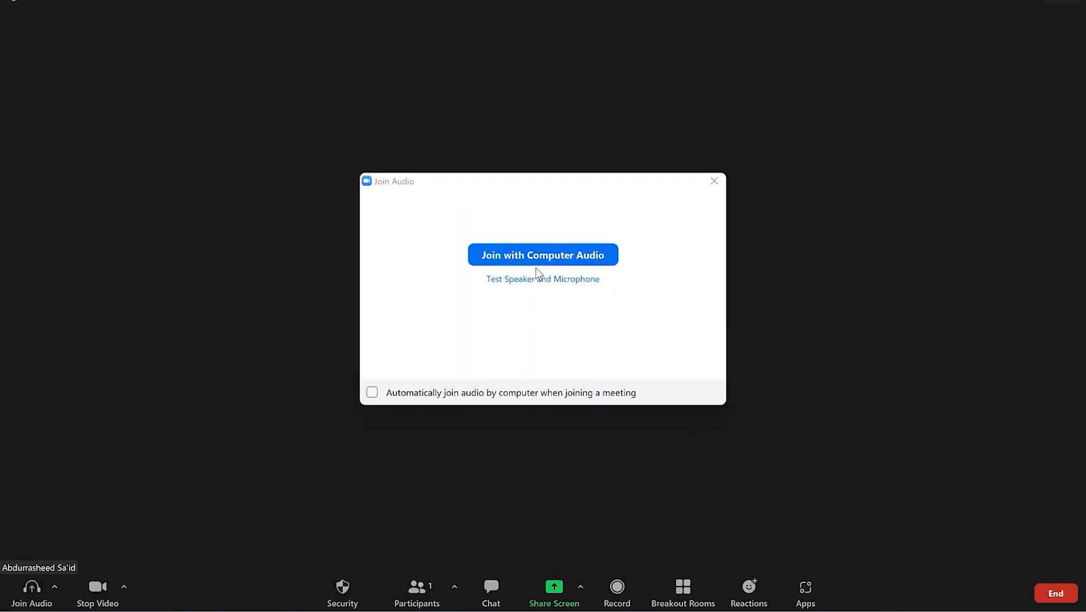
click(537, 259)
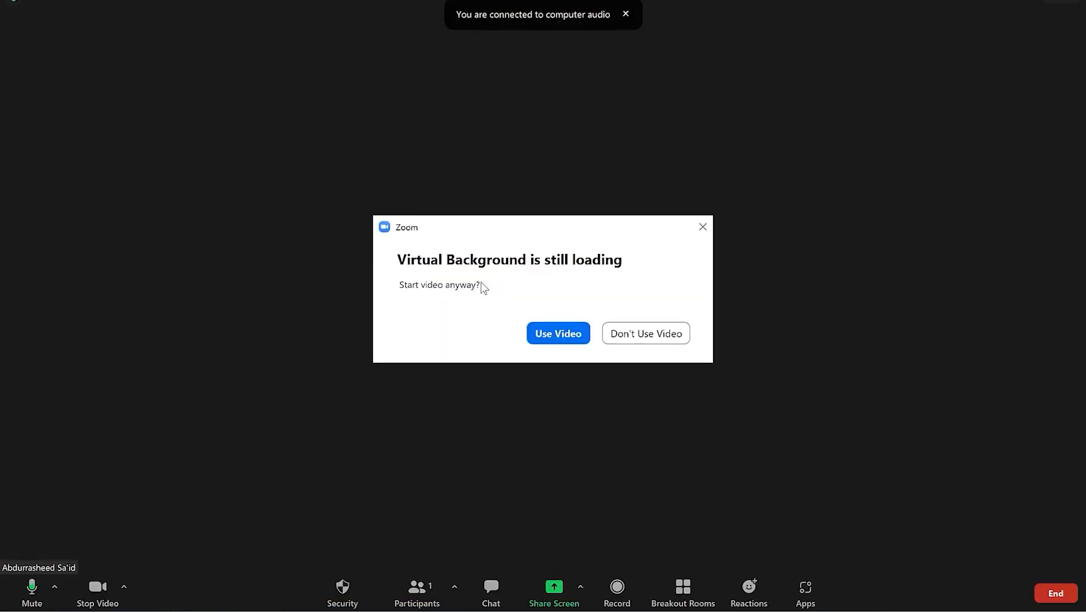
click(561, 338)
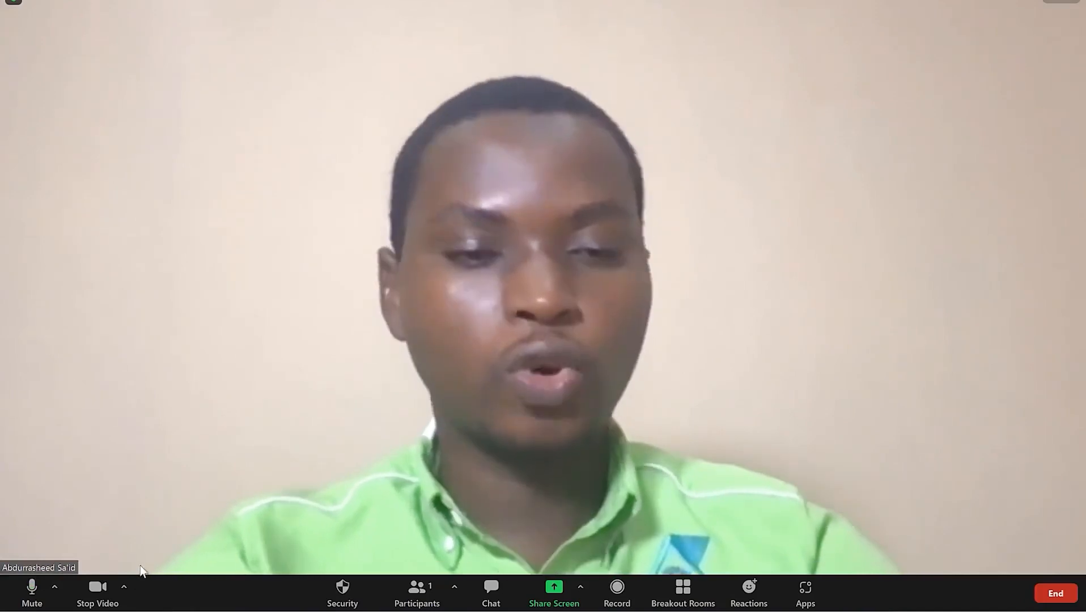
click(124, 588)
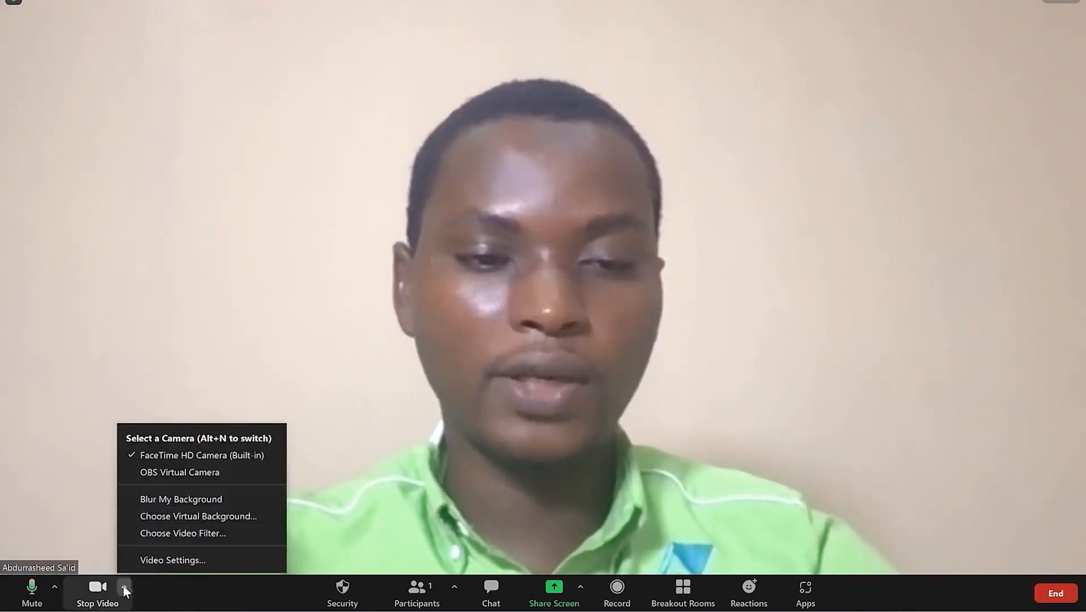
- Try the Grass, Beach and San Francisco virtual backgrounds, ending on the Toastmasters office scene
click(225, 517)
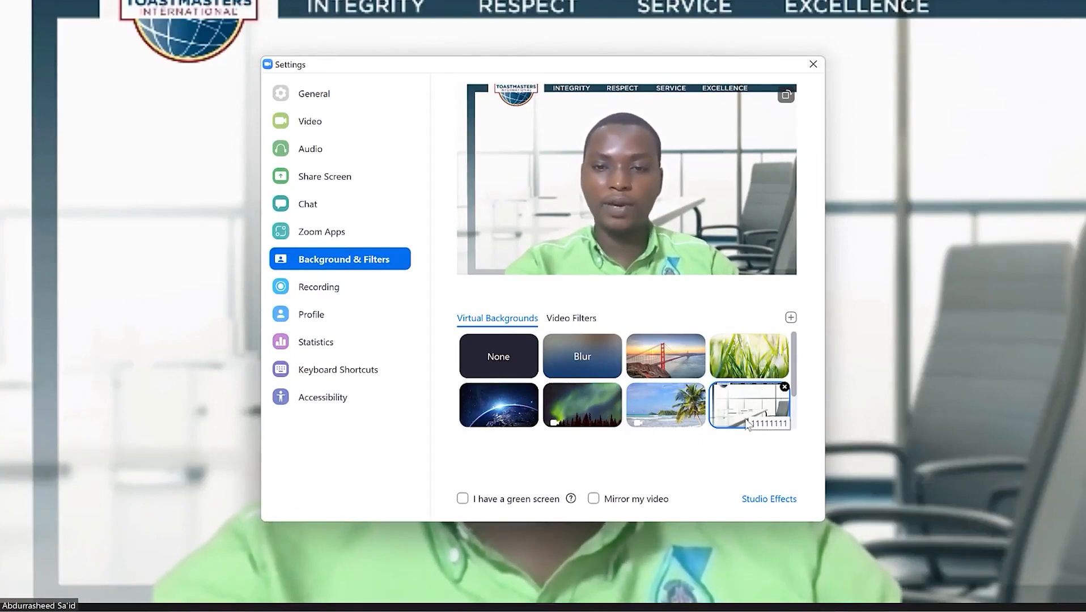
click(756, 373)
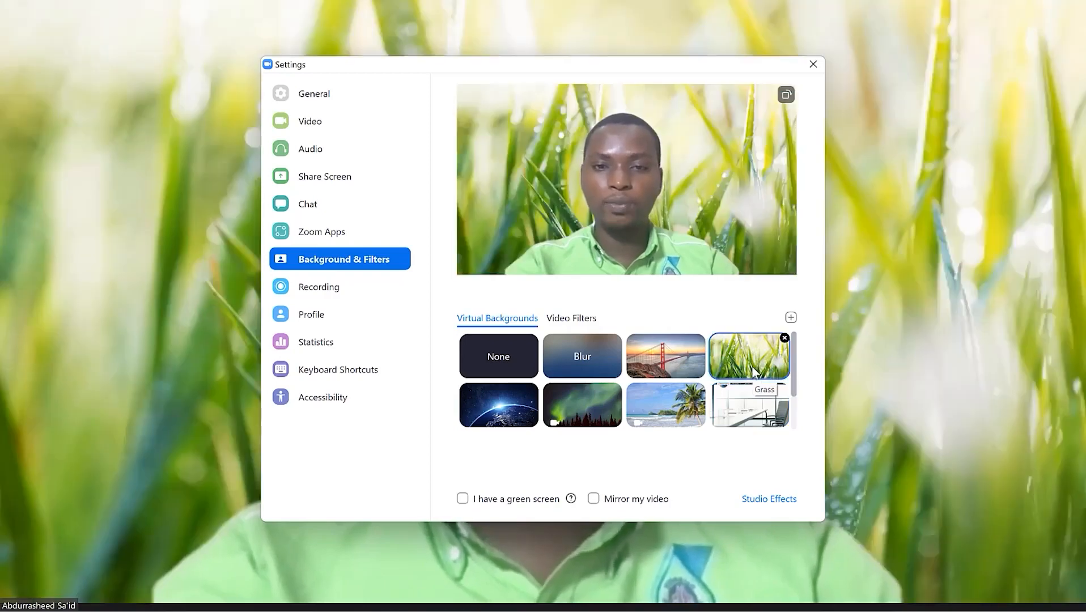
click(659, 391)
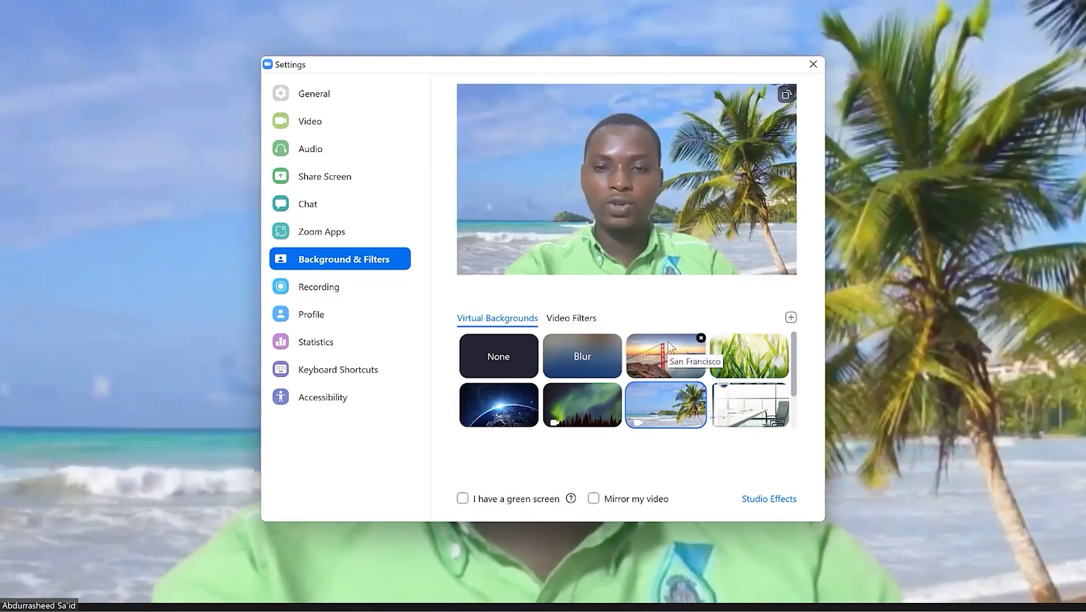
click(670, 346)
click(771, 355)
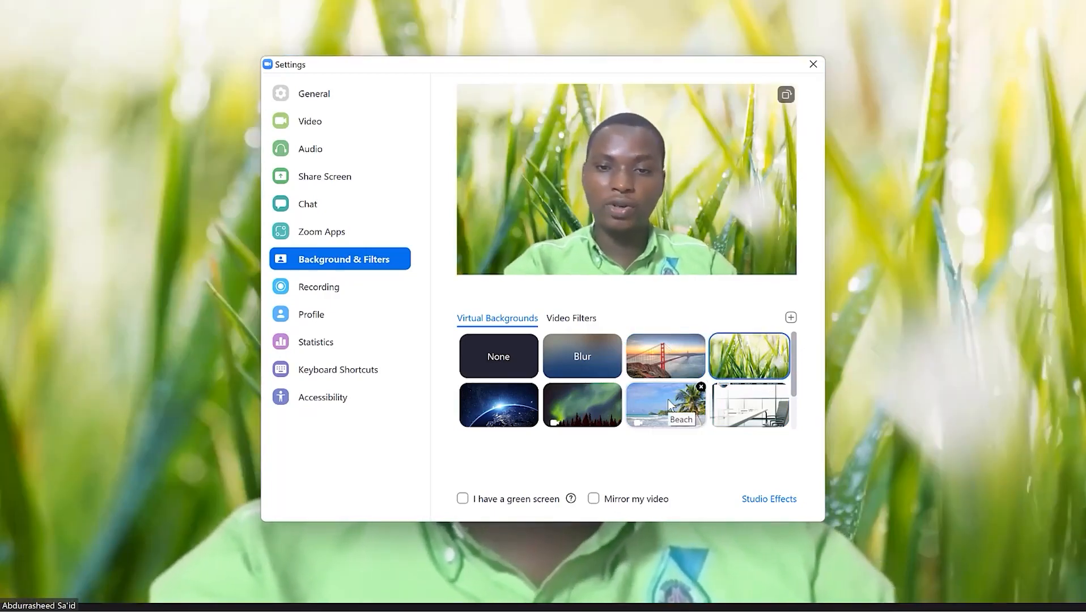
click(744, 399)
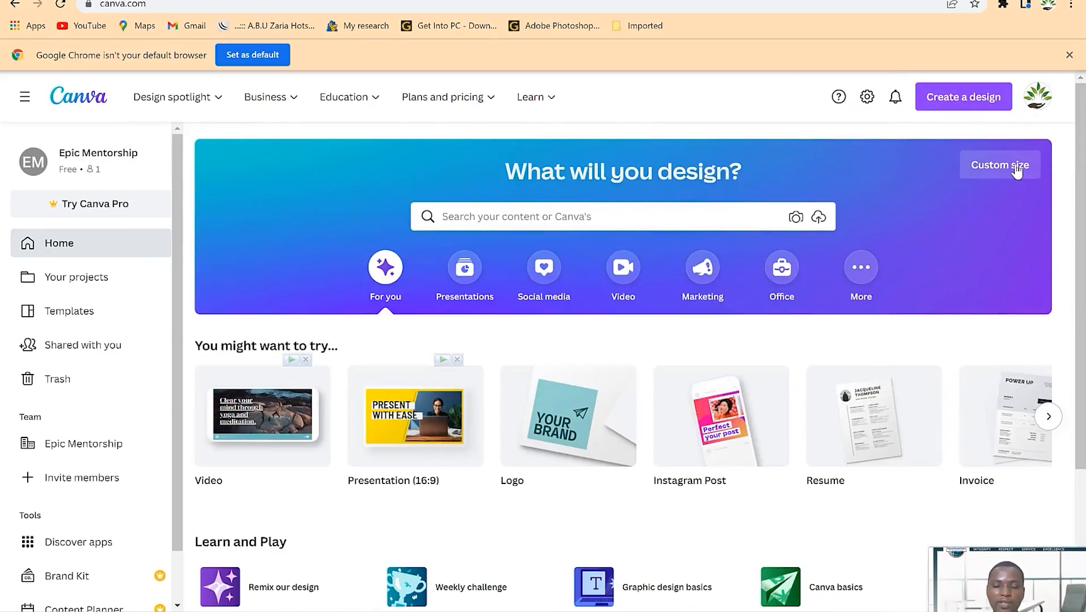
- Search Canva for Zoom Virtual Background templates and scroll through the 4,433 results
click(650, 222)
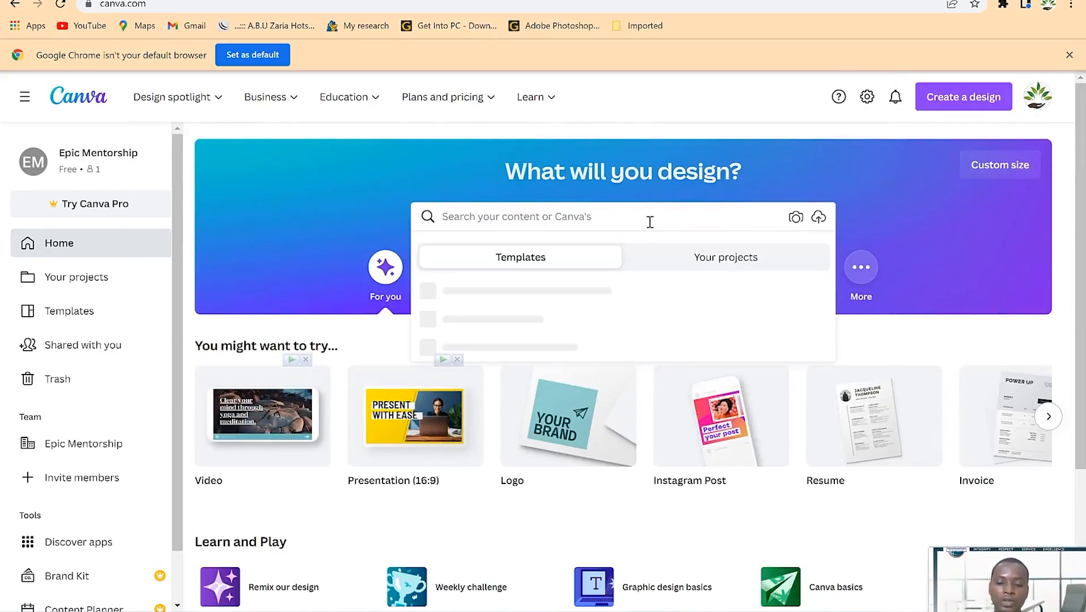
text(zoom virtual background)
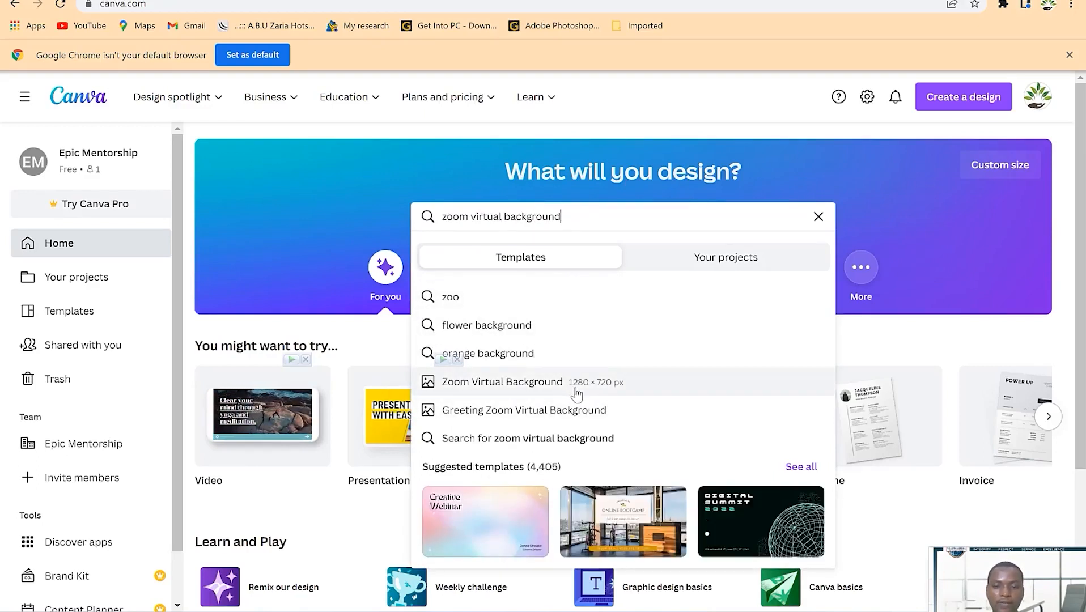
click(555, 385)
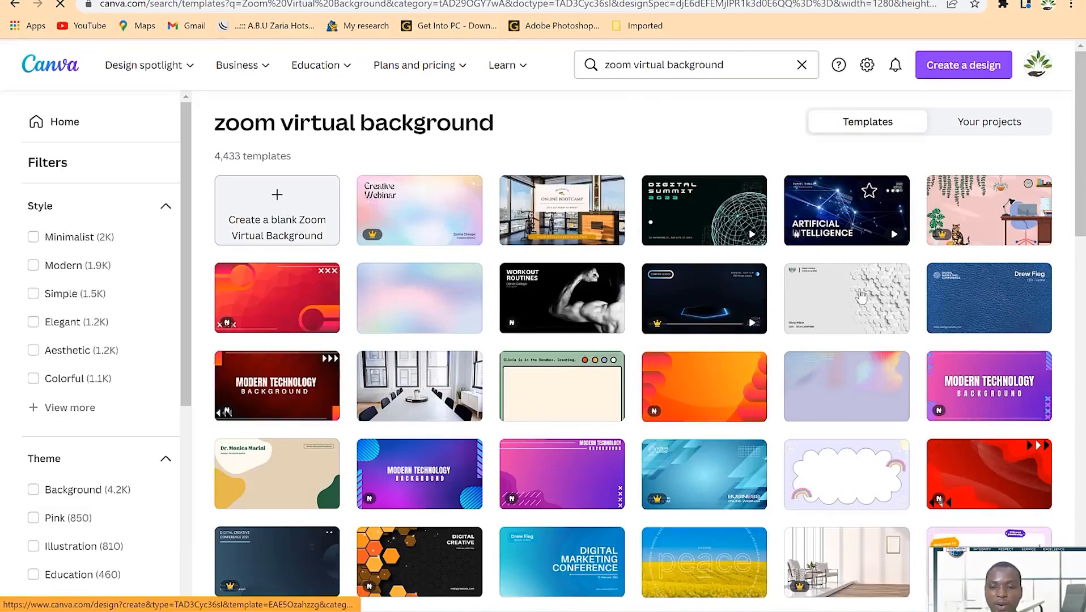
scroll(326, 265, down, 10)
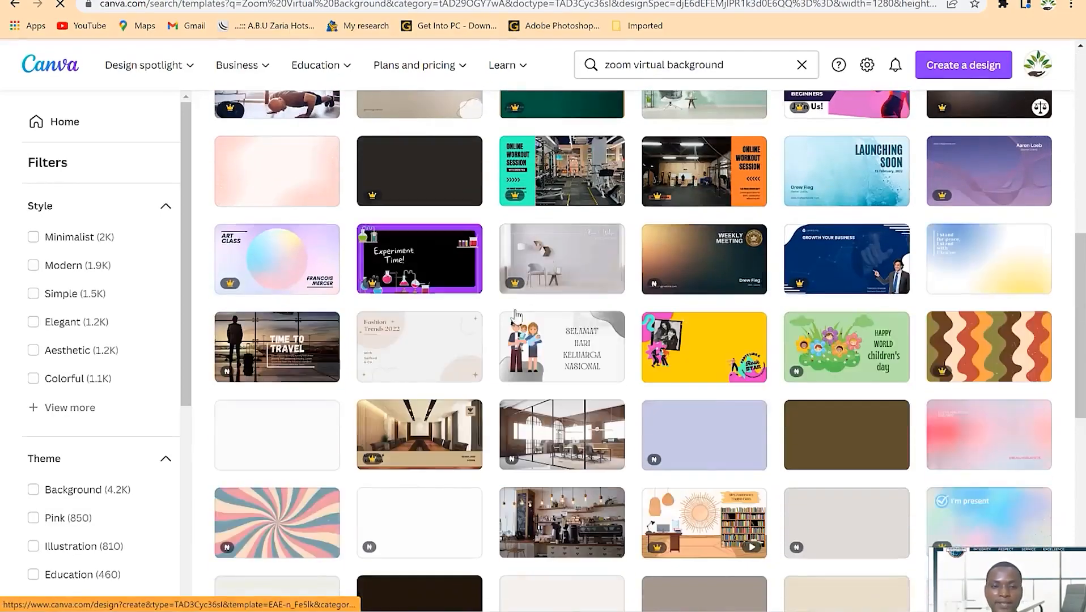
scroll(520, 320, down, 4)
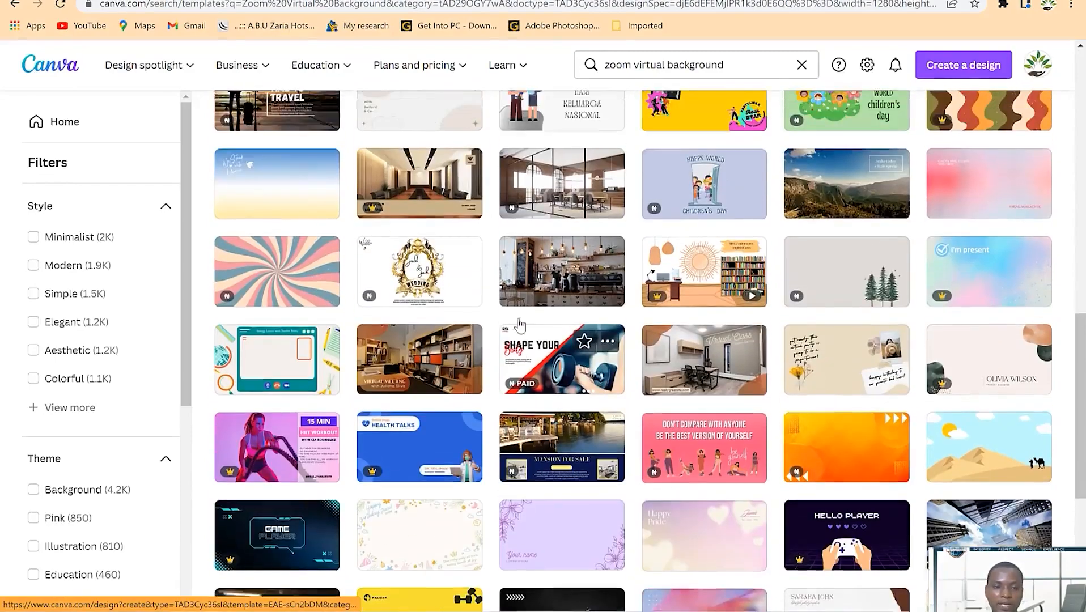
scroll(520, 323, up, 15)
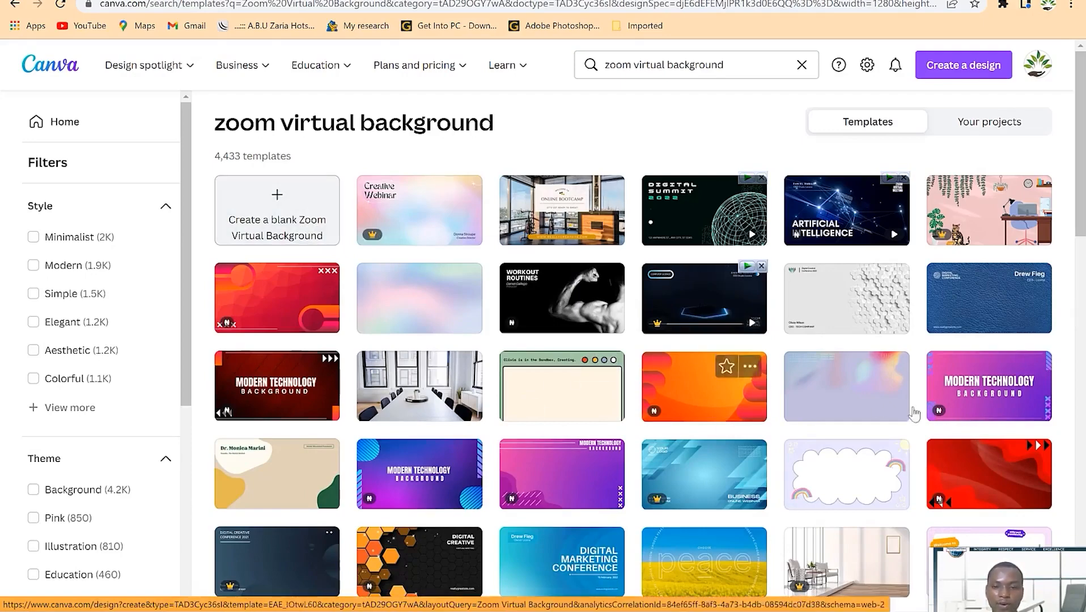
scroll(550, 504, down, 5)
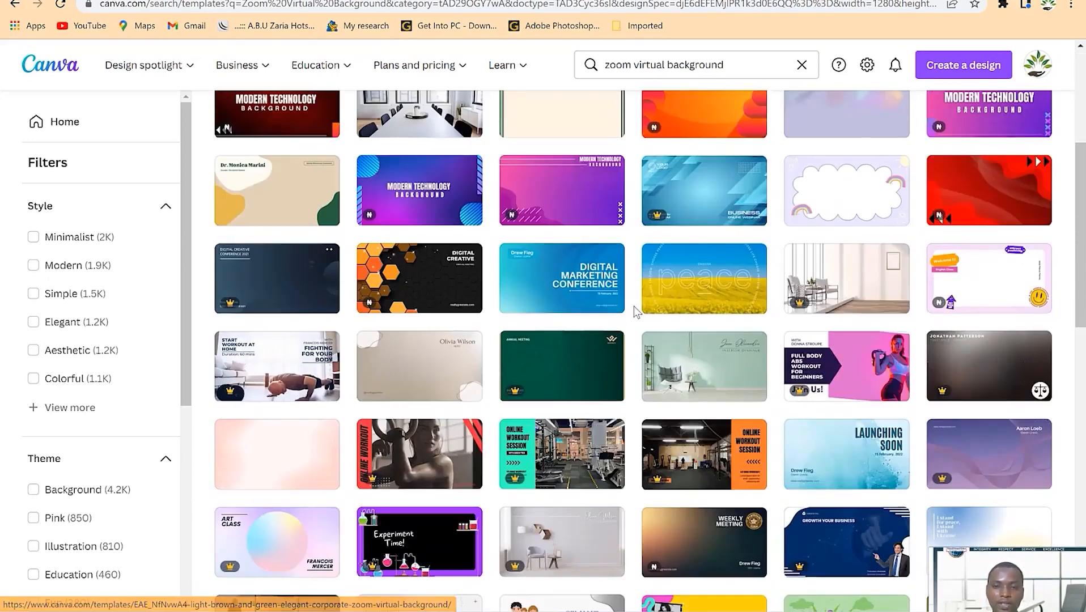
scroll(631, 316, down, 4)
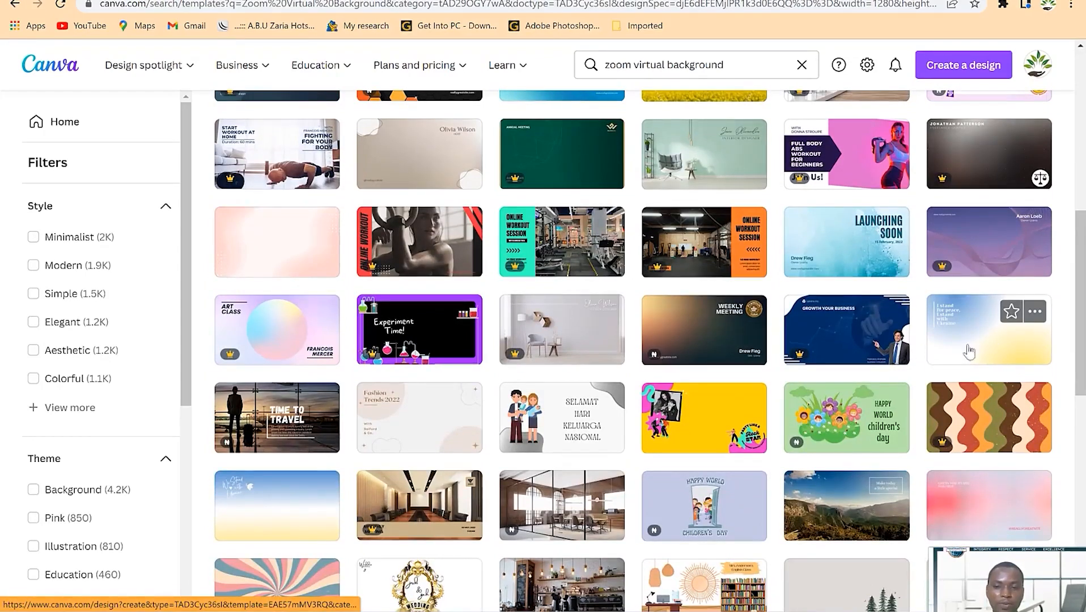
- Open the blue-and-yellow 'I stand for peace, I stand with Ukraine' template and show Uploads
click(1023, 355)
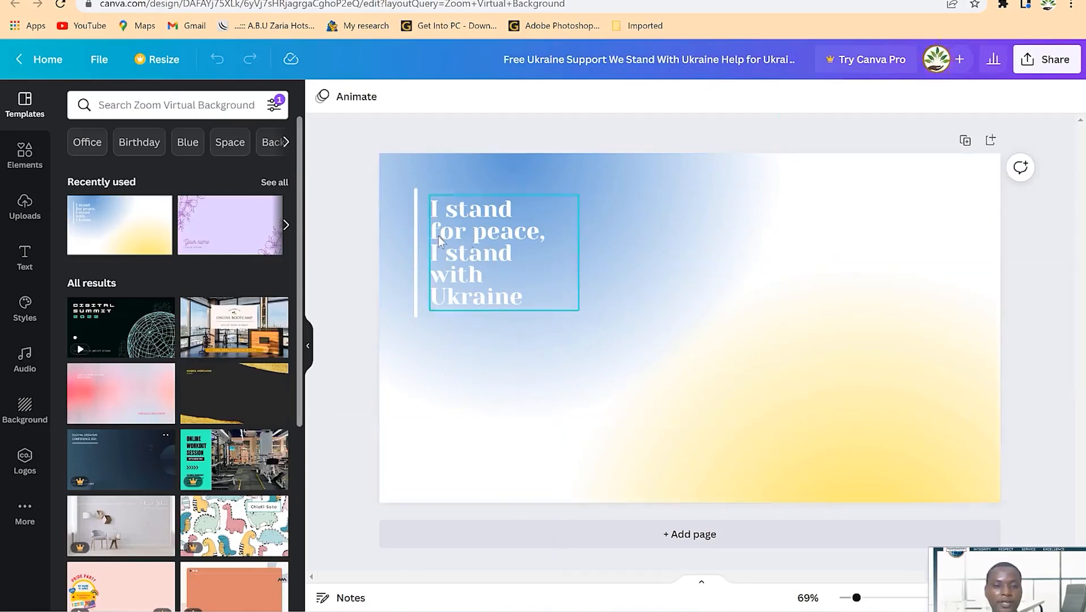
click(22, 207)
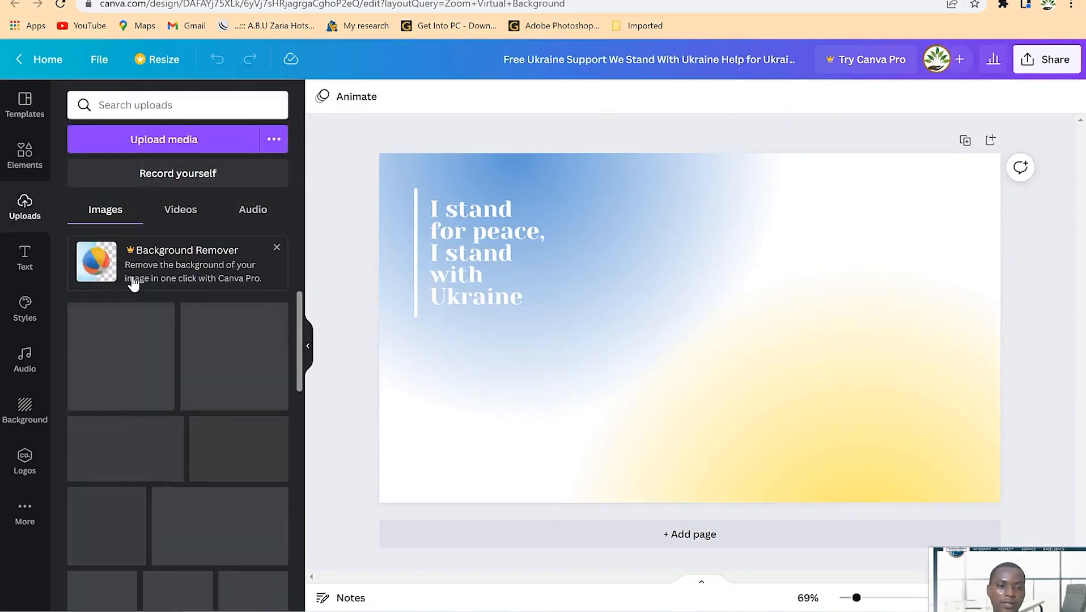
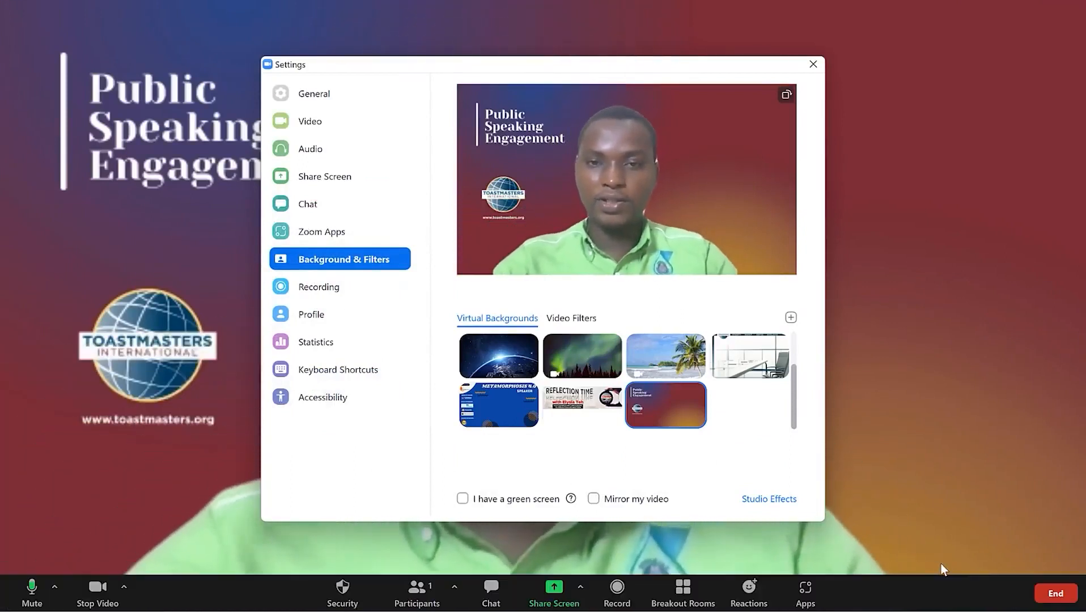
- Close Zoom's Settings, keeping the Toastmasters 'Public Speaking Engagement' image as the virtual background
click(812, 65)
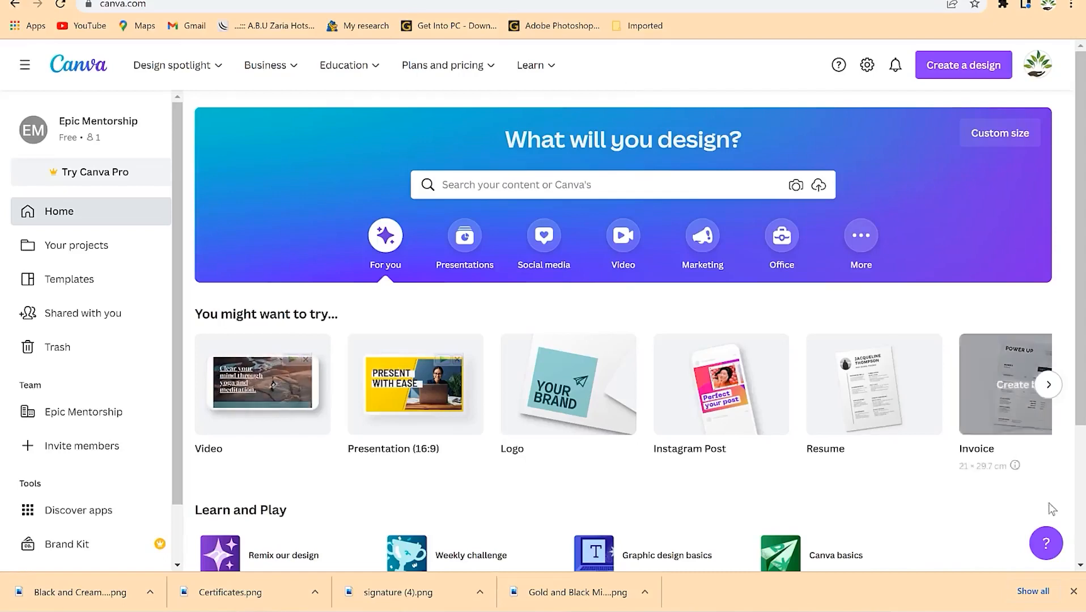
- Dismiss Chrome's downloads bar on the Canva home page
click(1073, 591)
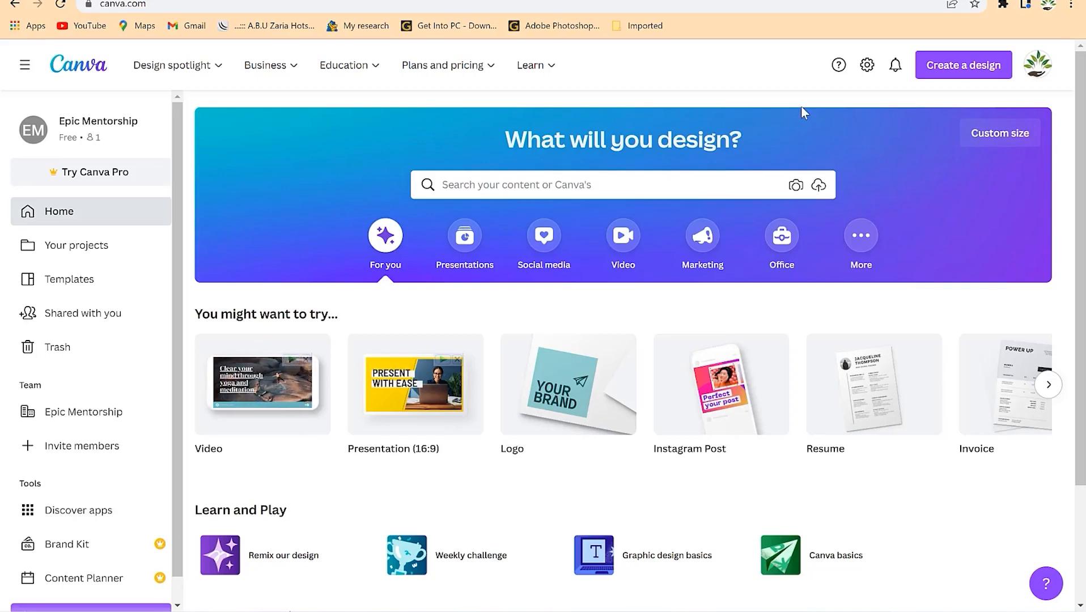
- Search Canva templates for 'graph' and scroll through the bar chart, diagram and timeline results
click(708, 178)
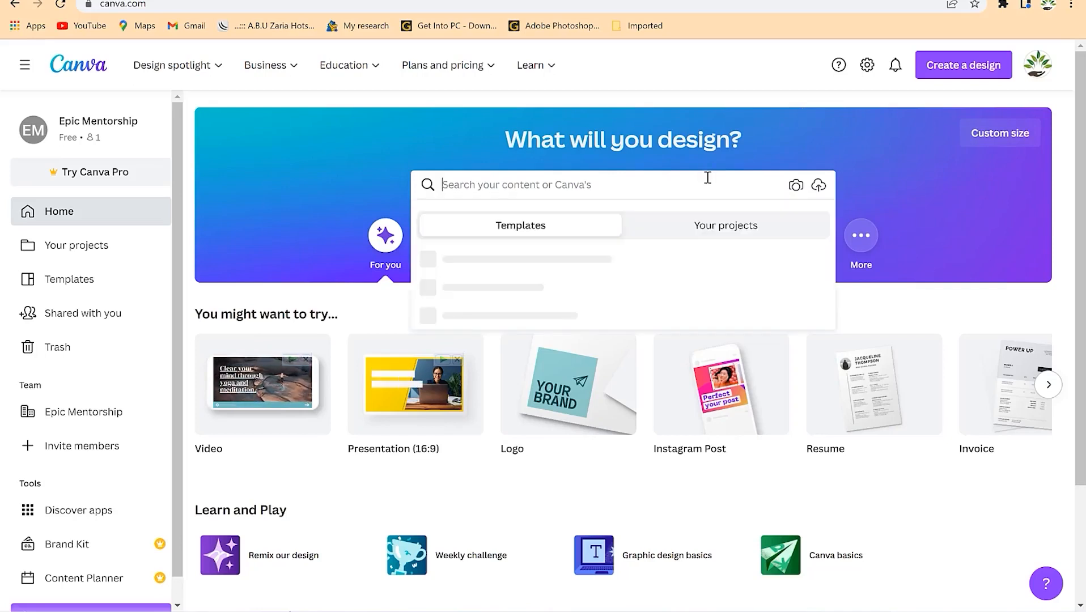
text(graphs)
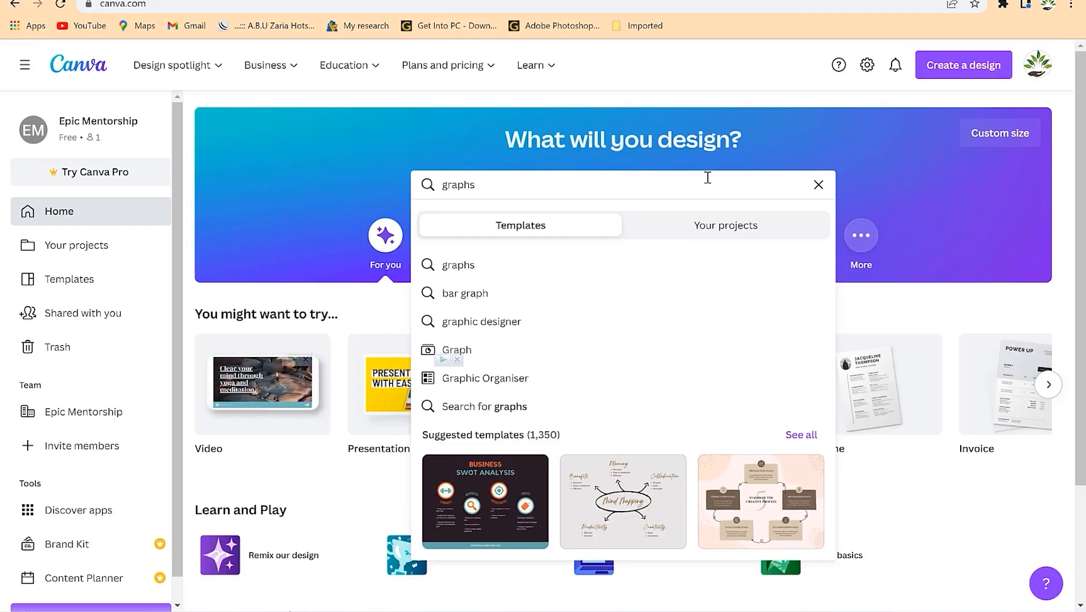
click(503, 352)
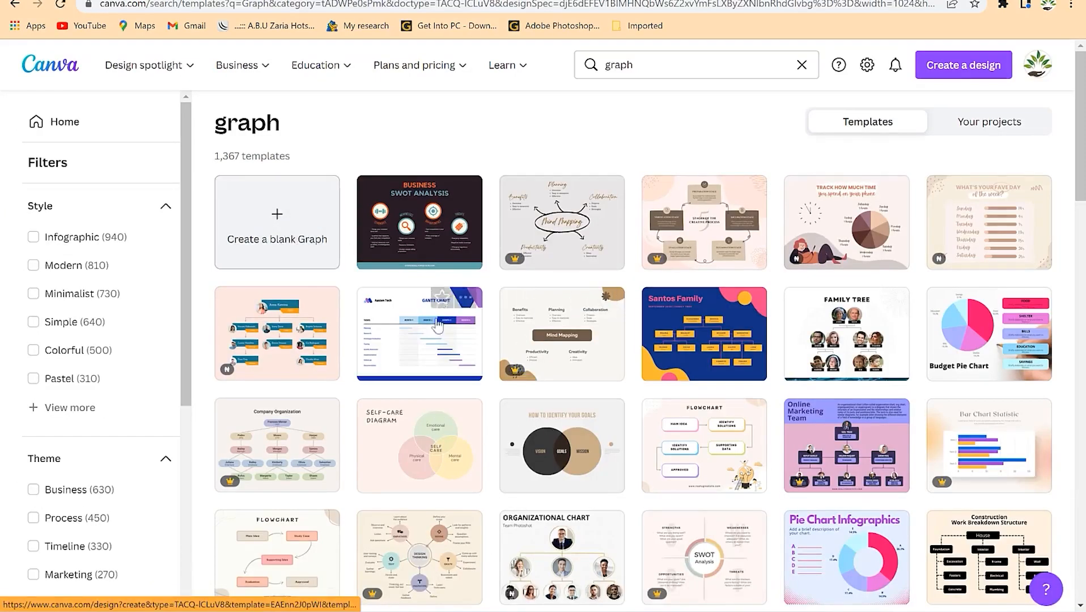
scroll(595, 356, down, 7)
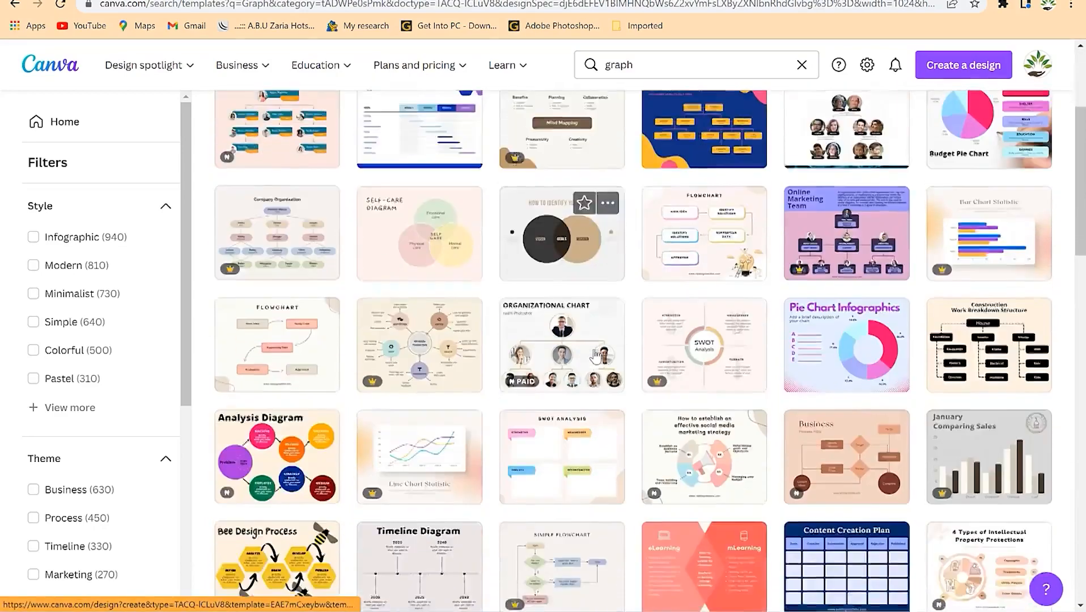
scroll(595, 356, down, 7)
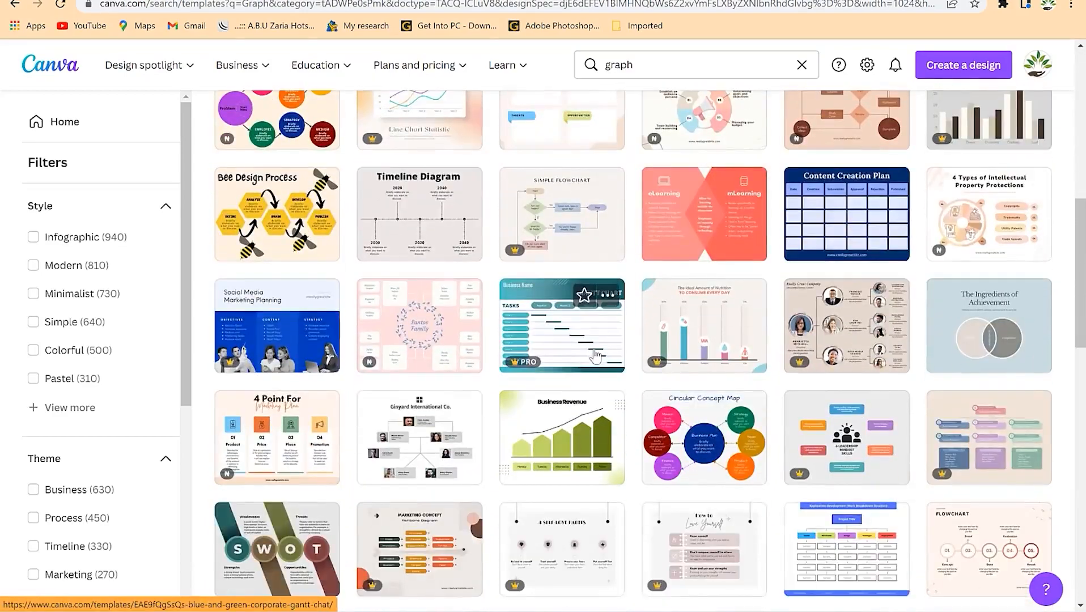
scroll(595, 356, down, 6)
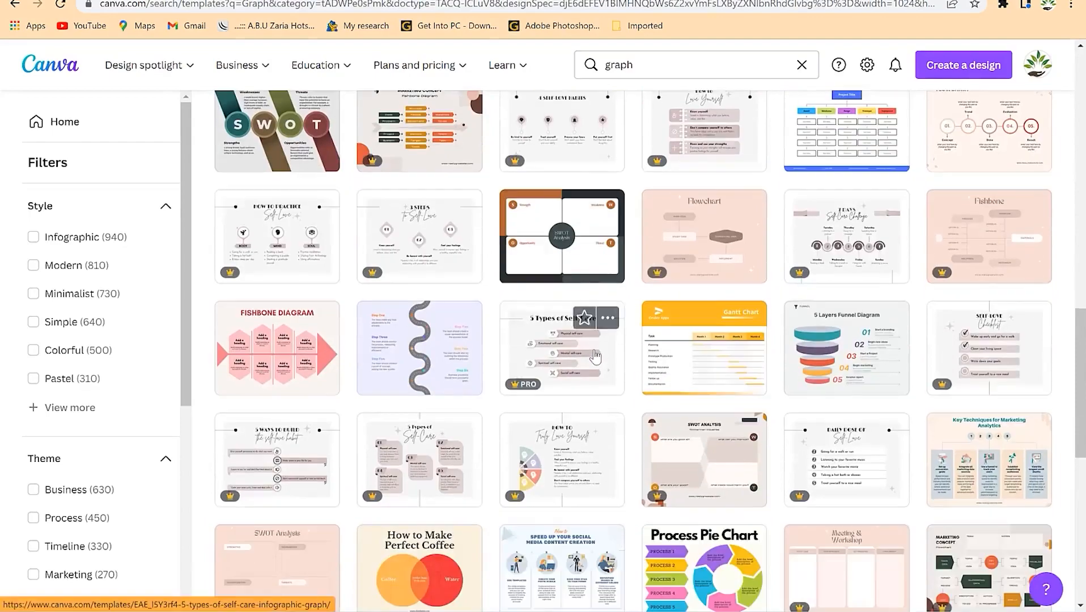
scroll(595, 356, down, 2)
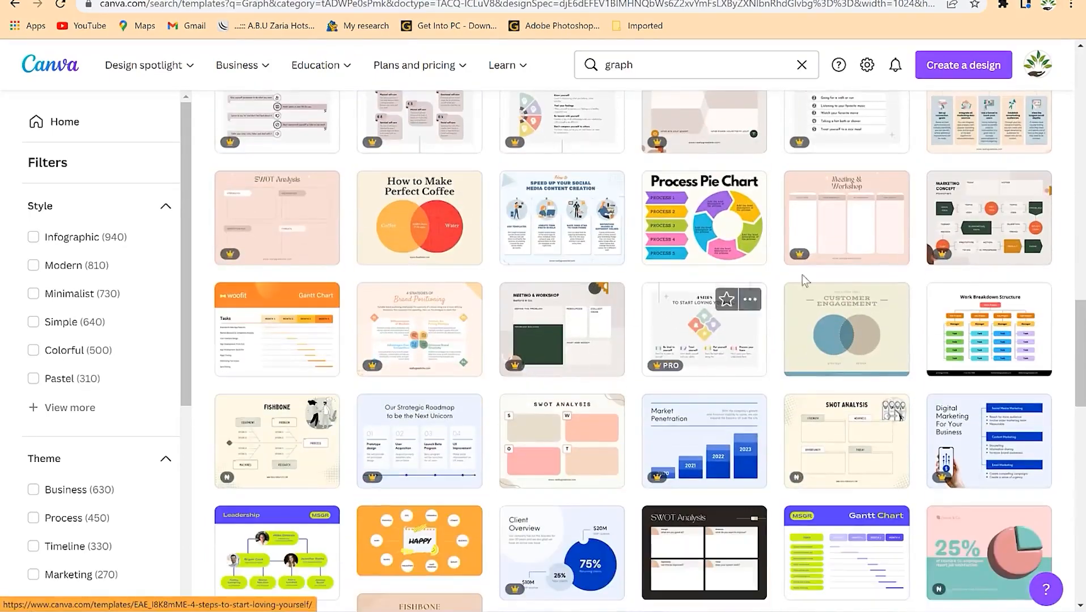
scroll(564, 374, down, 5)
scroll(564, 374, down, 5)
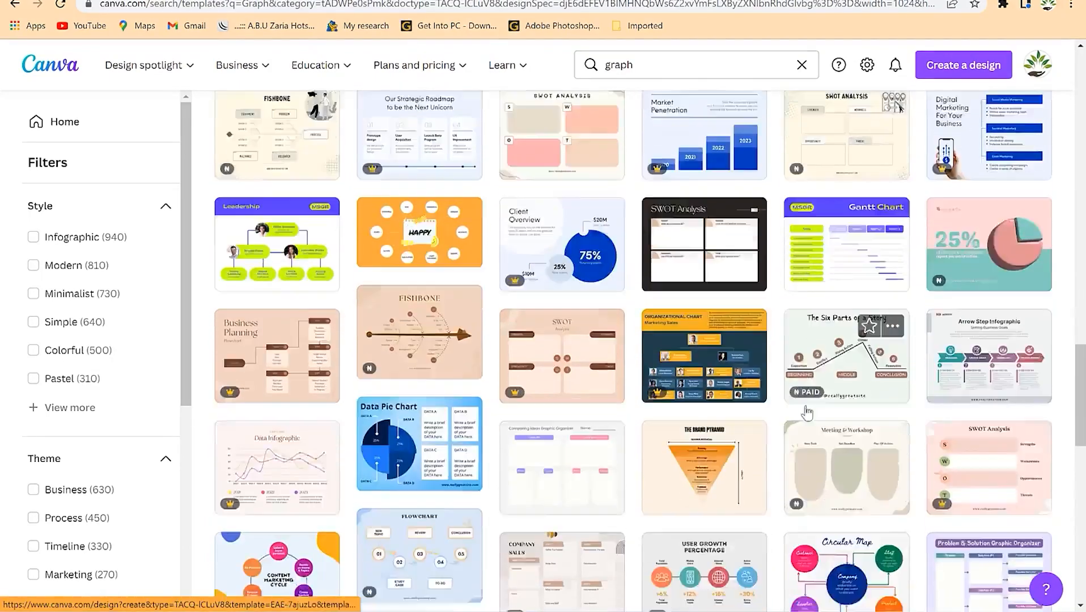
scroll(543, 335, down, 7)
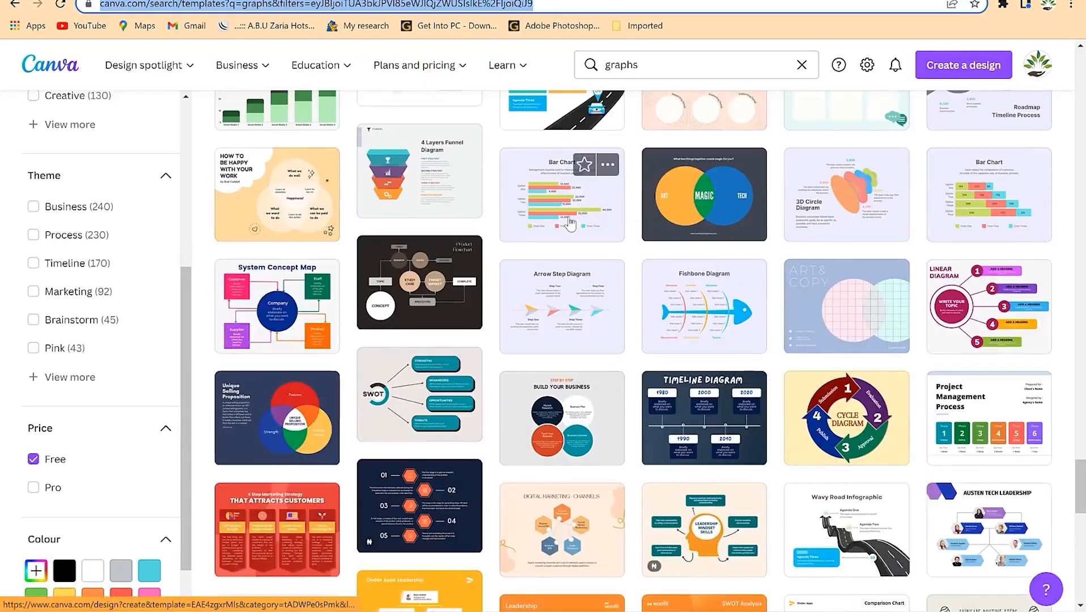
- Open the Bar Chart Data Infographic Graph template and bring up its chart's data table
click(543, 195)
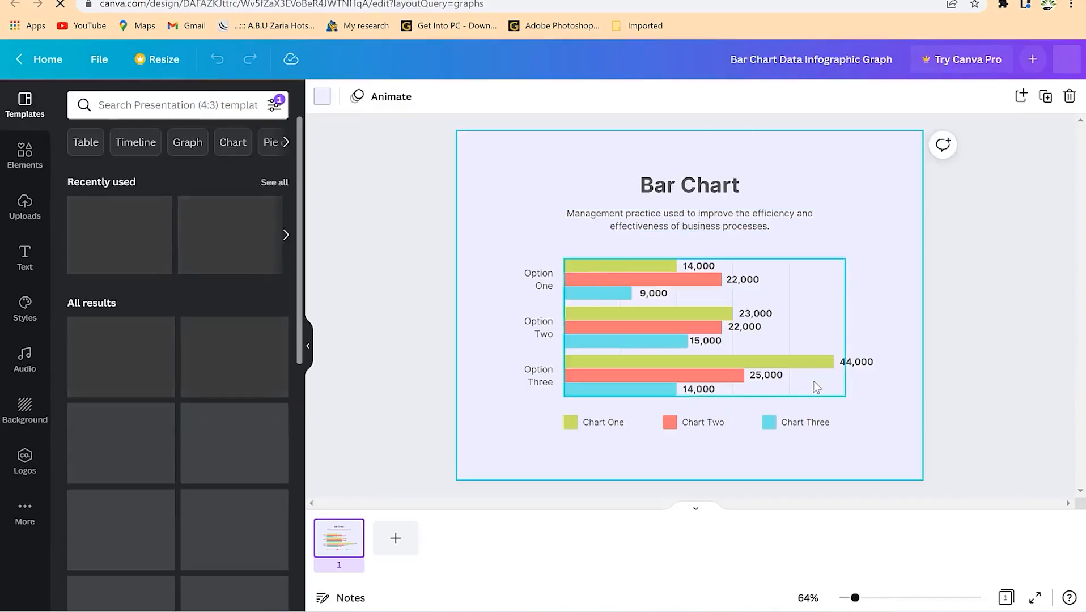
click(601, 268)
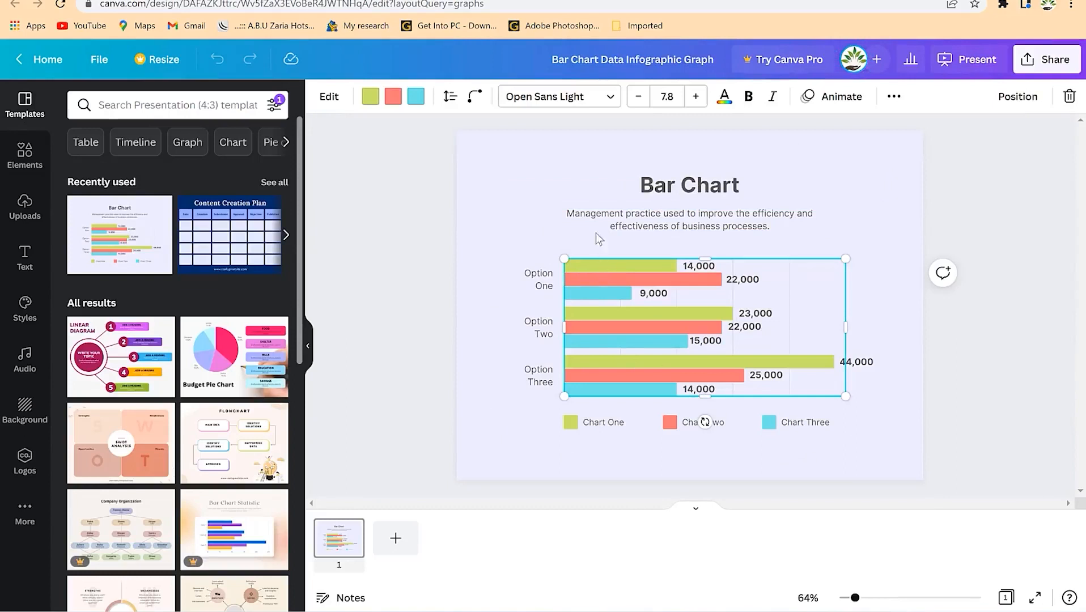
click(575, 196)
click(652, 193)
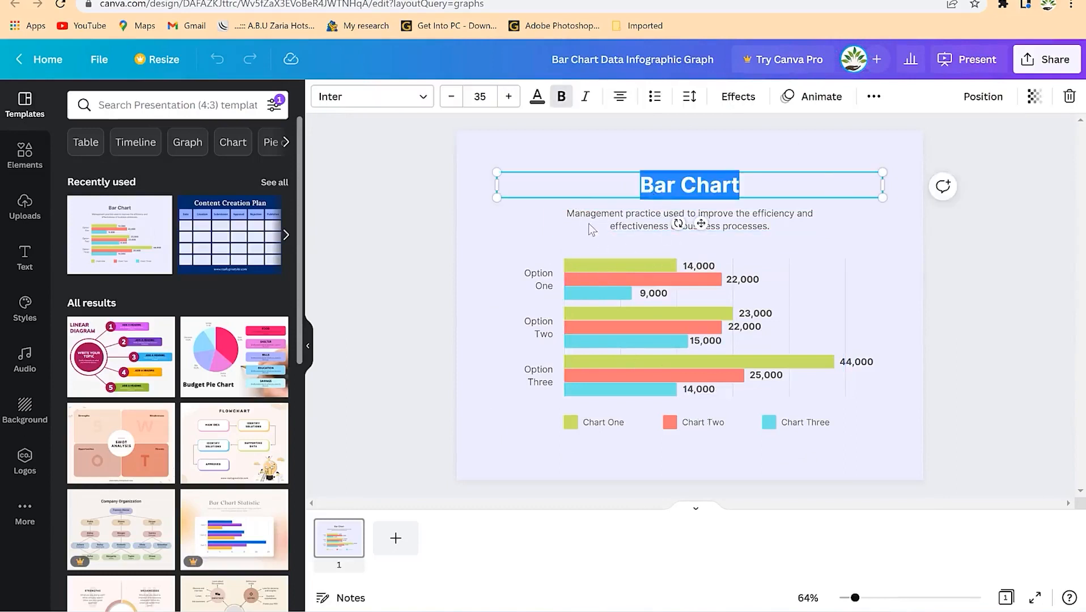
click(524, 242)
click(609, 274)
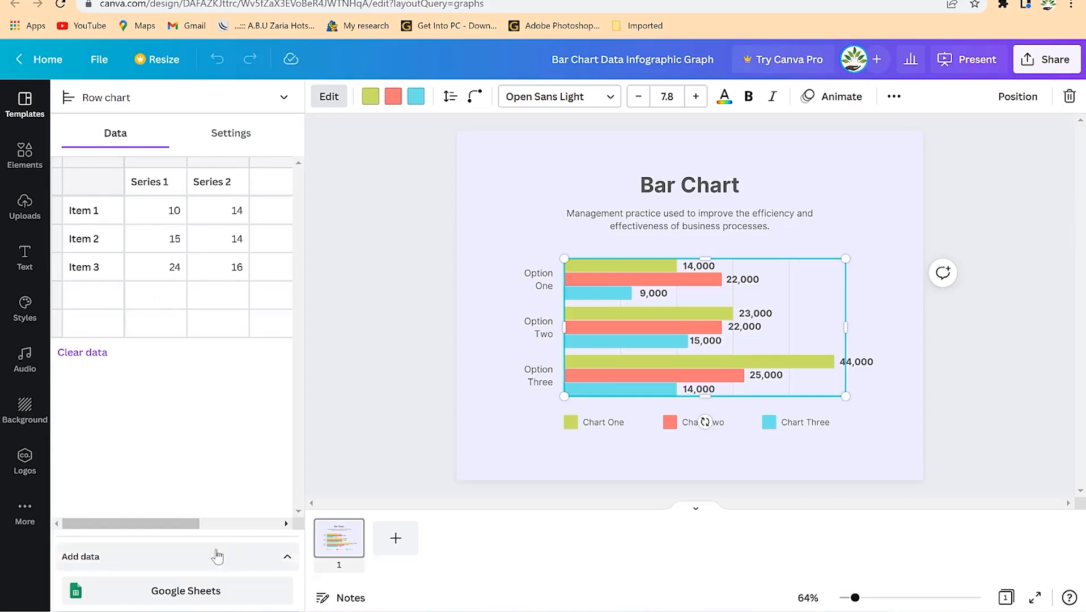
- Enter 50 and 25 for Items 1 and 2 of Series 1, and 15 for Item 2 of Series 2
mouse_move(187, 523)
mouse_down()
mouse_move(251, 528)
mouse_move(177, 531)
mouse_up()
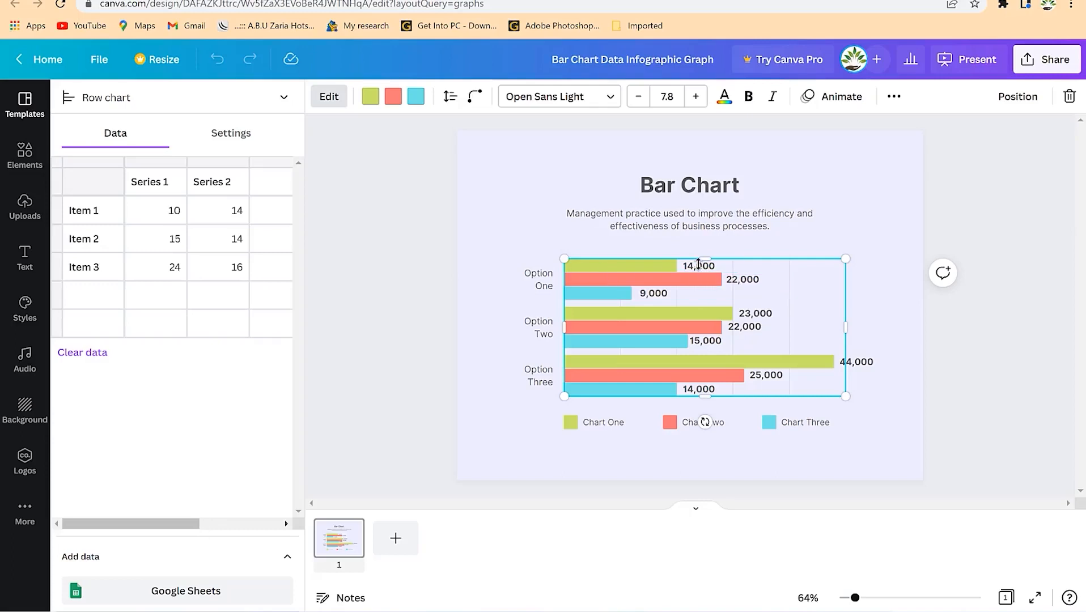
click(180, 214)
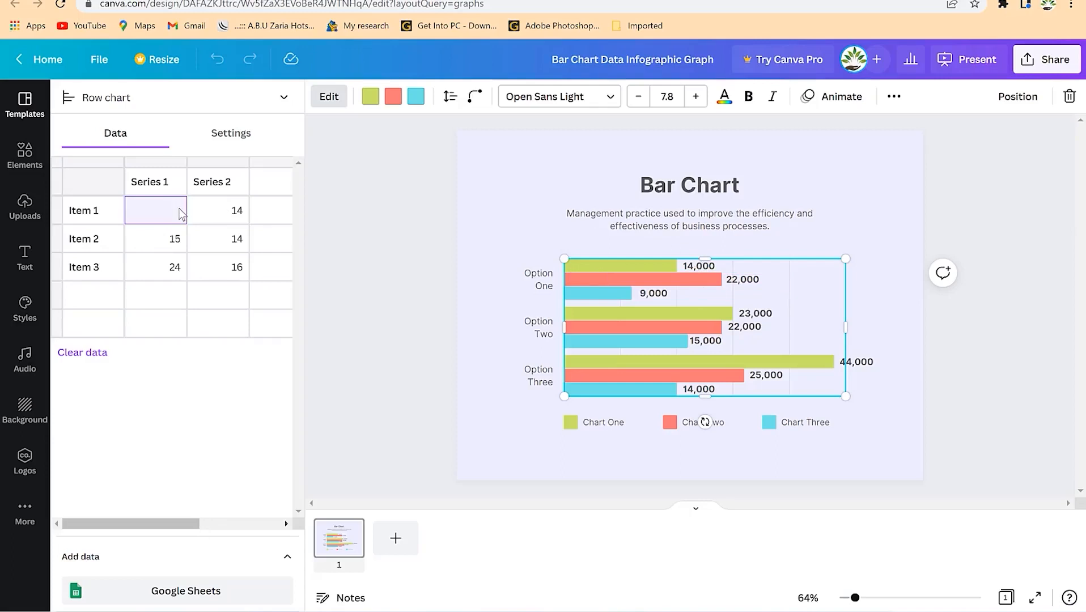
key(Return)
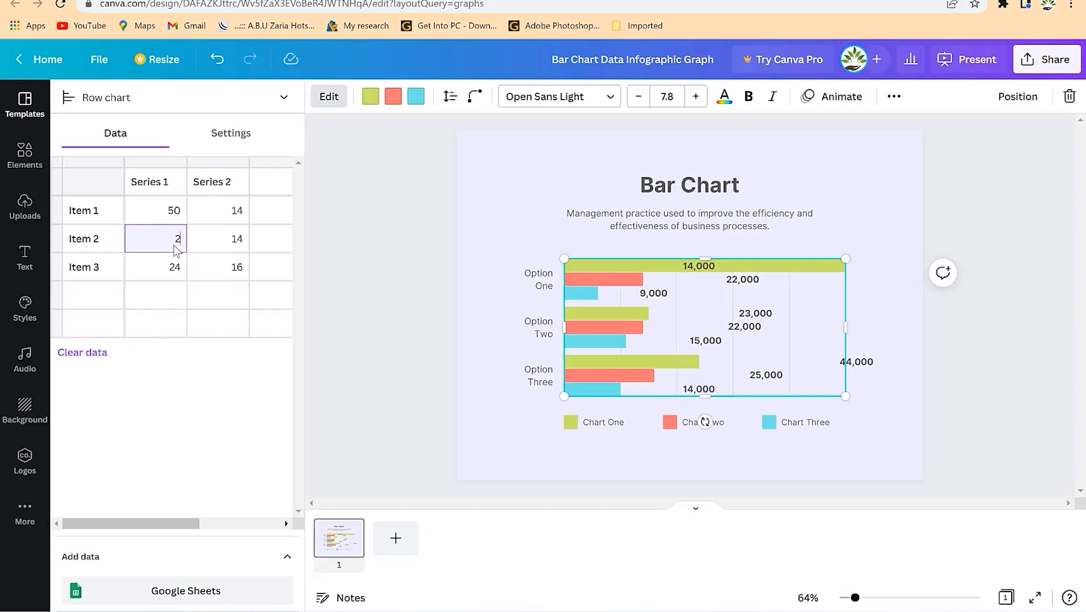
key(Return)
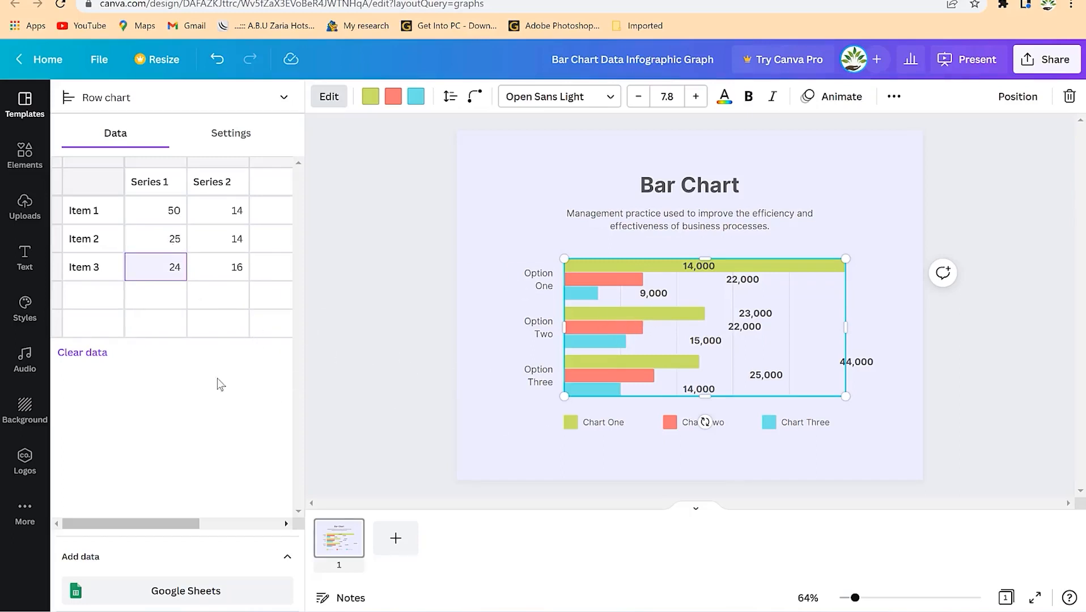
click(241, 249)
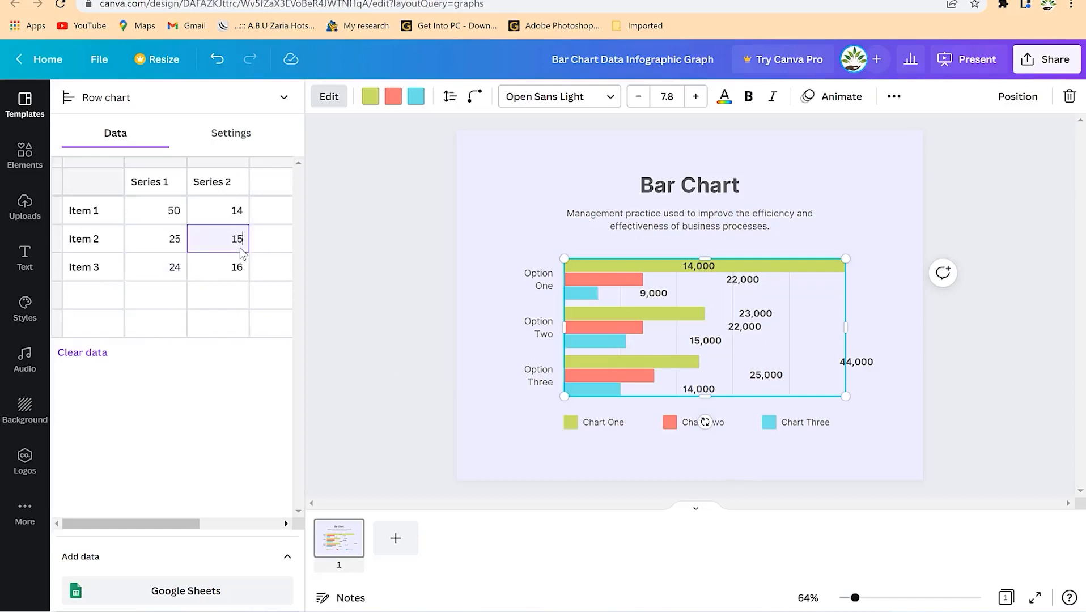
text(15)
key(Return)
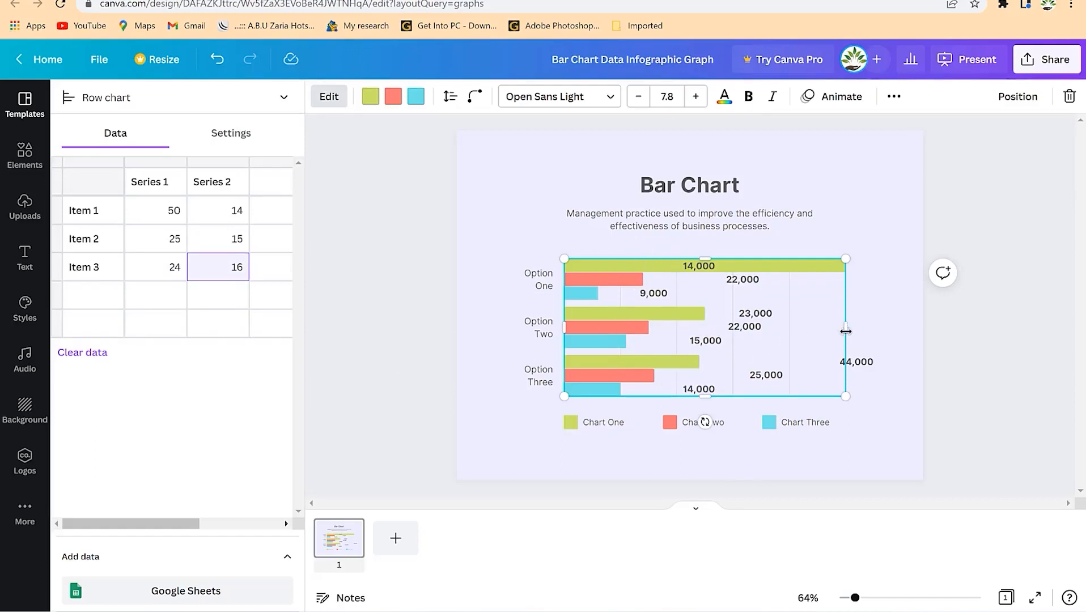
- Change the 22,000 value label beside Option Two to 10,000
click(753, 334)
click(754, 334)
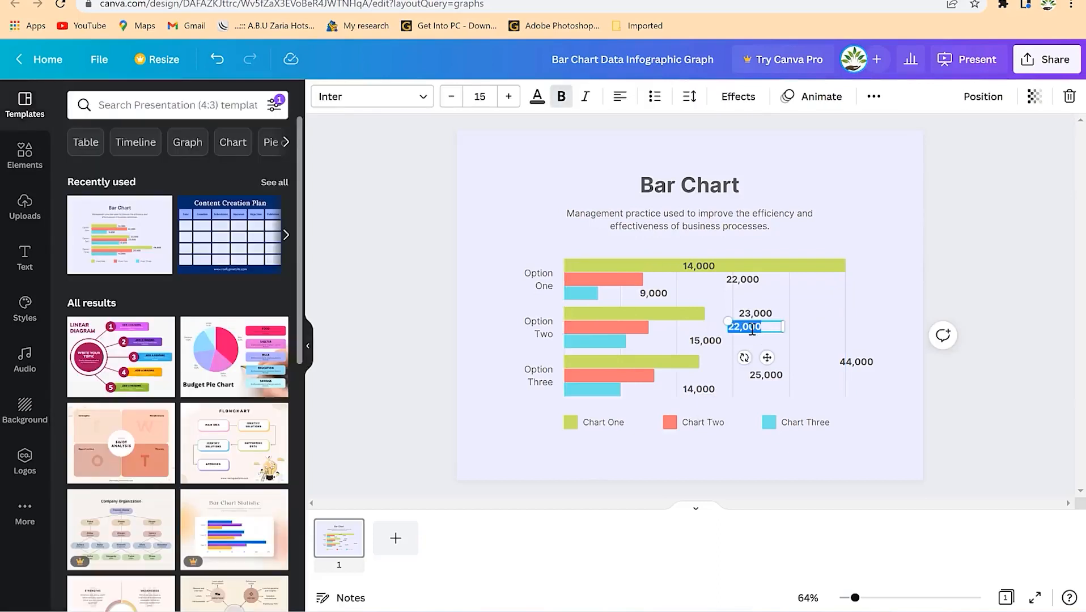
key(BackSpace)
click(807, 352)
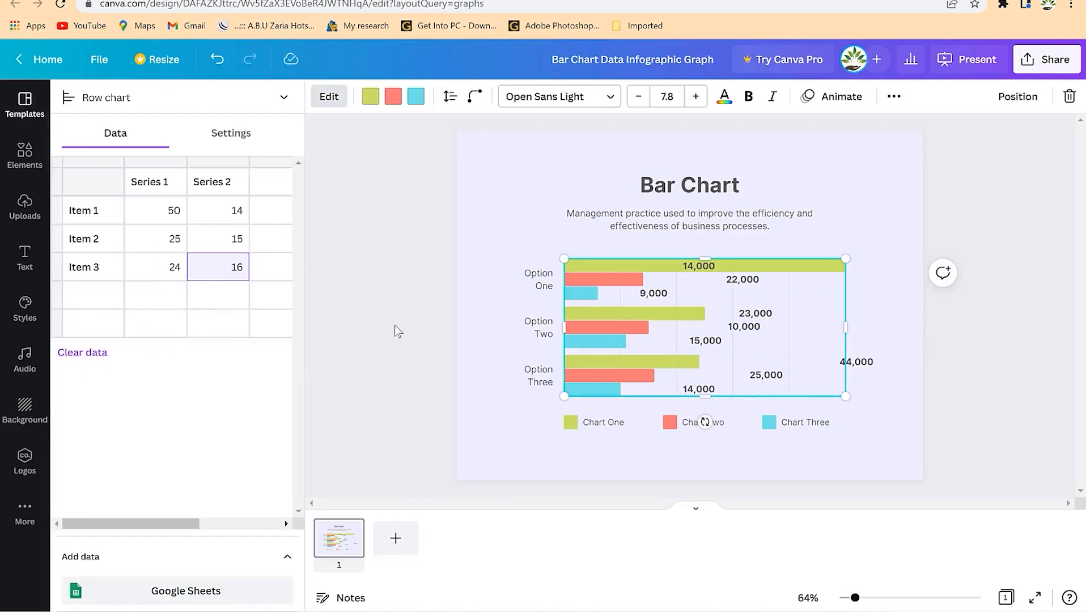
- Replace the 'Bar Chart' heading with the text 'A graph X vs Y'
click(690, 194)
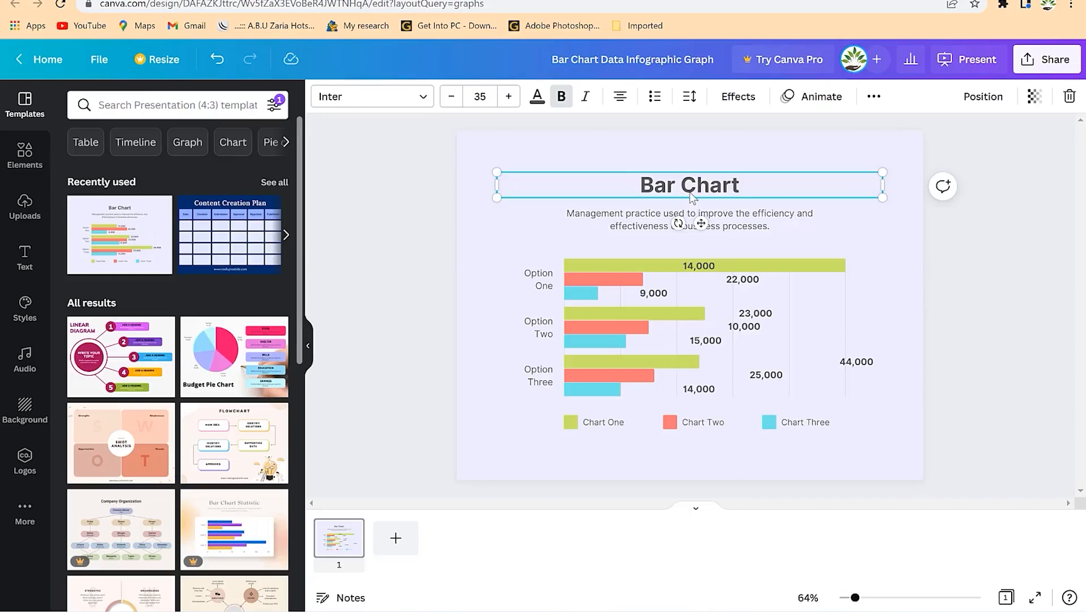
double_click(690, 194)
text(A)
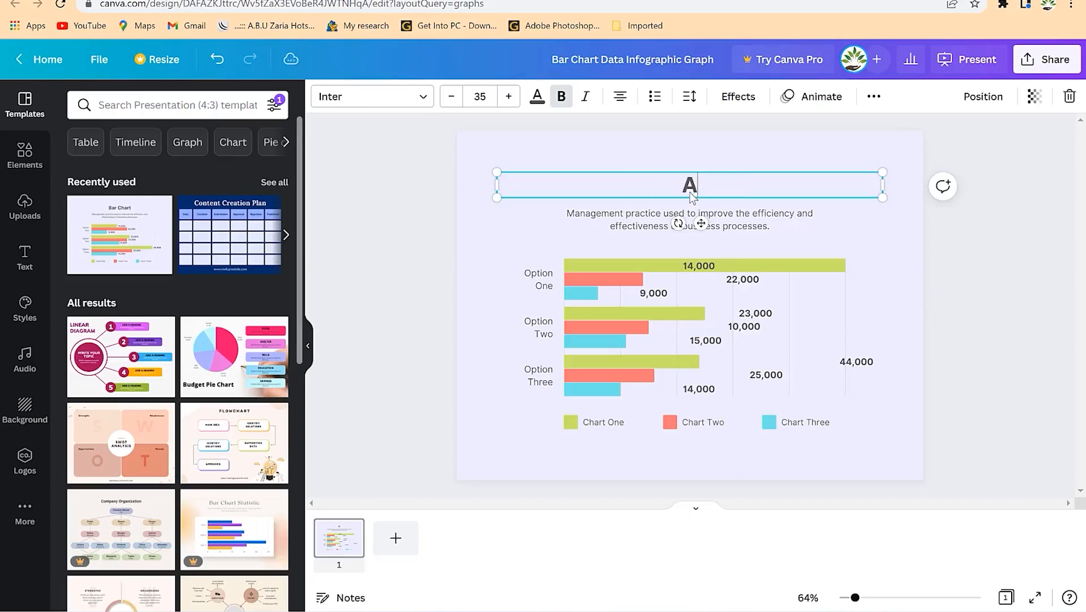
text( graph X vr)
key(BackSpace)
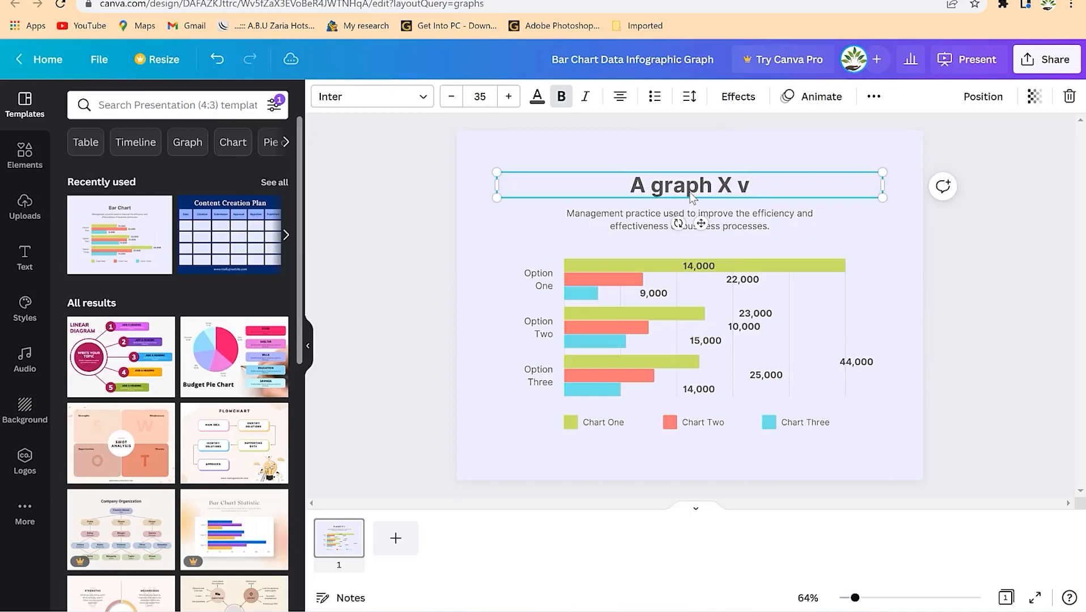
text(v)
key(BackSpace)
text(s Y)
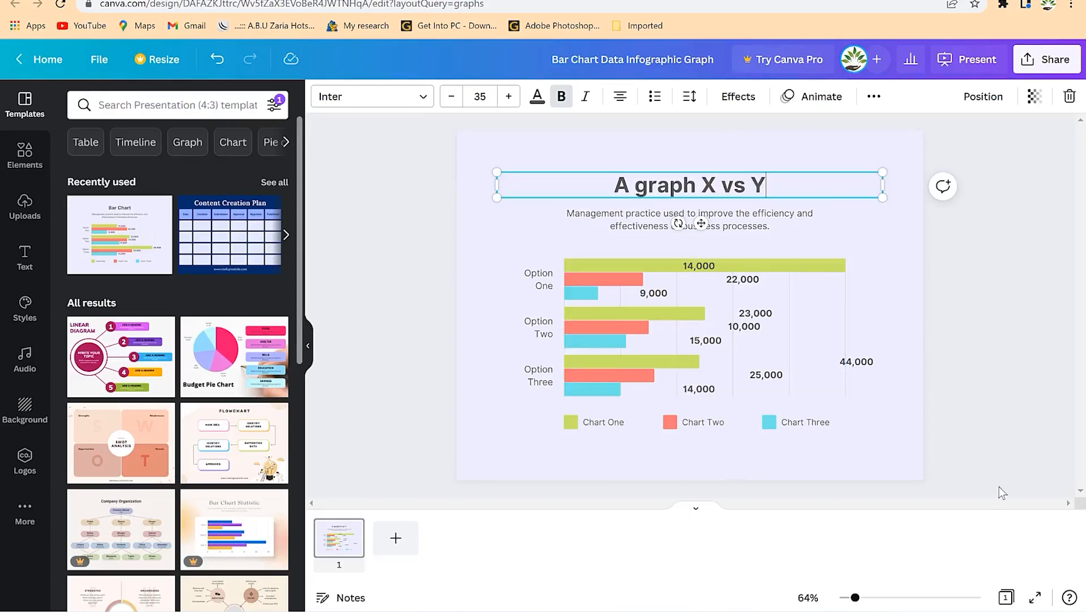
click(875, 321)
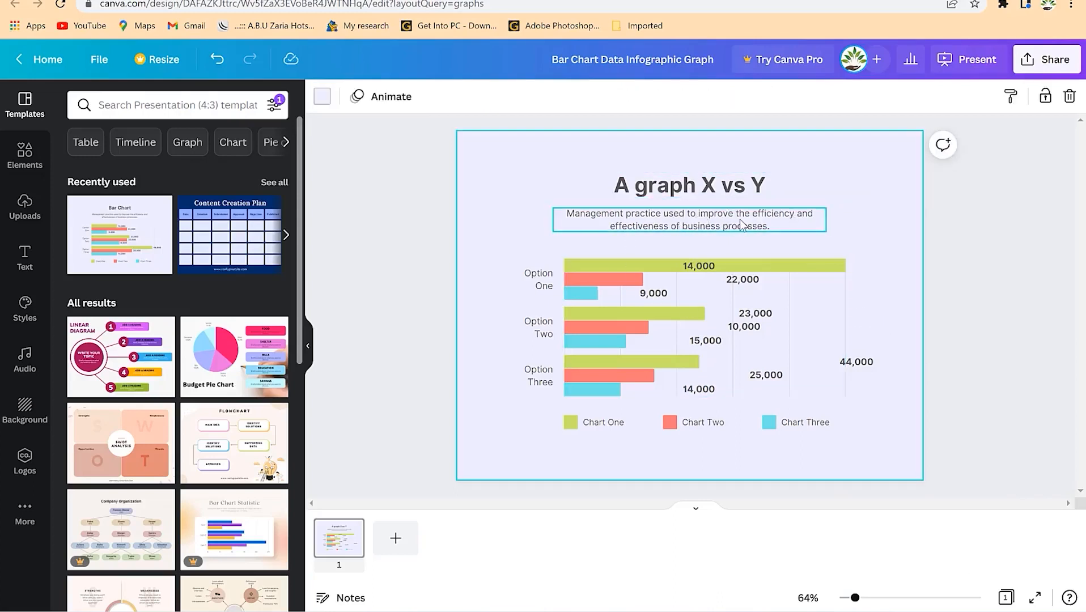
- Rename the Option One, Two and Three row labels to Week 1, Week 2 and Week 3
double_click(535, 286)
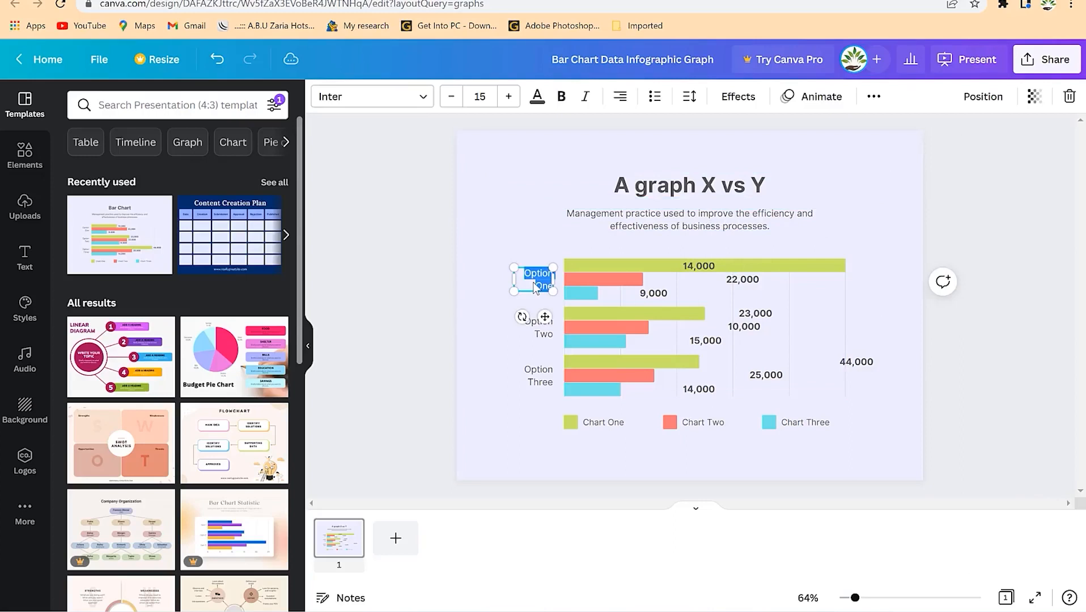
text(Week 1)
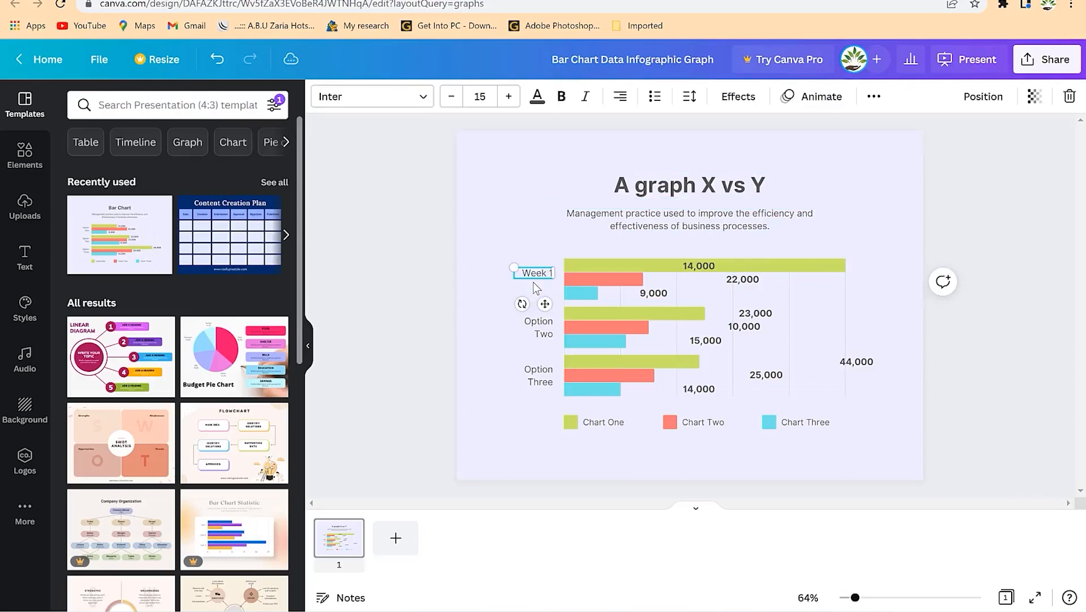
double_click(541, 324)
text(Week 2)
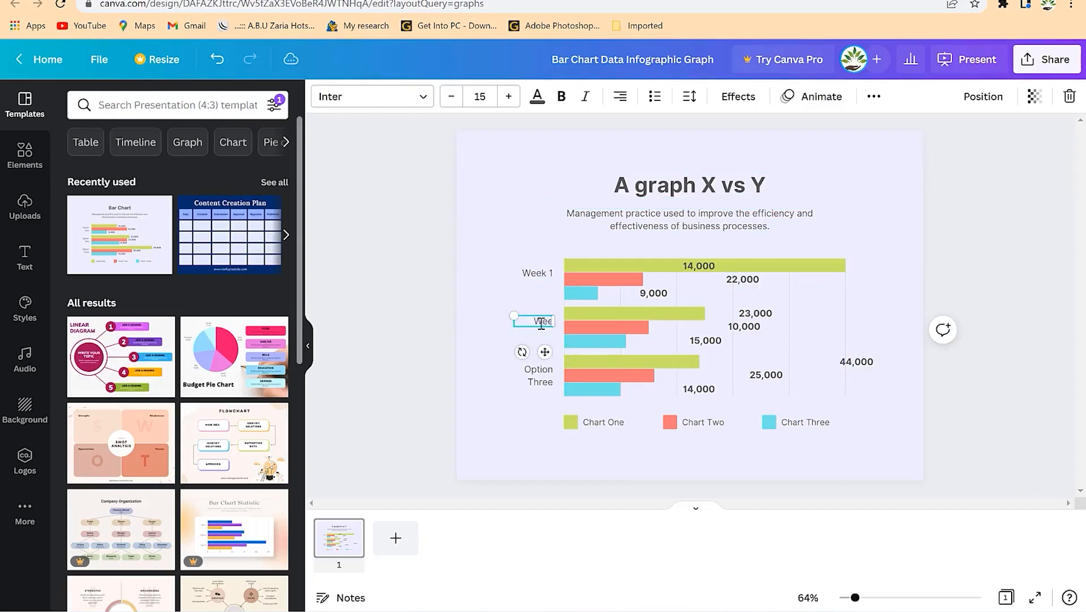
double_click(535, 379)
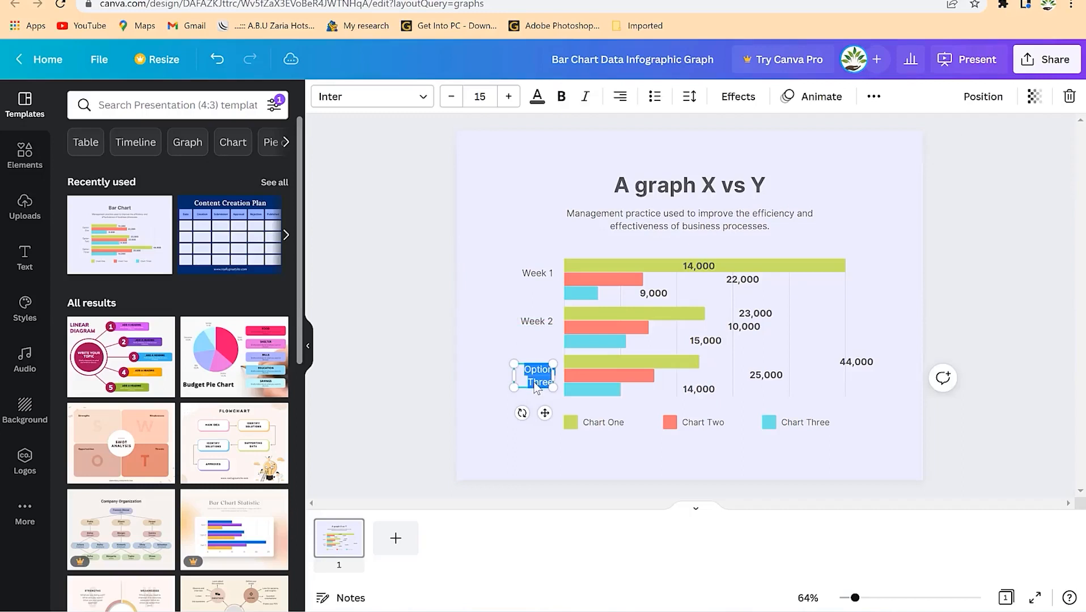
text(Week 3)
click(479, 321)
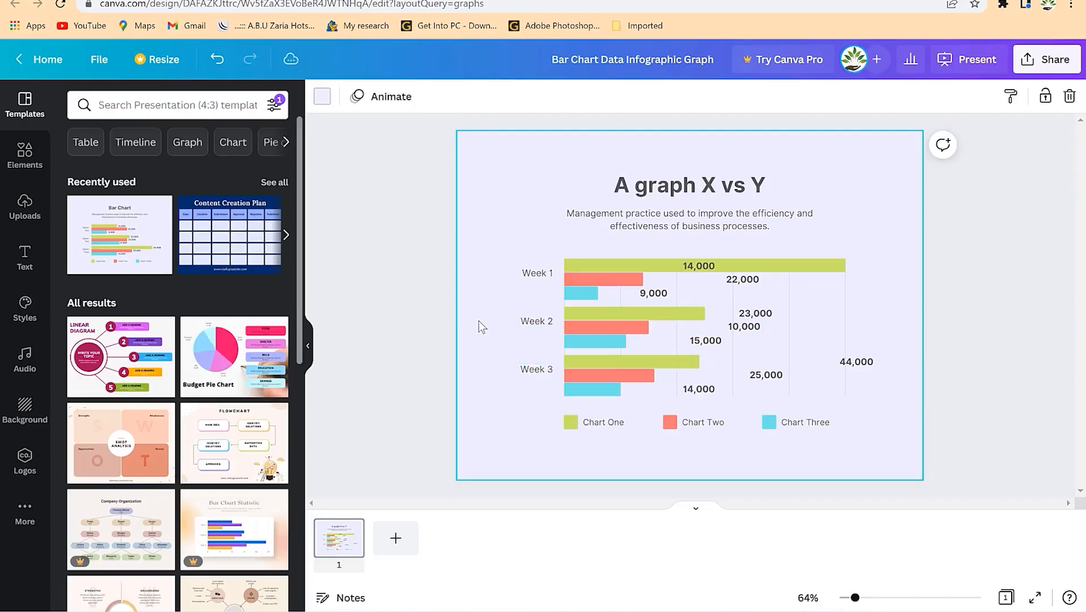
- Recolour the bars: Chart Three dark blue, Chart Two dark grey, Chart One orange
click(599, 275)
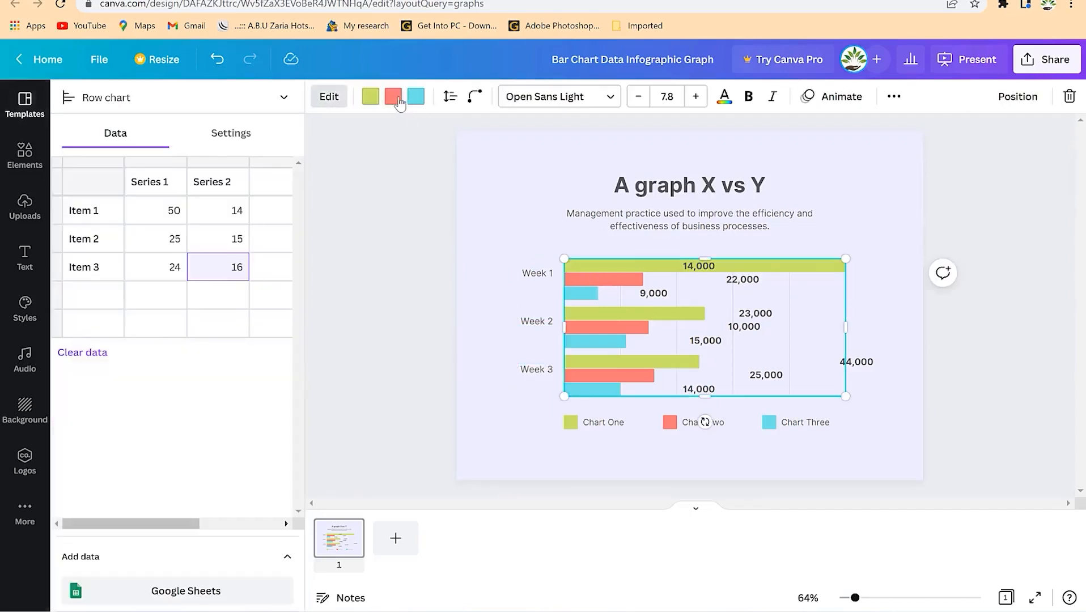
click(416, 99)
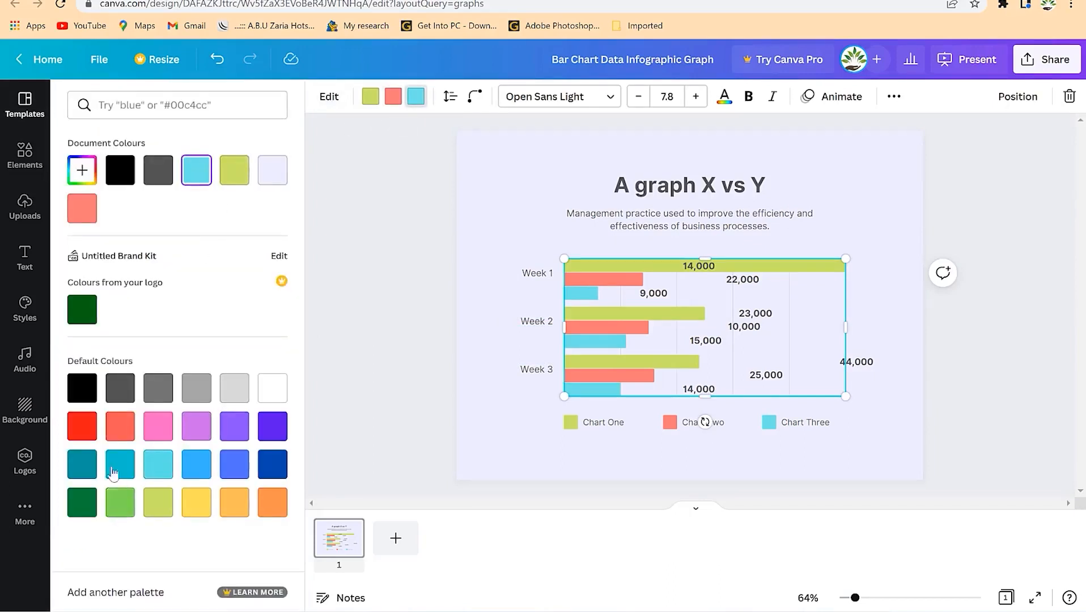
click(271, 468)
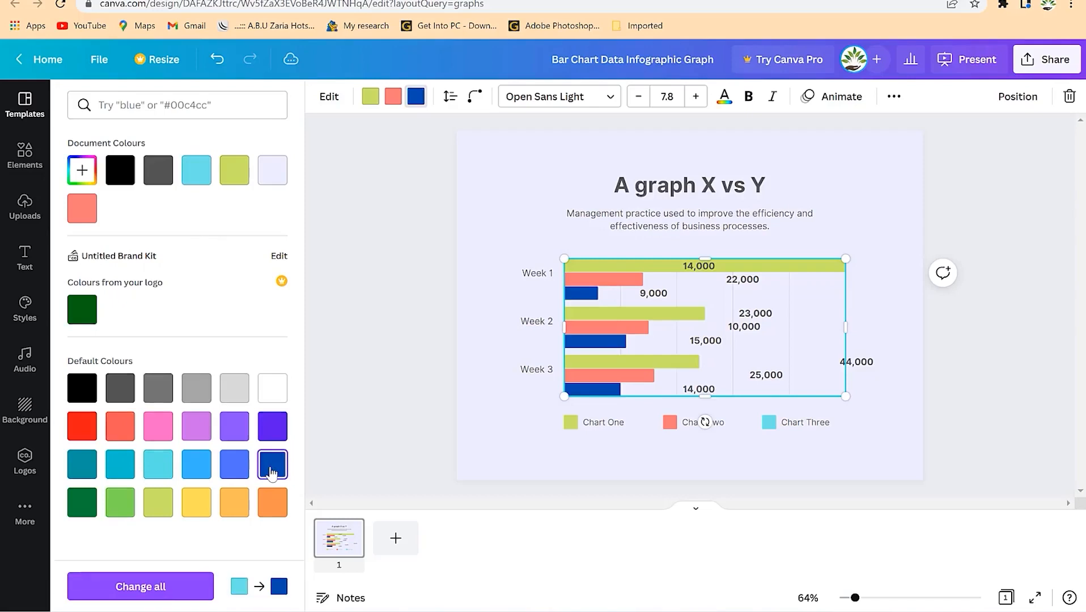
click(395, 97)
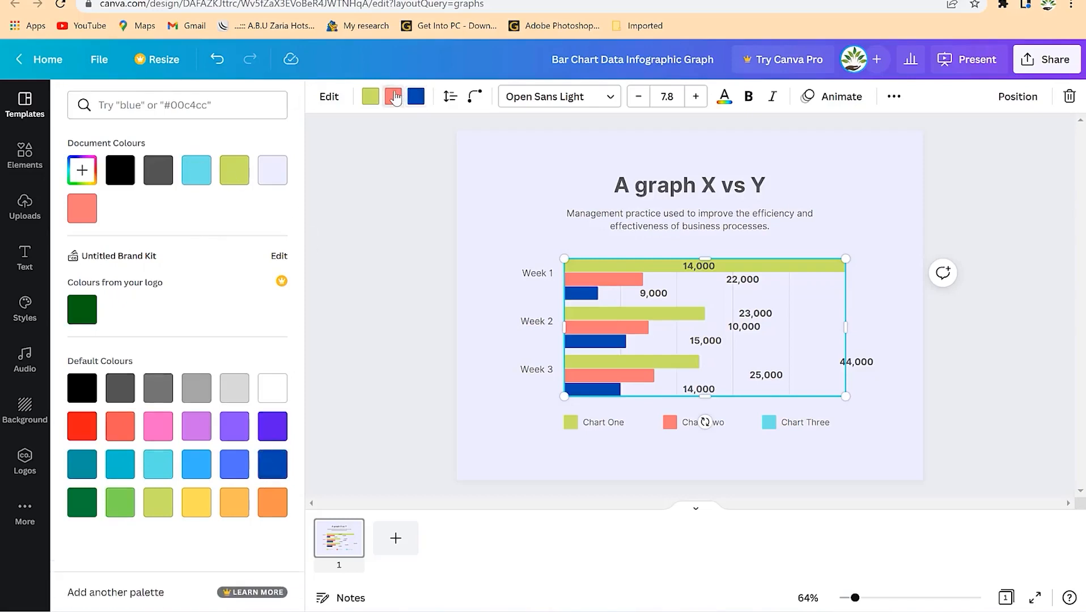
click(271, 177)
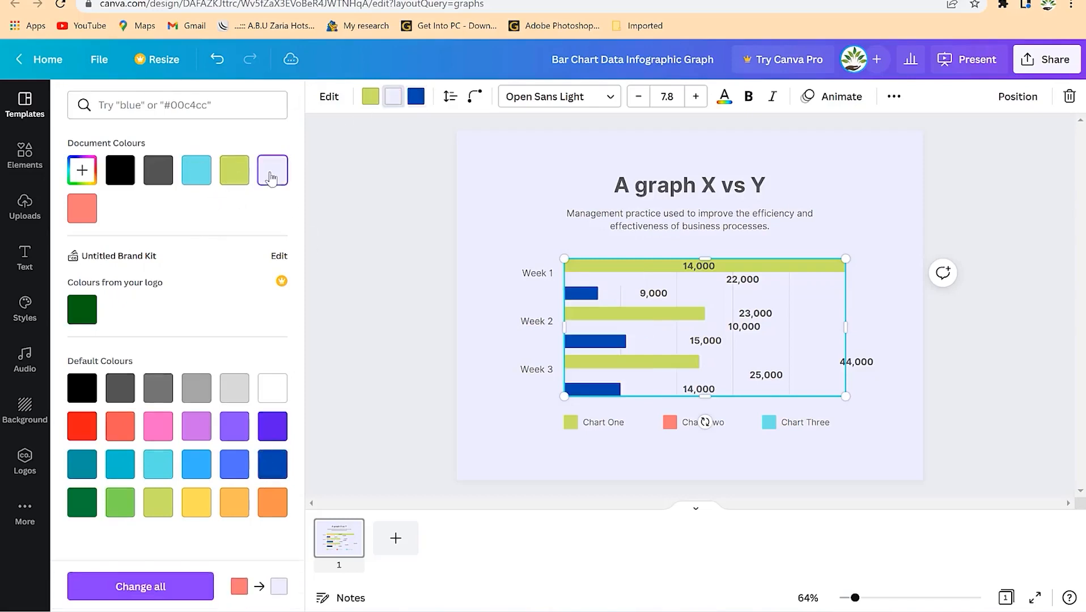
click(170, 188)
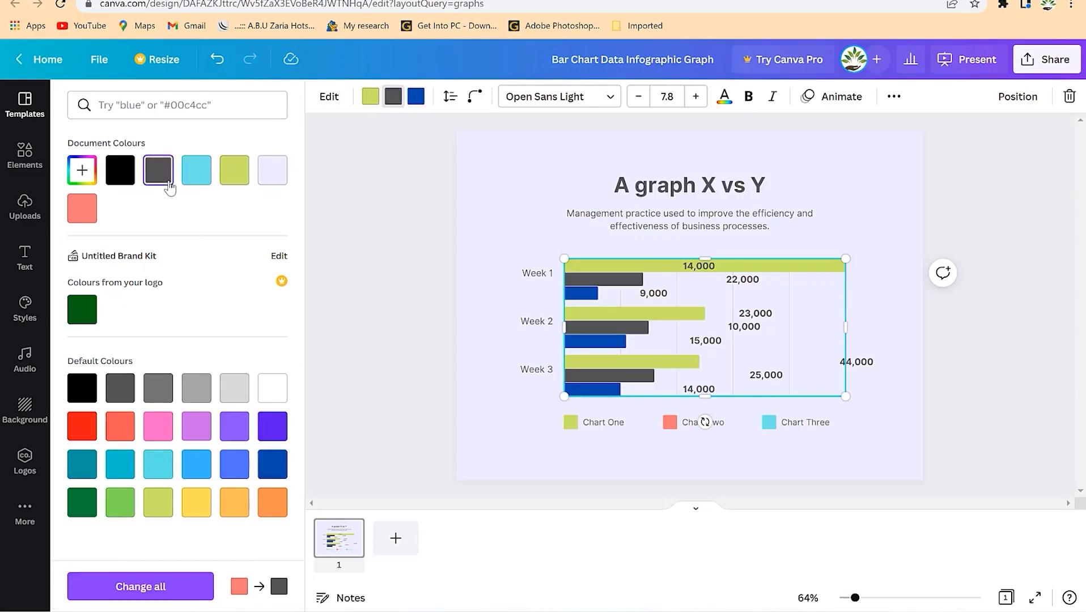
click(370, 96)
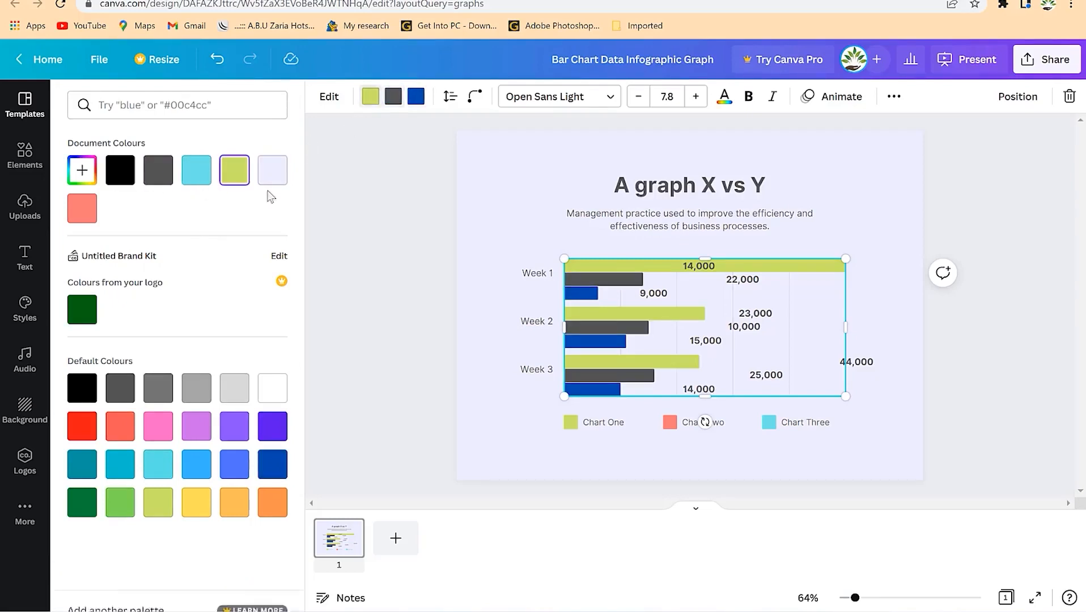
click(272, 502)
click(544, 184)
click(541, 237)
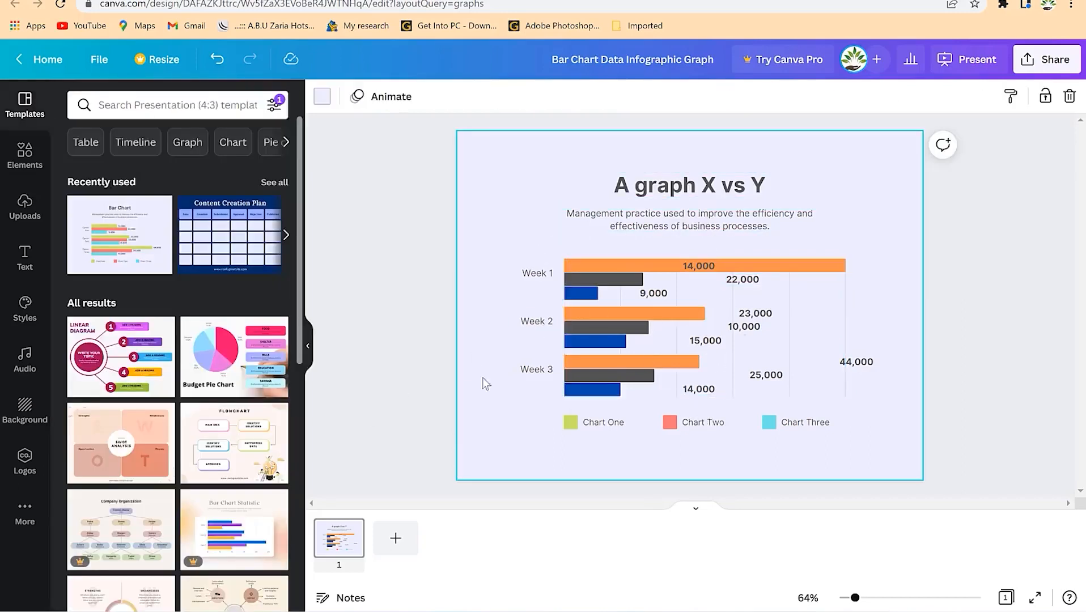
- Turn on the bar chart's series legend in its chart settings
click(532, 274)
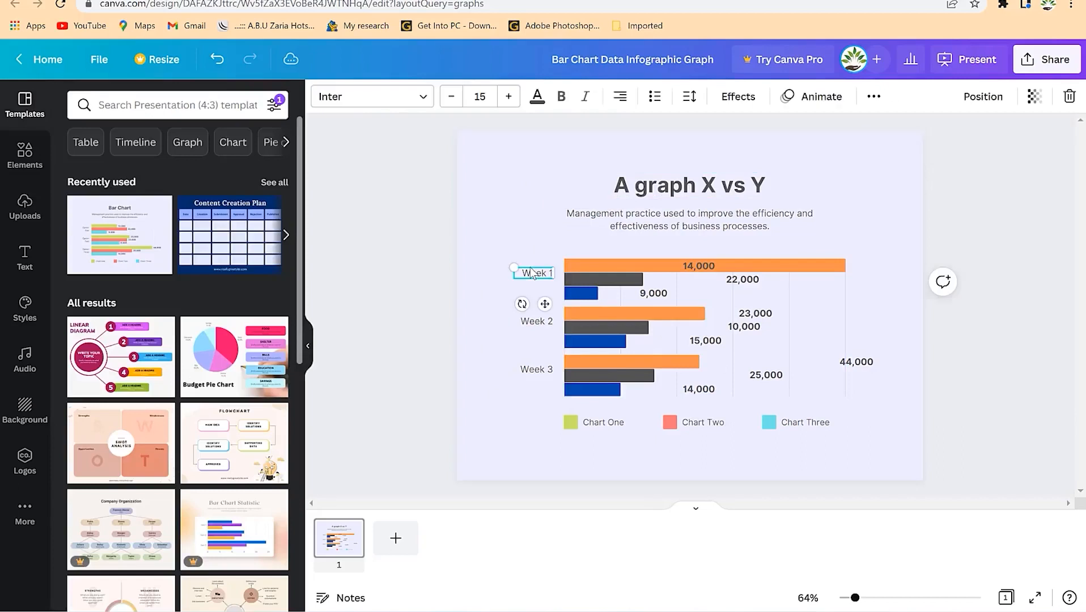
click(630, 294)
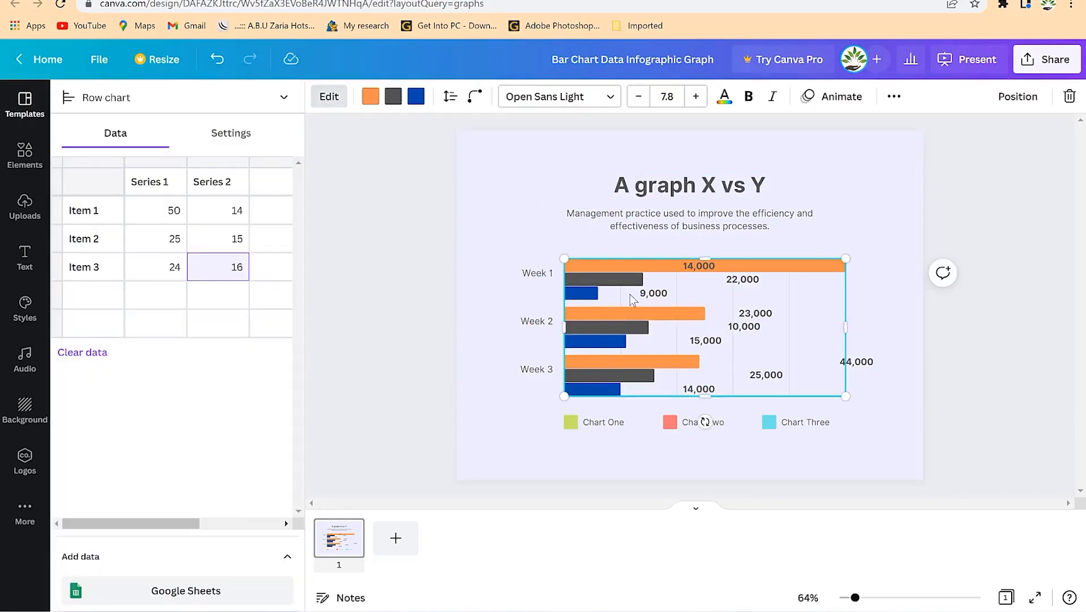
click(229, 136)
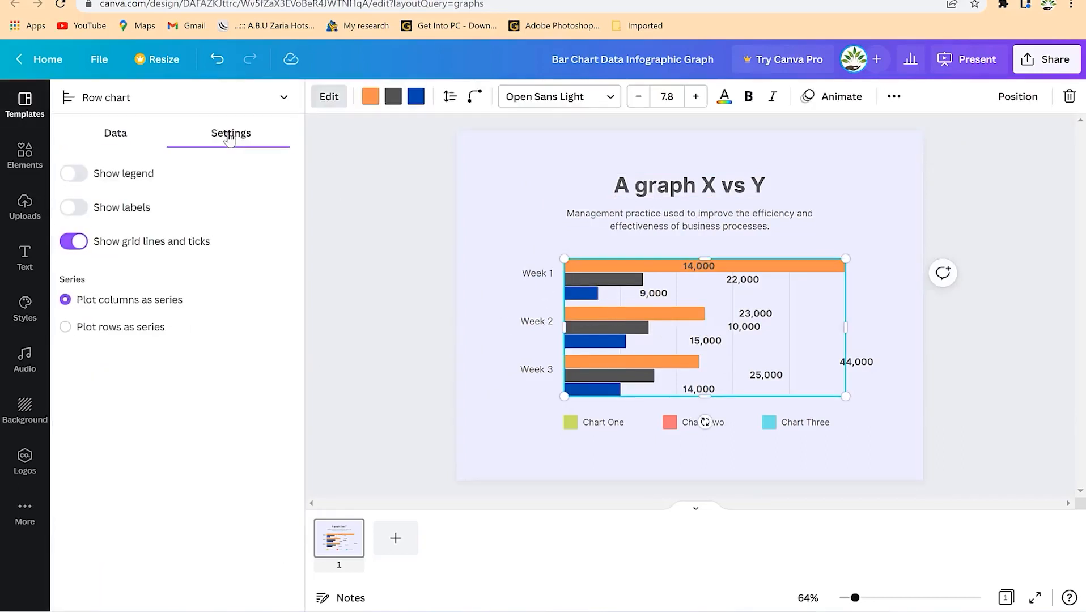
click(74, 174)
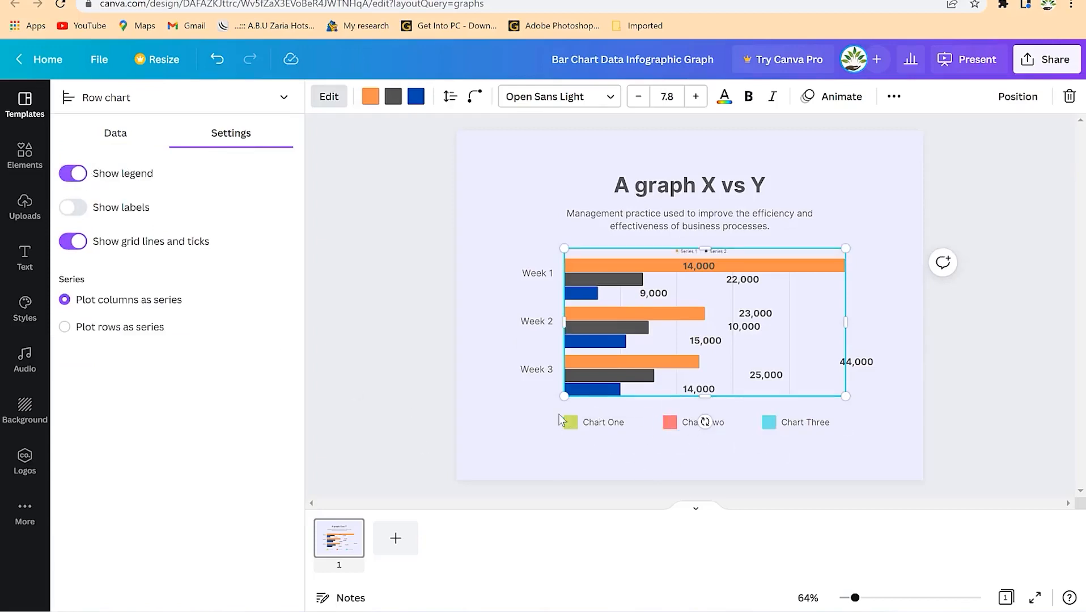
click(674, 423)
- Switch off grid lines and ticks, trying axis labels and row grouping before reverting them
click(73, 208)
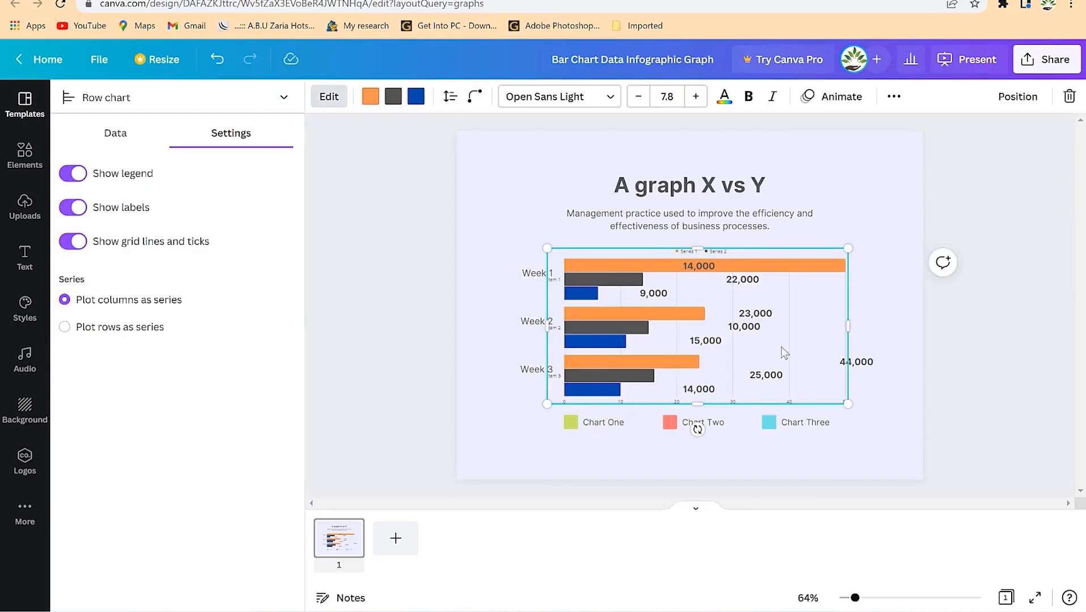
click(82, 213)
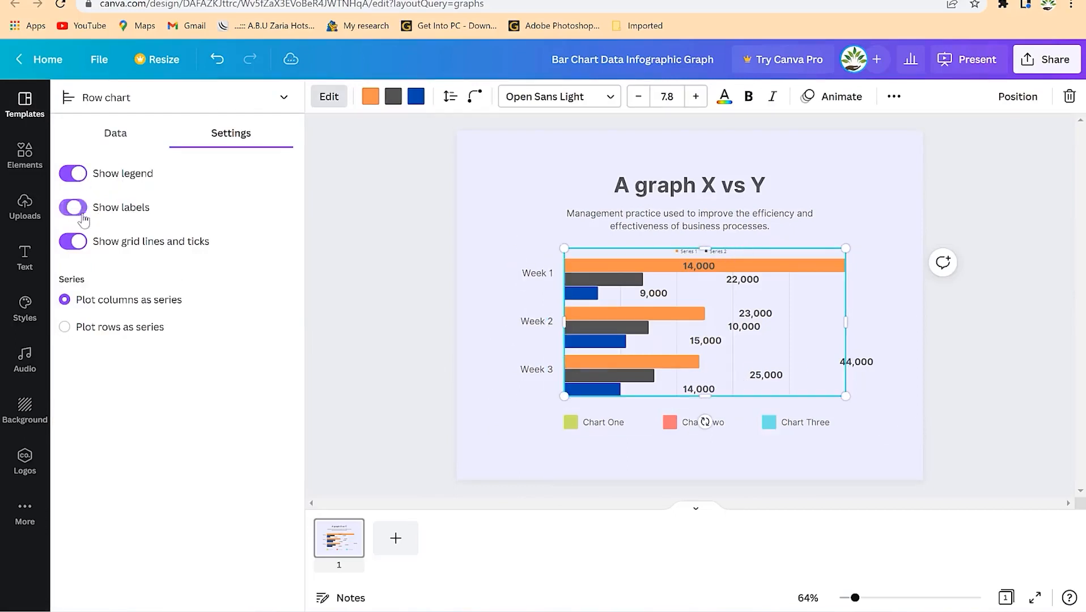
click(82, 248)
click(83, 248)
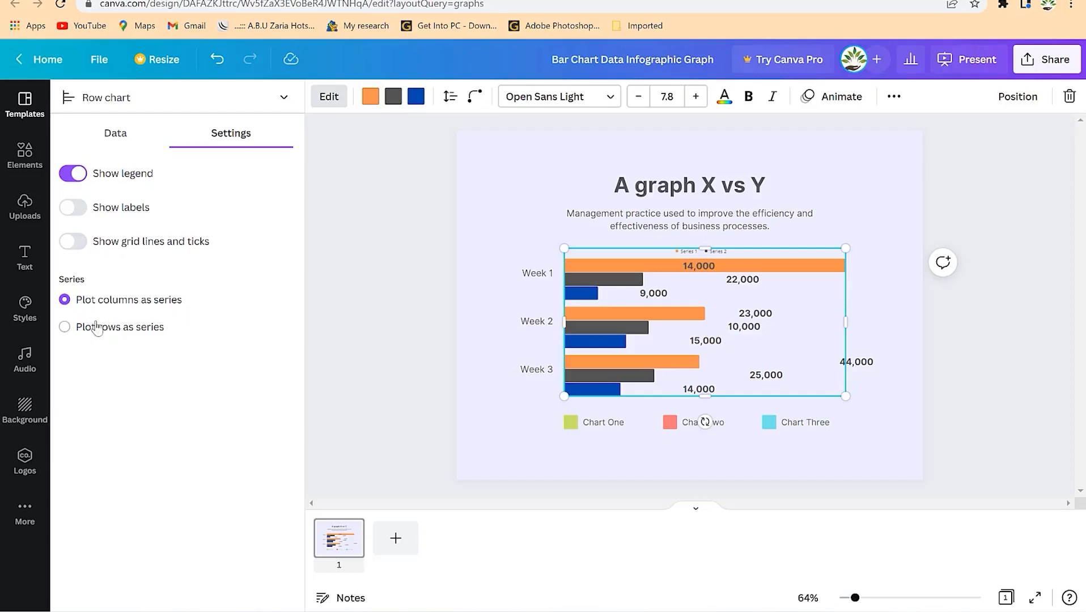
click(66, 328)
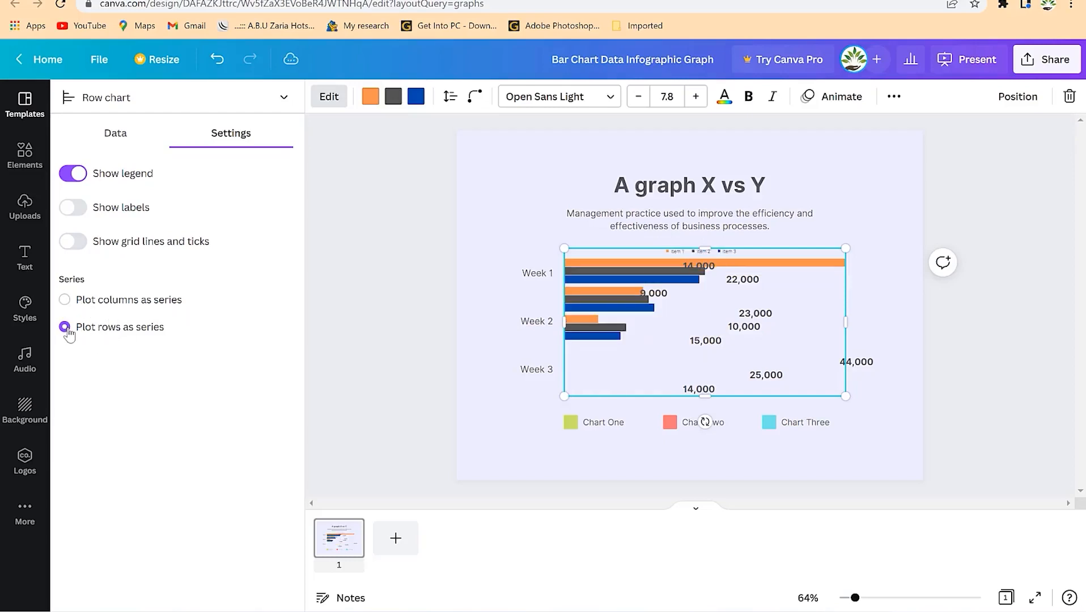
click(65, 300)
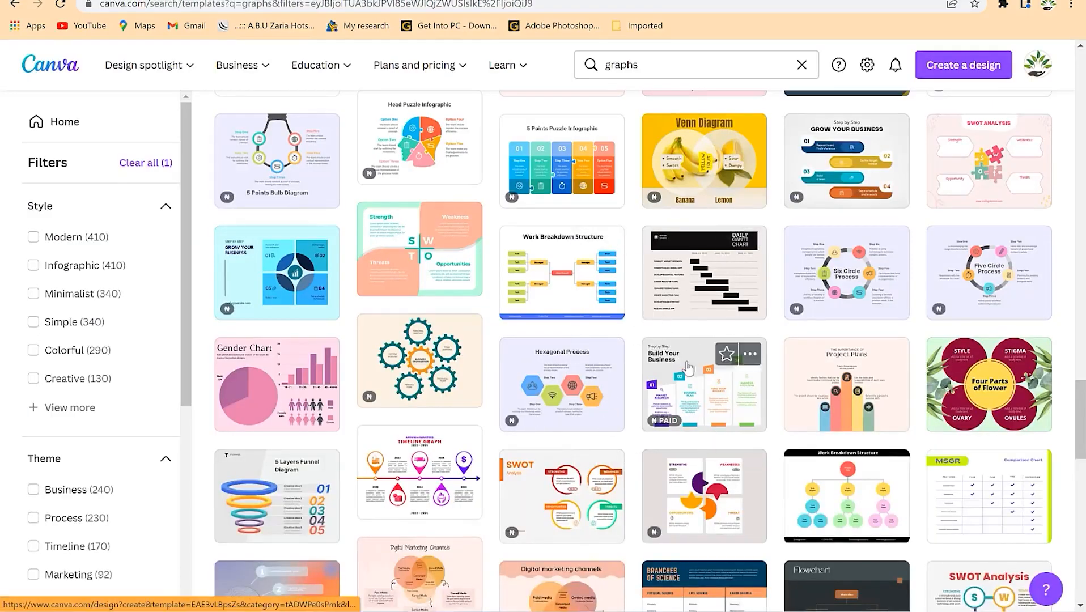
- Scroll the graph results and open the Pink and Purple Gender Chart Infographic template
scroll(418, 413, down, 1)
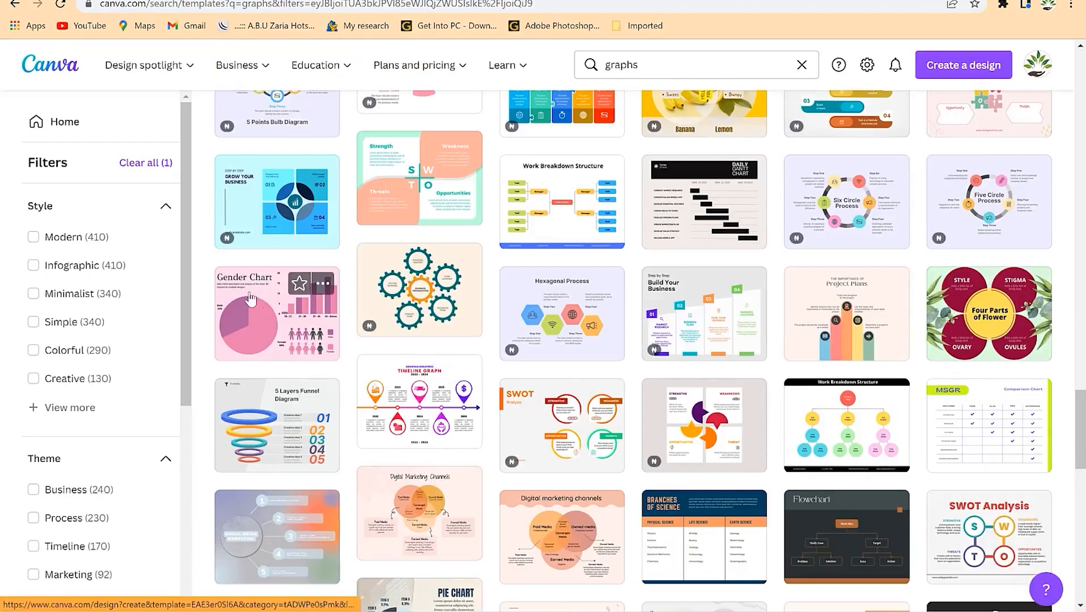
click(272, 333)
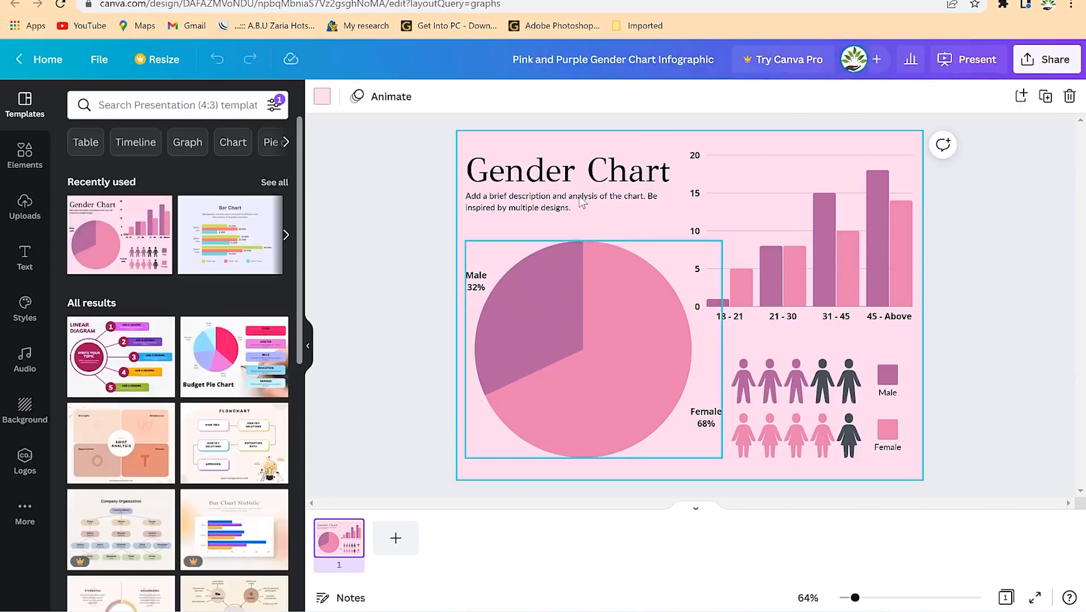
- Change the gender chart's Female value for the 21 - 30 group from 8 to 19
click(796, 281)
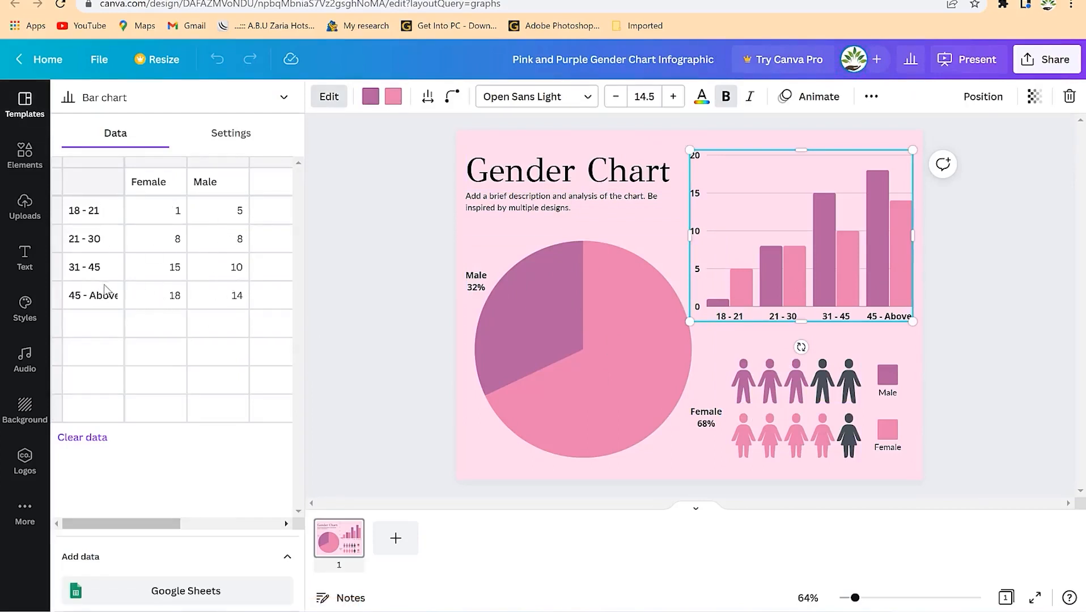
click(161, 240)
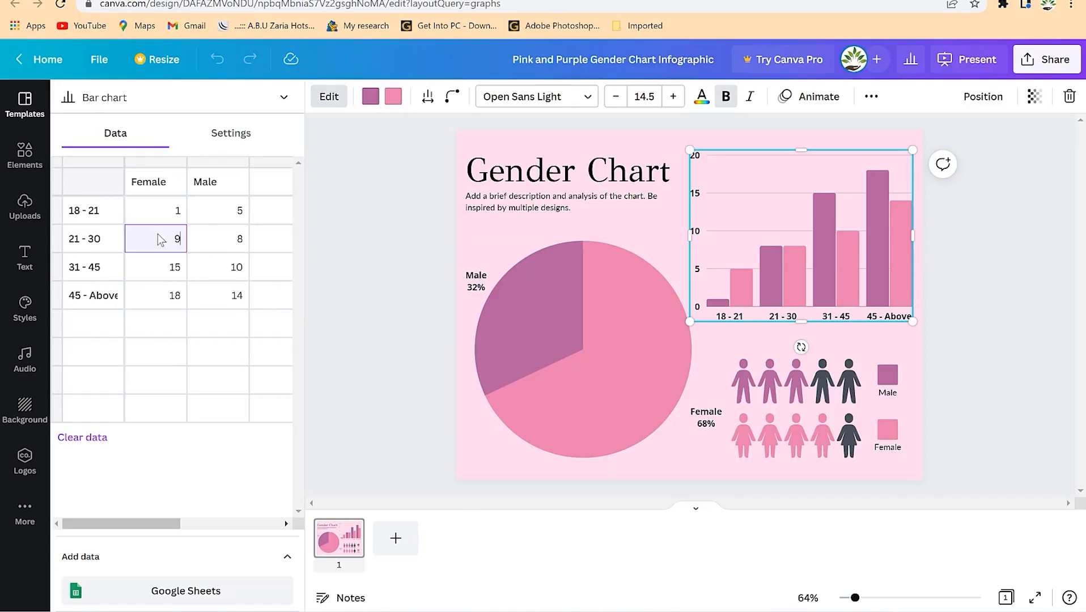
key(Return)
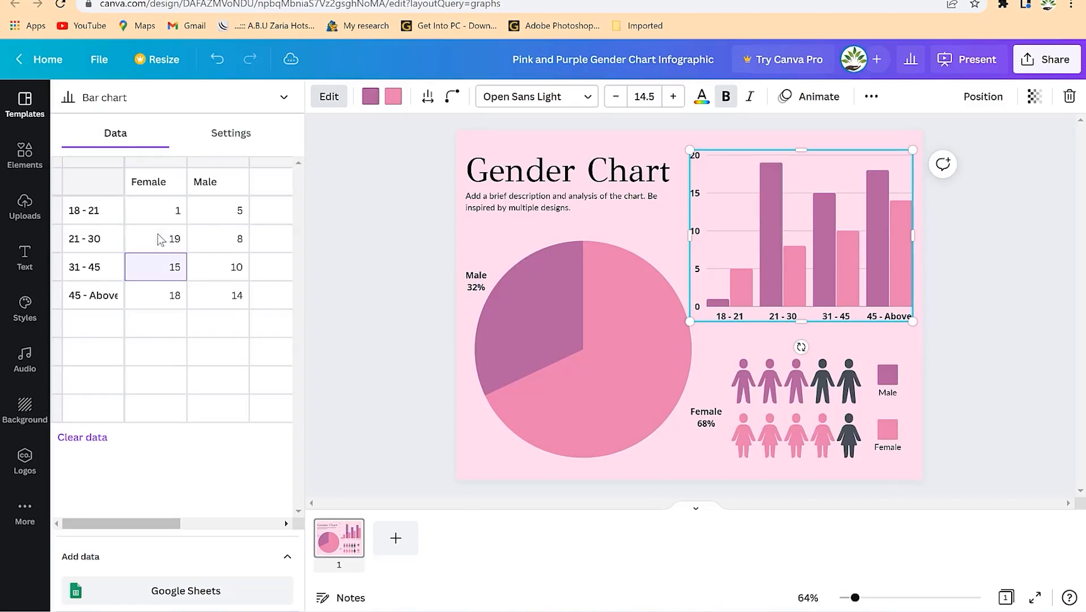
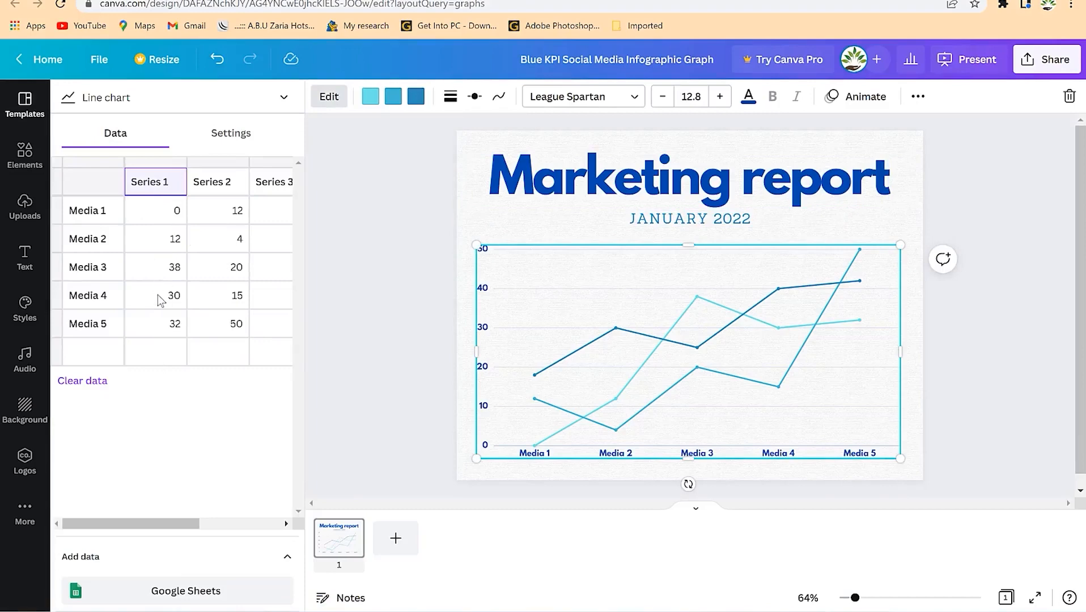
- Enter 50 as Series 1's Media 3 value in the chart's data table
click(106, 213)
click(204, 213)
click(178, 268)
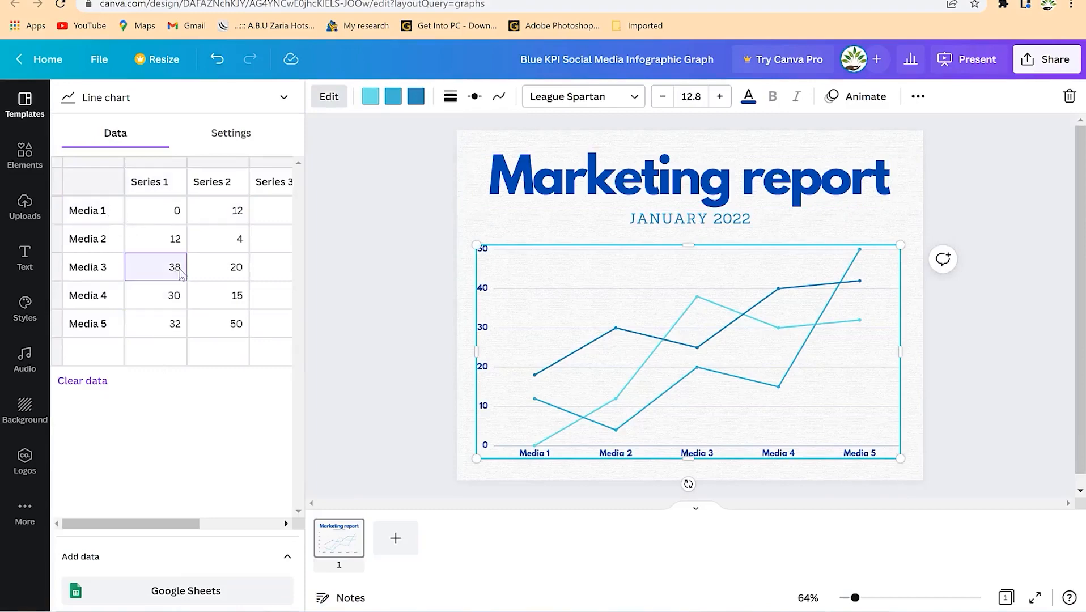
text(50)
key(Return)
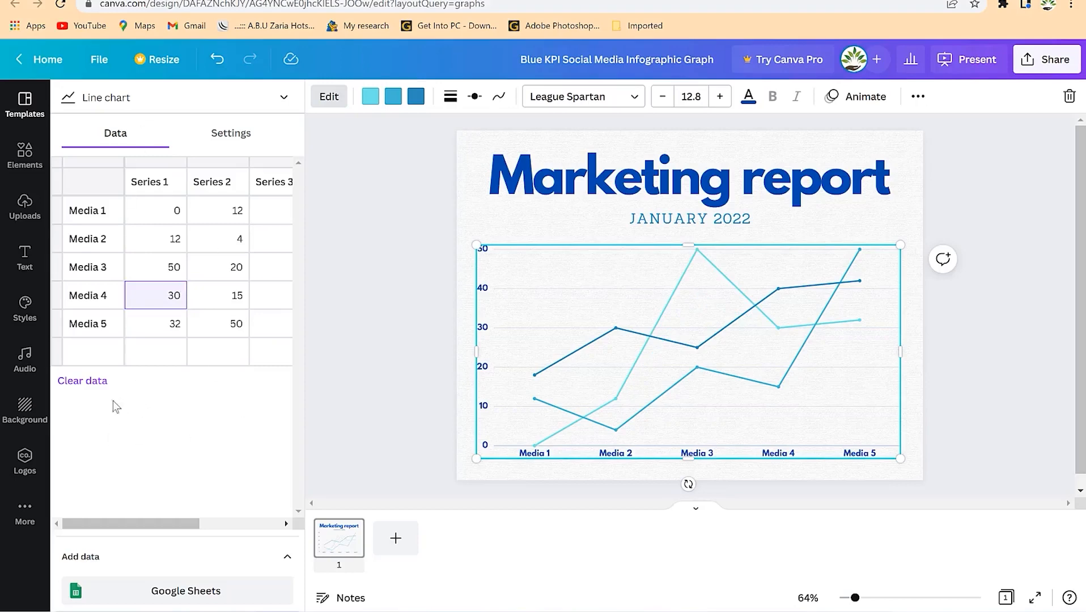
- Turn on the chart legend, keeping columns plotted as series
click(226, 136)
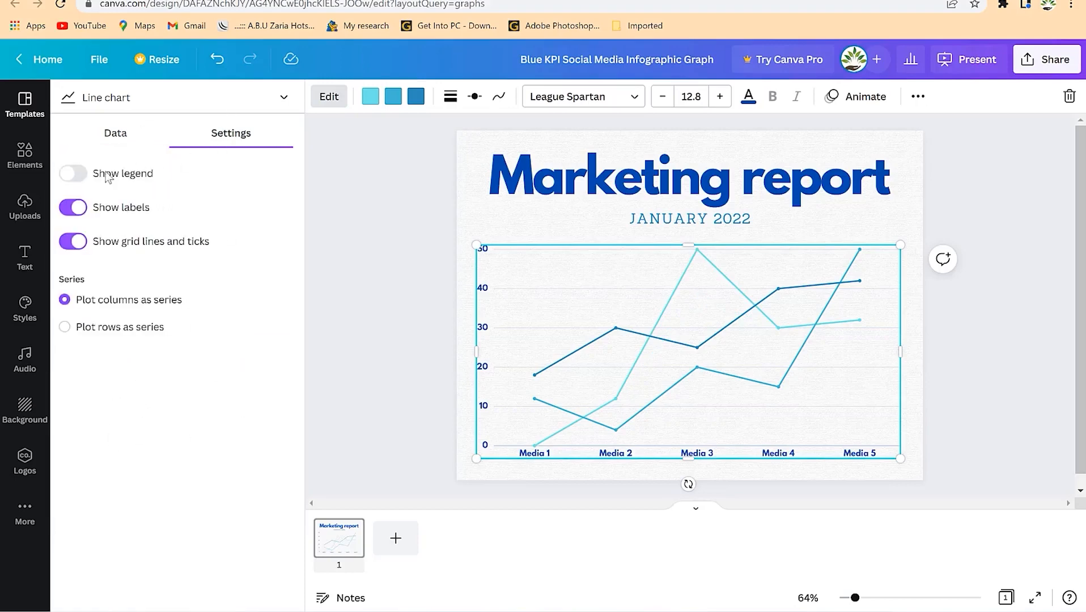
click(73, 174)
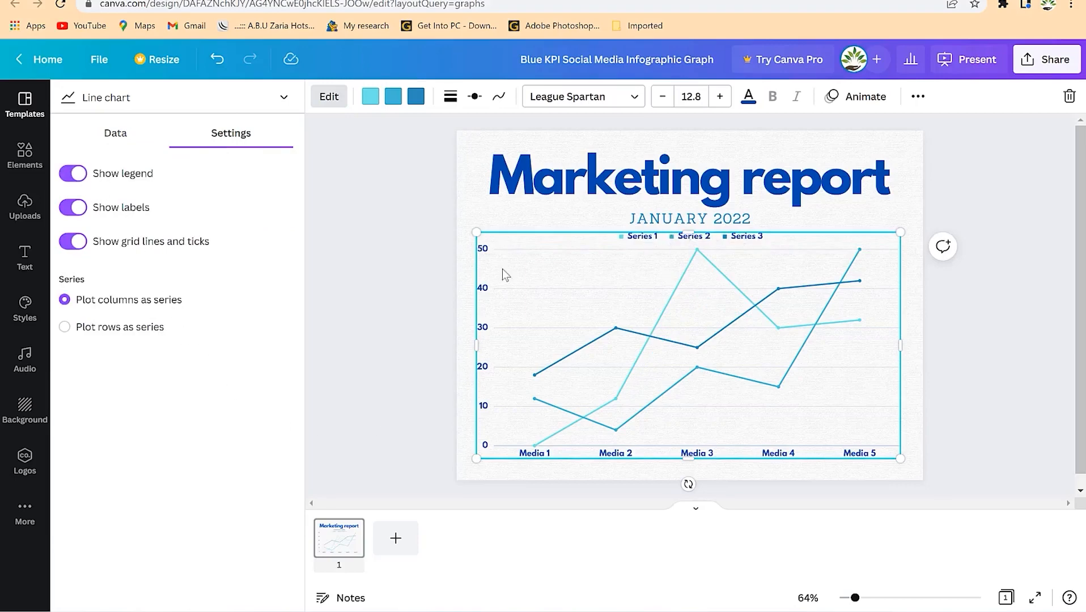
click(97, 331)
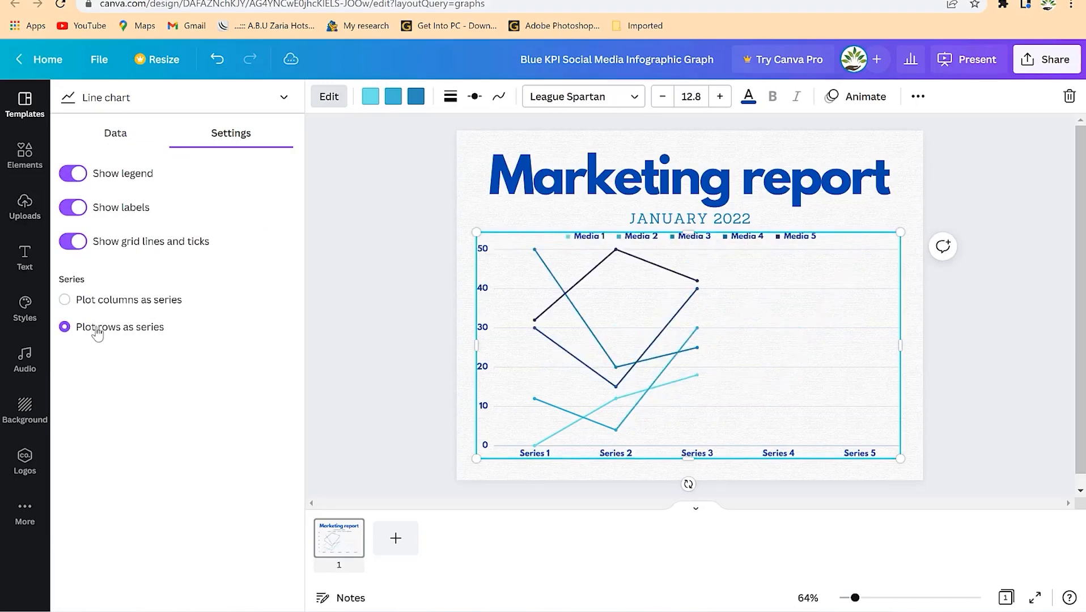
click(94, 304)
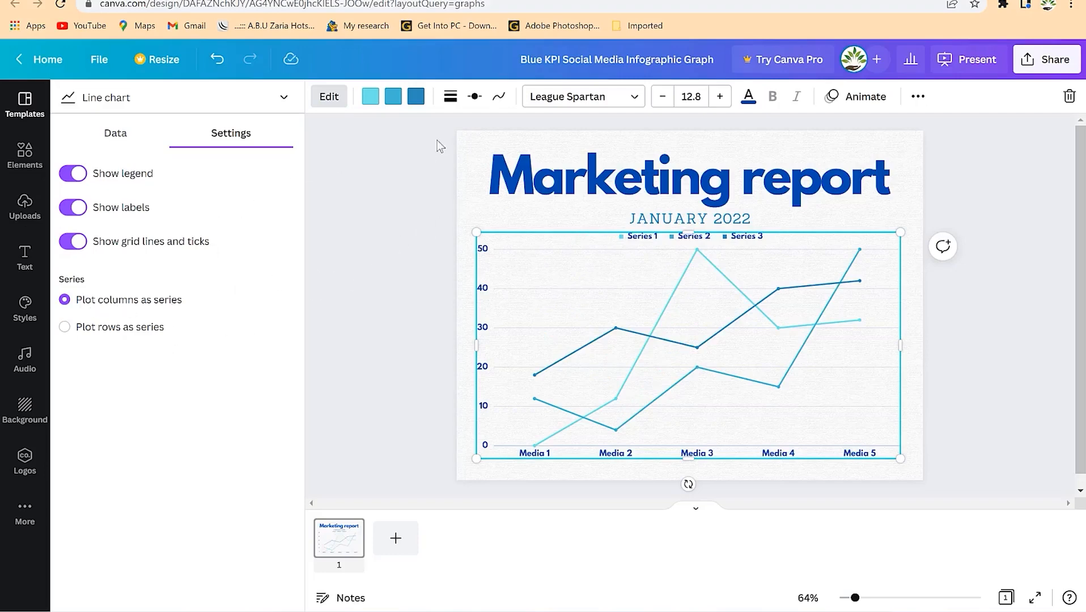
- Recolour the Series 3 line orange and the Series 2 line purple
click(420, 100)
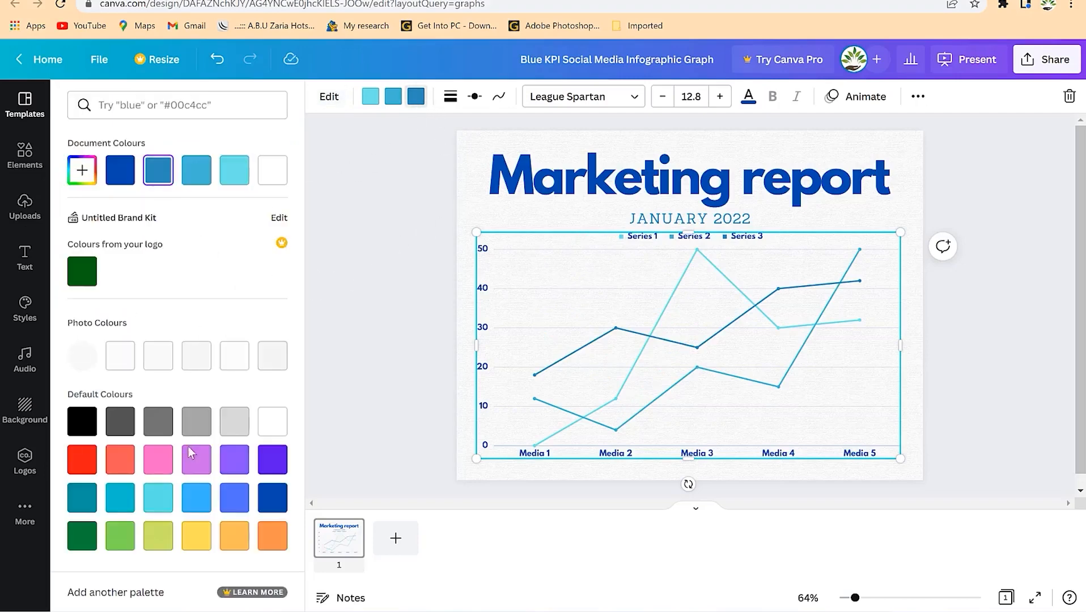
click(275, 545)
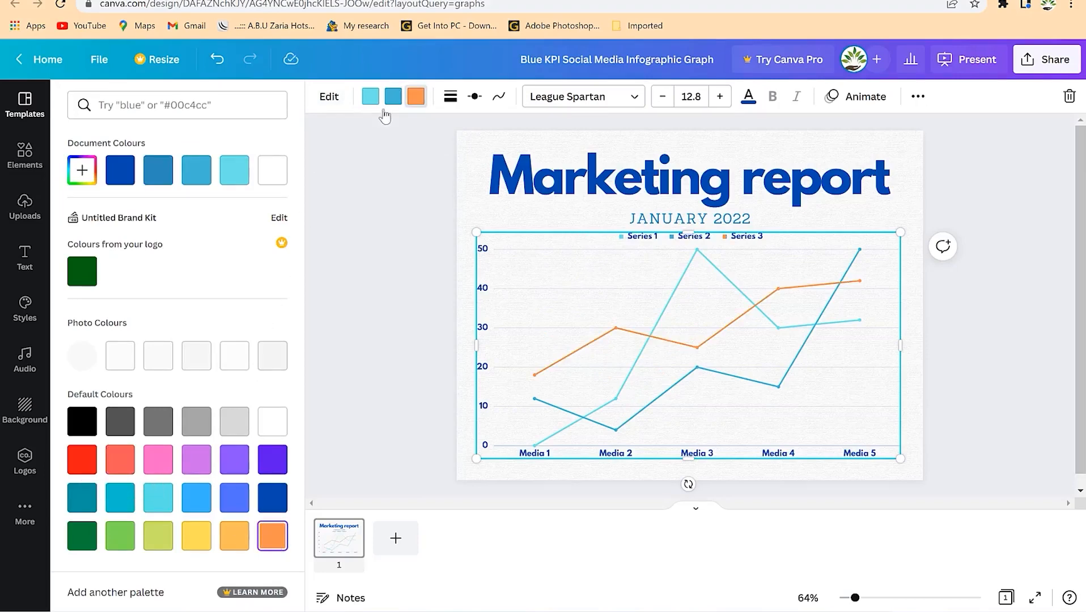
click(388, 101)
click(248, 454)
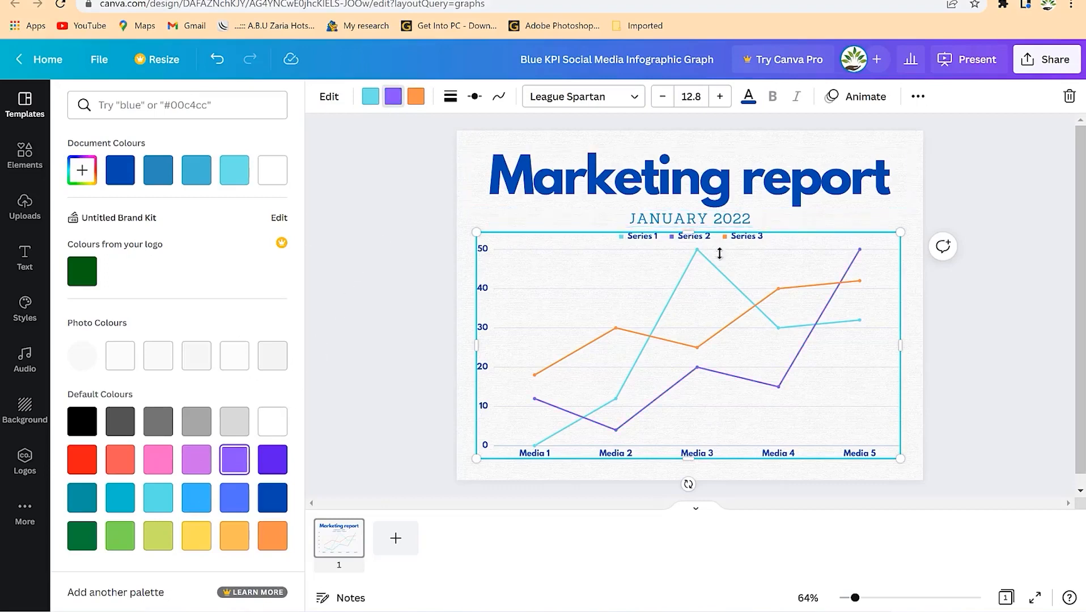
click(466, 140)
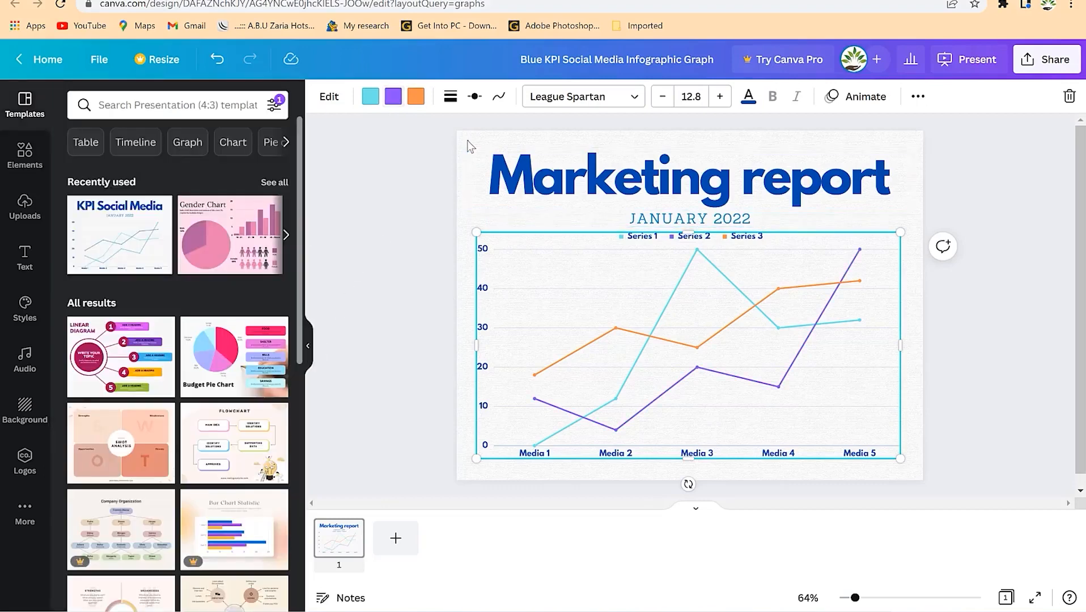
- Make the page background yellow #ffde59 and bring up the sharing options
click(473, 149)
click(321, 96)
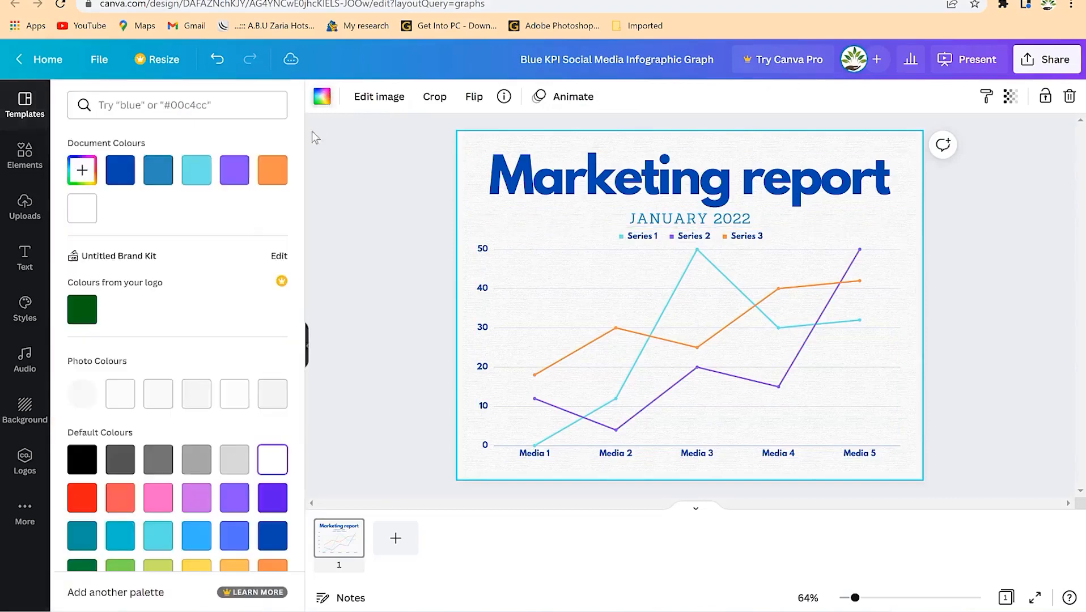
click(234, 459)
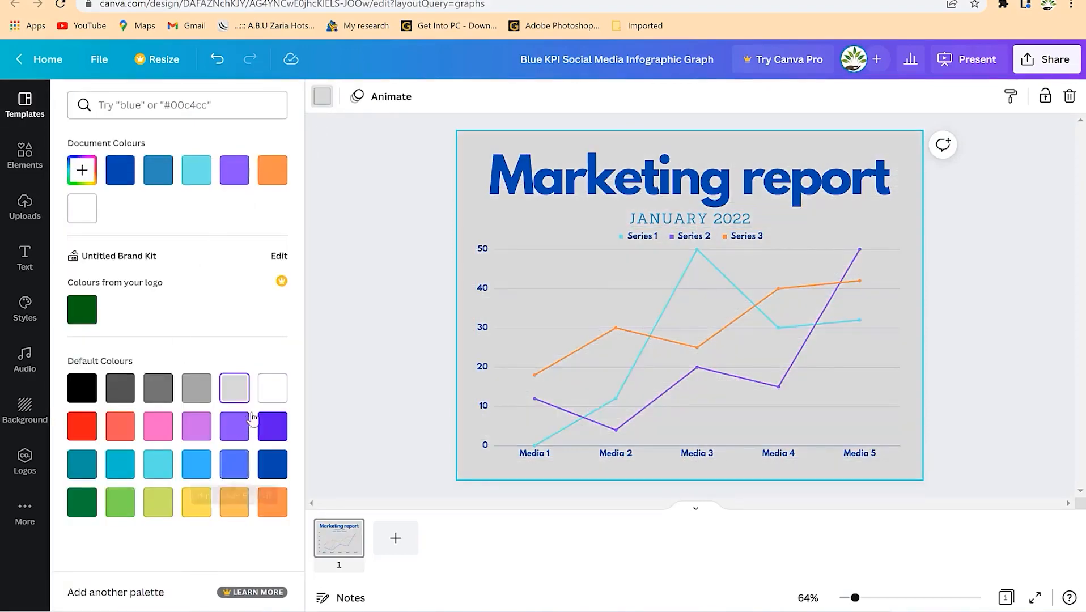
click(201, 506)
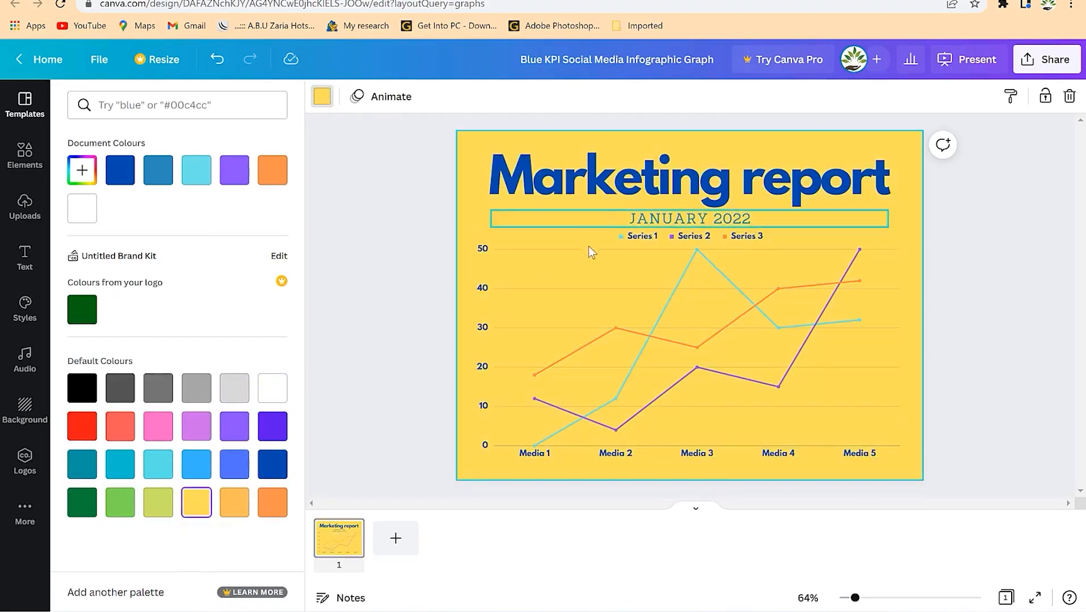
click(1068, 62)
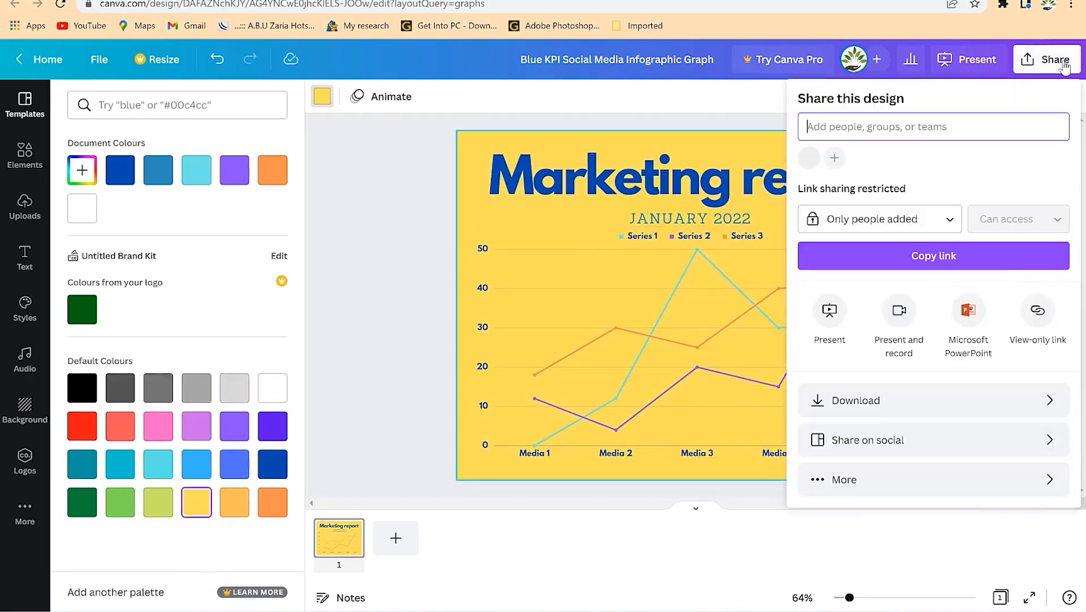
- Download the marketing report as PDF Standard, then switch to the Gender Chart design
click(960, 405)
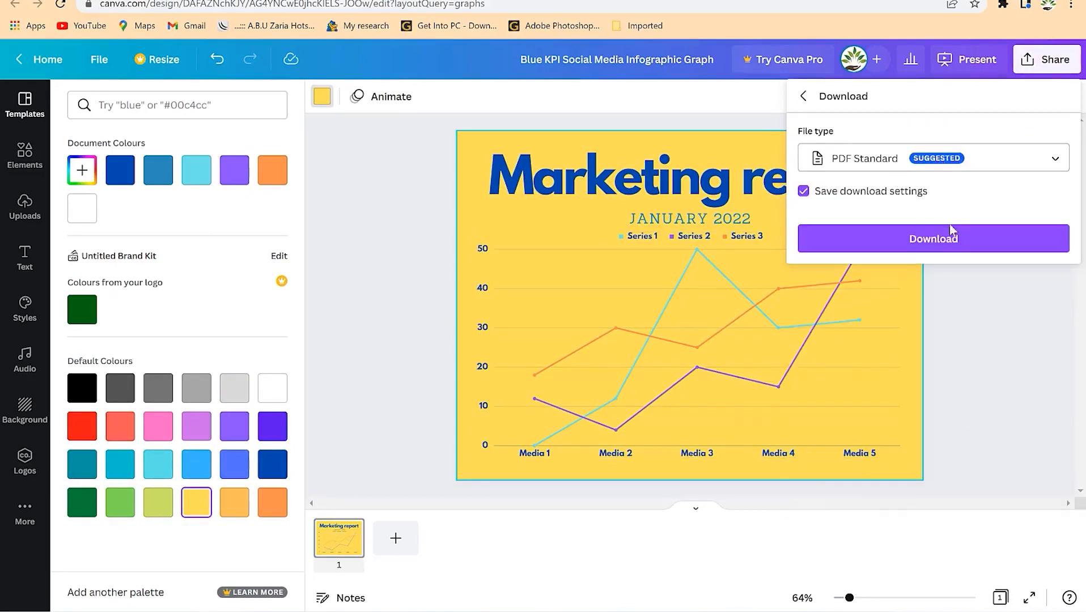
click(948, 240)
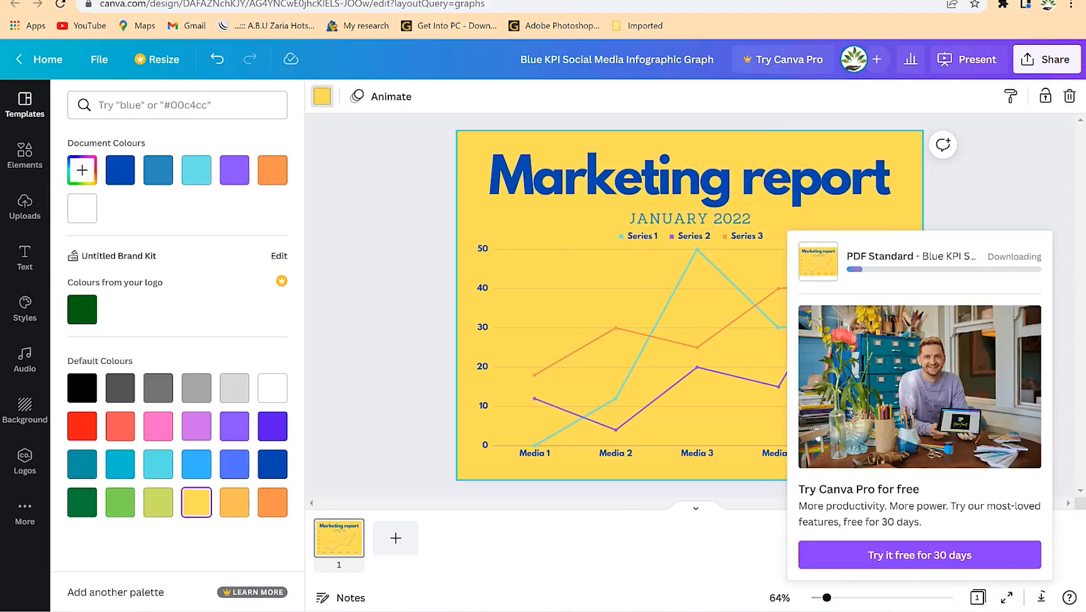
key(ctrl+shift+Tab)
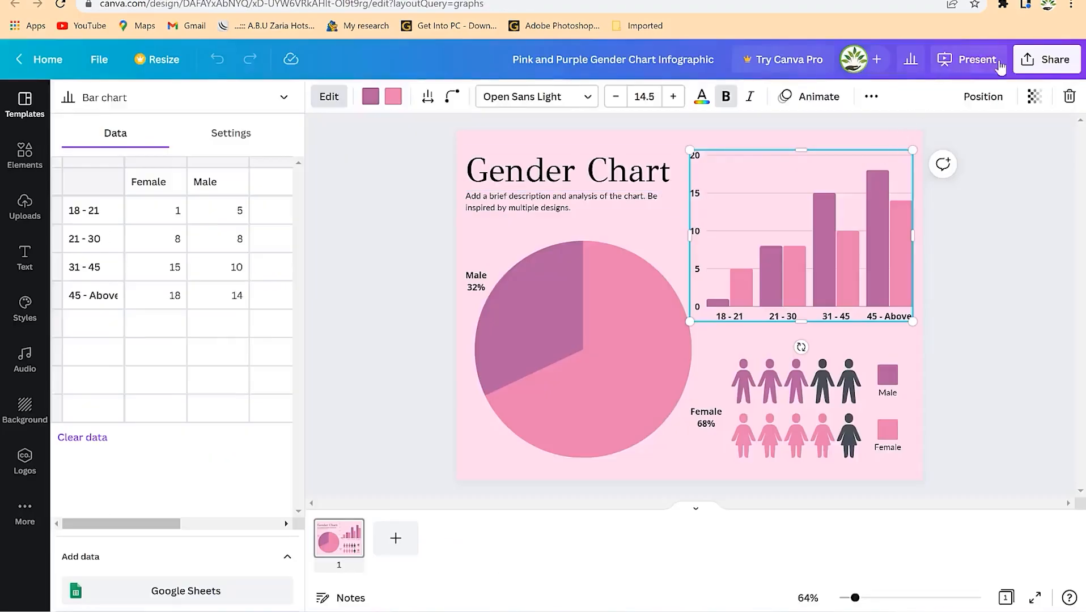
- Dismiss the download manager dialog and download the Gender Chart design as a PNG
click(1033, 62)
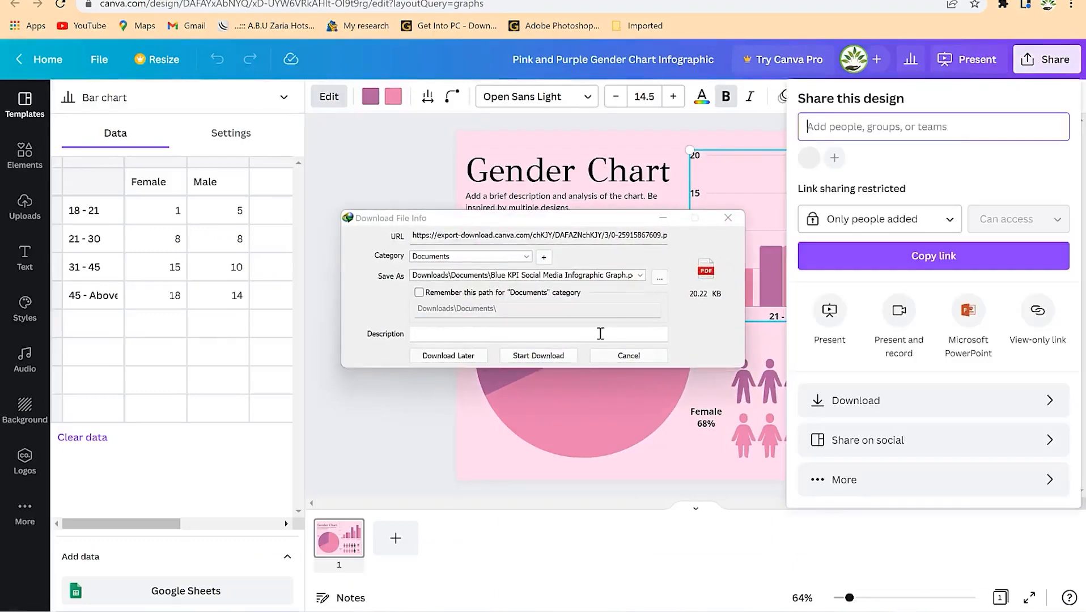
click(728, 217)
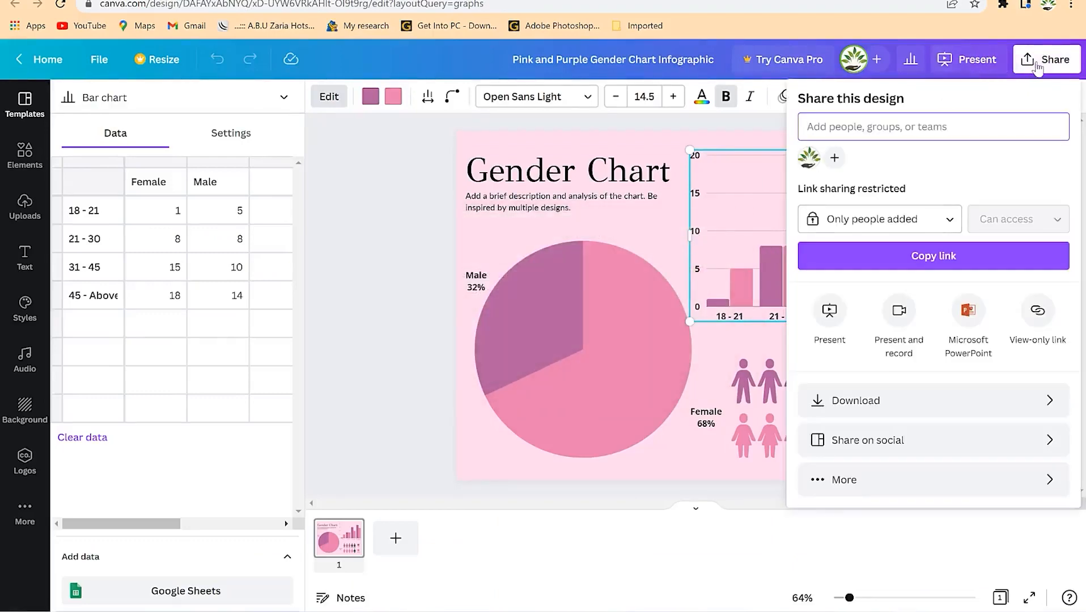
click(1033, 59)
click(1050, 60)
click(906, 408)
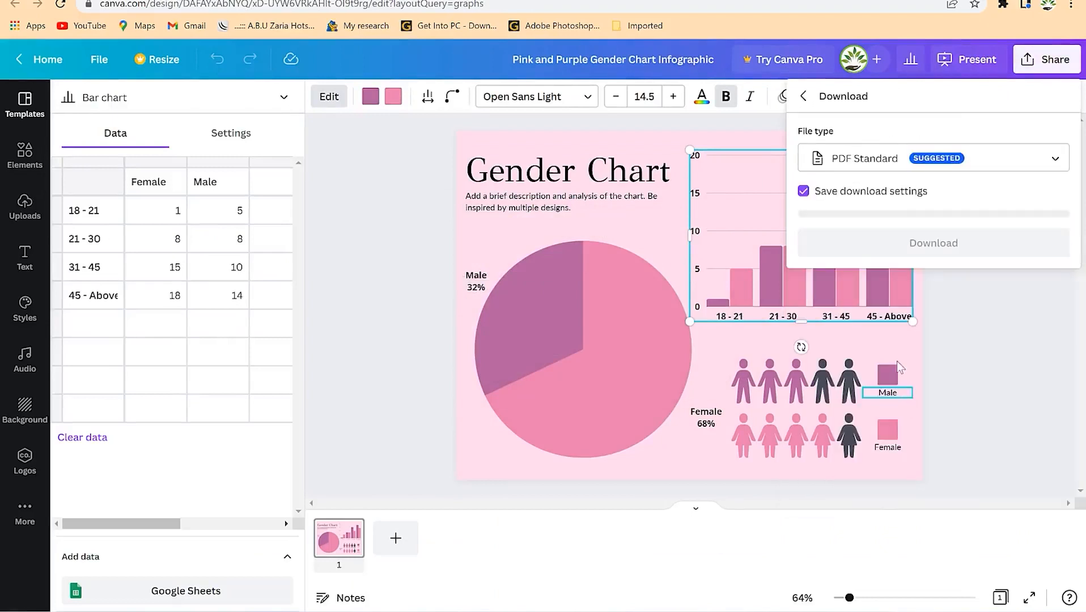
click(894, 165)
click(893, 168)
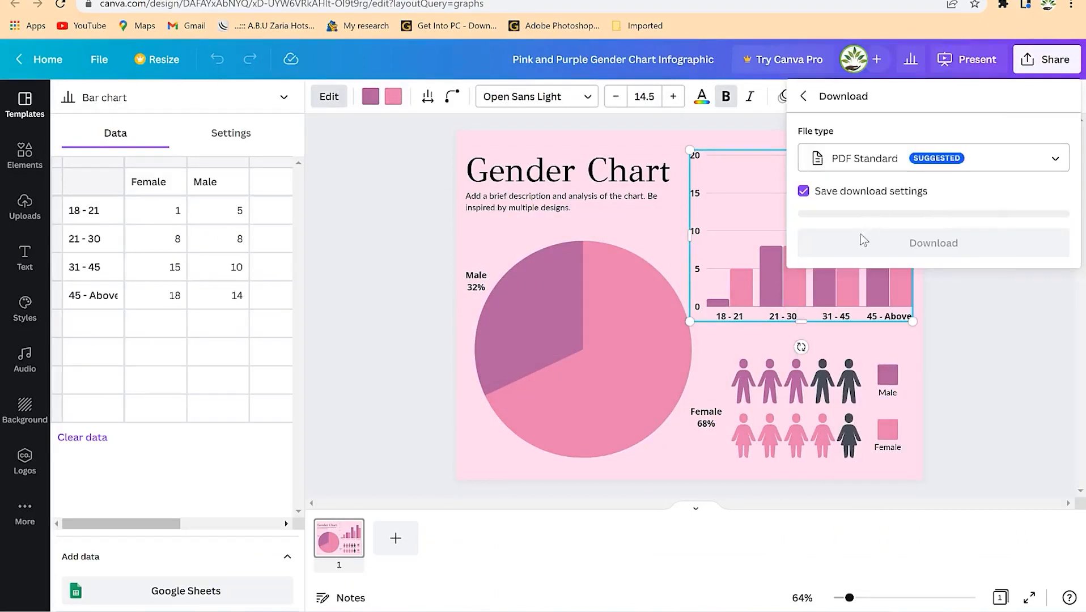
click(875, 159)
click(861, 124)
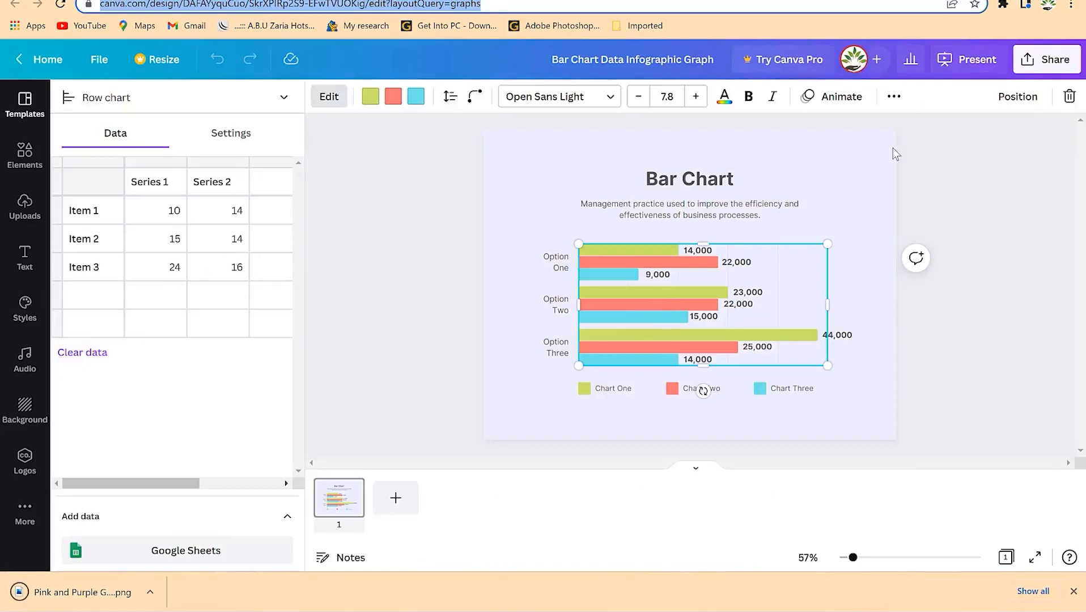
- Download the Bar Chart design with JPG chosen as the file type
click(1026, 64)
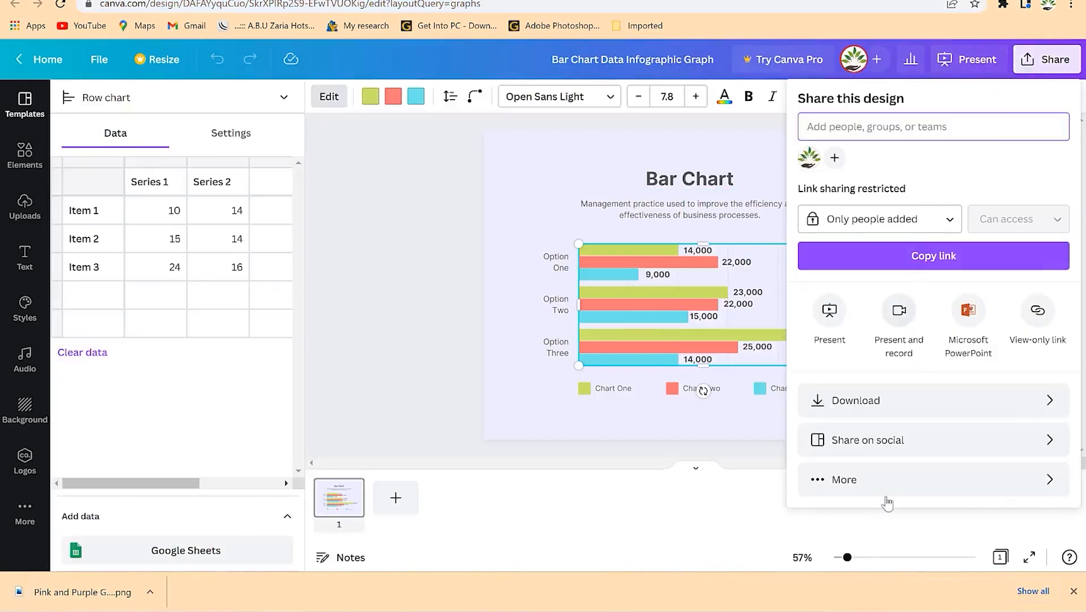
click(884, 412)
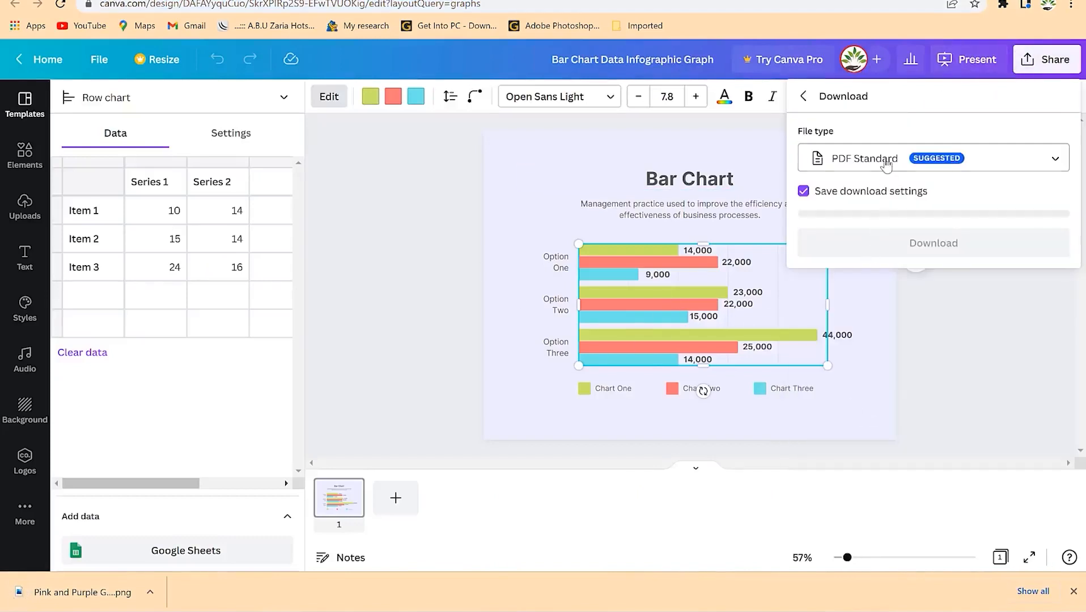
click(890, 165)
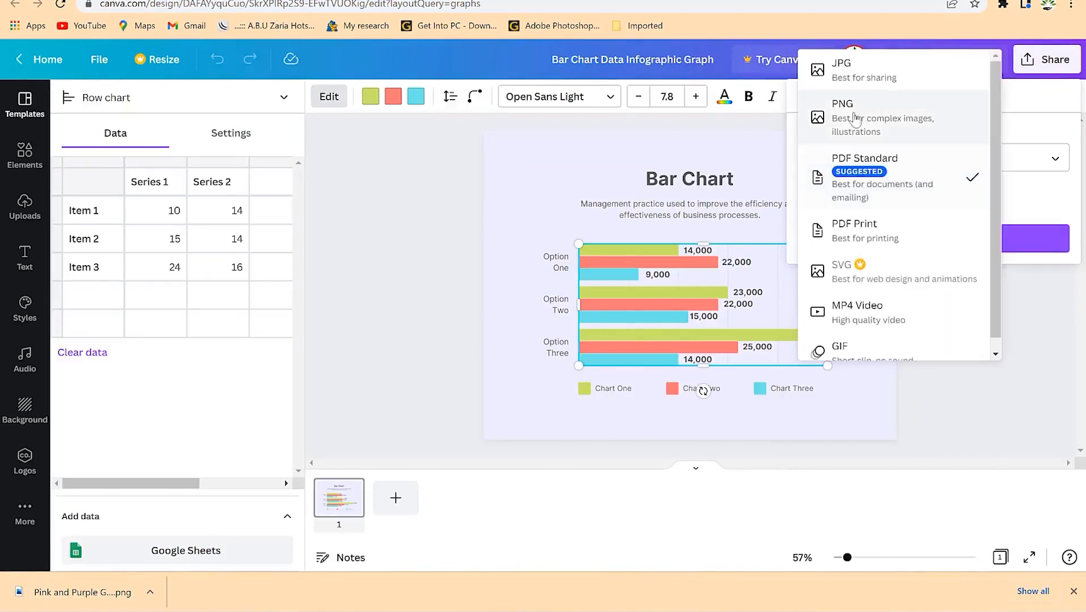
click(862, 67)
click(923, 354)
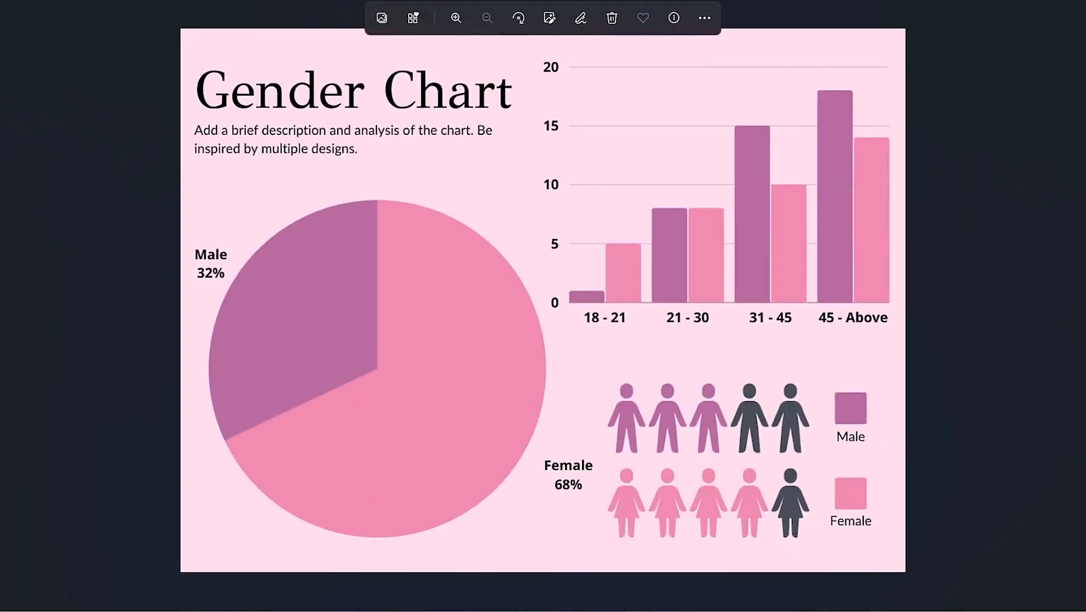
- Close the Gender Chart viewer, inspect the downloaded bar chart JPG in Picasa, then close it
click(1073, 3)
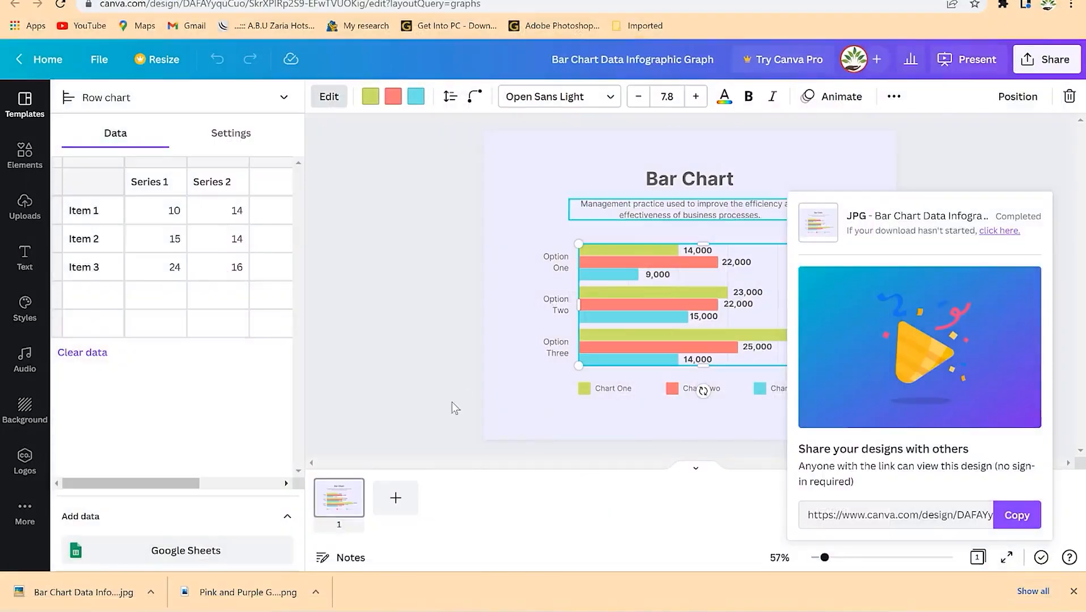
click(122, 593)
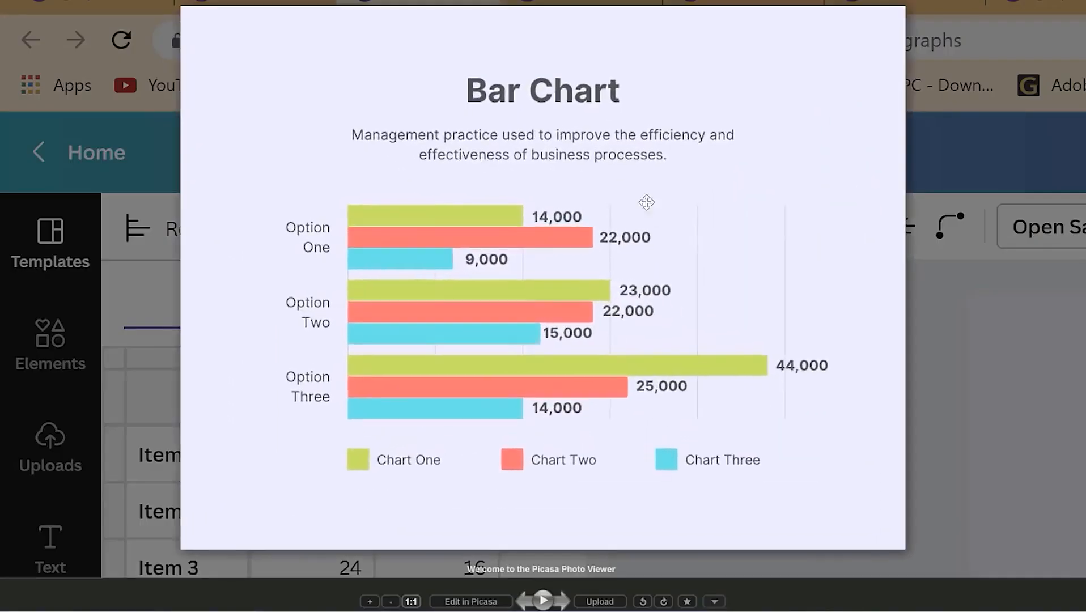
scroll(535, 309, up, 3)
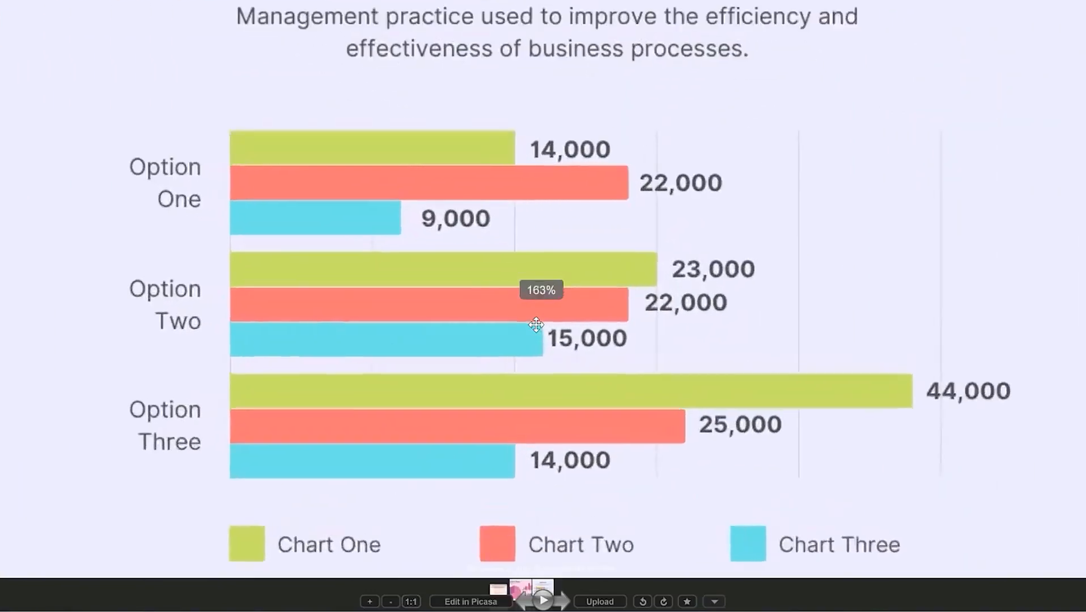
scroll(533, 317, down, 3)
scroll(528, 333, down, 2)
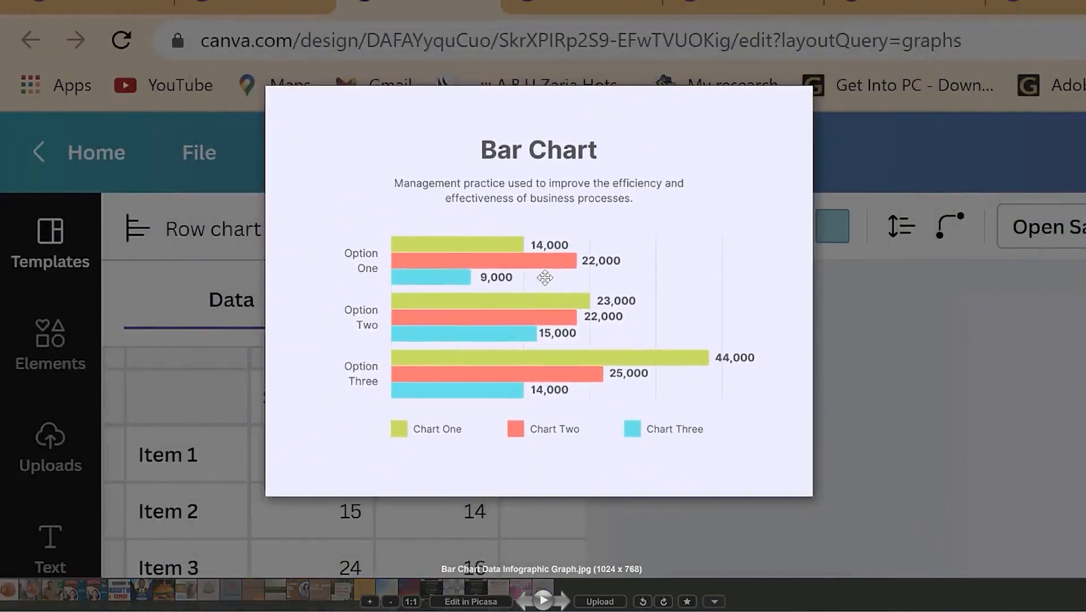
click(1071, 5)
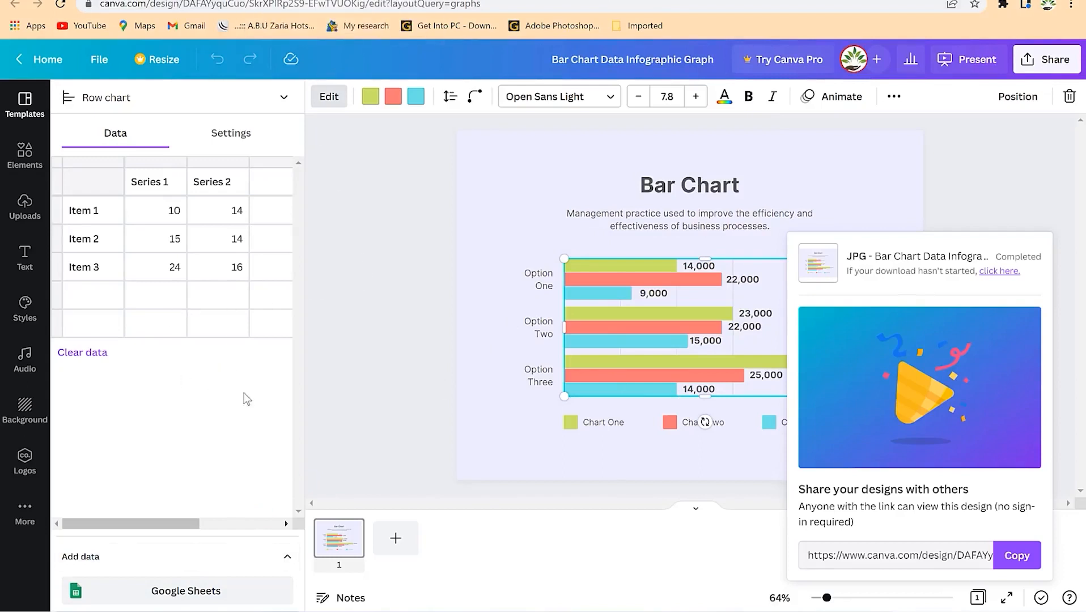
- Dismiss the download-complete share notice
click(191, 395)
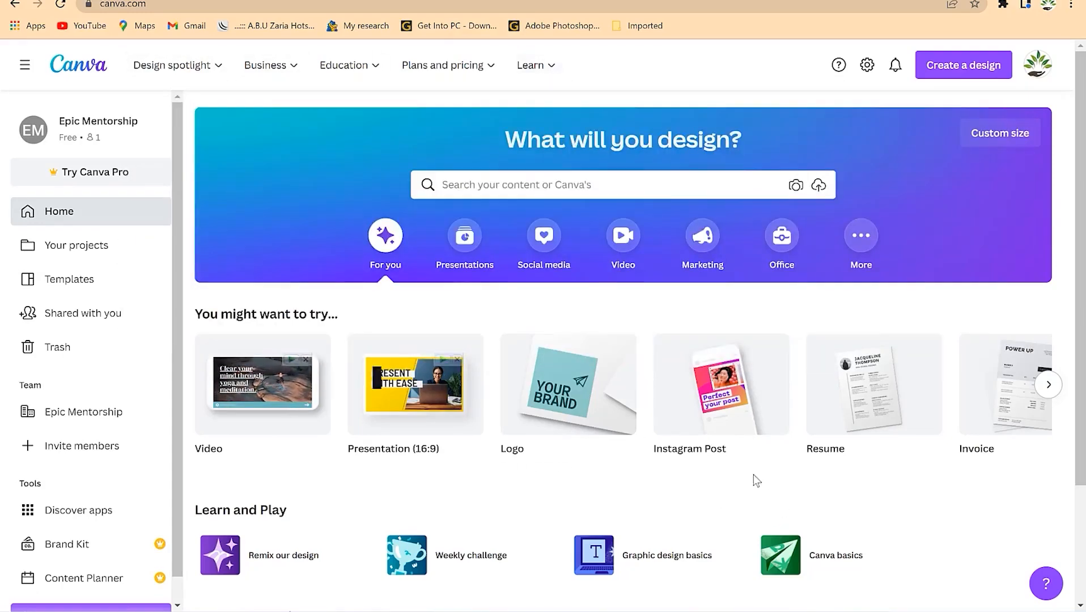
click(970, 65)
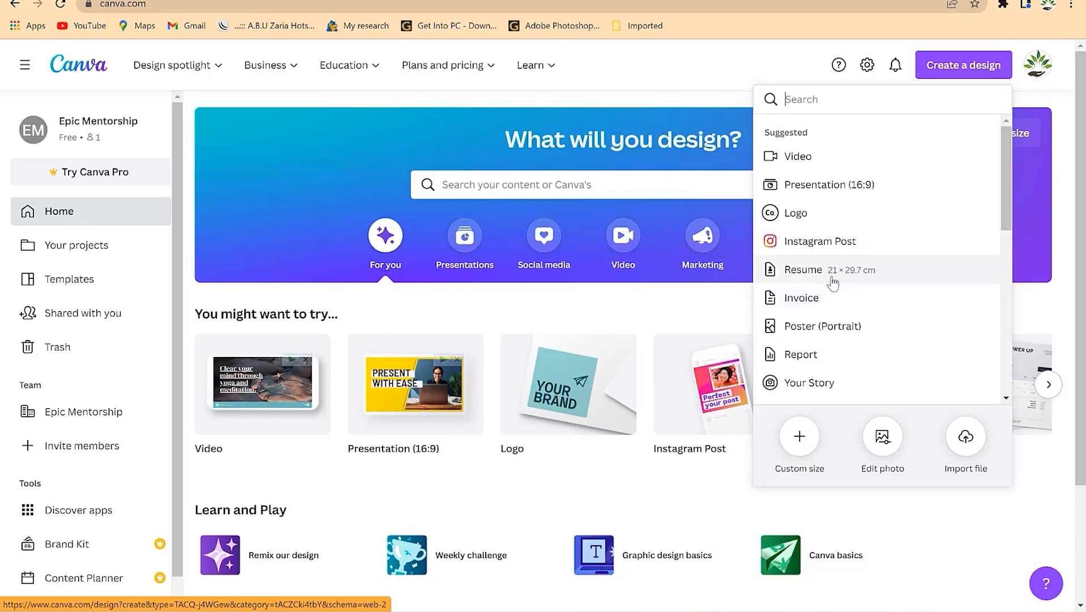
click(1048, 101)
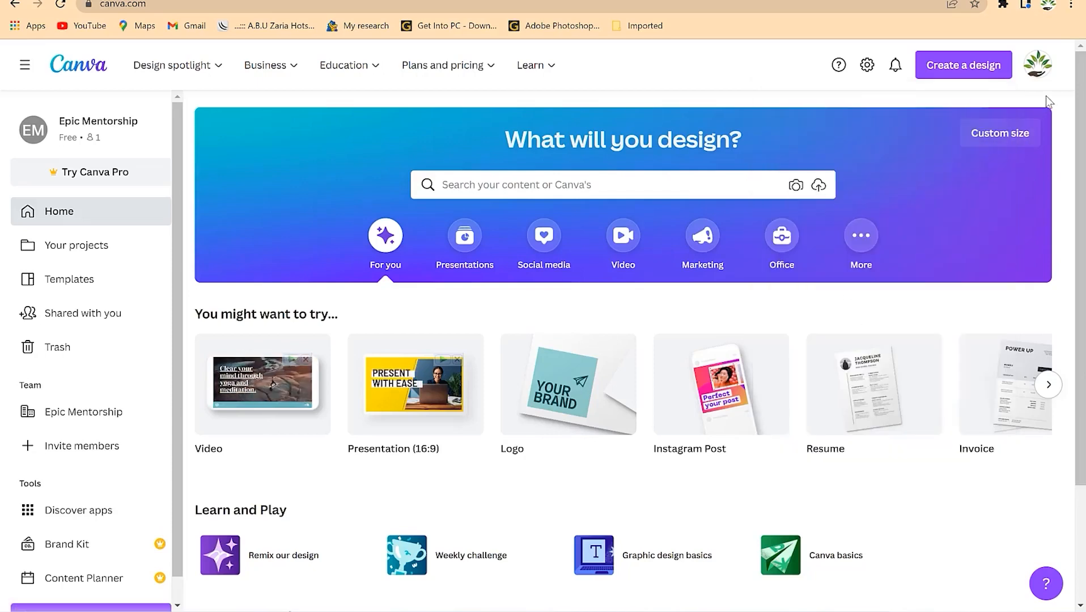
click(997, 145)
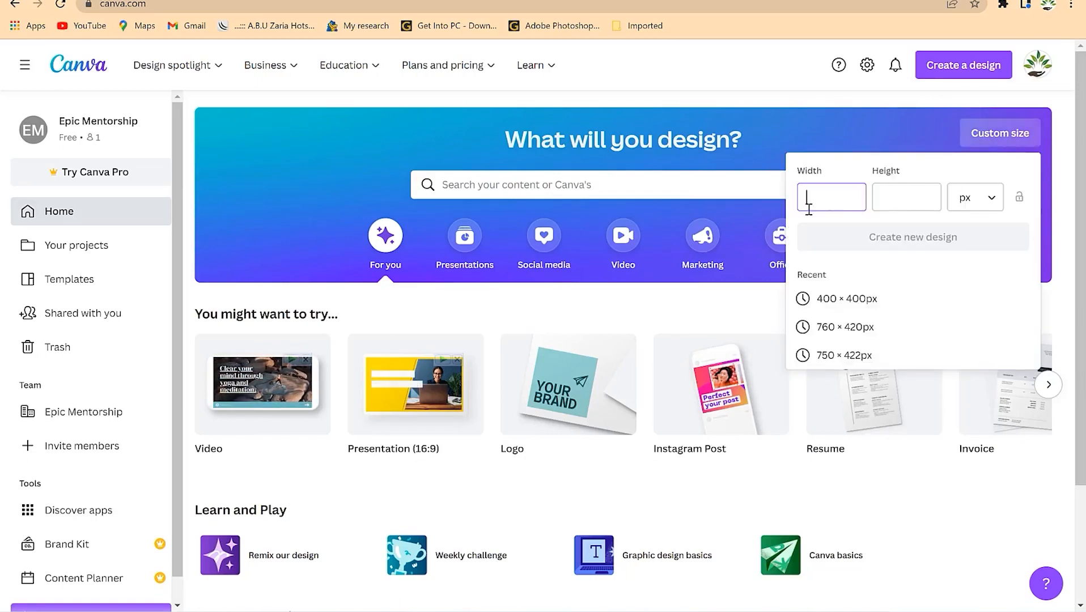
click(987, 208)
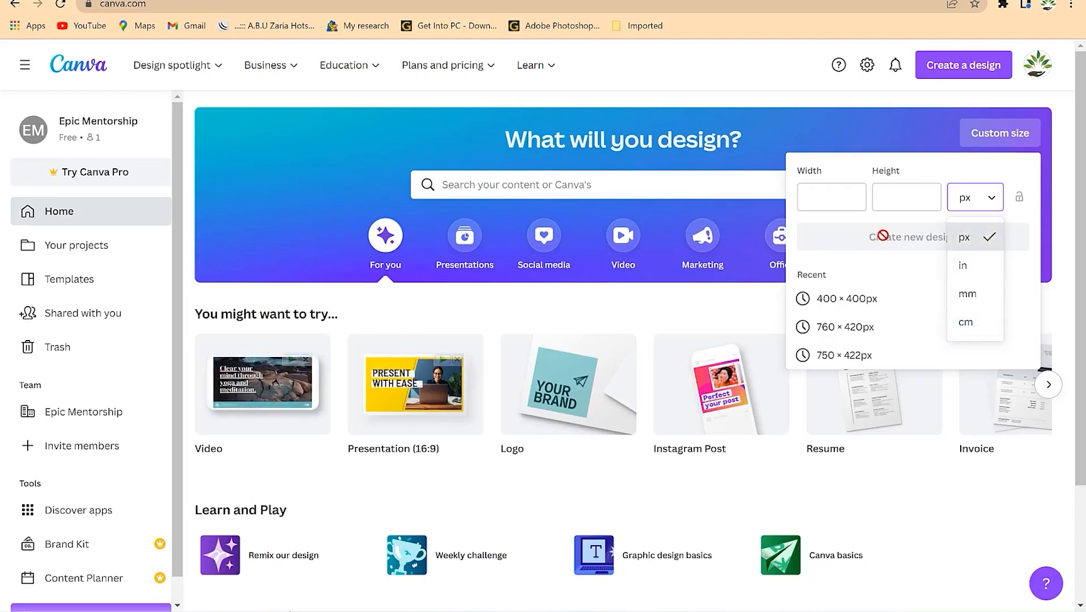
click(830, 123)
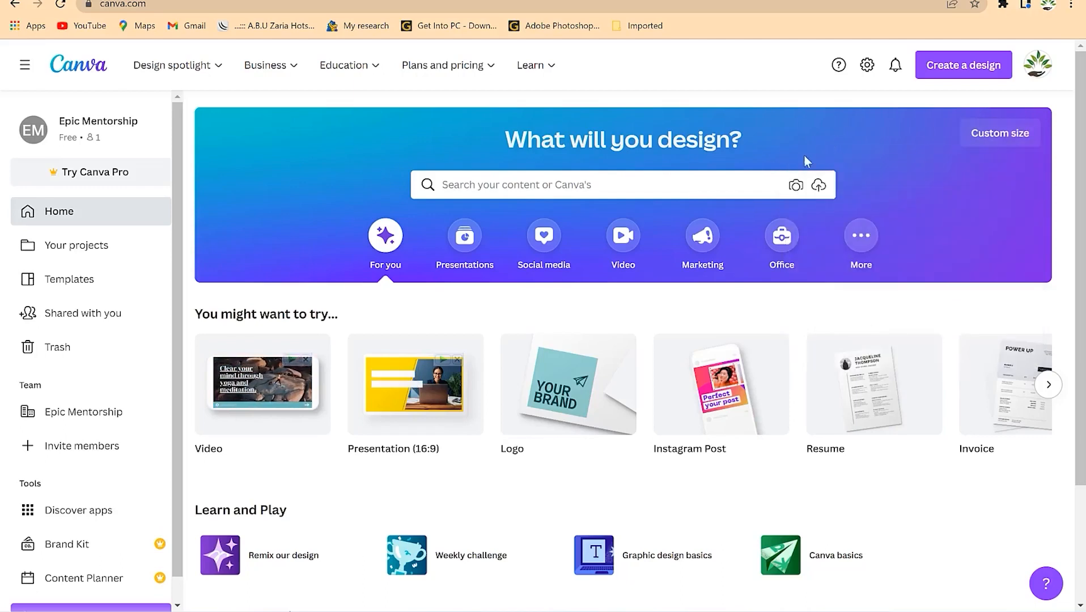
- Search templates for 'inv' and scroll through the invoice design results
click(676, 187)
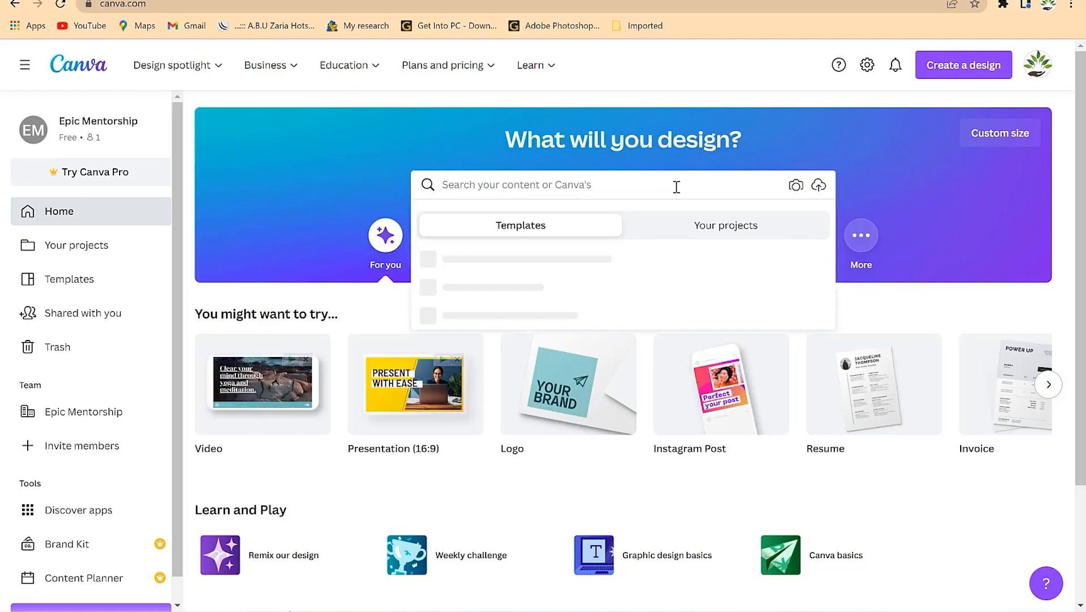
text(invic)
key(Return)
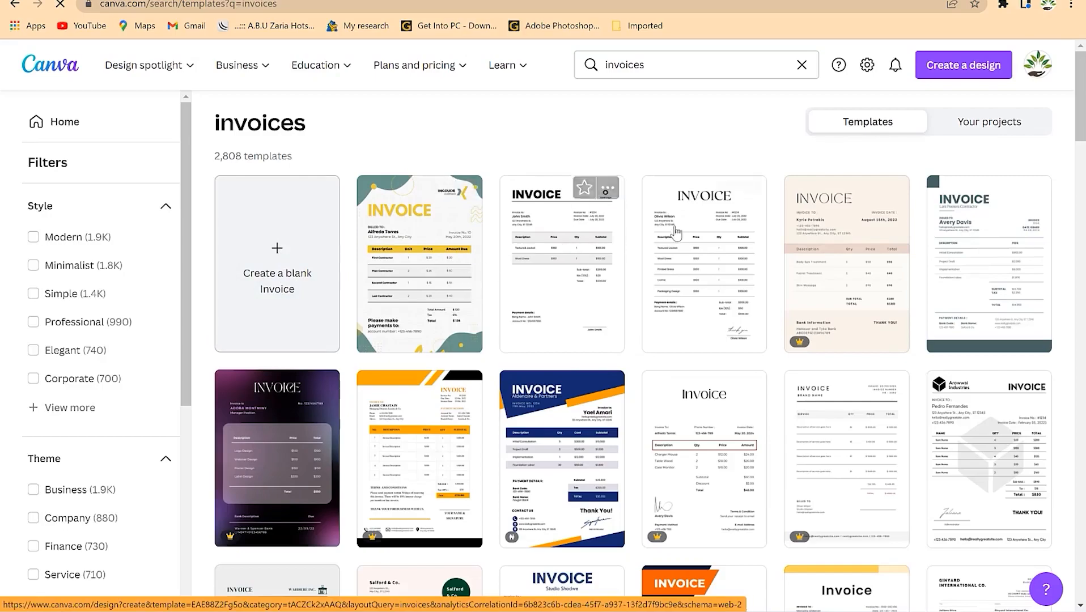
scroll(567, 266, down, 5)
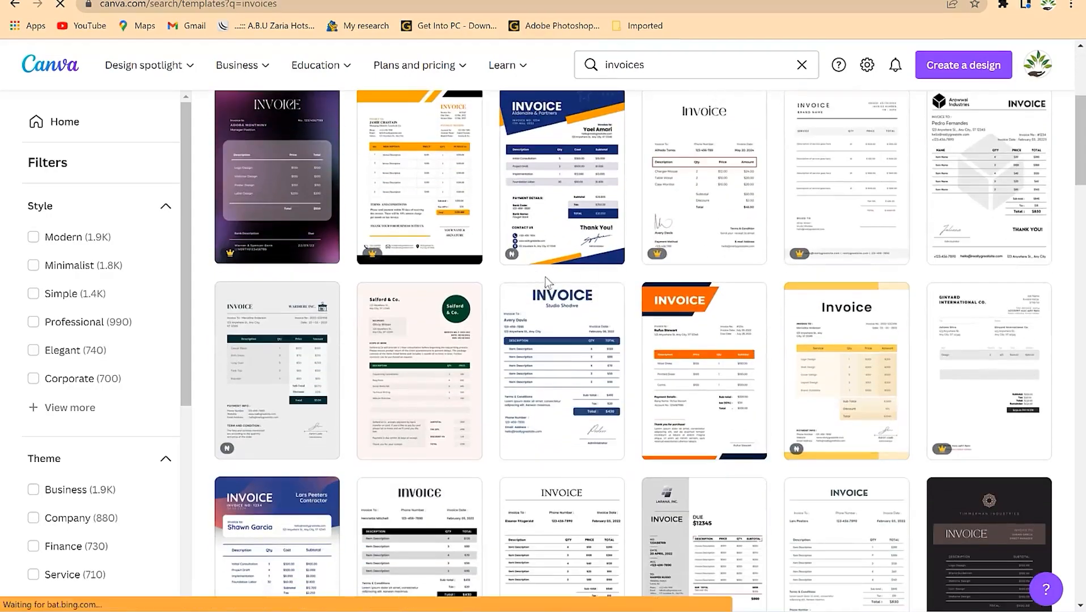
scroll(633, 310, down, 4)
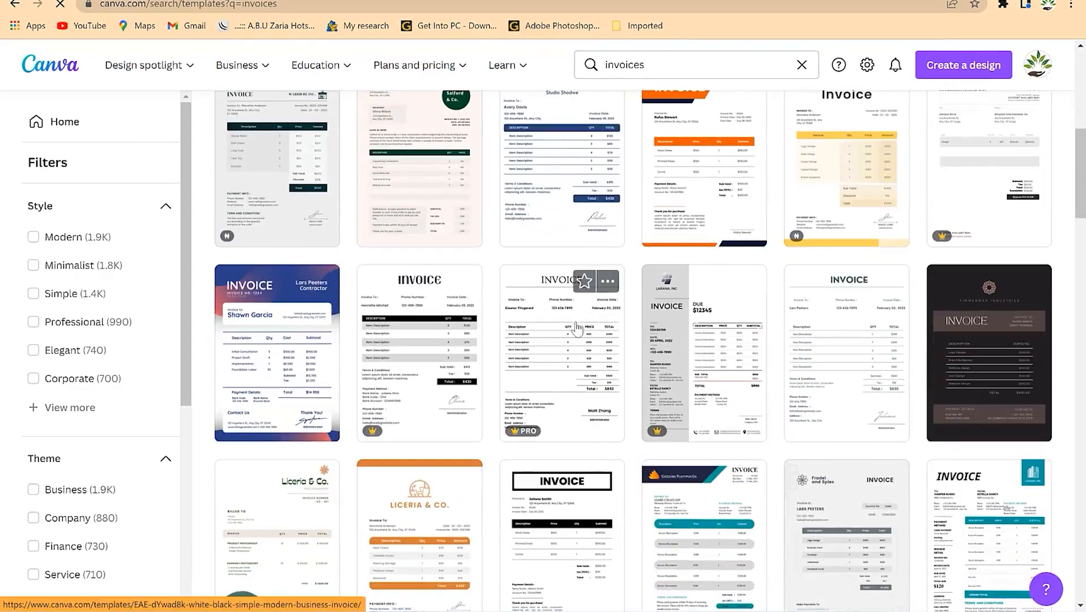
scroll(576, 328, down, 9)
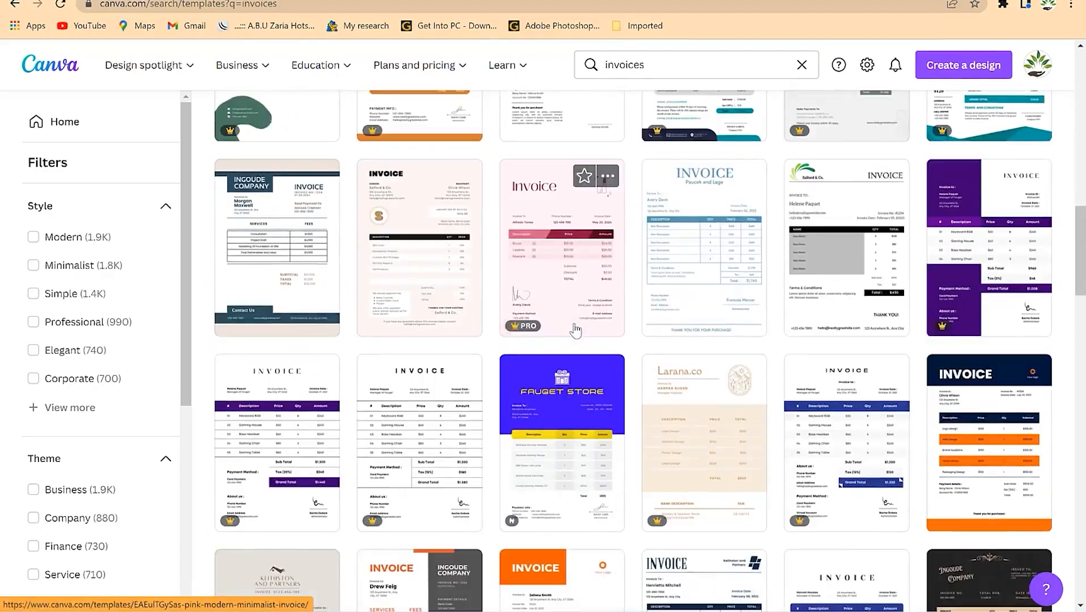
scroll(575, 330, down, 10)
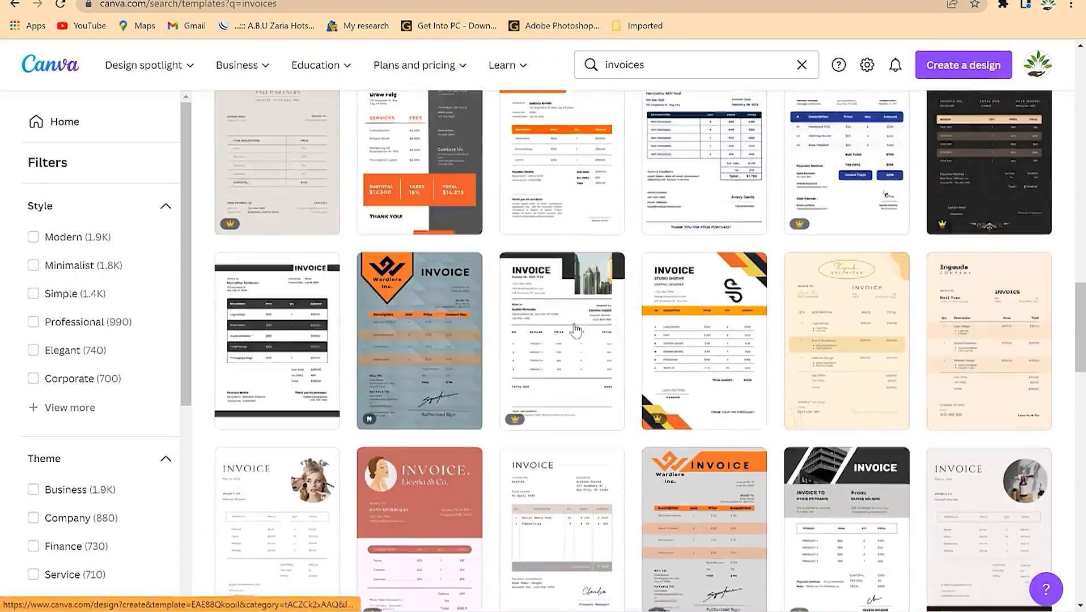
scroll(575, 330, down, 4)
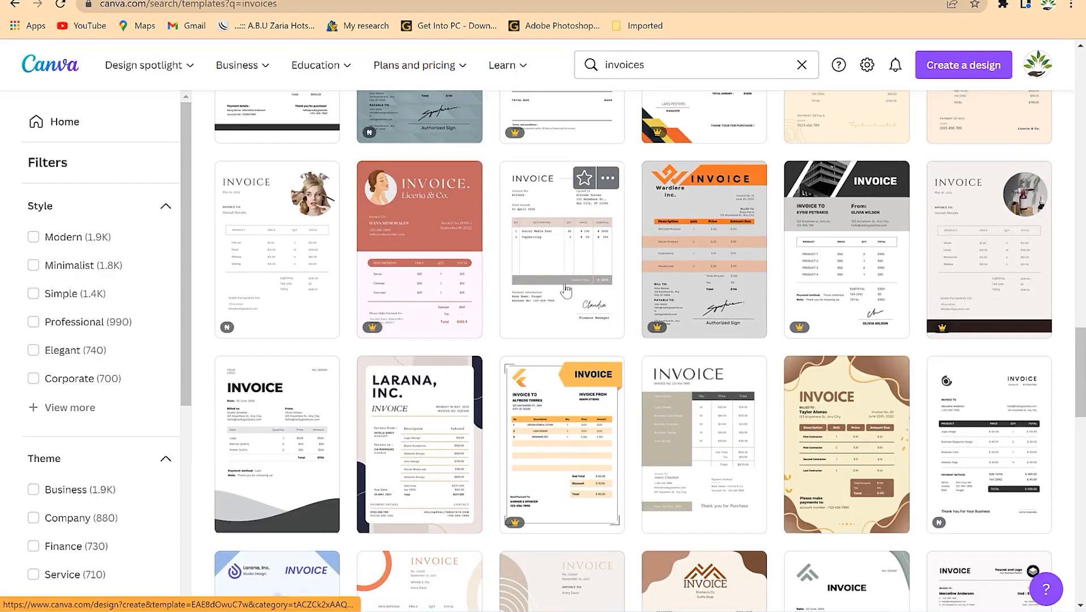
scroll(547, 298, down, 1)
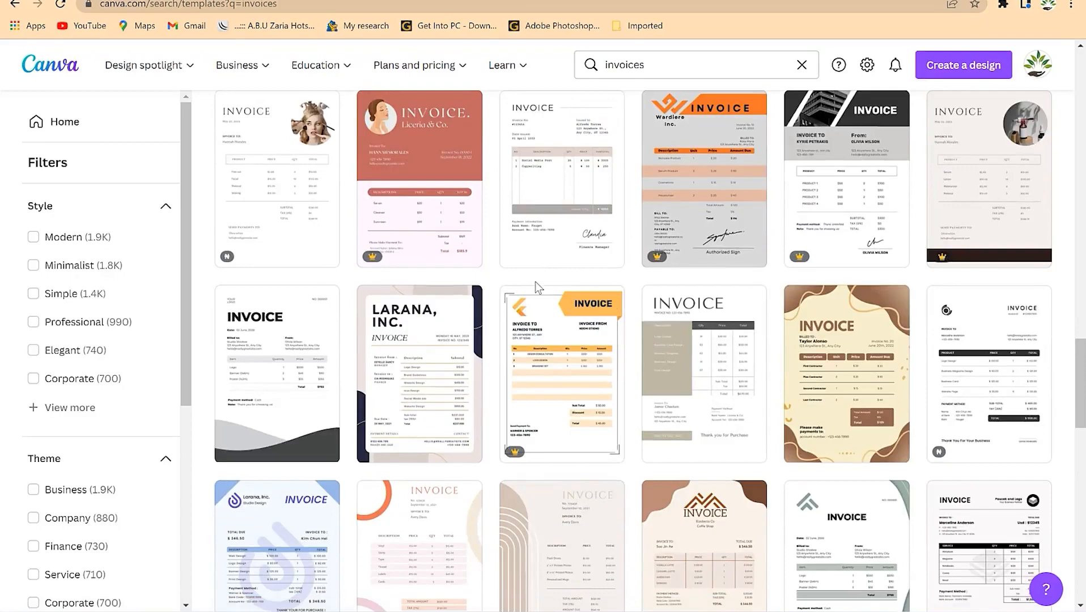
scroll(535, 282, down, 2)
scroll(536, 288, up, 4)
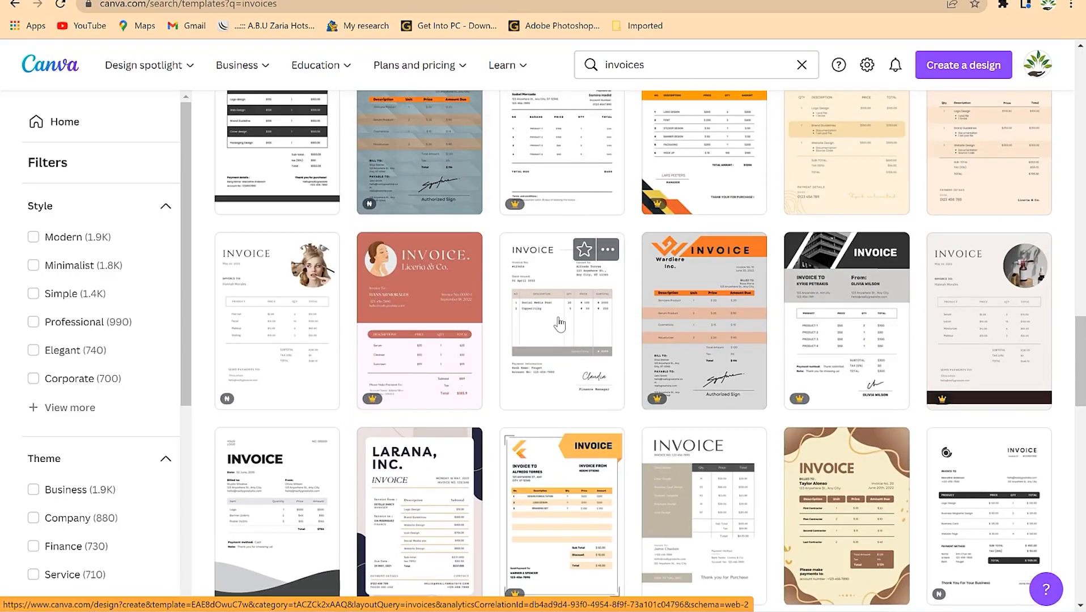
click(558, 321)
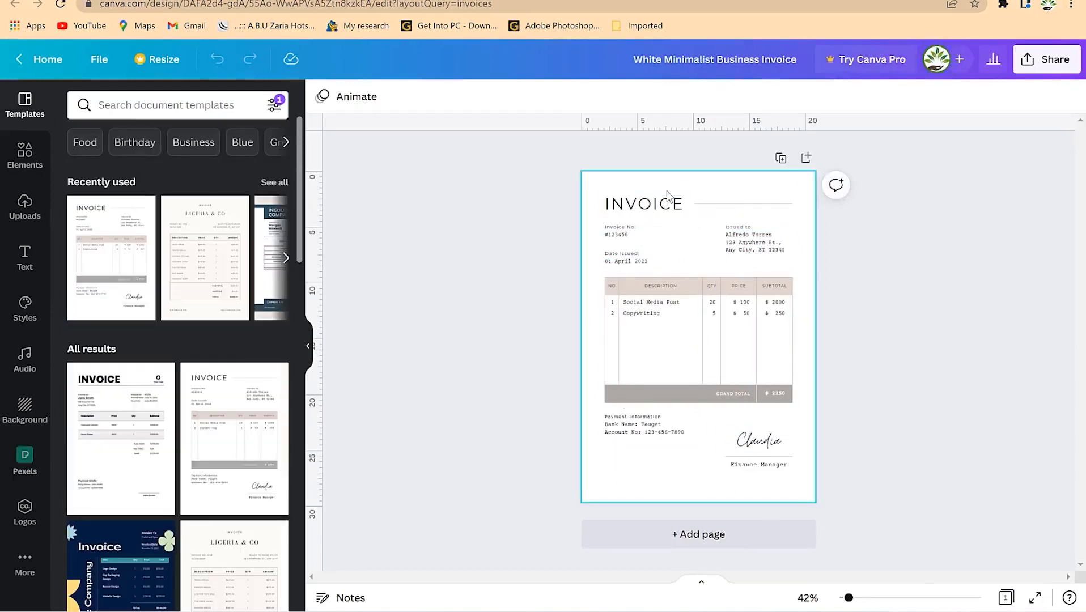
click(632, 493)
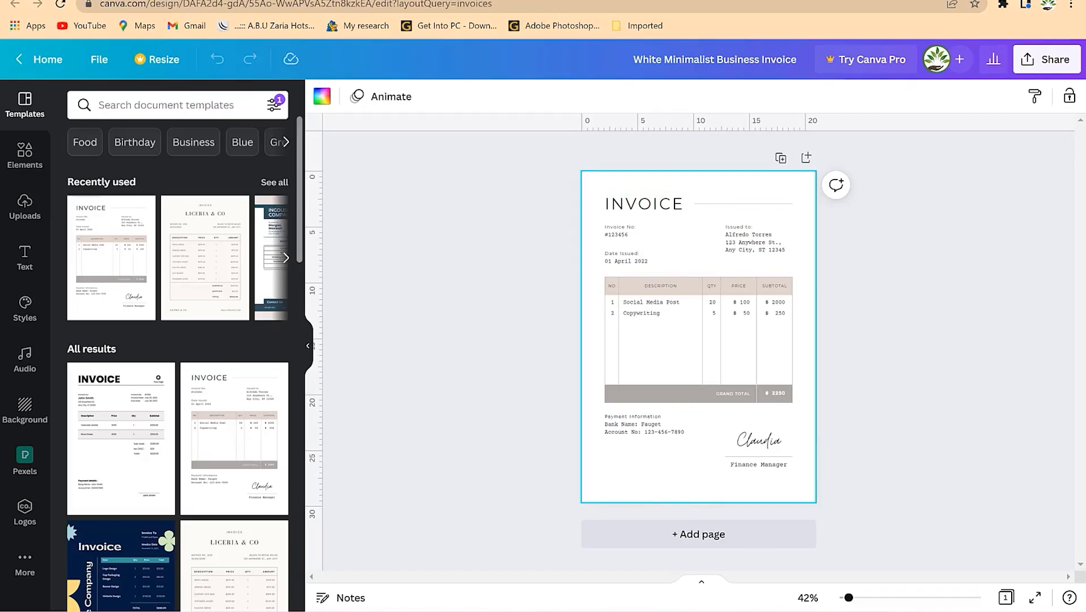
drag(848, 604, 860, 603)
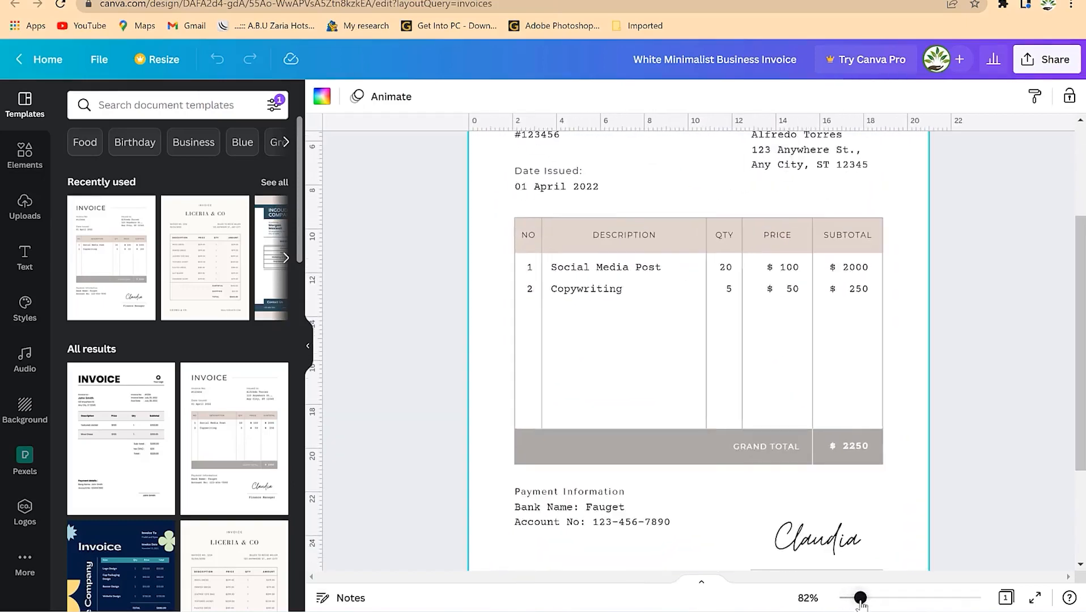
scroll(866, 368, up, 3)
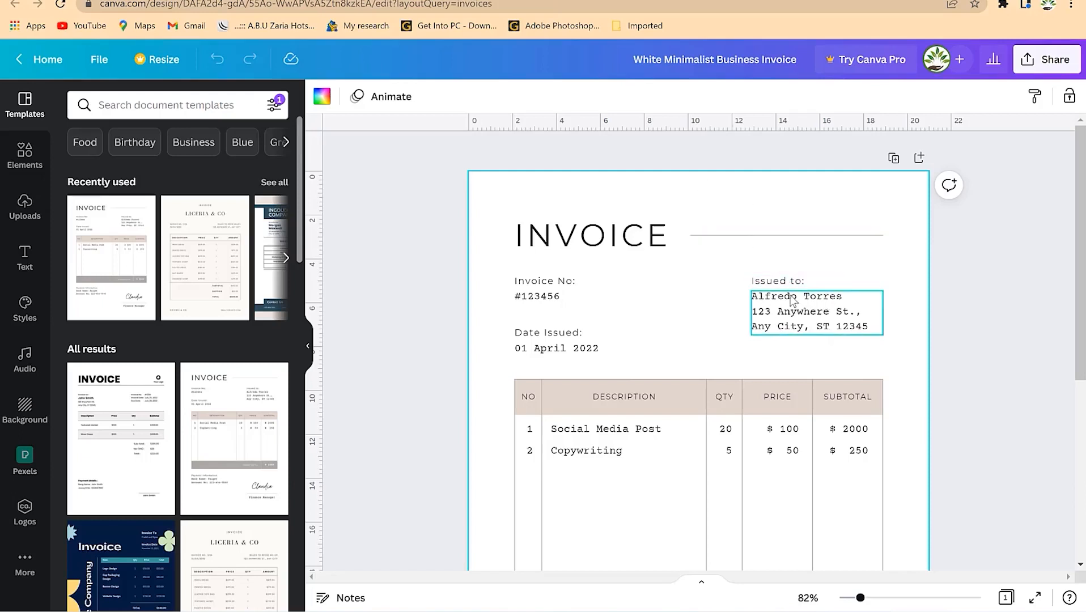
click(810, 306)
click(811, 306)
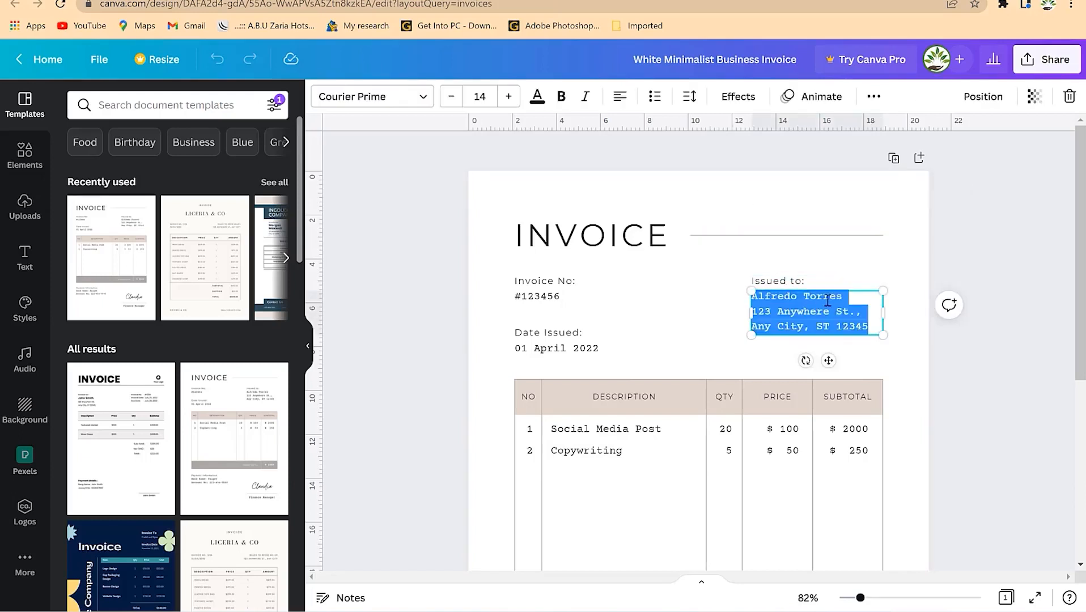
click(828, 296)
click(709, 290)
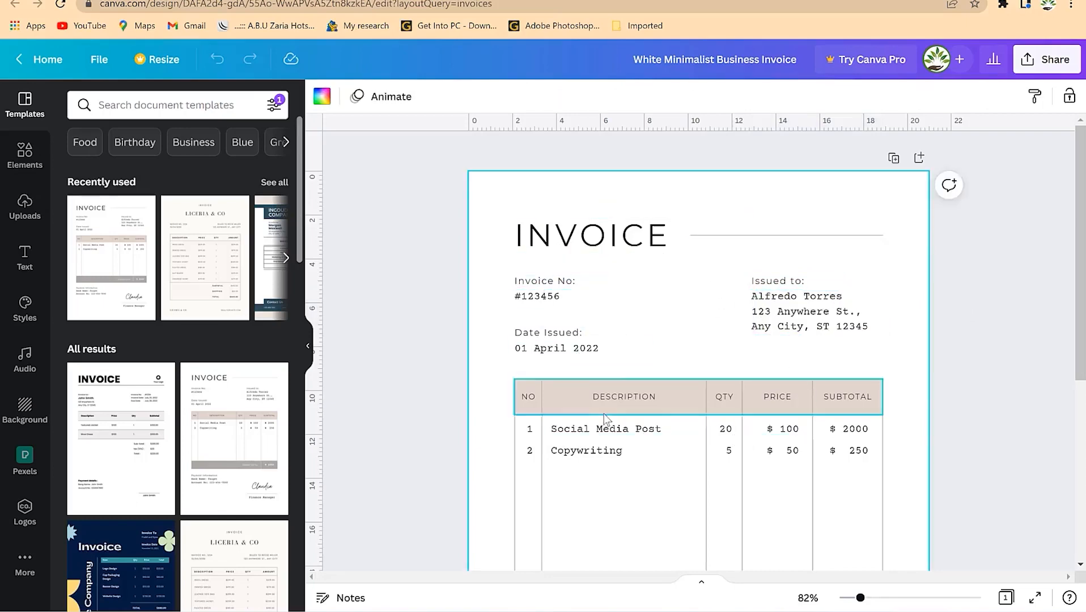
scroll(824, 497, down, 5)
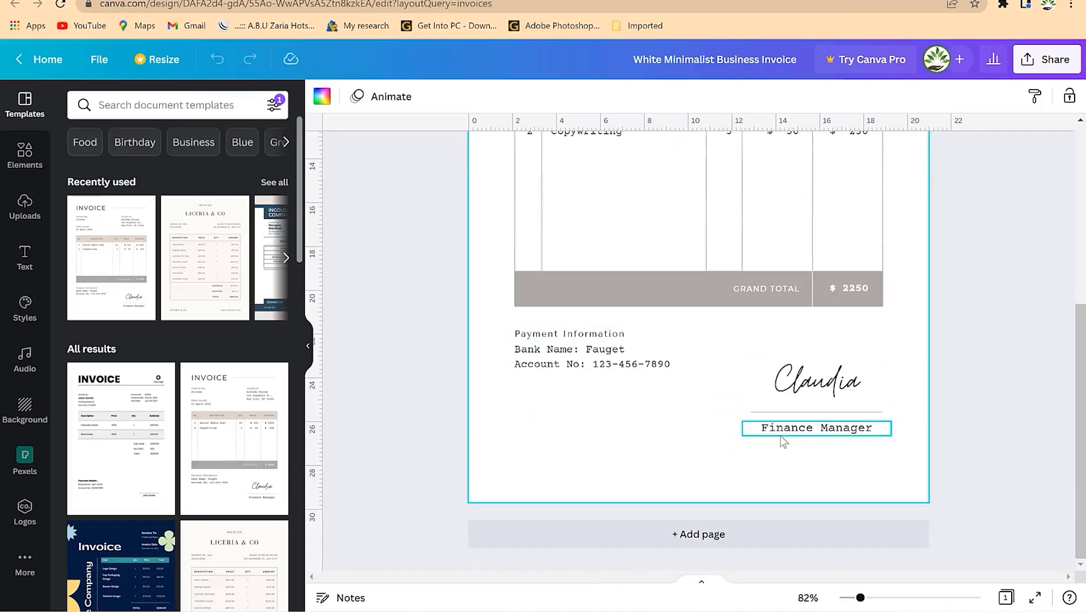
scroll(701, 301, up, 5)
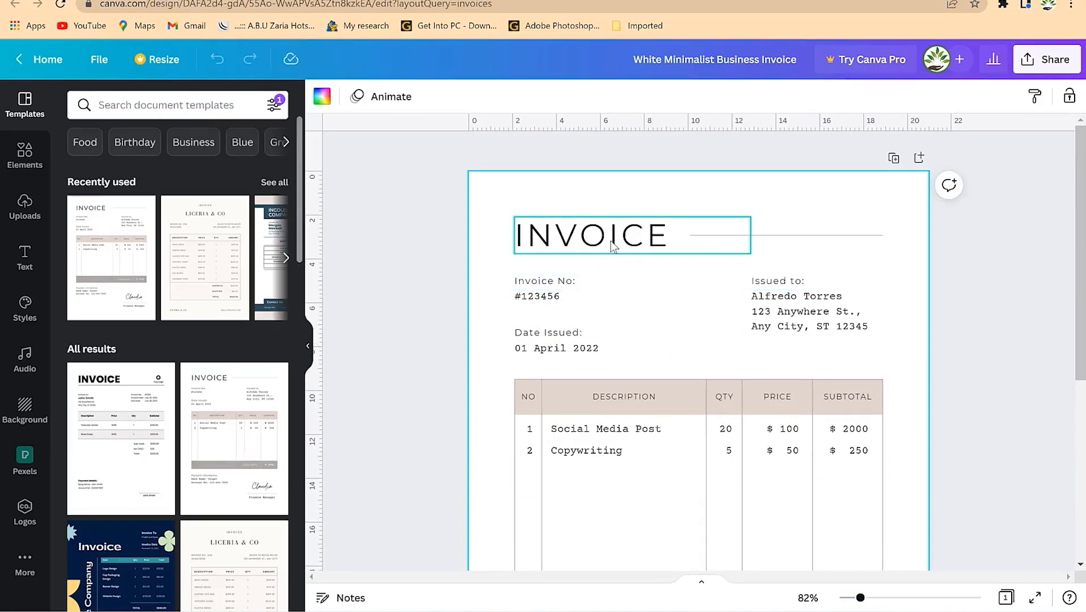
- Inspect the invoice number's last digits, leaving the number unchanged
click(543, 298)
double_click(572, 294)
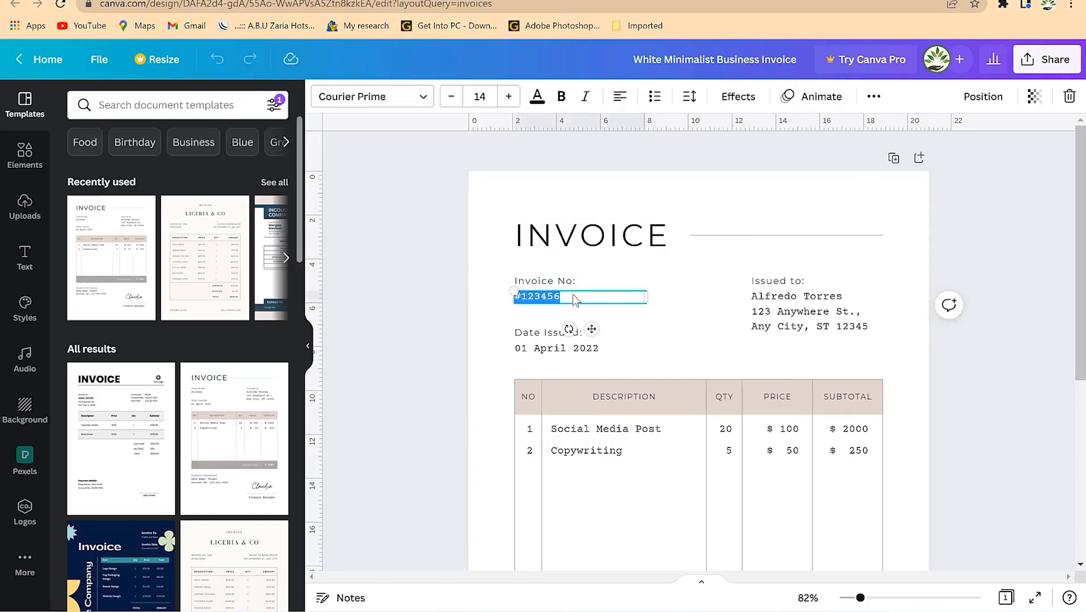
click(574, 295)
drag(567, 297, 551, 296)
click(604, 362)
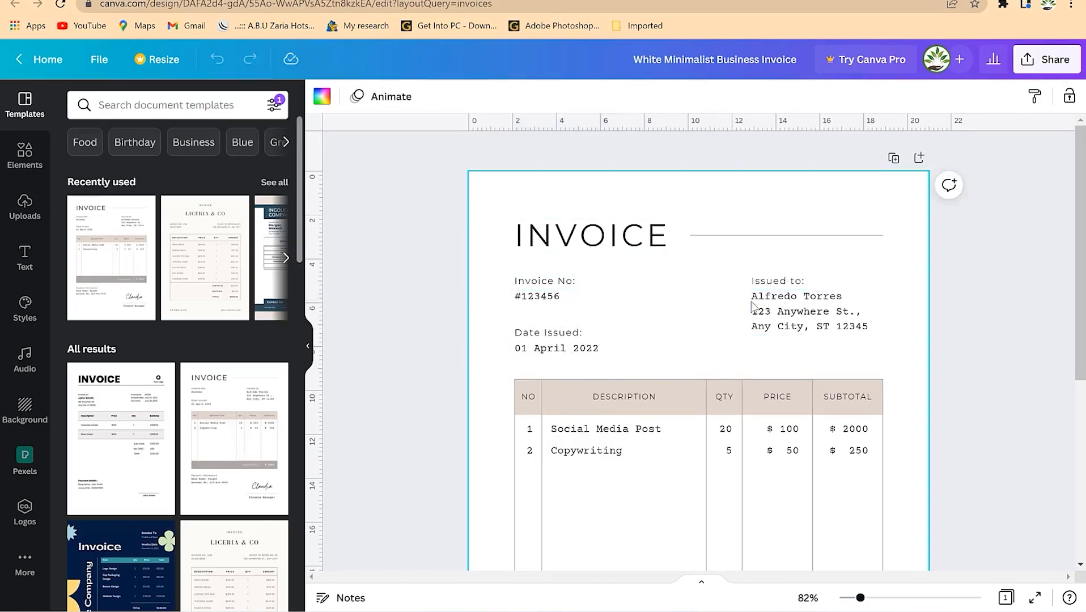
- Replace the recipient name under Issued to with the client's name
click(845, 301)
click(847, 297)
click(847, 296)
key(BackSpace)
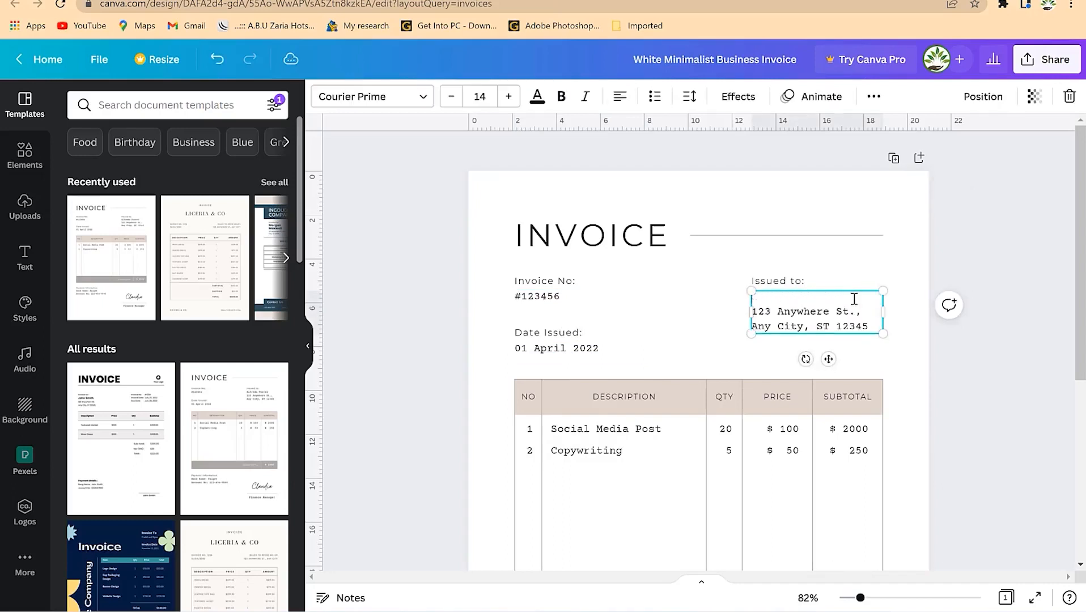
text(kalla)
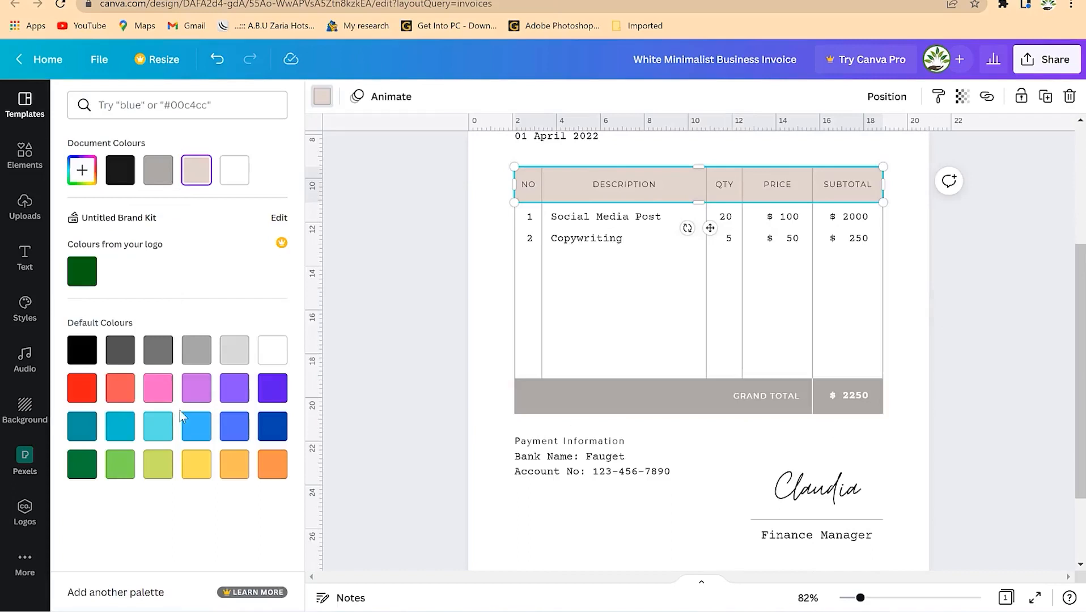
- Make the table header row and the grand total bar light orange
click(226, 467)
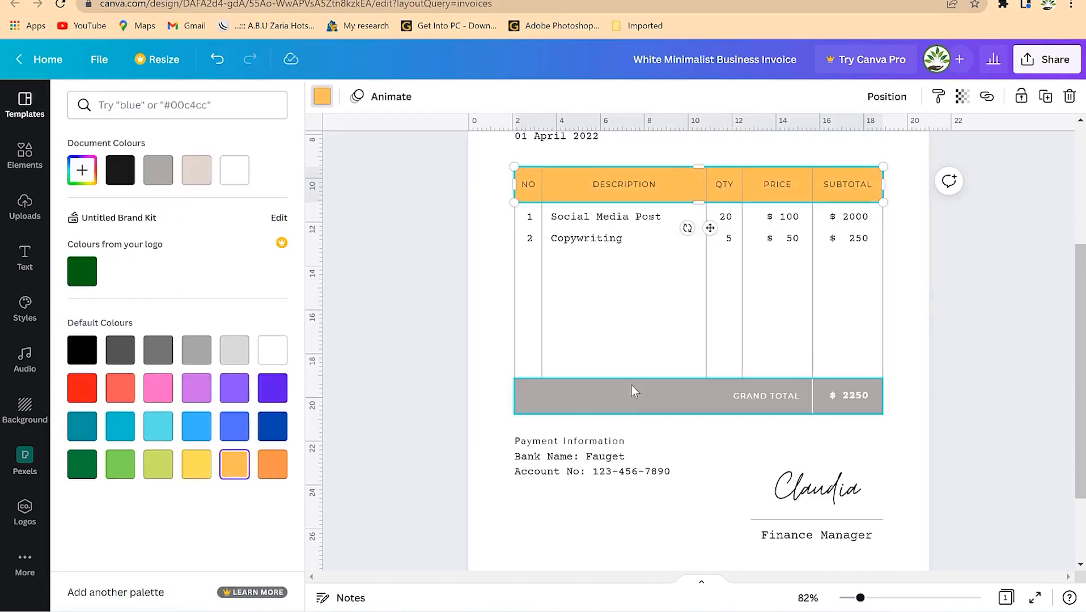
click(603, 397)
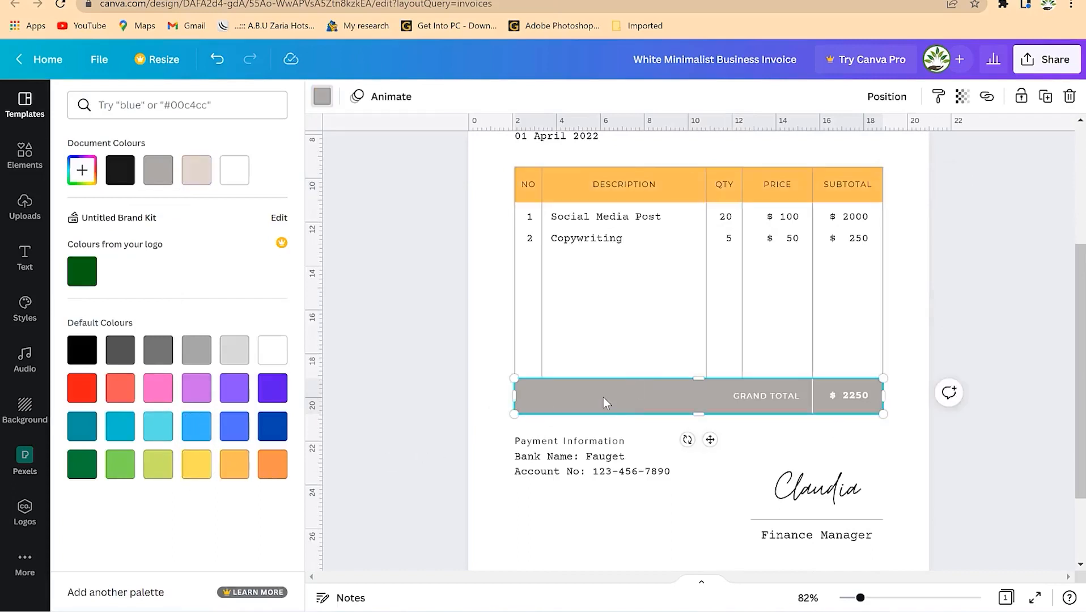
click(234, 463)
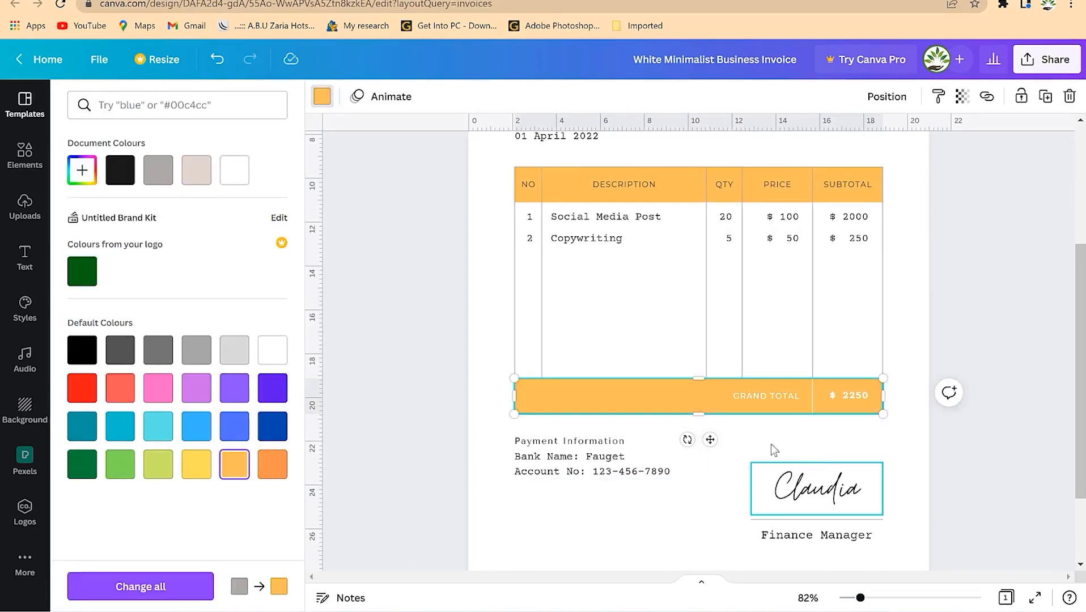
click(530, 221)
click(562, 260)
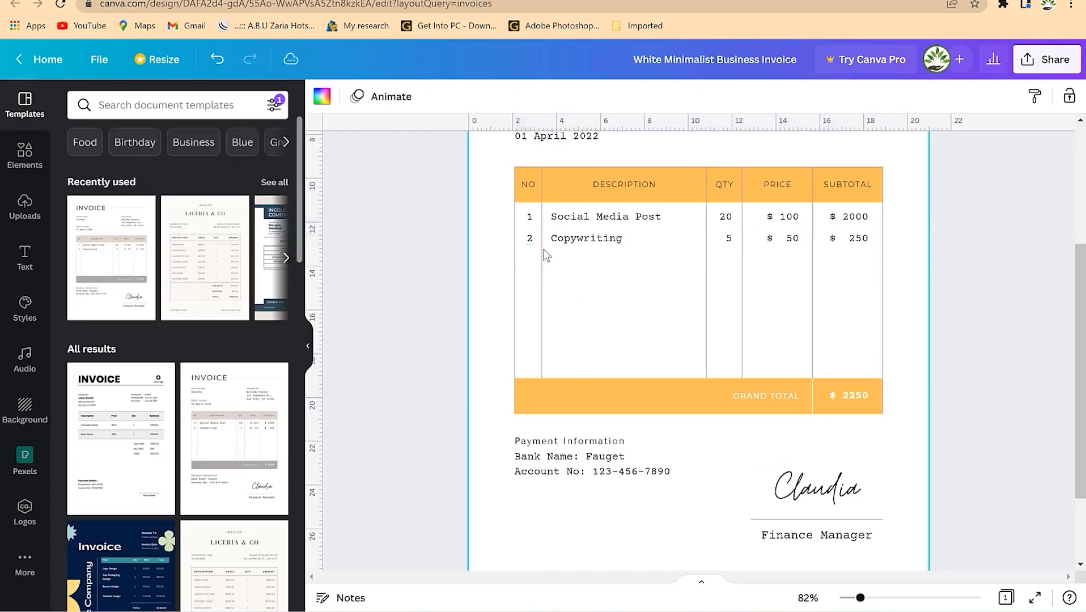
- Duplicate the row number 2 and place the copy directly below it
click(527, 241)
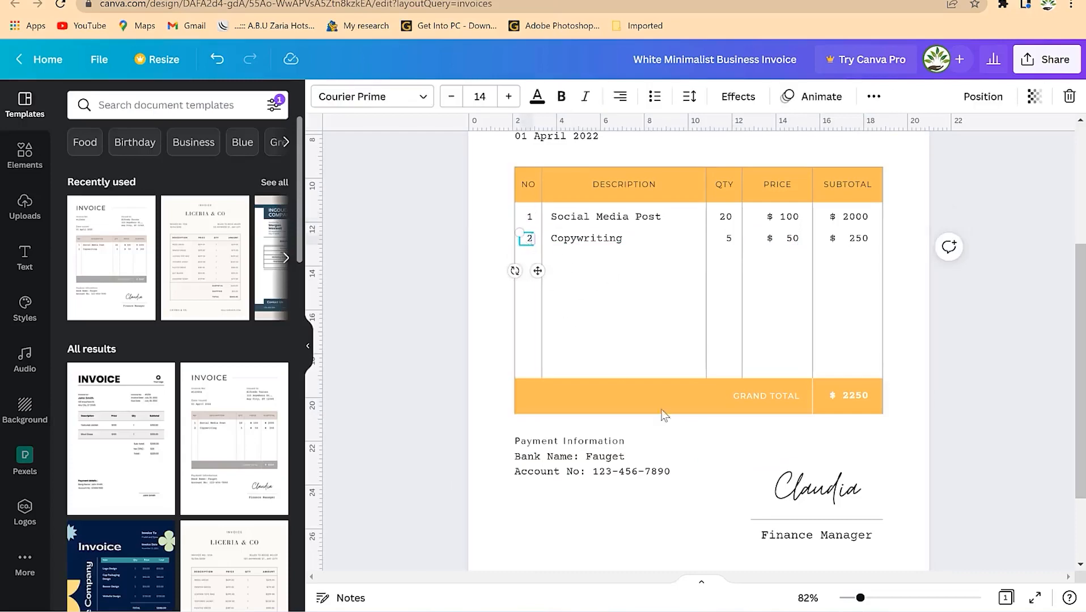
drag(859, 598, 867, 598)
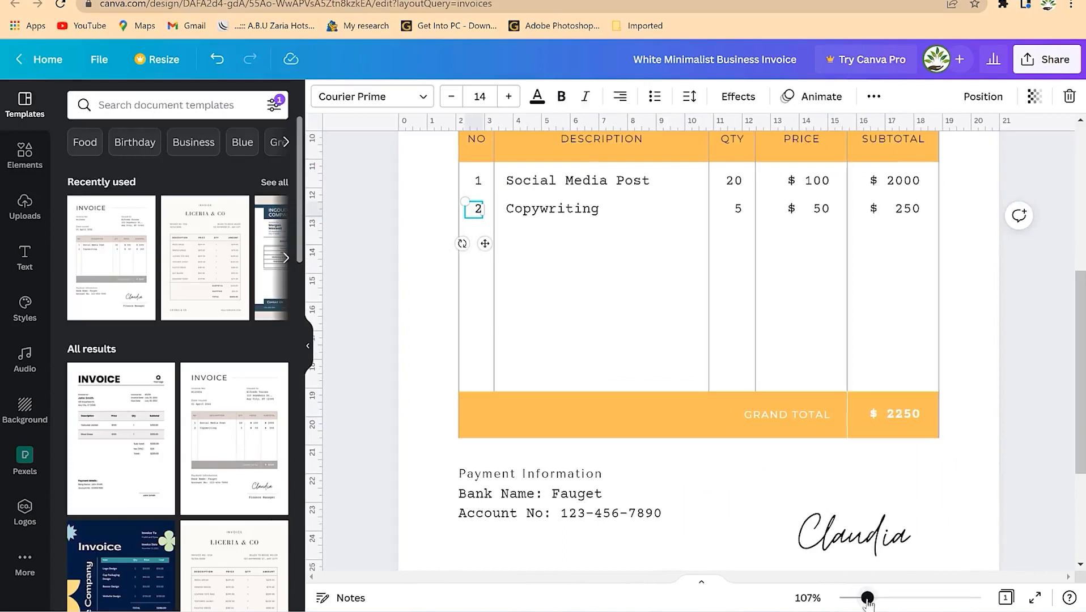
scroll(567, 340, up, 3)
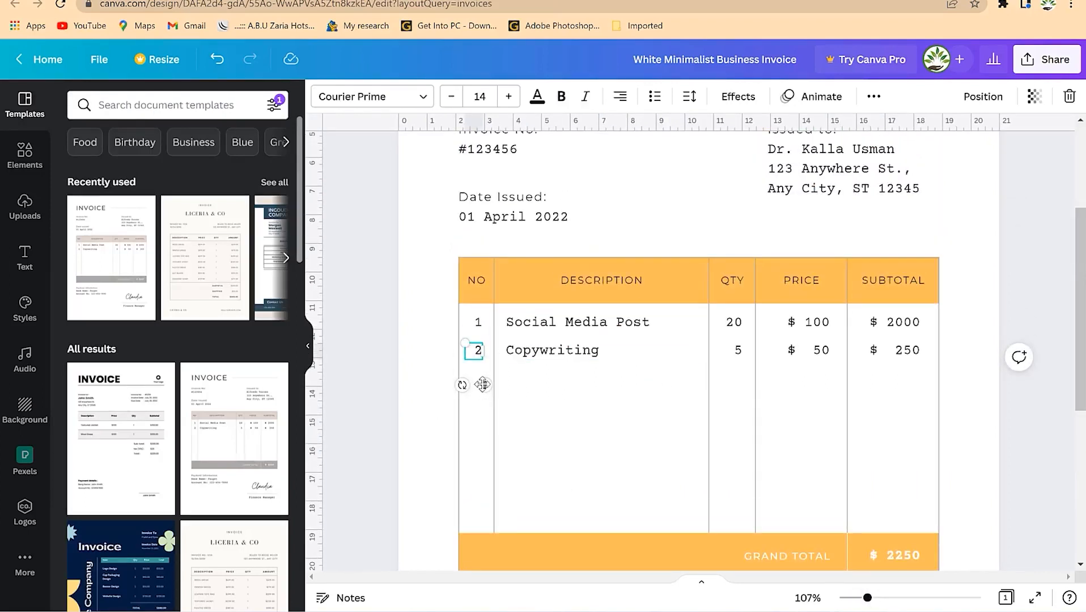
key(ctrl+d)
drag(500, 400, 487, 416)
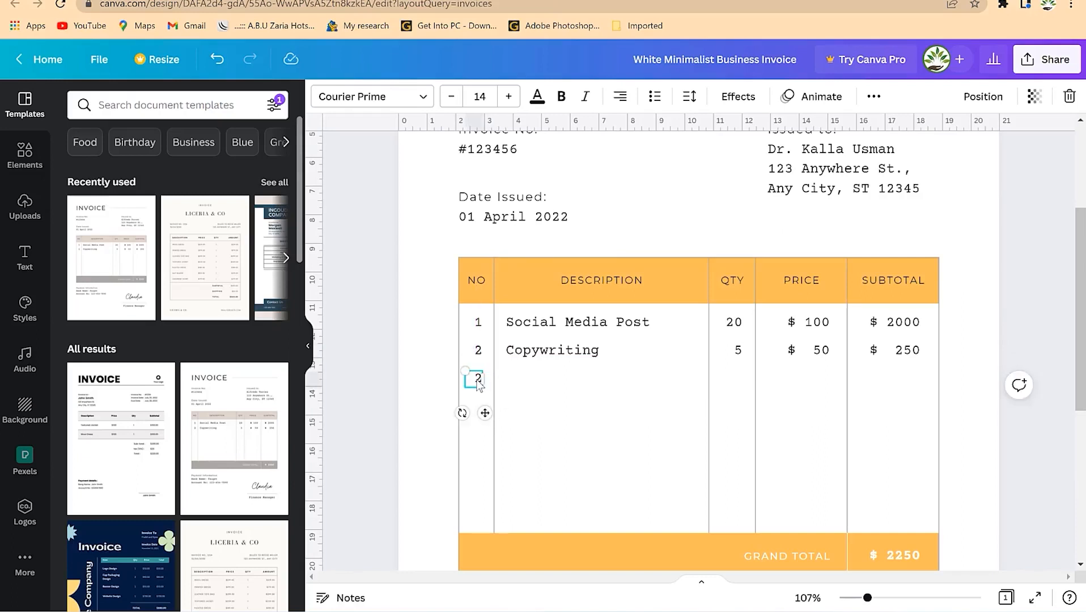
- Duplicate the Copywriting description into row 3 and change it to 'Television'
click(536, 390)
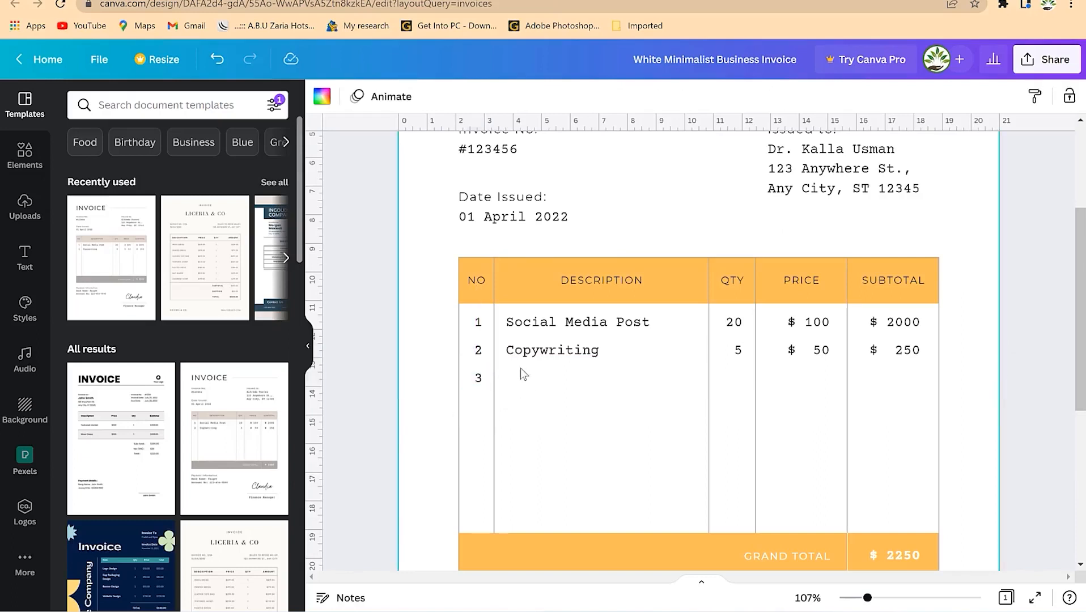
click(532, 350)
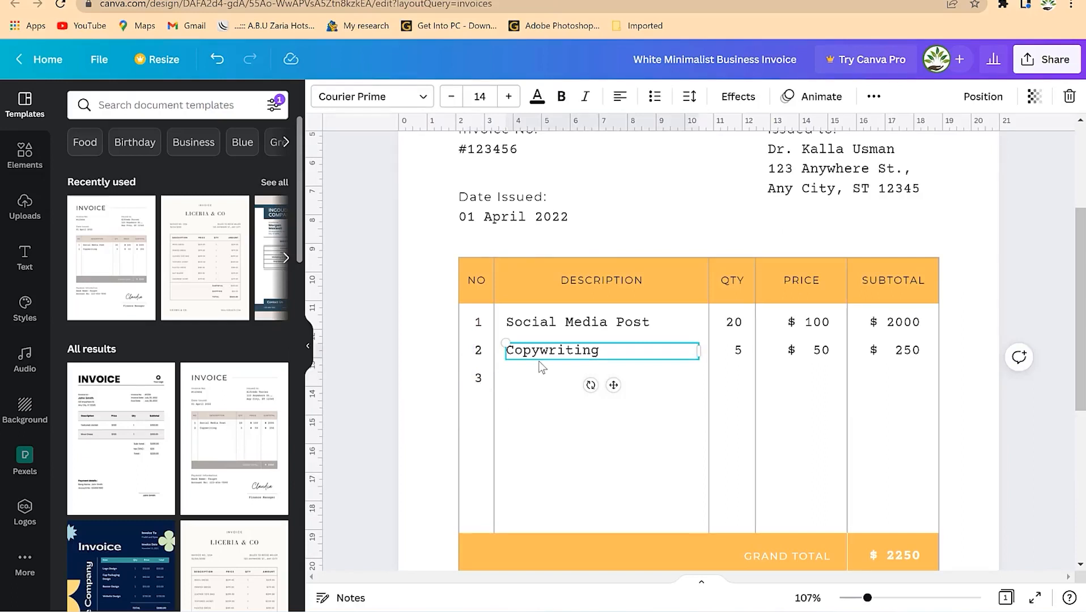
key(ctrl+d)
drag(622, 409, 609, 418)
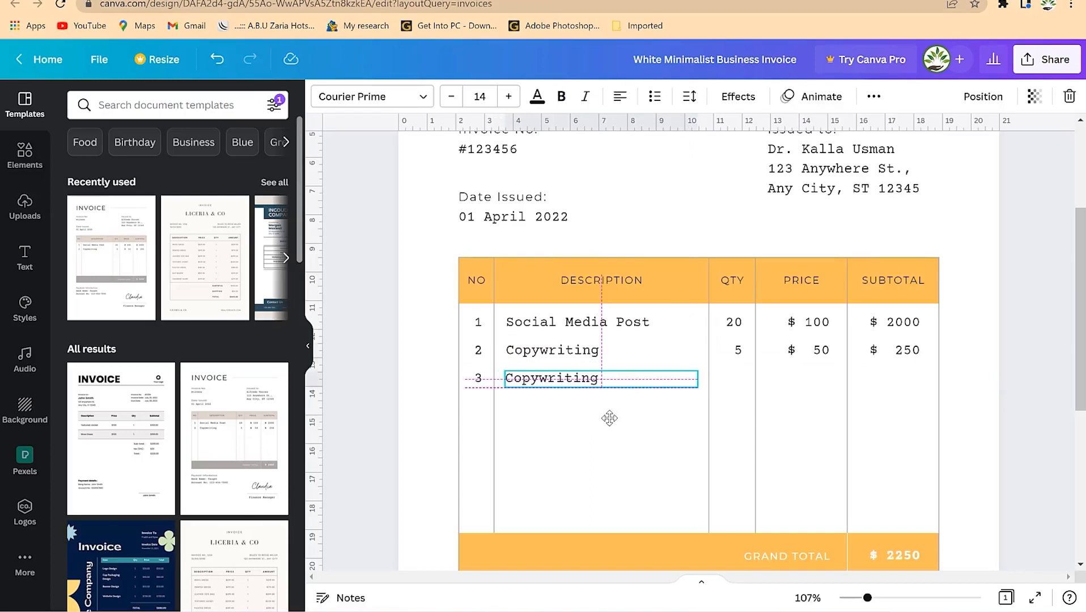
drag(609, 418, 609, 418)
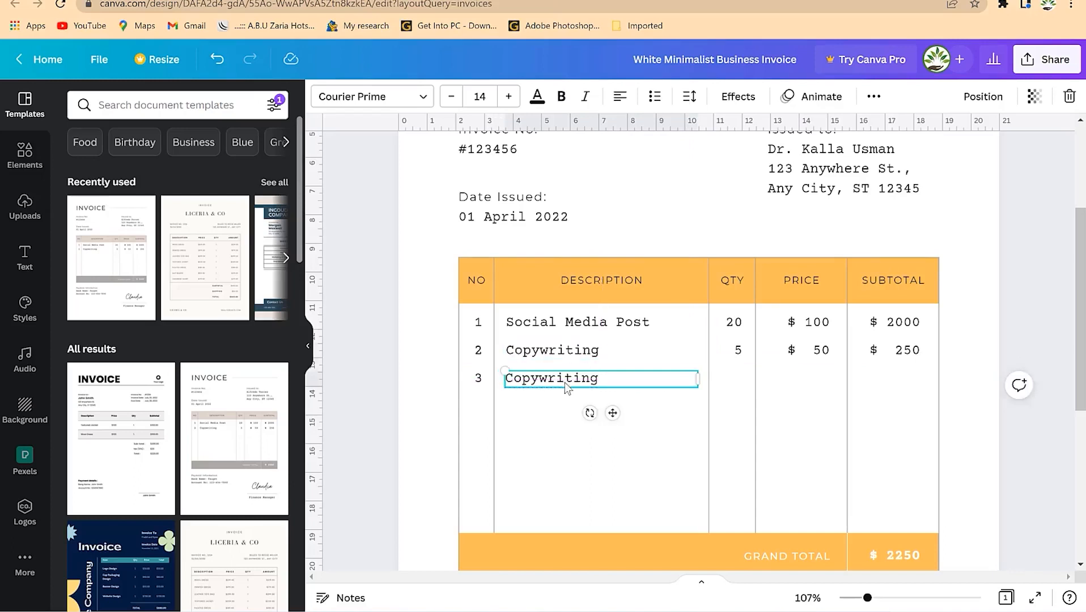
double_click(564, 382)
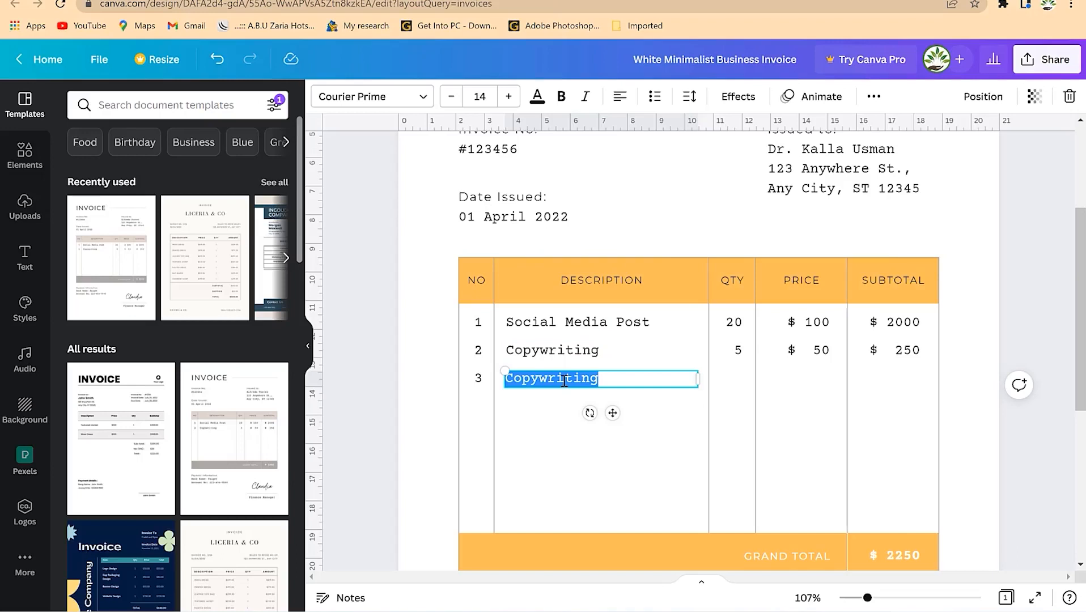
text(Television)
- Copy the row 2 quantity 5 down into the Television row
click(743, 350)
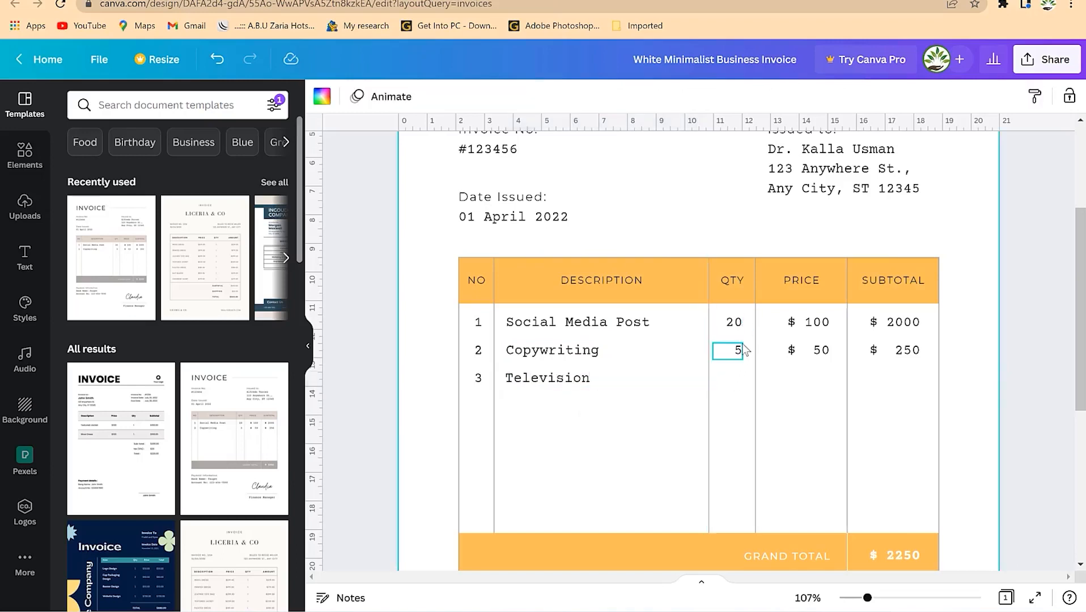
click(737, 354)
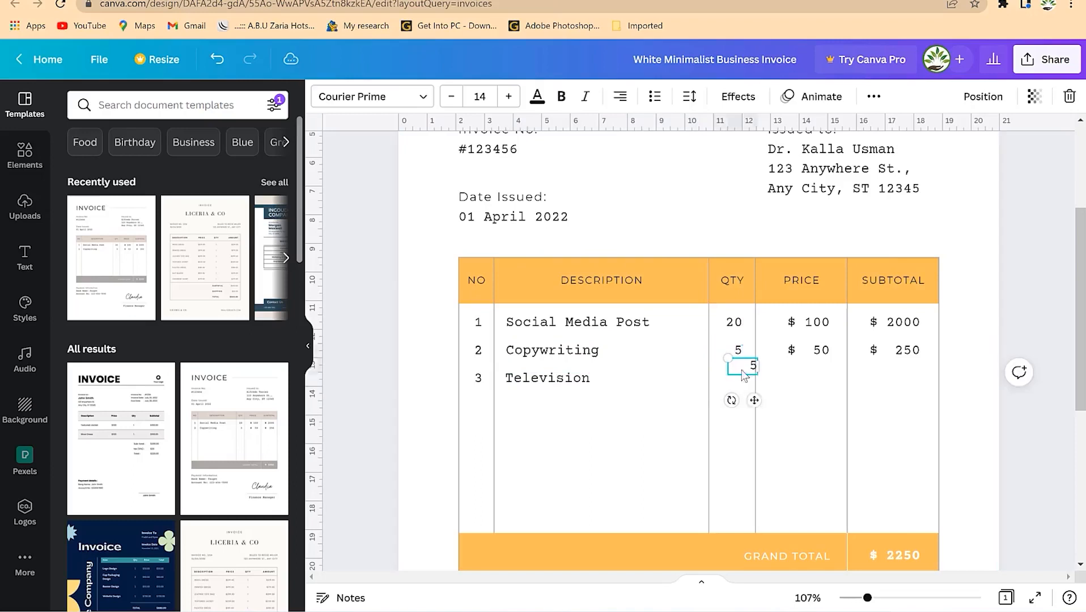
drag(739, 384, 739, 413)
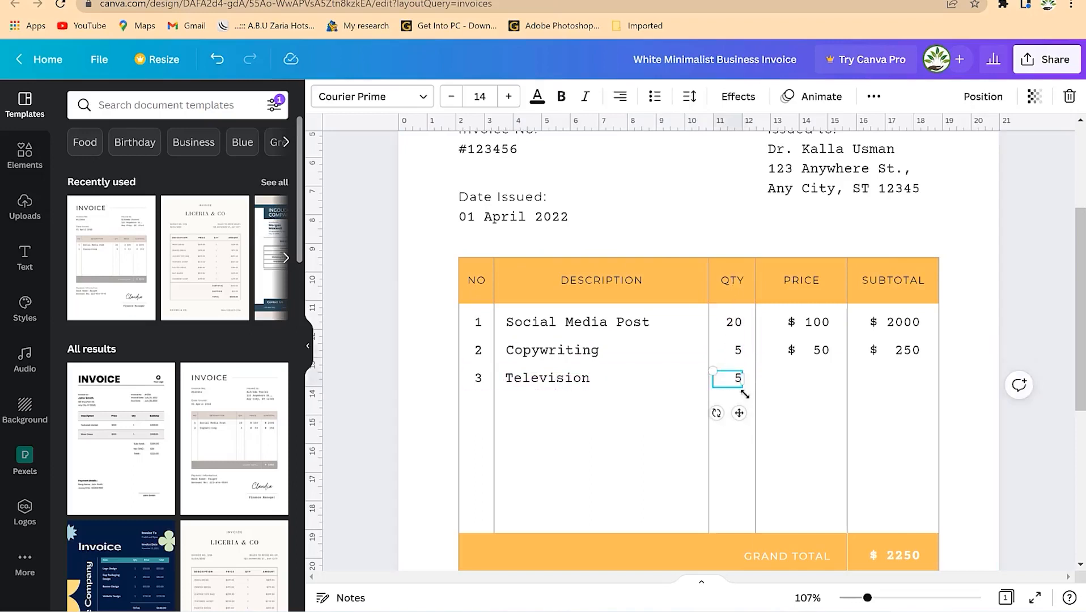
- Set the Television quantity to 3 and its copied price to $ 250
text(3)
click(814, 380)
click(818, 358)
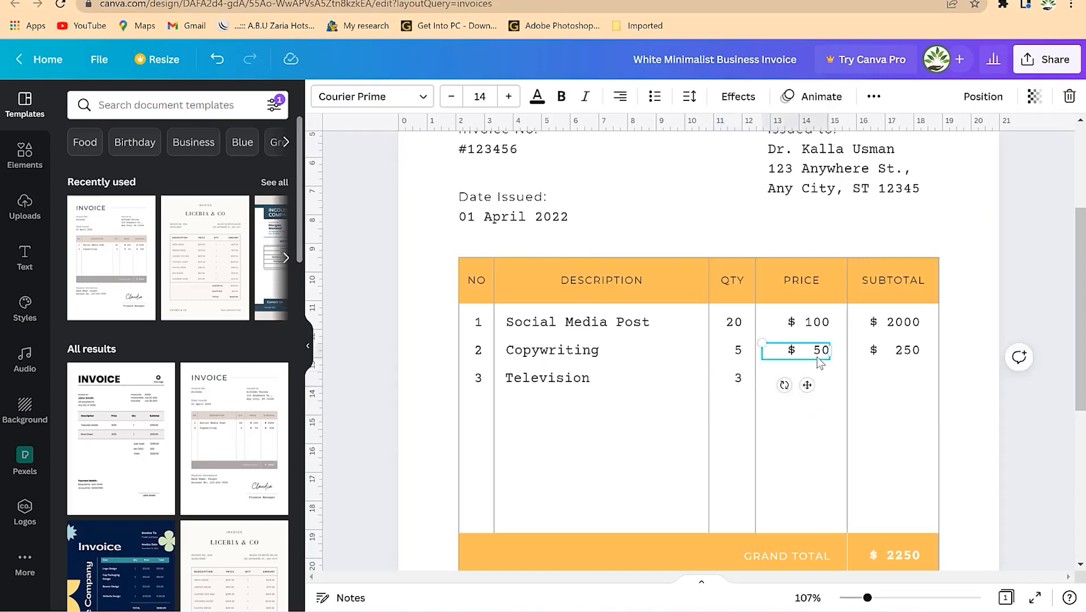
drag(807, 386, 804, 418)
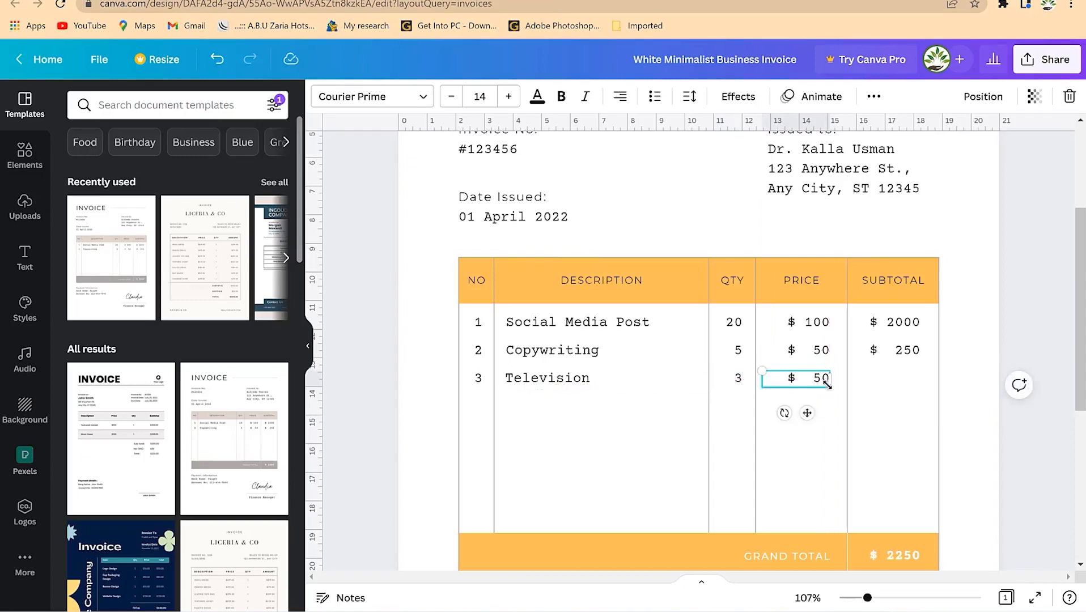
click(818, 385)
click(816, 379)
text(2)
click(898, 395)
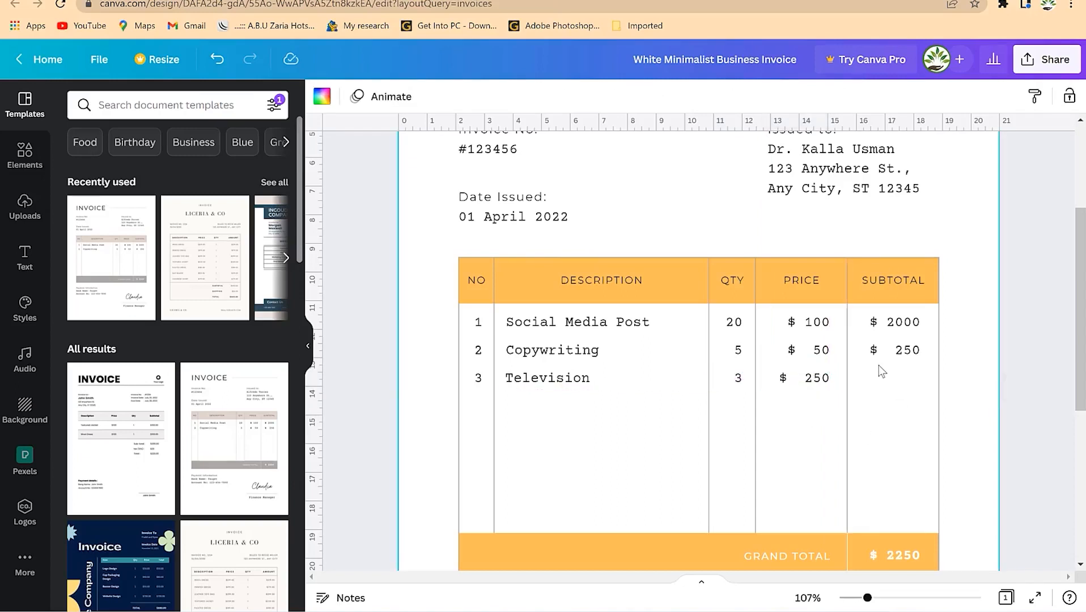
- Duplicate the $ 250 subtotal into the Television row and change it to $ 750
click(828, 385)
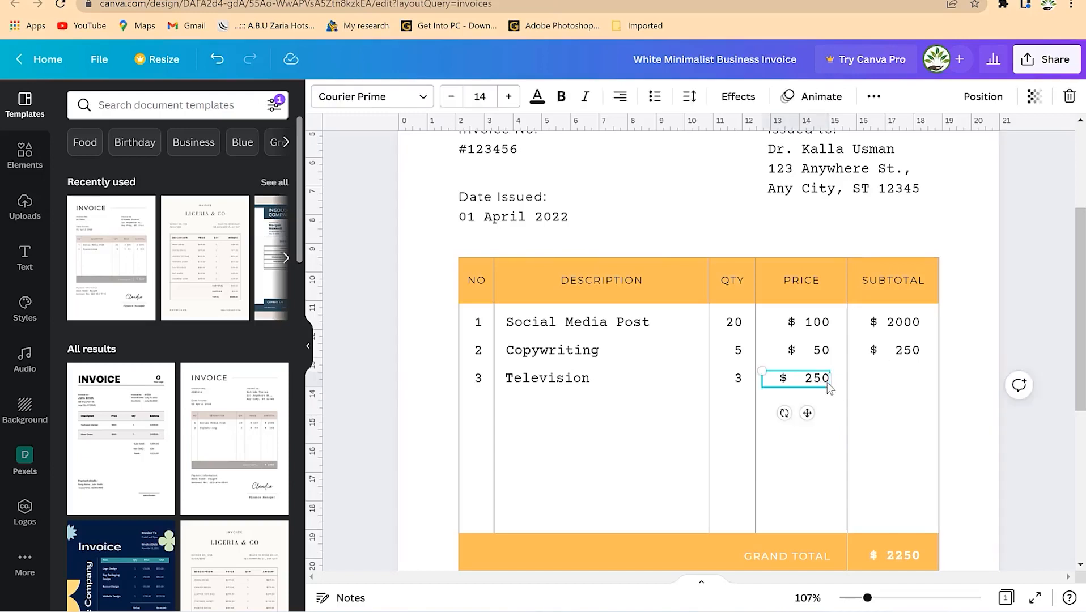
click(903, 354)
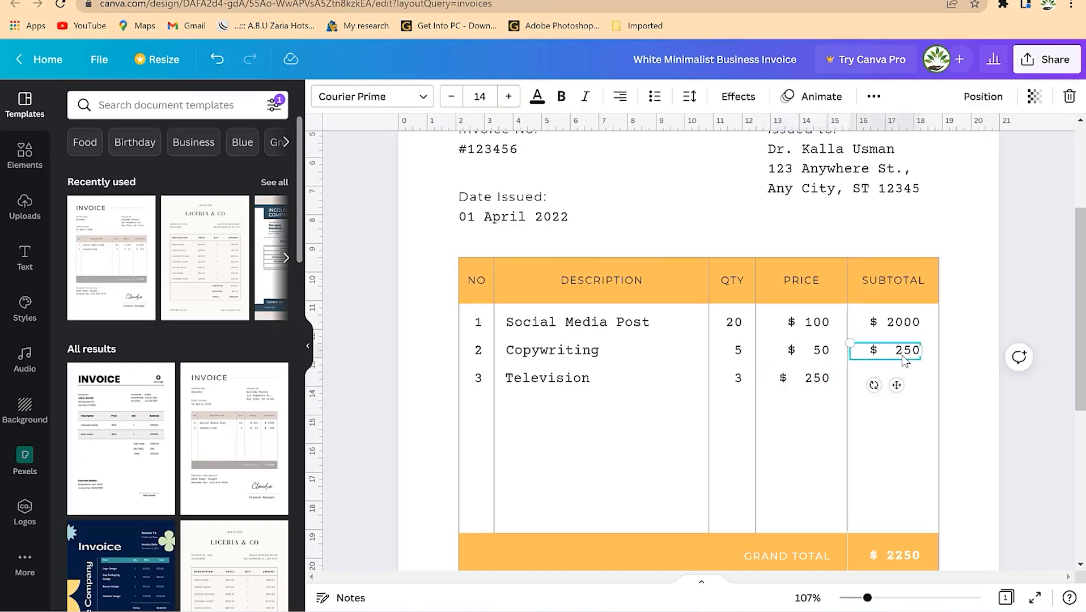
key(ctrl+d)
drag(898, 399, 901, 417)
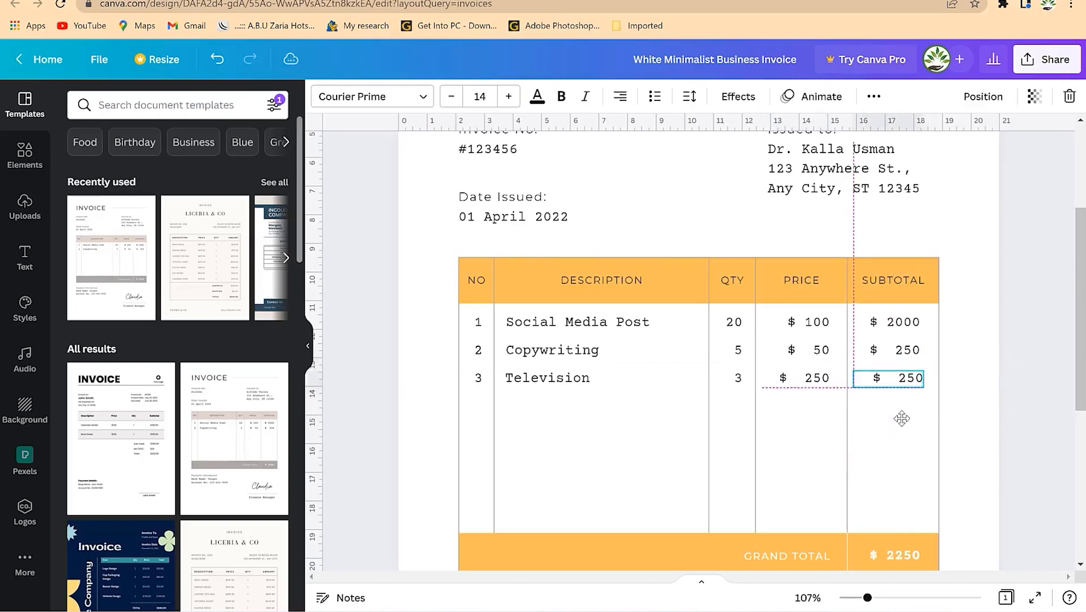
double_click(905, 385)
click(904, 380)
text(7)
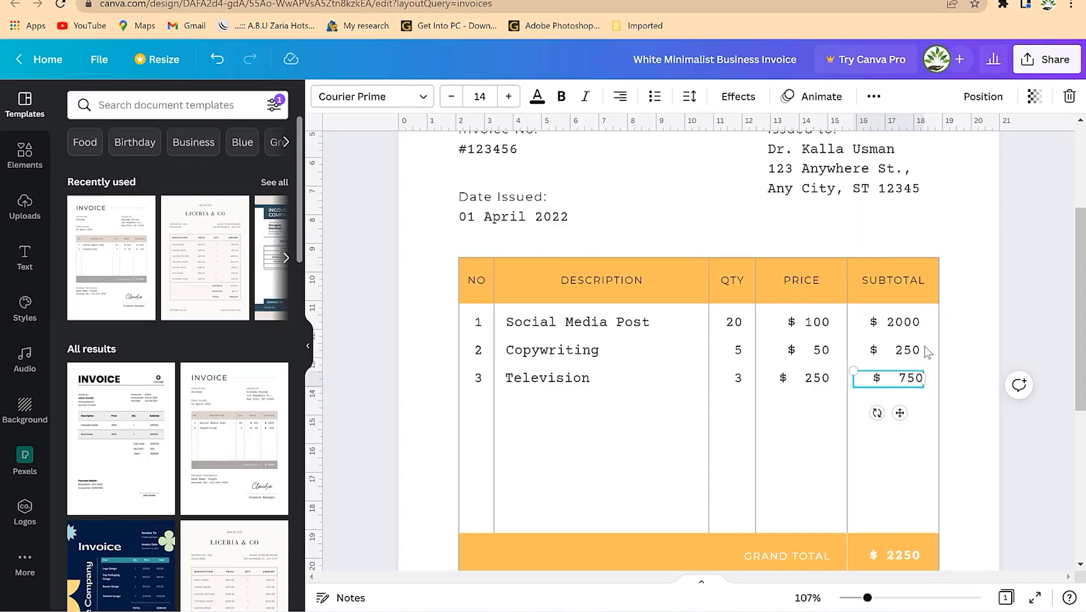
- Change the grand total from $ 2250 to $ 3000
scroll(912, 413, down, 2)
click(907, 484)
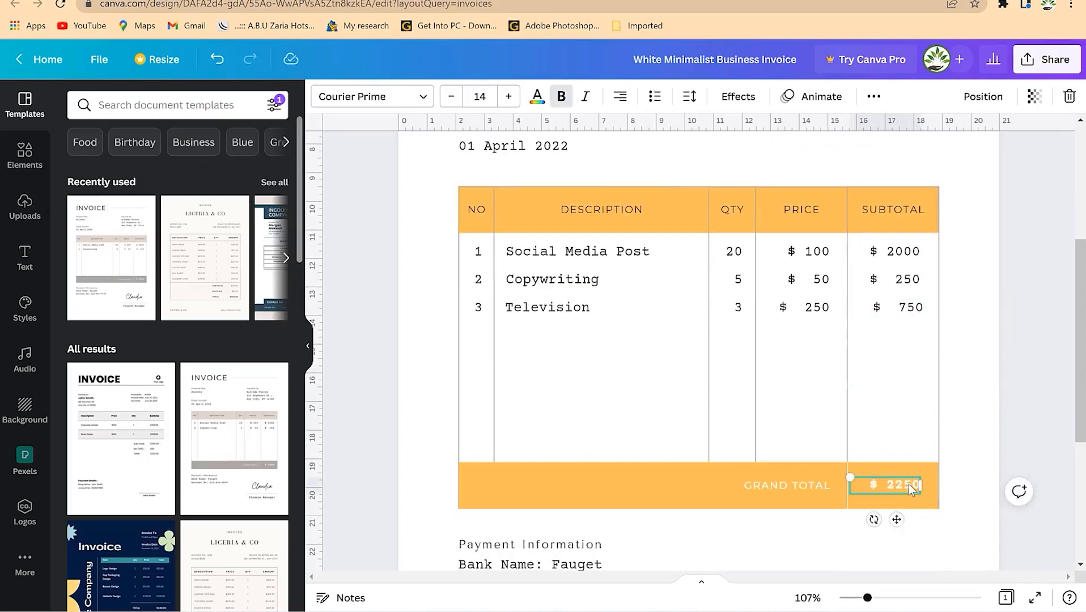
click(908, 485)
click(888, 482)
key(BackSpace)
key(BackSpace)
key(BackSpace)
key(BackSpace)
click(680, 468)
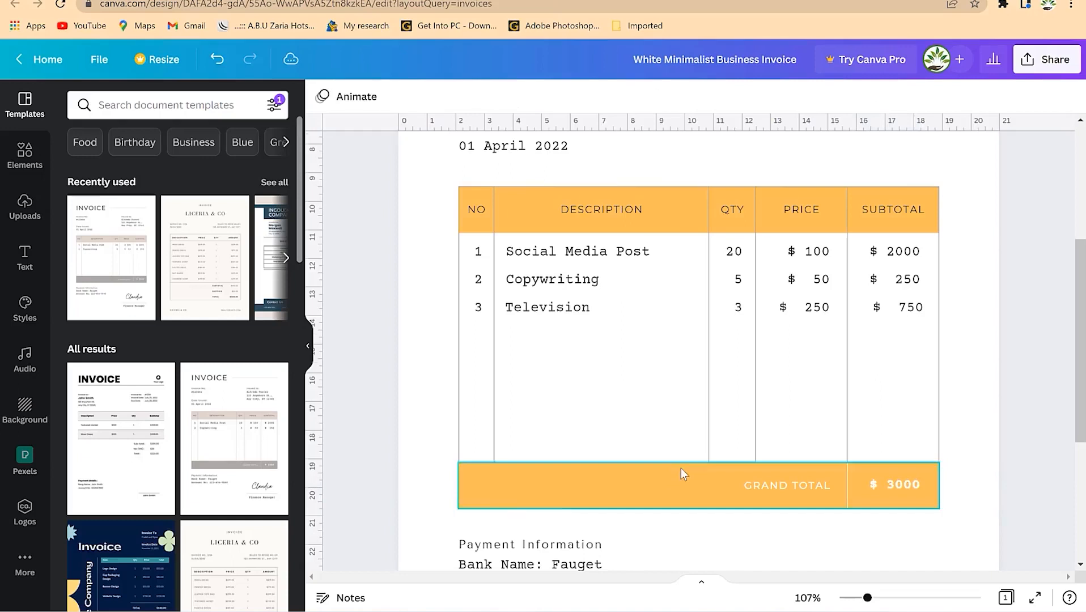
scroll(680, 468, down, 5)
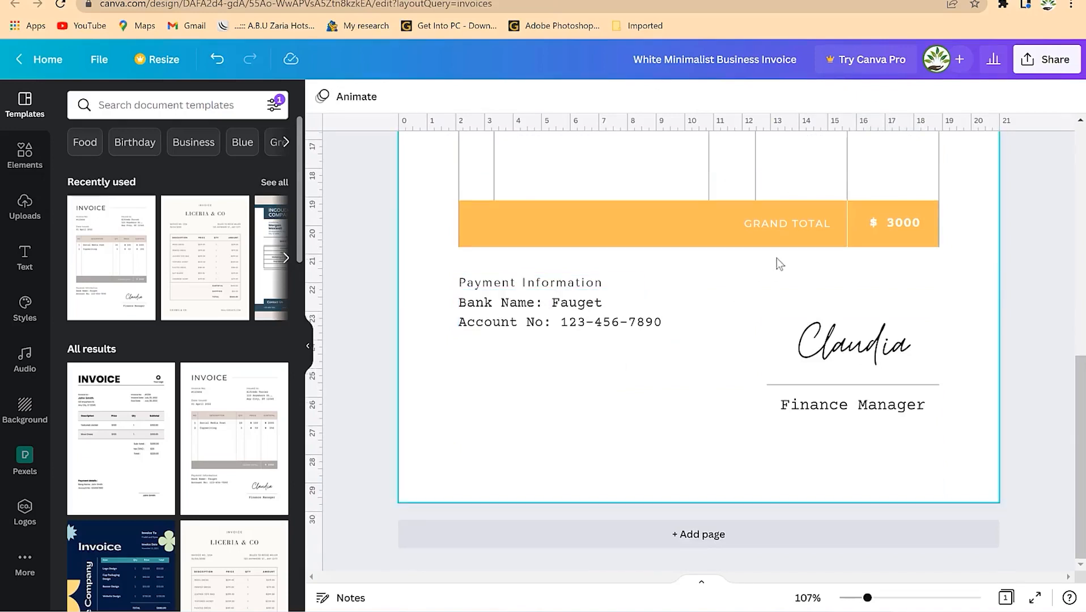
- Delete the template's script signature above the Finance Manager caption
scroll(850, 264, up, 3)
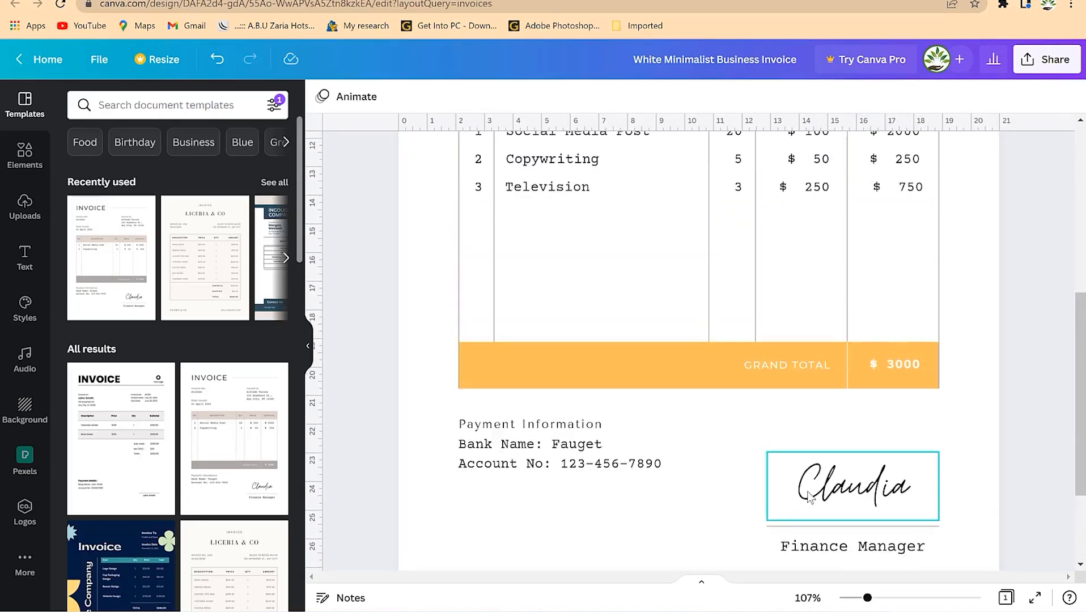
scroll(839, 499, down, 3)
click(875, 418)
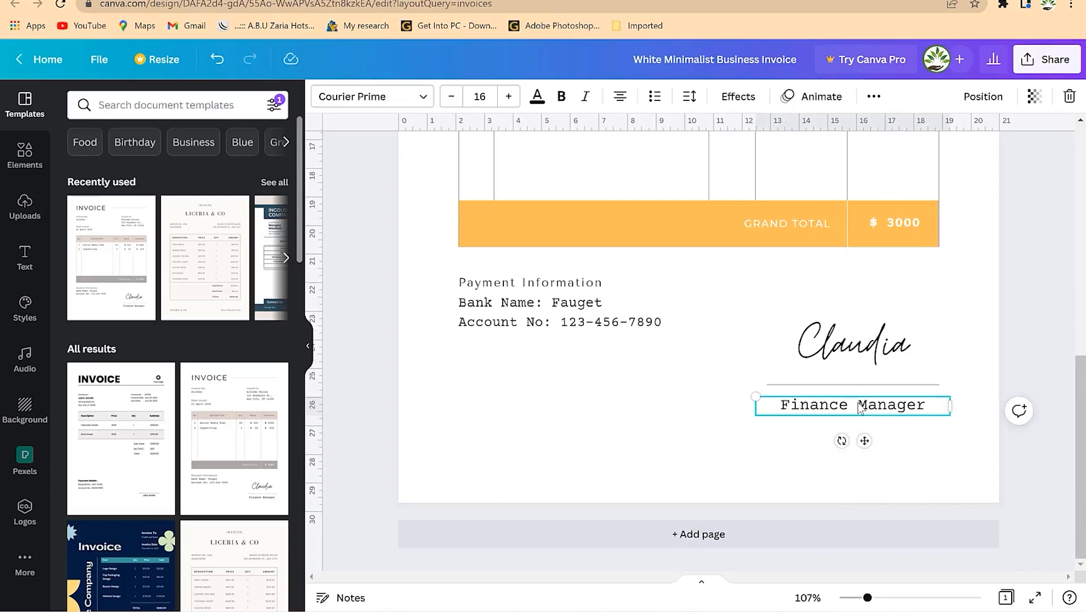
click(857, 339)
key(Delete)
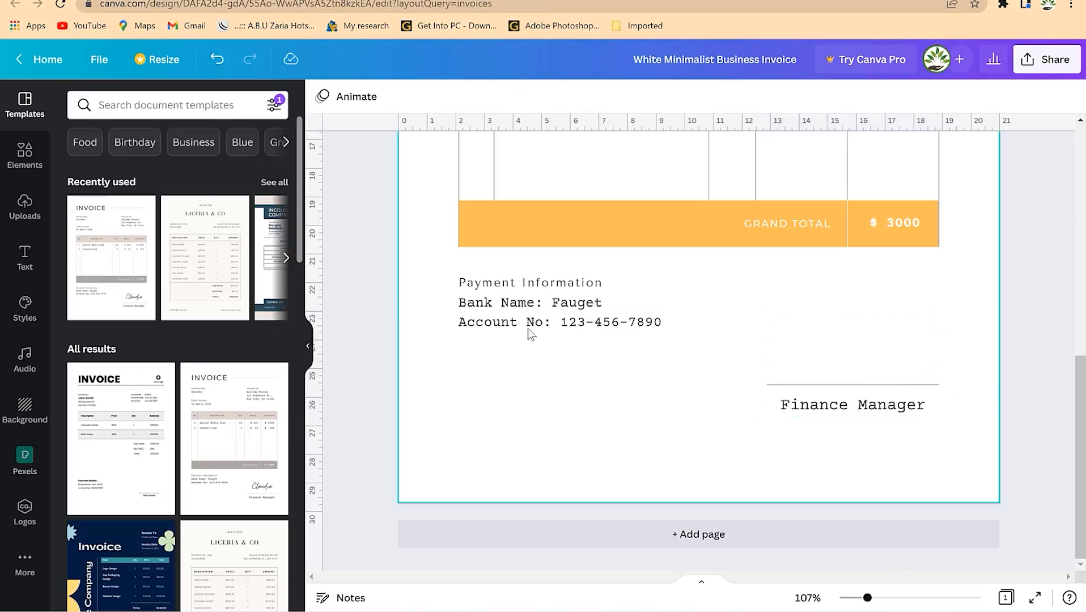
- Add the uploaded handwritten signature image and shrink it to sit above Finance Manager
click(12, 217)
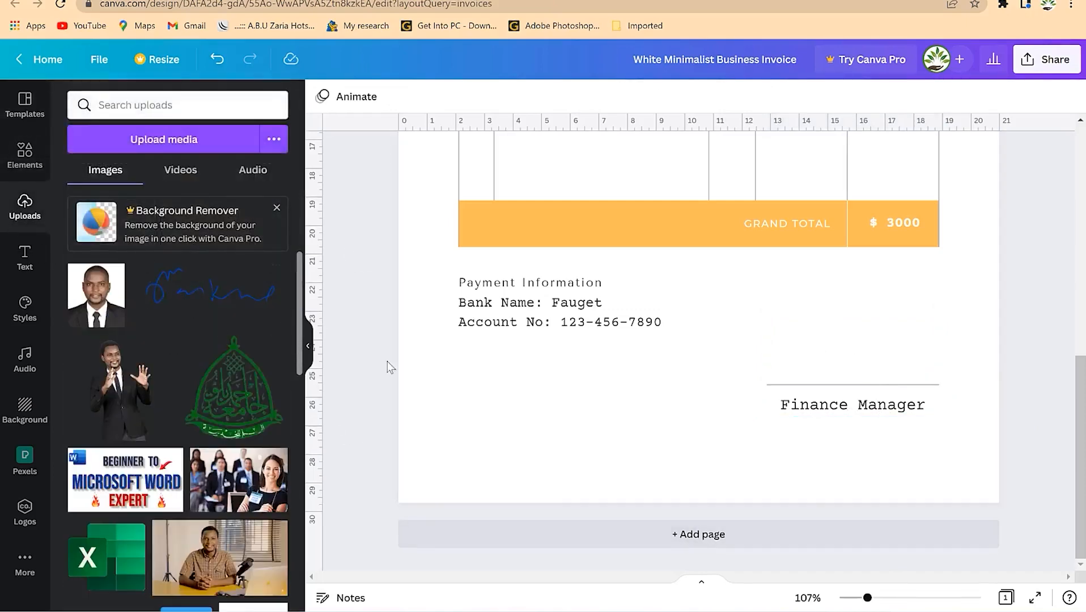
mouse_move(200, 304)
mouse_down()
mouse_move(369, 359)
mouse_move(567, 390)
mouse_move(708, 303)
mouse_move(682, 279)
mouse_up()
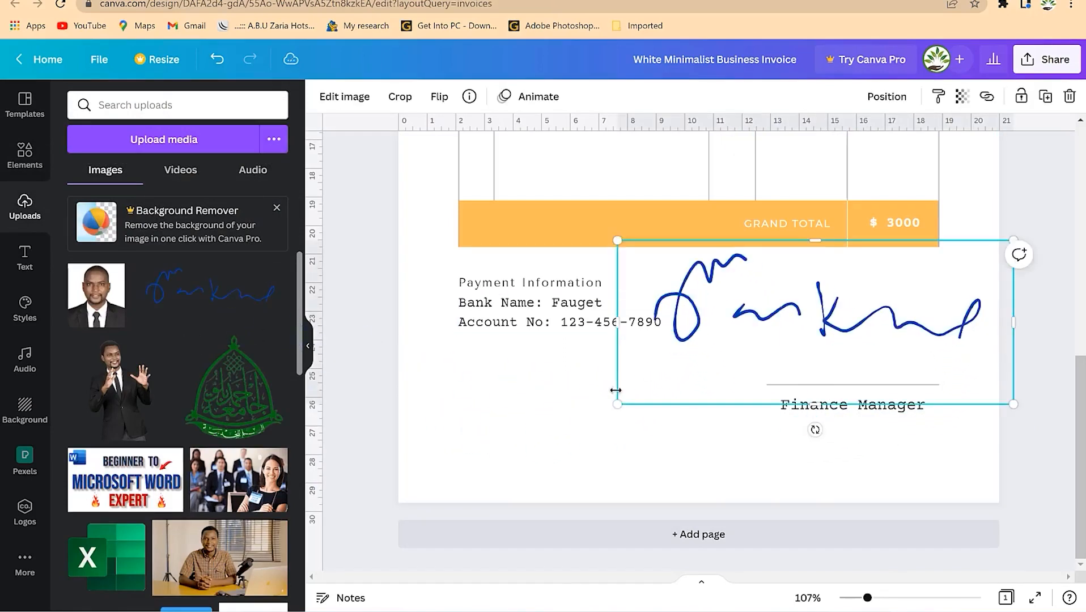
mouse_move(630, 398)
mouse_down()
mouse_move(850, 306)
mouse_move(842, 340)
mouse_move(822, 358)
mouse_up()
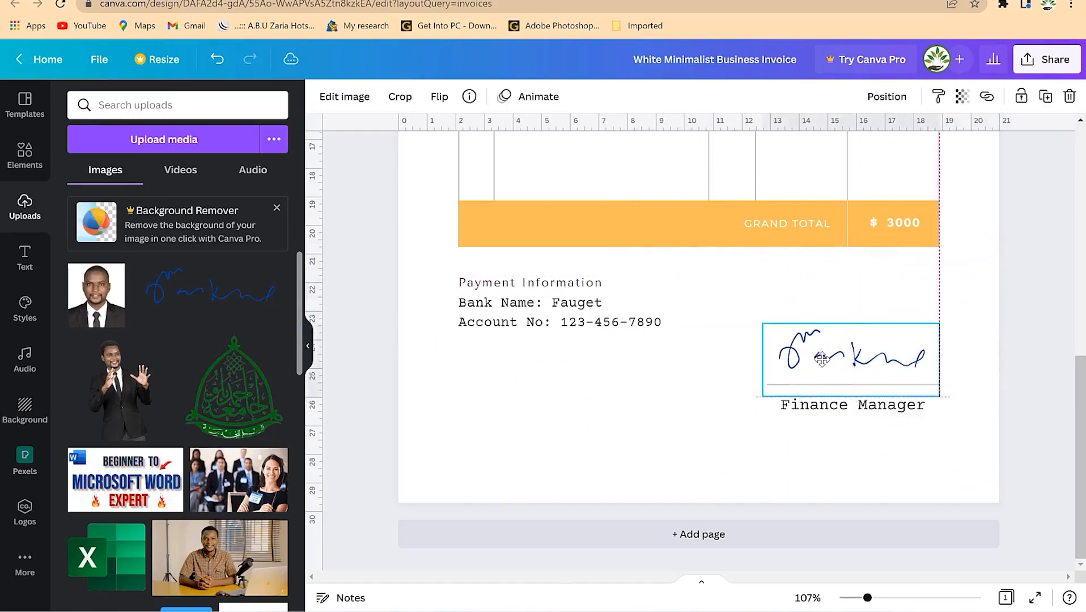
click(850, 265)
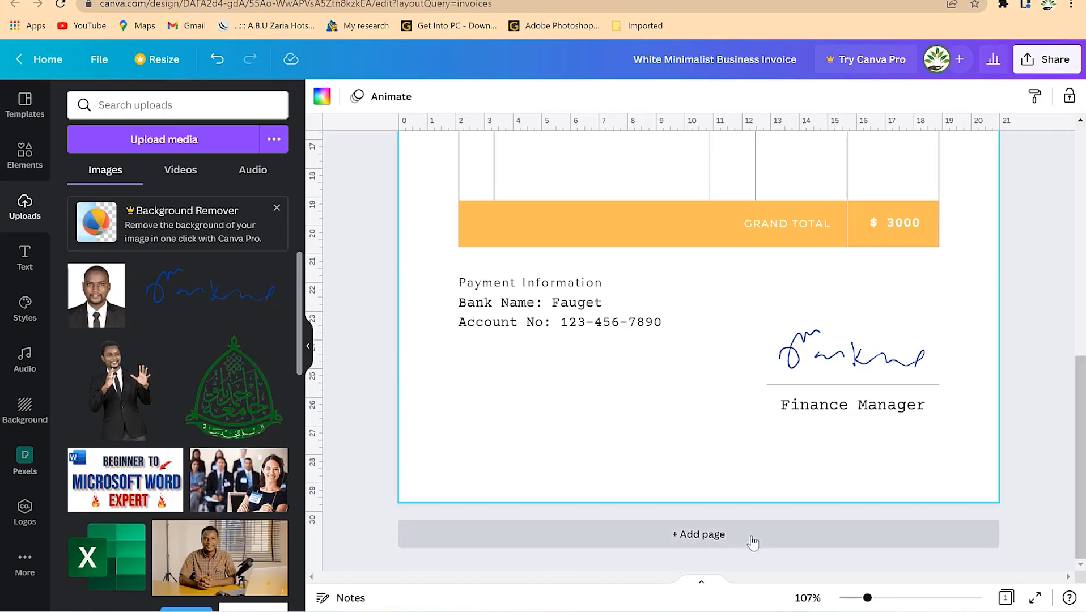
drag(868, 598, 853, 599)
- Place the circular landscape frame from Elements and shrink it into the top-right corner
scroll(896, 358, up, 3)
scroll(900, 360, down, 2)
scroll(895, 357, up, 3)
scroll(890, 360, down, 3)
scroll(889, 360, up, 3)
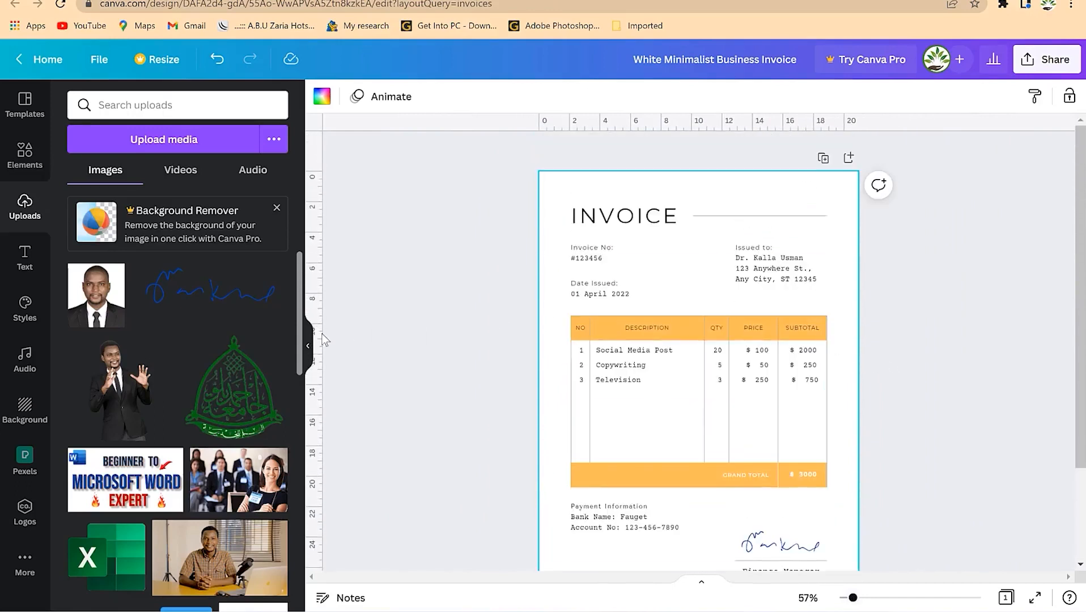
click(26, 159)
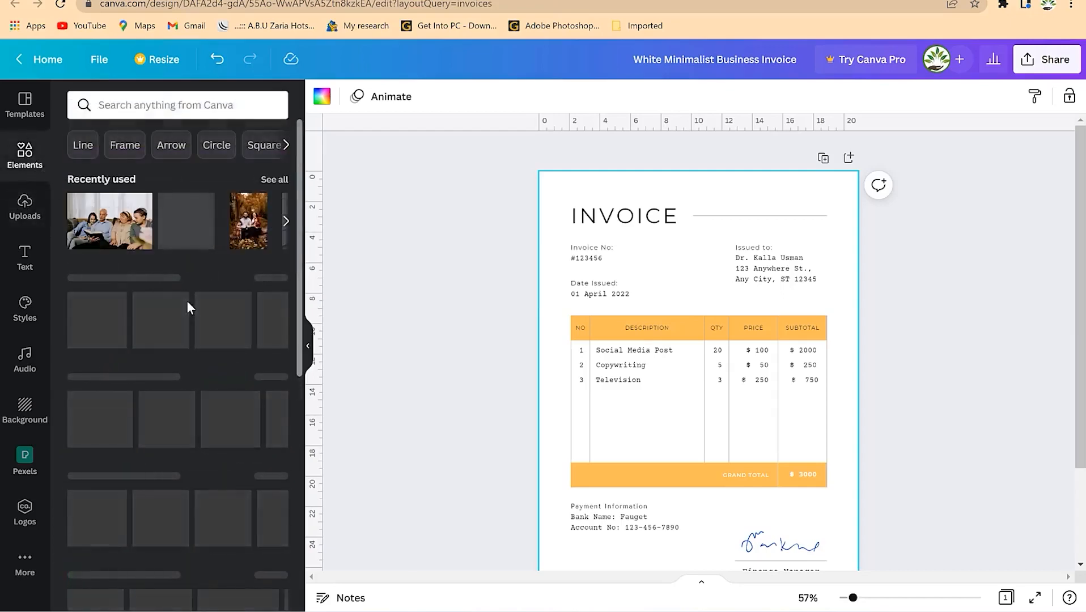
scroll(259, 333, down, 2)
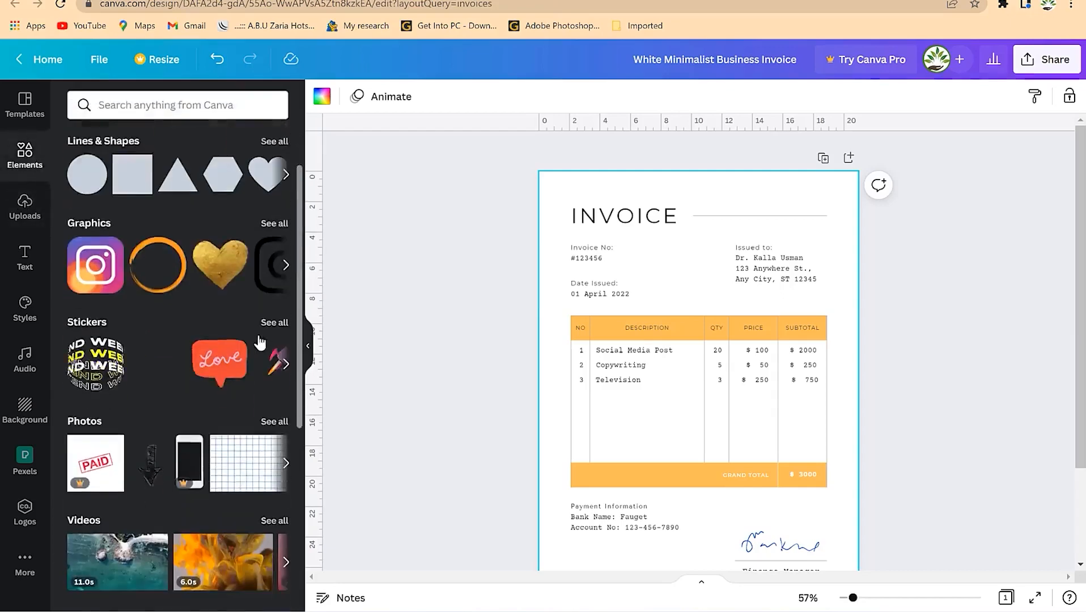
scroll(259, 339, down, 5)
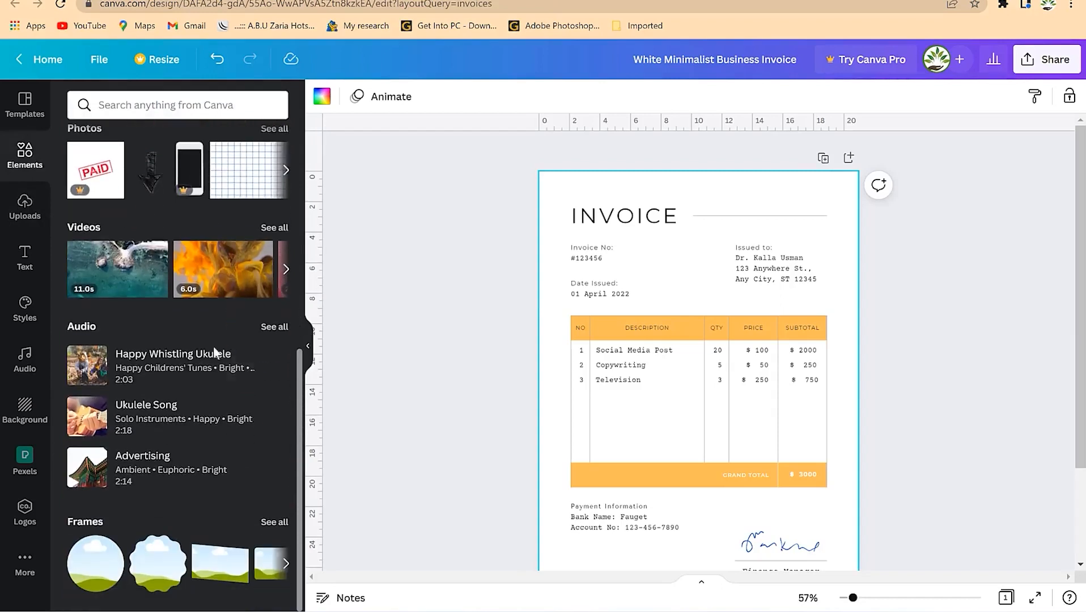
drag(82, 575, 701, 217)
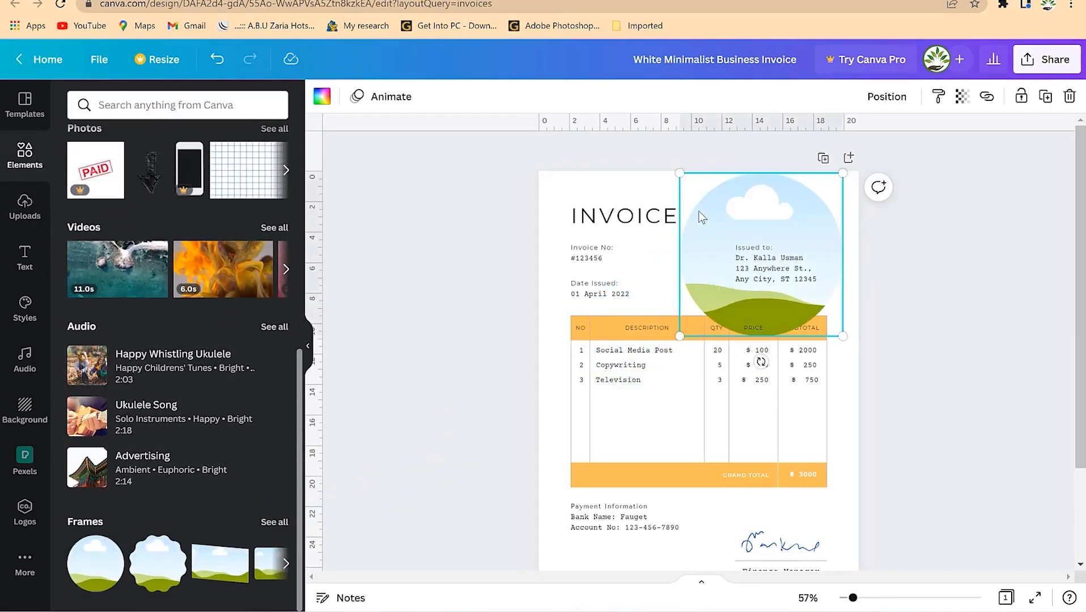
drag(678, 174, 806, 215)
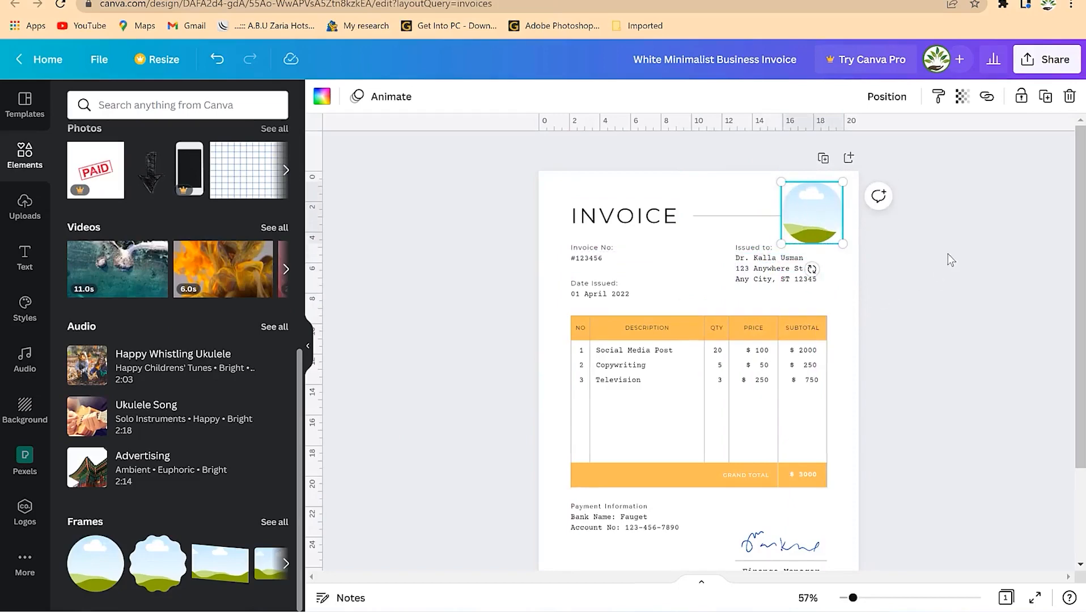
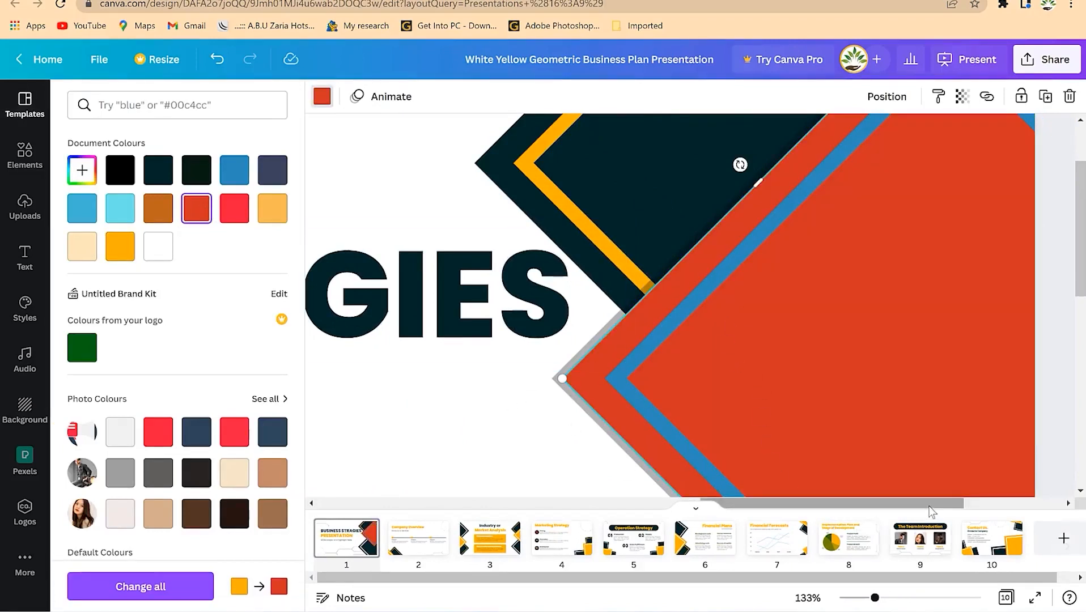
- Zoom out to 54% so the whole title slide with its red diamond is visible
drag(877, 601, 853, 601)
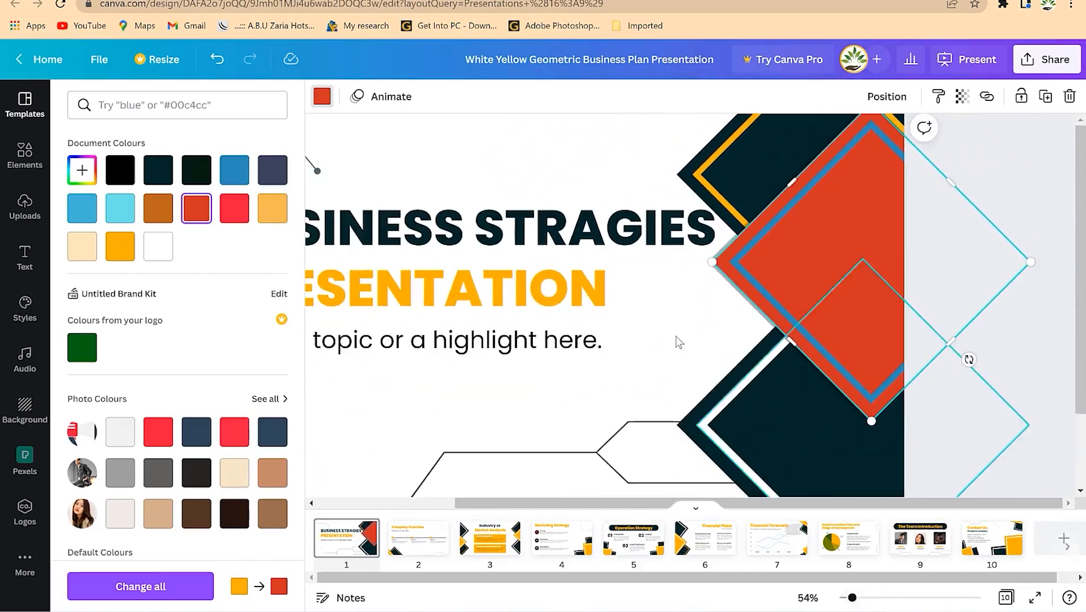
scroll(678, 303, down, 1)
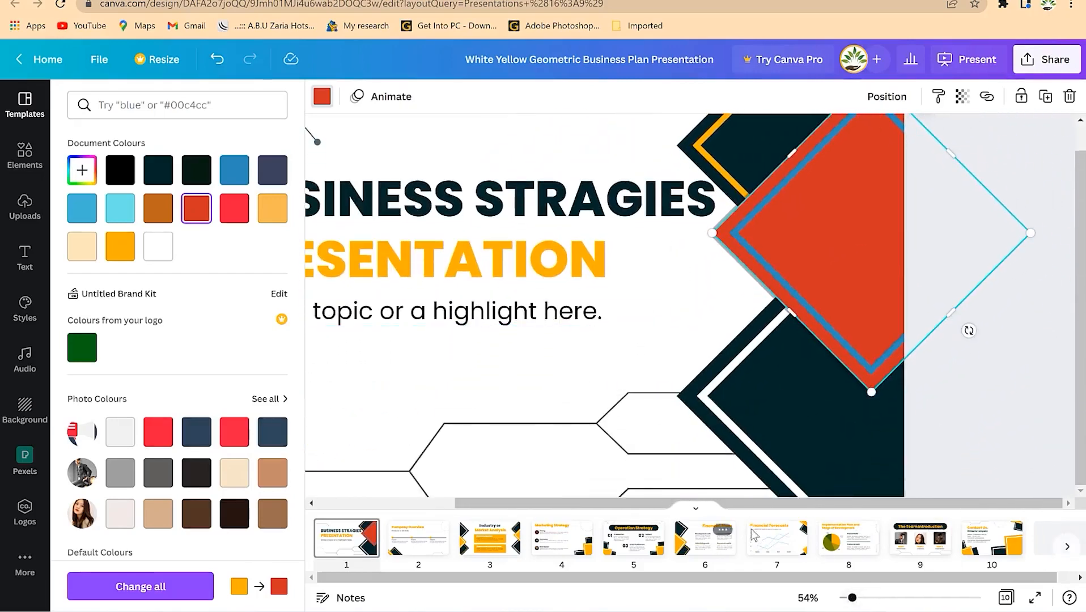
drag(756, 513, 495, 510)
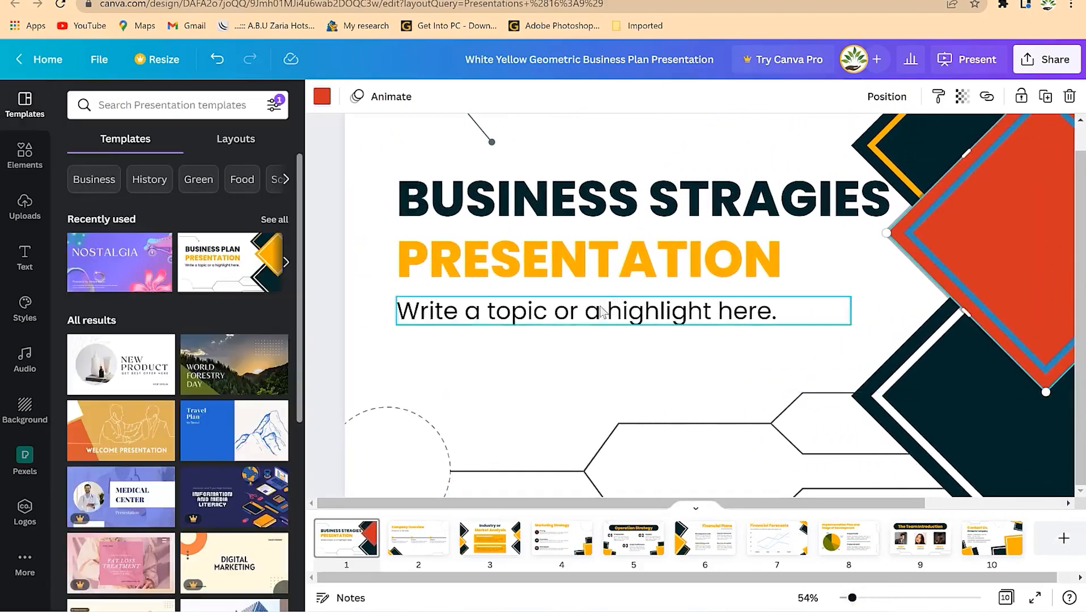
- Replace the placeholder subtitle with 'Moving to Mastery'
double_click(591, 322)
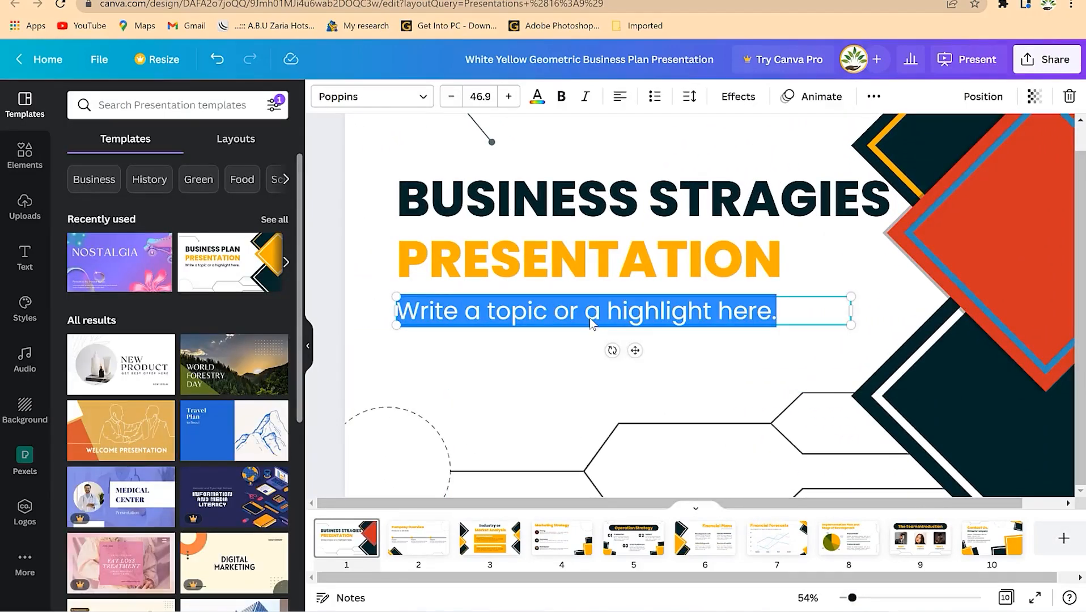
text(Moving to Mastery)
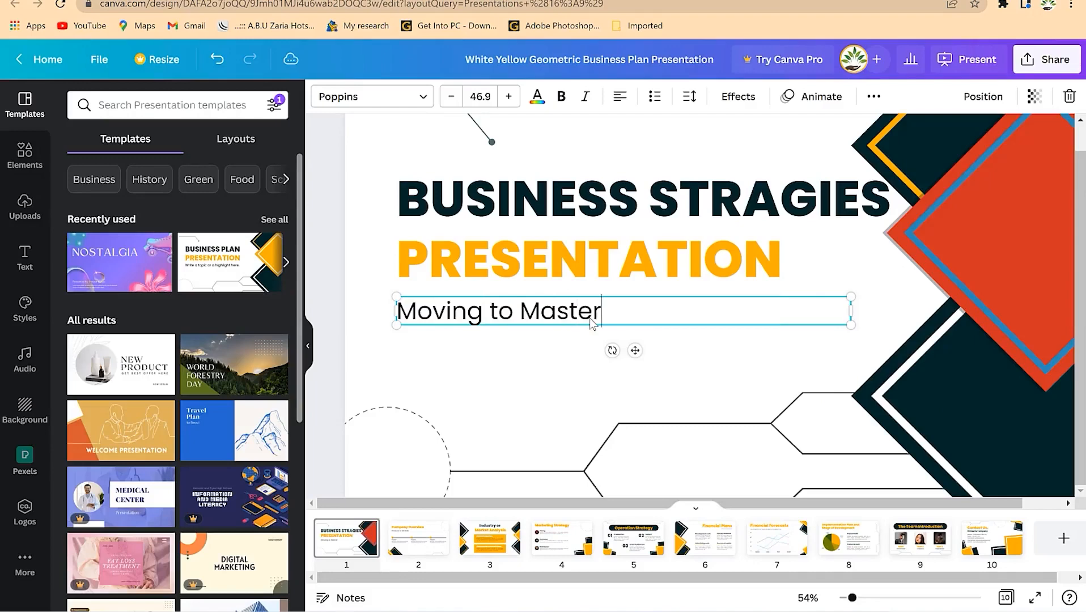
click(519, 382)
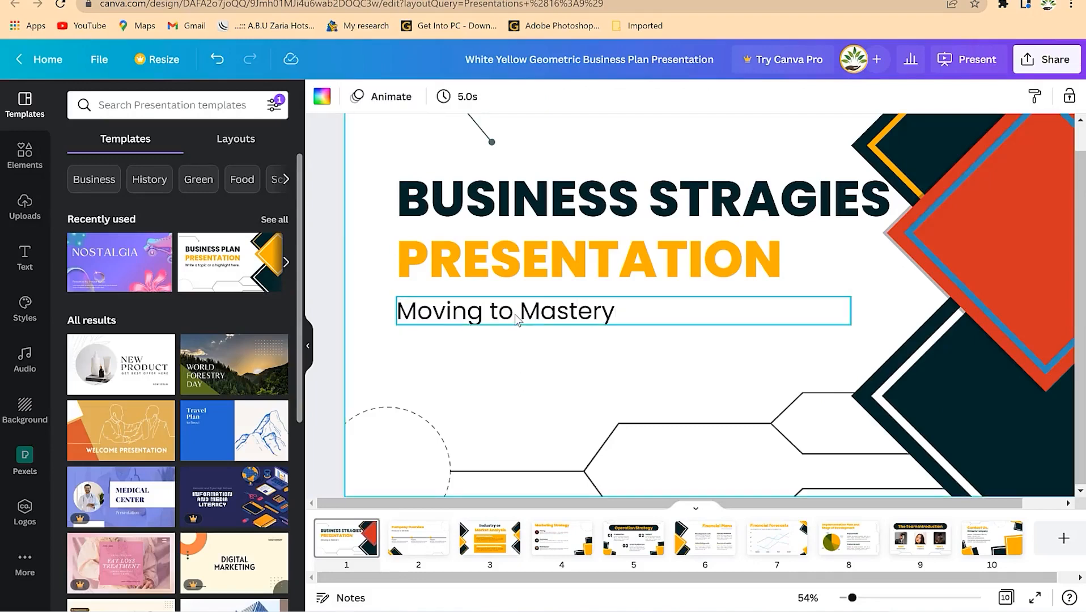
- Duplicate the subtitle, move the copy beneath it, and change its text to the presenter's name
click(517, 318)
key(ctrl+d)
drag(520, 321, 505, 388)
double_click(509, 388)
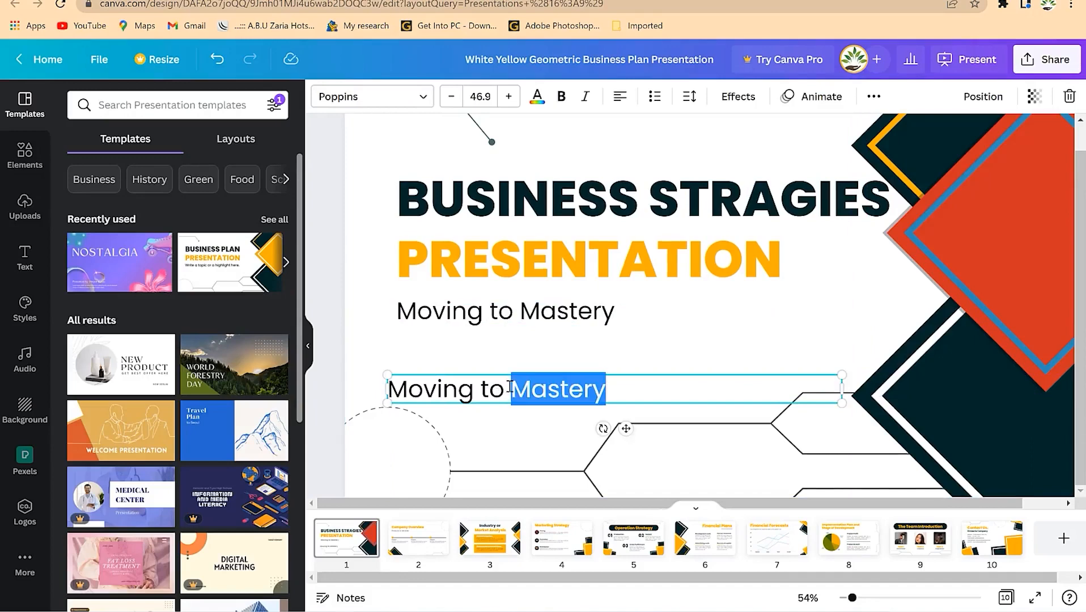
key(ctrl+a)
text(Dr. Rasheed)
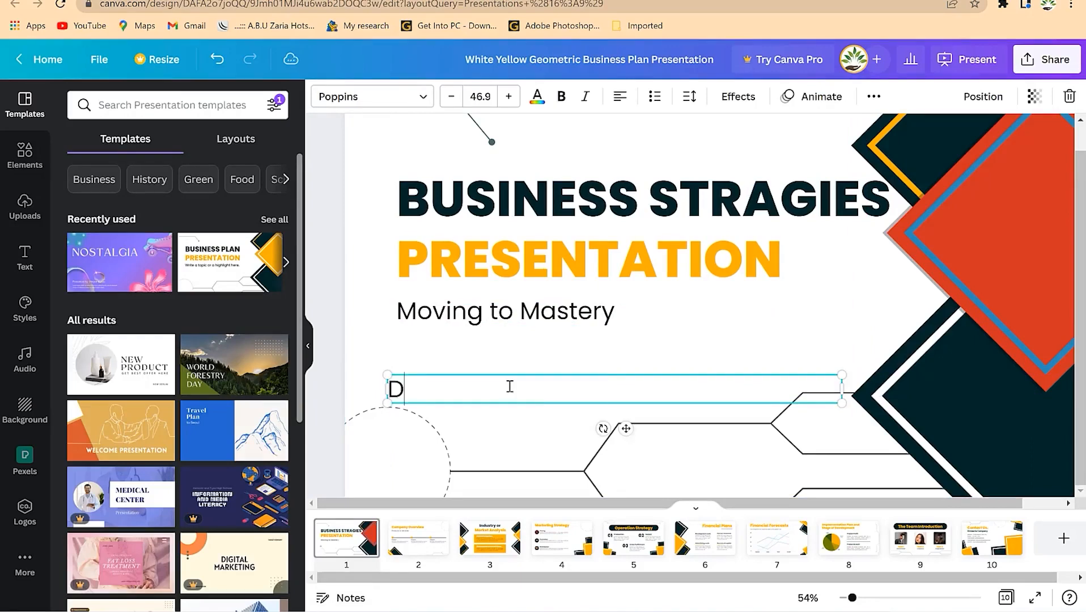
click(559, 415)
drag(501, 396, 507, 389)
click(626, 424)
scroll(743, 317, up, 1)
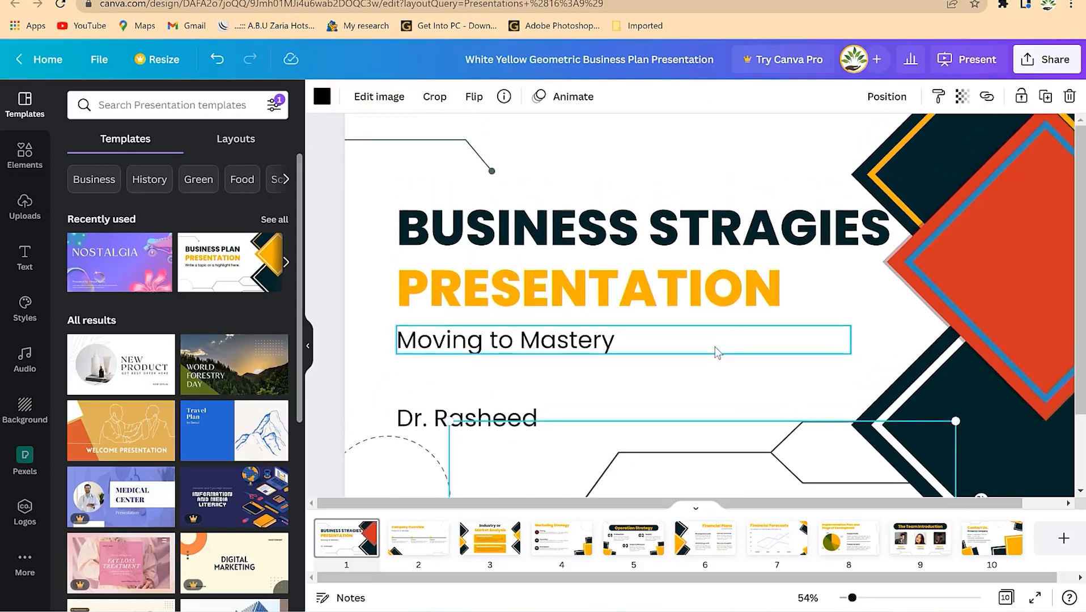
scroll(717, 351, down, 3)
- Browse the slides from Company Overview through Financial Forecasts
click(418, 543)
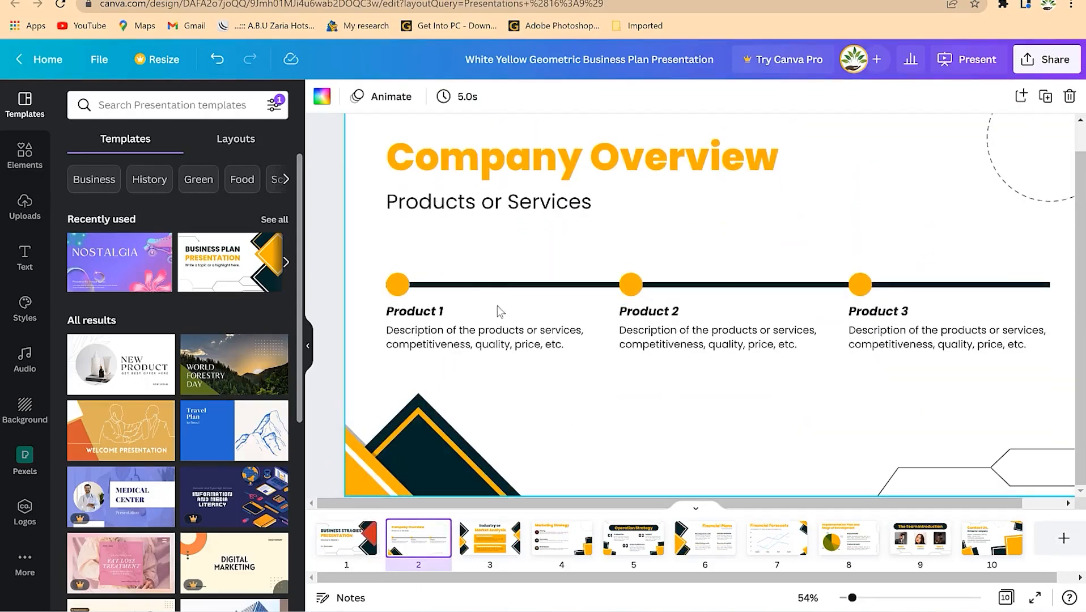
click(504, 533)
click(558, 545)
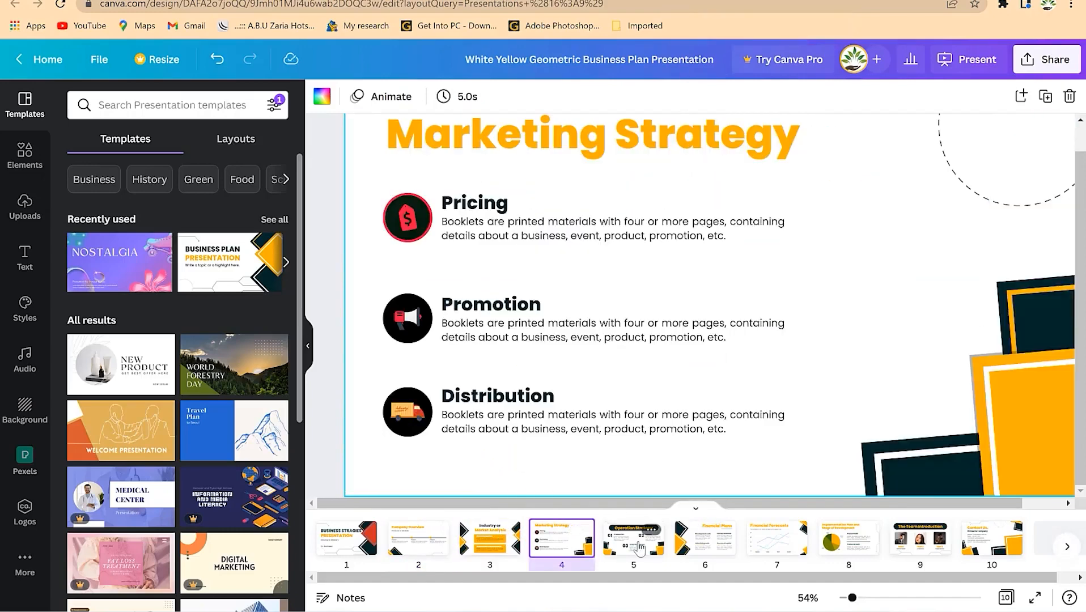
click(640, 547)
click(763, 553)
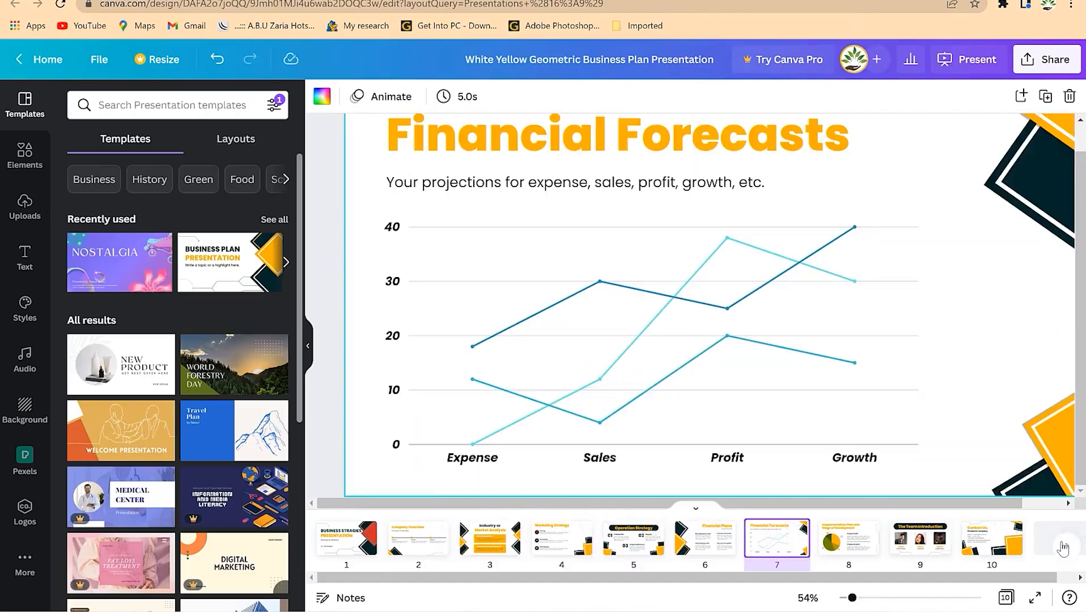
- Add two blank pages after the Contact Us slide
click(1062, 547)
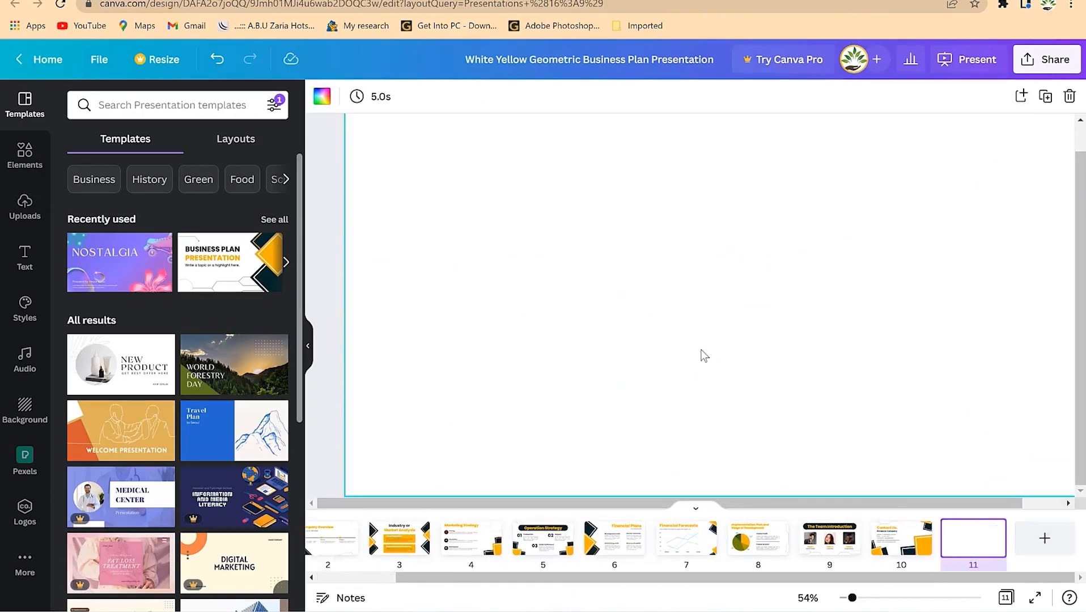
click(915, 542)
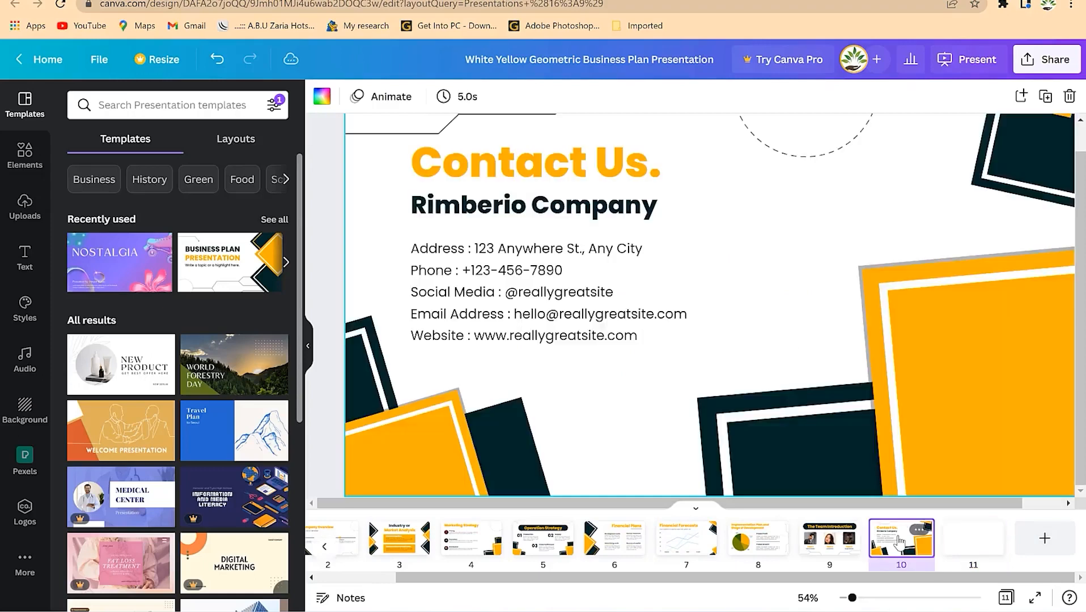
click(919, 531)
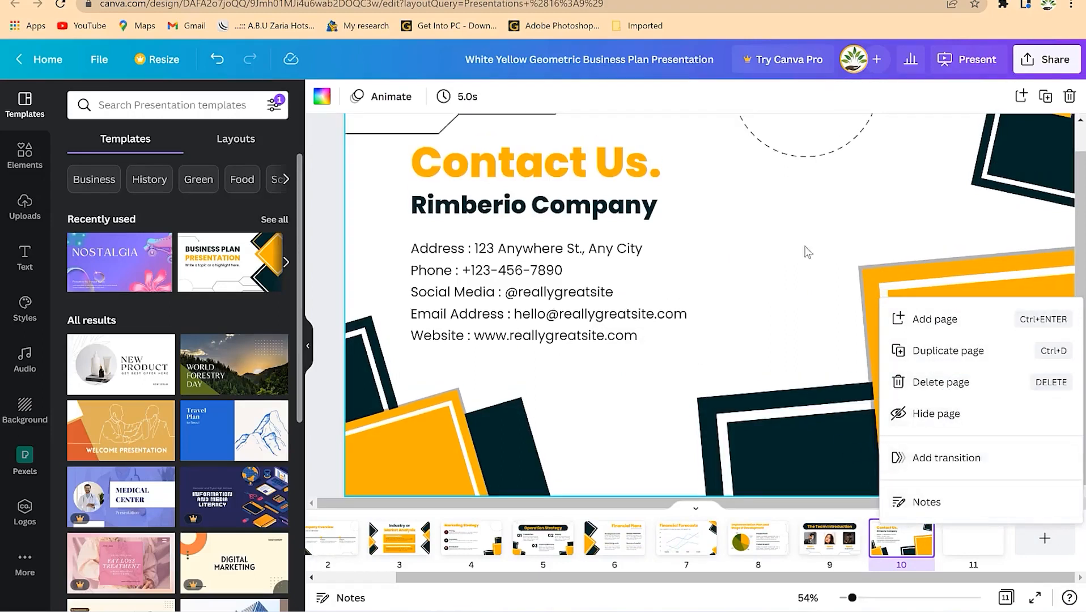
click(808, 221)
click(1045, 541)
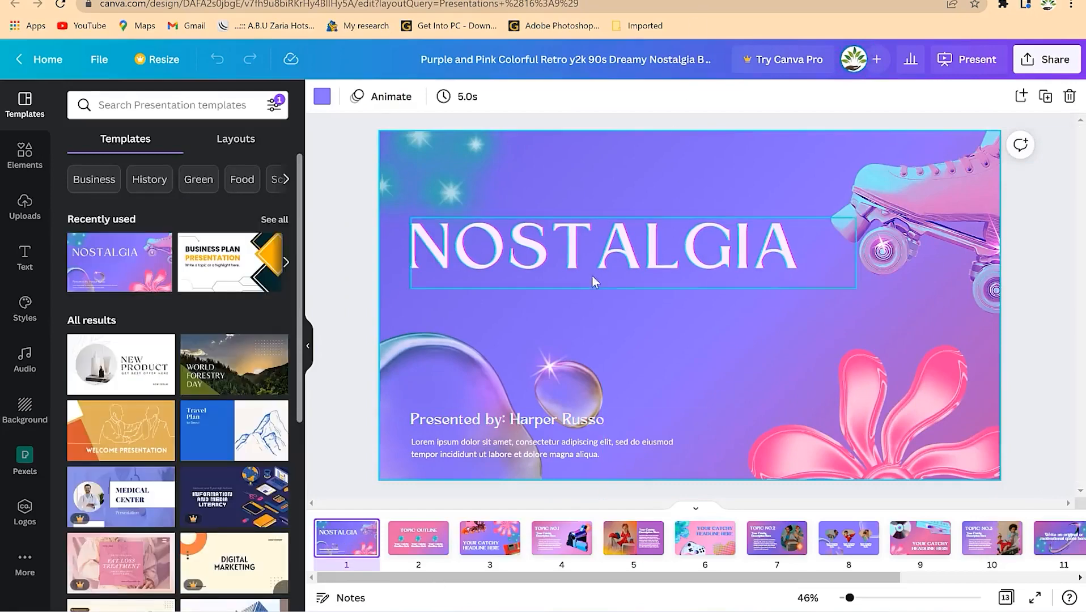
- Select the NOSTALGIA title and the presenter line on the first slide
click(619, 234)
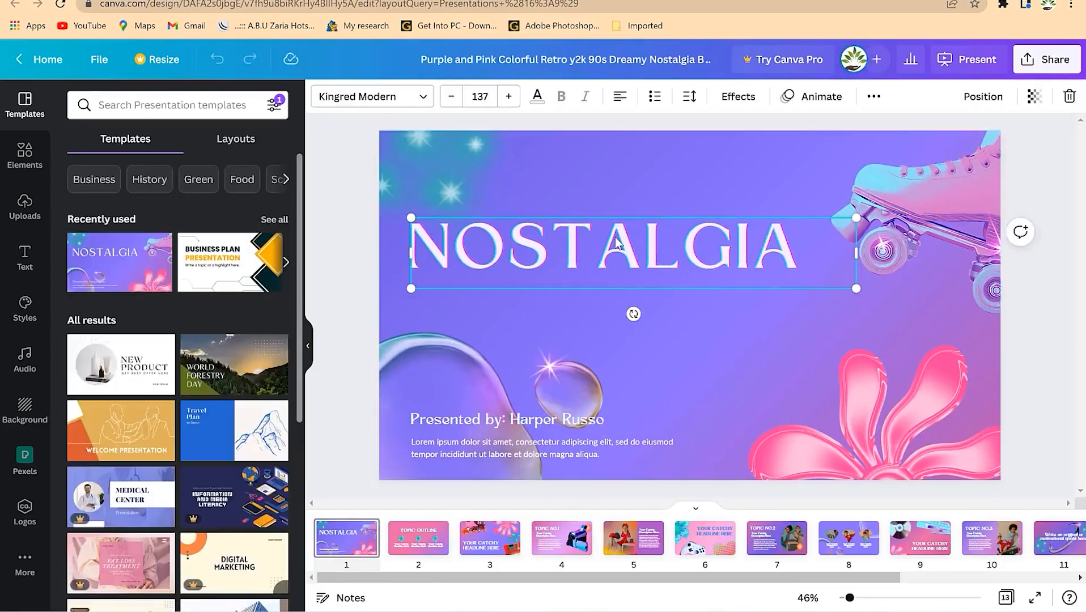
double_click(615, 237)
click(560, 418)
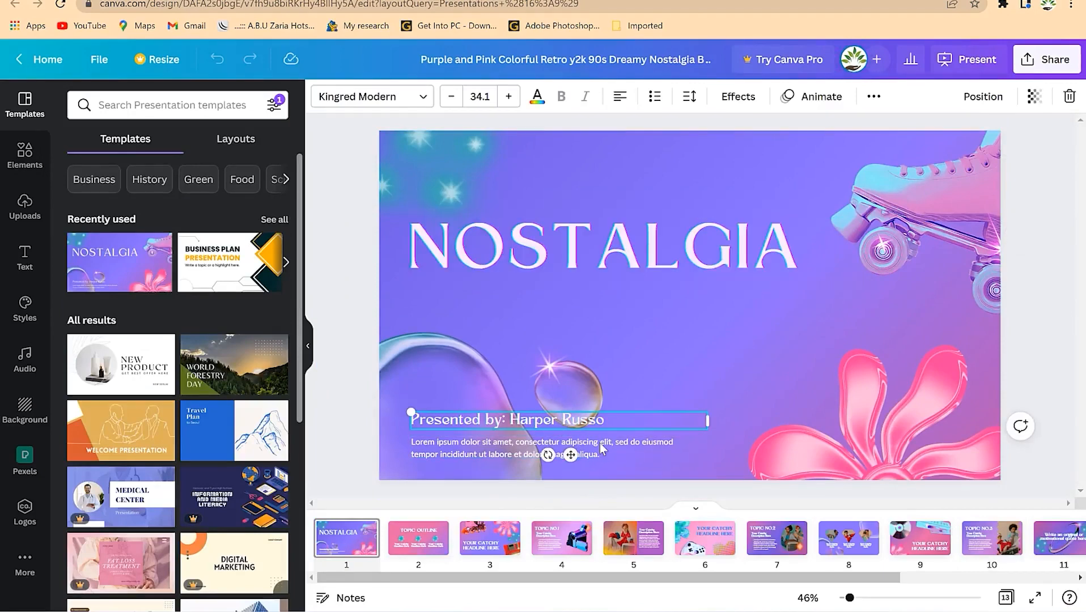
- Step through the deck to slide 9 and bring up the presenting options
click(431, 538)
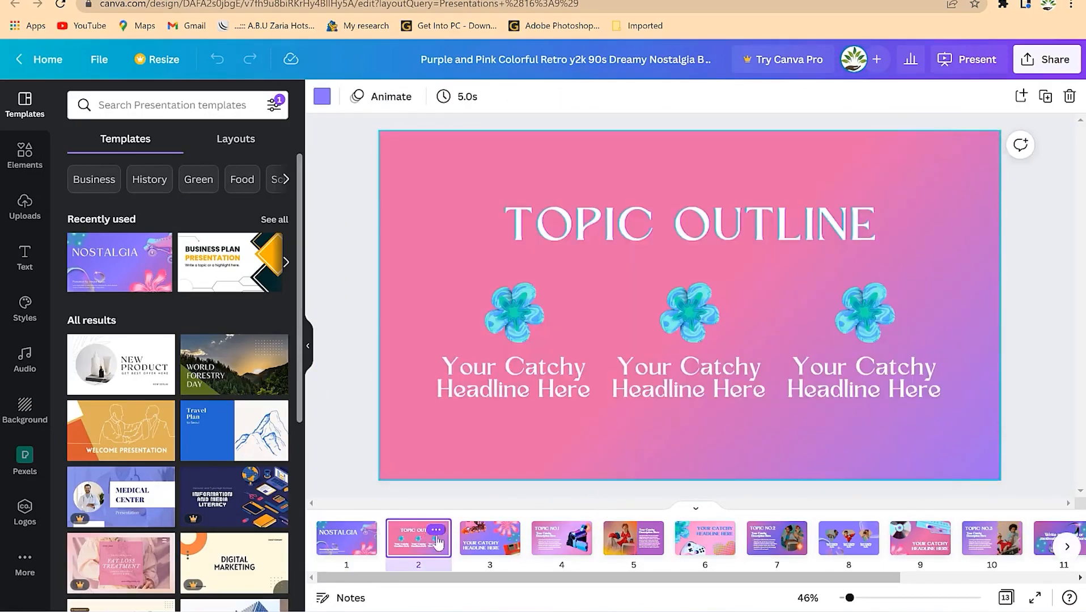
click(485, 541)
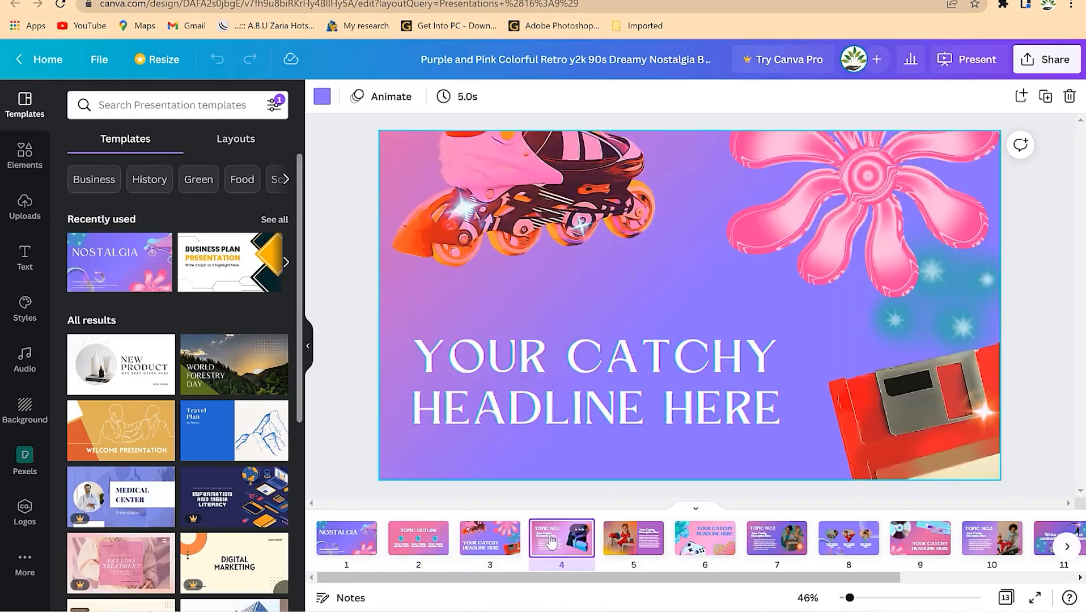
click(551, 541)
click(632, 541)
click(731, 547)
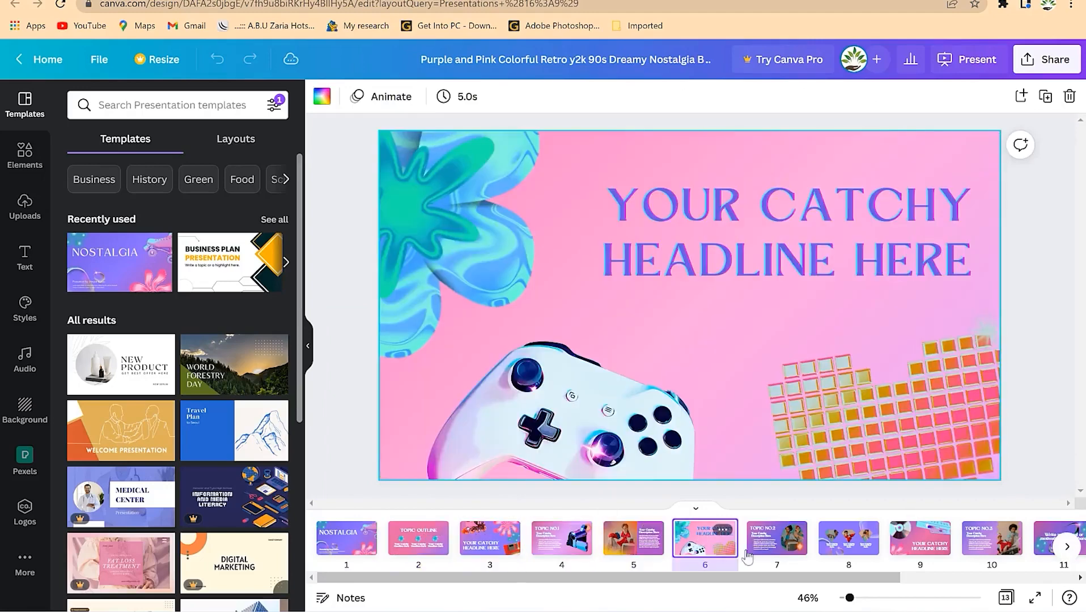
click(779, 550)
click(853, 544)
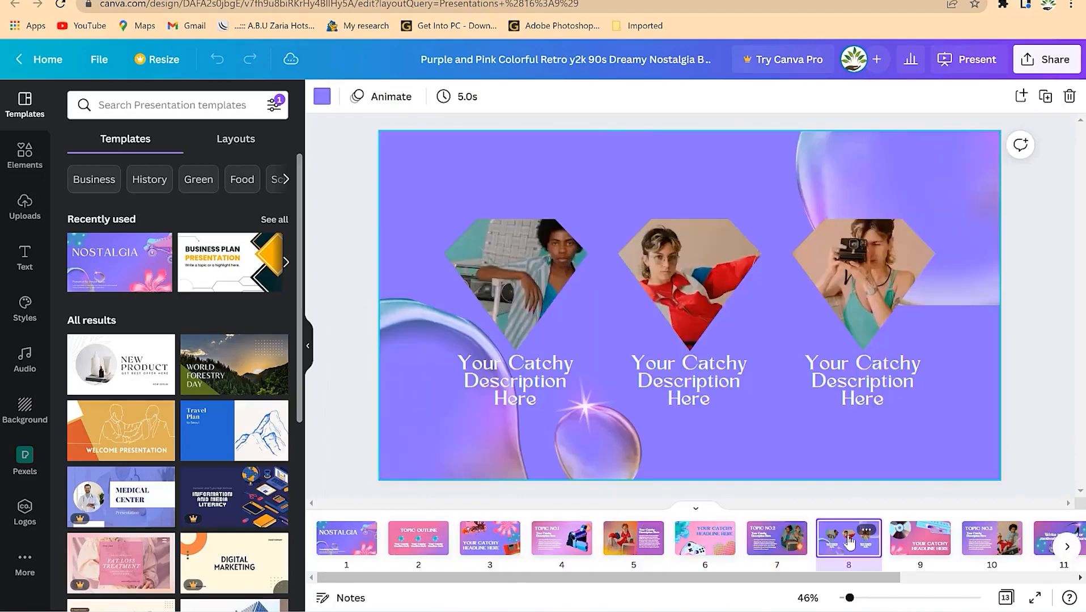
click(904, 543)
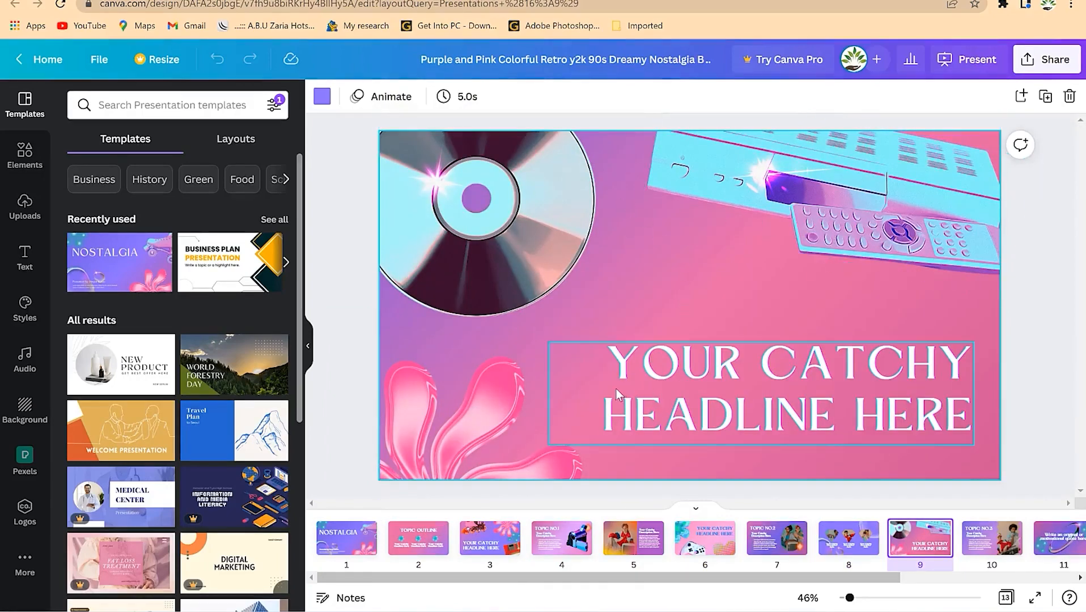
click(971, 73)
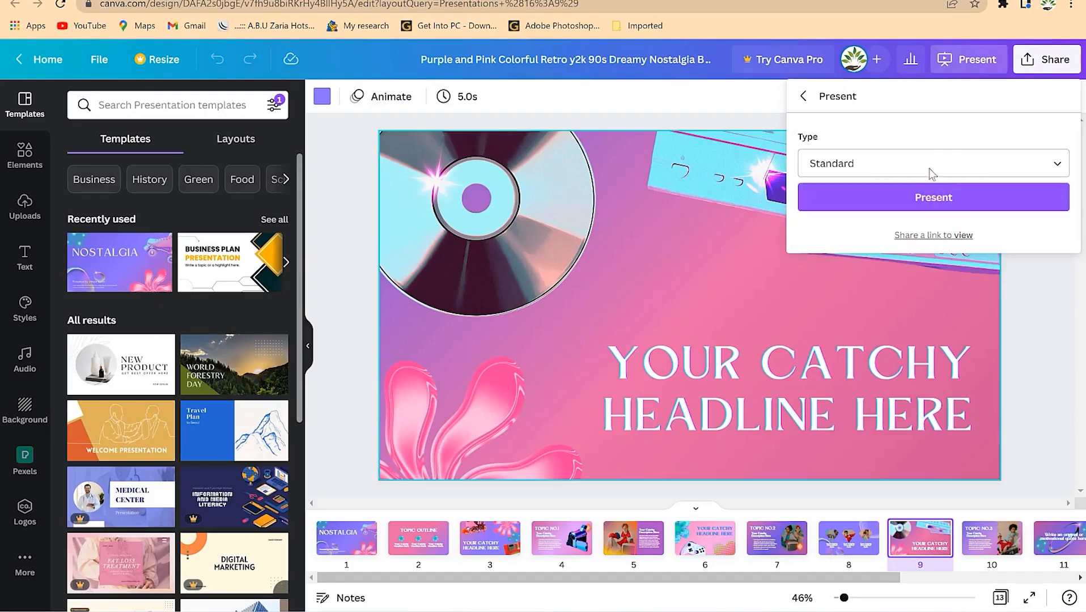
- Set the presenting type to Presenter view, then return to the NOSTALGIA title slide
click(924, 172)
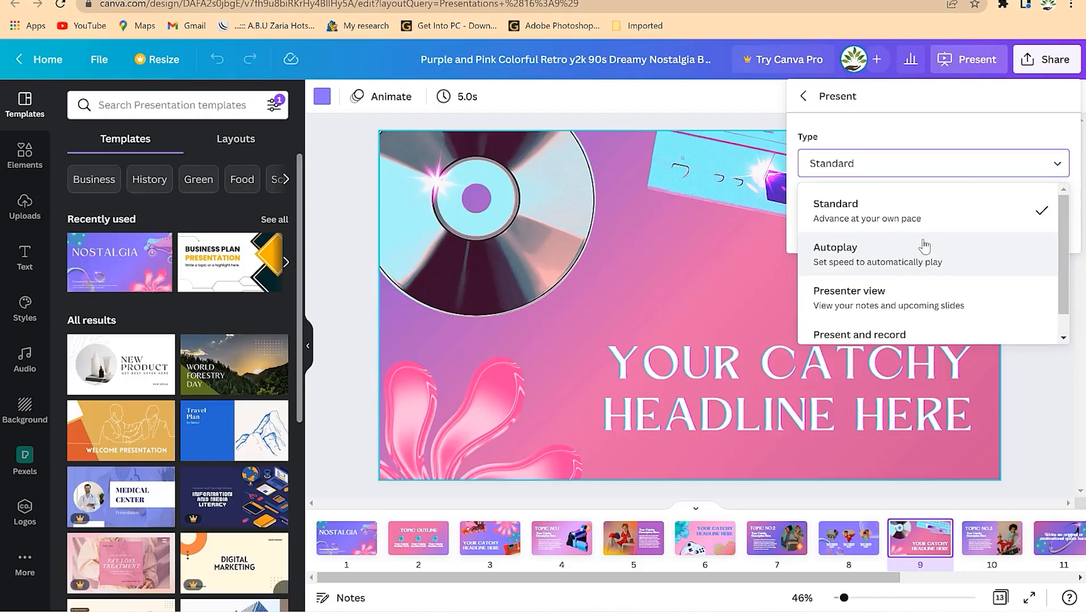
click(921, 299)
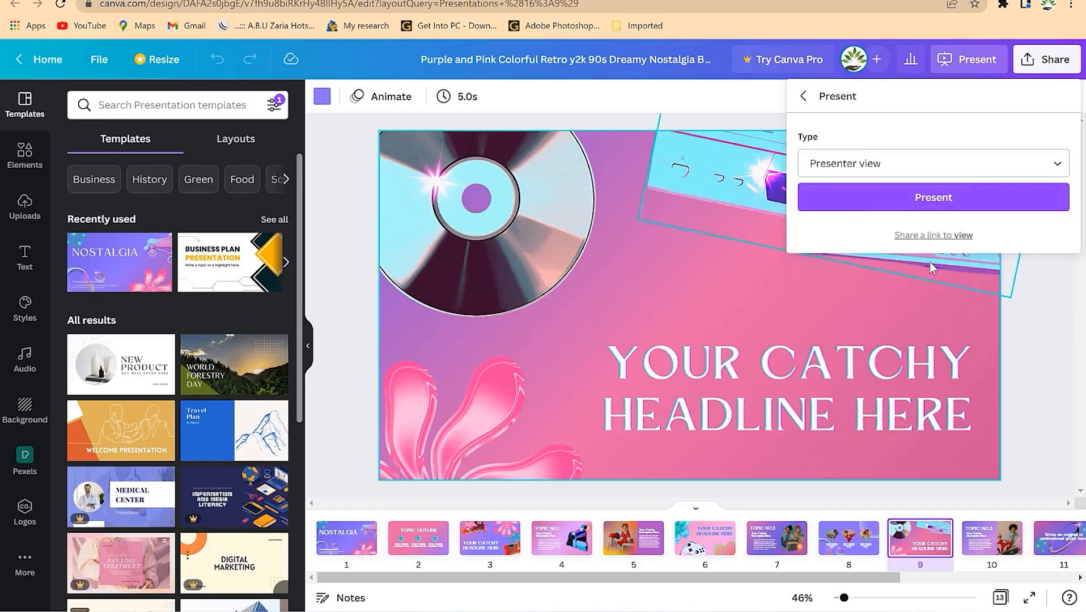
click(947, 199)
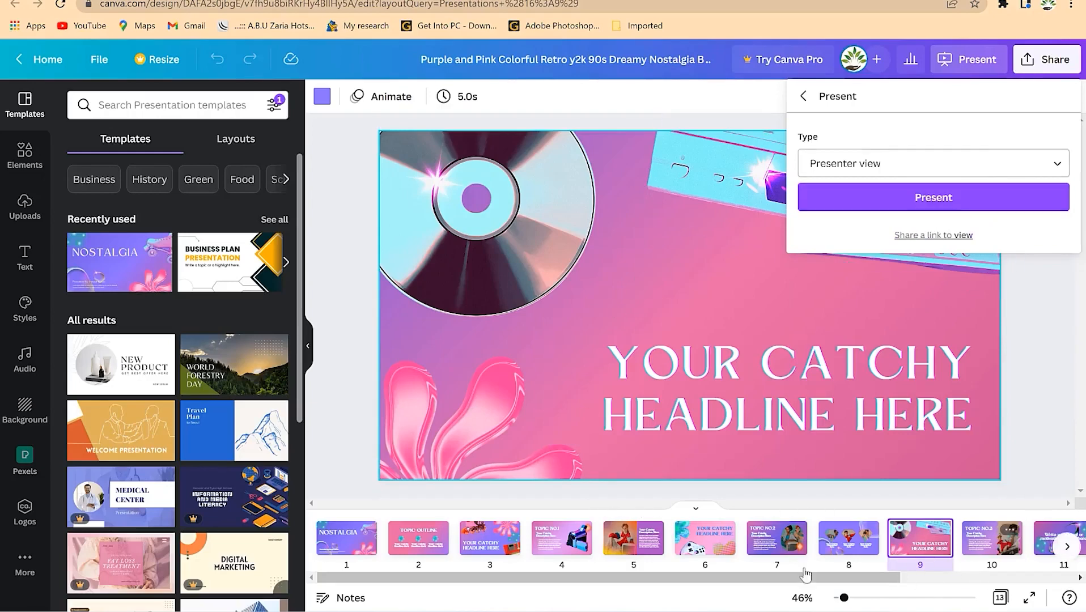
click(348, 543)
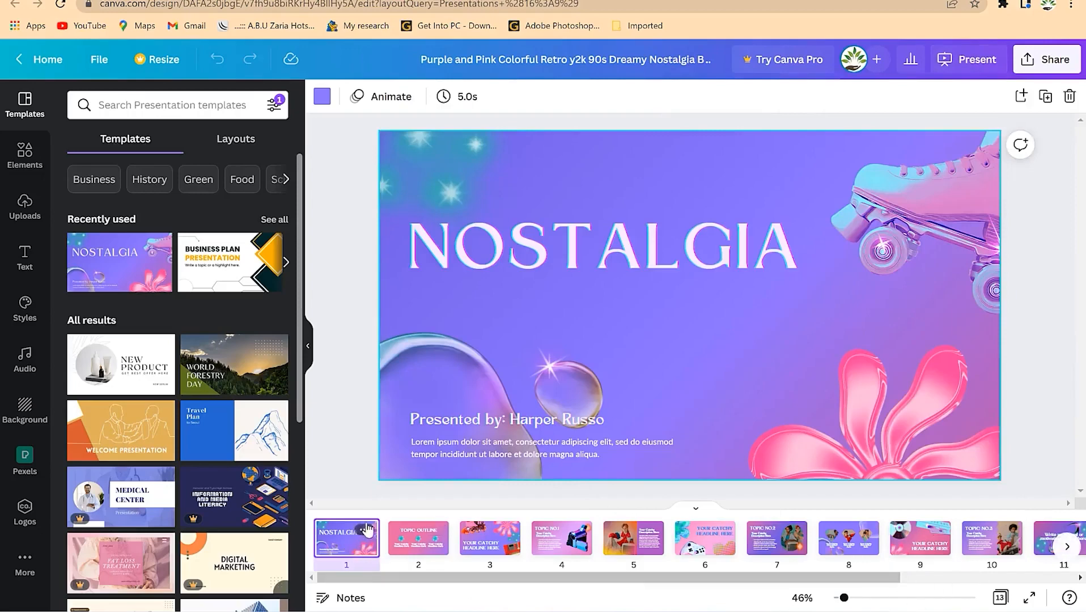
- Add speaker notes 'Introduction content' to slide 1, then reopen the presentation options
click(366, 532)
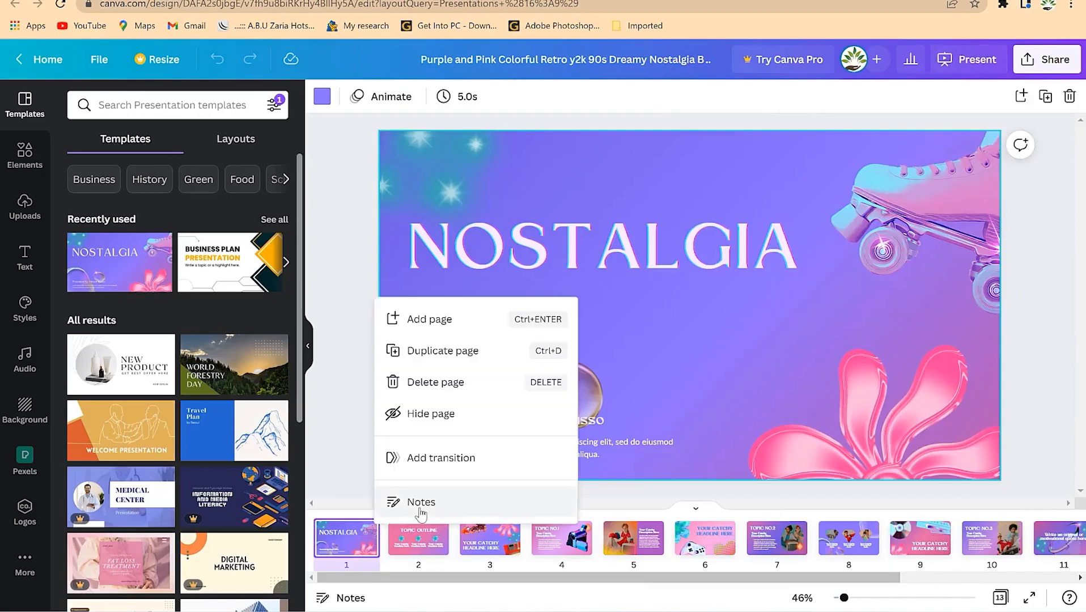
click(418, 503)
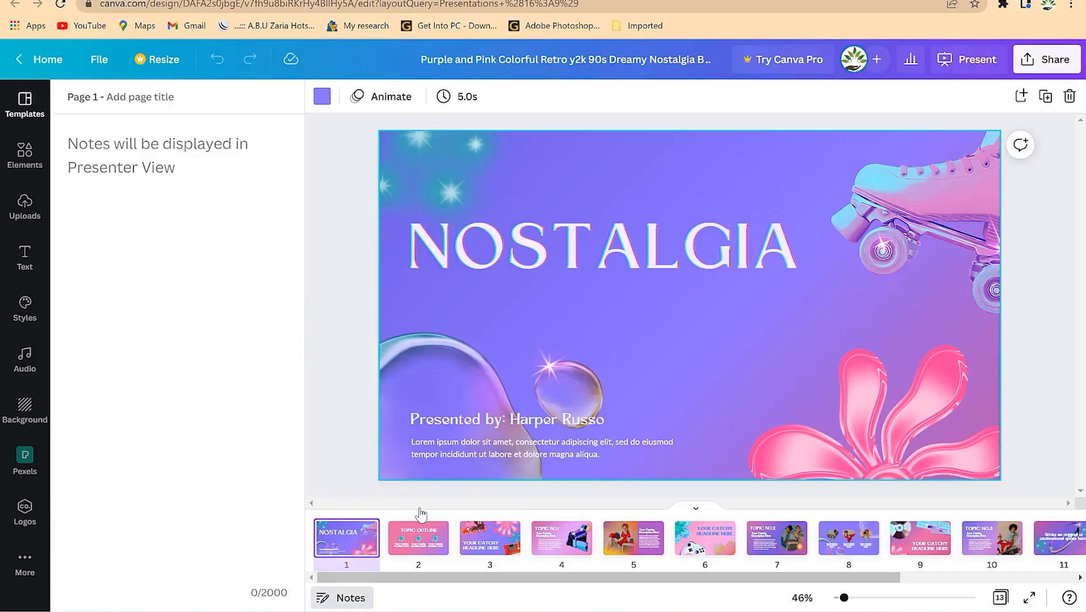
text(Introduction)
key(Return)
text(Main)
key(BackSpace)
key(BackSpace)
key(BackSpace)
key(BackSpace)
text(content)
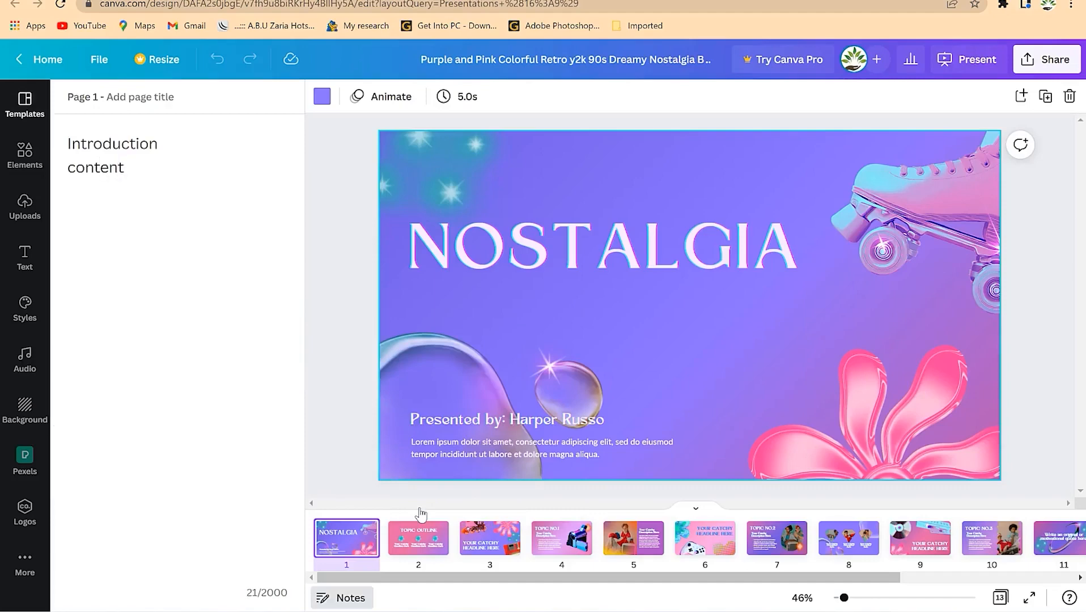
click(165, 123)
click(148, 166)
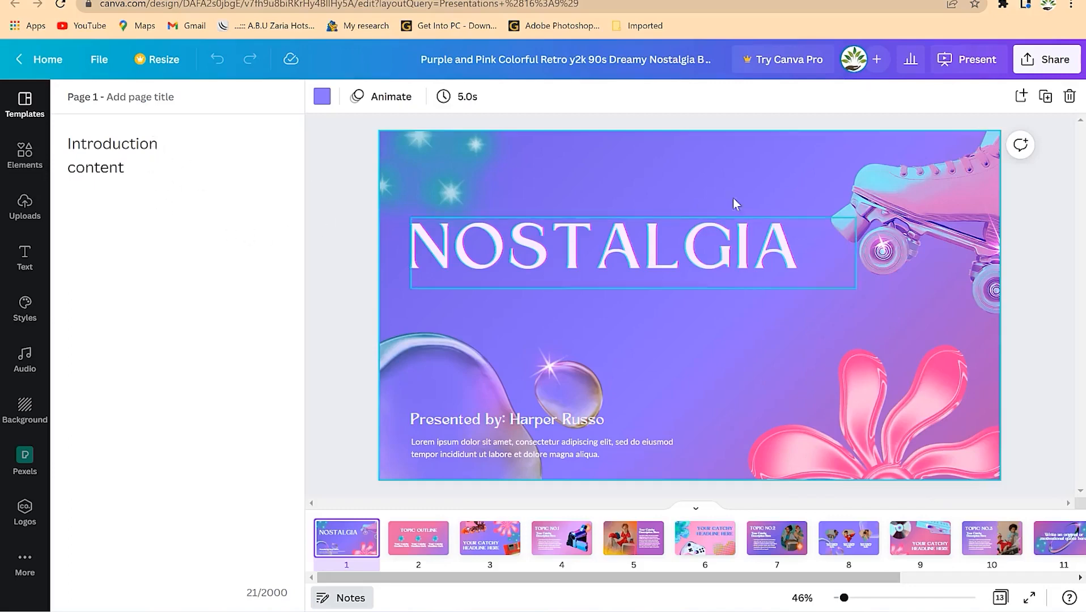
click(976, 59)
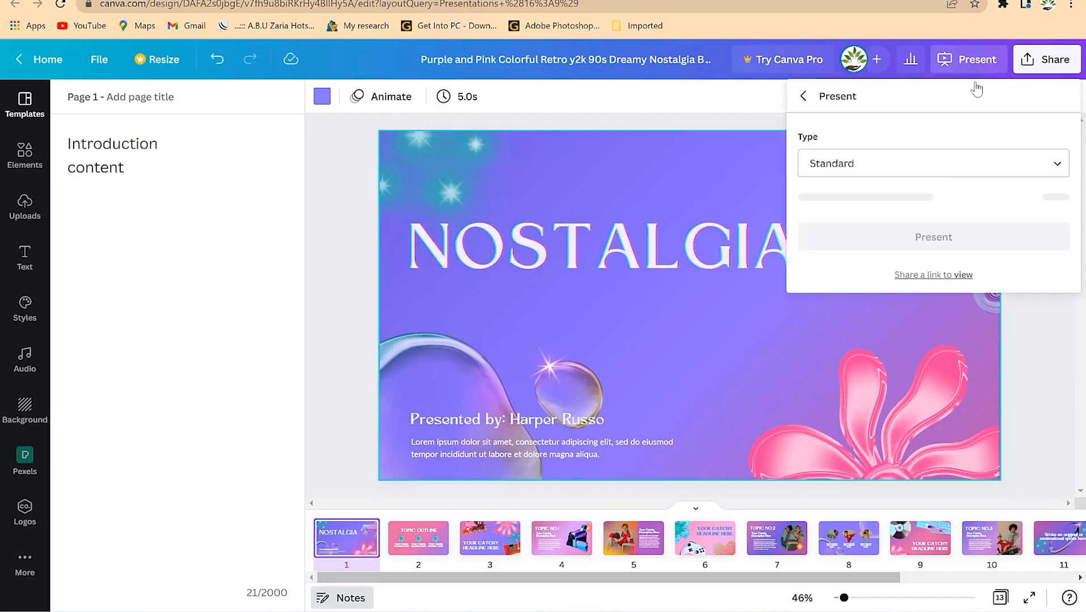
- Present in Presenter view with the audience window minimised, then exit back to the editor
click(941, 161)
click(943, 293)
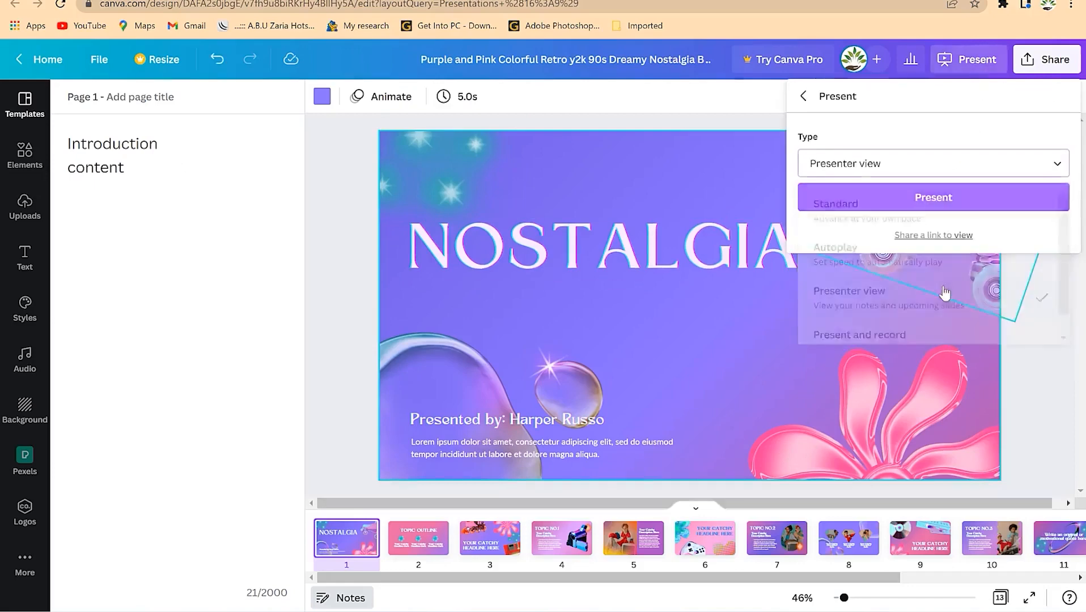
click(940, 199)
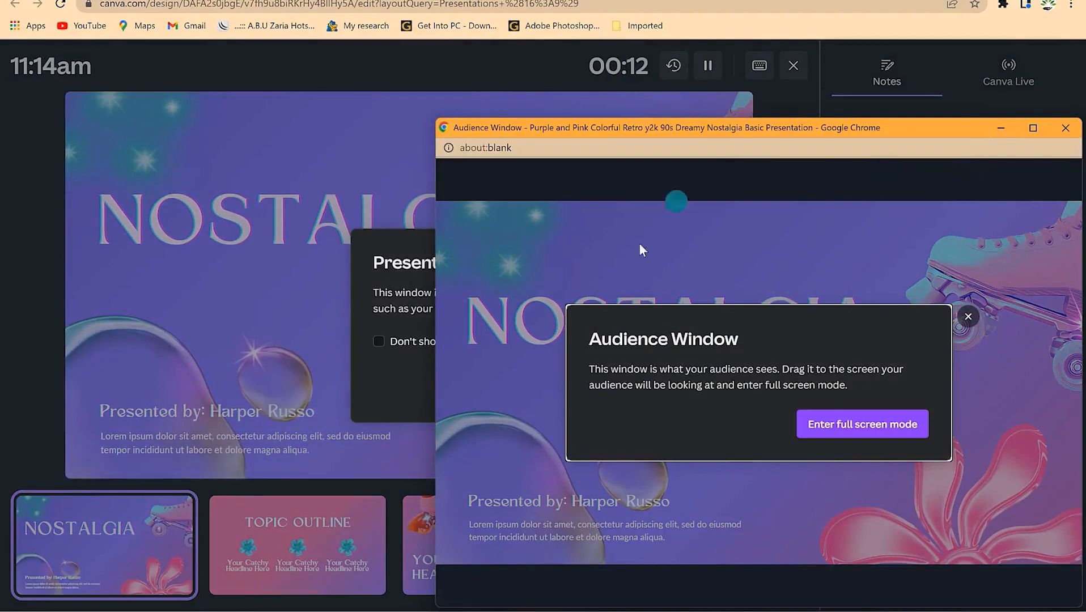
click(939, 200)
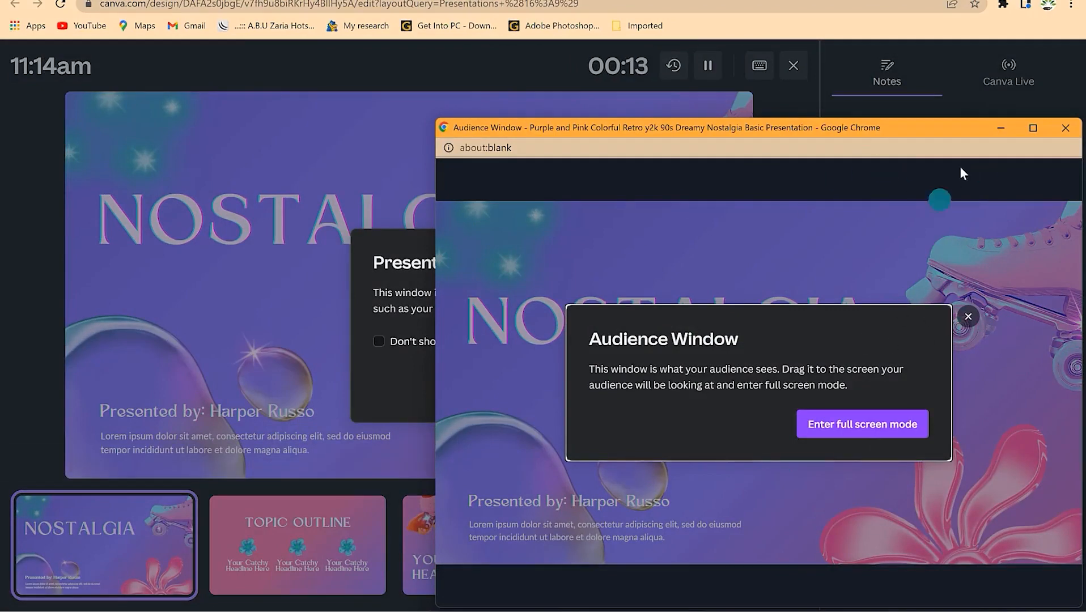
click(1000, 128)
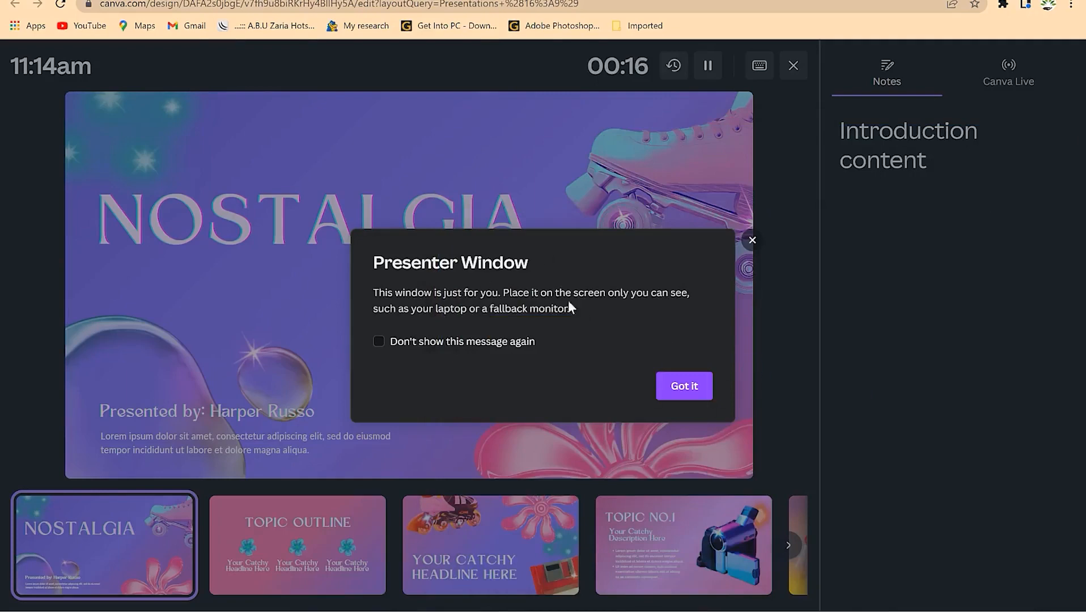
click(680, 388)
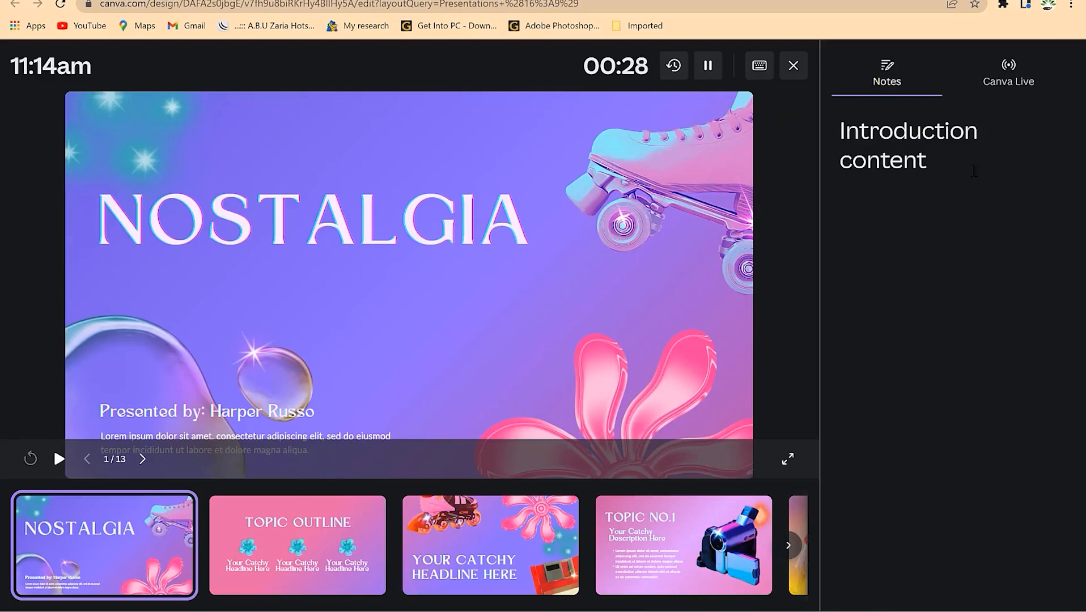
click(950, 136)
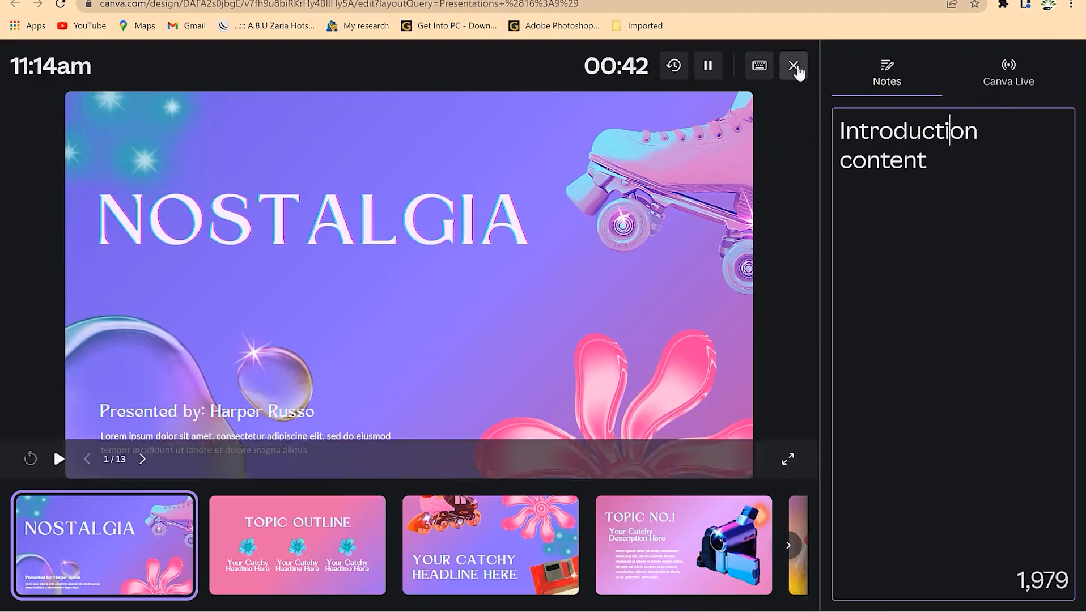
click(793, 66)
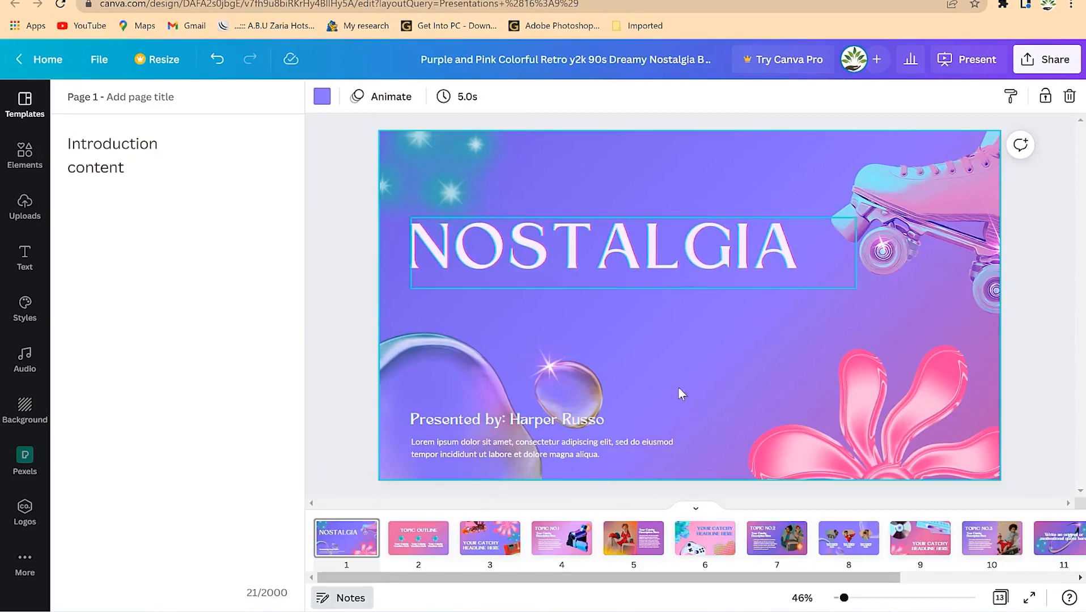
- Go to page 3, 'YOUR CATCHY HEADLINE HERE', and show its page animation choices
click(490, 537)
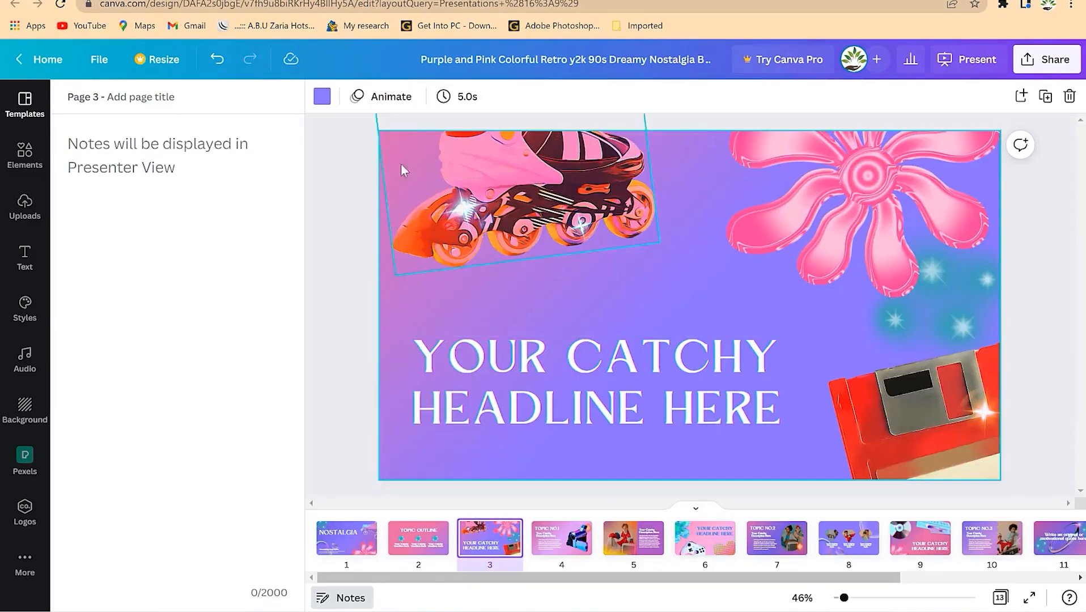
click(322, 96)
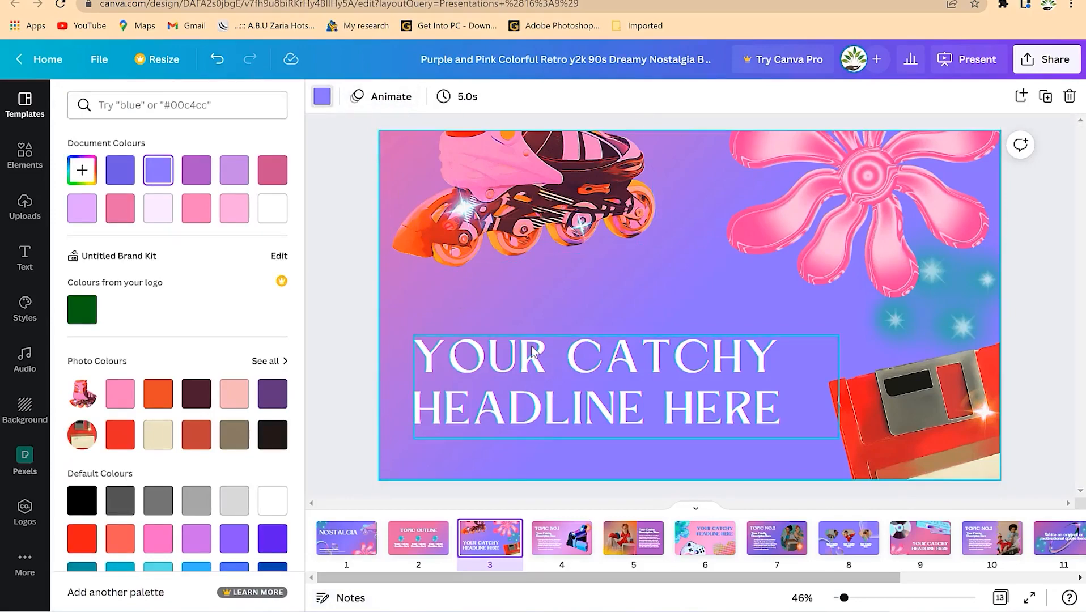
click(398, 97)
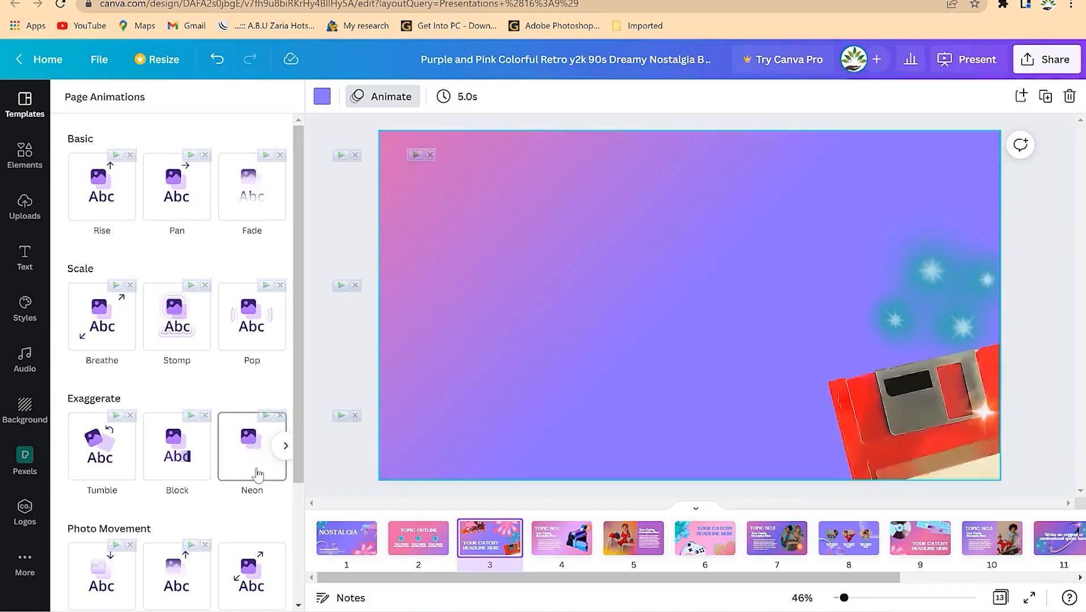
- Change page 3's timing from 5.0s to 4.5s
scroll(107, 586, down, 2)
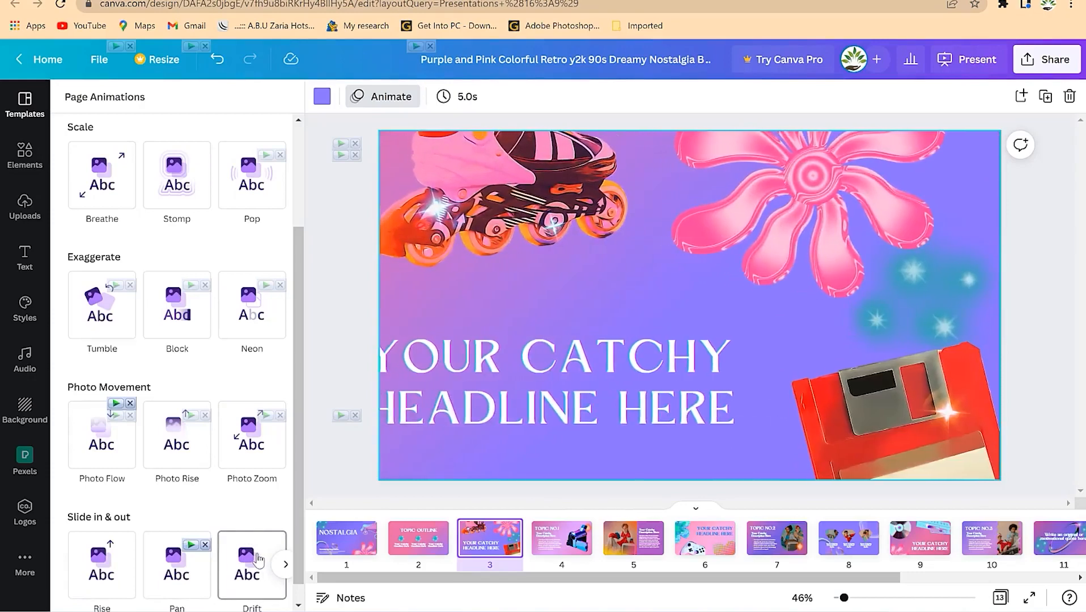
scroll(267, 481, down, 1)
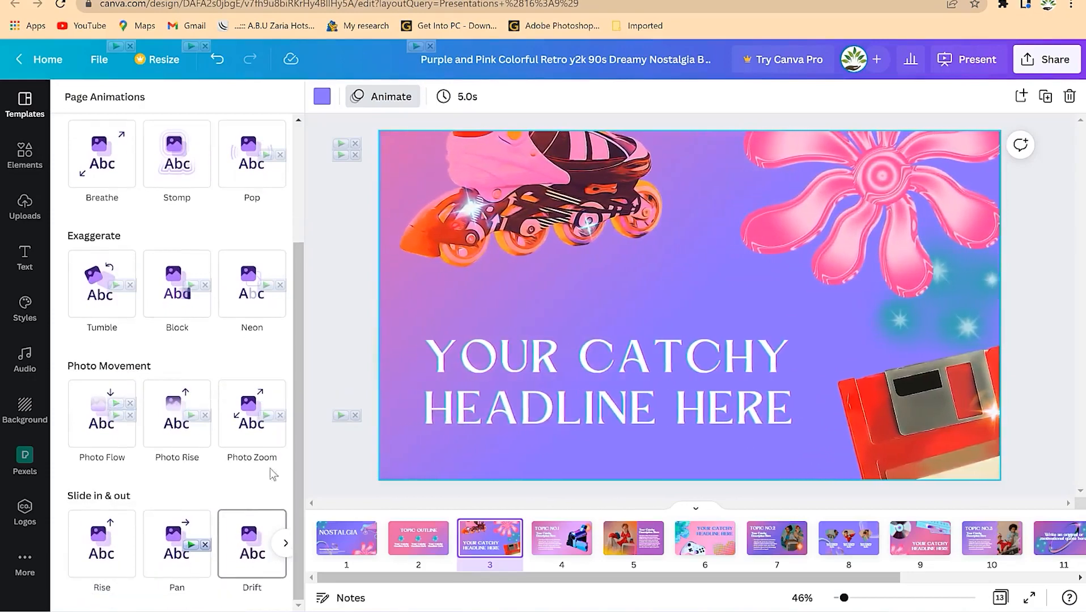
scroll(217, 246, up, 3)
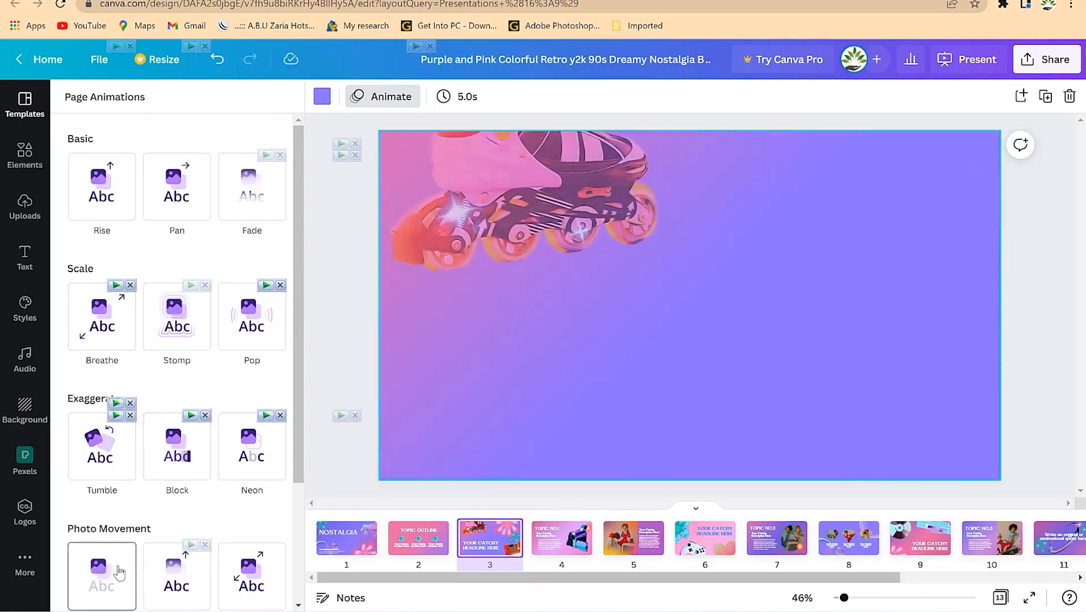
click(453, 97)
mouse_move(476, 159)
mouse_down()
mouse_move(565, 157)
mouse_move(478, 159)
mouse_up()
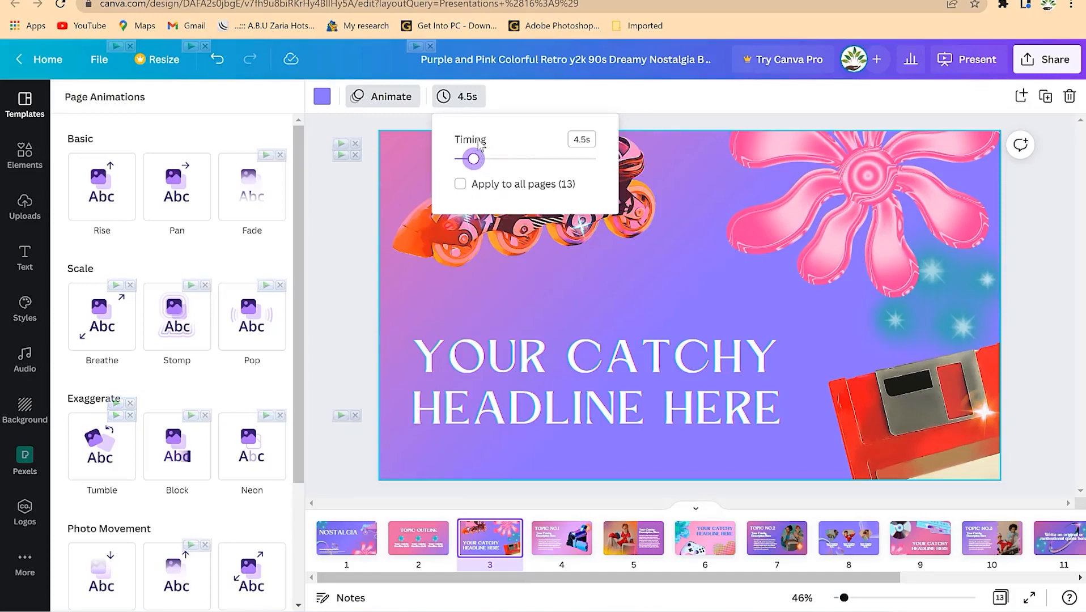
mouse_move(482, 164)
mouse_down()
mouse_move(510, 162)
mouse_move(476, 162)
mouse_up()
click(619, 105)
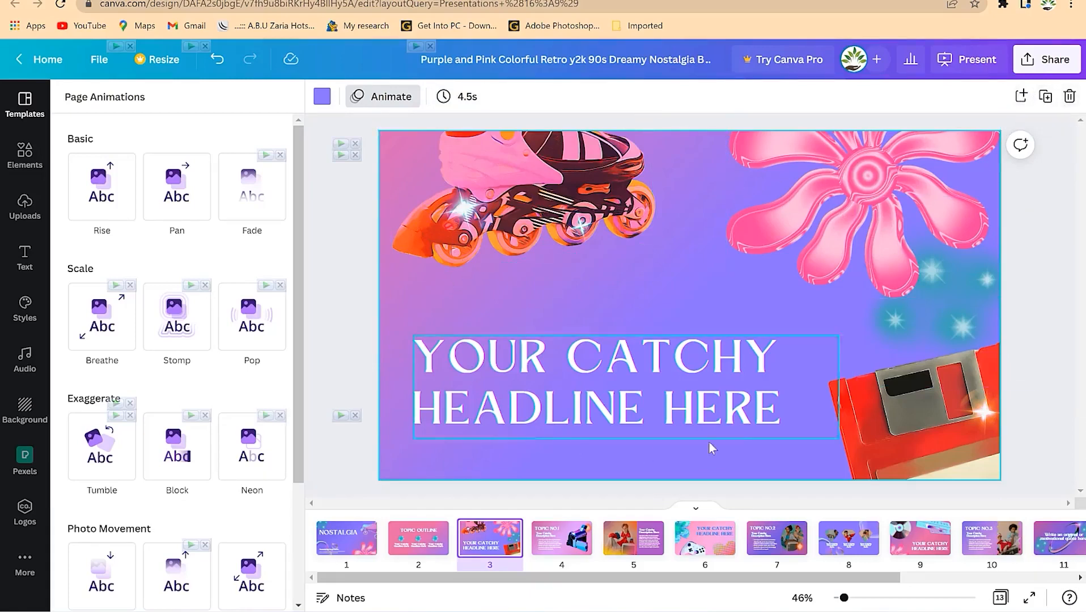
click(1050, 62)
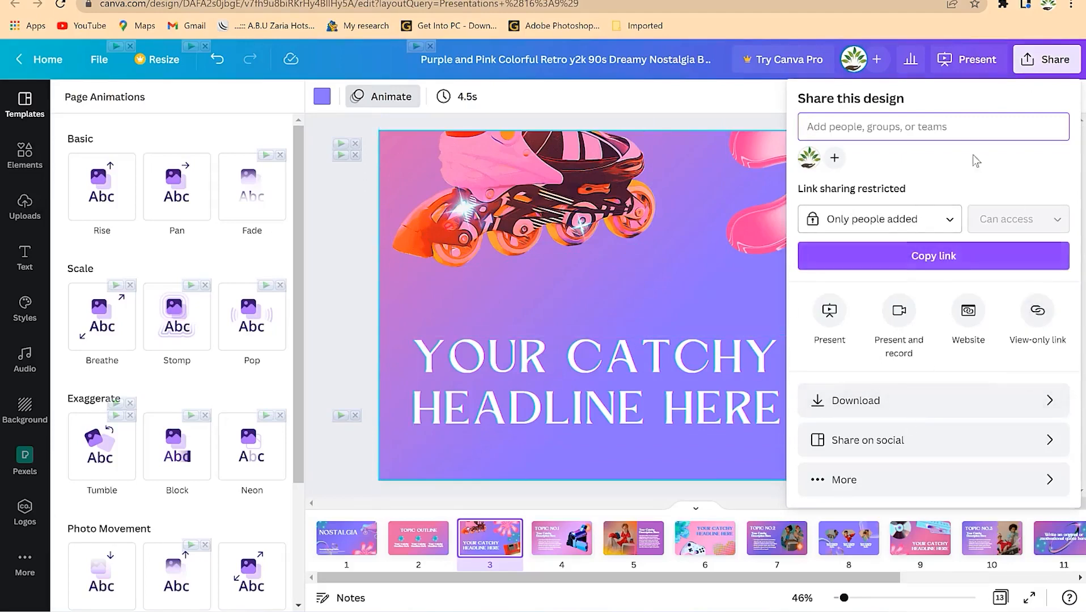
click(936, 413)
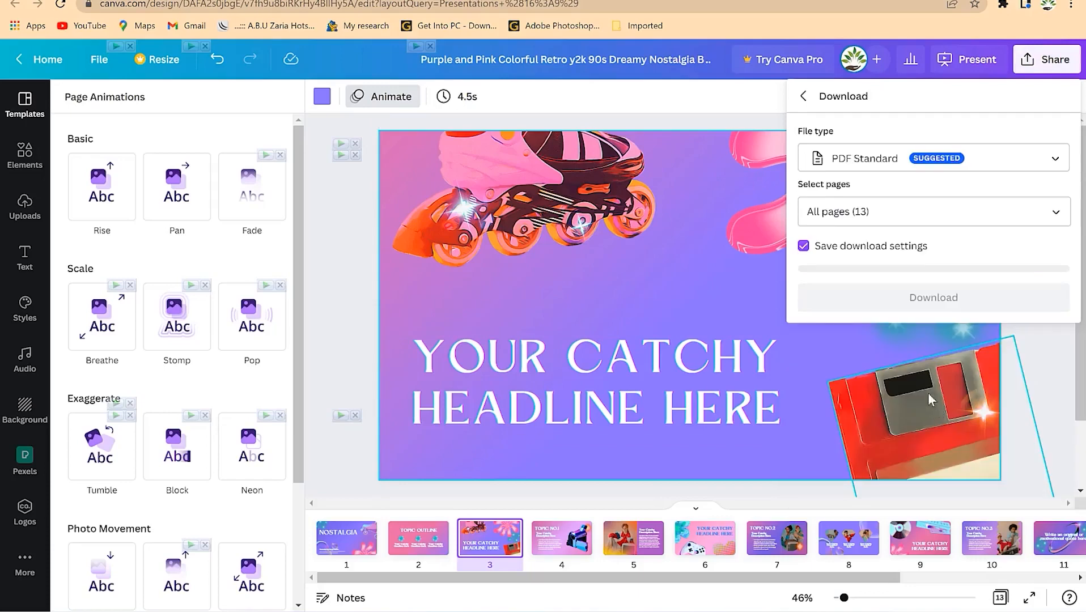
click(989, 162)
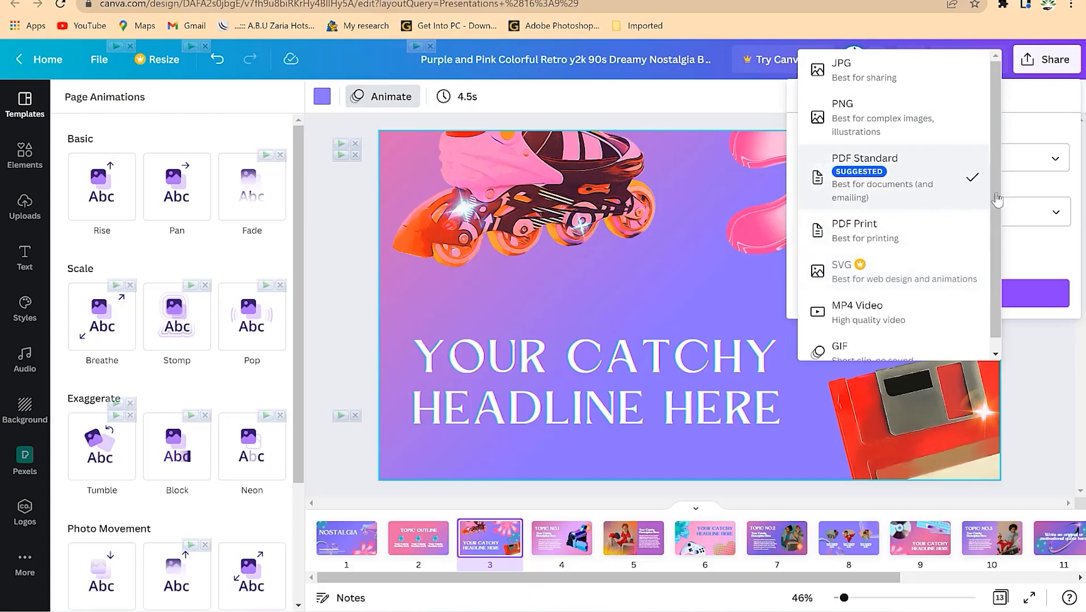
scroll(982, 205, down, 1)
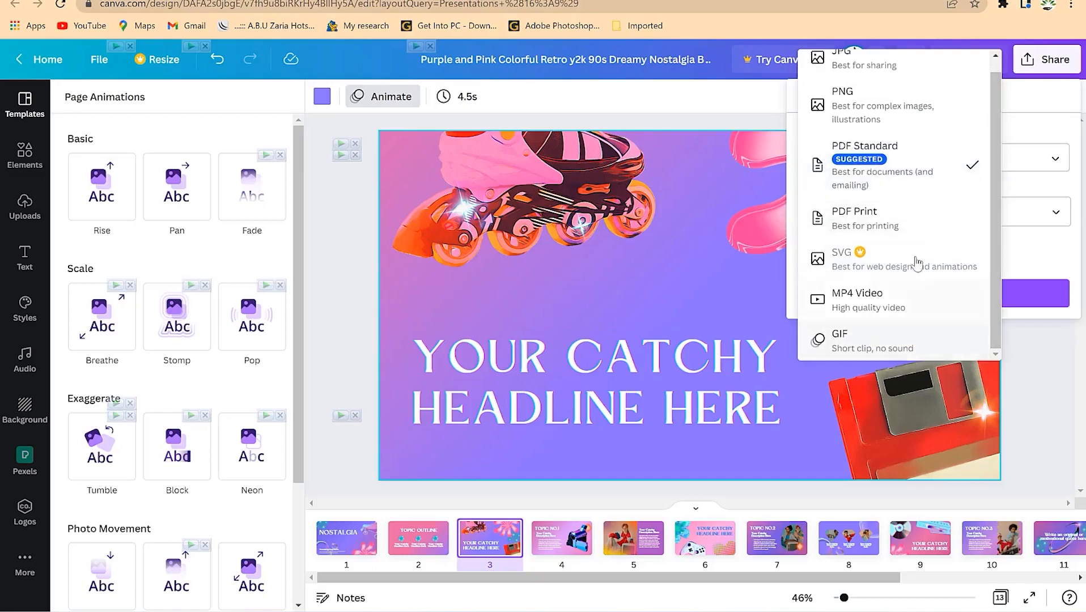
click(1052, 116)
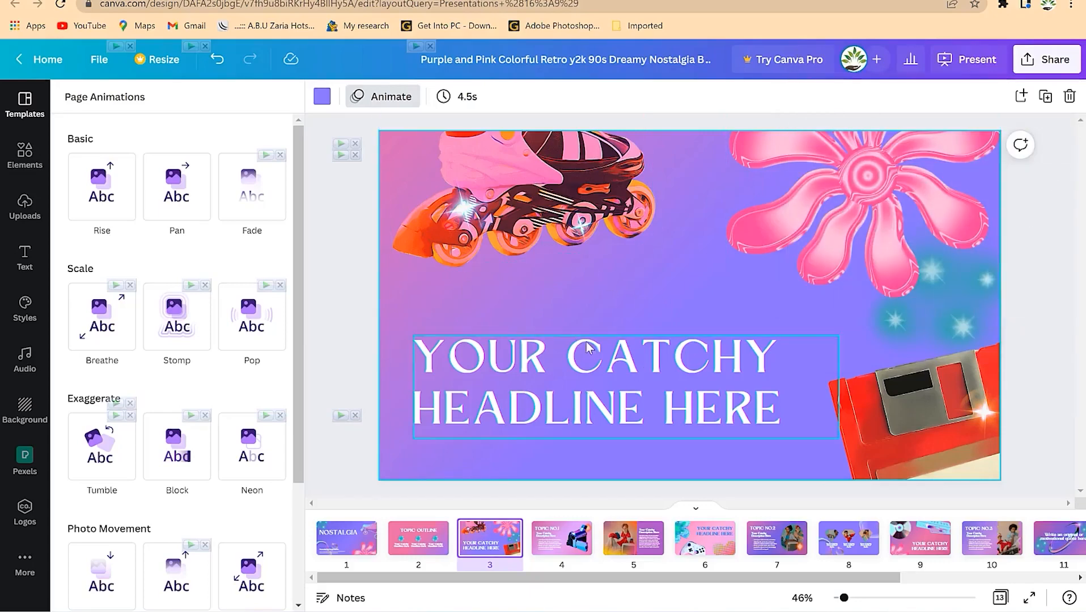
- Place a circle frame from Elements onto the NOSTALGIA title slide, right of centre
click(605, 444)
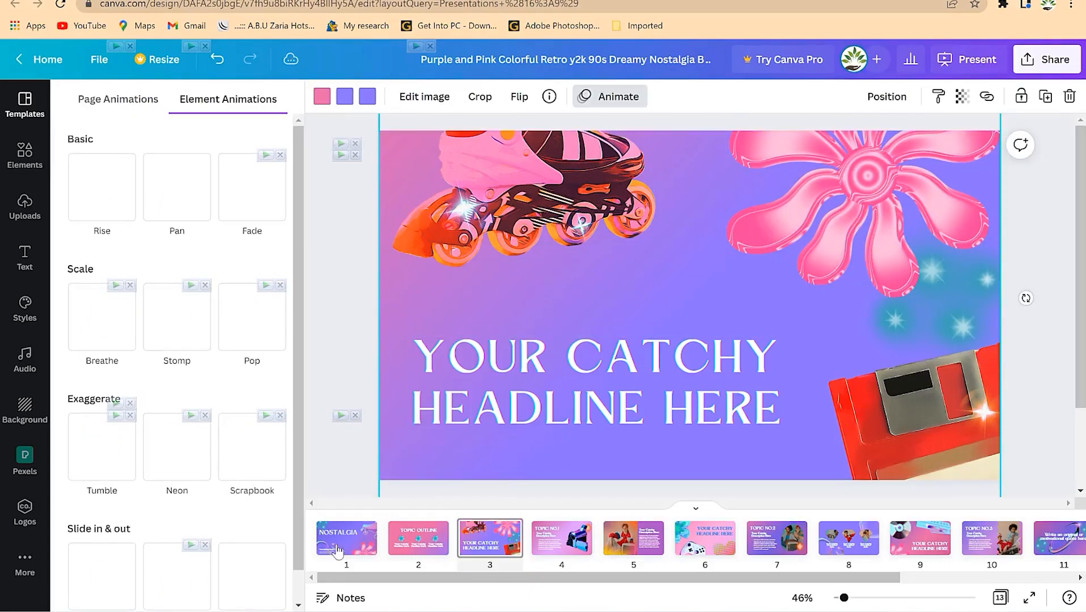
click(348, 543)
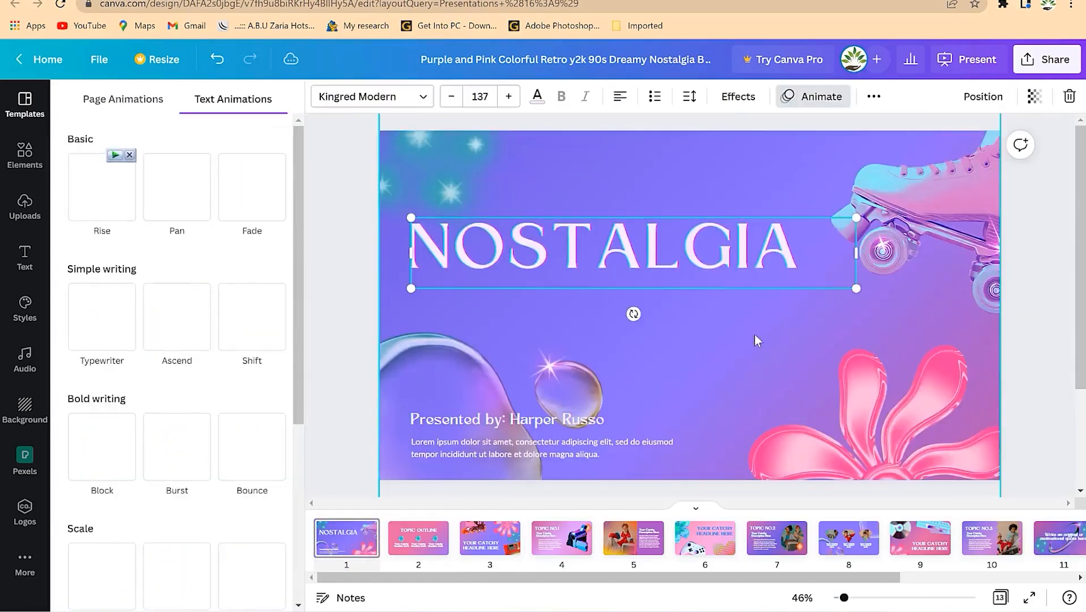
click(731, 345)
click(17, 170)
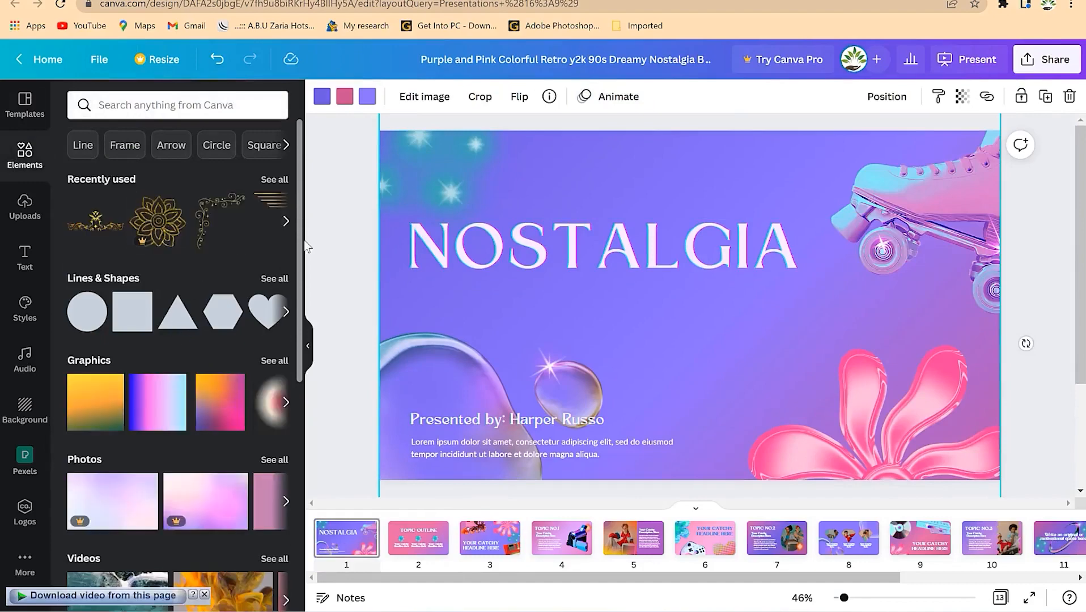
scroll(277, 422, down, 5)
scroll(277, 422, down, 3)
drag(95, 561, 694, 301)
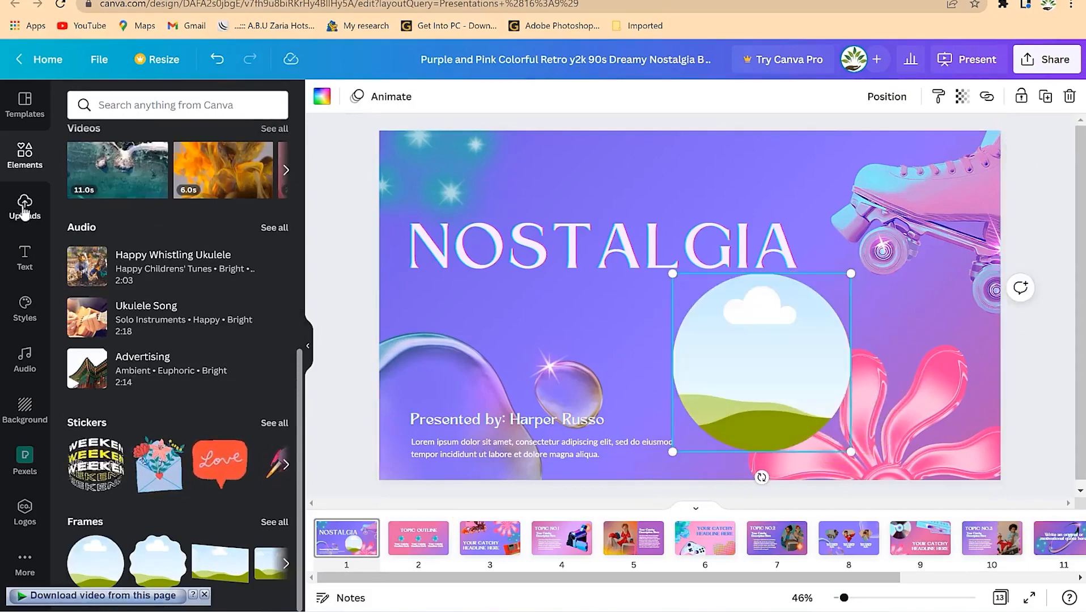
- Fill the circle frame with the uploaded photo of the man in a suit and crop it
click(13, 216)
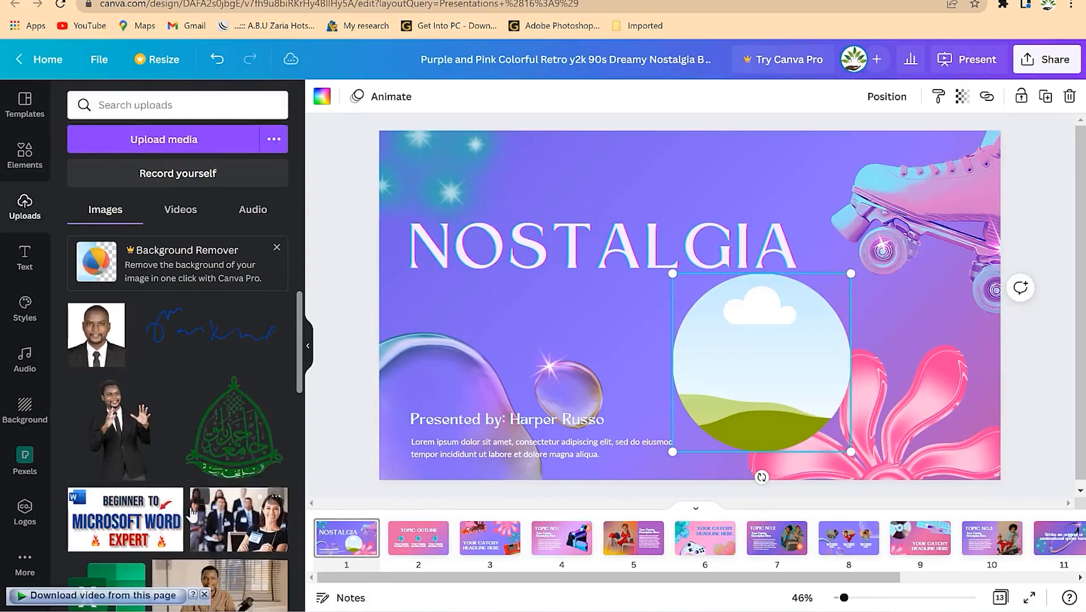
drag(142, 416, 726, 359)
double_click(746, 352)
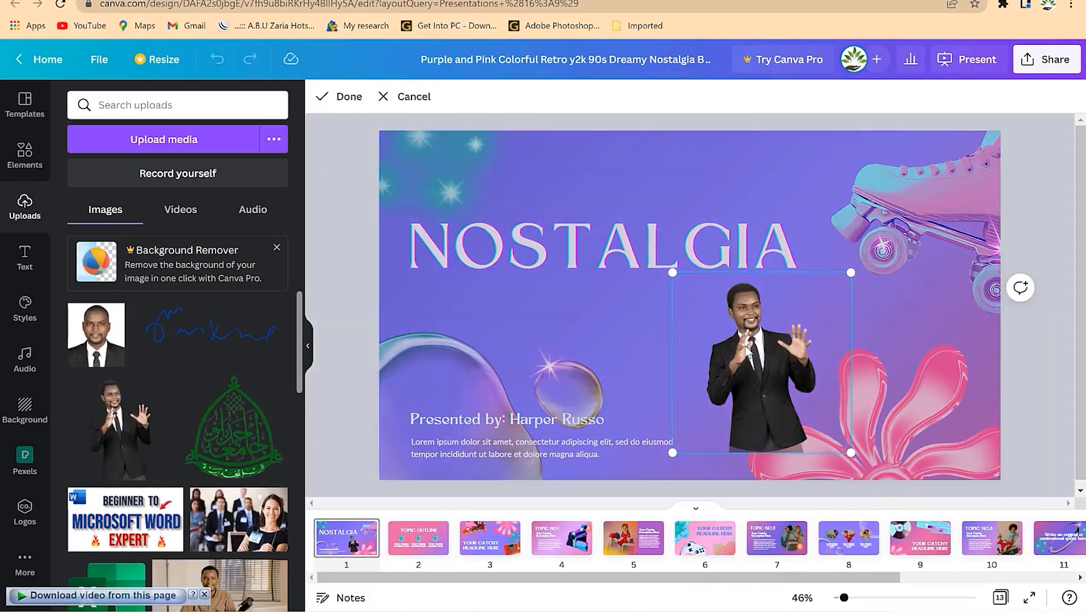
double_click(746, 347)
double_click(762, 341)
drag(673, 272, 600, 199)
drag(770, 365, 819, 434)
click(941, 267)
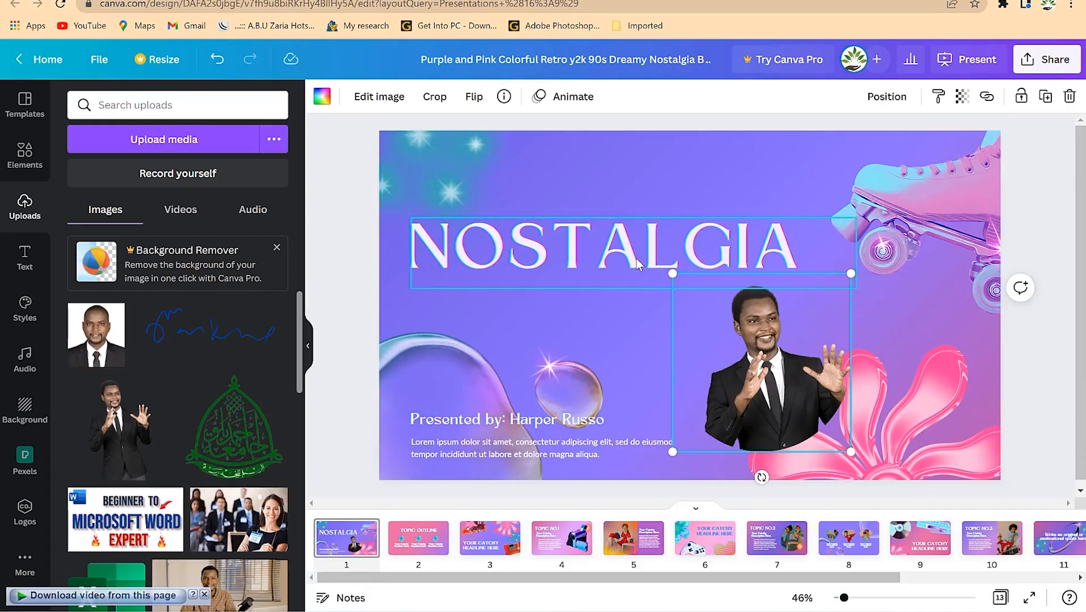
click(25, 259)
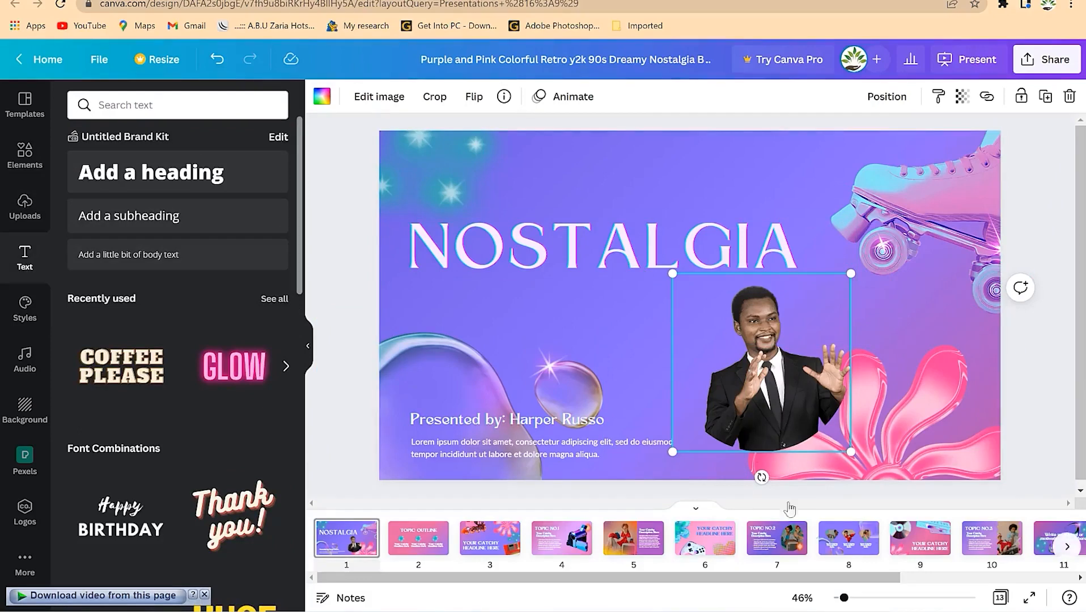
- On page 8, select the three diamond photos together with their description captions
click(844, 543)
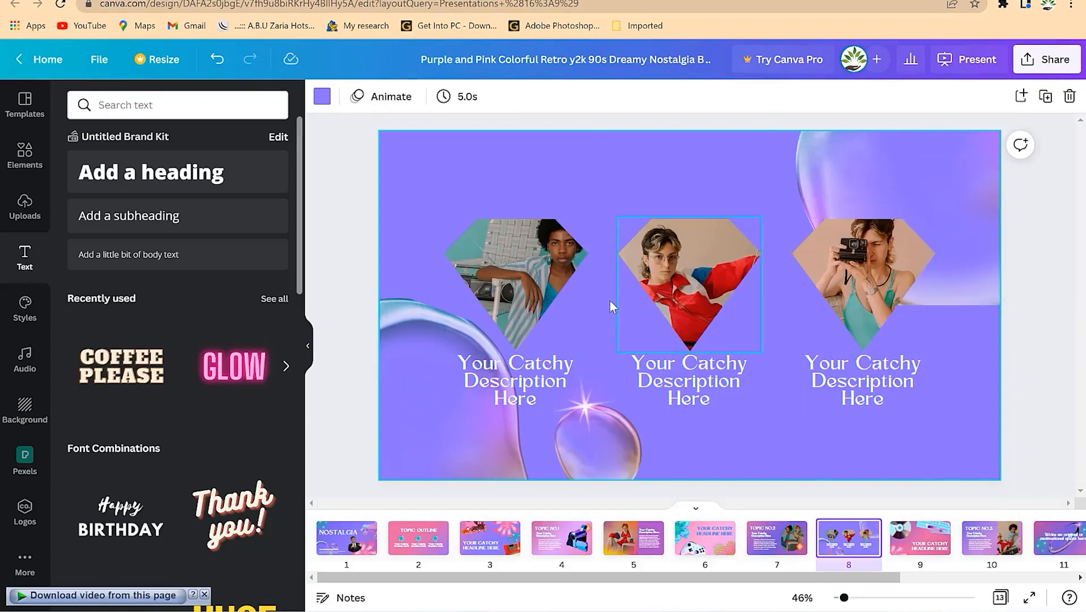
click(480, 285)
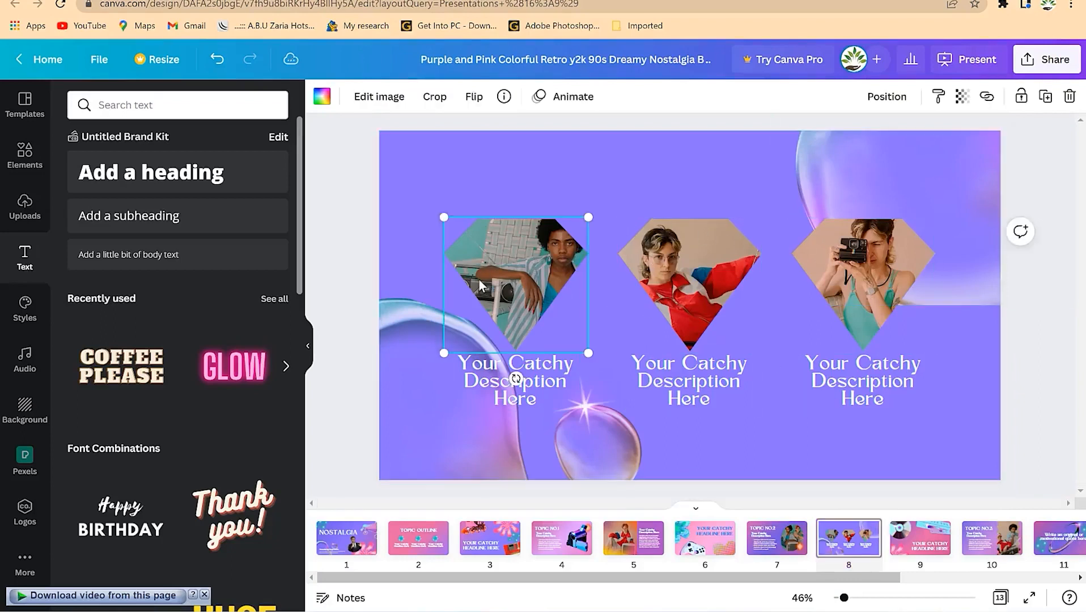
shift+click(501, 395)
shift+click(646, 385)
shift+click(885, 346)
shift+click(871, 394)
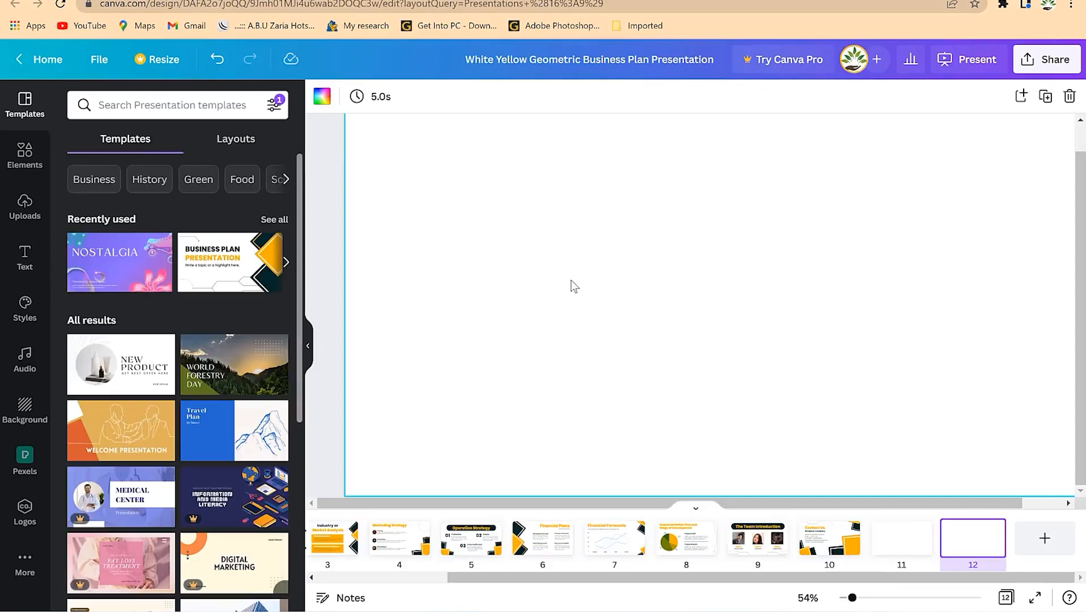
- Paste the copied diamond photo layout onto blank page 11
click(888, 544)
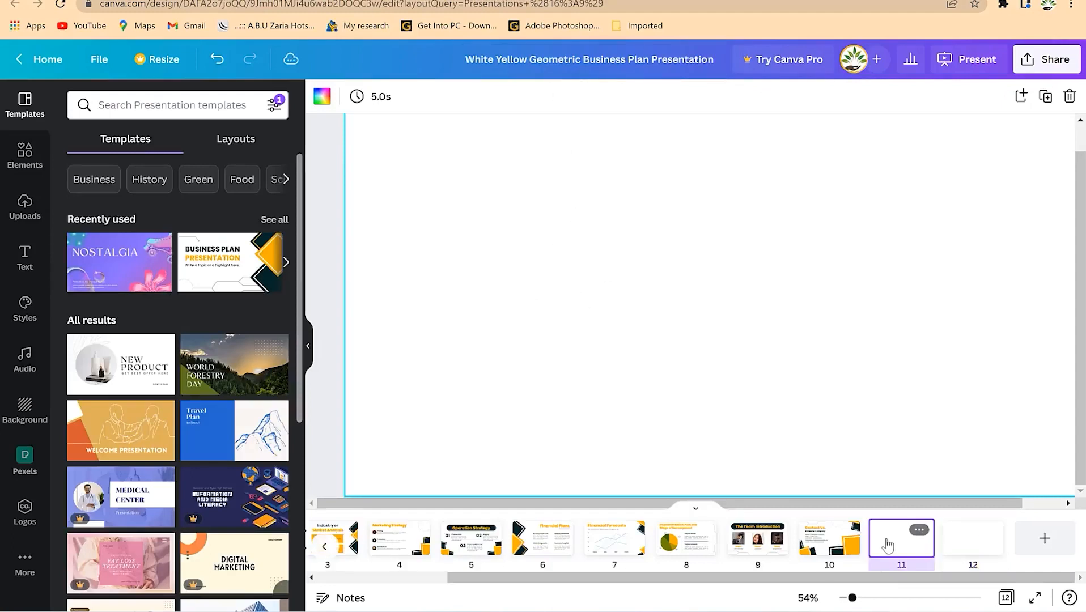
click(577, 291)
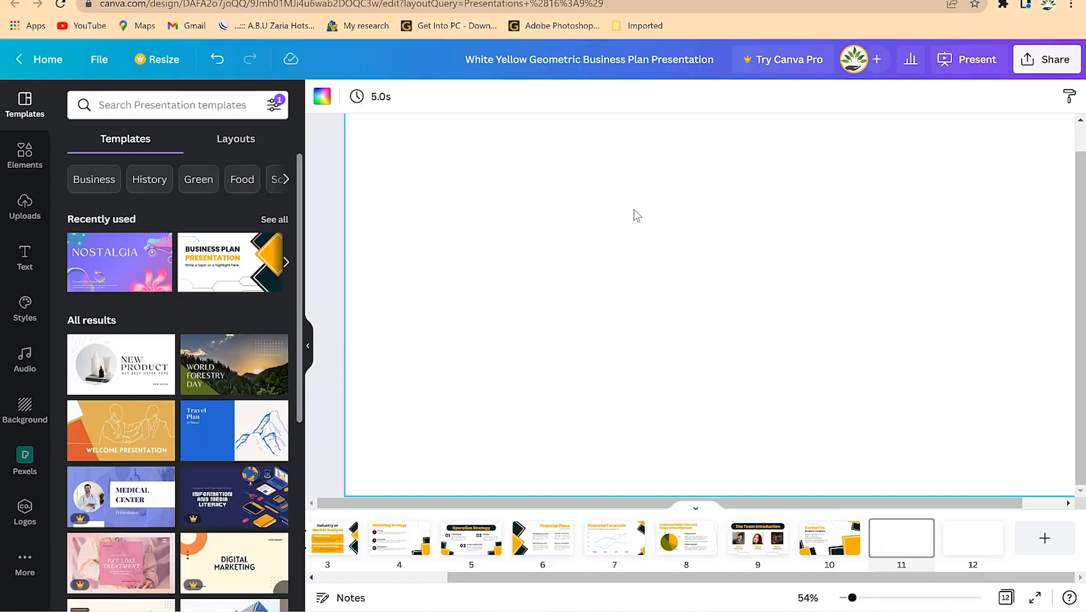
right_click(622, 163)
click(674, 221)
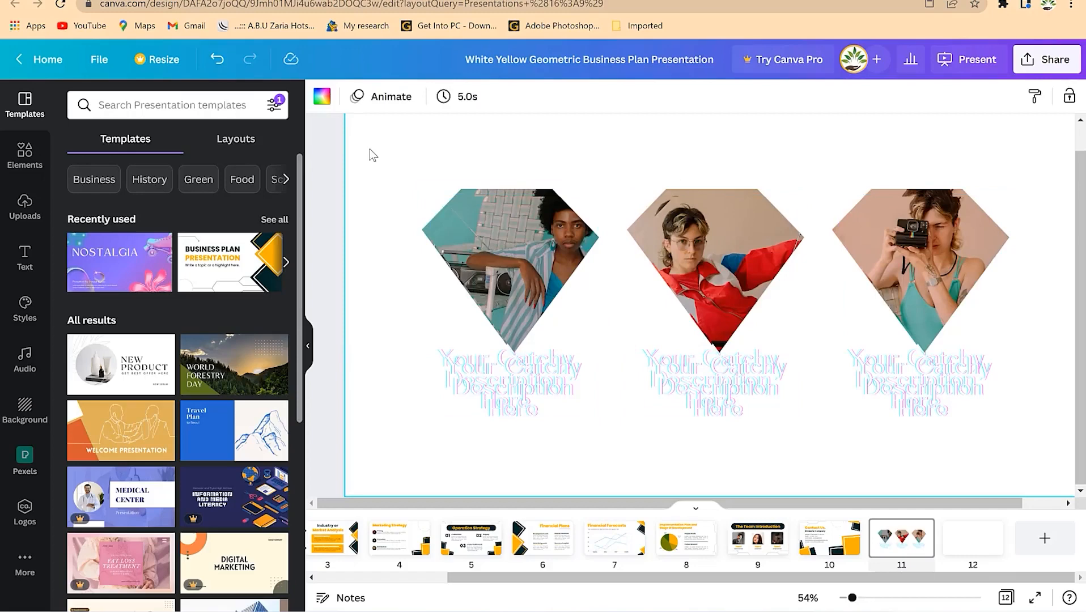
- Make the page background brown, then undo both the background and the paste
click(322, 97)
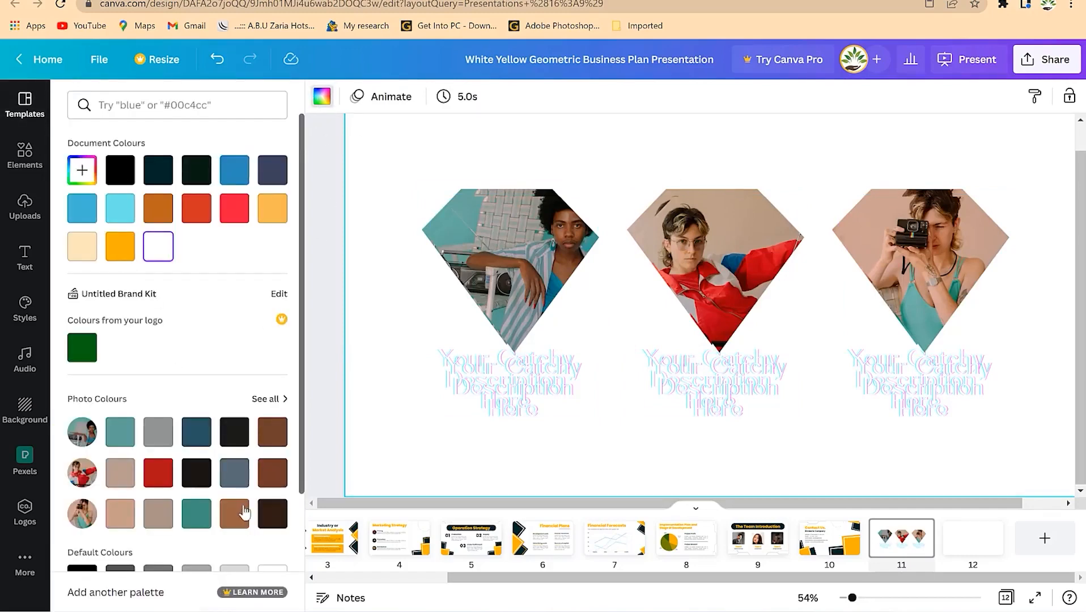
click(273, 473)
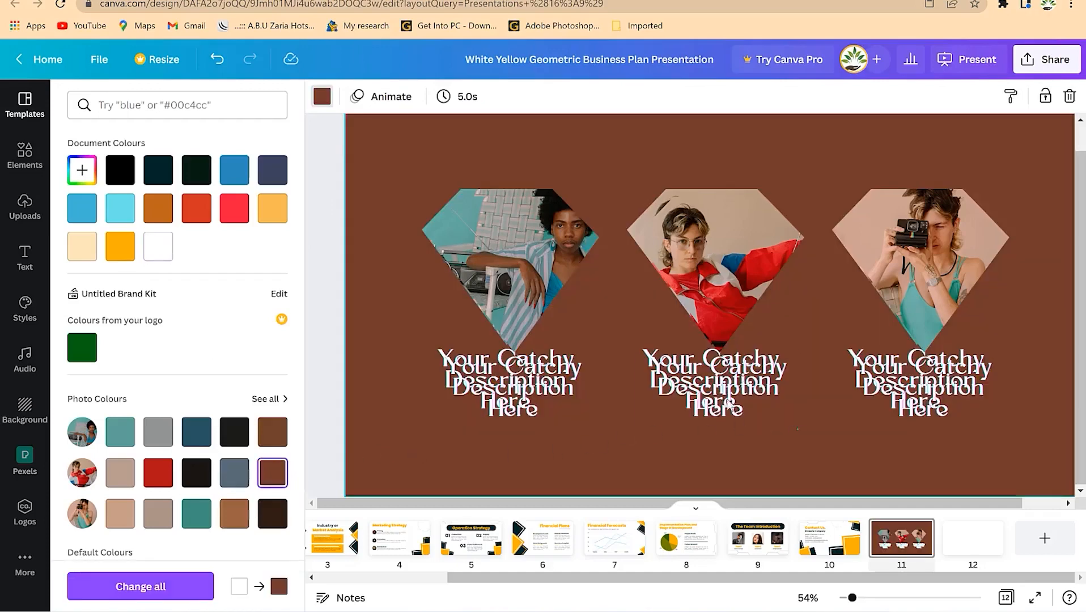
click(731, 405)
key(ctrl+z)
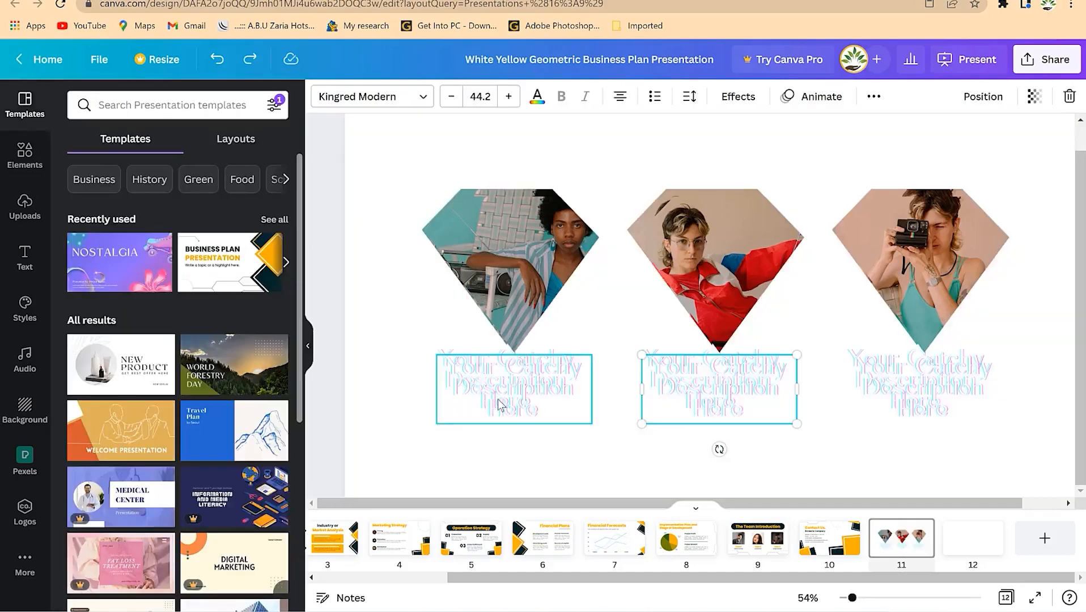
key(ctrl+z)
- Paste the diamond layout back and set the page background to dark brown #301e14
right_click(574, 256)
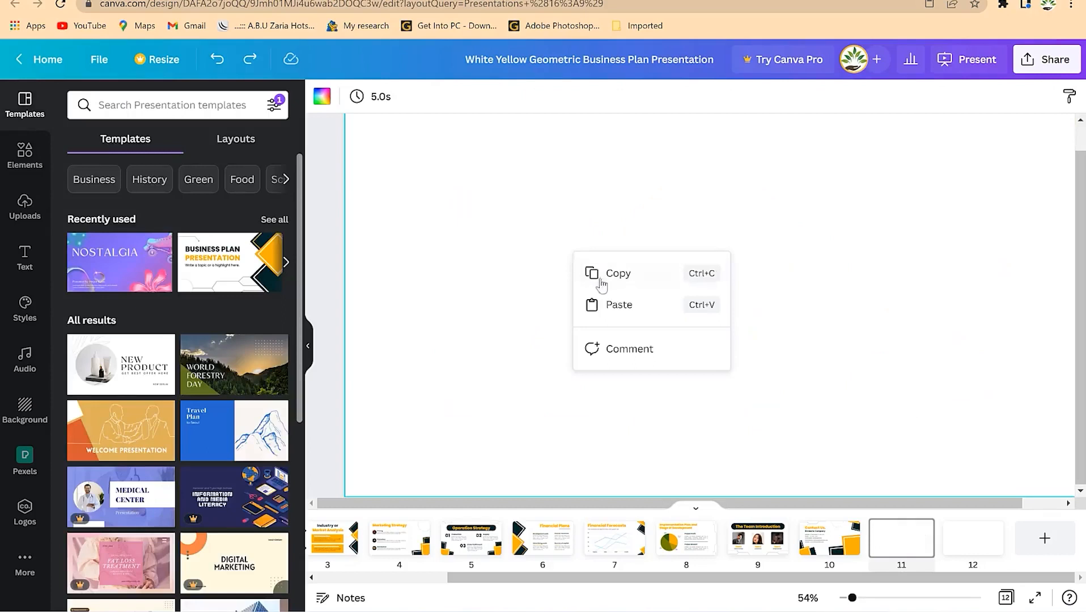
click(623, 306)
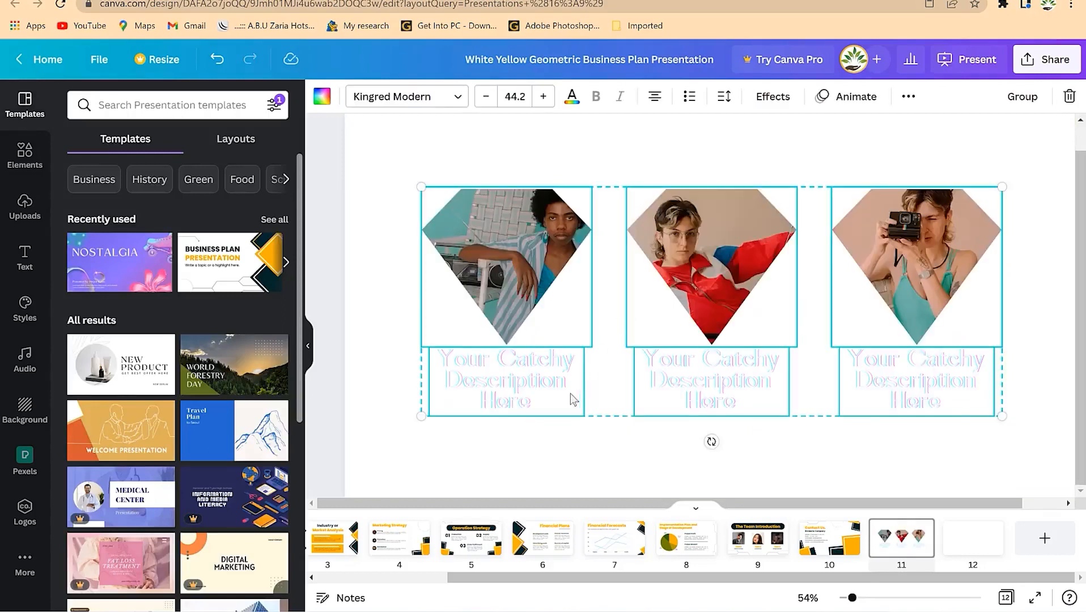
click(364, 127)
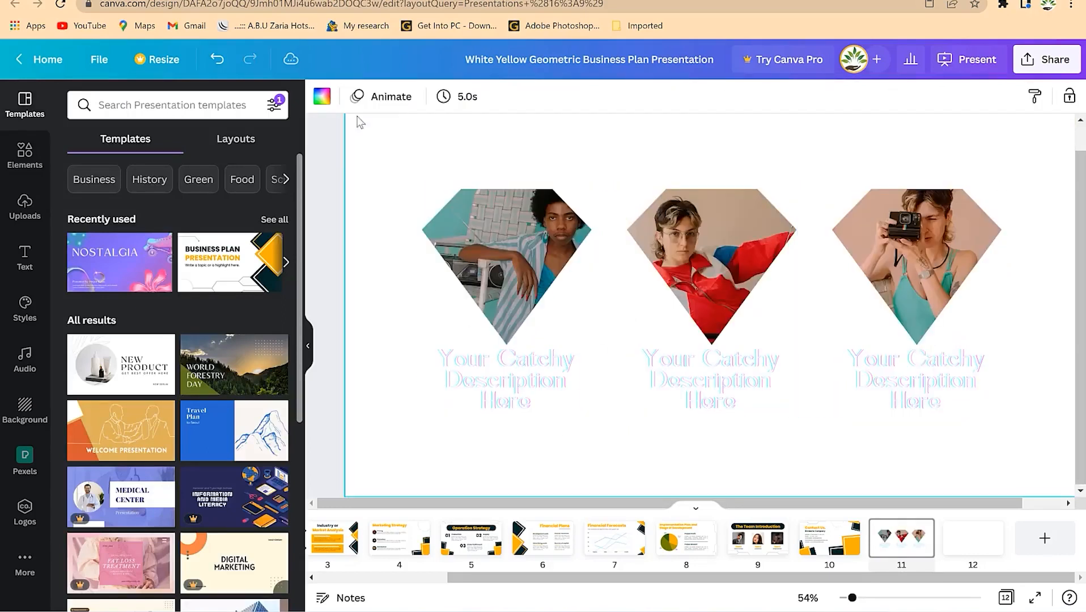
click(321, 99)
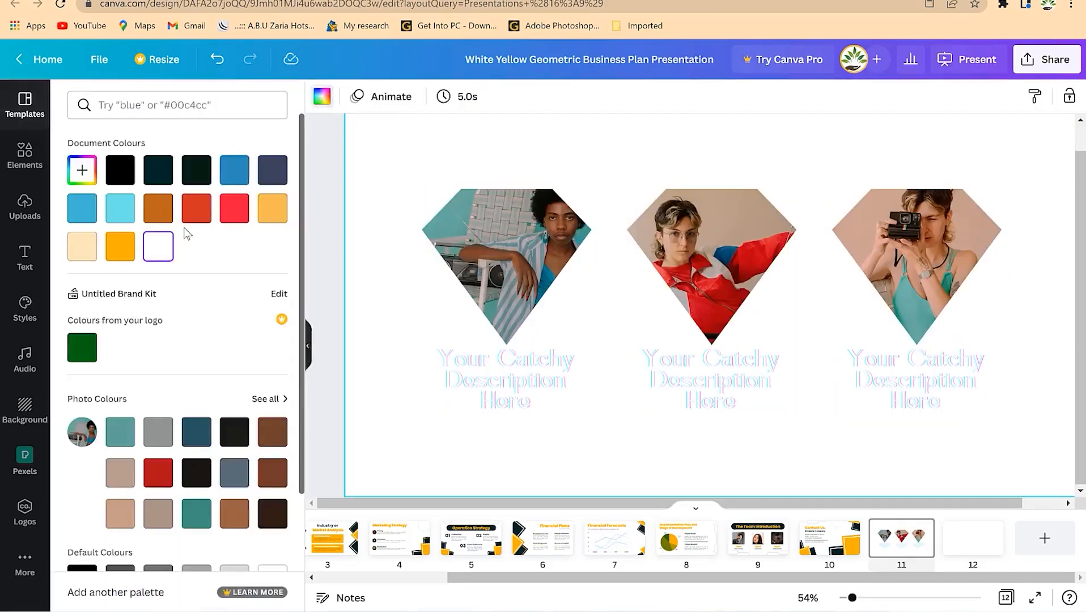
click(262, 513)
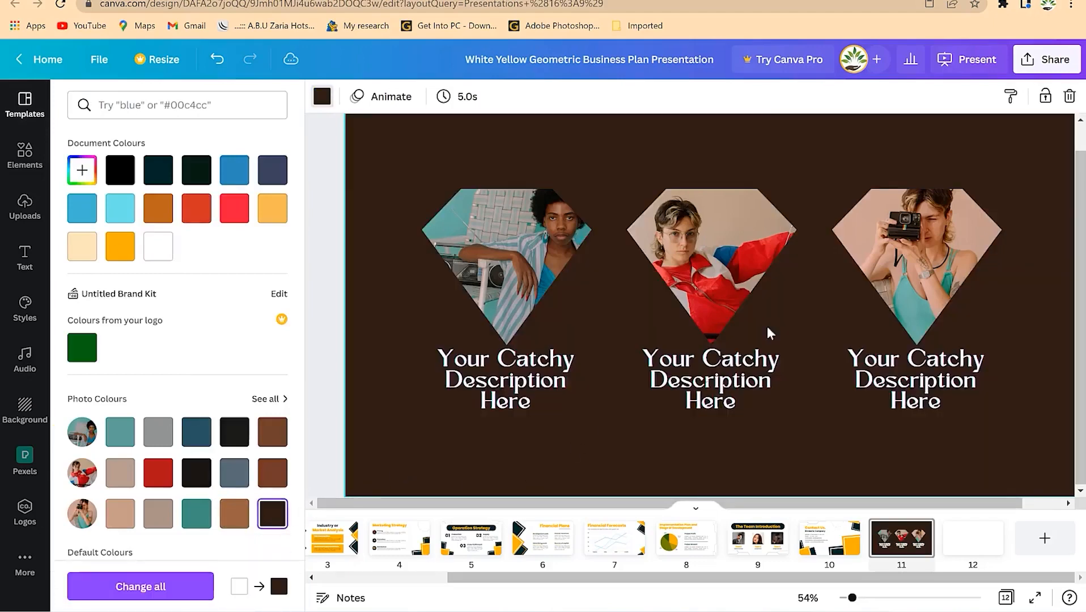
click(505, 247)
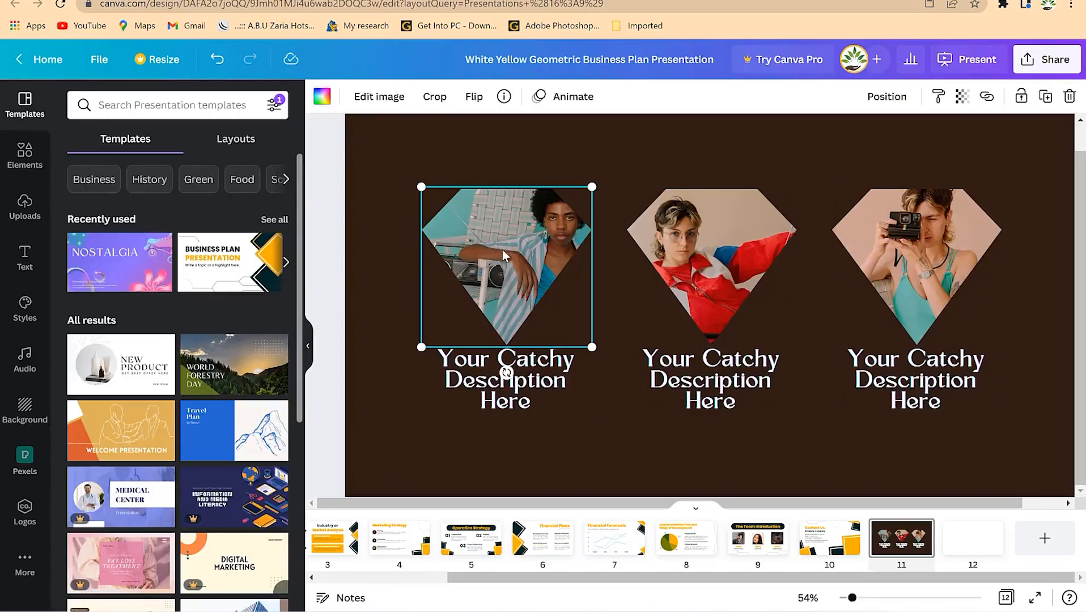
- Put the uploaded man's portrait in the left diamond and shift the photo down to frame his face
click(25, 205)
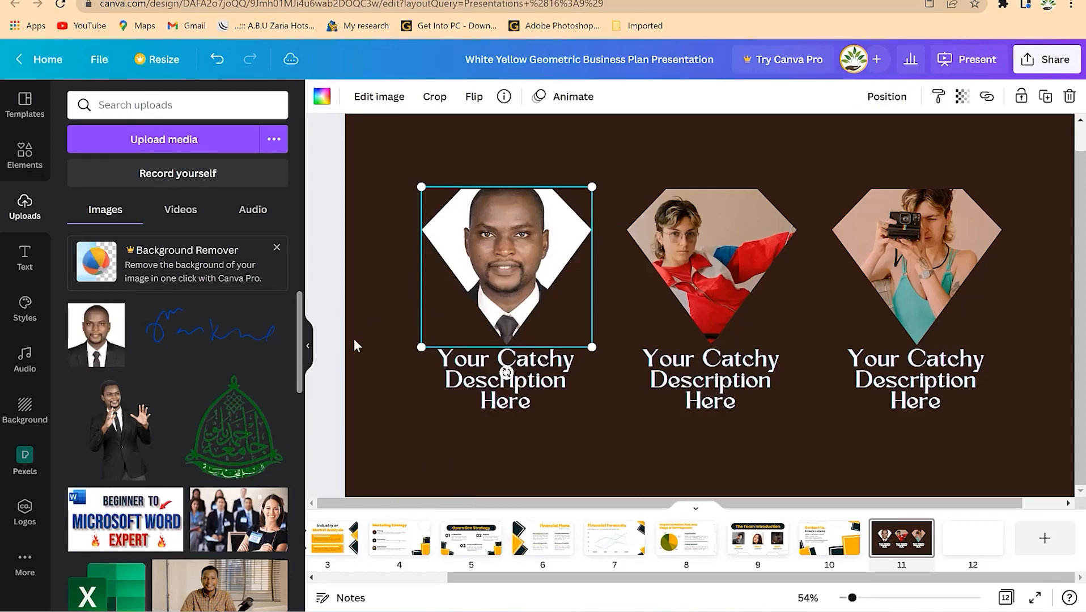
double_click(518, 255)
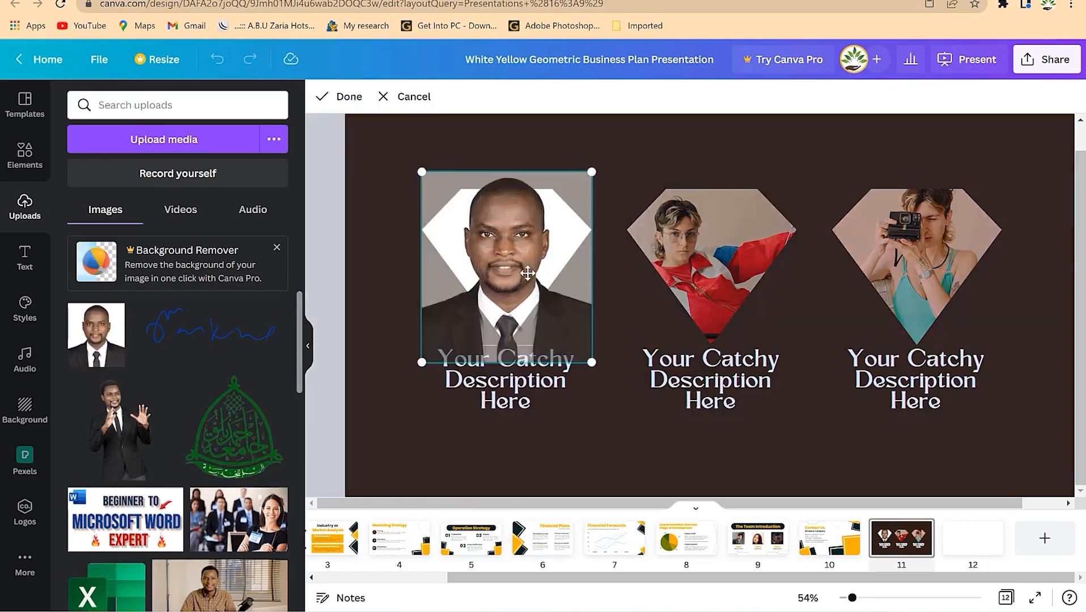
drag(529, 268, 531, 281)
click(639, 377)
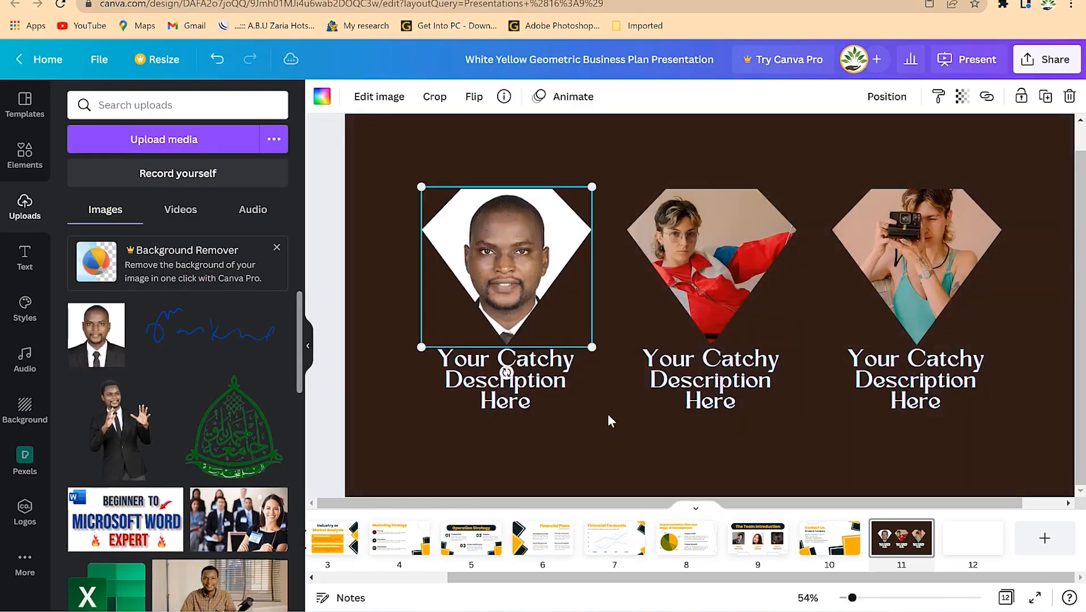
click(574, 449)
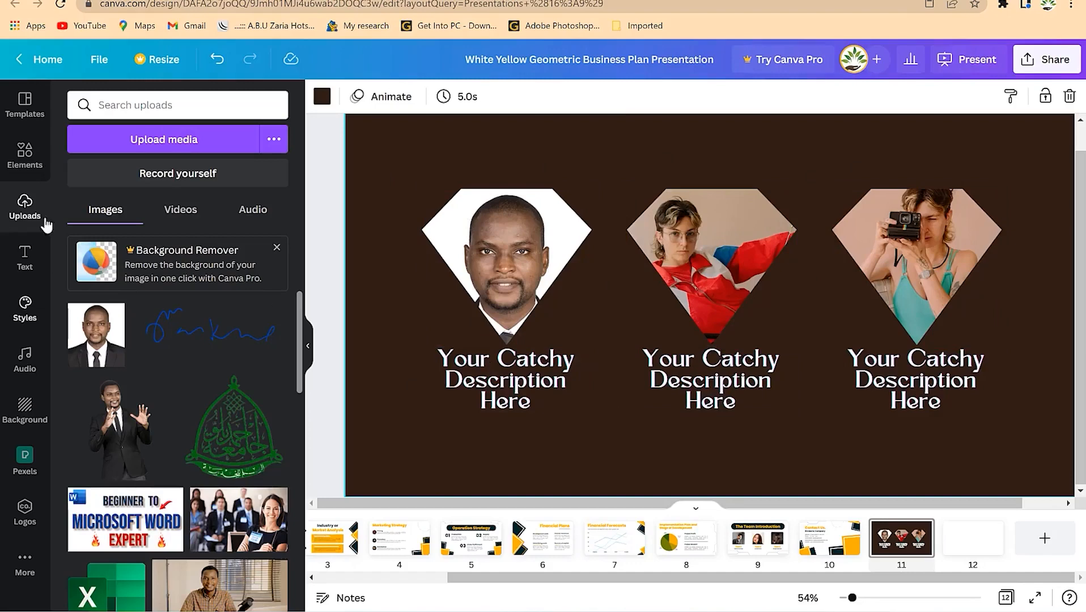
- Browse the Elements library and show all available frame shapes
click(24, 153)
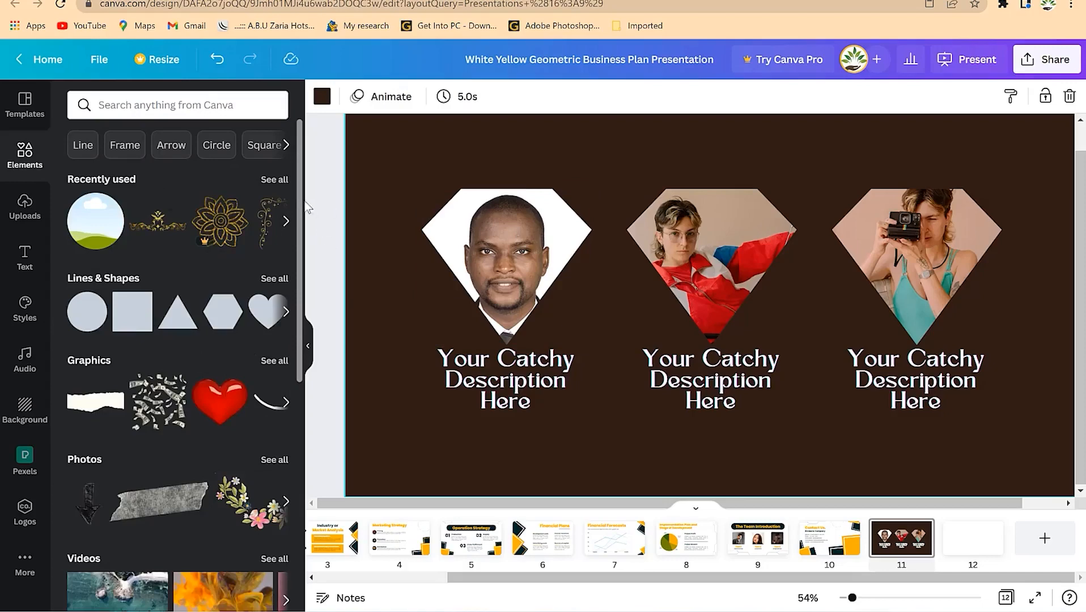
scroll(299, 221, down, 8)
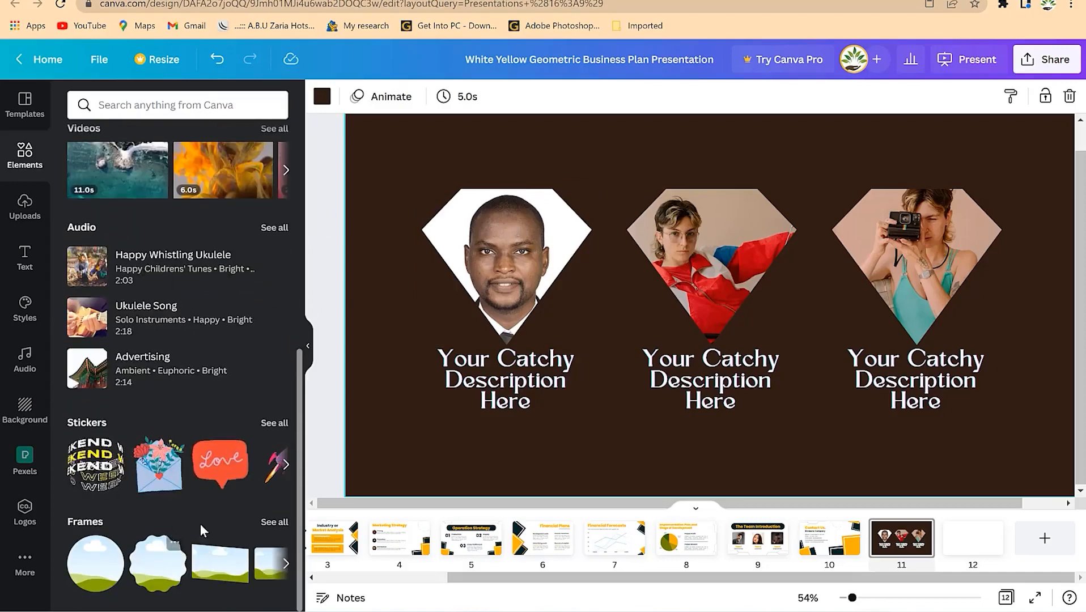
click(283, 522)
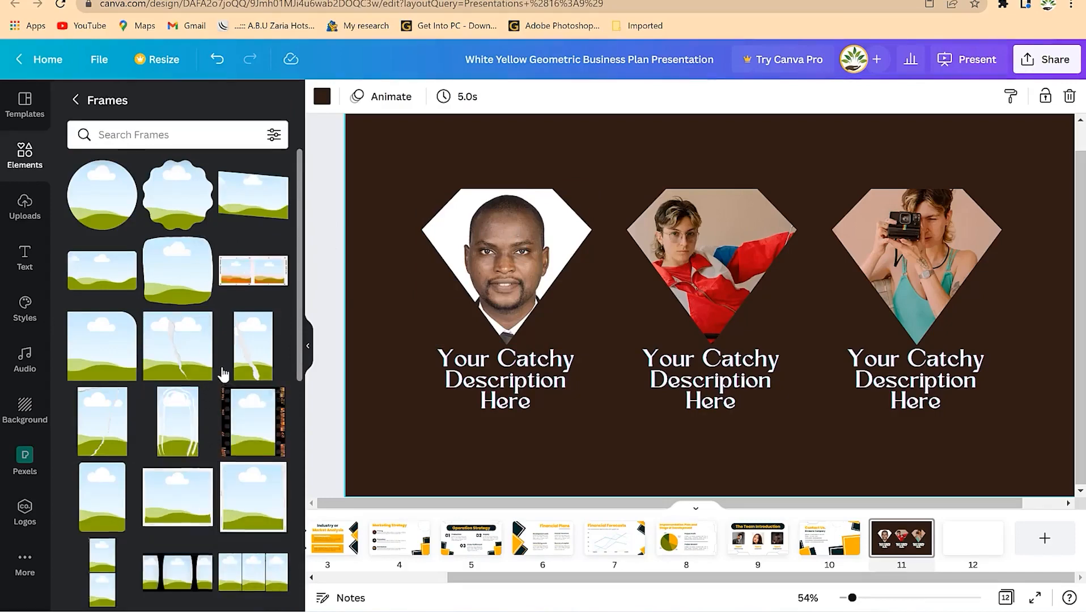
scroll(215, 380, down, 5)
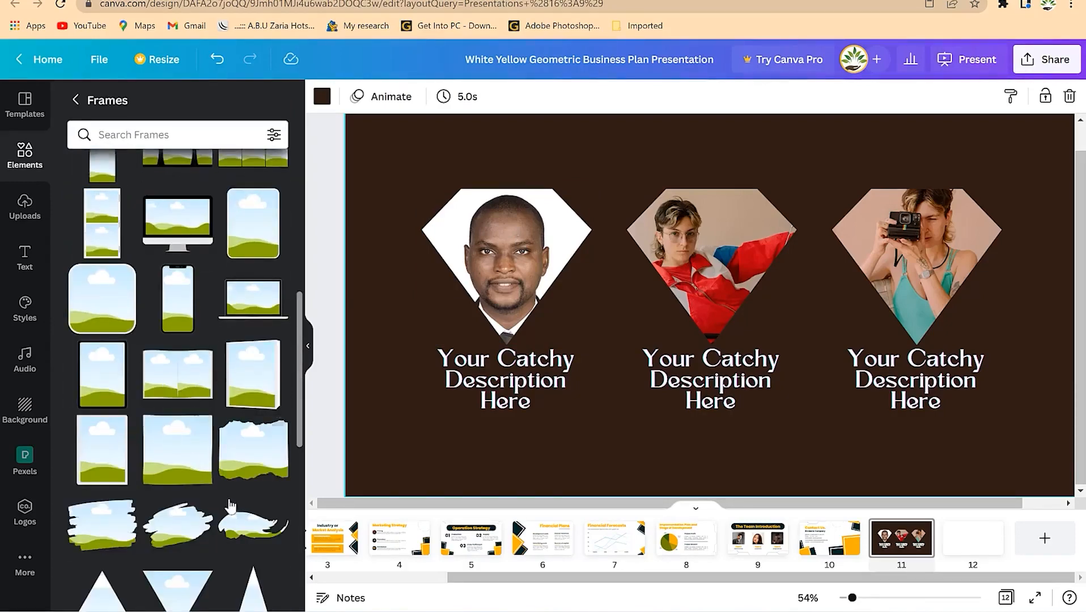
scroll(249, 487, down, 2)
scroll(255, 469, down, 1)
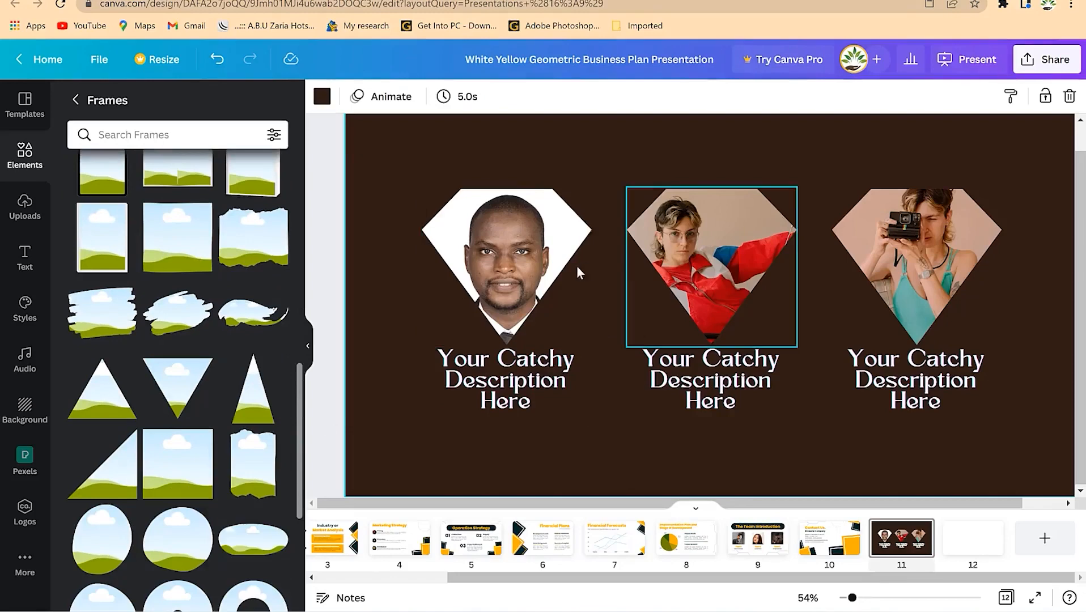
- Clear the middle diamond's photo and drop a brushstroke frame over it
click(730, 252)
key(Delete)
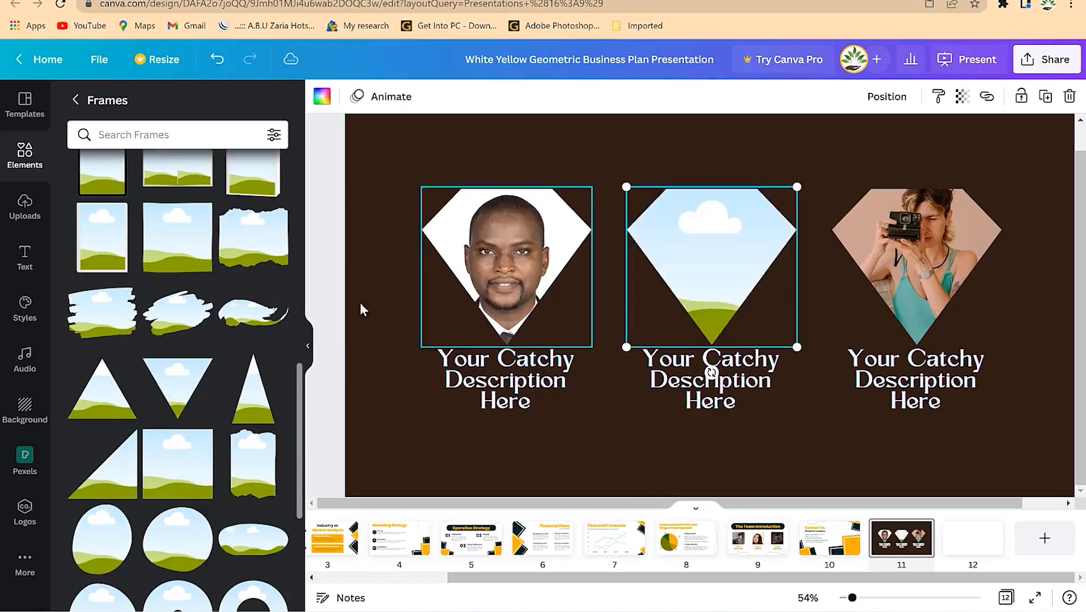
scroll(192, 417, down, 6)
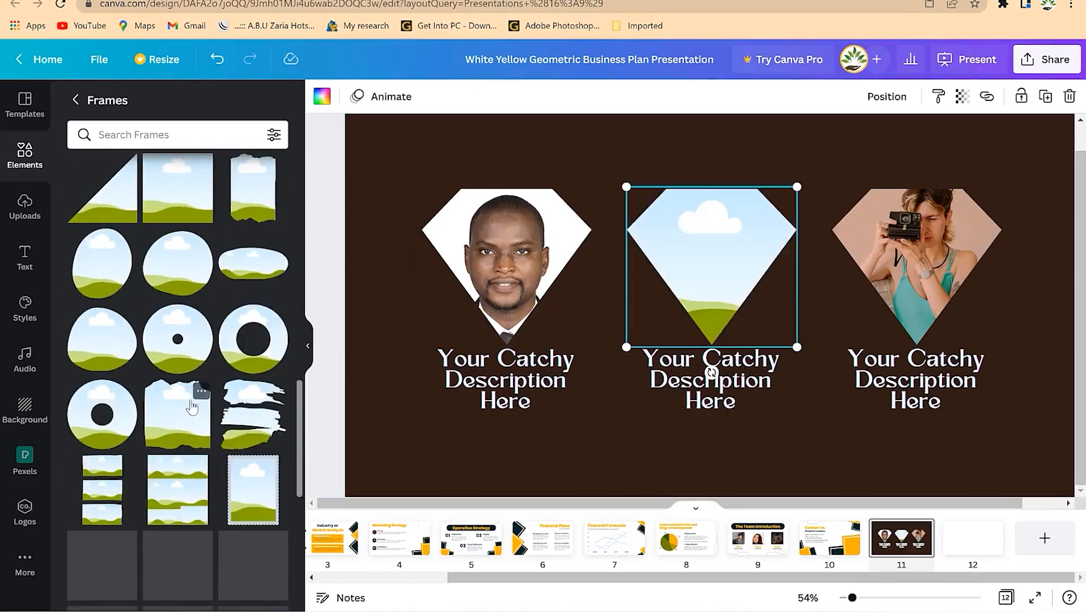
scroll(187, 317, up, 5)
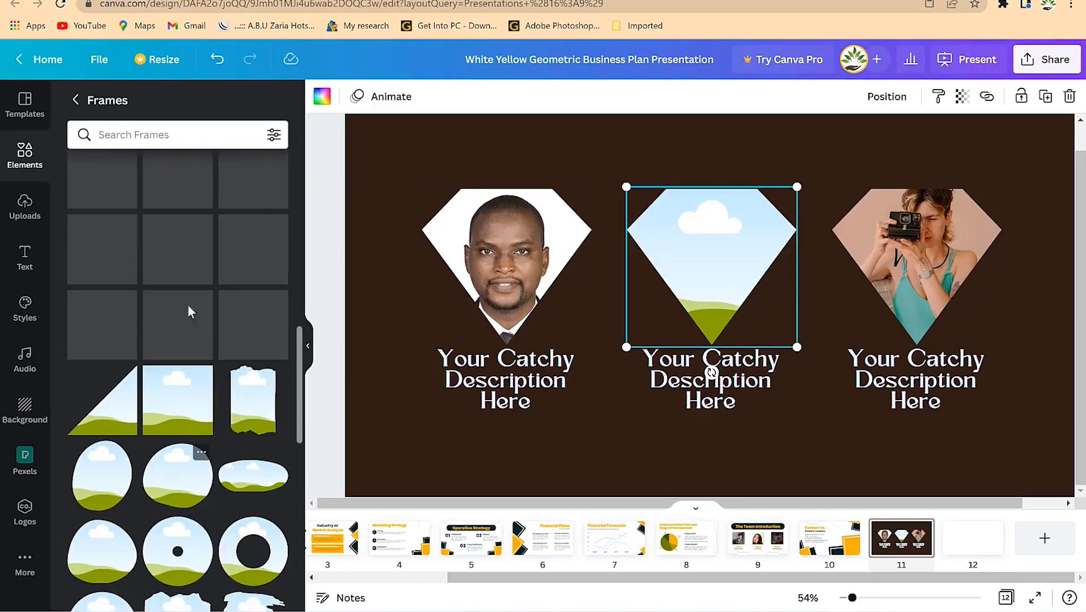
scroll(142, 454, up, 3)
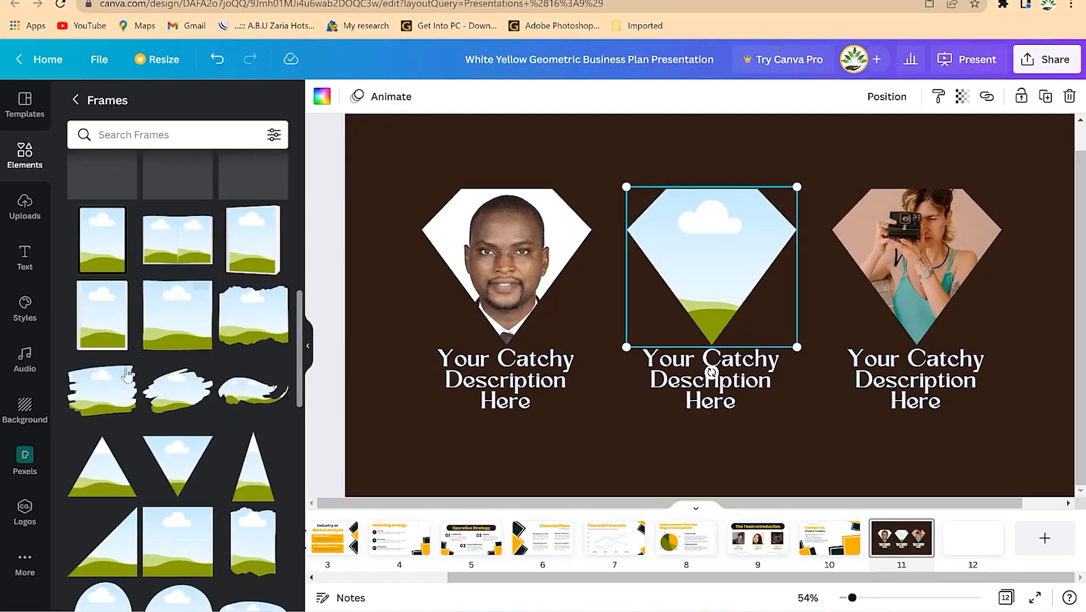
mouse_move(97, 411)
mouse_down()
mouse_move(676, 253)
mouse_move(622, 217)
mouse_up()
- Fill the brushstroke frame with the uploaded conference-crowd photo and resize it between the diamonds
click(41, 208)
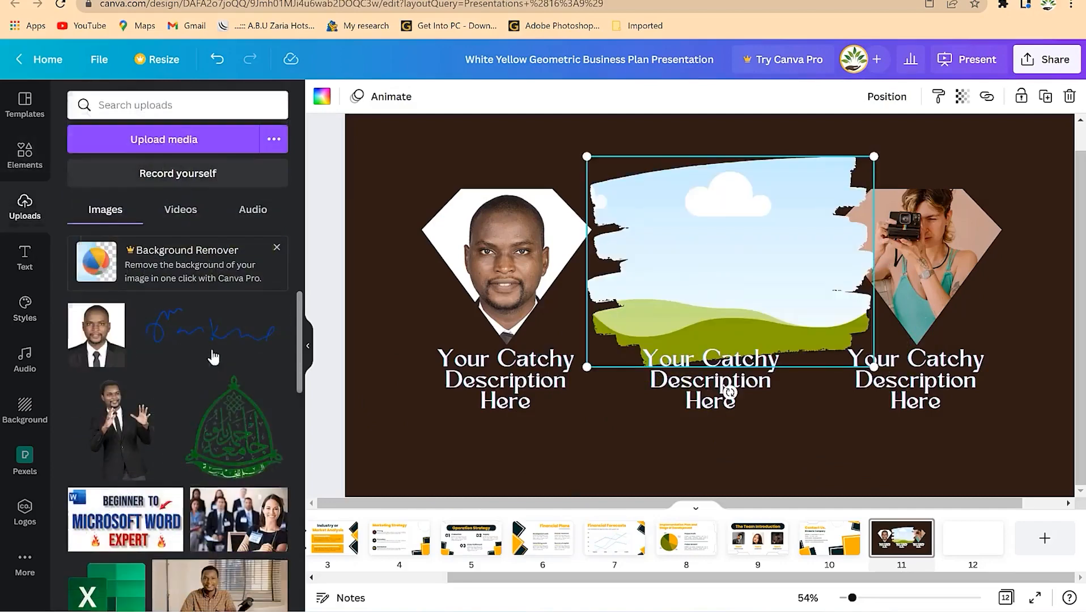
scroll(170, 380, down, 4)
scroll(226, 368, up, 1)
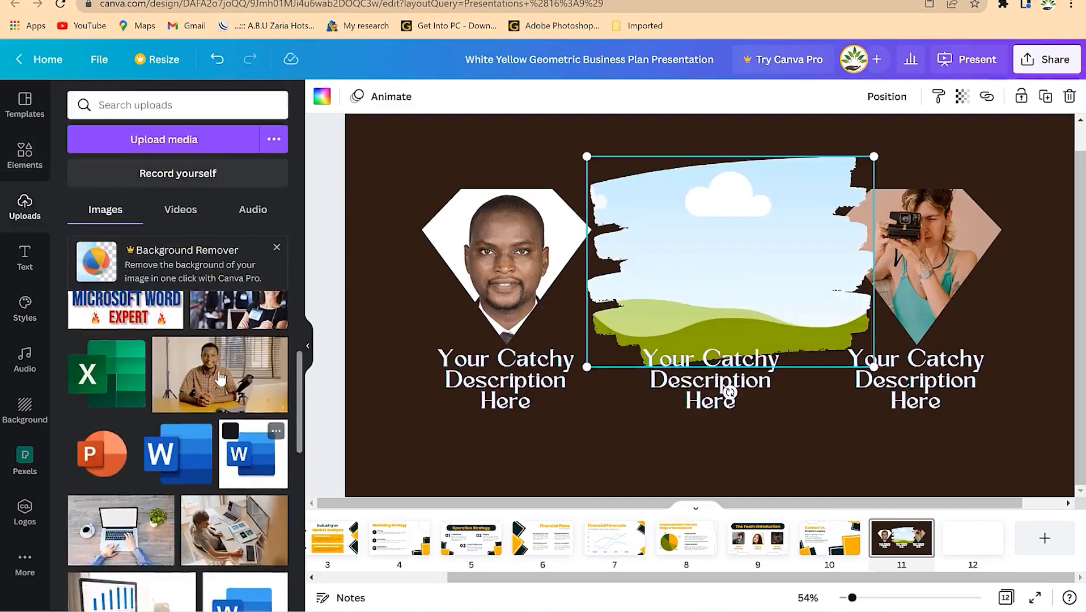
scroll(221, 381, up, 3)
mouse_move(238, 450)
mouse_down()
mouse_move(620, 314)
mouse_move(713, 235)
mouse_up()
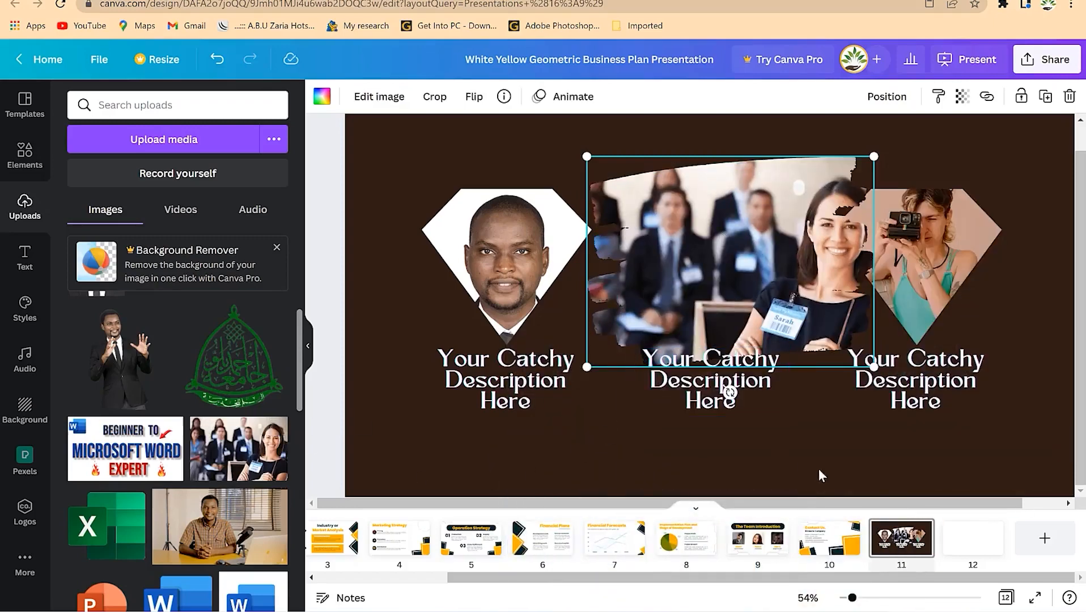
drag(861, 166, 801, 210)
drag(724, 258, 723, 266)
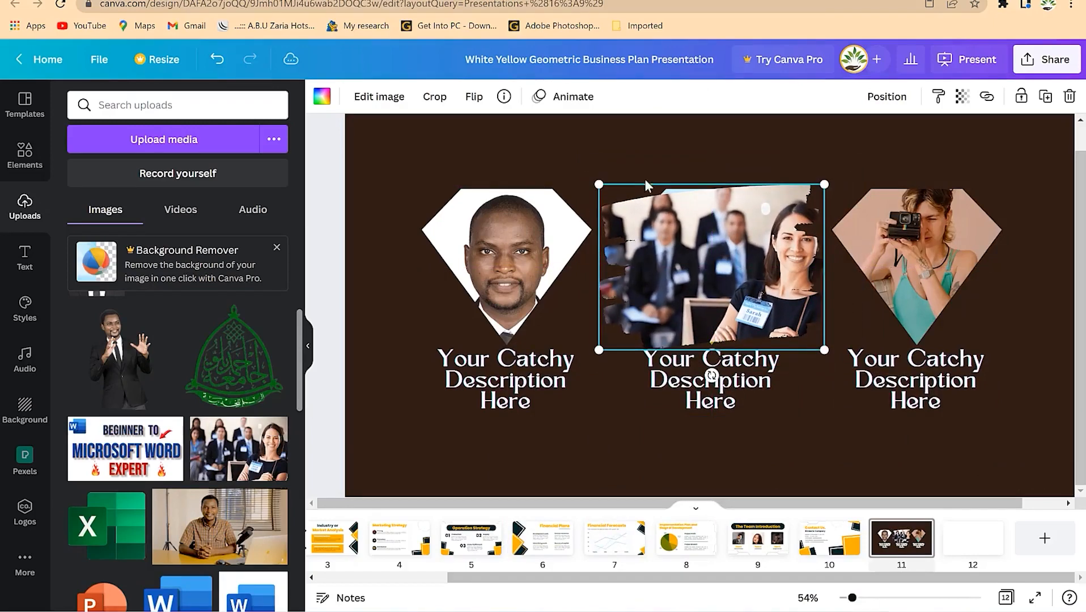
drag(600, 184, 584, 173)
click(877, 290)
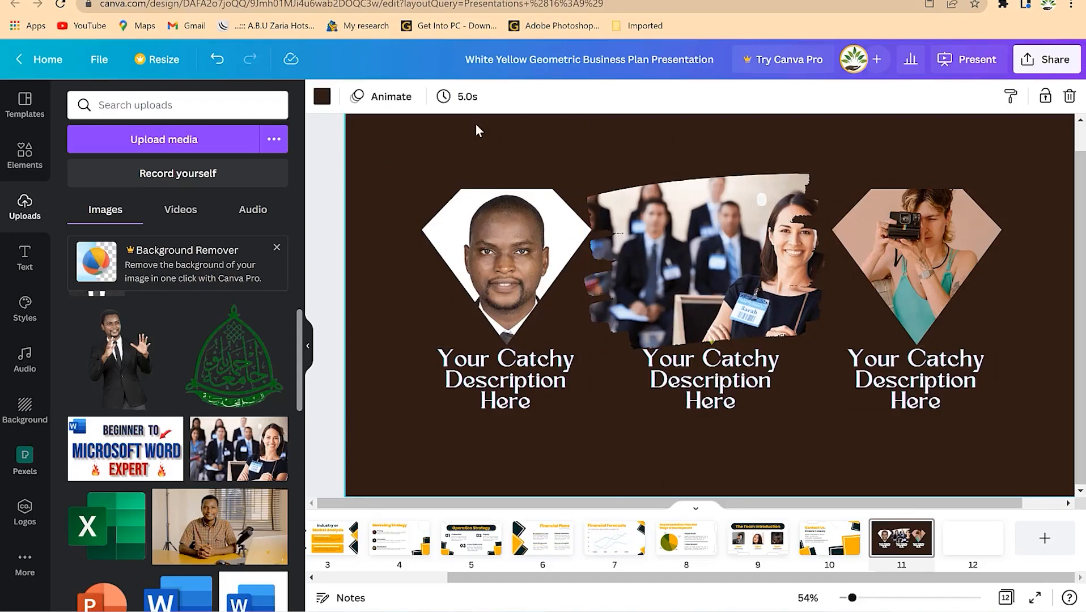
- Rename the design to 'business presentation'
click(587, 52)
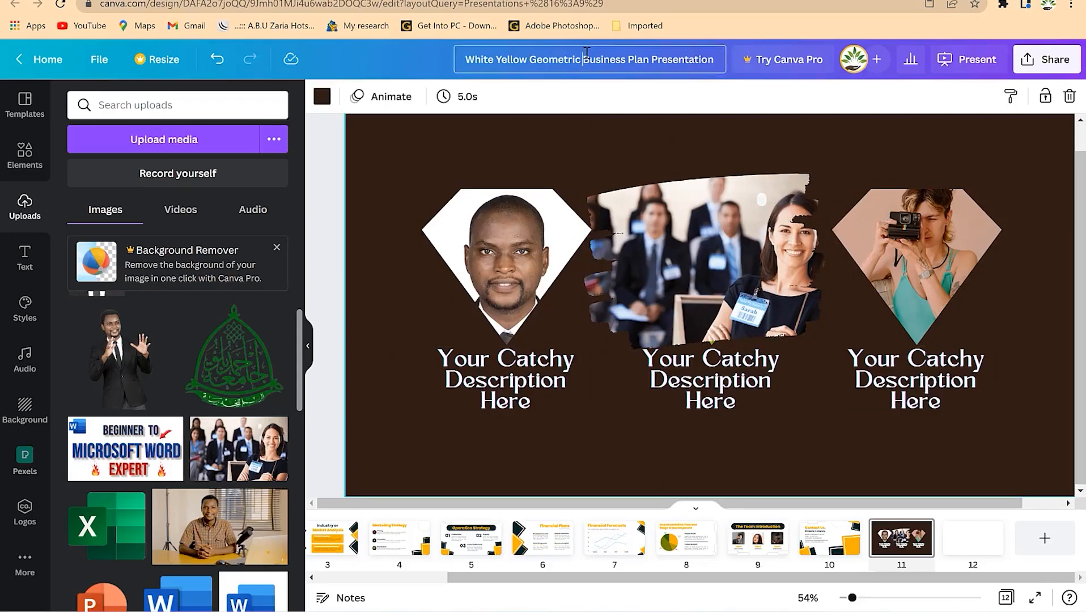
key(ctrl+a)
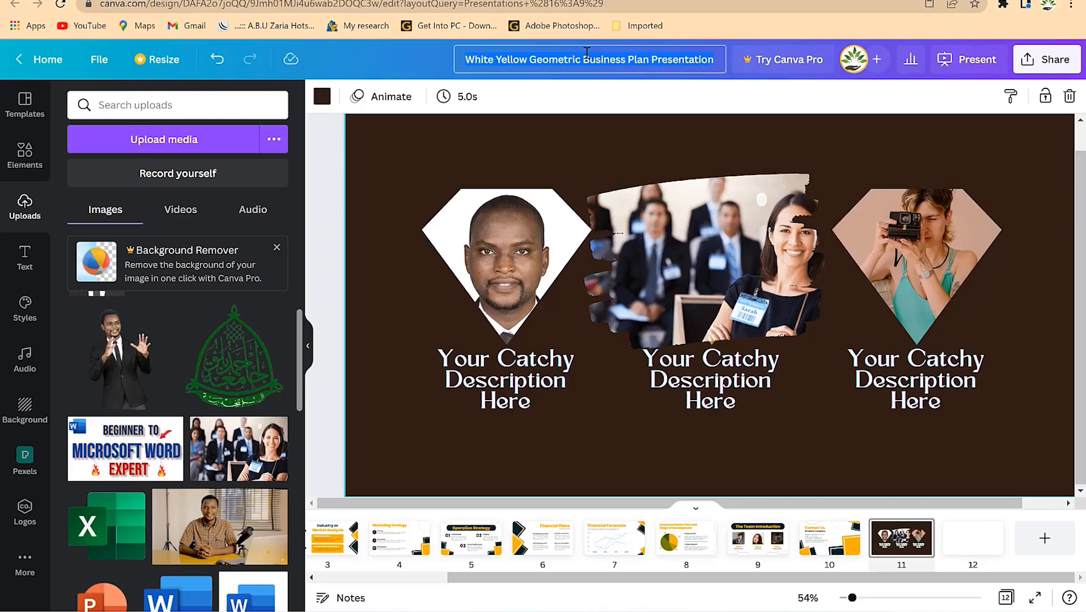
text(business presentation)
click(609, 110)
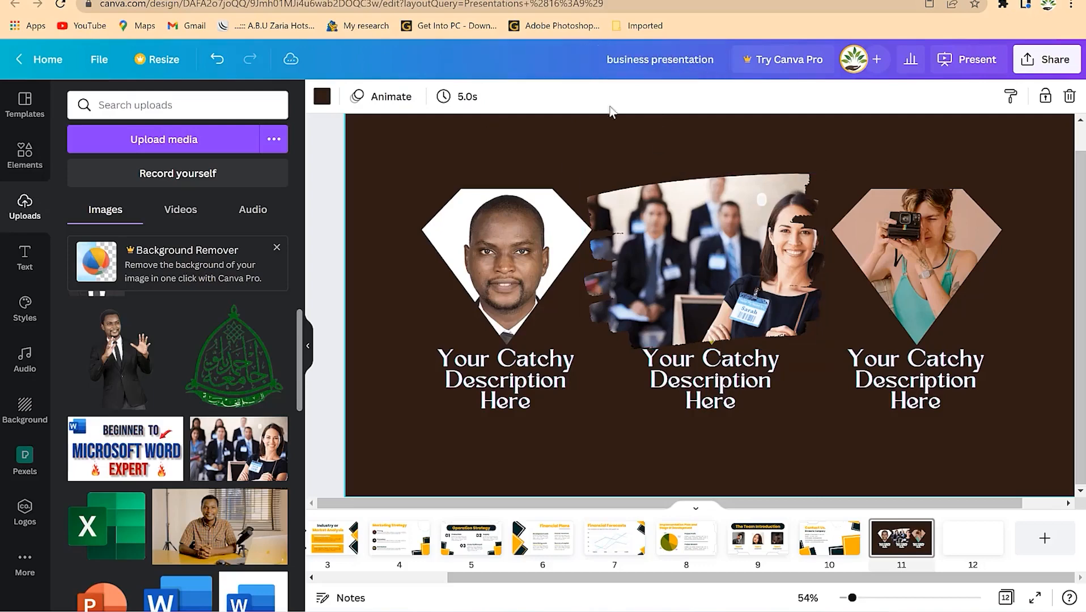
- Check the File menu, then view slide 8, the implementation plan slide
click(100, 61)
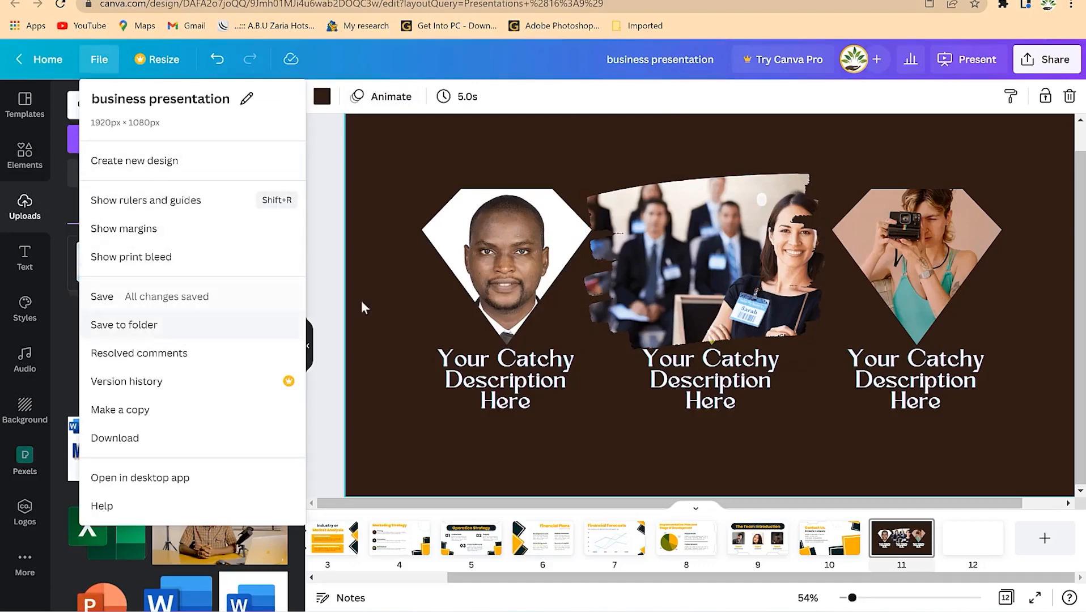
click(664, 114)
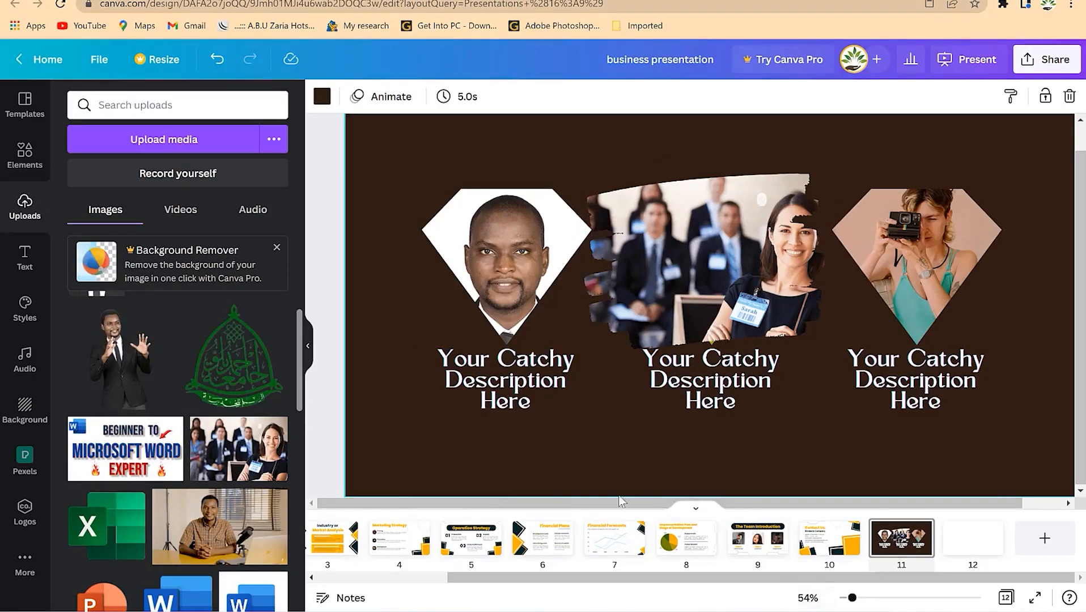
click(687, 550)
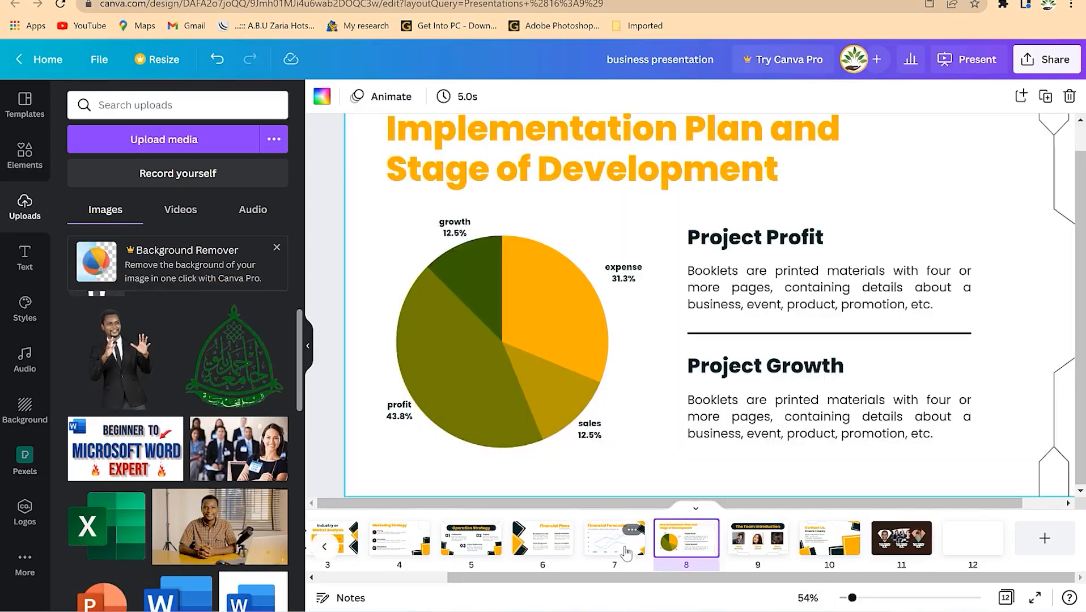
click(625, 551)
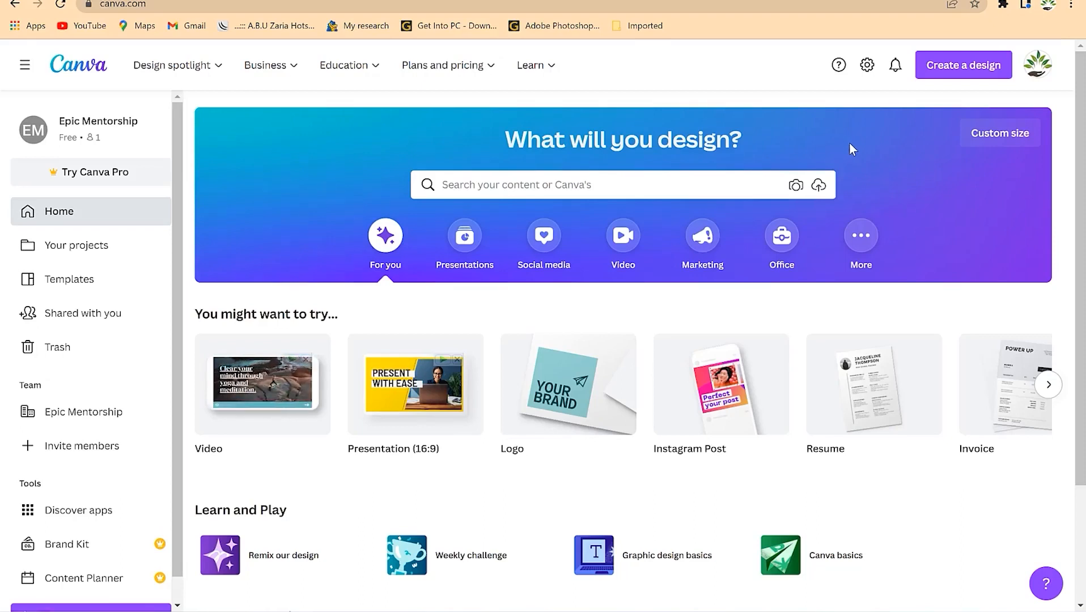
- Search Canva templates for 'inforgraphics'
click(588, 179)
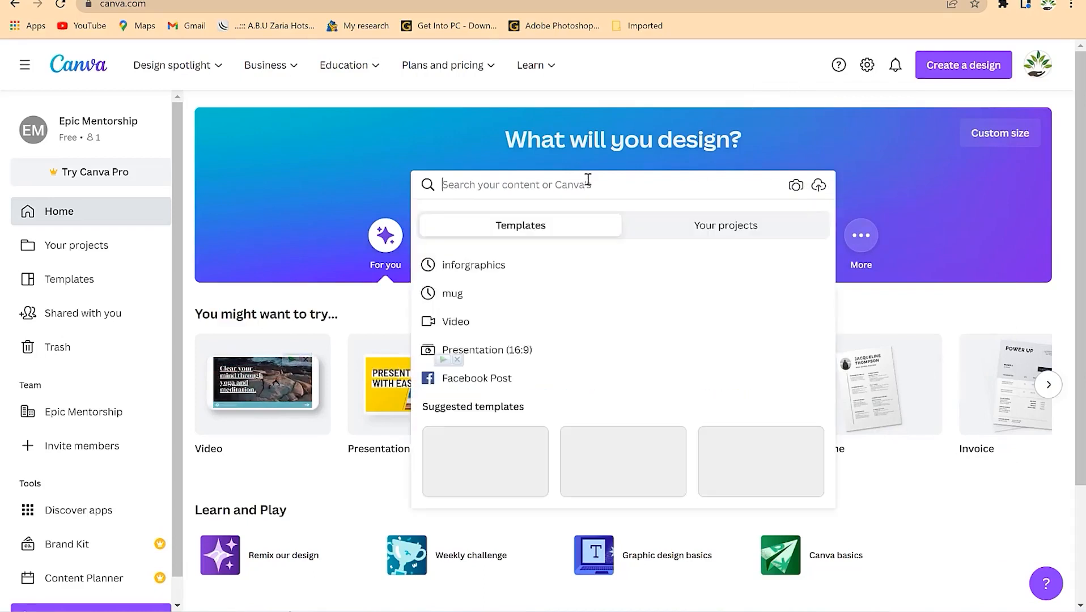
text(inf)
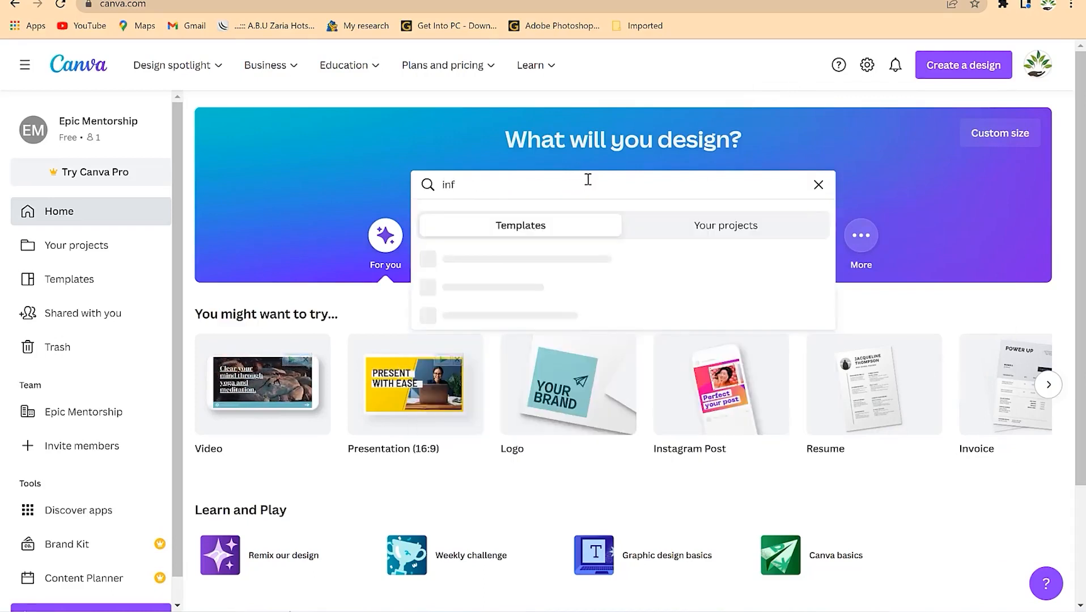
text(orgraphics)
key(Return)
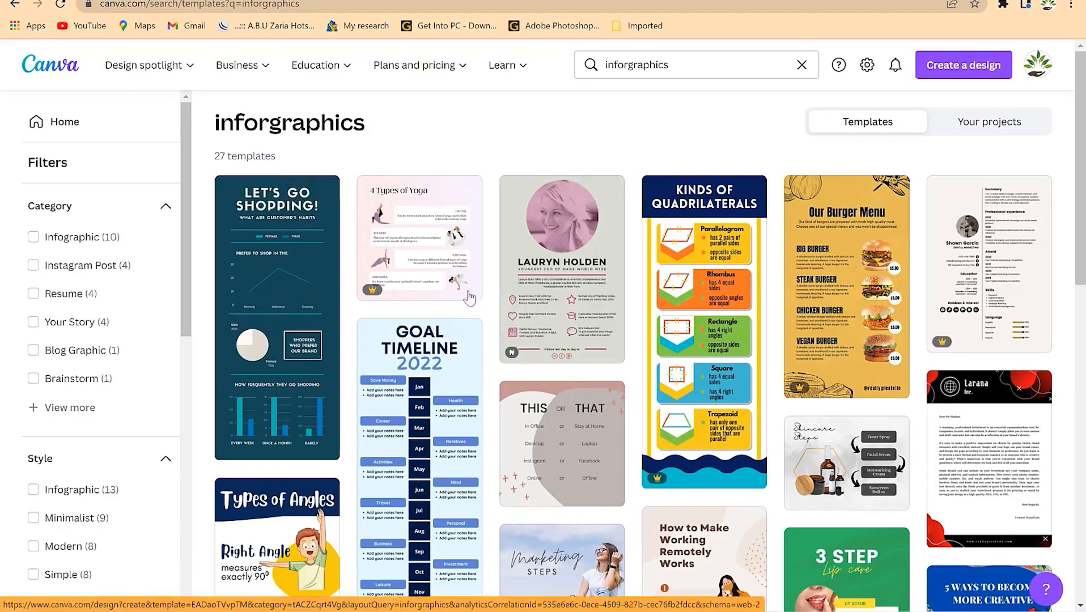
- Scroll the results and open the Health Benefits of Fruit template
scroll(450, 295, down, 4)
scroll(450, 296, down, 4)
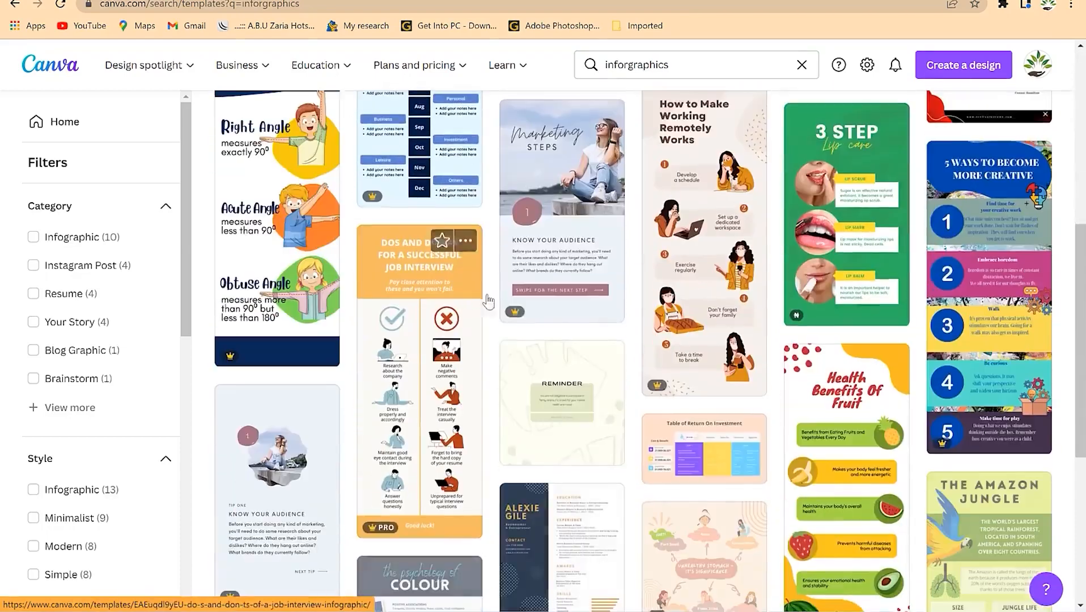
scroll(693, 297, up, 1)
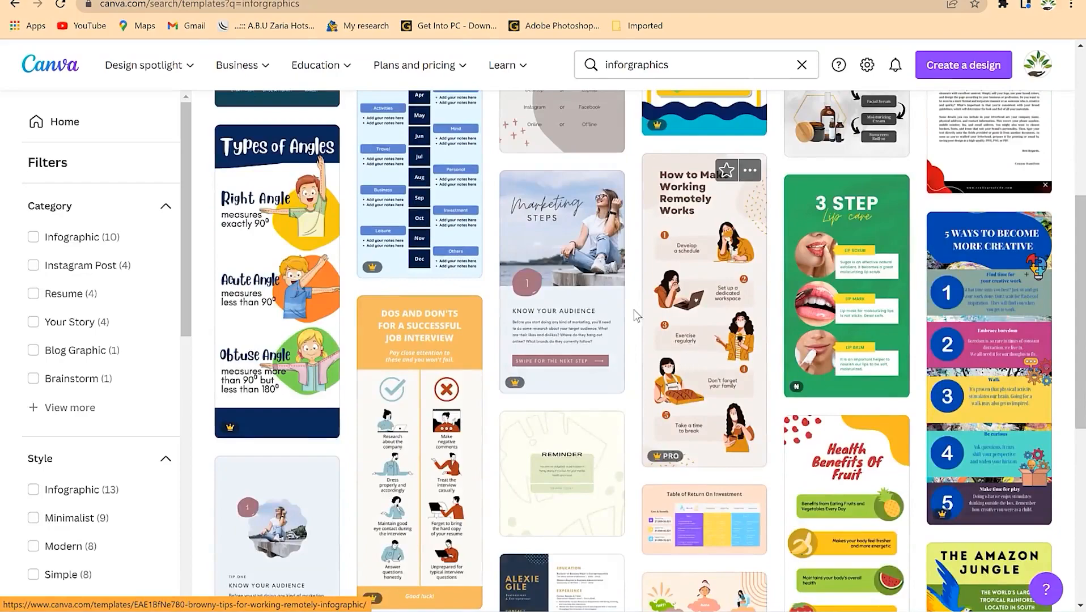
scroll(634, 310, up, 6)
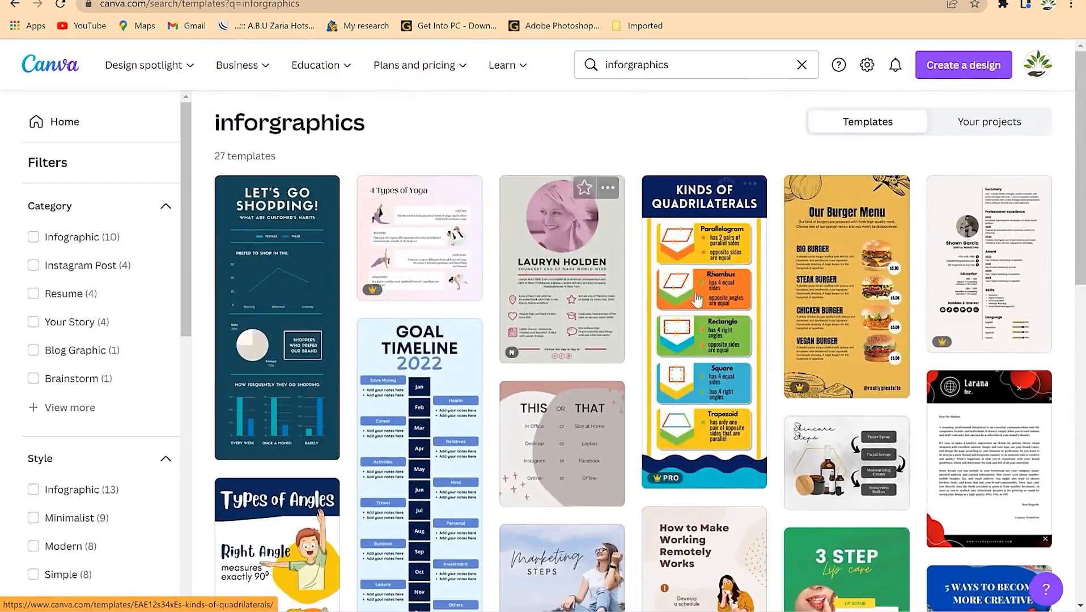
scroll(841, 294, down, 5)
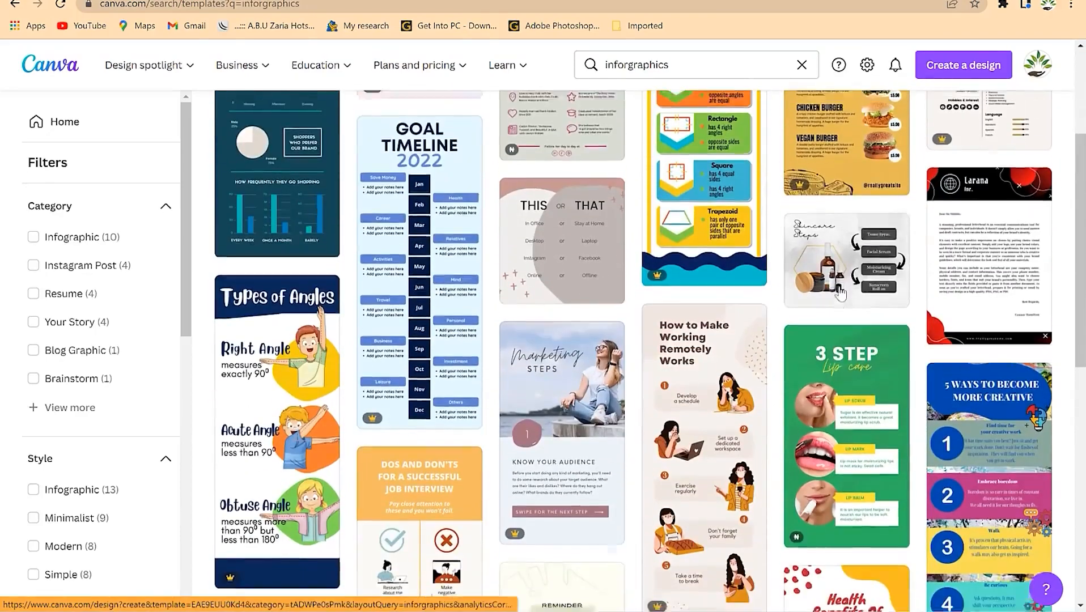
scroll(983, 426, down, 4)
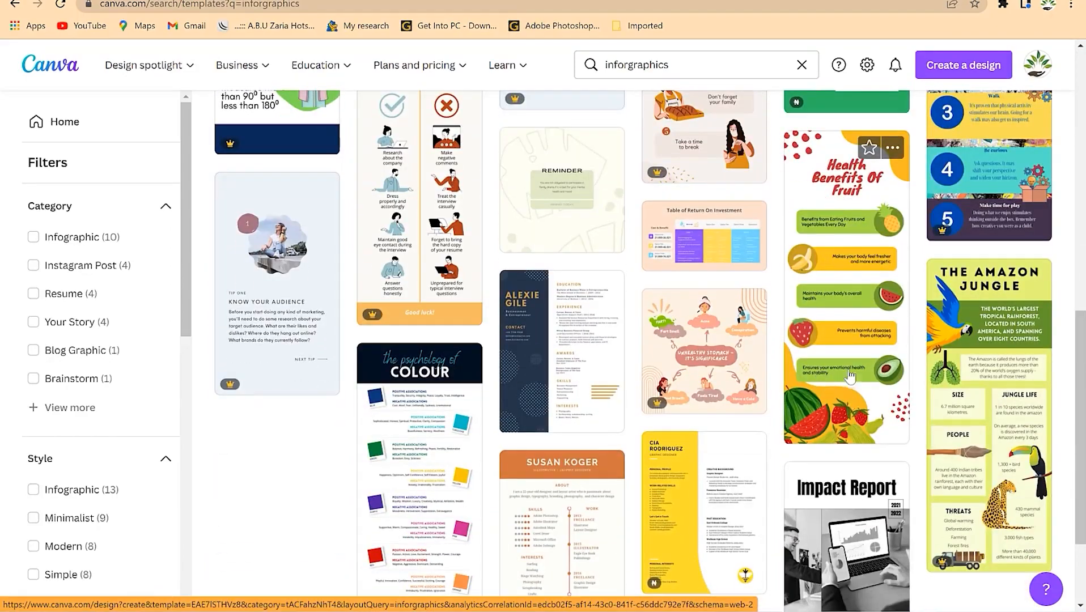
click(836, 313)
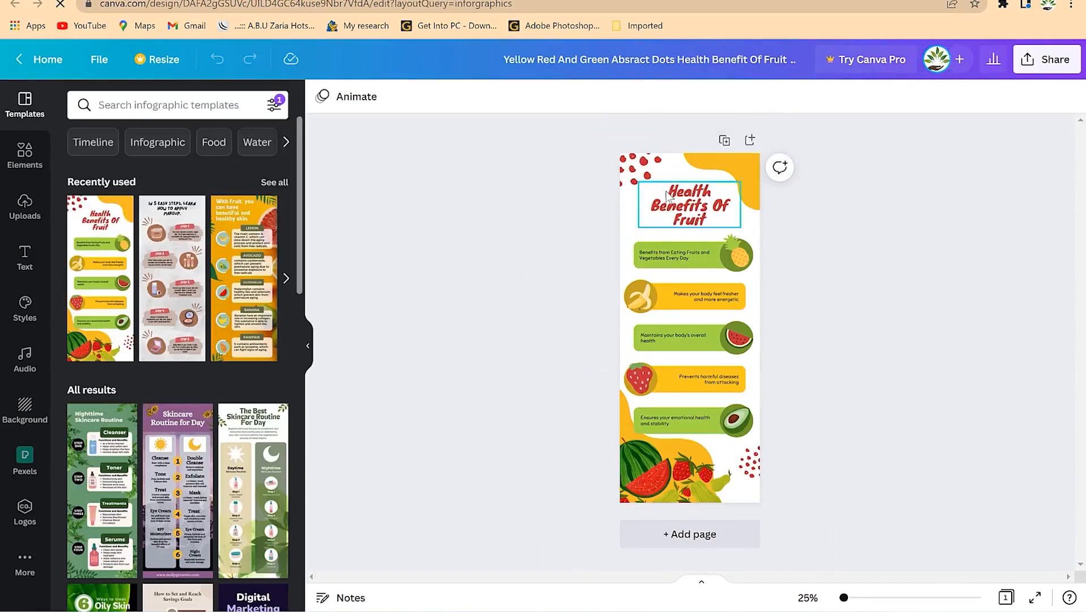
- Apply the orange 'With fruit, you can have beautiful and healthy skin' template to the page
click(235, 277)
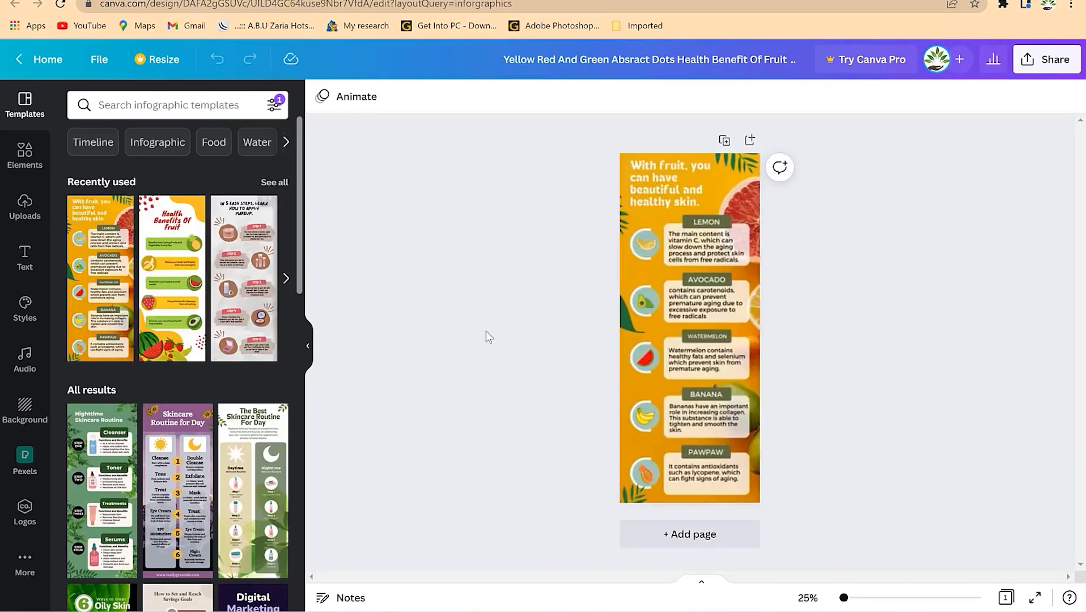
click(684, 228)
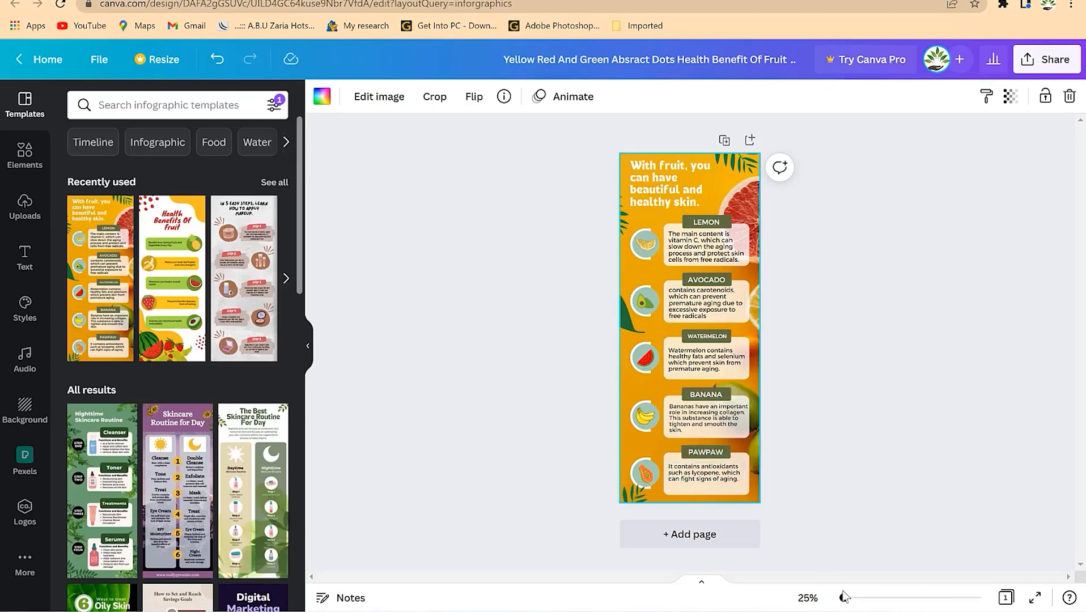
- Zoom the infographic to 65% and select the title text box
drag(843, 599, 854, 599)
scroll(786, 203, up, 5)
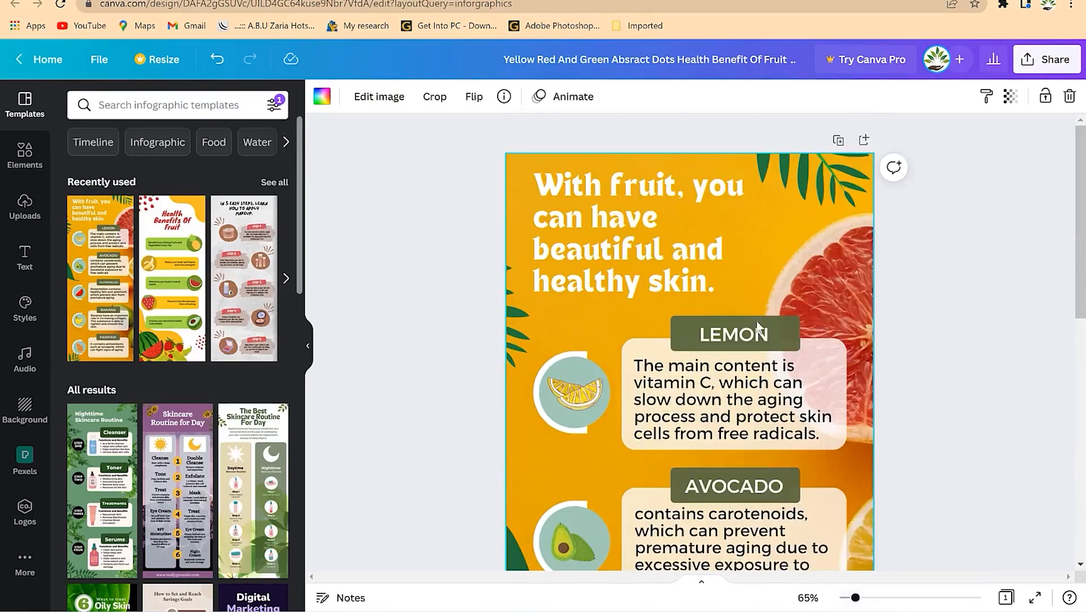
click(642, 232)
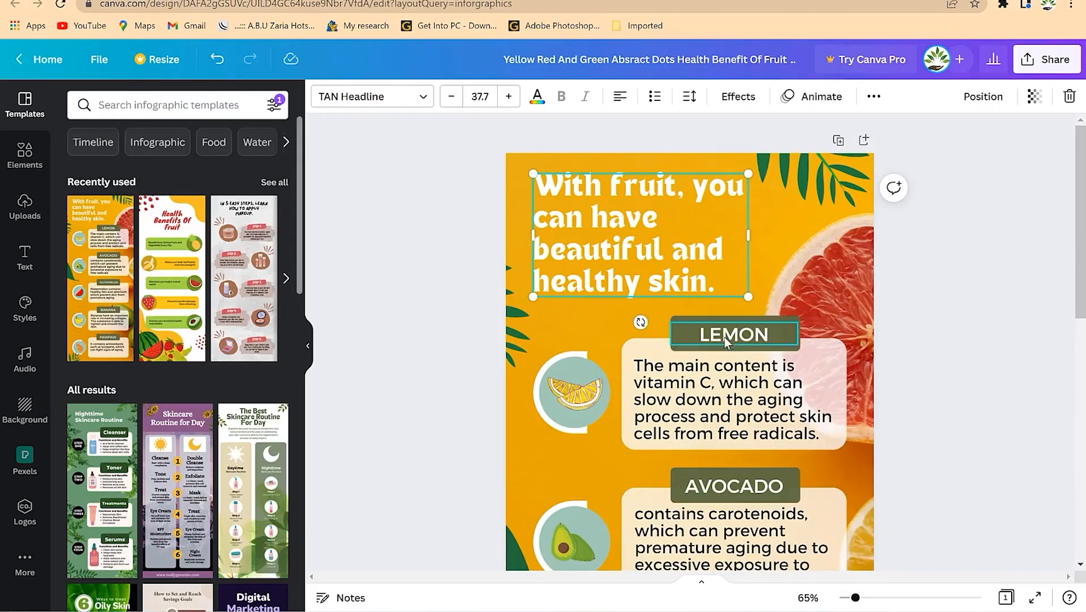
scroll(734, 441, down, 5)
scroll(735, 397, up, 5)
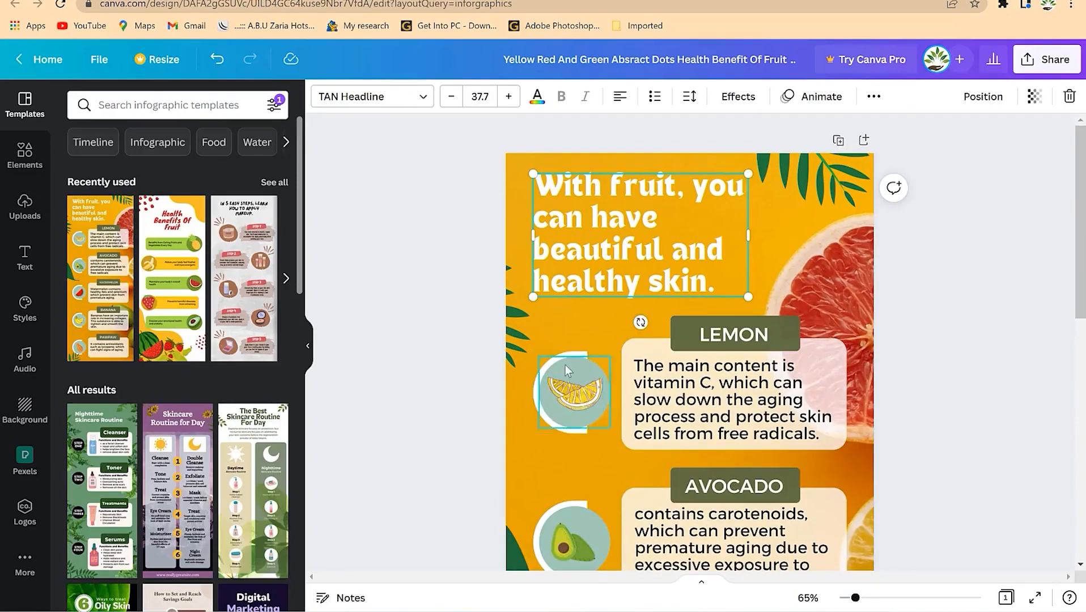
- Retitle it 'EPIC Mentorship Farm Fruits', widen the box to two lines, and nudge it lower
double_click(657, 243)
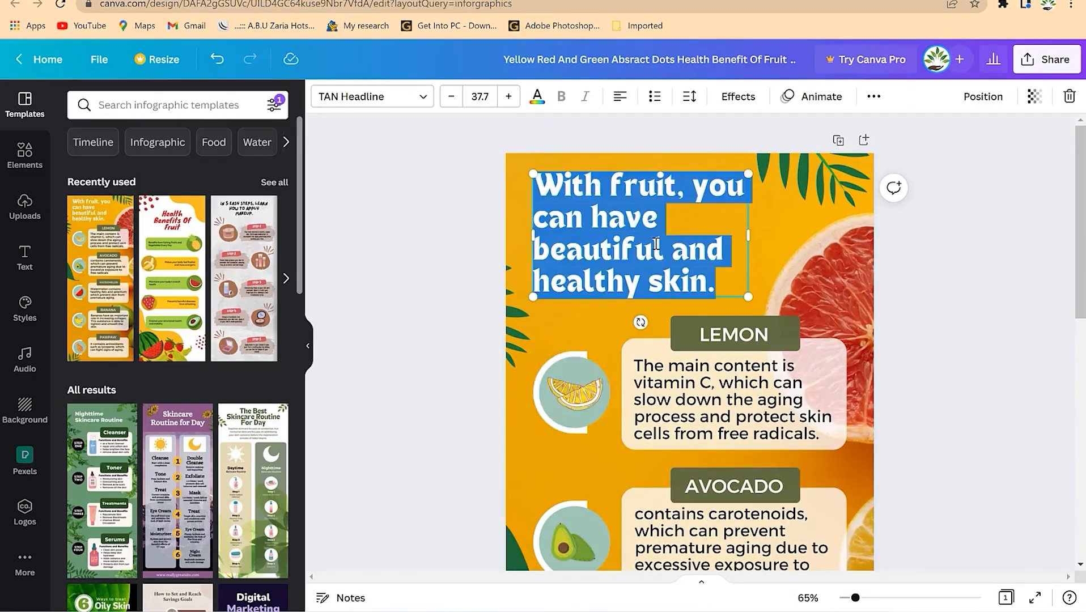
text(C)
text(PIC Mentorship Farm Produce)
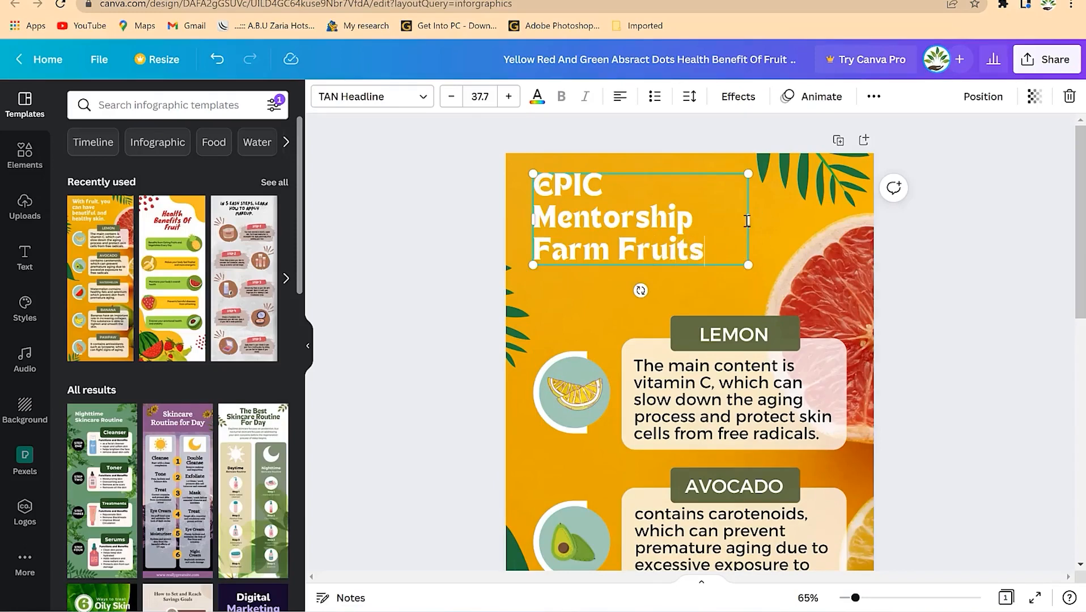
drag(748, 218, 791, 218)
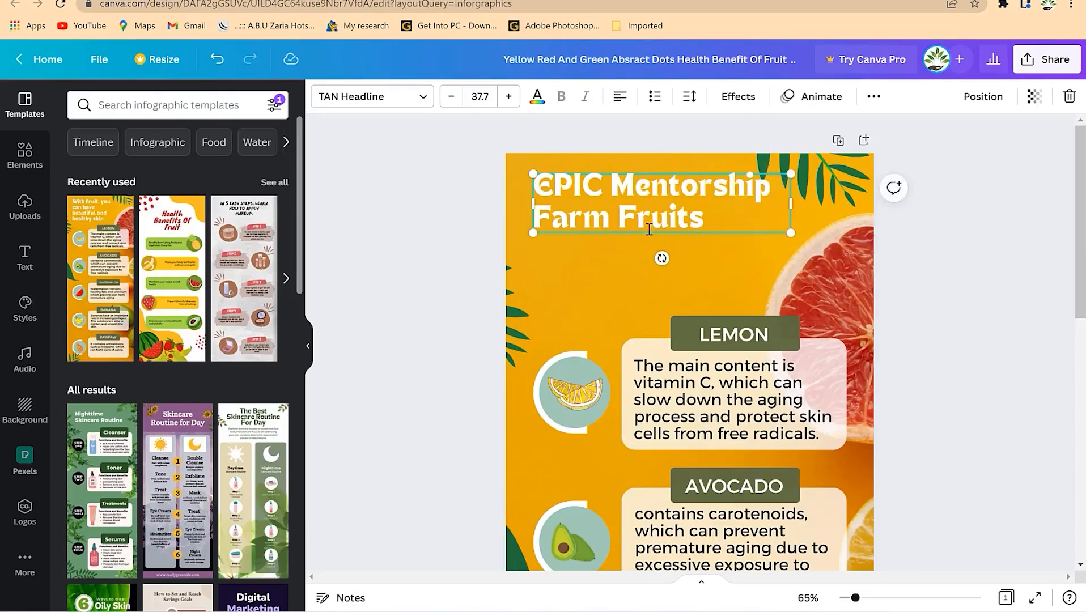
click(932, 252)
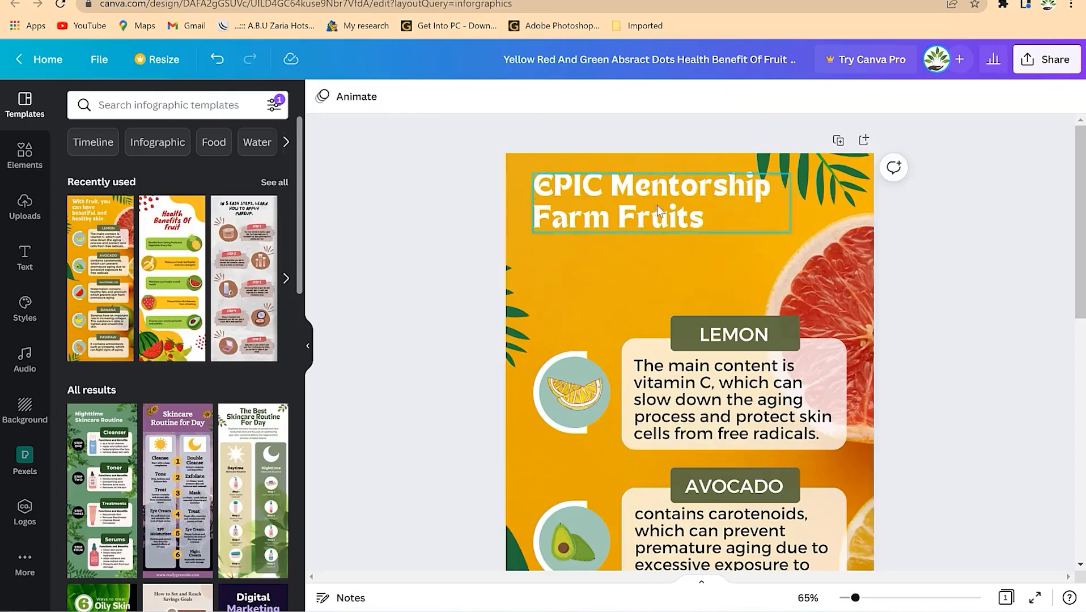
click(639, 227)
drag(639, 226, 639, 233)
- Search Elements for lemon graphics and delete the old lemon slice image
click(987, 218)
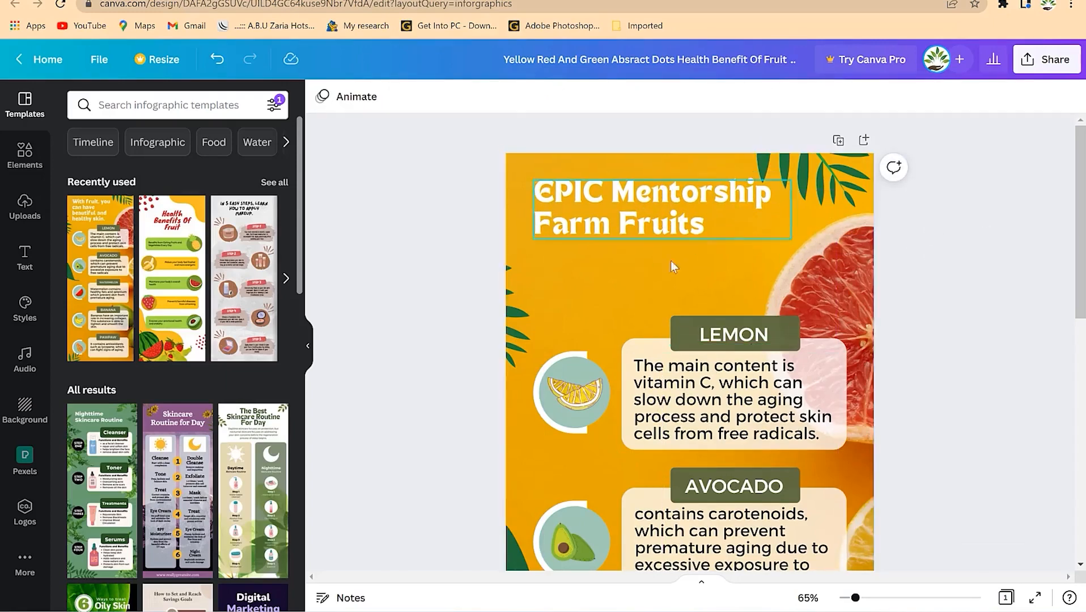
scroll(623, 266, down, 4)
scroll(587, 260, down, 5)
scroll(585, 261, down, 1)
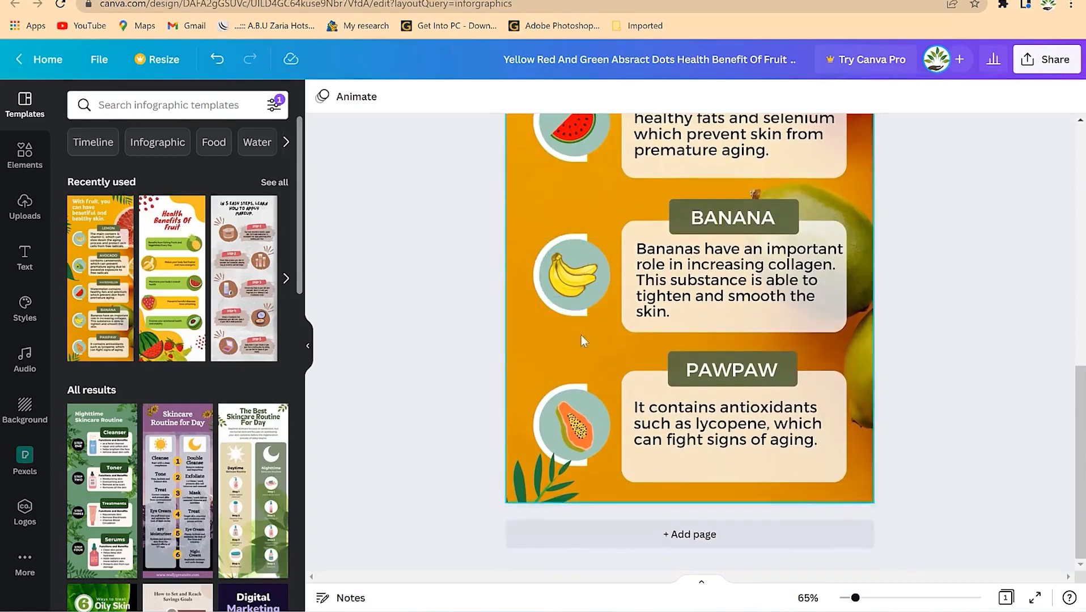
scroll(575, 388, up, 3)
scroll(575, 388, up, 6)
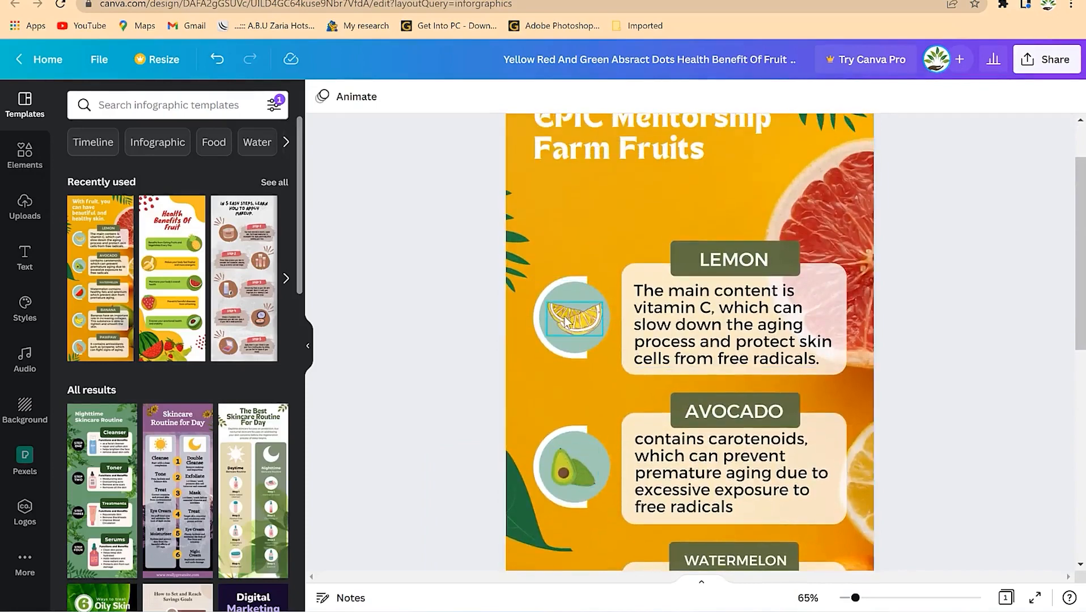
click(566, 322)
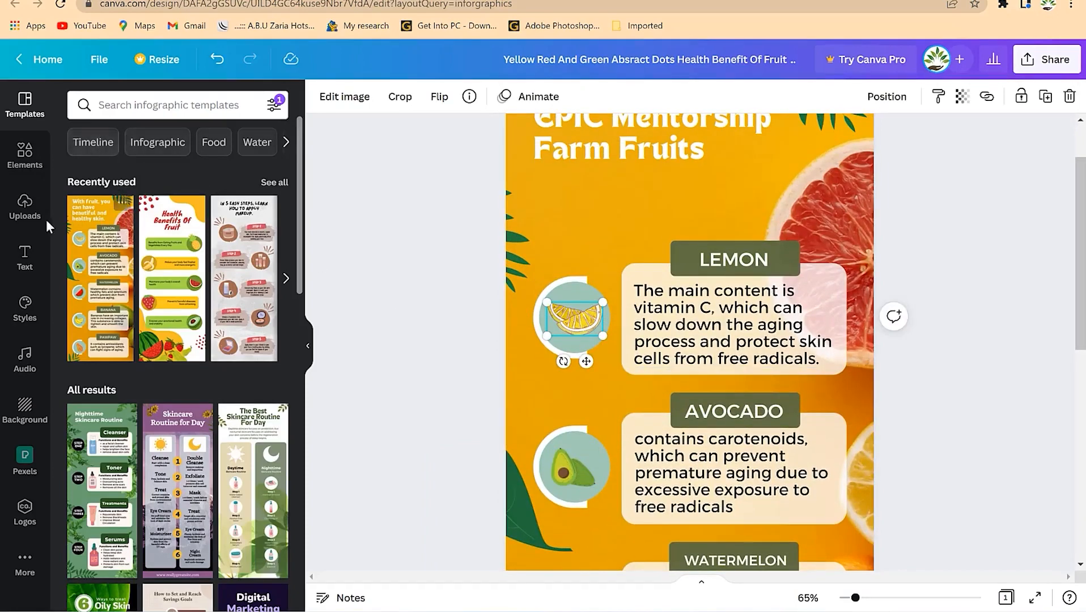
click(25, 154)
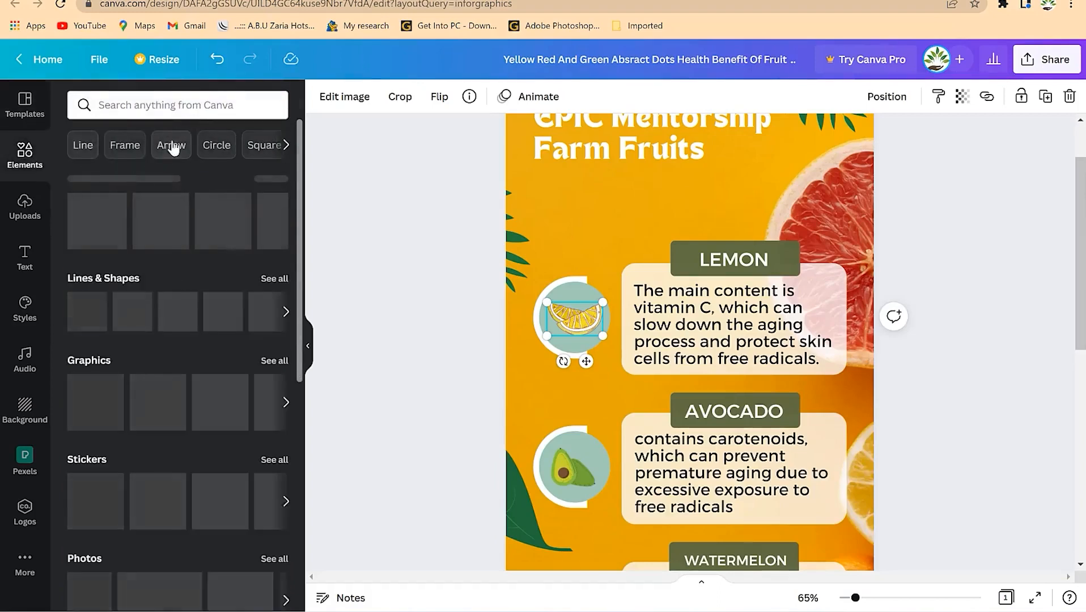
click(188, 110)
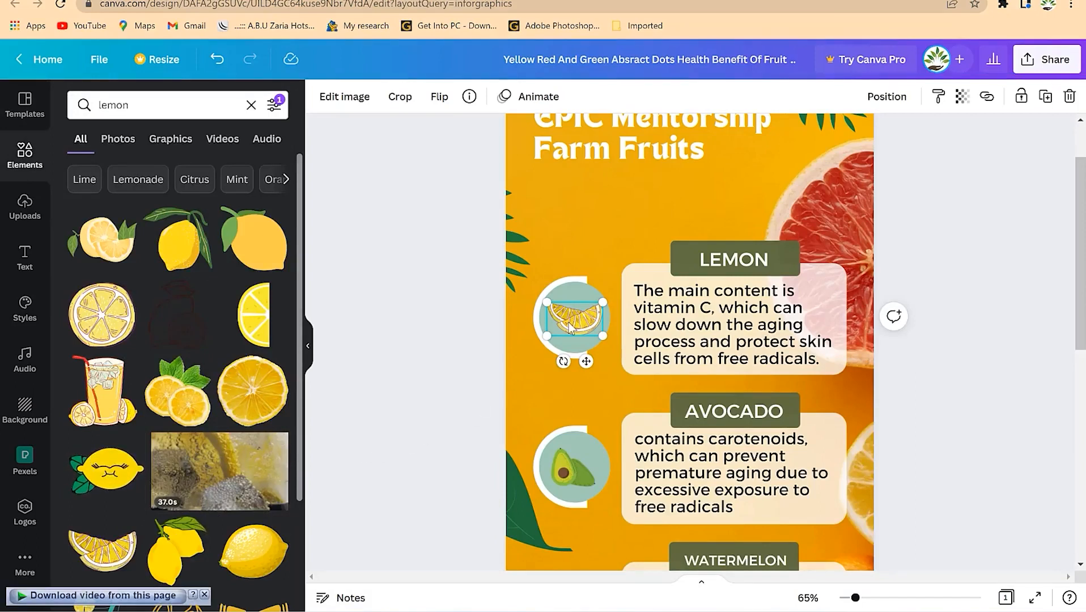
key(Delete)
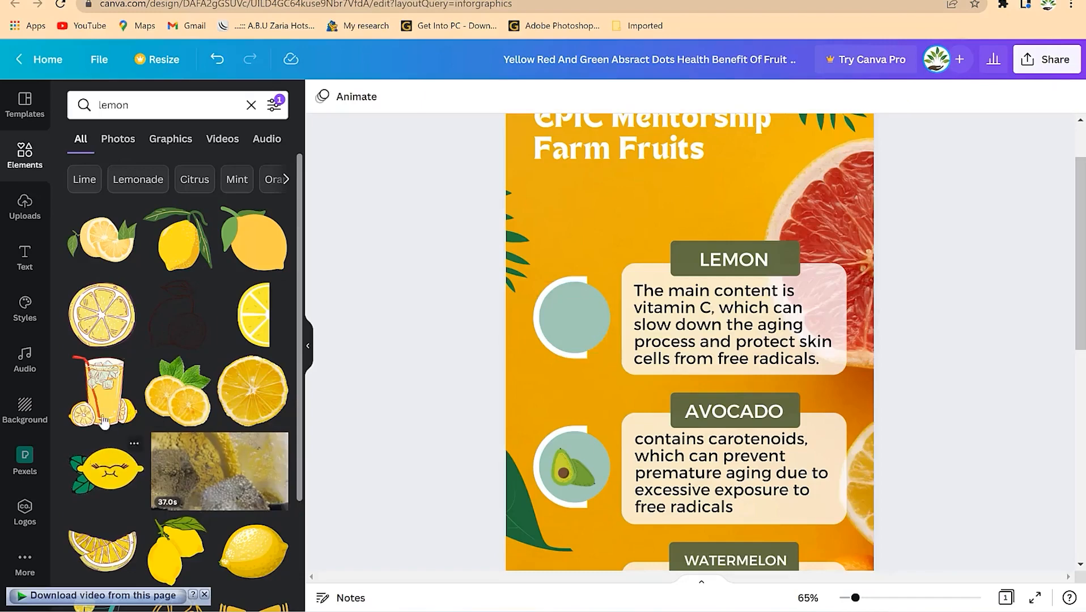
- Add the lemon-slices-with-mint graphic, shrinking and centring it in the Lemon circle
drag(177, 391, 571, 198)
drag(804, 175, 634, 403)
drag(577, 436, 588, 309)
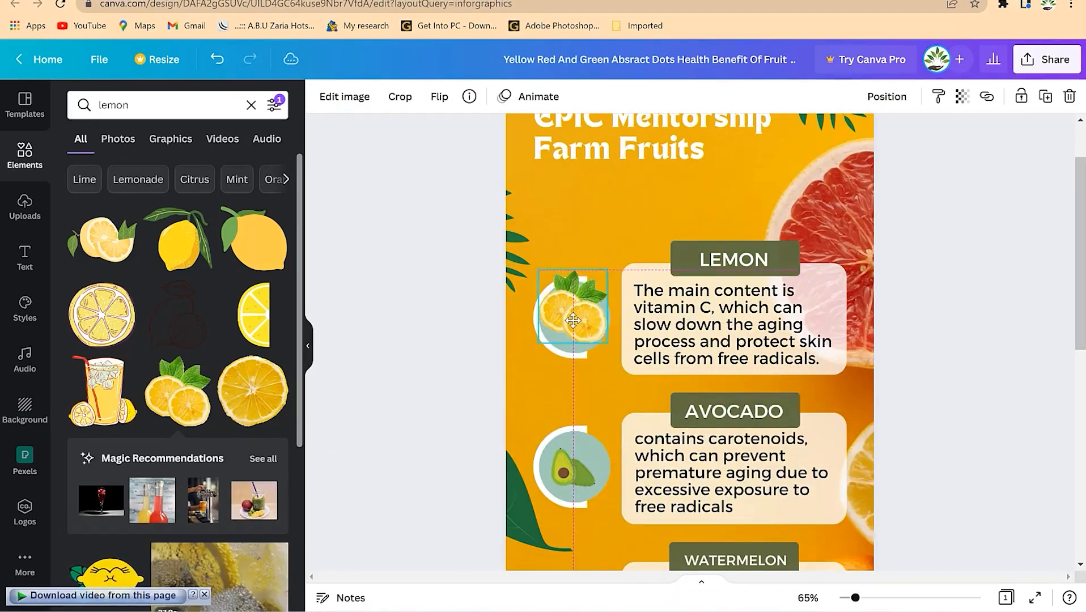
drag(607, 270, 580, 312)
click(600, 282)
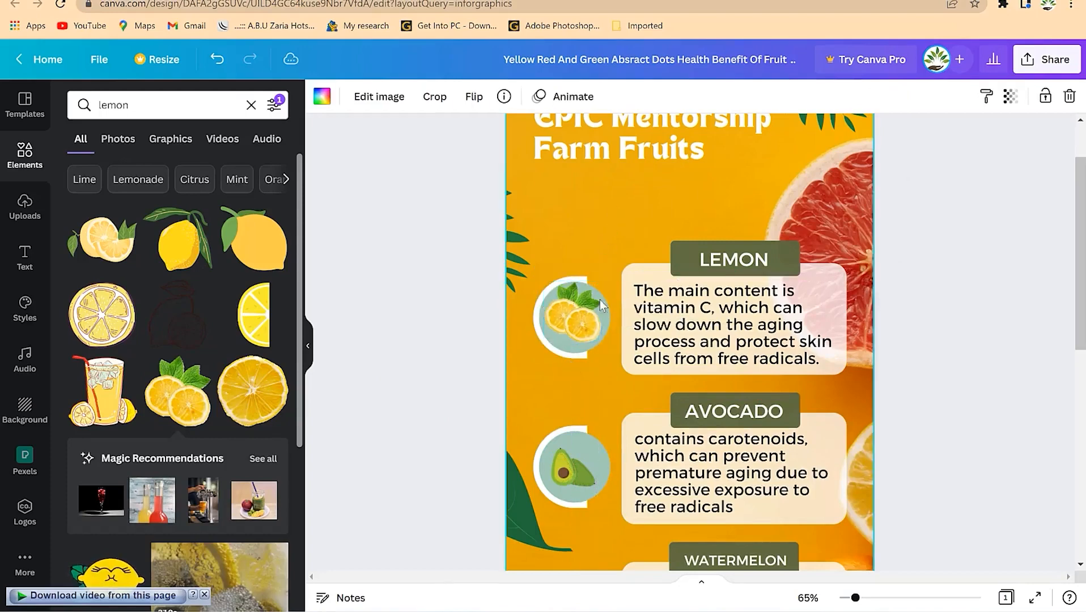
click(593, 456)
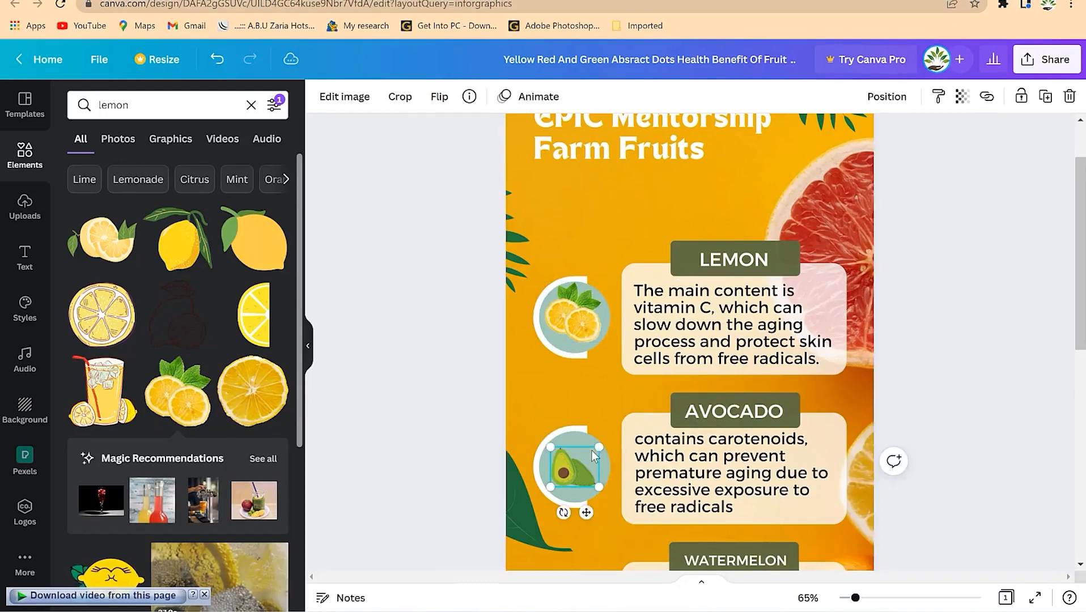
- Make the circle behind the avocado rust red-brown
click(587, 443)
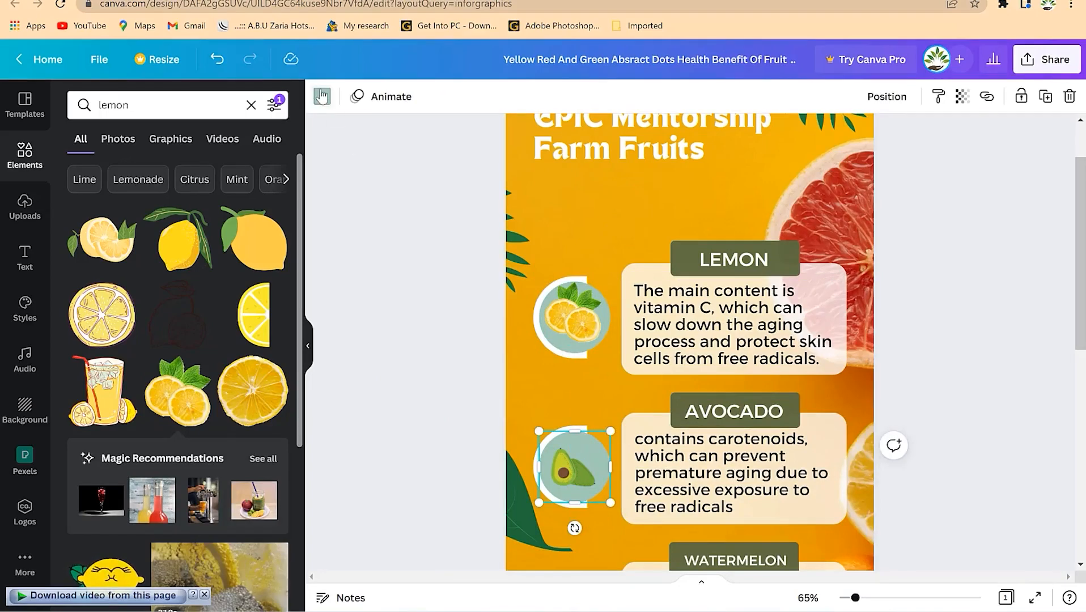
click(321, 96)
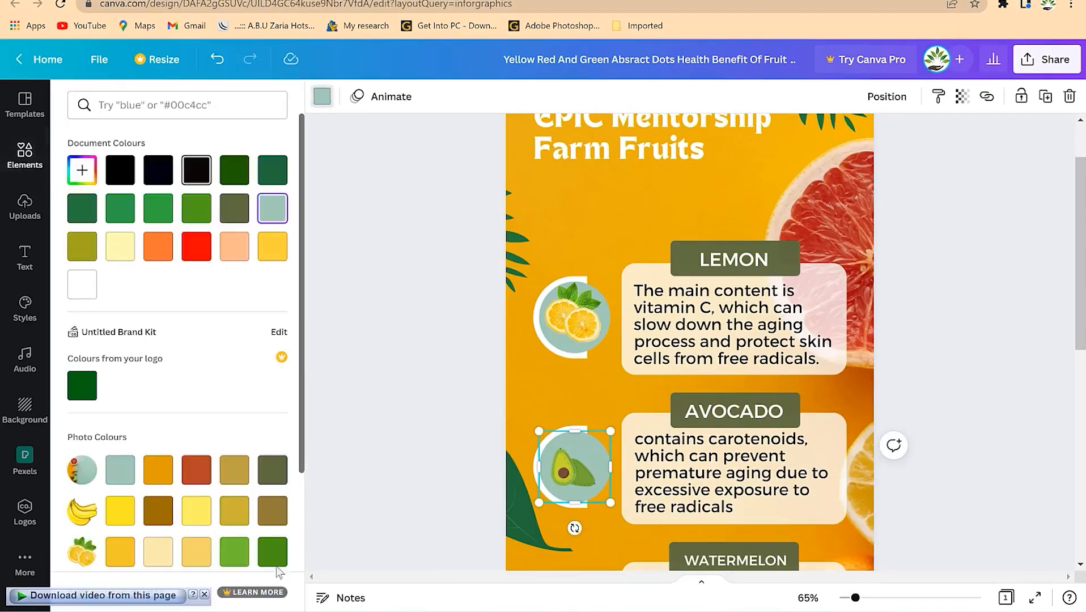
click(196, 470)
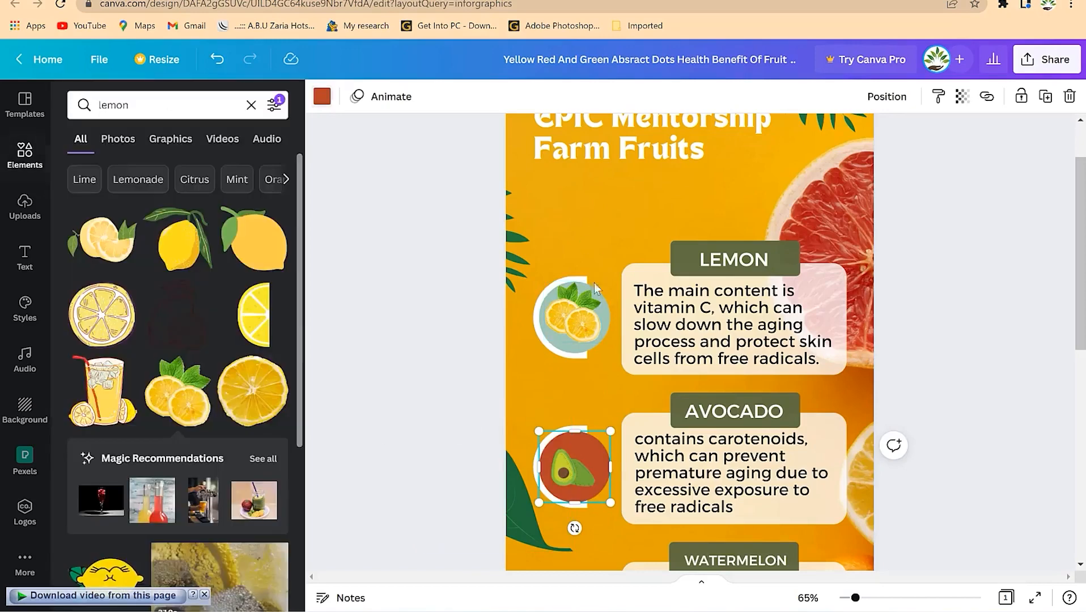
- Give the lemon's circle the same rust red-brown colour
click(604, 315)
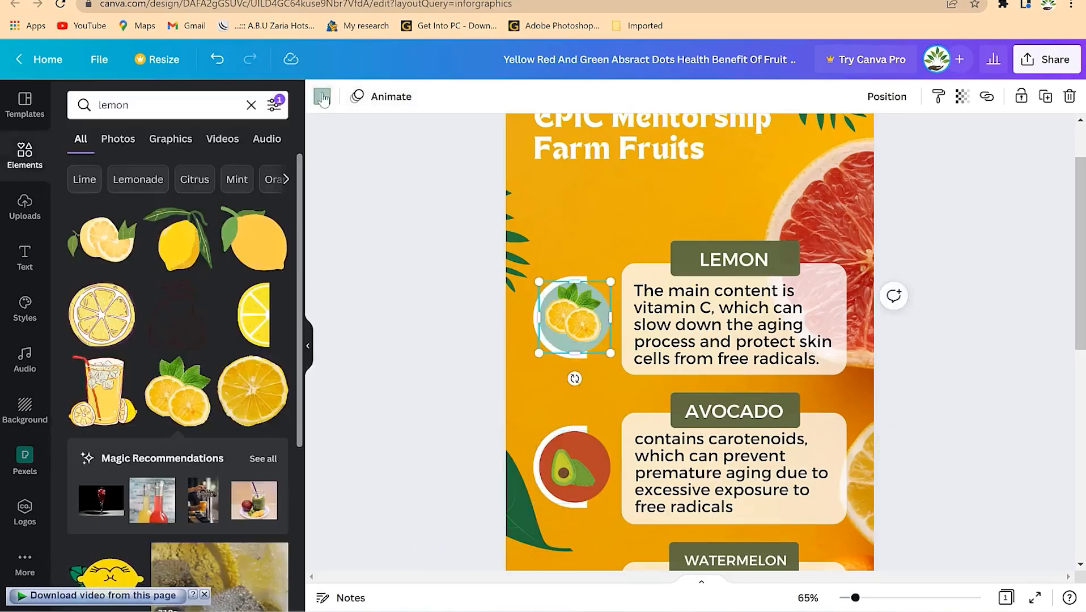
click(322, 96)
click(120, 245)
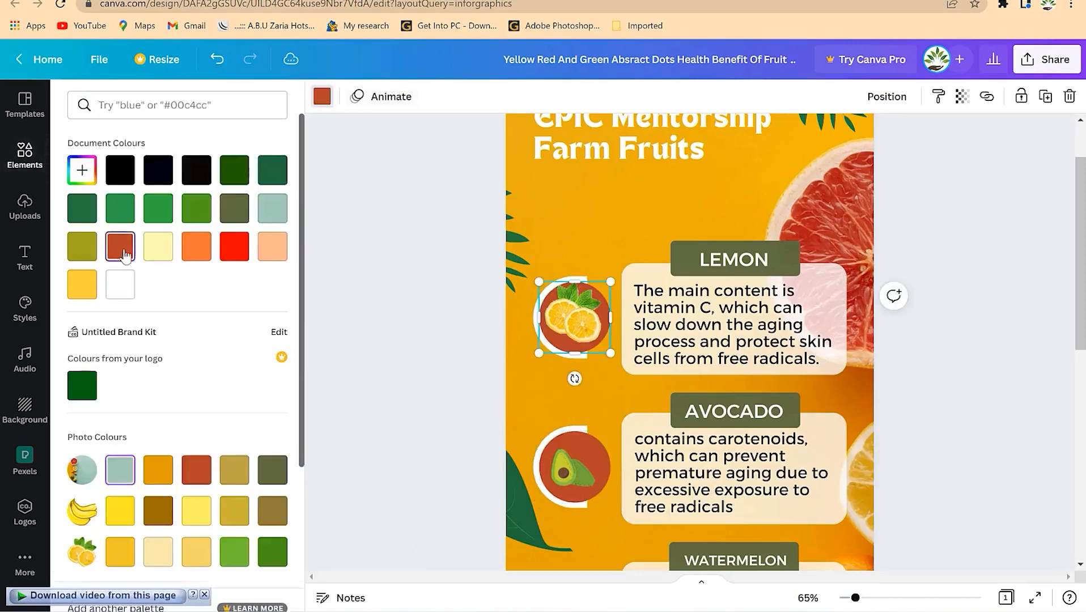
scroll(975, 321, down, 3)
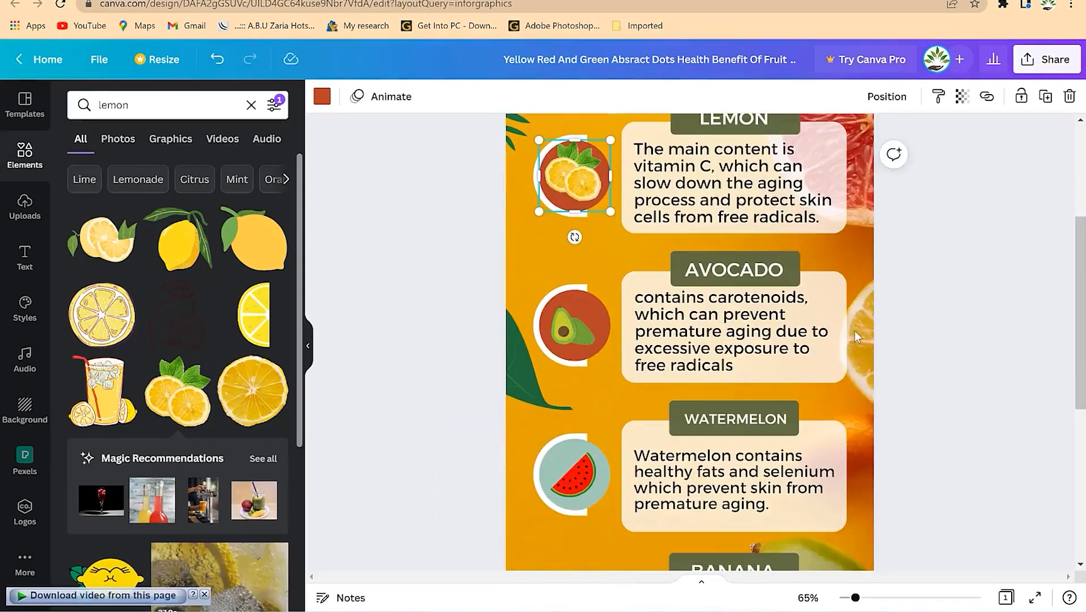
scroll(854, 330, up, 4)
- Select the LEMON heading text and its green label, then clear the selection
click(775, 349)
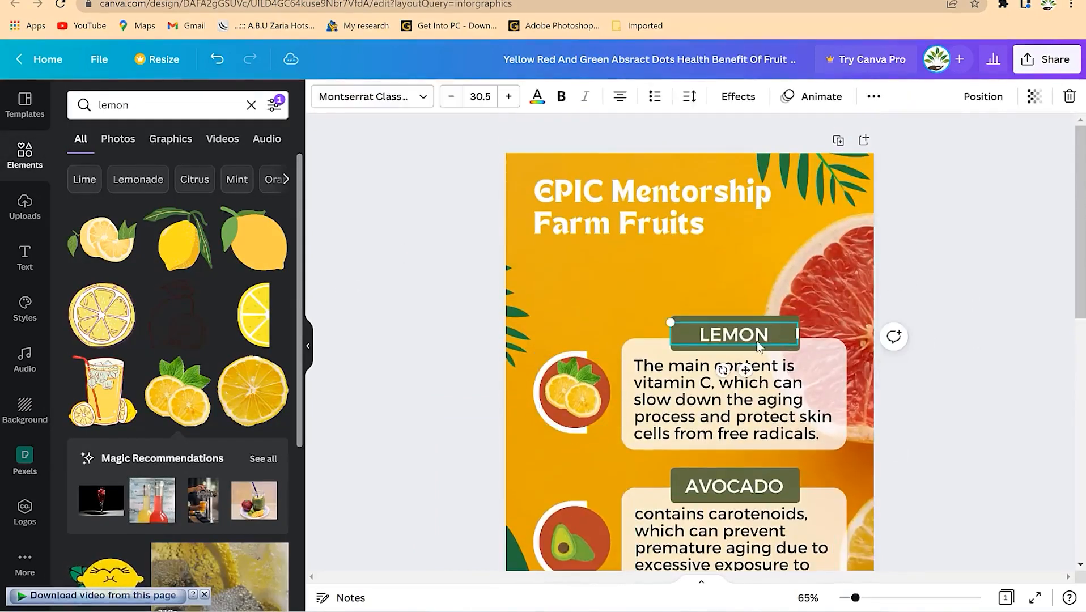
click(753, 336)
click(788, 308)
click(795, 324)
click(778, 319)
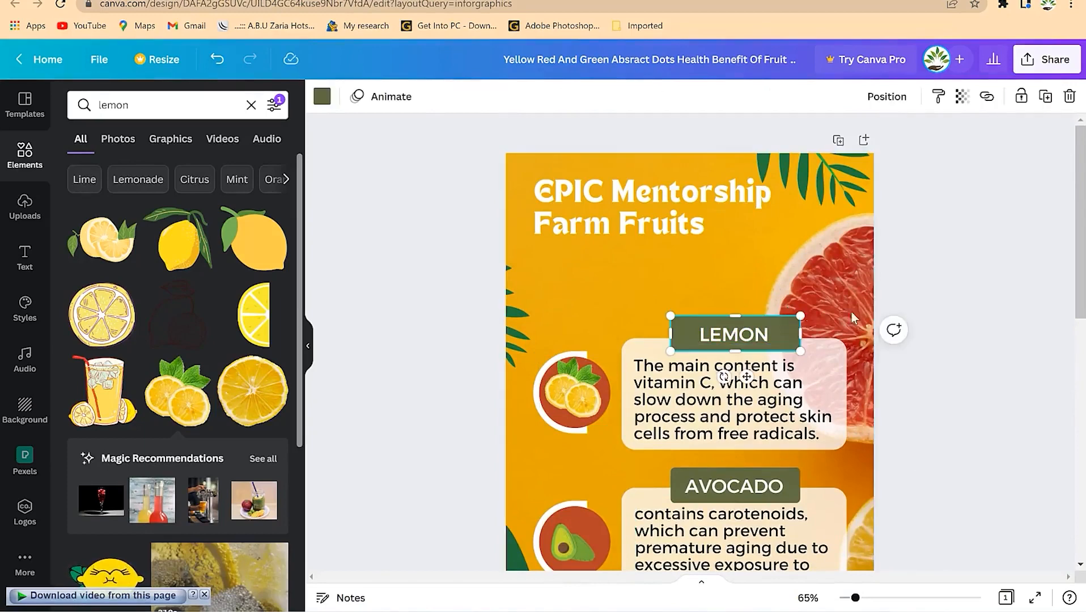
click(825, 253)
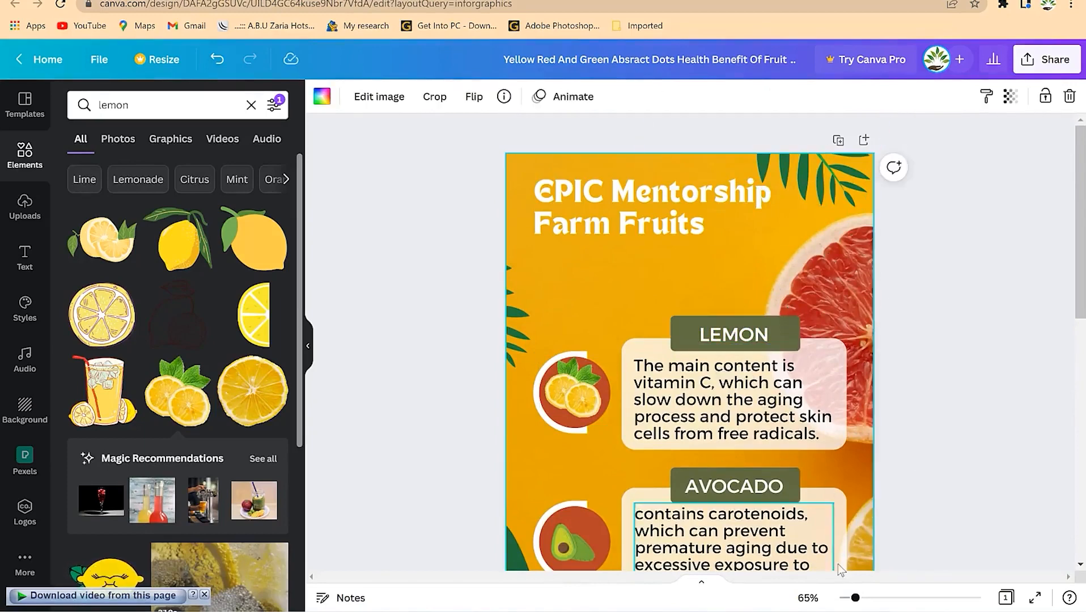
- Move down to the banana graphic, then select the old pawpaw graphic
scroll(839, 453, down, 3)
scroll(840, 451, down, 8)
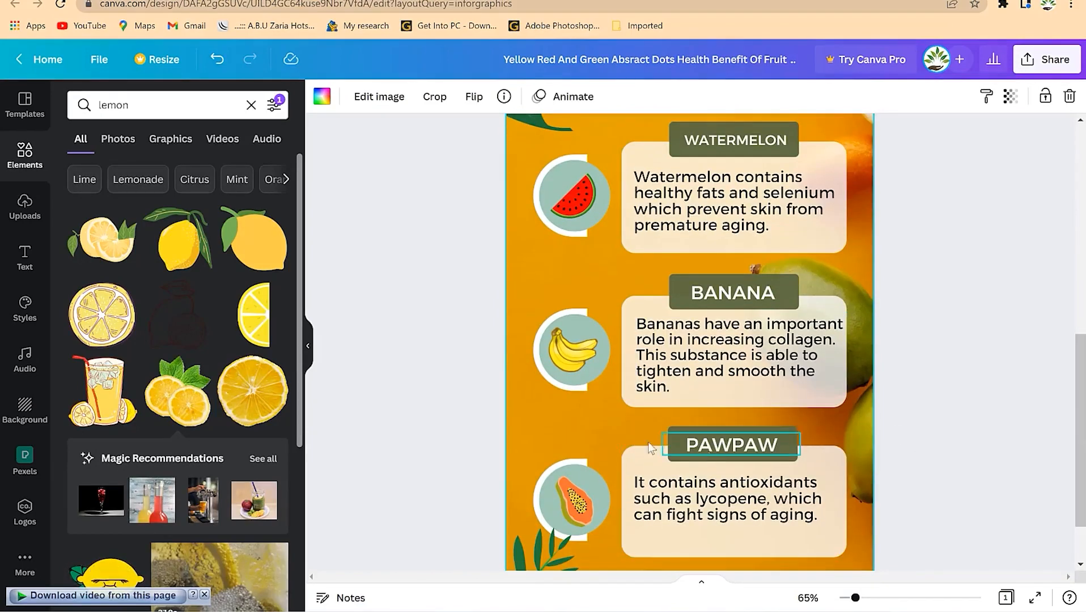
click(566, 343)
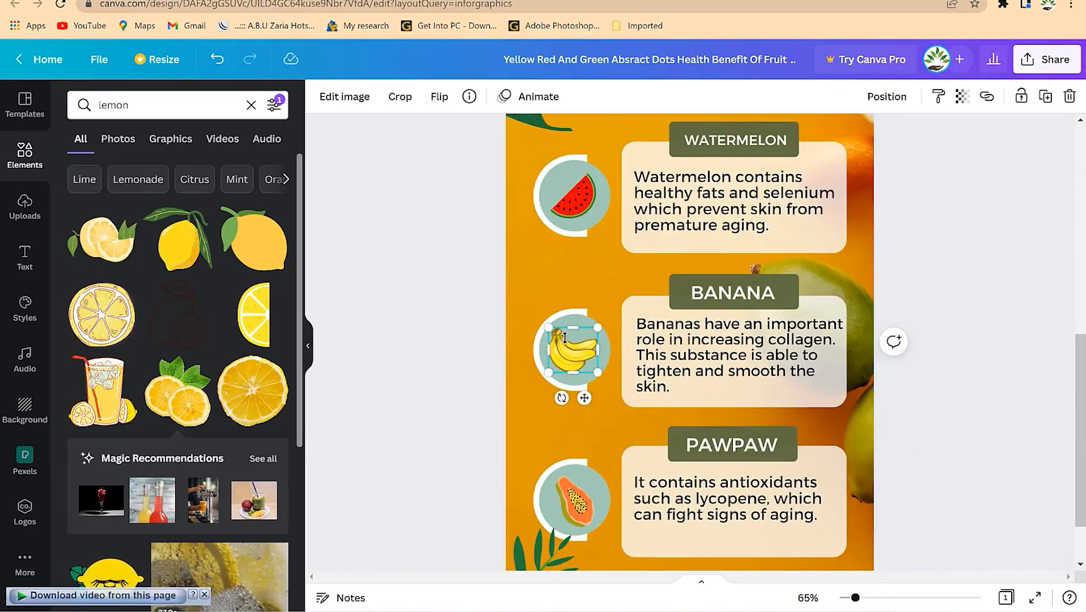
click(576, 497)
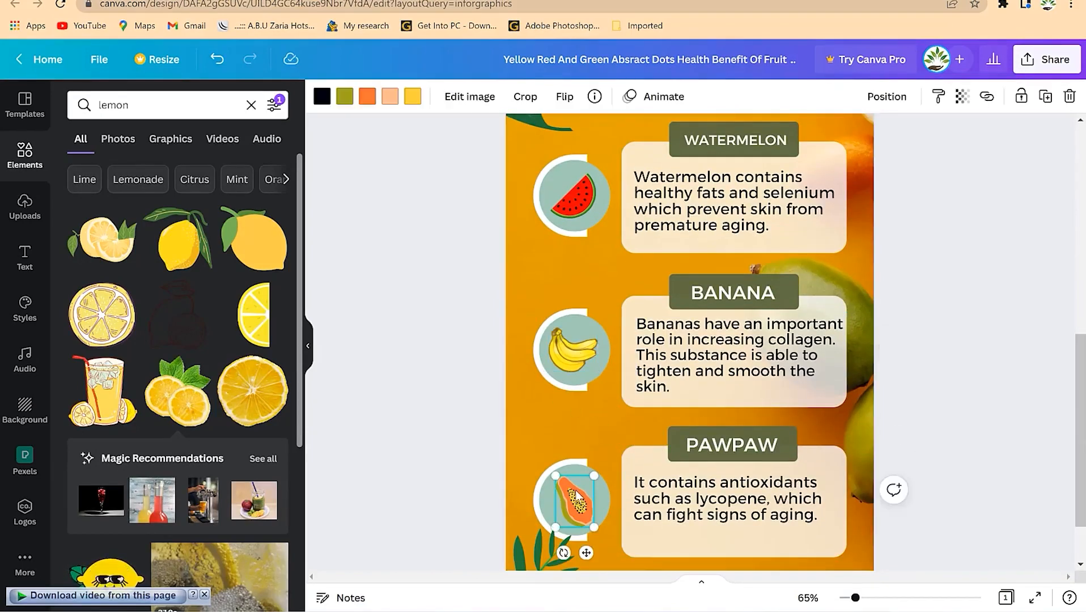
- Replace the 'lemon' graphics search with 'pawpaw'
click(140, 107)
double_click(141, 106)
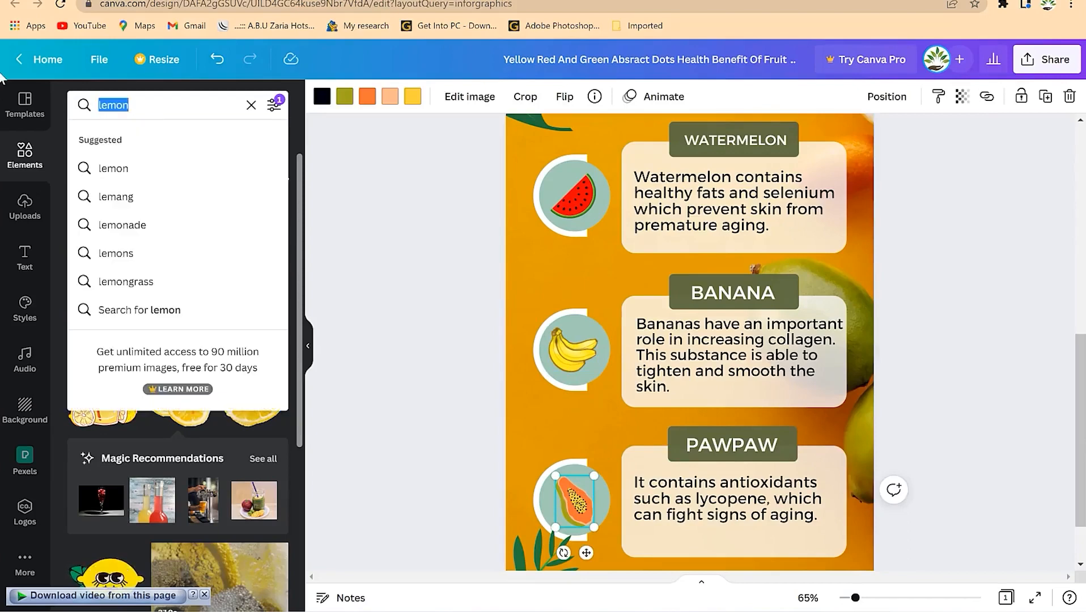
text(pawpaw)
key(Return)
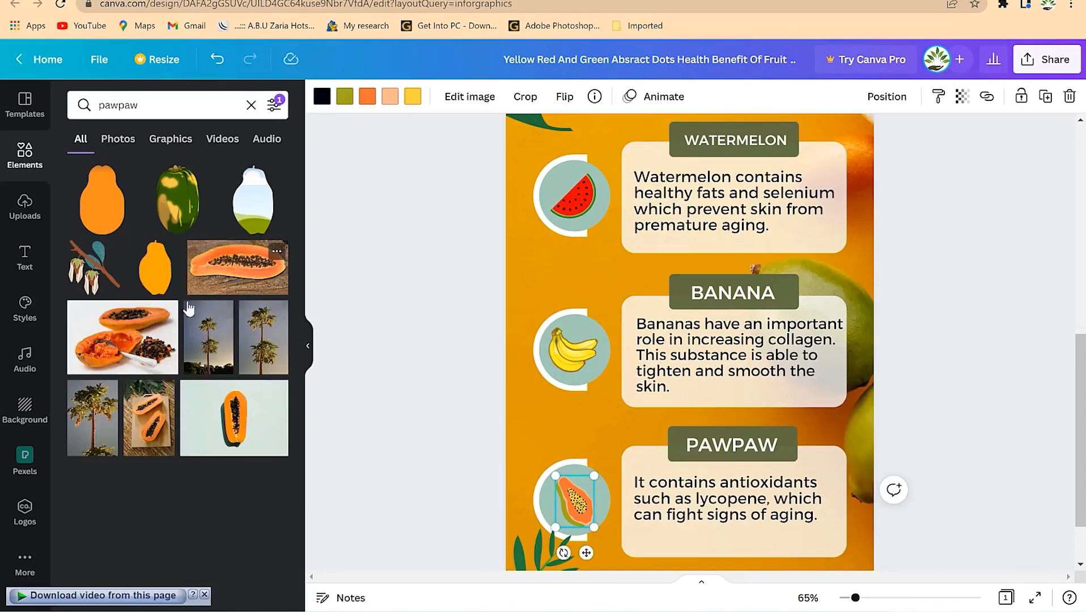
- Add the orange pawpaw graphic, delete the old sliced papaya, and shrink the new one to fit its circle
drag(102, 202, 583, 513)
key(Delete)
click(620, 388)
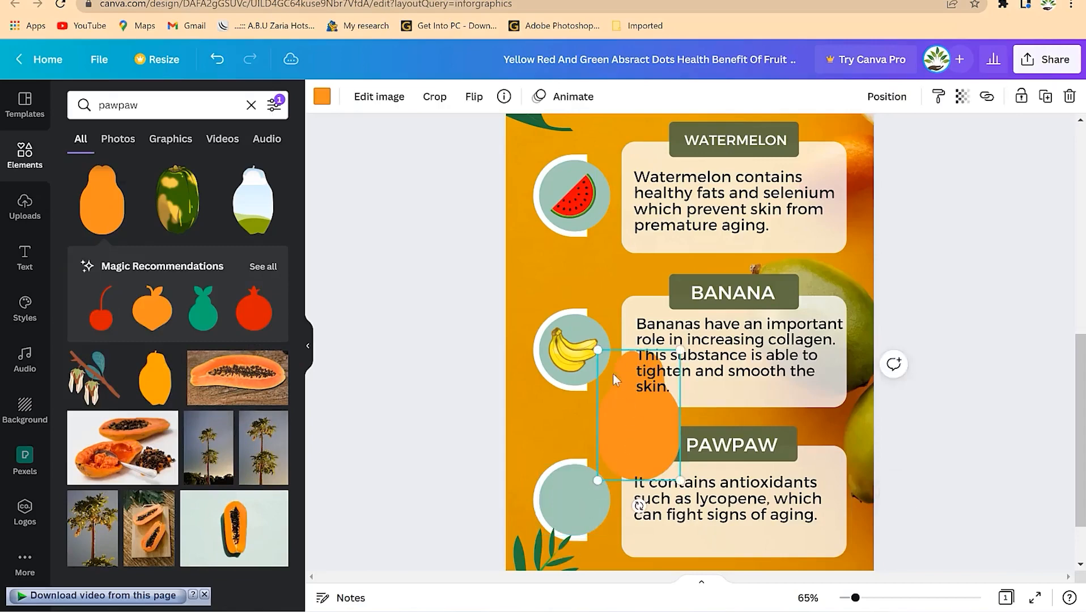
drag(597, 352, 619, 452)
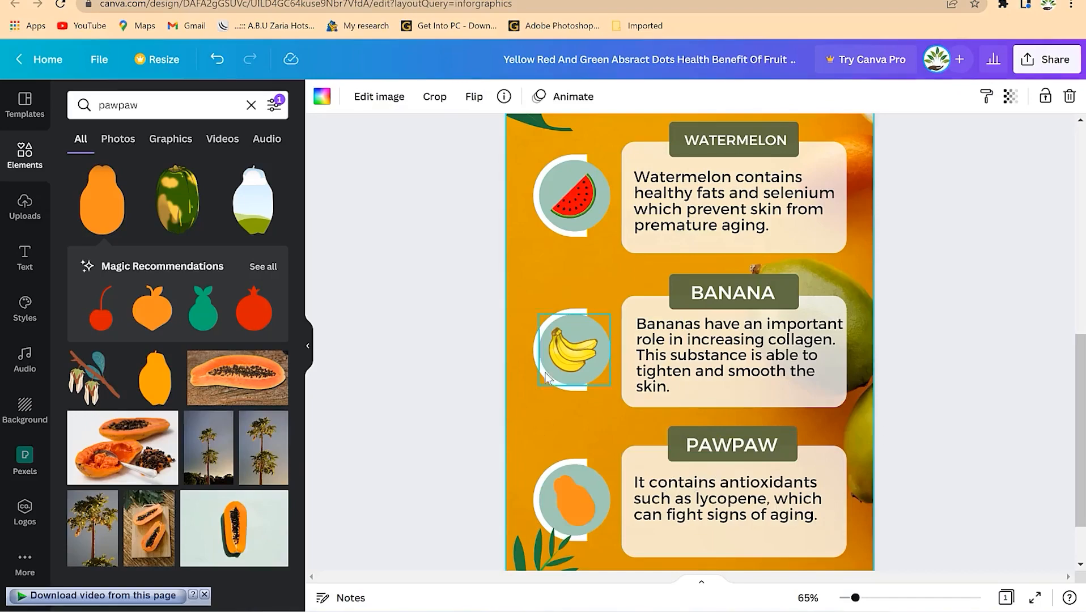
scroll(547, 378, up, 8)
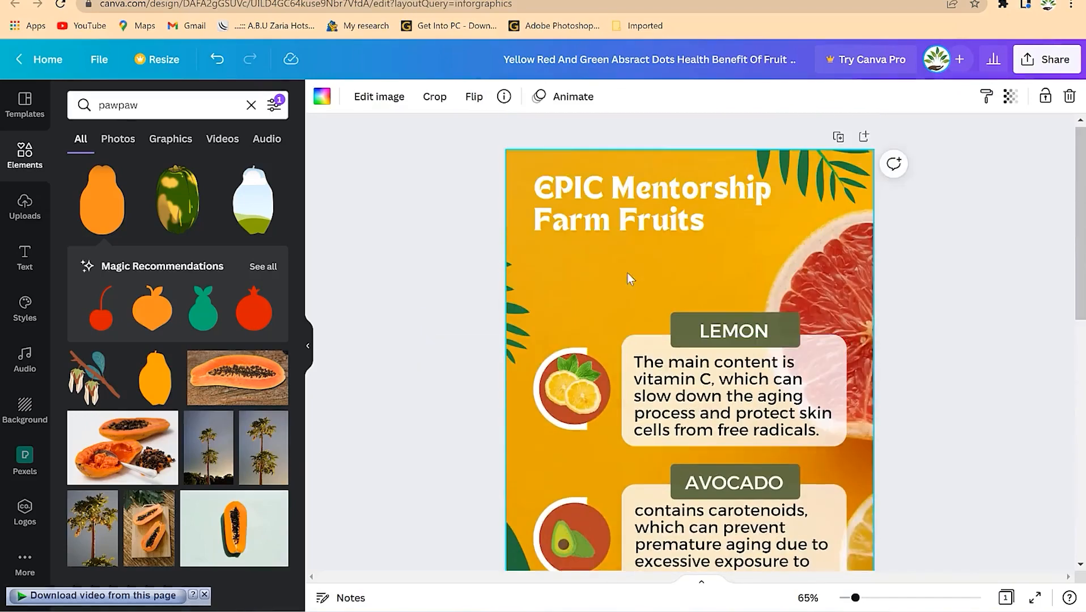
scroll(691, 301, down, 8)
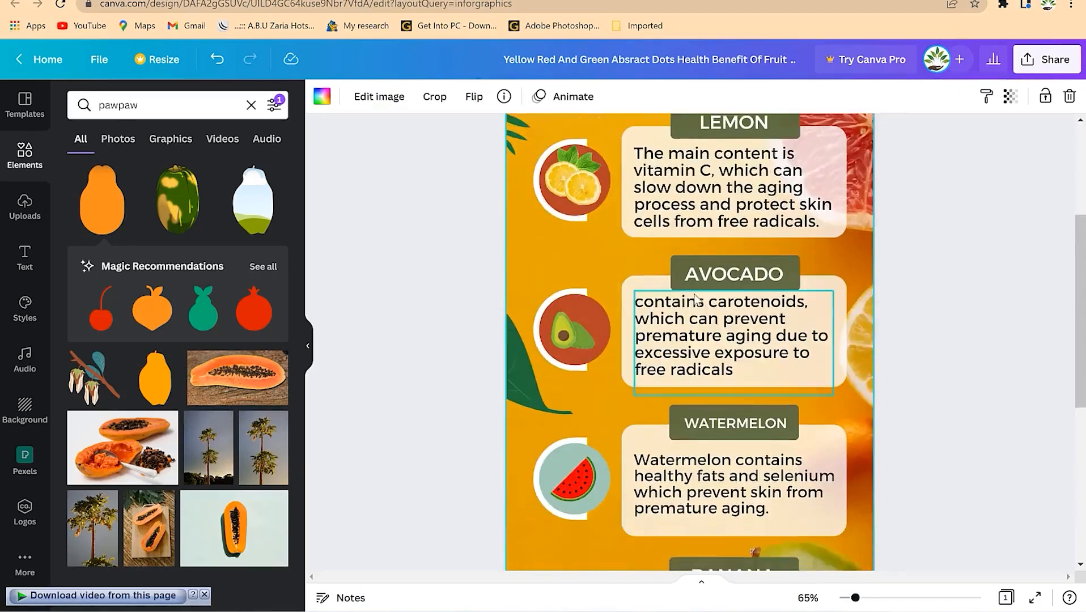
- Browse the infographic templates in the Templates panel
click(23, 114)
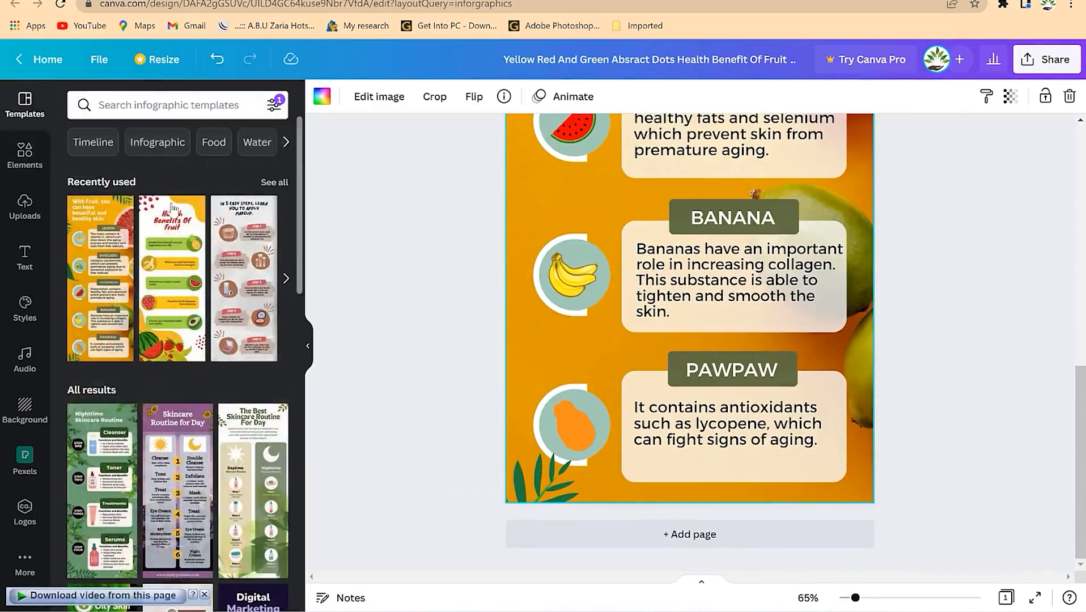
scroll(219, 281, down, 3)
scroll(220, 281, down, 5)
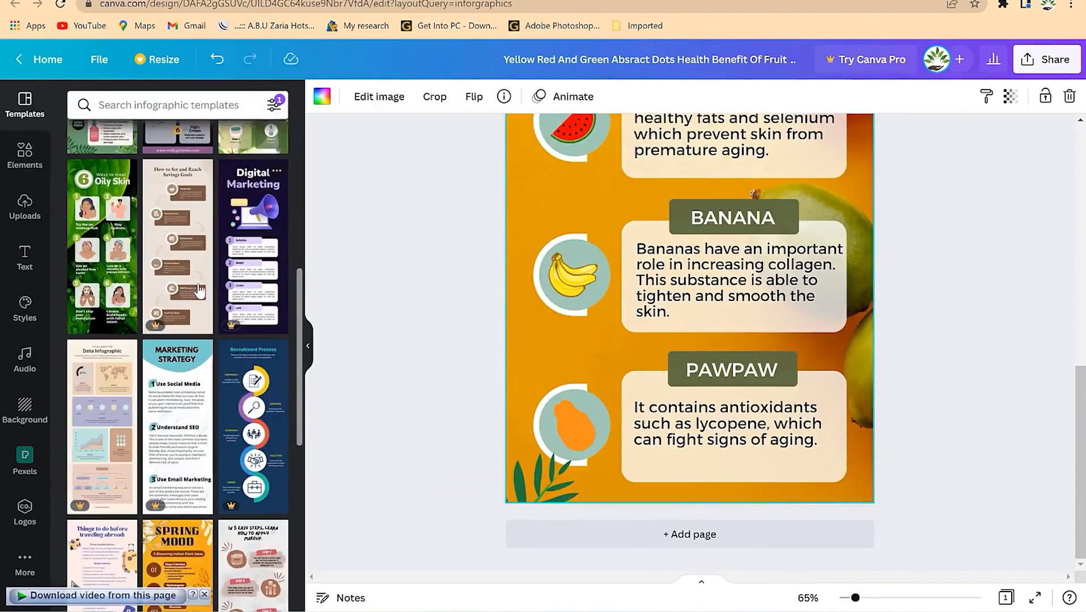
scroll(192, 277, up, 3)
scroll(189, 276, up, 5)
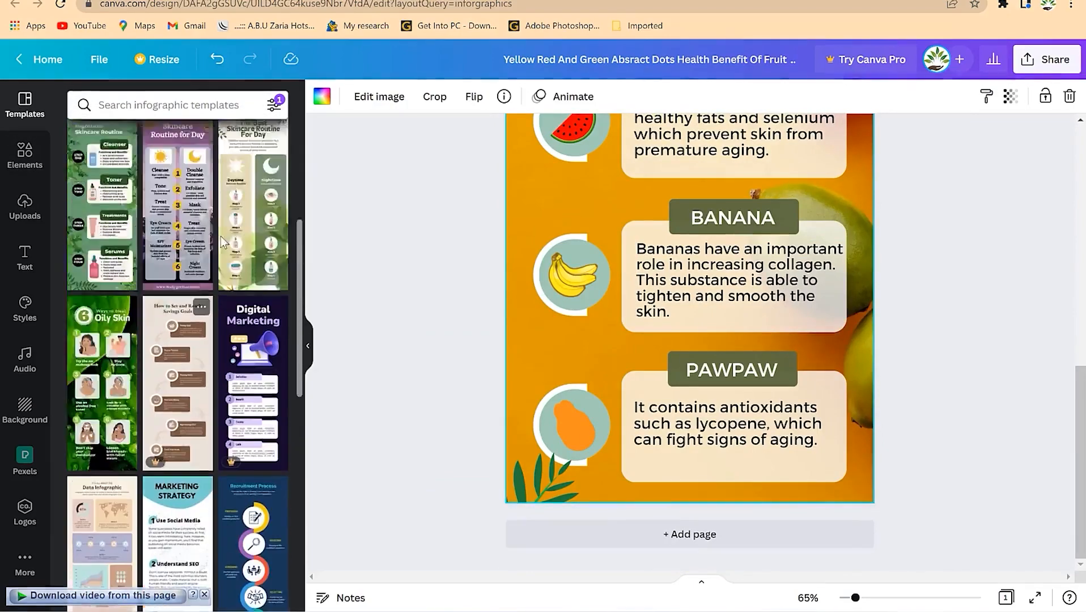
scroll(643, 259, up, 6)
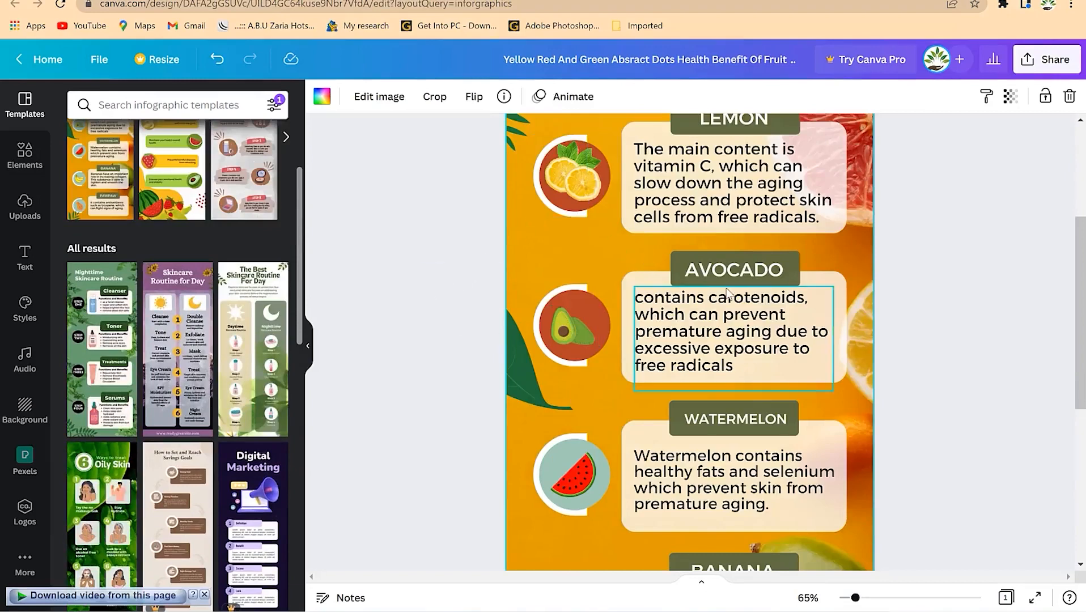
scroll(727, 290, up, 4)
scroll(690, 223, down, 10)
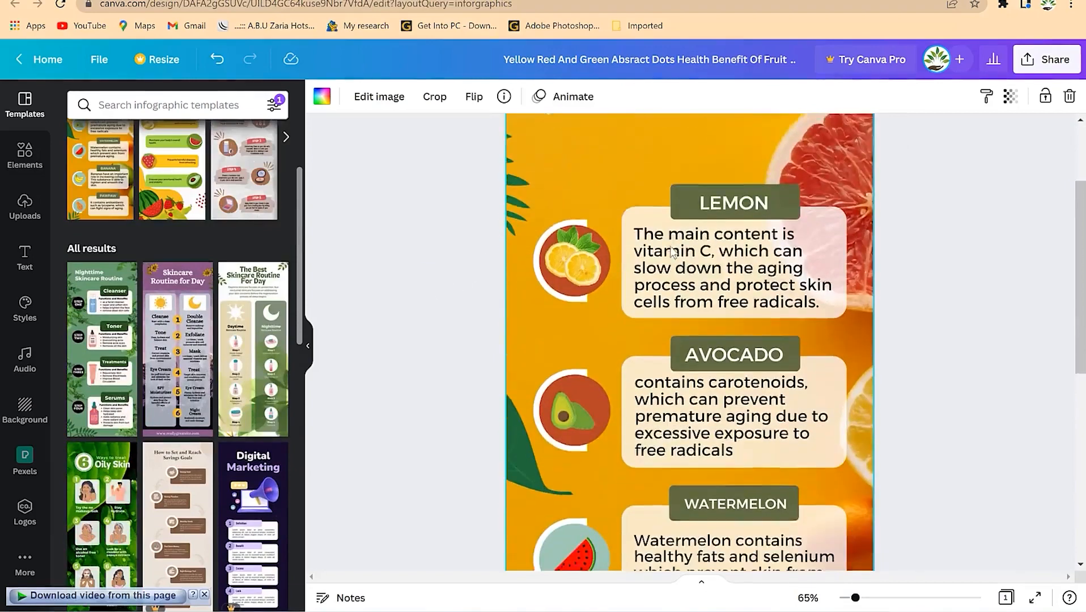
- Select the Lemon and Avocado sections plus the watermelon icon and text, then deselect
drag(555, 293, 797, 562)
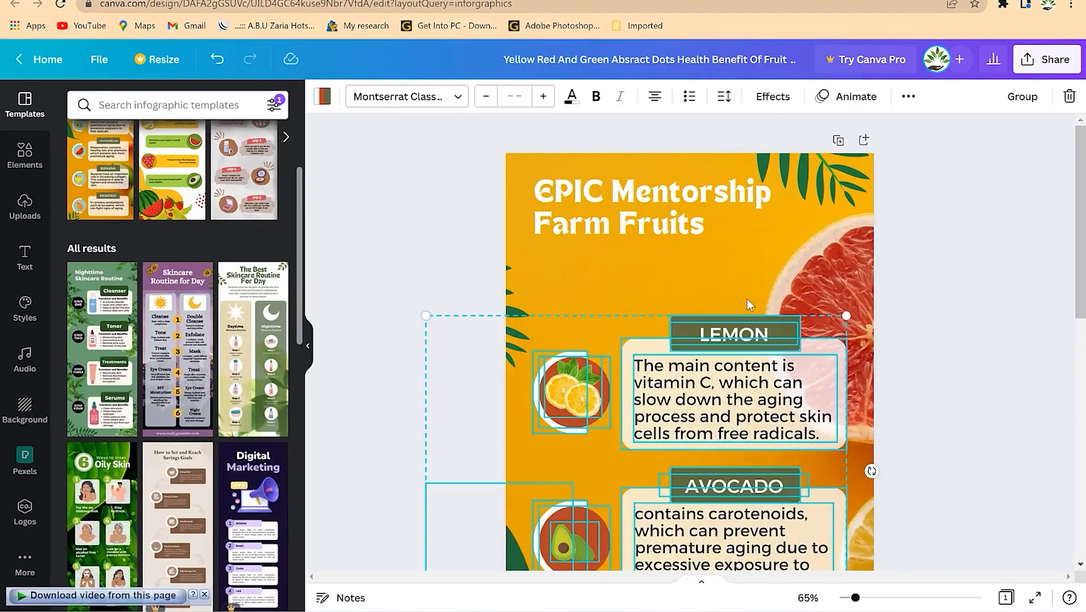
scroll(734, 403, down, 2)
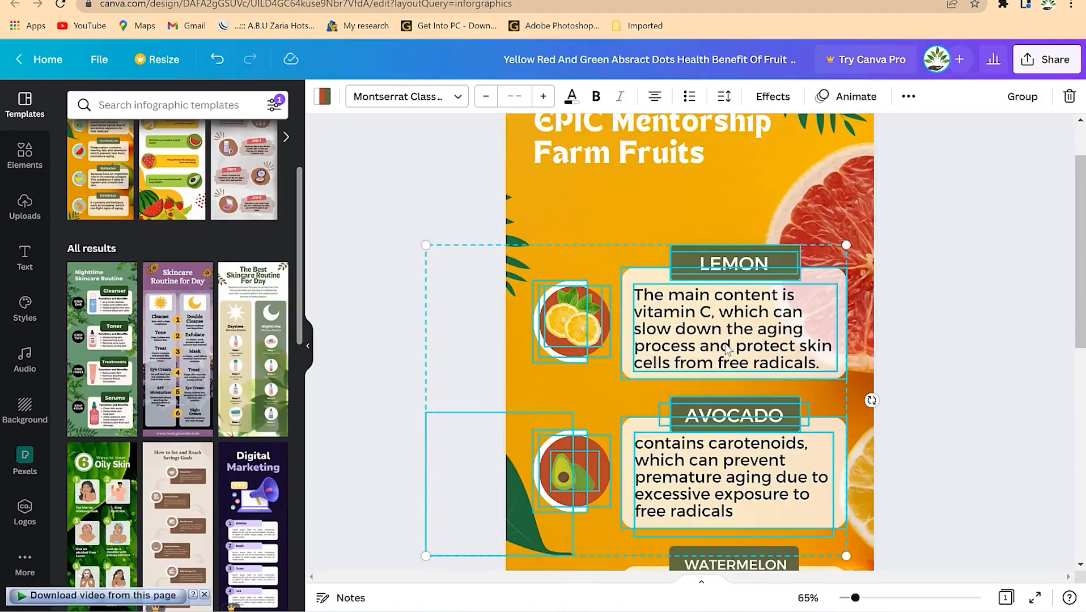
scroll(727, 347, down, 8)
shift+click(577, 347)
shift+click(687, 339)
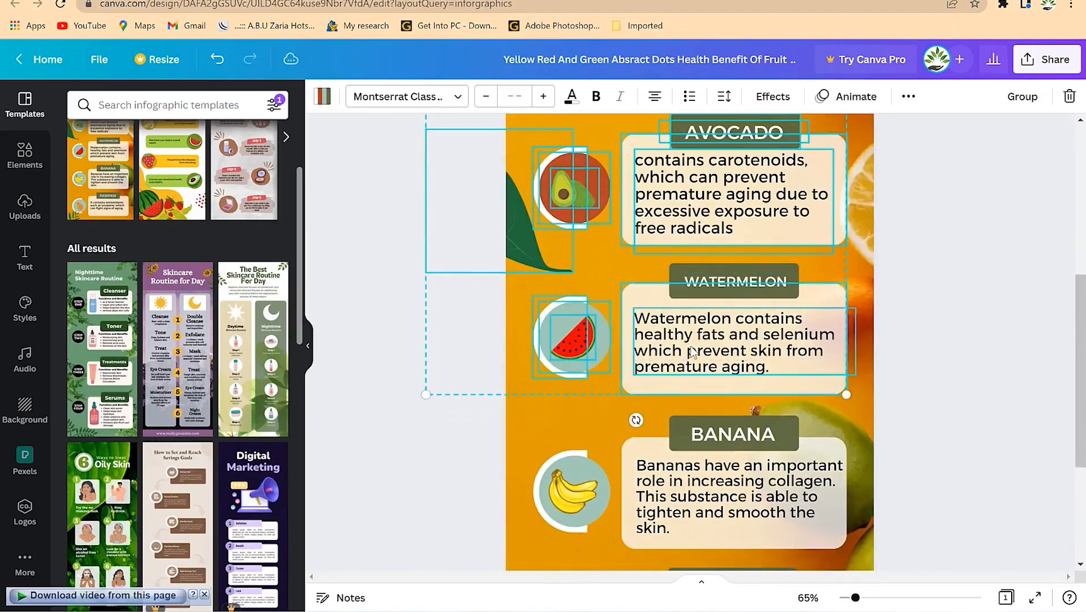
click(740, 258)
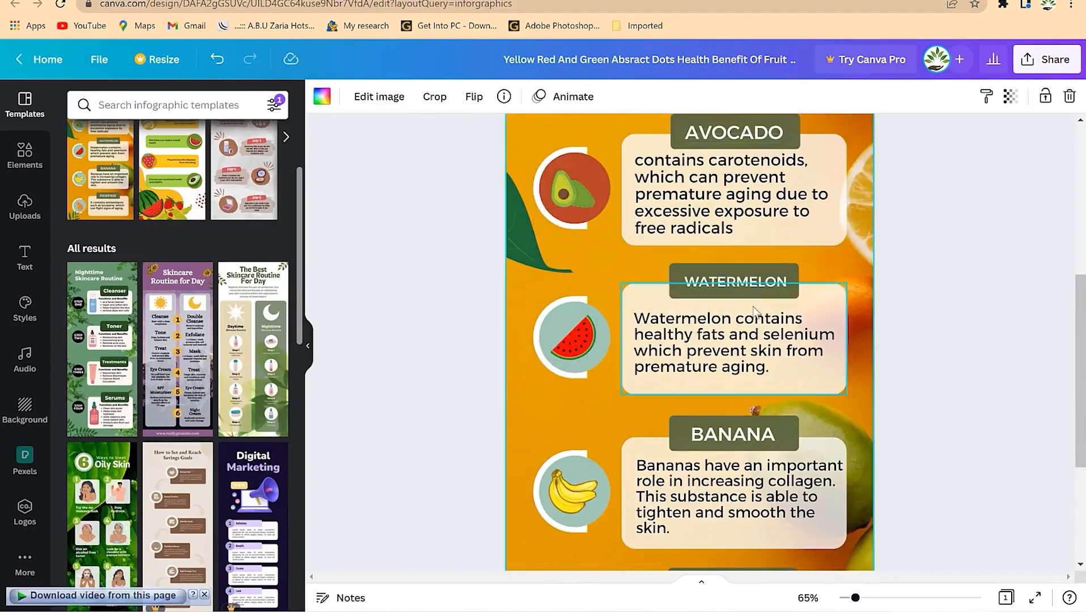